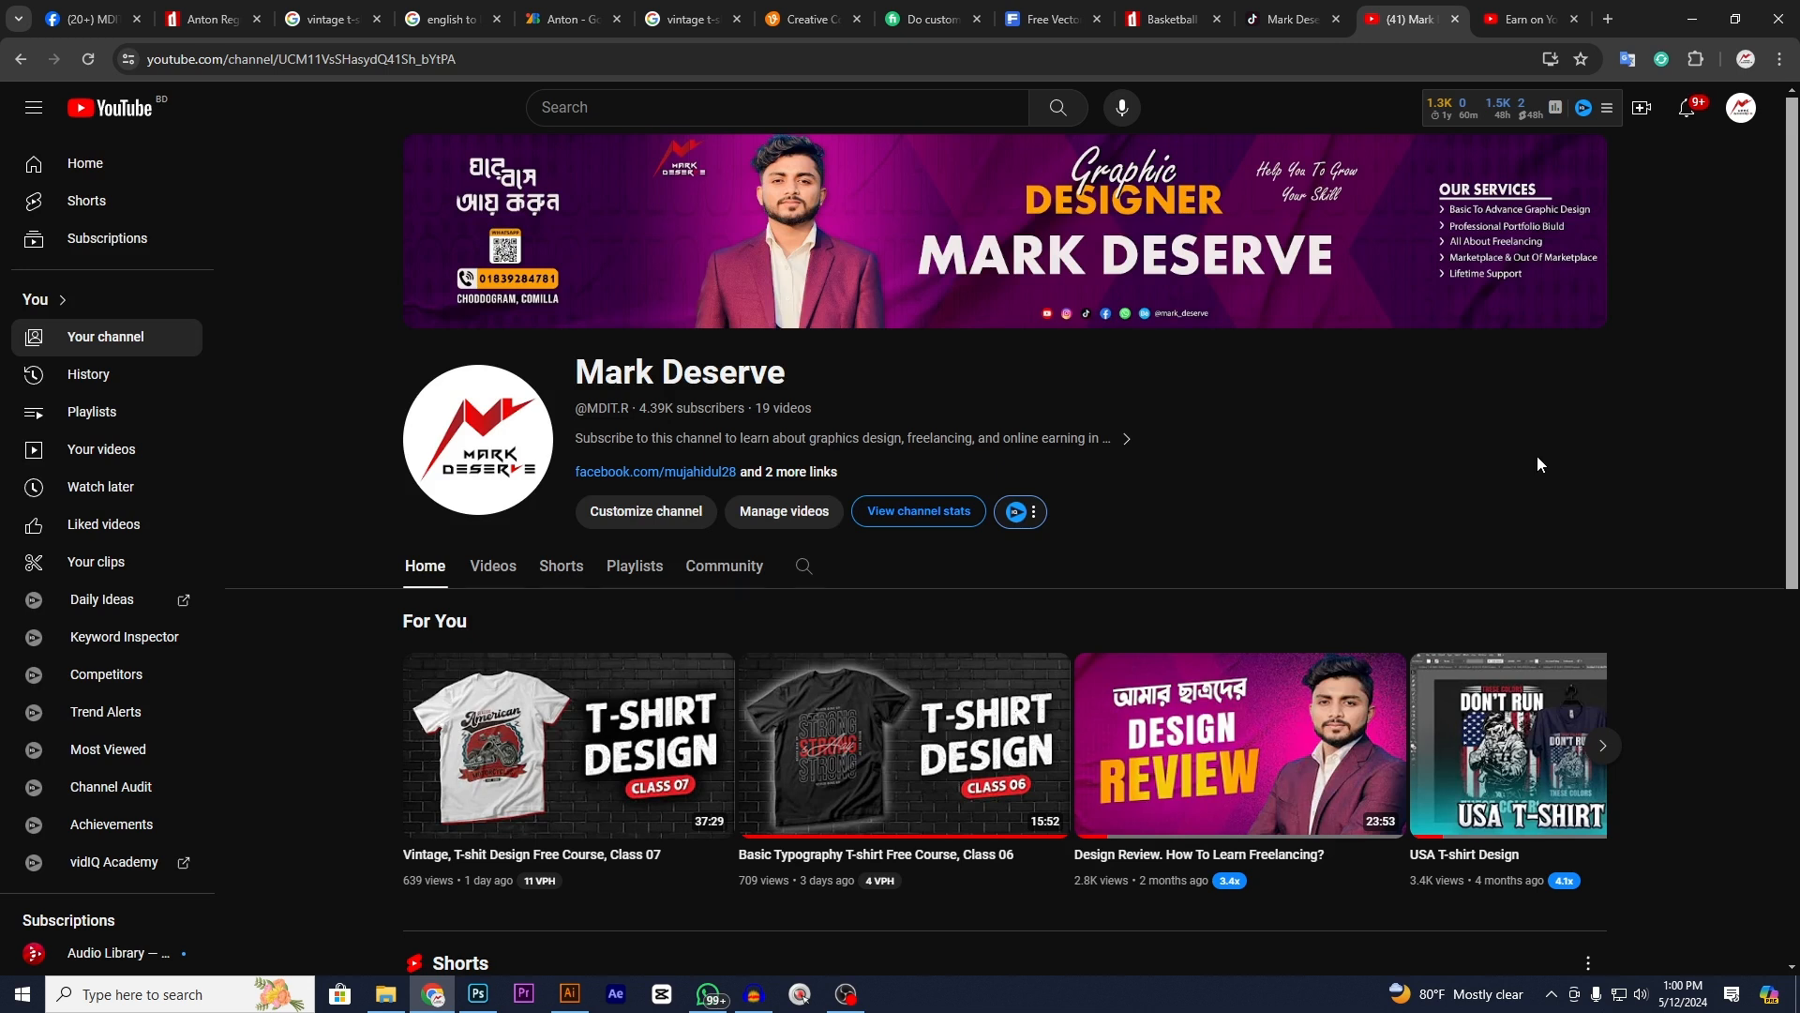
- Switch to Illustrator, look over the vintage summer sample designs in Untitled-1 and return to the Untitled-2 document
click(572, 997)
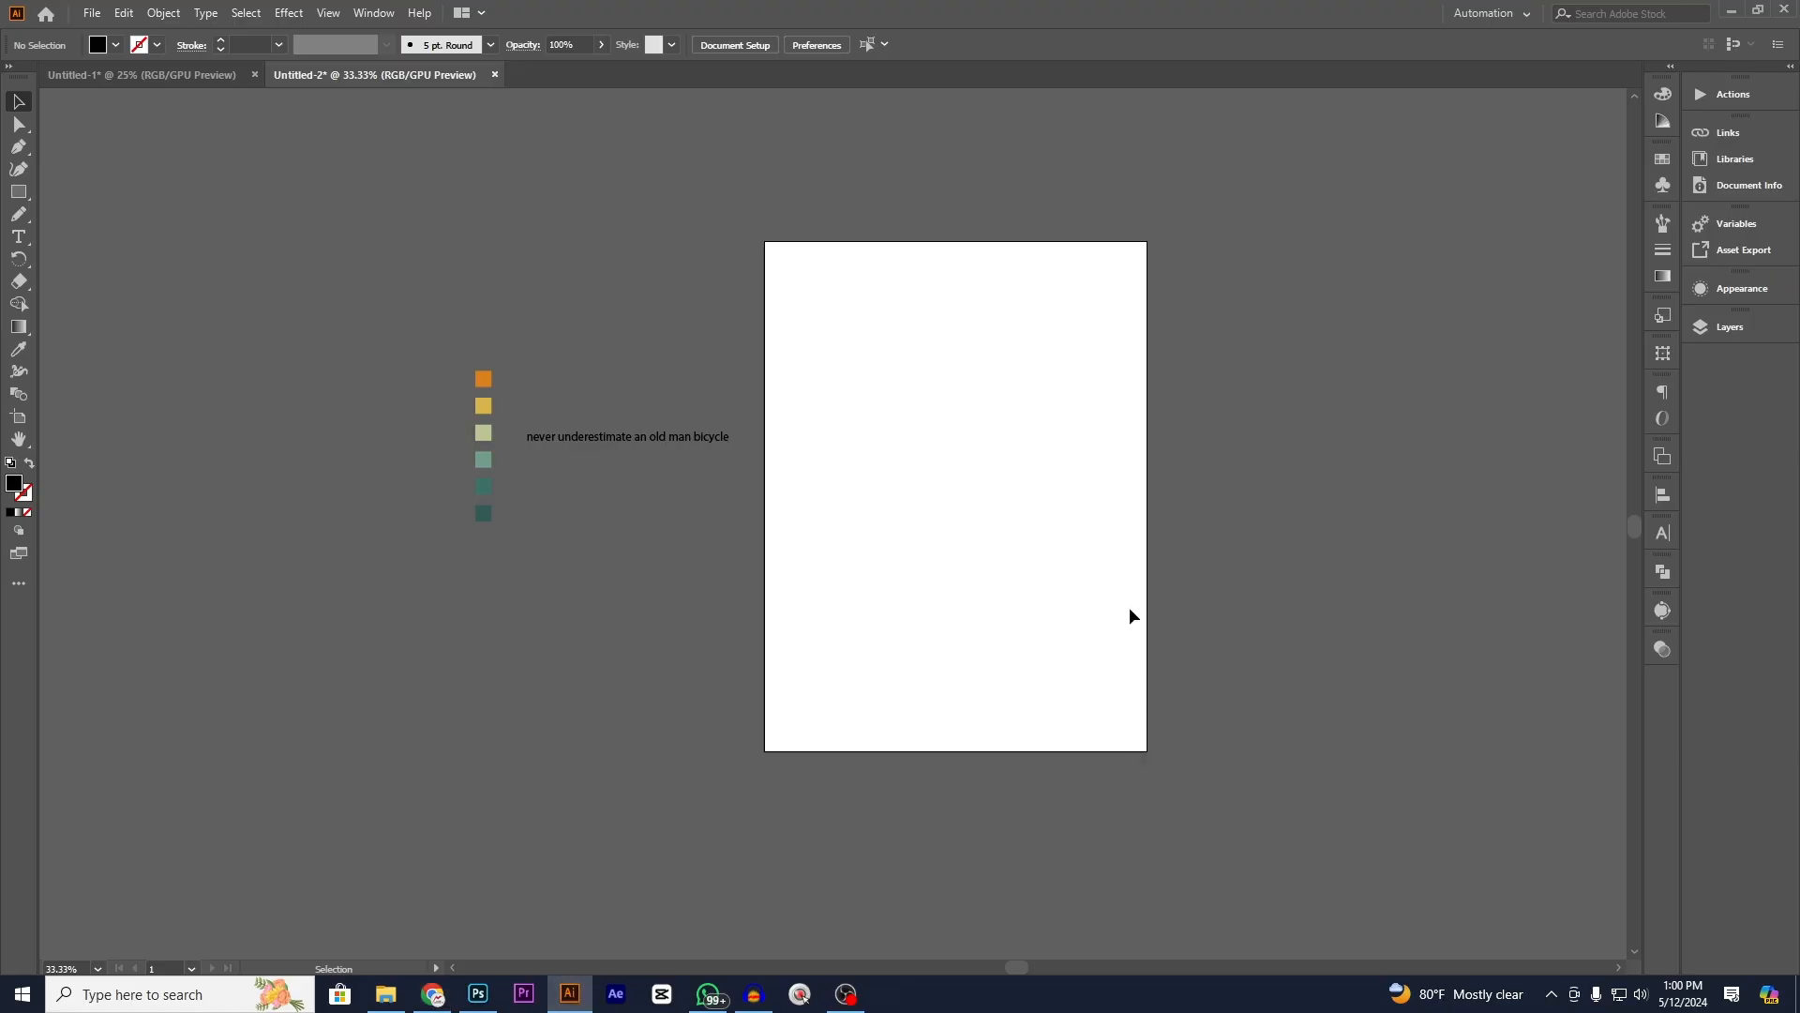
click(149, 79)
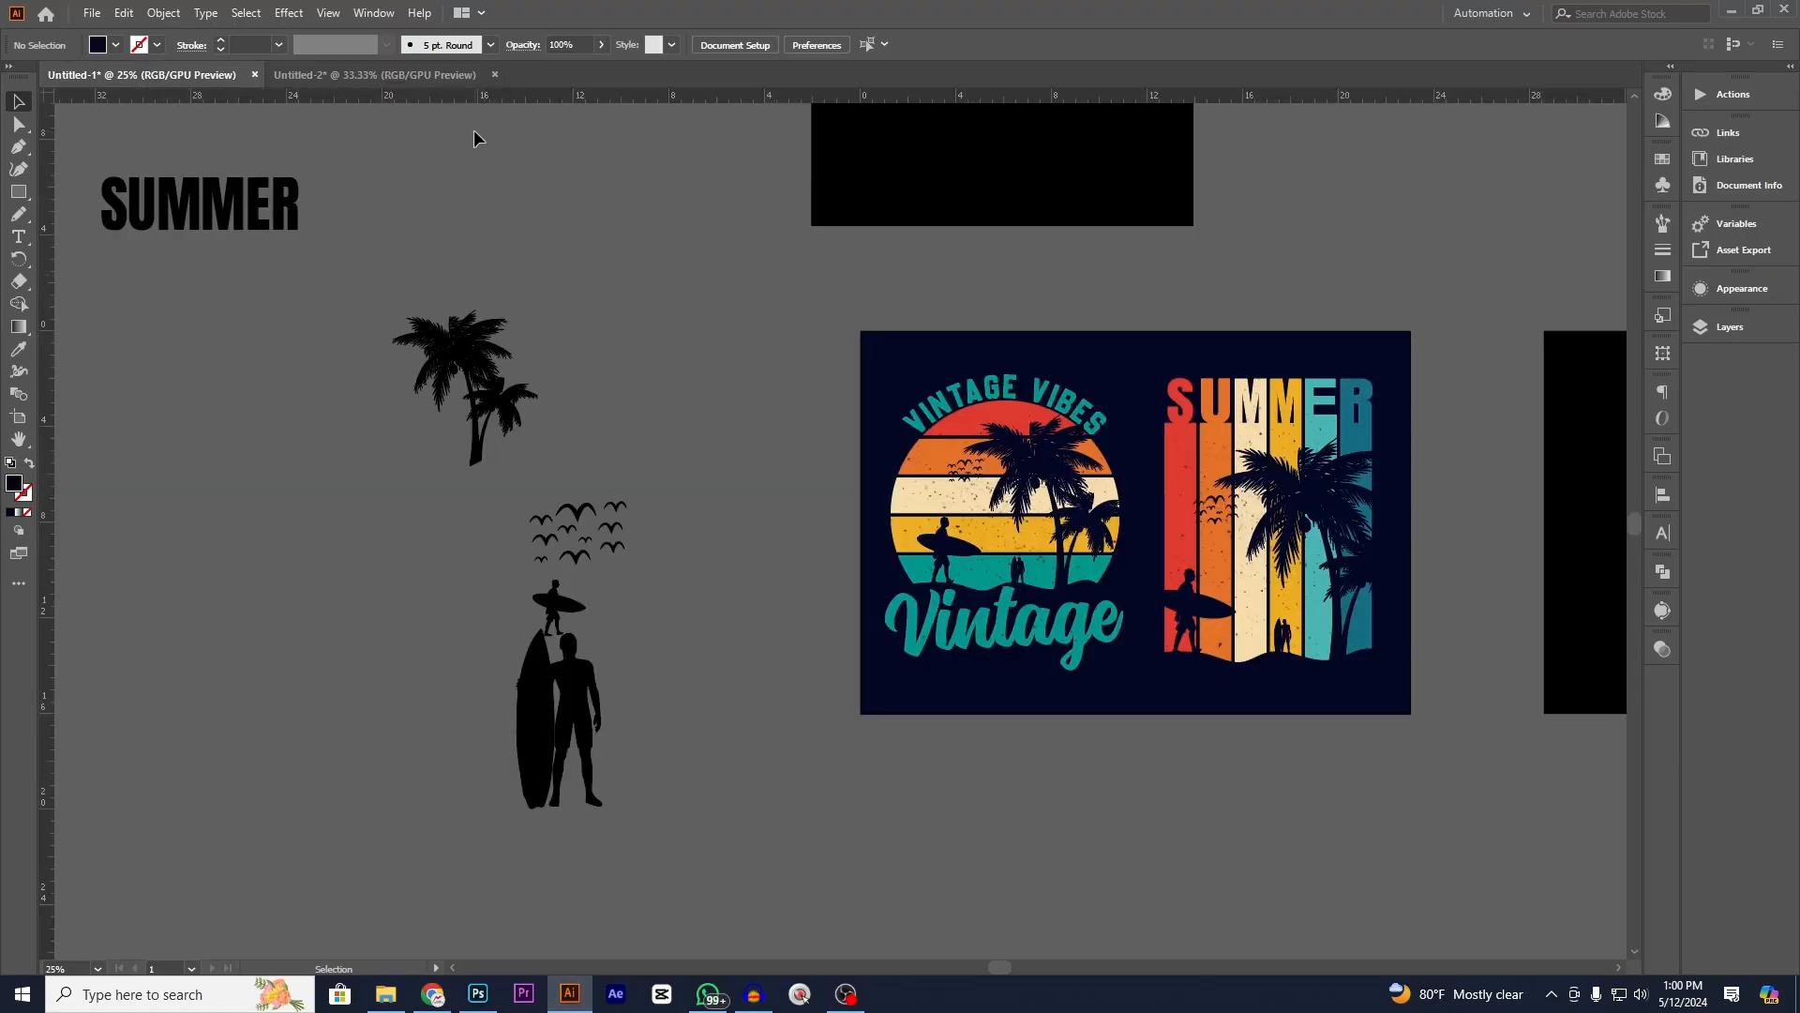
click(366, 75)
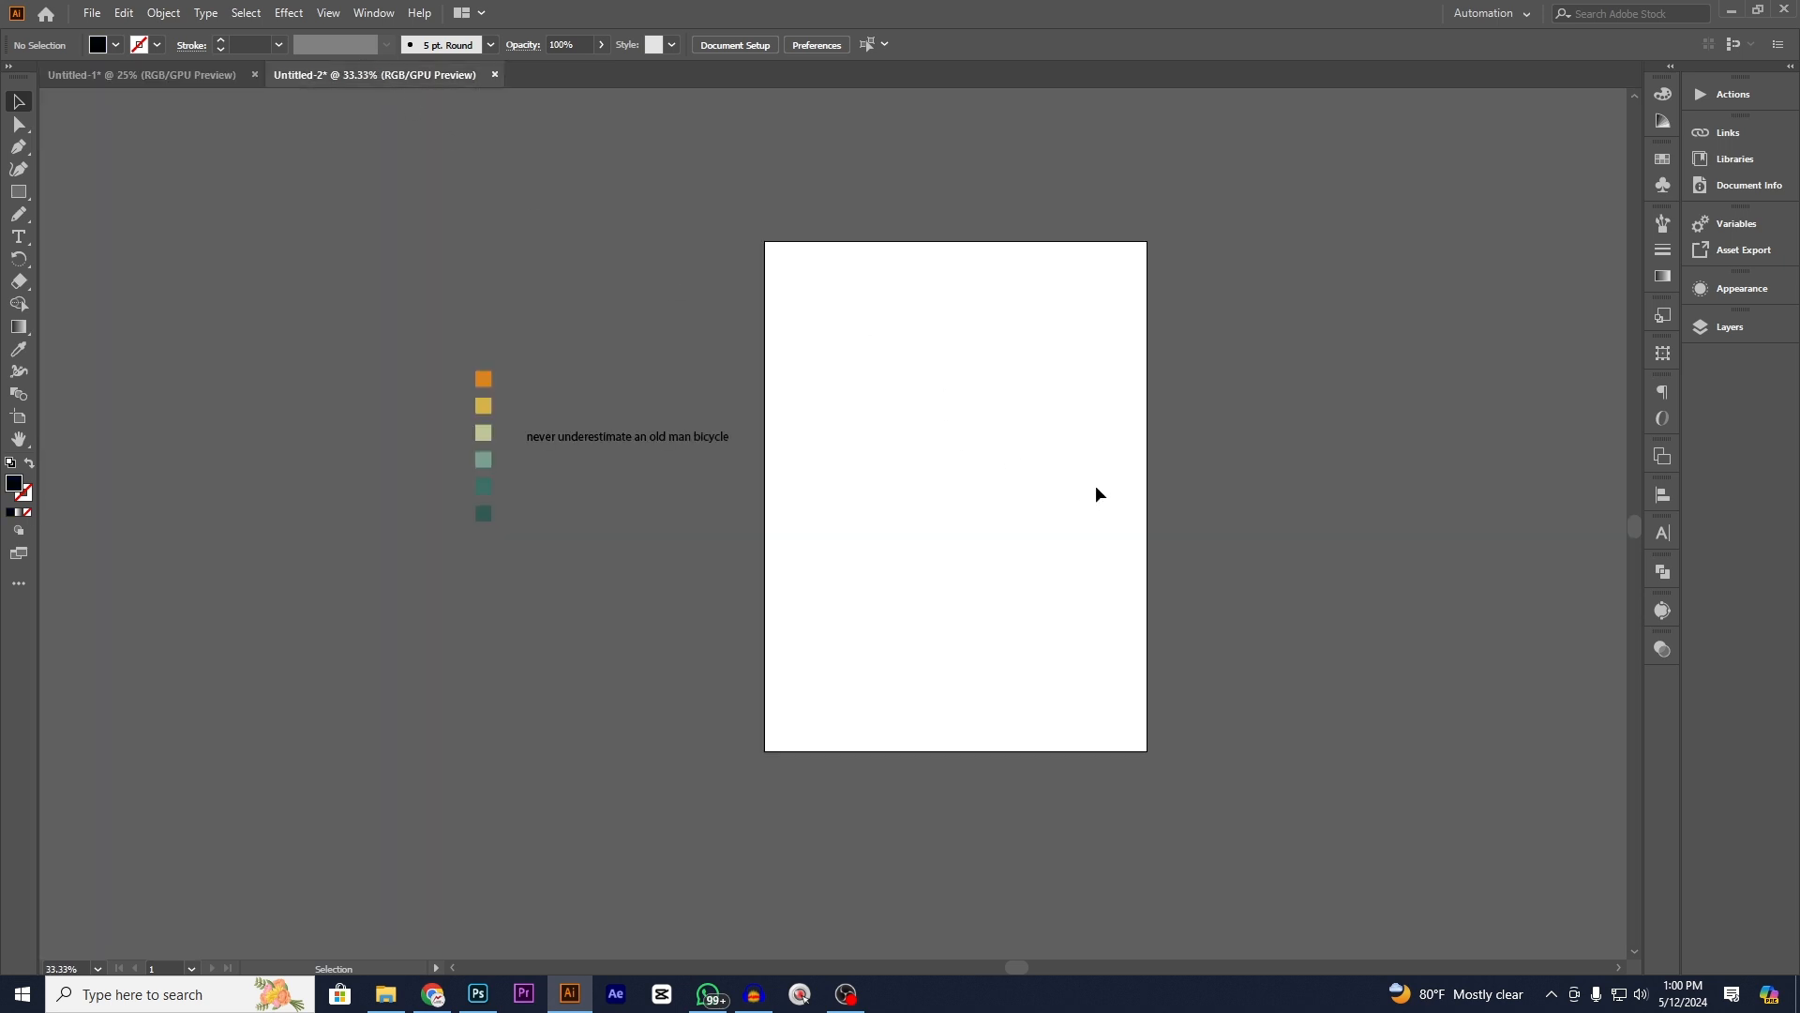
key(space)
drag(1095, 485, 828, 466)
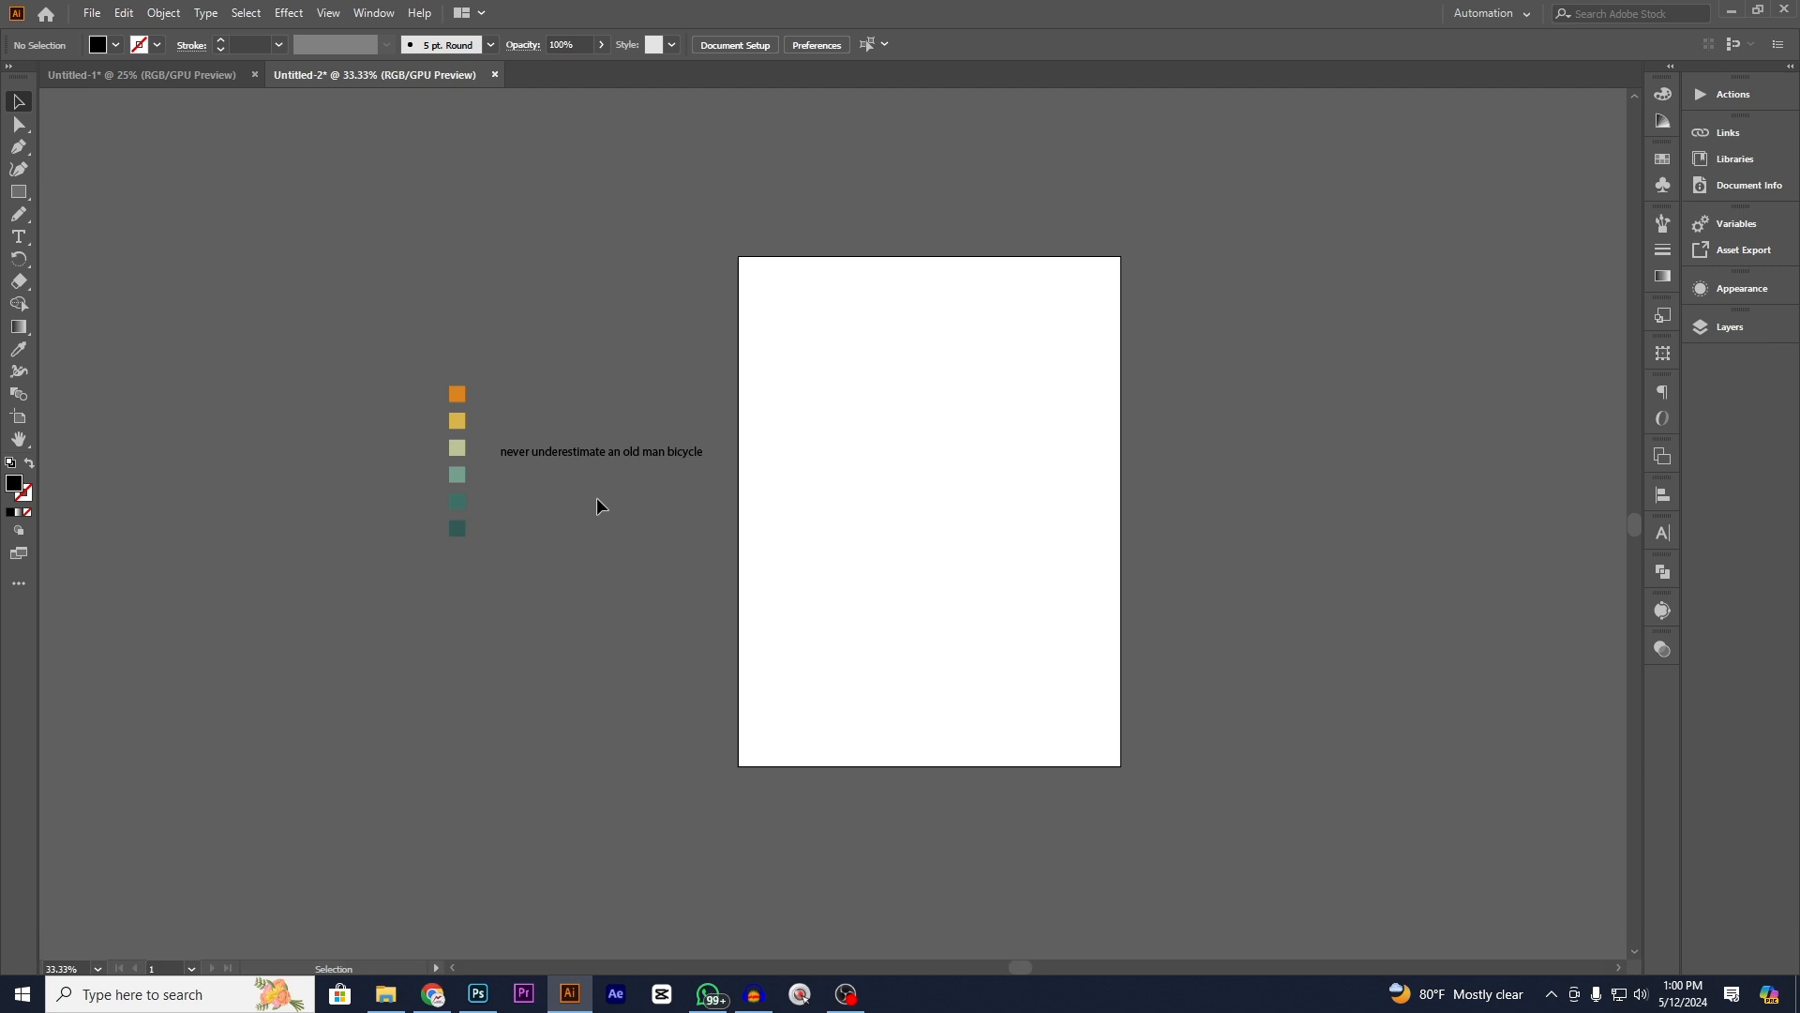
- Move the "never underestimate an old man bicycle" text above the column of colour swatches
drag(591, 456, 469, 354)
click(571, 391)
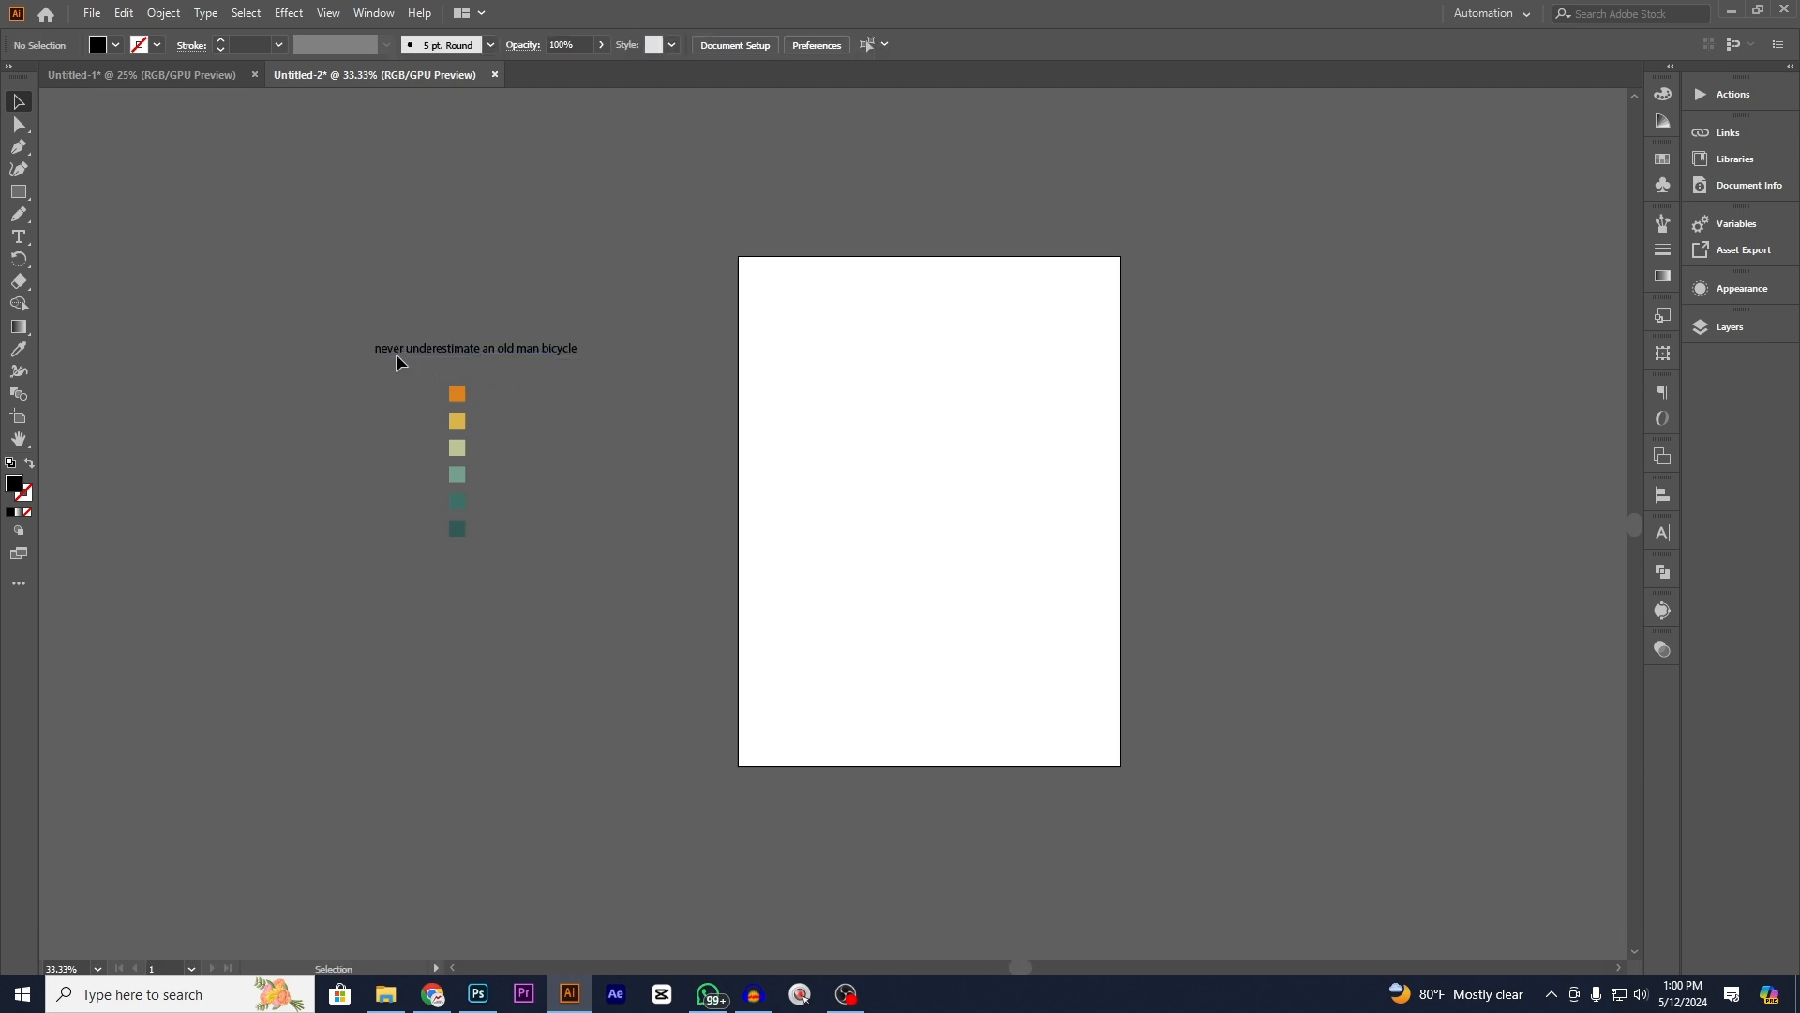
scroll(396, 353, up, 6)
click(649, 355)
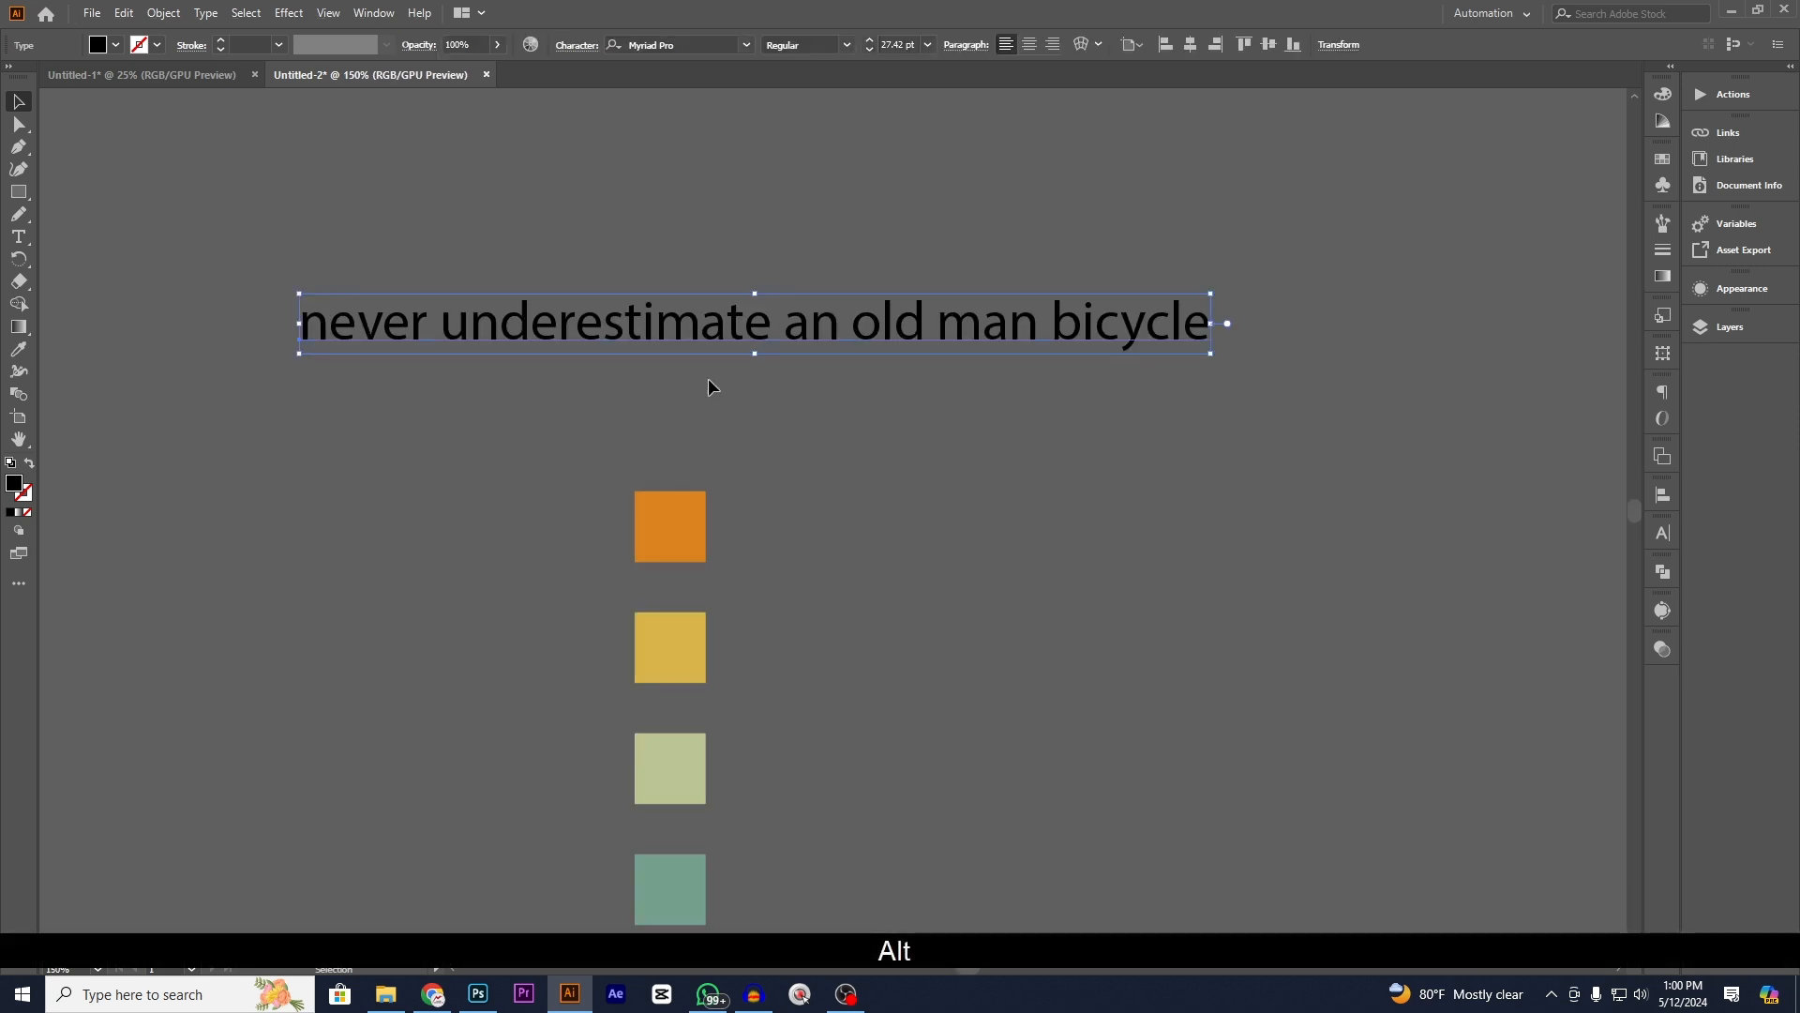
click(515, 362)
click(565, 340)
click(408, 391)
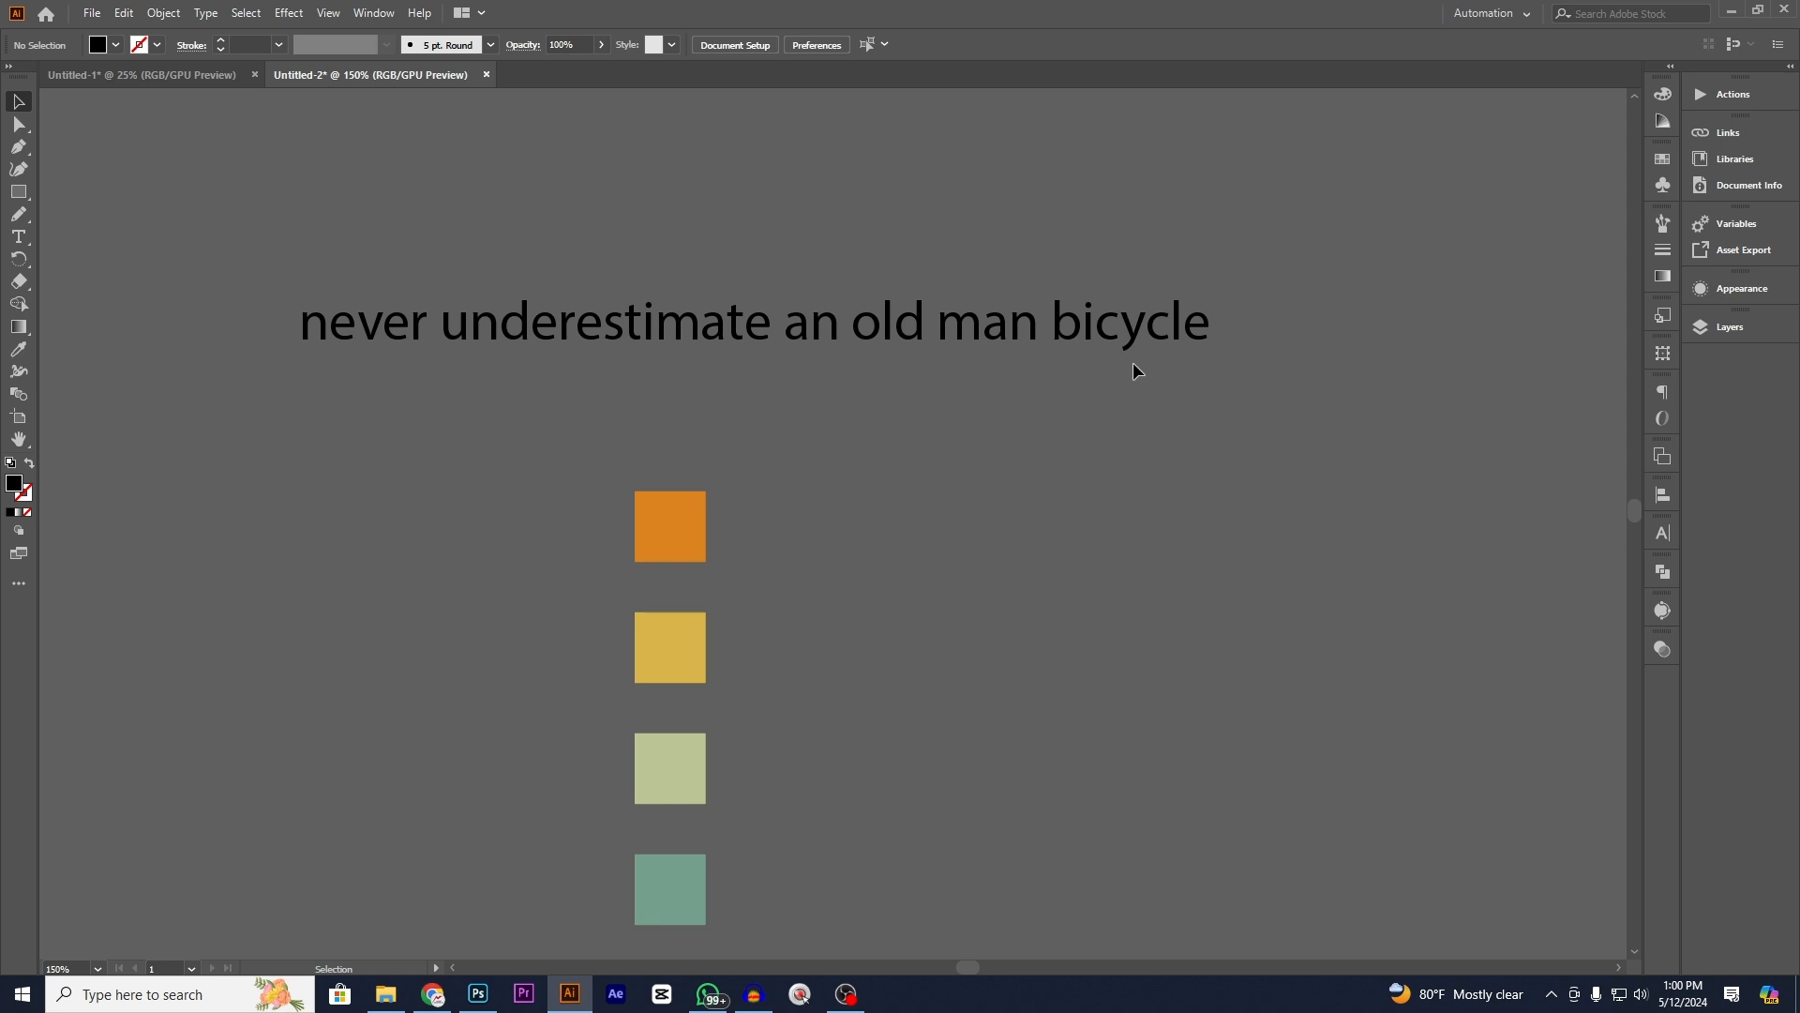
drag(851, 316, 901, 322)
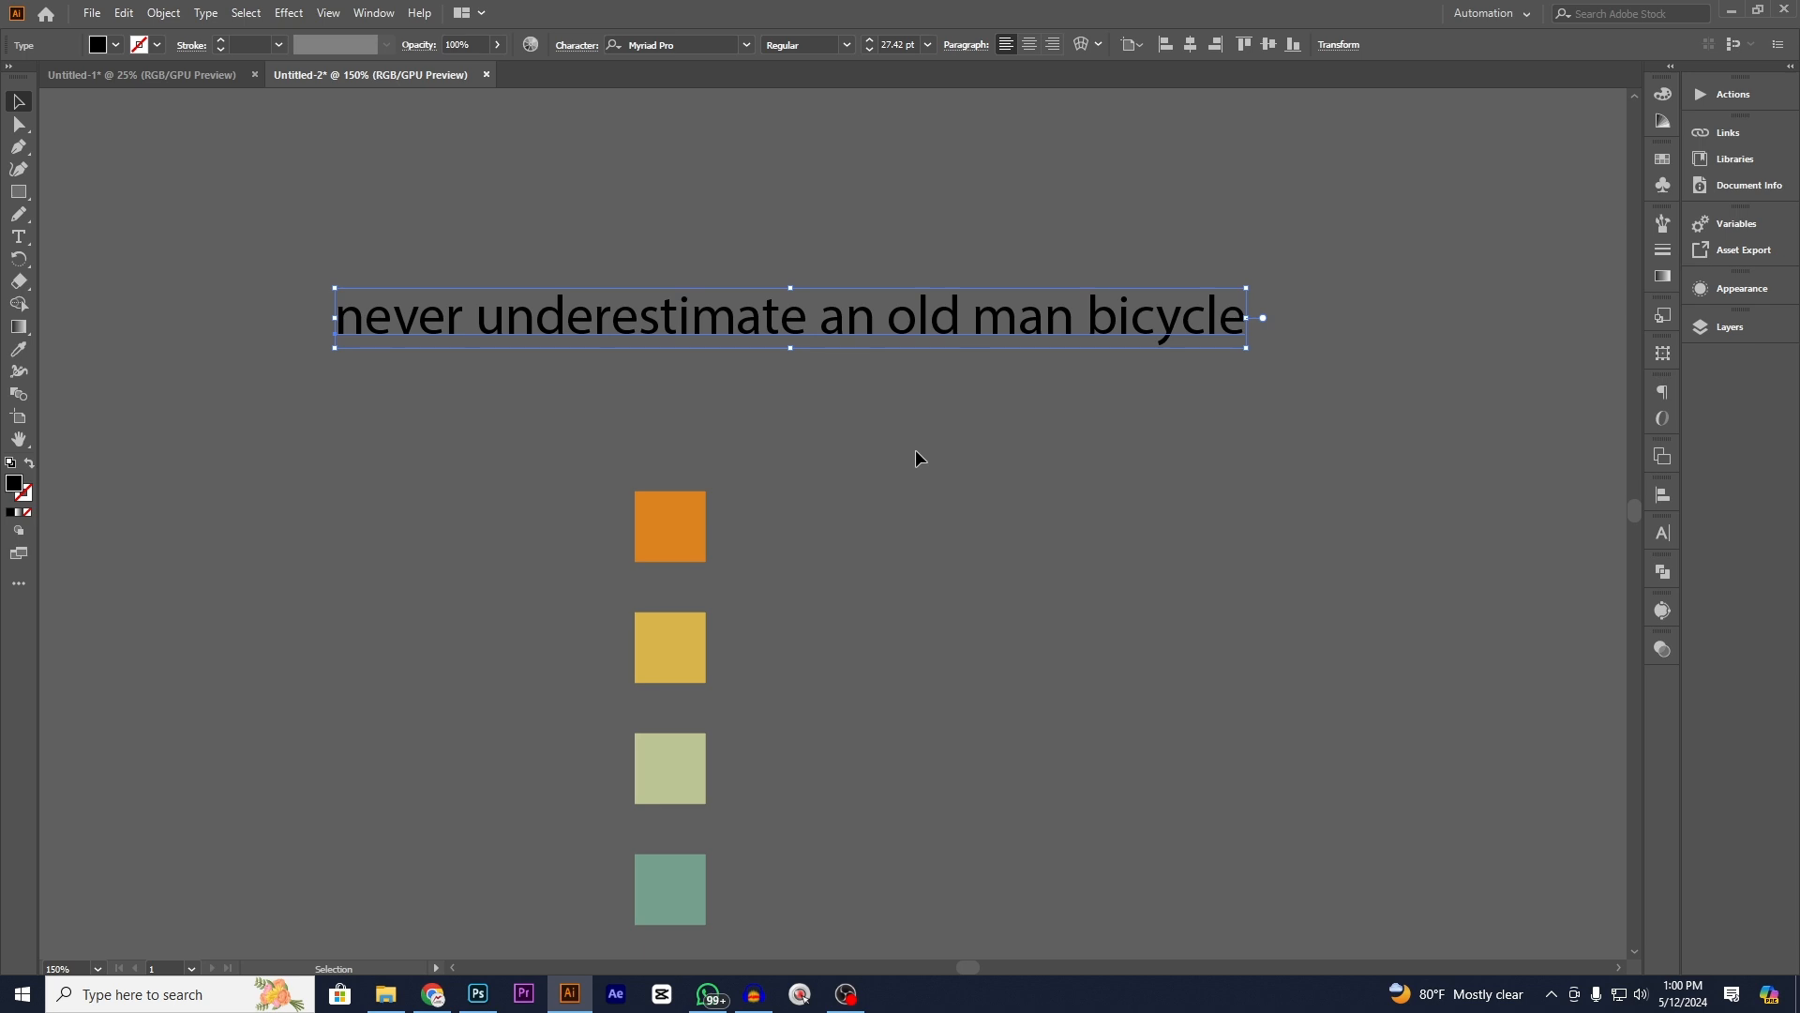
- Move all six colour swatches together into the gap between the slogan text and the artboard
alt+scroll(915, 448, down, 1)
alt+scroll(953, 506, down, 1)
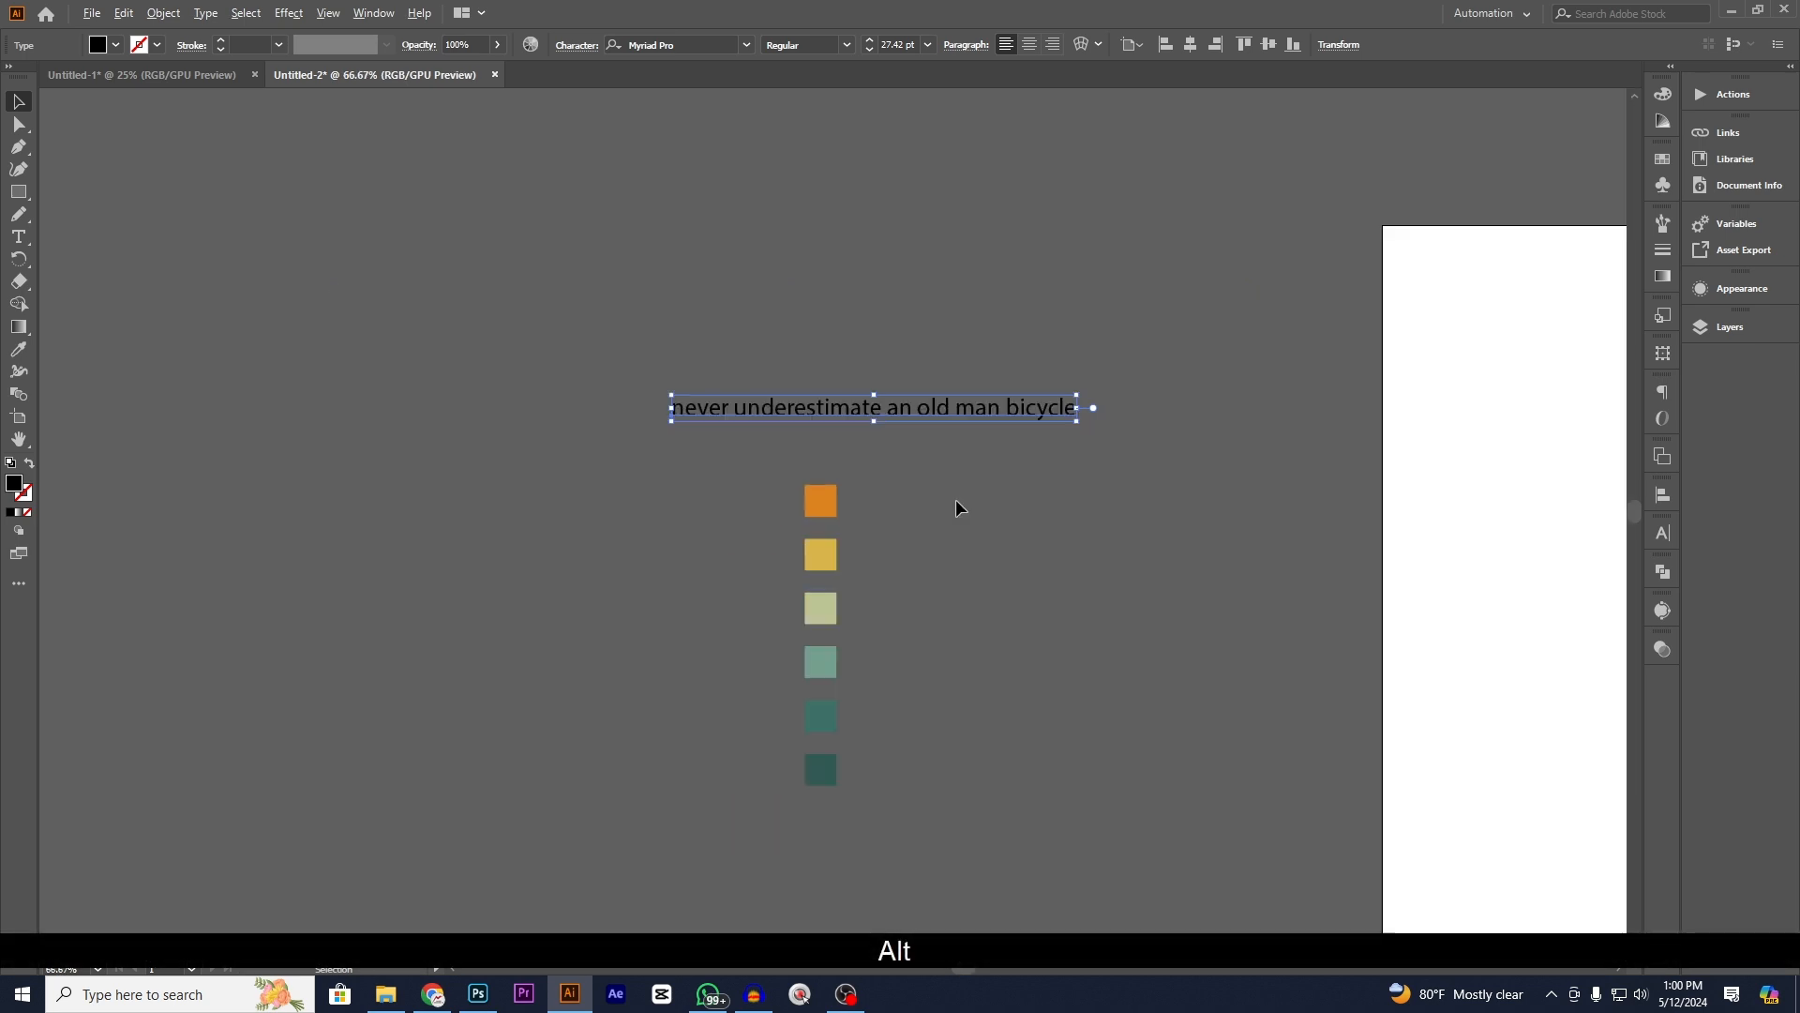
click(1051, 534)
drag(1135, 555, 817, 451)
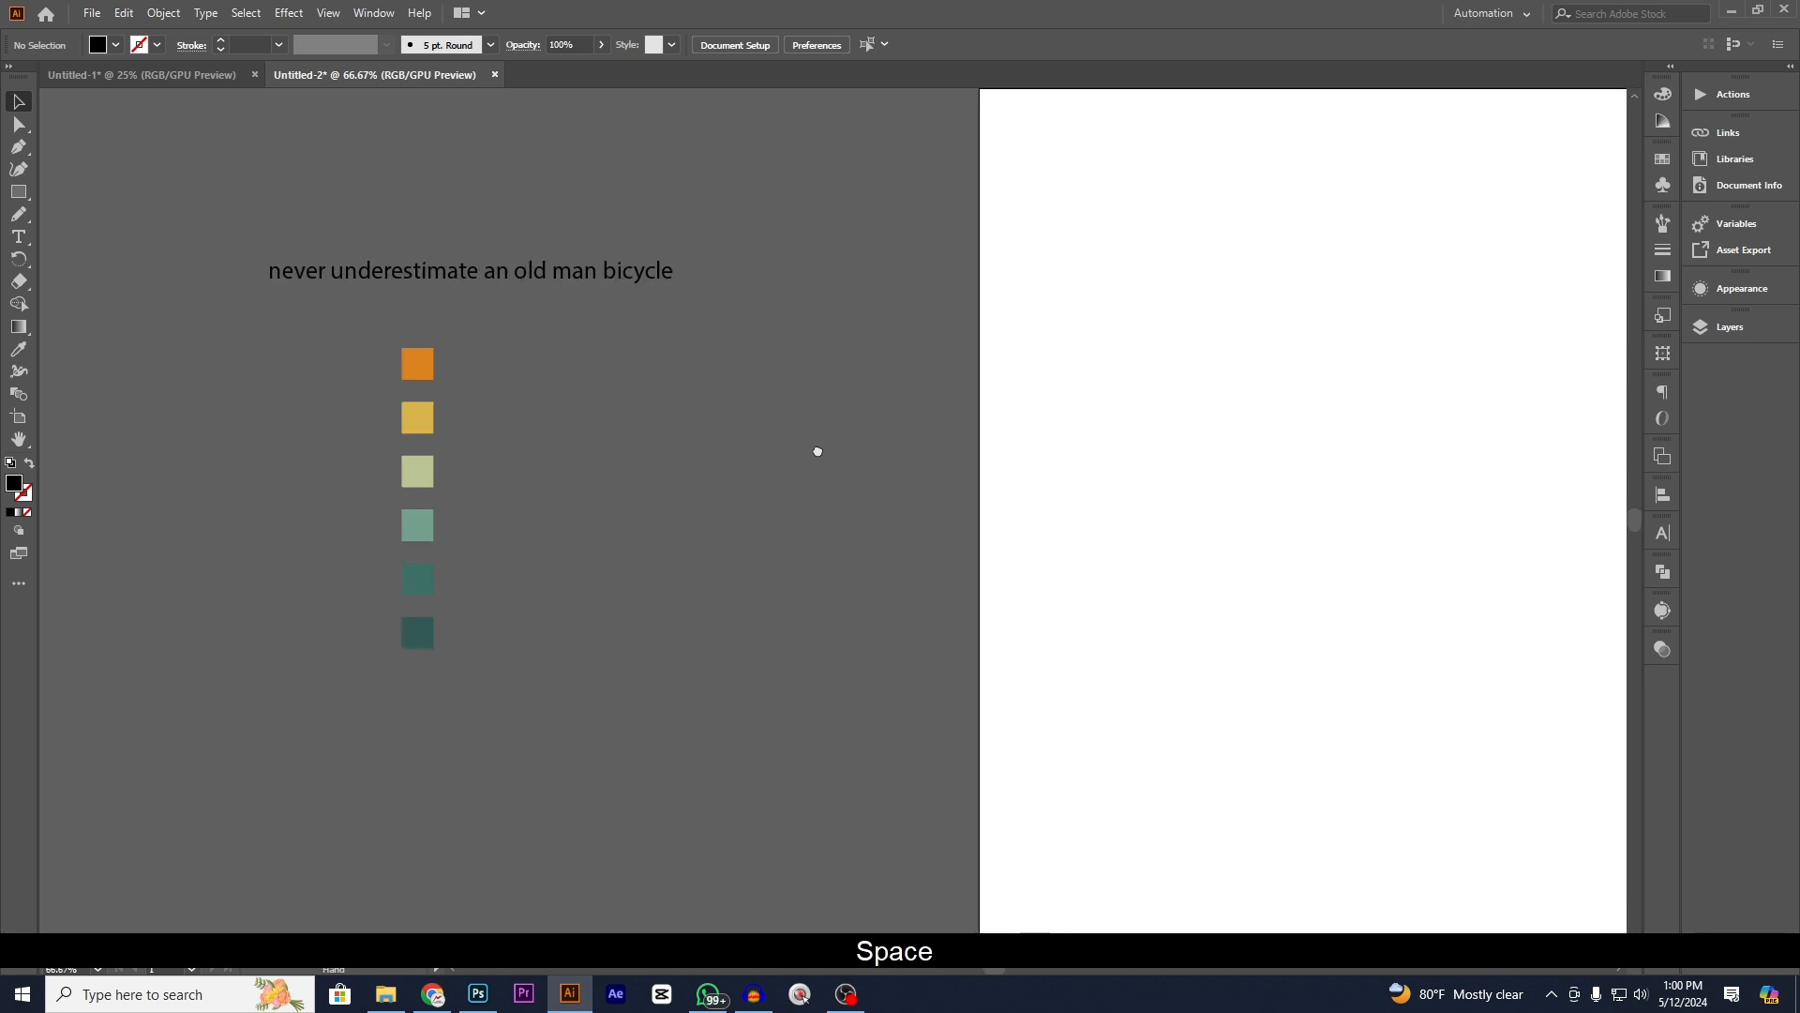
alt+scroll(822, 450, down, 1)
drag(1000, 574, 1017, 552)
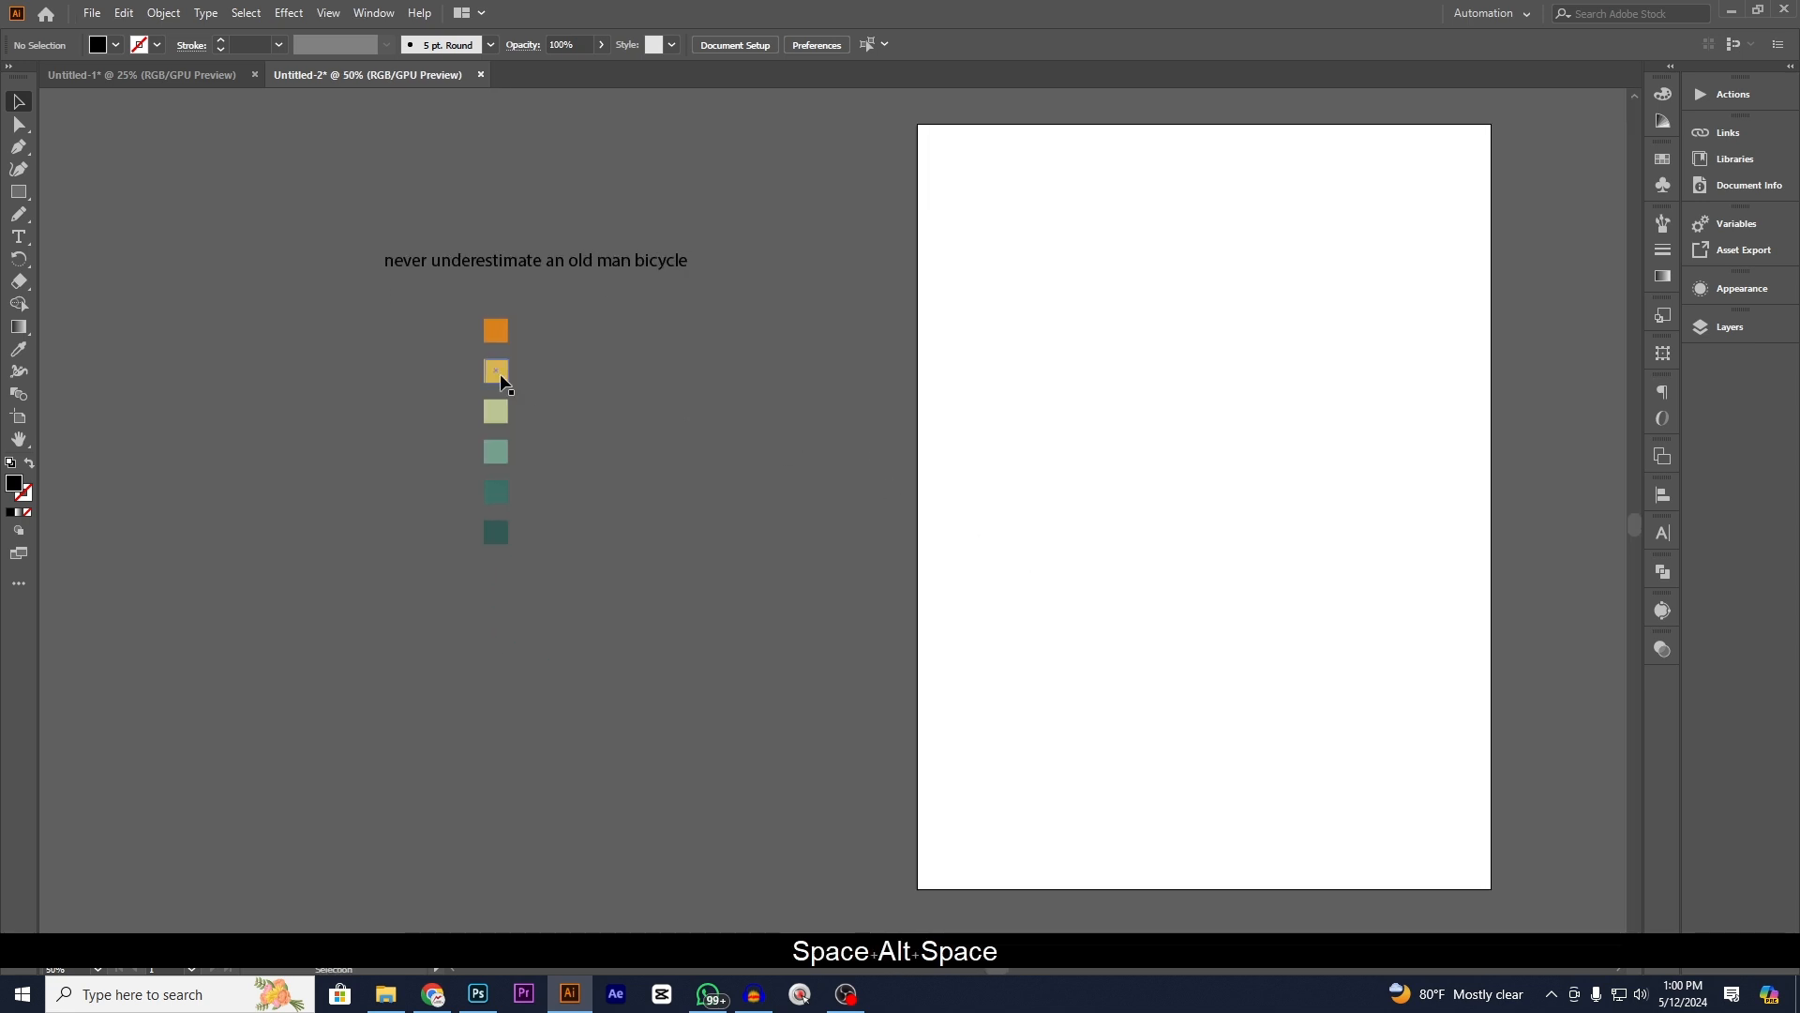
click(501, 332)
click(650, 370)
drag(422, 326, 559, 667)
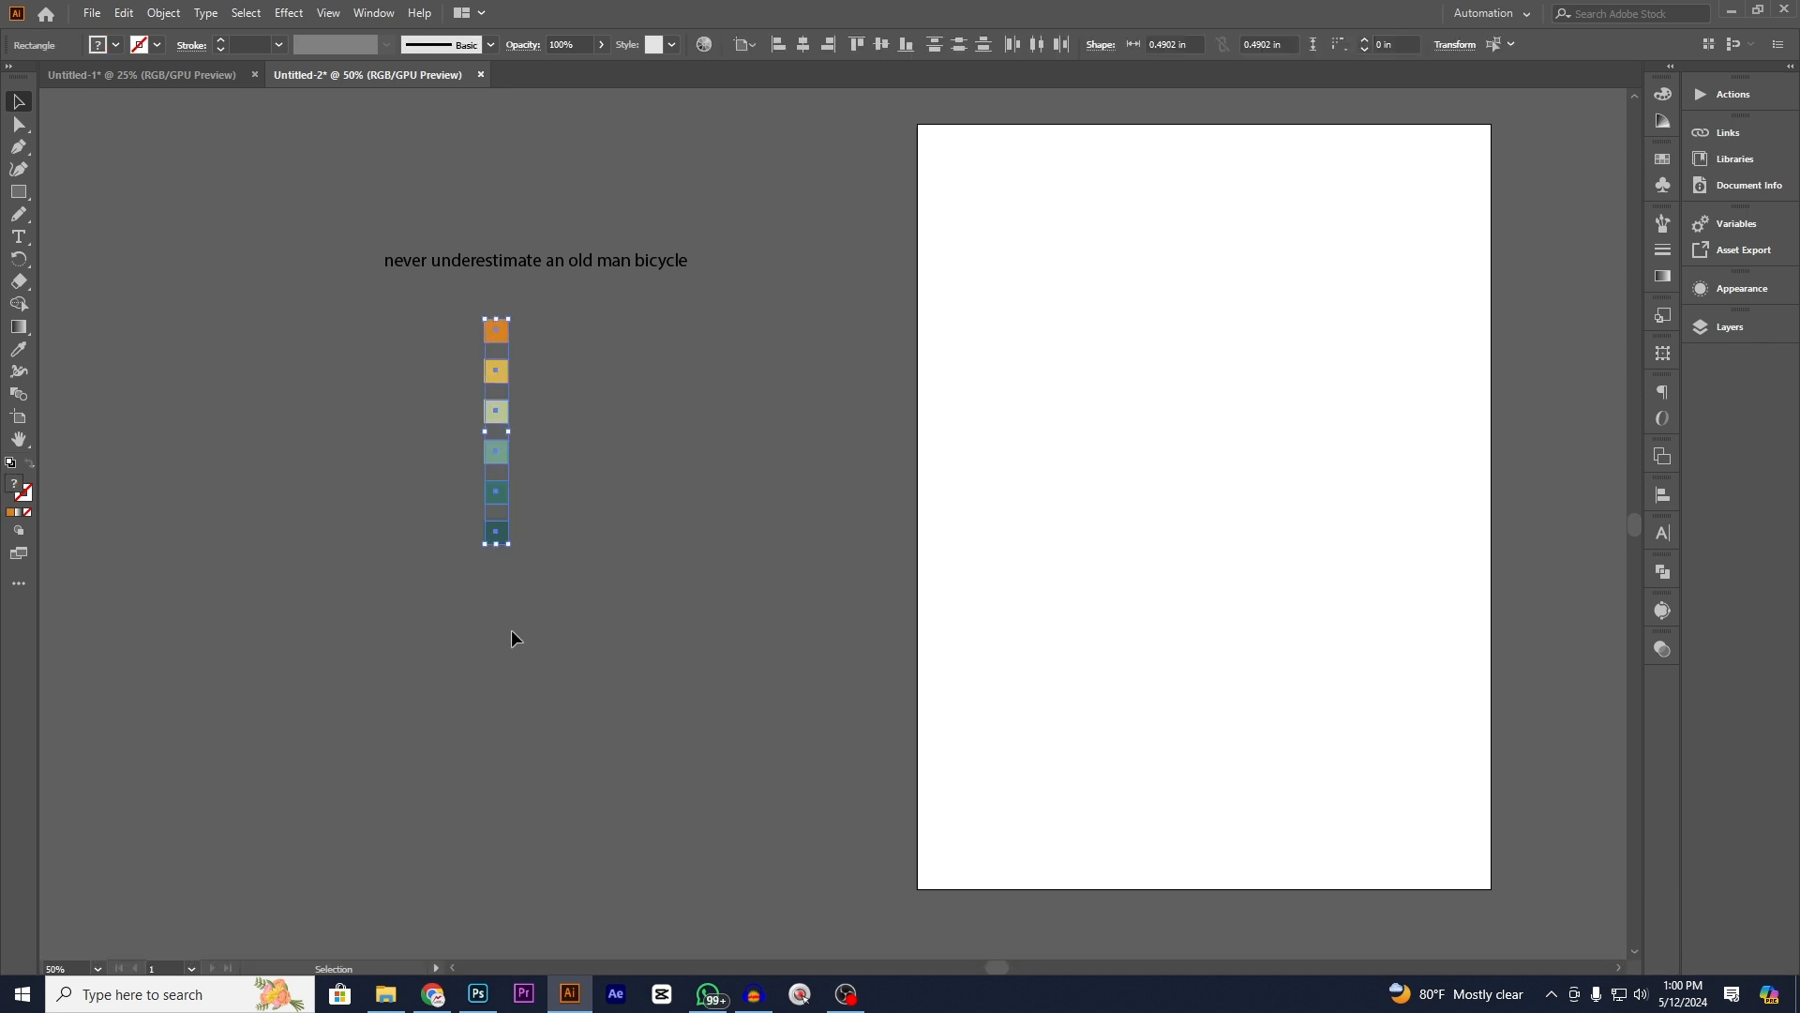
drag(496, 346, 753, 296)
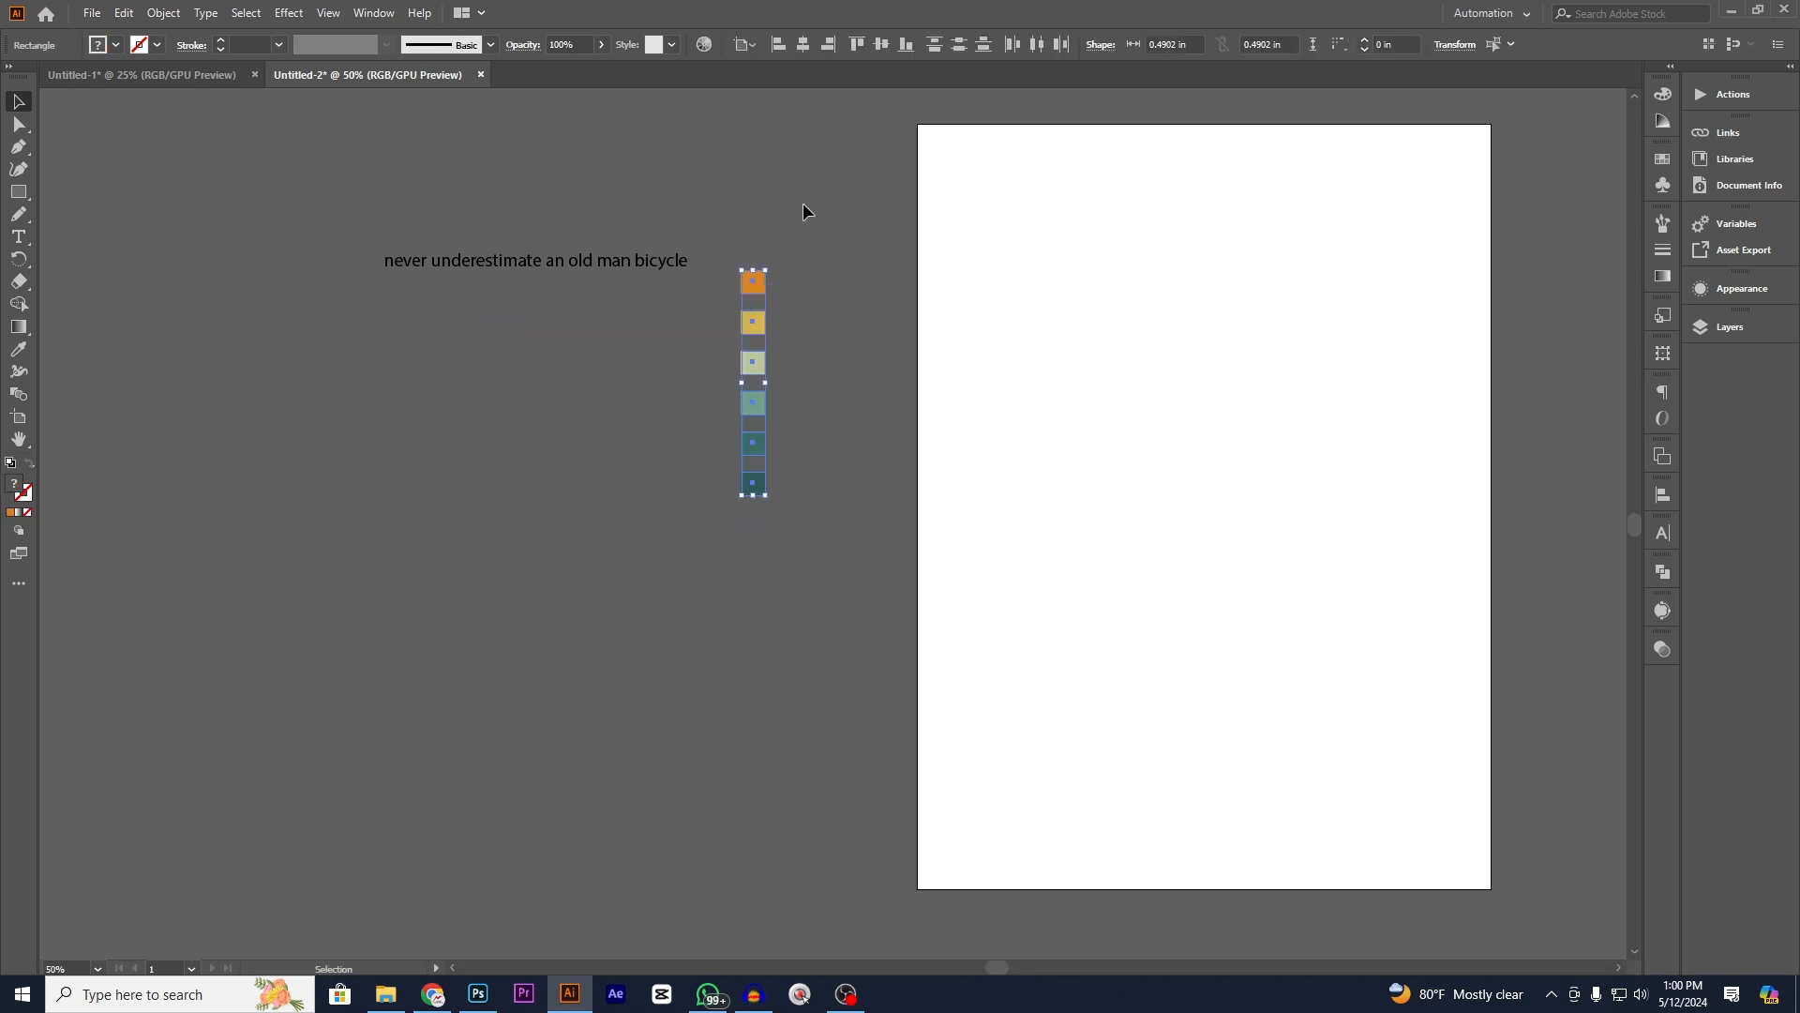
click(803, 206)
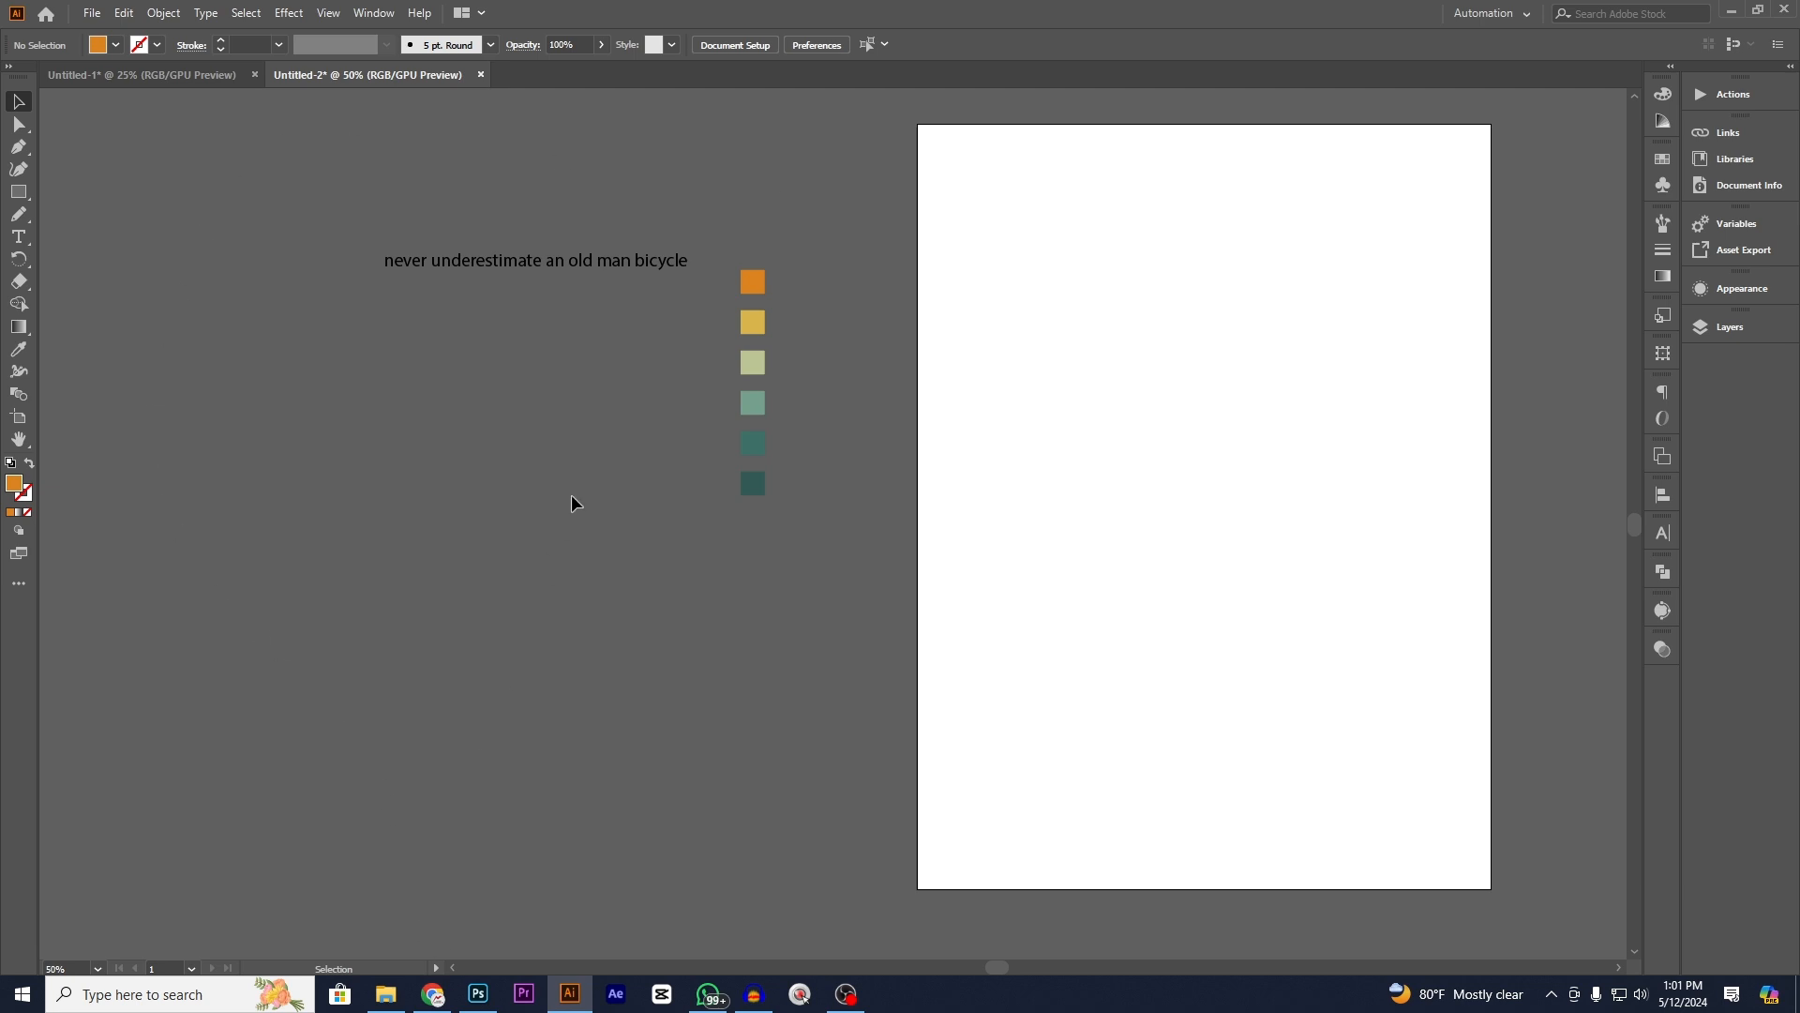
- Switch to the Microsoft Edge browser
click(23, 994)
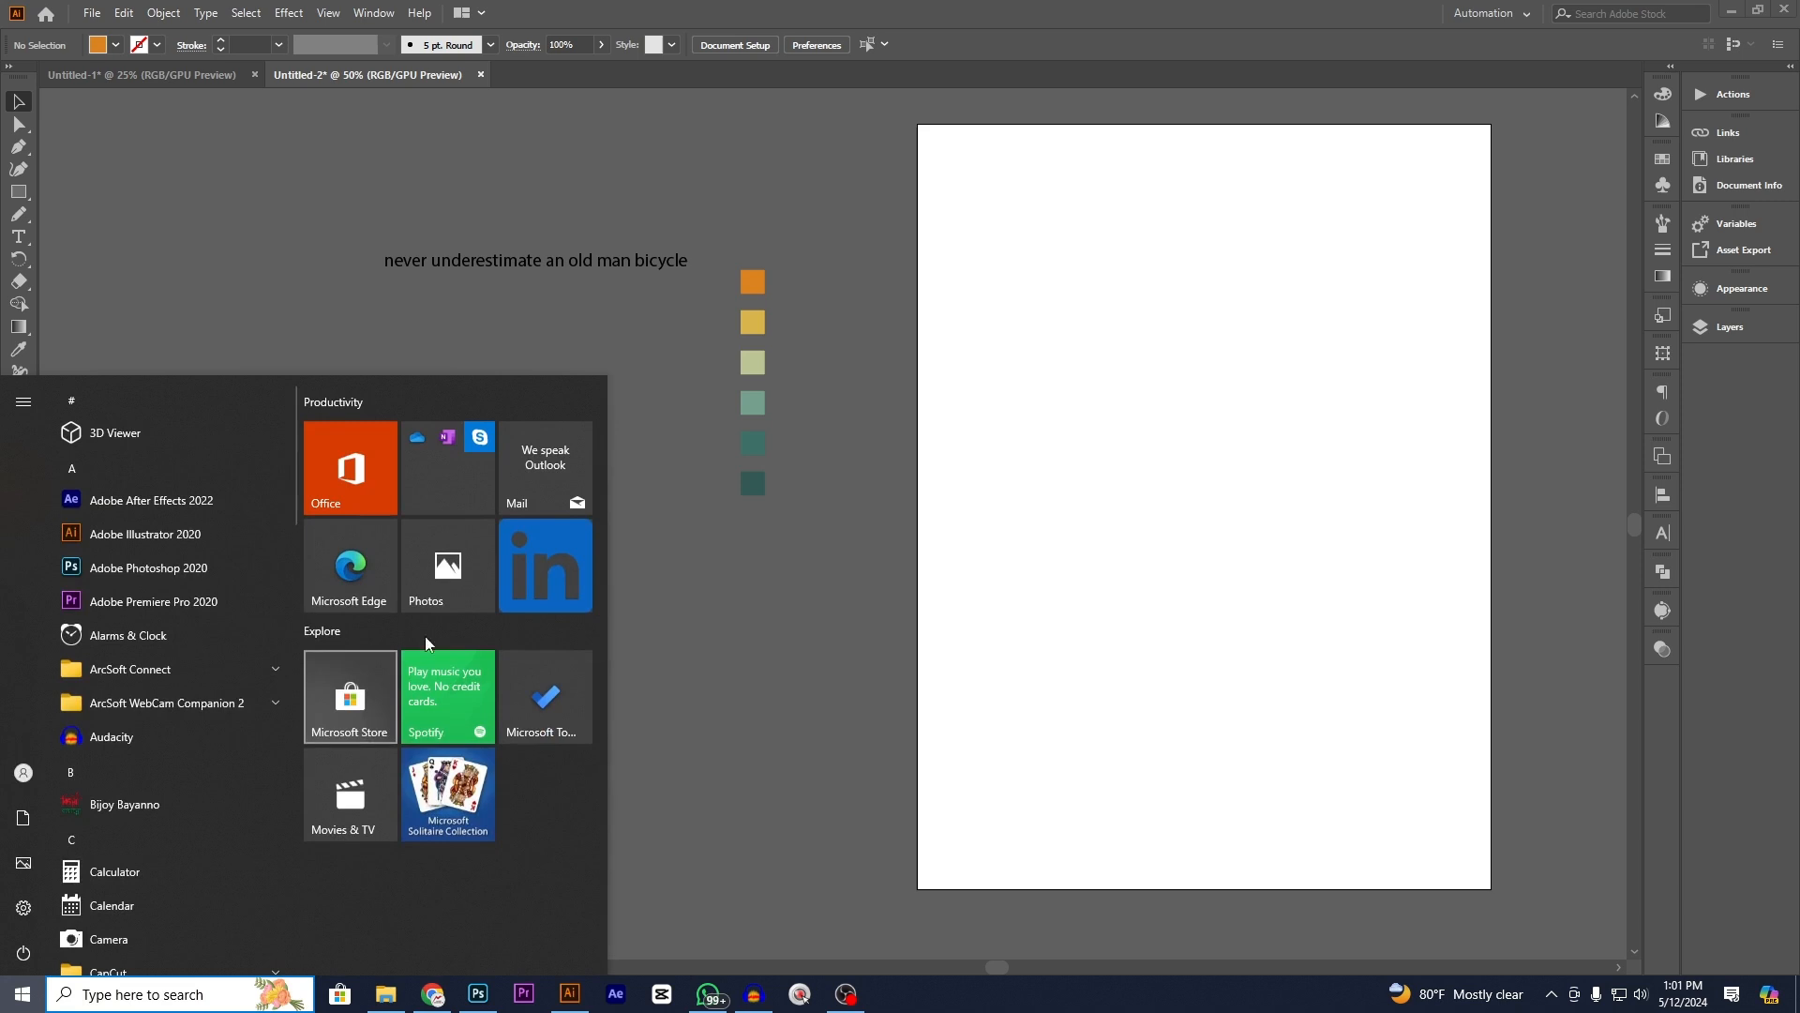
click(346, 583)
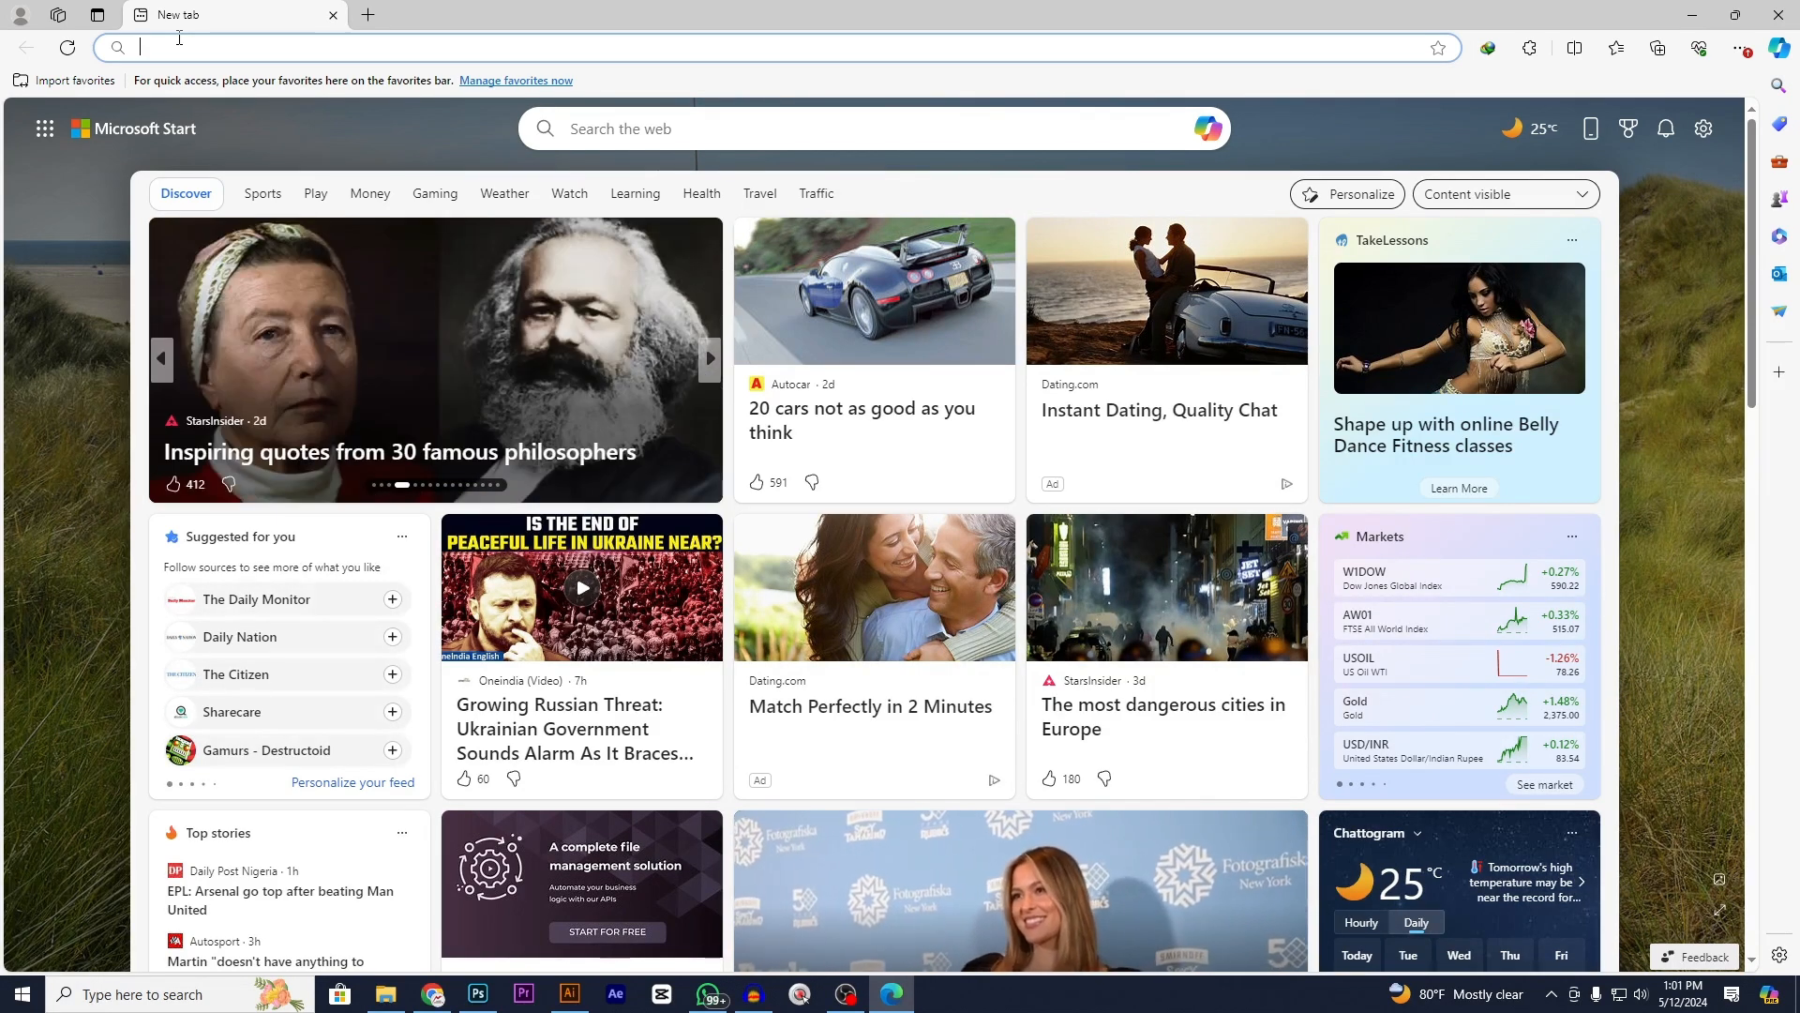
text(tree)
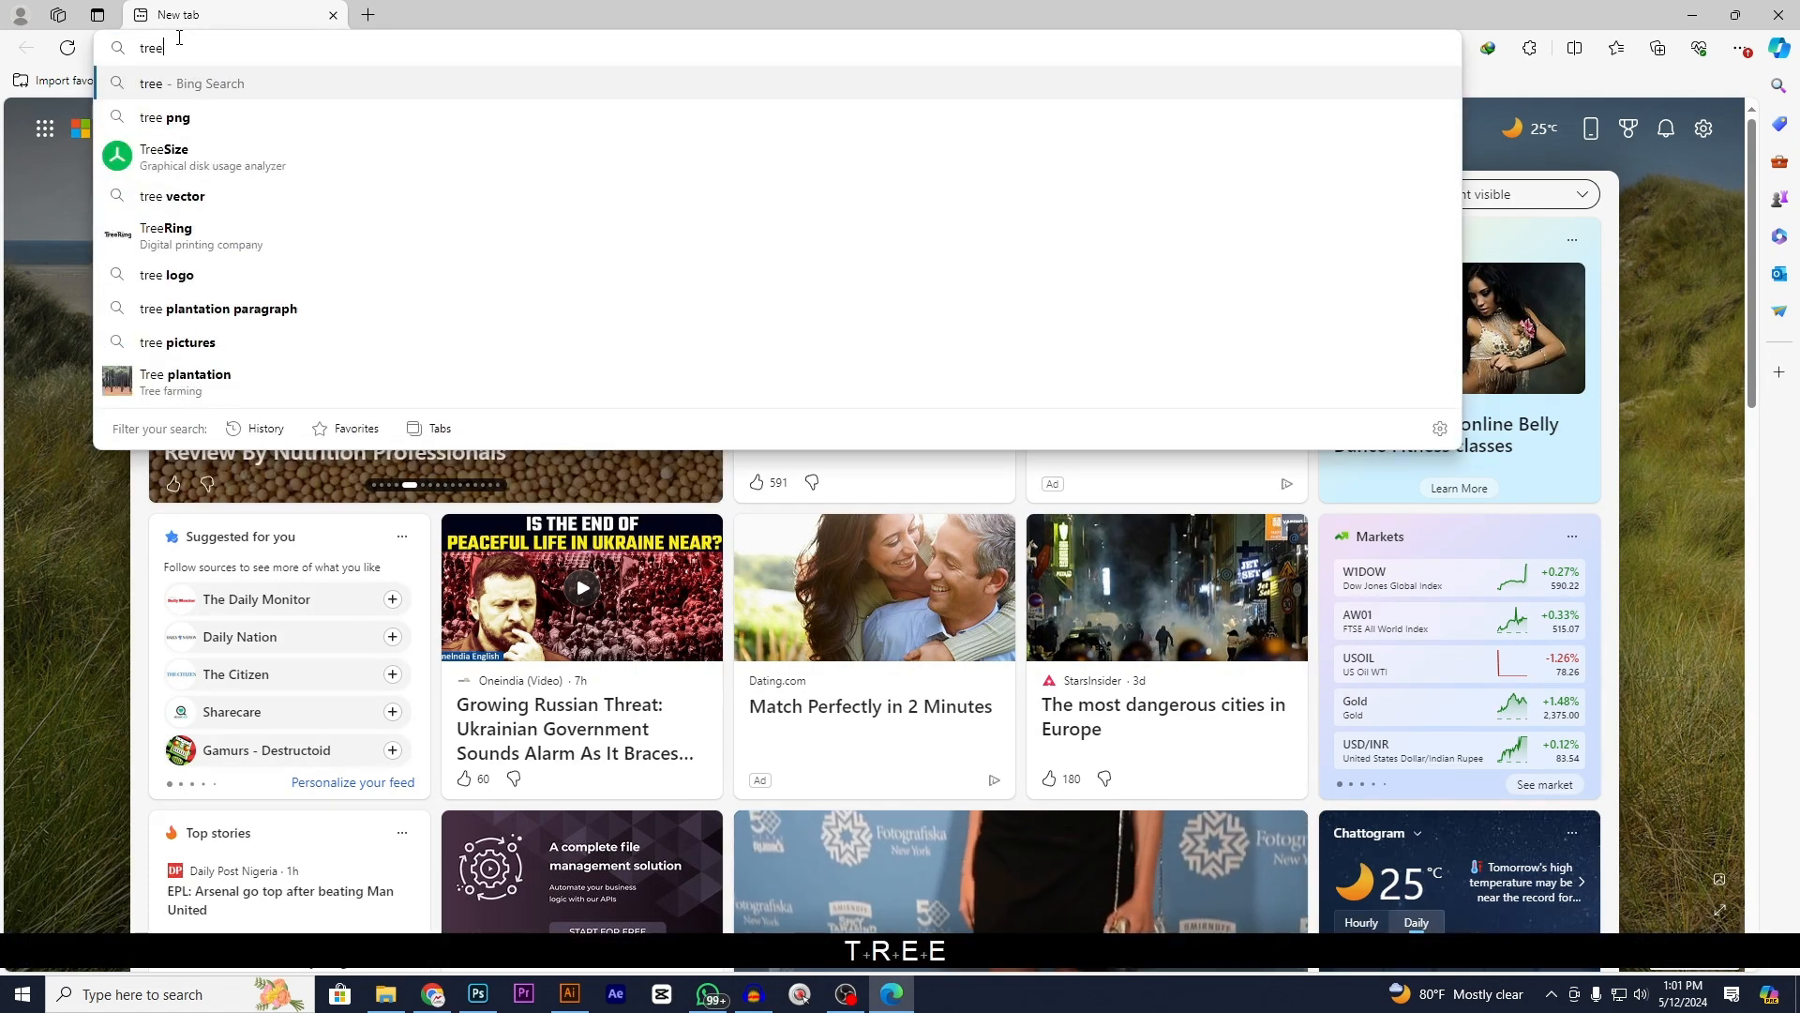
text( ve)
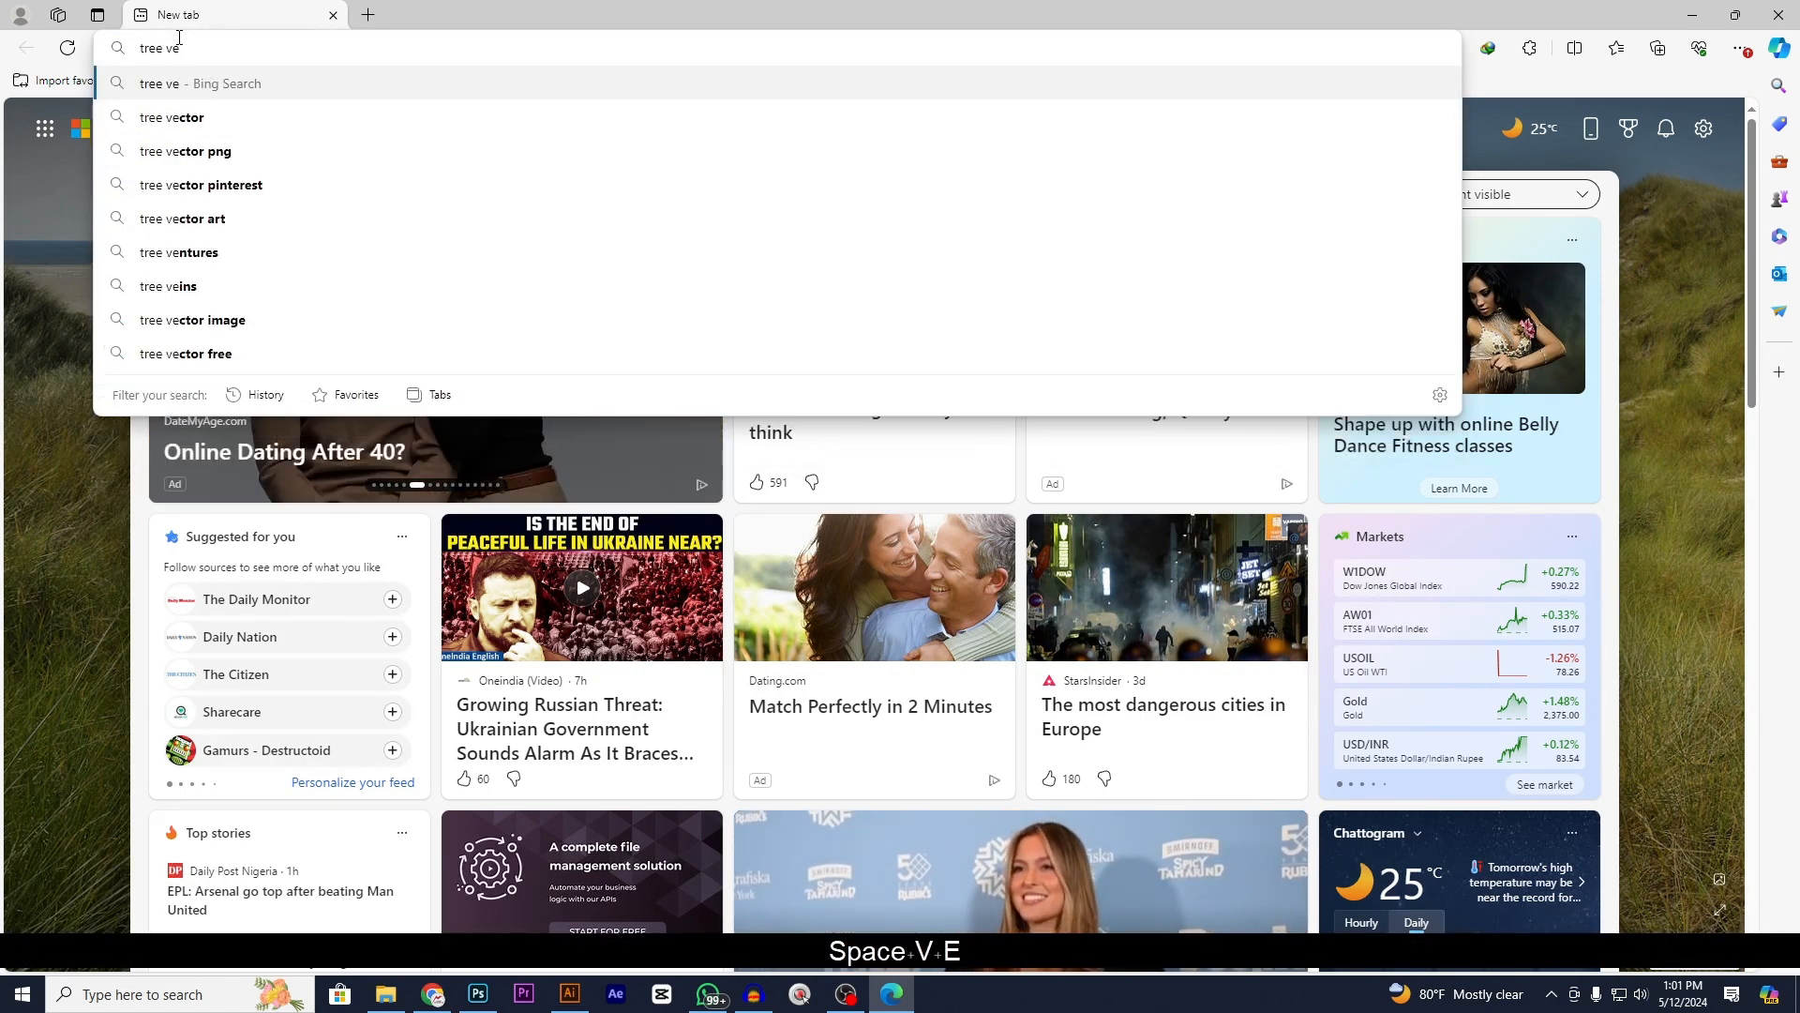
key(BackSpace)
key(BackSpace)
key(BackSpace)
key(BackSpace)
key(BackSpace)
key(BackSpace)
key(BackSpace)
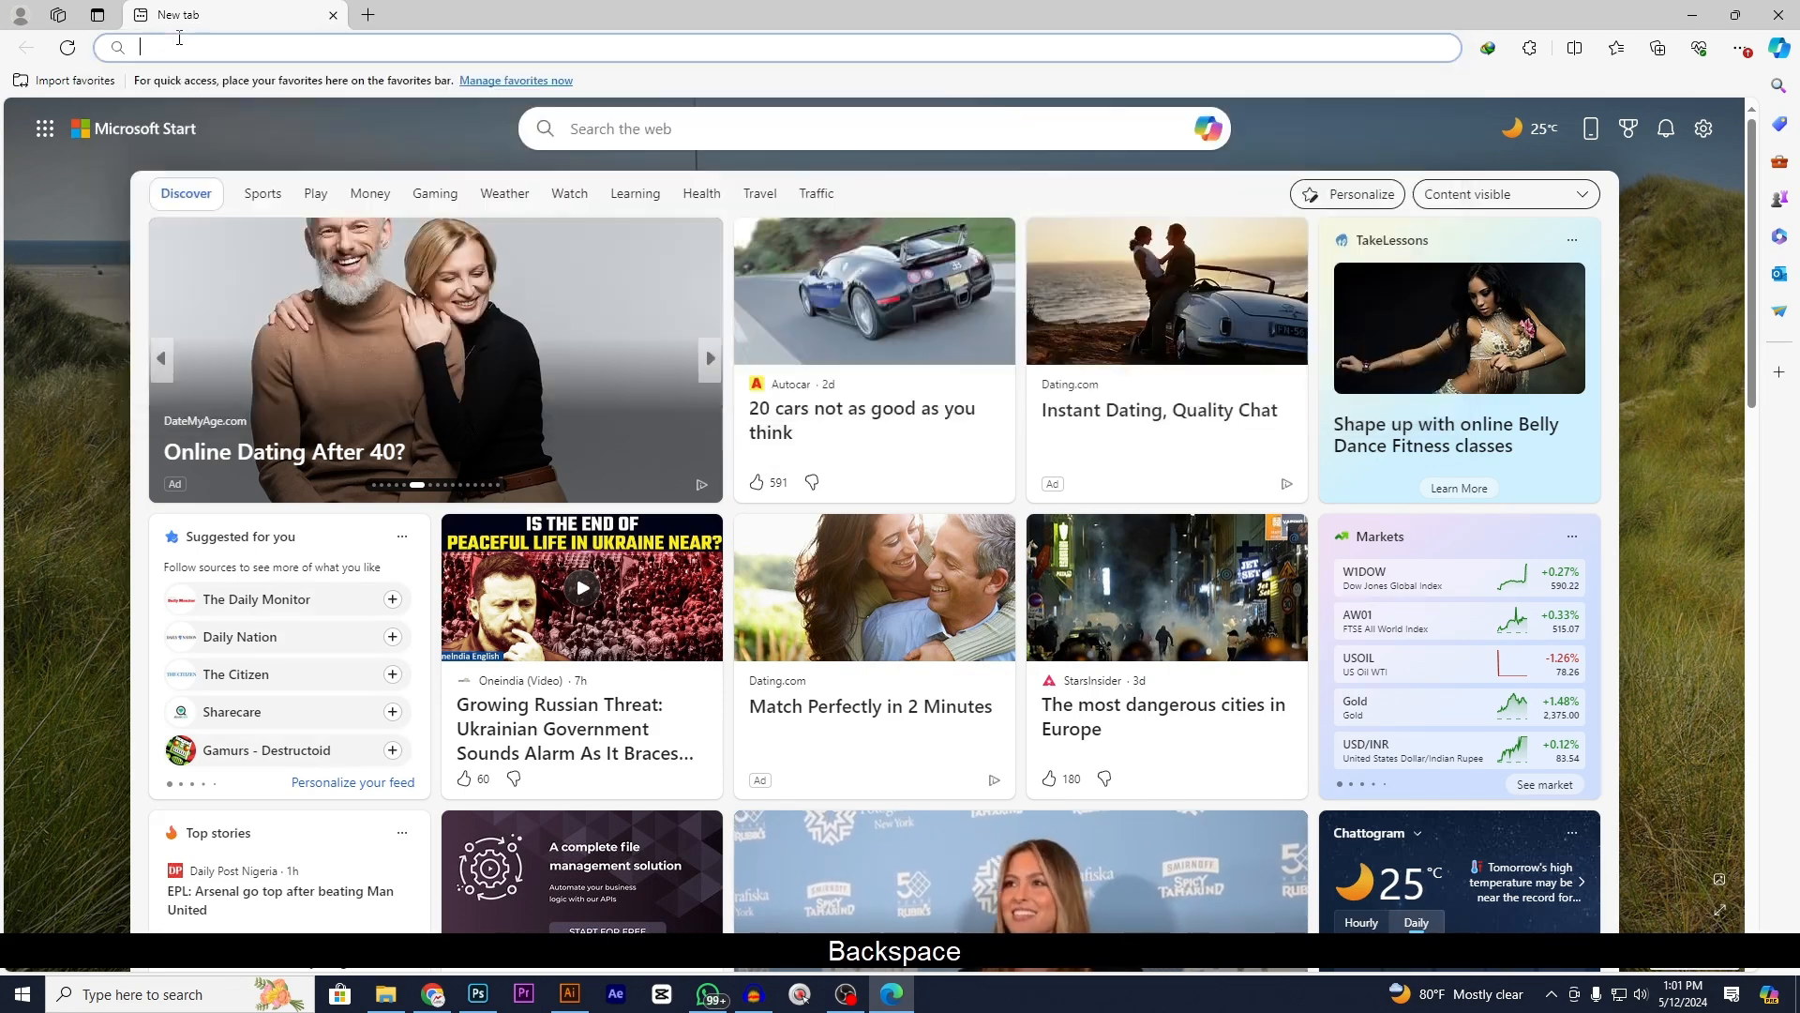
- Search the web for Freepik and open the Freepik website
text(freep)
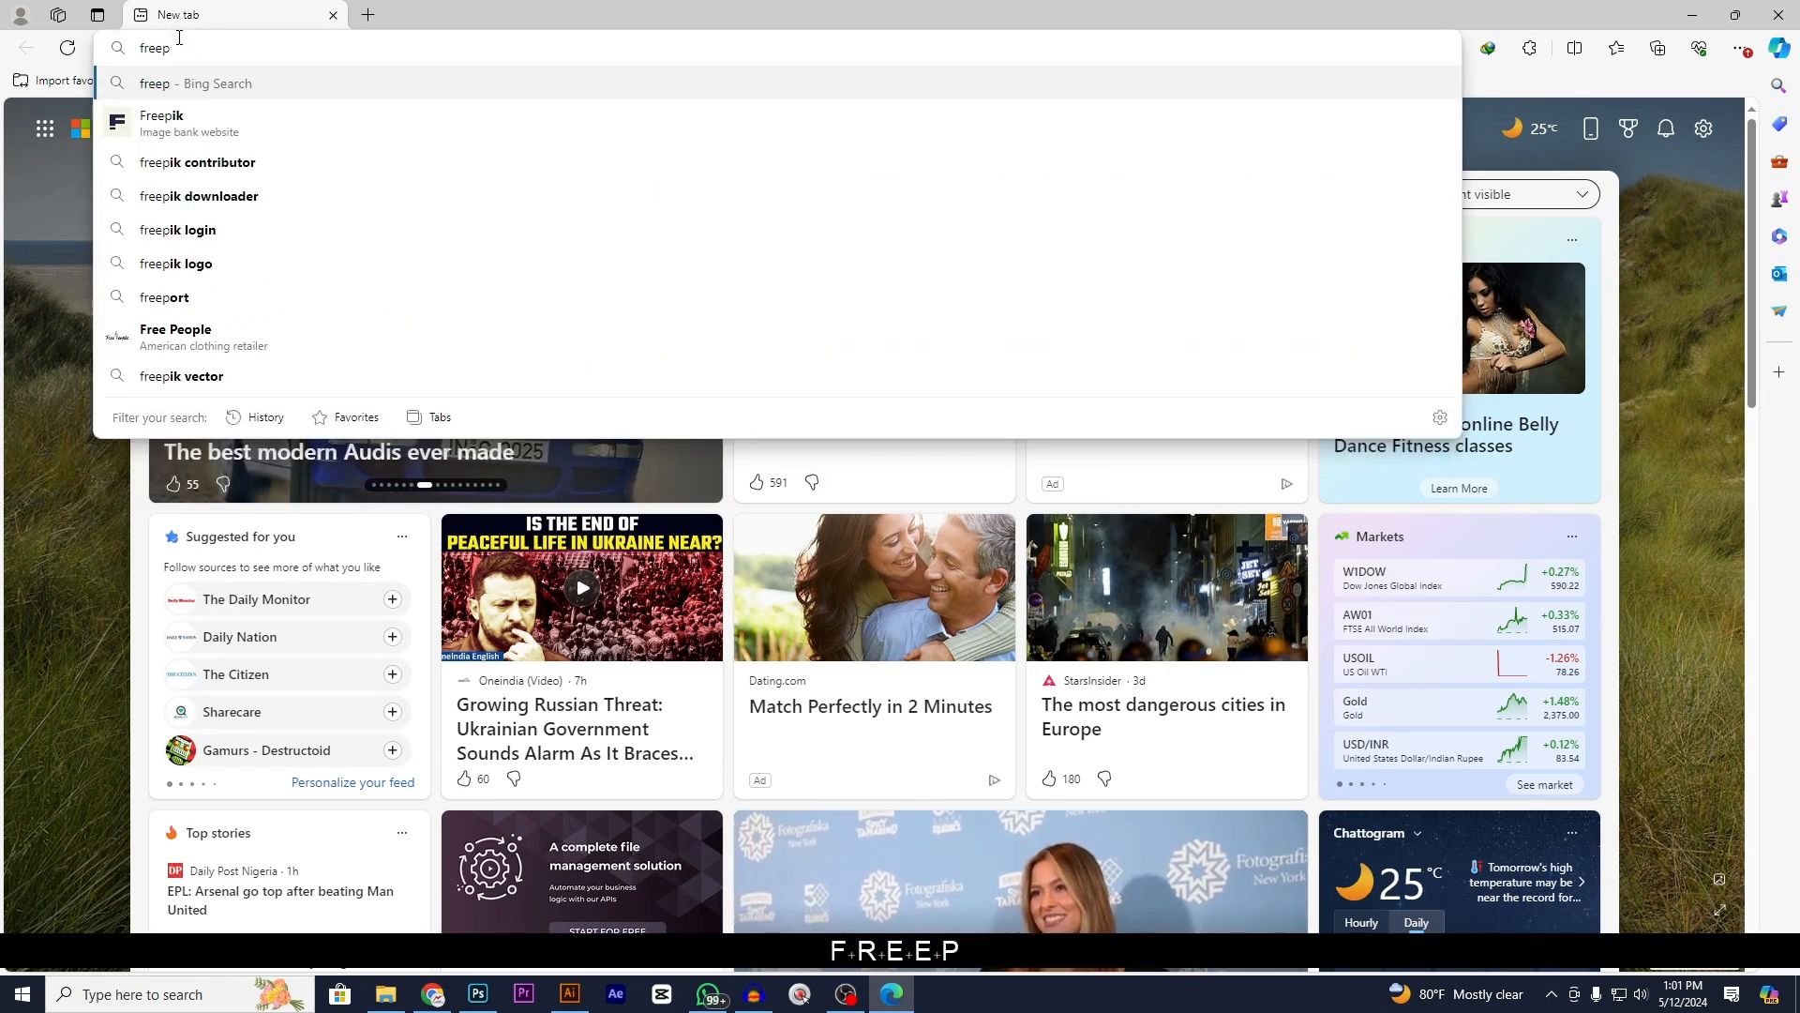
click(197, 129)
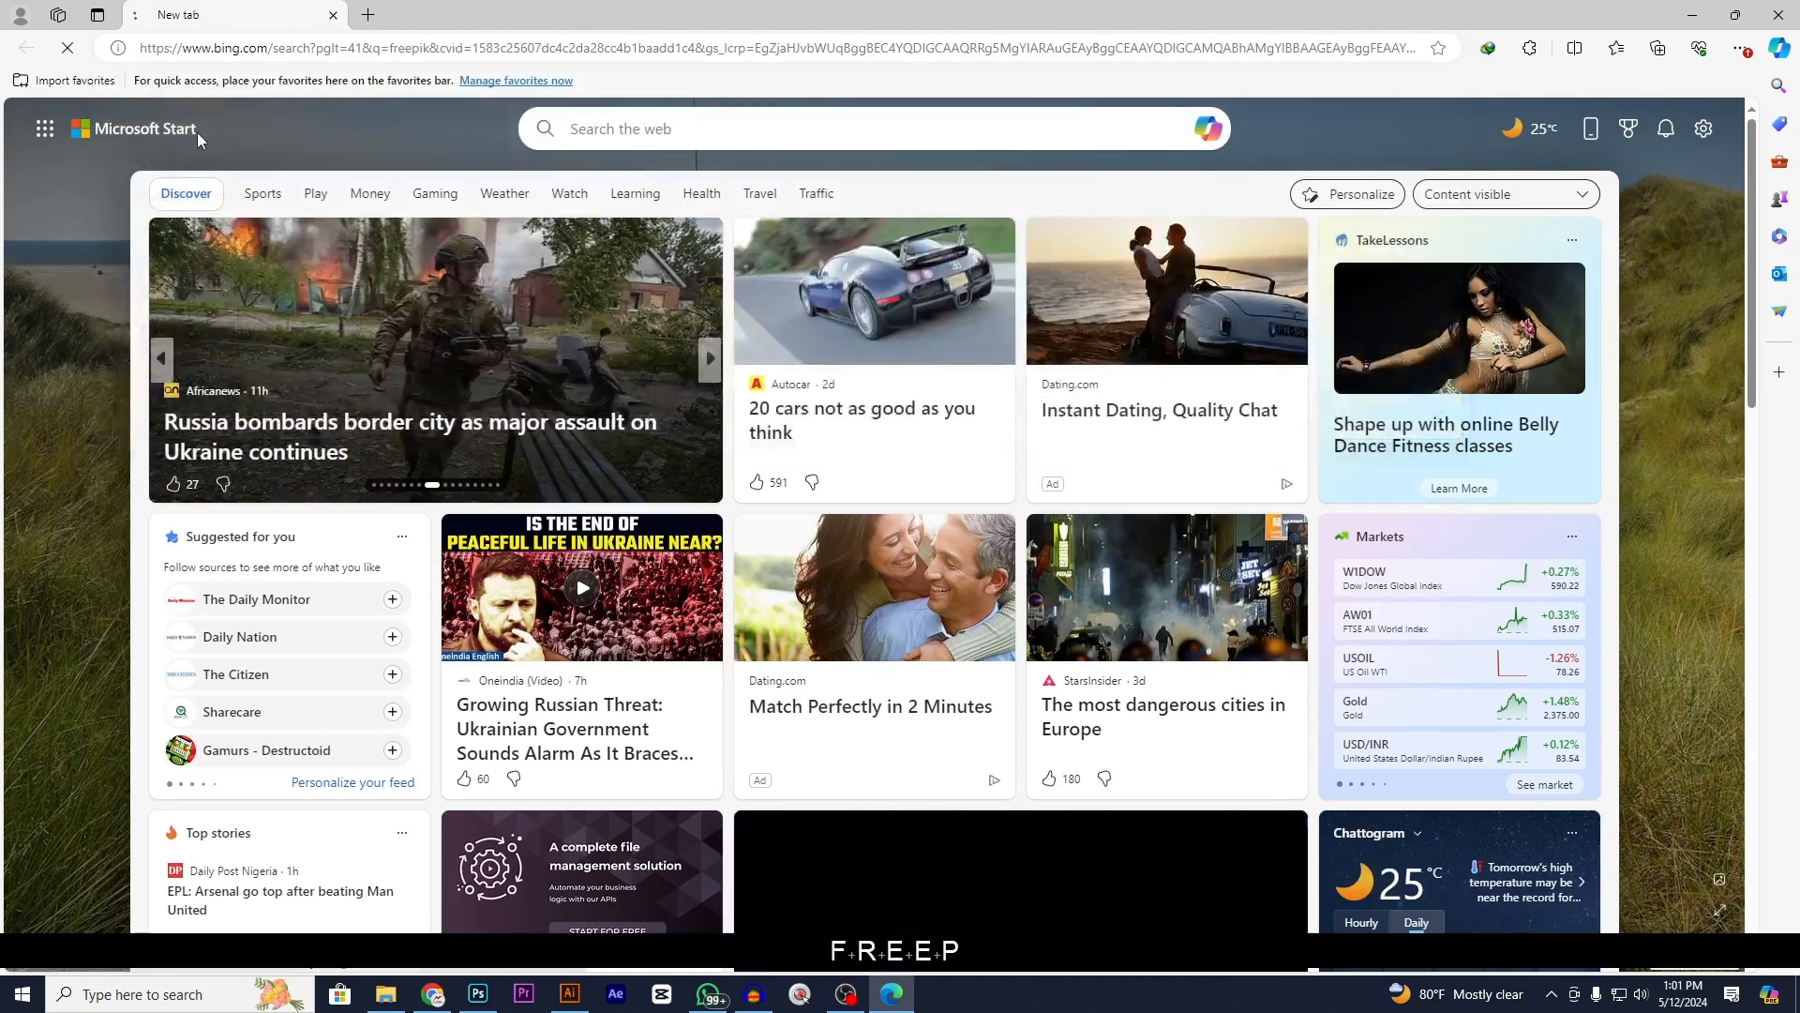
click(242, 306)
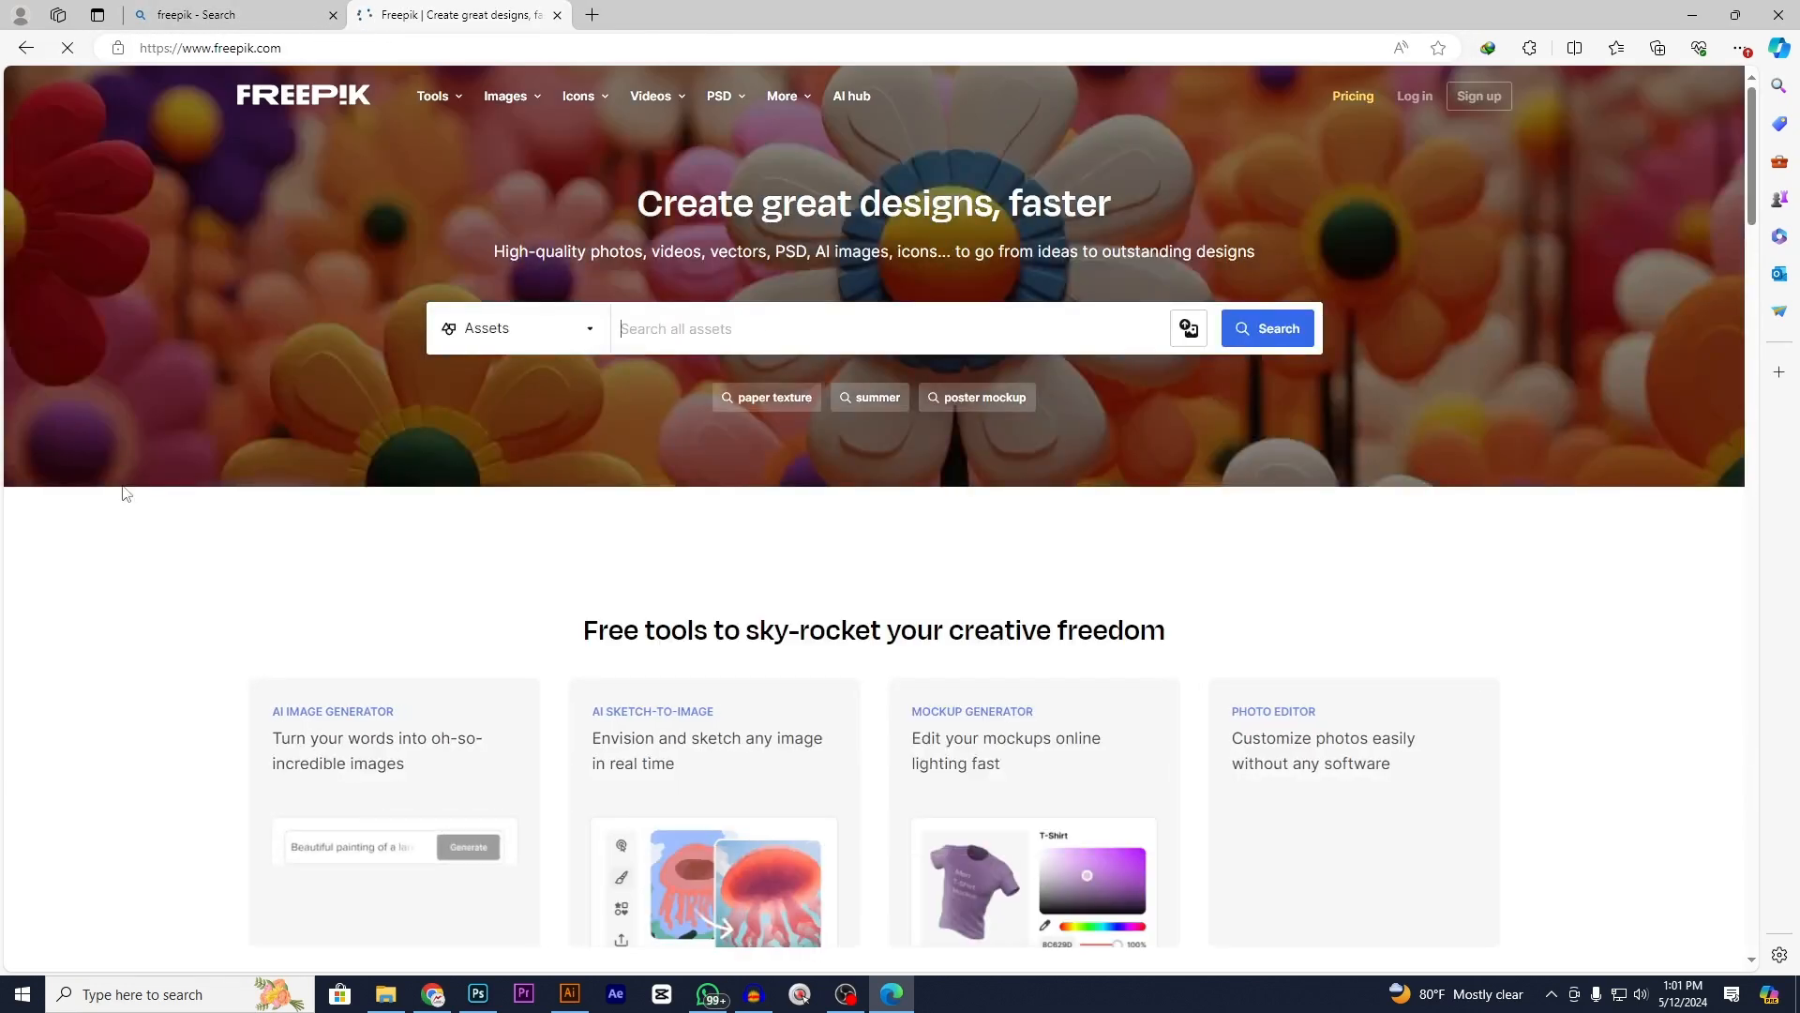
- Search Freepik's assets for "Tree vector"
click(771, 326)
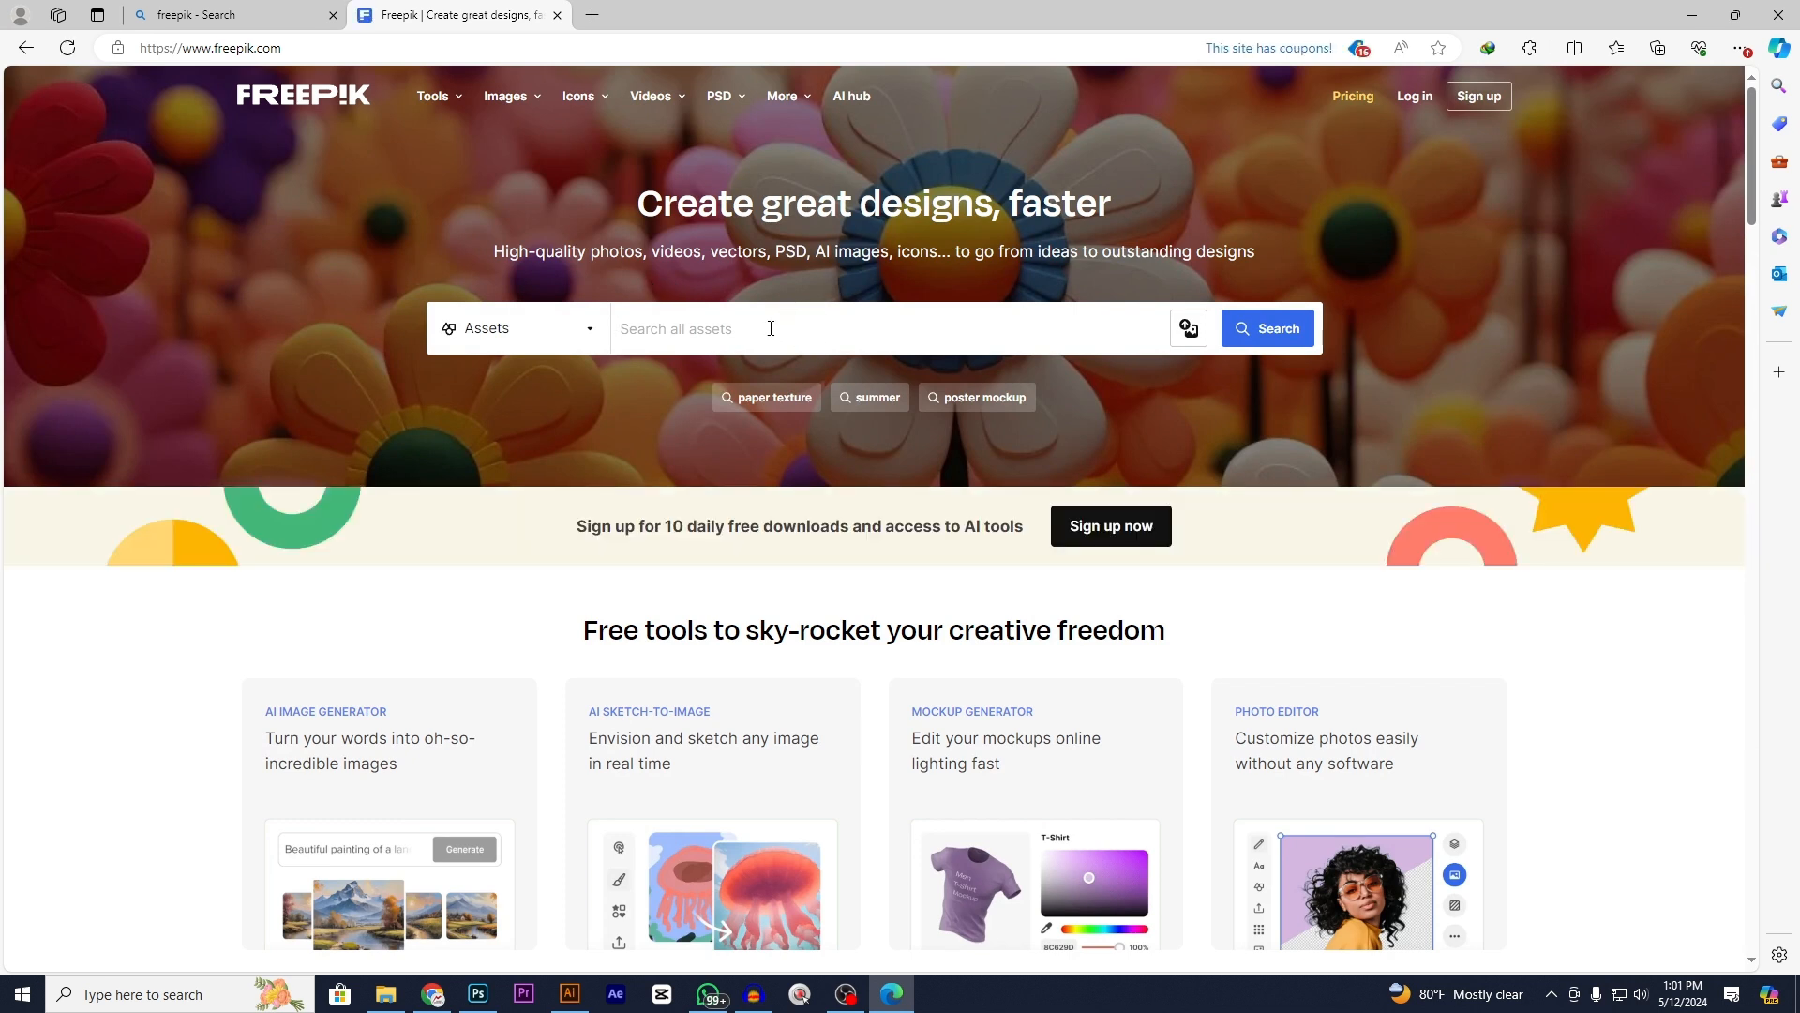
text(Tree)
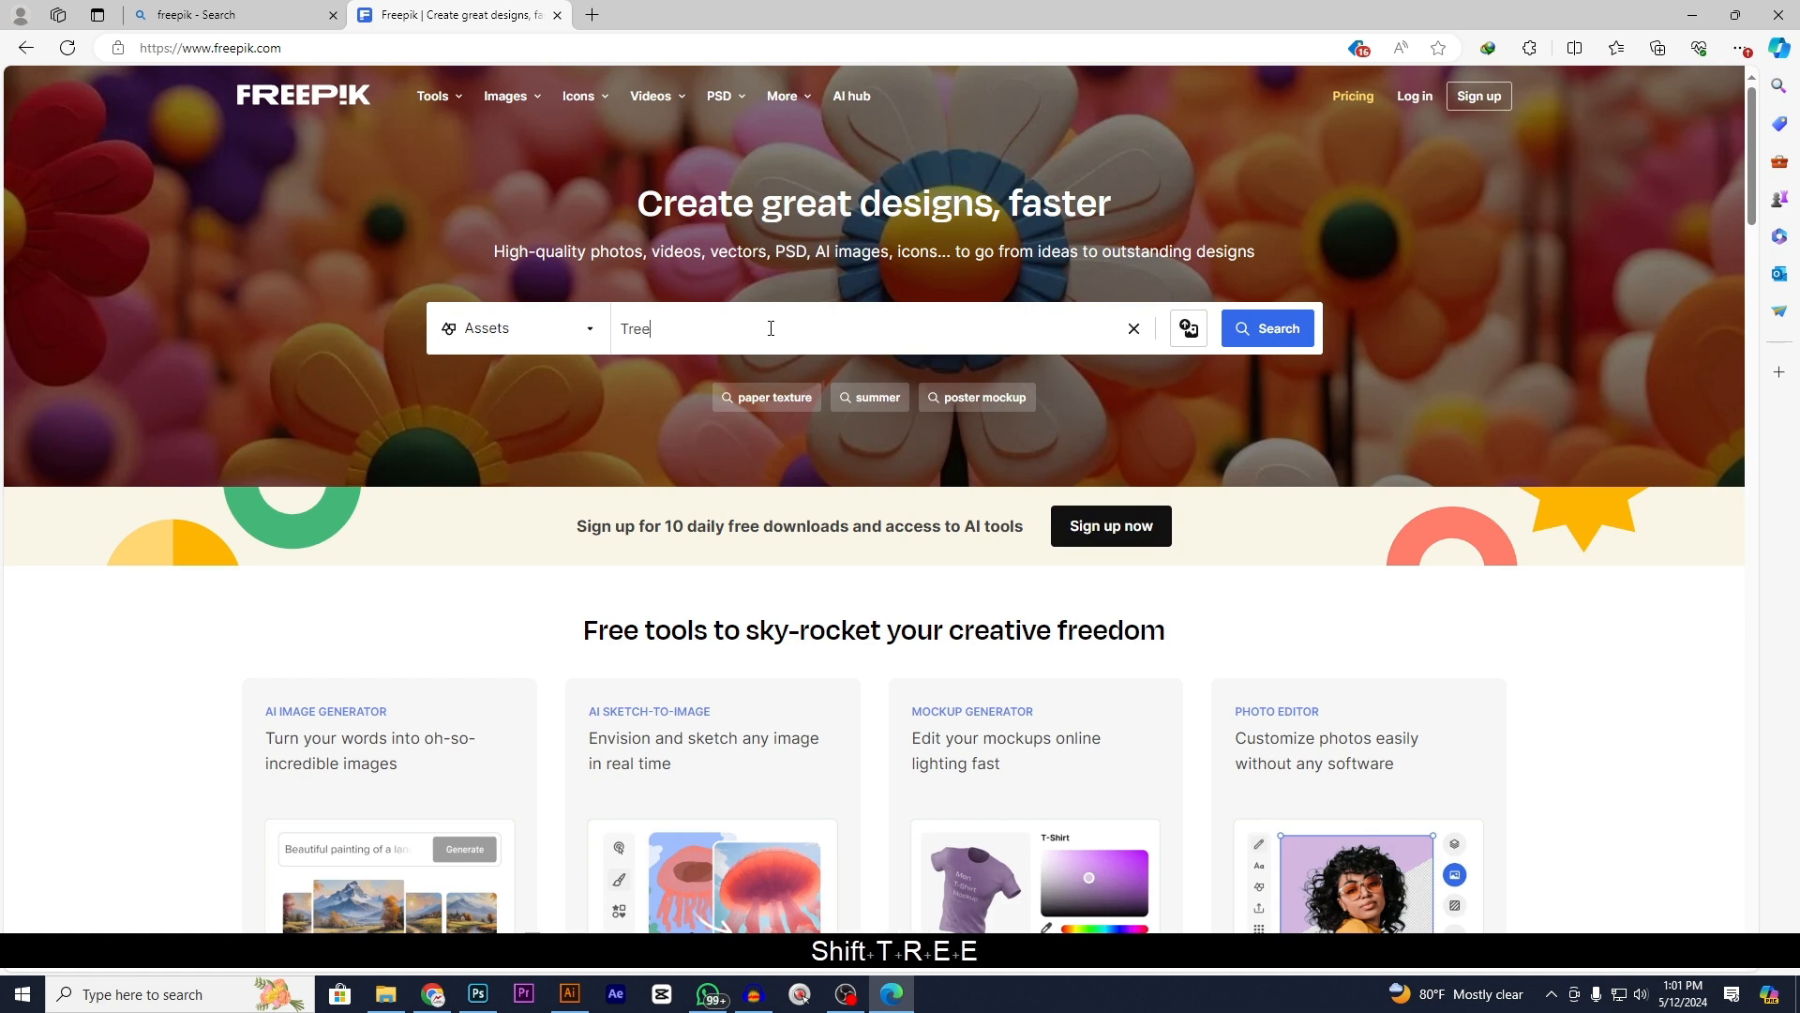
text( vector)
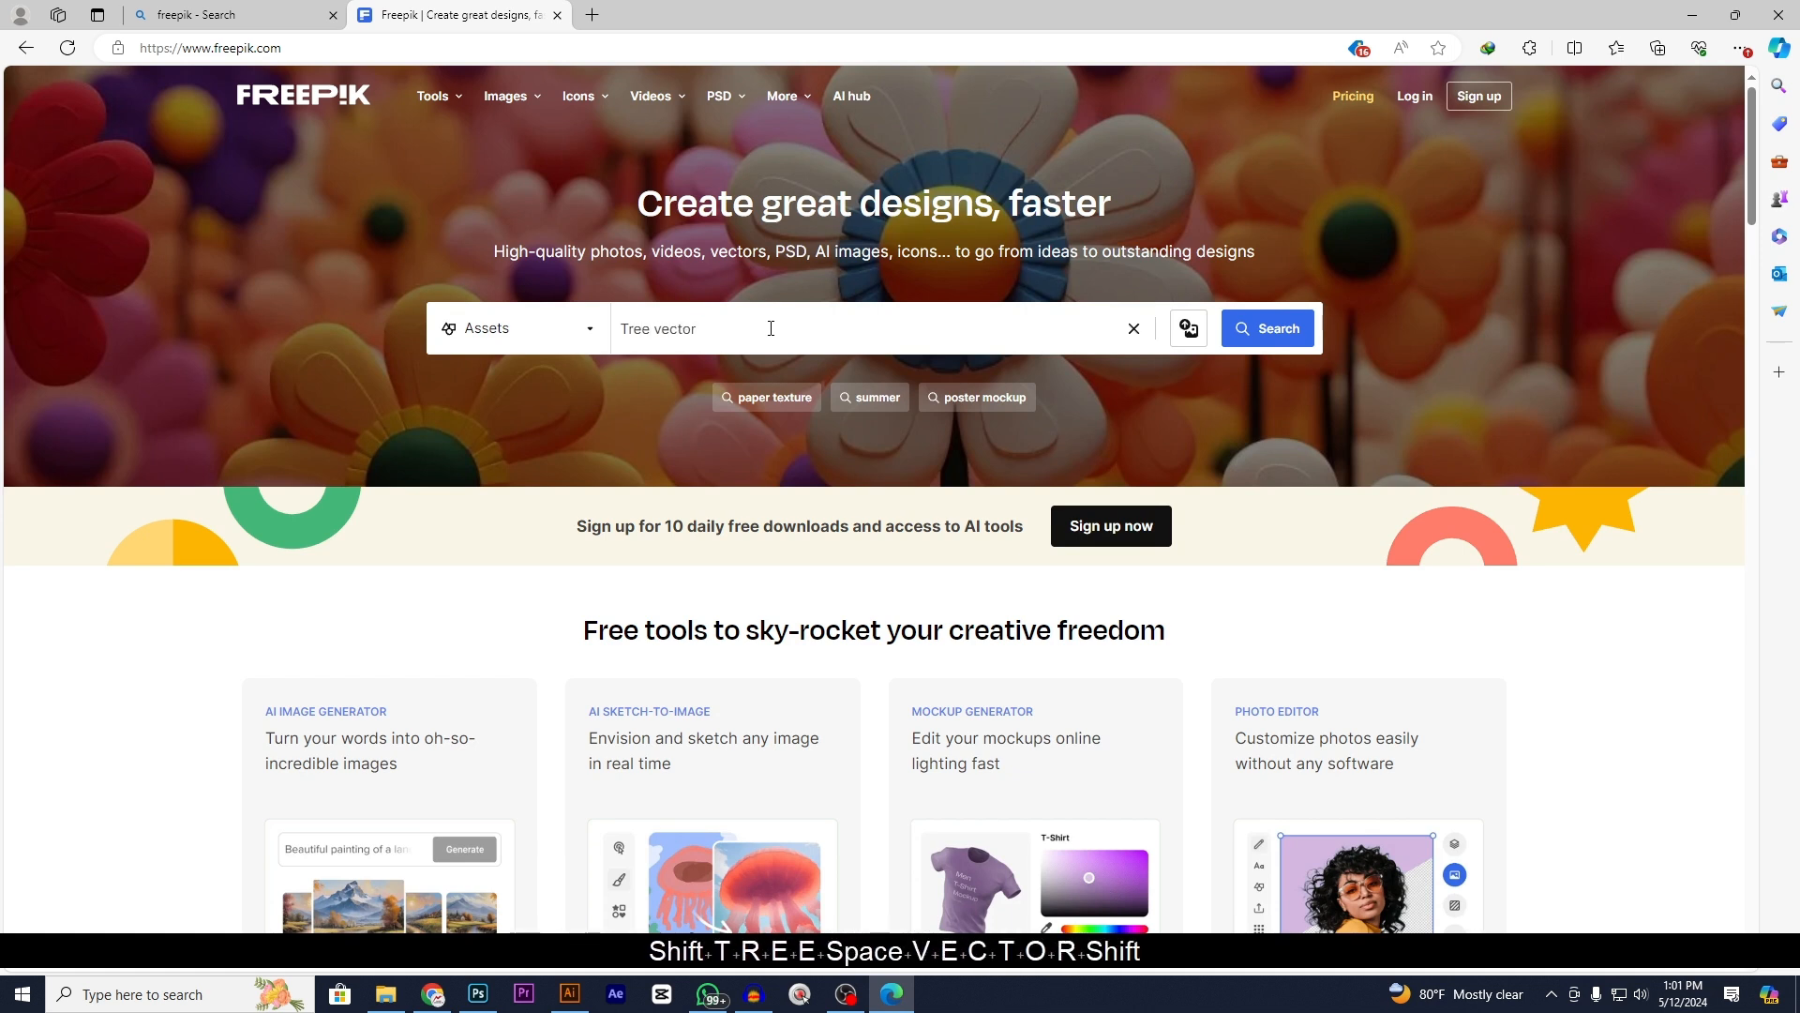
key(Return)
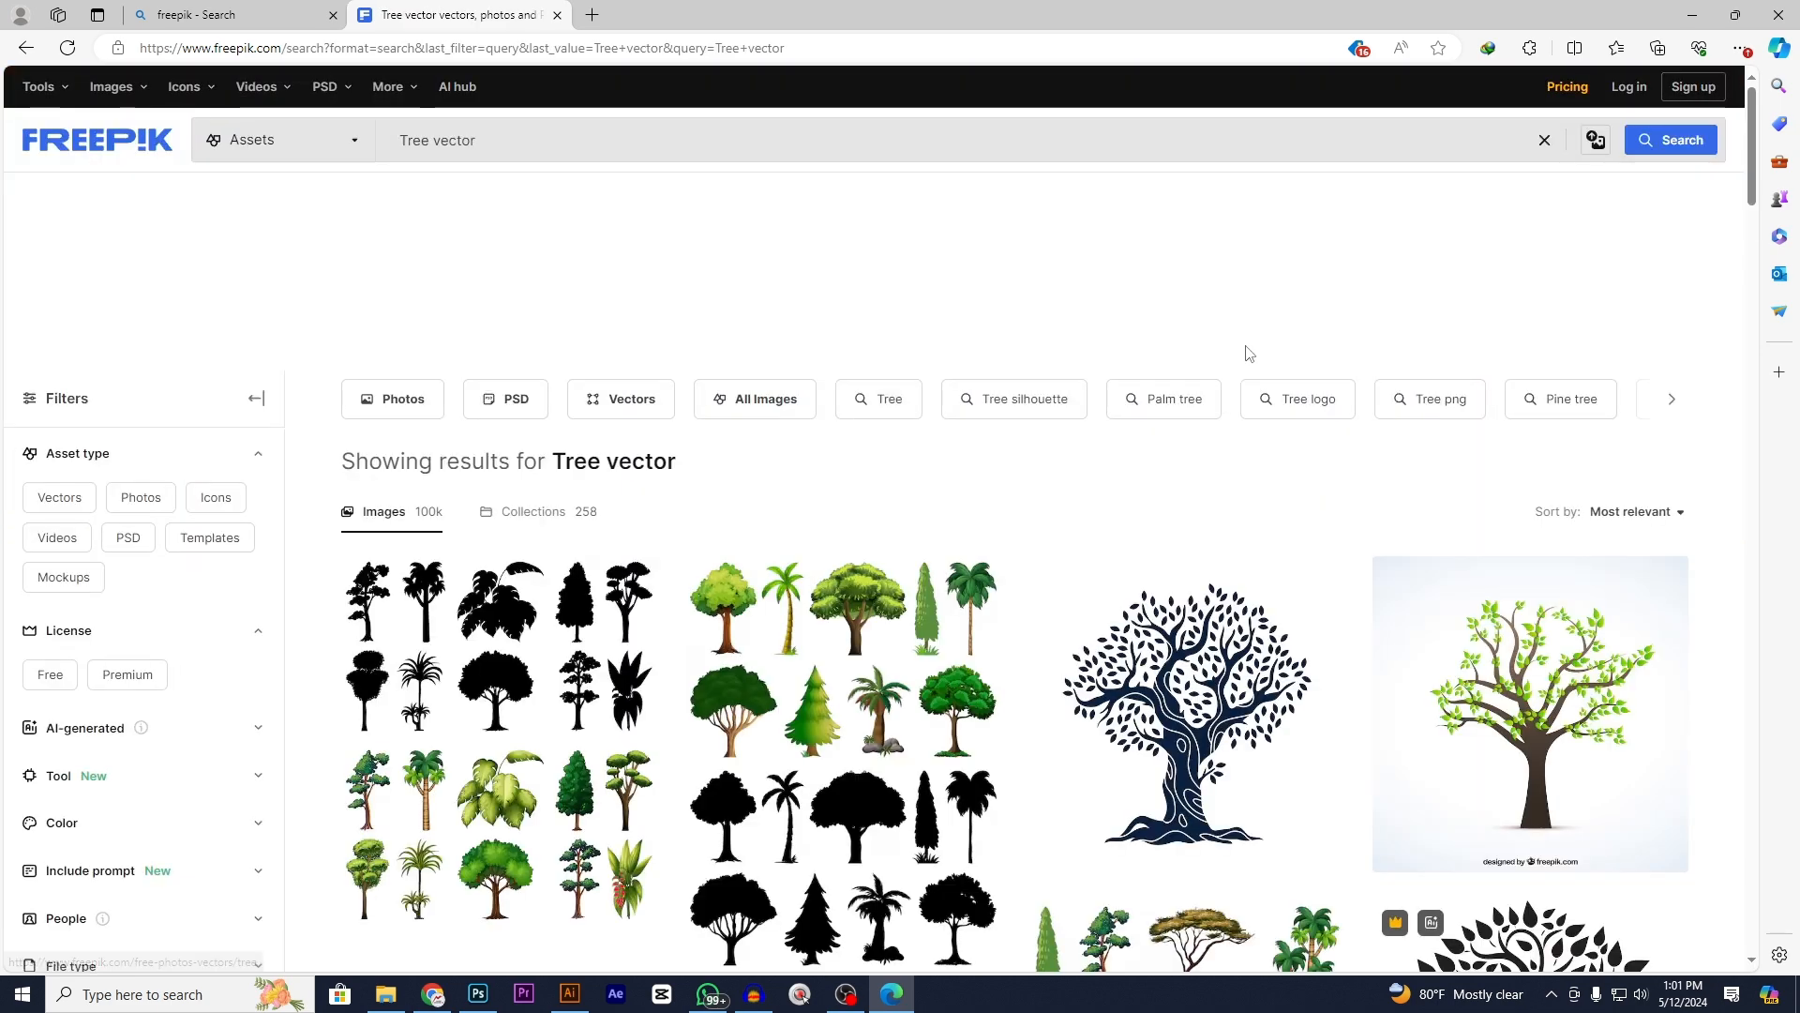
- Browse the tree vector results, then open rawpixel.com's free "Tree silhouette collection" and review its page
scroll(1249, 354, down, 10)
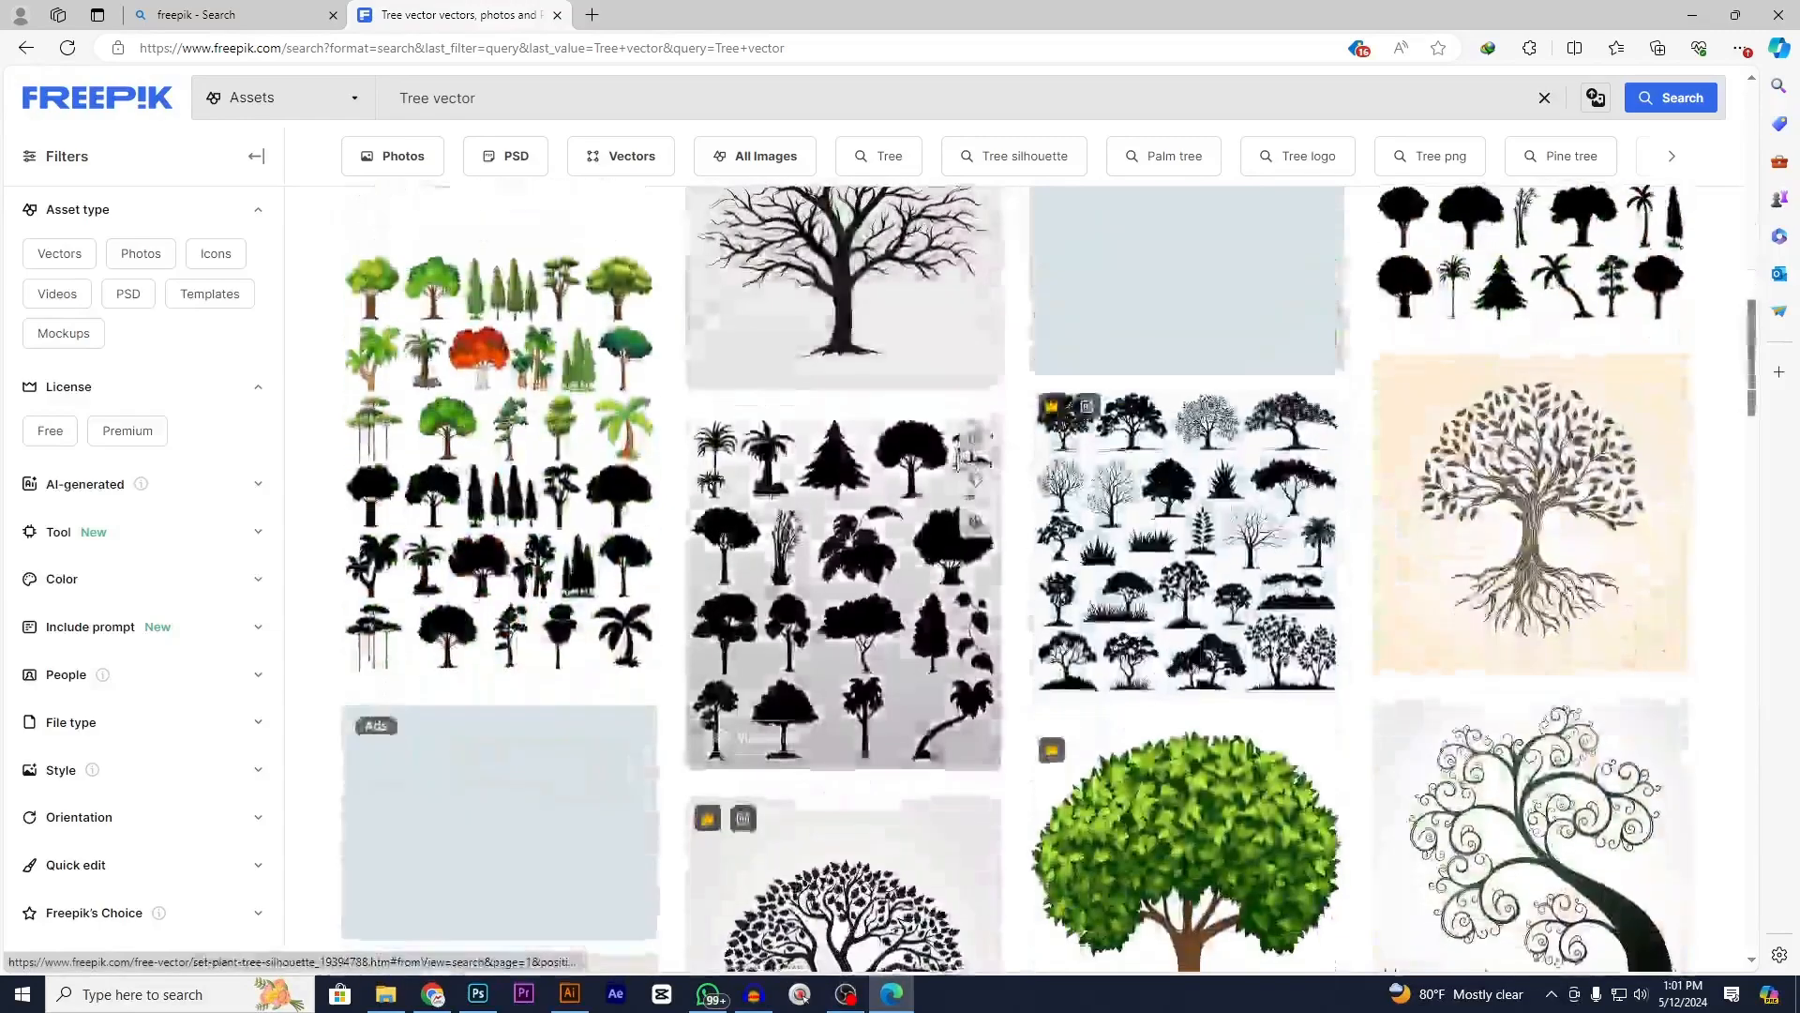
scroll(992, 553, down, 10)
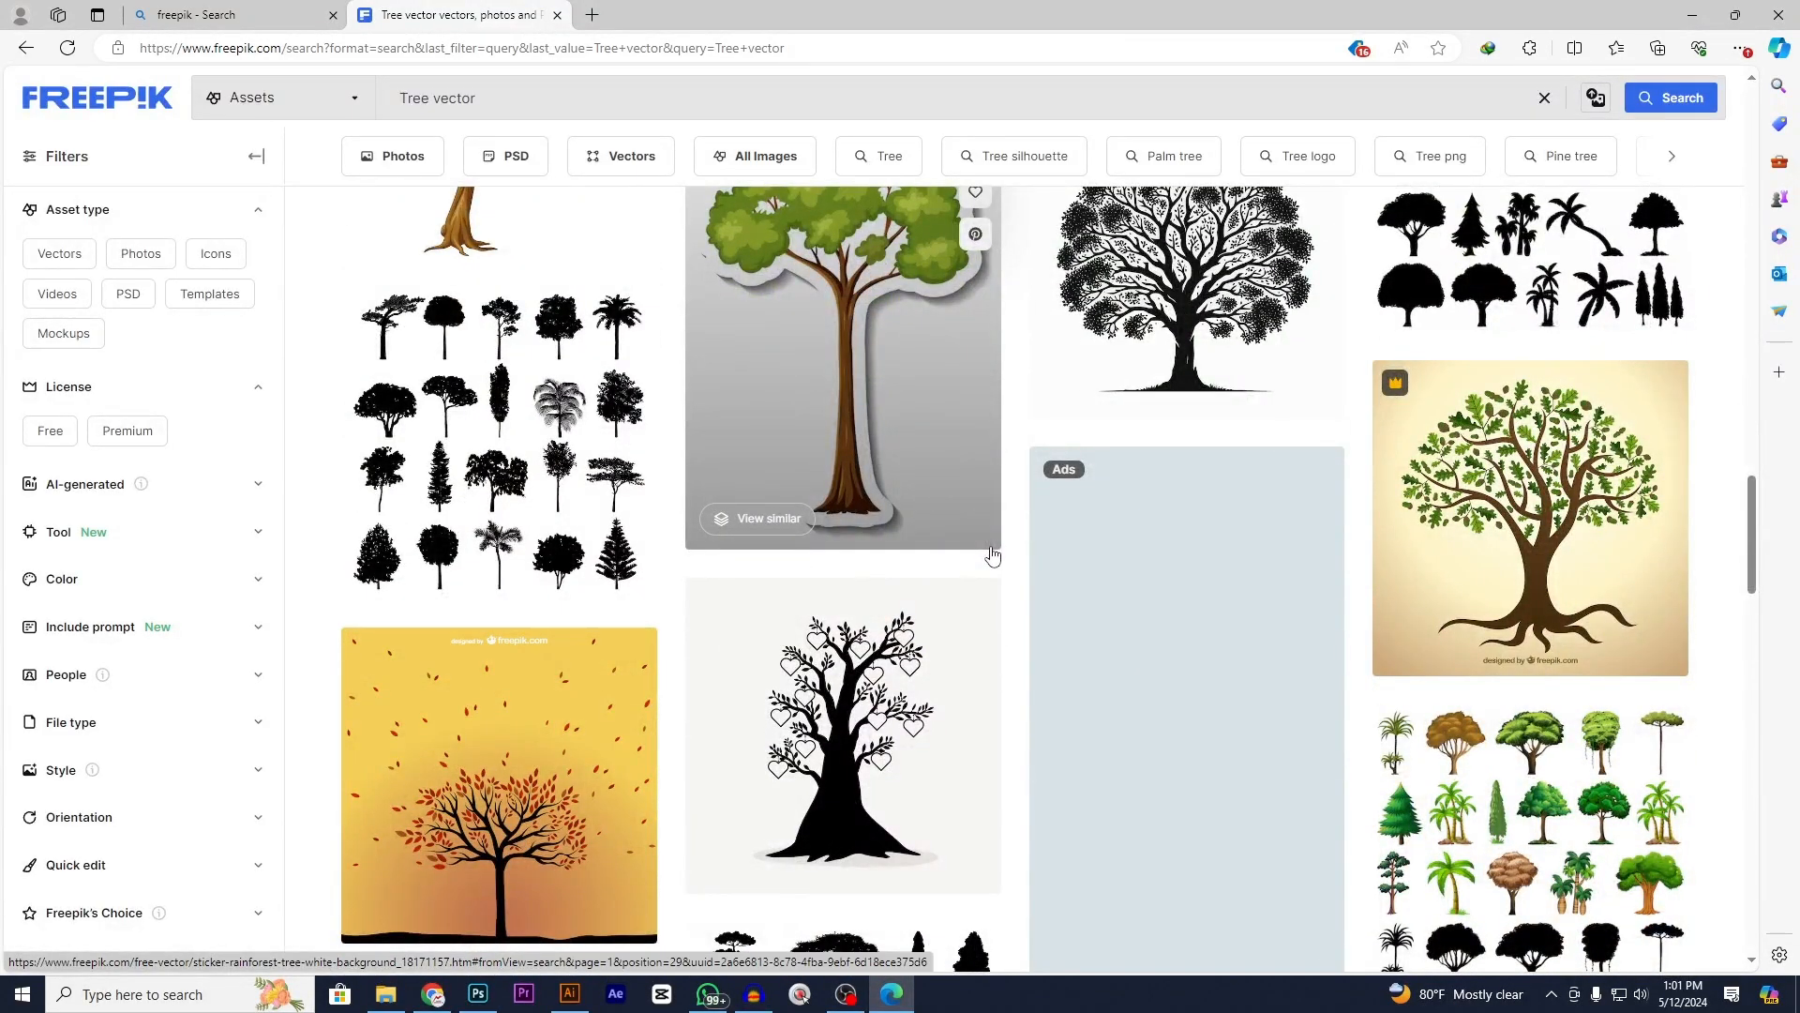
scroll(993, 555, down, 10)
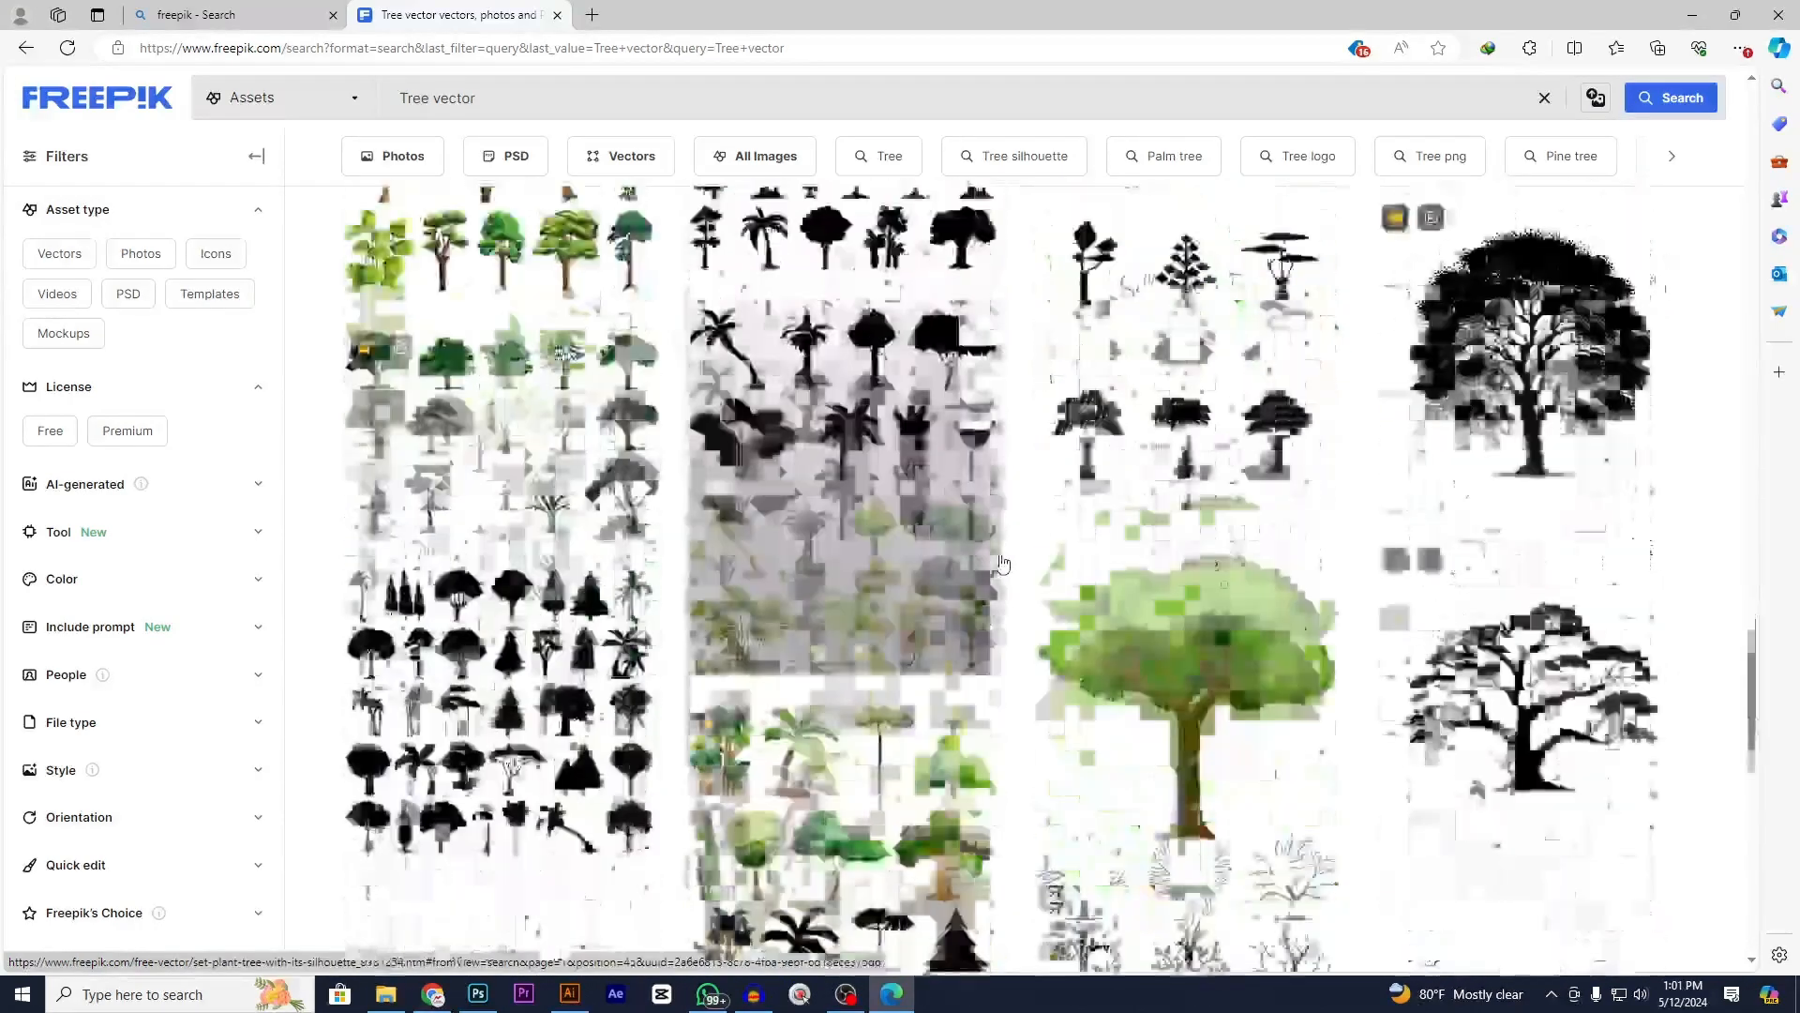
scroll(1001, 562, down, 3)
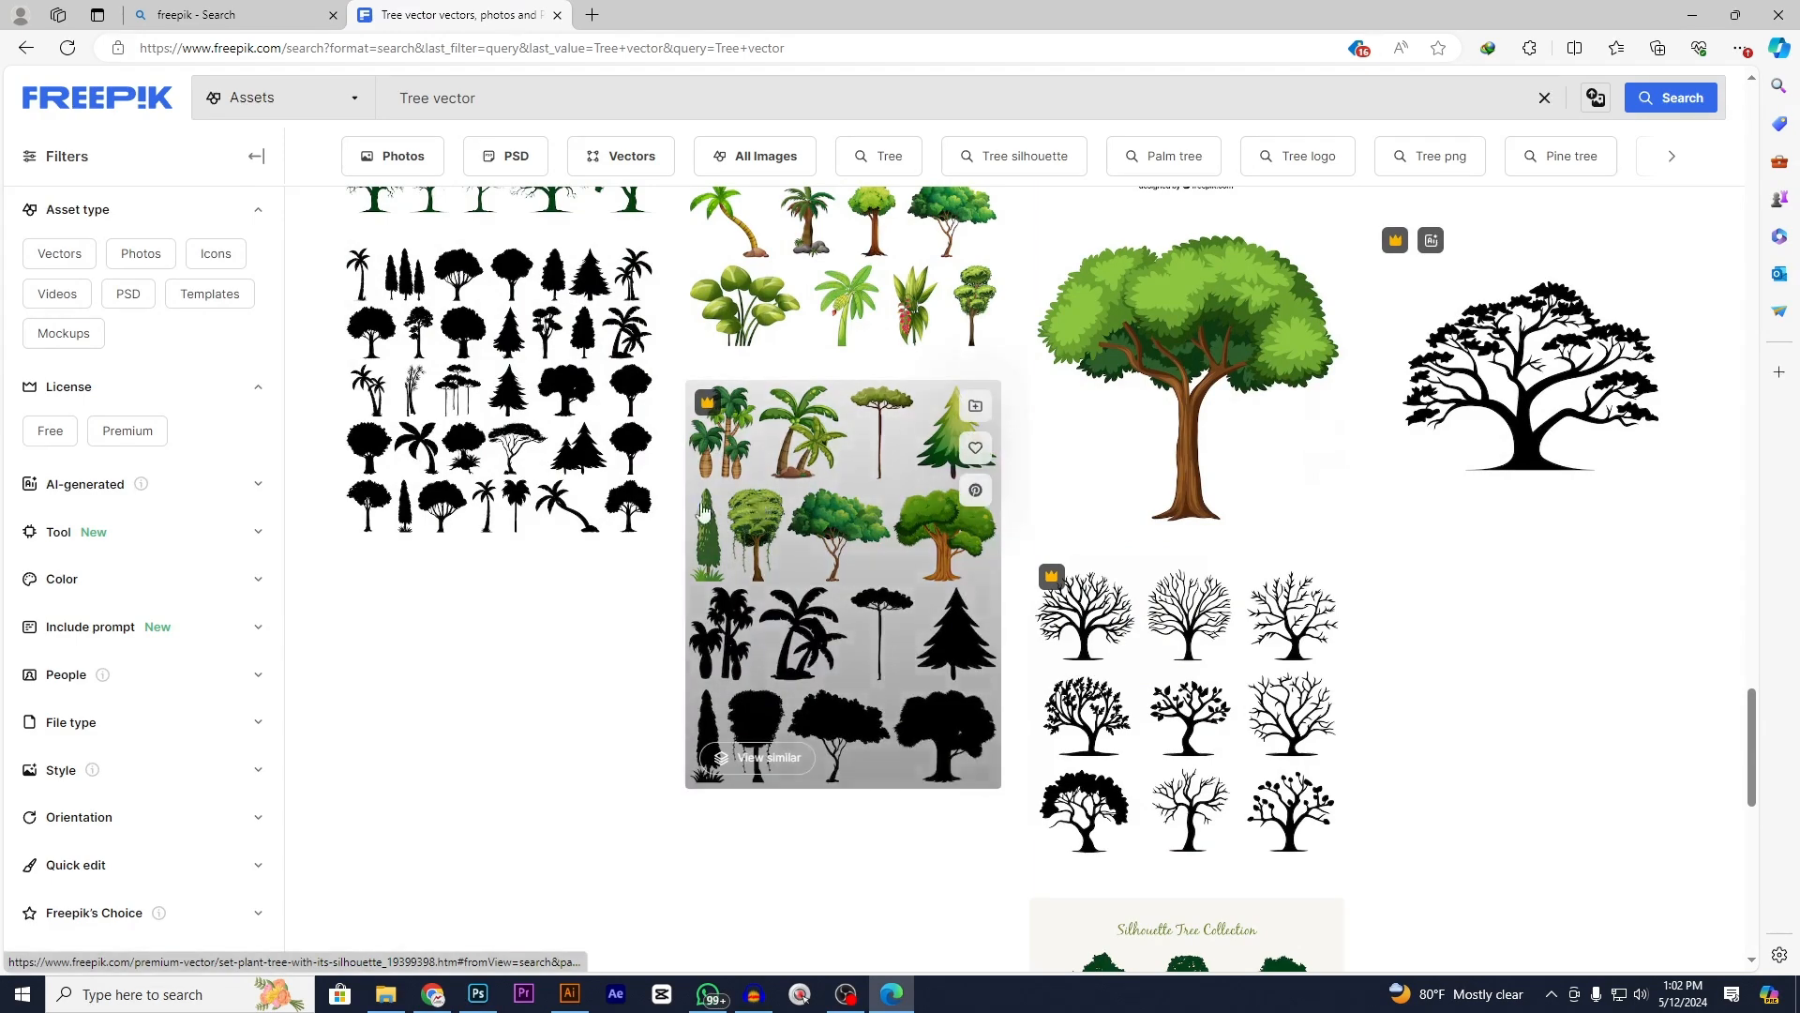
scroll(1228, 558, up, 15)
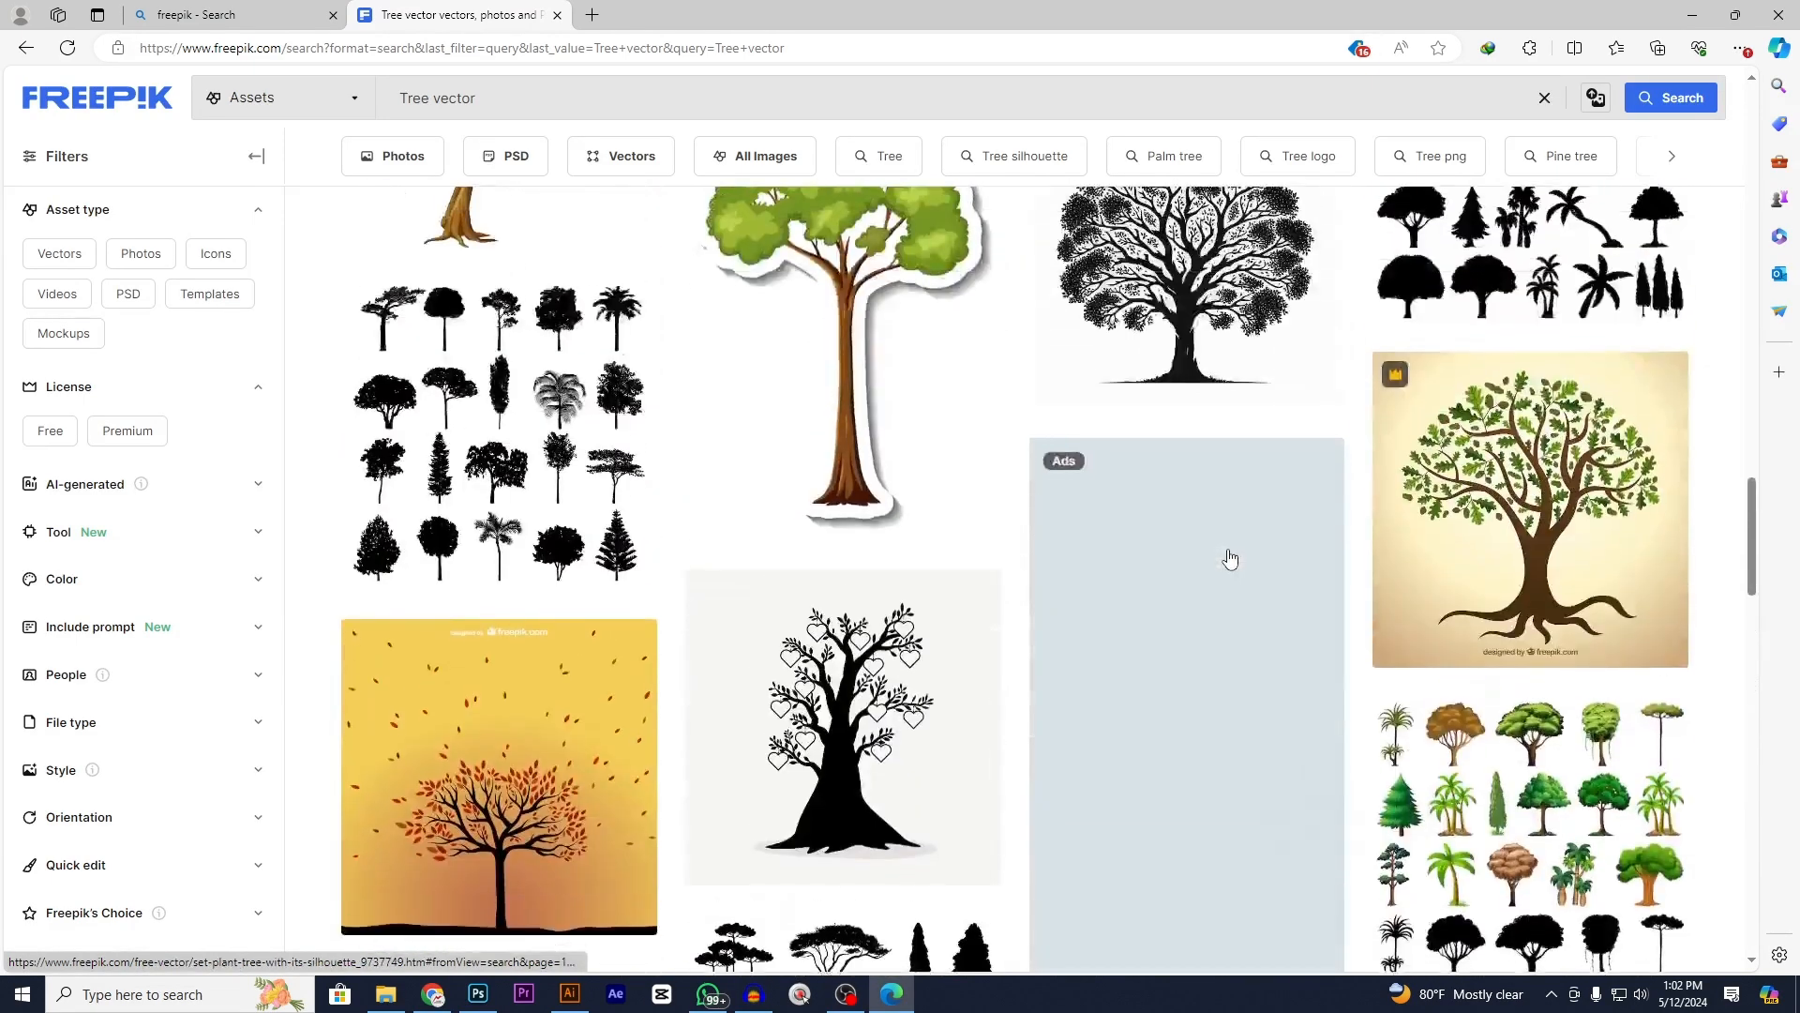
click(548, 495)
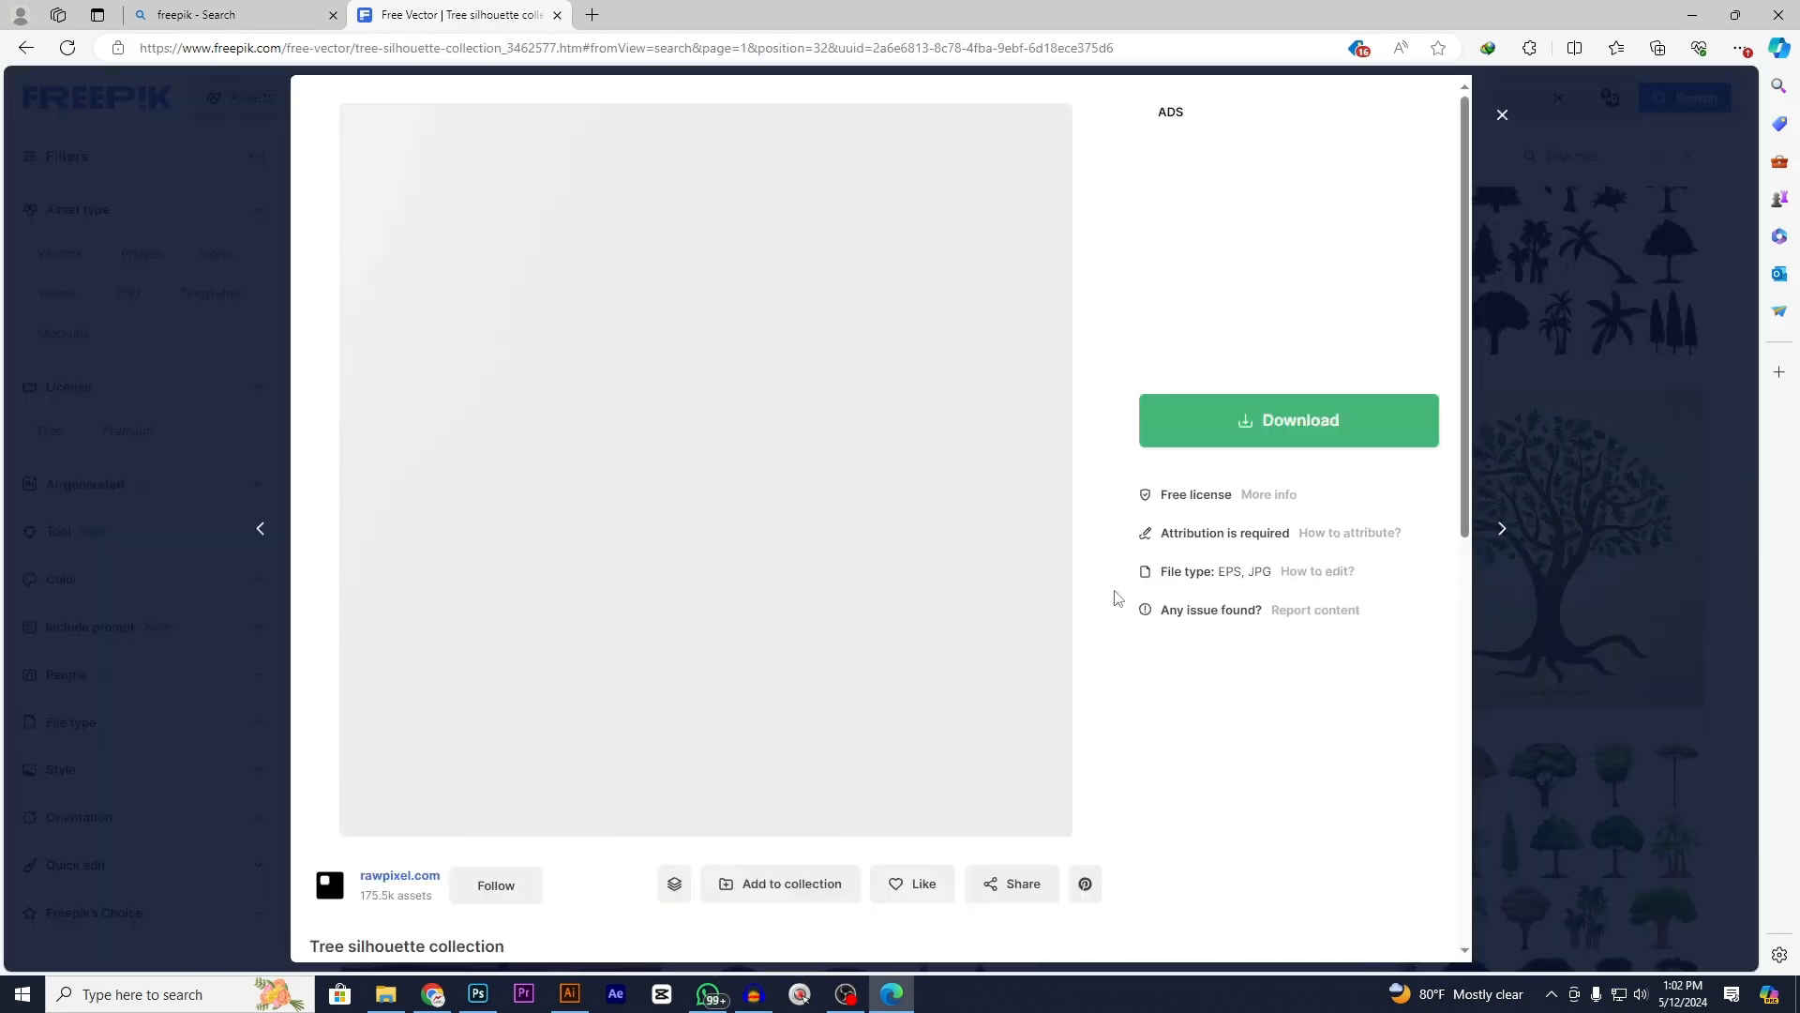
scroll(1124, 675, down, 5)
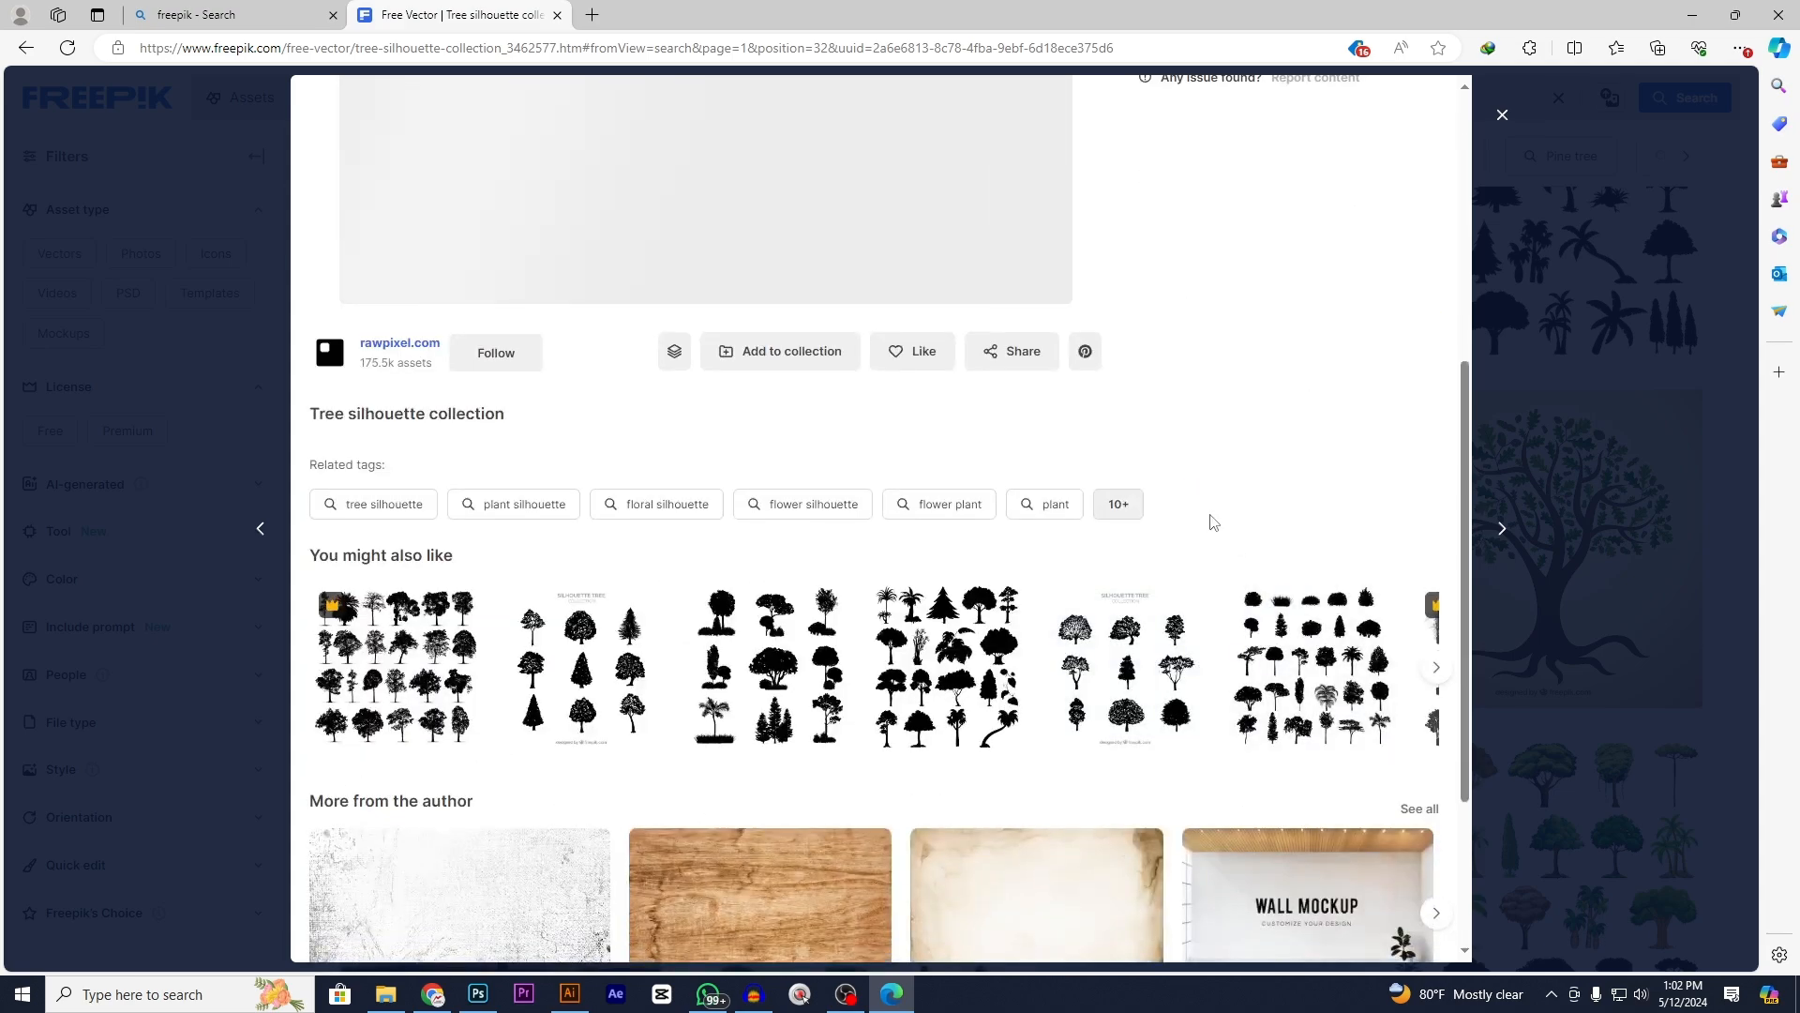
scroll(1222, 510, up, 5)
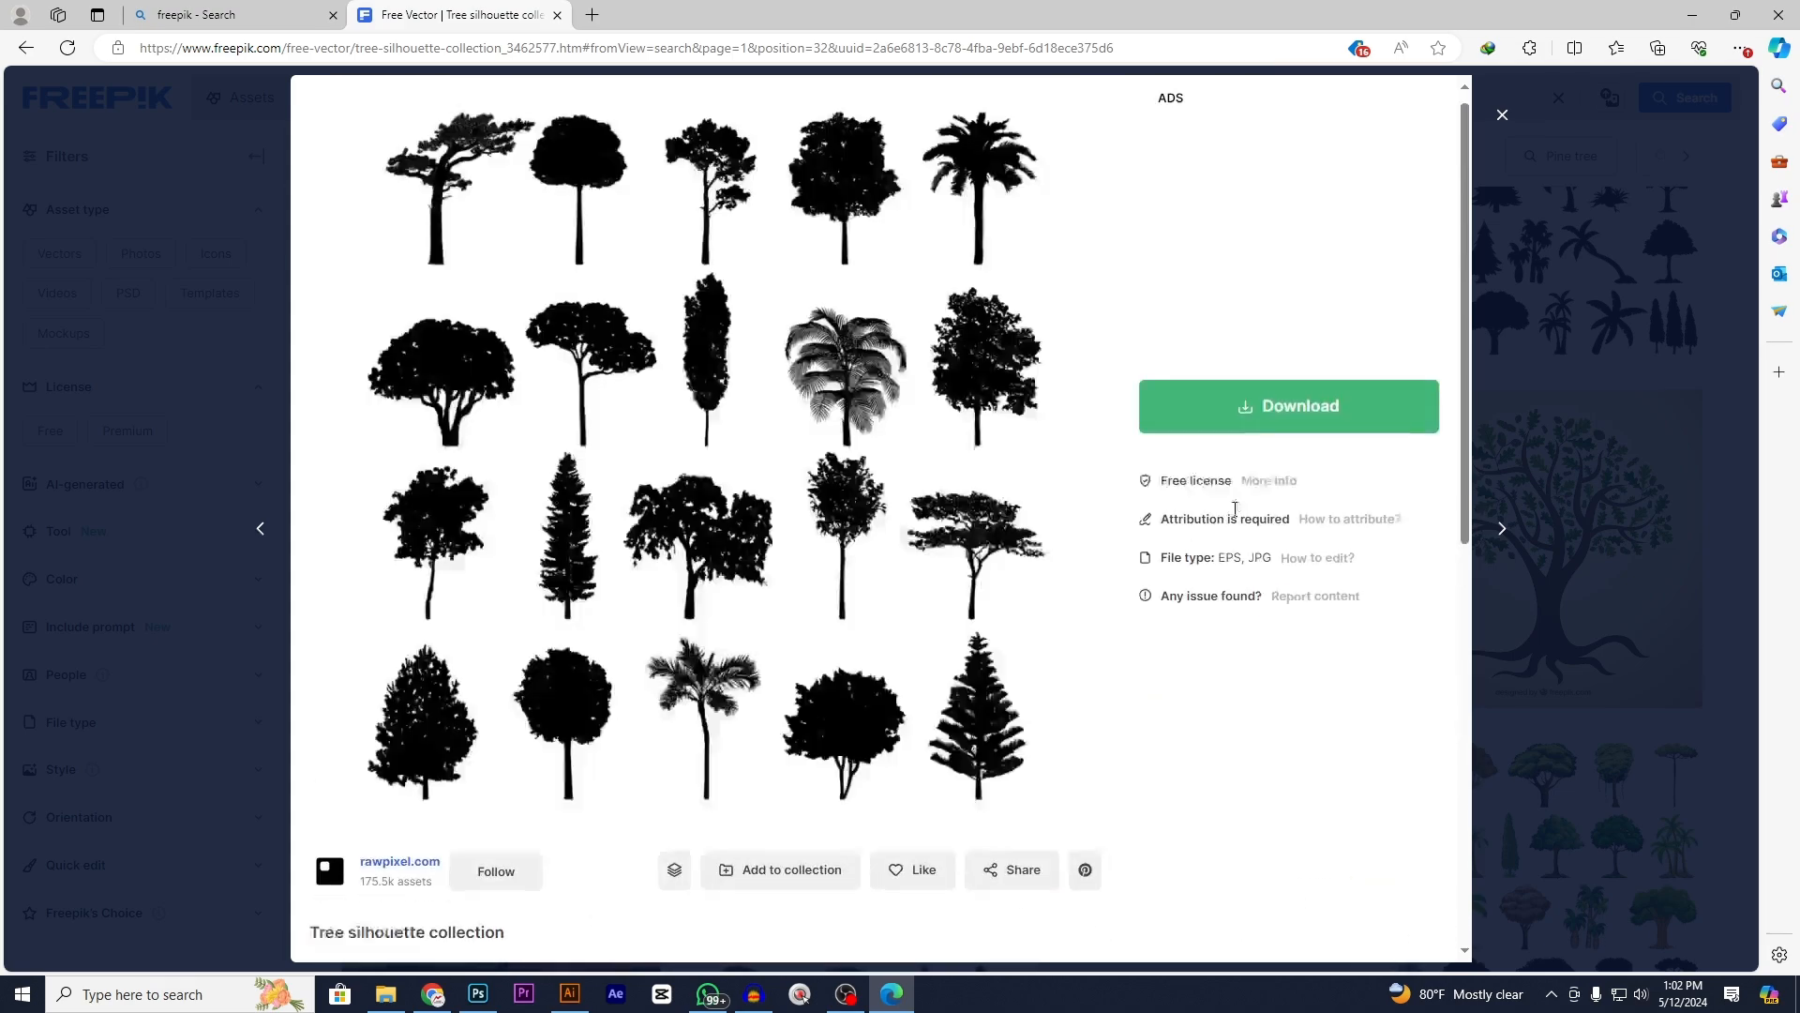
scroll(1234, 514, down, 2)
scroll(1234, 515, up, 2)
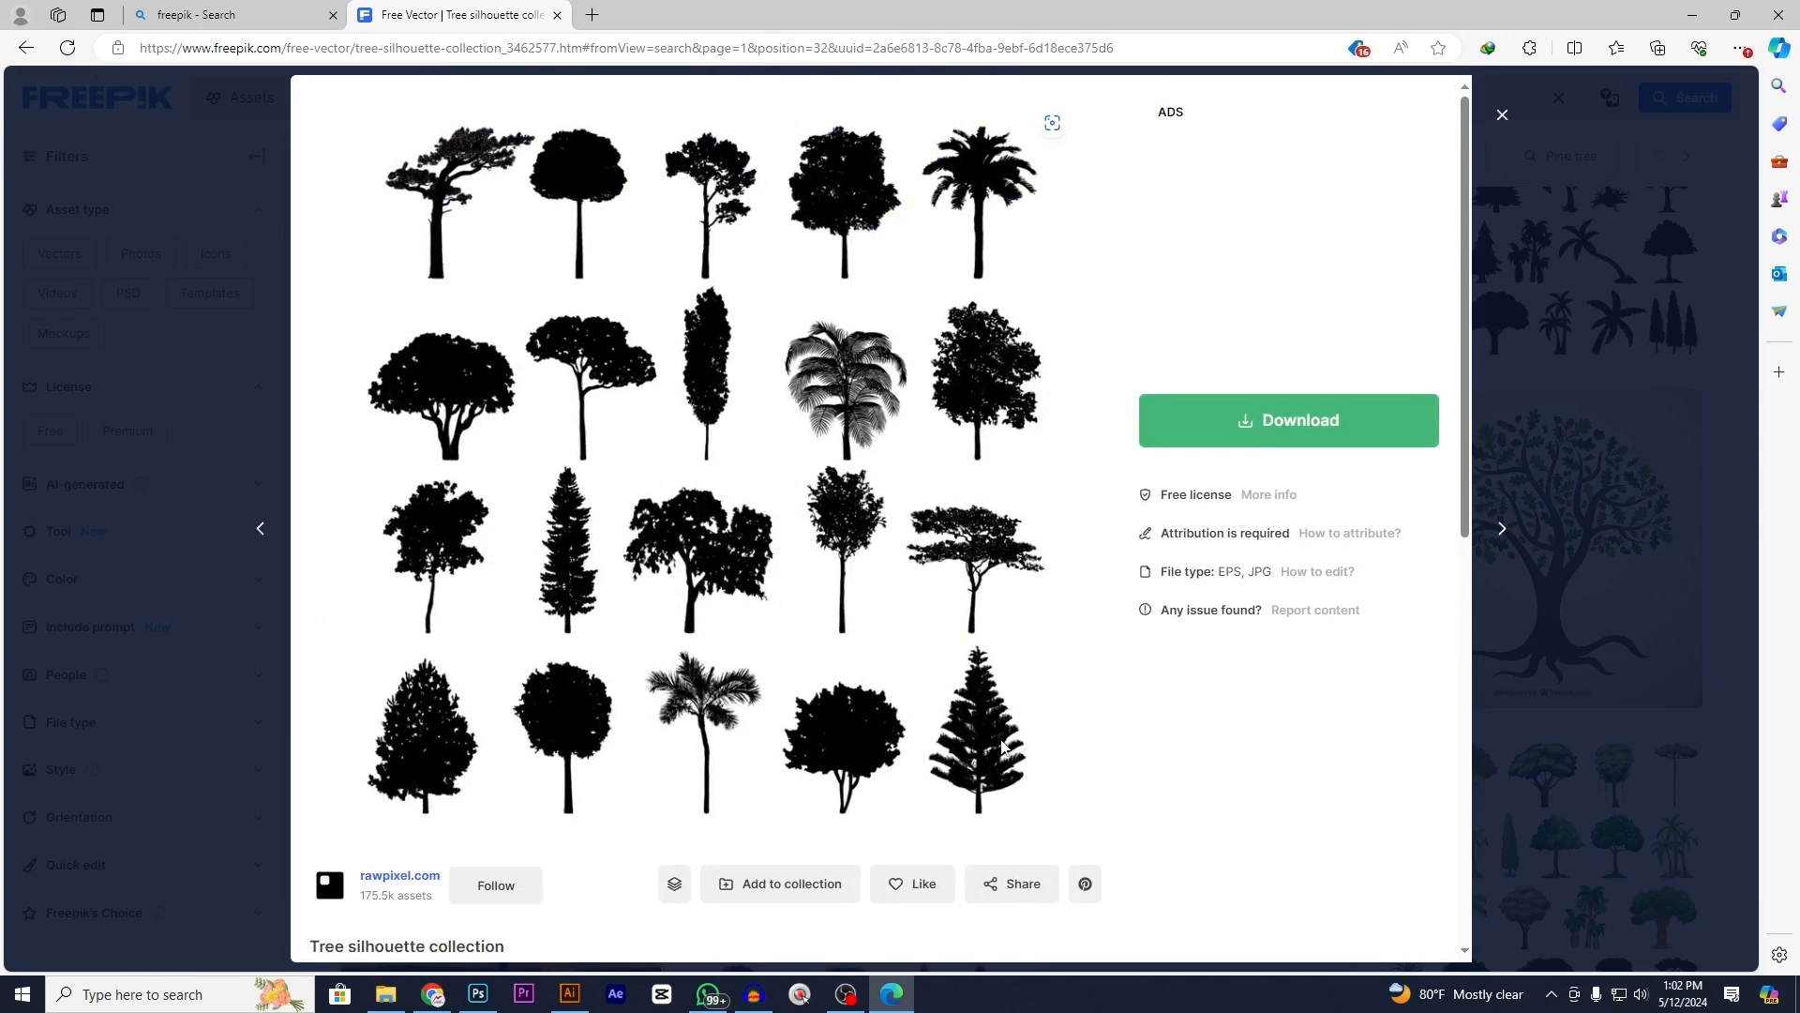
- Download the "Tree silhouette collection" as a free download, saving tree-silhouette-collection.zip to Downloads
click(1225, 424)
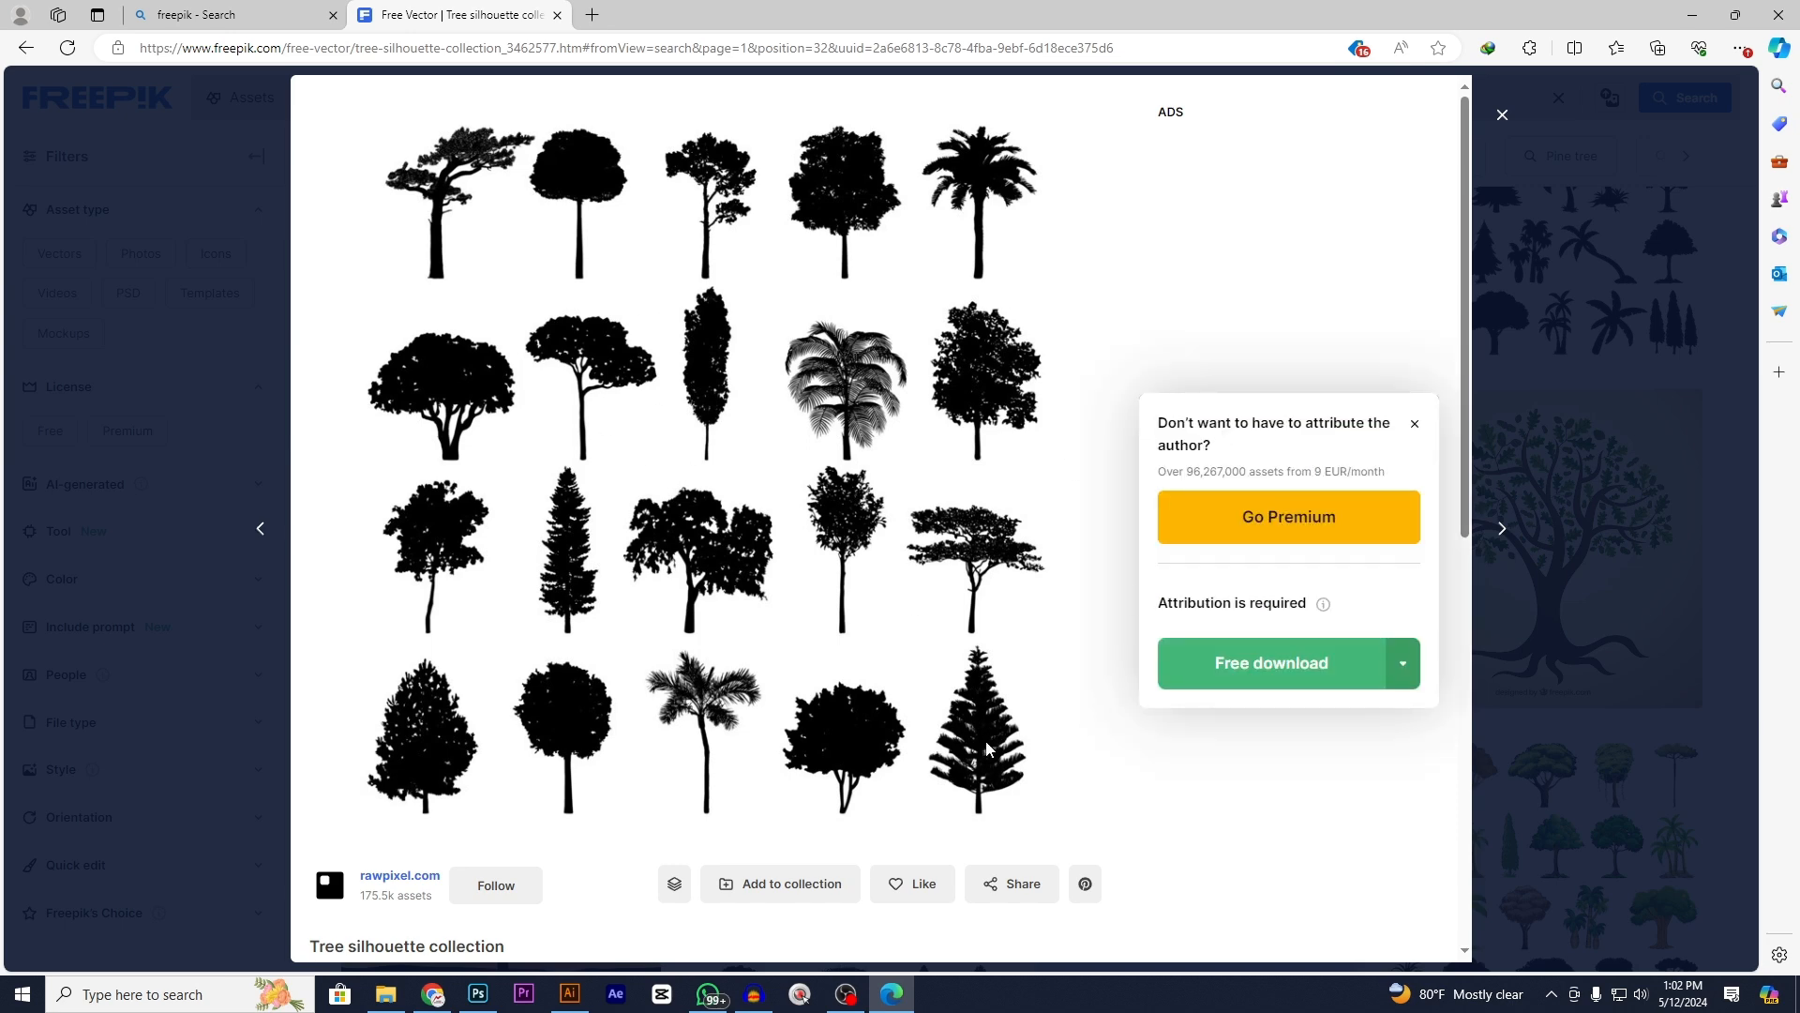
click(1231, 690)
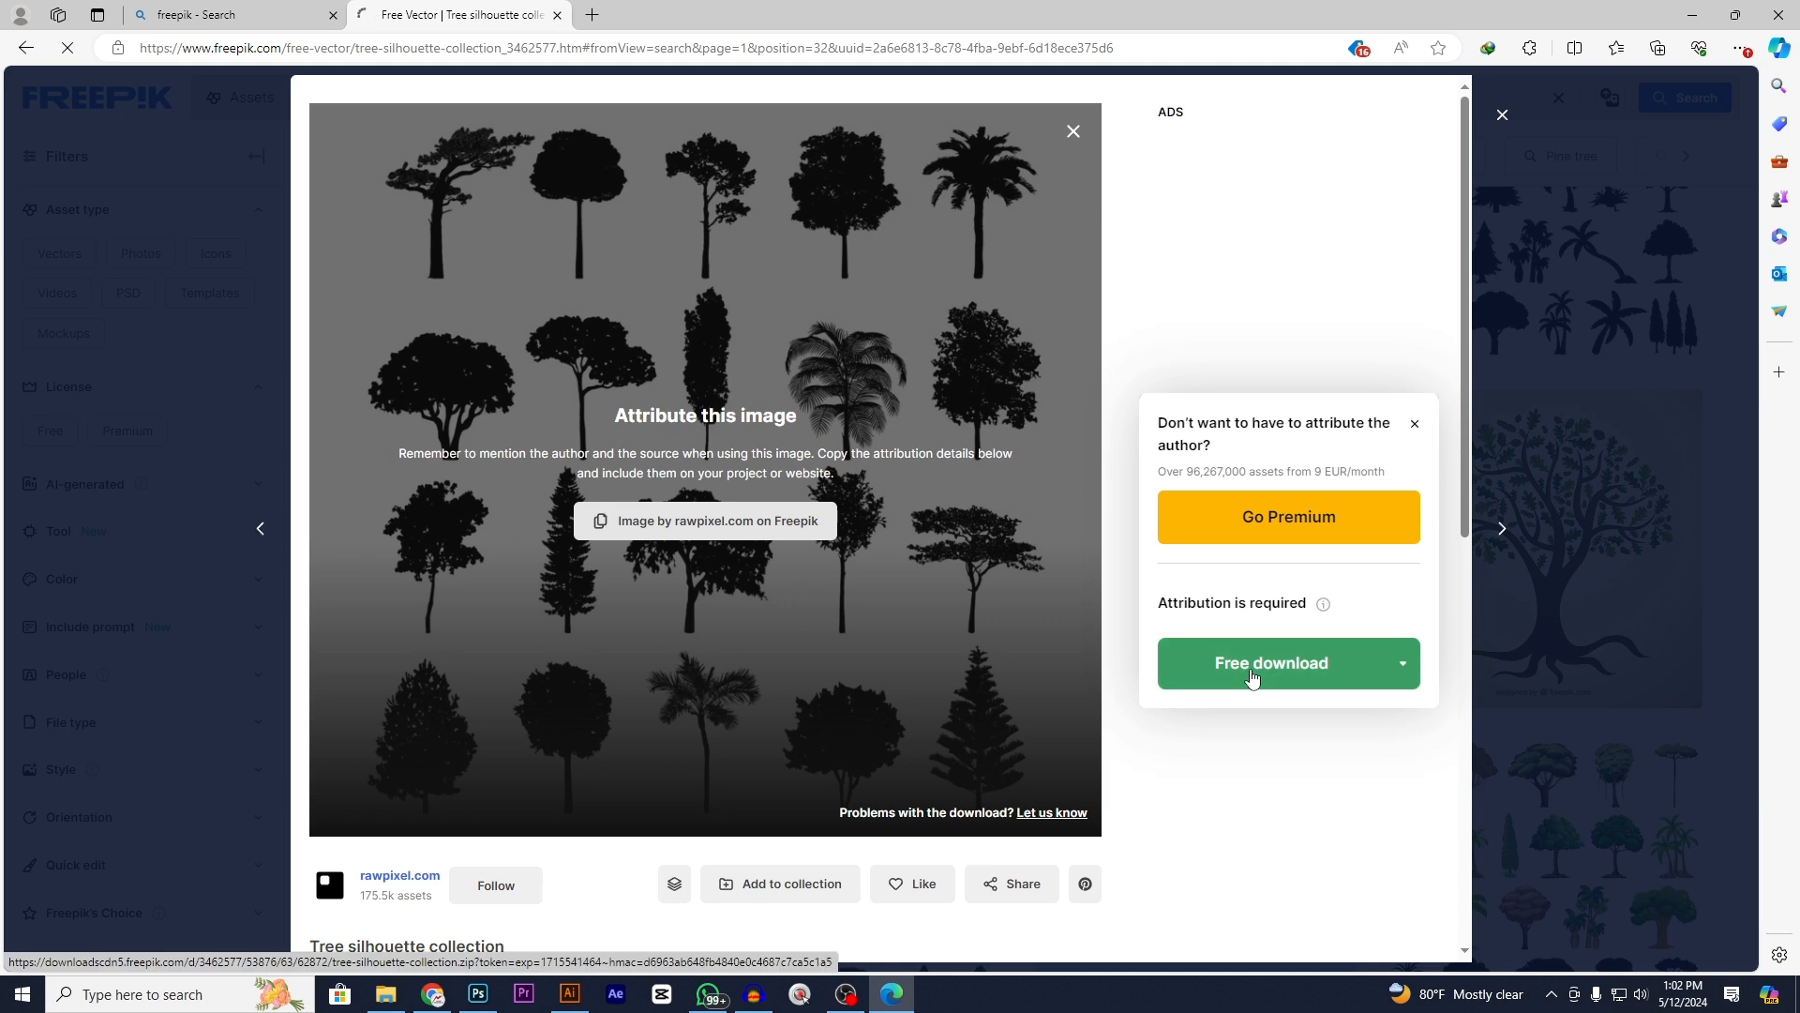
click(588, 11)
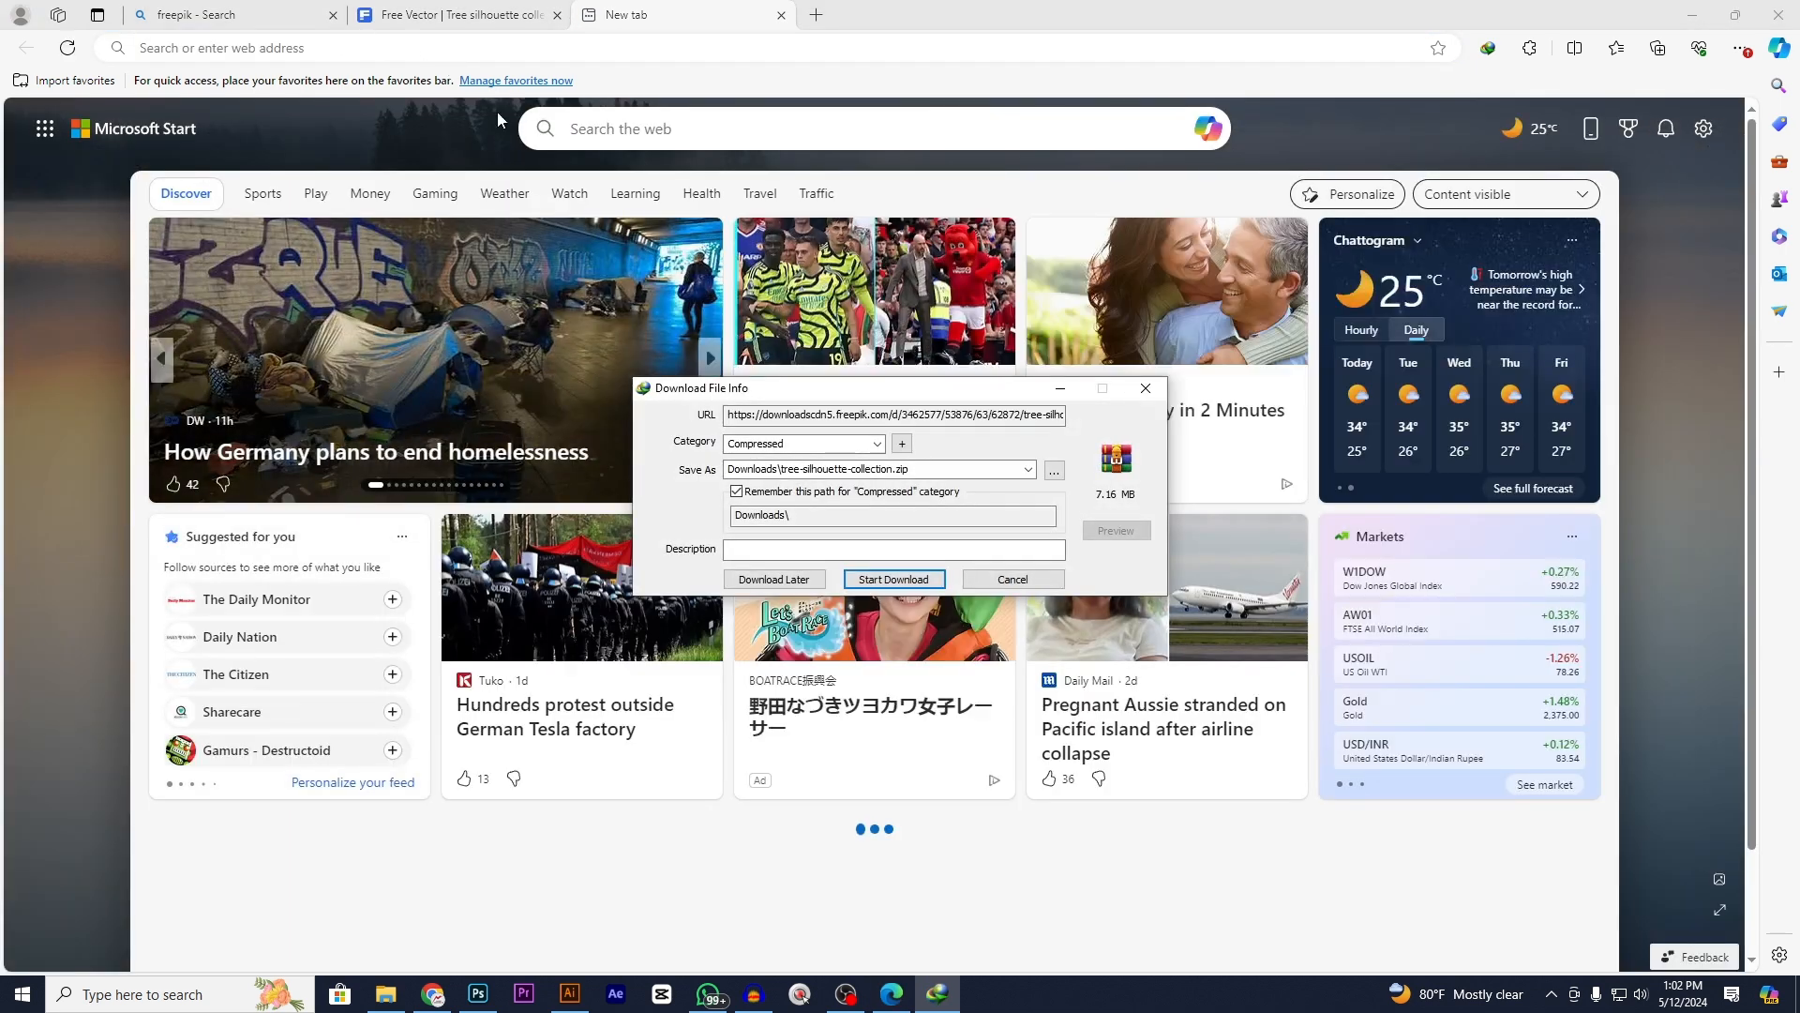
click(894, 579)
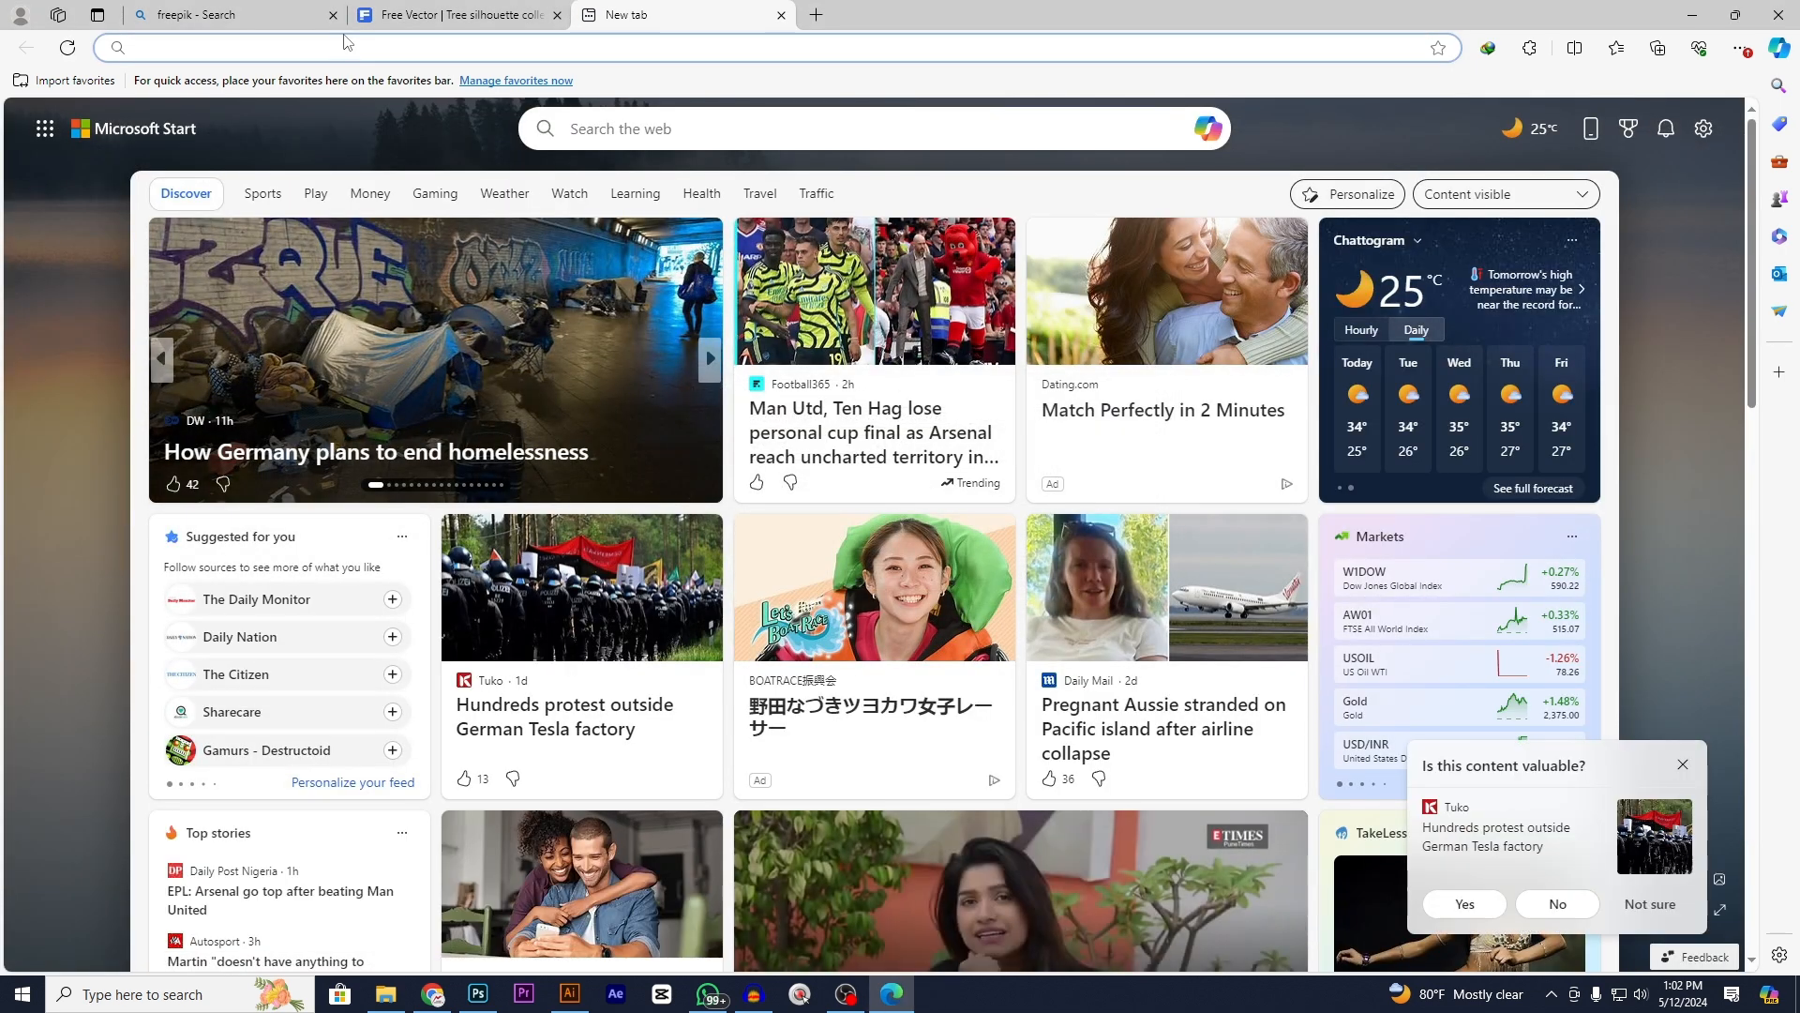
- Search the web for "tree vector" and browse the image results for suitable tree silhouettes
text(tree)
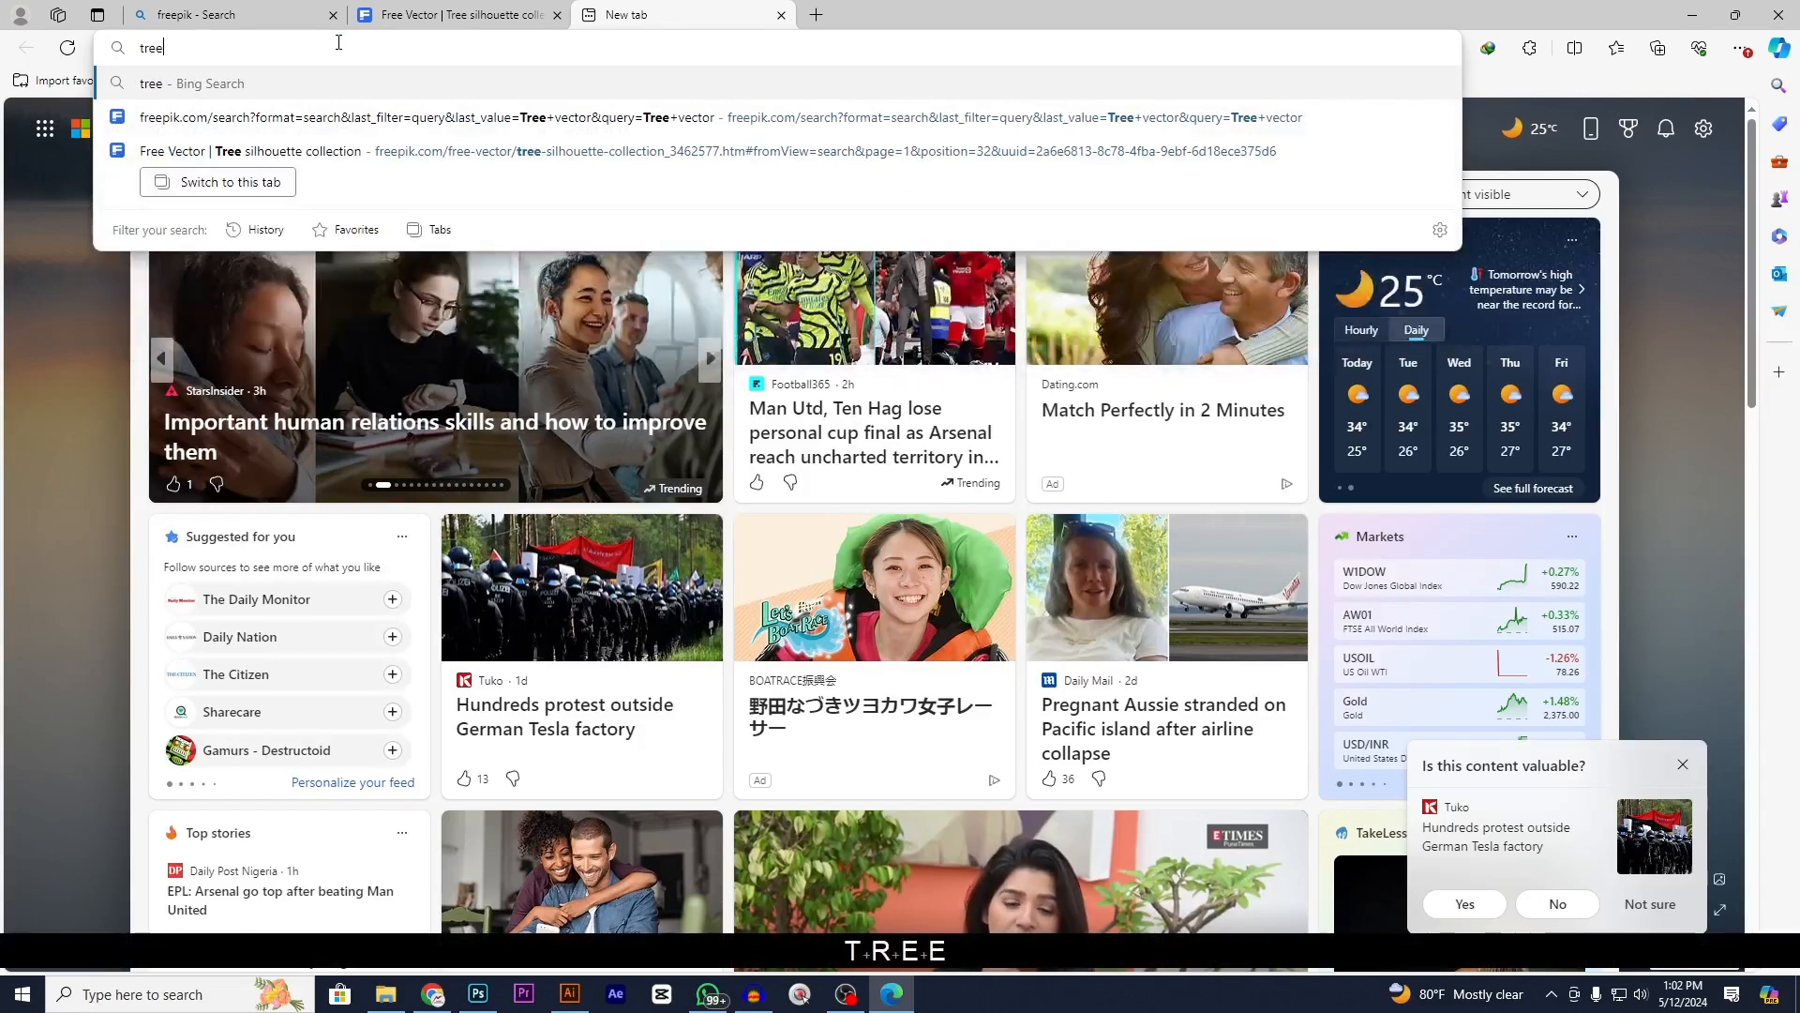
text( vec)
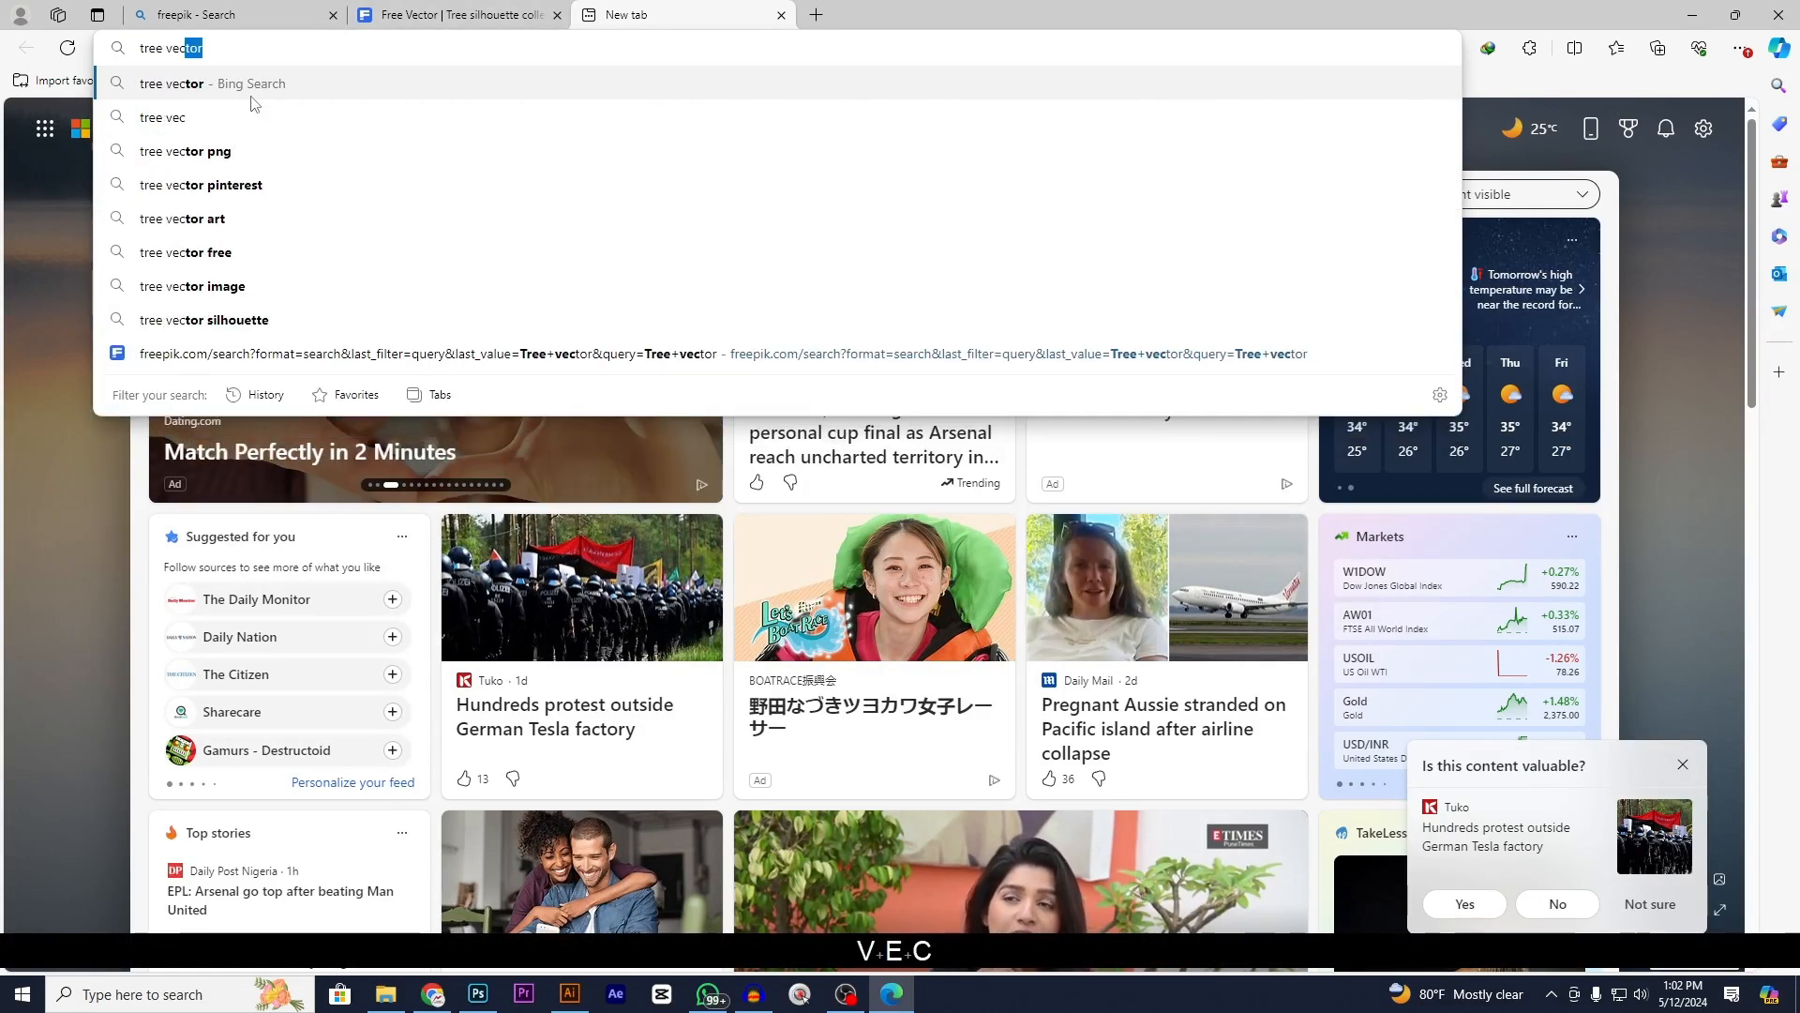
click(251, 94)
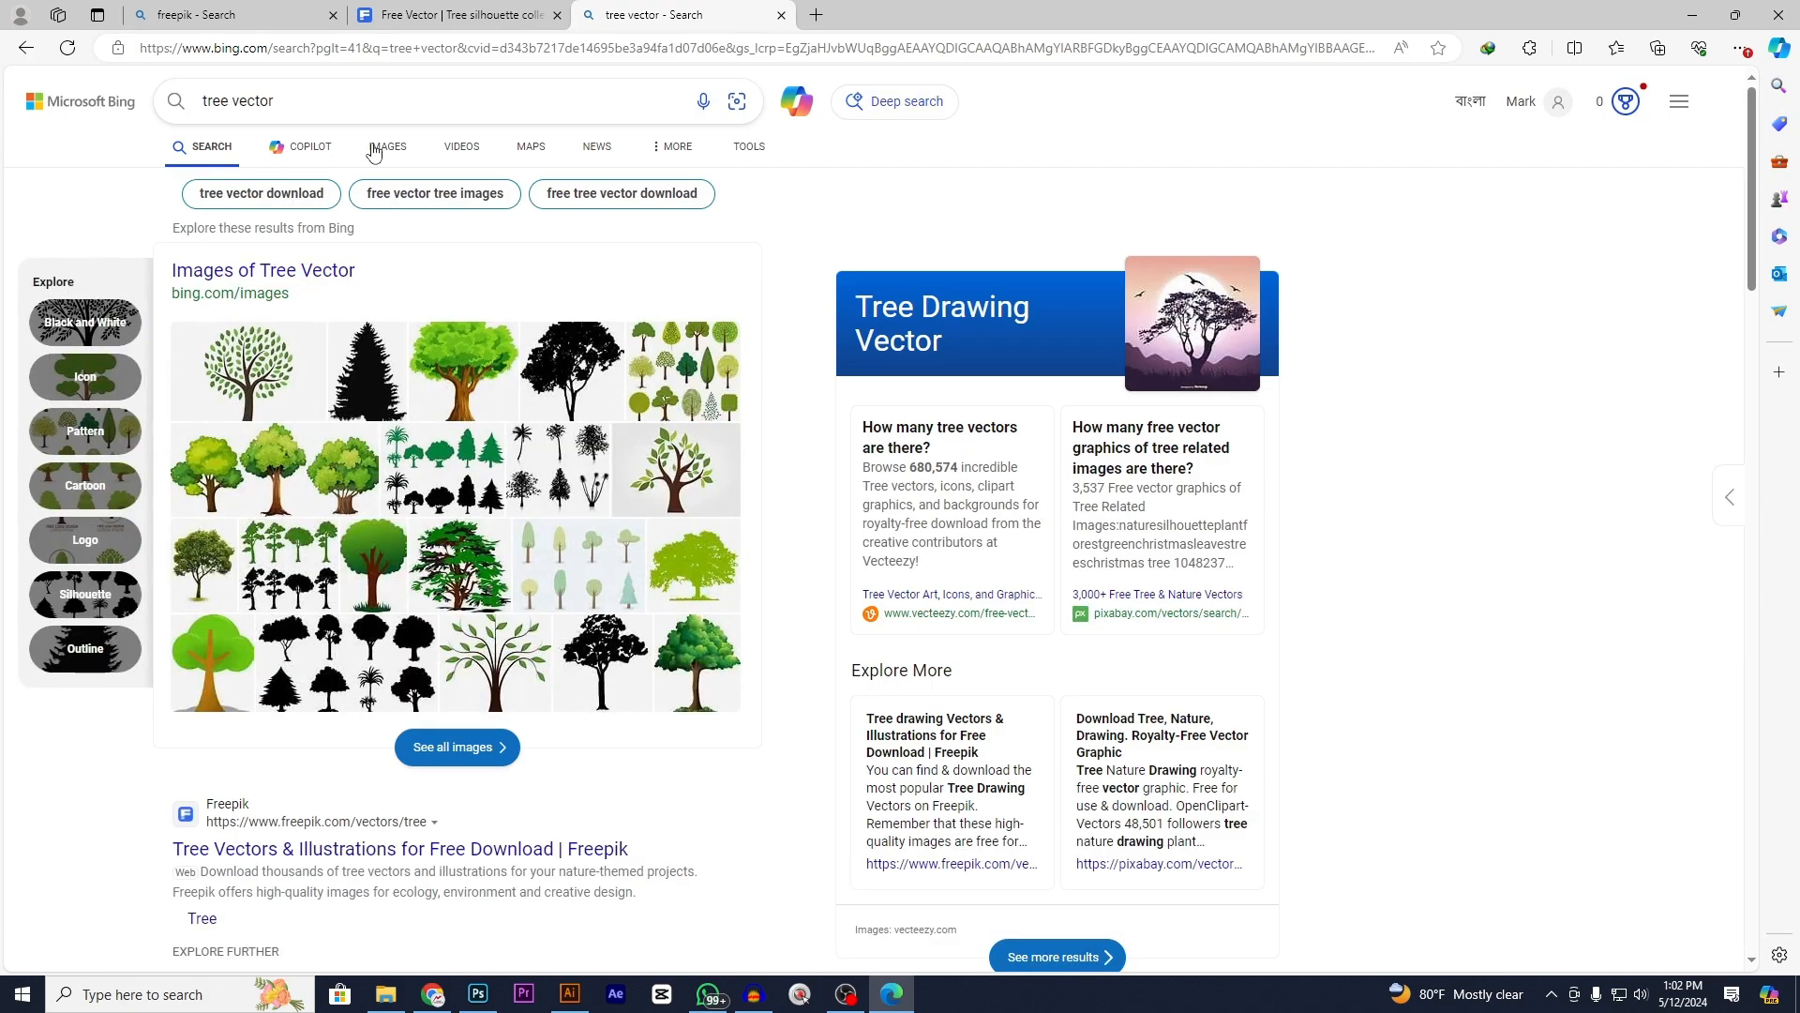
click(385, 156)
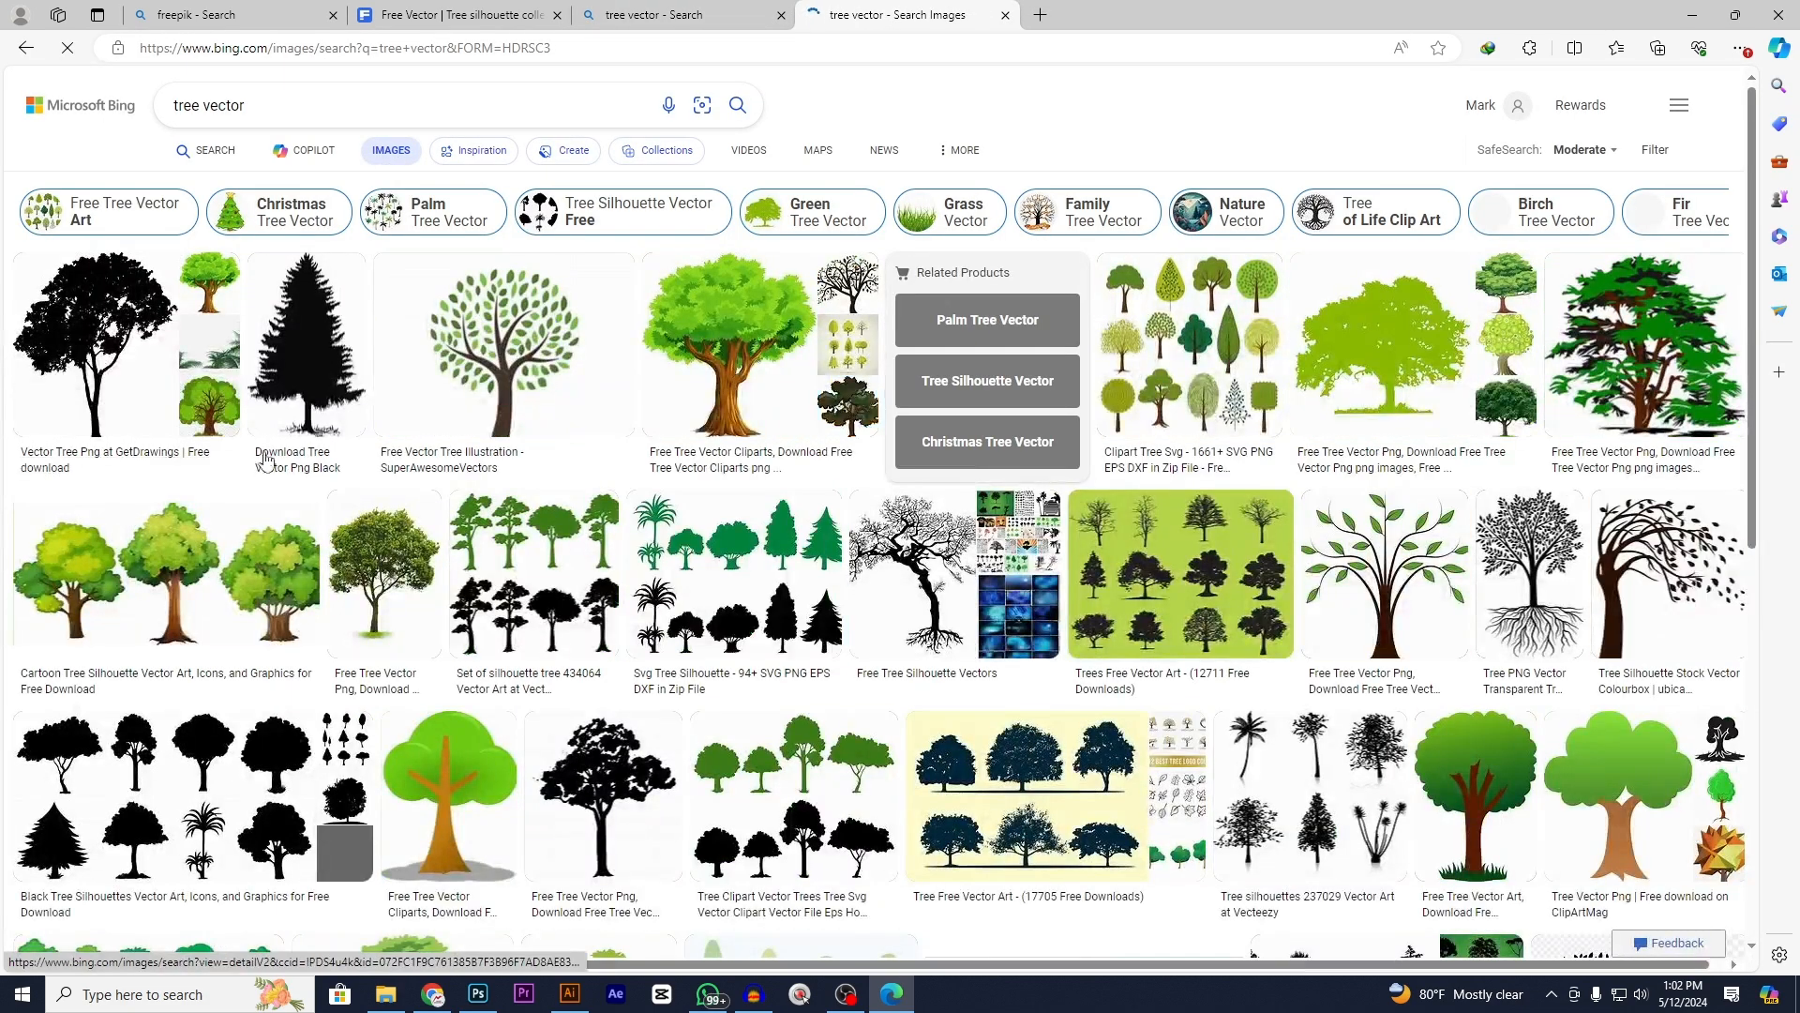
scroll(705, 627, down, 4)
scroll(704, 627, down, 12)
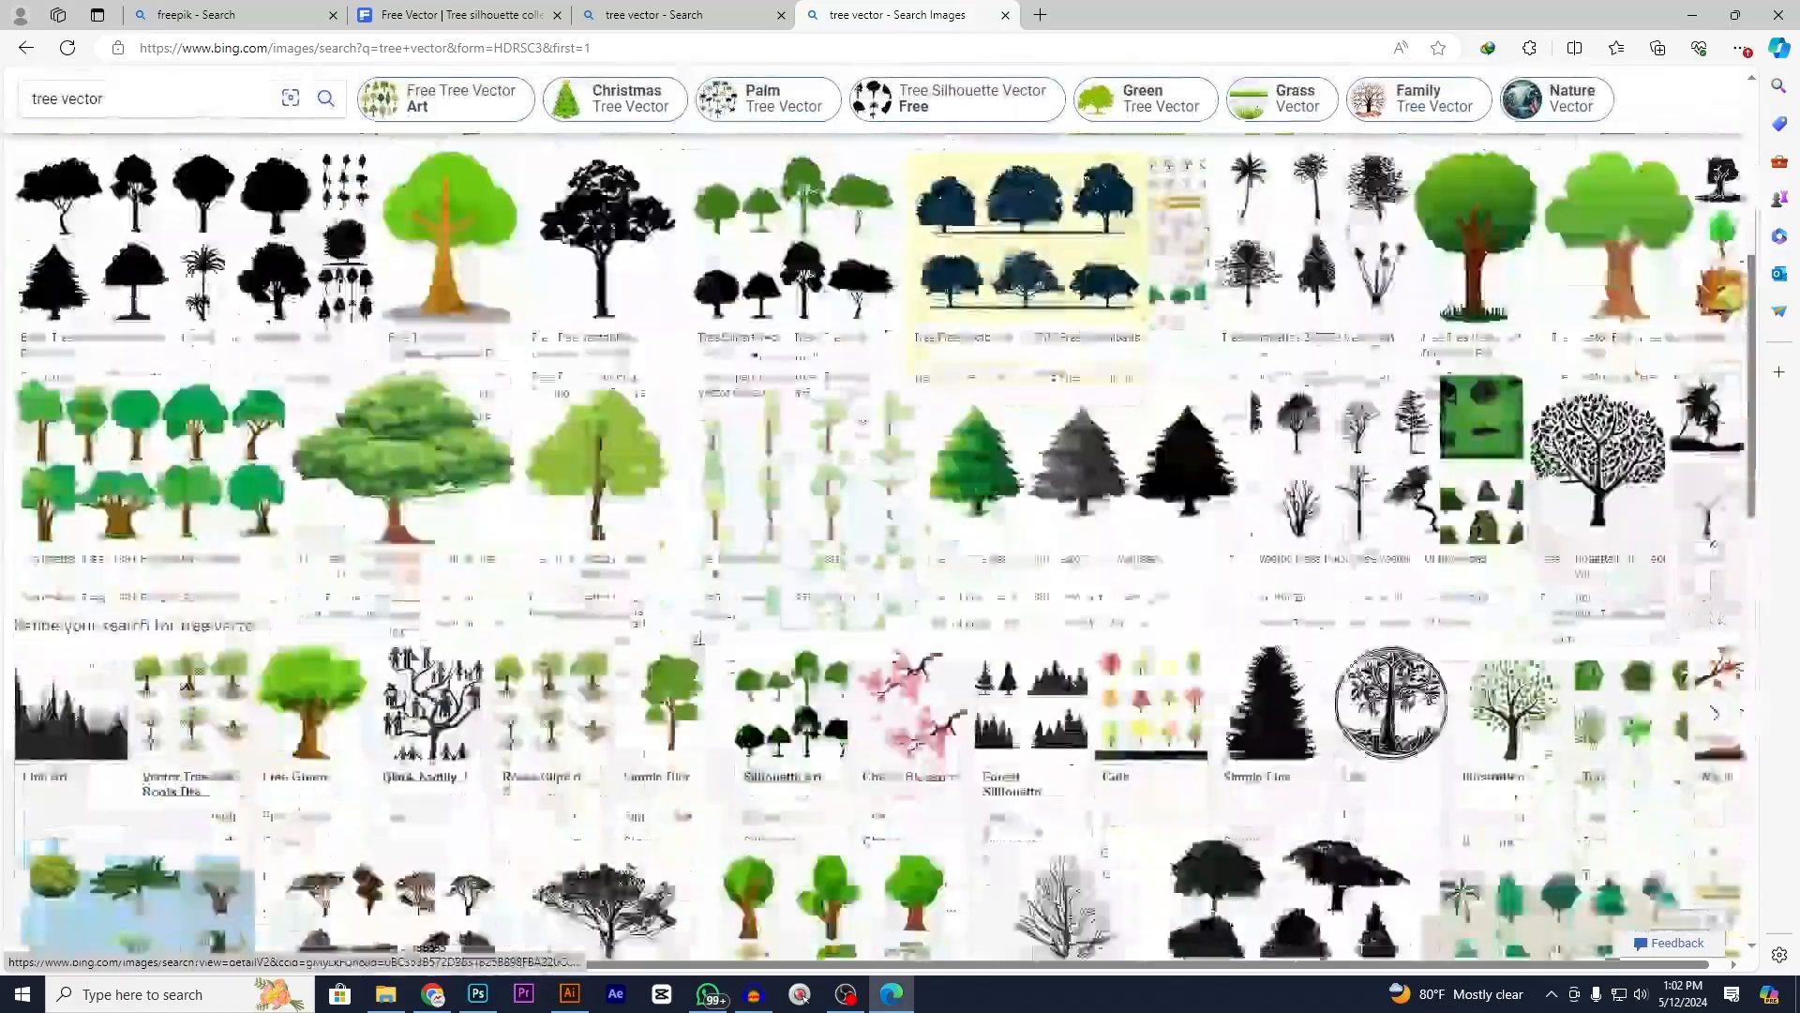
scroll(710, 647, down, 9)
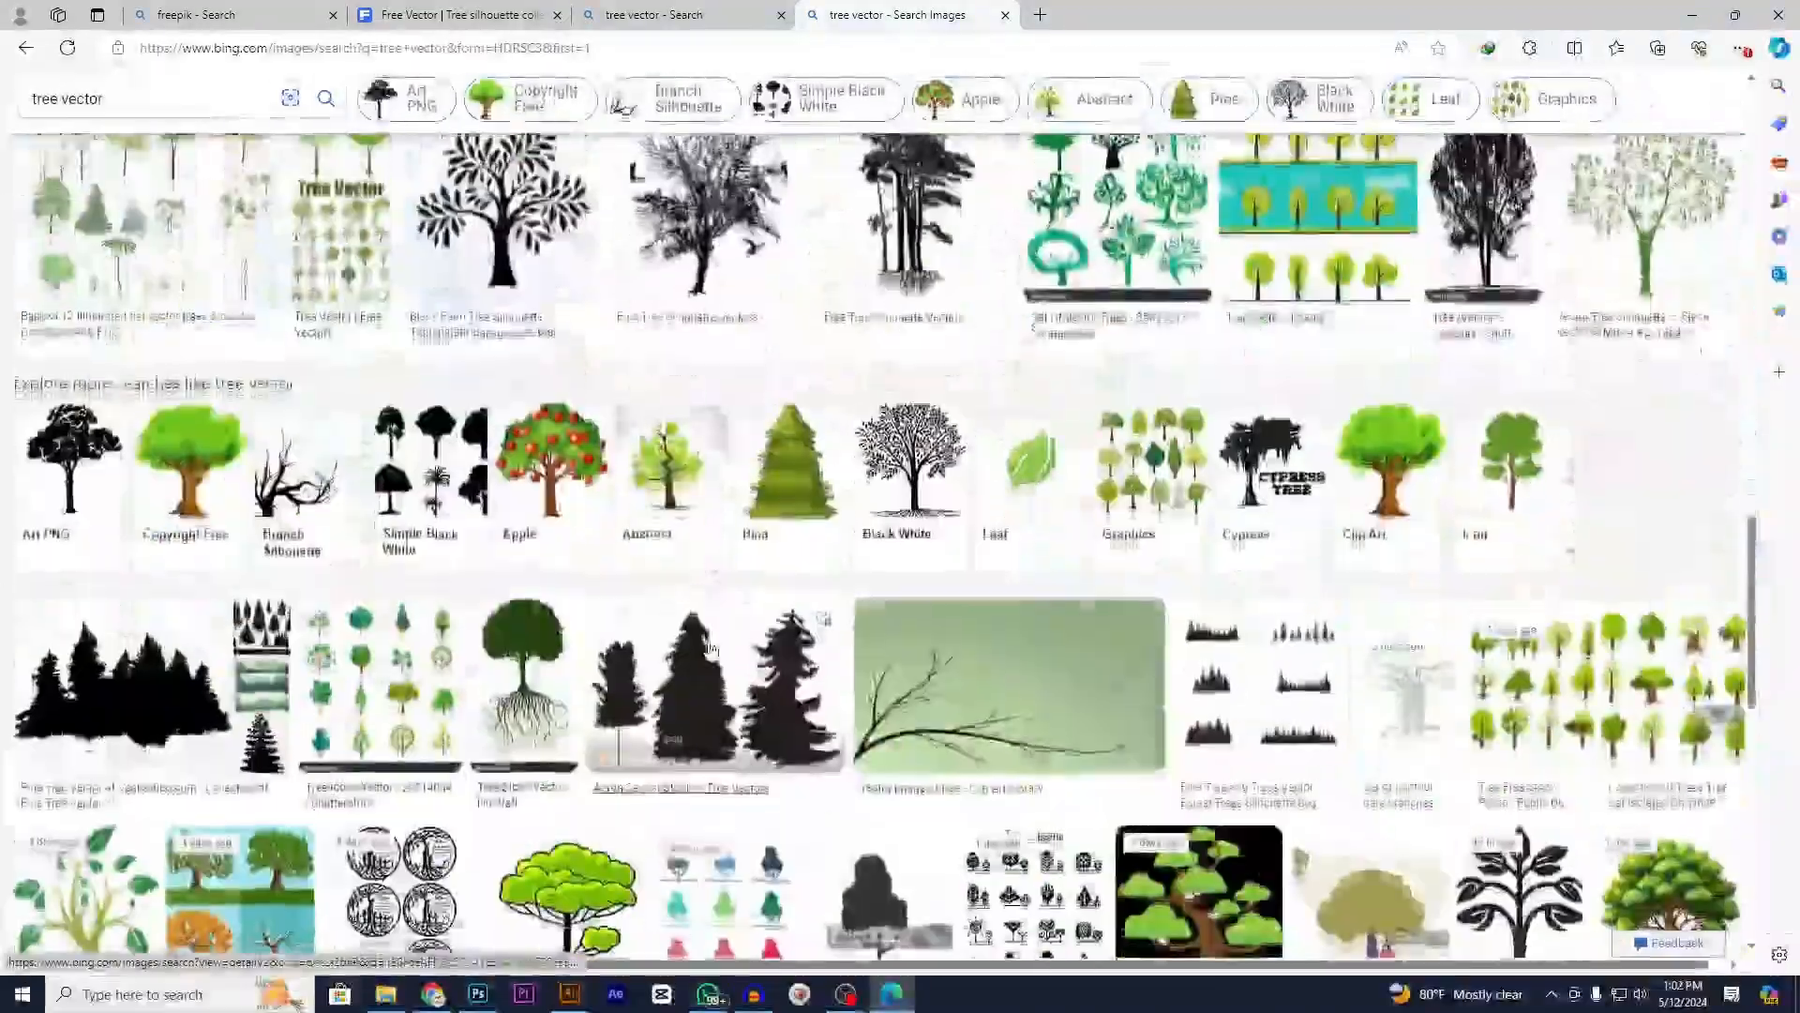
scroll(710, 647, down, 7)
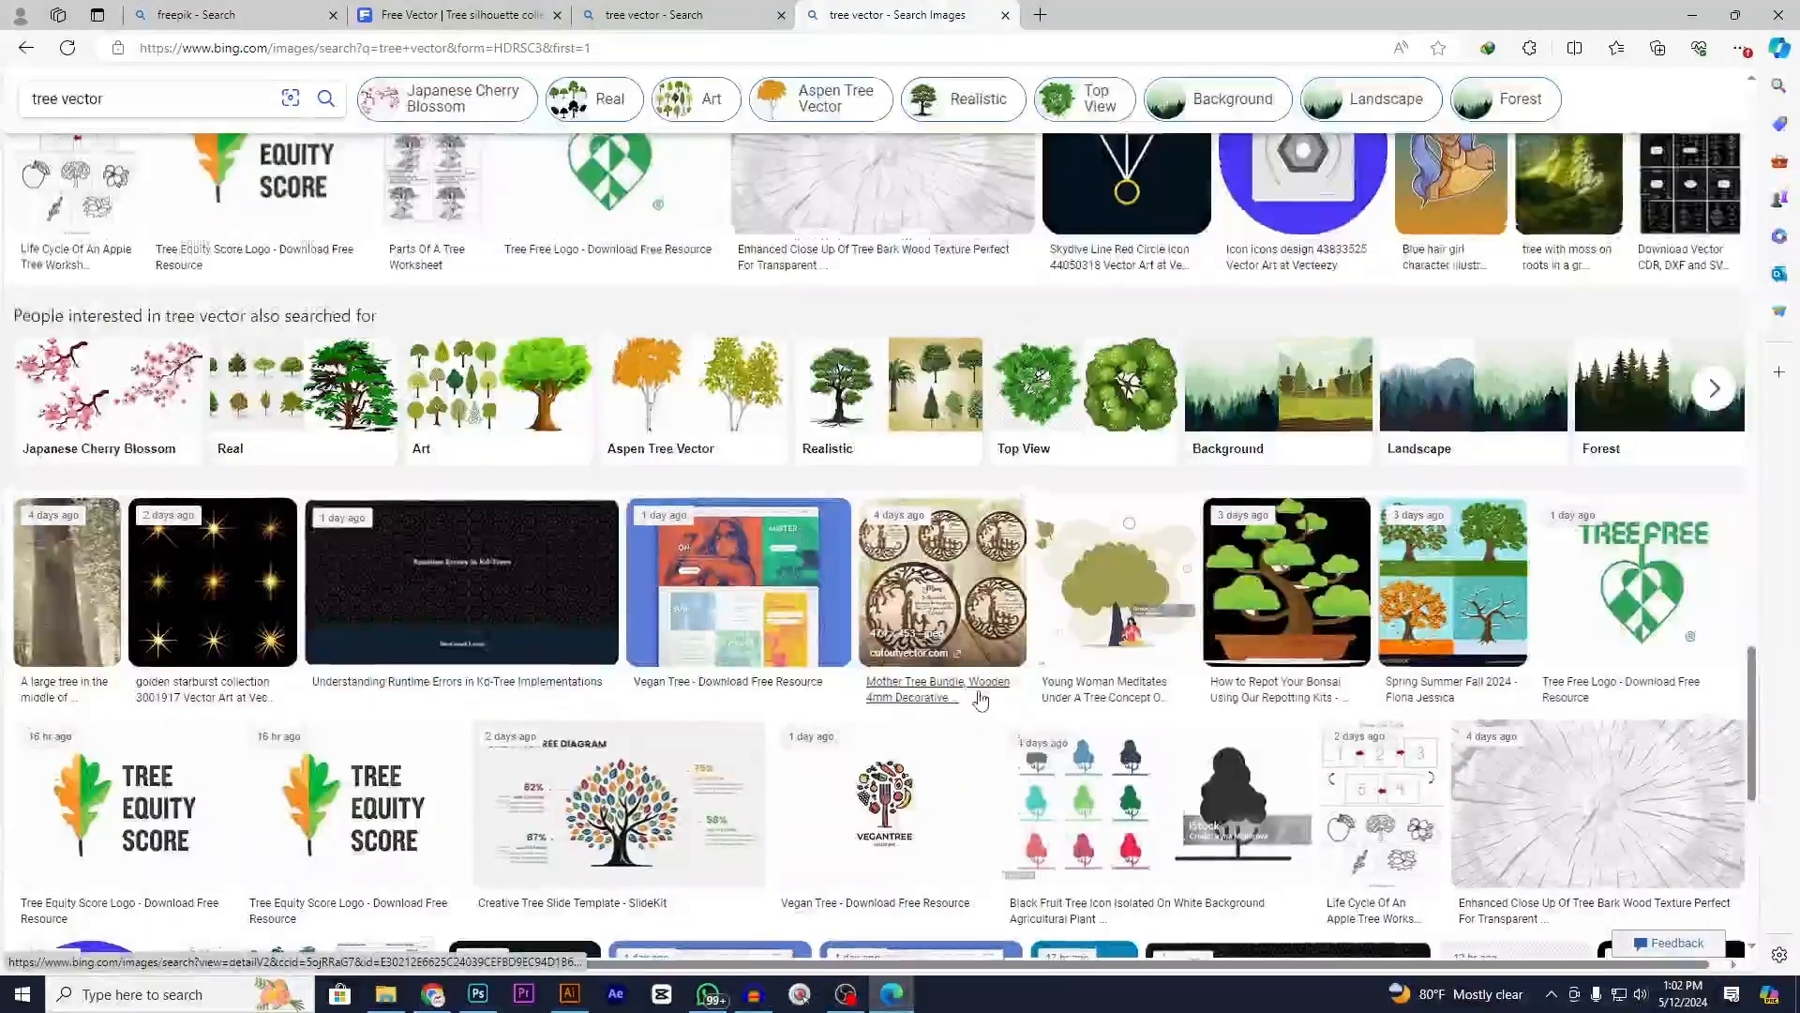
scroll(980, 700, down, 8)
scroll(1031, 750, up, 7)
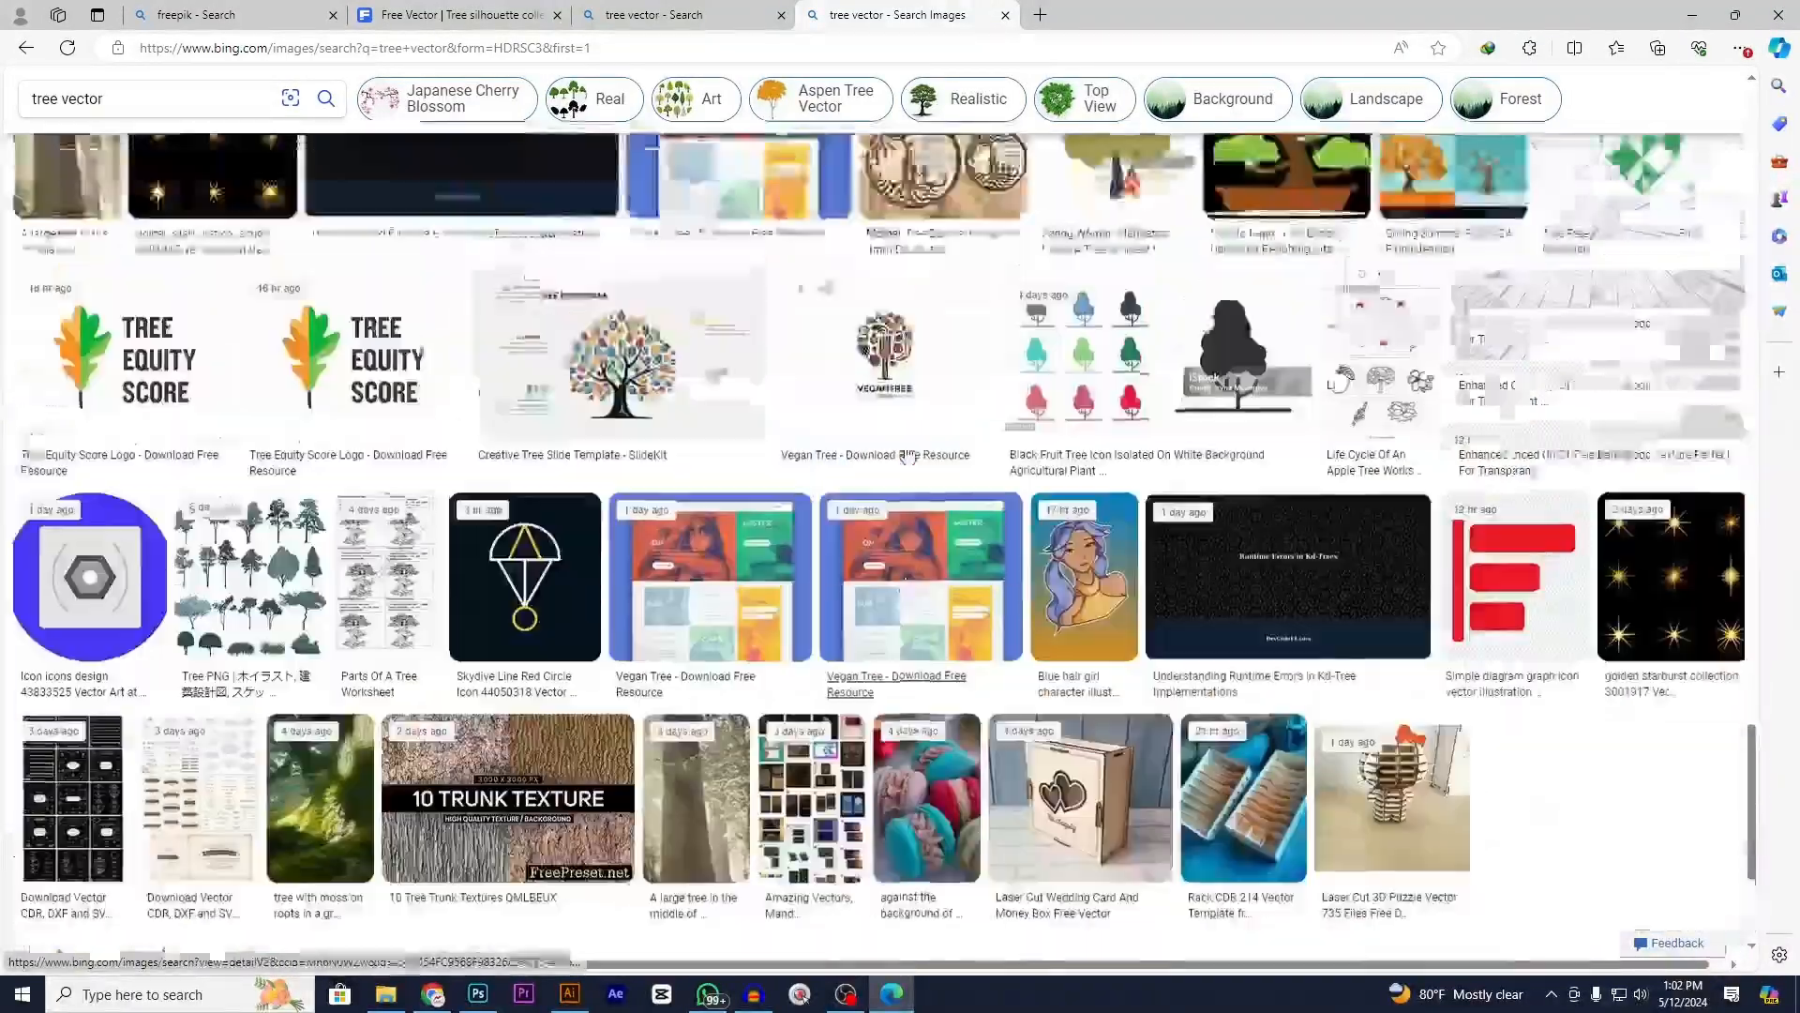
- Minimize the open browser windows and refresh the desktop
click(1693, 15)
click(1731, 10)
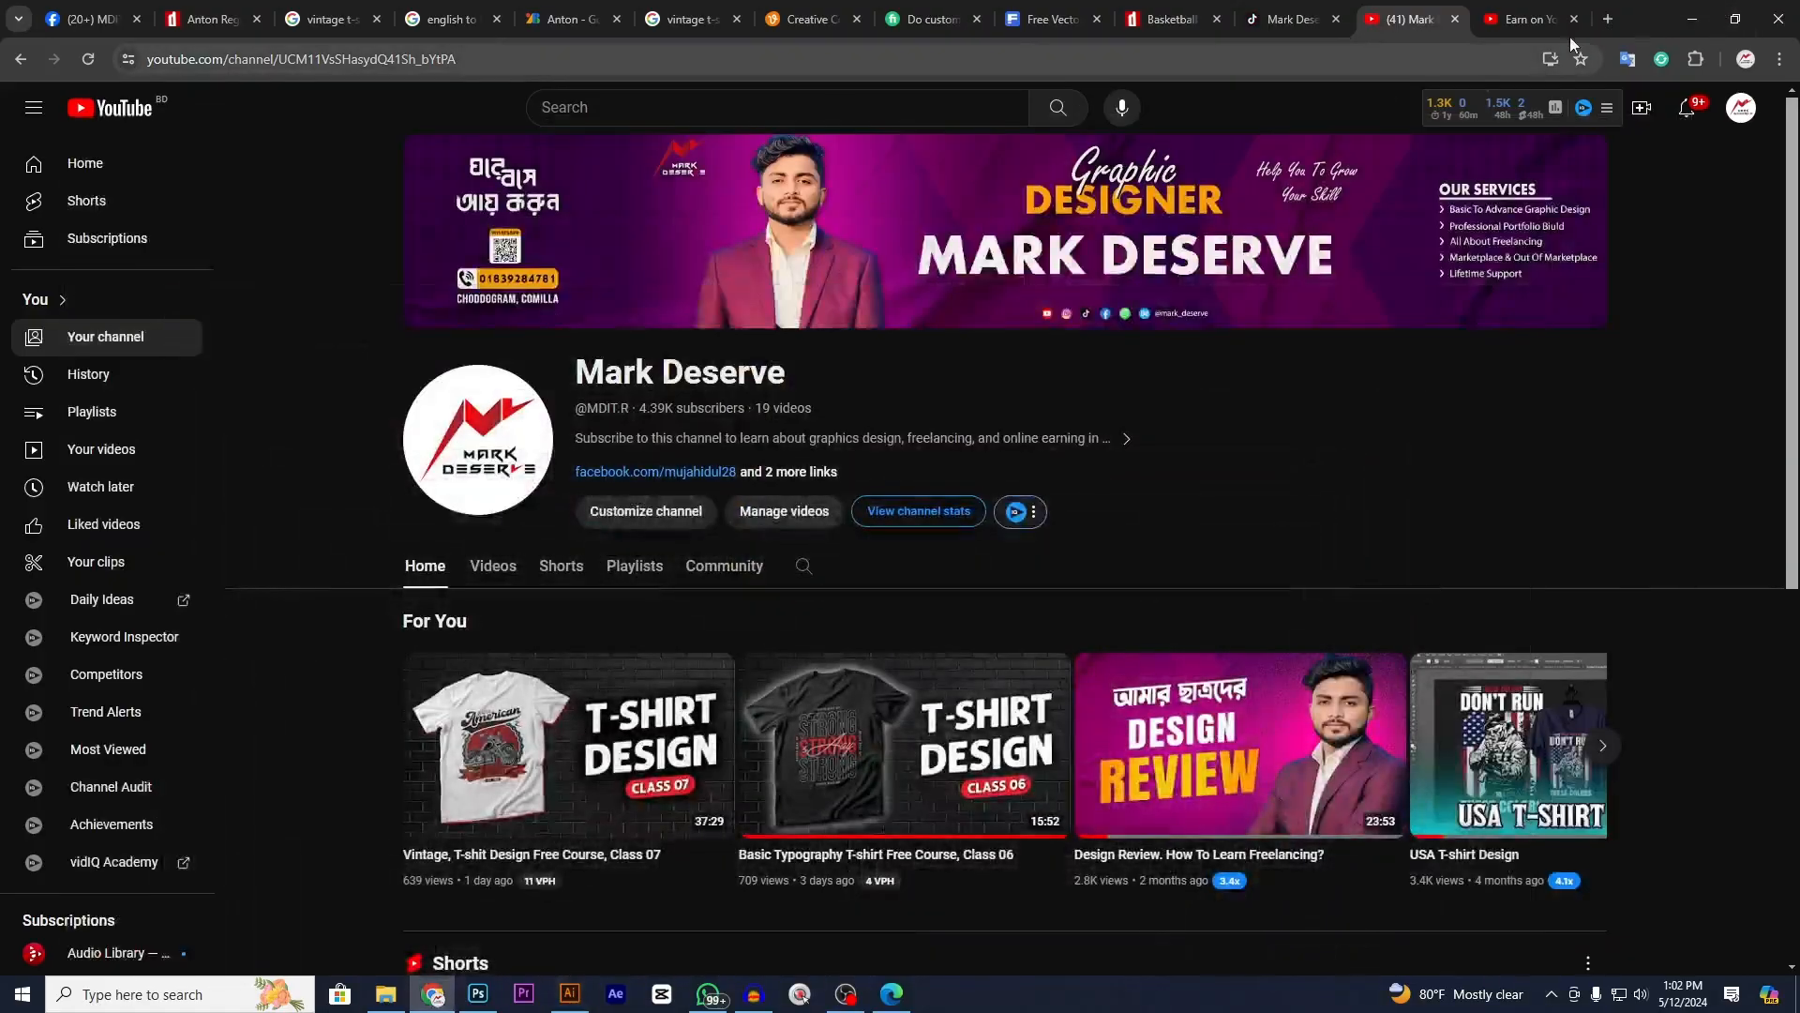
click(1693, 17)
right_click(1041, 170)
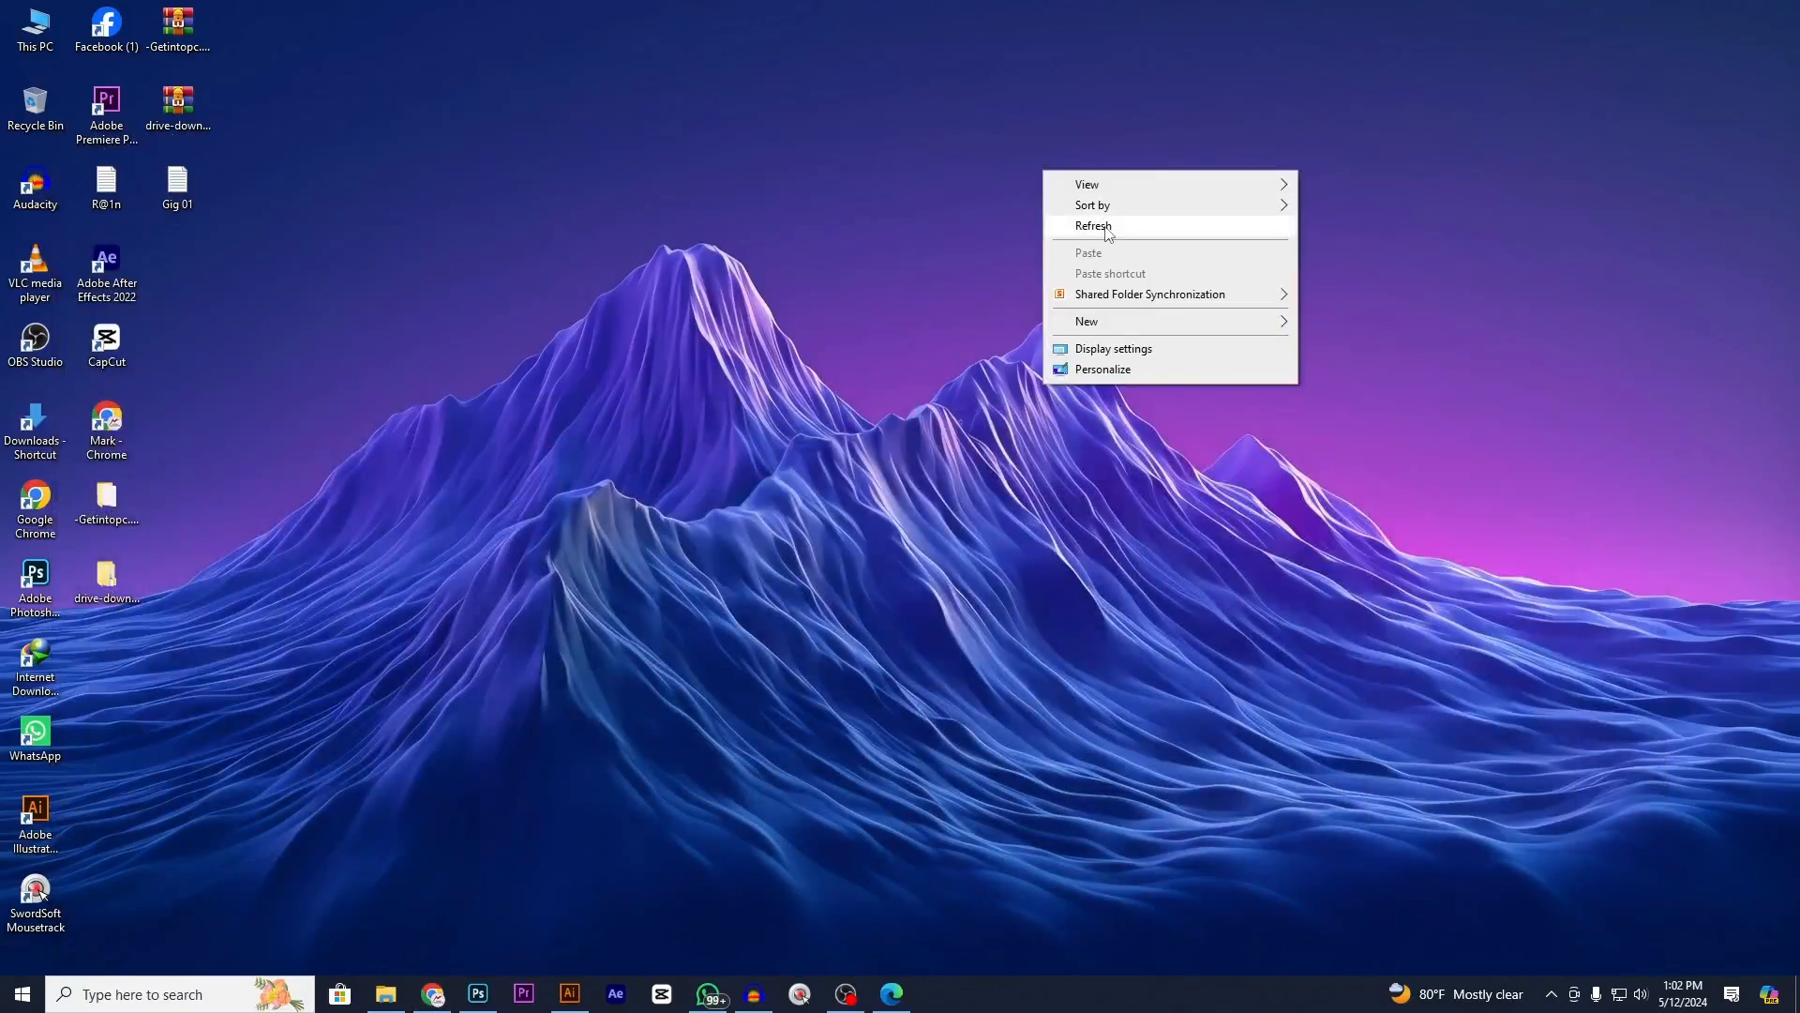
right_click(1104, 214)
click(1147, 282)
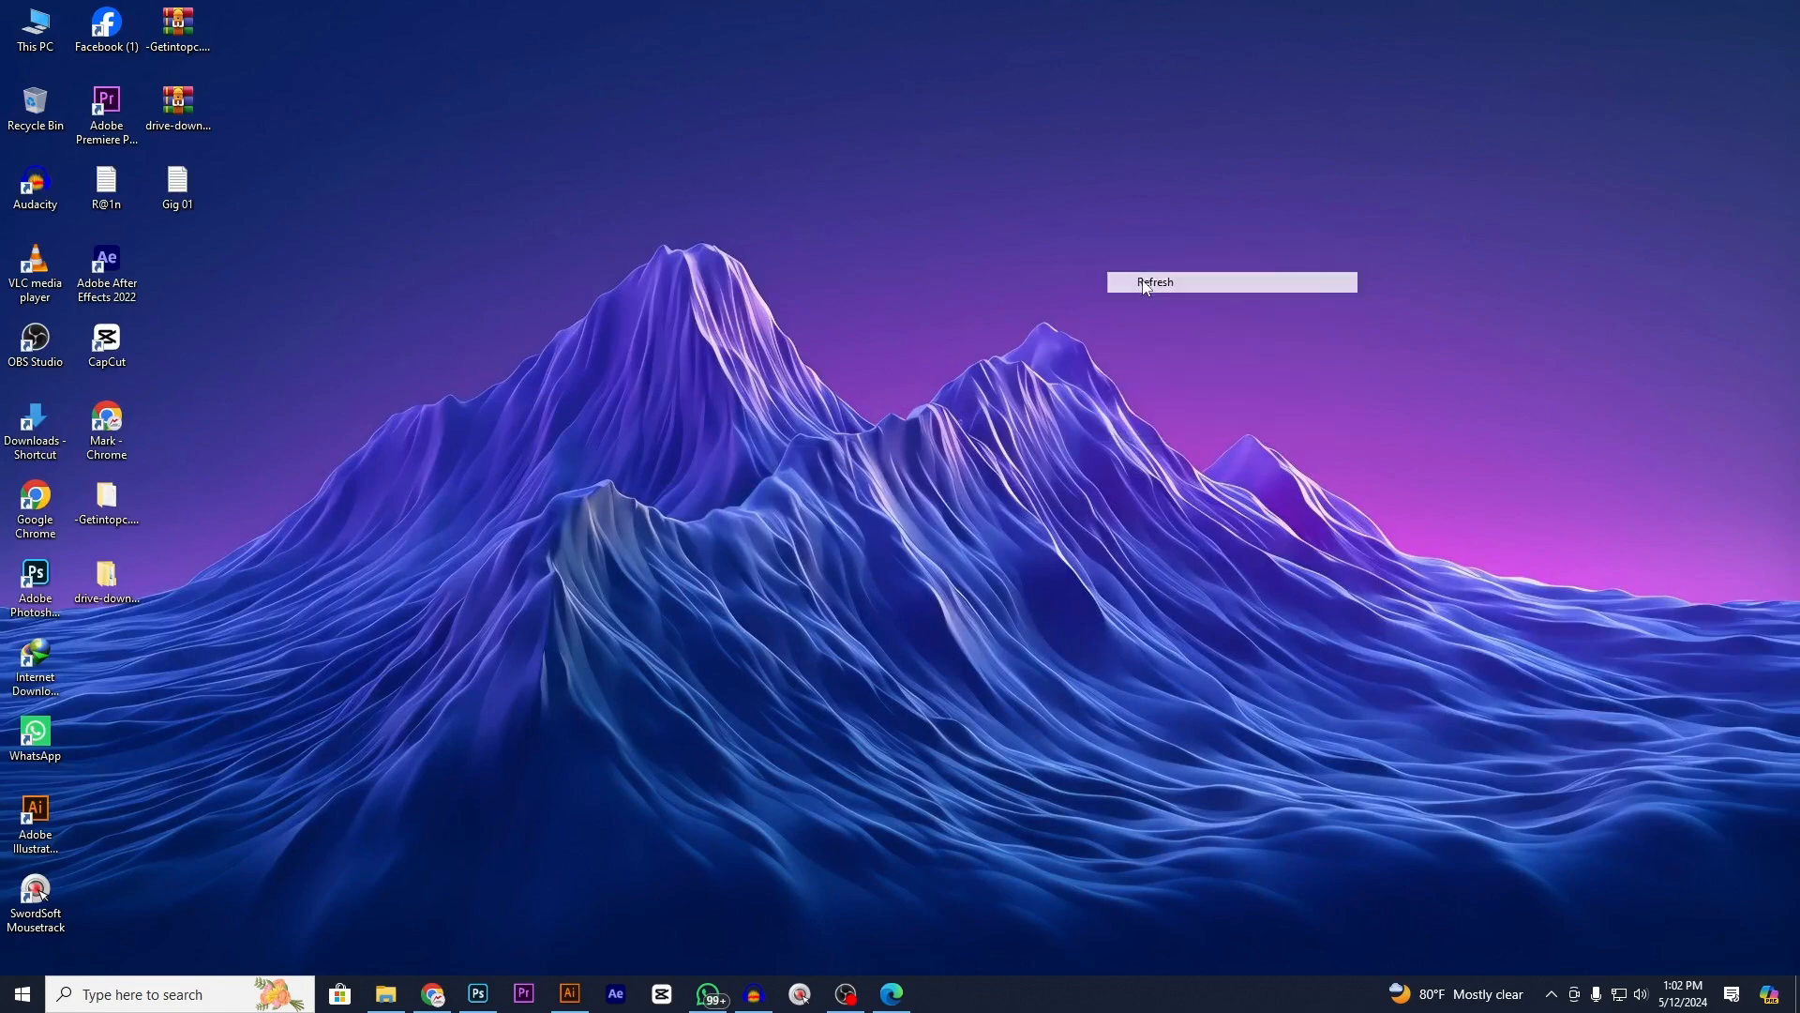
- Open the tree-silhouette-collection archive from the Downloads folder and open its 62872.eps file in Illustrator
double_click(52, 27)
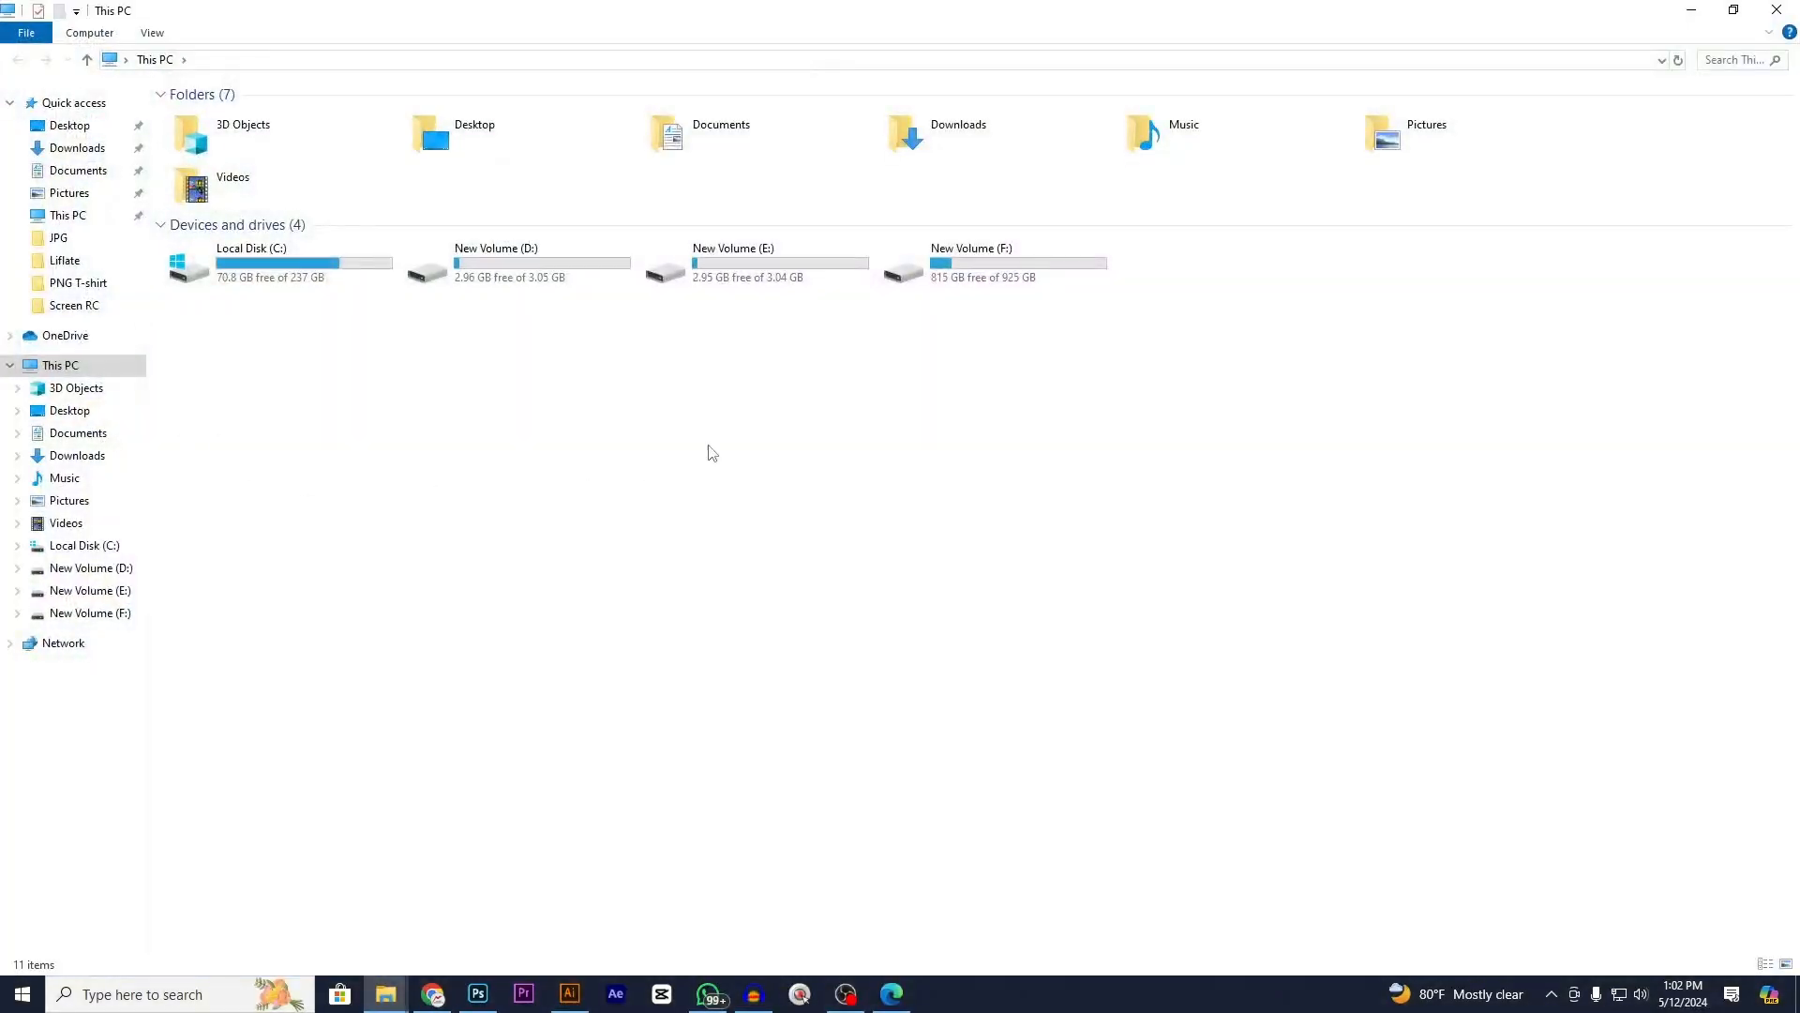
double_click(784, 272)
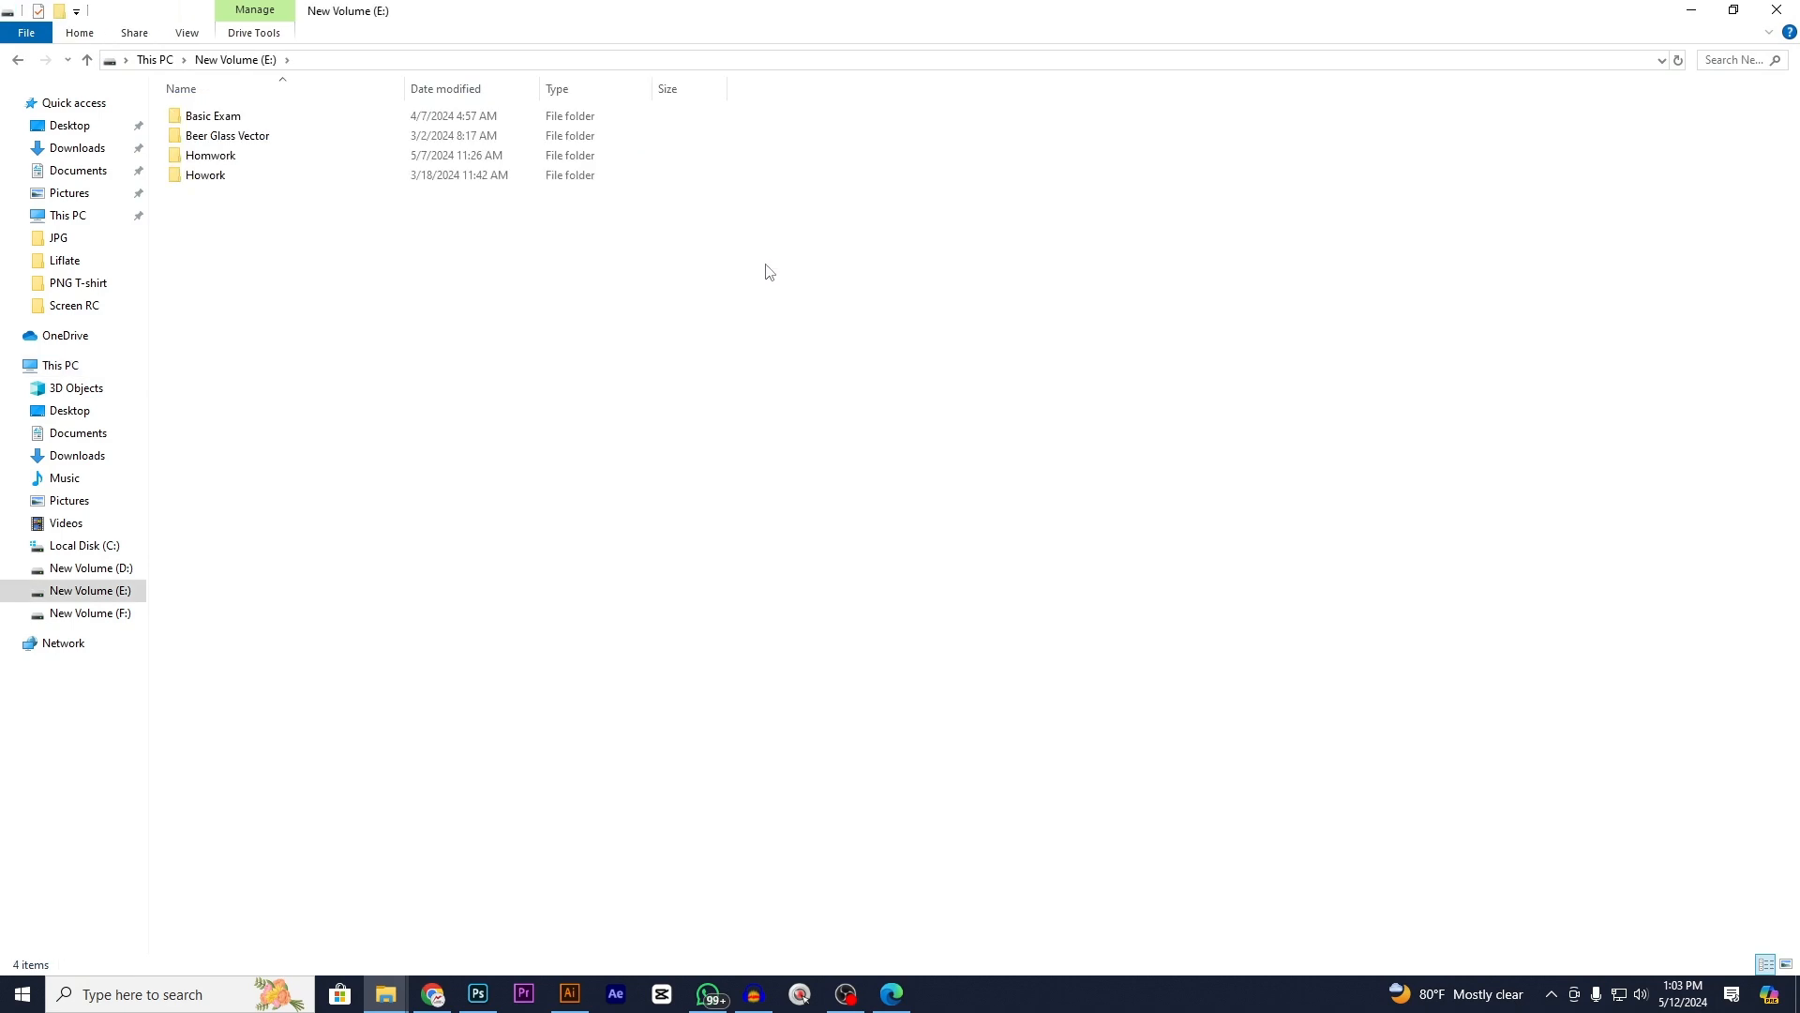
click(86, 153)
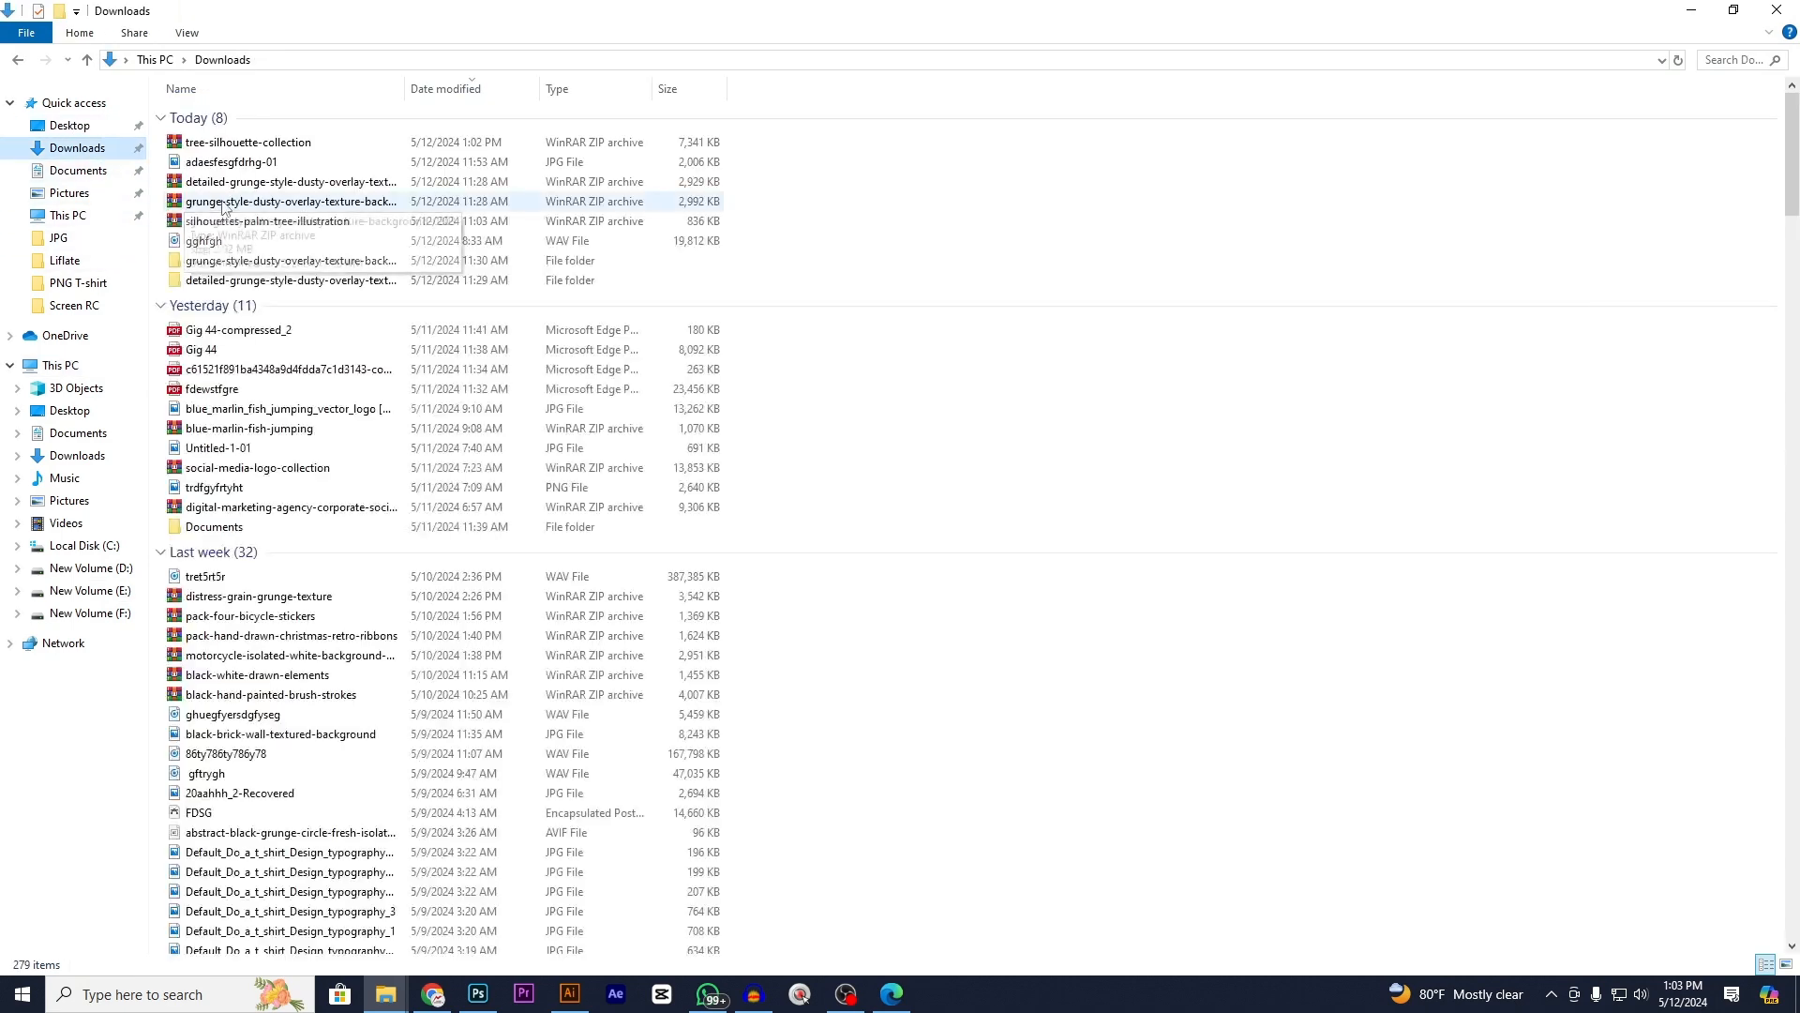
double_click(250, 142)
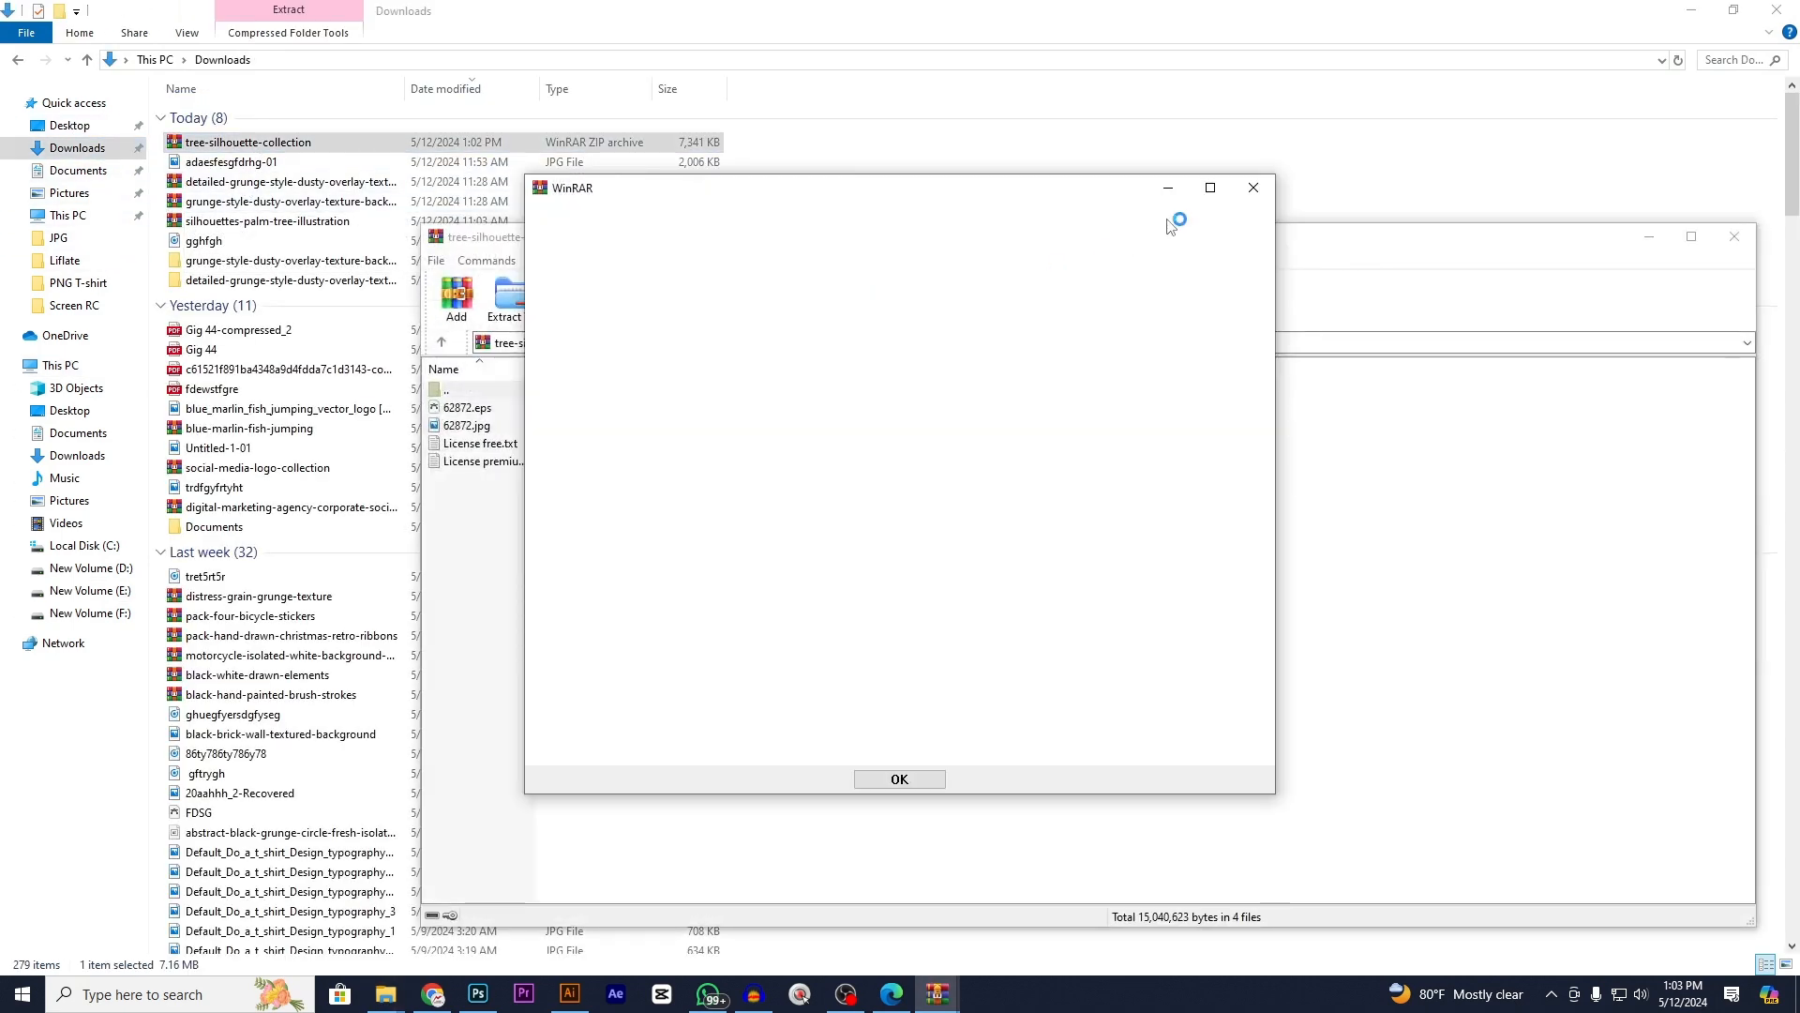
click(1253, 188)
double_click(487, 409)
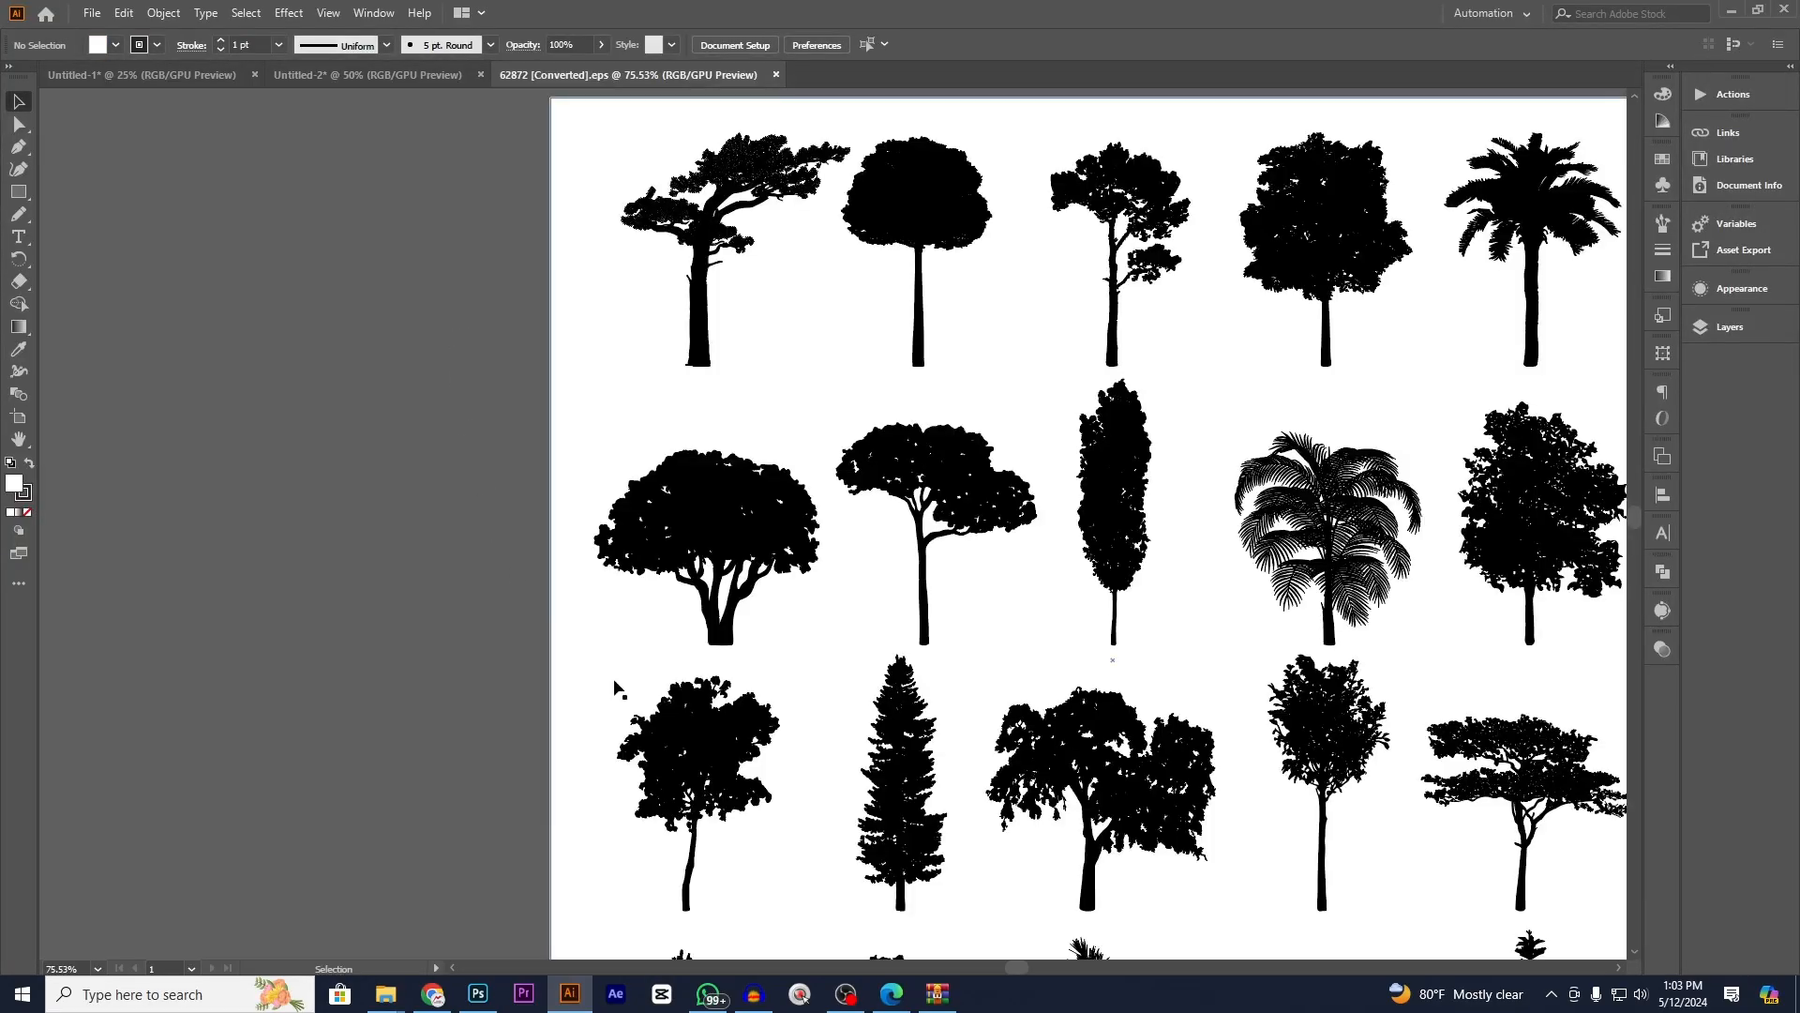
- Ungroup the tree silhouettes in 62872.eps so that each tree can be selected separately
scroll(620, 680, down, 2)
drag(1164, 816, 1176, 596)
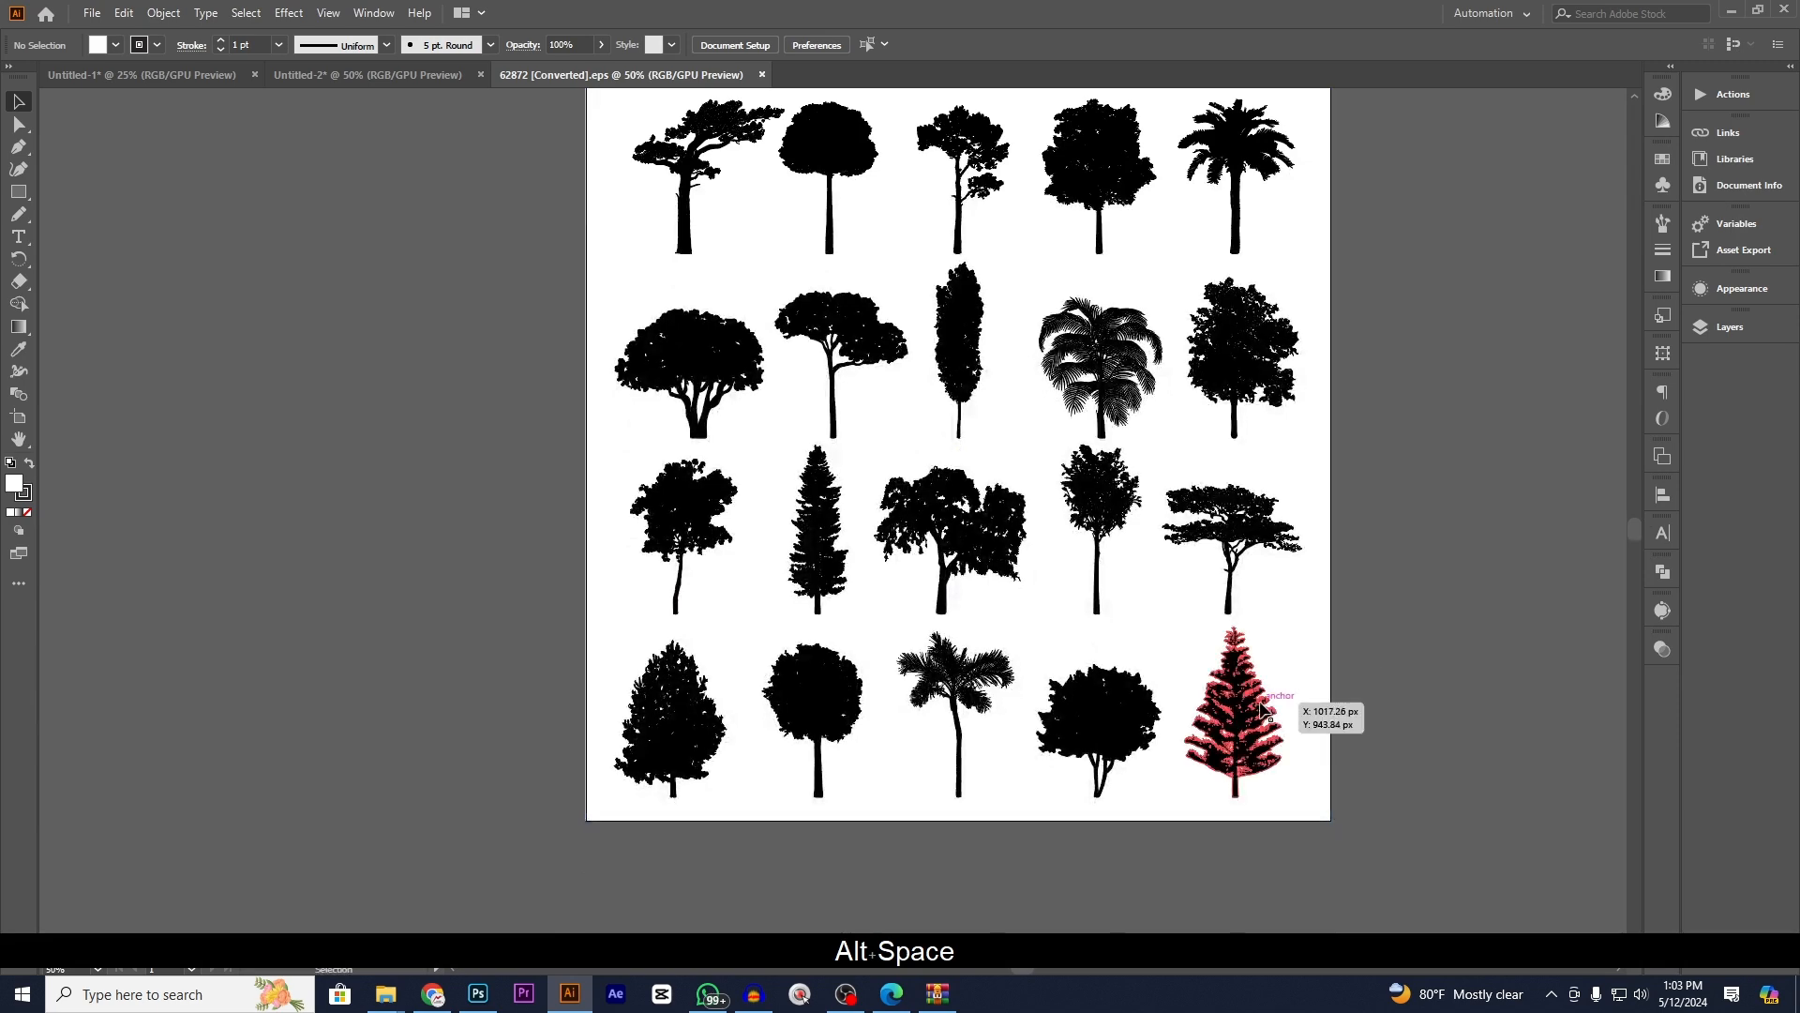
drag(1257, 704, 534, 481)
key(ctrl+z)
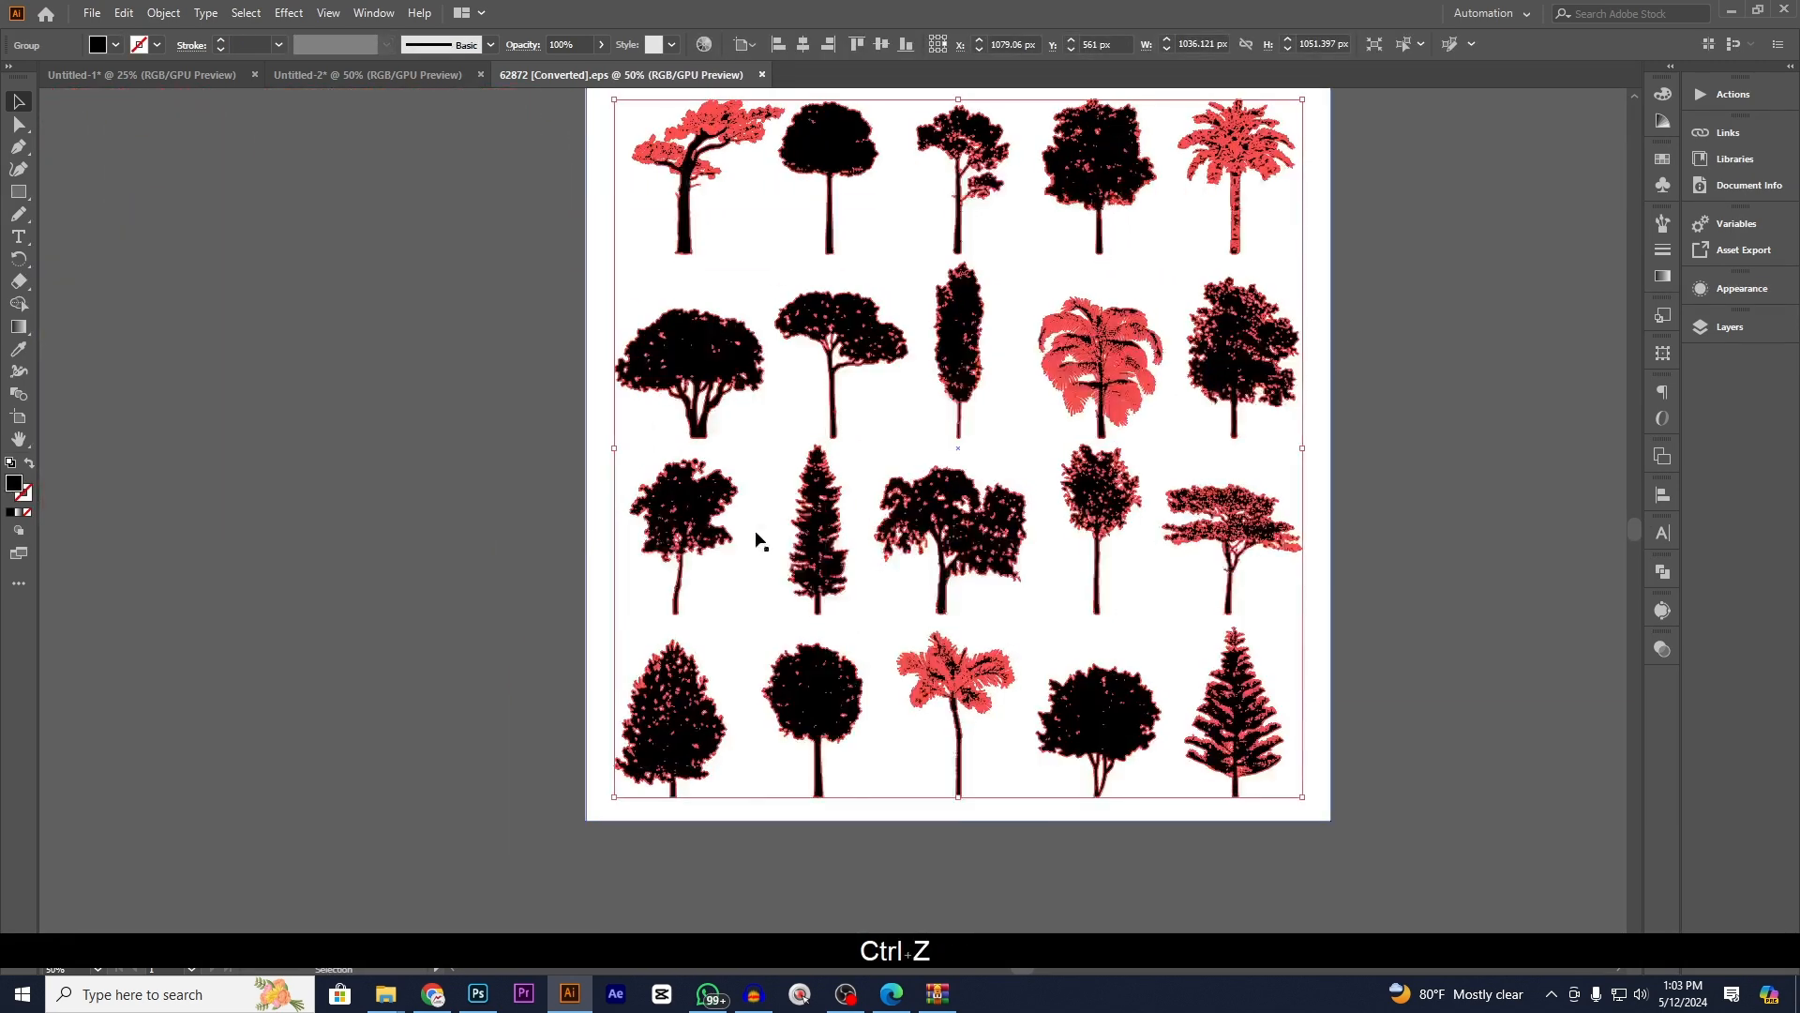
right_click(760, 535)
click(826, 688)
click(717, 677)
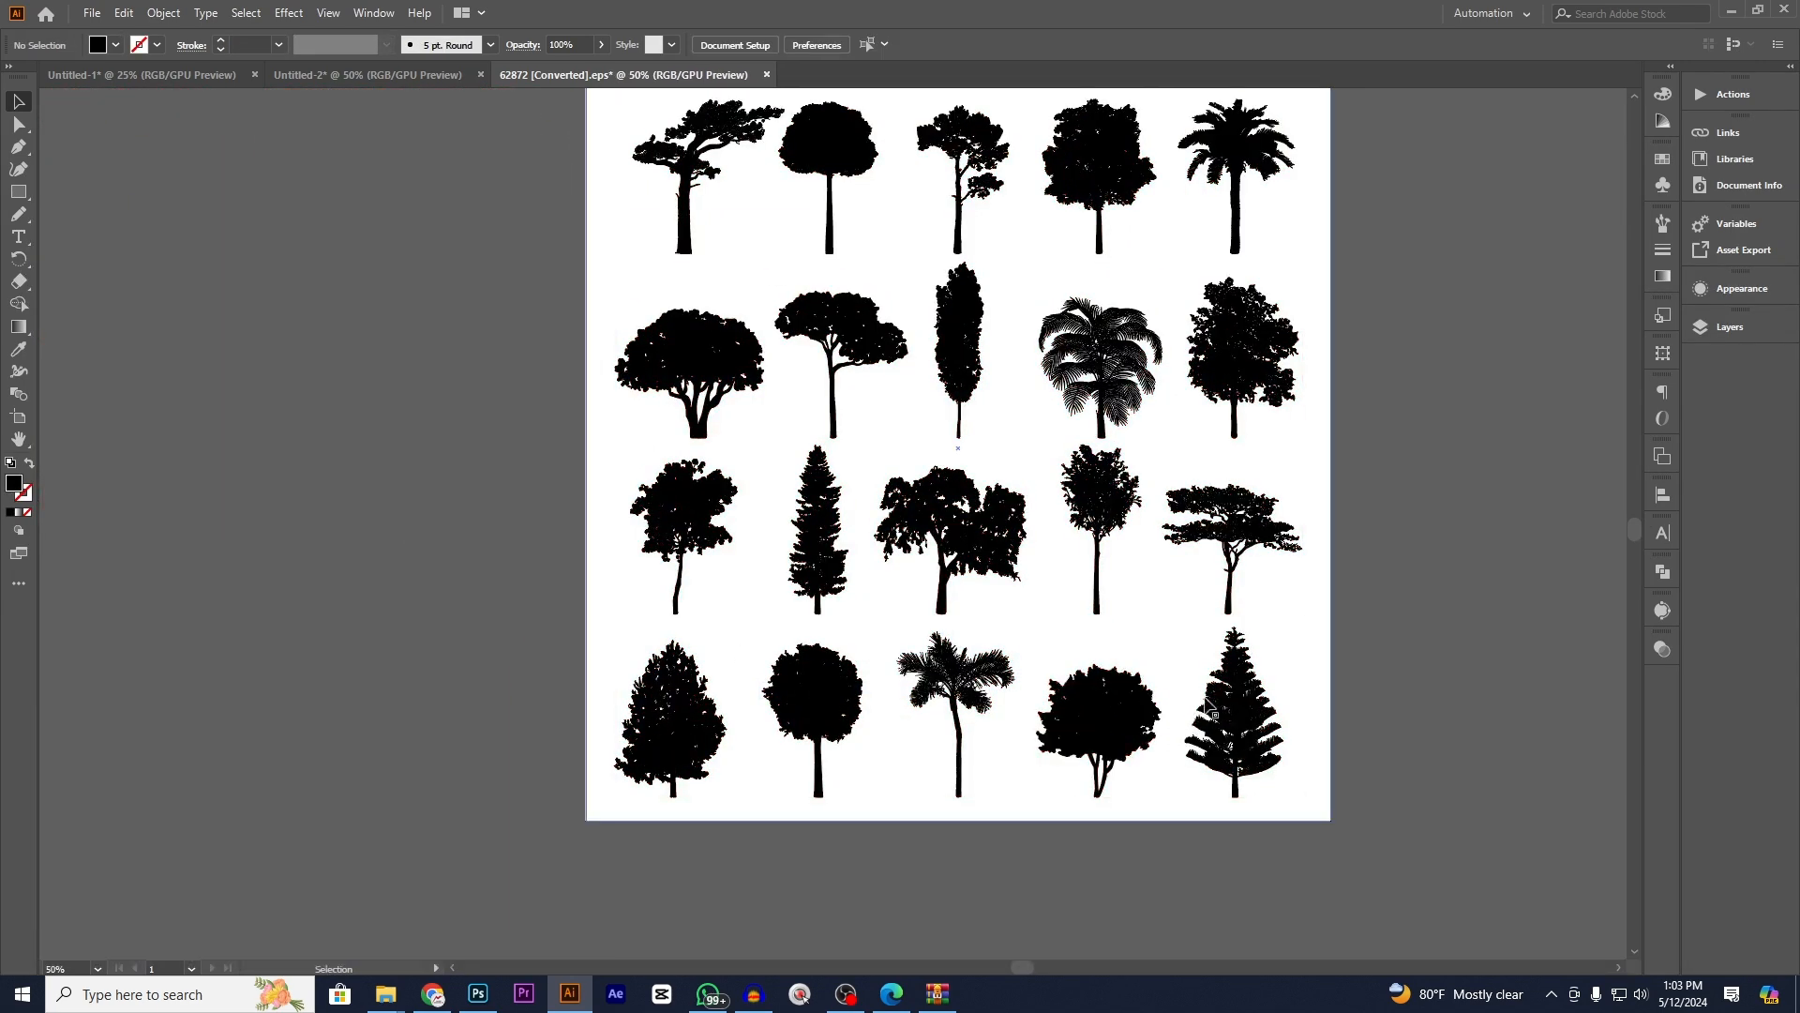
- Move the conifer from the artboard's lower-right corner onto the empty canvas left of the artboard
drag(1248, 703, 386, 426)
click(489, 355)
drag(319, 304, 715, 359)
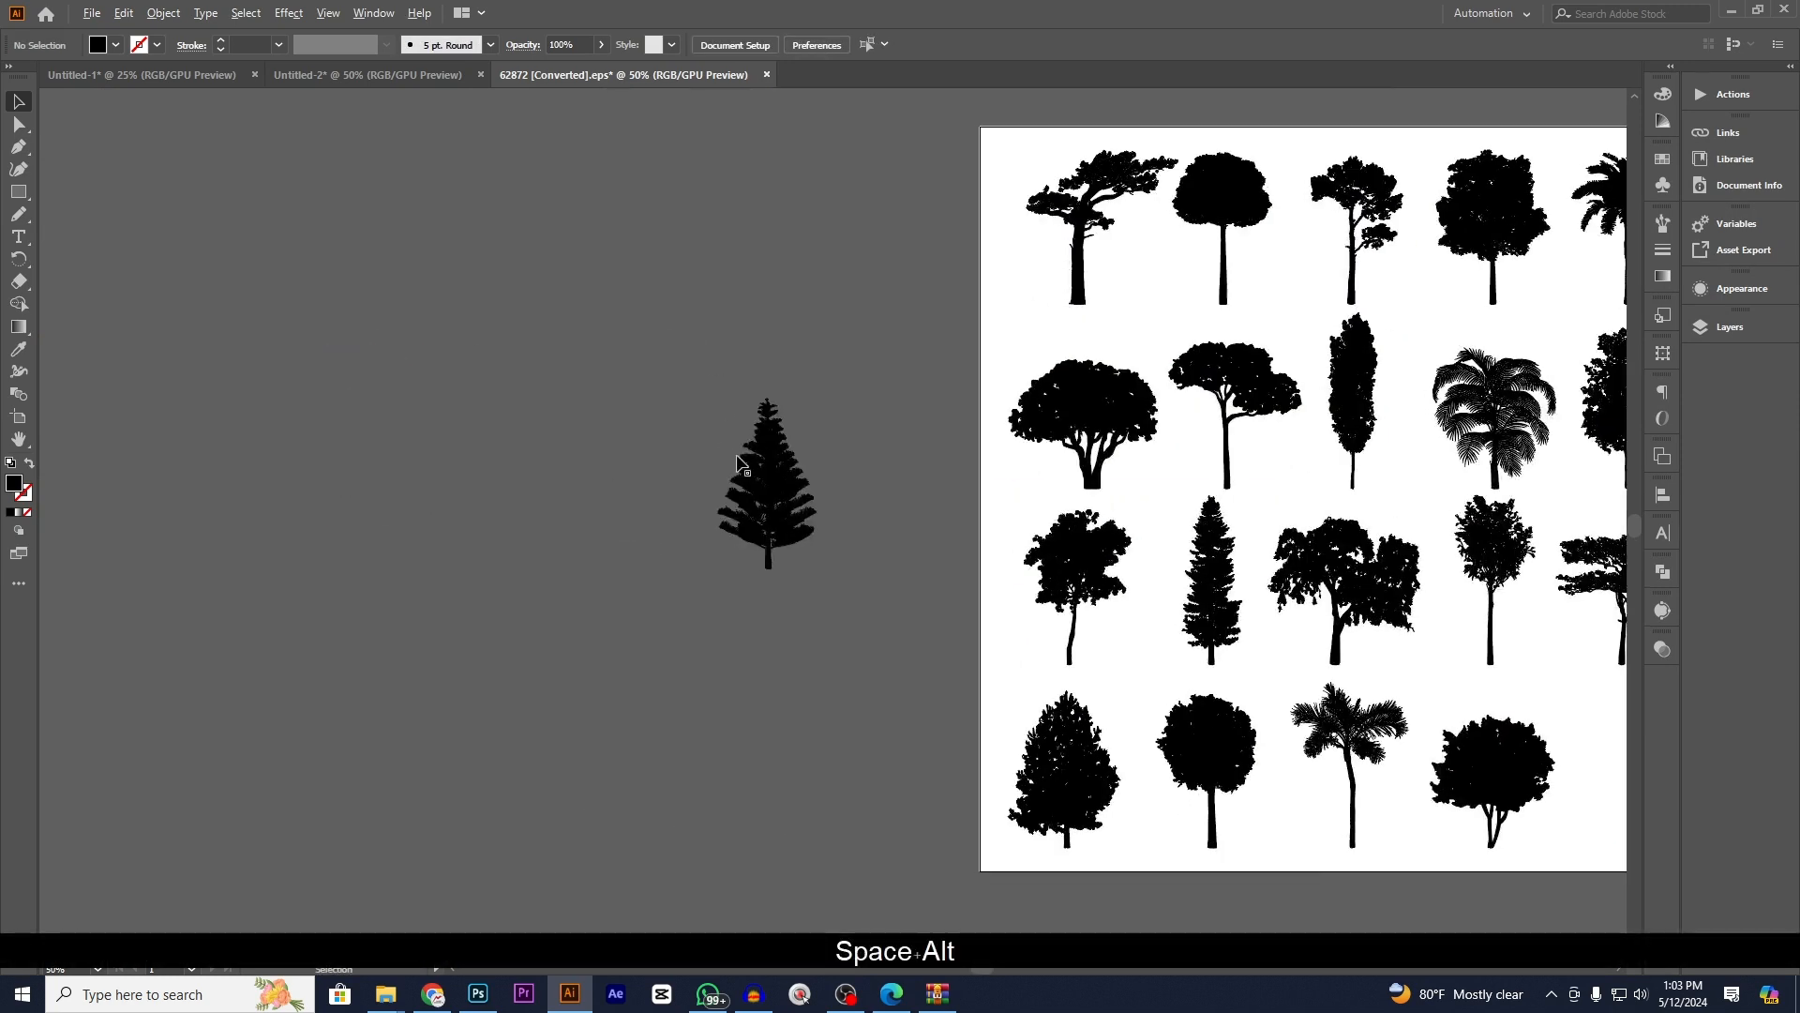
scroll(737, 457, up, 4)
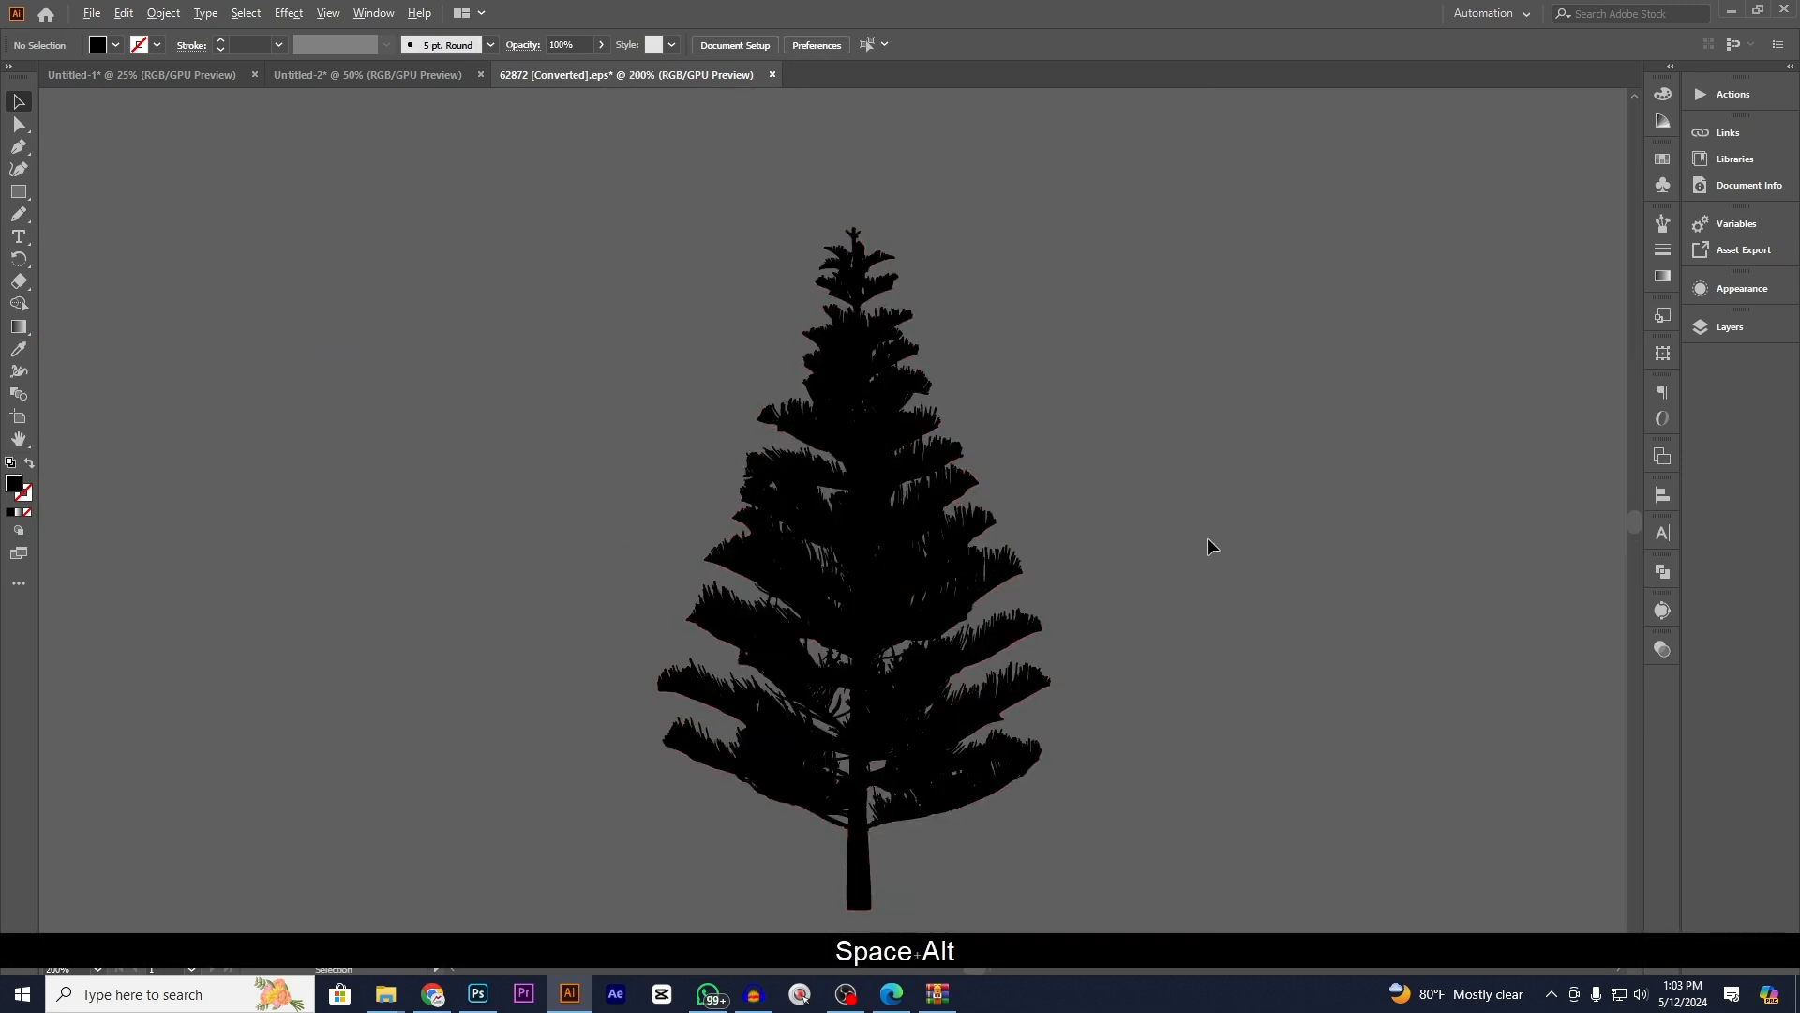
scroll(1208, 537, down, 5)
drag(1208, 539, 668, 488)
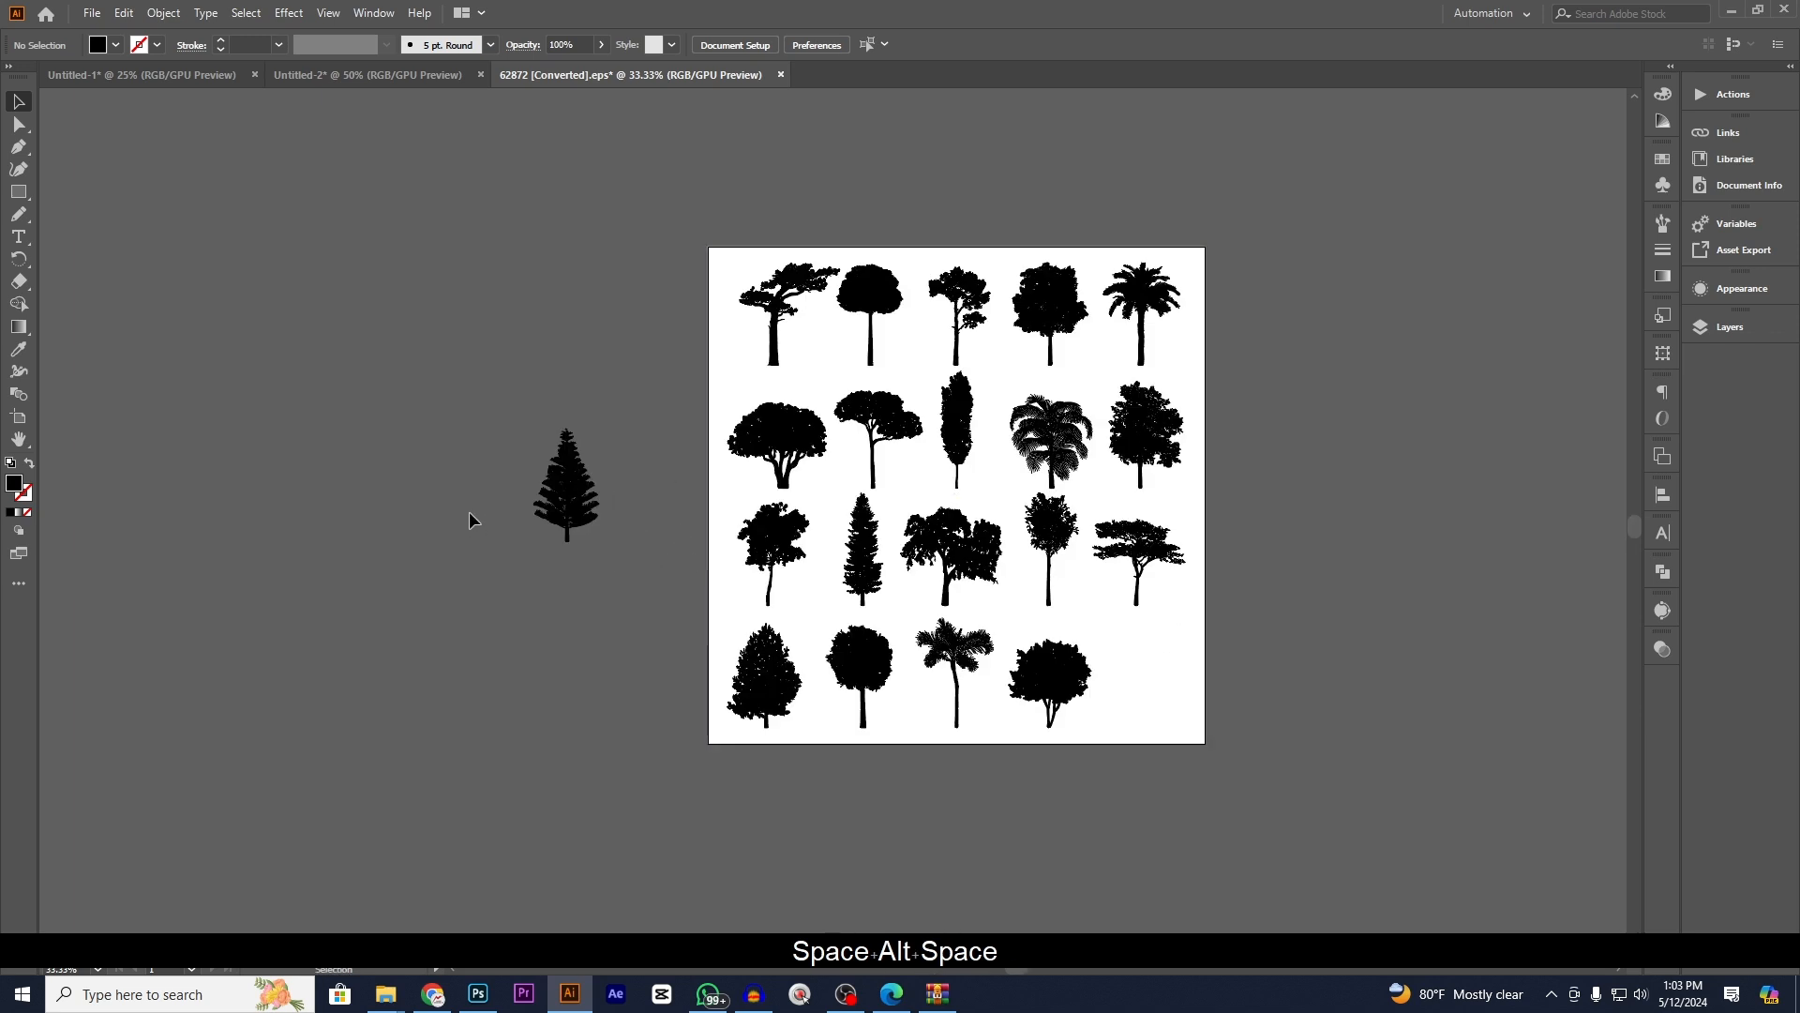
- Copy the conifer silhouette into the Untitled-2 document and place it to the left of the slogan text
scroll(559, 484, up, 4)
scroll(839, 531, down, 4)
drag(797, 527, 572, 514)
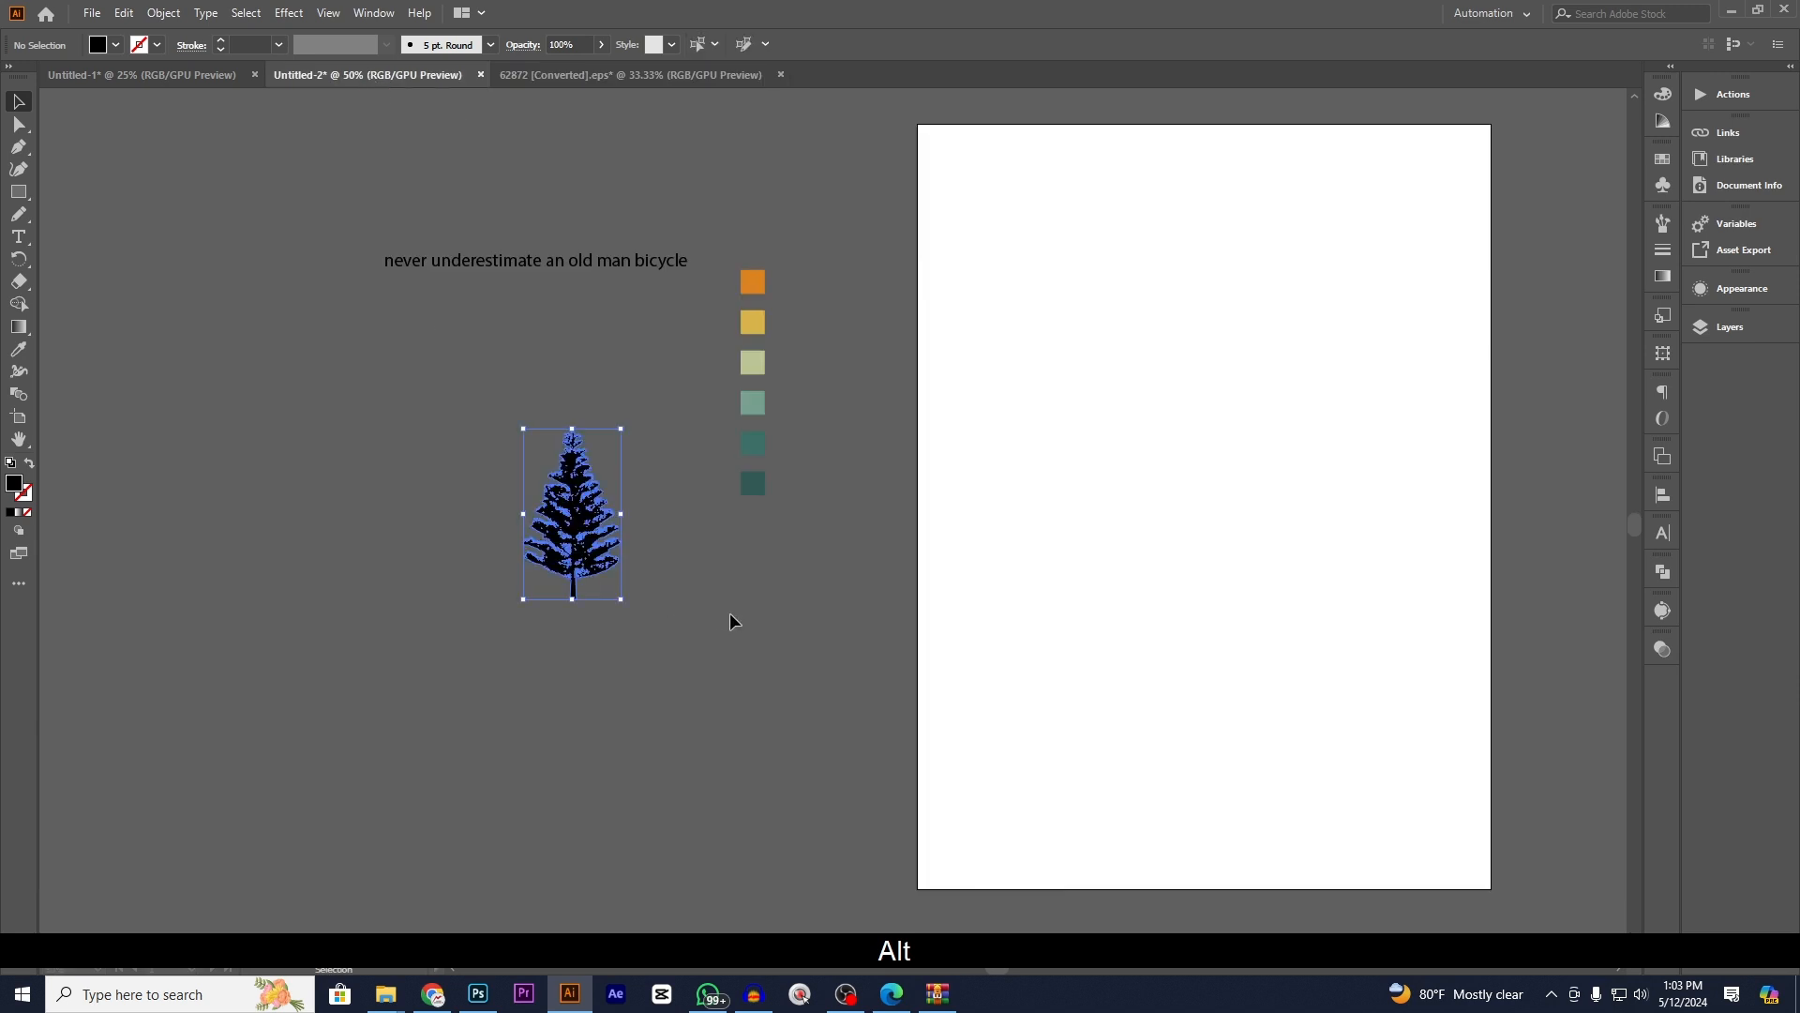
scroll(662, 572, up, 1)
click(665, 573)
drag(703, 575, 947, 549)
drag(829, 501, 266, 480)
drag(441, 508, 693, 547)
click(480, 487)
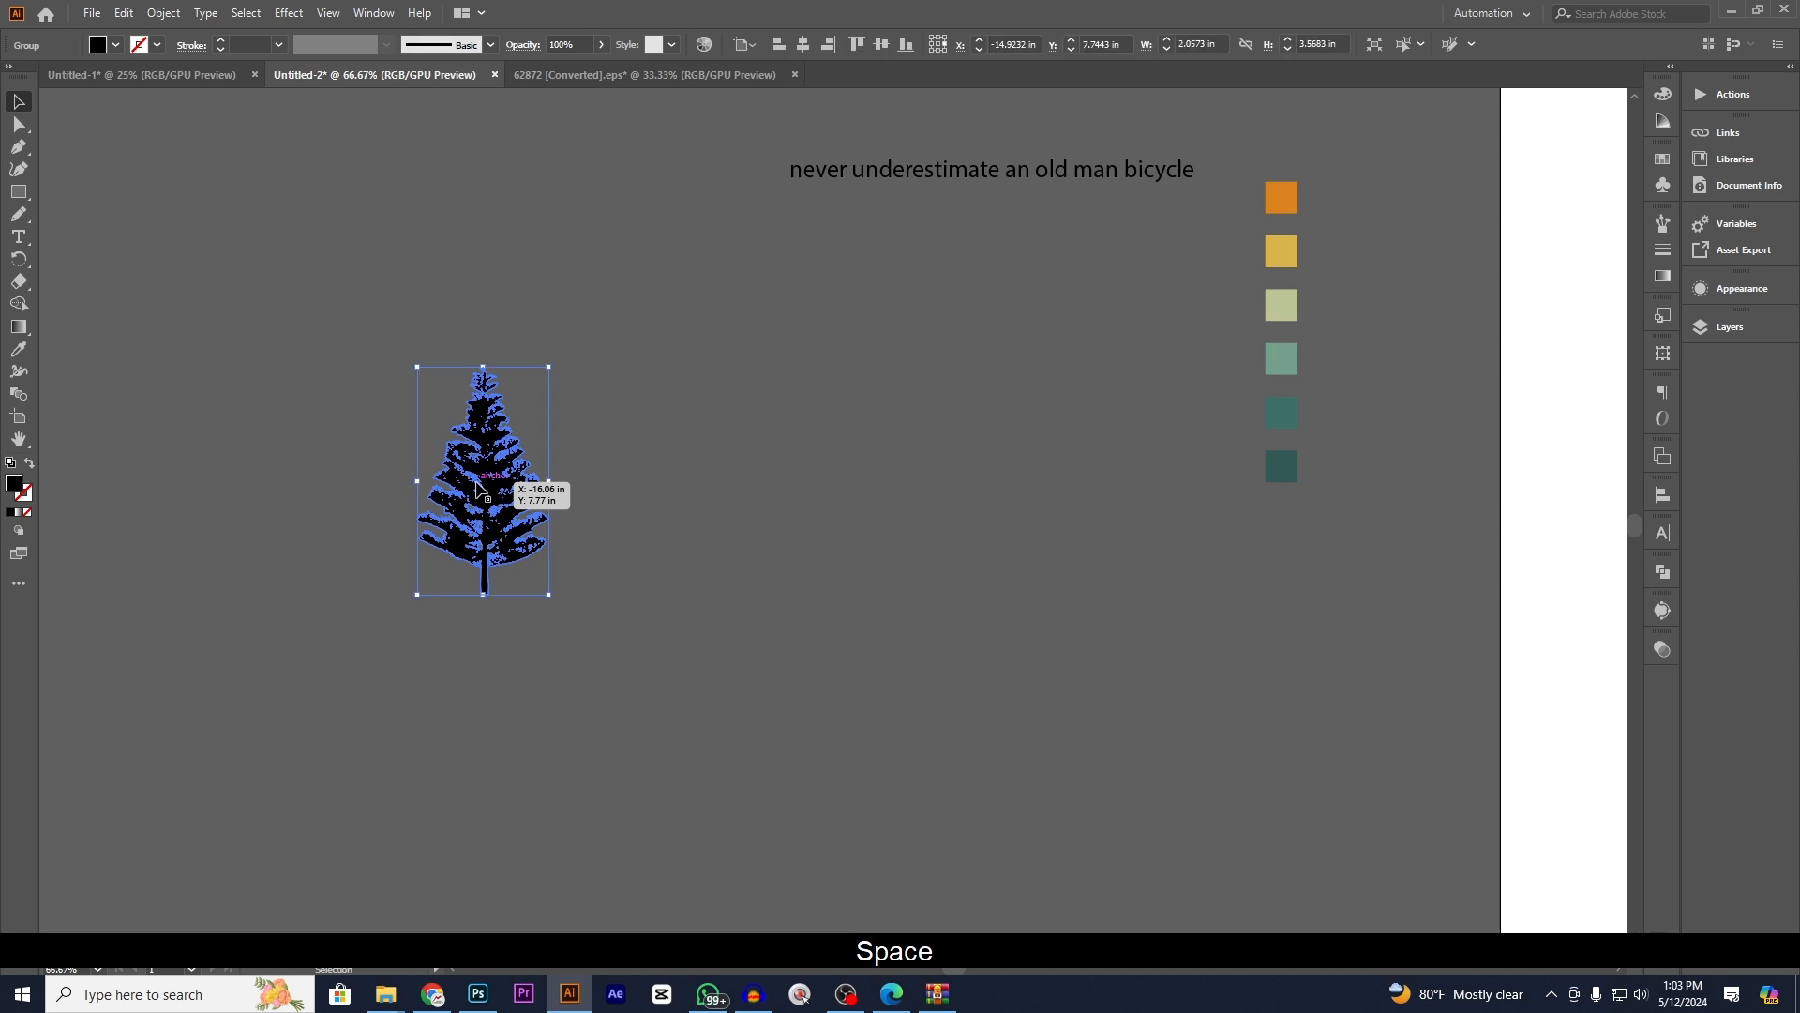
- Narrow the conifer and duplicate it twice to form an overlapping row of three trees stepping down to the right
drag(479, 487, 668, 512)
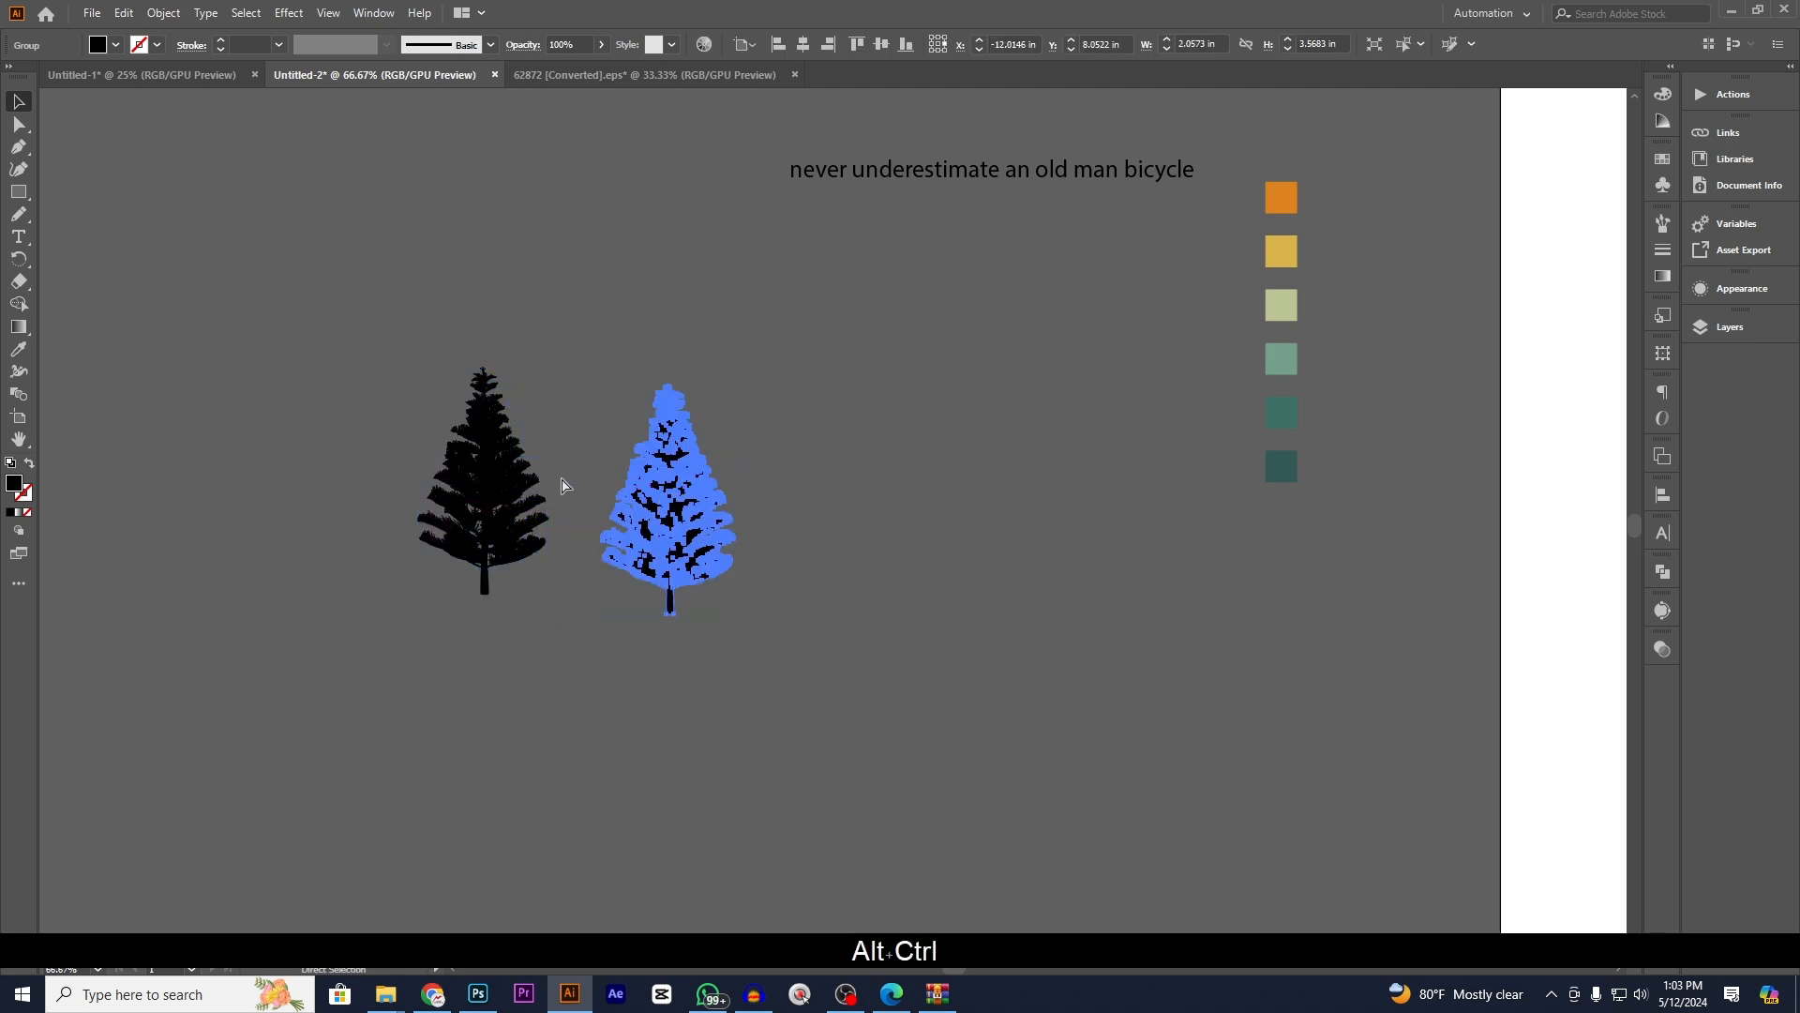
key(ctrl+alt+z)
drag(548, 487, 594, 567)
click(607, 482)
click(732, 561)
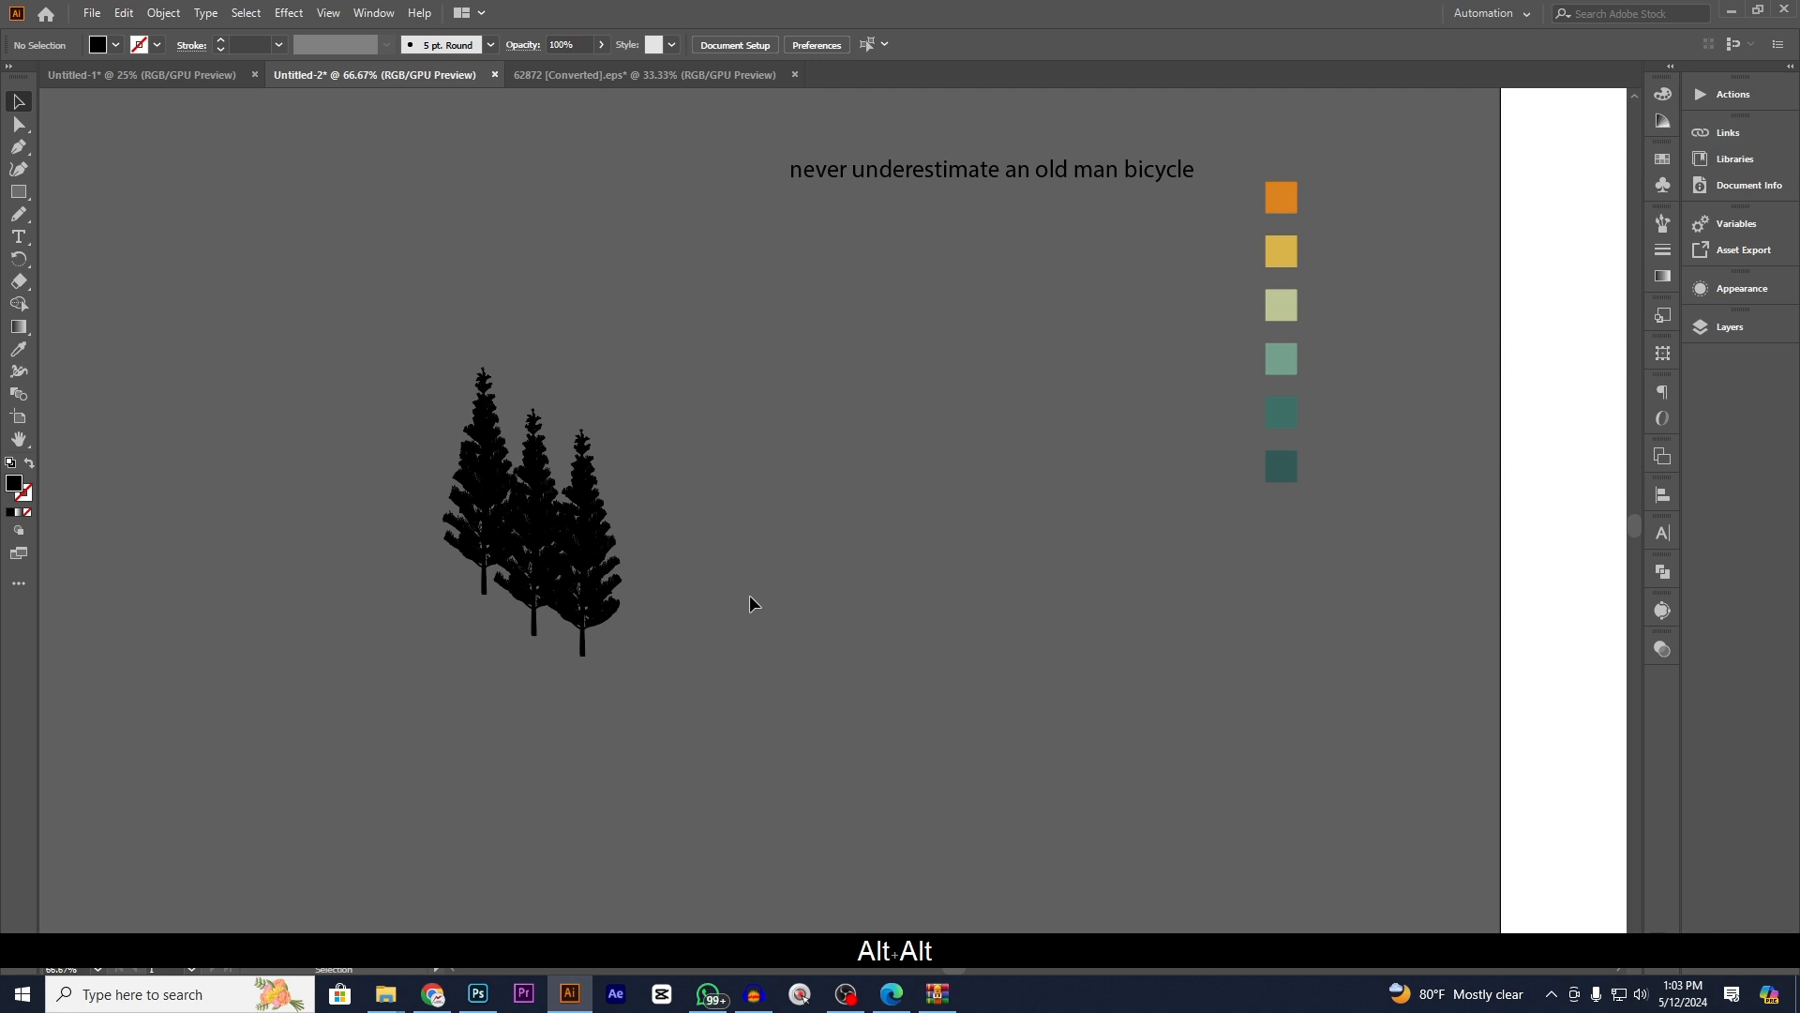
- Group the three overlapping conifers
drag(750, 596, 364, 435)
right_click(364, 435)
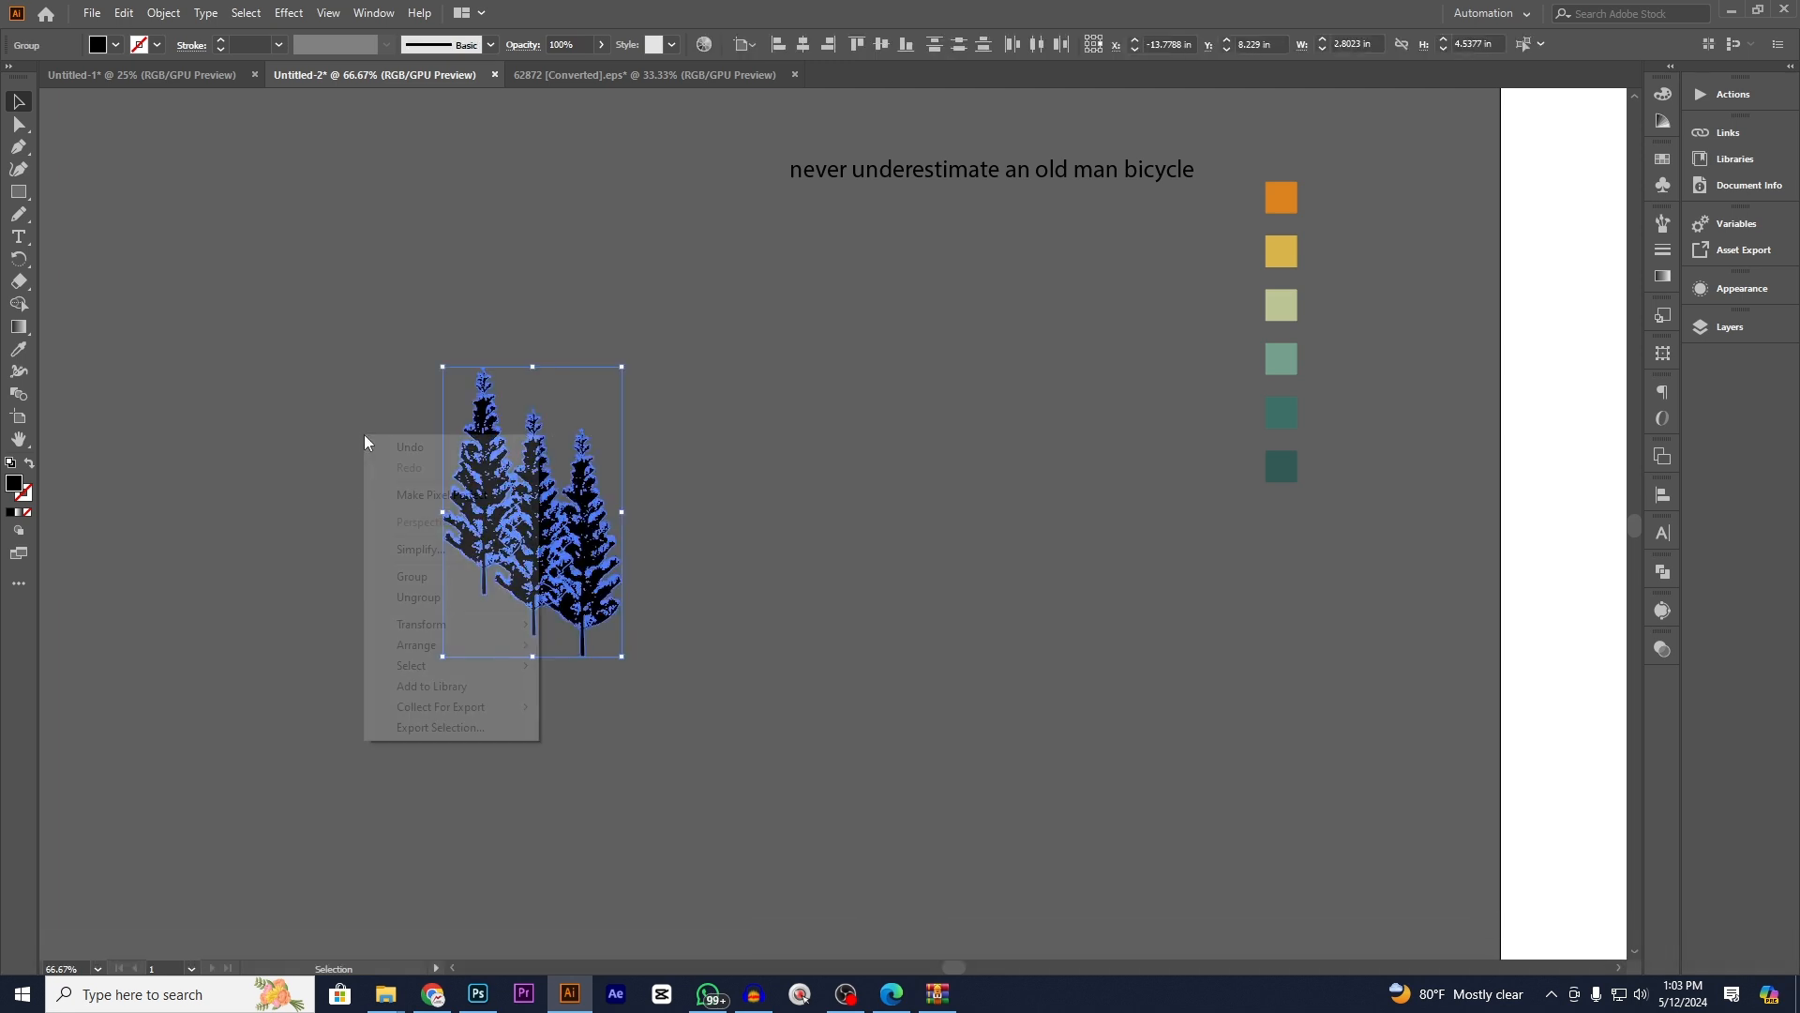
click(405, 575)
- Reflect a copy of the conifer group across the vertical axis and place it against the original's right side as a mirrored V-shaped row
right_click(521, 545)
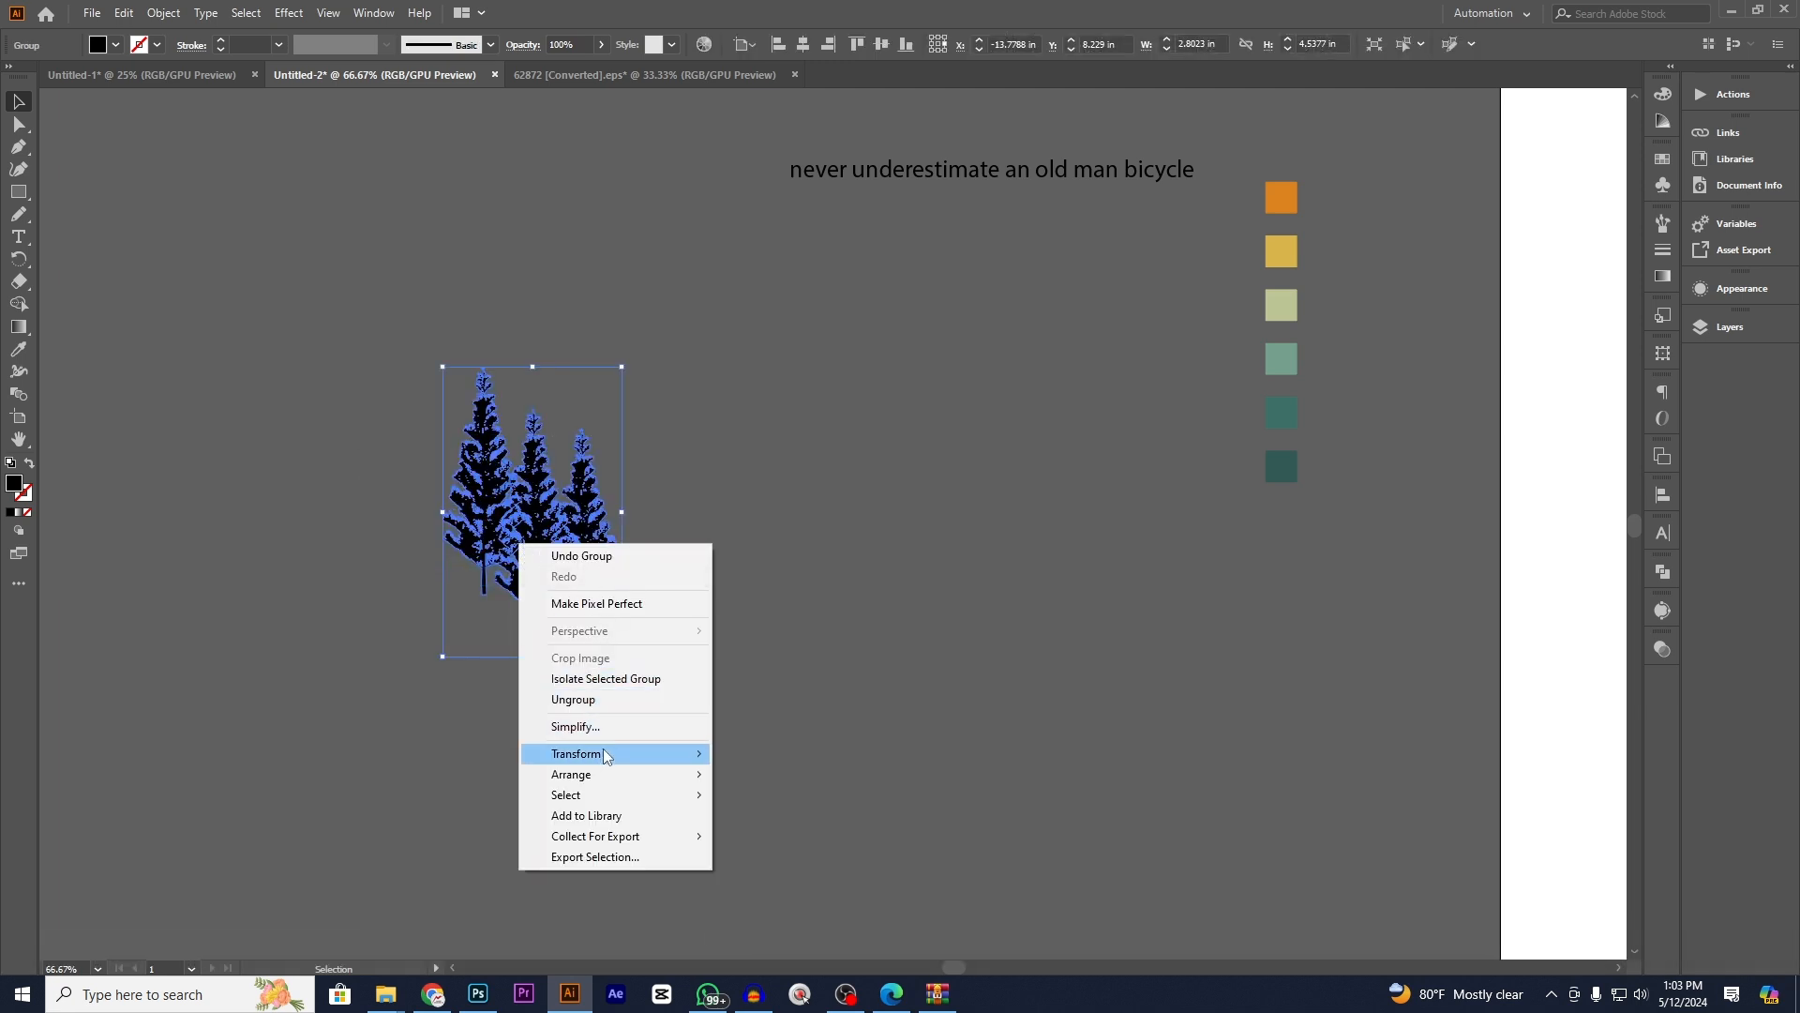
mouse_move(605, 756)
click(762, 819)
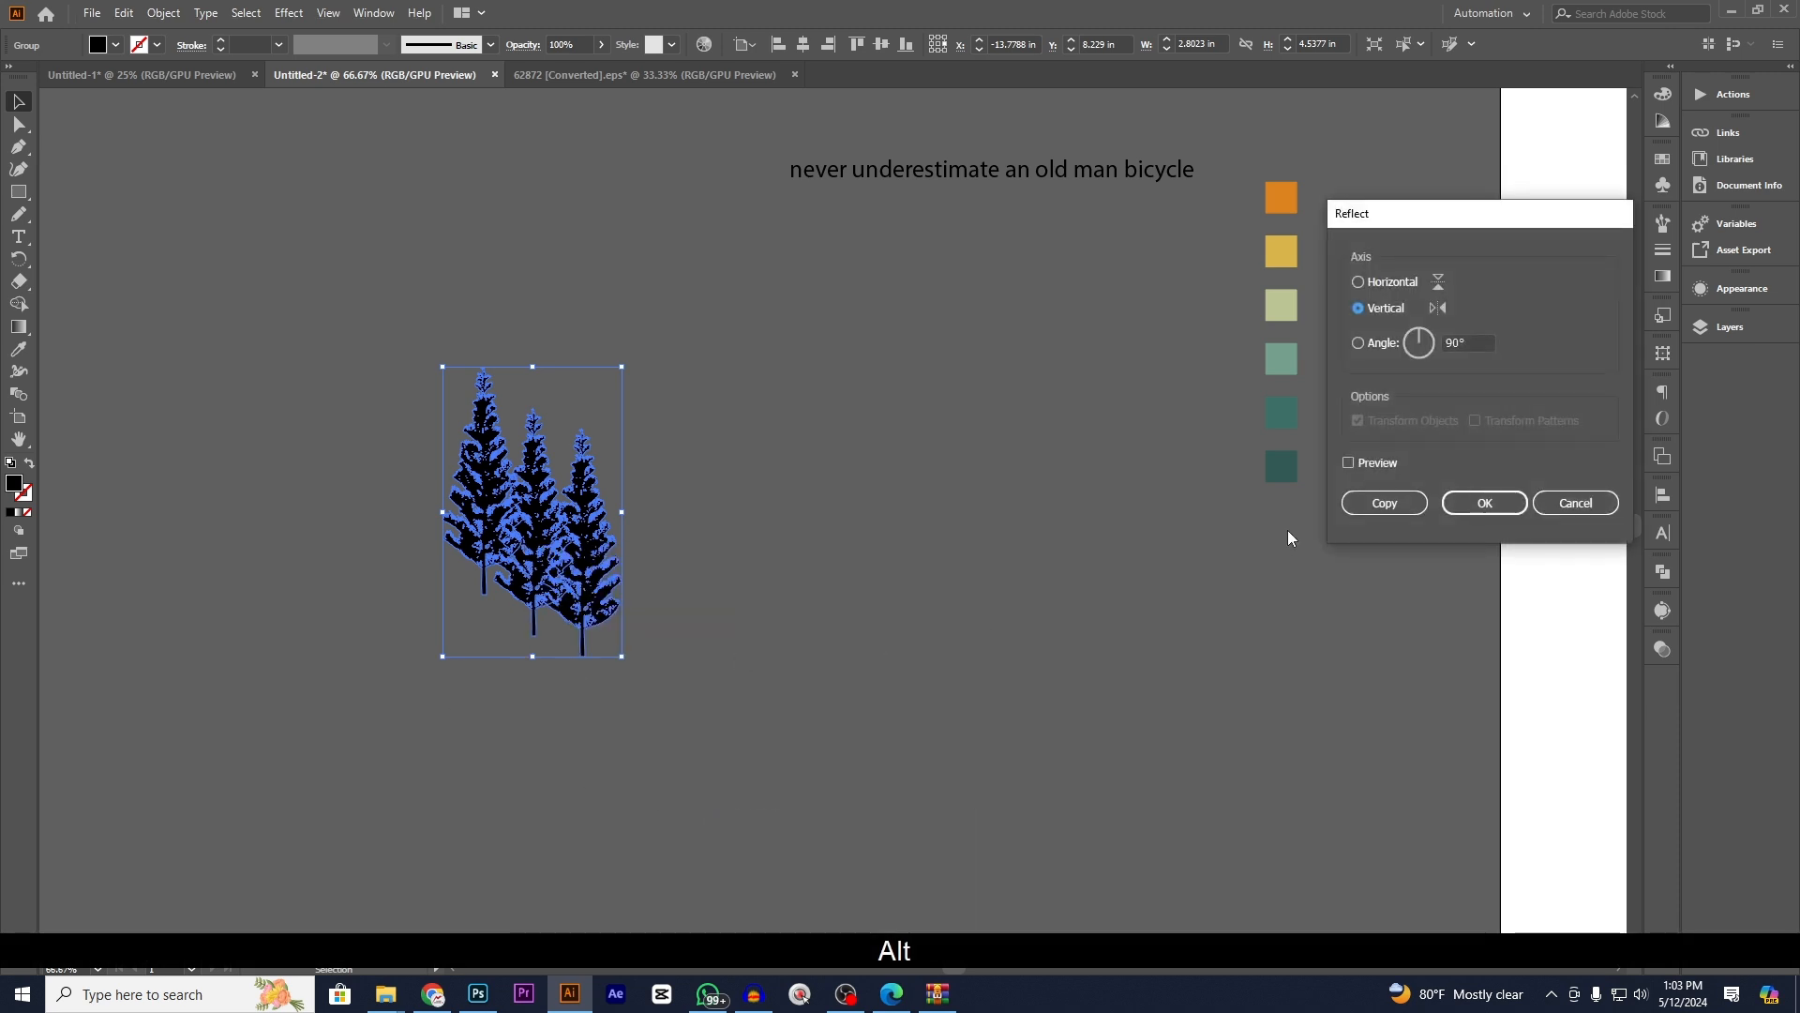
click(1385, 503)
drag(525, 513, 863, 537)
click(969, 526)
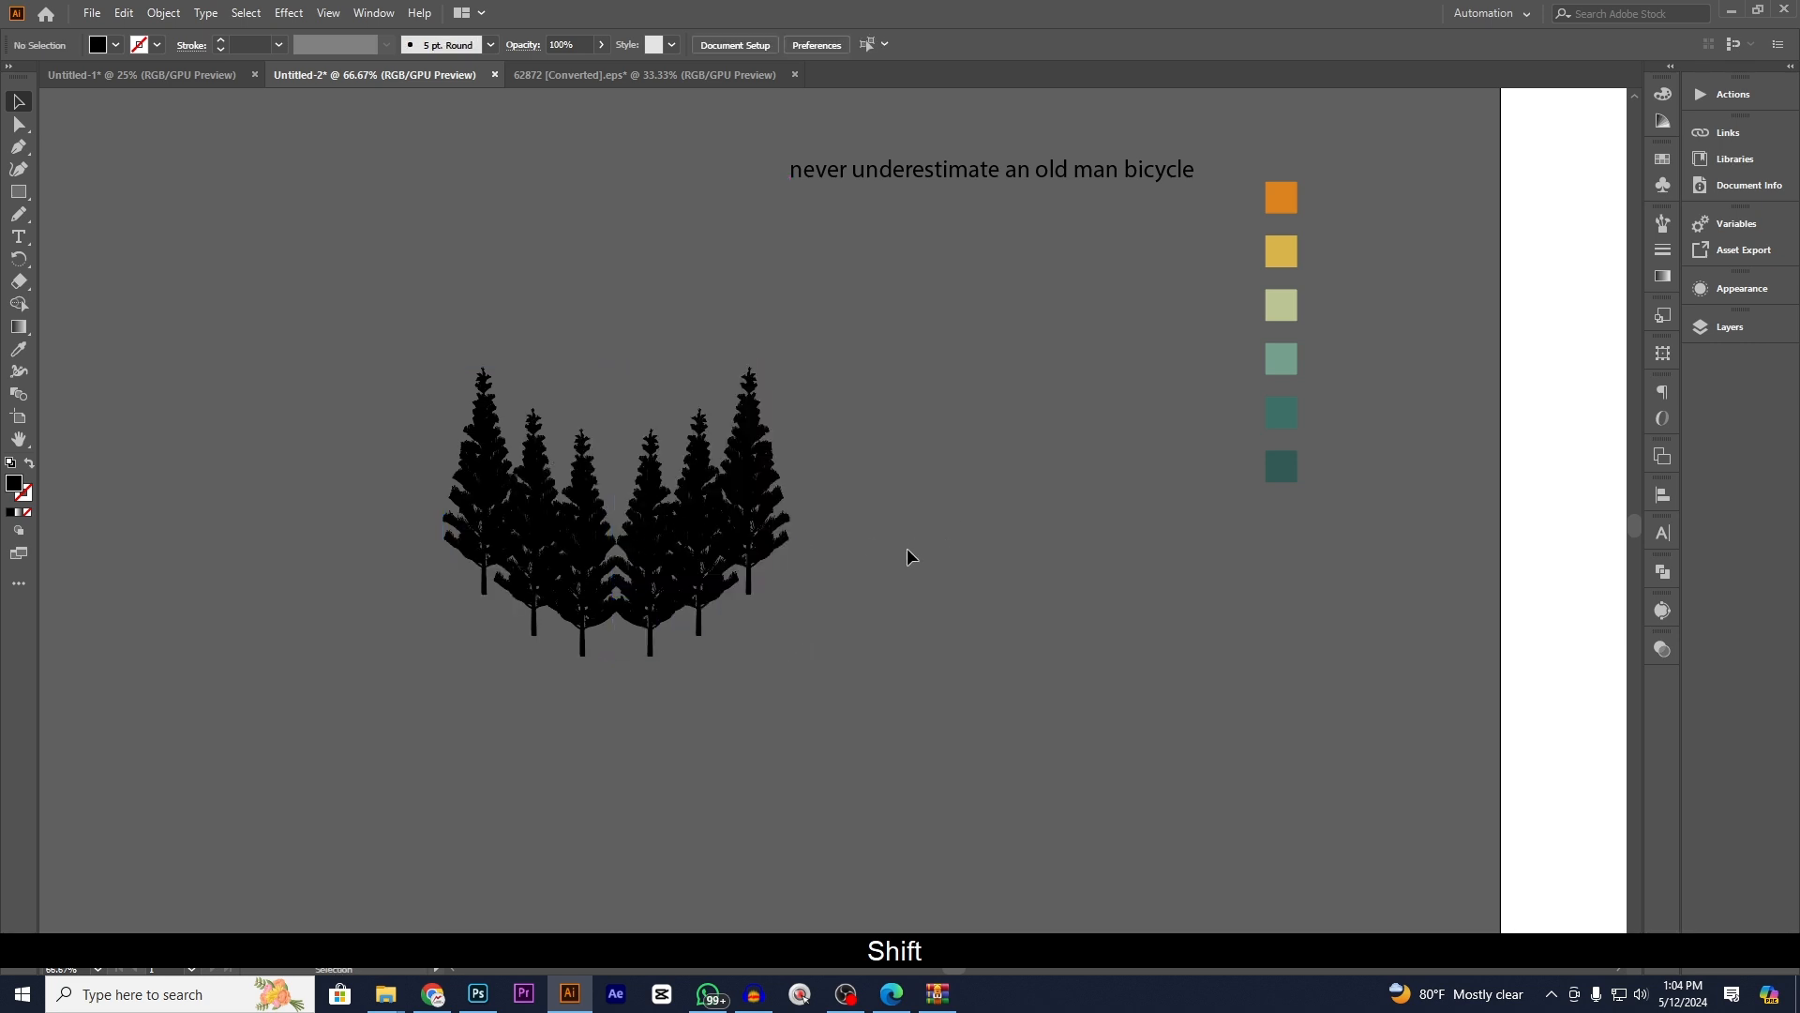
- Draw a tall black vertical rectangle about 1.29 × 11.85 in near the left edge of the artboard
scroll(868, 572, down, 2)
drag(873, 584, 545, 545)
drag(204, 356, 237, 353)
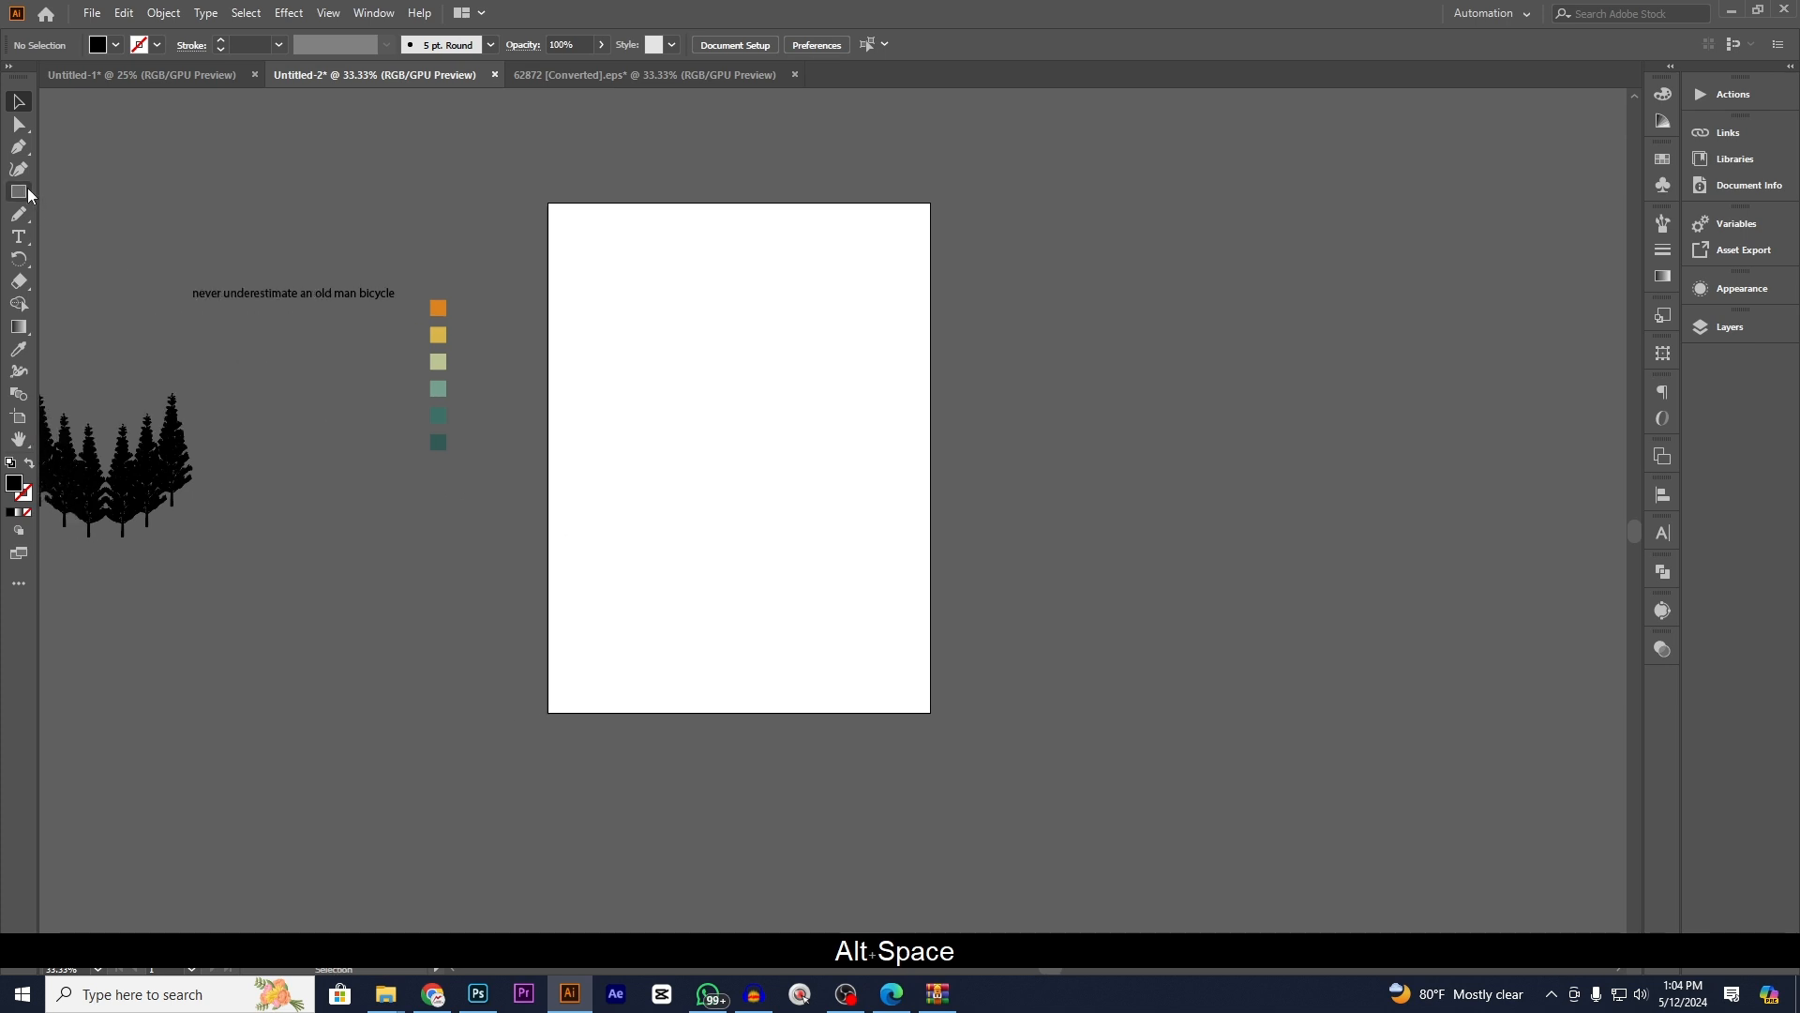
drag(28, 193, 83, 189)
drag(569, 266, 610, 645)
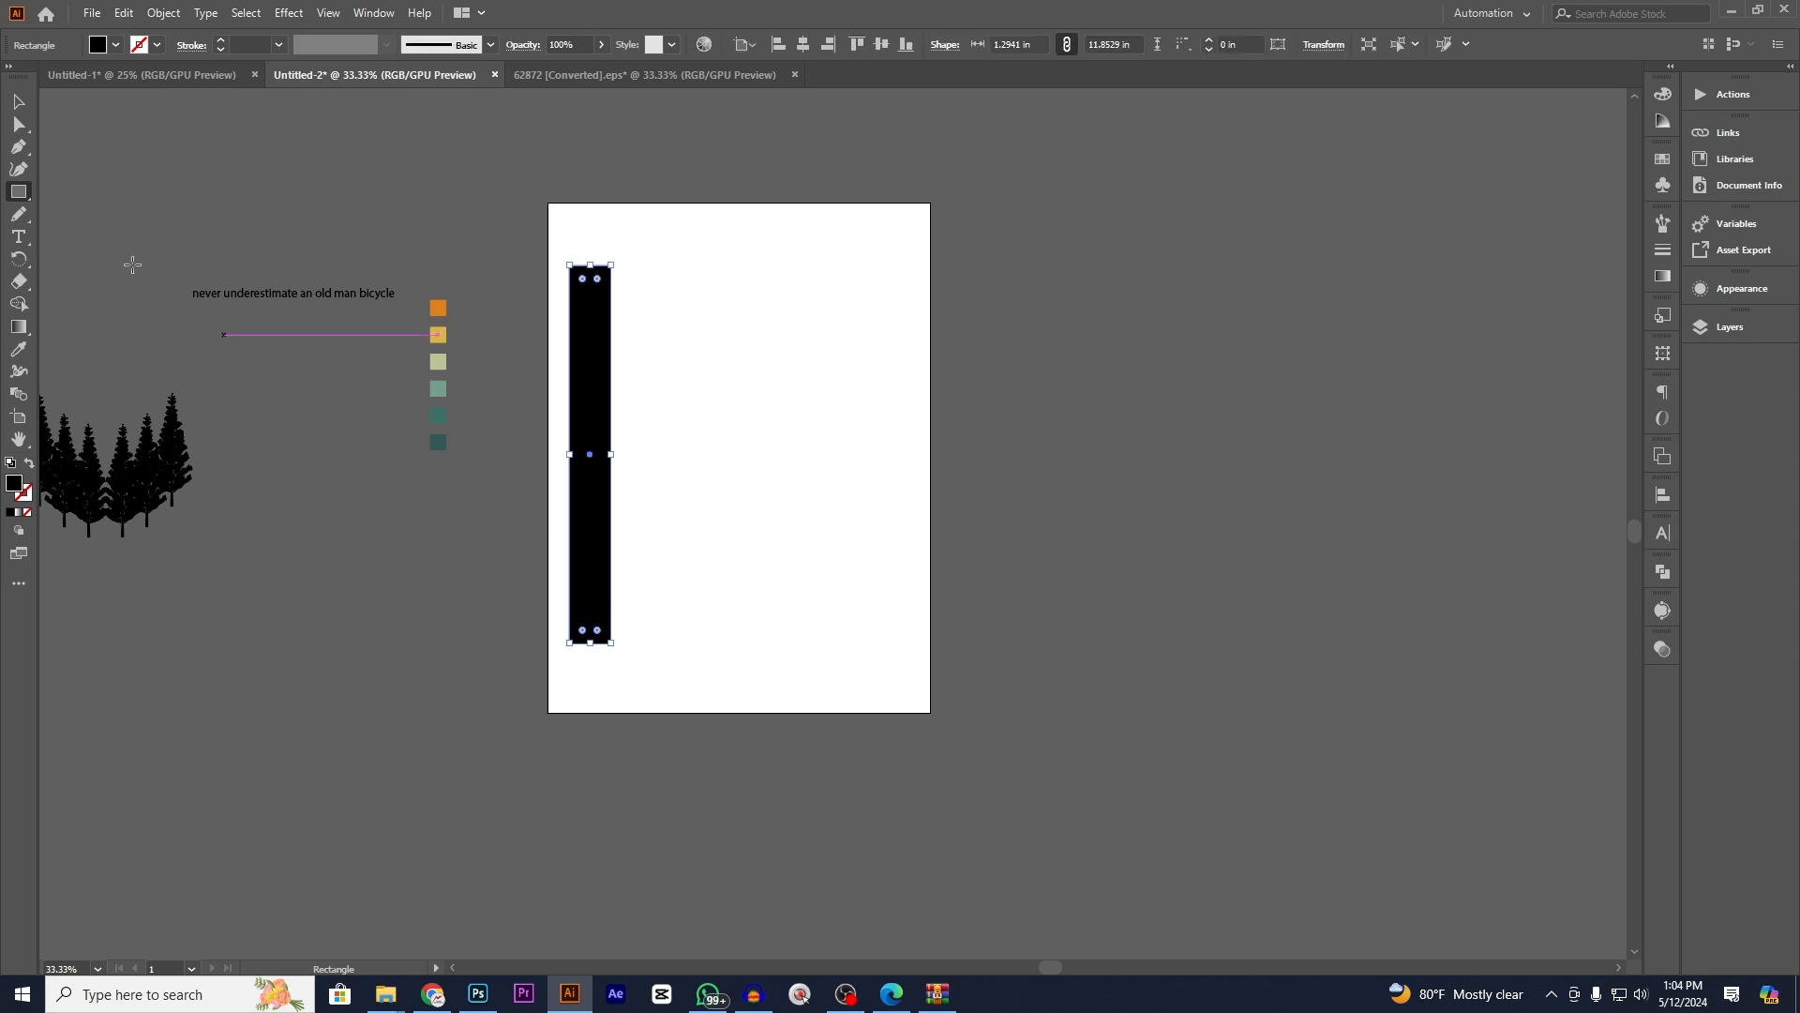
click(20, 99)
- Widen the black rectangle toward the right to about 1.48 in
key(alt)
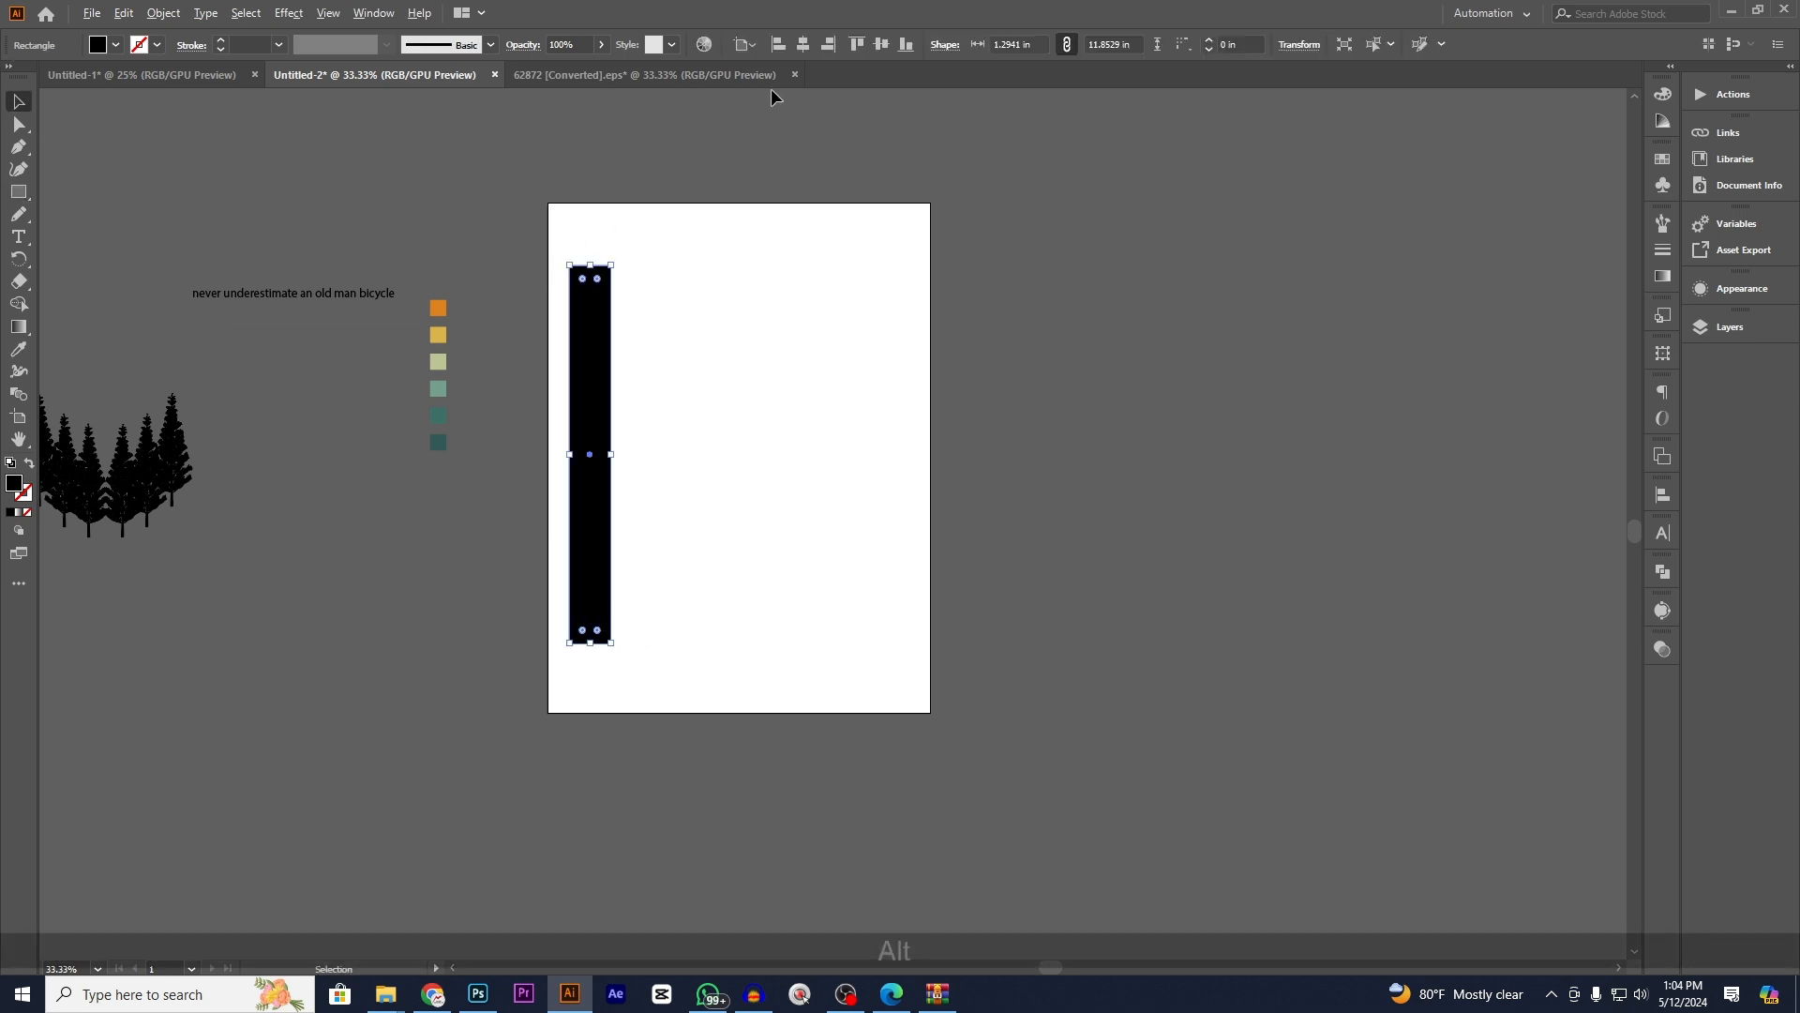
drag(705, 337, 796, 353)
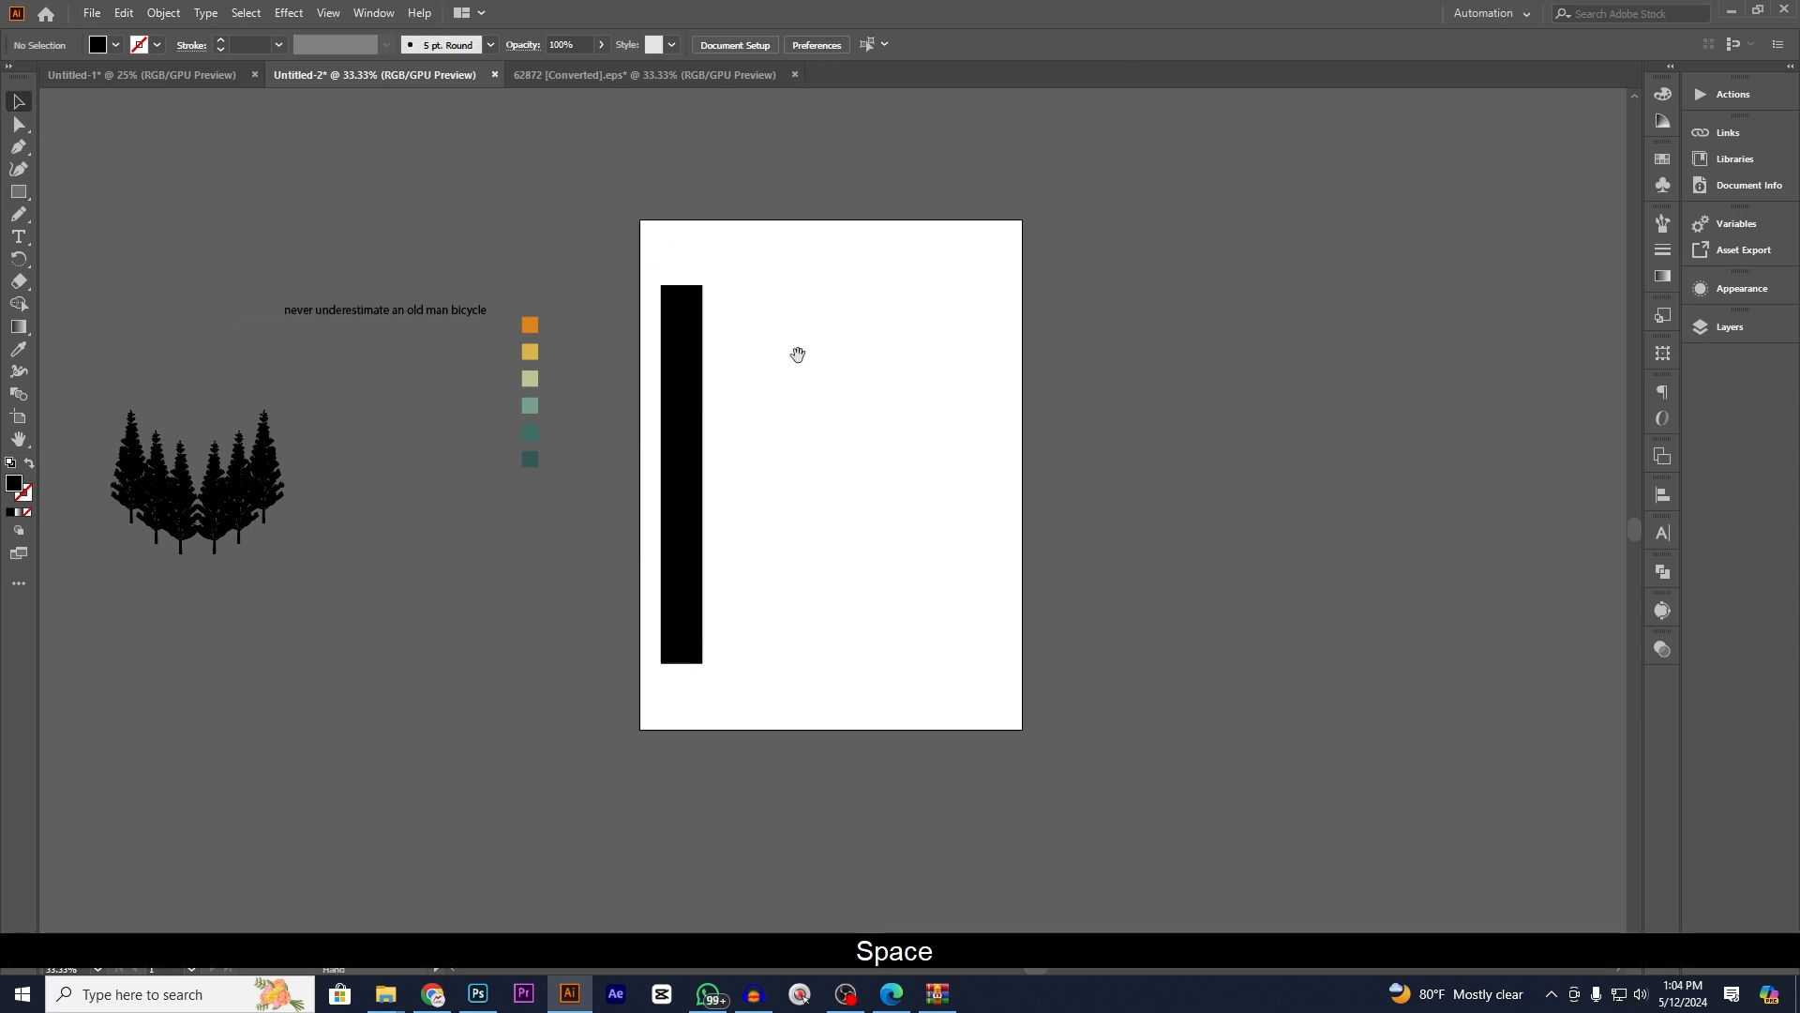
scroll(694, 444, up, 1)
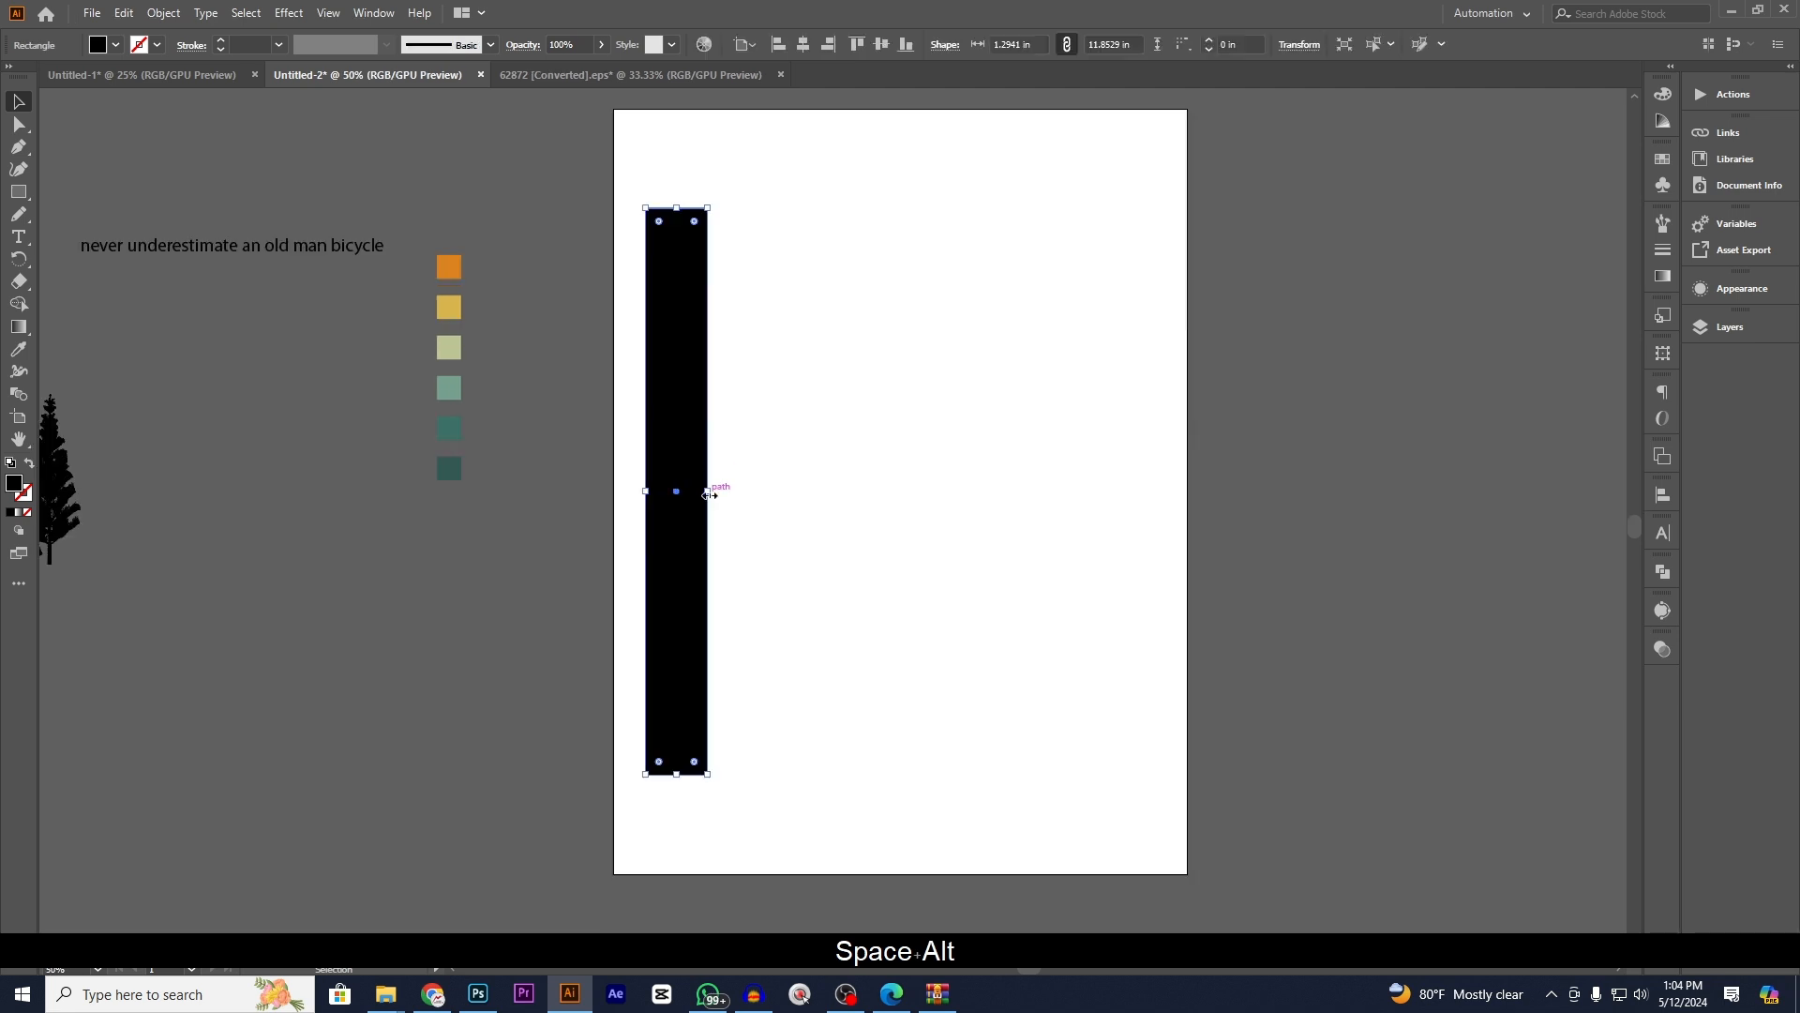
drag(709, 497, 716, 498)
click(635, 425)
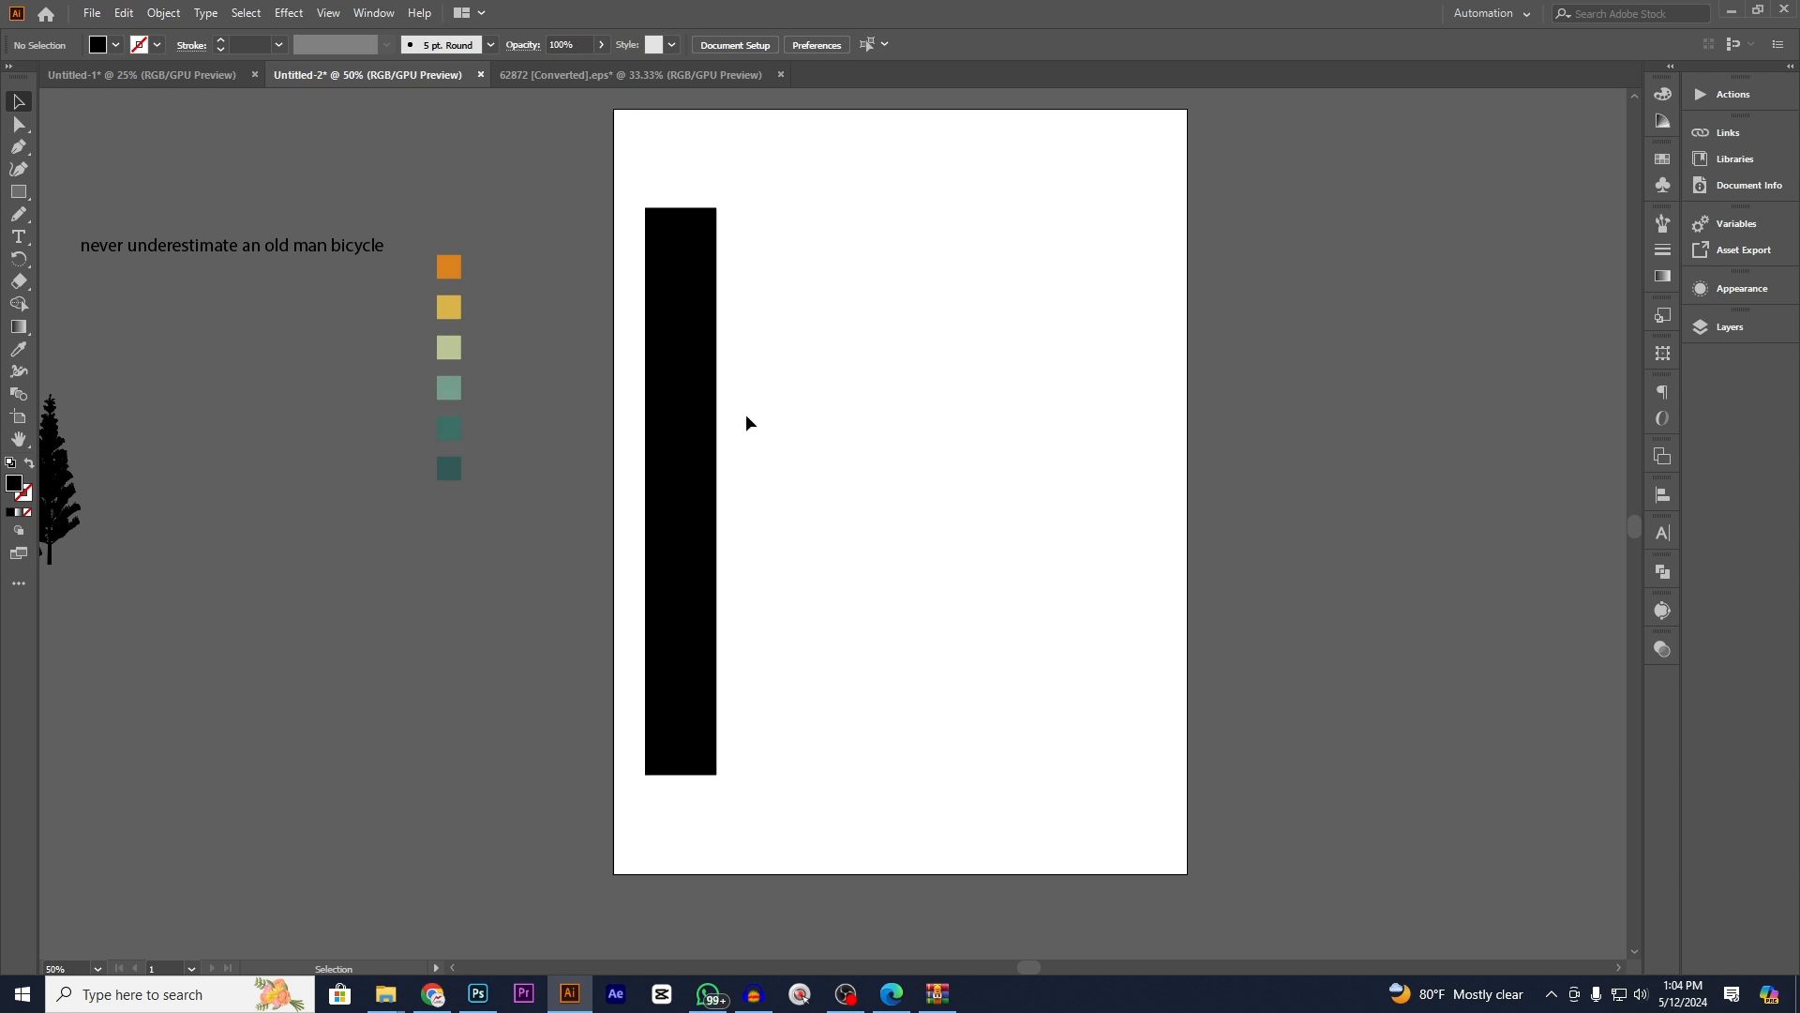
- Duplicate the rectangle to the right at a spacing of about 1.57 in to make a row of six bars
drag(698, 434, 761, 432)
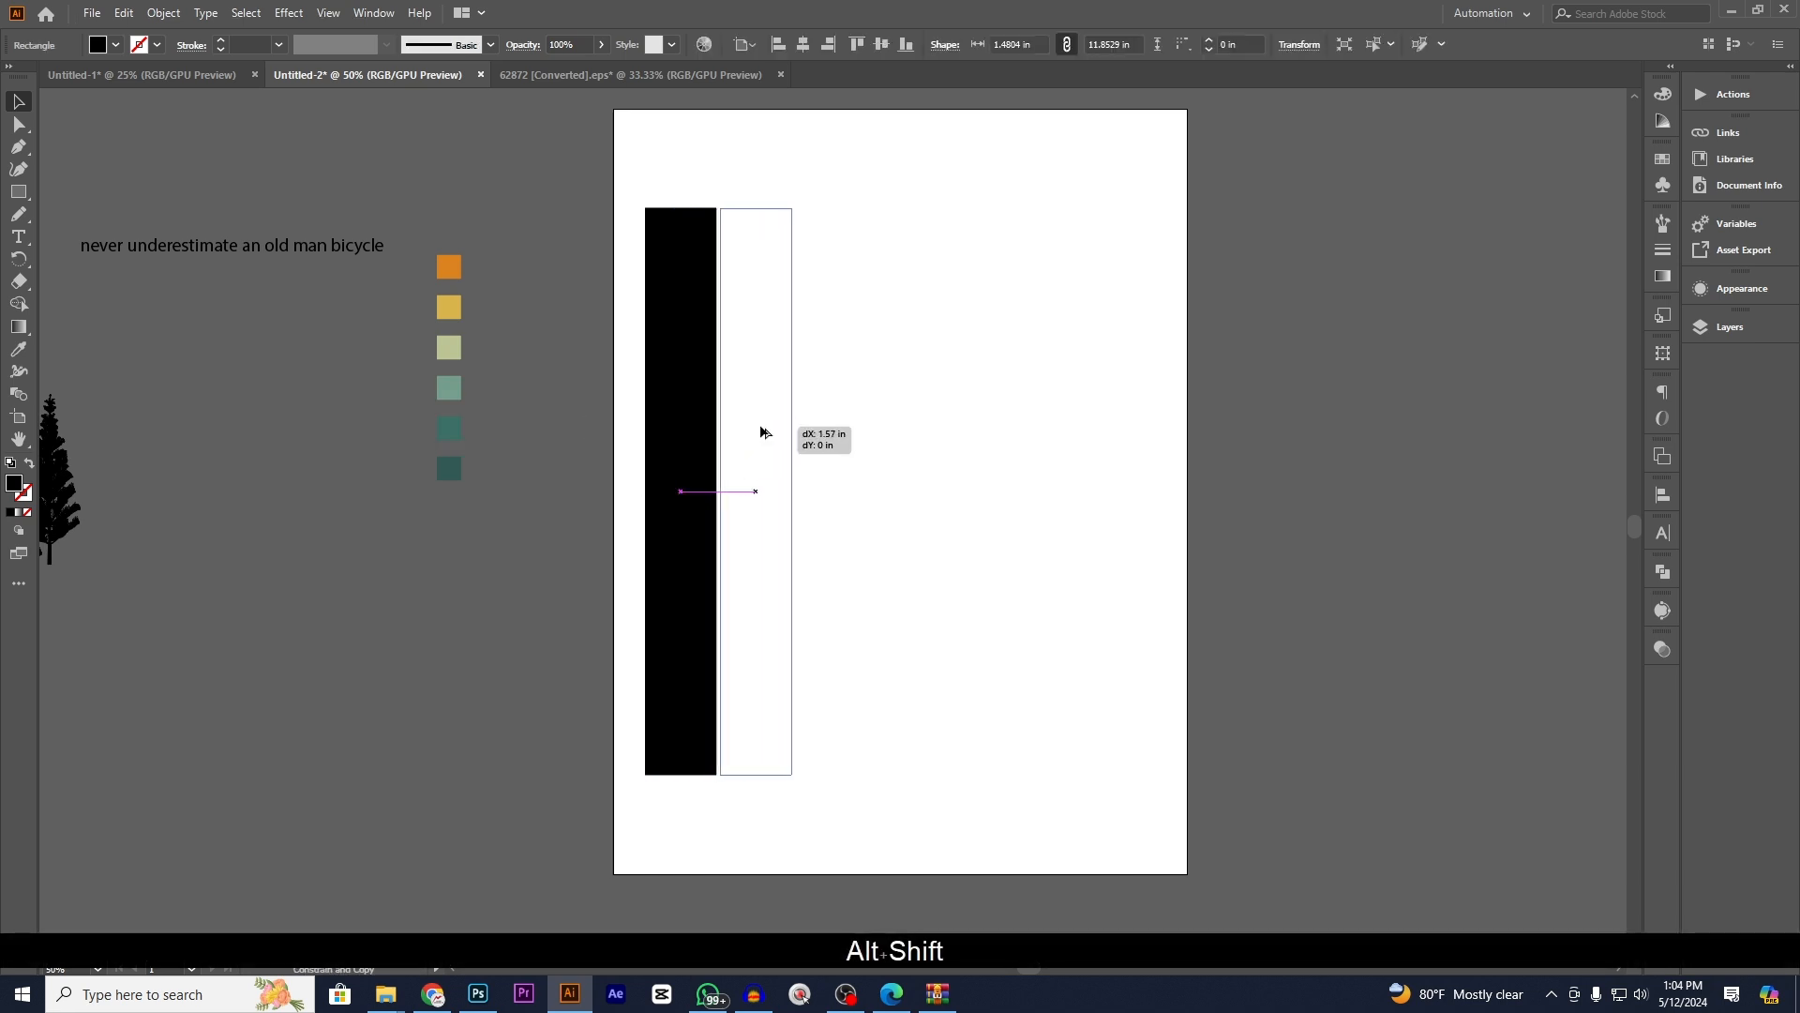
drag(761, 432, 761, 432)
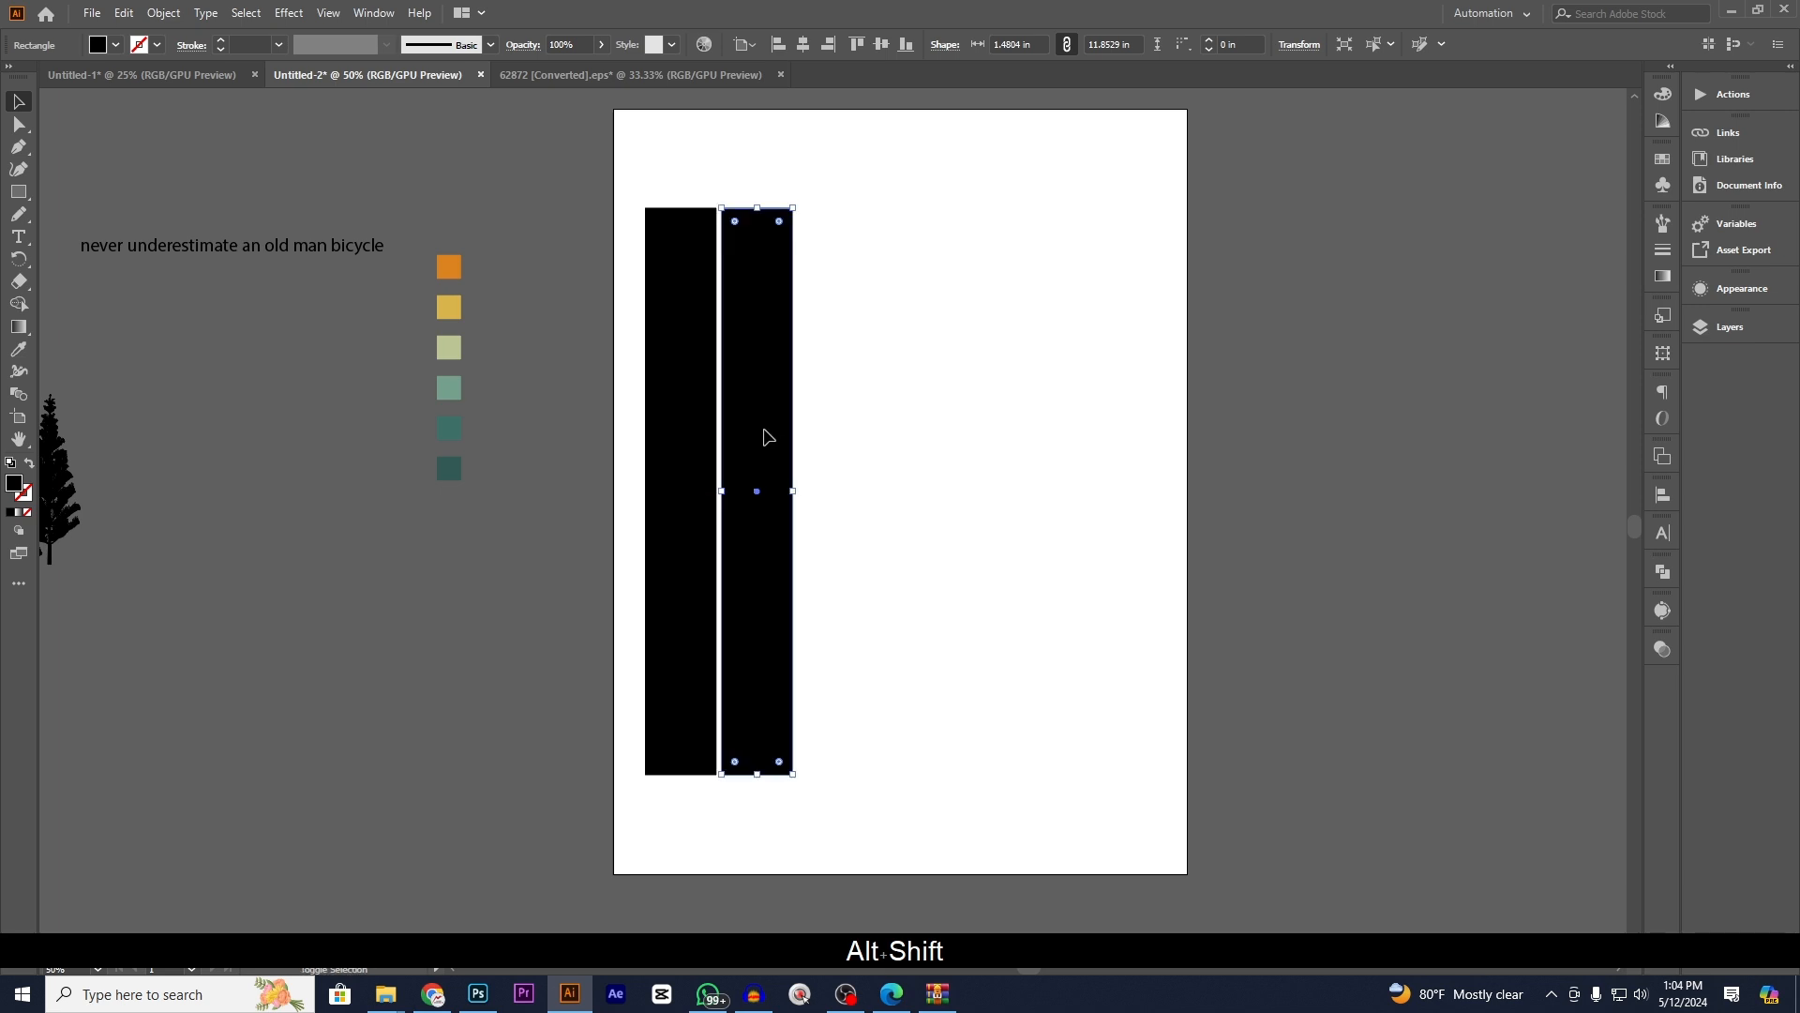
key(ctrl+d)
key(ctrl+d)
key(ctrl+d)
key(ctrl+d)
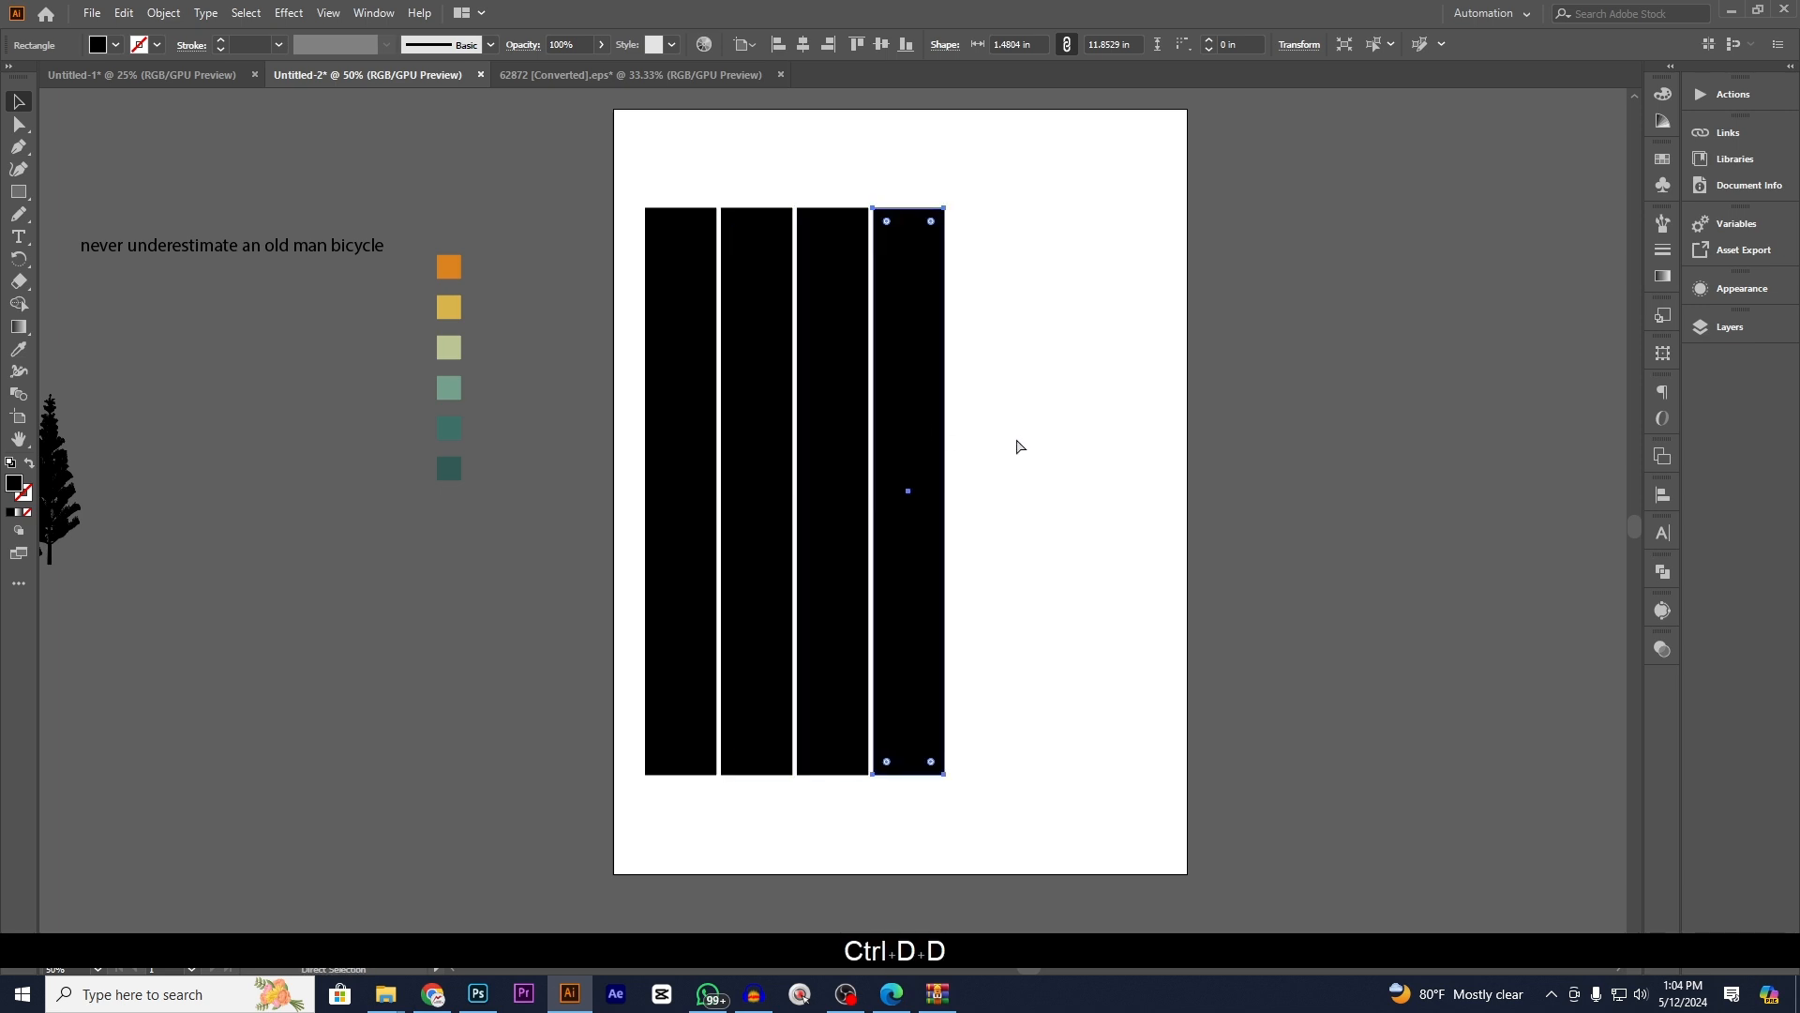
click(1214, 427)
- Group the six bars and centre the group horizontally on the artboard
drag(704, 313, 635, 329)
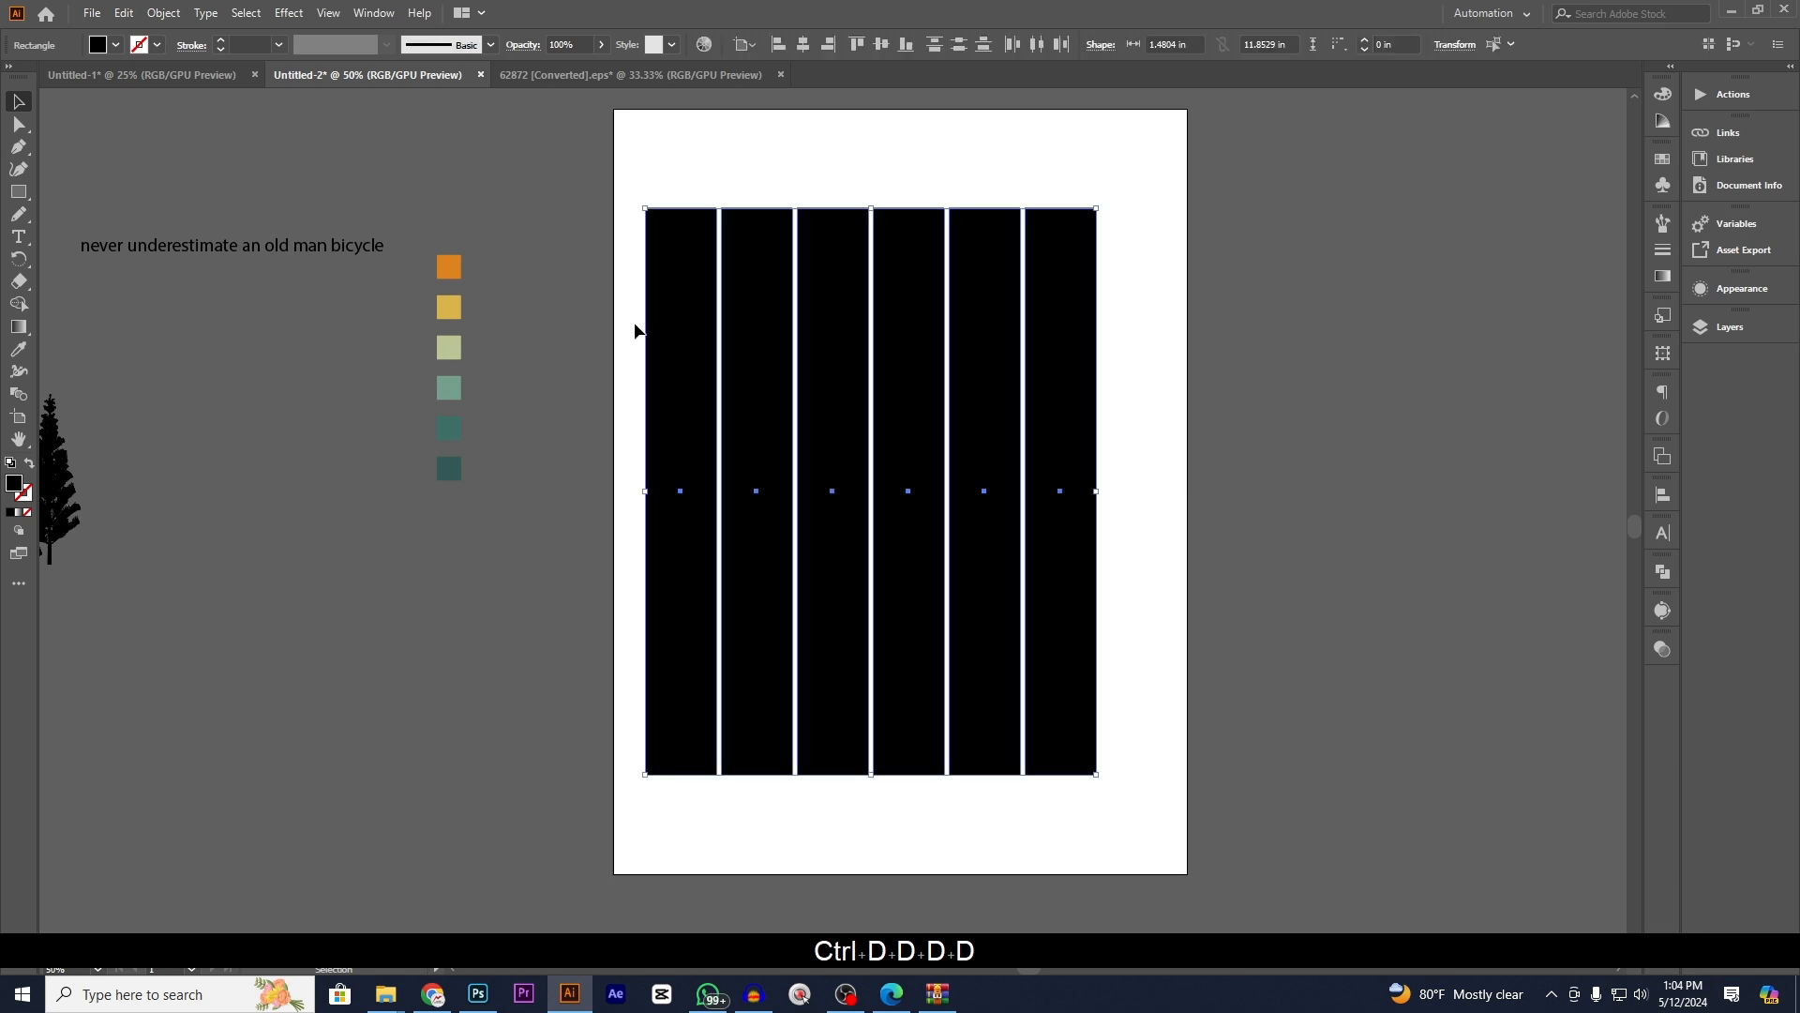
right_click(655, 323)
click(723, 434)
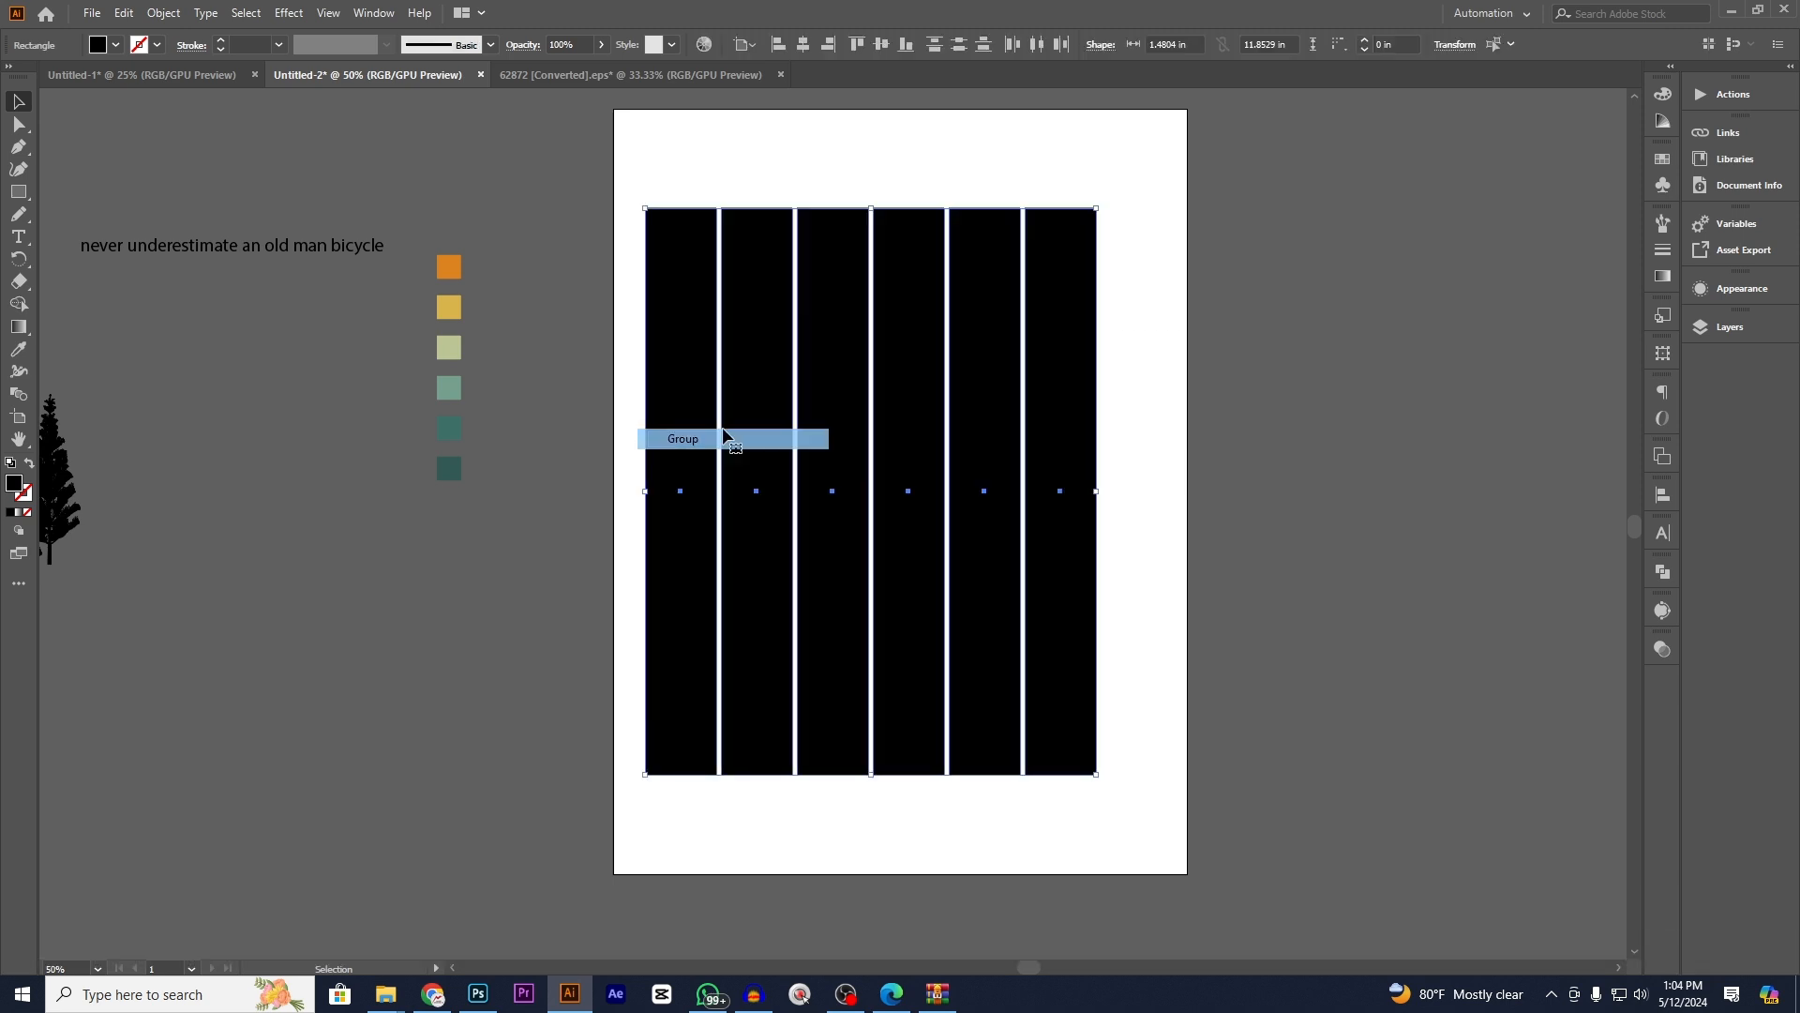
click(805, 46)
click(860, 152)
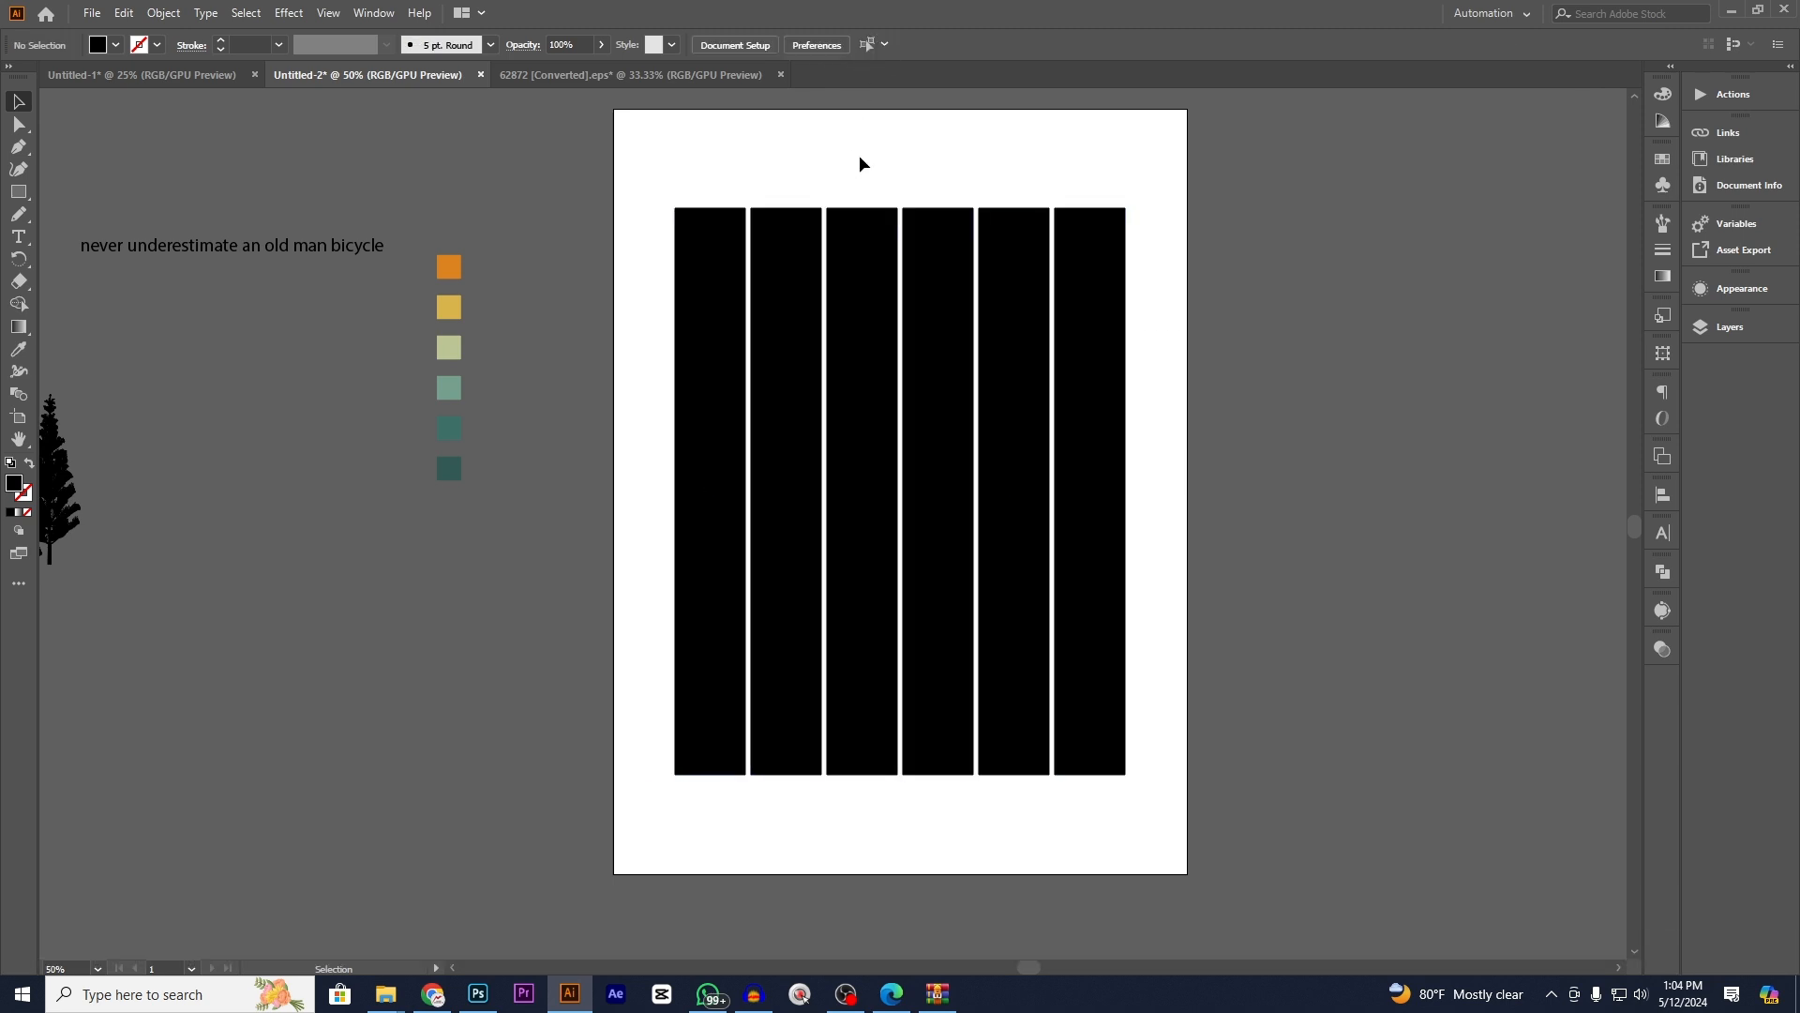
- Centre the bar group vertically on the artboard and shrink it proportionally from its centre to about 8.45 × 10.63 in
click(830, 251)
drag(879, 337, 878, 356)
click(836, 179)
key(space)
click(833, 247)
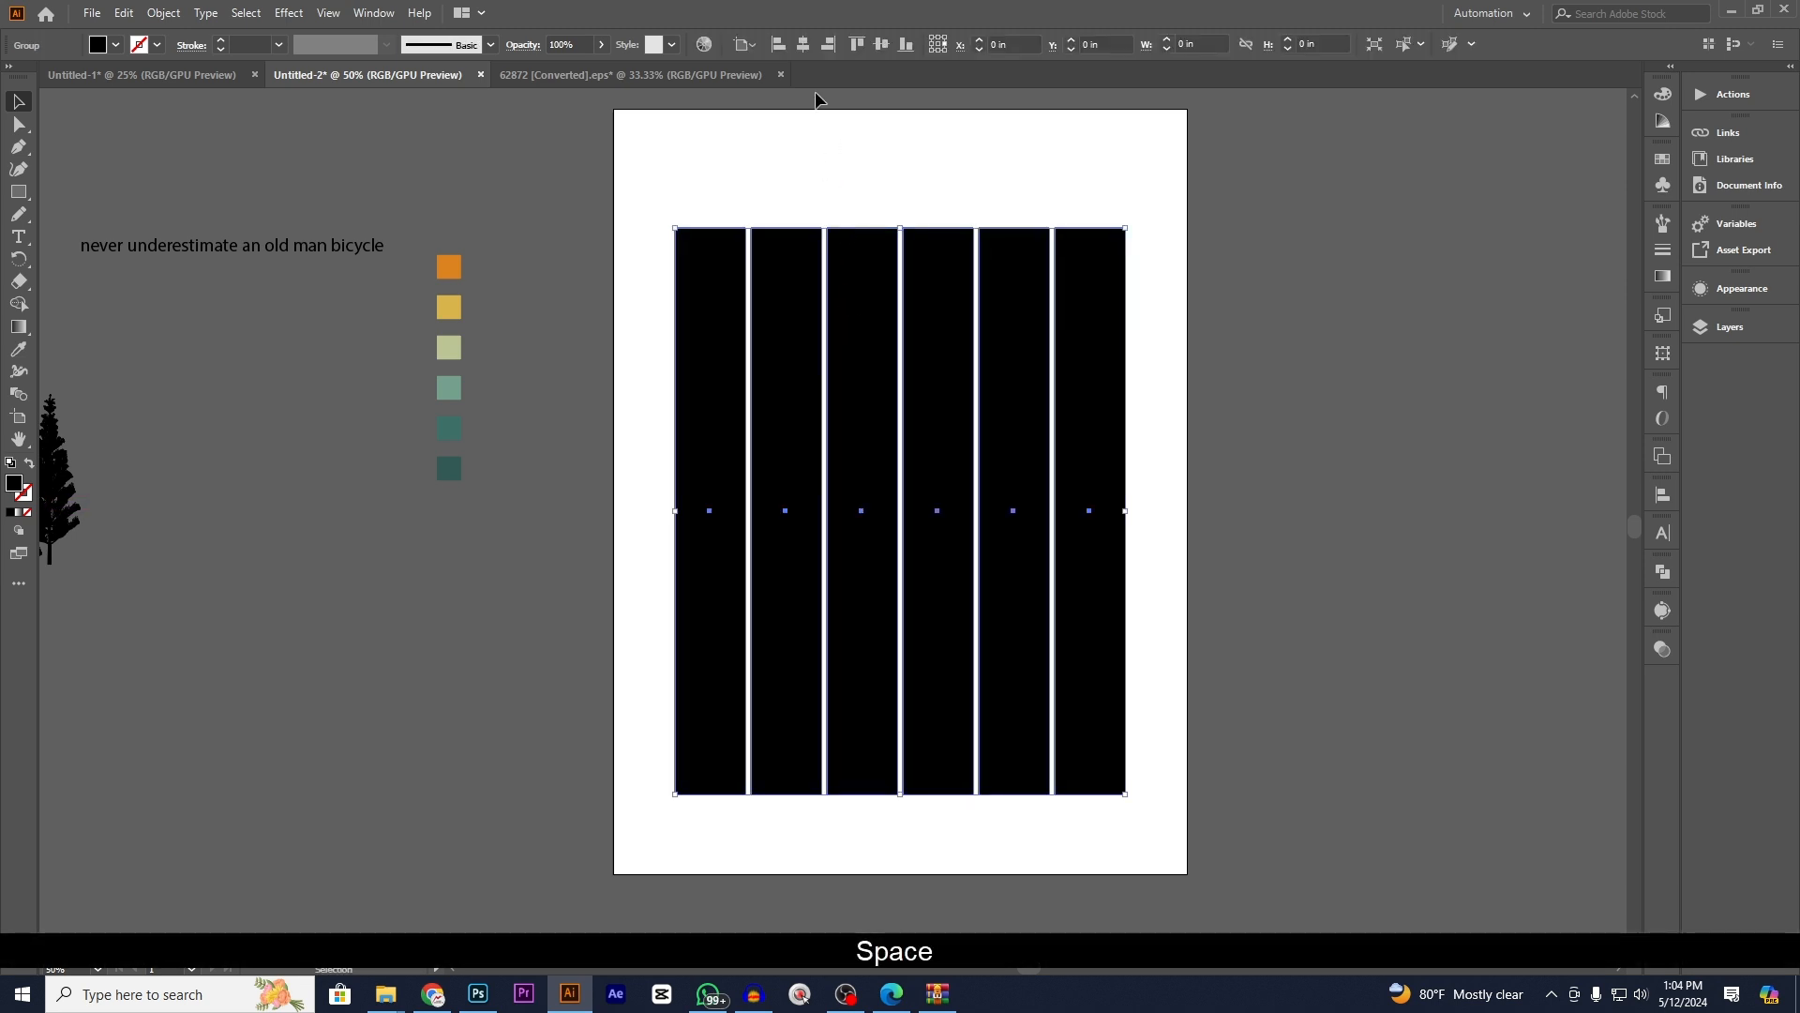
click(880, 44)
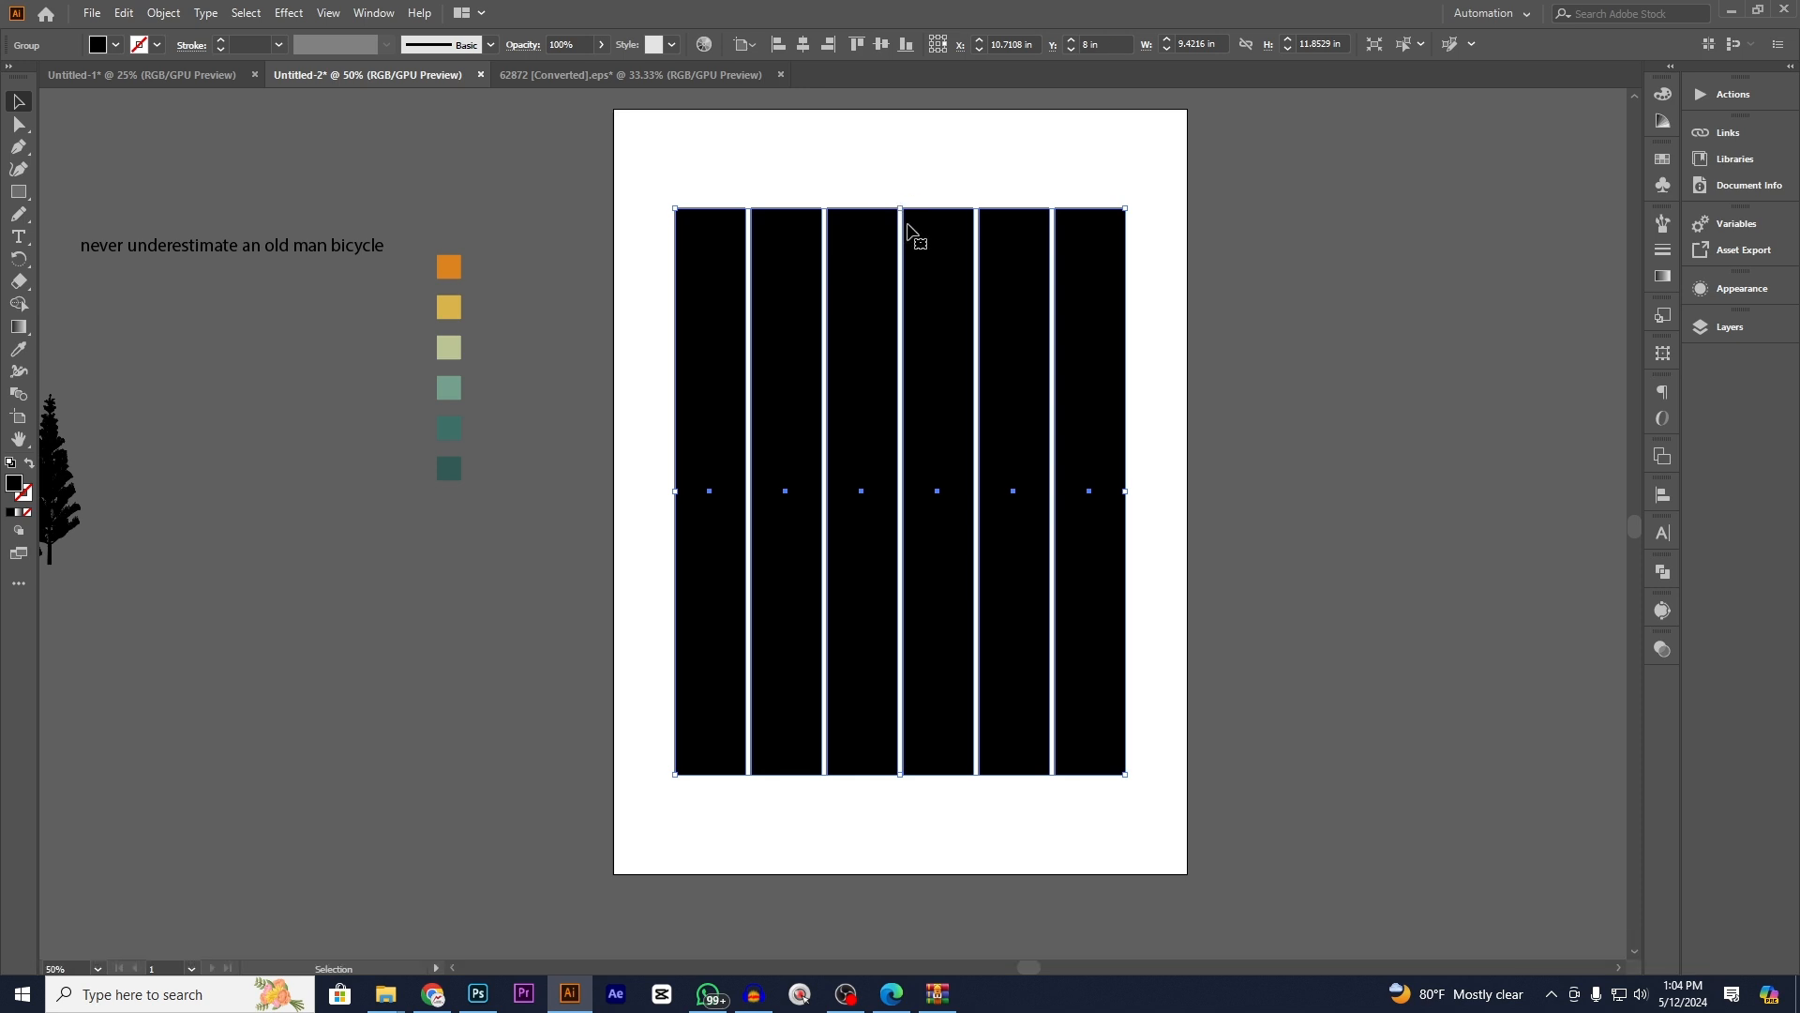
drag(901, 208, 901, 237)
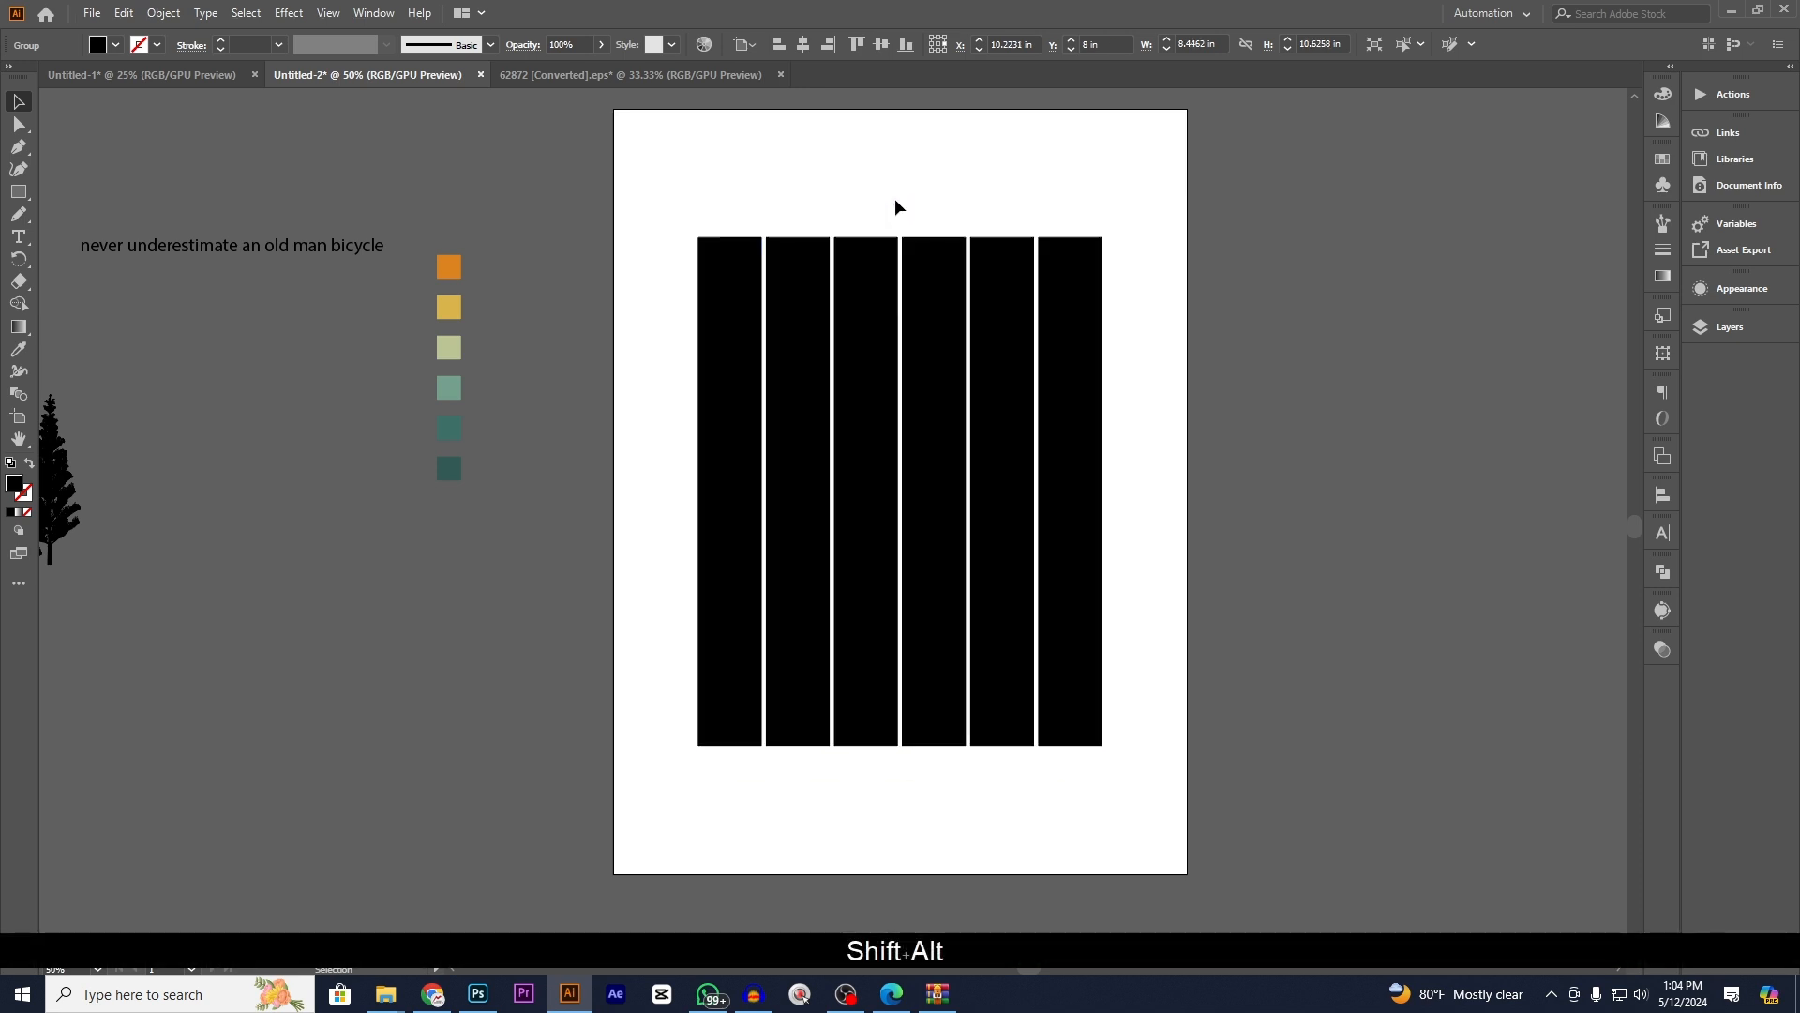
- Ungroup the bars and fill the first one with the orange sampled from the palette swatches
right_click(820, 273)
click(873, 419)
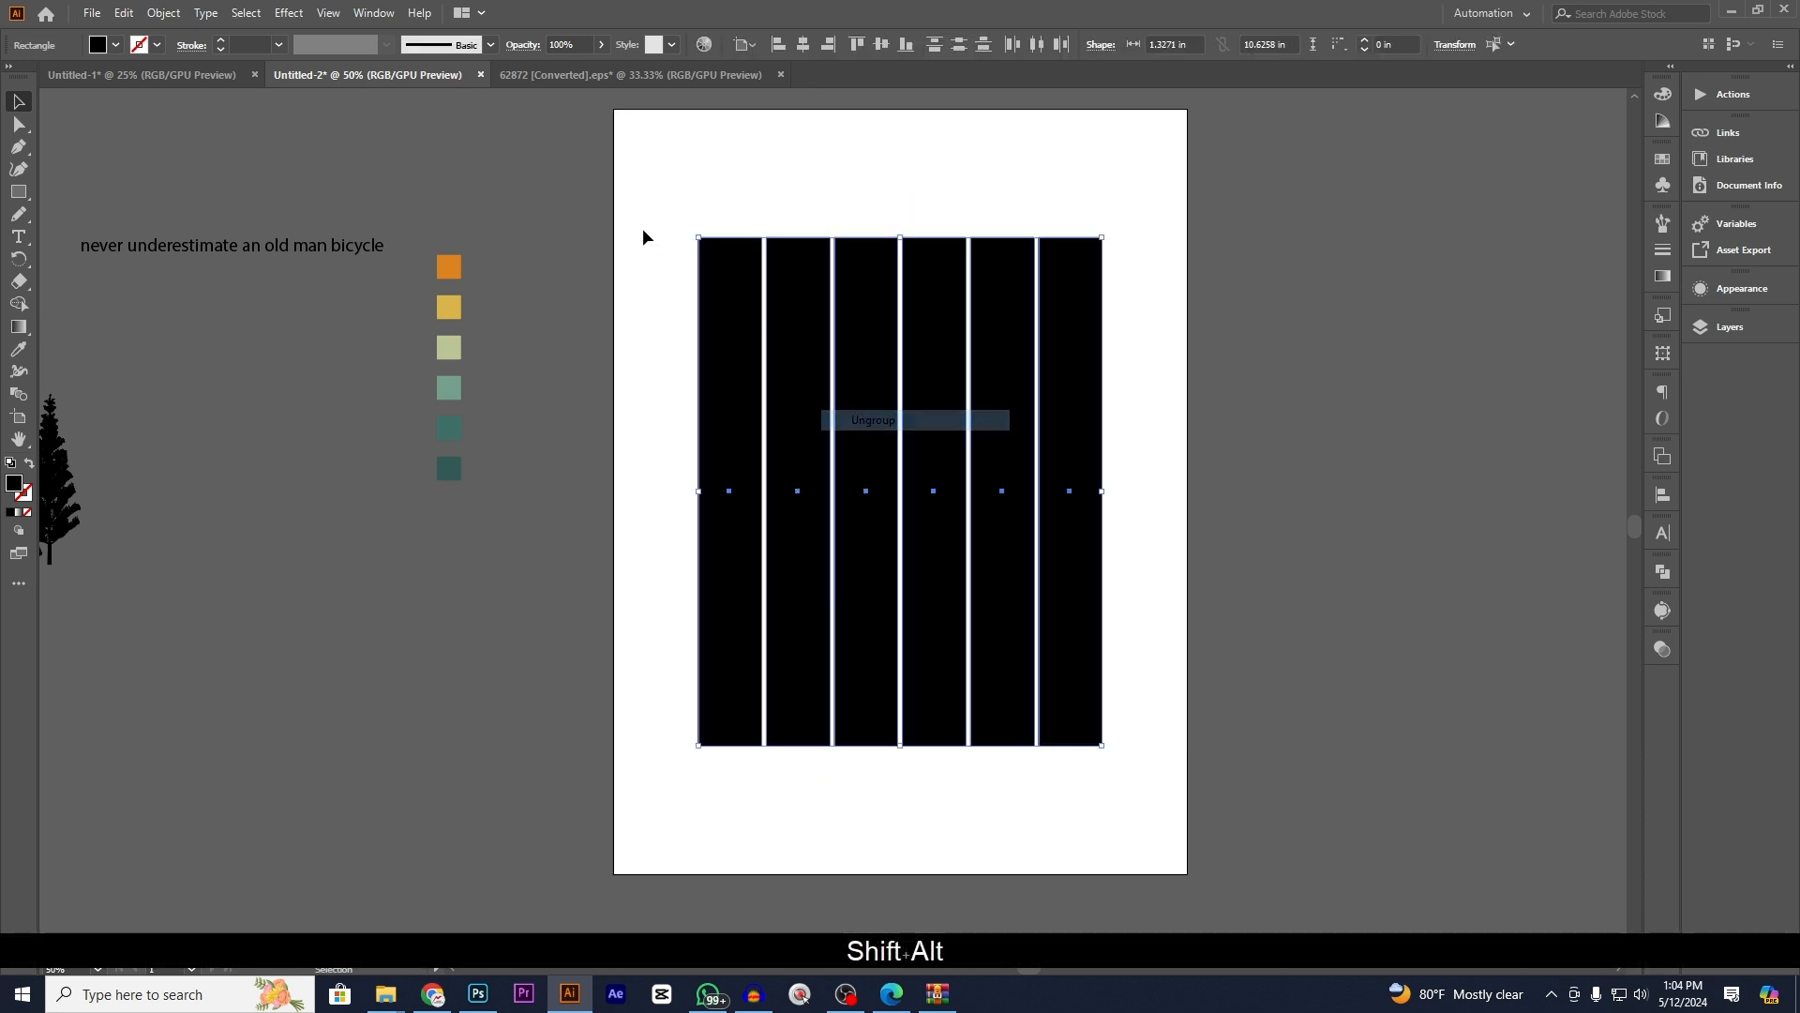
click(732, 322)
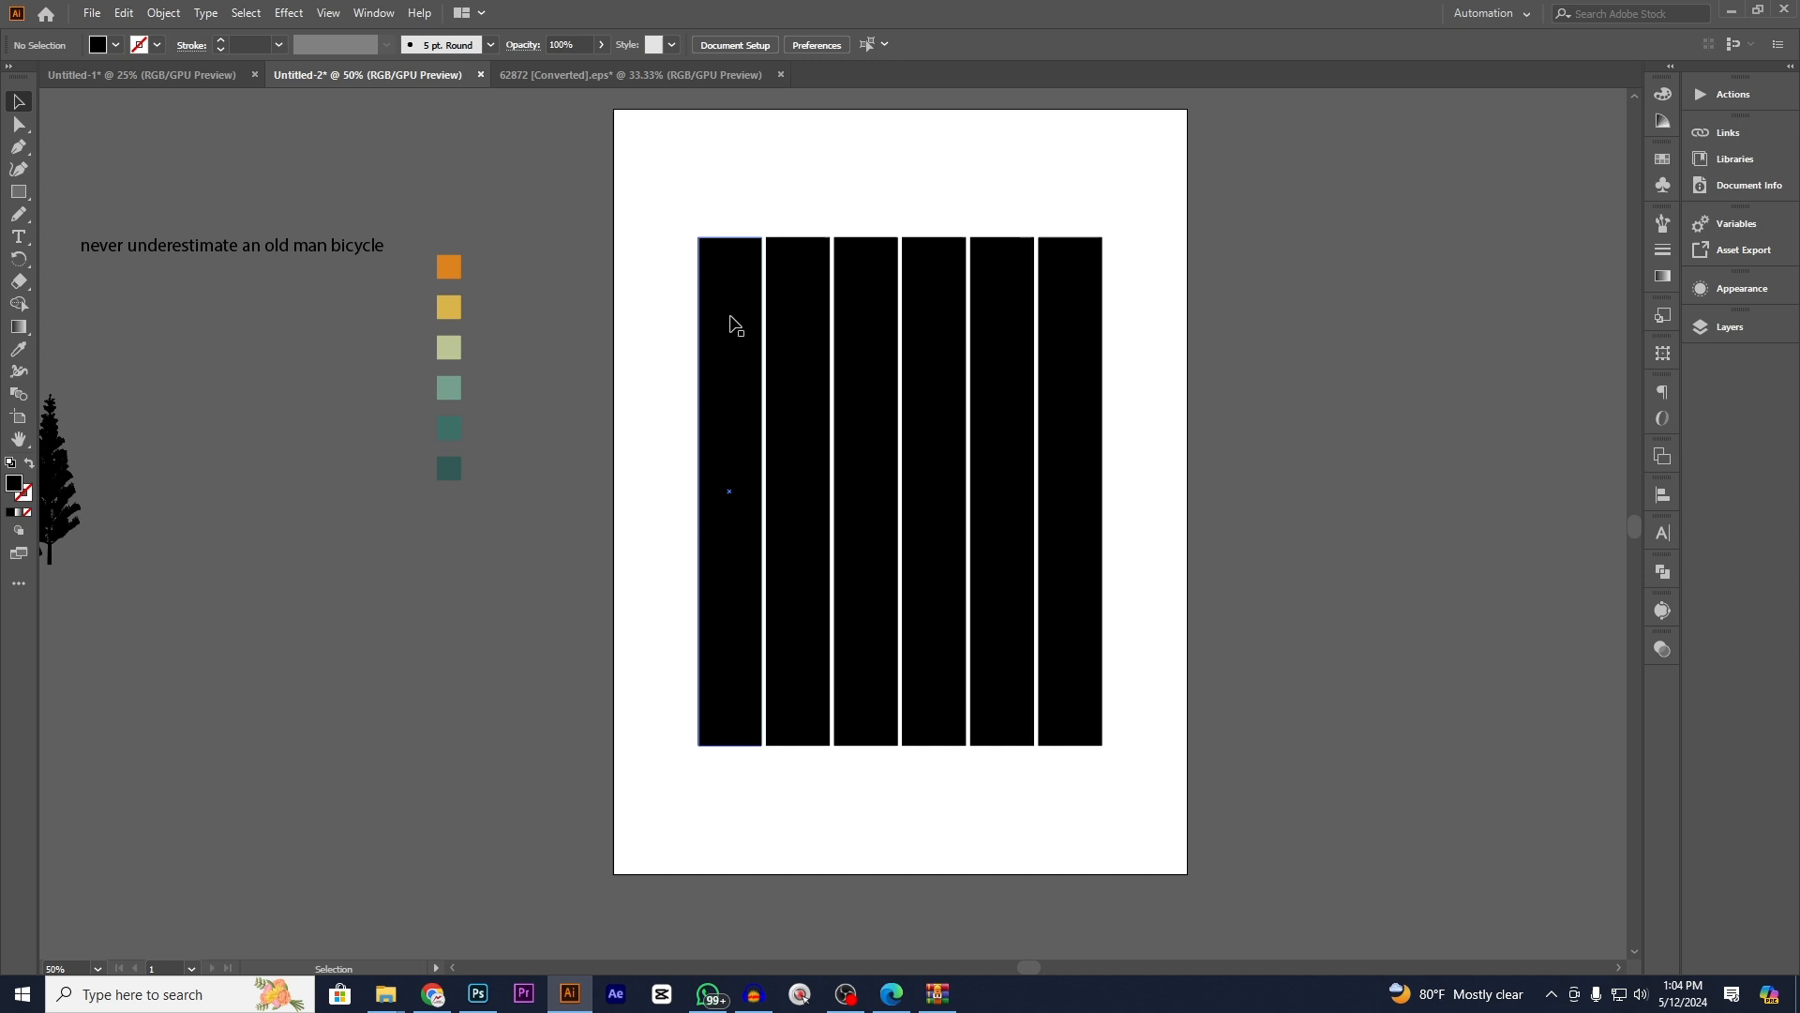
click(18, 350)
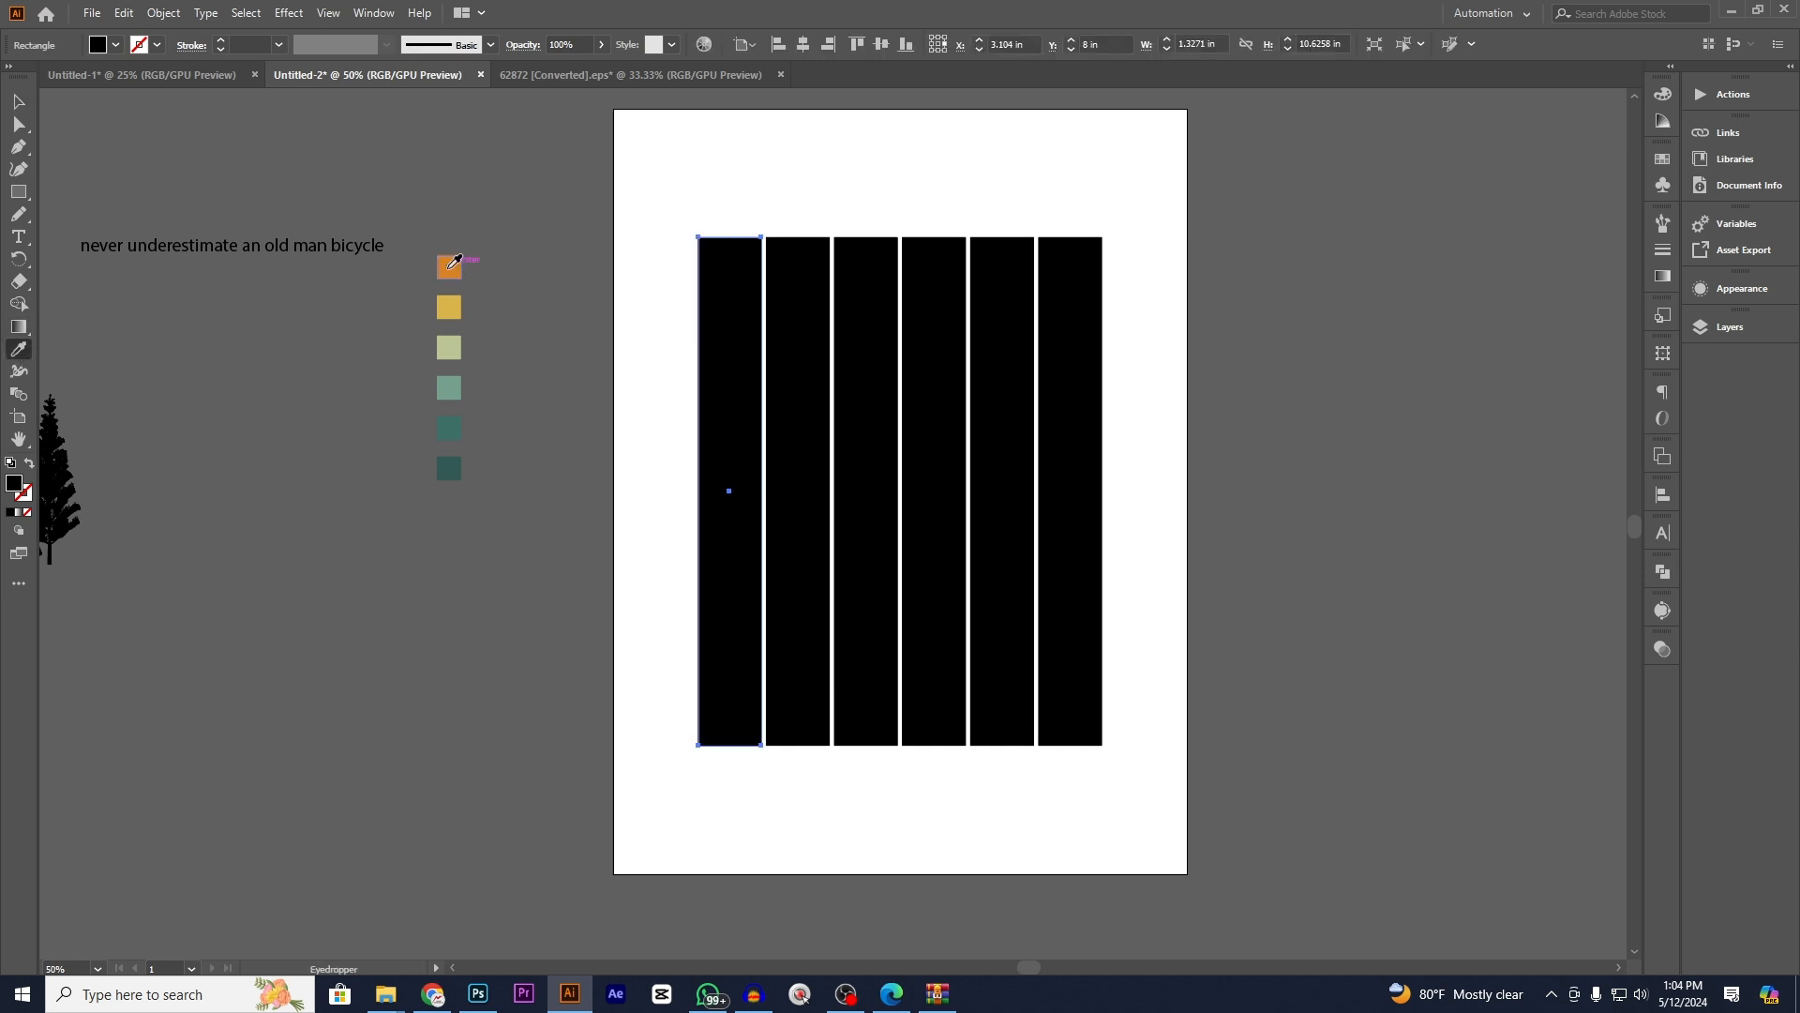
click(451, 264)
key(v)
- Fill the second bar with the palette's mustard yellow and the third with its pale sage green
click(800, 341)
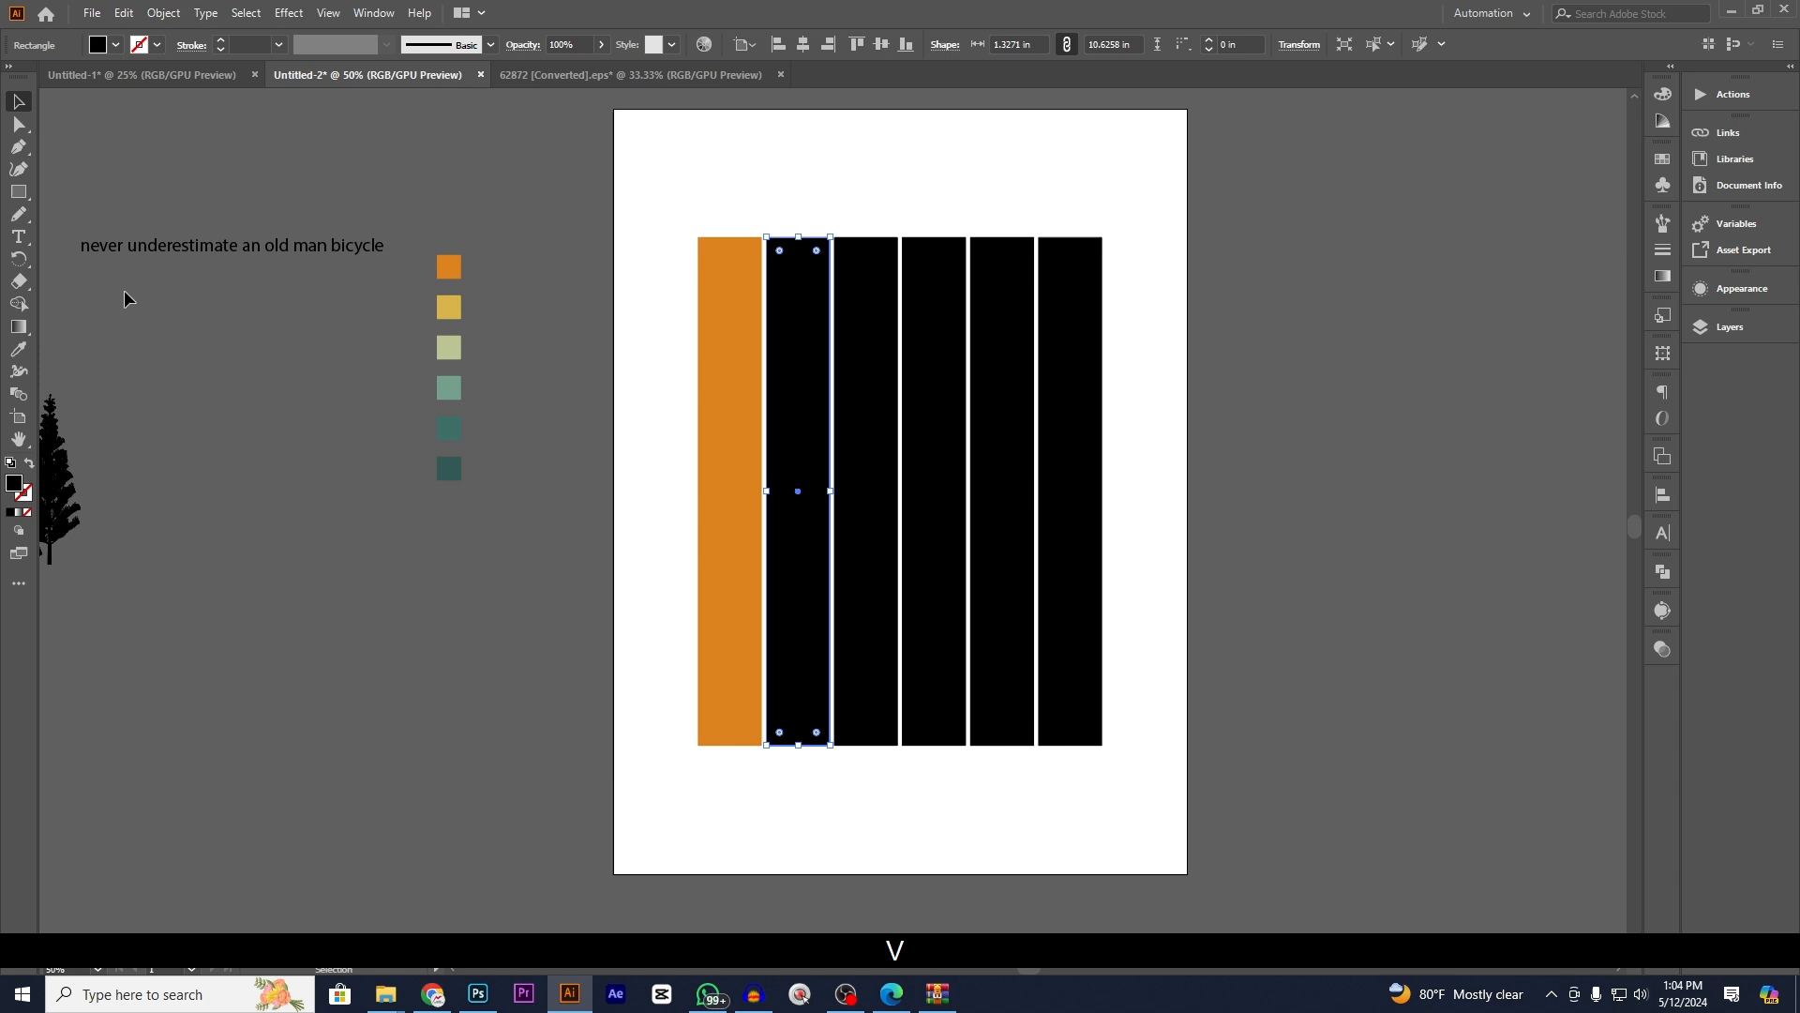
click(19, 350)
click(449, 307)
key(v)
click(858, 347)
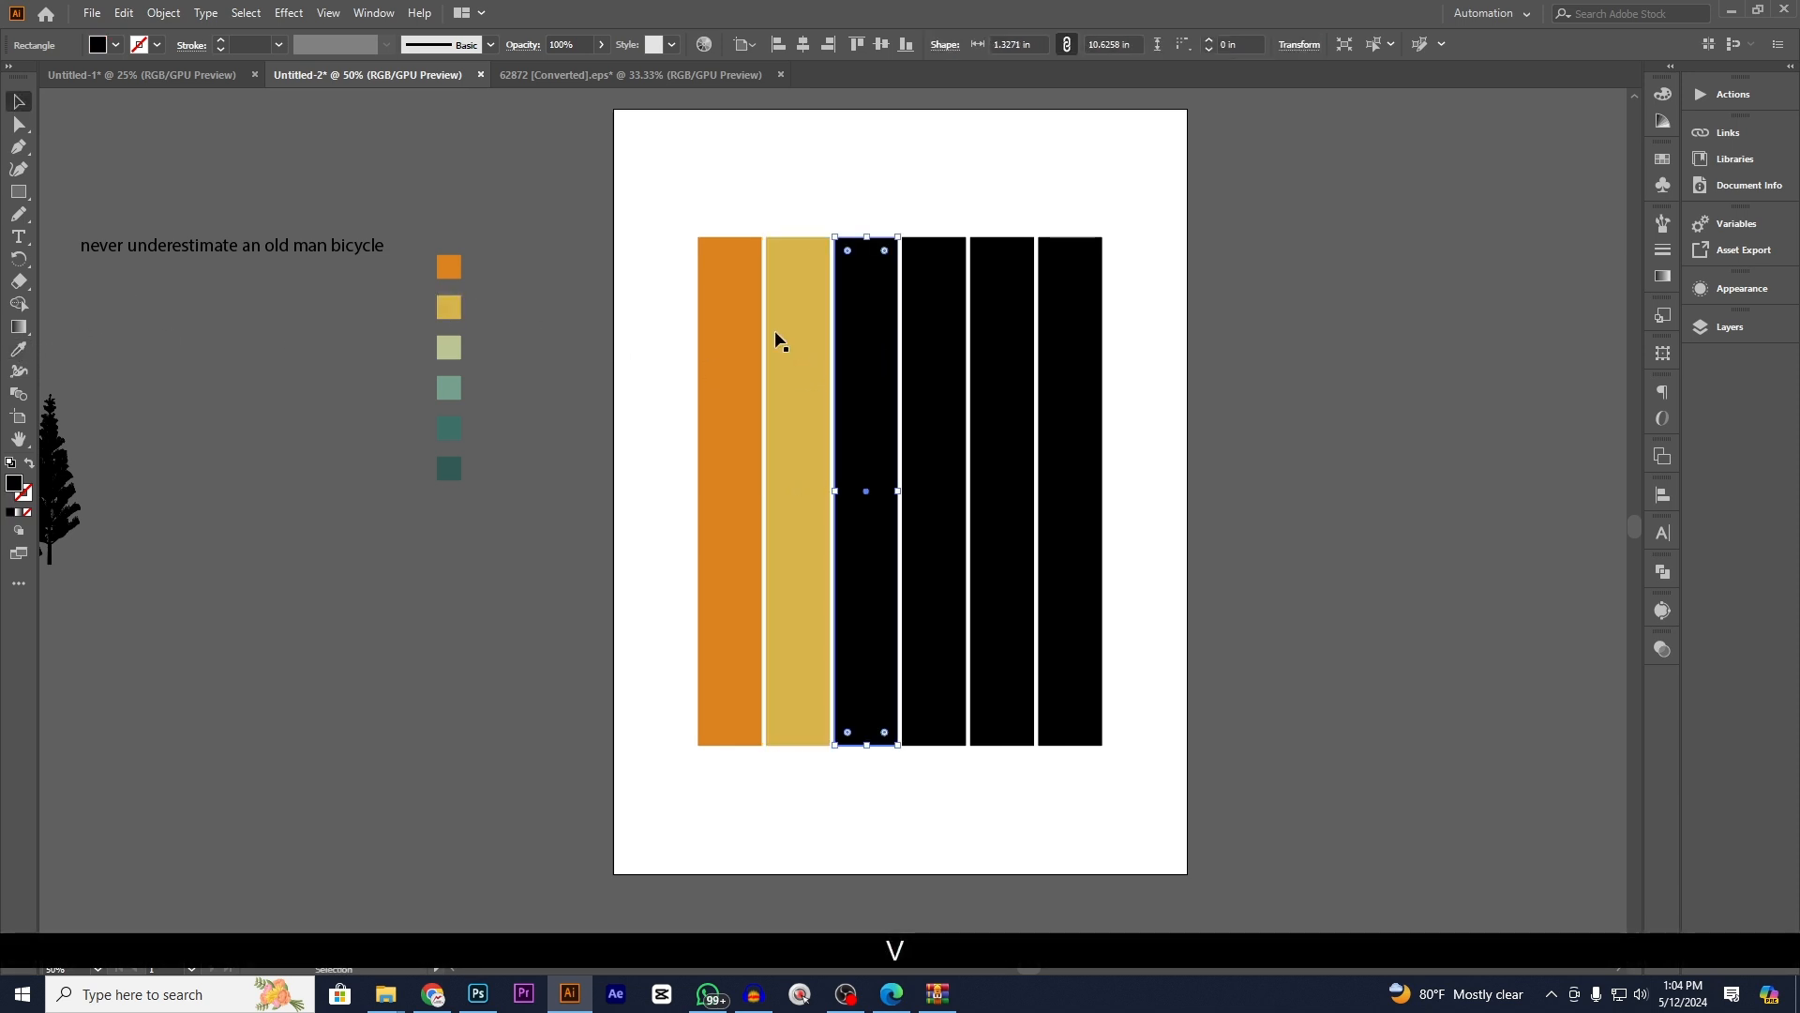
click(19, 350)
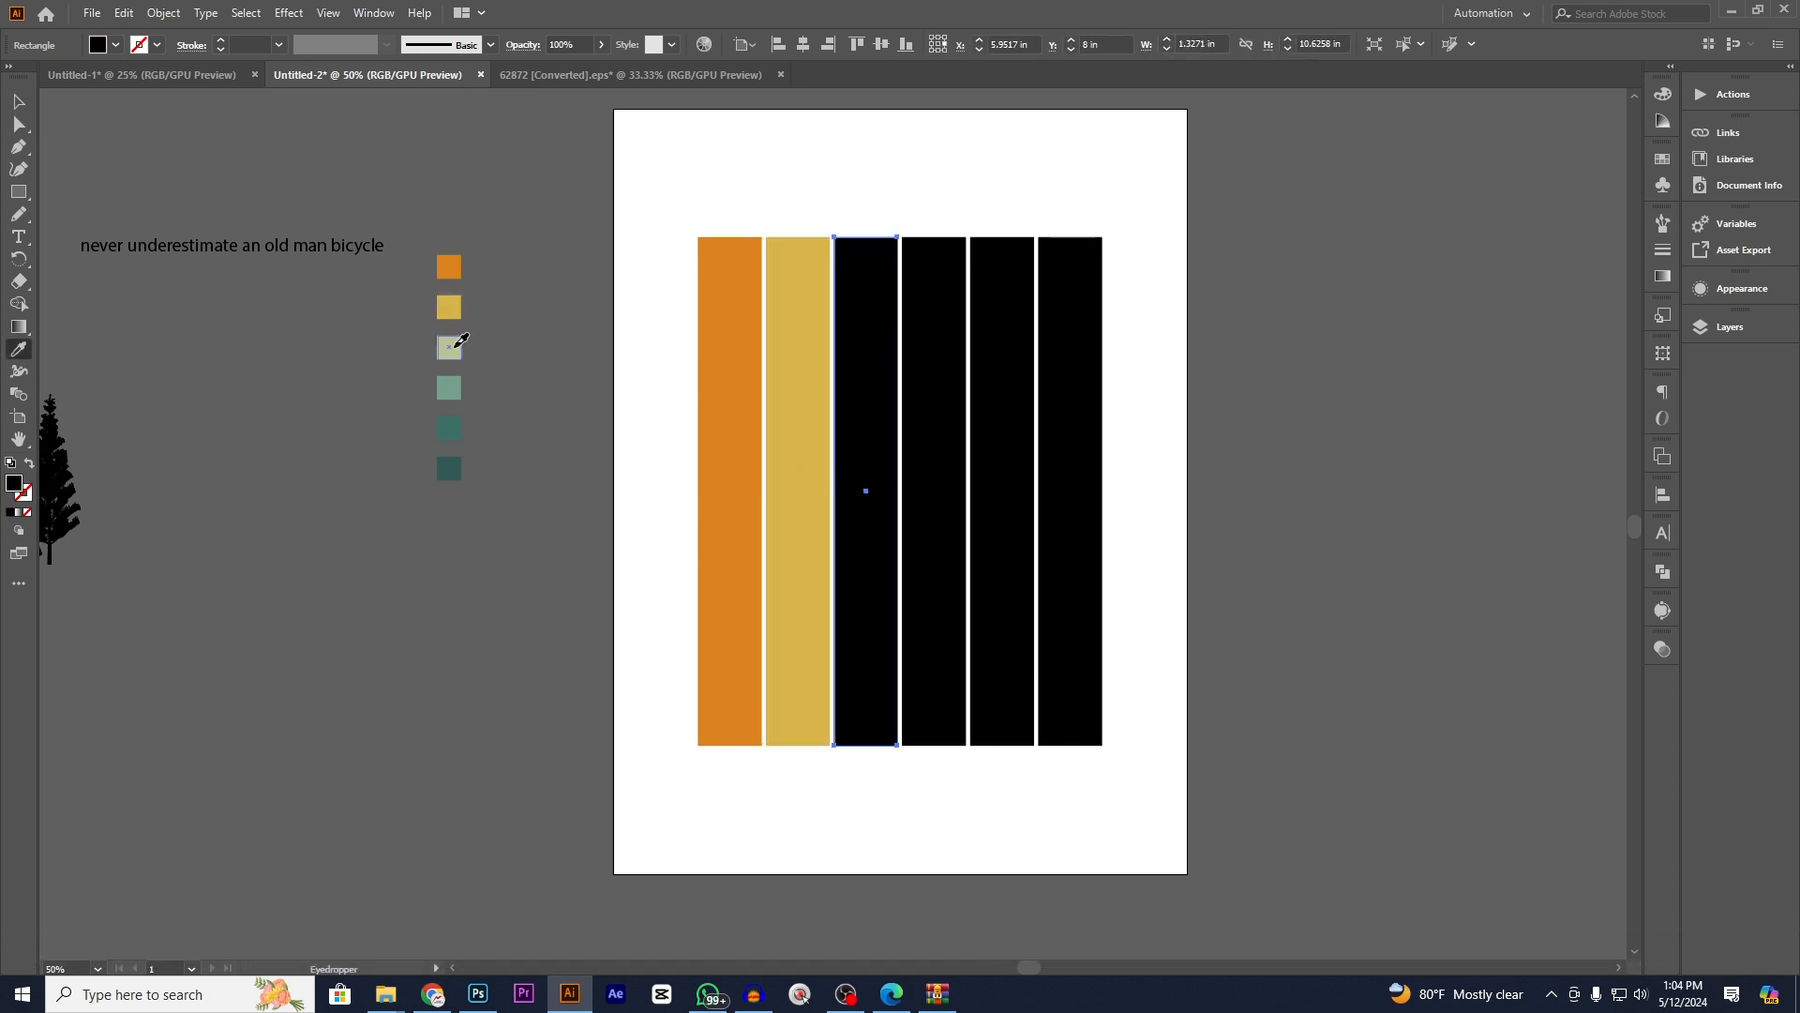
click(449, 347)
key(v)
- Fill the fourth bar with the palette's light teal and the fifth with its medium teal
click(947, 385)
click(19, 350)
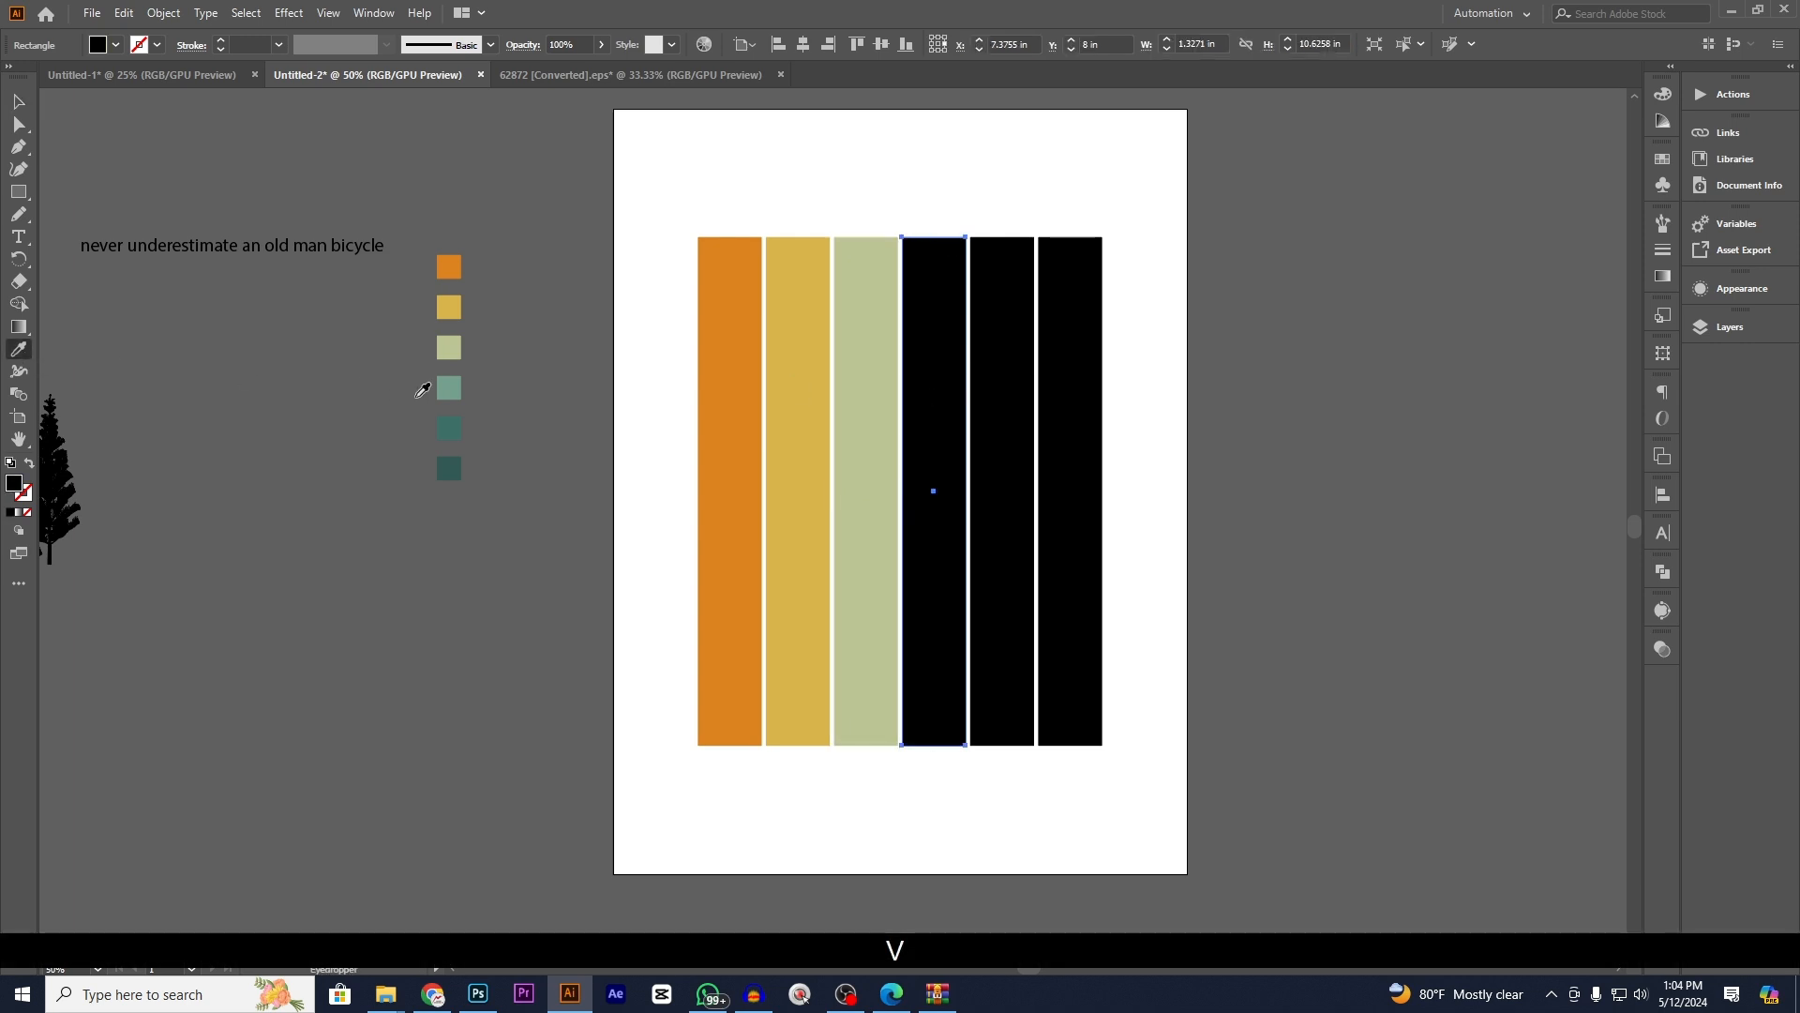
click(462, 387)
key(v)
click(1009, 357)
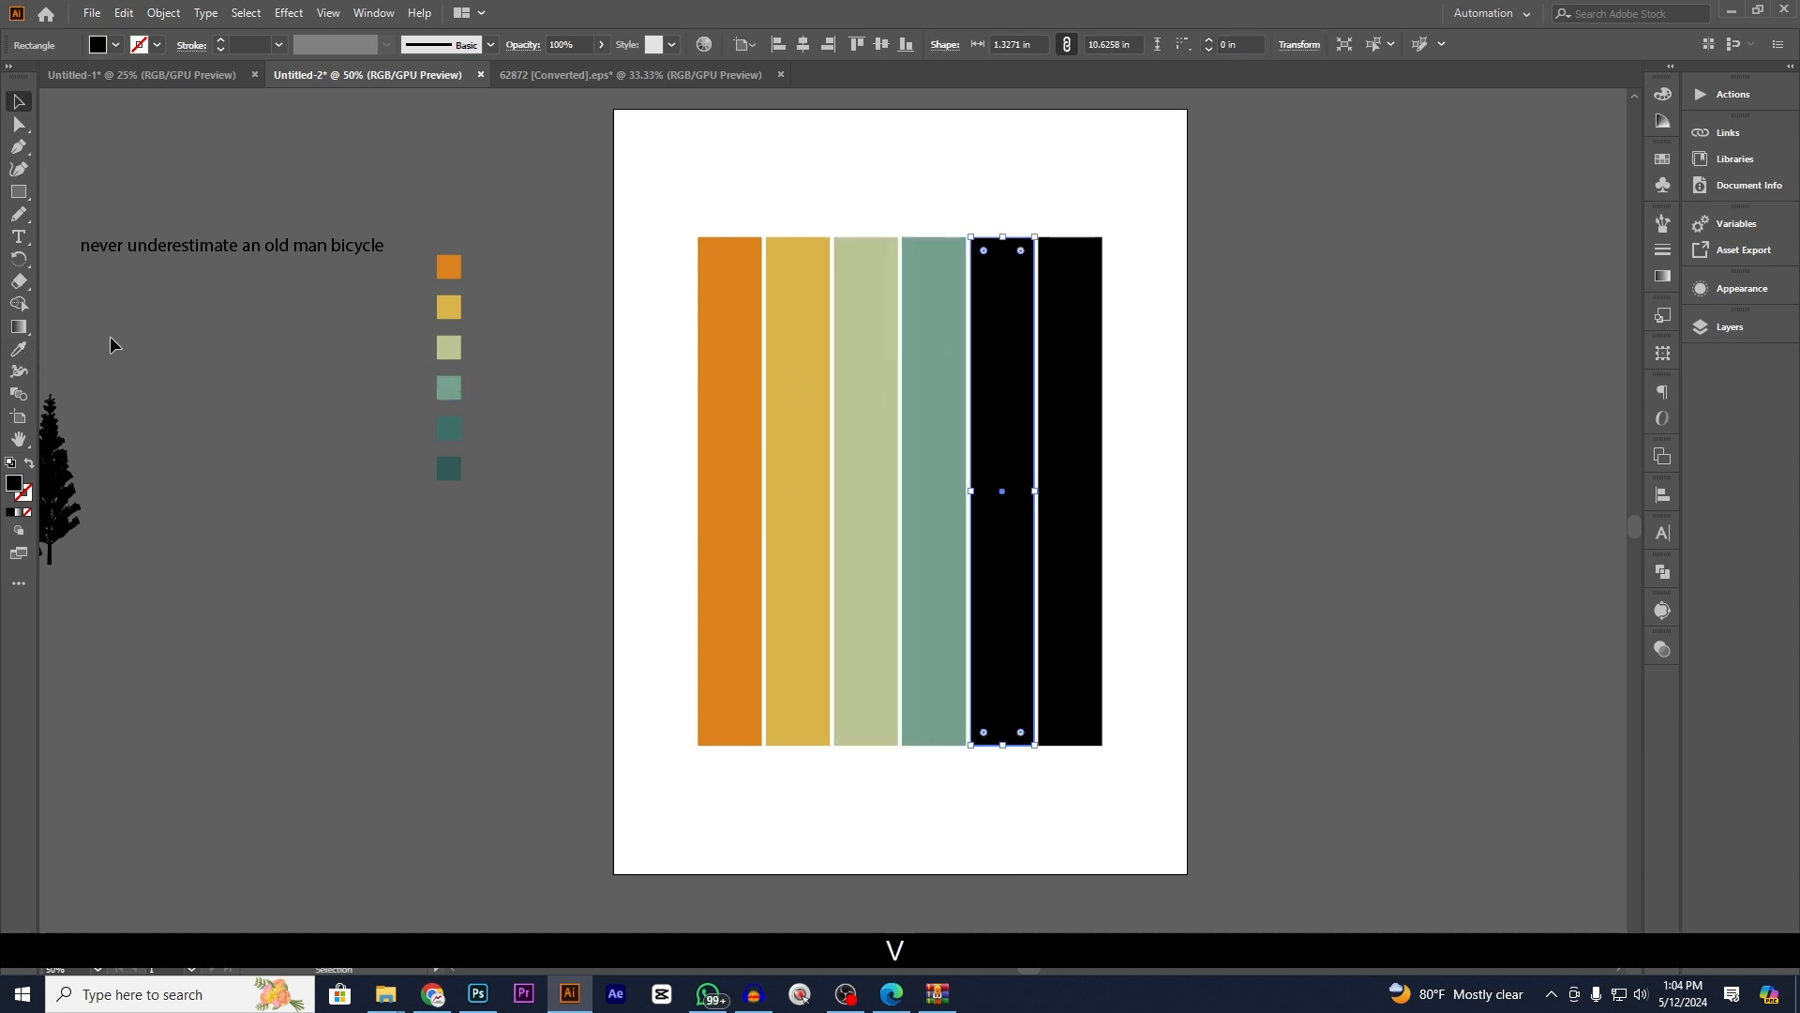
click(19, 350)
click(449, 427)
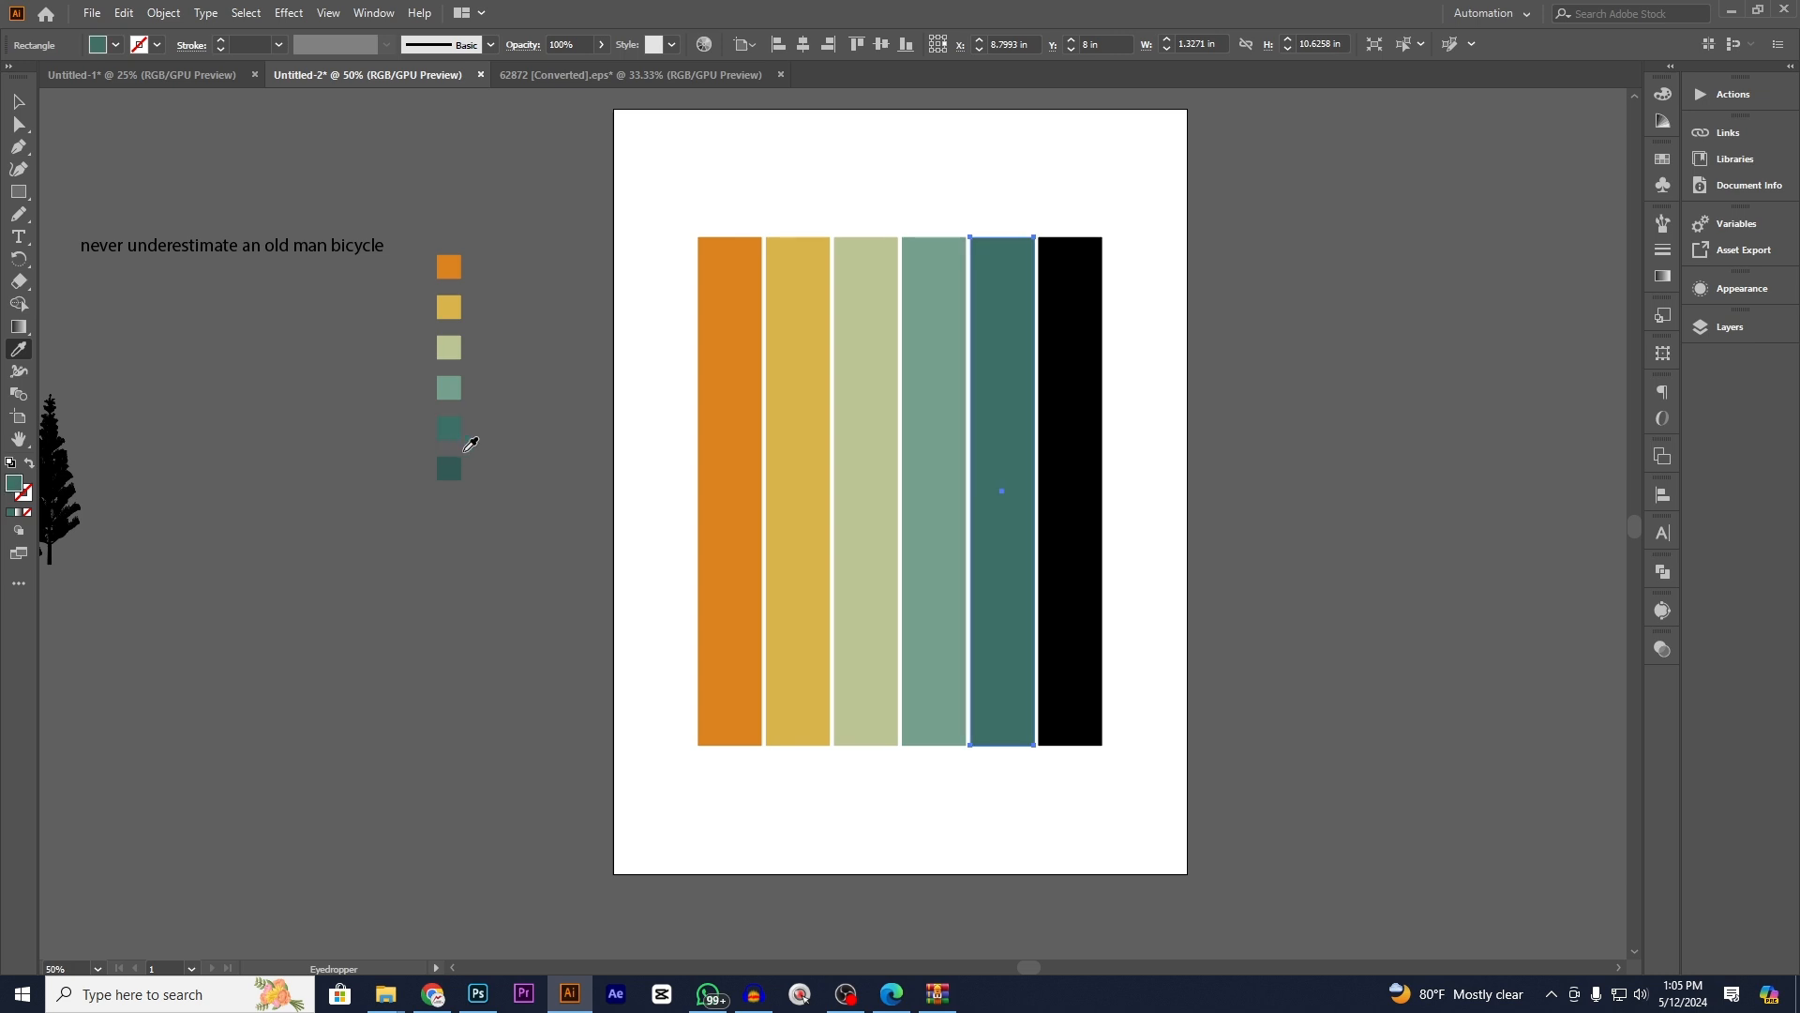
key(v)
- Fill the sixth bar with the palette's darkest teal and deselect it
click(1086, 424)
click(19, 349)
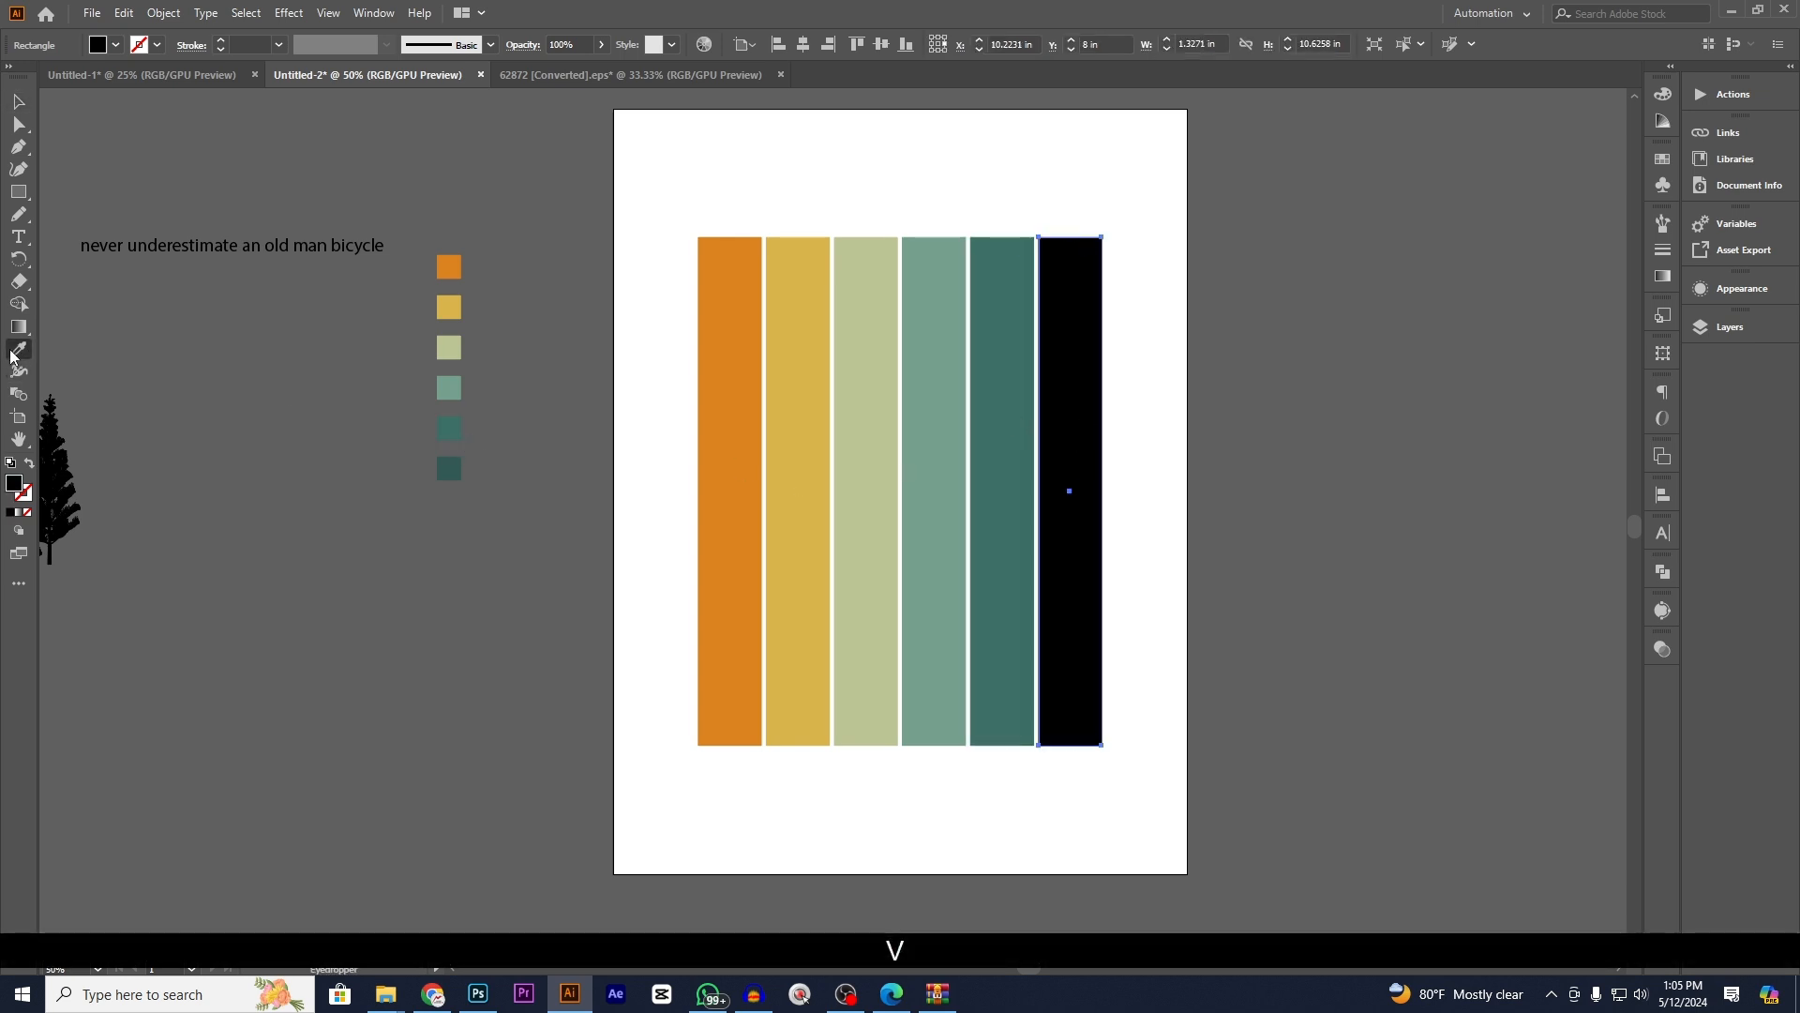
click(449, 466)
key(v)
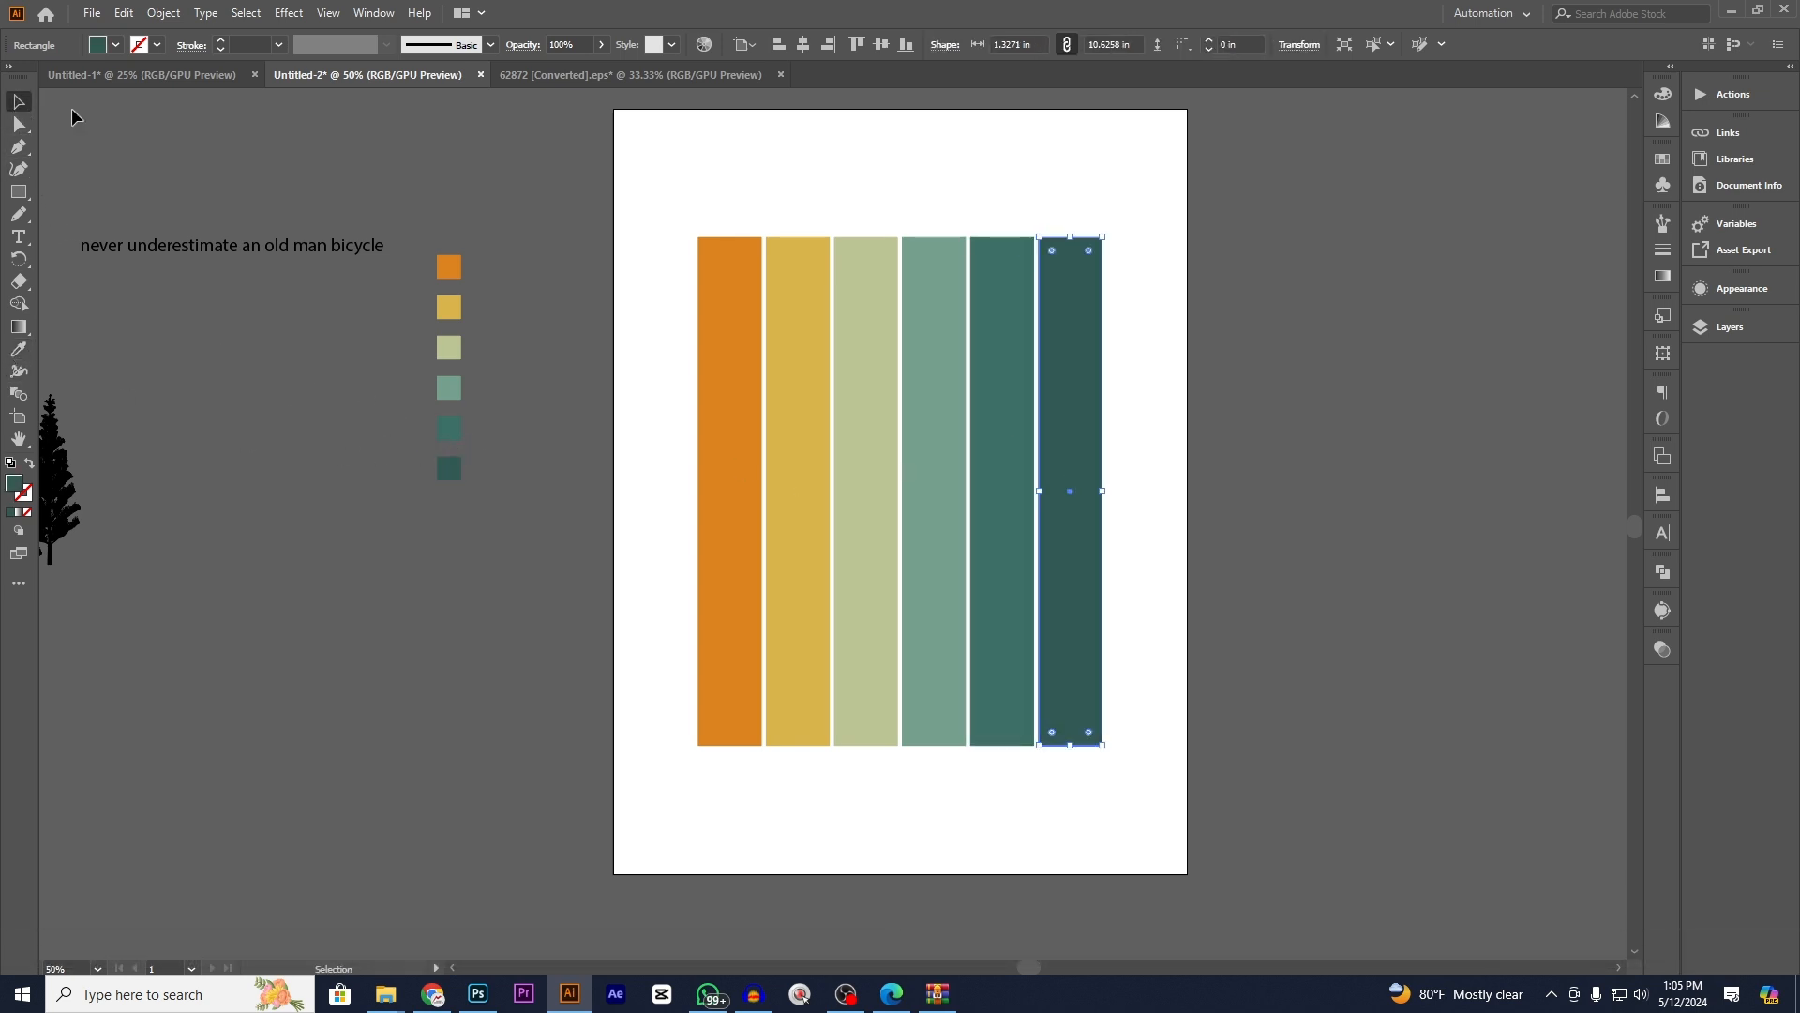
click(75, 114)
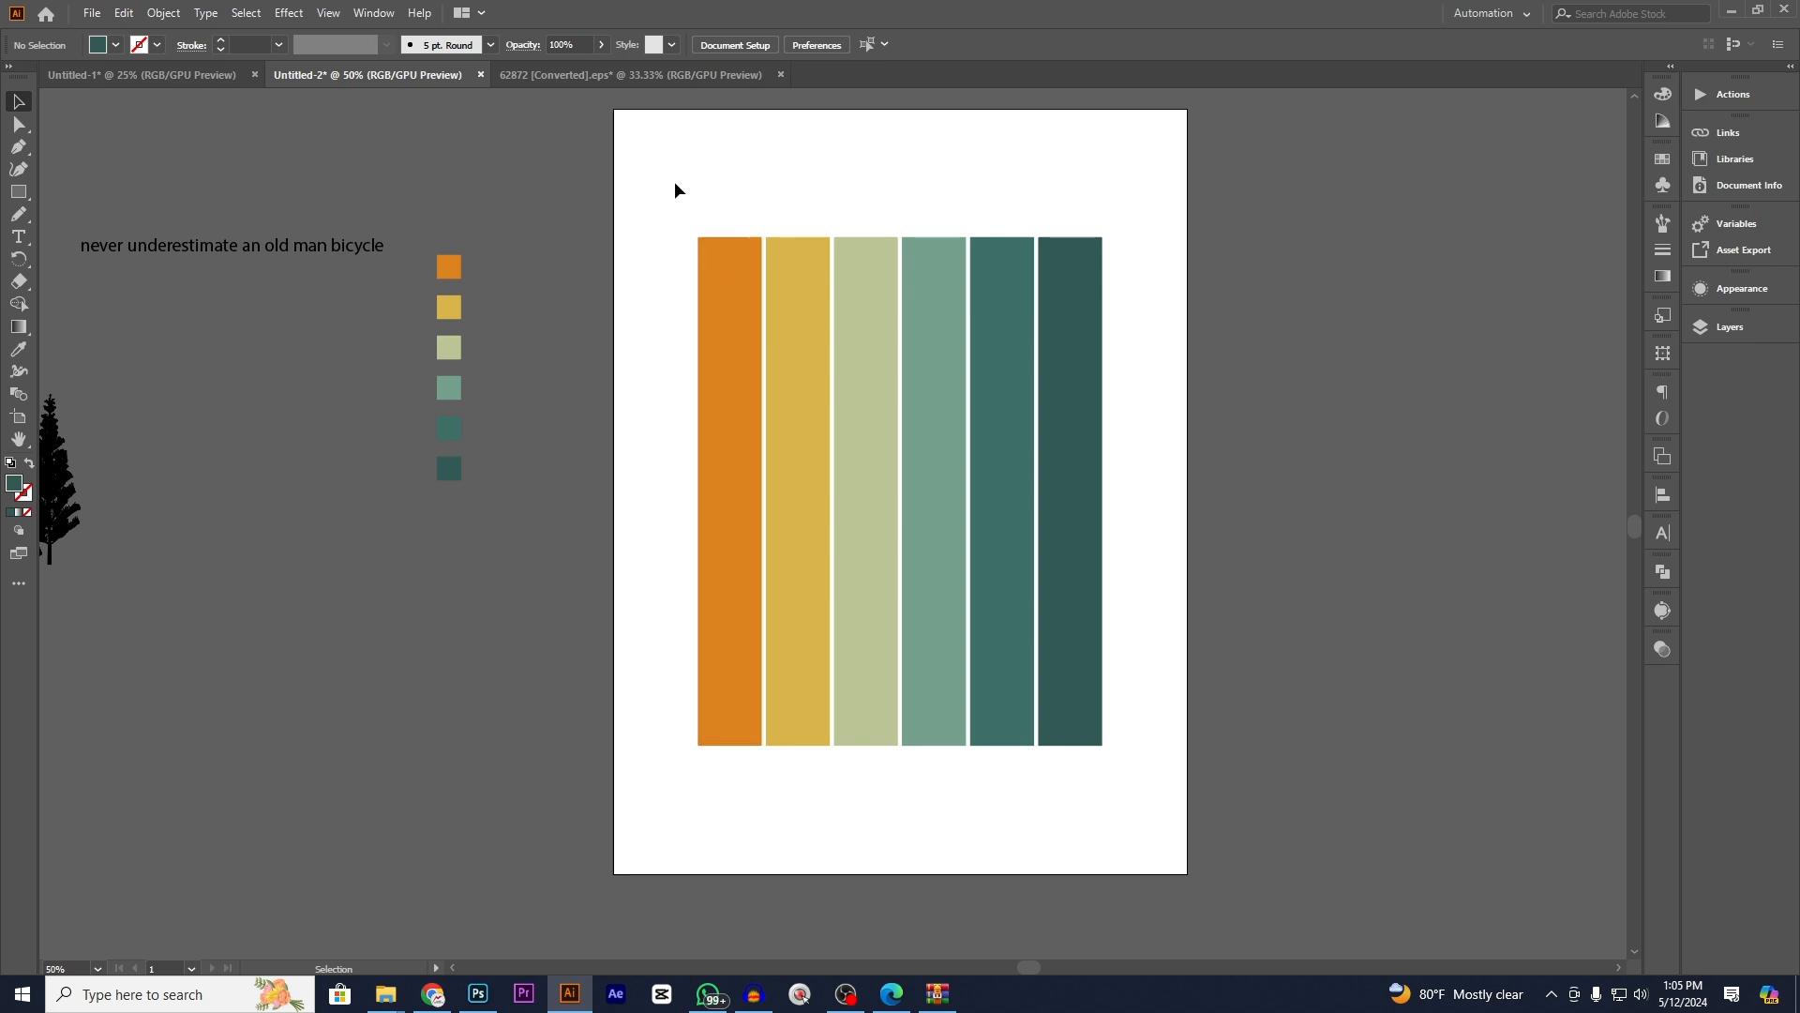
- Group the original and mirrored conifer rows into a single object
drag(672, 181, 831, 245)
key(space)
drag(616, 182, 751, 189)
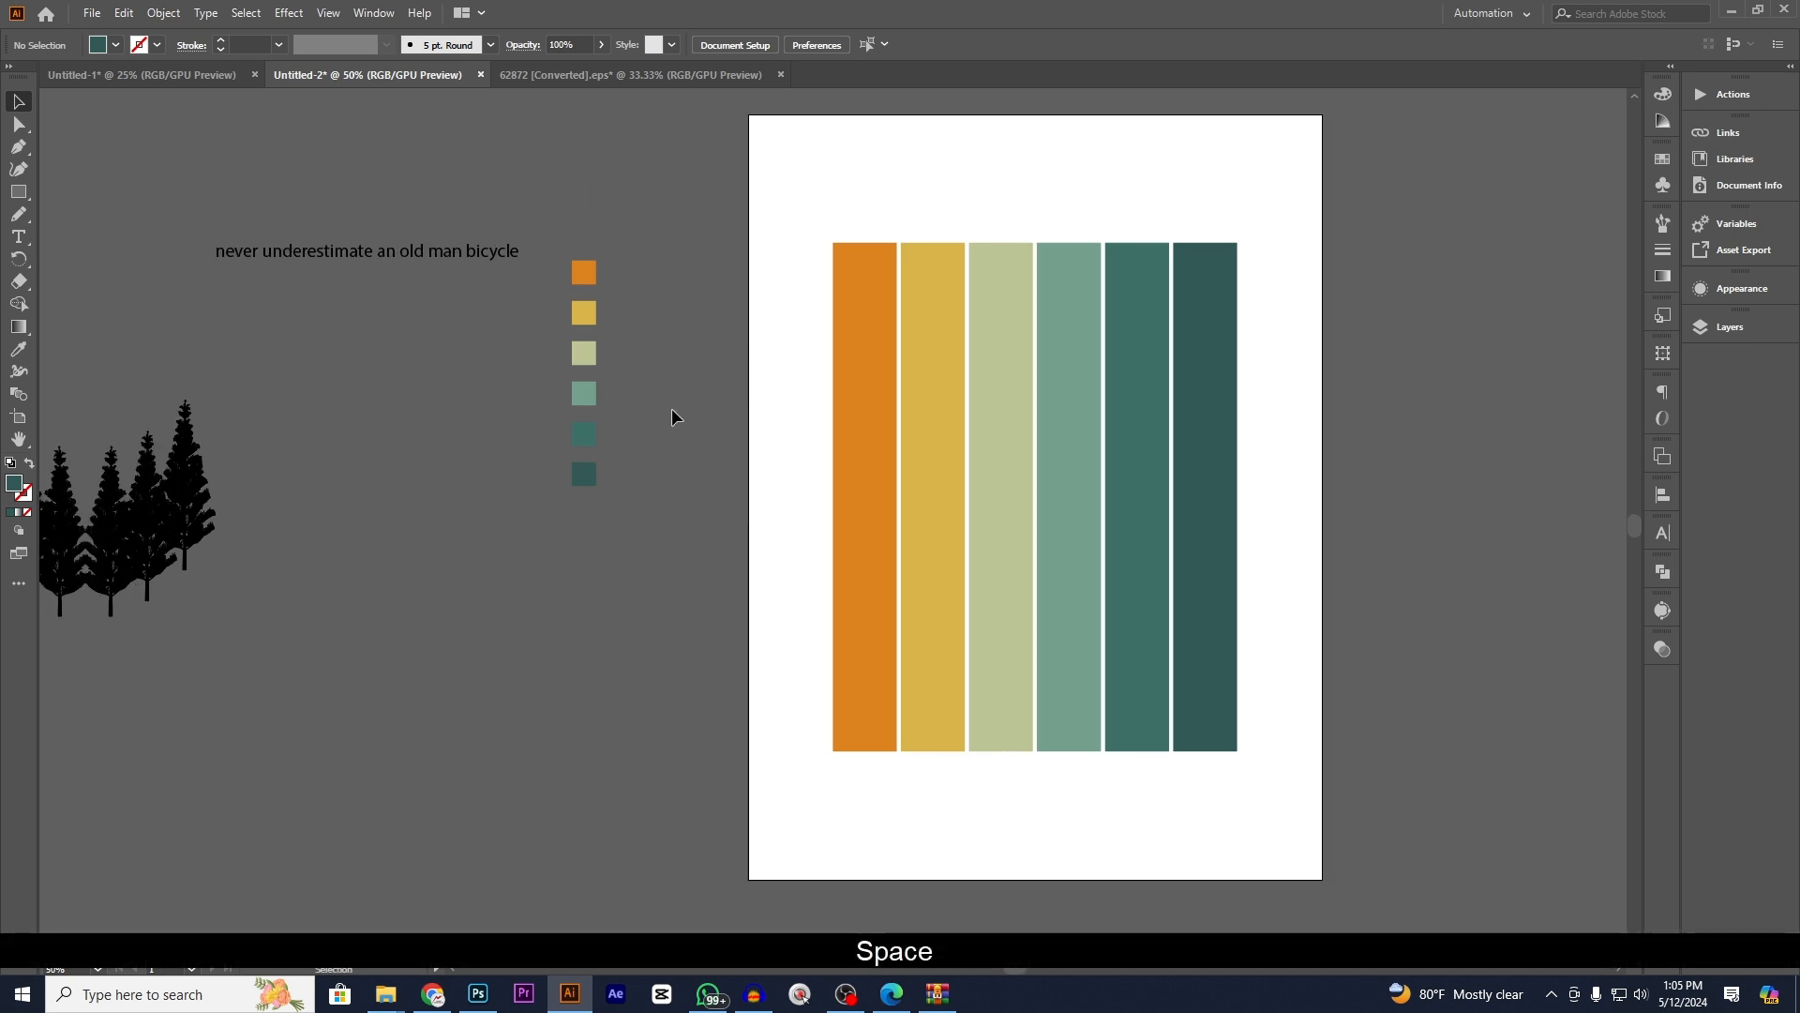
drag(610, 478, 619, 419)
drag(194, 466, 389, 509)
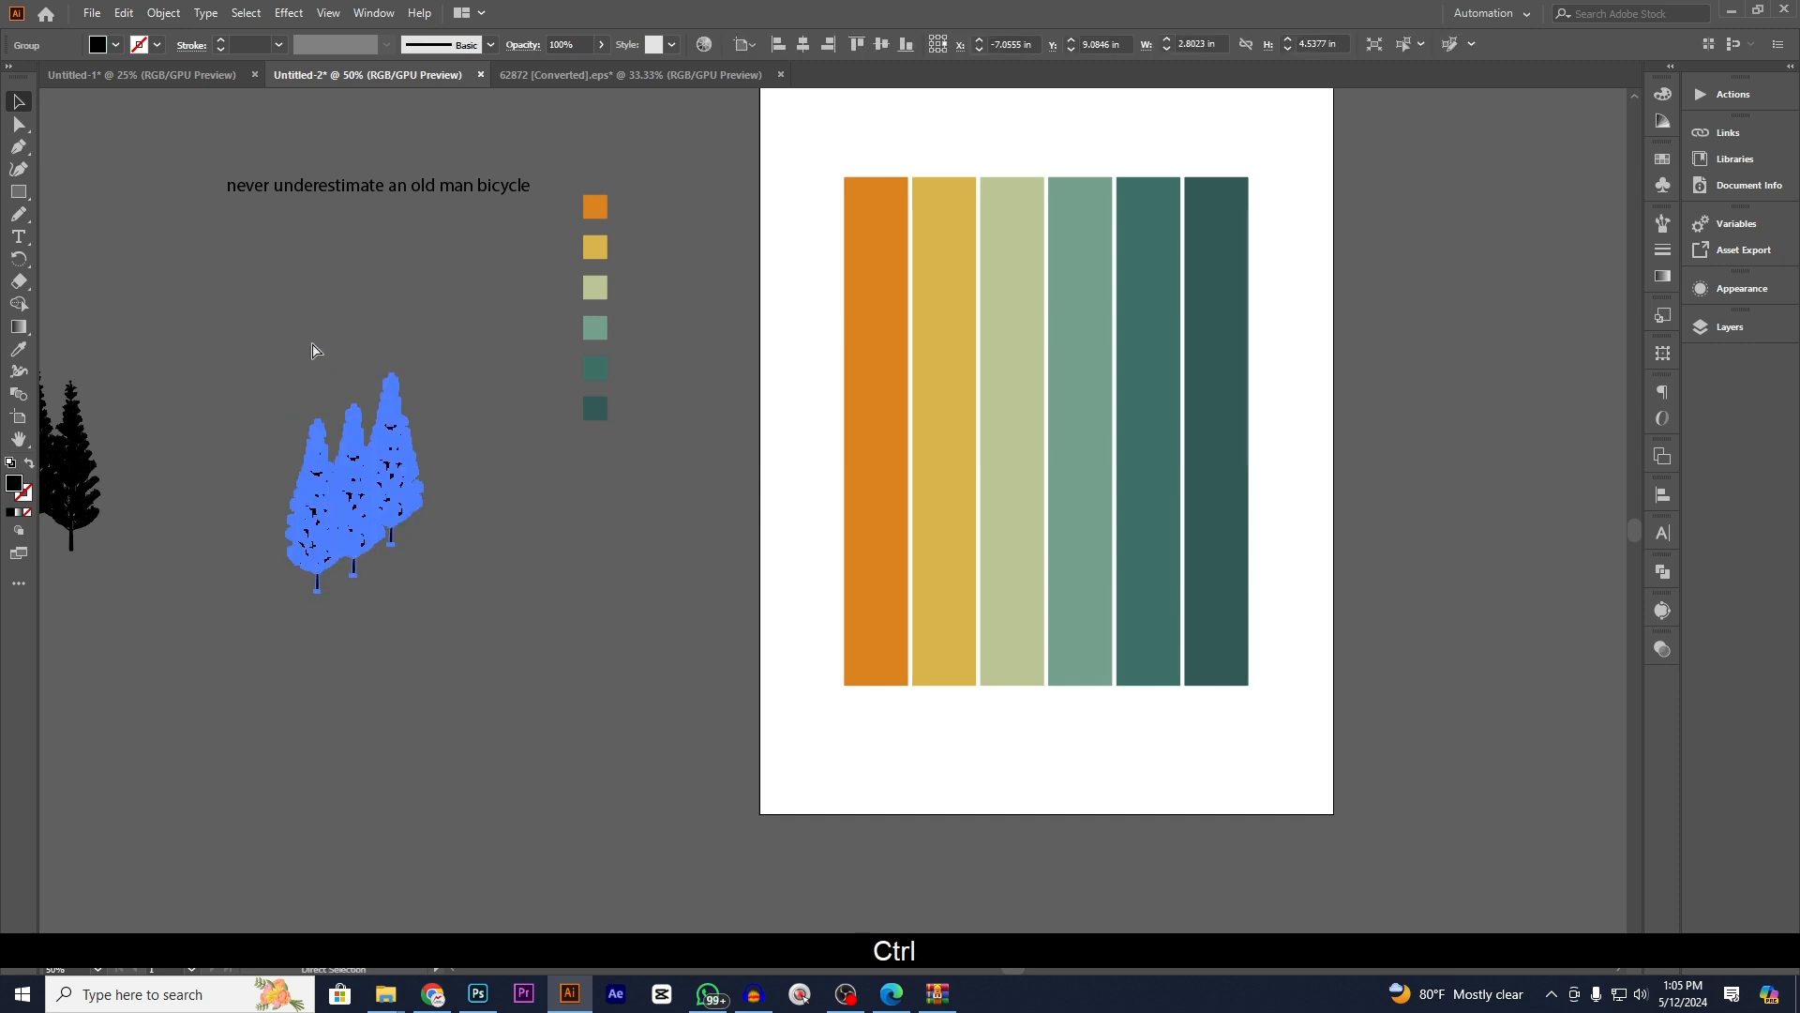
key(ctrl+z)
key(space)
drag(304, 561, 178, 343)
right_click(142, 335)
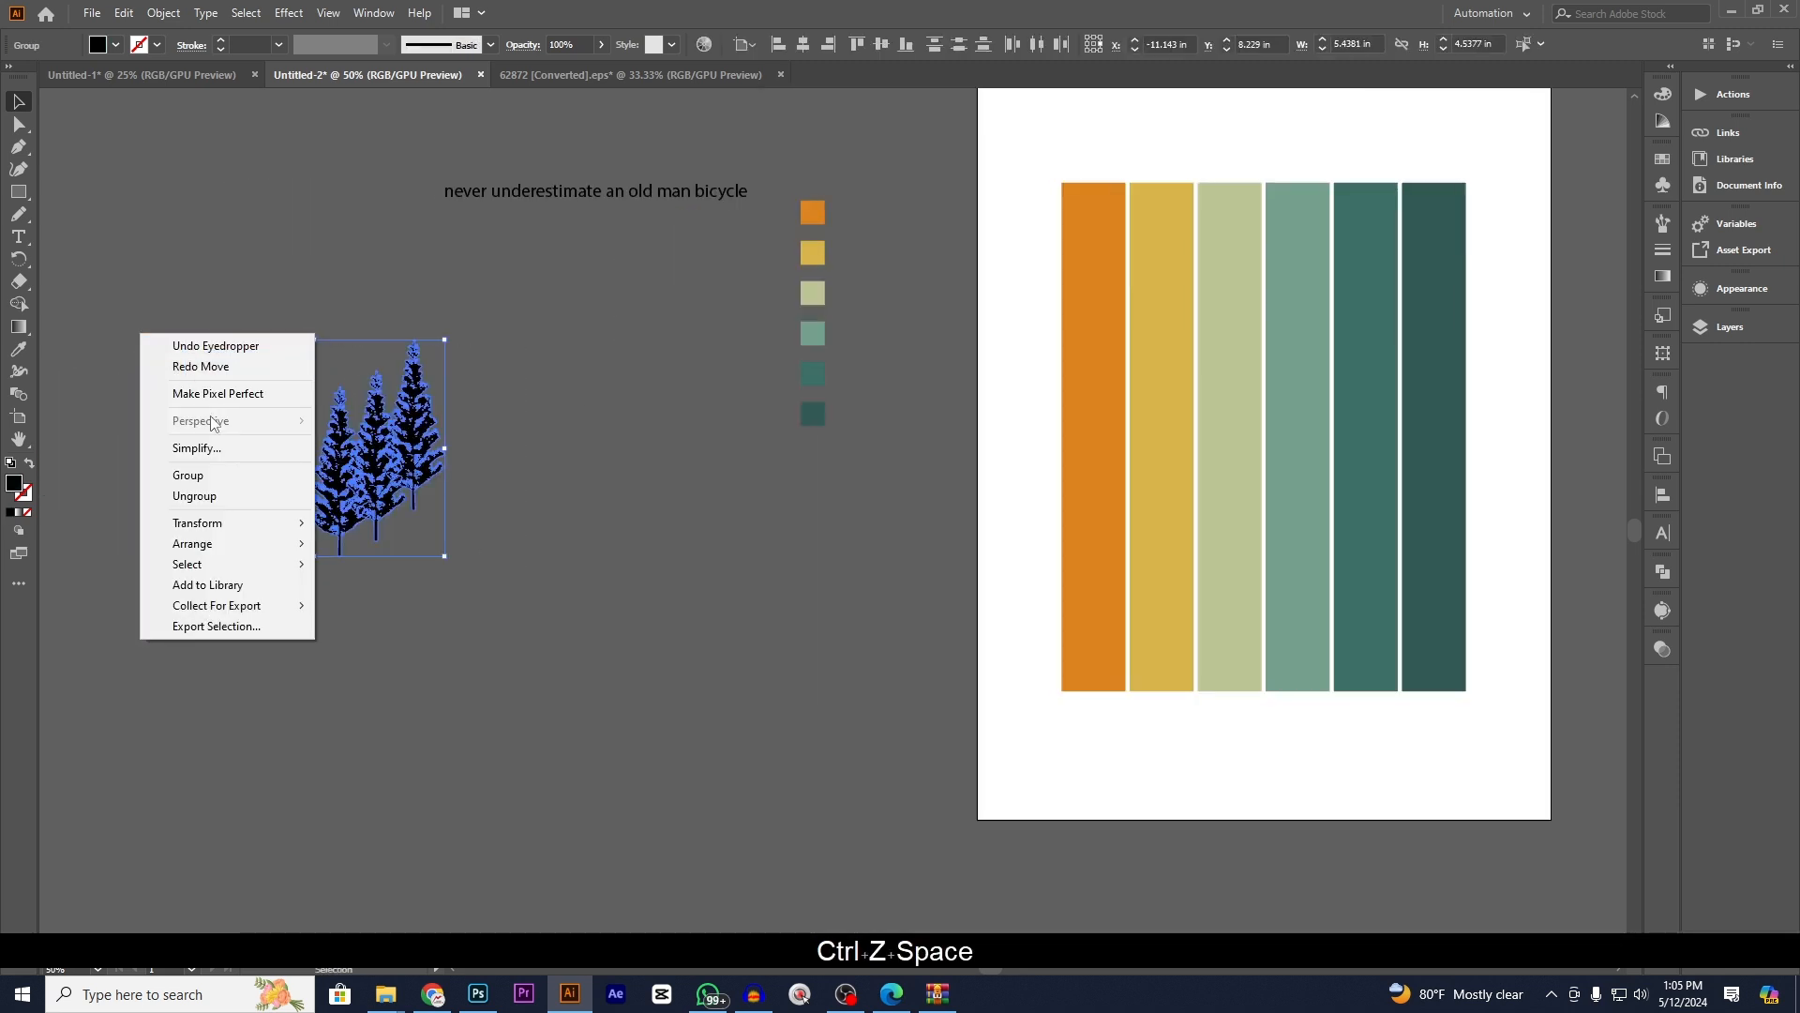
click(211, 474)
- Place the conifer group over the coloured bars, centred horizontally on the artboard, and bring it to the front
drag(393, 451, 1345, 447)
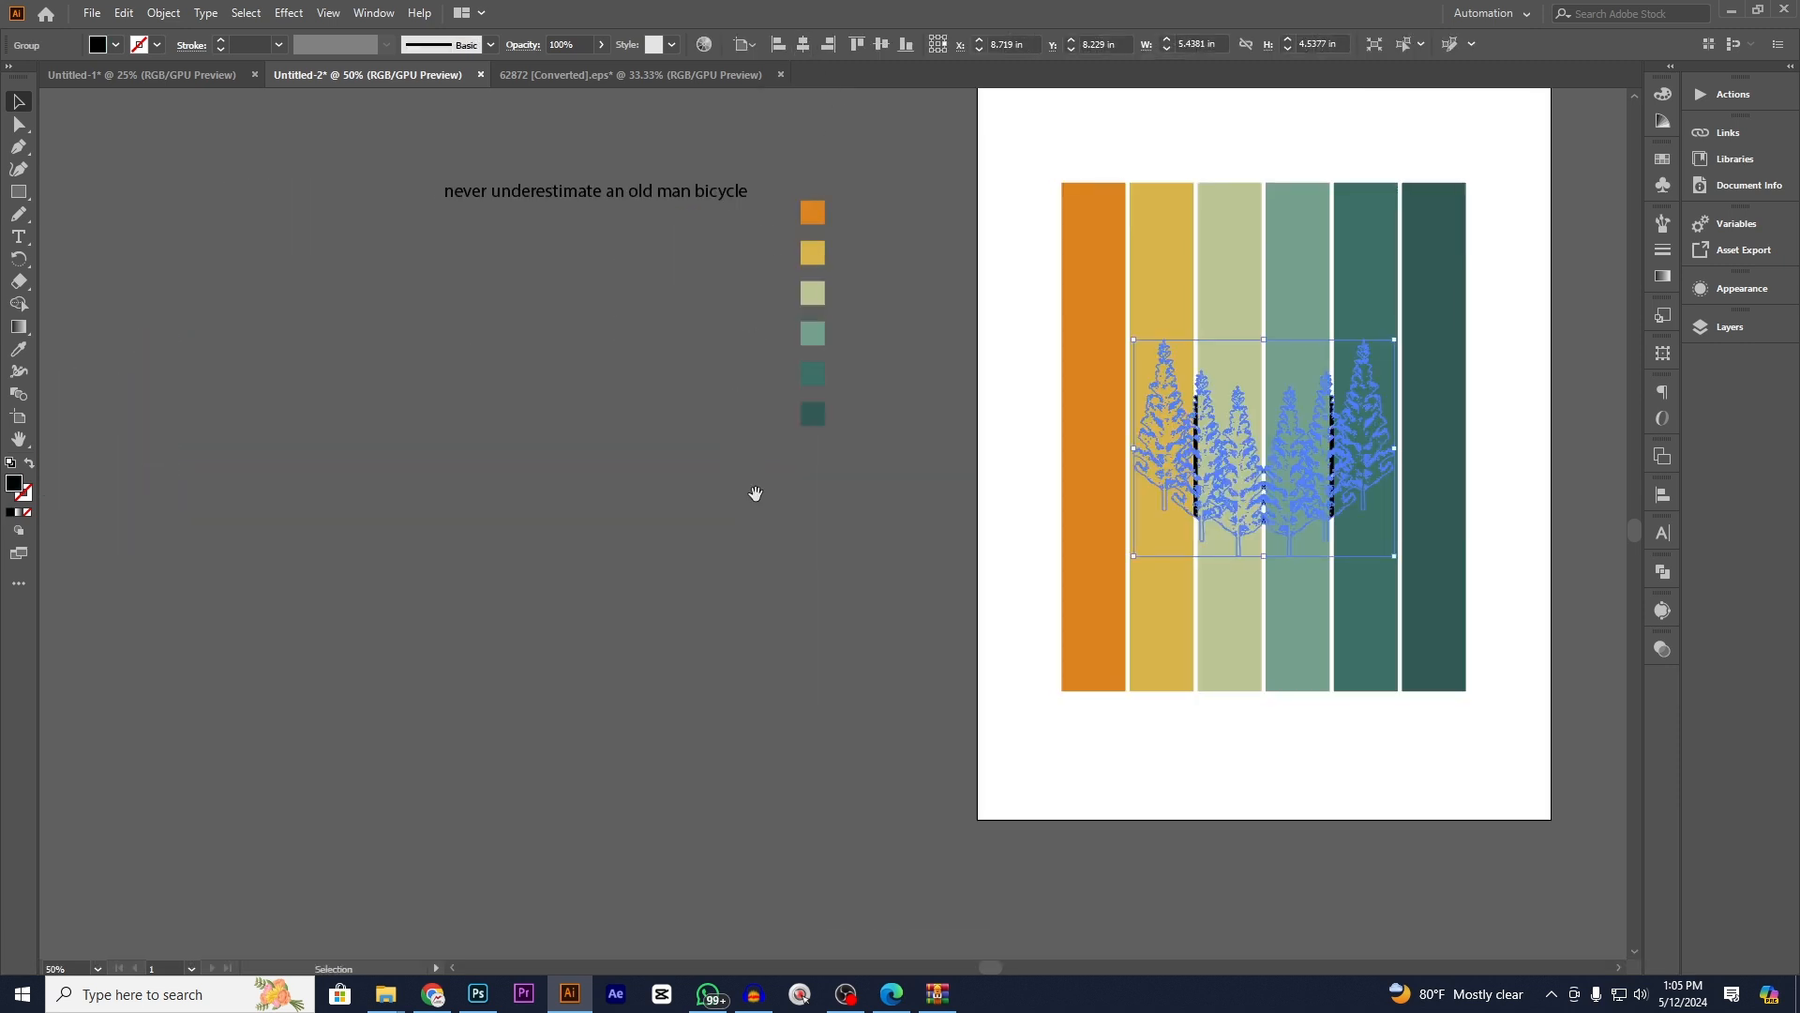
key(space)
drag(771, 549, 498, 475)
right_click(498, 475)
mouse_move(583, 710)
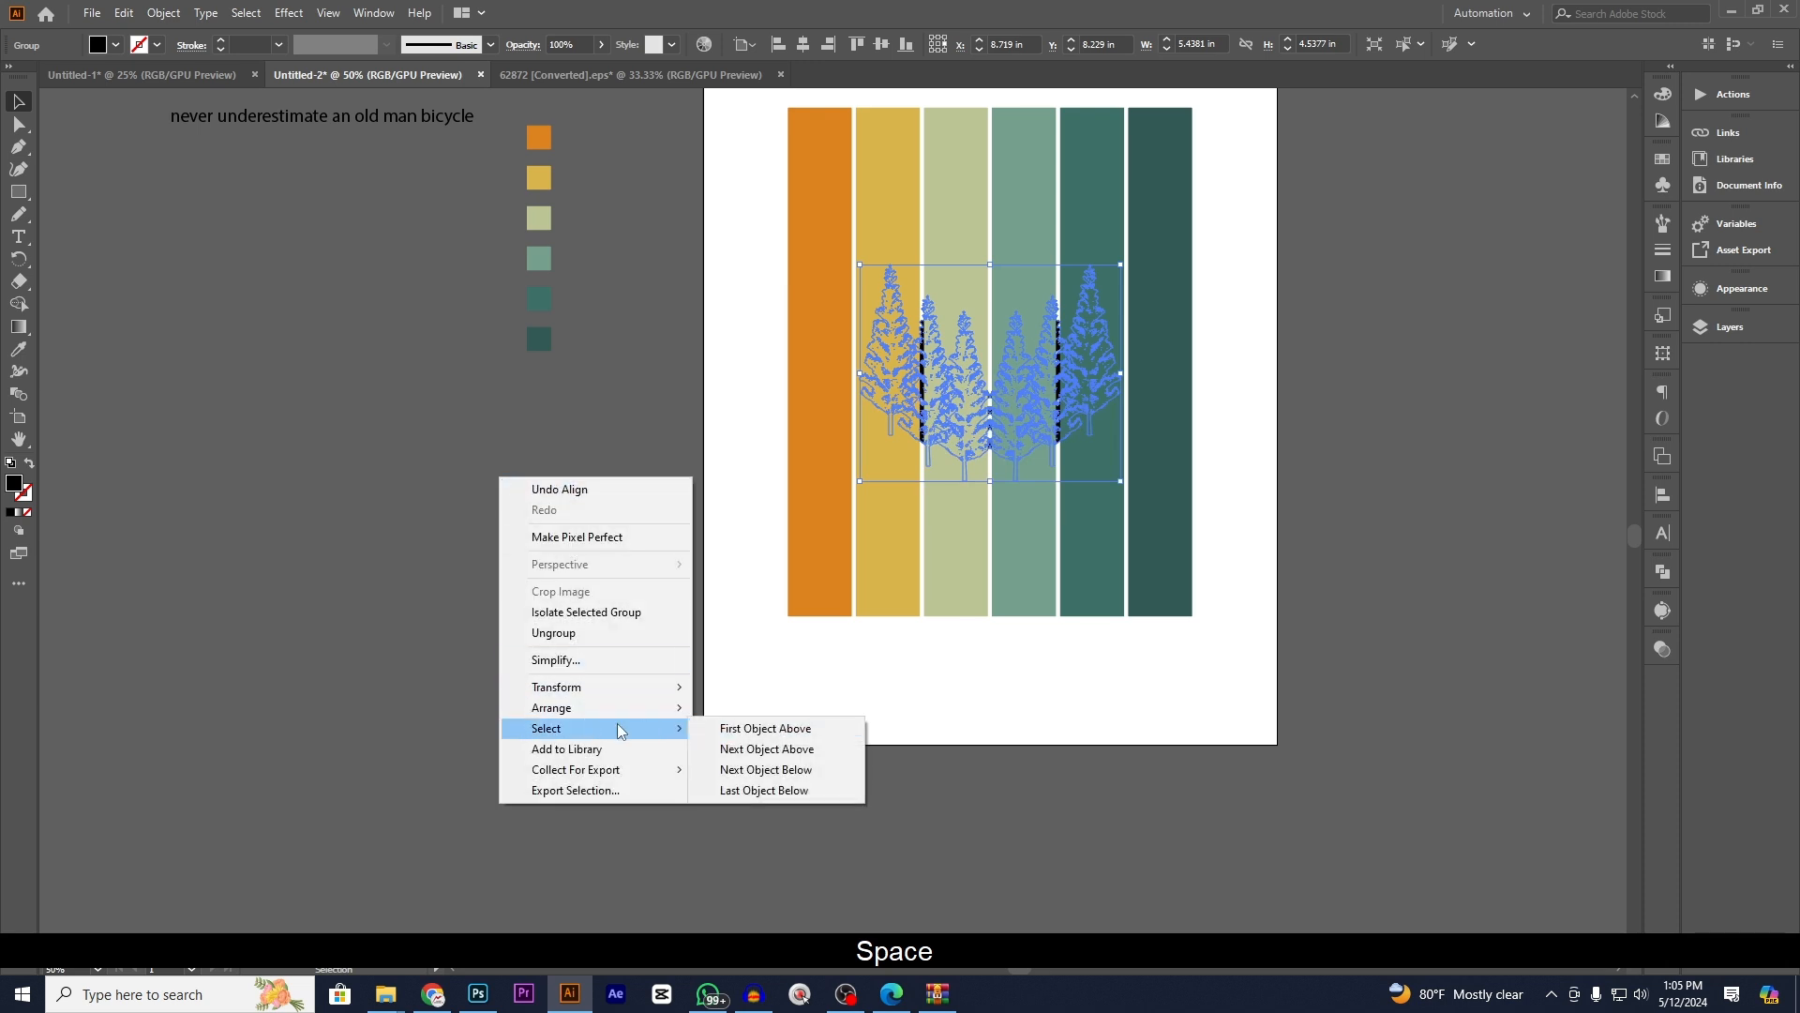
click(727, 709)
click(646, 683)
- Enlarge the conifer group to slightly more than the bars' full width and move it down over their lower ends
key(space)
drag(643, 682, 531, 666)
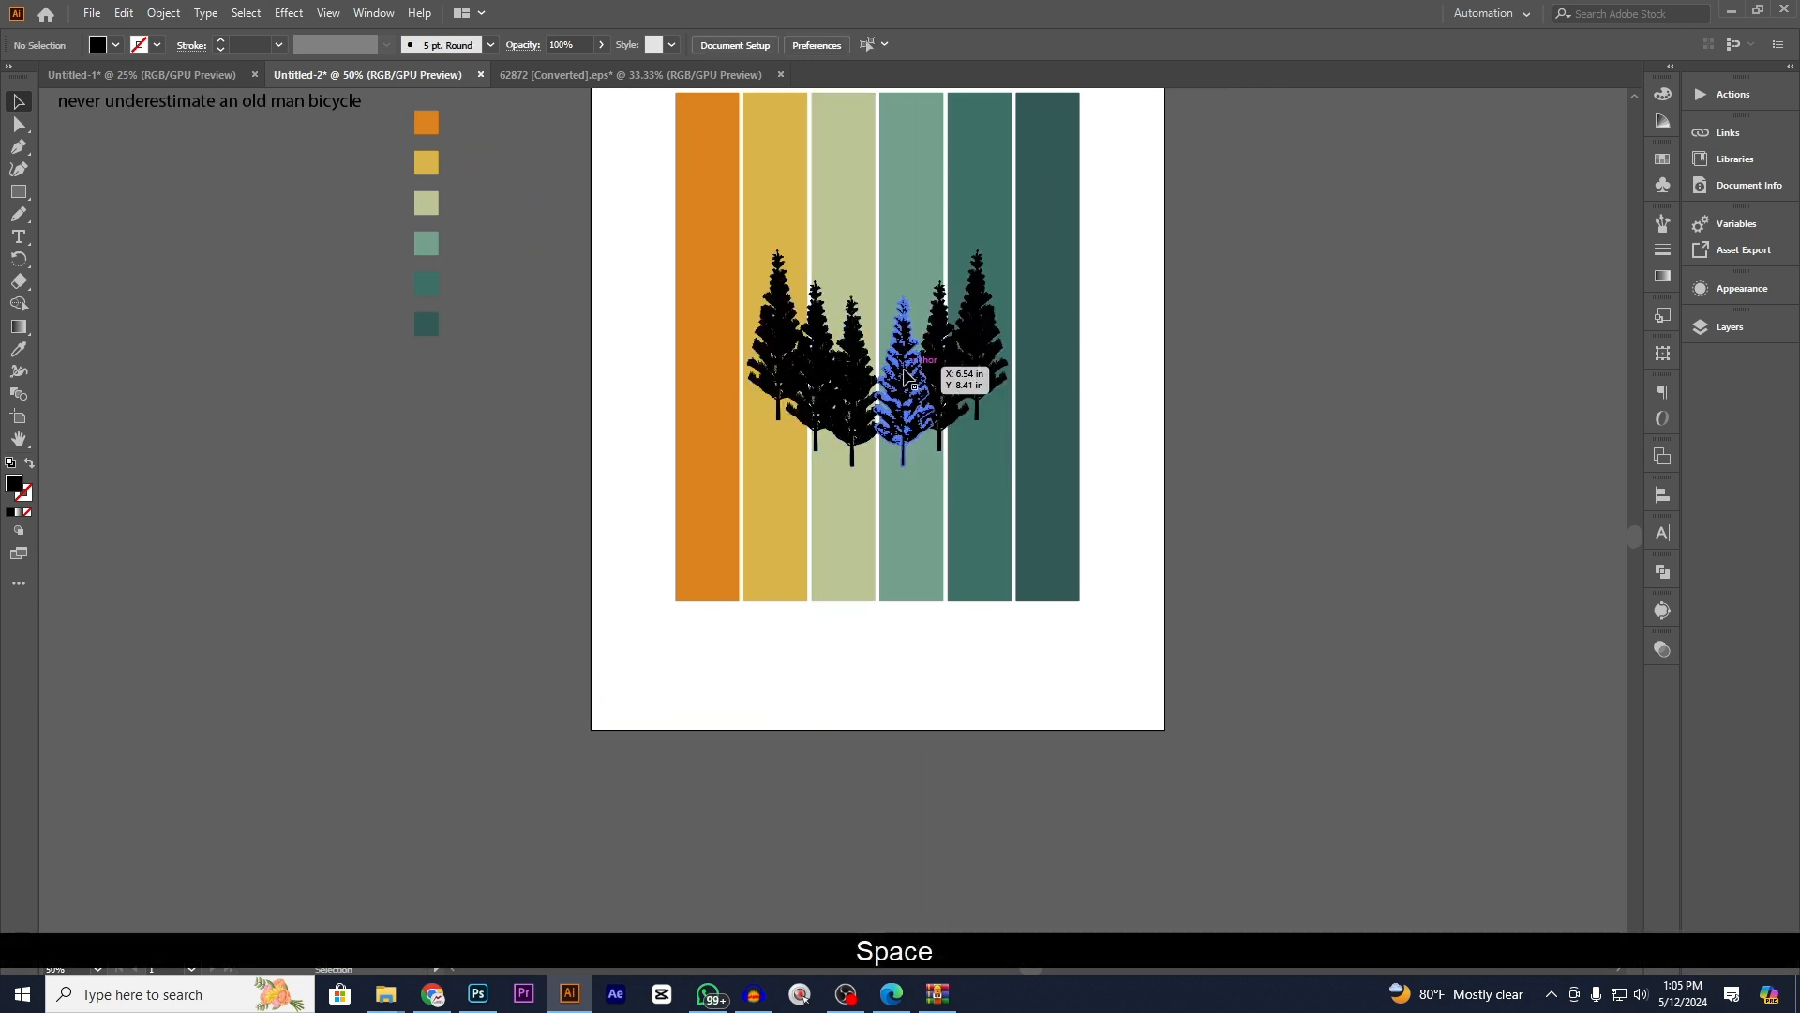
click(902, 373)
drag(856, 463, 884, 612)
click(940, 819)
drag(942, 513, 1002, 647)
click(1327, 563)
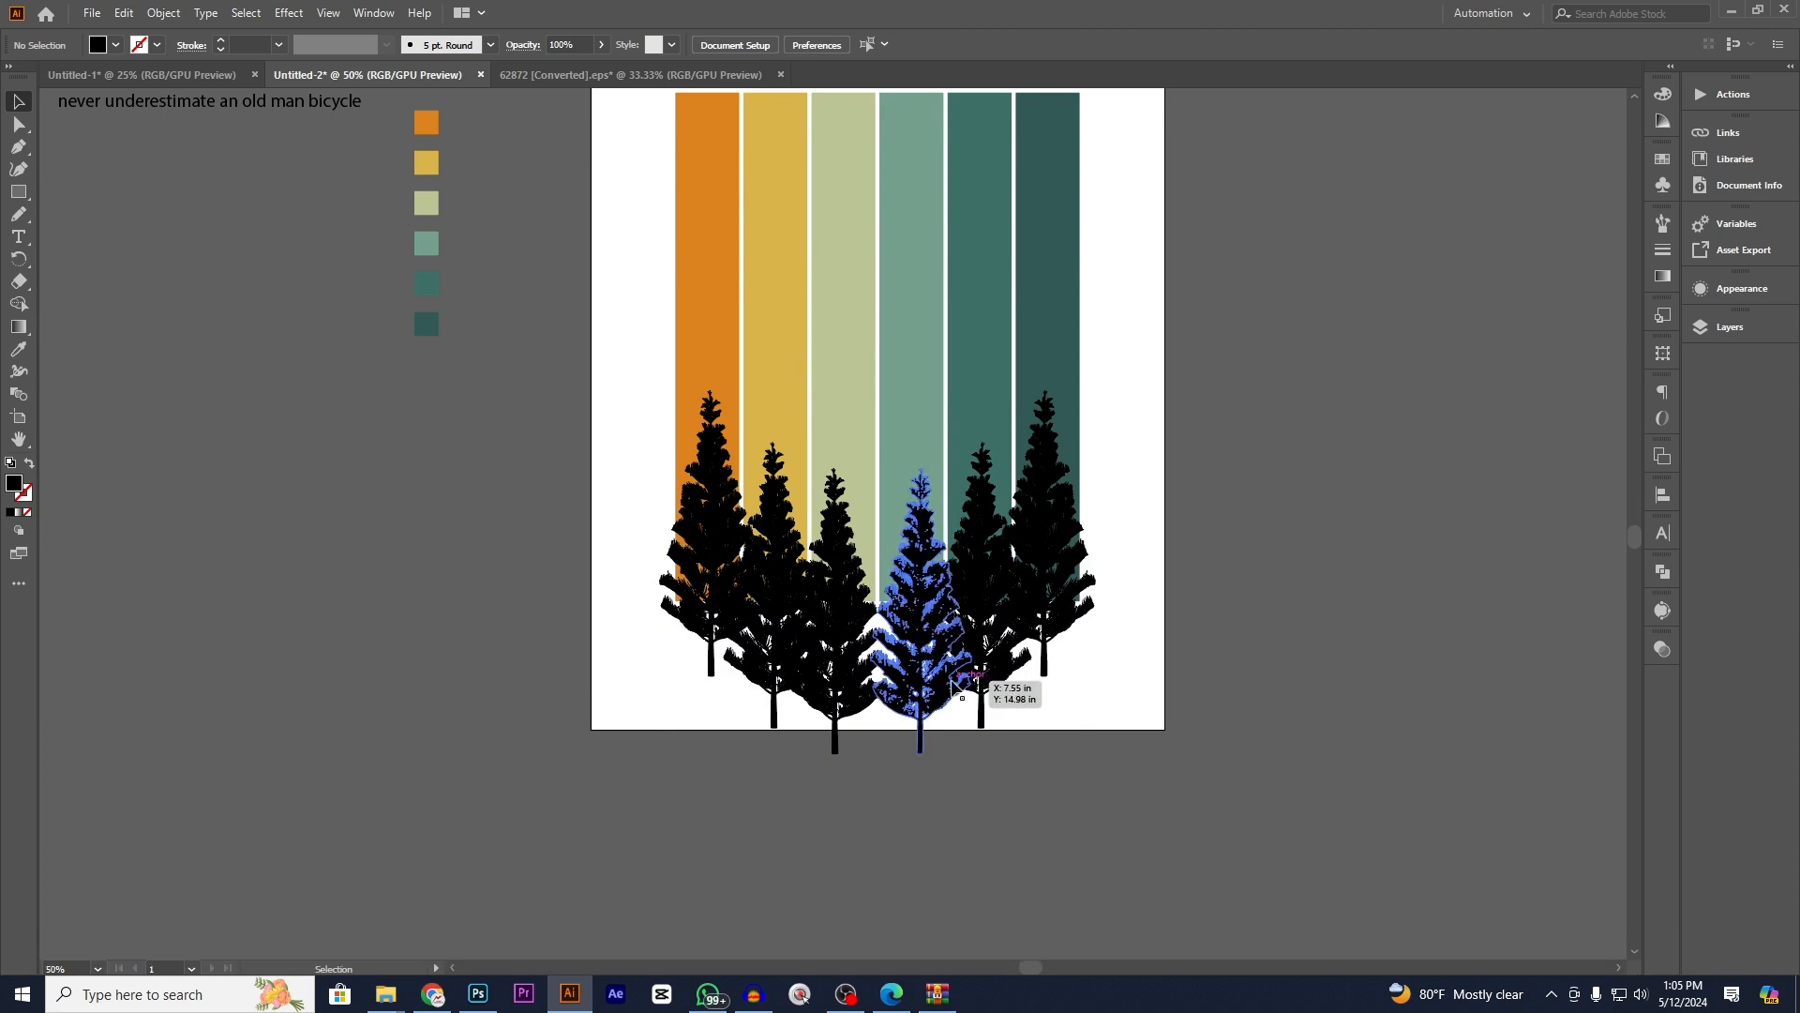
click(945, 673)
click(1194, 668)
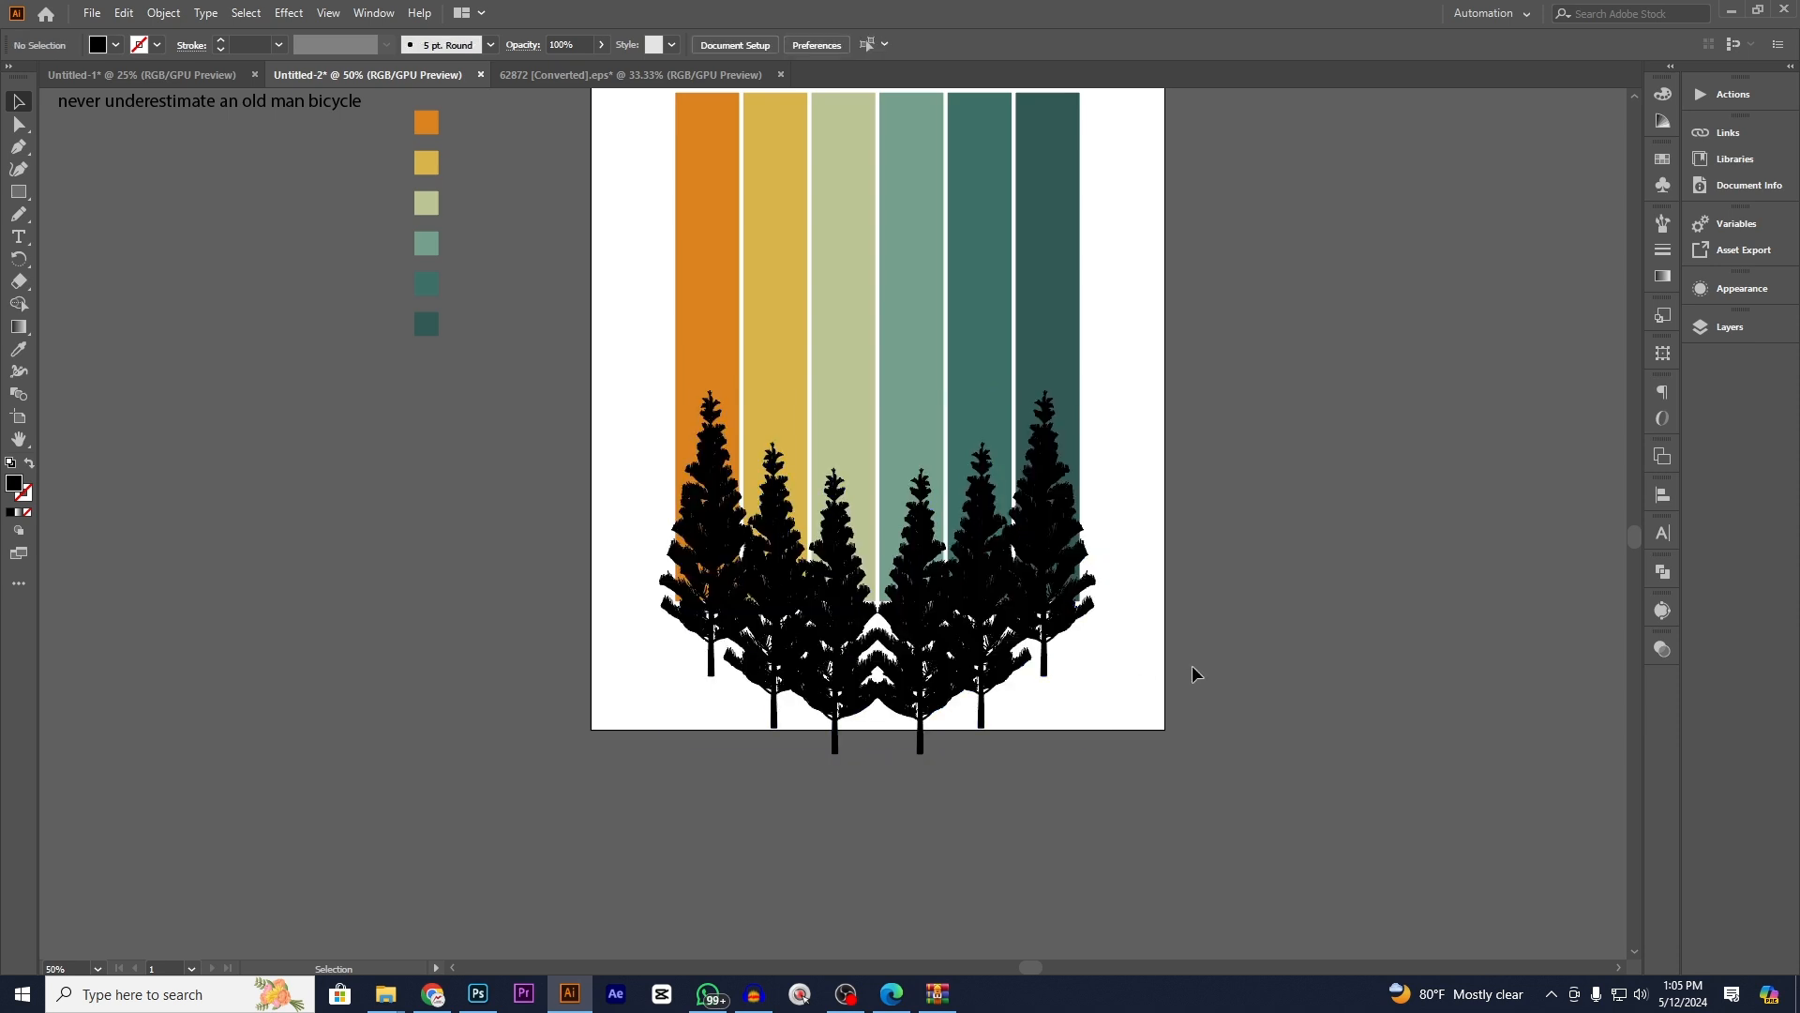
- Unite the conifer group into one solid silhouette and move it off the coloured bars to the empty area beside the artboard
scroll(891, 685, up, 1)
click(989, 684)
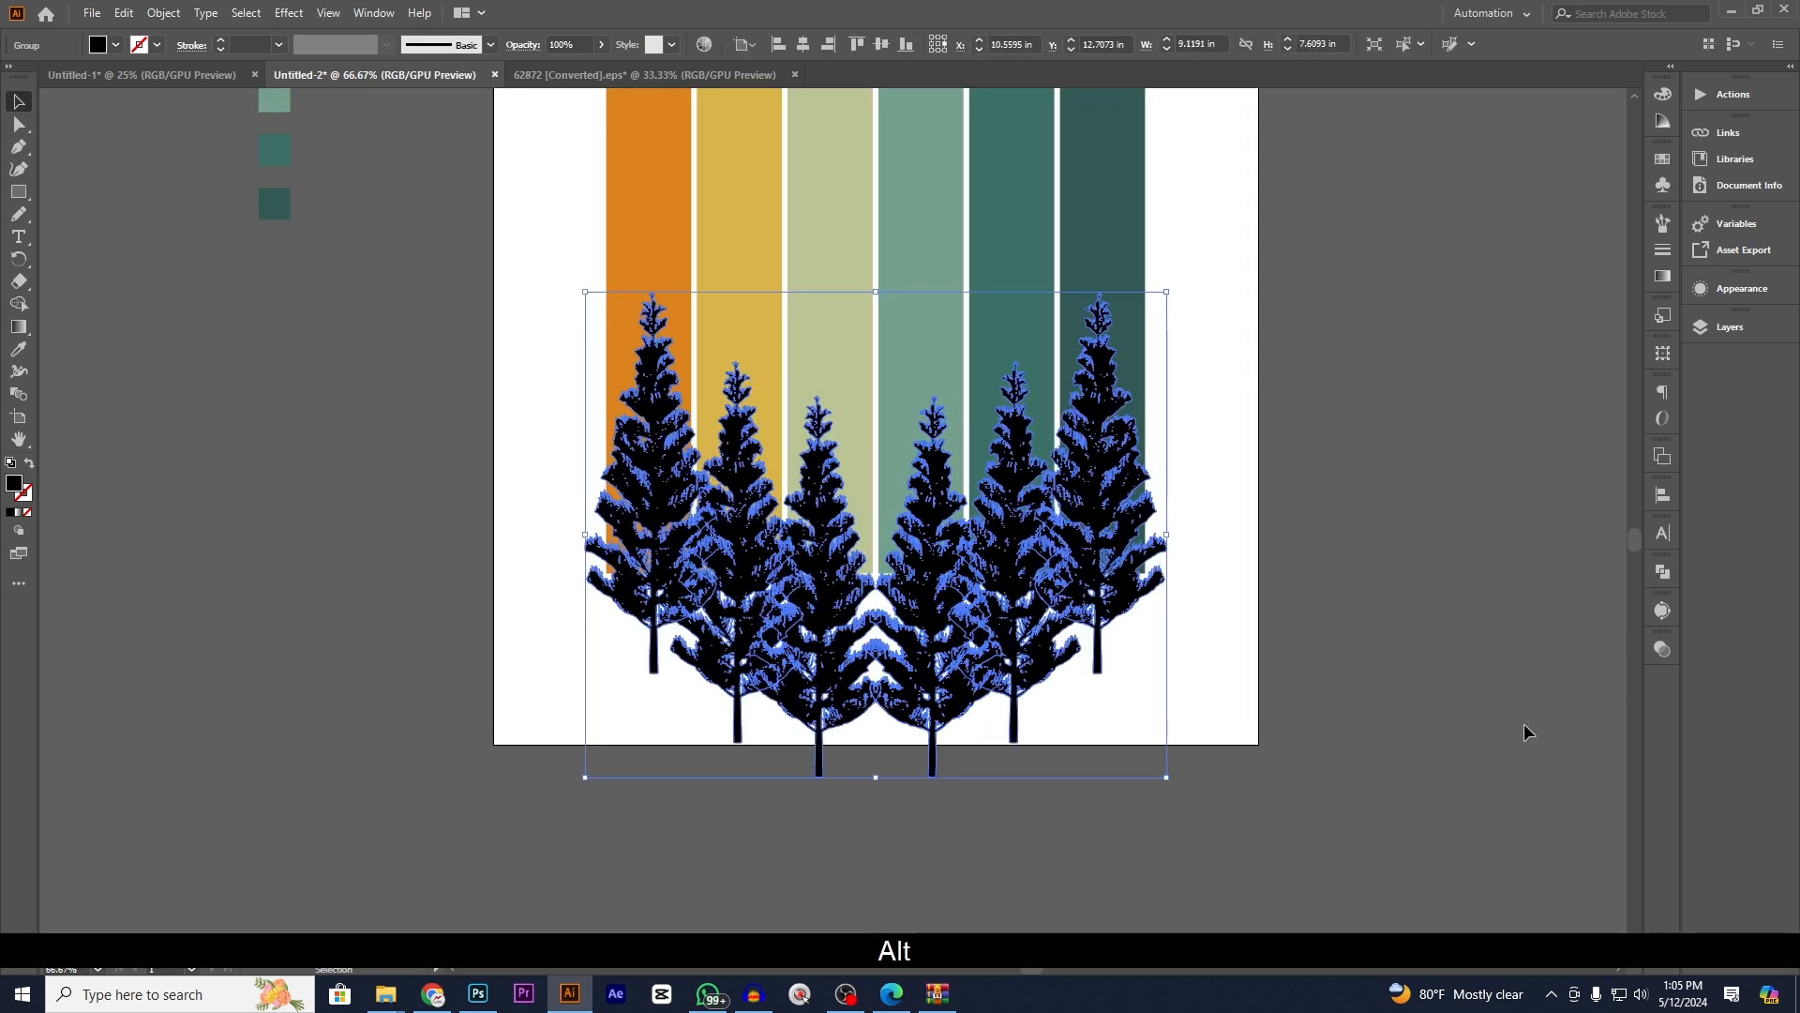
click(1666, 574)
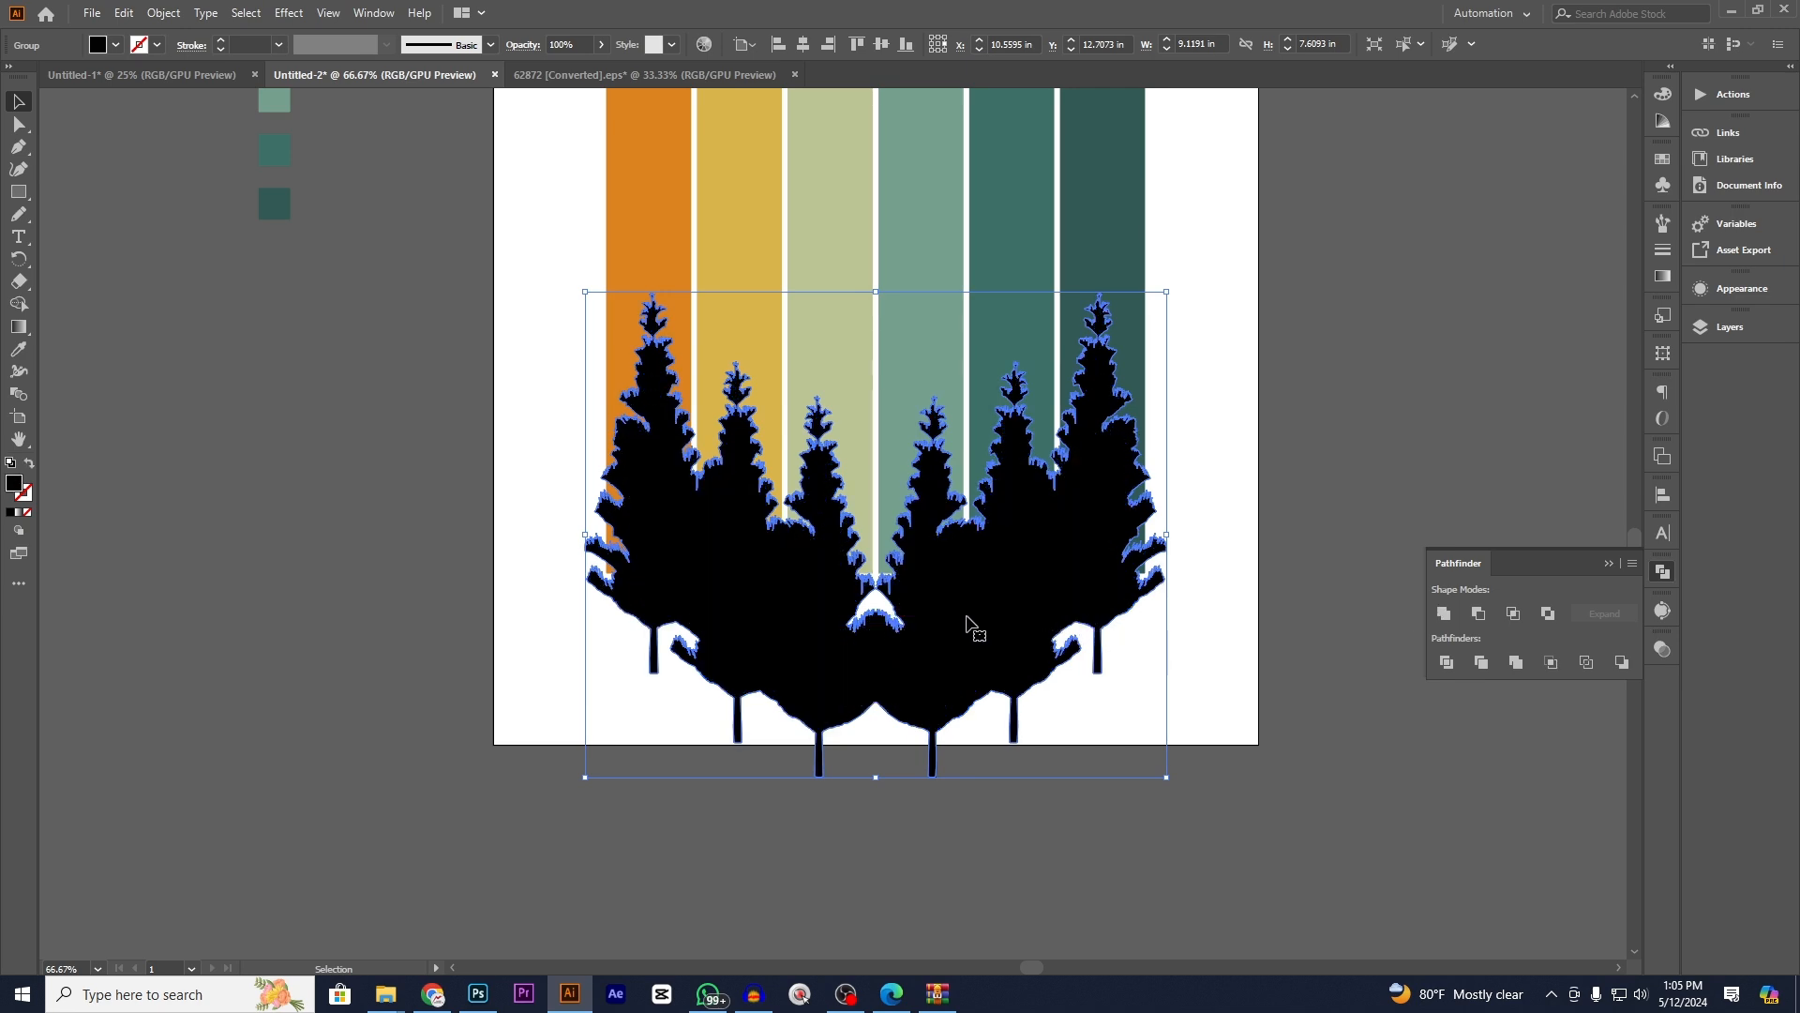
key(space)
drag(972, 631, 641, 528)
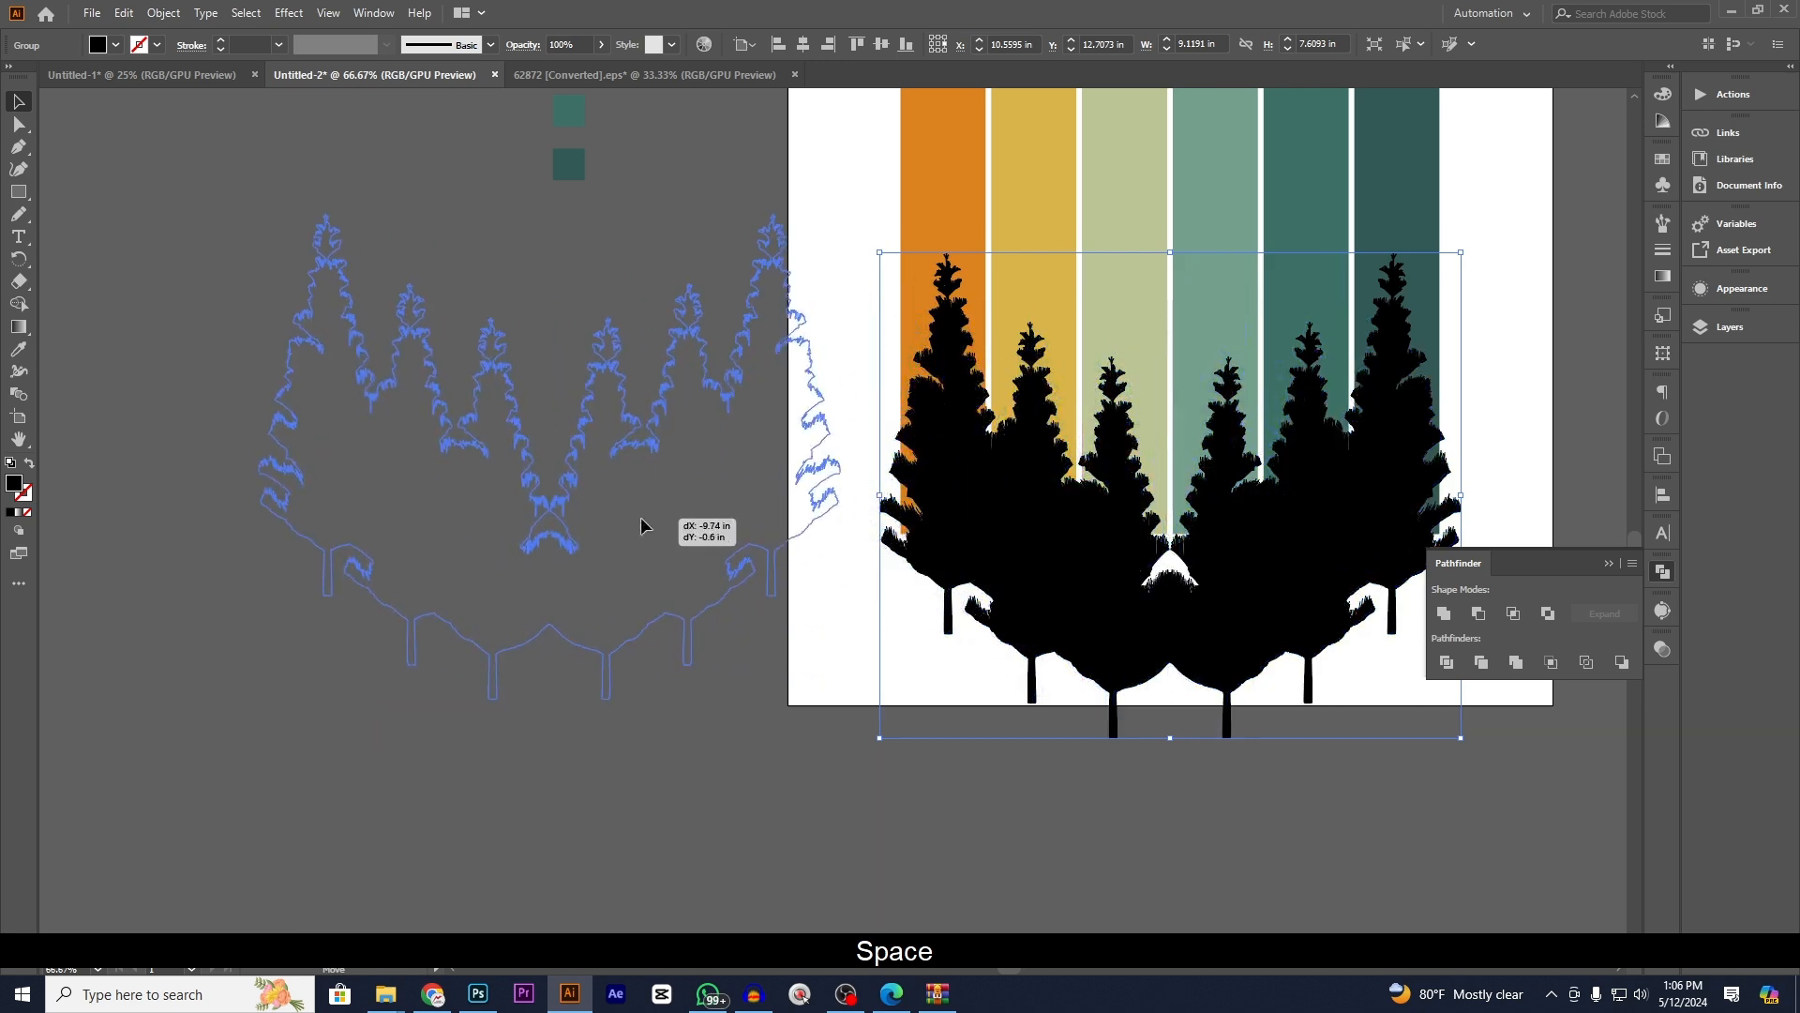
click(847, 782)
- Pull the anchor point at the narrow central gap across to the opposite branch so the two middle conifers meet
scroll(773, 709, up, 4)
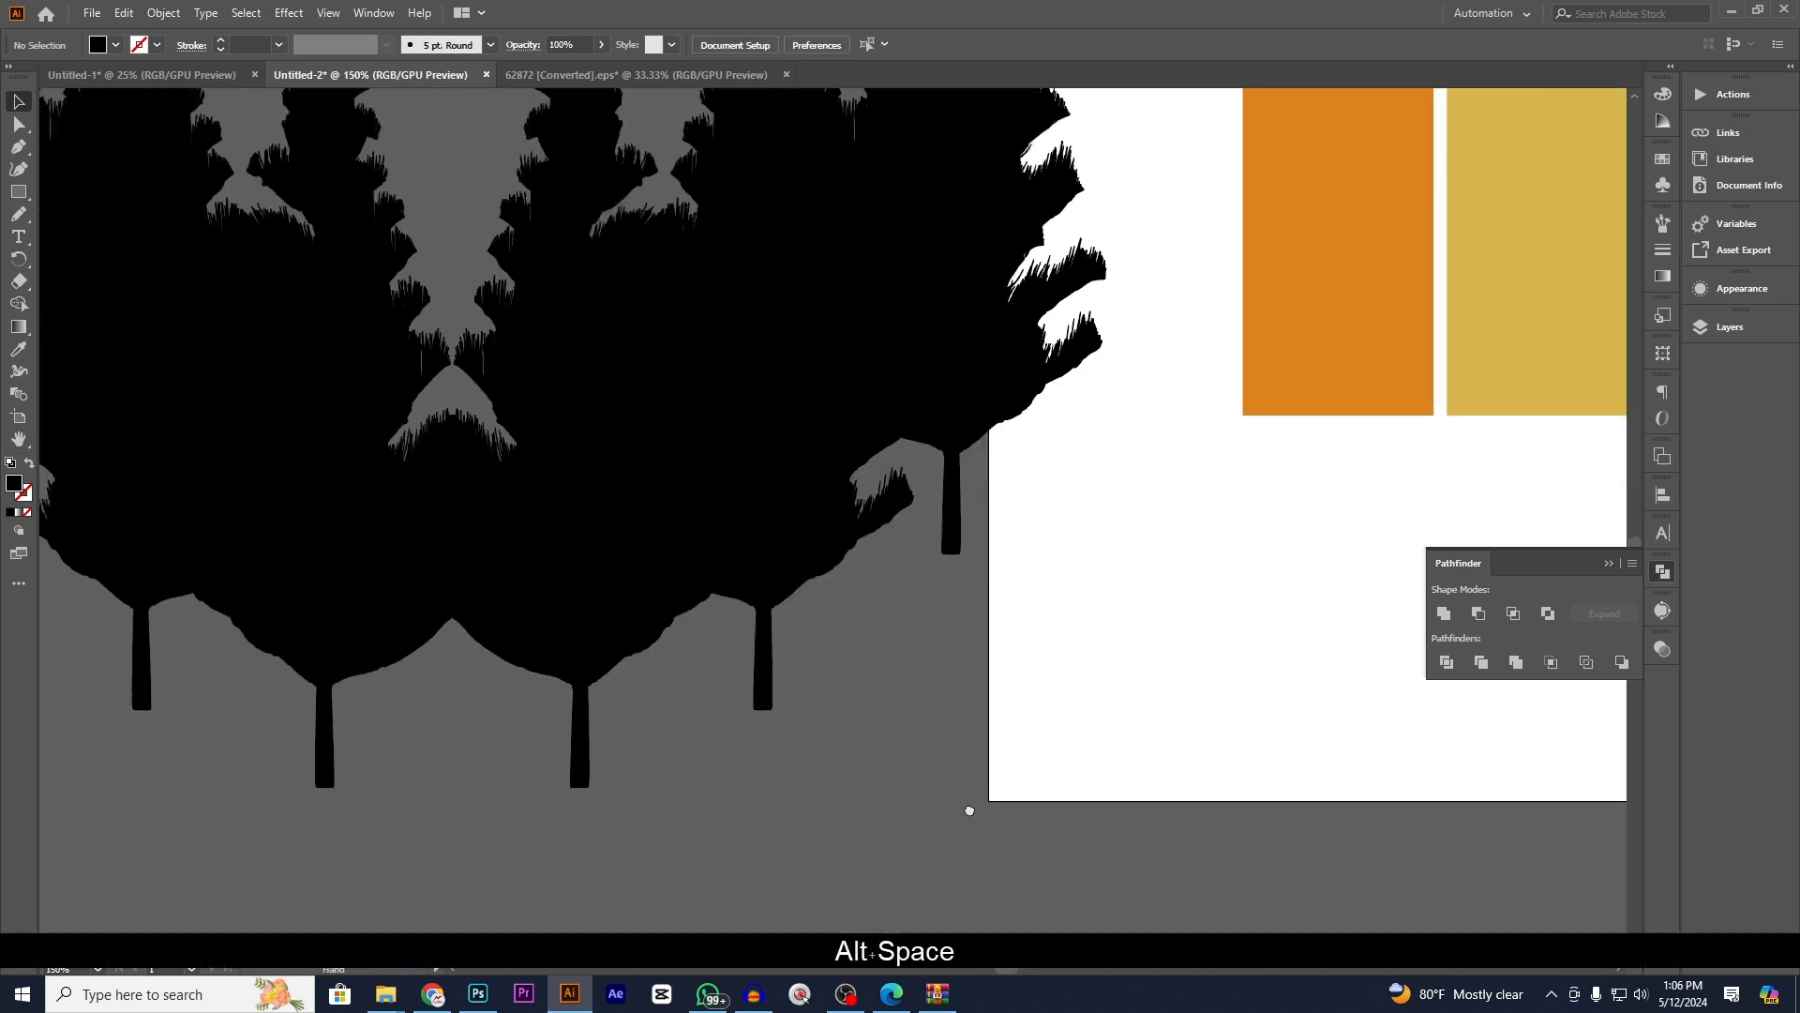
scroll(809, 506, up, 3)
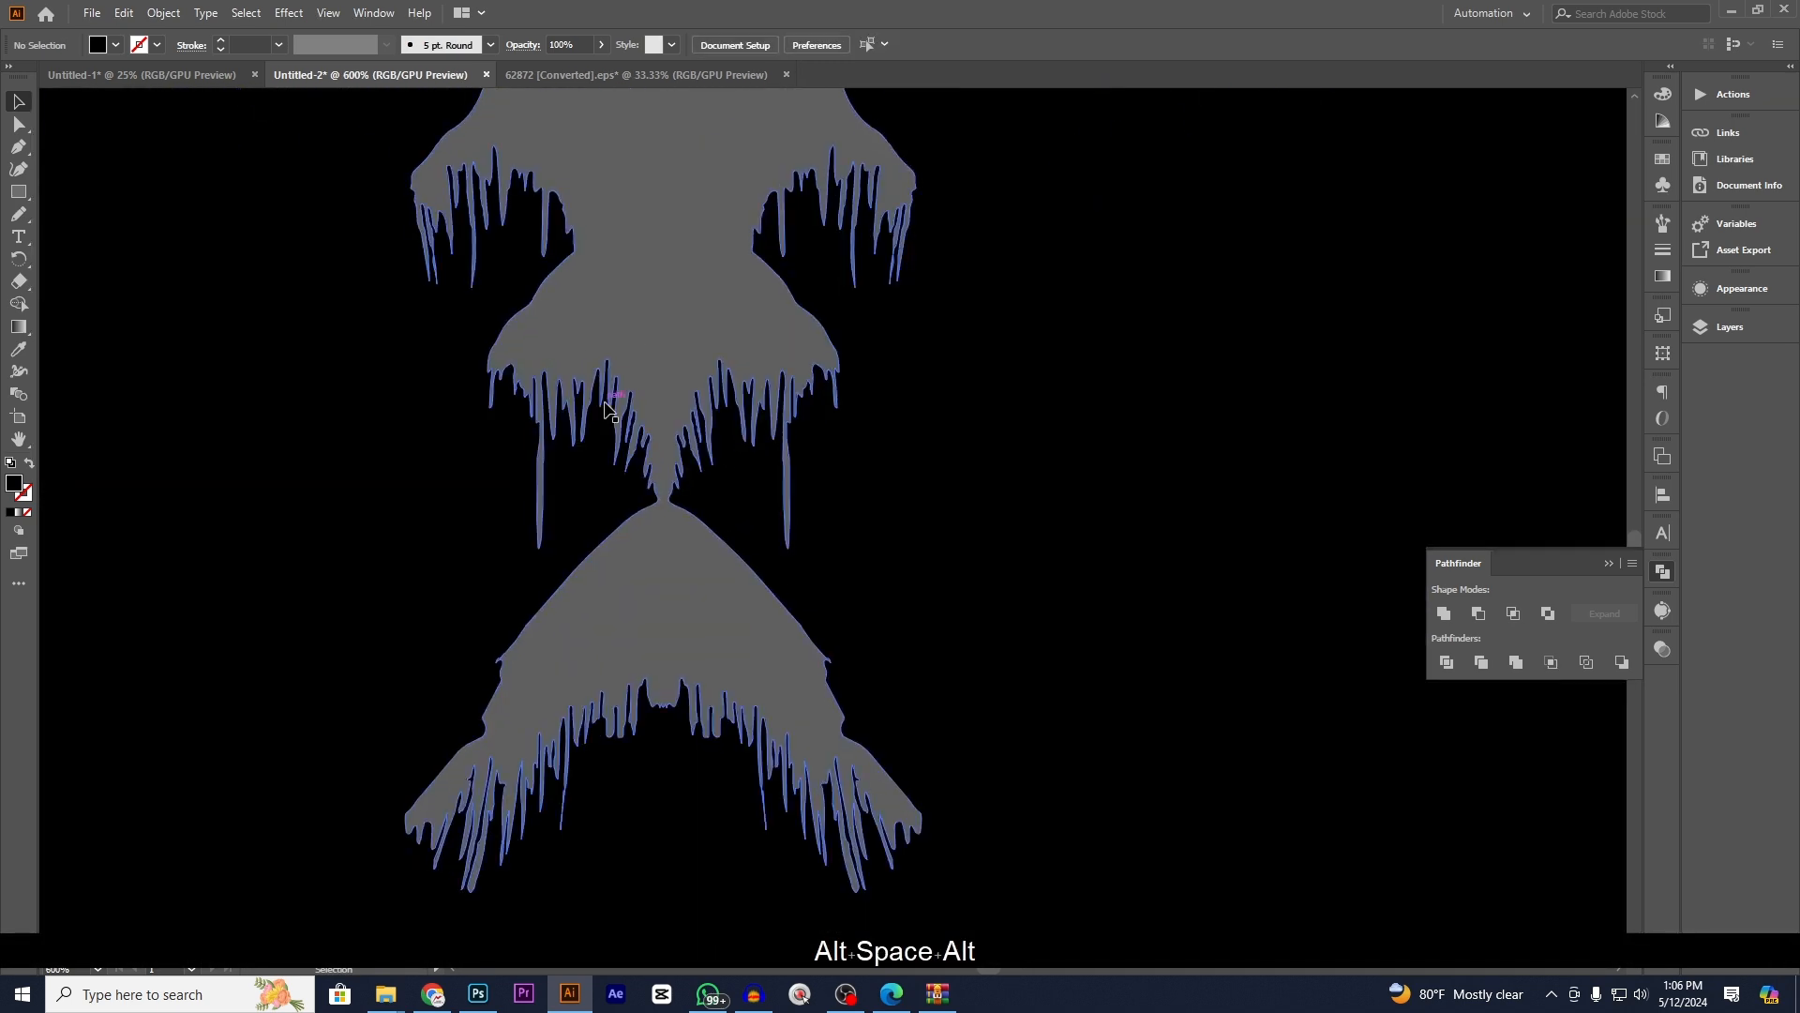
scroll(656, 505, up, 3)
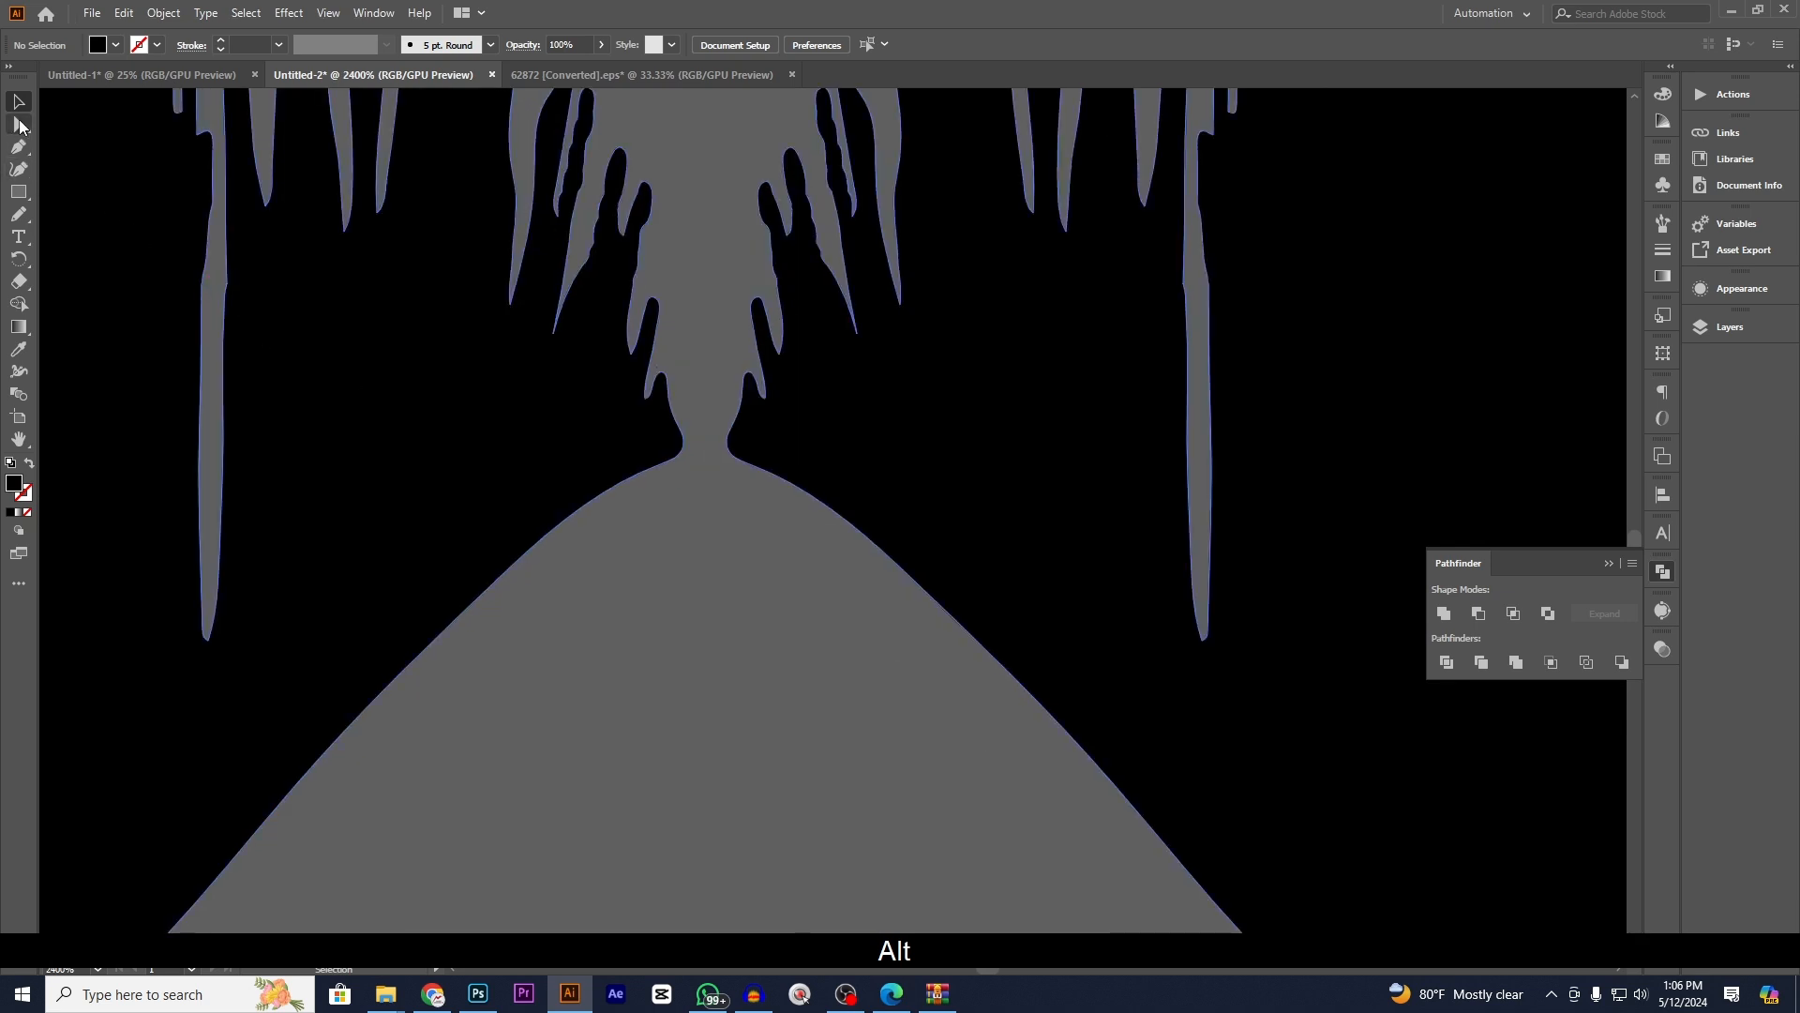
click(687, 454)
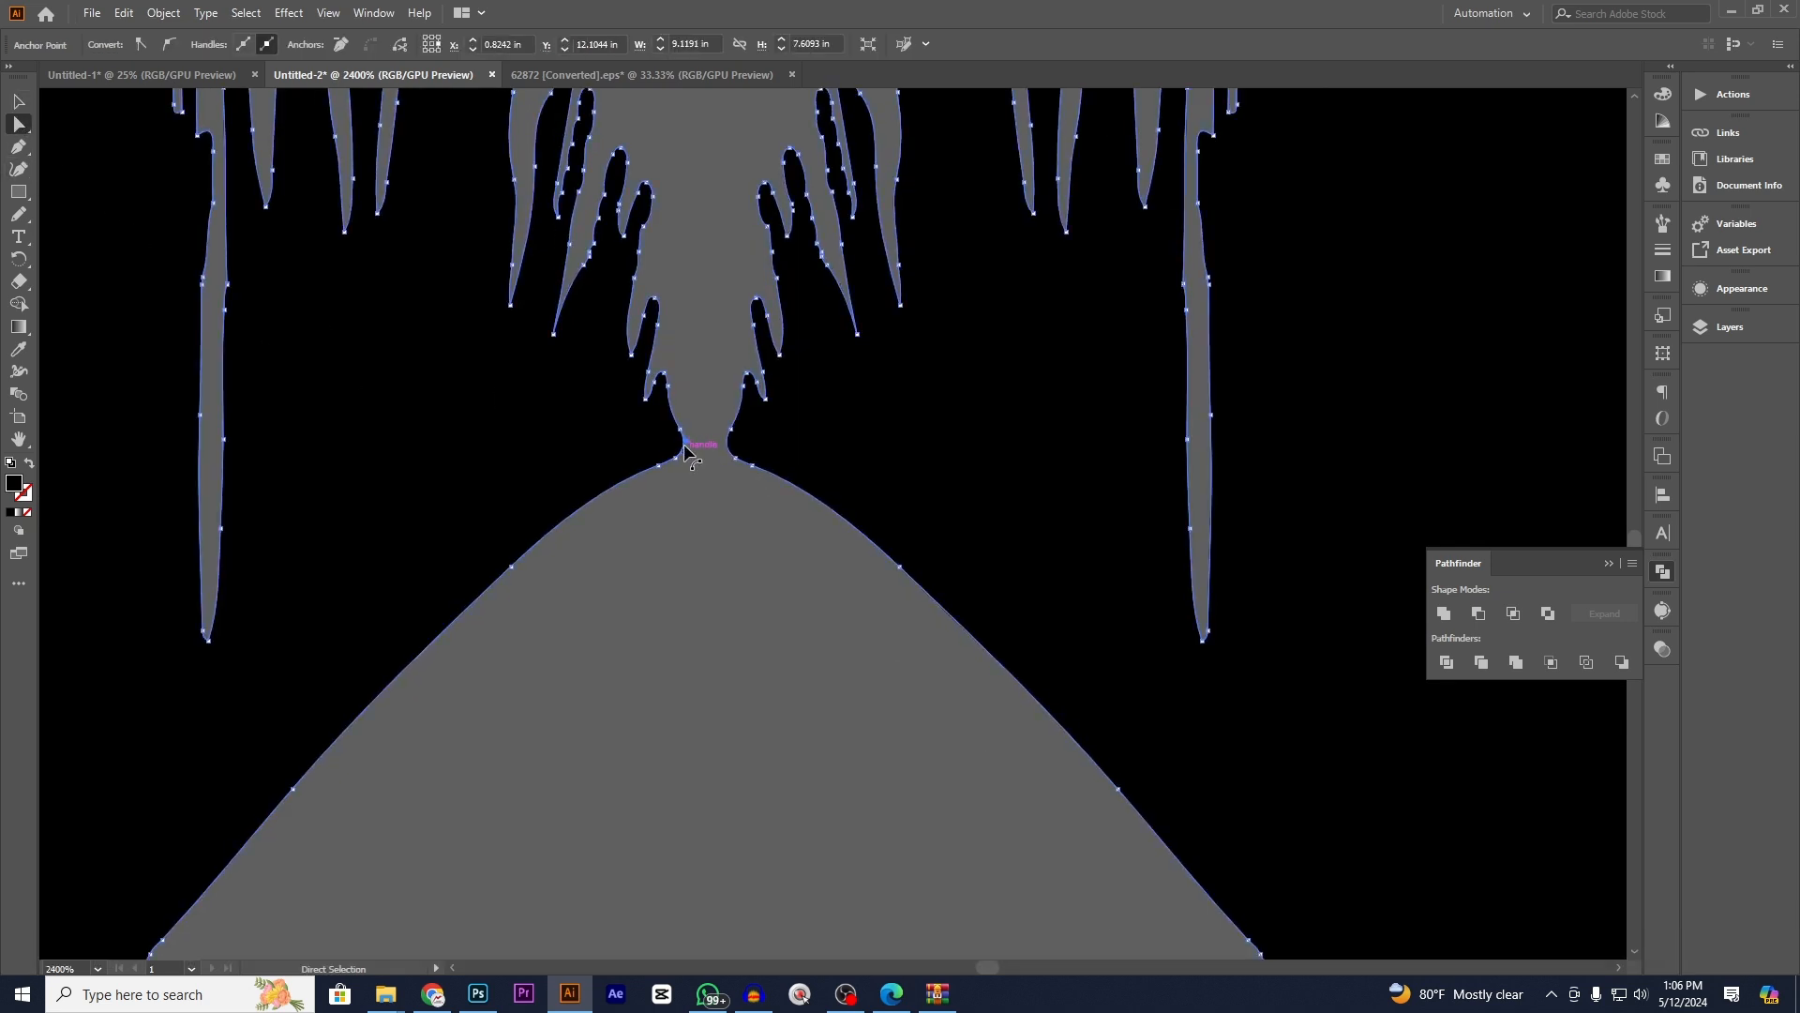
drag(685, 446, 795, 452)
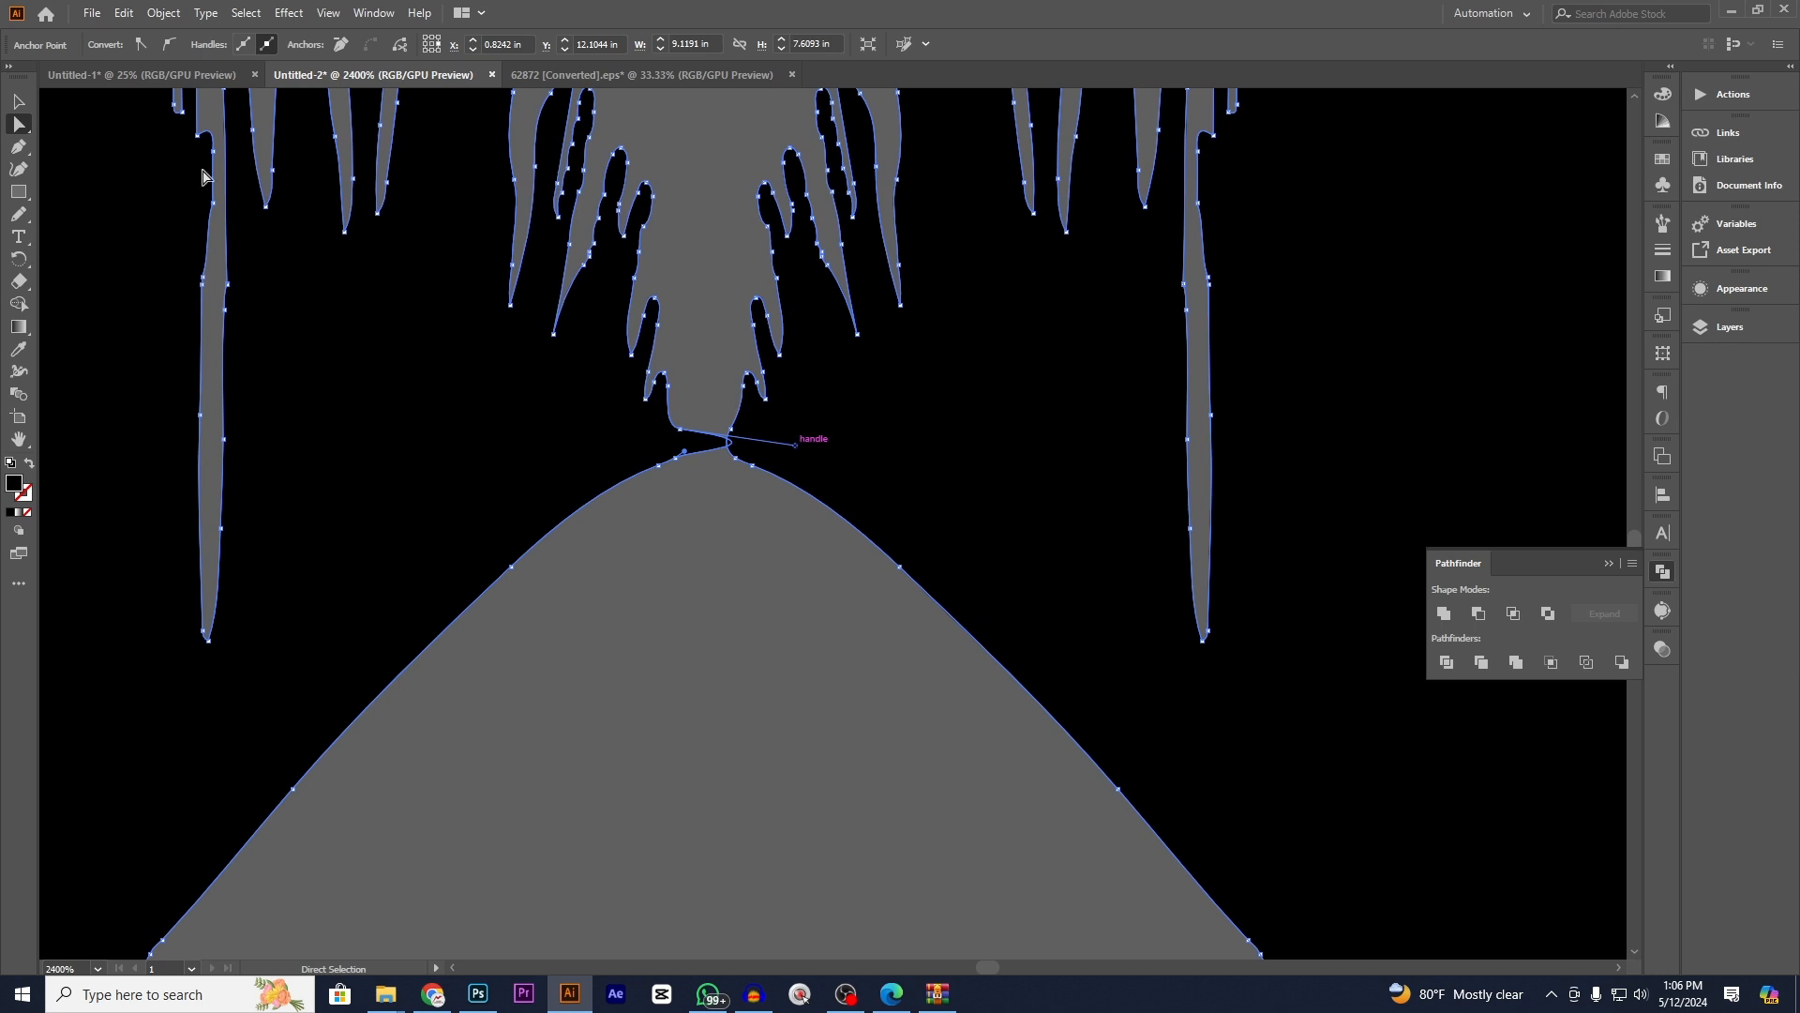
click(17, 109)
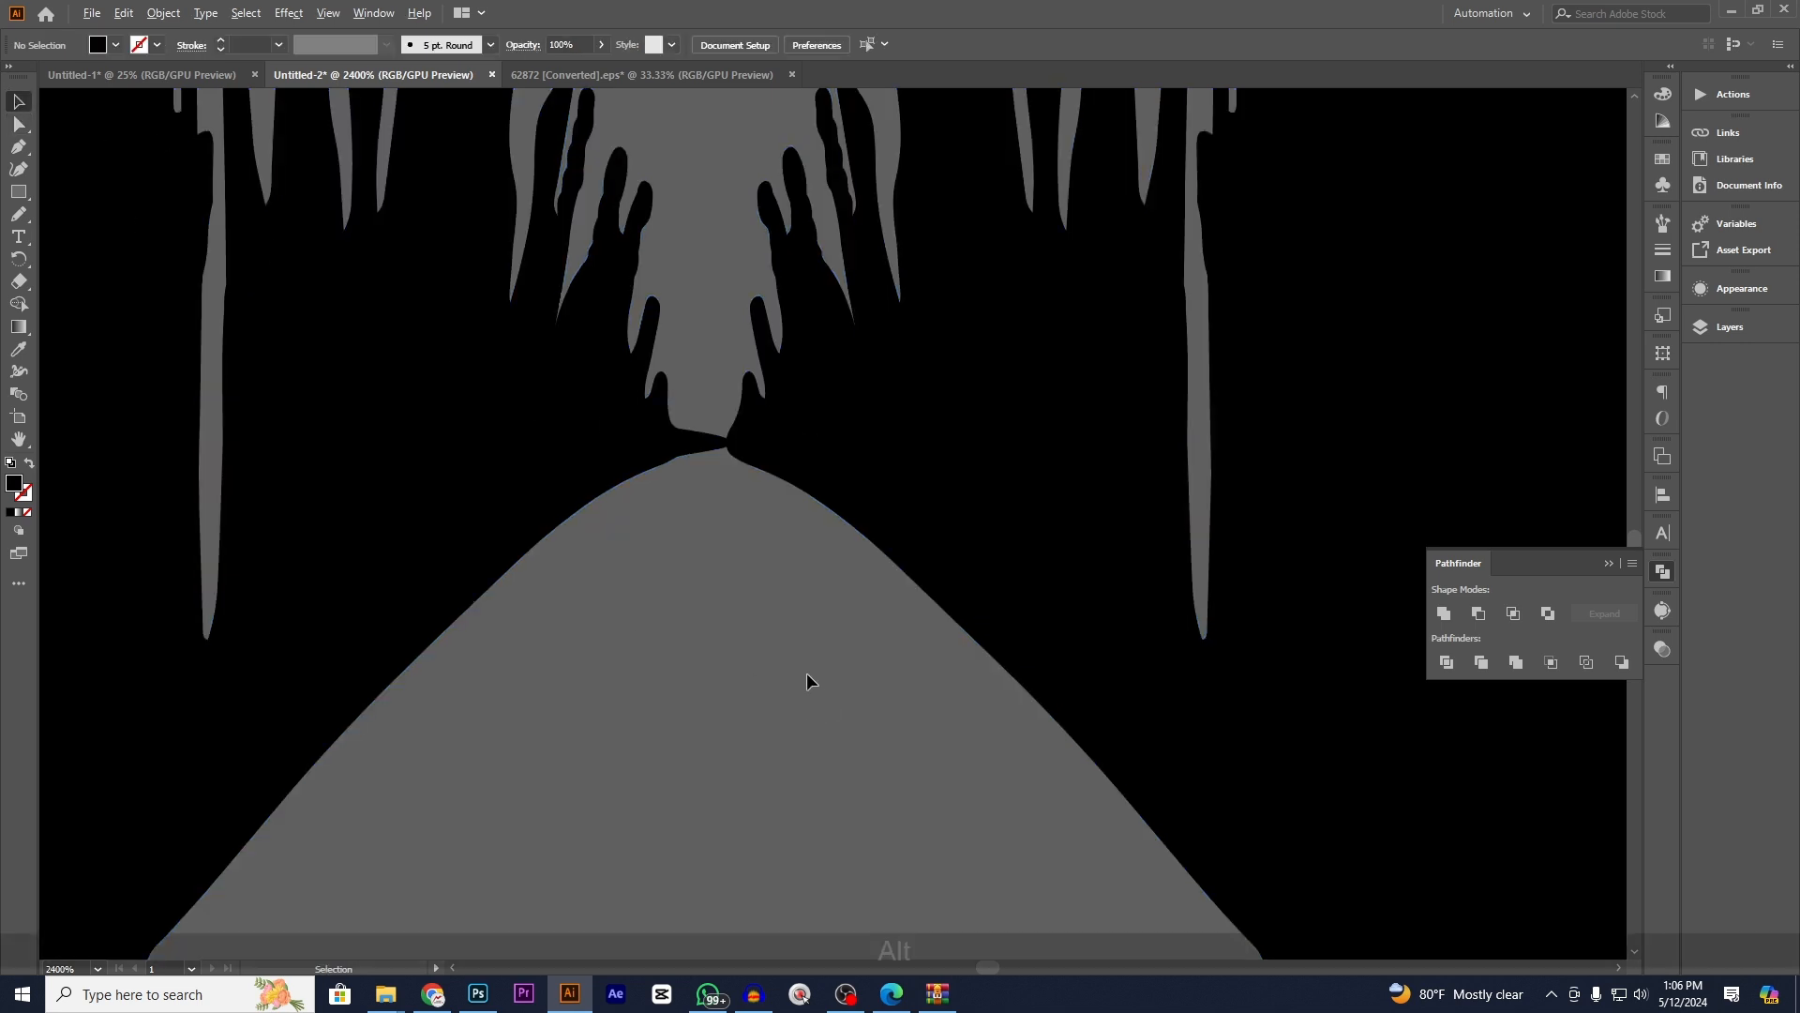
- Unite the conifer silhouette again to fill the enclosed hole between the middle trees, and deselect it
scroll(804, 611, down, 10)
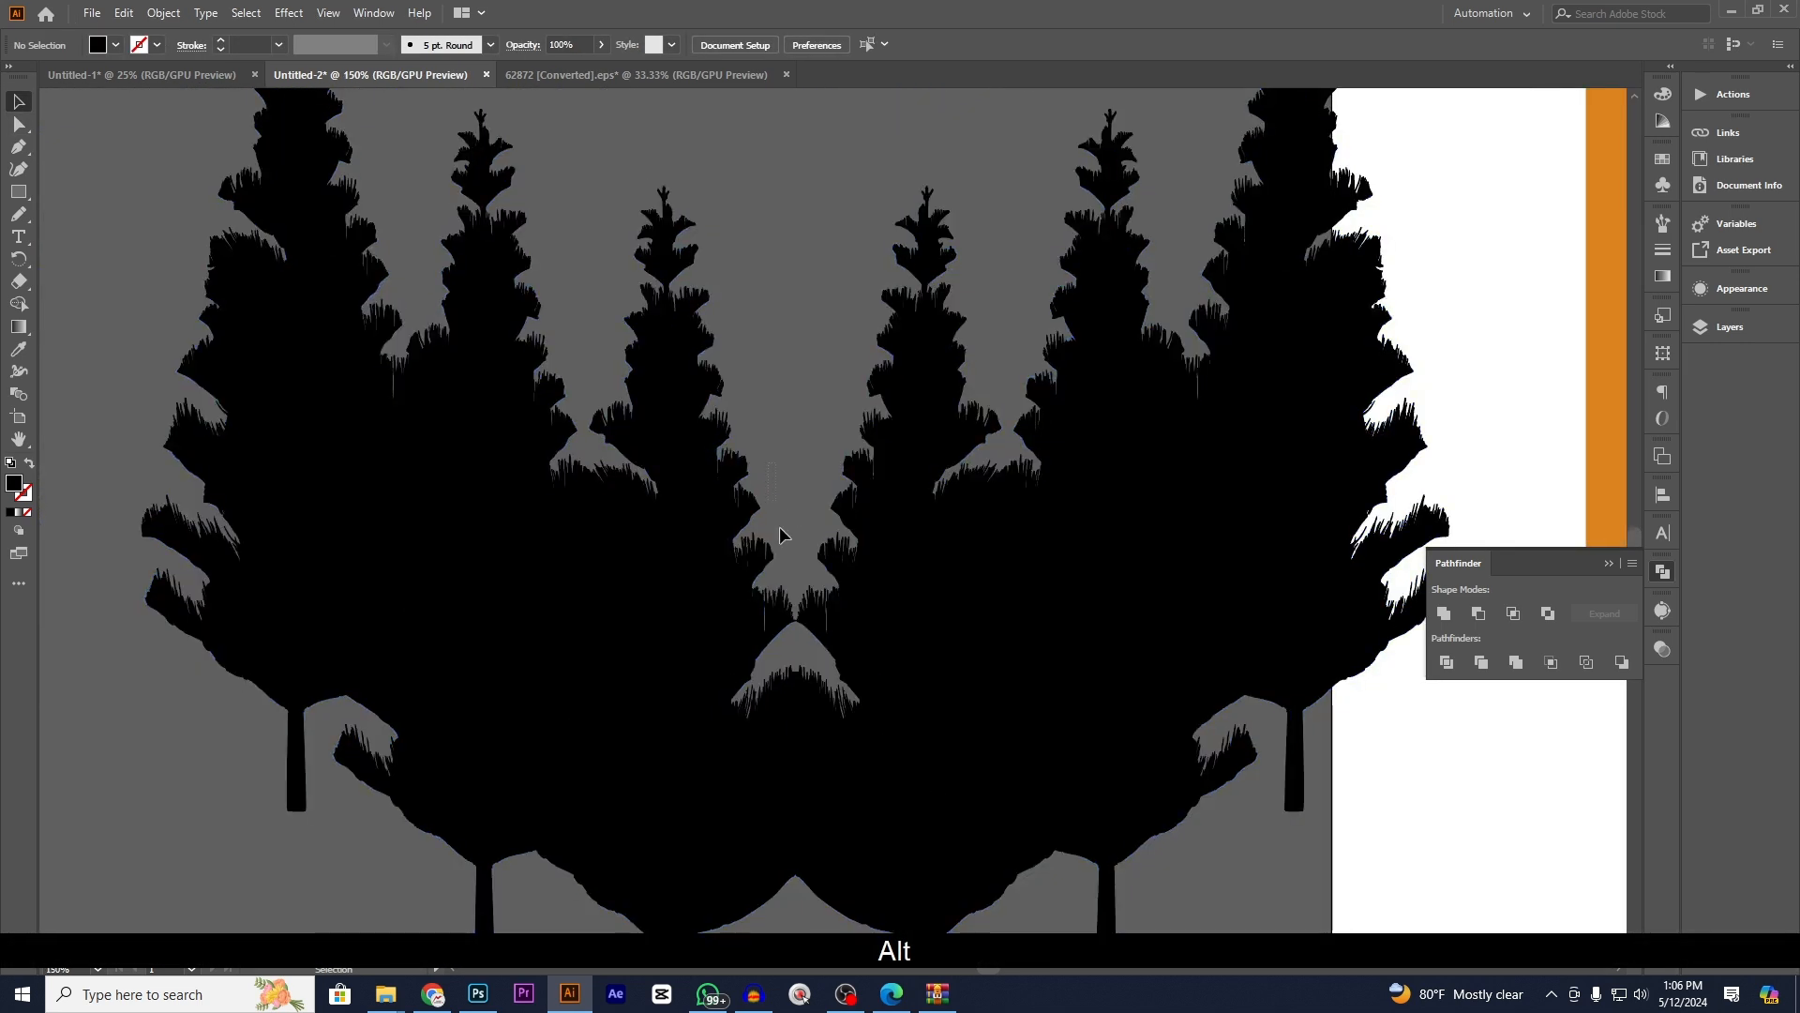
click(1138, 802)
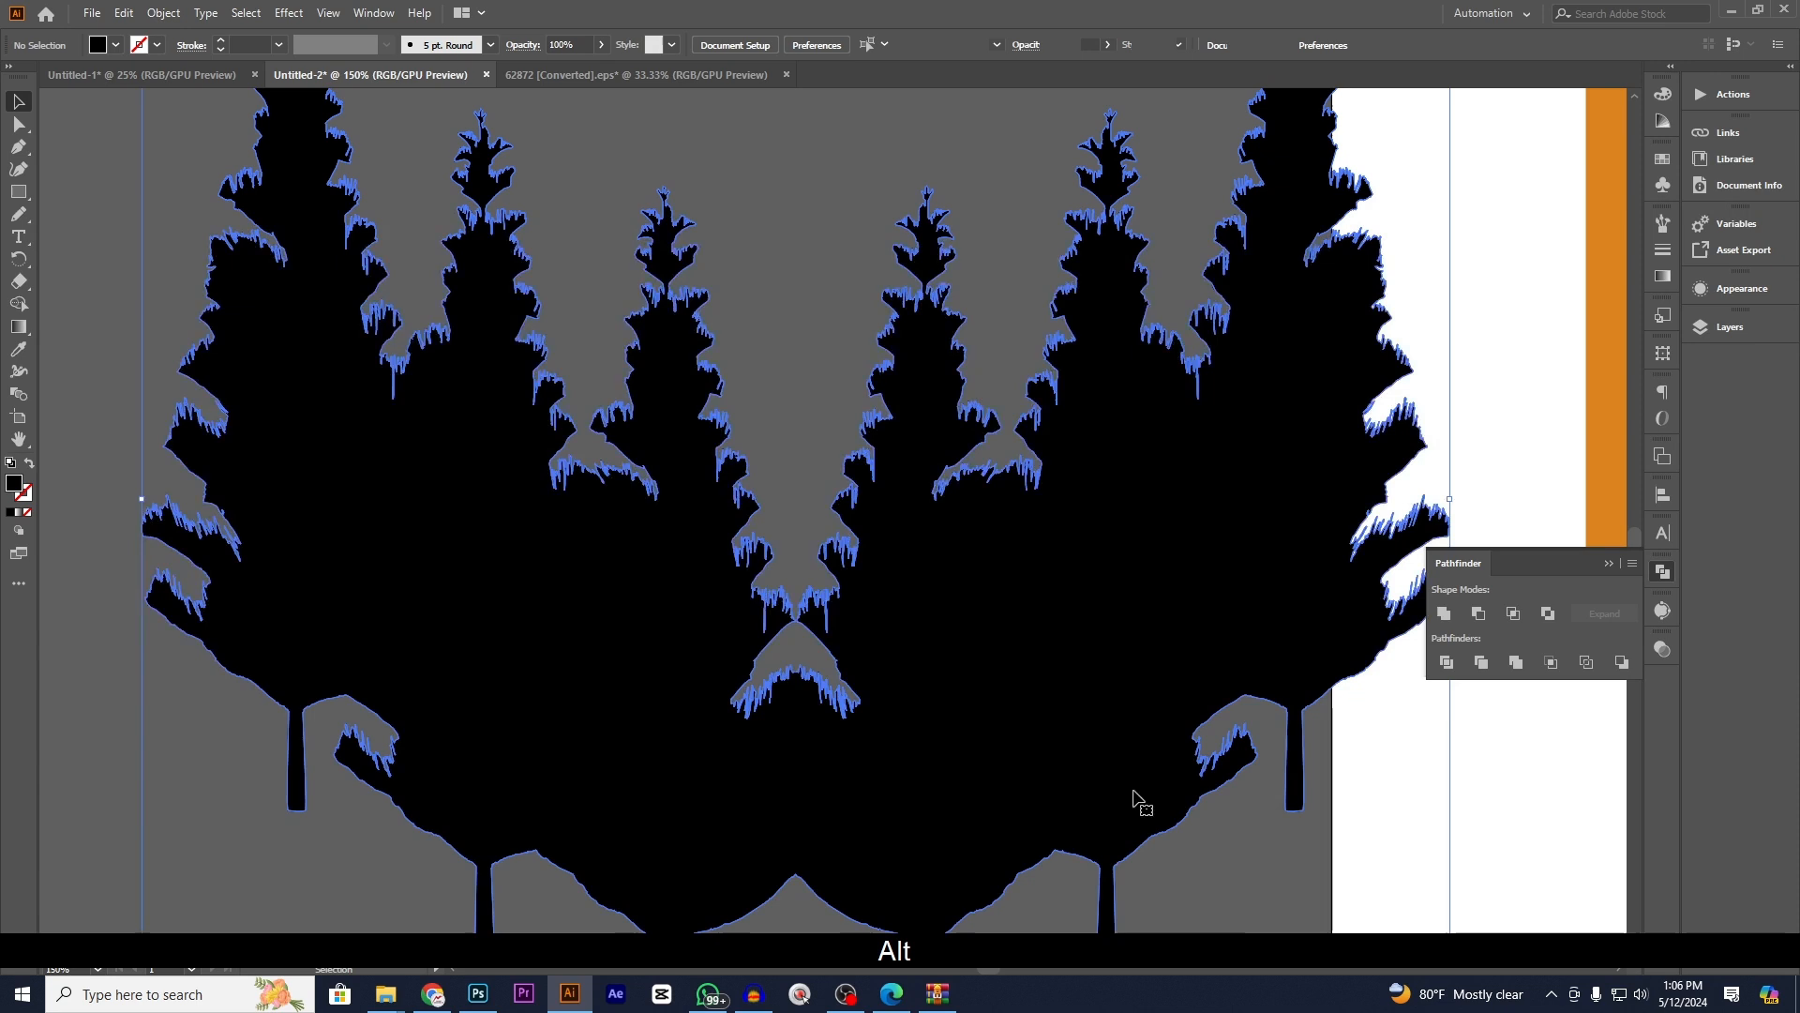
click(1445, 614)
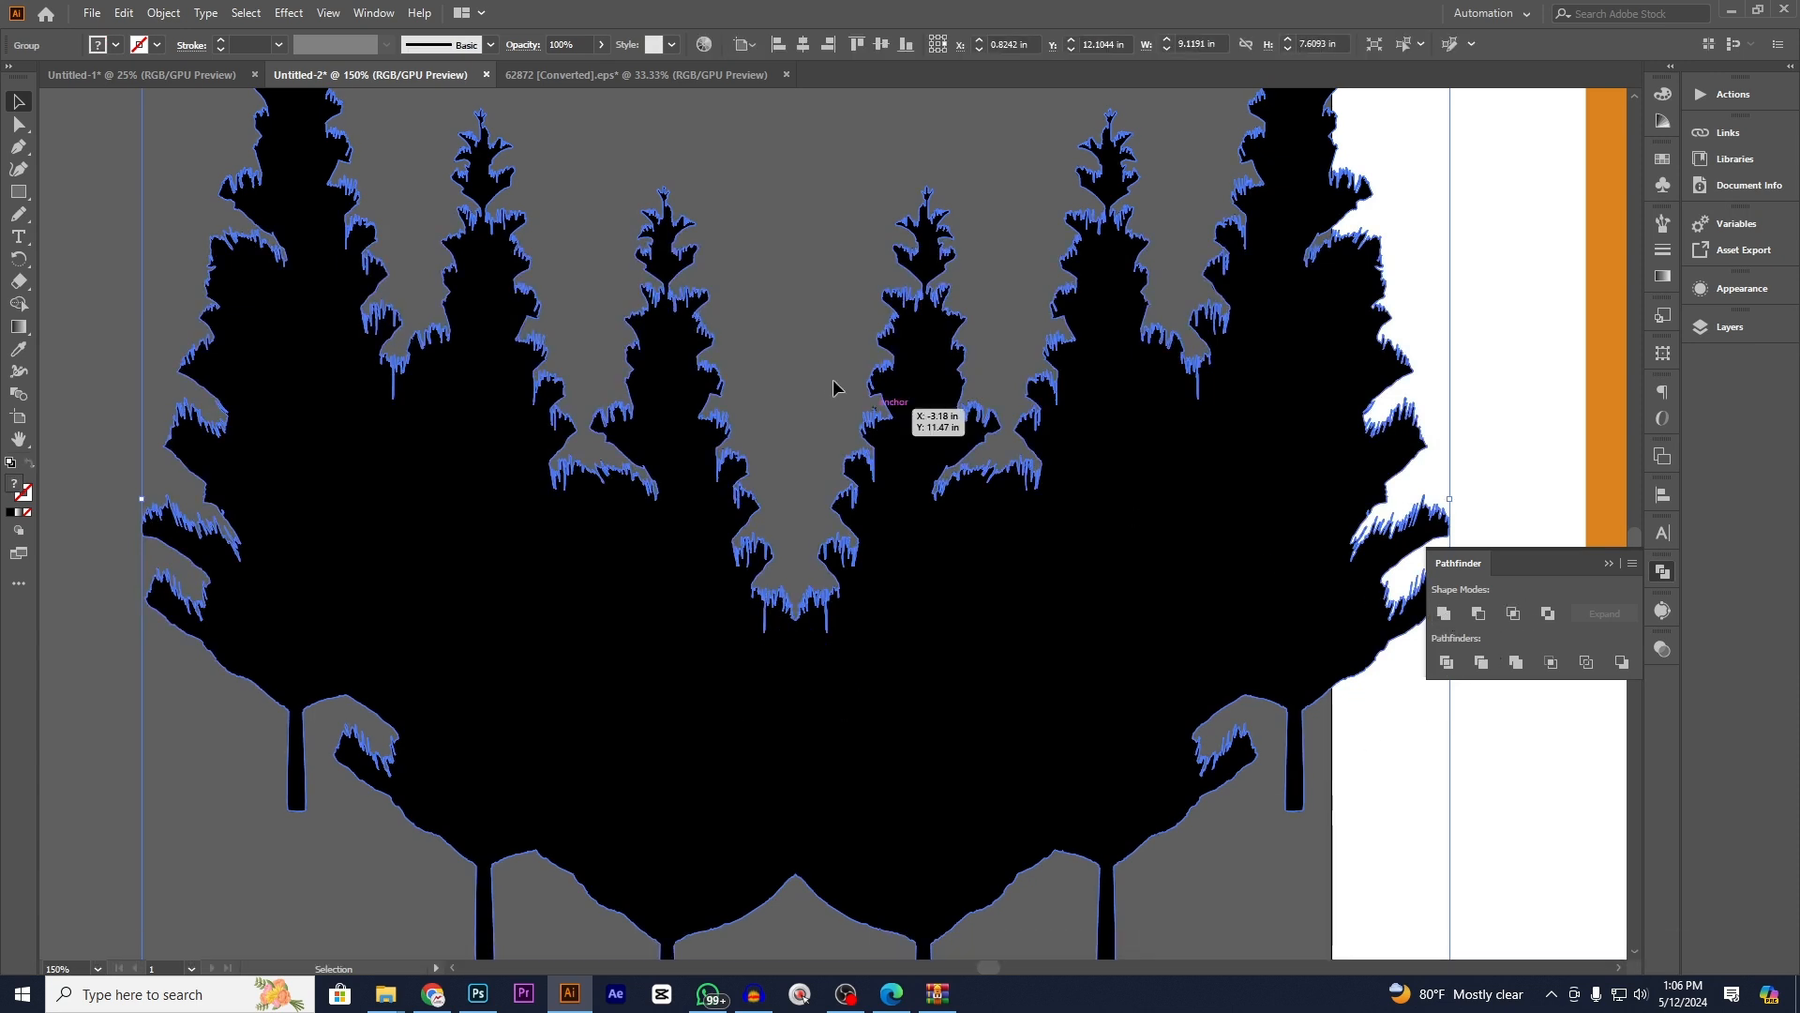
click(817, 351)
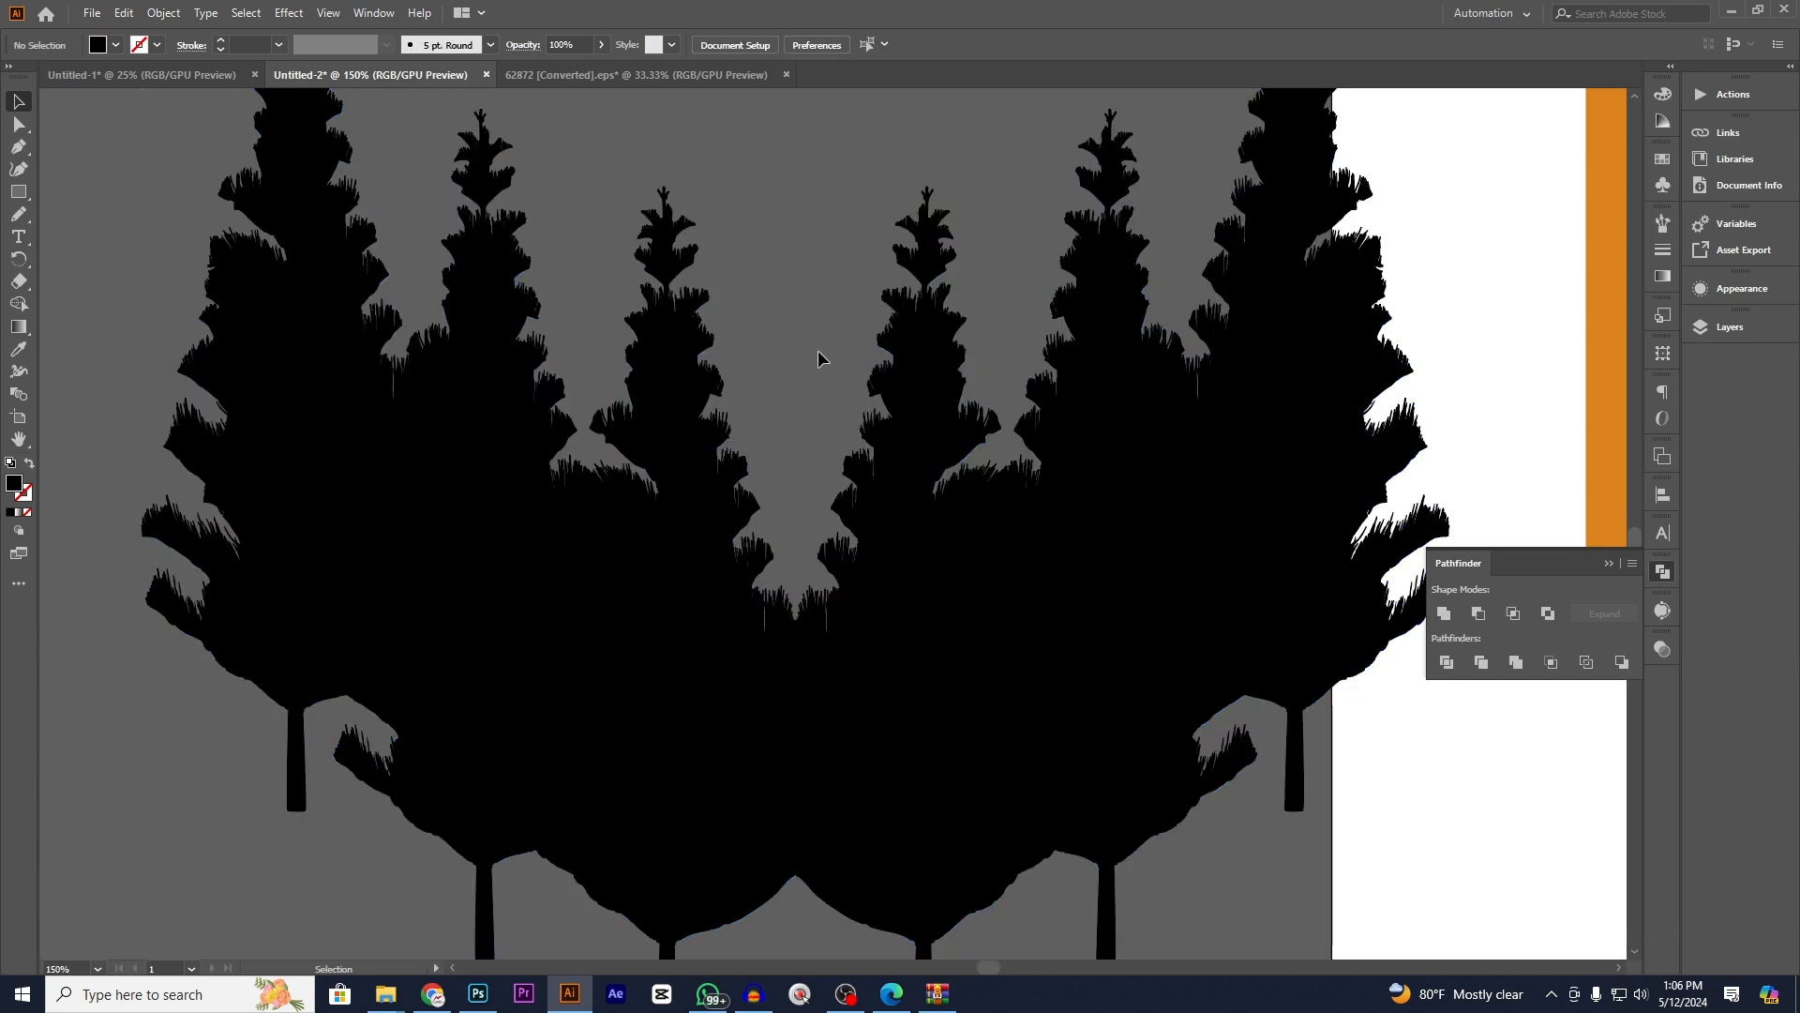
click(1654, 576)
- Centre the conifer silhouette horizontally on the artboard, over the coloured bars
scroll(1405, 694, down, 4)
drag(1432, 707, 922, 718)
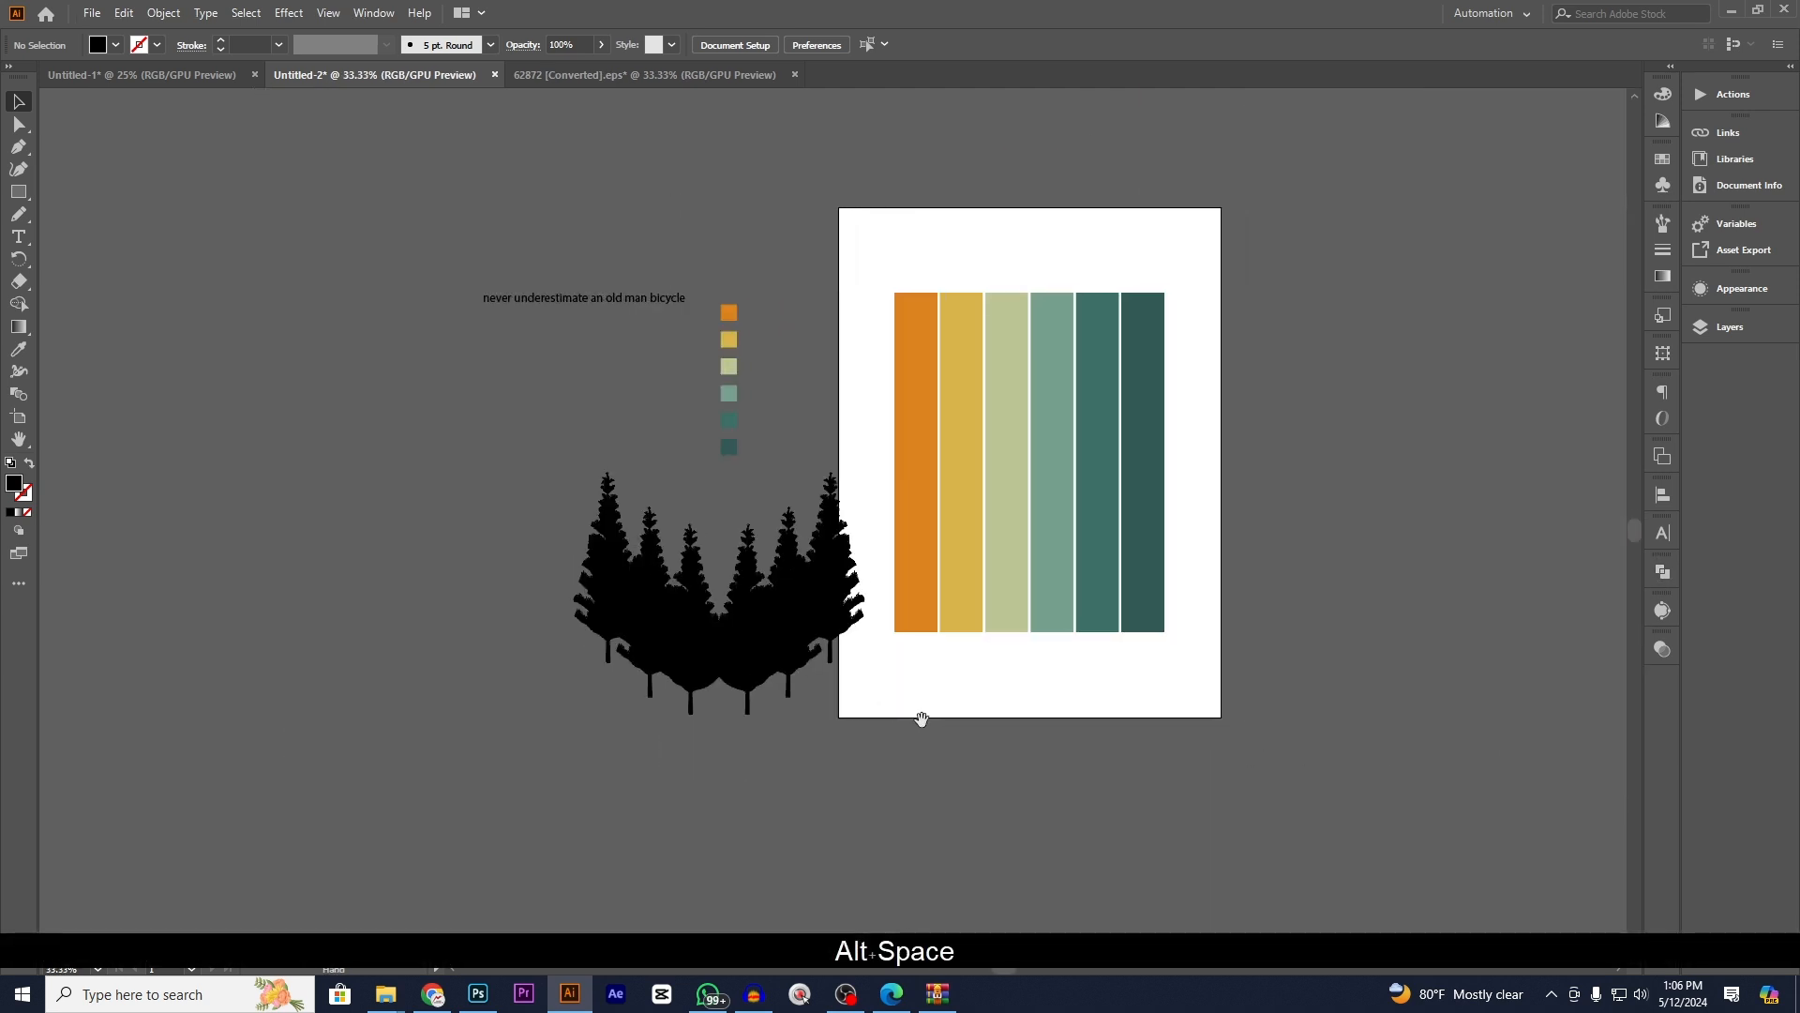
click(705, 635)
click(802, 45)
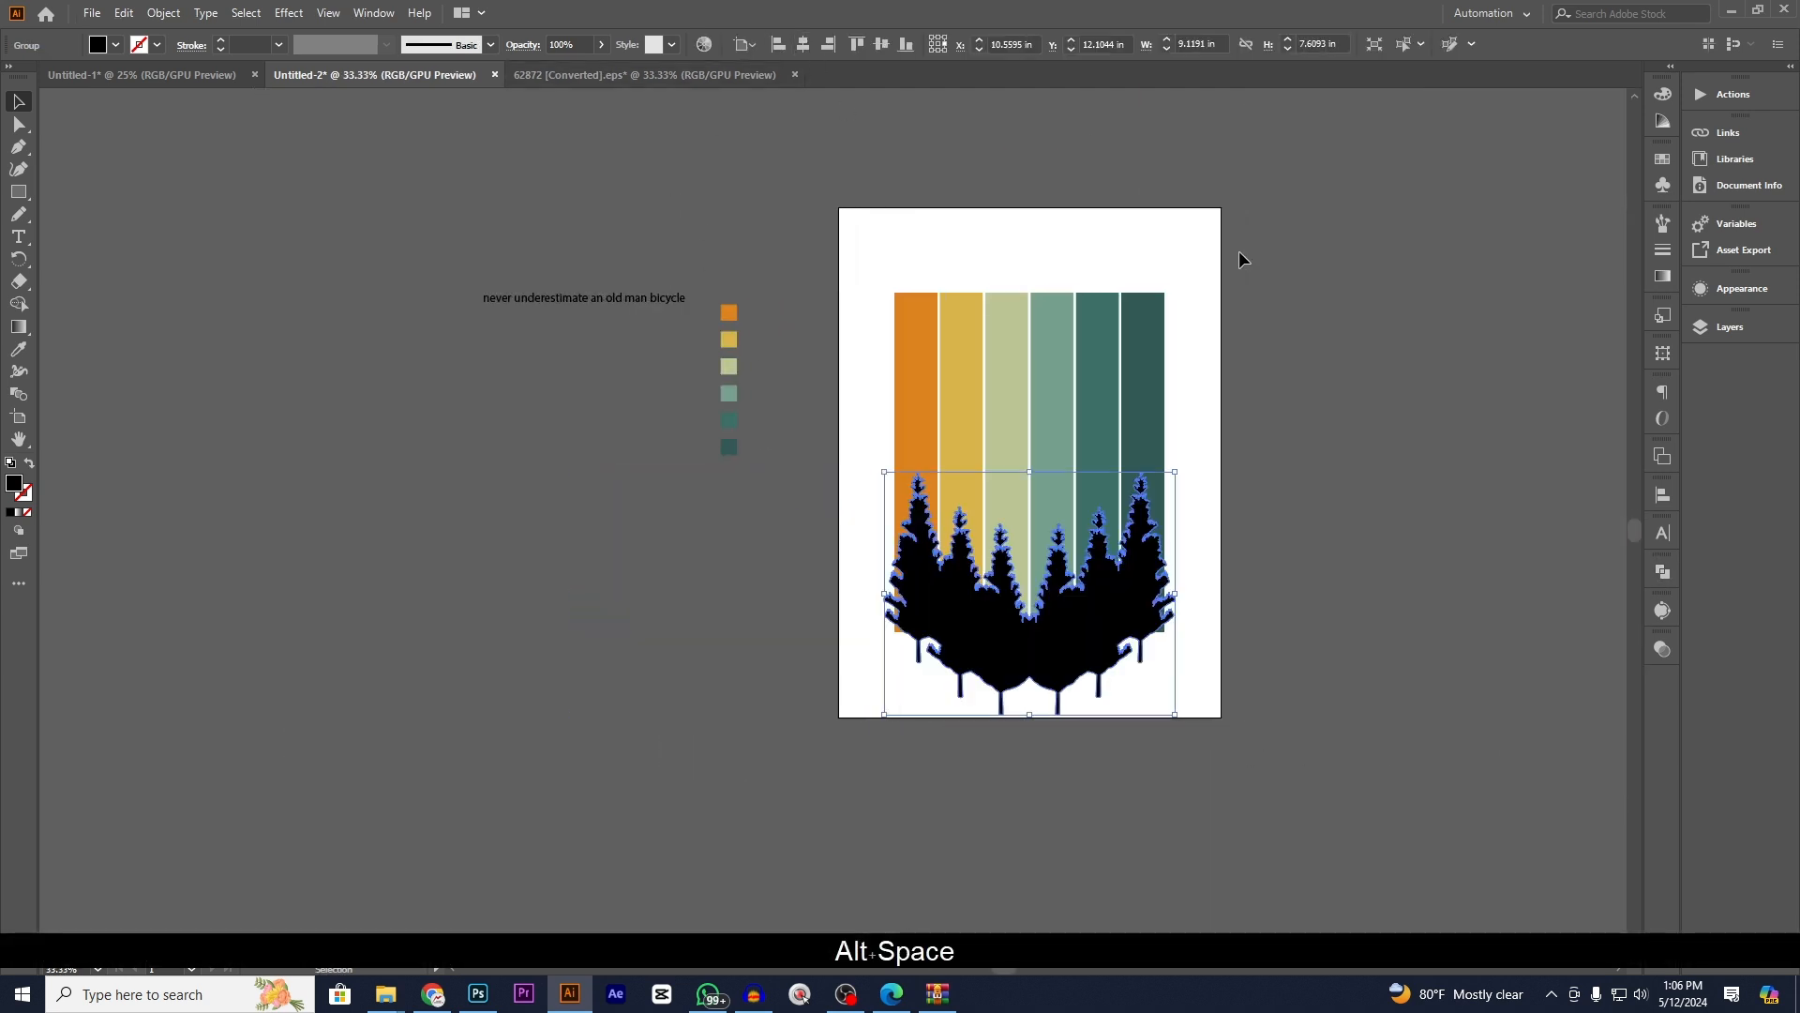
click(1240, 259)
- Enlarge the conifer silhouette proportionally from its centre to about 9.68 in wide and move it slightly down past the artboard's lower edge
scroll(1088, 745, up, 2)
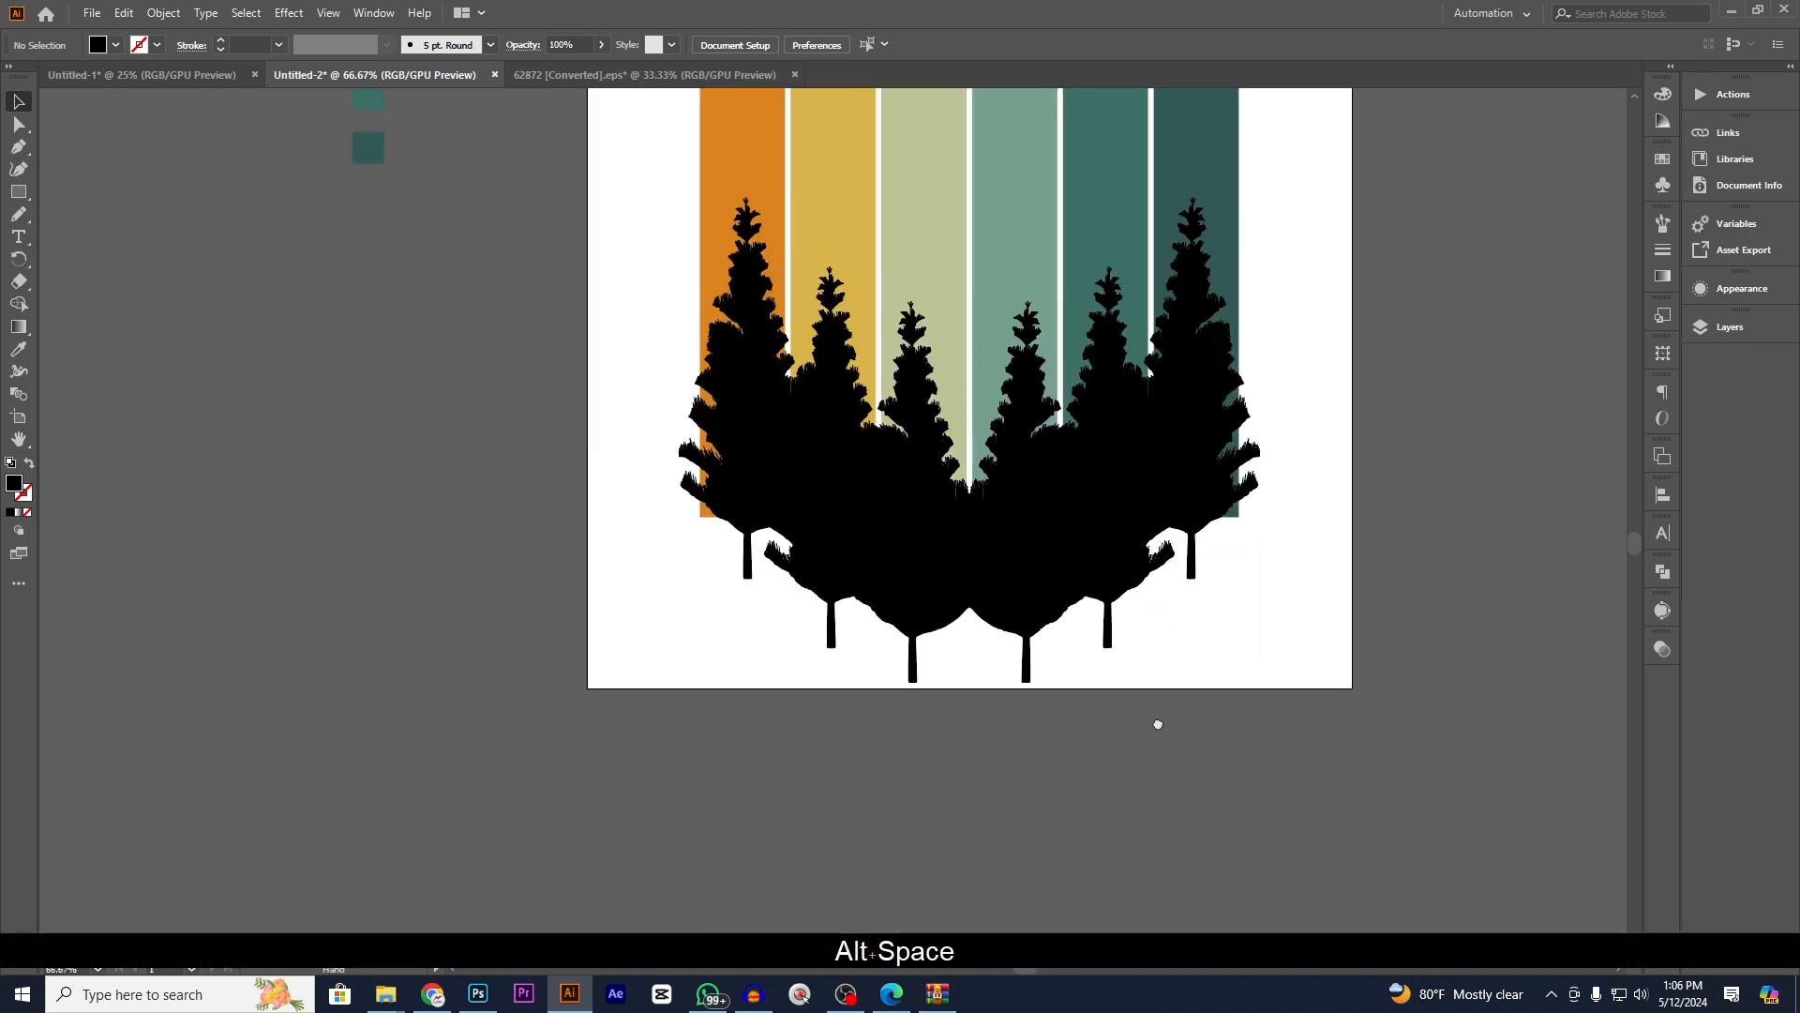
drag(1158, 724, 1224, 758)
click(1057, 610)
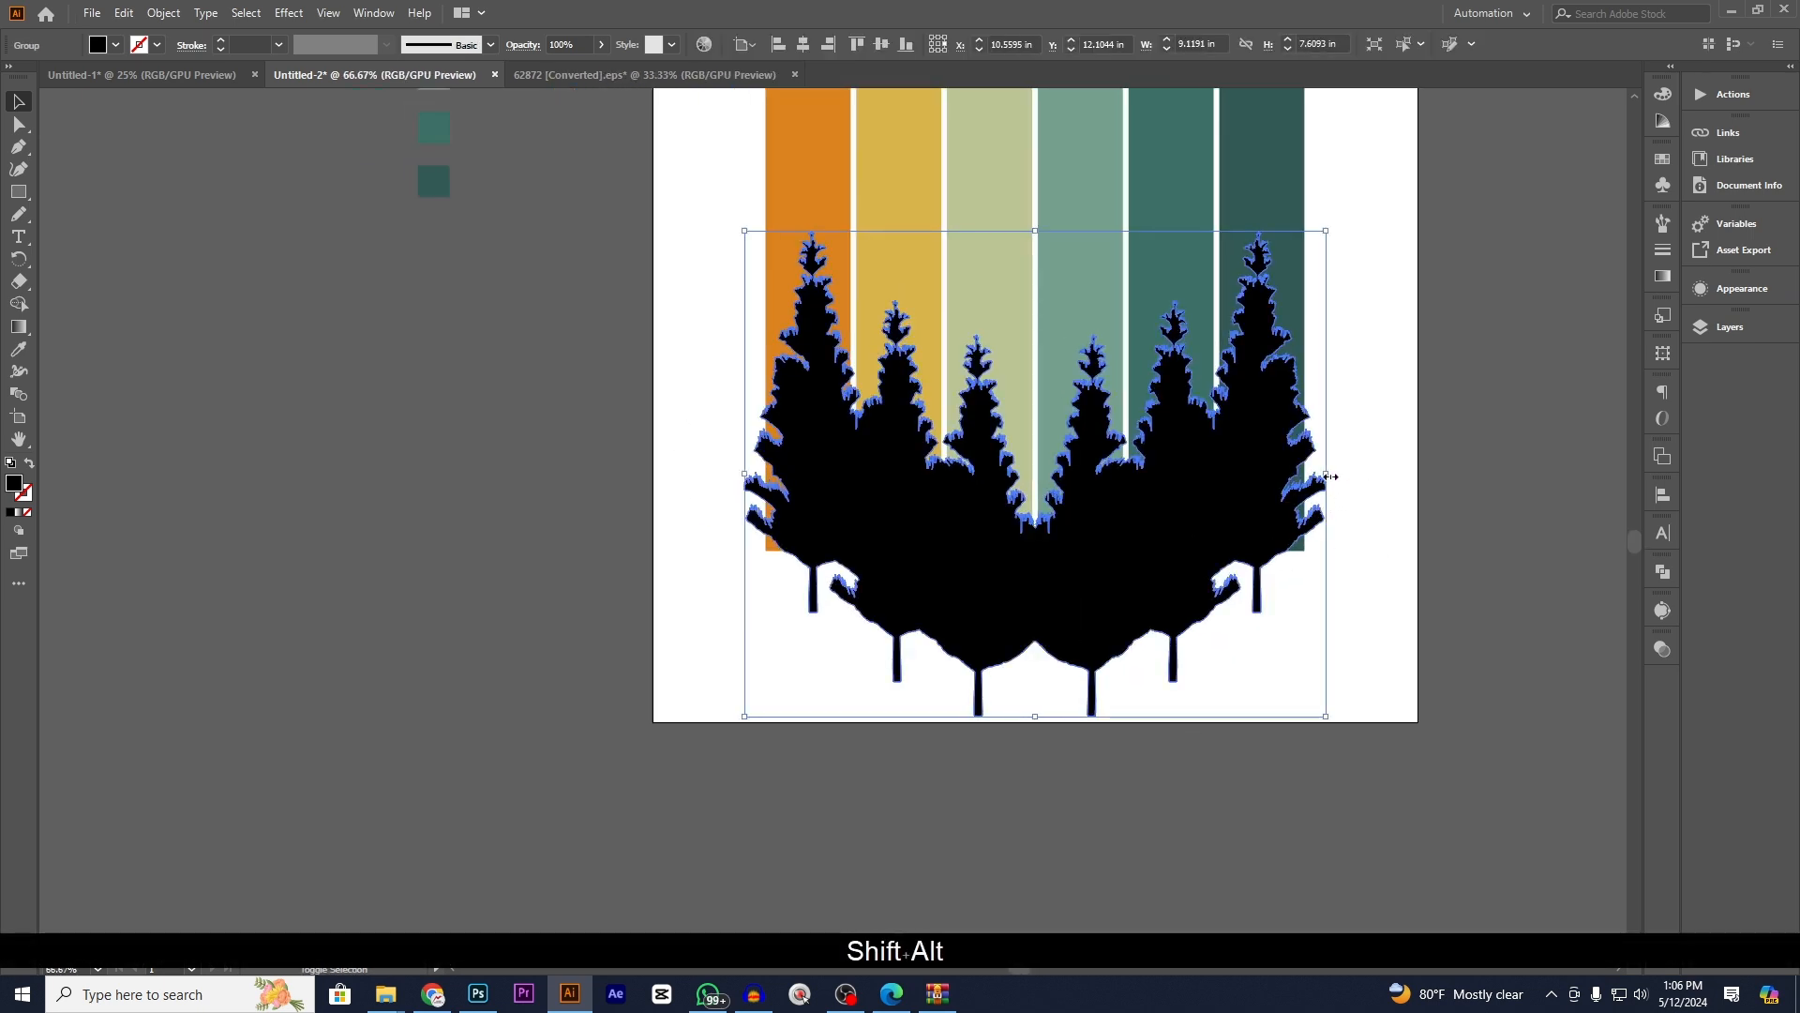
drag(1330, 476, 1348, 480)
drag(1069, 575, 1077, 614)
click(1529, 664)
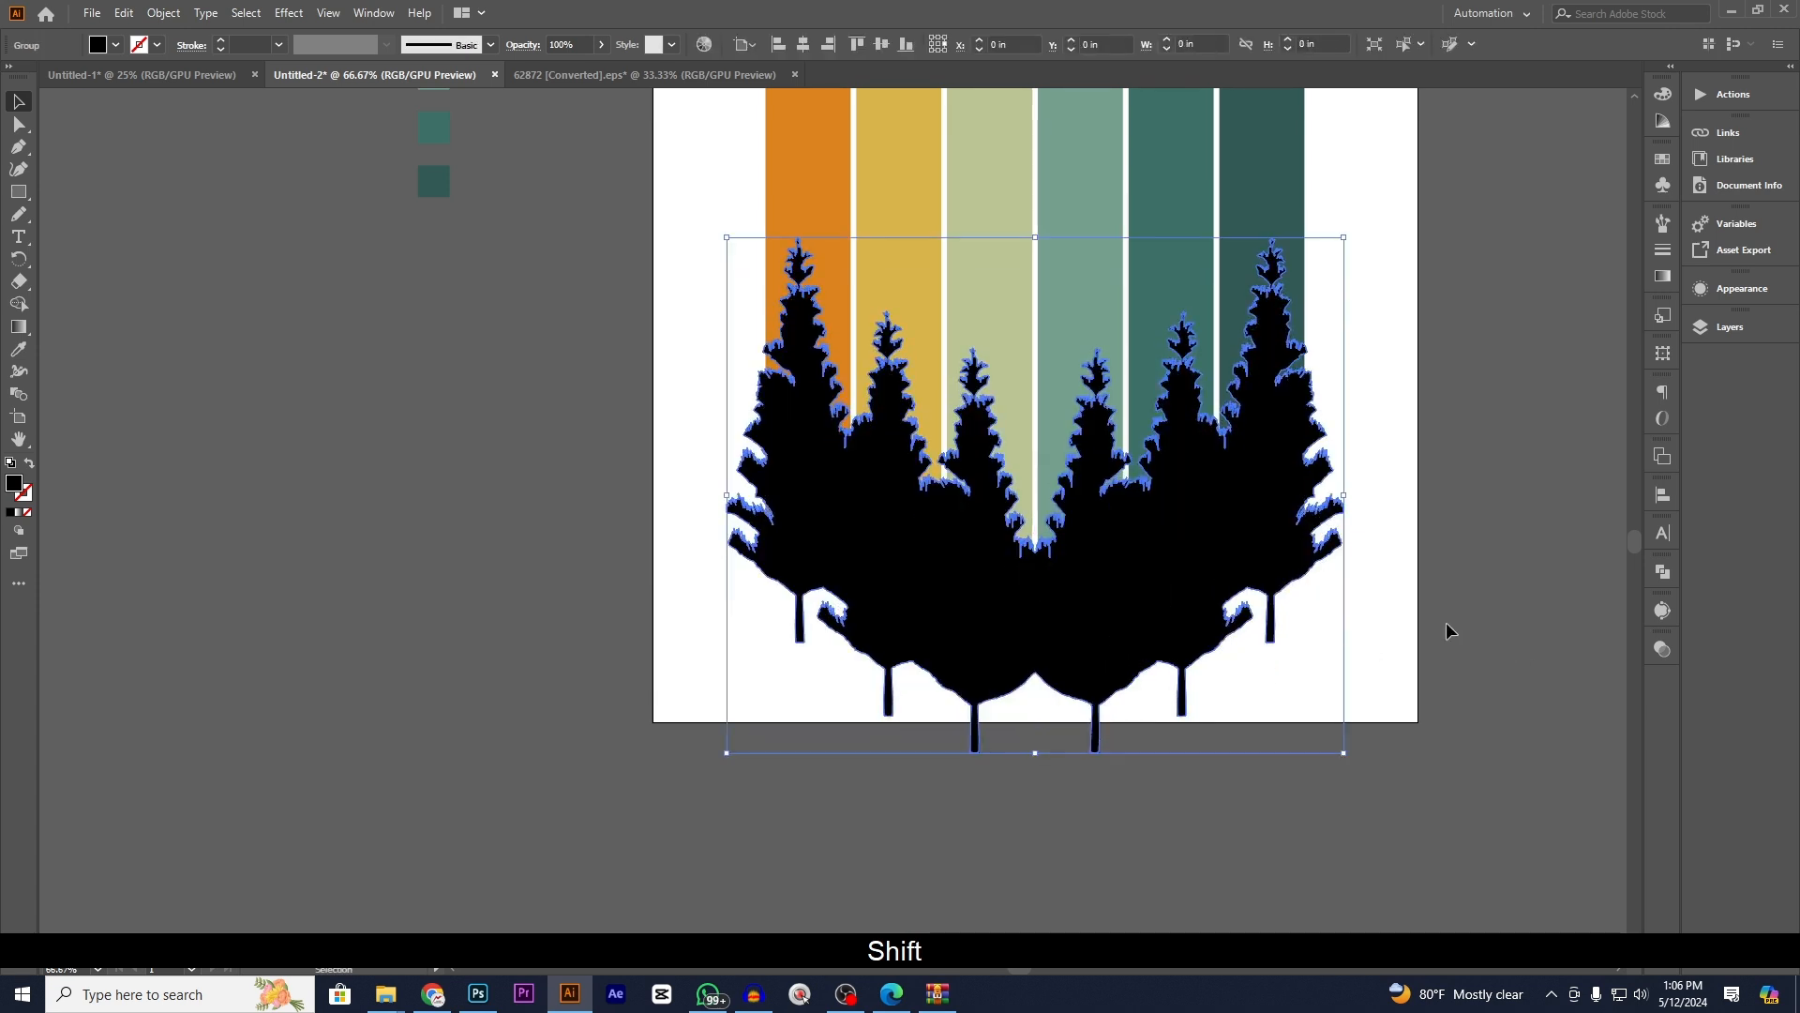
click(1450, 619)
- Cut the conifer silhouette from the artwork to the clipboard
scroll(1450, 611, down, 2)
drag(1450, 611, 1268, 634)
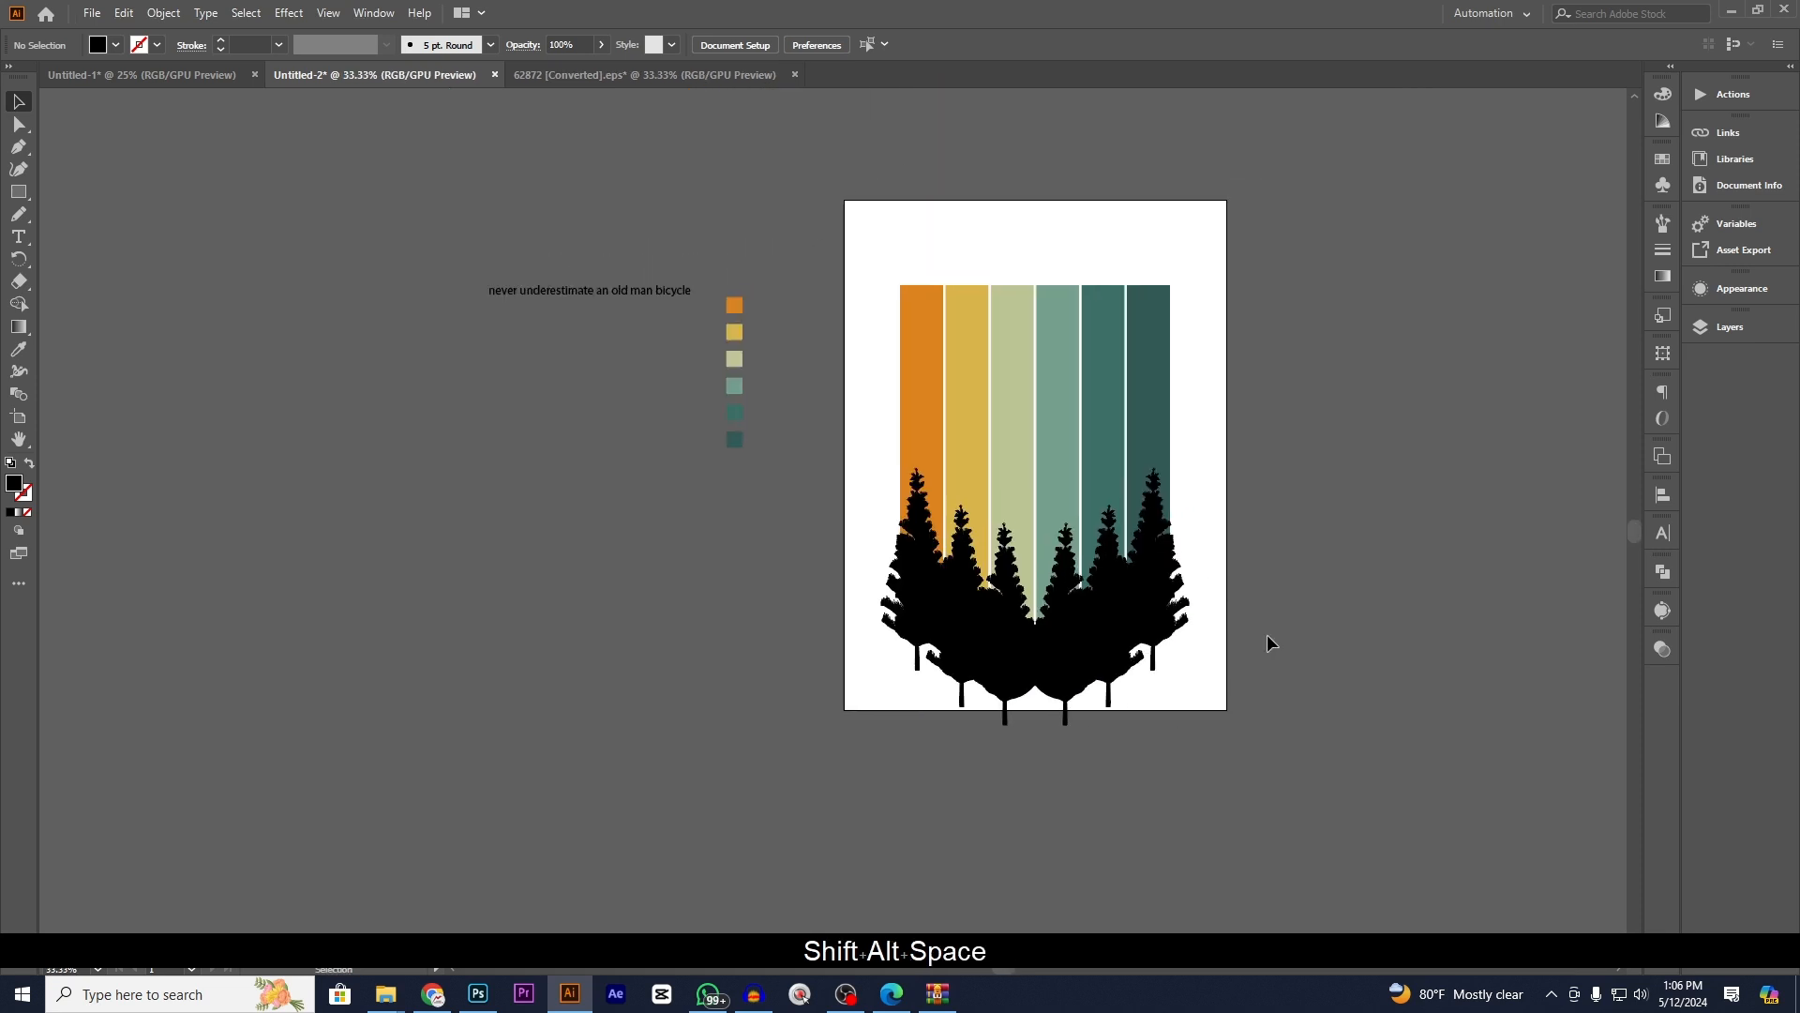
scroll(1268, 634, up, 1)
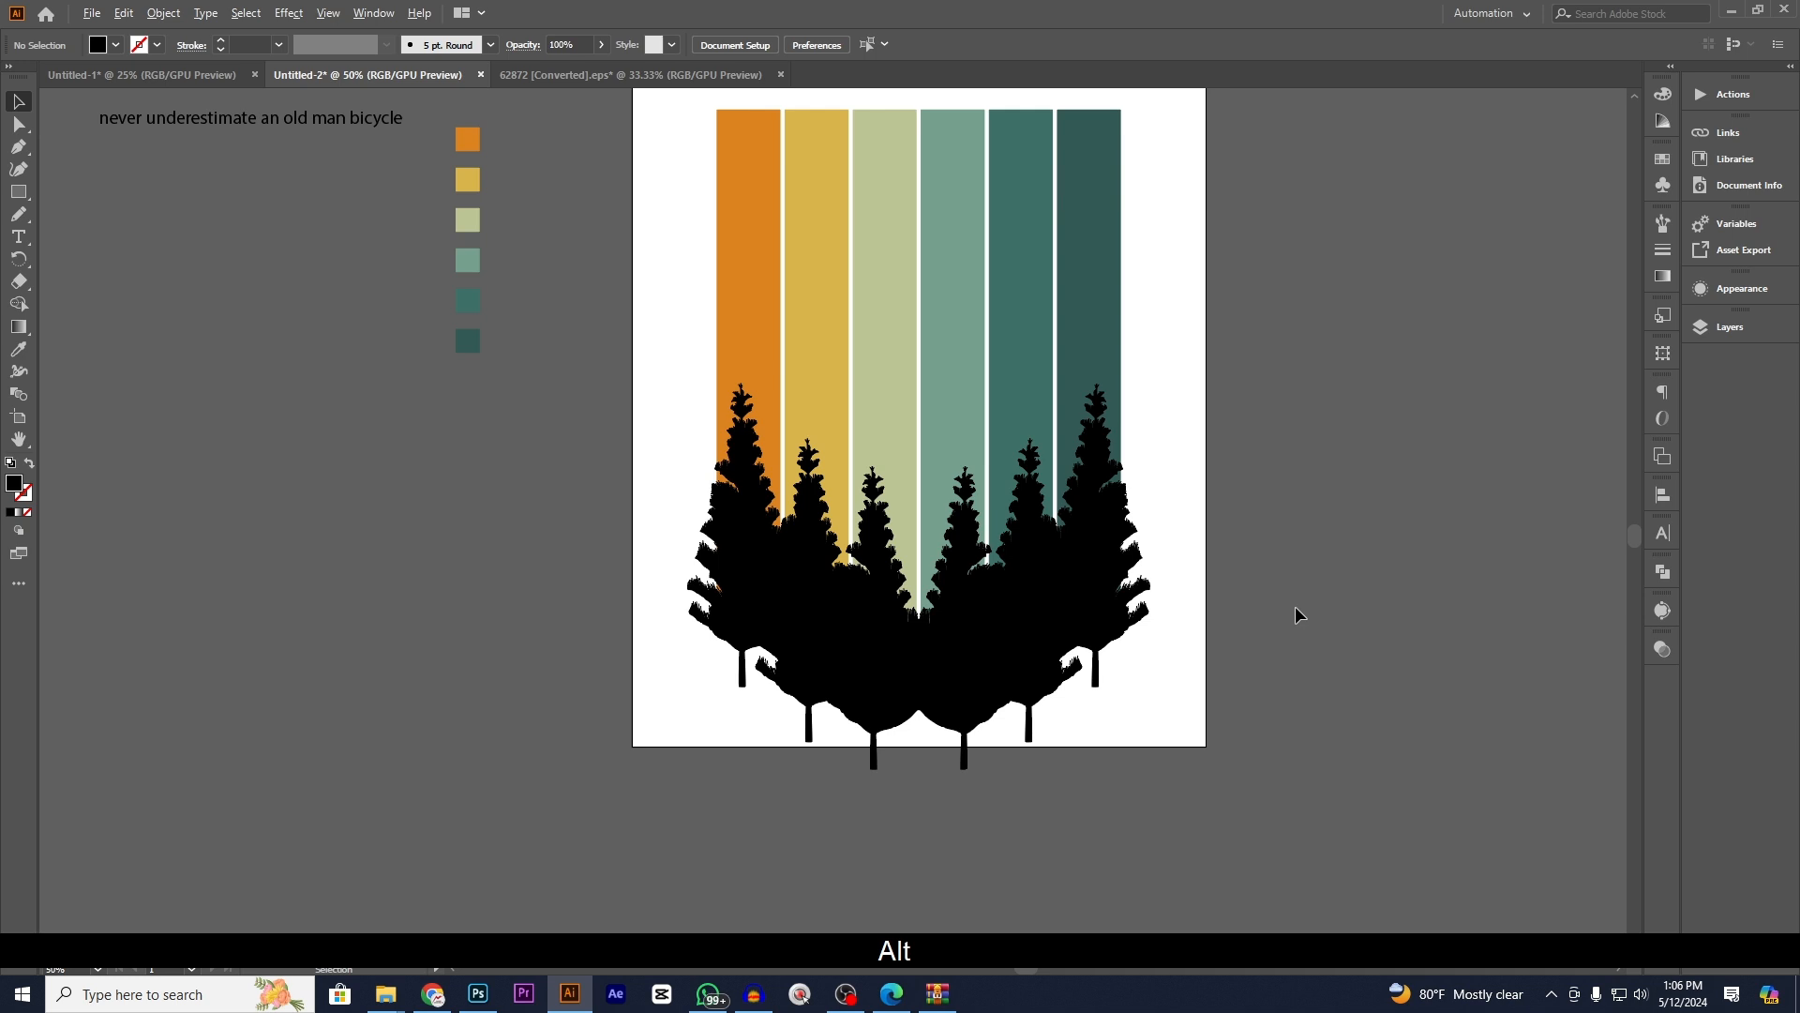
scroll(1296, 615, down, 2)
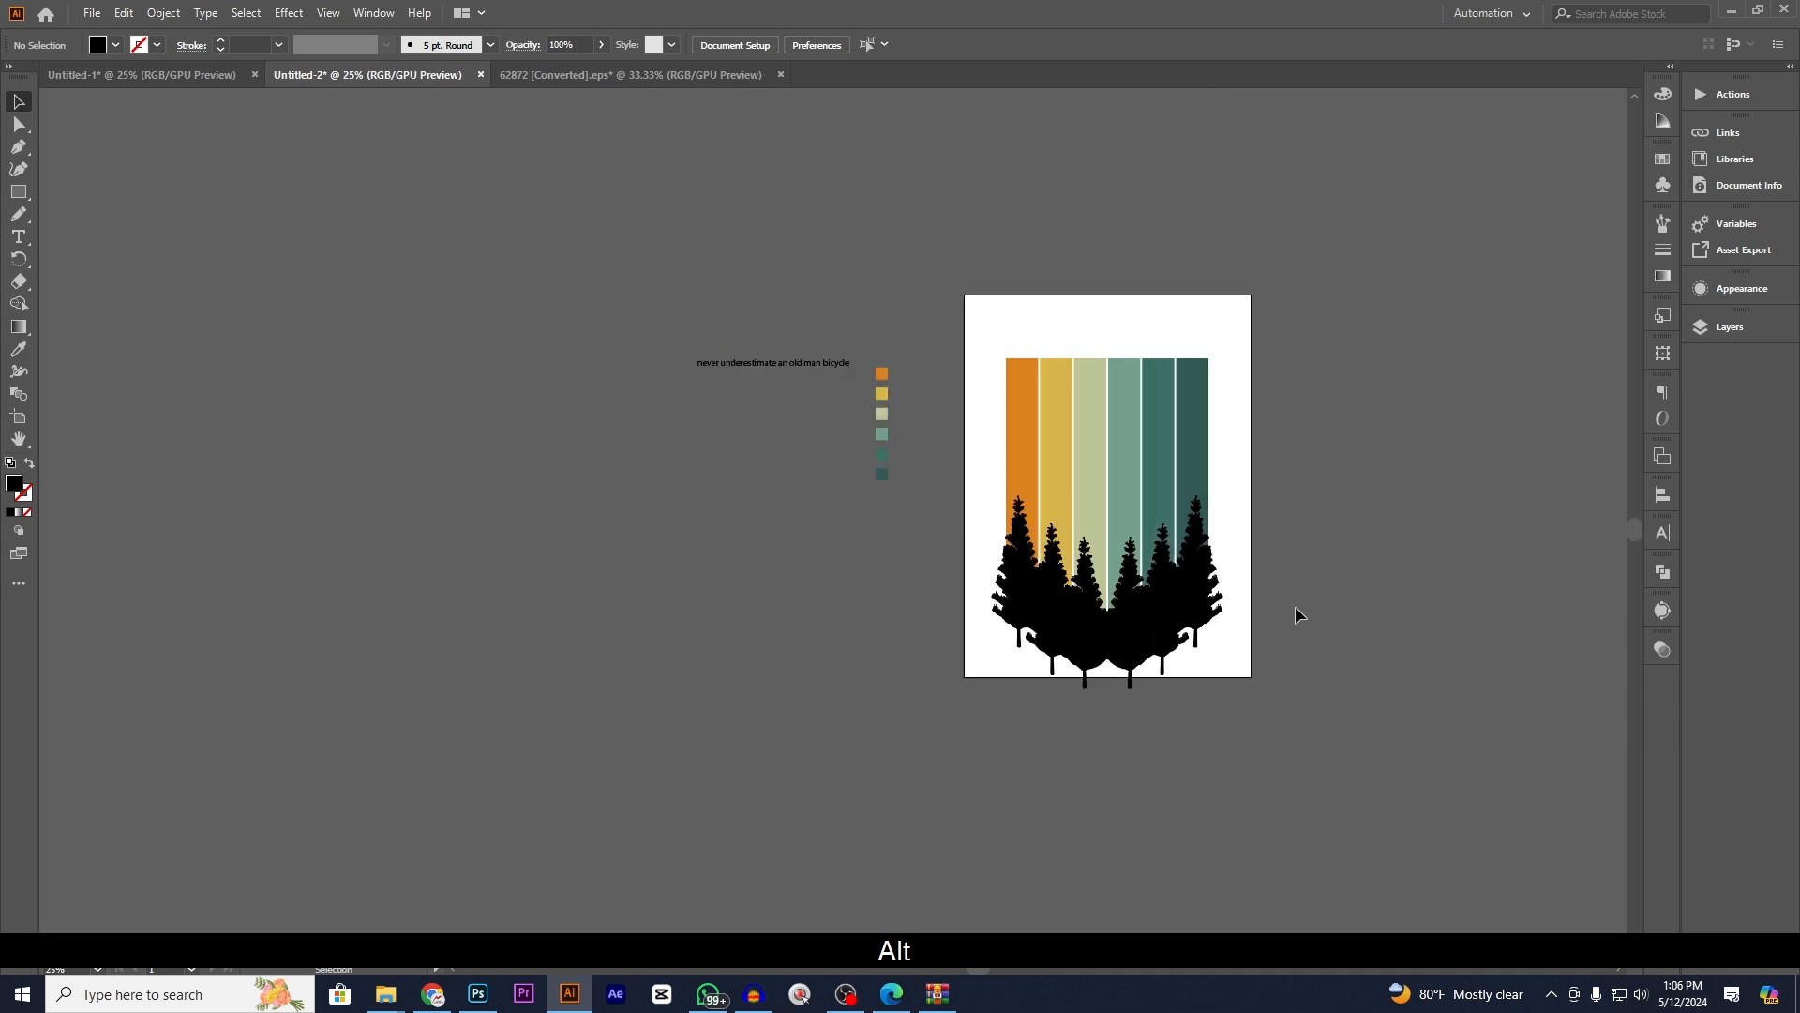
scroll(1219, 615, up, 1)
drag(1202, 614, 1261, 694)
scroll(1127, 647, up, 1)
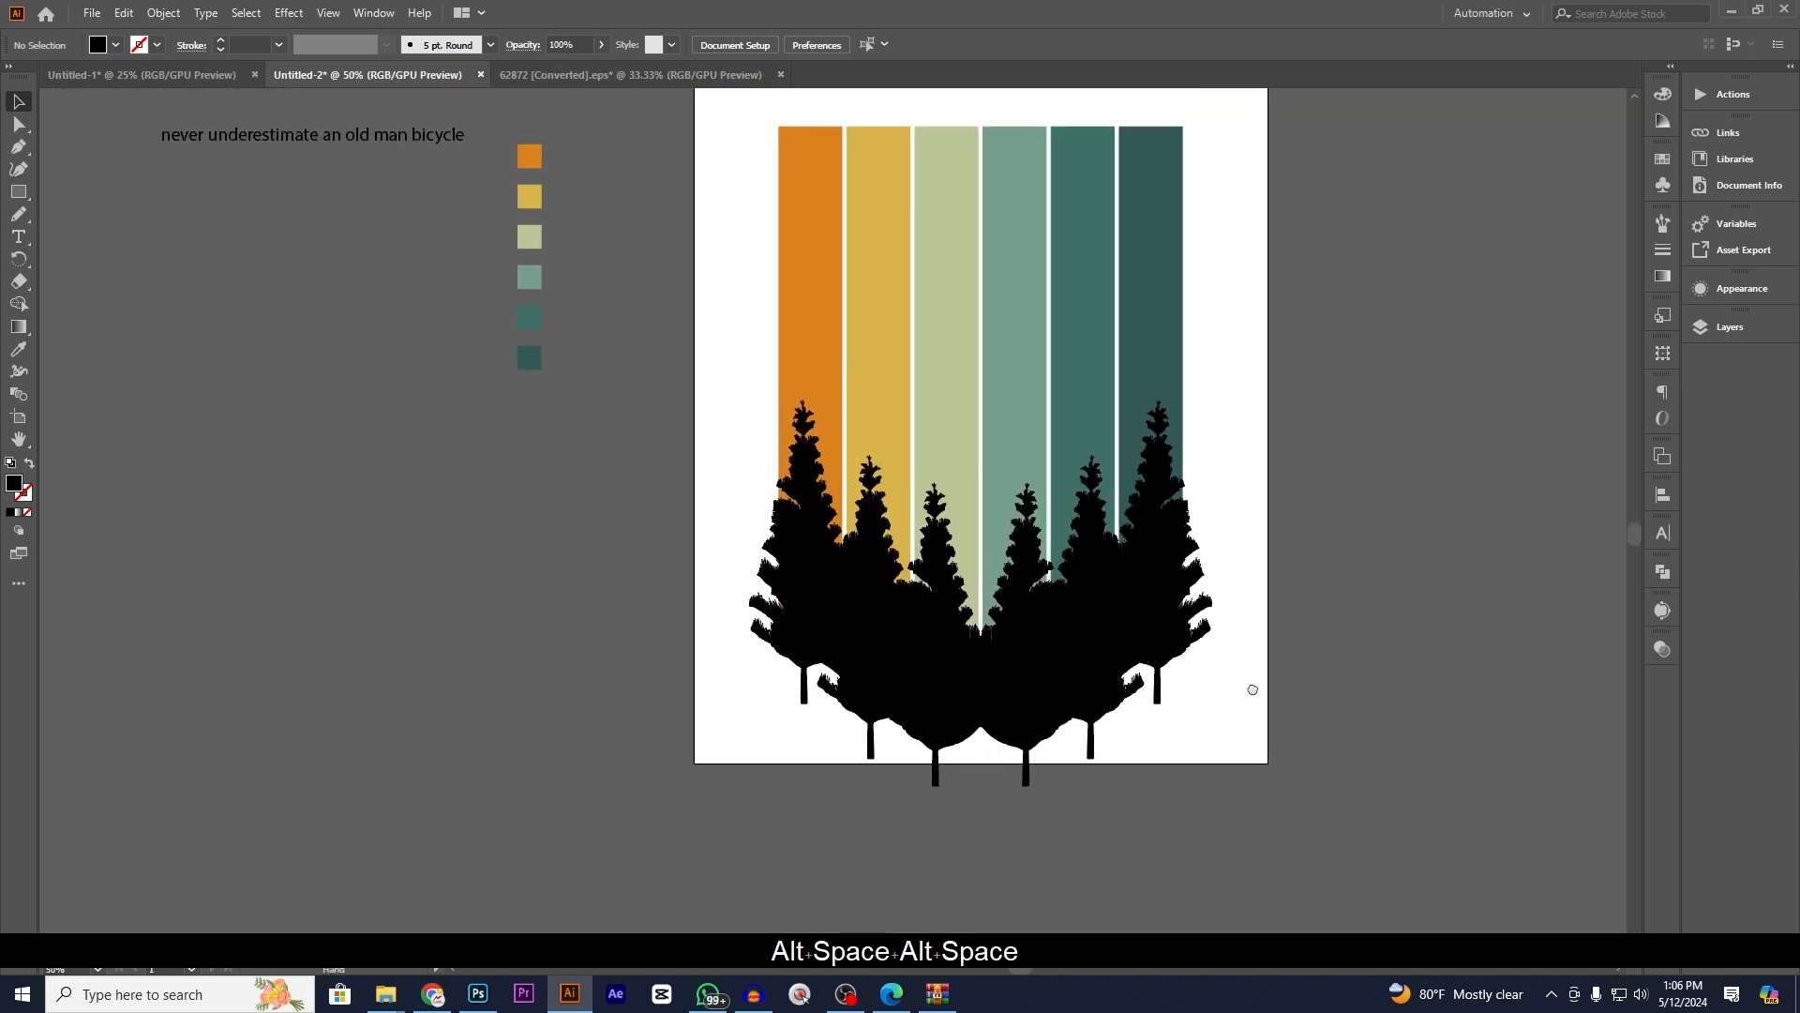
click(1055, 638)
key(ctrl+x)
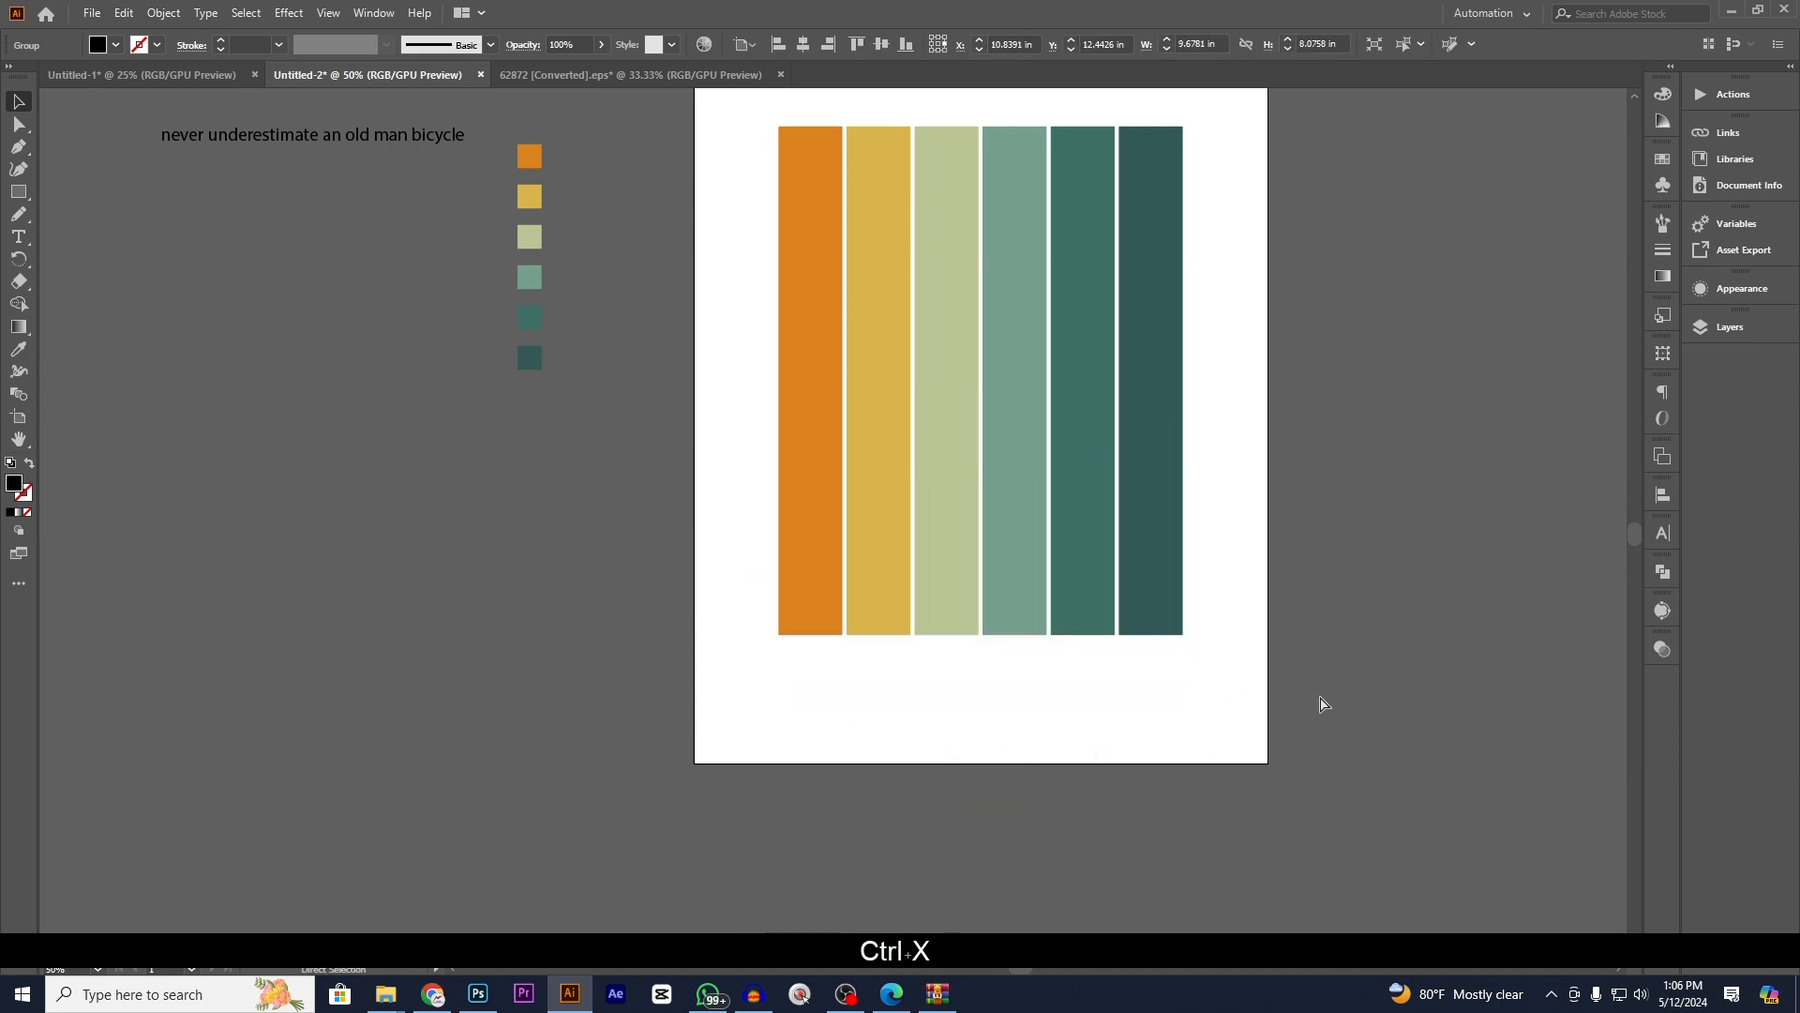
- Select all six coloured bars and group them into one object
drag(1371, 483, 705, 328)
right_click(711, 345)
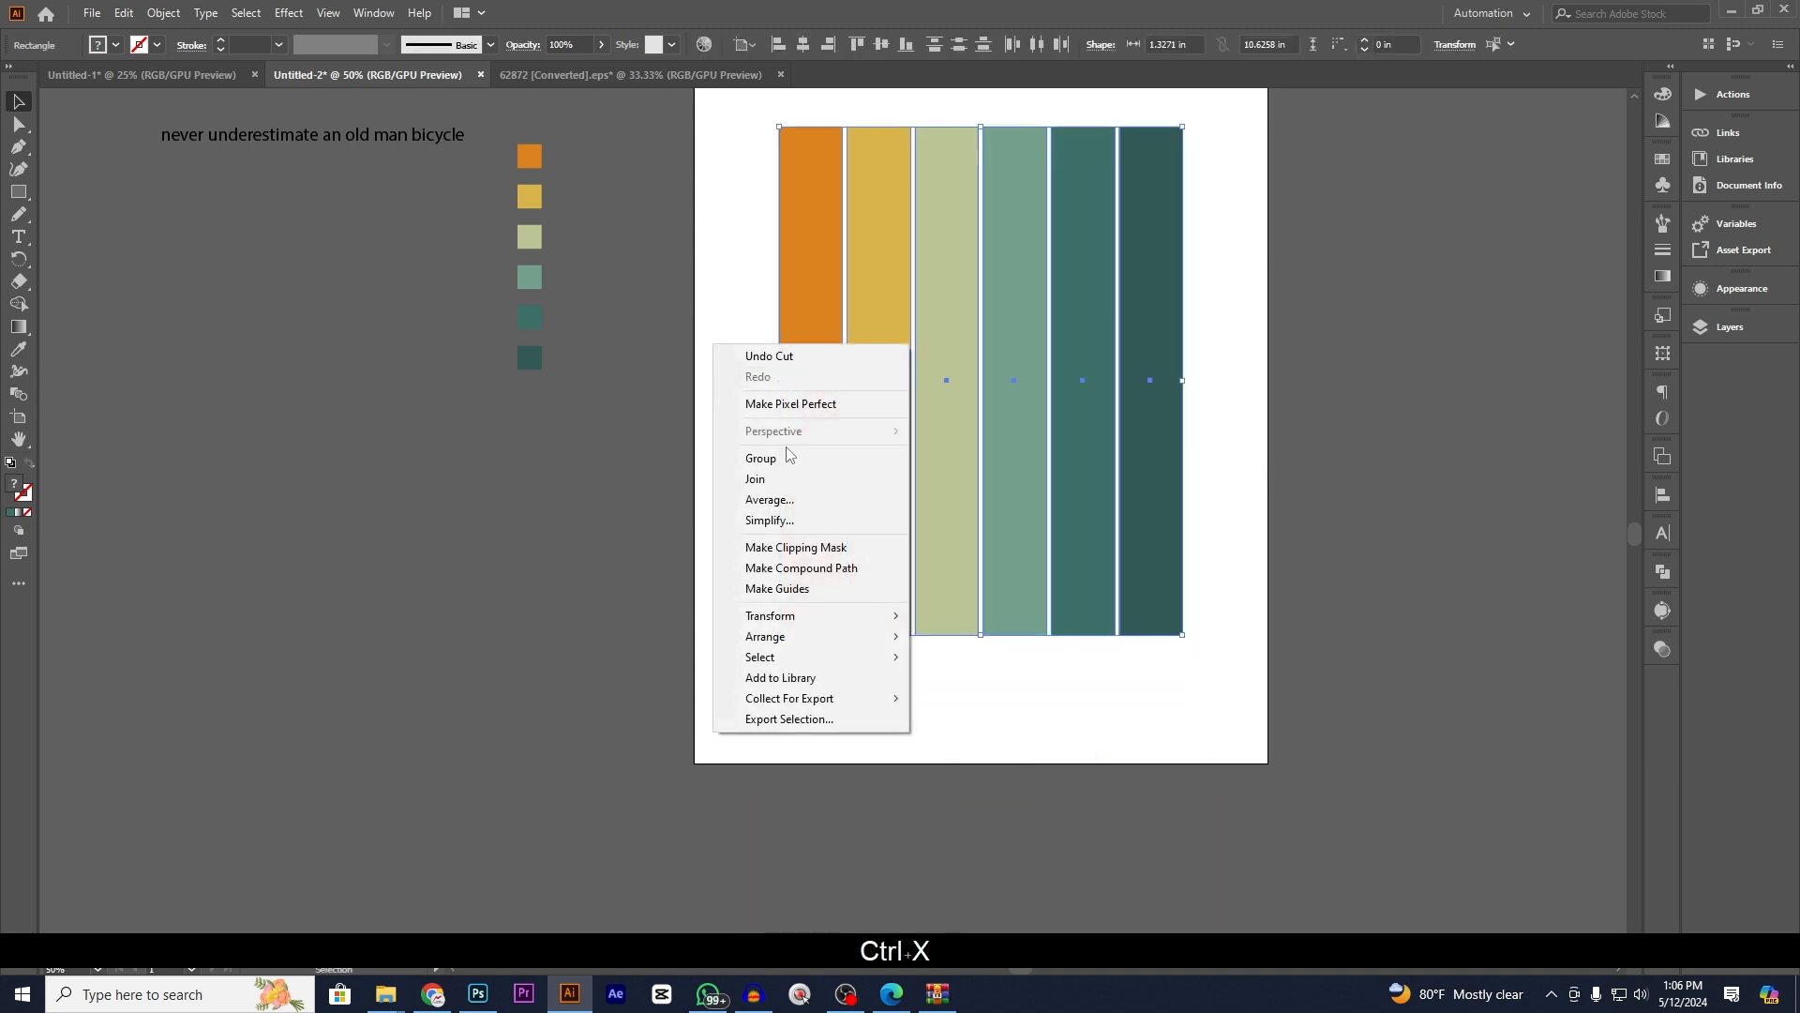
click(790, 458)
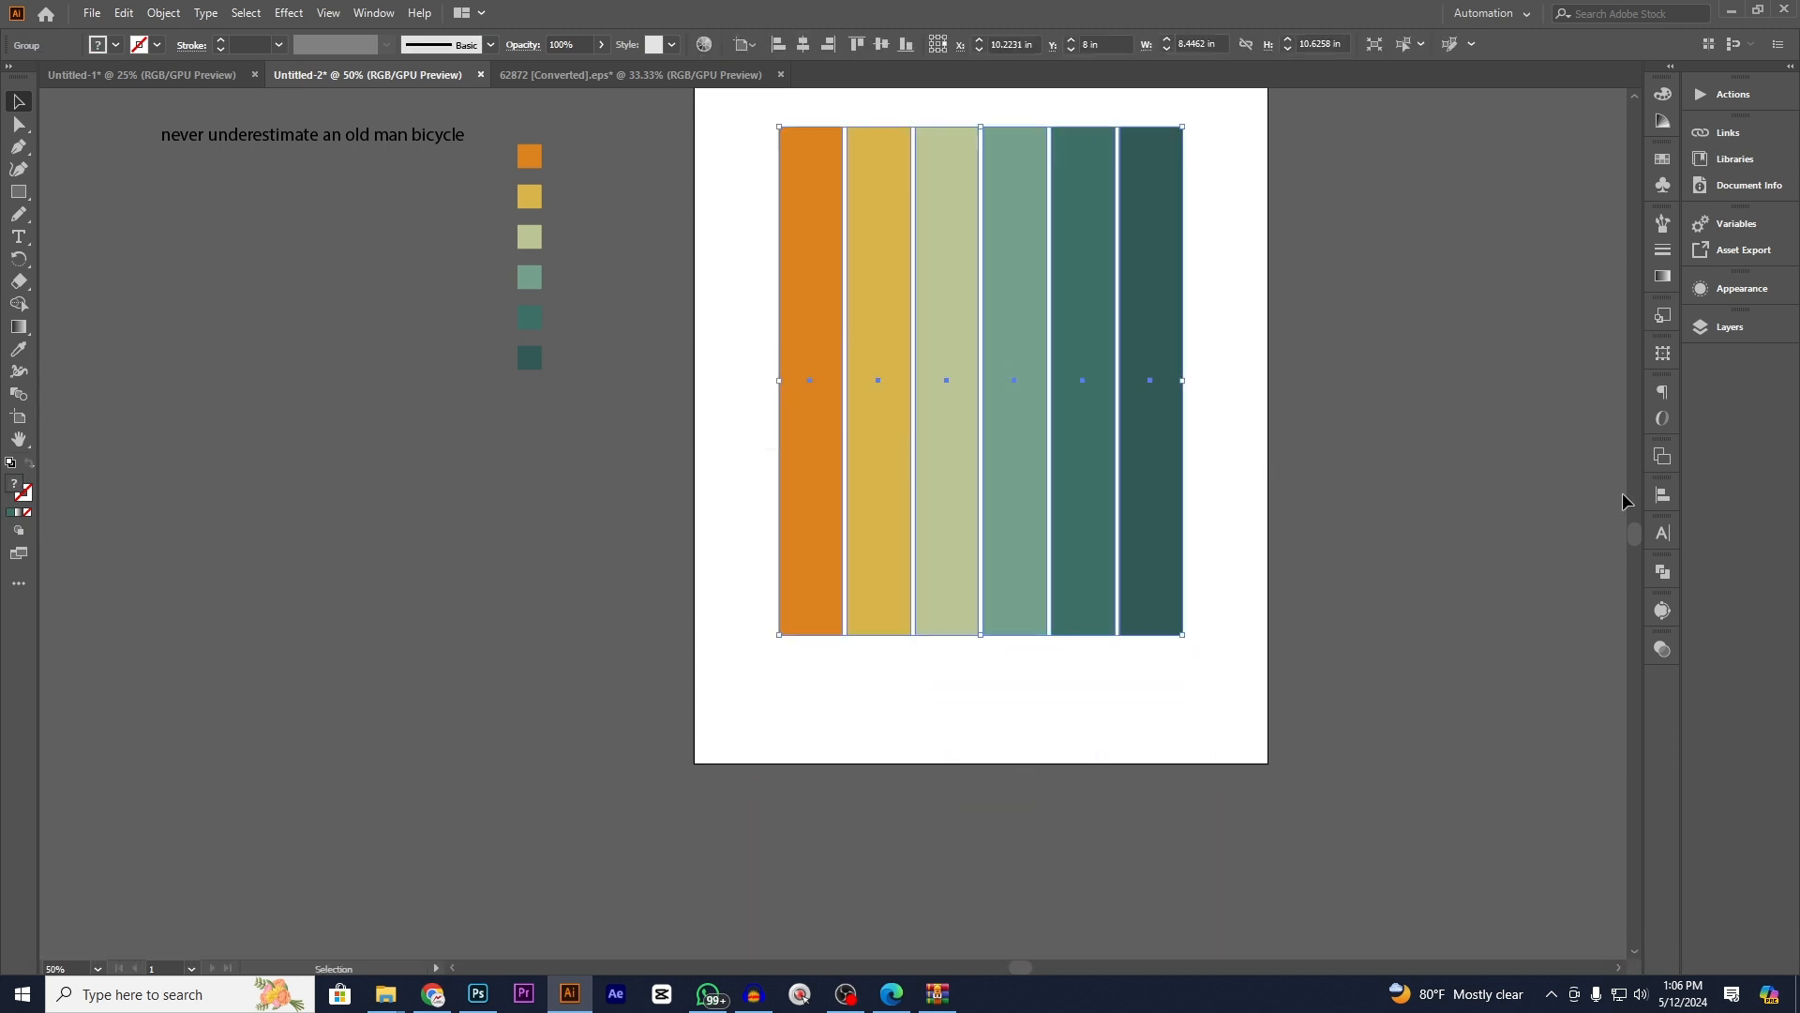
- Make an opacity mask on the bar group with Clip off, and paste the cut conifer silhouette in place inside the mask
click(1663, 649)
click(1598, 699)
click(1568, 720)
click(1538, 736)
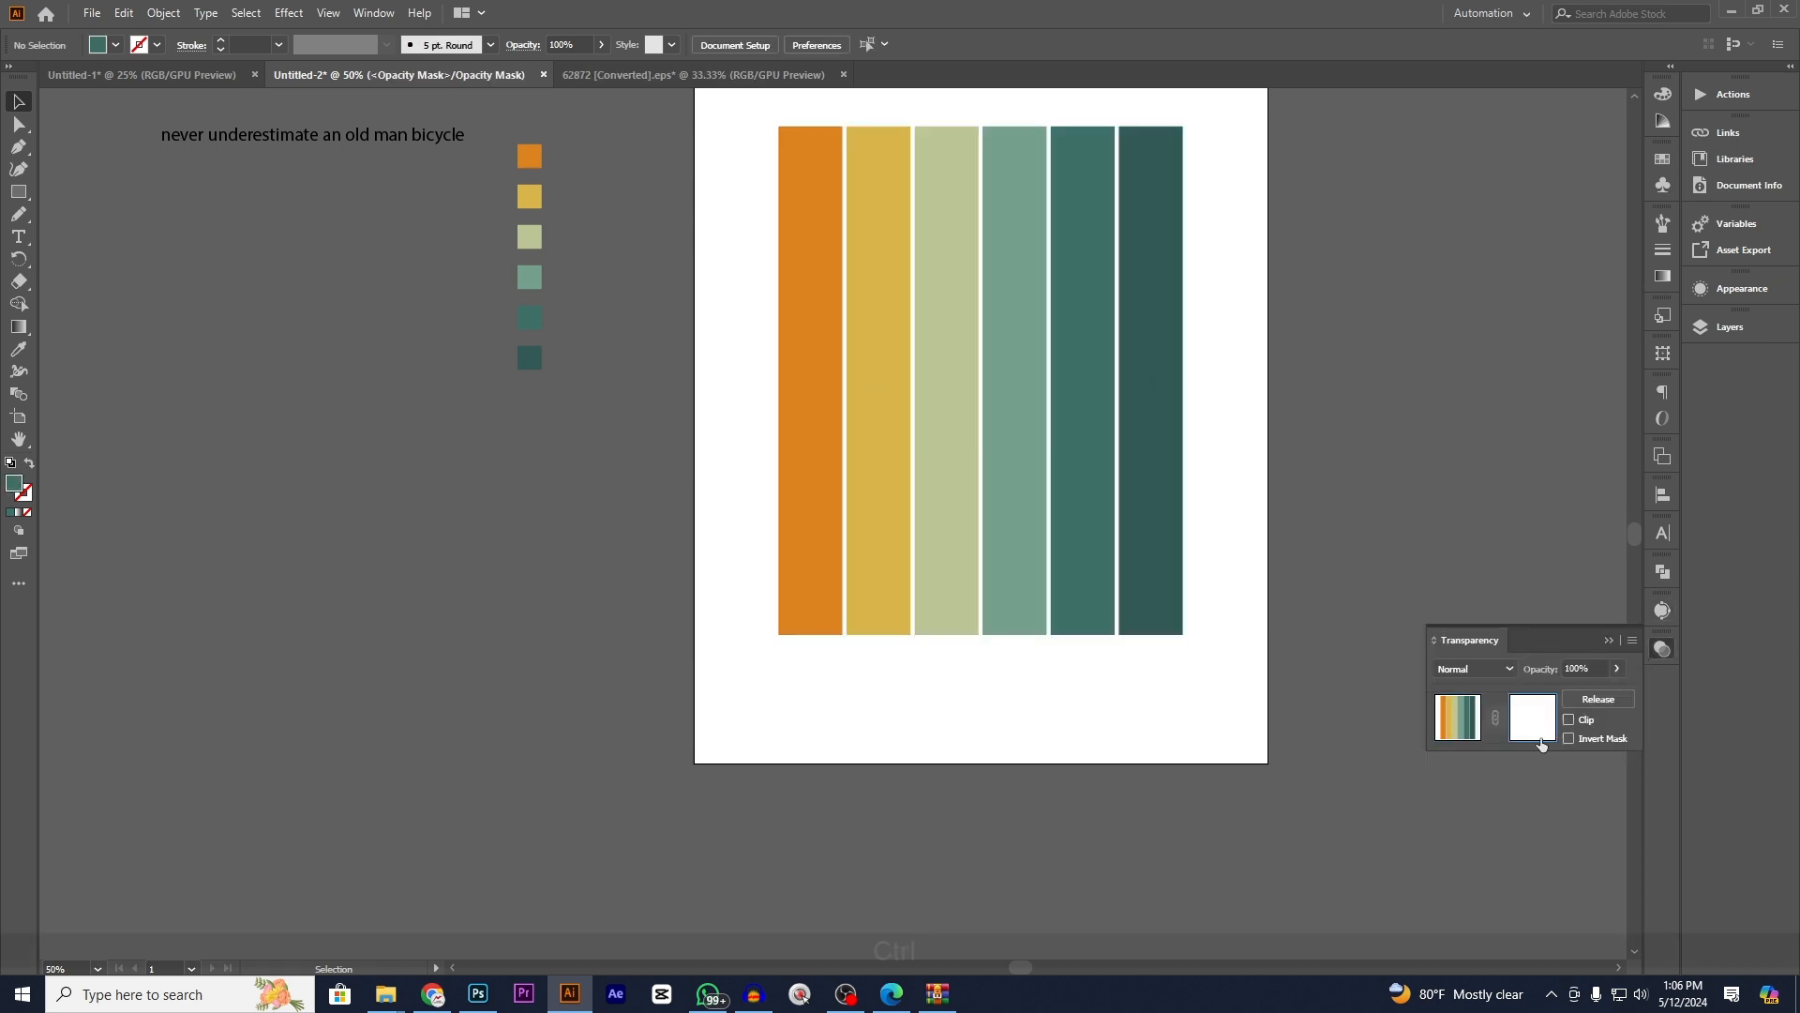
key(ctrl+f)
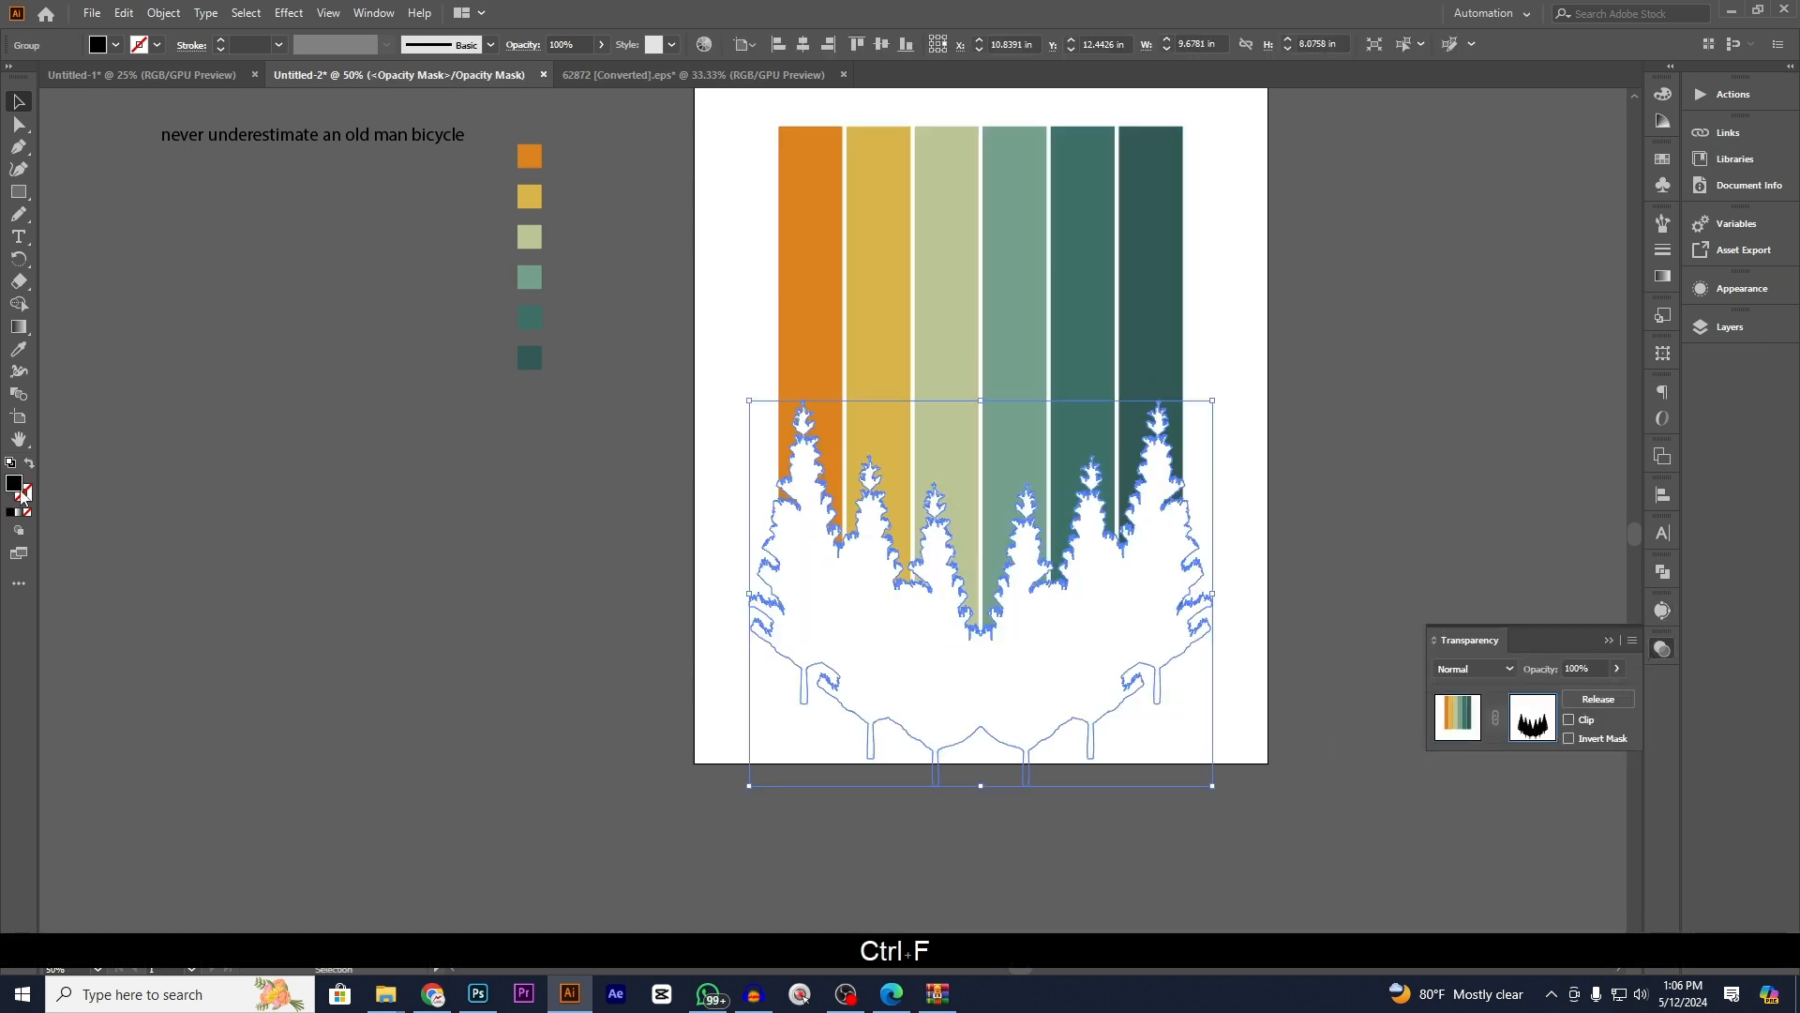
- Confirm black (000000) as the mask silhouette's fill, then leave mask editing and deselect the artwork
double_click(14, 483)
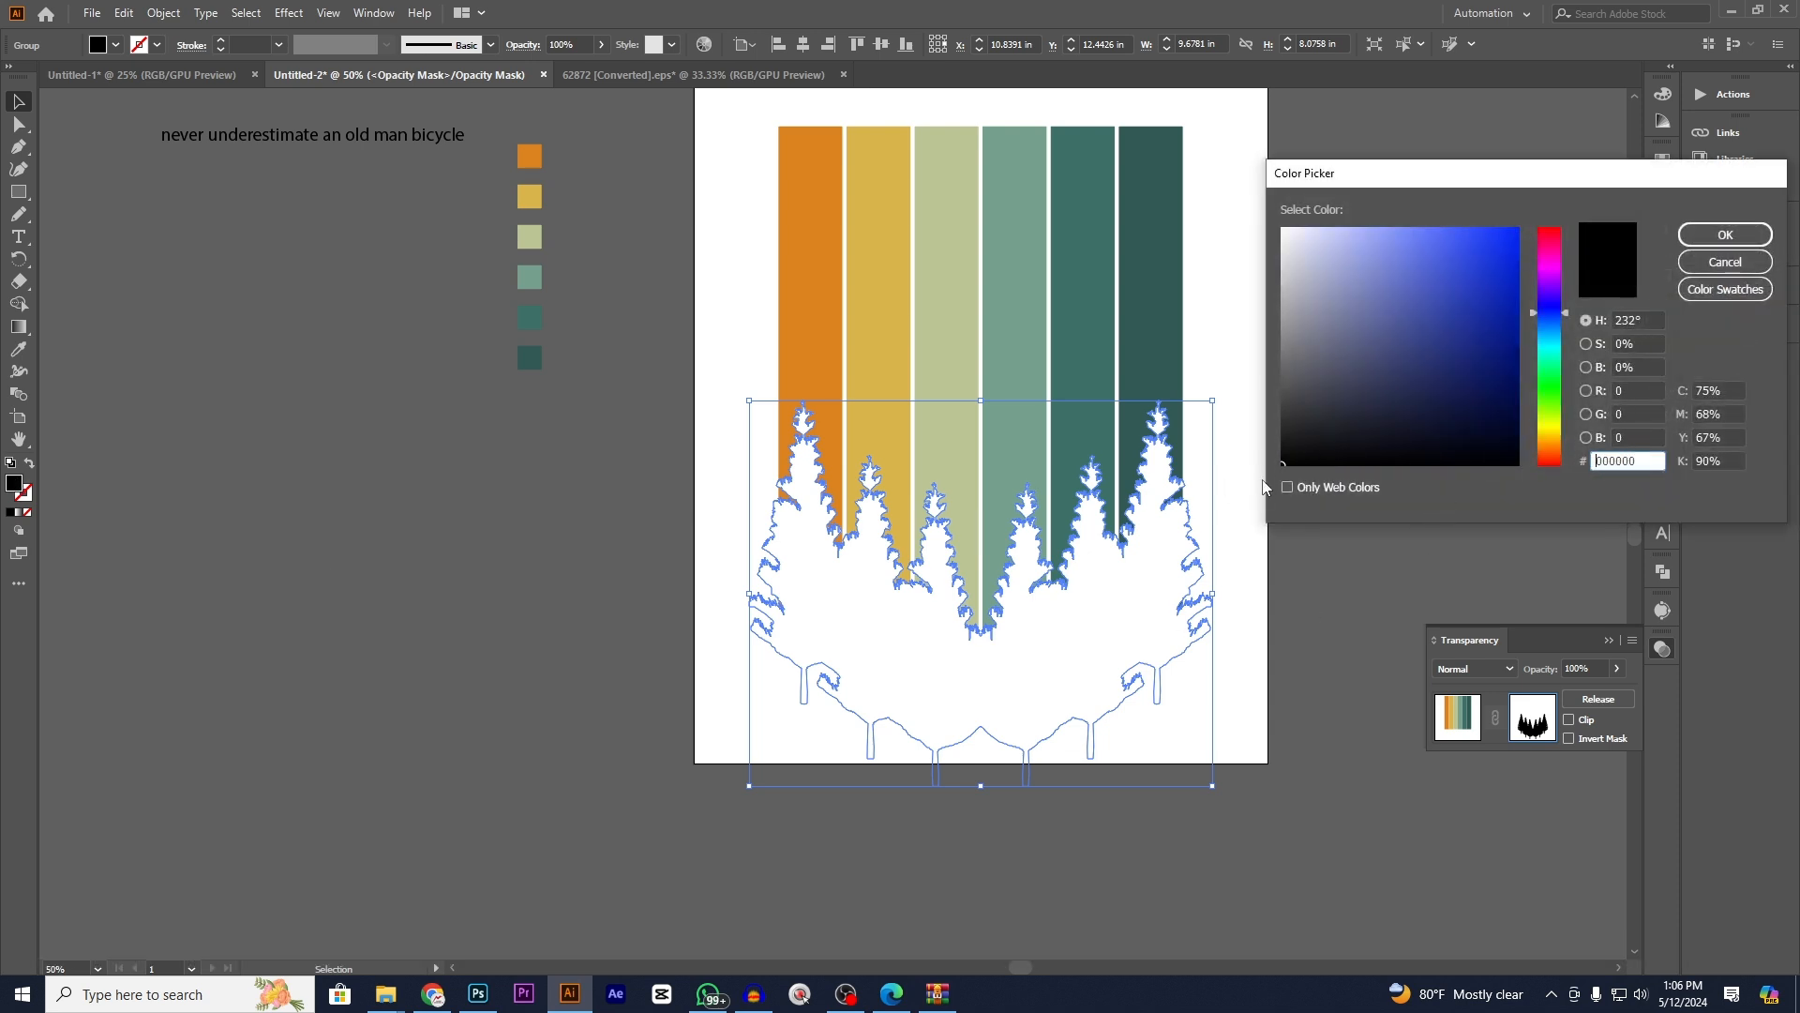
click(1726, 234)
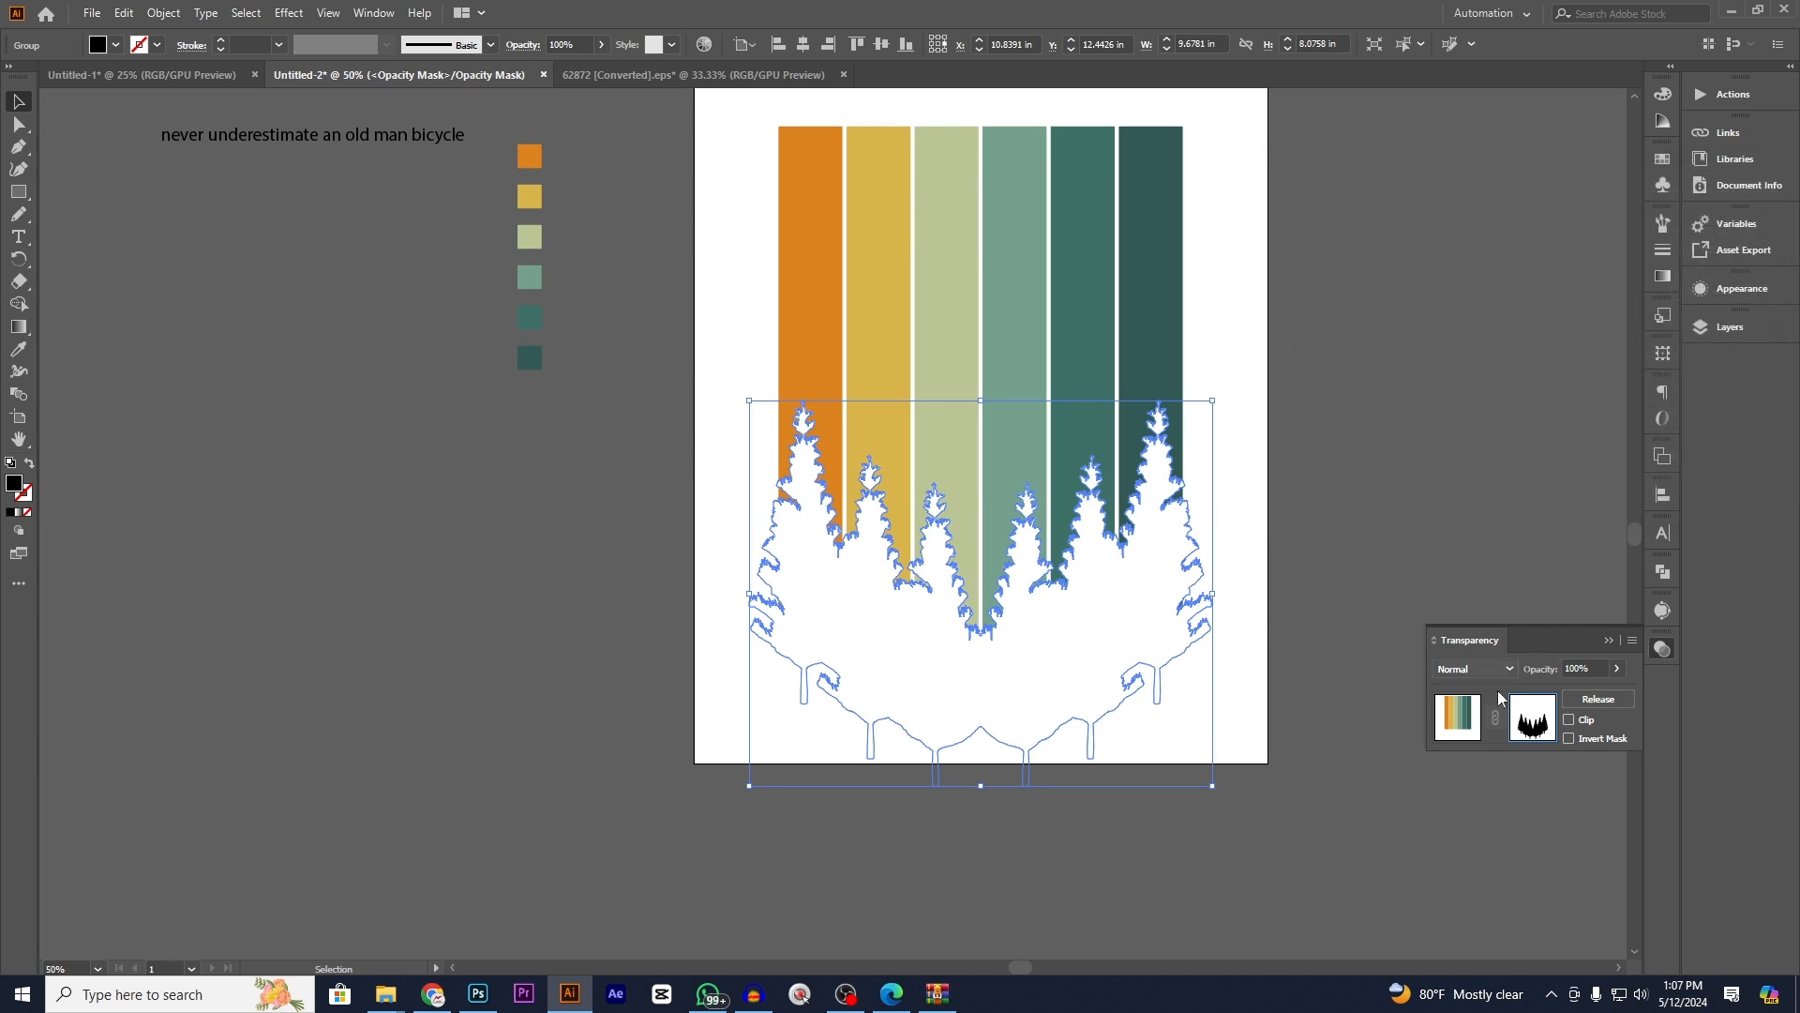
click(1456, 724)
click(1435, 558)
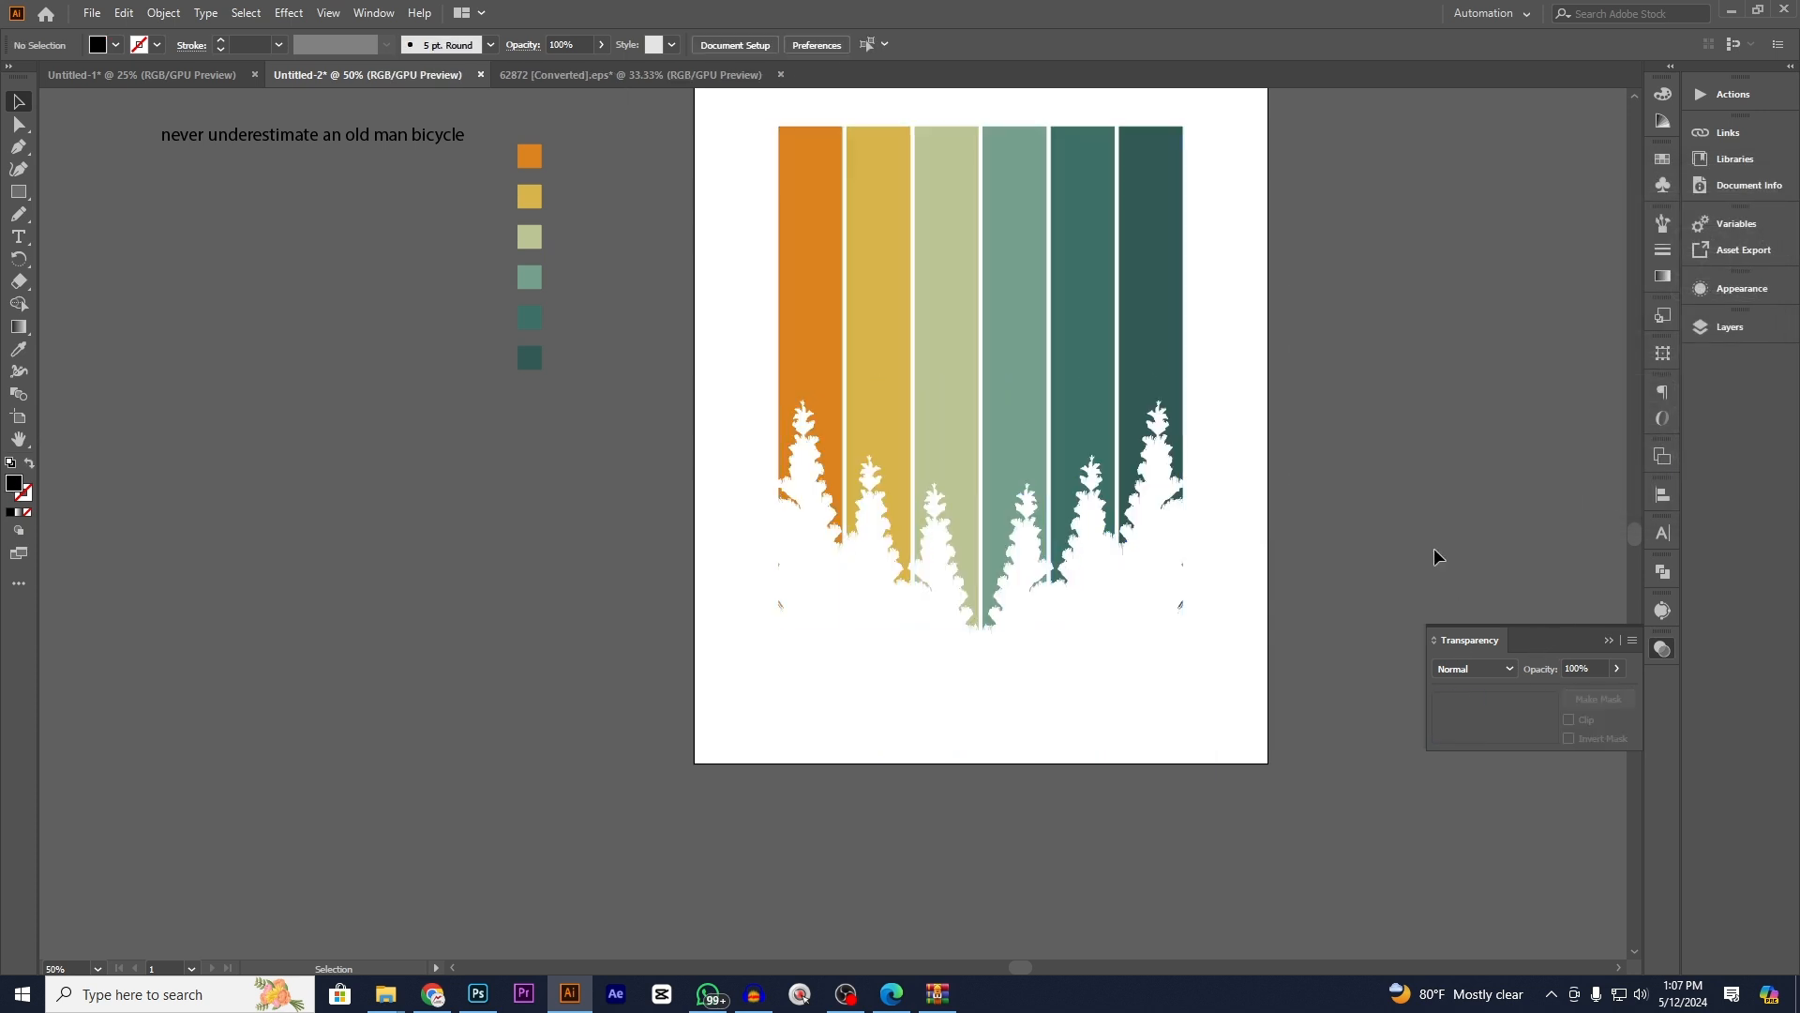
- Reopen the bar group's opacity mask and reduce the conifer silhouette's height to about 7.24 in, undoing the small move made after it
click(1173, 594)
click(1532, 719)
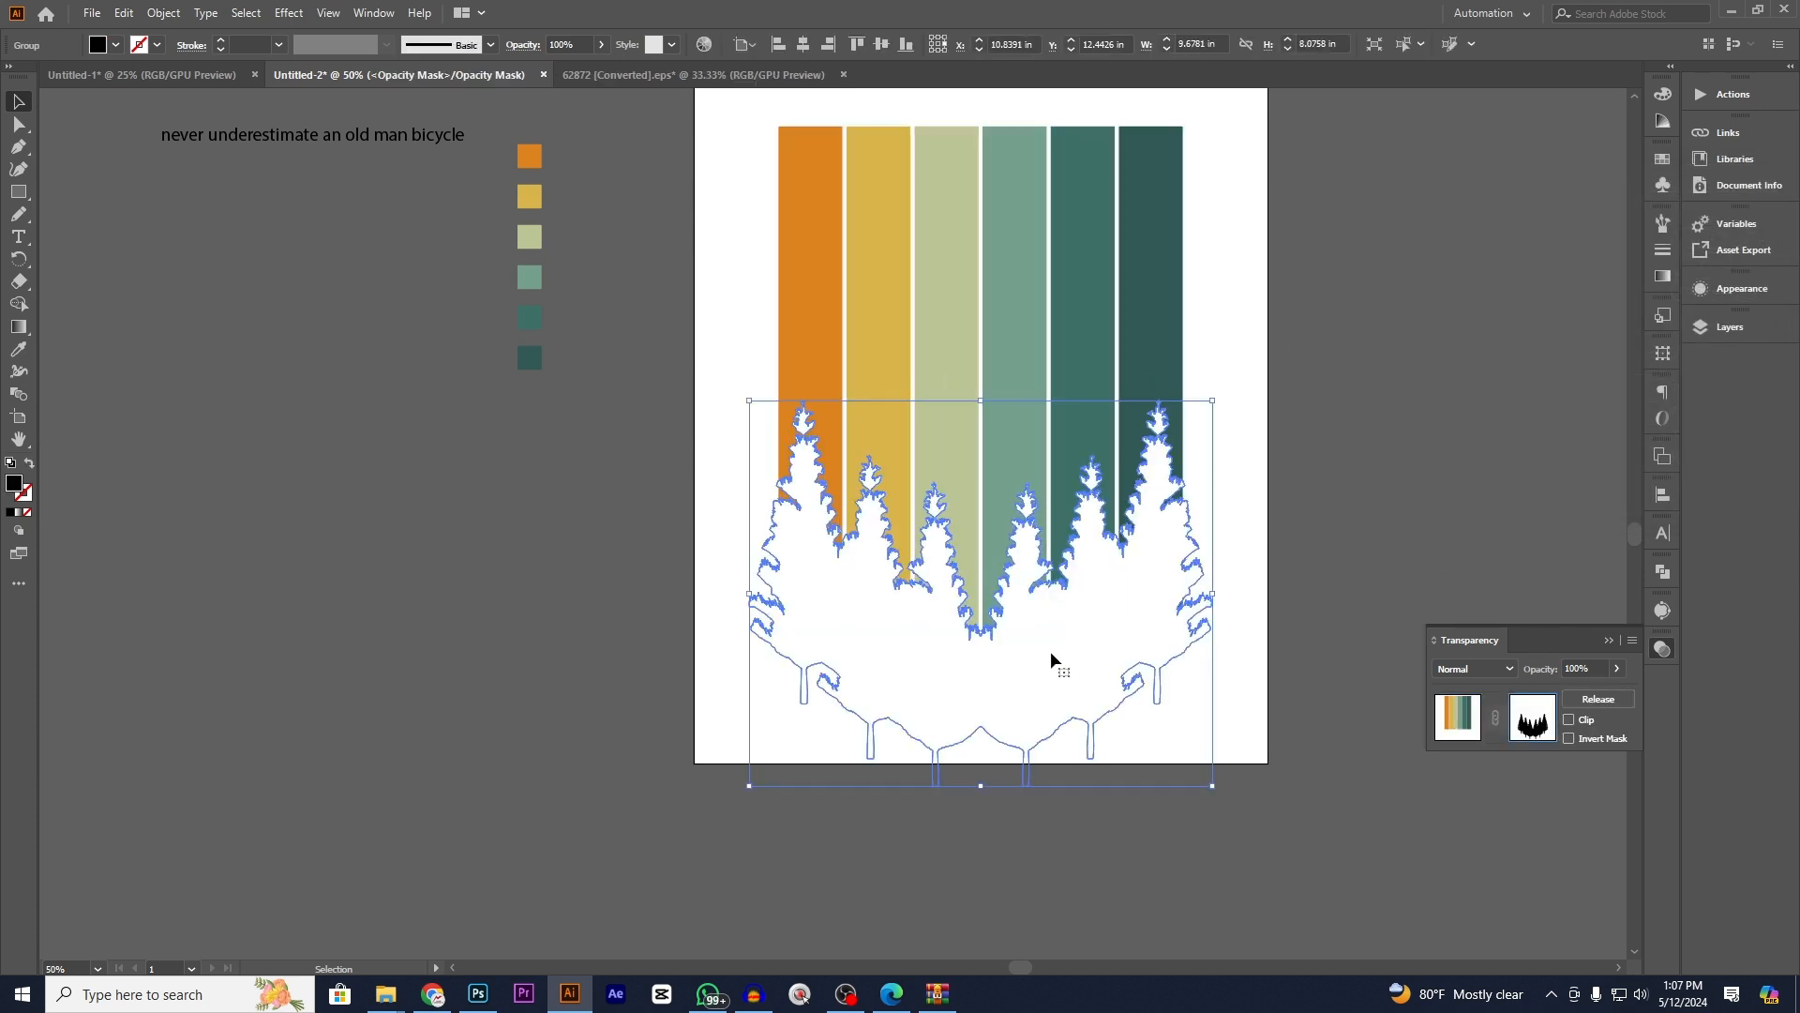
drag(983, 789, 972, 747)
drag(1002, 620, 1000, 633)
key(ctrl+z)
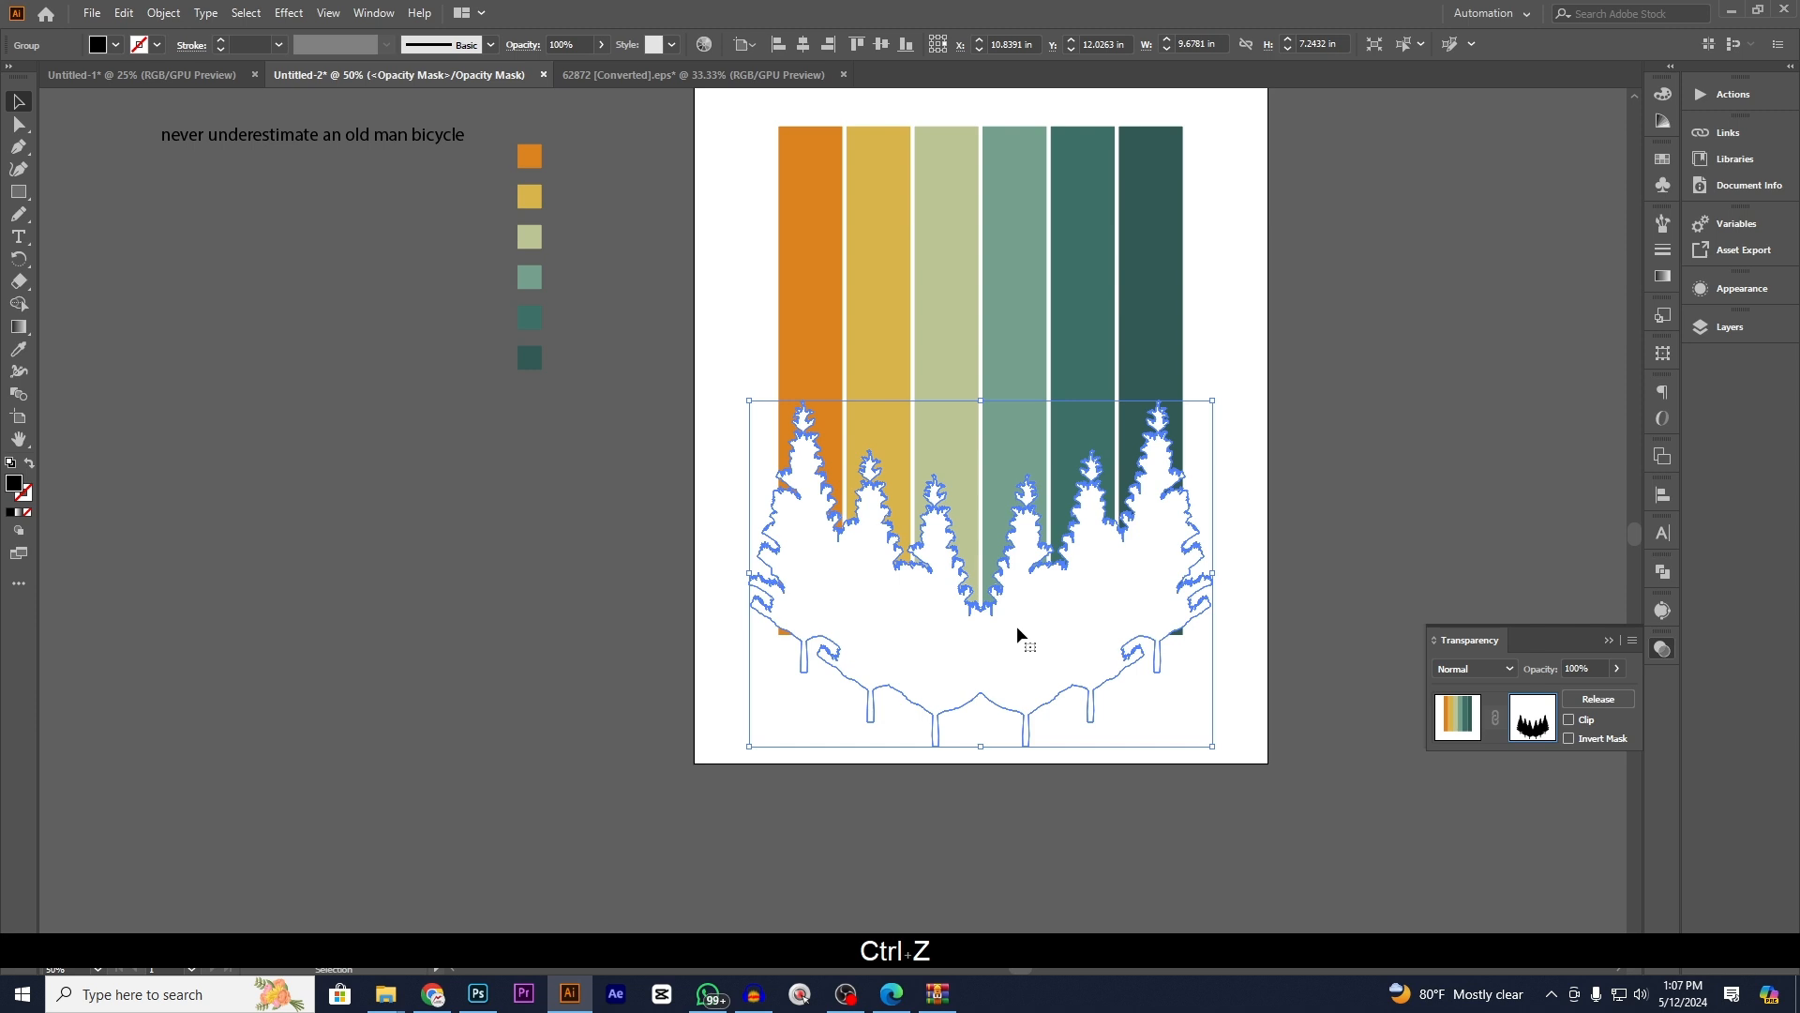
- Nudge the conifer silhouette in the mask down until its lowest trunks reach the artboard's lower edge and the bars' lower corners are hidden
key(Down)
key(Down)
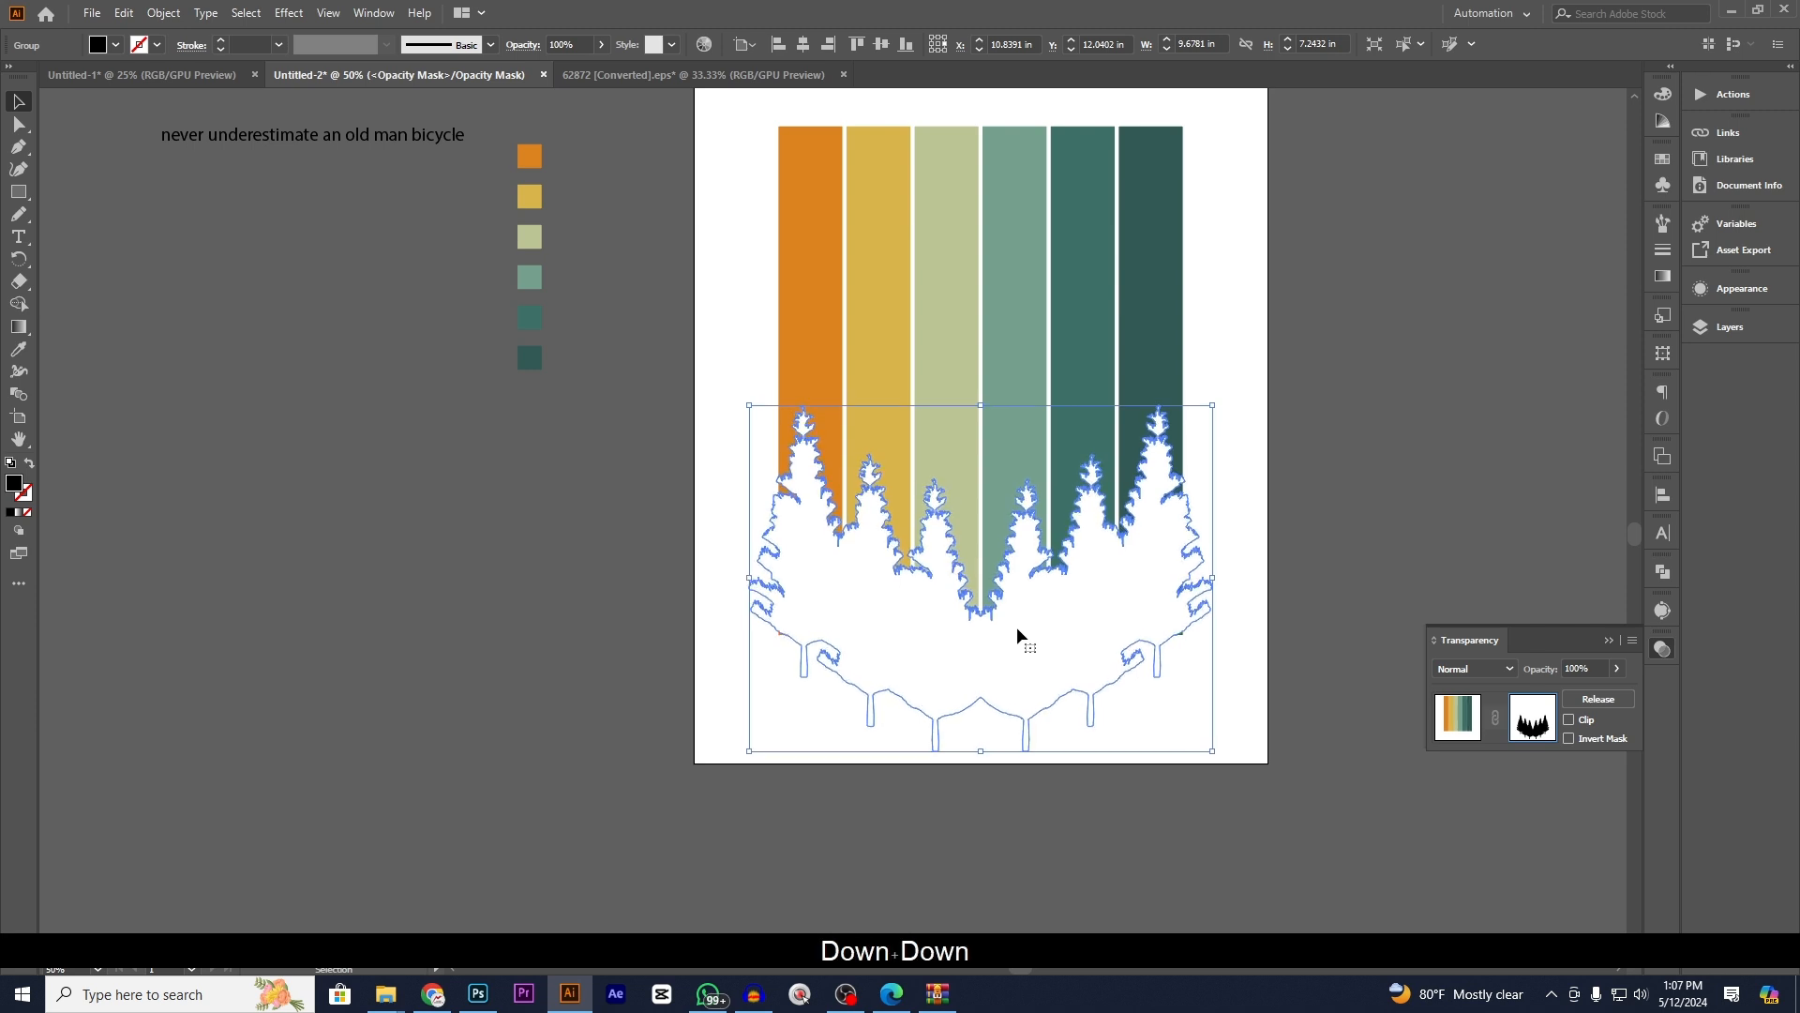
key(Down)
key(Down)
key(Down)
key(Down)
key(Down)
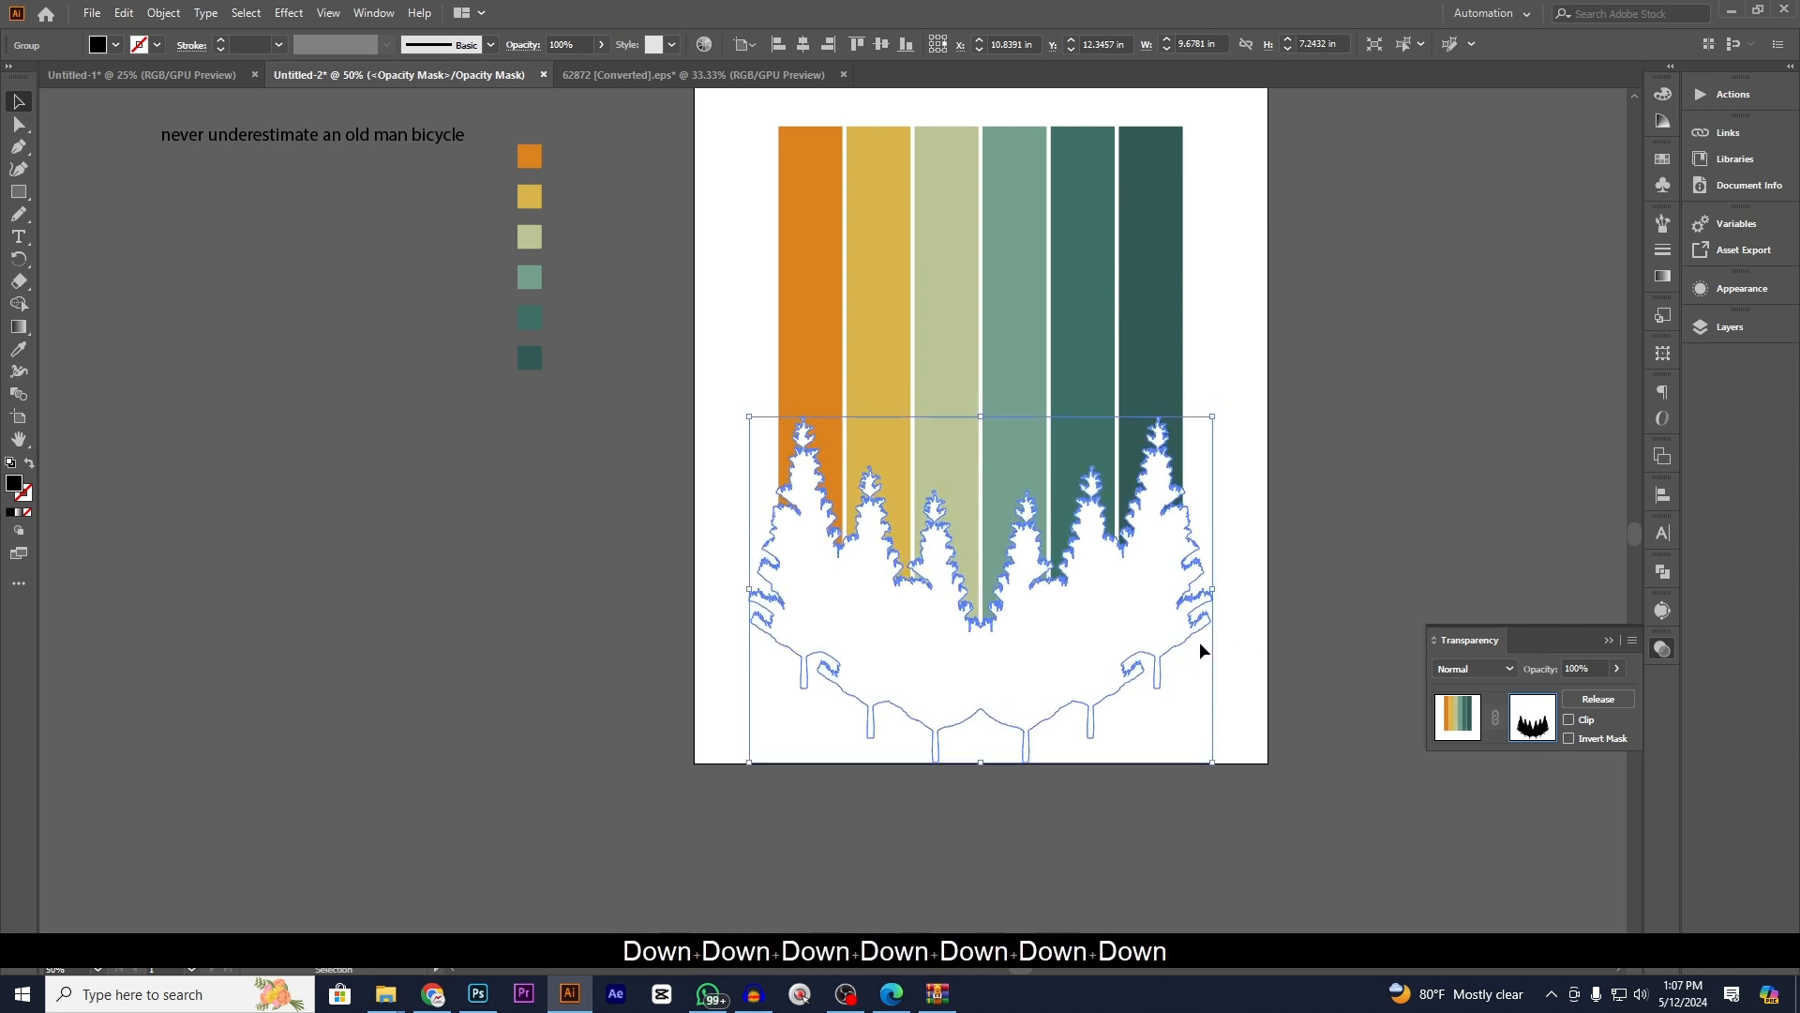
key(Down)
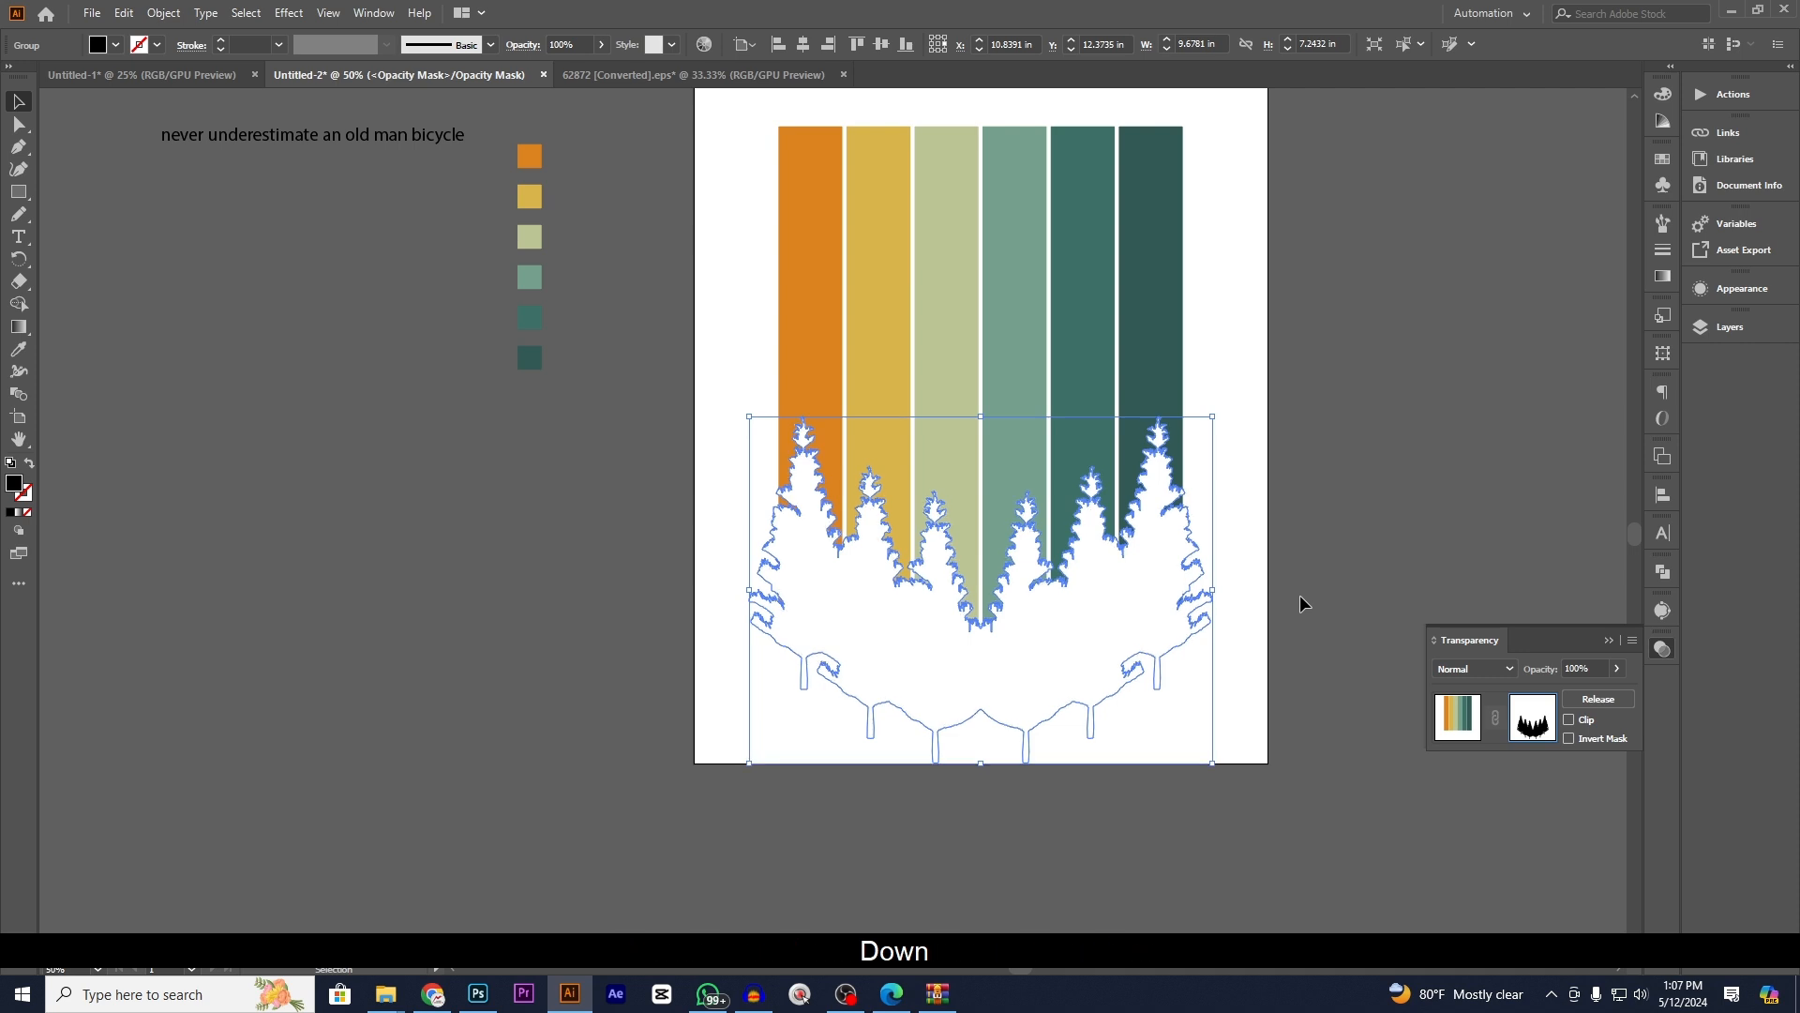
- Leave mask editing and deselect, then move the masked bar group slightly down on the artboard
click(1460, 738)
click(1471, 499)
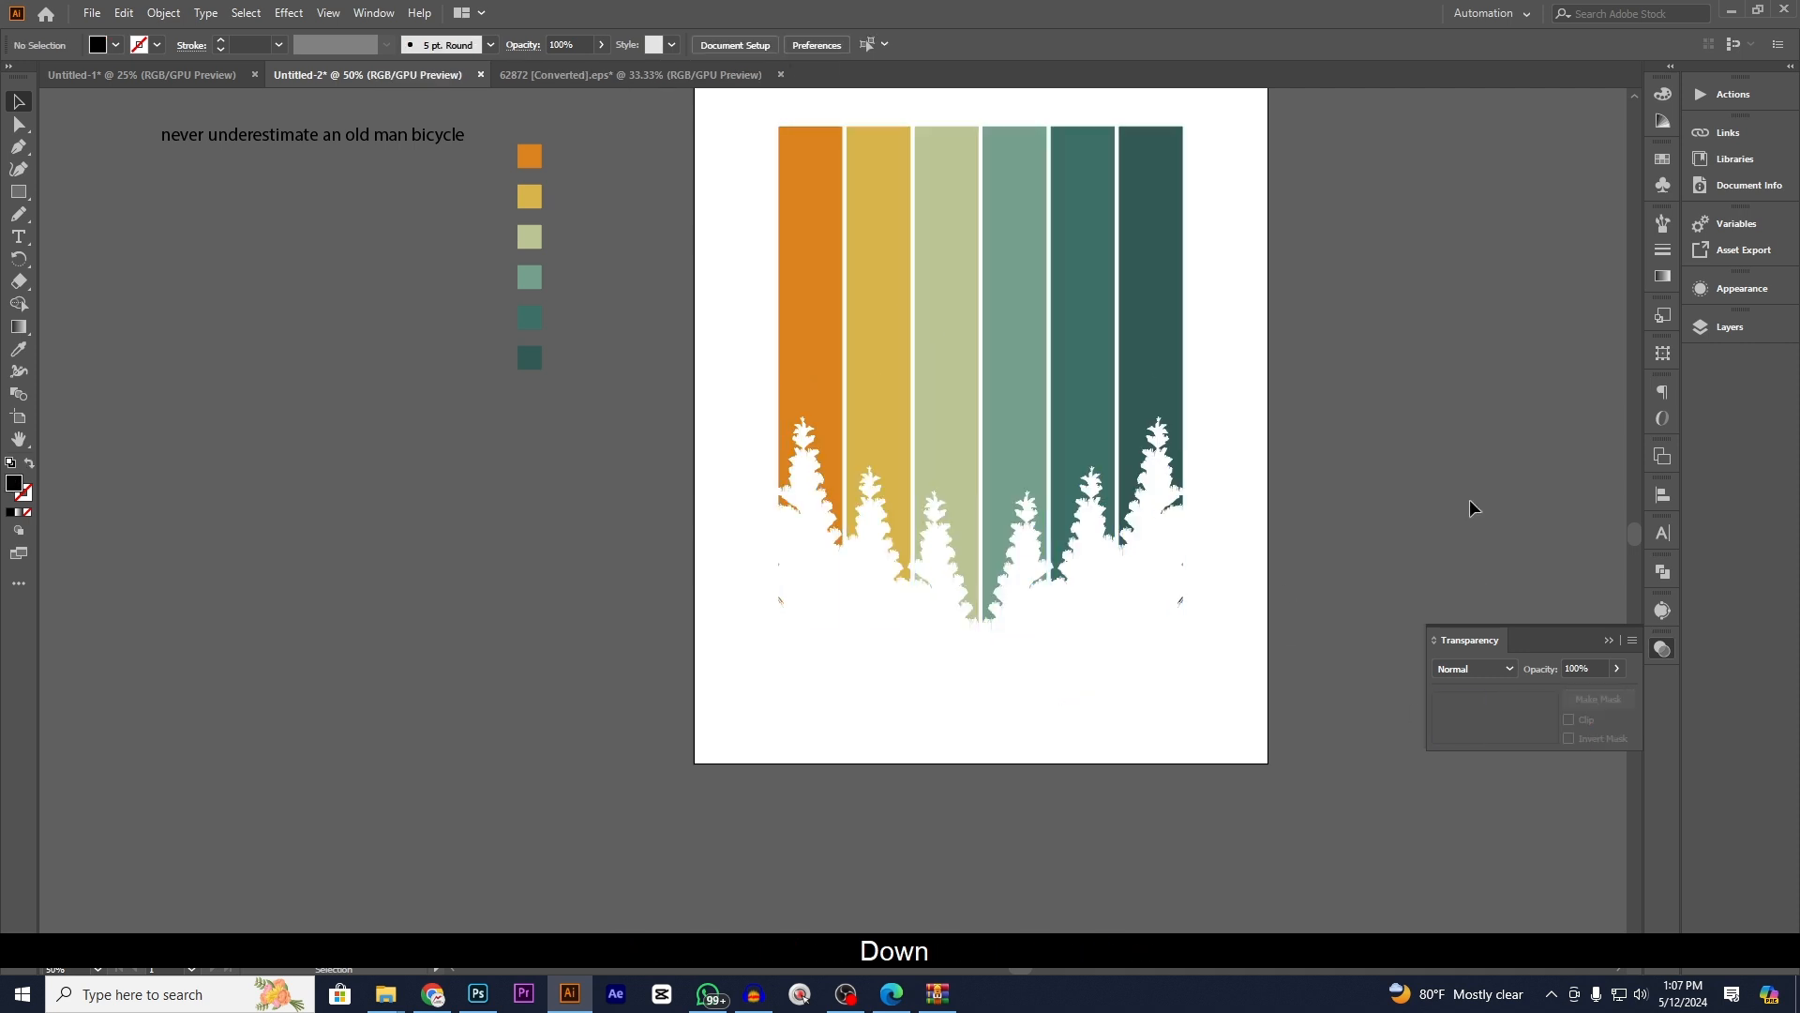
click(1658, 650)
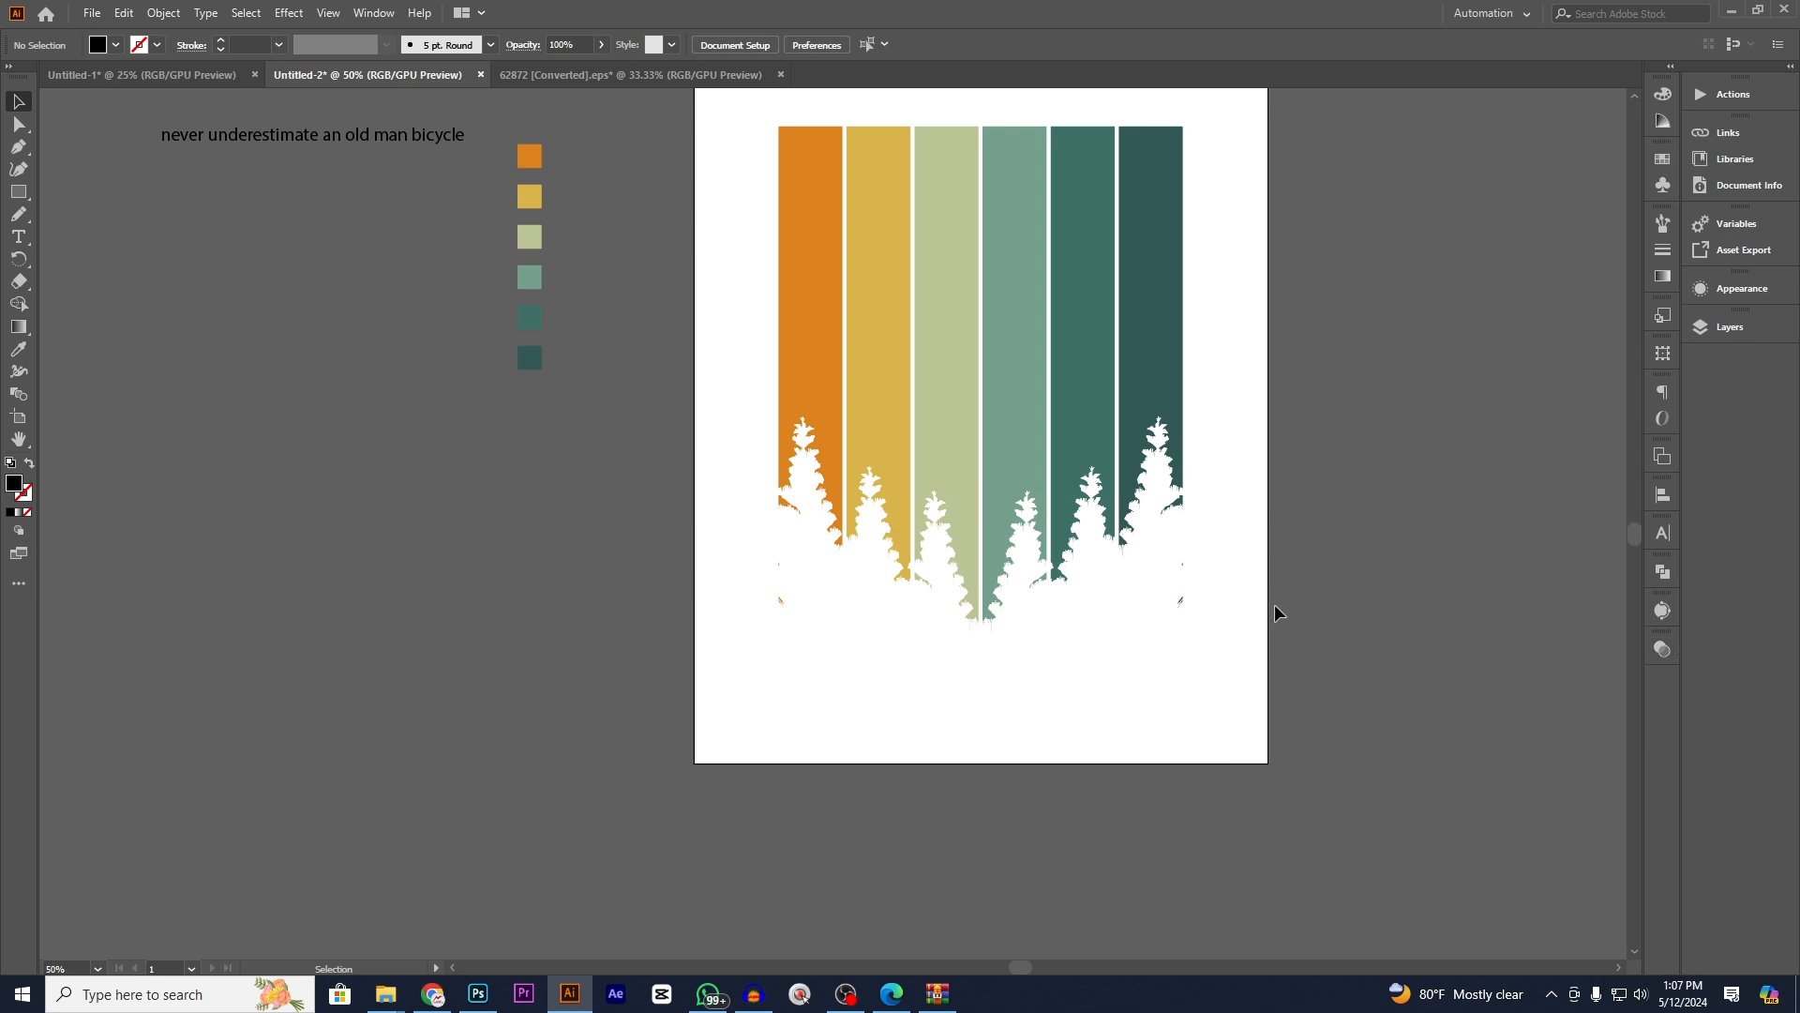
click(984, 337)
drag(1004, 329, 999, 360)
click(1352, 478)
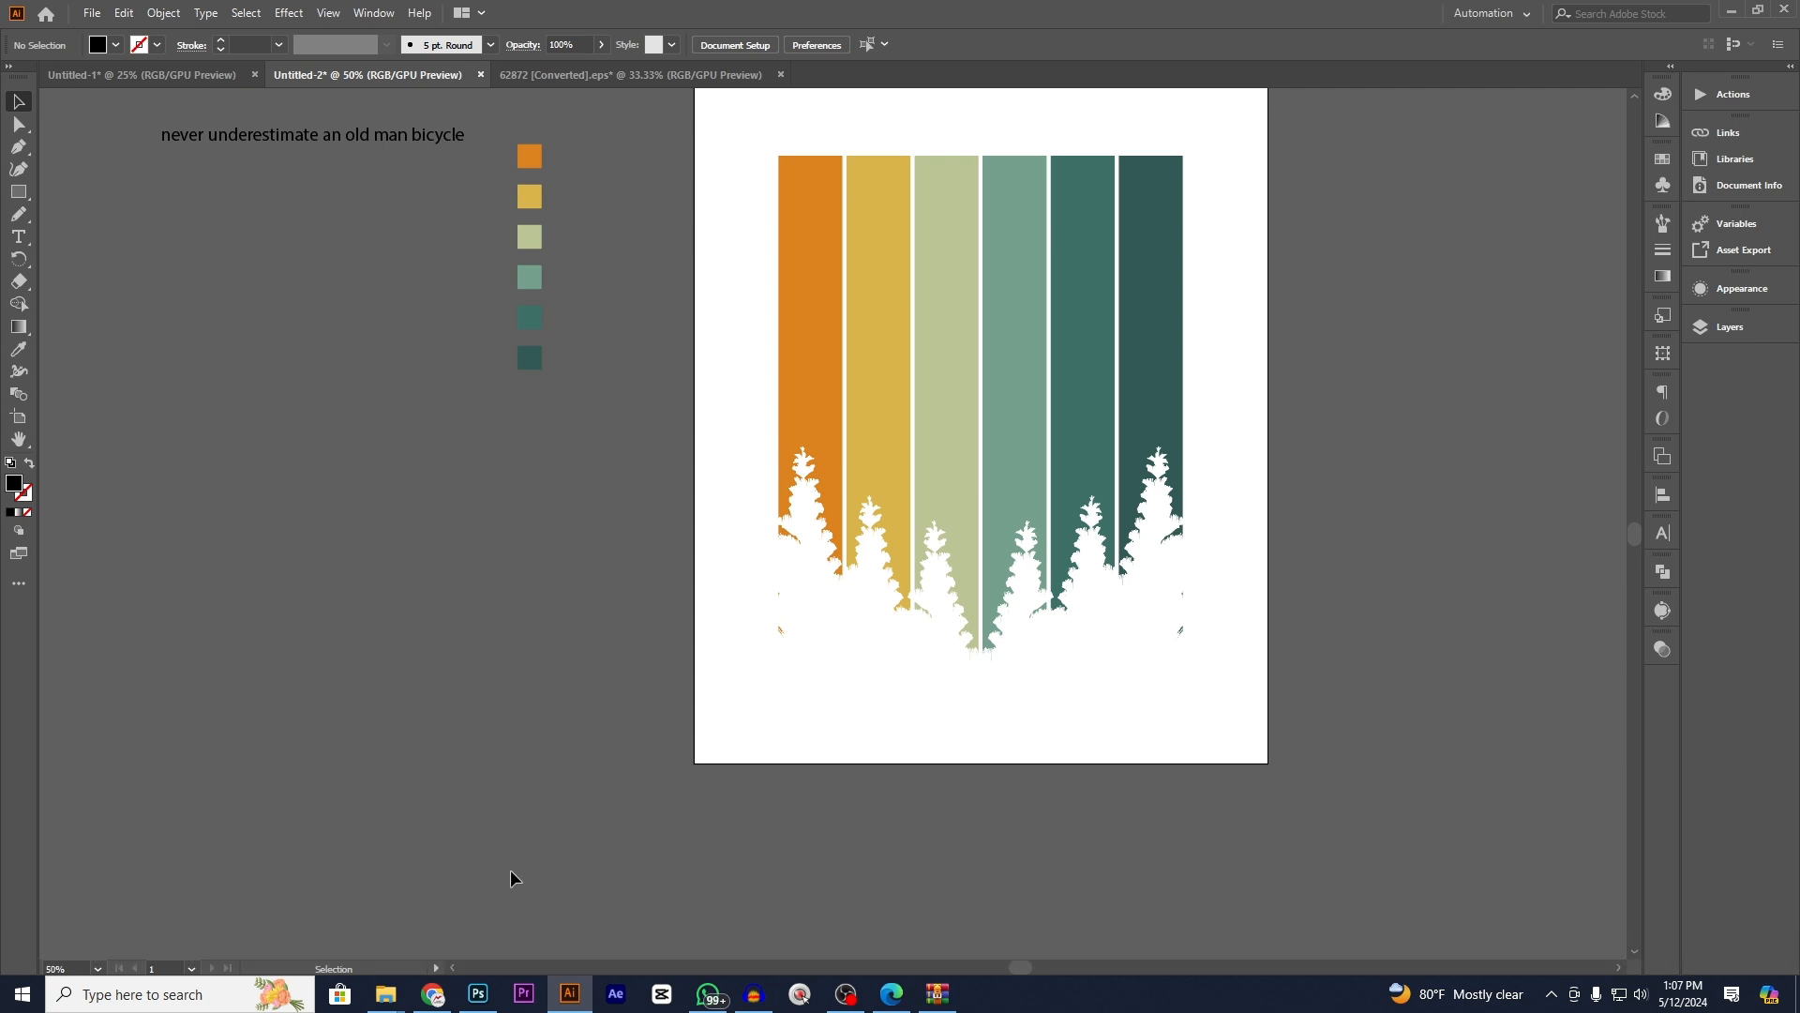
- Draw a black 12 x 16 in rectangle that covers the whole artboard
drag(20, 194, 99, 192)
key(space)
drag(786, 109, 784, 187)
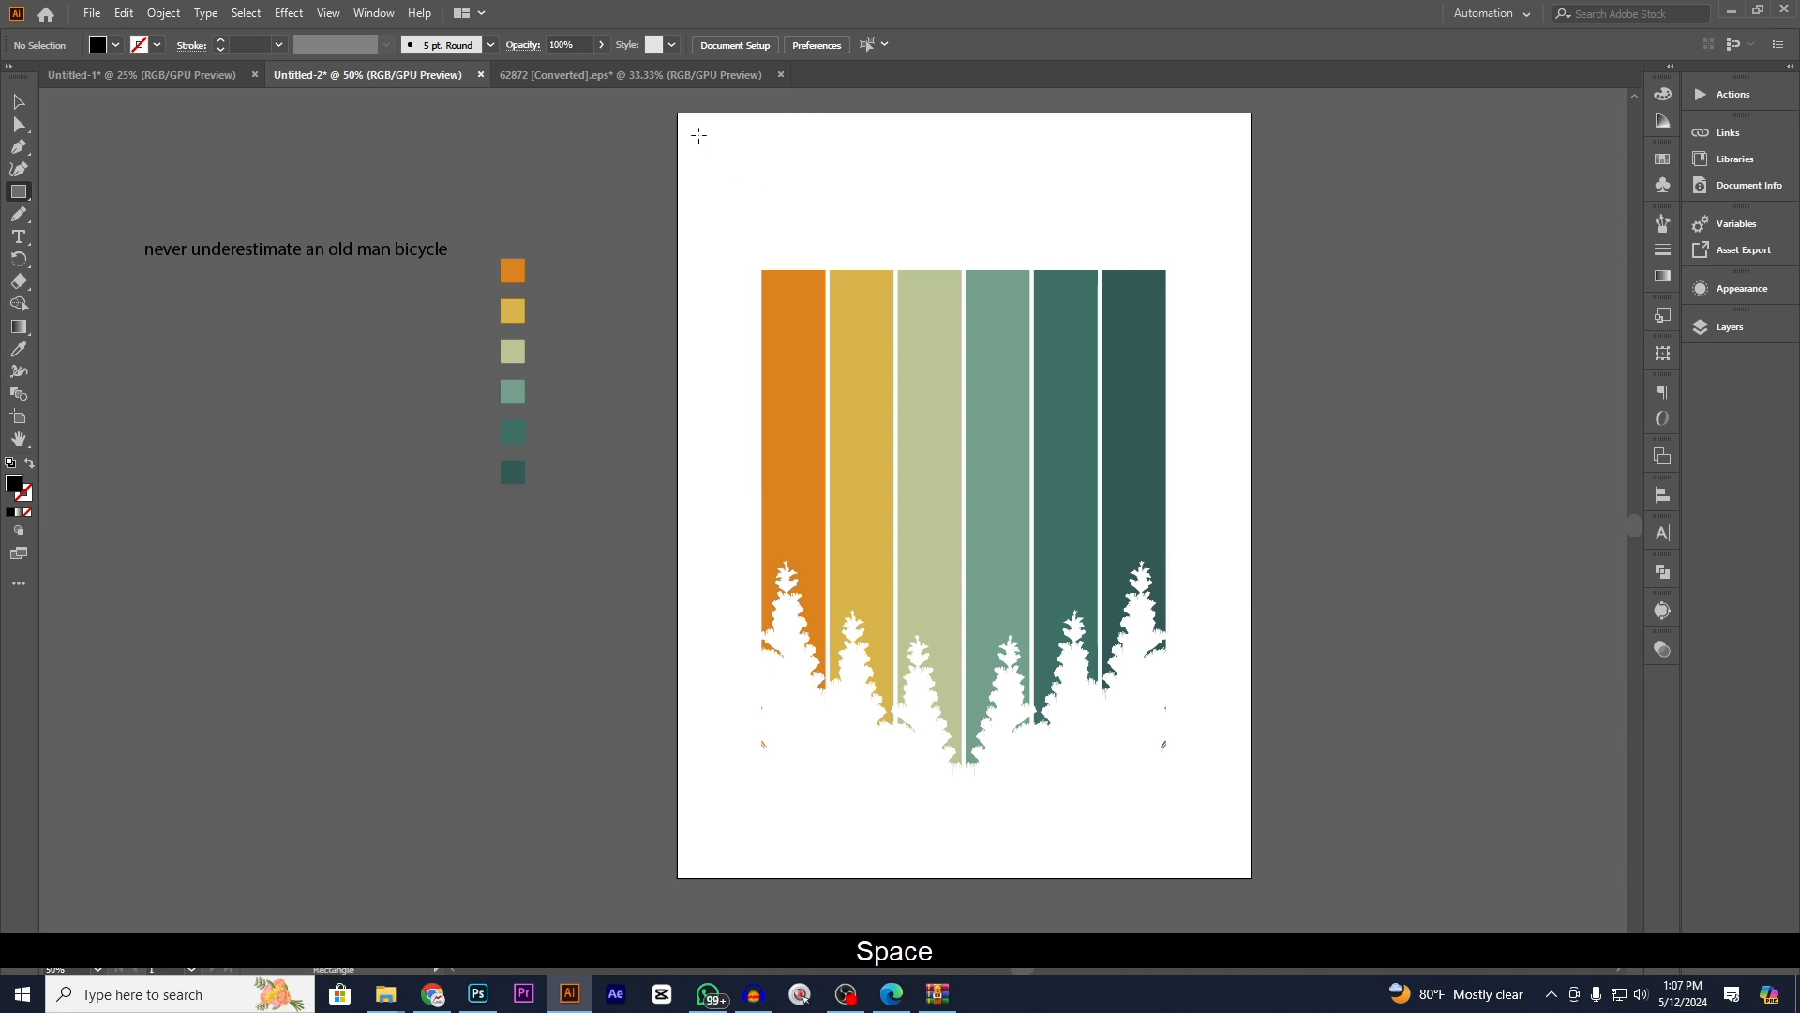
drag(675, 113, 1254, 876)
click(23, 103)
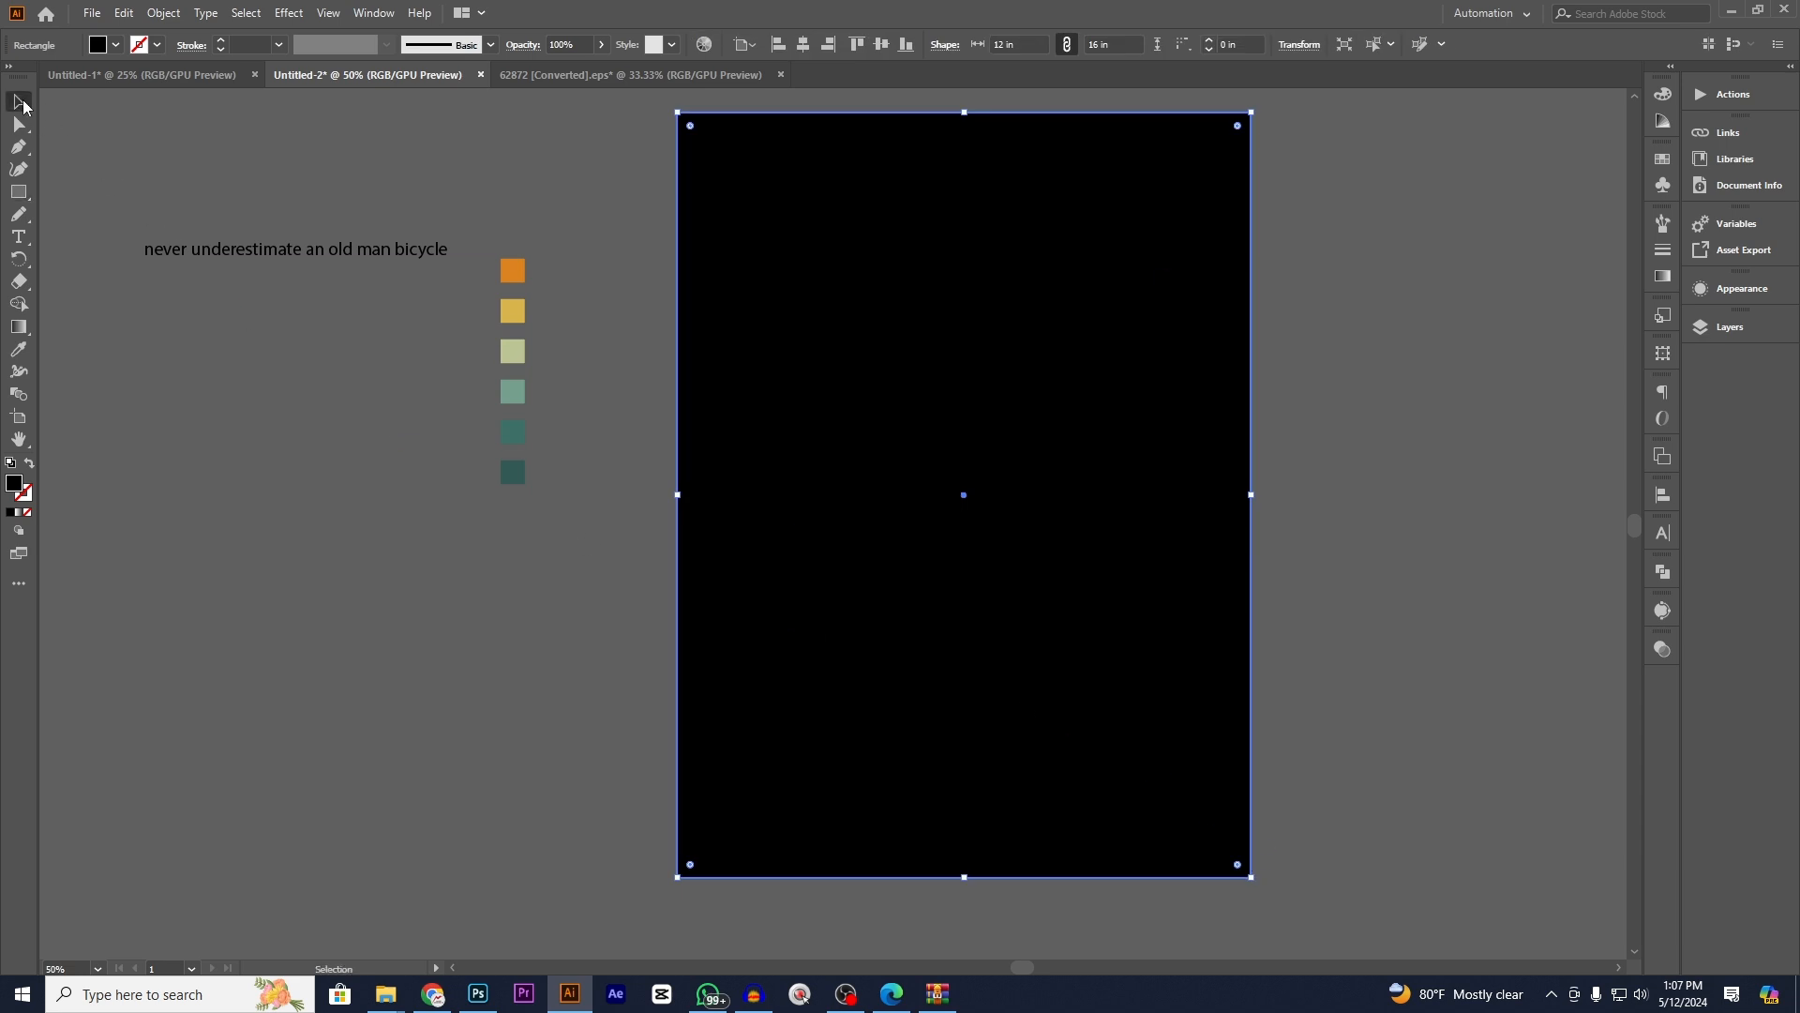
- Place the black rectangle behind the coloured bars and lock it as the background
key(ctrl+x)
key(ctrl+b)
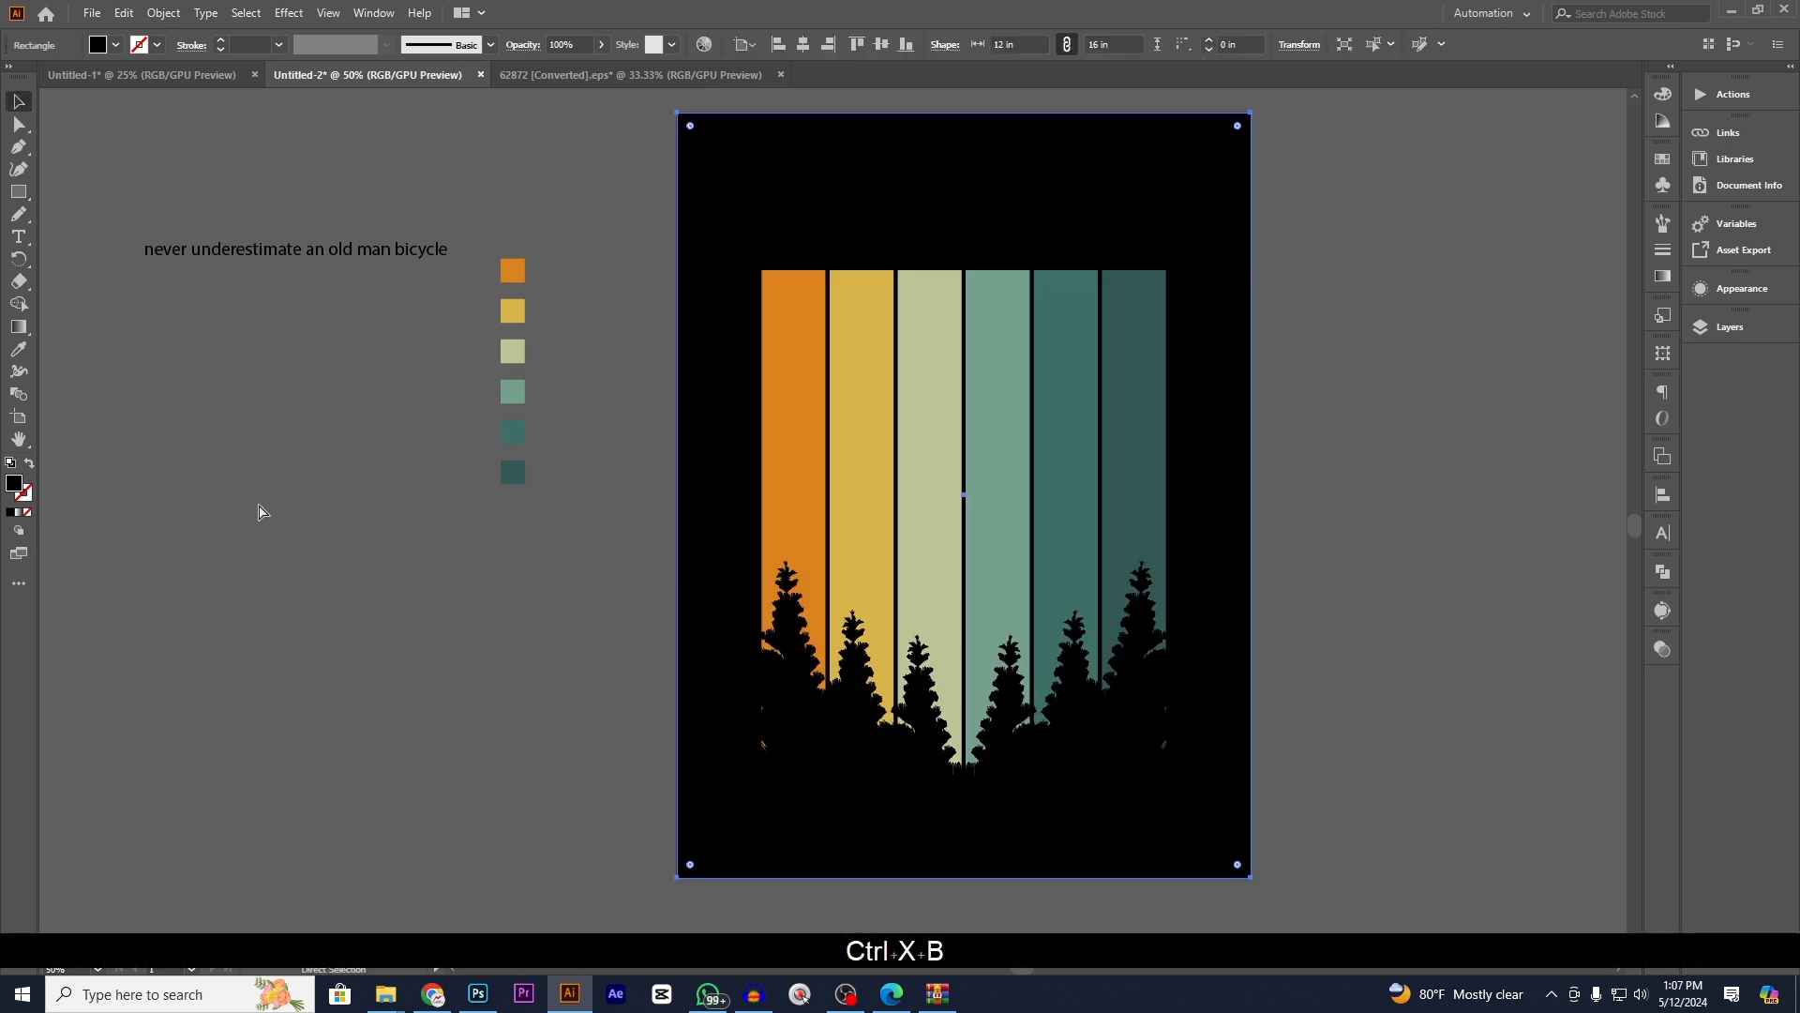
key(ctrl+2)
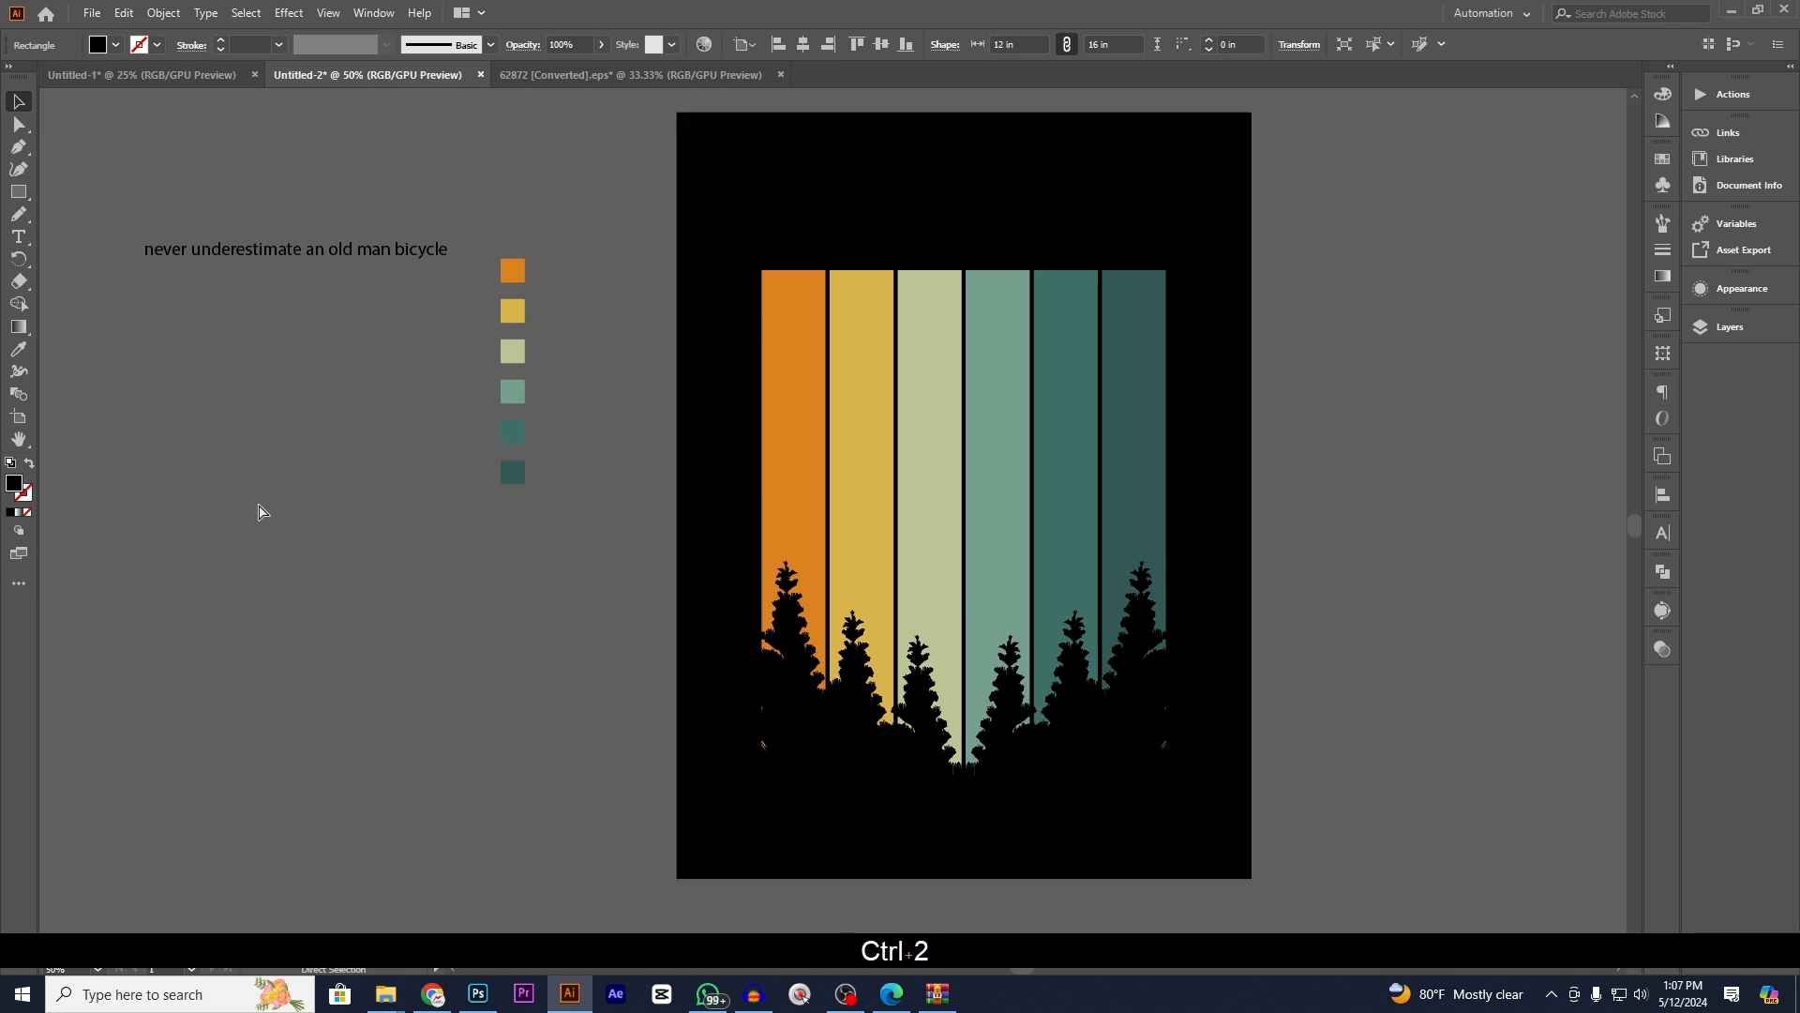
- With the Eraser tool, cut away the lower outer corner of the orange bar to remove the leftover specks beside the trees
drag(429, 695, 399, 553)
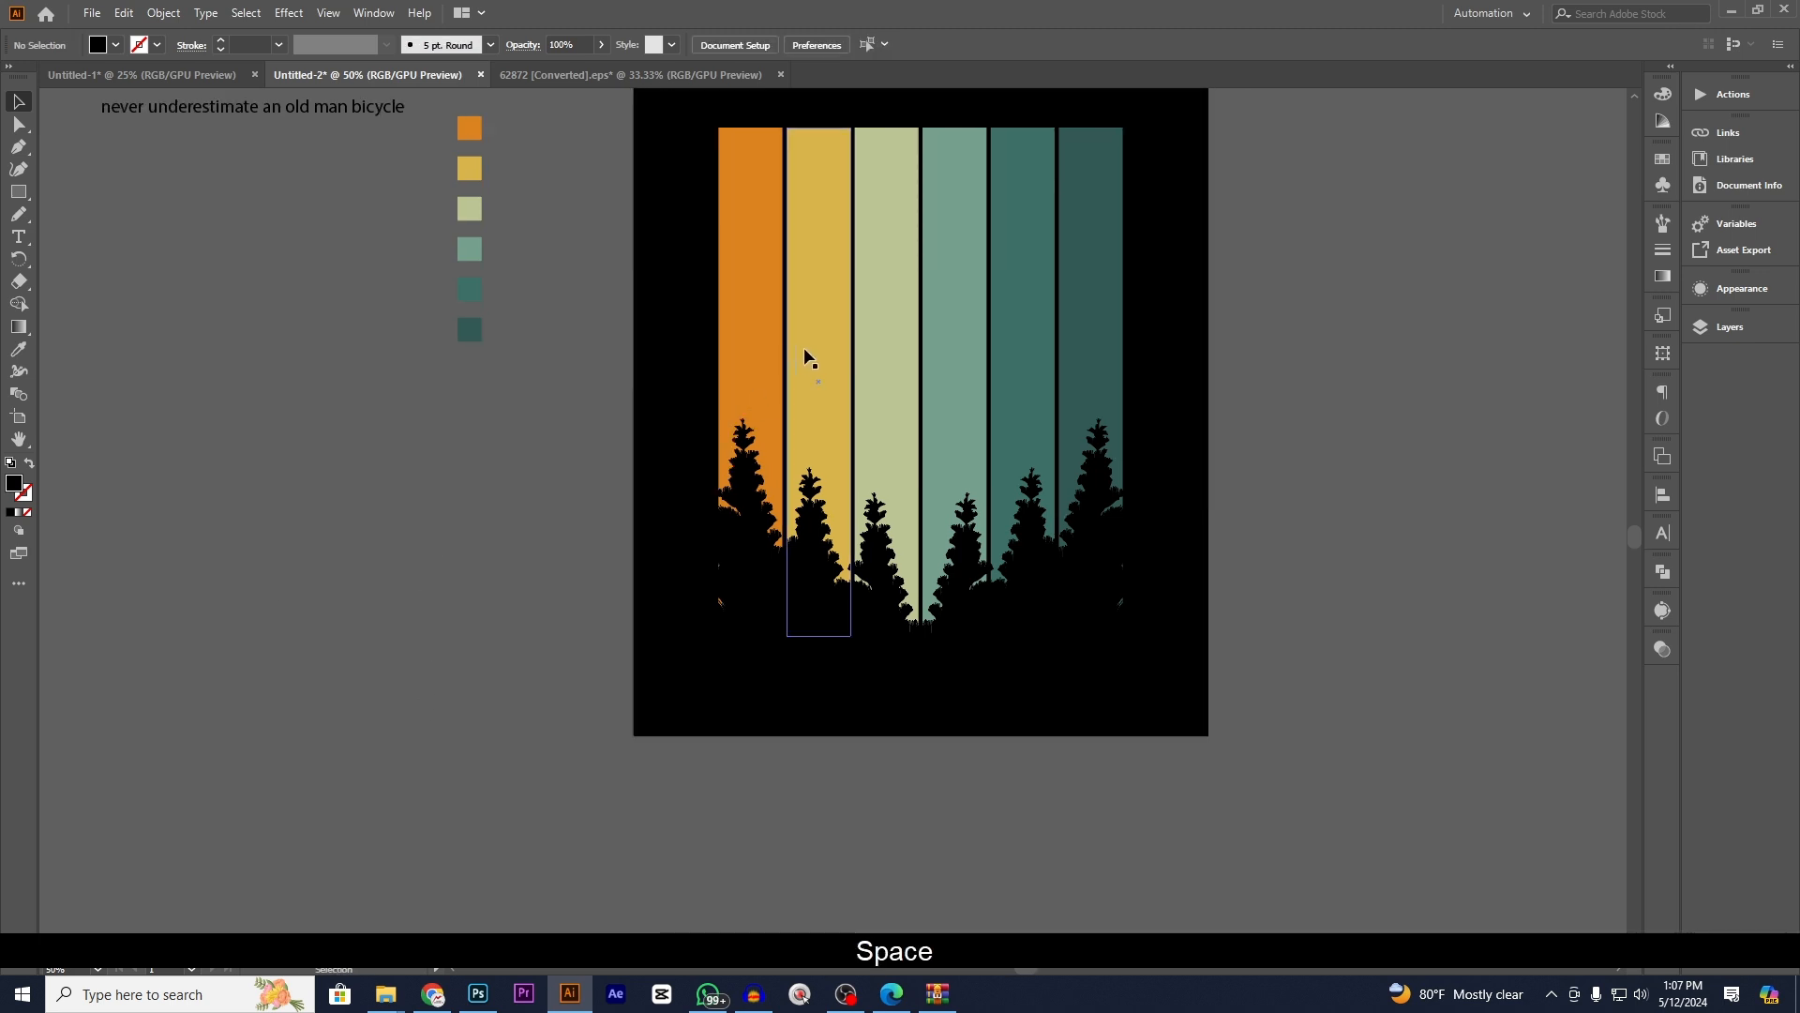
drag(886, 344, 925, 359)
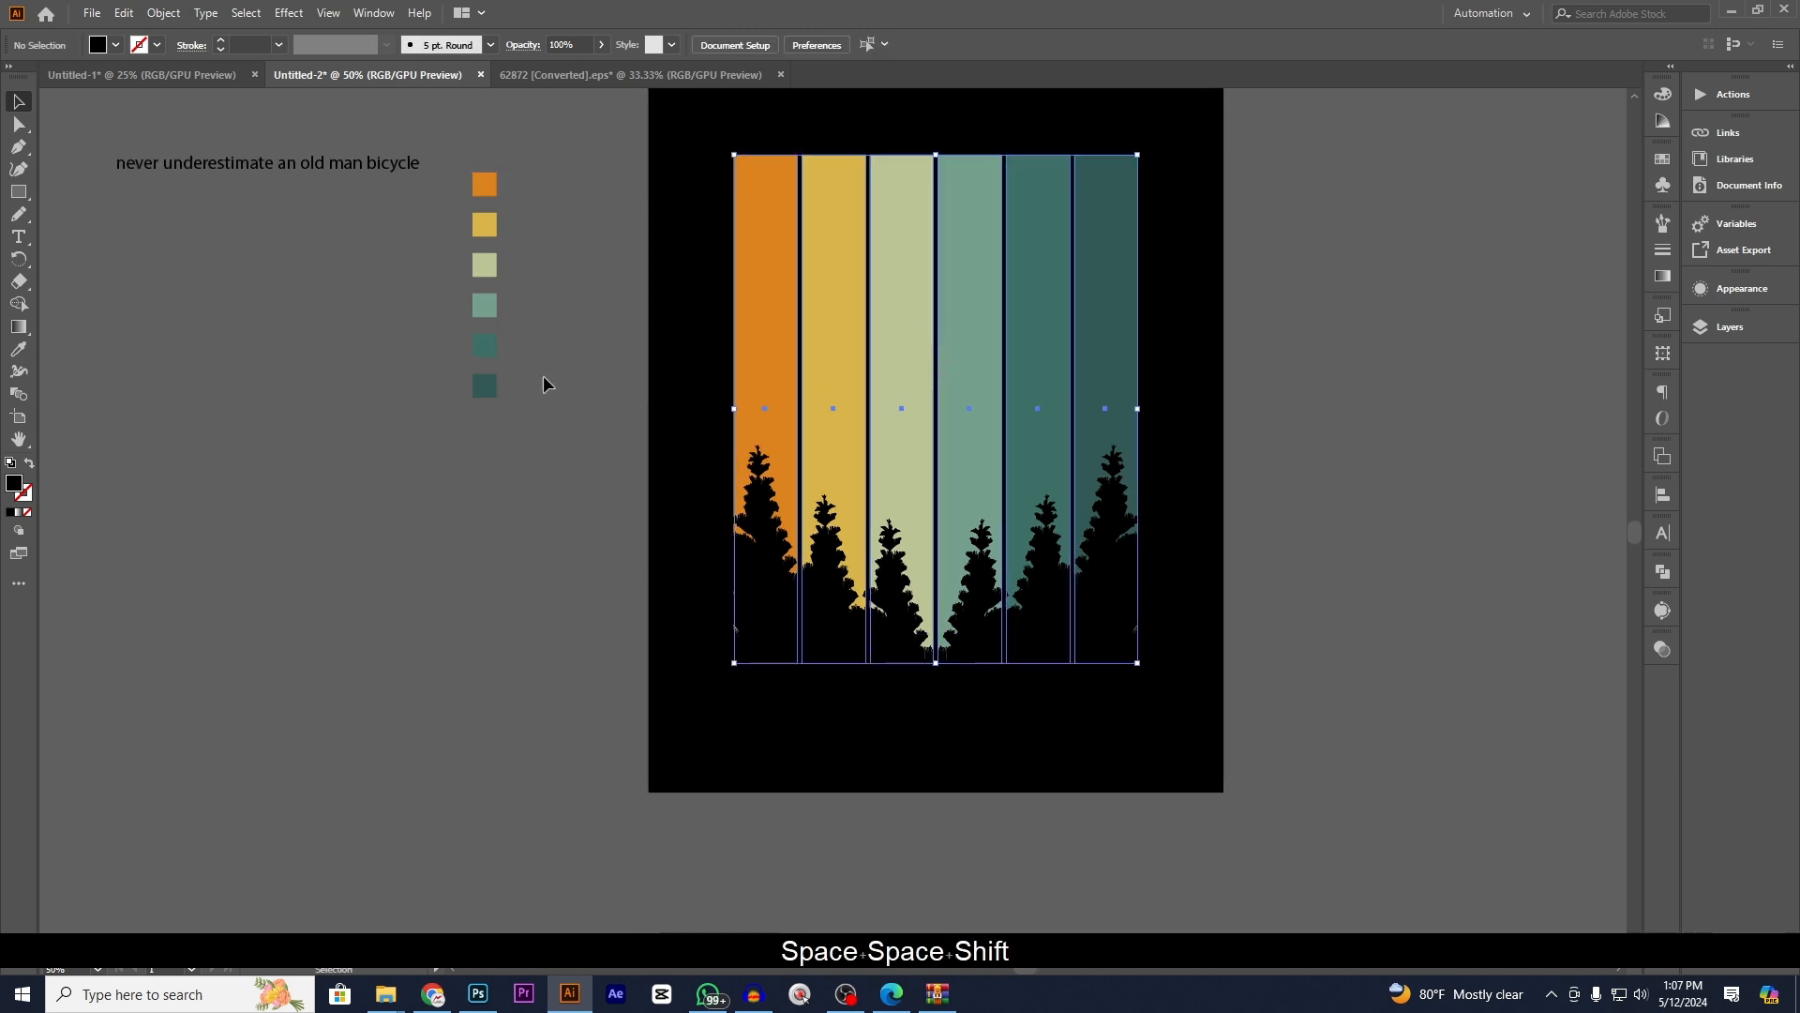
click(19, 281)
scroll(760, 718, up, 4)
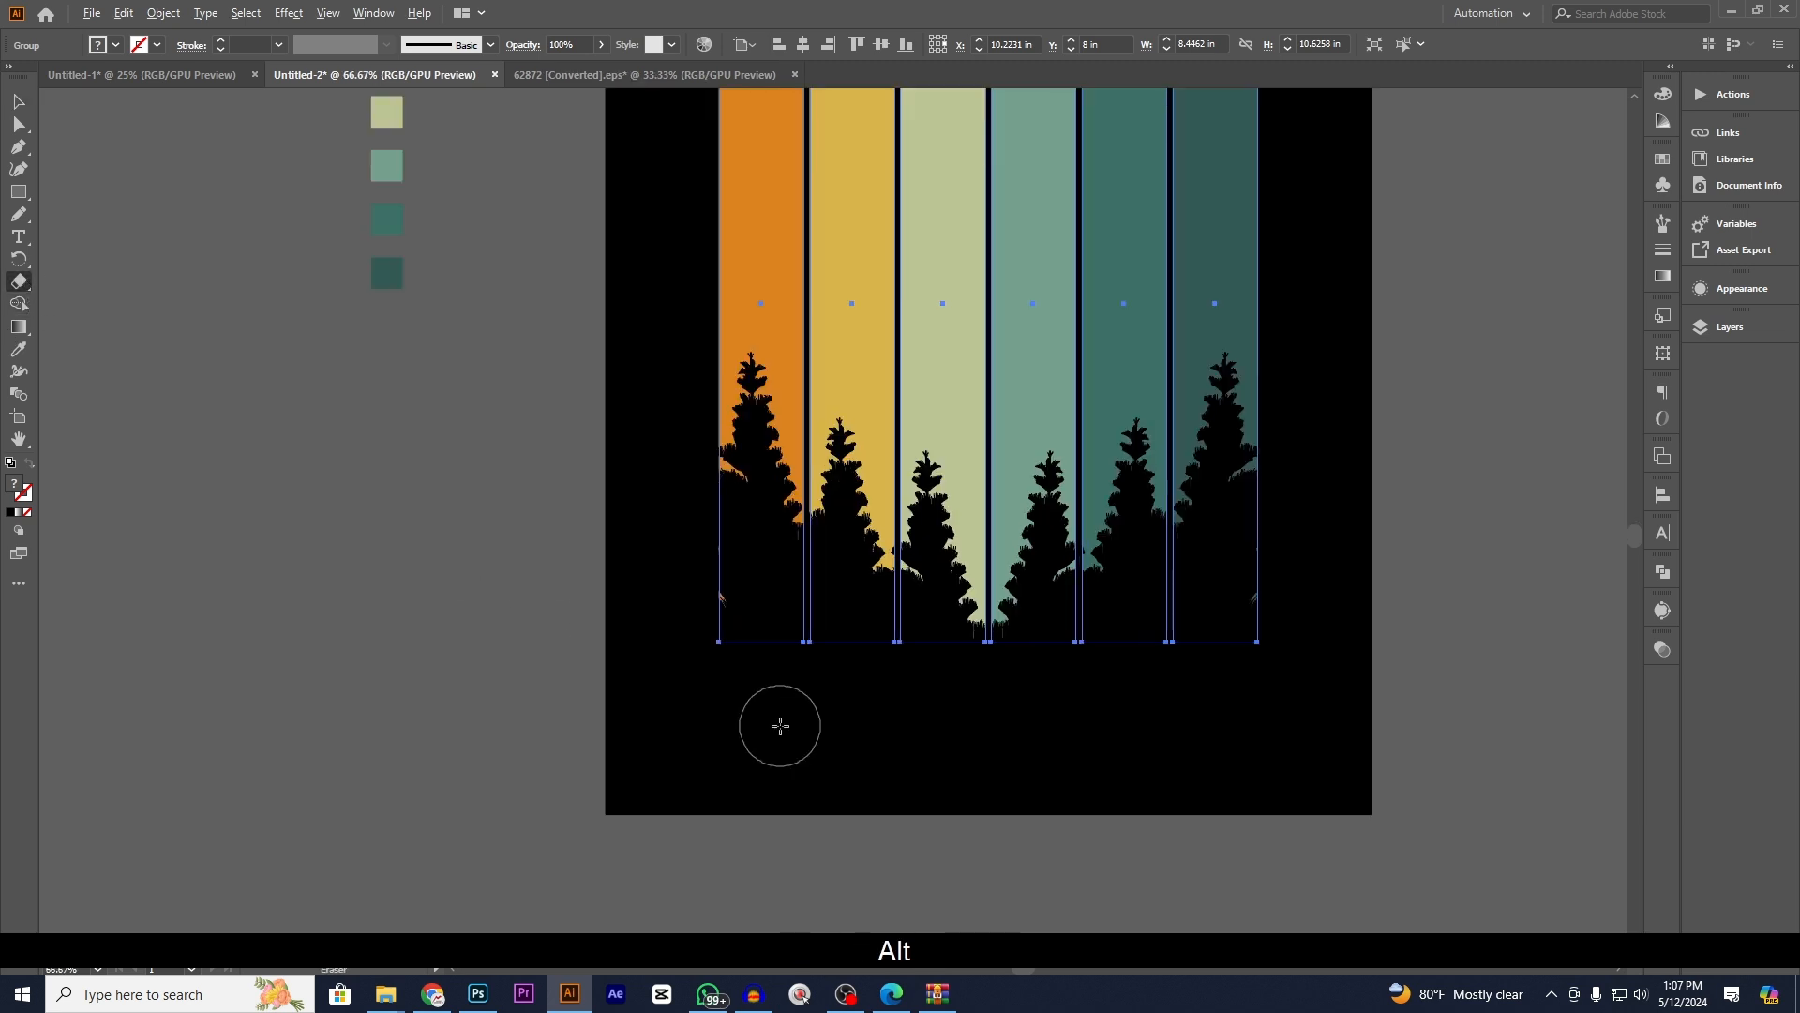
drag(591, 389, 629, 472)
drag(641, 470, 679, 631)
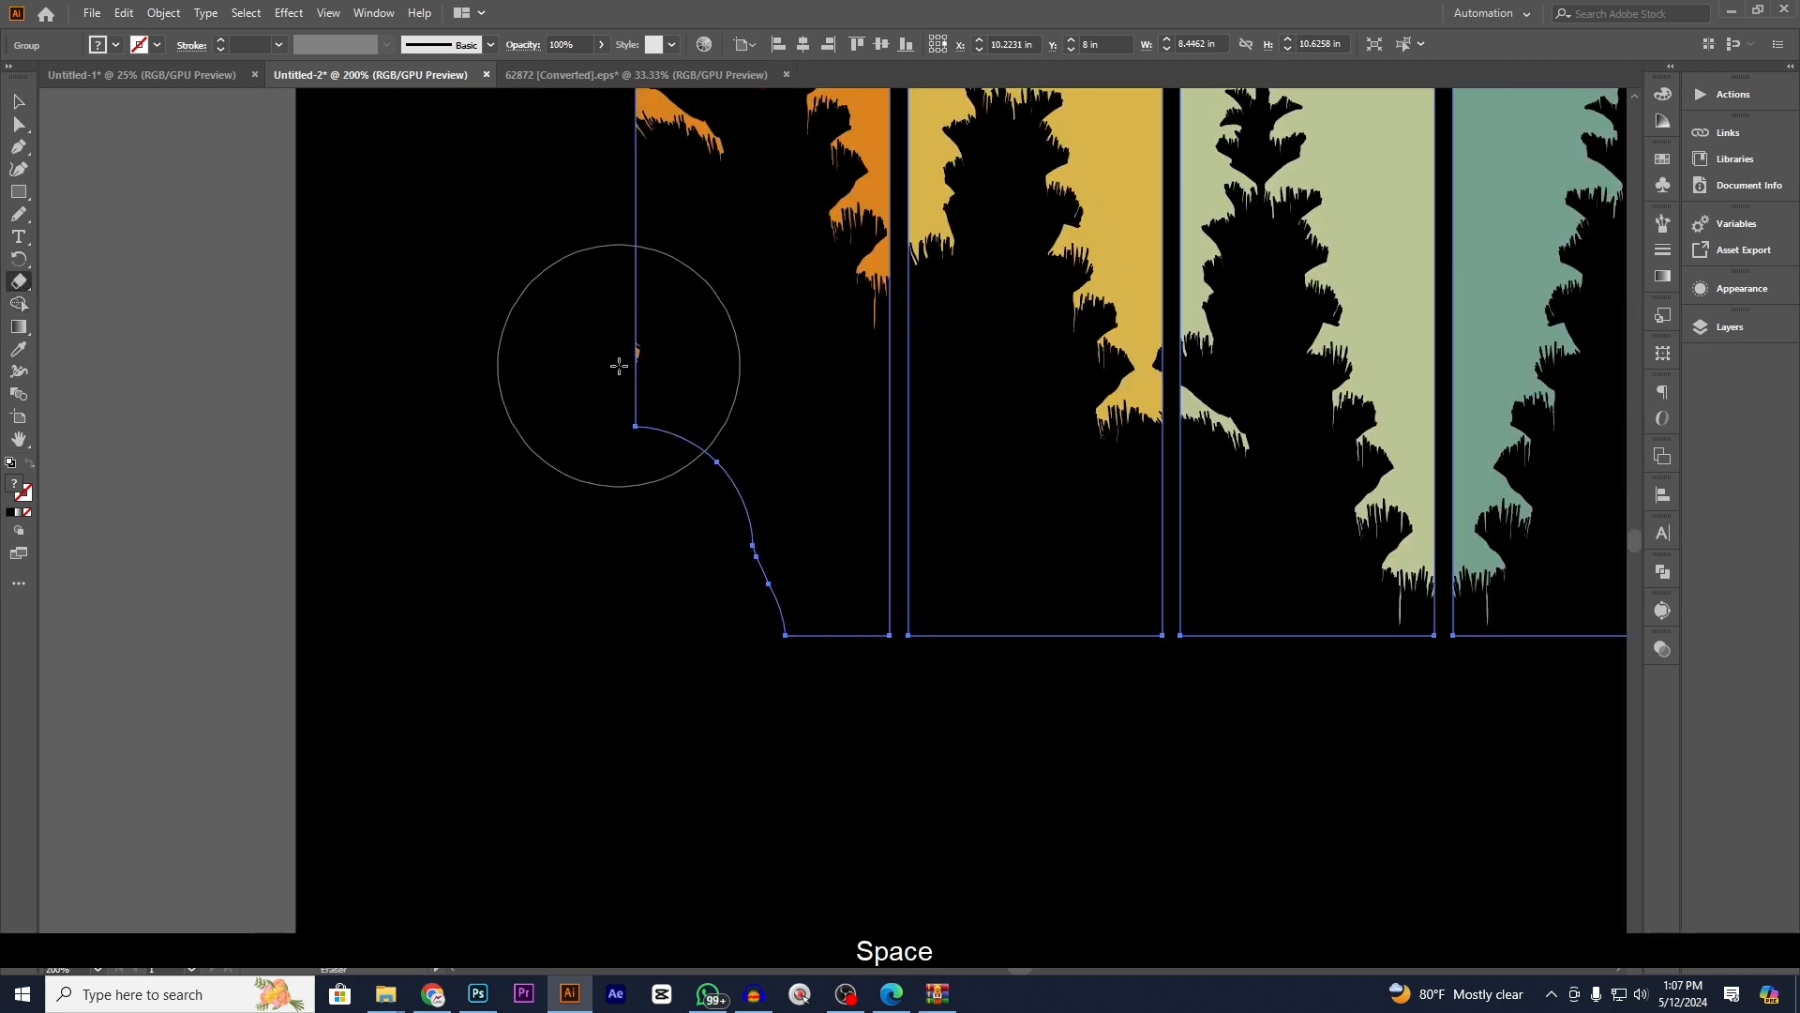
drag(620, 367, 647, 502)
- Erase the lower outer corner of the darkest green bar to remove its leftover specks, and deselect the artwork
mouse_move(1541, 770)
mouse_down()
mouse_move(734, 685)
mouse_move(464, 786)
mouse_up()
drag(1131, 486, 1152, 586)
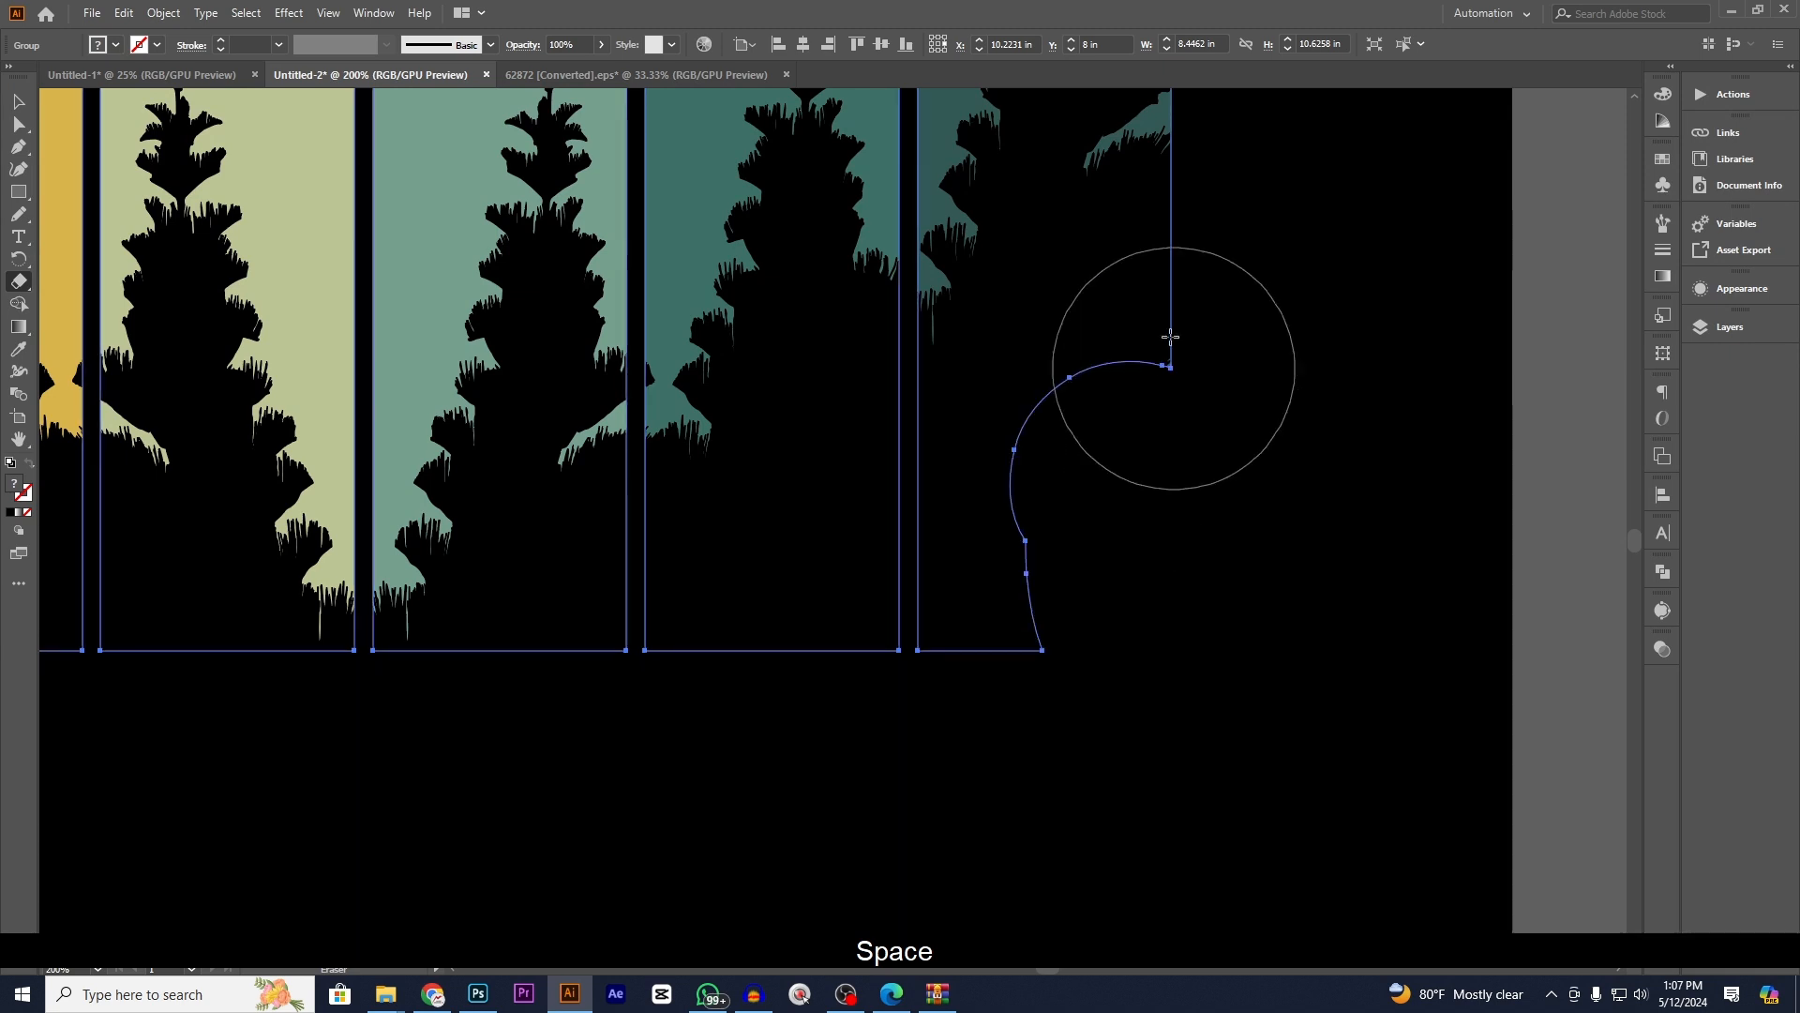
mouse_move(1171, 323)
mouse_down()
mouse_move(1261, 679)
mouse_move(1270, 647)
mouse_up()
scroll(1278, 631, down, 3)
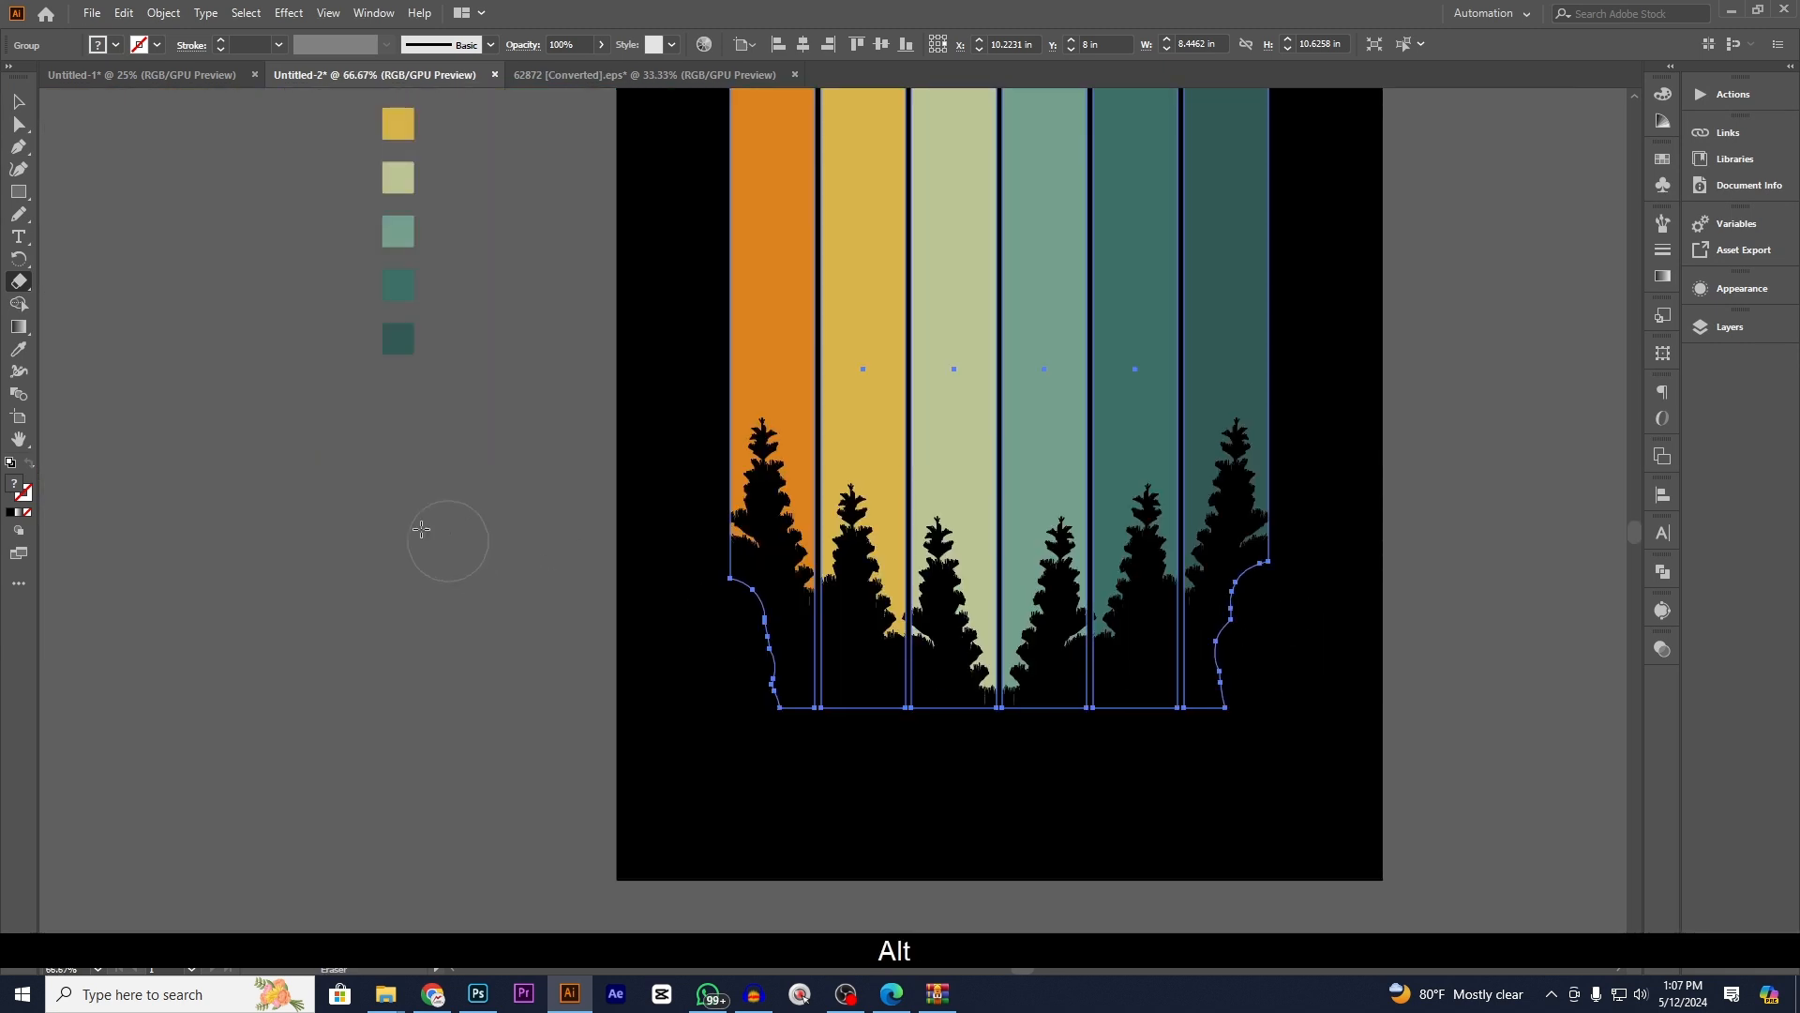
click(16, 98)
click(330, 628)
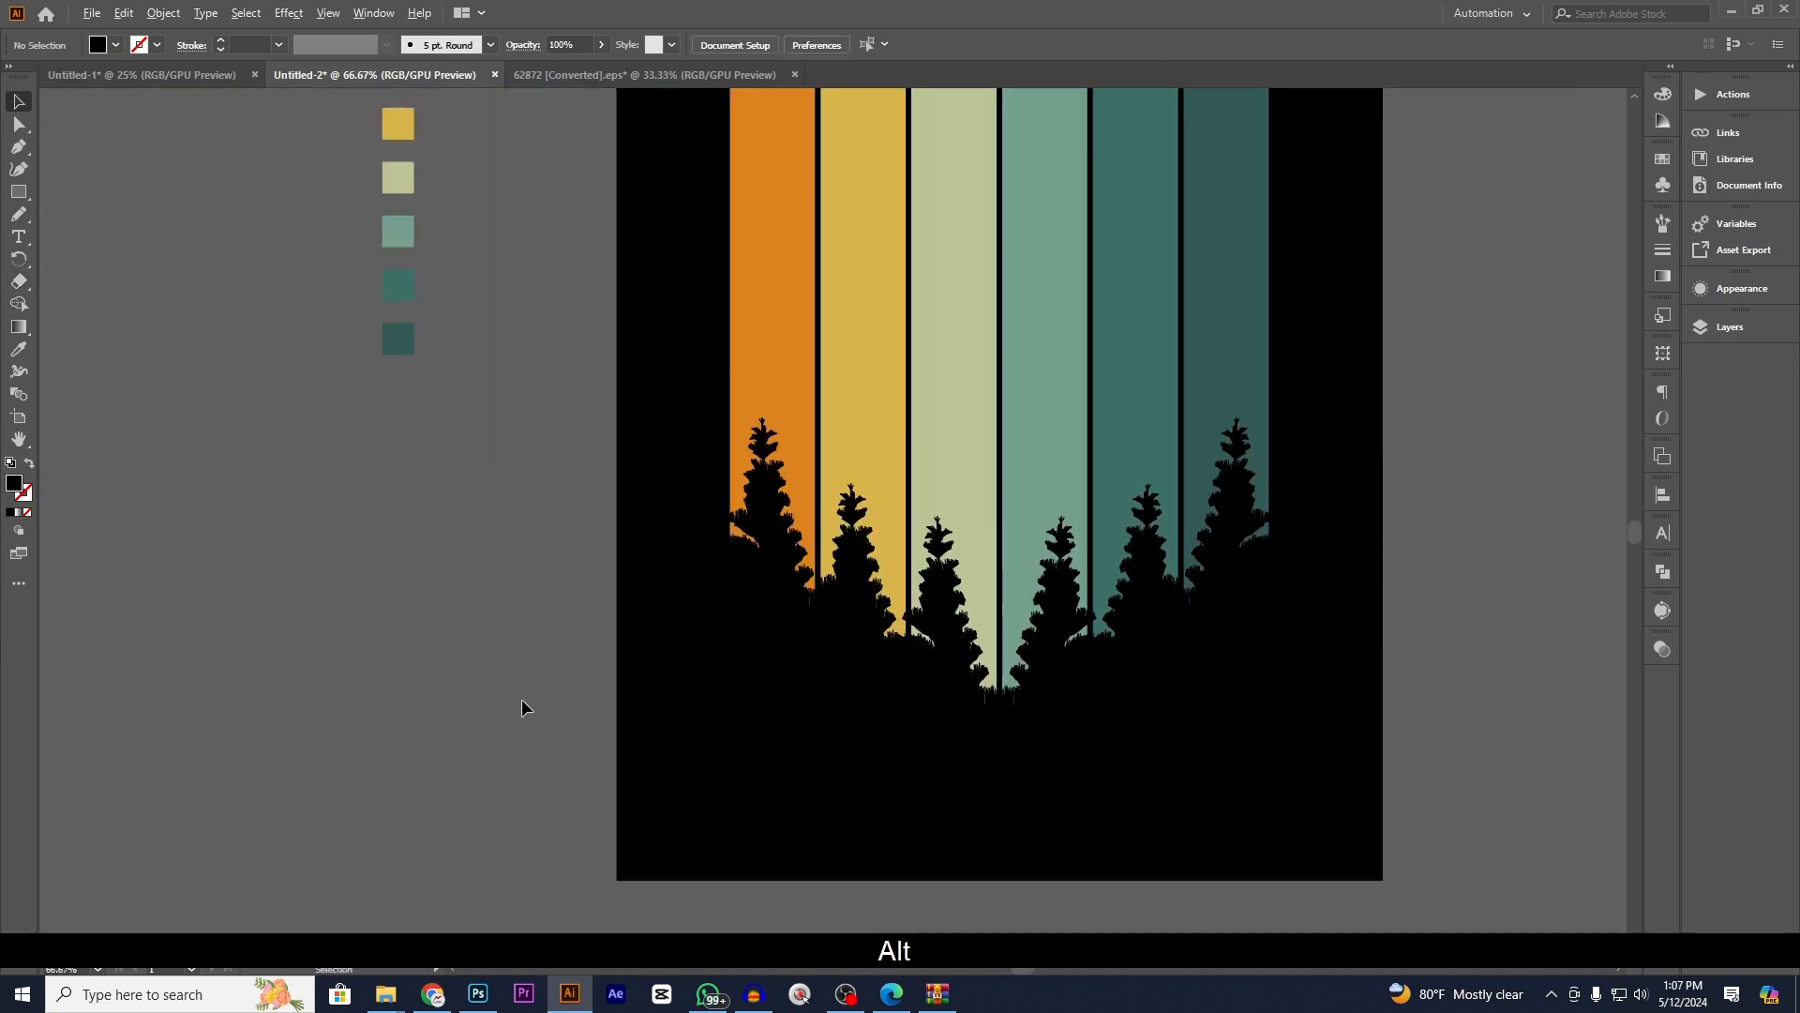
scroll(522, 700, down, 3)
scroll(867, 780, up, 4)
scroll(866, 780, down, 4)
scroll(575, 757, up, 1)
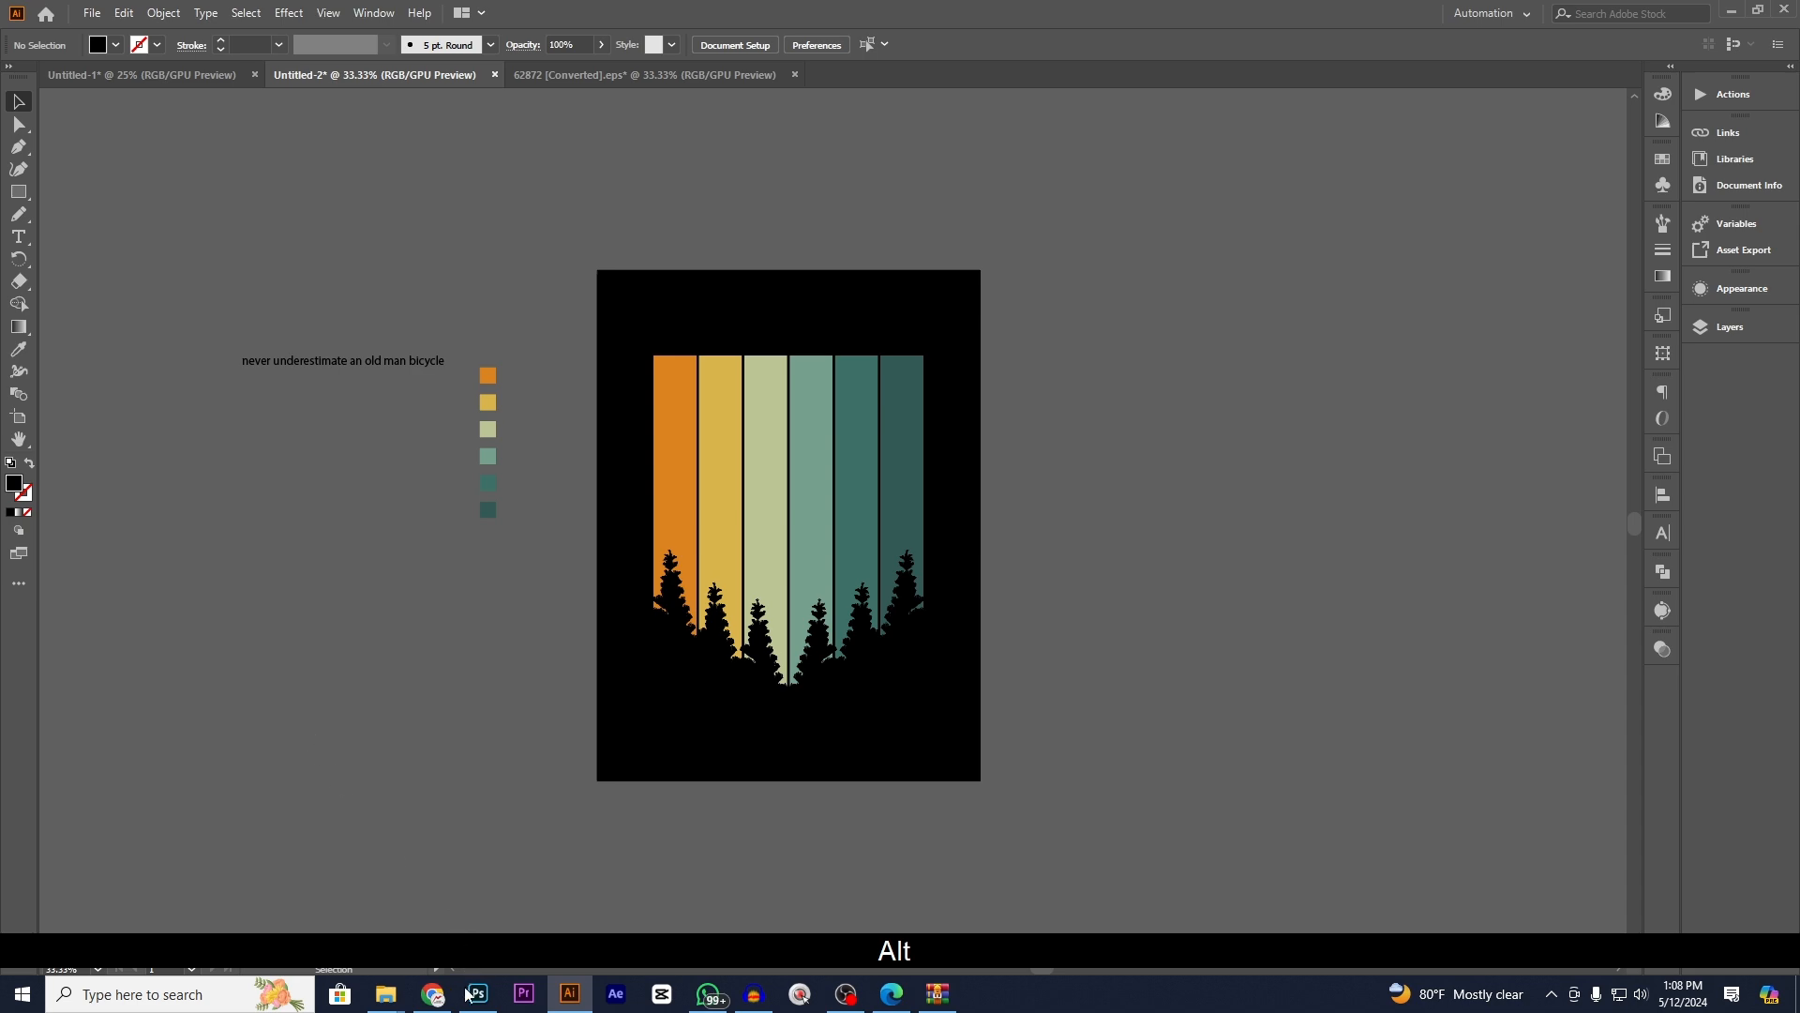
click(438, 1002)
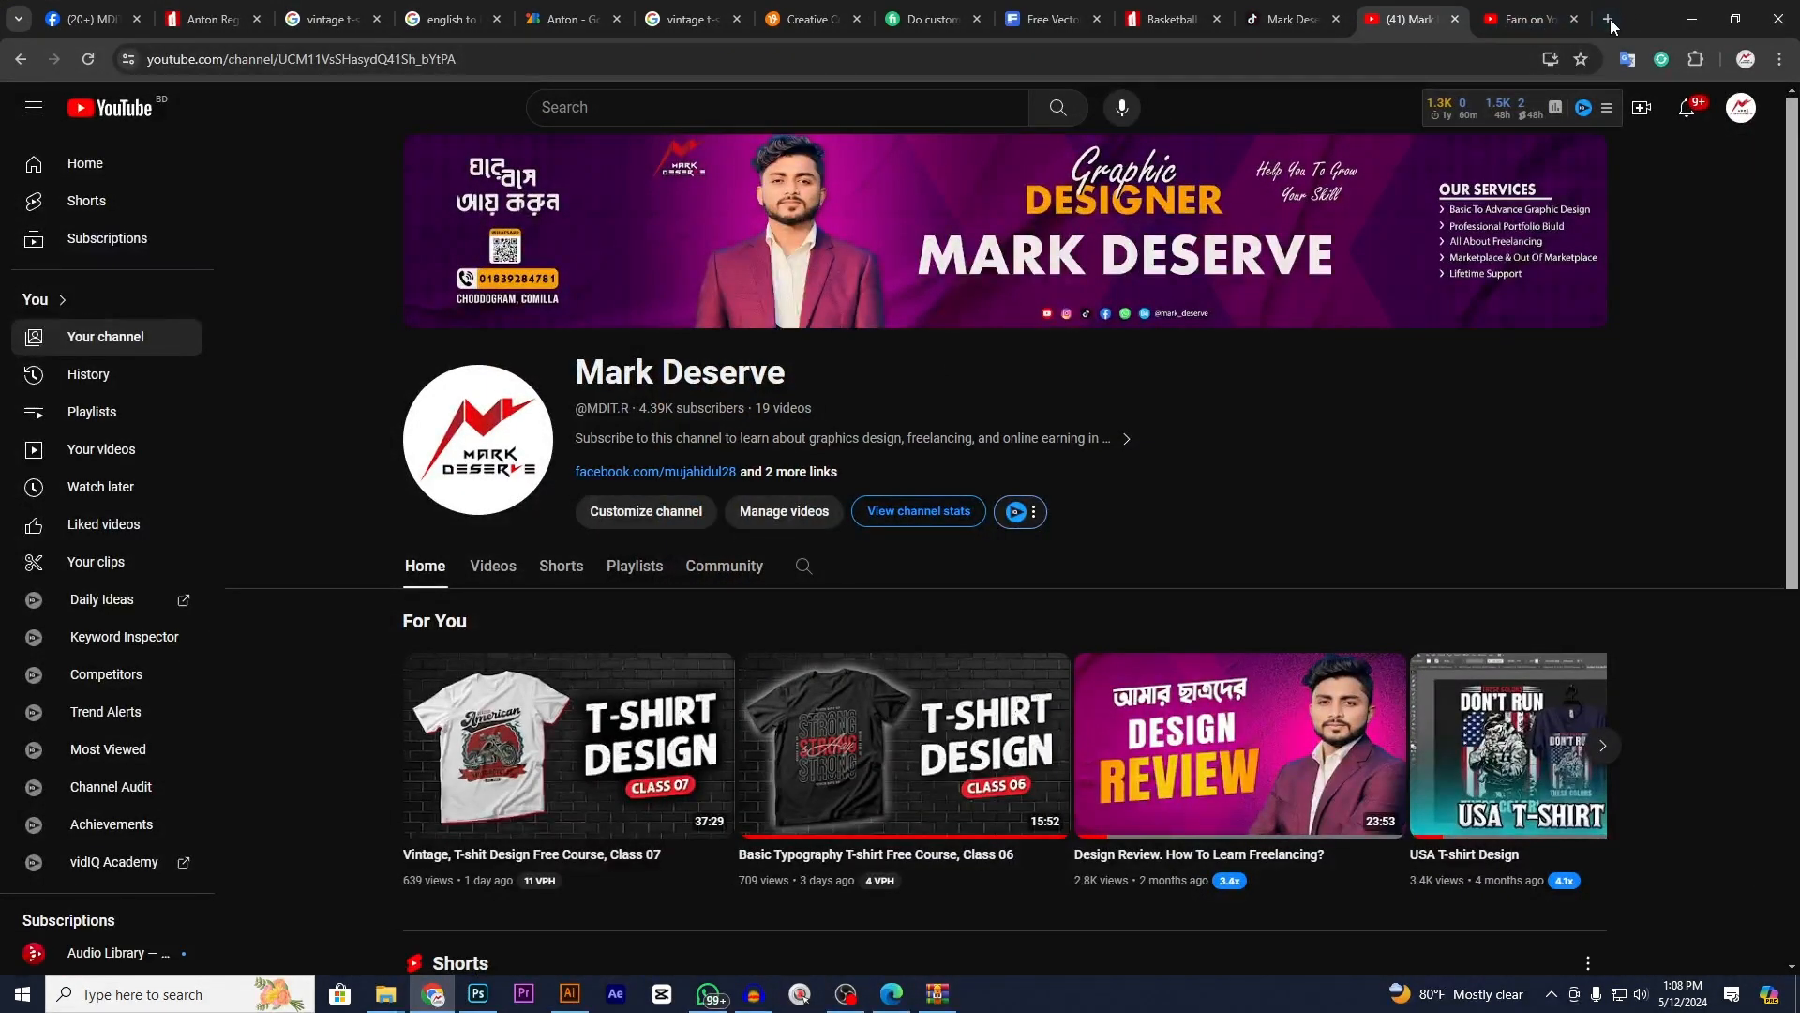
click(1691, 31)
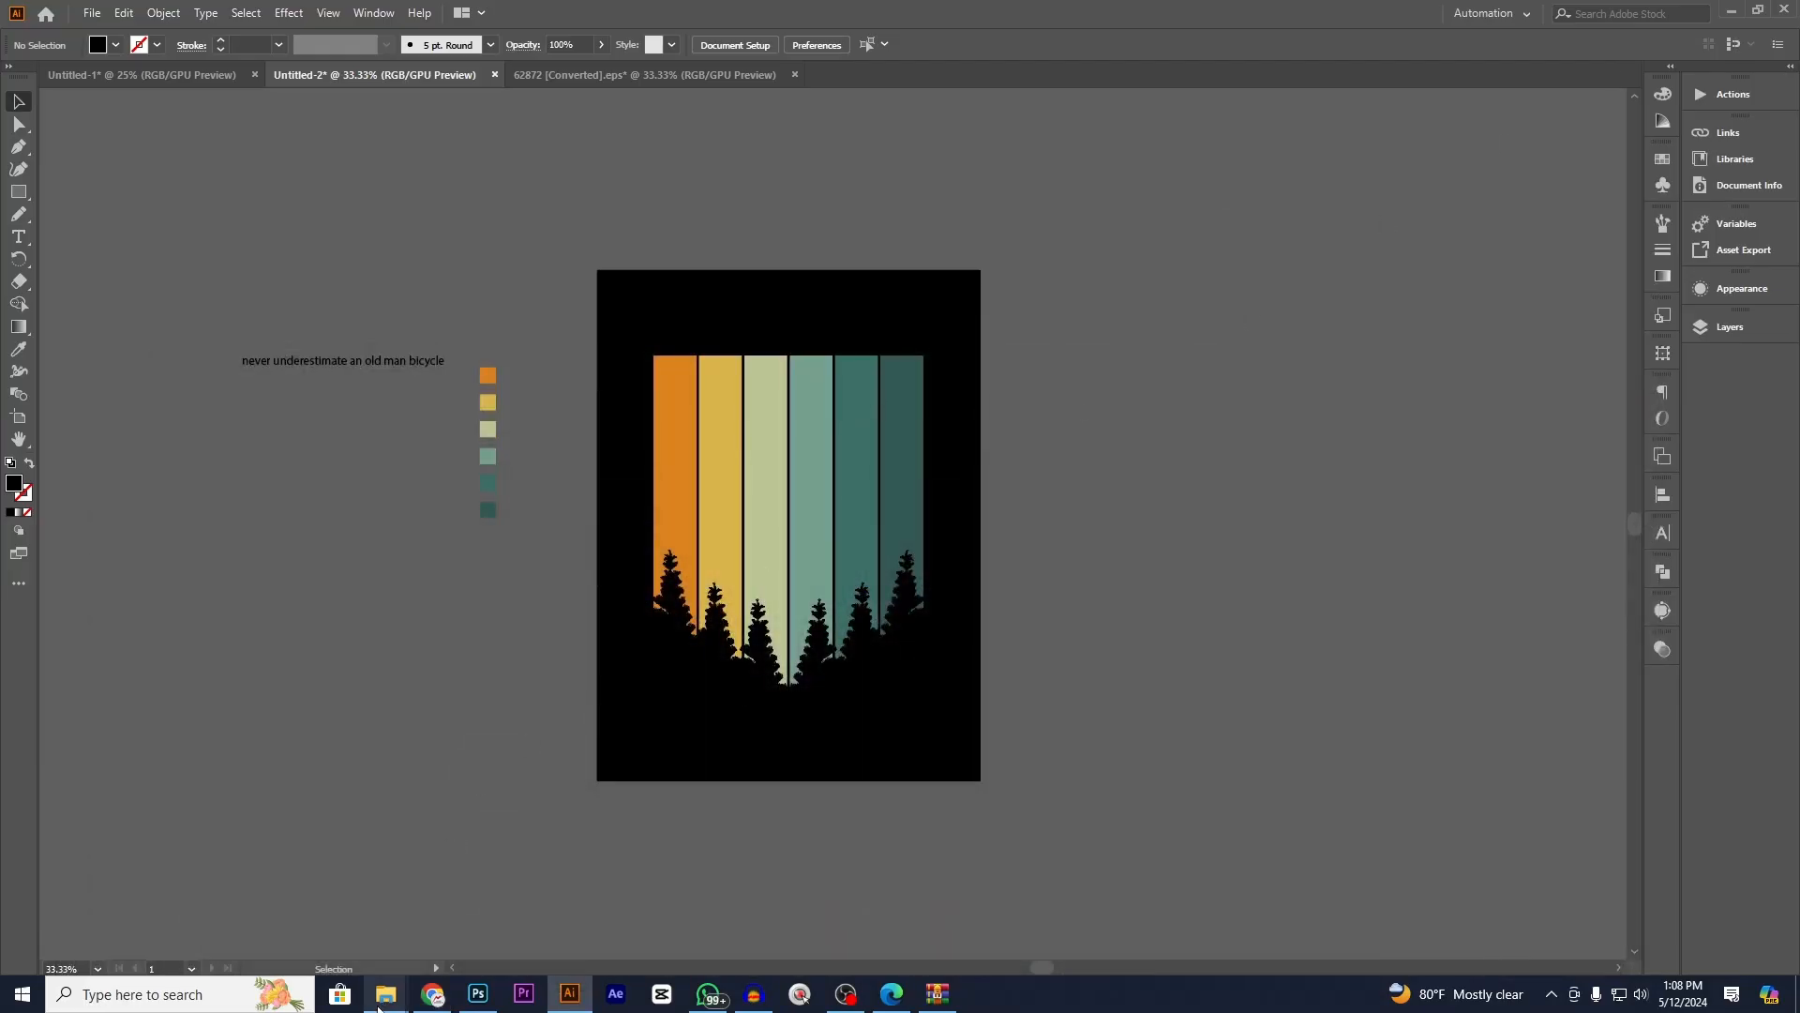
- Switch to Microsoft Edge and search Freepik for "Bicycle vector"
click(892, 994)
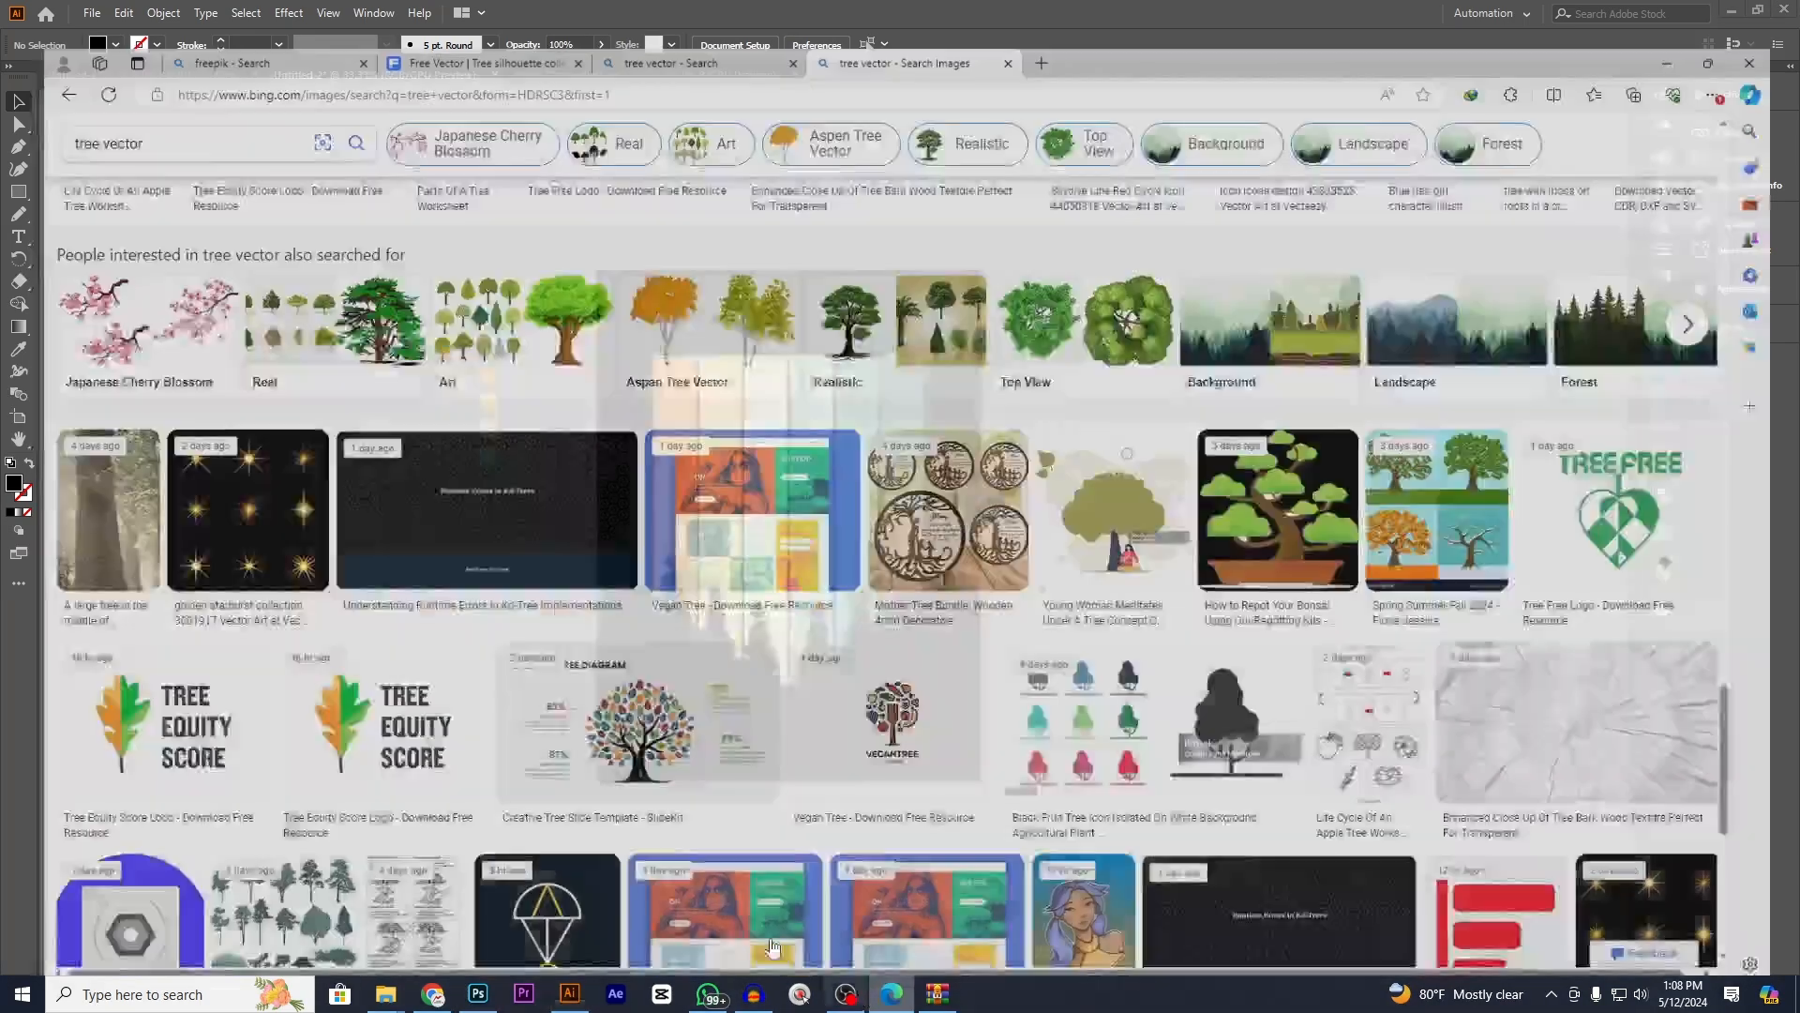
click(1038, 16)
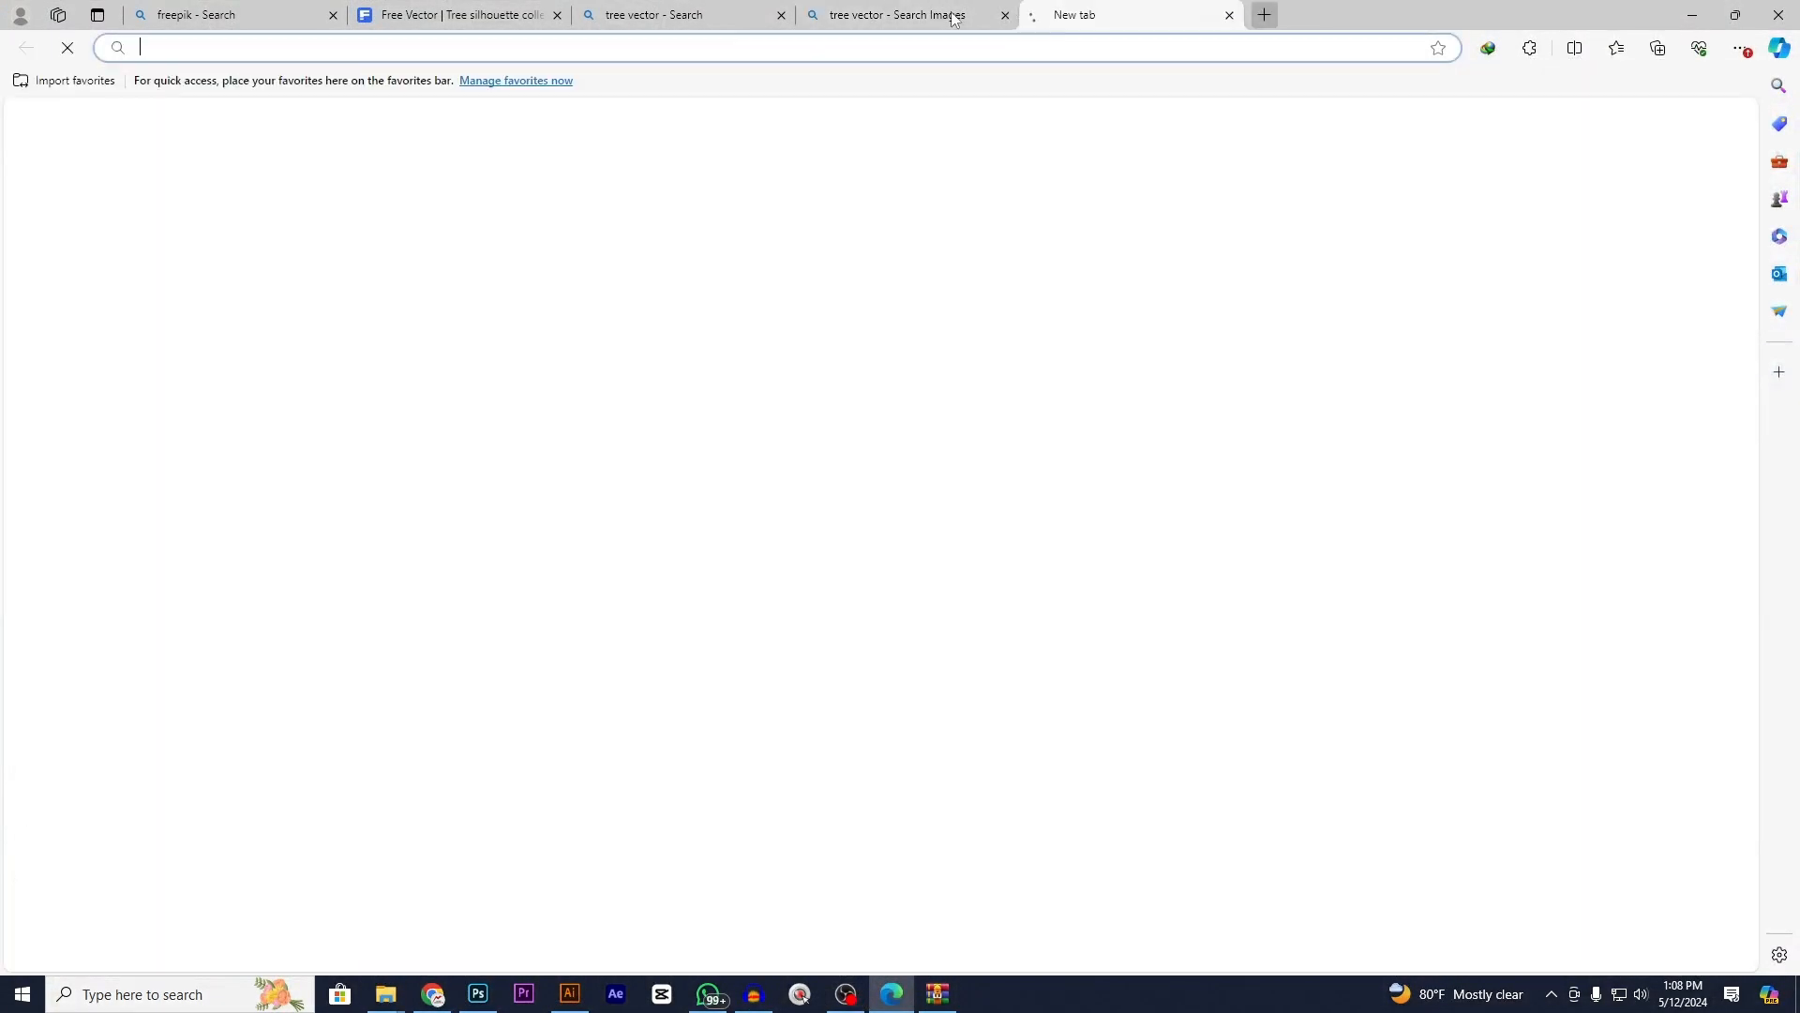
click(675, 15)
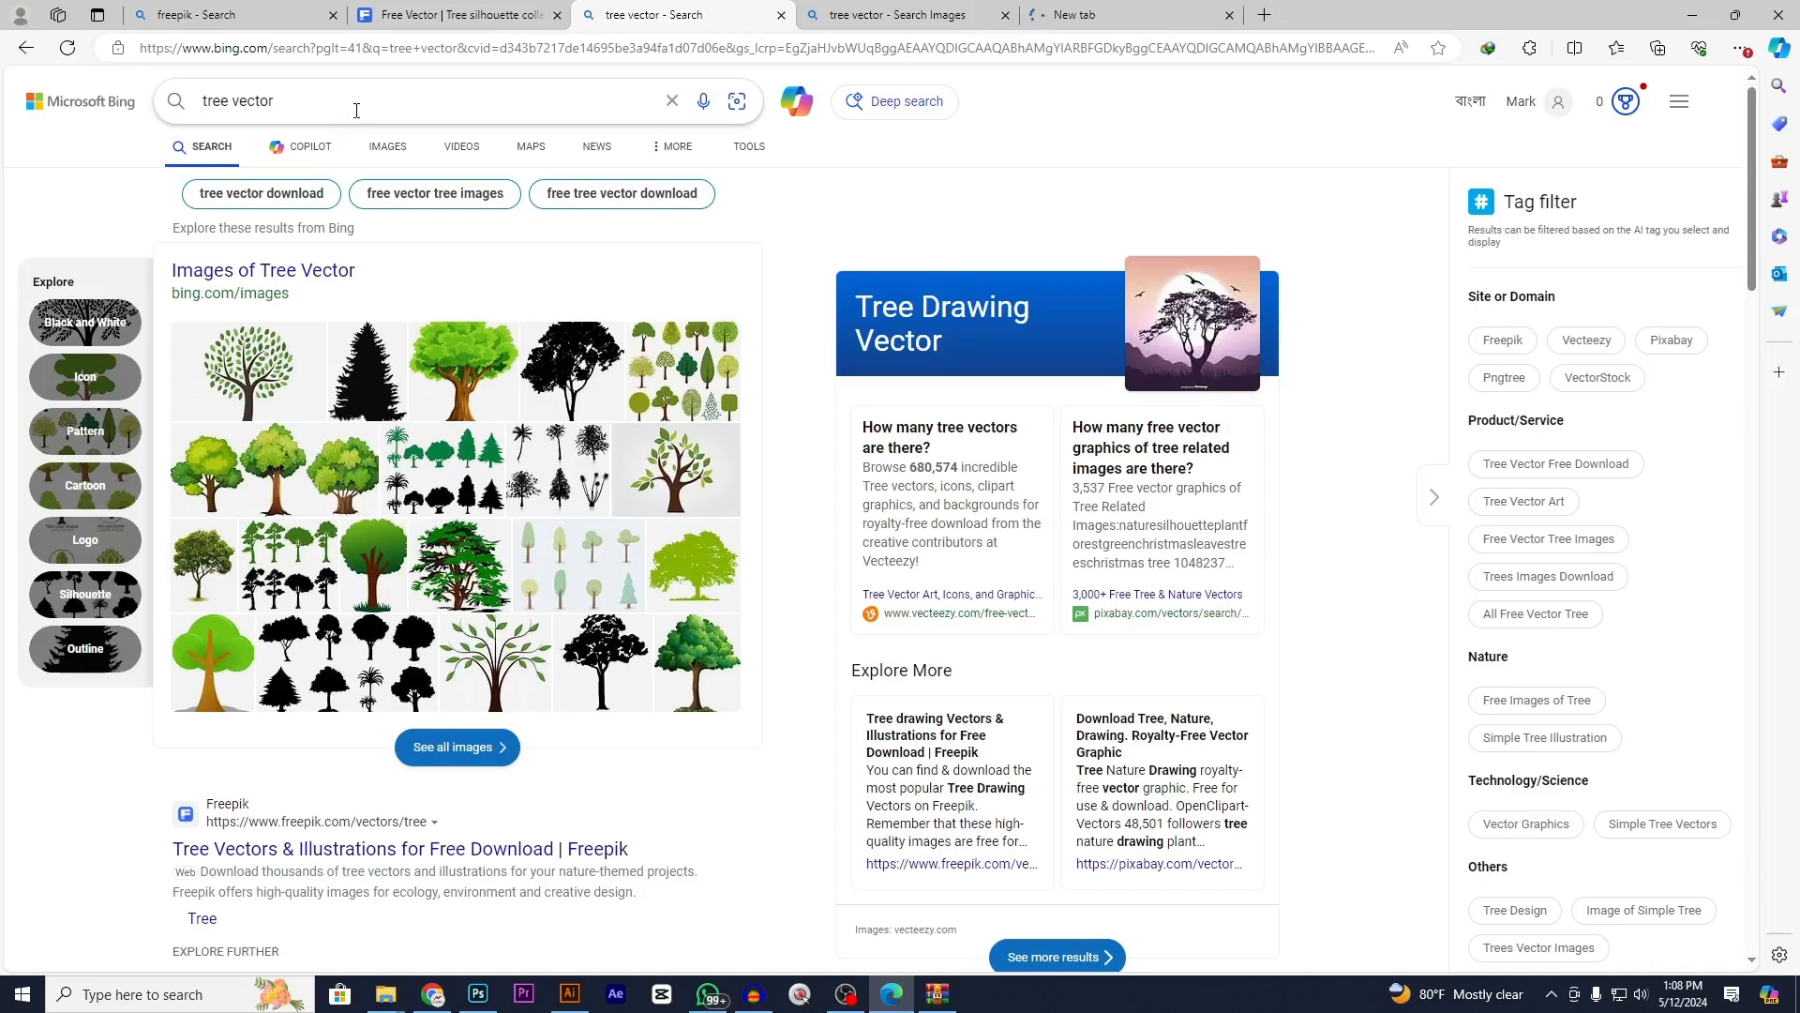
click(452, 15)
click(199, 194)
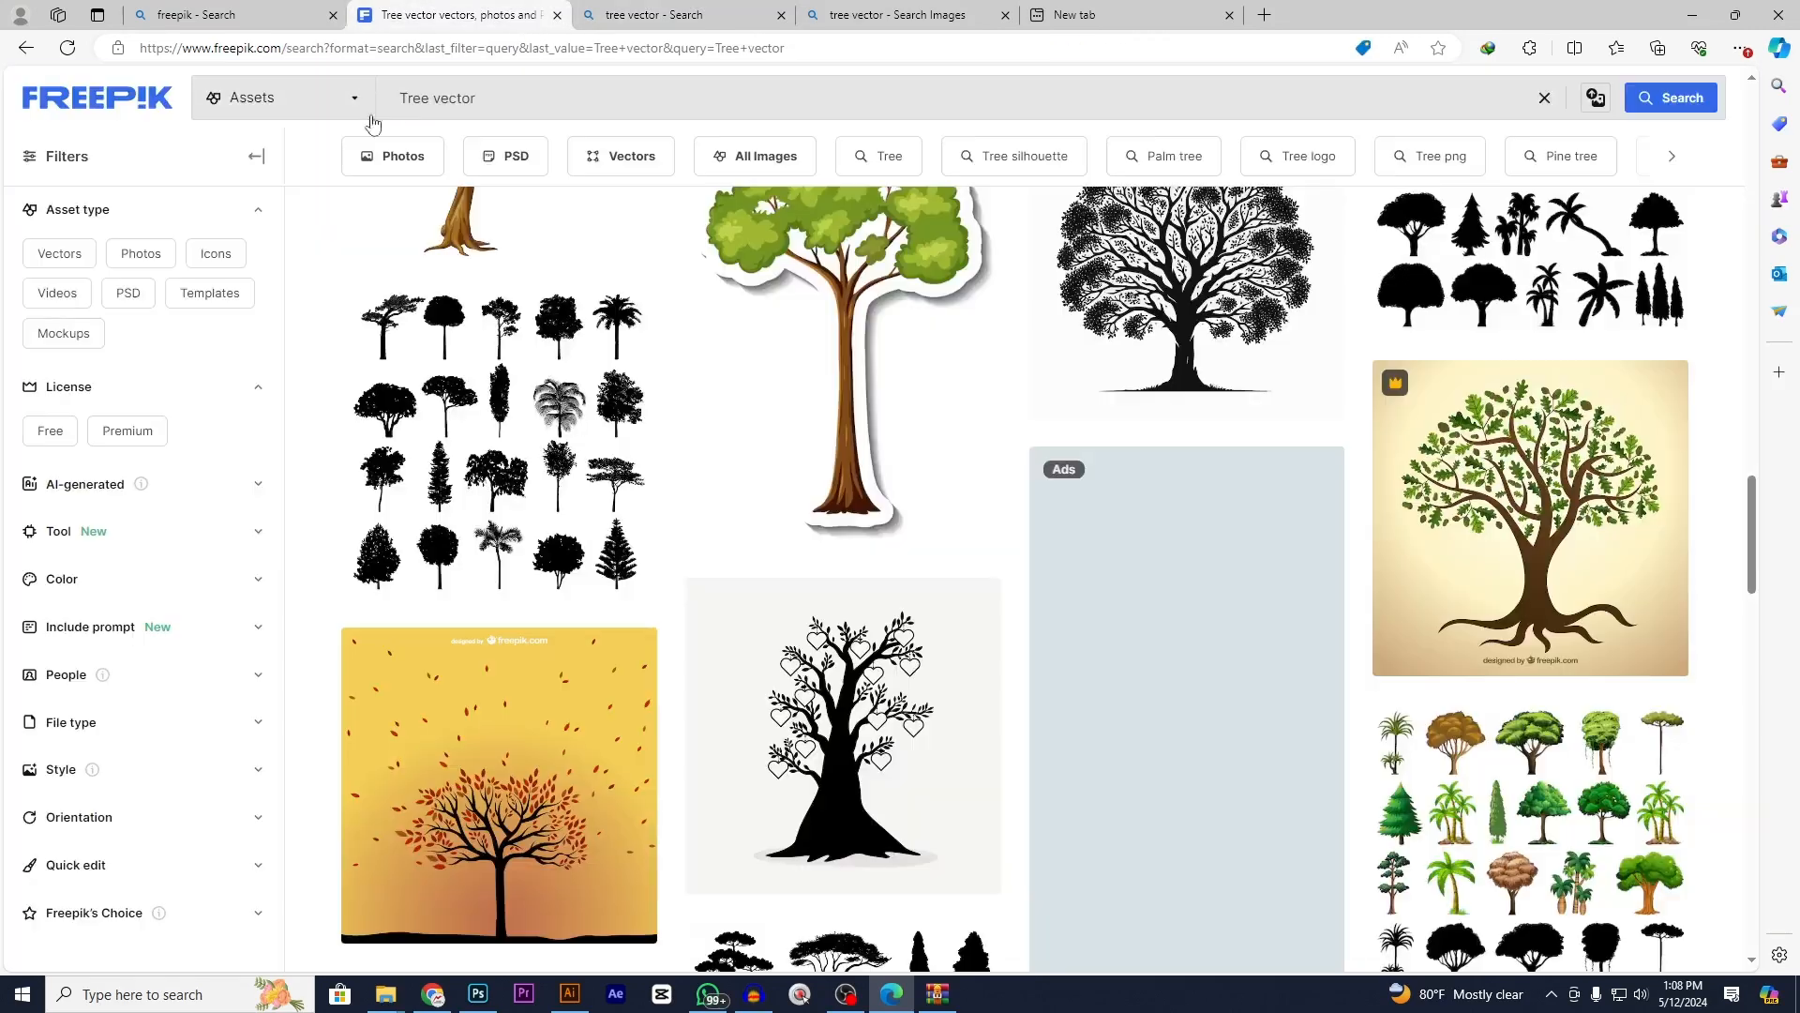
drag(513, 99, 340, 109)
click(462, 99)
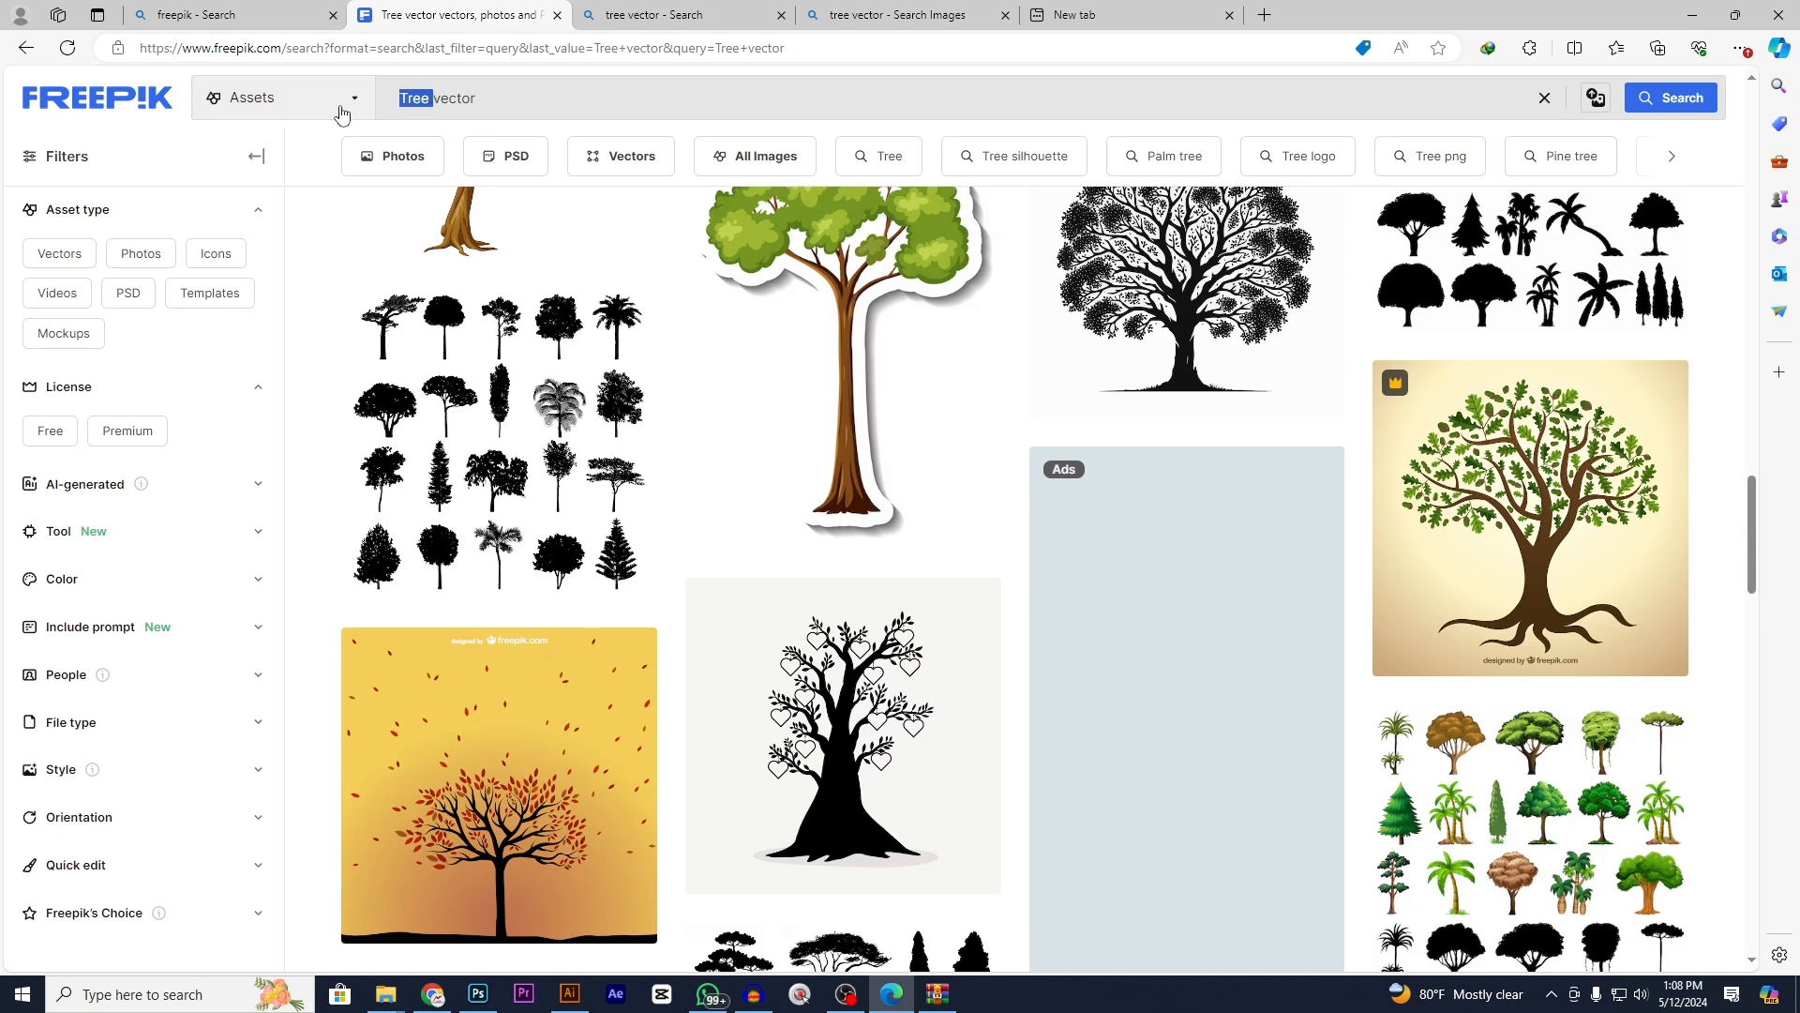
text(Bicy)
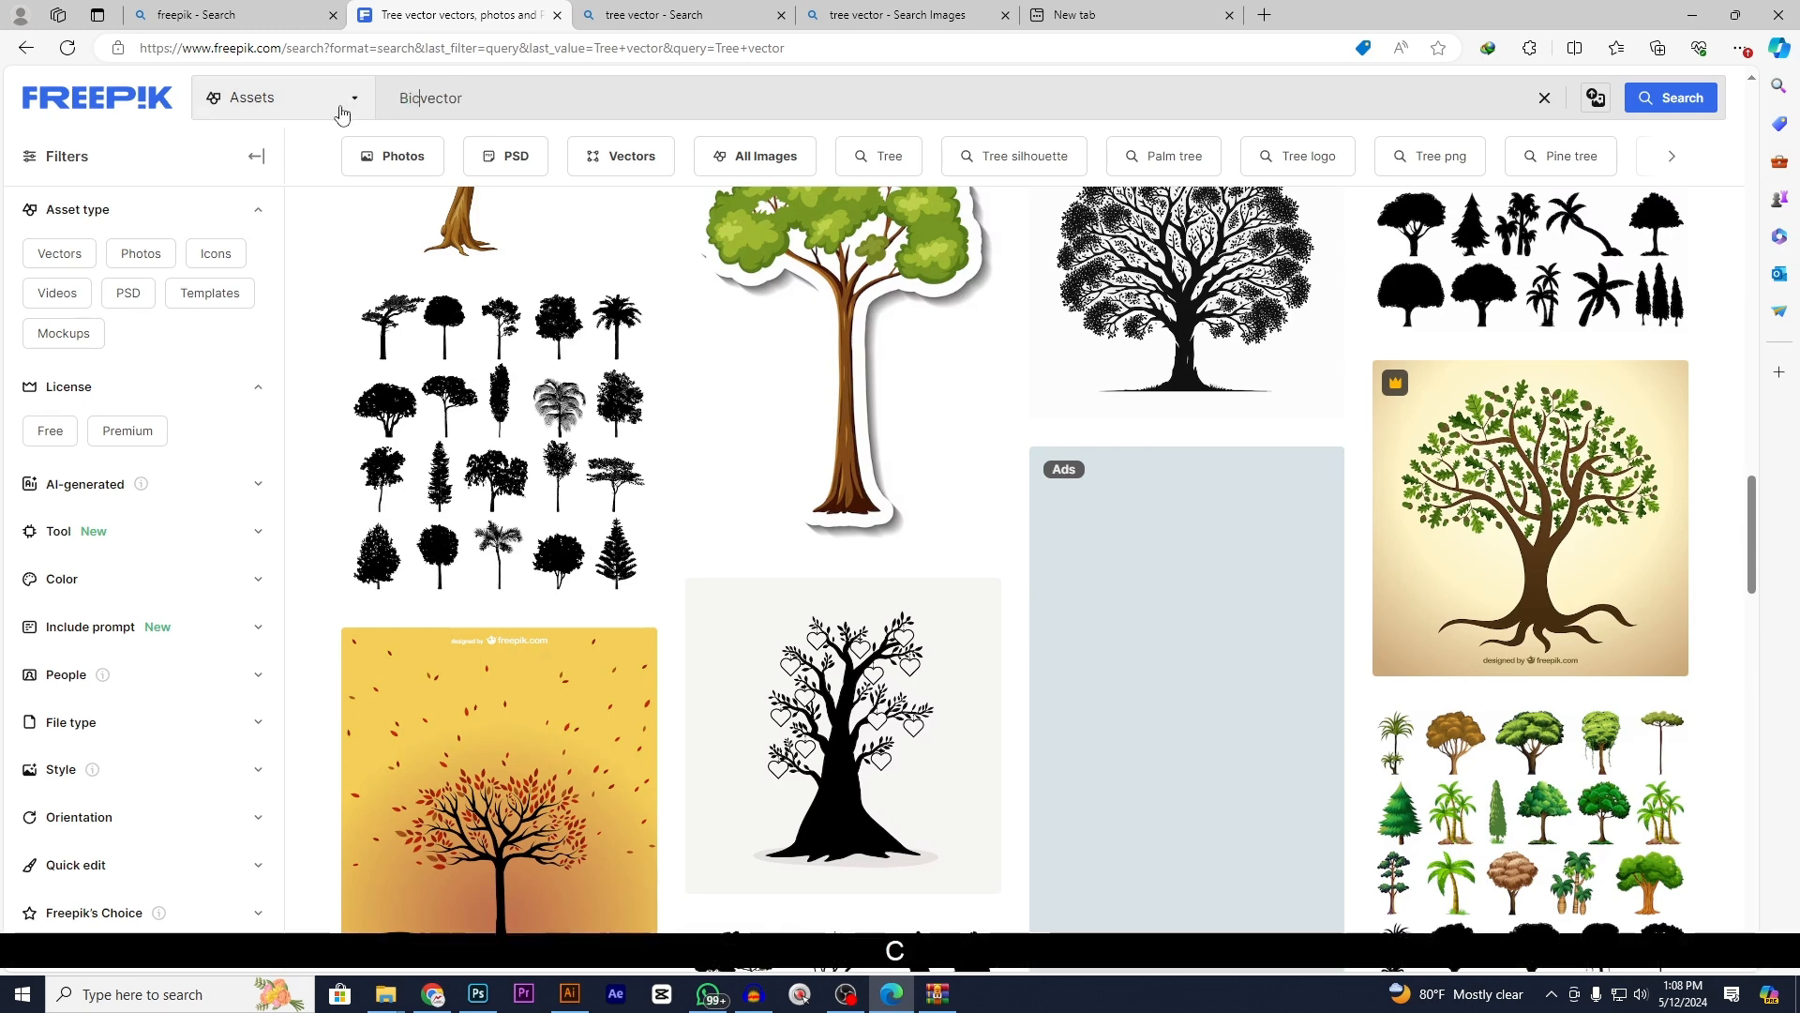
text(cle)
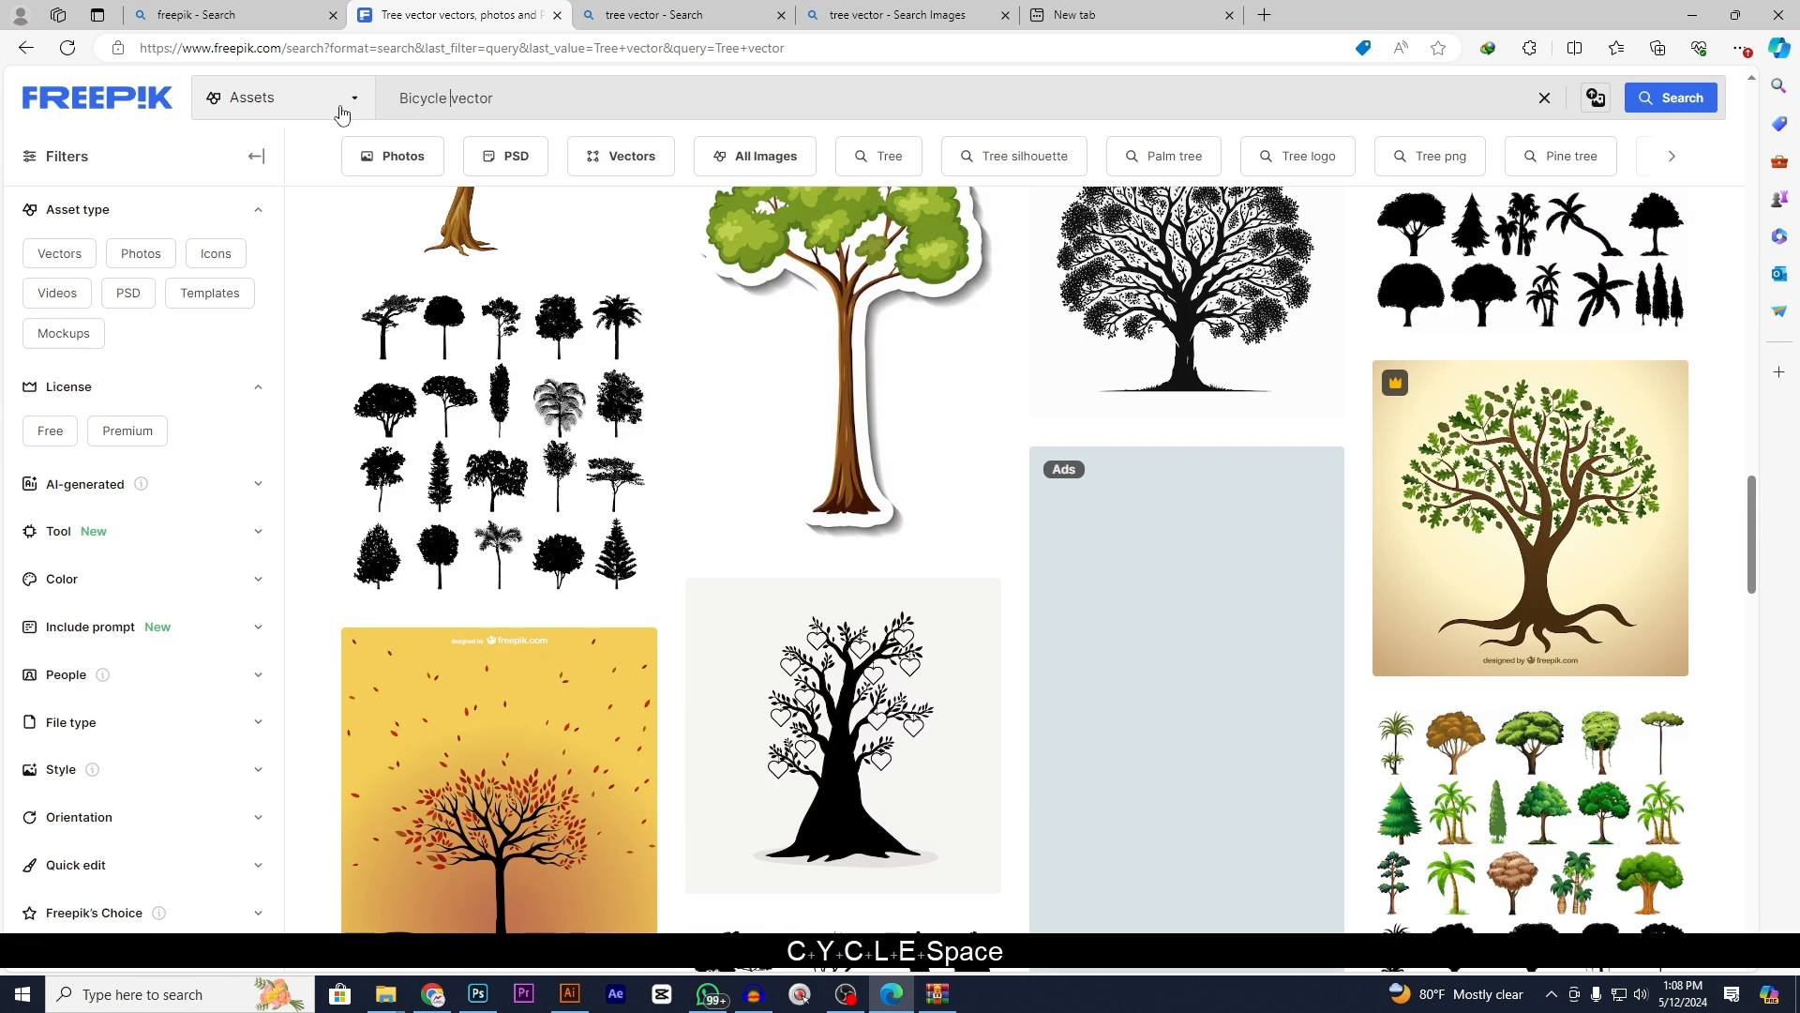
key(Return)
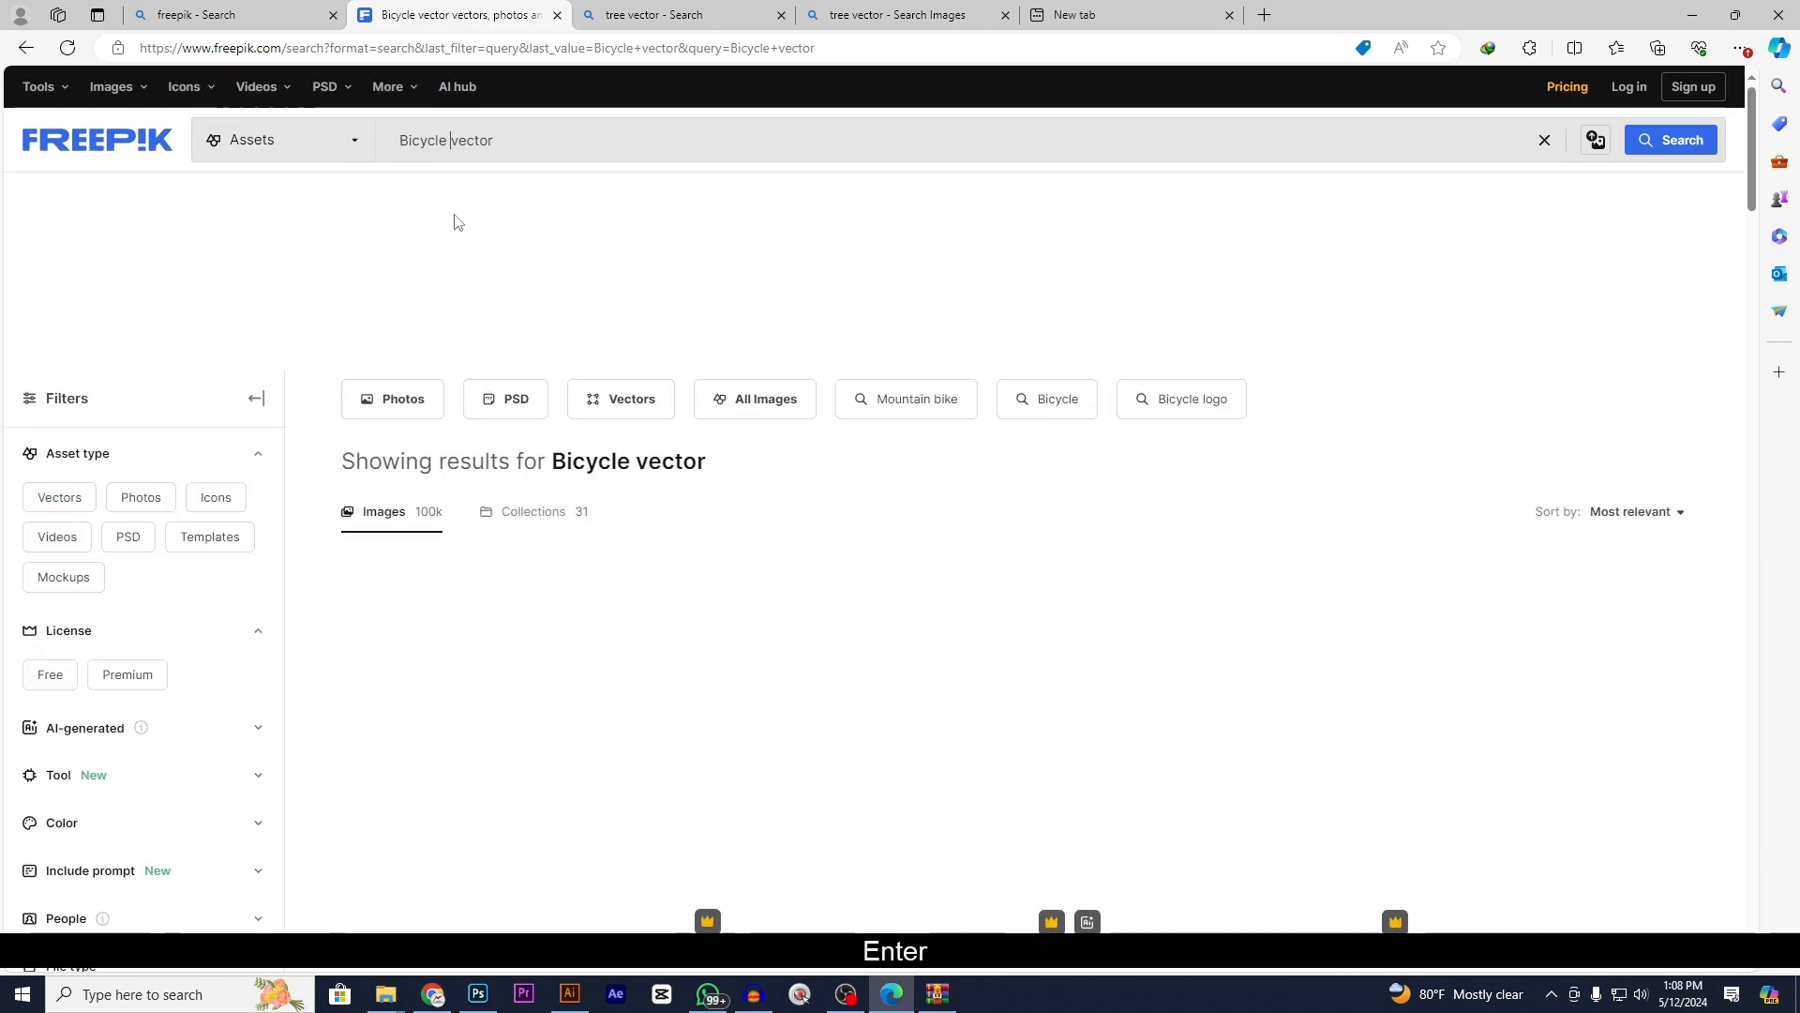
- Open the free "Flat design sport silhouette" vector with four cyclists and download its zip file
scroll(1137, 419, down, 7)
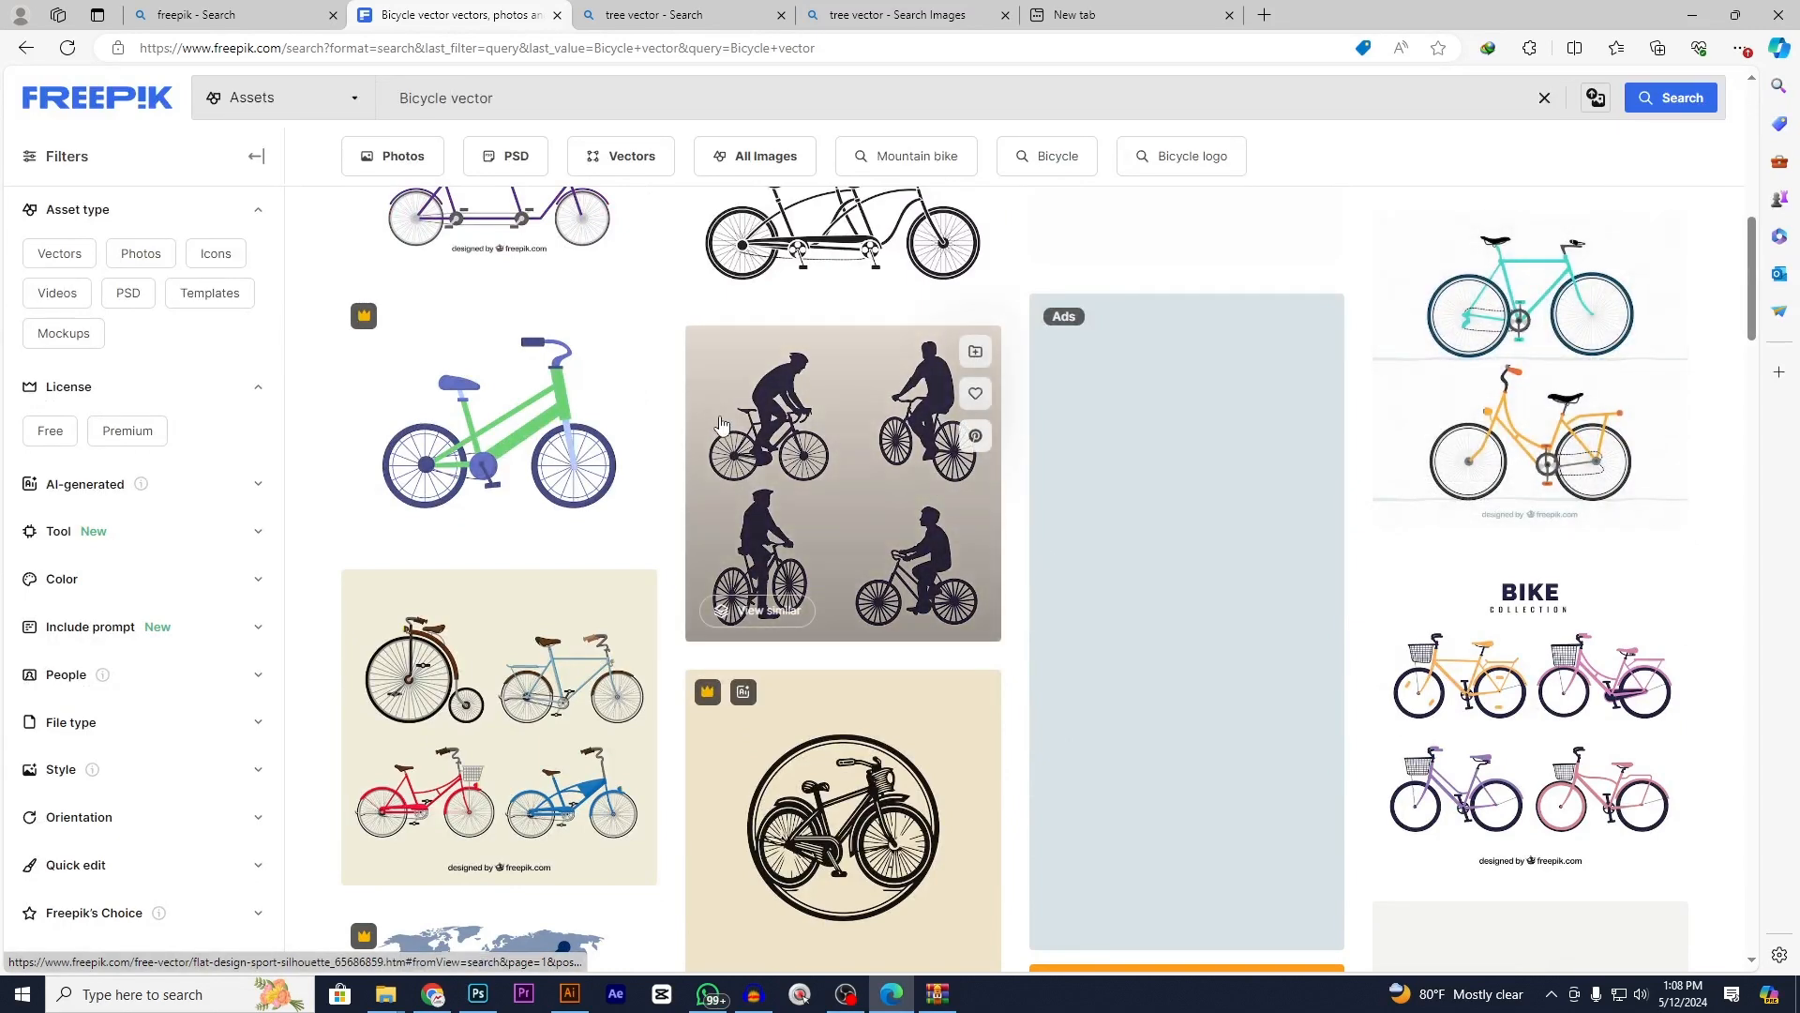
click(906, 486)
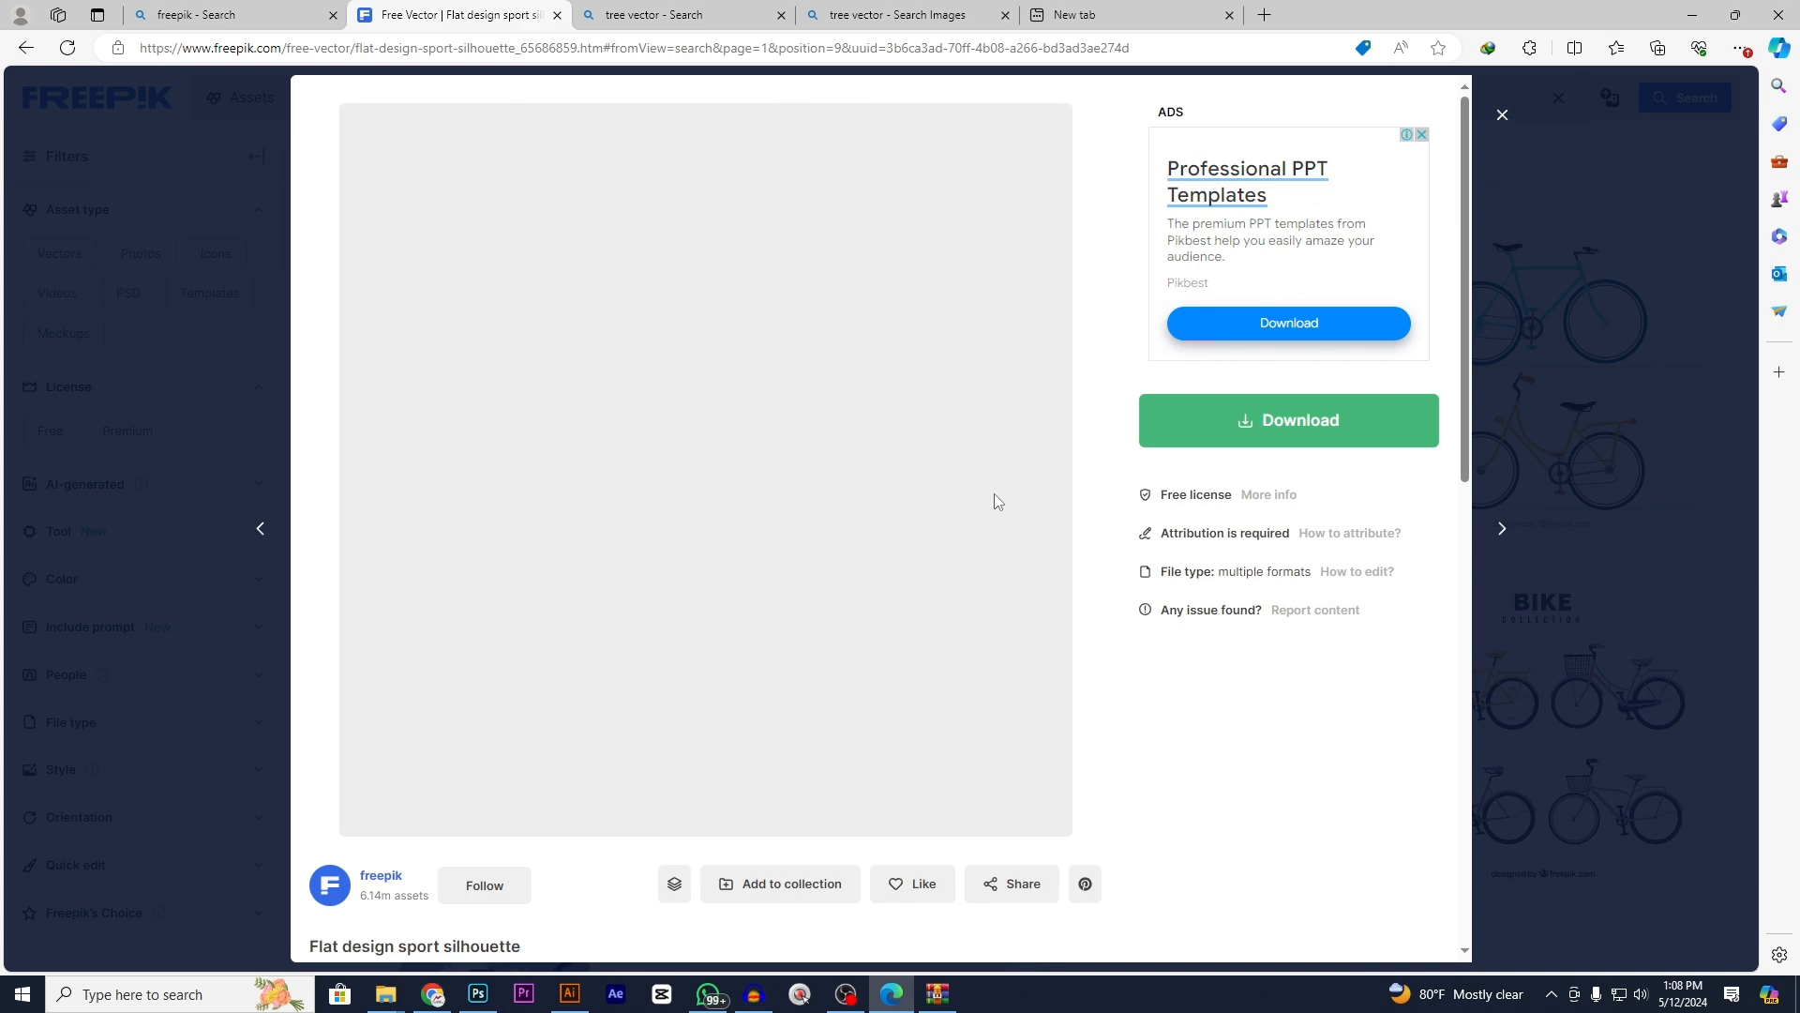
scroll(996, 502, down, 6)
scroll(839, 464, up, 6)
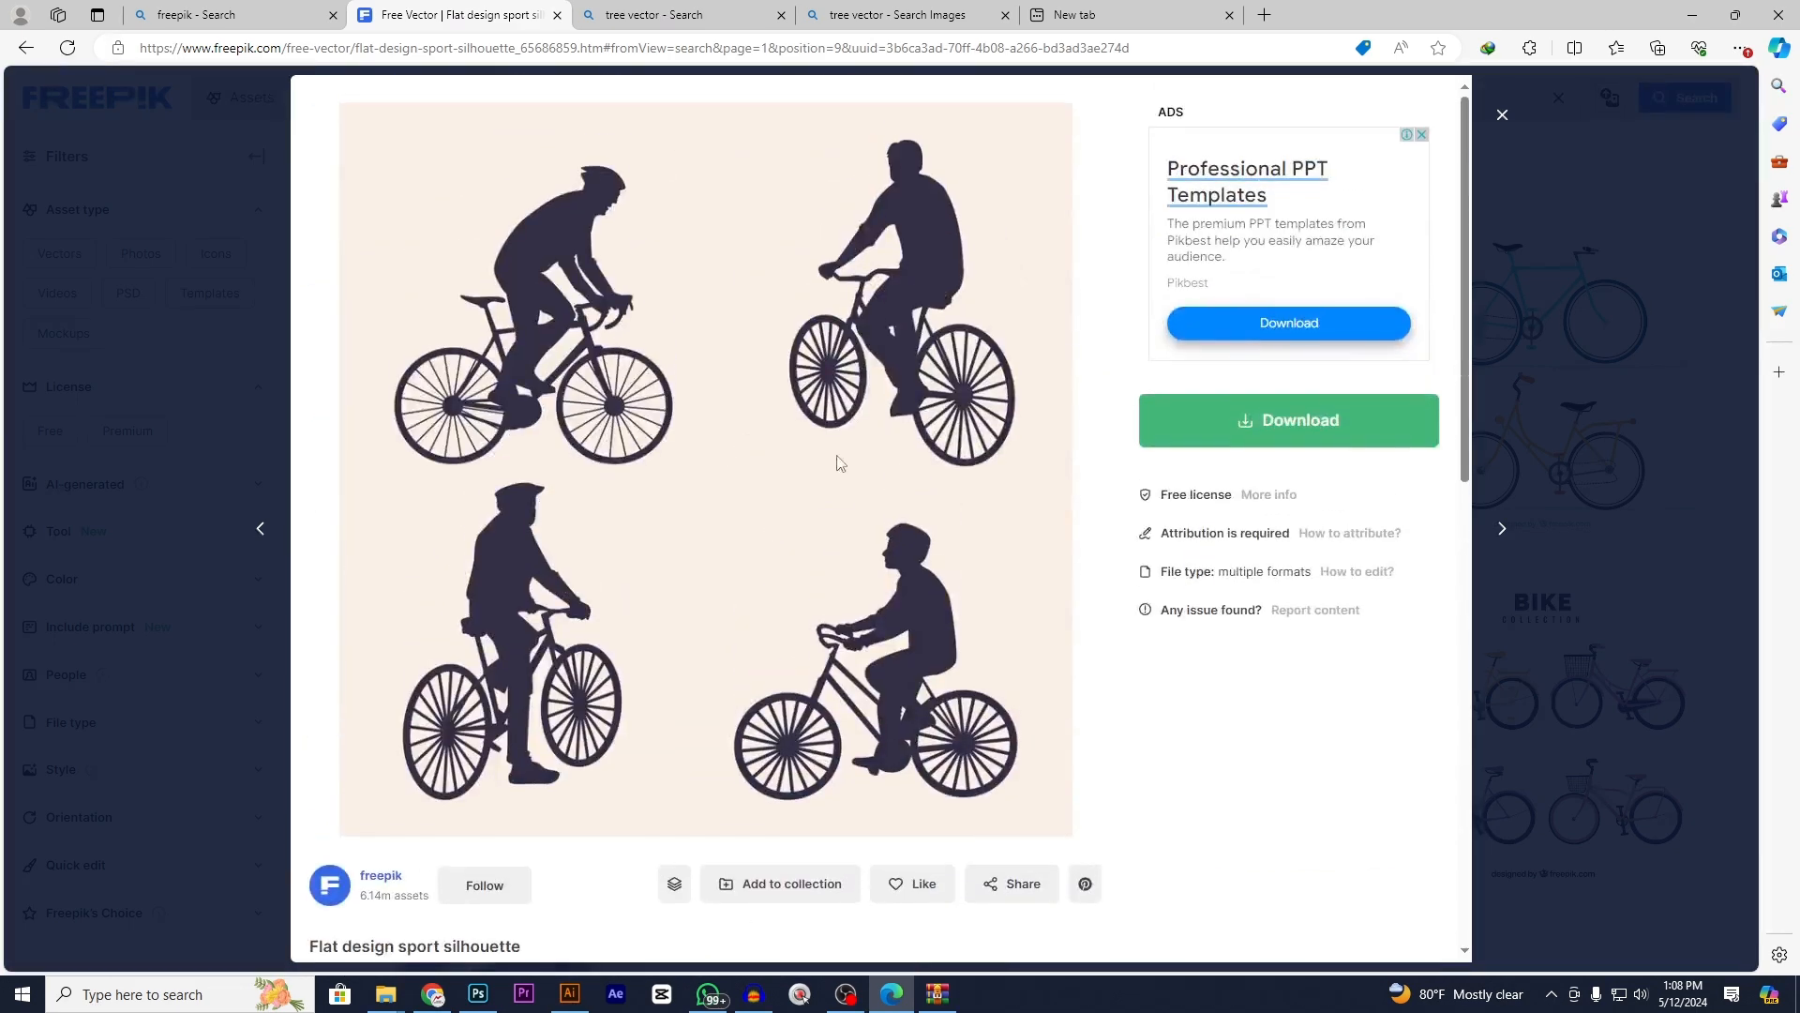
click(1209, 431)
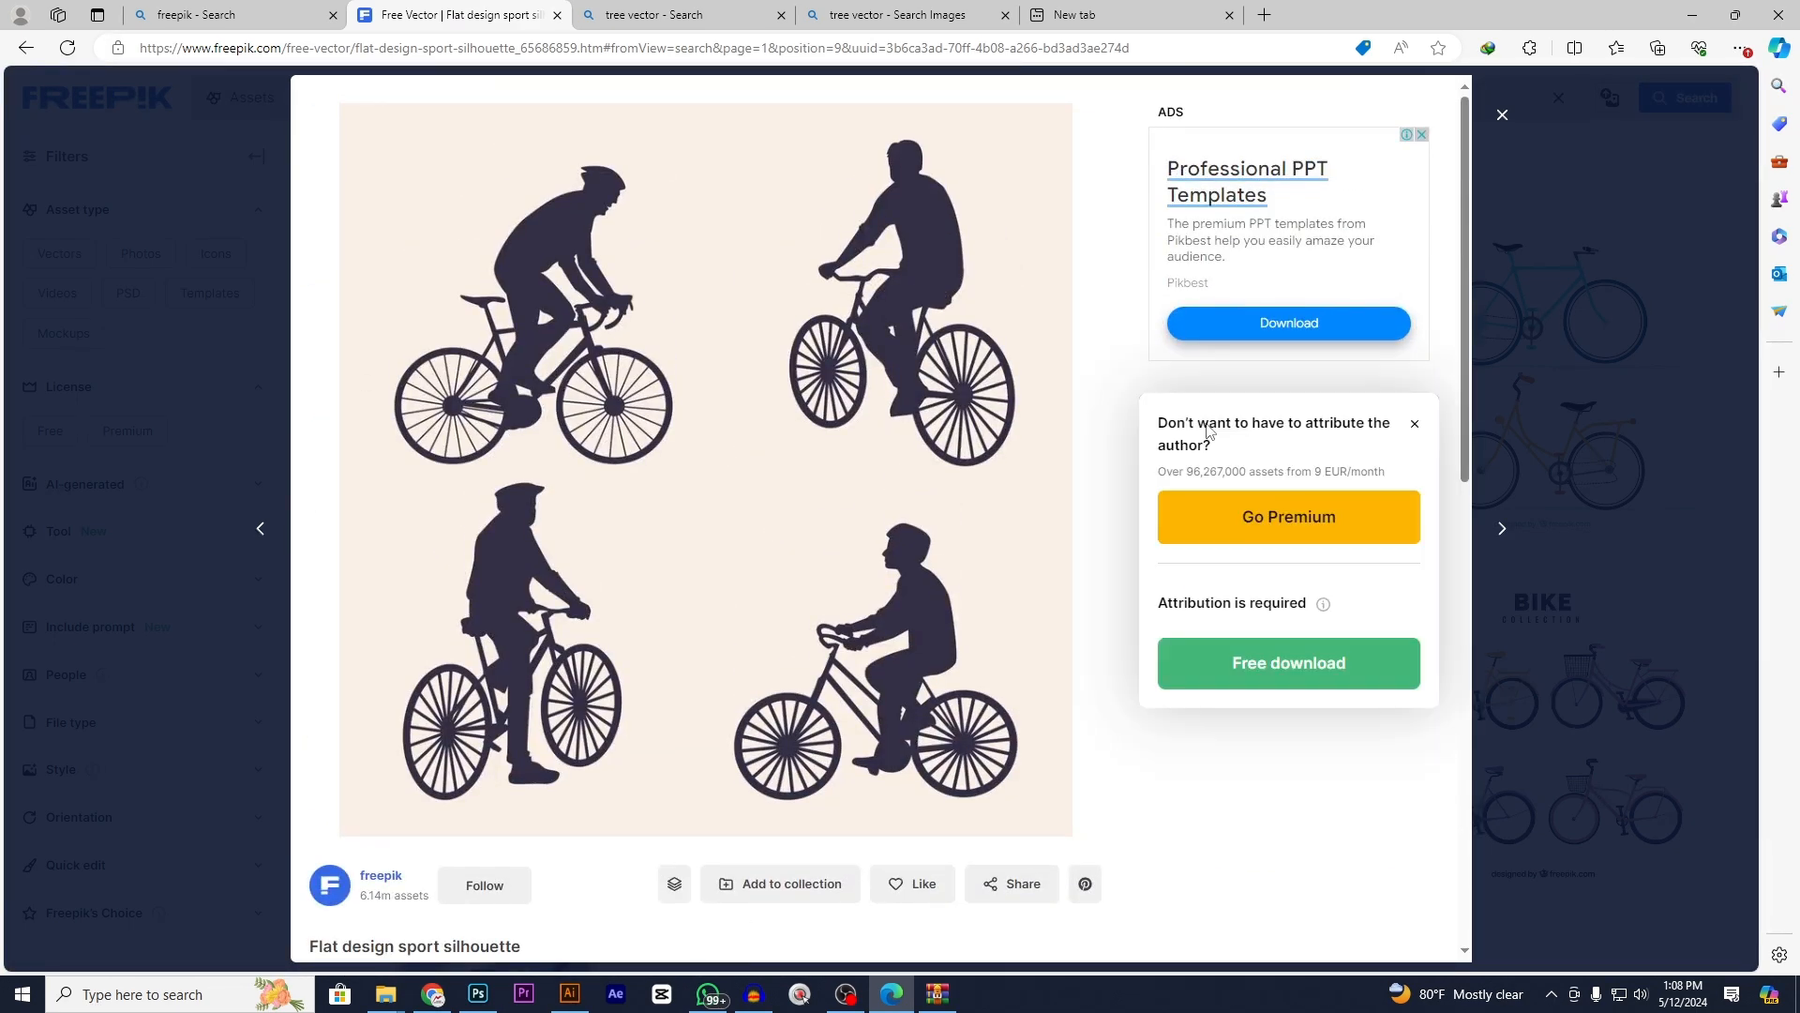
click(1261, 675)
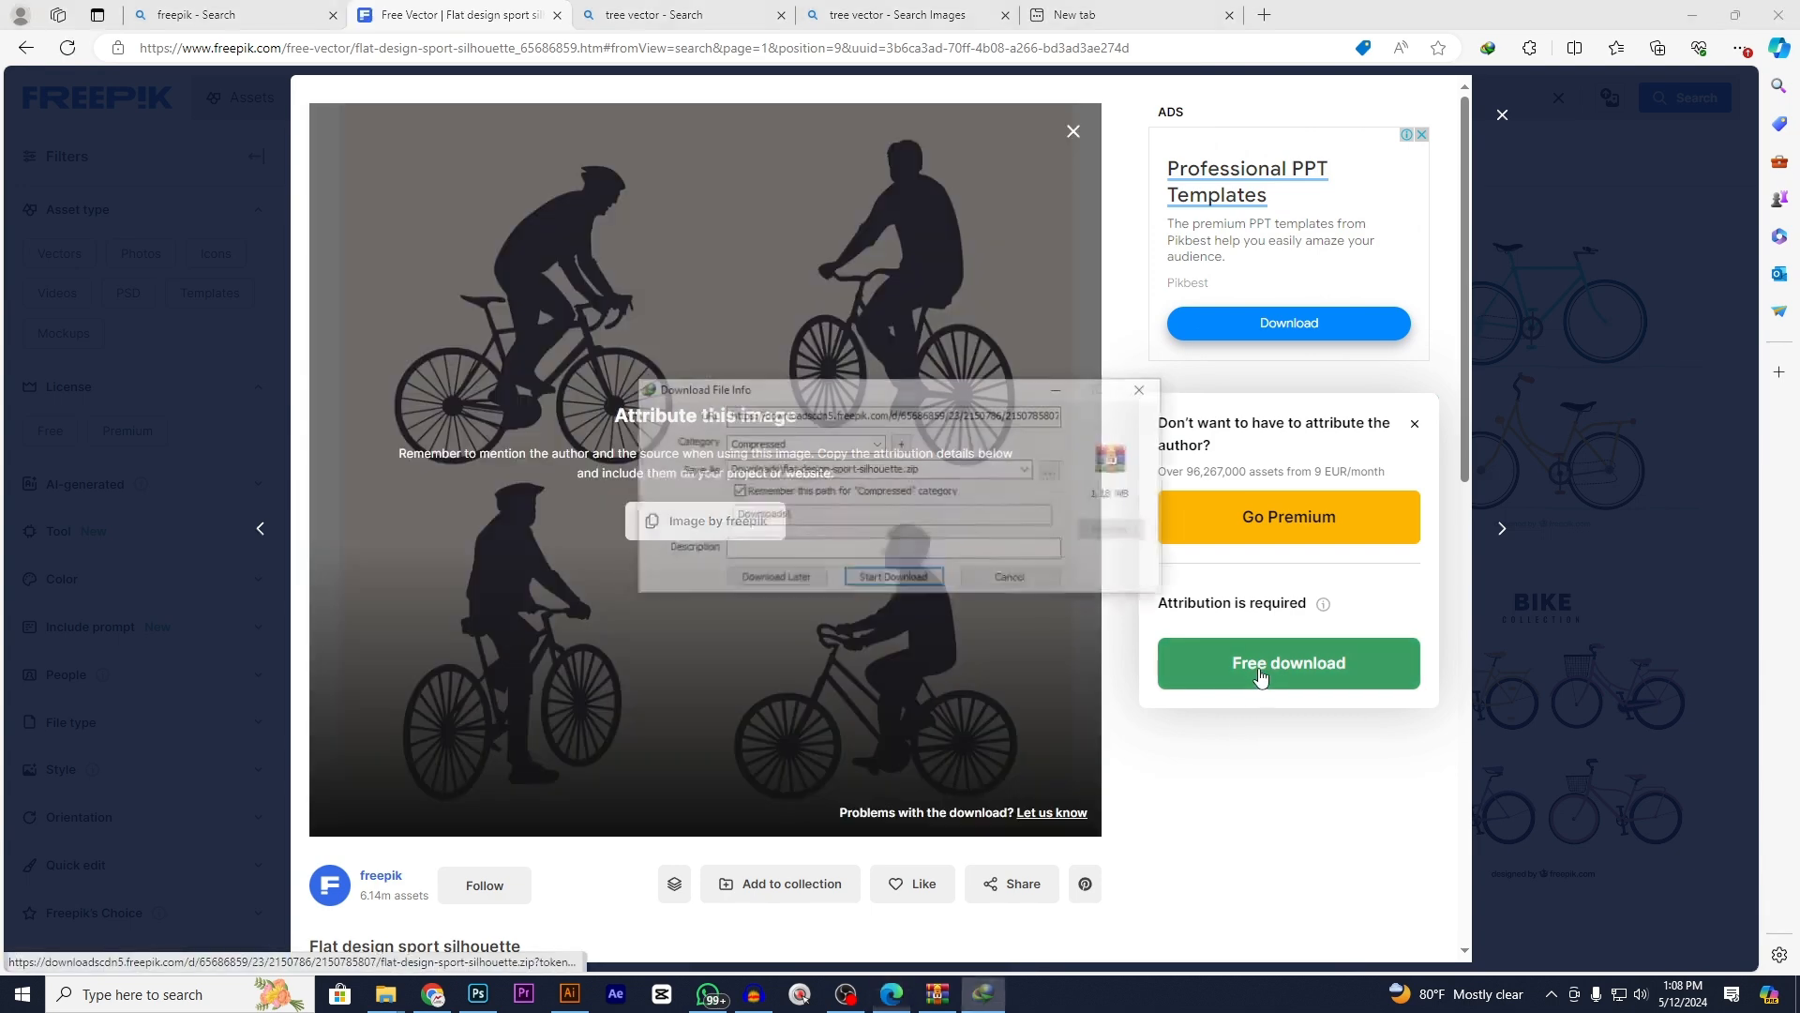
click(892, 575)
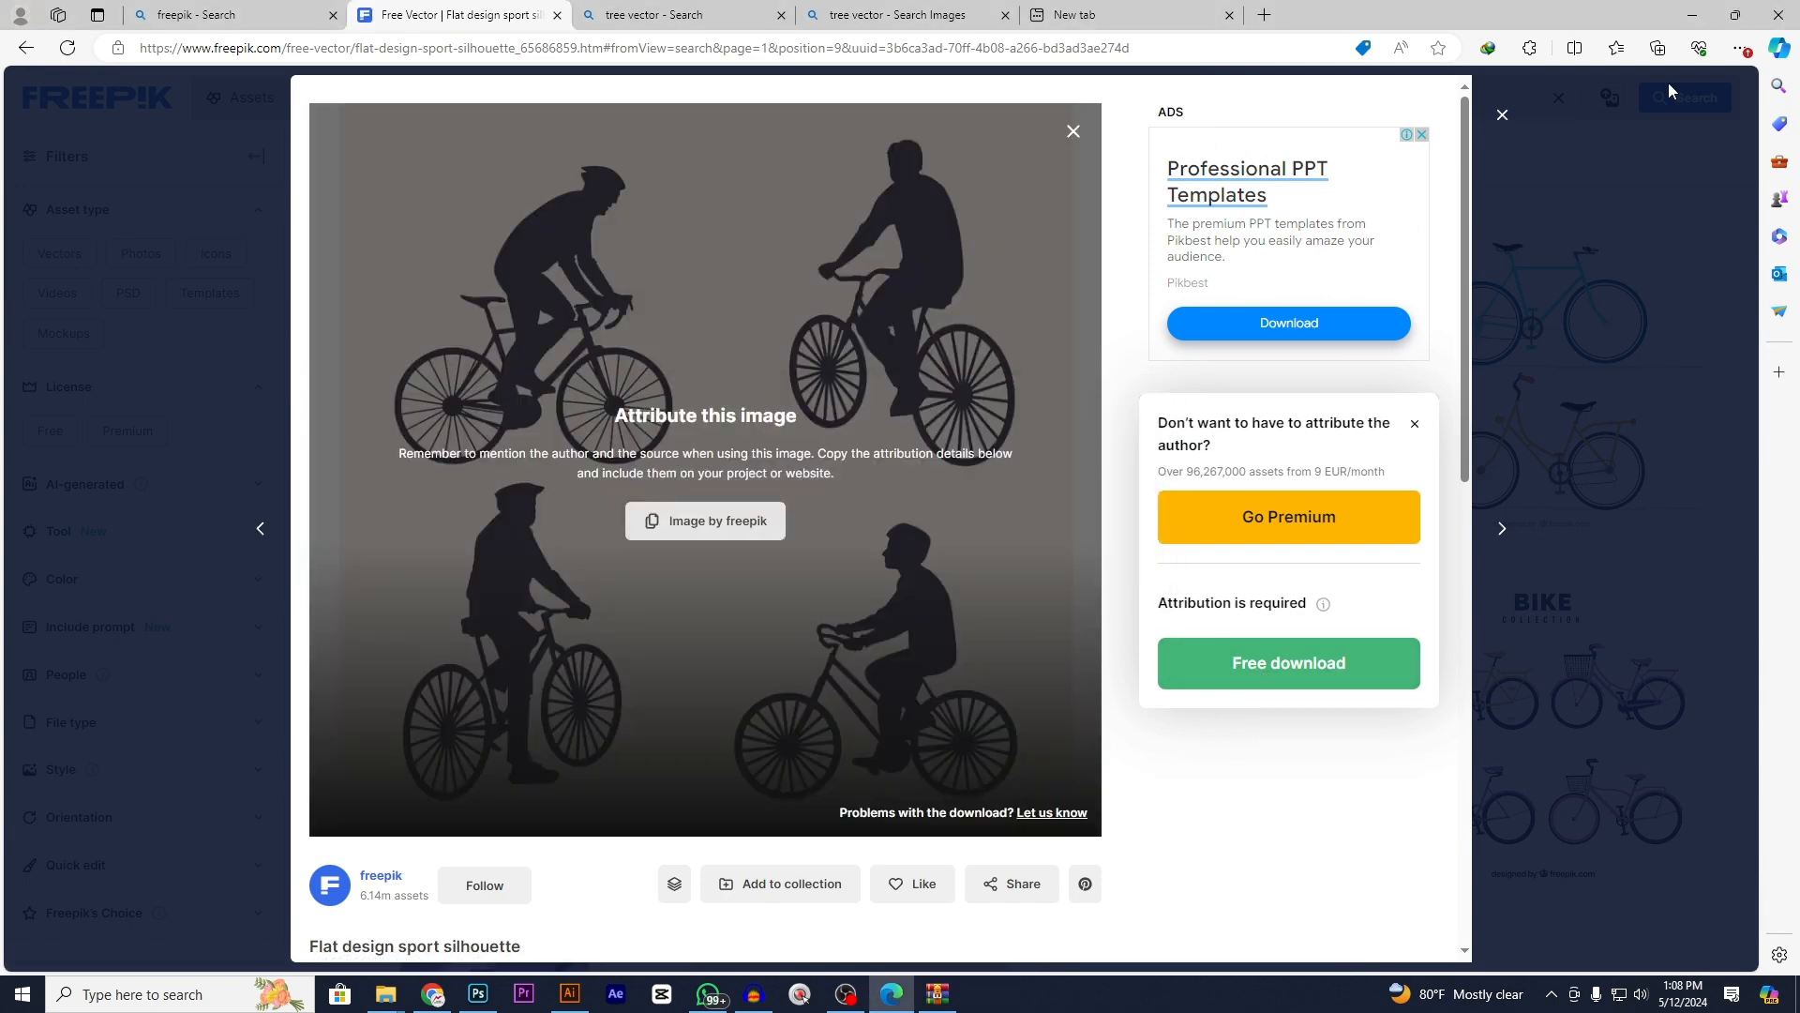
- In the Downloads folder, close the tree-silhouette-collection archive, open flat-design-sport-silhouette and launch 9626078.eps from it
click(1693, 14)
click(1730, 14)
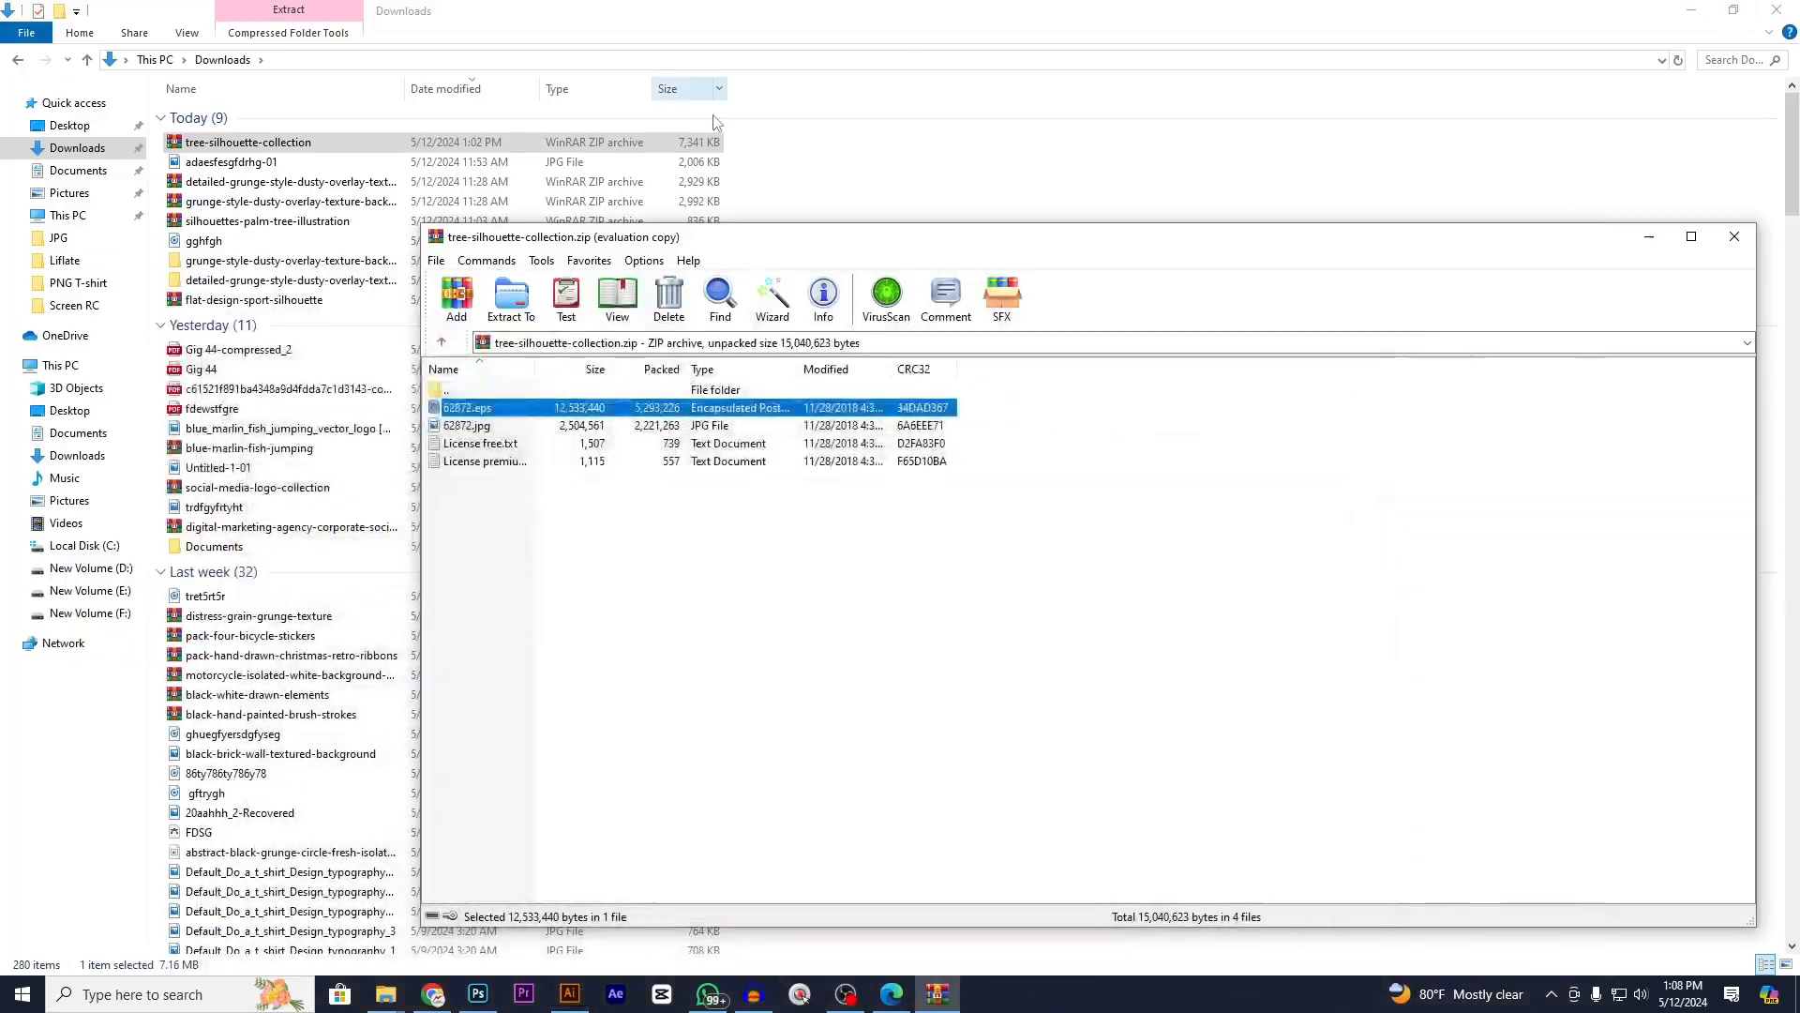
click(1736, 236)
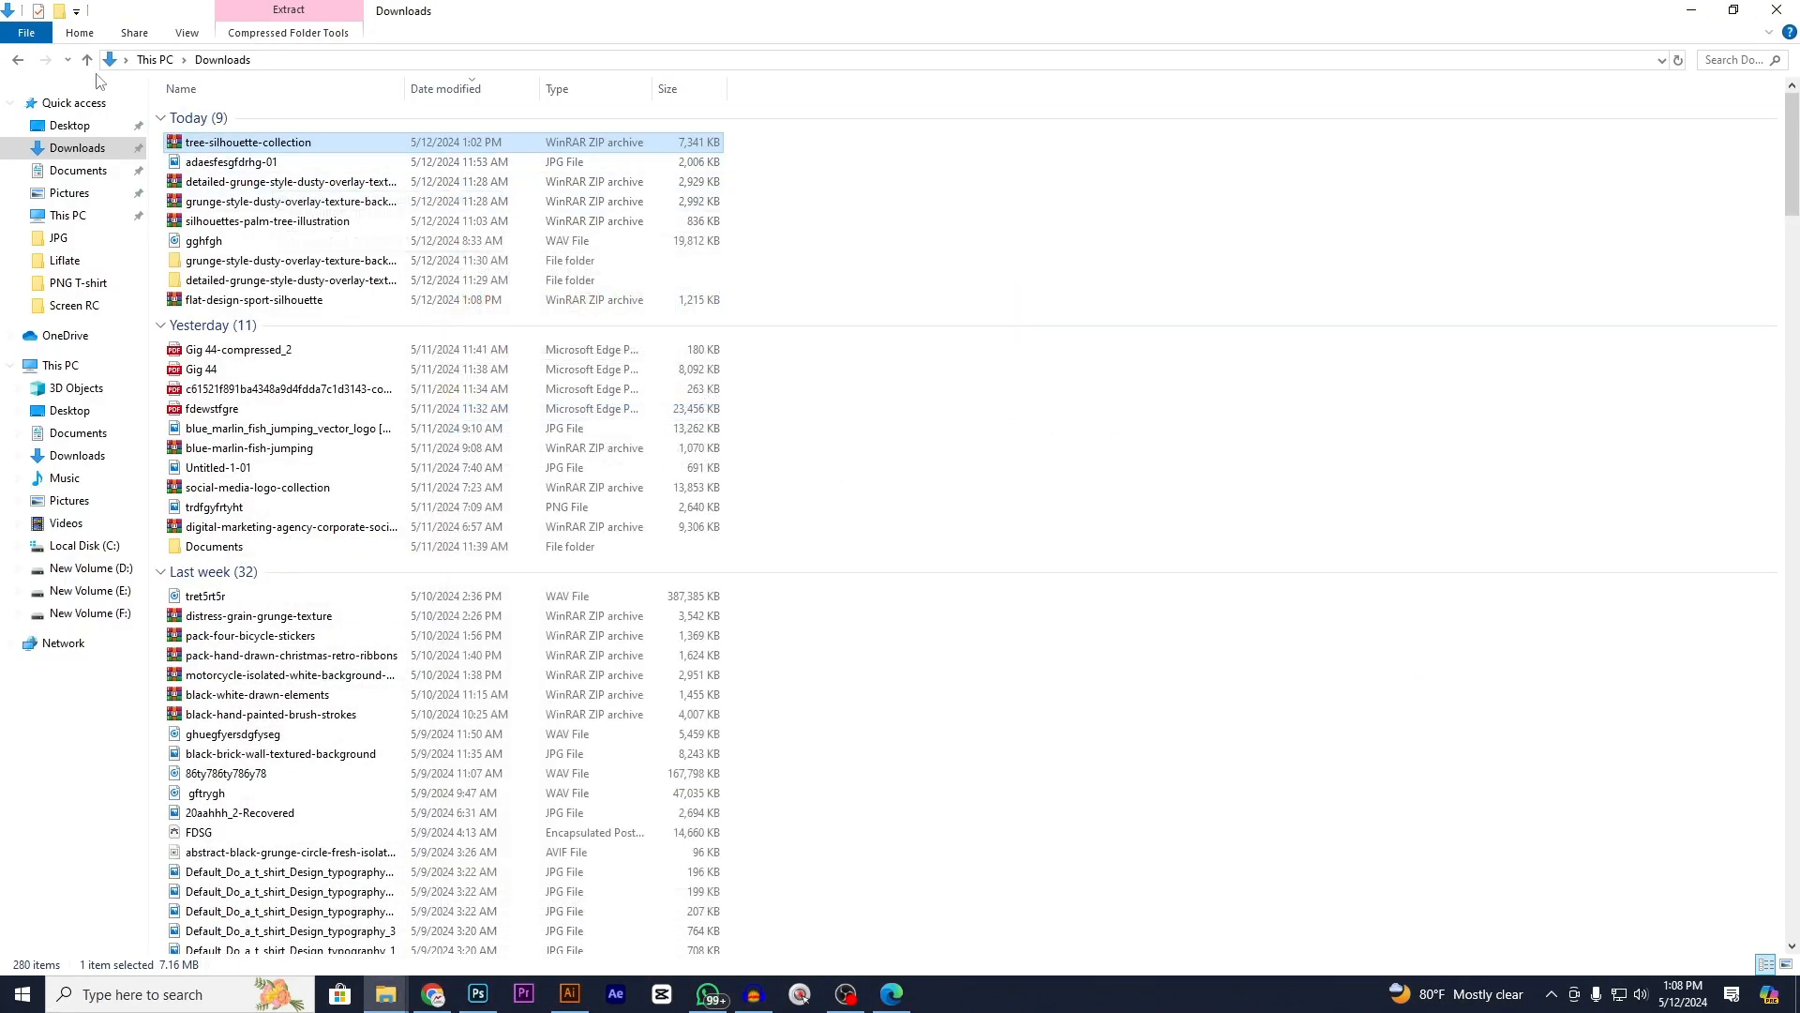
click(77, 147)
double_click(281, 142)
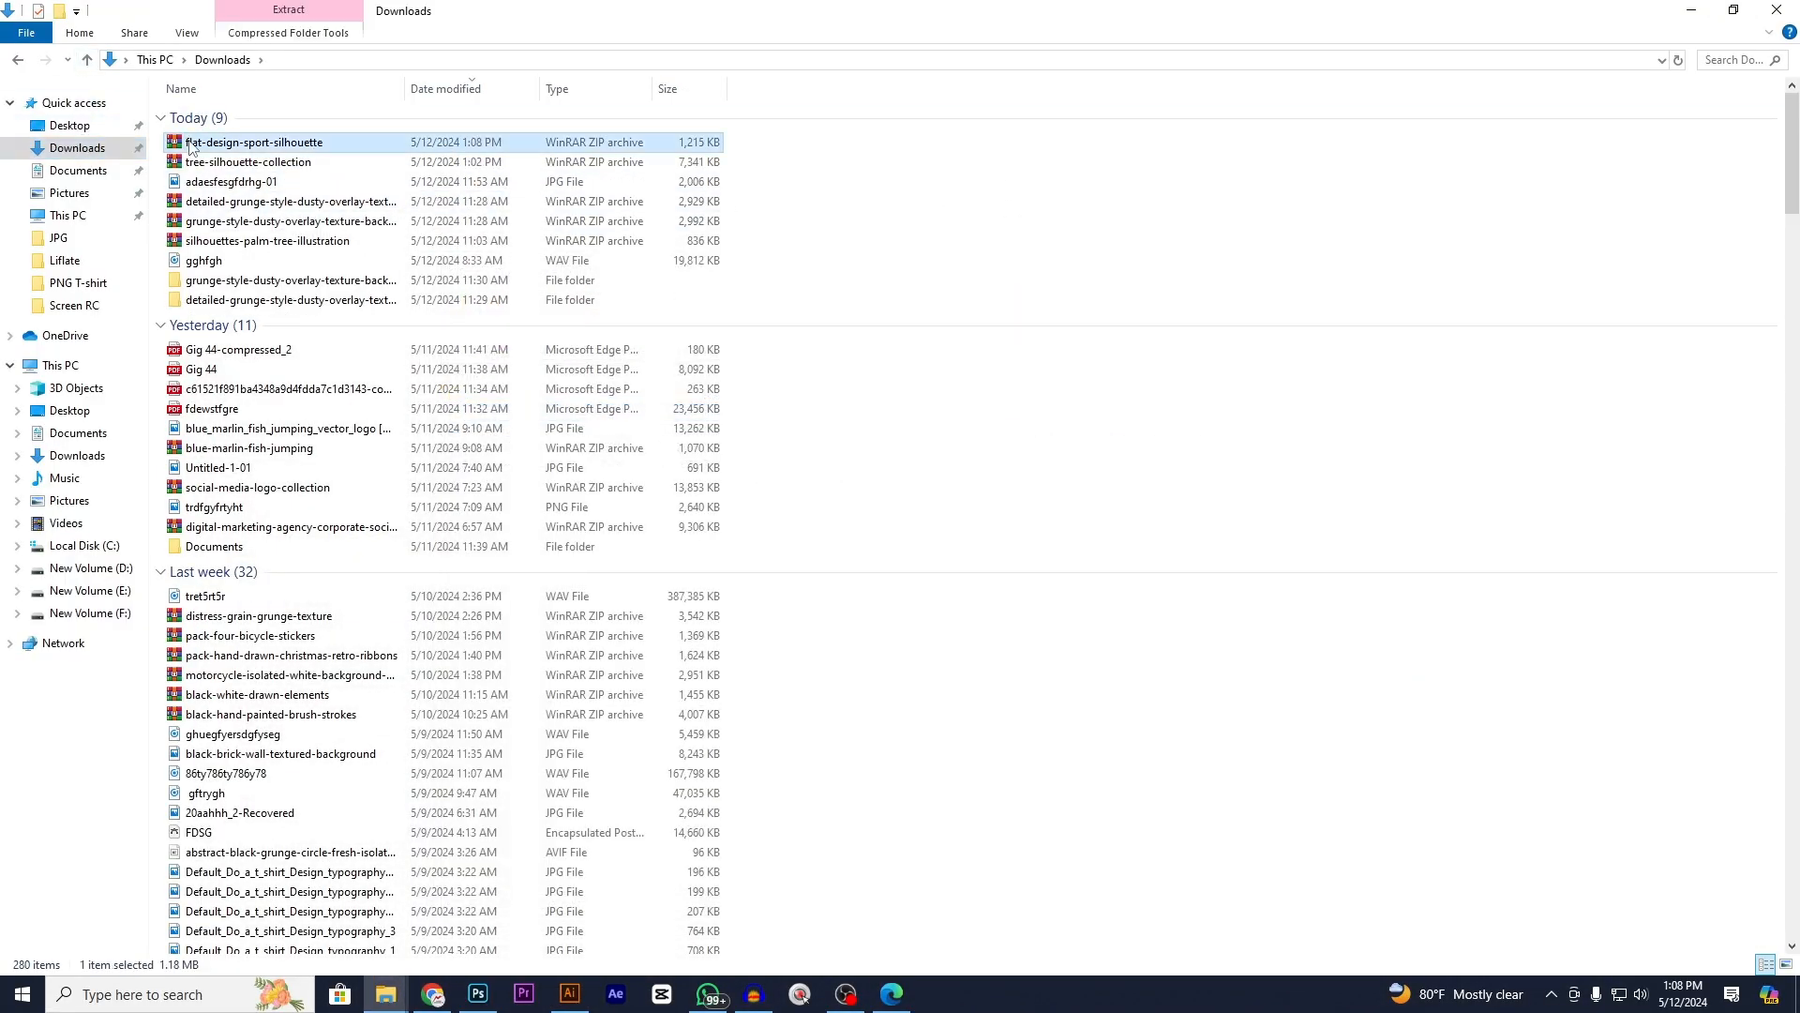
double_click(459, 425)
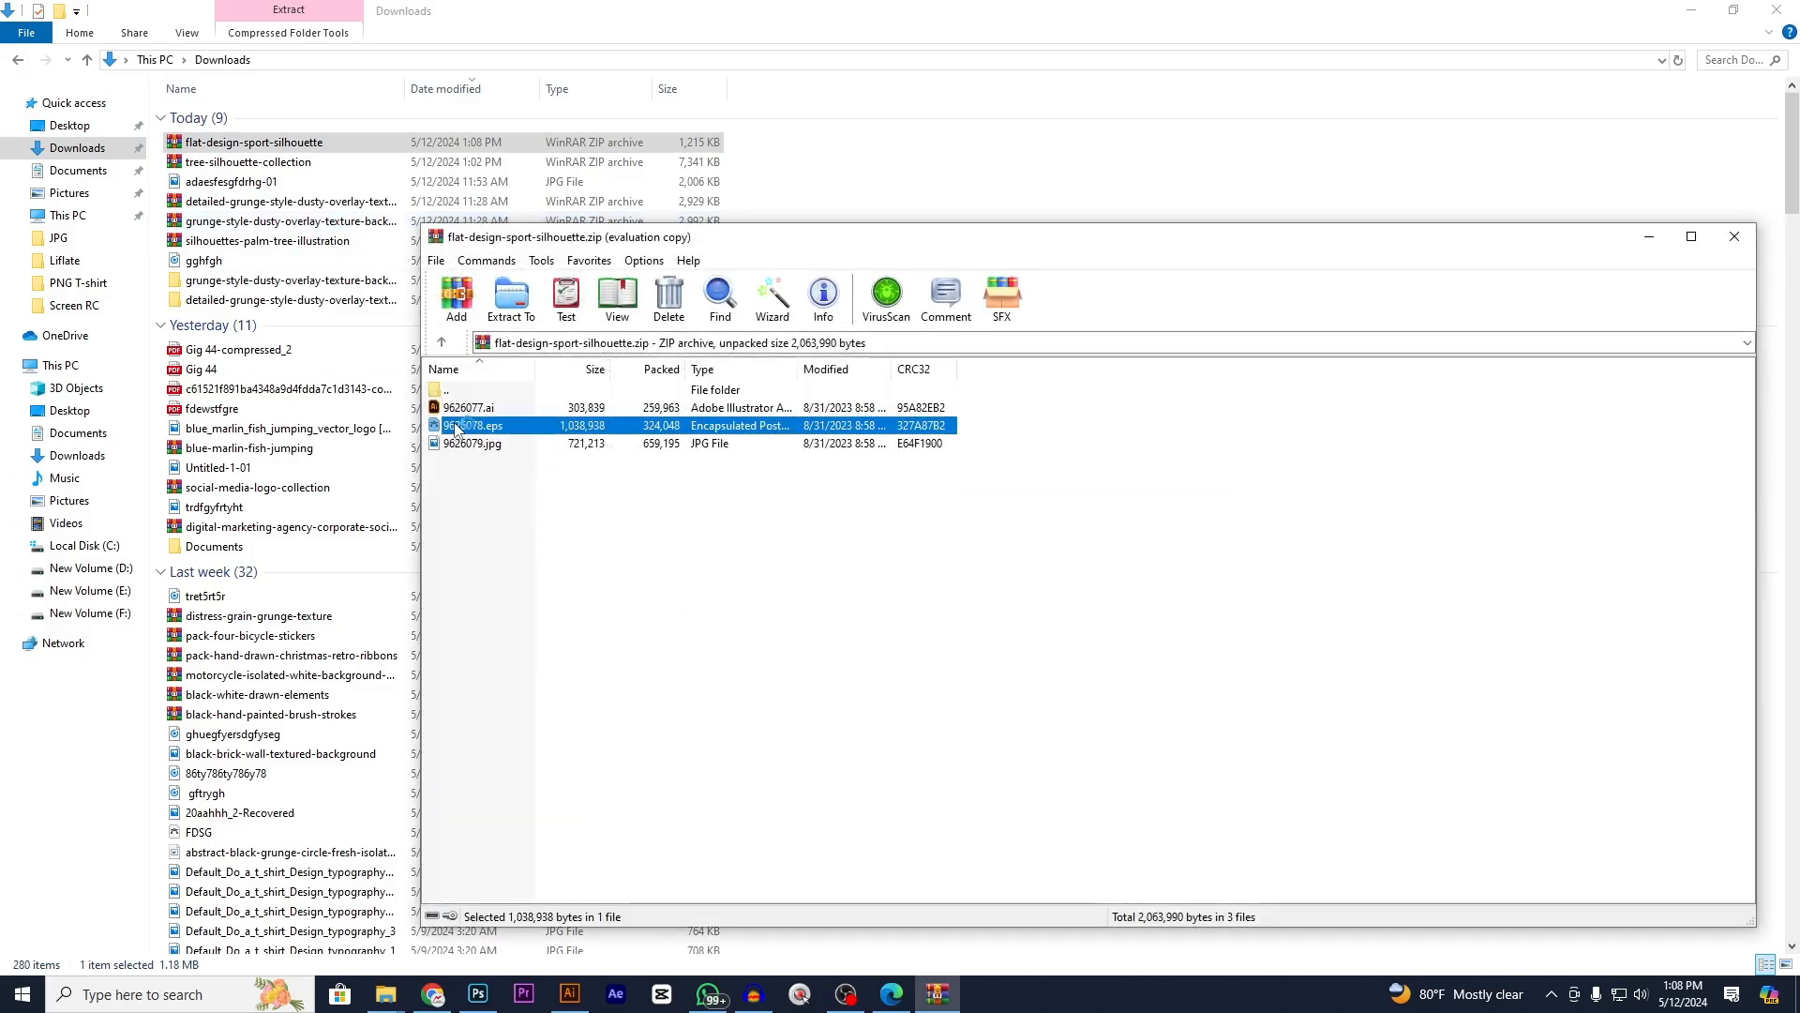
- Move the leaning road cyclist off the artboard in 9626078.eps and copy it into the Untitled-2 document below the colour swatches
click(1000, 518)
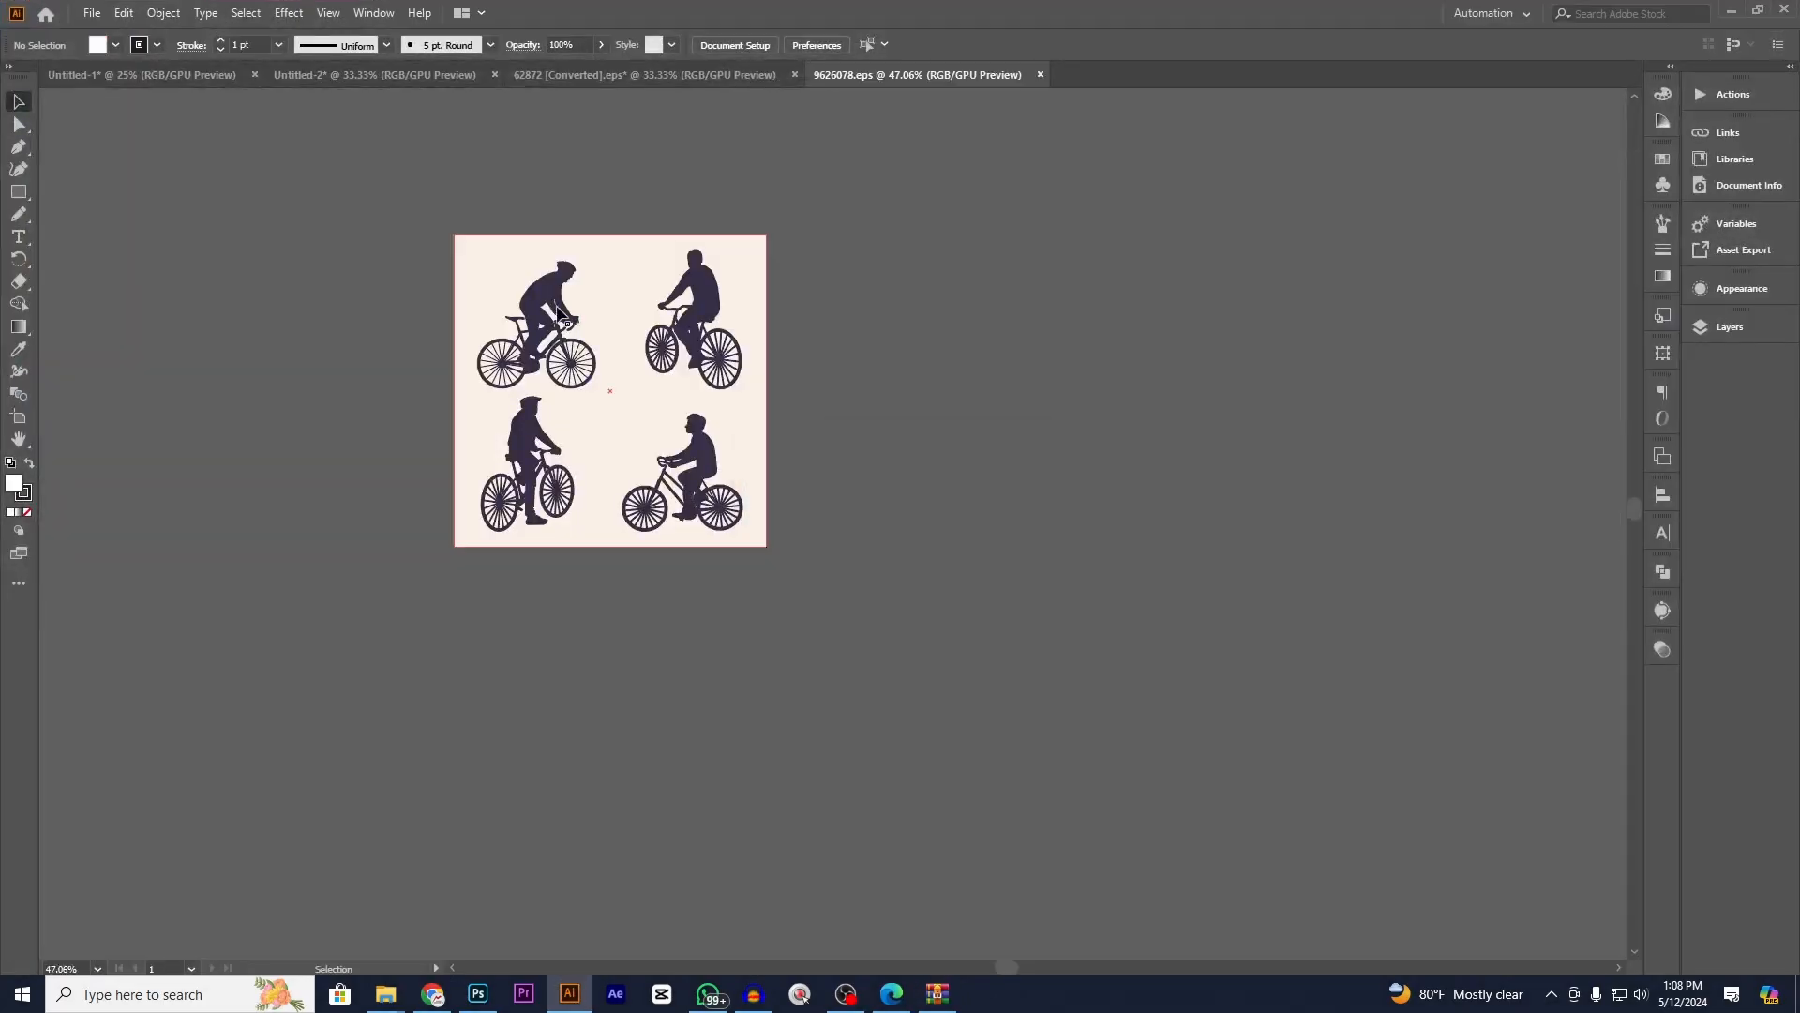
drag(531, 292, 155, 273)
click(399, 370)
key(space)
drag(289, 364, 799, 489)
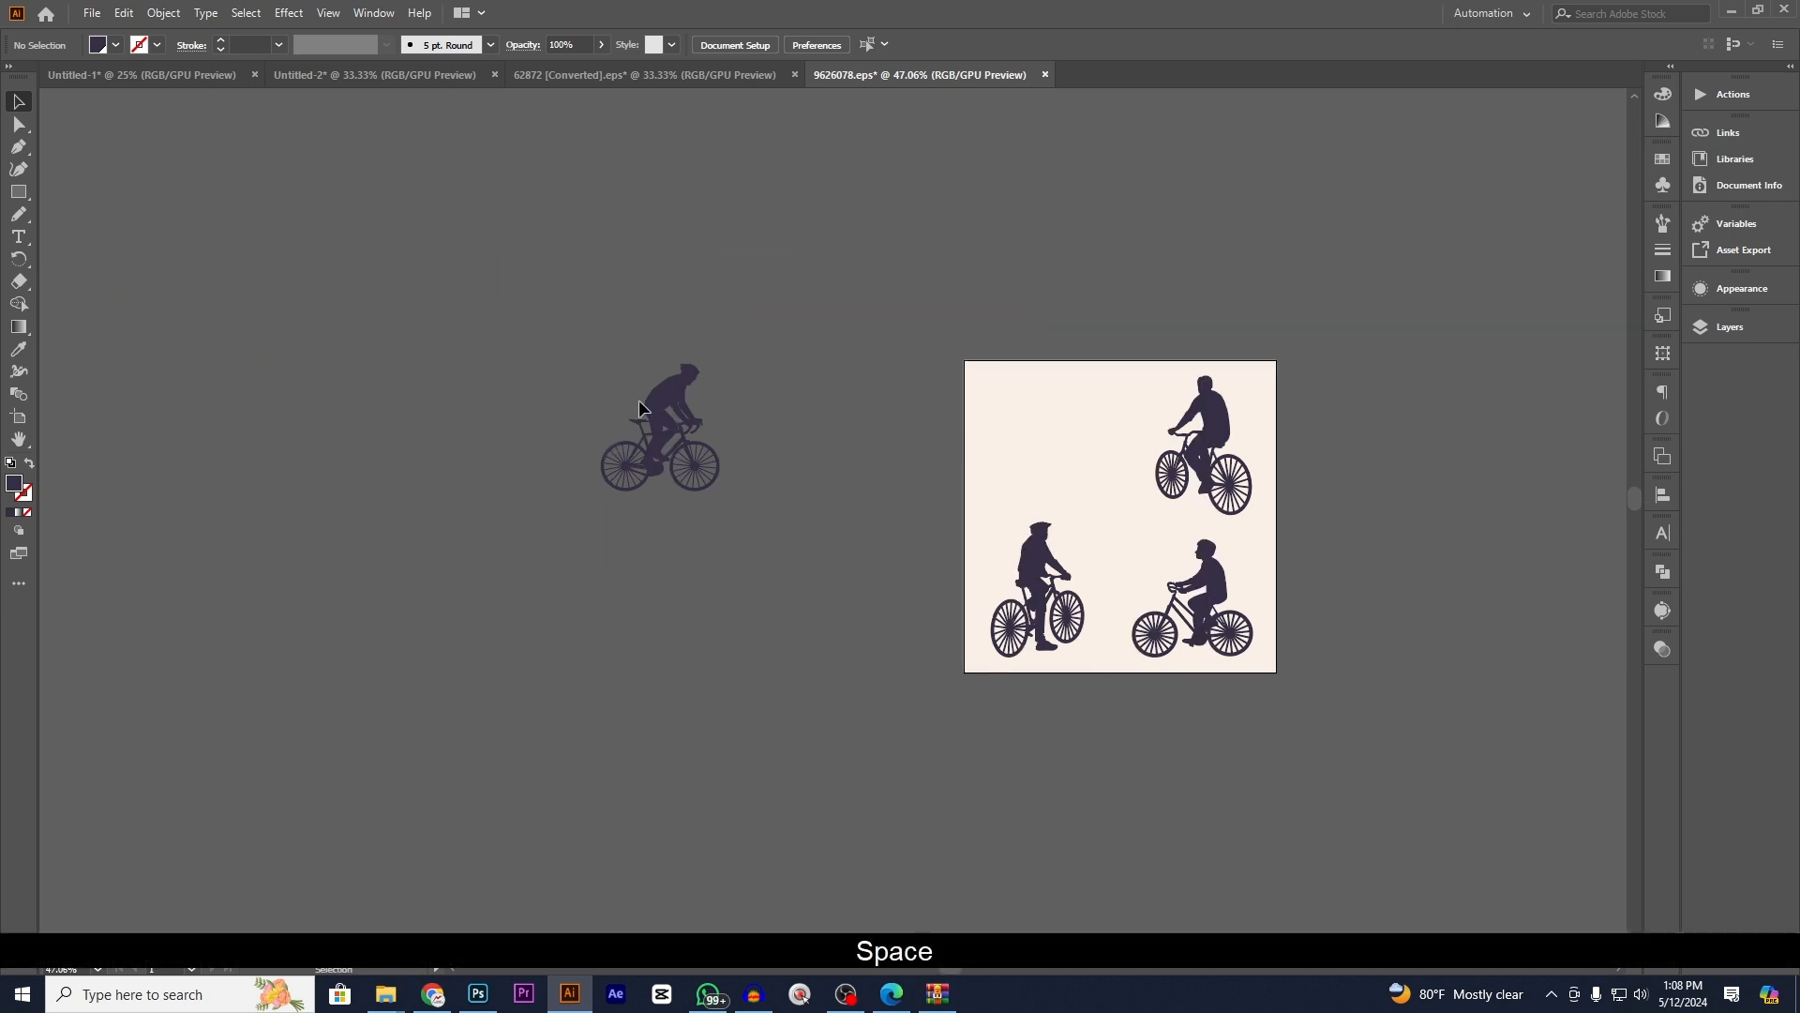
drag(654, 394, 452, 266)
drag(471, 626, 473, 629)
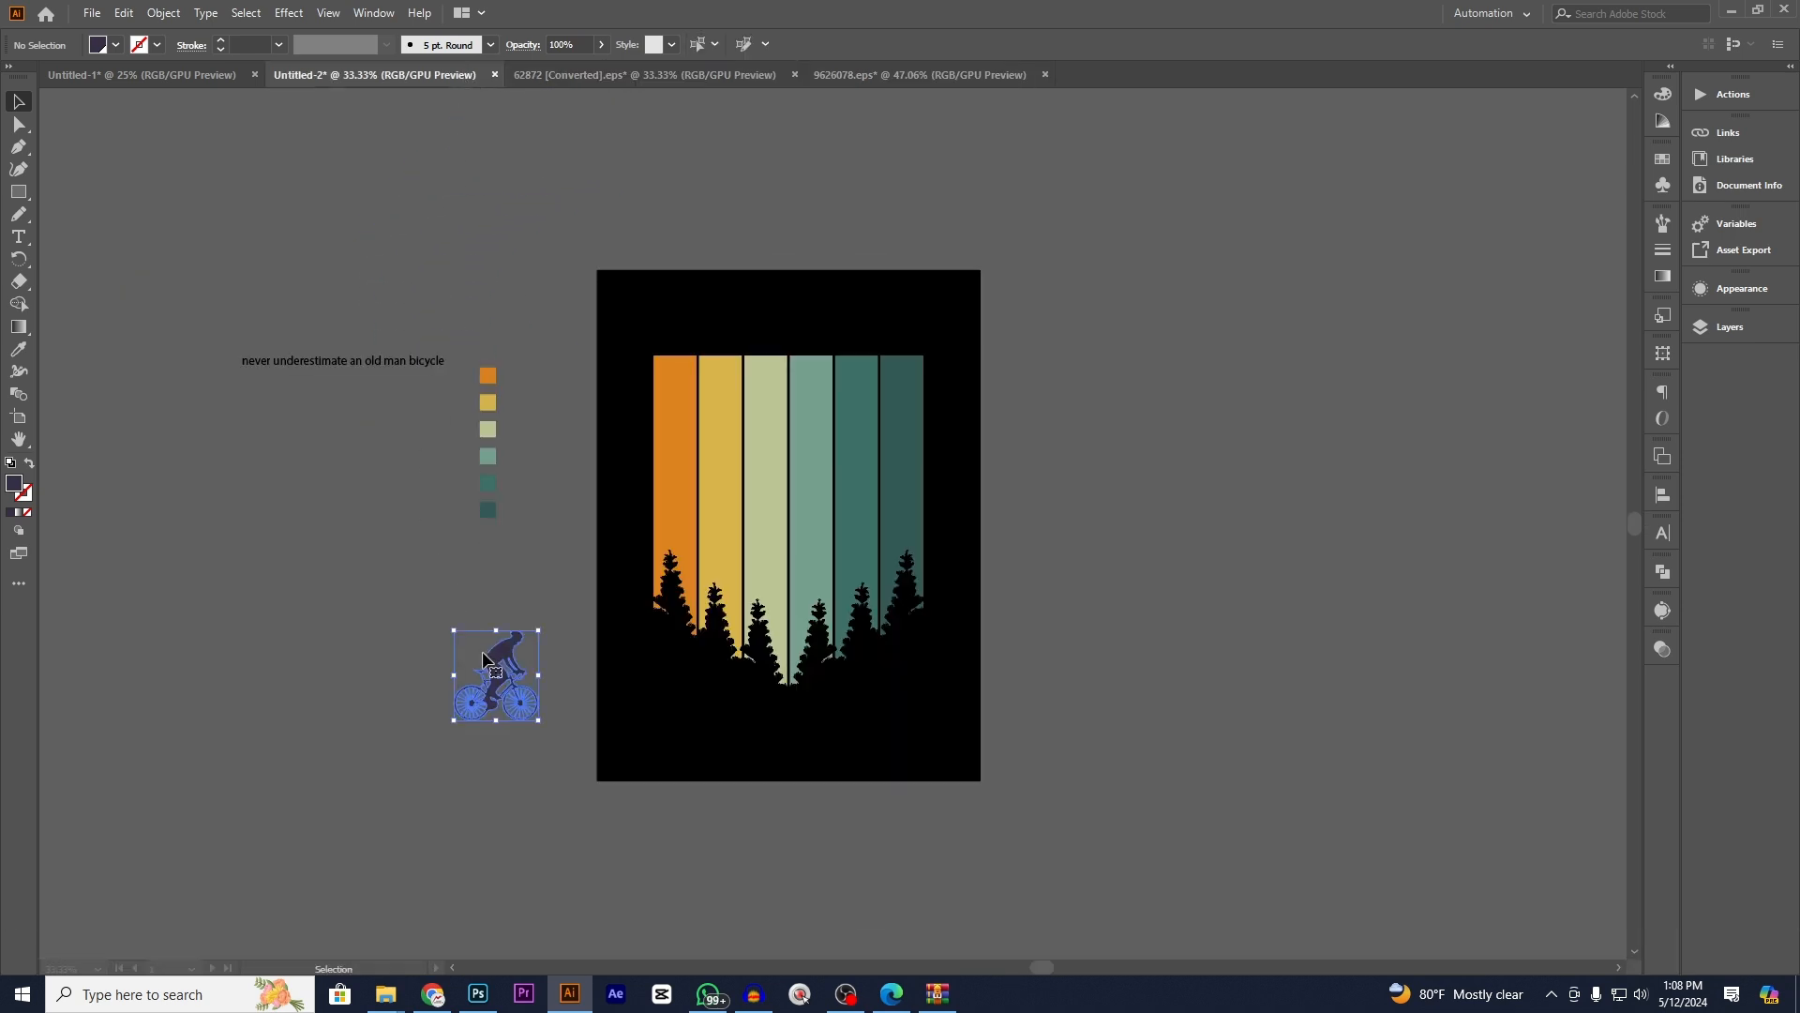
click(409, 611)
- Recolour the cyclist silhouette black by sampling the artboard background with the Eyedropper, and deselect it
scroll(437, 658, up, 4)
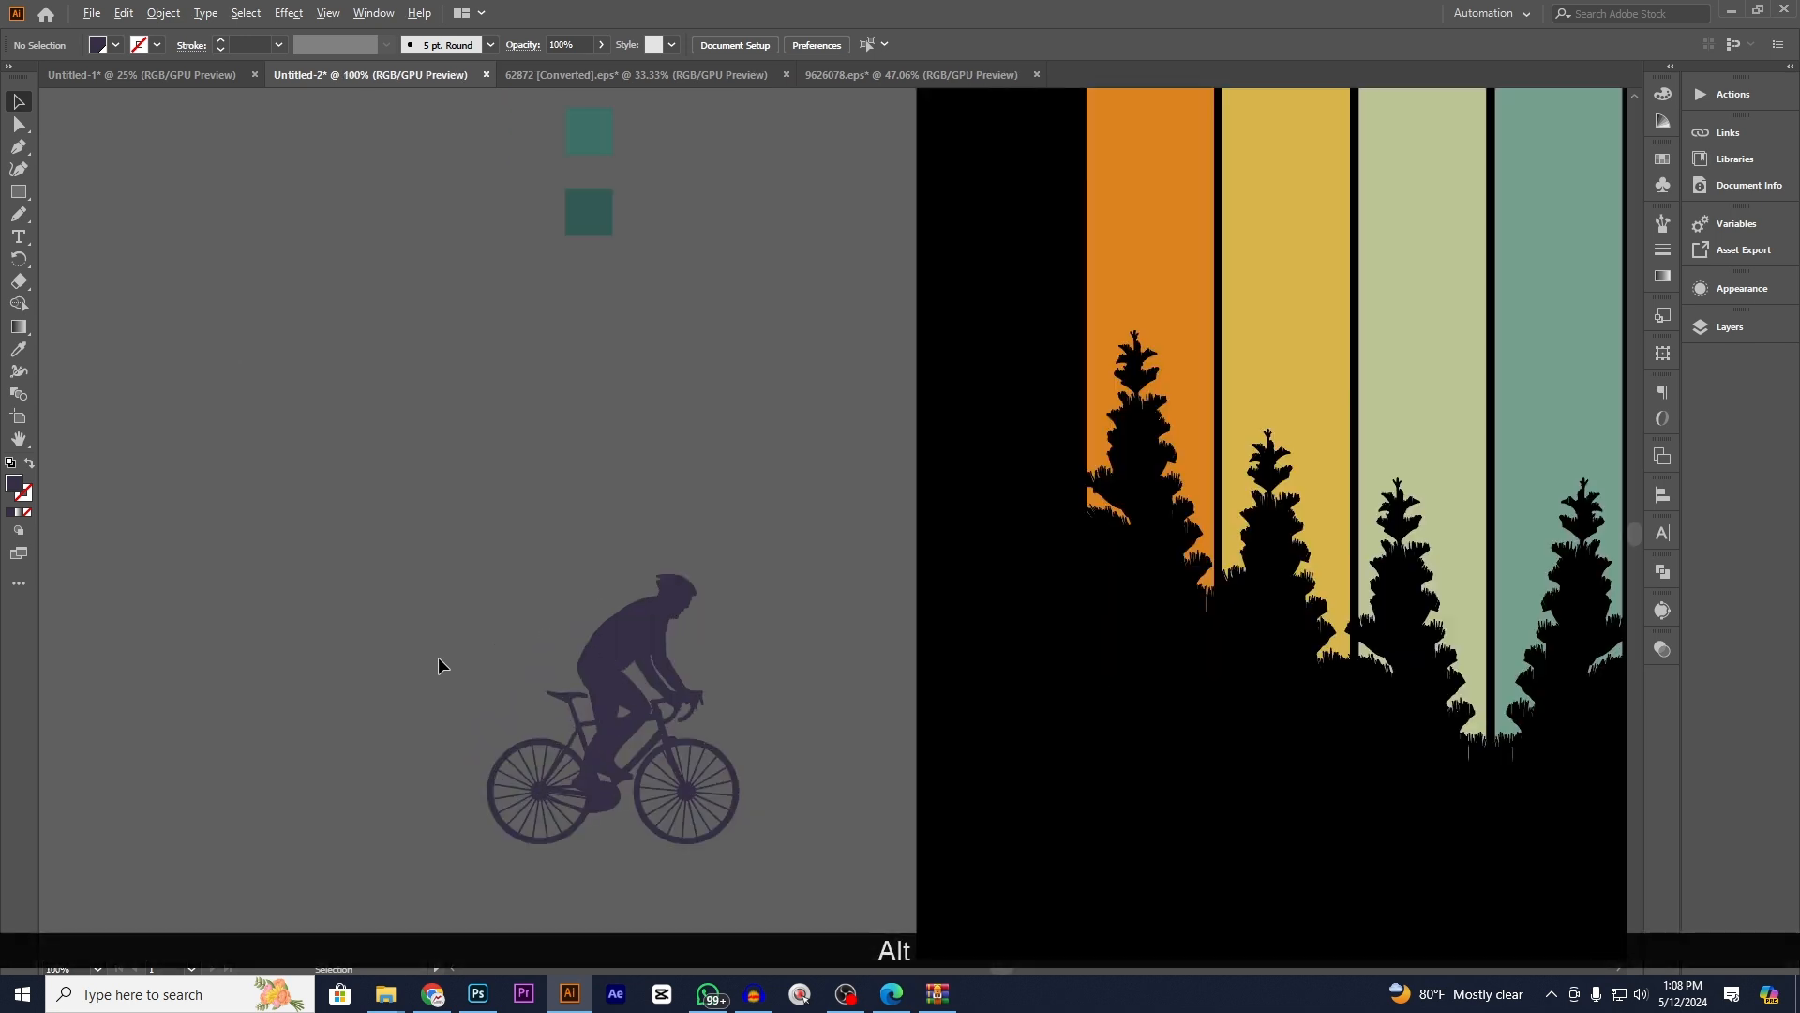
drag(652, 671, 539, 464)
click(18, 349)
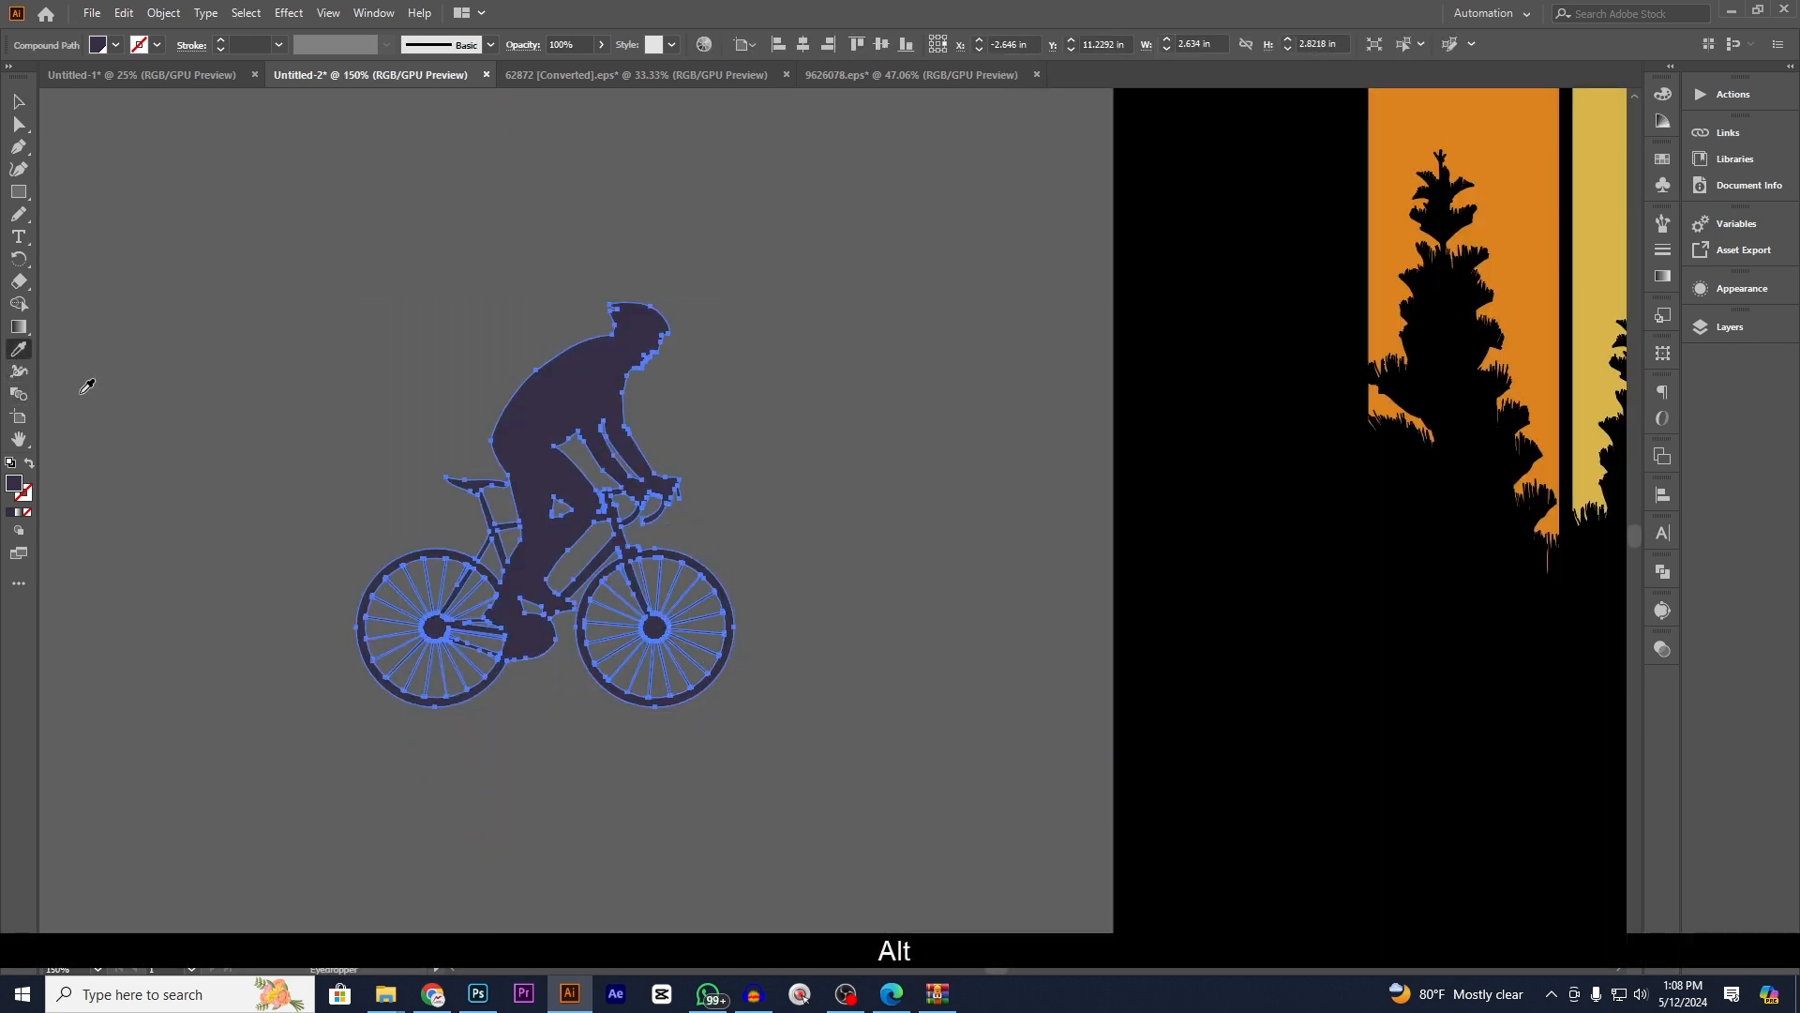
click(1189, 645)
click(20, 103)
click(390, 264)
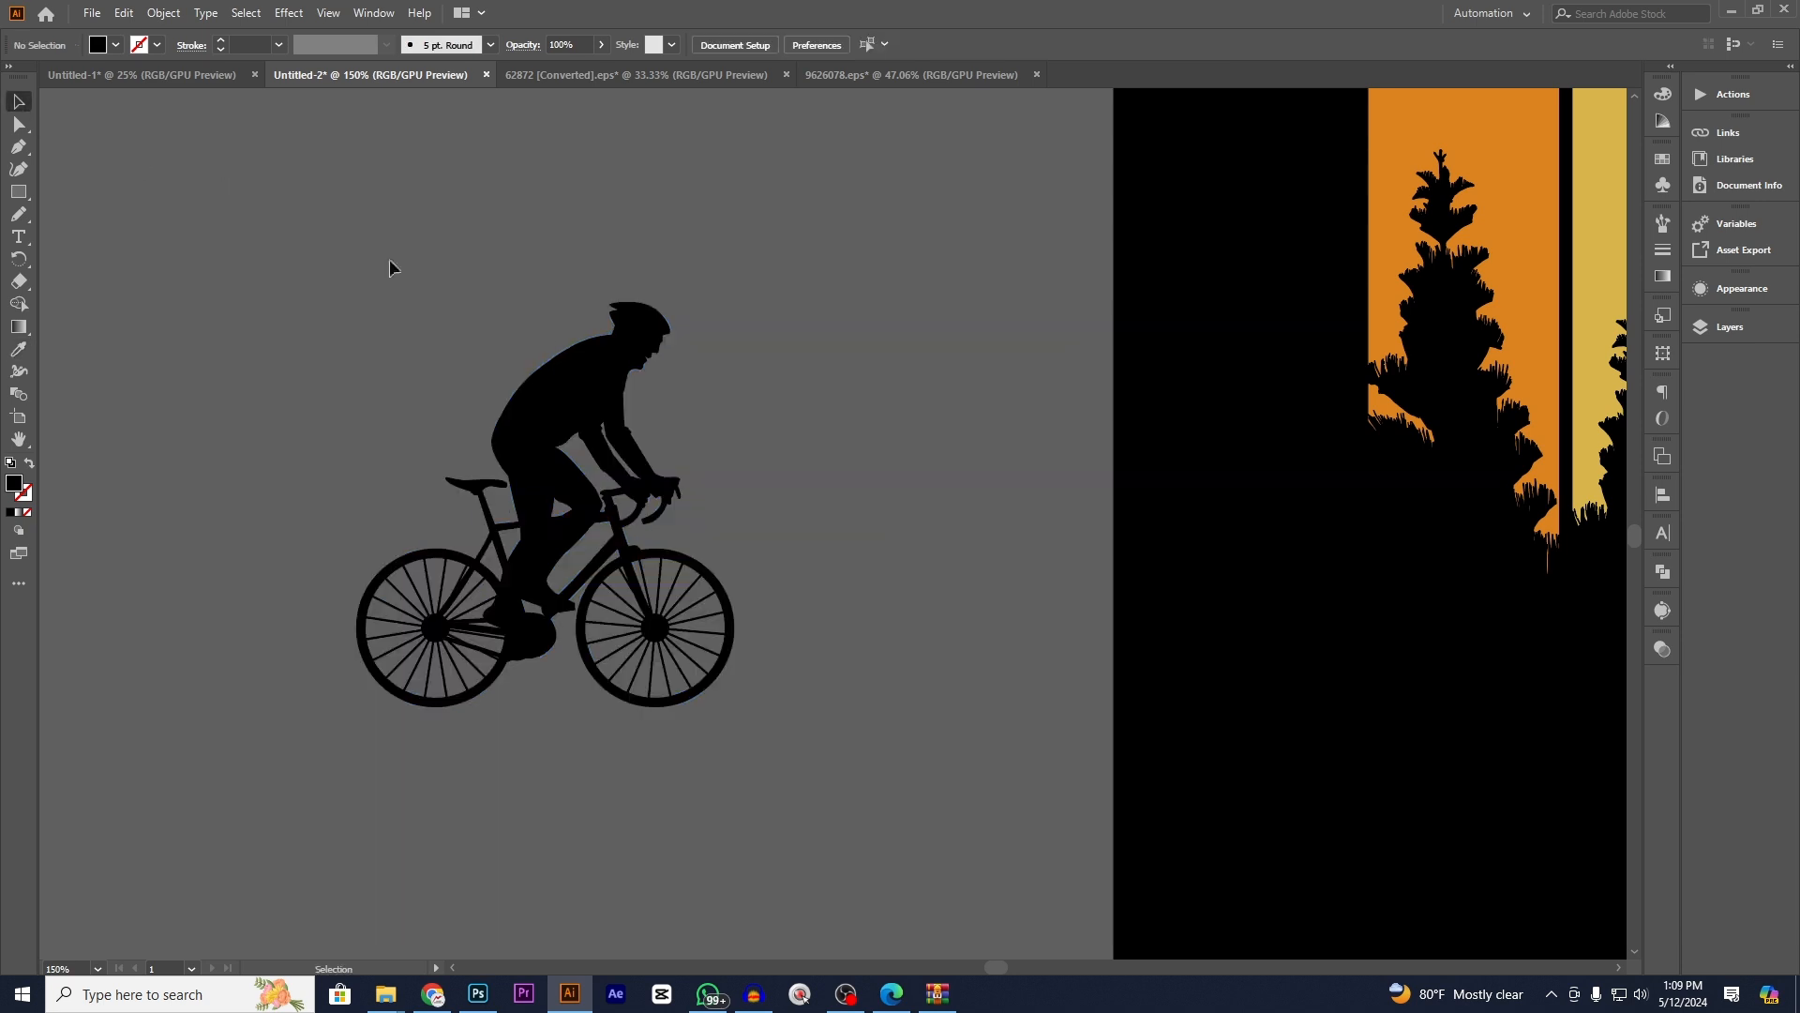
- Place the cyclist over the retro bars, enlarge it proportionally to about 6.43 in wide, and lower it into the conifers
scroll(579, 351, down, 3)
drag(723, 441, 470, 682)
drag(346, 610, 789, 357)
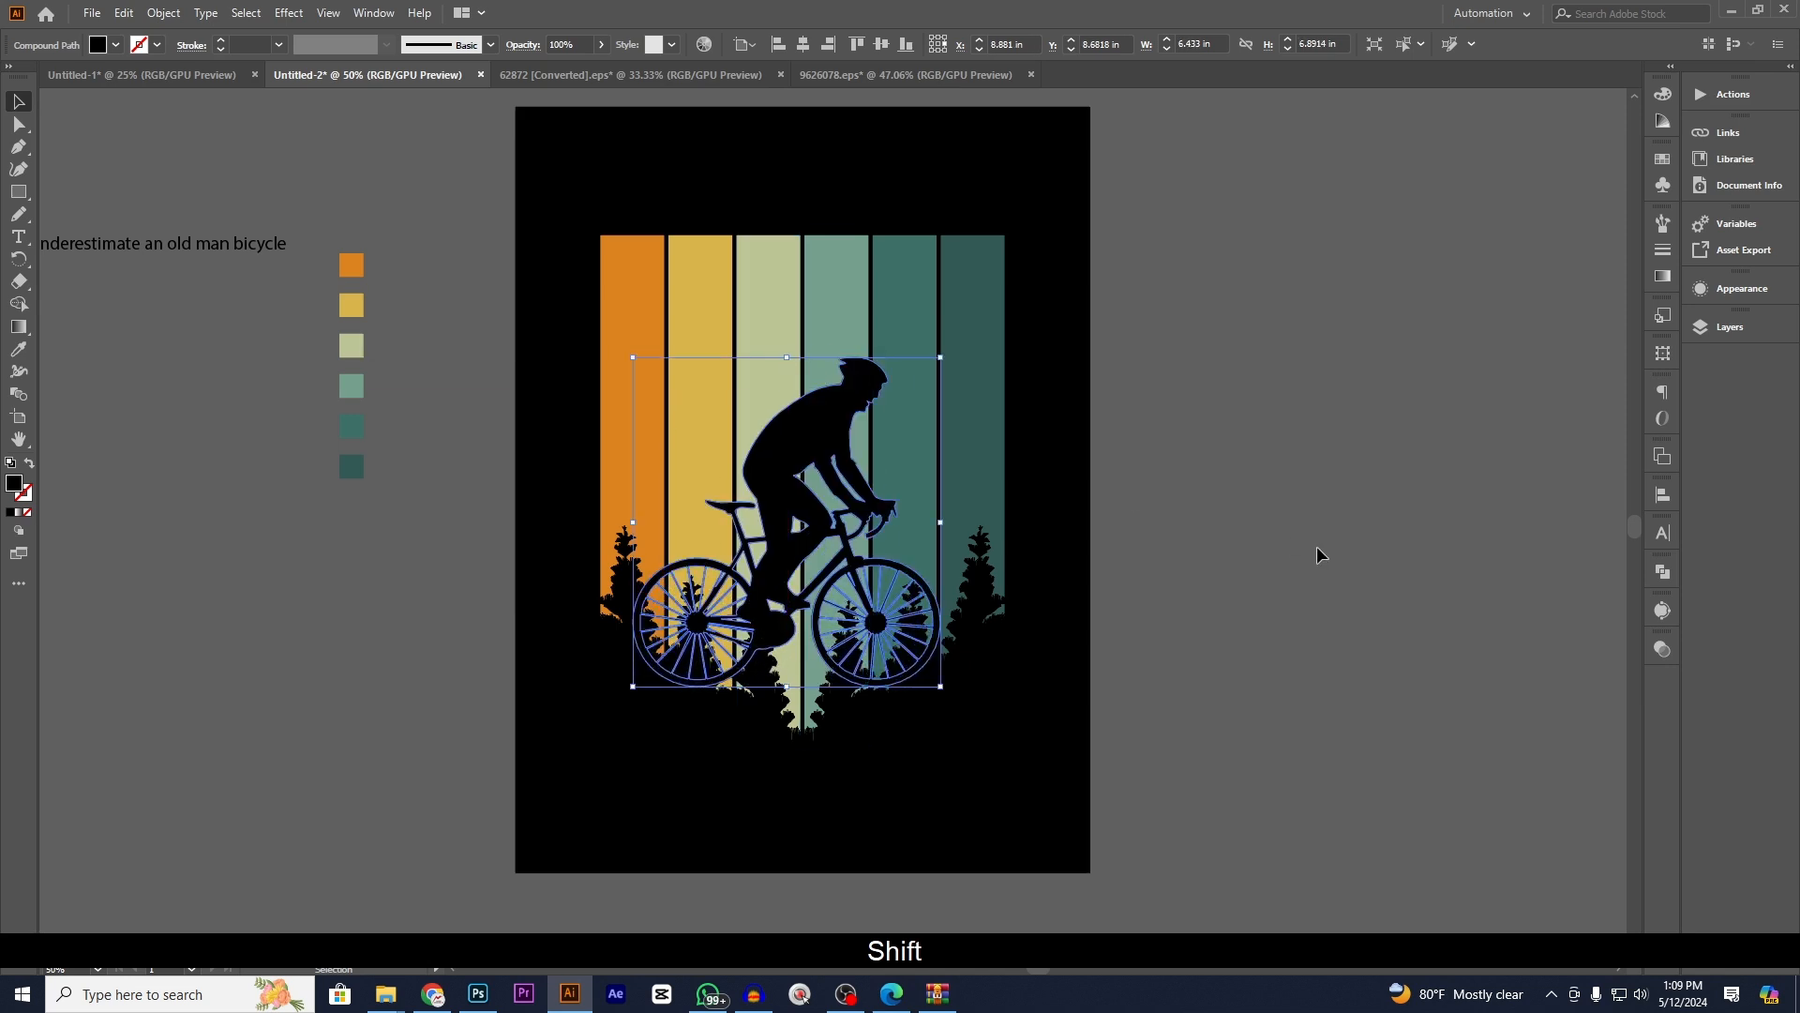
click(1320, 557)
drag(815, 469, 816, 554)
click(1234, 606)
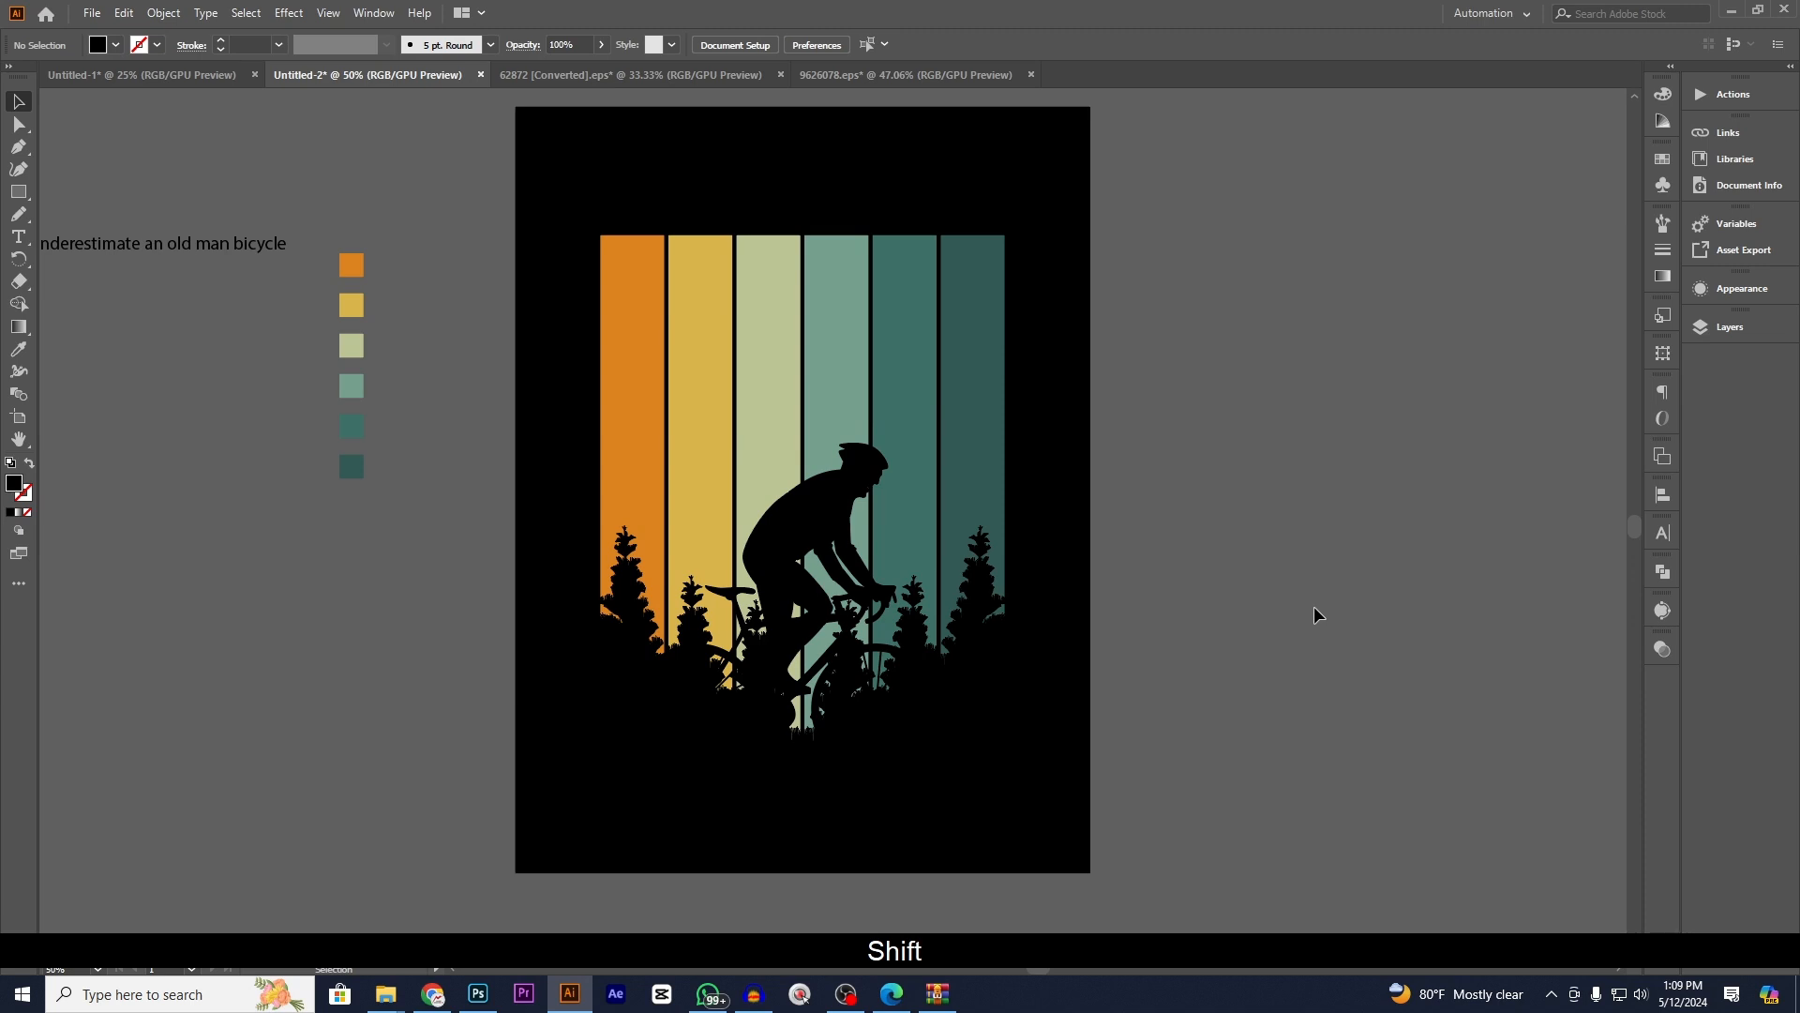
- Reposition the cyclist among the conifers and align it to the horizontal centre of the artboard
scroll(1261, 673, up, 1)
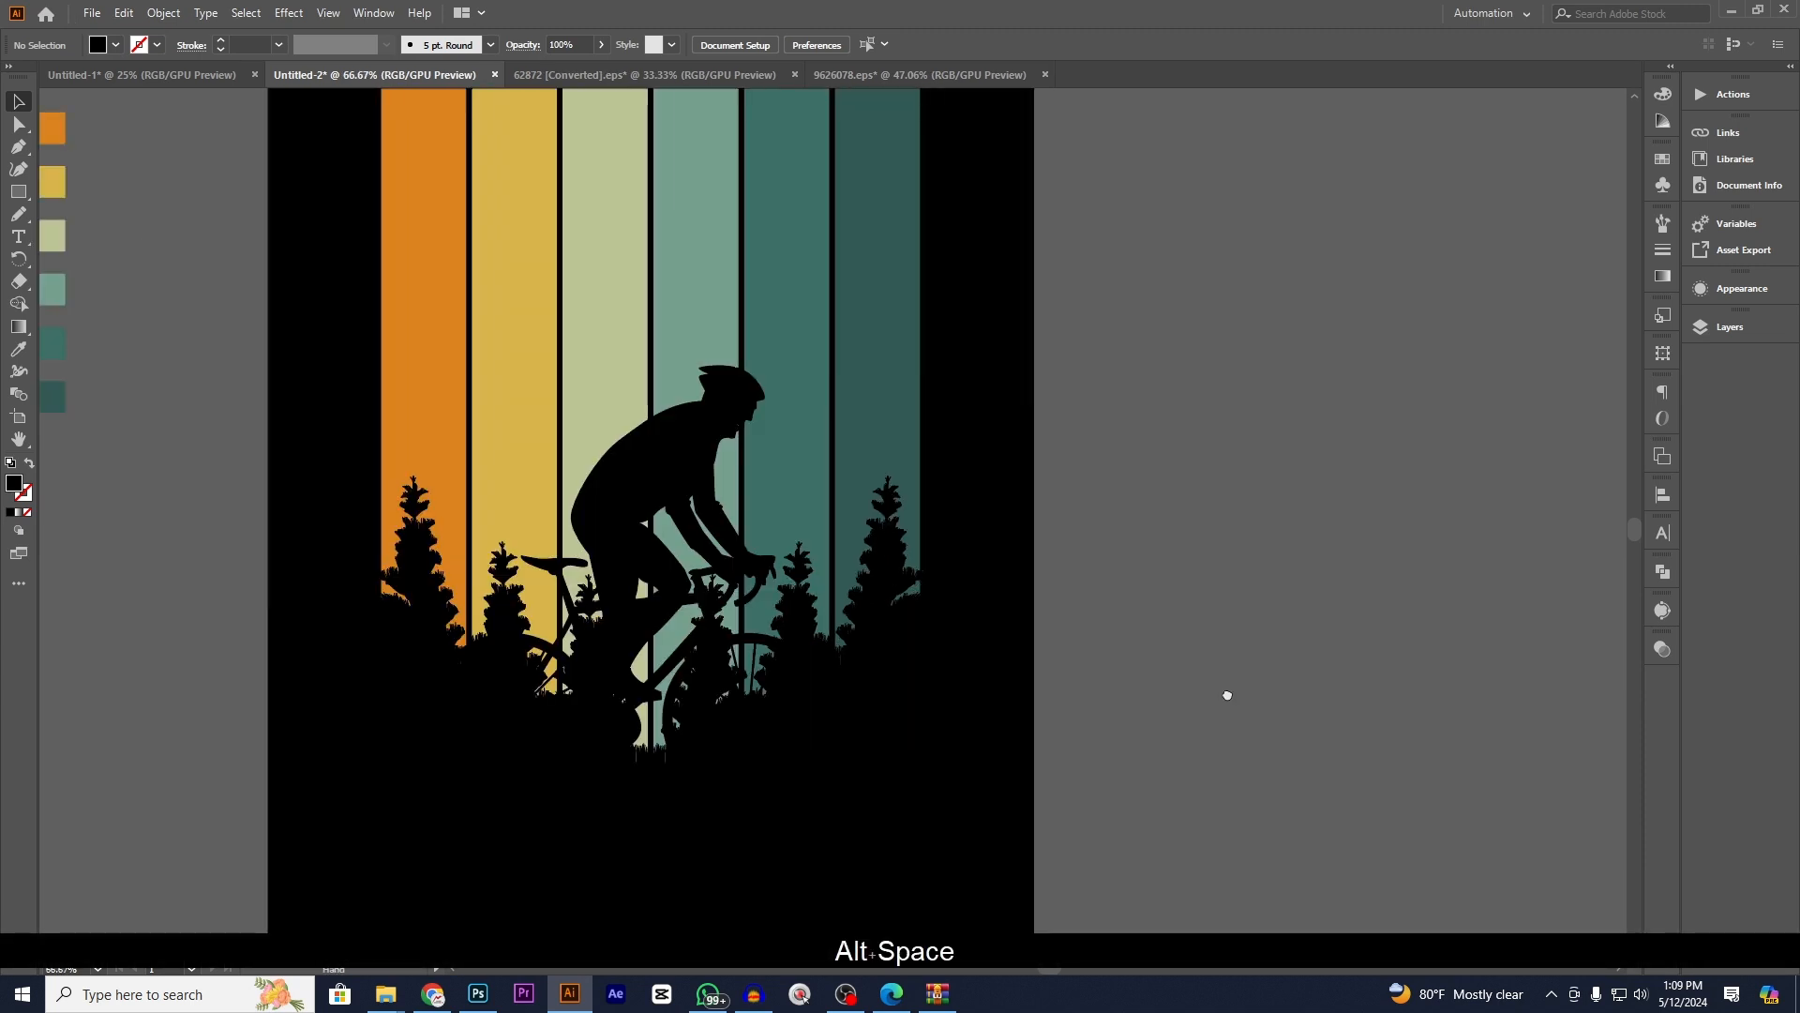
drag(1225, 693, 1336, 700)
drag(736, 544, 755, 484)
click(1379, 640)
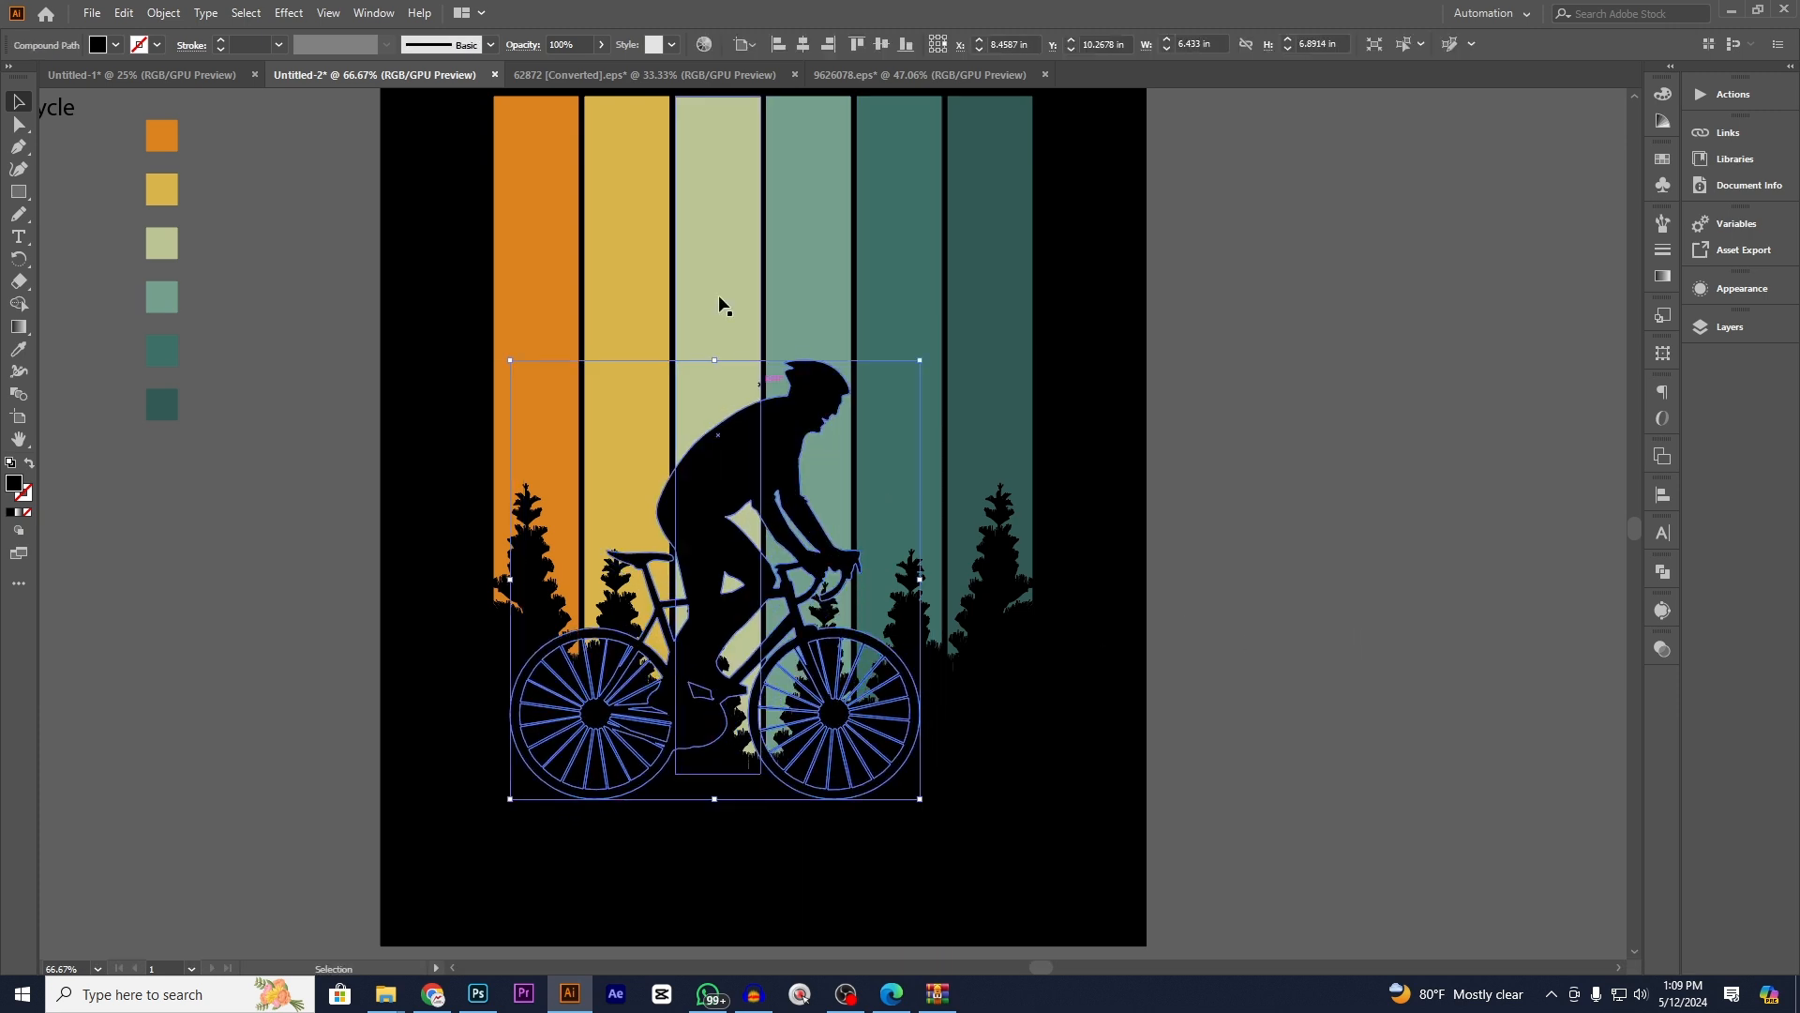
click(804, 45)
click(1422, 514)
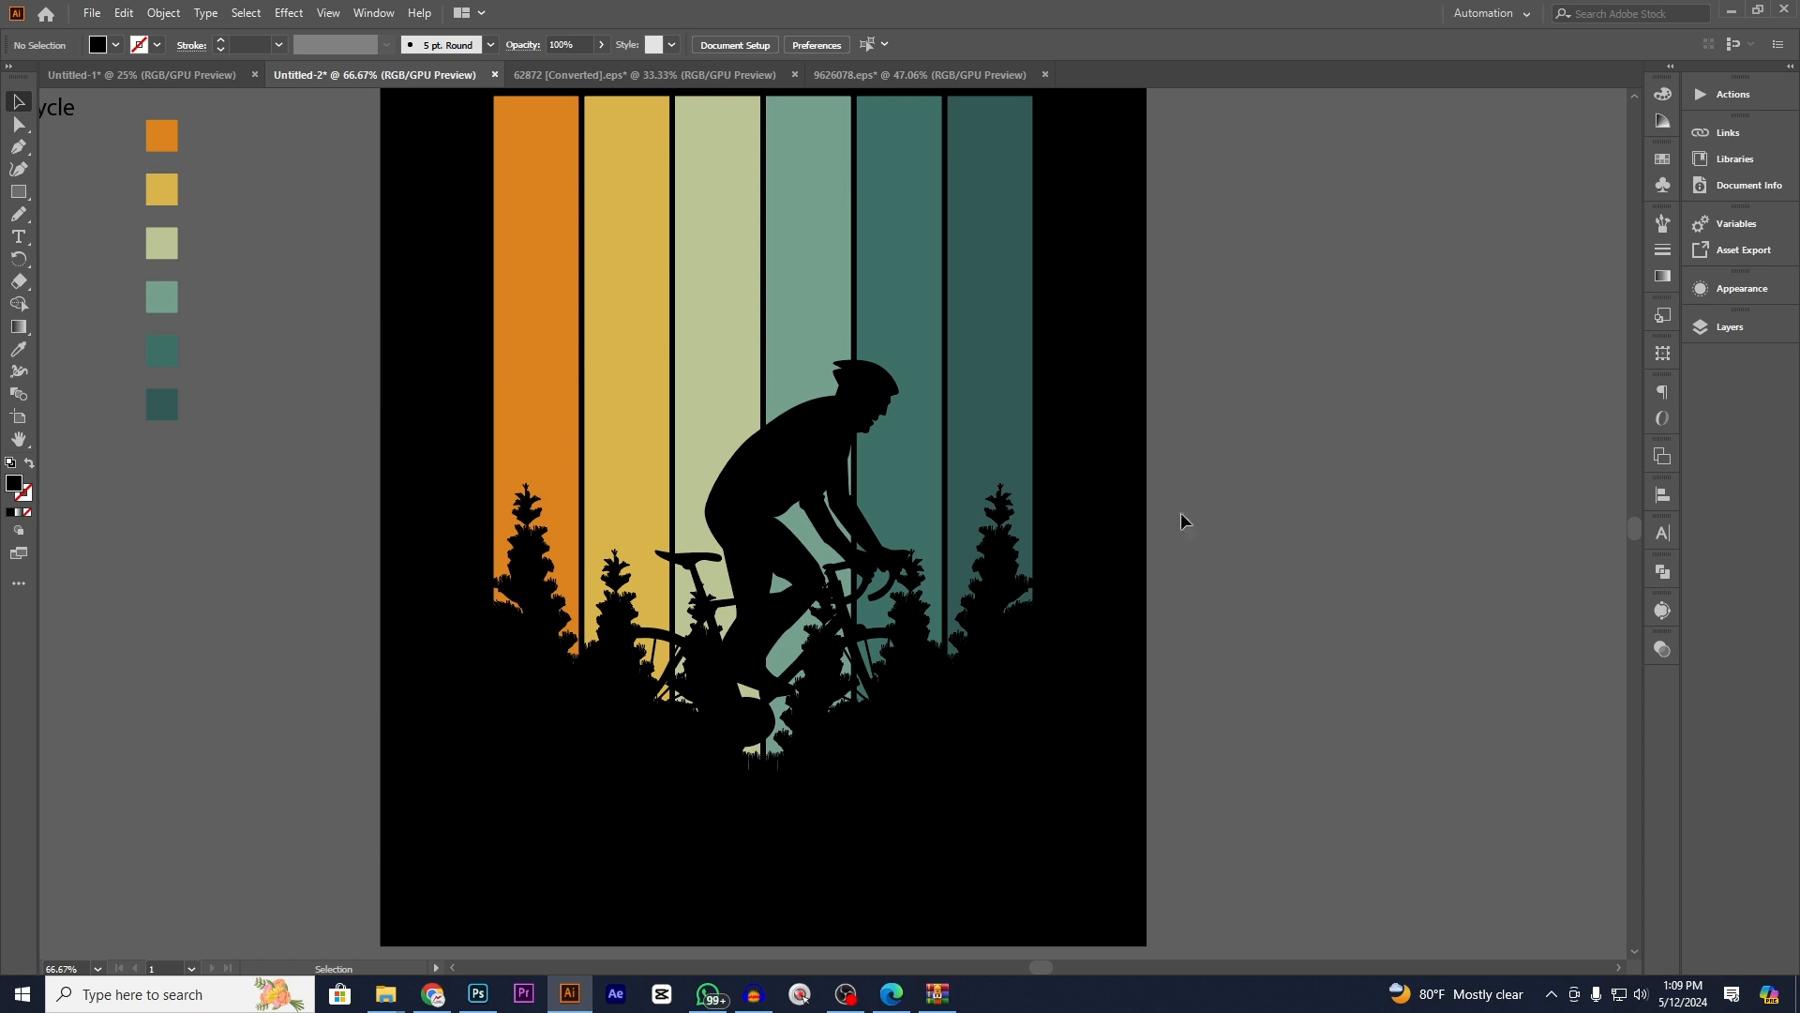
- Raise the centred cyclist about 0.56 in to expose more of its wheels against the bars
scroll(1381, 612, down, 1)
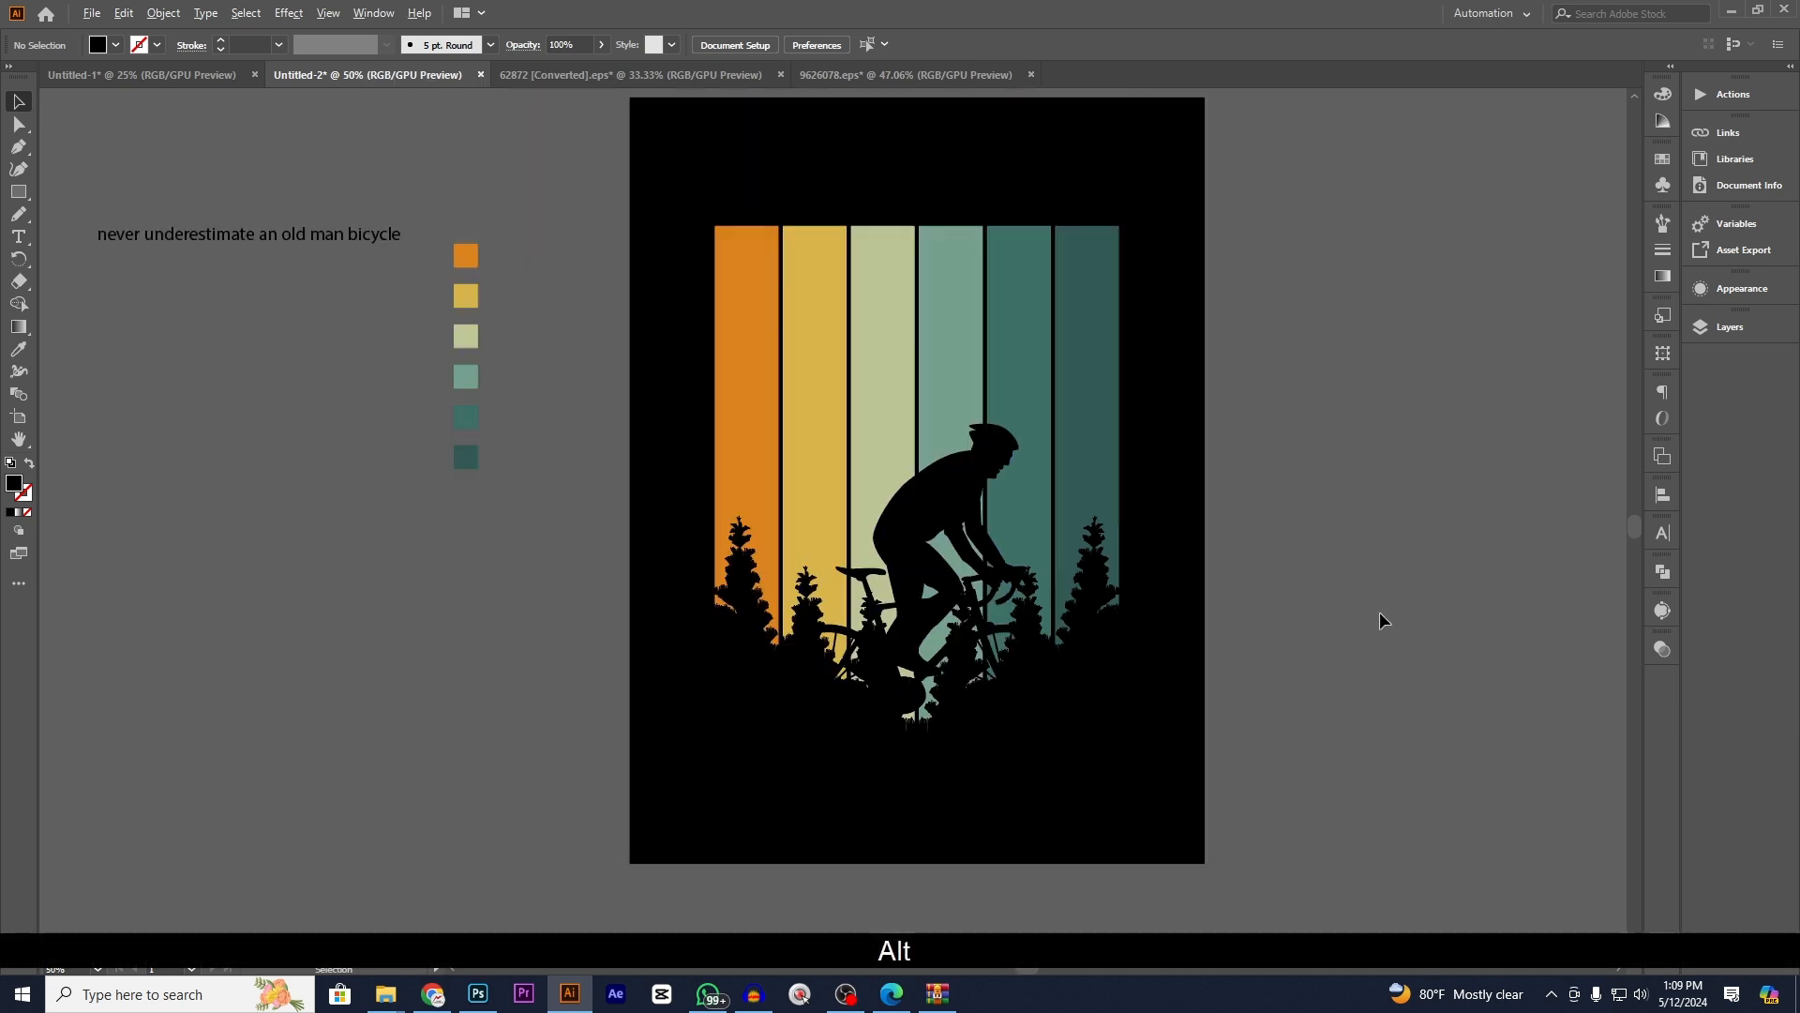
click(934, 519)
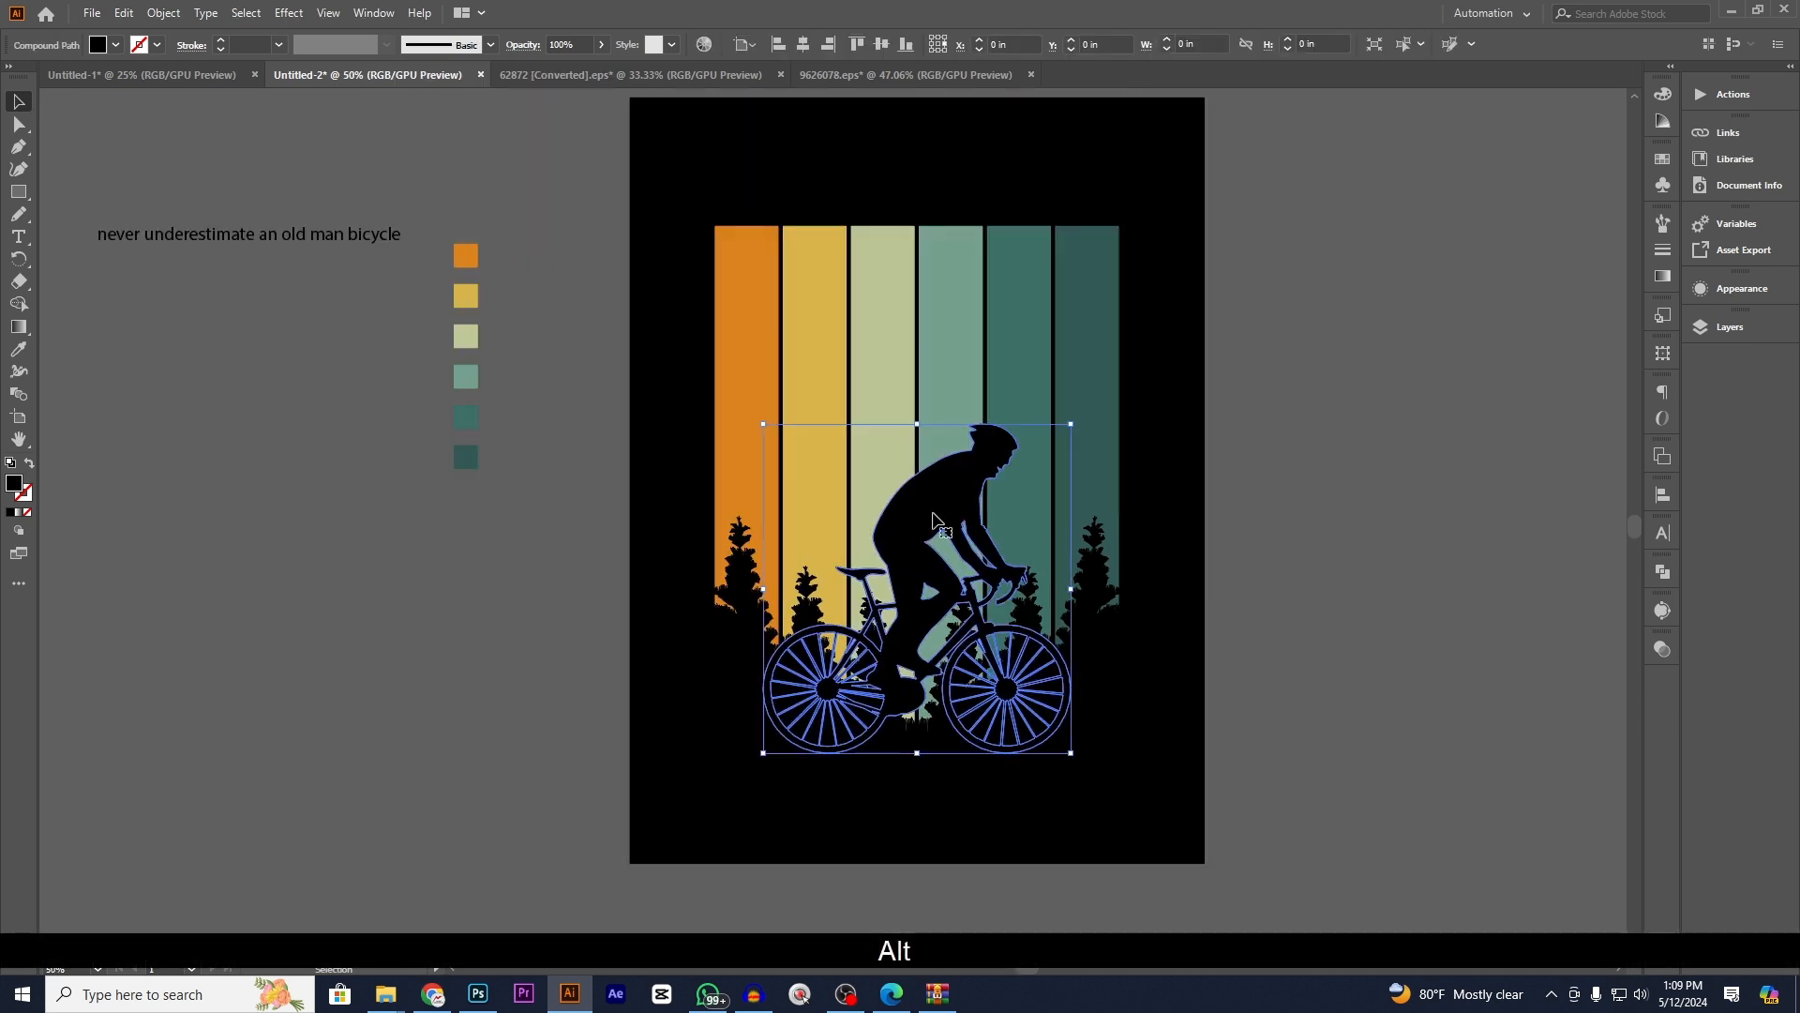
drag(935, 515, 935, 488)
click(1386, 586)
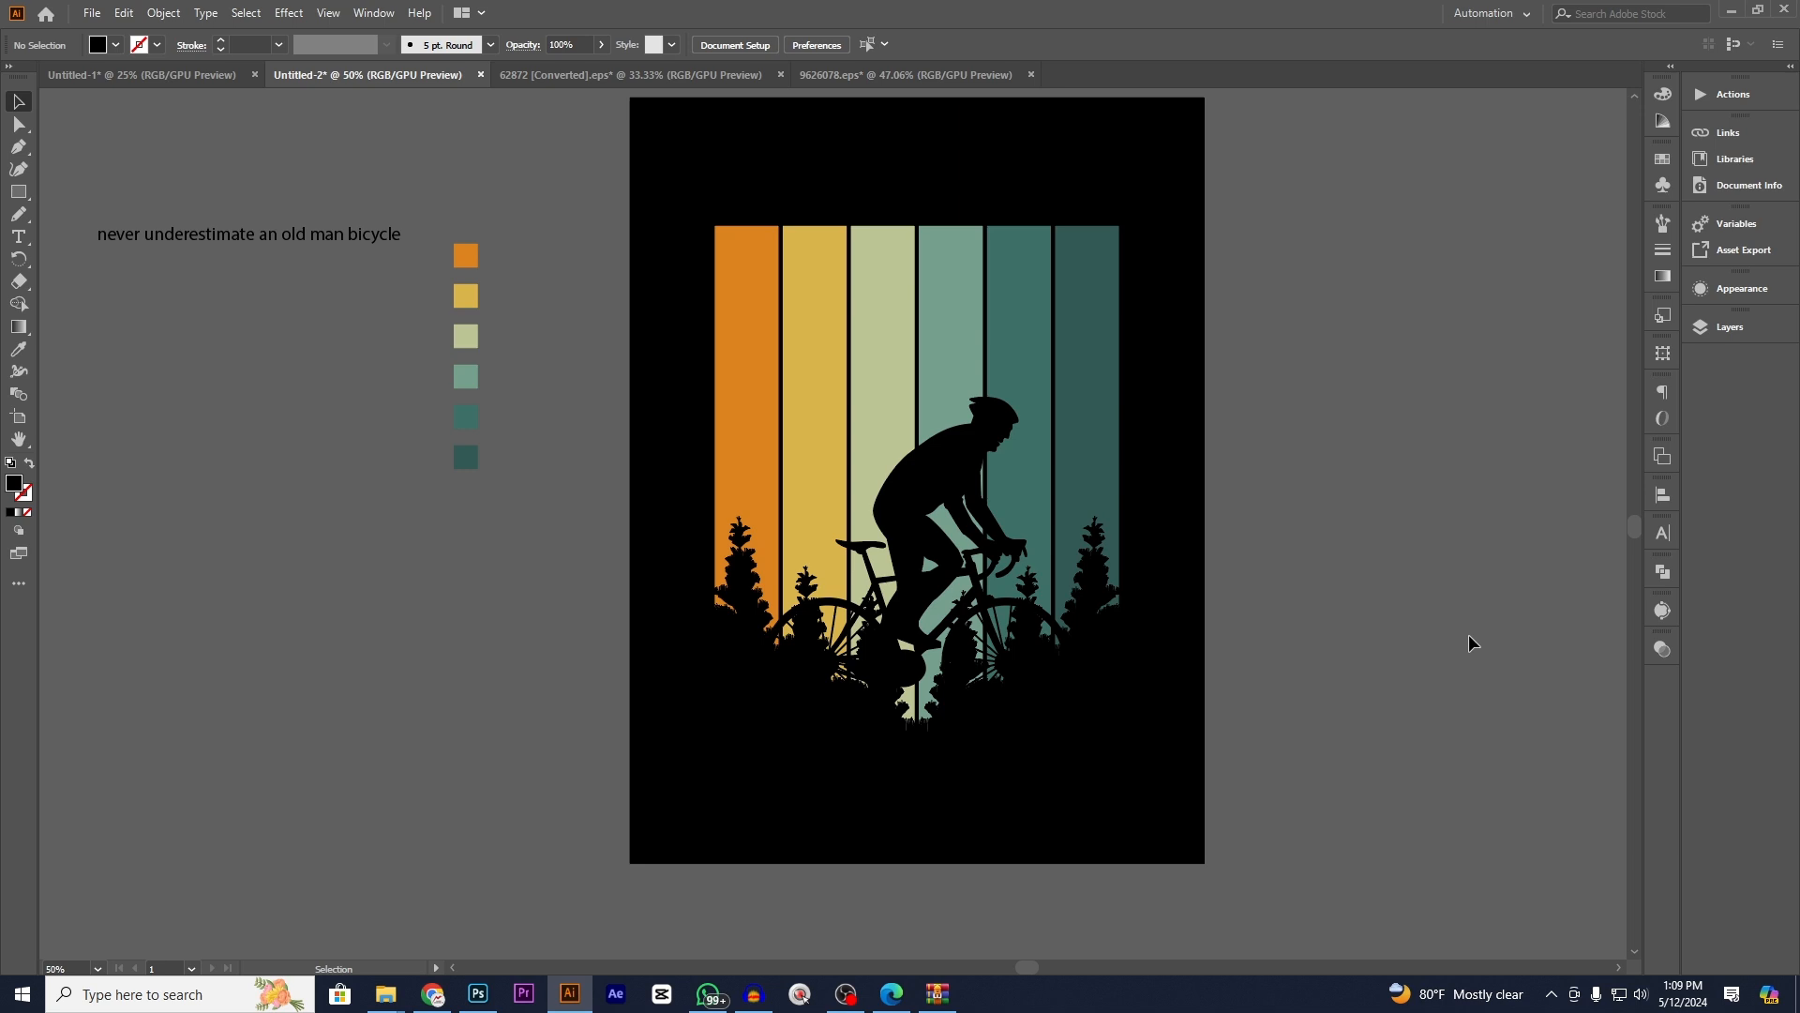
scroll(1307, 762, up, 2)
drag(1291, 752, 1793, 750)
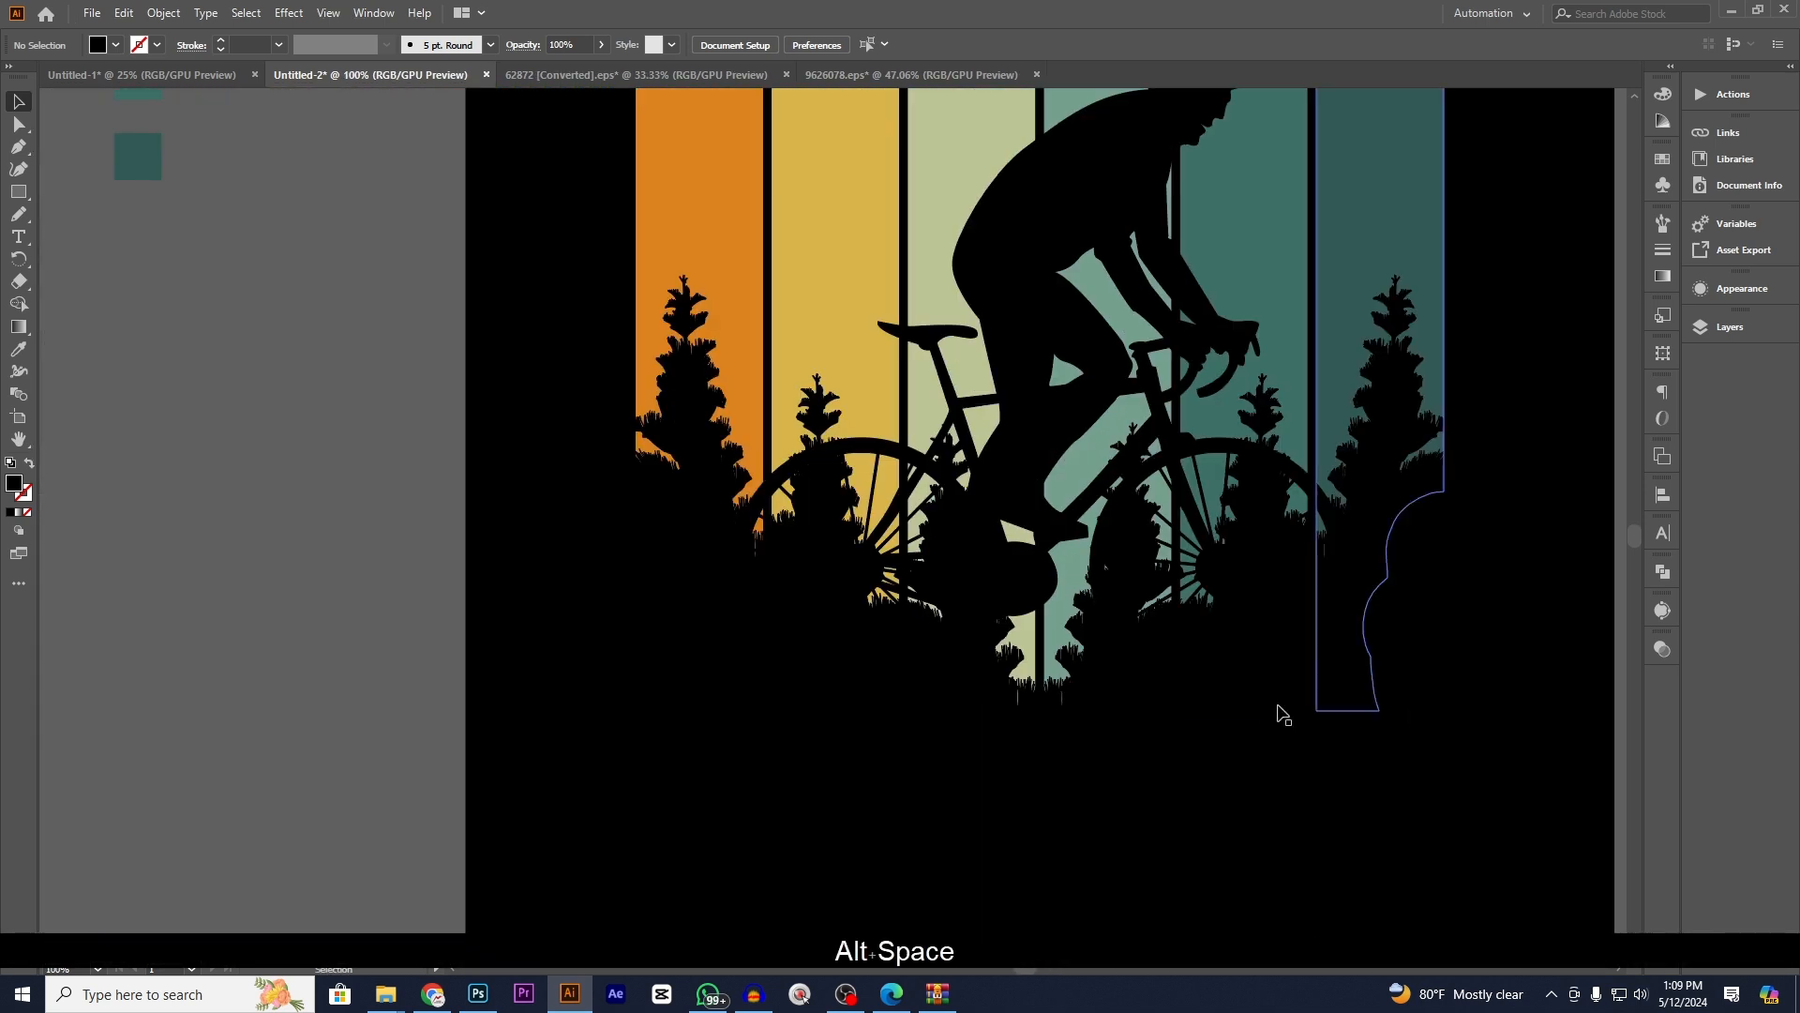
click(1278, 706)
click(971, 899)
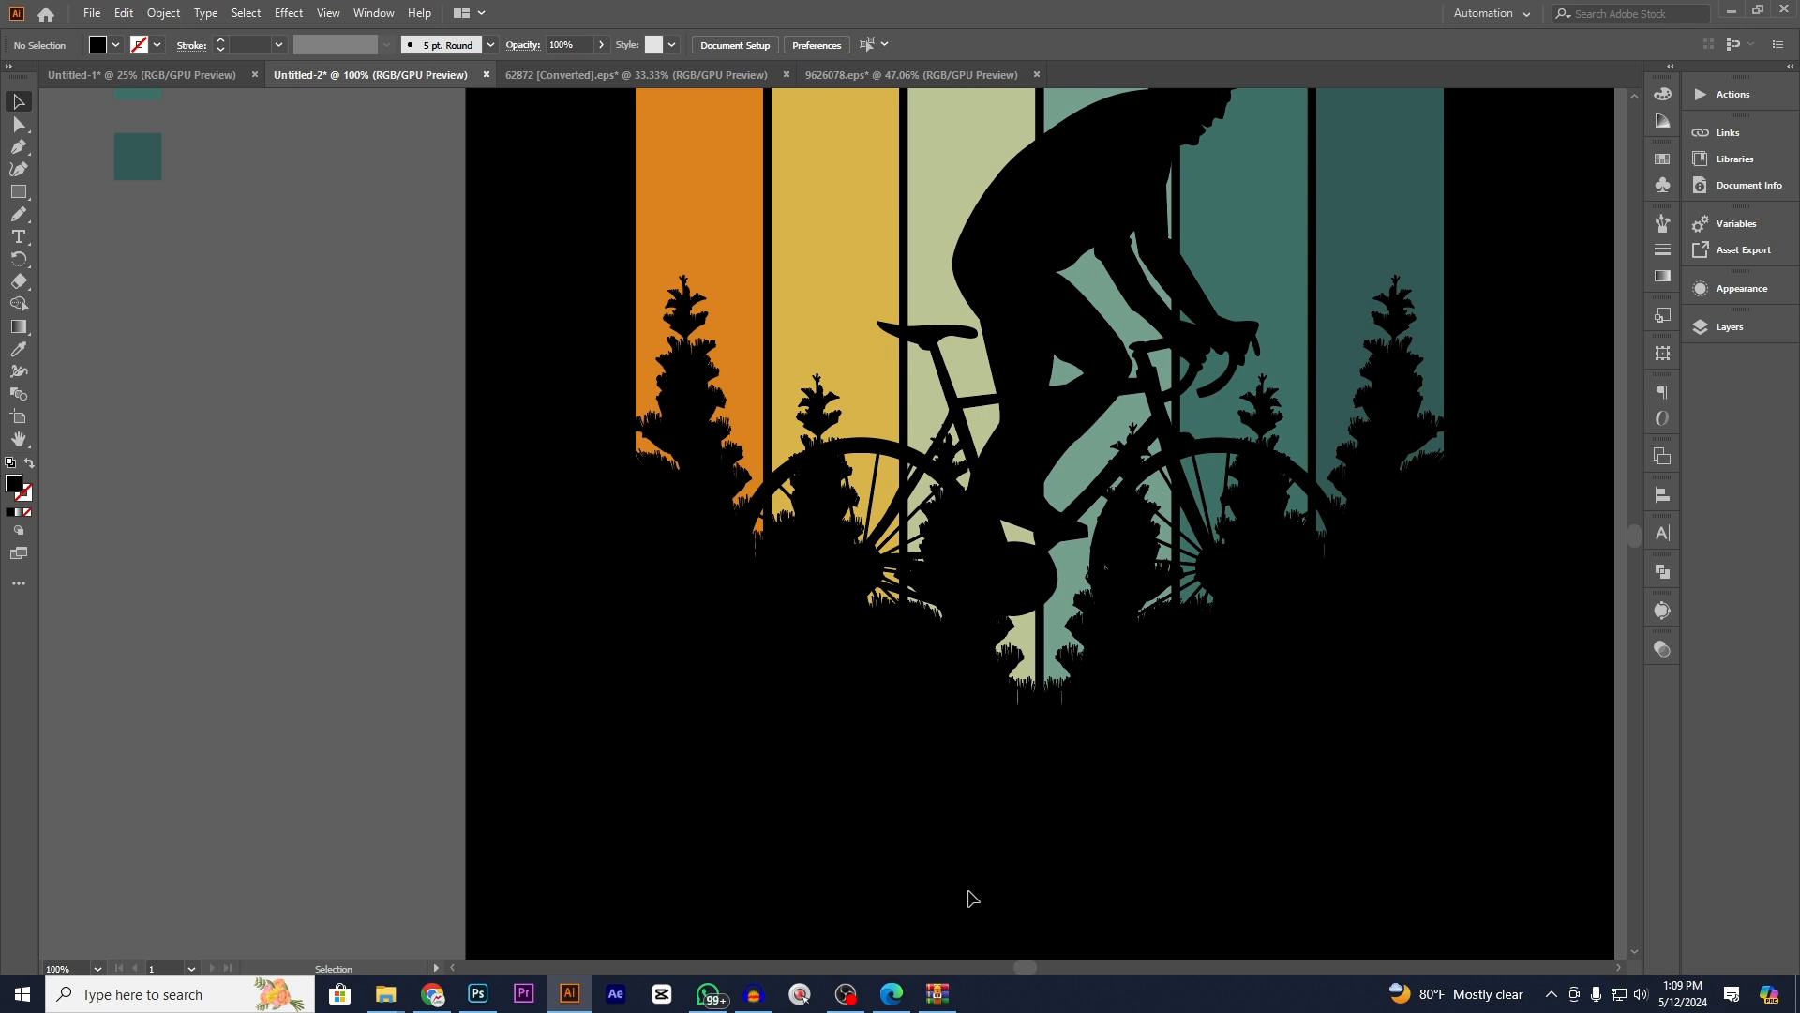
double_click(1120, 647)
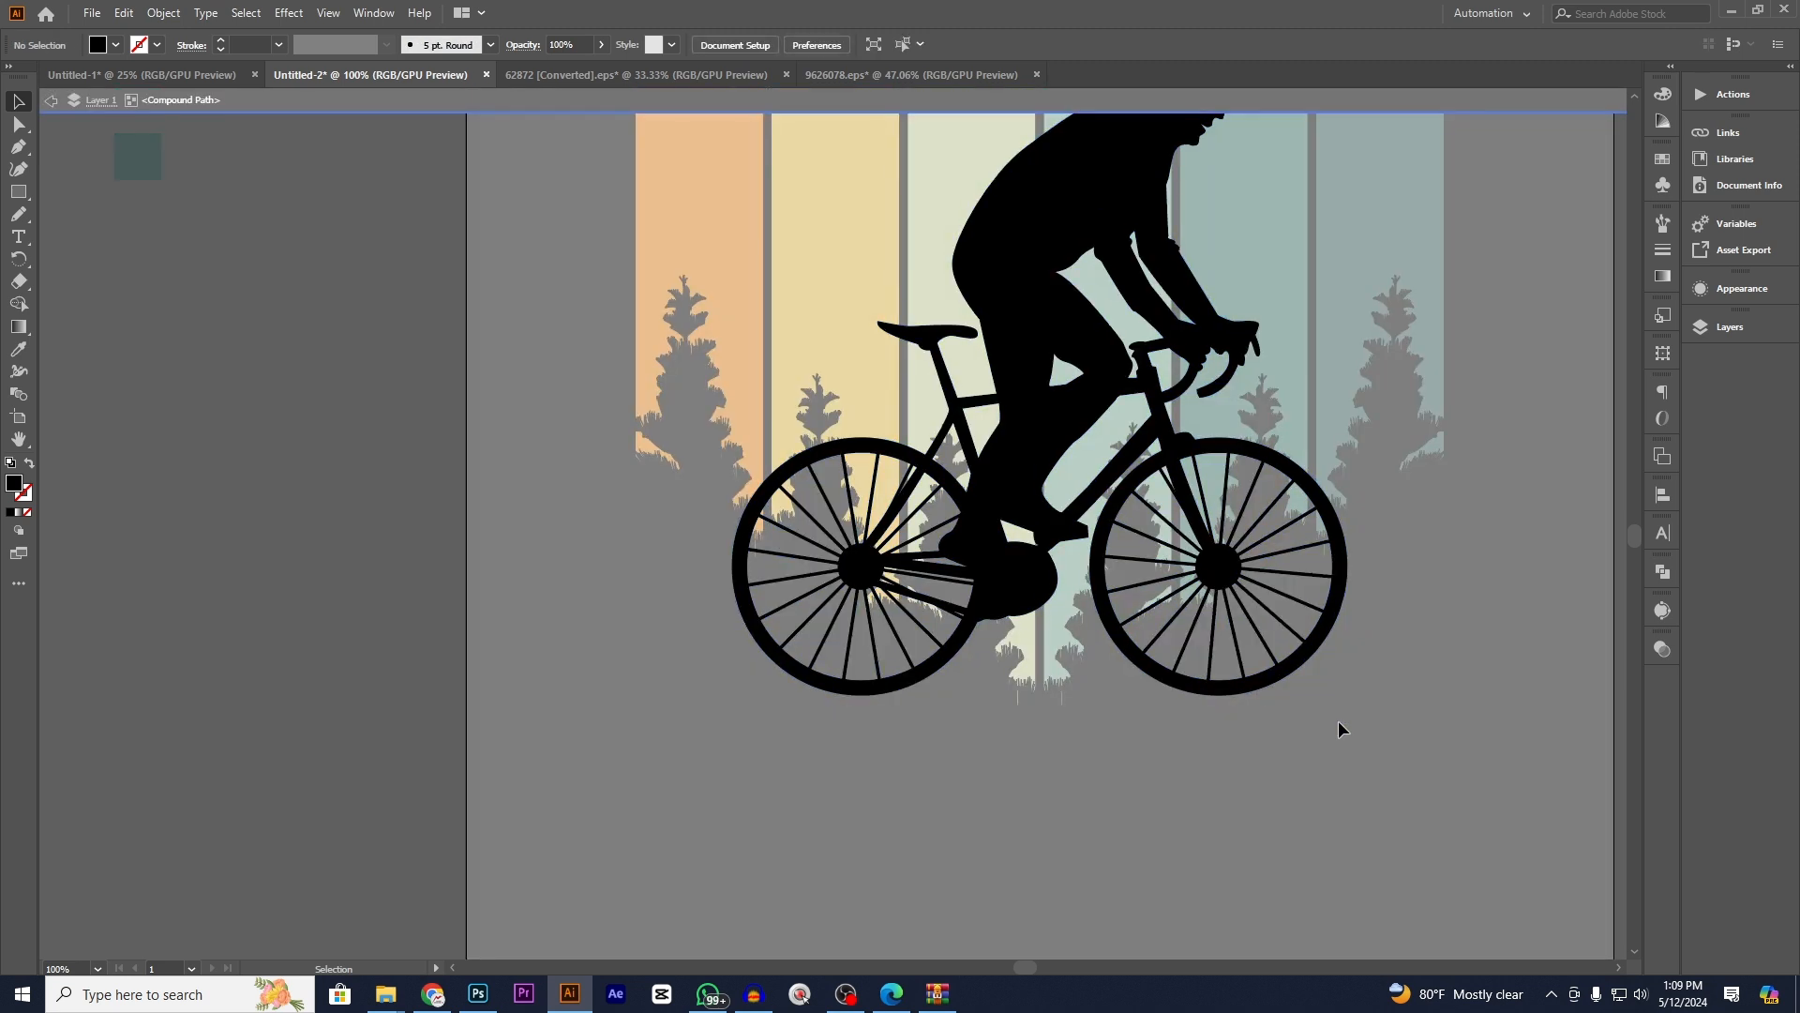
- Try to widen the conifer opacity mask on the bars by stretching its orange-bar side outward
click(1387, 361)
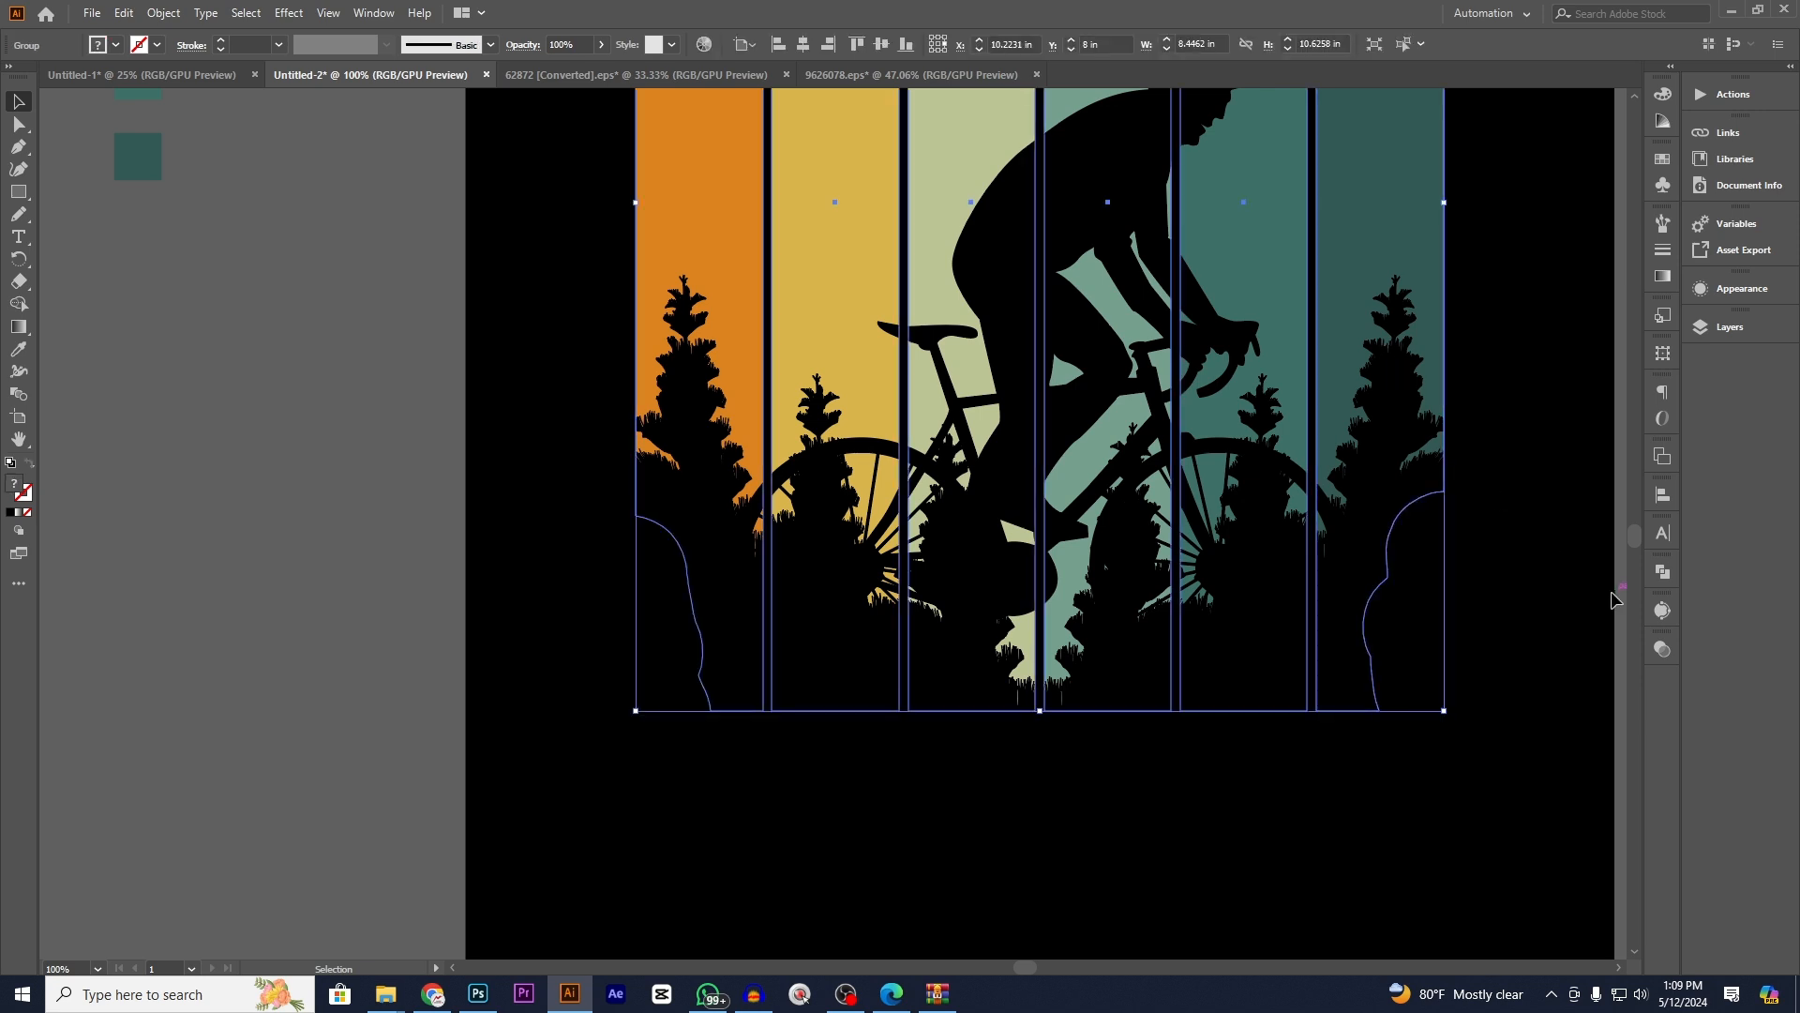
click(1665, 661)
click(1527, 727)
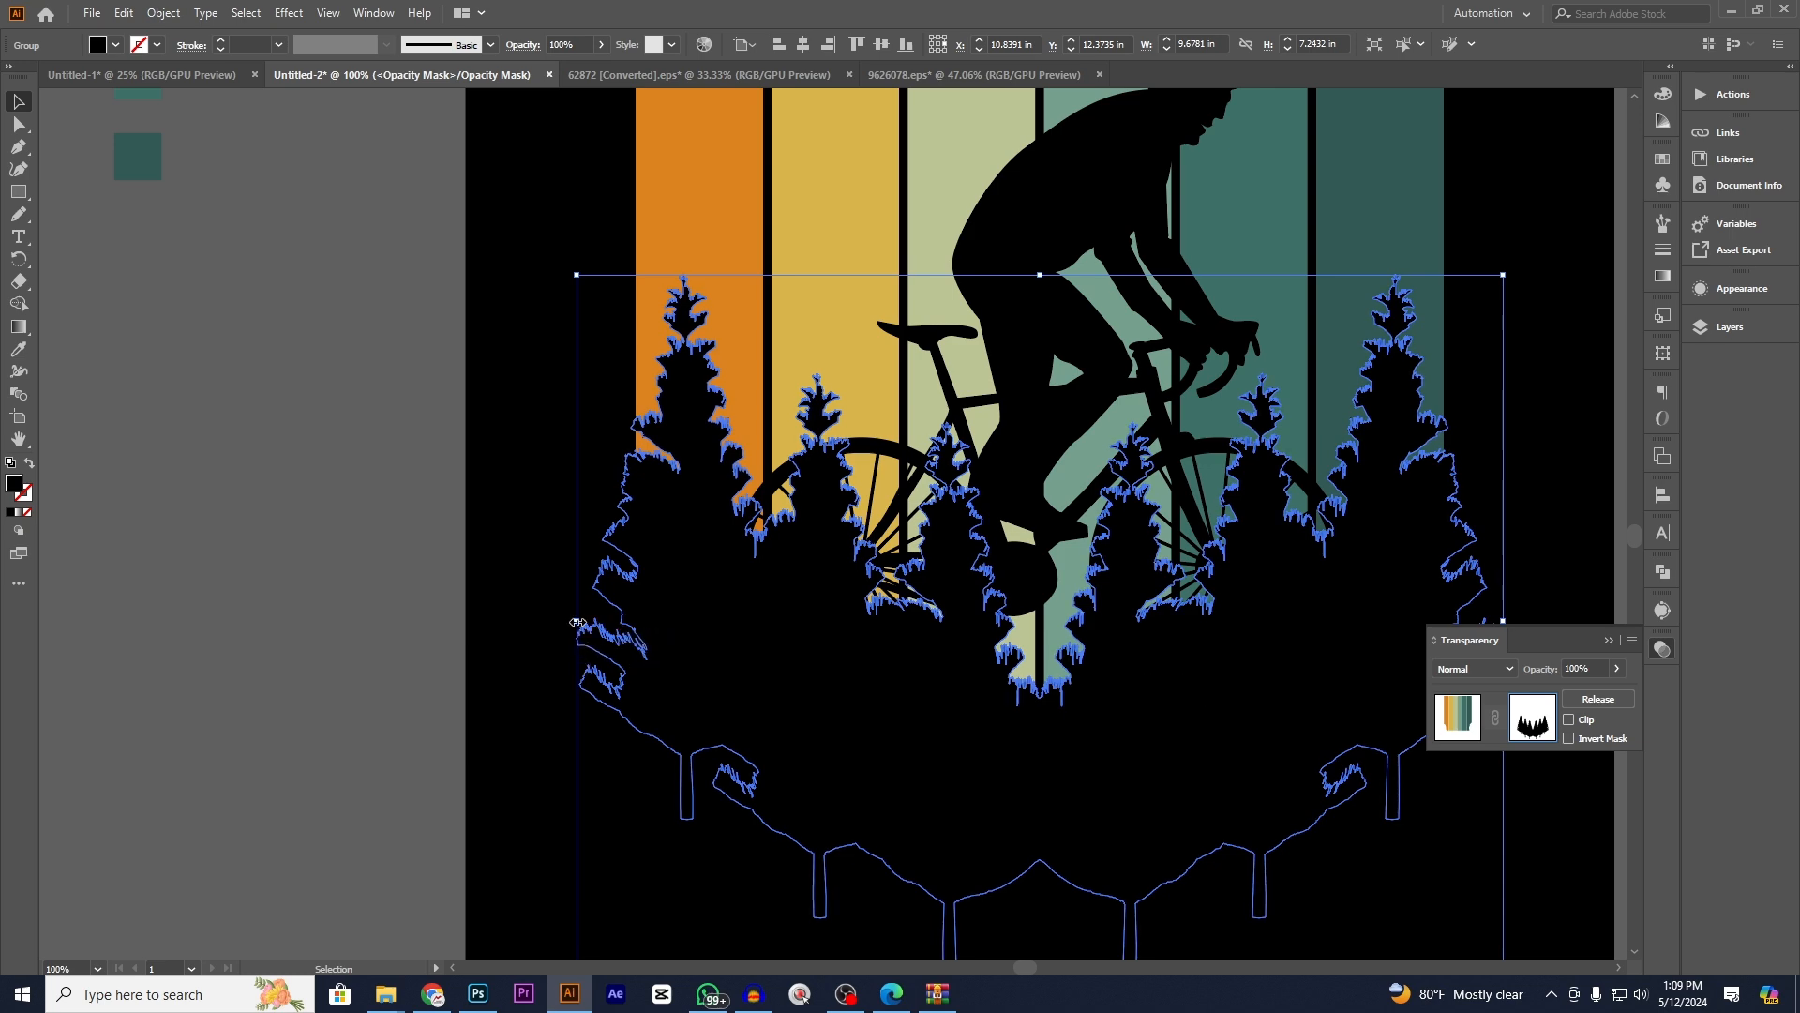
drag(576, 620, 517, 621)
key(ctrl+shift+z)
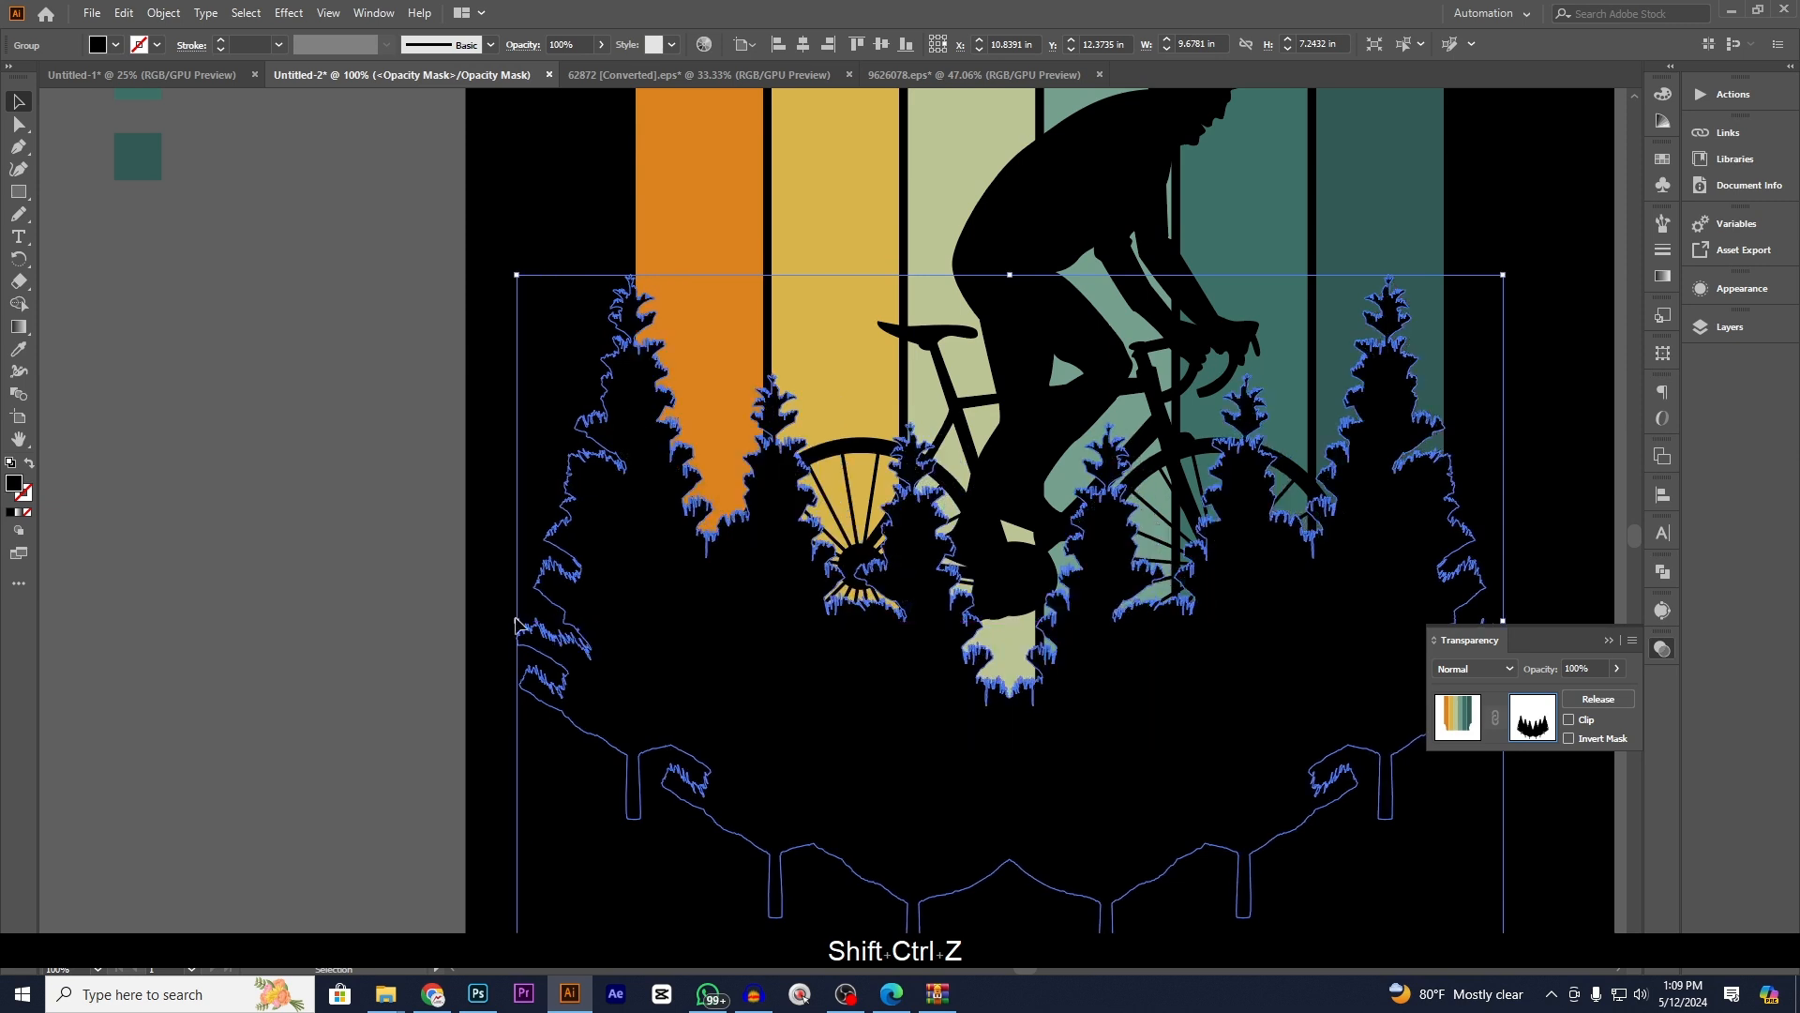
click(1458, 717)
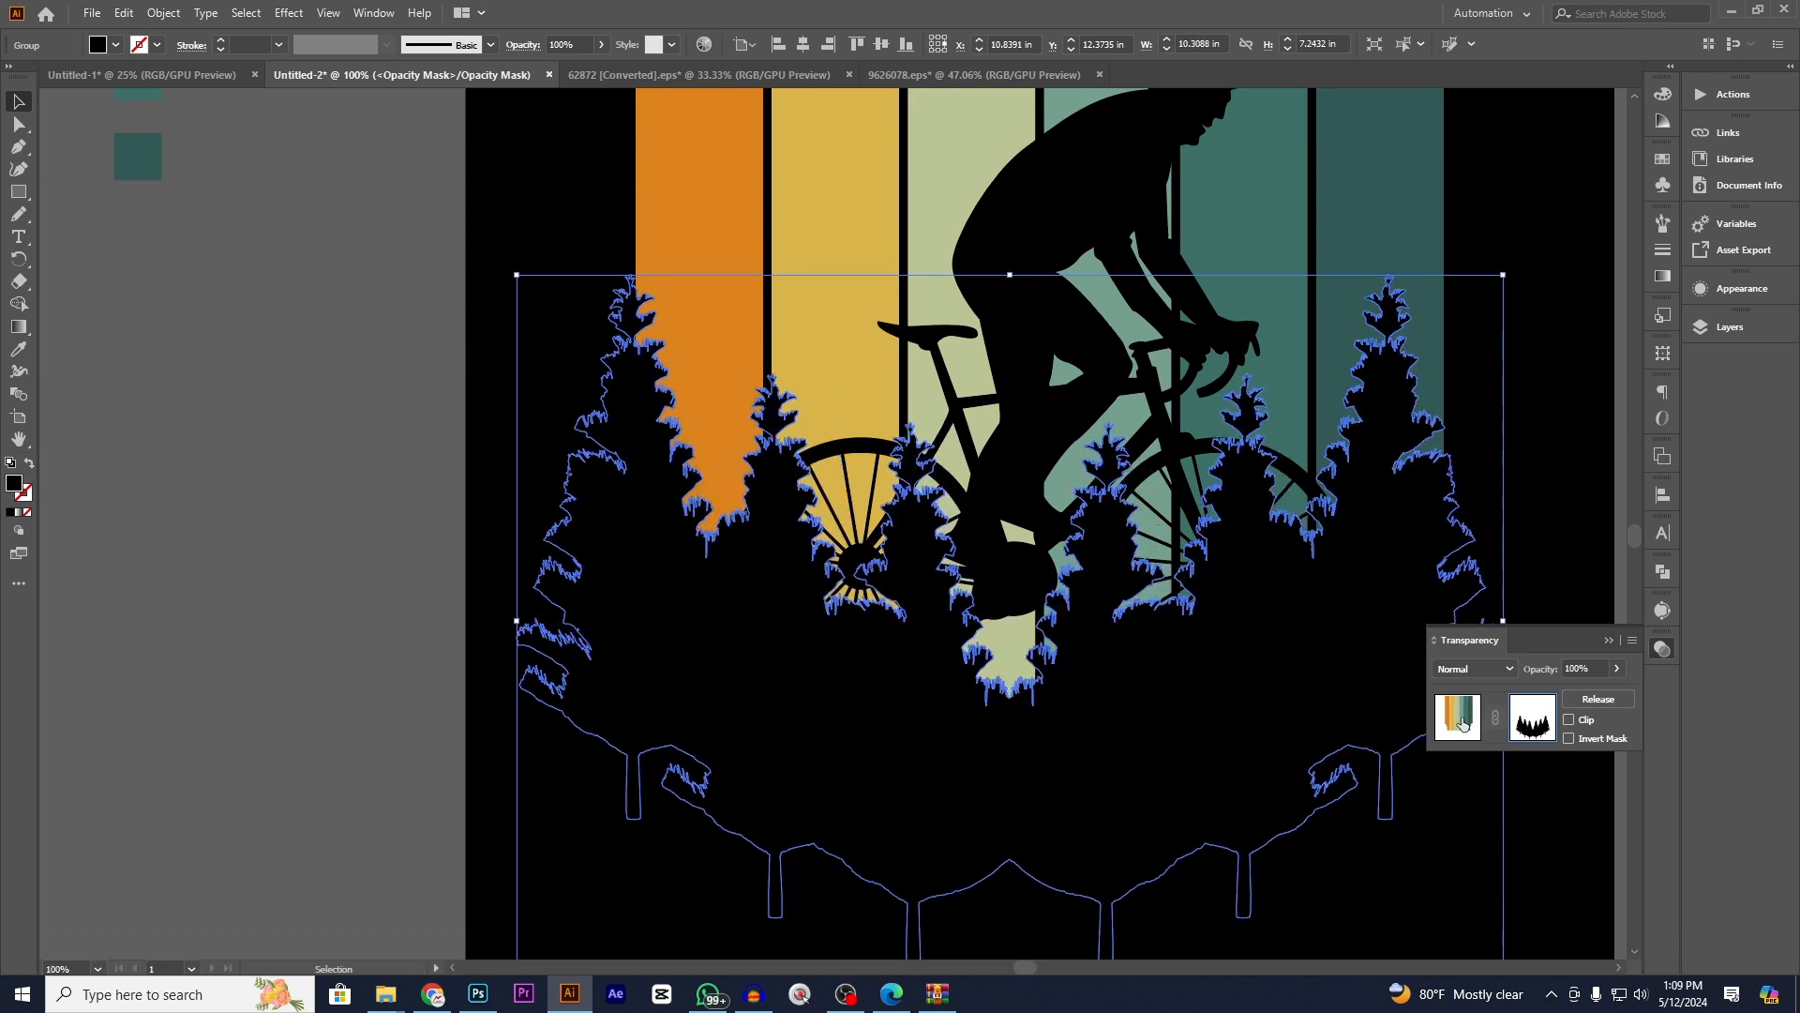
click(365, 574)
scroll(365, 573, down, 2)
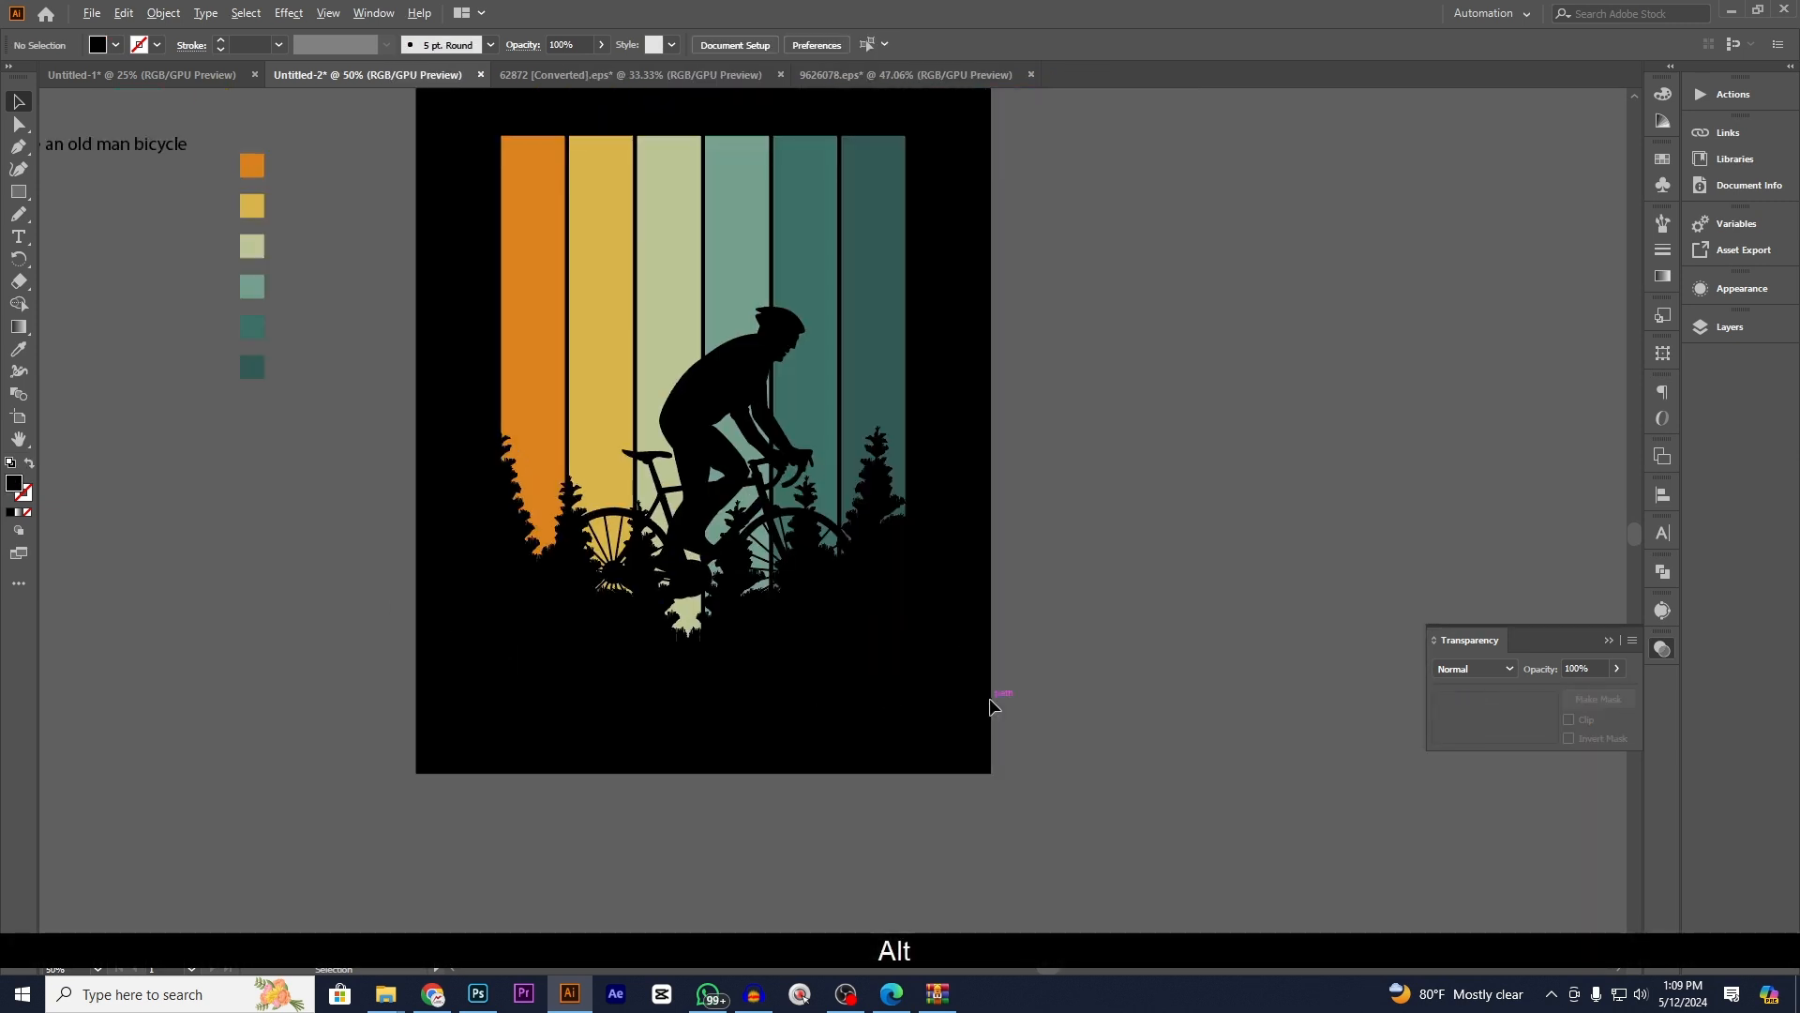
- Undo the stretching of the conifer mask and return from the mask to the artwork
key(ctrl+z)
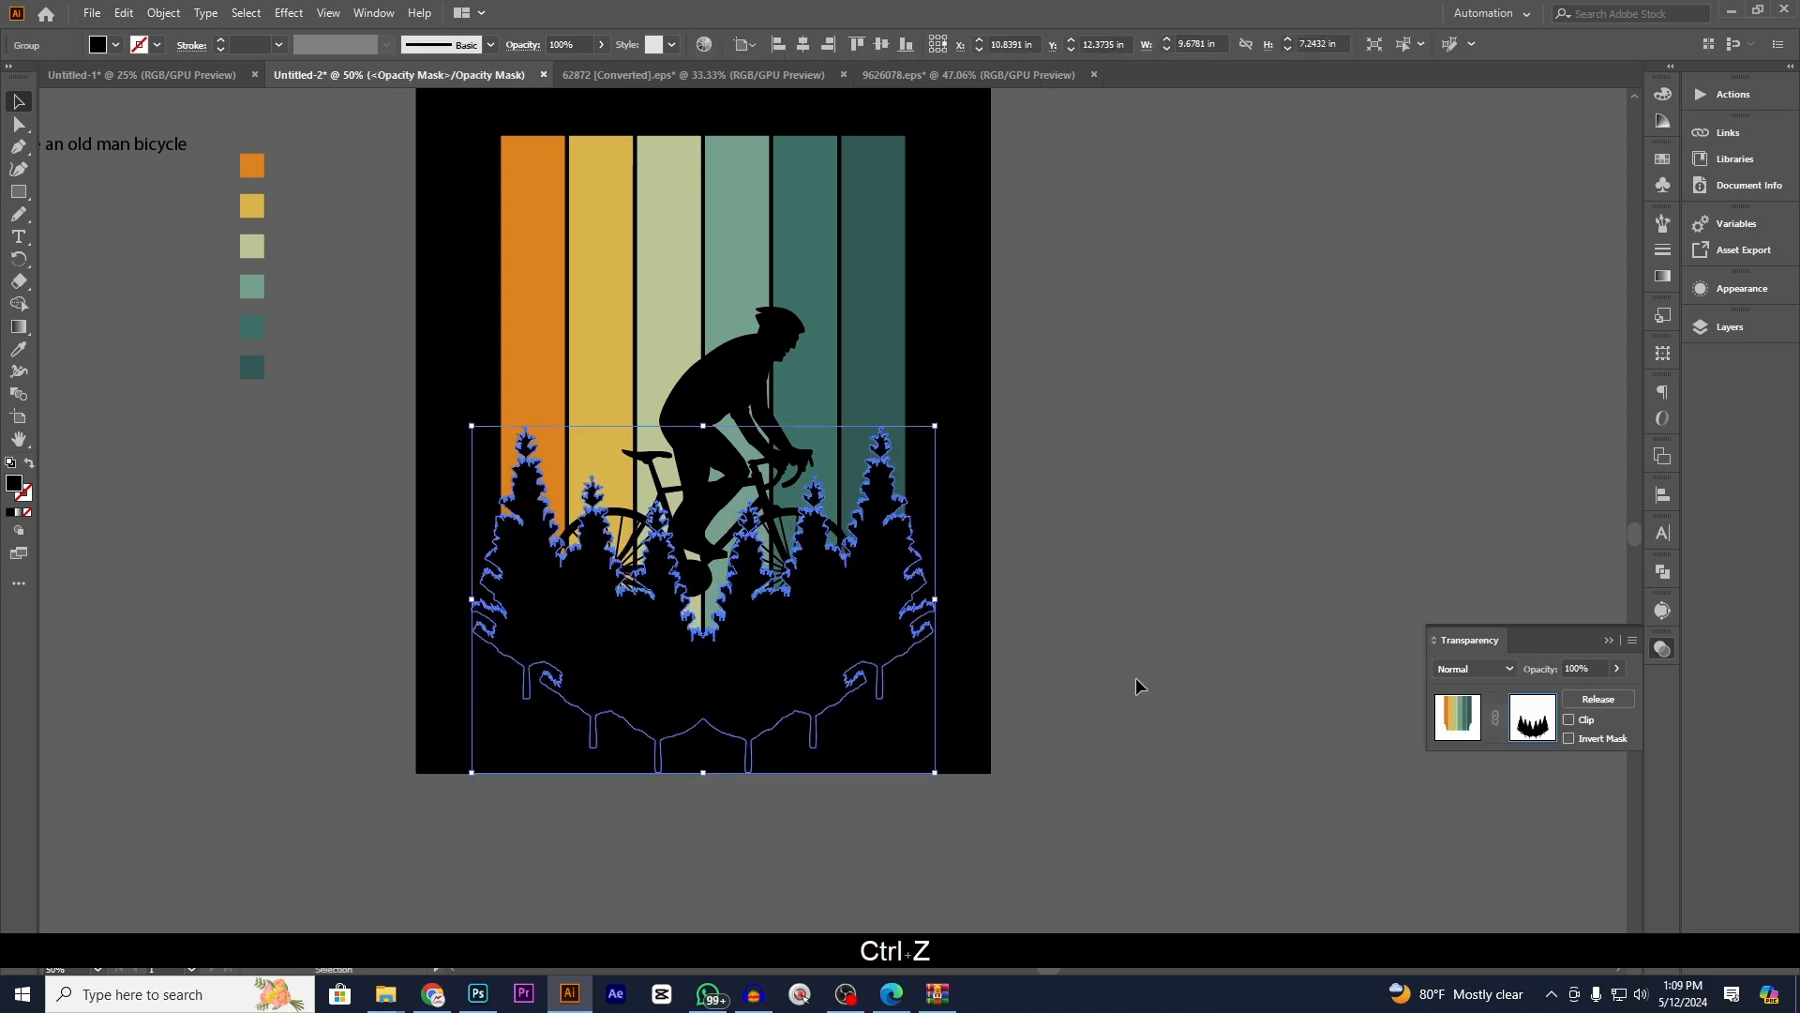
drag(1000, 683, 1224, 720)
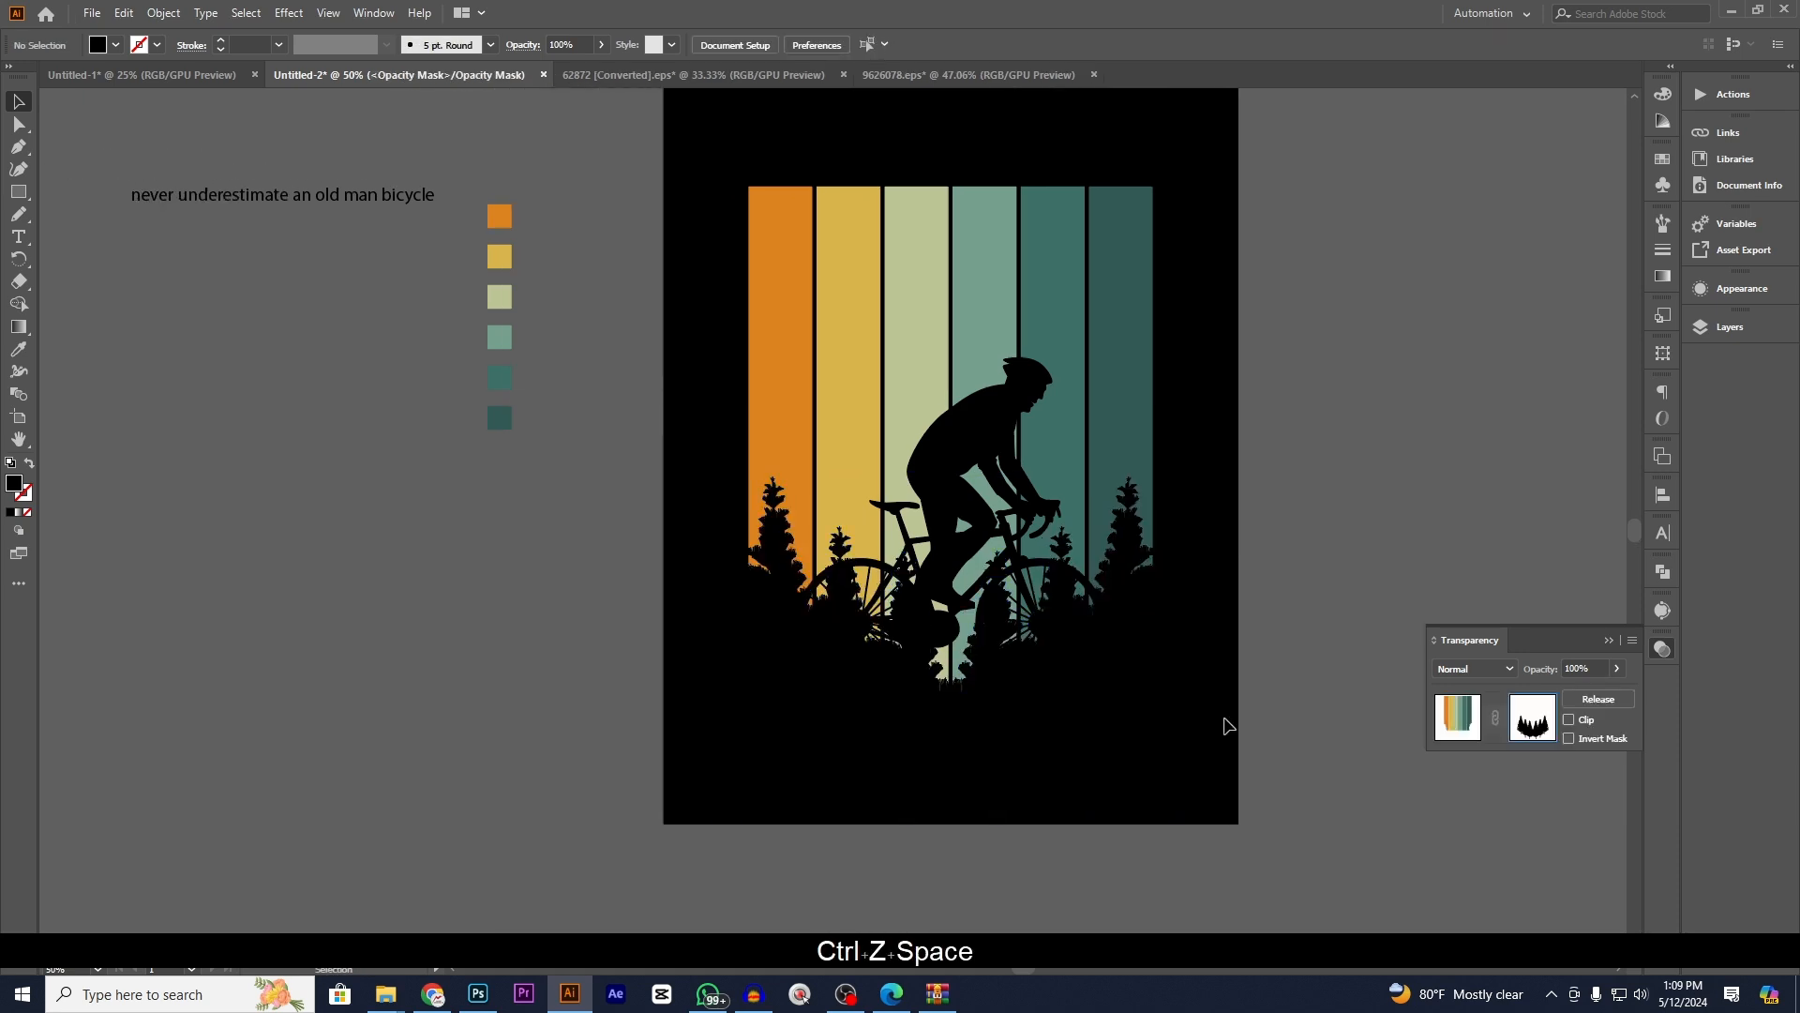
click(1455, 718)
- Shrink the cyclist proportionally to about 5.12 in wide and shift it slightly upward over the bars
click(959, 450)
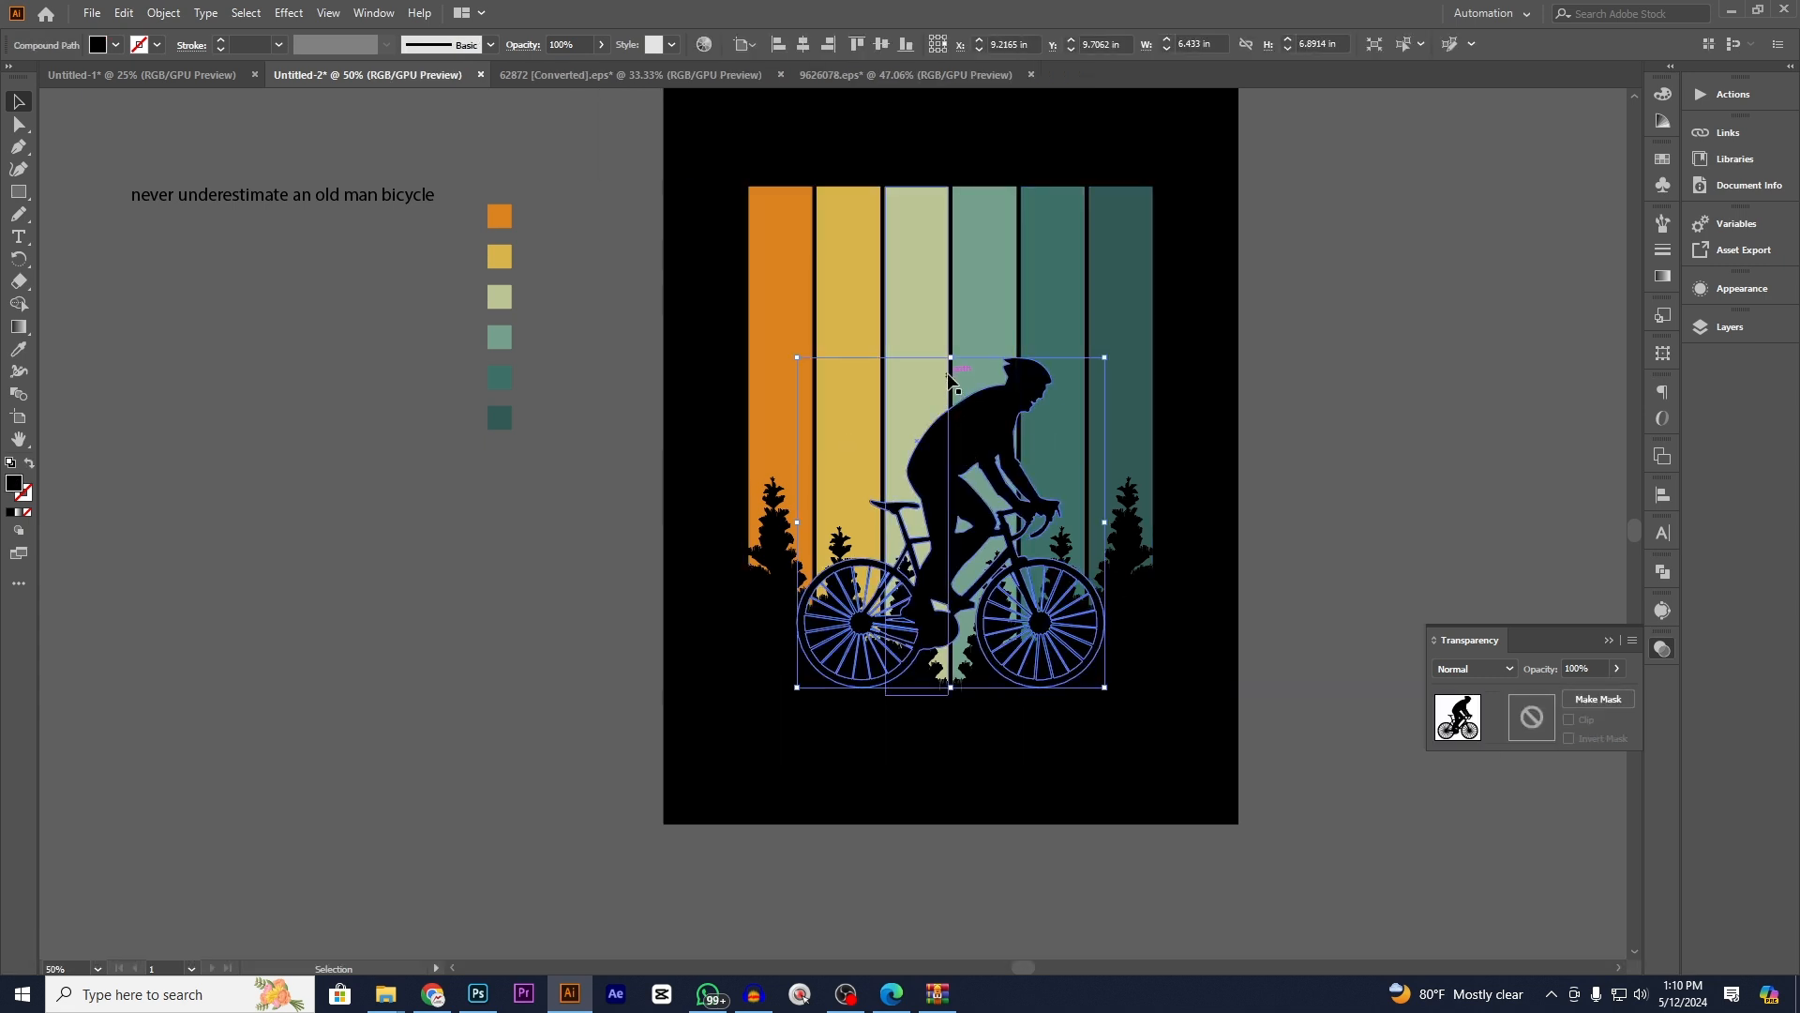
drag(950, 357, 951, 423)
click(1404, 516)
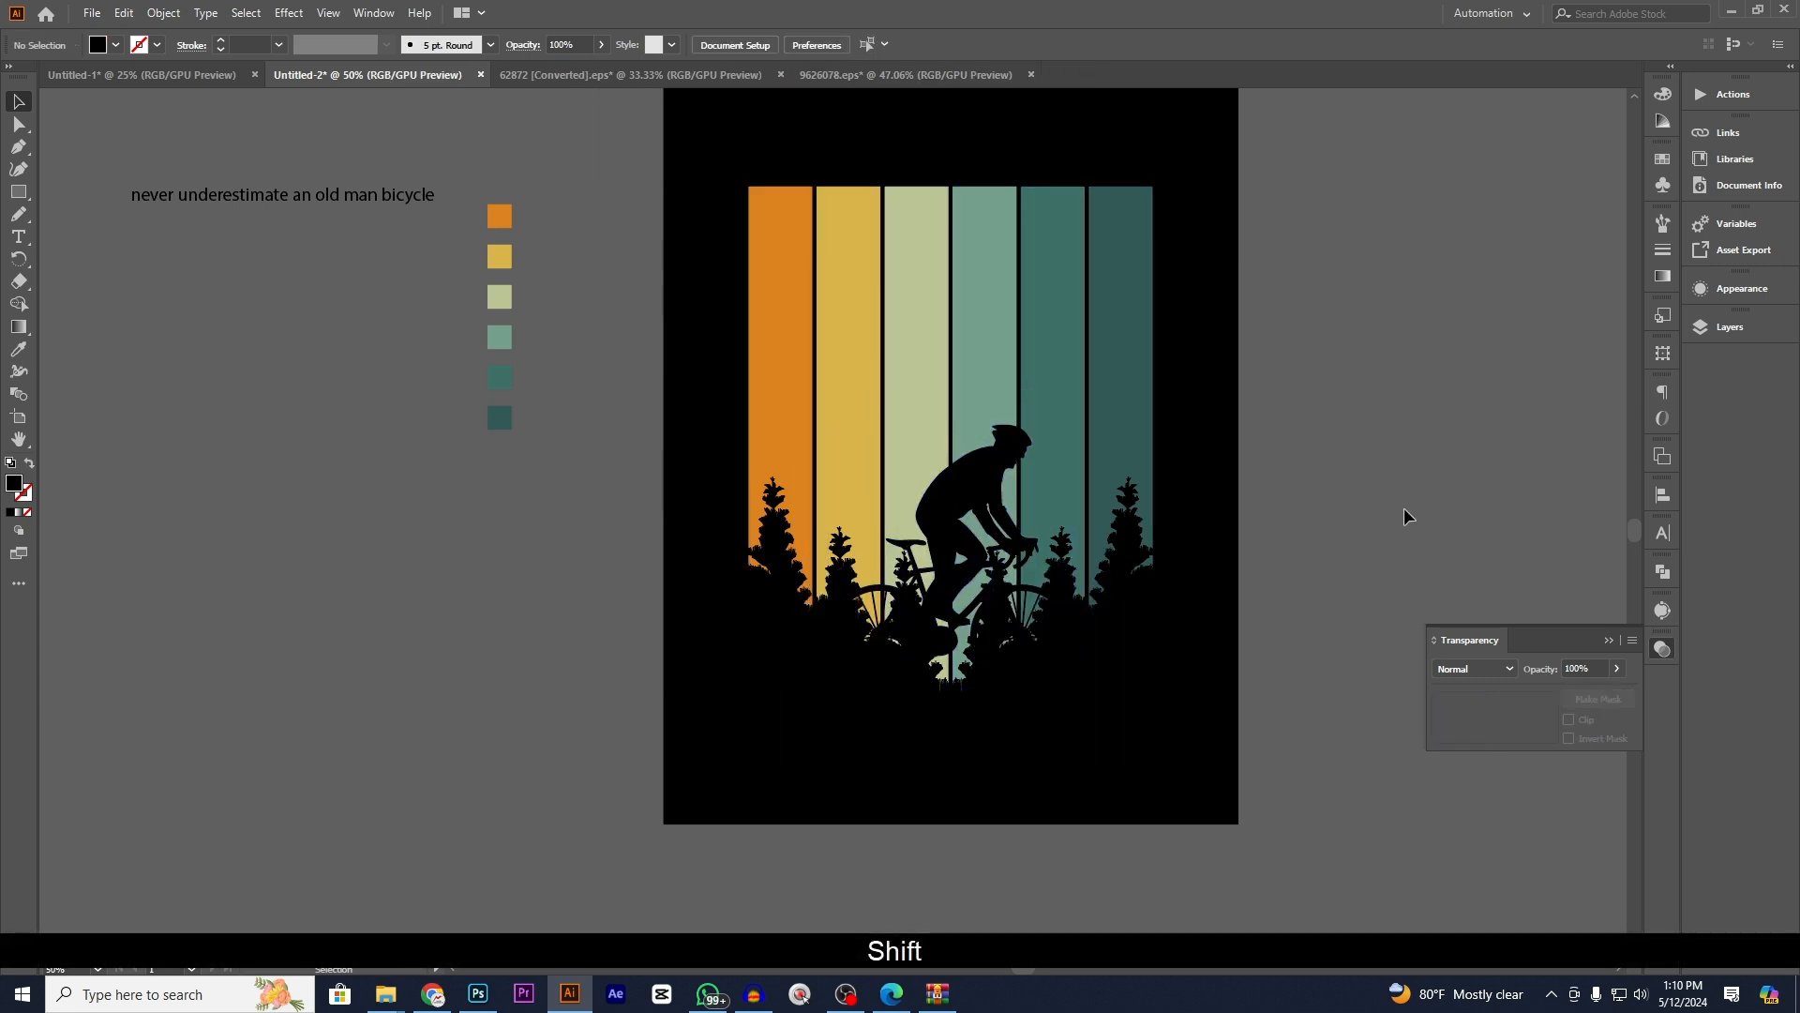
drag(981, 499, 966, 466)
click(1416, 554)
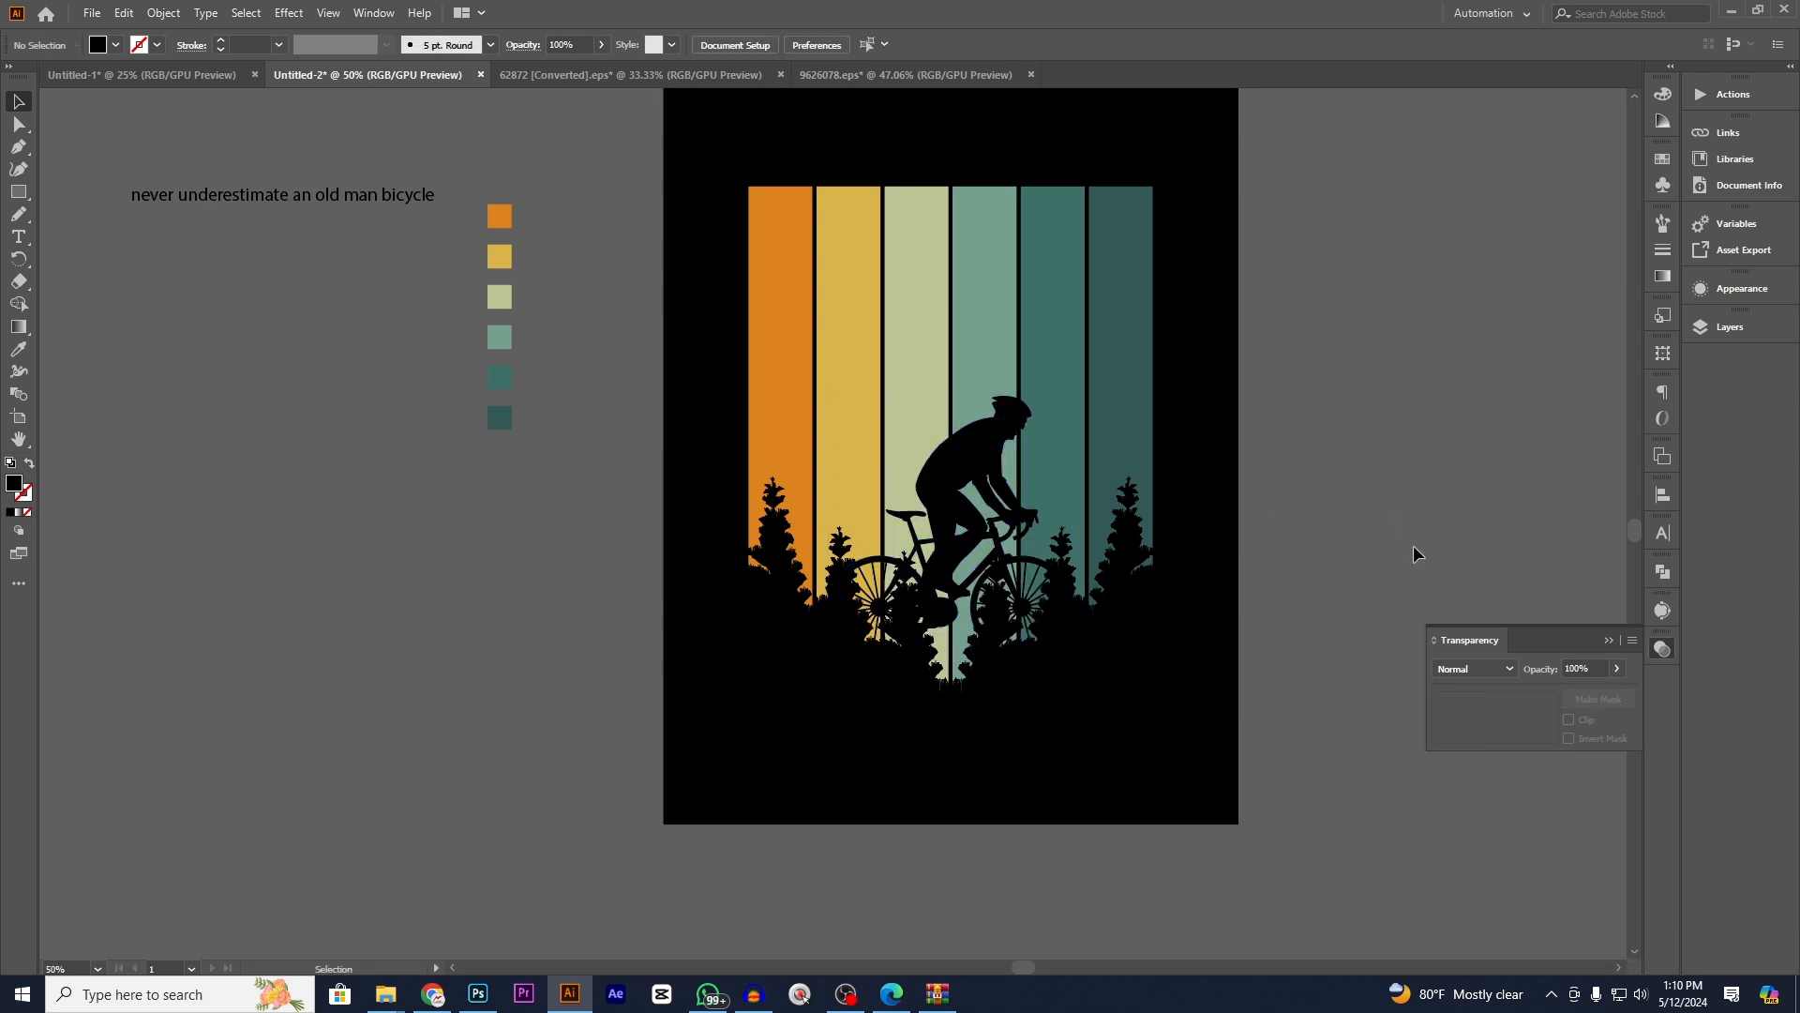
- Enlarge the cyclist proportionally to about 6.36 in wide and shift it slightly toward the orange bar
click(994, 600)
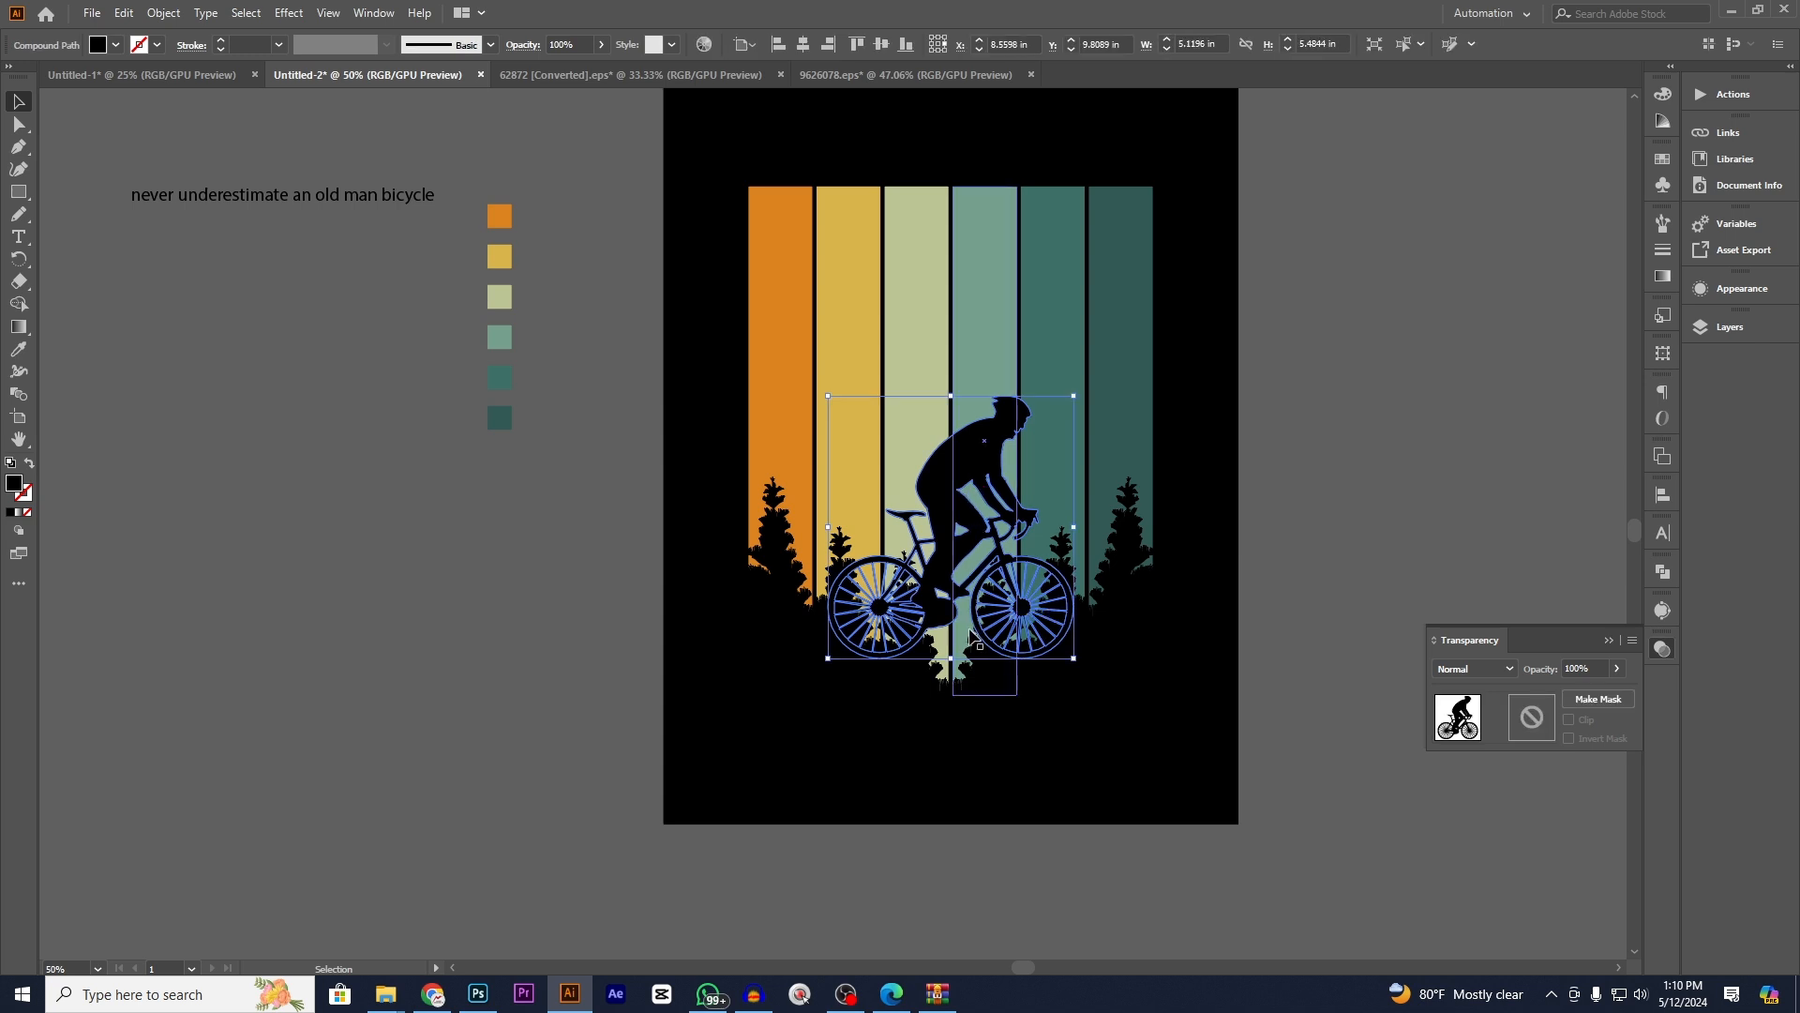
drag(951, 659, 961, 687)
click(1390, 555)
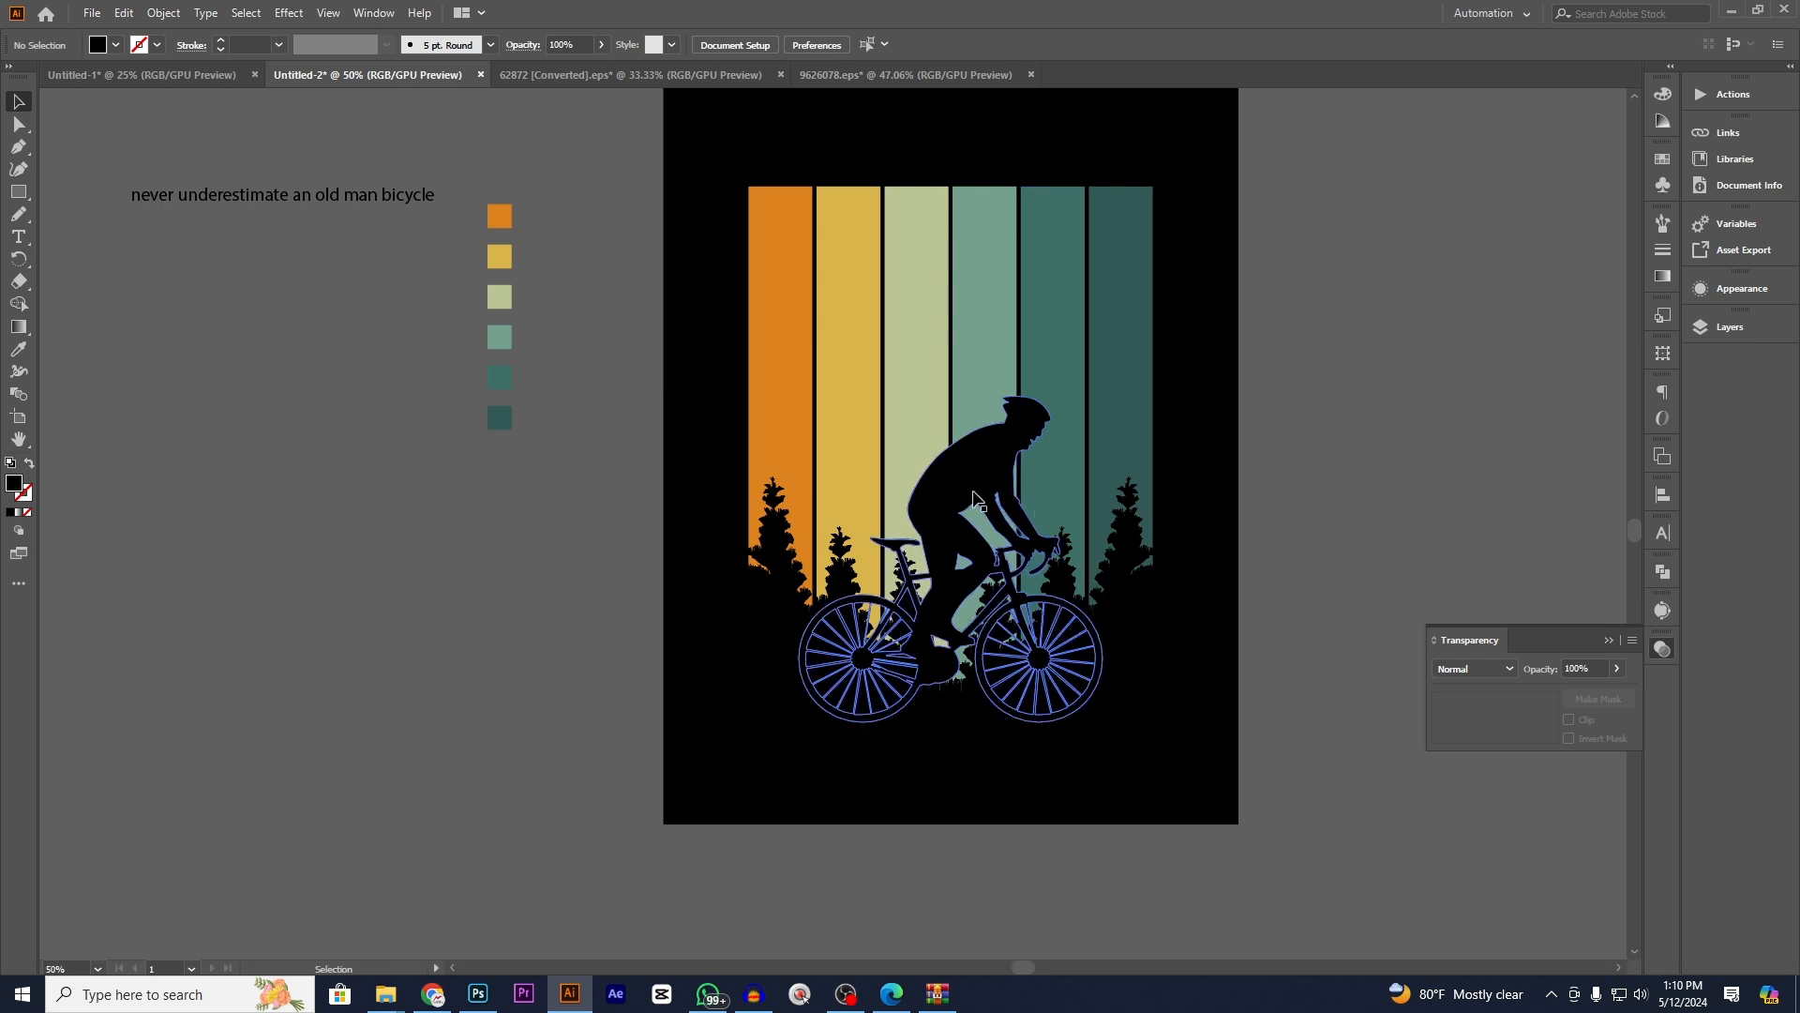
drag(969, 497, 949, 498)
click(1409, 491)
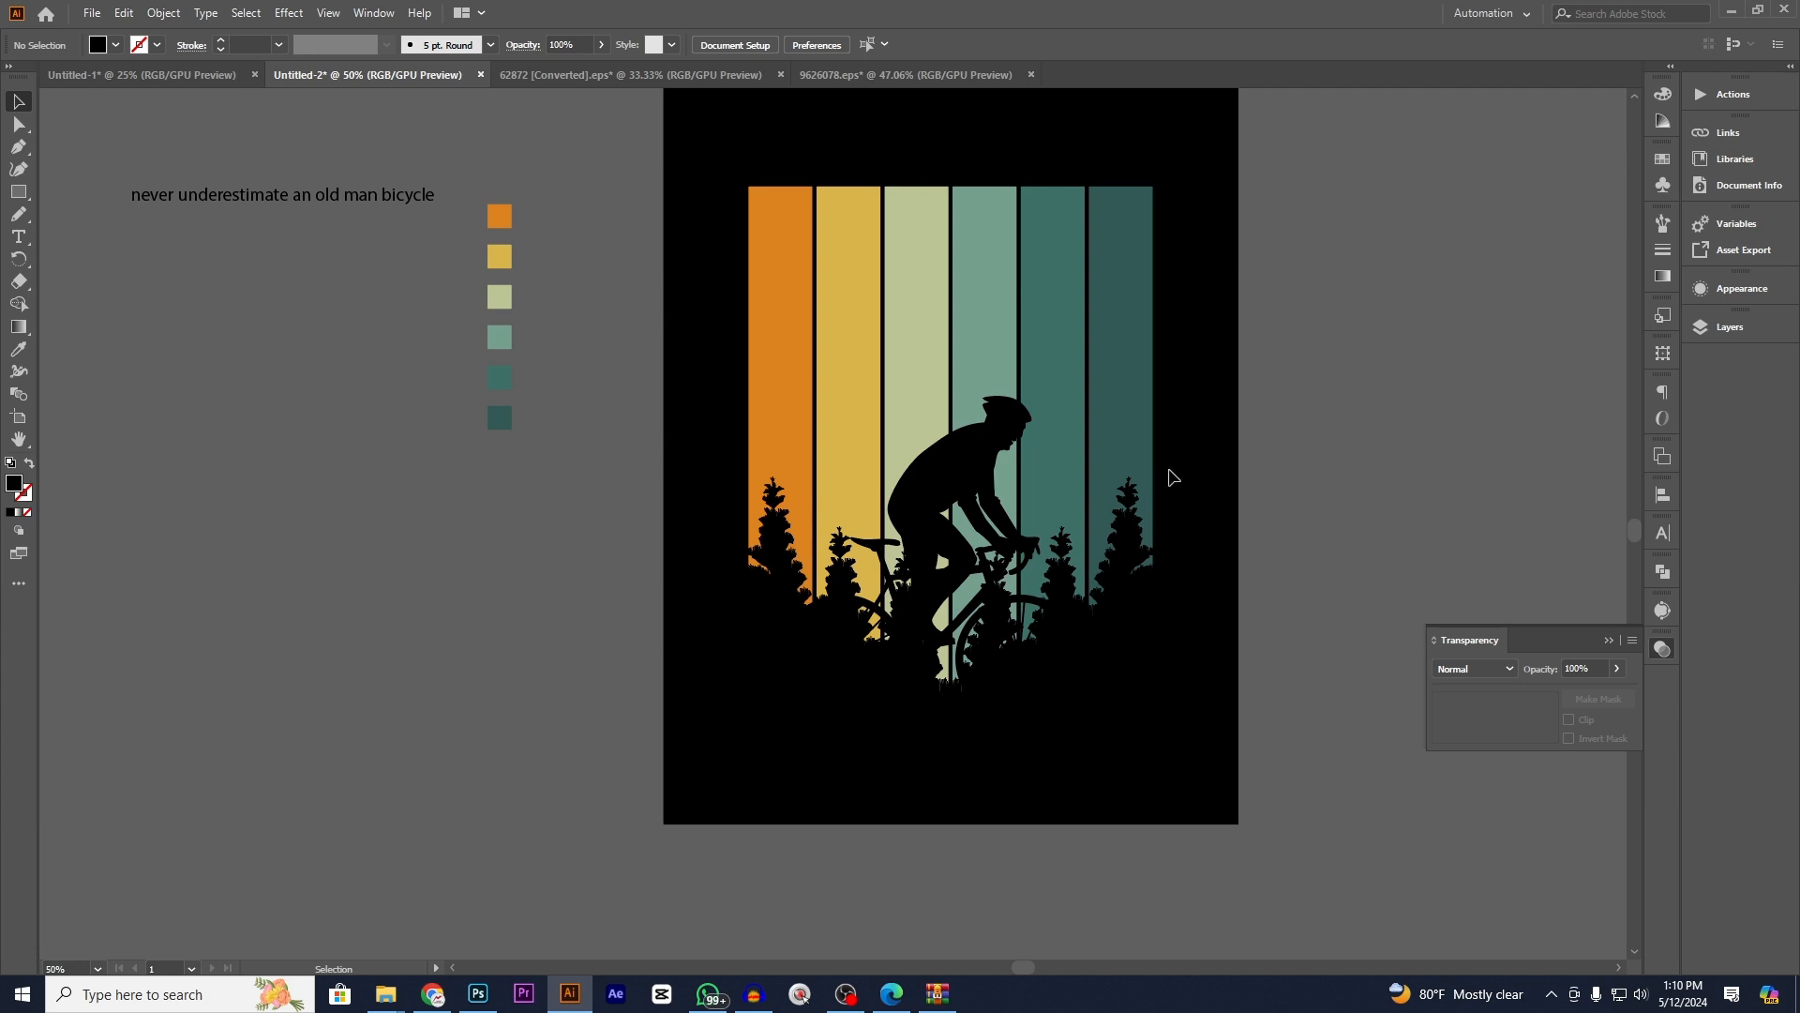
- Nudge the cyclist six increments toward the darkest green bar, deselect it and close the transparency settings
click(988, 460)
key(Right)
key(Right)
key(Right)
key(Right)
key(Right)
key(Right)
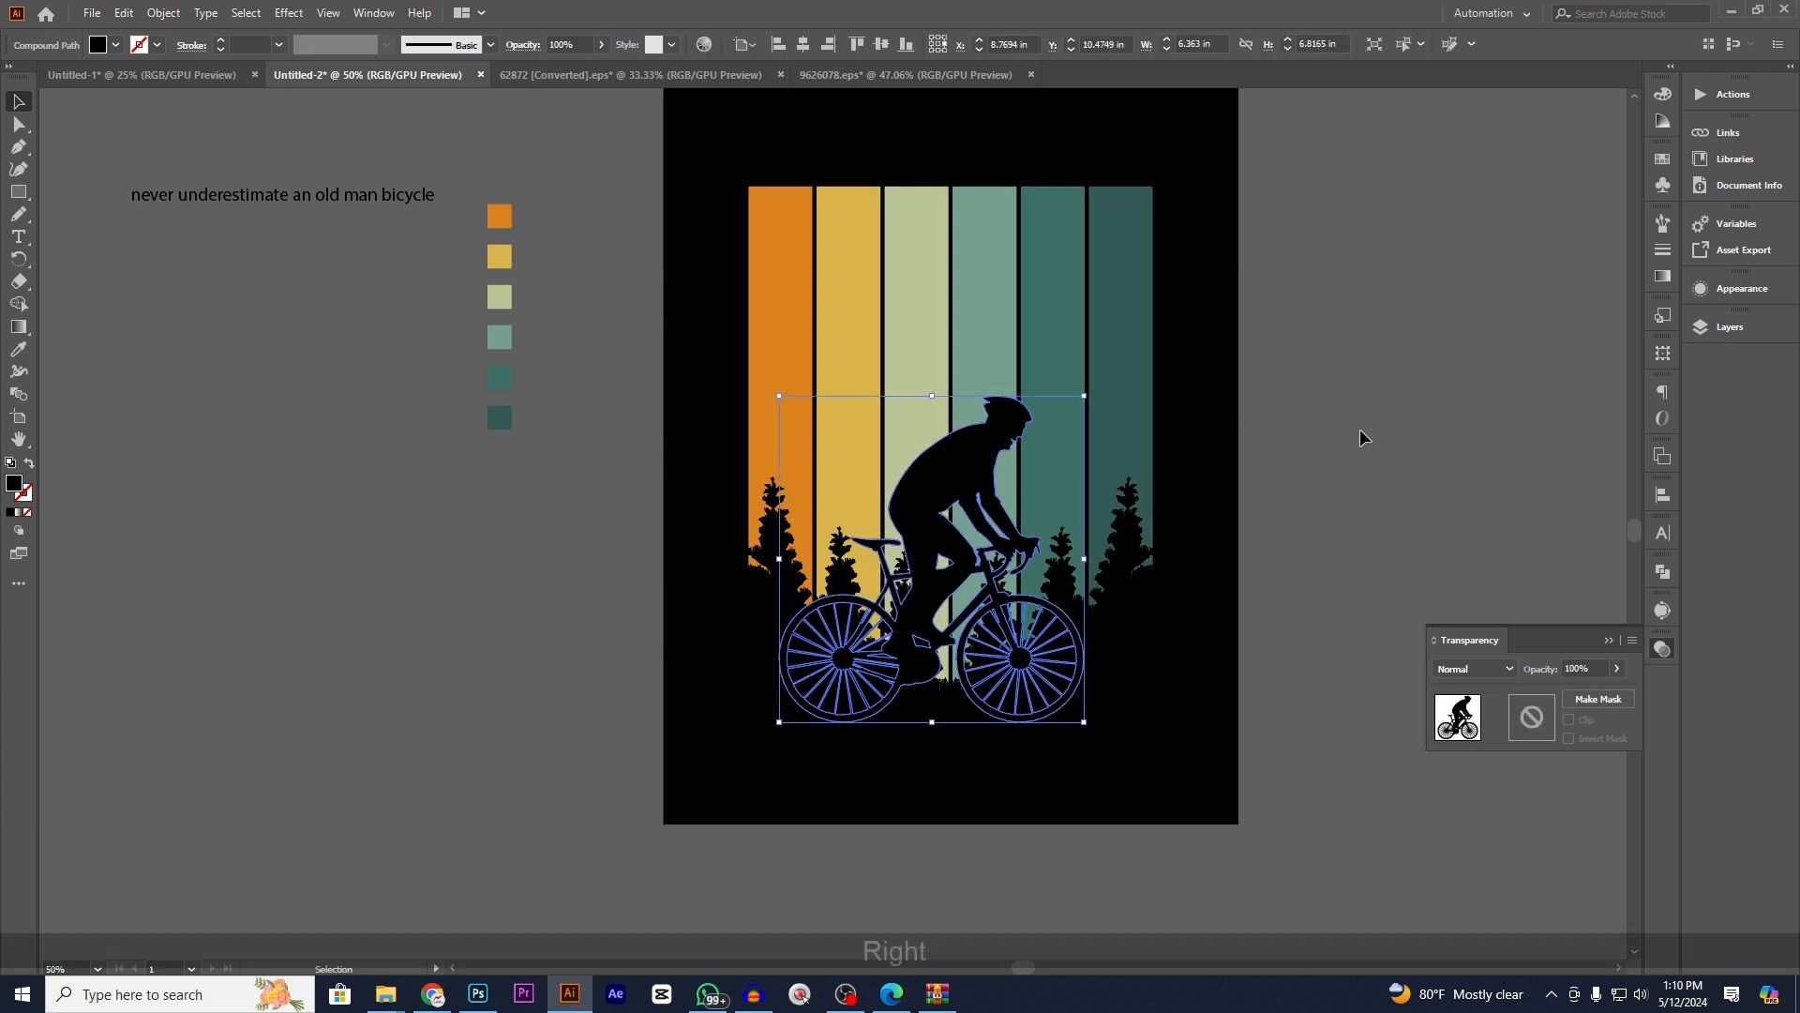
click(1536, 578)
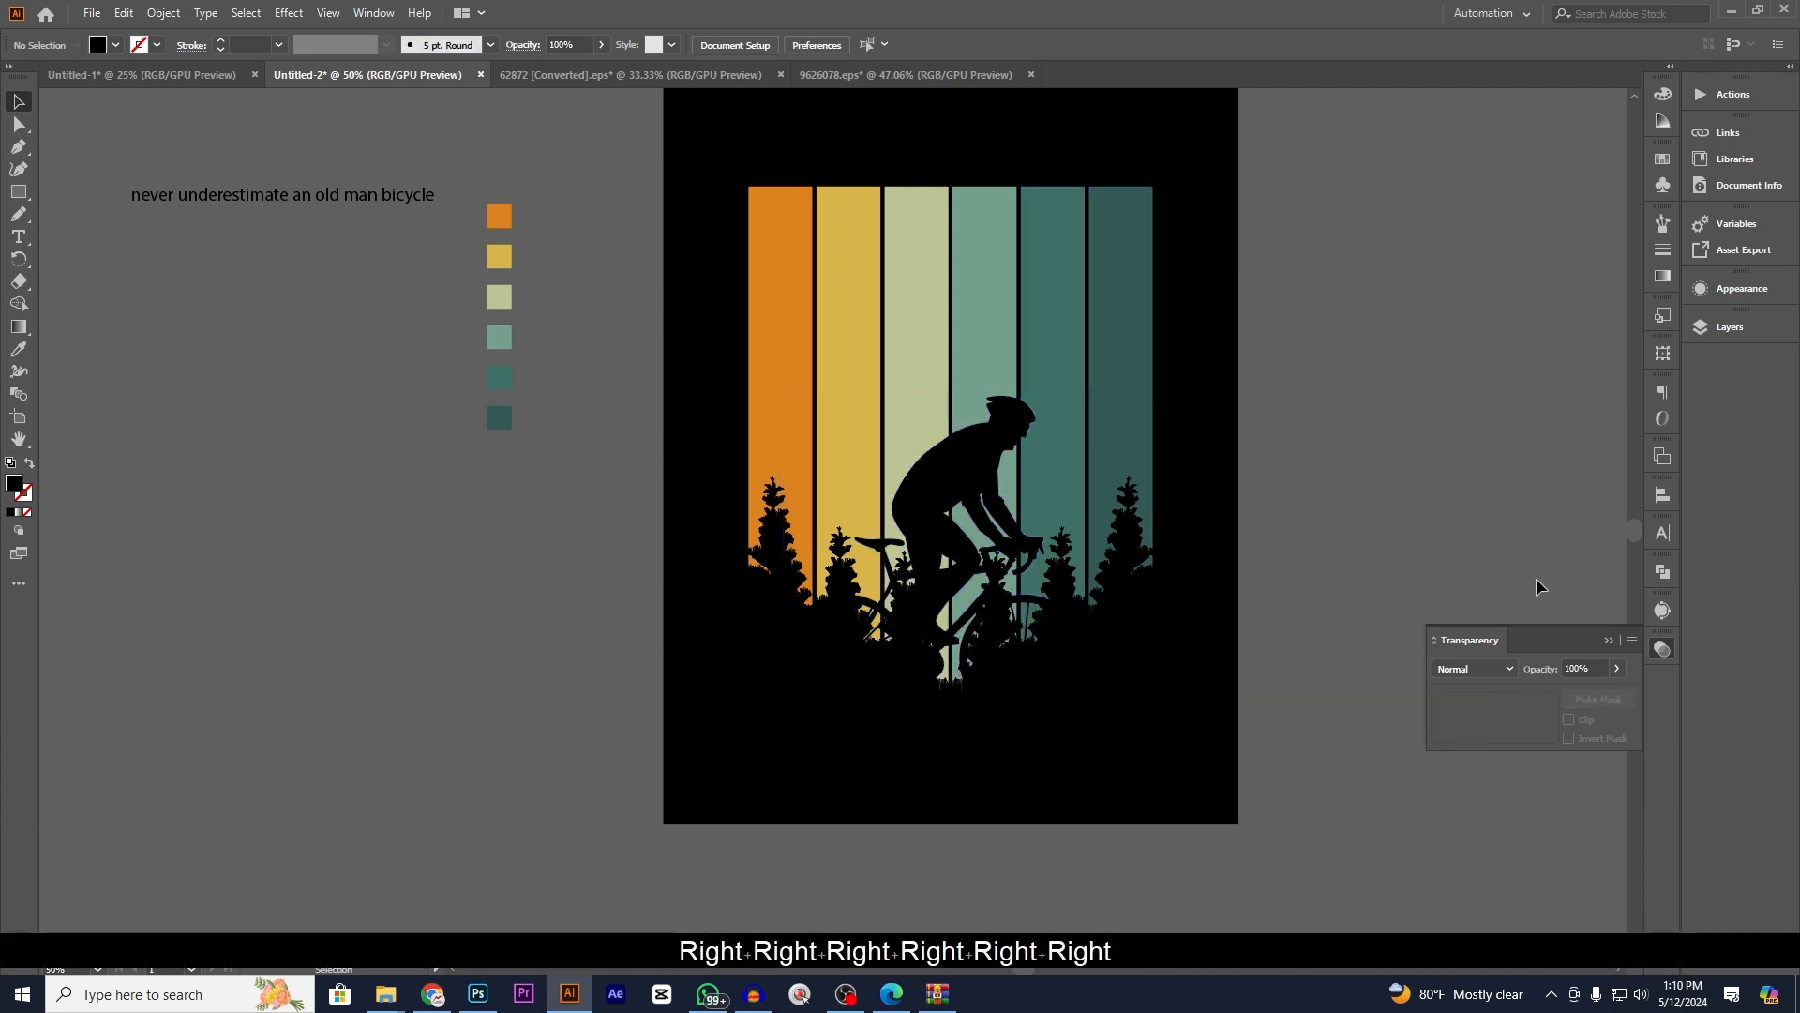
click(1668, 650)
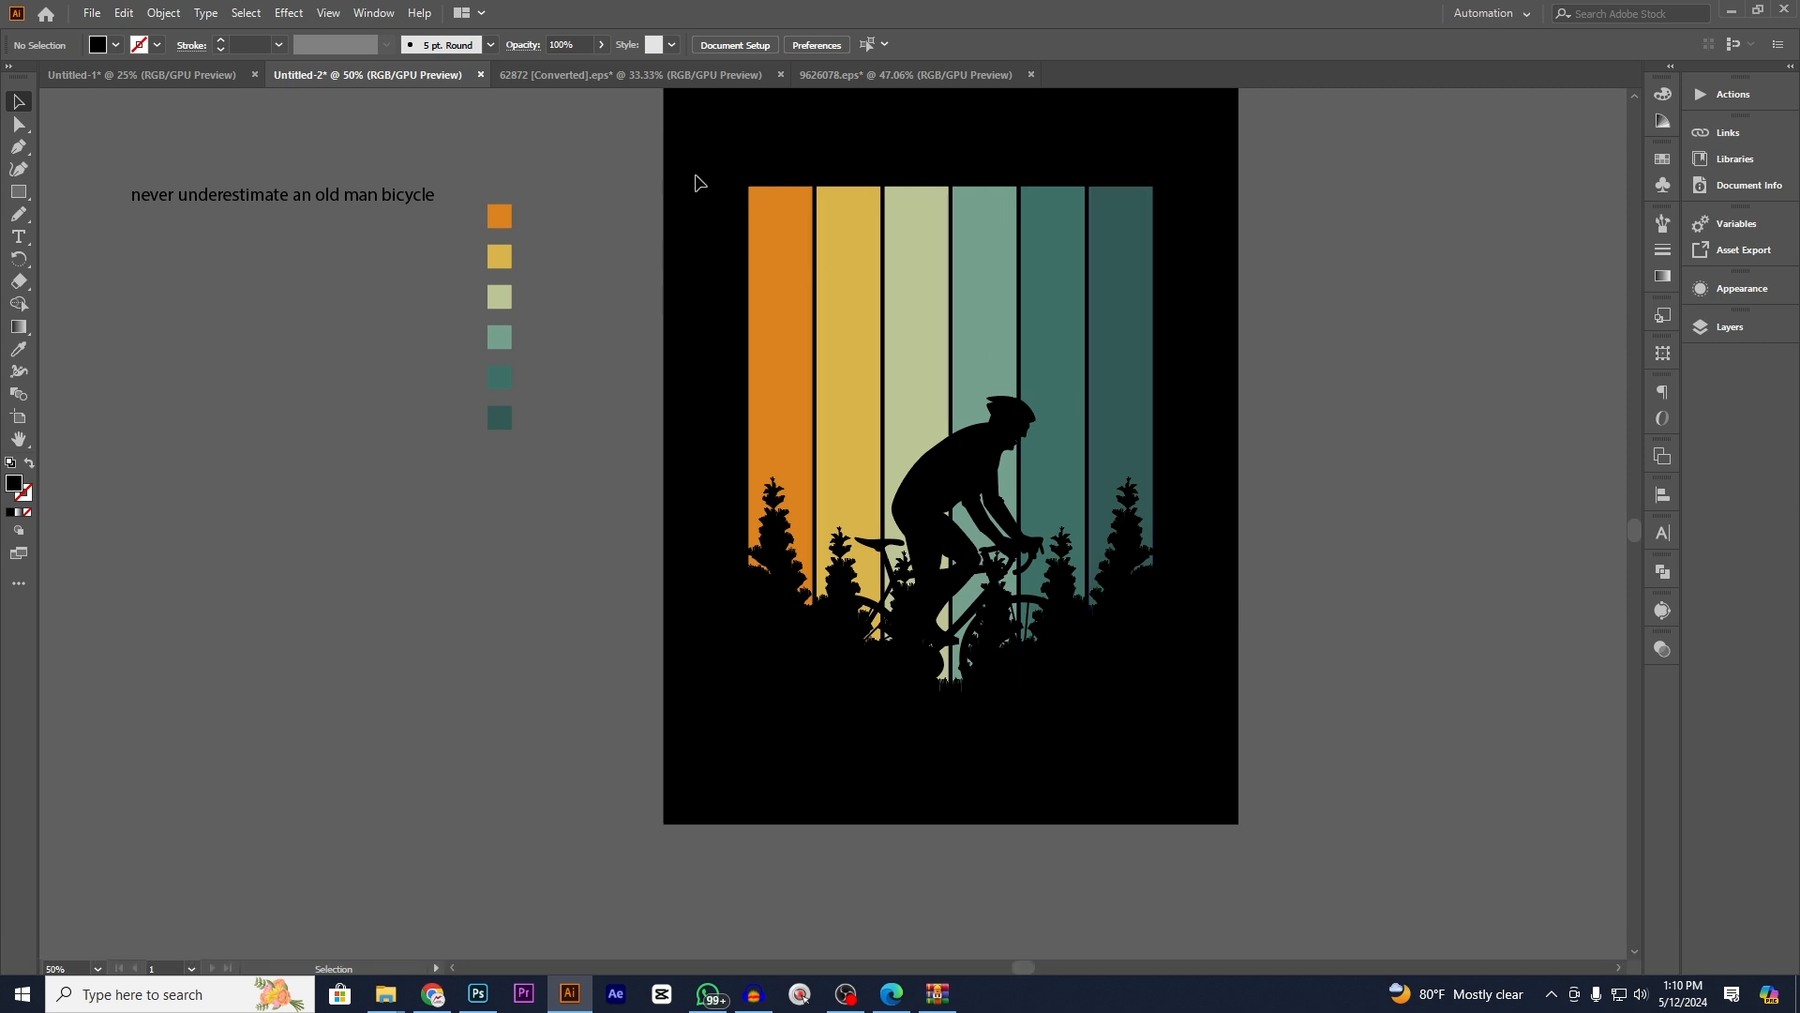
- Draw an open path of two adjoining arches, about 1.37 in wide, with the Pen tool as a bird on the empty canvas
key(space)
drag(704, 201, 708, 305)
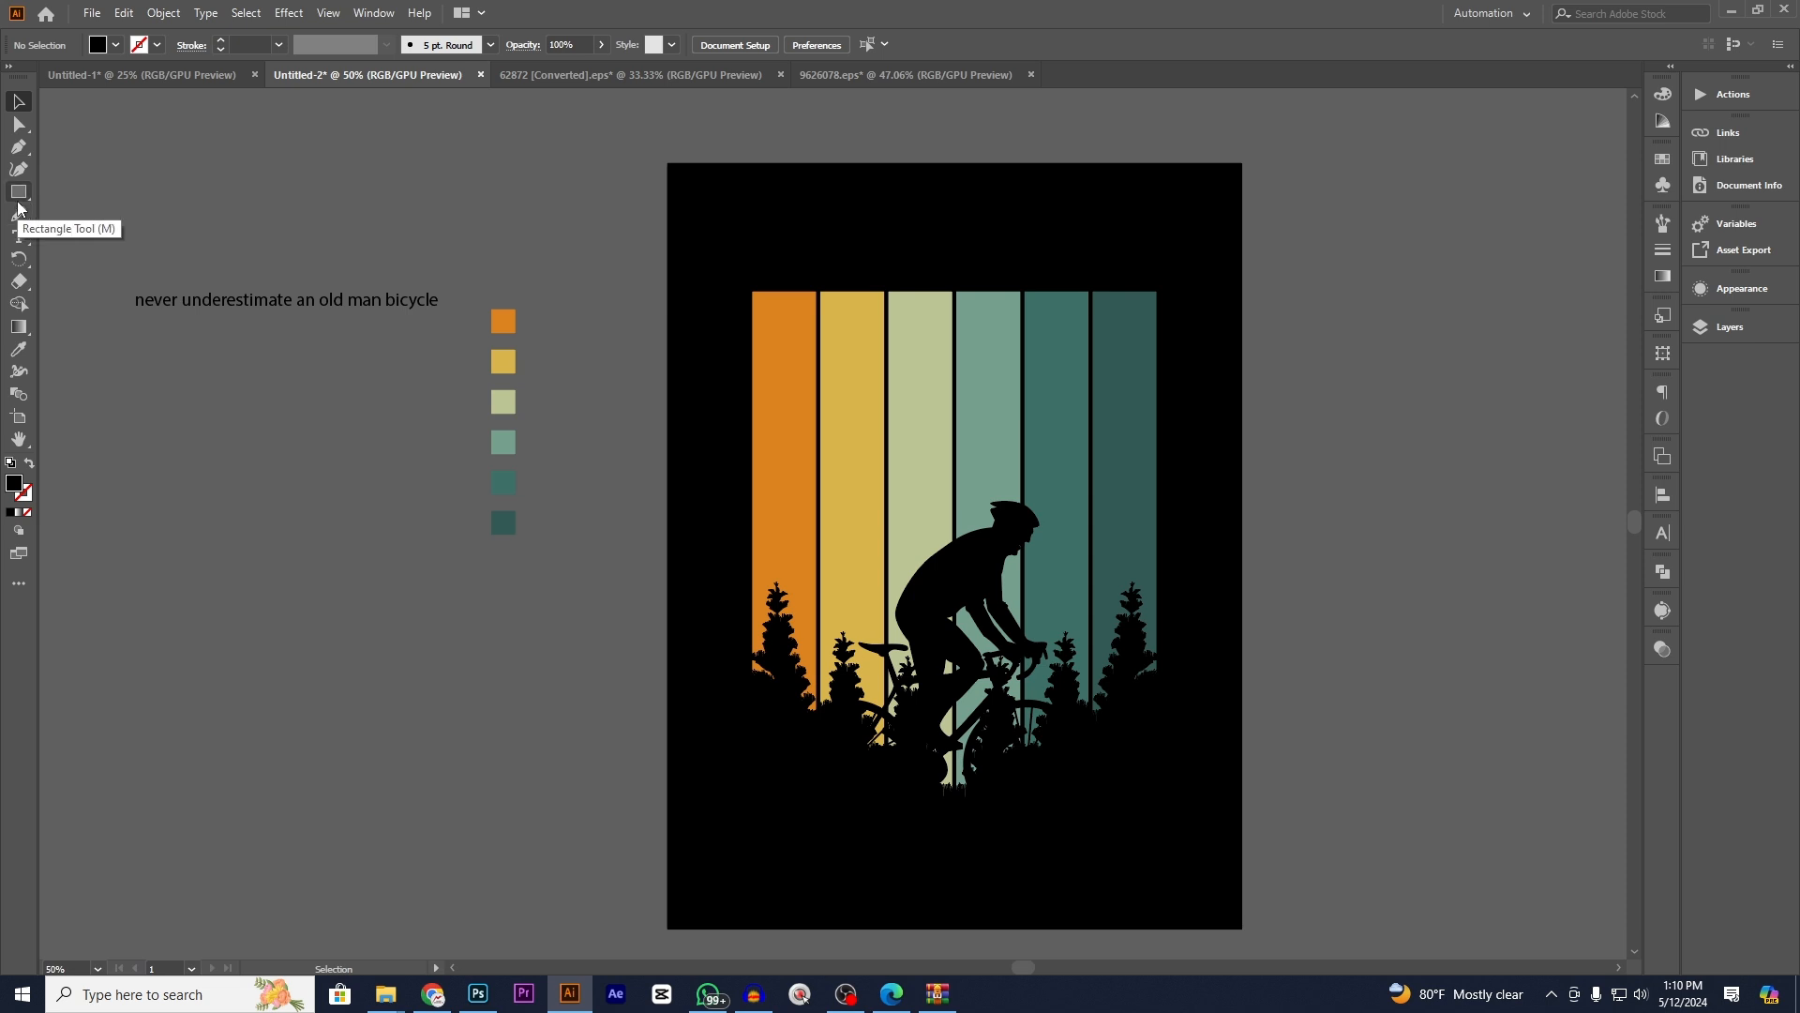
click(19, 191)
click(19, 147)
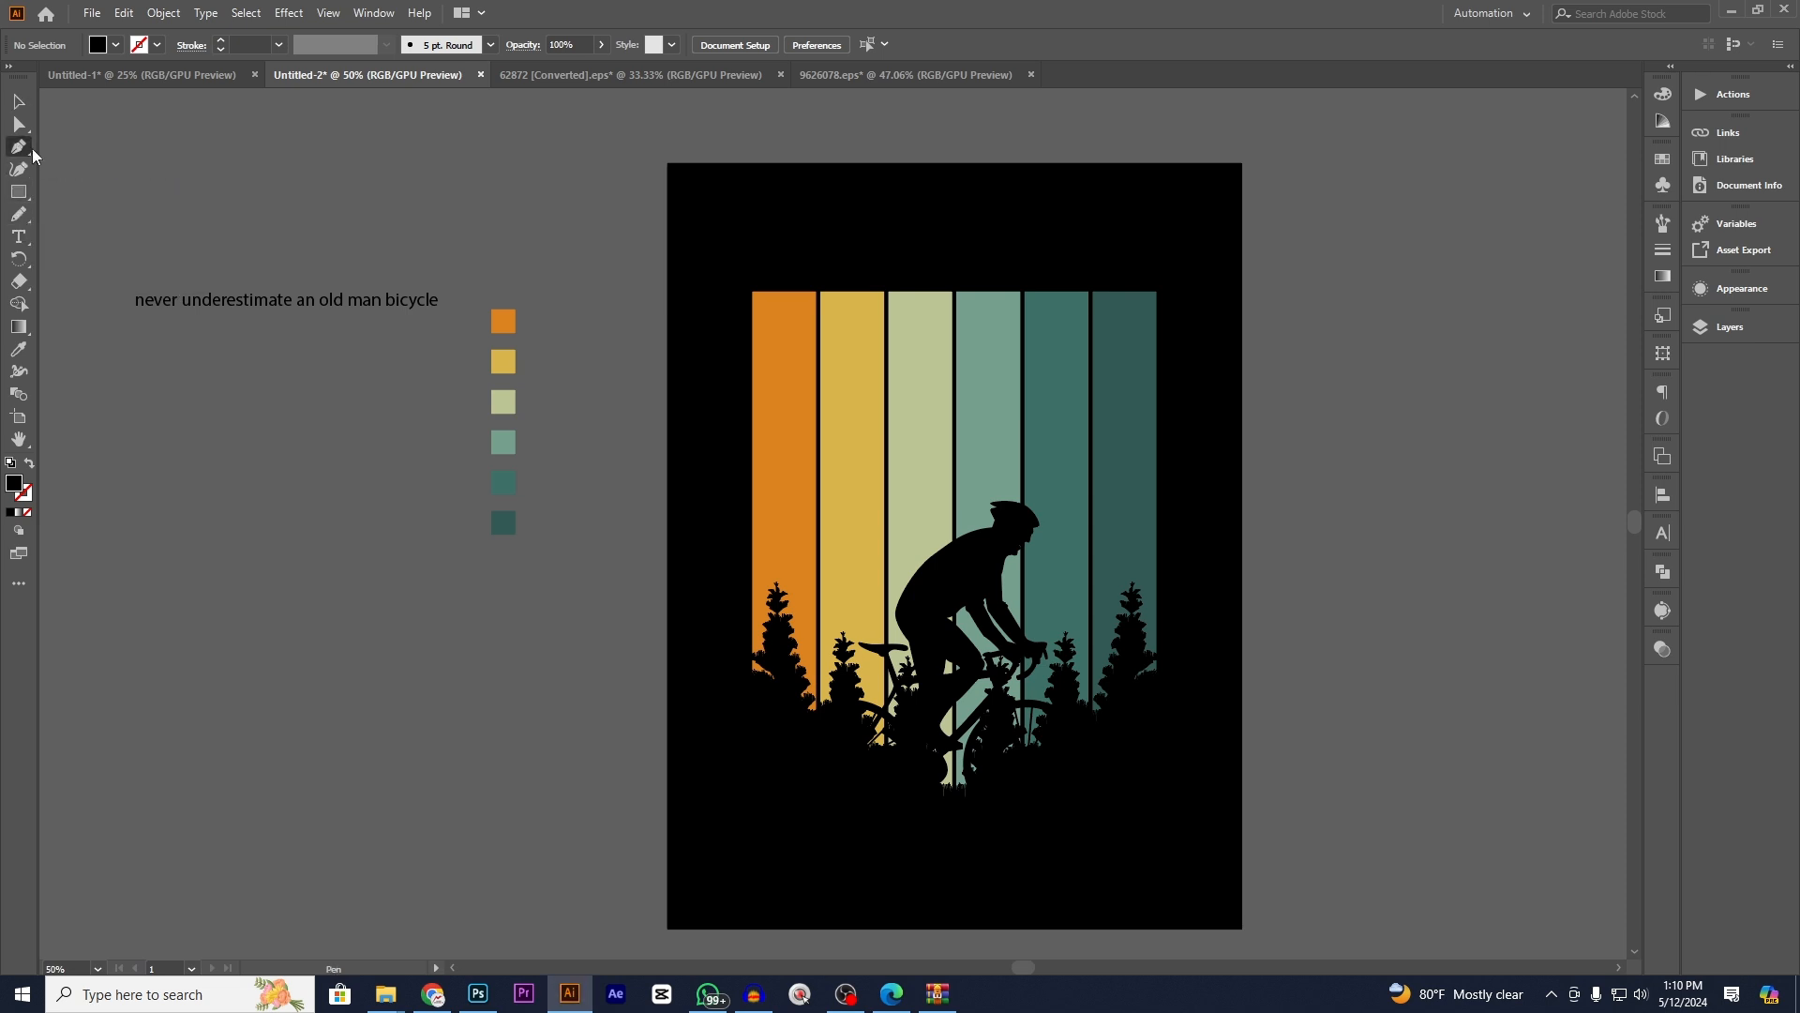
key(space)
drag(305, 351, 599, 227)
scroll(506, 444, up, 1)
scroll(310, 414, up, 3)
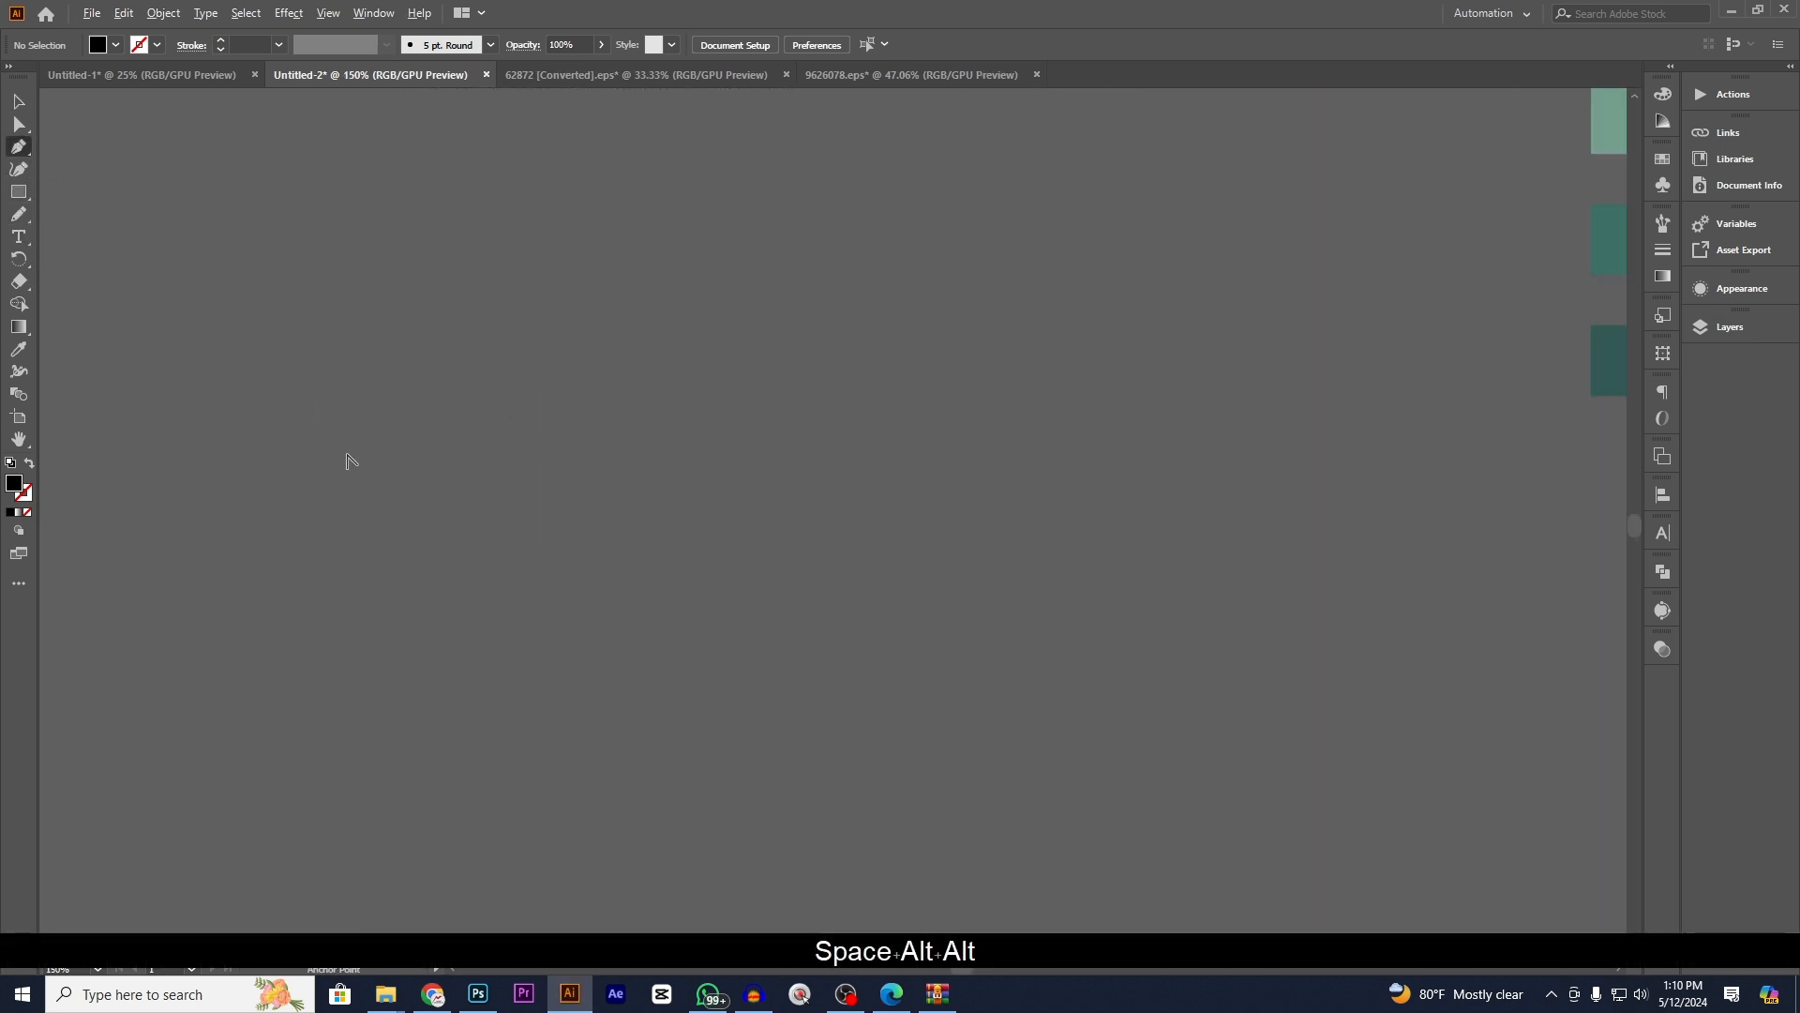
click(364, 410)
click(486, 410)
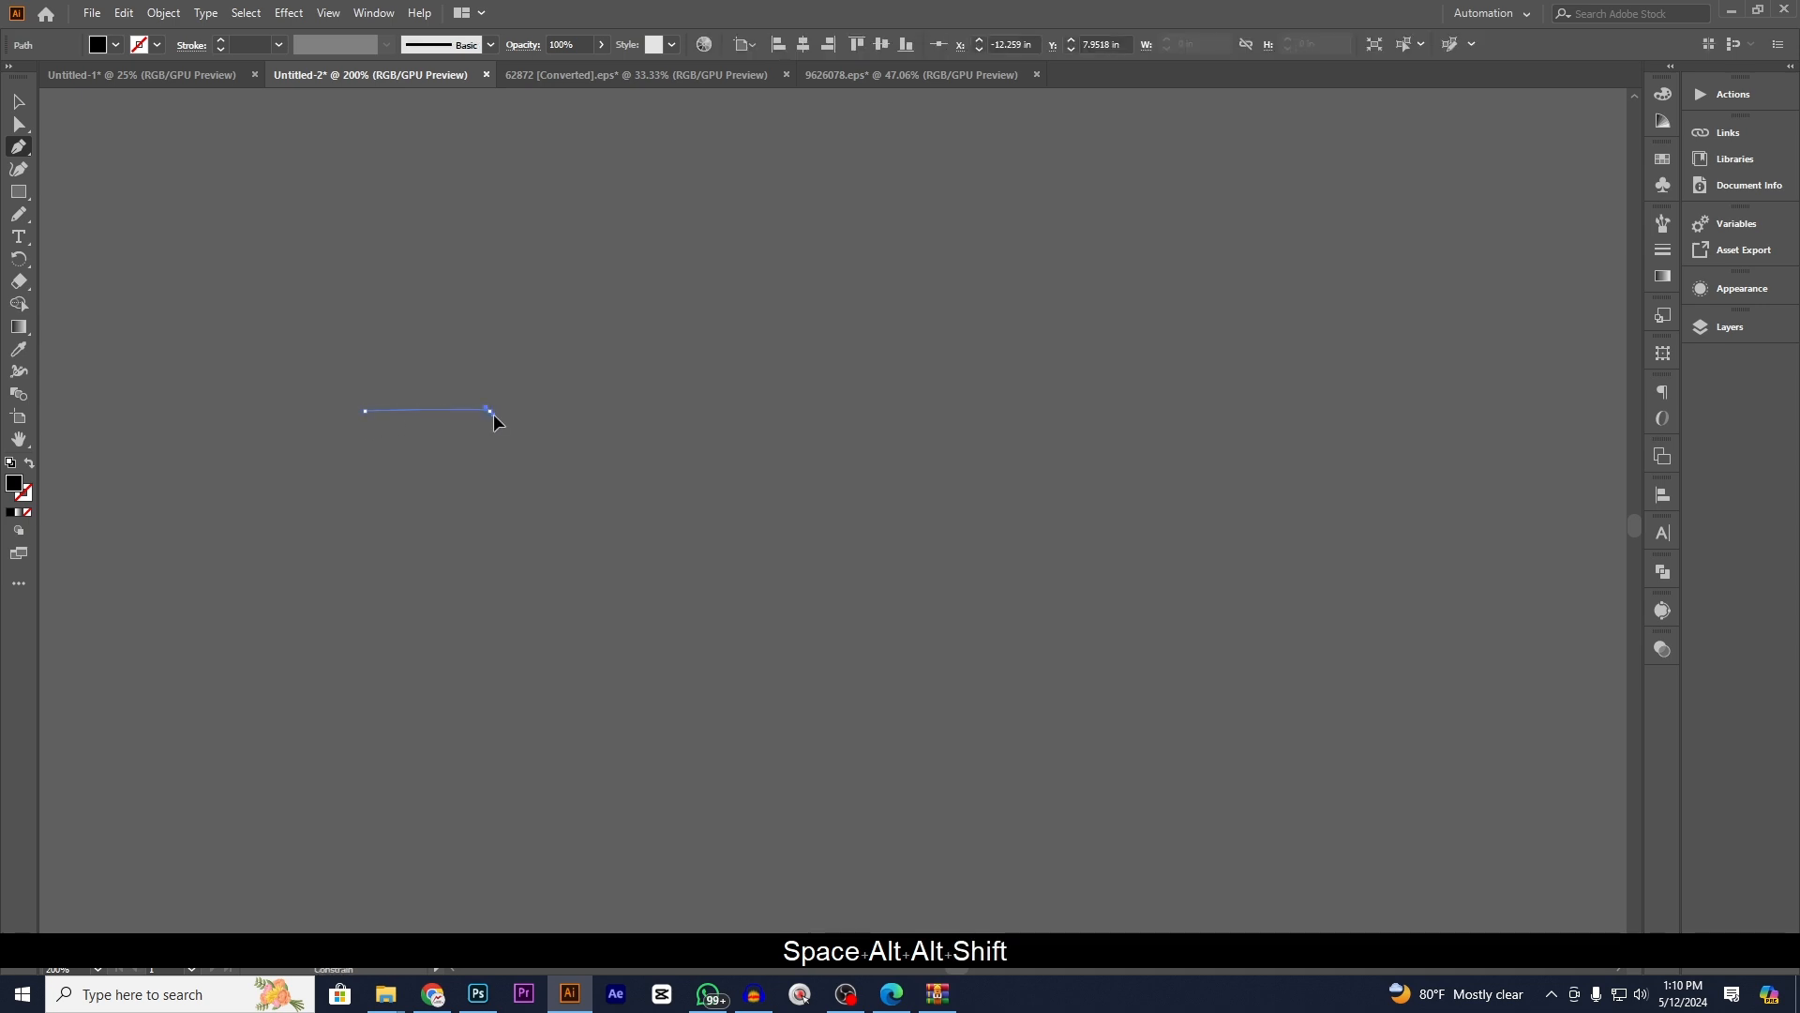
drag(547, 510, 553, 555)
drag(487, 419, 628, 417)
key(ctrl+z)
drag(628, 417, 677, 572)
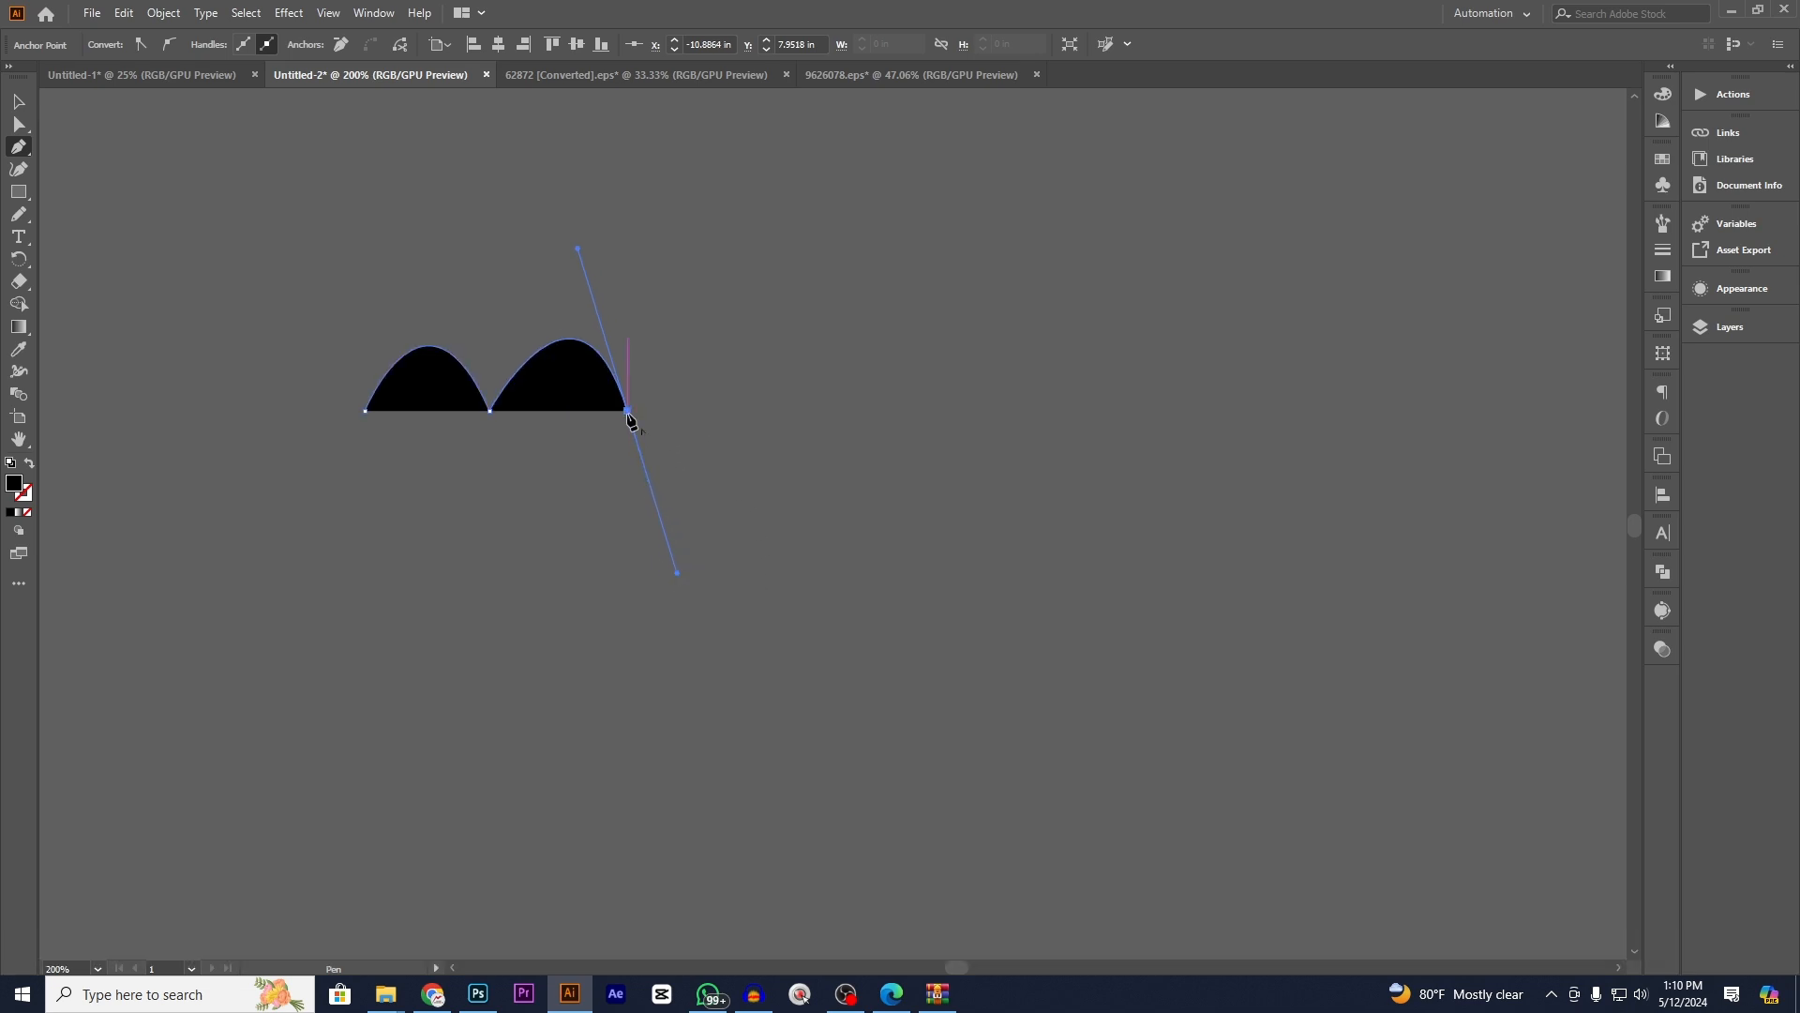
click(19, 101)
click(900, 569)
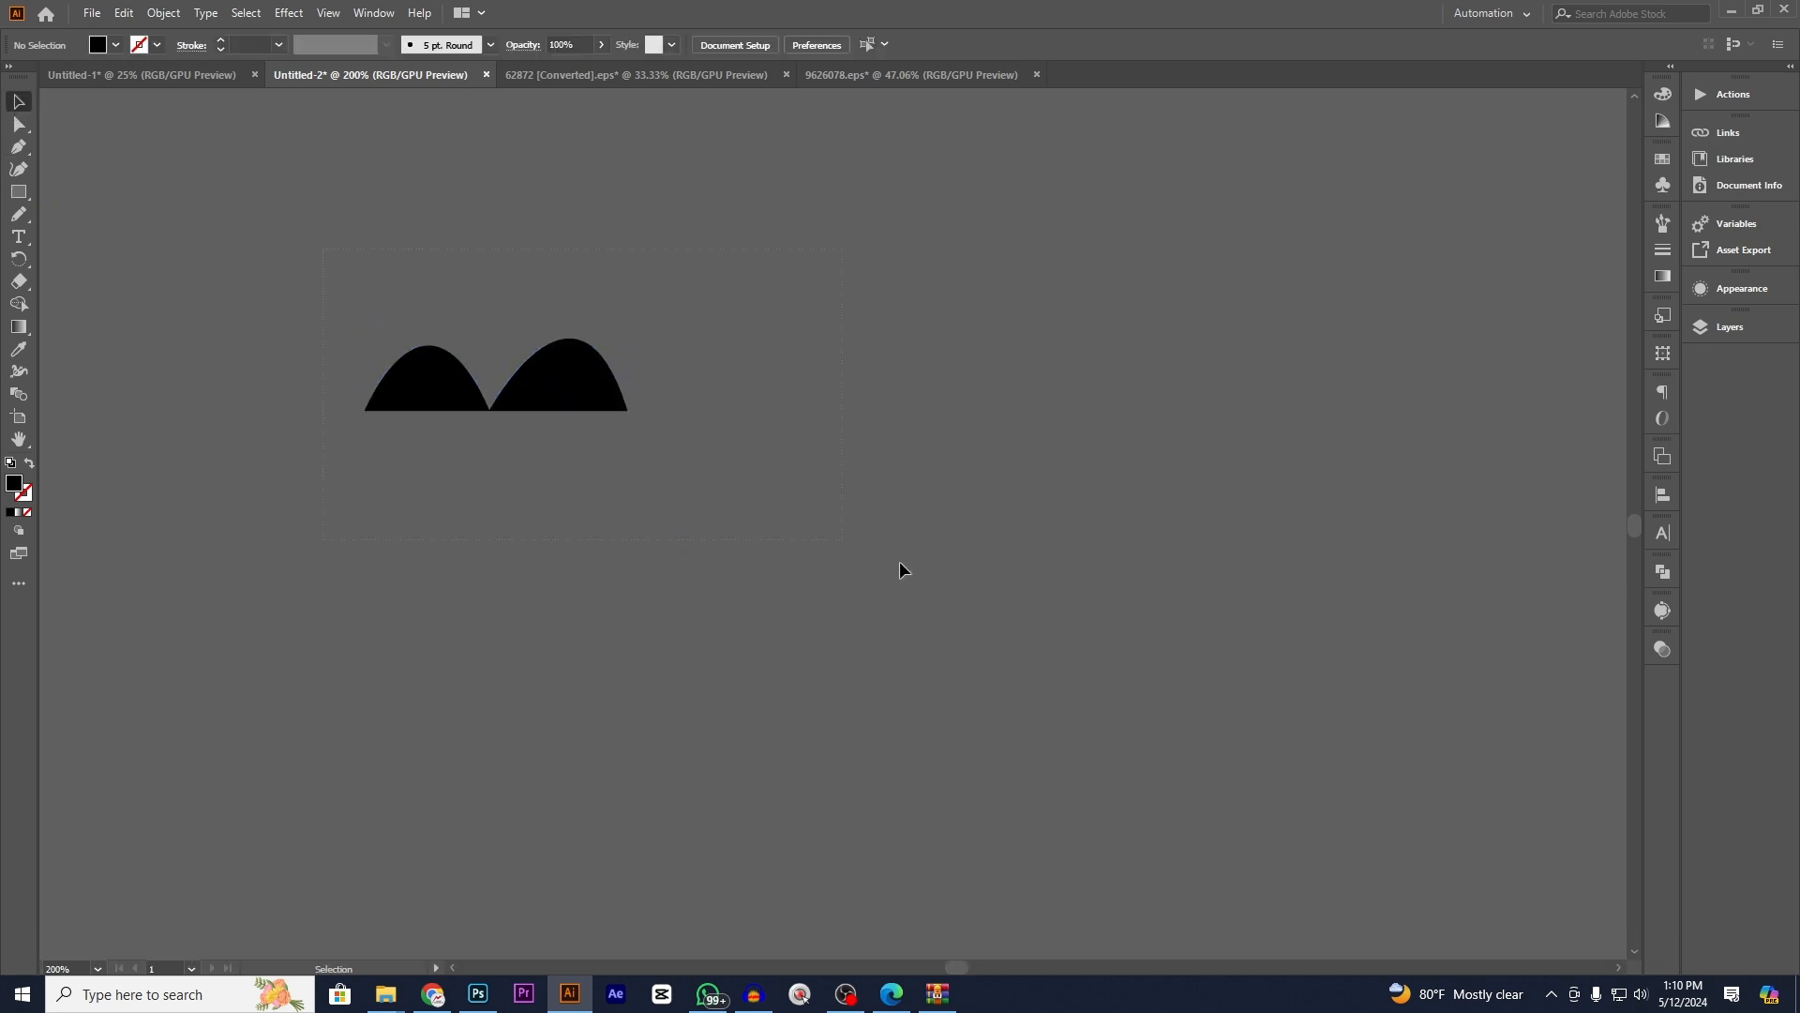
- Swap the bird path's black fill to its stroke and set the stroke weight to 15 pt
click(566, 389)
click(29, 465)
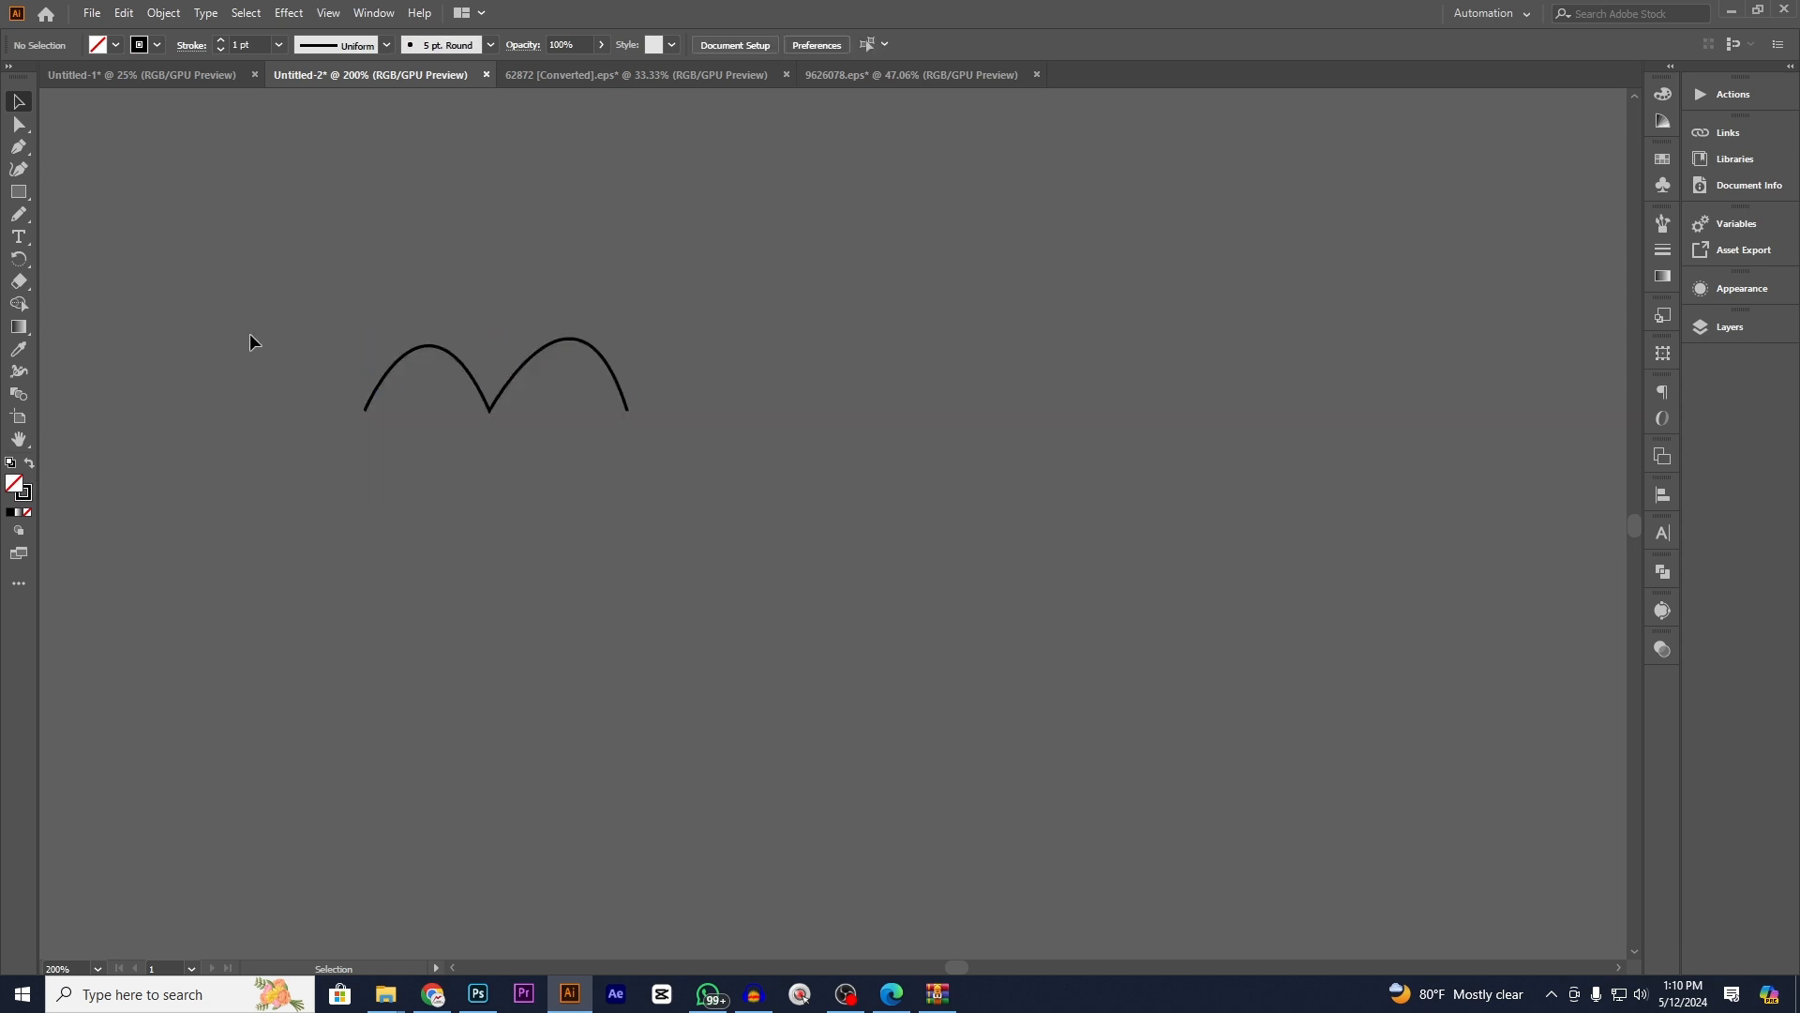
scroll(254, 44, up, 13)
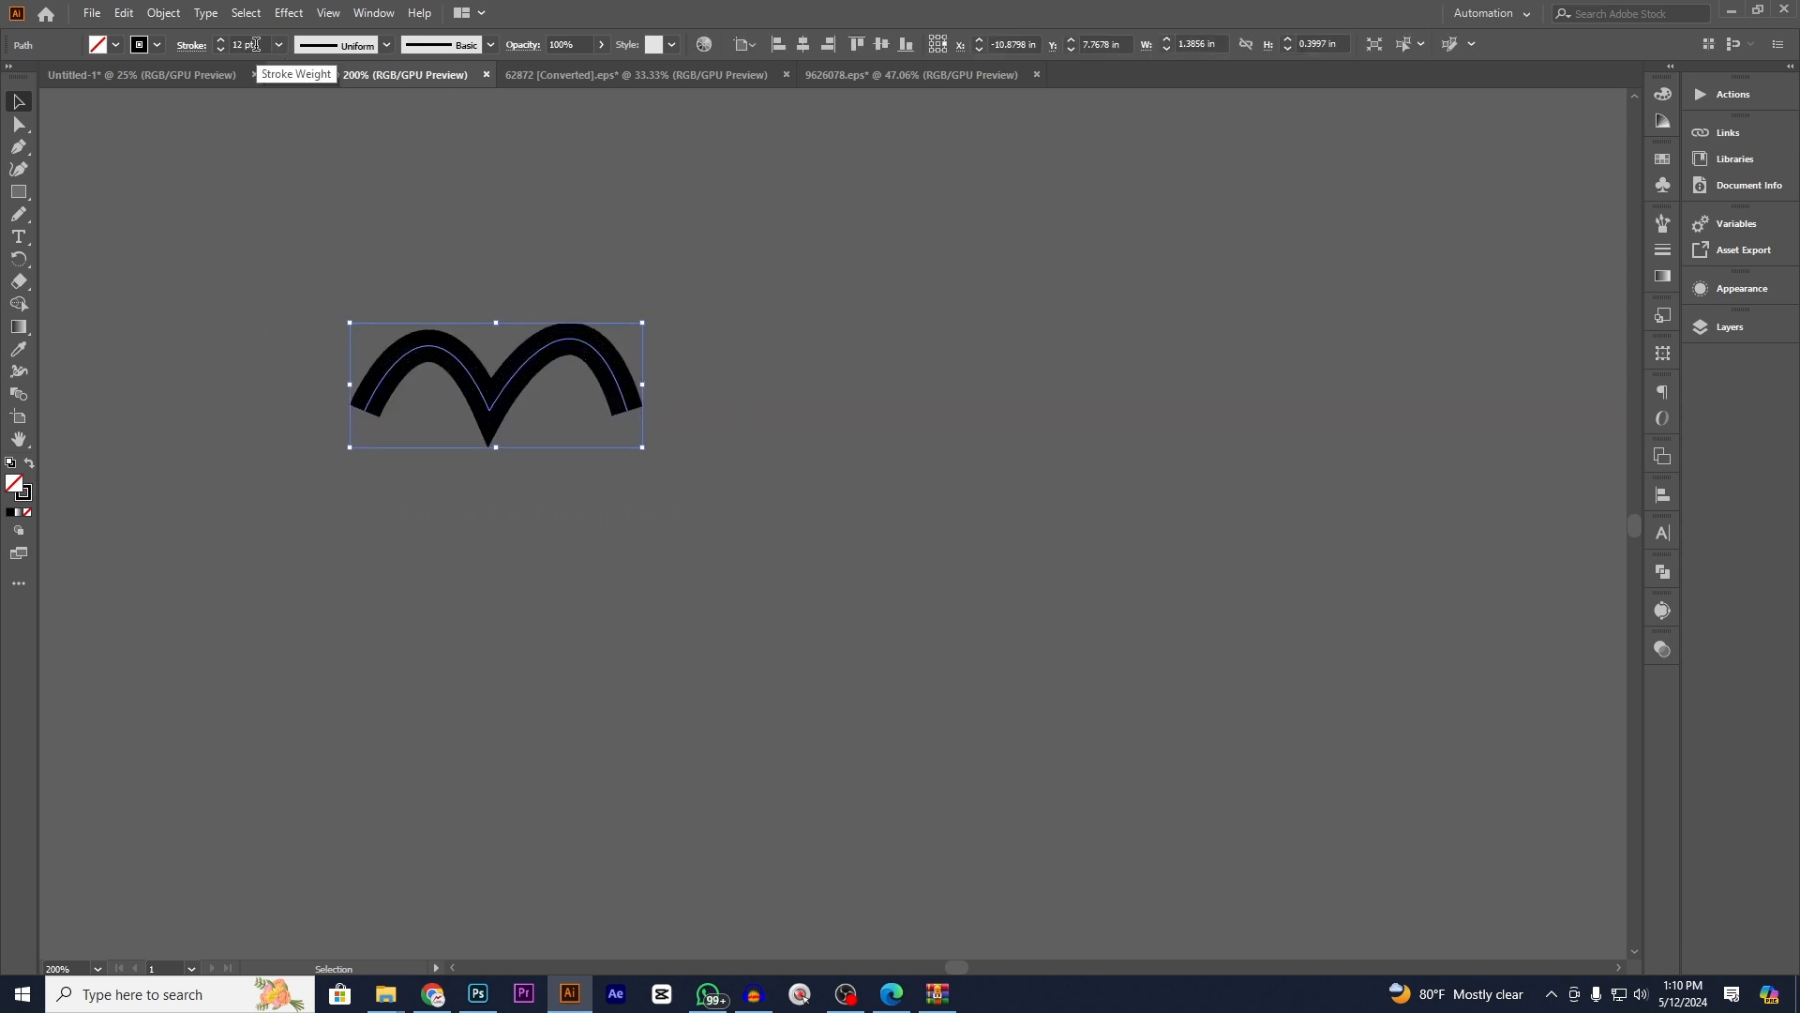
scroll(249, 44, up, 1)
- Apply the elliptical width profile tapering at both ends to the bird path and set its stroke weight to 10 pt
click(386, 44)
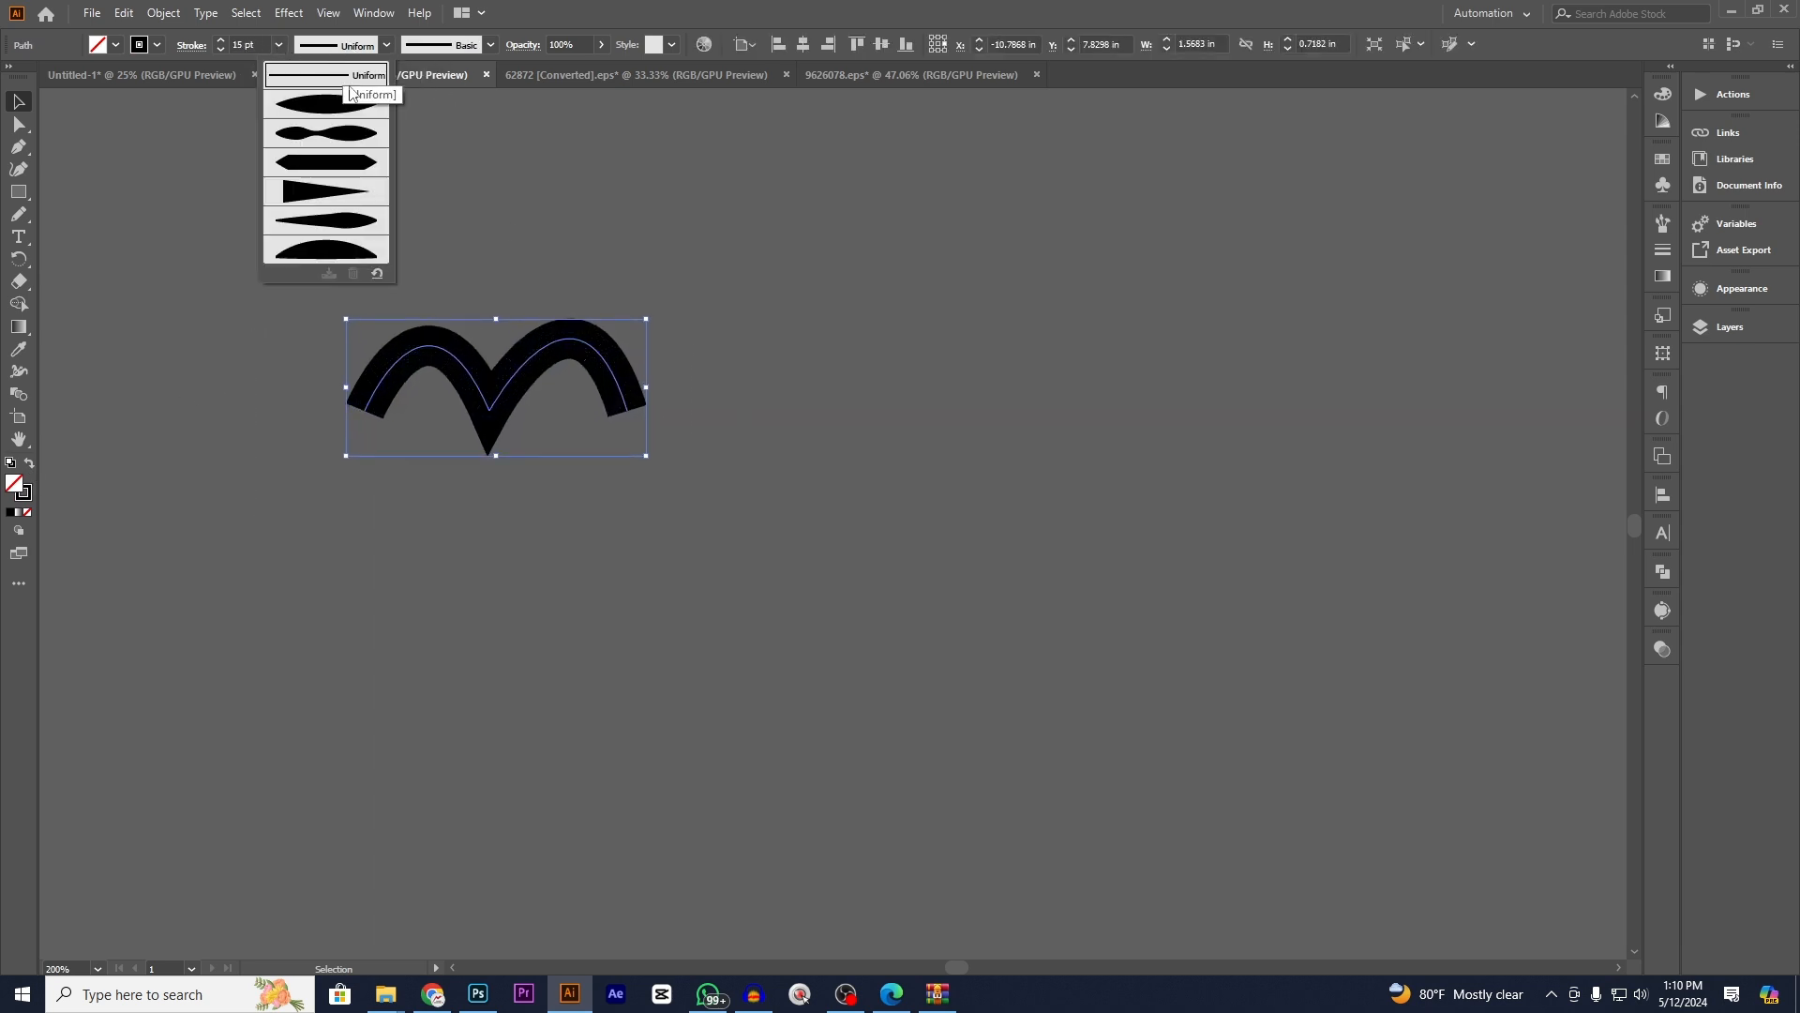
click(351, 120)
click(436, 264)
drag(436, 257, 727, 528)
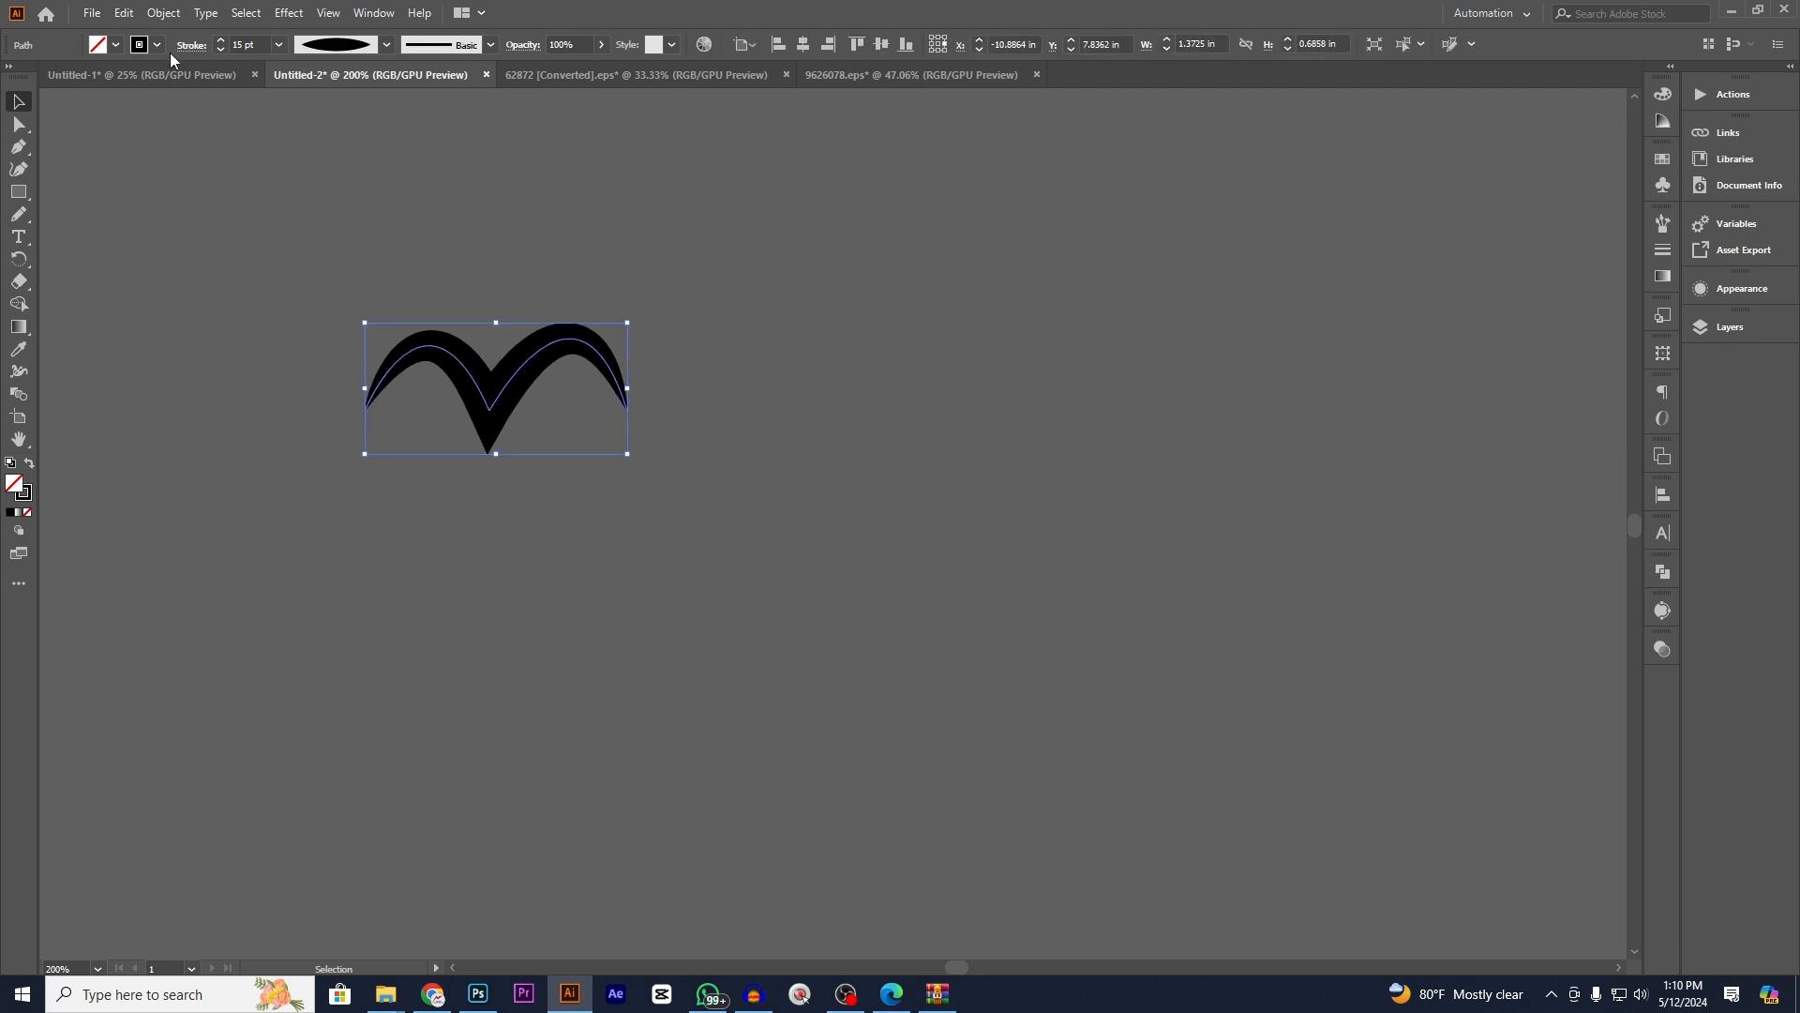
scroll(254, 45, down, 5)
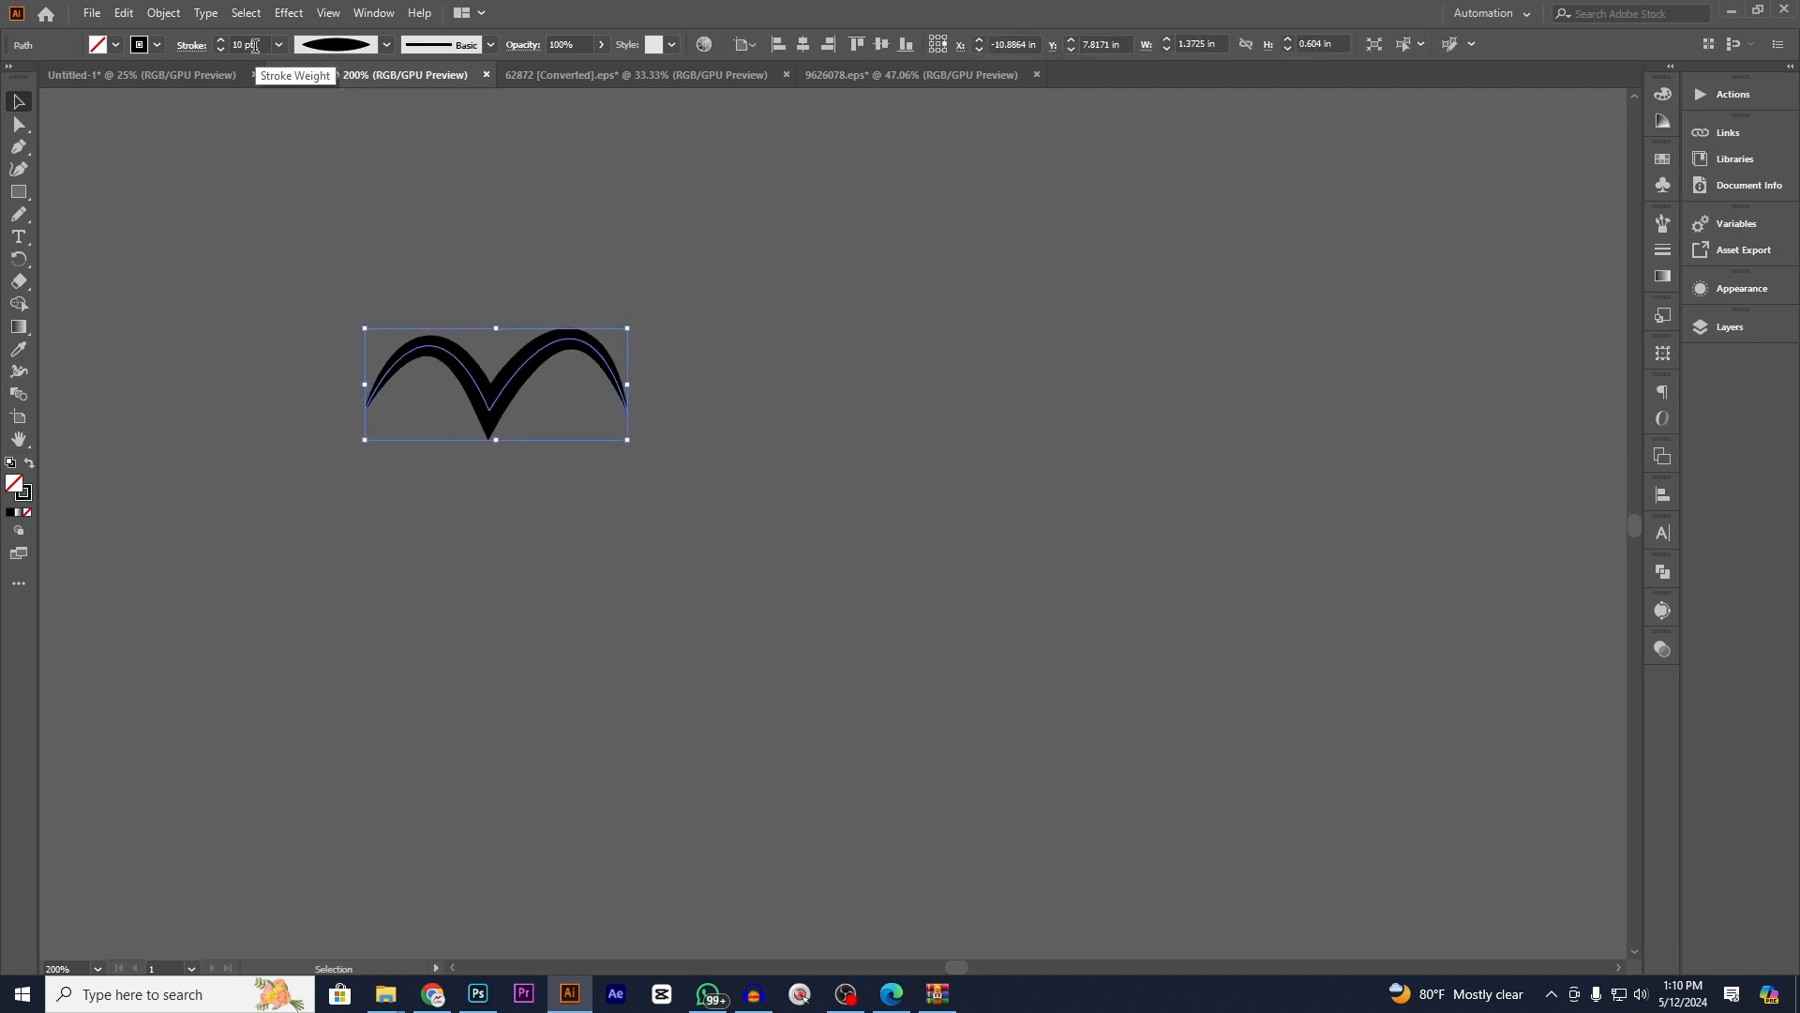
click(464, 324)
- Expand the bird's stroke appearance and unite the resulting pieces into a single shape with Pathfinder
drag(464, 326, 818, 548)
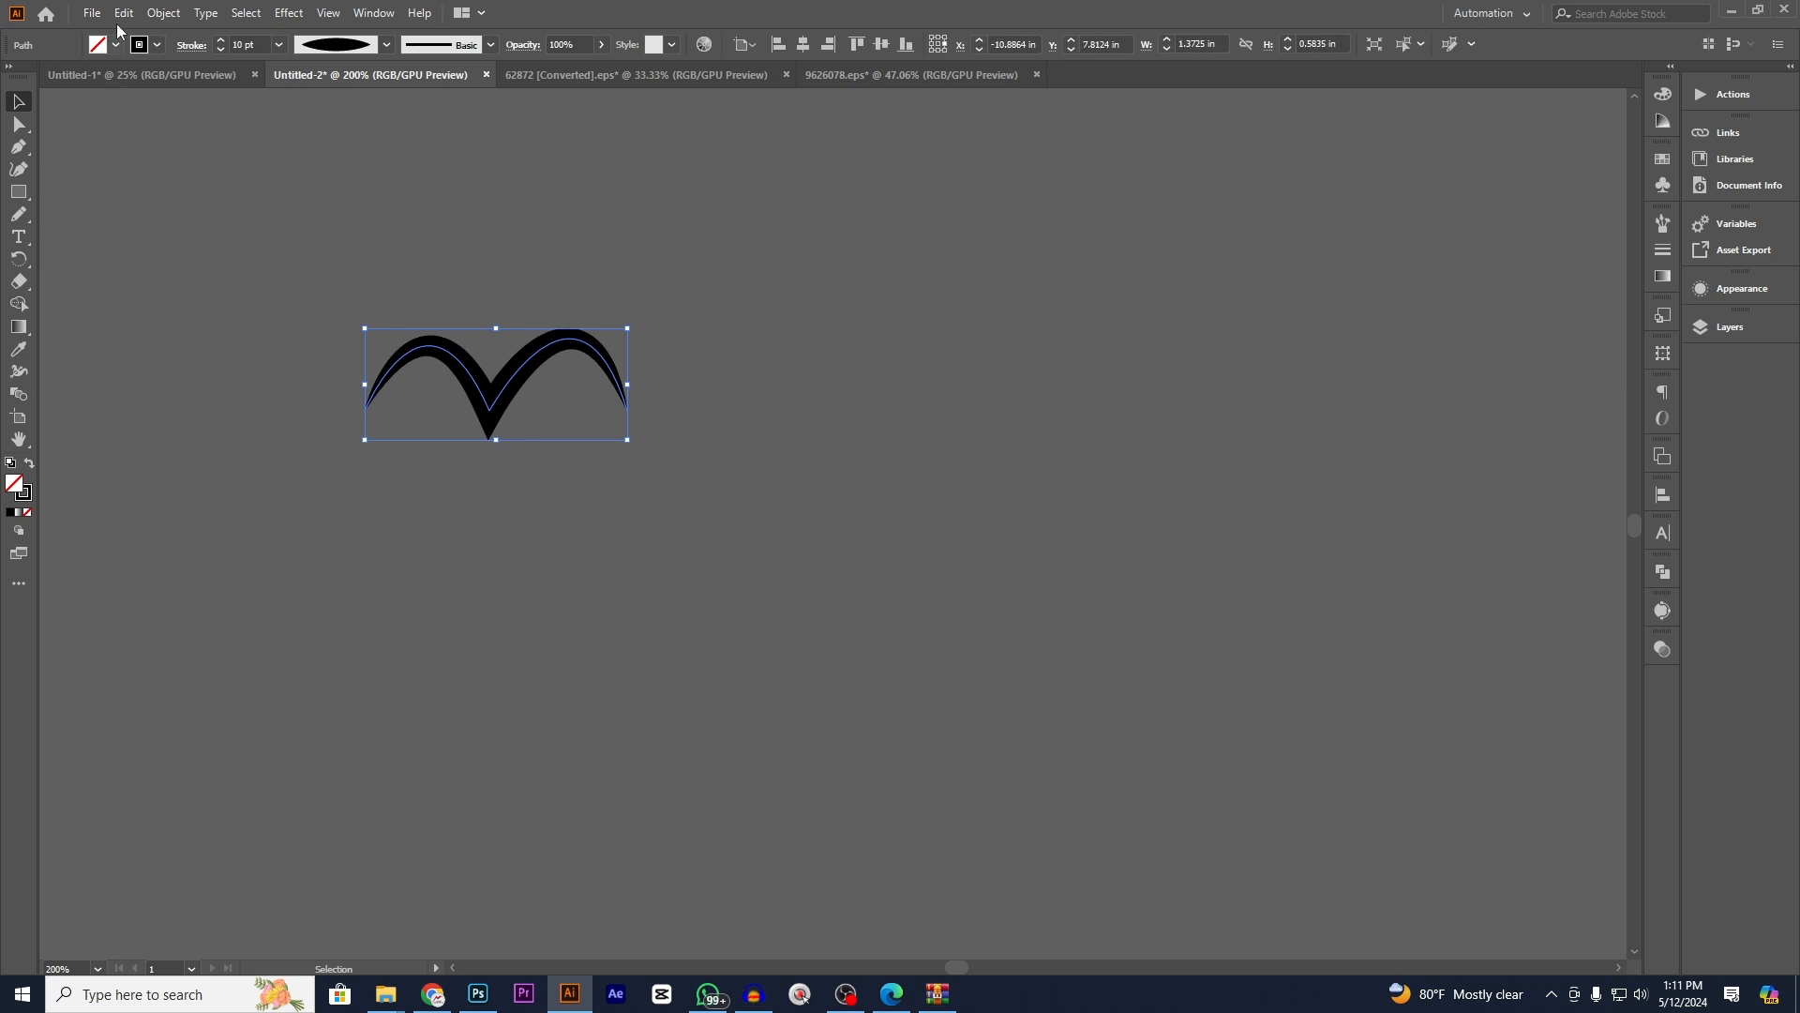
click(155, 15)
click(240, 253)
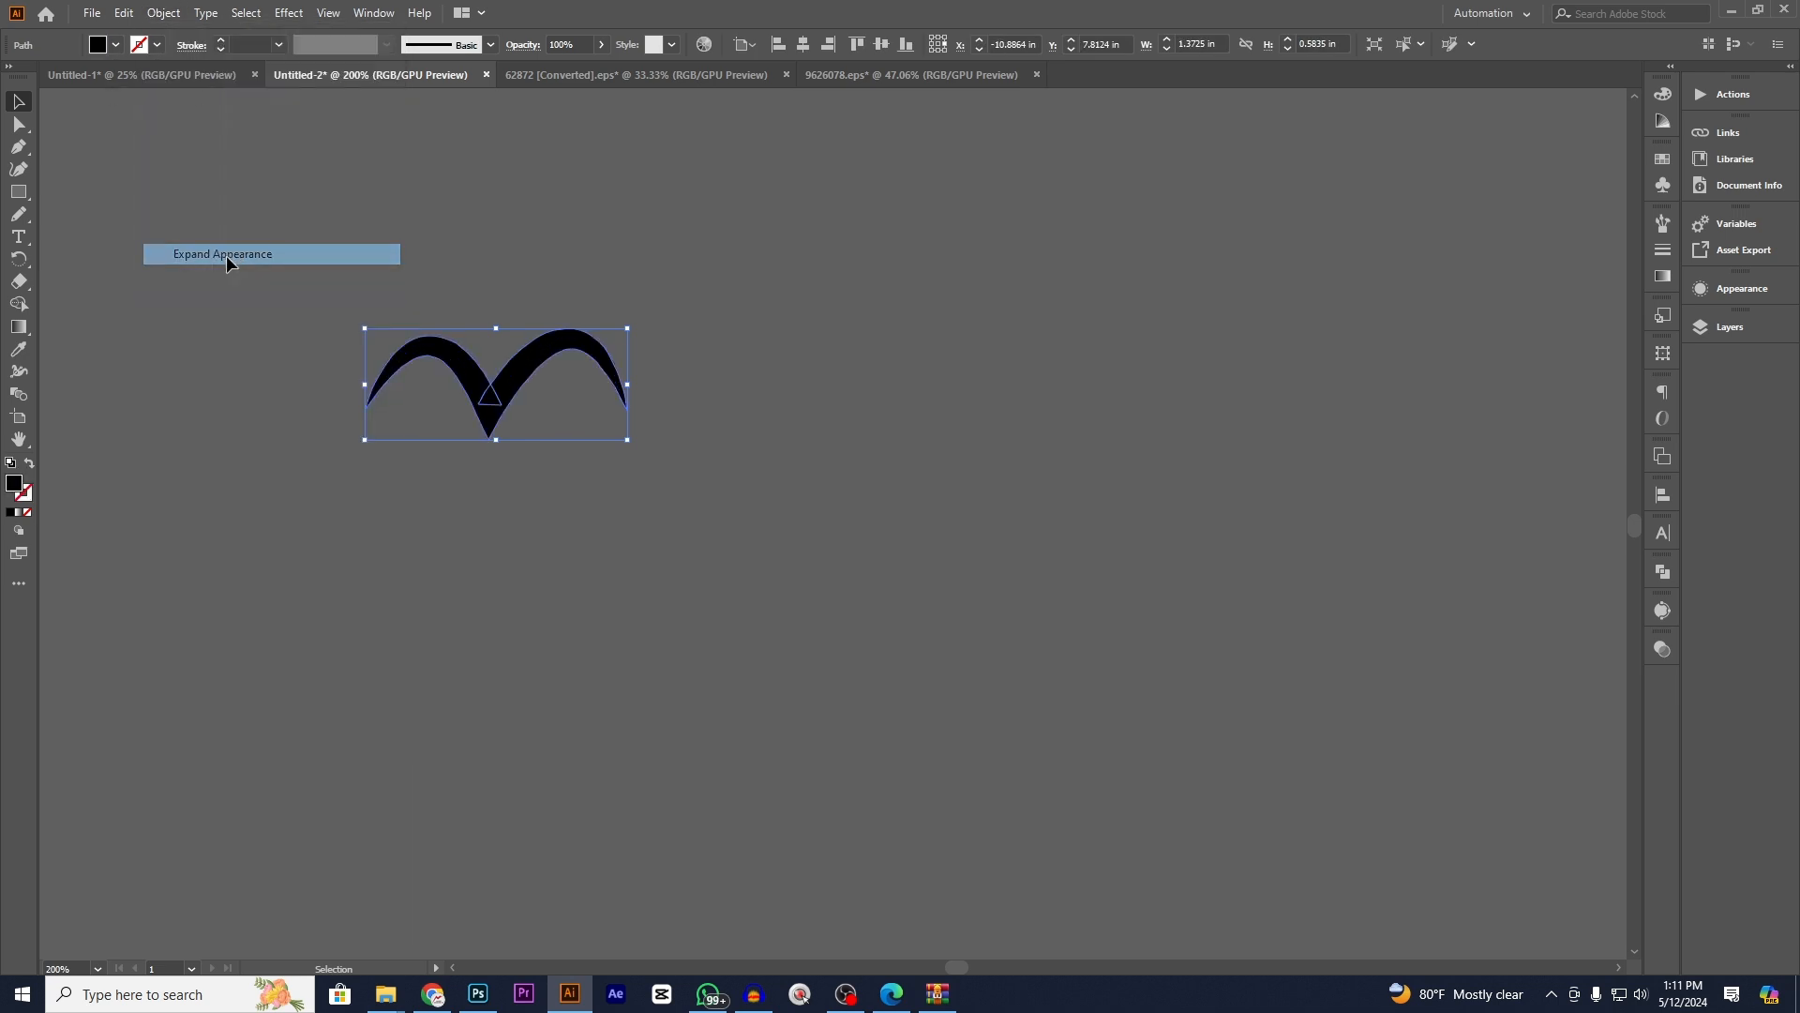
click(441, 314)
drag(441, 307, 610, 446)
click(1663, 572)
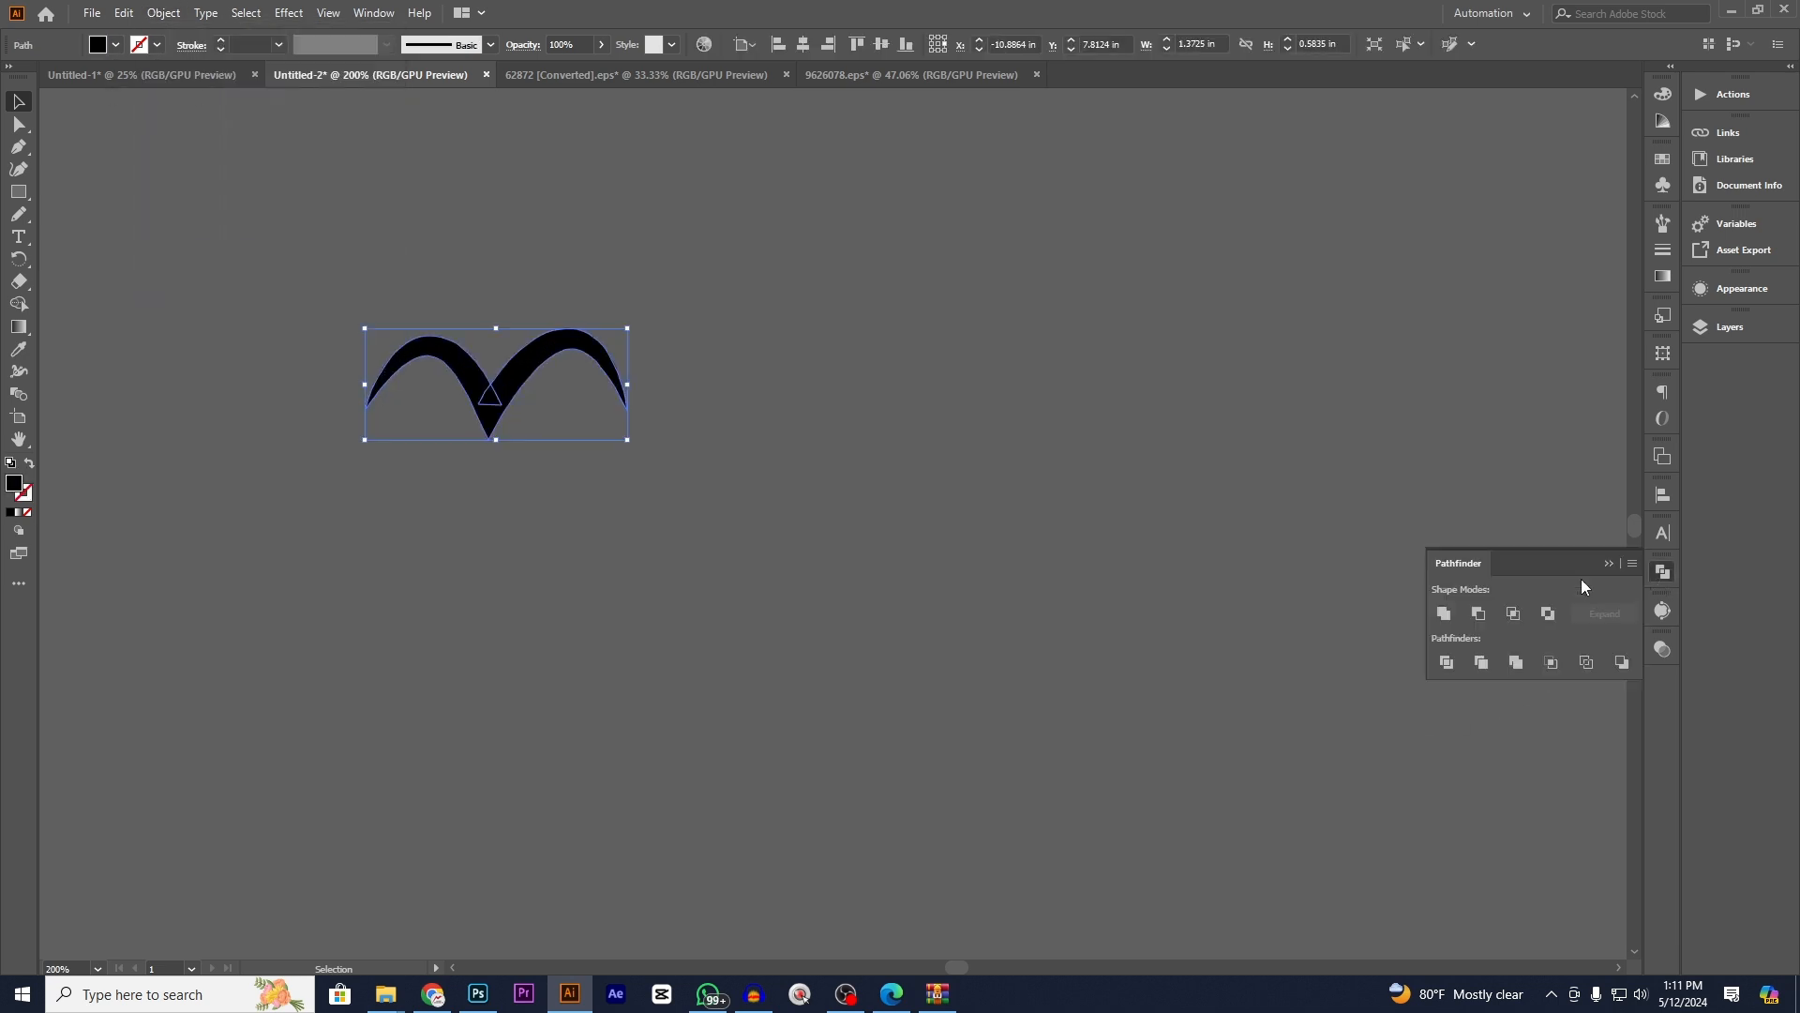
click(1449, 619)
click(1665, 573)
click(951, 469)
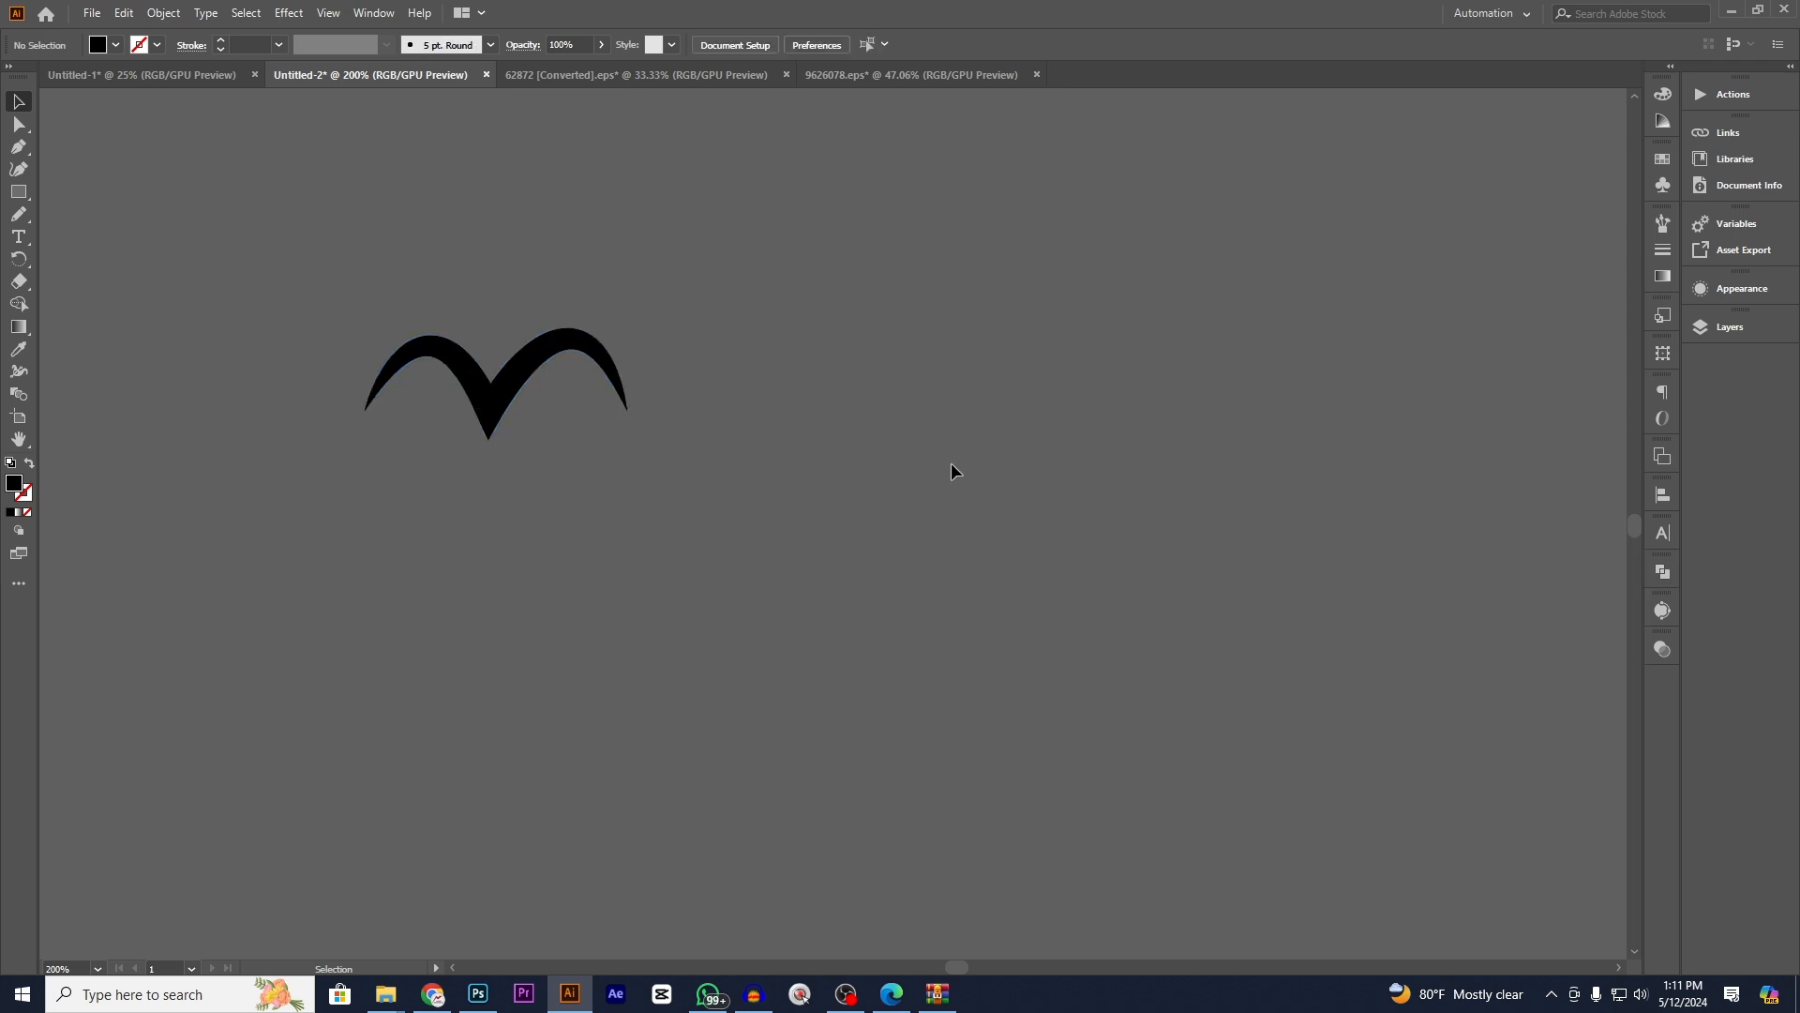
- Duplicate the bird diagonally below, shrinking the copy to about 0.78 in wide and the original to about 0.91 in wide
drag(844, 476, 945, 455)
drag(609, 396, 748, 514)
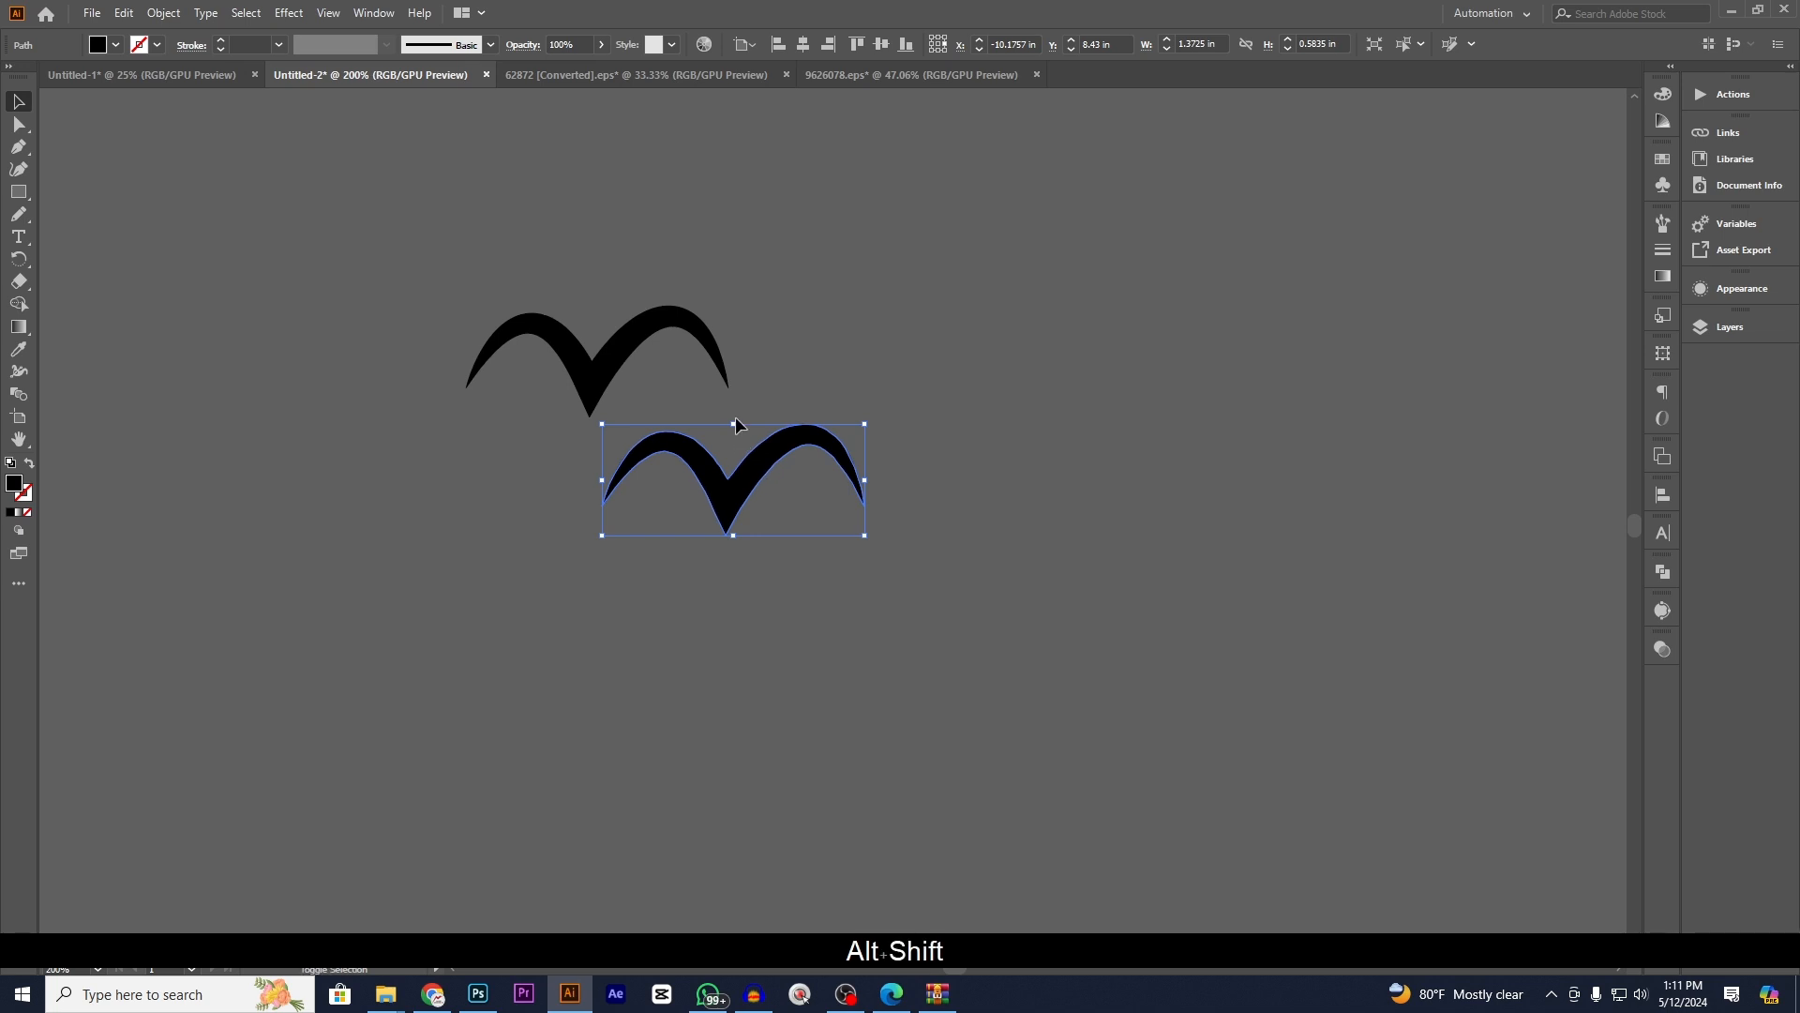
mouse_move(735, 428)
mouse_down()
mouse_move(774, 464)
mouse_move(806, 462)
mouse_move(750, 455)
mouse_up()
click(806, 461)
click(595, 384)
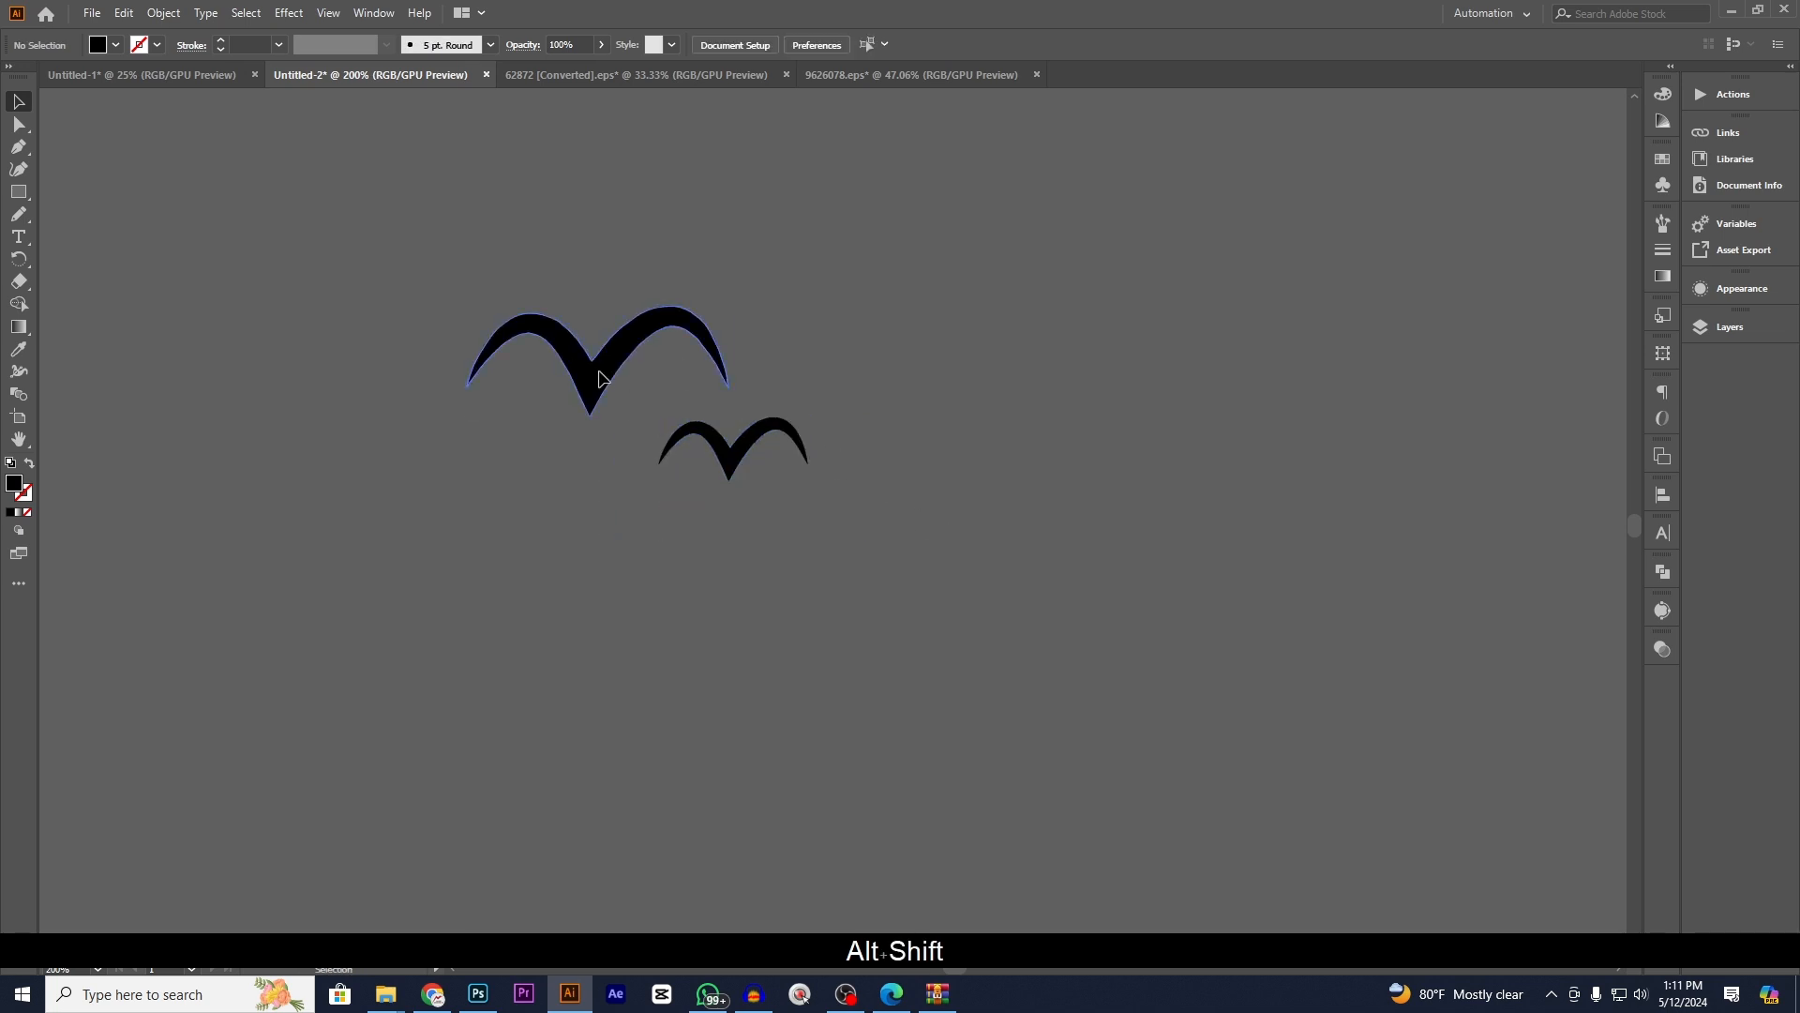
drag(597, 305, 598, 328)
click(760, 462)
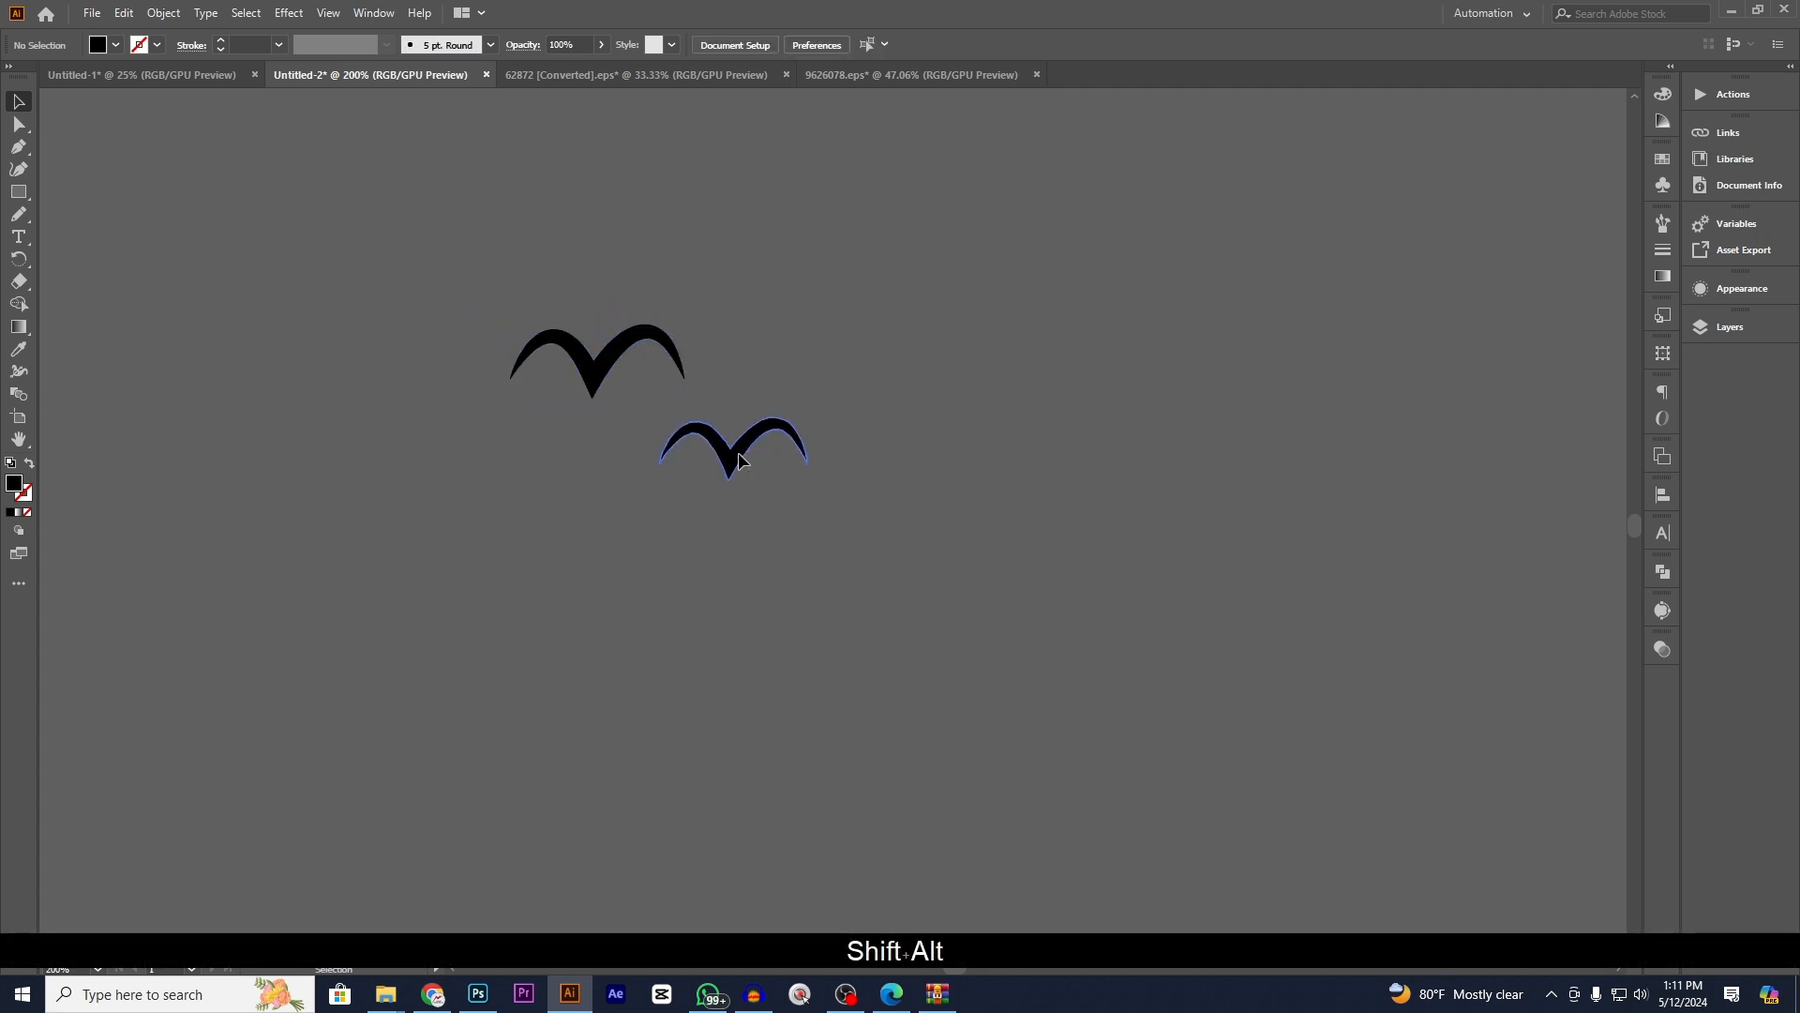
- Duplicate the smaller bird five times around the others to make a scattered flock of seven
drag(739, 459, 690, 647)
click(717, 581)
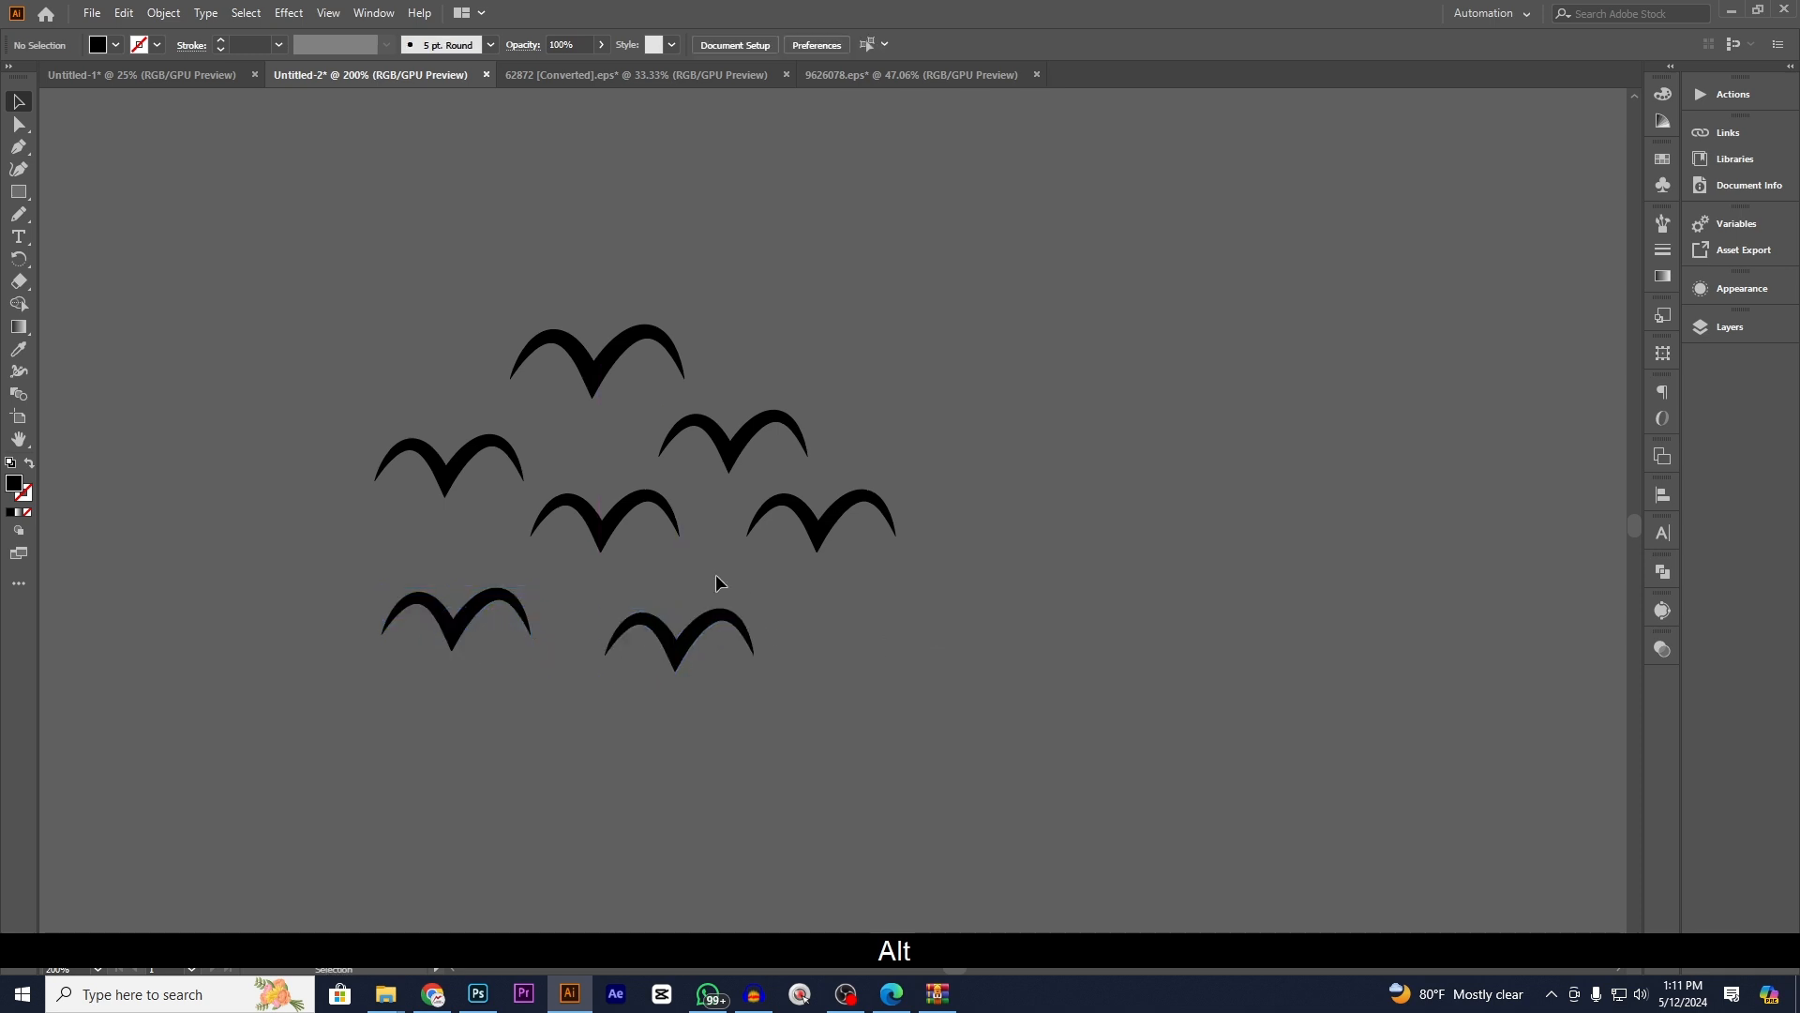
click(631, 519)
click(634, 559)
scroll(885, 433, down, 5)
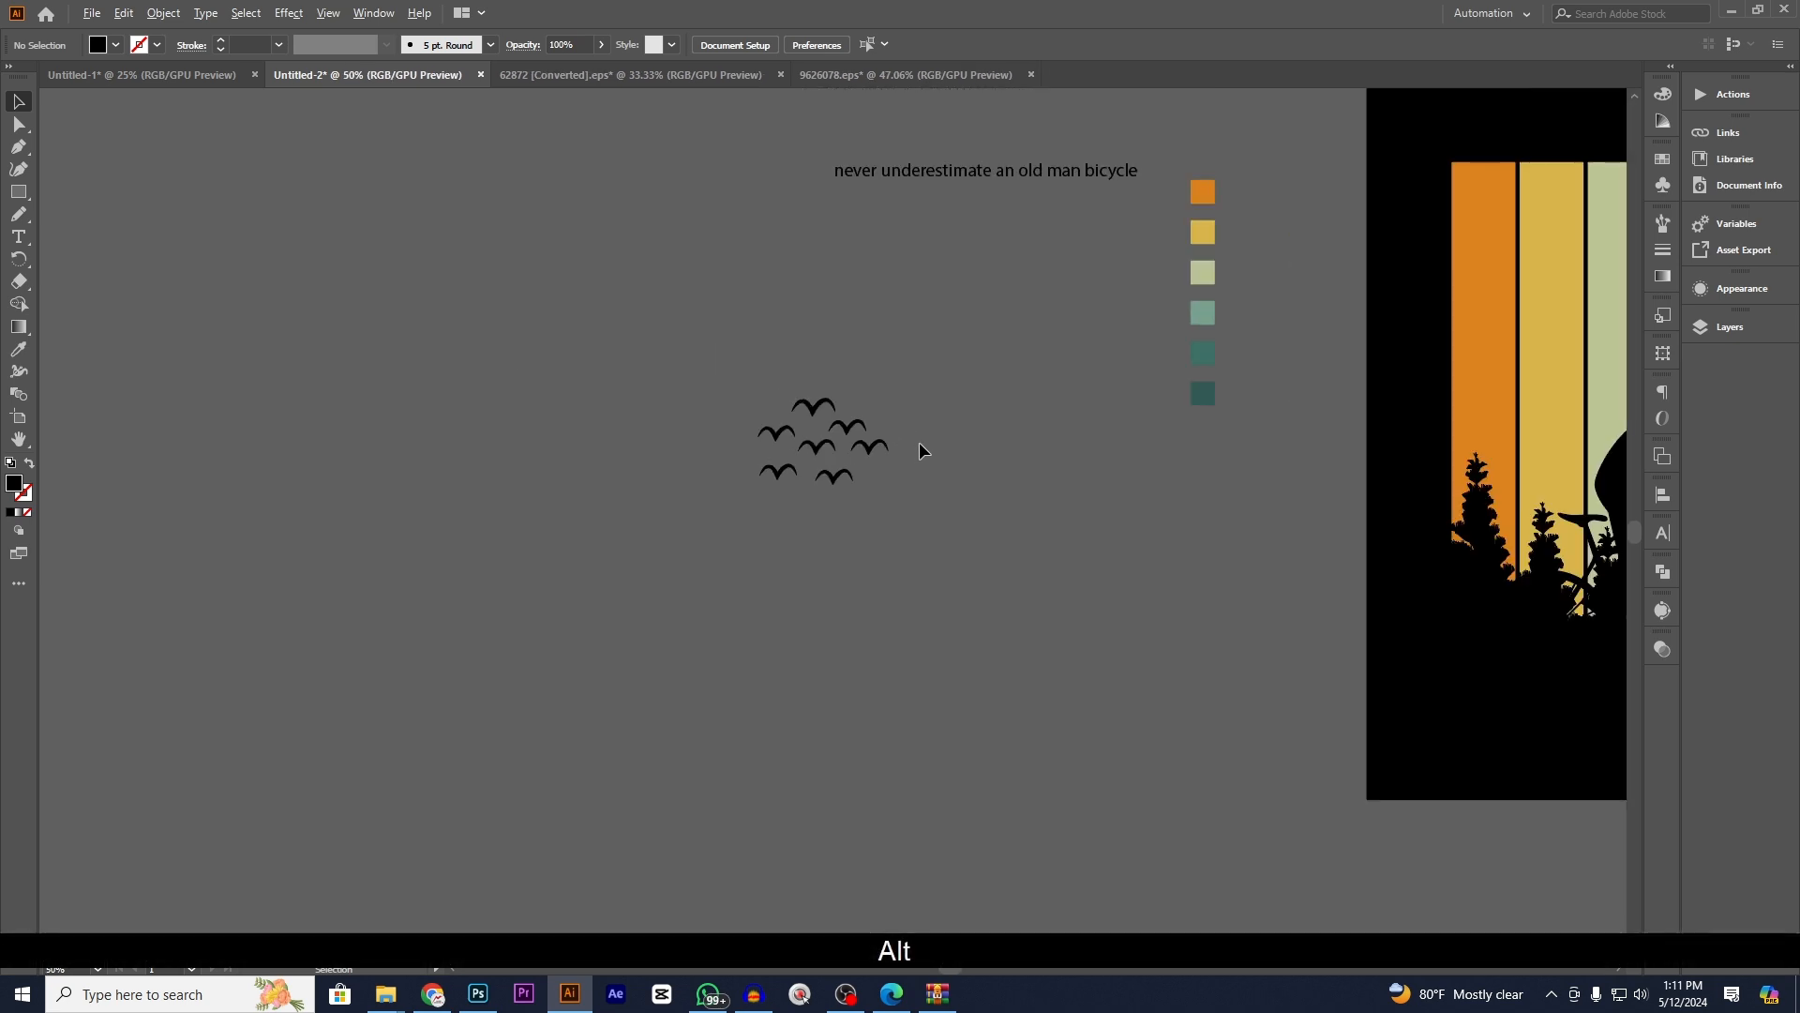
scroll(926, 447, up, 5)
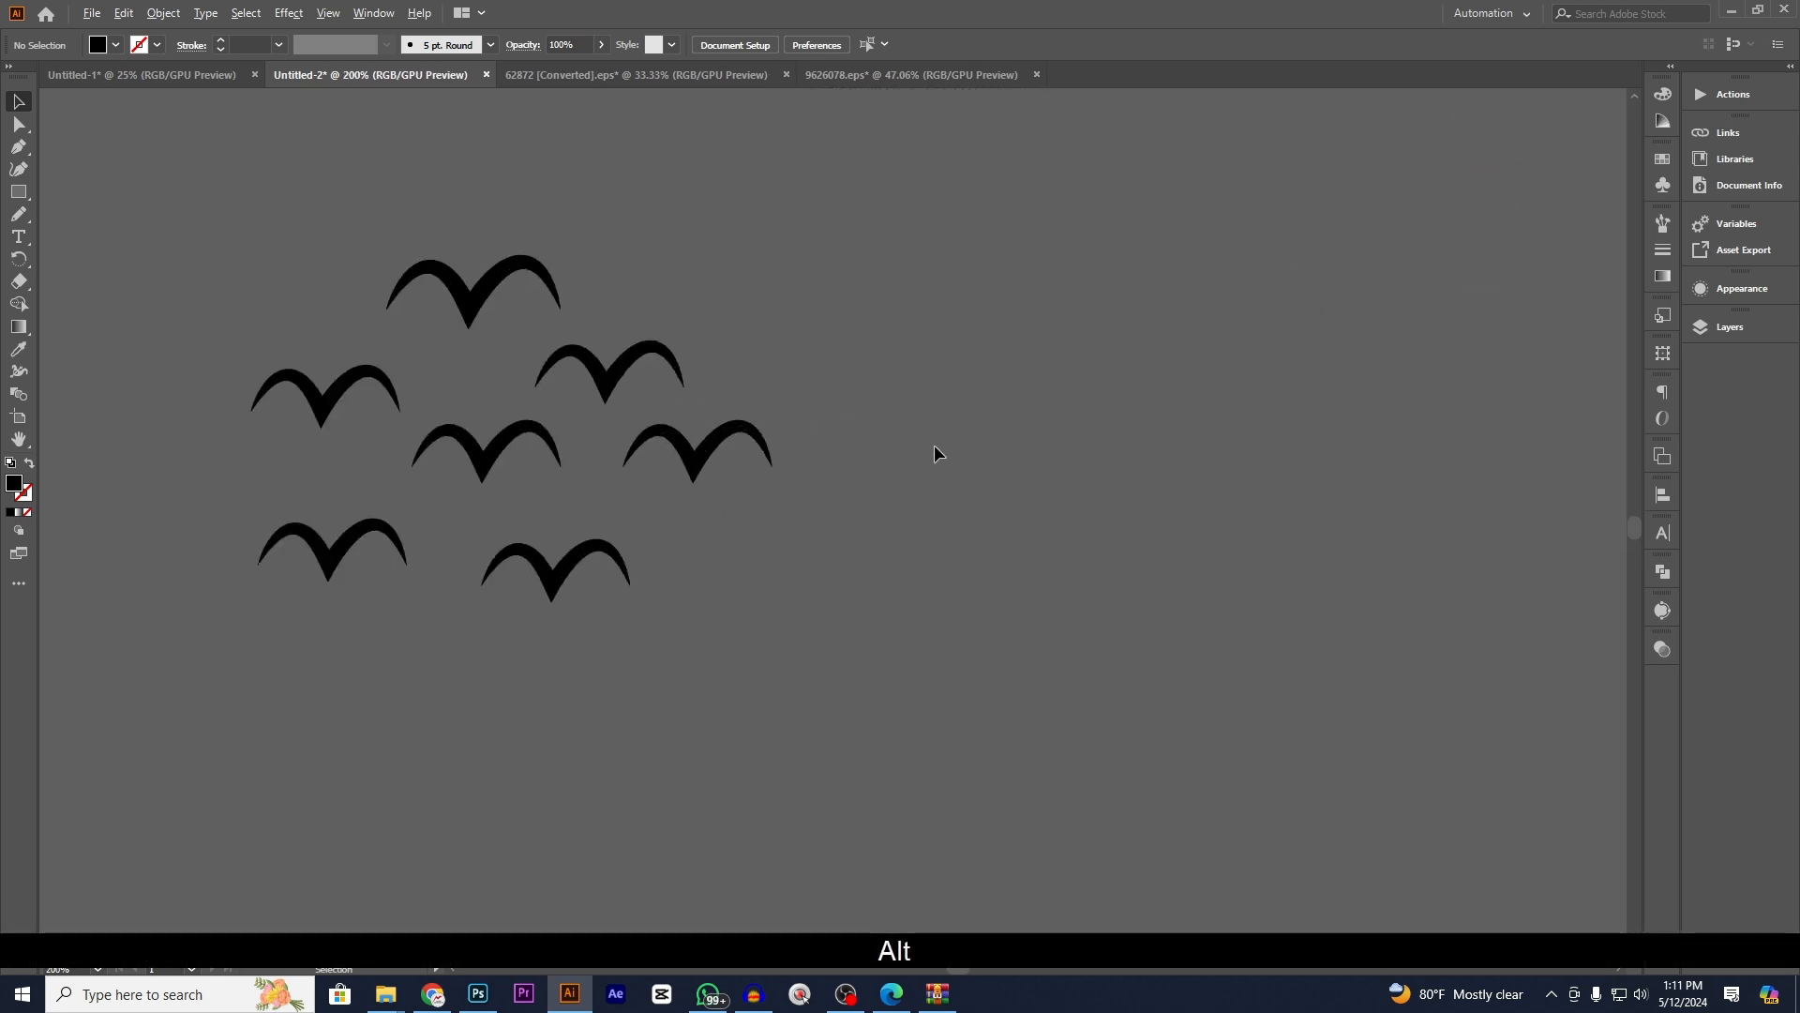
- Enlarge the central bird proportionally and shrink the lower-right bird to about 0.52 in wide
click(489, 464)
drag(486, 483, 484, 511)
click(472, 531)
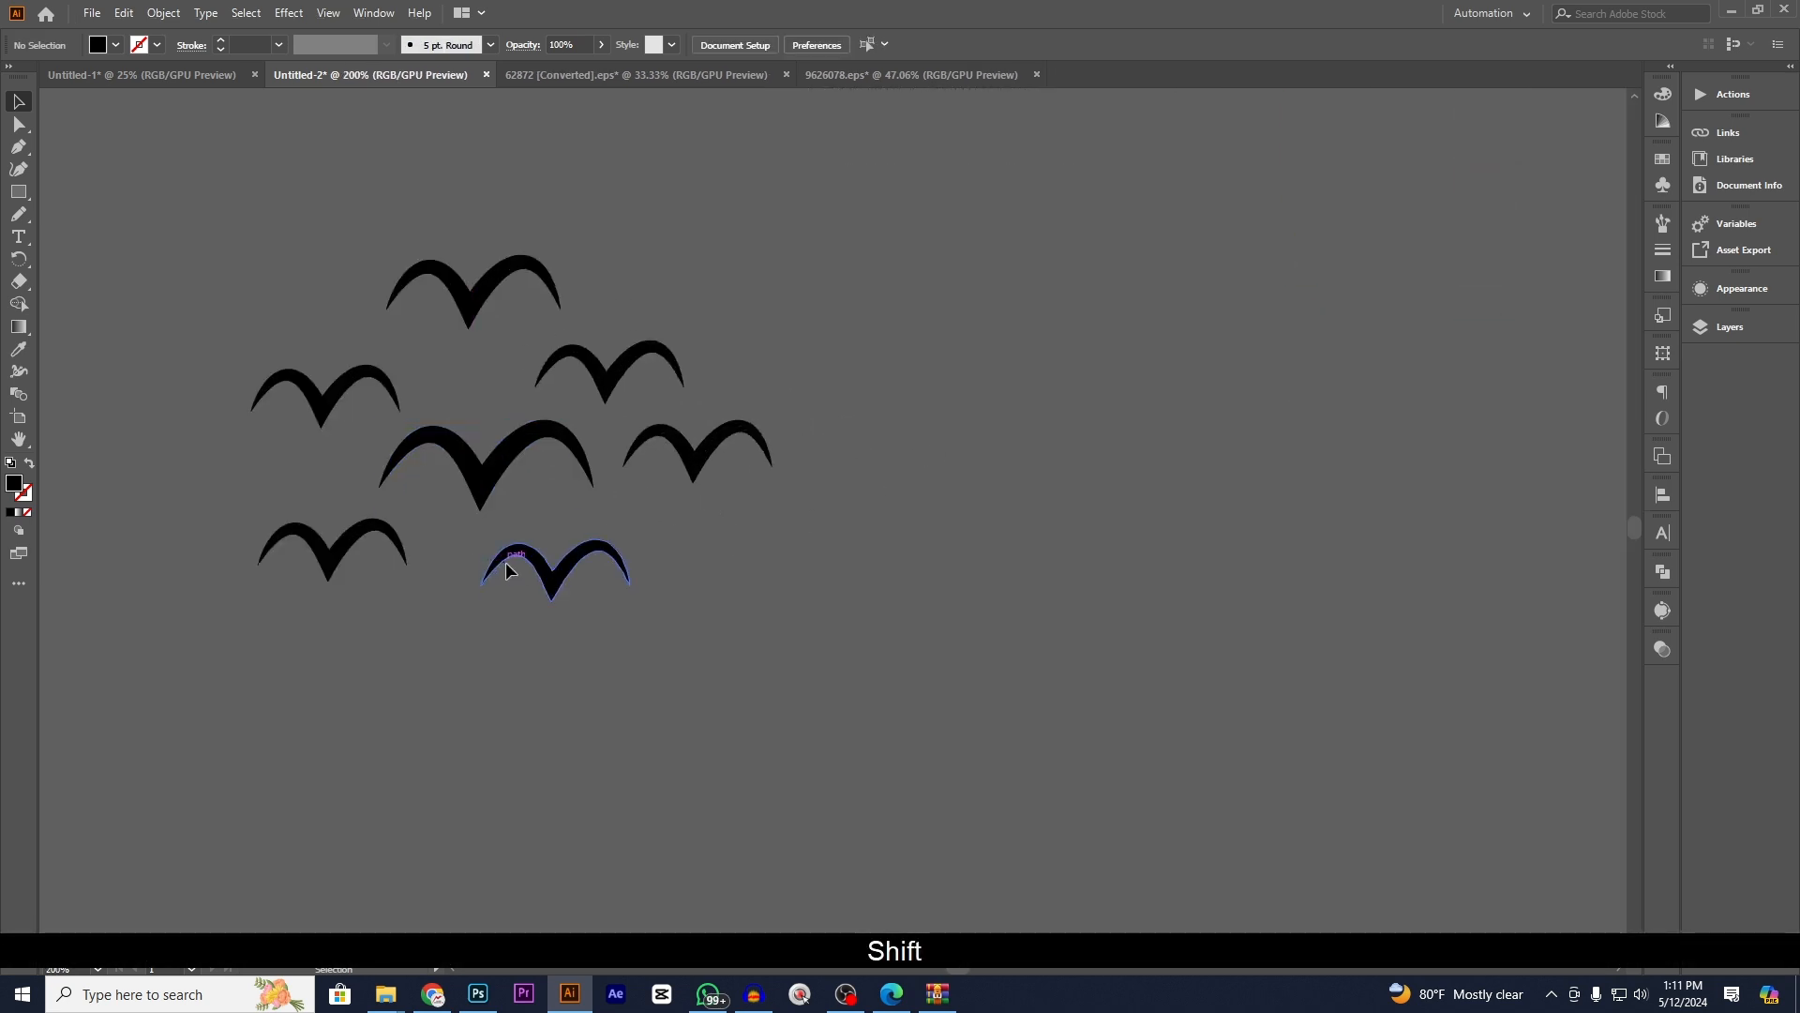
click(542, 579)
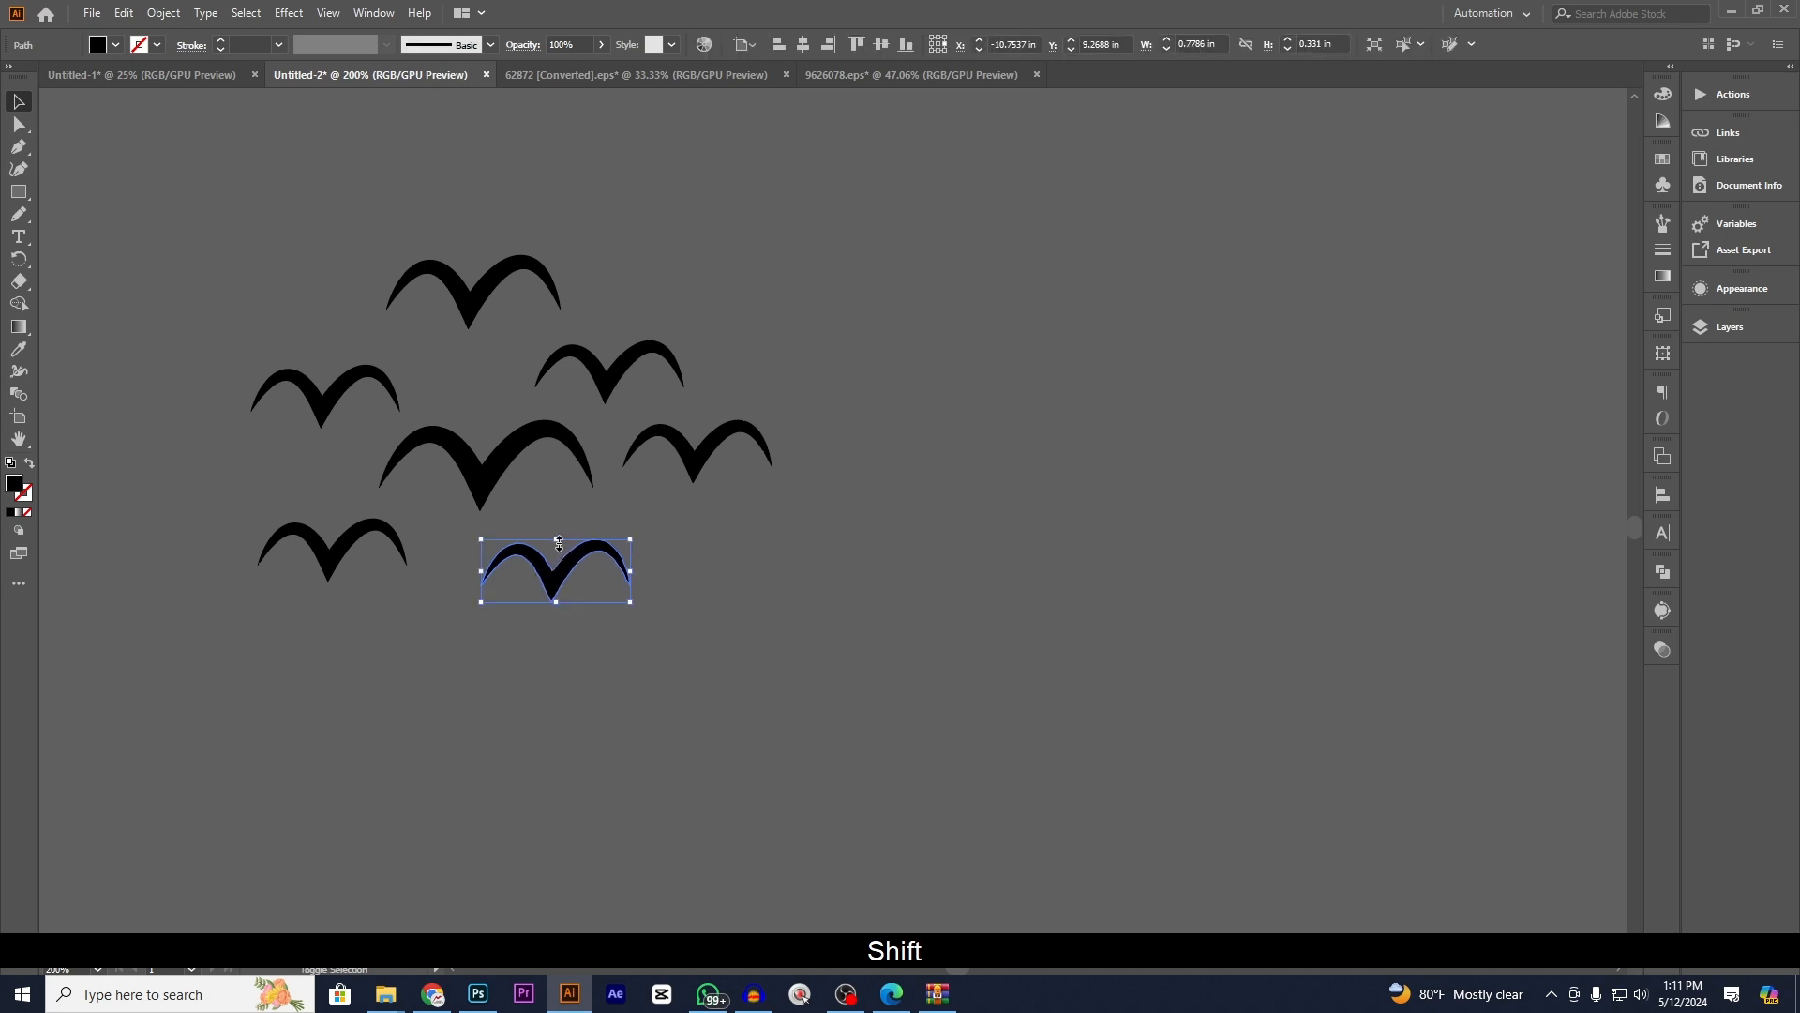
drag(556, 601, 556, 582)
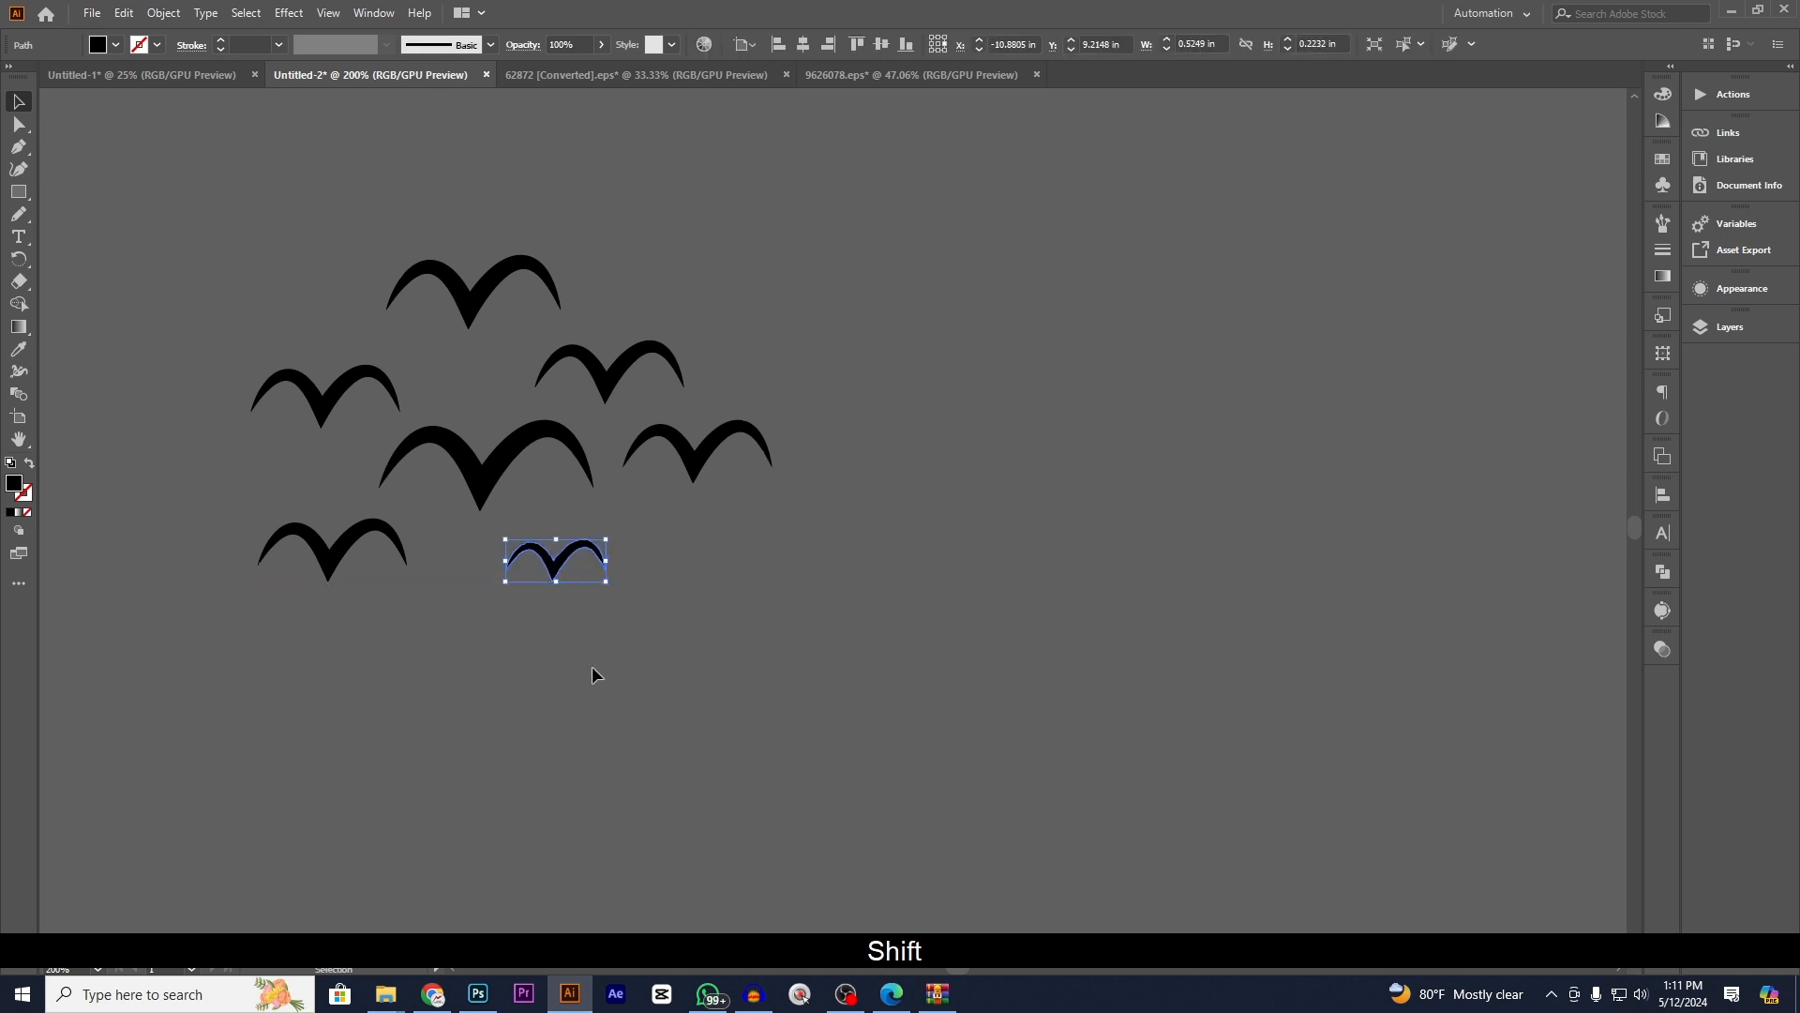
click(593, 666)
- Shrink the topmost bird proportionally and enlarge the upper-left bird to vary the flock's sizes
click(502, 298)
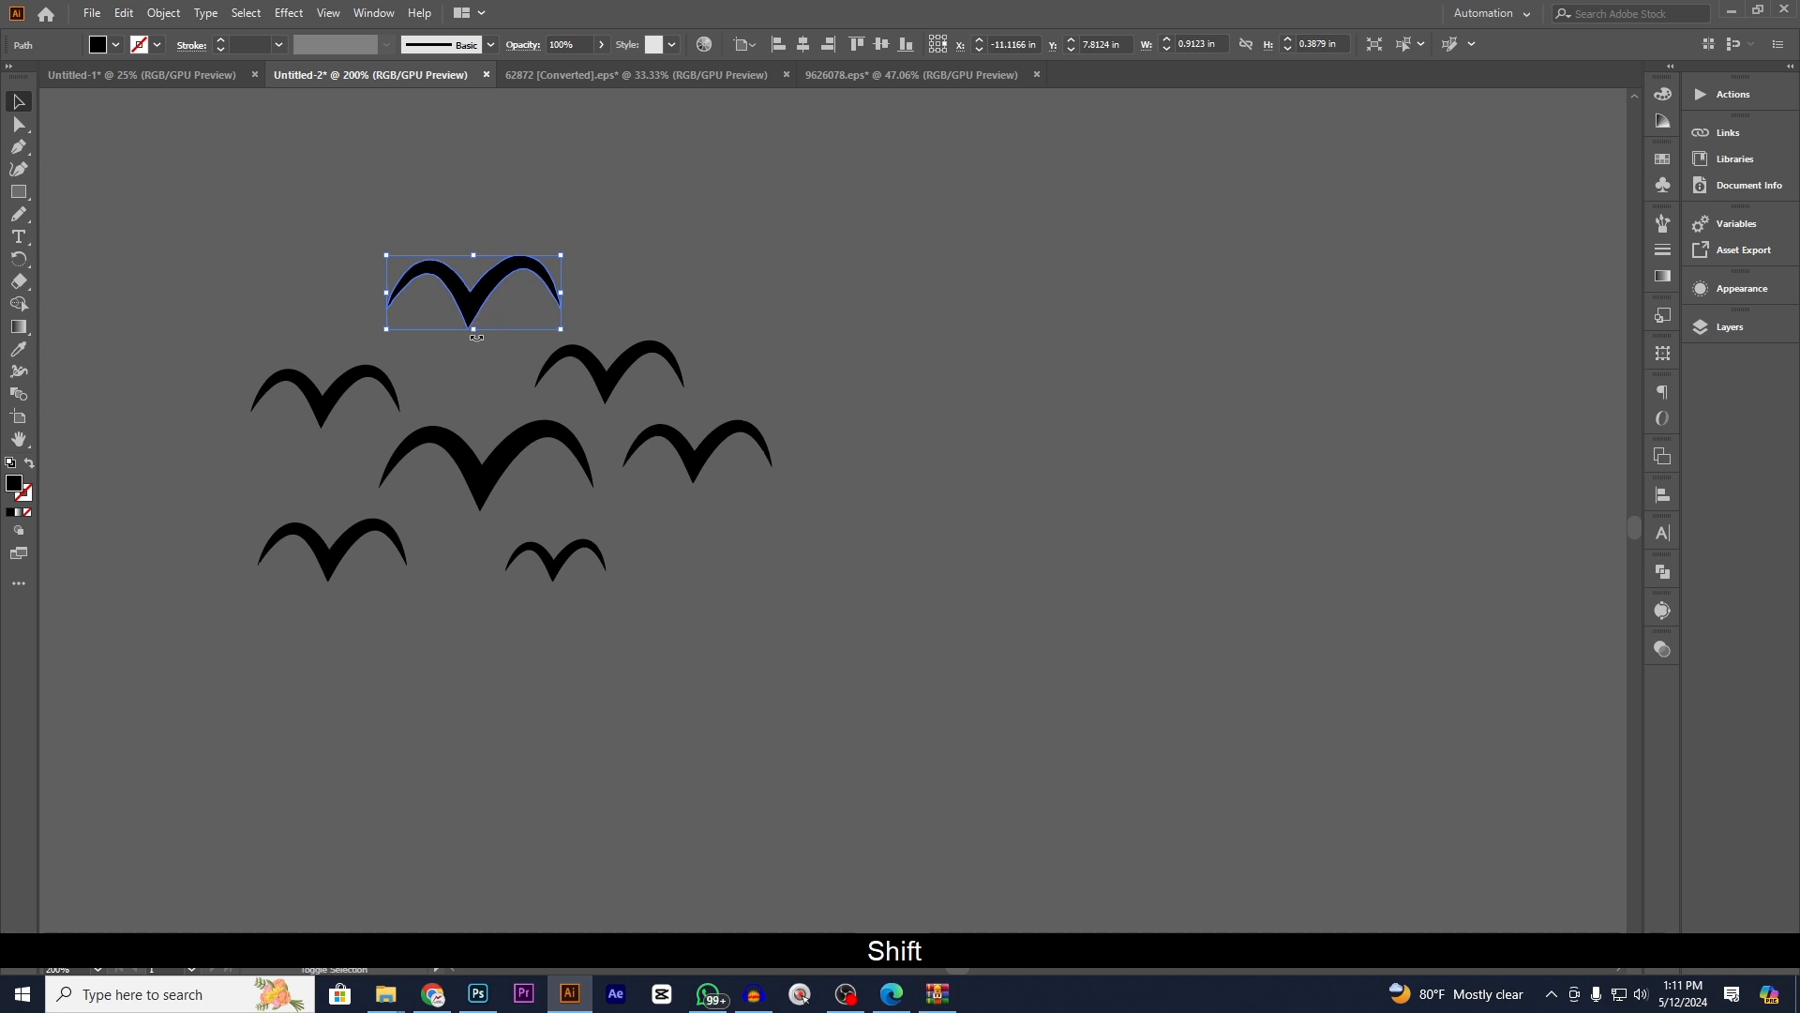
drag(476, 263, 474, 278)
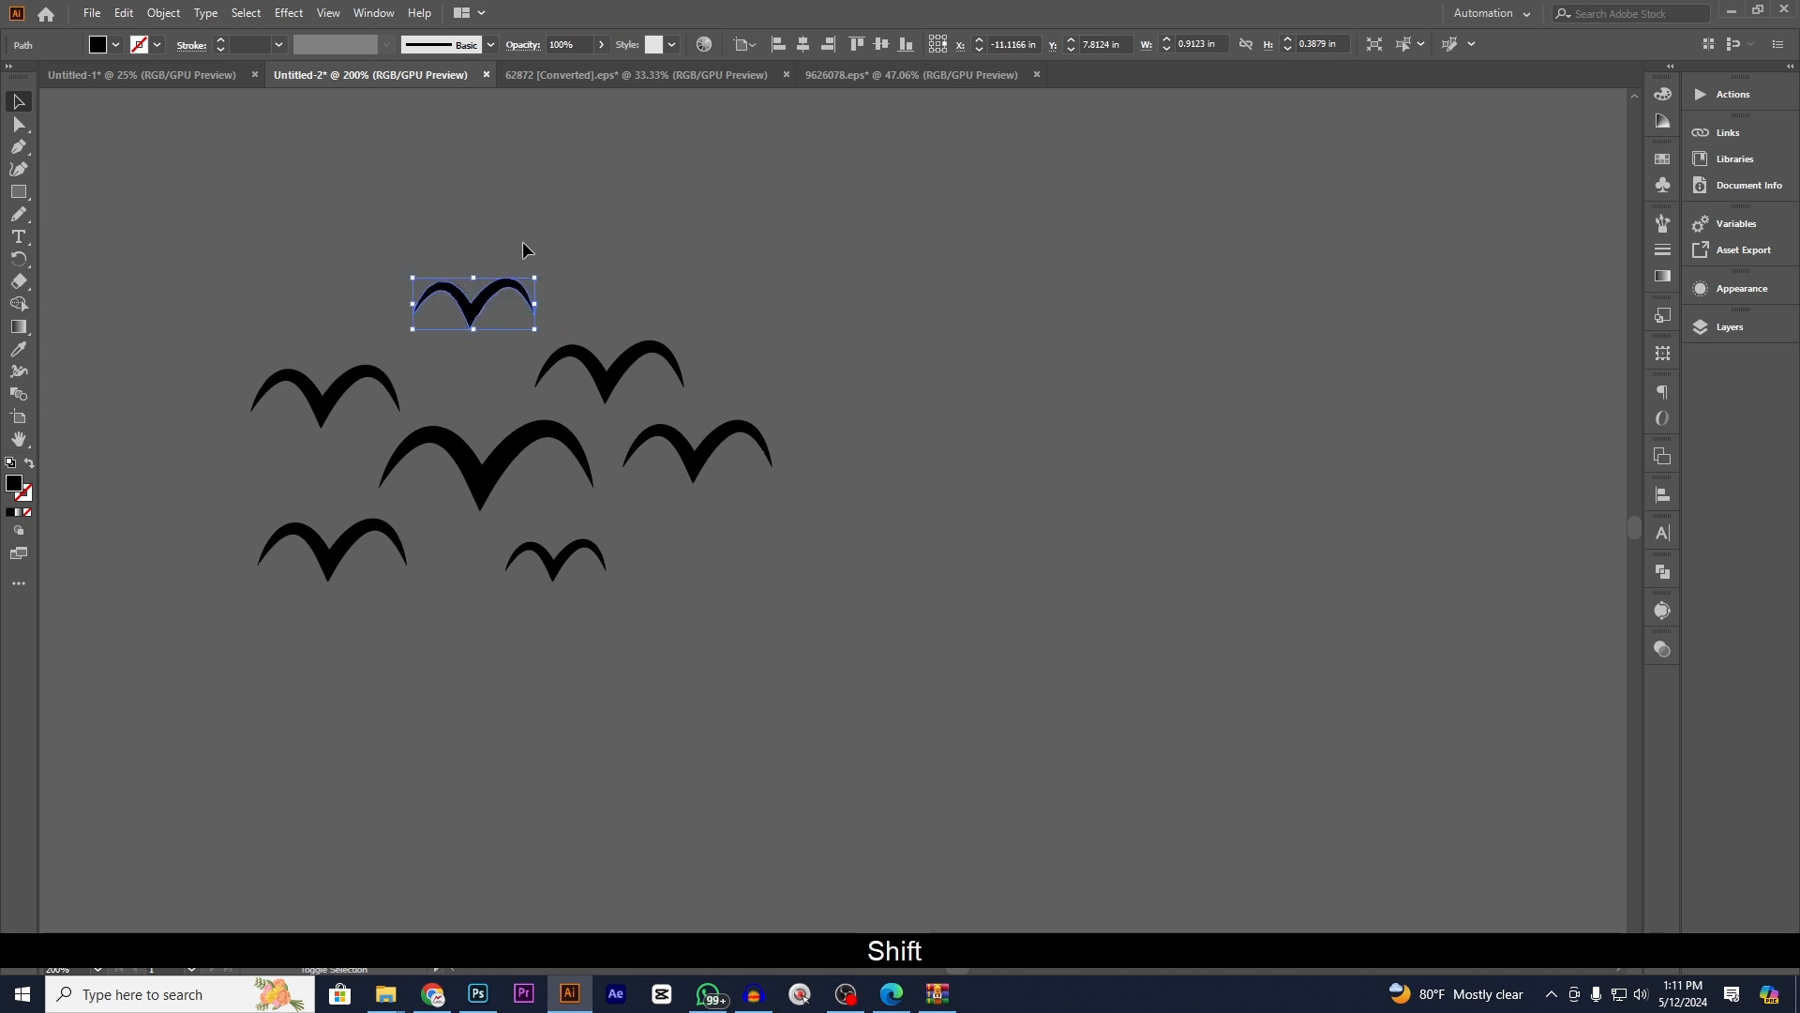
click(622, 210)
click(392, 375)
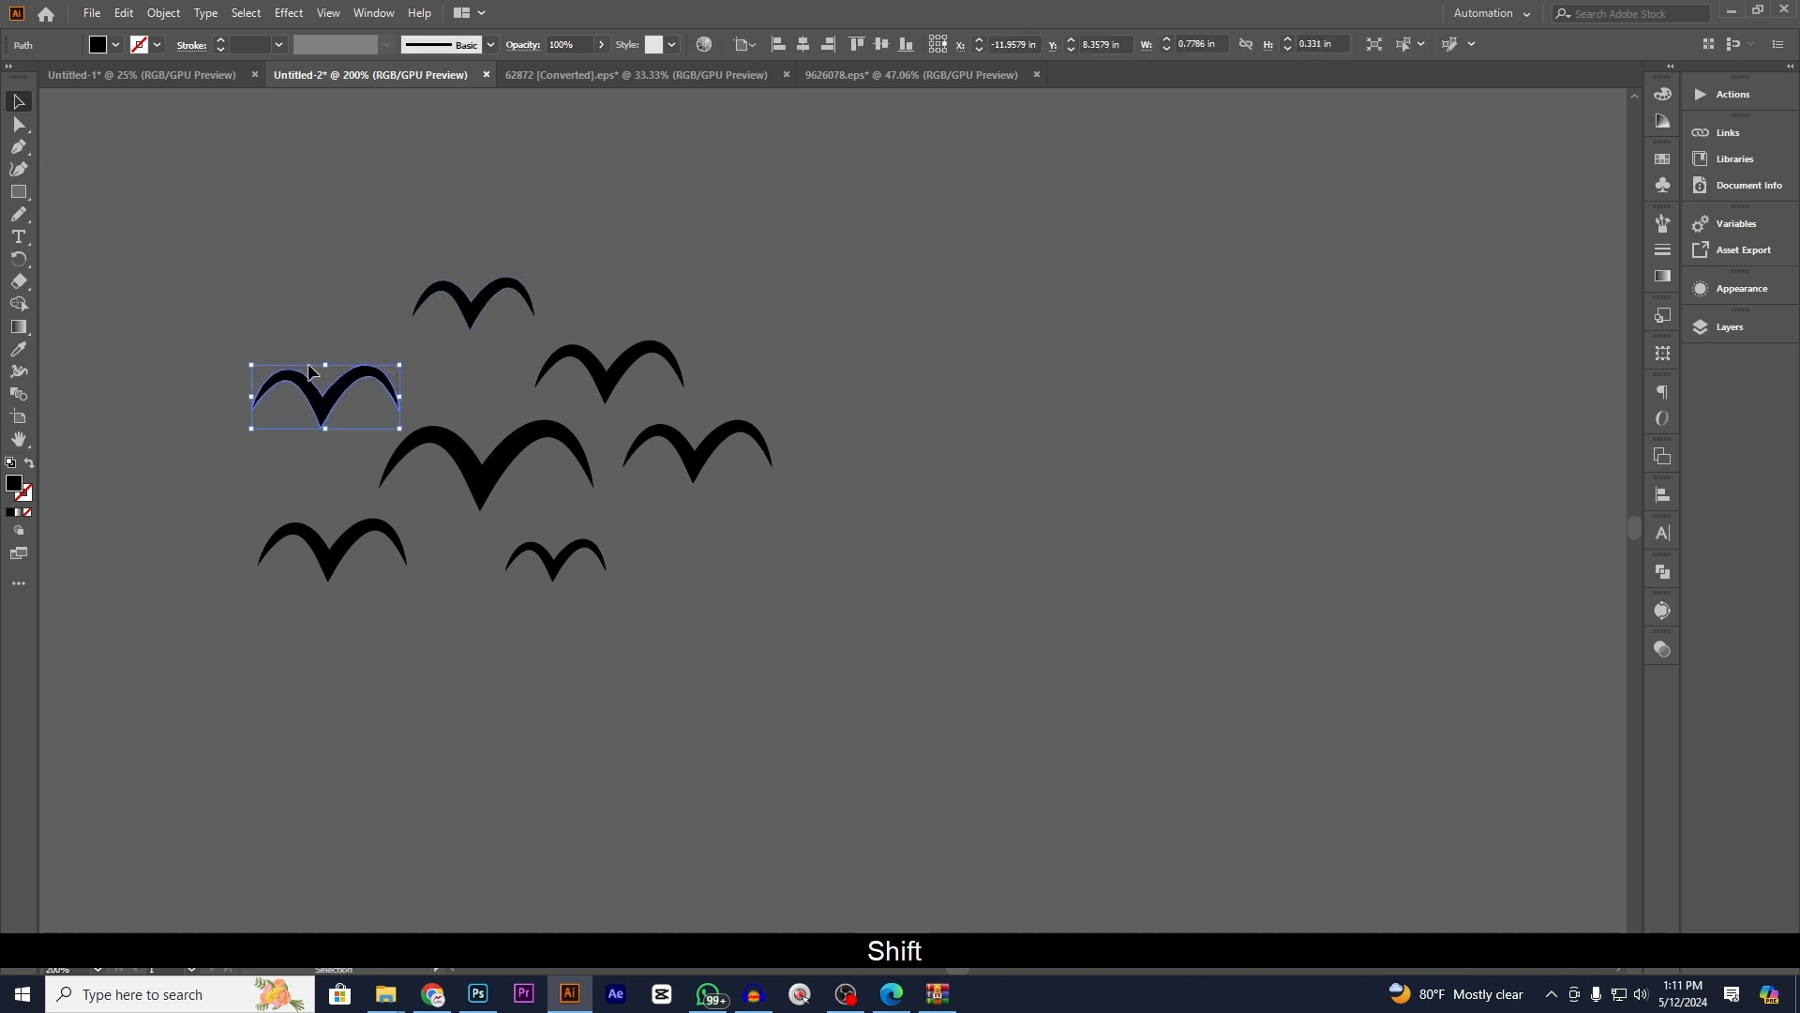
drag(327, 363, 328, 338)
click(325, 222)
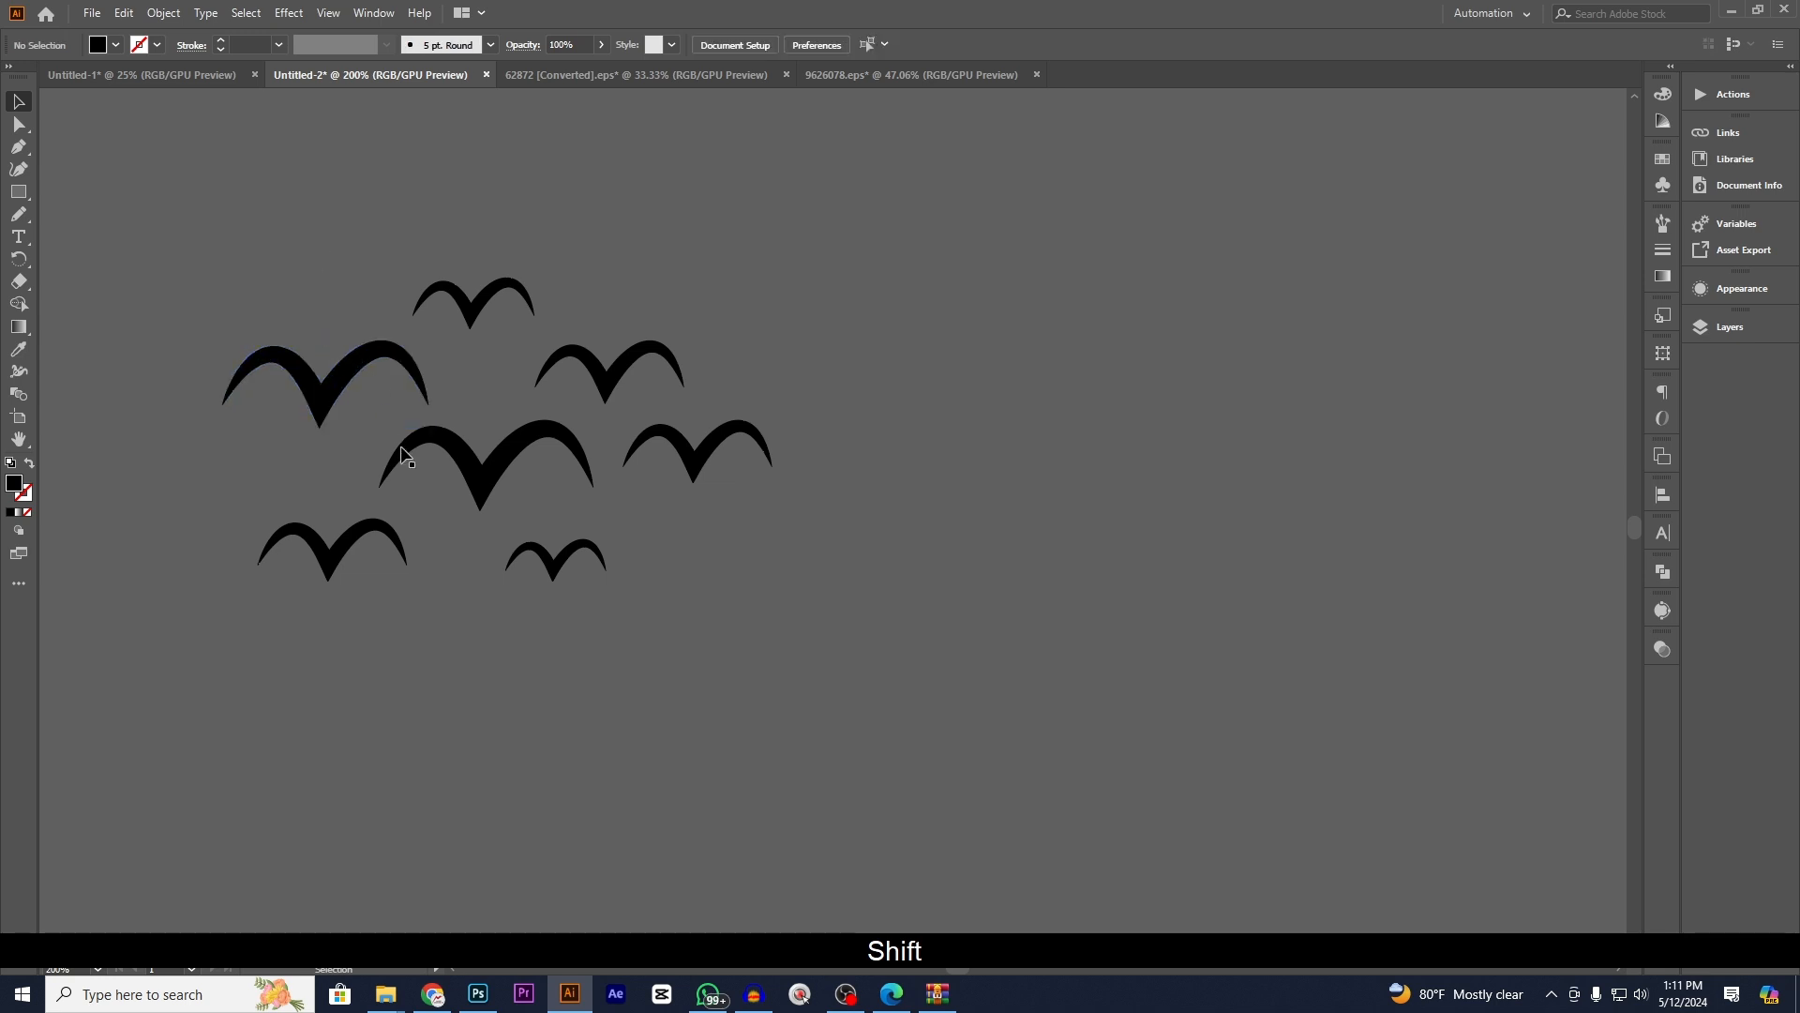
- Try to shrink the large central bird proportionally and undo the resize
click(452, 465)
drag(380, 419, 399, 429)
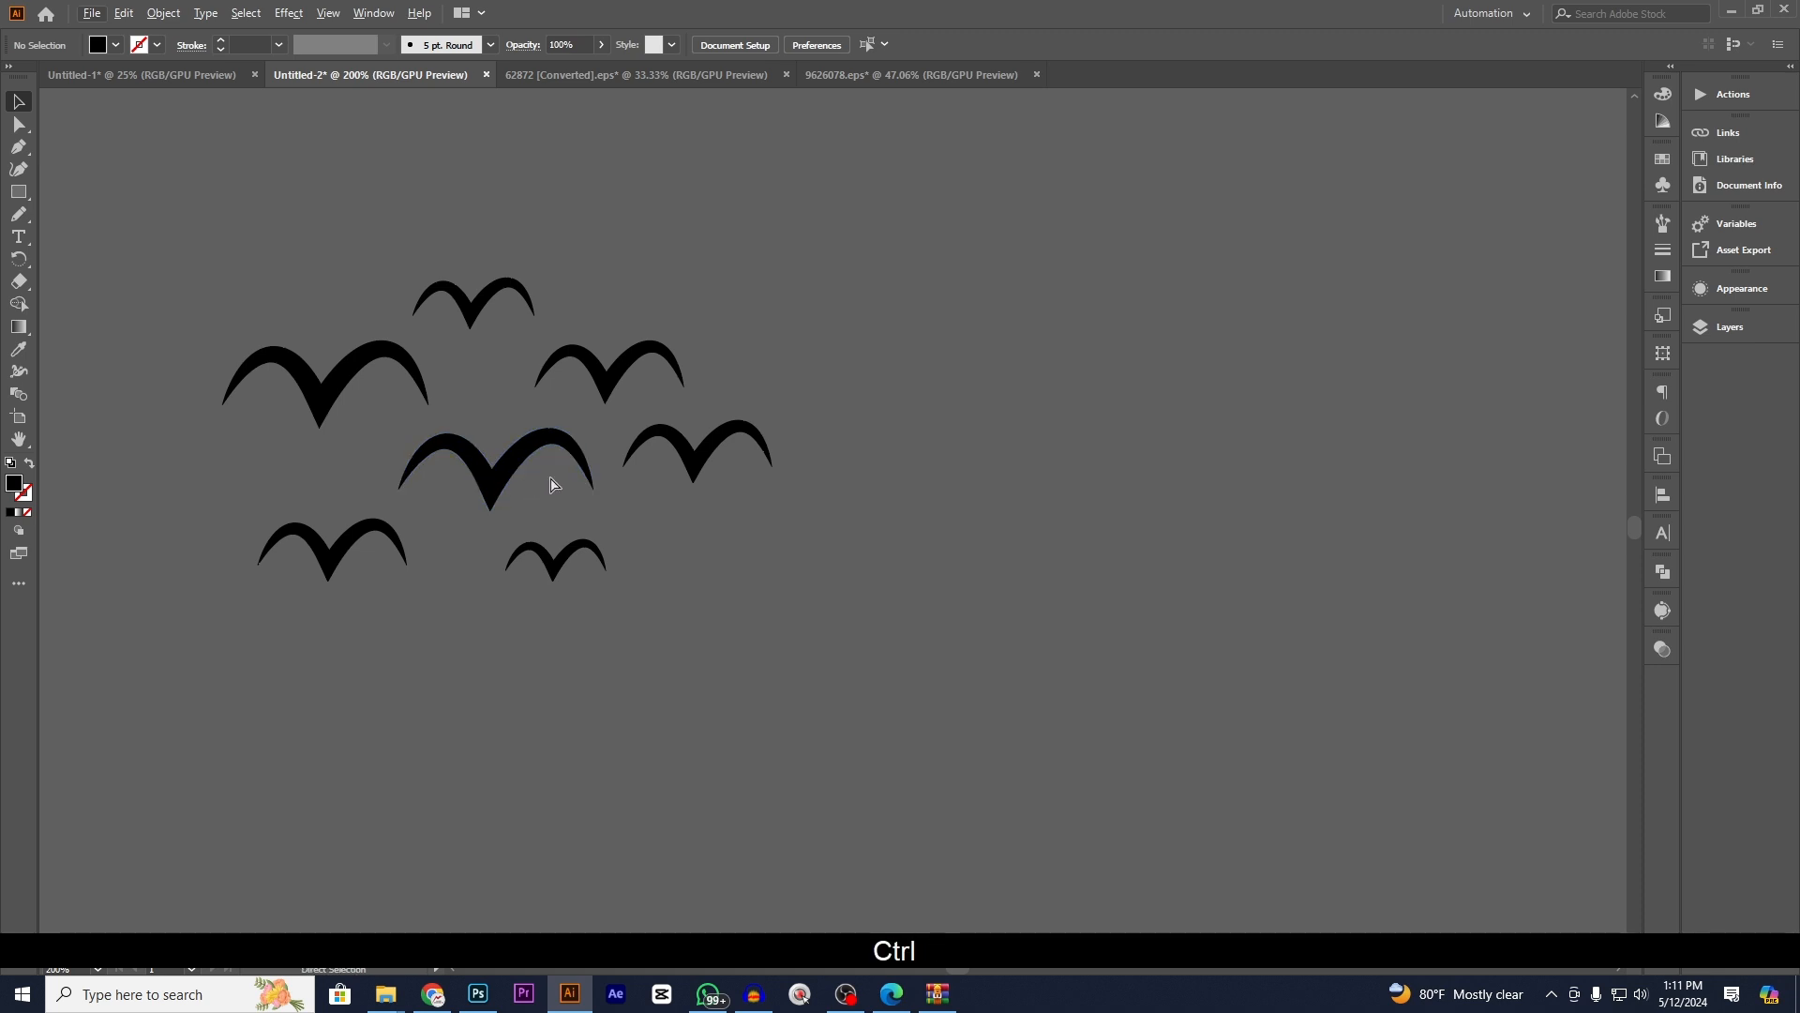
key(ctrl+z)
- Shrink the upper-left bird proportionally so it is clearly smaller than the central bird
click(368, 377)
drag(326, 339, 326, 350)
click(351, 291)
- Add two copies of the smallest bird at the flock's far-left and lower-right edges and shift the central bird slightly up-left
scroll(362, 269, down, 1)
drag(625, 521, 887, 580)
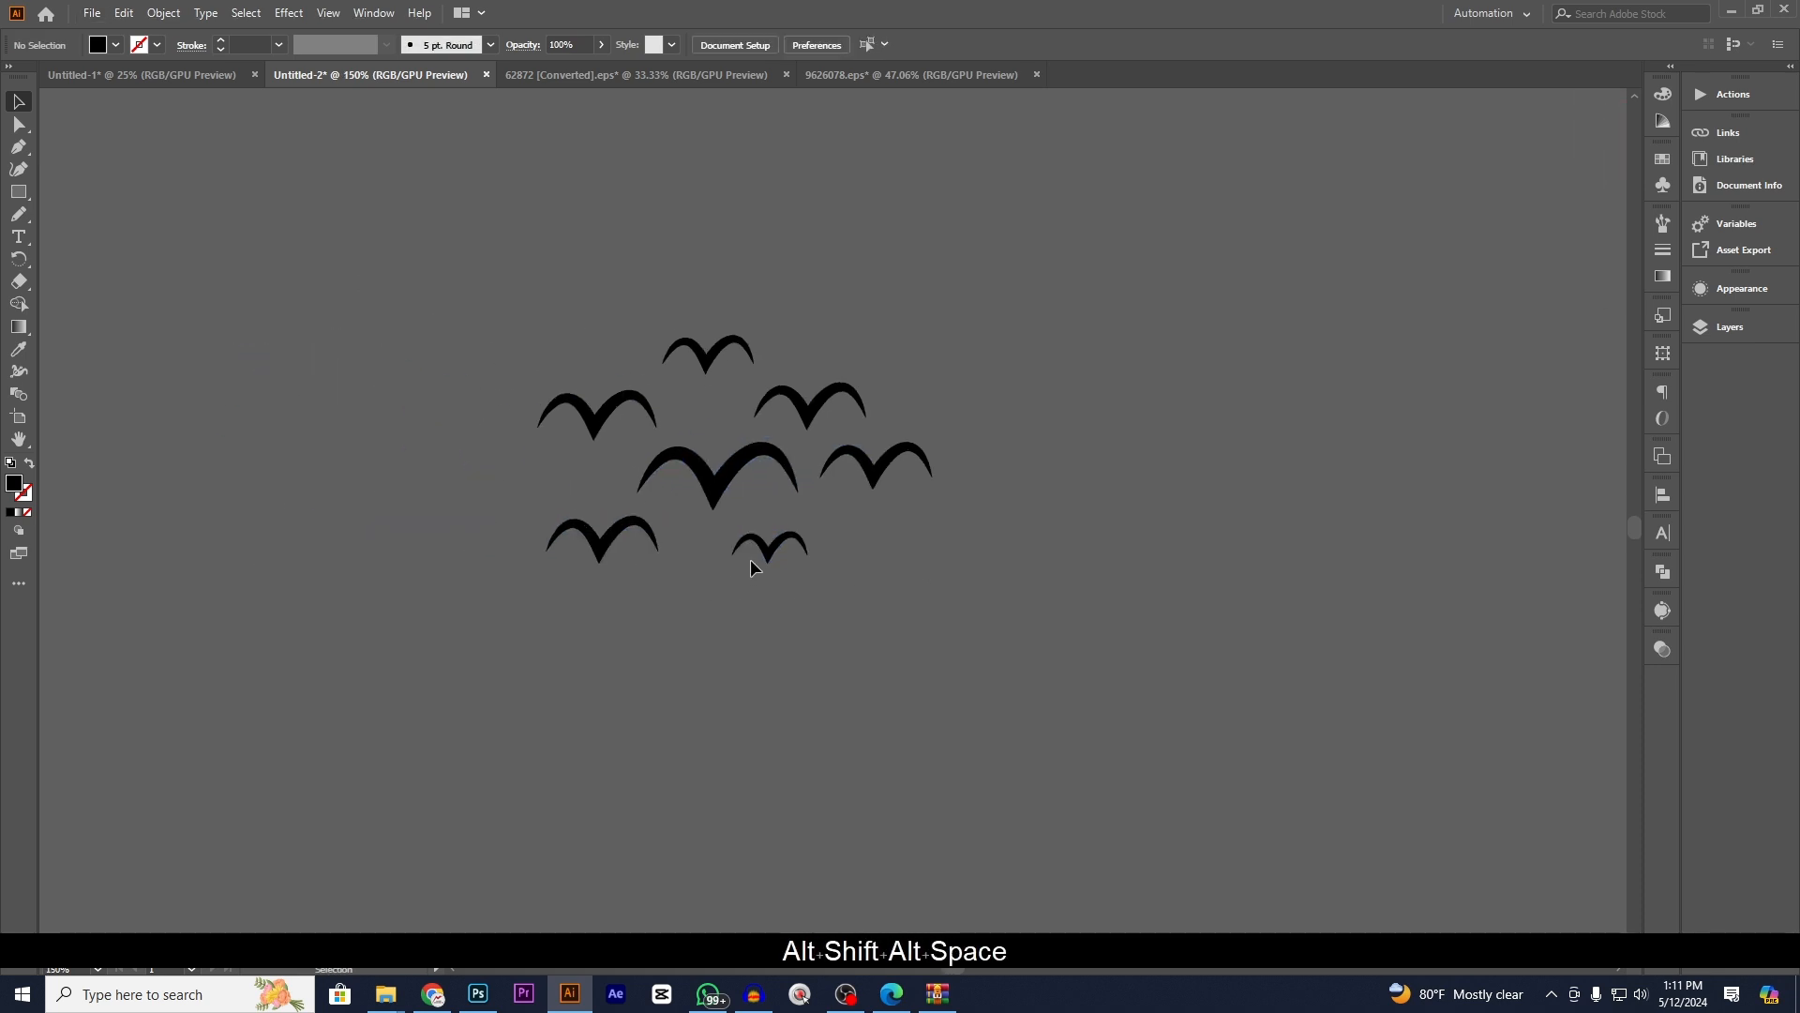
drag(750, 559, 490, 486)
click(790, 594)
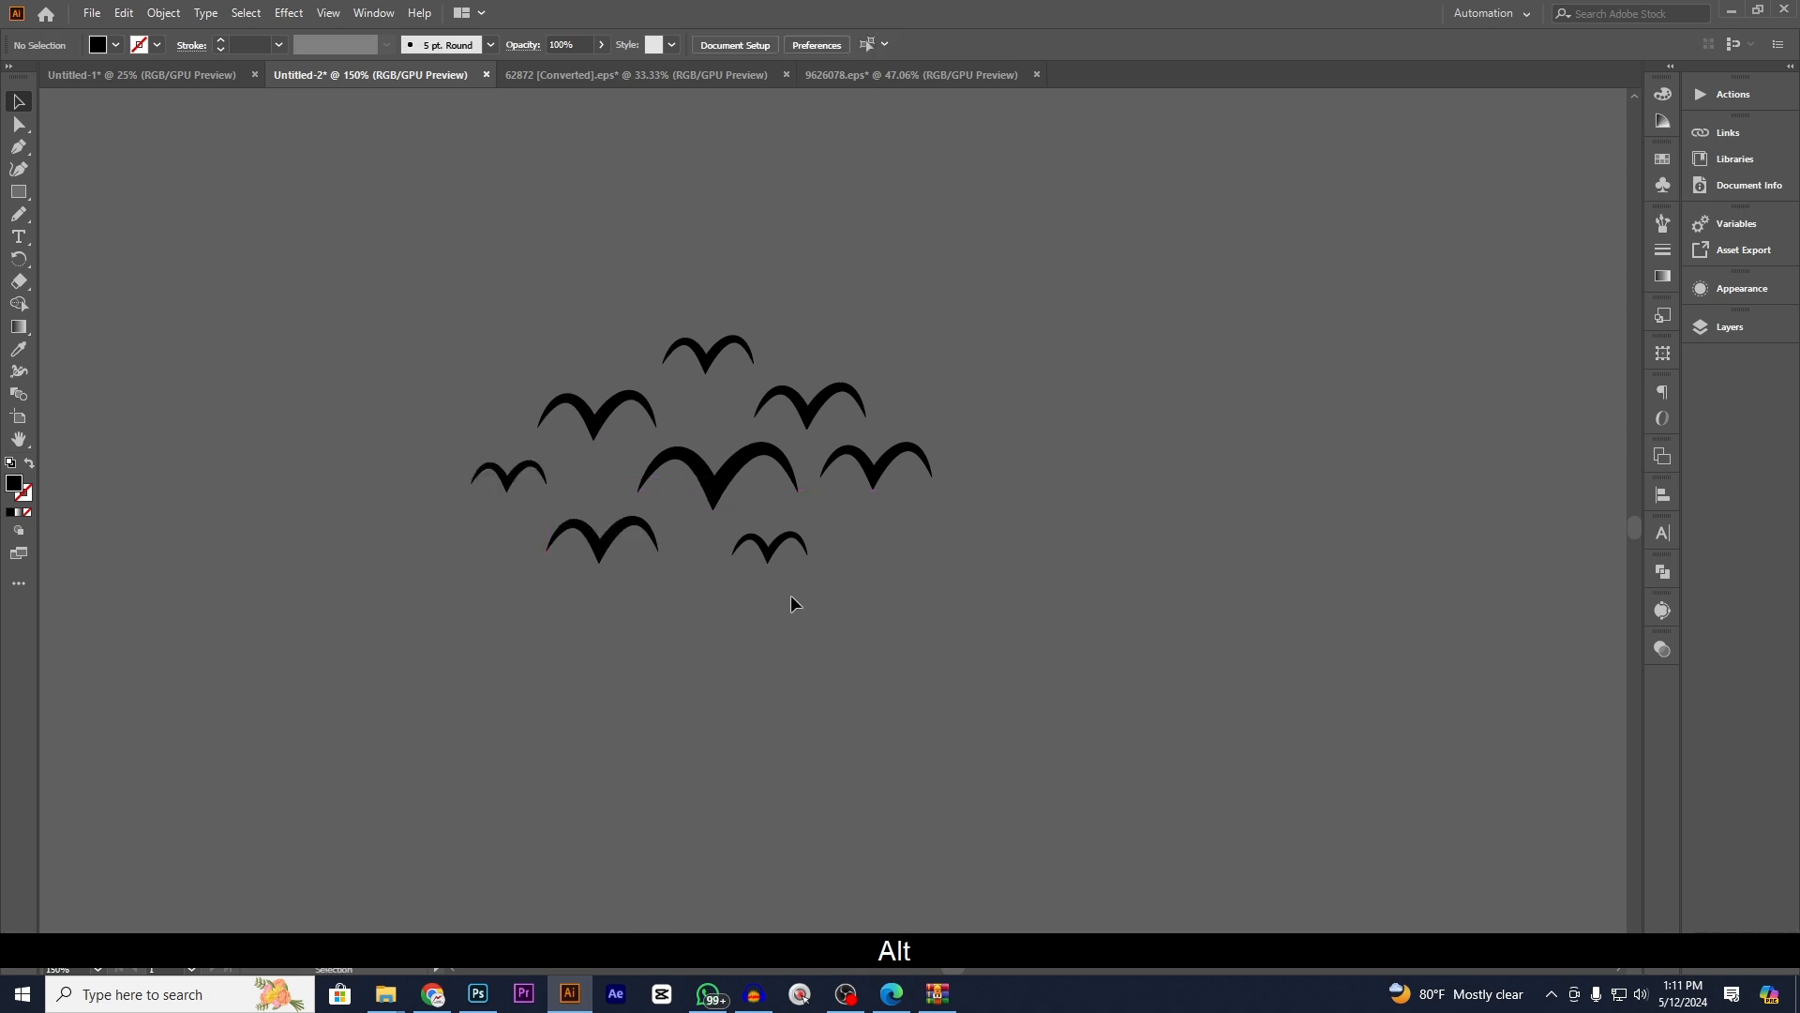
drag(718, 488, 709, 483)
click(917, 554)
drag(775, 541, 896, 544)
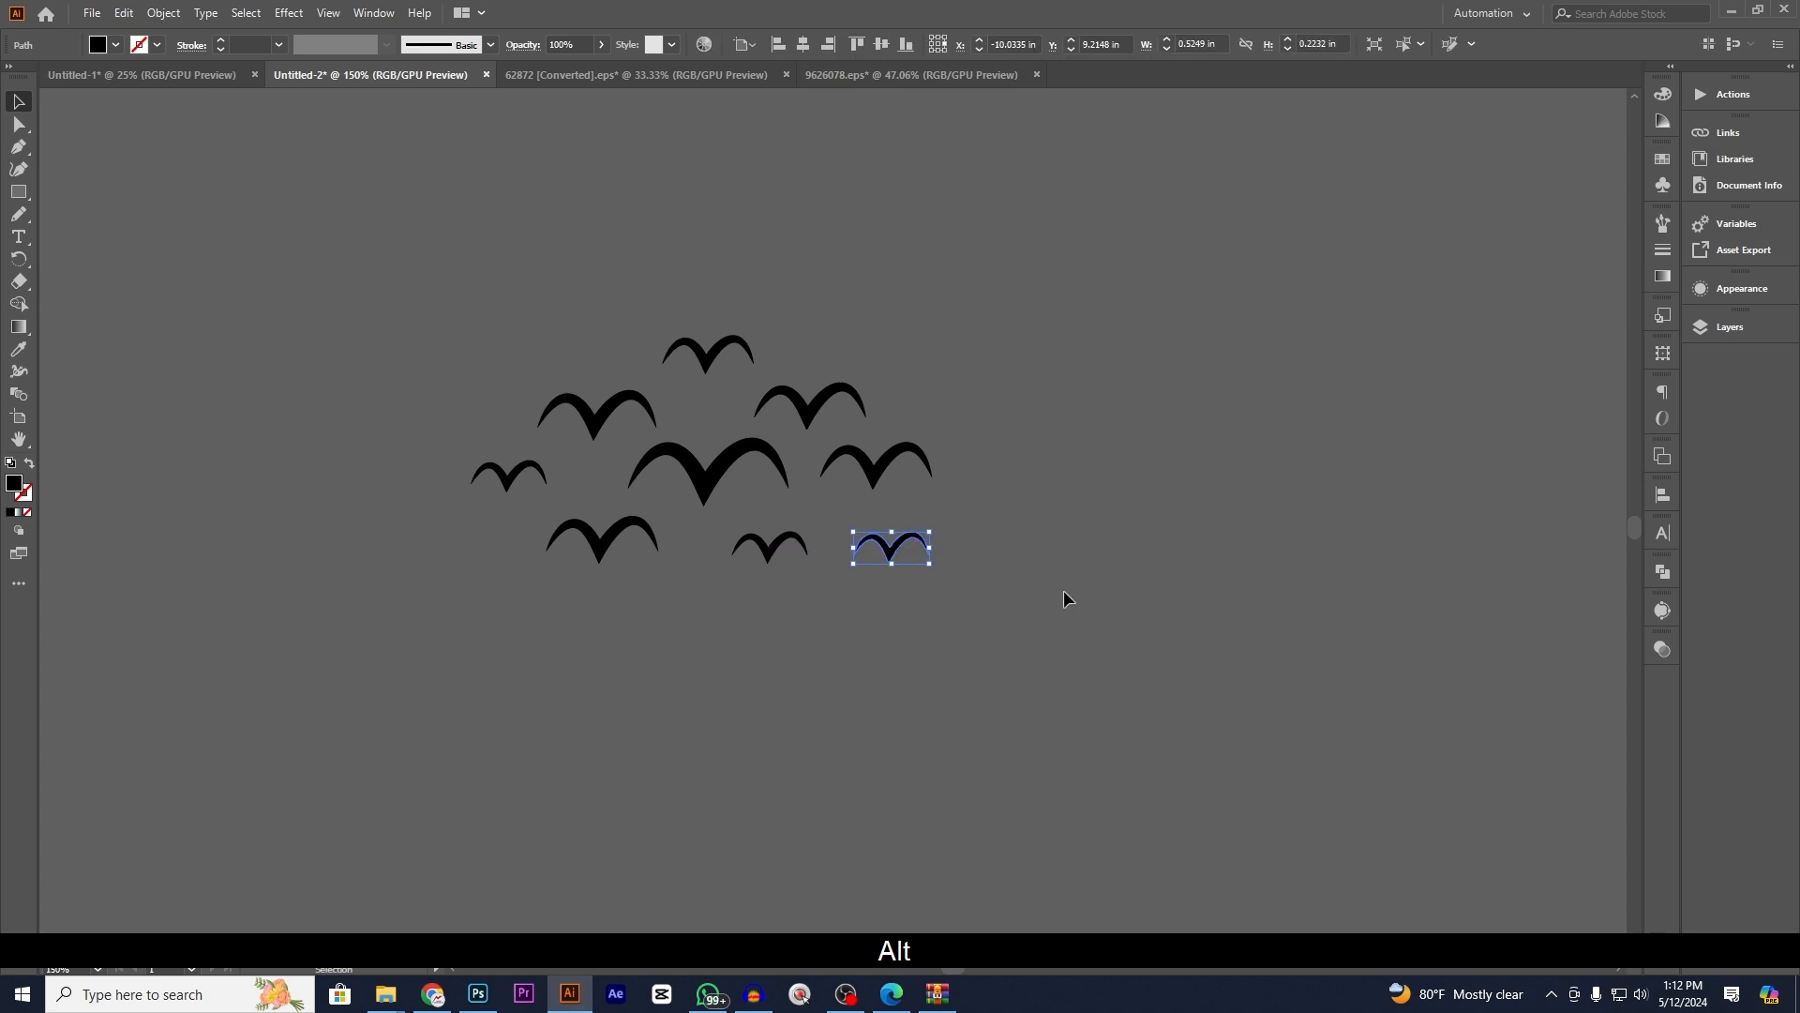
click(1069, 601)
- Select all nine birds of the flock and group them
key(ctrl+a)
right_click(1126, 695)
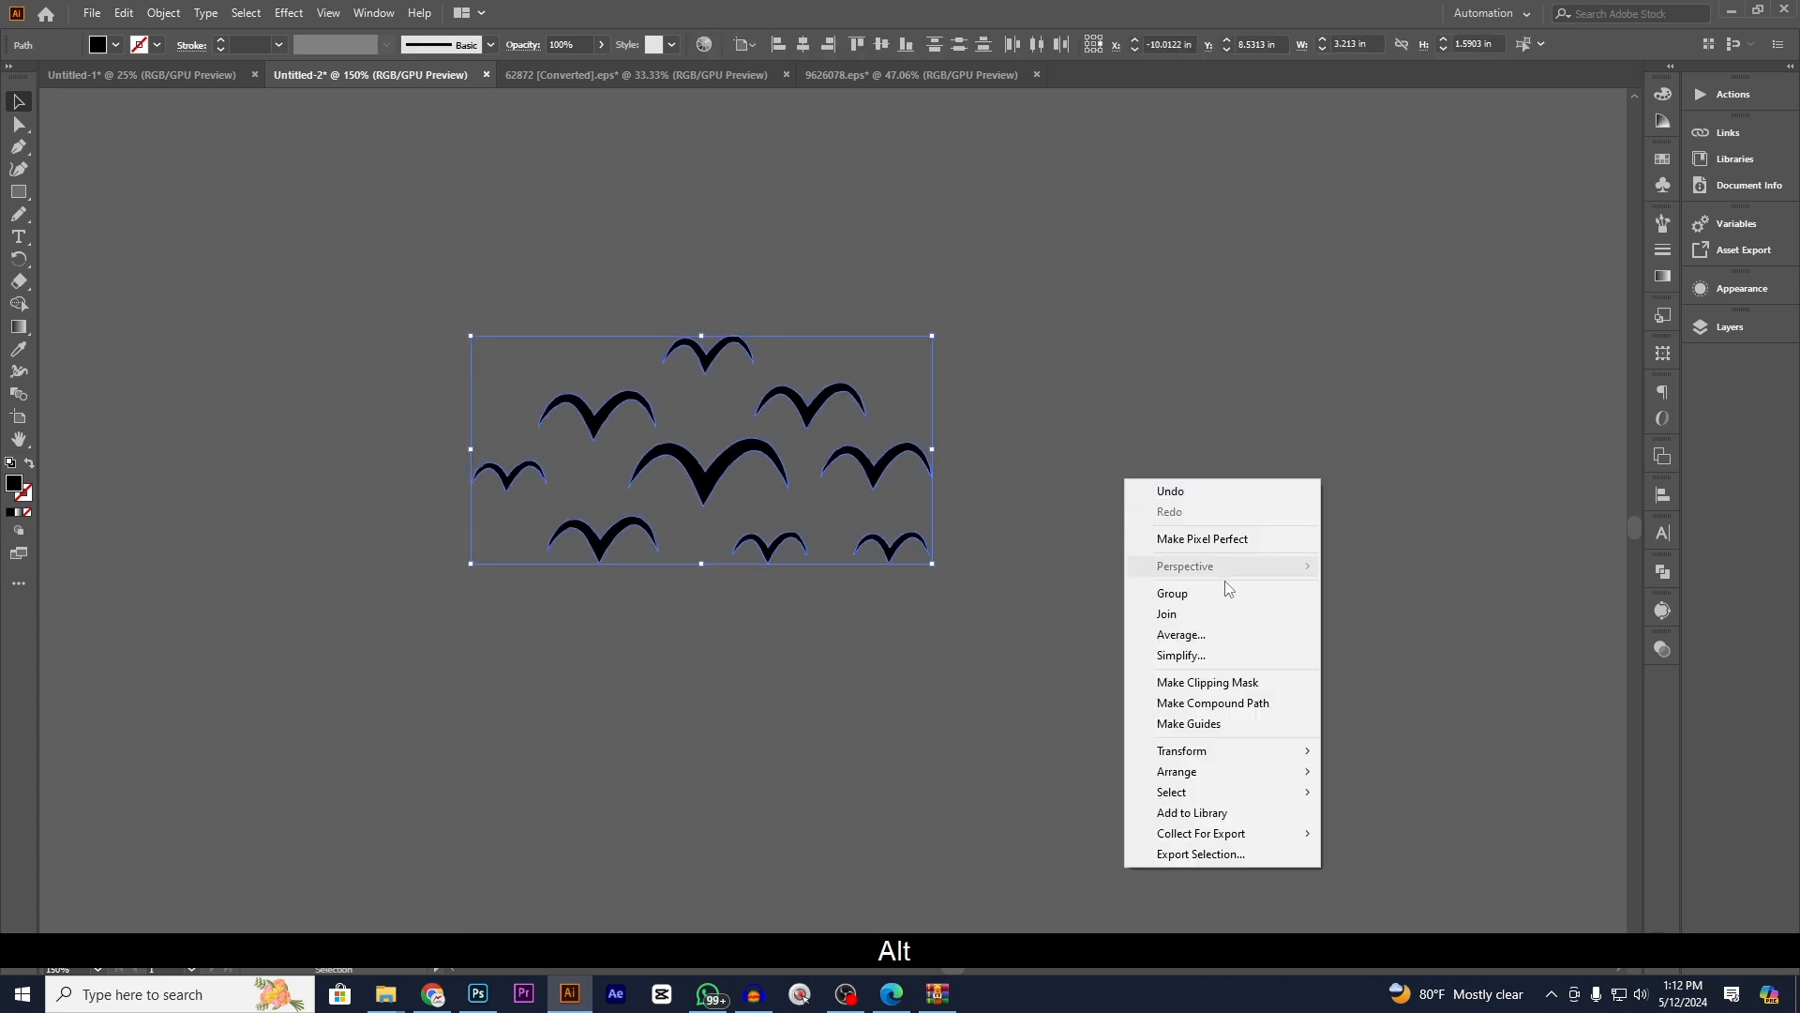
click(1200, 593)
click(1201, 592)
- Move the bird group onto the artboard, over the middle bars just above the cyclist's head, and deselect it
scroll(1200, 593, down, 4)
drag(1200, 600, 1099, 509)
click(757, 653)
scroll(1356, 656, up, 2)
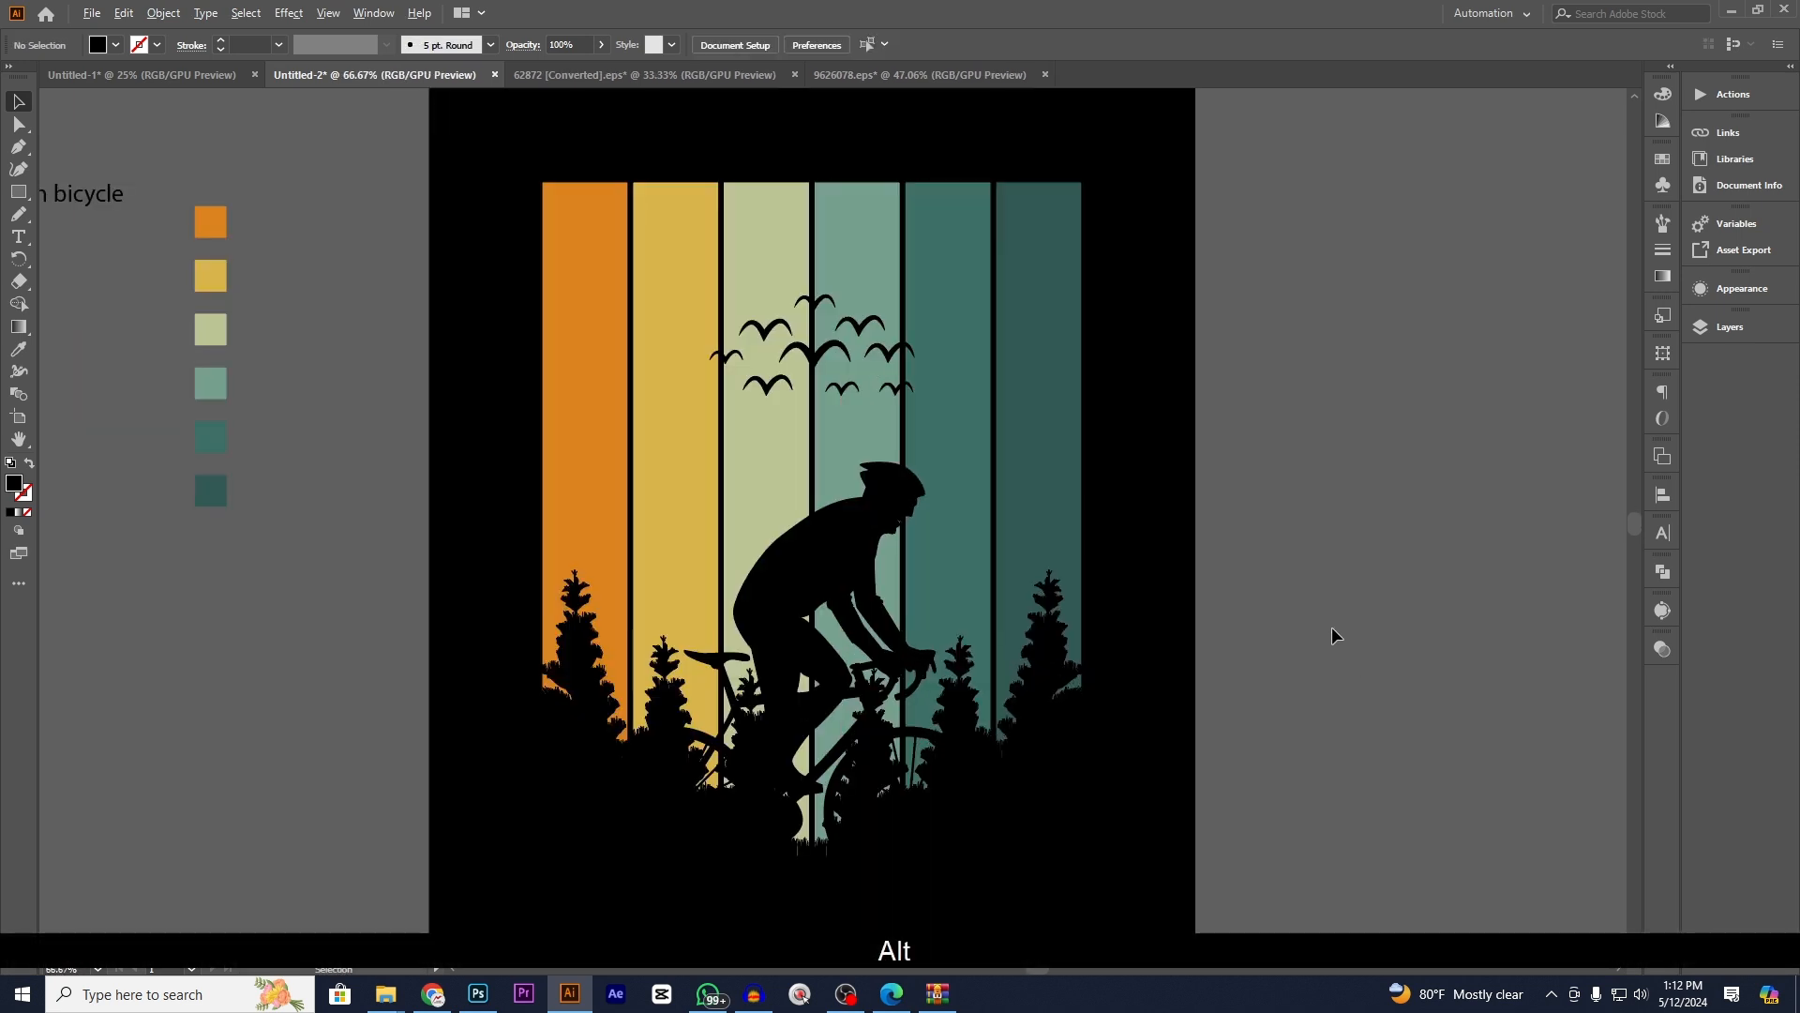
drag(1355, 592, 1464, 663)
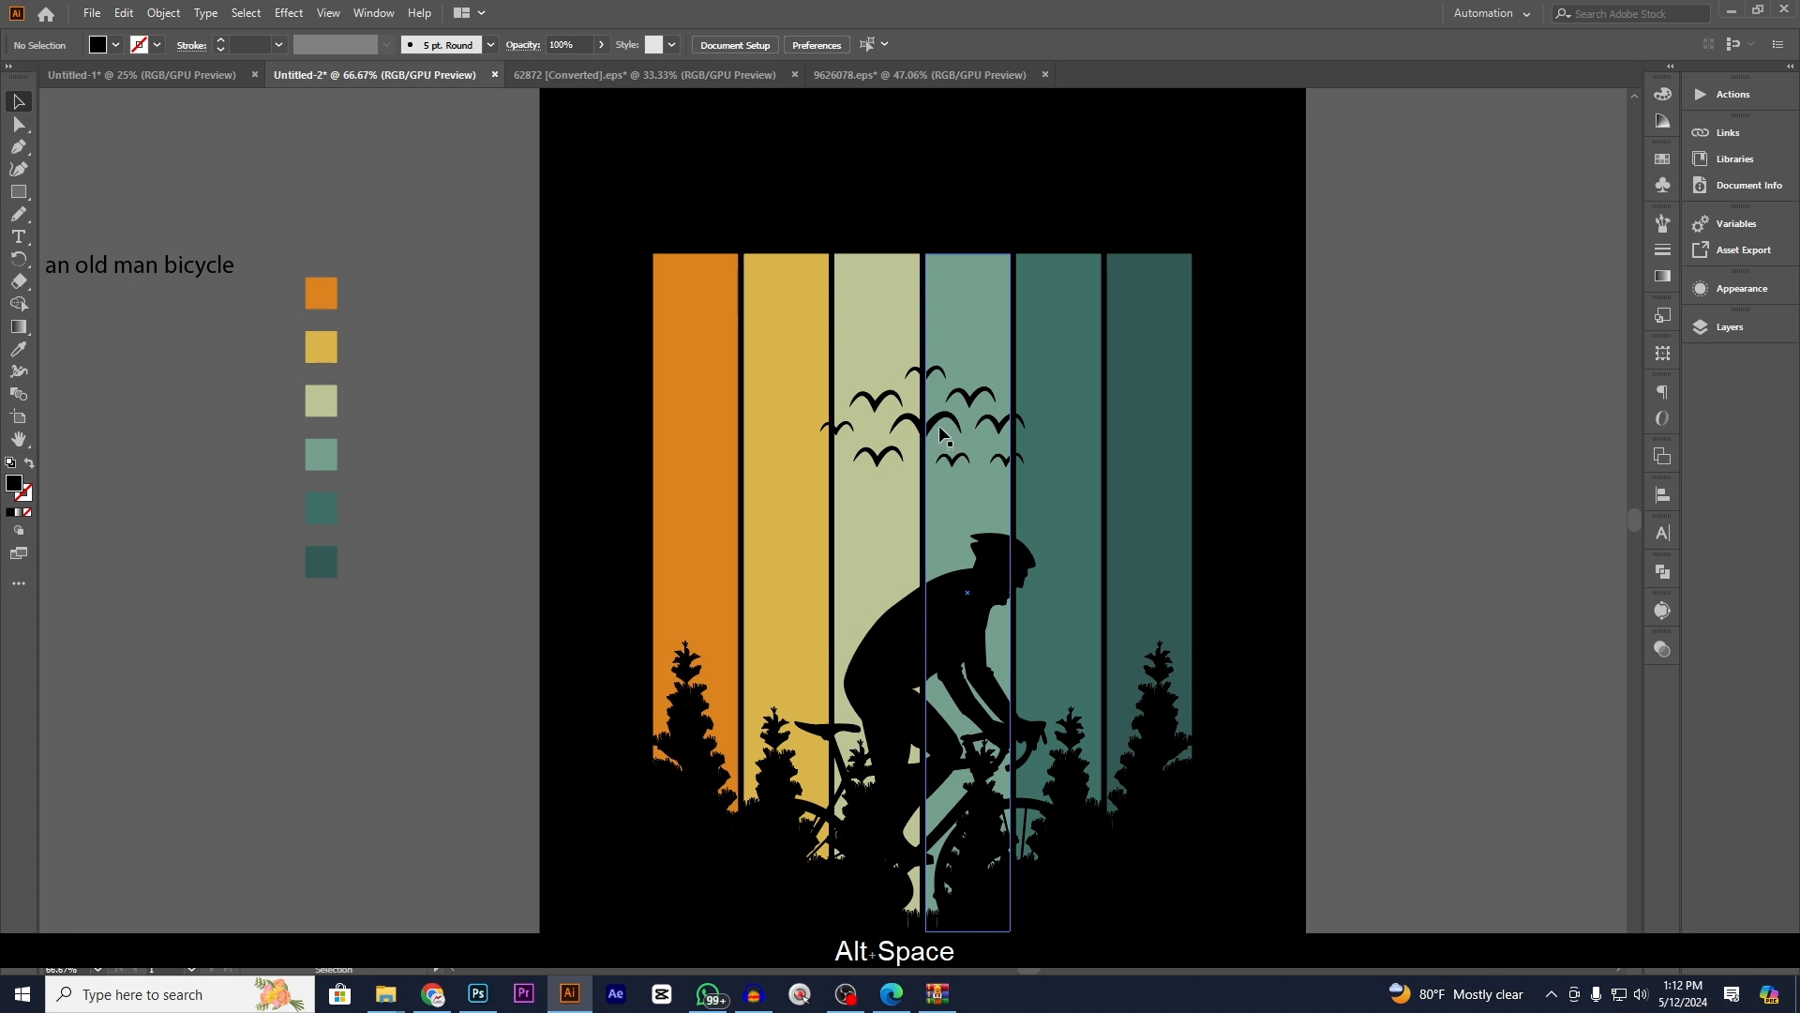
- Move the bird group slightly up and to the right over the bars, above the cyclist, and deselect it
drag(942, 434, 1005, 374)
click(1384, 507)
click(1416, 522)
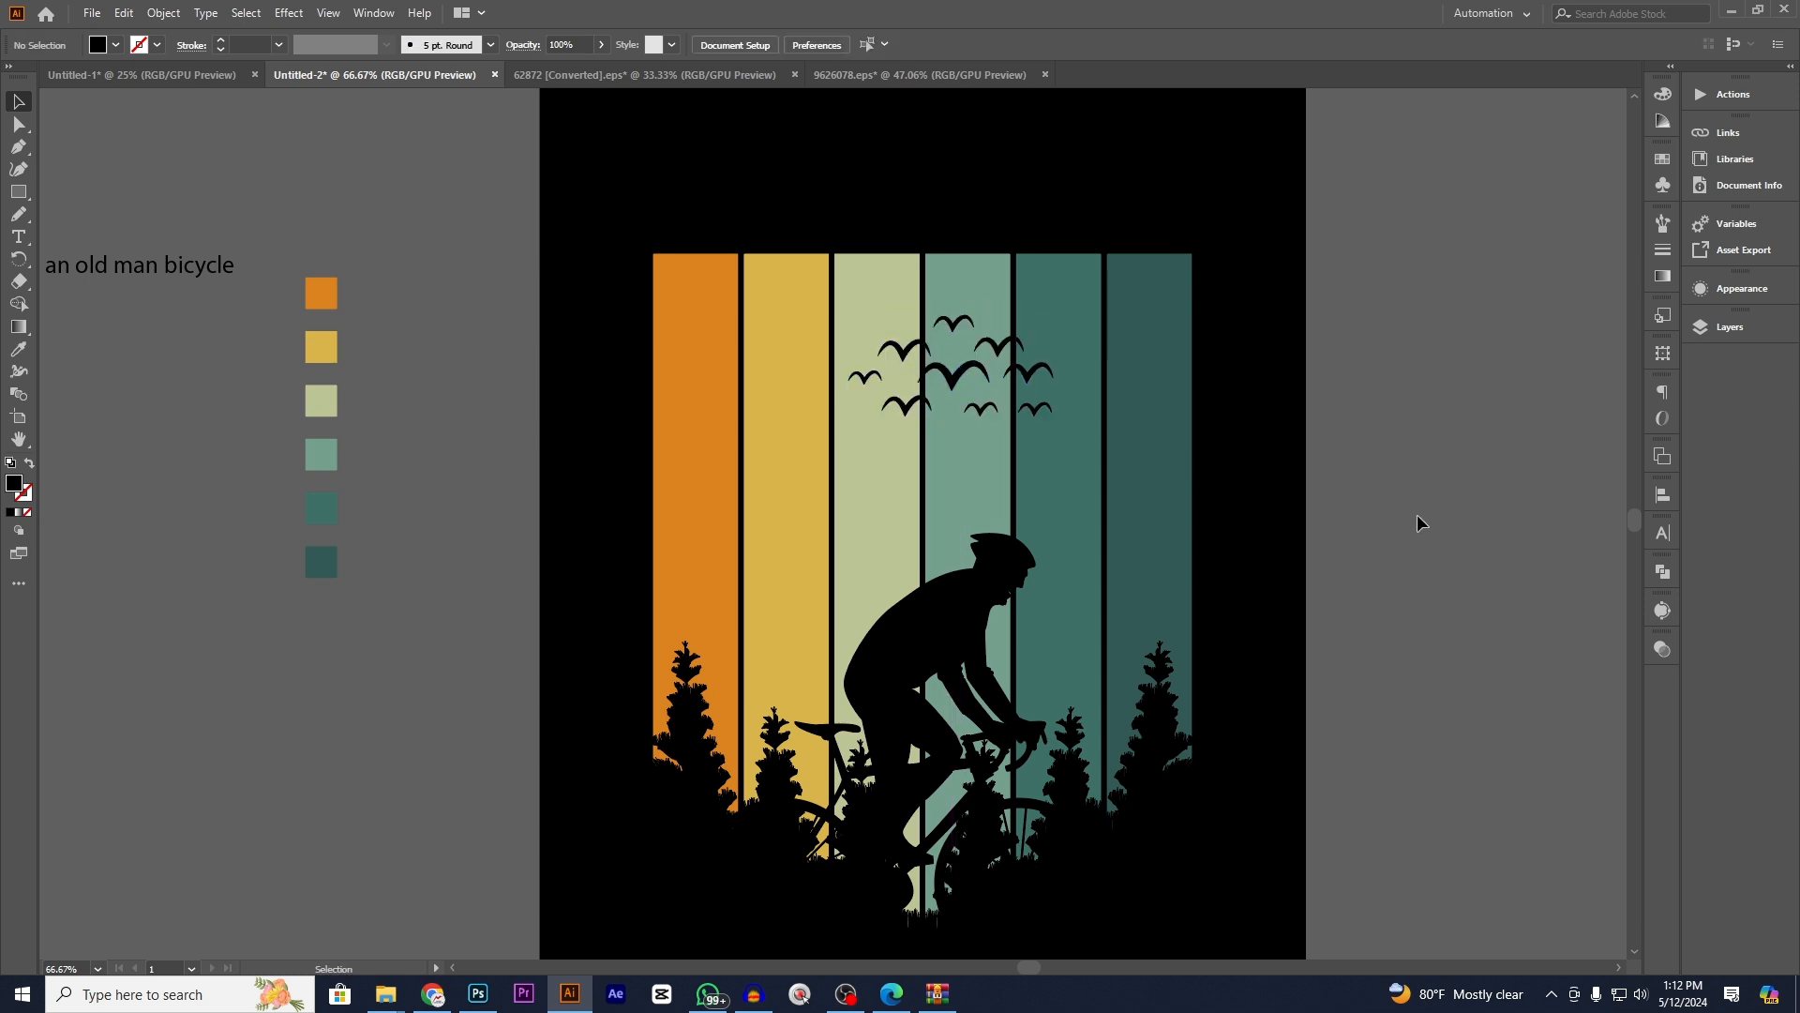
- Cut the bird group and paste it in place inside the opacity mask of the retro bars
alt+scroll(1416, 522, down, 1)
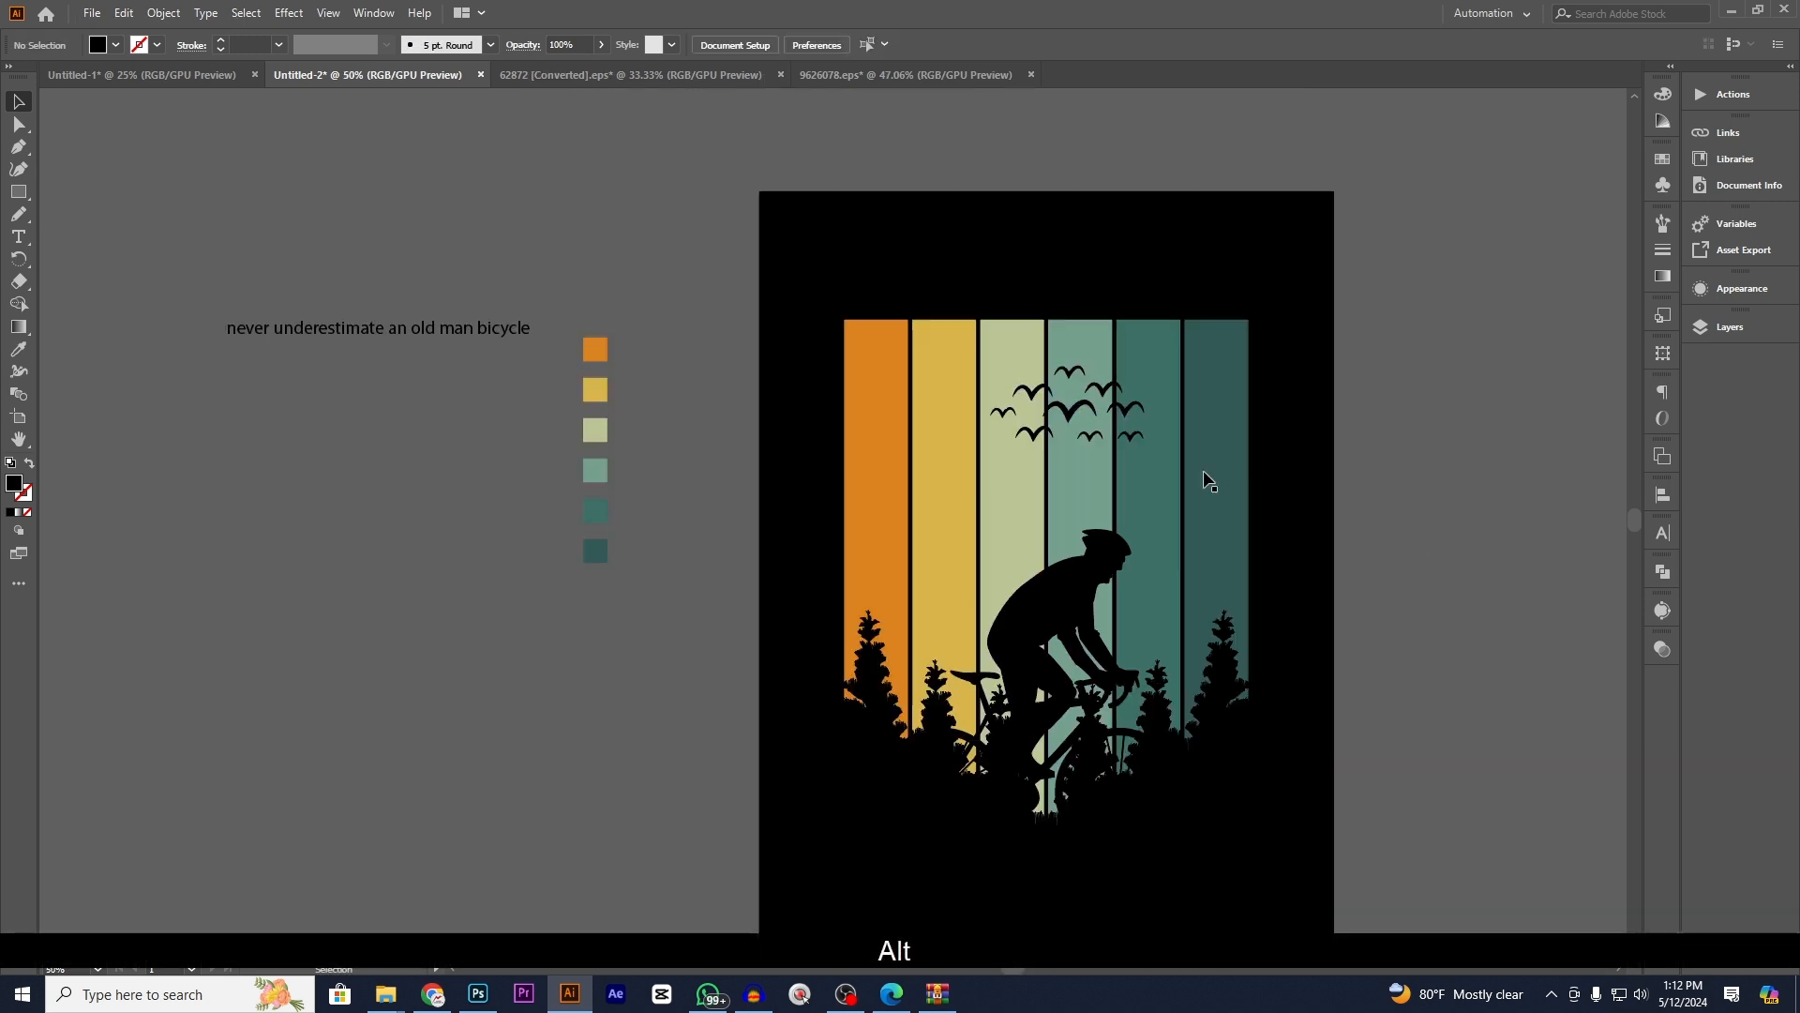
click(1085, 411)
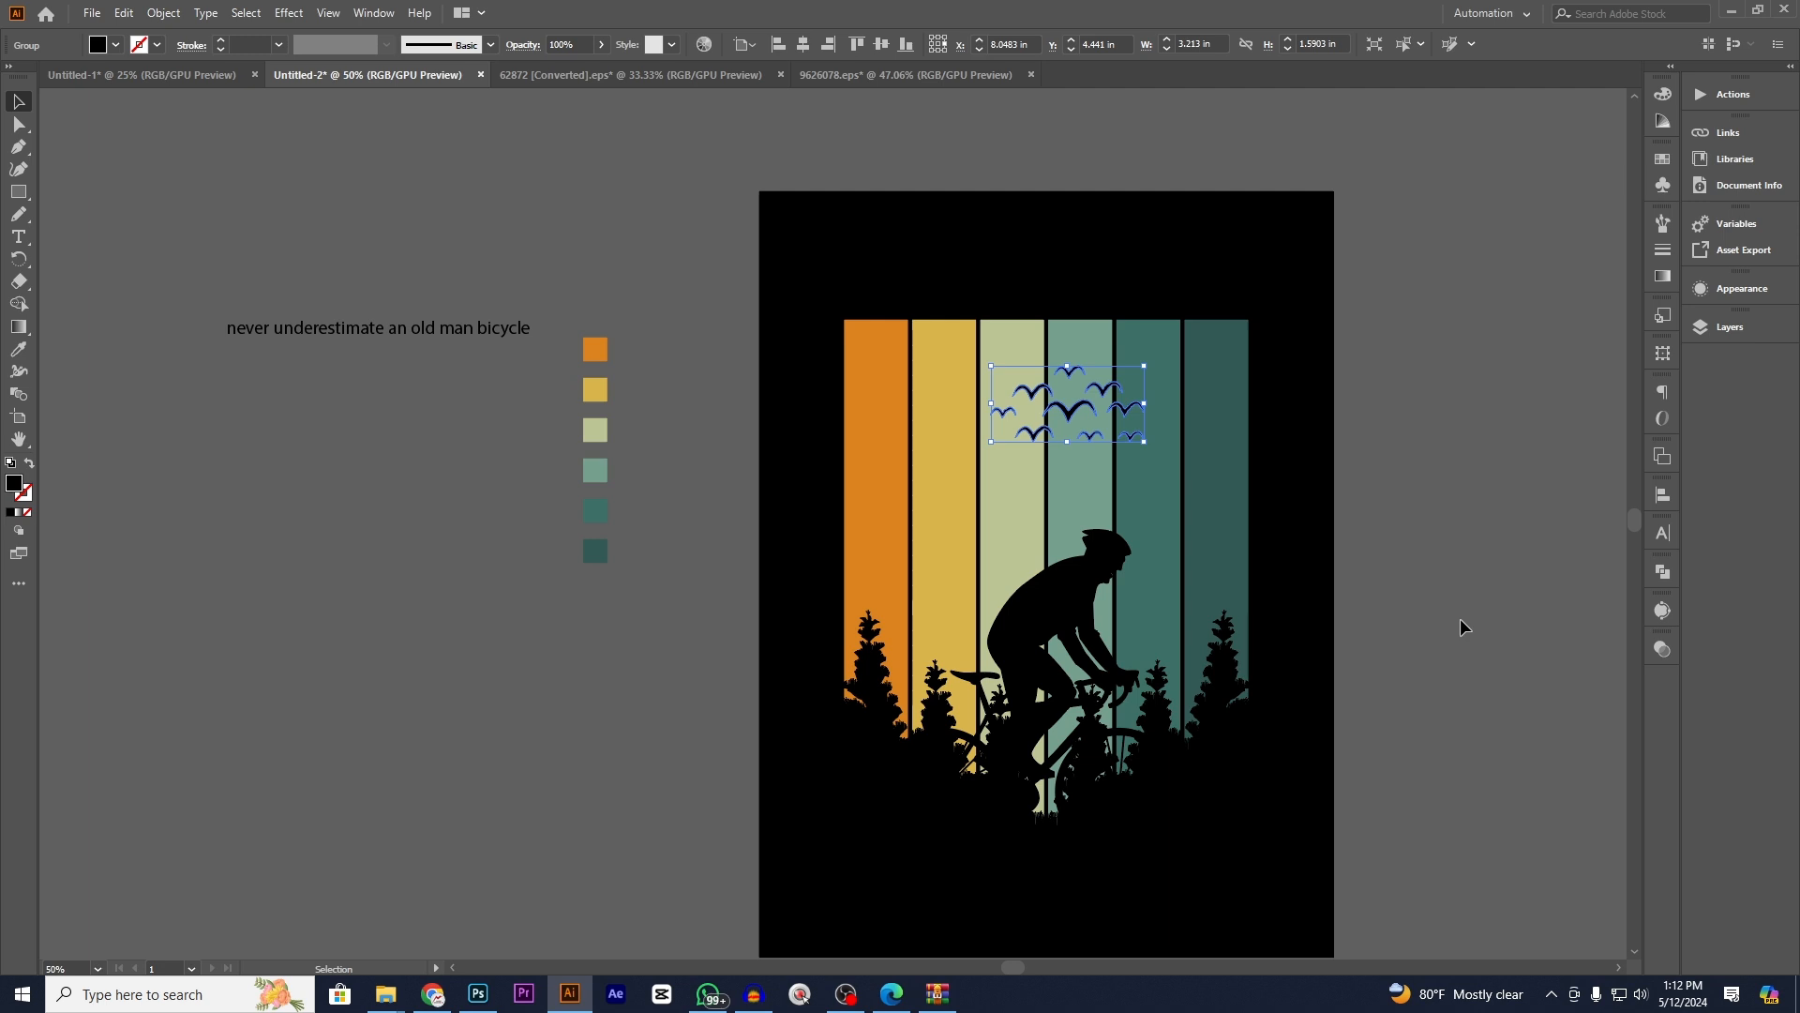
key(ctrl+x)
click(1157, 475)
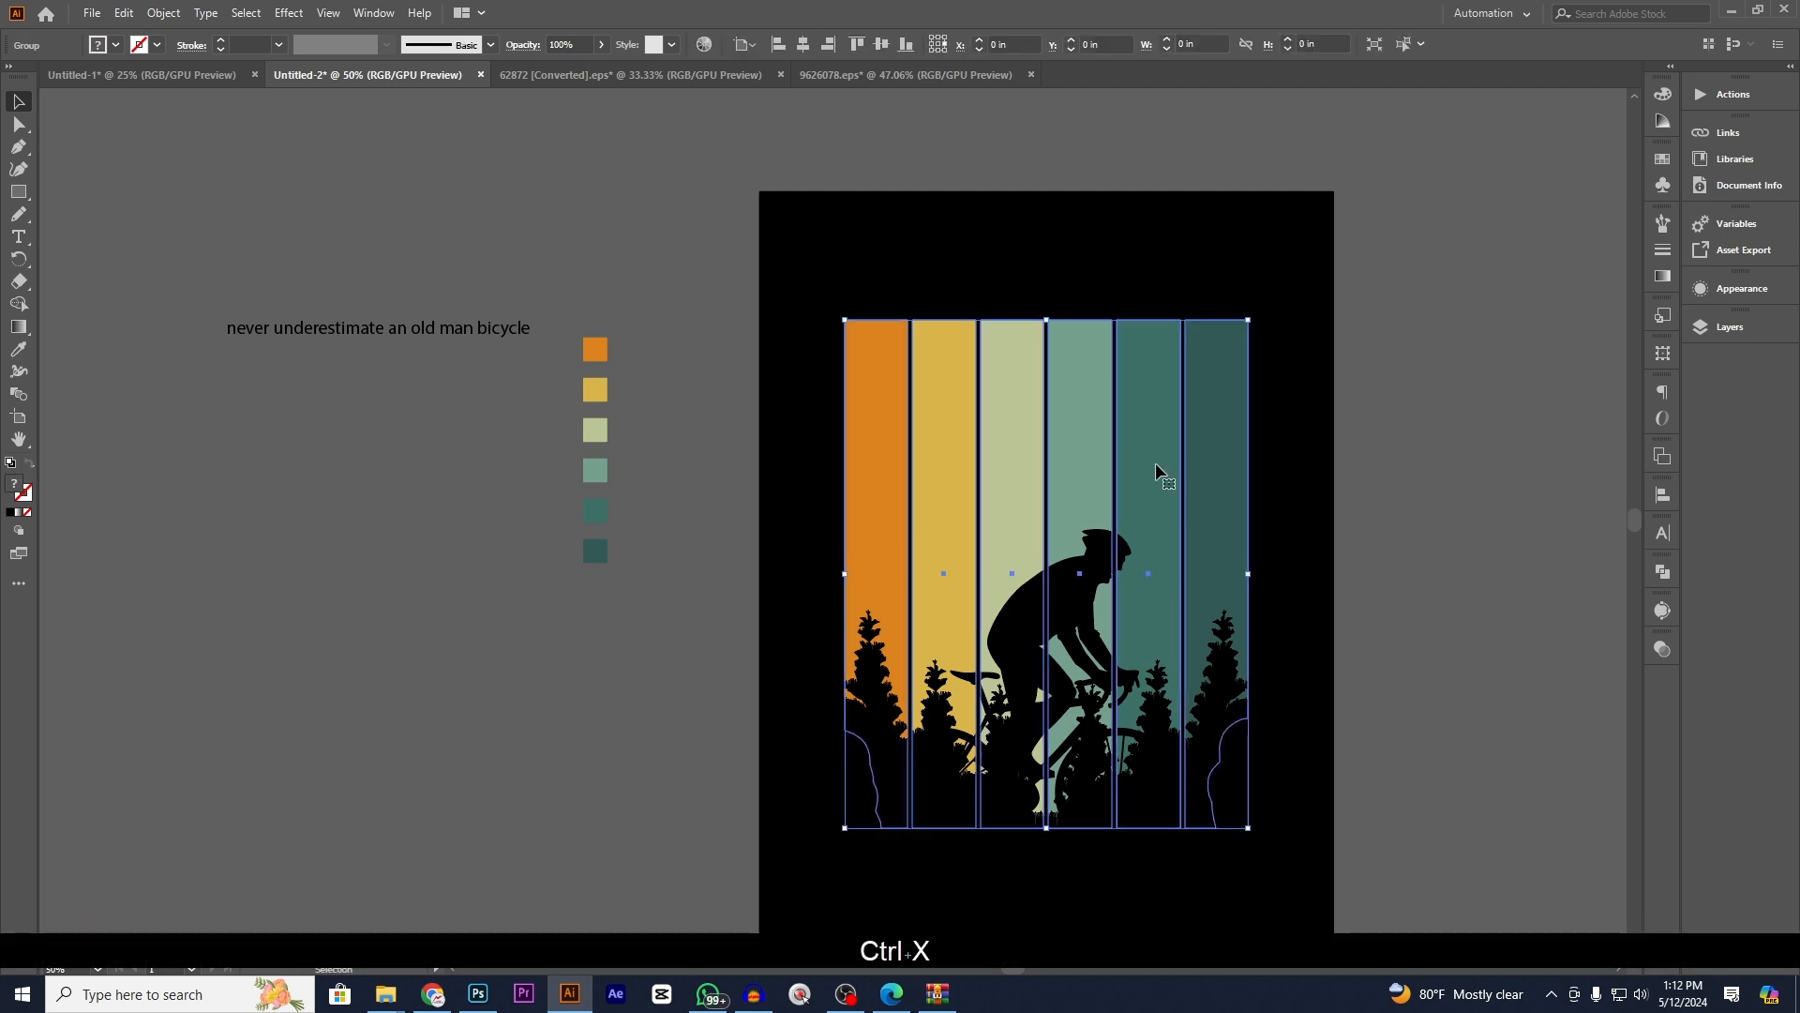
click(1663, 651)
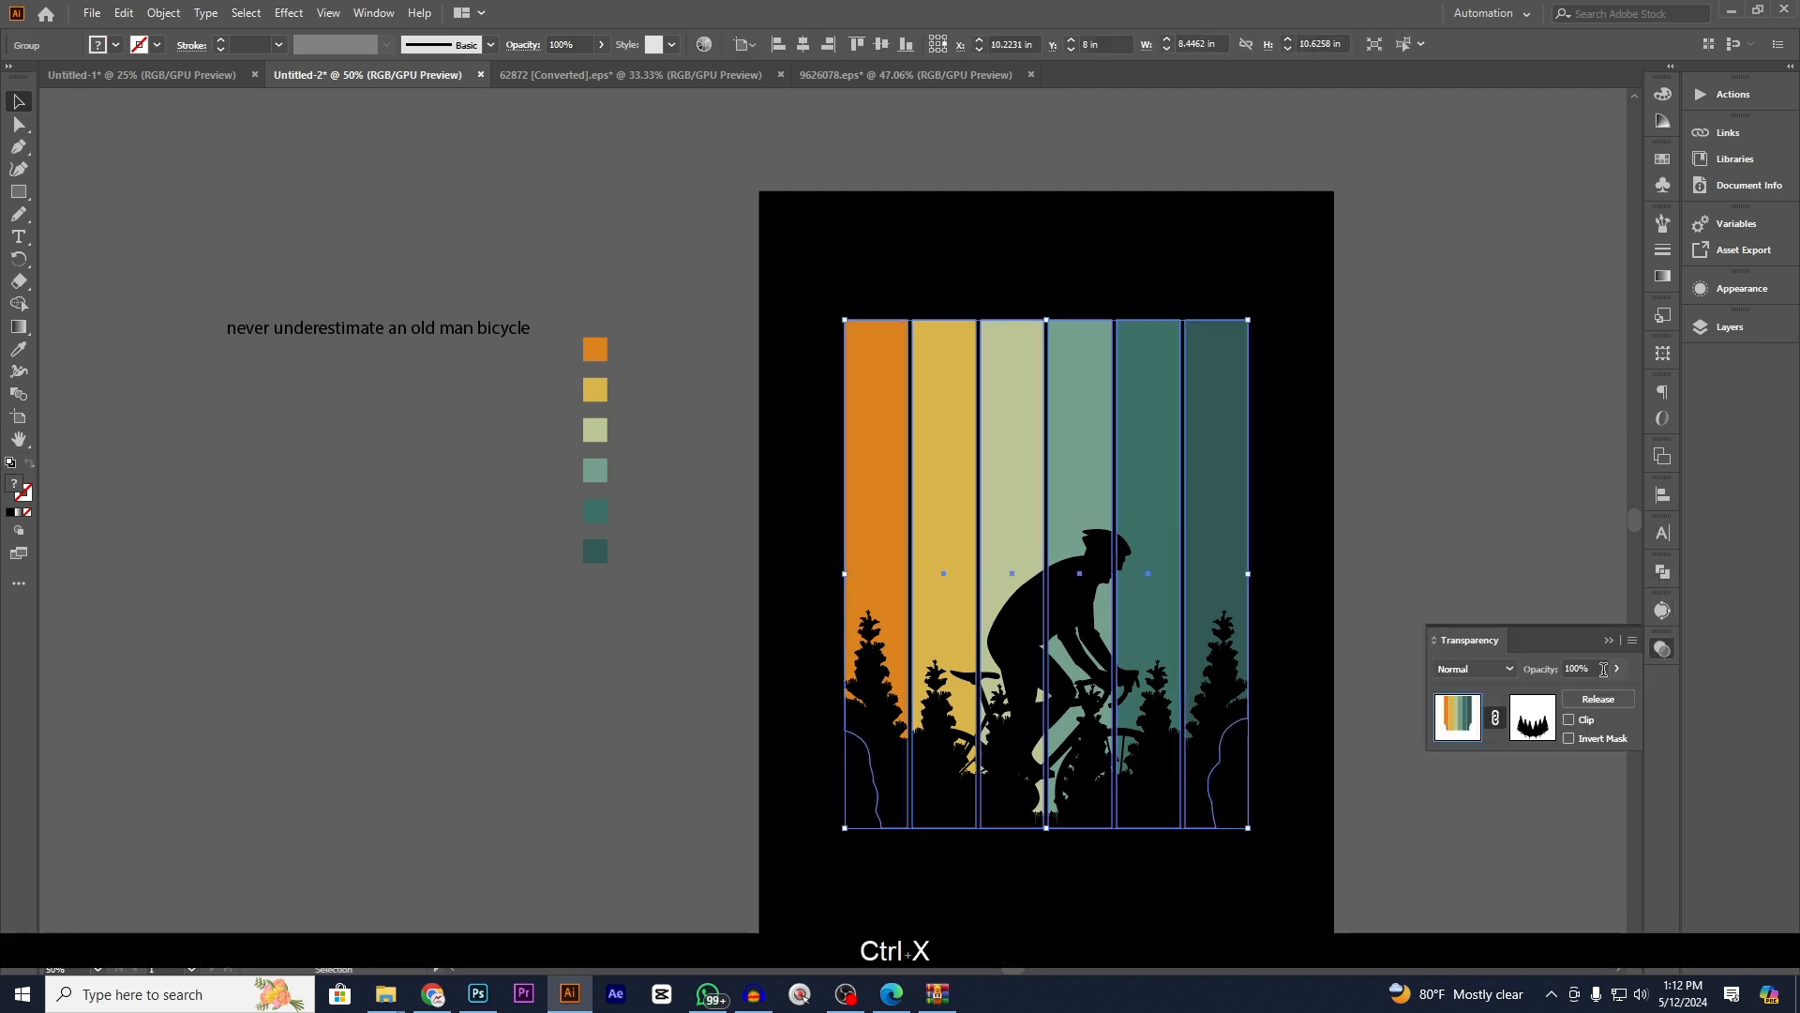
click(1531, 720)
key(ctrl+f)
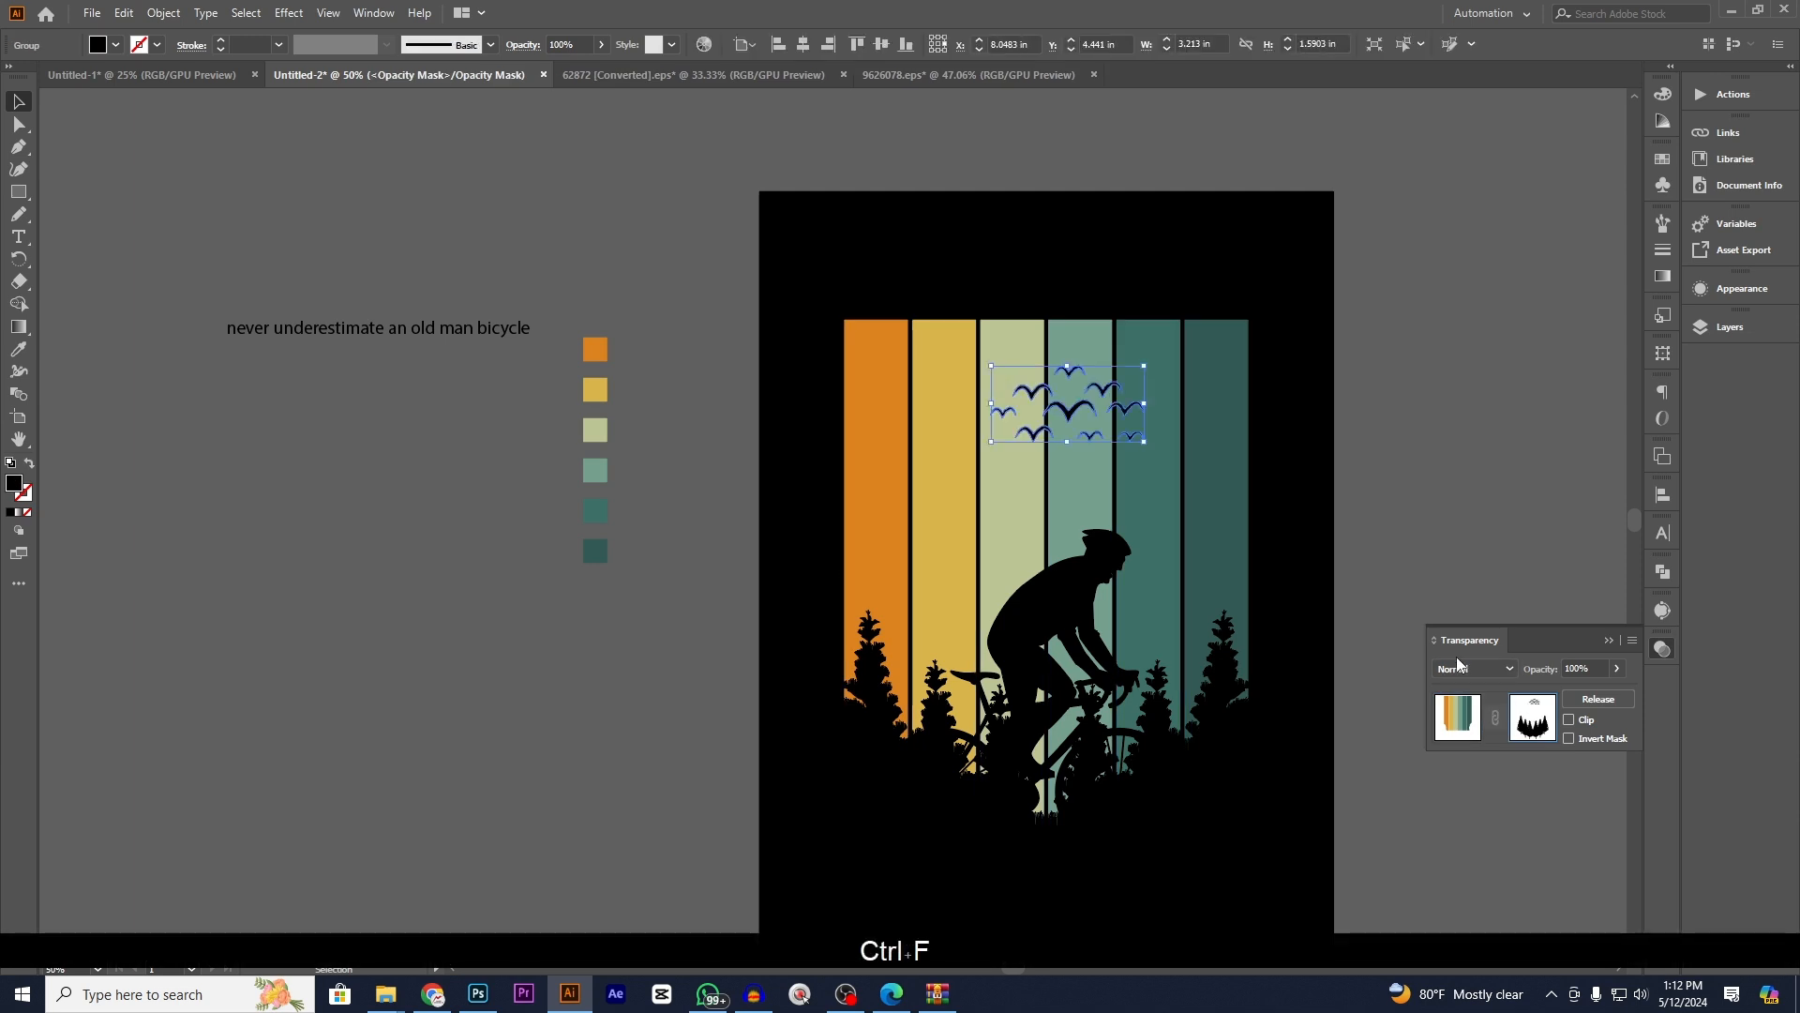
- Set the masked birds' fill to black 000000, leave mask editing and deselect the artwork
double_click(14, 483)
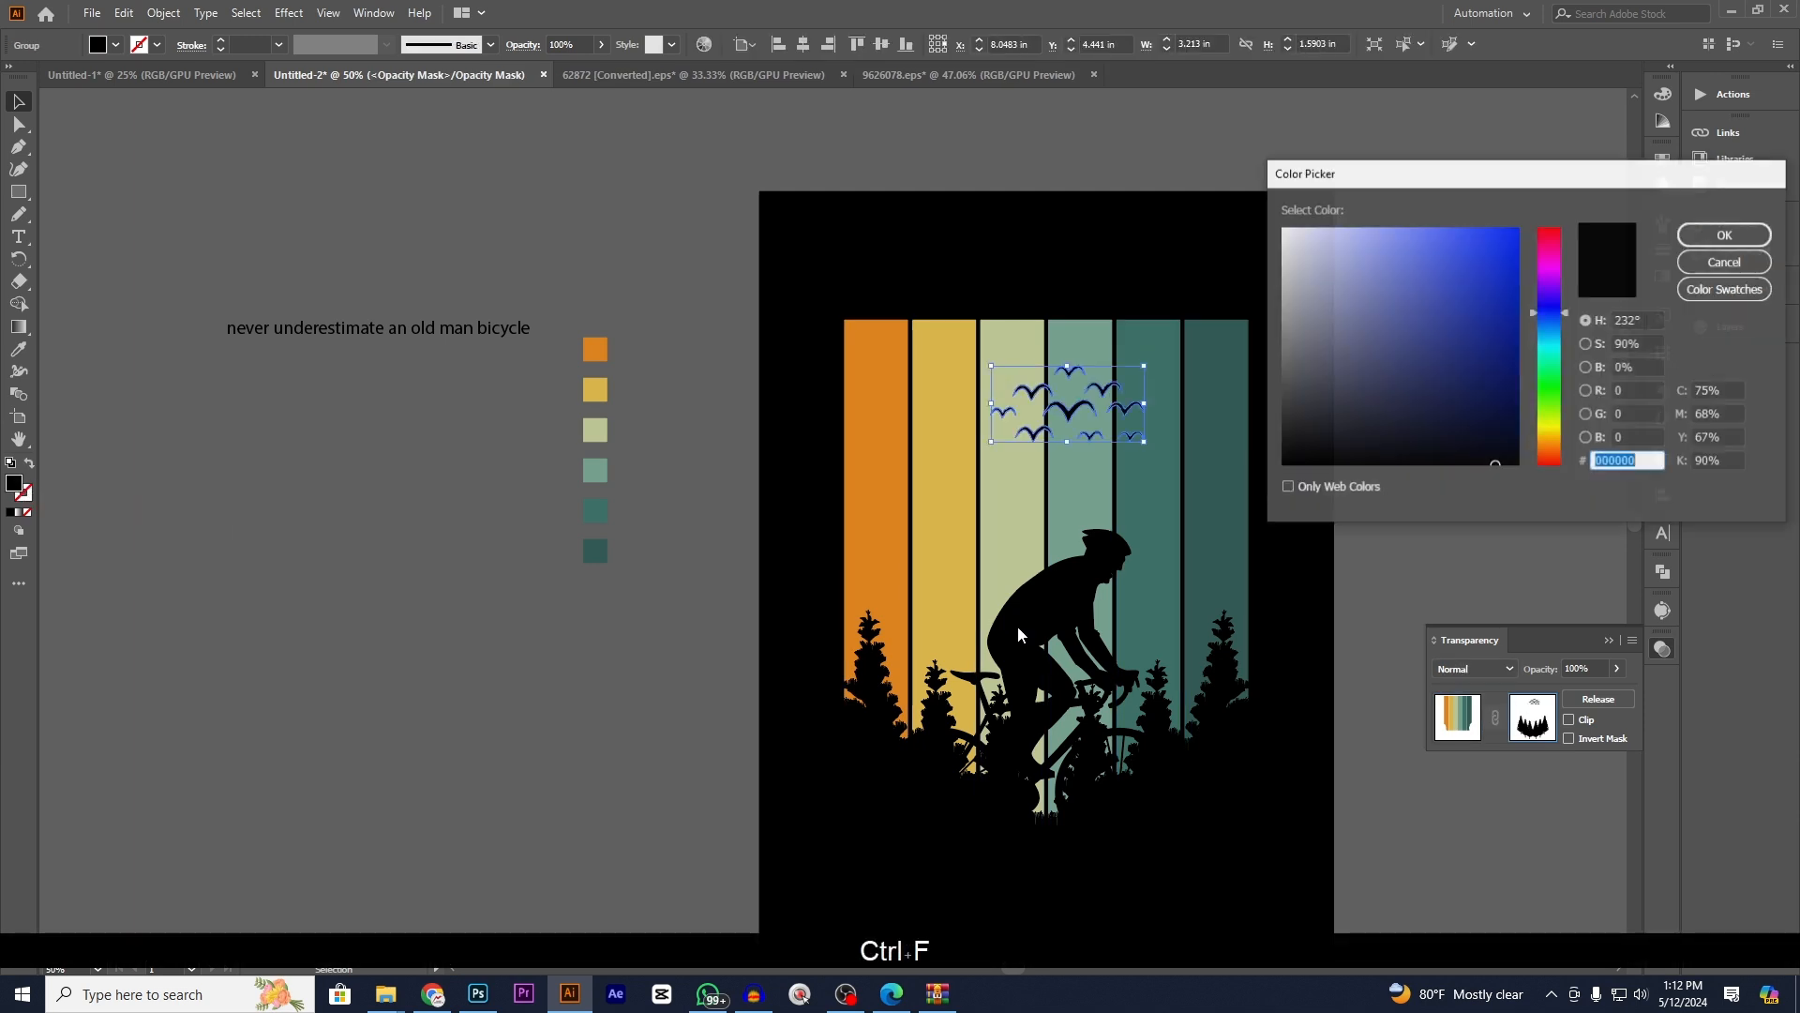
click(1283, 466)
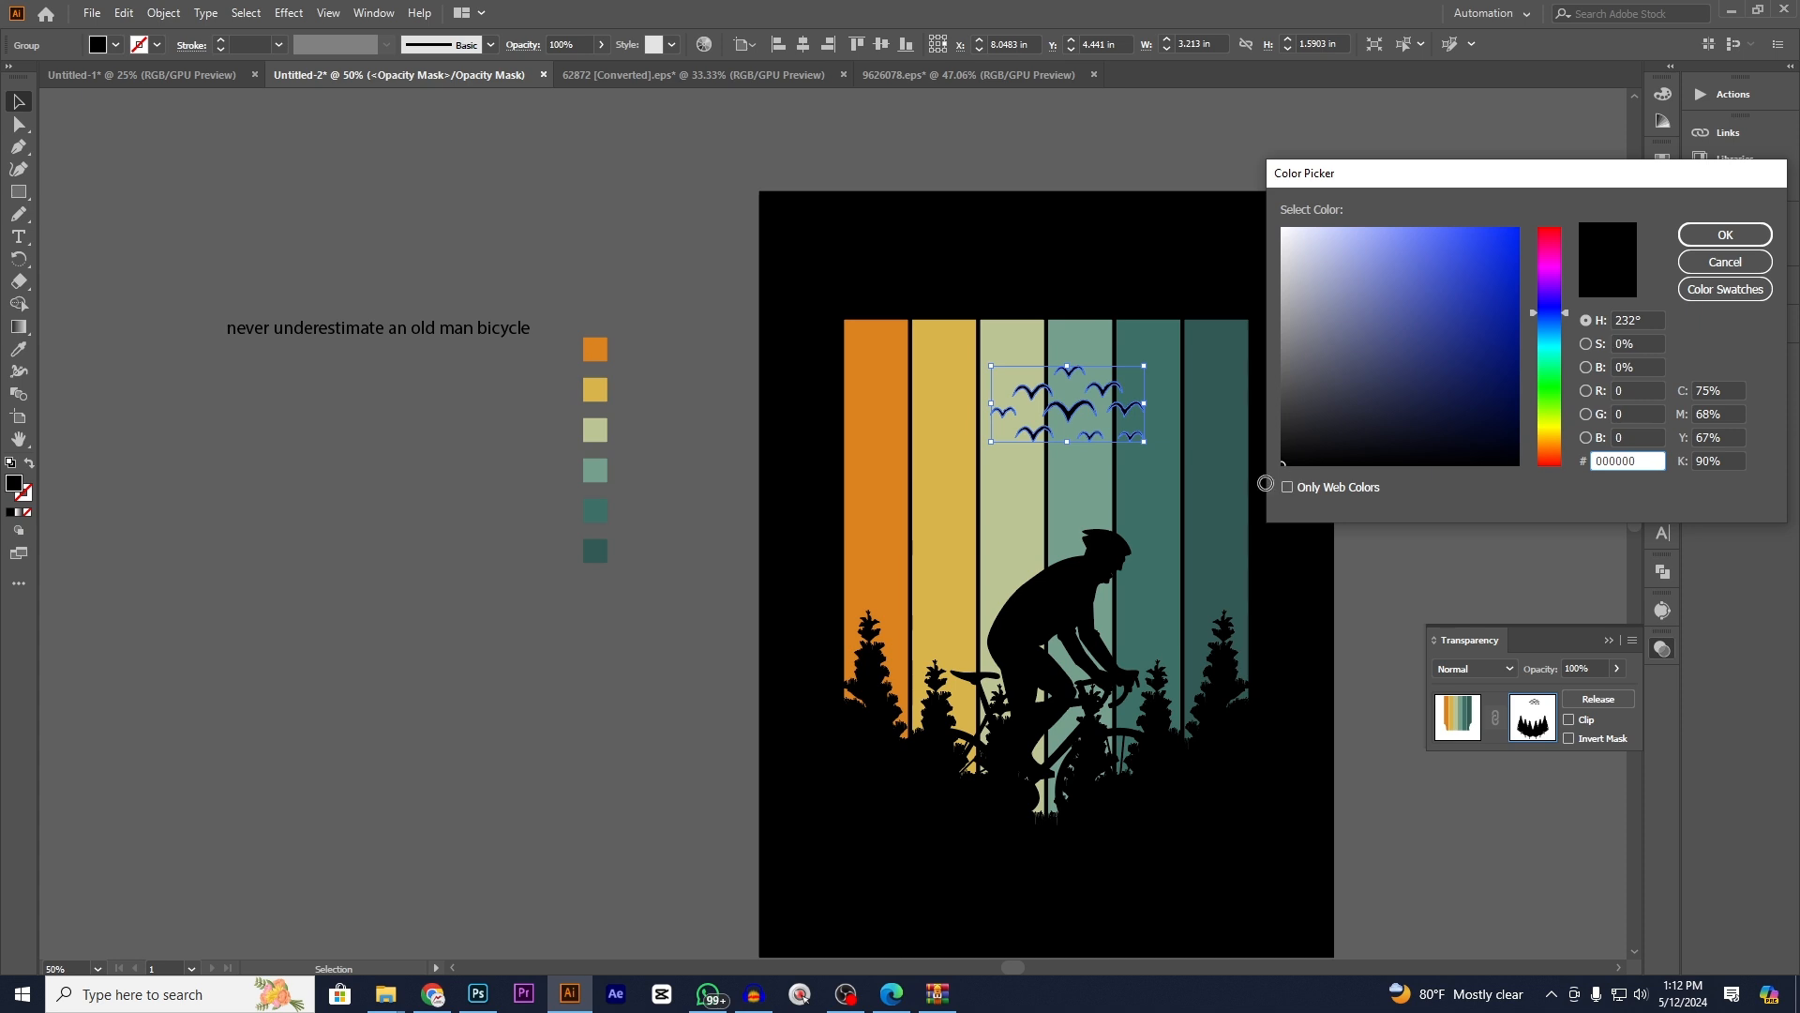
click(1754, 236)
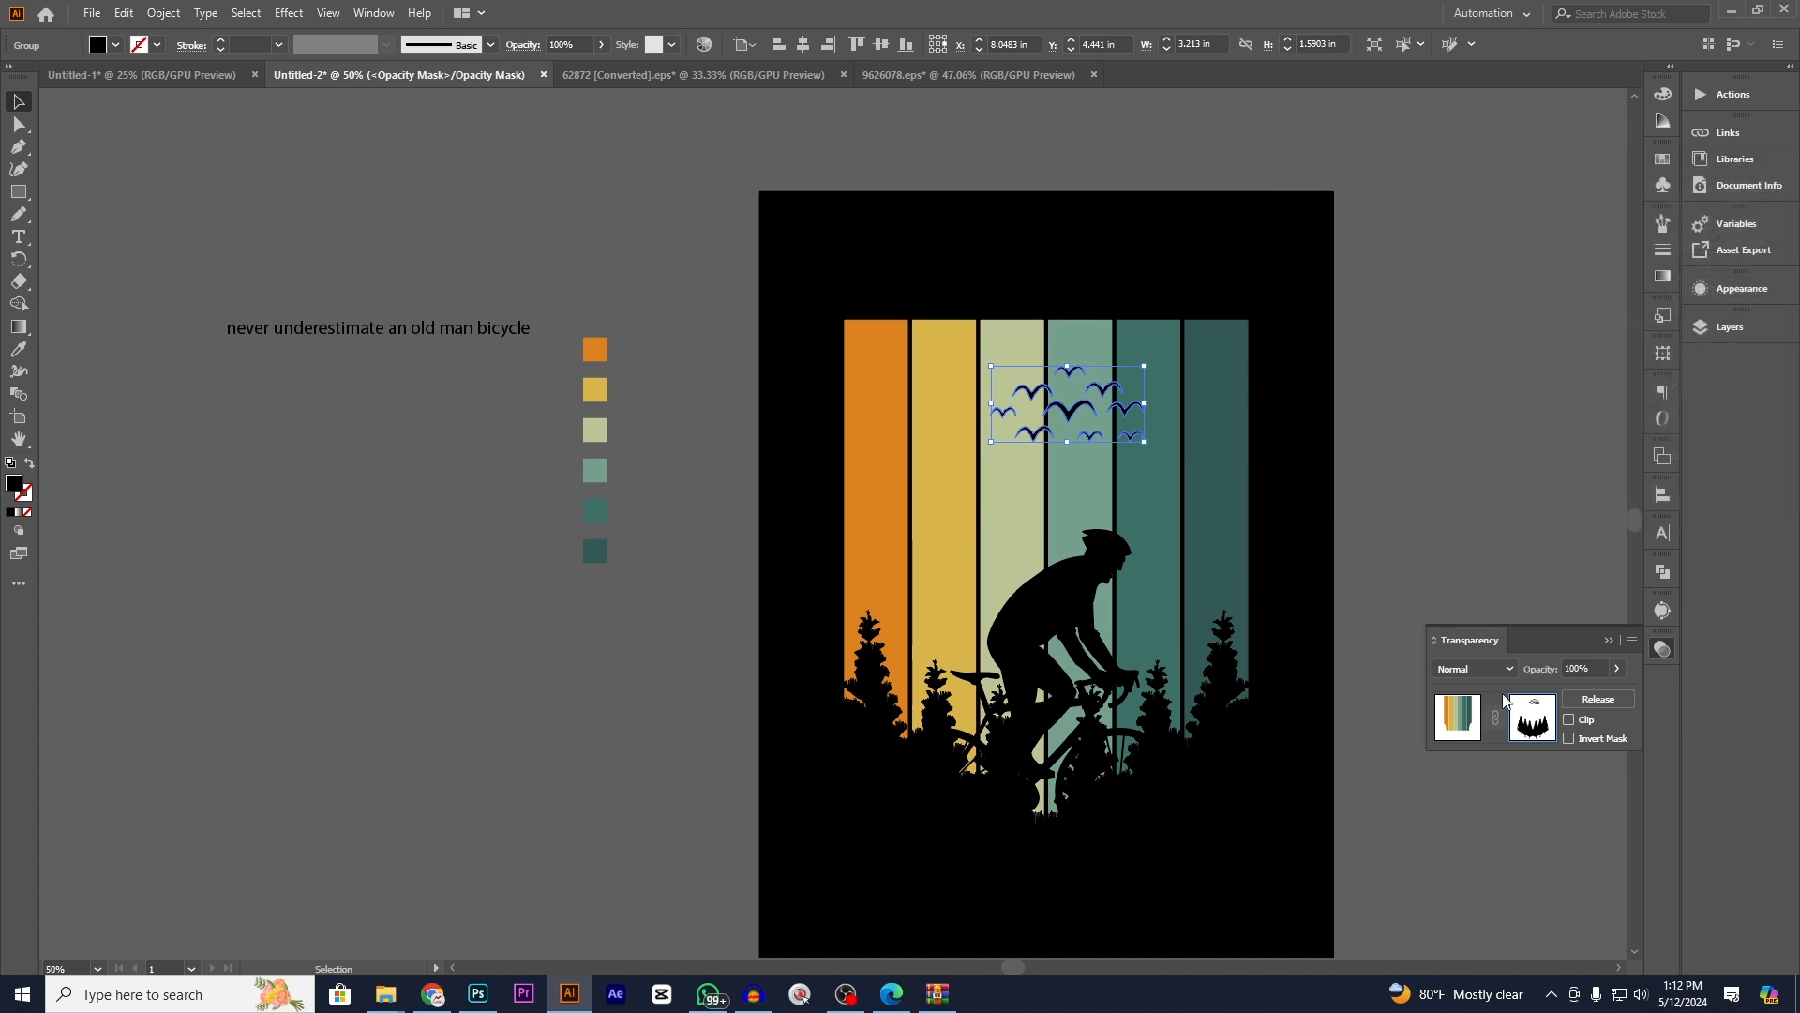
click(1461, 718)
click(1472, 575)
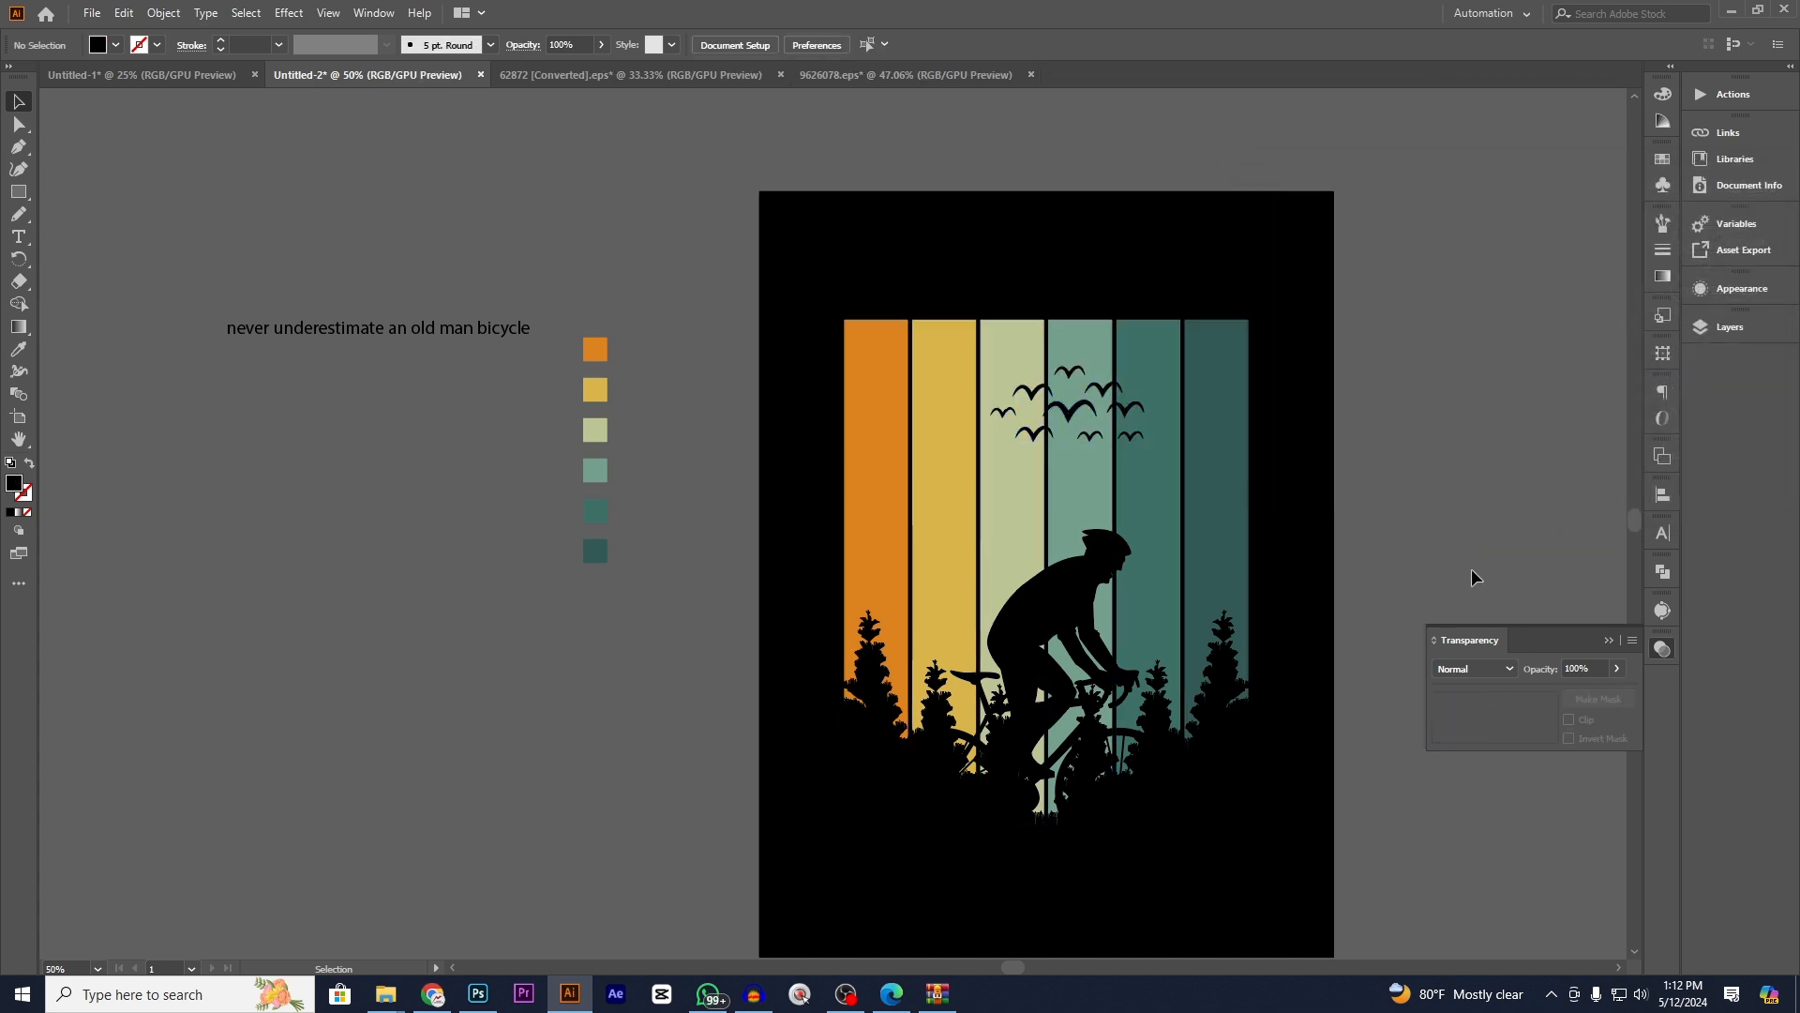
click(1661, 648)
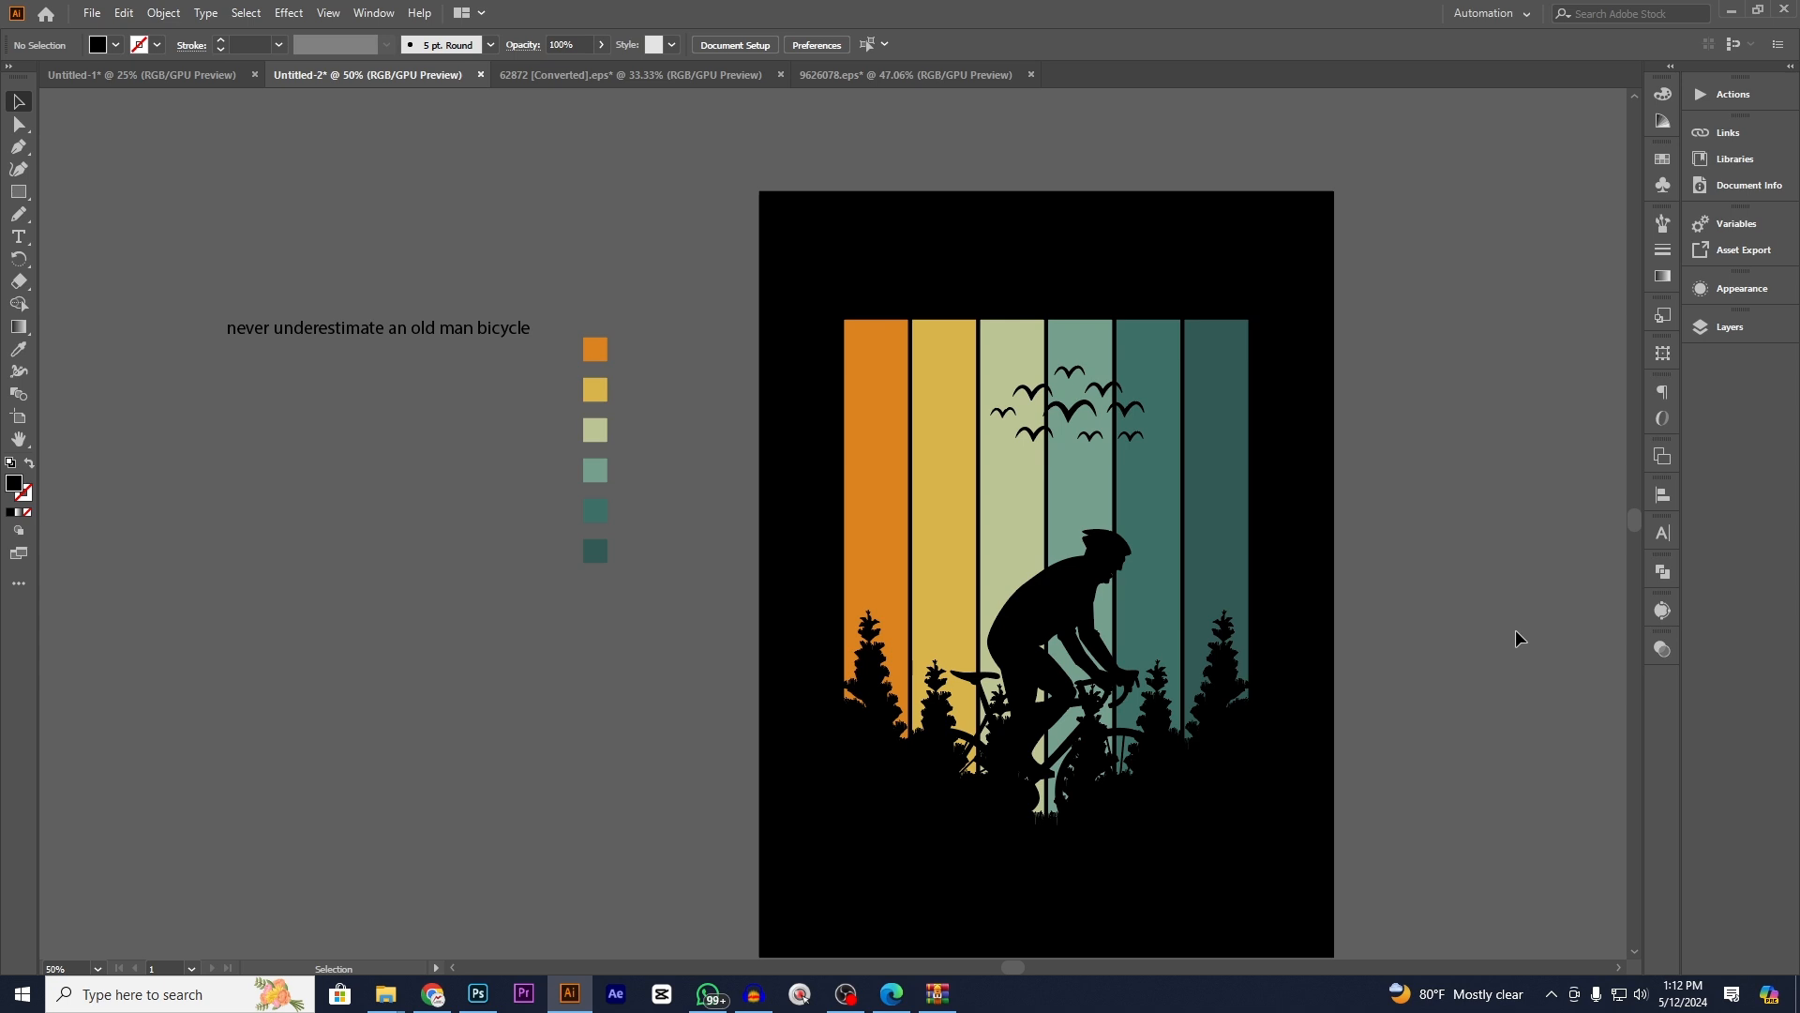
- Move the column of colour swatches below the beginning of the slogan text and deselect it
scroll(1516, 631, down, 1)
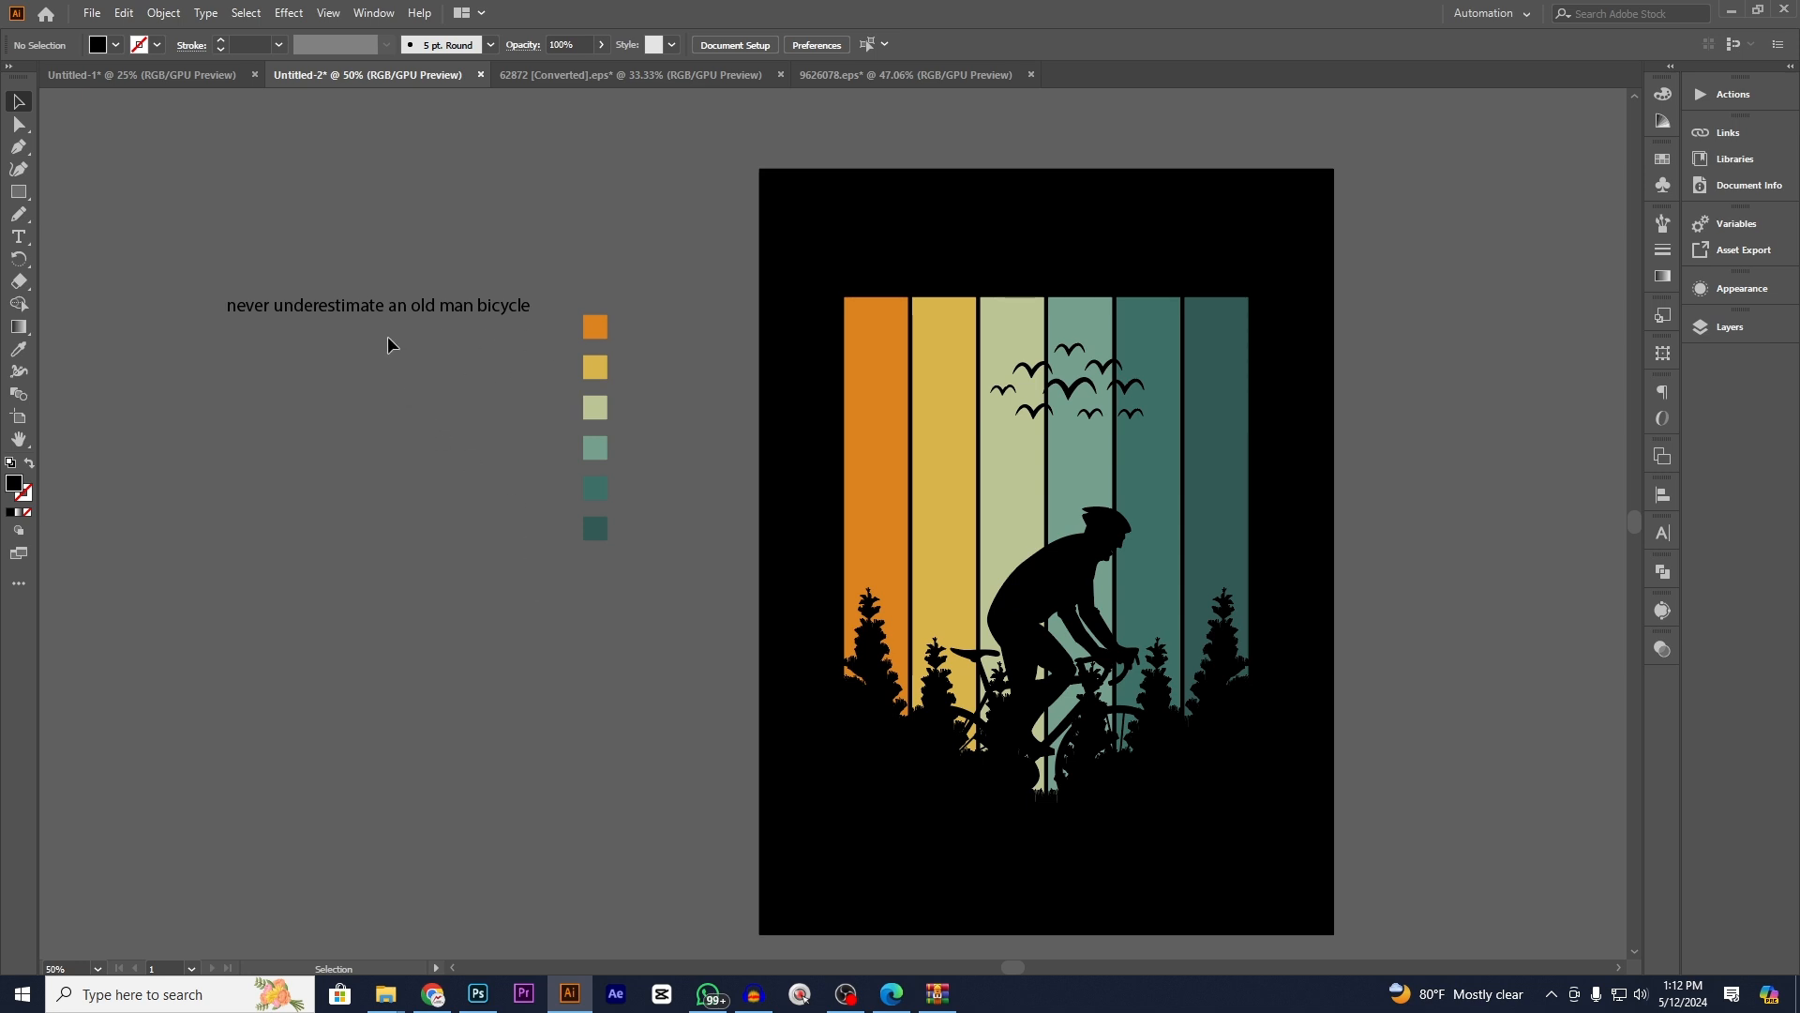
click(600, 334)
drag(600, 334, 225, 399)
click(465, 396)
- Cut the word "never" out of the slogan and paste it as a separate text object below
scroll(178, 315, up, 1)
scroll(177, 315, up, 2)
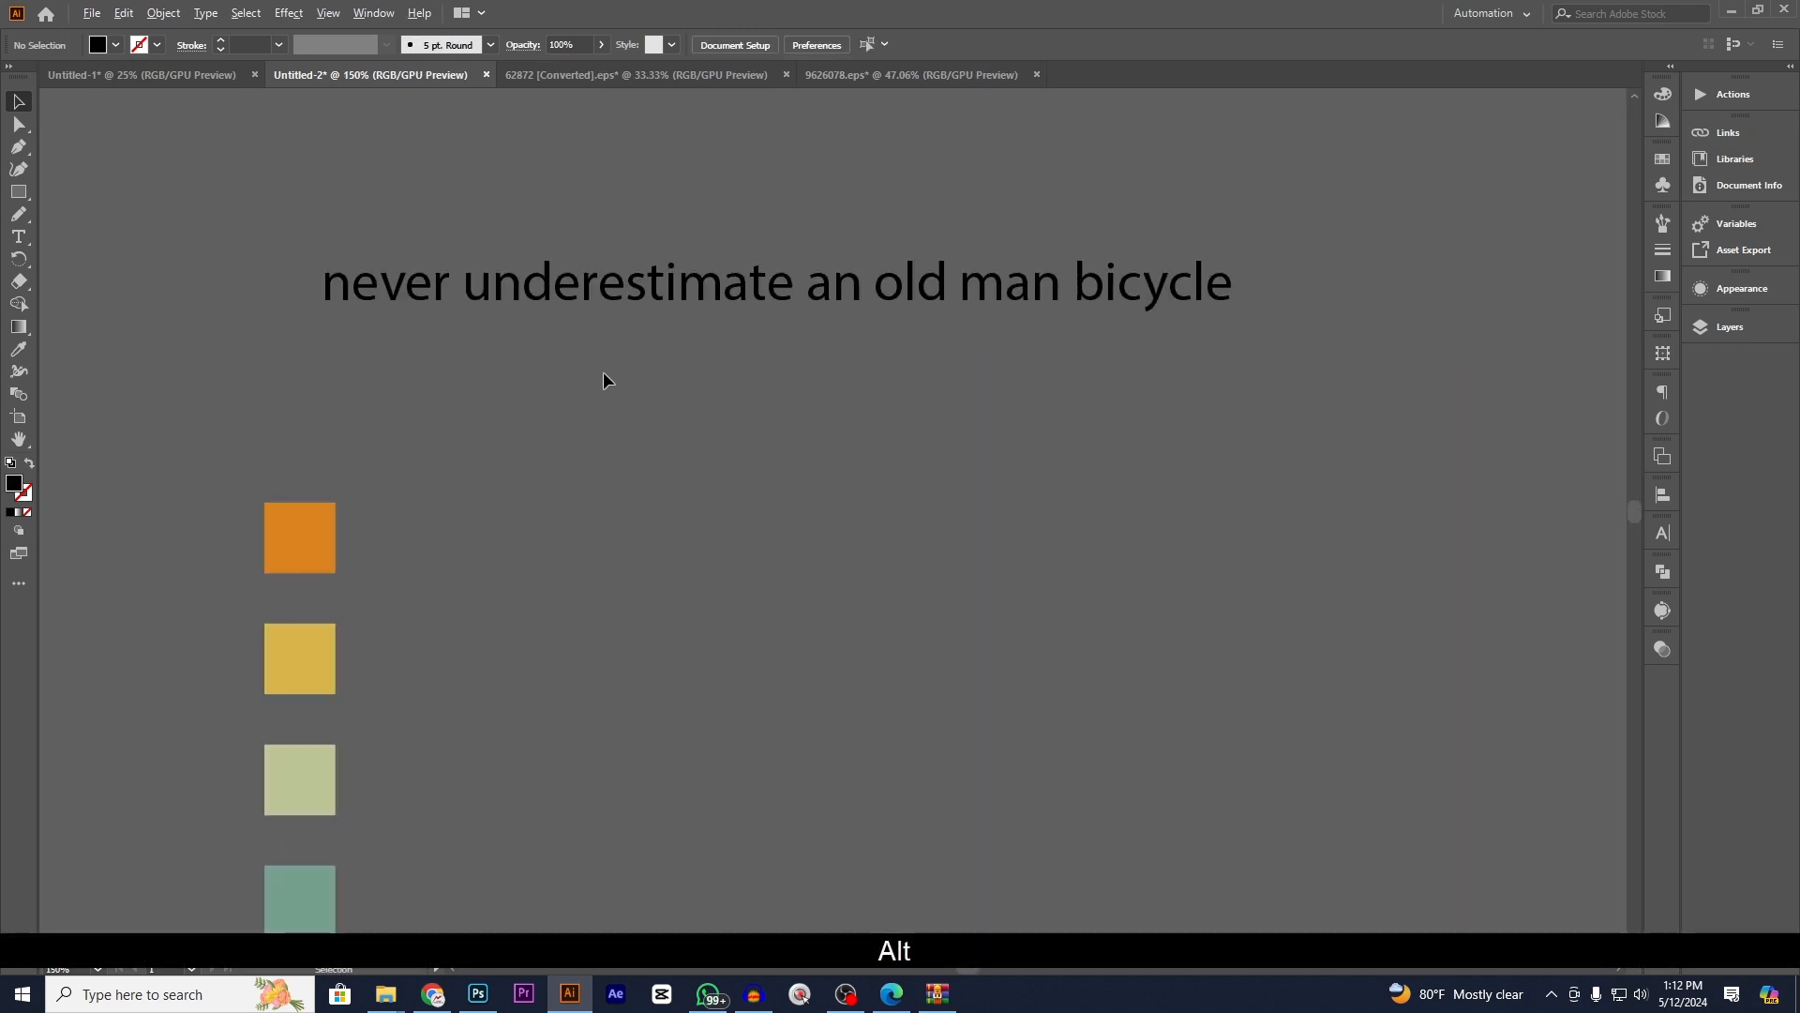
scroll(590, 370, down, 2)
scroll(544, 347, up, 2)
click(553, 302)
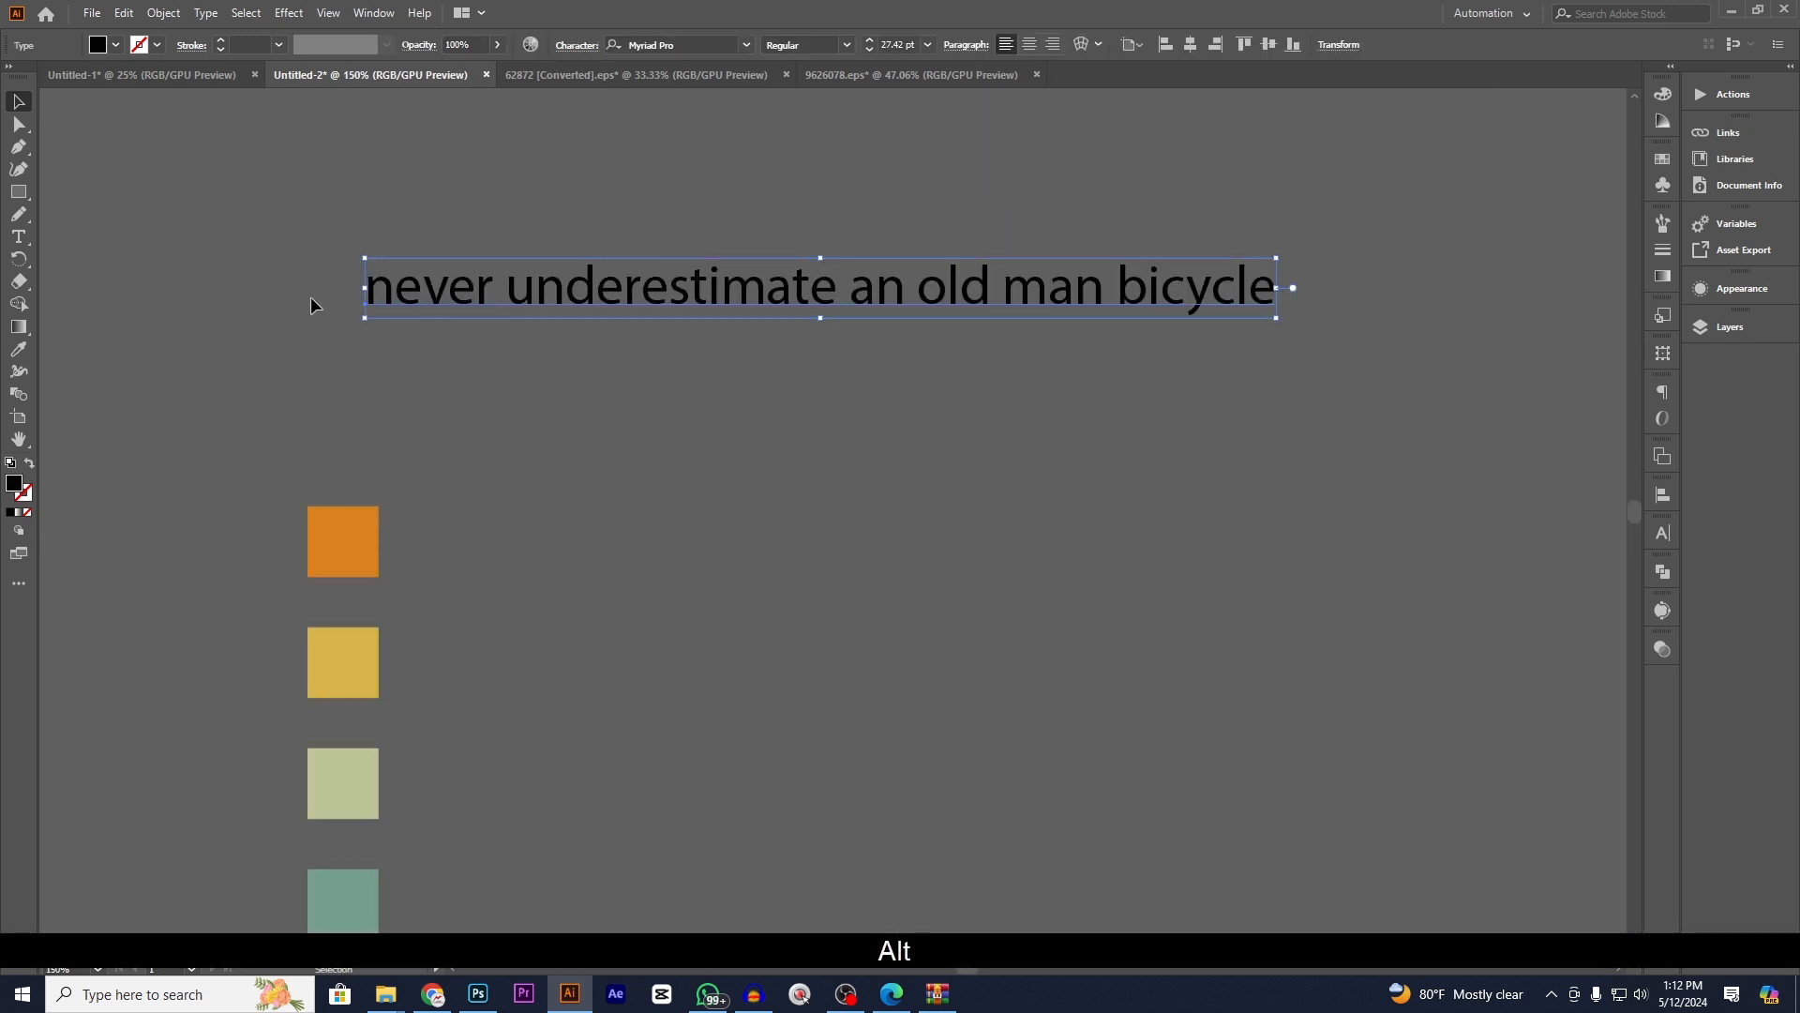
click(21, 239)
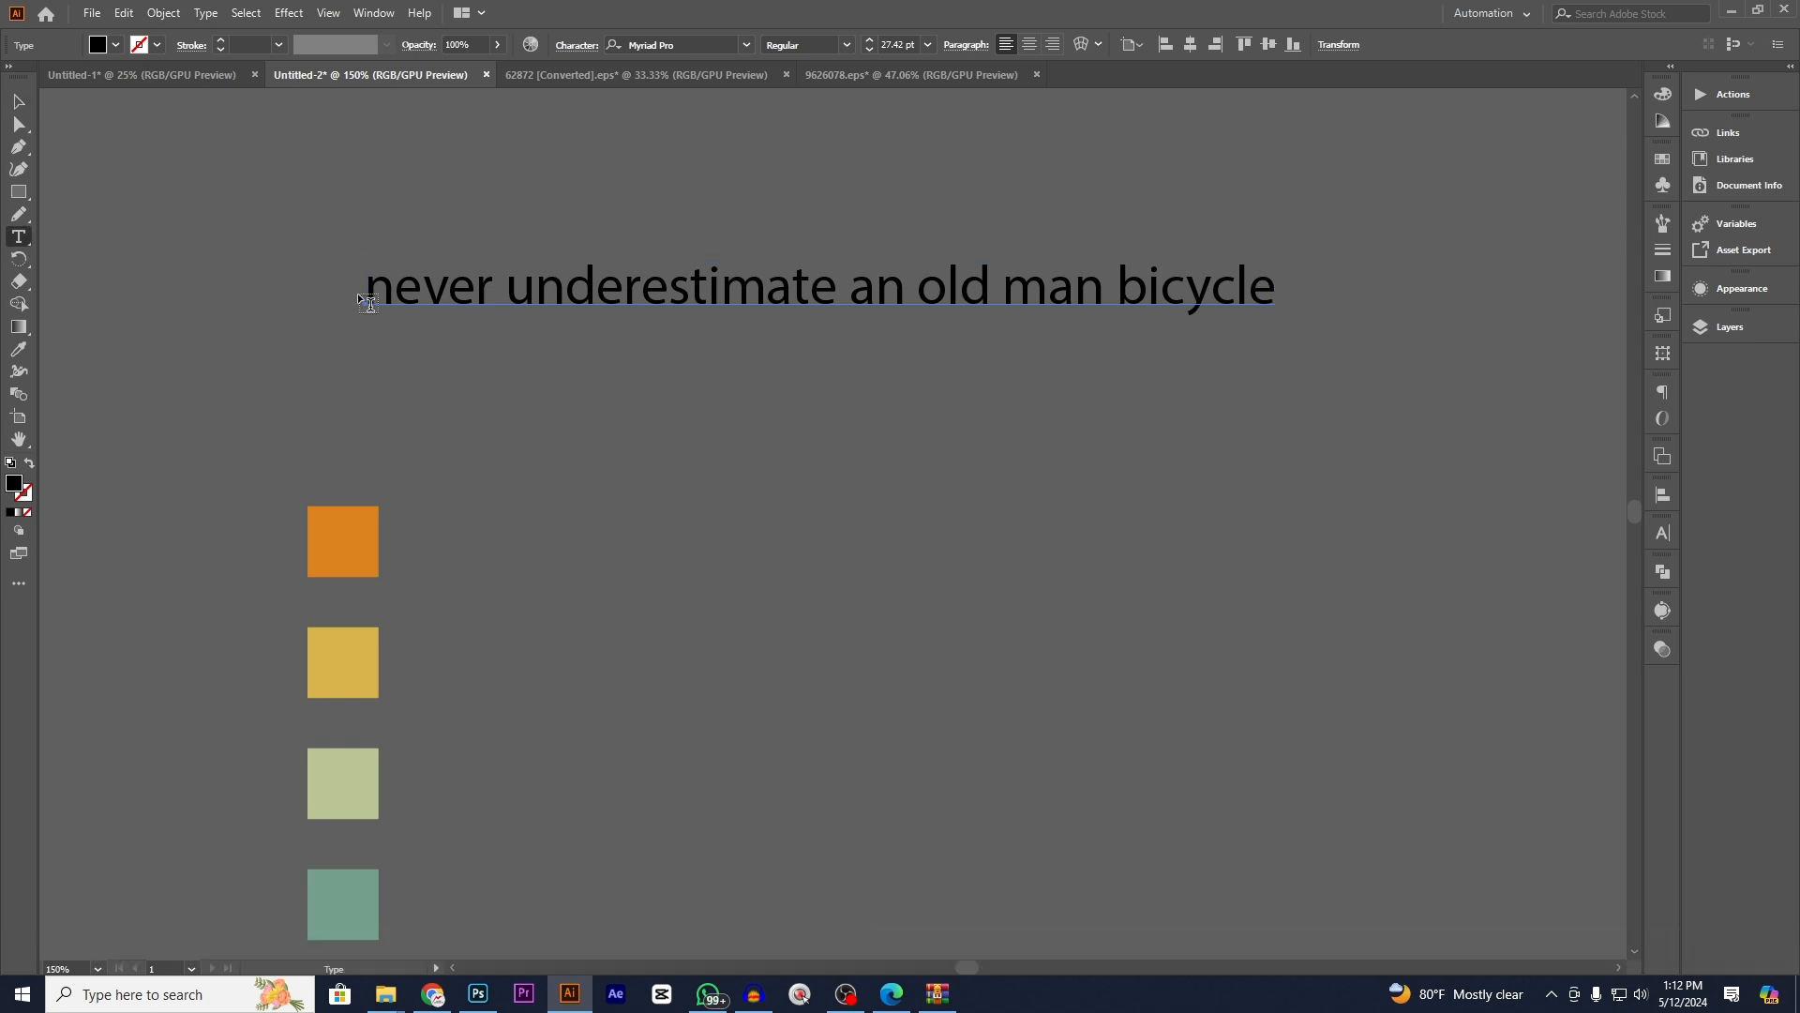
drag(368, 298, 828, 297)
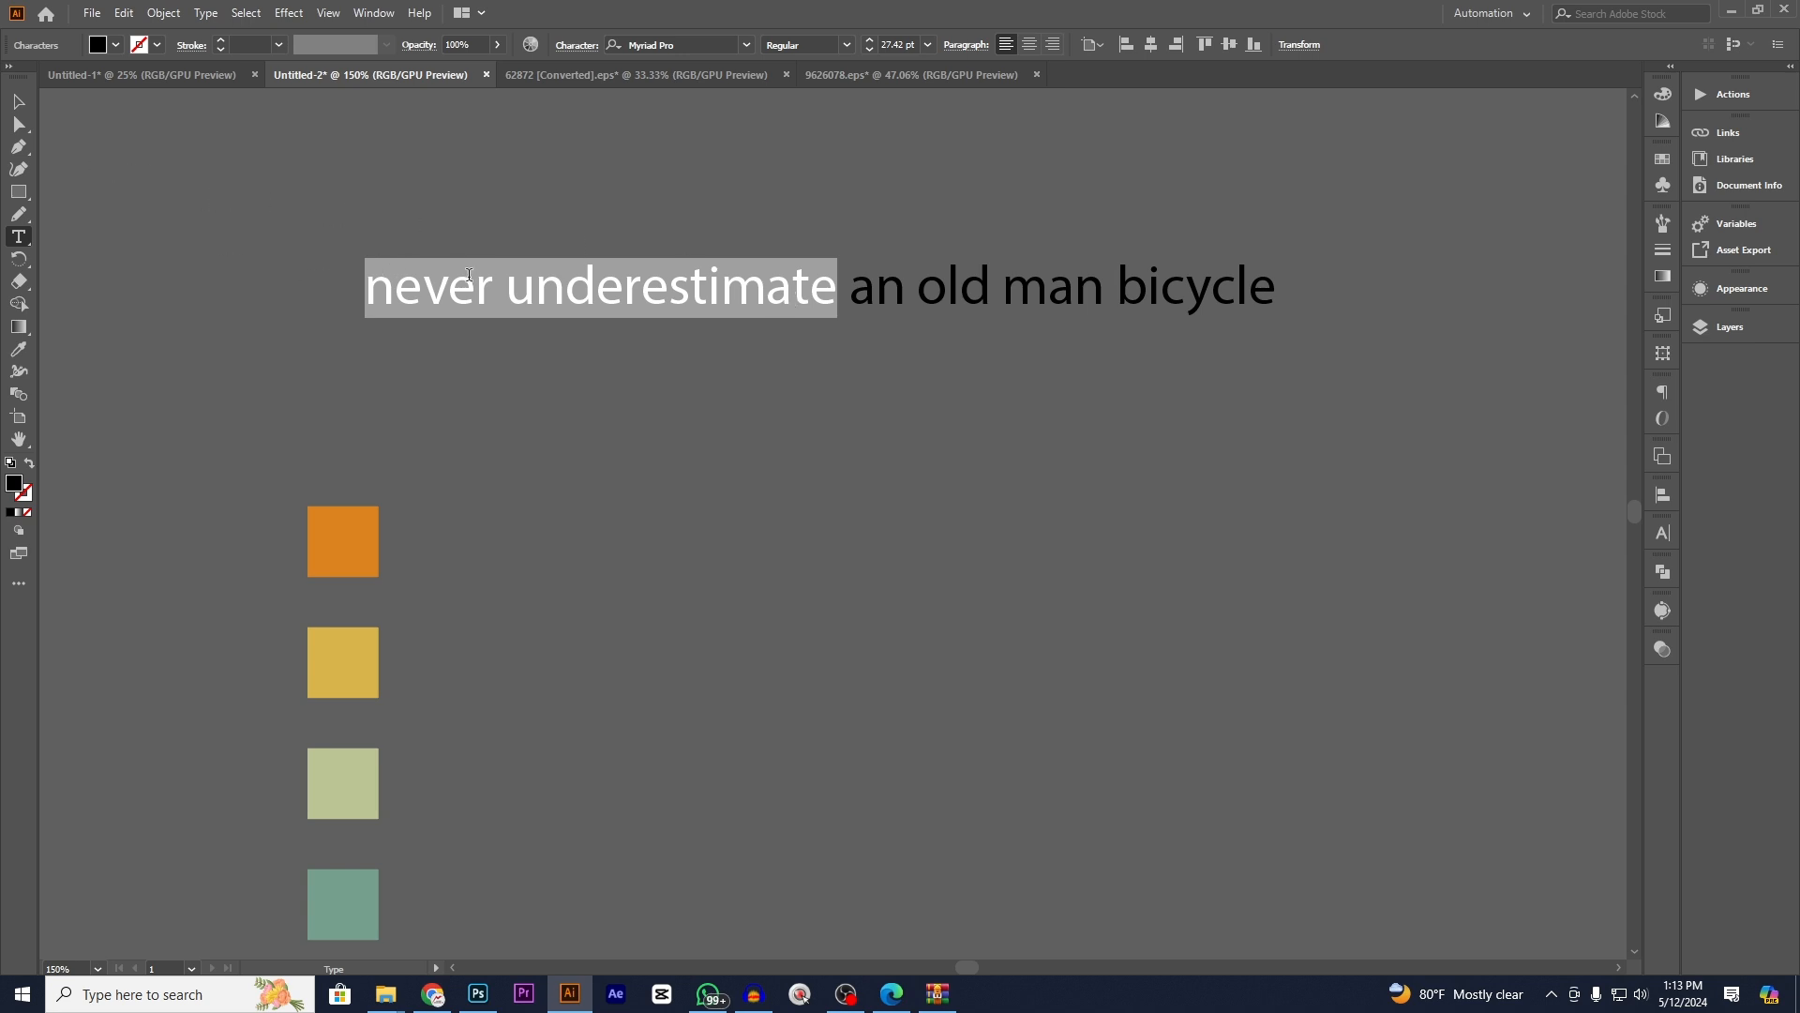
click(518, 288)
drag(502, 292, 303, 293)
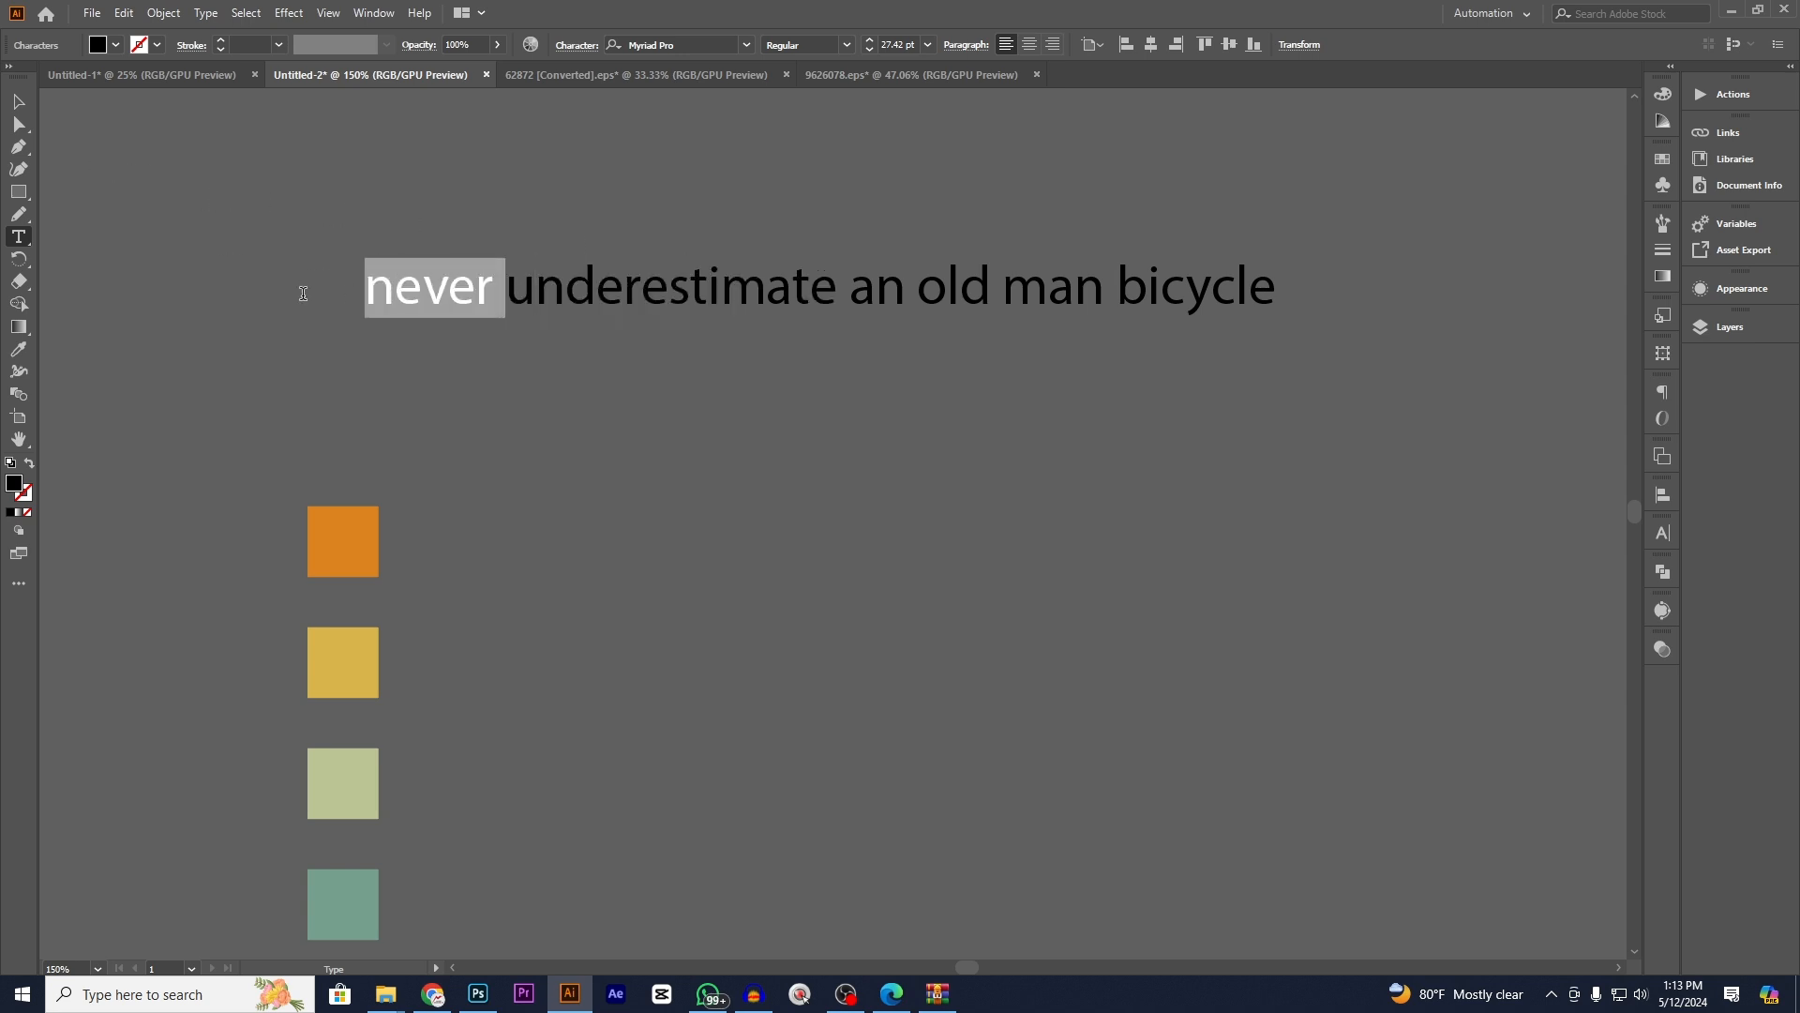
key(ctrl+x)
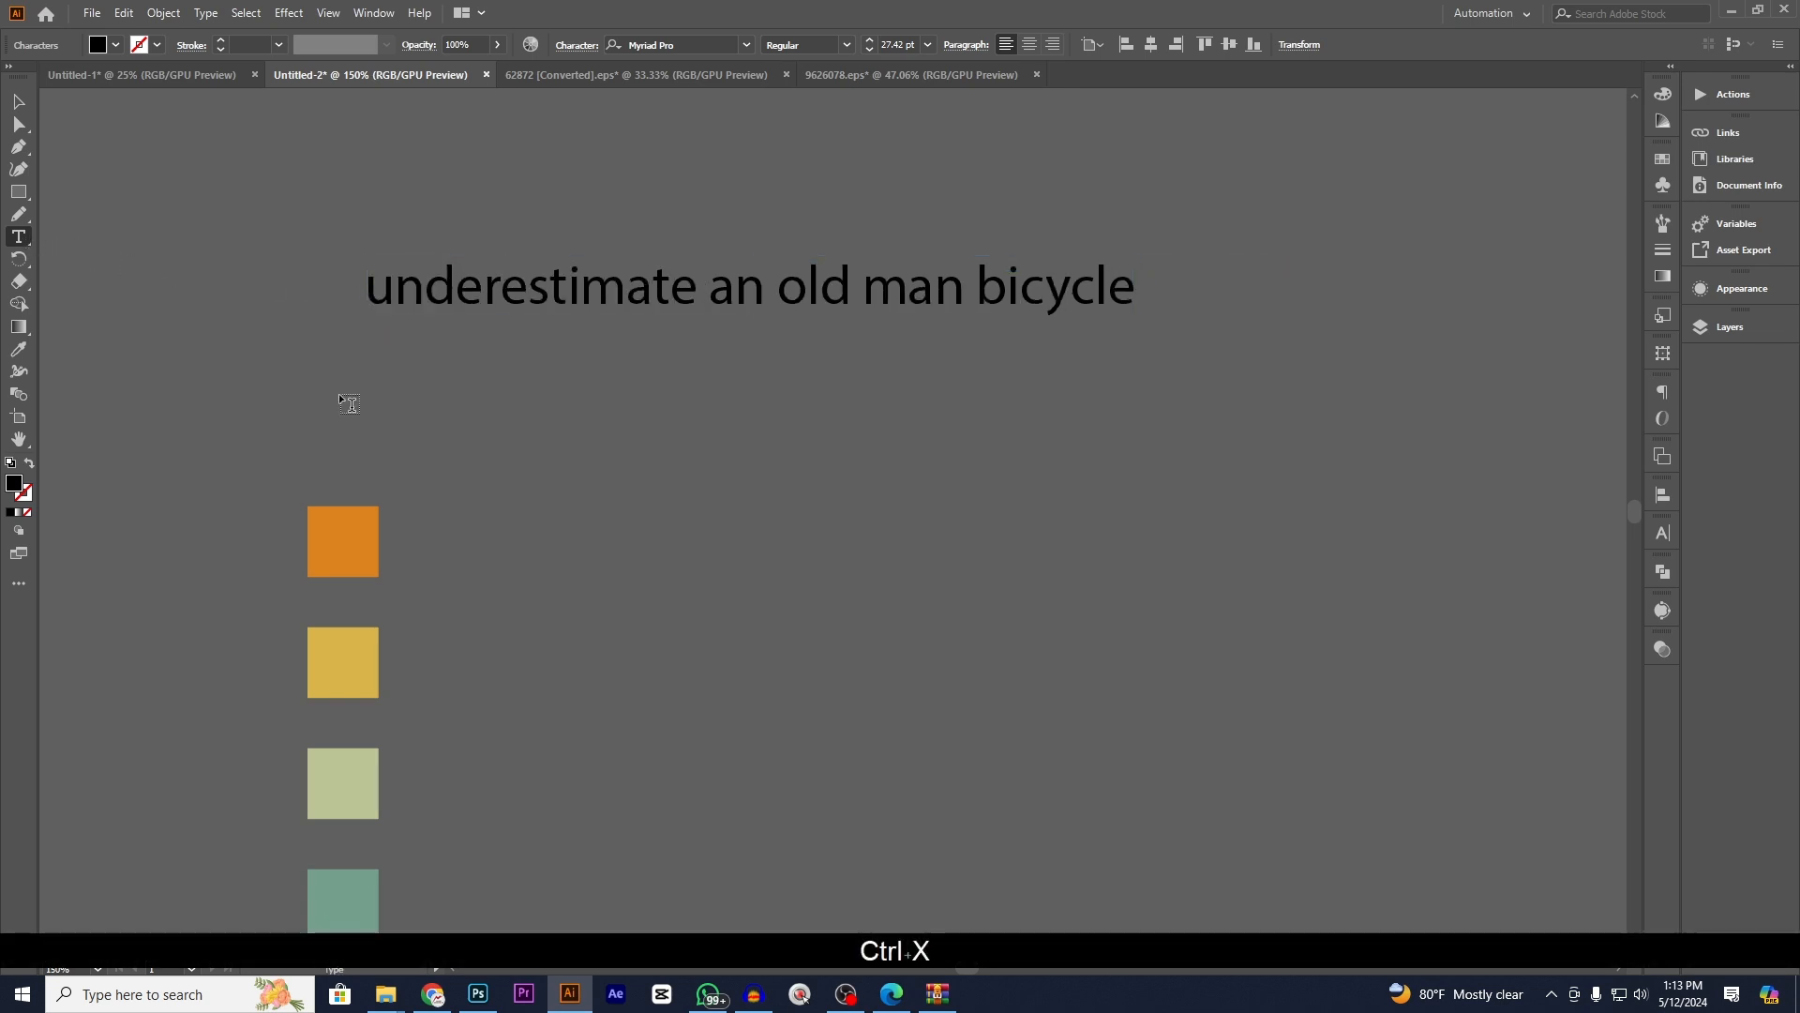
key(ctrl+v)
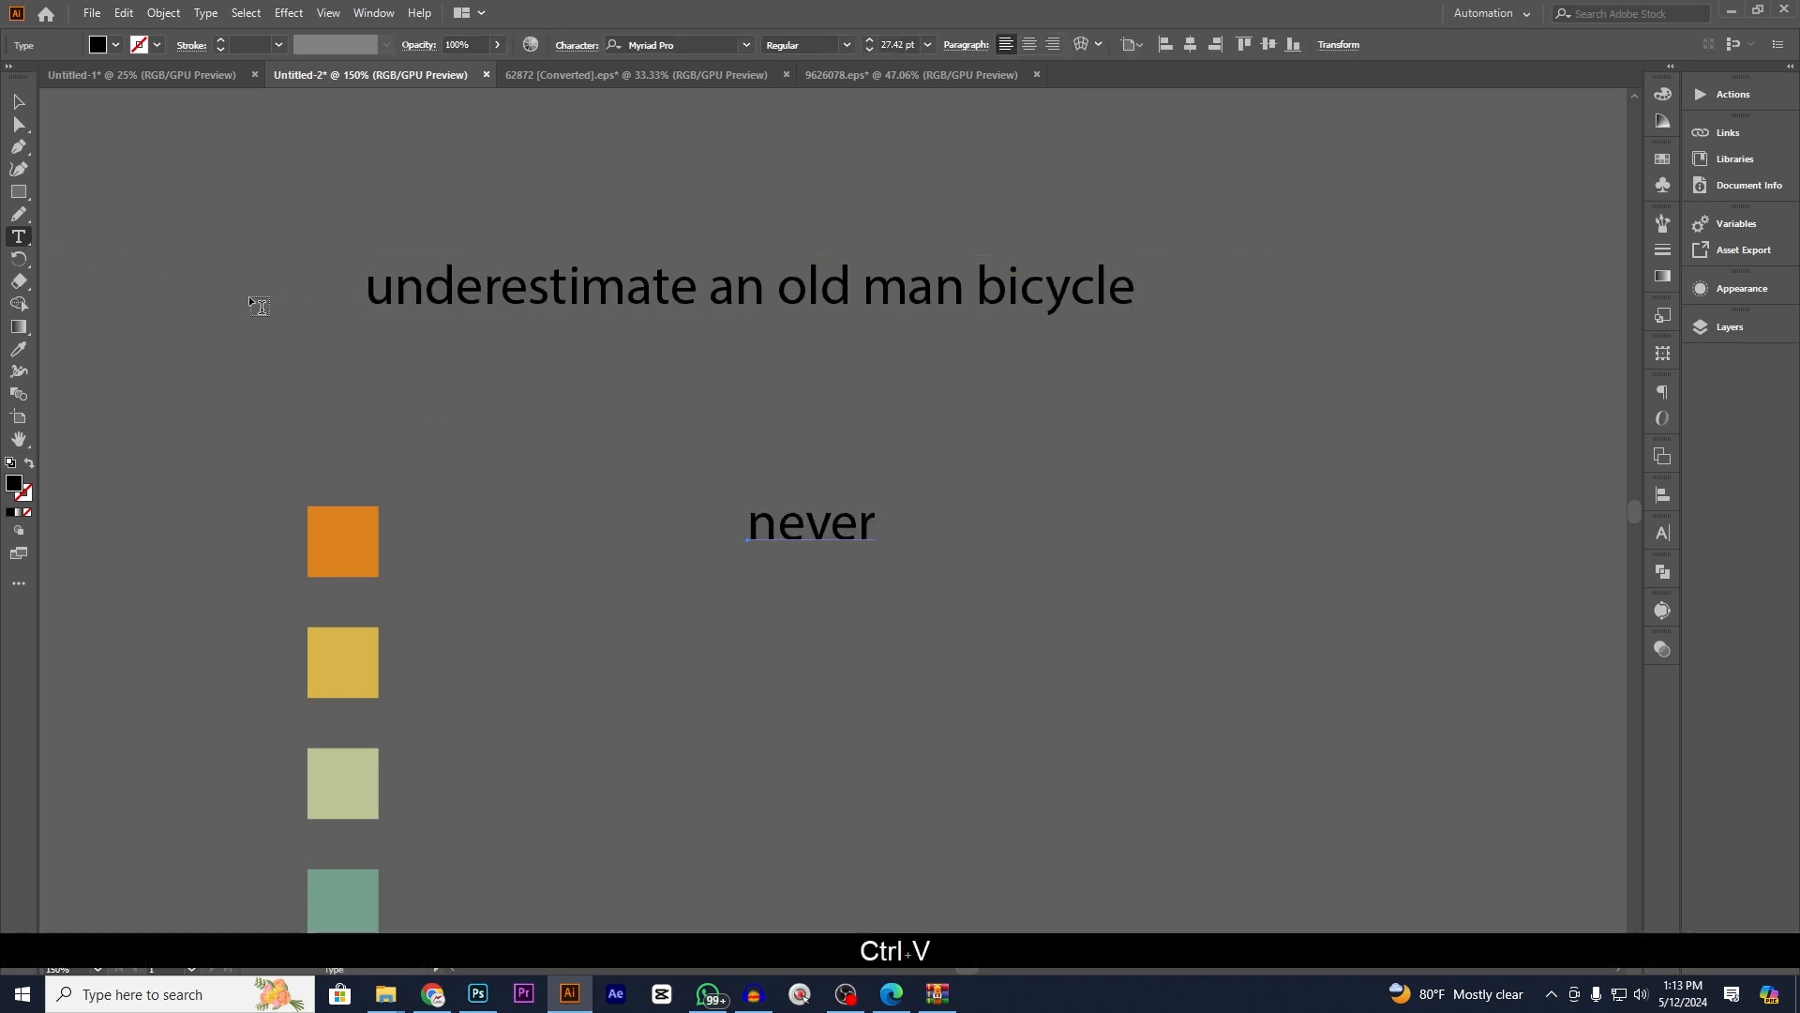
- Move the word "underestimate" out of the slogan into its own text object directly below "never"
drag(366, 293, 685, 292)
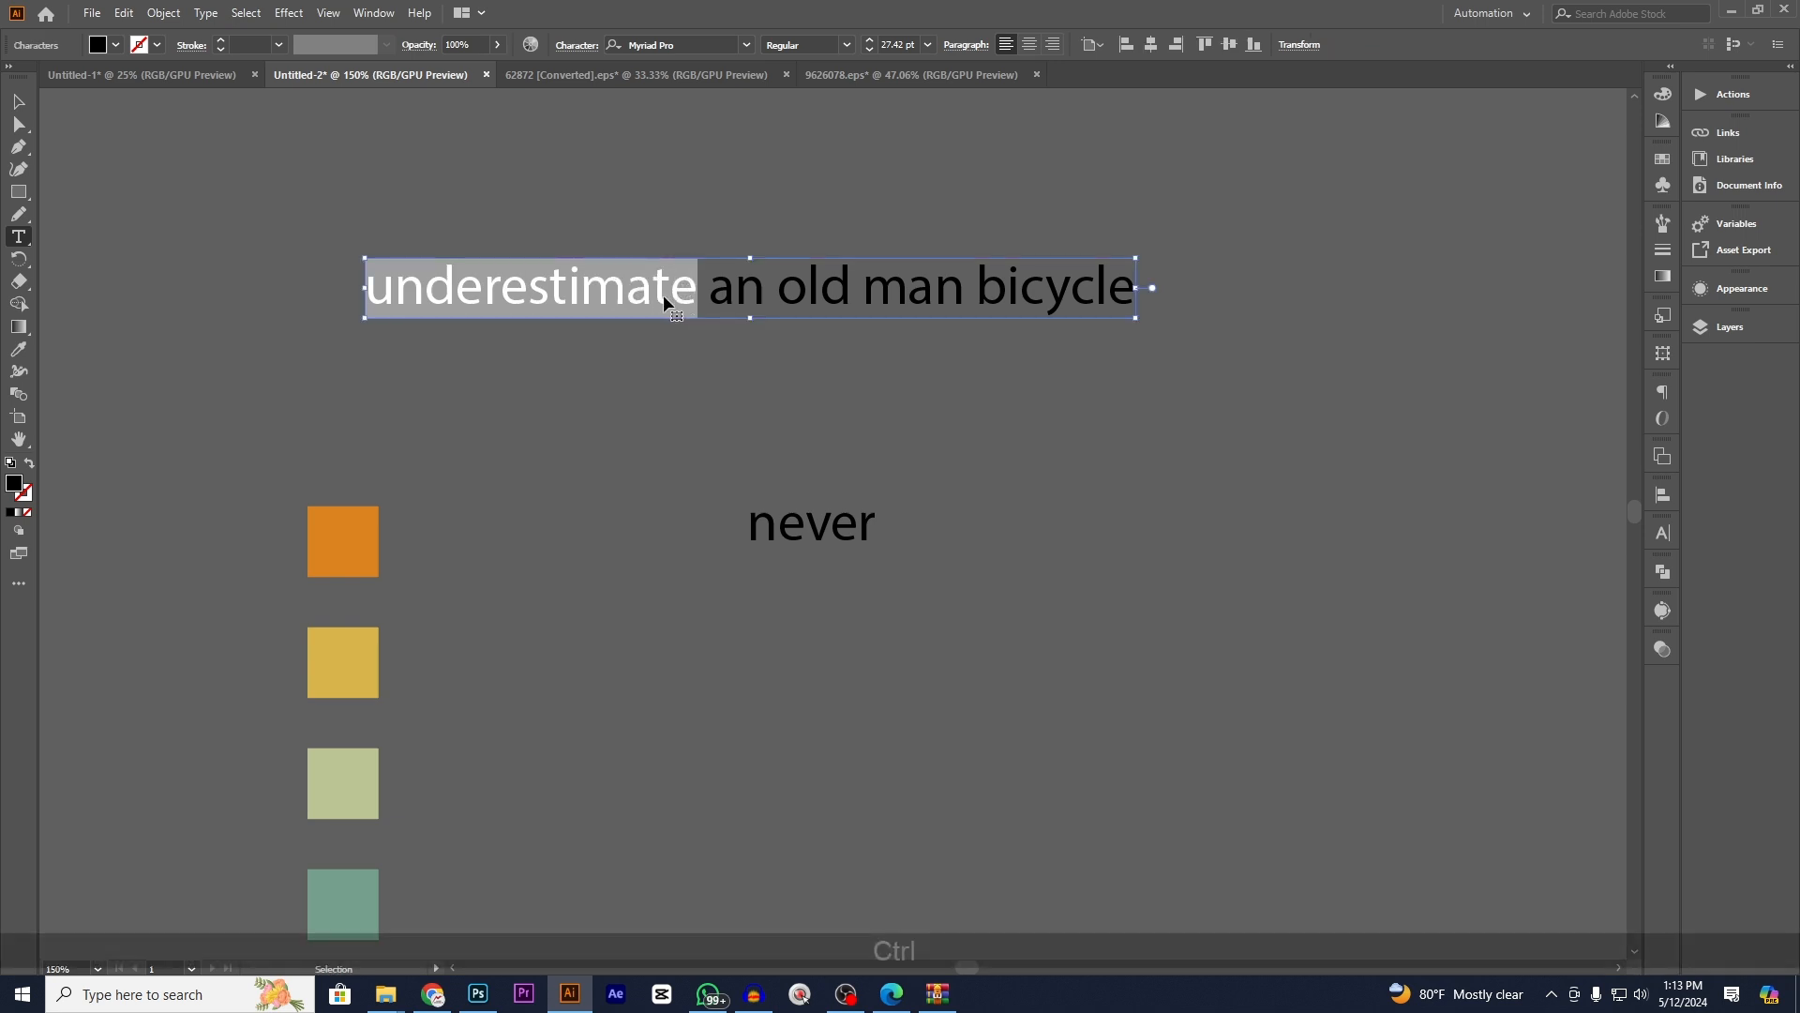
key(ctrl+x)
click(748, 574)
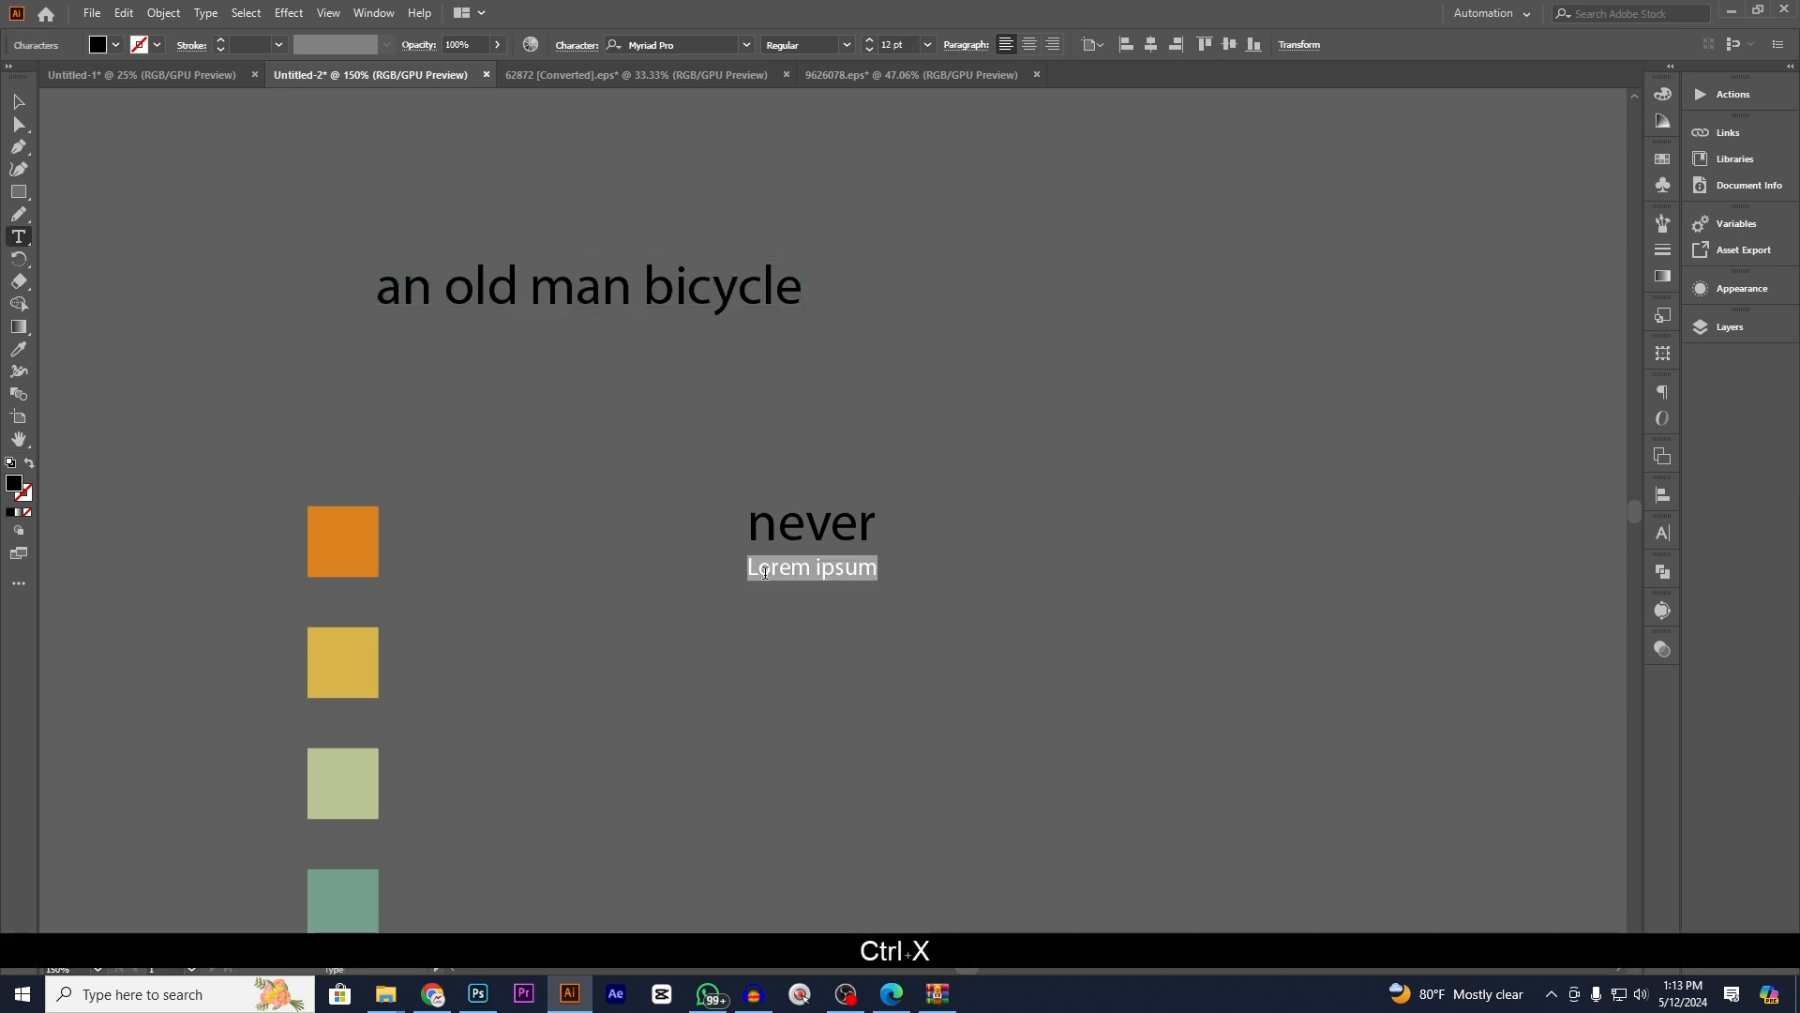
key(ctrl+v)
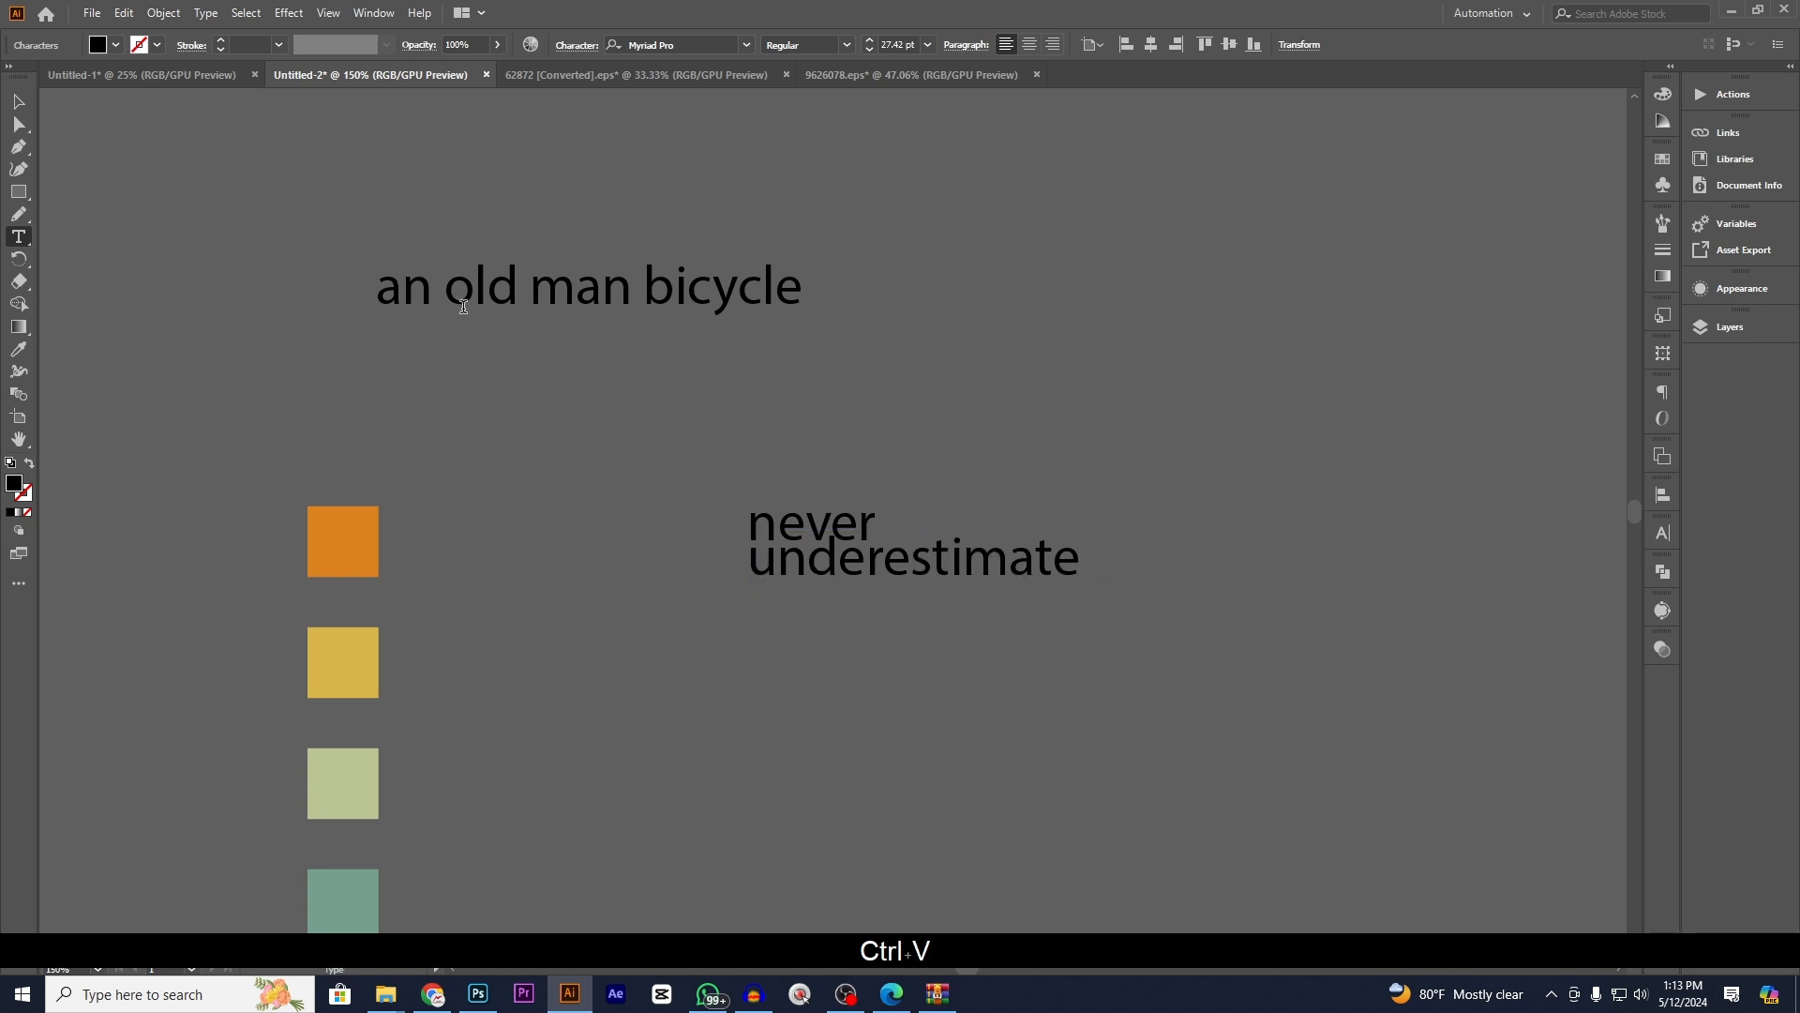
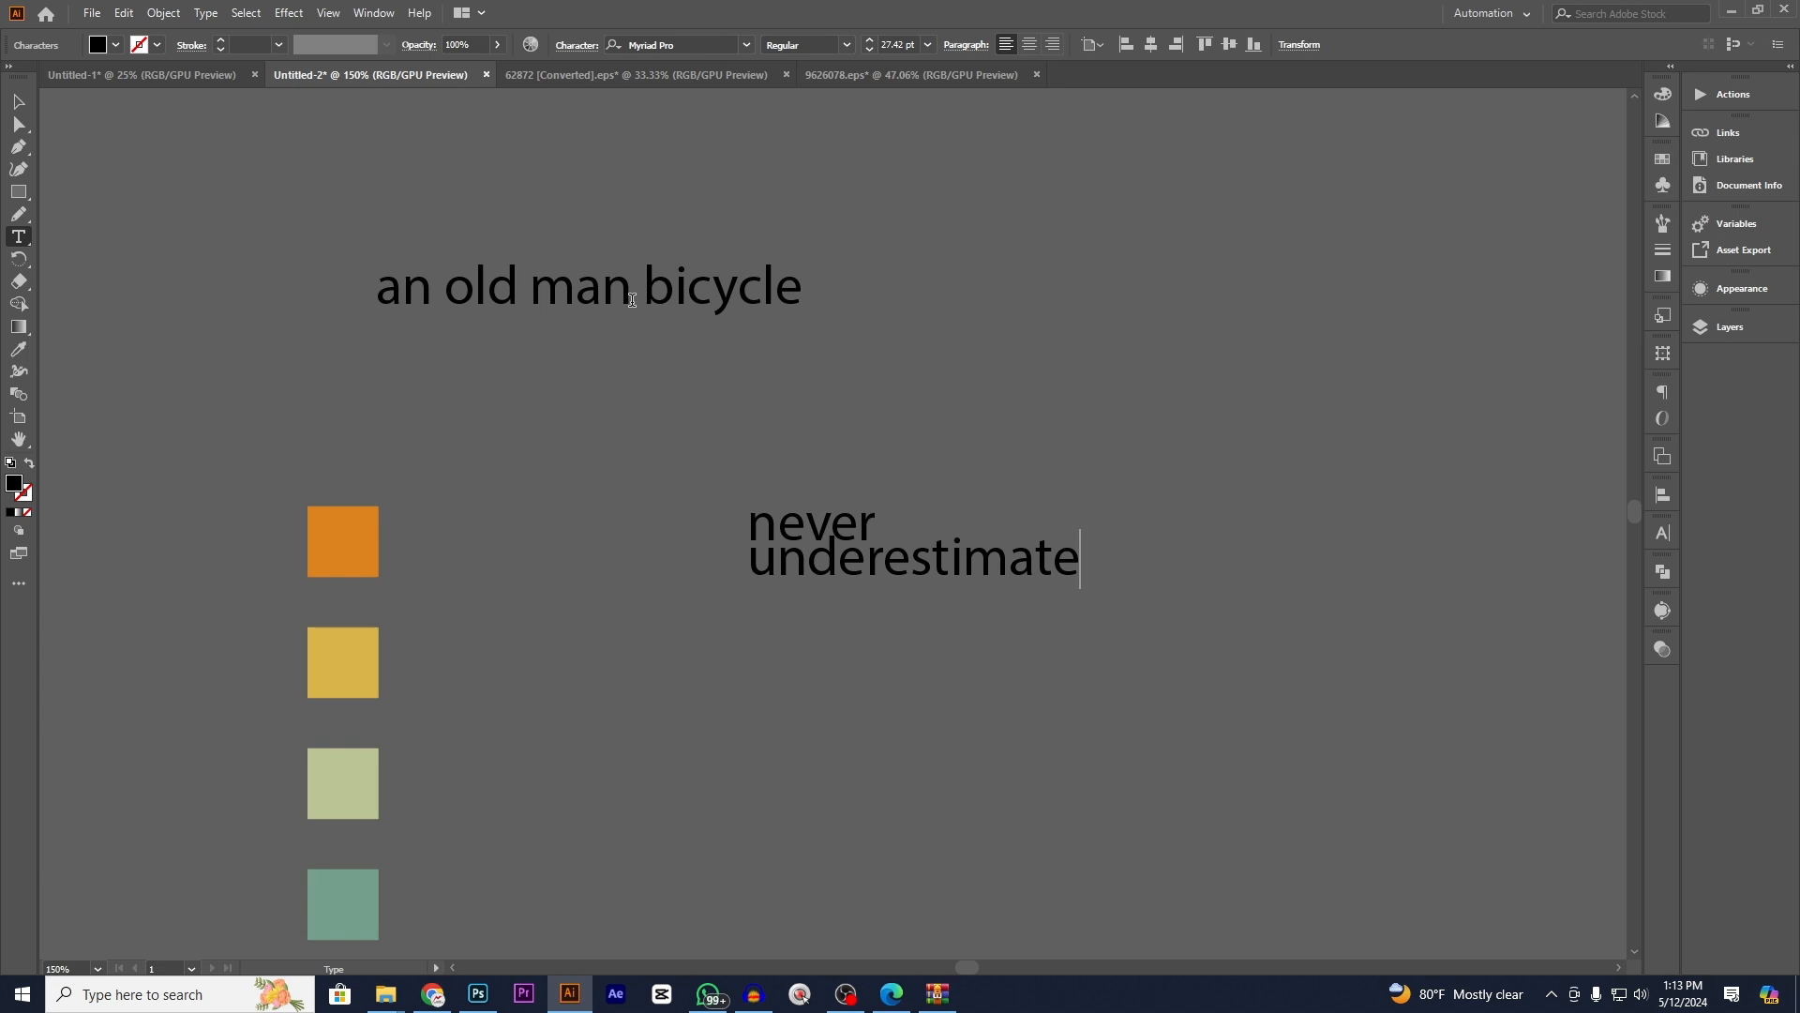
- Cut "an old man" from the slogan and paste it as a new text object below "underestimate"
drag(632, 300, 375, 303)
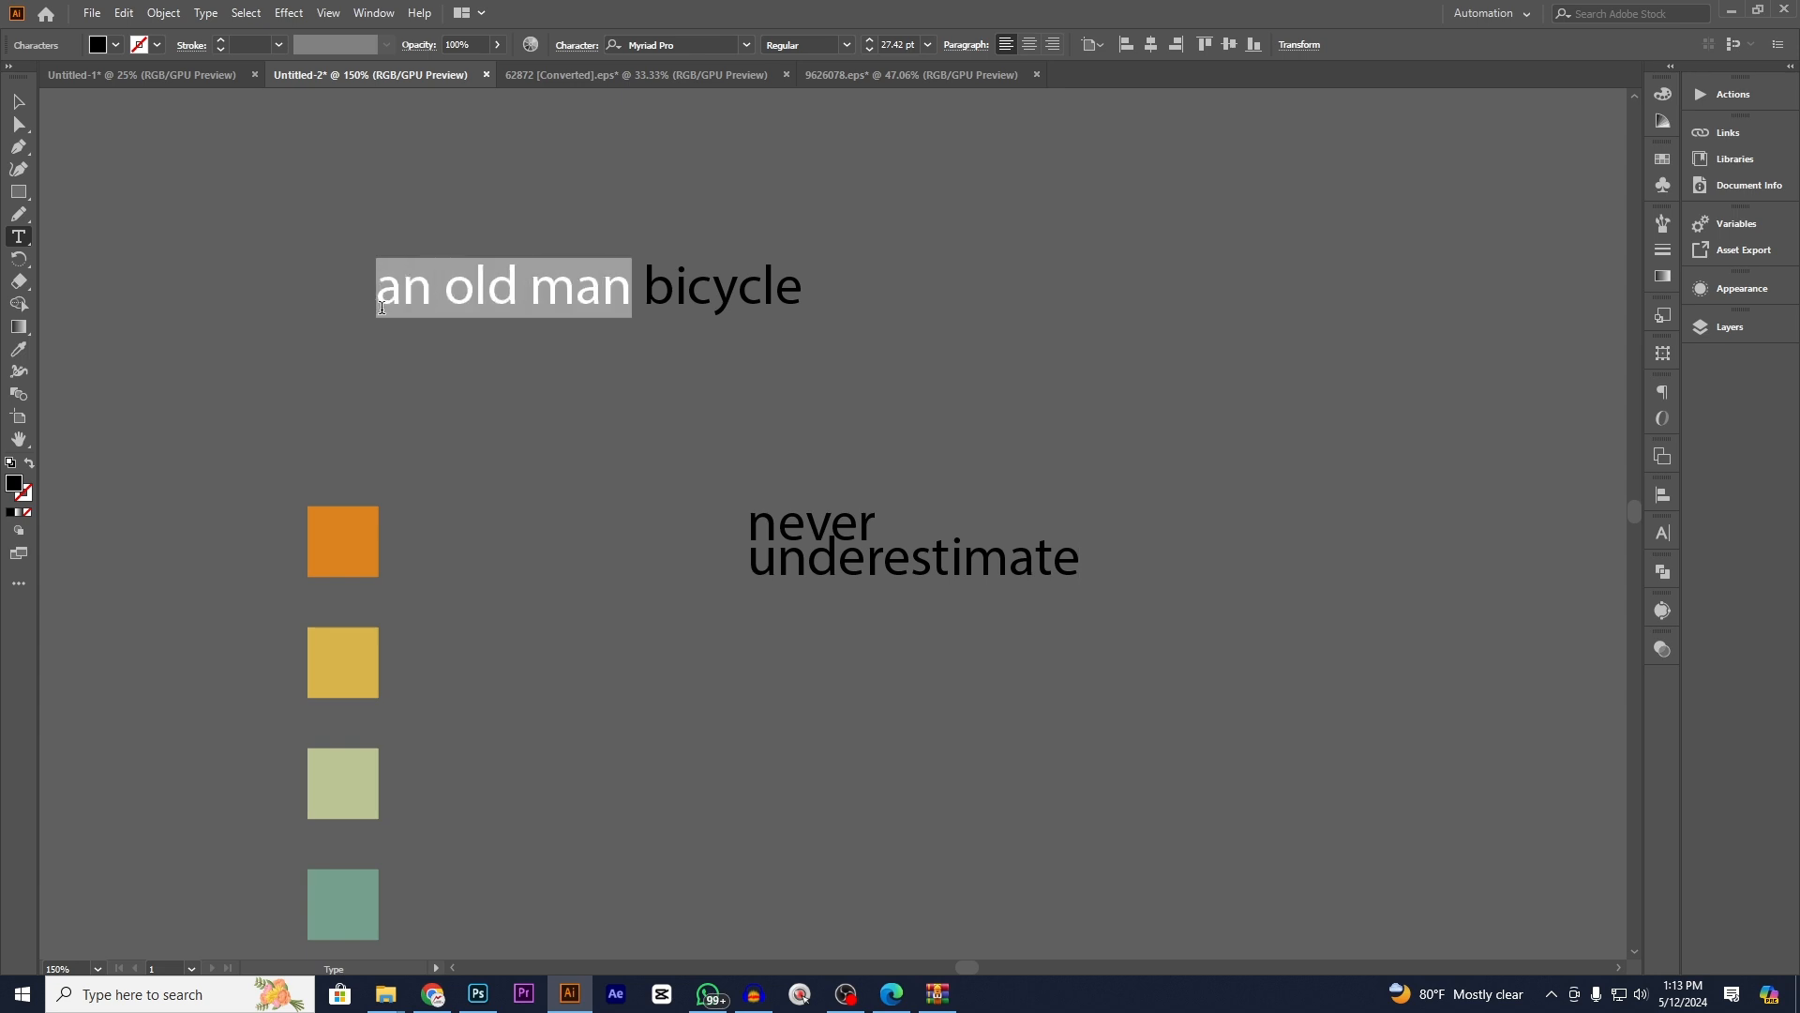
key(ctrl+x)
key(Escape)
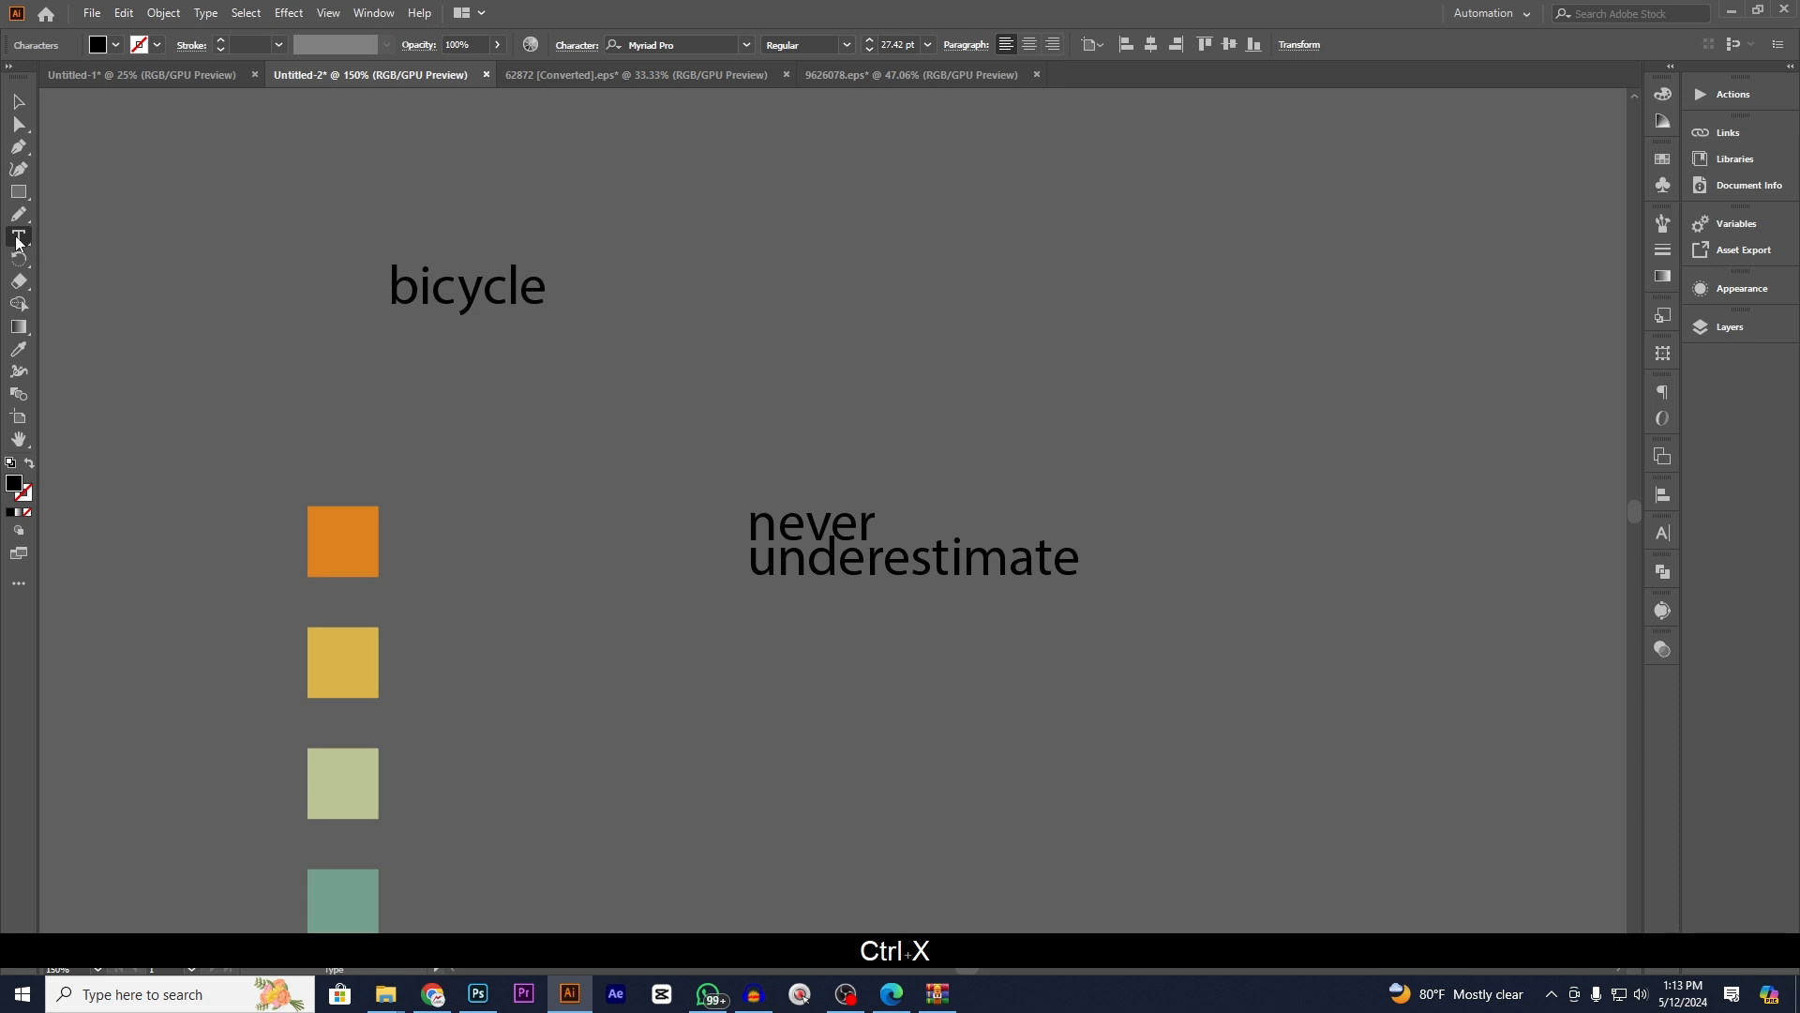
click(778, 660)
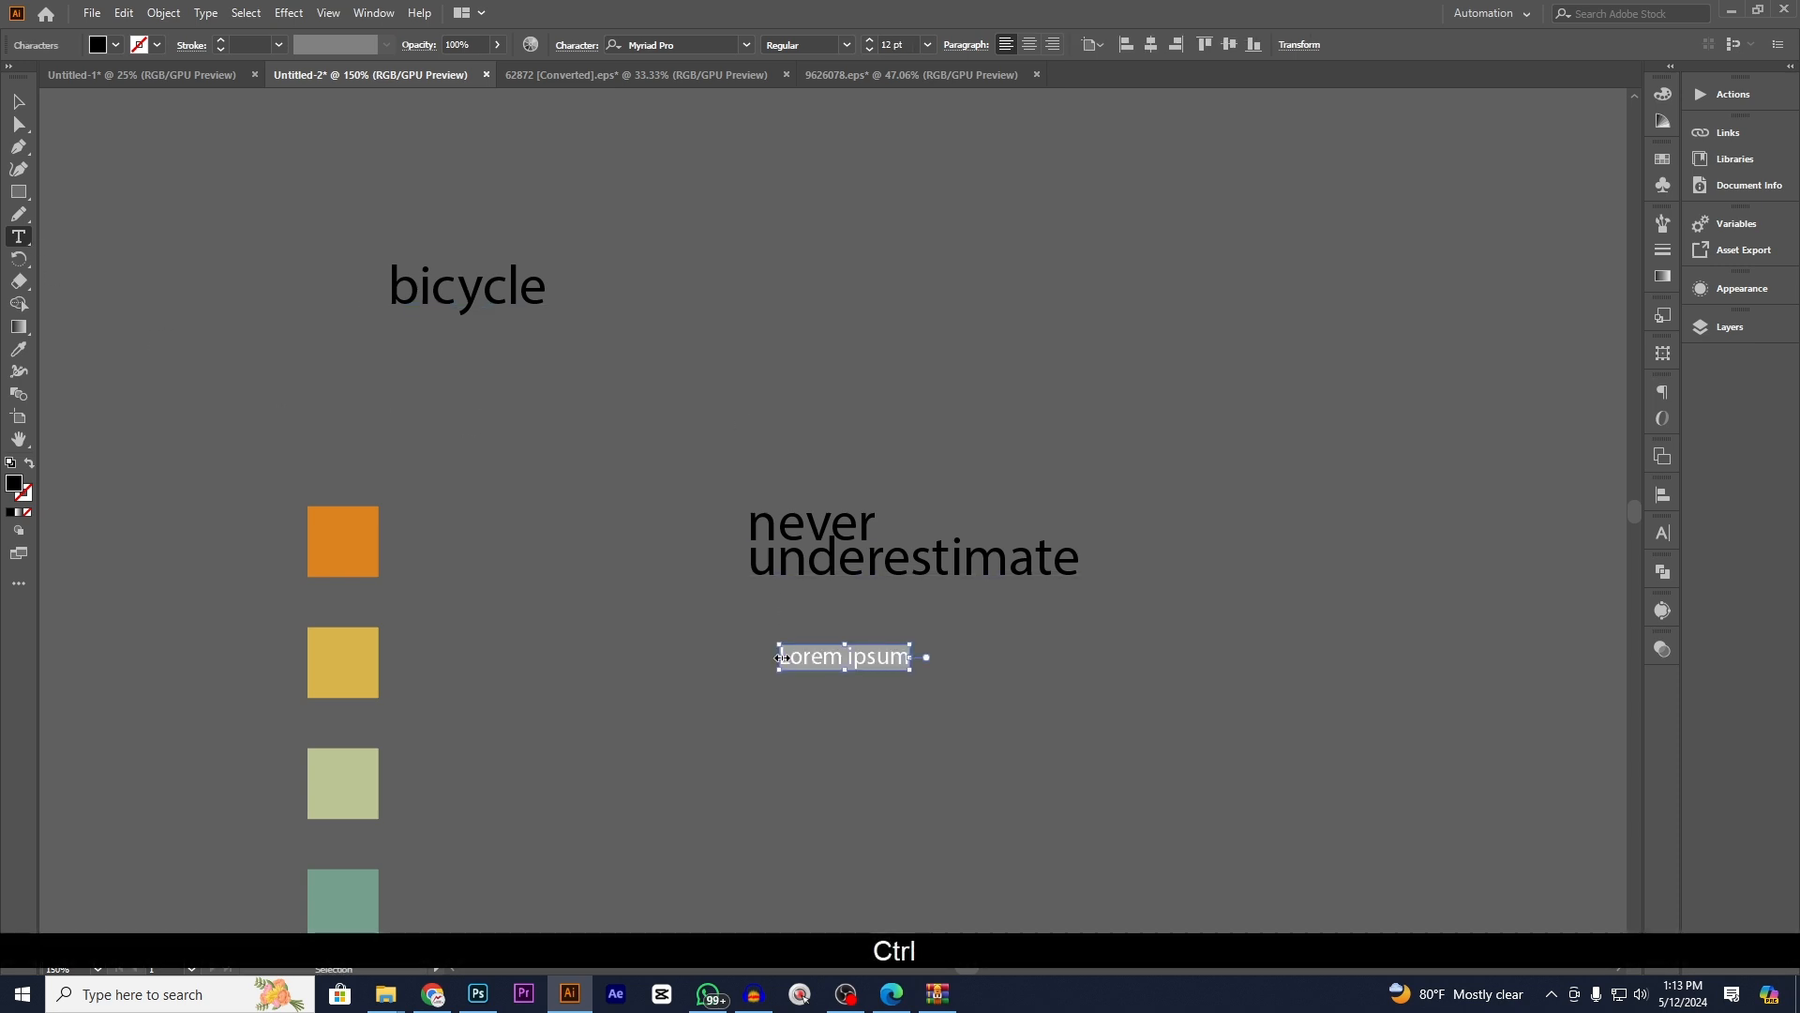
key(ctrl+v)
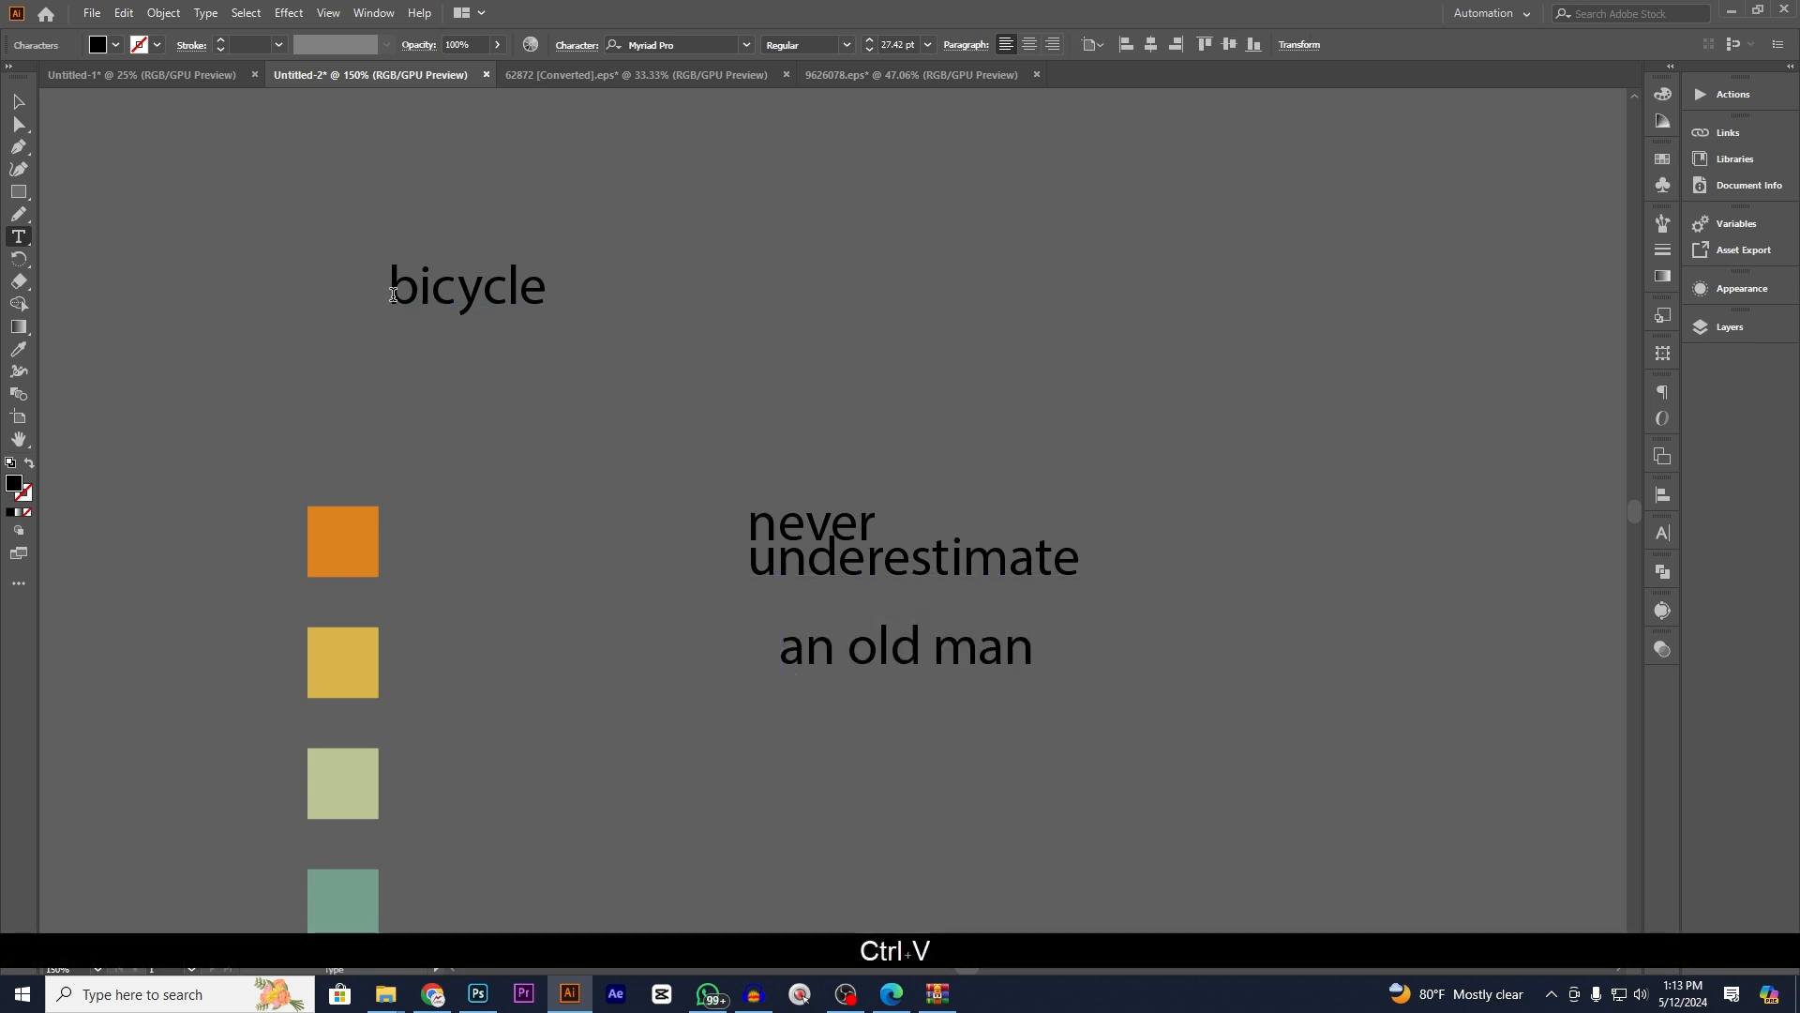
- Delete the leading spaces before "bicycle" and place the word below "an old man"
click(393, 295)
key(BackSpace)
key(BackSpace)
key(BackSpace)
key(BackSpace)
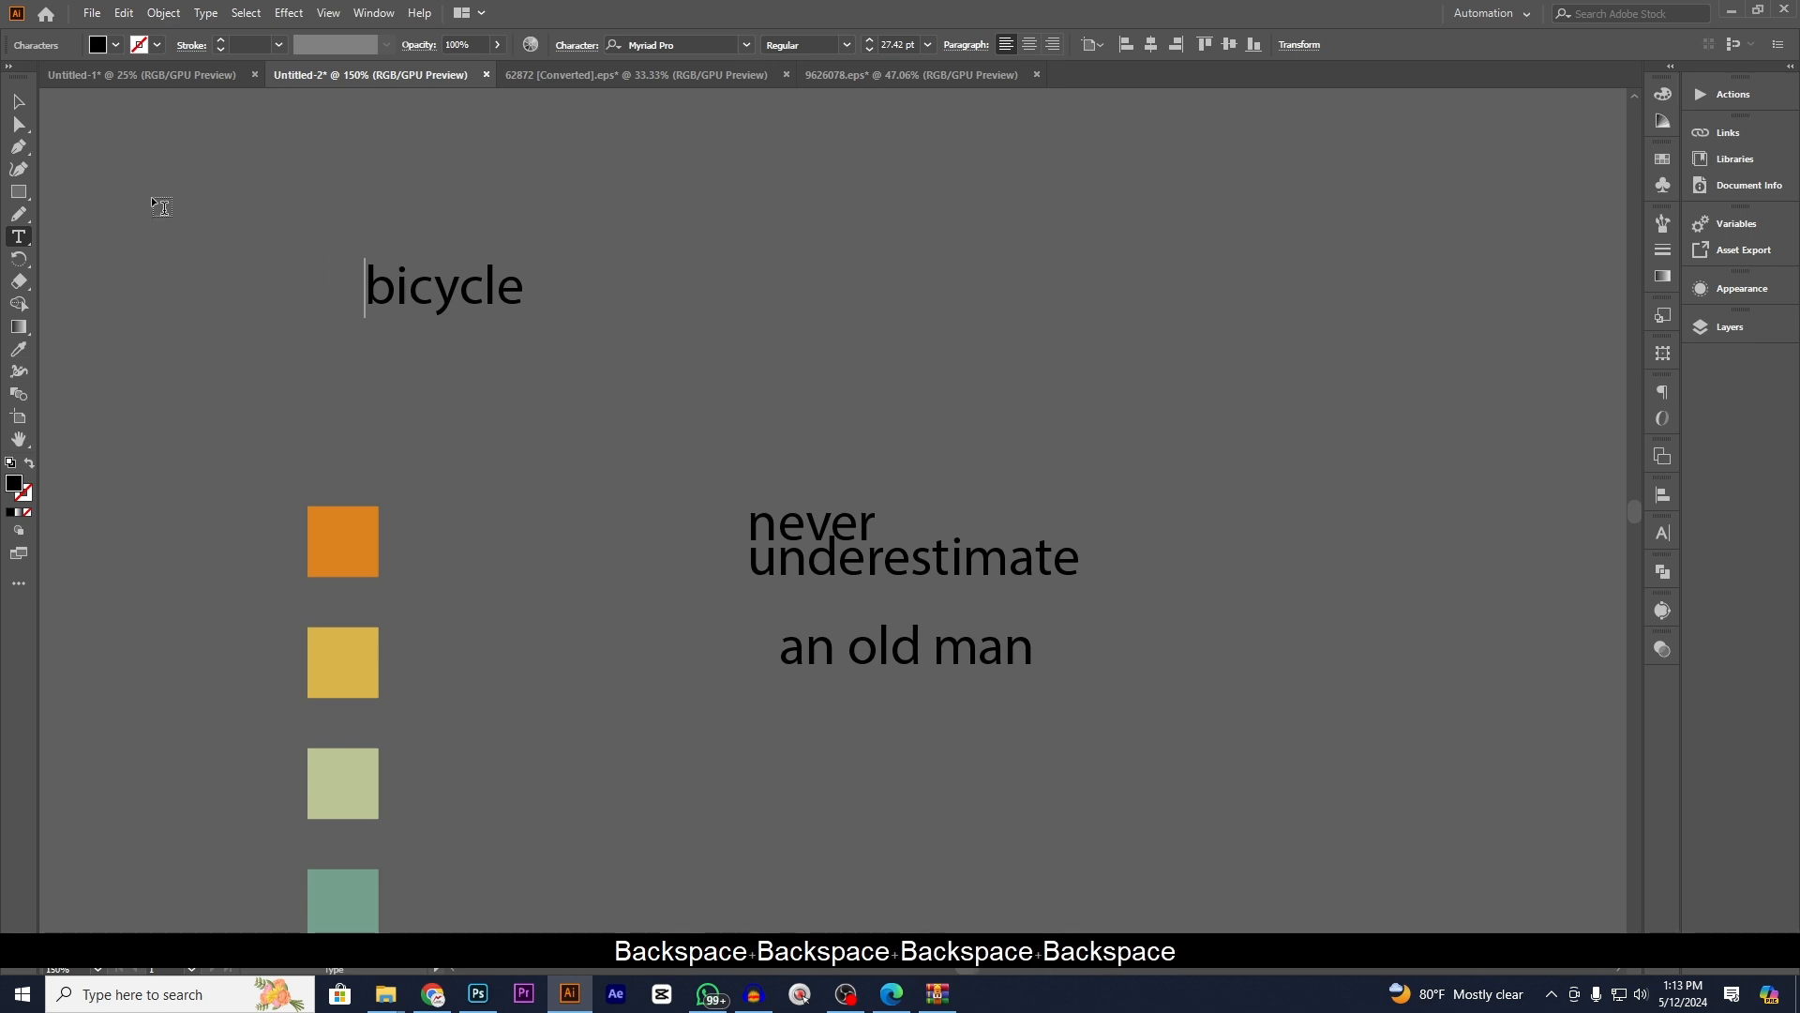
key(Escape)
click(790, 338)
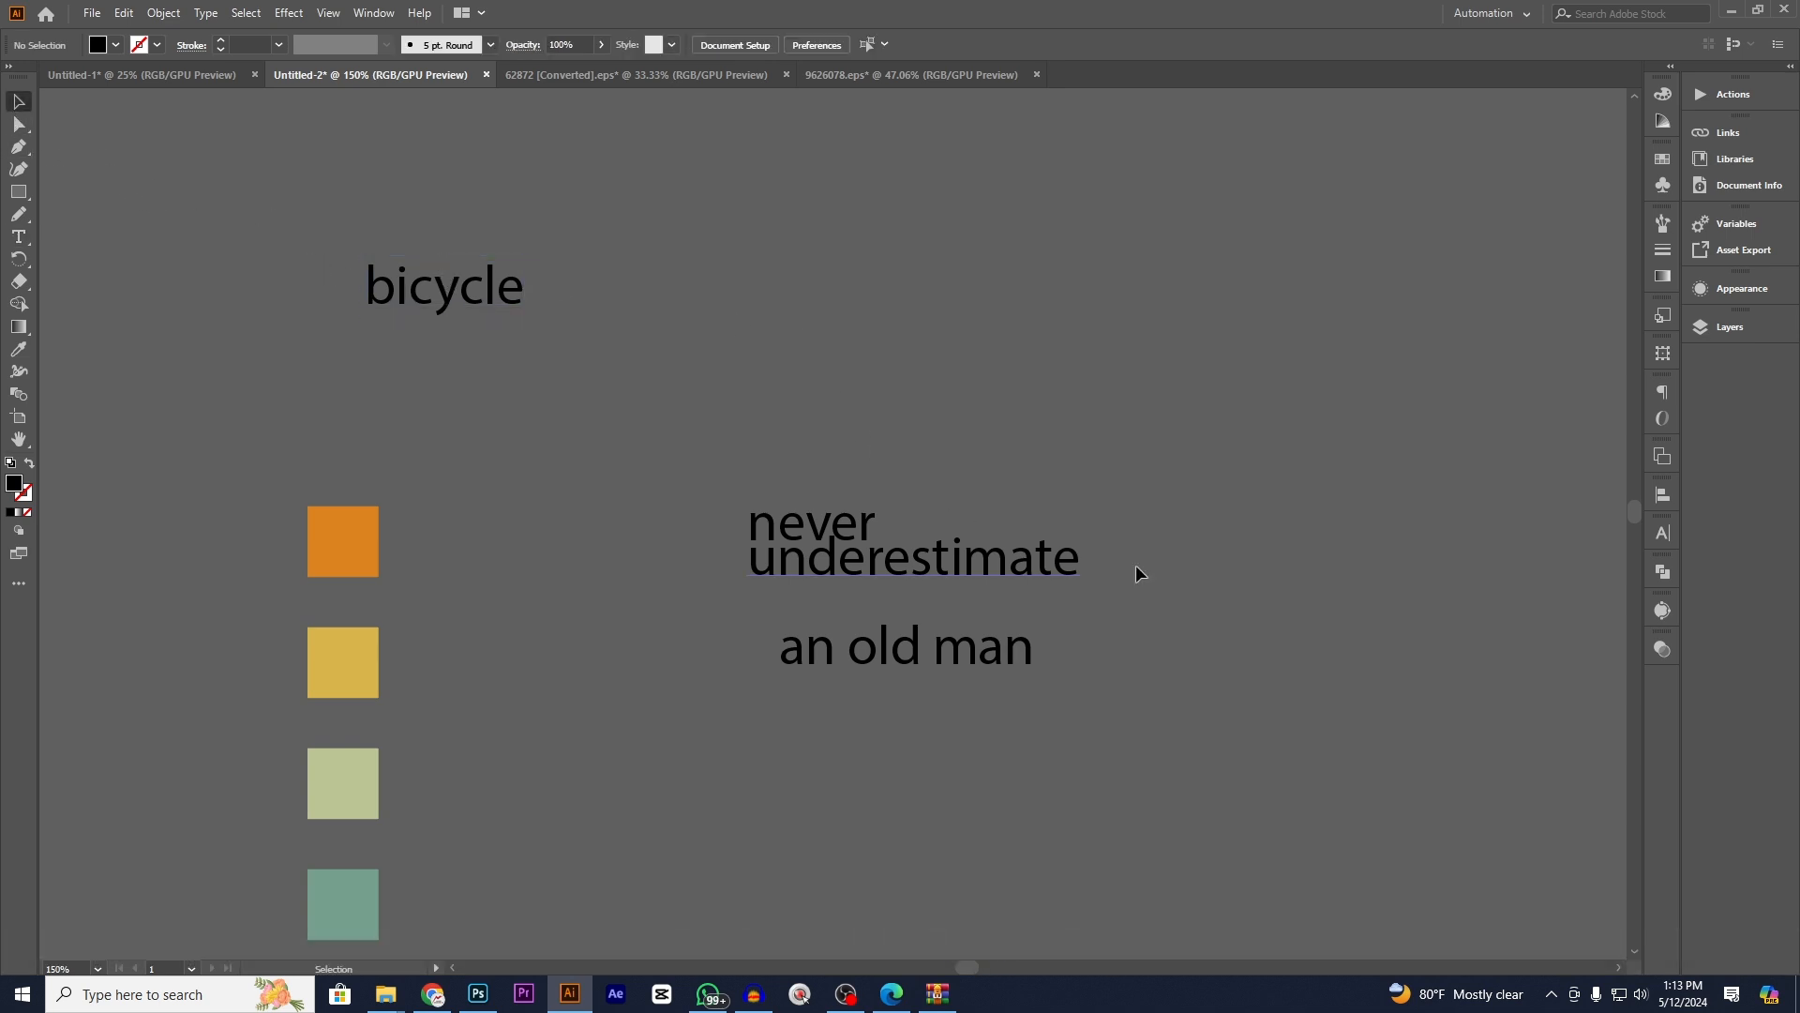
scroll(833, 477, down, 2)
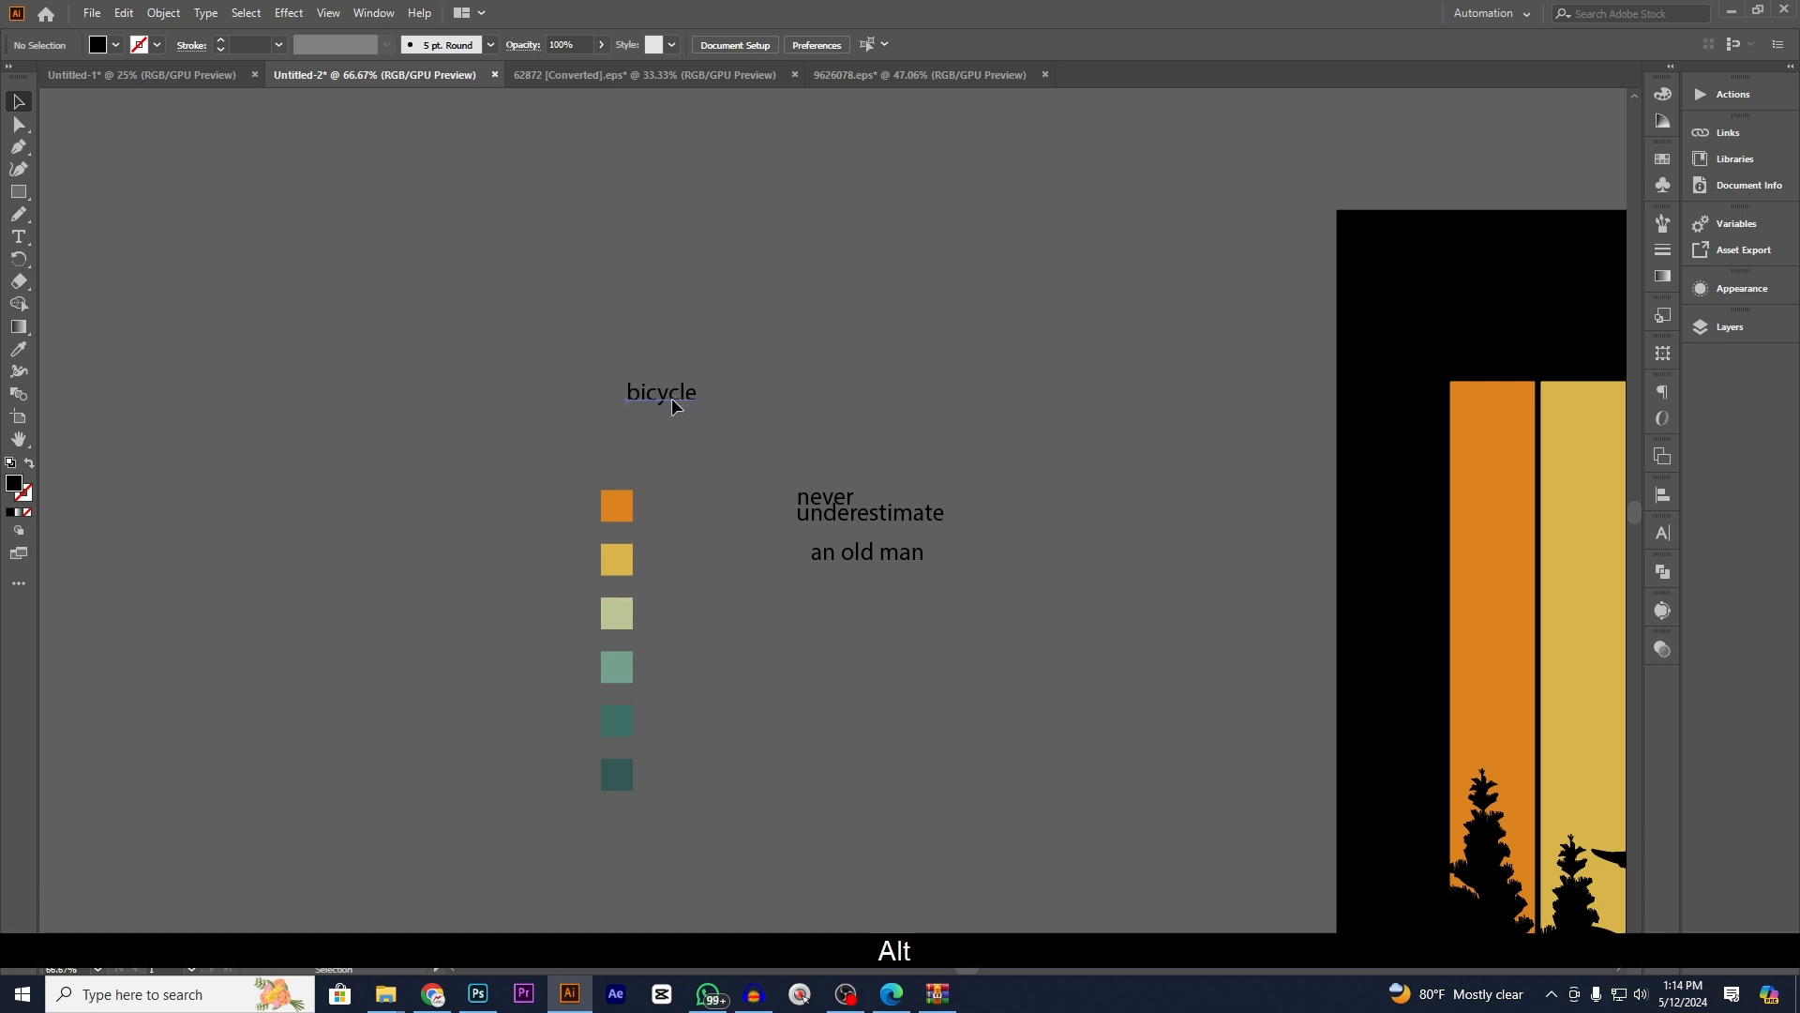
drag(671, 394, 877, 592)
- Select all four slogan text objects and change their case to UPPERCASE
drag(770, 443, 1034, 673)
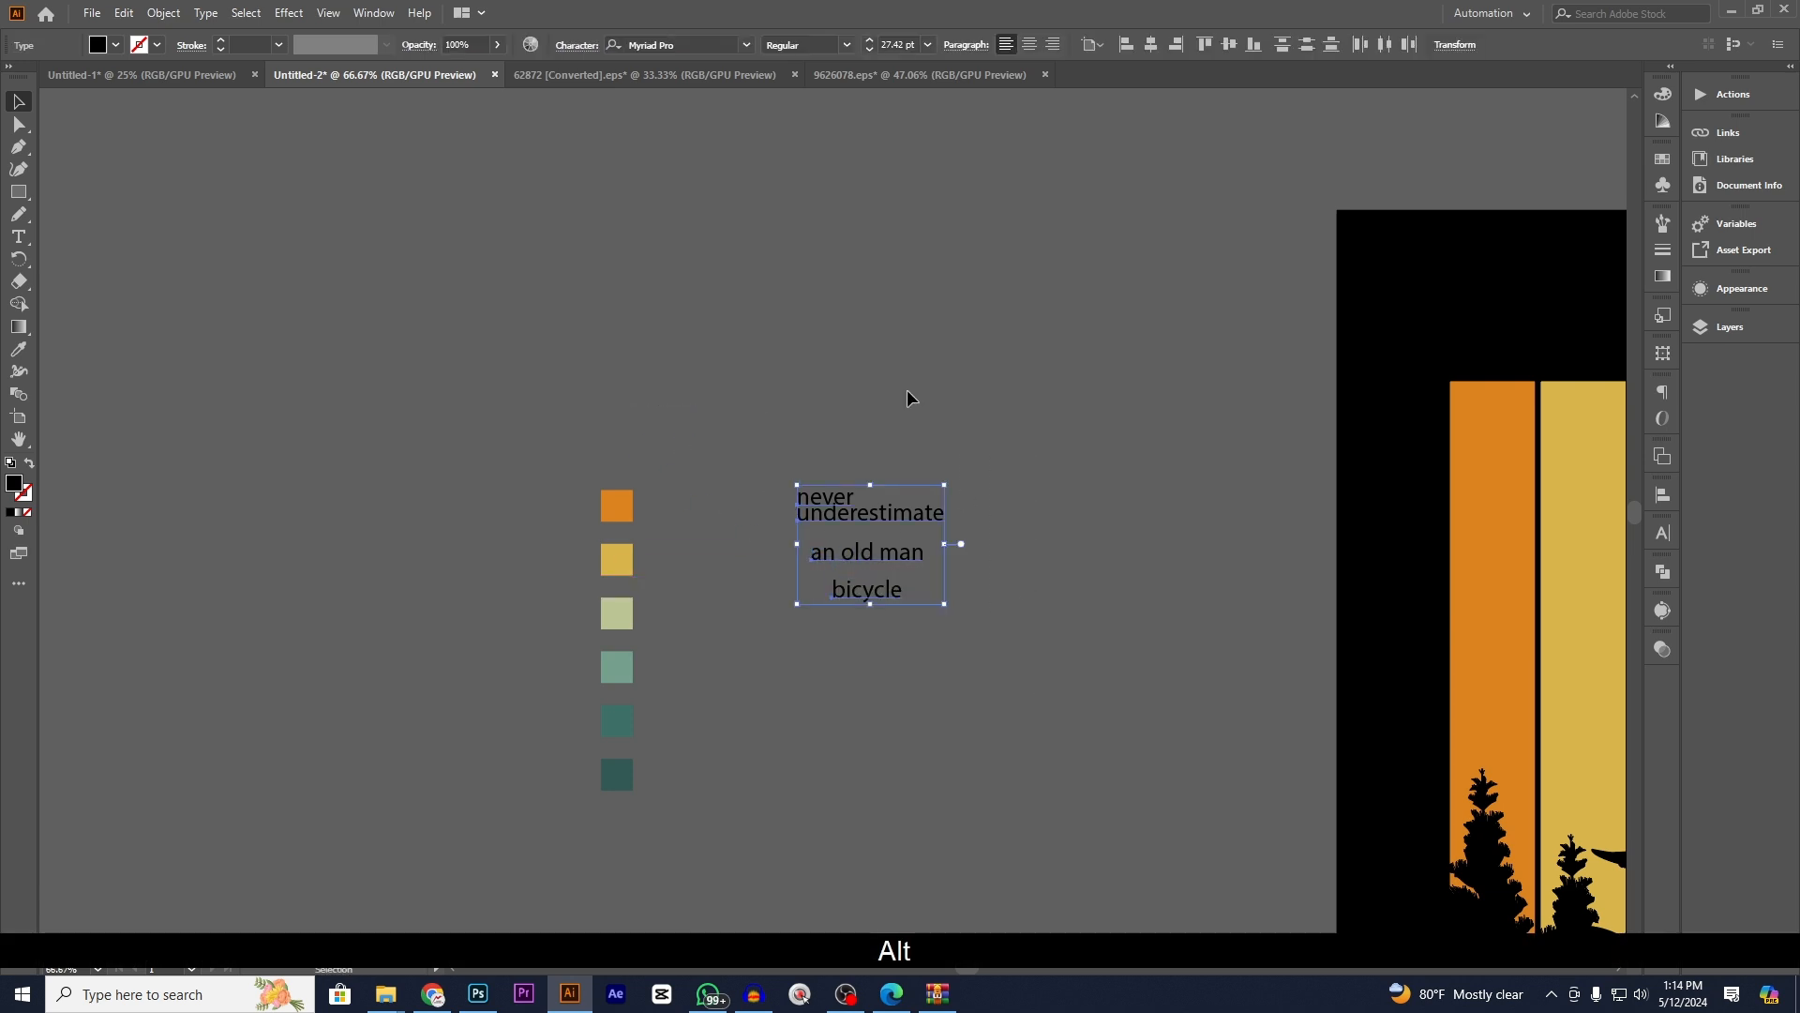
click(670, 46)
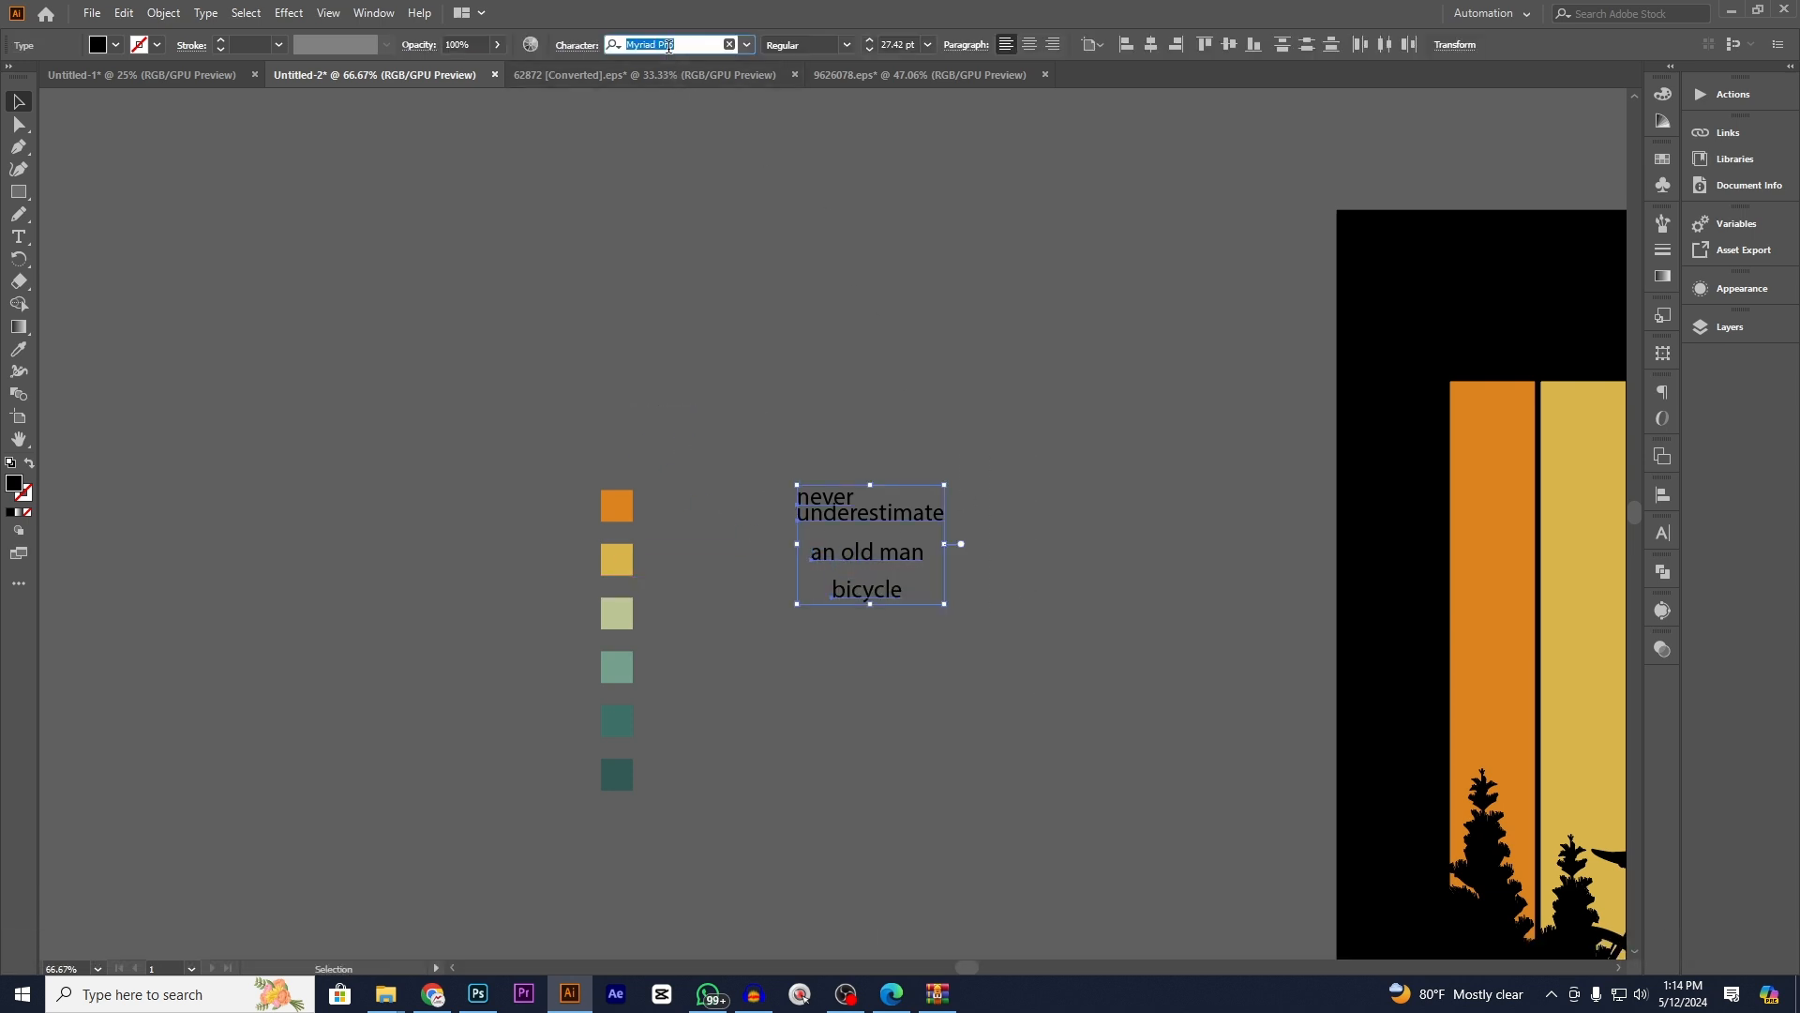
click(205, 13)
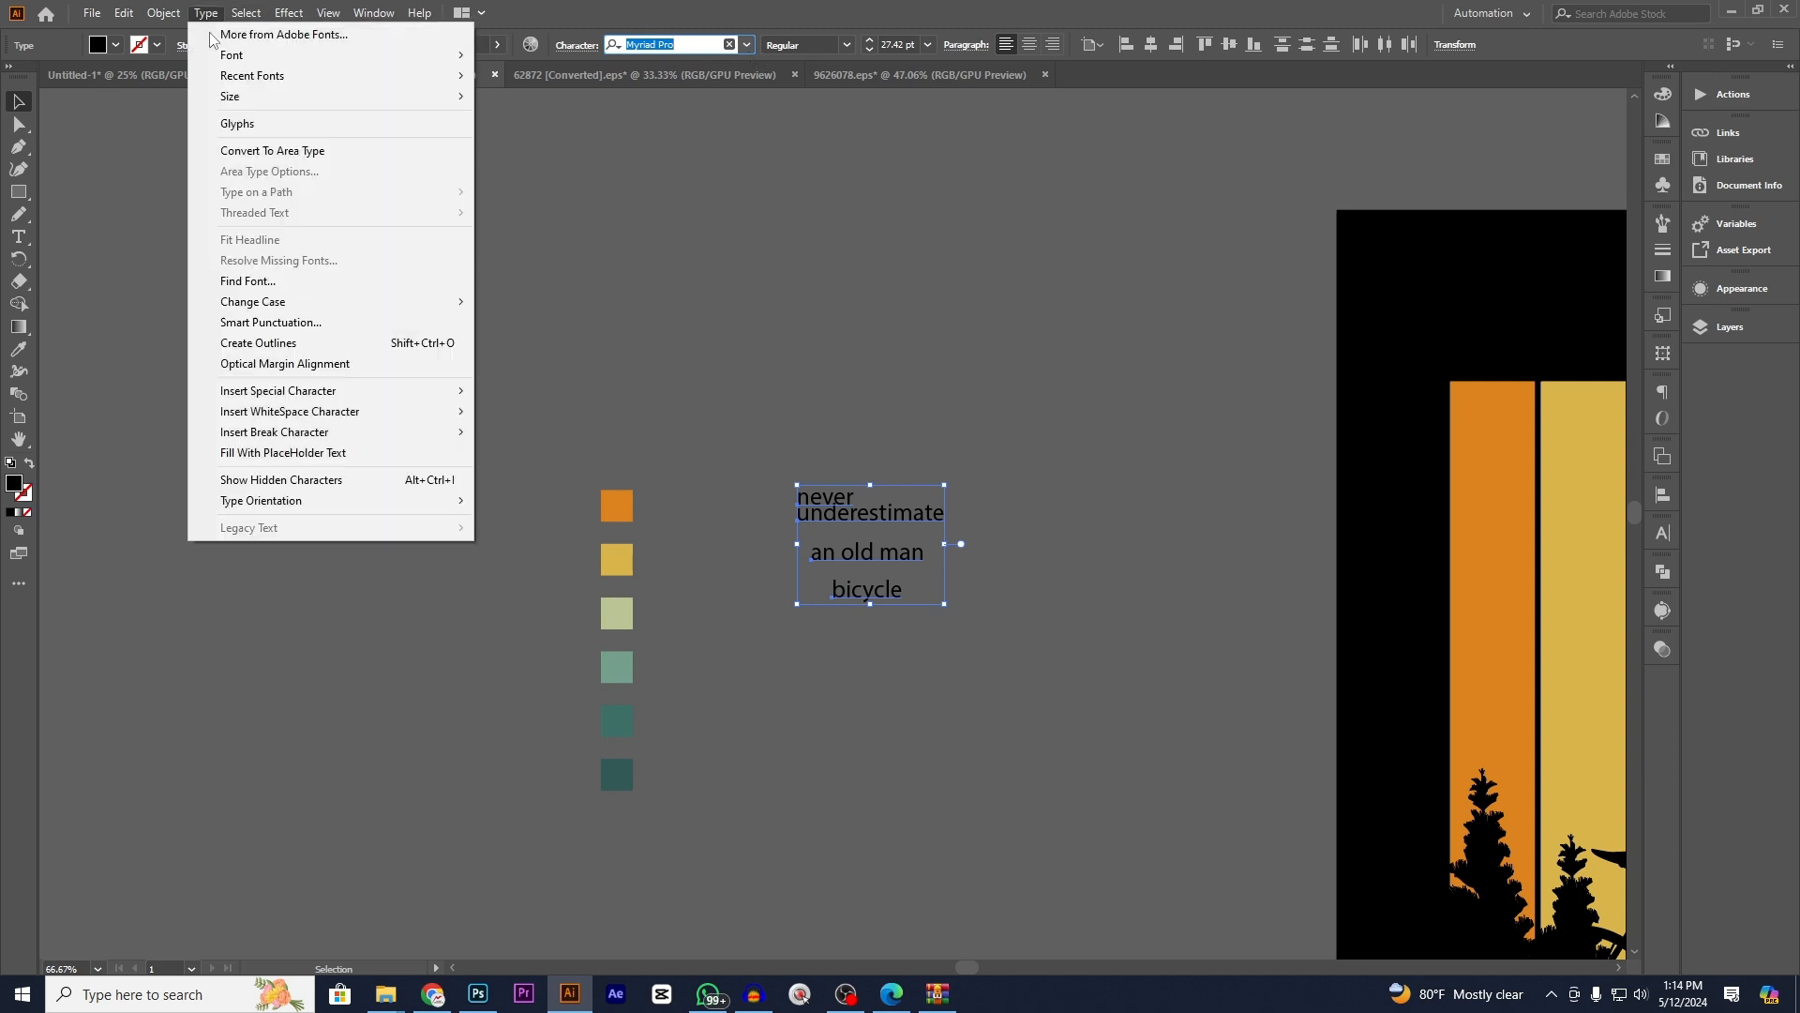
mouse_move(314, 300)
click(539, 301)
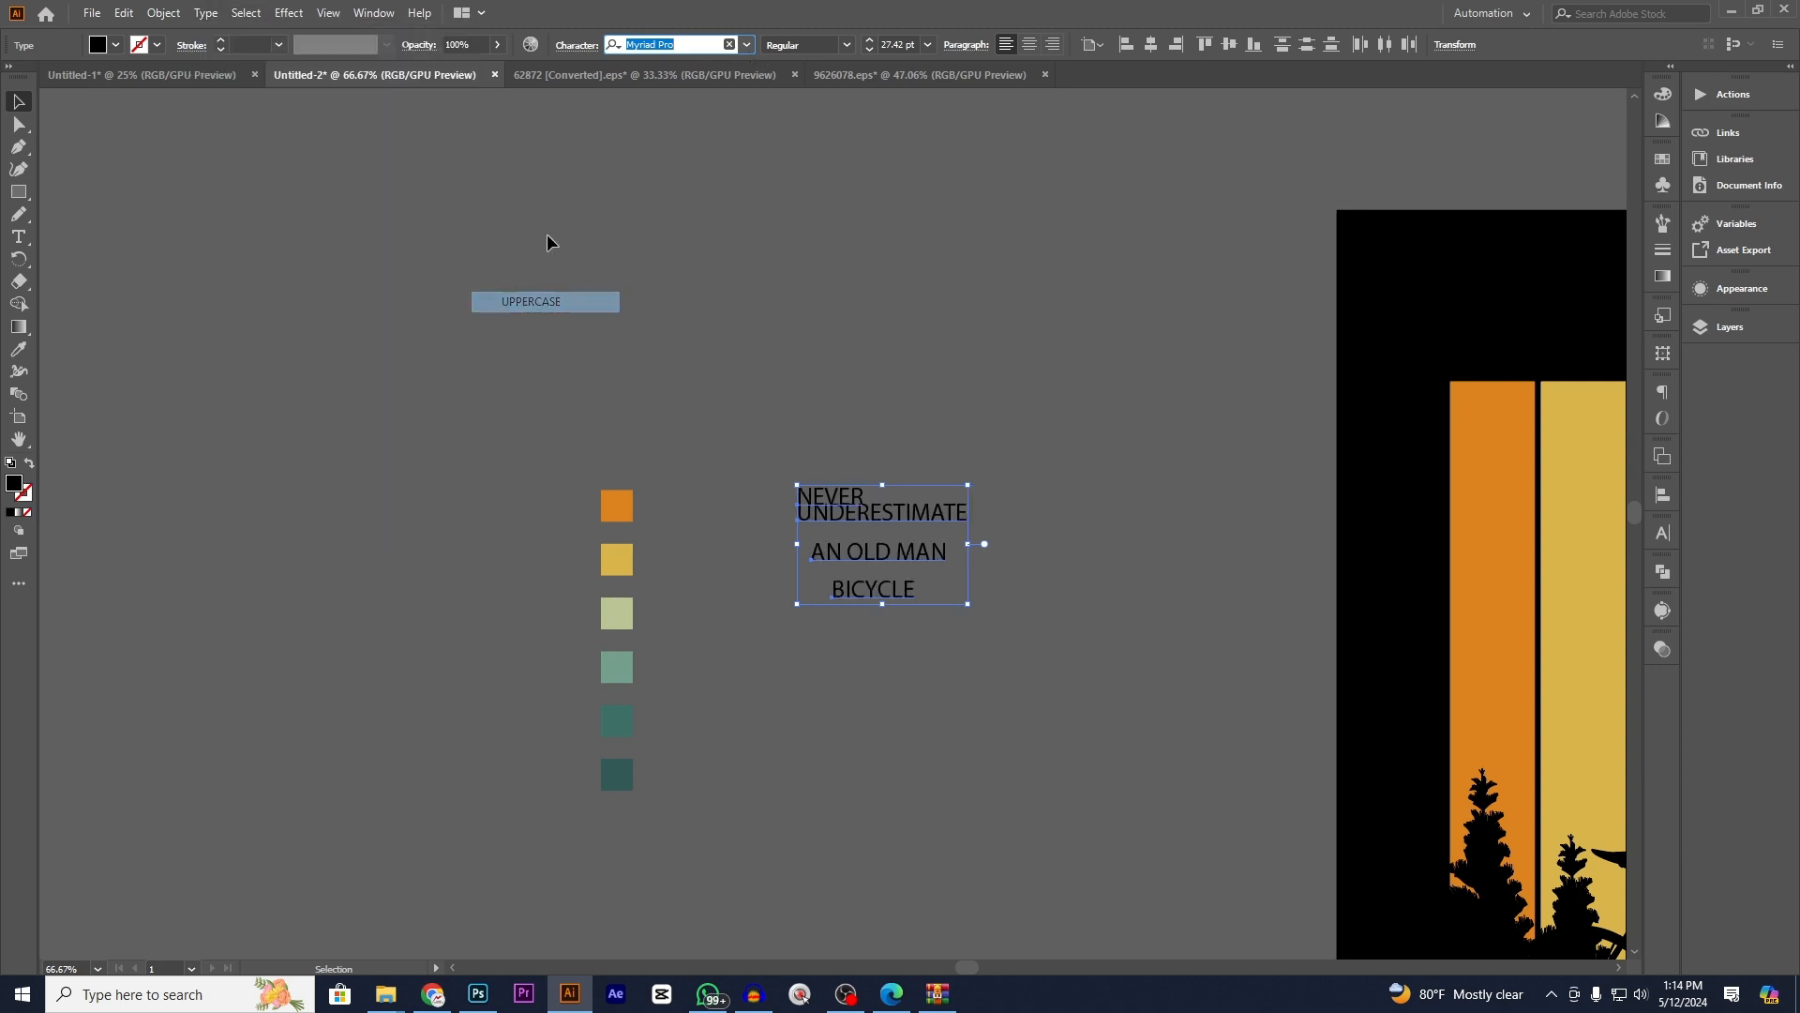
- Move "NEVER" up clear of "UNDERESTIMATE" and select all four slogan text objects
click(747, 44)
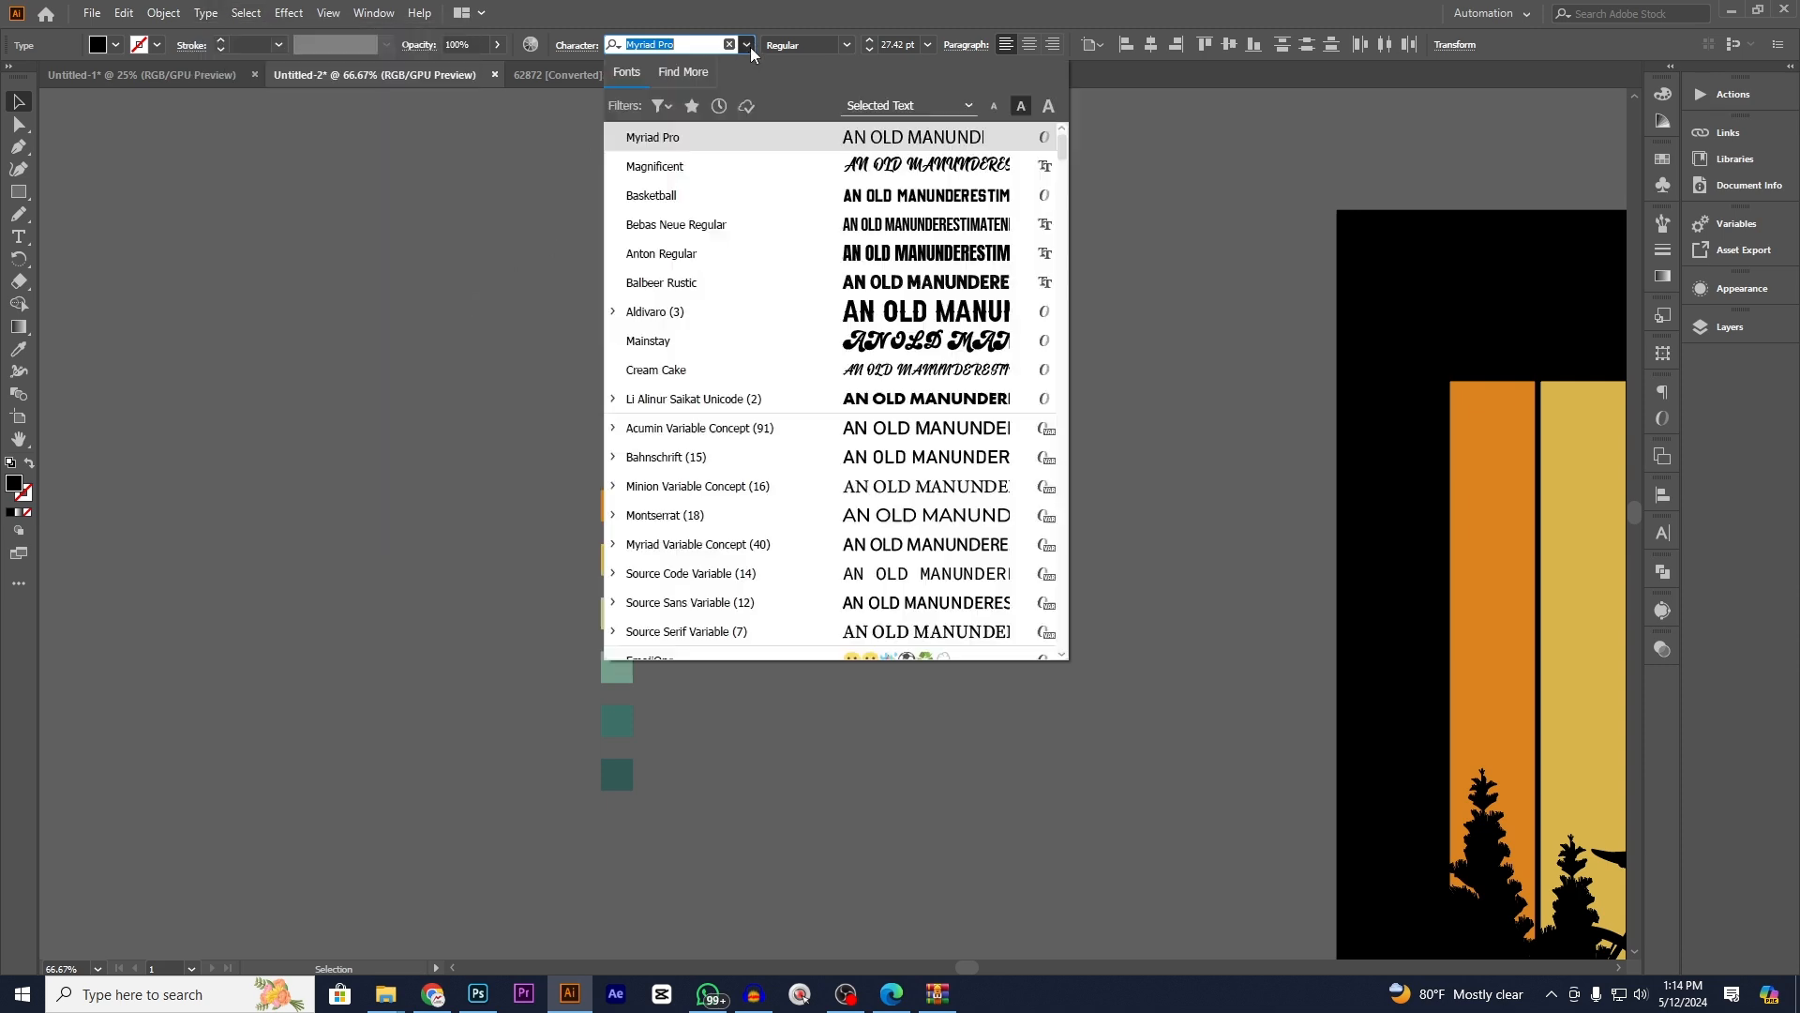
click(1133, 305)
drag(1162, 374, 671, 329)
drag(333, 433, 696, 543)
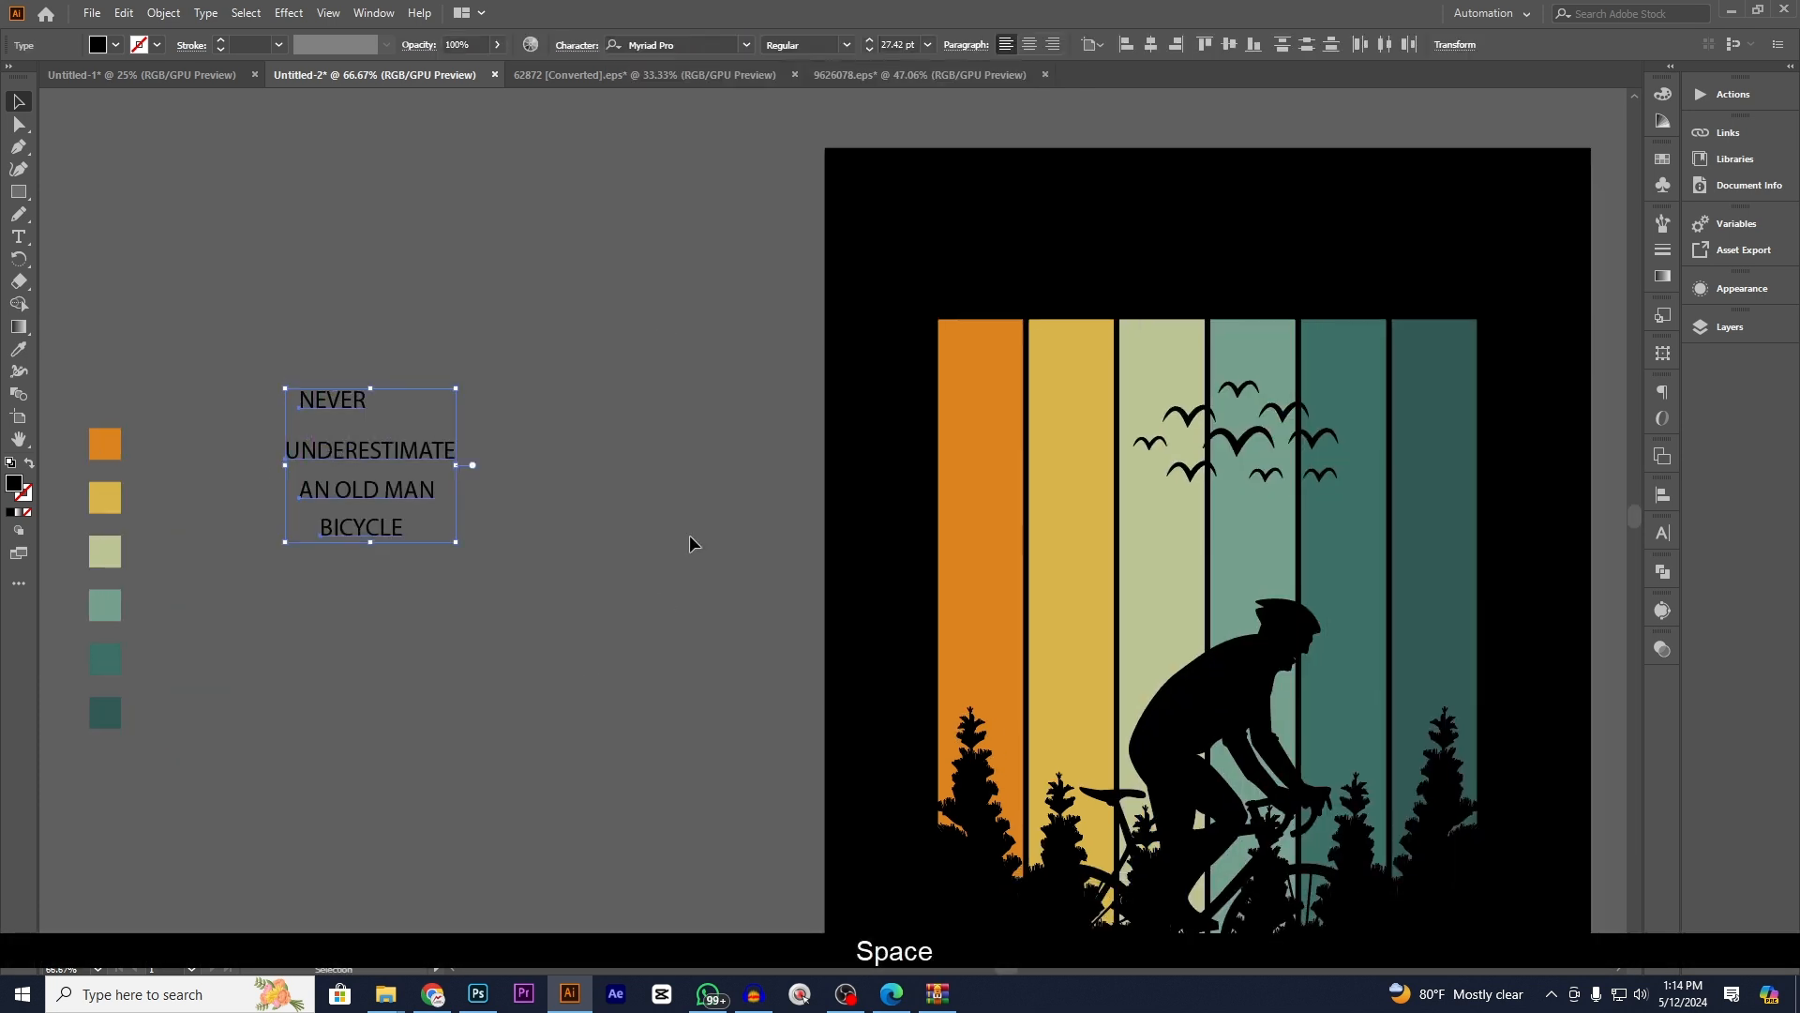
- Enlarge the four slogan text objects together, proportionally, to about 49.5 pt
click(747, 47)
click(178, 271)
drag(177, 271, 432, 506)
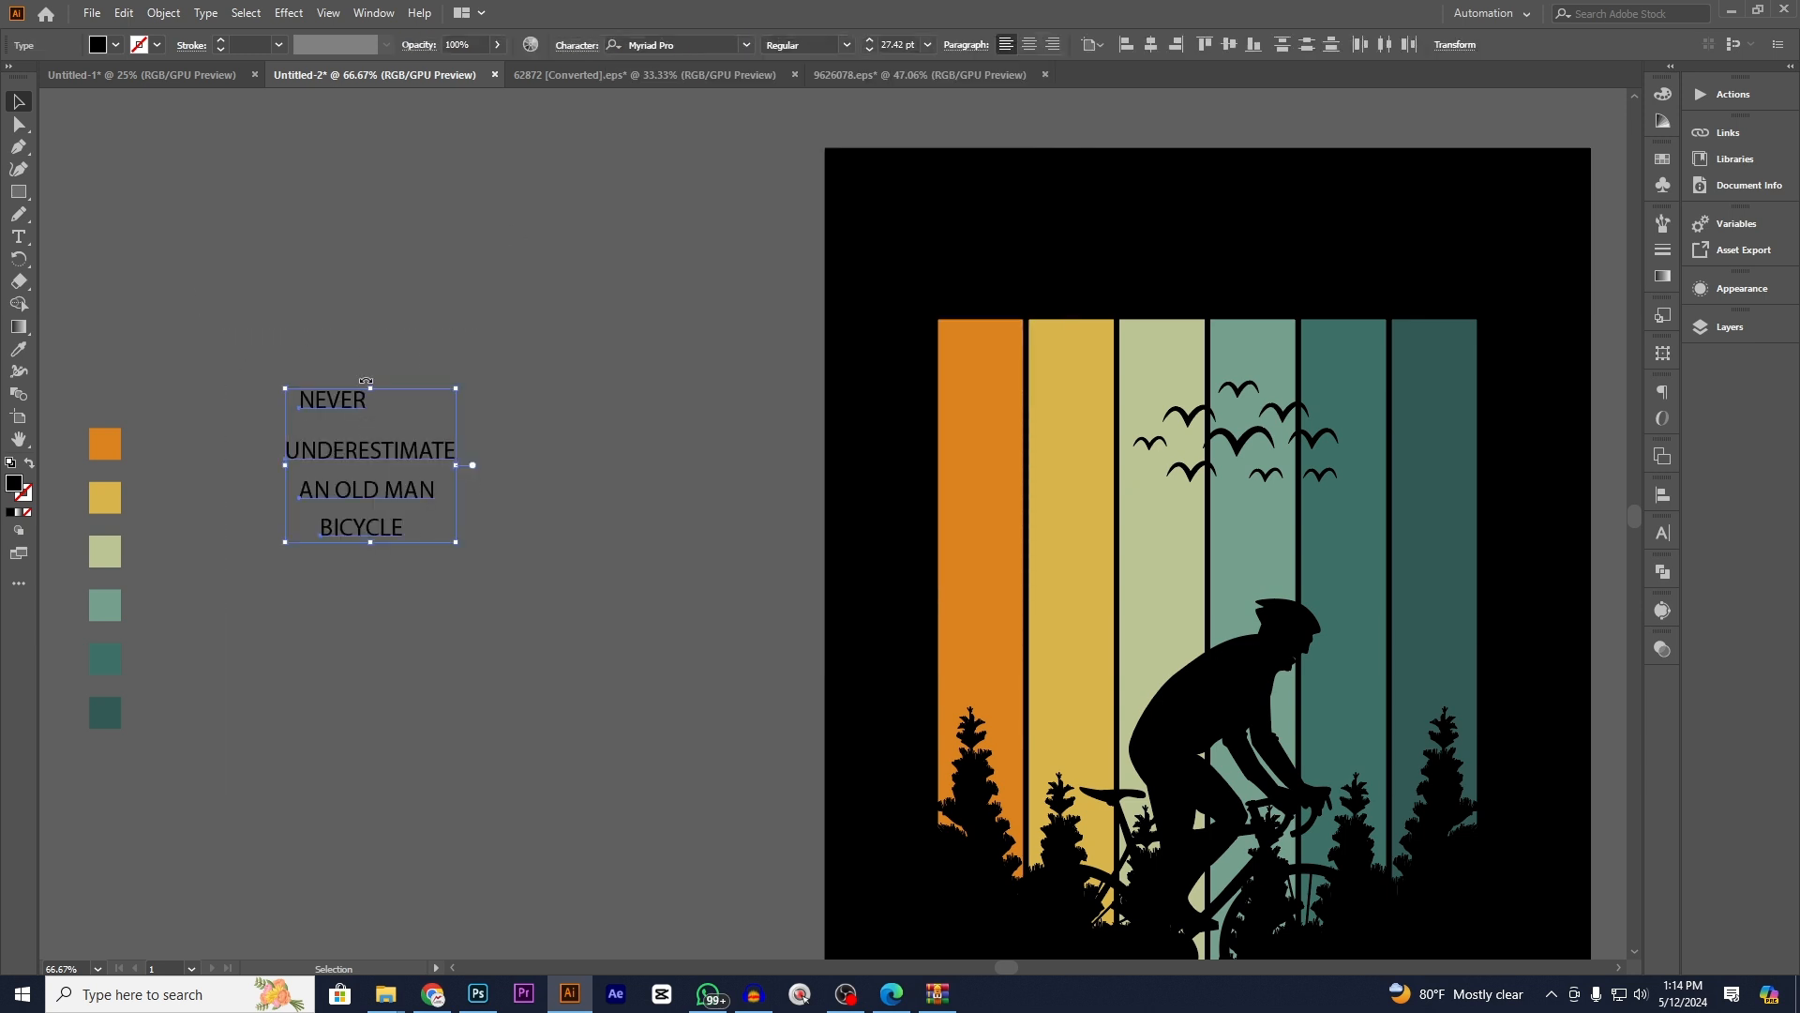
key(shift)
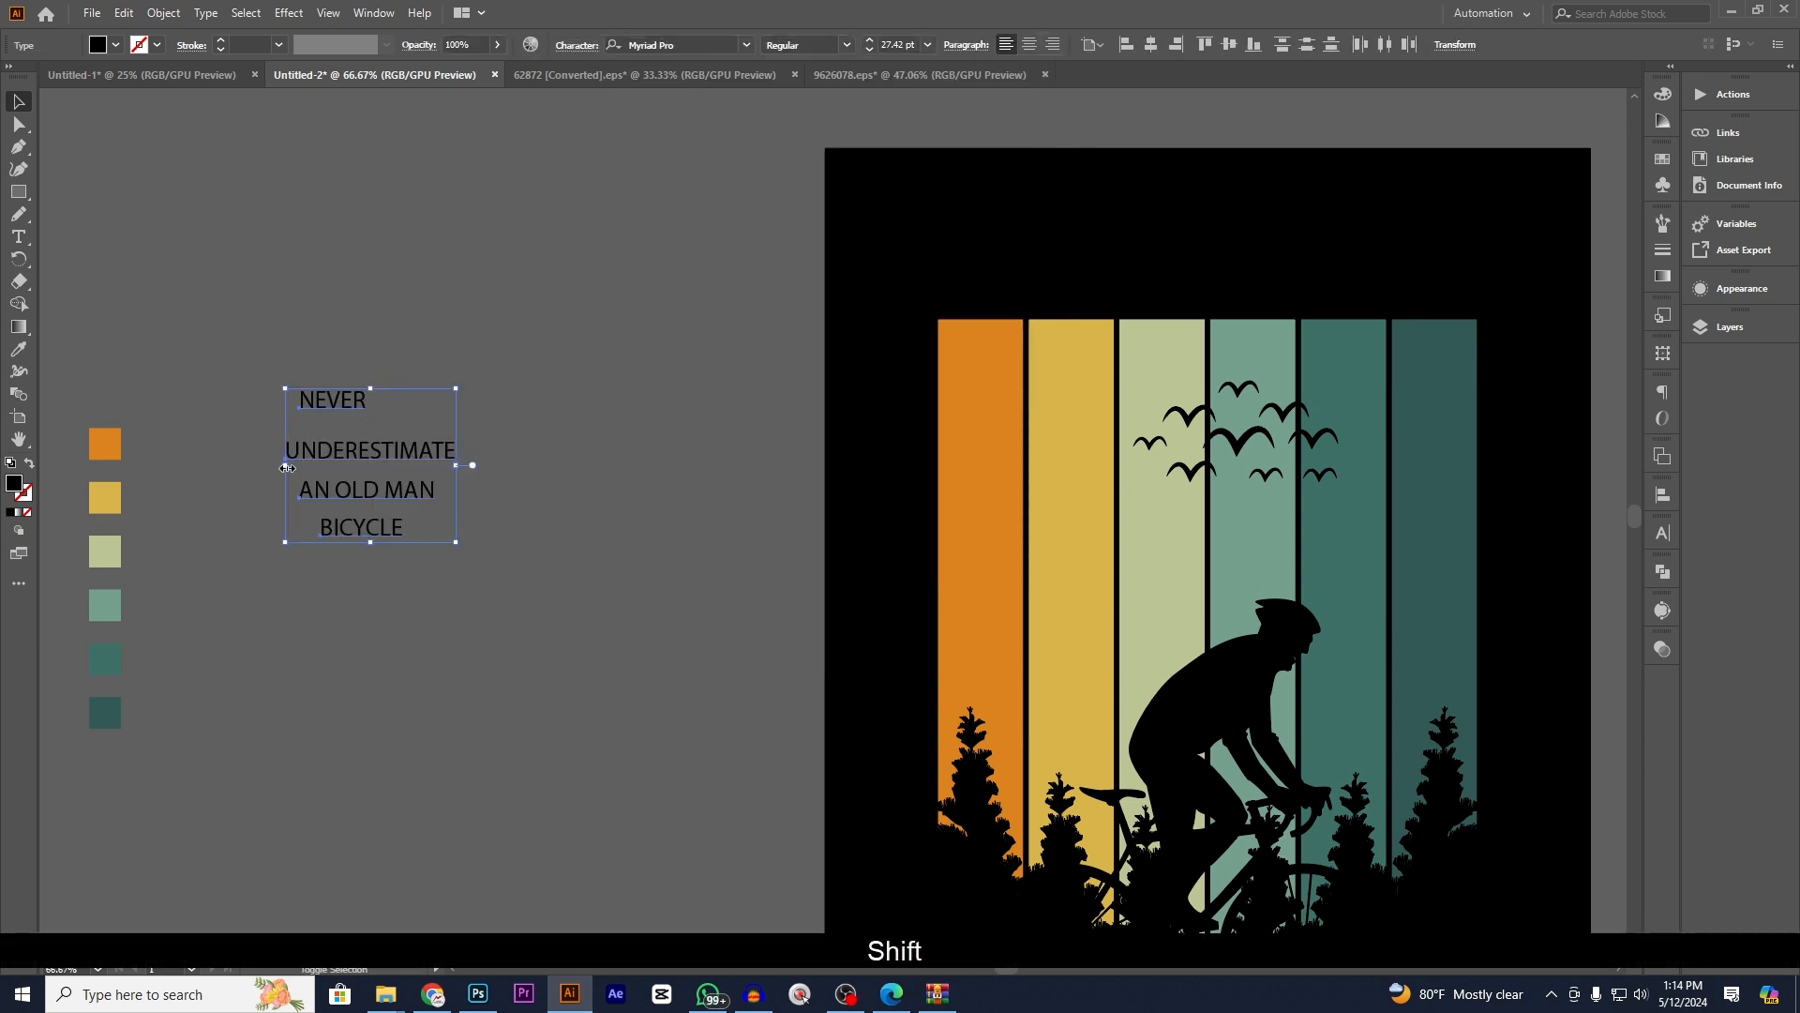
drag(287, 468, 147, 467)
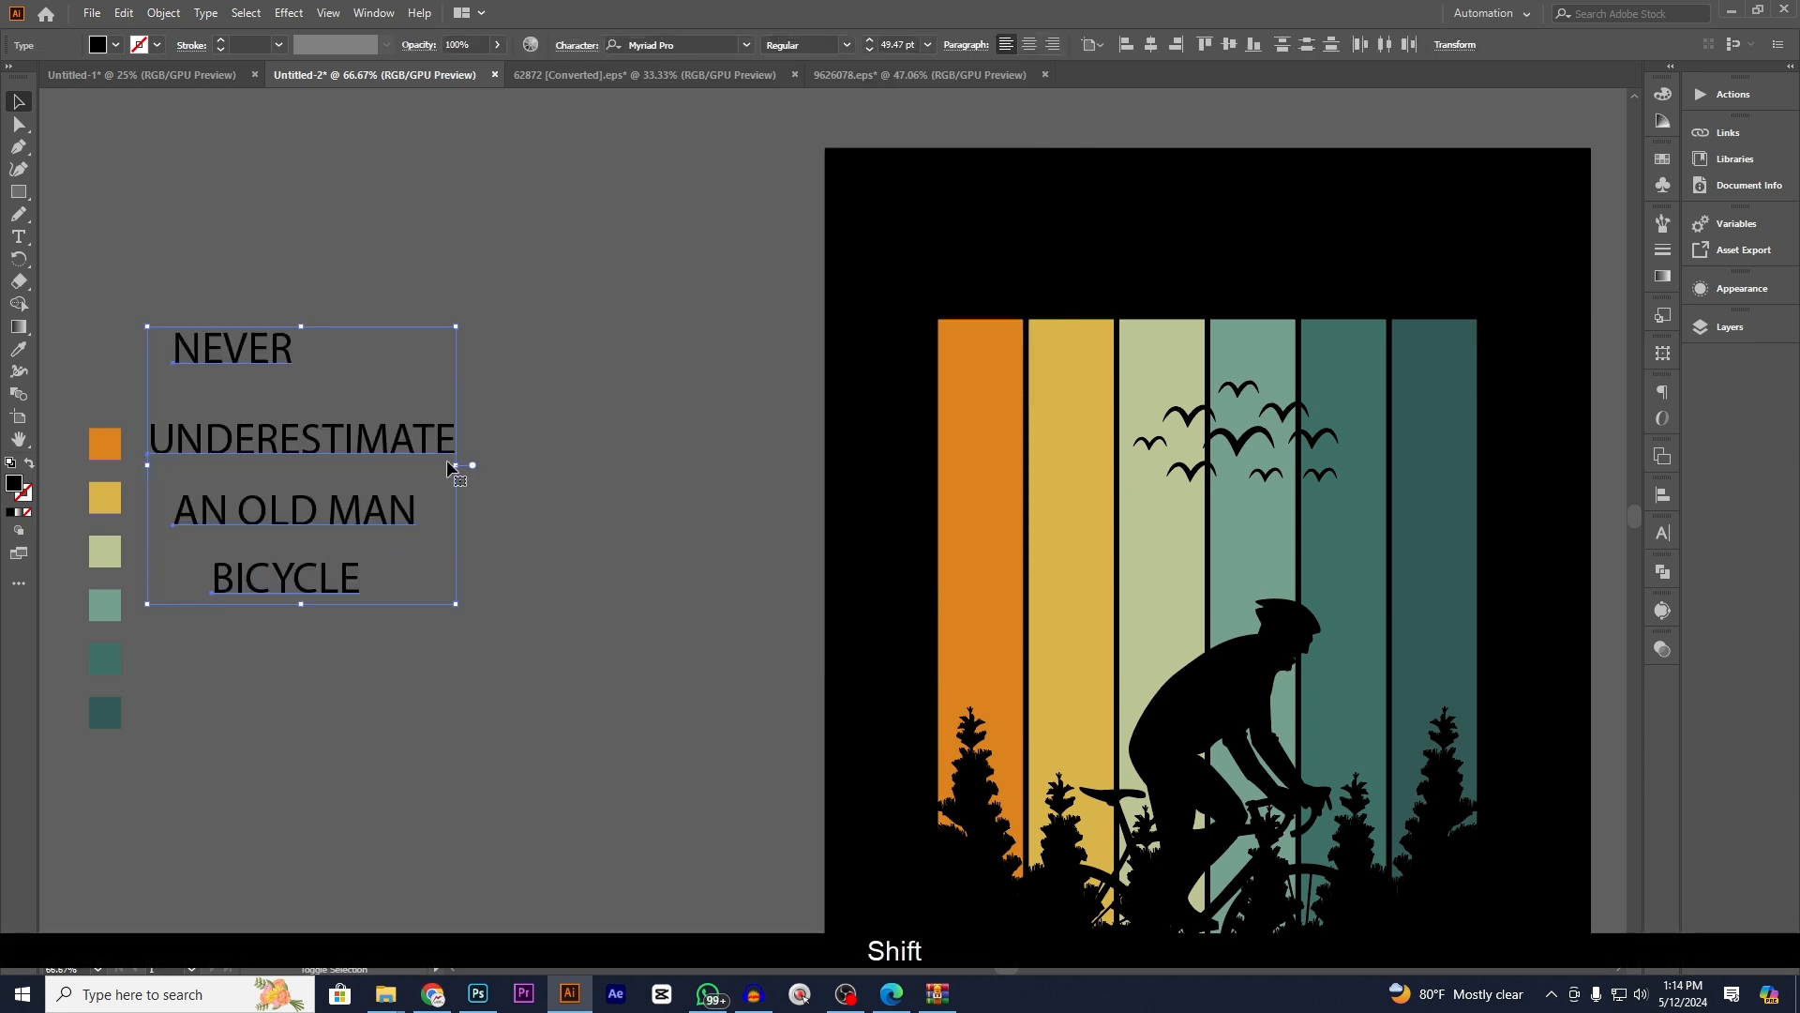
- Set the font of all four slogan text objects to Balbeer Rustic and check its worn texture up close
click(747, 45)
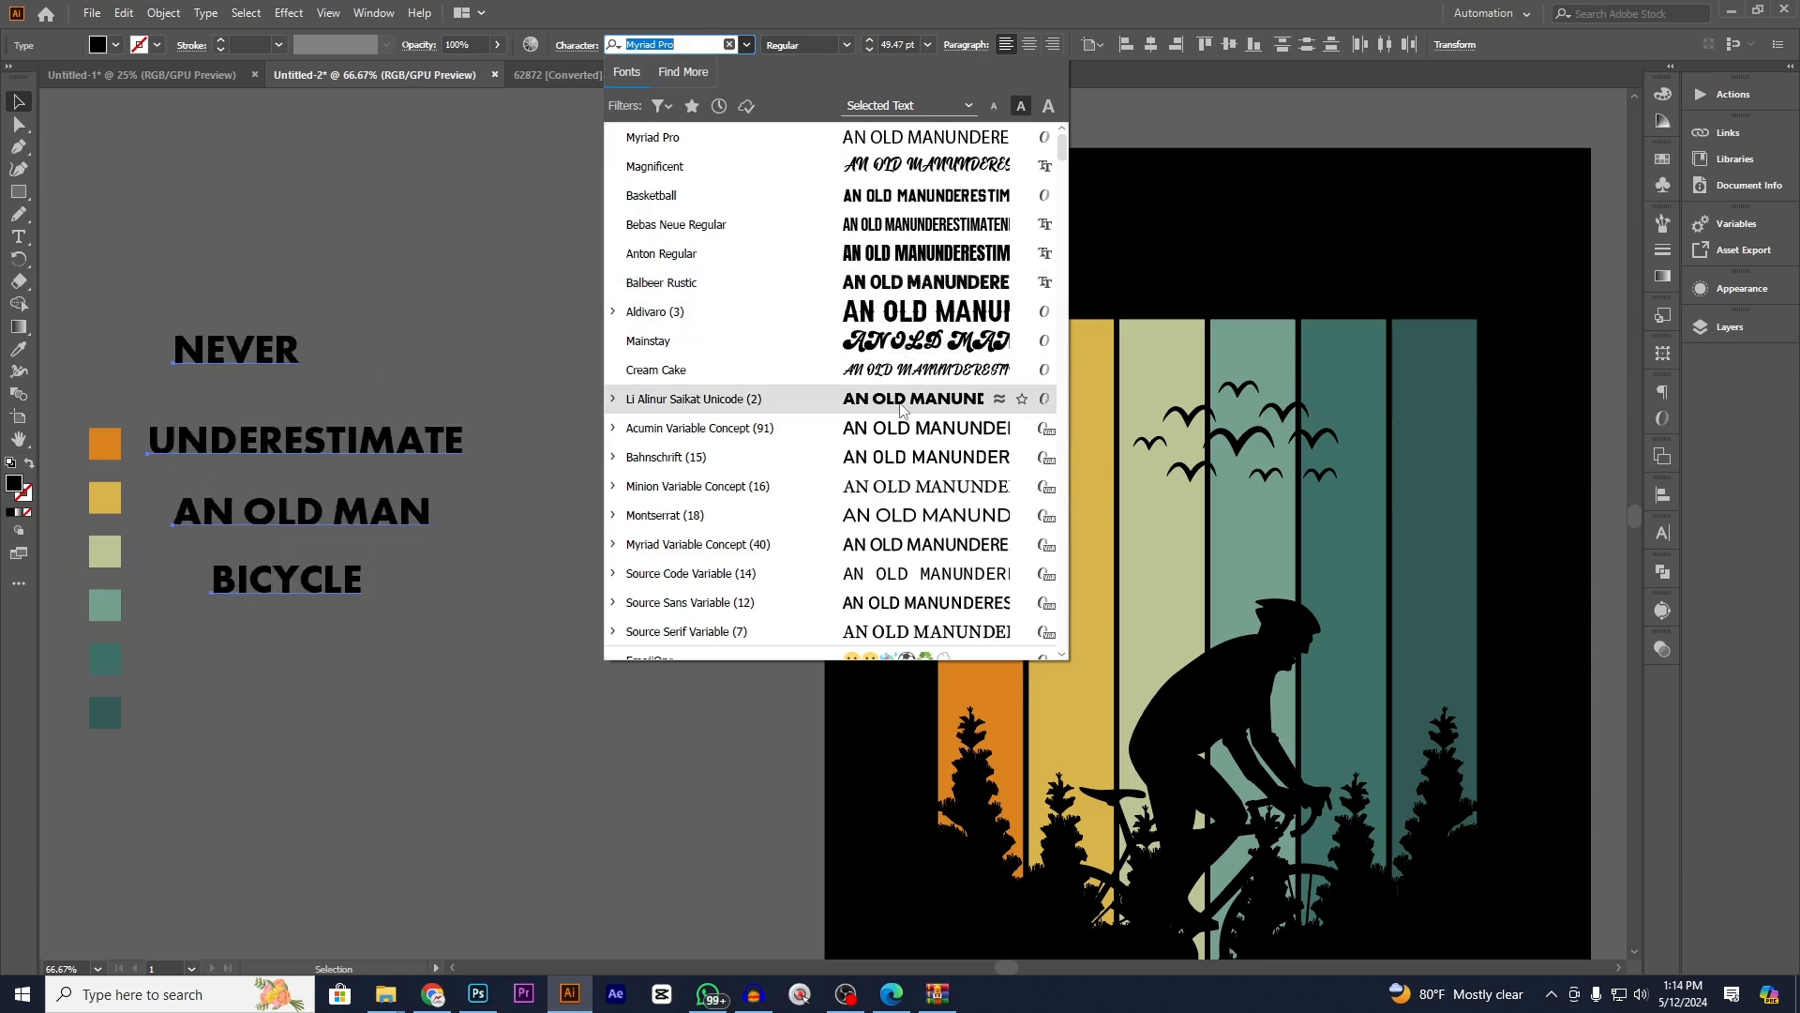
scroll(900, 410, down, 3)
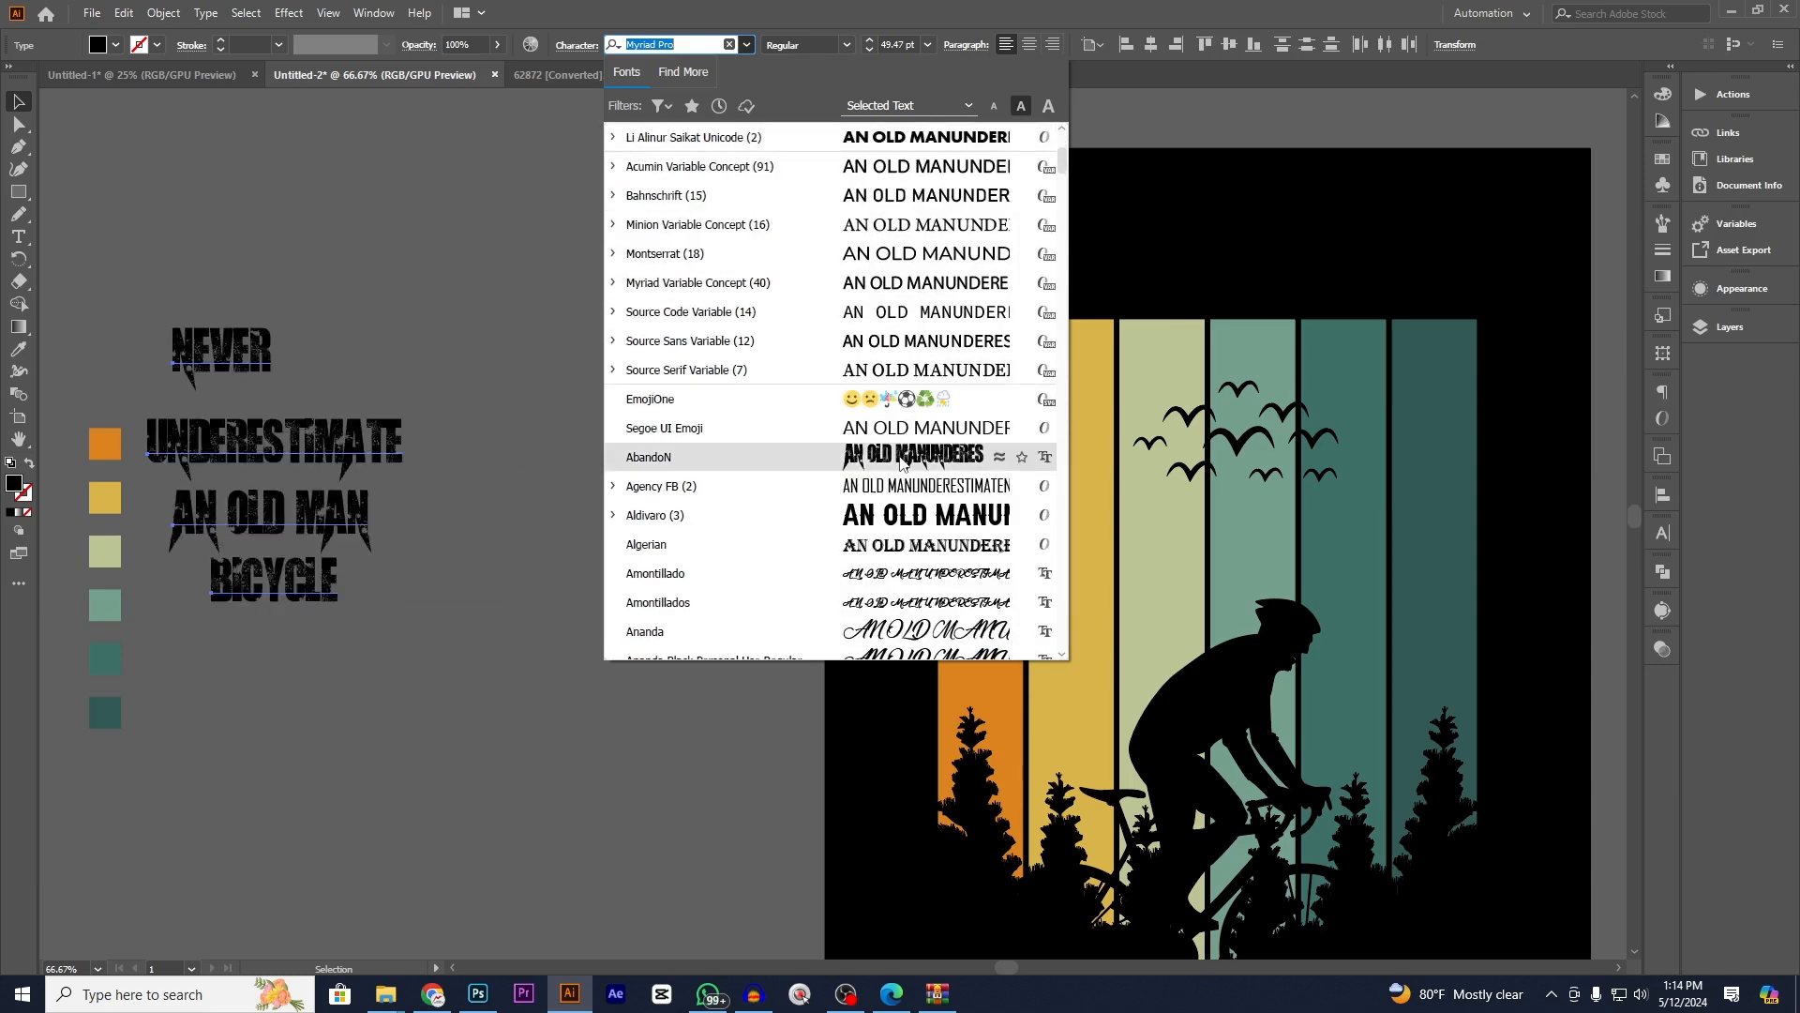
scroll(910, 487, down, 3)
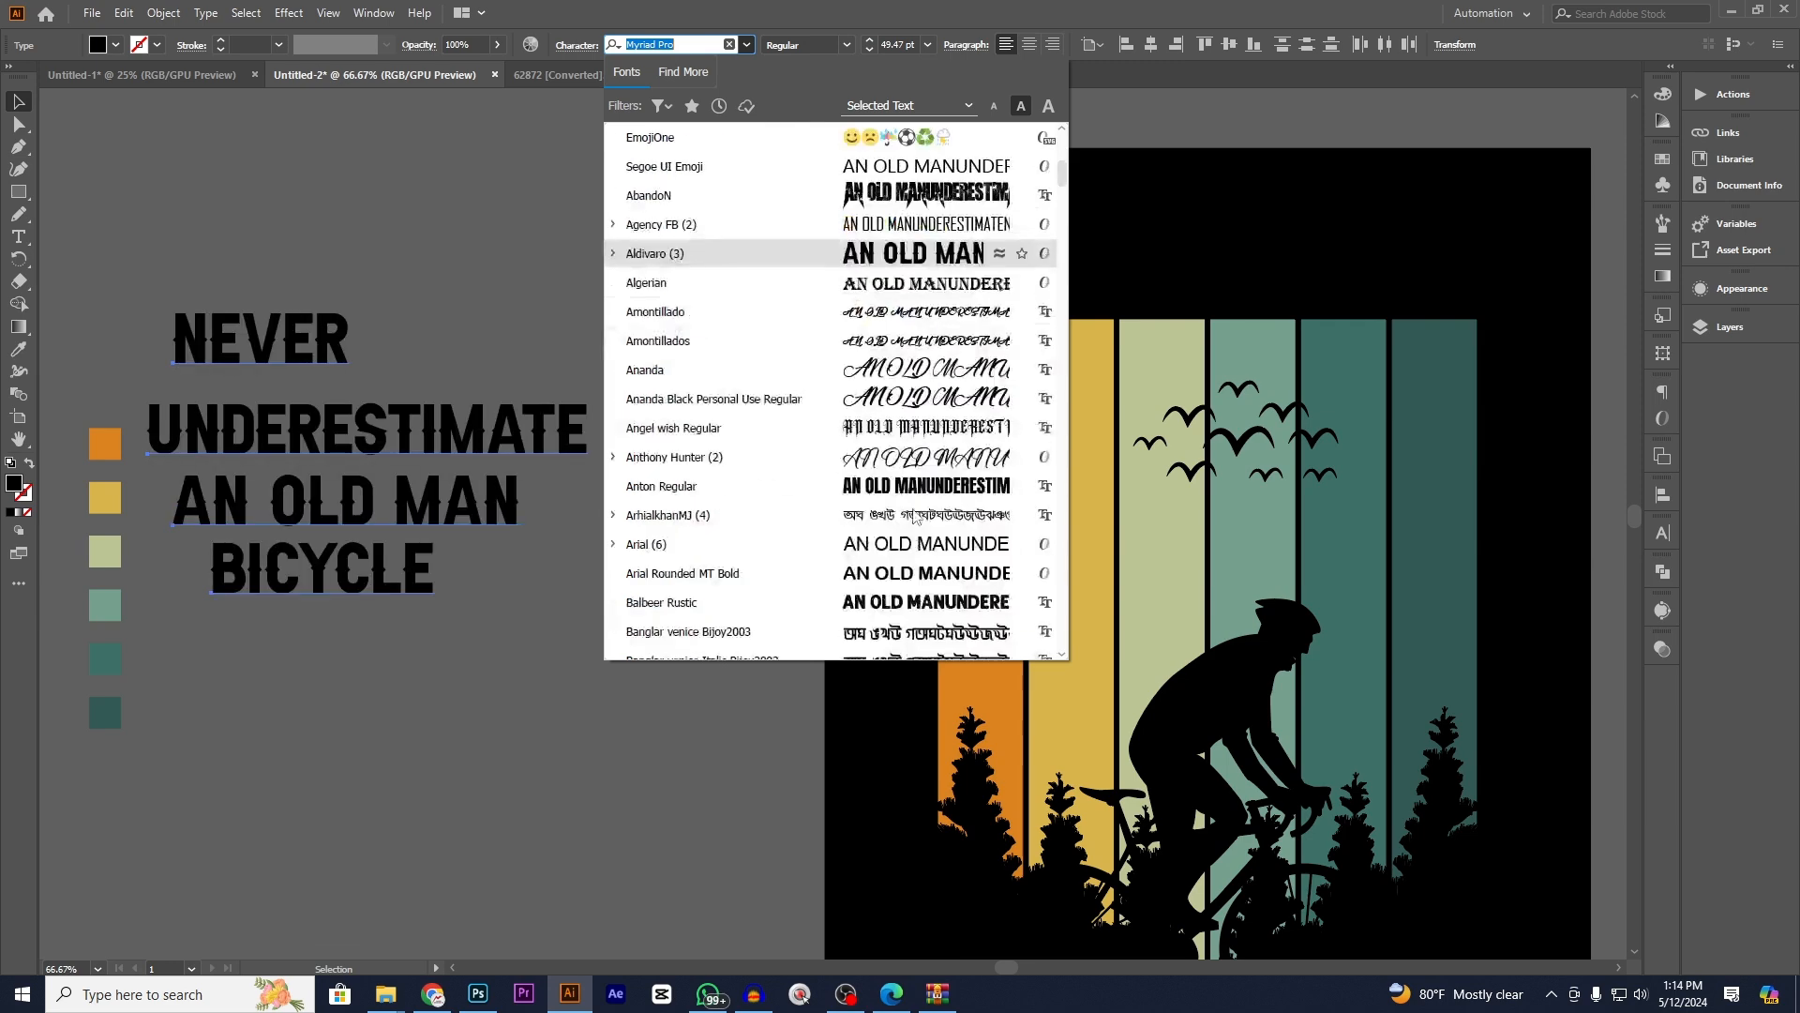
scroll(914, 496, down, 3)
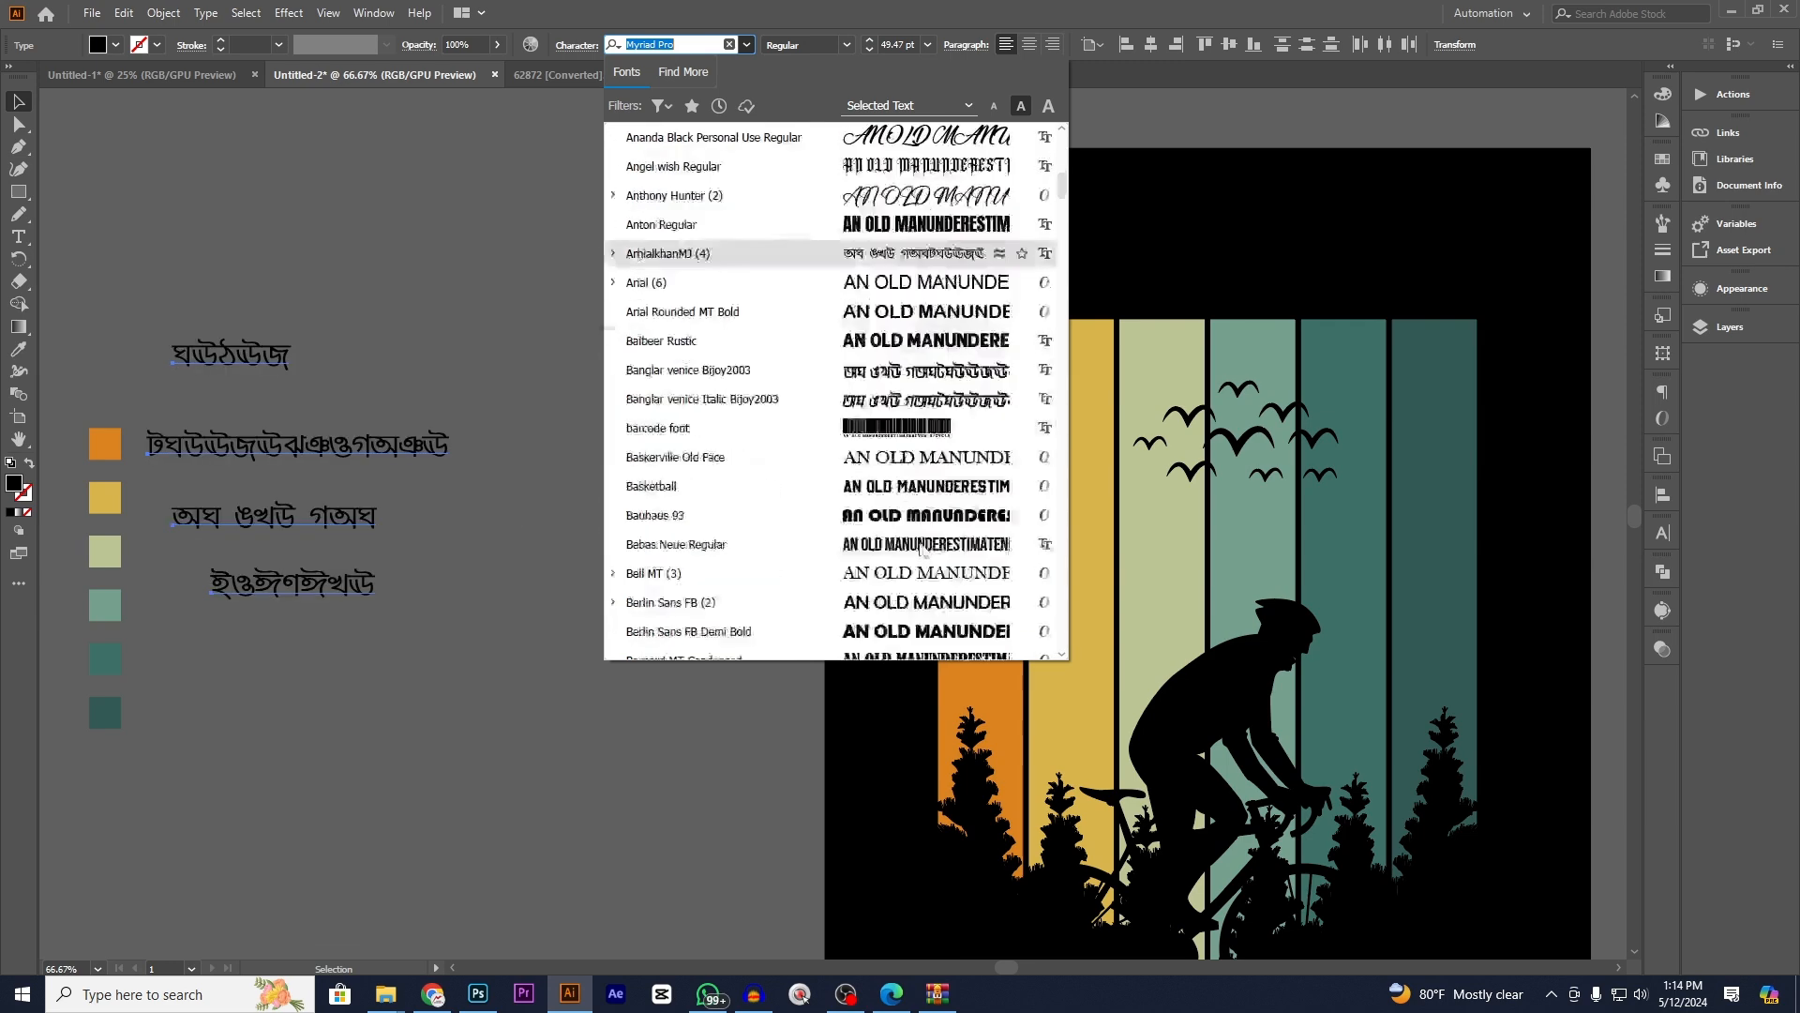
click(879, 345)
scroll(178, 384, up, 5)
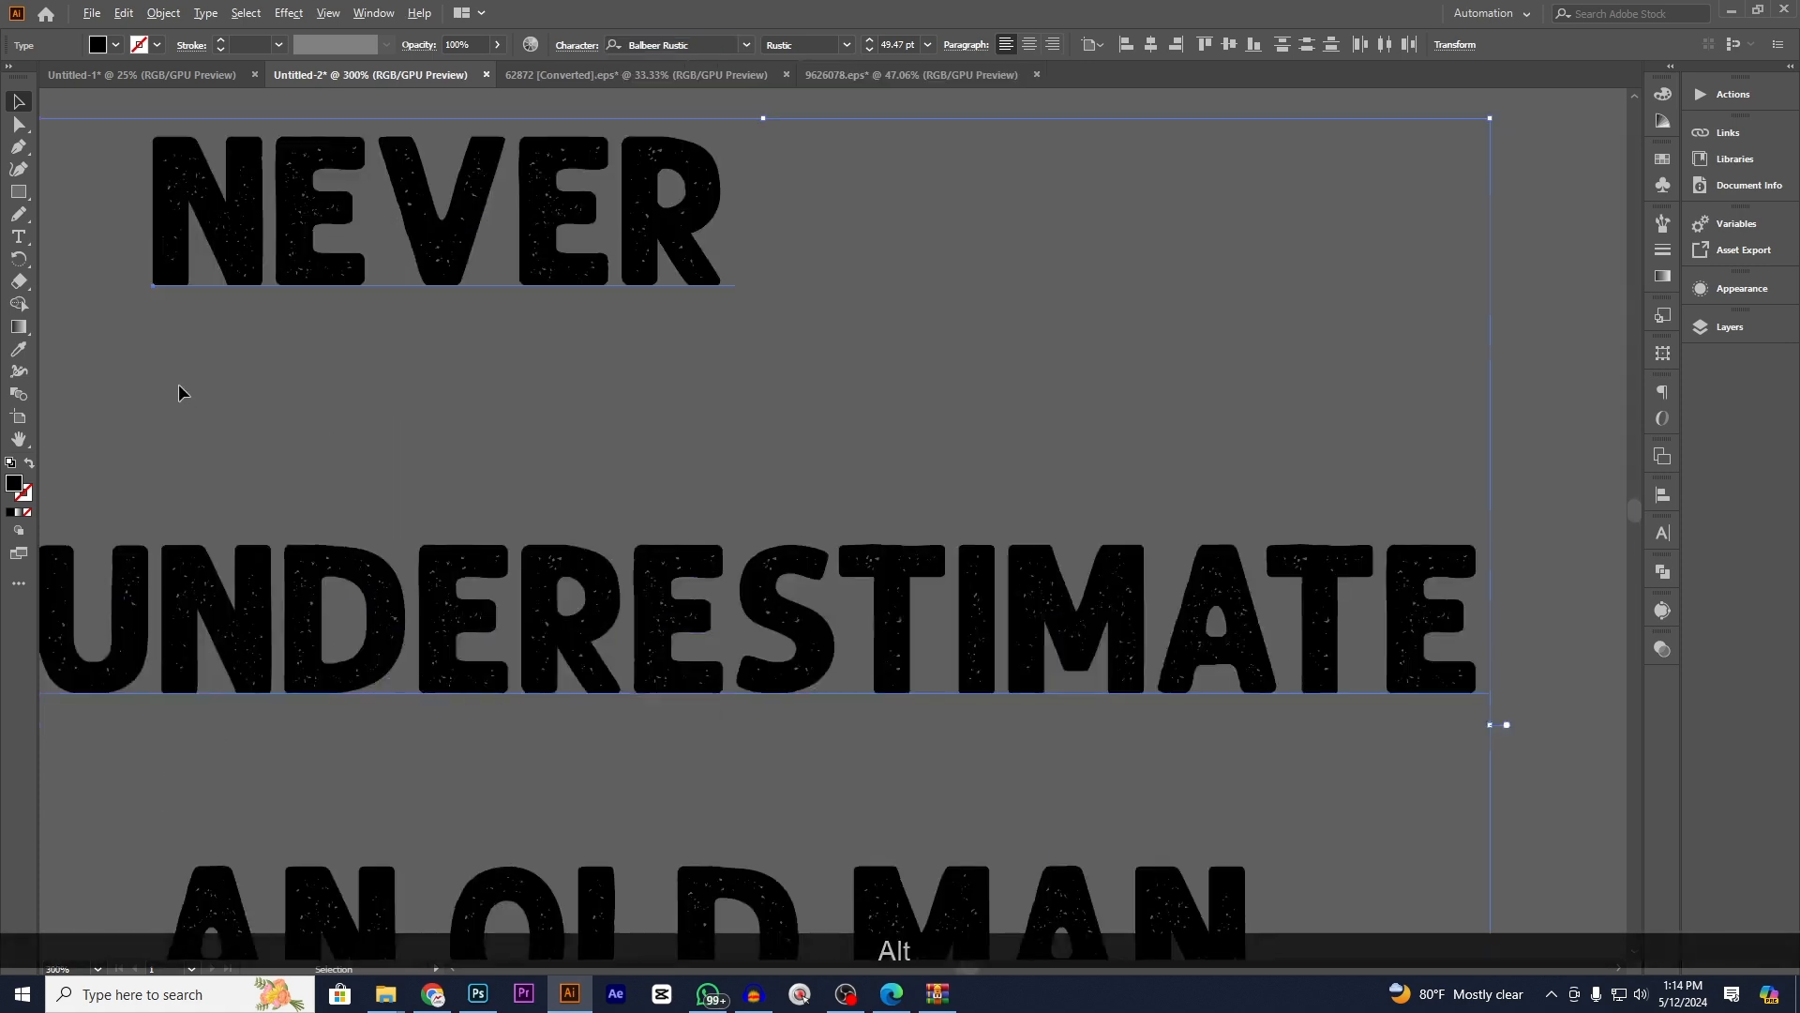
scroll(265, 434, up, 2)
scroll(437, 455, up, 5)
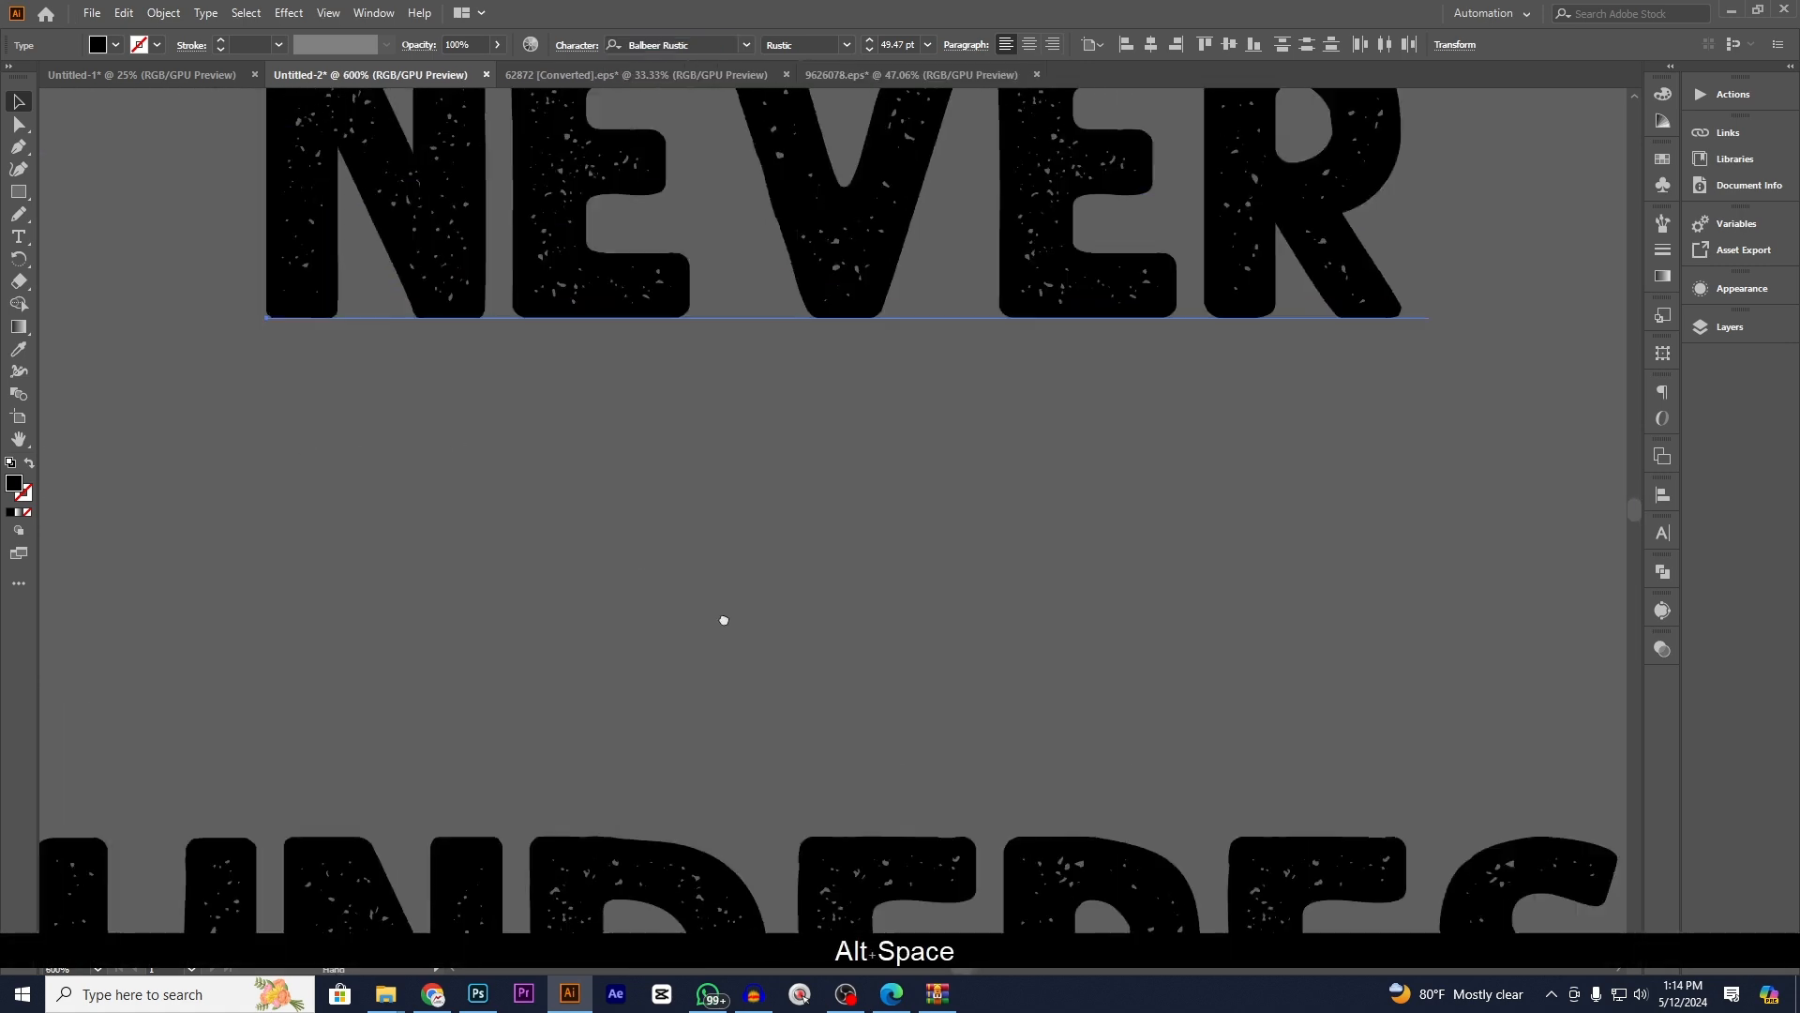
scroll(955, 721, down, 6)
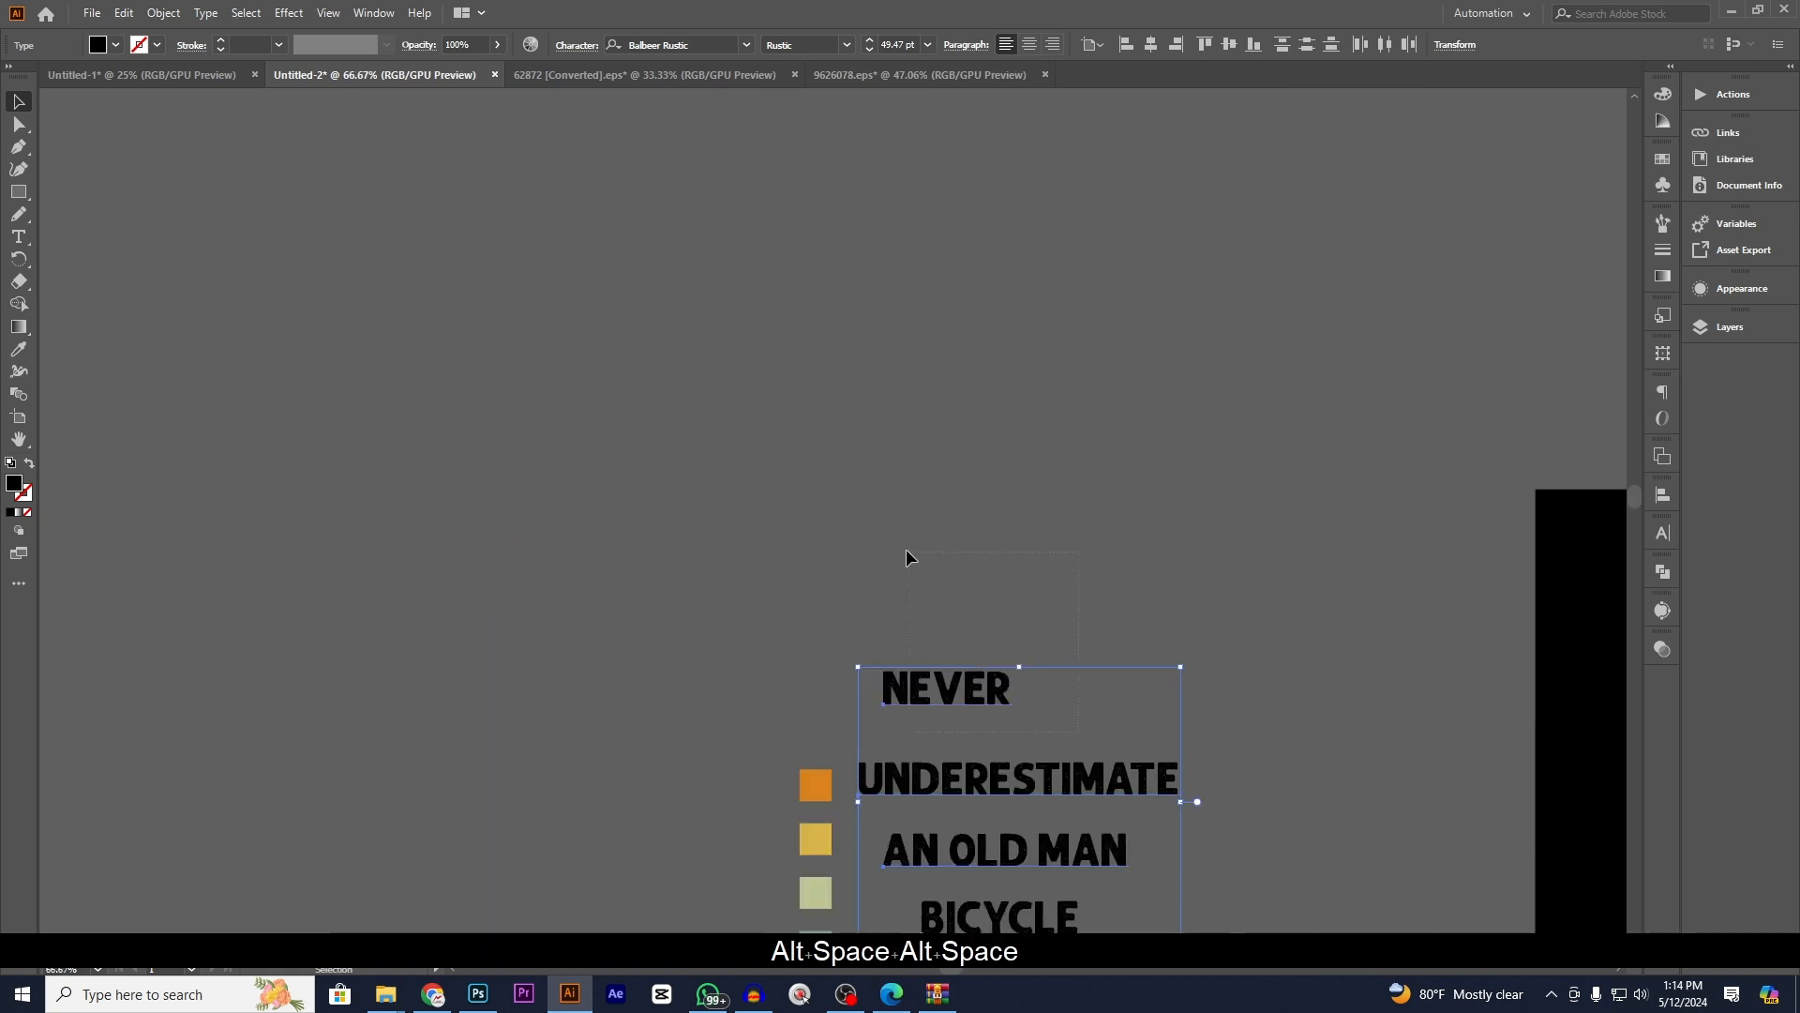
- Move the four slogan text objects together away from the colour swatches, into the empty area beside the artboard
drag(908, 552, 998, 687)
click(1168, 639)
drag(1171, 647, 673, 431)
drag(228, 217, 481, 573)
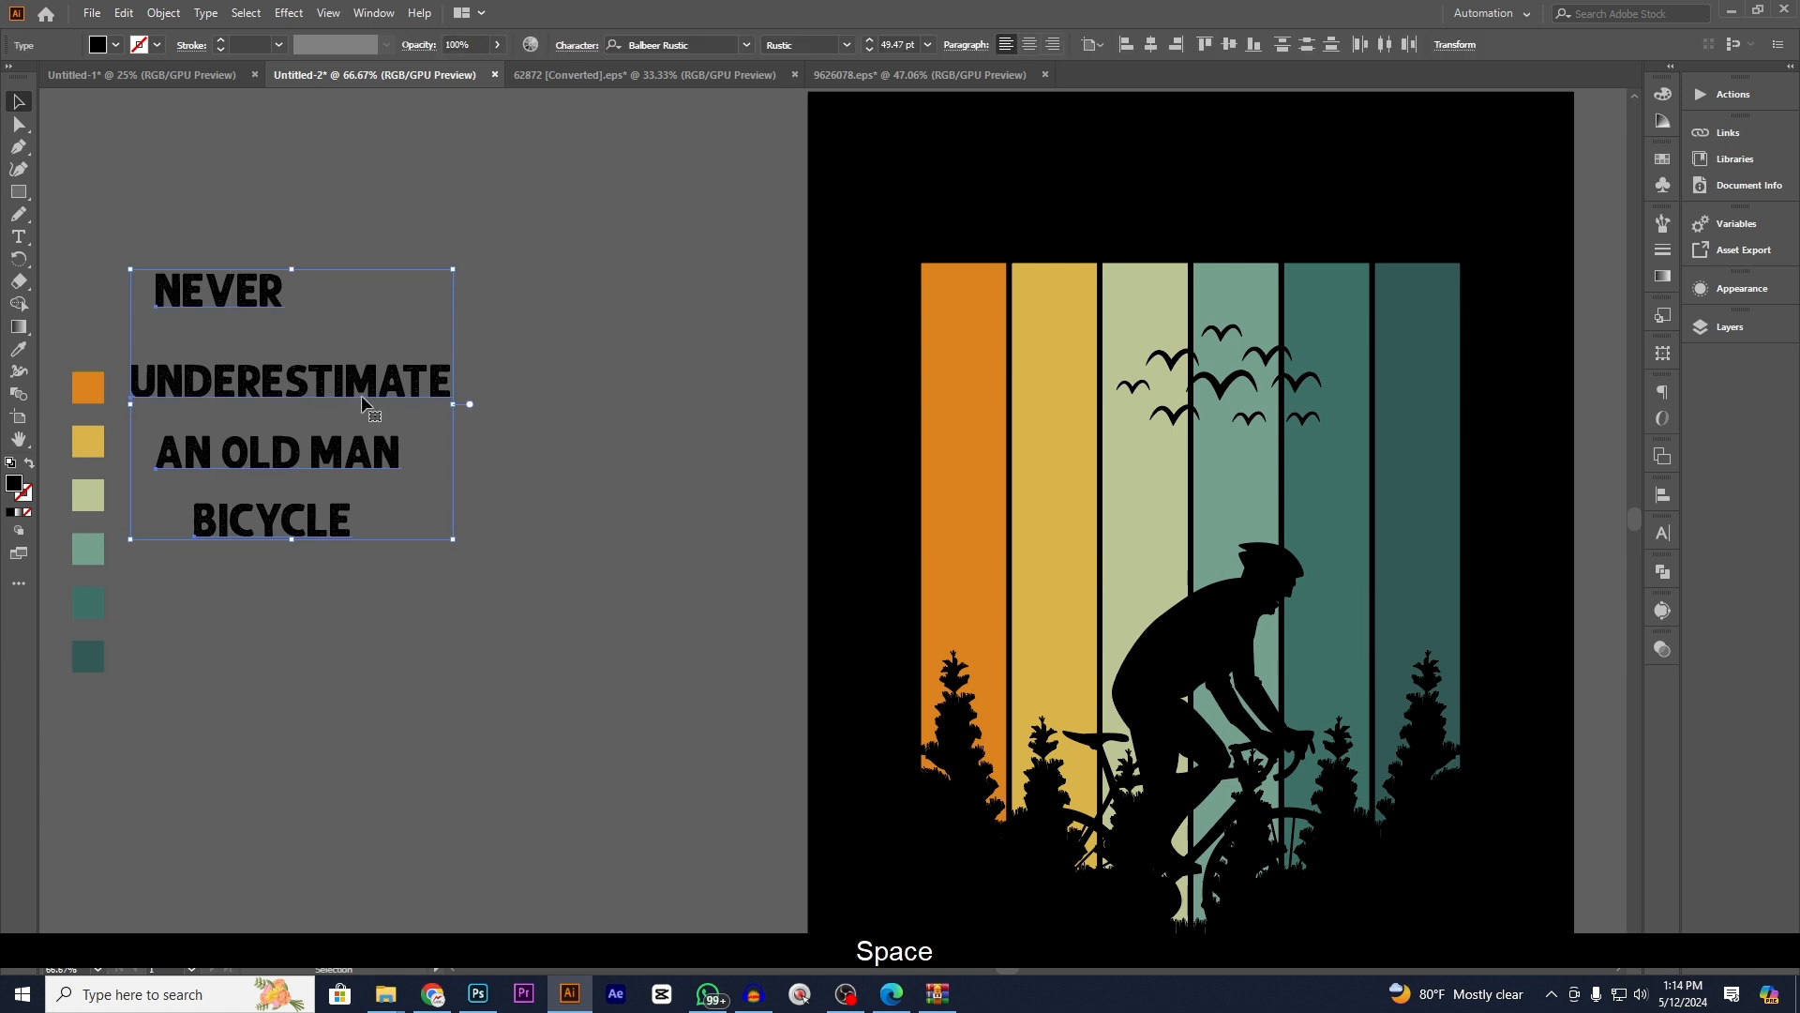
drag(365, 396, 530, 408)
click(539, 244)
- Colour all four slogan text objects yellow by sampling the second retro bar with the Eyedropper
drag(535, 663, 282, 267)
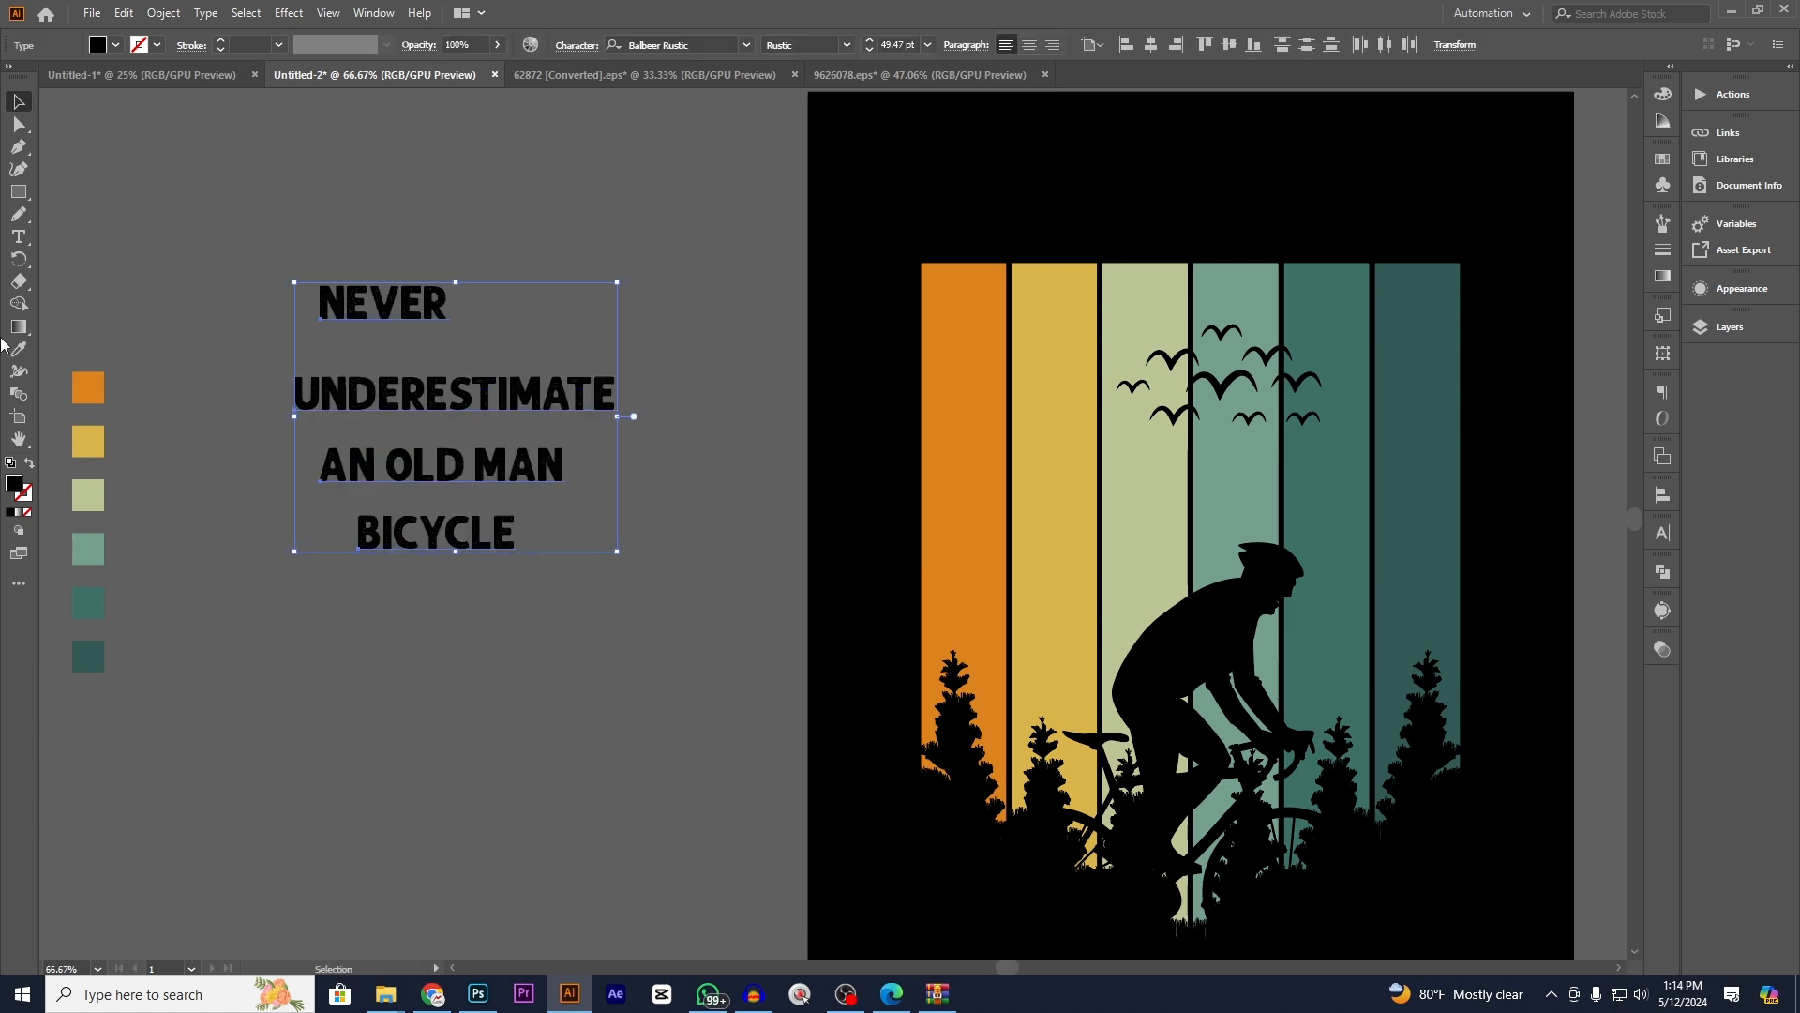
click(18, 349)
click(1058, 321)
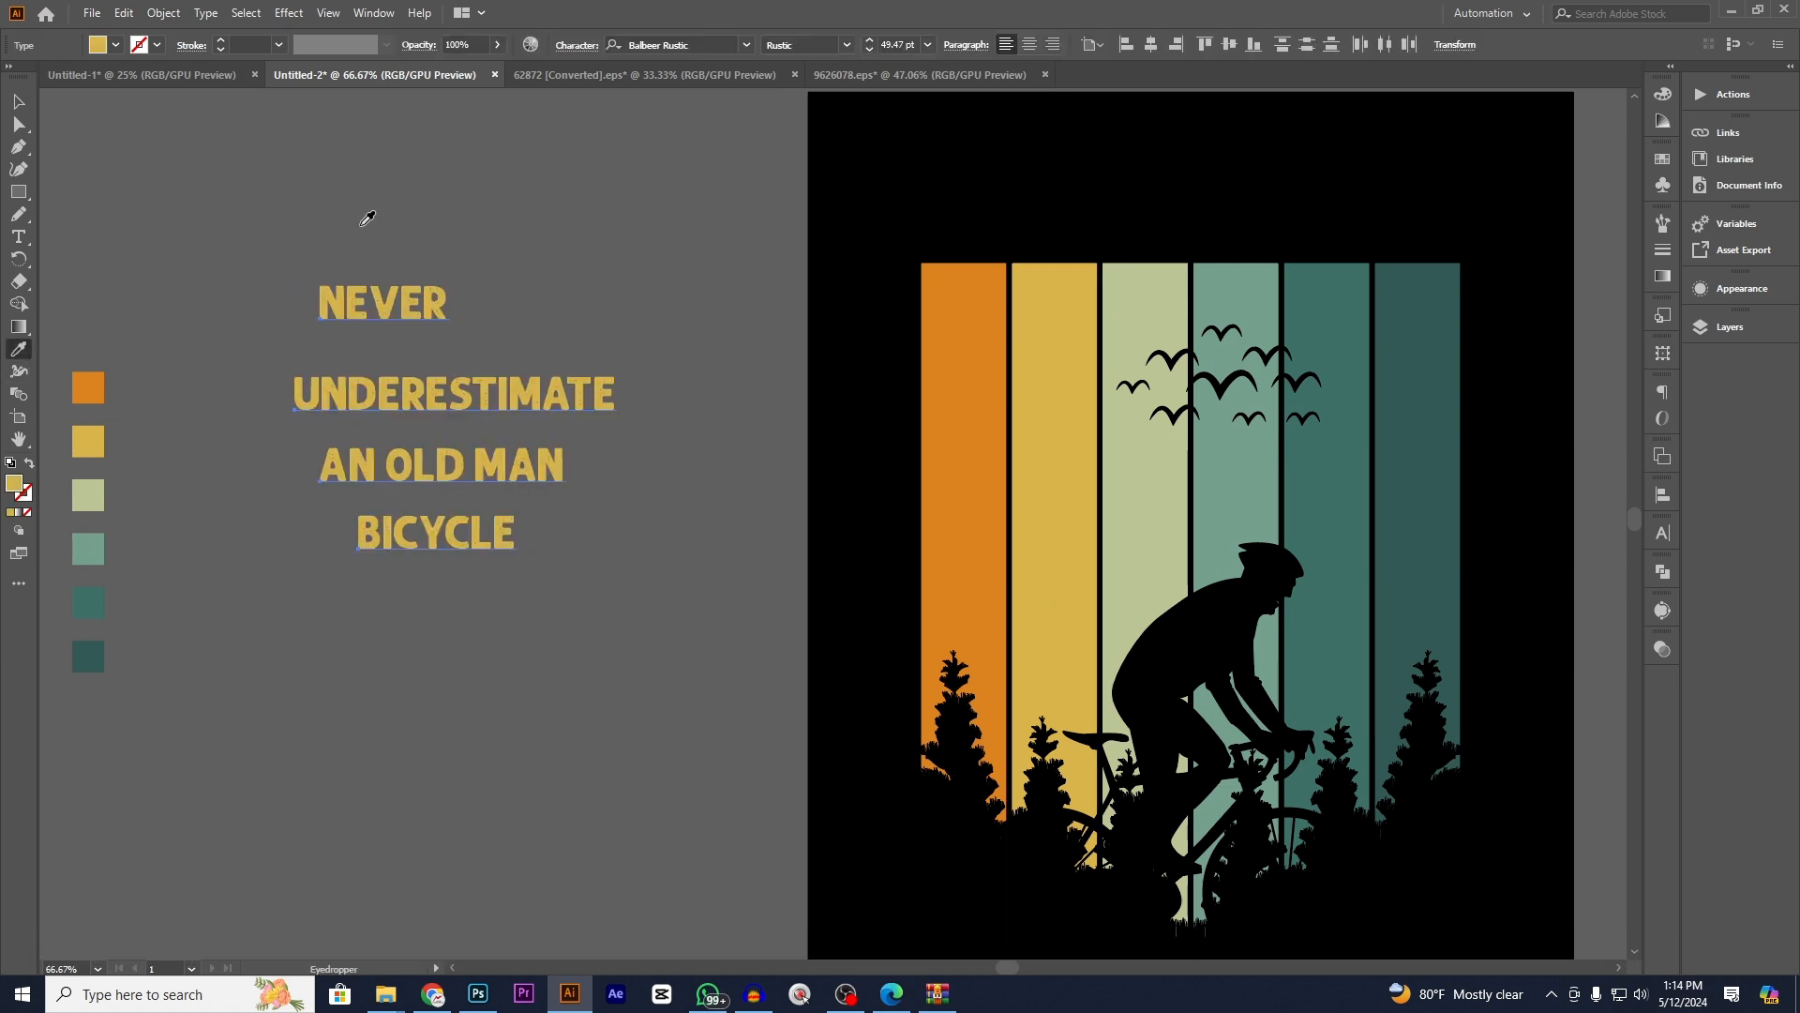
key(v)
click(372, 172)
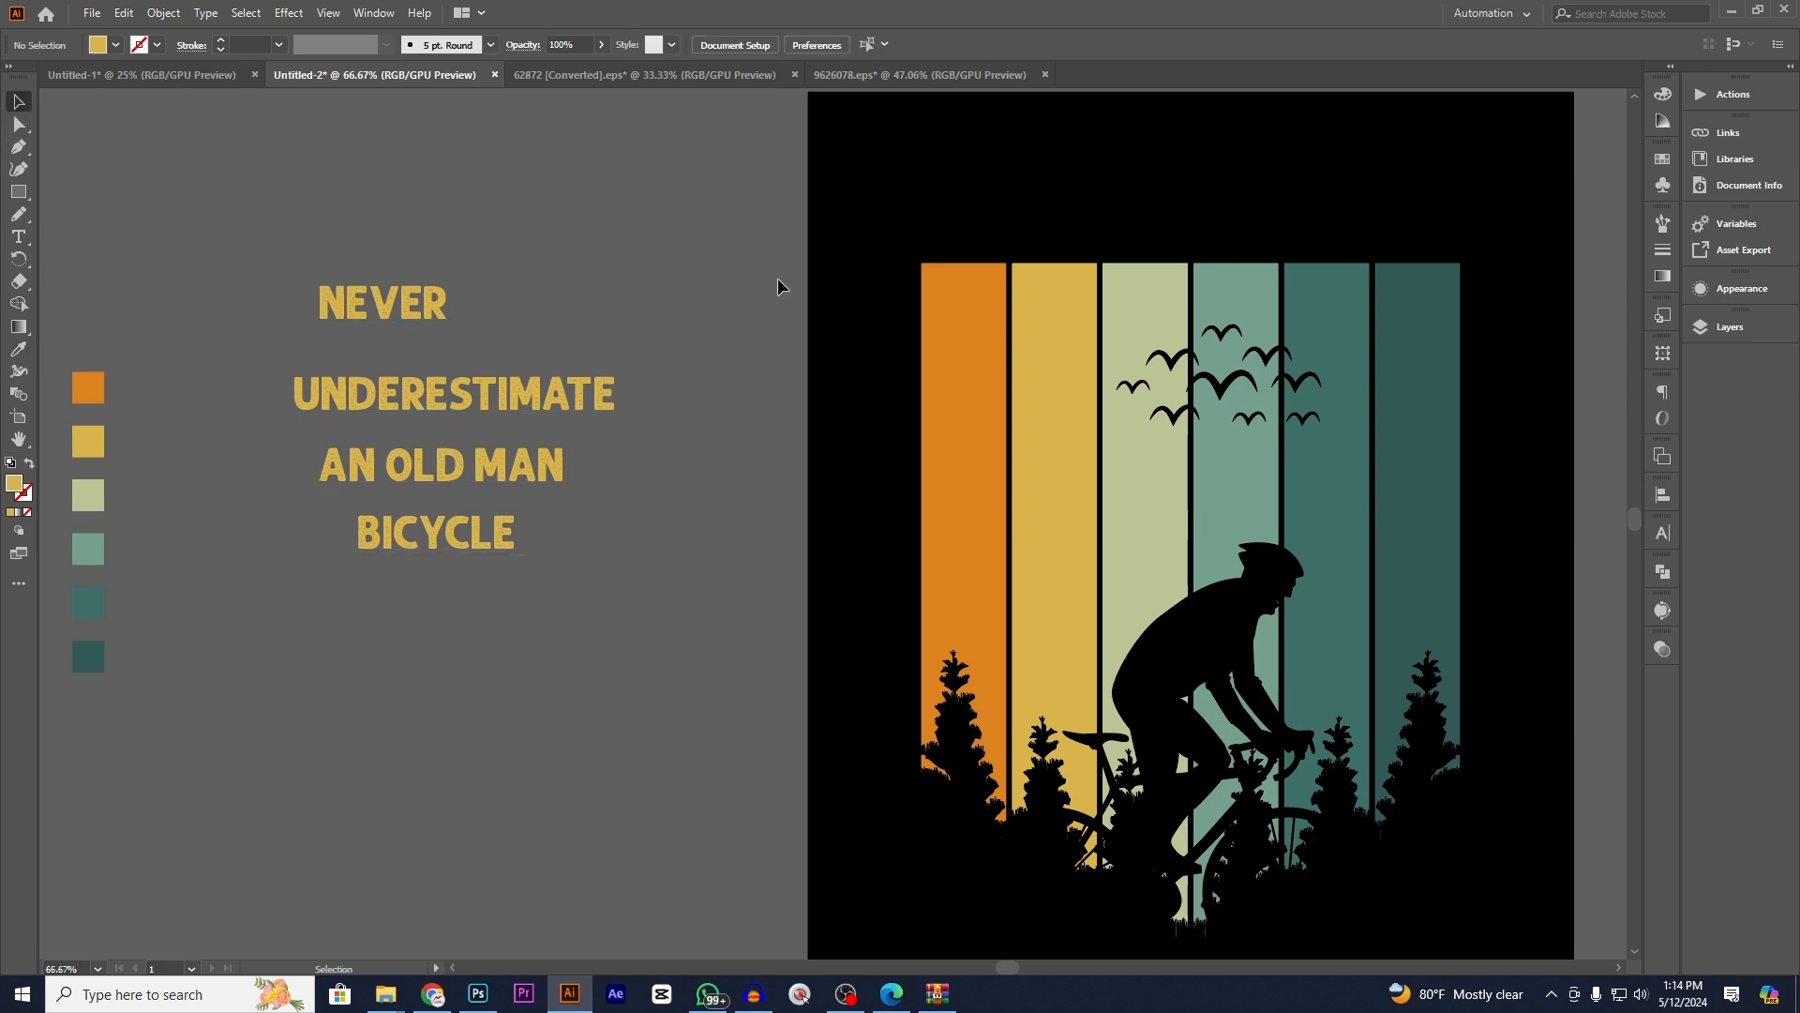
scroll(1074, 192, up, 1)
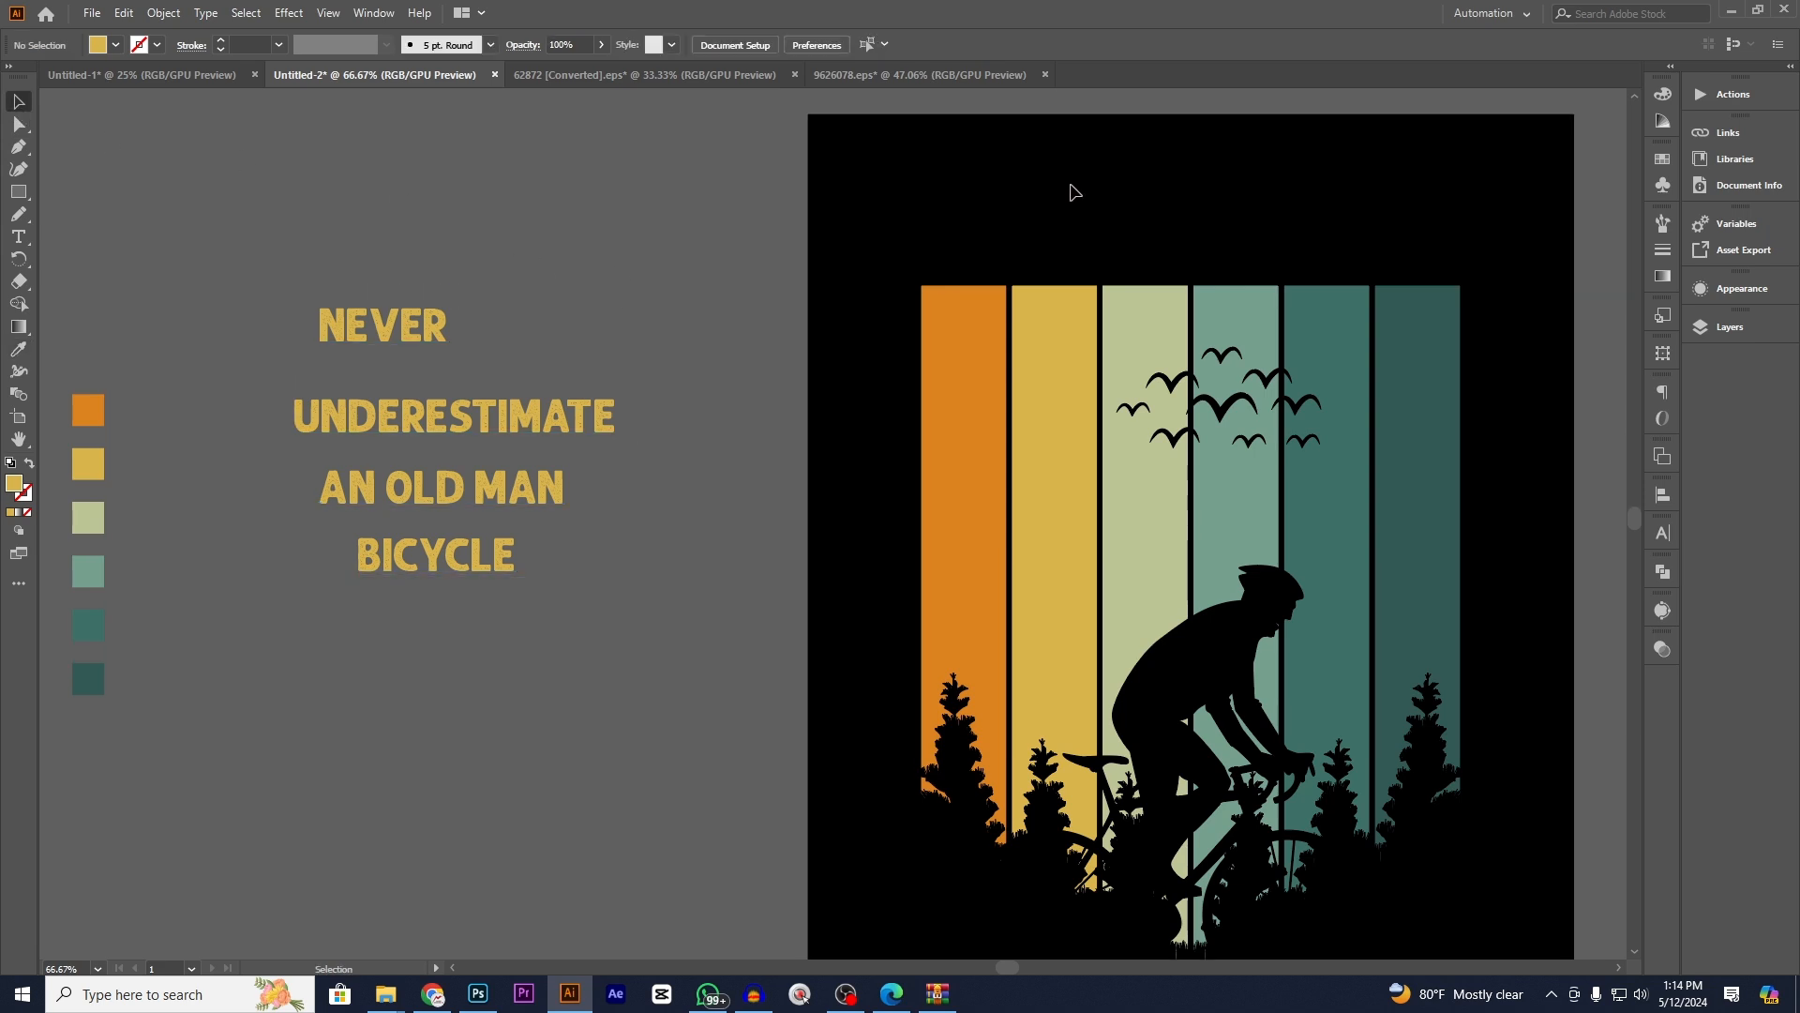
click(386, 330)
drag(317, 257, 521, 446)
click(530, 476)
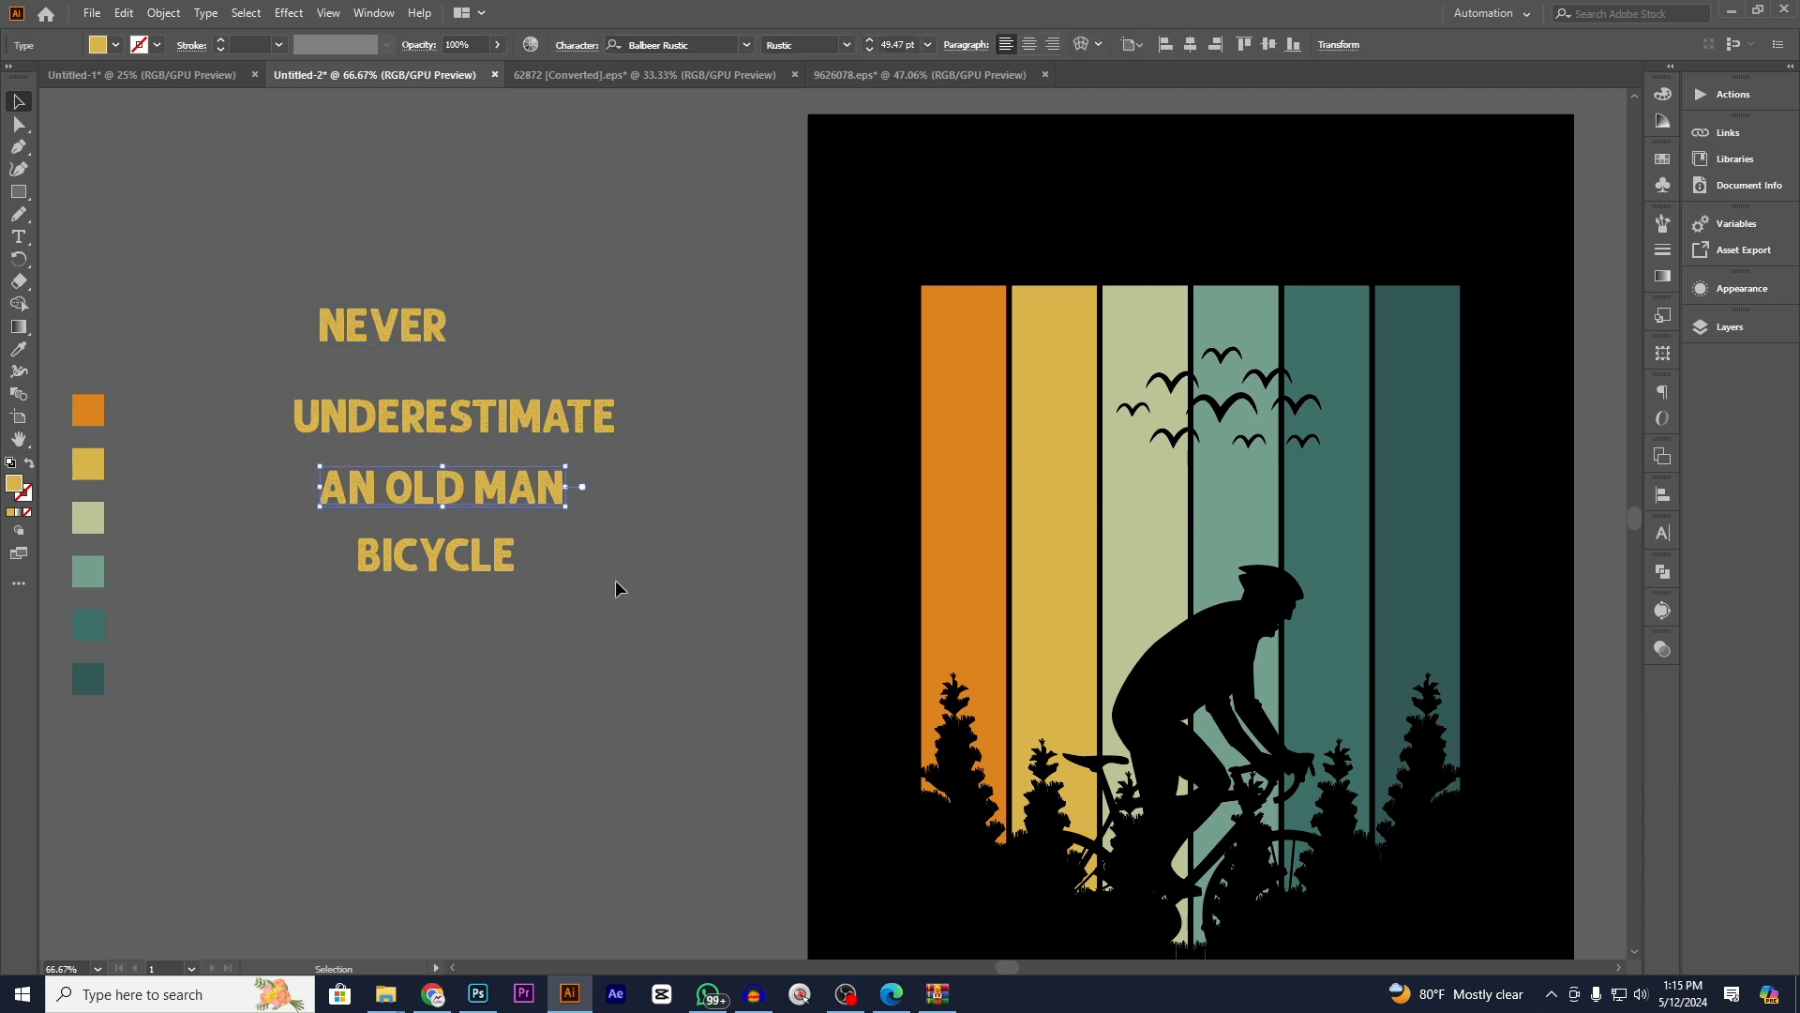
click(615, 579)
- Select all four slogan text objects and convert them to outlines
drag(305, 266, 483, 566)
scroll(485, 574, down, 1)
drag(469, 464, 183, 234)
click(441, 360)
scroll(440, 360, up, 2)
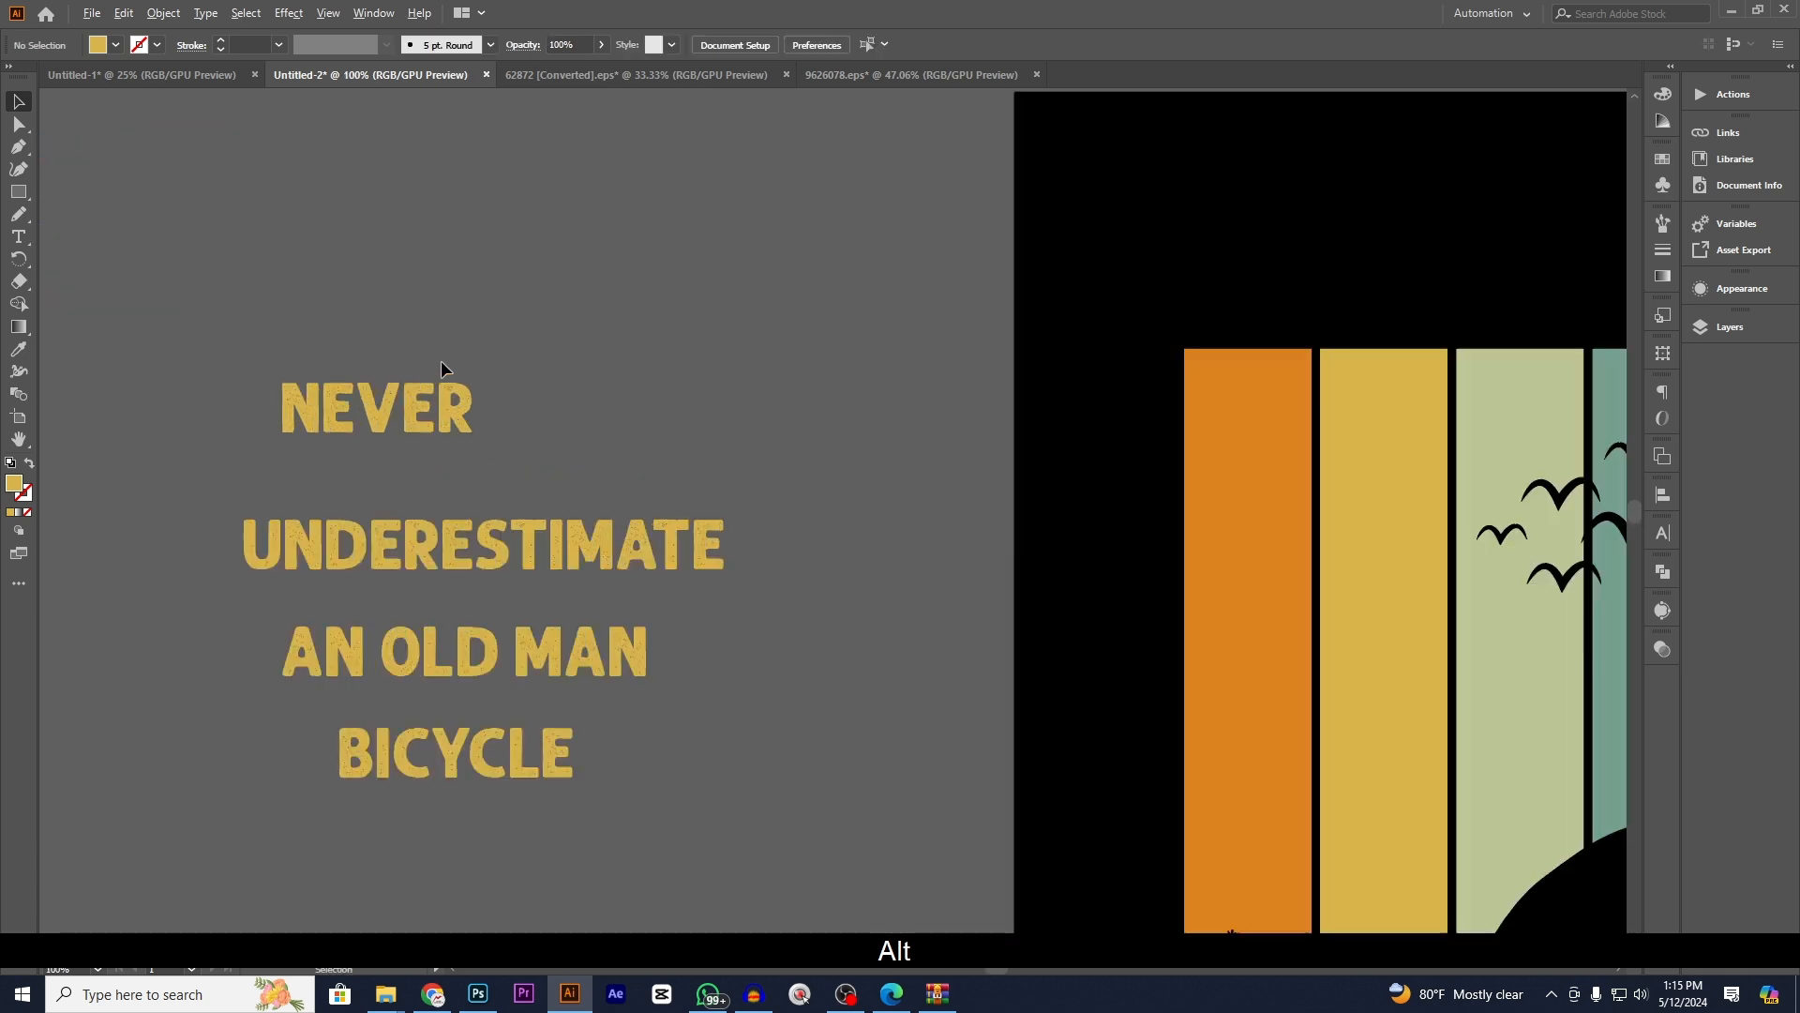
click(358, 452)
right_click(795, 664)
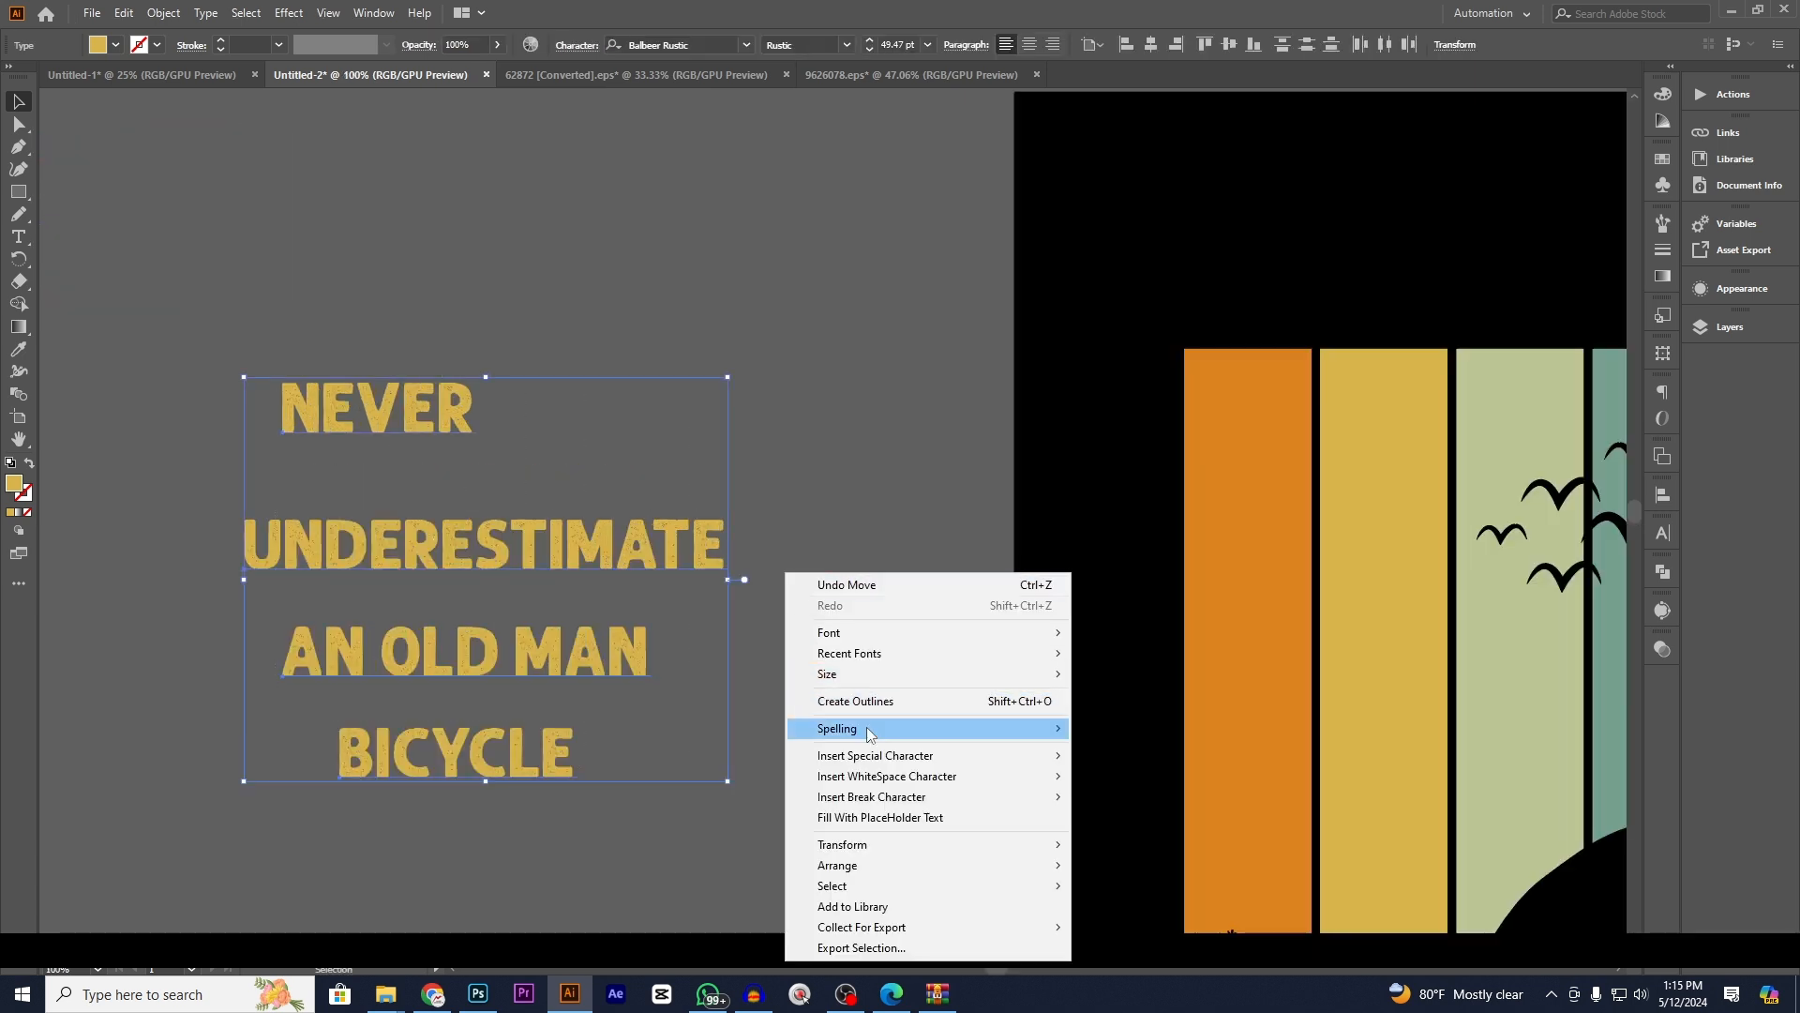
click(863, 702)
click(846, 611)
- Place "NEVER" near the artboard's upper edge above the bars and centre it horizontally
scroll(846, 611, down, 1)
drag(855, 624, 630, 440)
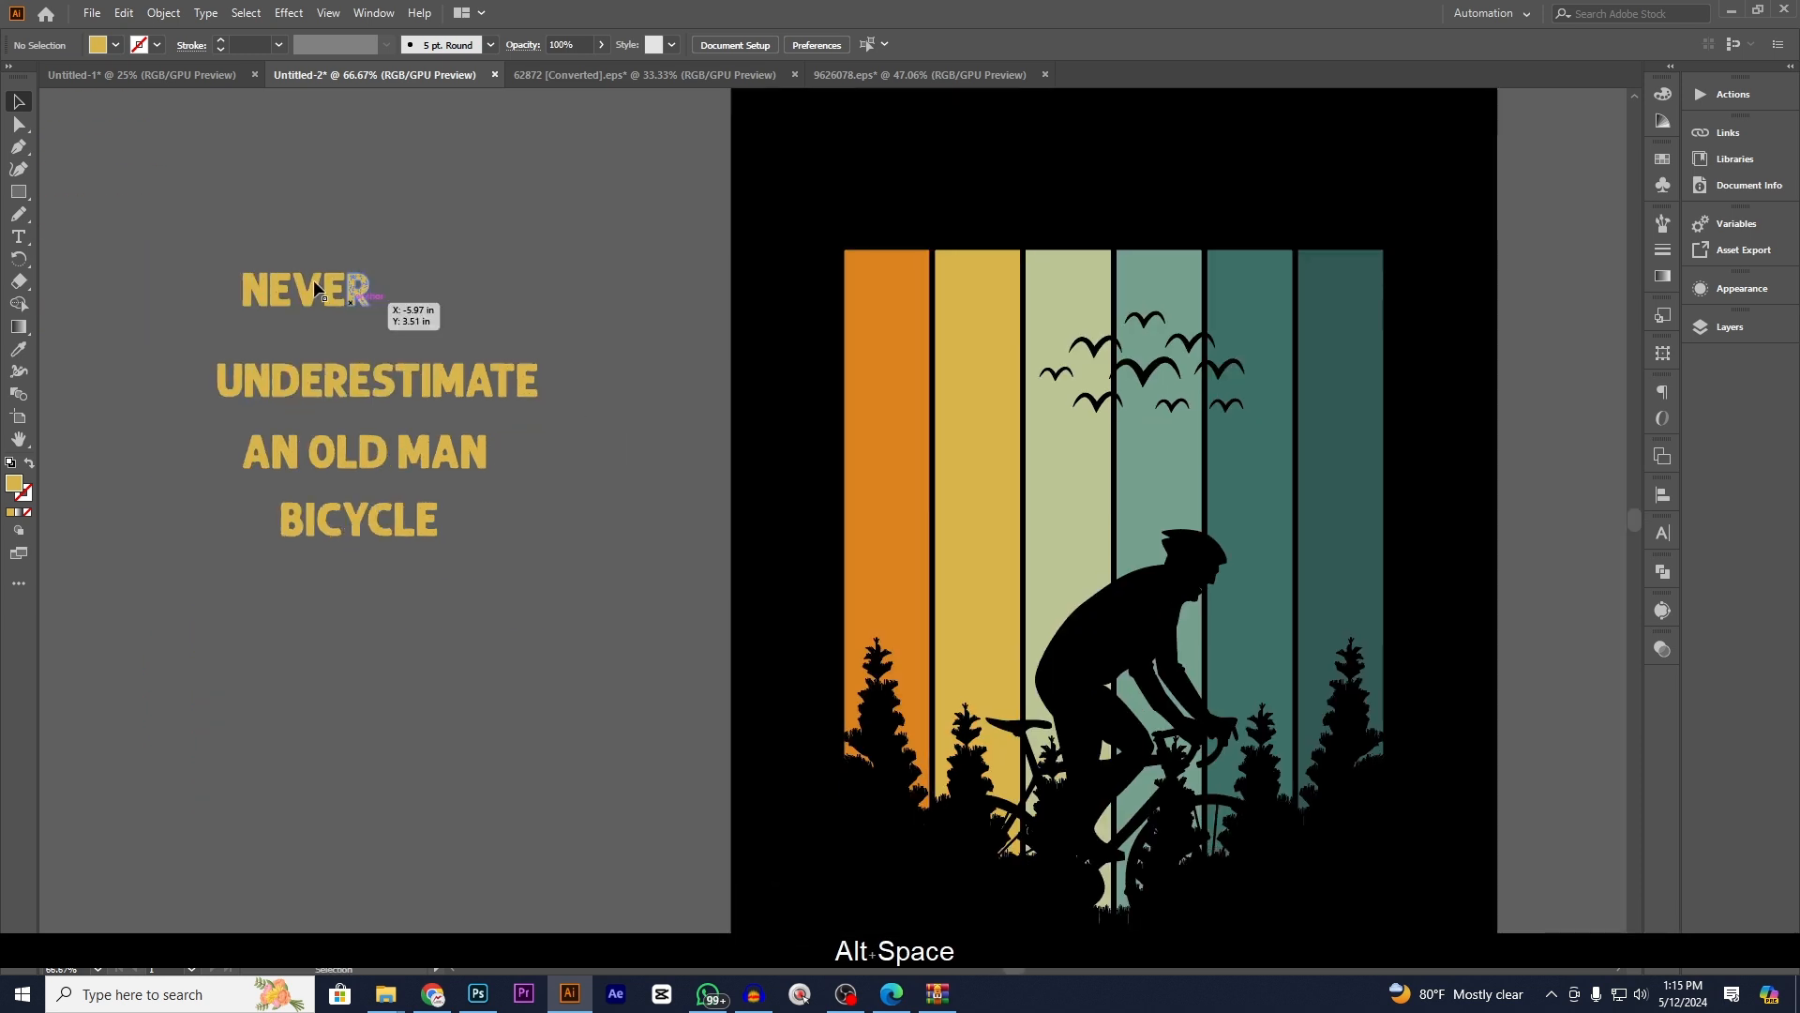
drag(282, 288, 1171, 201)
drag(1170, 202, 1032, 309)
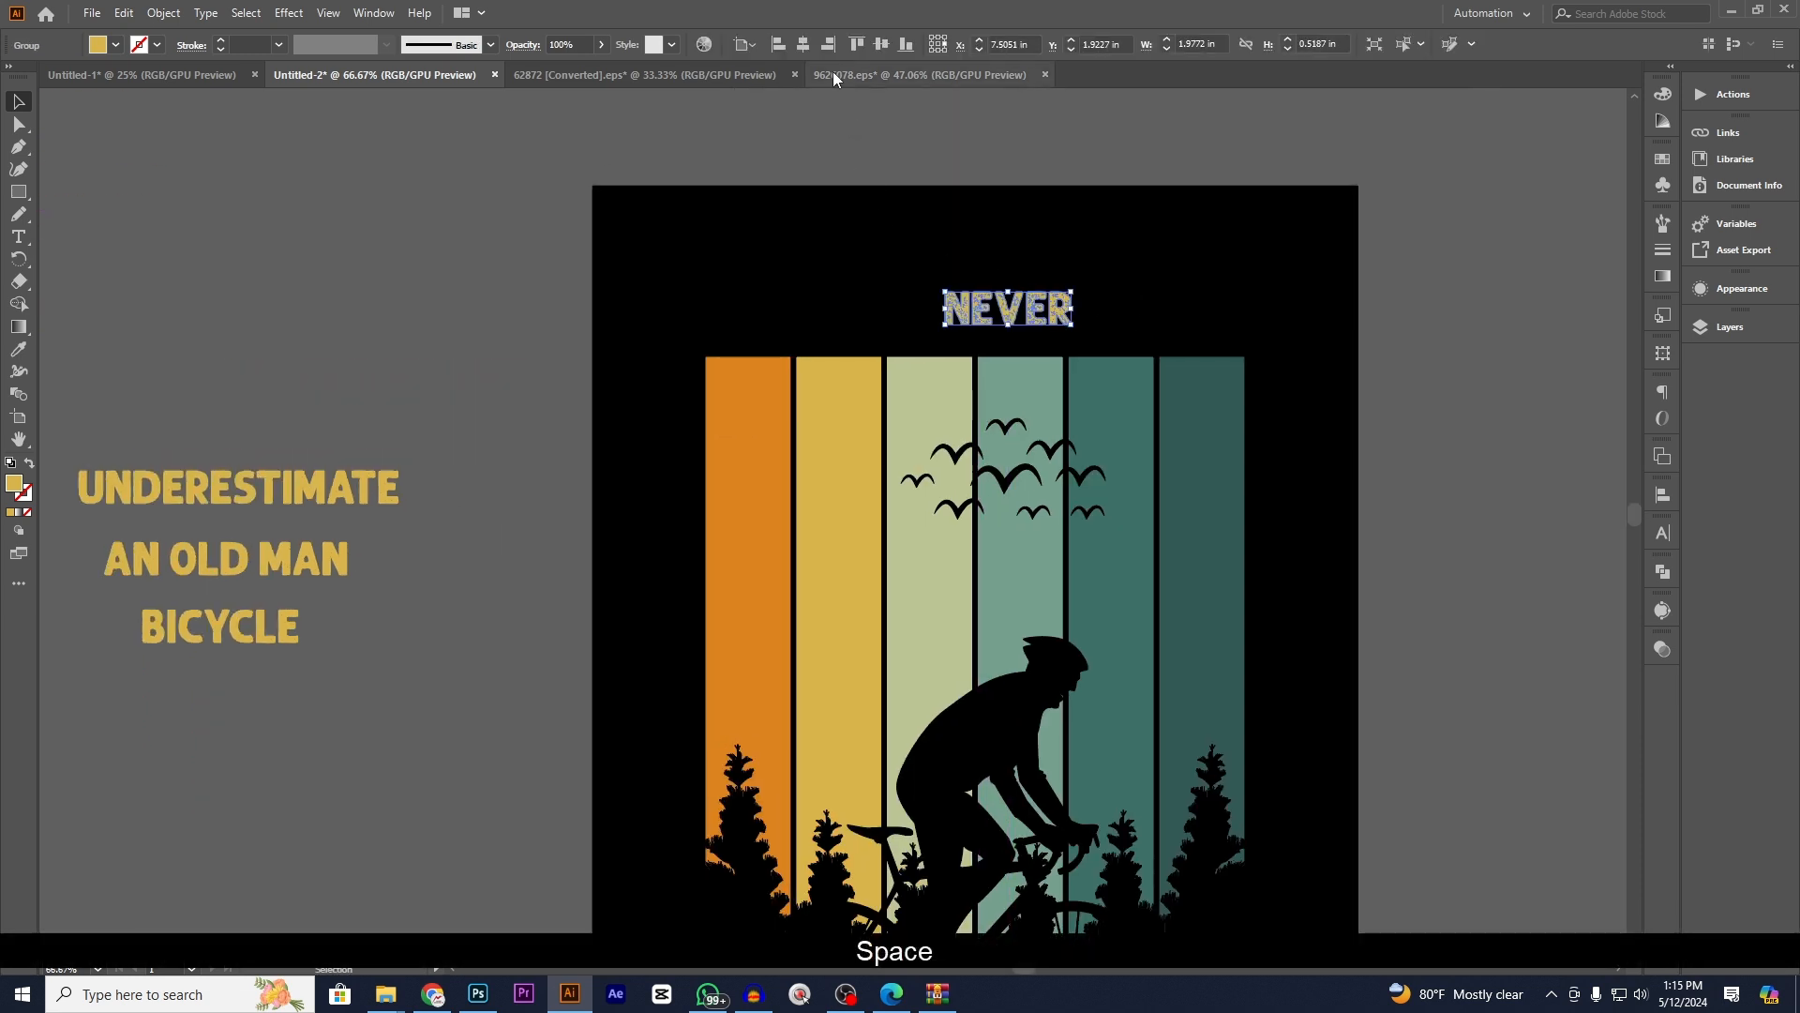
click(804, 58)
click(1053, 273)
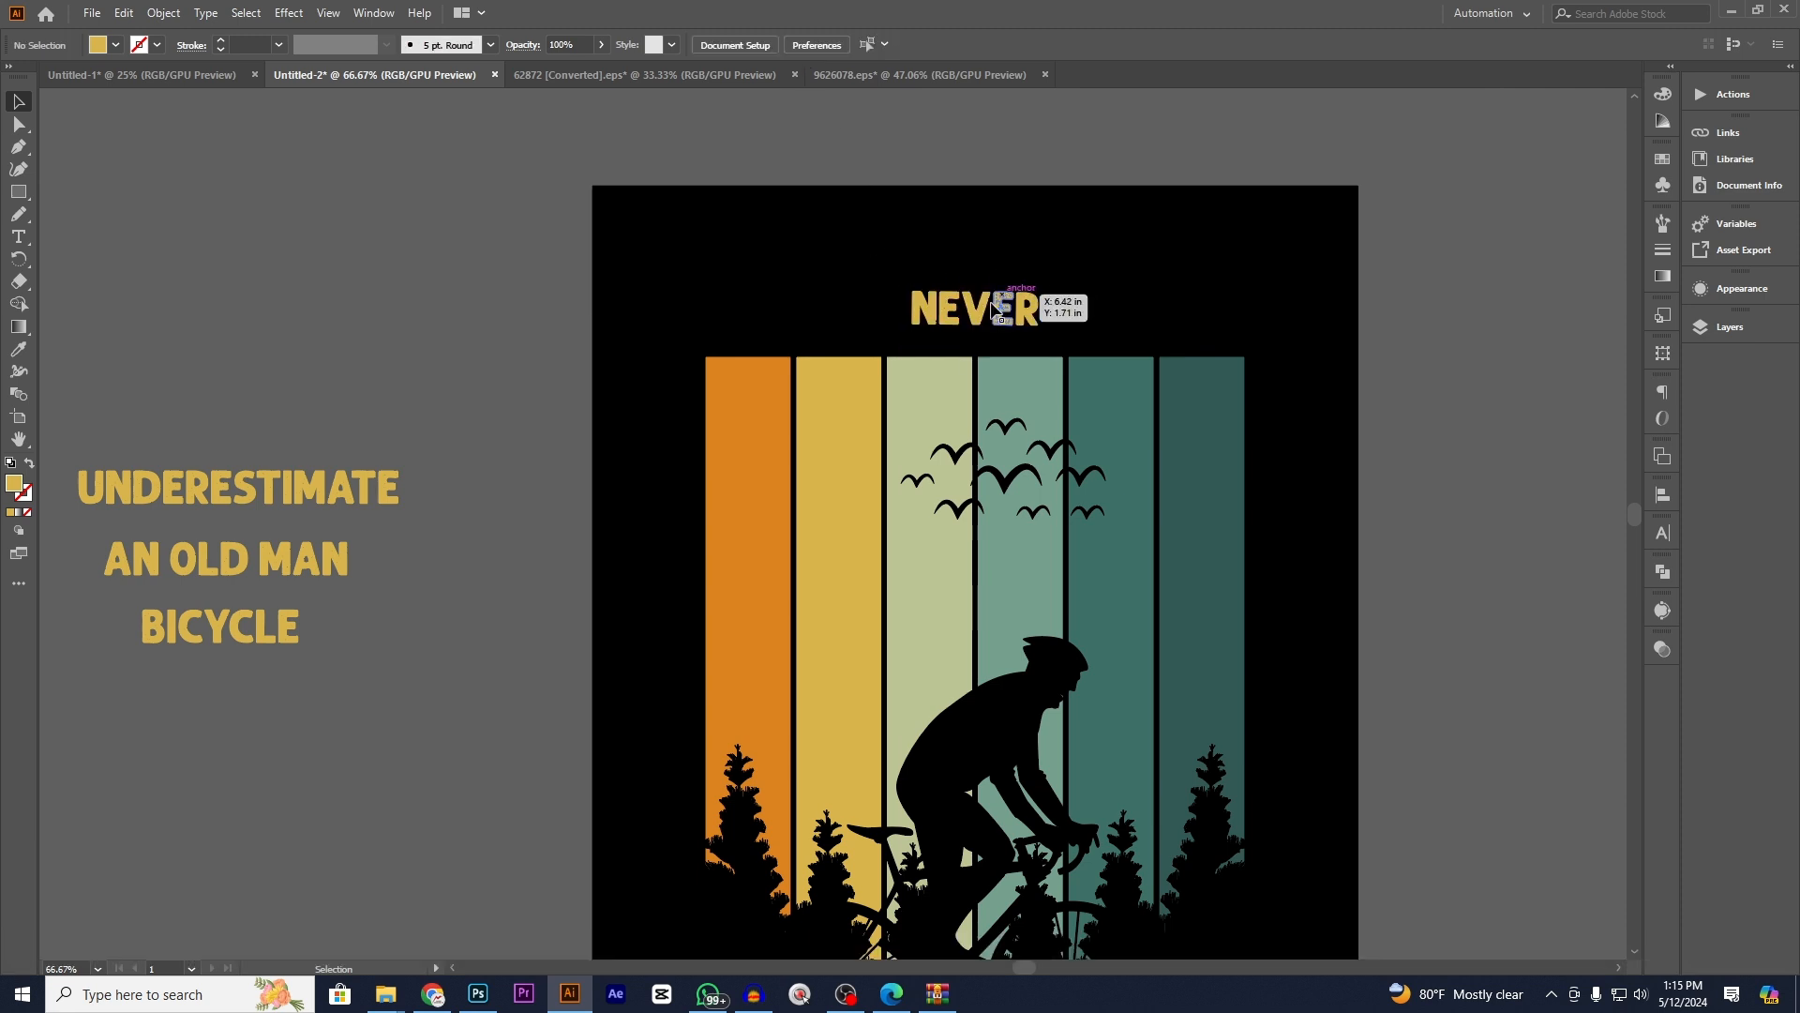
drag(991, 305, 975, 237)
click(1099, 248)
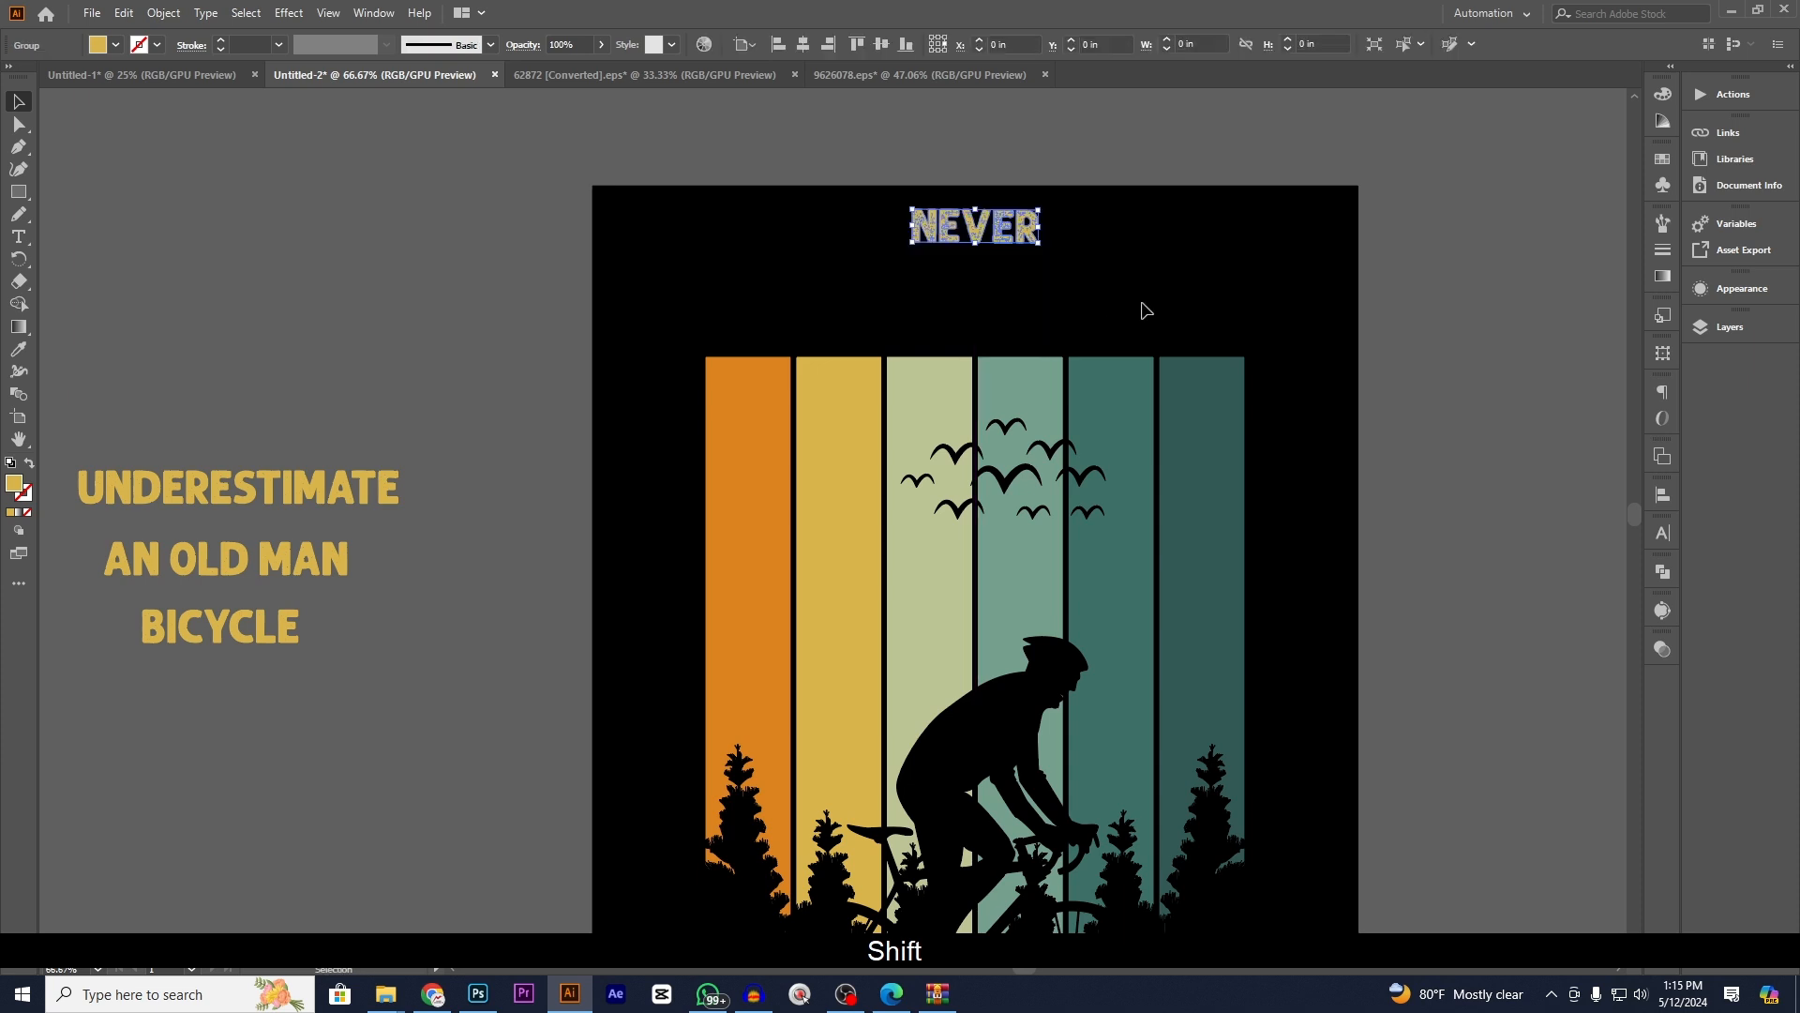
click(1141, 304)
- Place "UNDERESTIMATE" centred above the bars and scale it proportionally to the bars' full width, about 8.45 in
drag(328, 488, 984, 319)
click(803, 44)
scroll(1156, 338, up, 1)
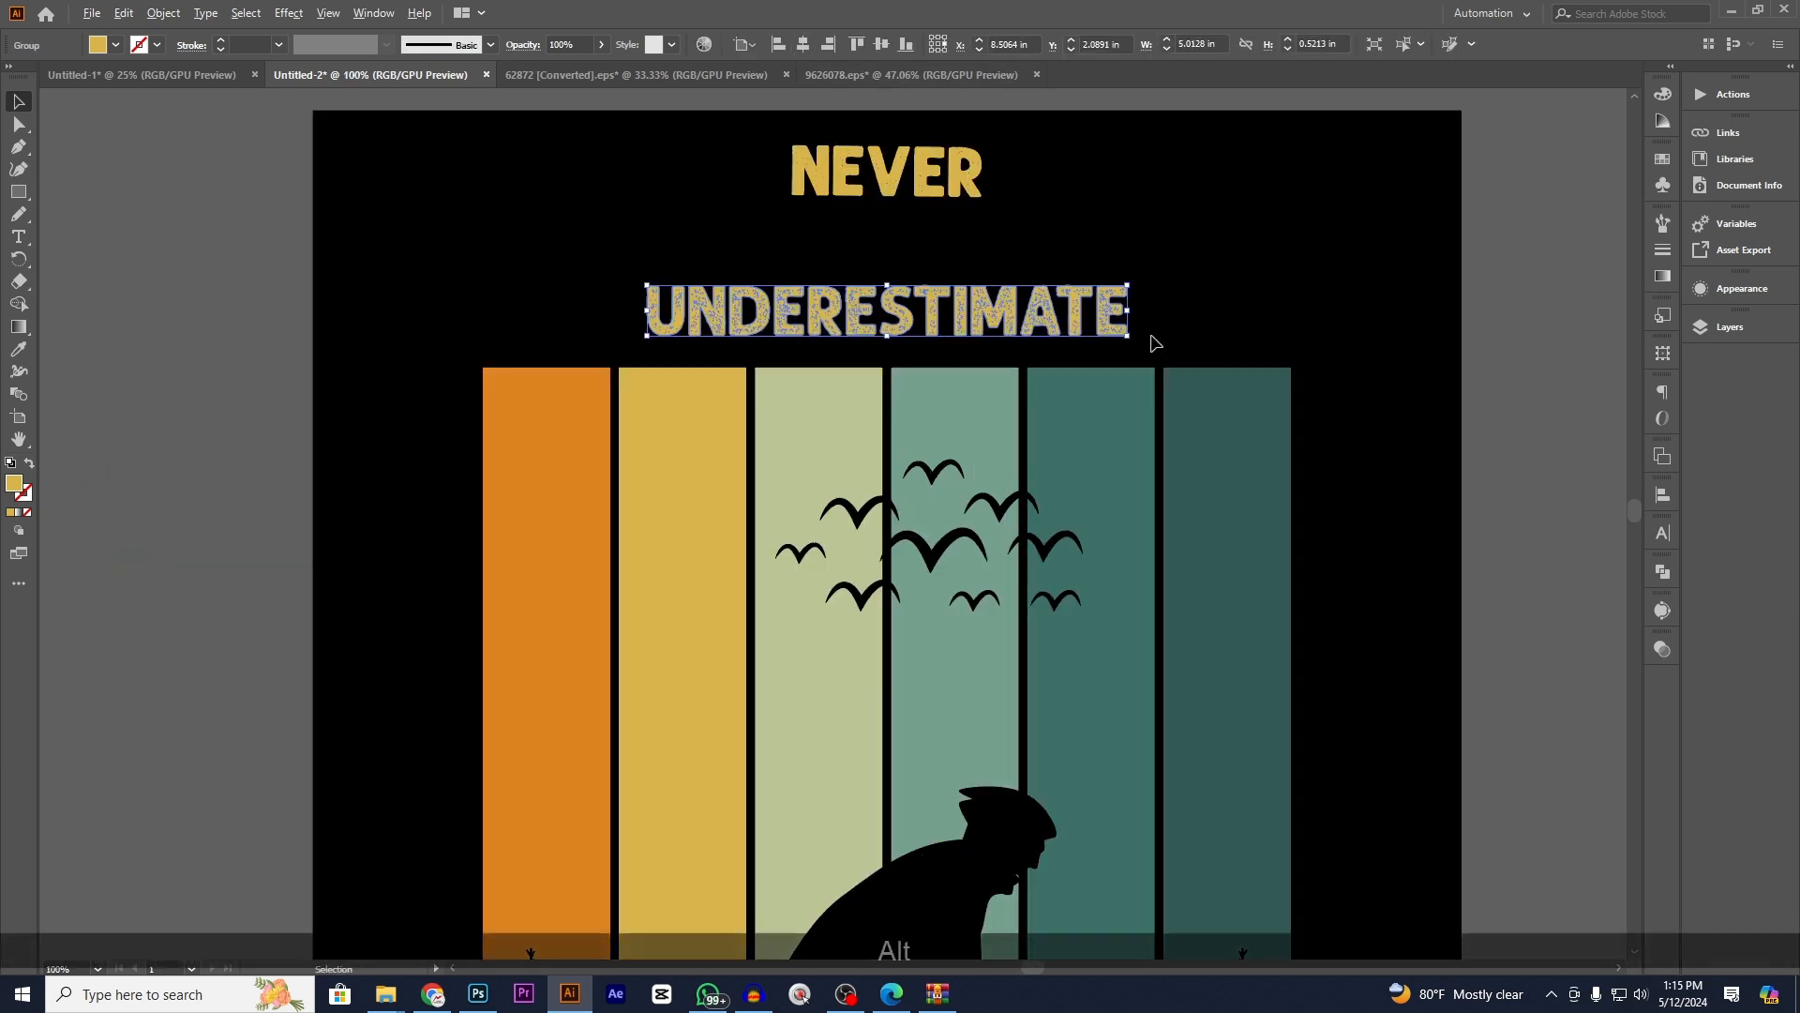
drag(1127, 311, 1291, 312)
click(1390, 383)
- Nudge "UNDERESTIMATE" slightly upward to widen its gap to the bars
scroll(1394, 385, down, 1)
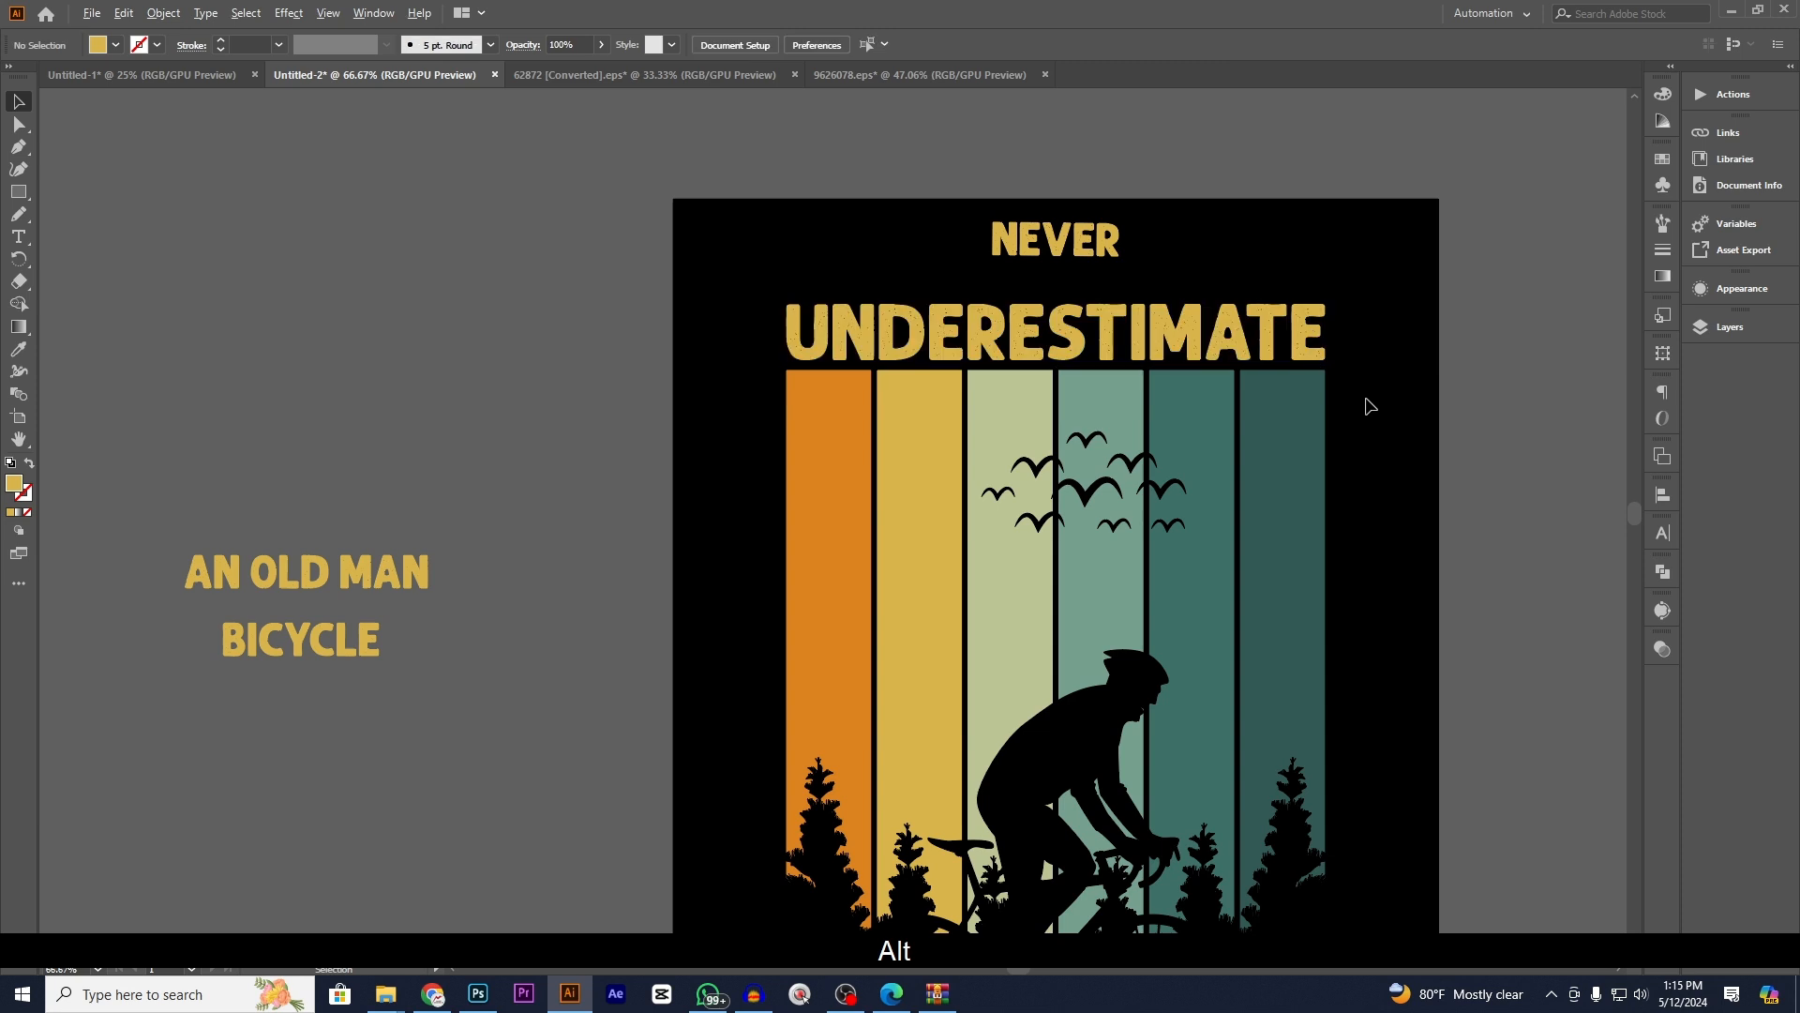
scroll(1368, 403, down, 1)
scroll(1367, 403, up, 2)
click(1234, 333)
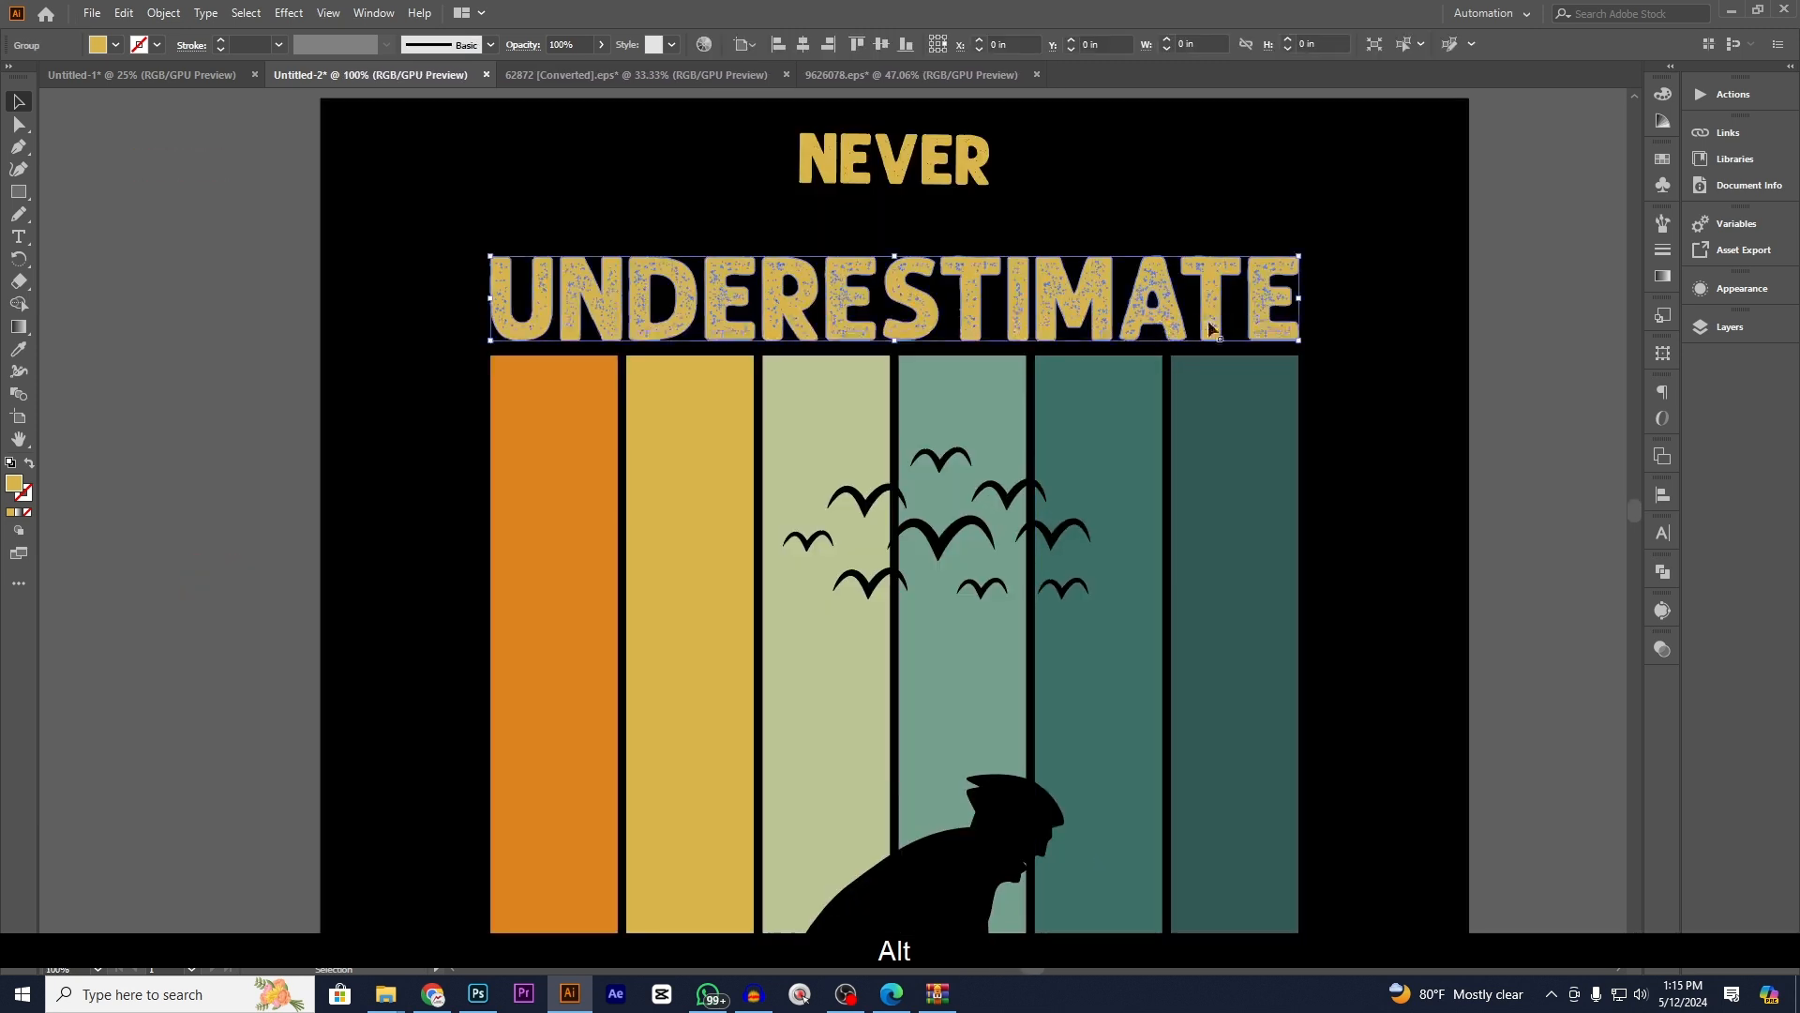
key(Up)
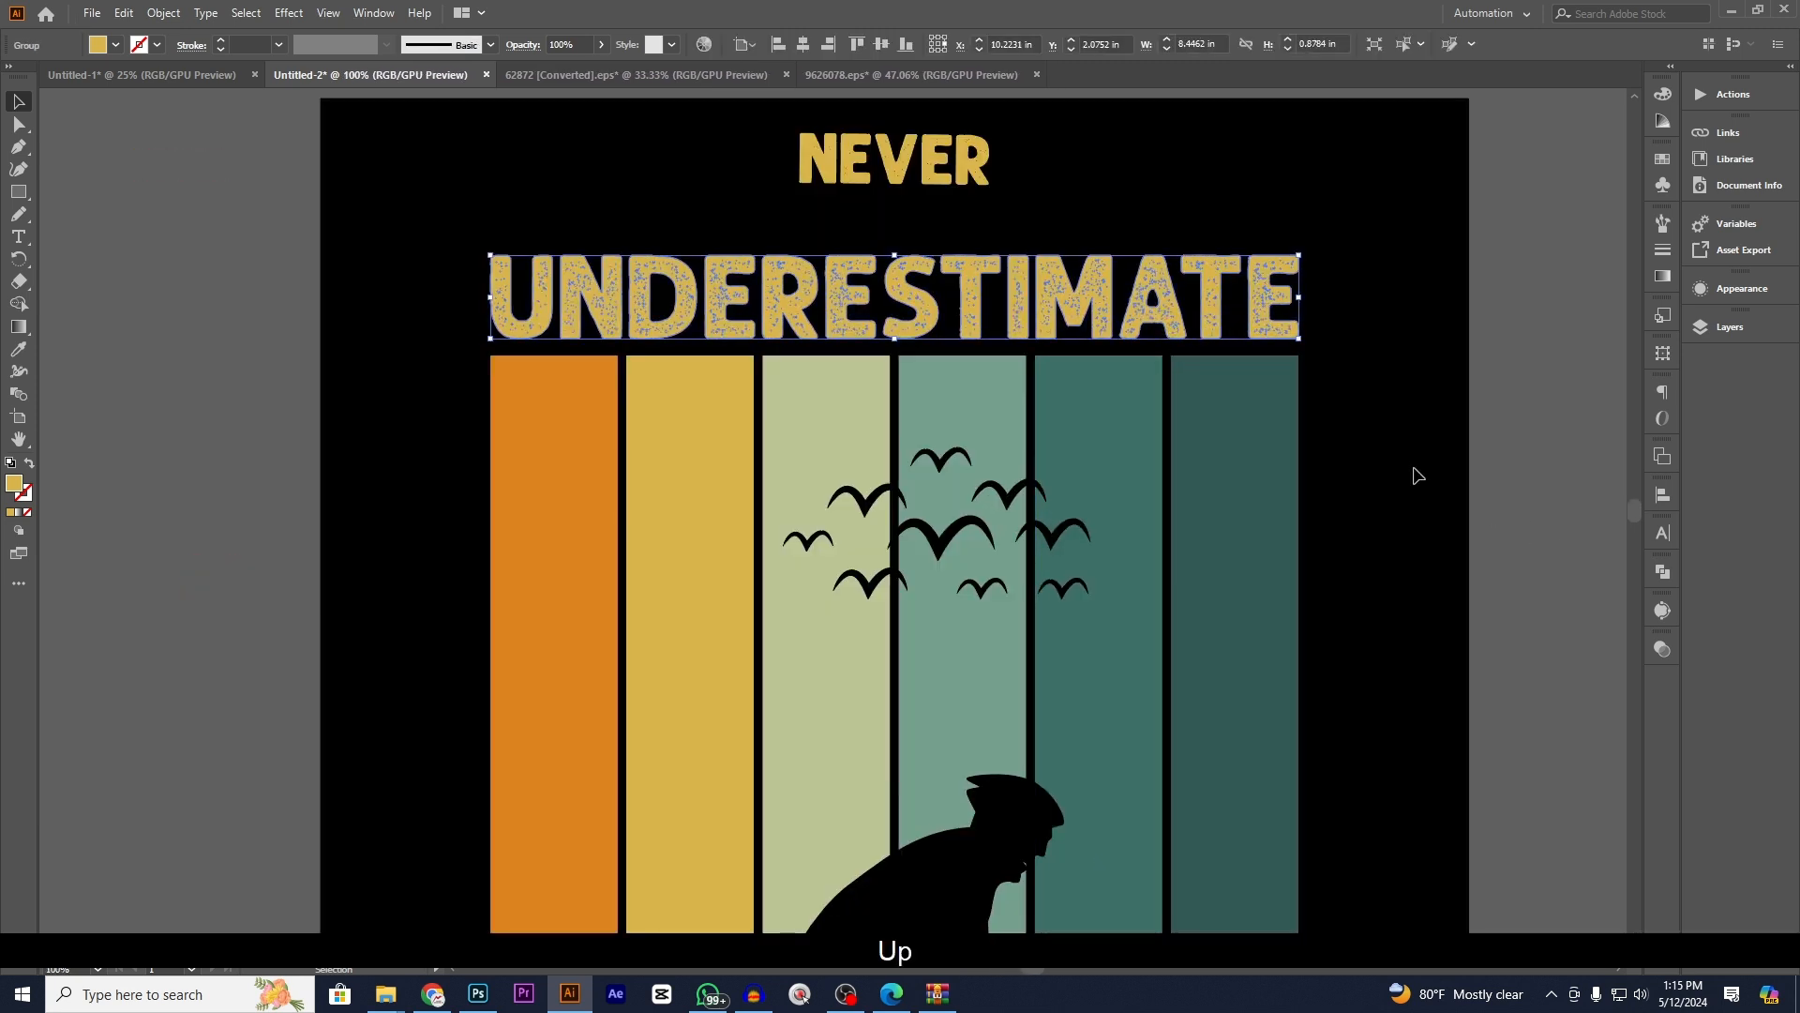
click(1417, 475)
- Enlarge "NEVER" proportionally to about 2.5 in wide and centre it horizontally on the artboard
scroll(1122, 282, up, 3)
scroll(1372, 349, down, 4)
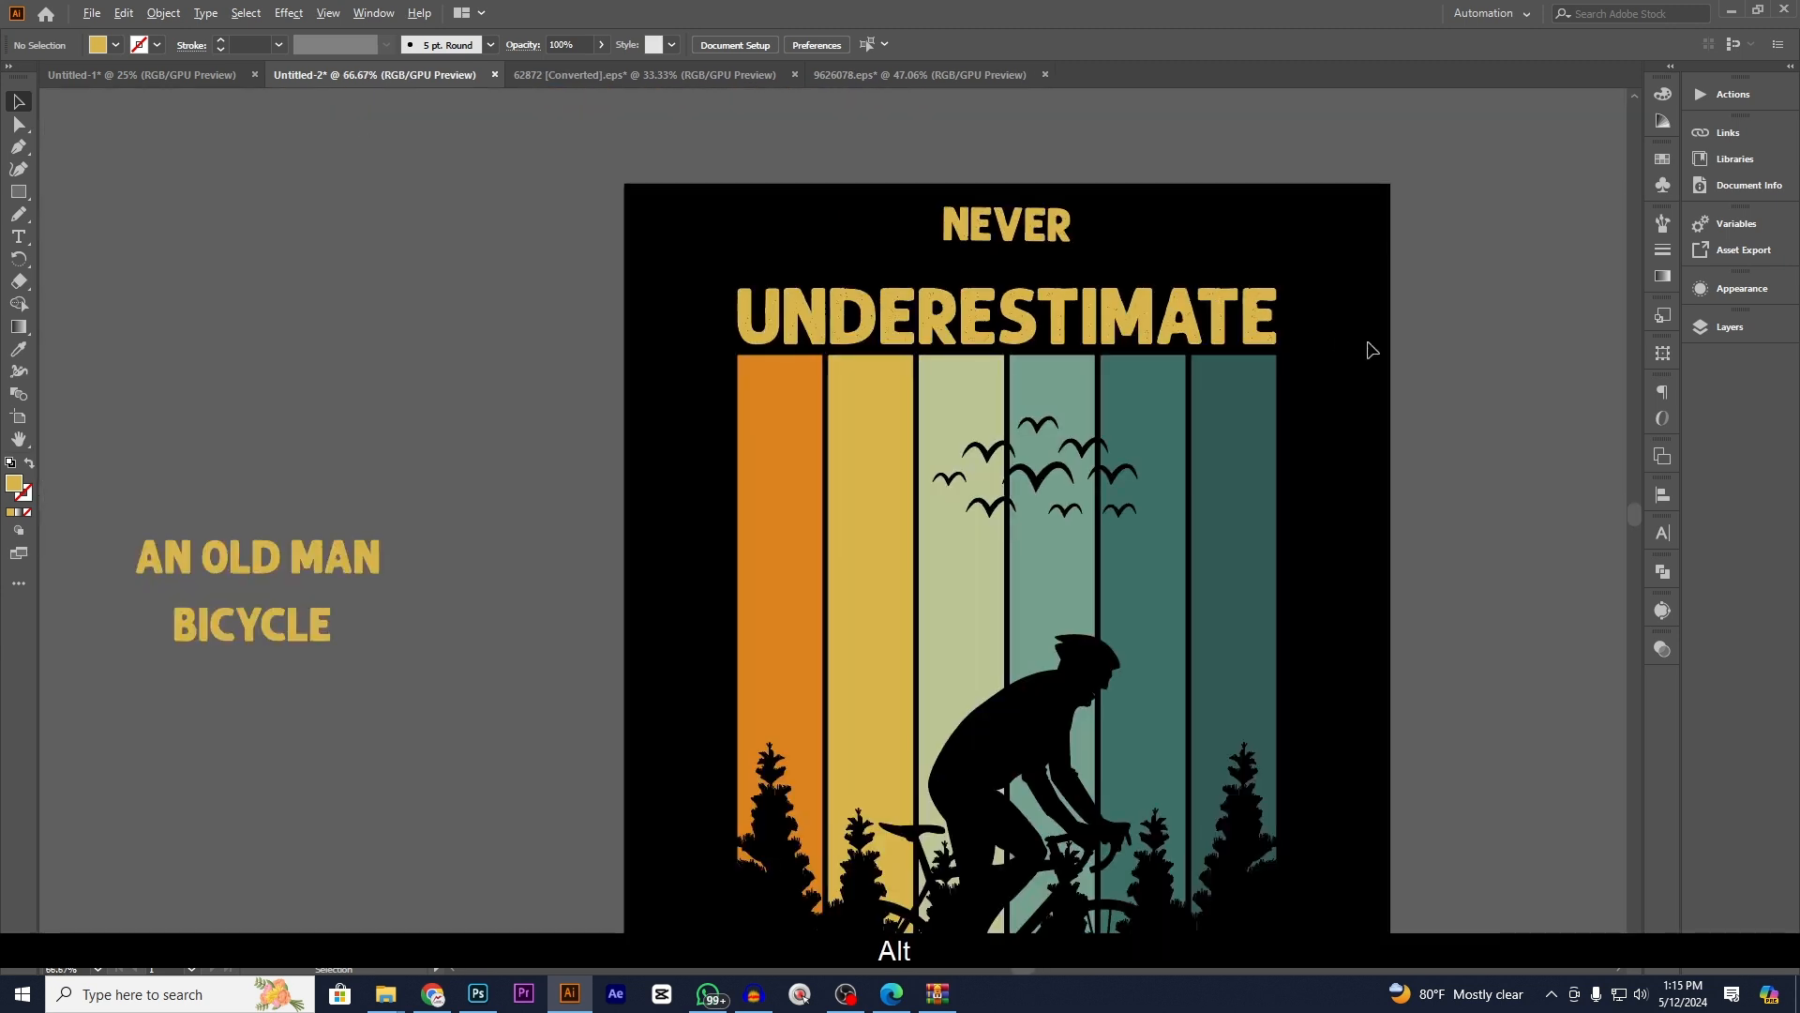
scroll(1372, 350, down, 1)
scroll(1371, 350, up, 2)
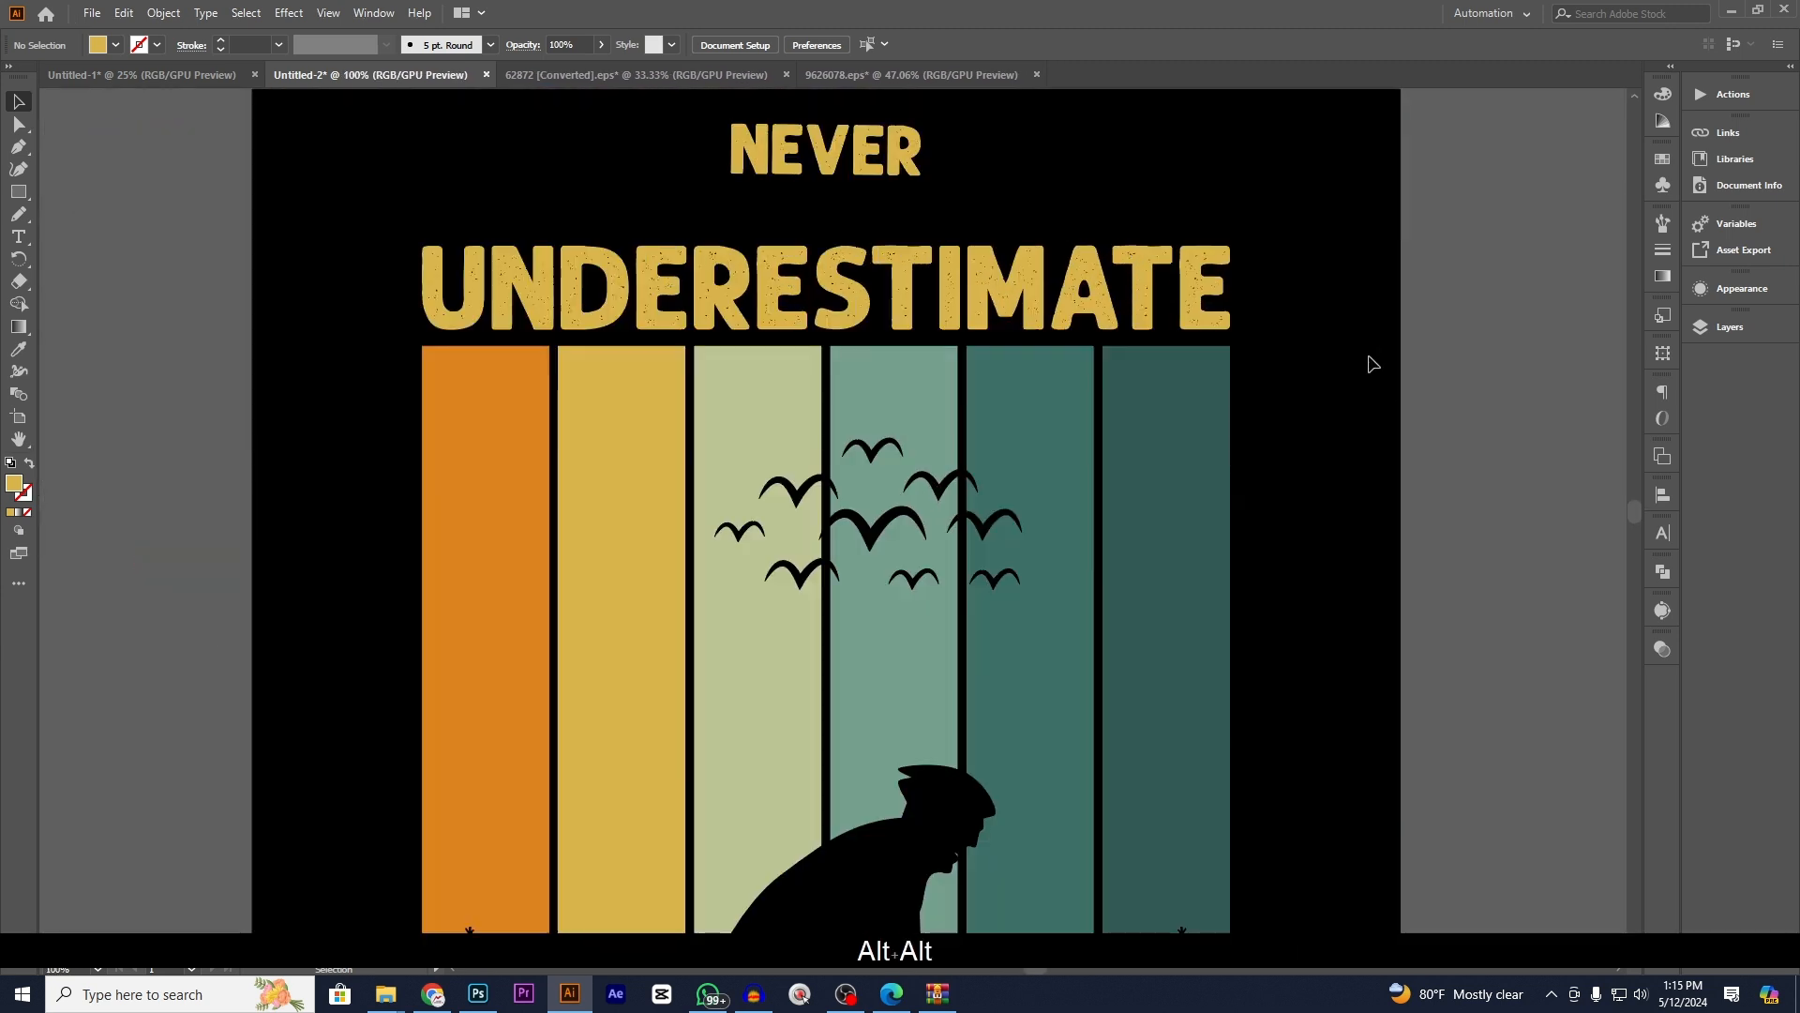
drag(1049, 181, 1088, 289)
click(947, 314)
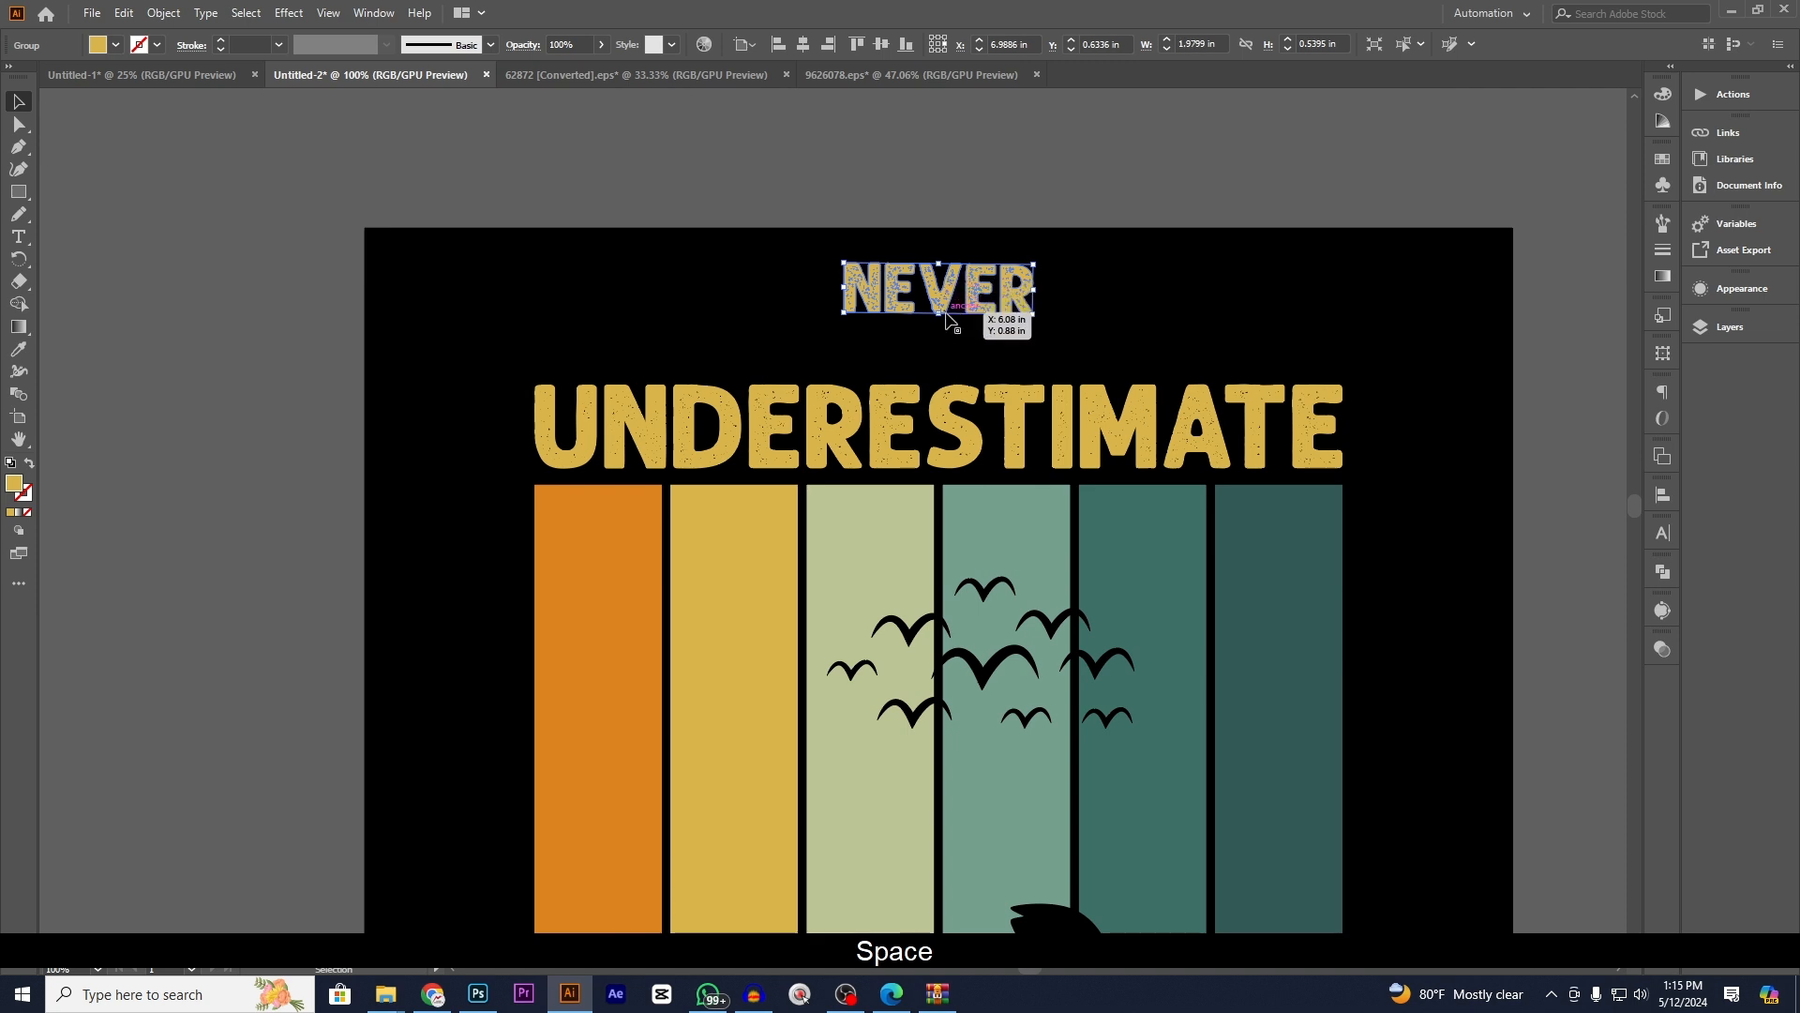
drag(938, 314, 940, 326)
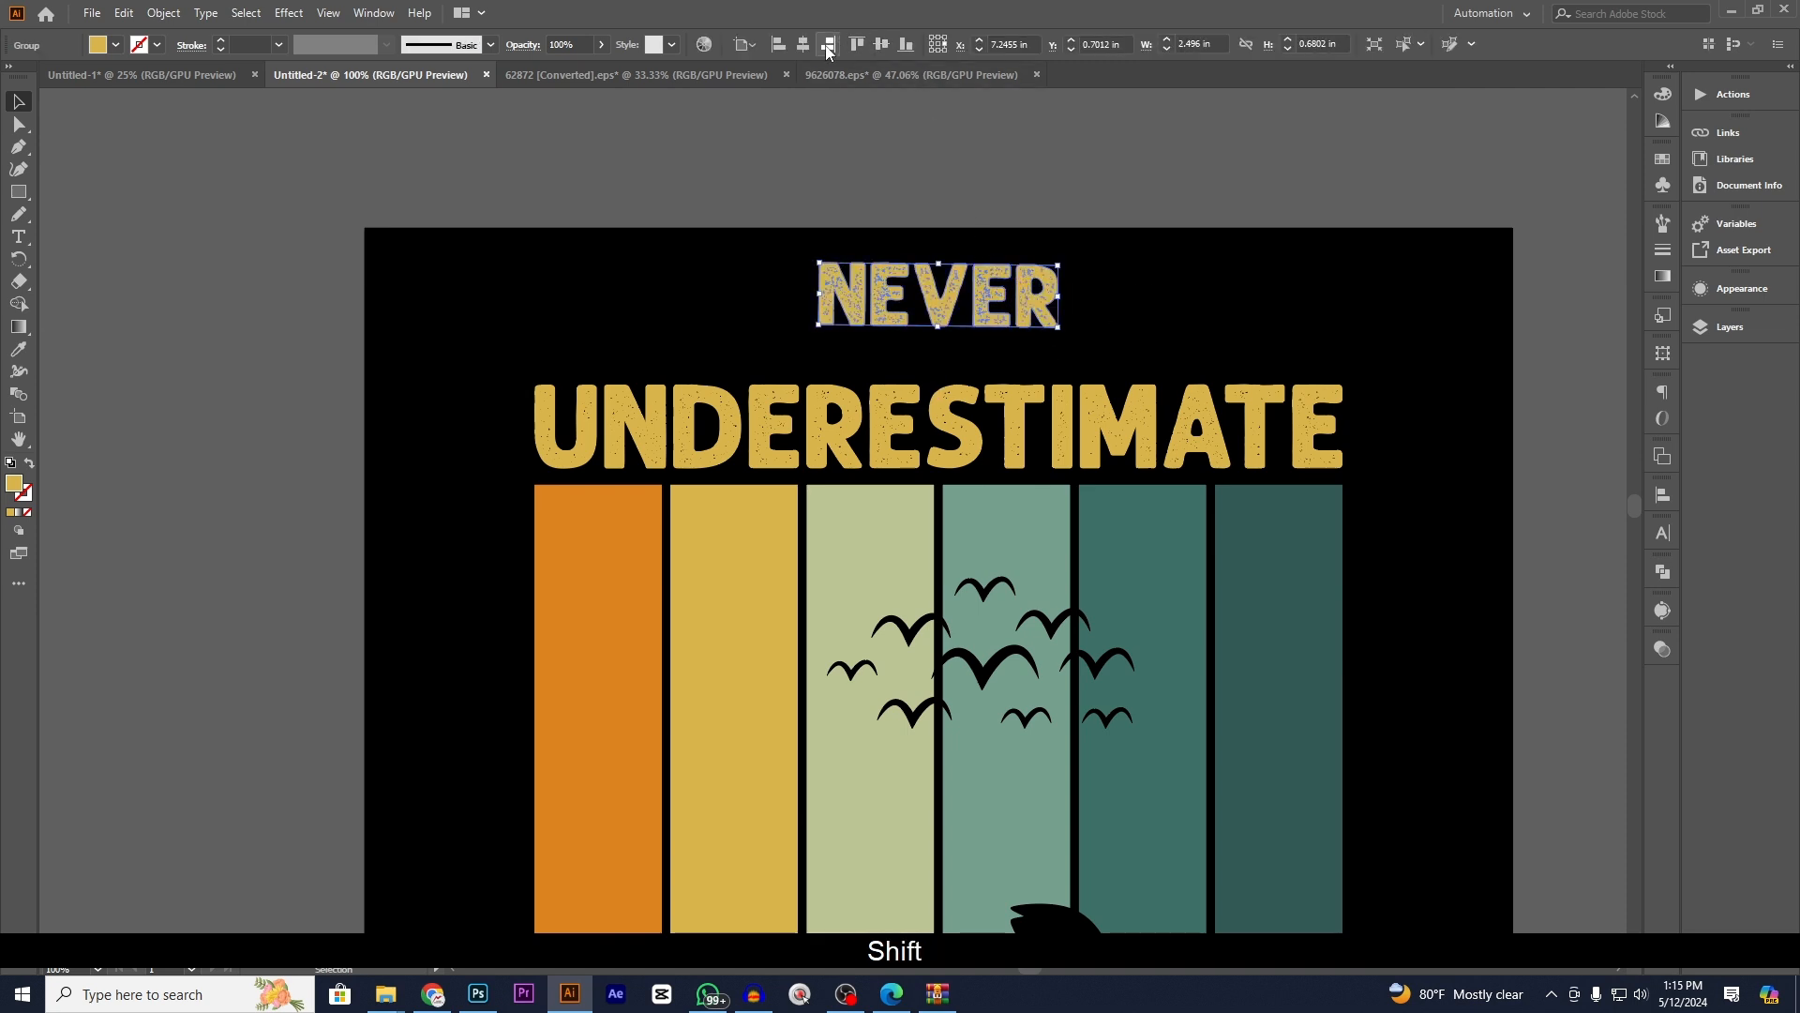
click(808, 51)
- Lower "NEVER" until it sits just above "UNDERESTIMATE" with a small gap, keeping it centred
key(Down)
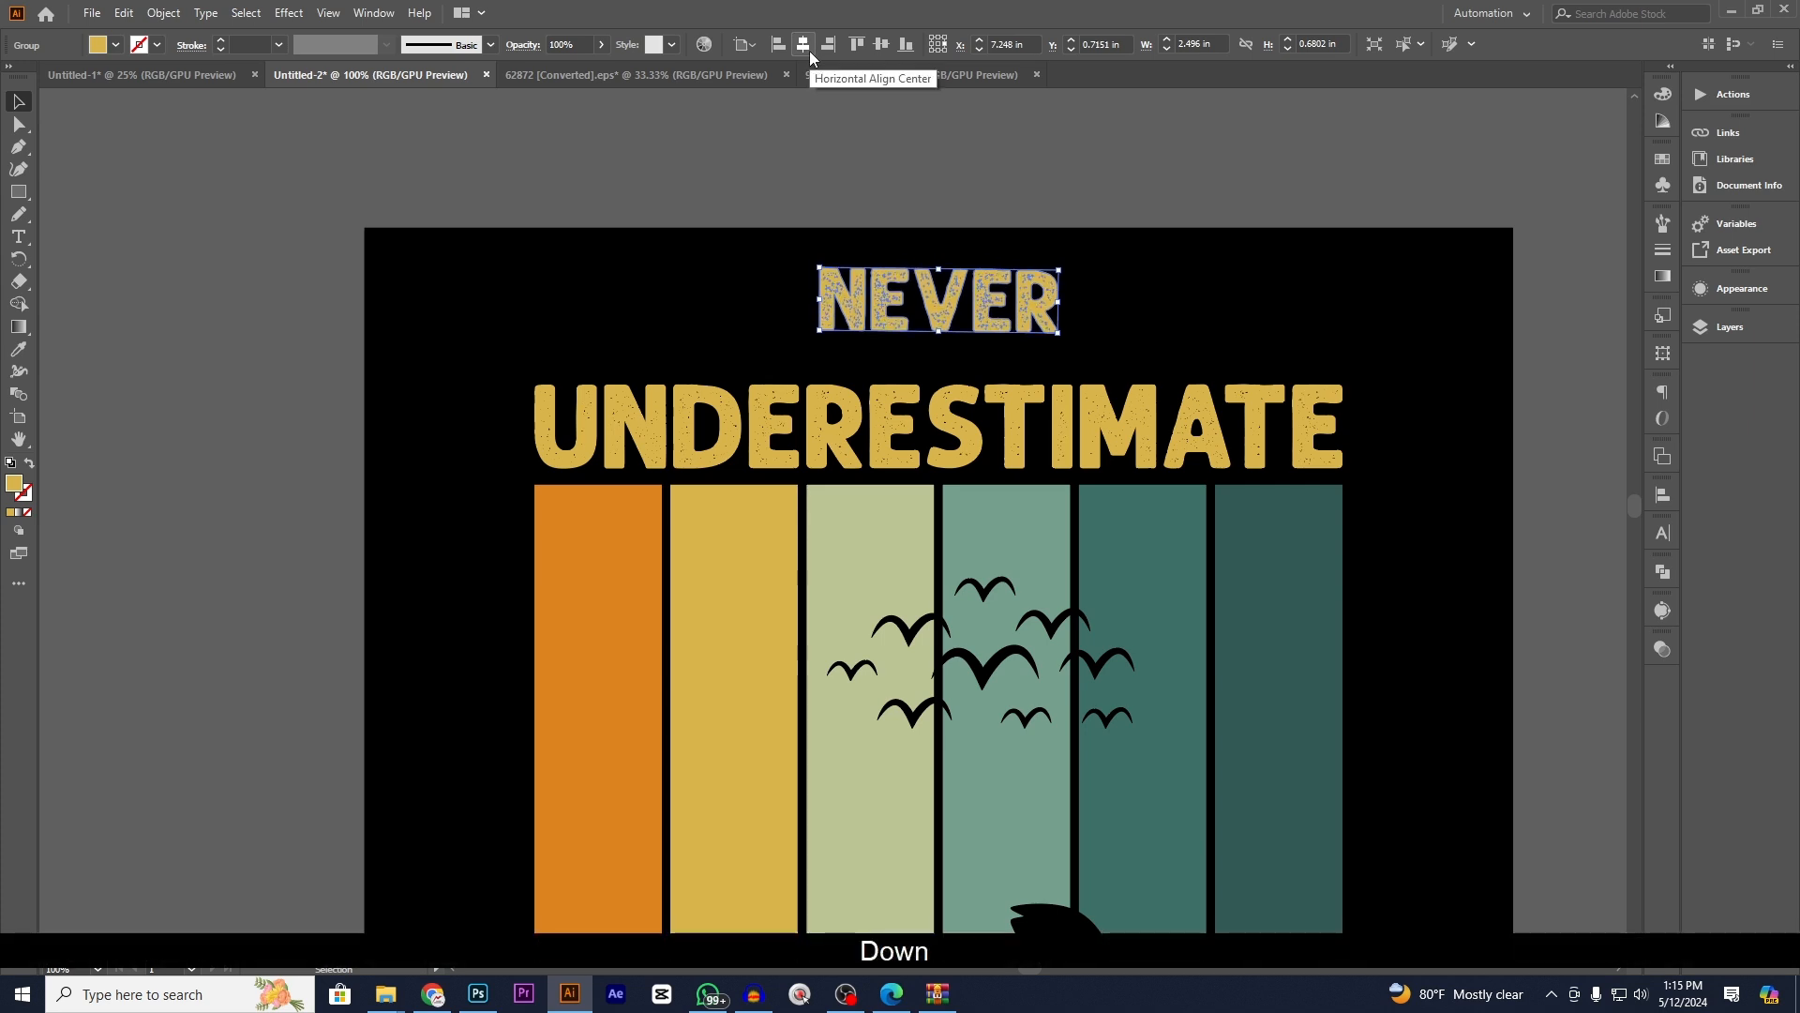
key(Down)
key(Down)
key(Down)
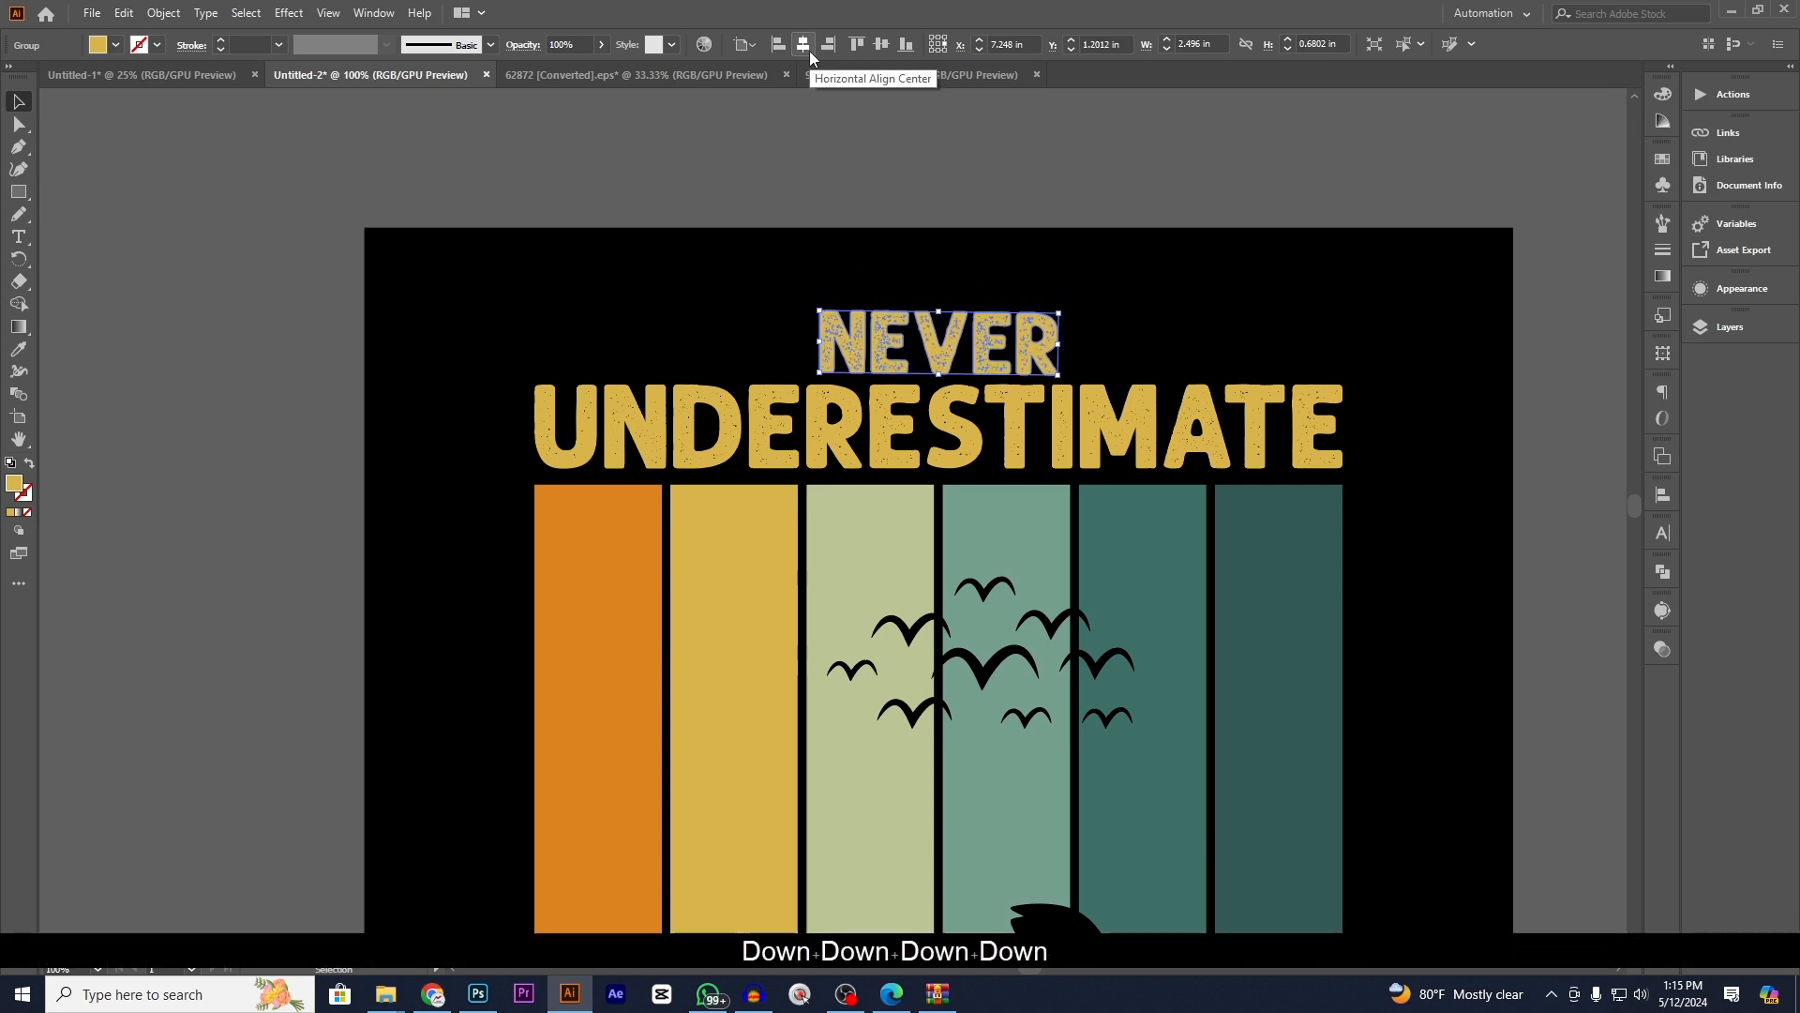
key(Down)
click(1258, 325)
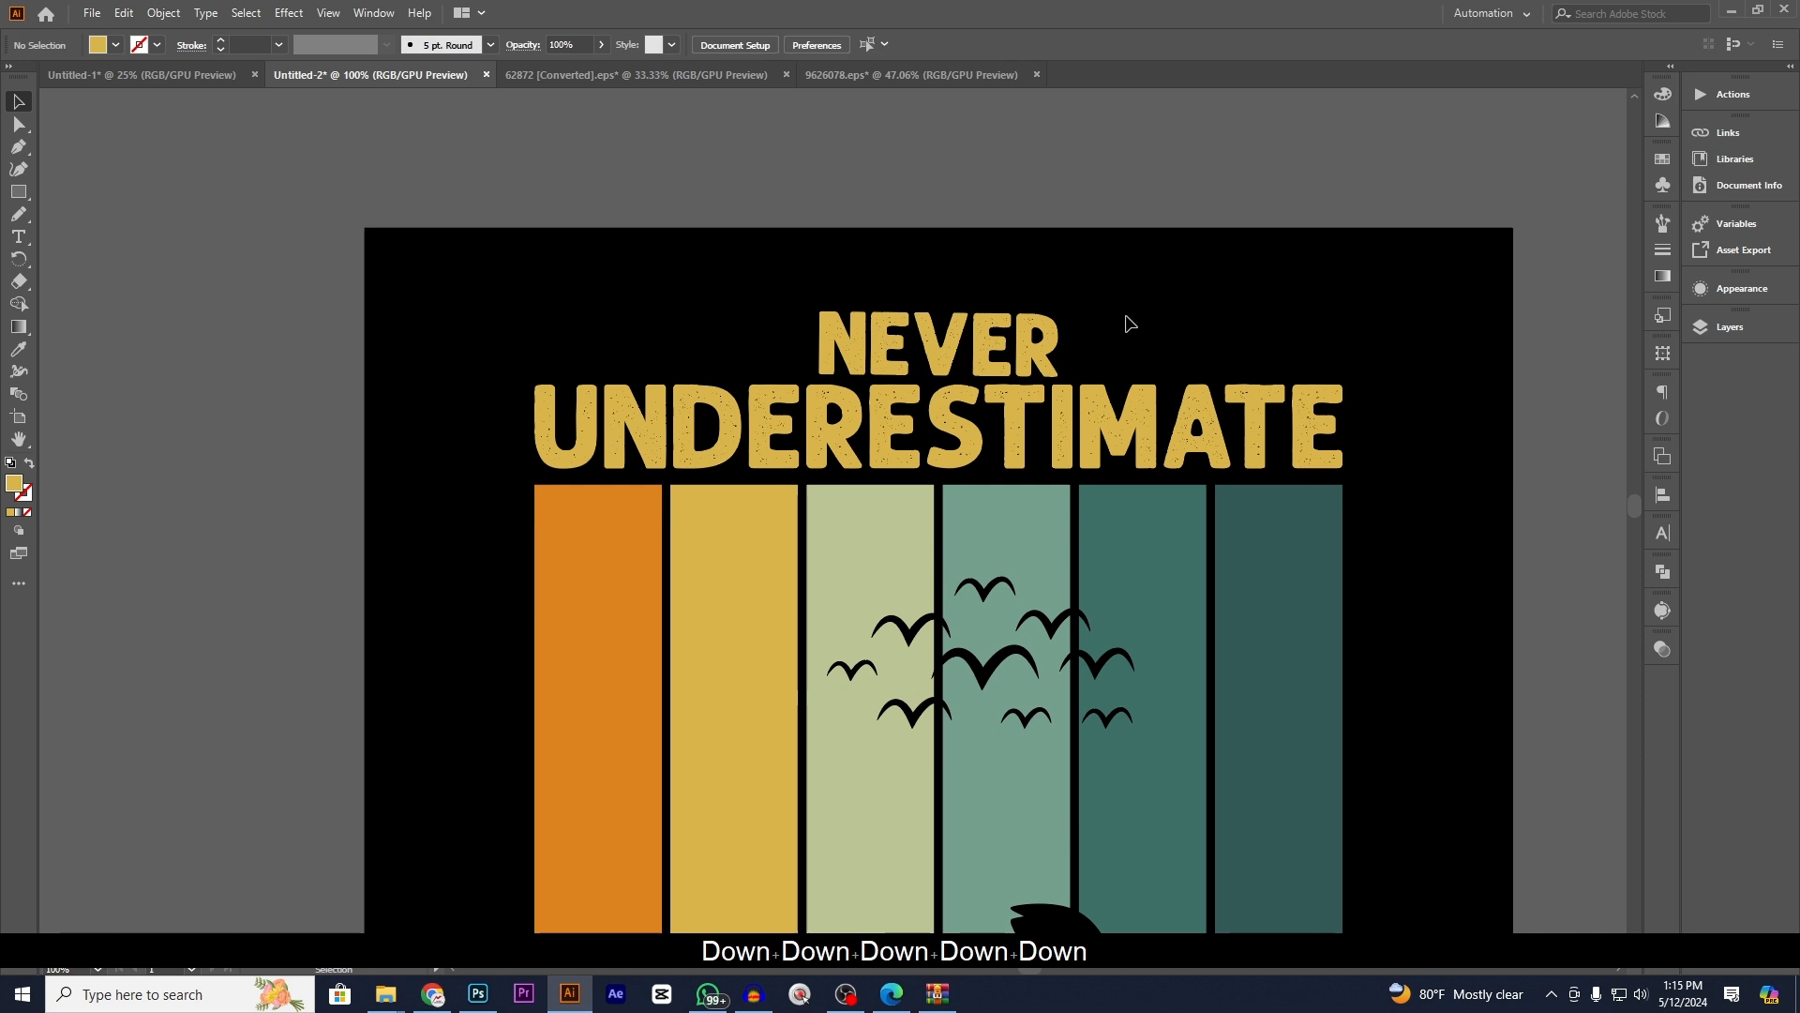
- Nudge "NEVER" slightly upward to widen its gap to "UNDERESTIMATE"
click(1011, 336)
key(Up)
key(Up)
key(Up)
key(Up)
key(Up)
key(Up)
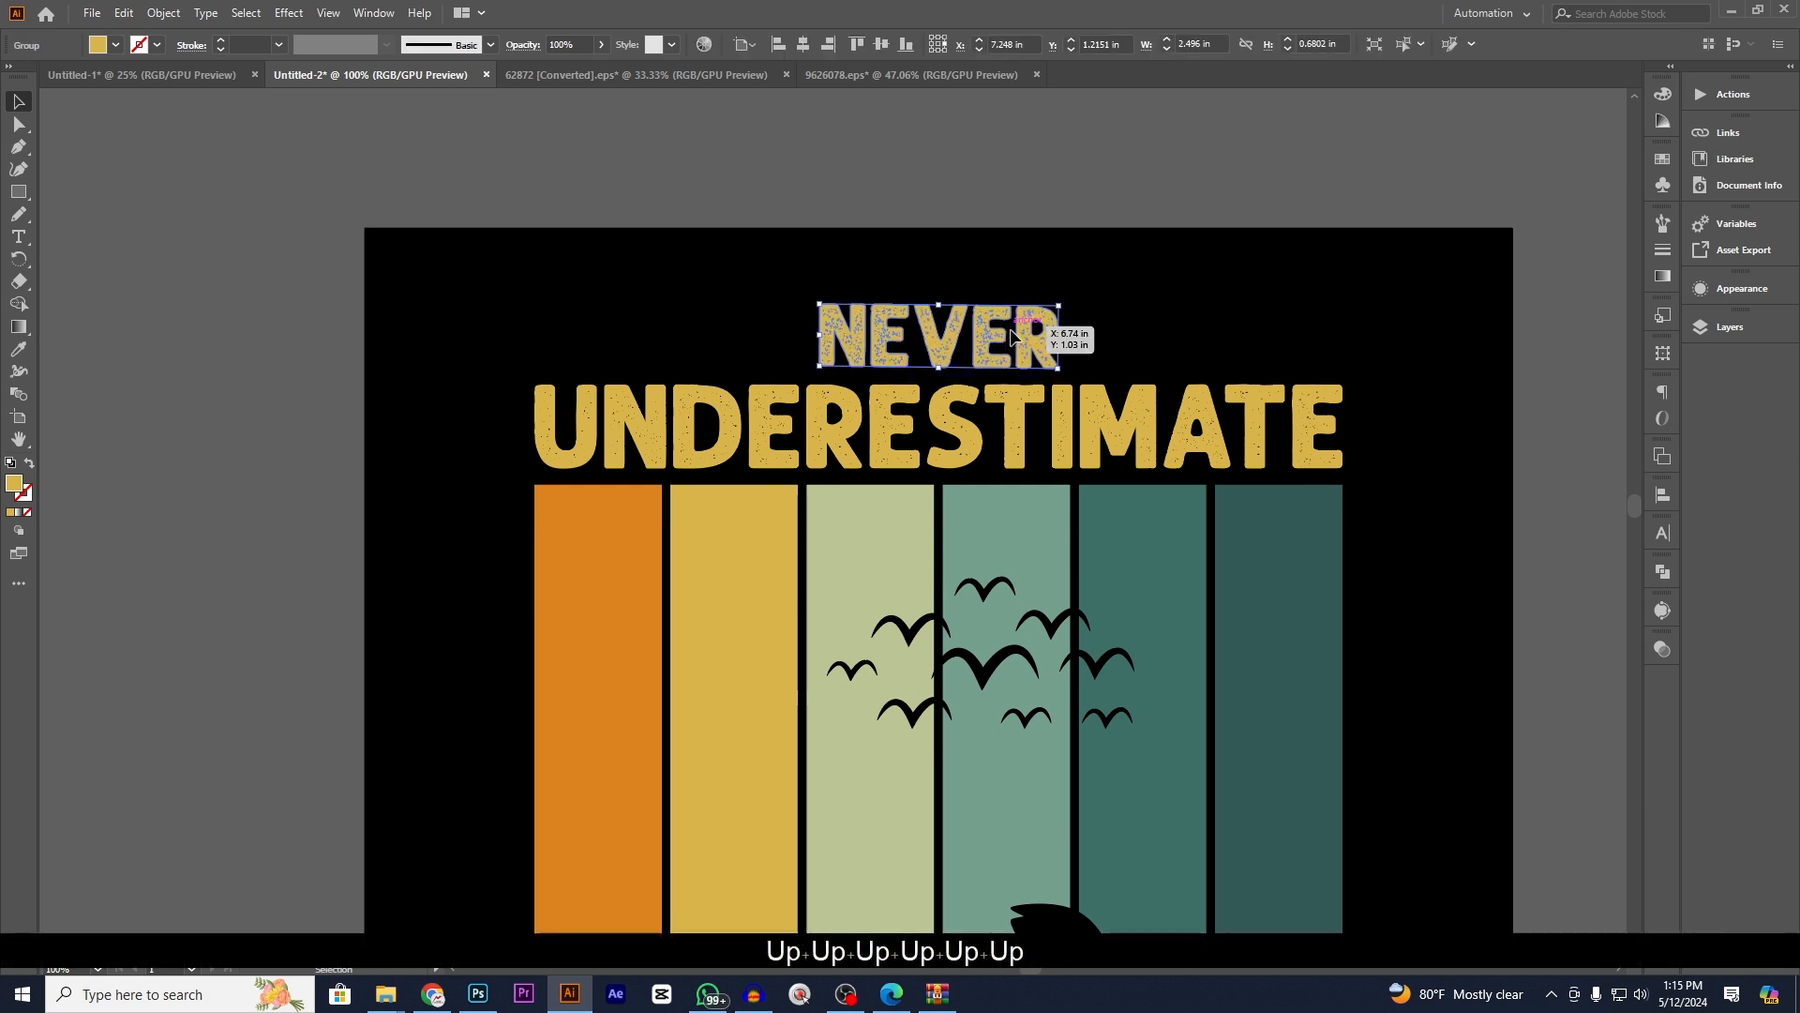
click(1262, 349)
alt+scroll(1361, 390, down, 2)
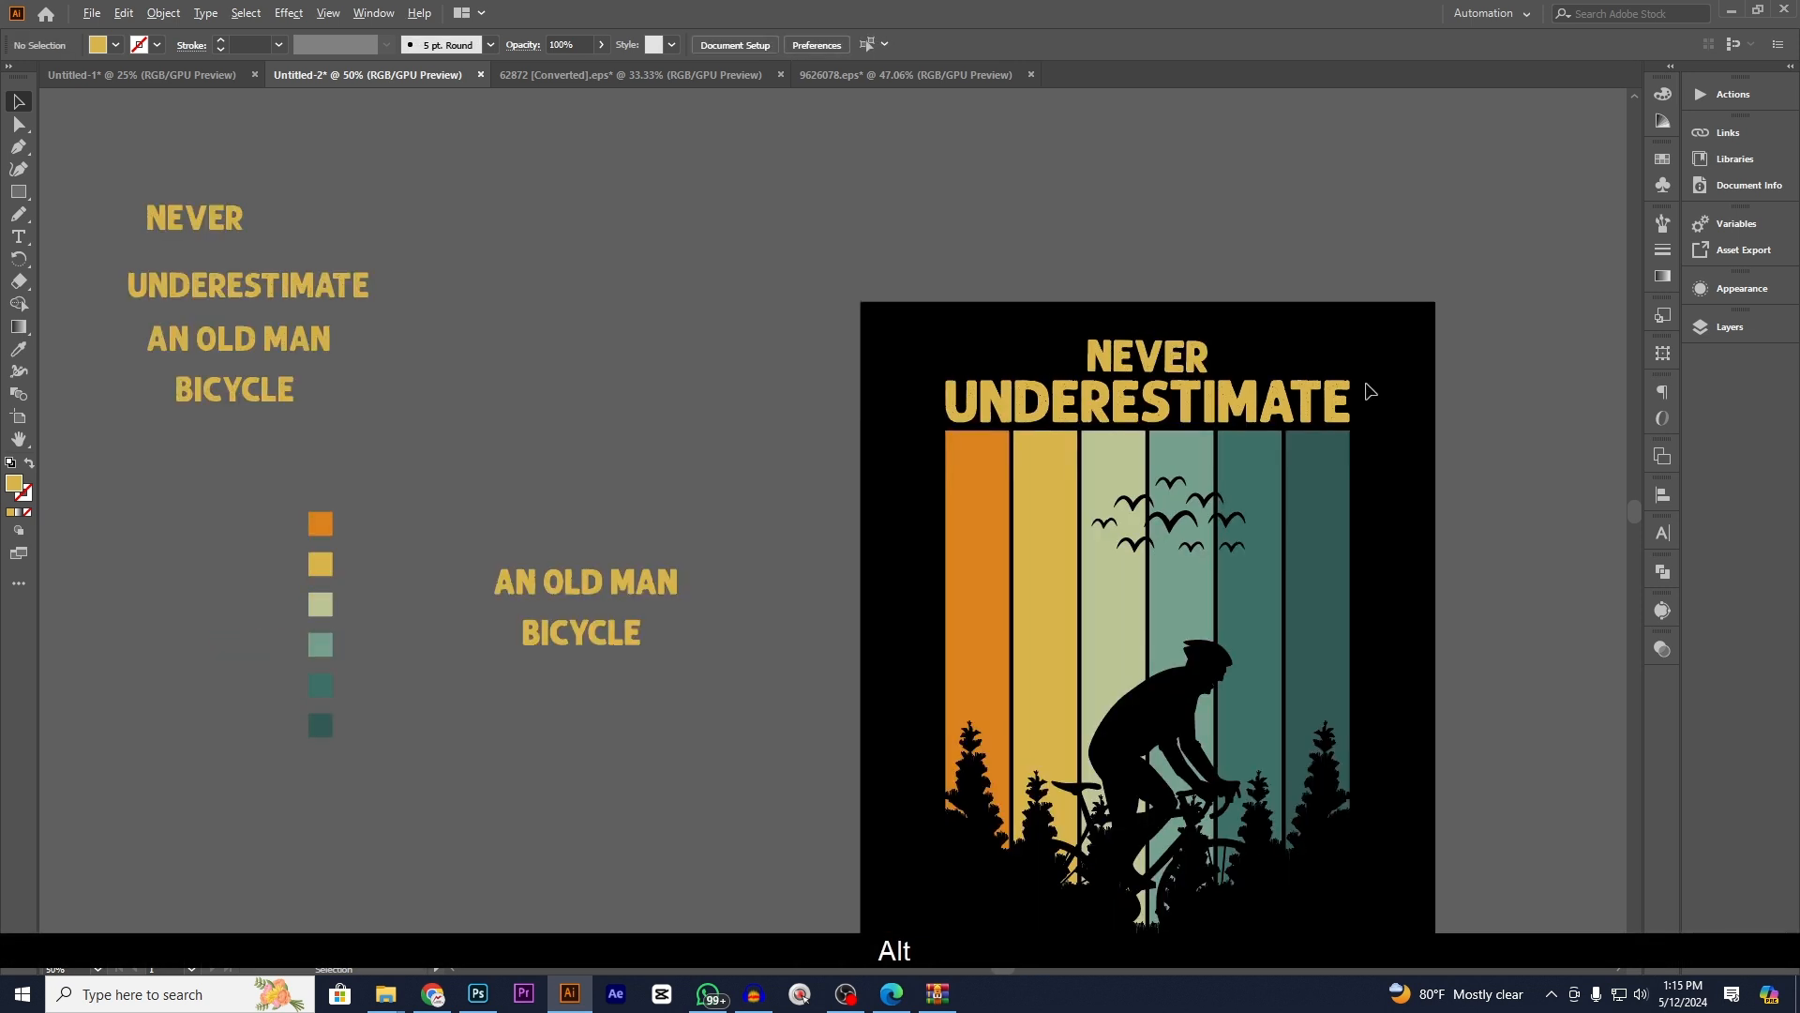
- Draw a horizontal line about 2.85 in long from just right of "NEVER" to the right edge of "UNDERESTIMATE", near the top of the letters
scroll(1277, 349, up, 3)
drag(1378, 381, 1018, 322)
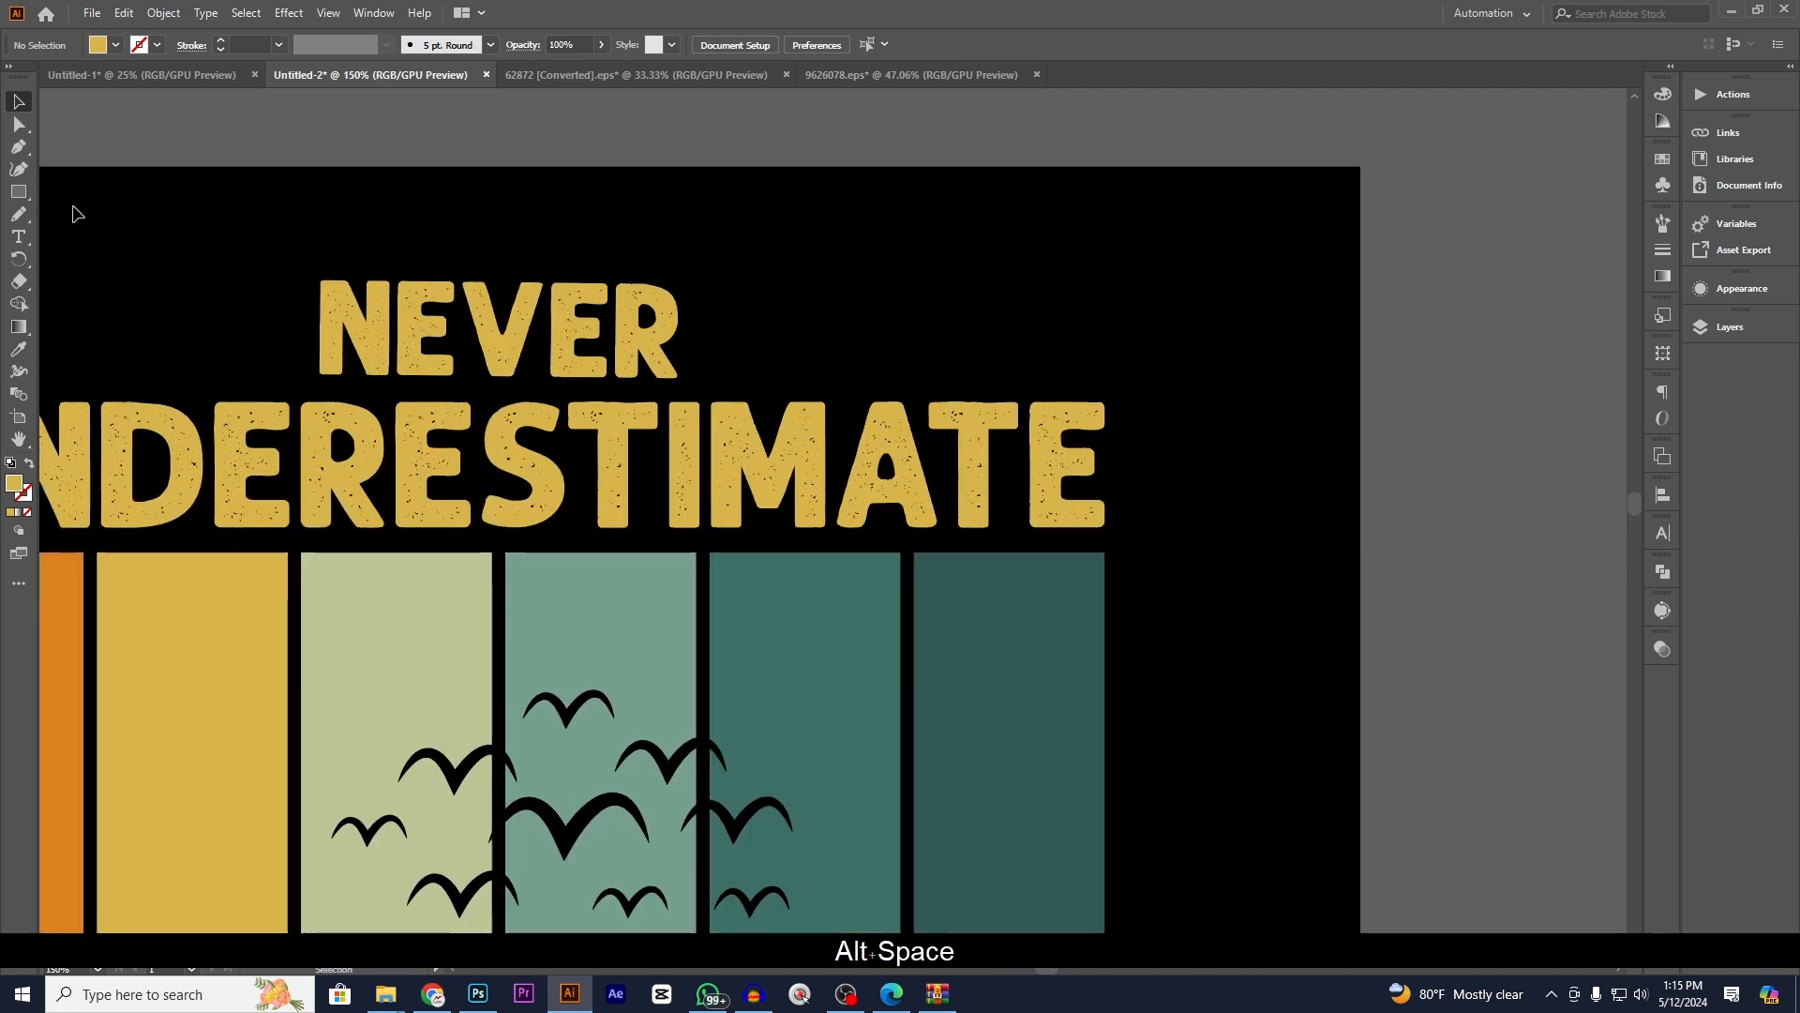
drag(26, 202, 112, 281)
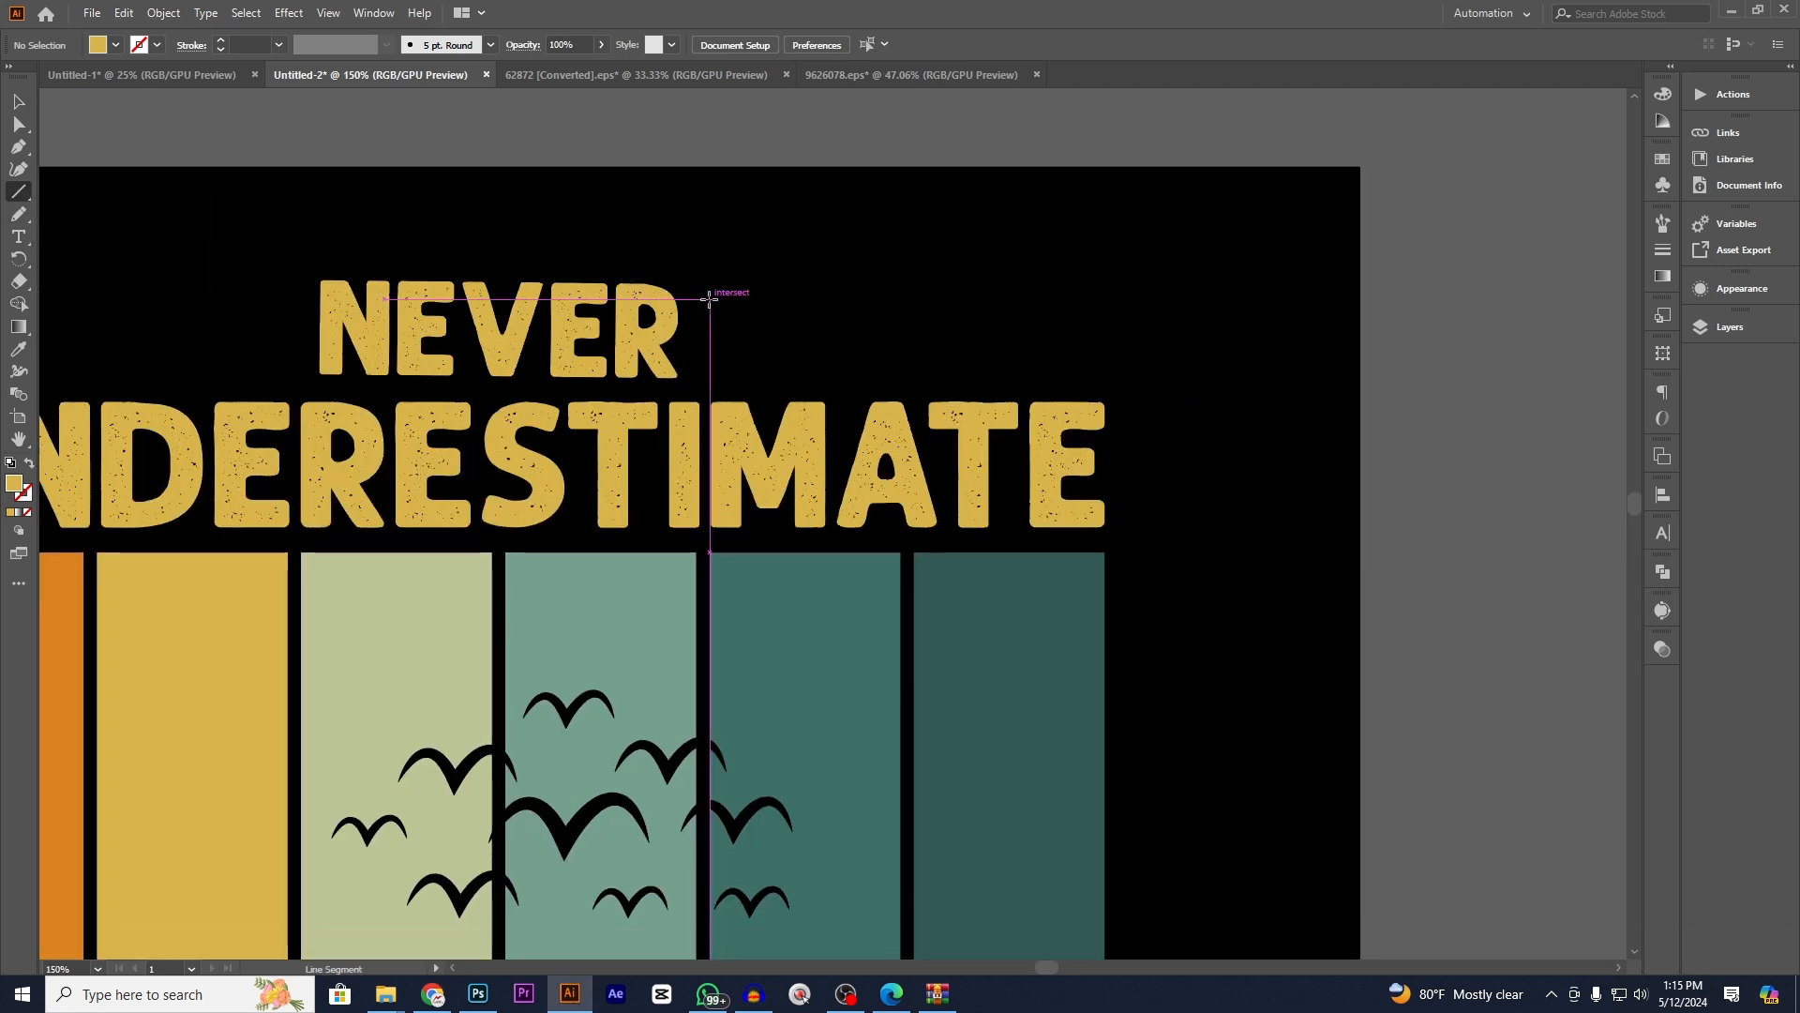
drag(699, 293, 1106, 293)
click(20, 101)
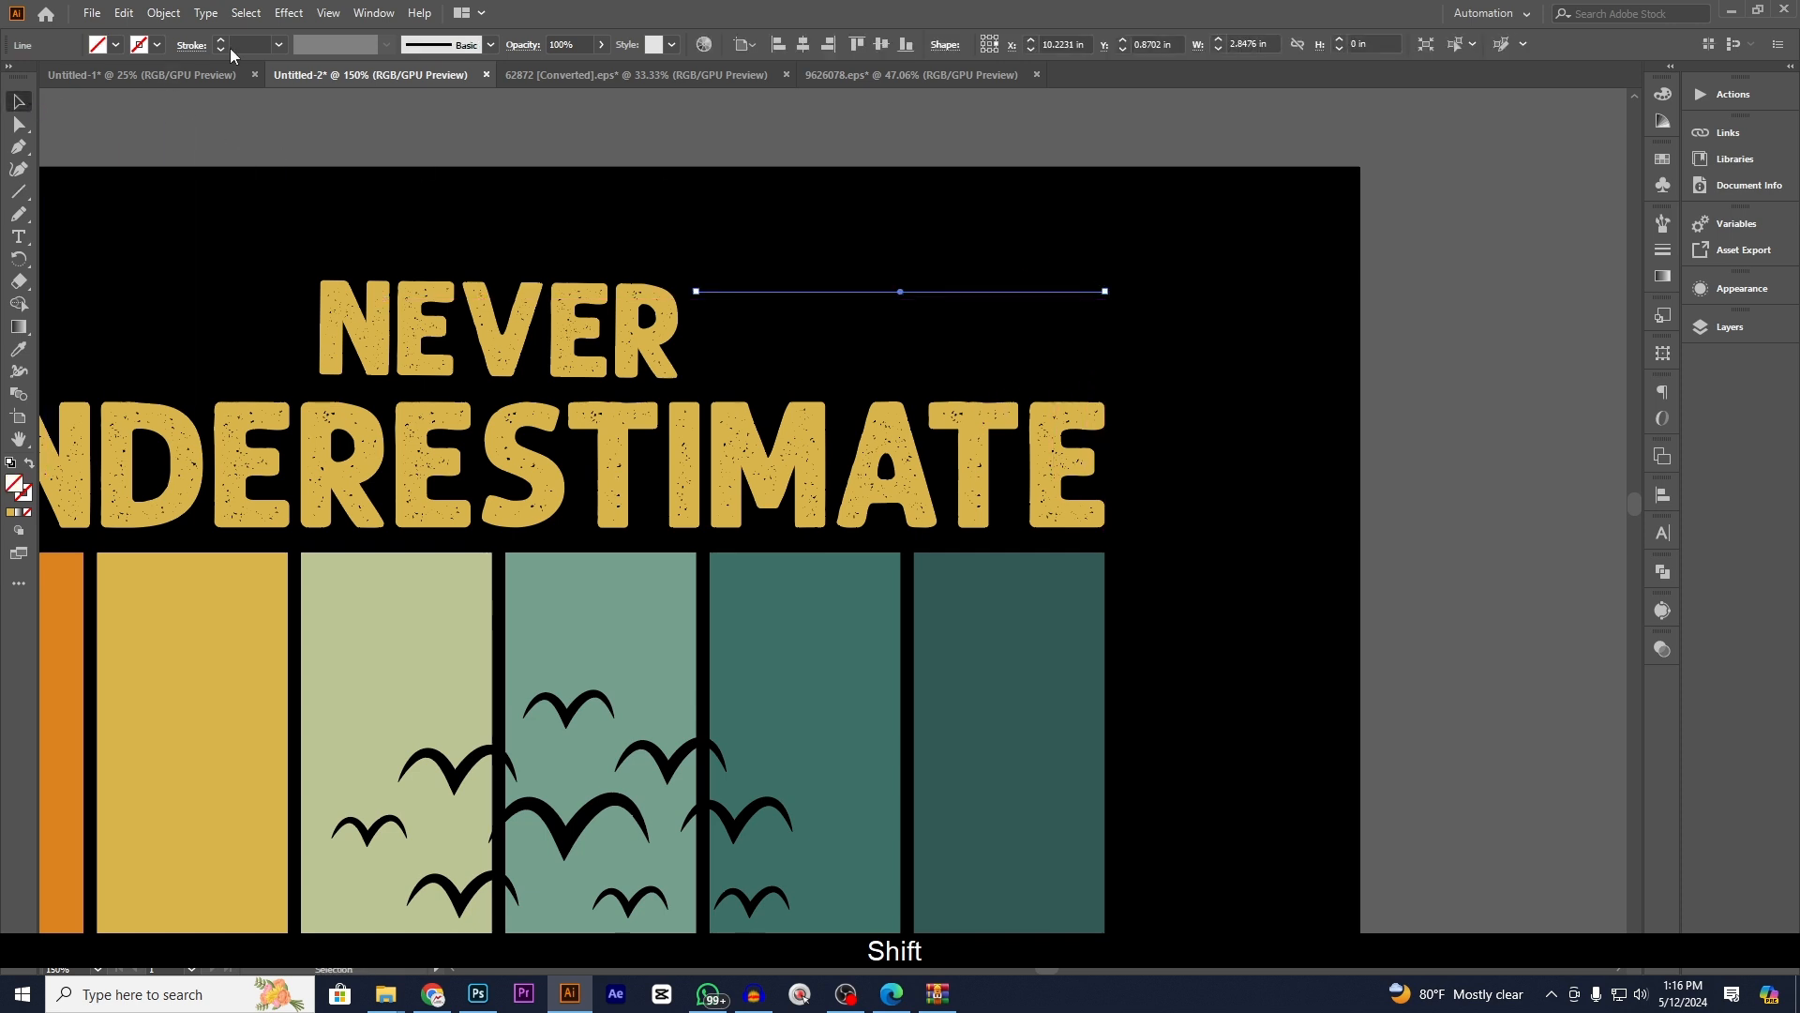
- Give the new line a yellow stroke 8 pt thick
click(139, 47)
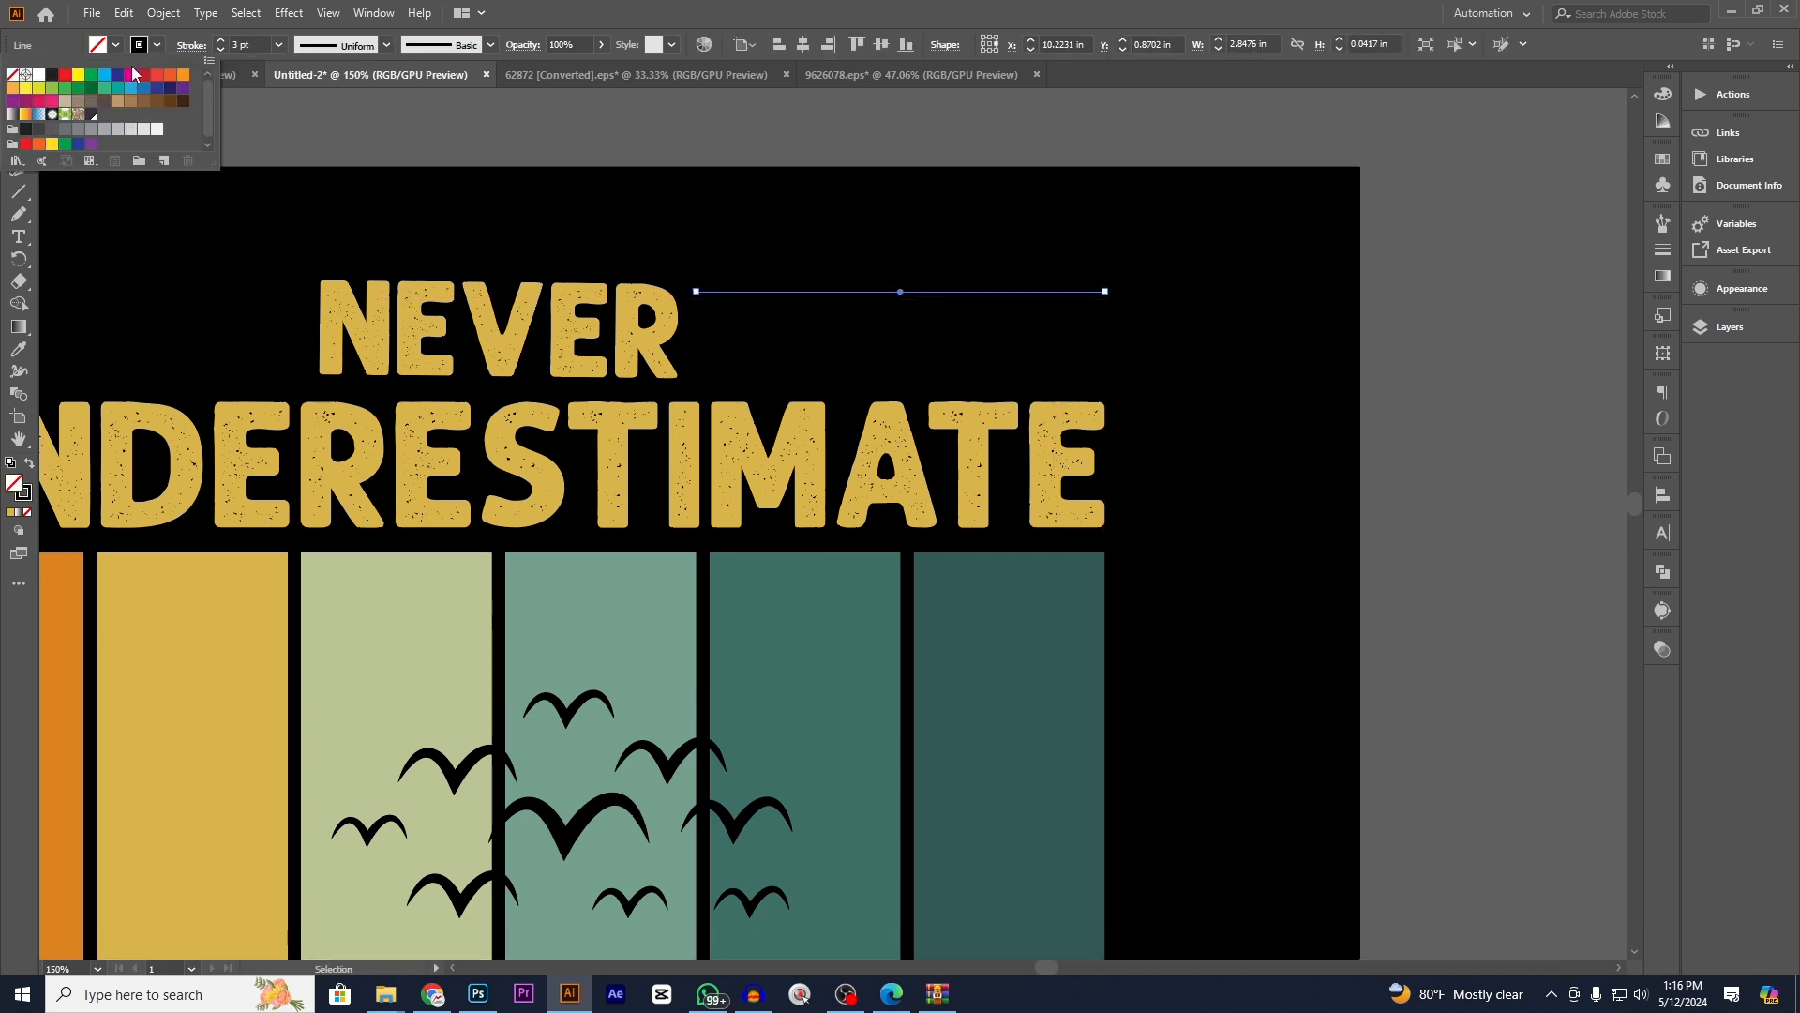
click(78, 74)
click(667, 106)
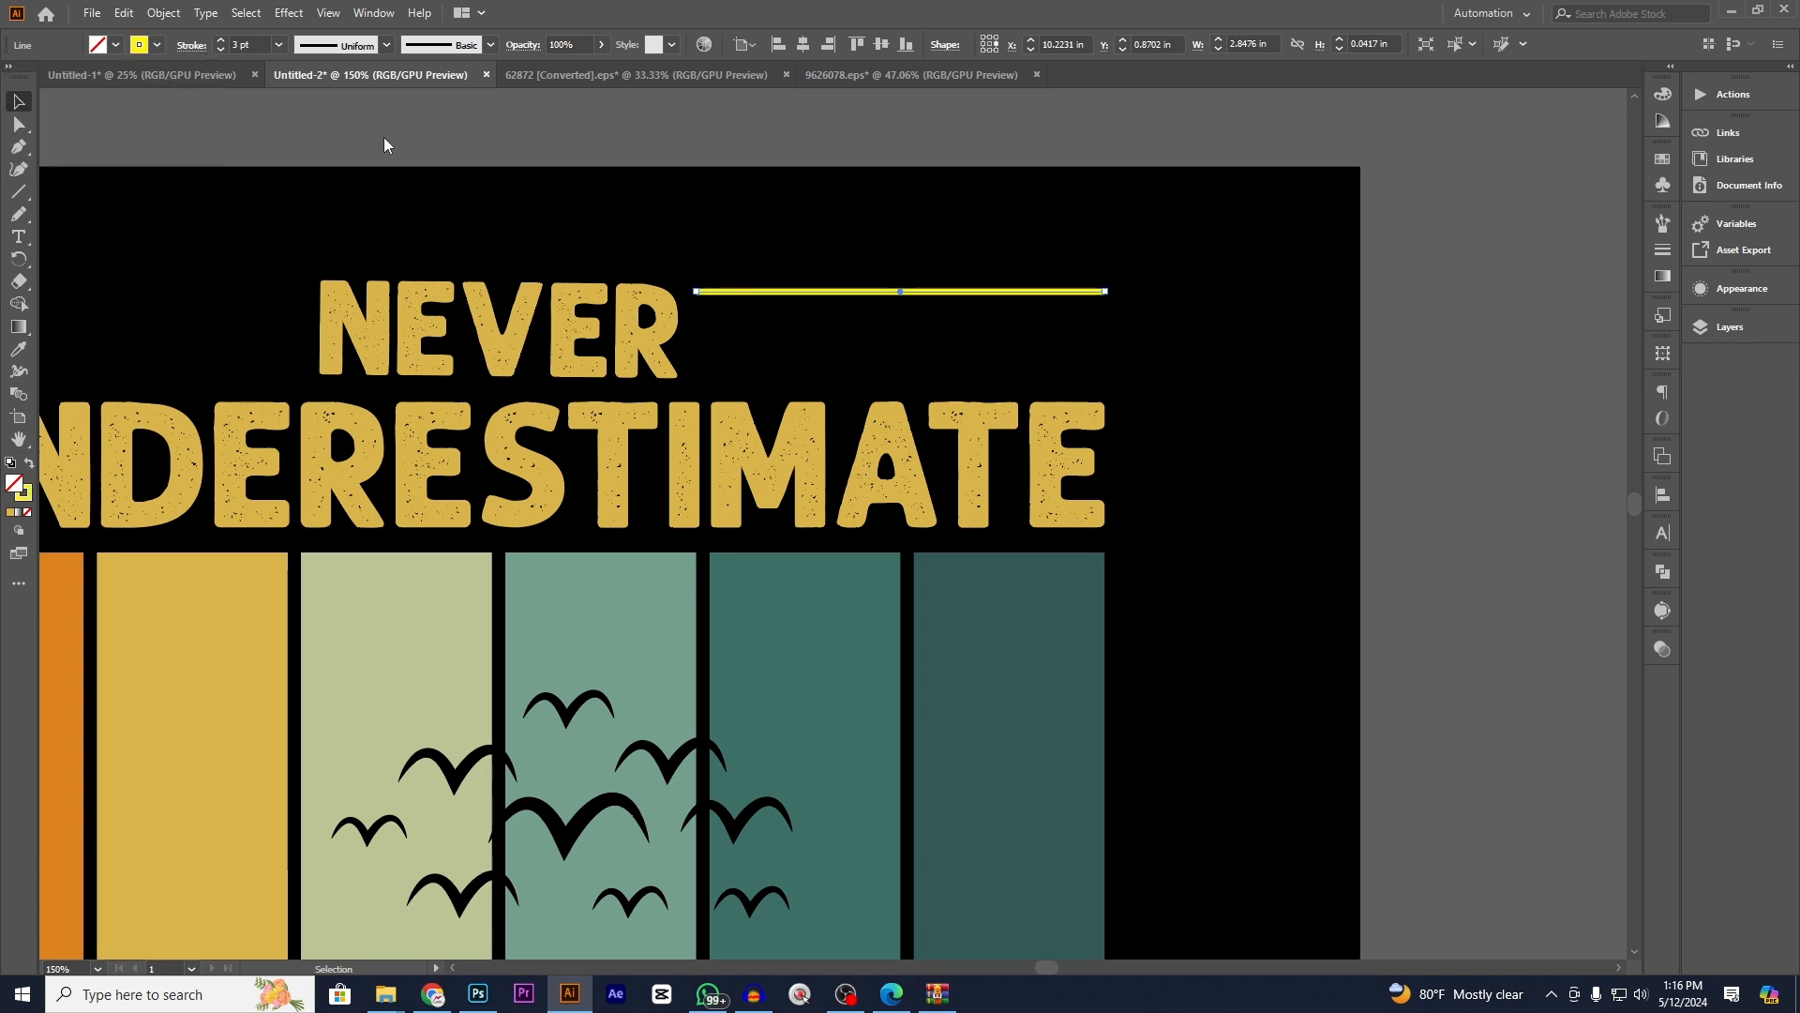
scroll(252, 47, up, 5)
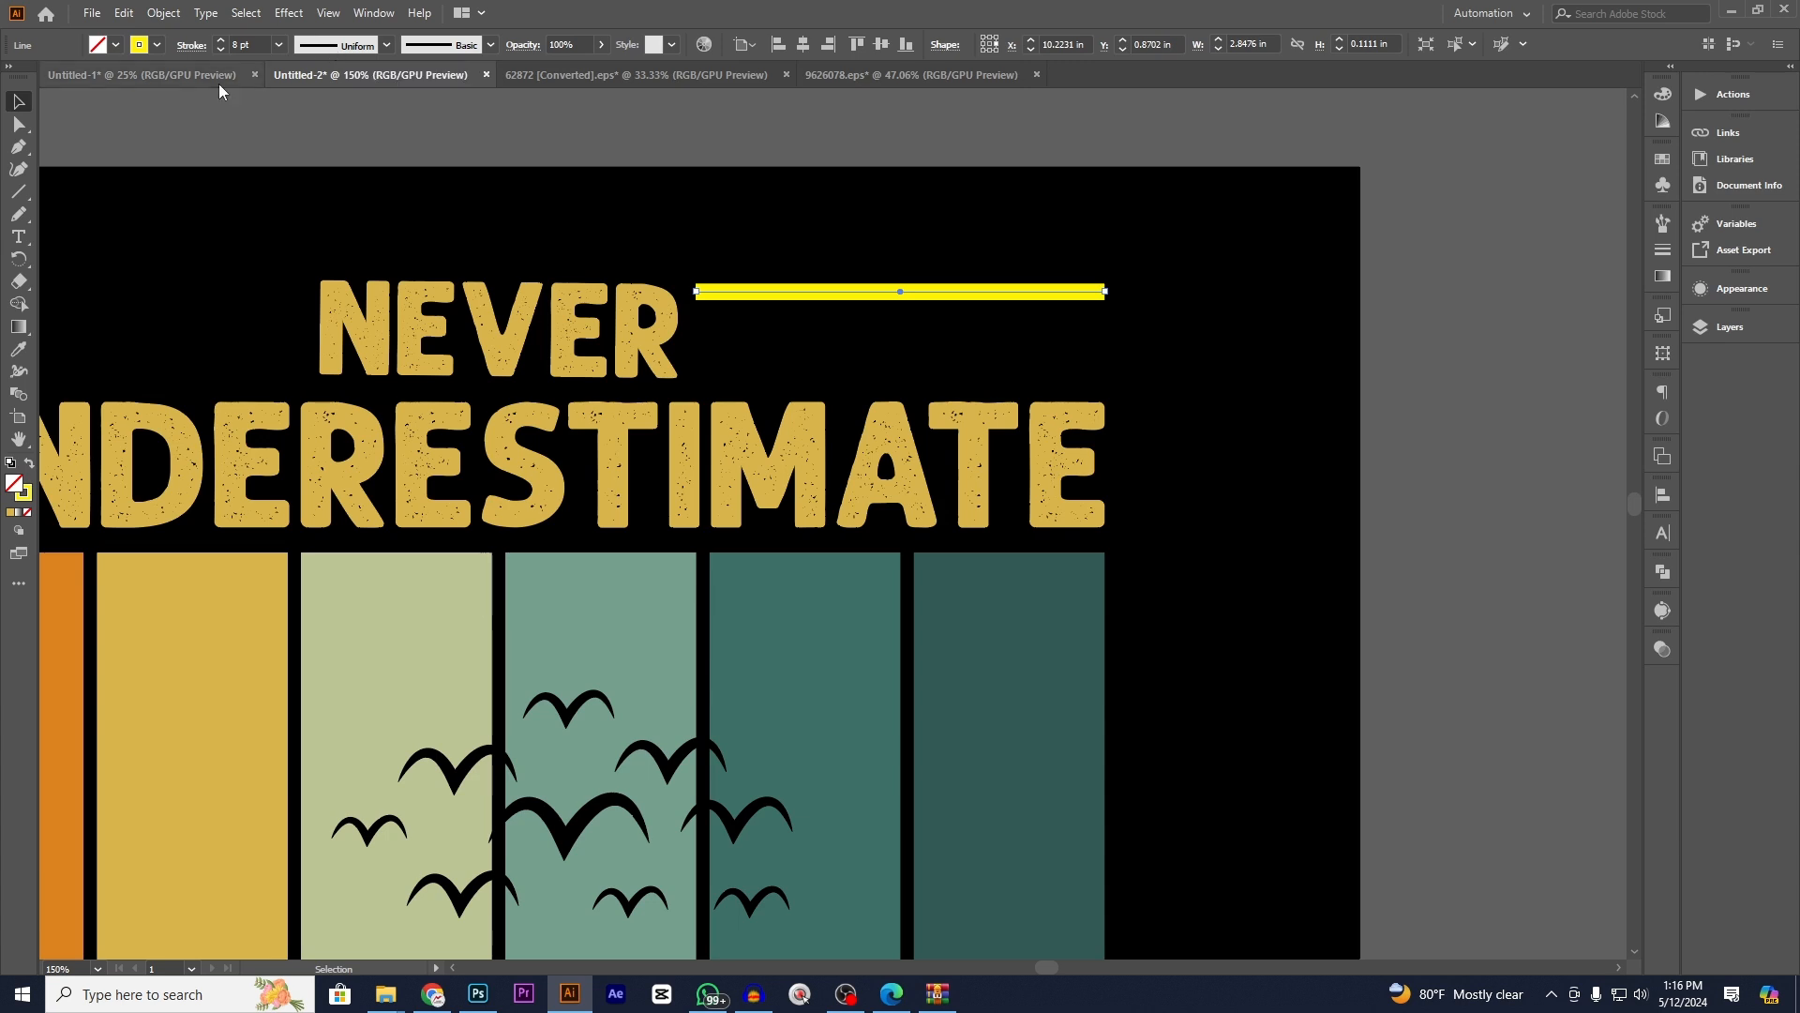
- Apply the triangular width profile to the yellow line so it tapers from thick beside "NEVER" to a point
click(336, 54)
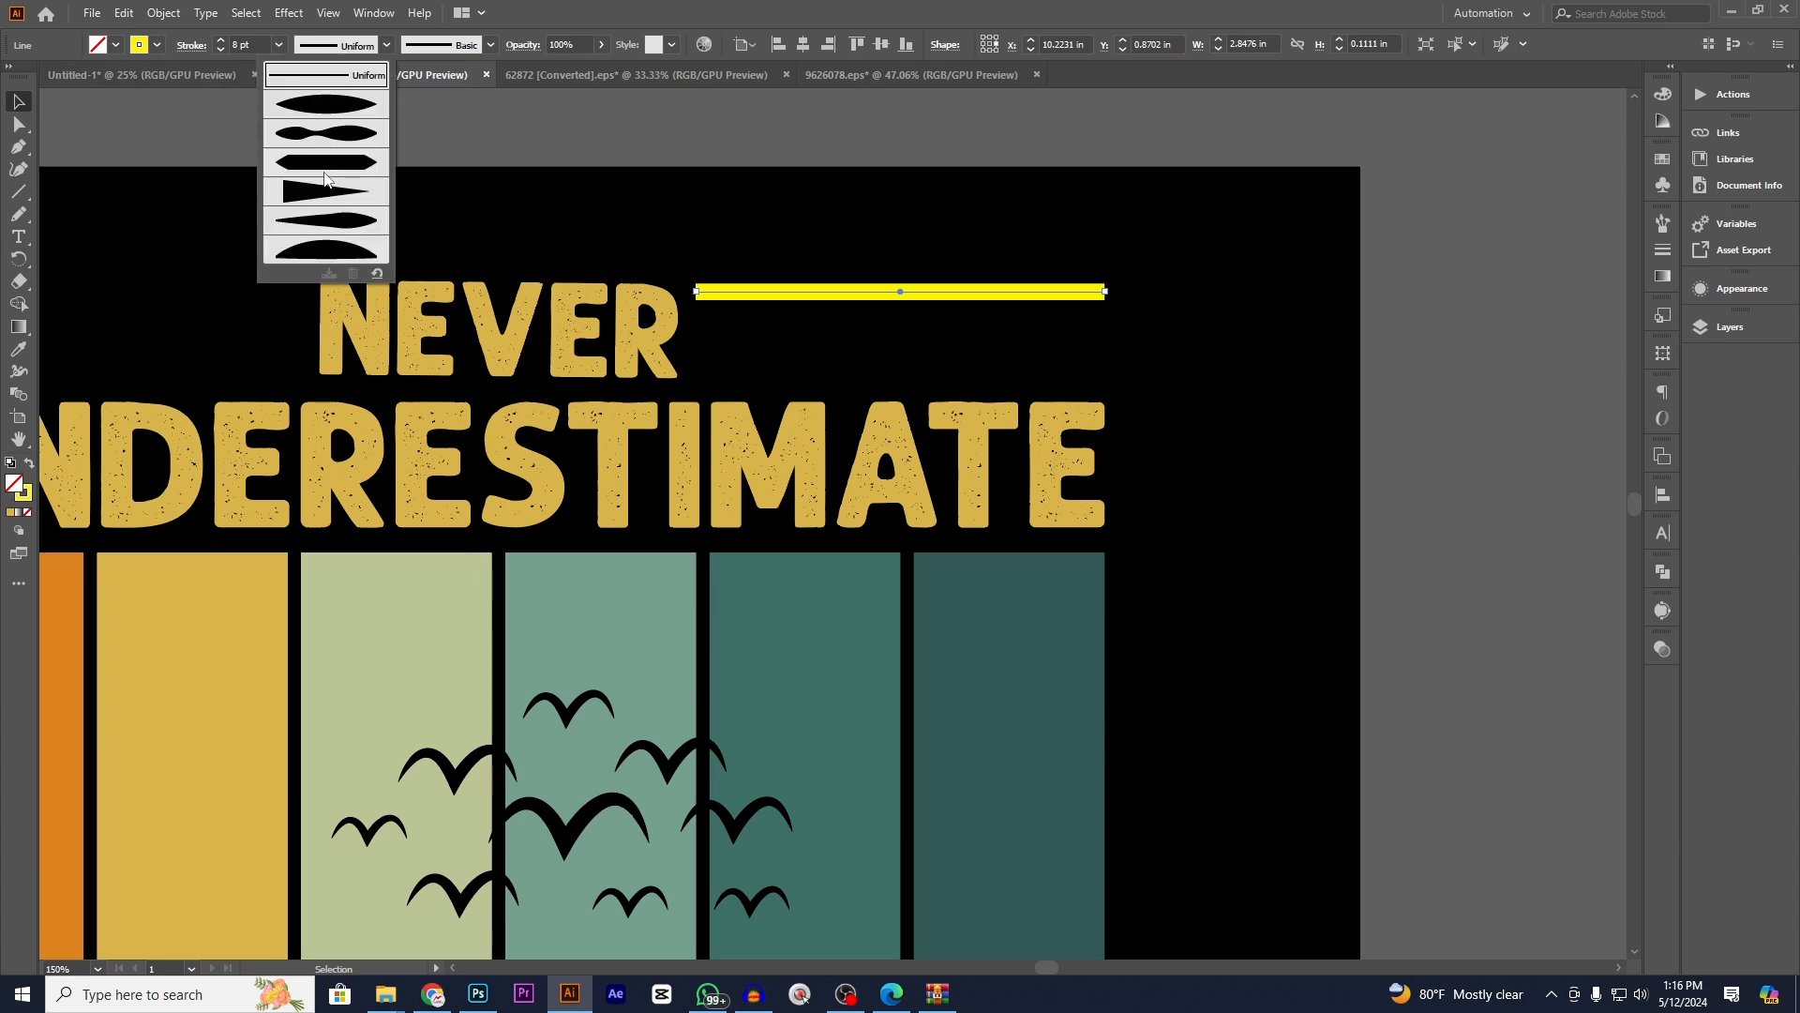
click(329, 187)
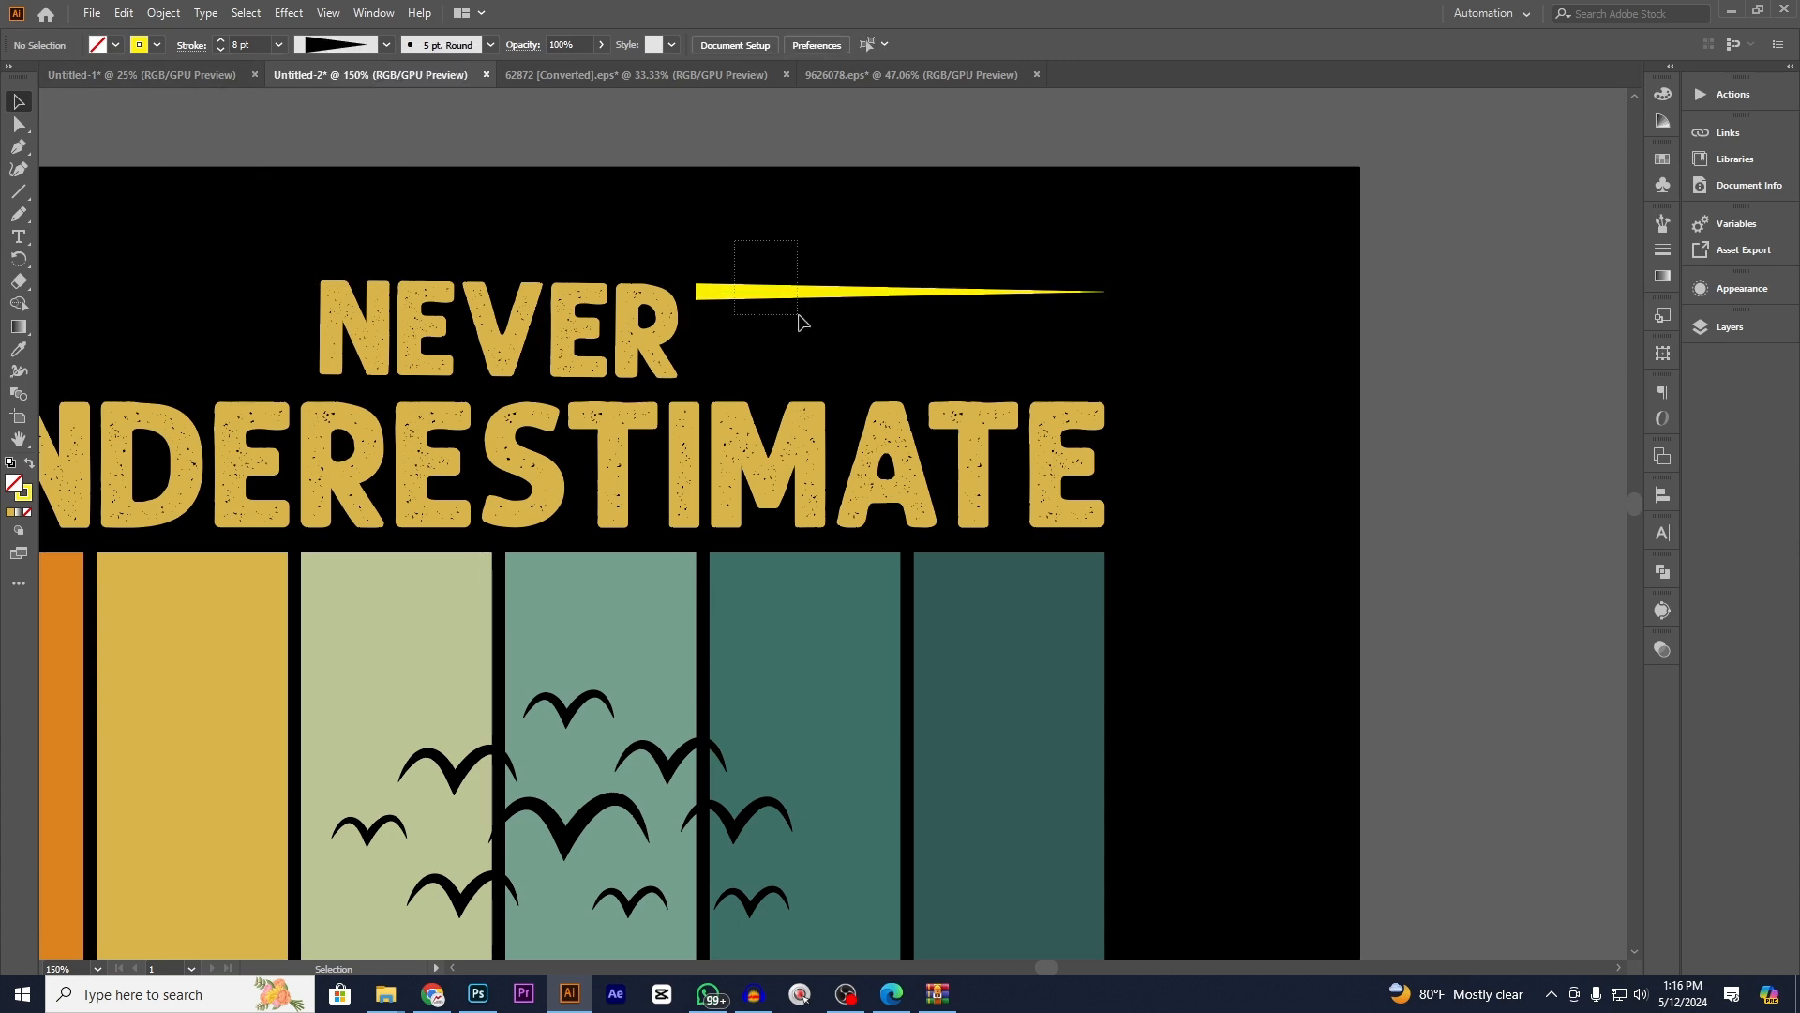
click(703, 266)
- Copy the tapered line about 0.18 in straight down and repeat the copy twice, making four evenly spaced lines beside "NEVER"
scroll(659, 279, up, 2)
click(831, 328)
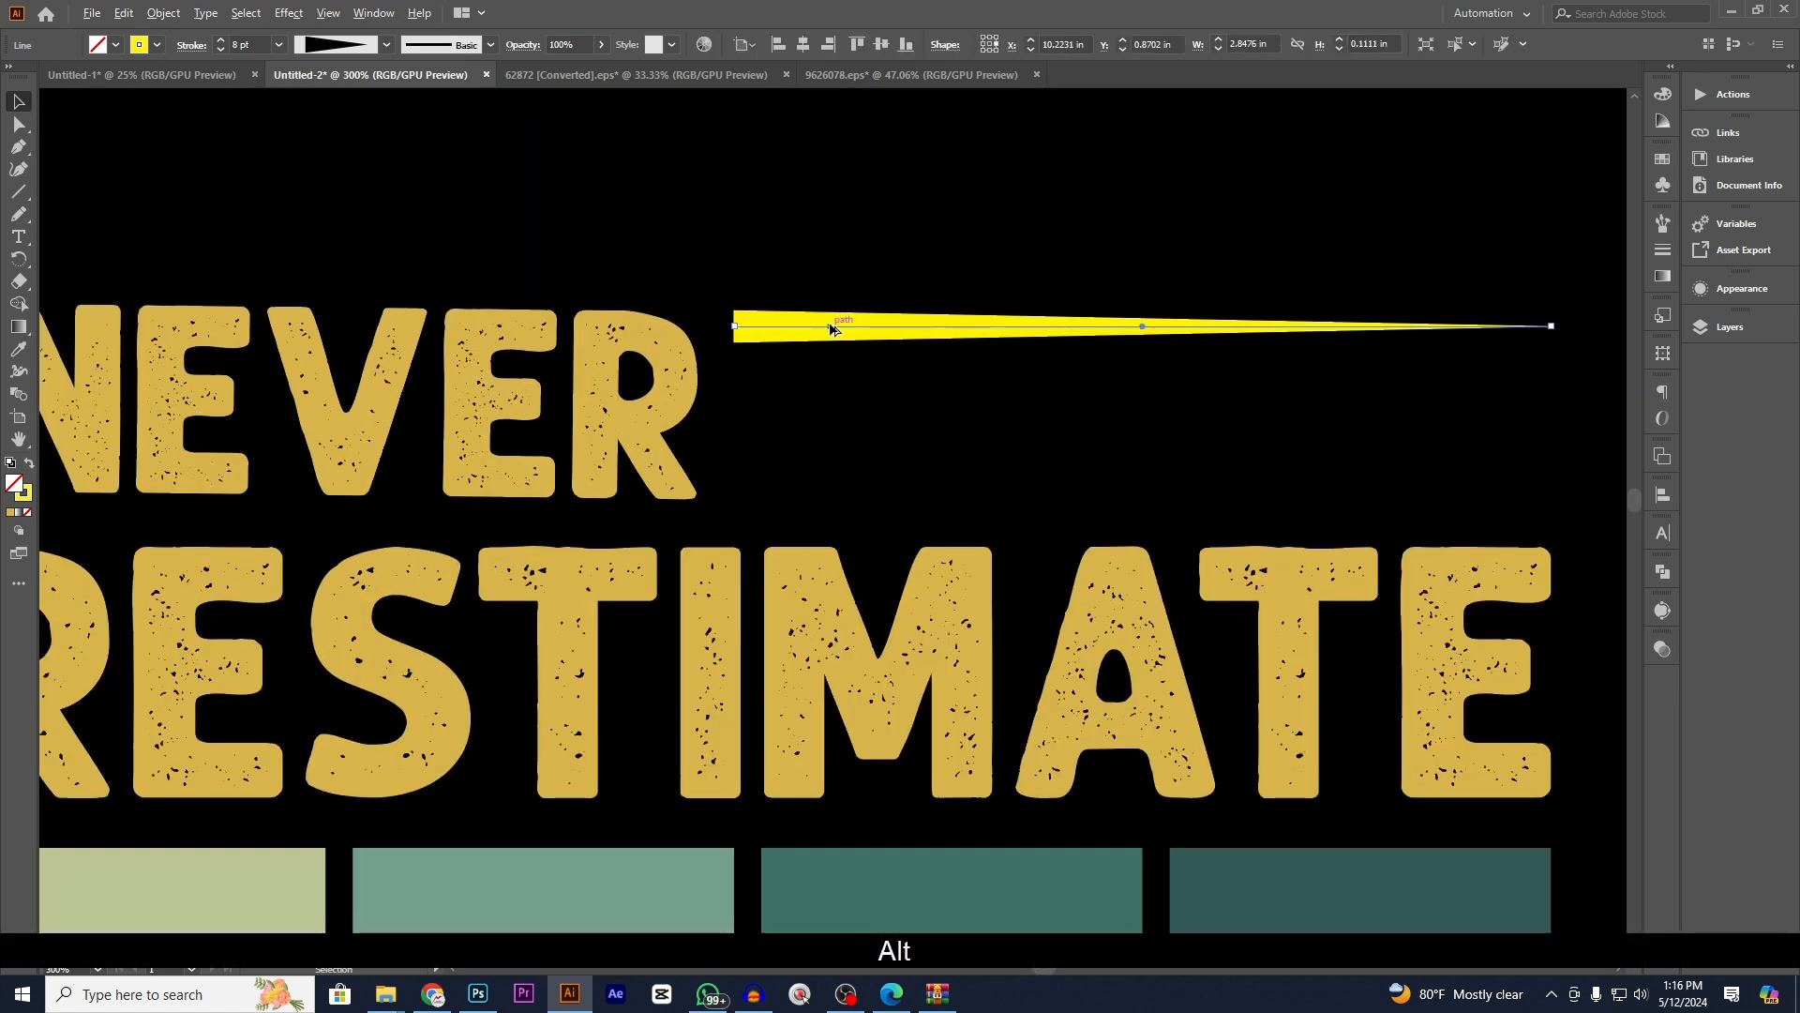
drag(831, 328, 829, 384)
drag(828, 381, 832, 381)
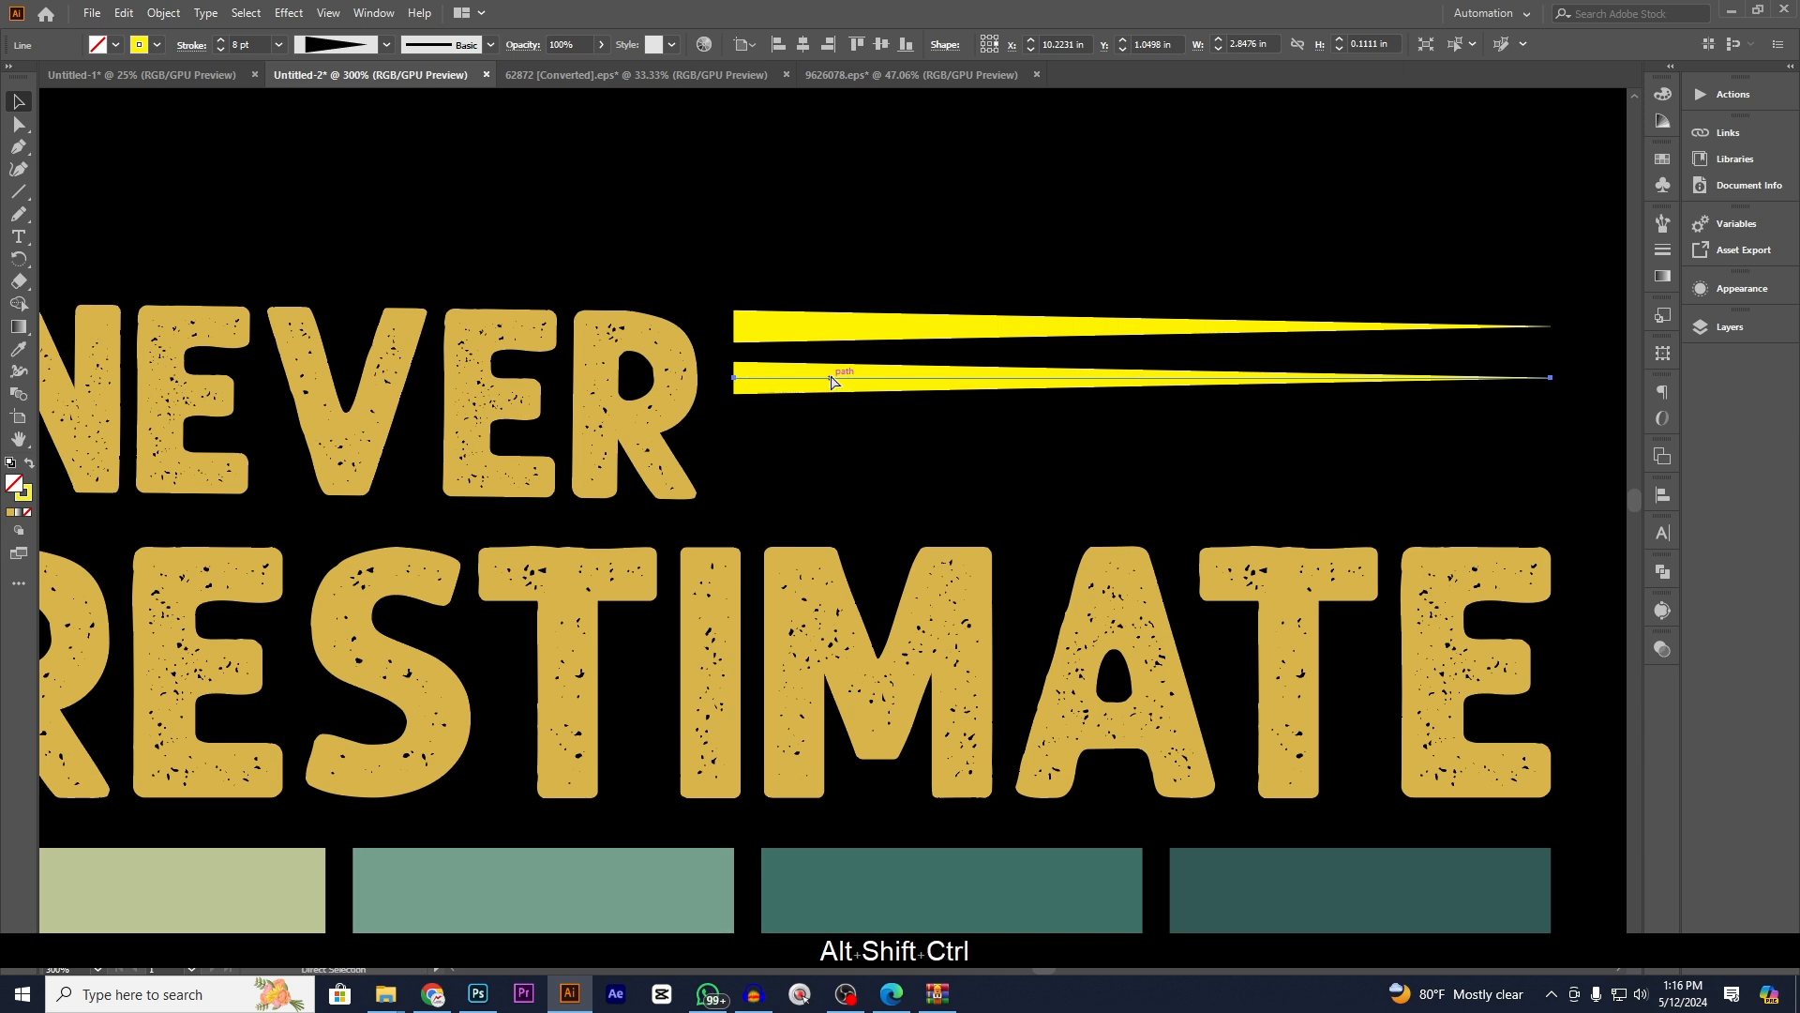
key(ctrl+d)
key(ctrl+d)
click(889, 215)
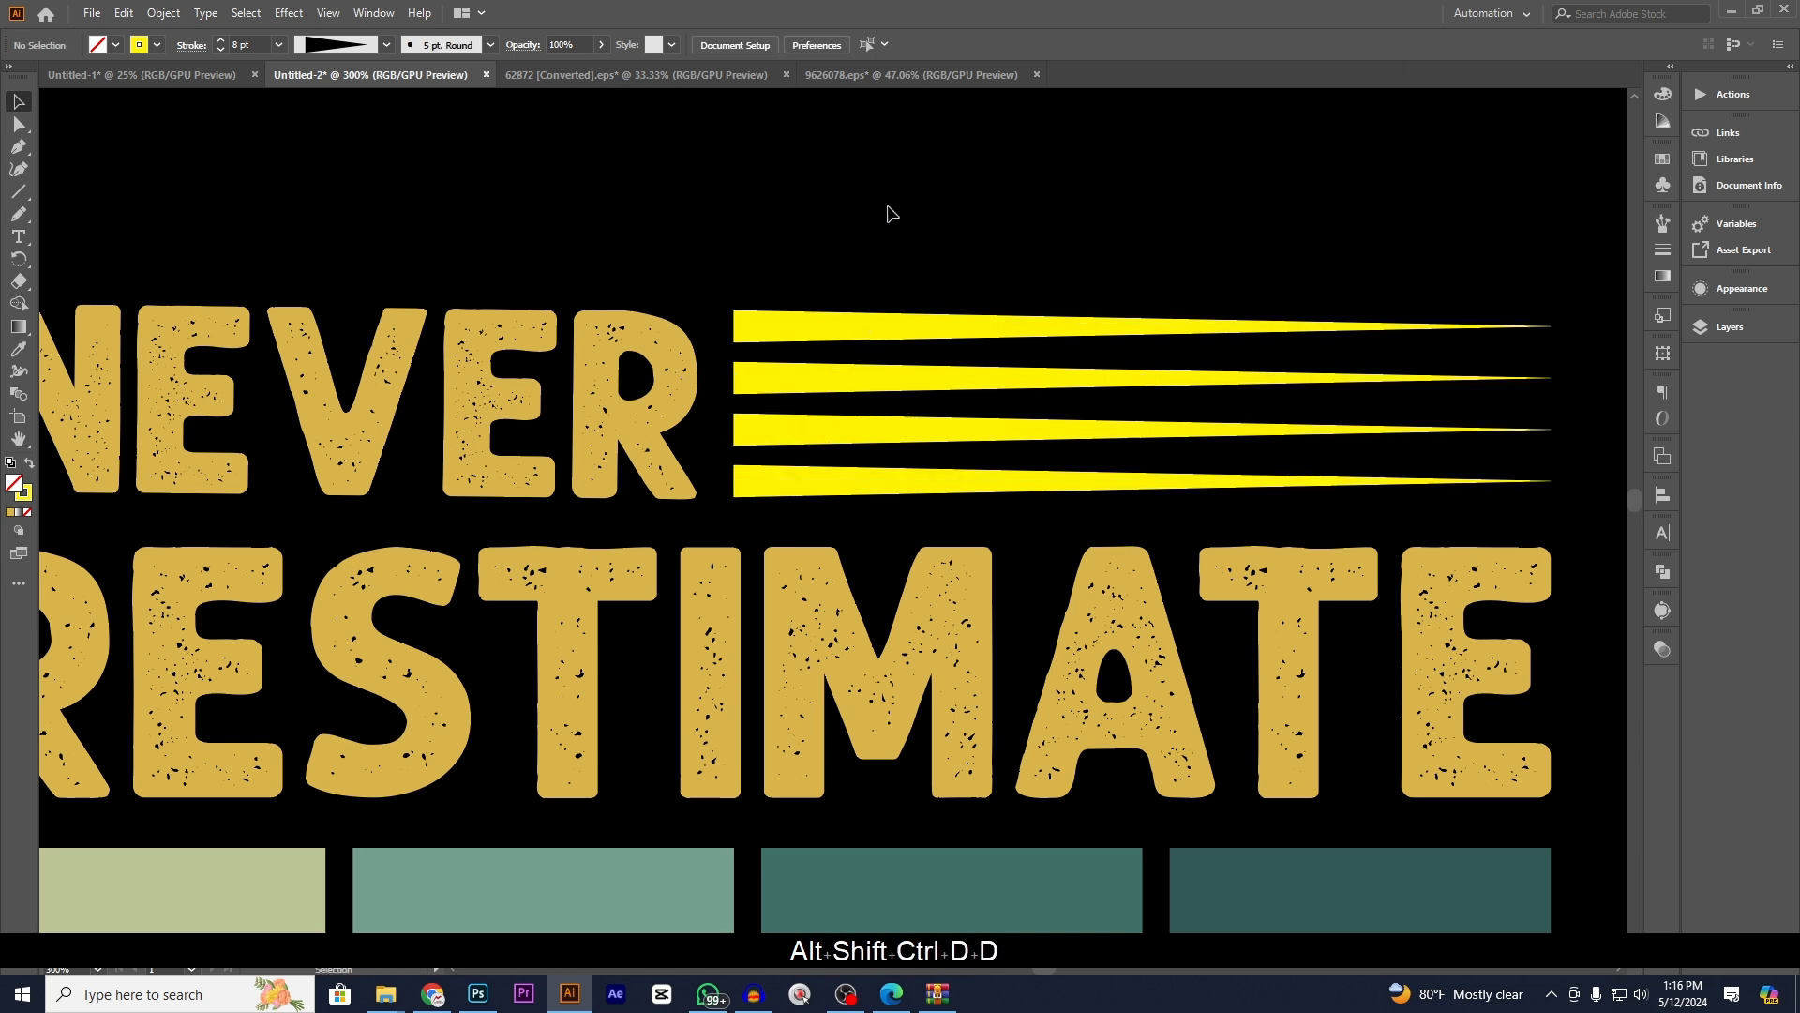
- Expand the appearance of all four tapered yellow lines into filled shapes
drag(911, 506, 912, 504)
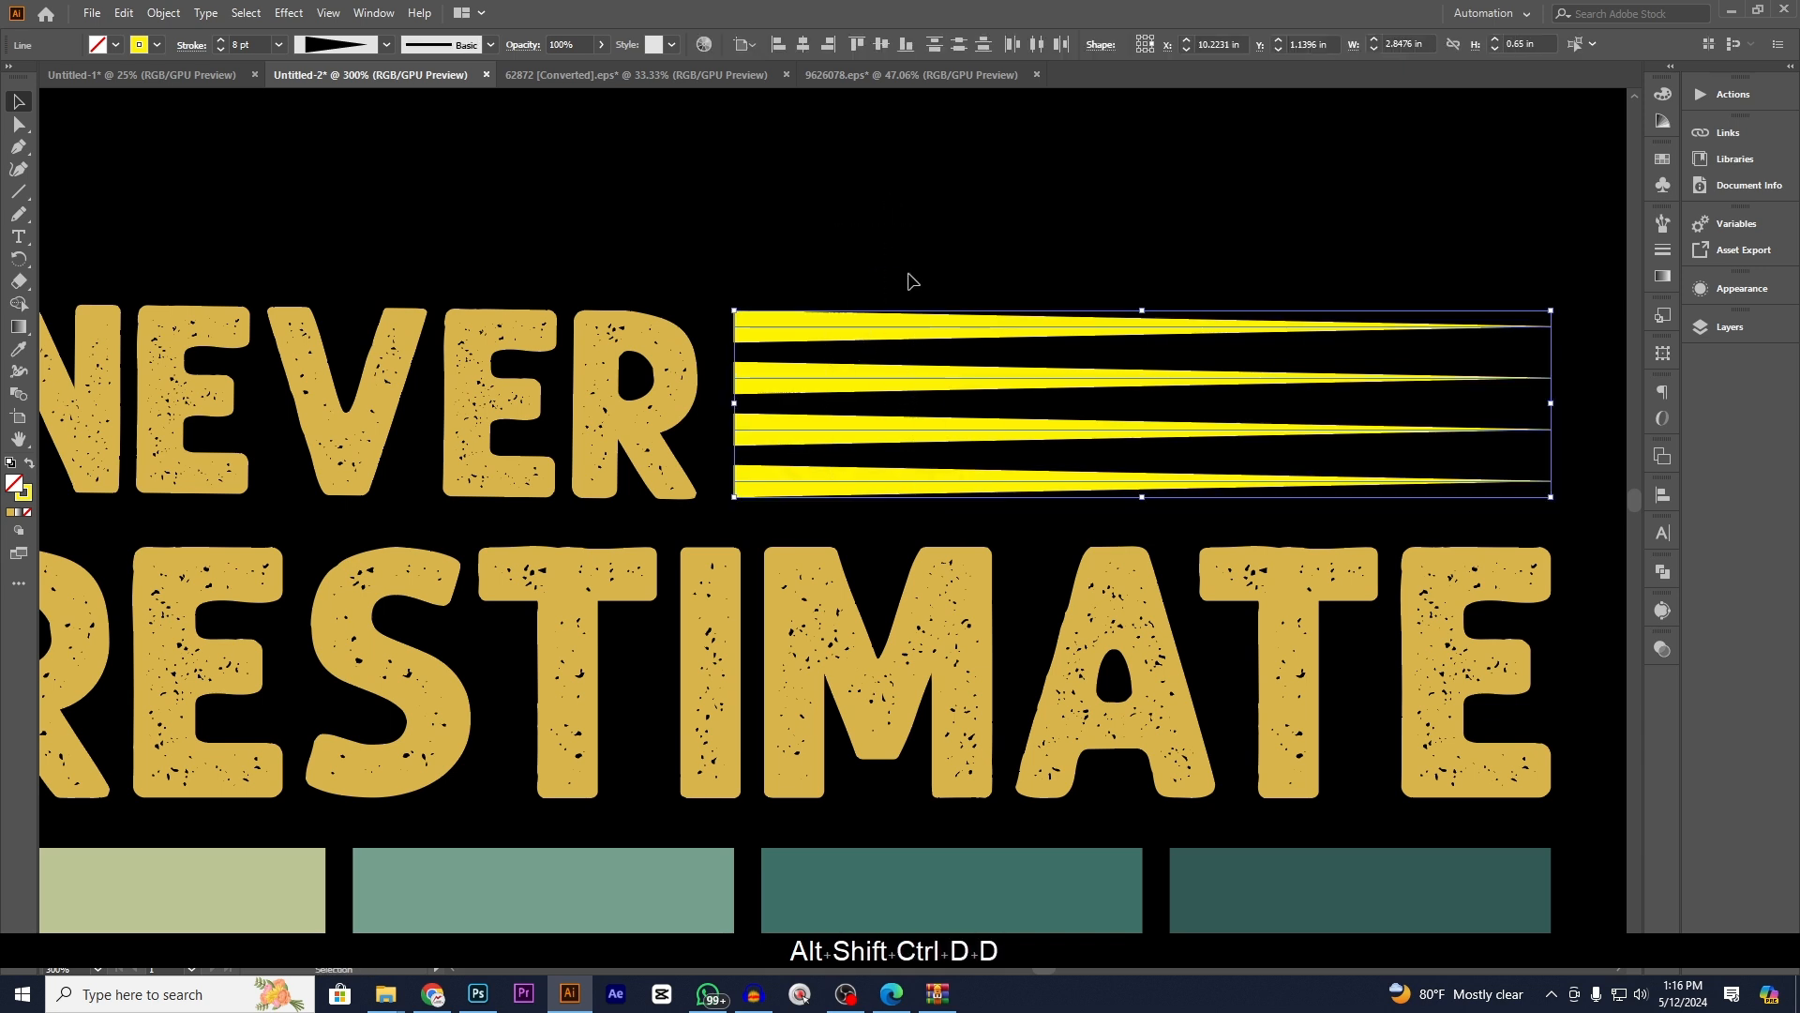
scroll(929, 241, down, 6)
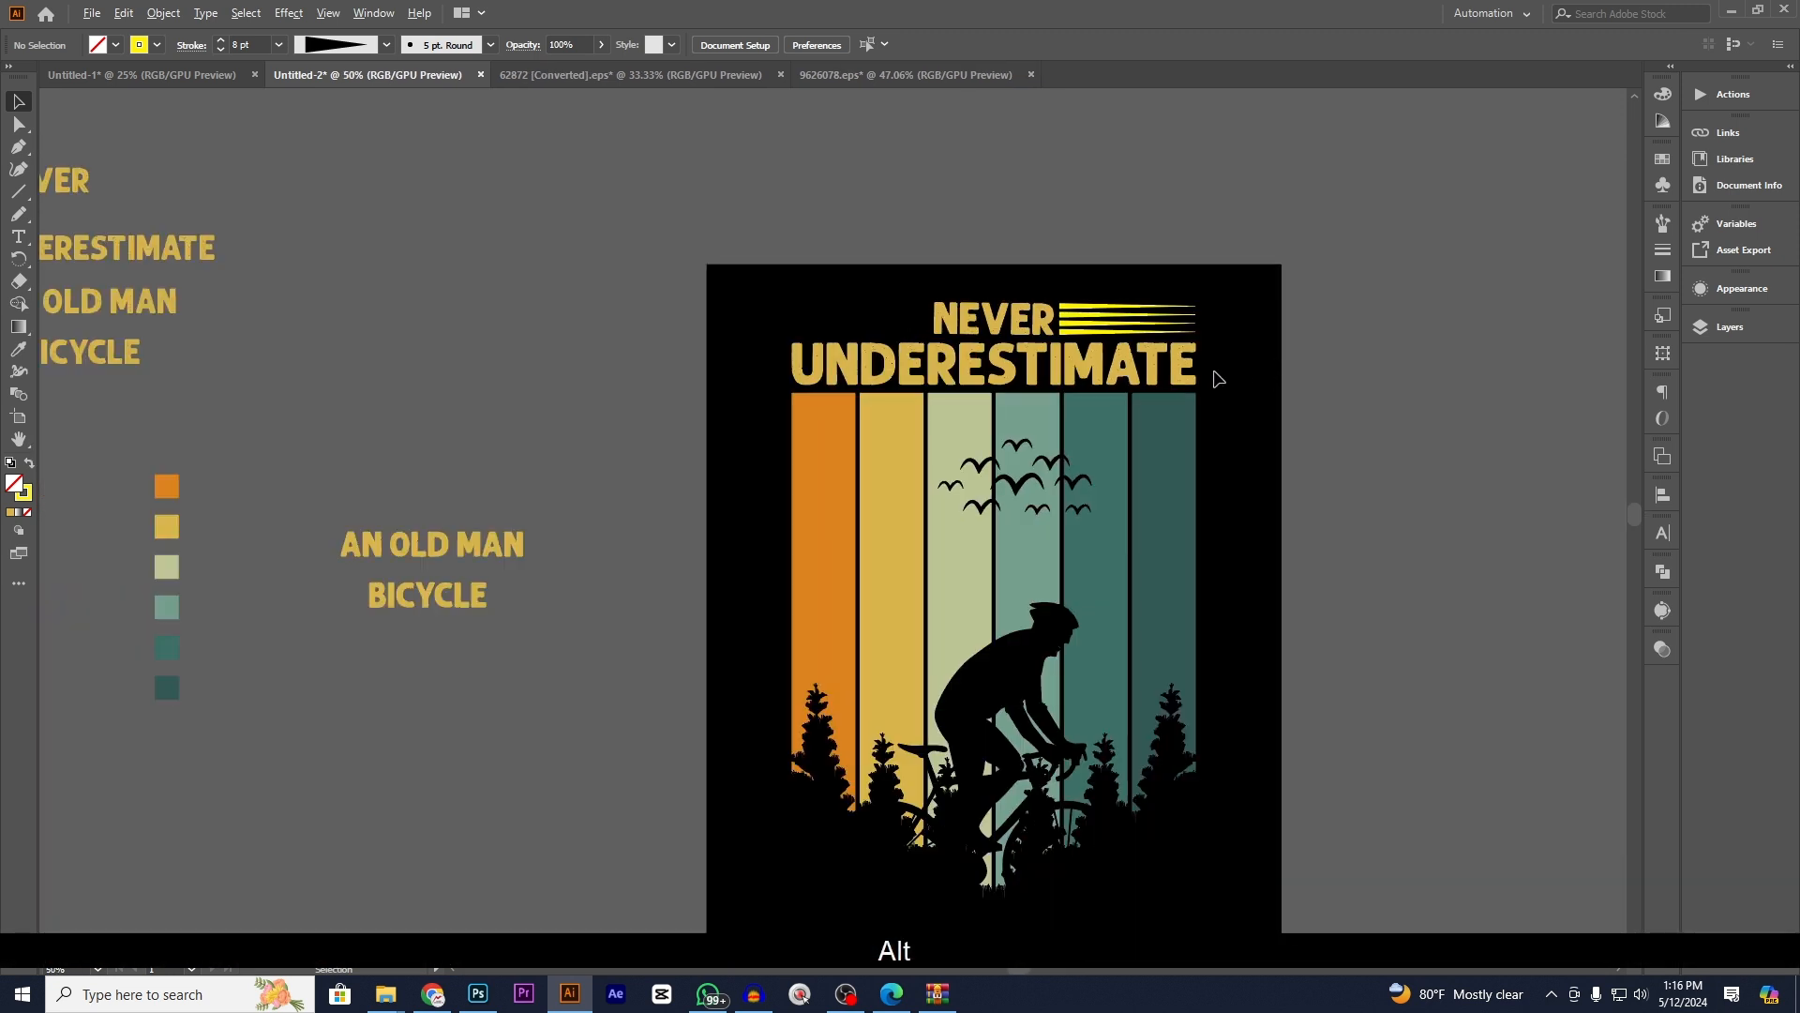
scroll(1006, 284, up, 3)
scroll(1268, 379, up, 1)
drag(1351, 421, 1148, 341)
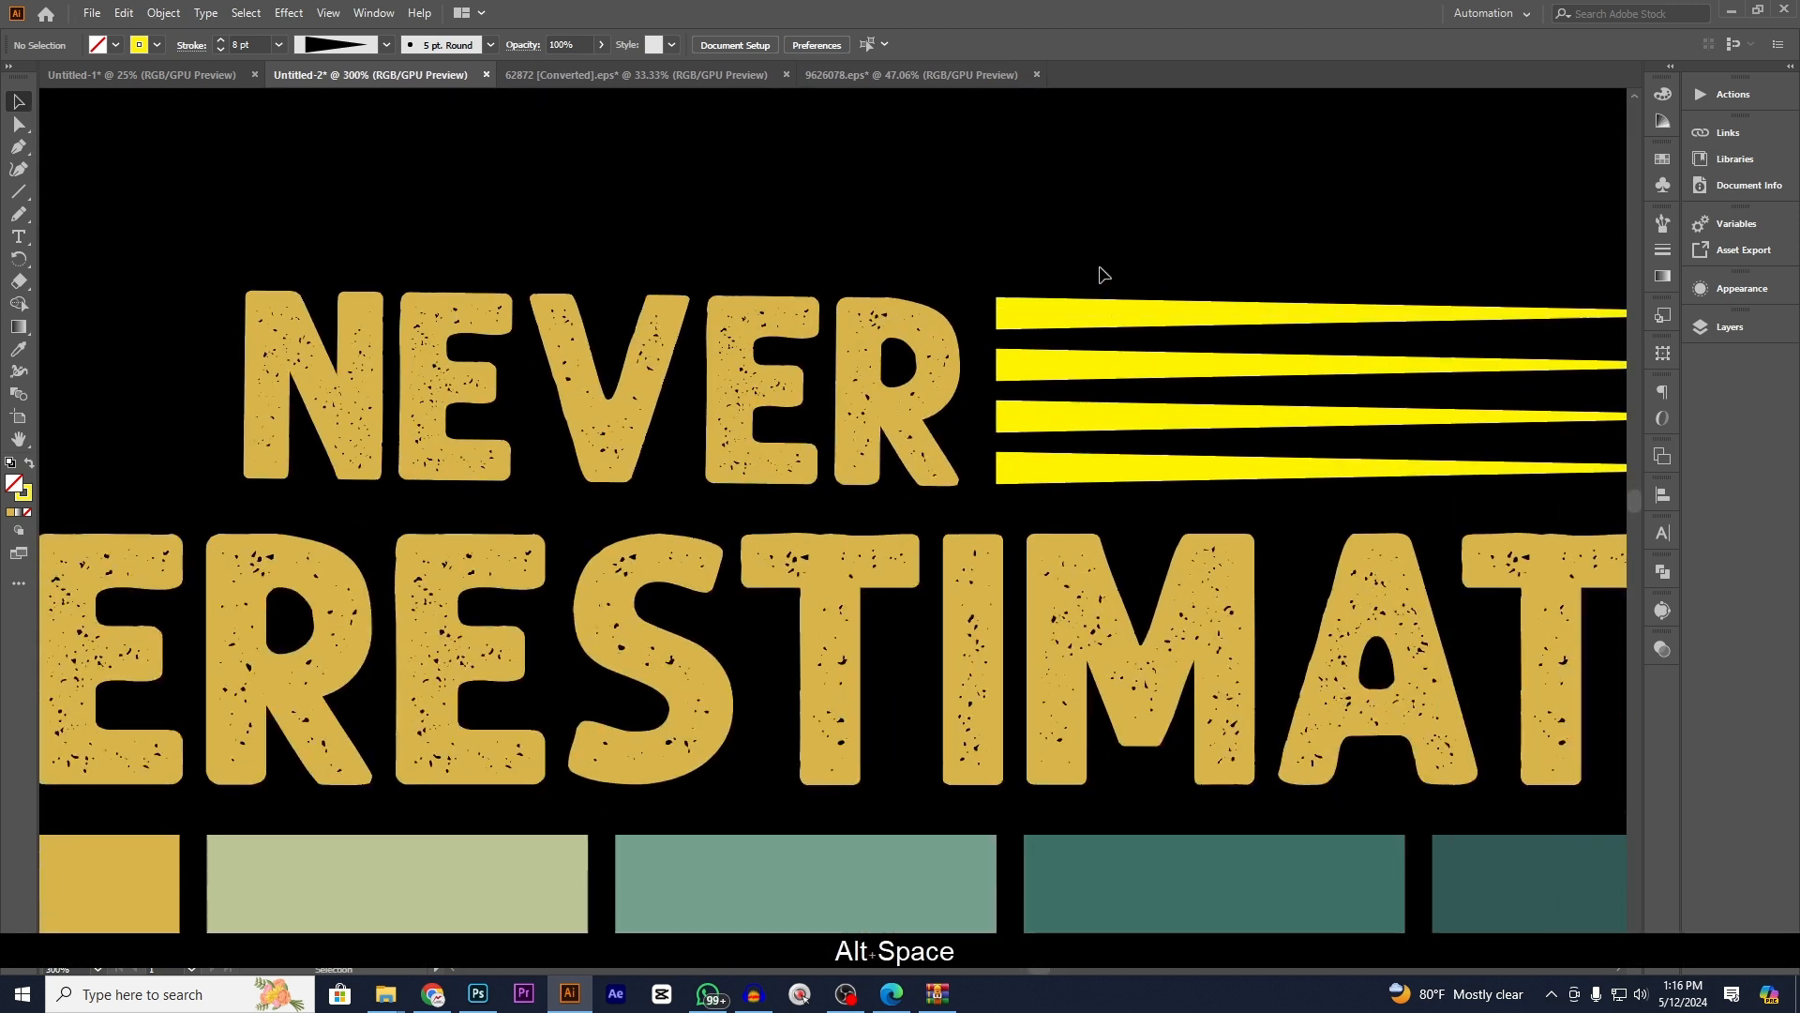
drag(1144, 472, 1146, 475)
click(163, 12)
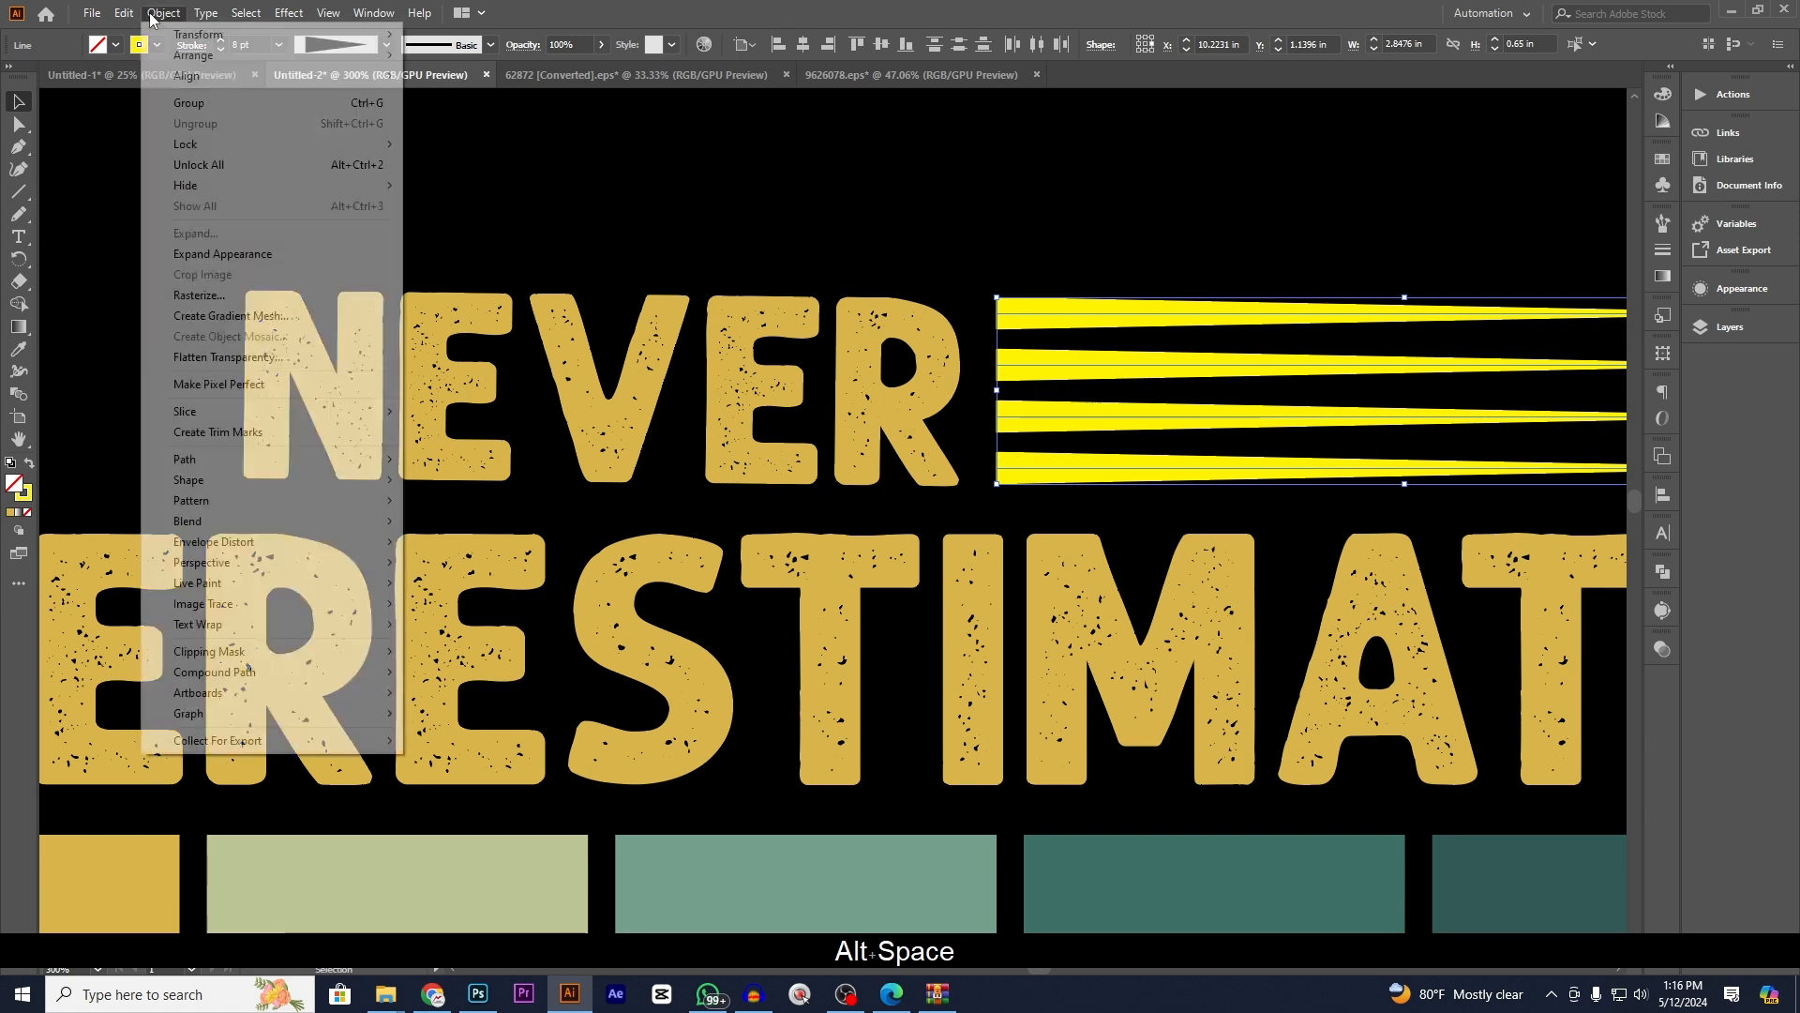
click(218, 253)
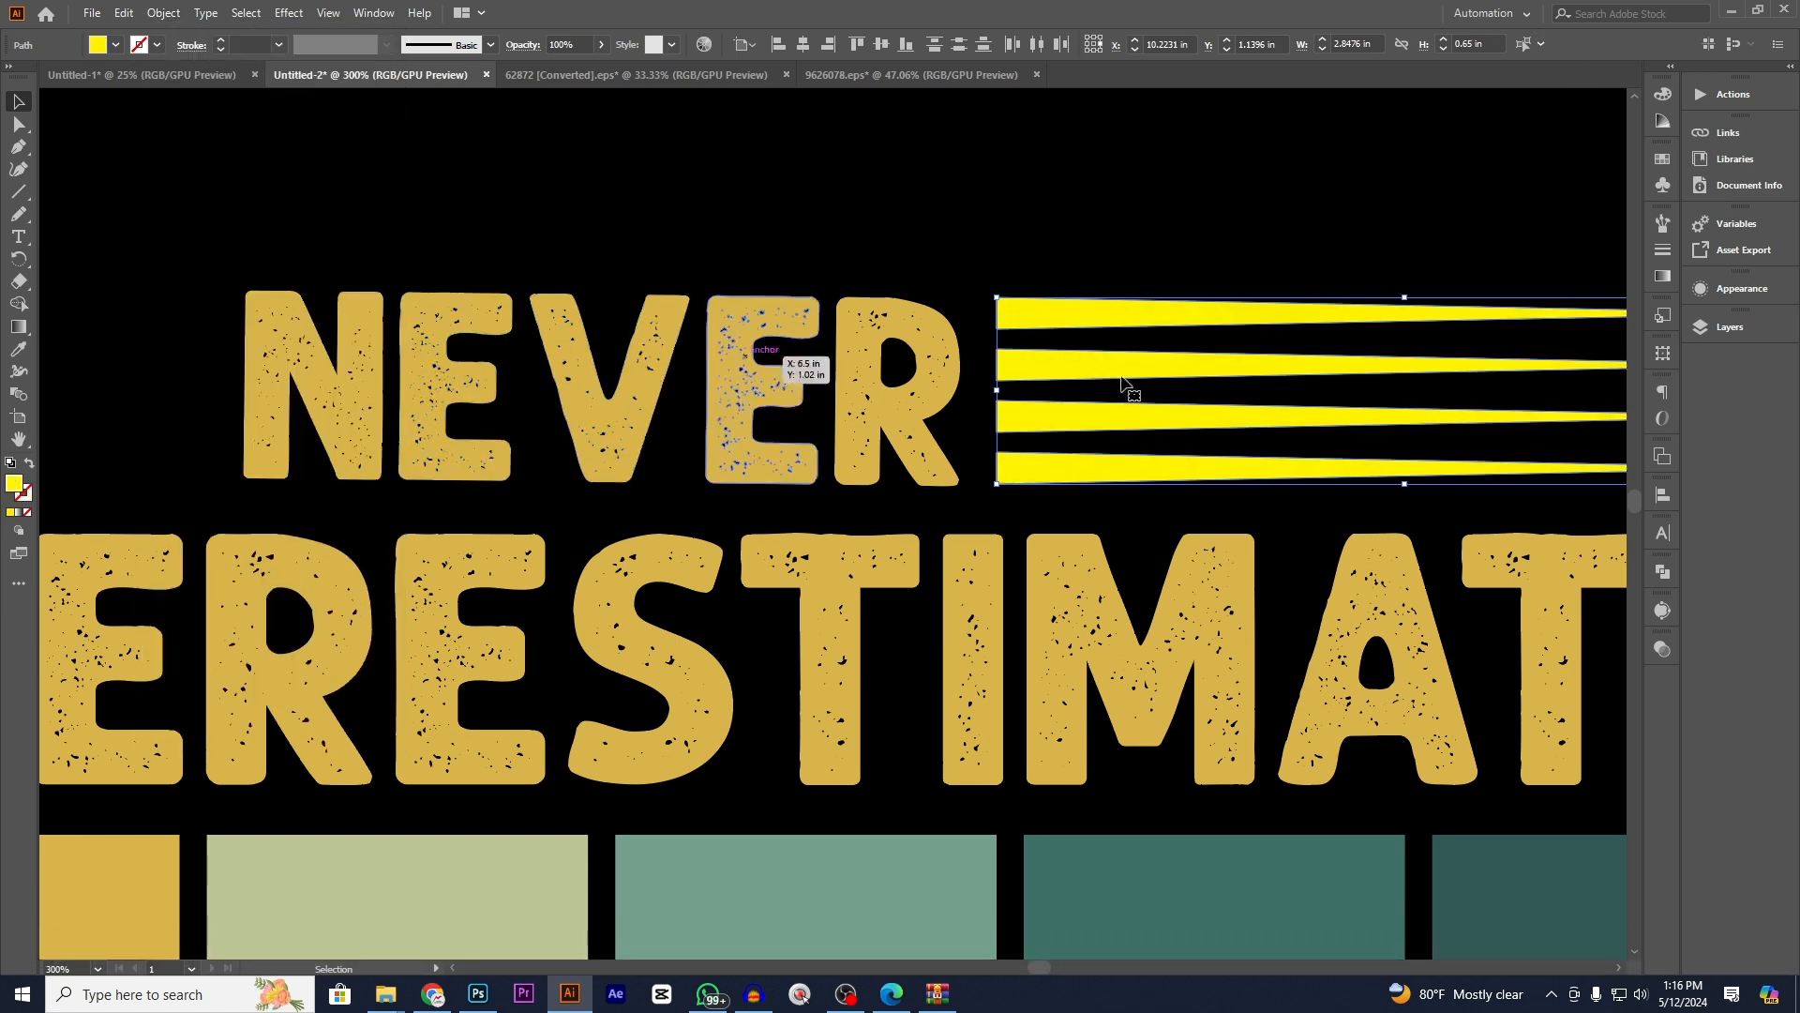
- Group the four tapered stripes beside NEVER and recolour them with the lettering's gold using the Eyedropper
right_click(1042, 222)
click(1090, 335)
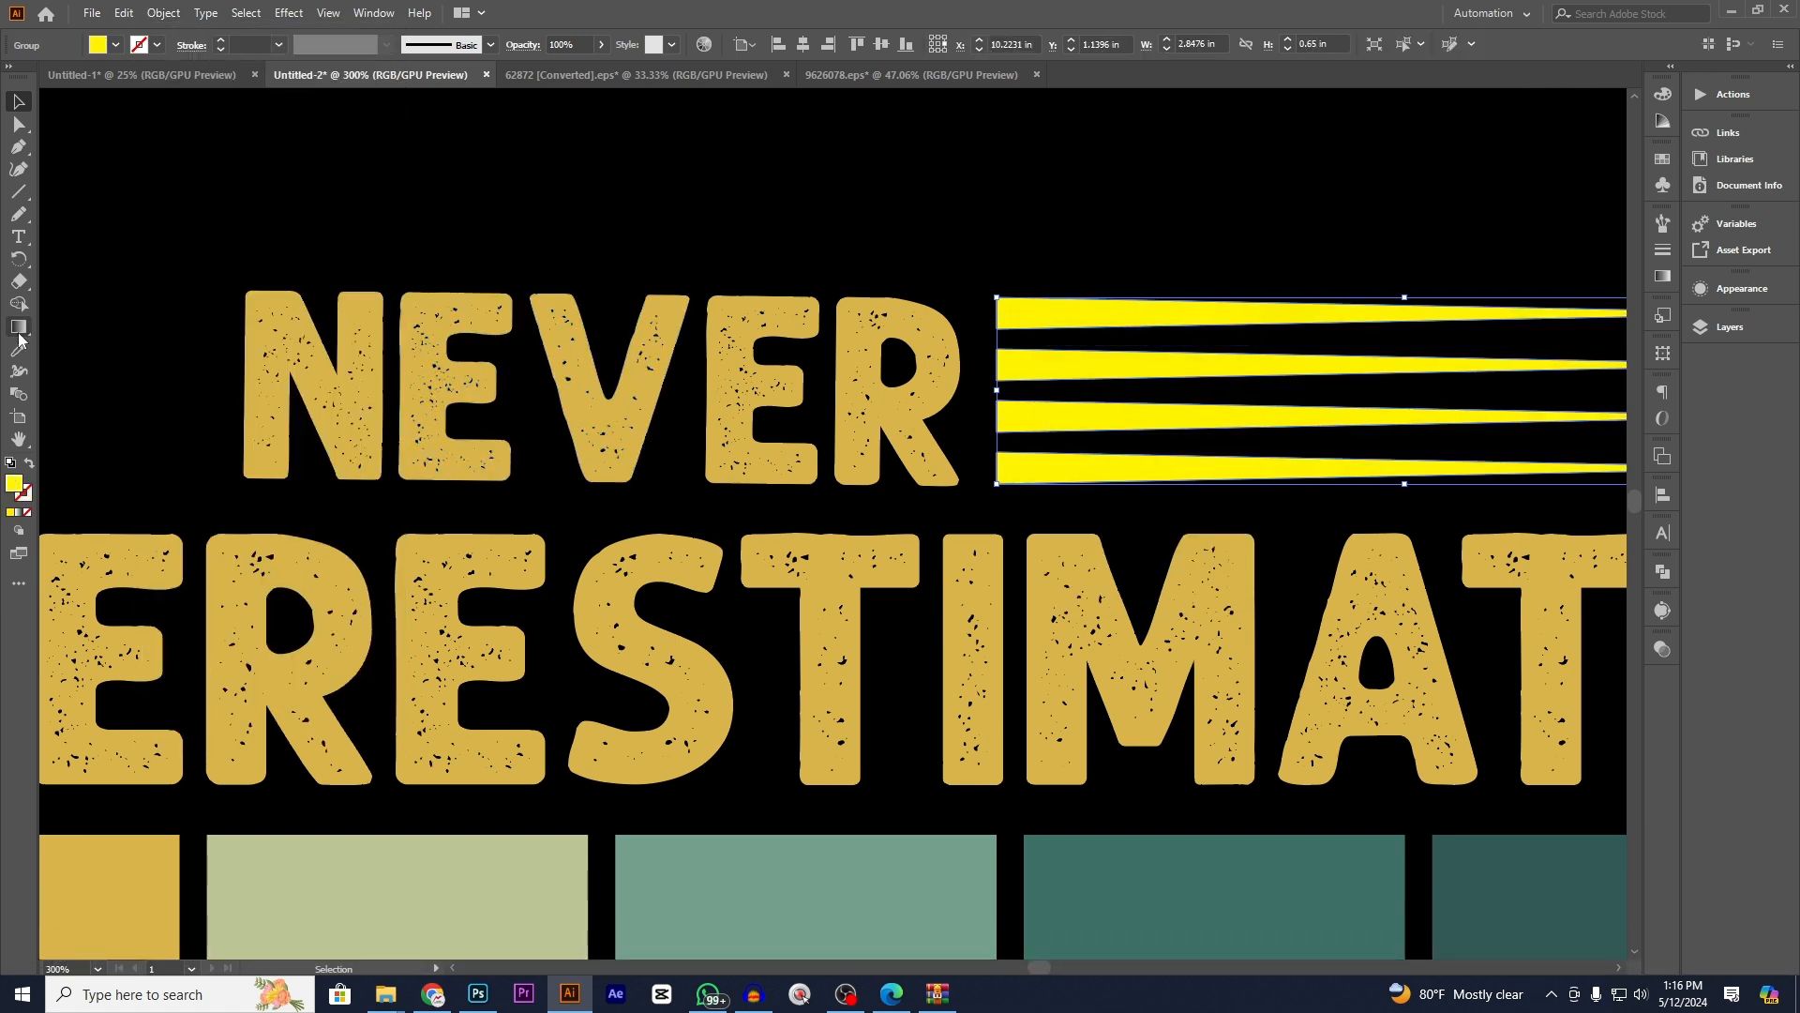
click(11, 351)
click(364, 356)
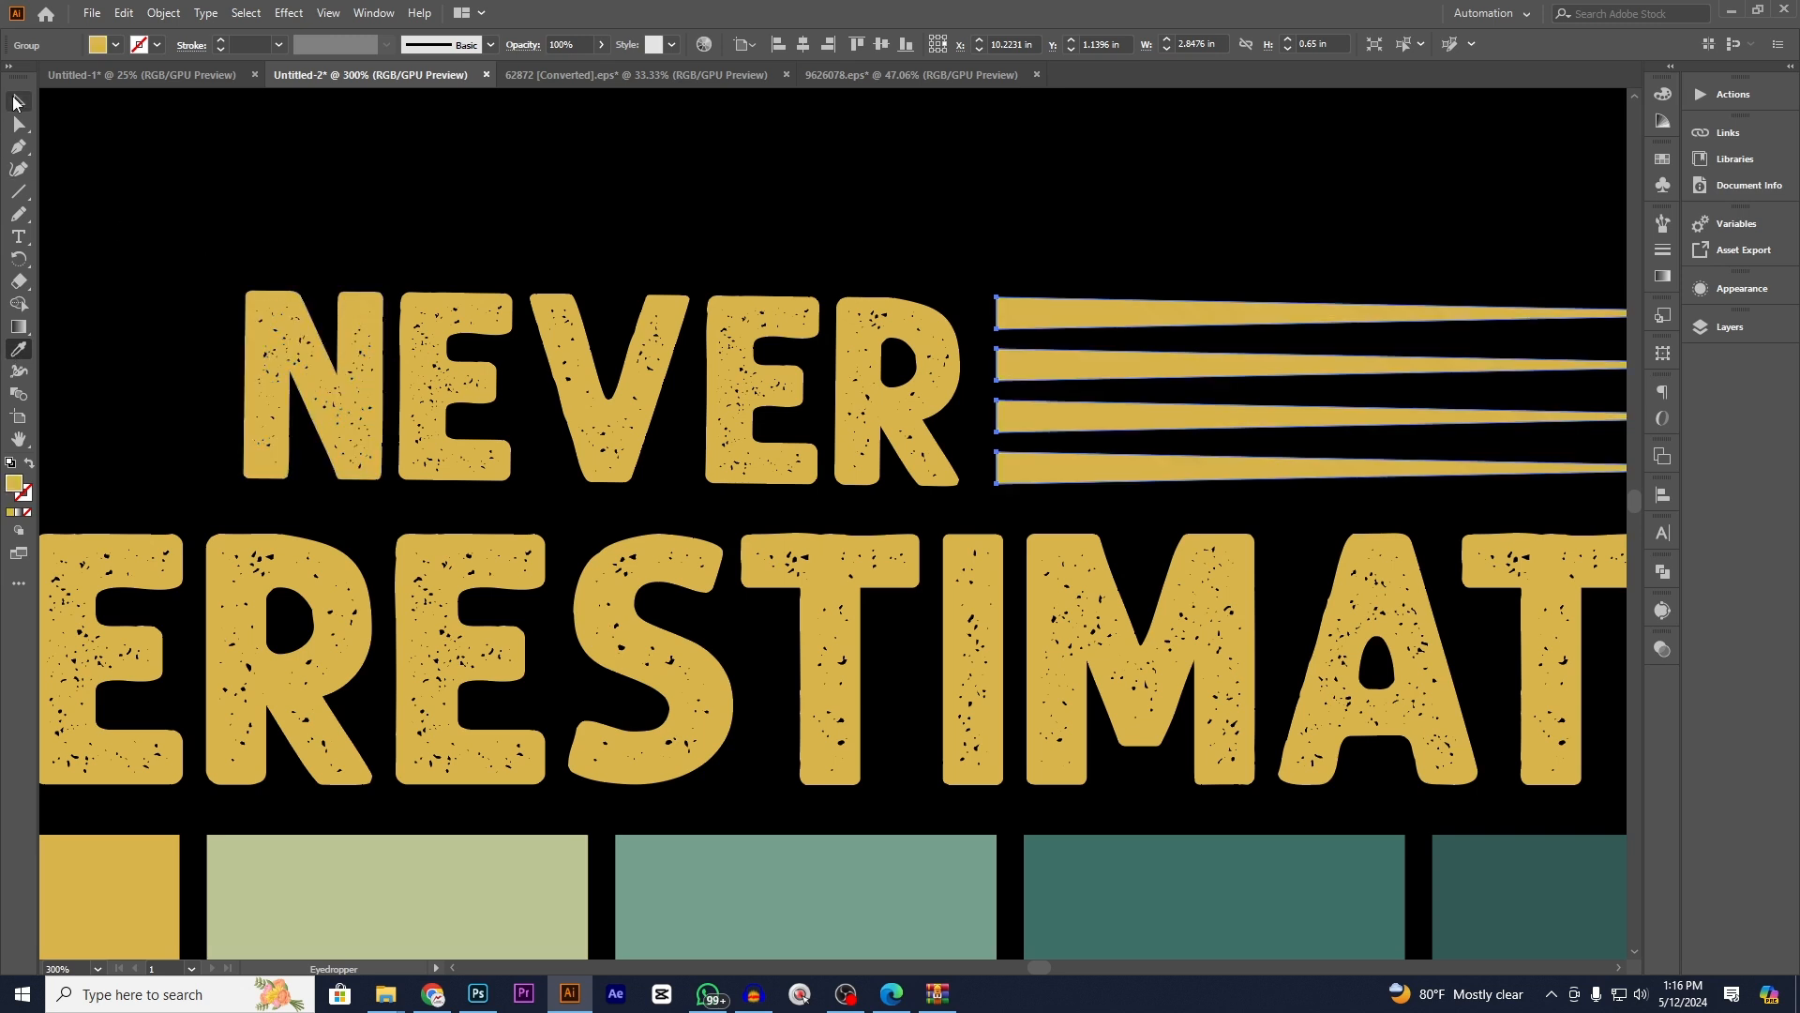
click(14, 103)
click(629, 175)
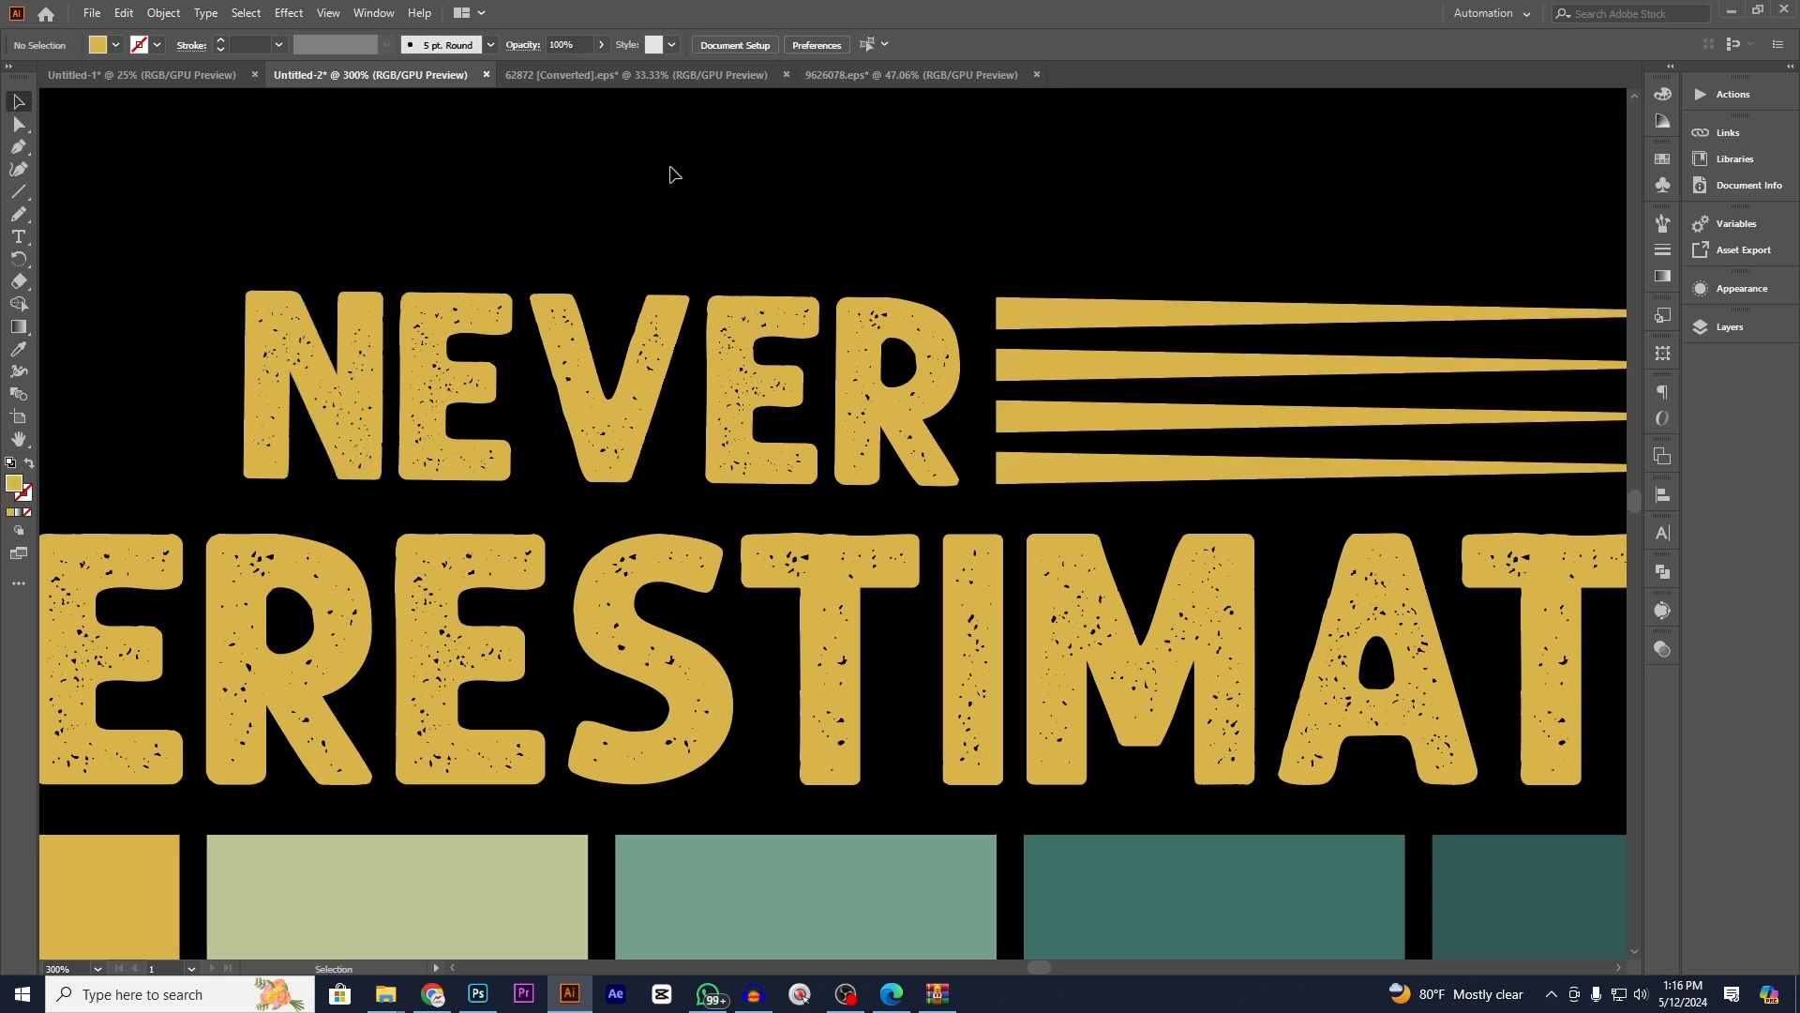
- Create a mirrored copy of the stripe group with Reflect and place it on the left side of NEVER
alt+scroll(1047, 218, down, 2)
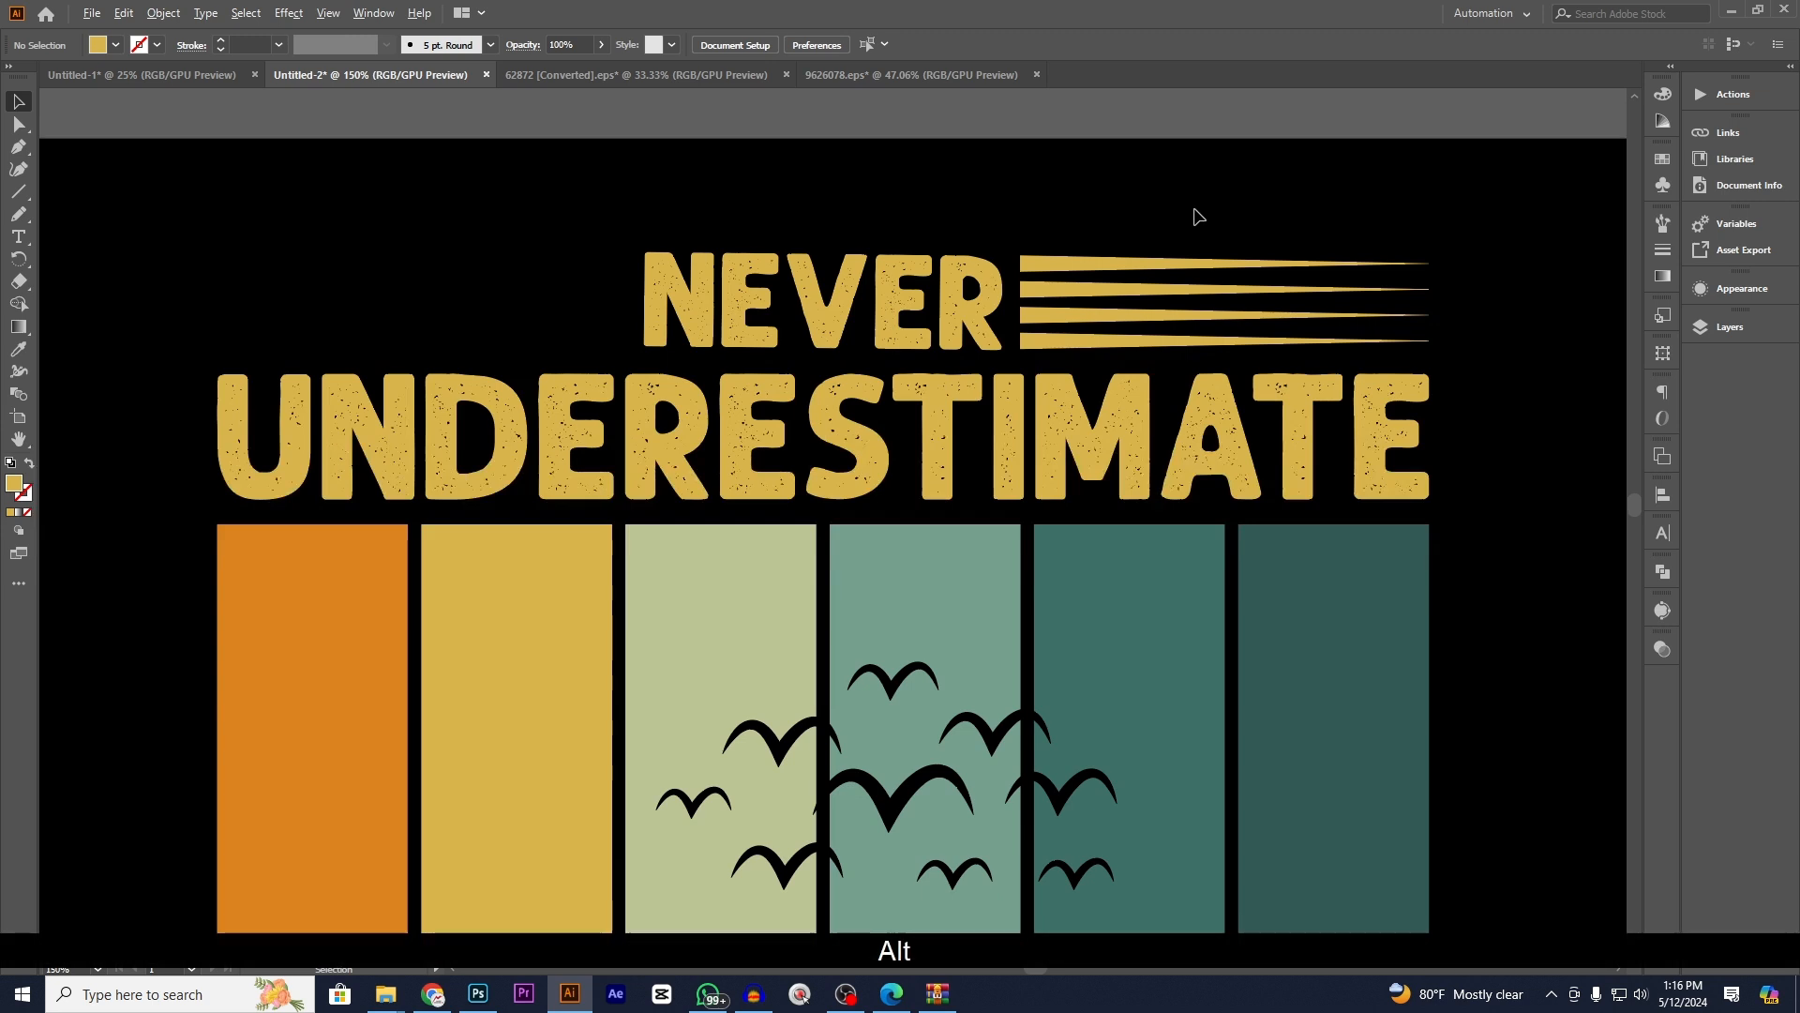
click(1067, 260)
right_click(1077, 302)
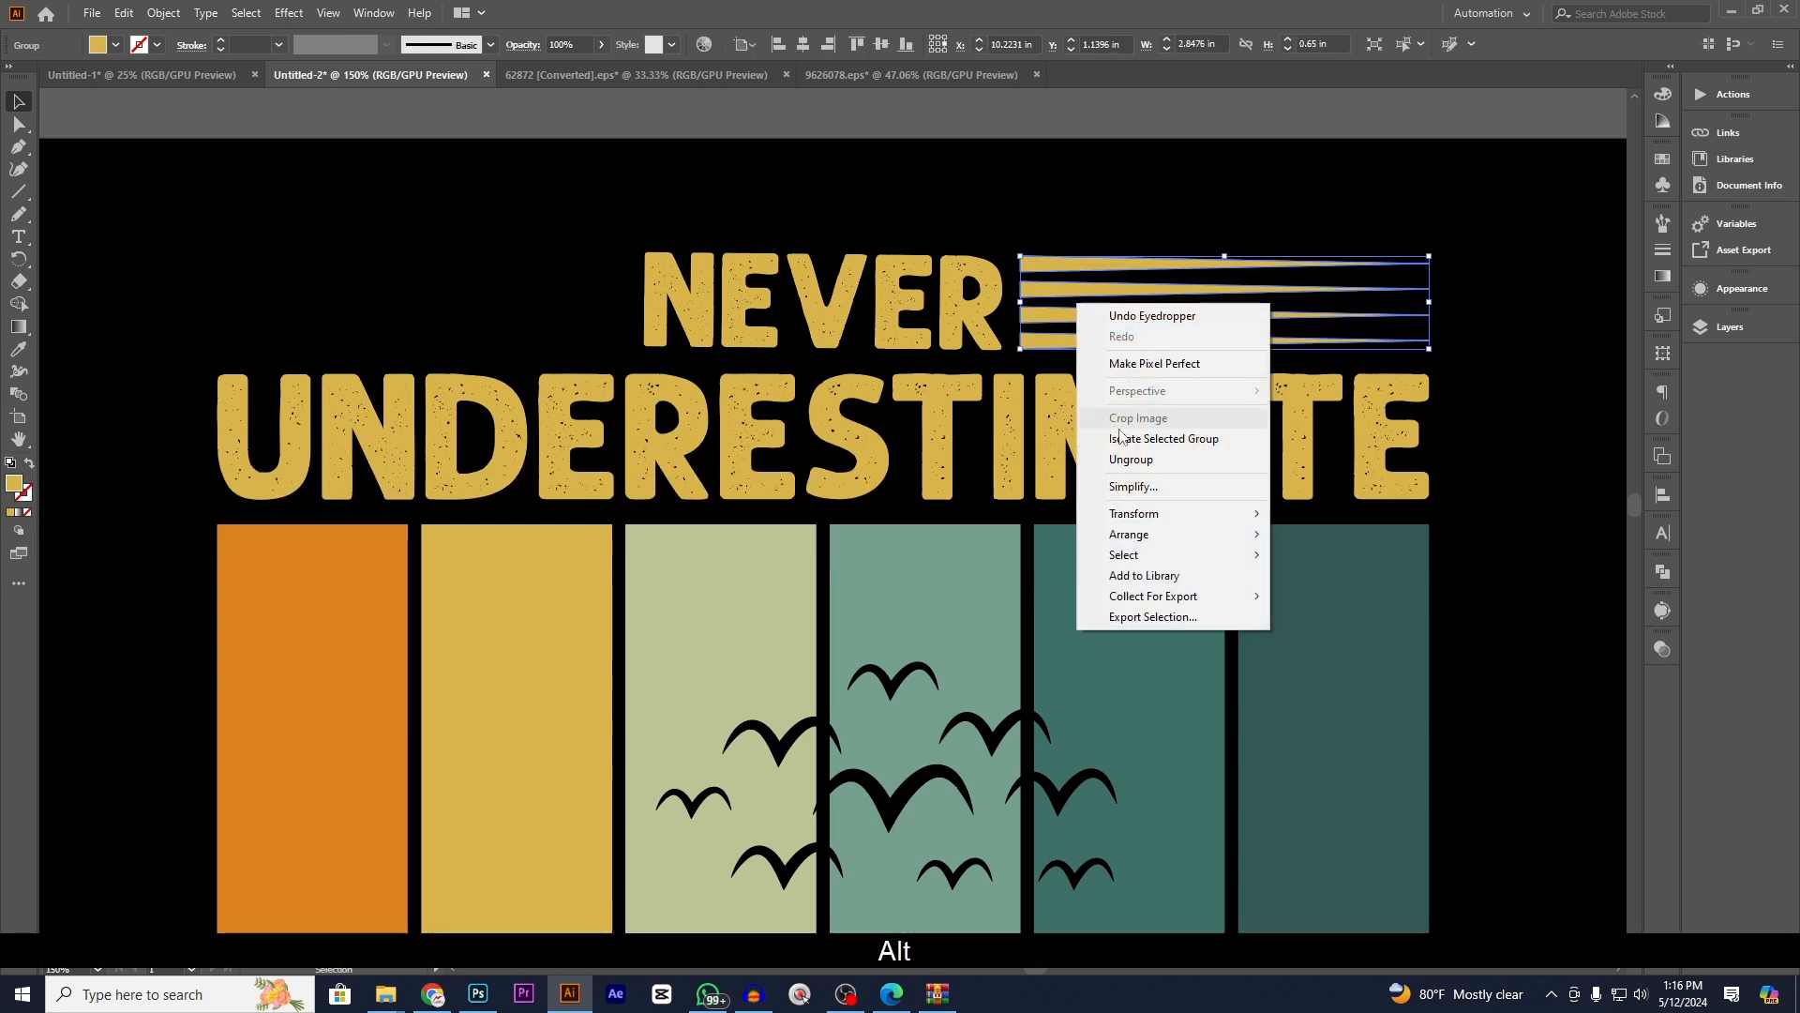
mouse_move(1149, 533)
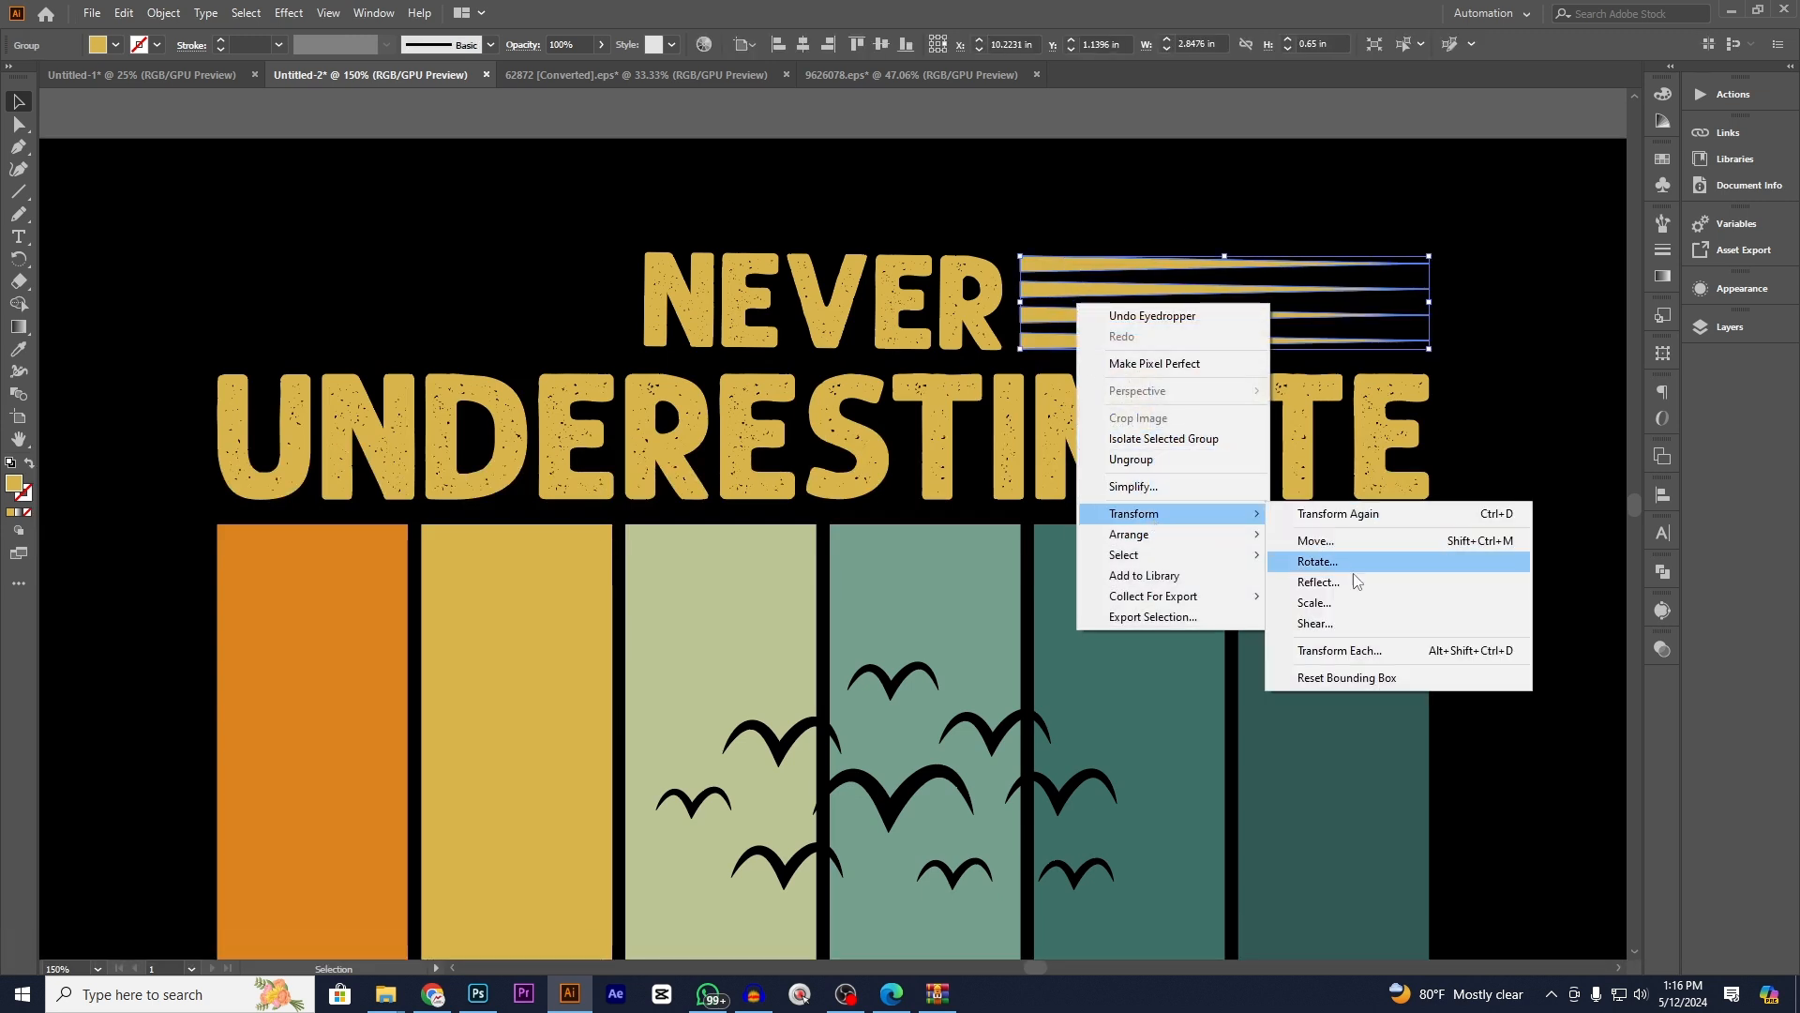
click(1322, 575)
click(1385, 502)
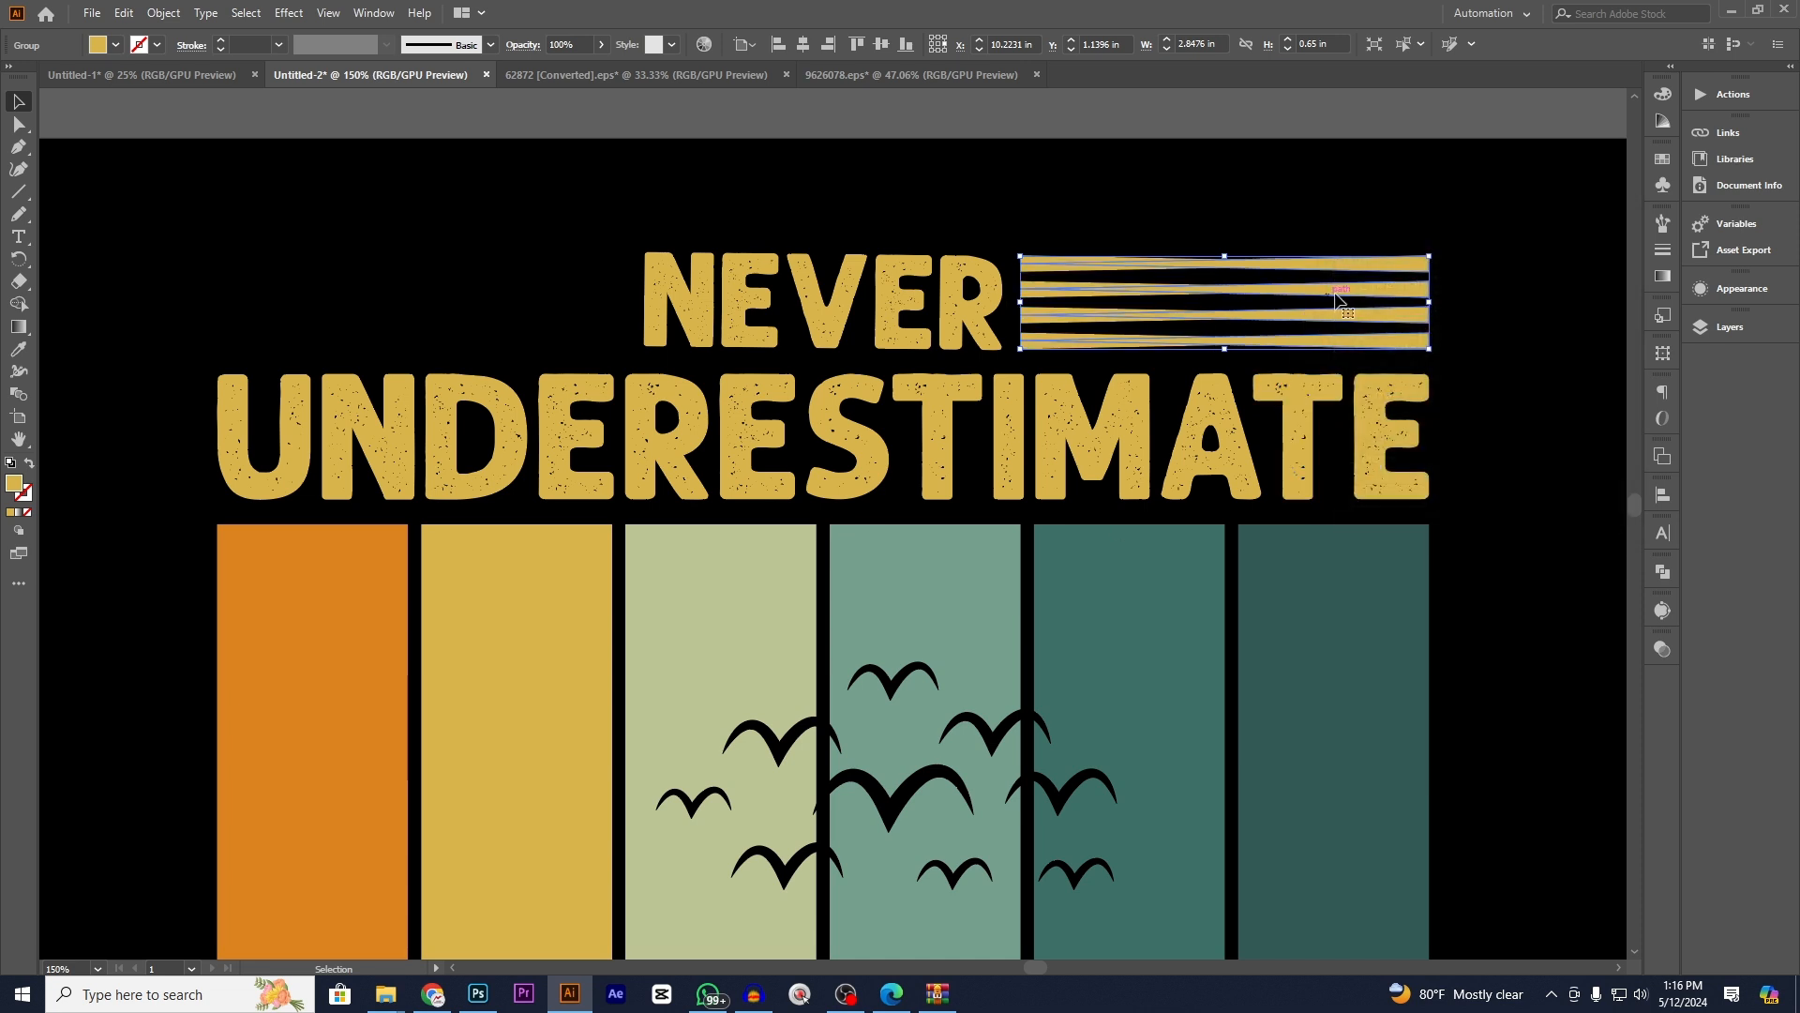
drag(1411, 296, 605, 281)
click(527, 192)
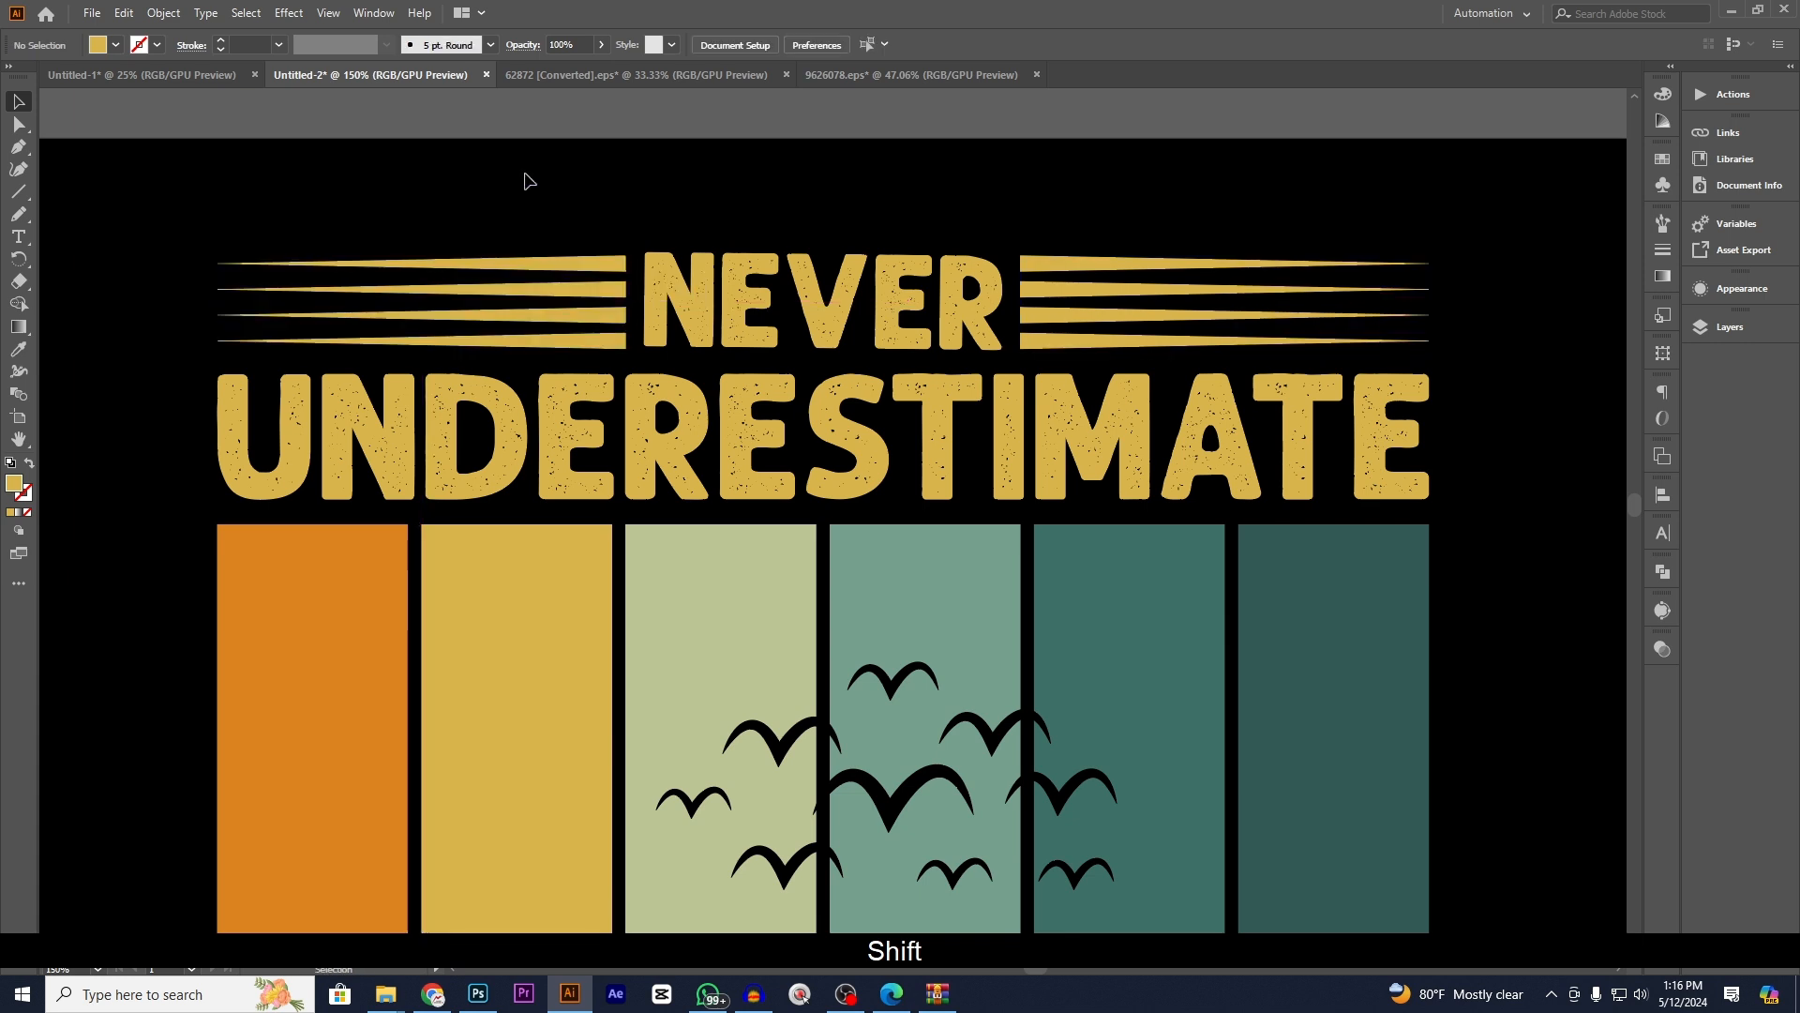
scroll(657, 206, down, 4)
scroll(1042, 424, down, 1)
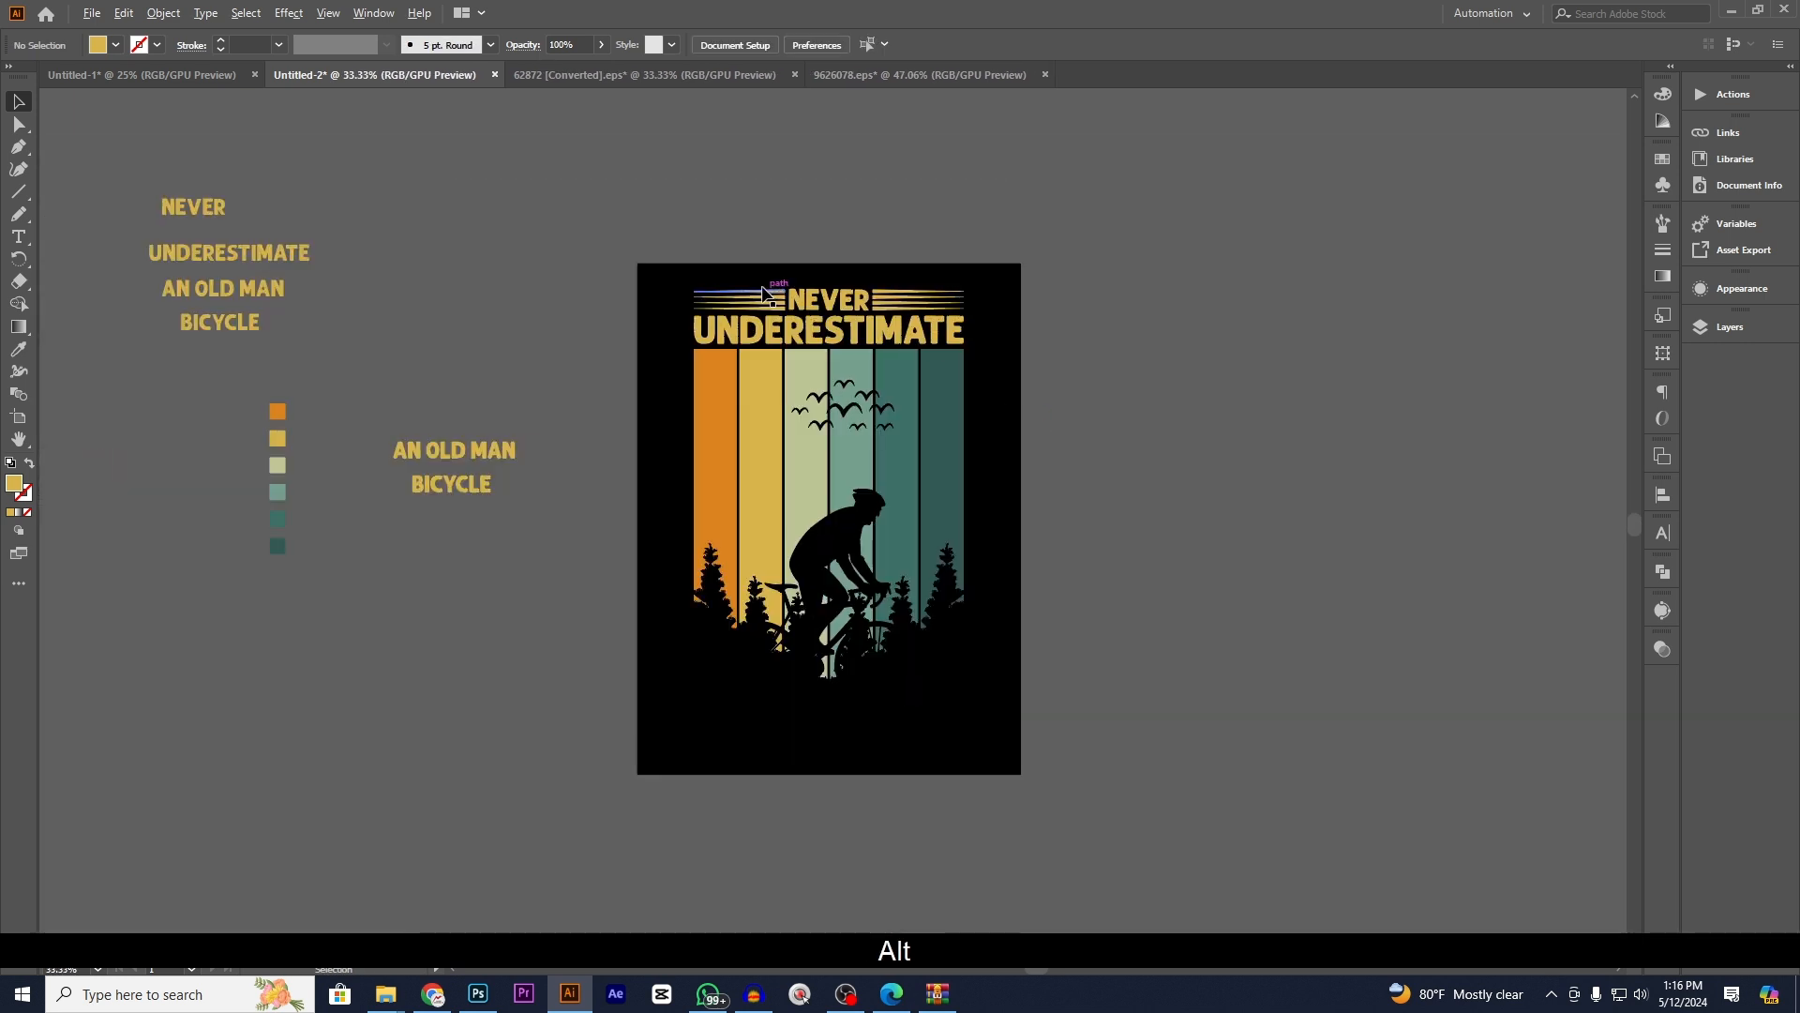
scroll(762, 292, up, 3)
scroll(1456, 632, down, 2)
drag(1456, 632, 1245, 562)
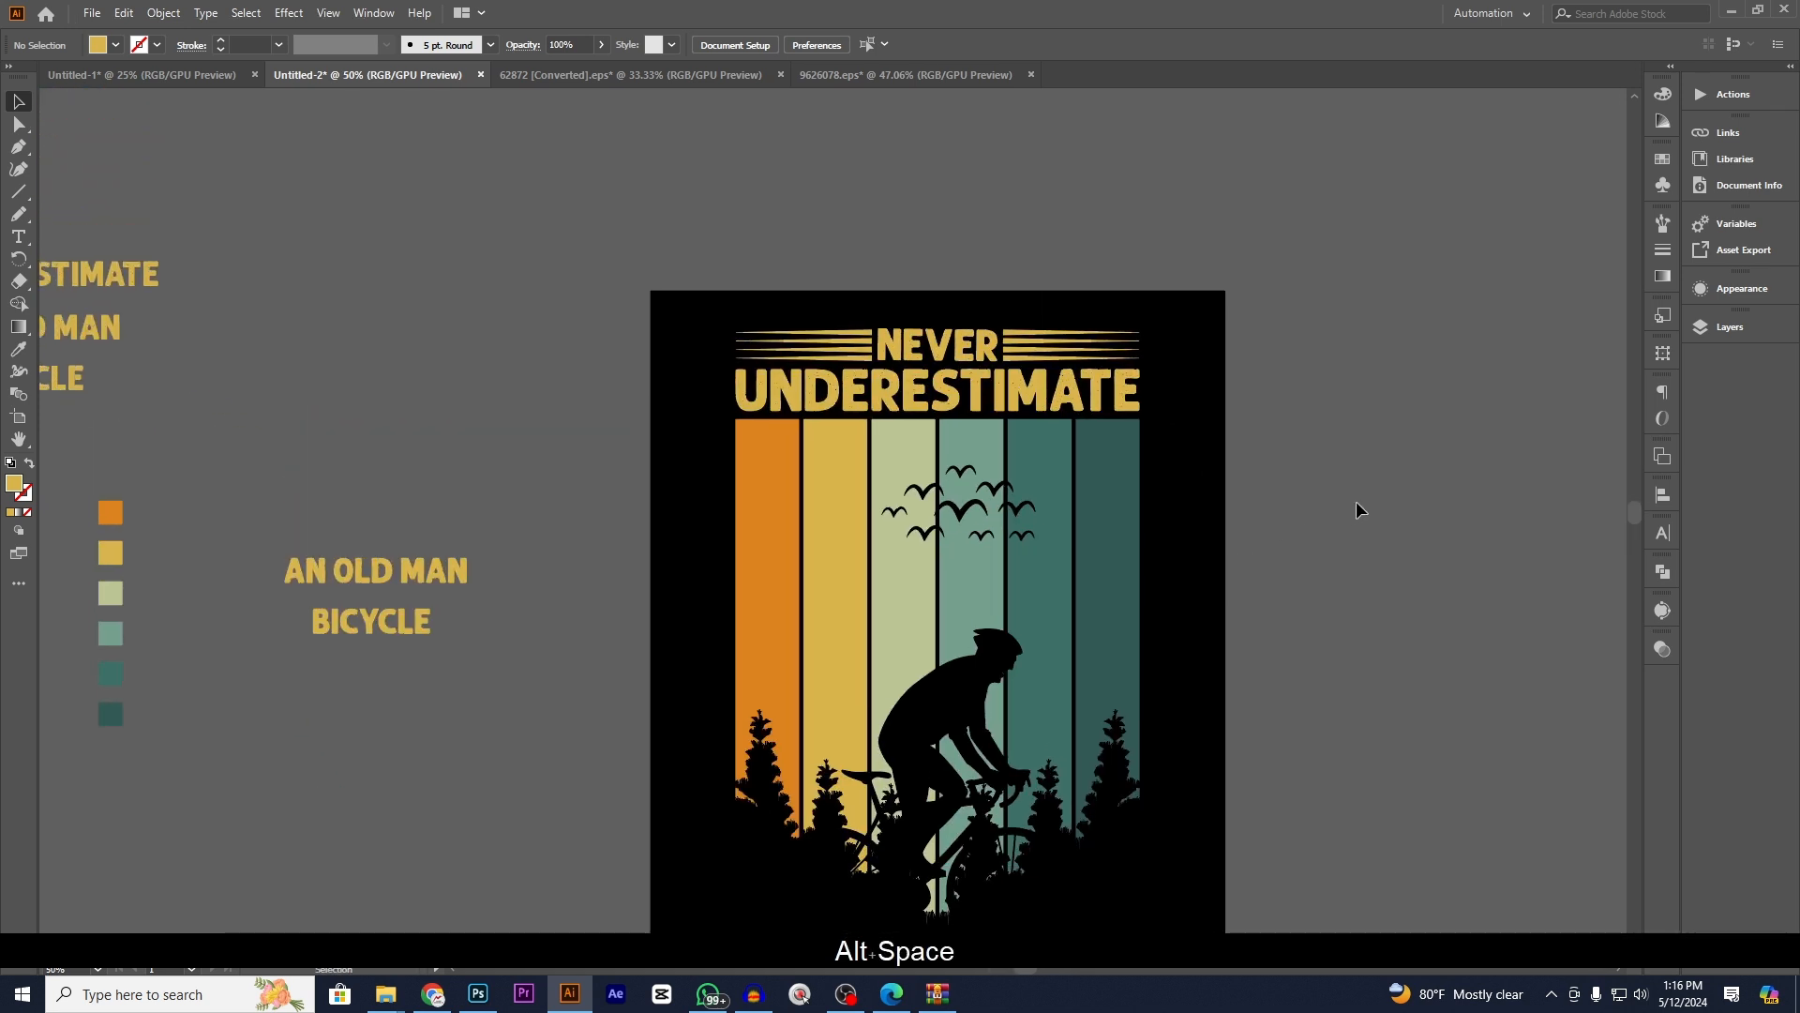
scroll(1007, 371, up, 2)
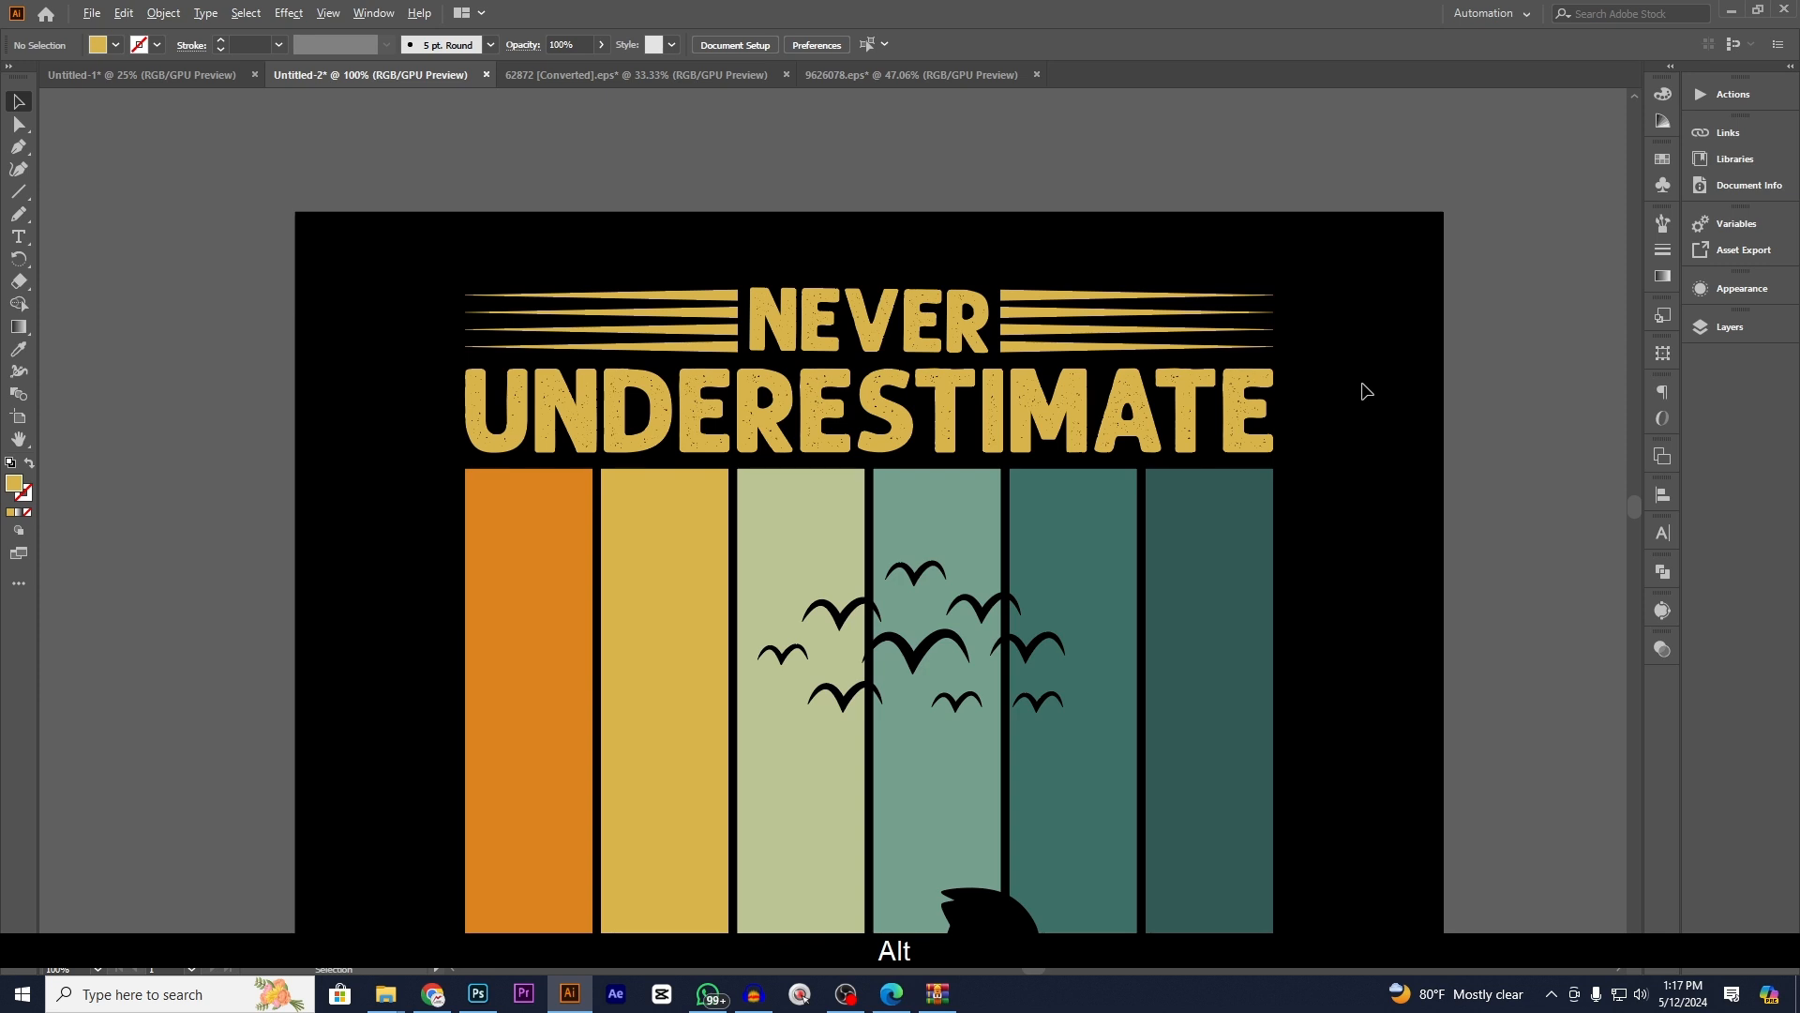
scroll(1366, 391, down, 1)
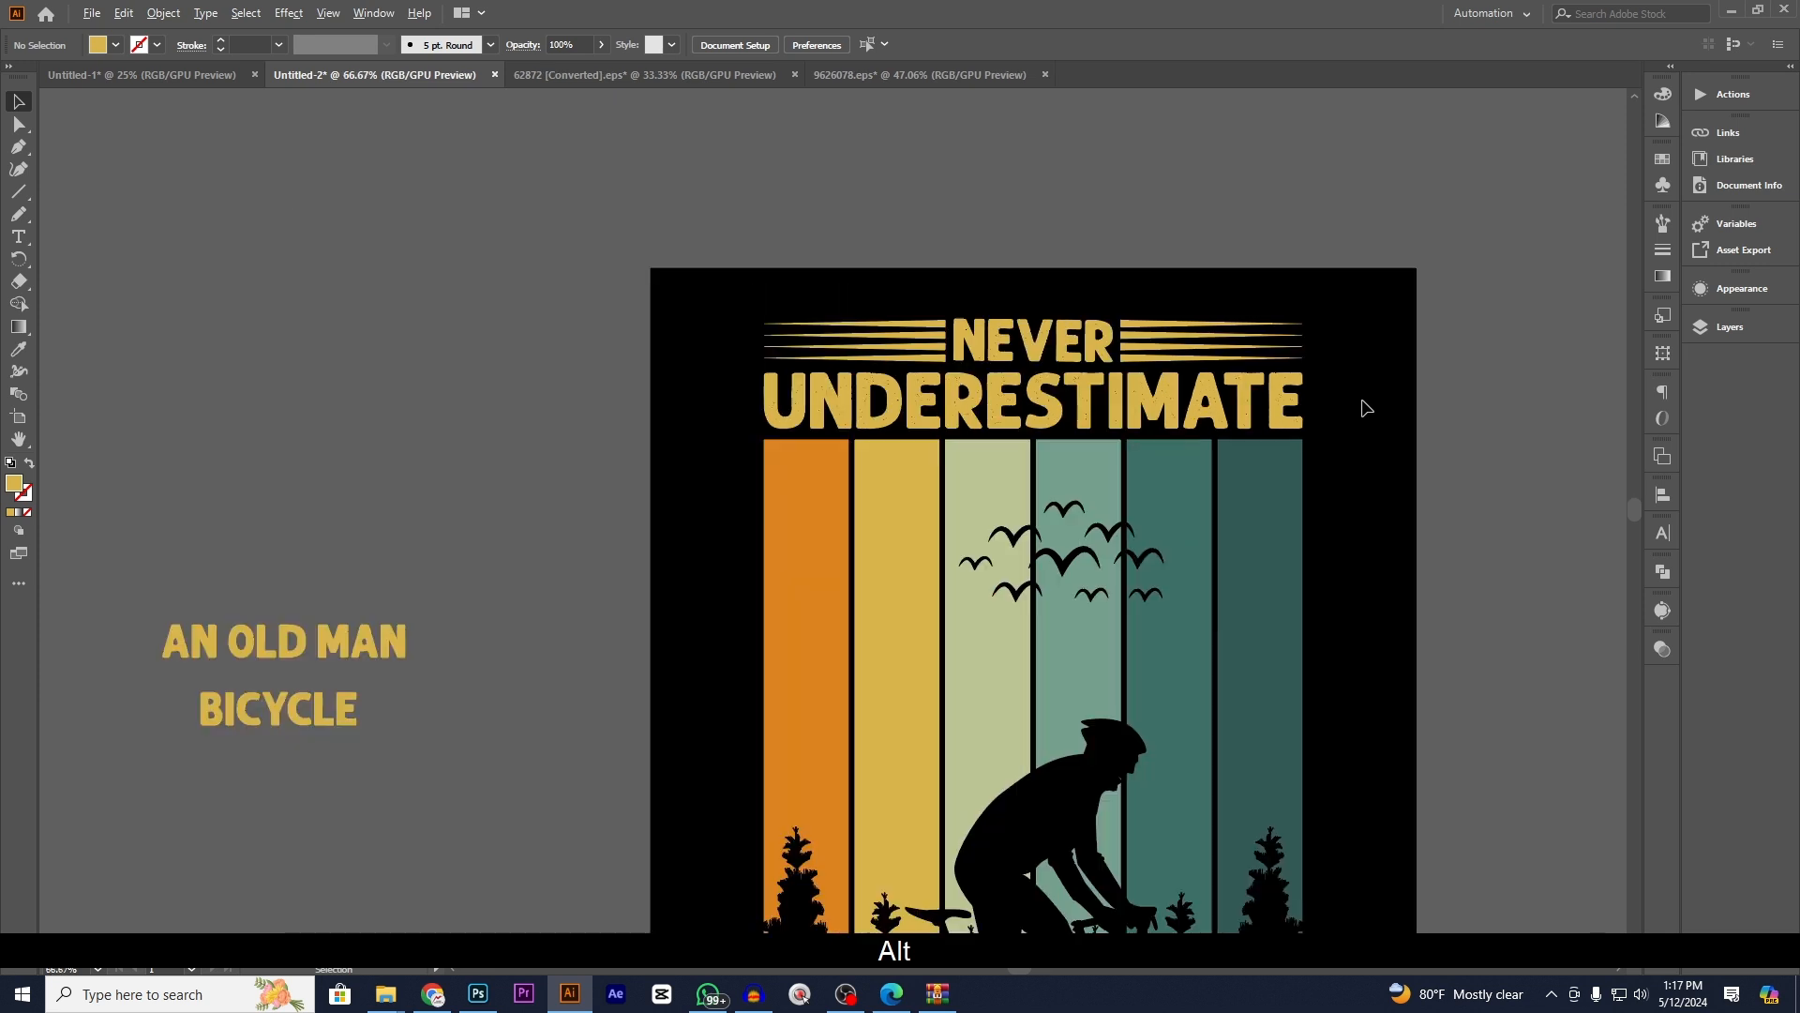
- Remove the left stripe group, then ungroup the right one and delete all but its top stripe
click(929, 341)
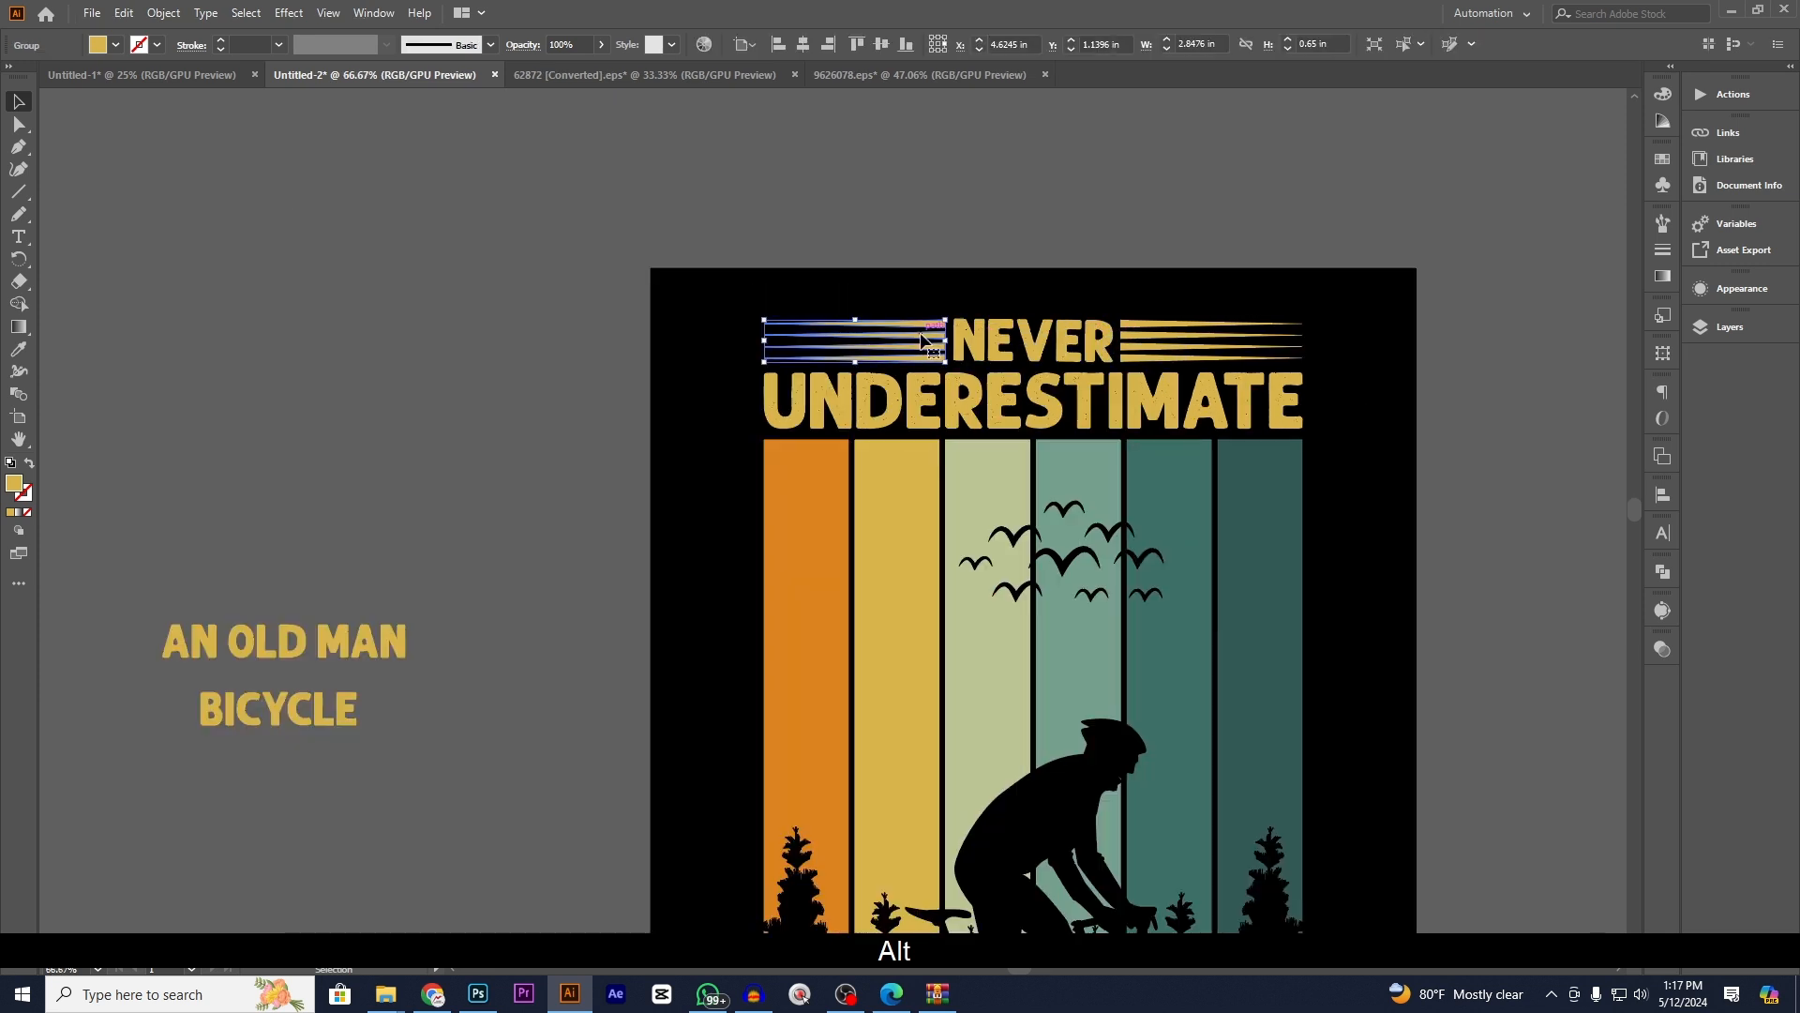
key(BackSpace)
click(1141, 347)
key(BackSpace)
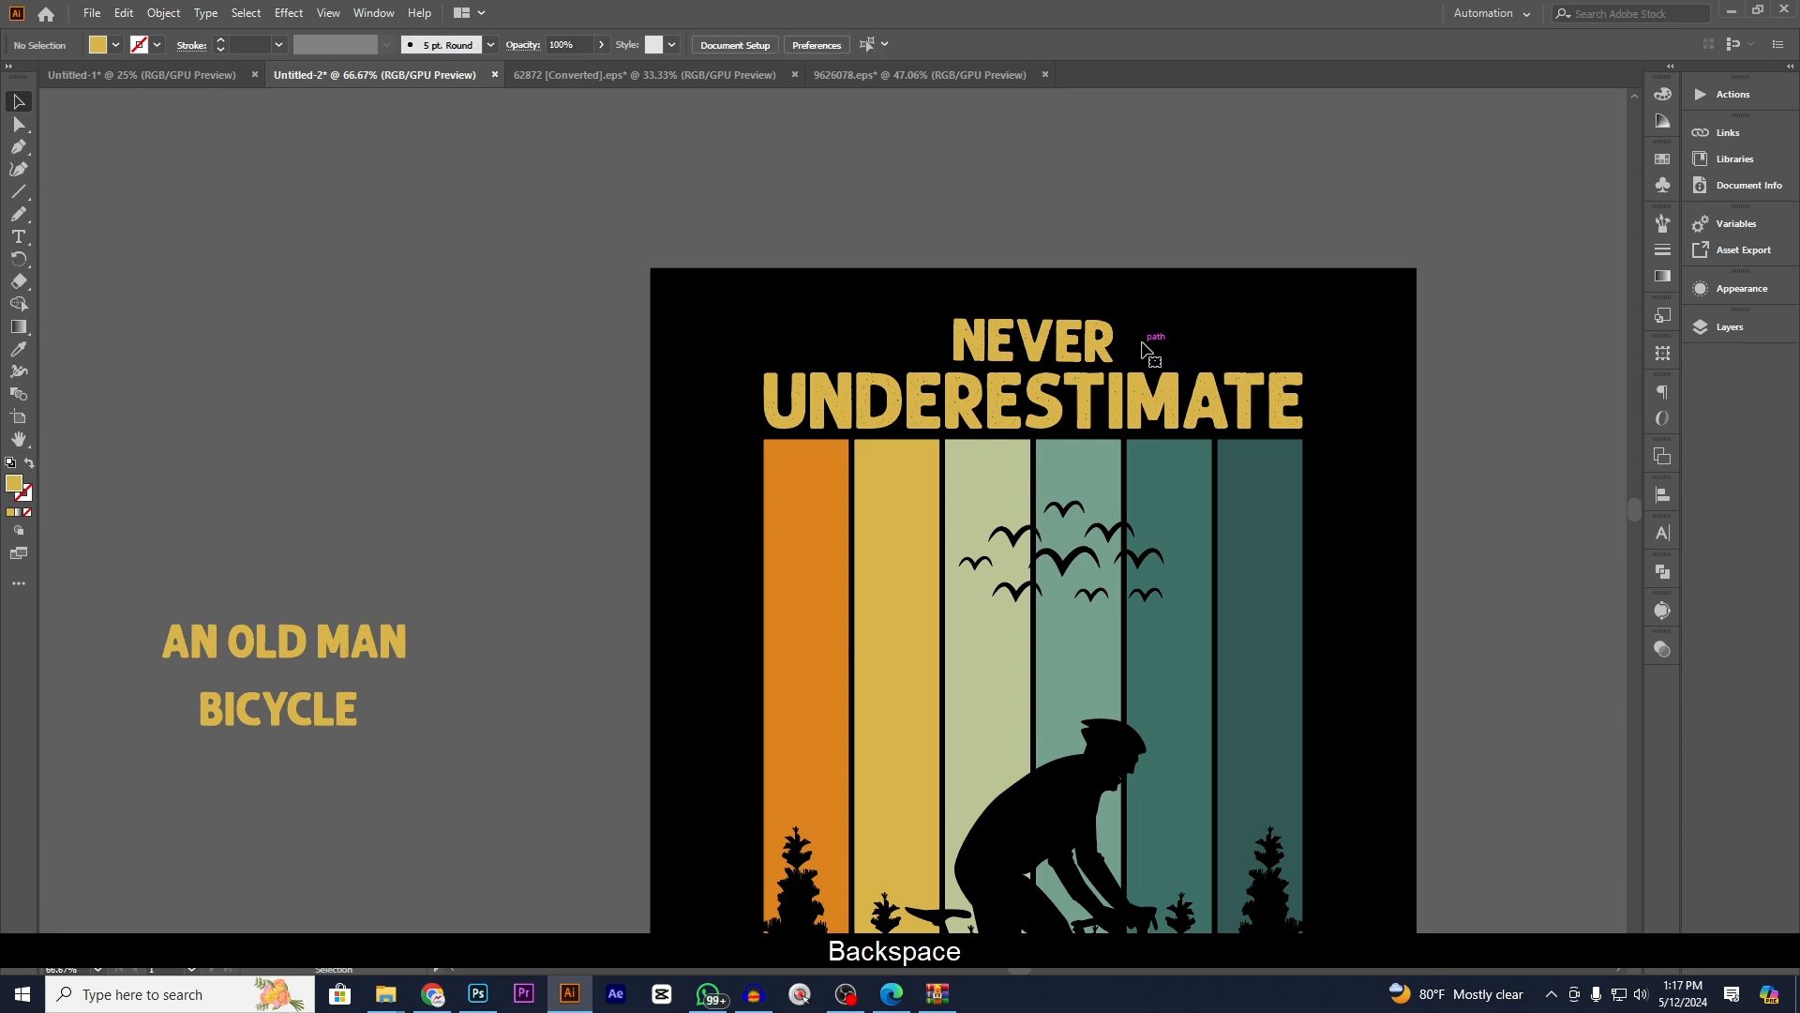
key(ctrl+z)
right_click(1162, 346)
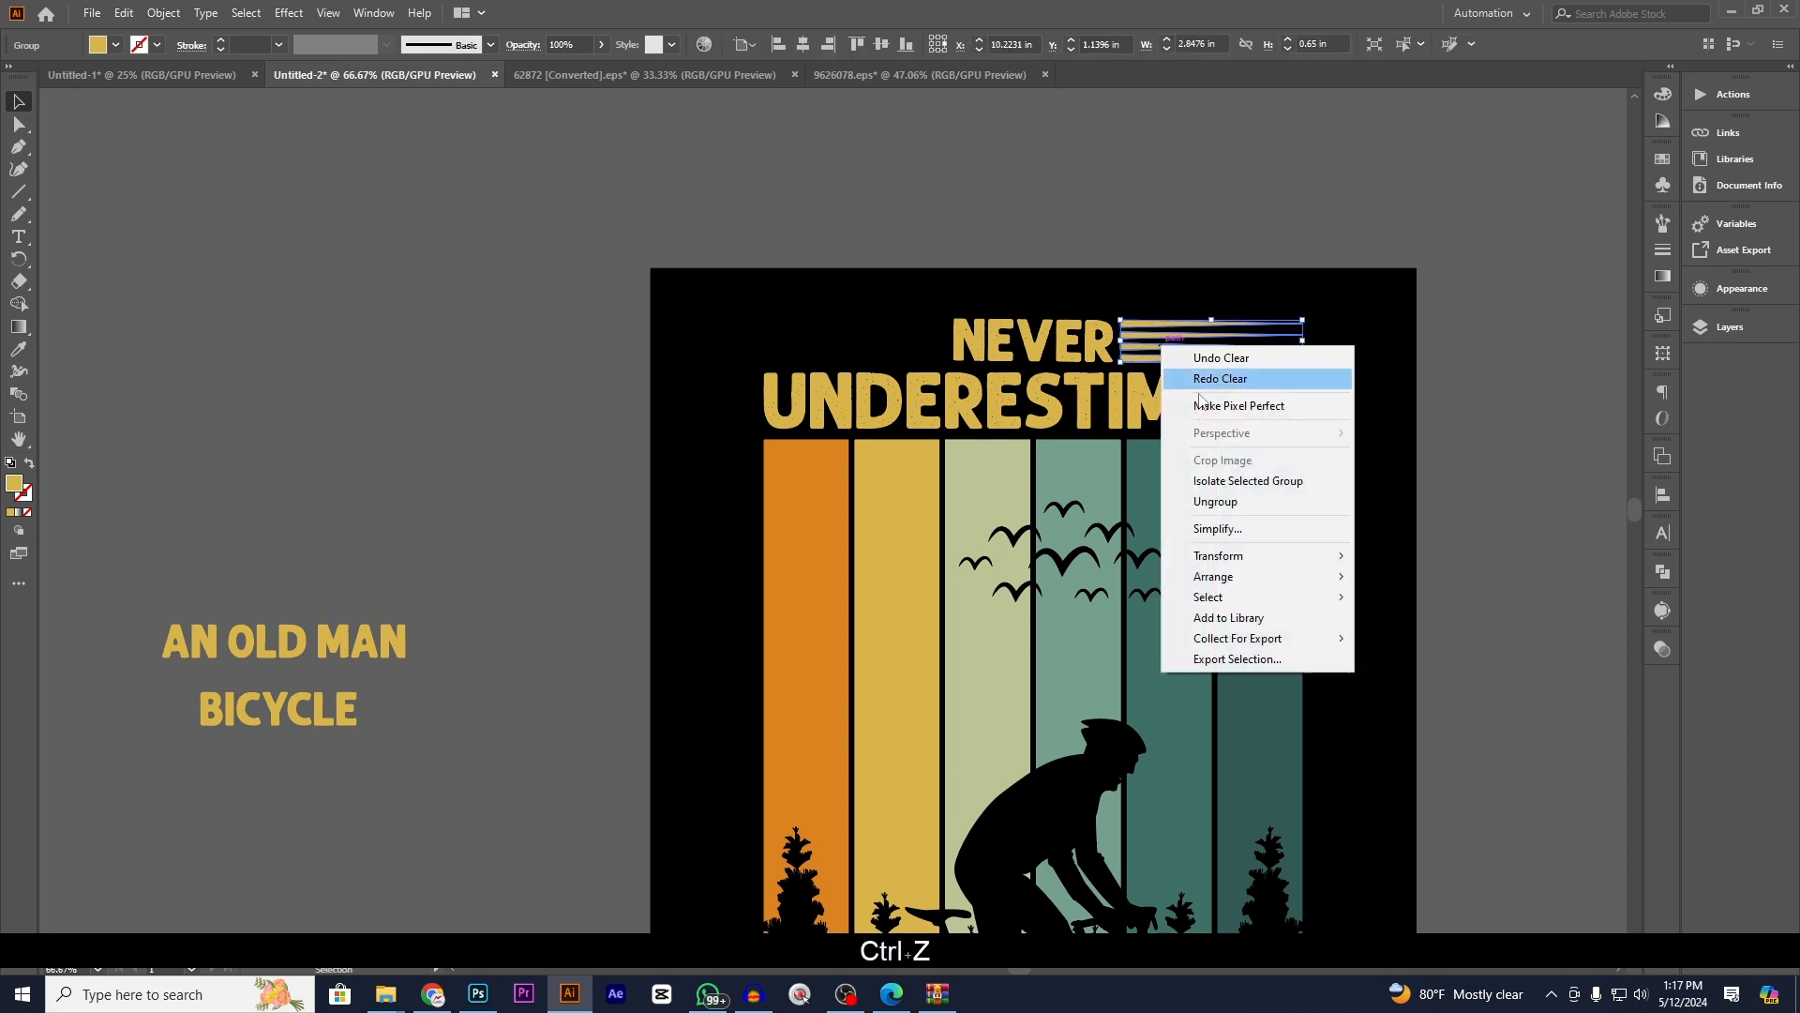
click(1215, 501)
alt+scroll(1303, 358, up, 3)
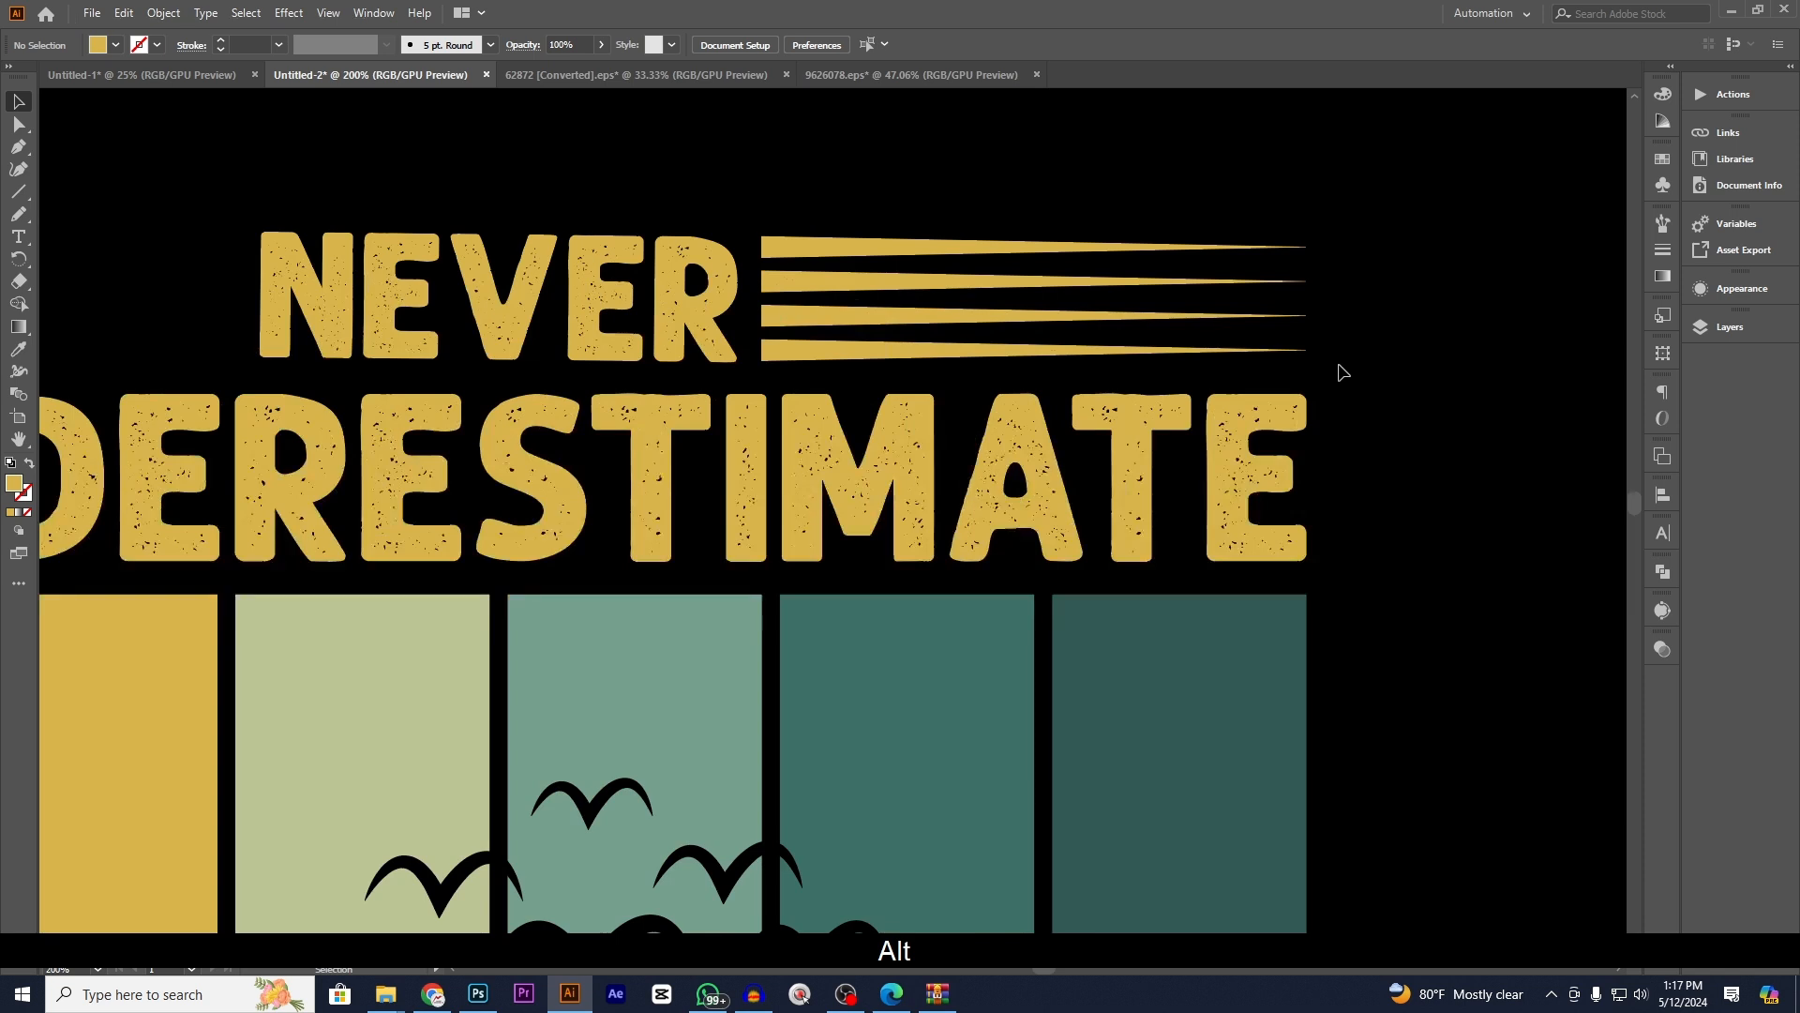
drag(1188, 297, 1169, 281)
key(BackSpace)
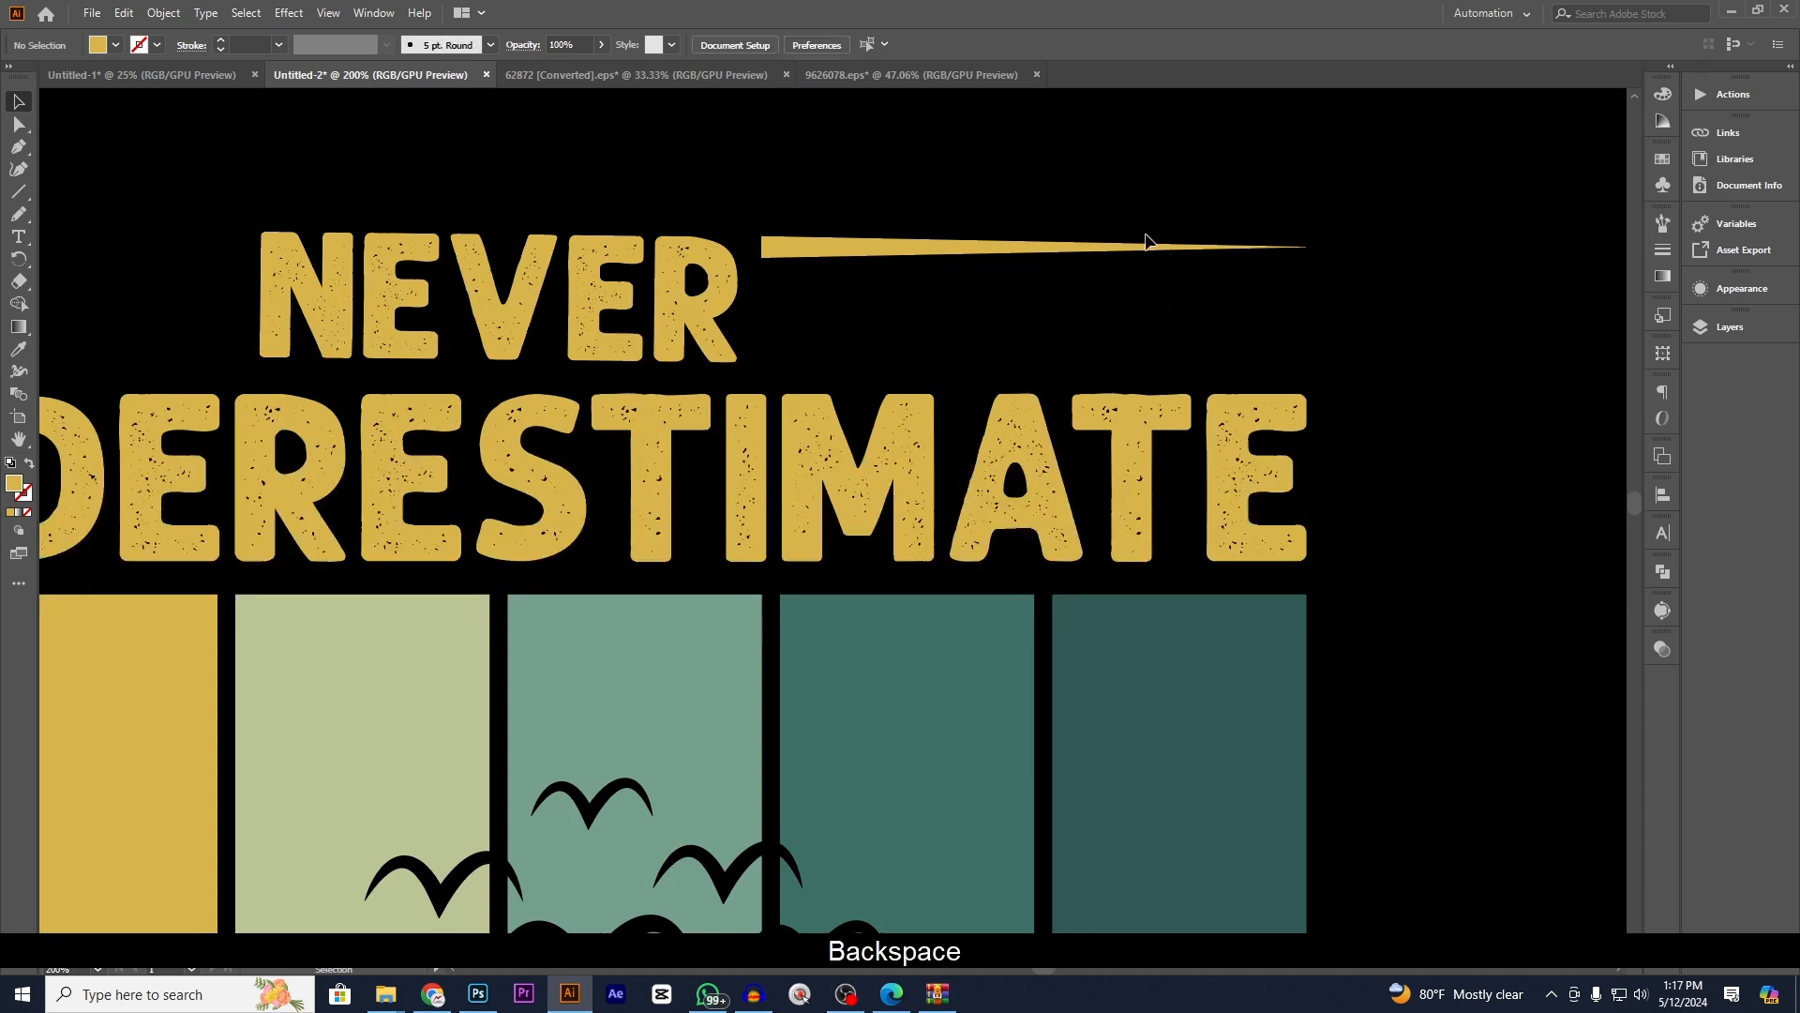
- Thicken the remaining gold stripe beside NEVER to a height of about 0.16 in
click(1047, 251)
drag(1032, 256, 1050, 271)
click(1104, 316)
click(850, 265)
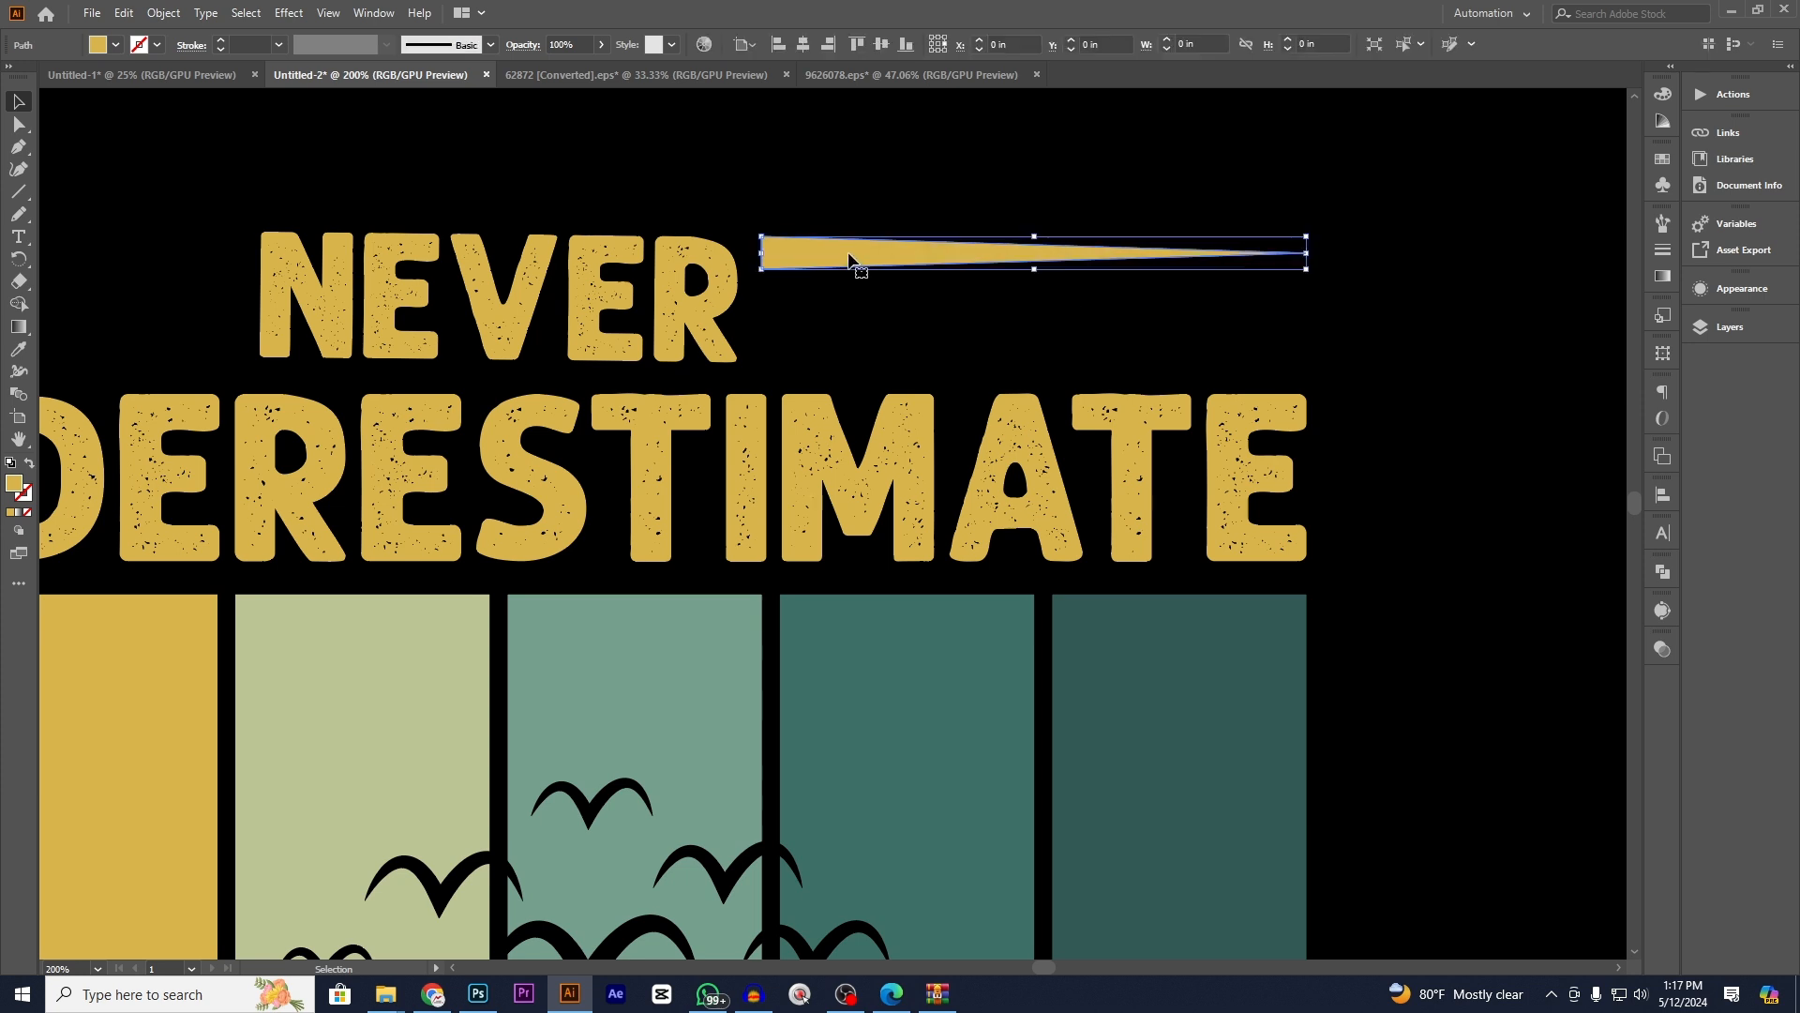
scroll(1018, 272, up, 2)
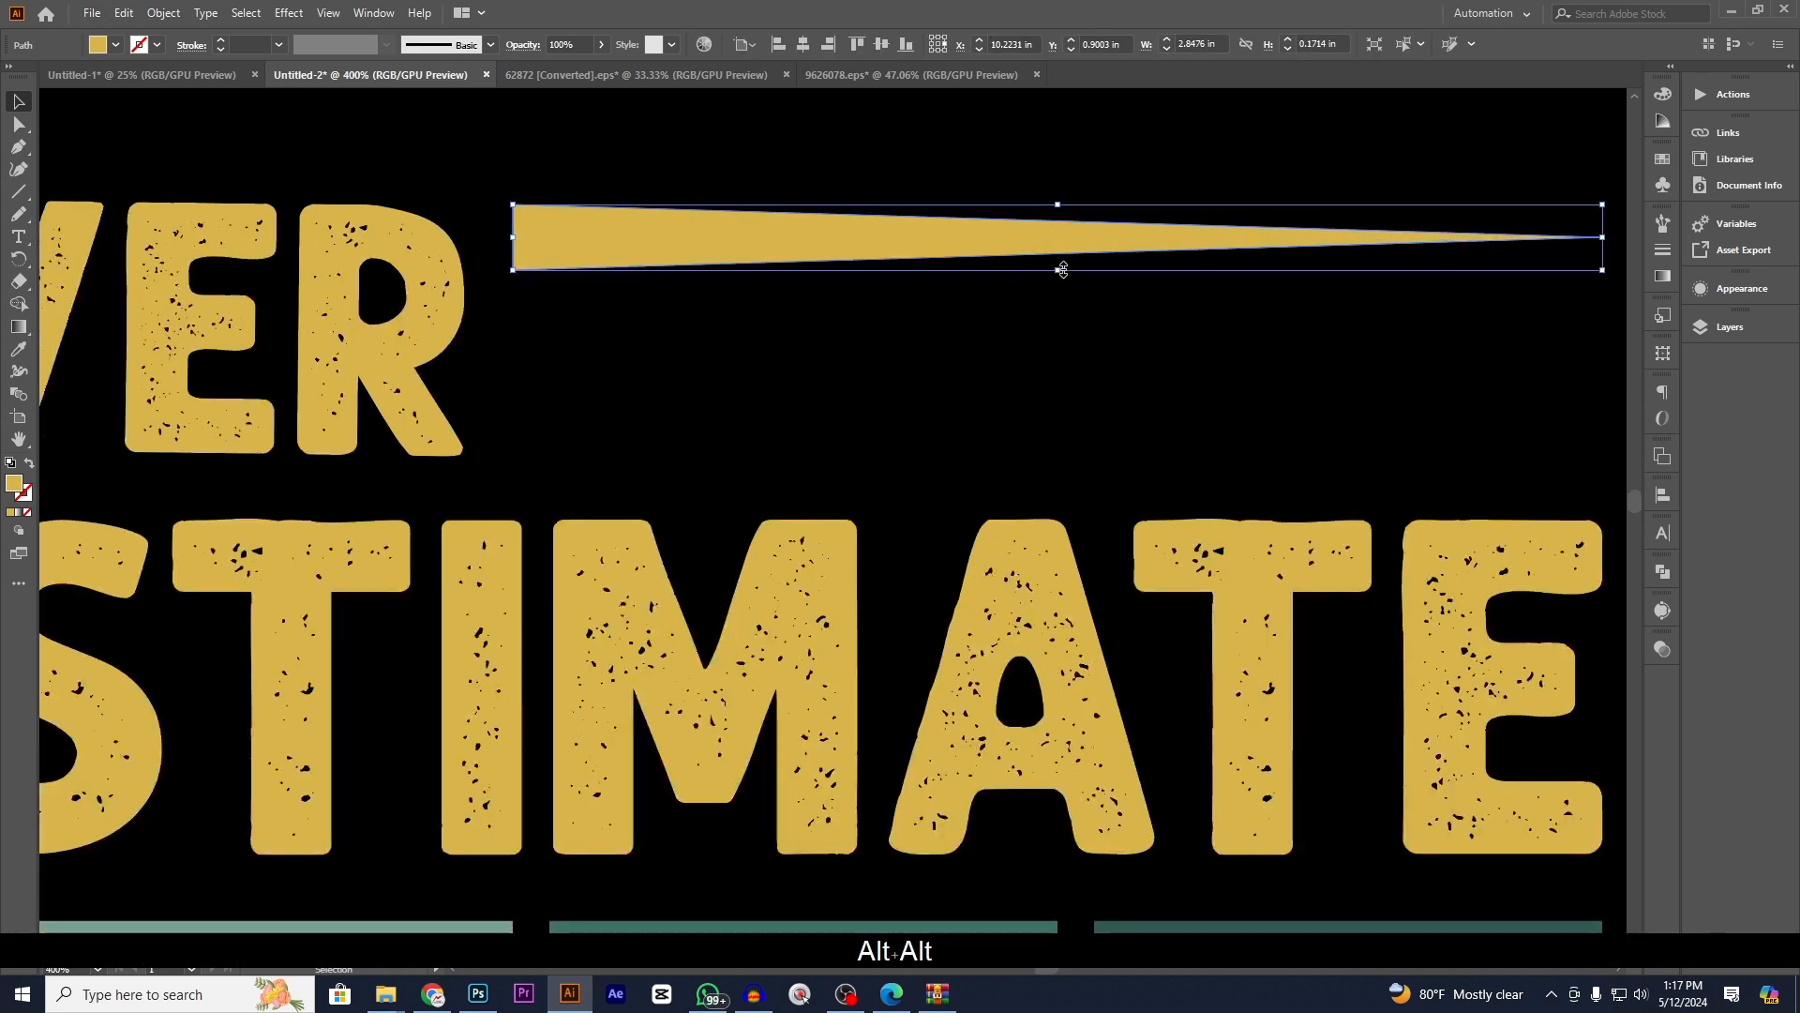
drag(1066, 271, 1069, 266)
- Duplicate the thickened stripe straight down and repeat the copy to make four evenly spaced stripes
drag(804, 237, 797, 319)
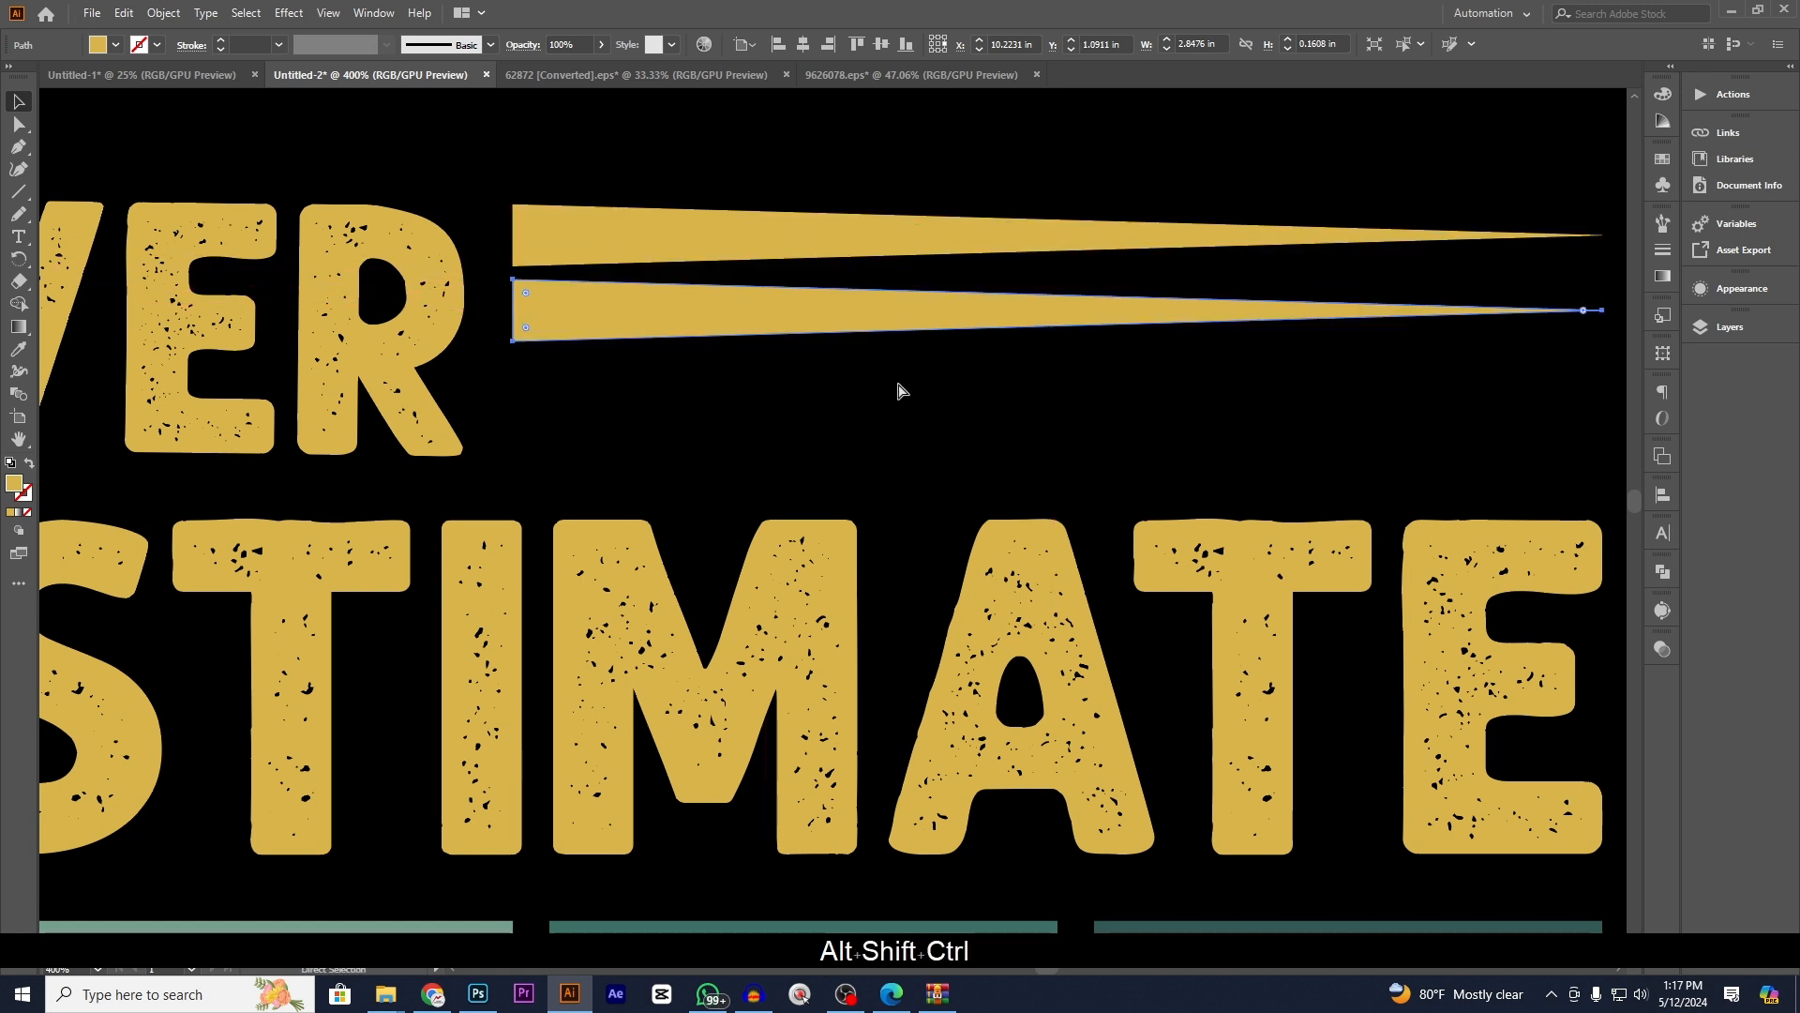
key(ctrl+d)
key(ctrl+d)
click(819, 163)
scroll(815, 163, down, 3)
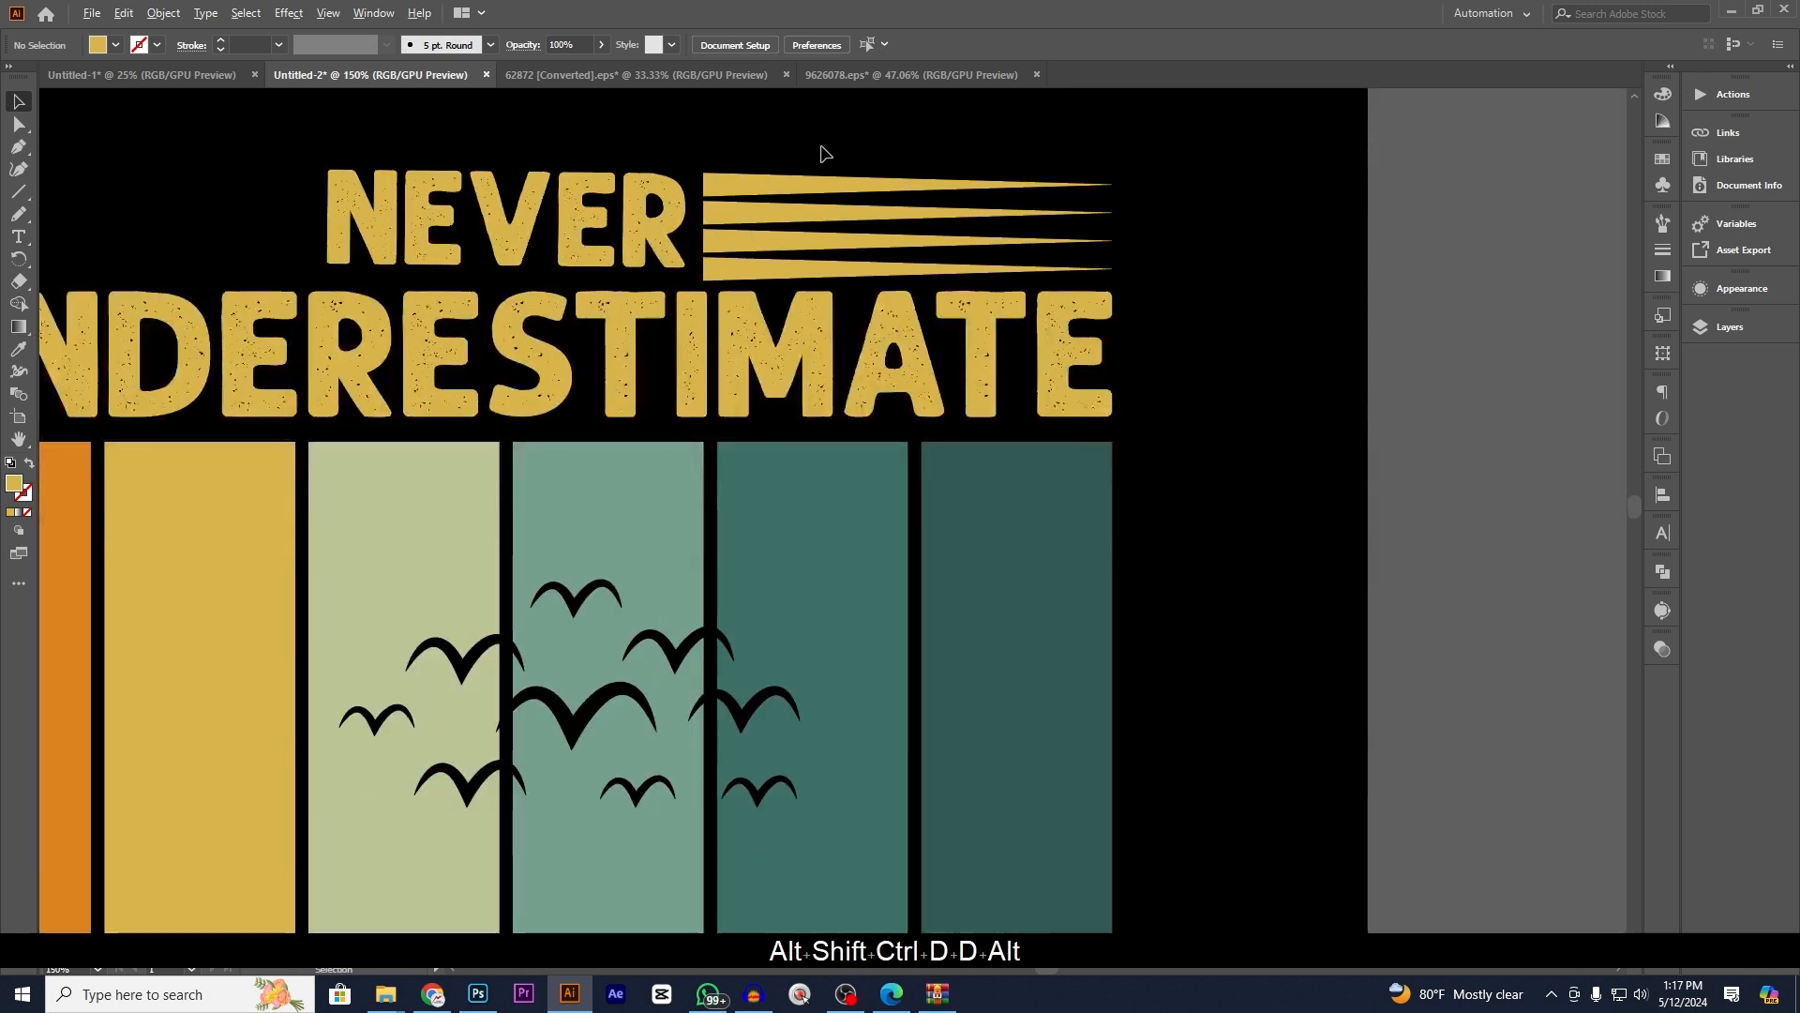
- Compress the four thick stripes vertically to match the height of the word NEVER
scroll(804, 162, up, 2)
drag(844, 405, 846, 407)
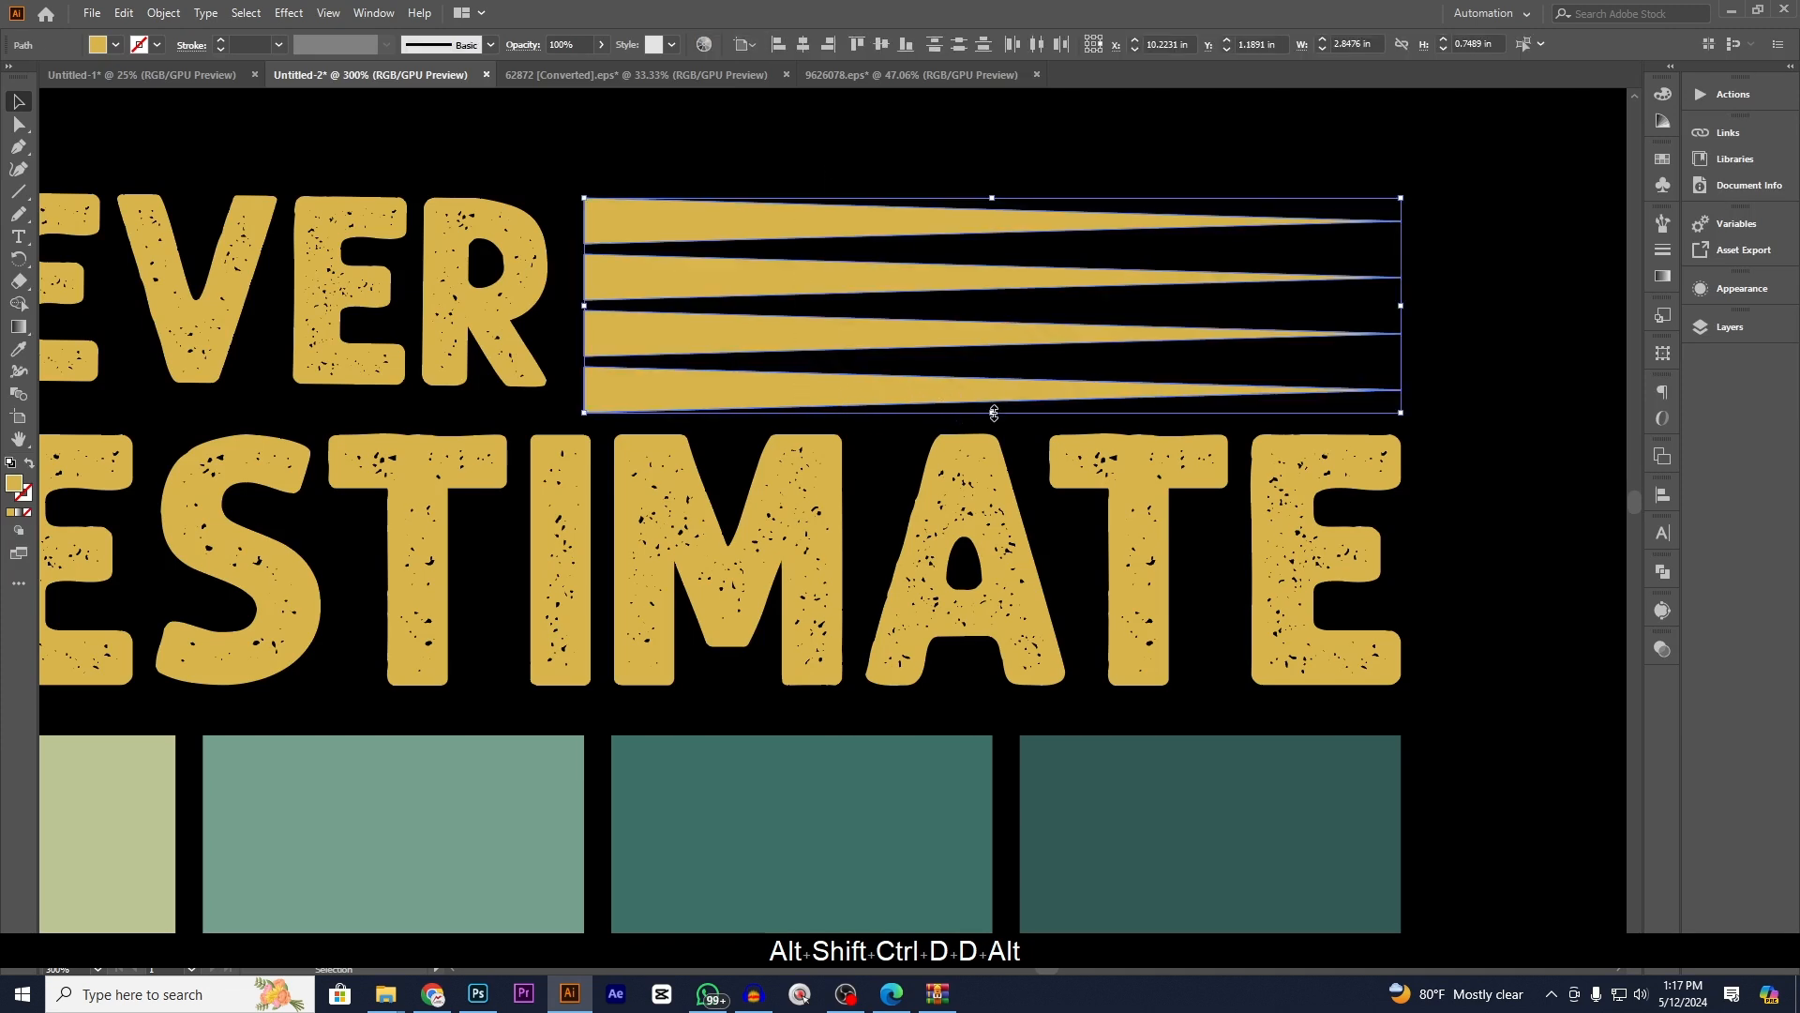
drag(994, 413, 994, 385)
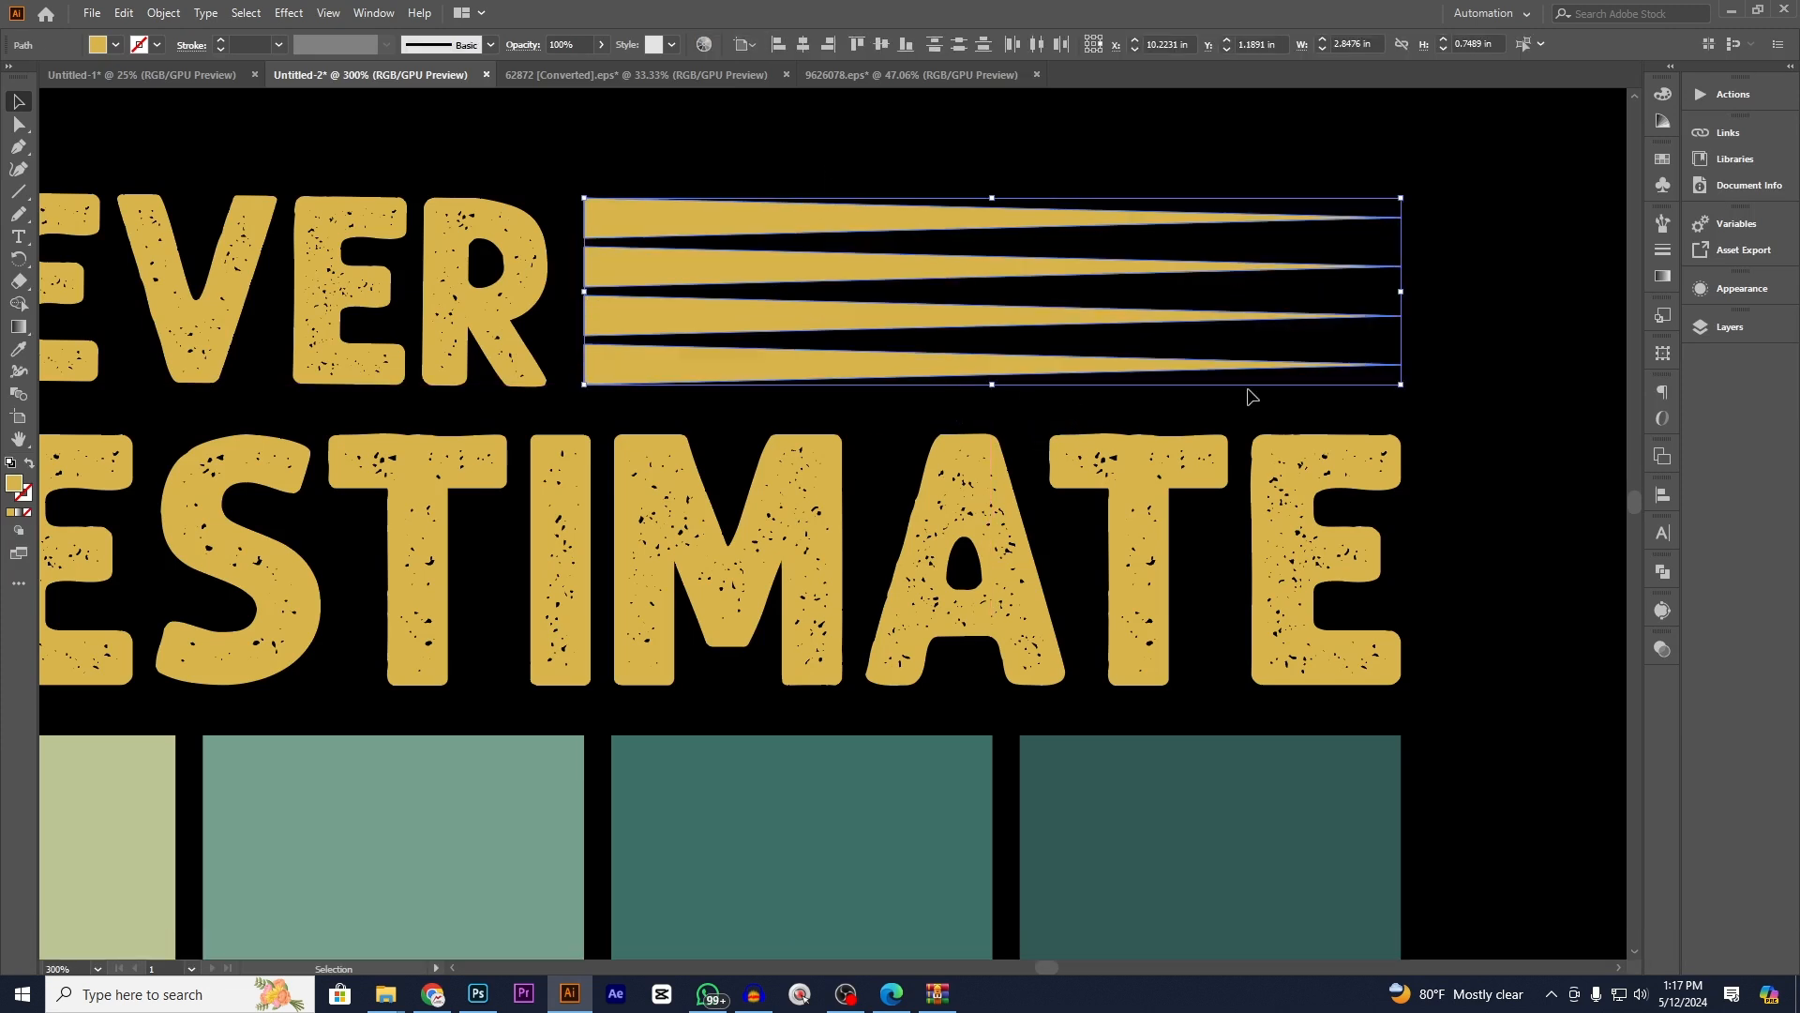
click(1470, 391)
scroll(1472, 392, down, 4)
drag(1551, 472, 1347, 301)
- Undo the stripe rework back to the original thin stripe groups on both sides of NEVER
key(ctrl+z)
key(ctrl+z)
key(ctrl+z)
key(ctrl+z)
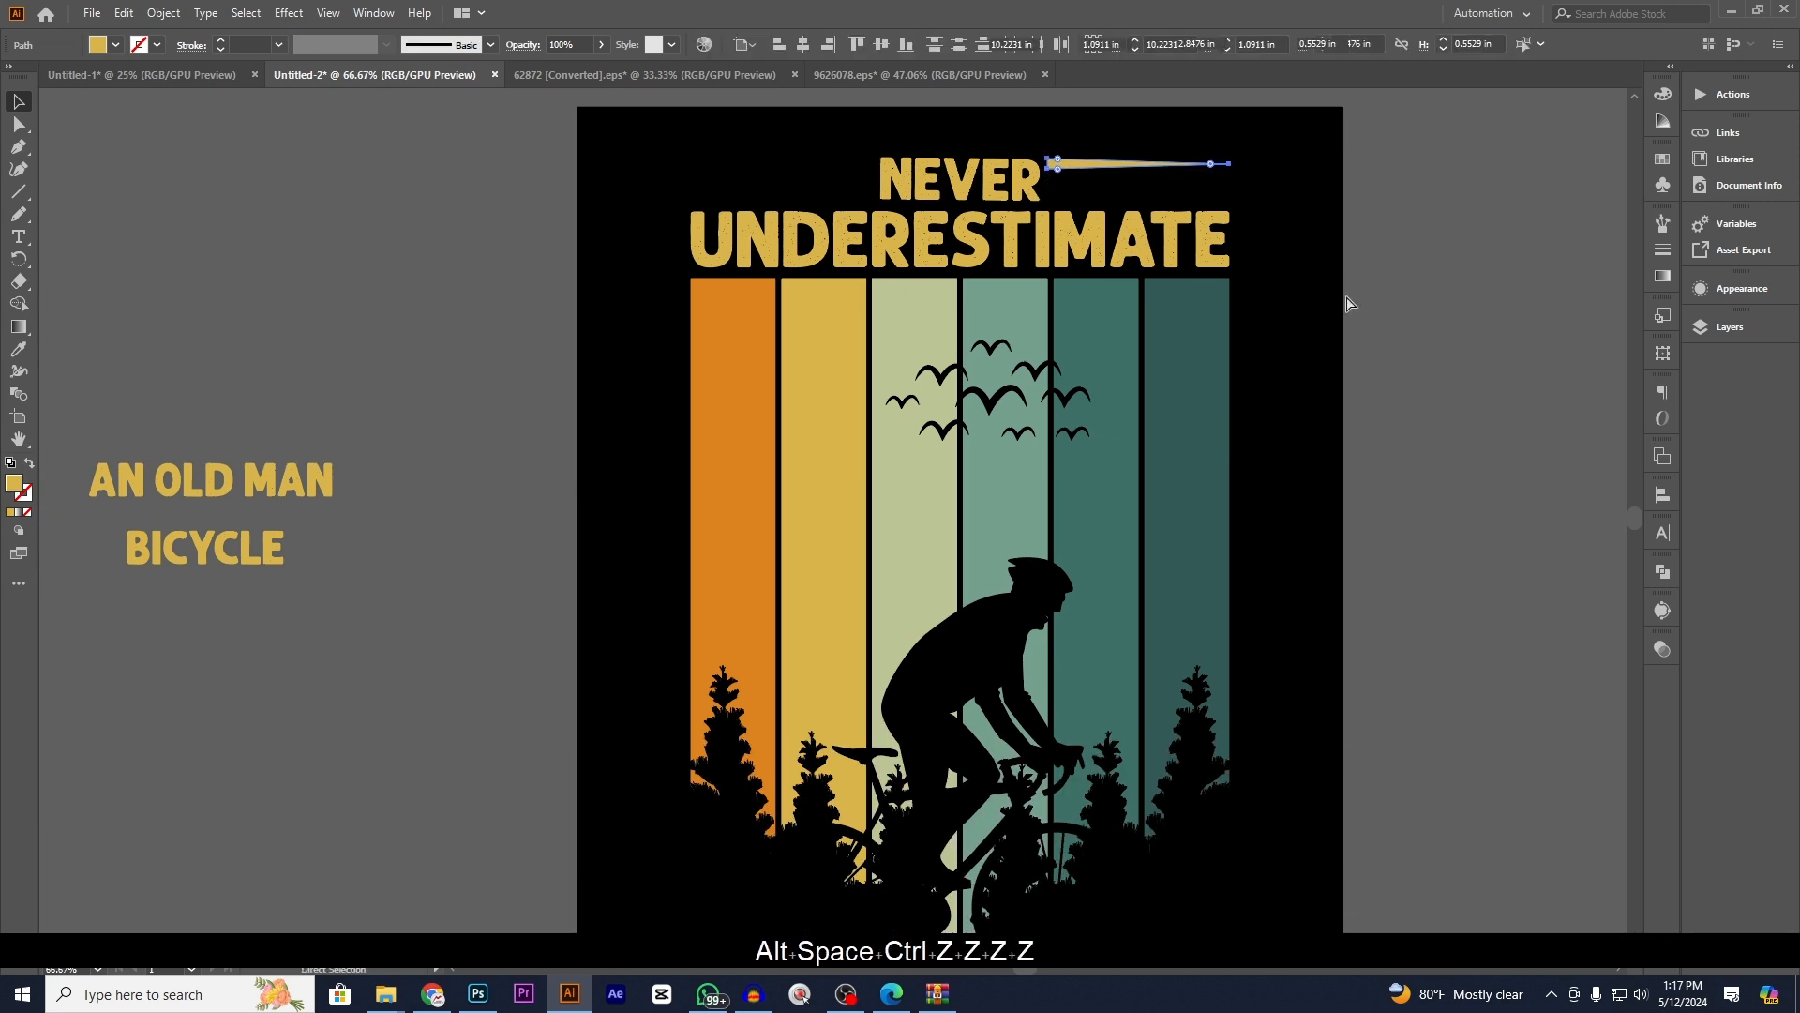
key(ctrl+z)
key(ctrl+z)
key(ctrl+z)
key(ctrl+z)
key(ctrl+z)
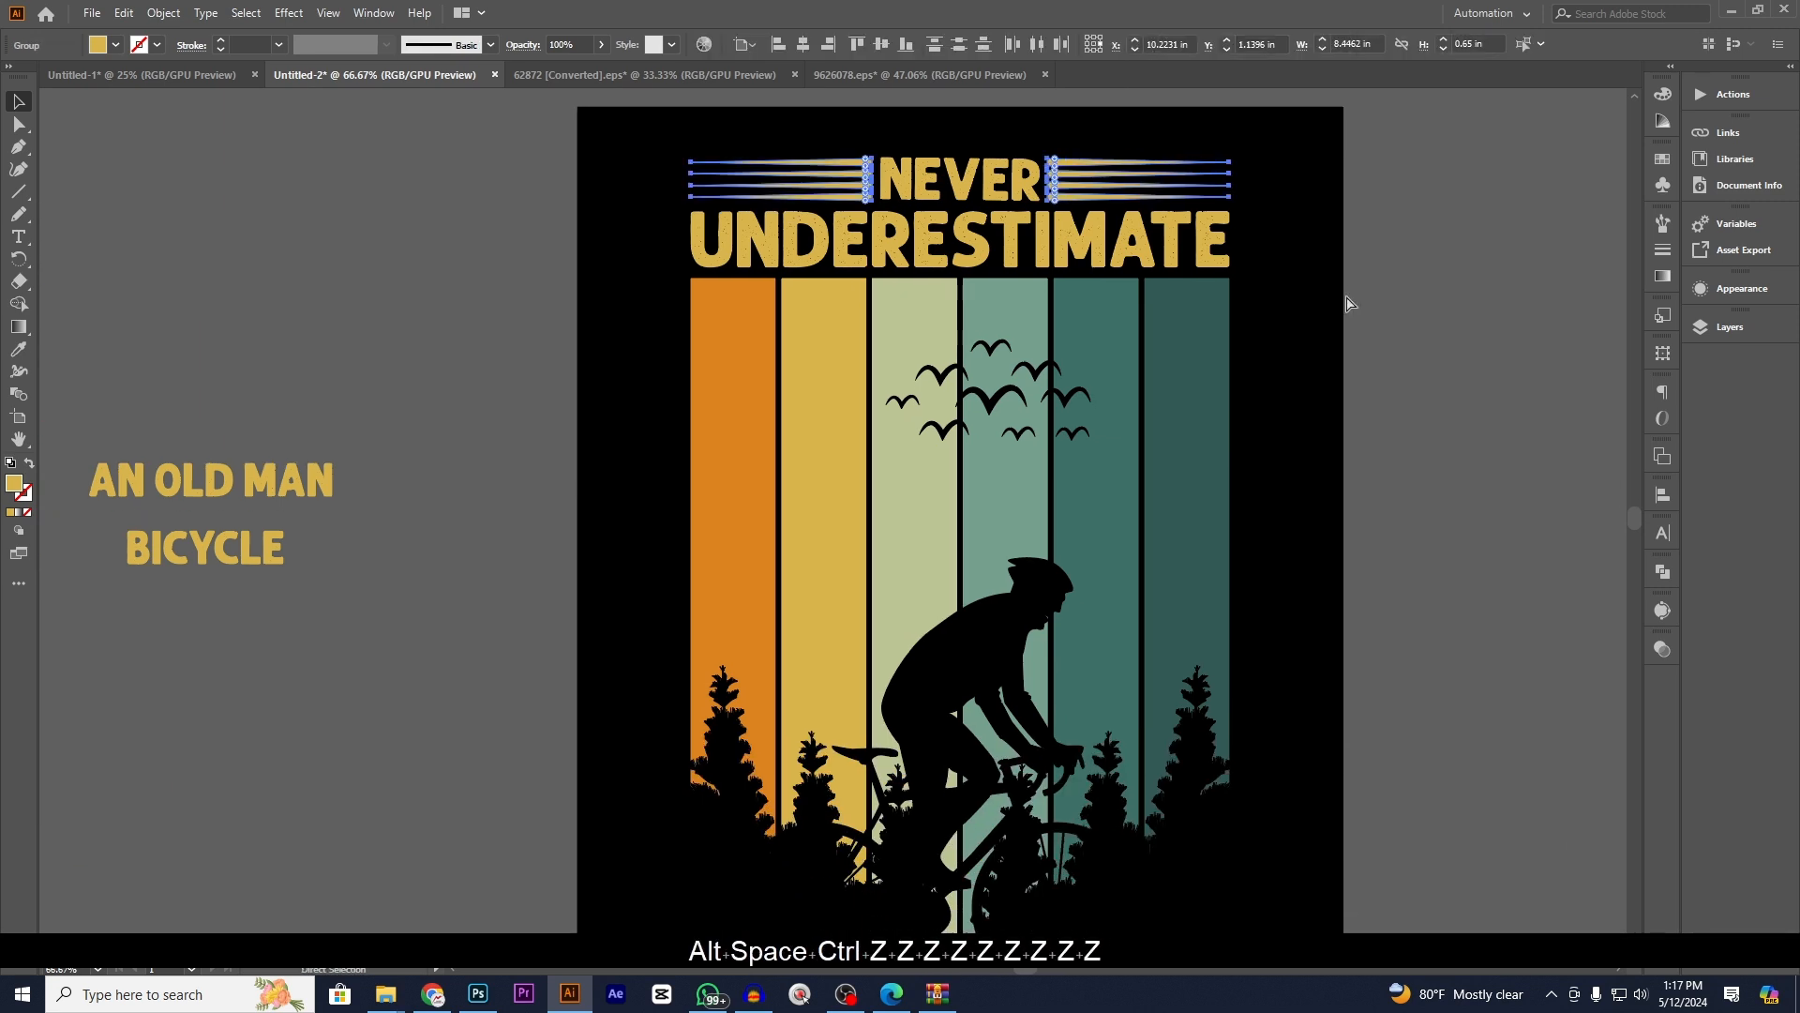
- Group the left and right stripe sets flanking NEVER together
click(1125, 183)
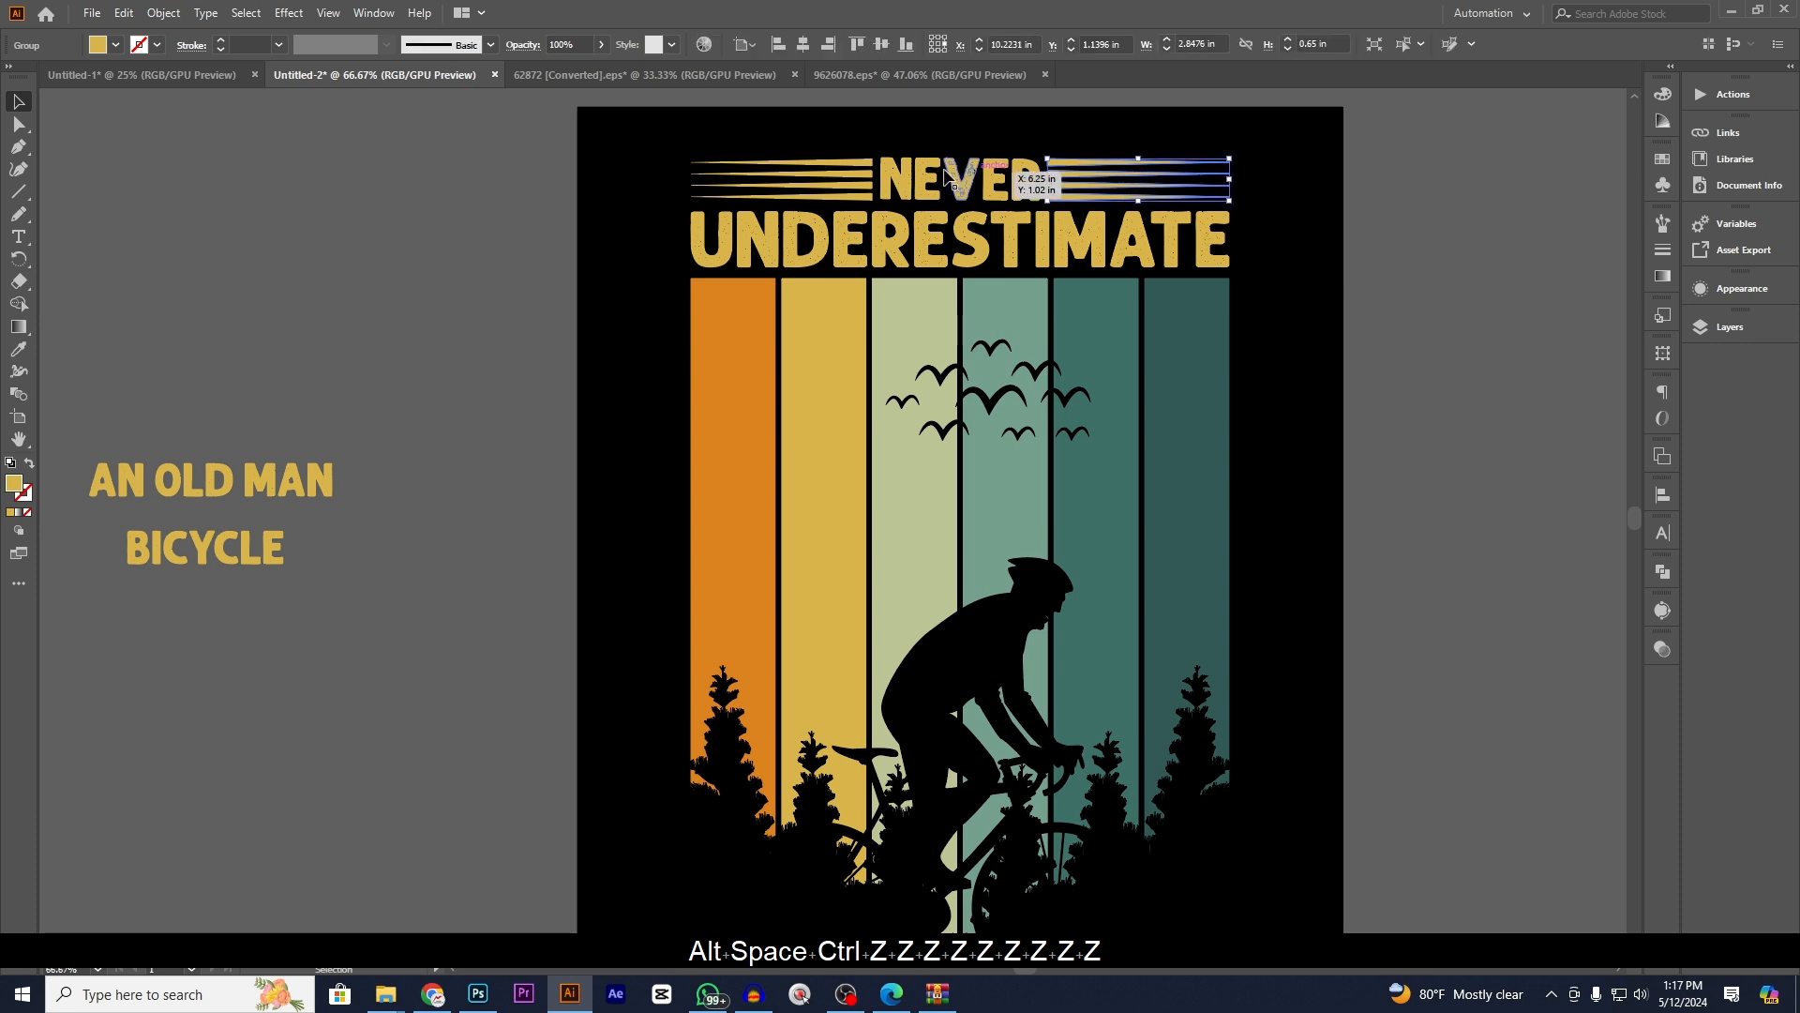
shift+click(825, 183)
right_click(860, 171)
click(907, 312)
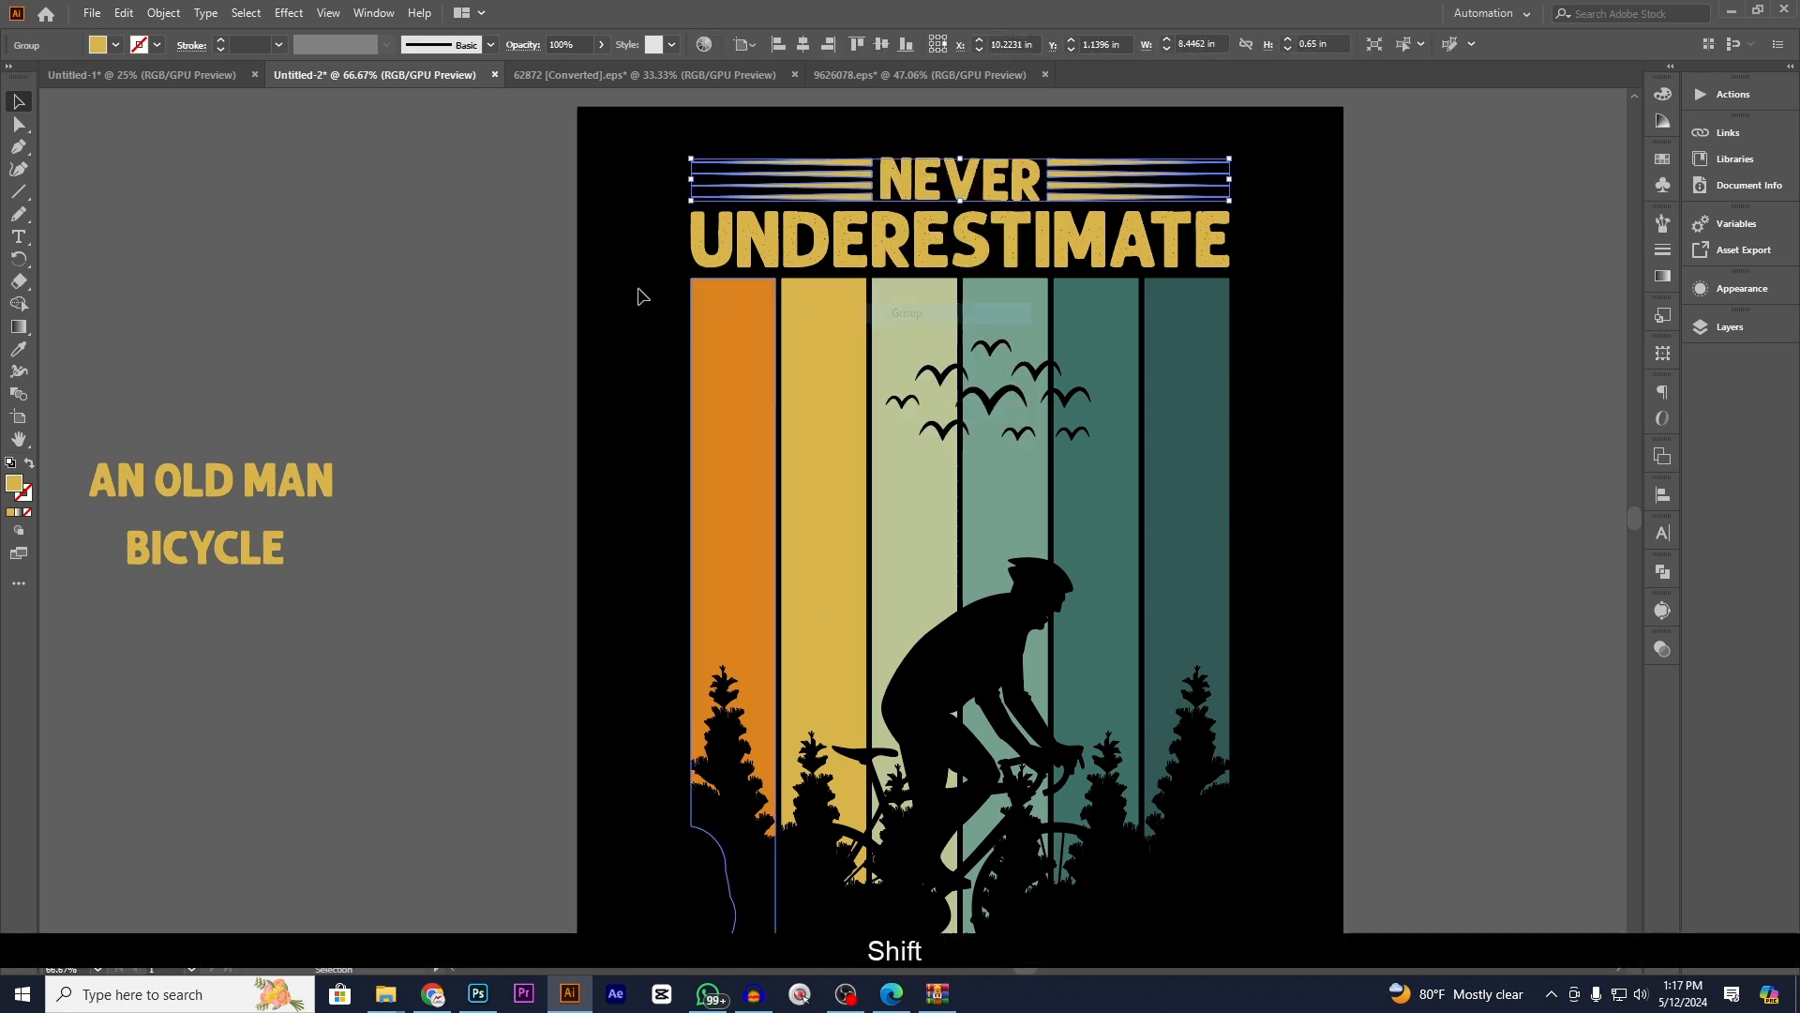
click(597, 284)
- Try narrowing the word NEVER slightly about its centre, then undo the resize
alt+scroll(1037, 151, up, 2)
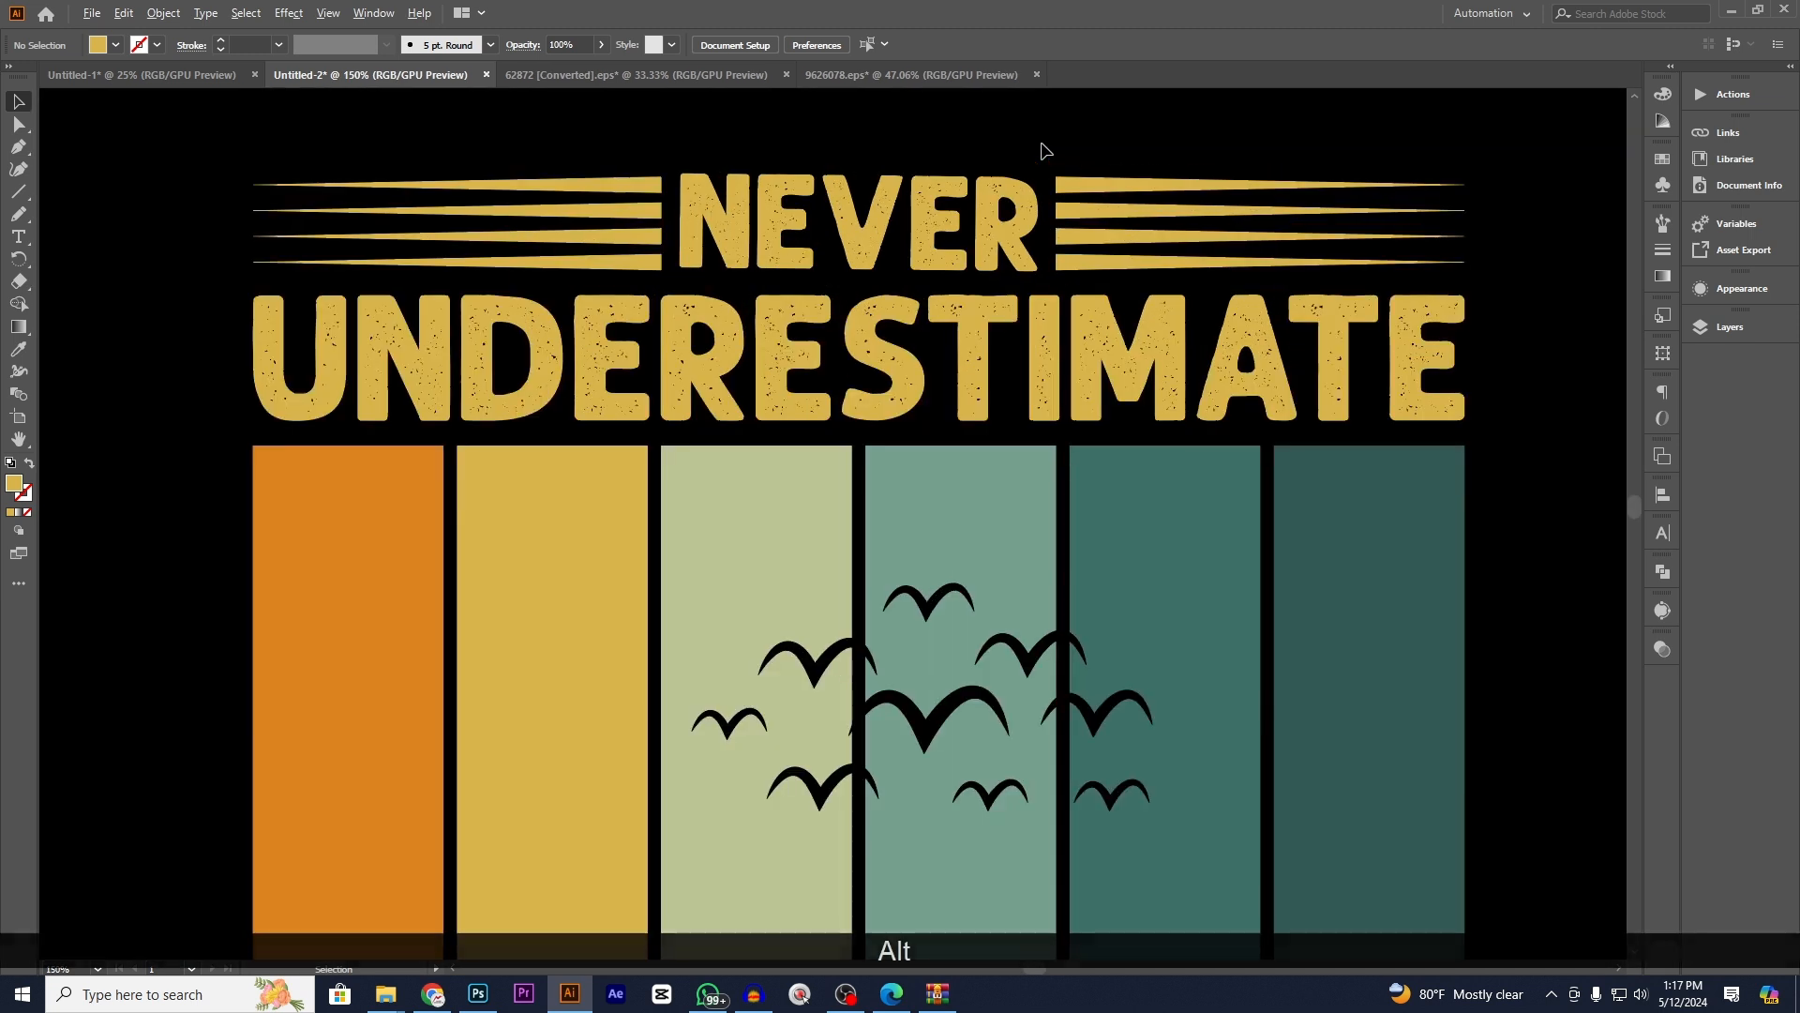
alt+scroll(872, 177, up, 2)
click(900, 233)
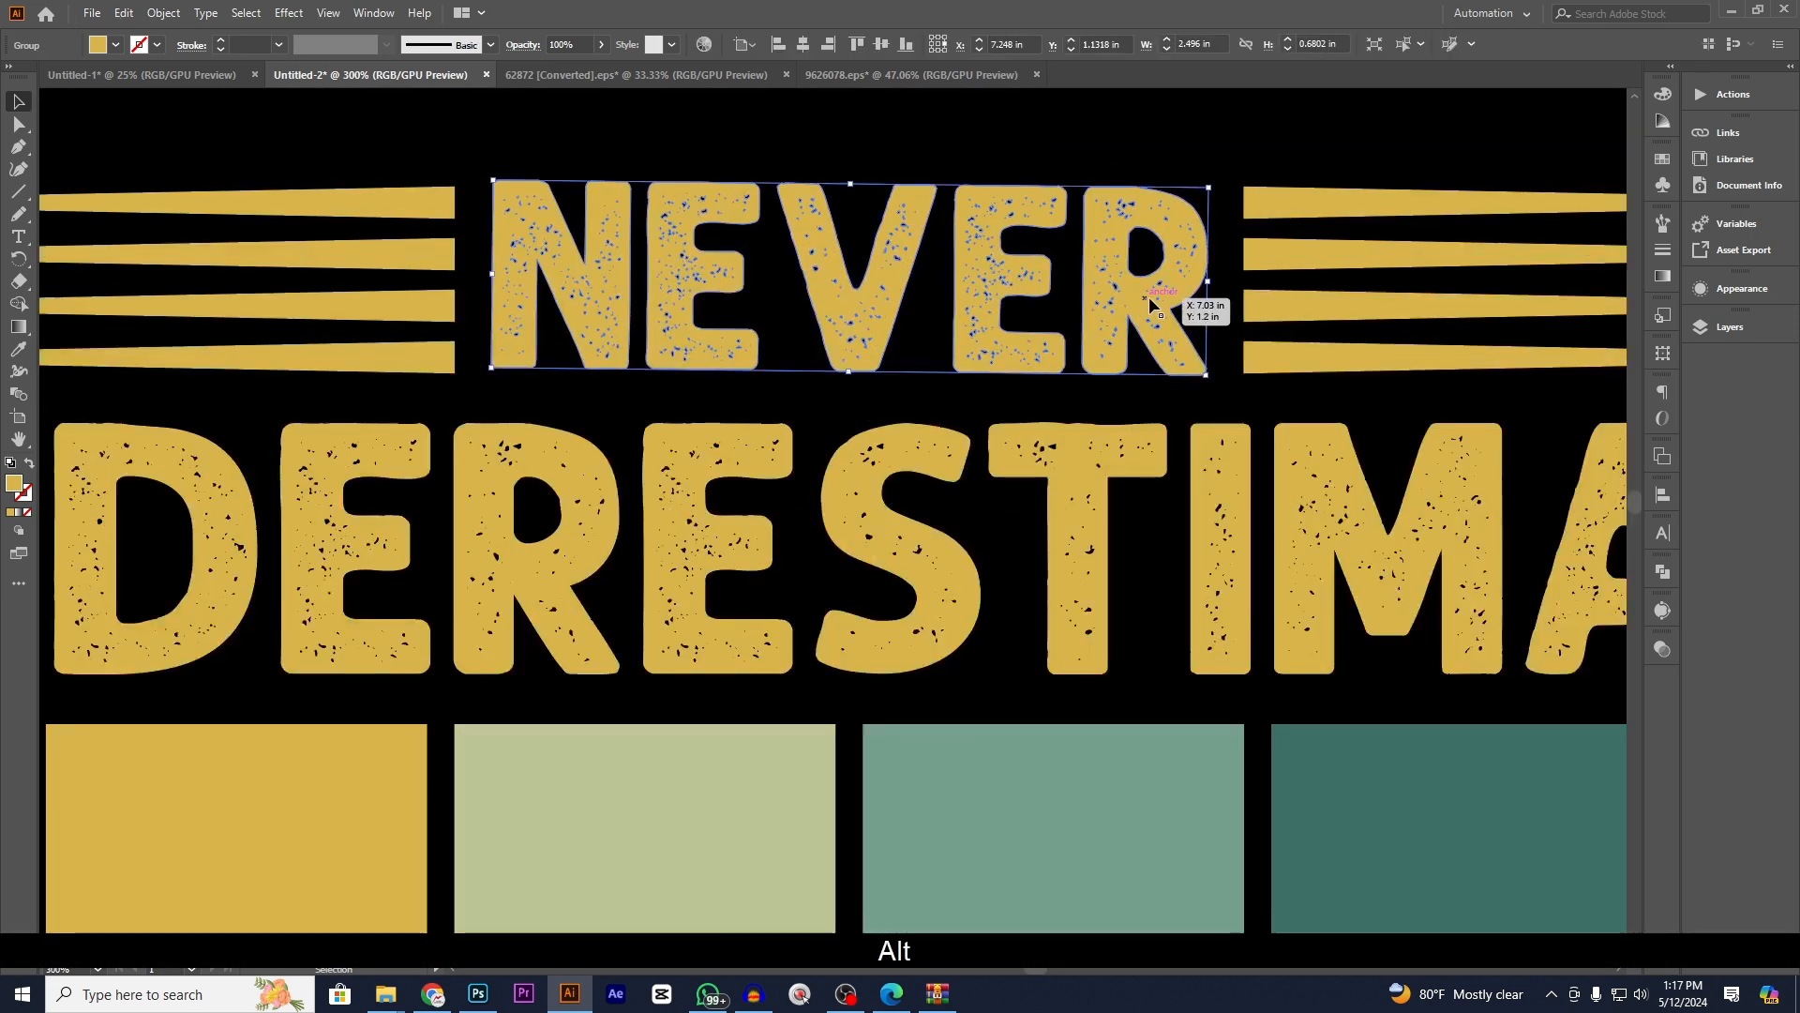
alt+drag(1206, 286, 1194, 287)
click(1210, 295)
alt+scroll(1212, 296, down, 3)
alt+scroll(1528, 450, down, 1)
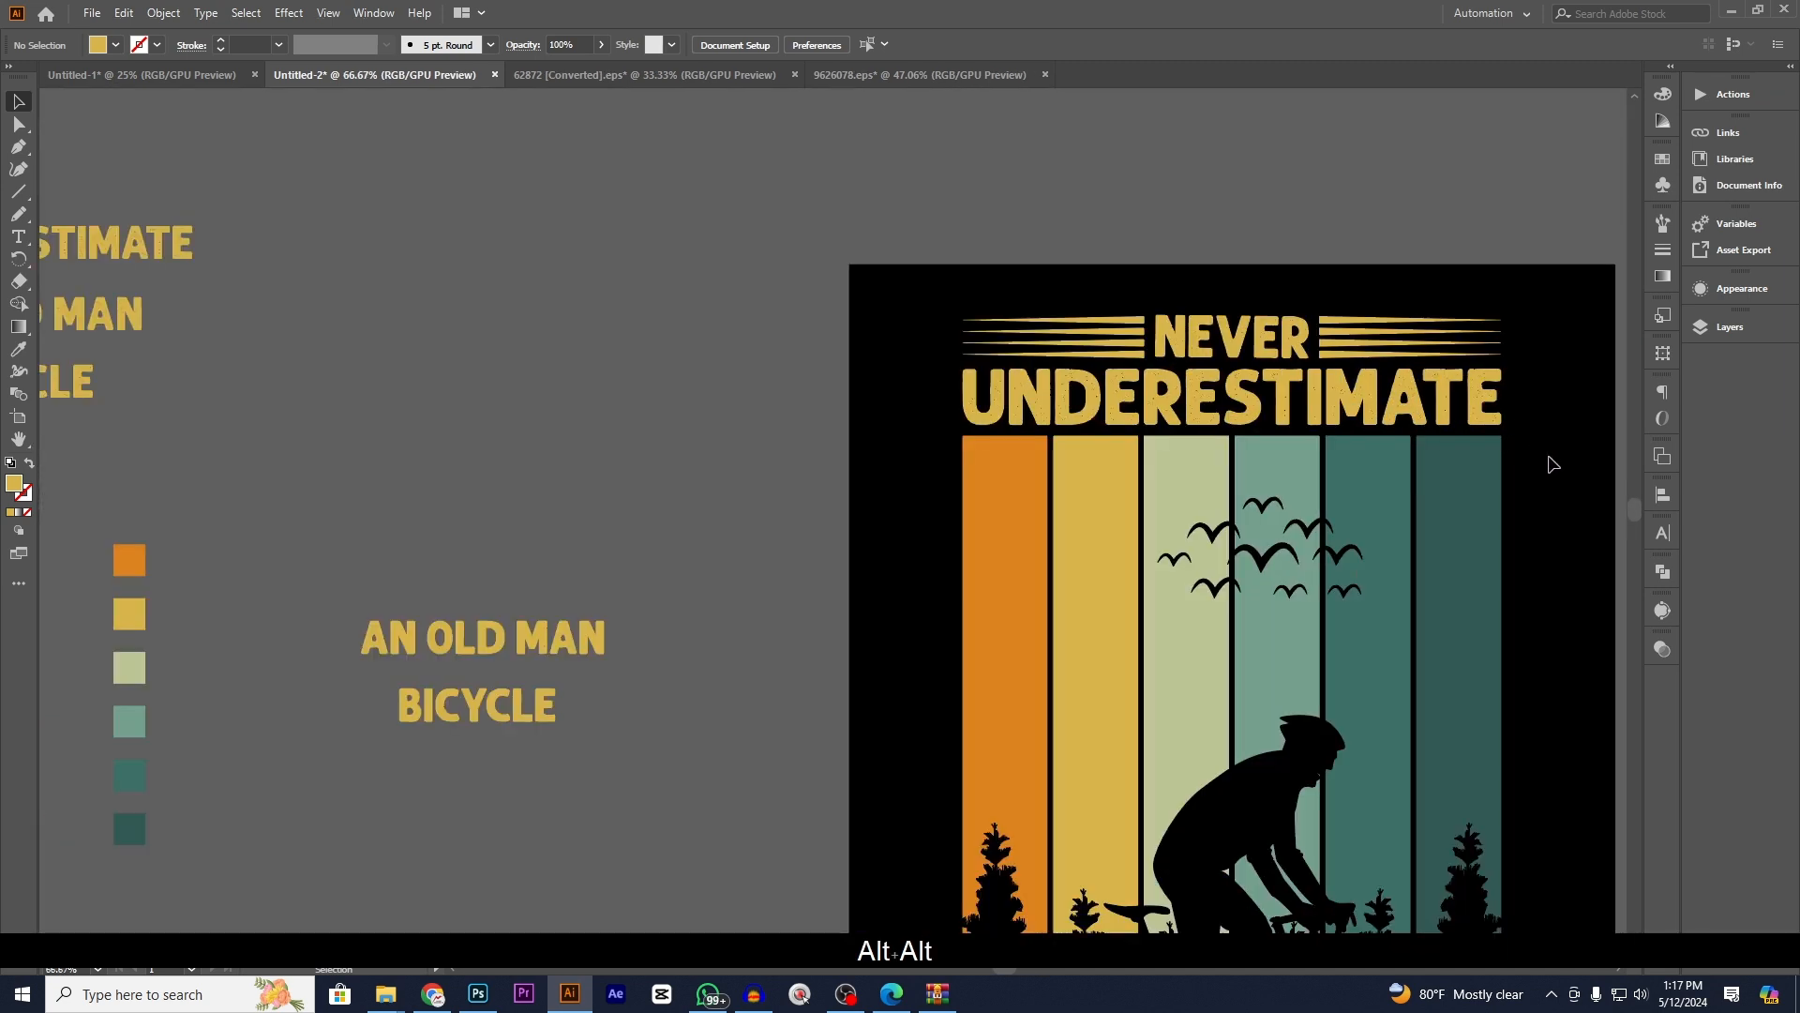
key(ctrl+z)
- Move the AN OLD MAN text onto the artboard, just below the cyclist illustration
alt+scroll(1462, 277, down, 1)
drag(1568, 435, 1247, 333)
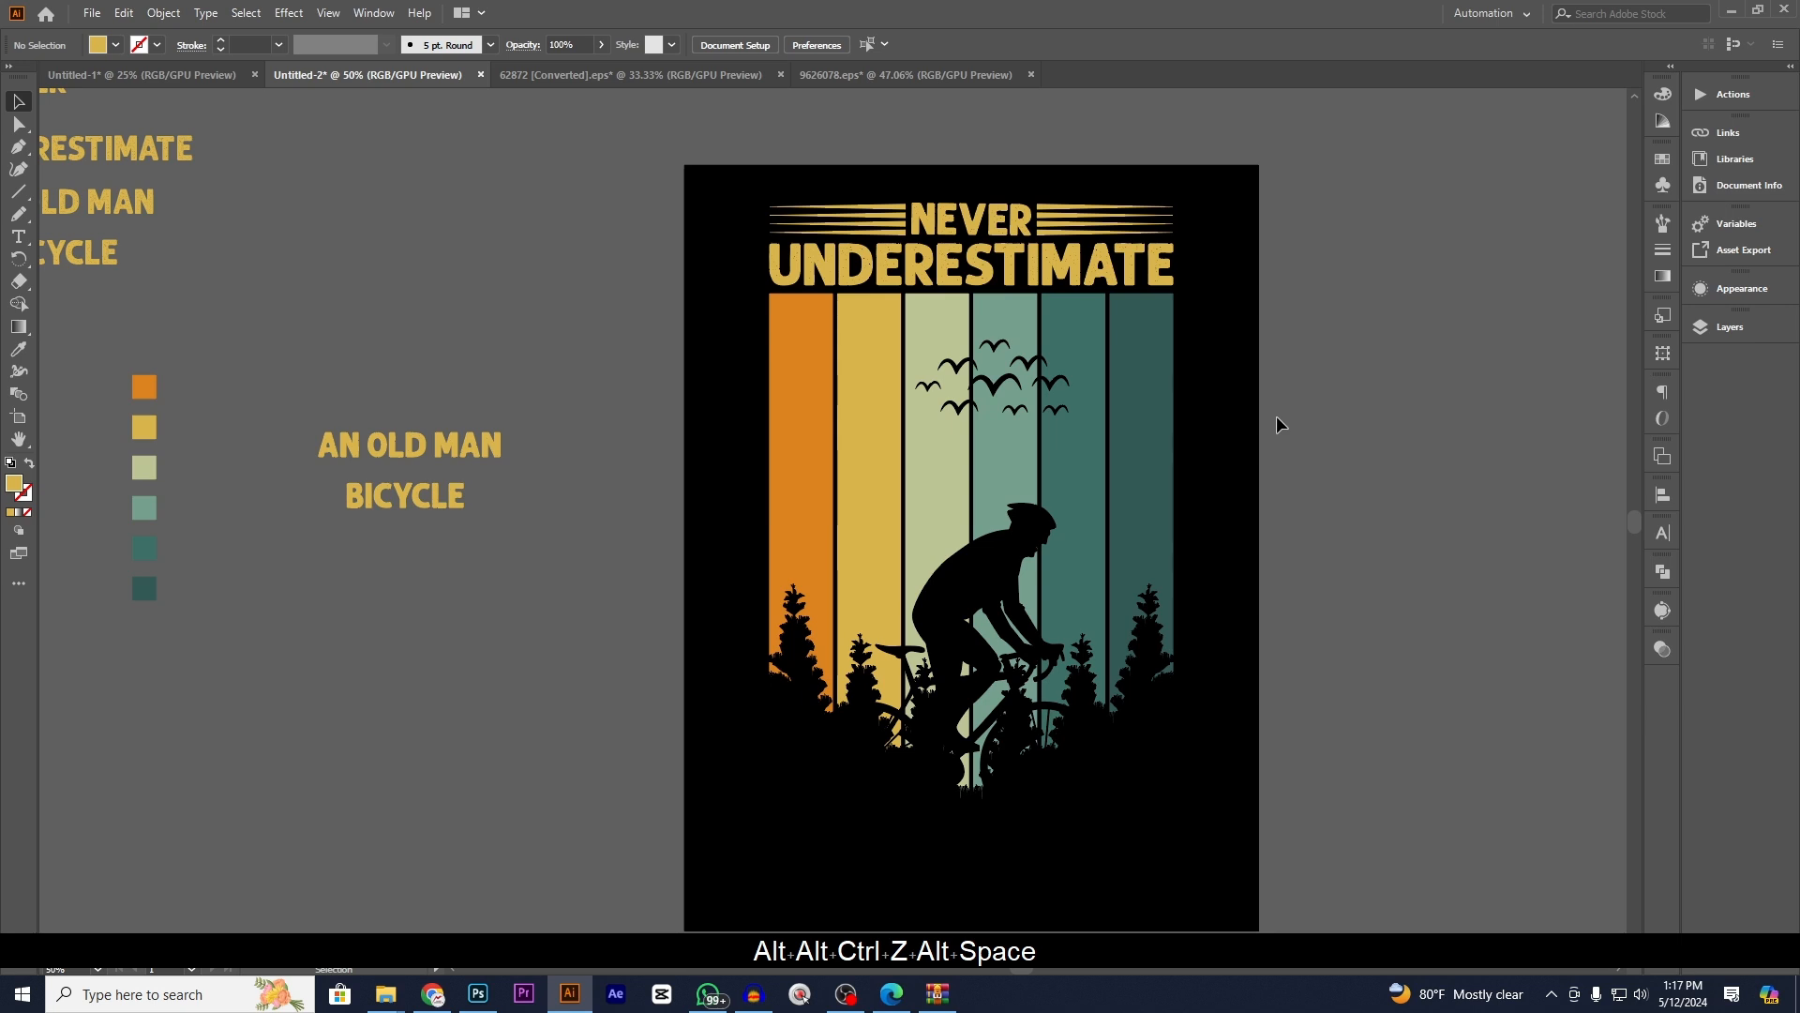
scroll(1277, 418, down, 1)
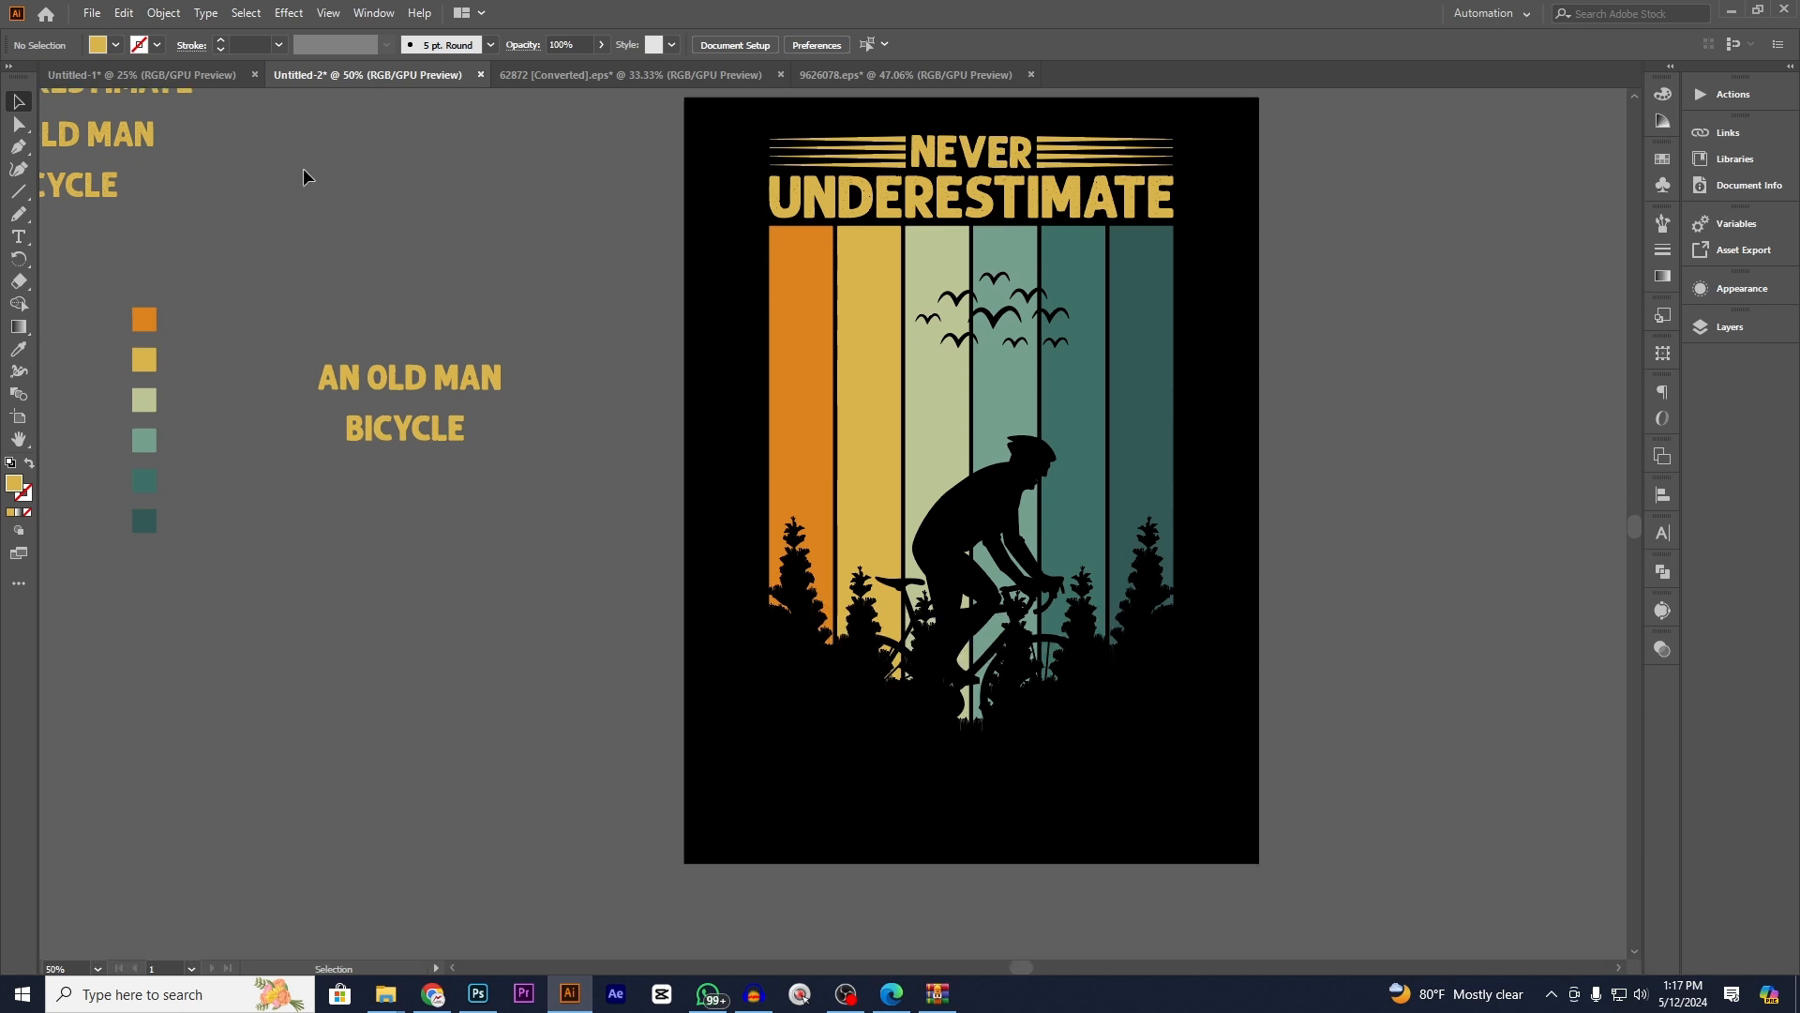
click(411, 381)
click(476, 519)
drag(438, 383, 966, 766)
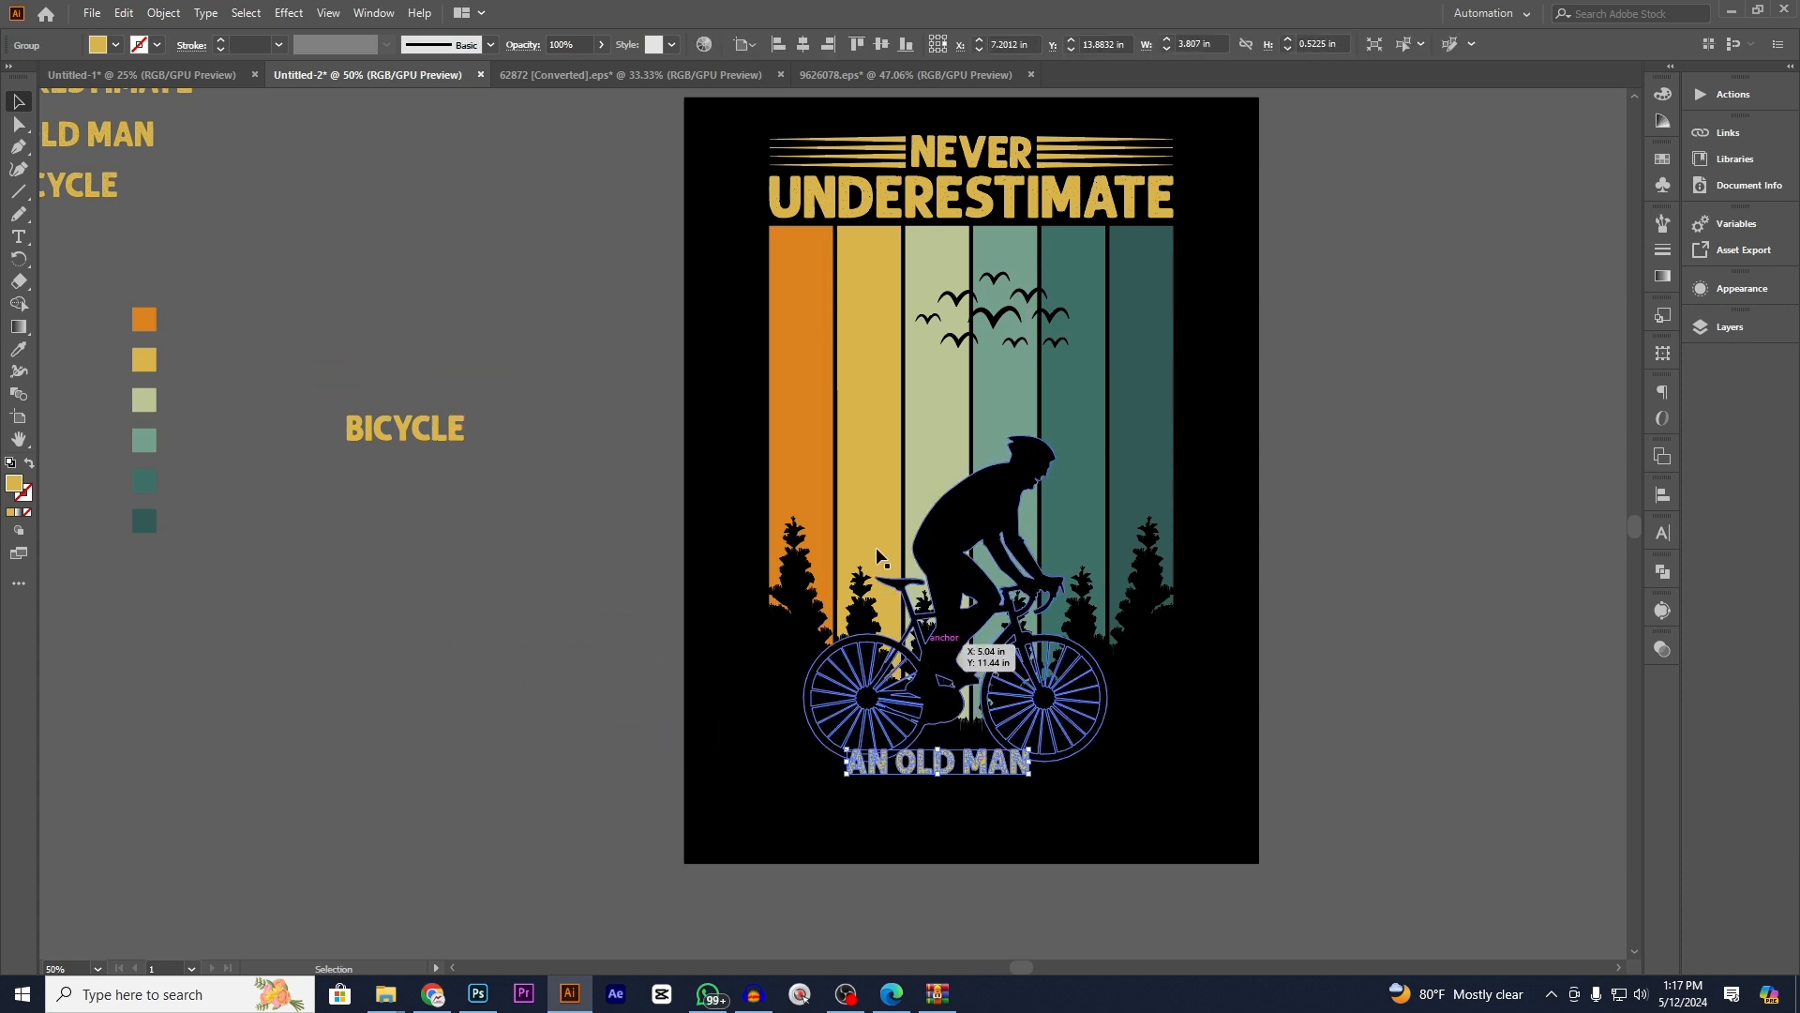
- Centre AN OLD MAN horizontally on the artboard and enlarge it to the full width of the coloured bars
click(803, 45)
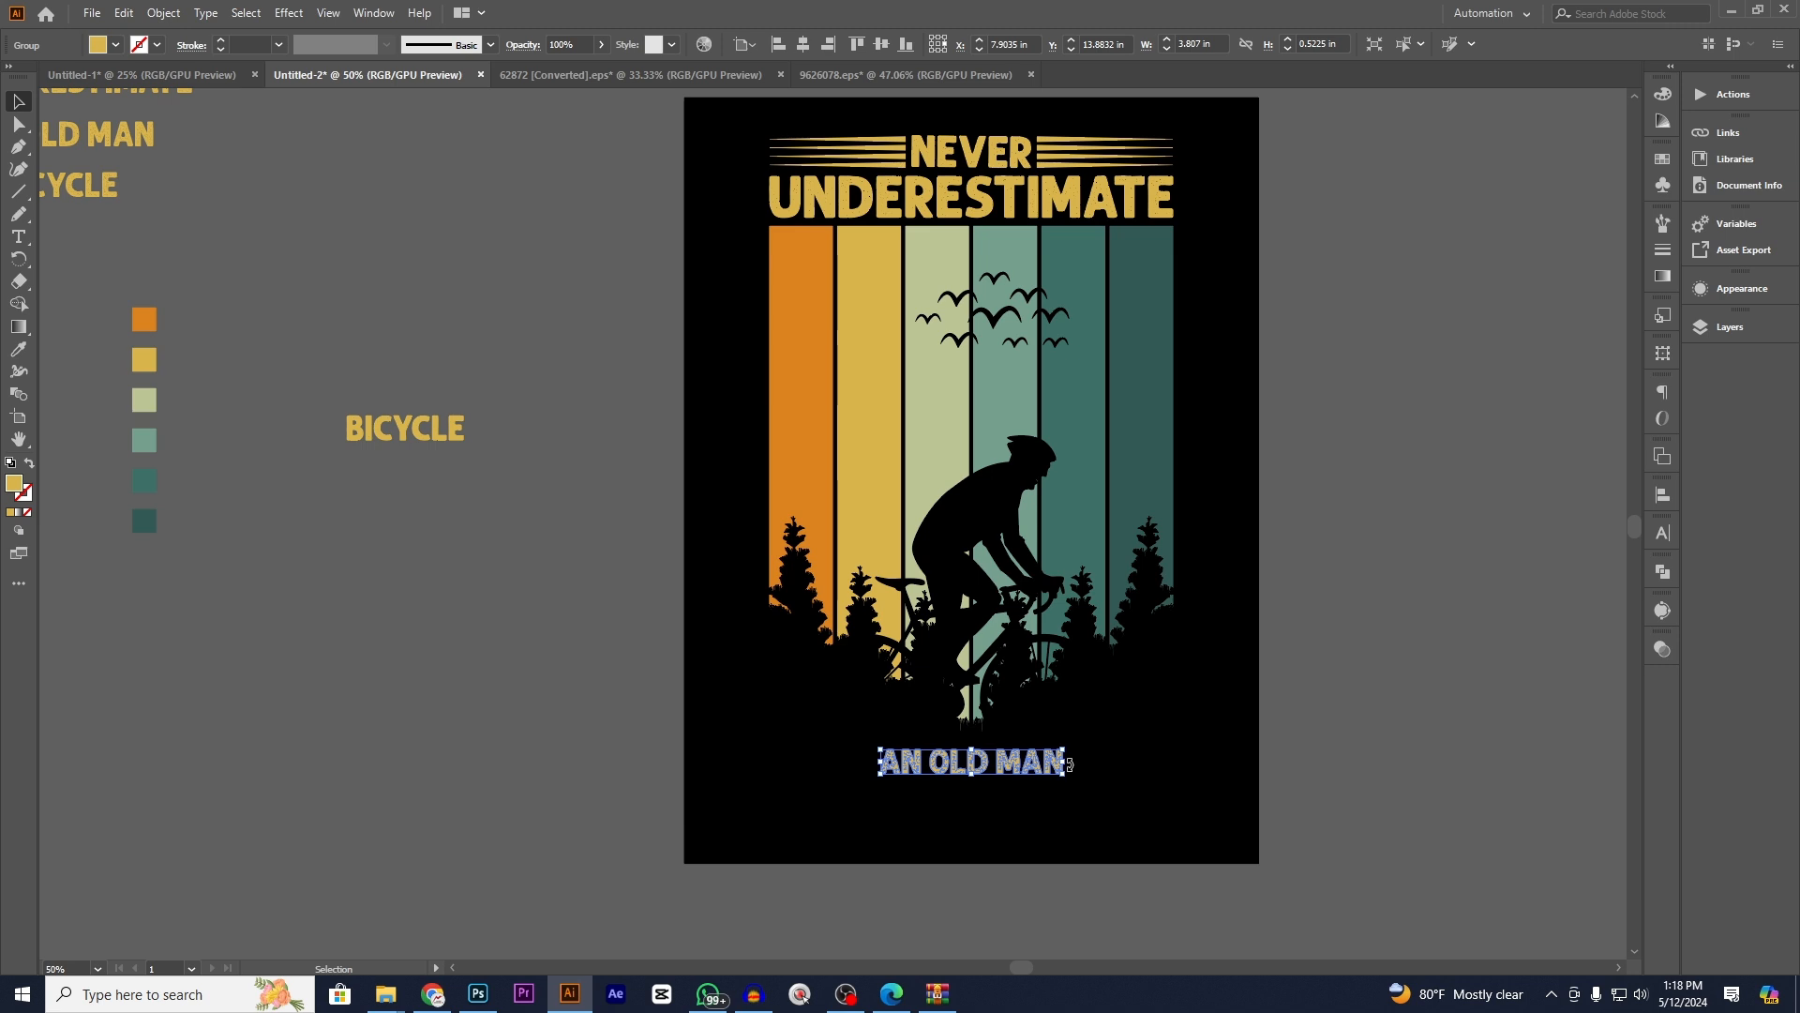
drag(1070, 765, 1180, 755)
click(1324, 734)
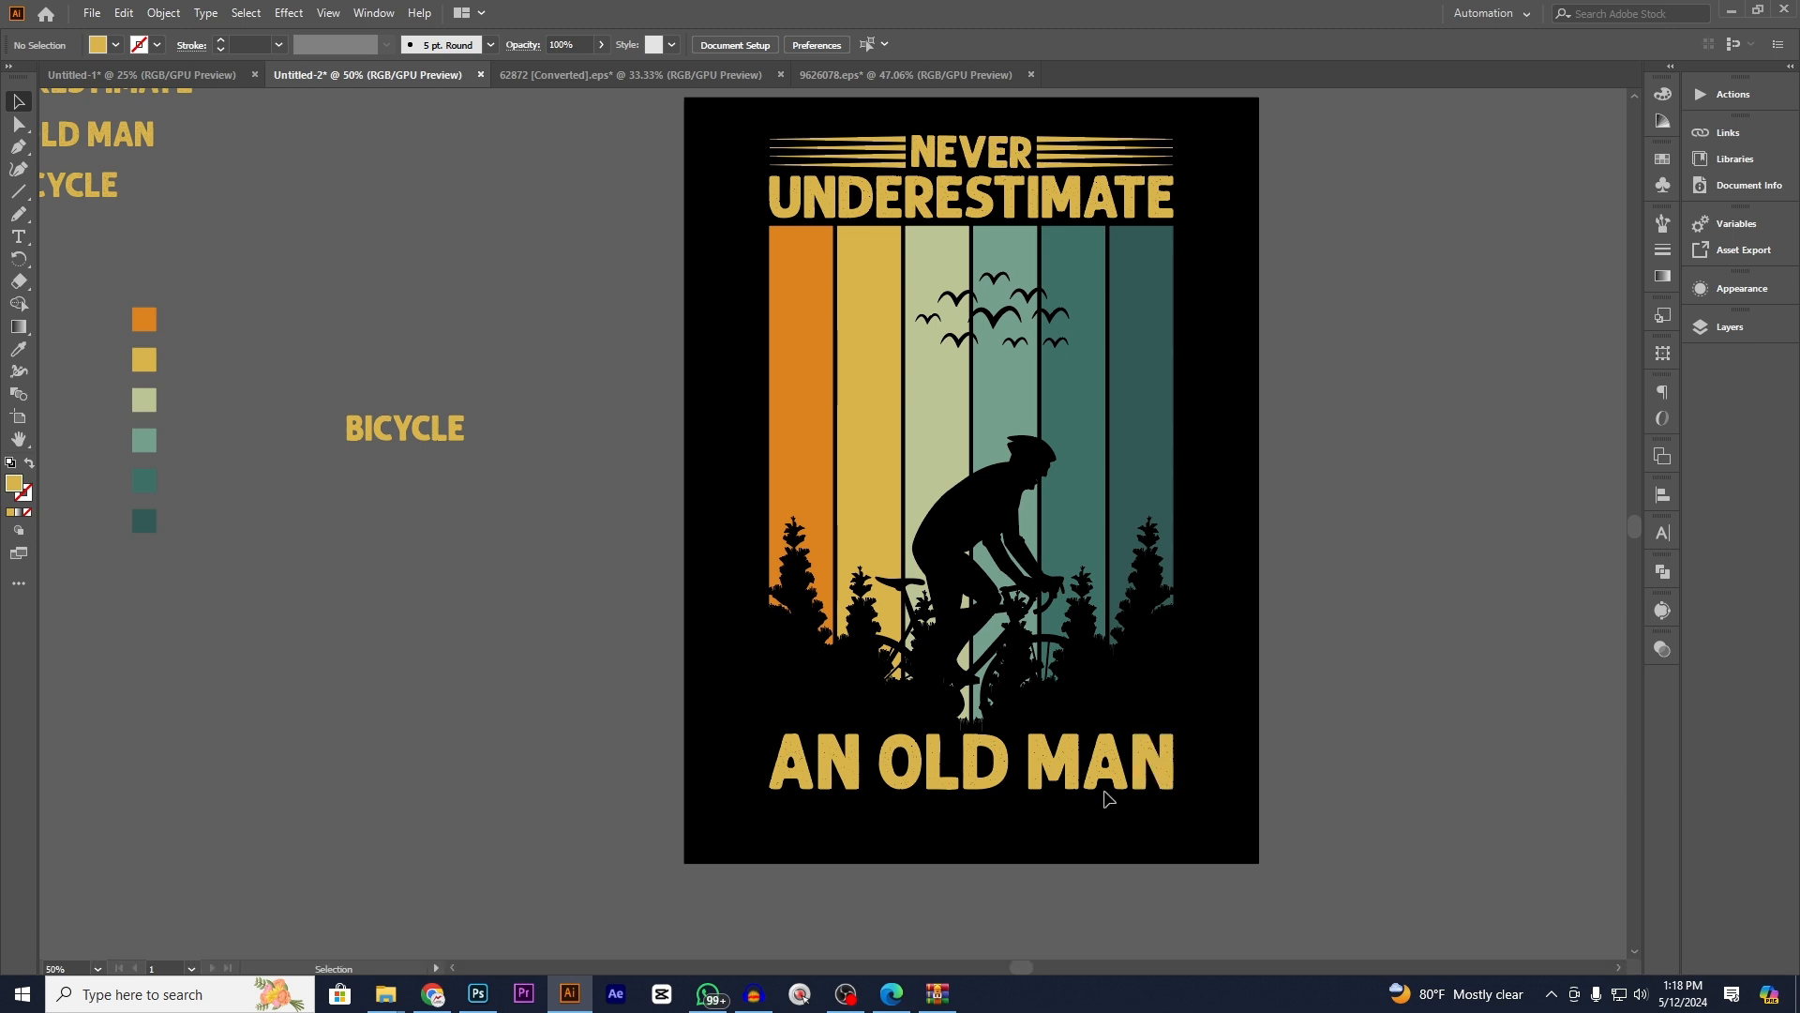
- Nudge the AN OLD MAN text up slightly so it sits closer beneath the cyclist illustration
click(1170, 763)
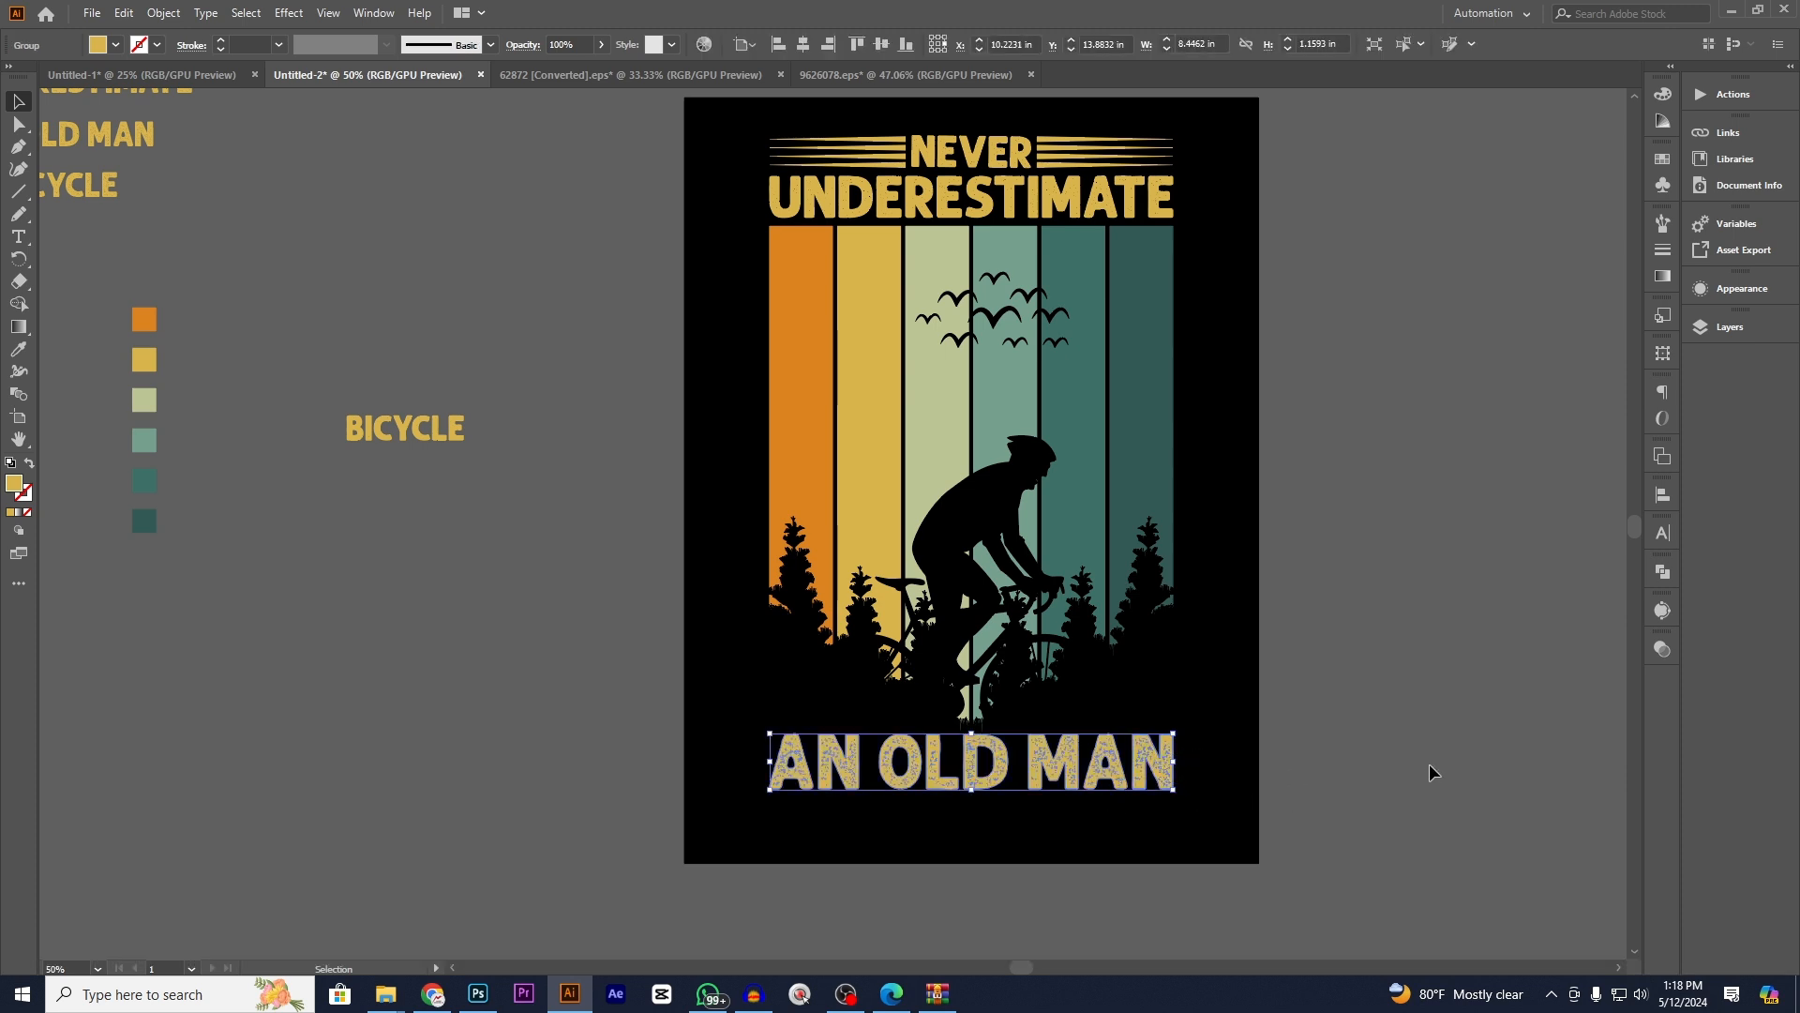
key(Up)
key(Up)
key(Up)
key(Up)
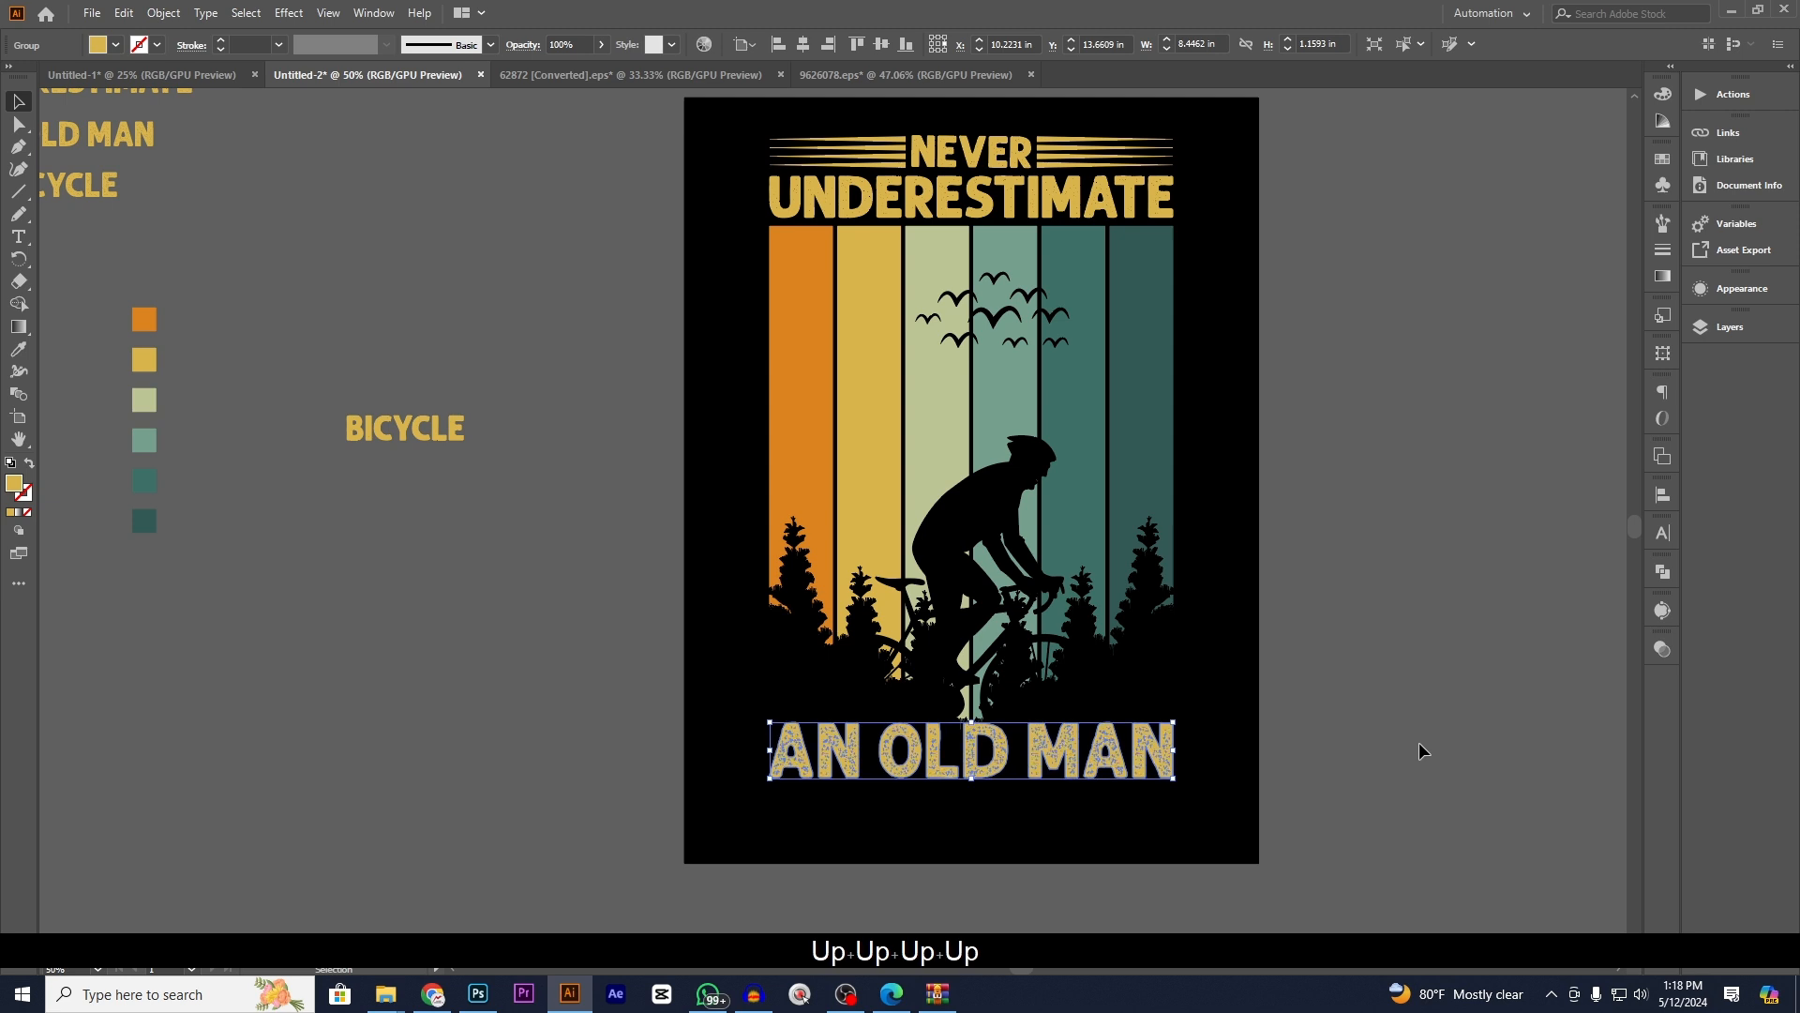
key(Up)
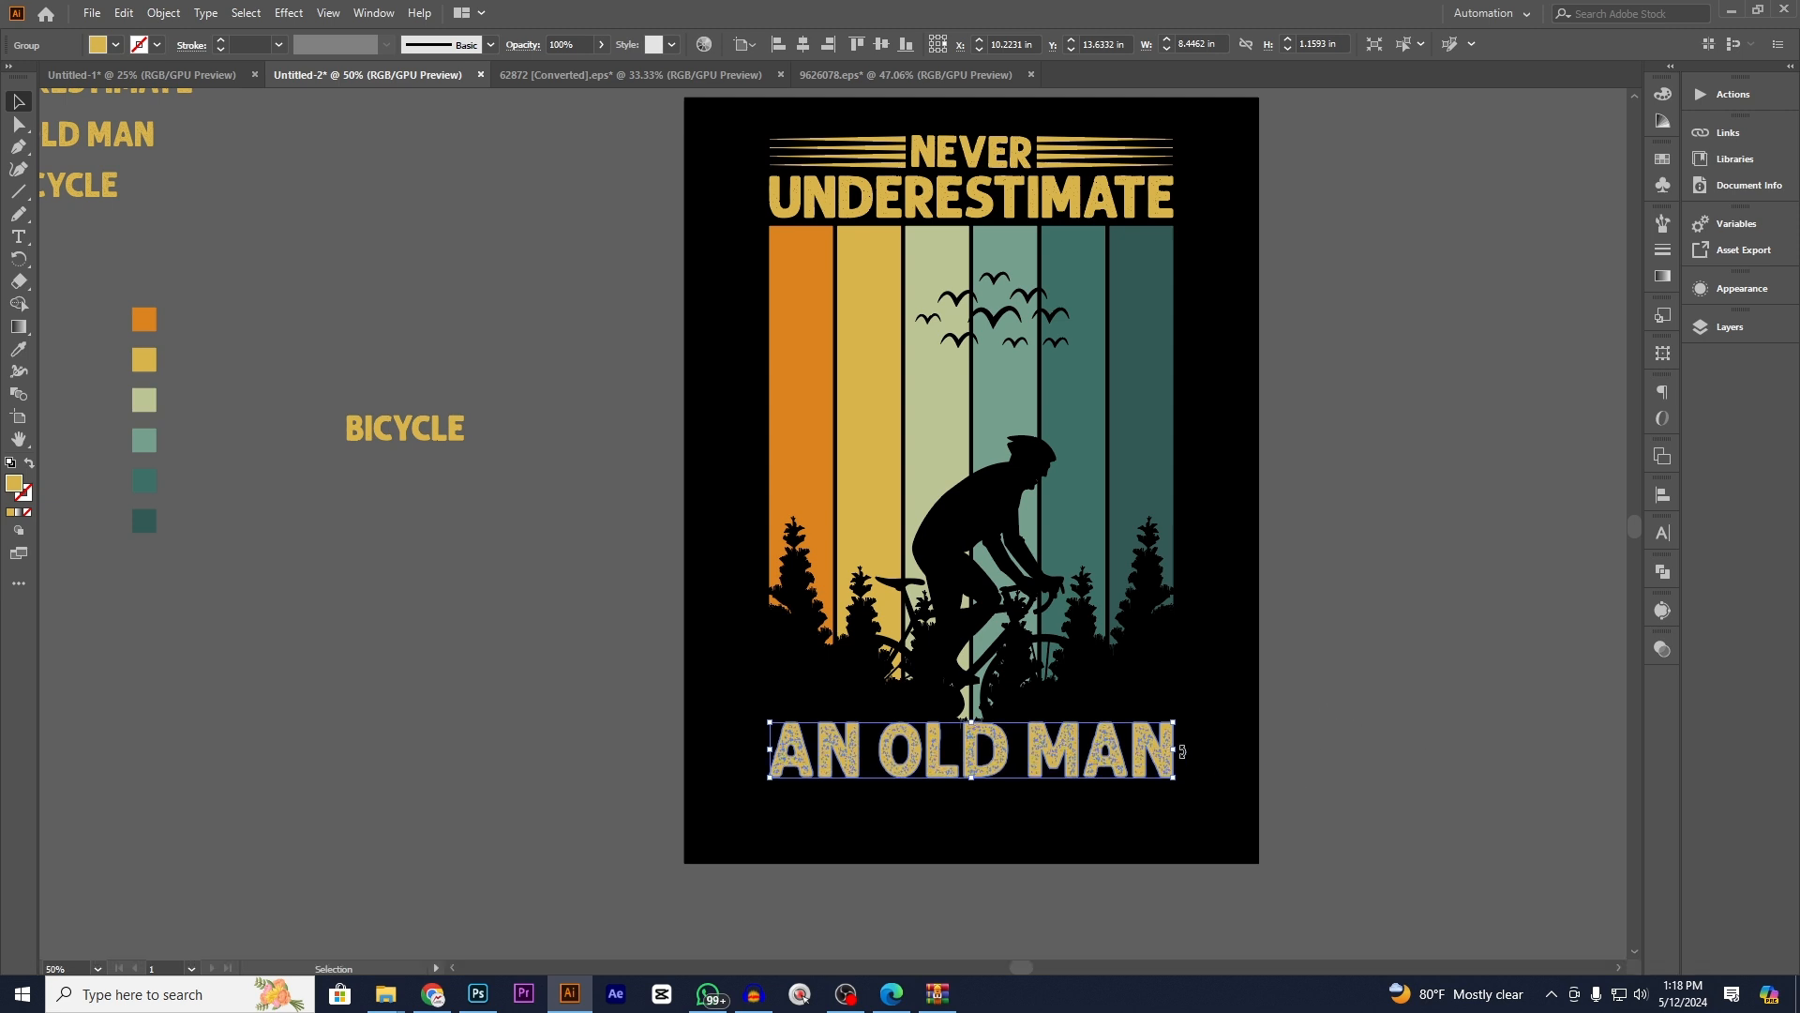
- Select the whole composition, from the NEVER stripes down to AN OLD MAN, and move it up on the artboard
click(1397, 589)
drag(753, 134, 1210, 766)
key(Up)
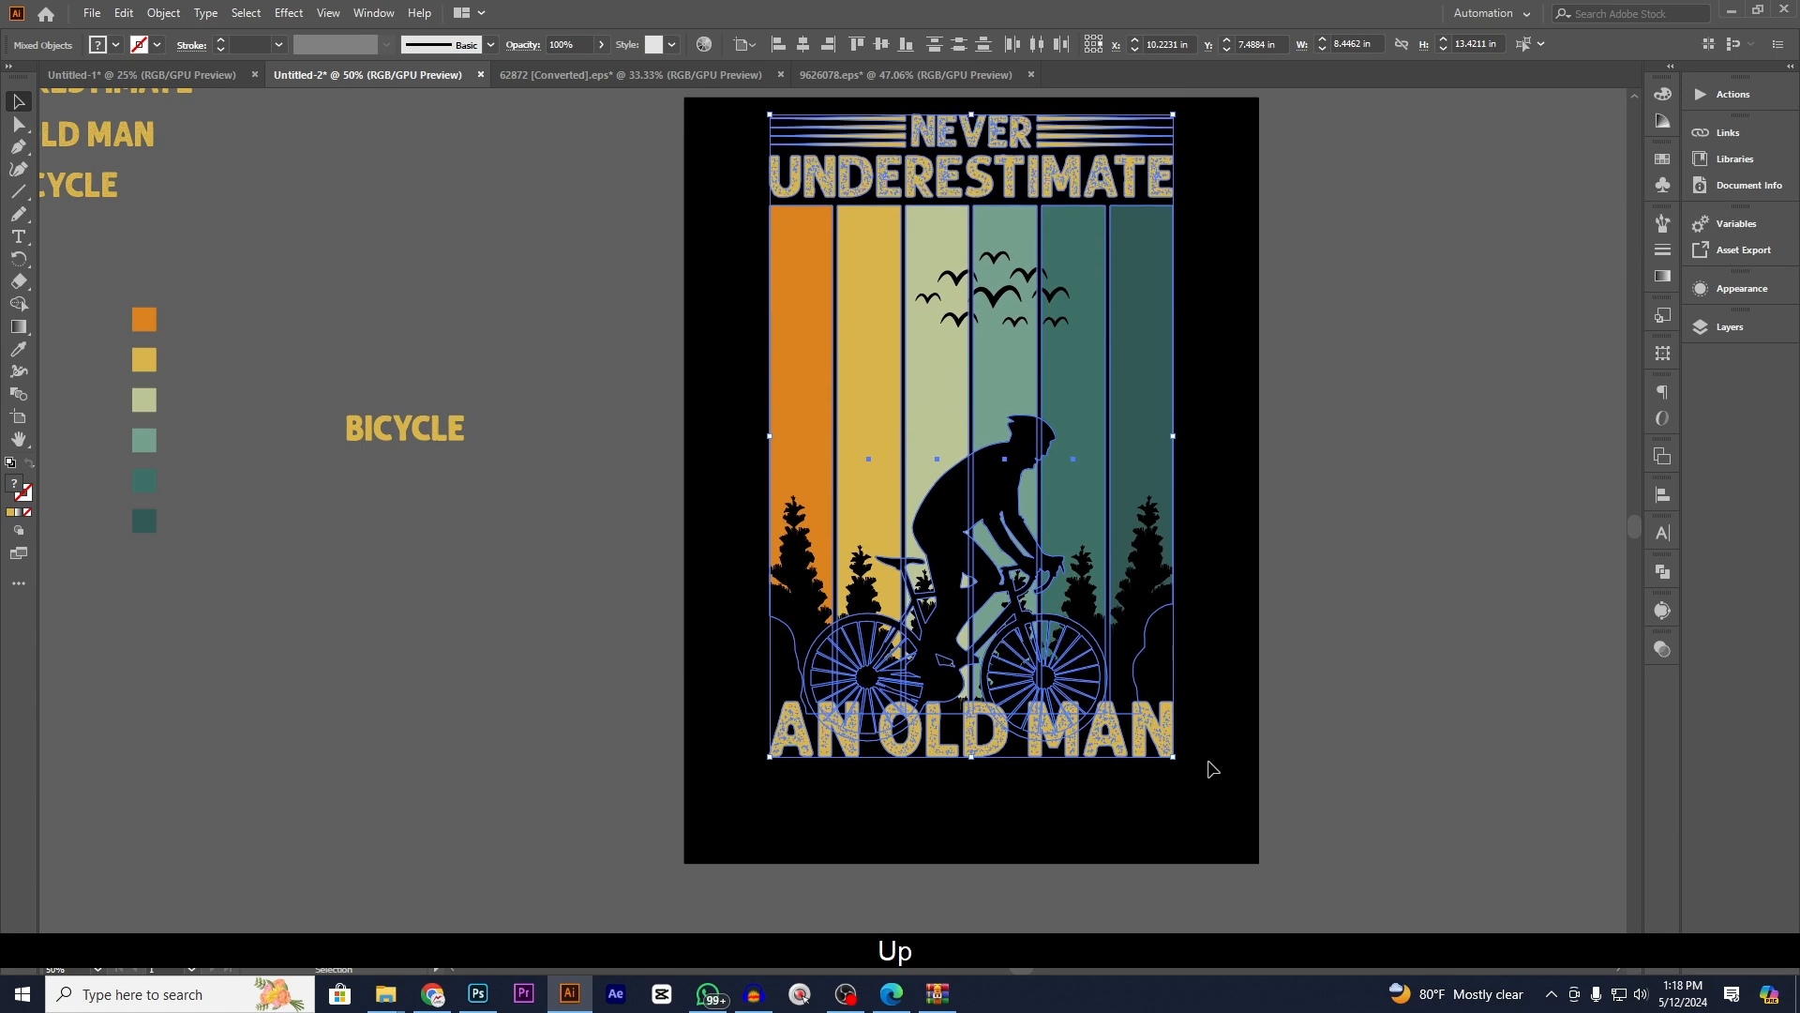
key(Up)
click(1191, 792)
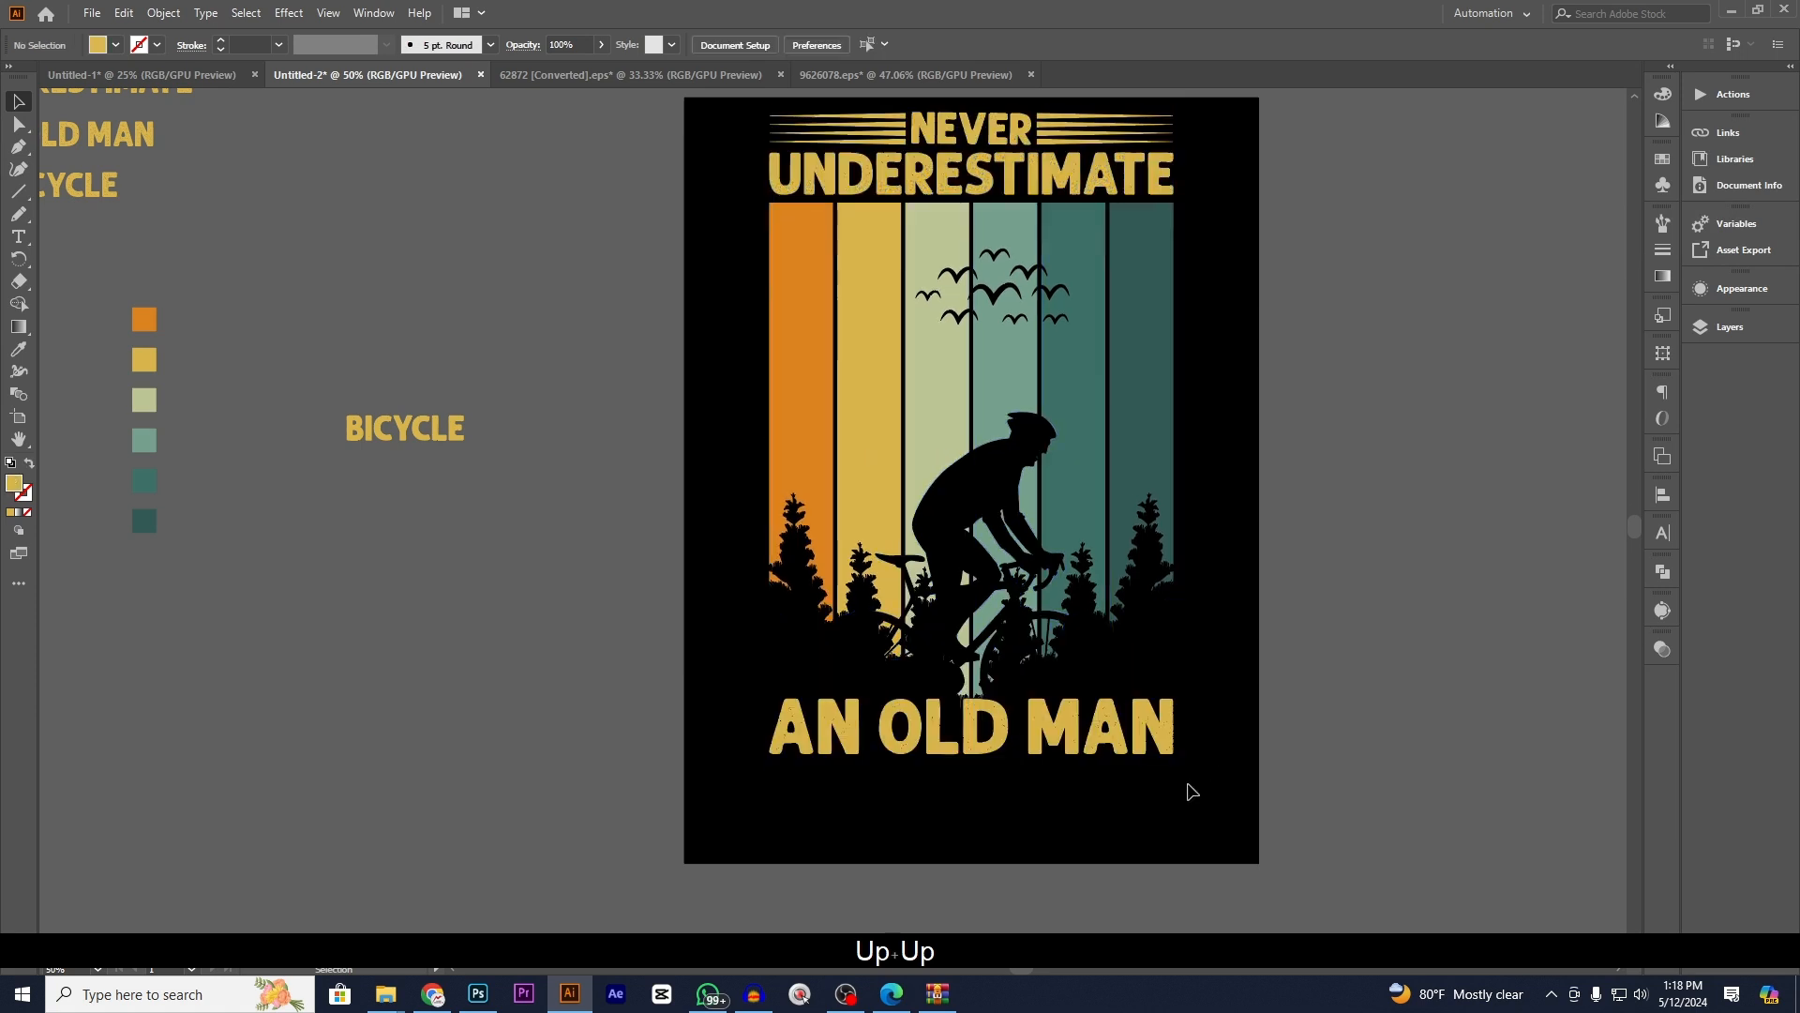
- Shrink AN OLD MAN proportionally about its centre to about 4.3 in wide
click(1107, 755)
drag(1174, 727, 1077, 728)
click(1266, 736)
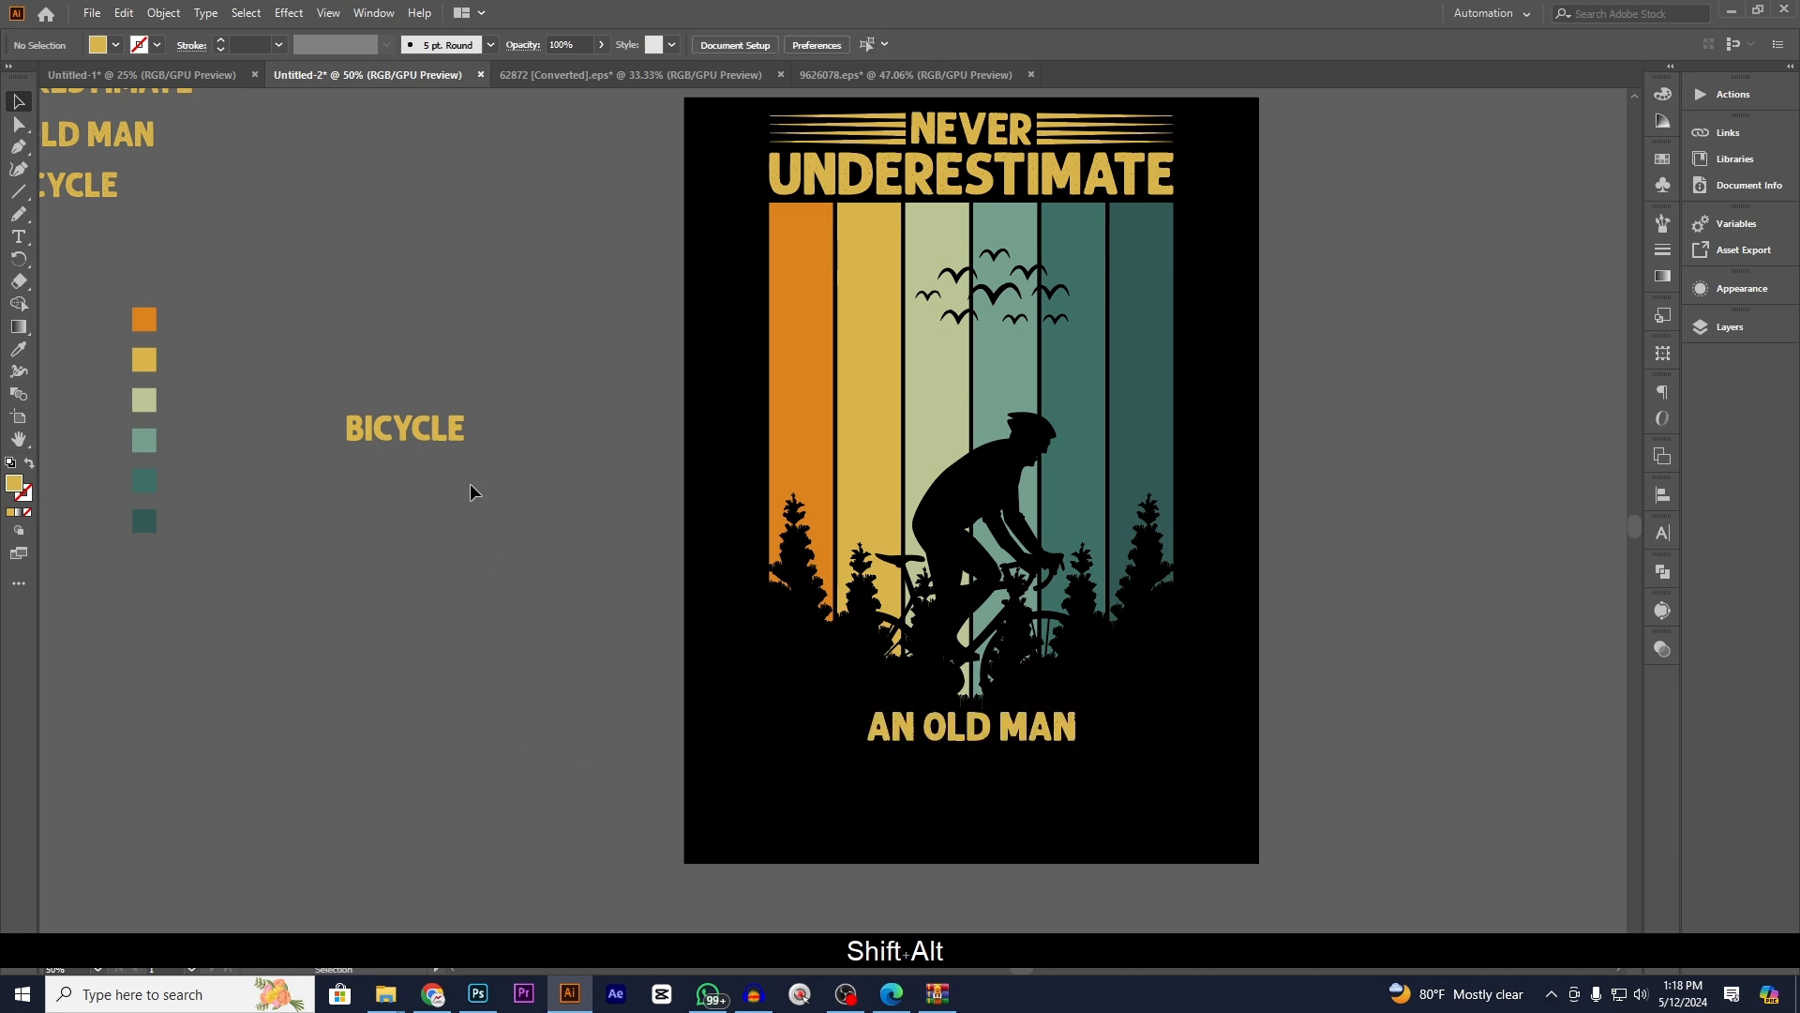
- Place BICYCLE below AN OLD MAN, centre it horizontally on the artboard and enlarge it to about 8.6 in wide
drag(450, 429, 1180, 796)
click(803, 44)
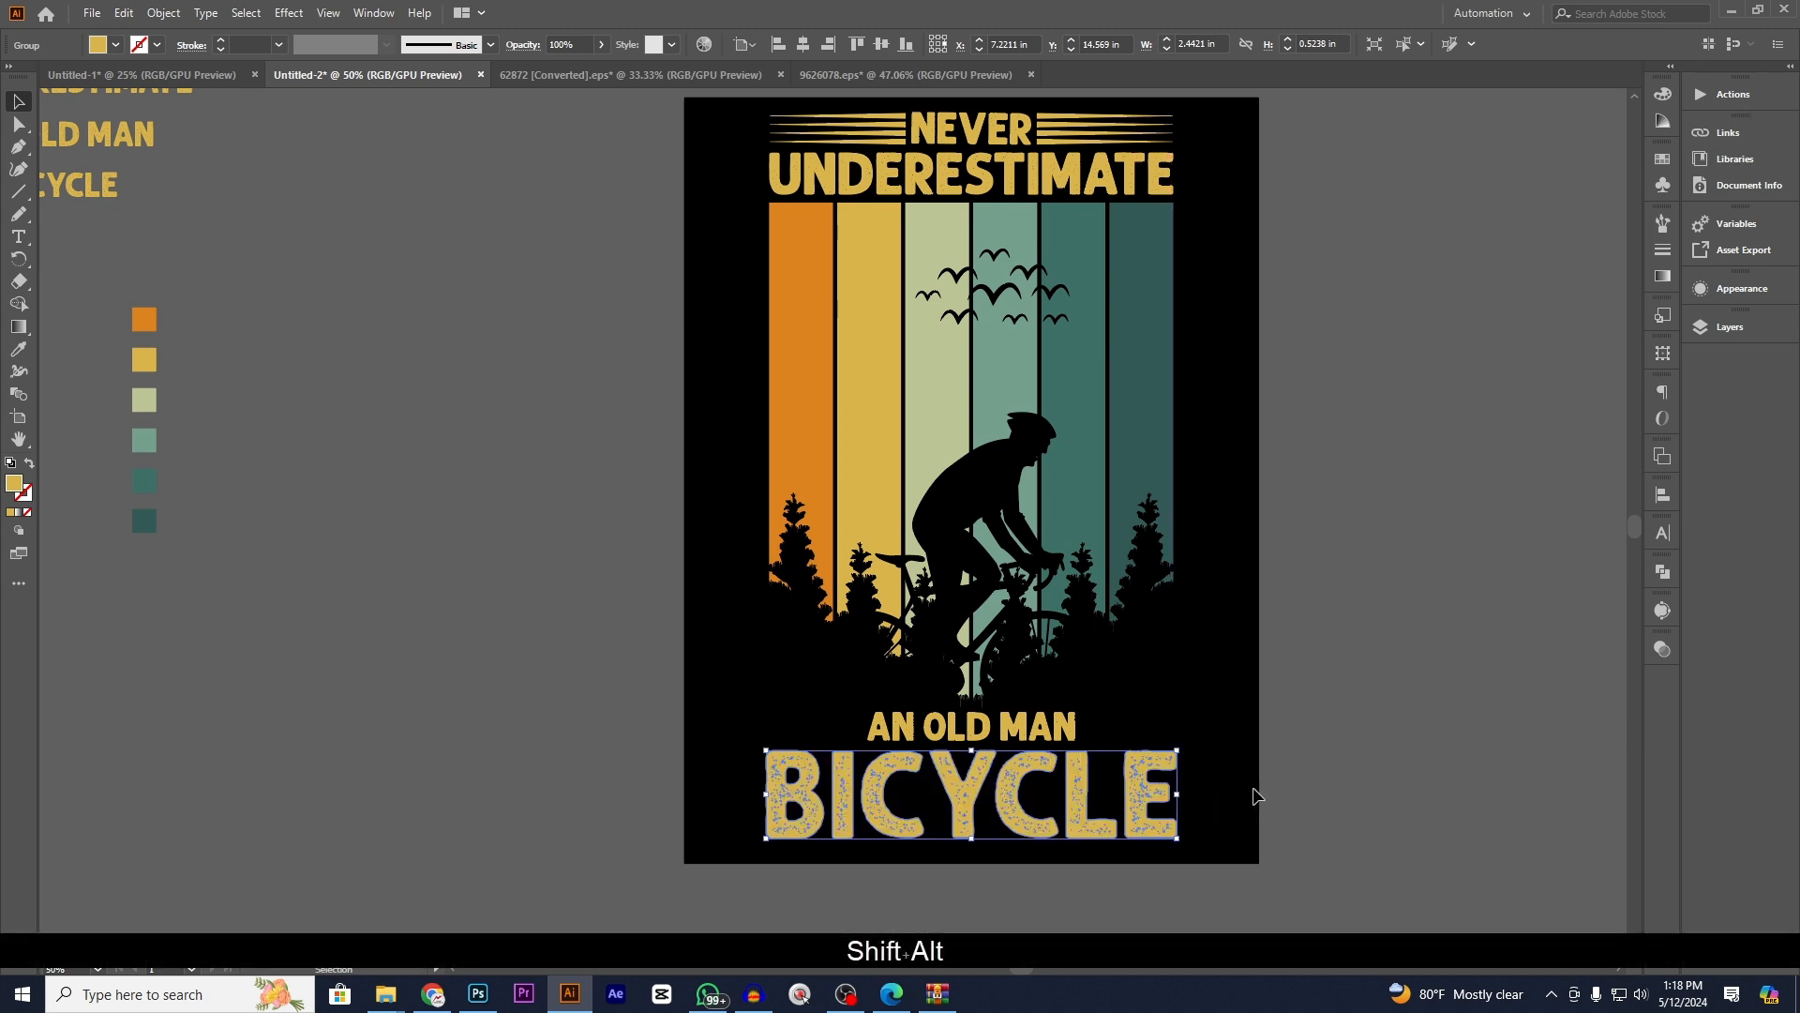
click(1288, 774)
key(space)
drag(1270, 711, 1276, 758)
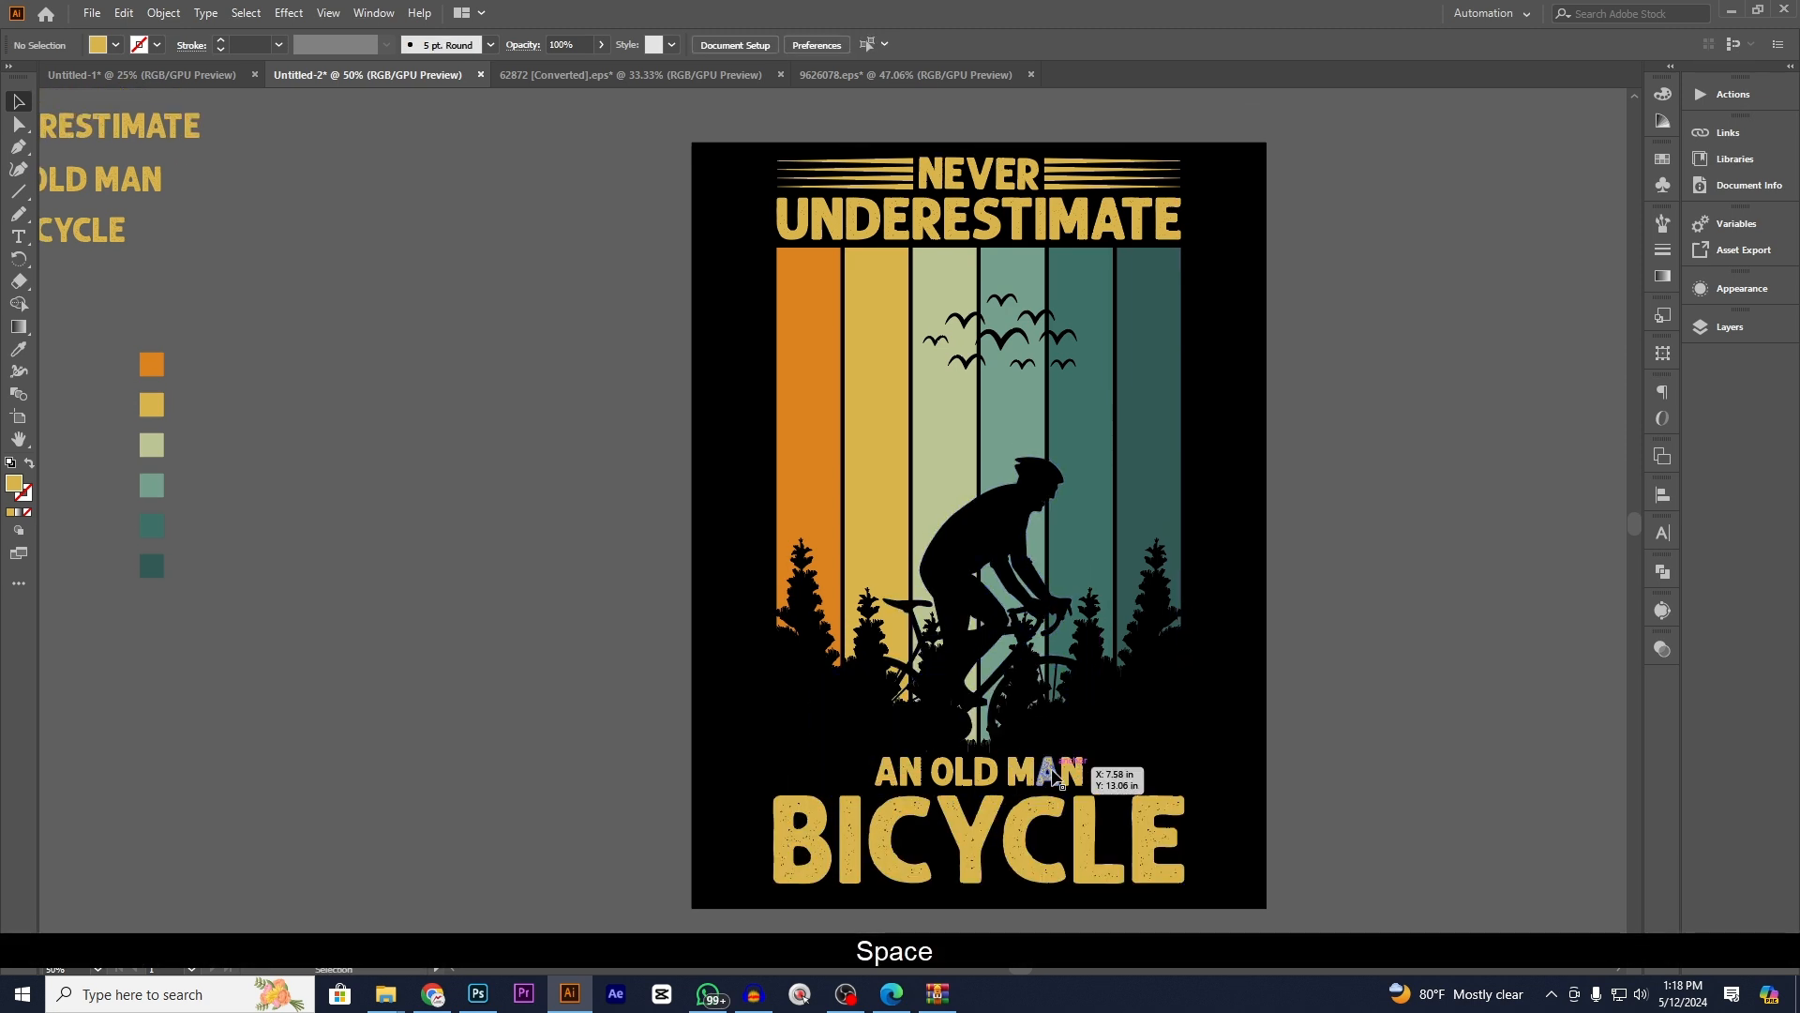
- Move AN OLD MAN off the artboard and raise BICYCLE straight up until it overlaps the bicycle's wheels
drag(1060, 770, 541, 693)
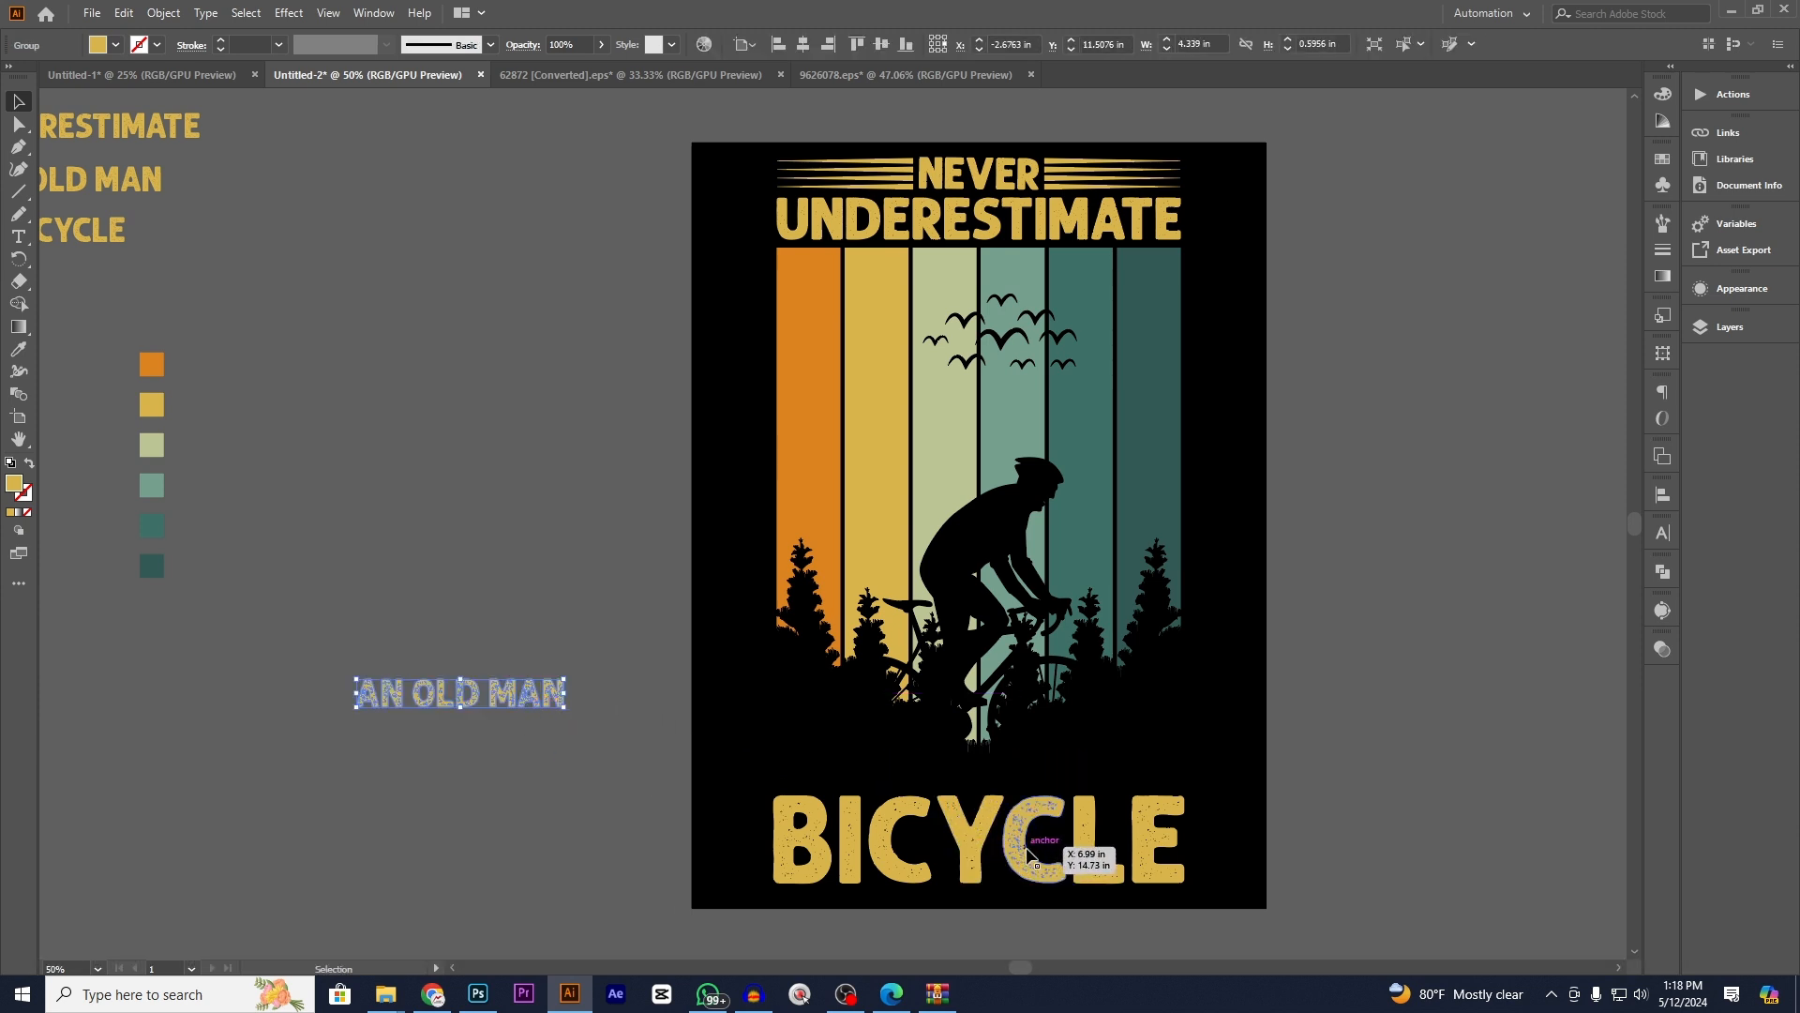
drag(1024, 864, 1035, 798)
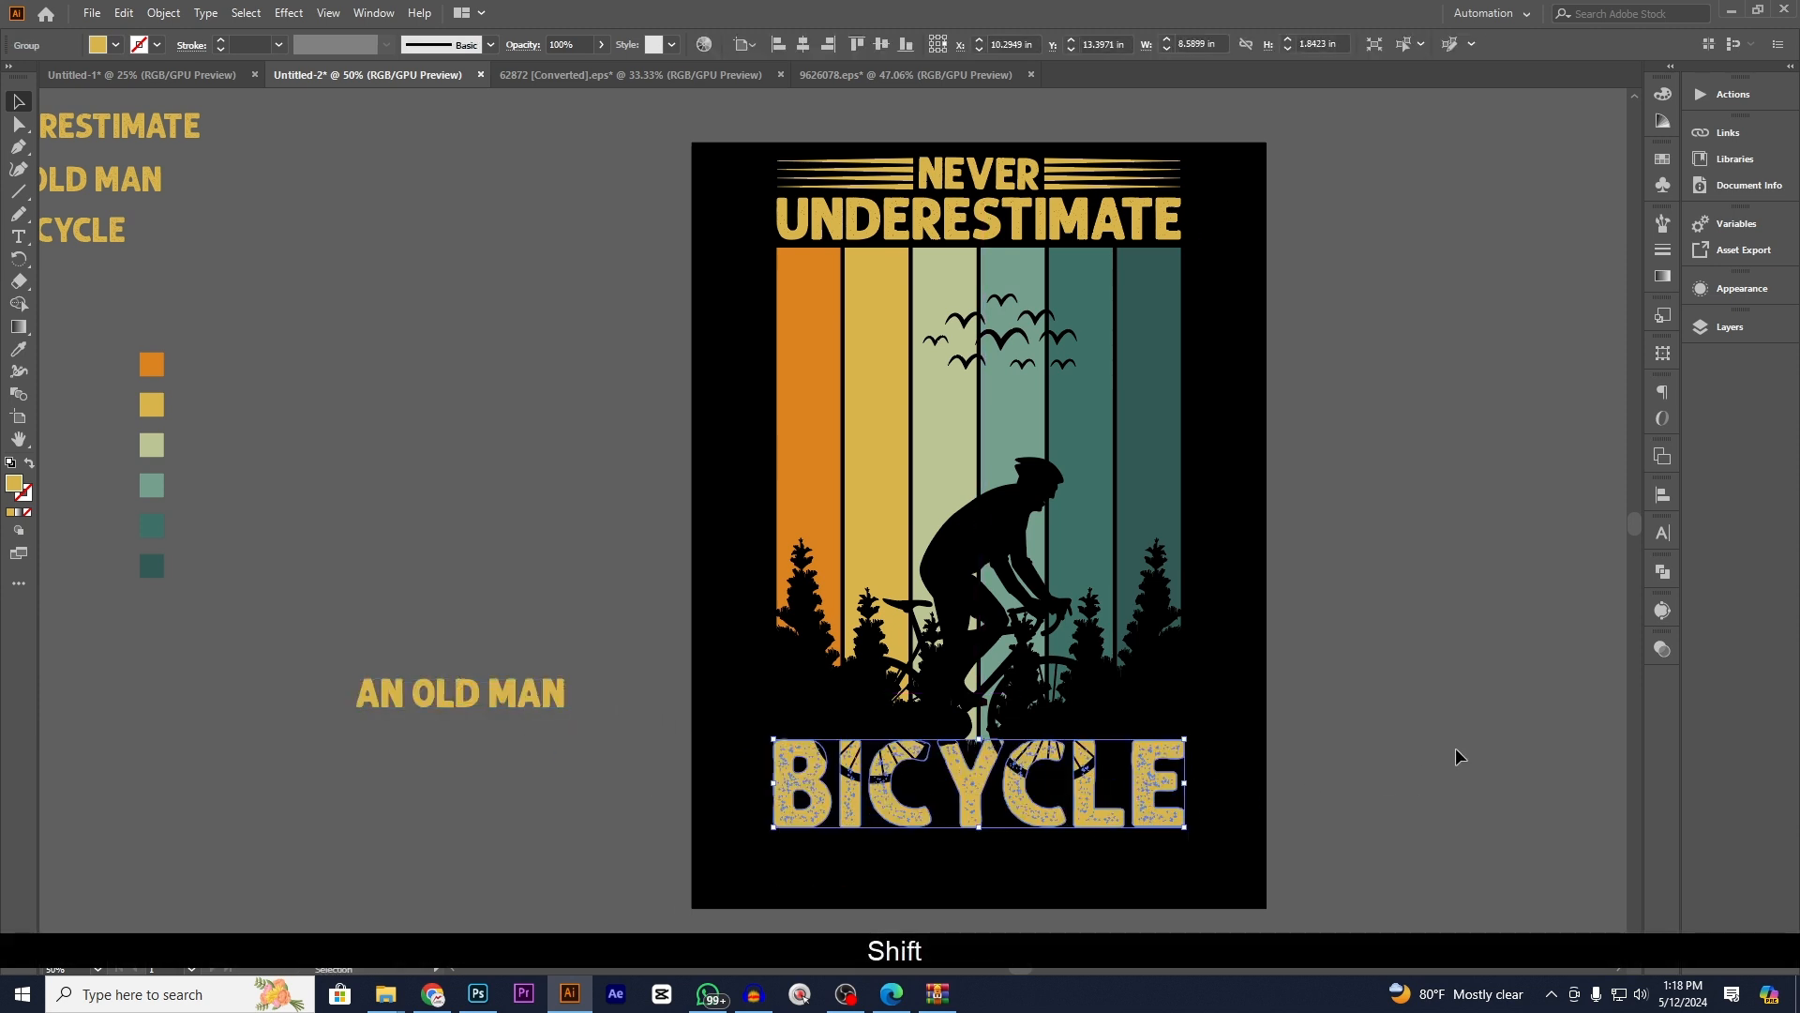
click(1459, 741)
drag(1427, 754, 1425, 705)
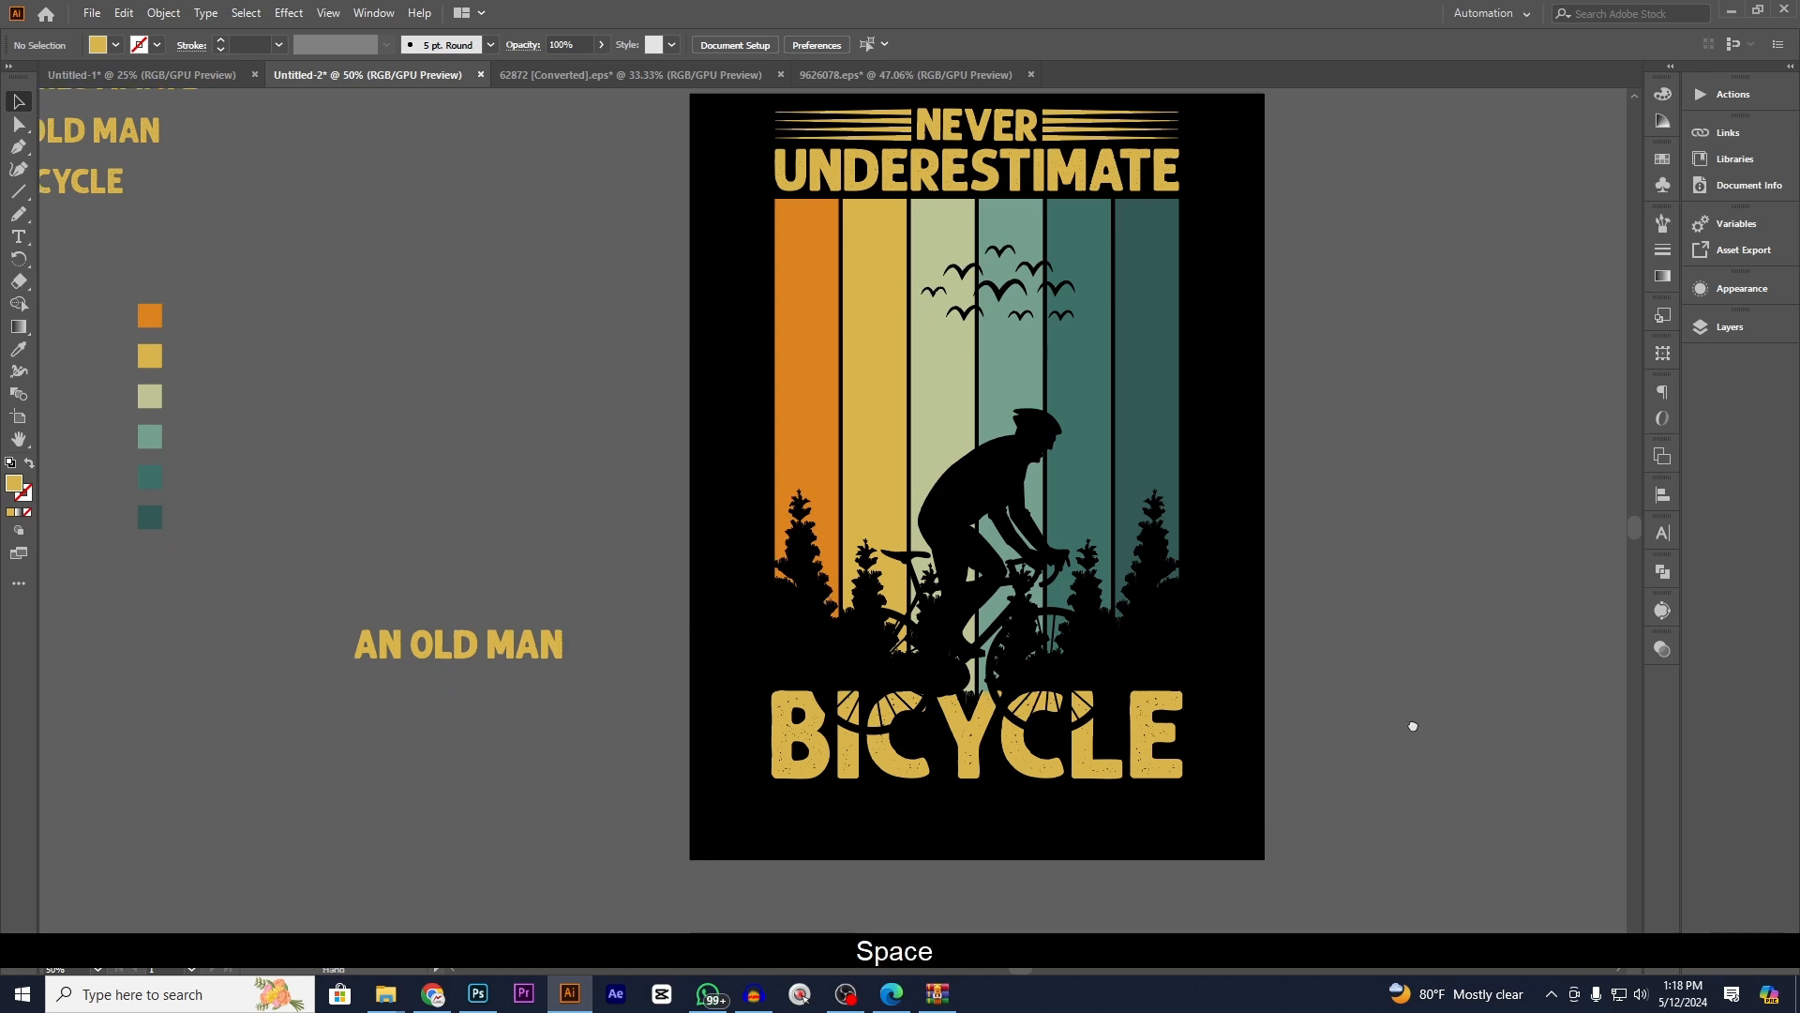
- Cut the cyclist silhouette and paste it in place inside the opacity mask of the coloured bars
click(956, 544)
click(1481, 708)
click(964, 534)
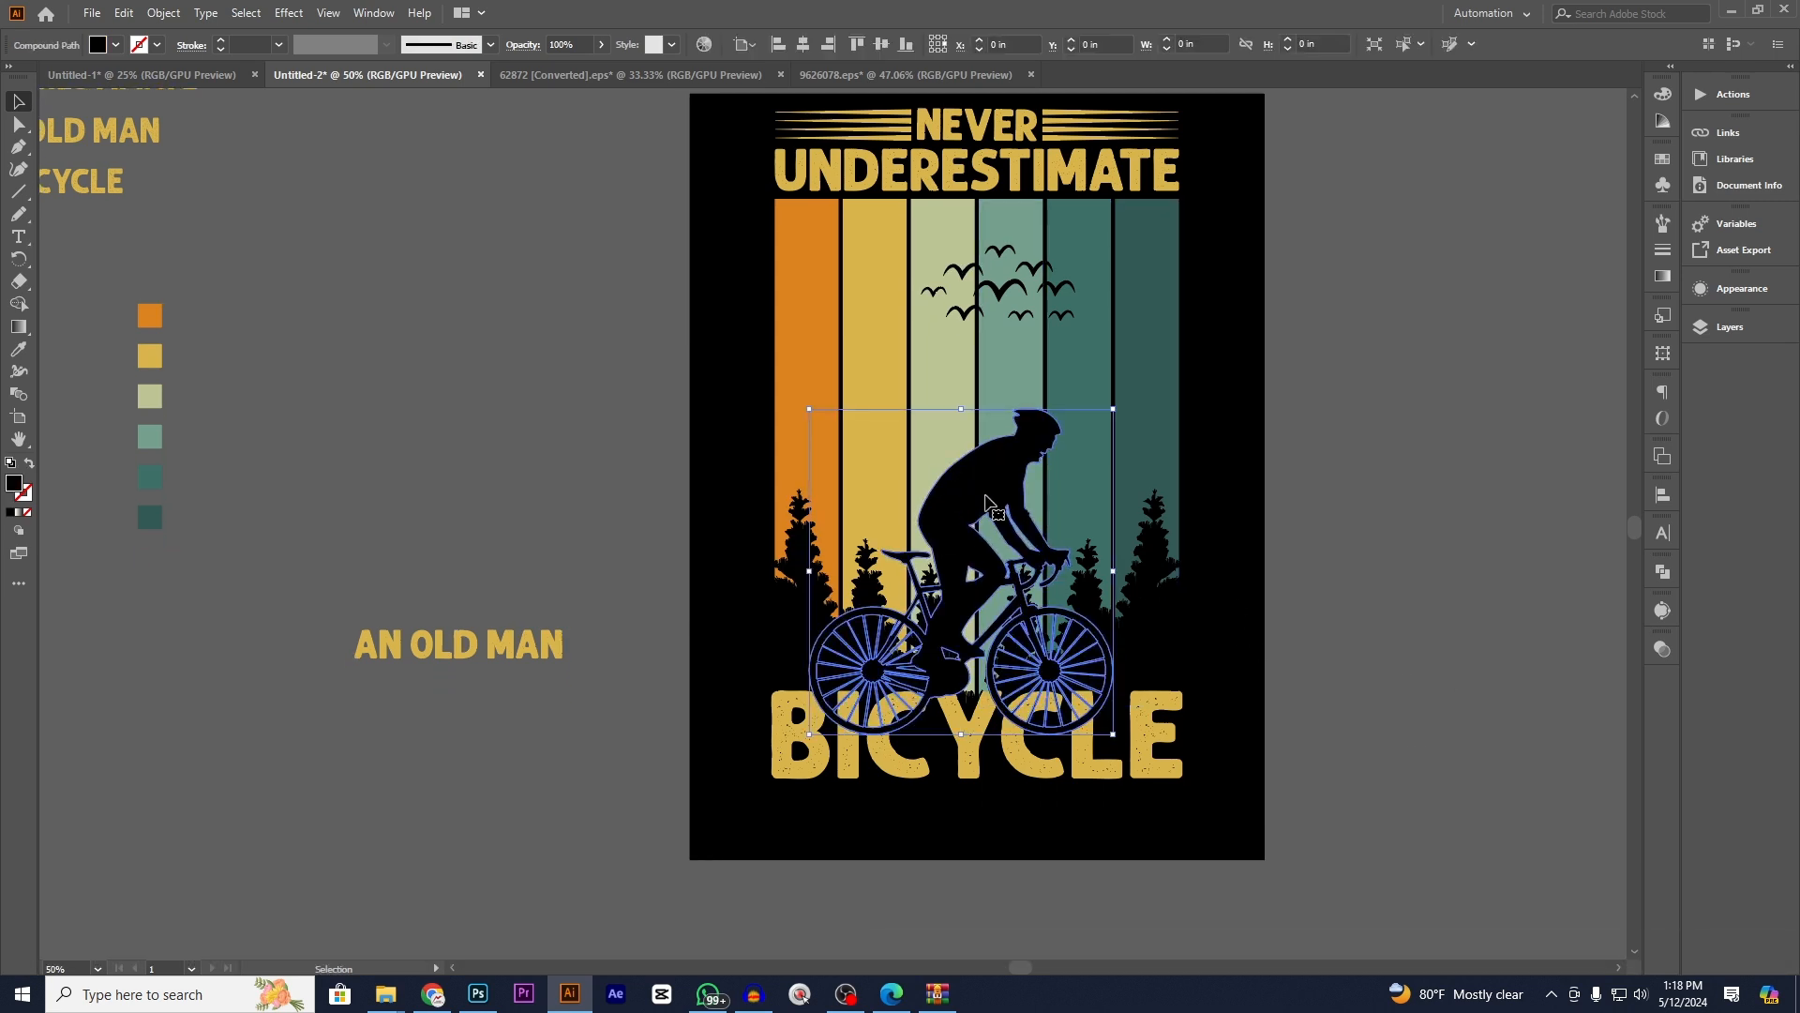
key(ctrl+x)
click(989, 525)
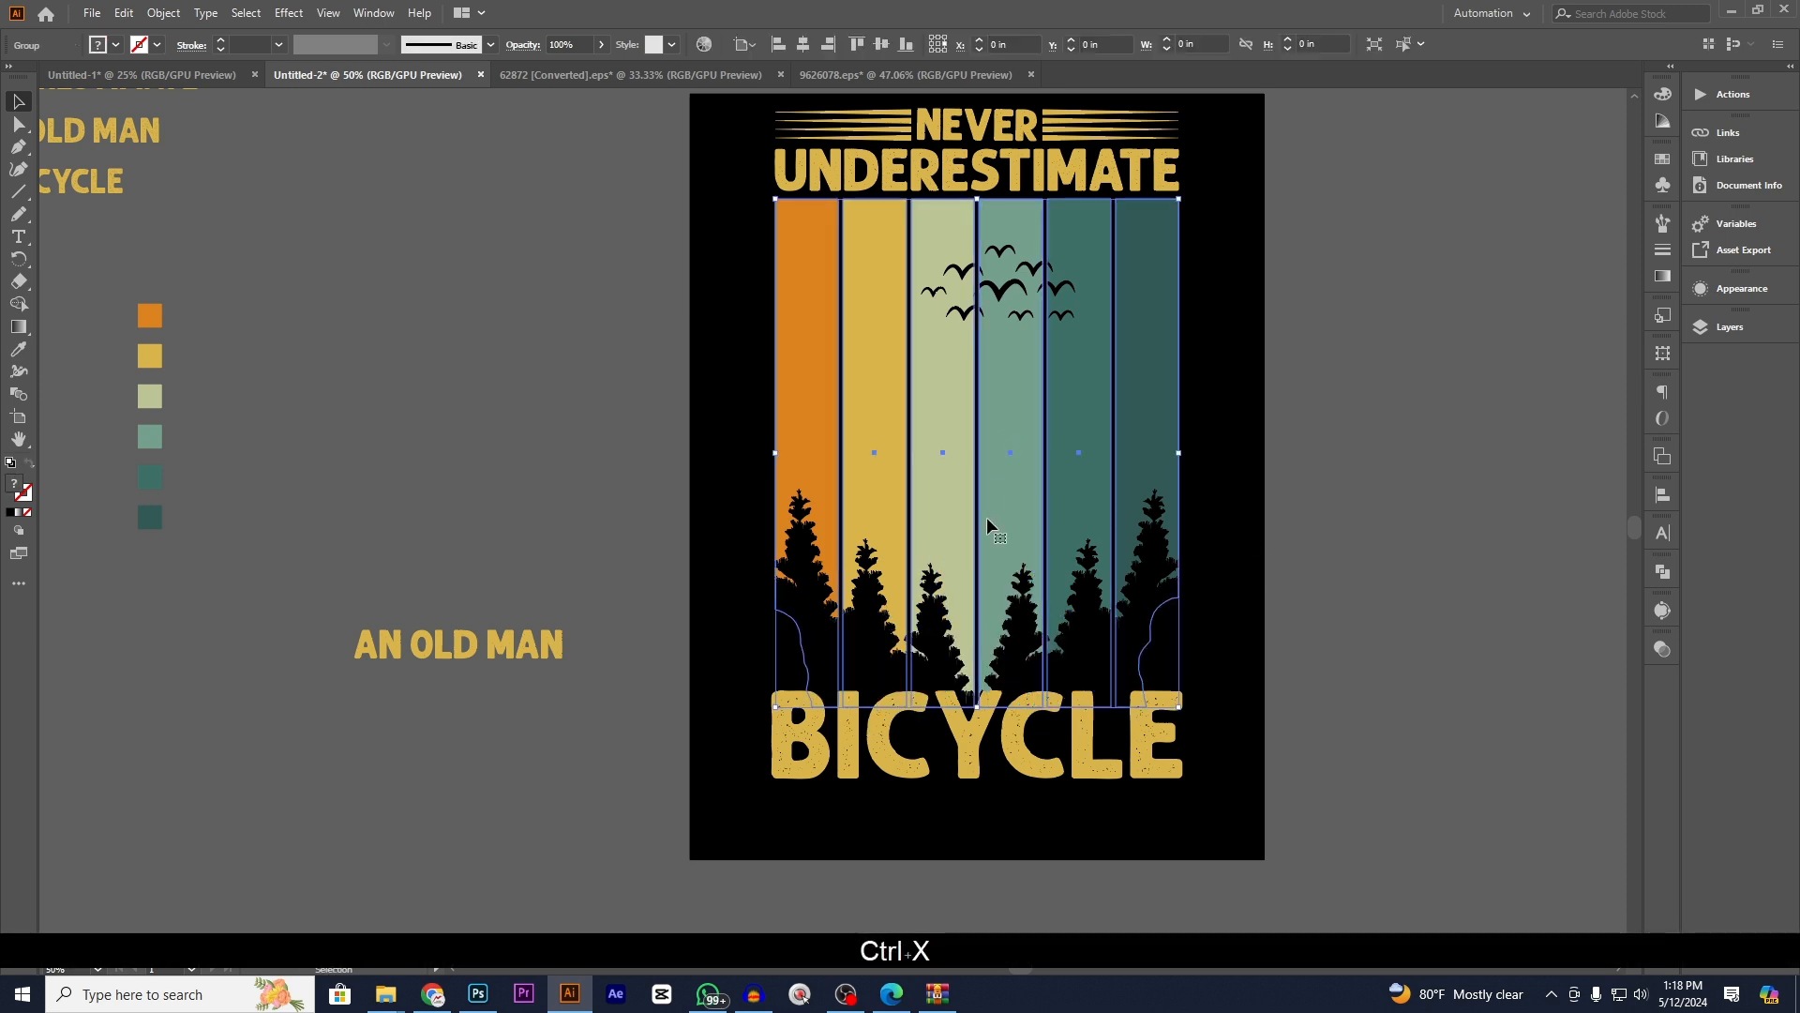
click(1664, 648)
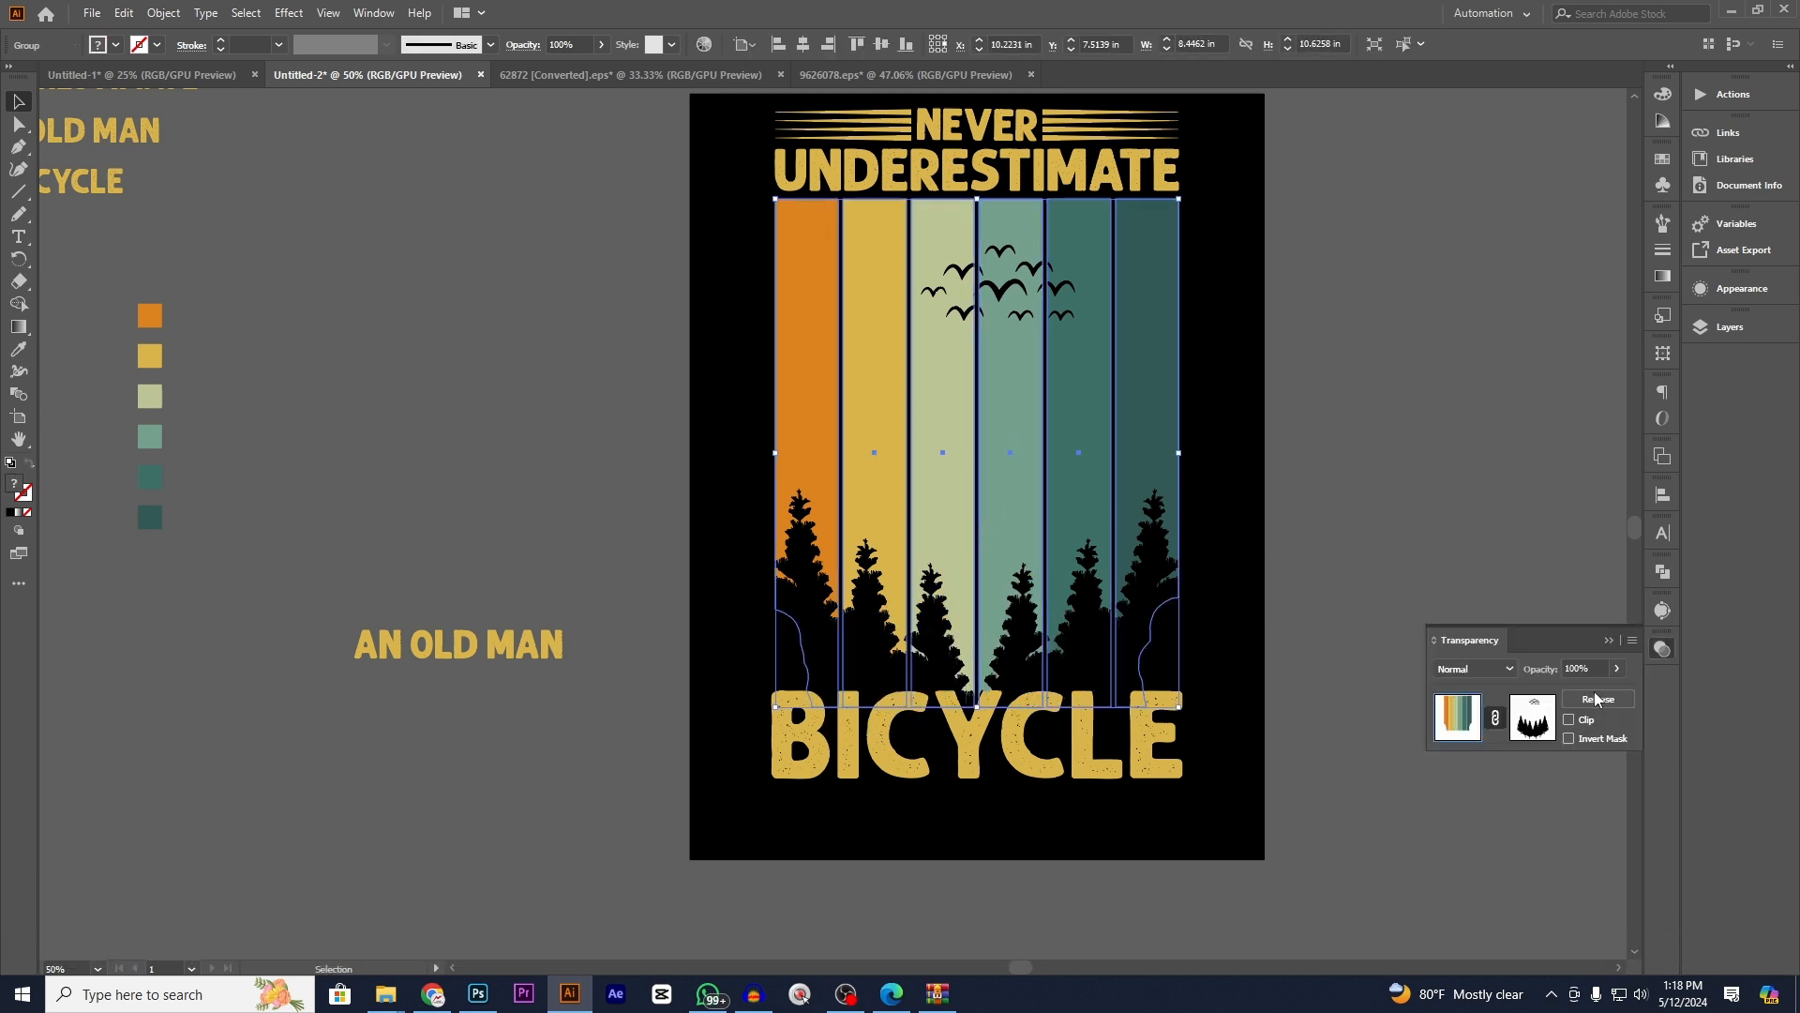
click(1552, 720)
key(ctrl+f)
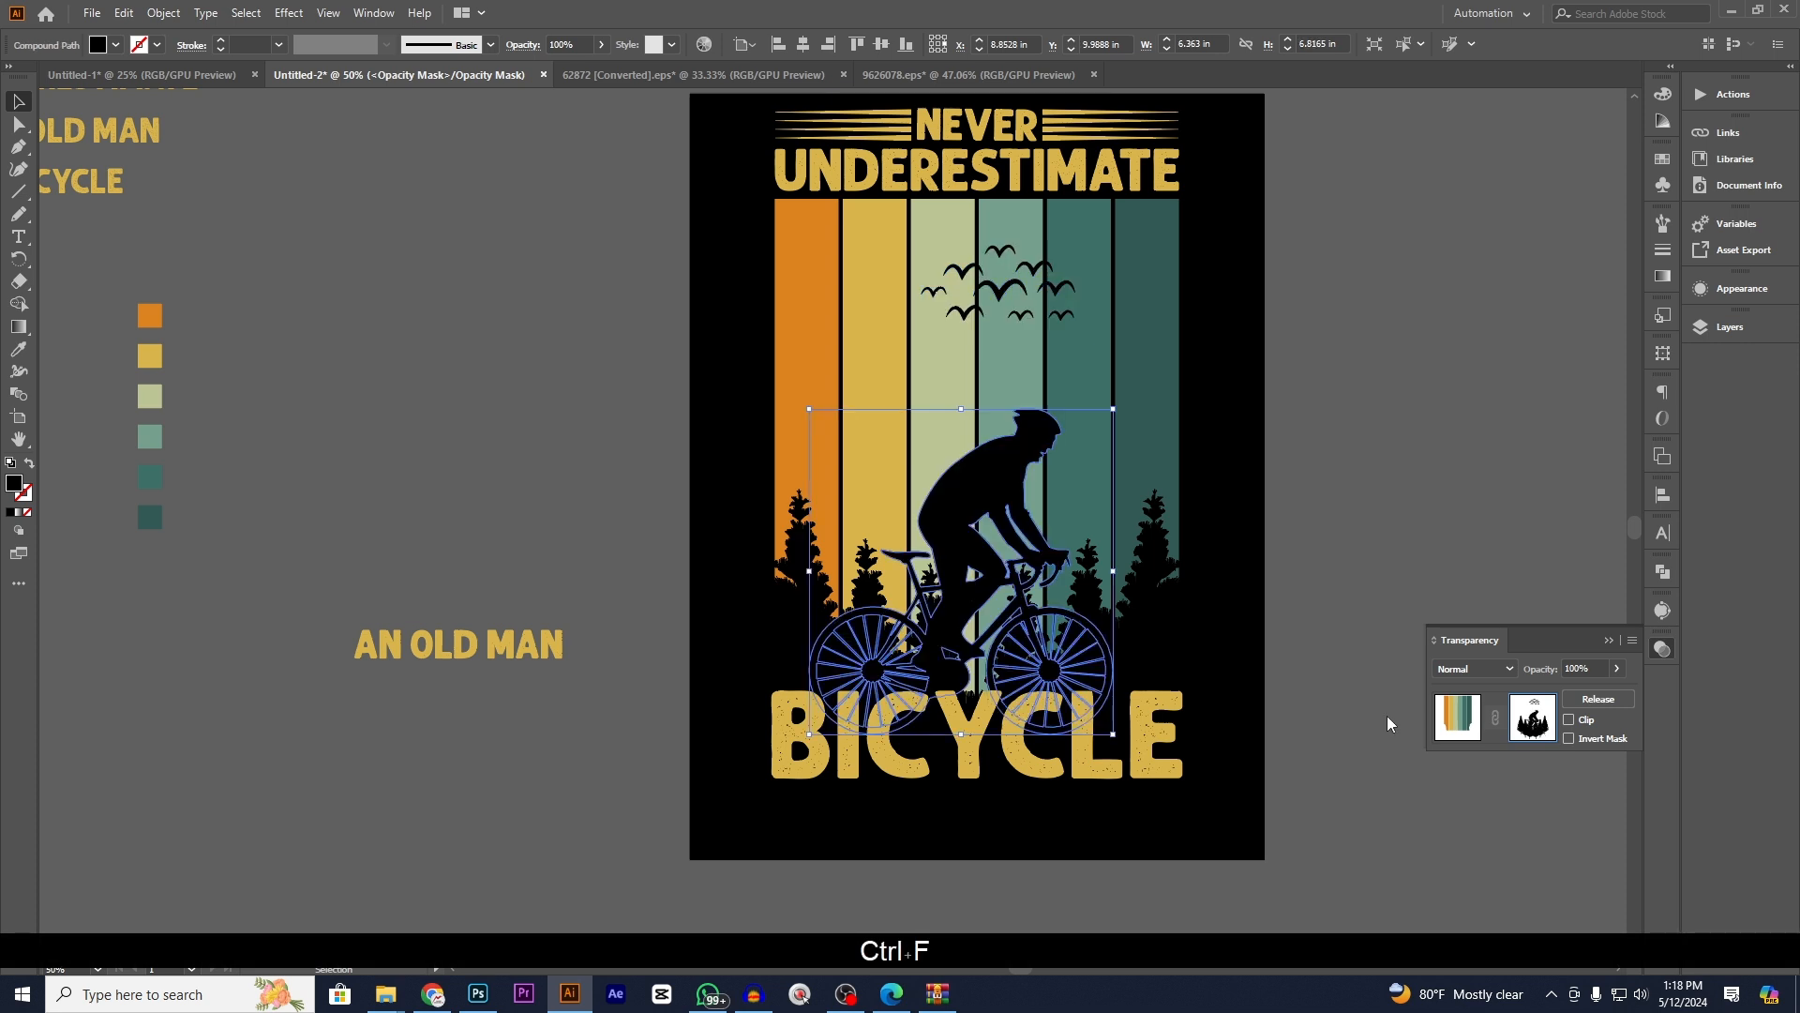
- Confirm black (000000) as the masked cyclist's fill and return from the opacity mask to the artwork
double_click(17, 487)
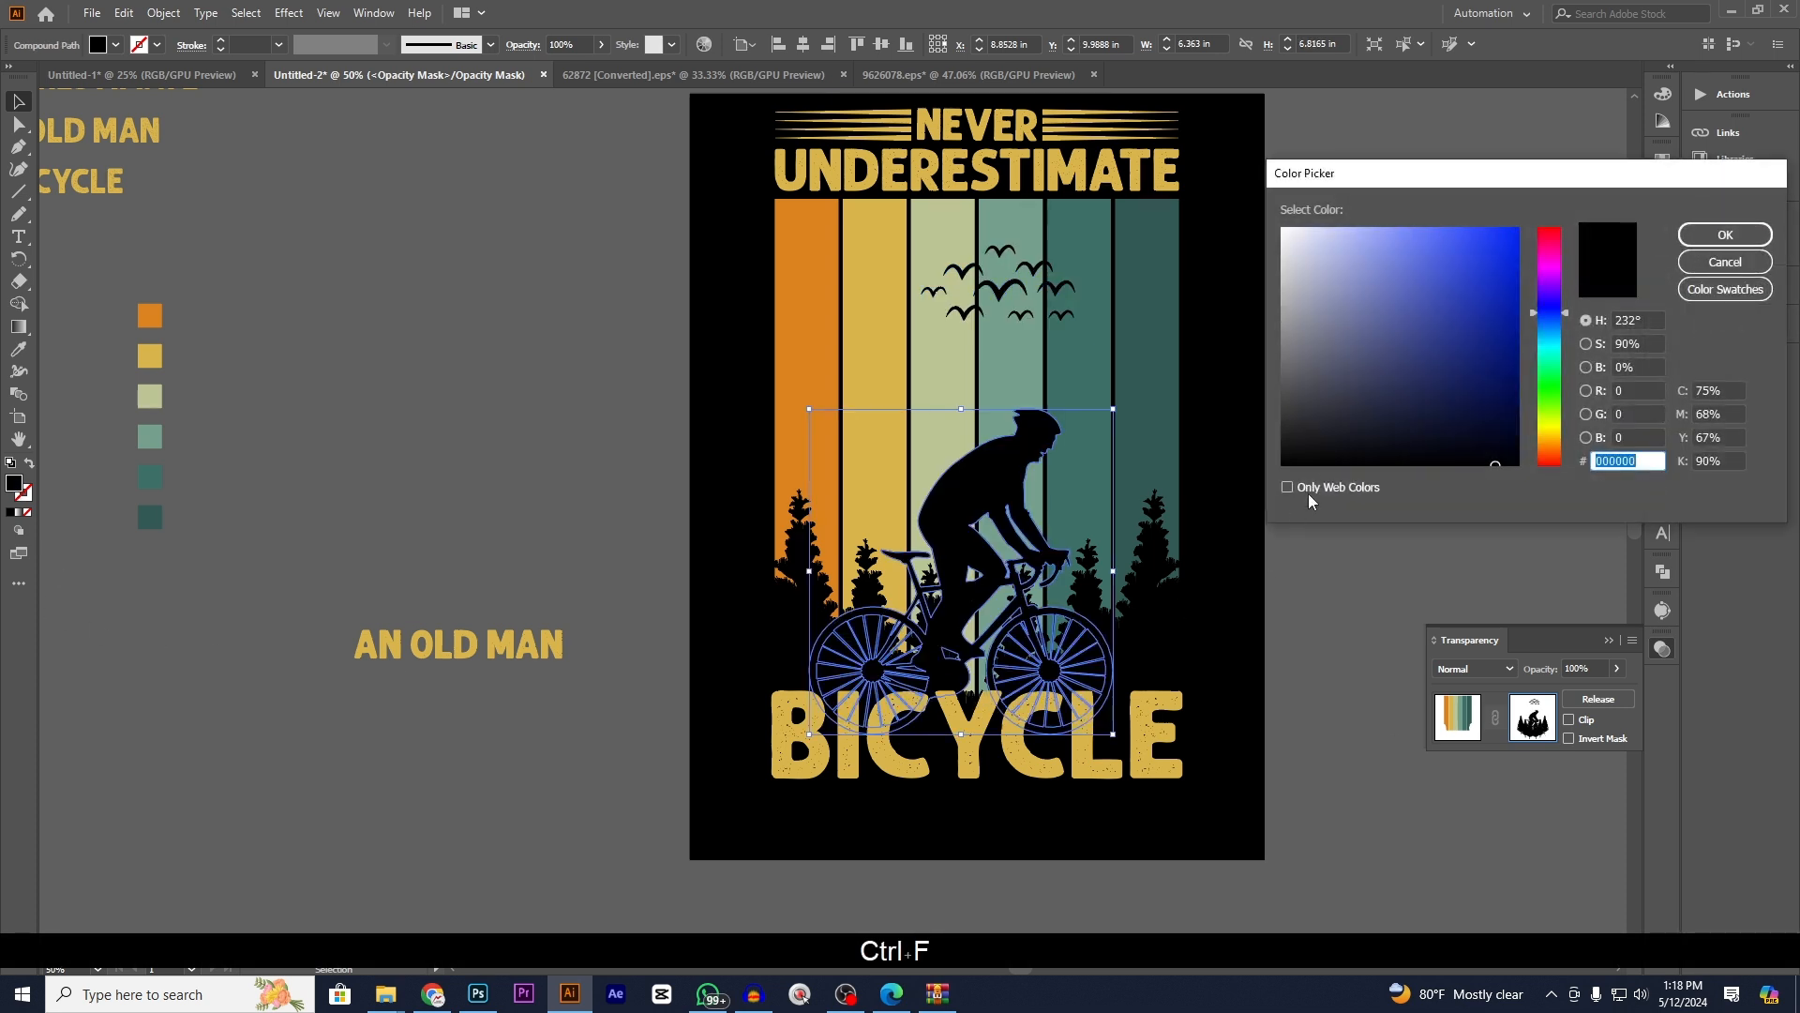
click(1724, 234)
click(1469, 718)
click(1493, 464)
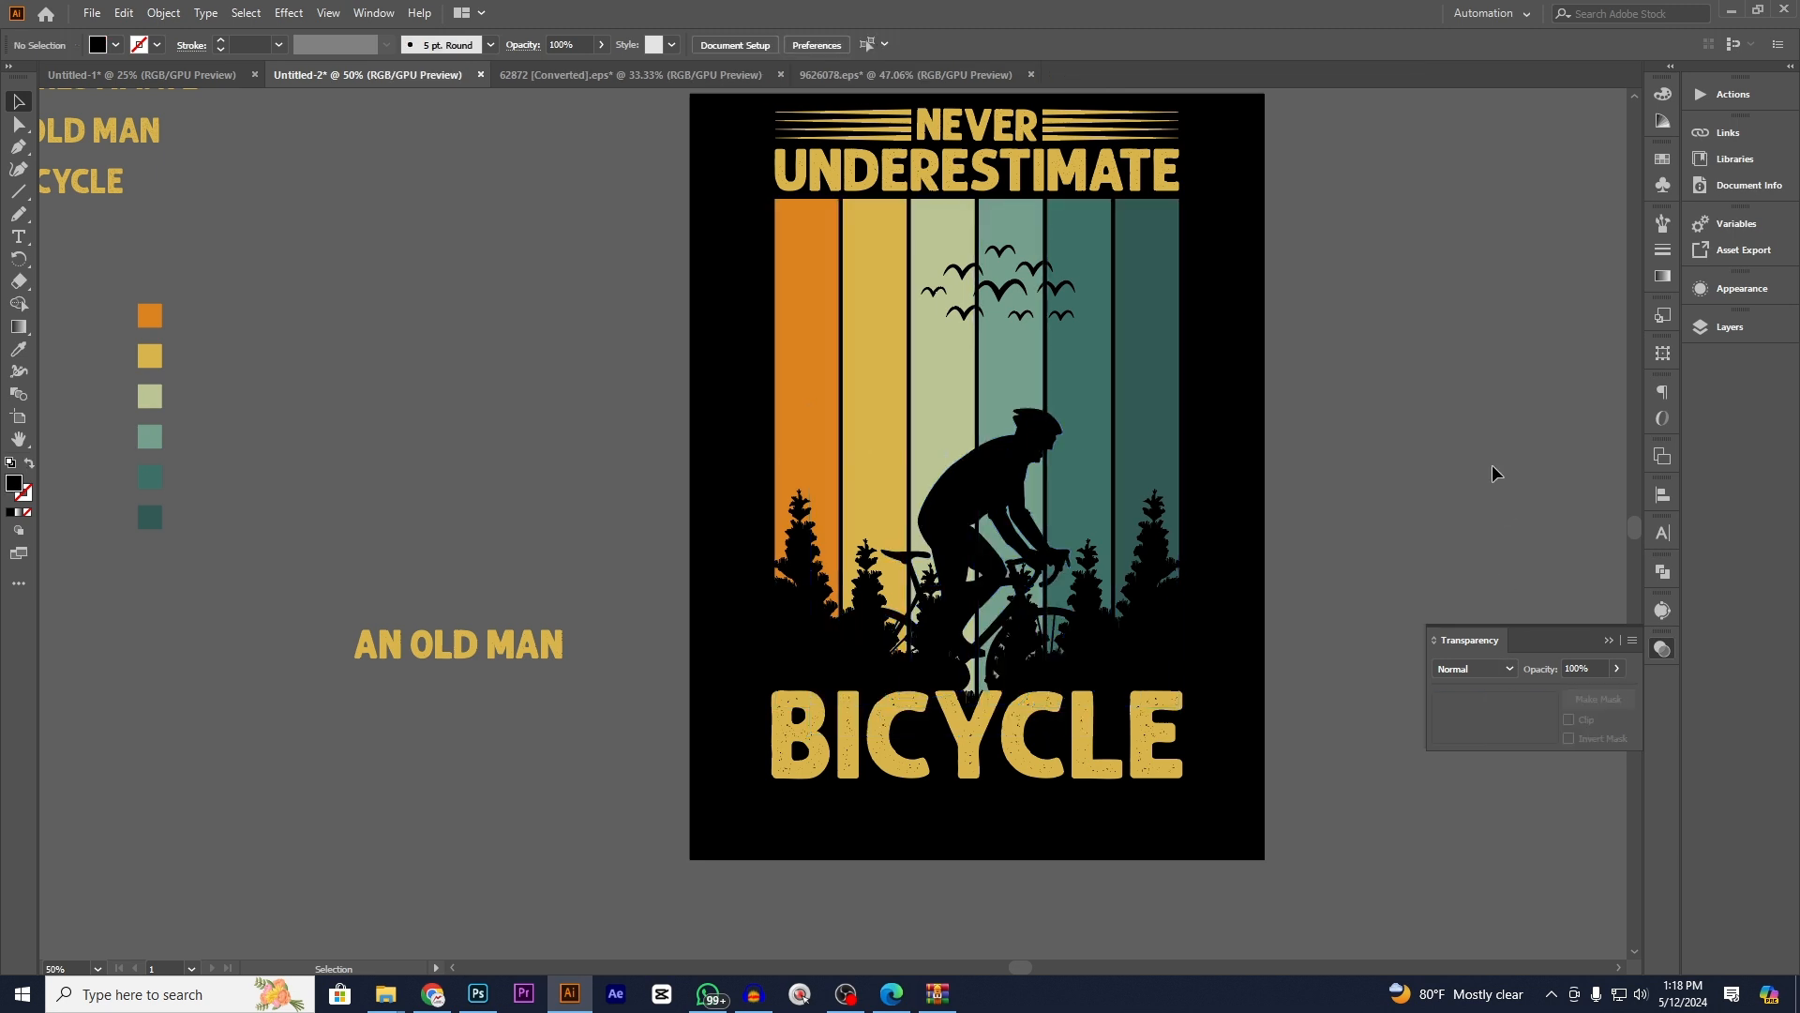
click(1662, 651)
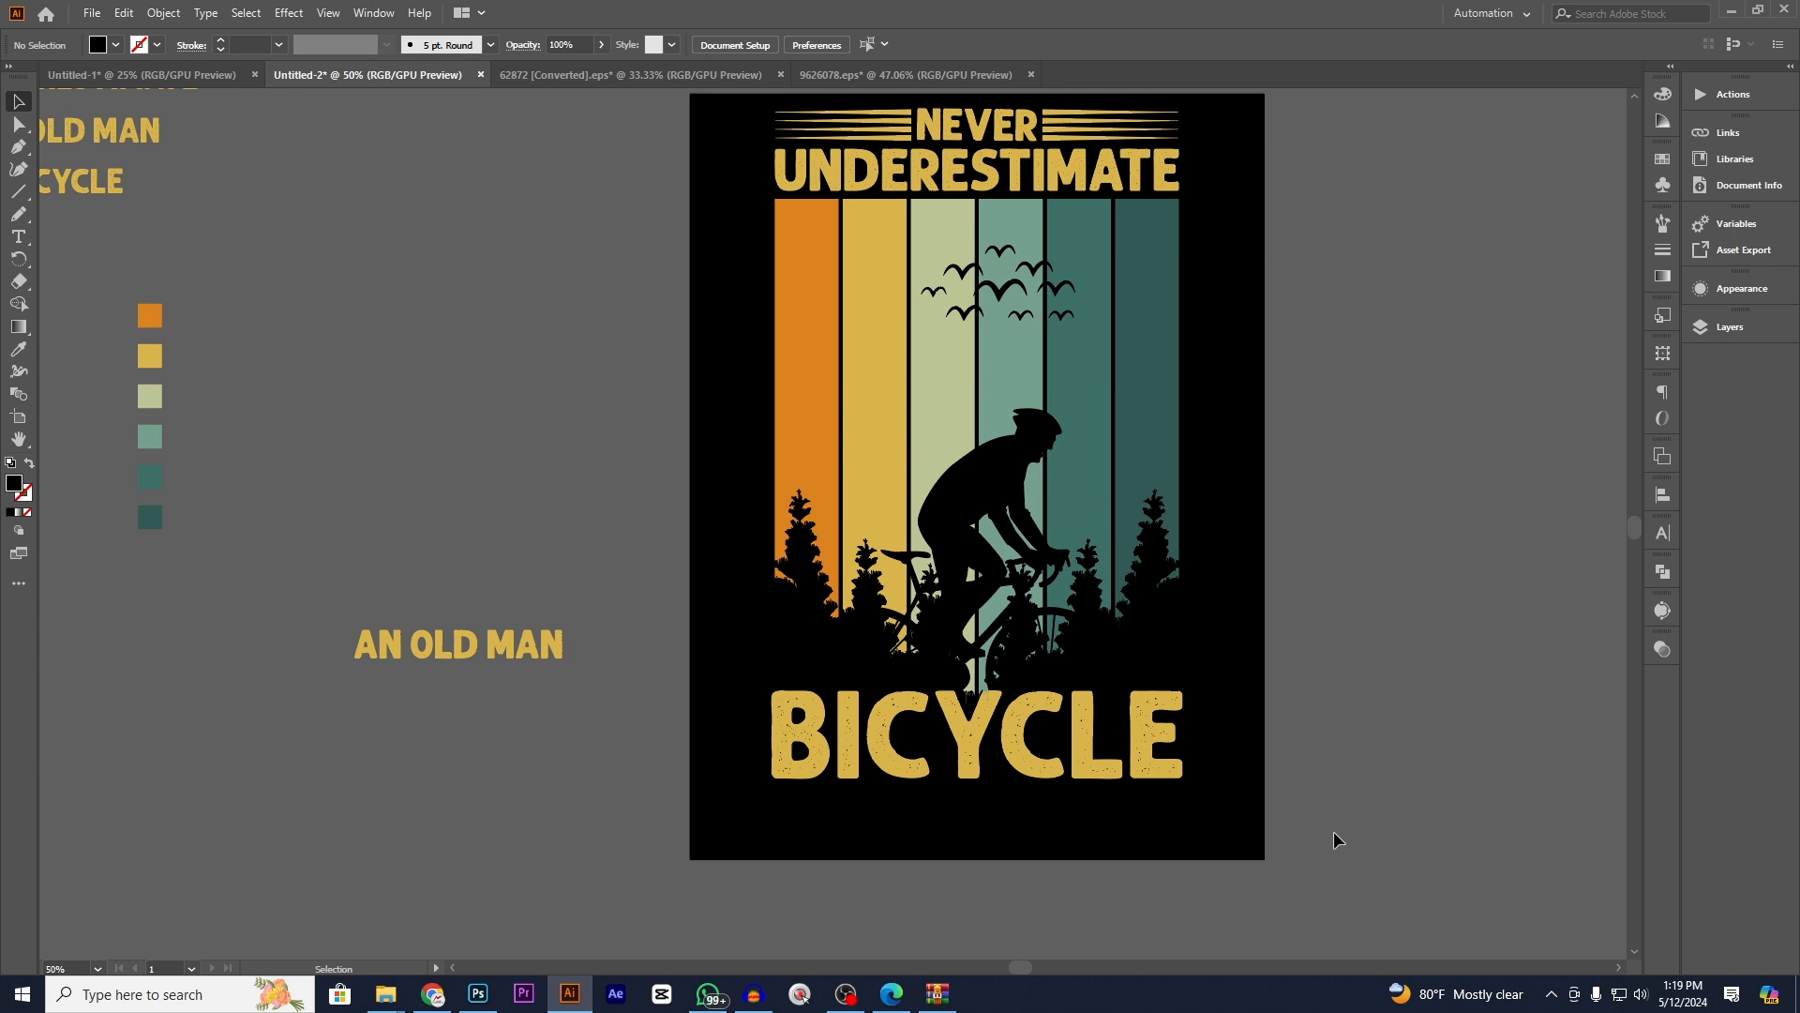
click(1015, 760)
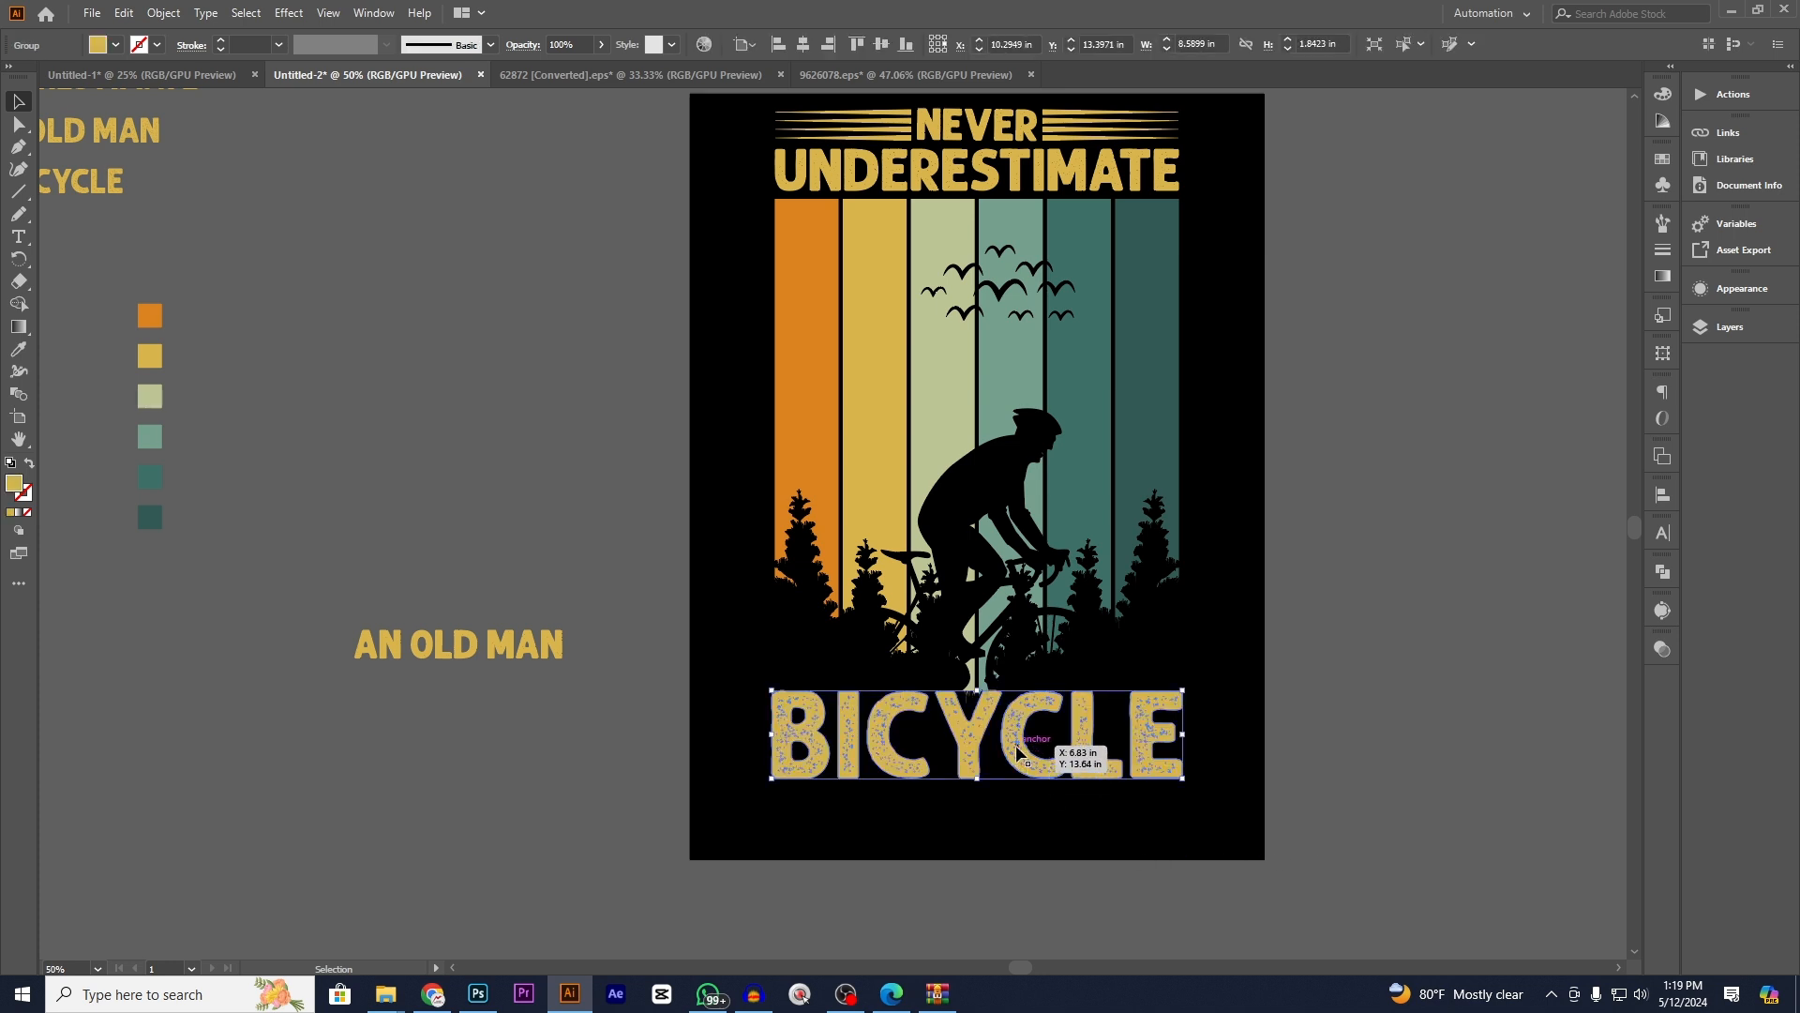
click(1412, 770)
- Move the flock of birds down about 1 in within the bars' opacity mask and exit the mask
drag(1420, 649, 1404, 762)
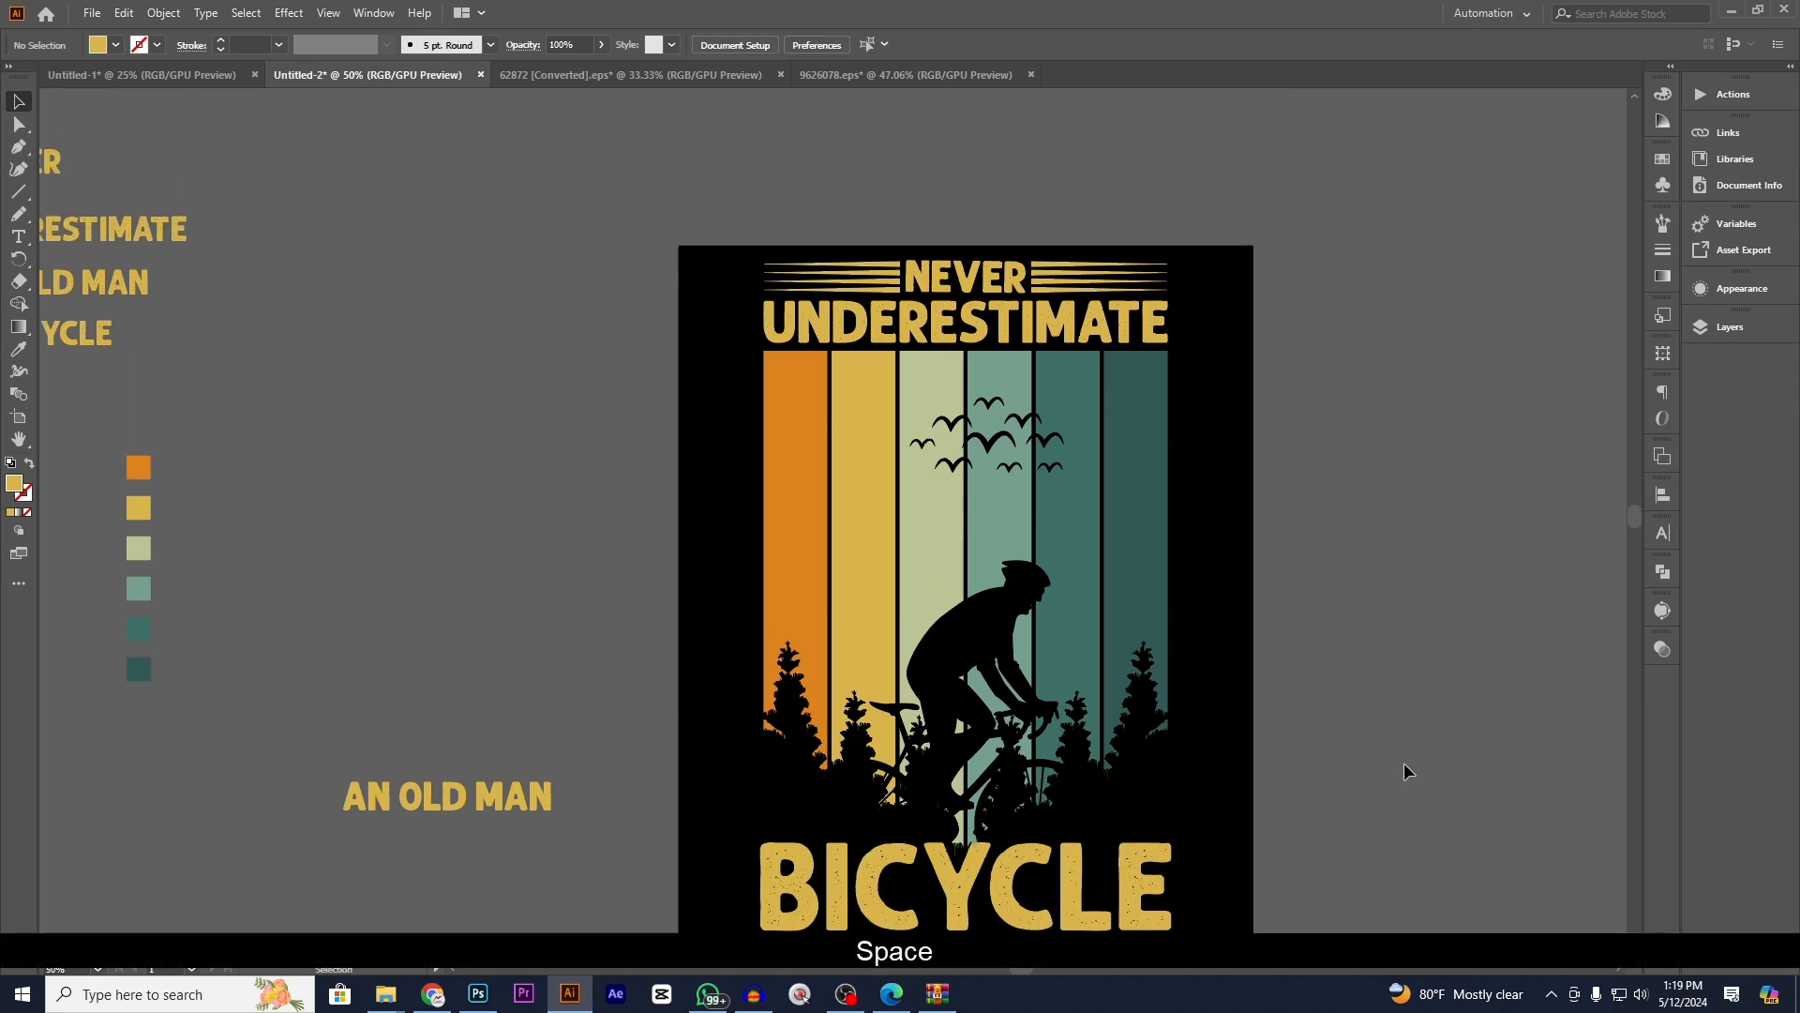
click(991, 451)
click(1662, 649)
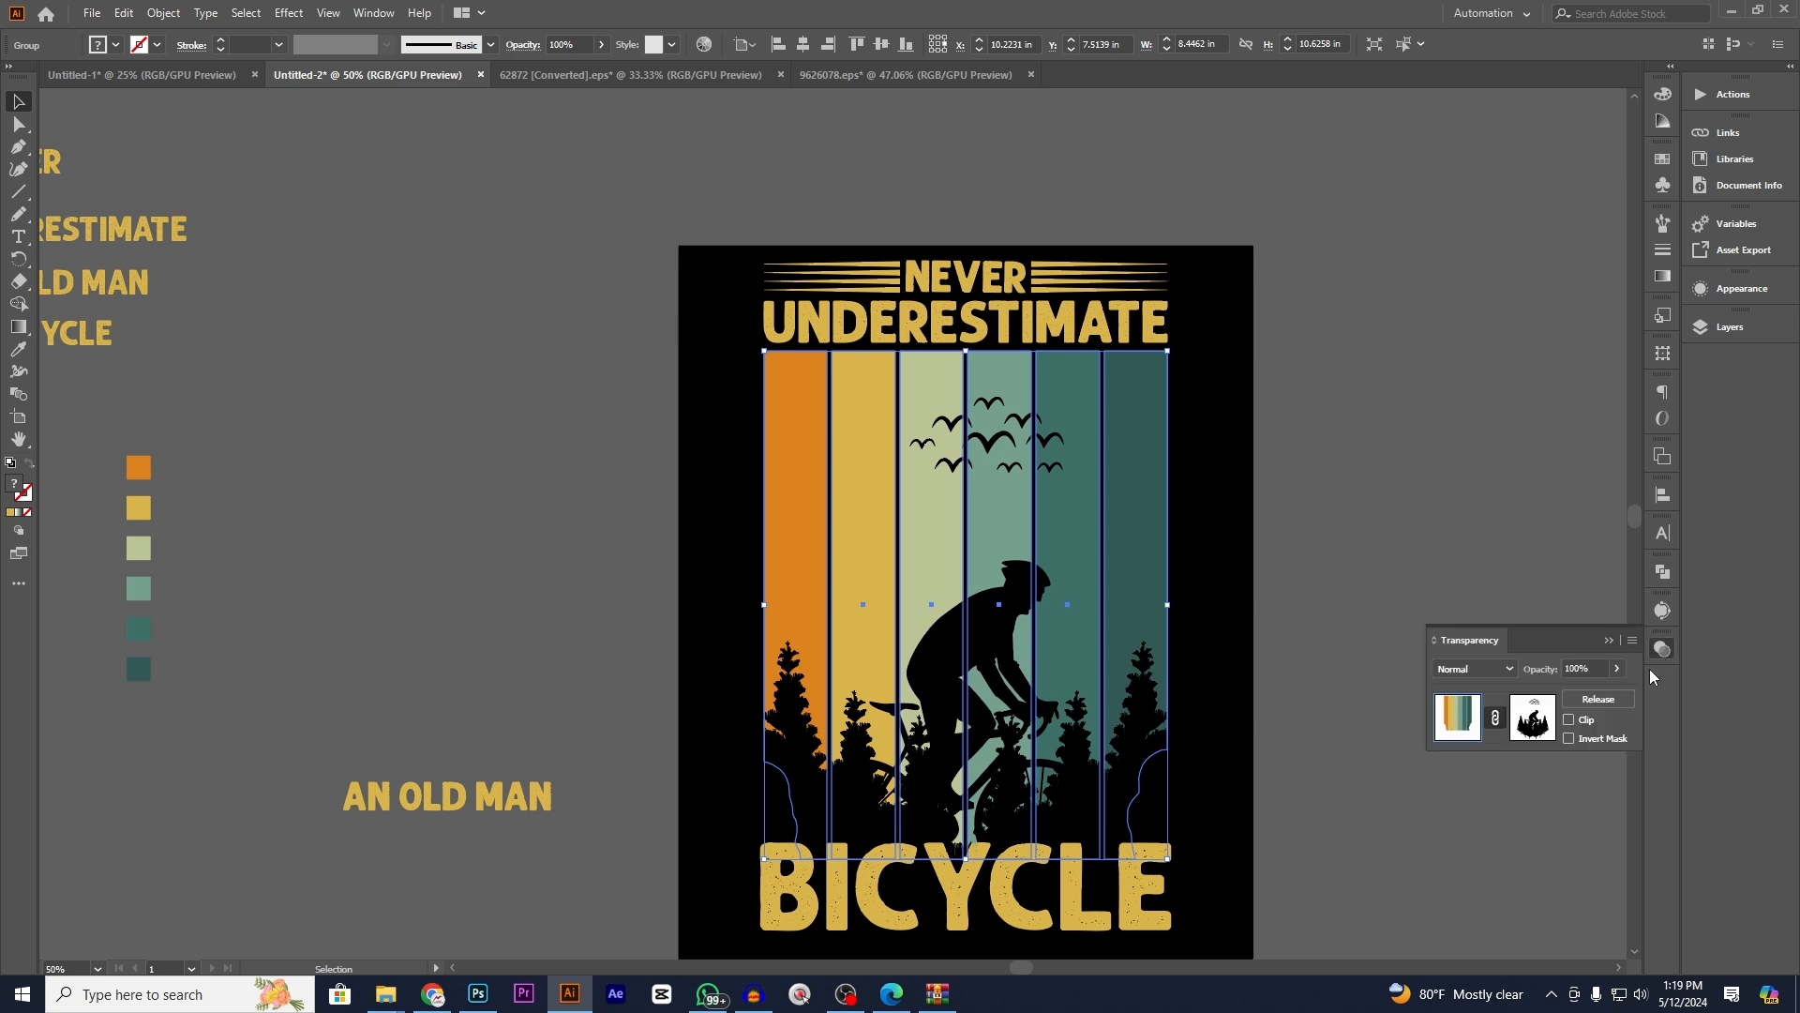
click(1532, 717)
click(999, 448)
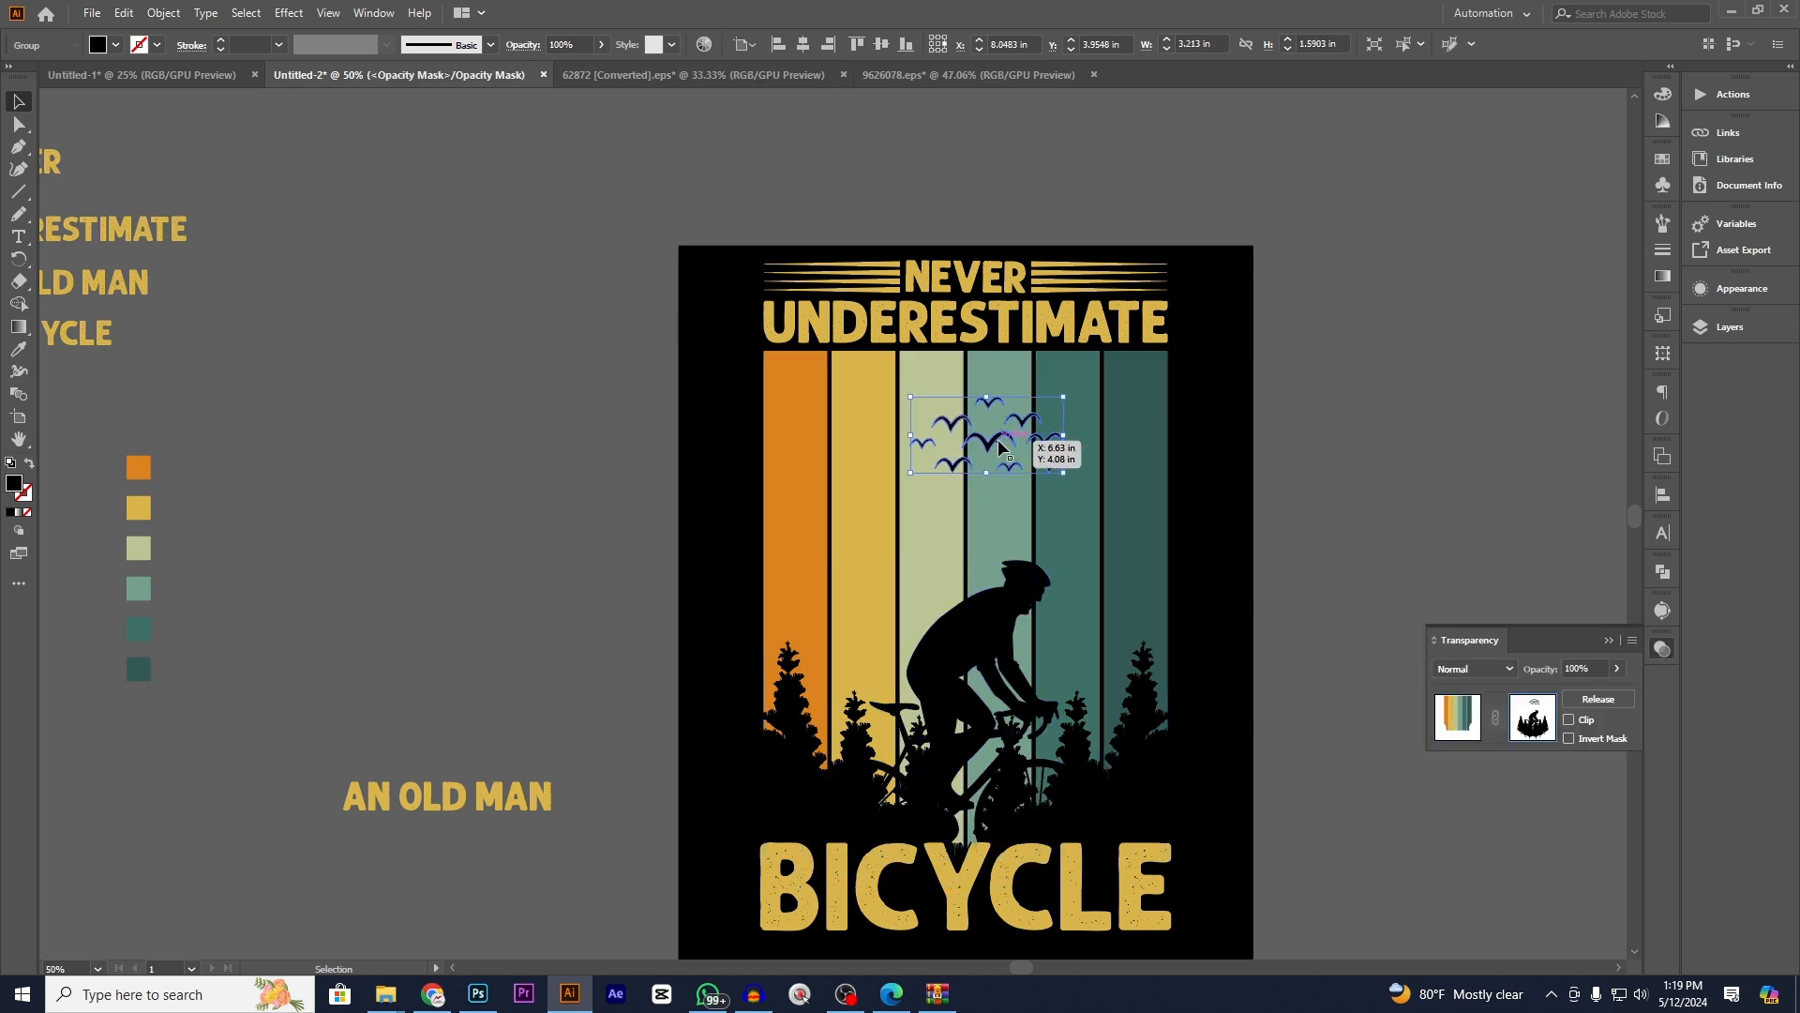
key(Down)
key(Down)
key(Down)
key(Down)
key(Down)
key(Down)
key(Down)
key(Down)
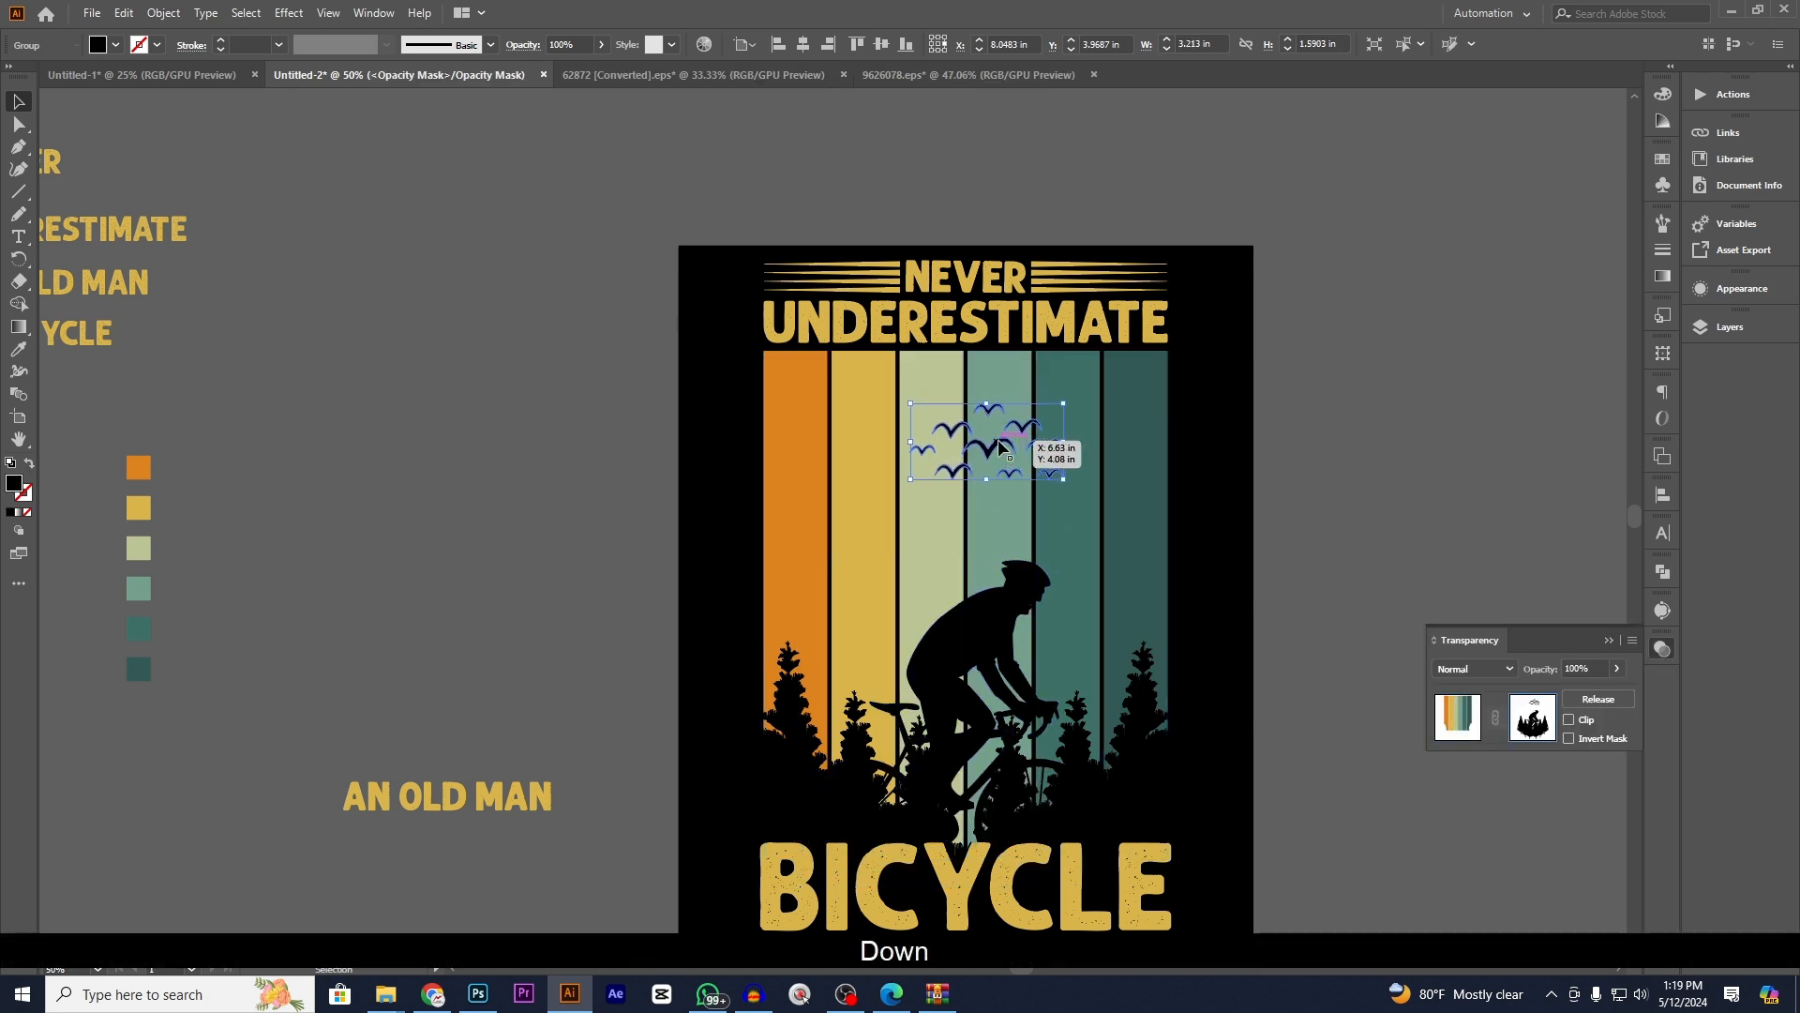
key(Down)
key(Down)
key(Down)
key(Down)
key(Down)
key(Down)
key(Down)
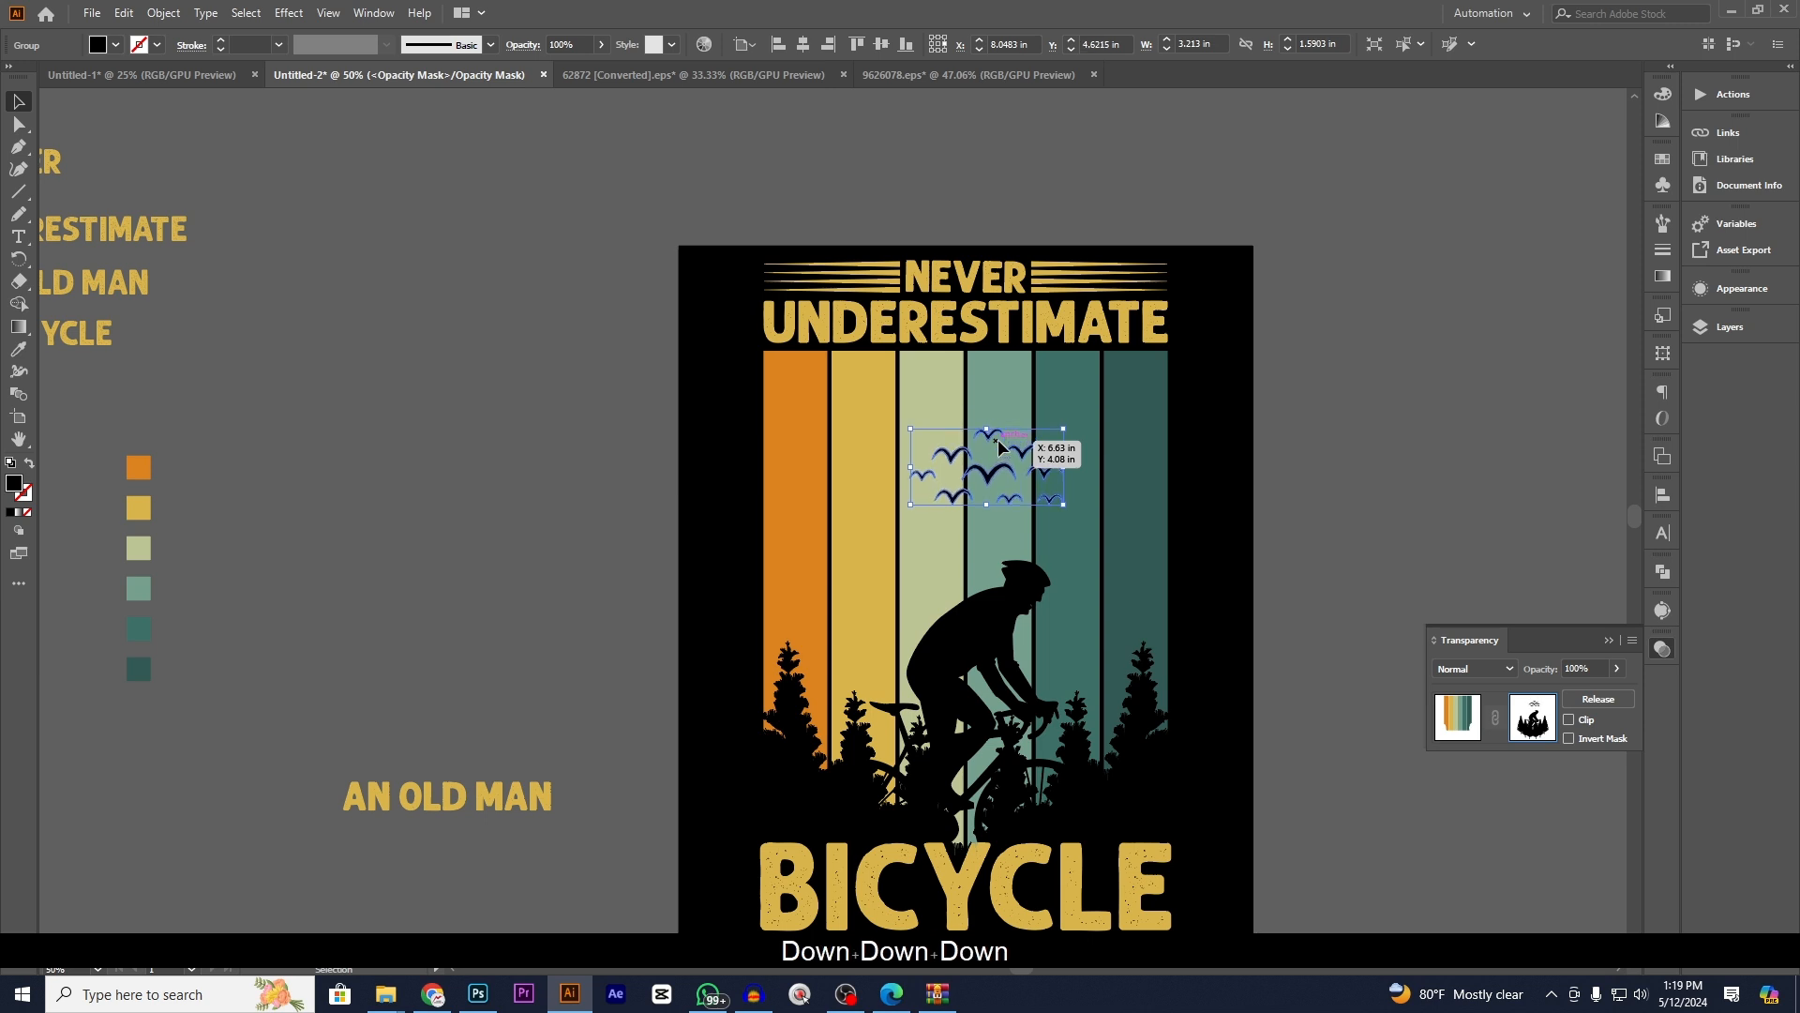
key(Up)
key(Up)
key(Up)
key(Up)
key(Up)
key(Up)
key(Up)
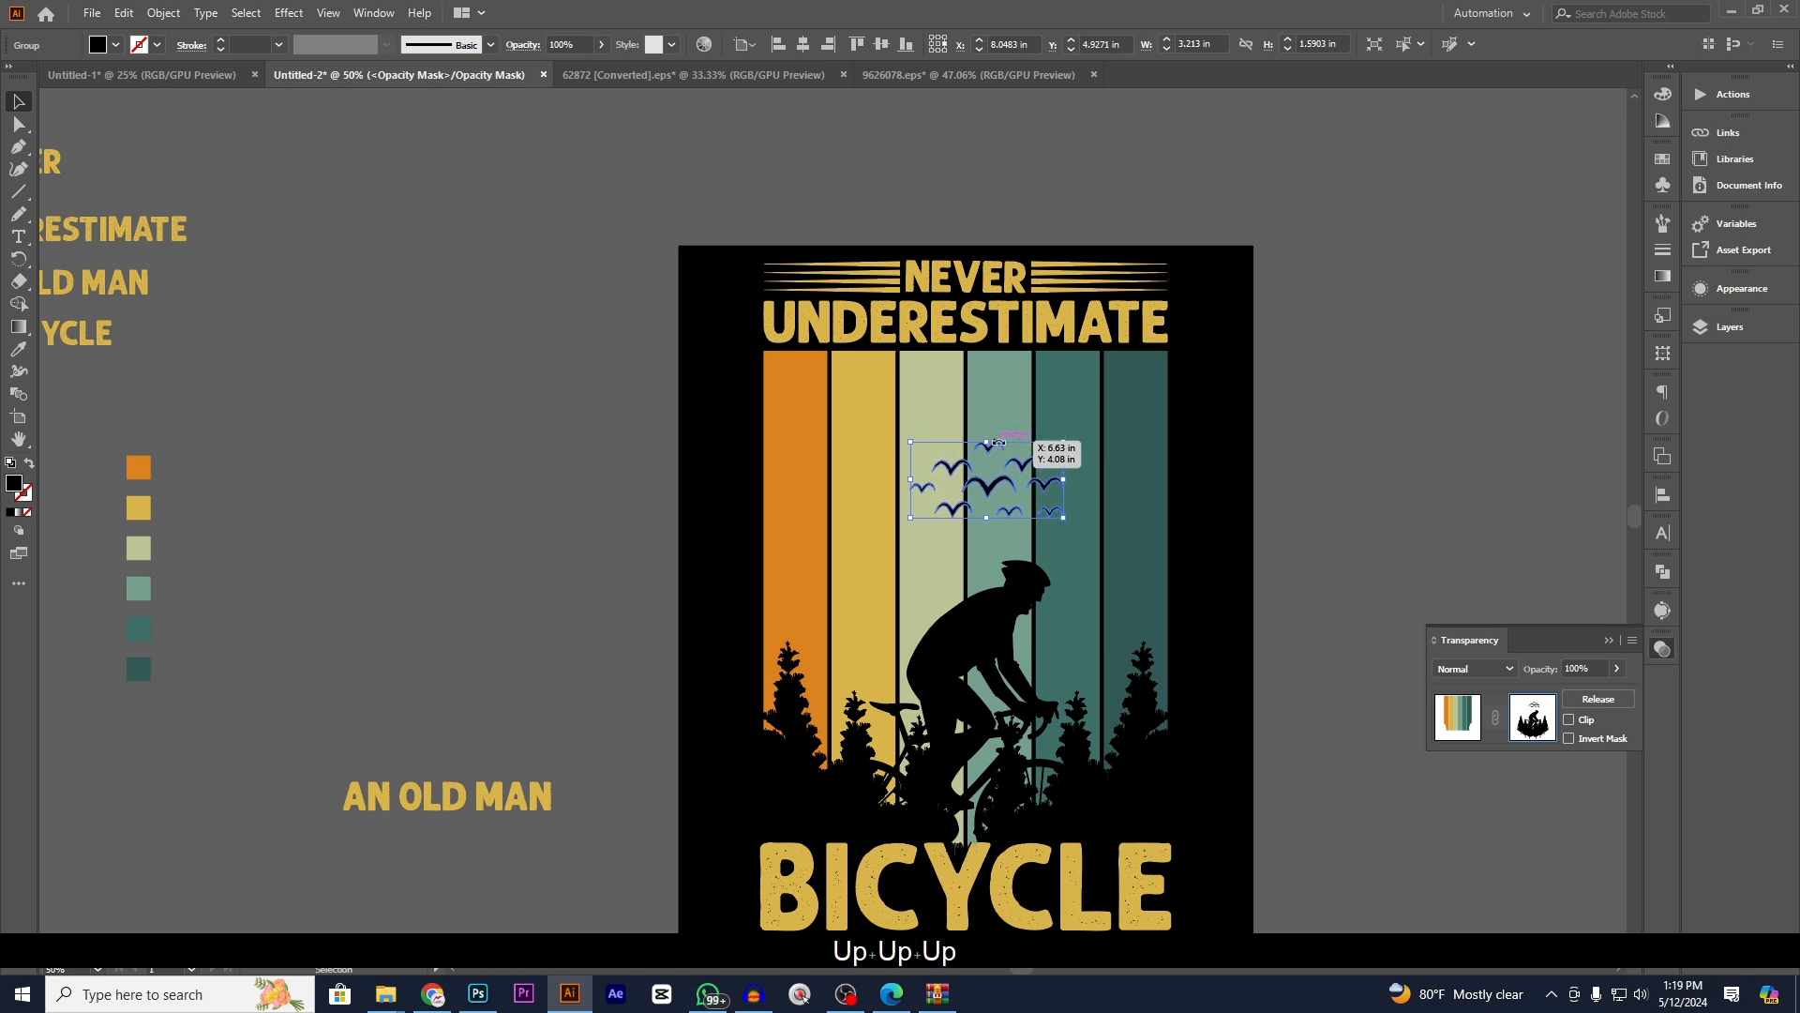
click(1458, 728)
- Erase a straight rectangular strip across the upper ends of all six coloured bars
alt+scroll(1032, 392, up, 1)
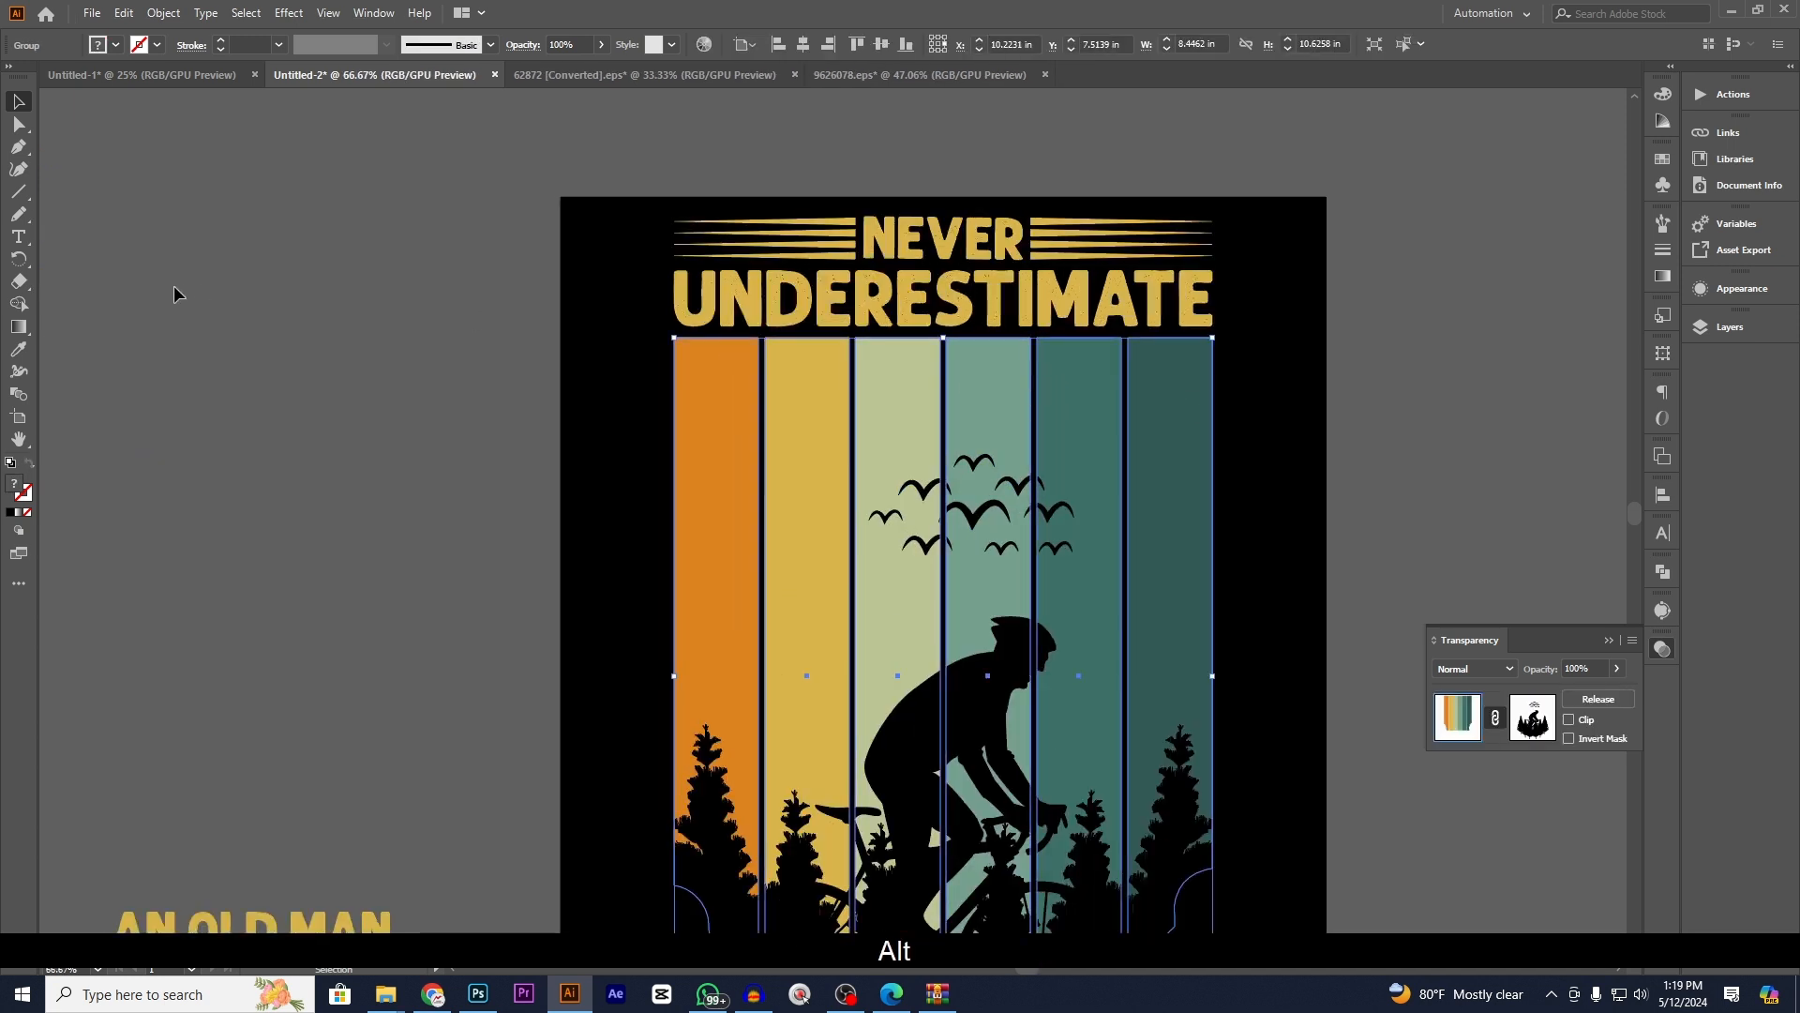
click(19, 282)
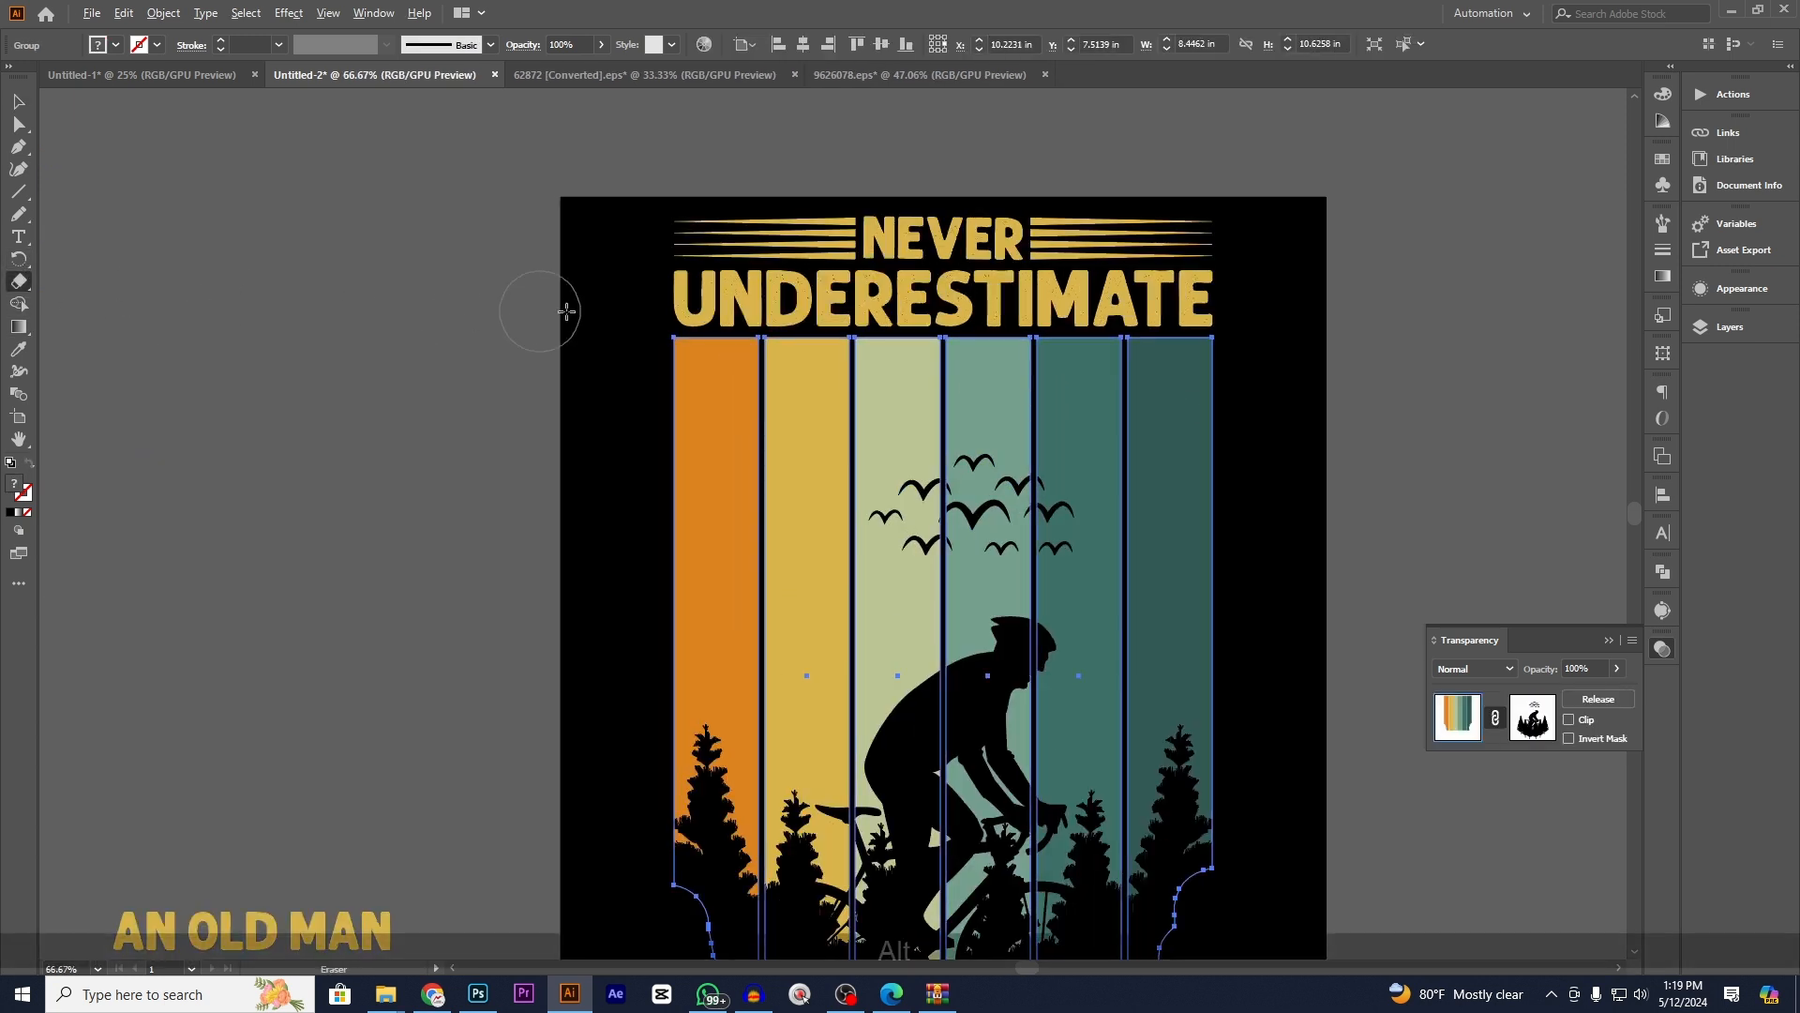
drag(591, 281, 1368, 395)
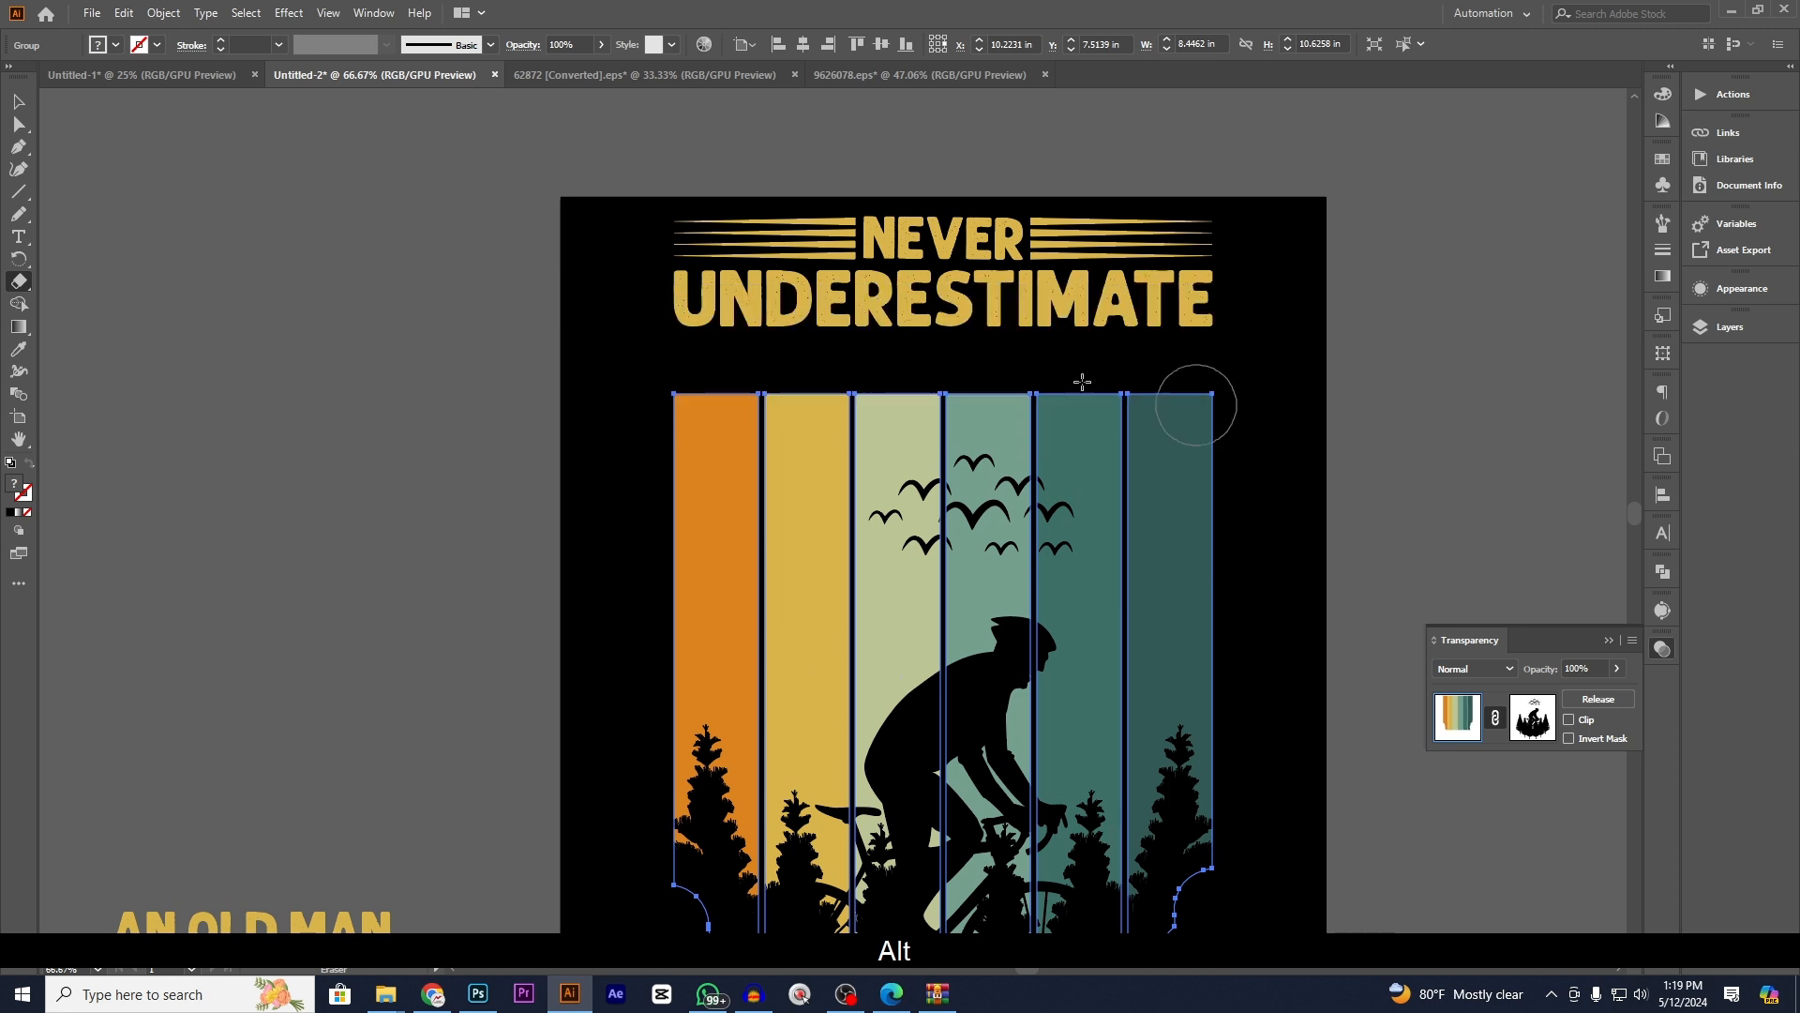
- Move NEVER, its stripes and UNDERESTIMATE down together until they sit just above the shortened bars
click(19, 102)
click(370, 187)
drag(607, 191, 1277, 342)
key(Down)
key(Down)
key(Down)
key(Down)
key(Down)
key(Down)
key(Down)
key(Down)
key(Down)
key(Down)
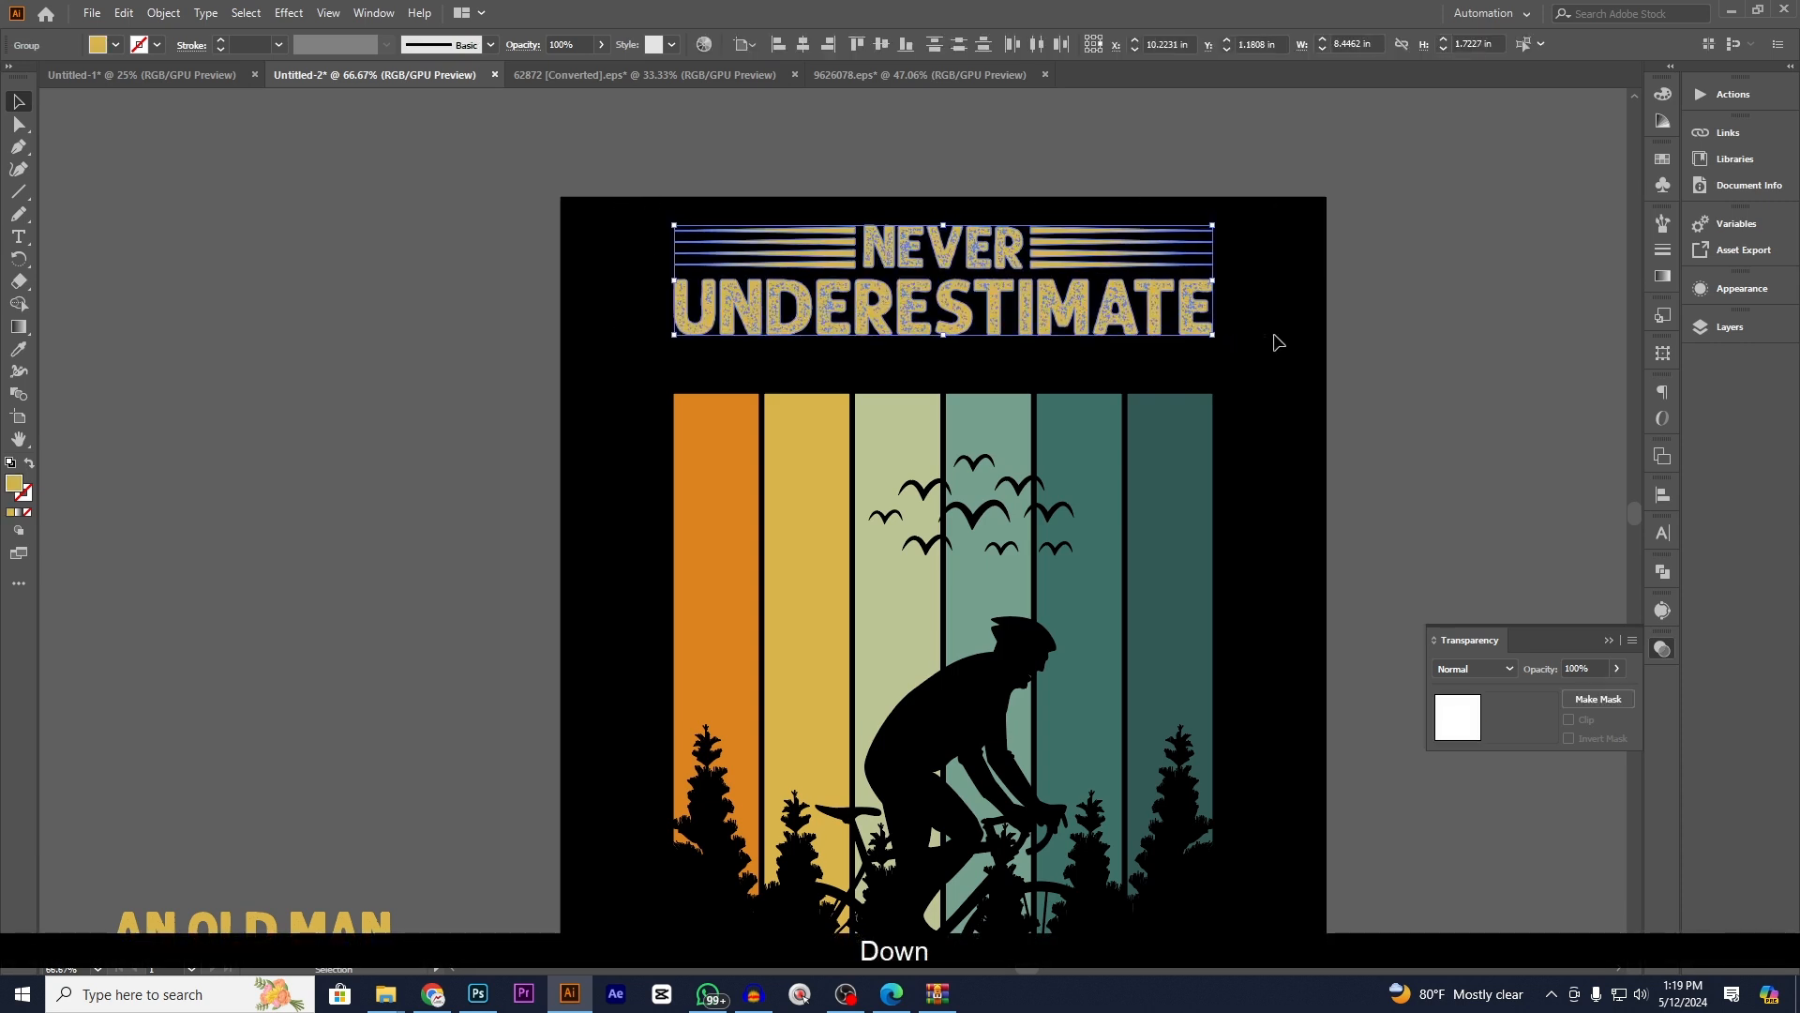
key(Down)
key(Down)
key(Down)
key(Down)
key(Down)
key(Down)
key(Down)
key(Down)
key(Down)
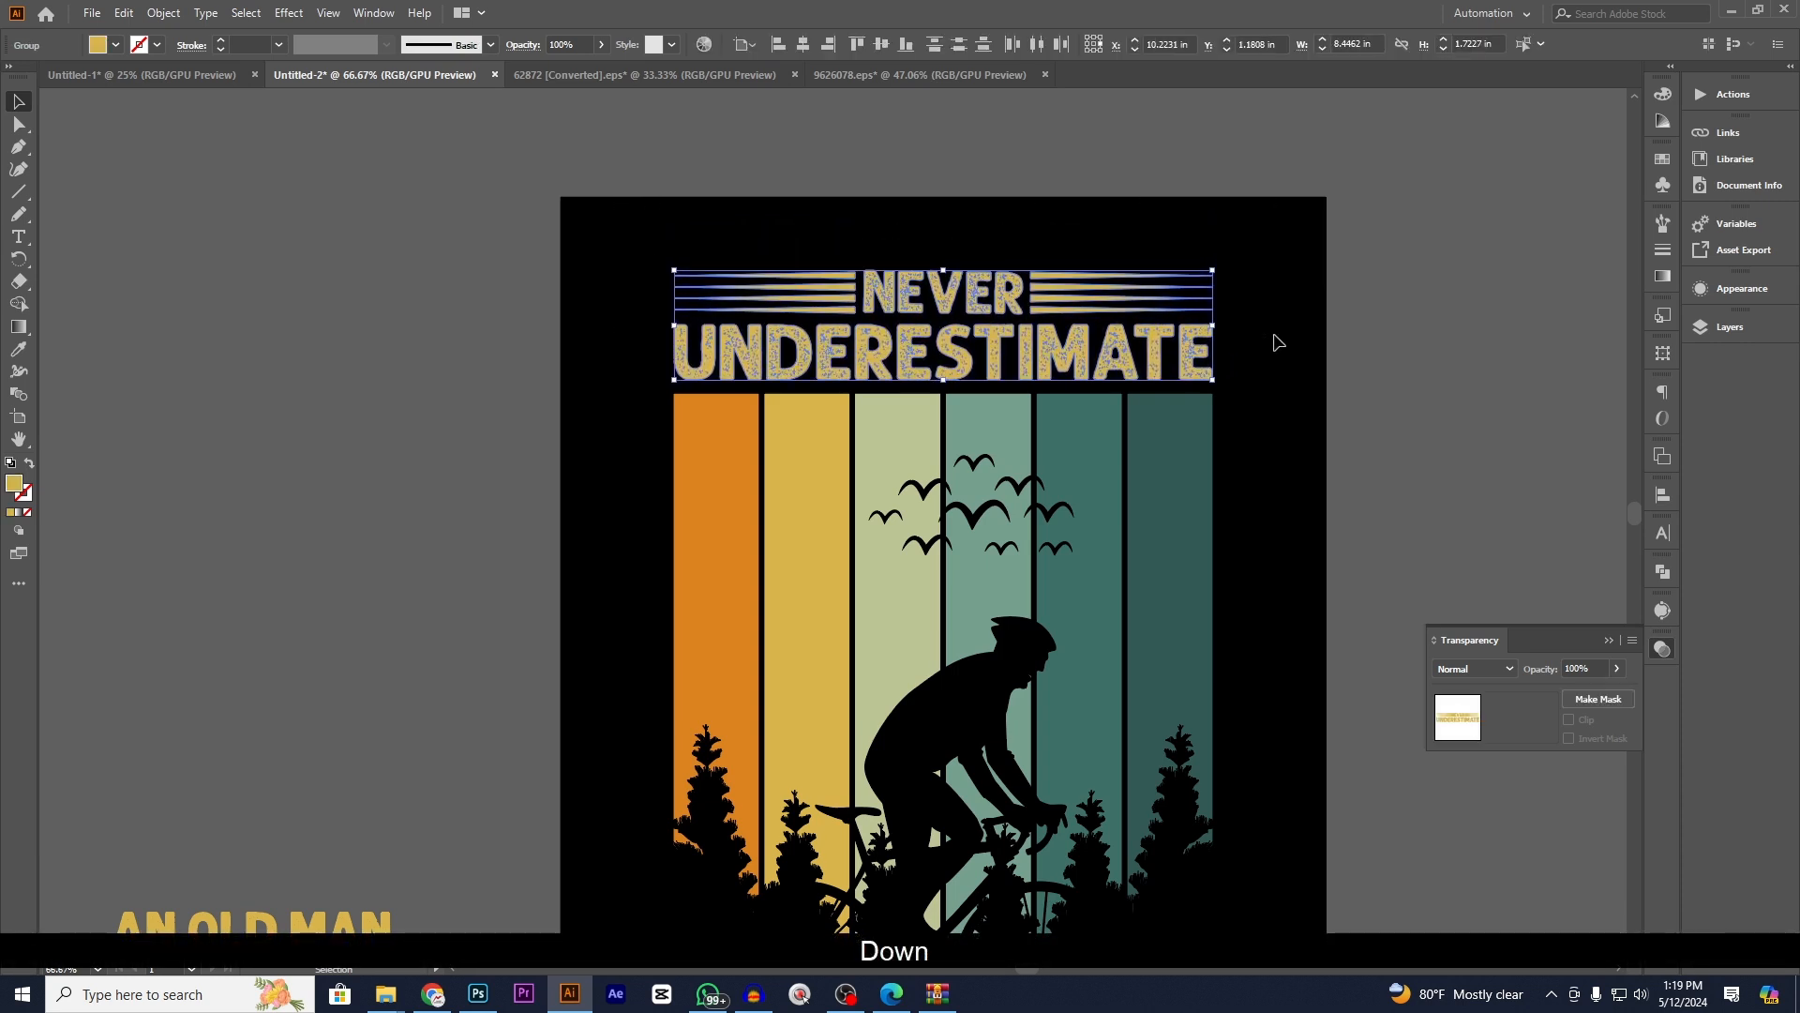
key(Up)
click(1277, 342)
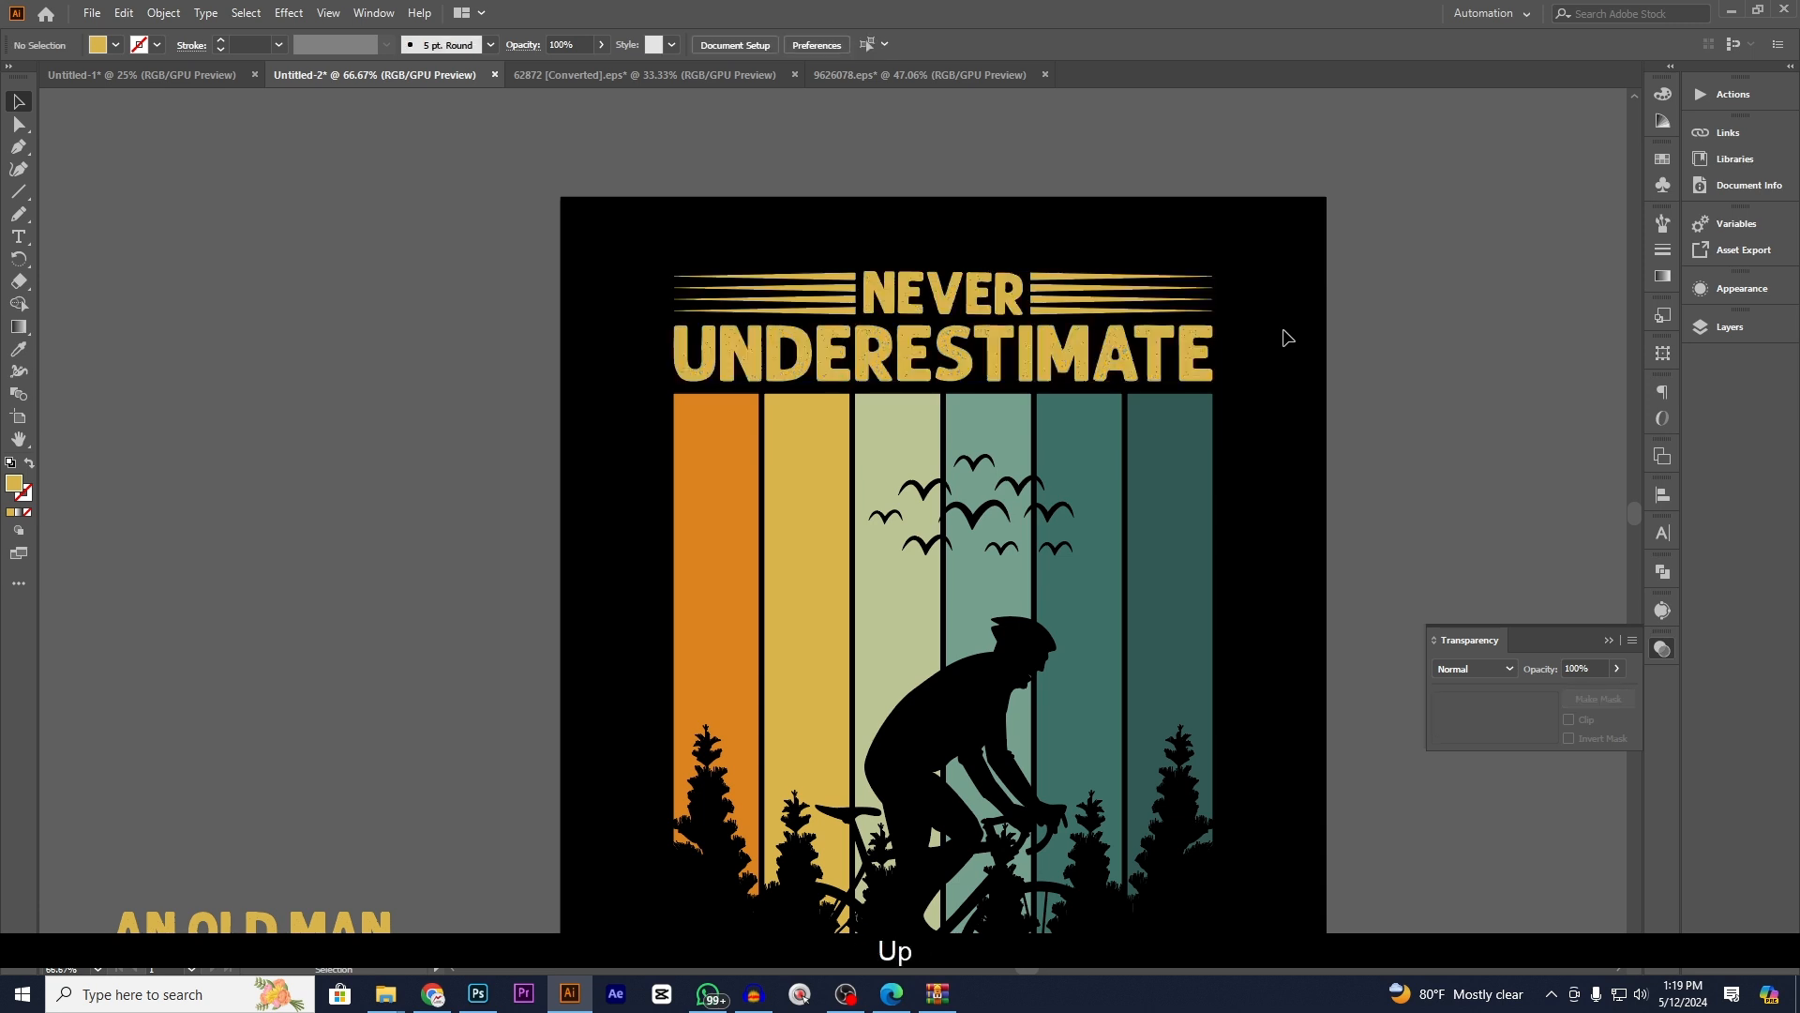
- Move the heading text and the masked bars up together to leave a small gap above BICYCLE
scroll(1281, 333, down, 2)
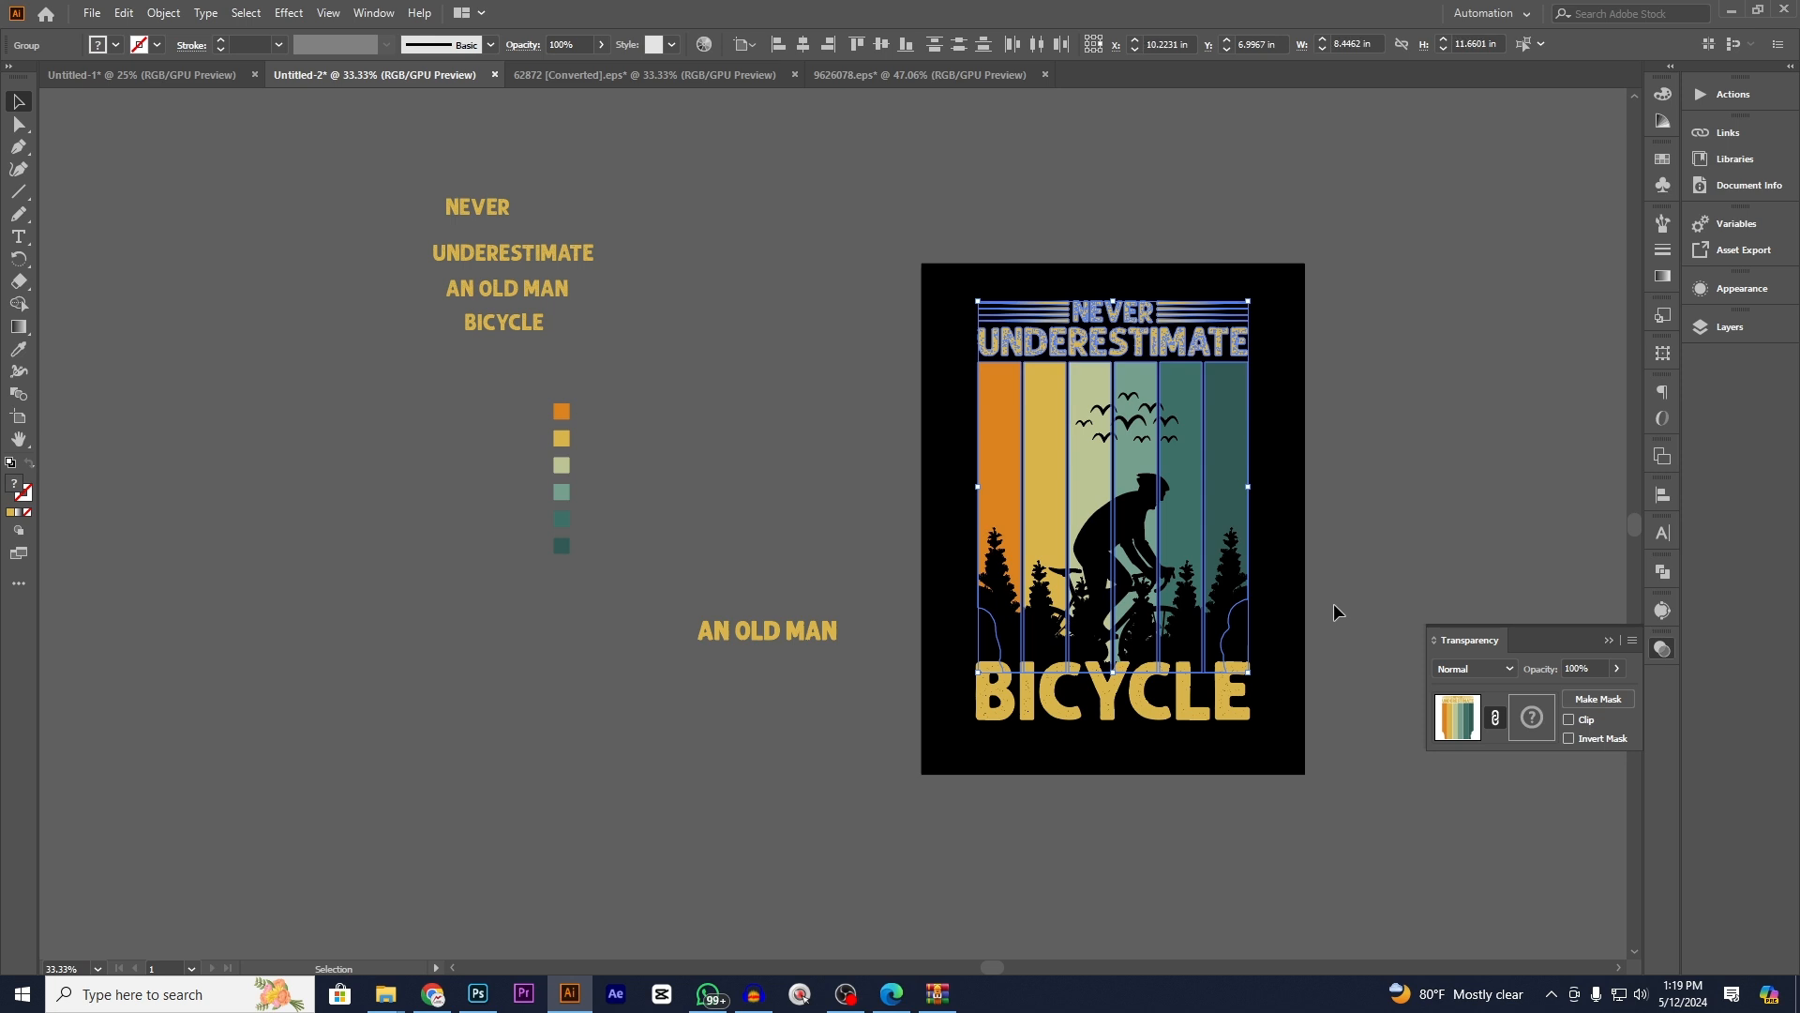
key(Up)
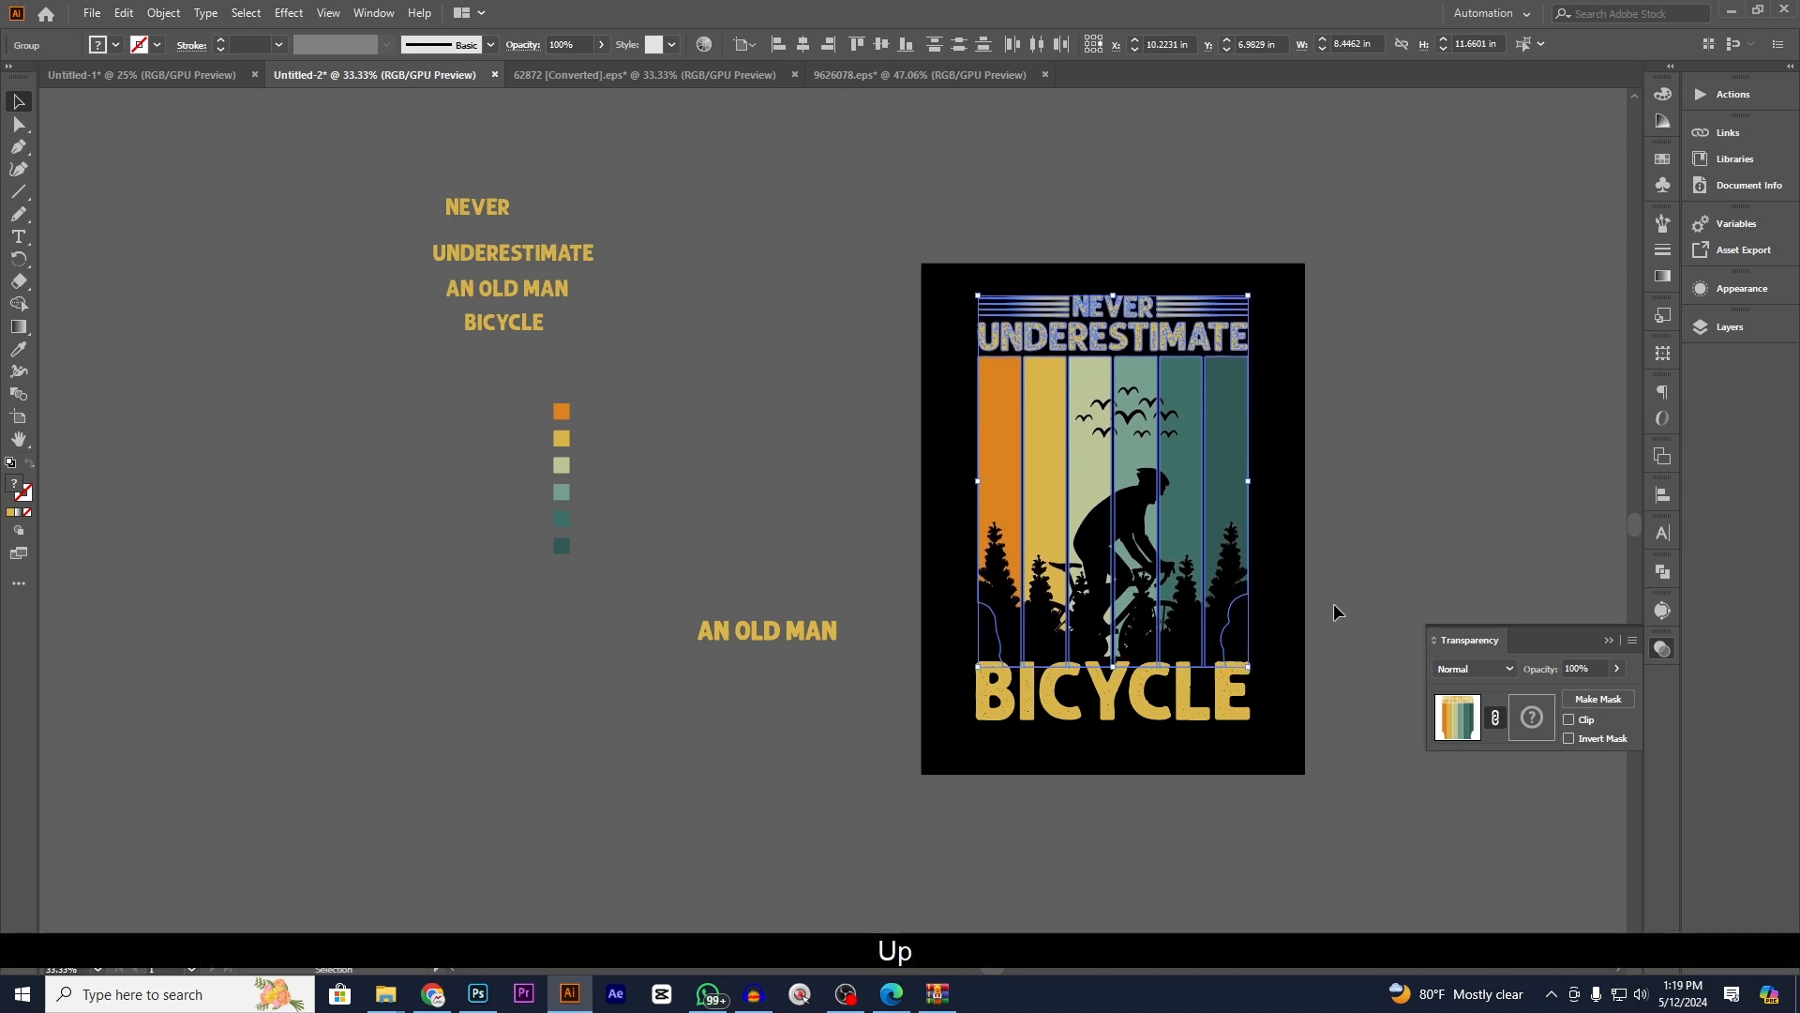
key(Up)
key(Up)
key(Up)
key(Up)
key(Up)
key(Up)
key(Up)
key(Up)
key(Up)
key(Up)
key(Up)
key(Up)
key(Up)
key(Up)
click(1333, 604)
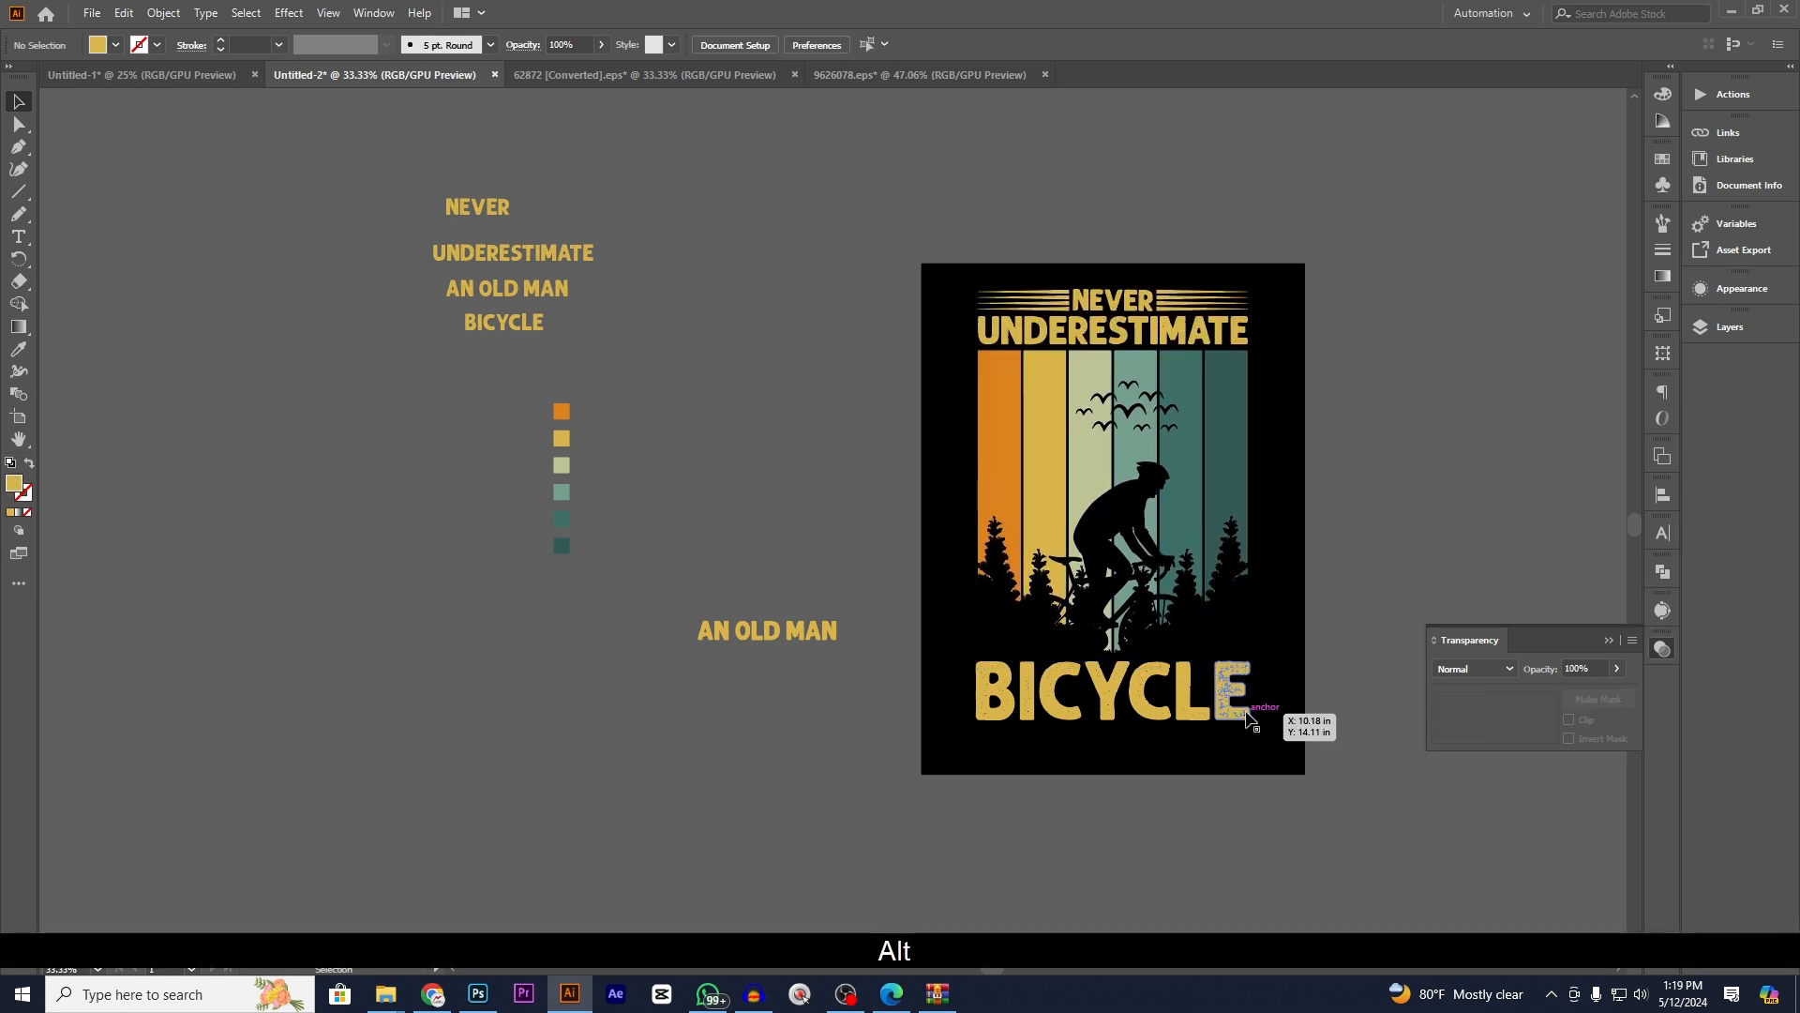
scroll(1247, 715, up, 3)
scroll(1170, 705, down, 1)
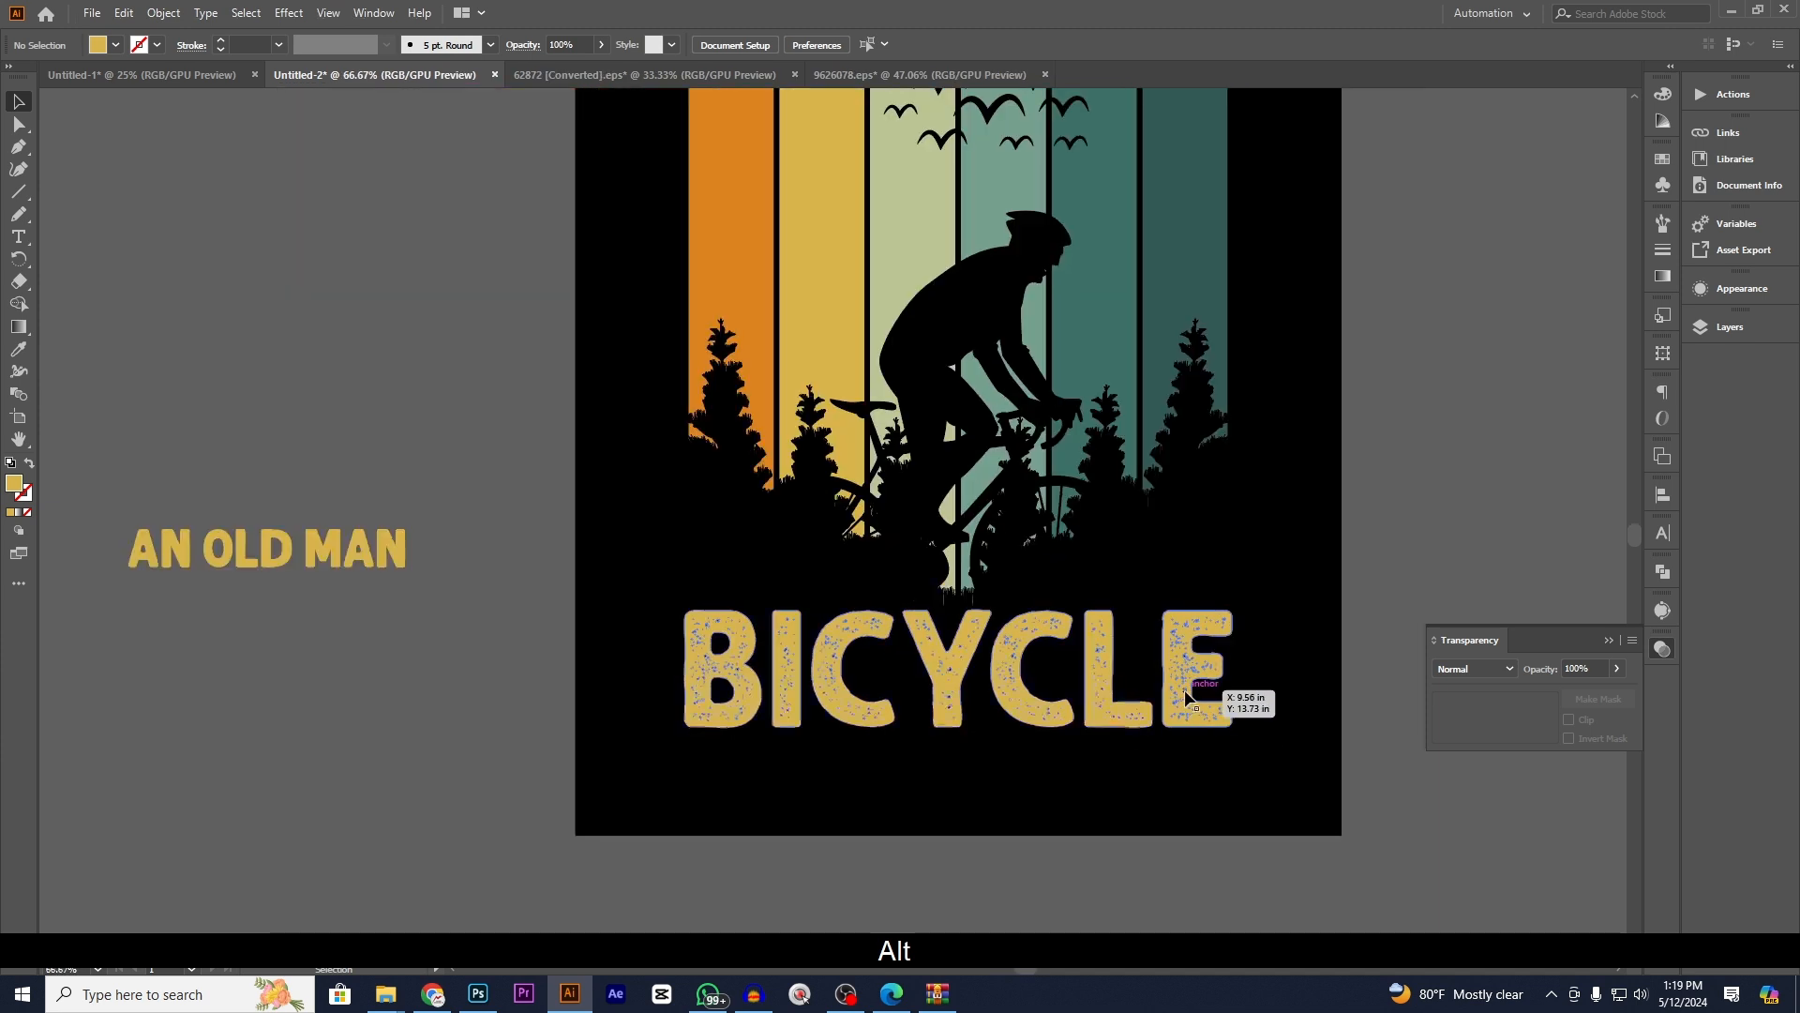
- Shrink BICYCLE to about 3.5 in wide and place it centred near the artboard's lower edge
click(1231, 690)
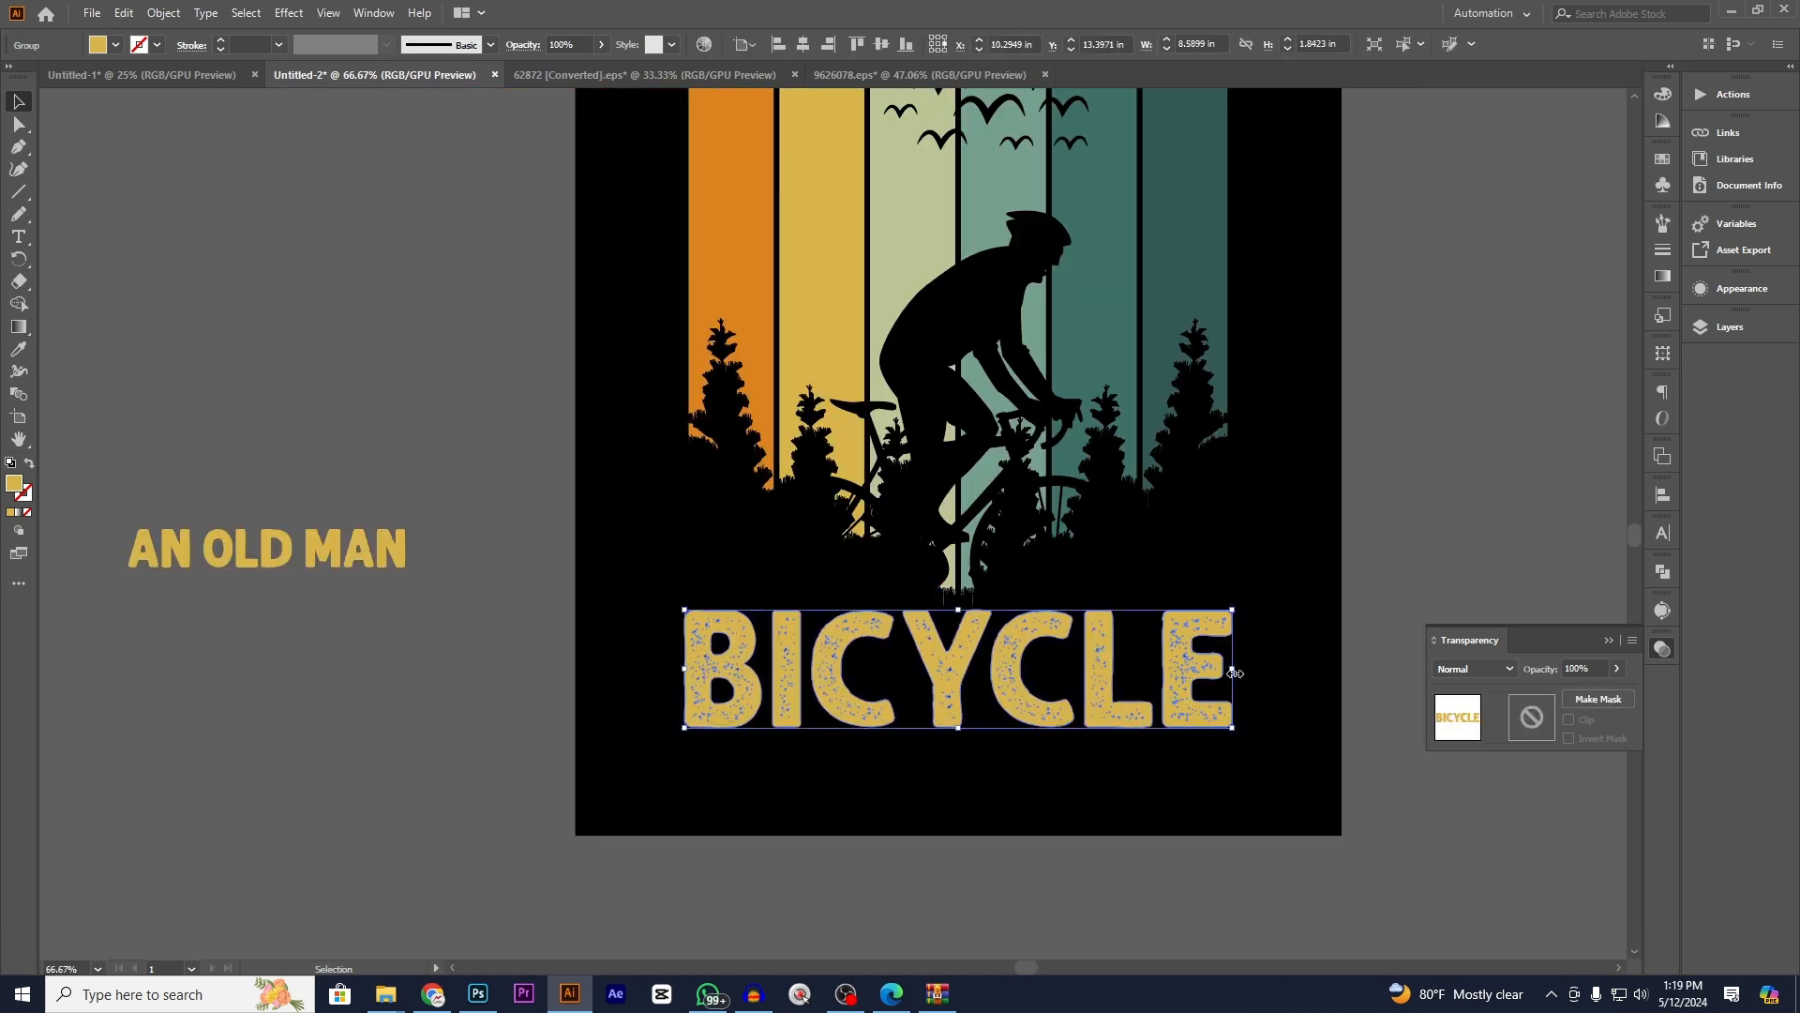
click(1166, 824)
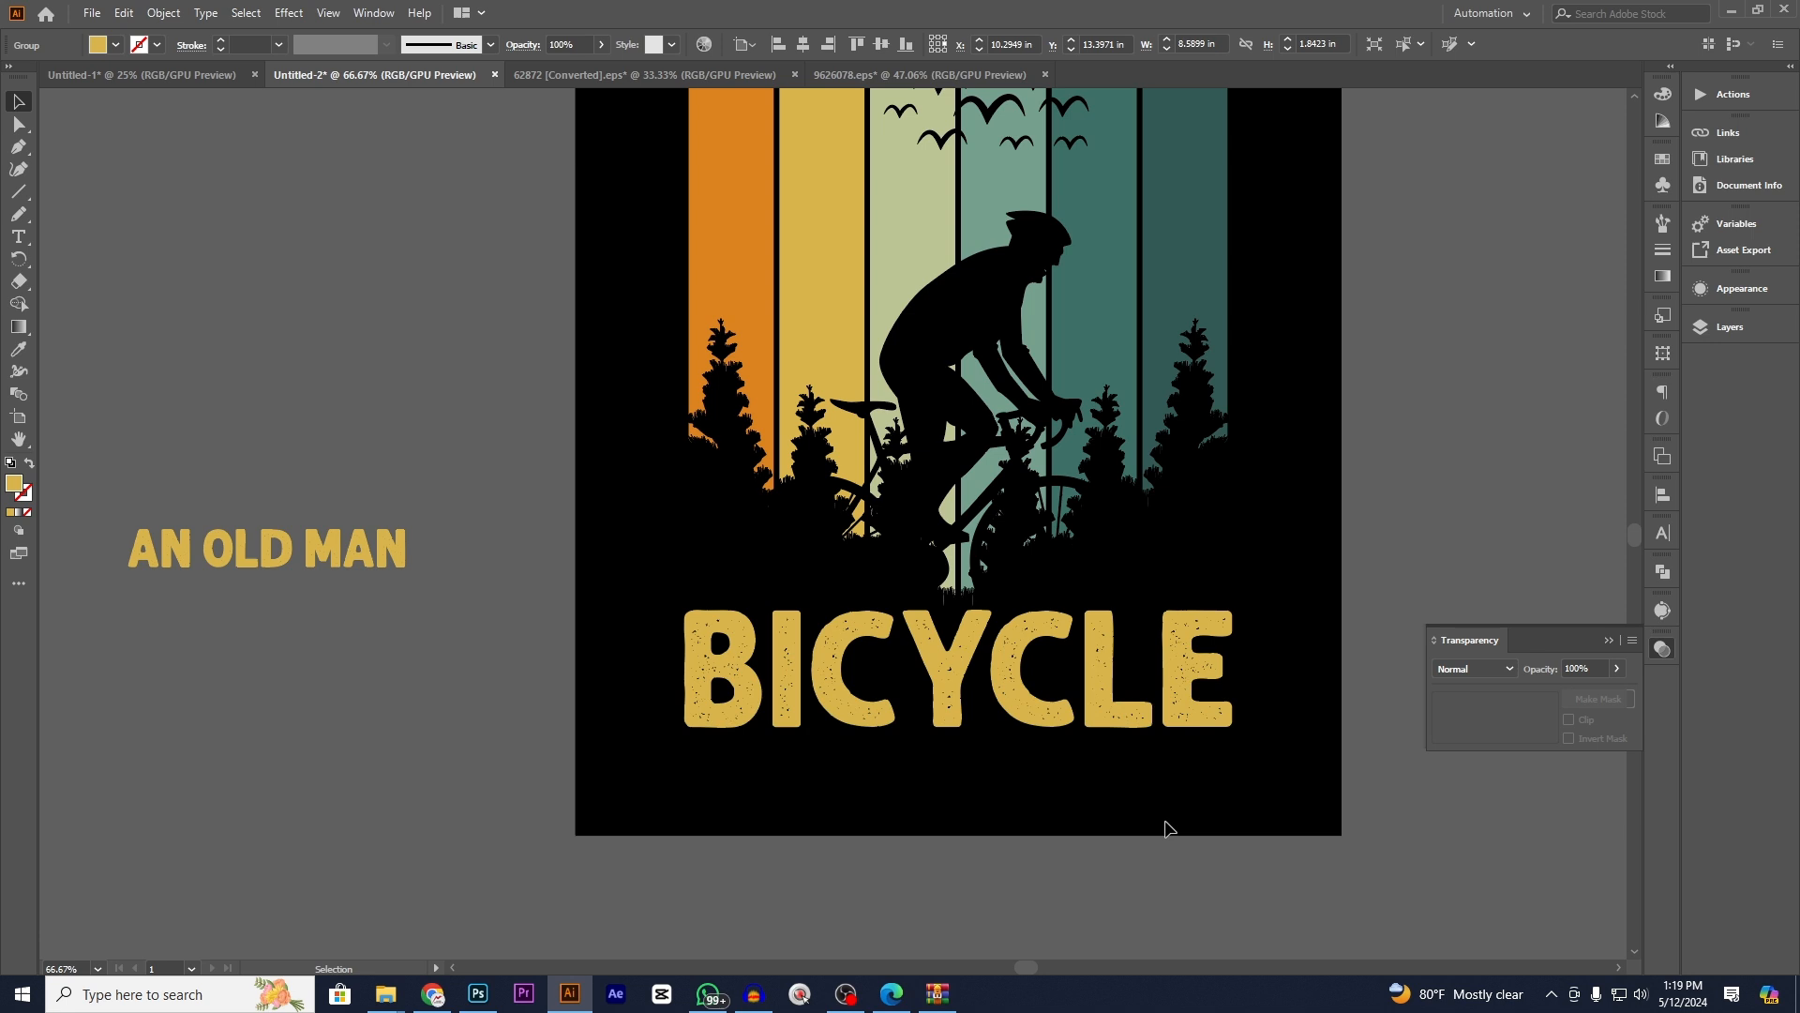
click(1116, 713)
drag(957, 610, 1051, 749)
click(425, 607)
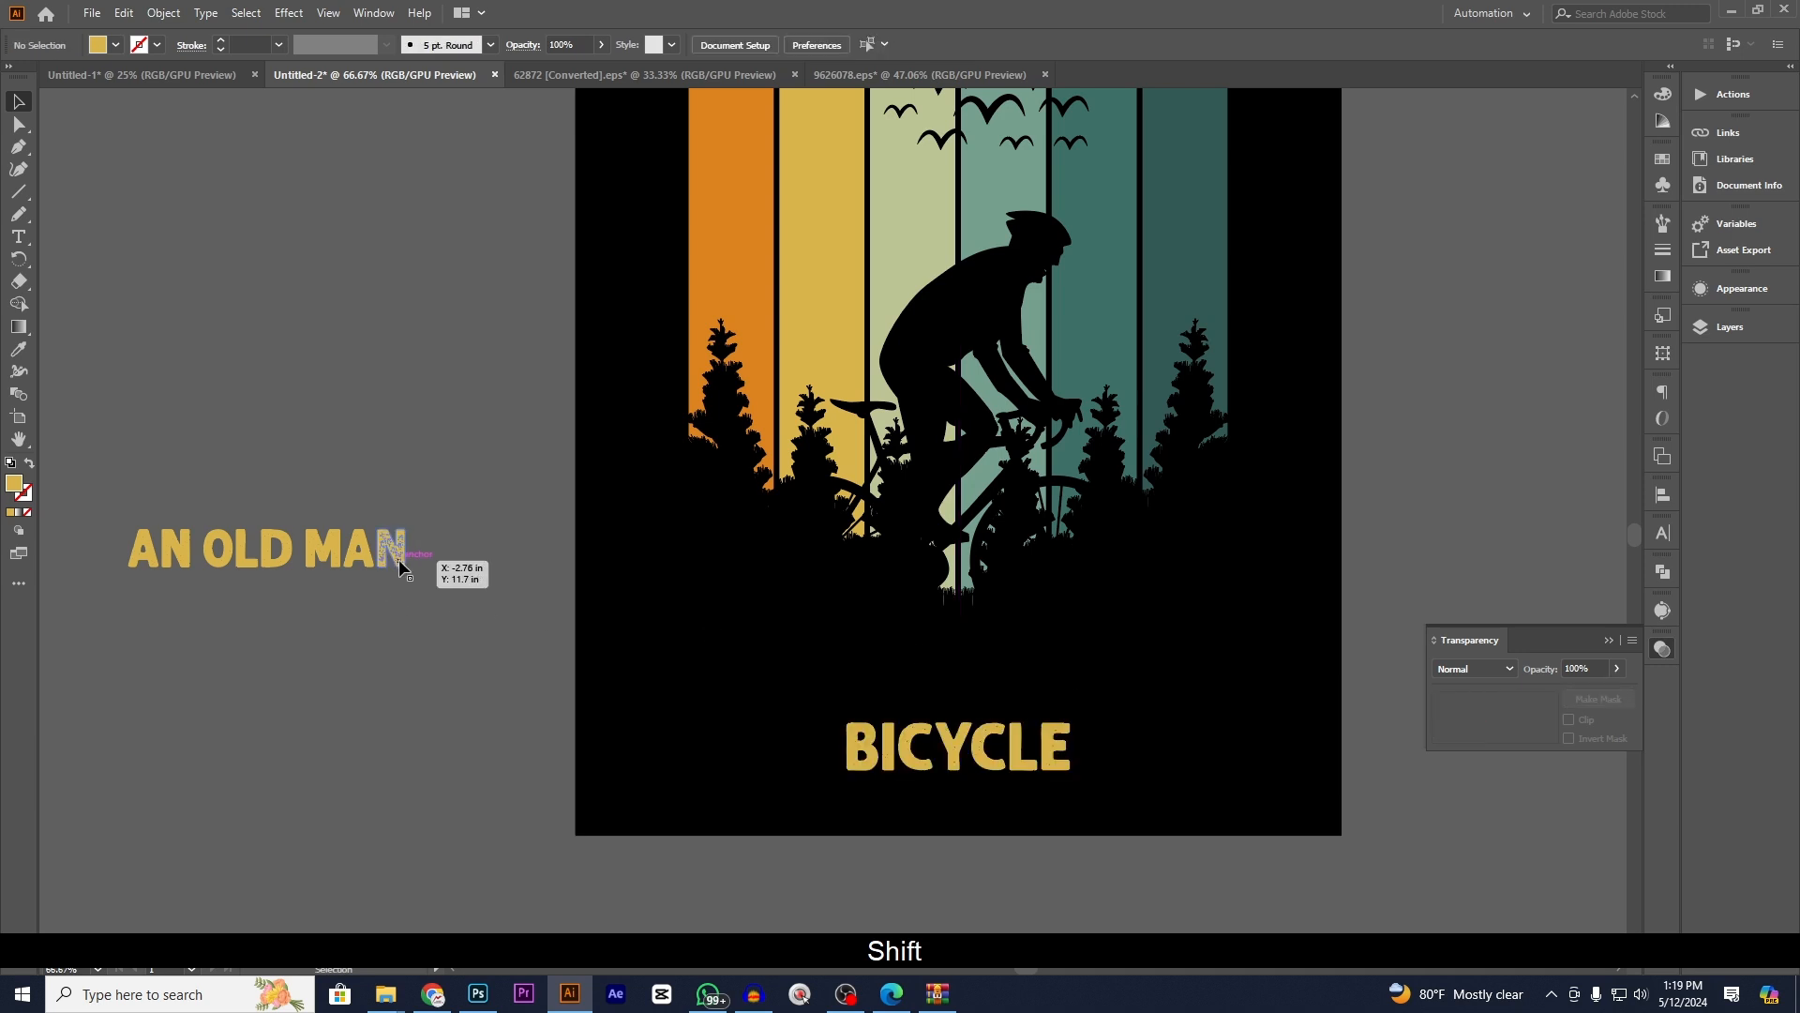
- Move AN OLD MAN onto the artboard between the bars and BICYCLE, centred and scaled to about 8.45 in wide to match the bars
drag(398, 559, 1288, 720)
click(795, 50)
click(1341, 593)
click(1210, 736)
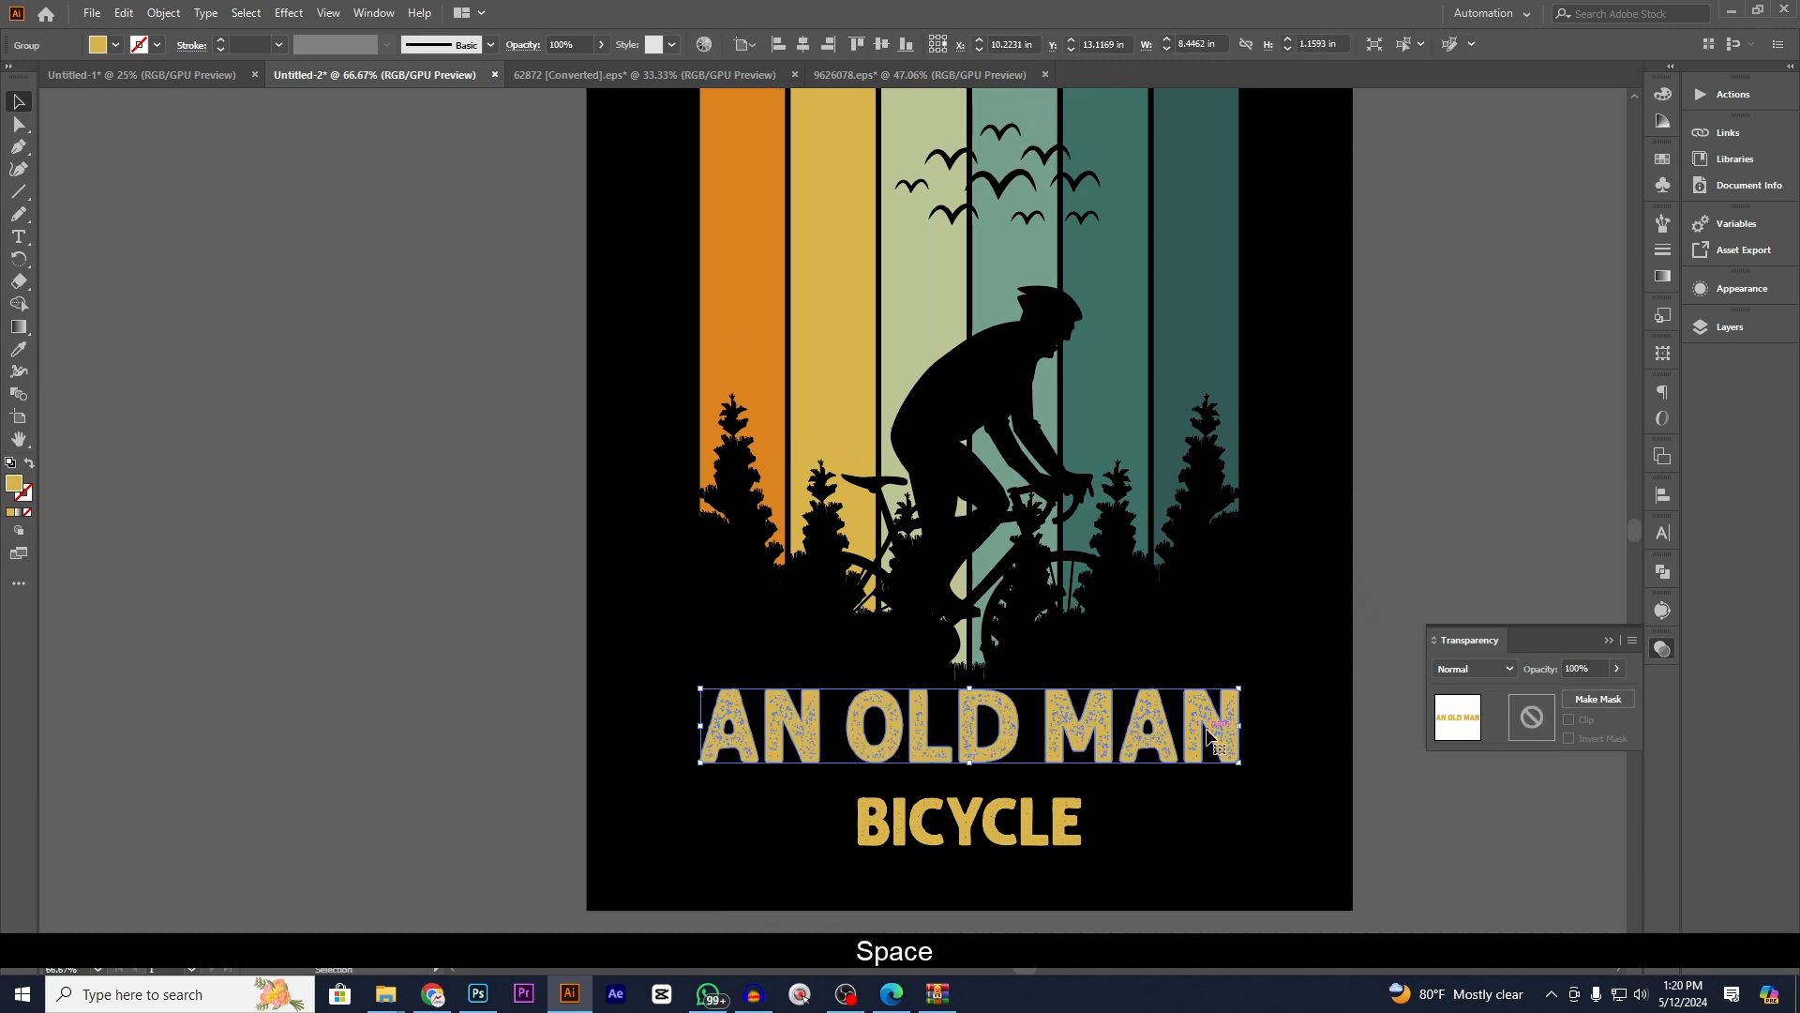
- Nudge AN OLD MAN up until it sits just beneath the grass at the foot of the bars
key(Up)
key(Up)
key(Up)
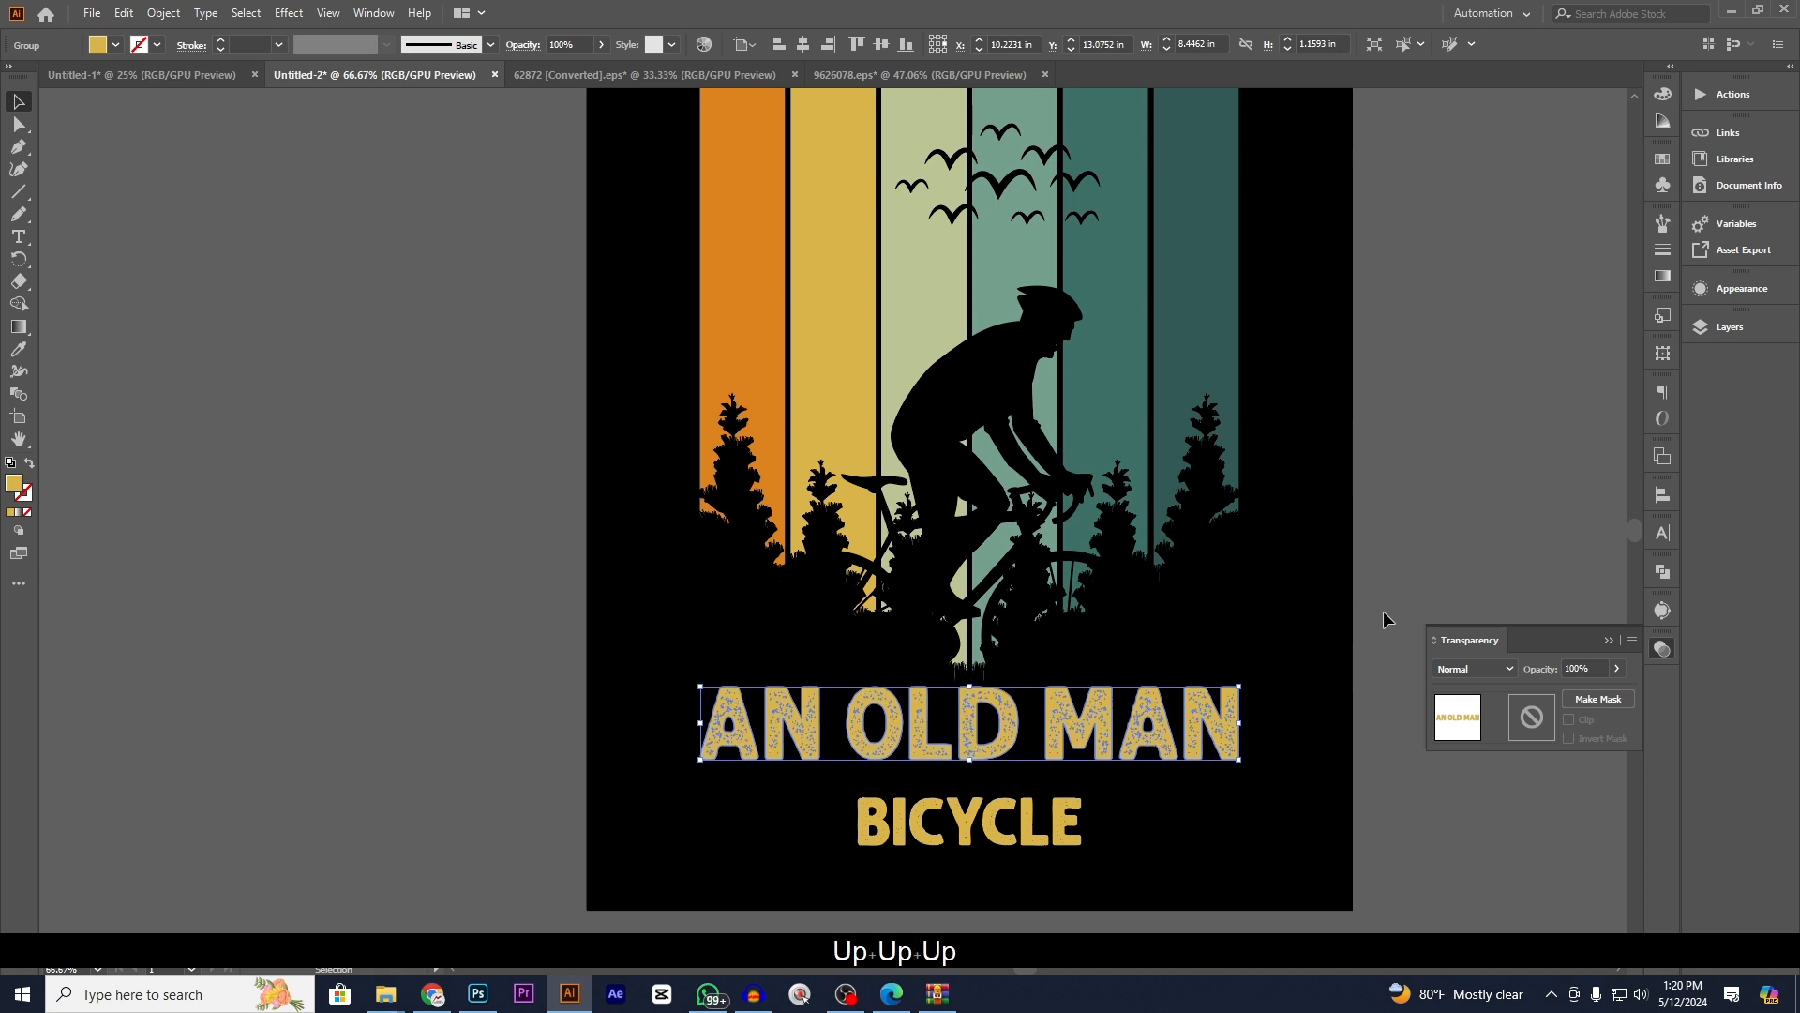
click(1402, 611)
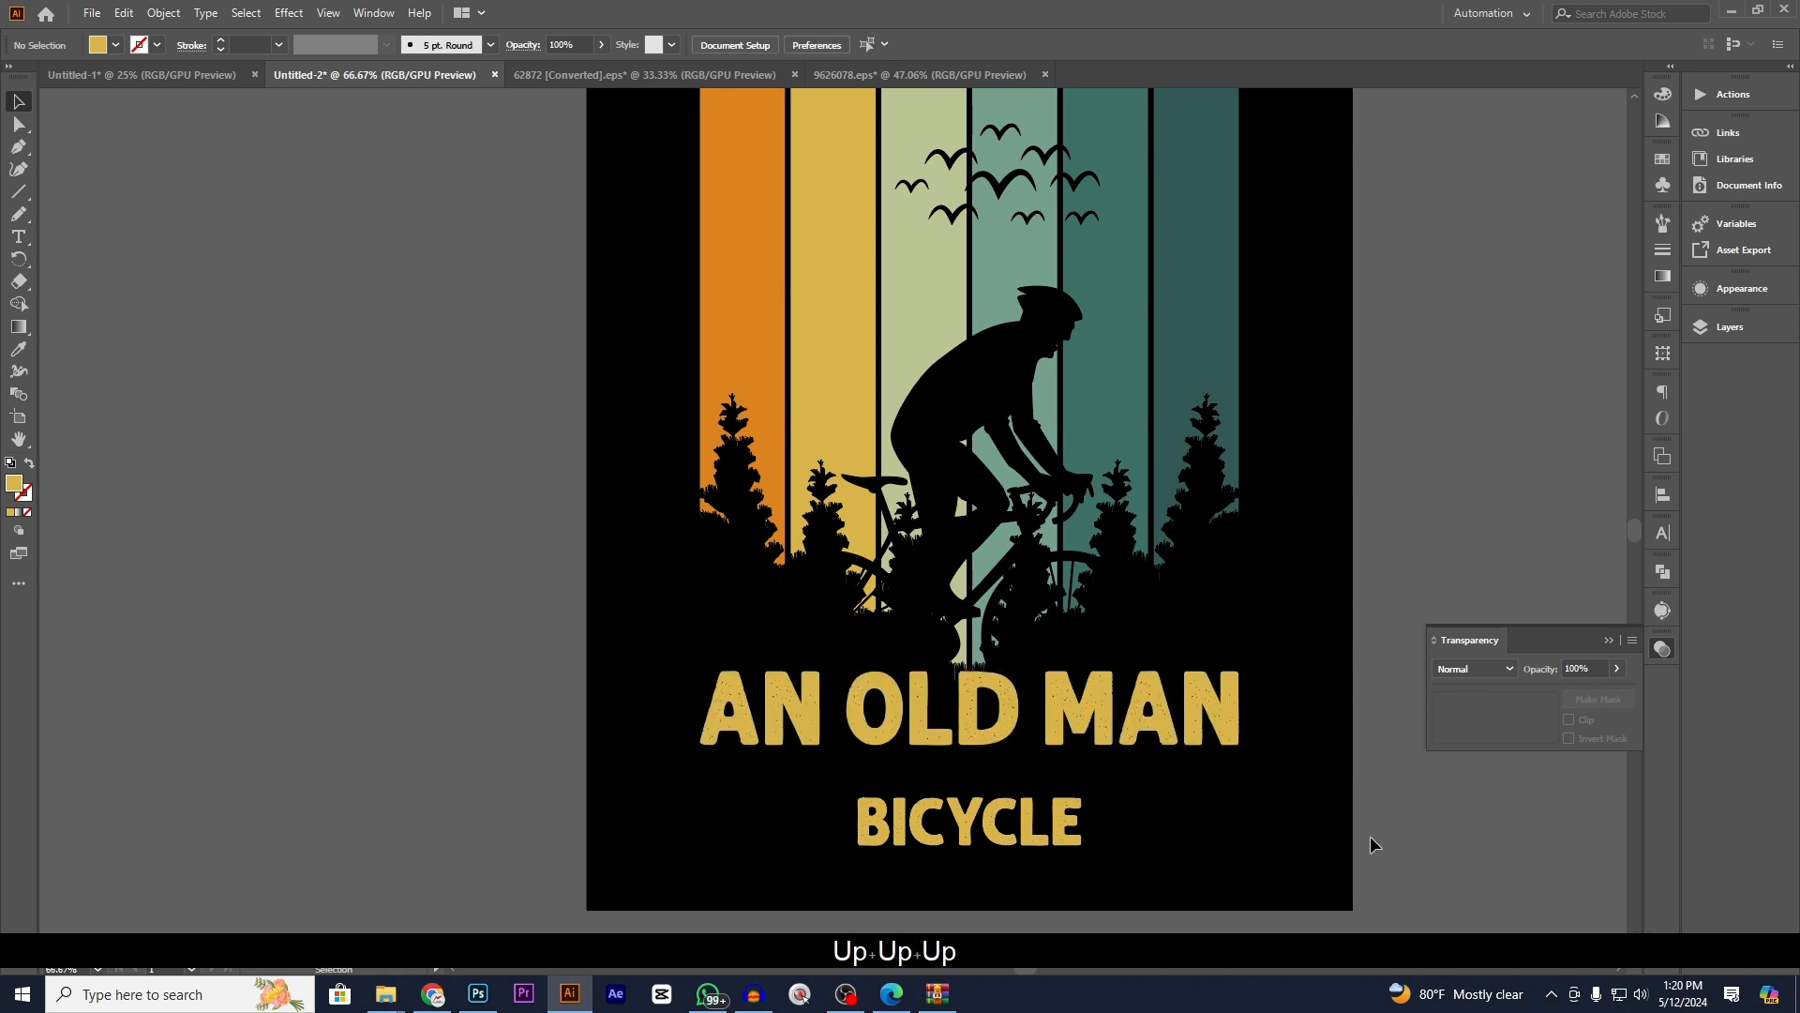
- Nudge BICYCLE up until only a small gap separates it from AN OLD MAN
click(1062, 828)
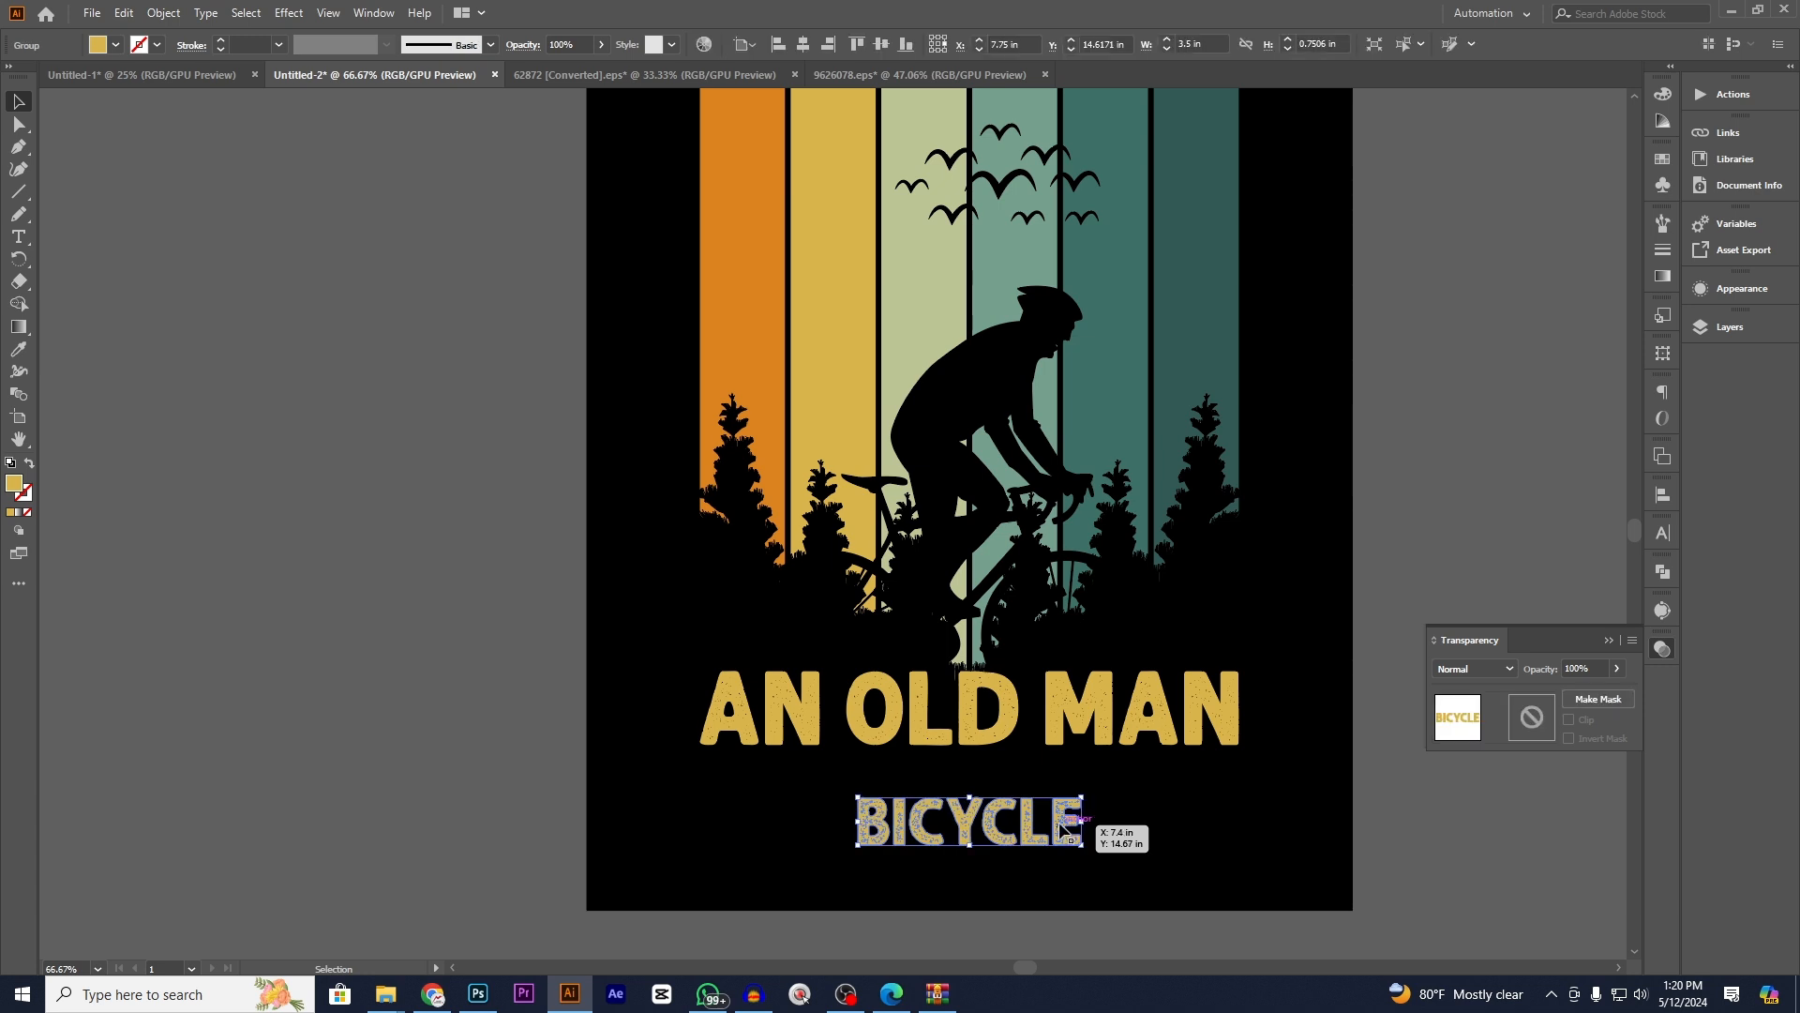
key(Up)
key(Up)
key(Up)
key(Up)
key(Up)
key(Up)
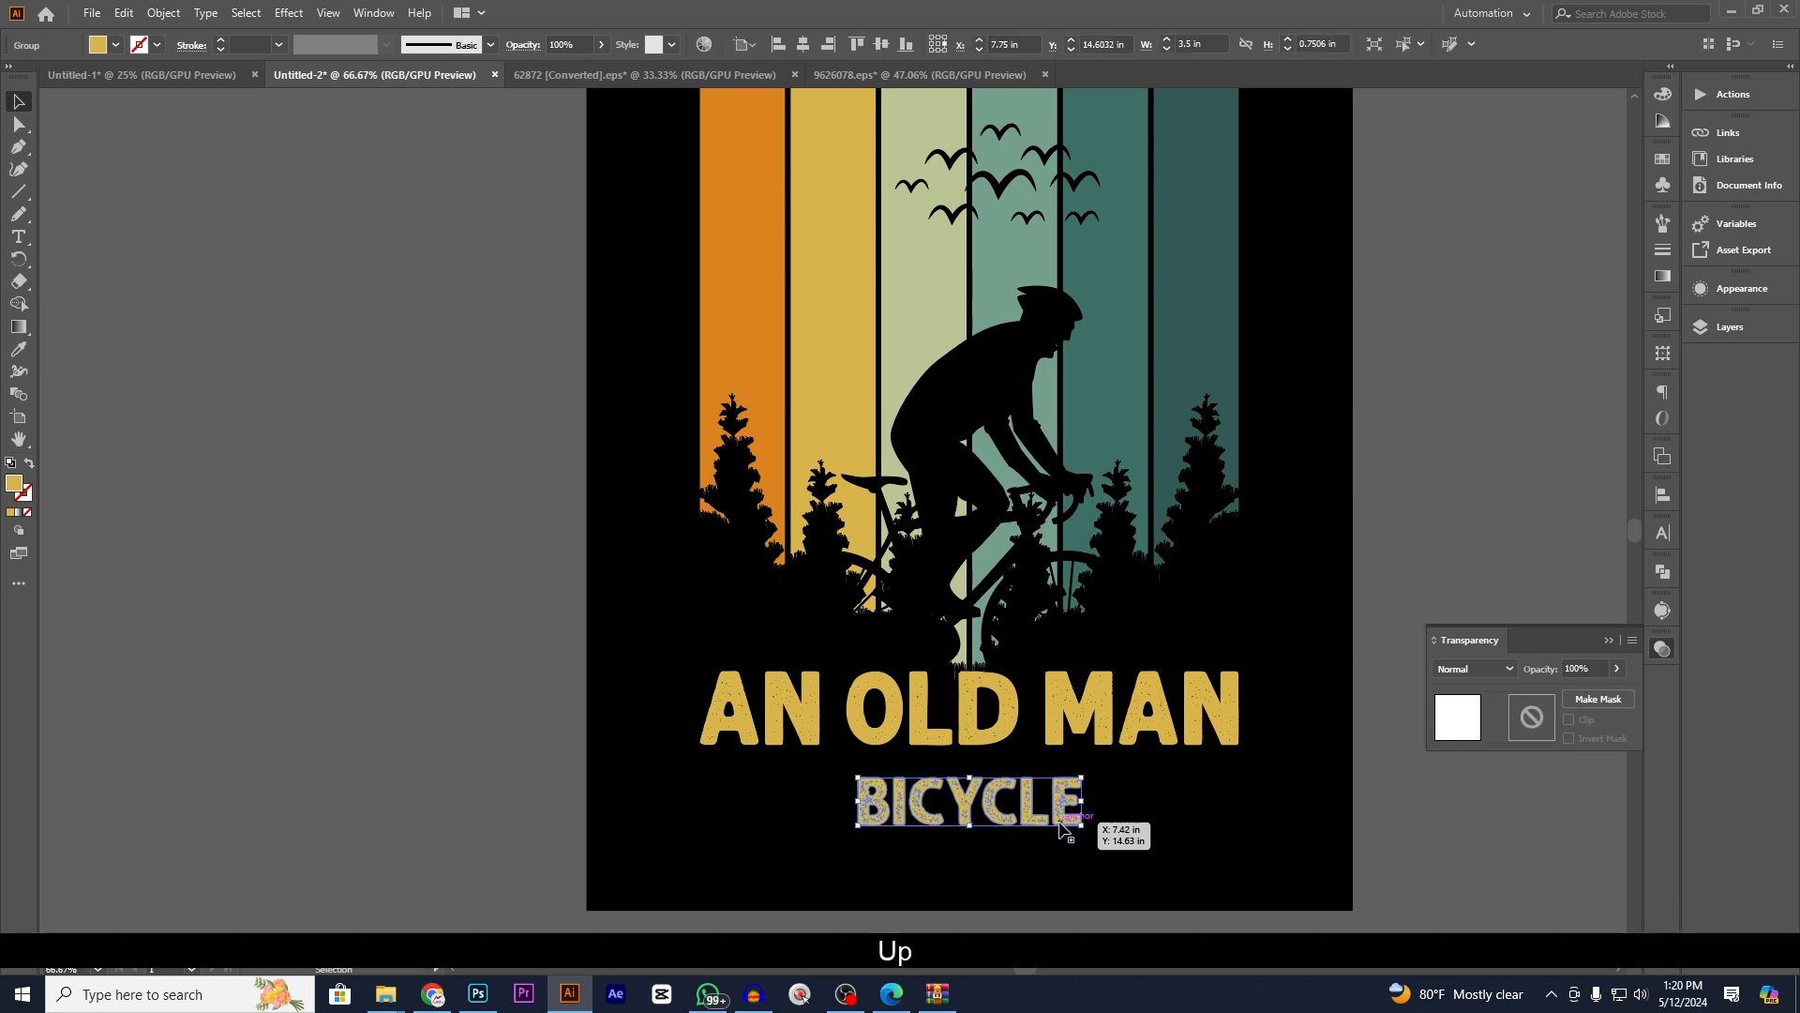
key(Up)
key(Up)
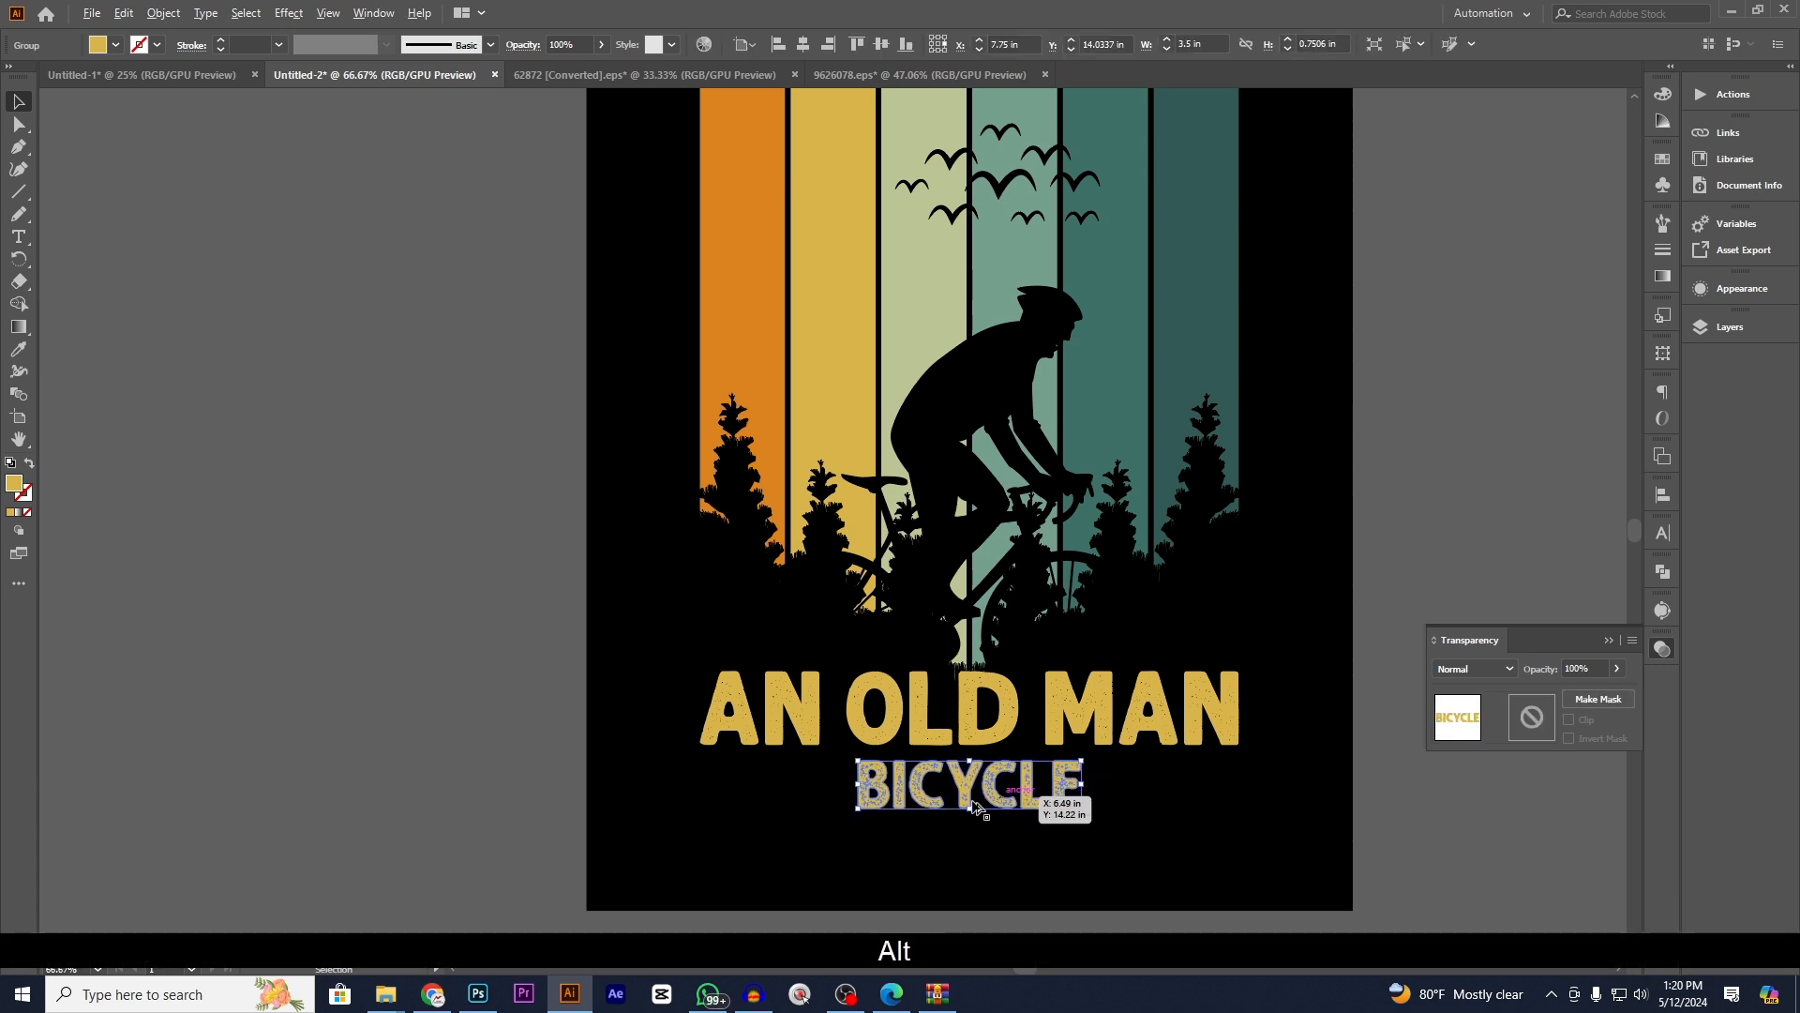
- Enlarge BICYCLE proportionally to about 4 in wide and keep a small gap below AN OLD MAN
scroll(1001, 797, up, 1)
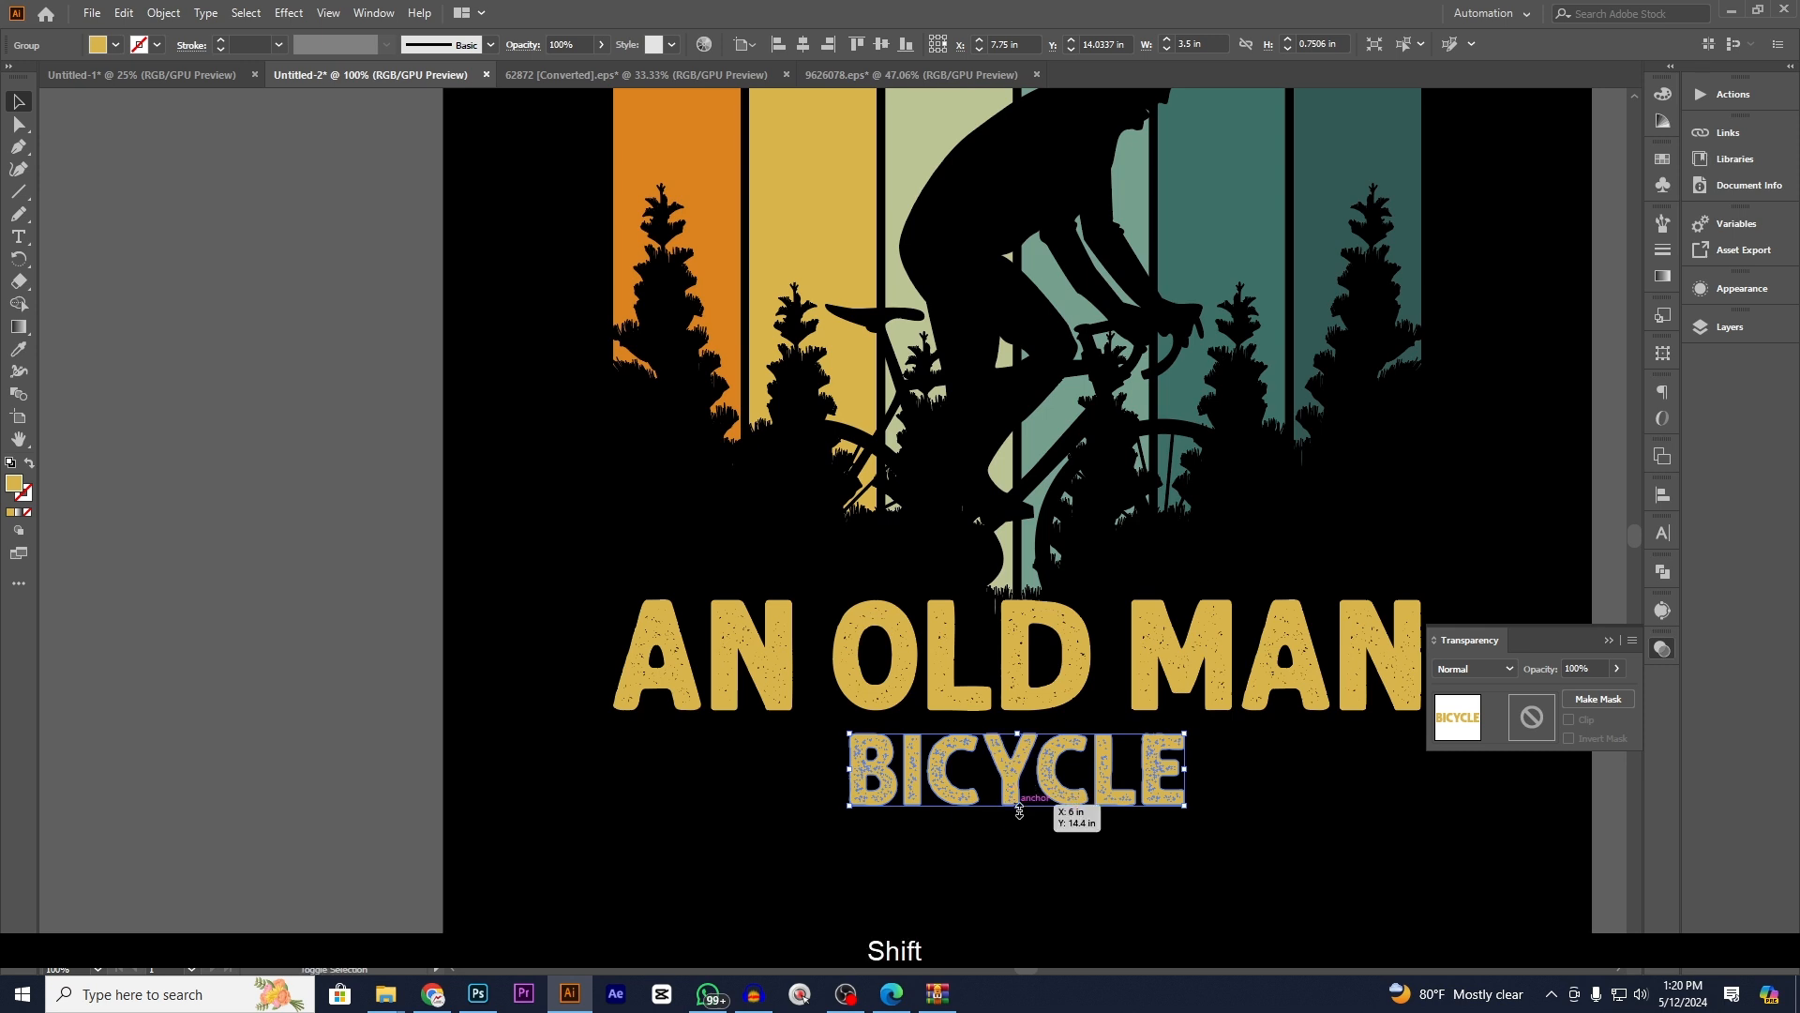
drag(1019, 812, 1020, 812)
click(1097, 884)
scroll(1135, 881, down, 2)
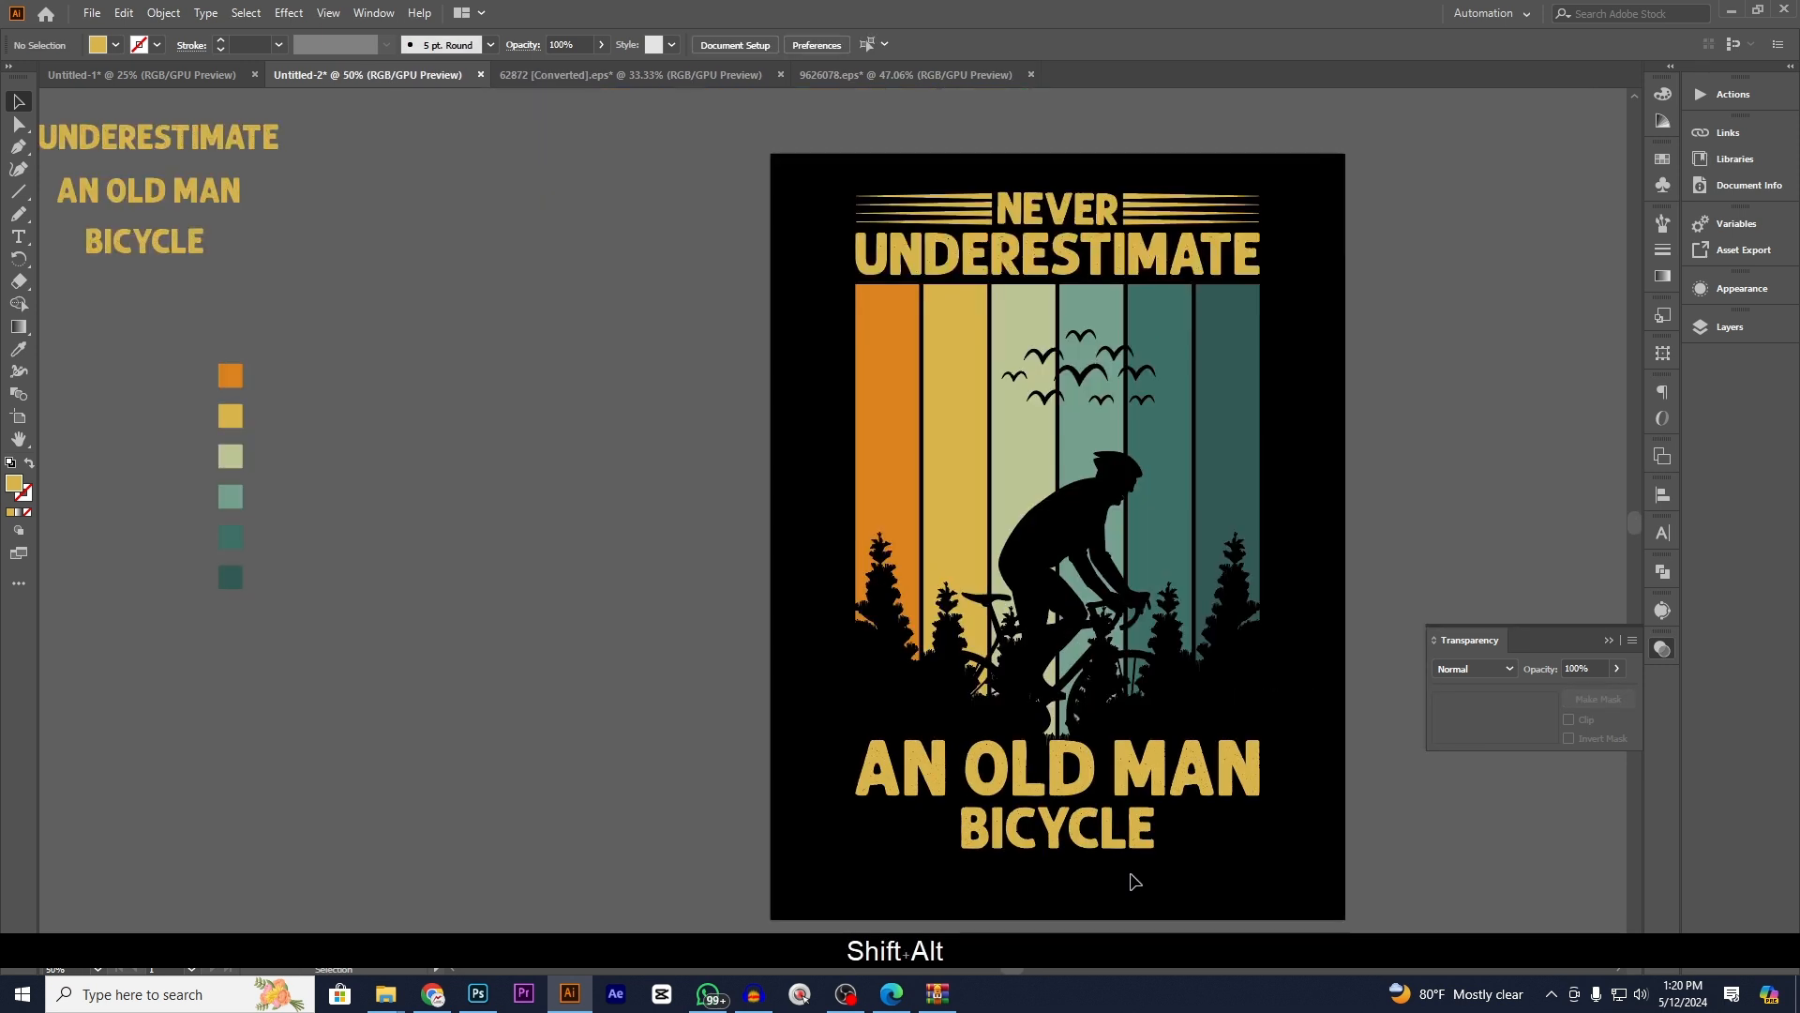
drag(1131, 874, 1091, 852)
click(1063, 817)
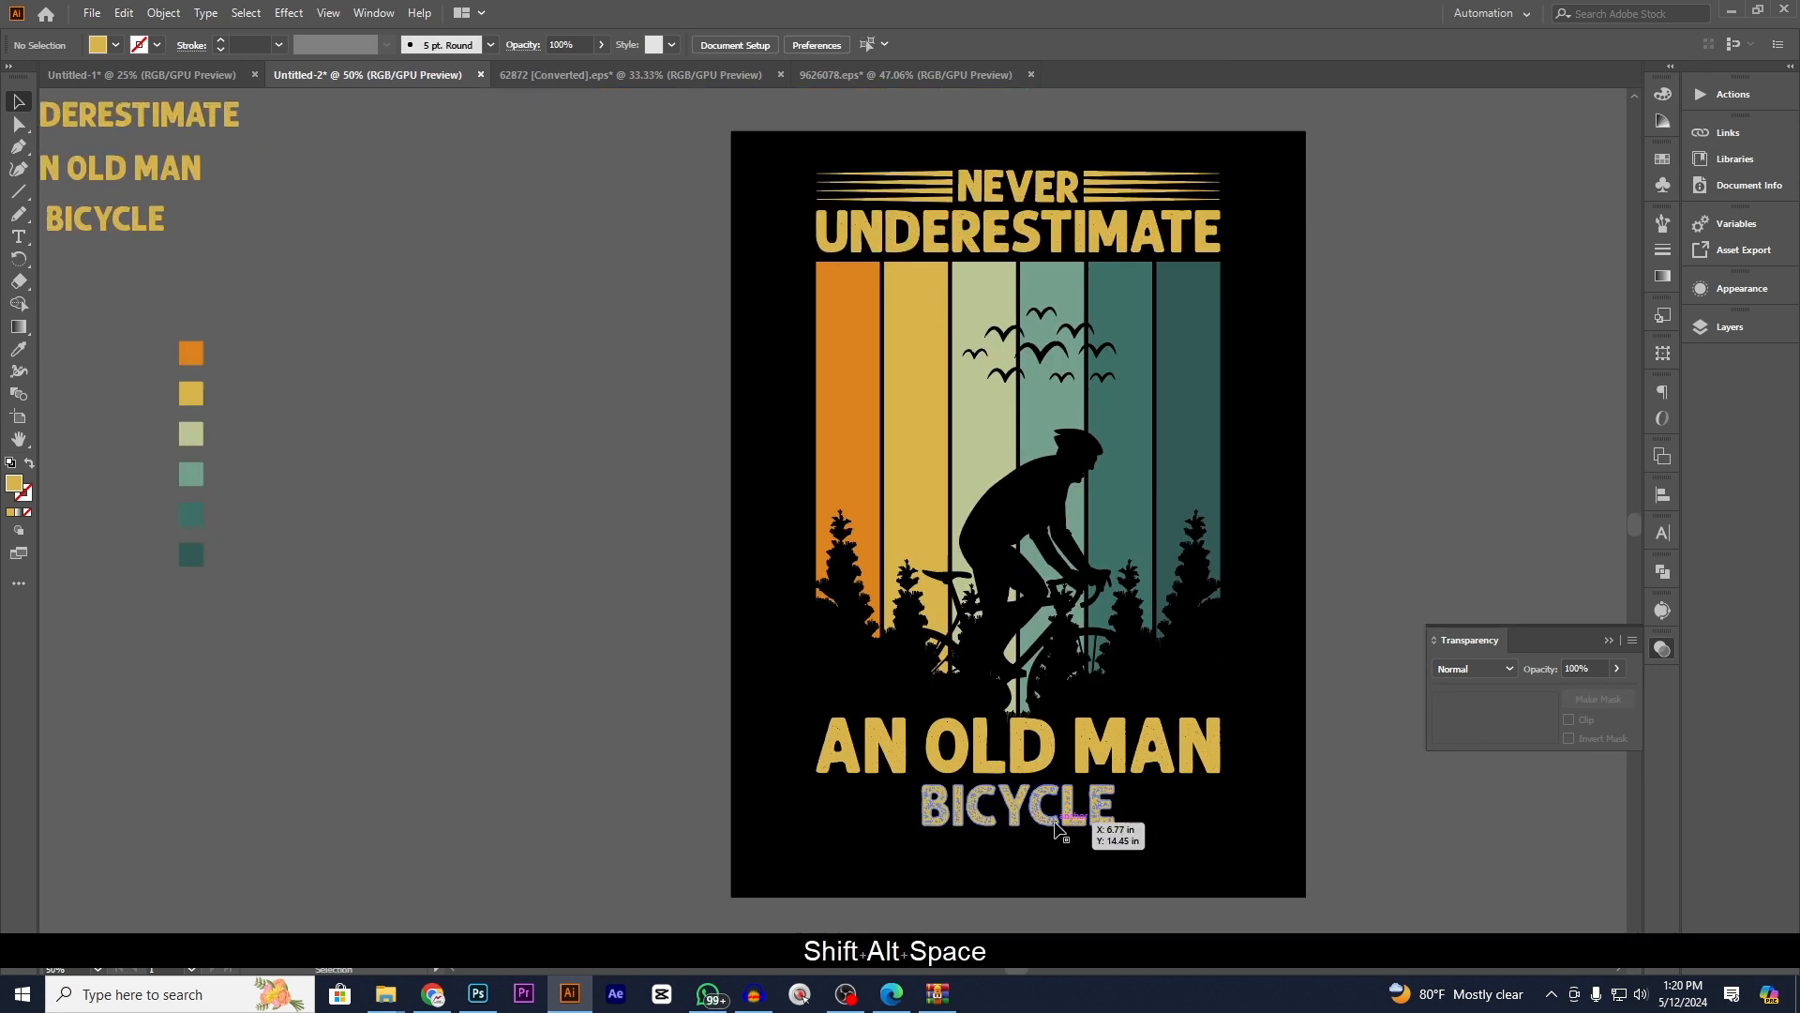
key(Down)
click(1156, 863)
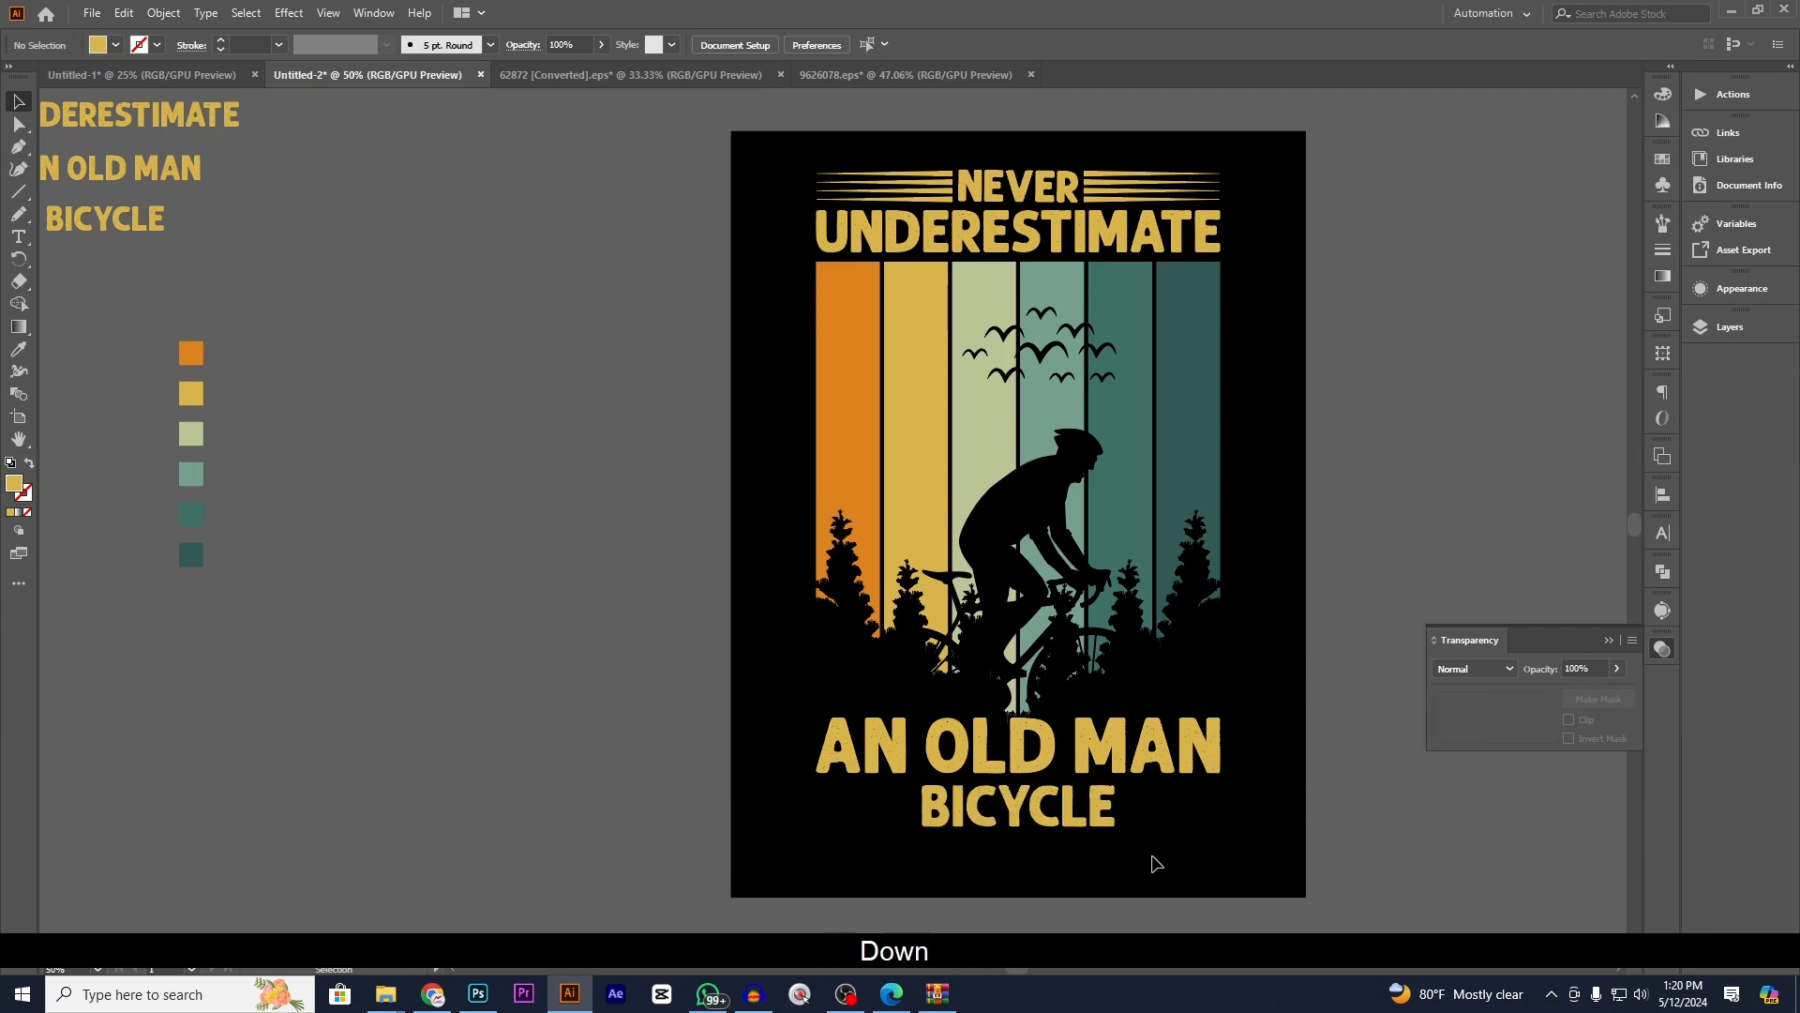
- Draw a rectangle about 8.6 in wide and 1.19 in high over BICYCLE, just below AN OLD MAN
scroll(1050, 849, up, 5)
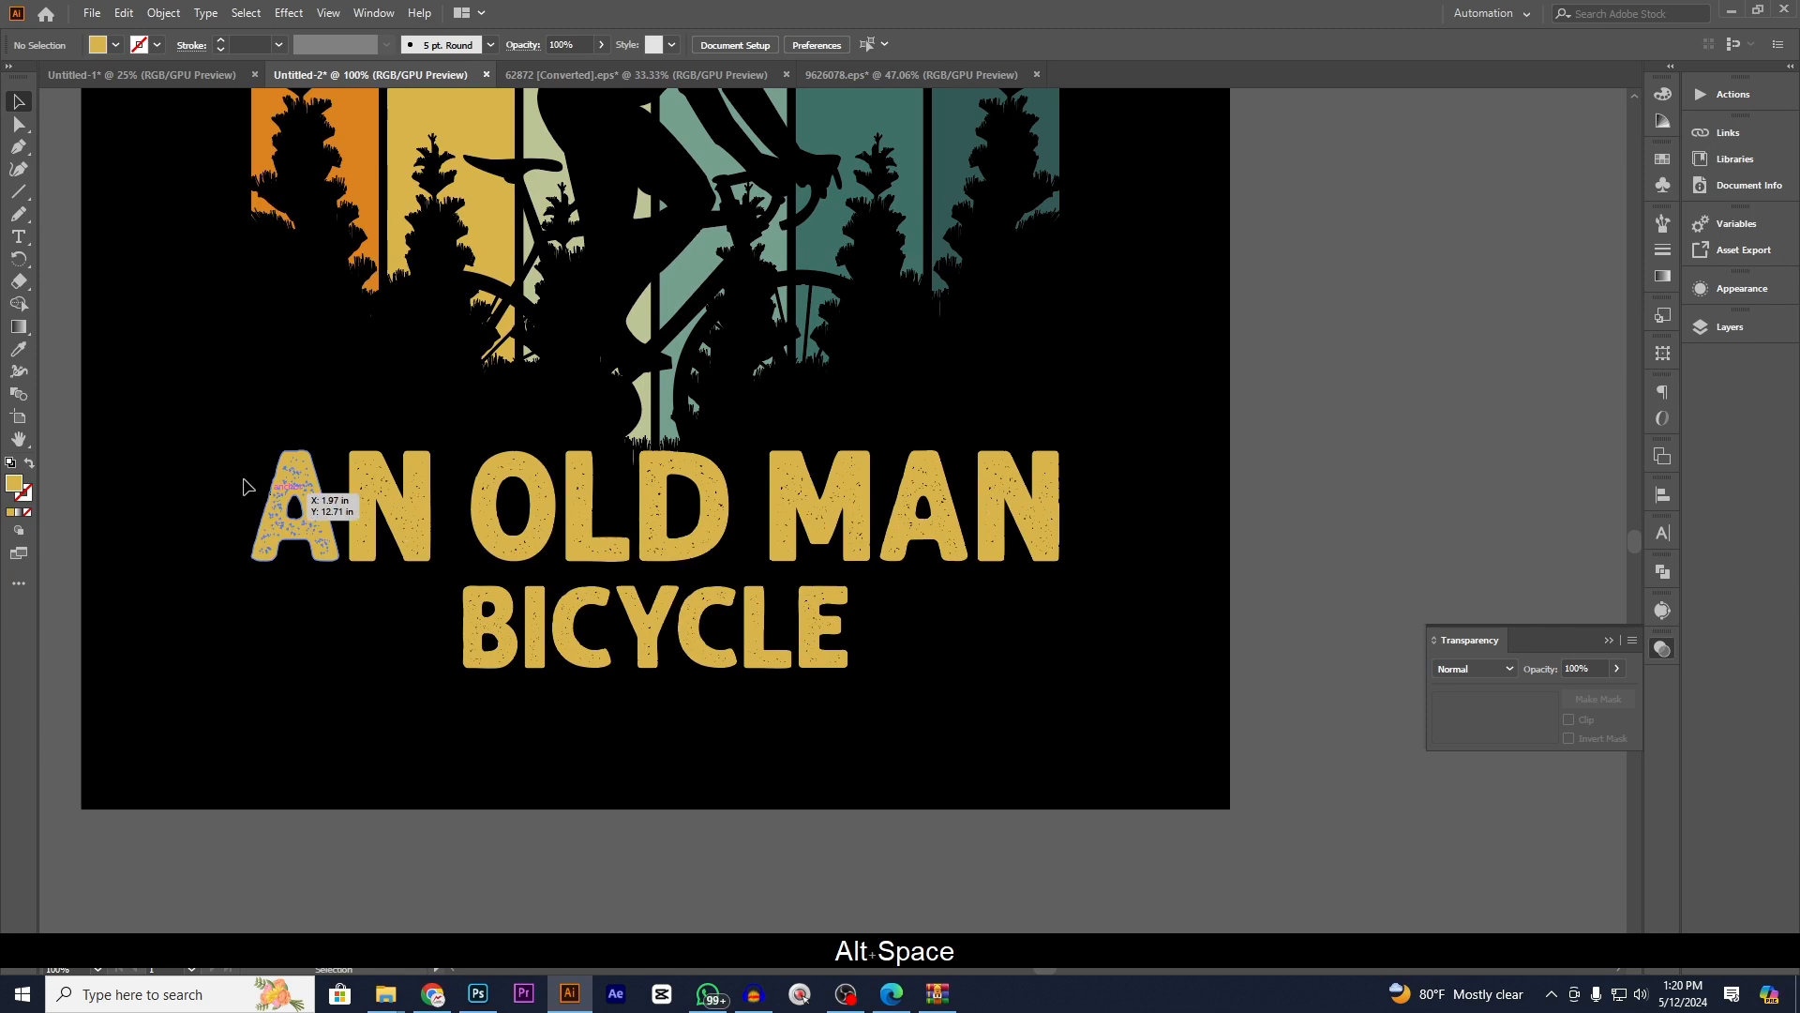
drag(243, 485, 377, 479)
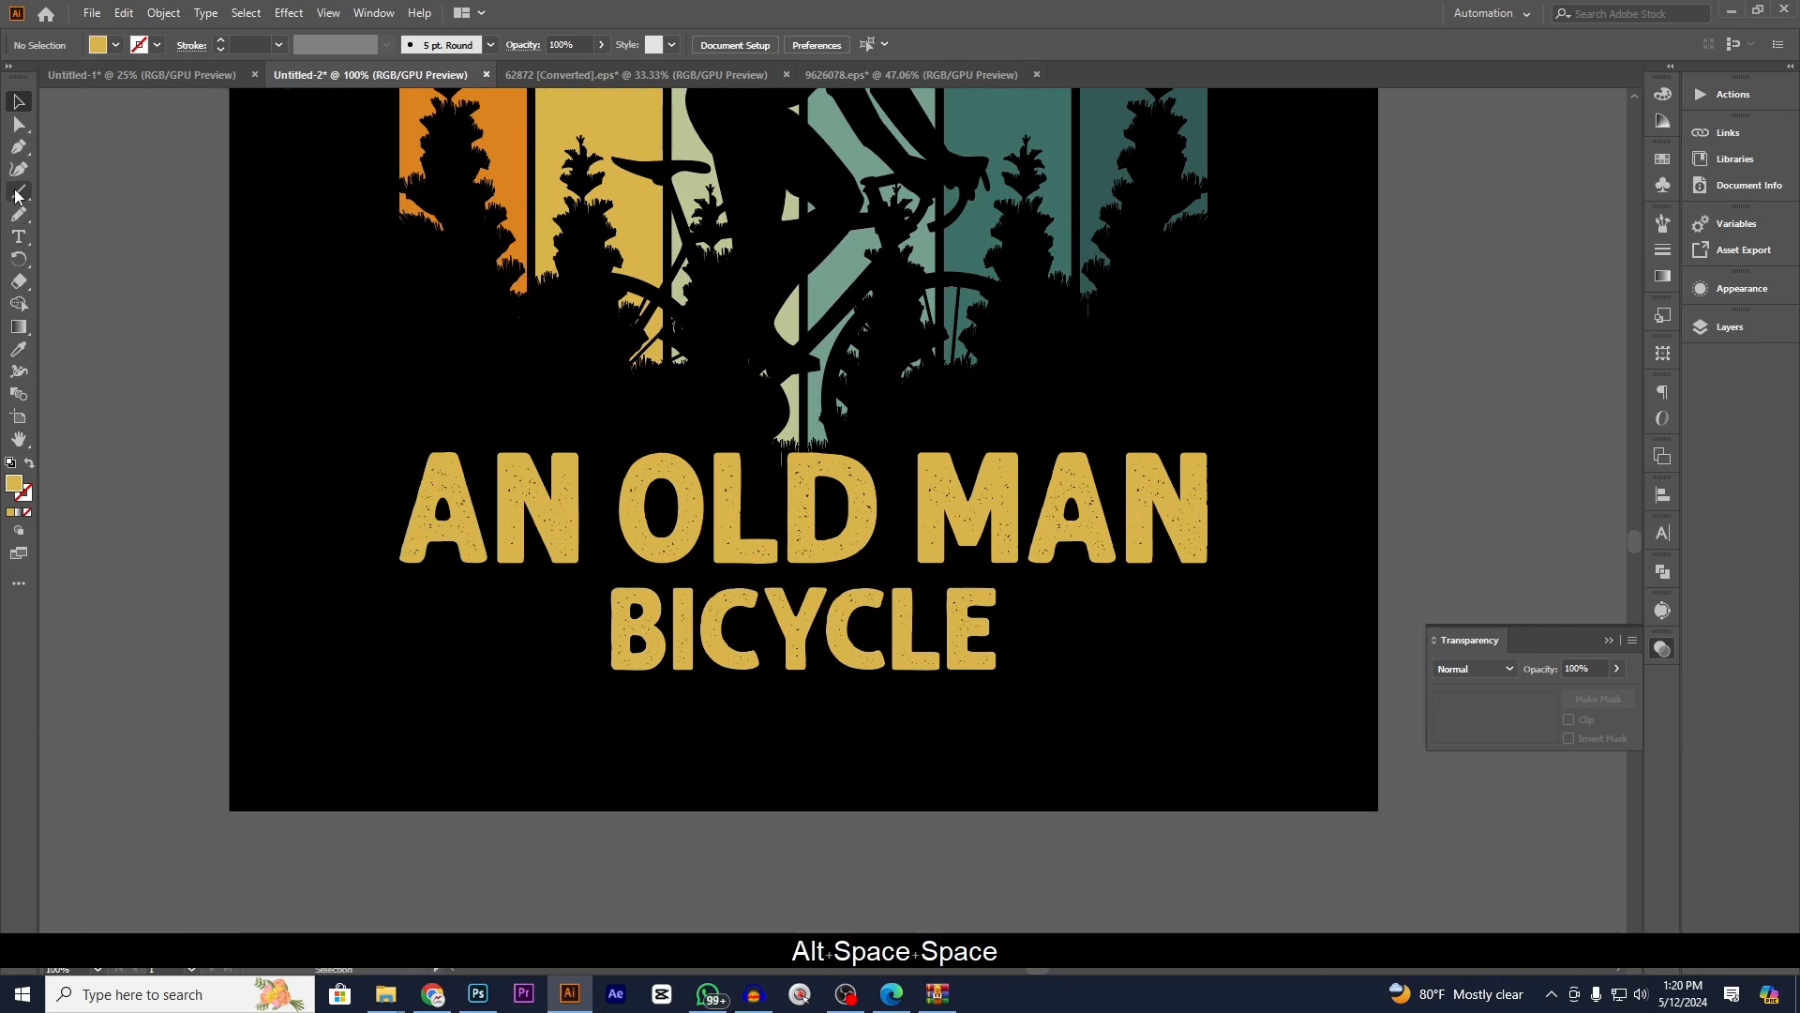
drag(15, 197, 75, 193)
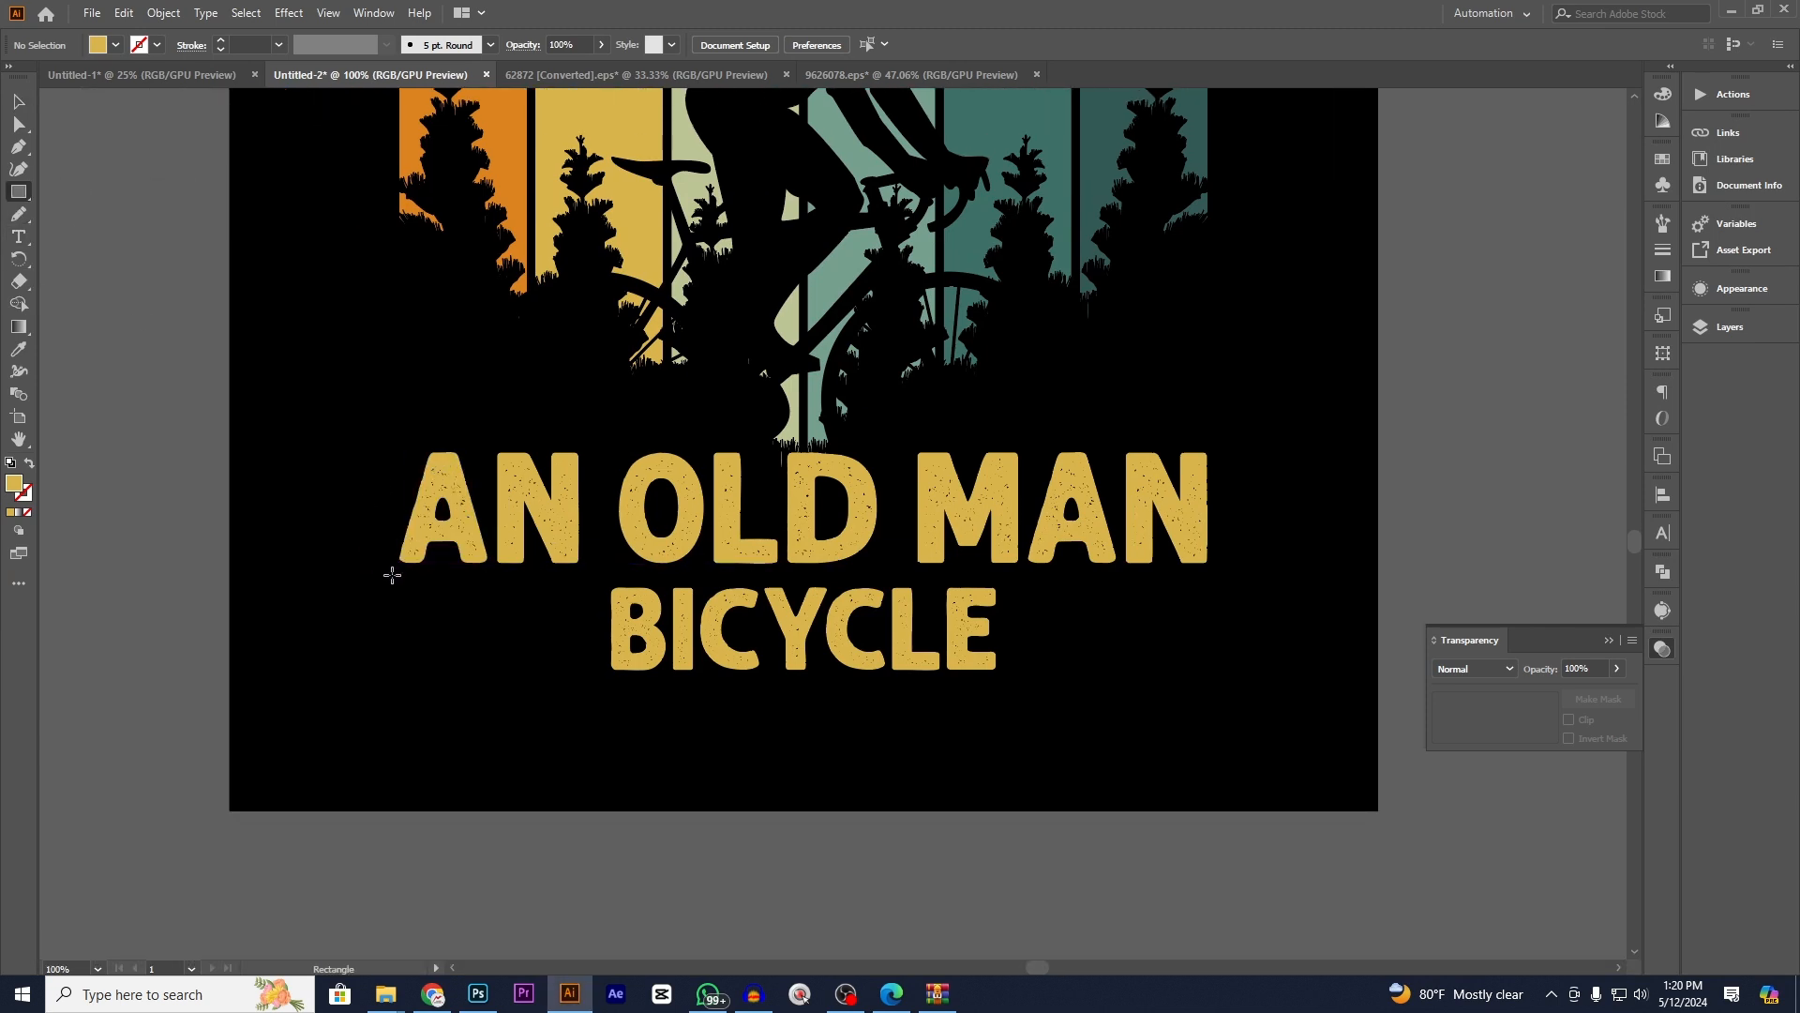
drag(384, 574, 1208, 686)
click(19, 101)
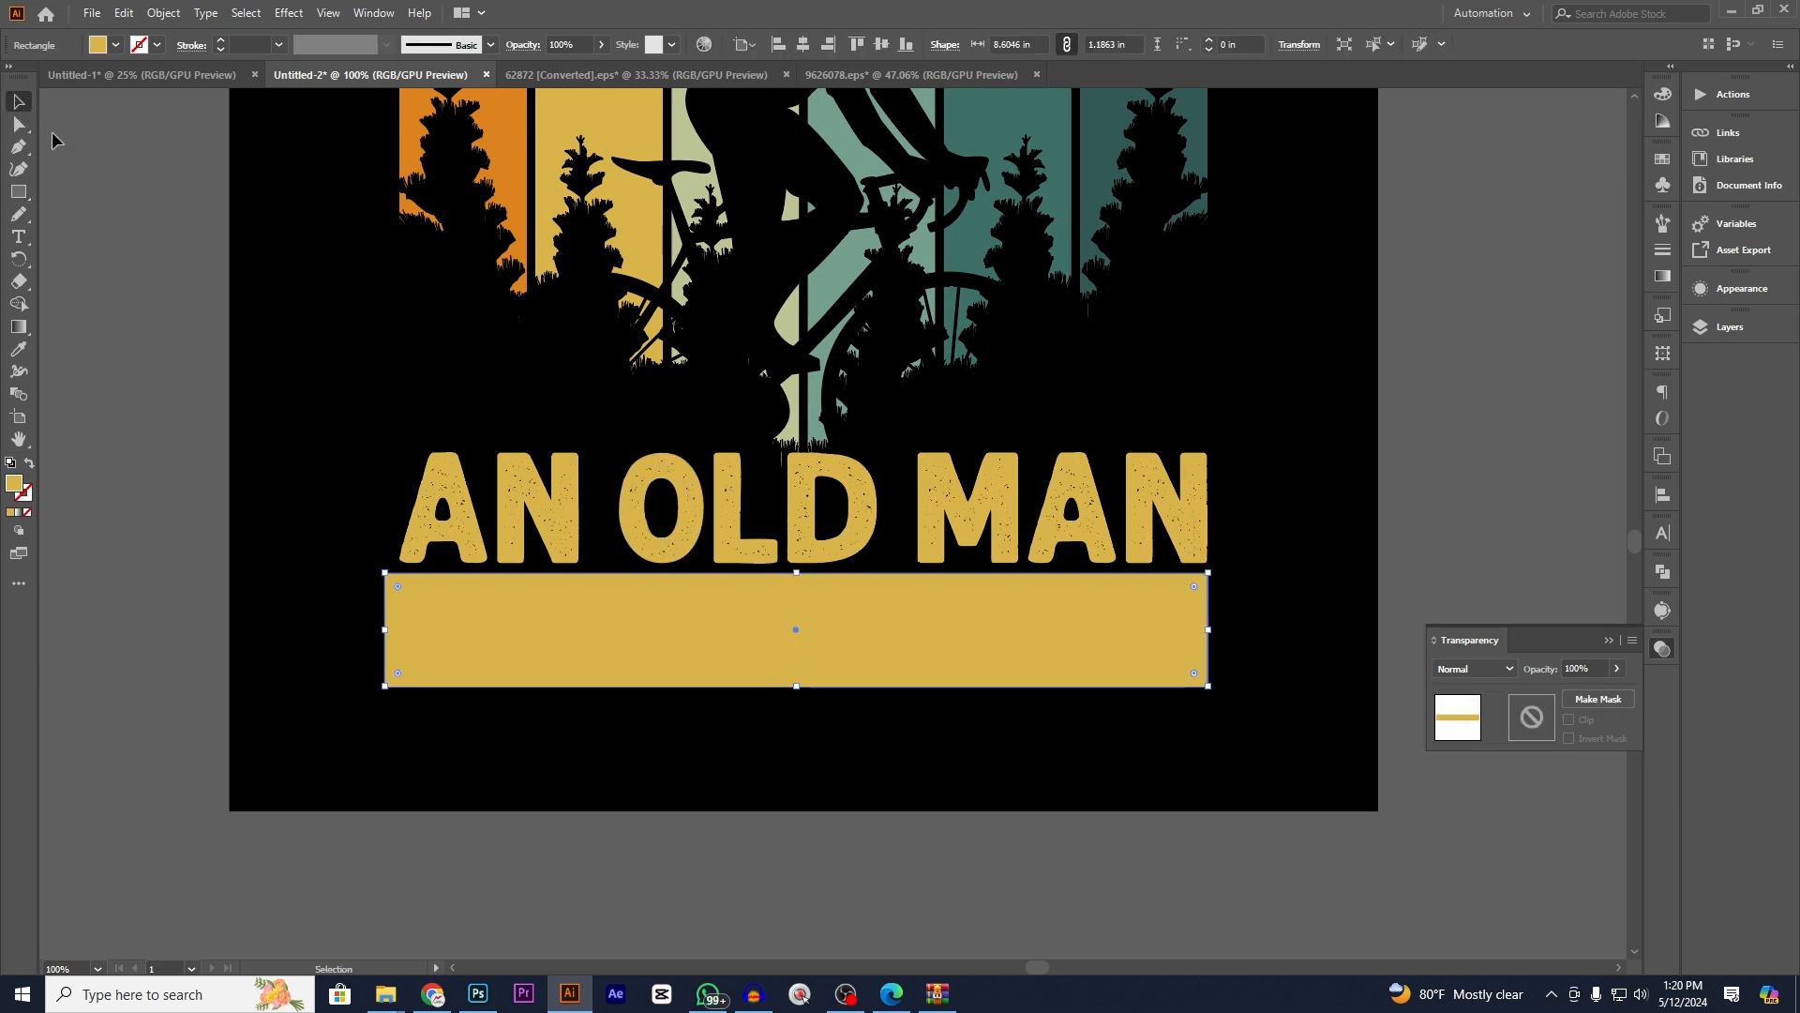
- Place the rectangle behind the BICYCLE lettering and fill it with orange
key(ctrl+x)
click(647, 633)
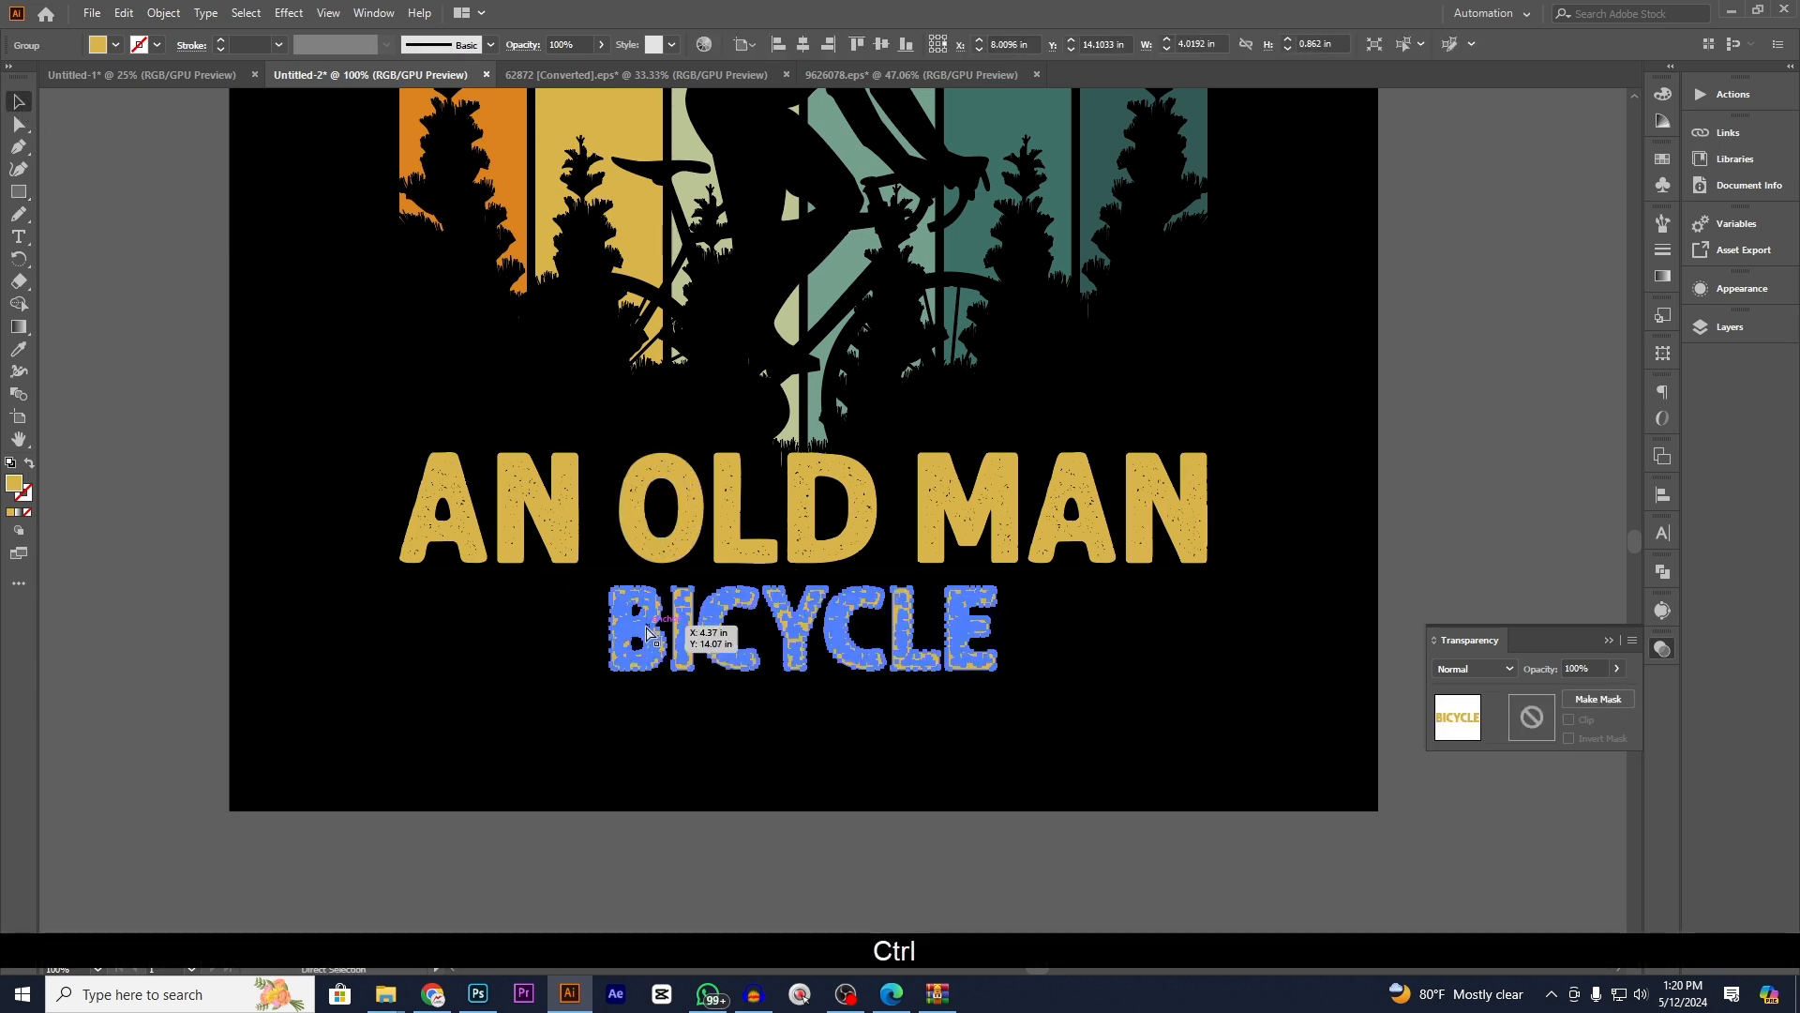
key(ctrl+b)
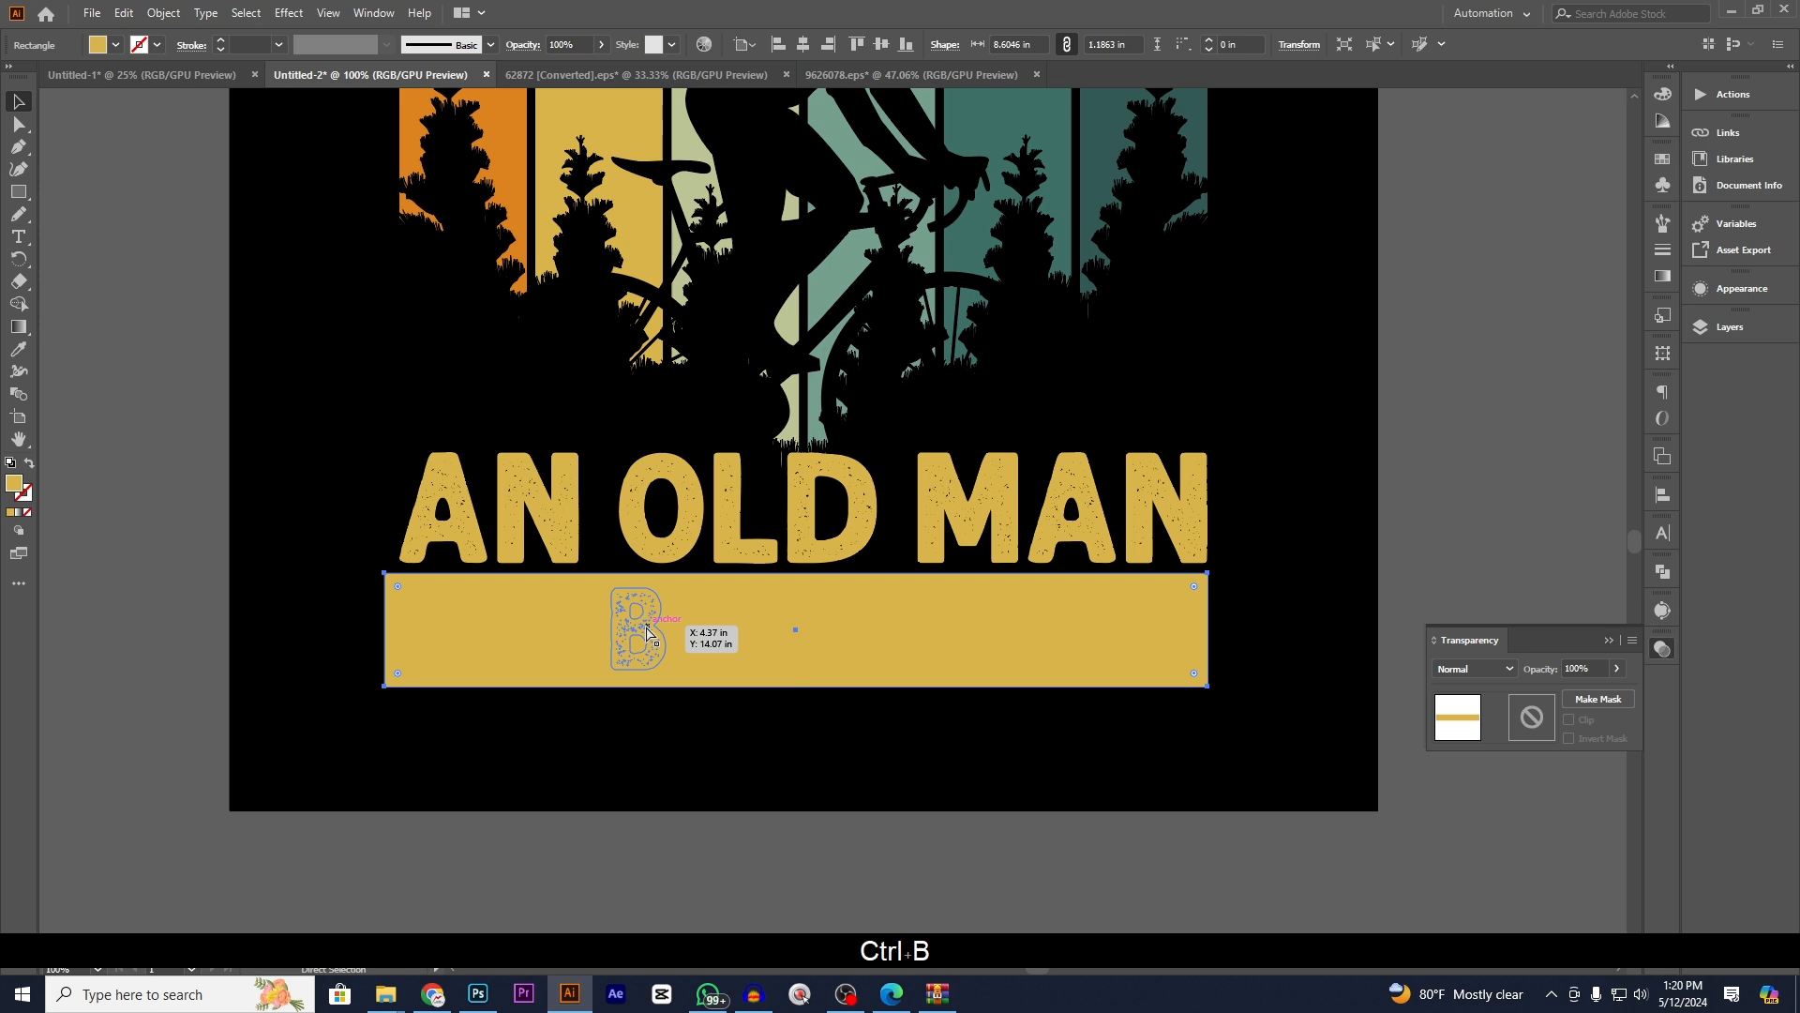
click(116, 46)
click(182, 82)
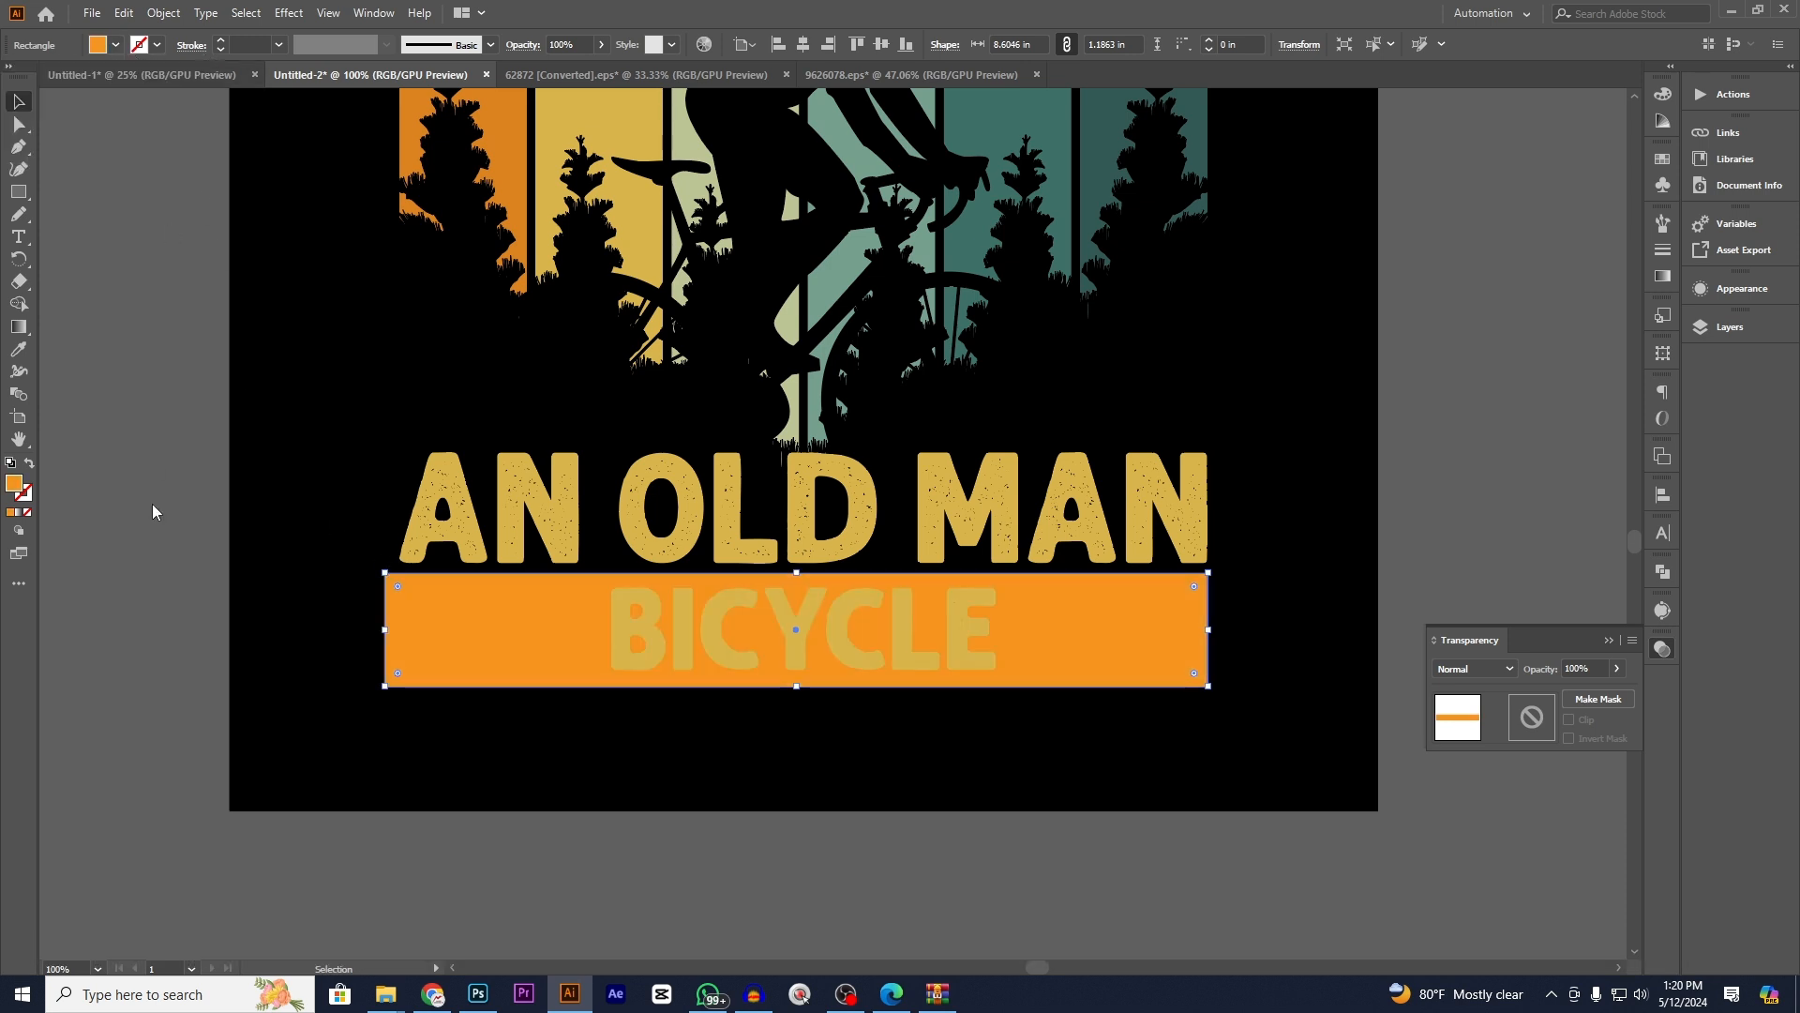
- Recolour BICYCLE with the dark teal sampled from the fifth bar
click(615, 631)
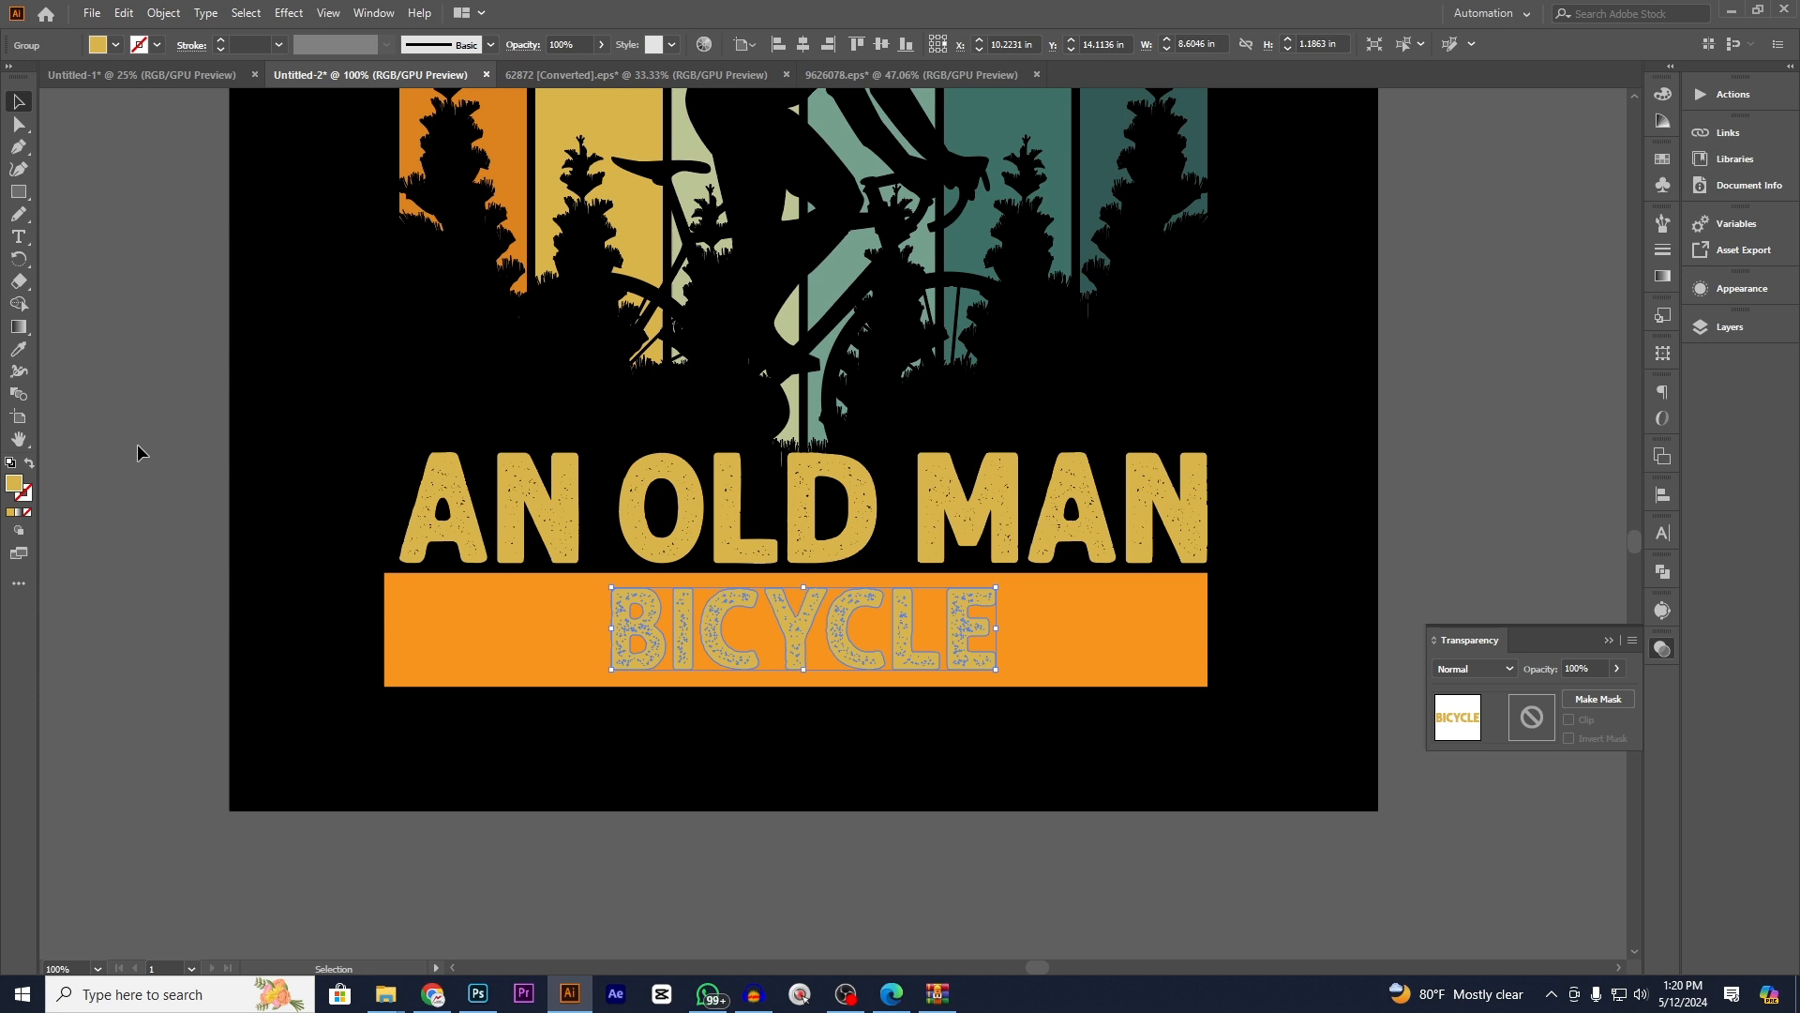
click(24, 354)
click(1043, 138)
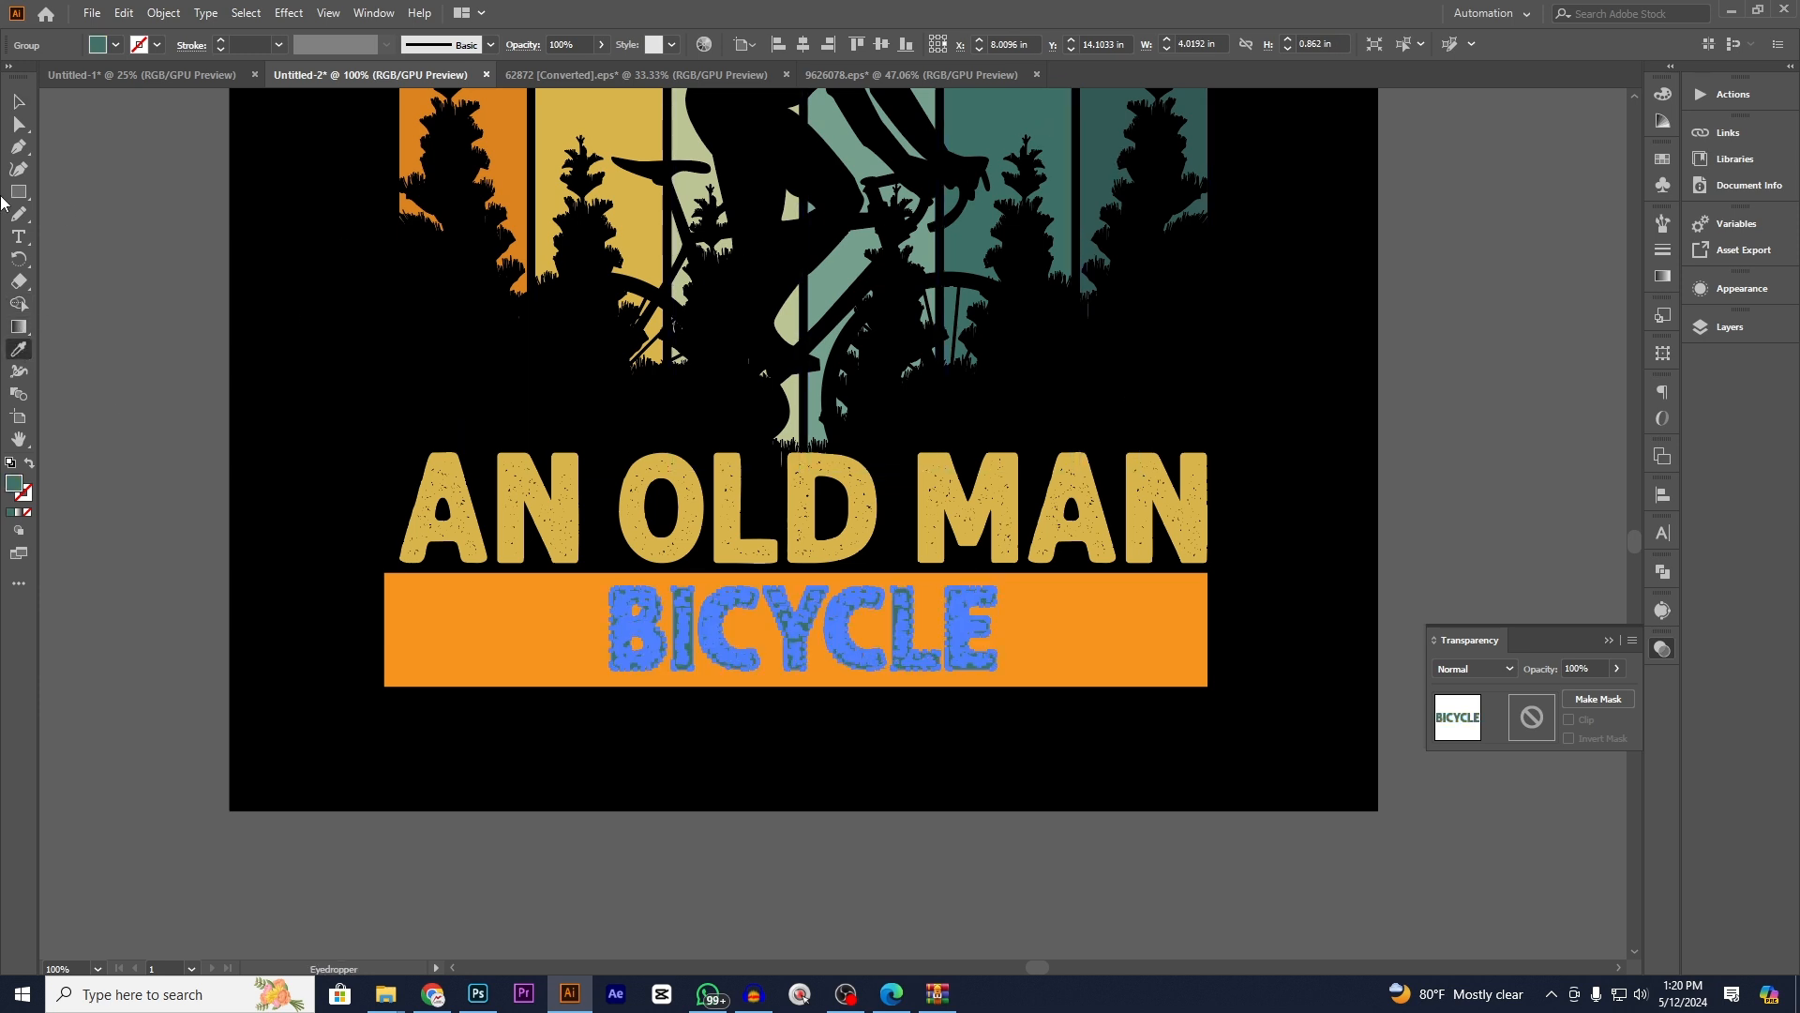
click(19, 100)
click(128, 172)
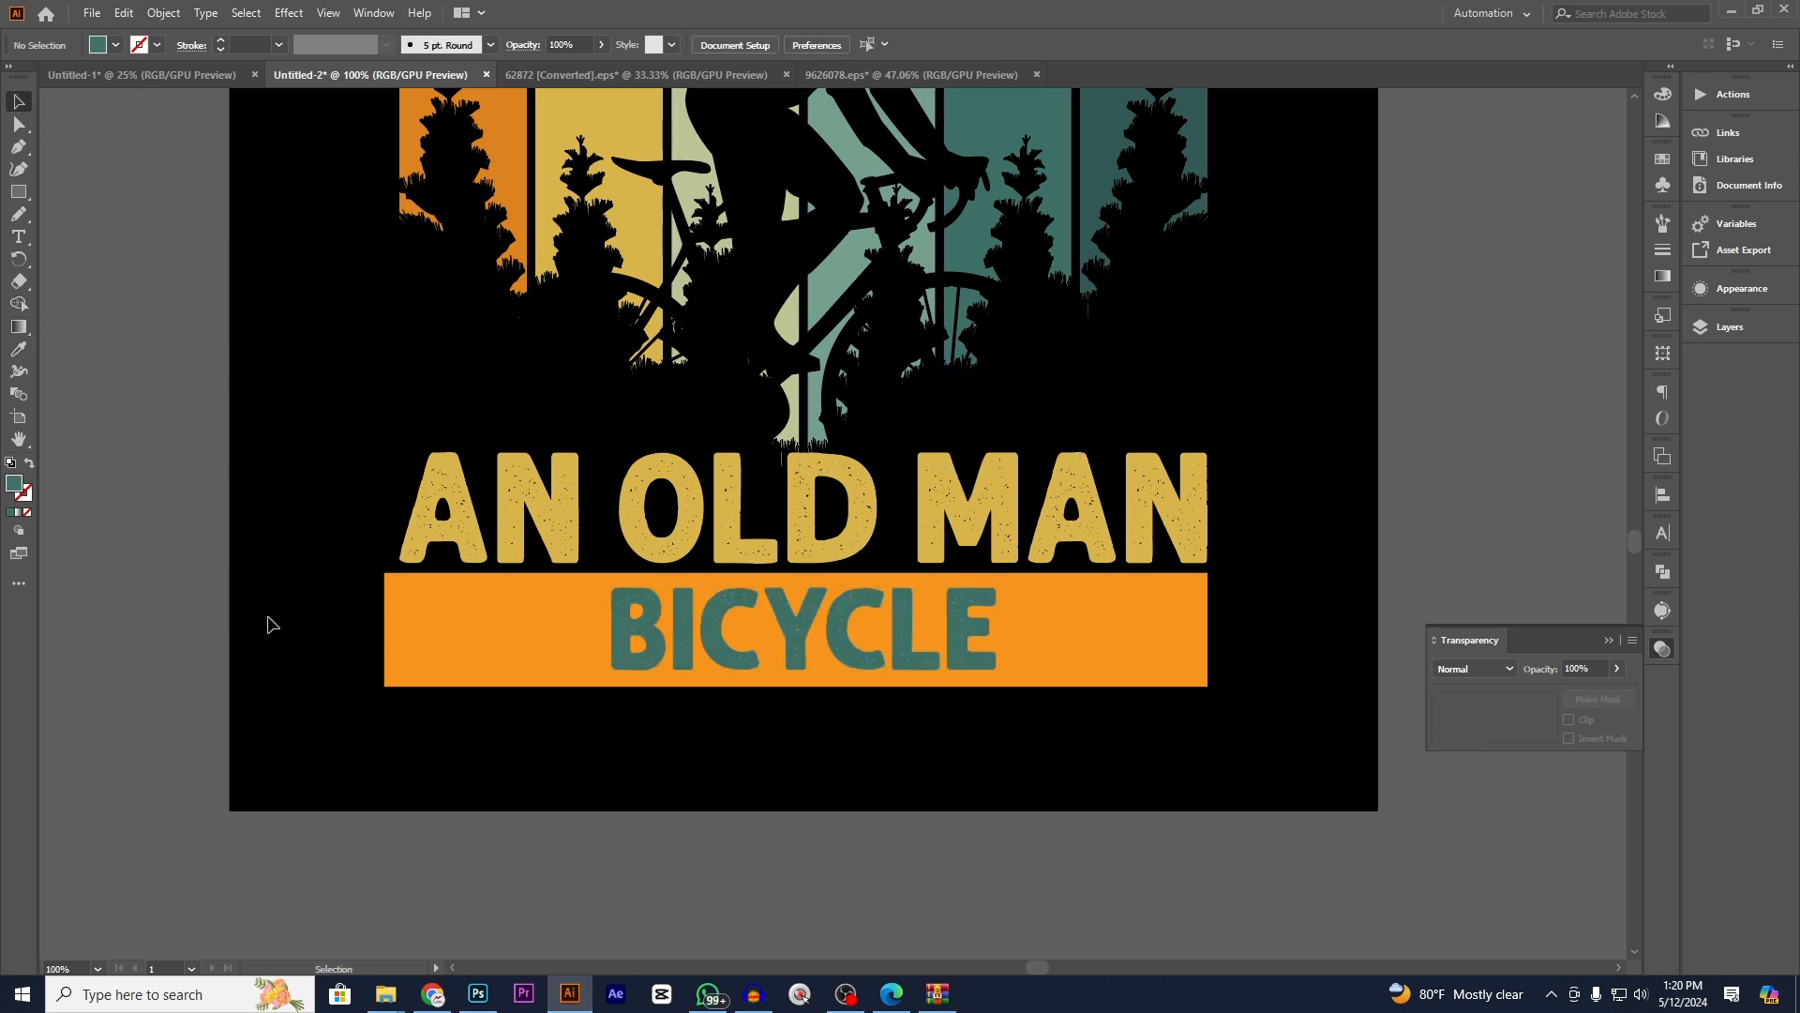
- Add an anchor point at the middle of each short side of the orange rectangle
click(441, 638)
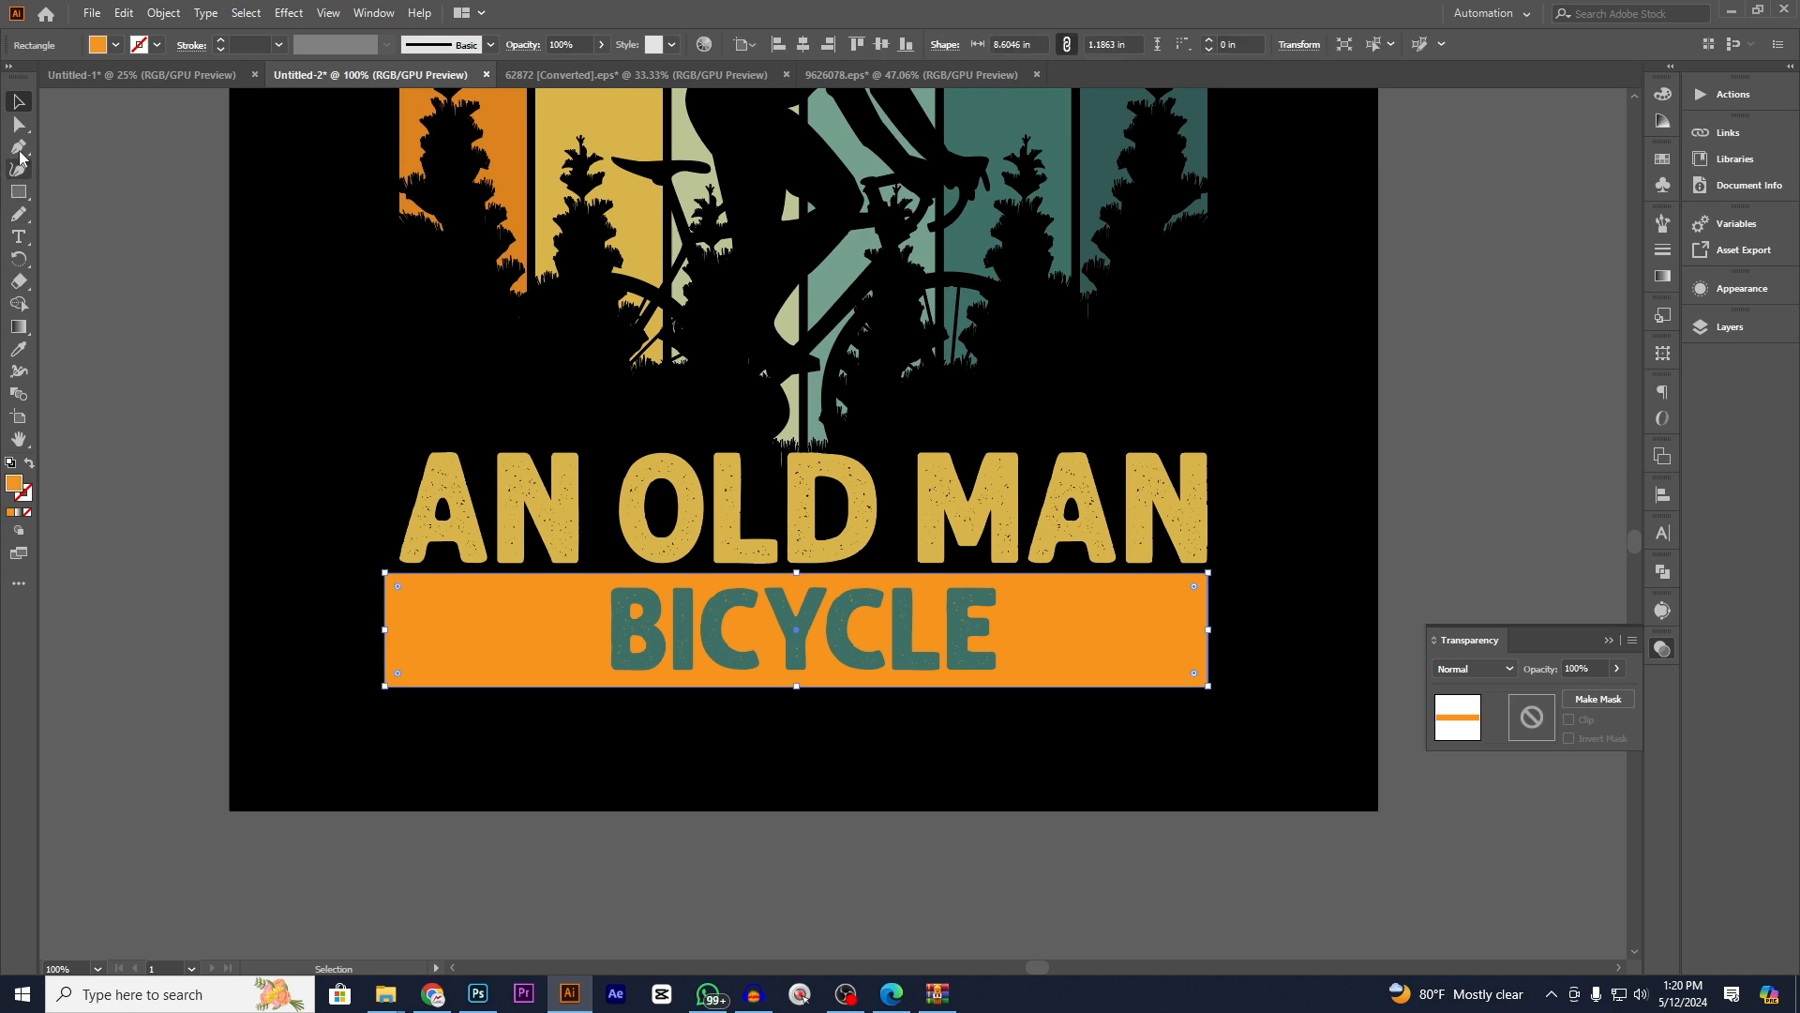
drag(19, 148, 101, 199)
scroll(323, 551, up, 1)
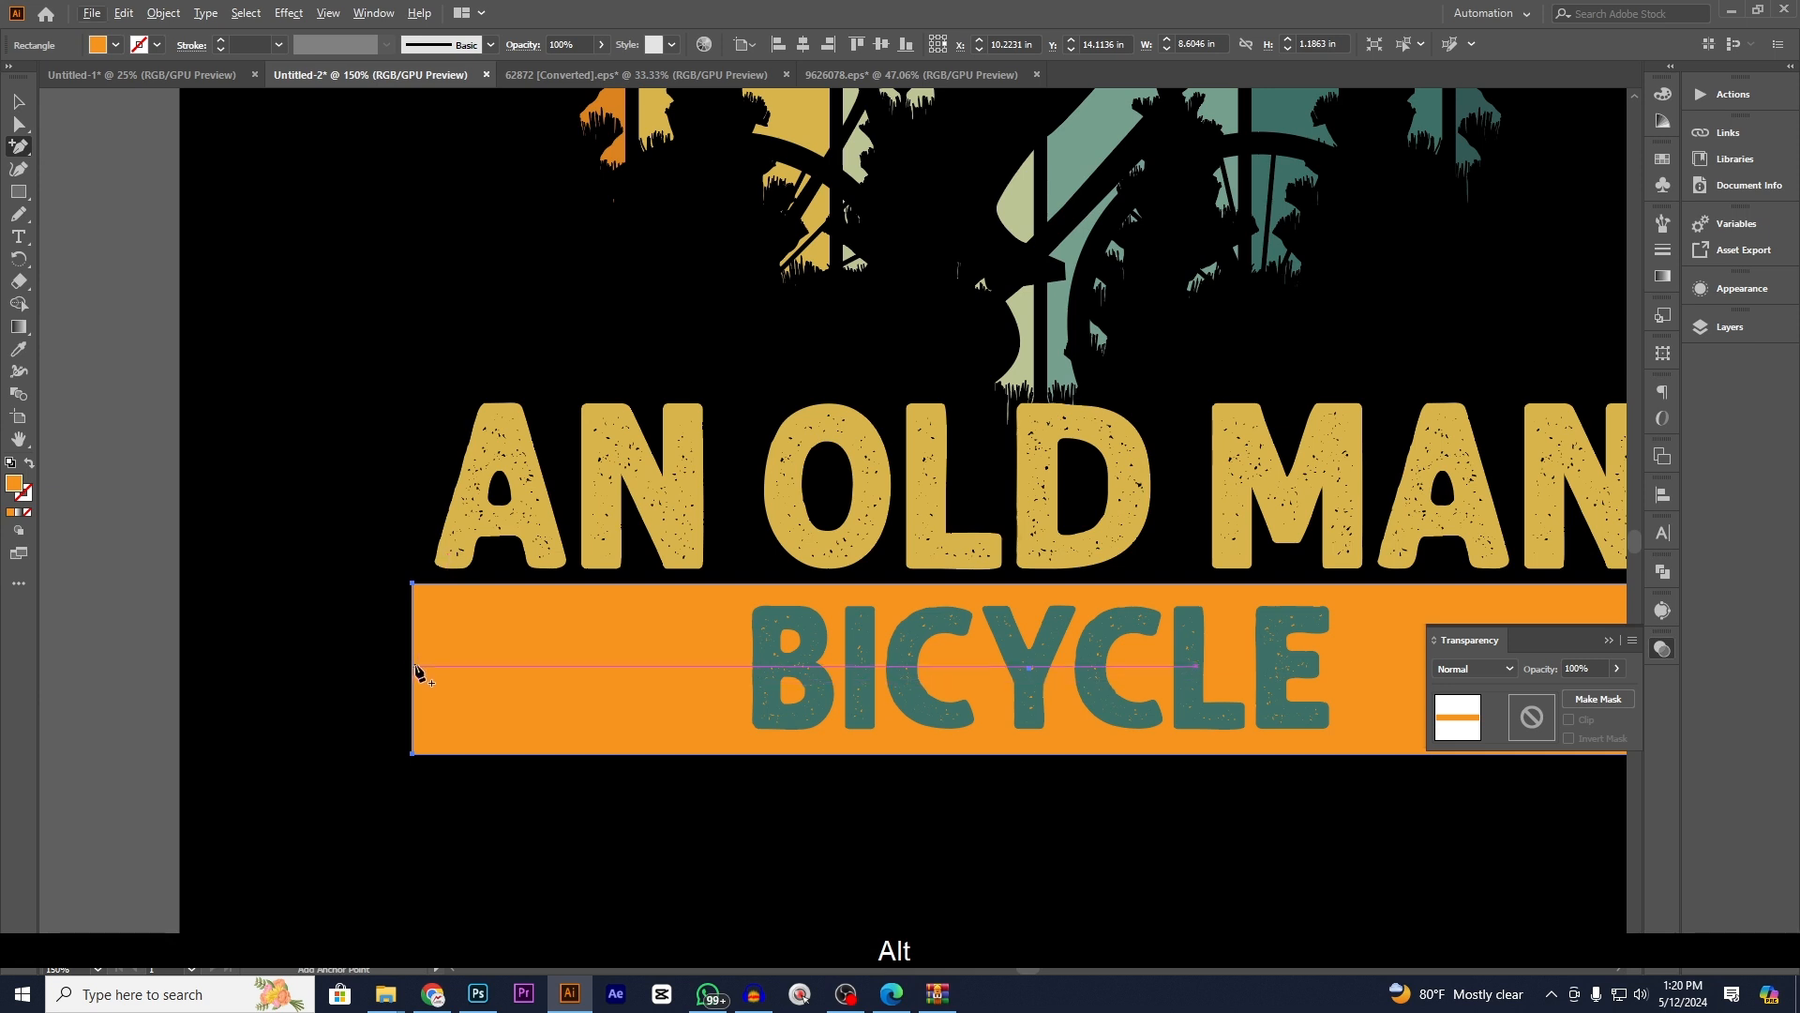
drag(1563, 787, 798, 680)
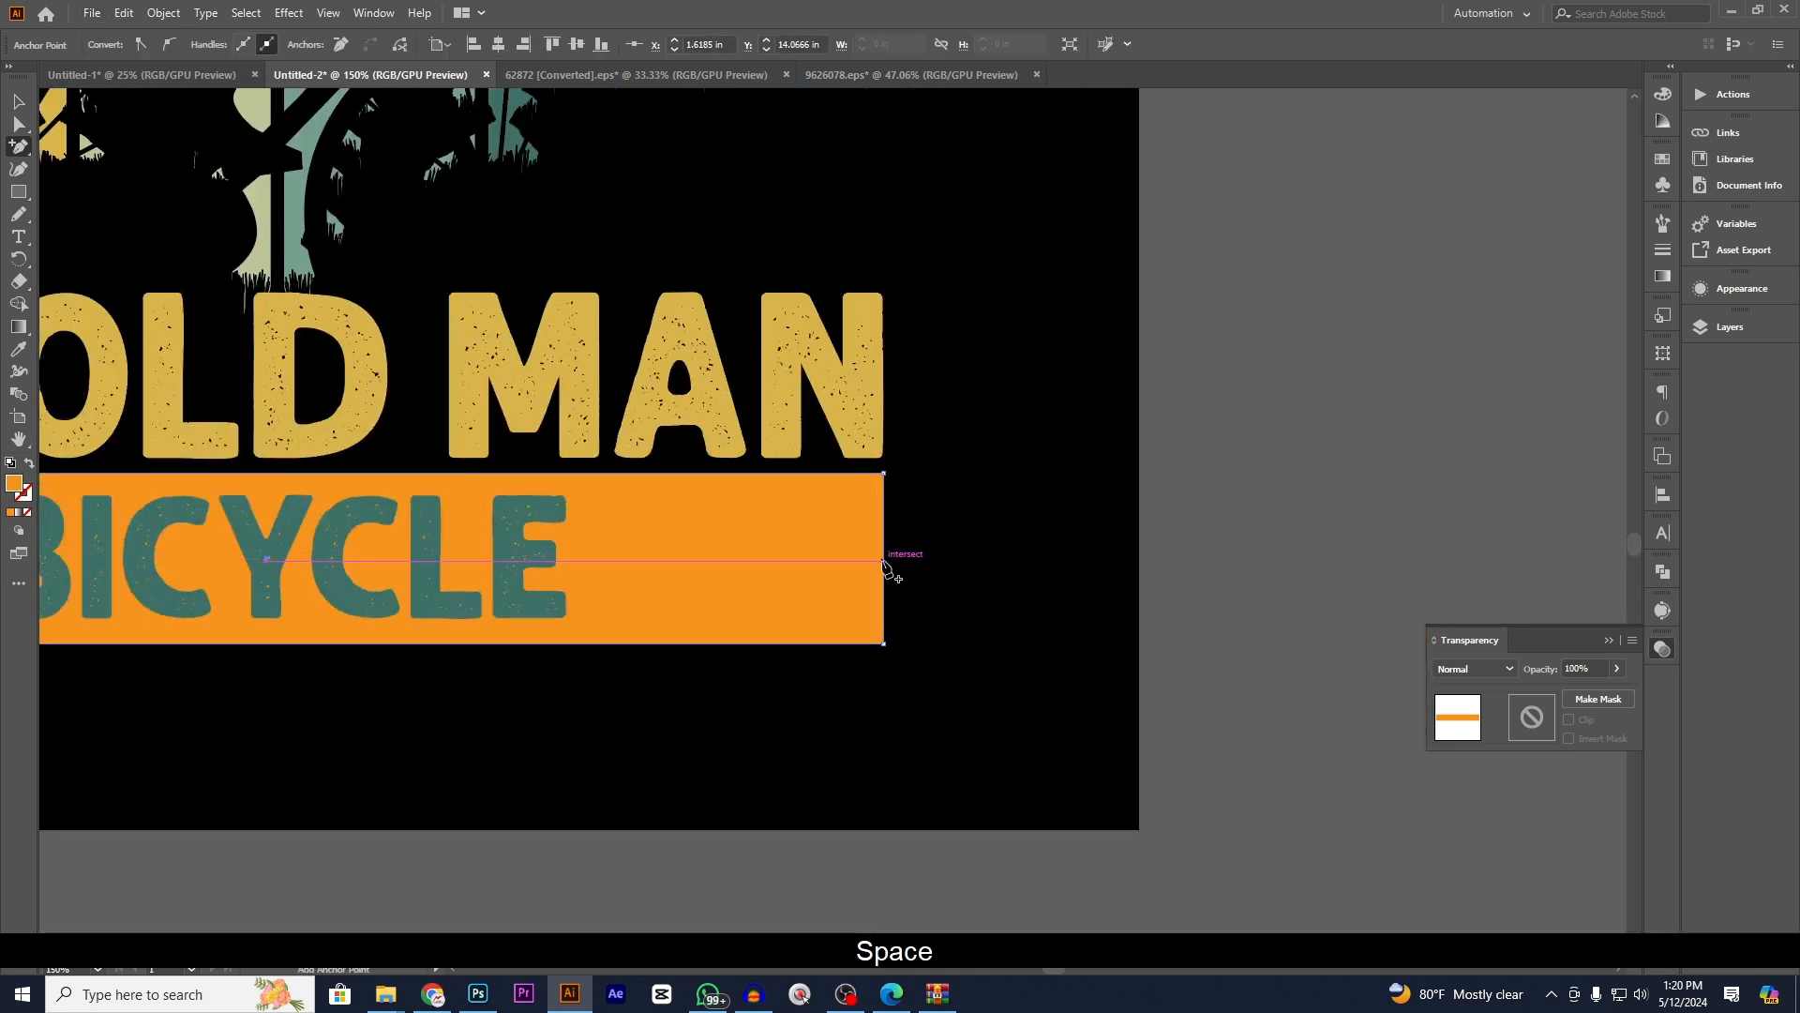
drag(884, 567, 1085, 594)
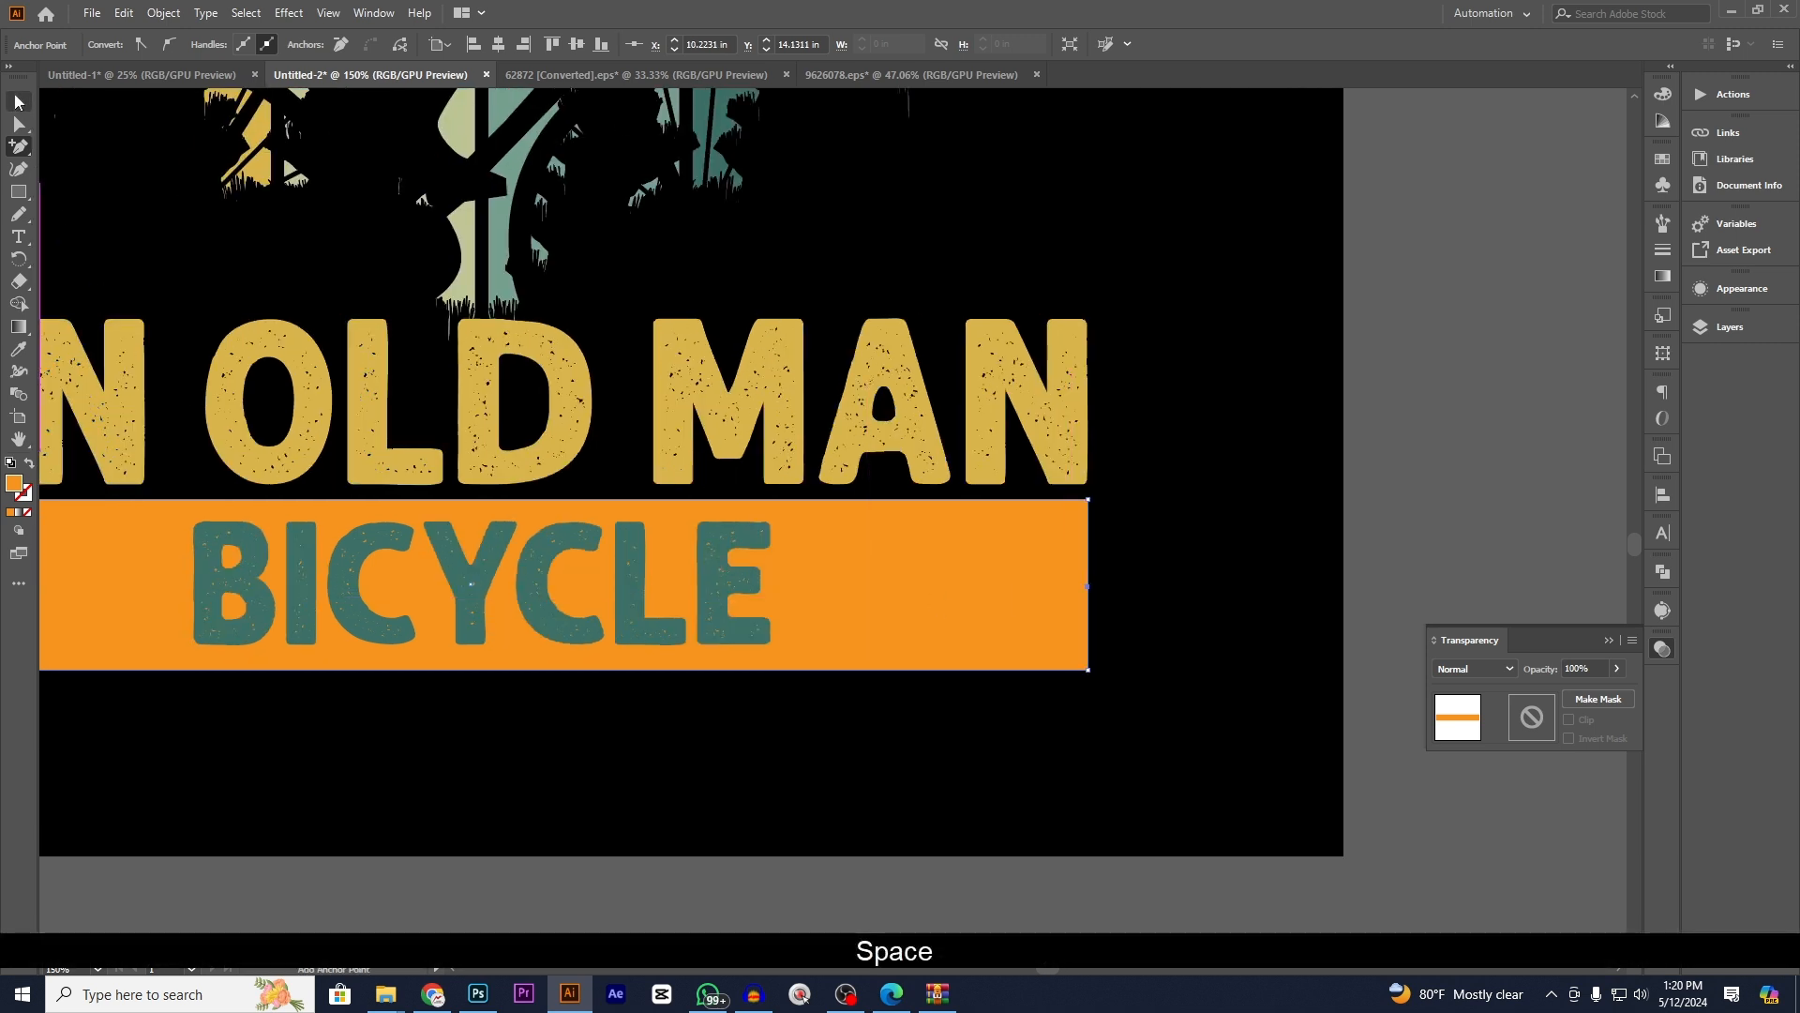
- Shift the rectangle's left middle anchor point about 0.55 in inward to form a V-shaped ribbon notch
click(18, 102)
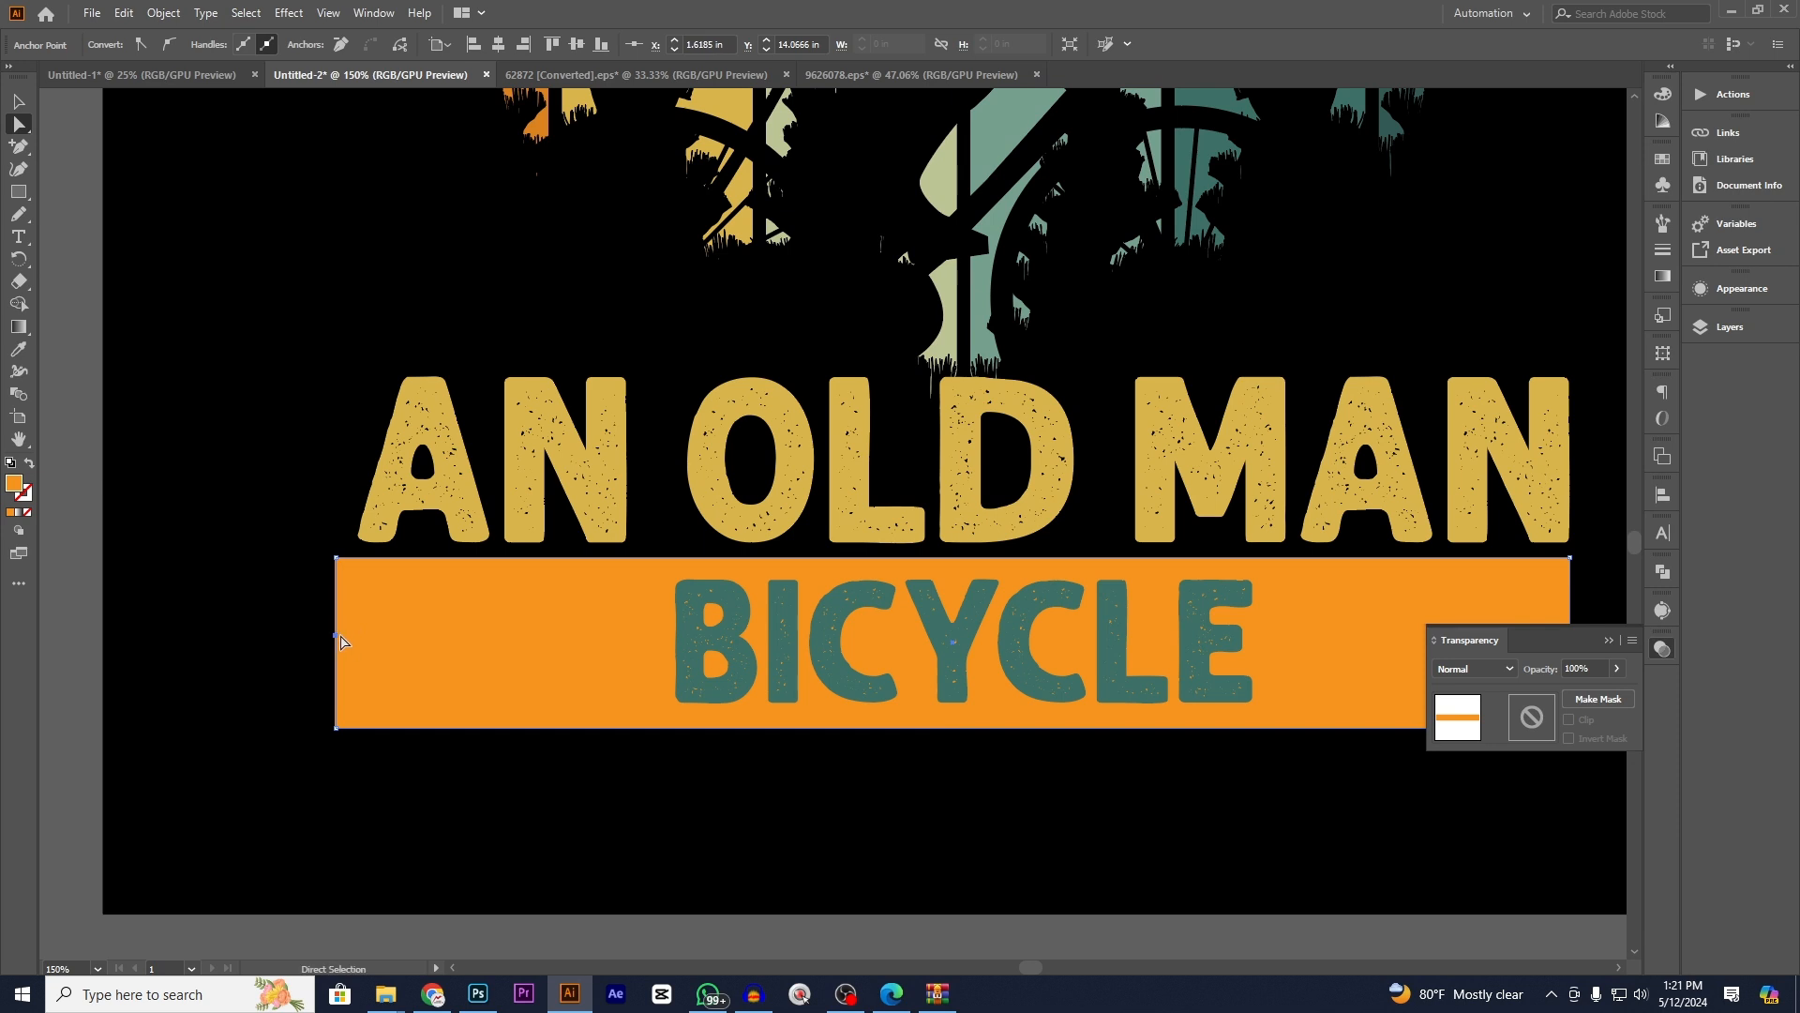
click(338, 636)
key(Right)
key(Right)
key(Right)
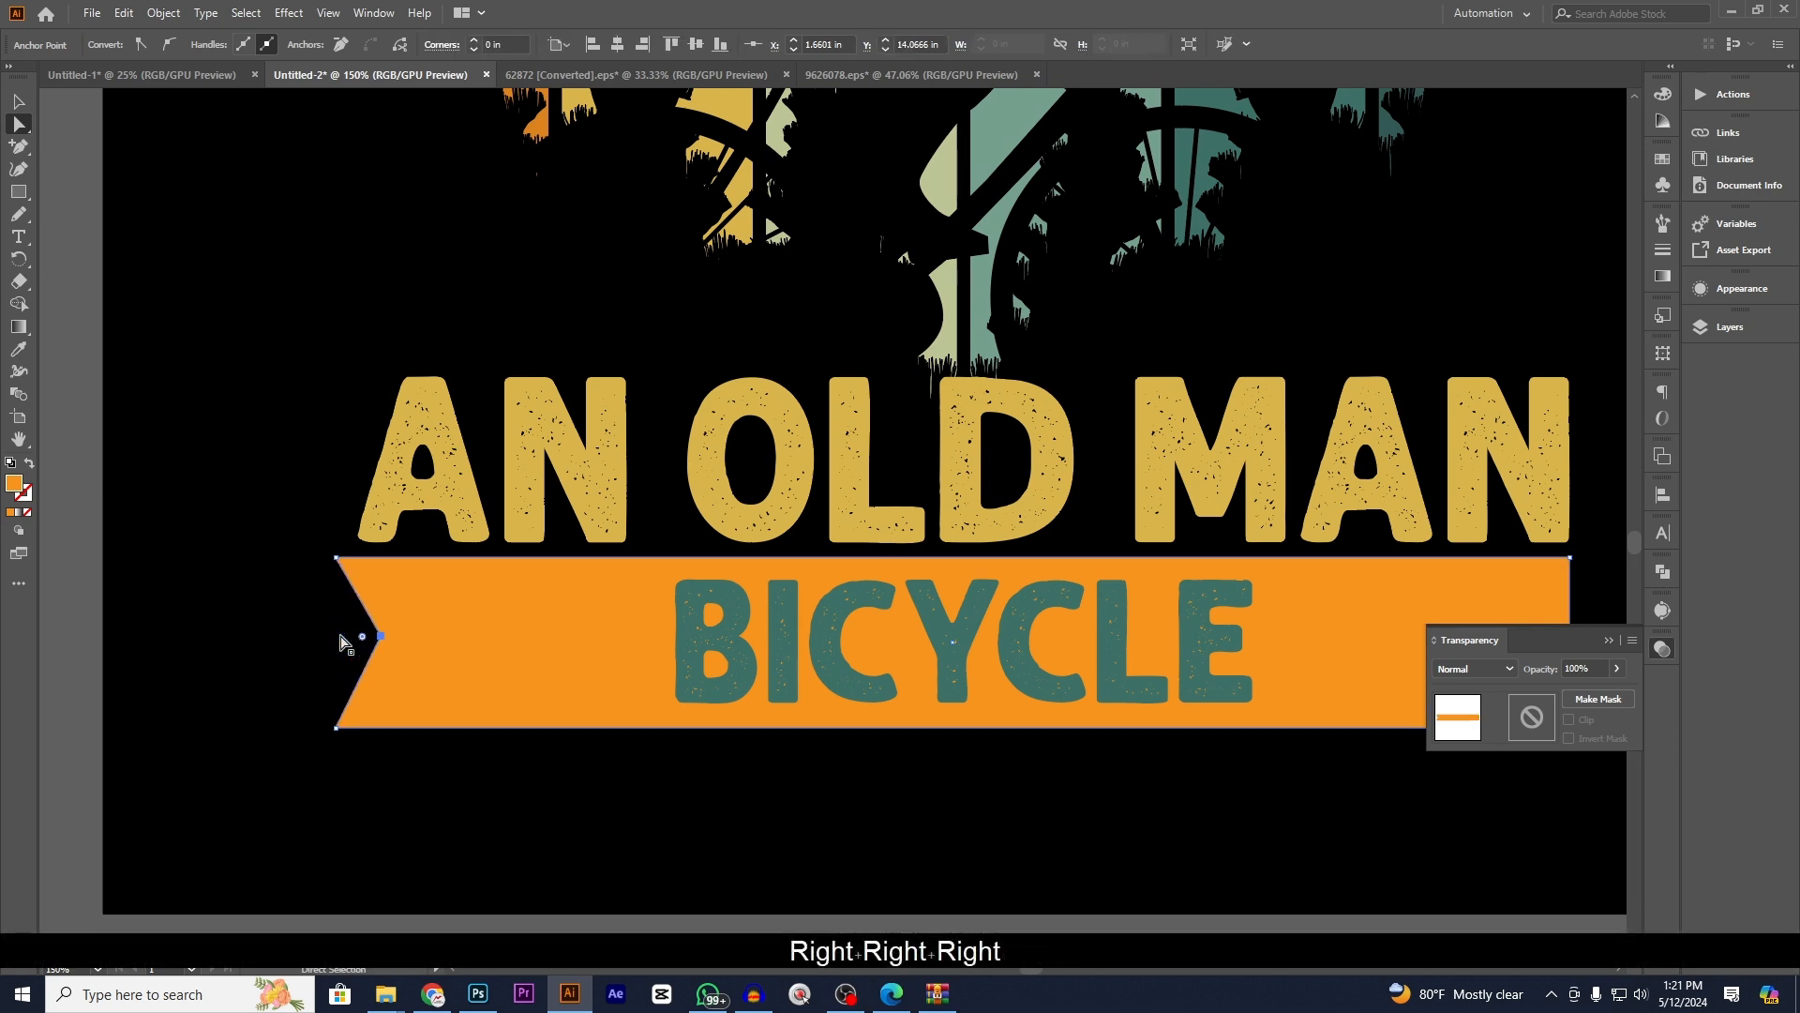
key(Right)
key(Right)
key(Right)
key(Right)
key(Right)
key(Right)
key(Right)
key(Right)
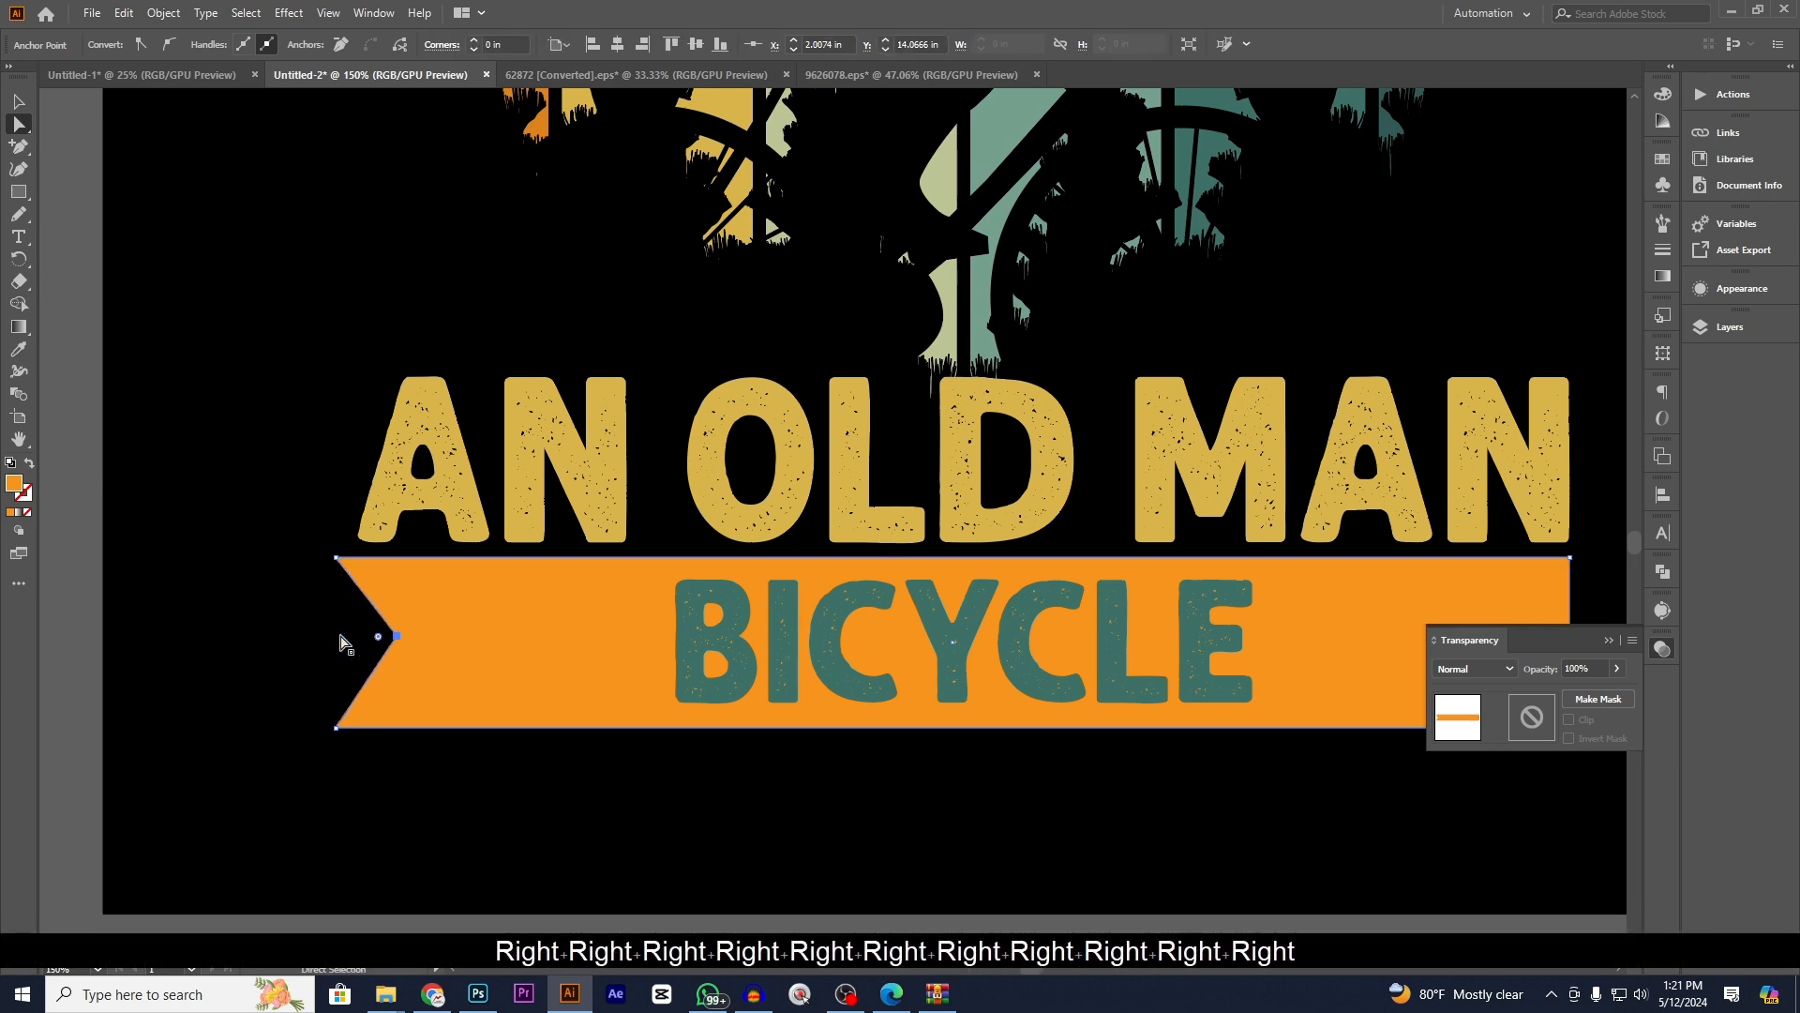
key(Right)
key(Right)
key(Right)
key(Right)
key(Right)
key(Right)
key(Right)
key(Right)
key(Right)
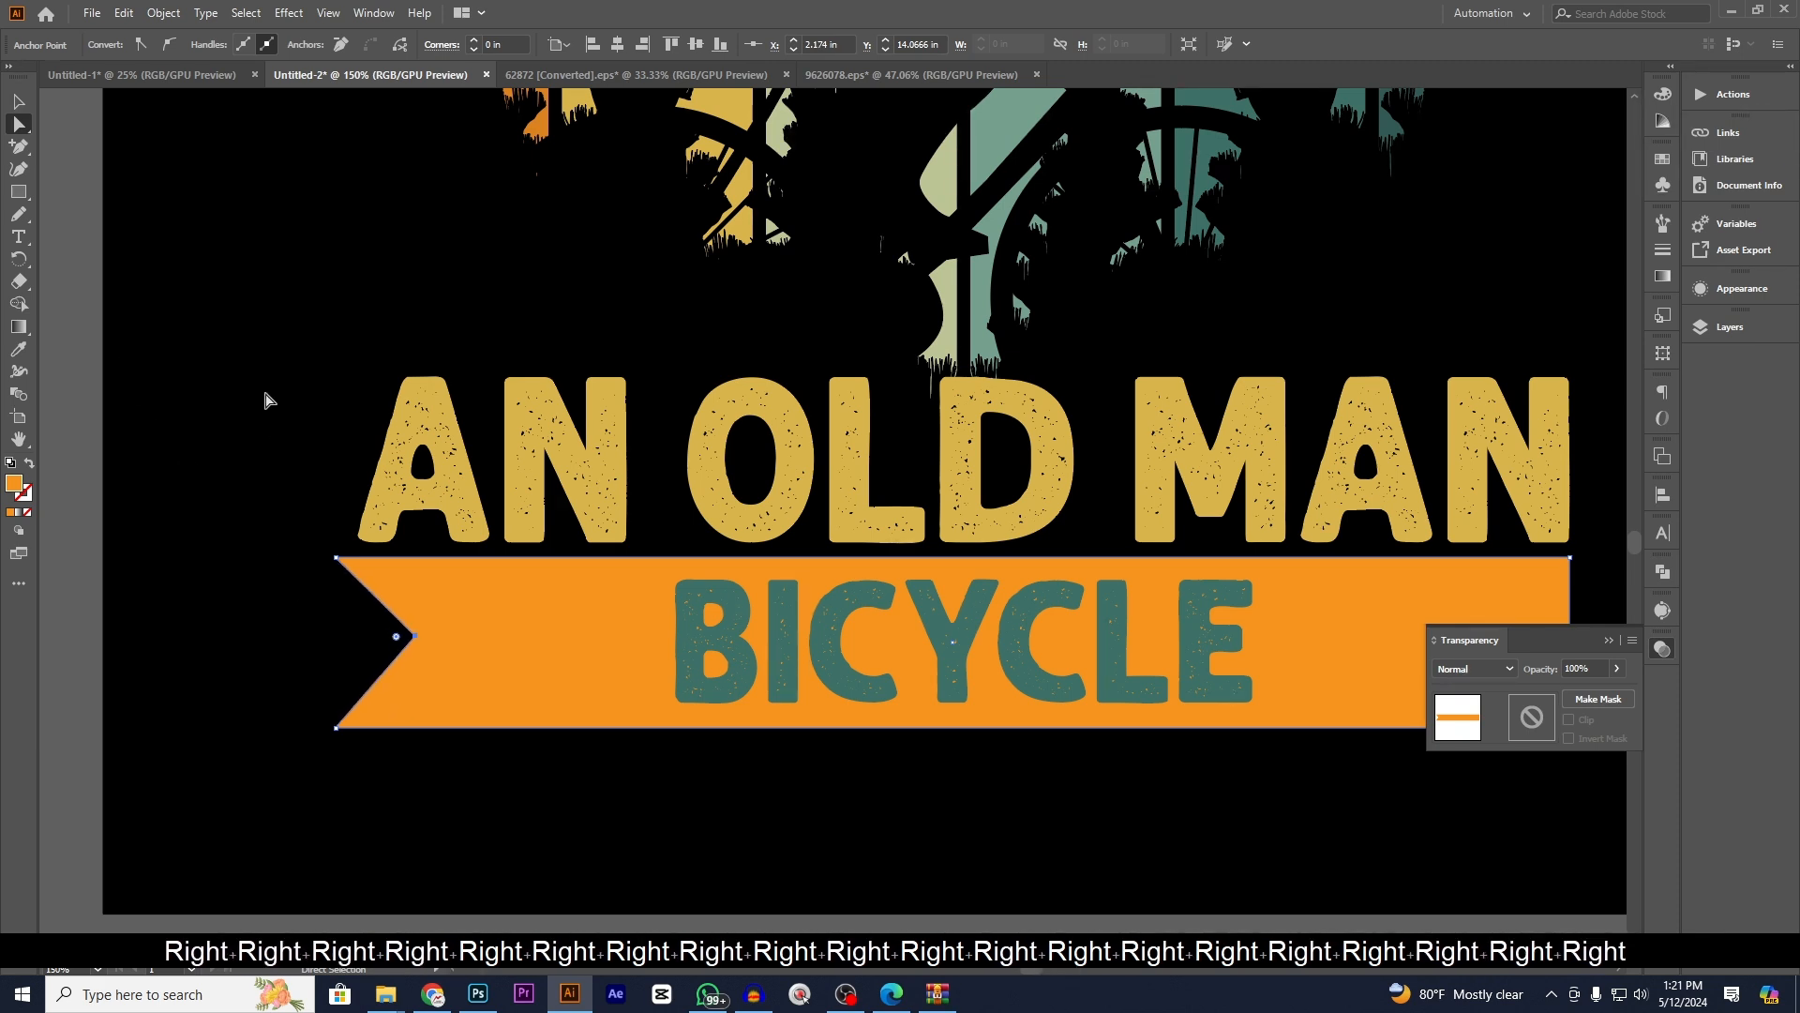
click(19, 103)
click(205, 225)
- Erase the right half of the orange ribbon with a rectangular eraser area, leaving the notched half about 4.46 in wide
scroll(237, 241, down, 1)
scroll(278, 548, down, 1)
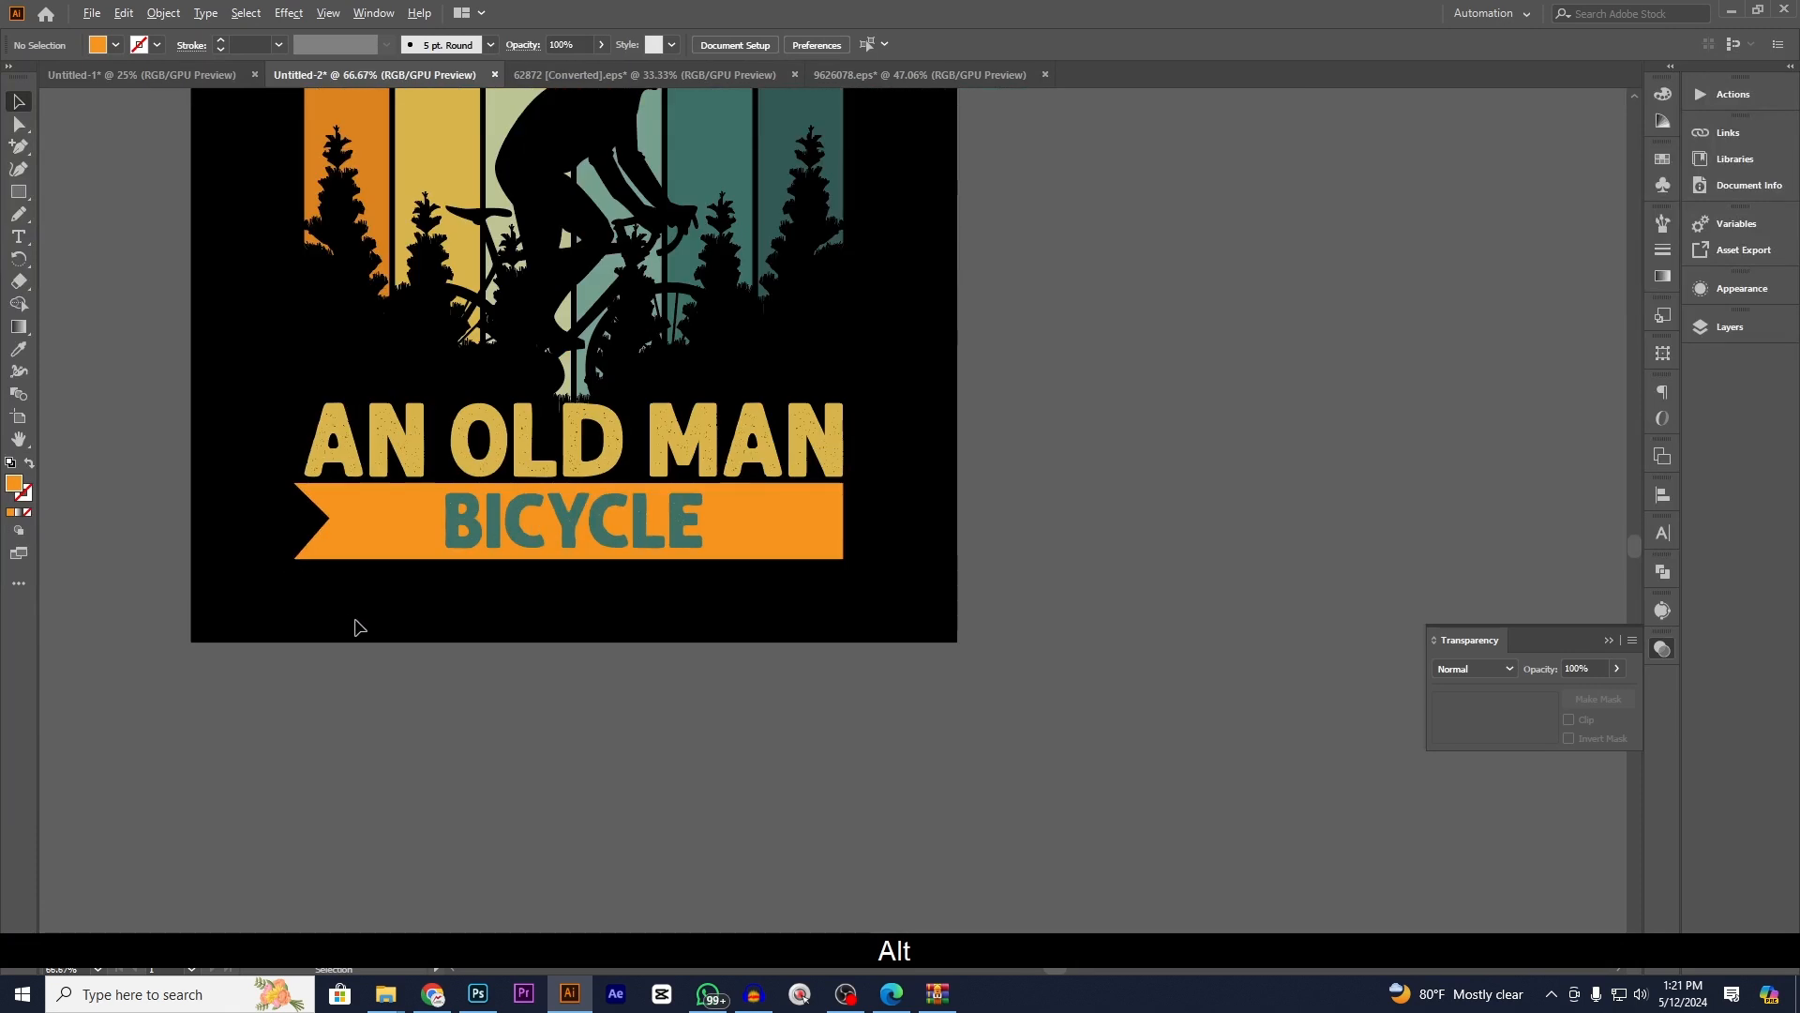
drag(329, 622, 525, 701)
click(917, 623)
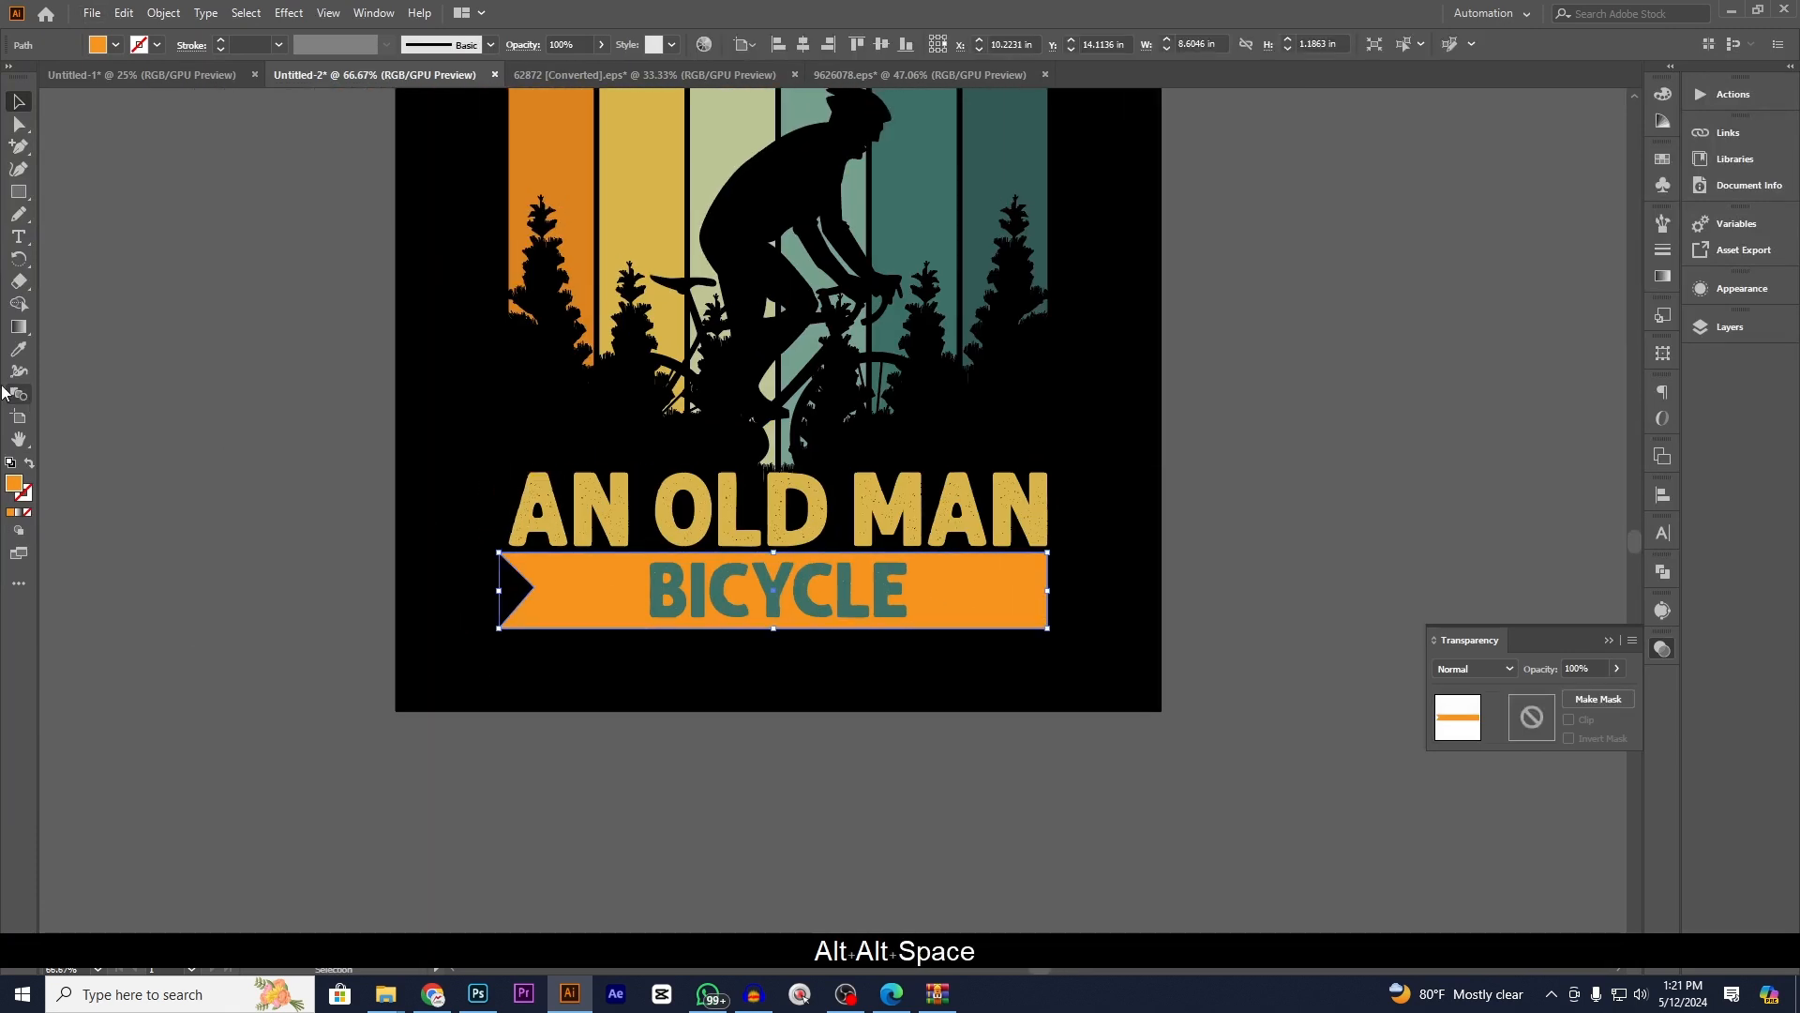
click(17, 283)
scroll(778, 692, up, 1)
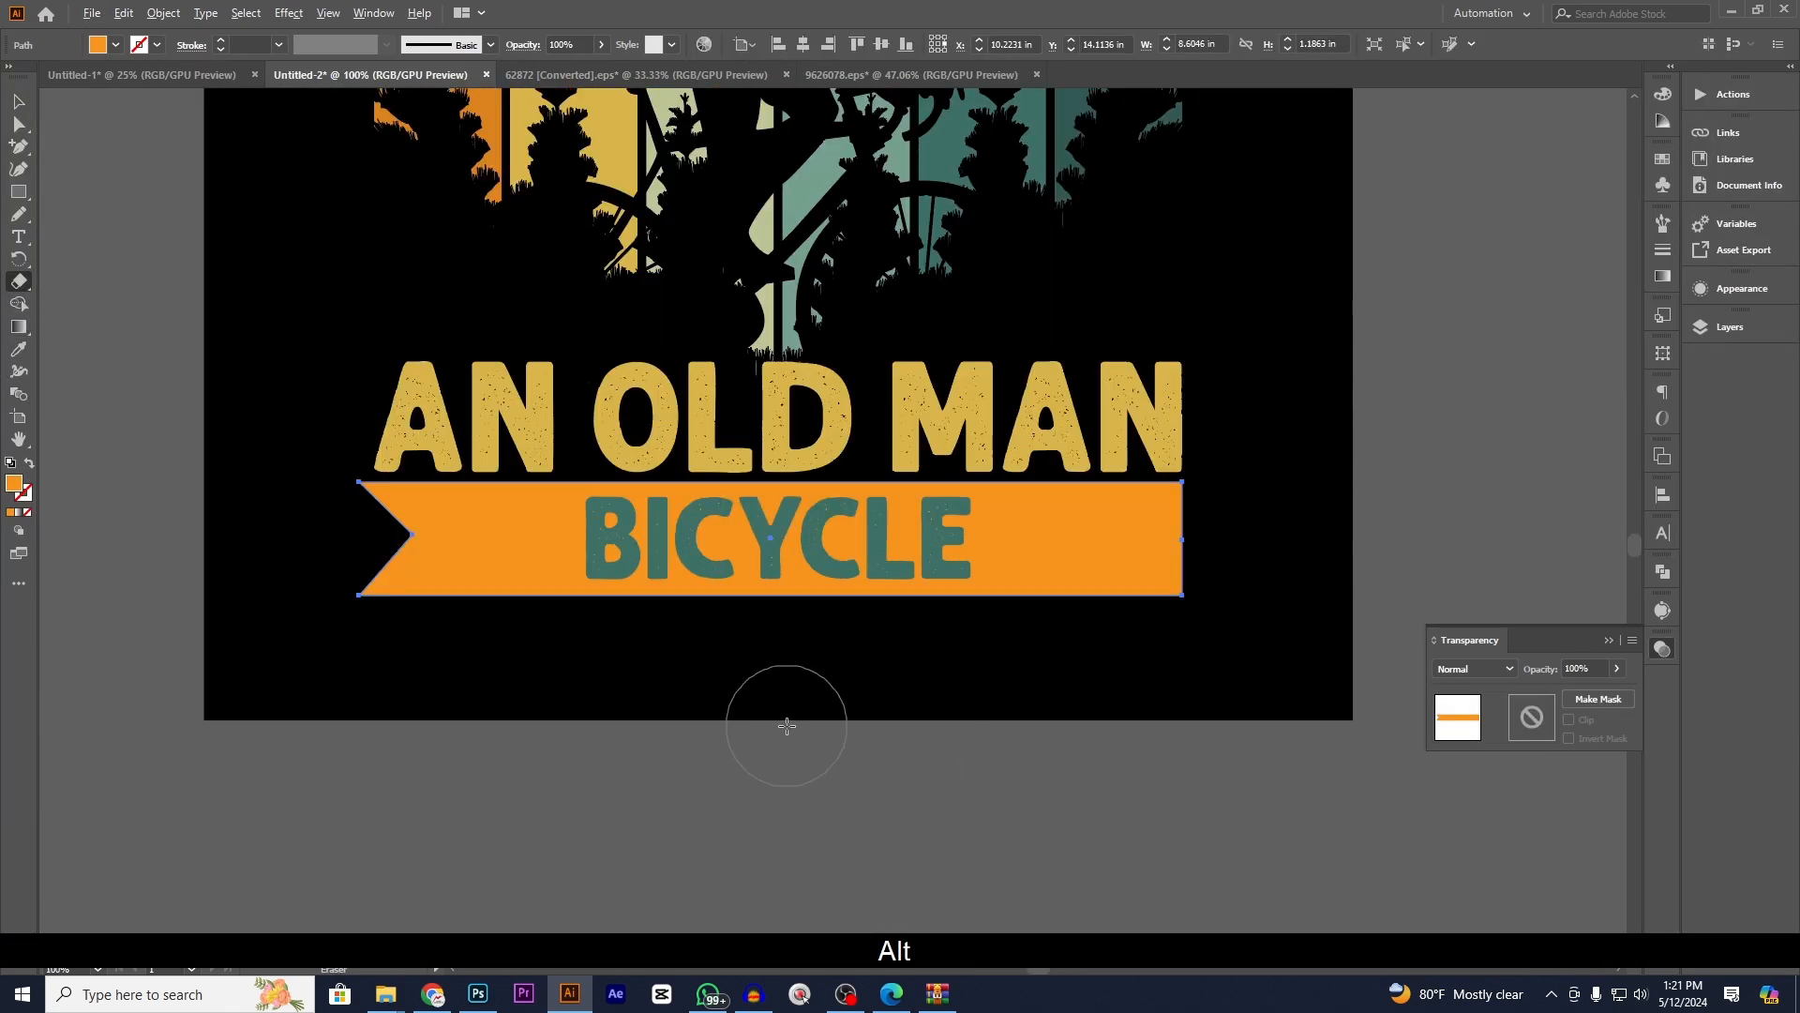
mouse_move(787, 726)
mouse_down()
mouse_move(1044, 351)
mouse_move(1260, 377)
mouse_up()
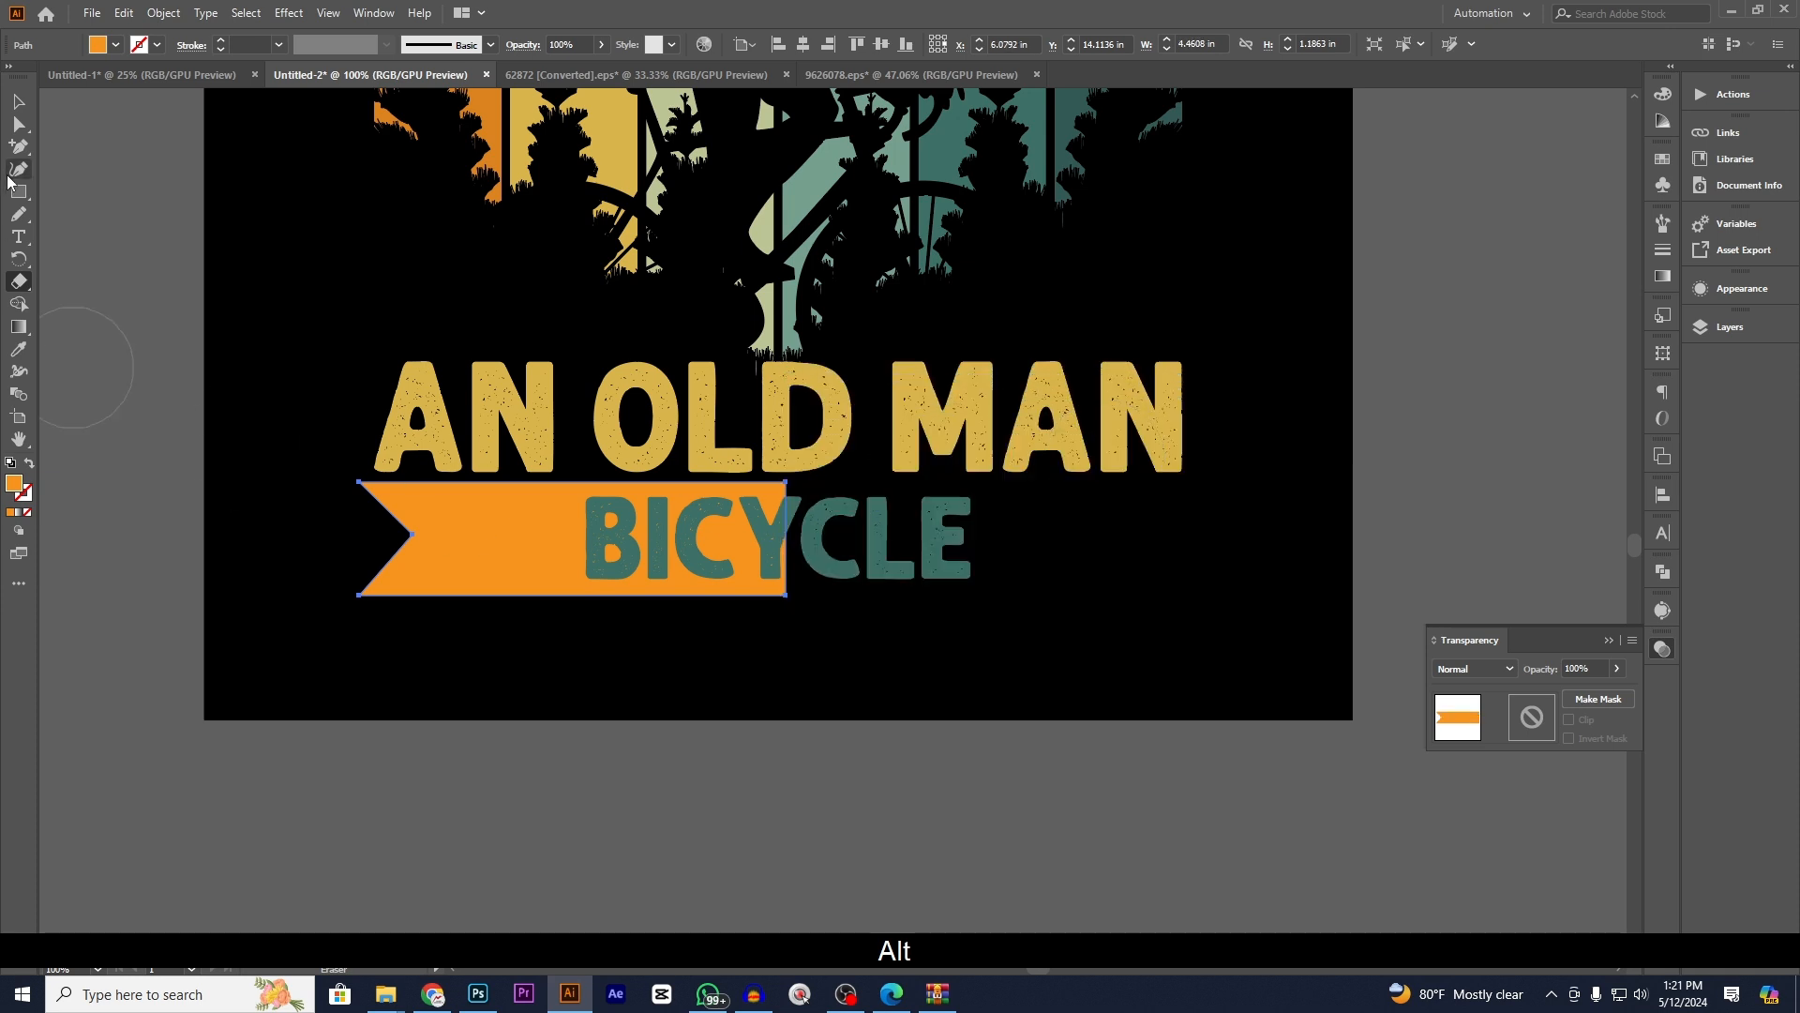
- Reflect a copy of the notched orange half across the vertical axis and shift it right, overlapping the original to form a ribbon about 8.65 in wide
click(19, 103)
click(289, 537)
click(416, 542)
right_click(454, 546)
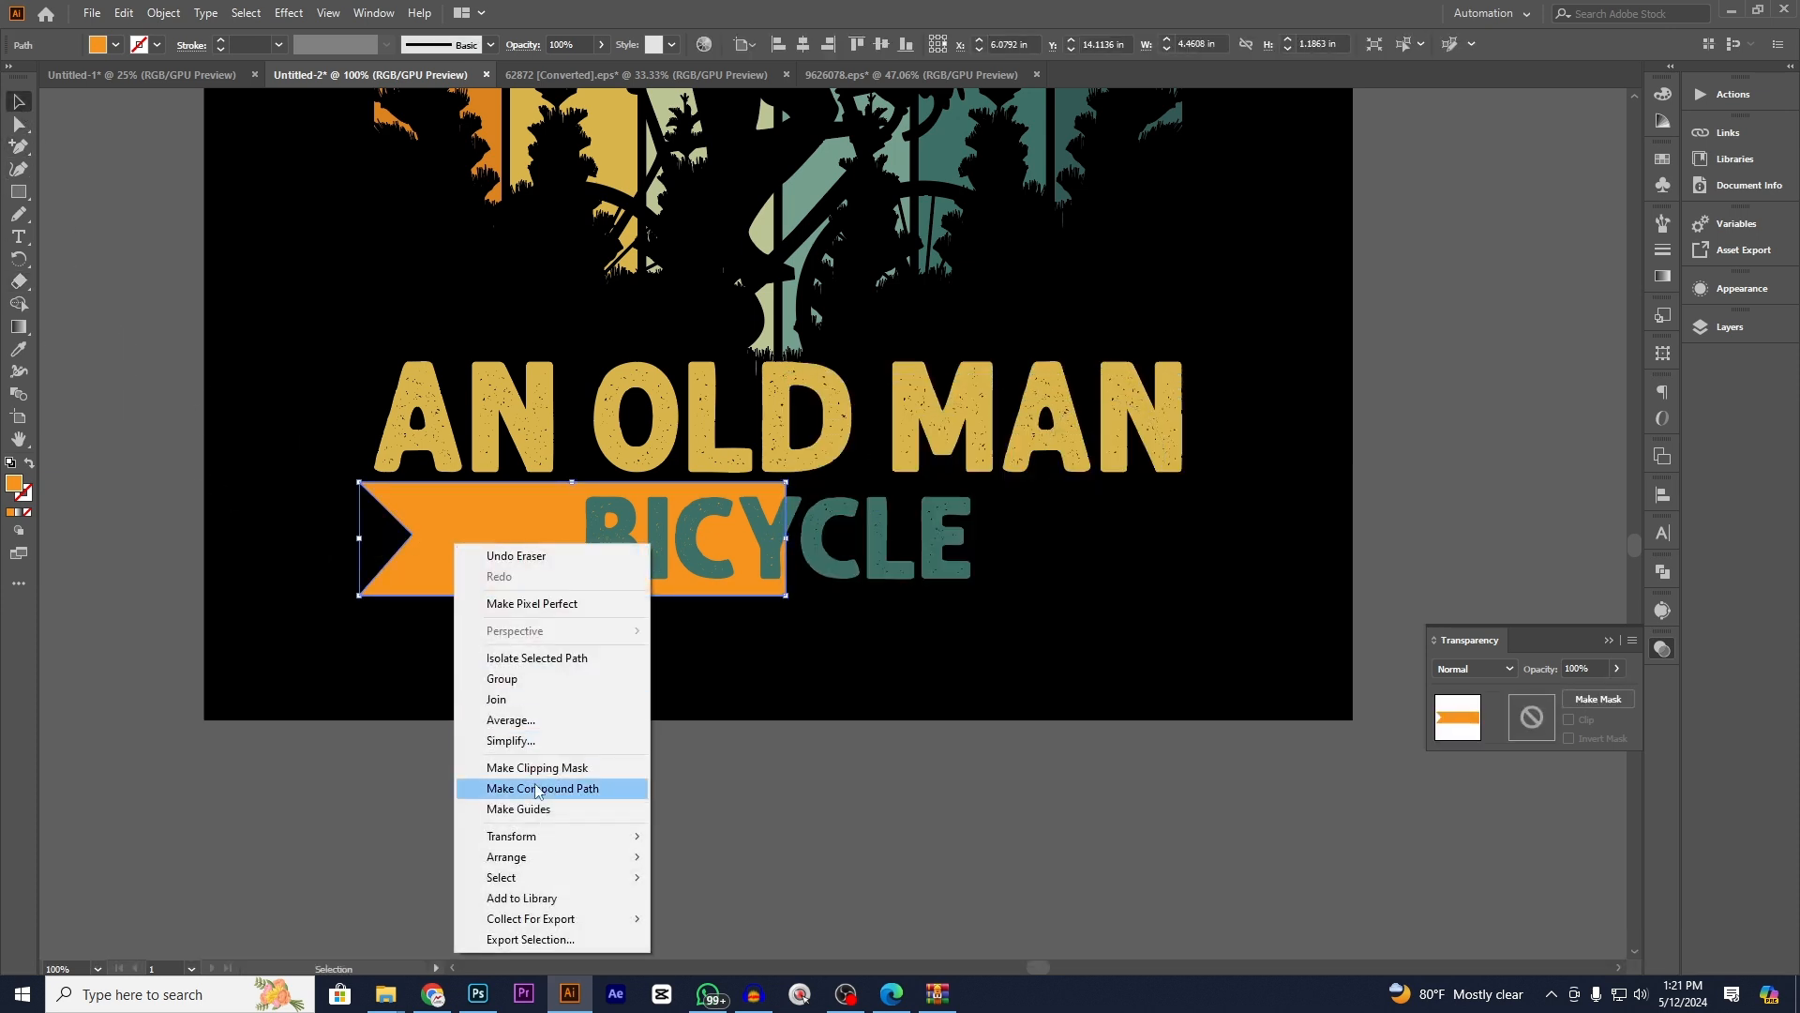
mouse_move(554, 835)
click(721, 740)
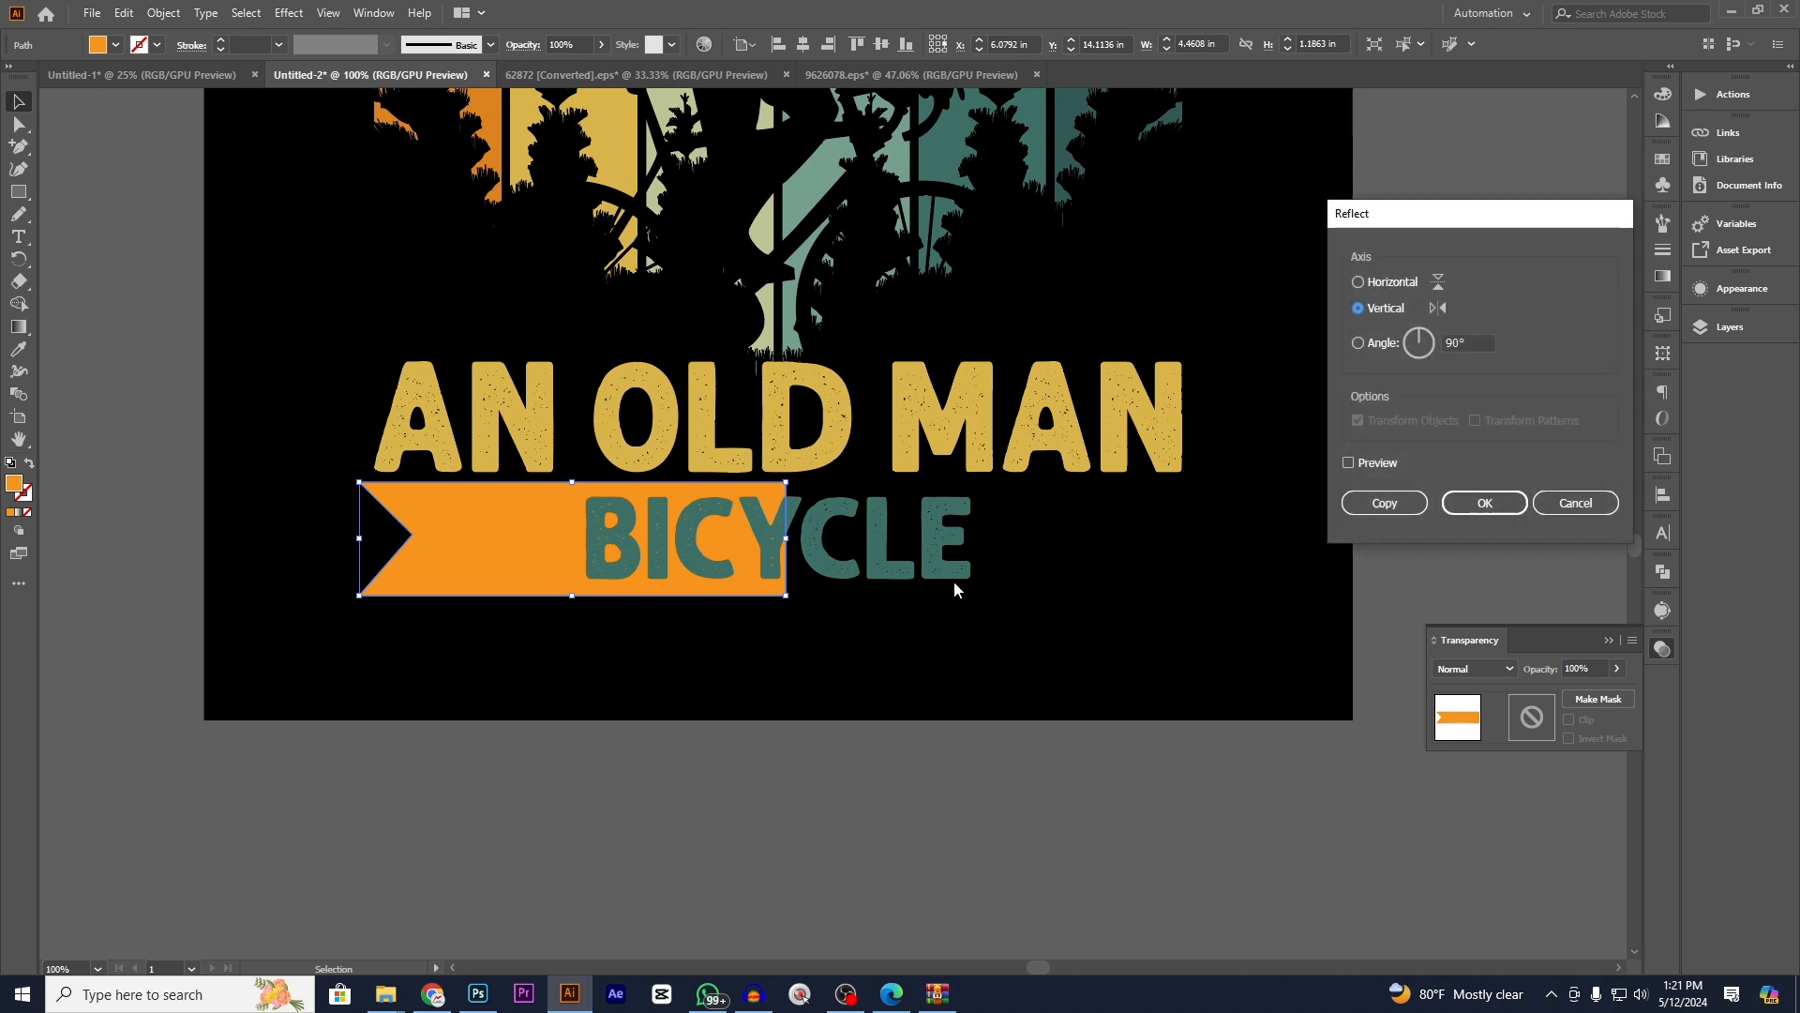
click(1386, 505)
drag(408, 536, 808, 536)
click(894, 798)
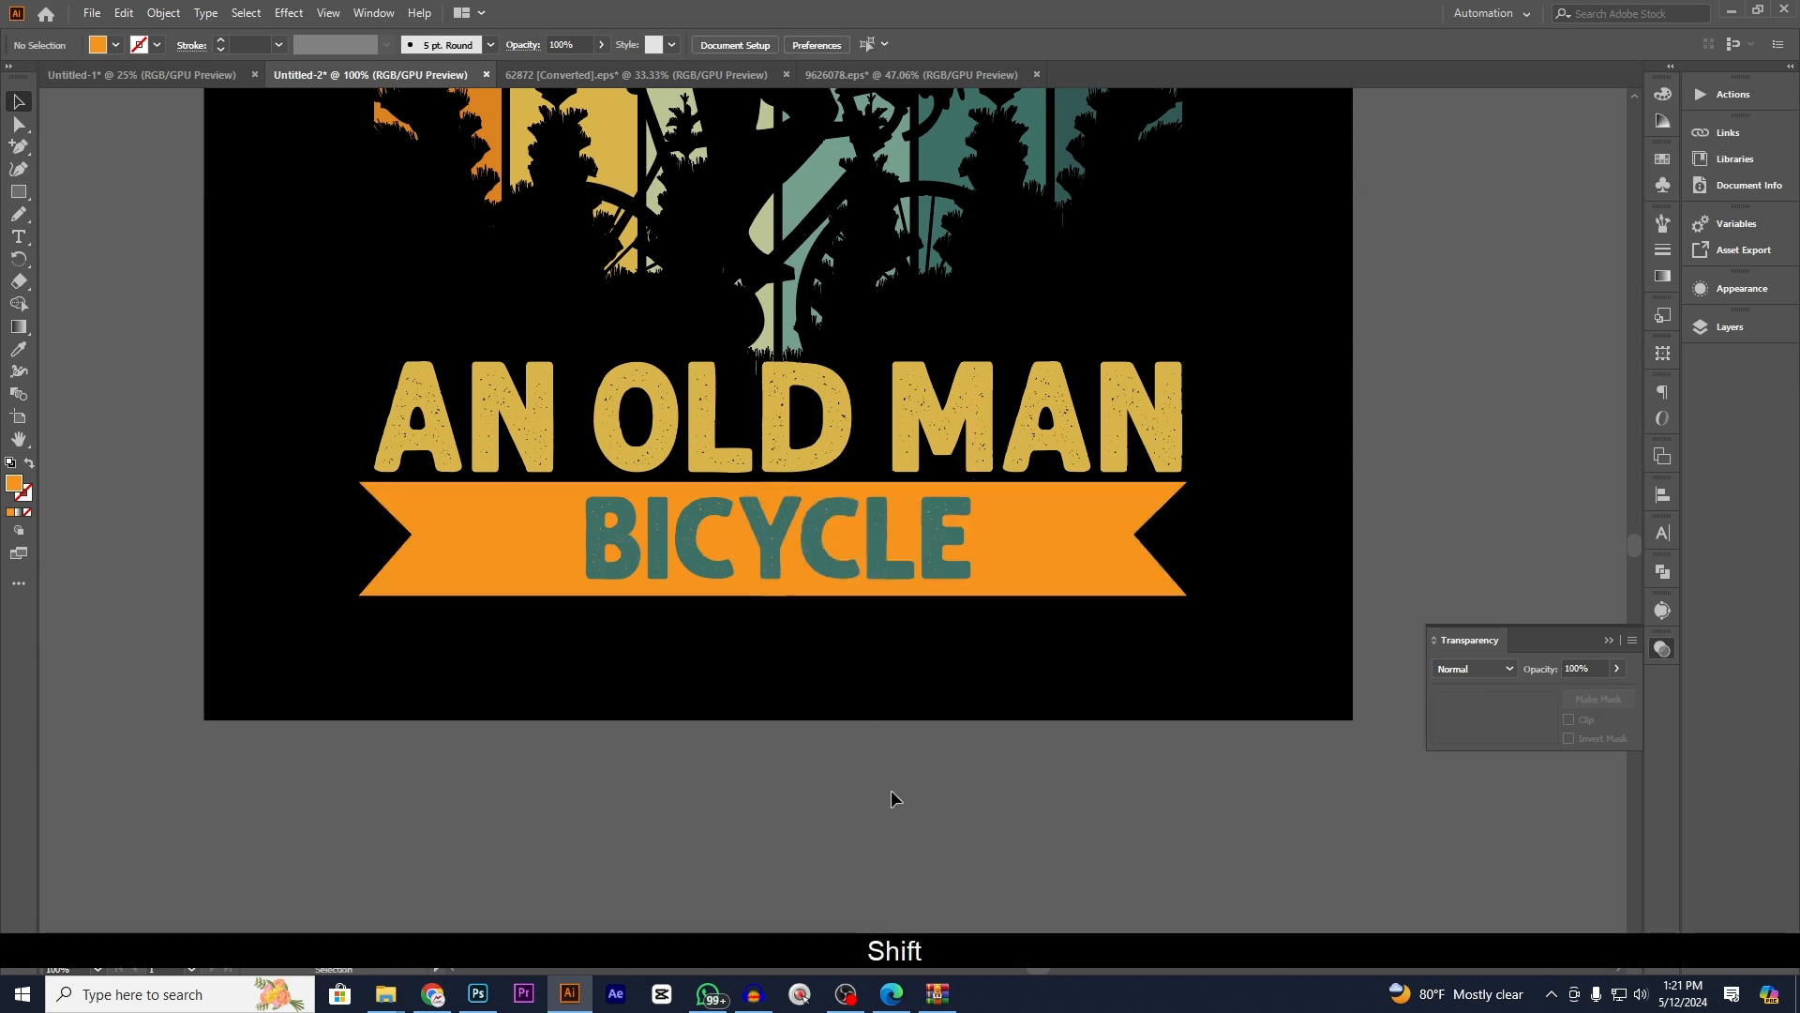
- Unite the two overlapping halves of the orange ribbon into a single shape
click(1008, 589)
shift+click(478, 568)
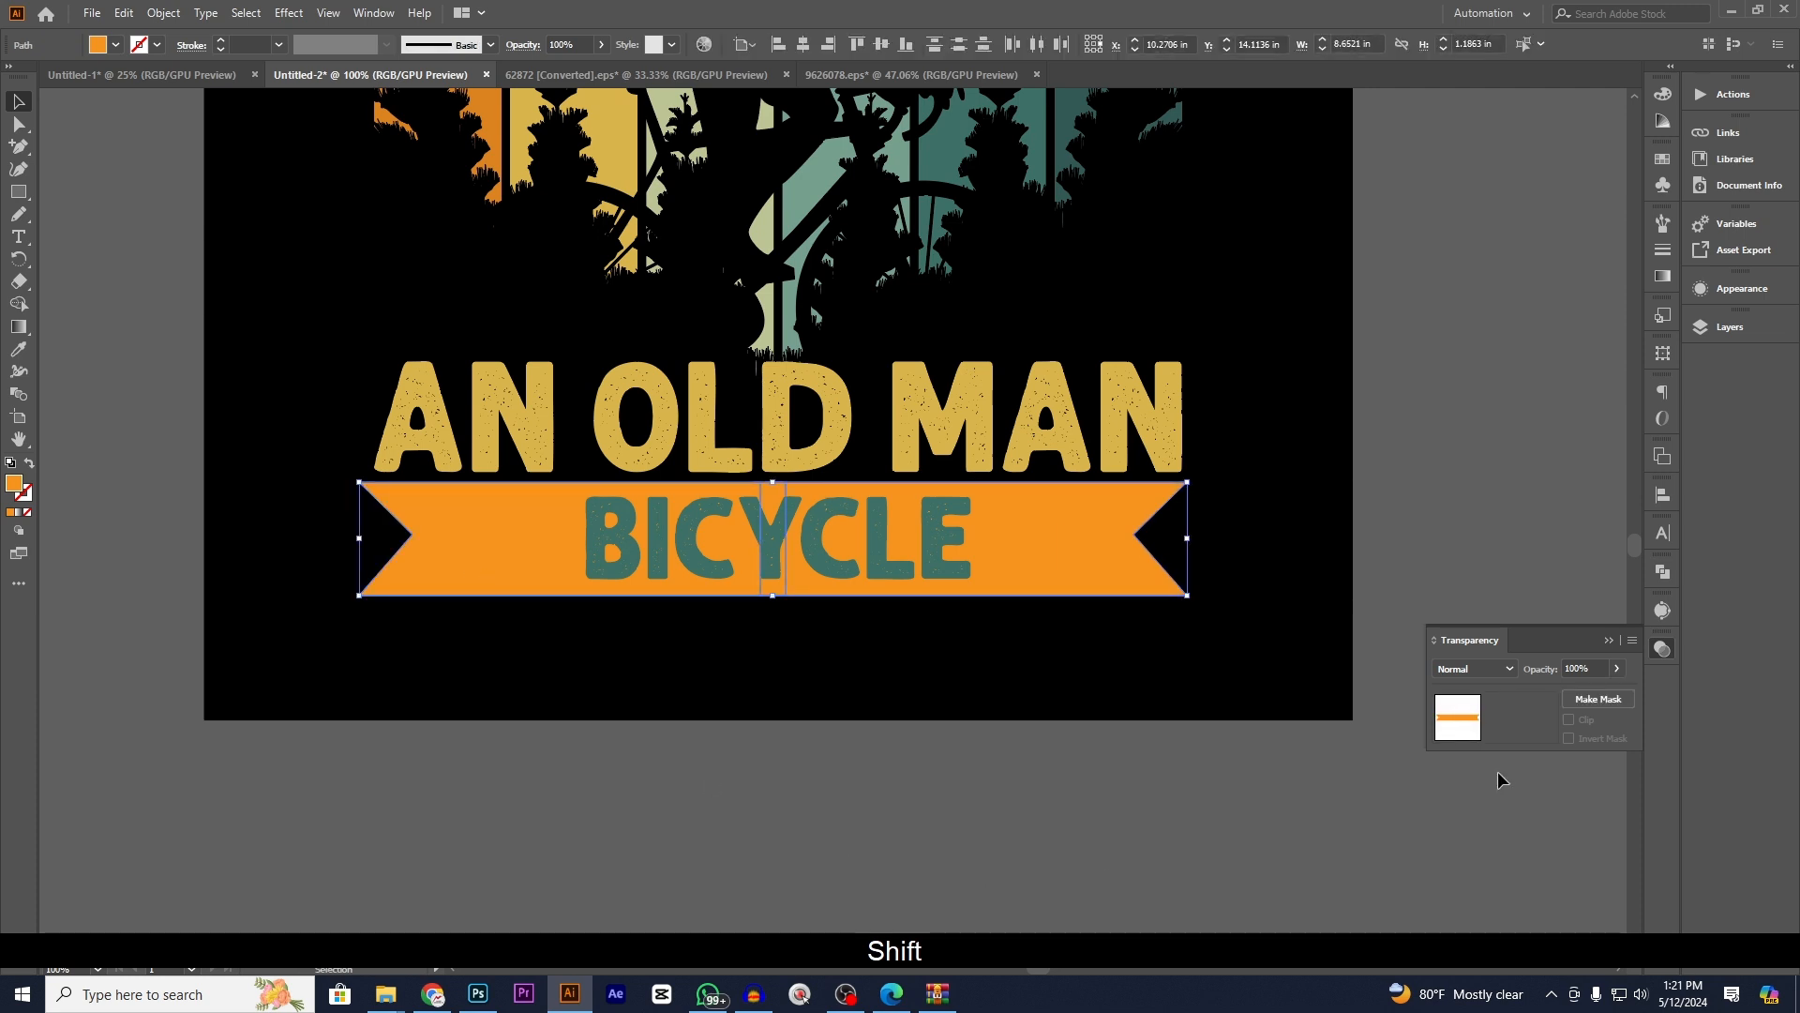
click(1664, 573)
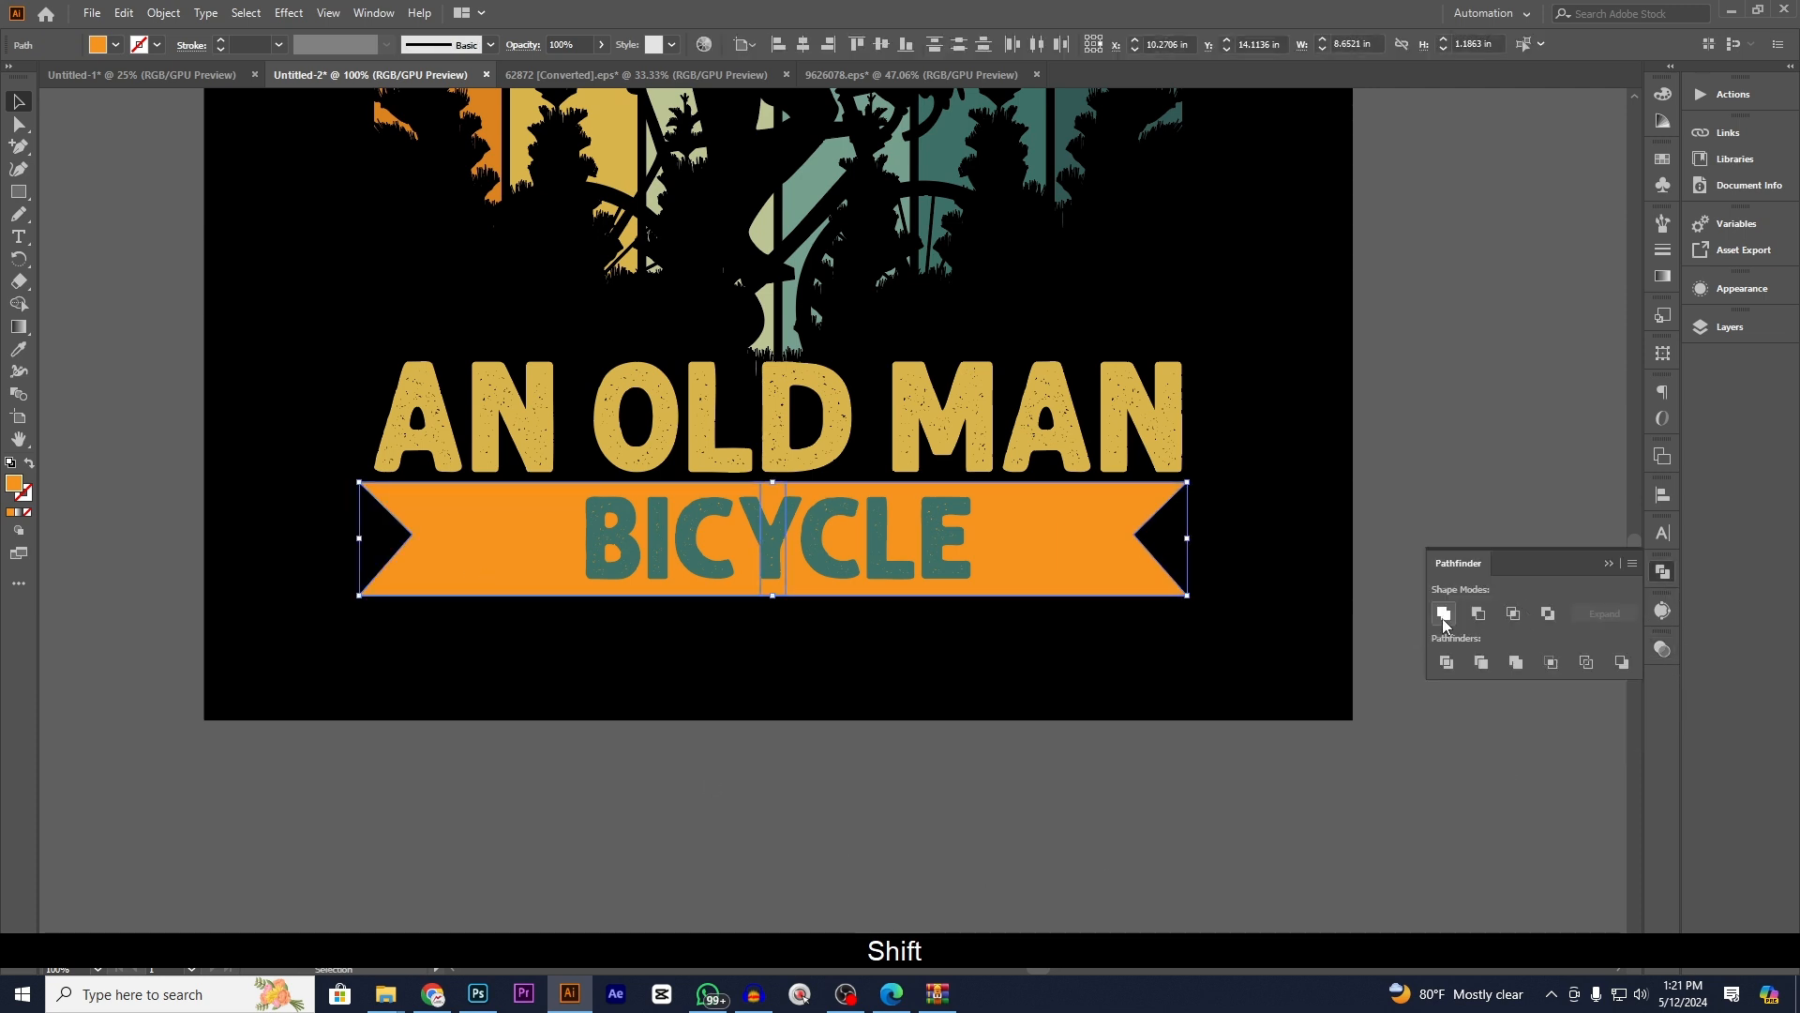
click(1444, 617)
- Round the corners of the united orange ribbon to a radius of about 0.01 in
scroll(375, 497, up, 3)
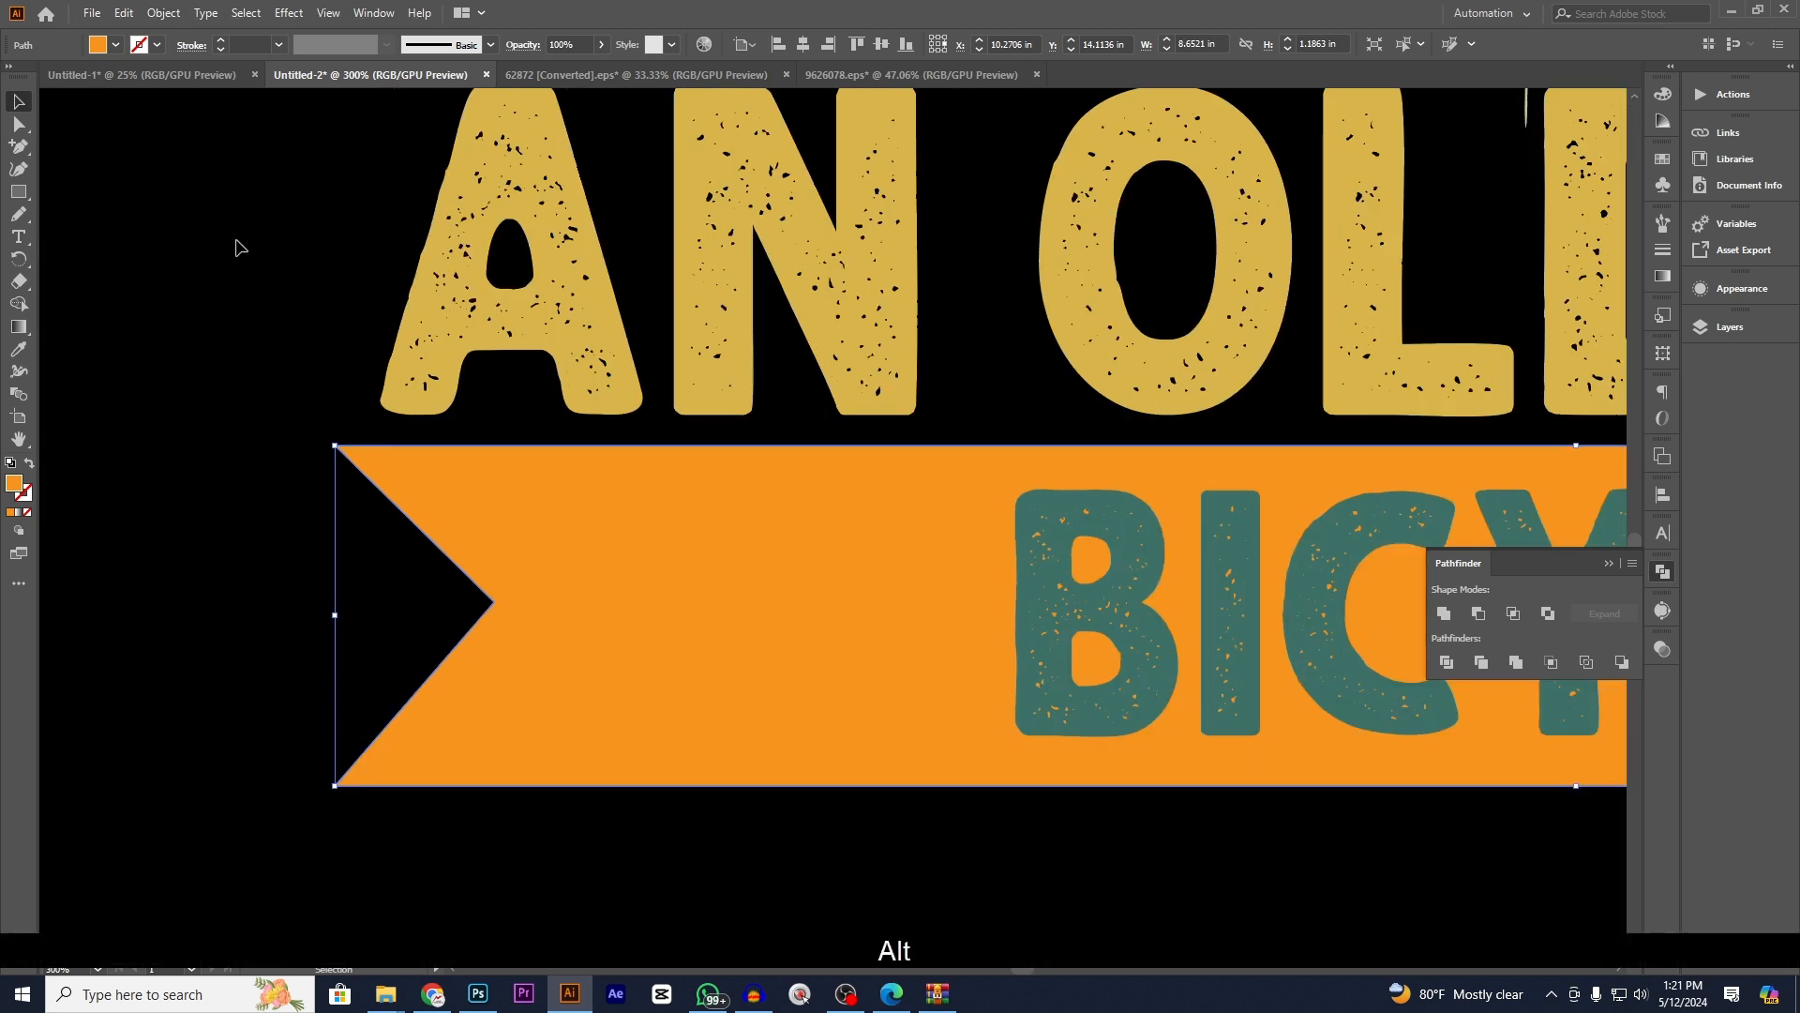
click(29, 132)
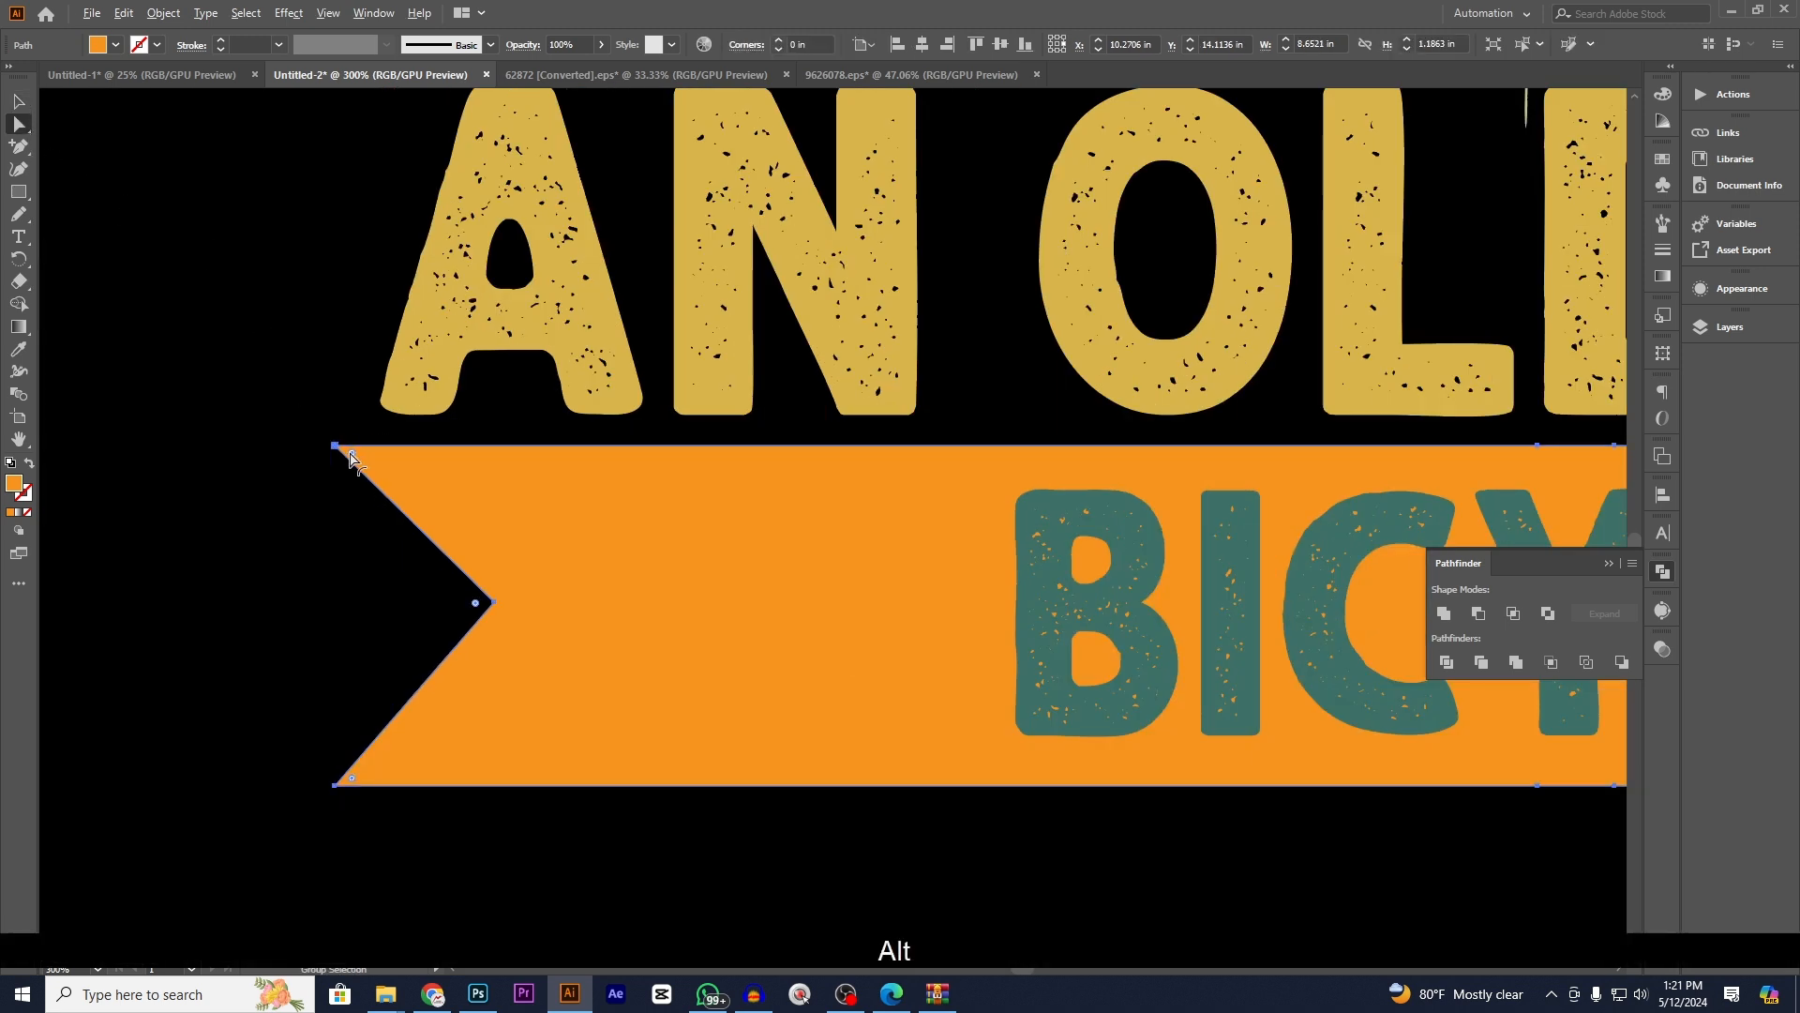
scroll(351, 460, up, 5)
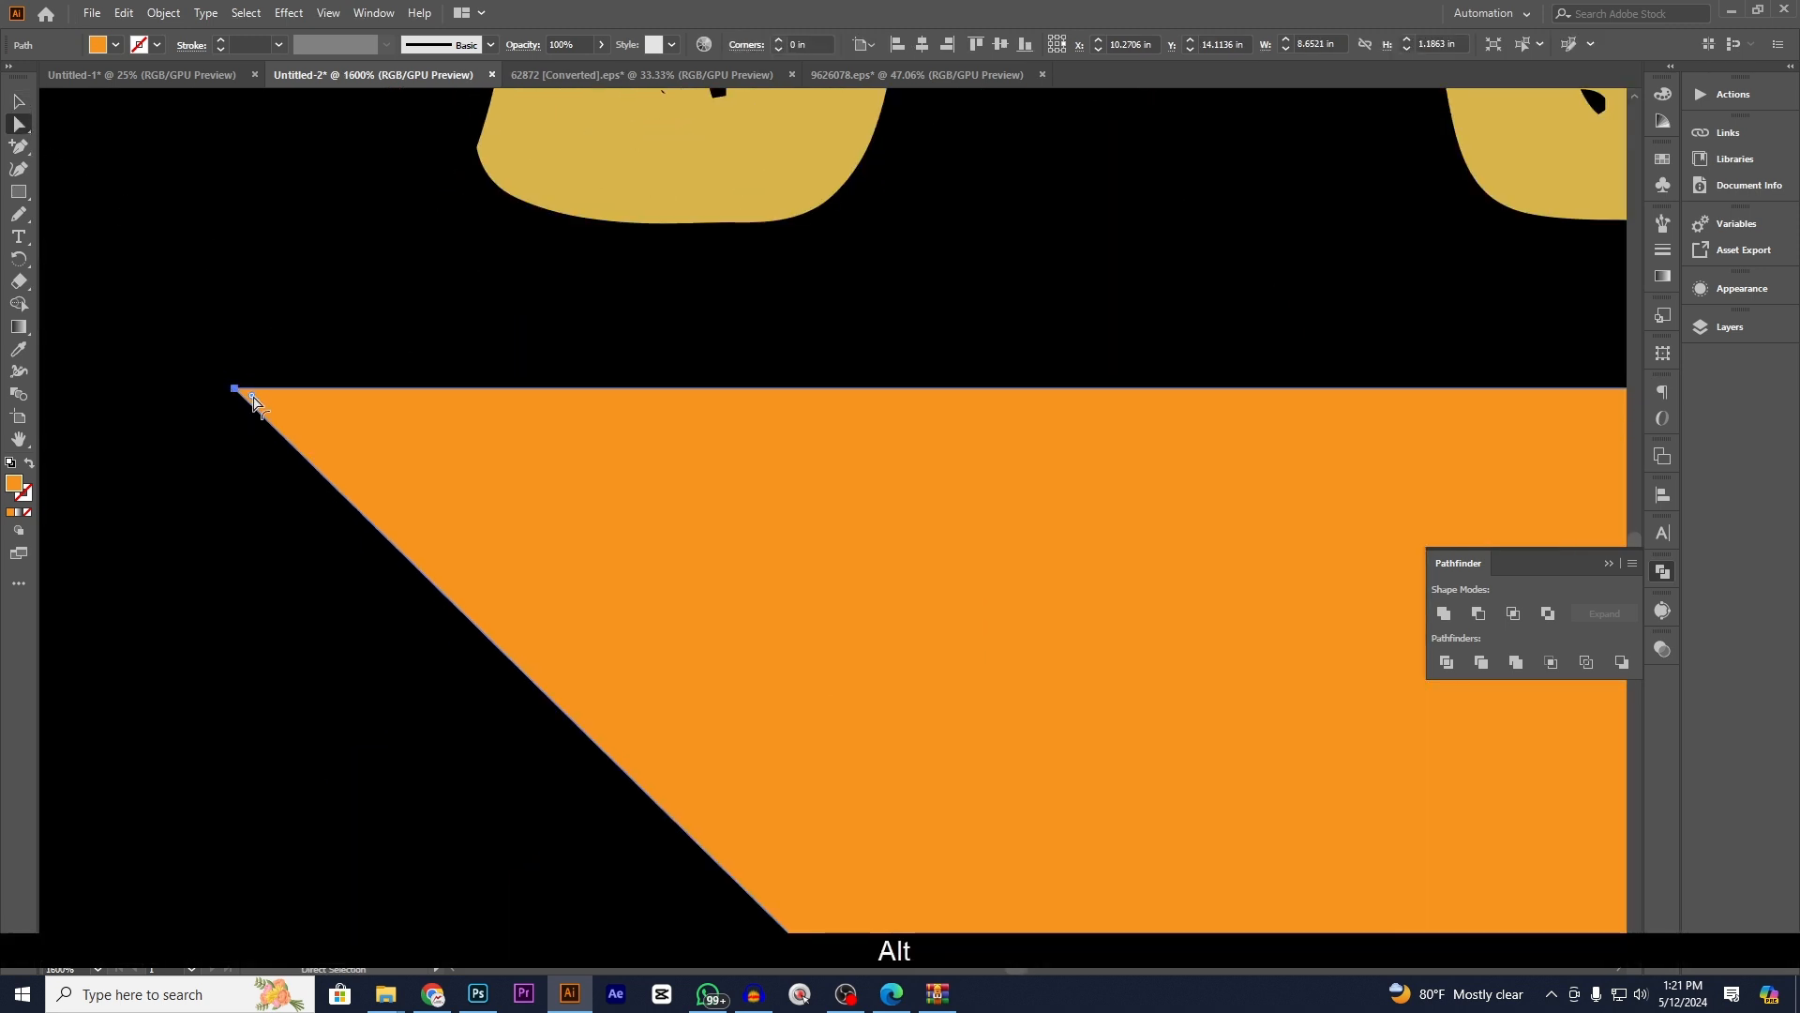
drag(256, 401, 273, 411)
click(227, 352)
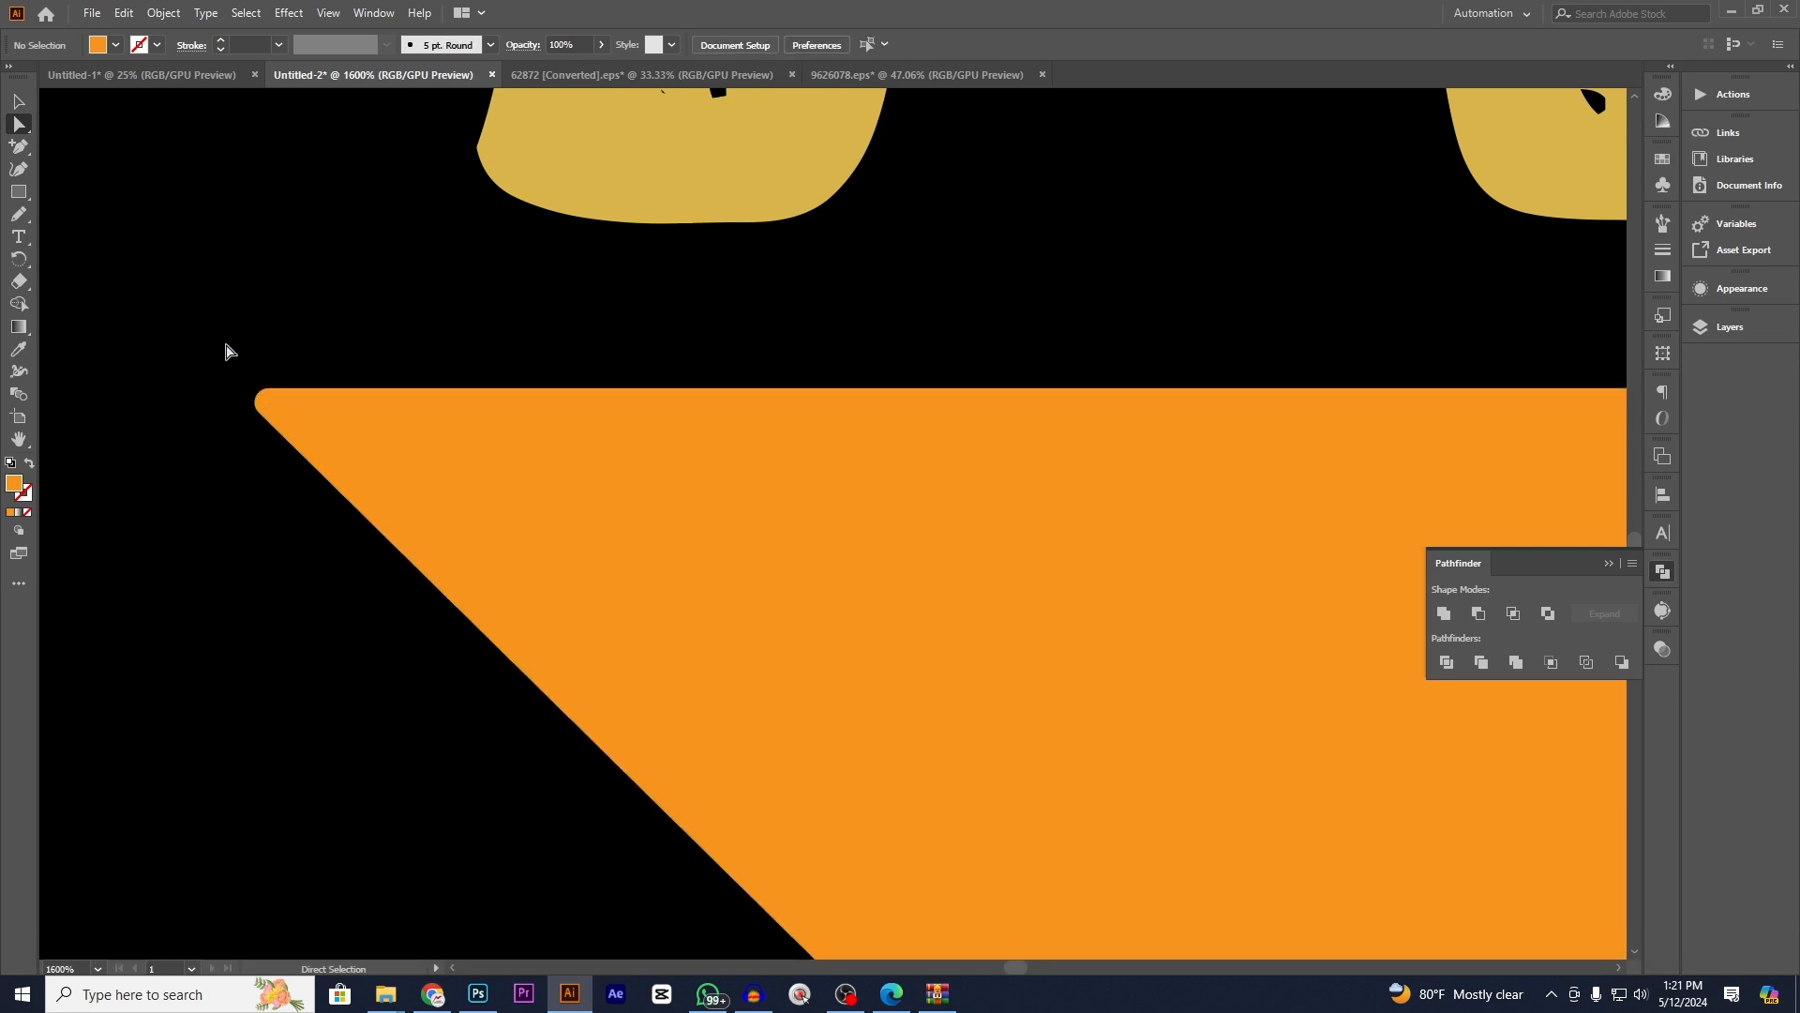
scroll(339, 387, down, 5)
scroll(383, 446, up, 5)
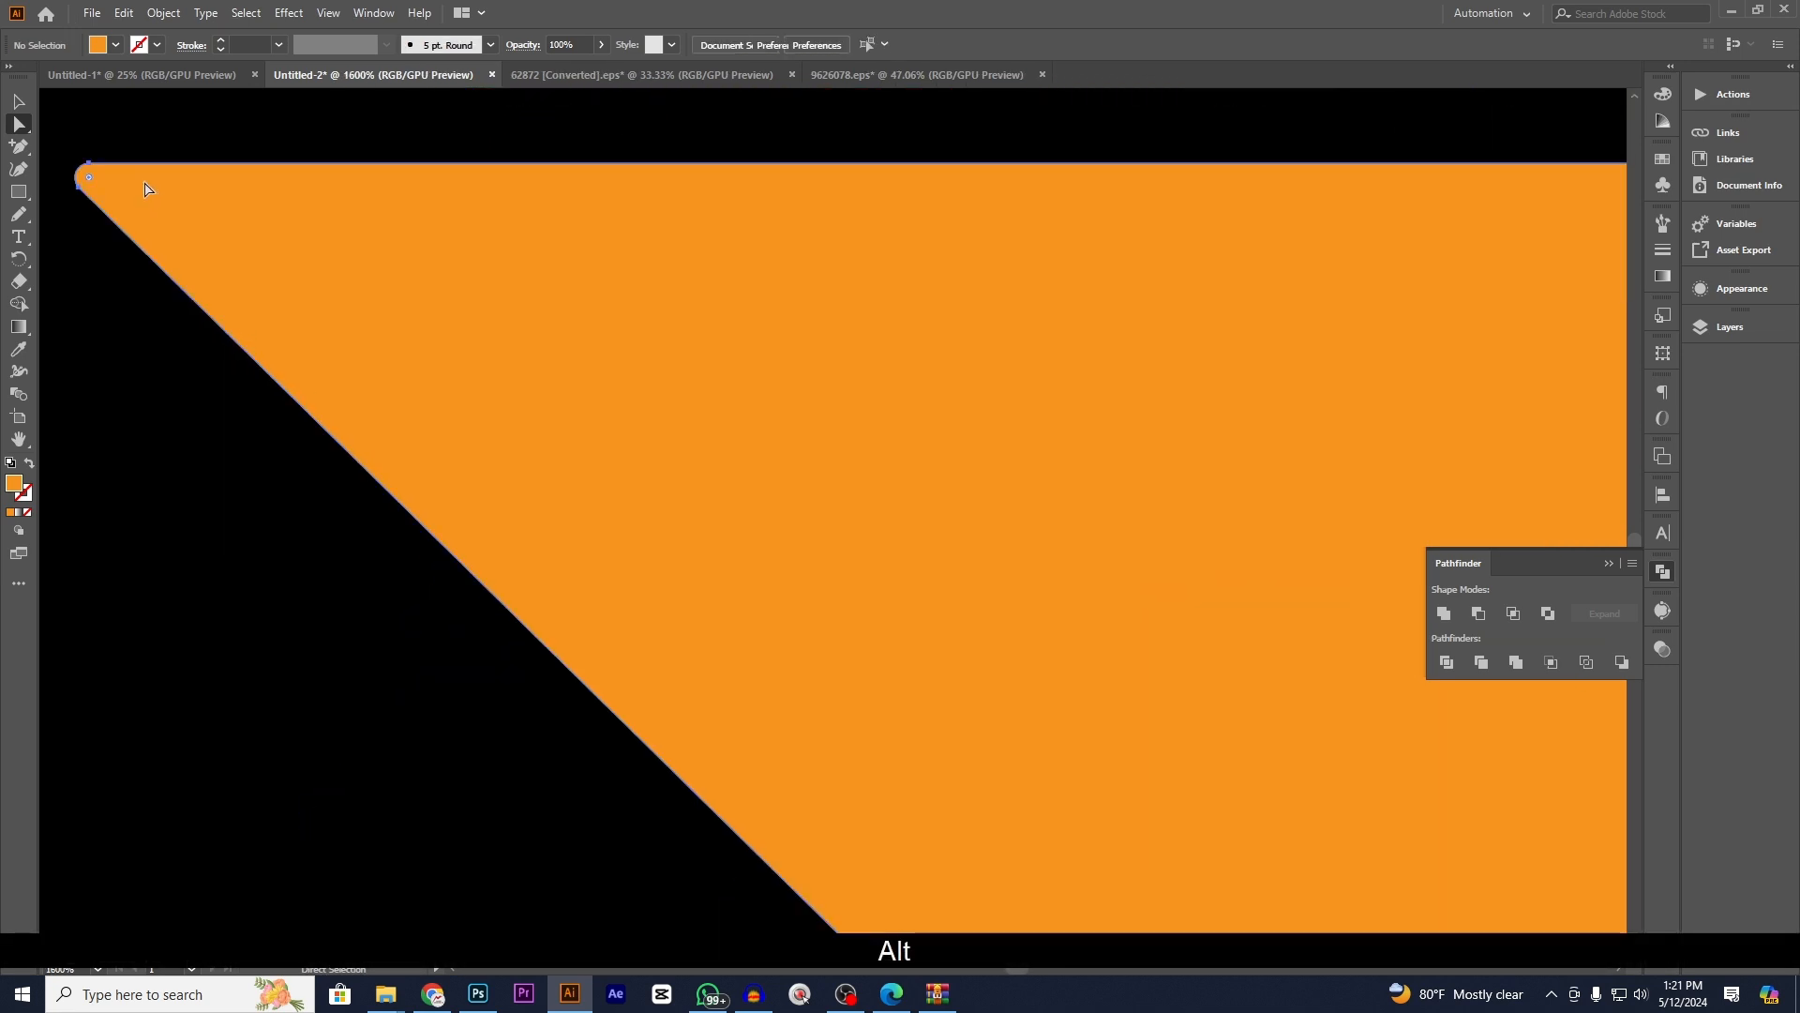
click(85, 188)
drag(87, 187, 140, 199)
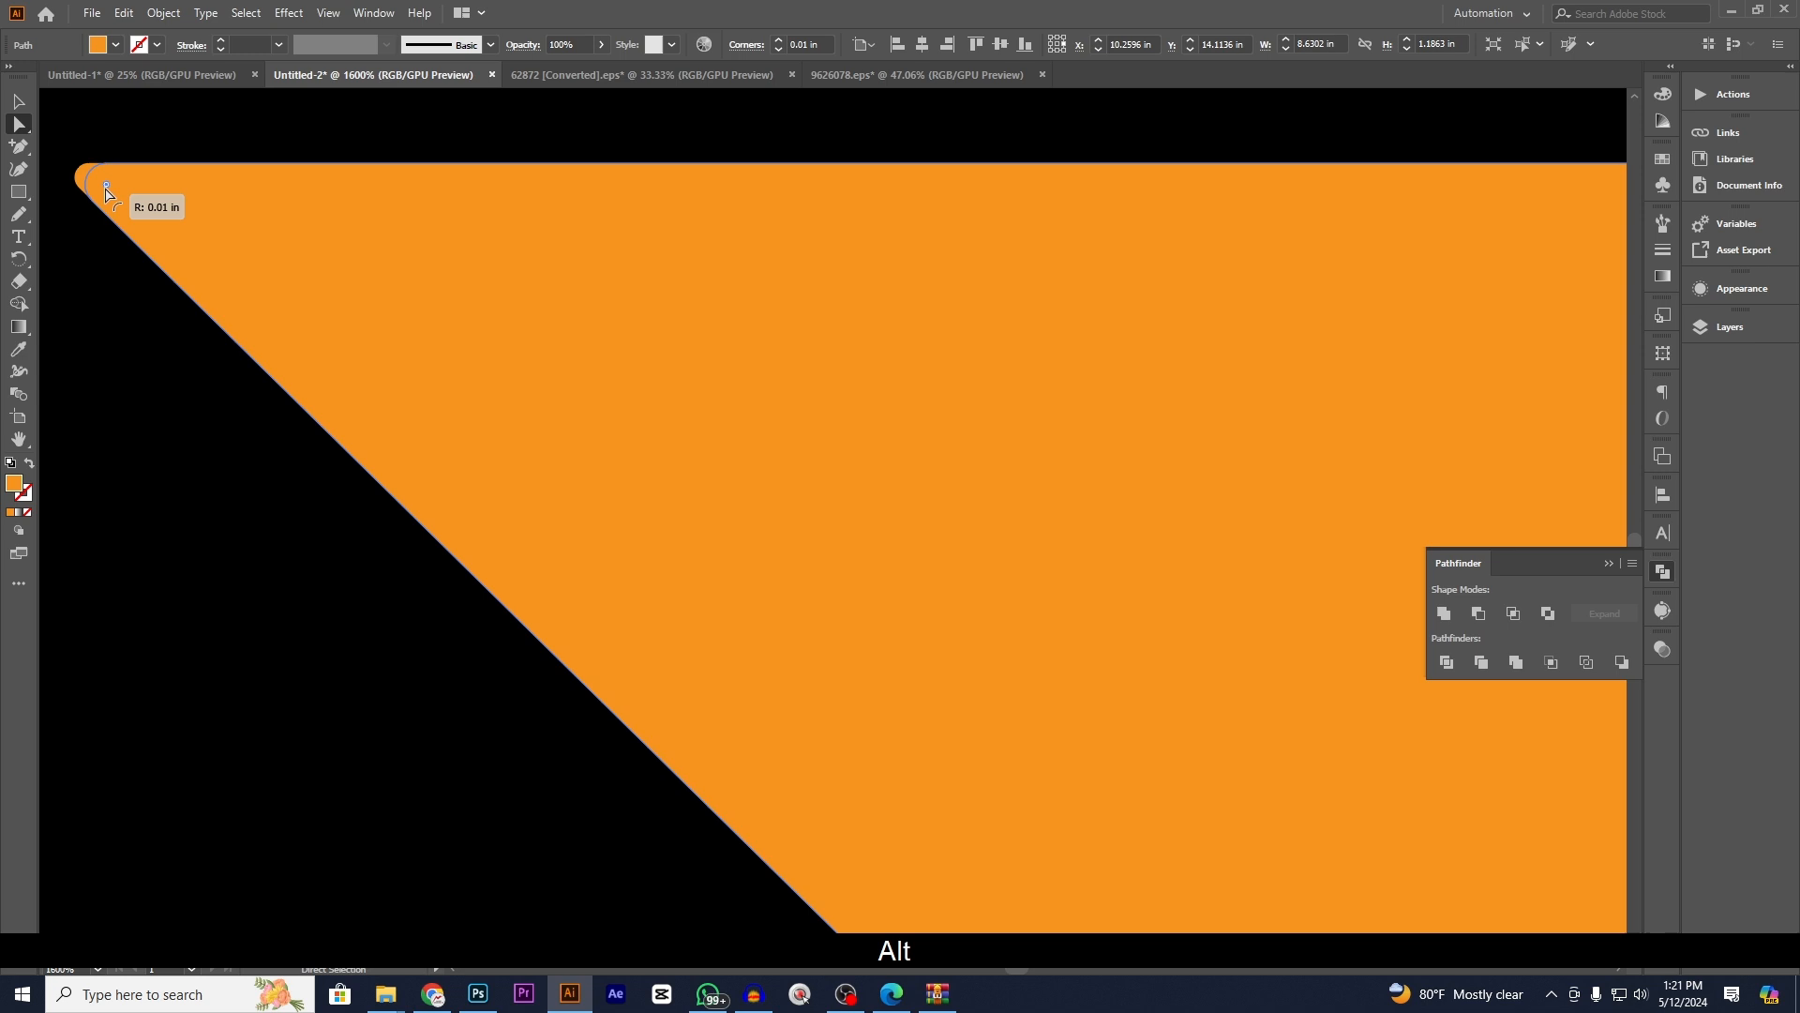
click(185, 148)
- Increase the rounding of the orange ribbon's corners slightly further
scroll(363, 375, down, 5)
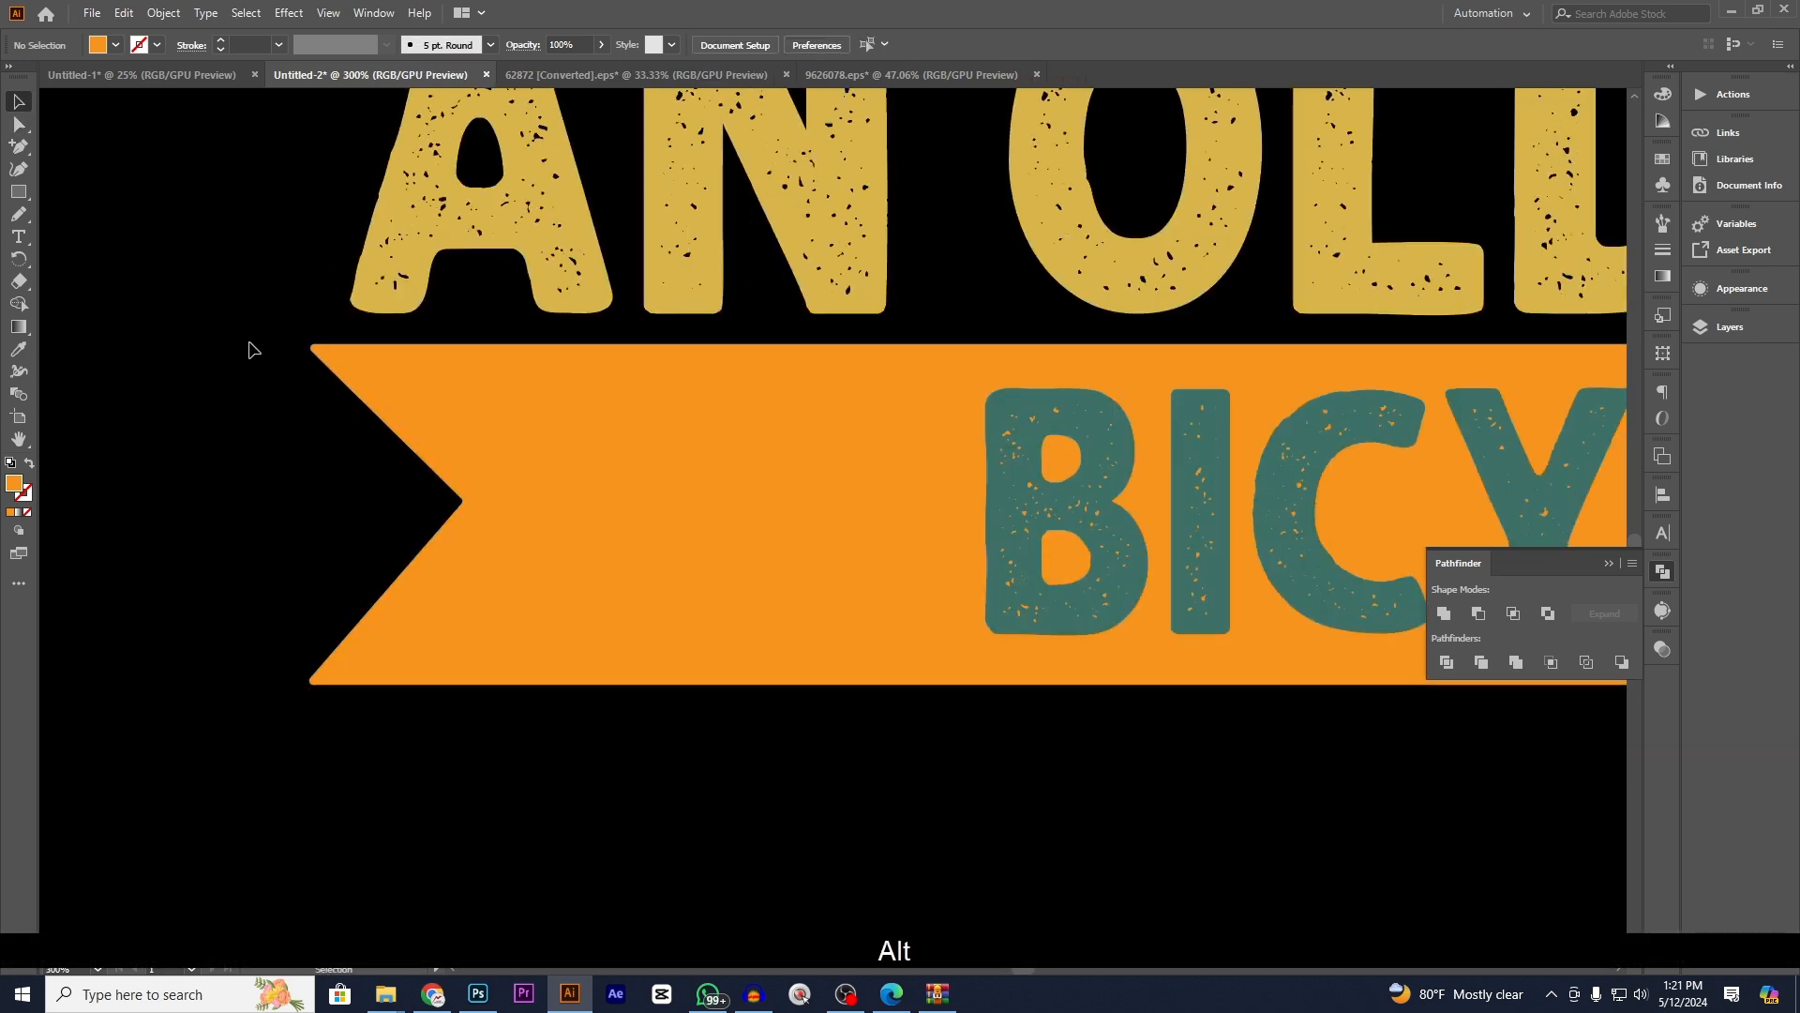
scroll(396, 488, down, 4)
scroll(300, 427, up, 10)
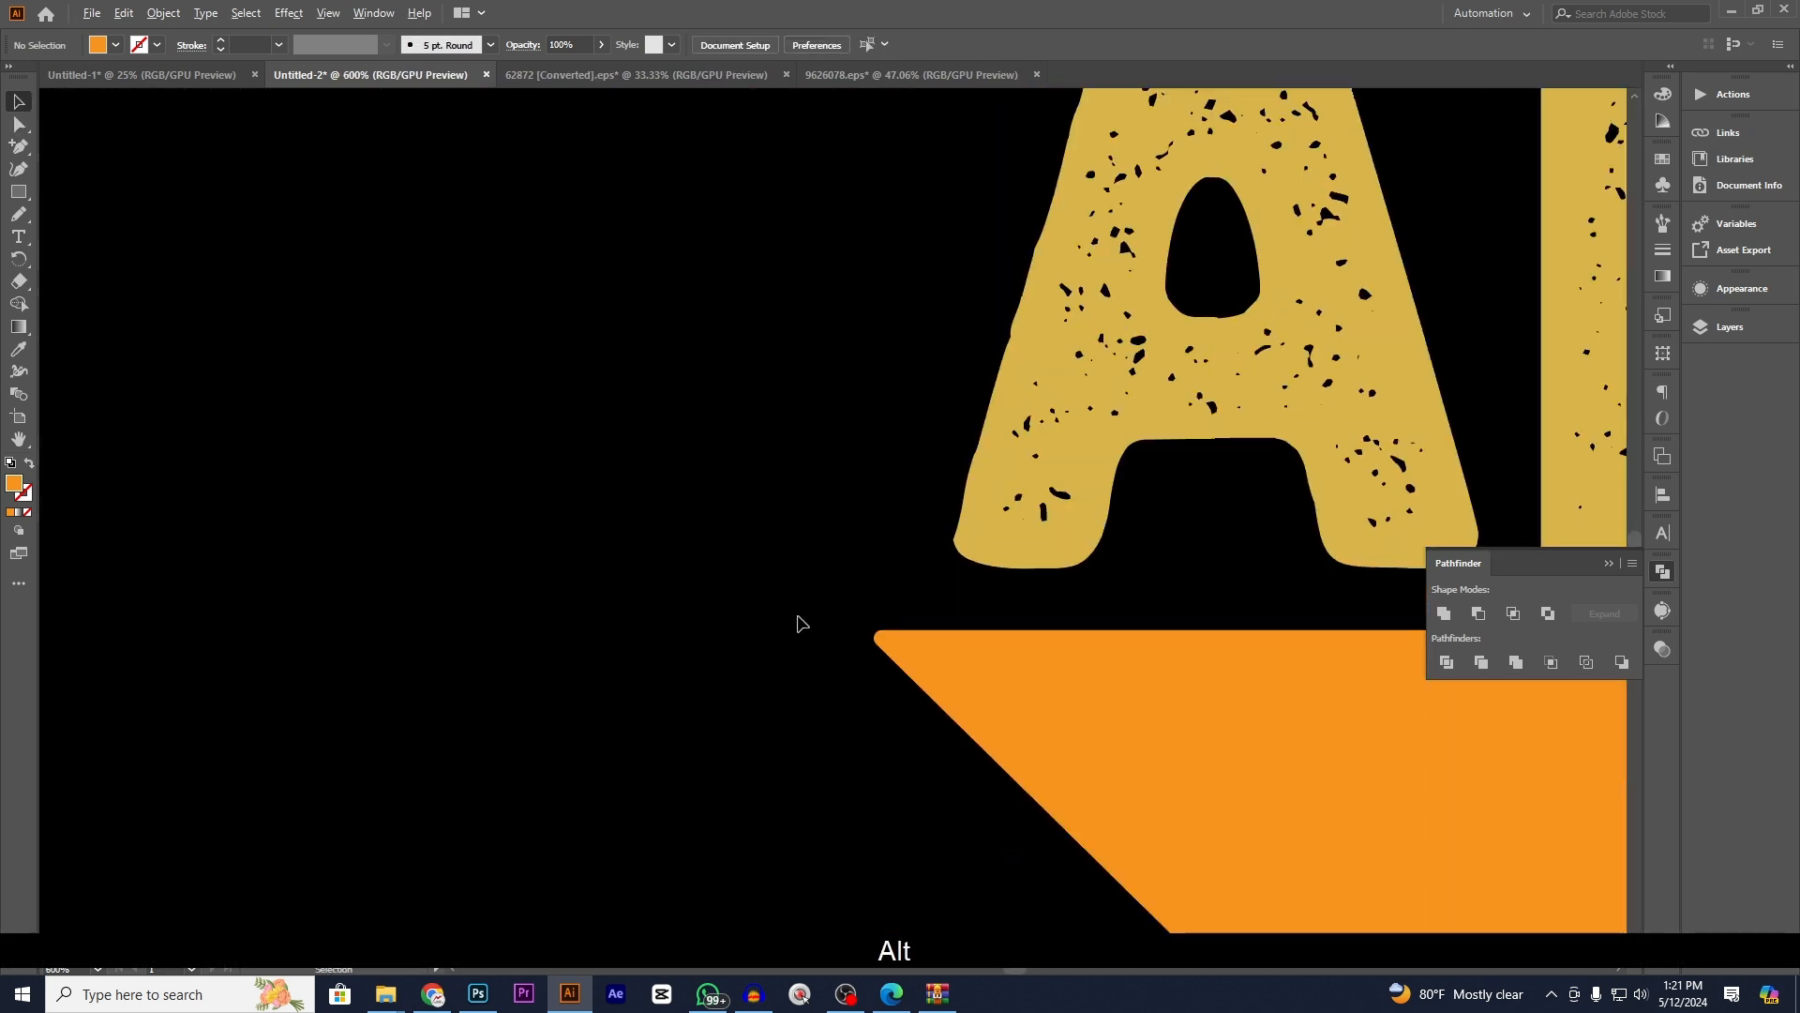
click(989, 684)
scroll(895, 661, up, 1)
scroll(896, 661, up, 1)
click(26, 131)
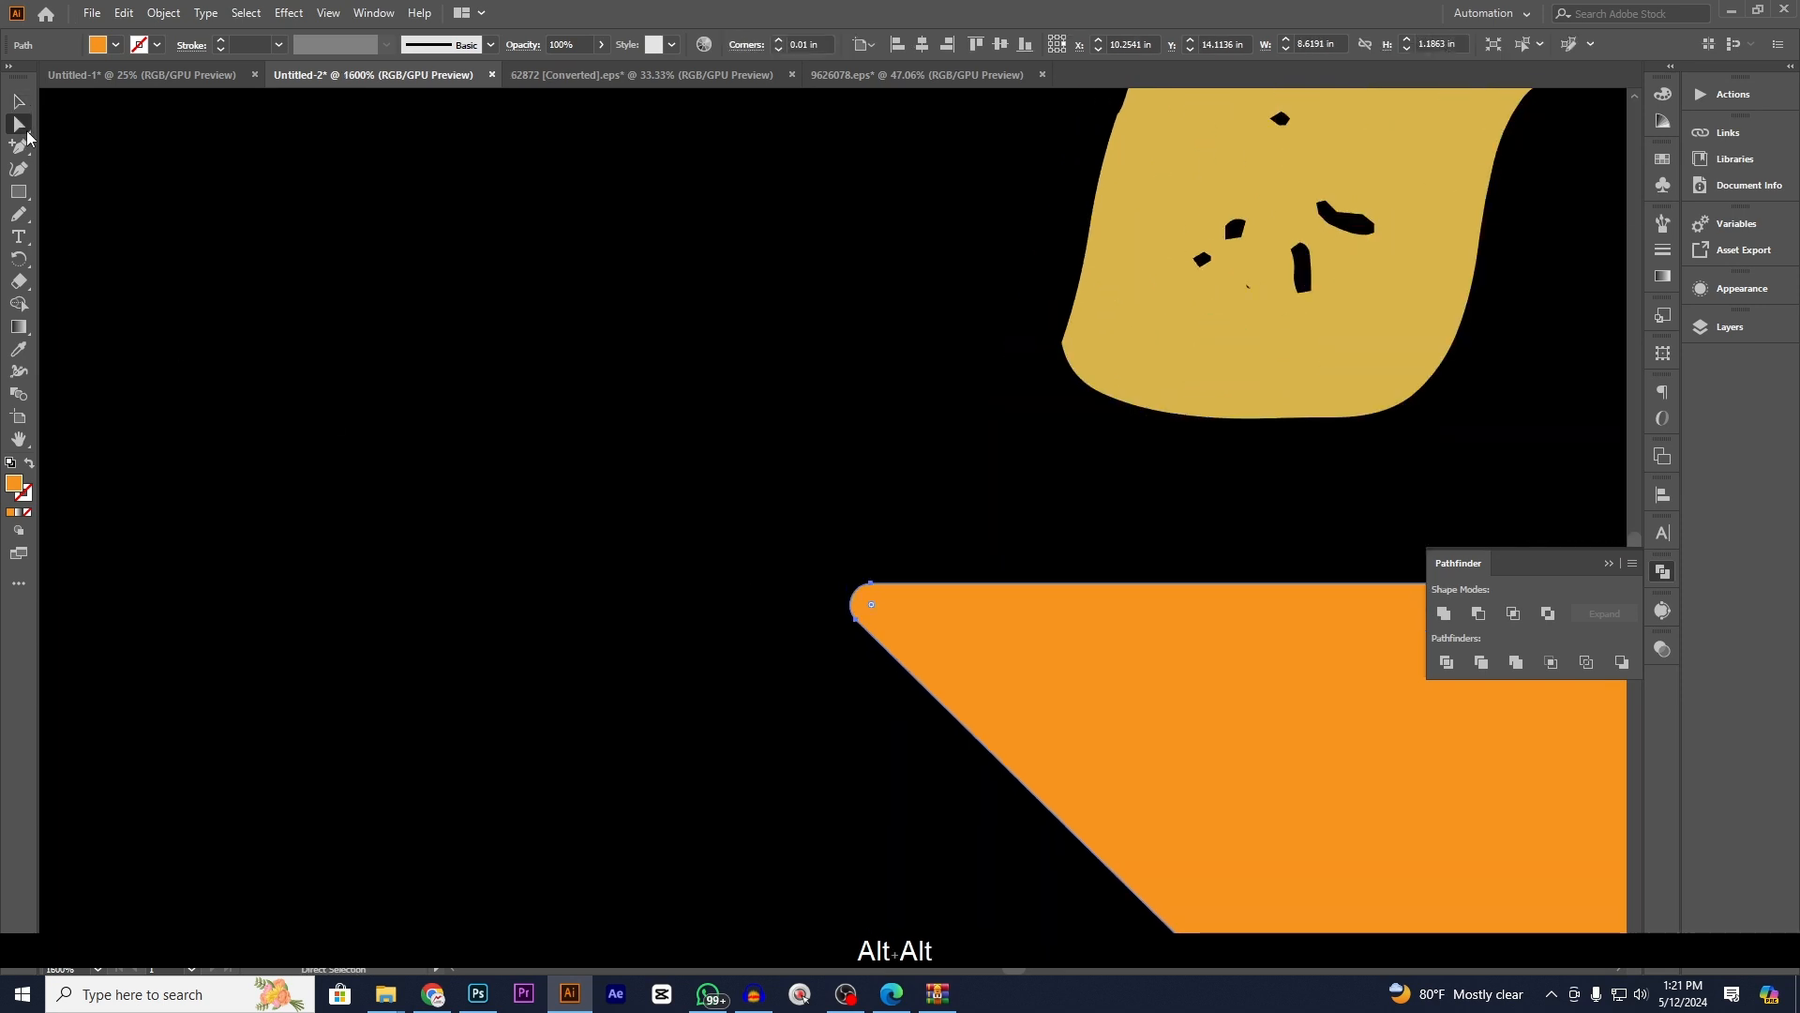
drag(873, 606, 905, 622)
click(574, 502)
- Move the AN OLD MAN lettering up about 0.5 in so it overlaps the bottom of the bicycle artwork
scroll(562, 488, down, 5)
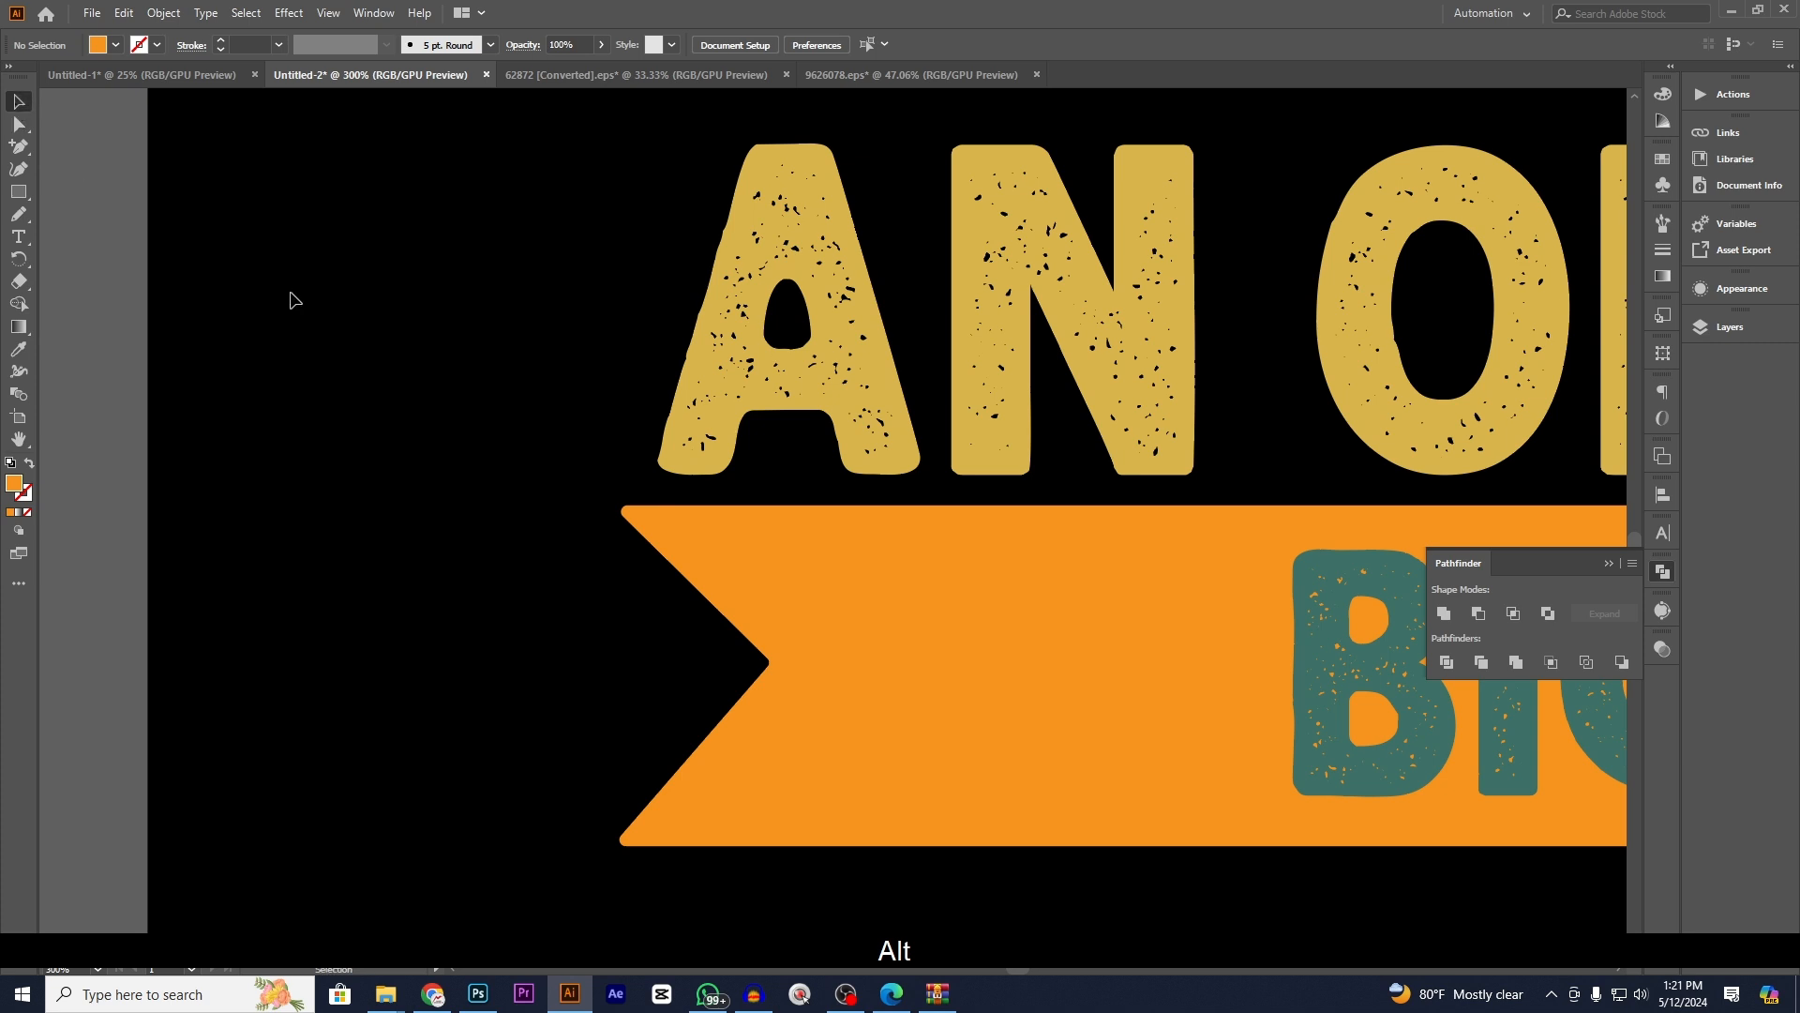
scroll(417, 506, down, 3)
scroll(1237, 745, down, 2)
drag(1228, 735, 1064, 868)
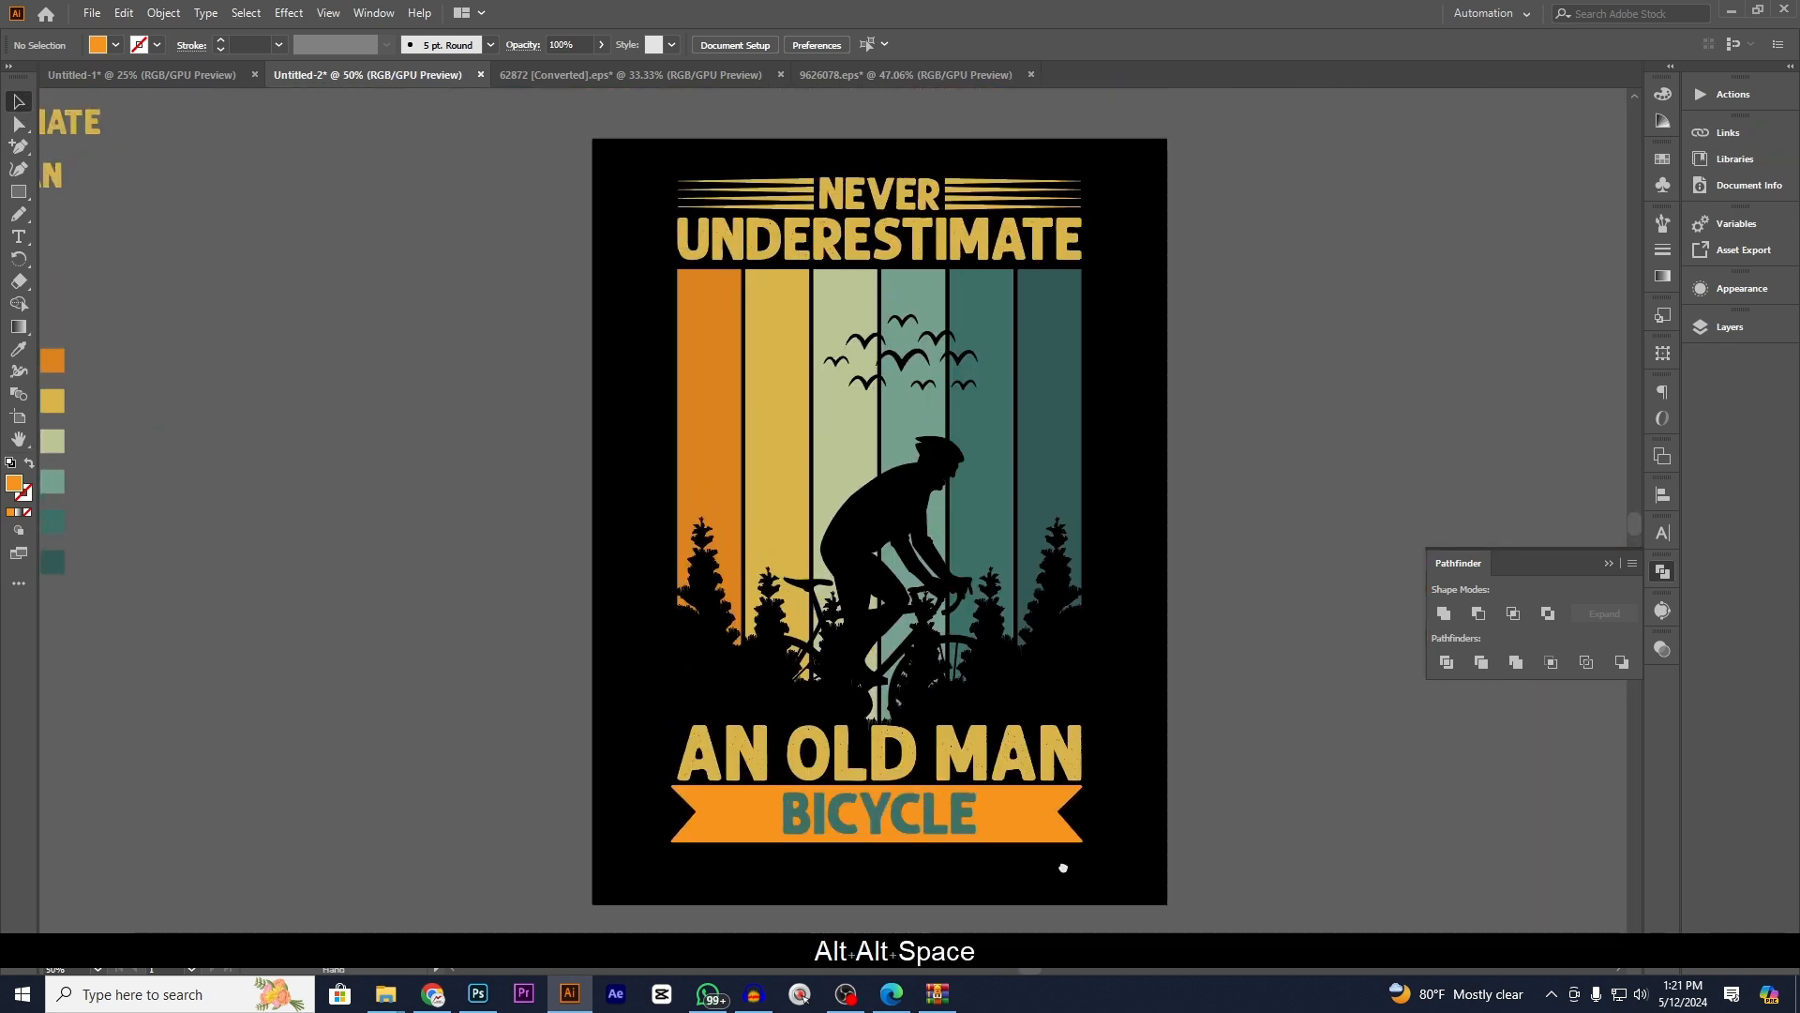
scroll(964, 831, up, 2)
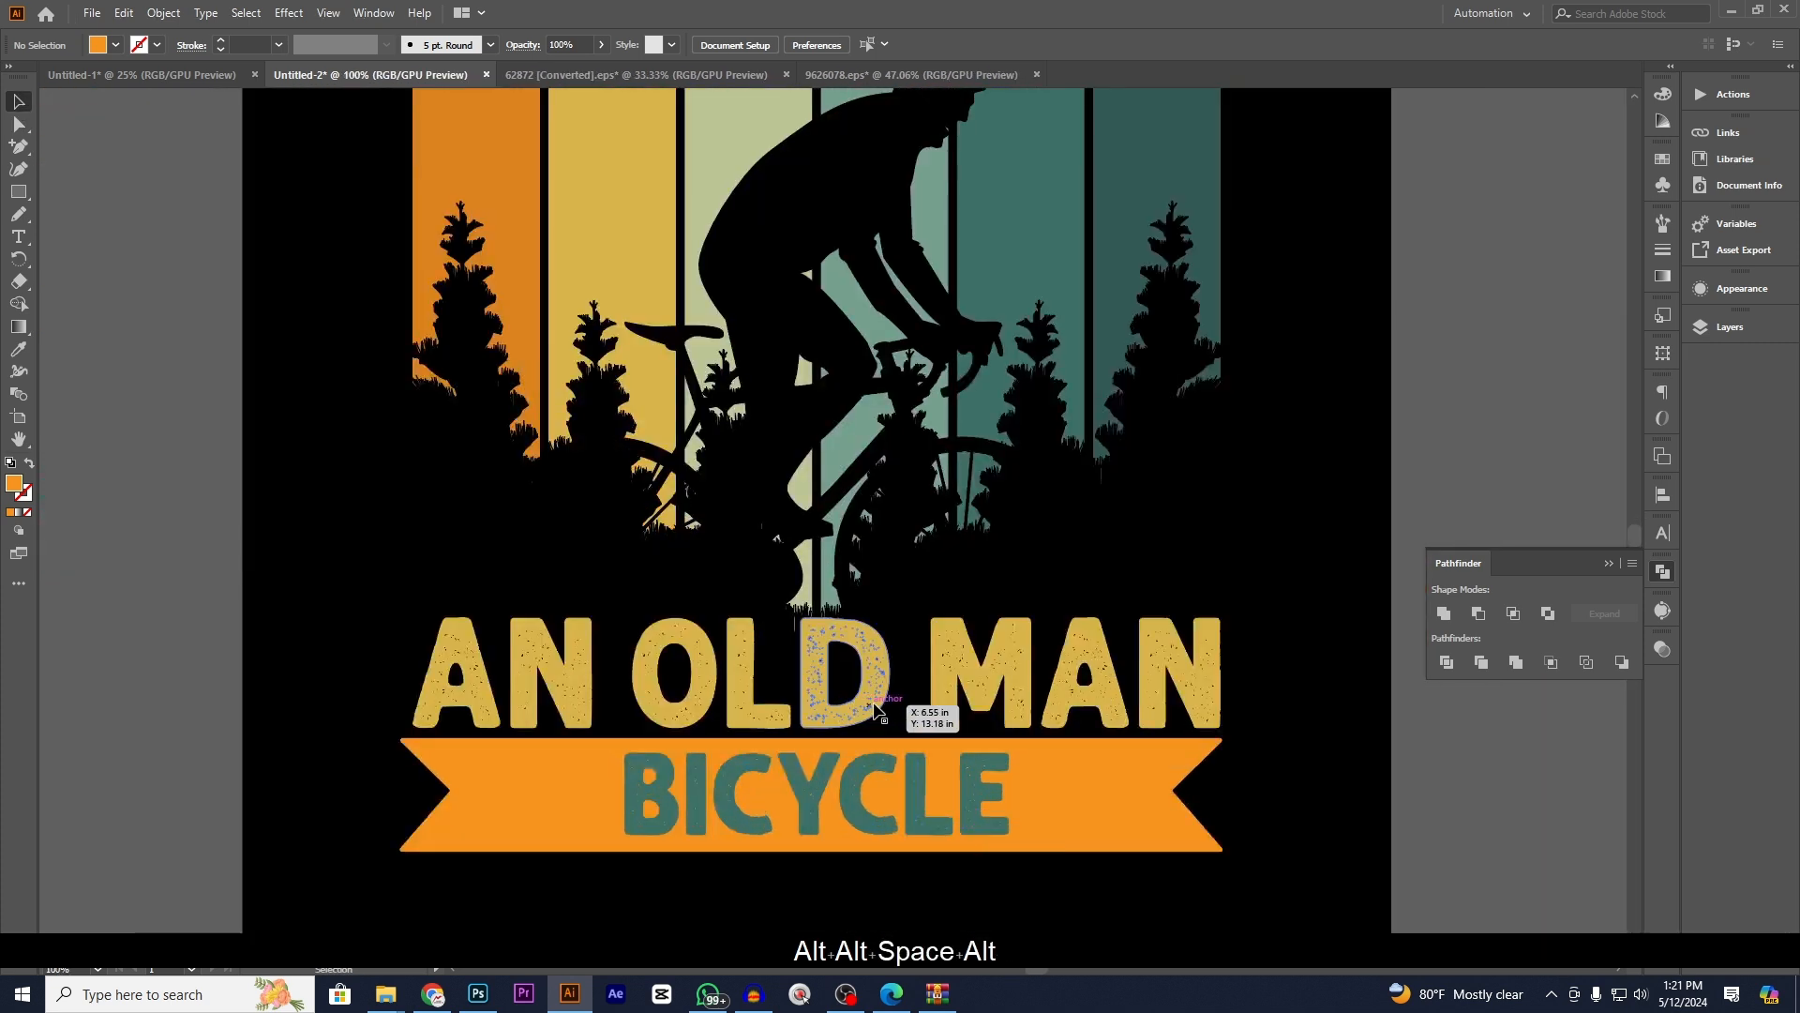
click(876, 710)
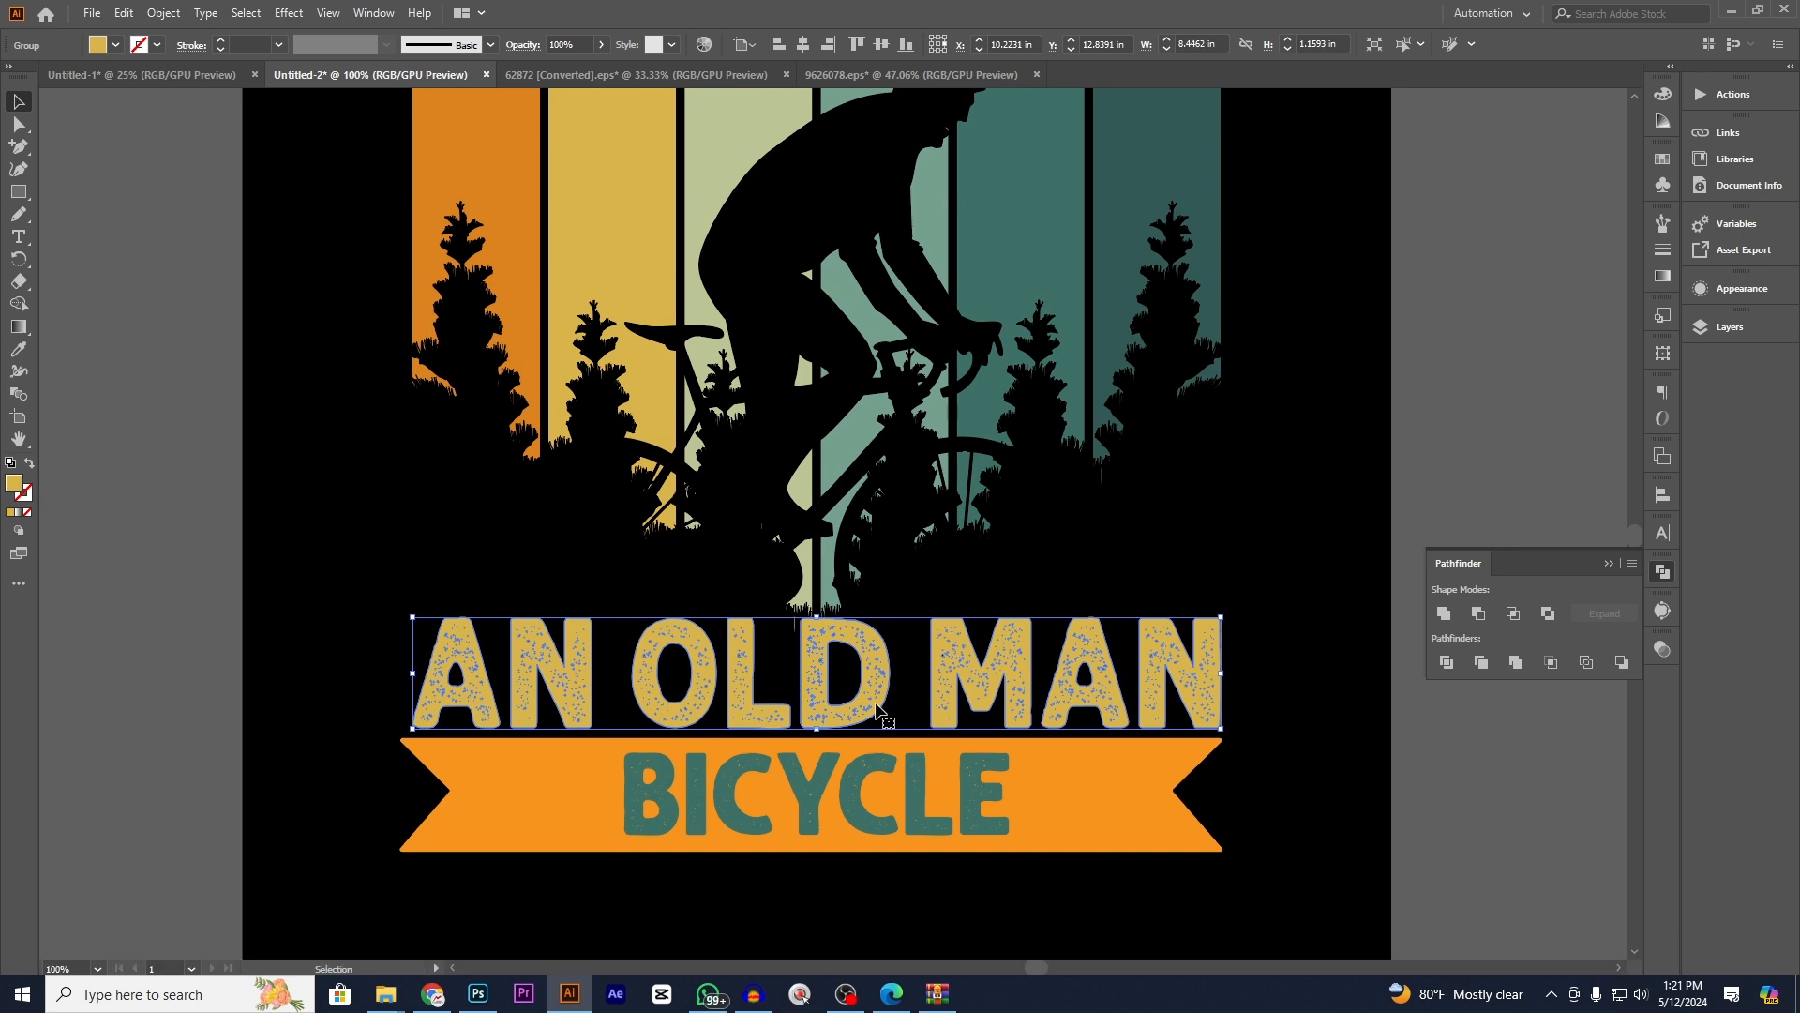
key(Up)
key(Up)
key(Up)
key(Up)
key(Up)
key(Up)
key(Up)
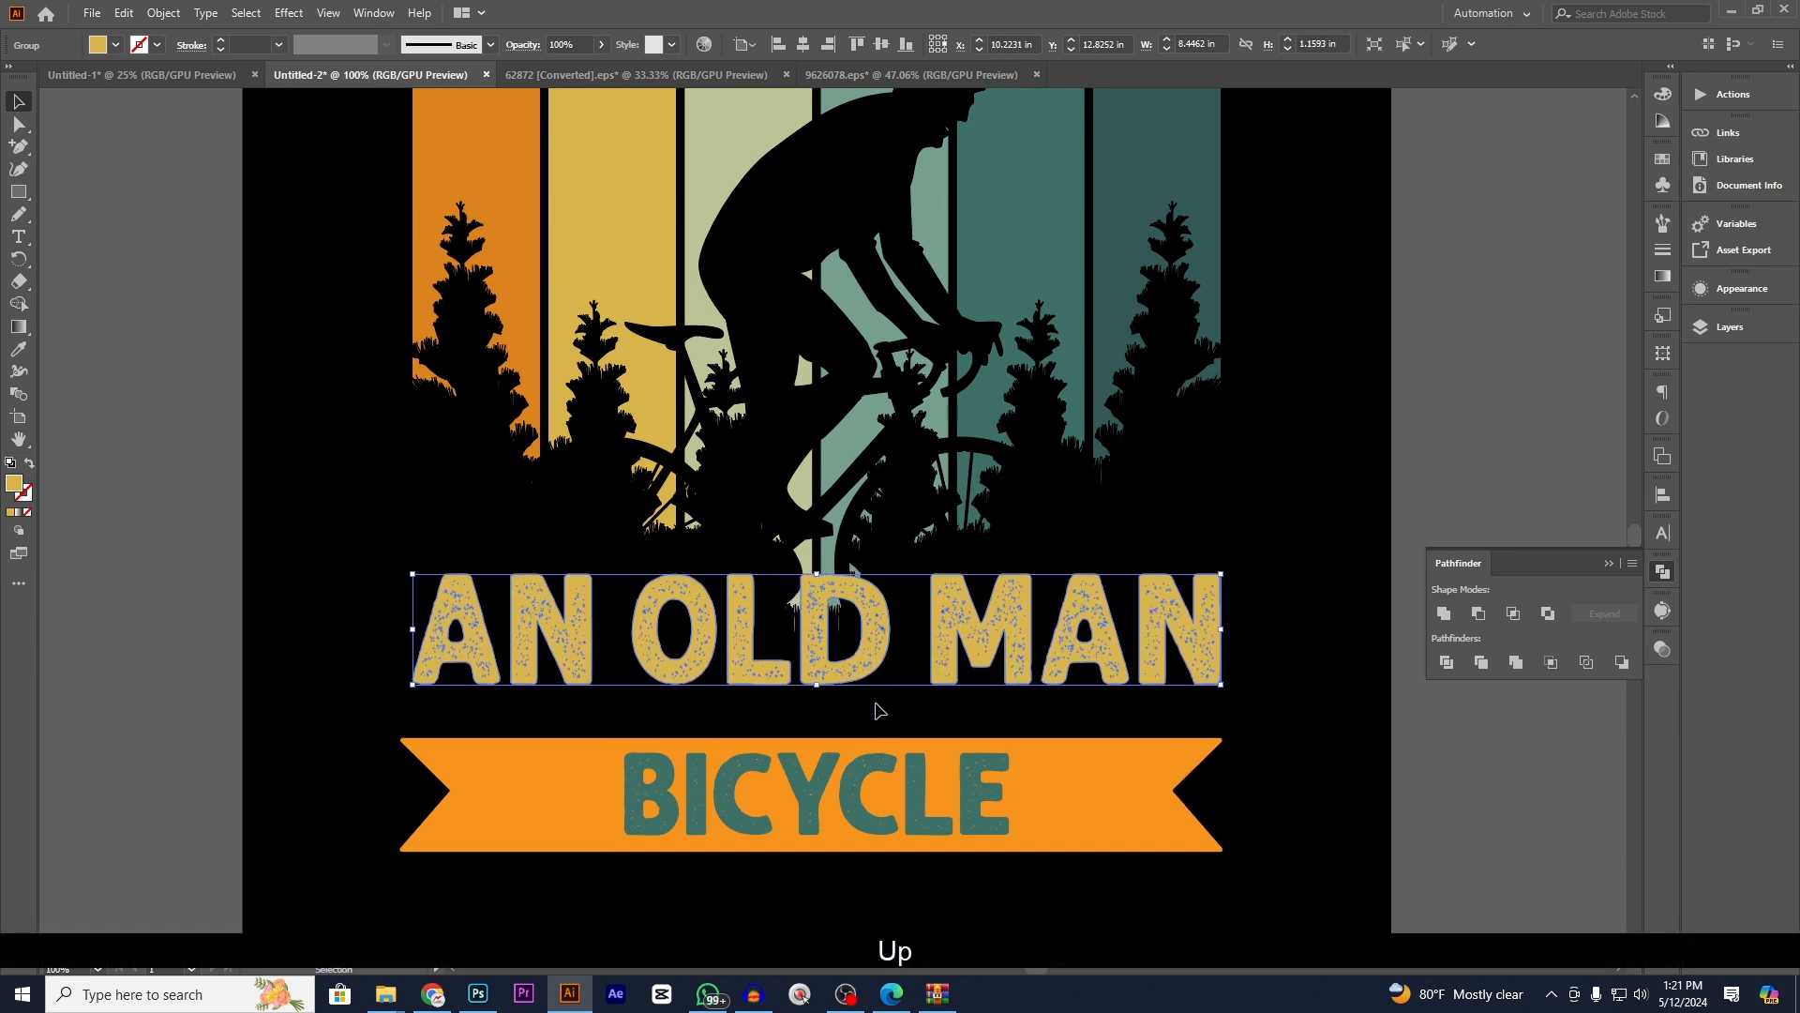
- Offset the AN OLD MAN lettering's path by 0.25 in with Miter joins and unite the resulting outlines into one shape
click(163, 12)
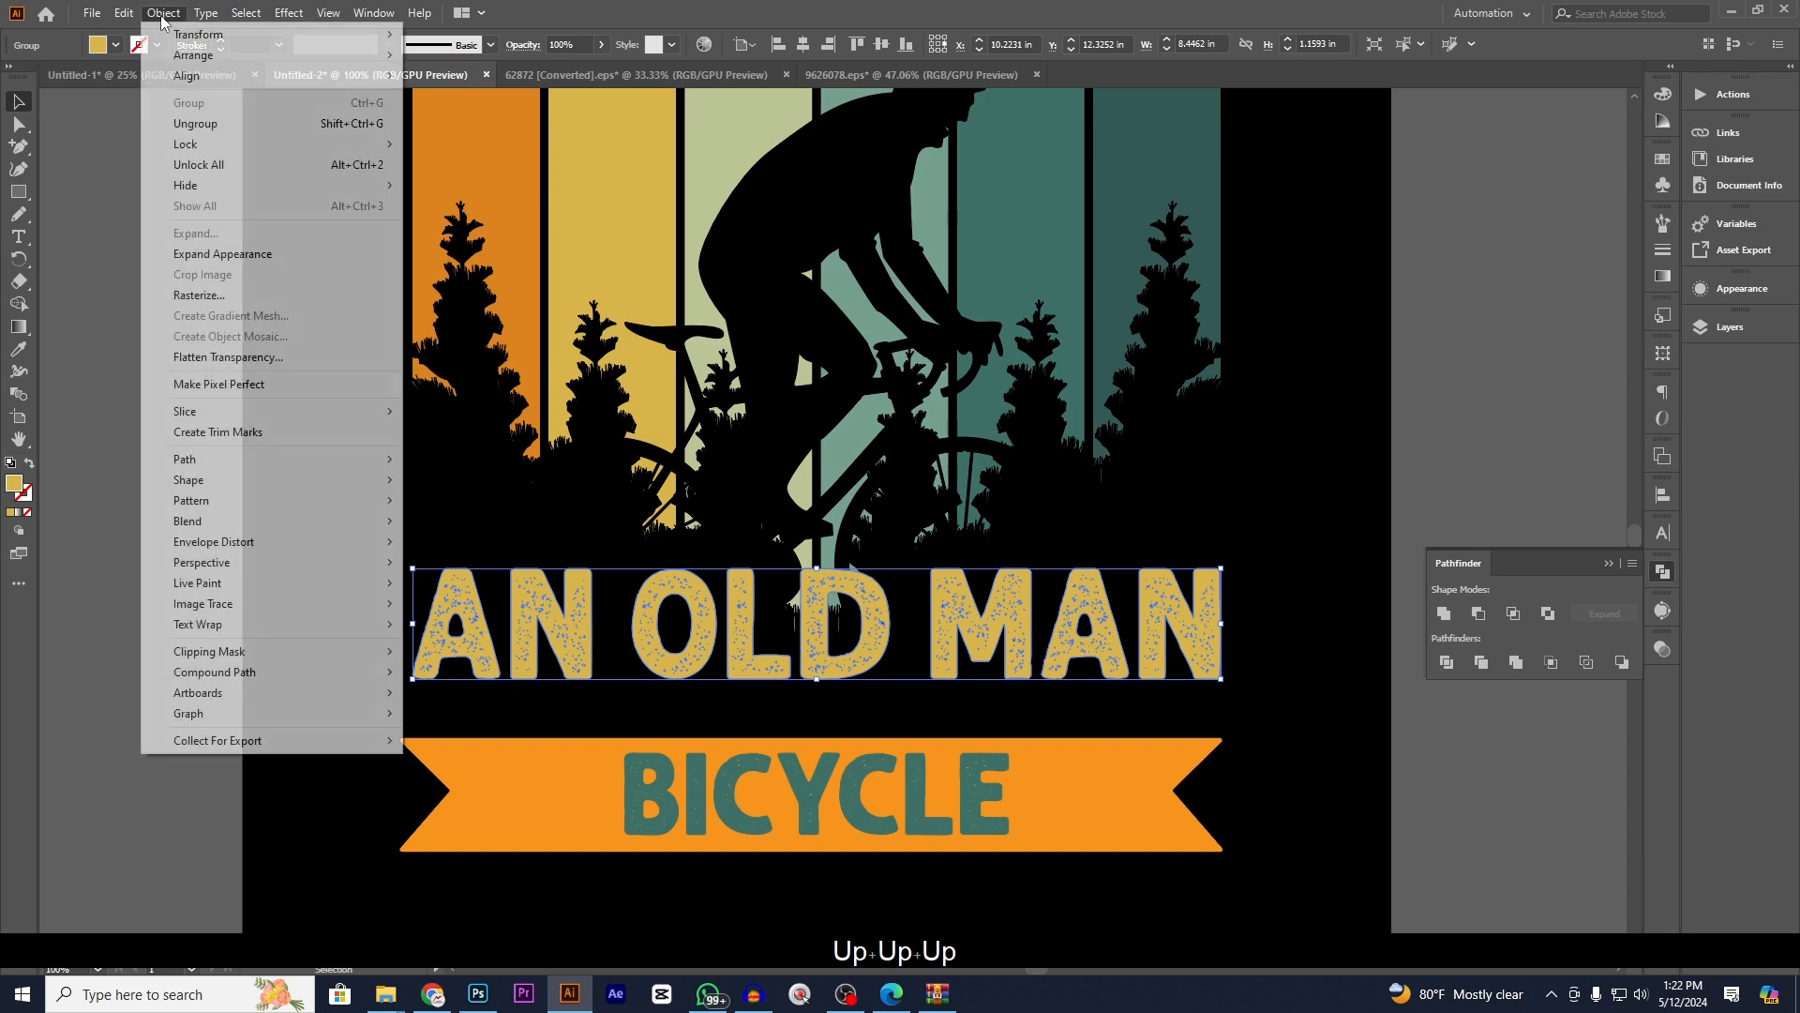
mouse_move(230, 459)
click(525, 527)
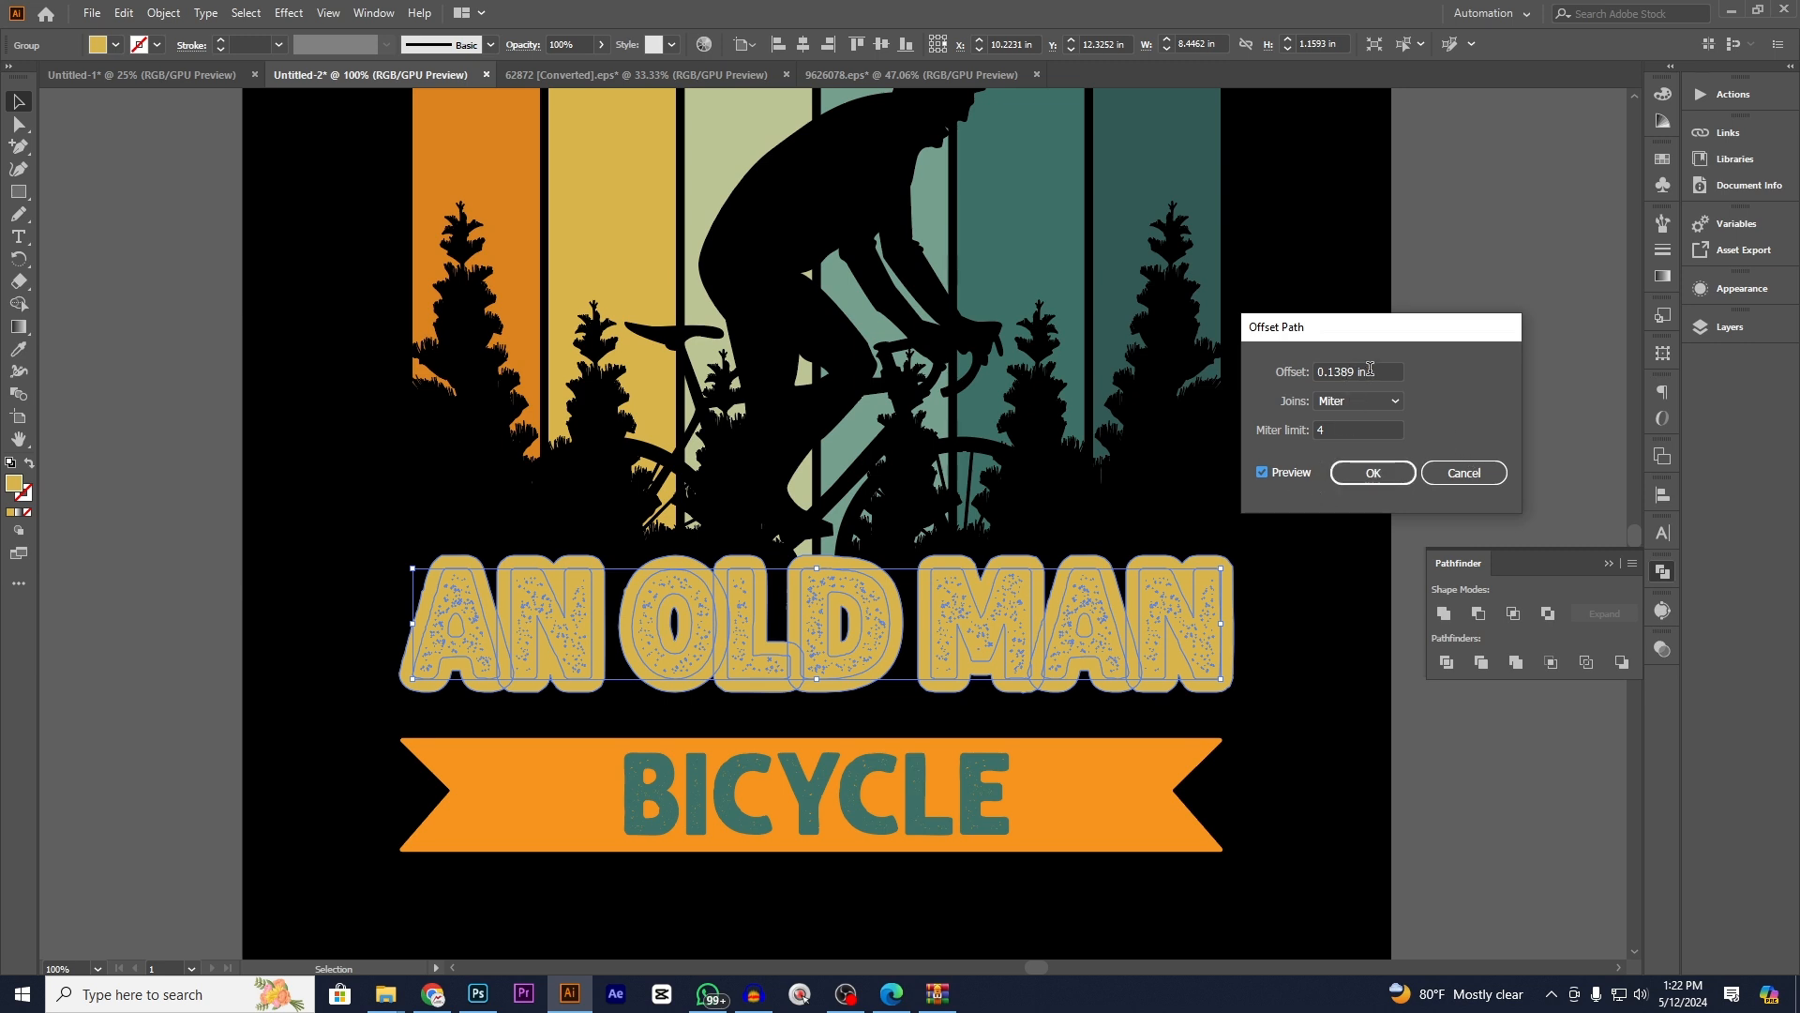
key(Up)
key(Up)
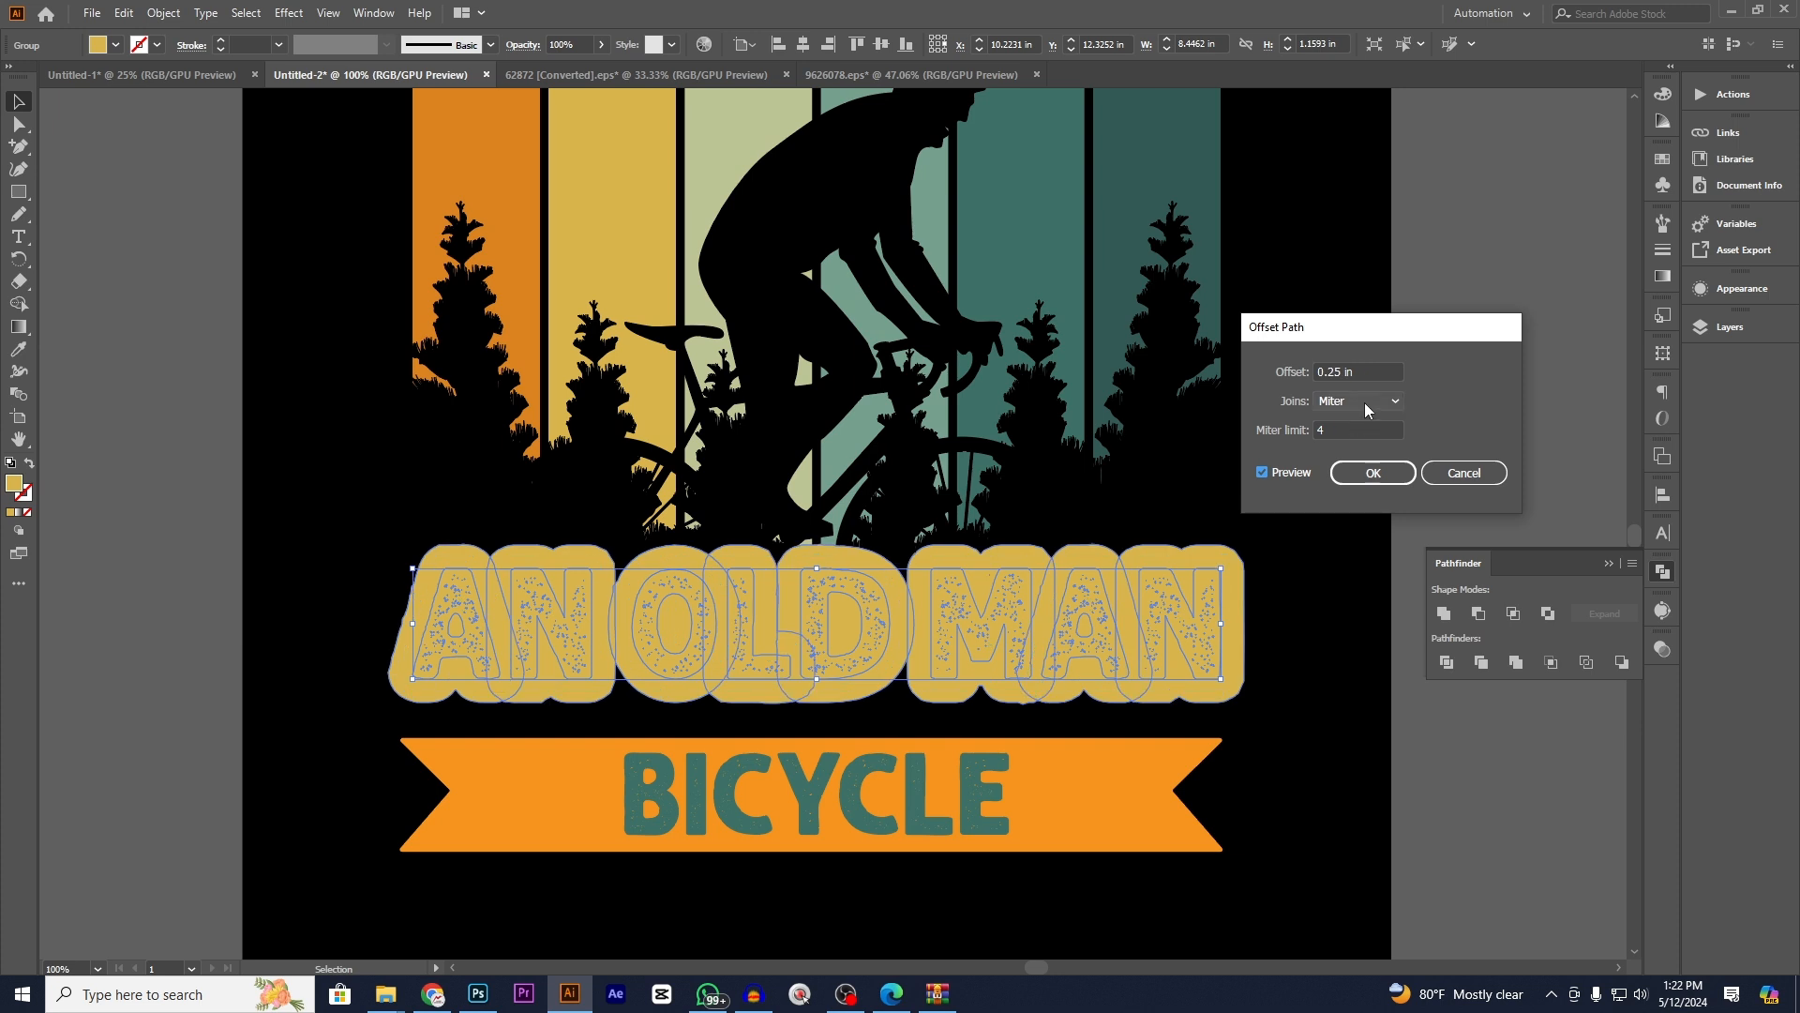
click(1372, 473)
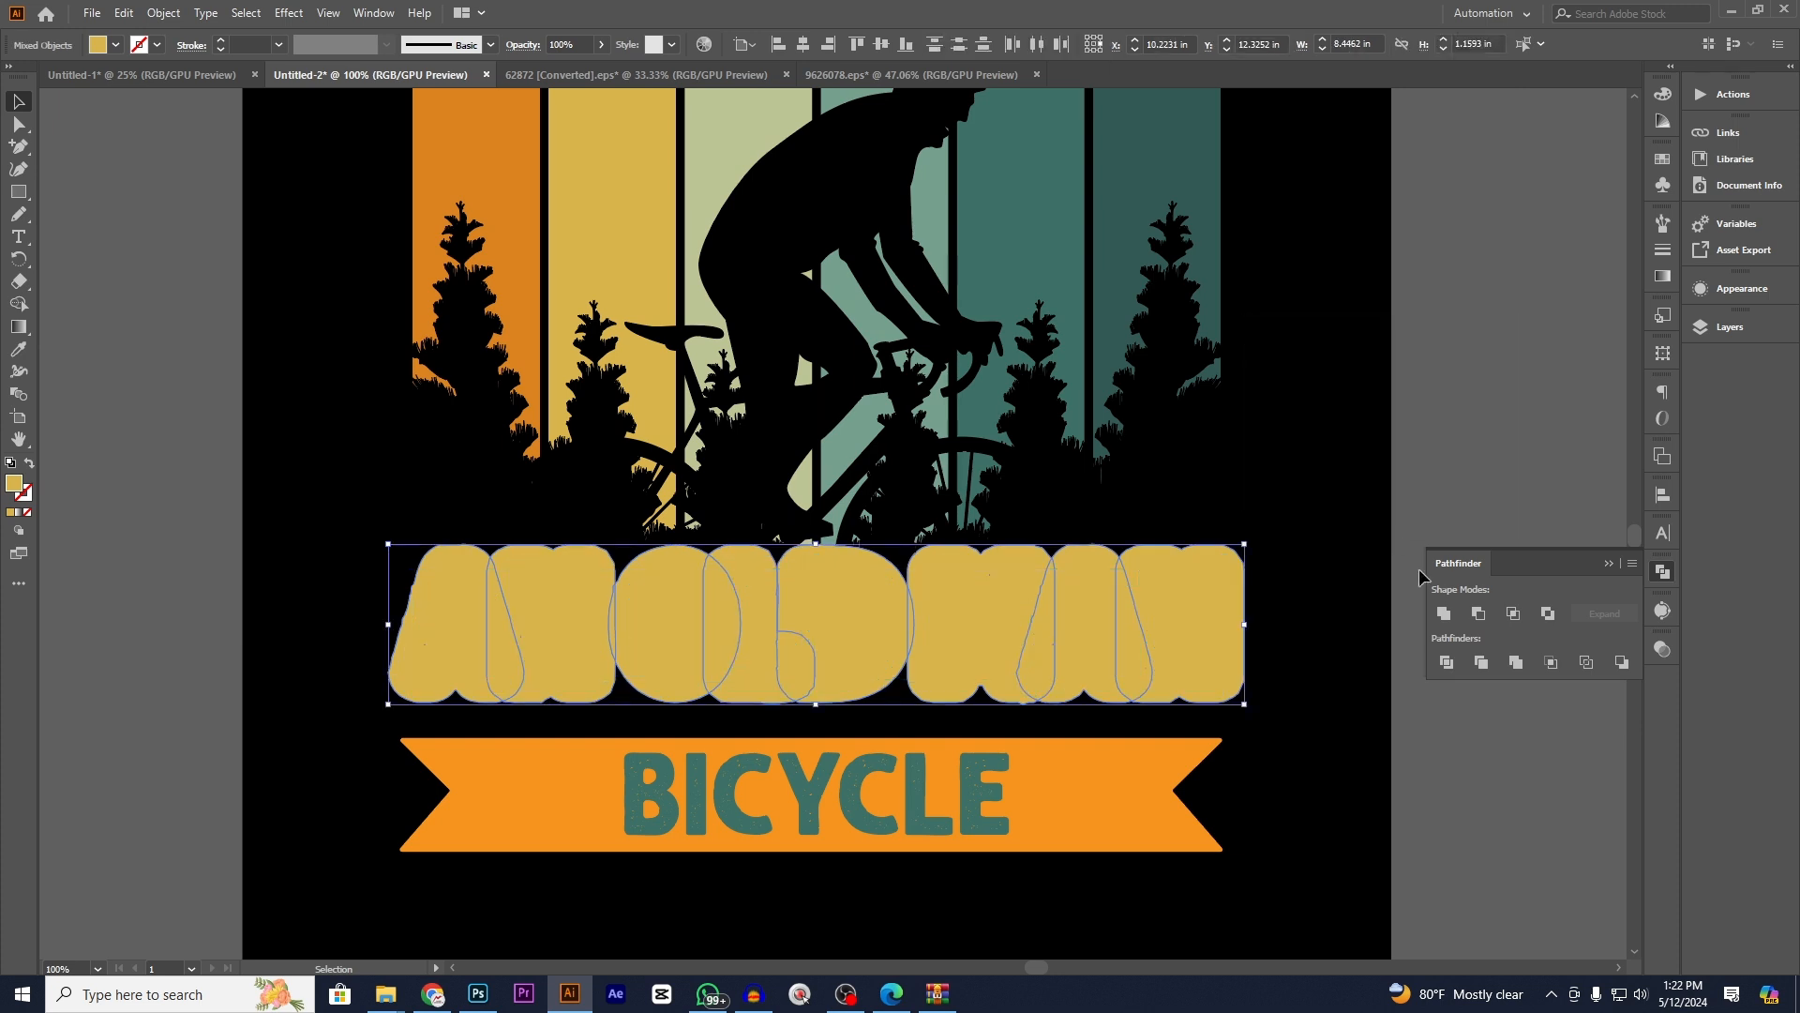
click(1444, 614)
- Cut the united offset shape and paste it in place in front inside the coloured bars' opacity mask
key(ctrl+x)
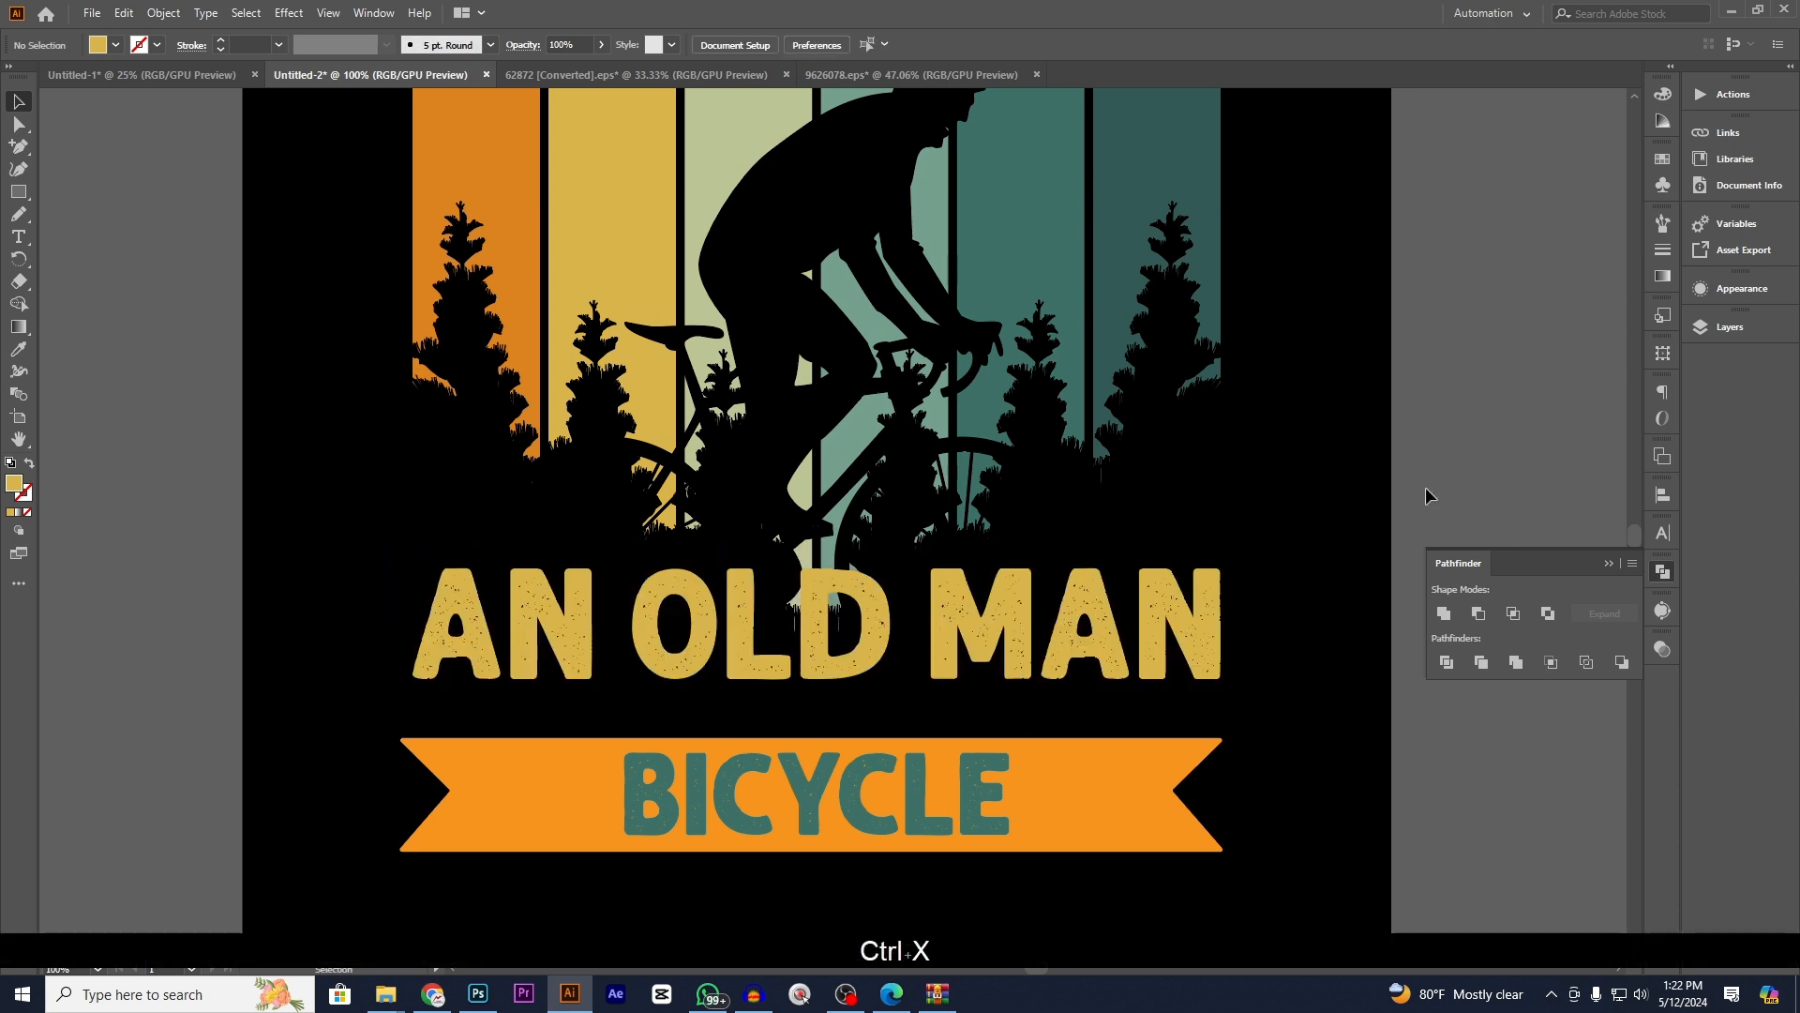
click(1099, 387)
click(1668, 651)
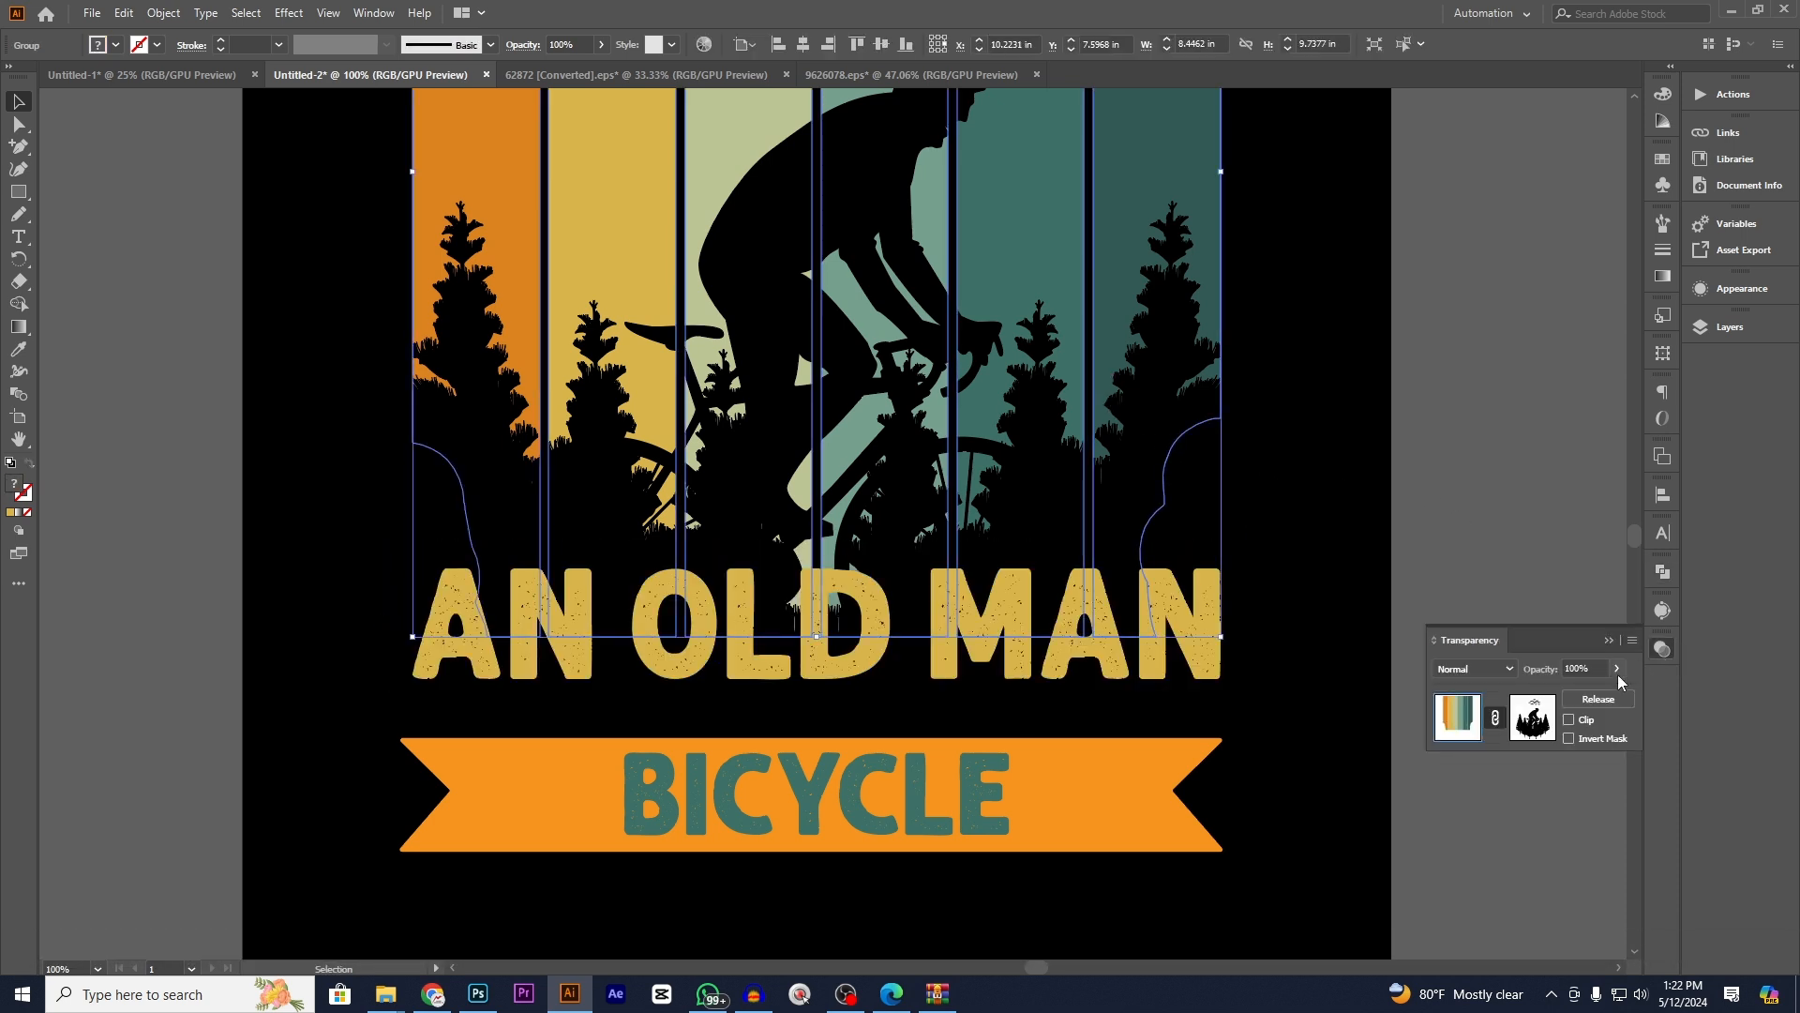
click(1534, 719)
key(ctrl+f)
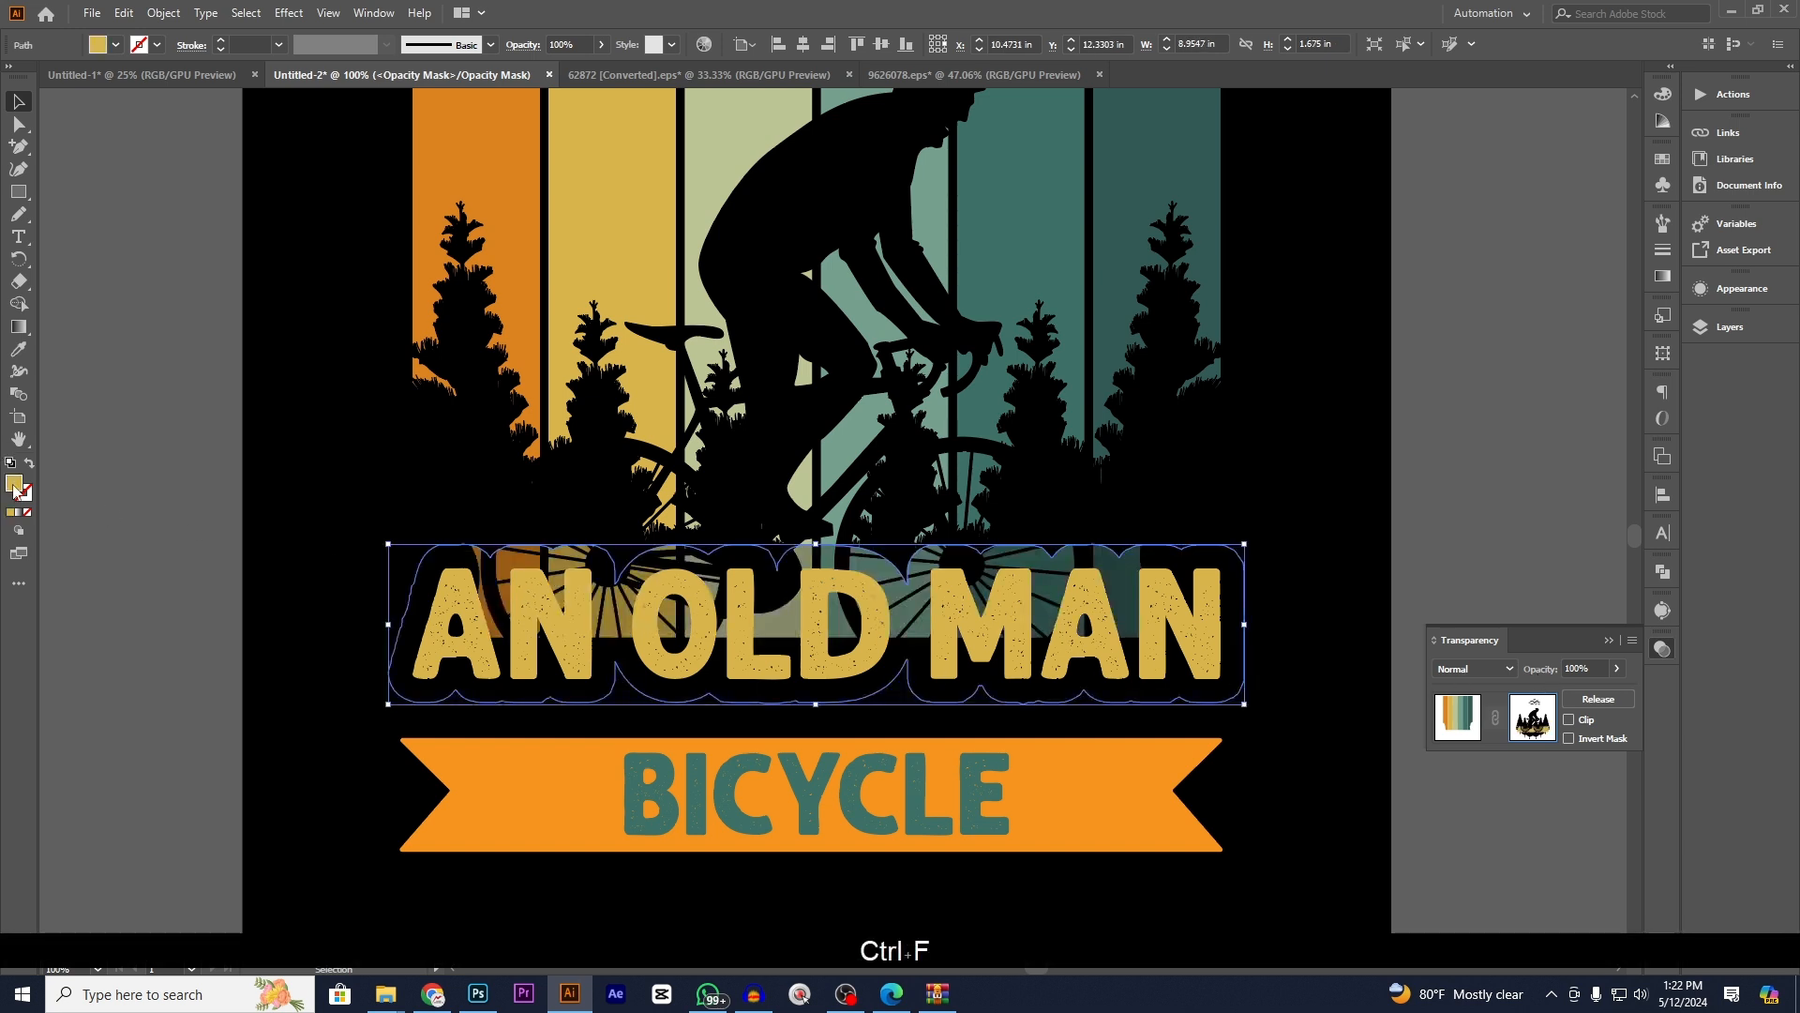
- Fill the pasted offset shape with black (000000) and return from the opacity mask to the artwork
double_click(14, 483)
click(1283, 463)
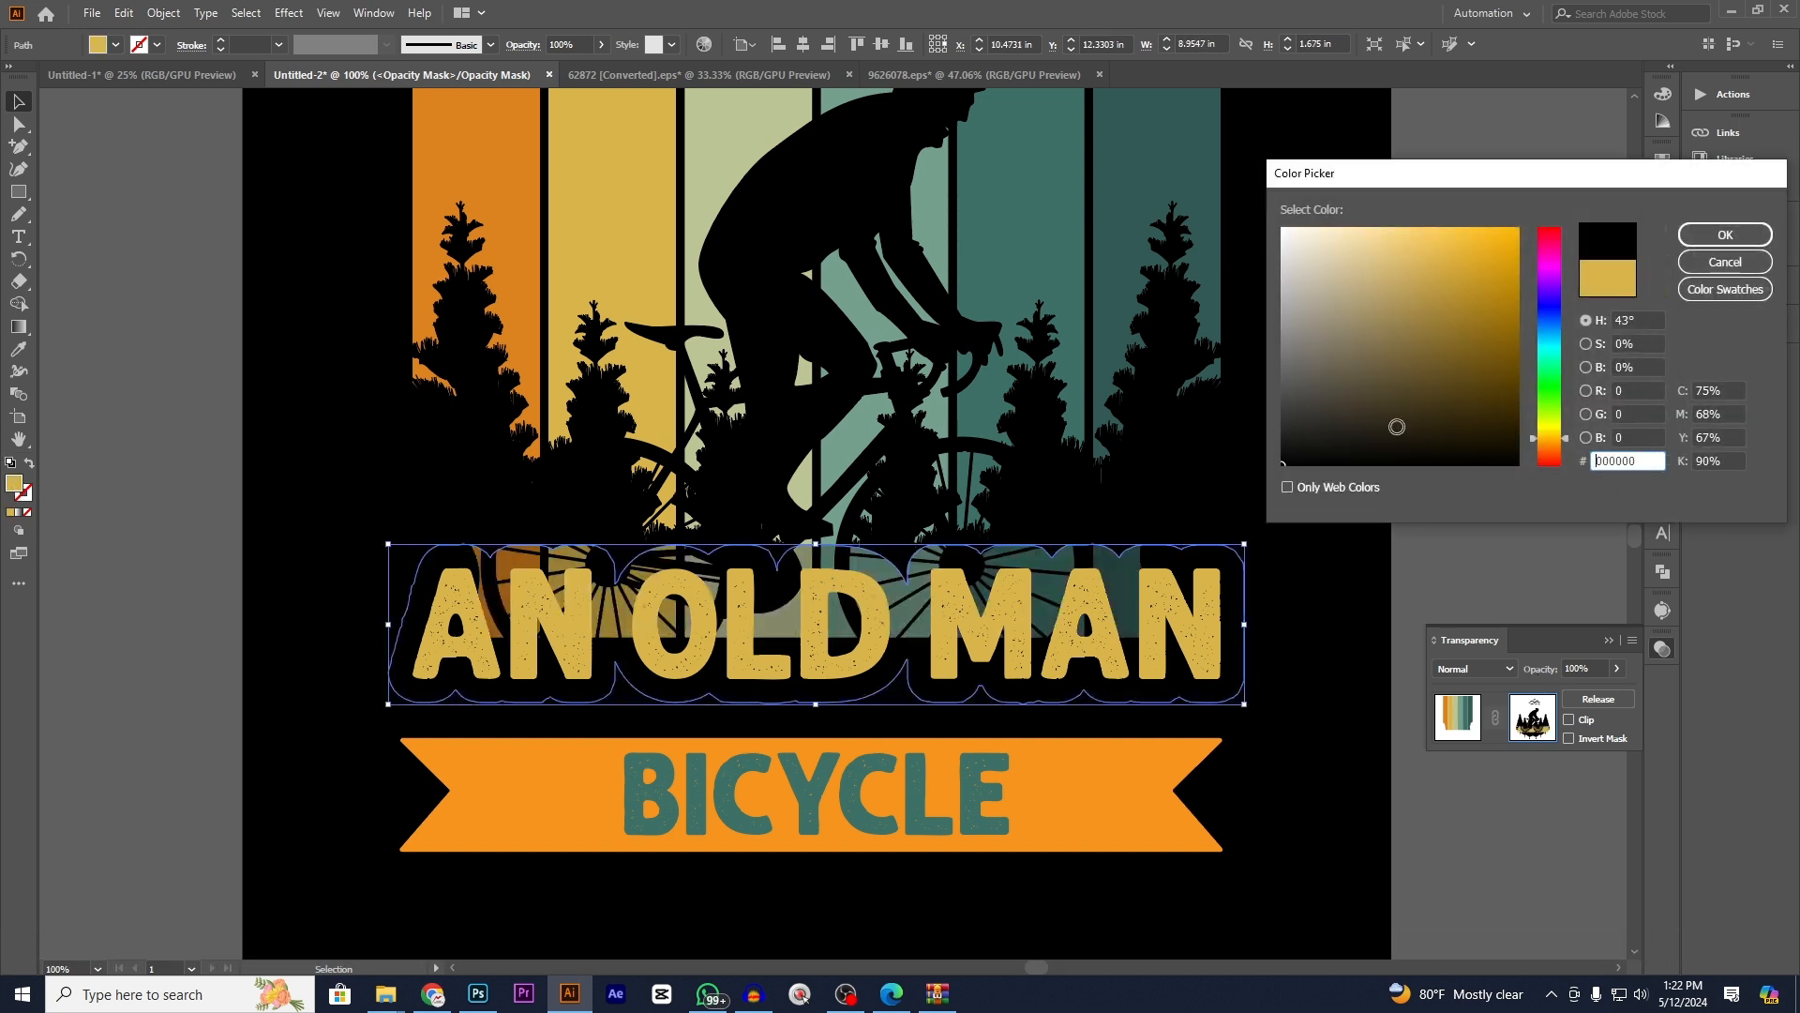
click(1704, 236)
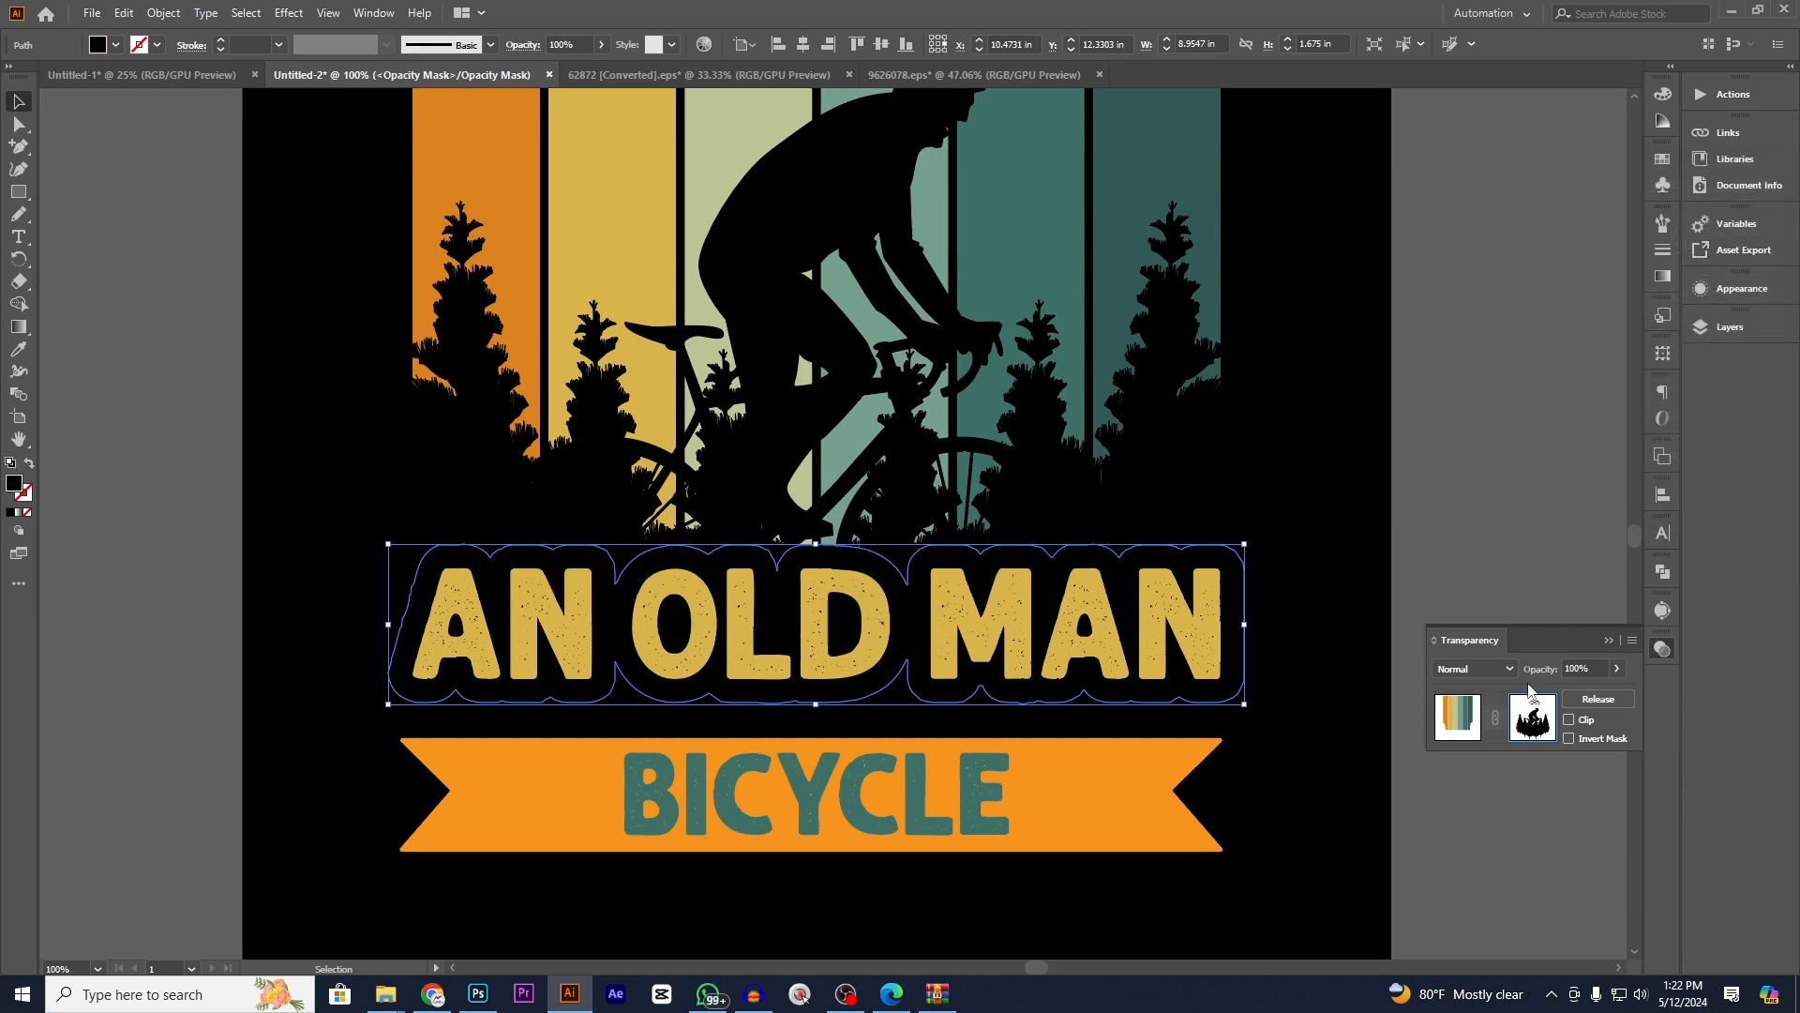
click(1461, 728)
click(1537, 491)
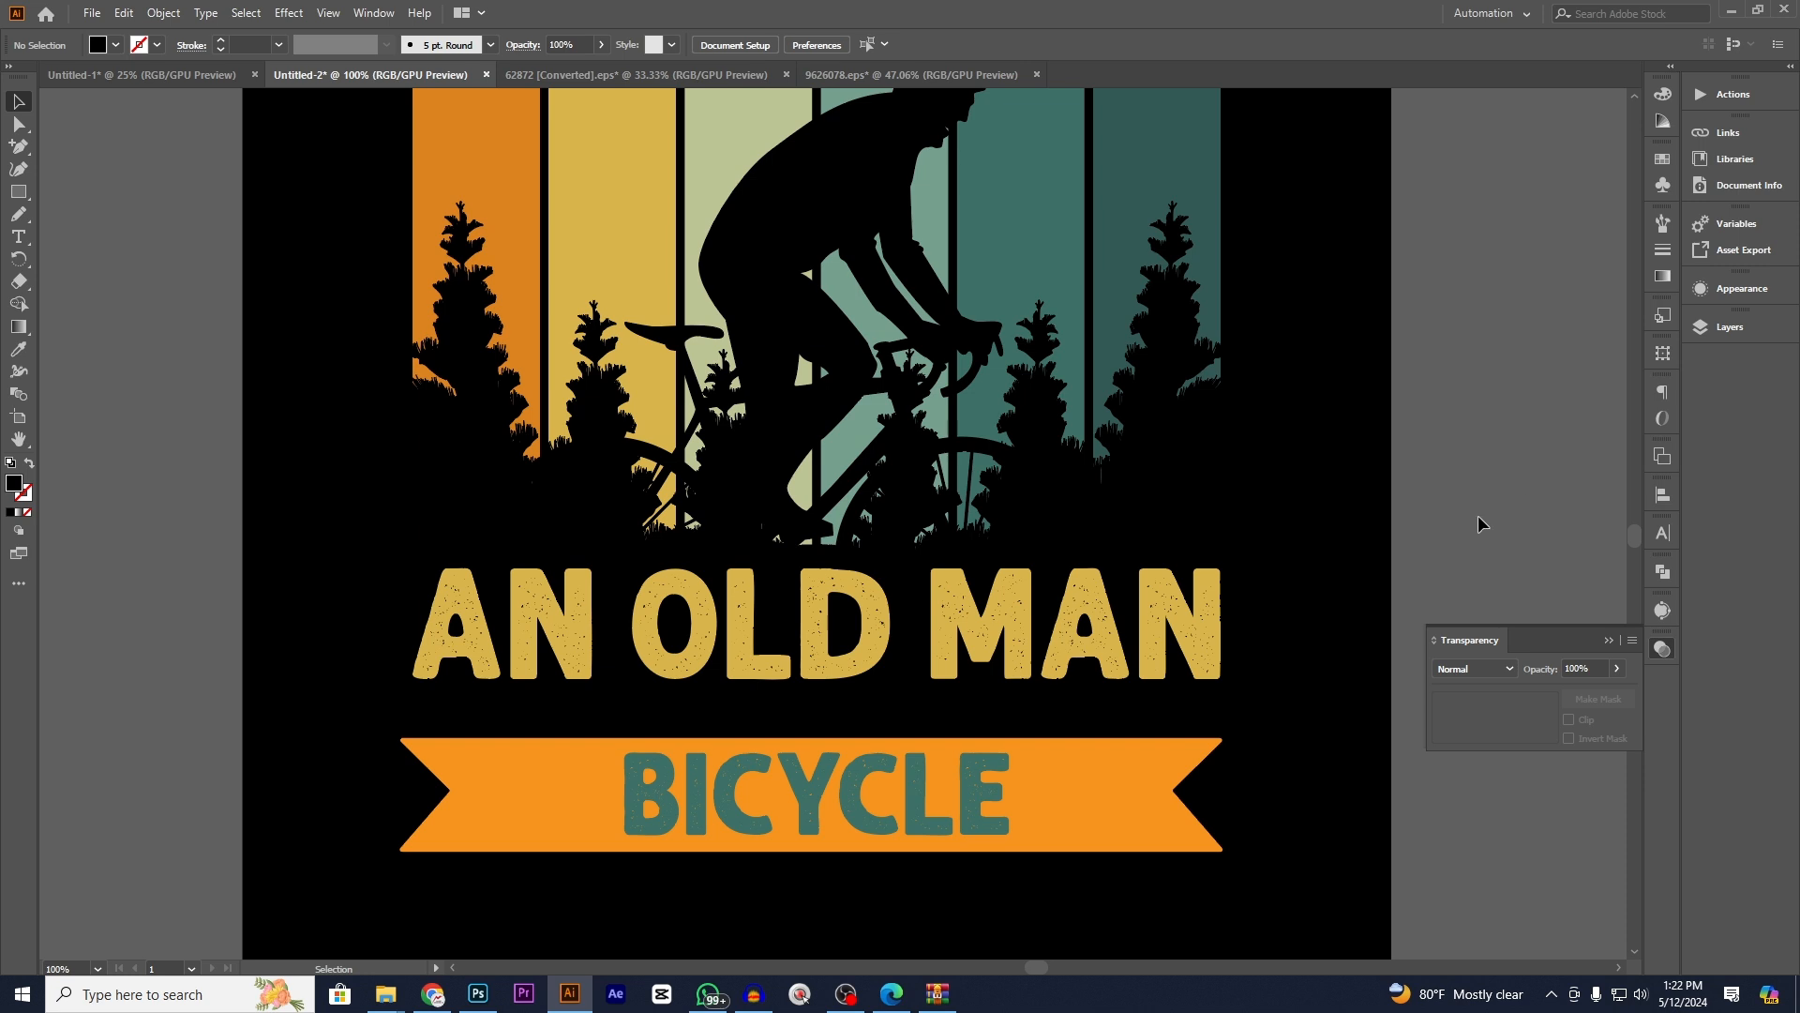
- Nudge the AN OLD MAN lettering up slightly, closer to the masked bars
click(953, 633)
key(Up)
key(Up)
key(Up)
key(Up)
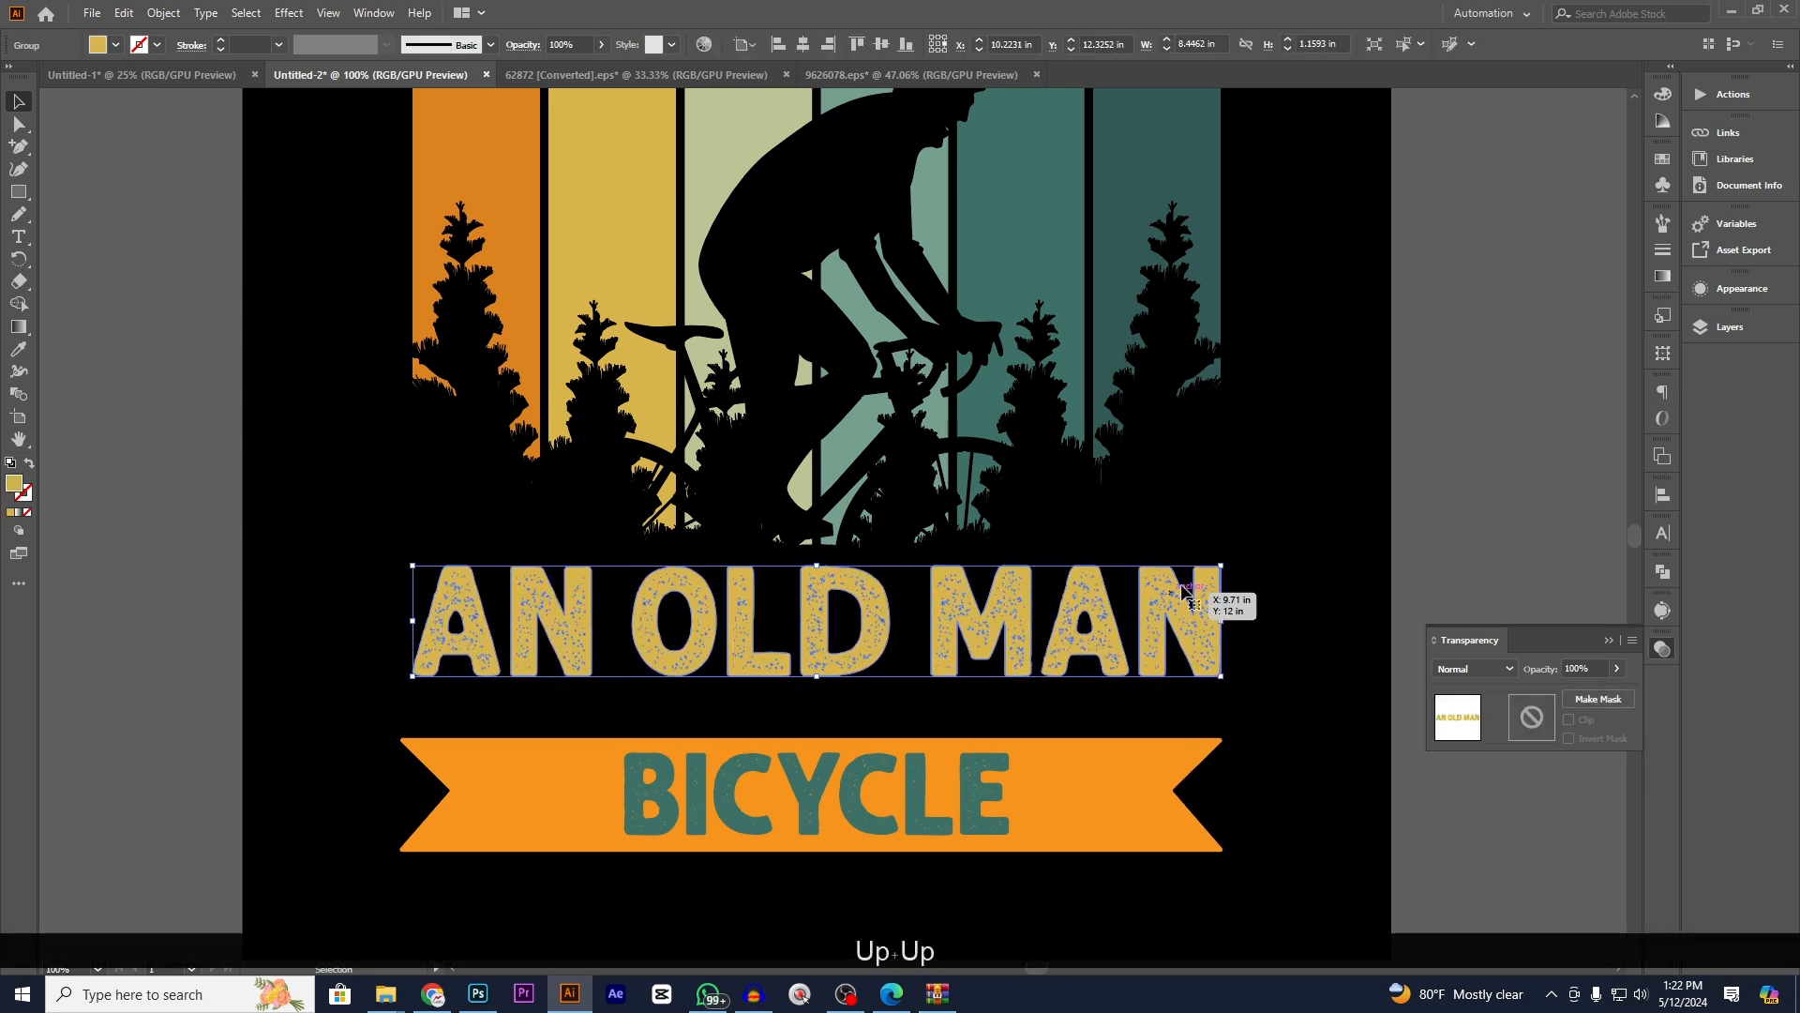
click(1404, 507)
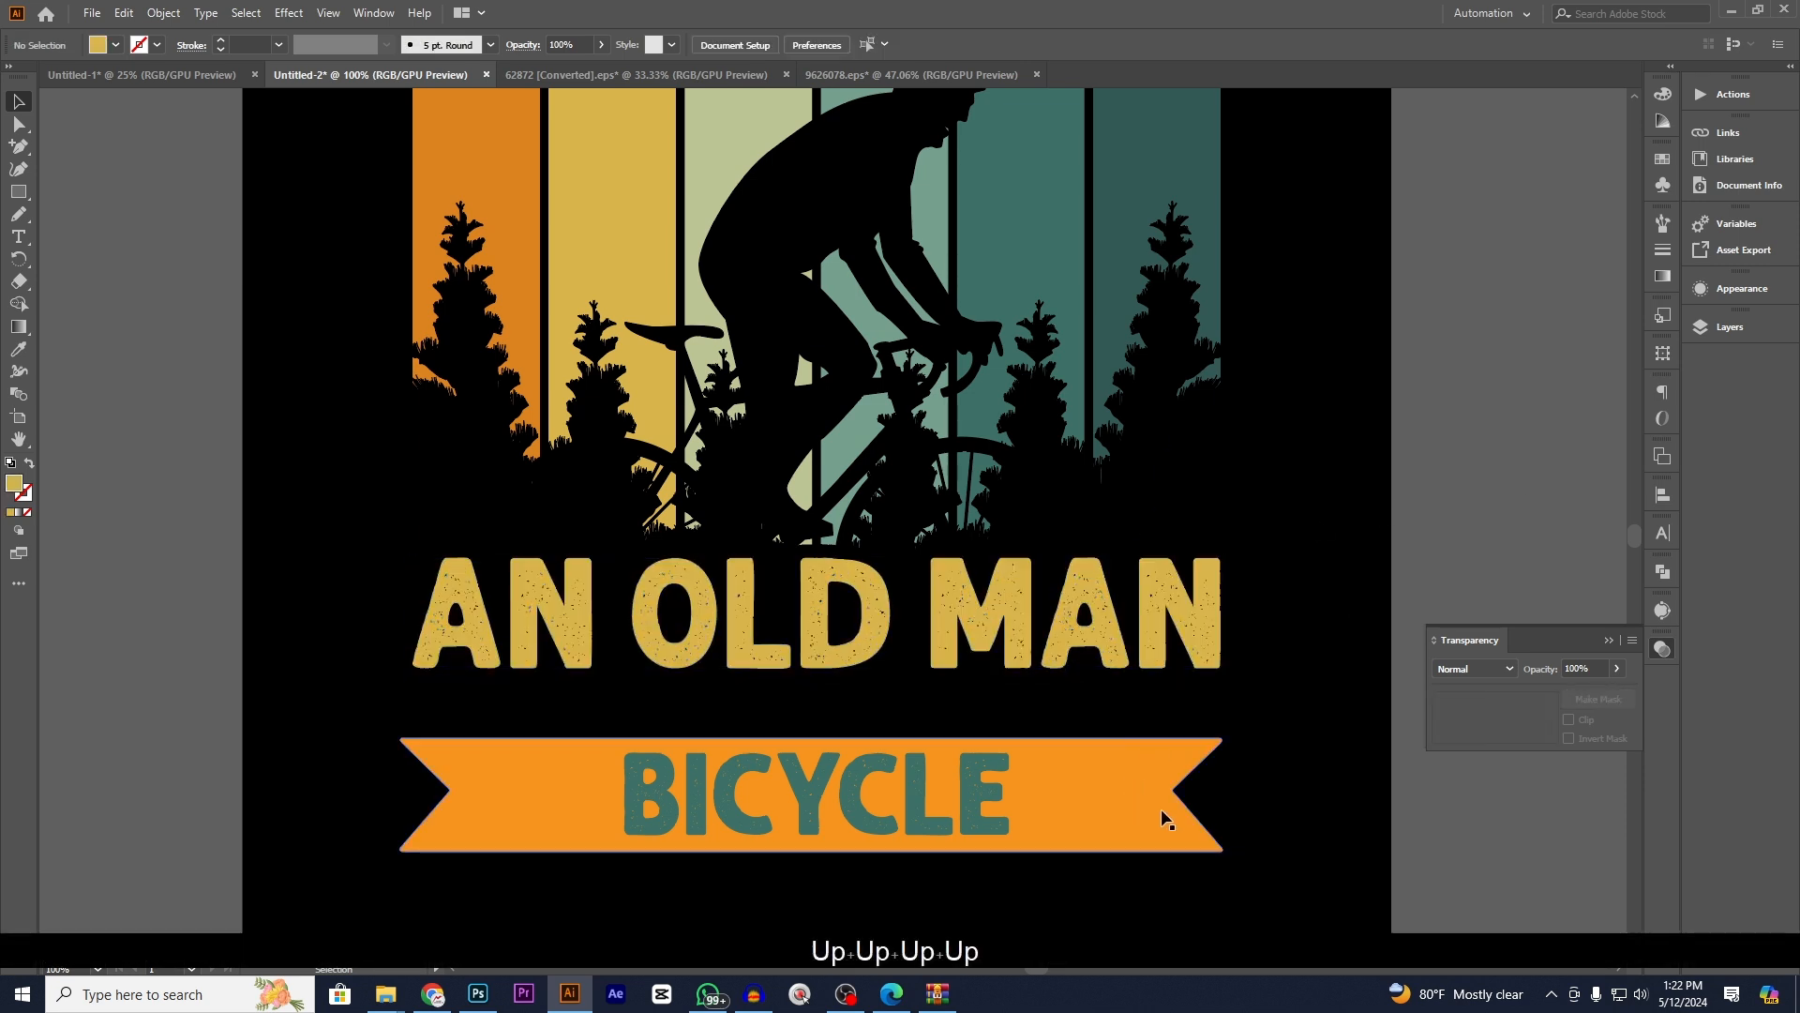
- Move the orange ribbon together with BICYCLE up about 0.4 in to sit just below AN OLD MAN
drag(571, 773, 571, 771)
key(Up)
key(Up)
key(Up)
key(Up)
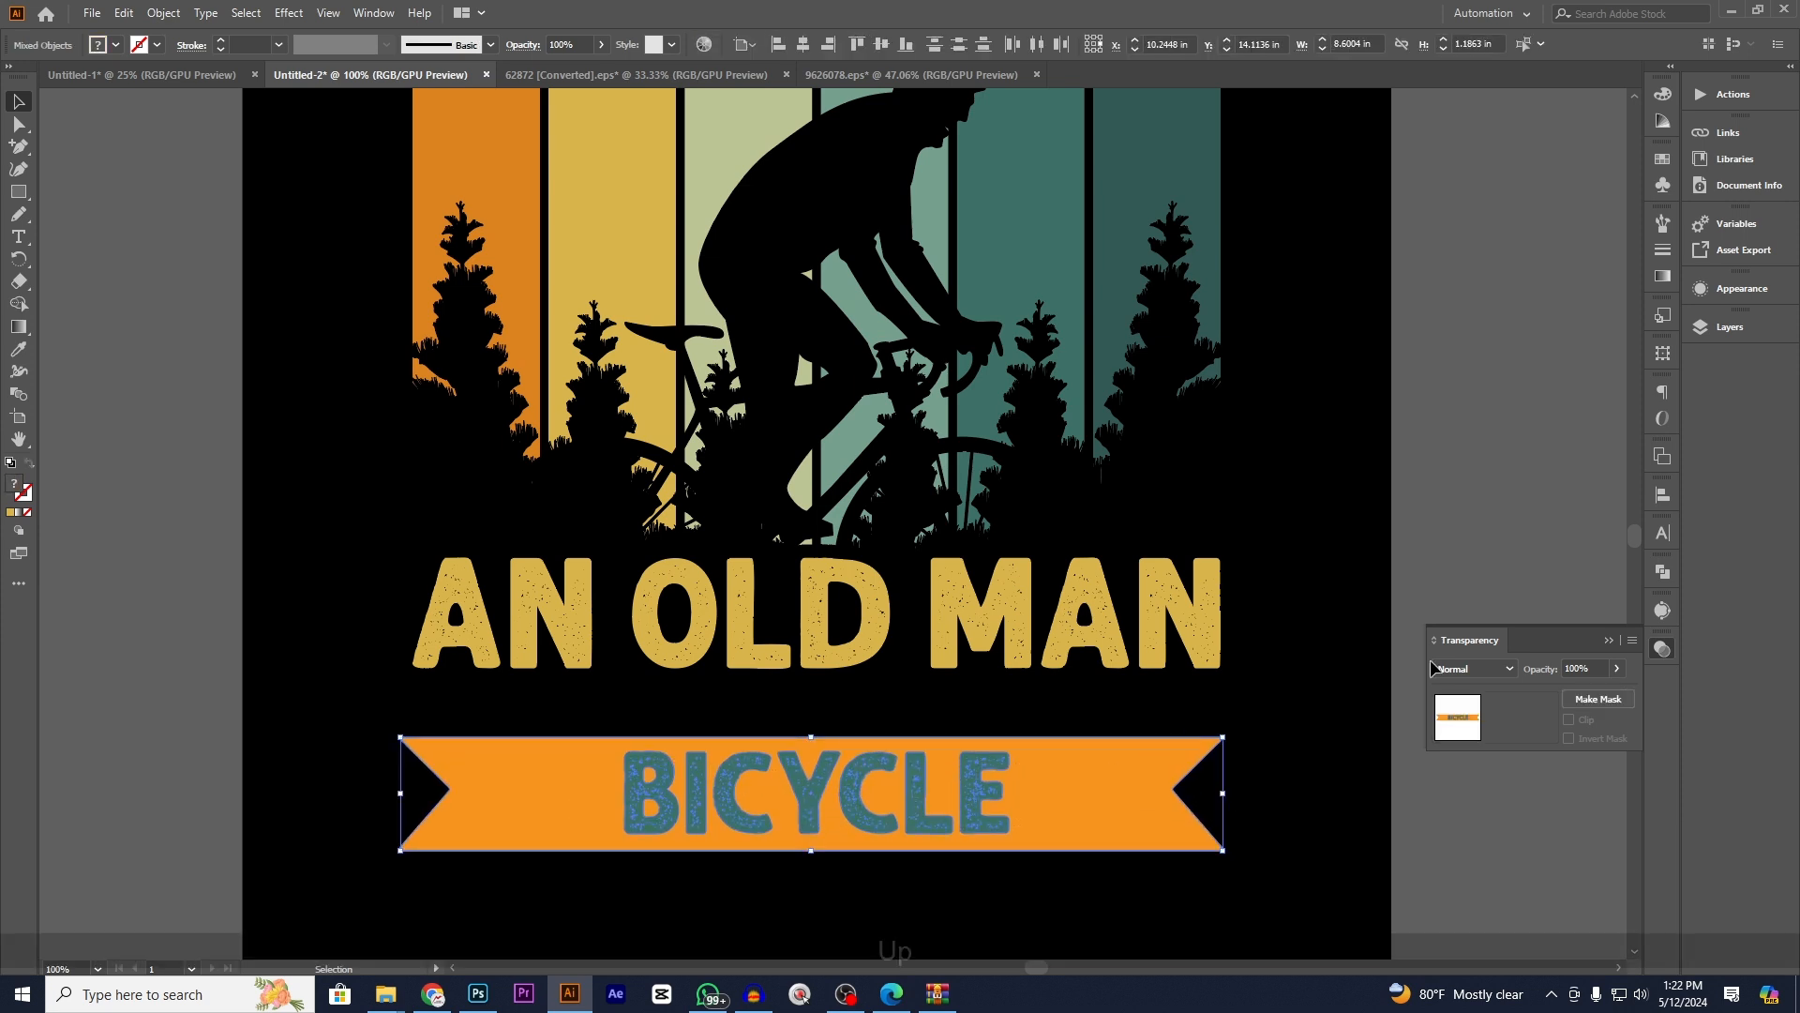
key(Up)
key(Up)
key(Up)
key(Up)
key(Up)
key(Up)
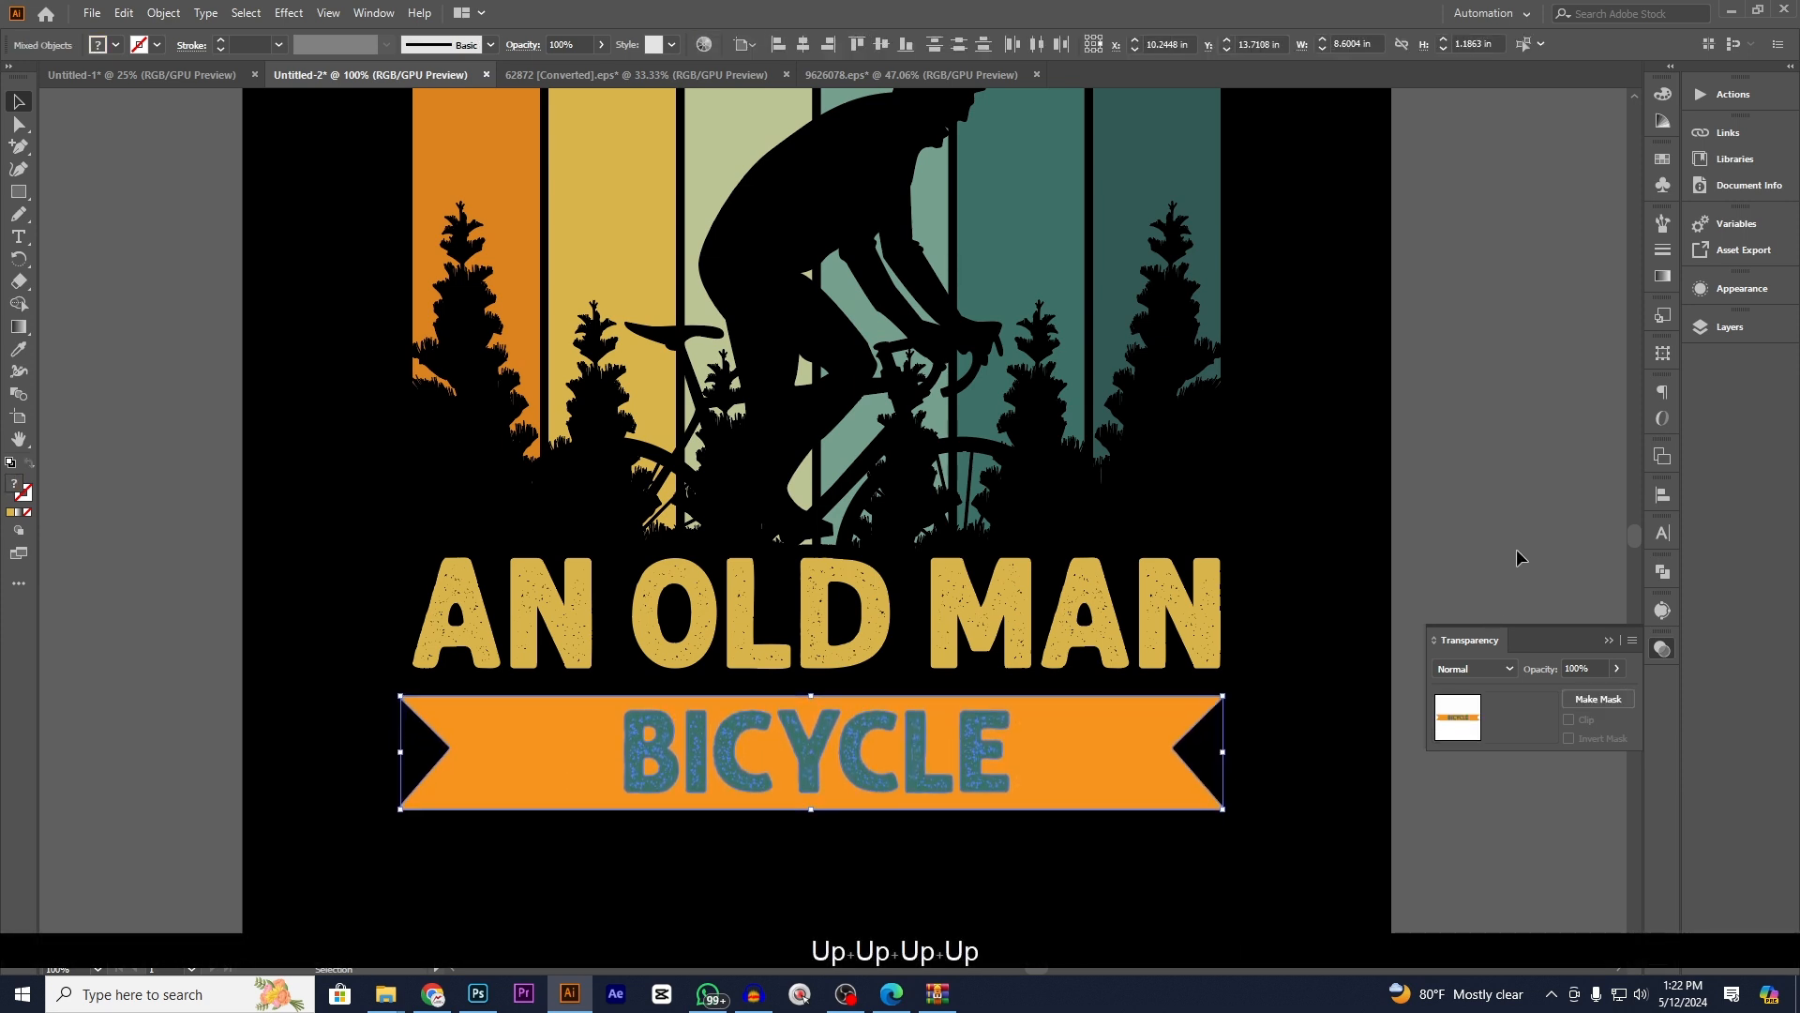
click(1513, 551)
scroll(1353, 637, down, 3)
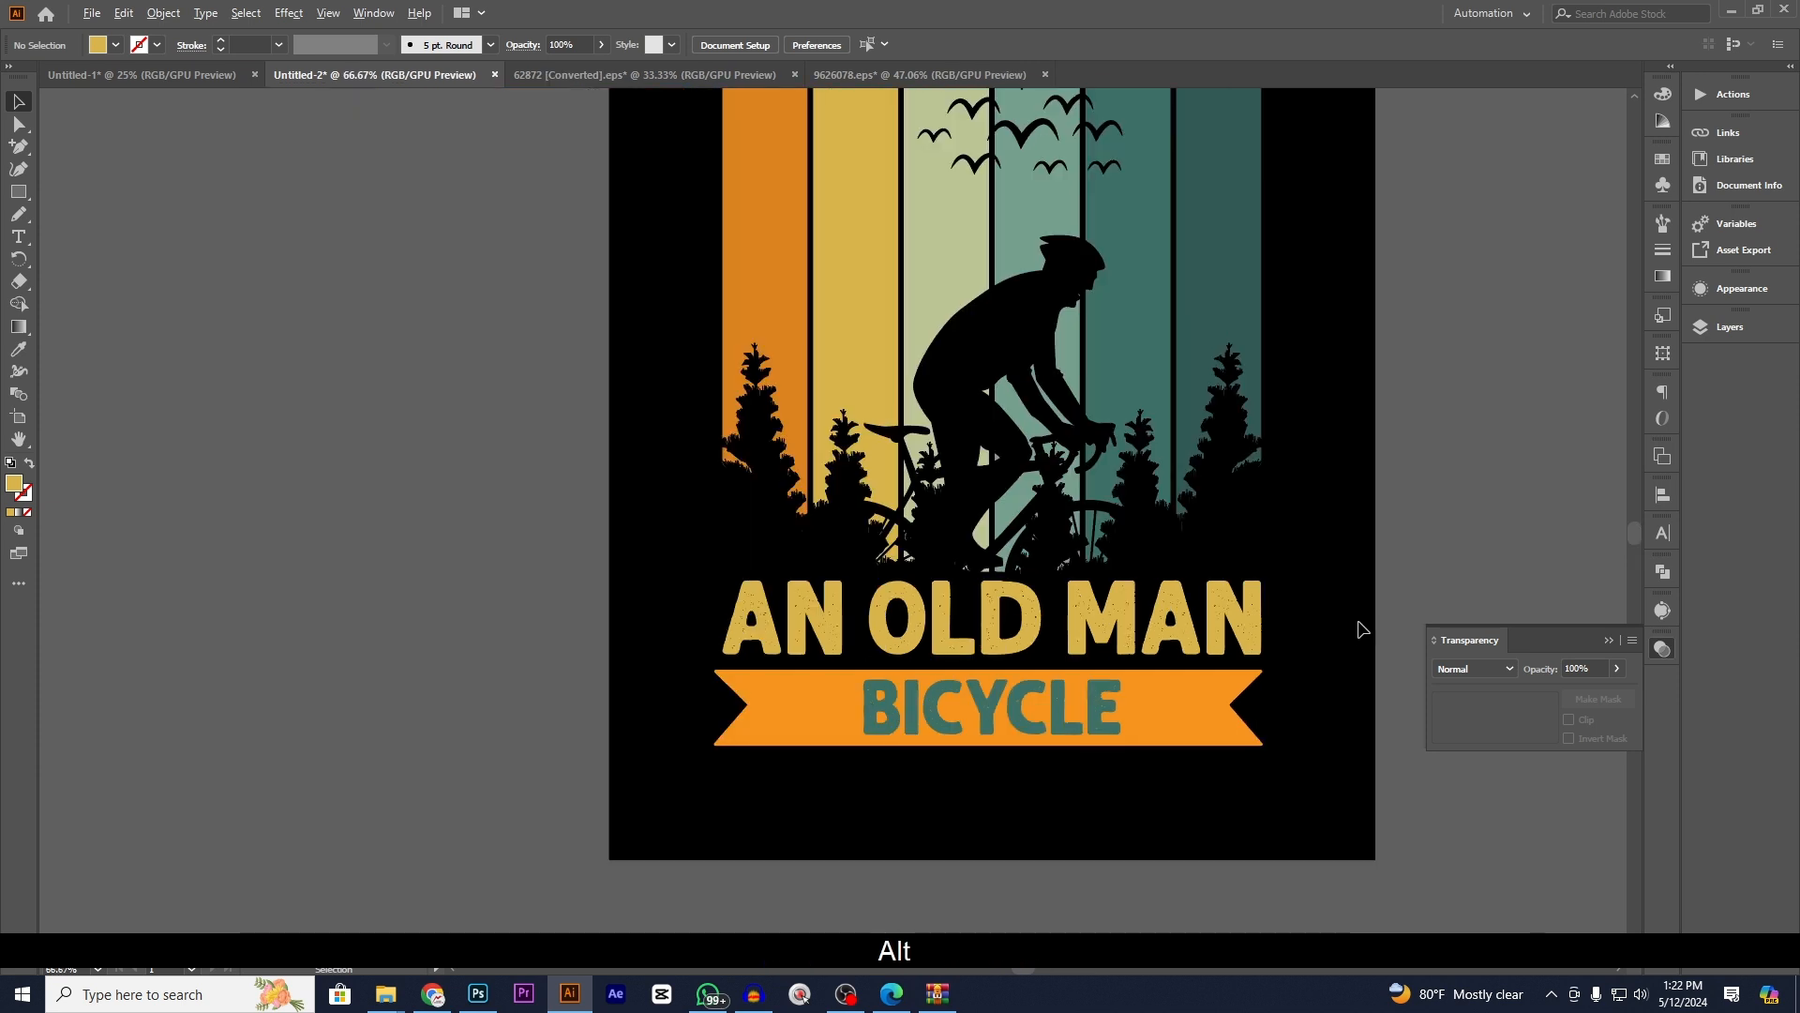
drag(1399, 572, 1290, 637)
scroll(1229, 733, up, 3)
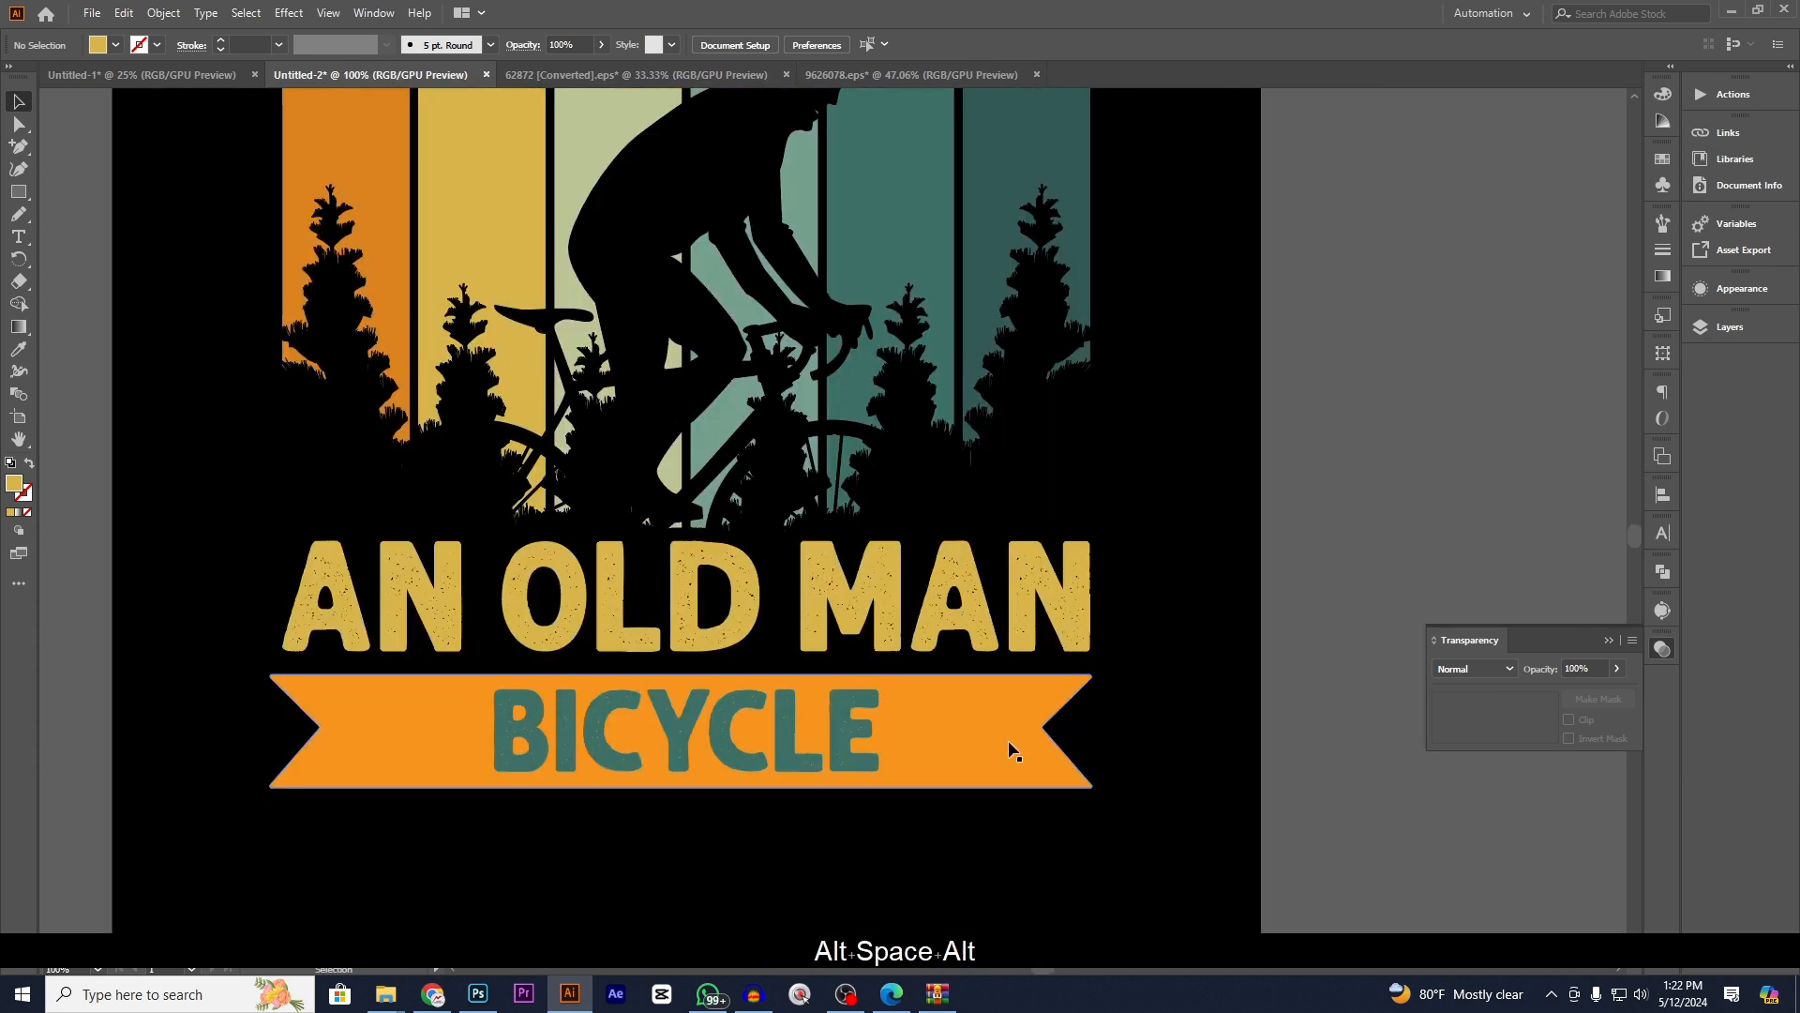
- Recolour the orange ribbon behind BICYCLE with the yellow of the AN OLD MAN lettering
click(1009, 748)
drag(1210, 756, 1349, 734)
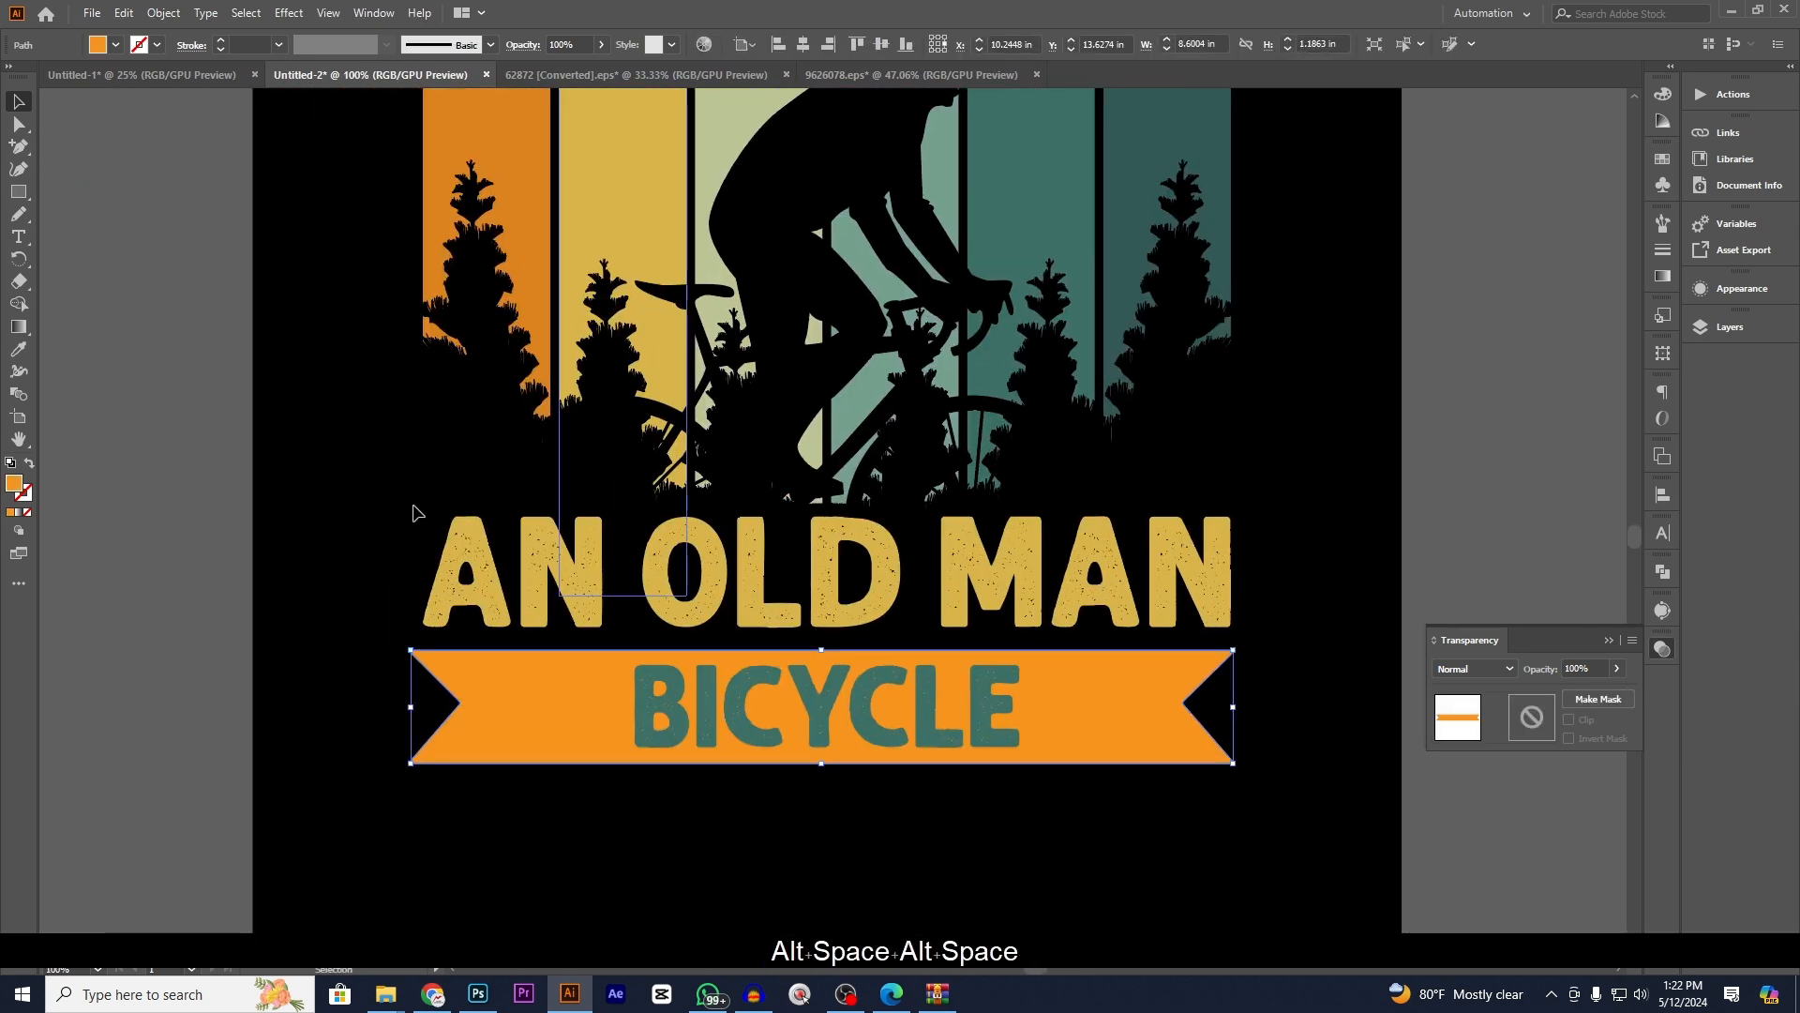
click(19, 351)
click(592, 588)
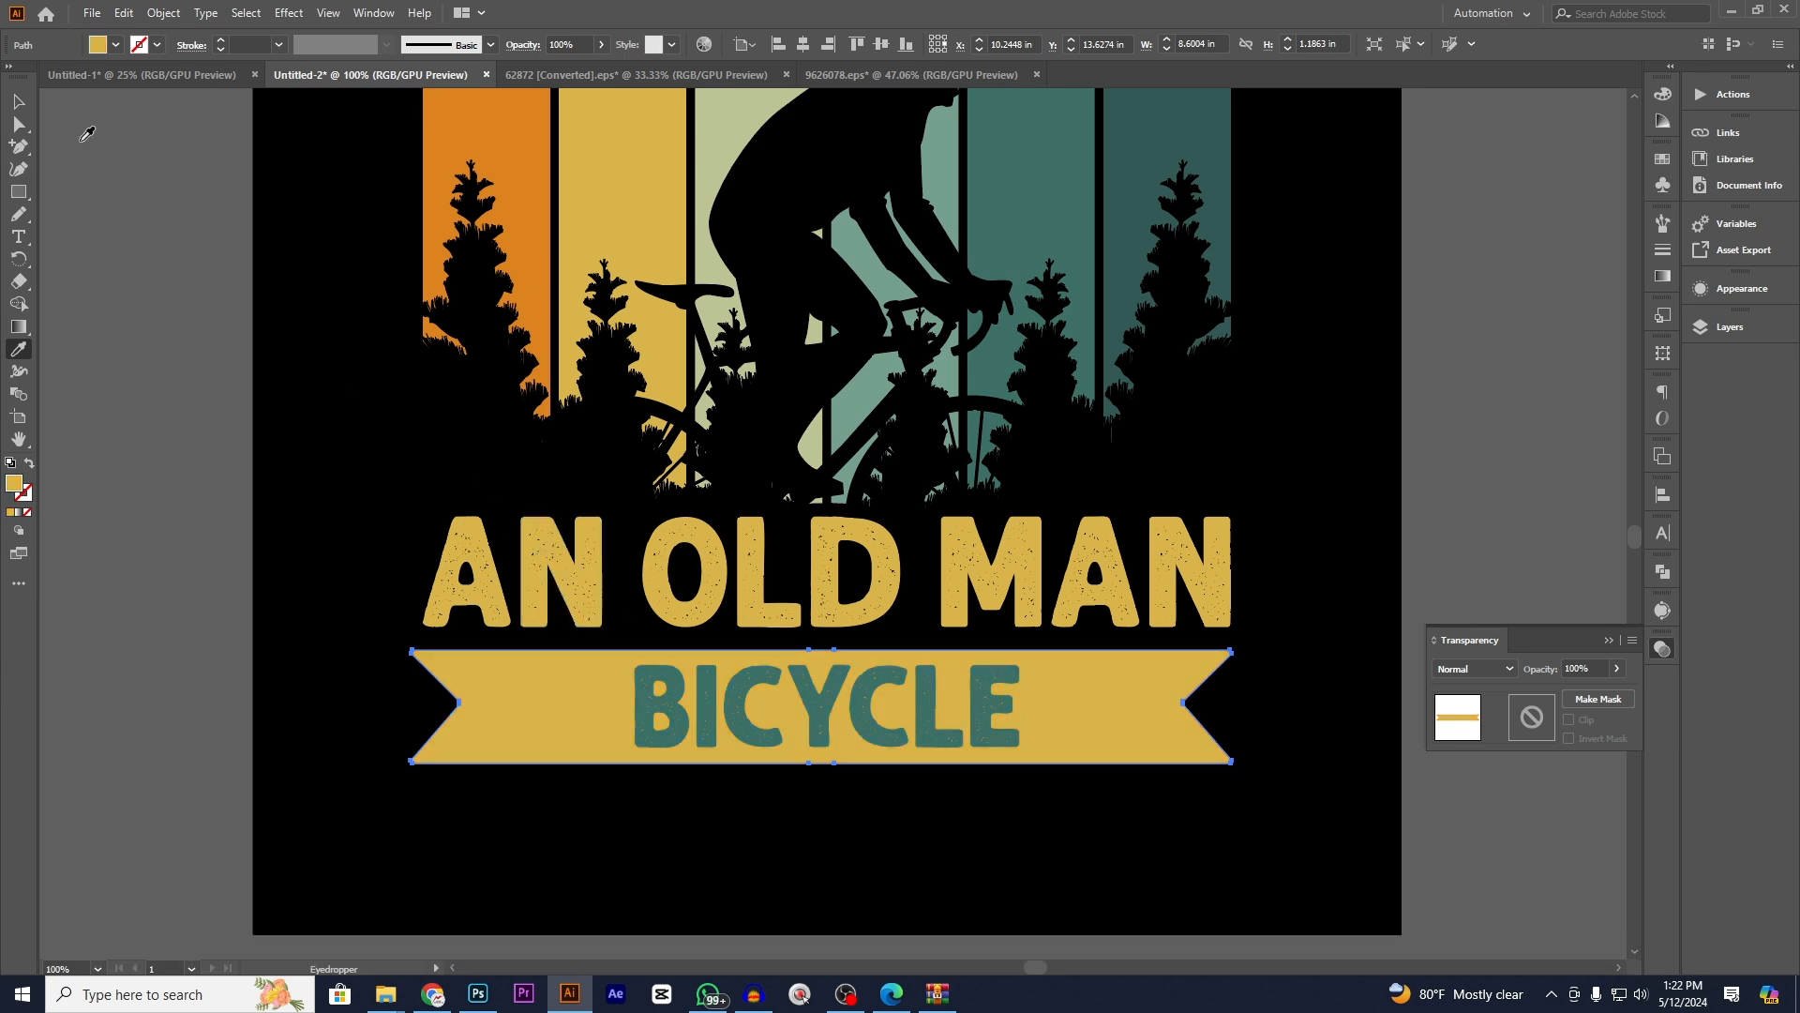
click(19, 101)
click(381, 756)
- Cut the BICYCLE lettering out of the yellow ribbon with Pathfinder Minus Front
click(668, 694)
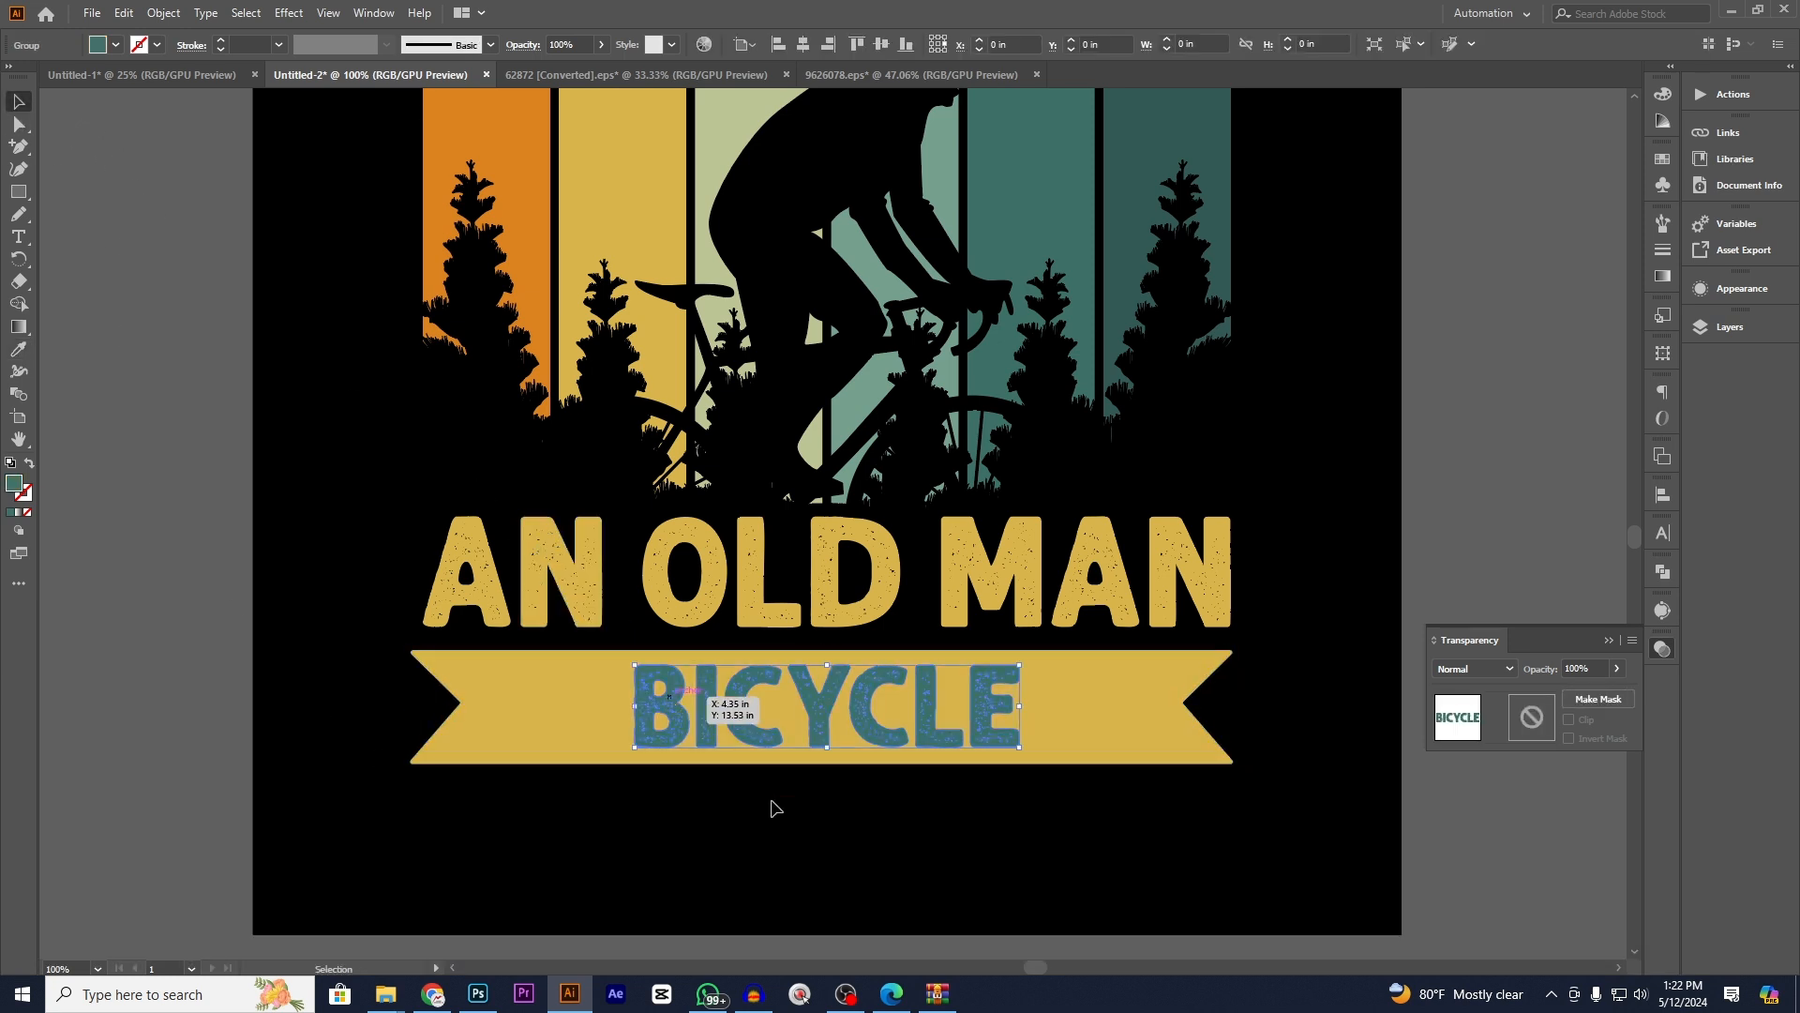
shift+click(1137, 741)
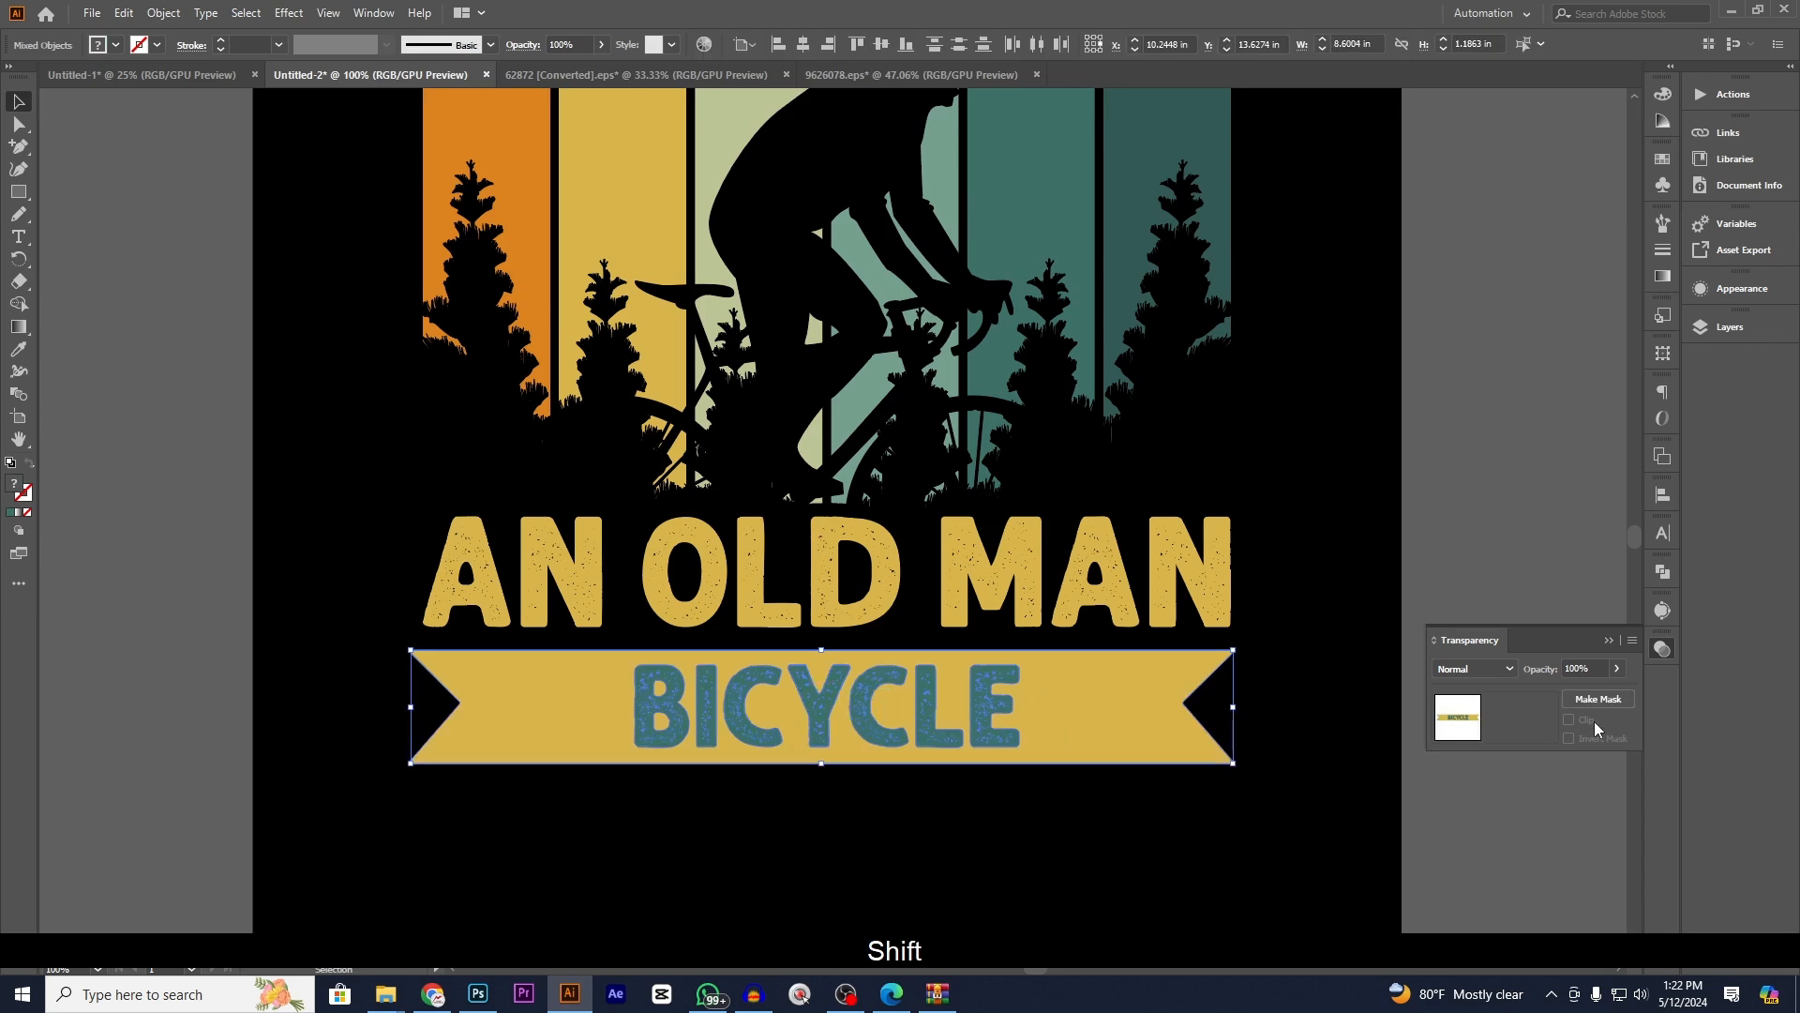
click(1663, 572)
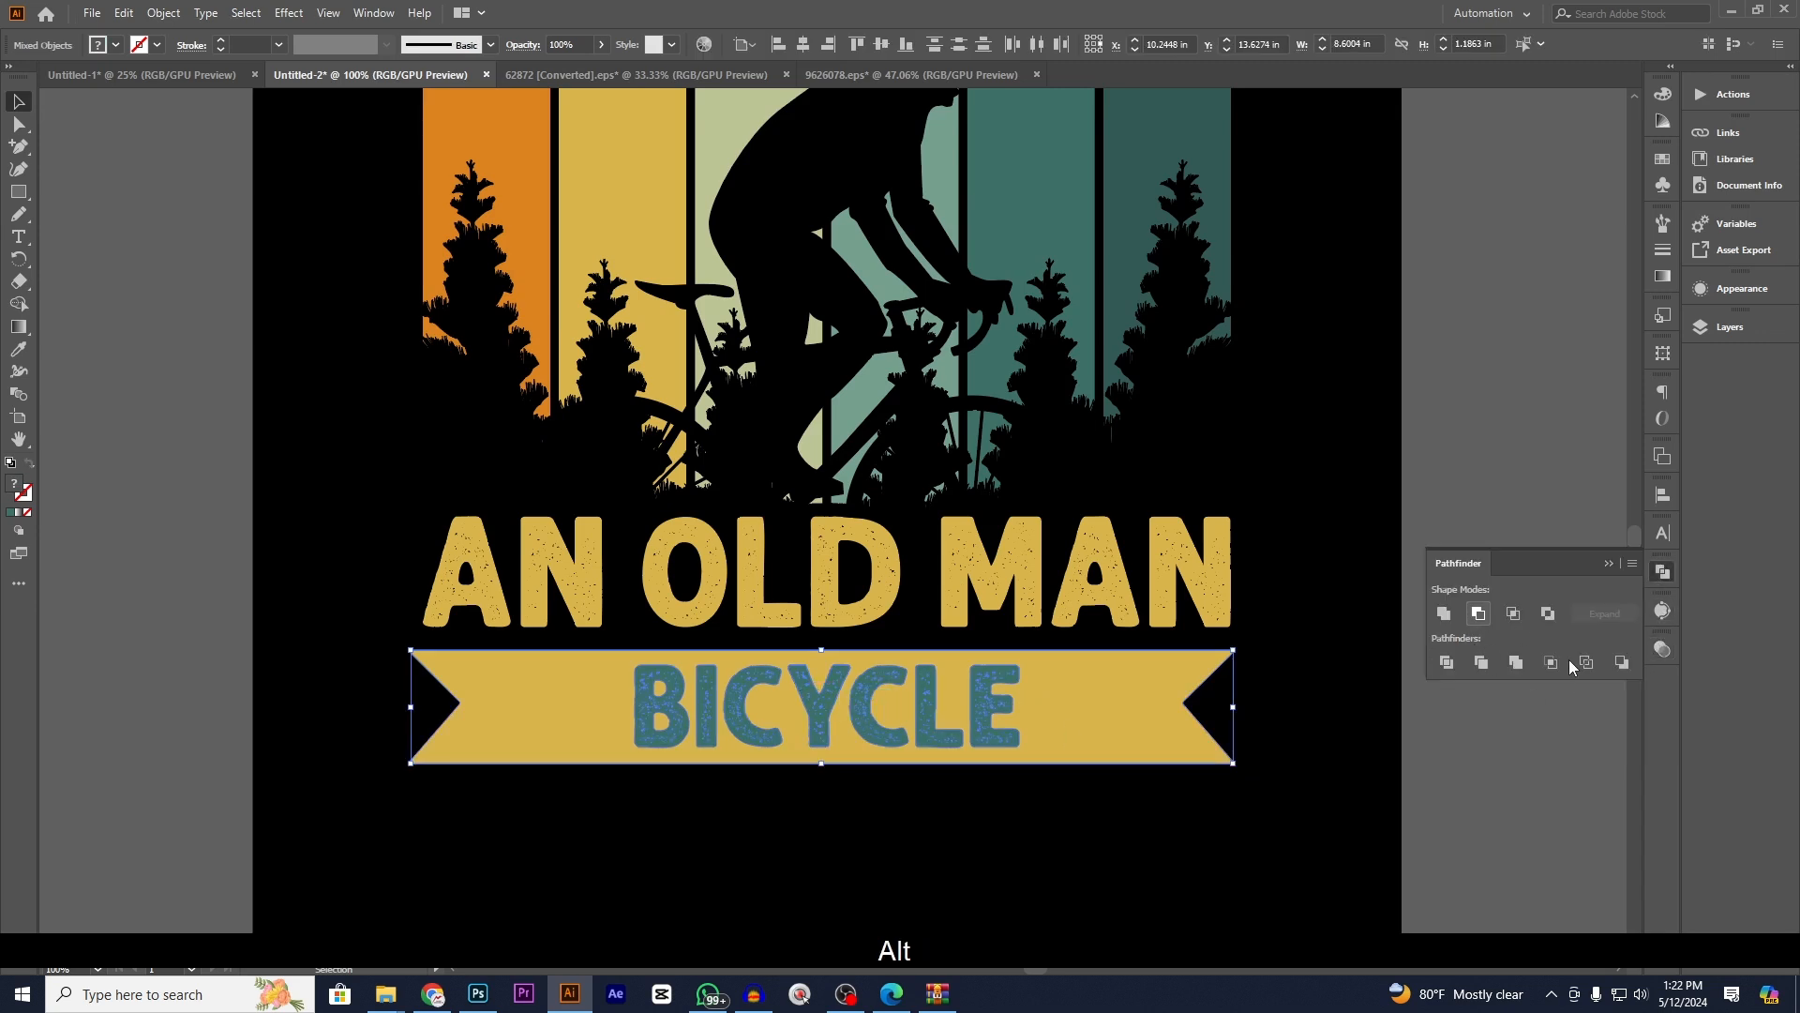
click(1576, 615)
click(1662, 571)
click(1537, 578)
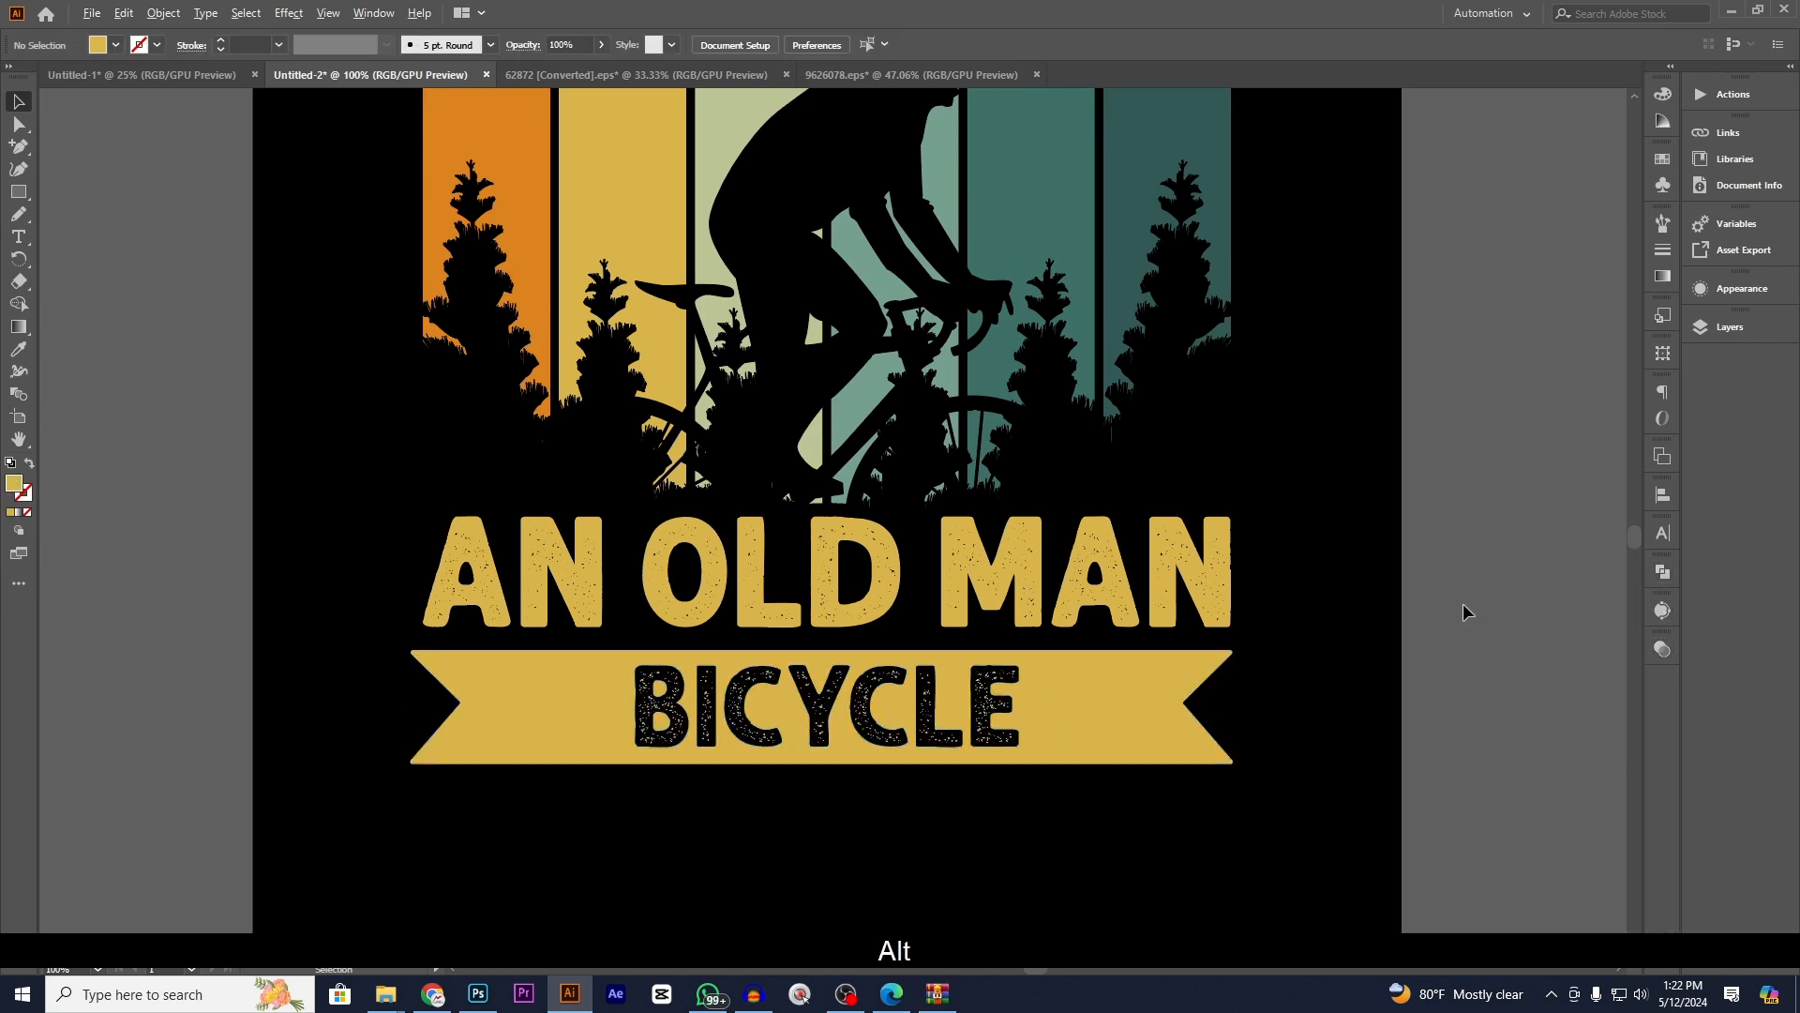
- Examine the knocked-out BICYCLE ribbon up close and within the whole T-shirt design
scroll(1463, 614, down, 3)
scroll(1469, 605, up, 3)
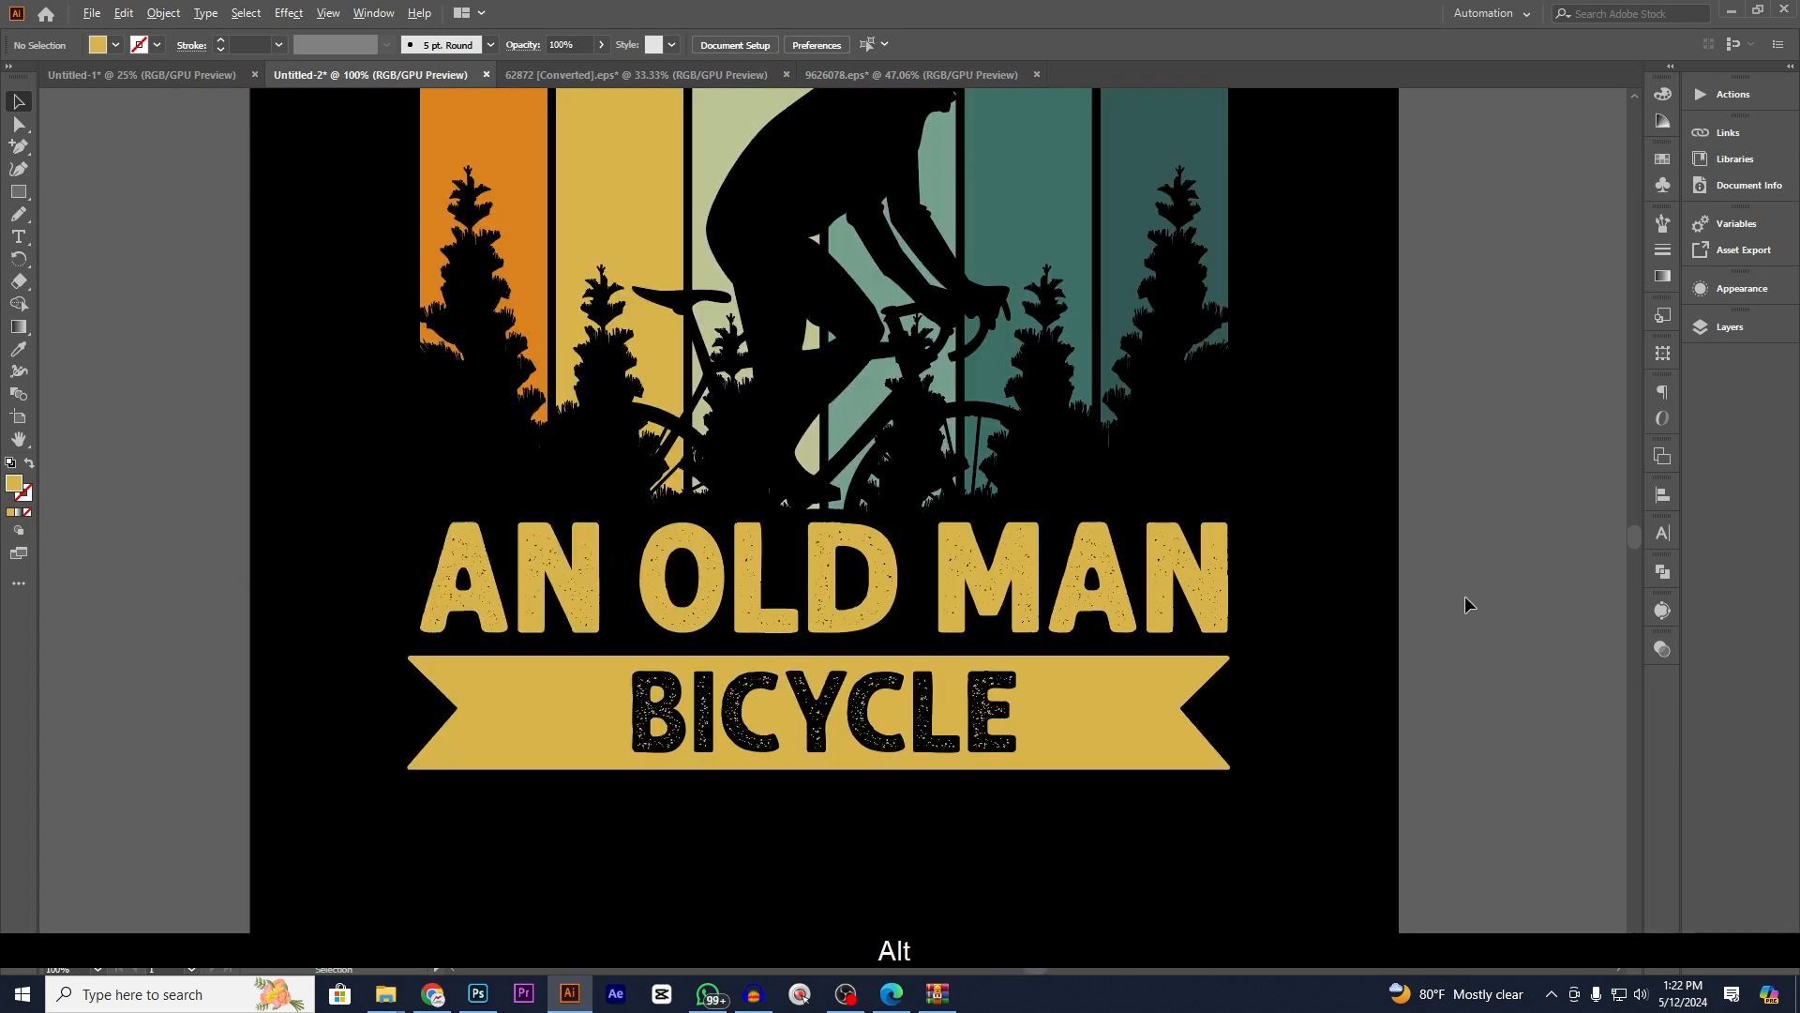
scroll(1465, 598, up, 1)
drag(872, 805, 1146, 763)
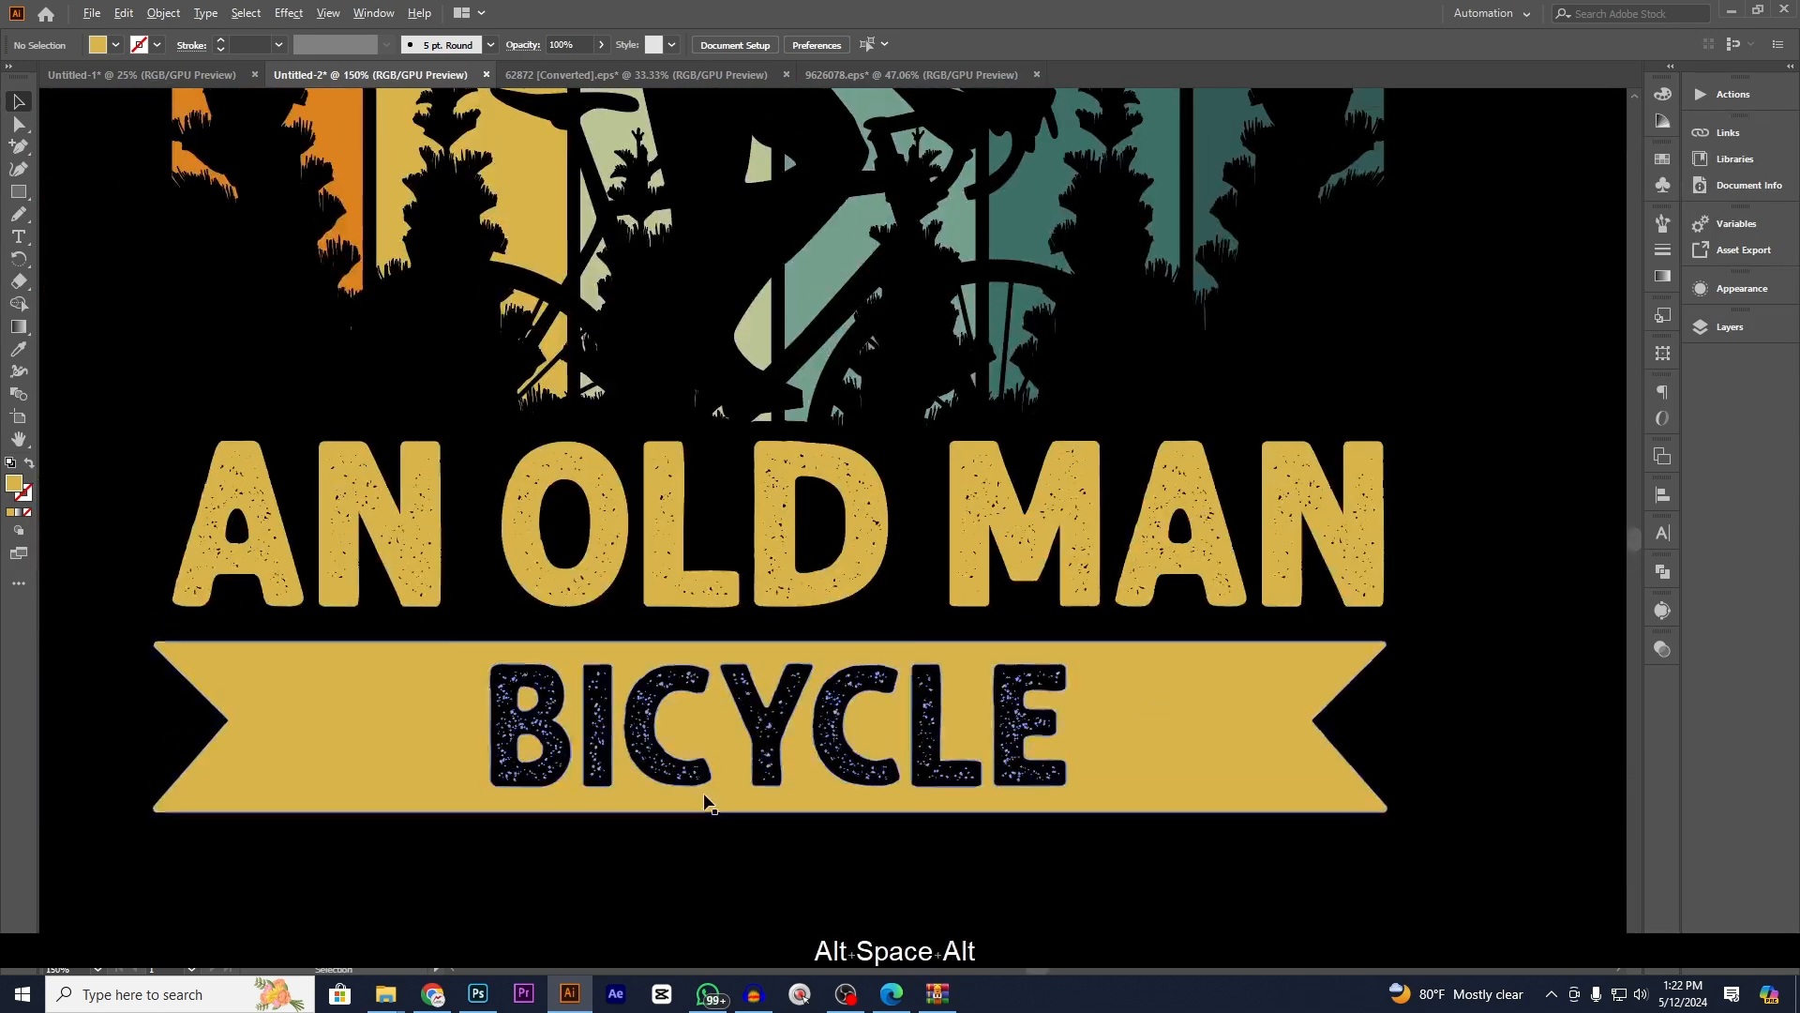
scroll(705, 802, up, 3)
scroll(1371, 837, down, 4)
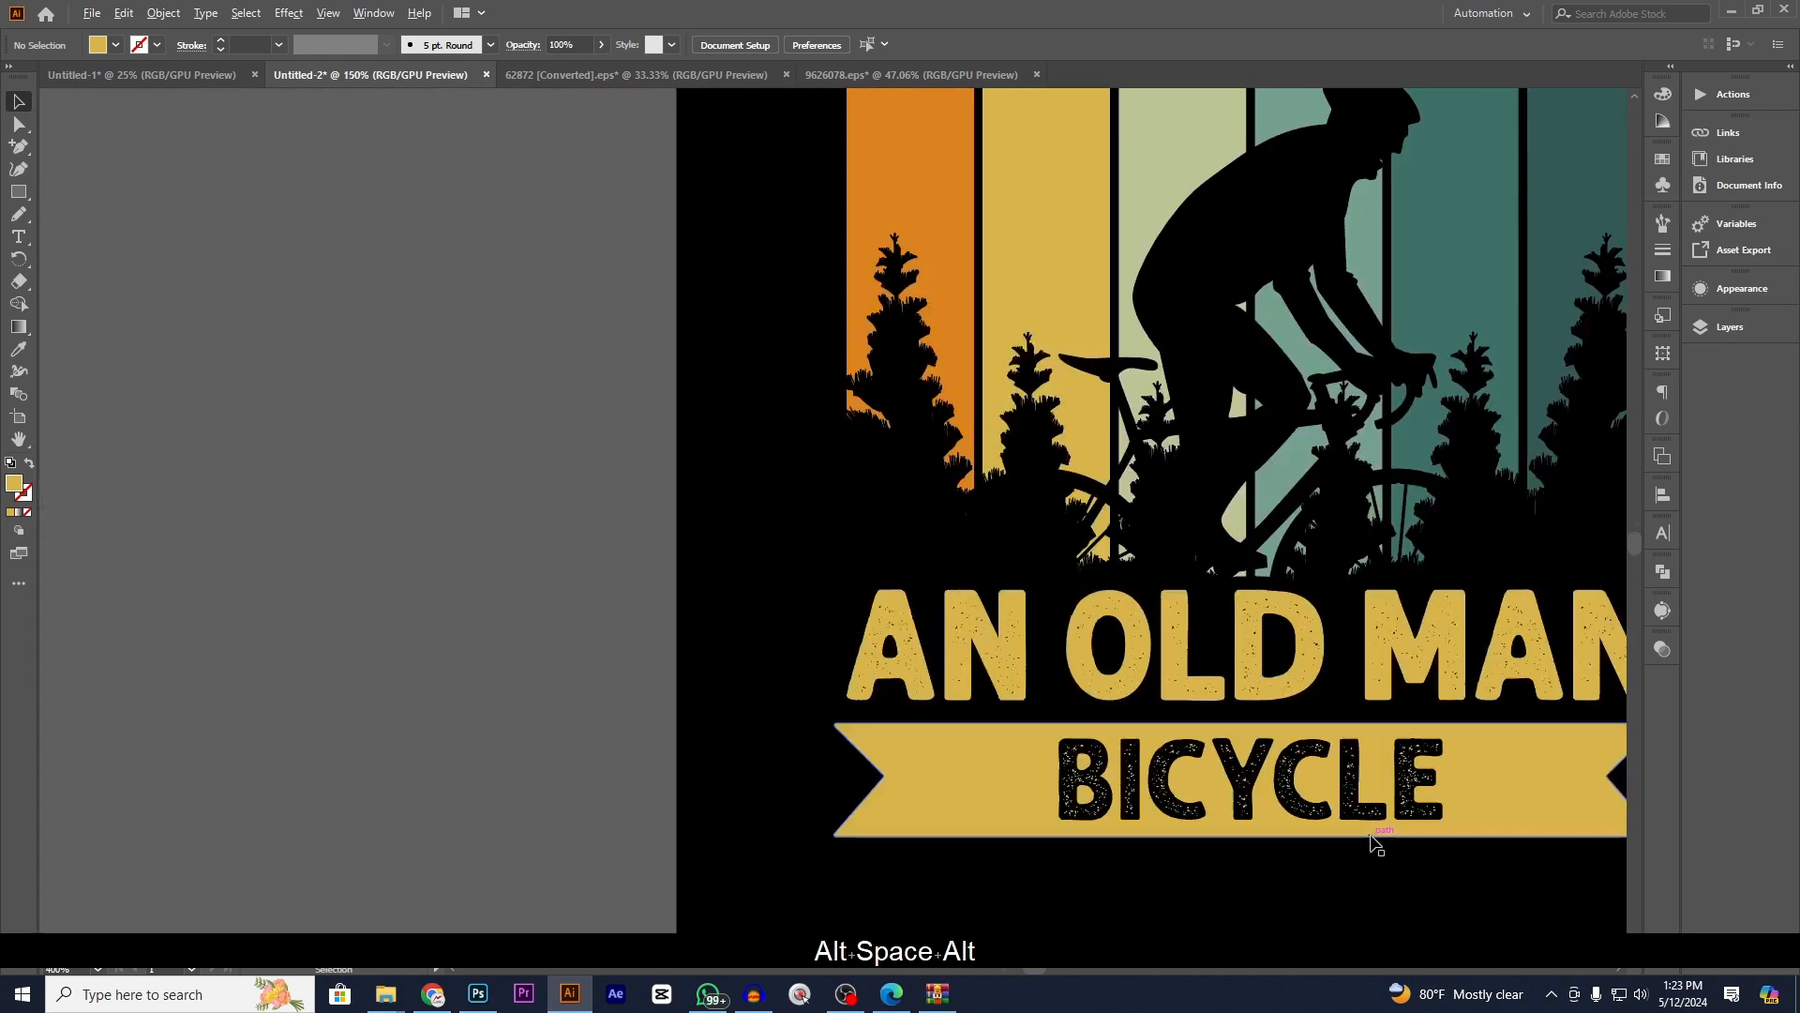
drag(1622, 680, 1223, 674)
scroll(1463, 644, down, 1)
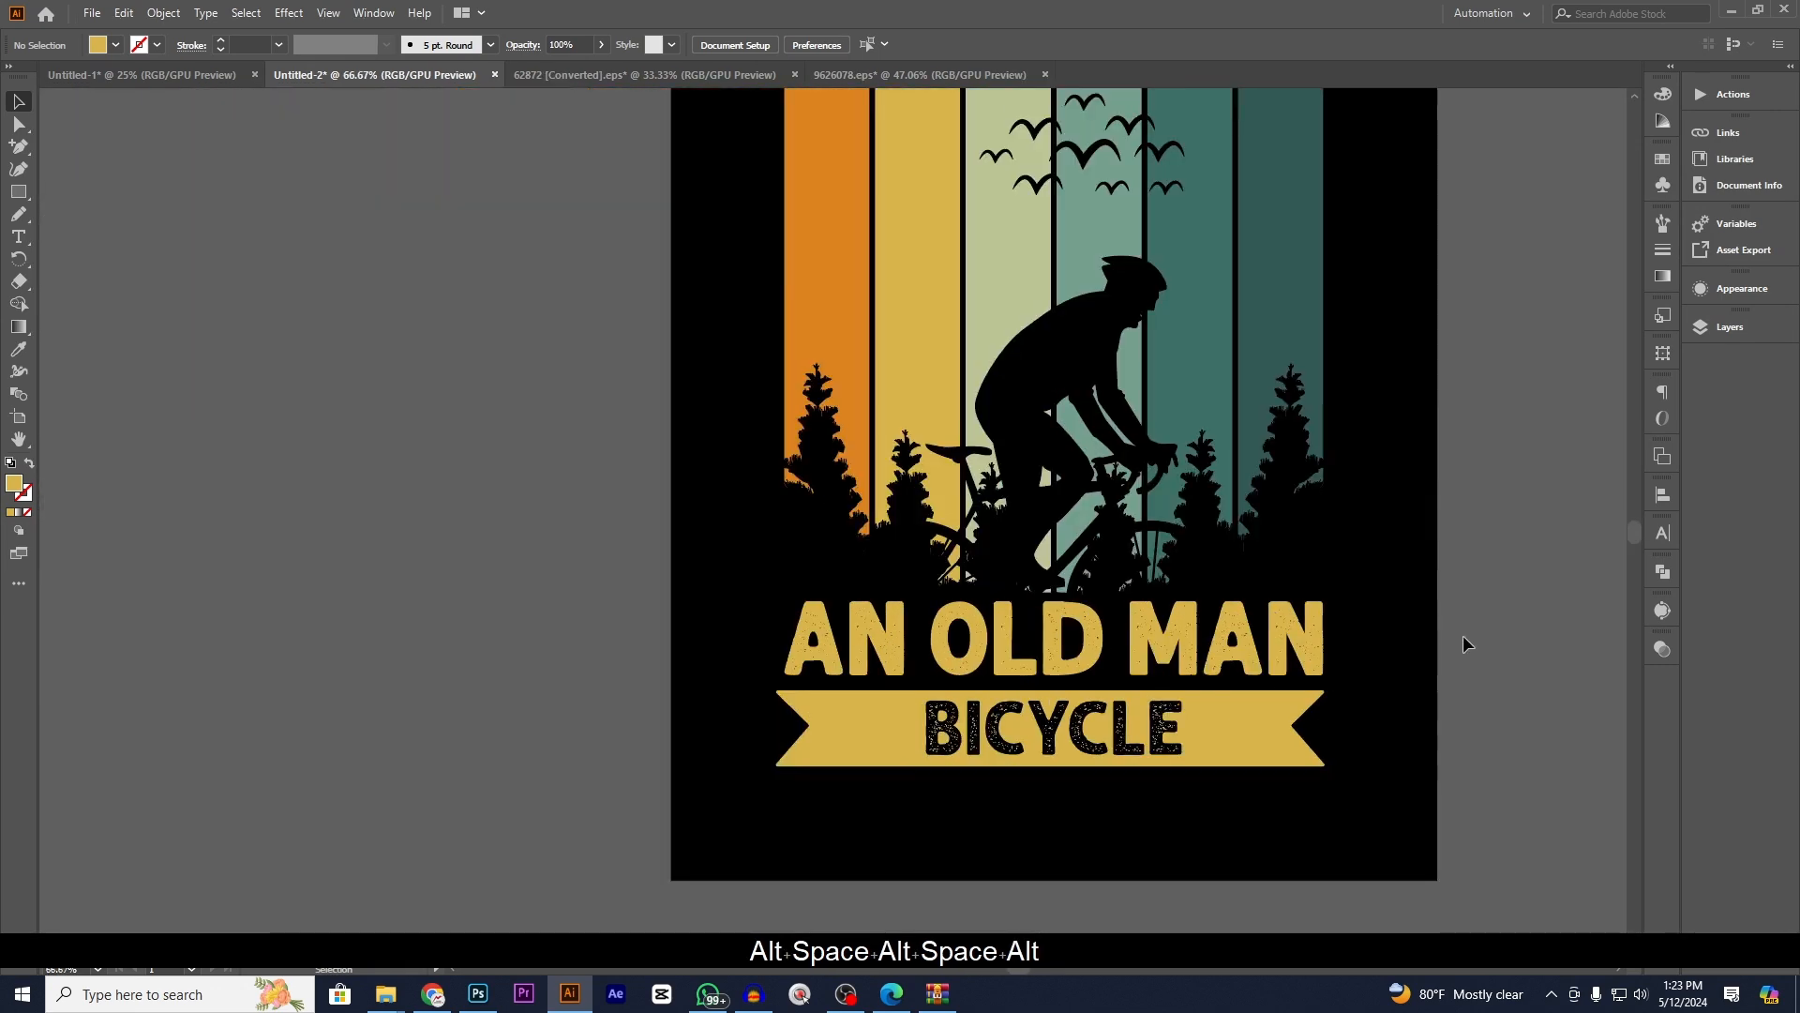
drag(1463, 643, 1403, 694)
scroll(1447, 697, down, 1)
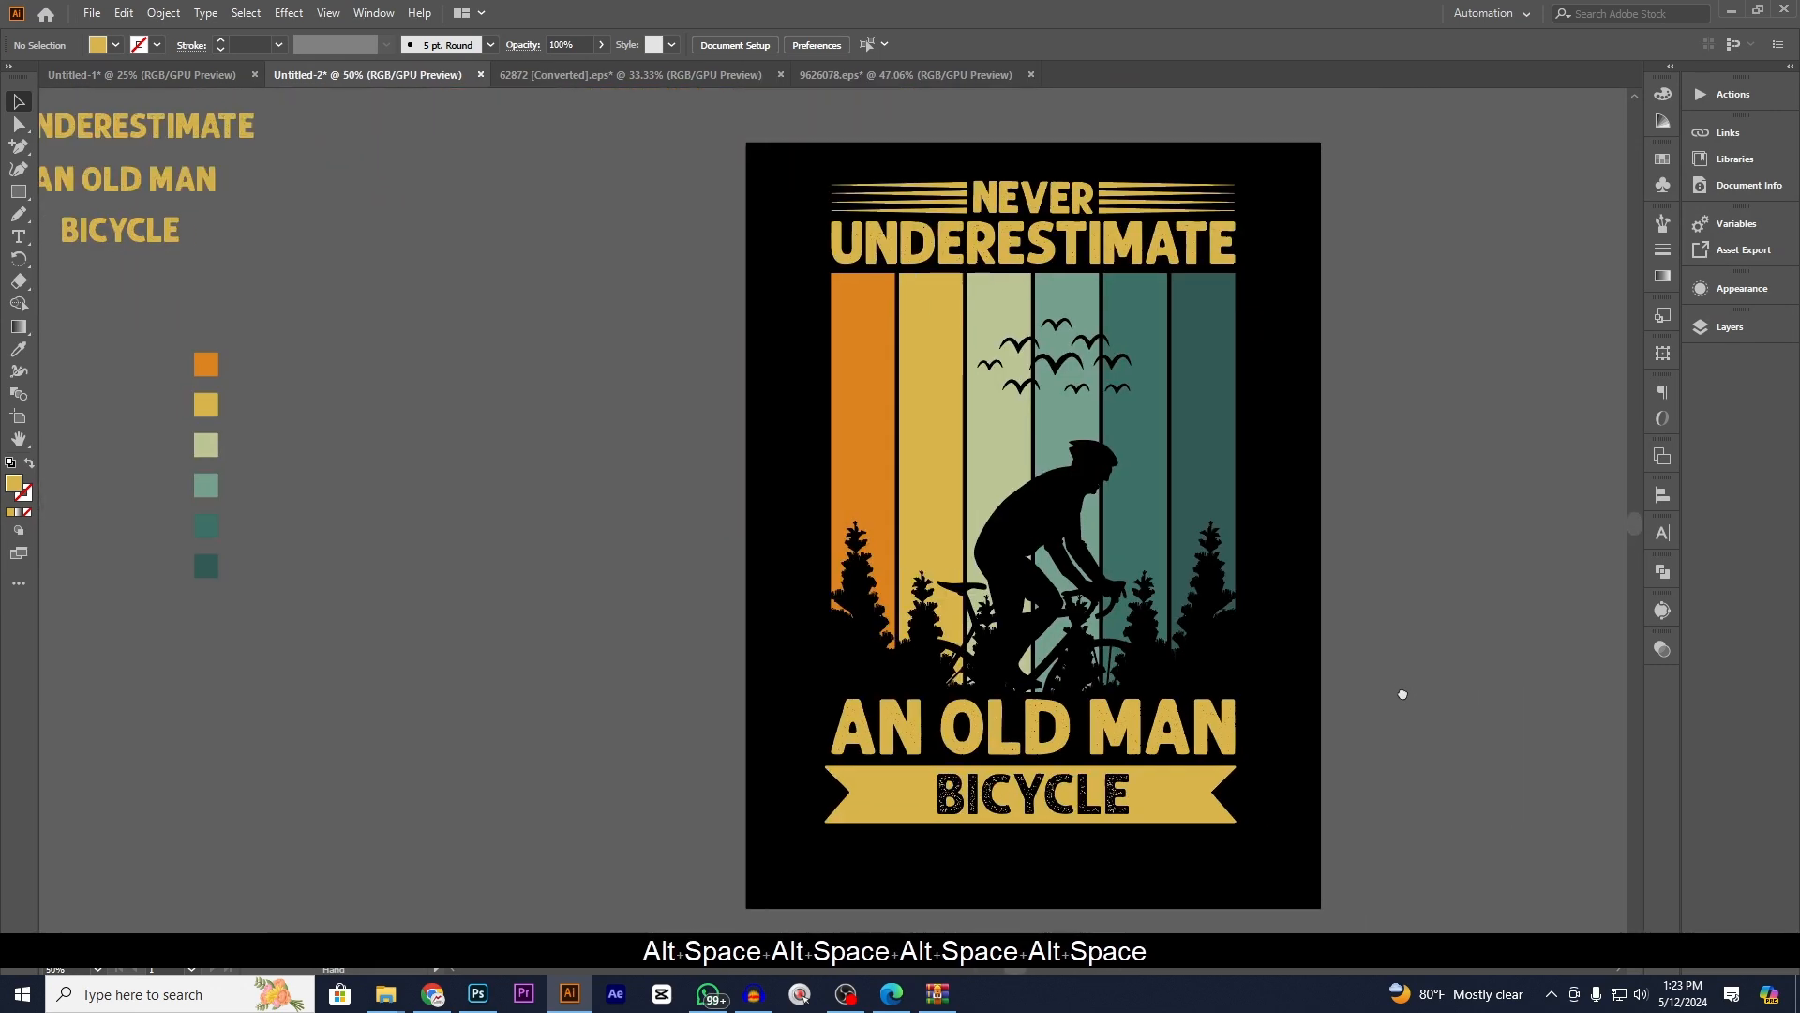
- Undo the BICYCLE cut-out and the ribbon's yellow recolouring
key(ctrl+z)
key(ctrl+z)
key(ctrl+z)
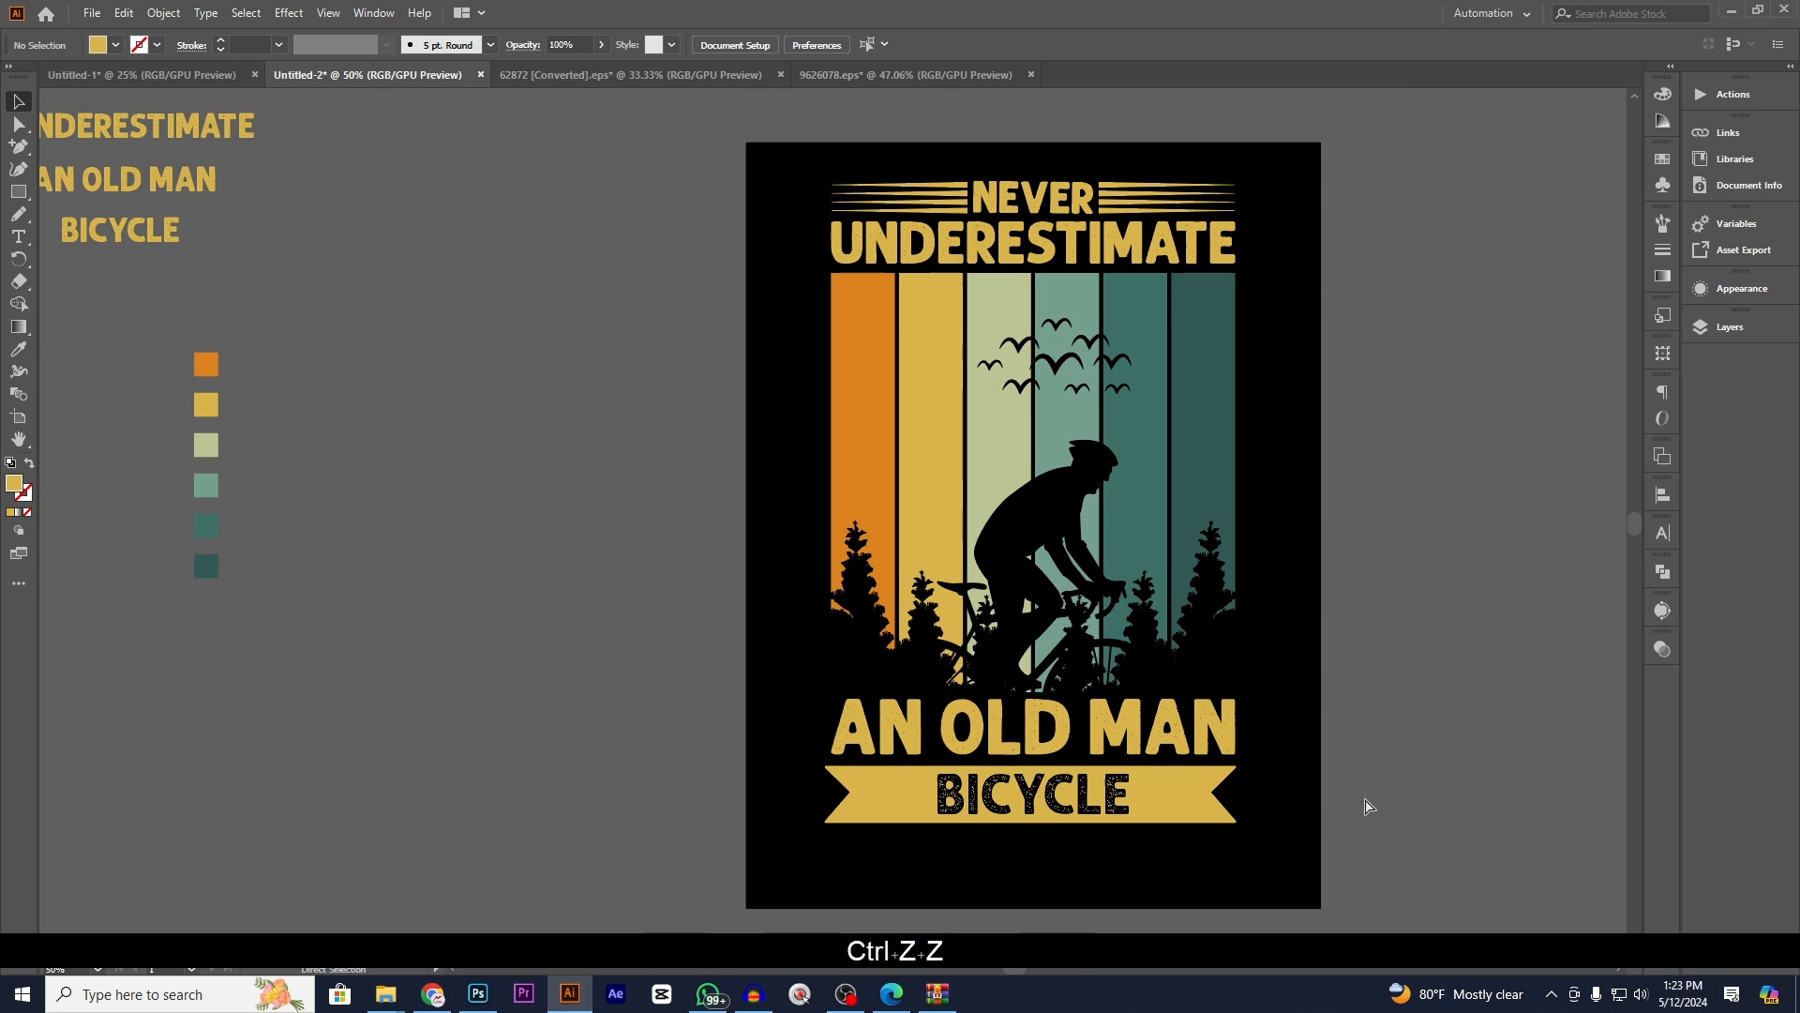
click(1449, 780)
- Delete the orange ribbon and recolour BICYCLE with the yellow of the AN OLD MAN lettering
click(1227, 812)
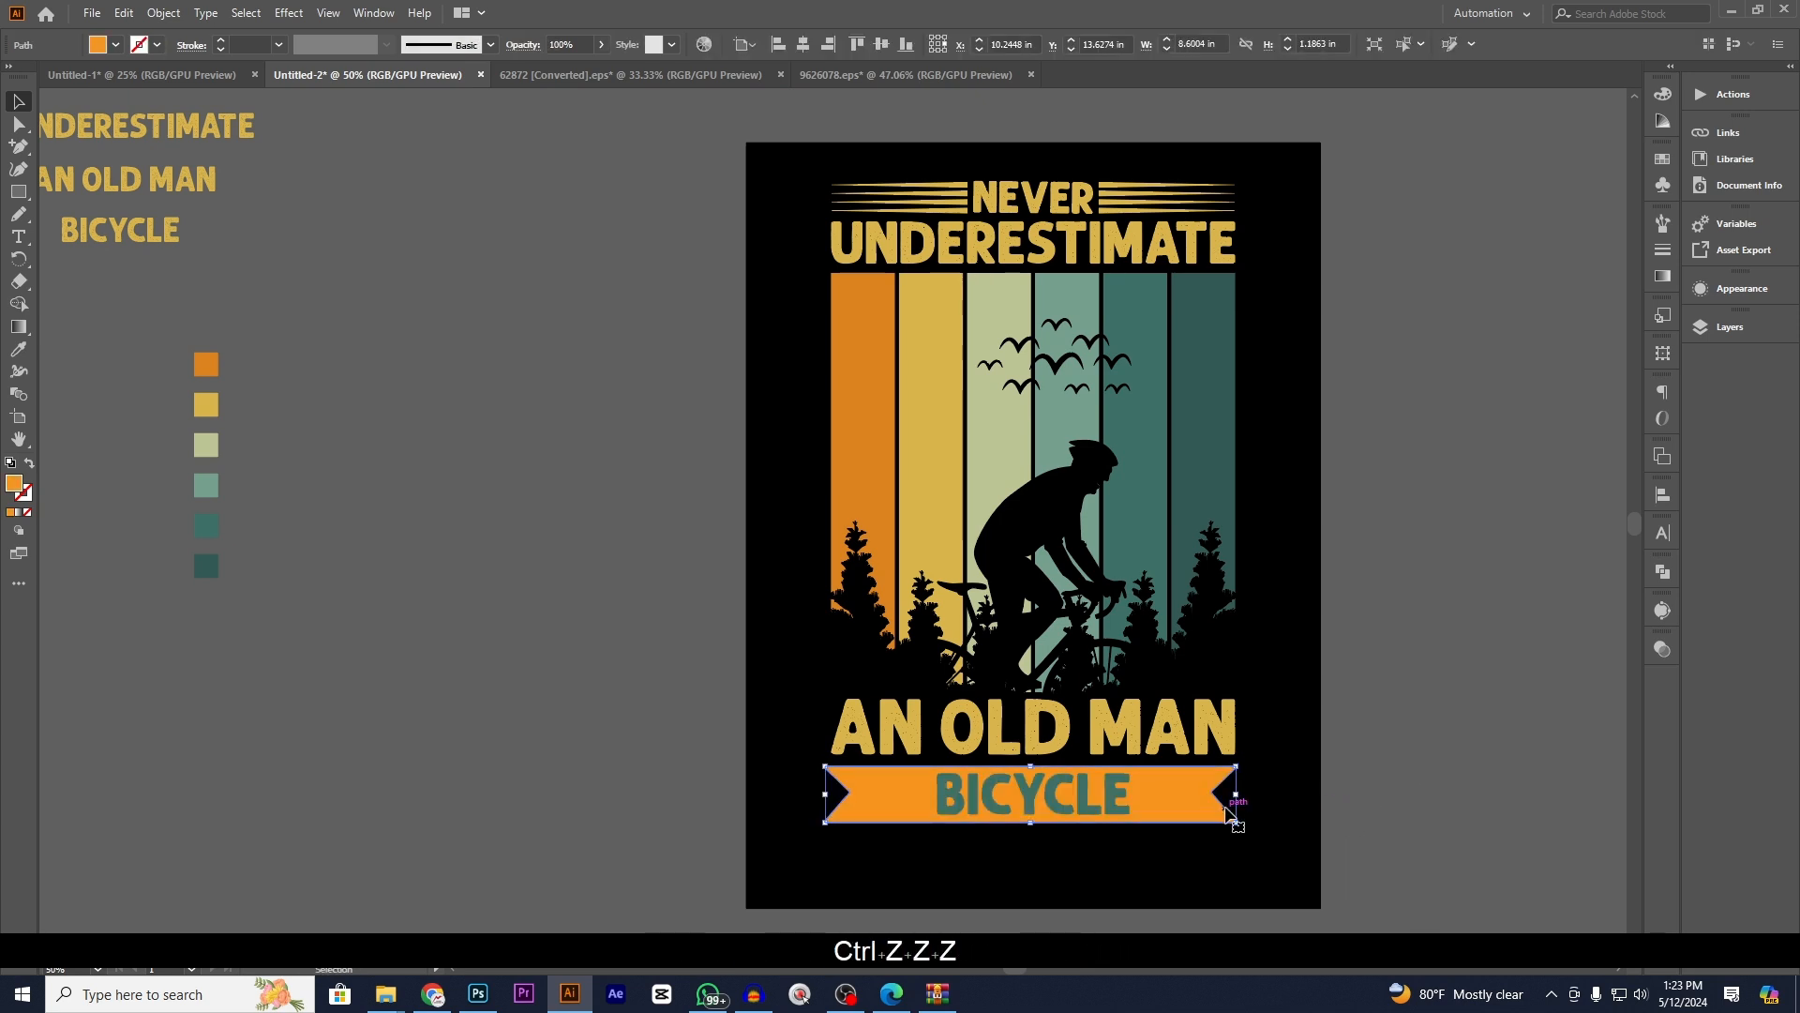
key(BackSpace)
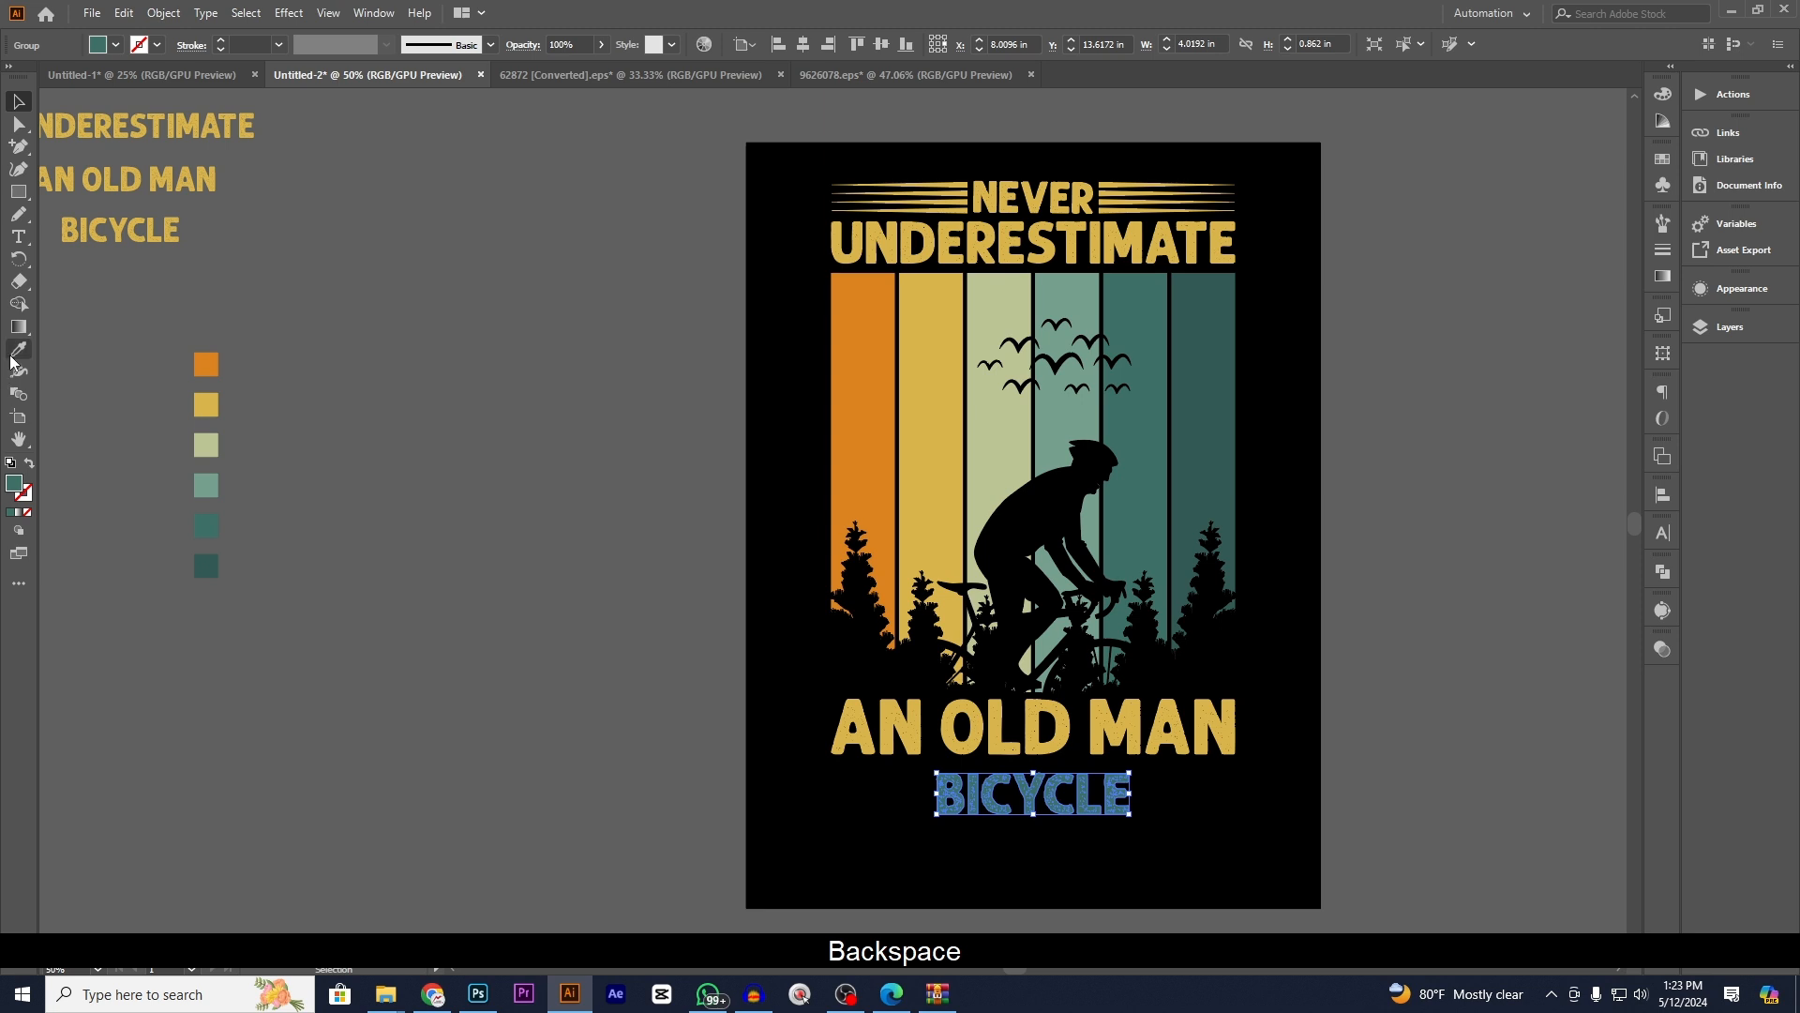
click(15, 352)
click(855, 718)
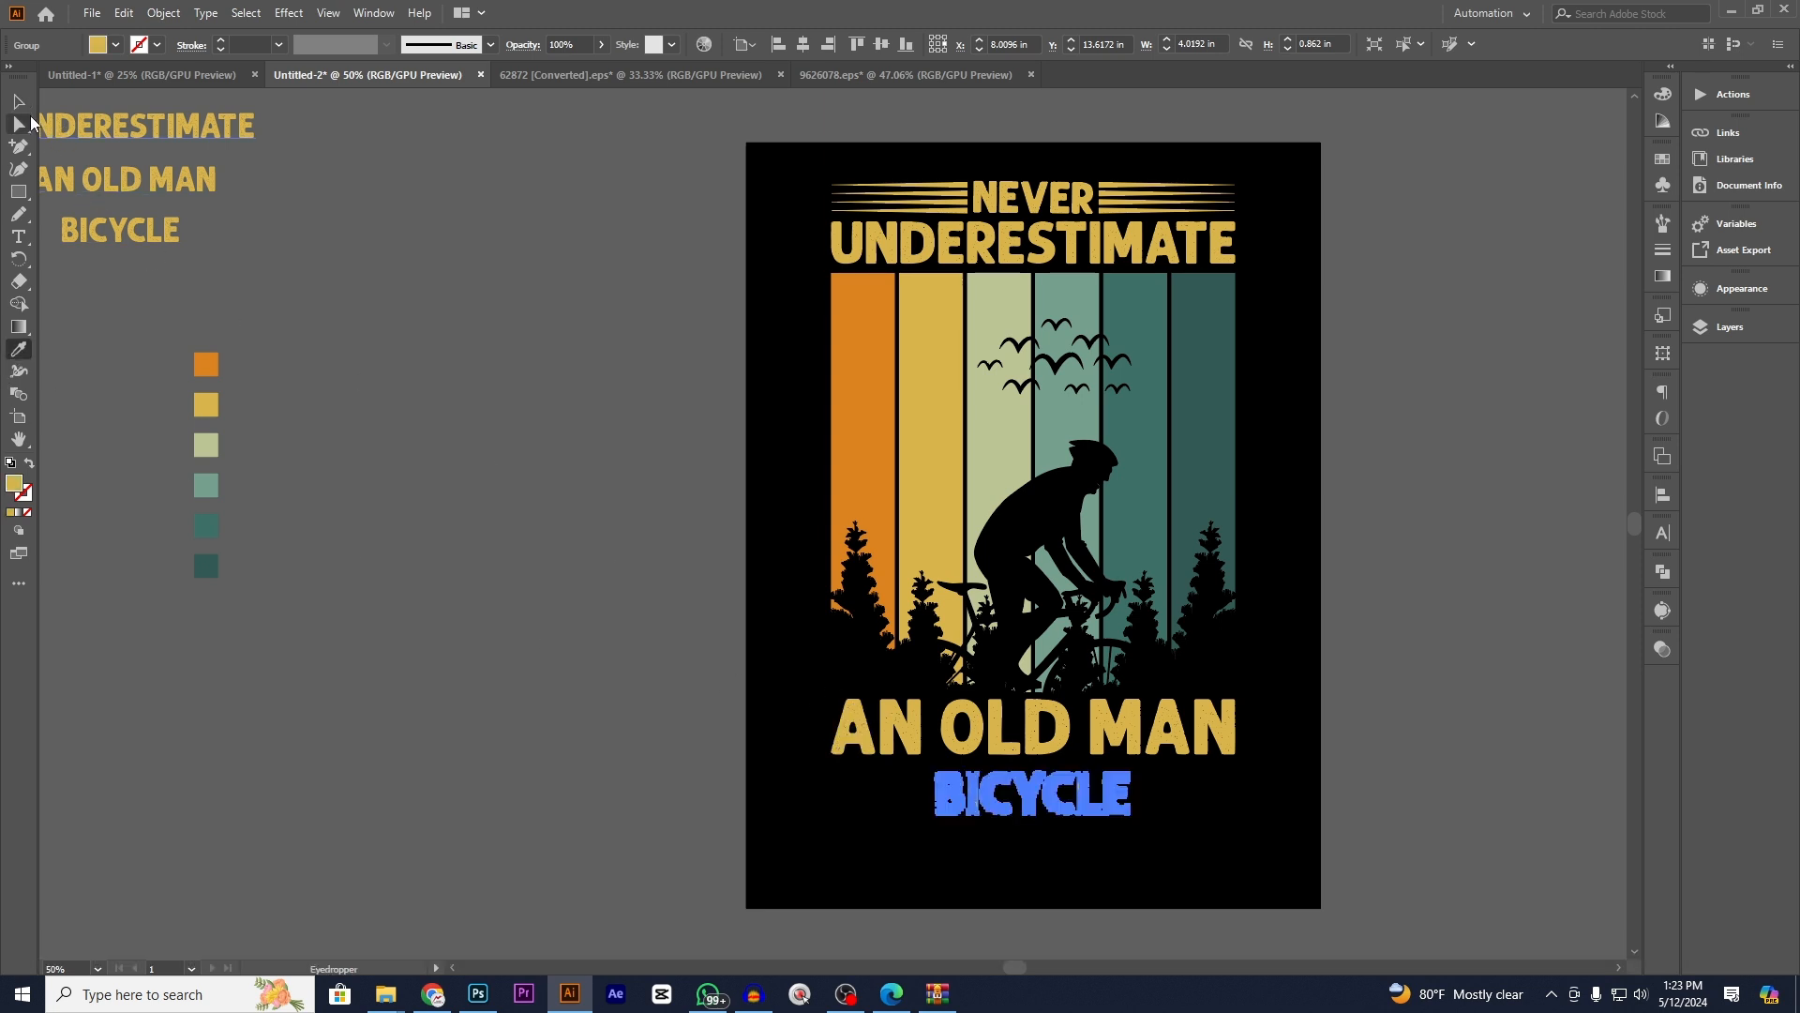
click(25, 109)
click(522, 350)
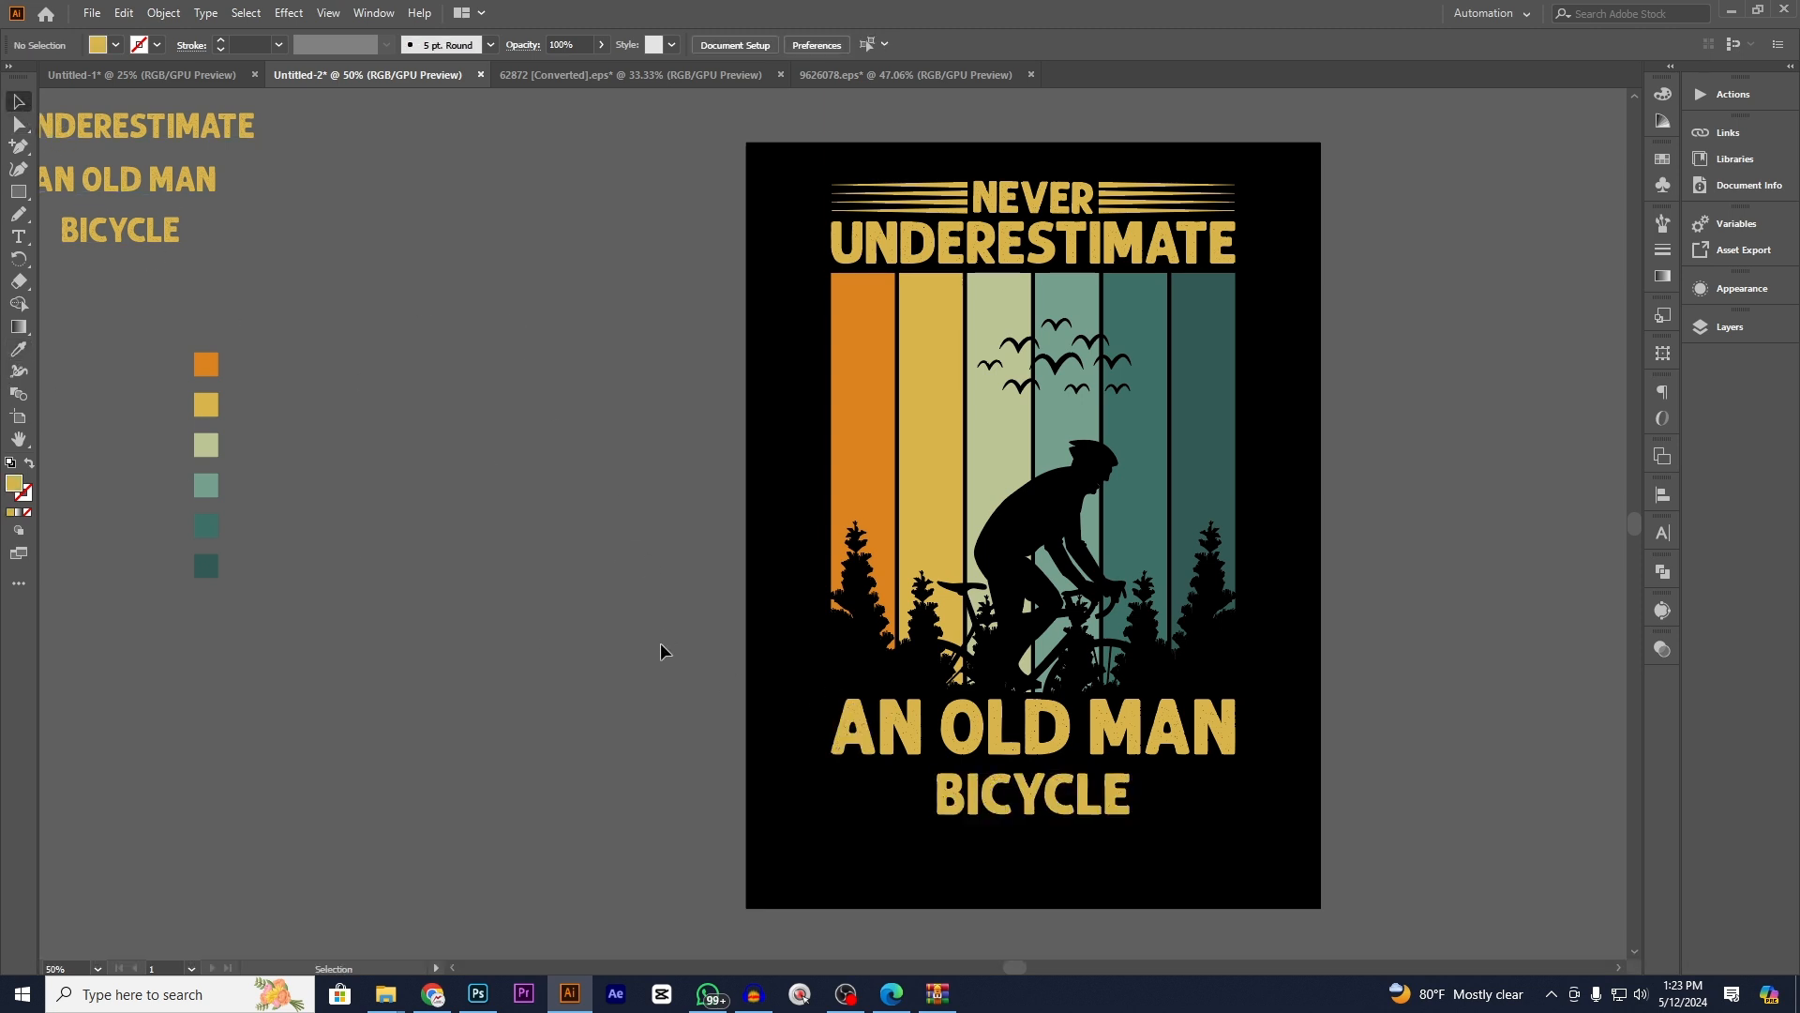
click(1179, 186)
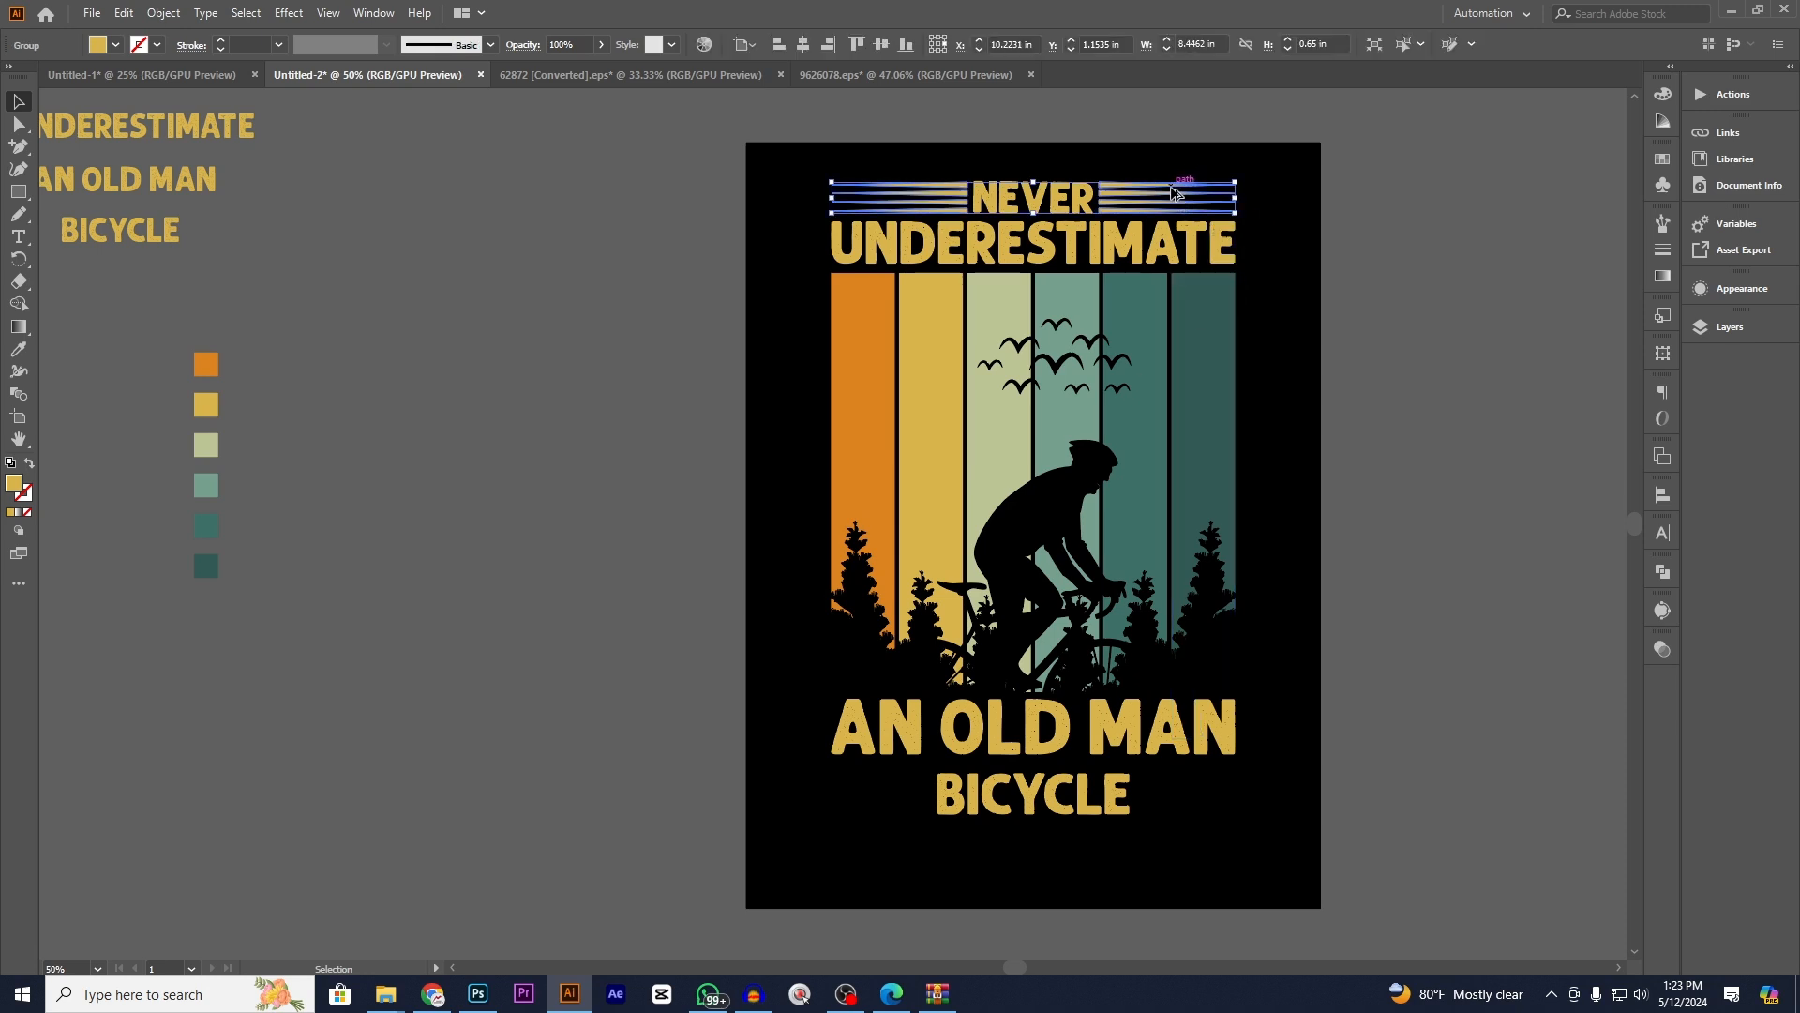
drag(1176, 191, 1179, 798)
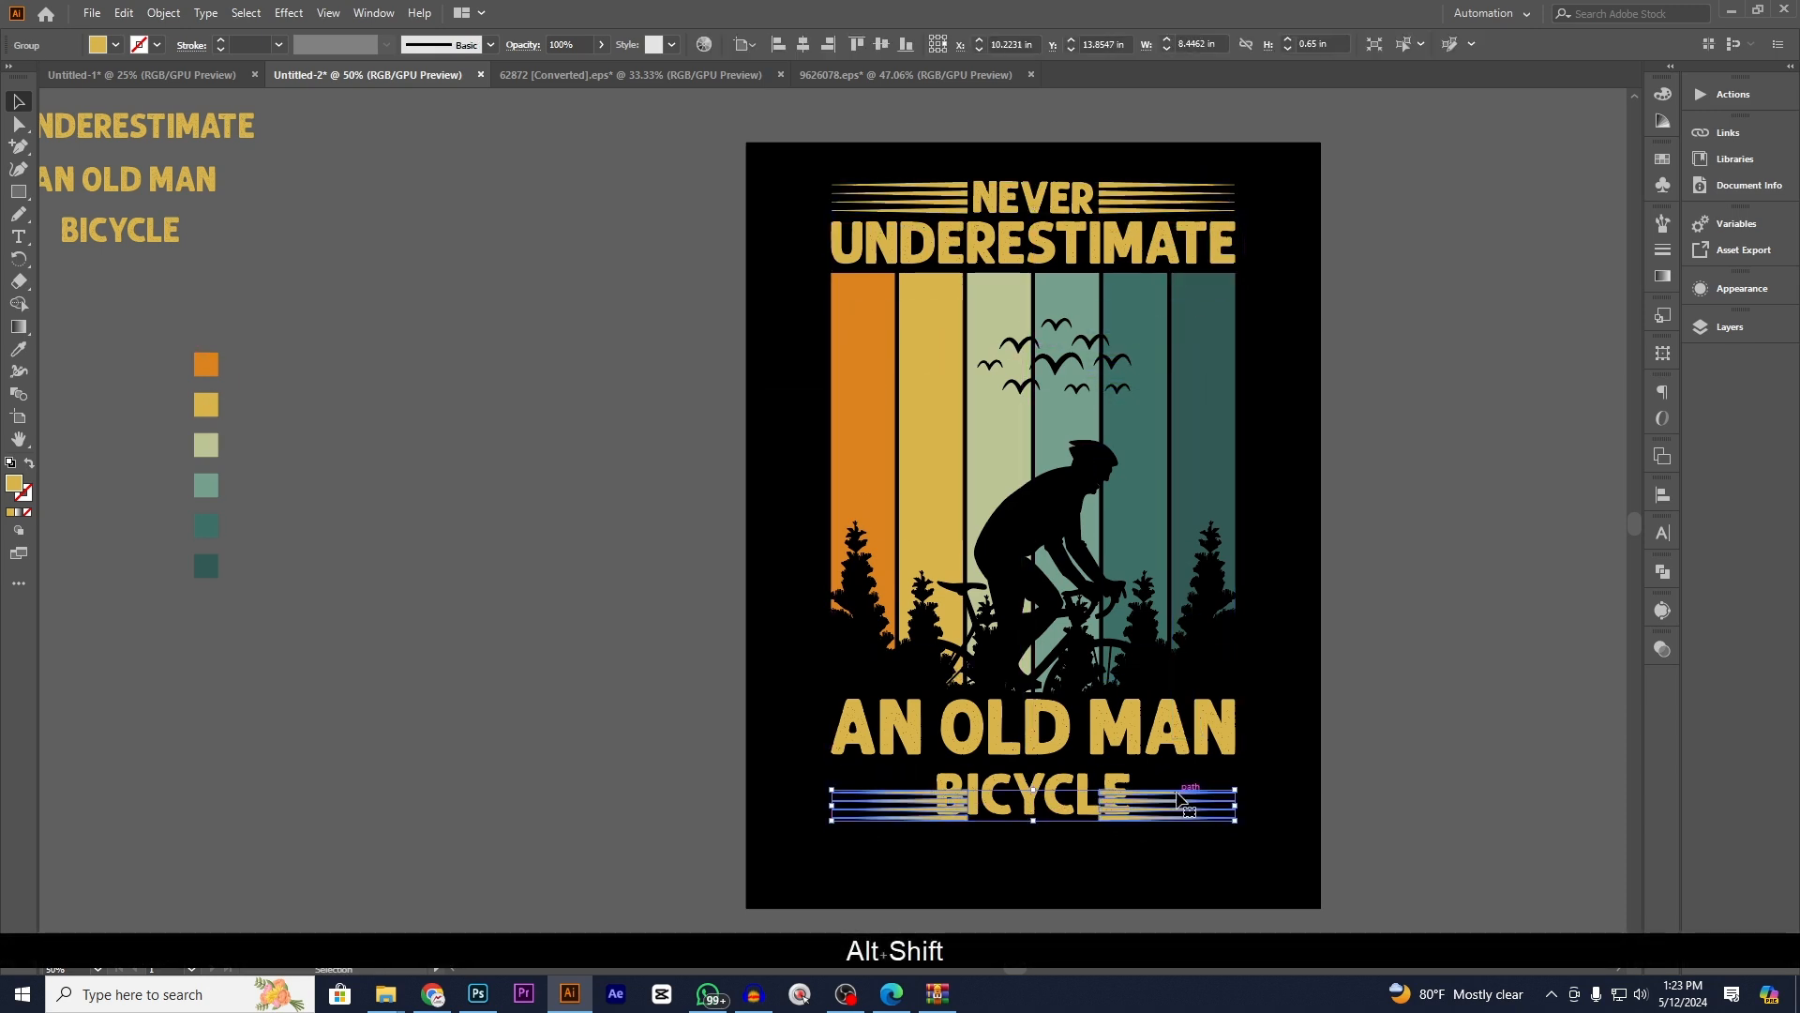
key(alt+shift+BackSpace)
- Draw a horizontal line about 2.09 in long from below the left edge of AN OLD MAN to just before the top of BICYCLE
drag(19, 201, 77, 276)
scroll(819, 839, up, 3)
scroll(819, 840, up, 1)
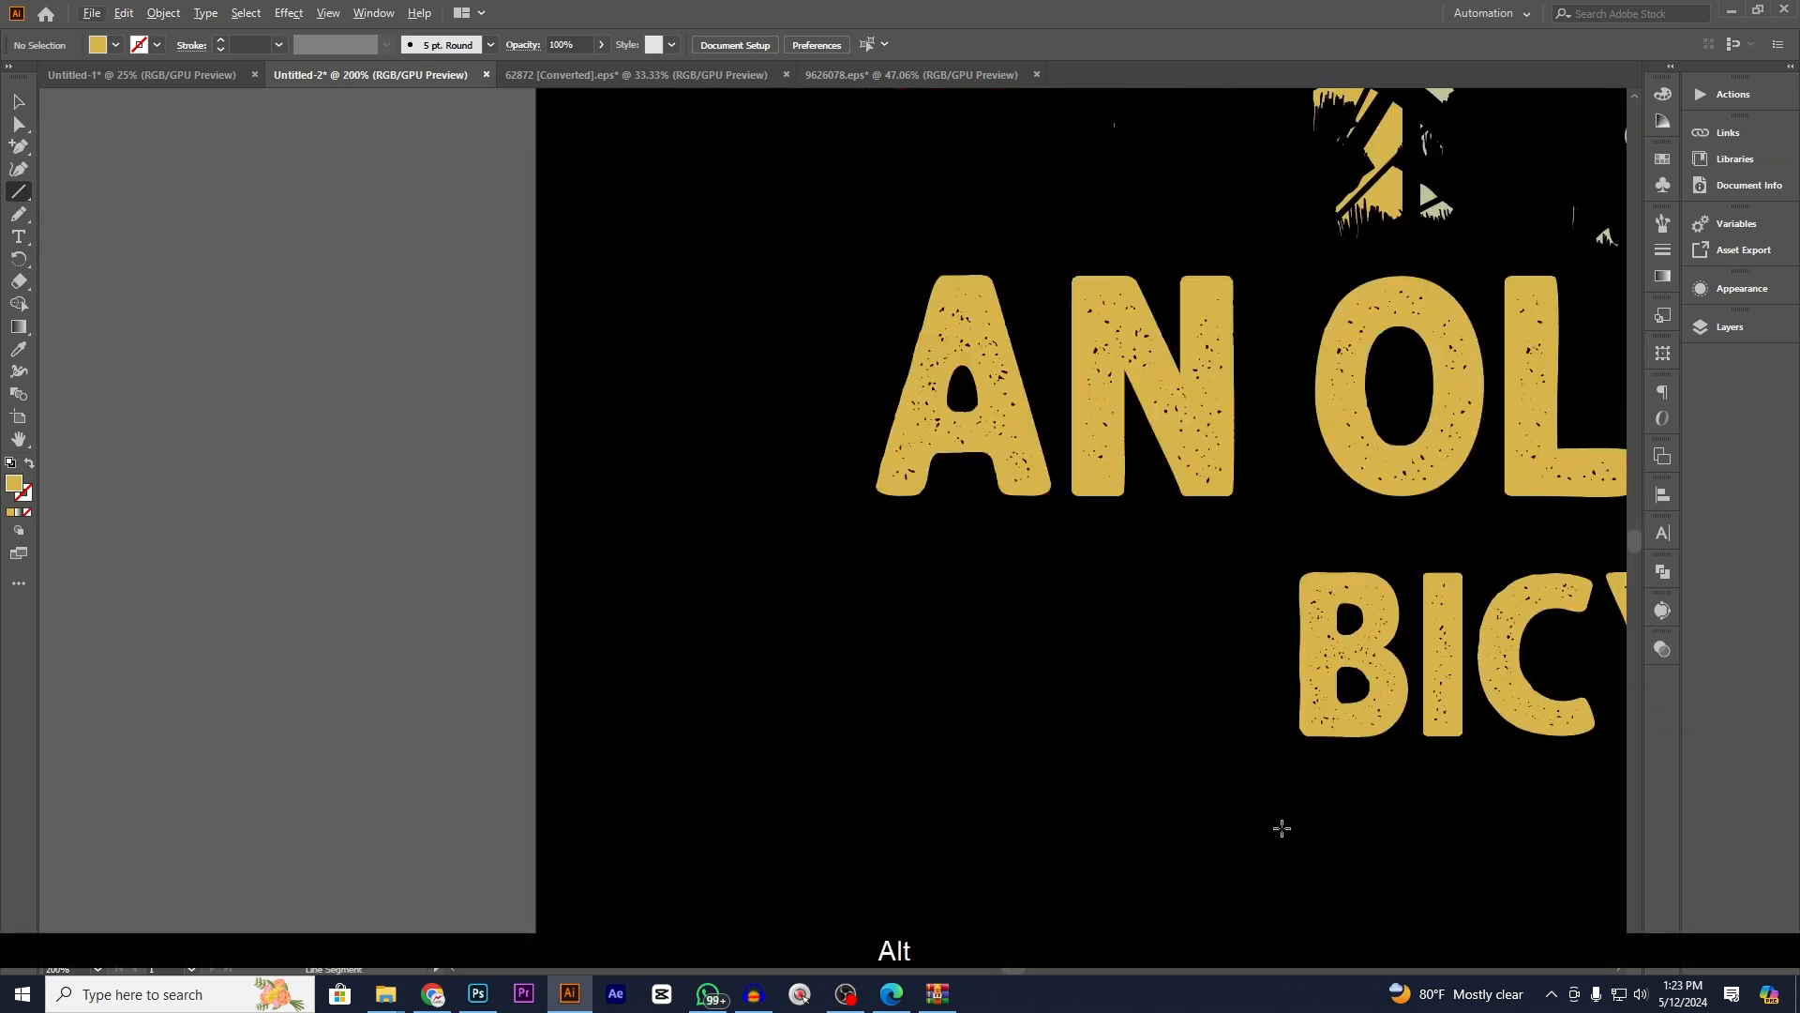
drag(1281, 828, 959, 761)
drag(915, 553, 521, 554)
click(20, 105)
- Give the line a 6 pt stroke and a variable width profile tapering to a point at its outer end
scroll(239, 46, up, 5)
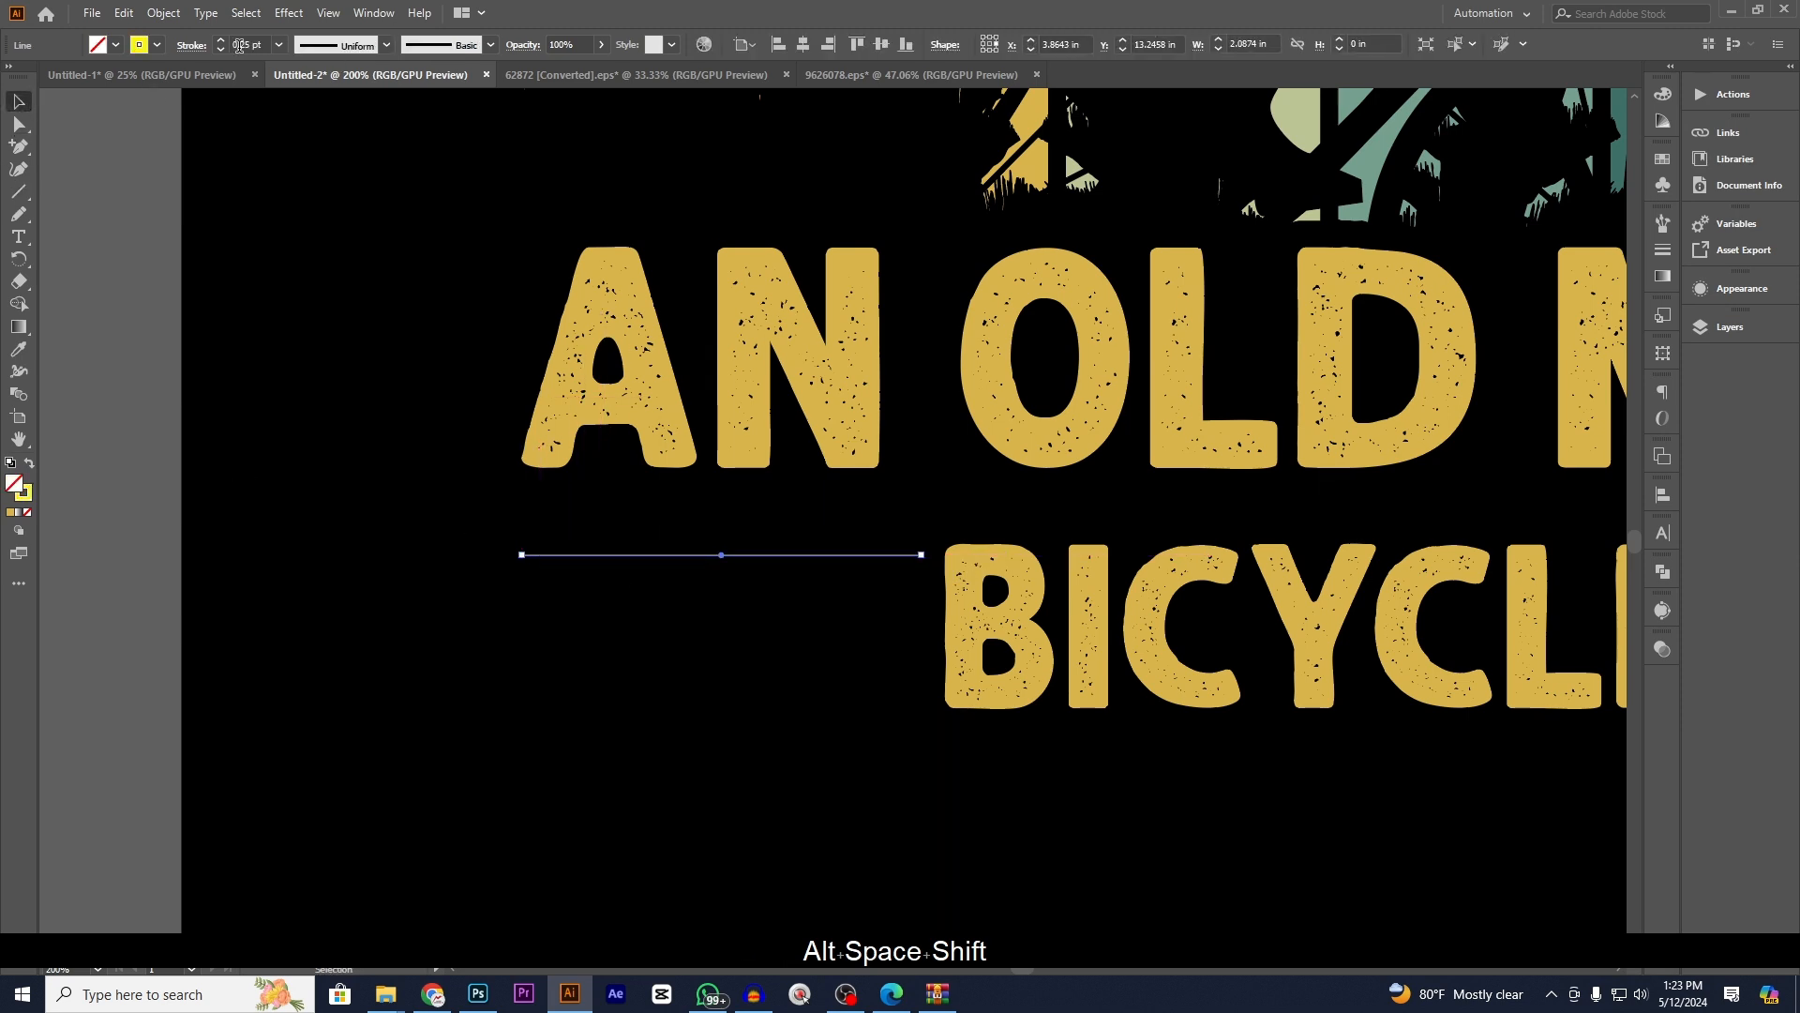
scroll(239, 45, up, 1)
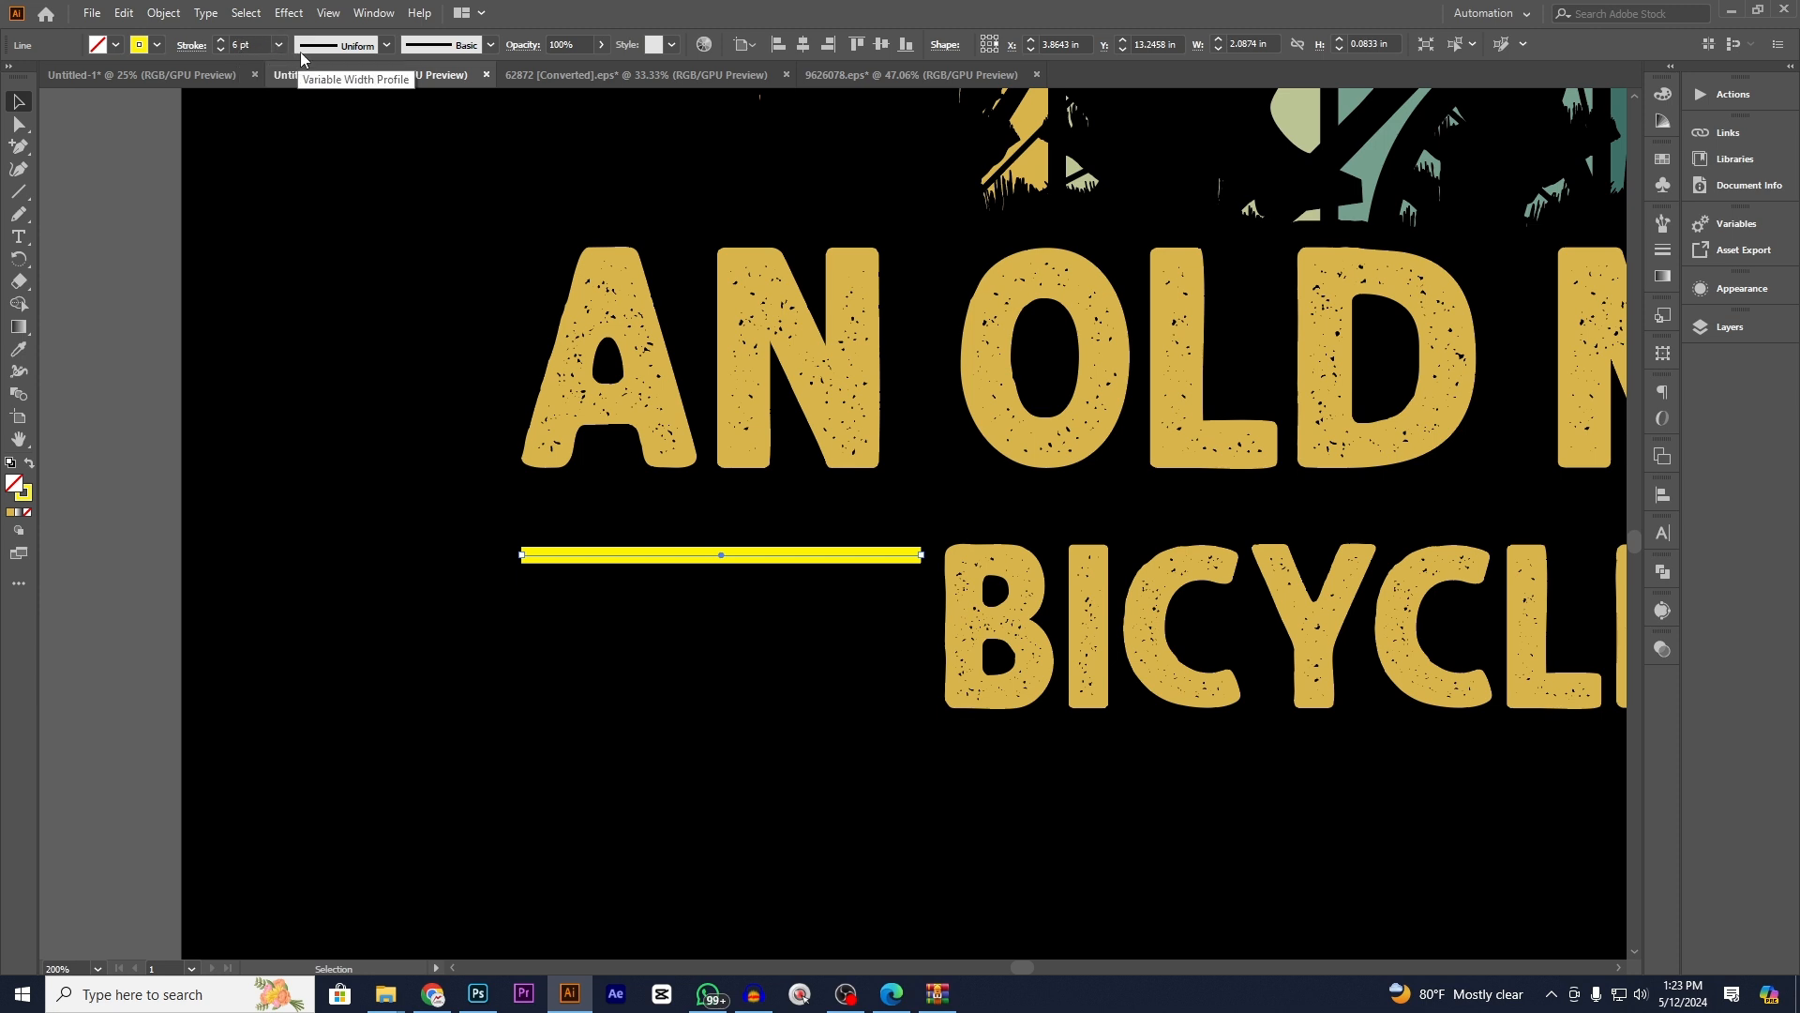
click(328, 45)
click(356, 199)
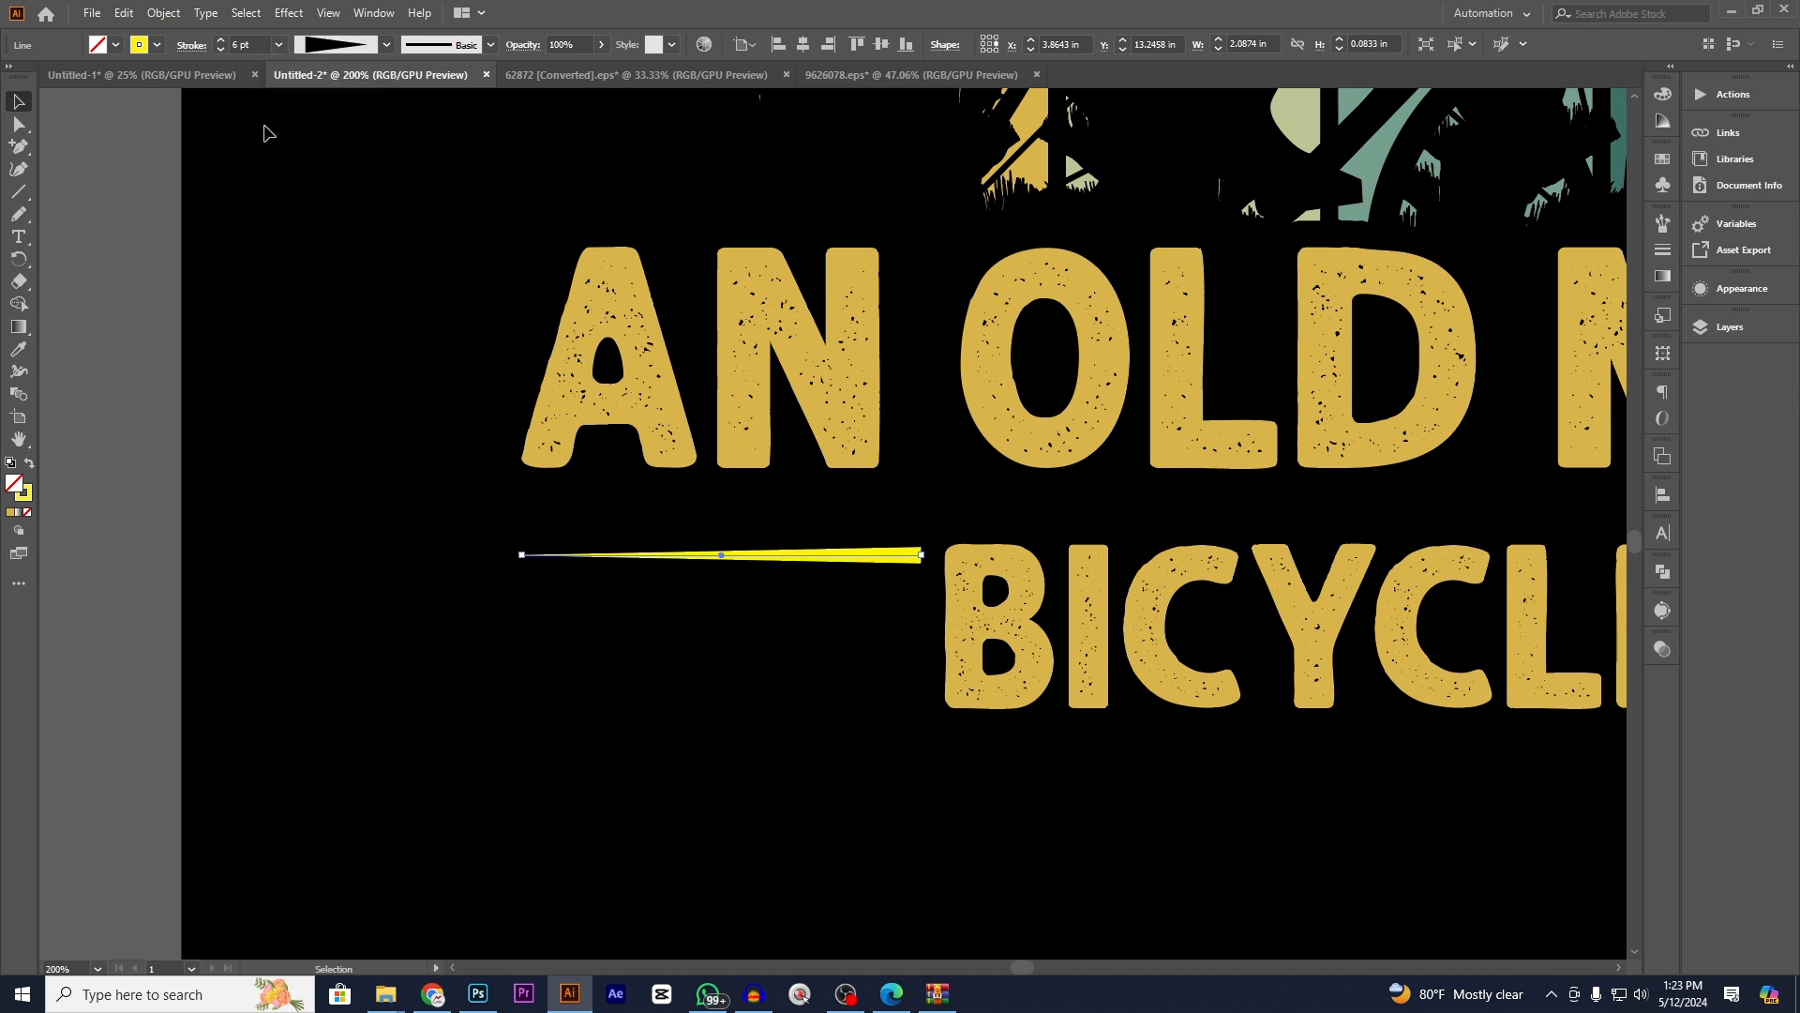
click(191, 45)
click(176, 335)
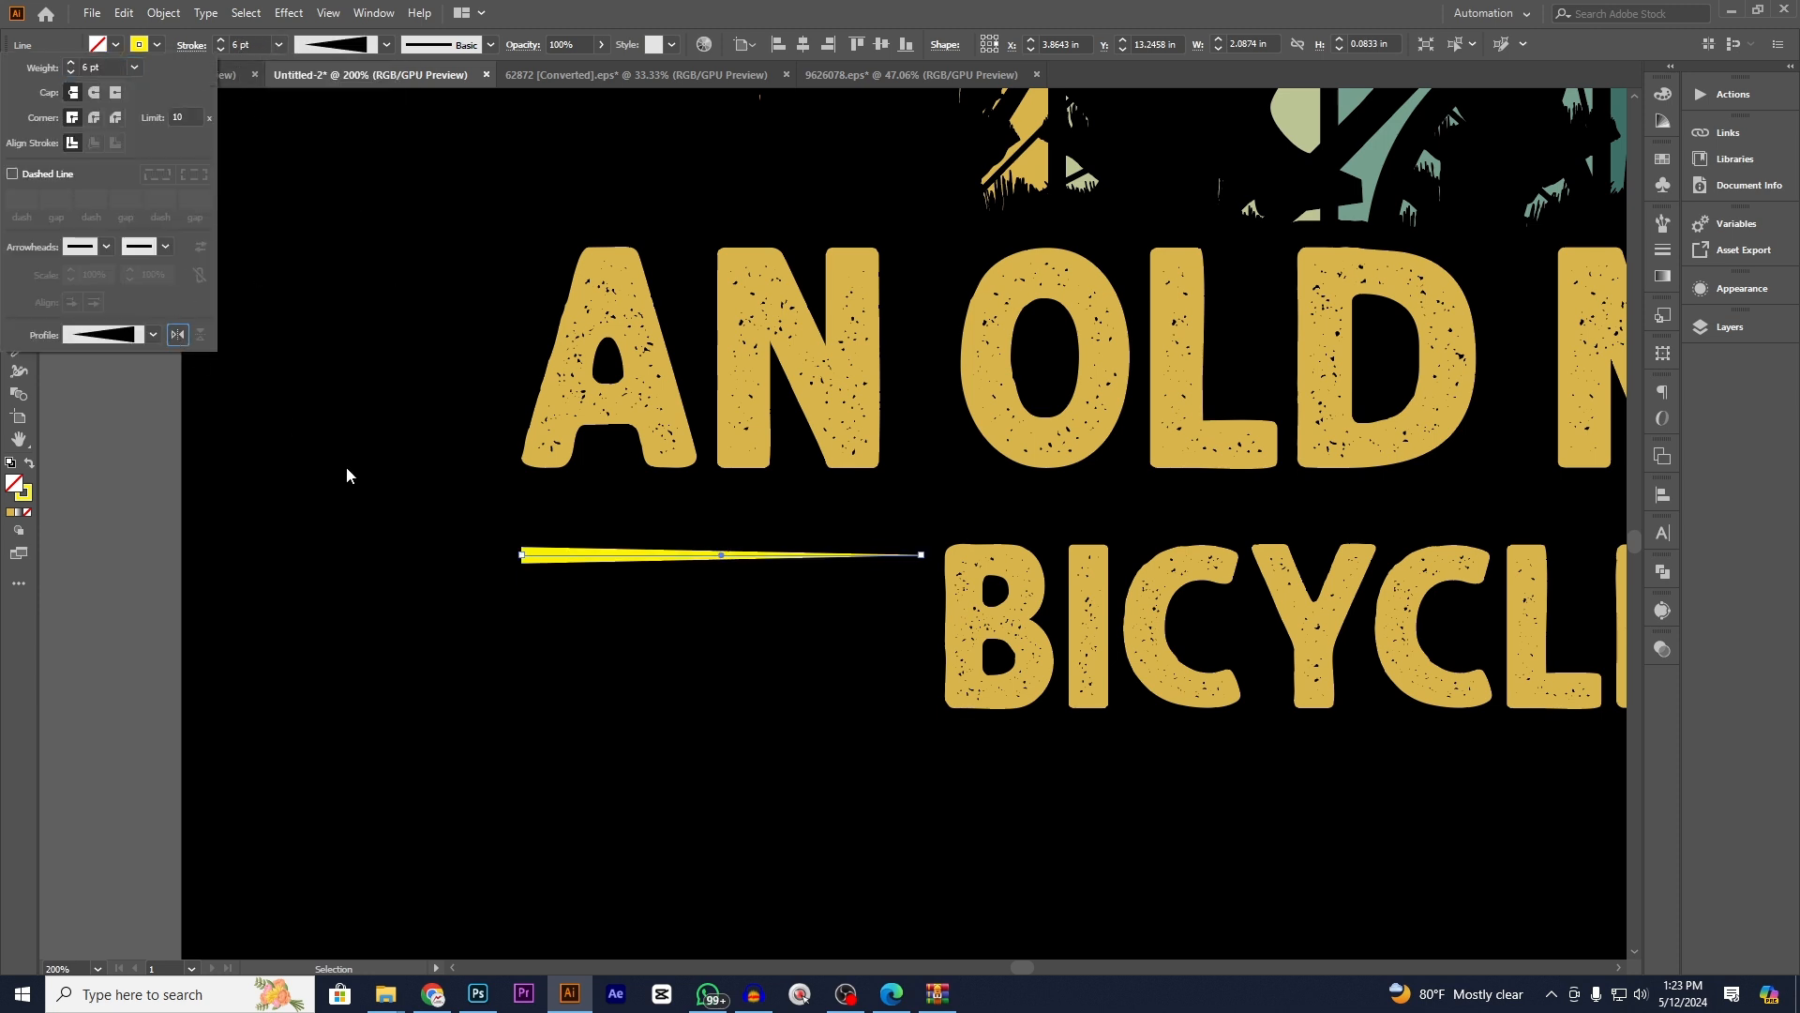
click(191, 45)
click(177, 336)
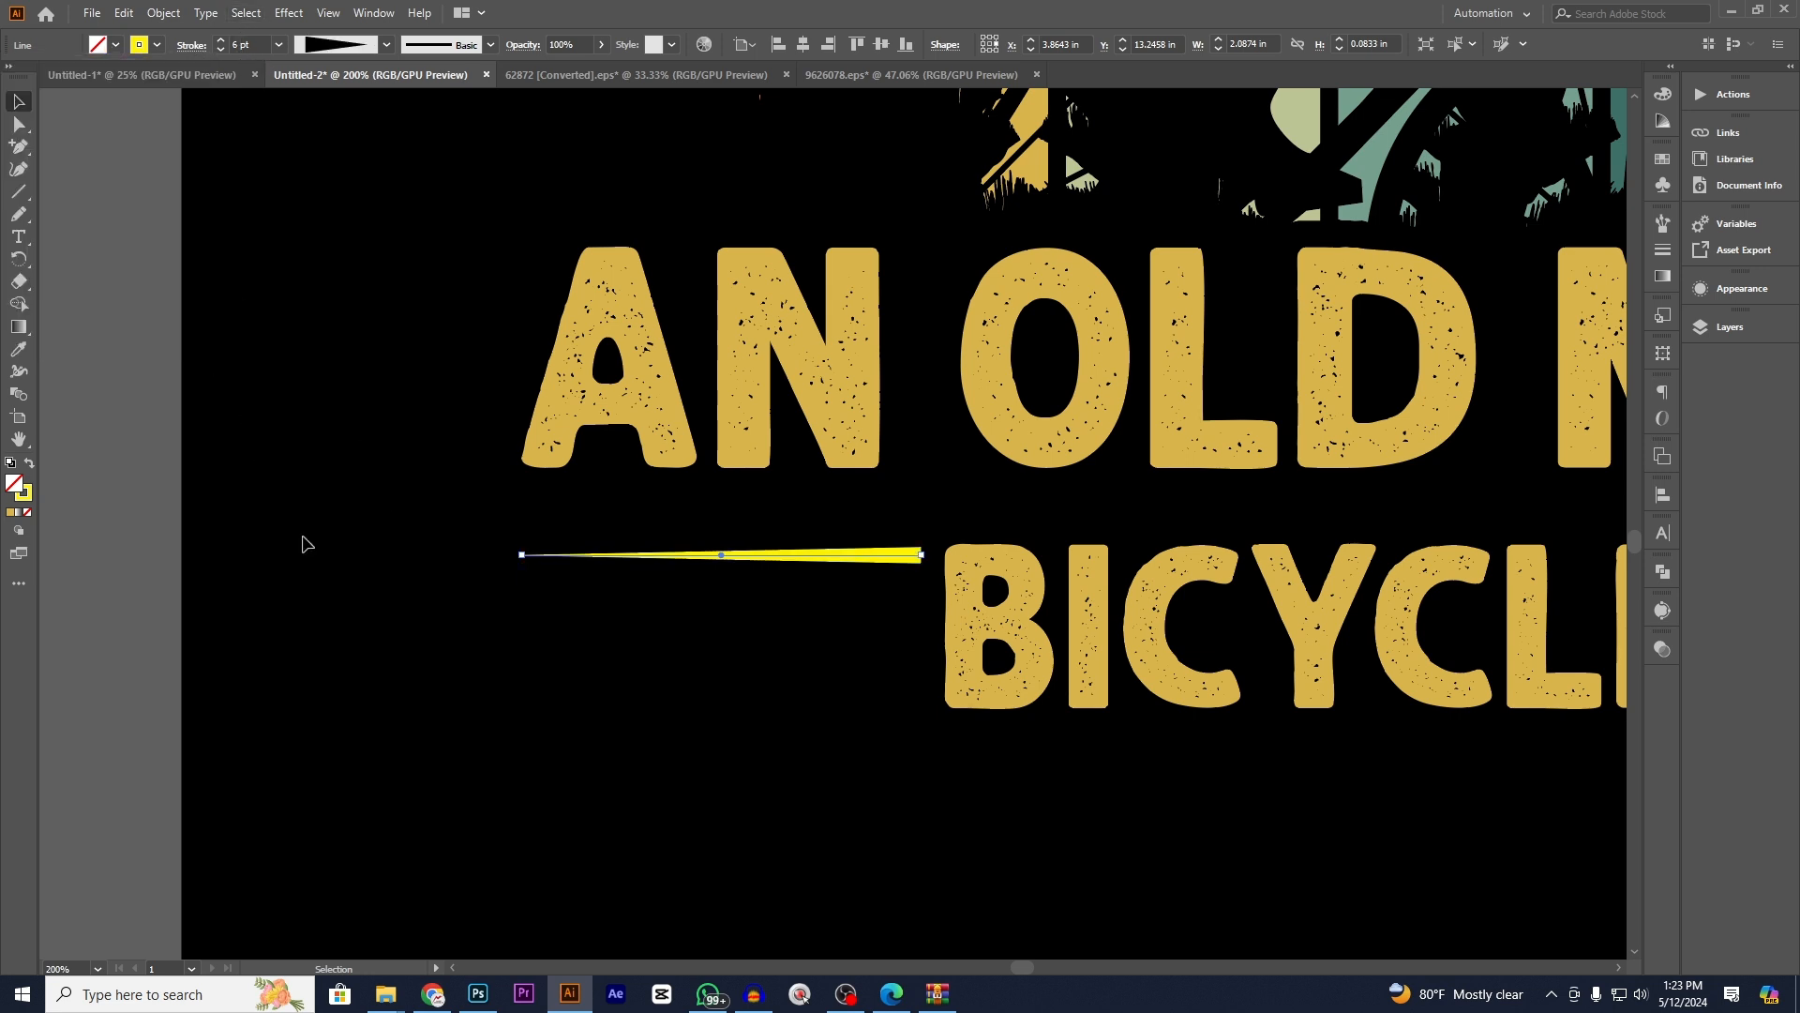
- Set the tapered line's stroke weight to 8 pt and expand its appearance into a filled shape
click(784, 699)
drag(792, 532, 837, 666)
scroll(254, 45, up, 1)
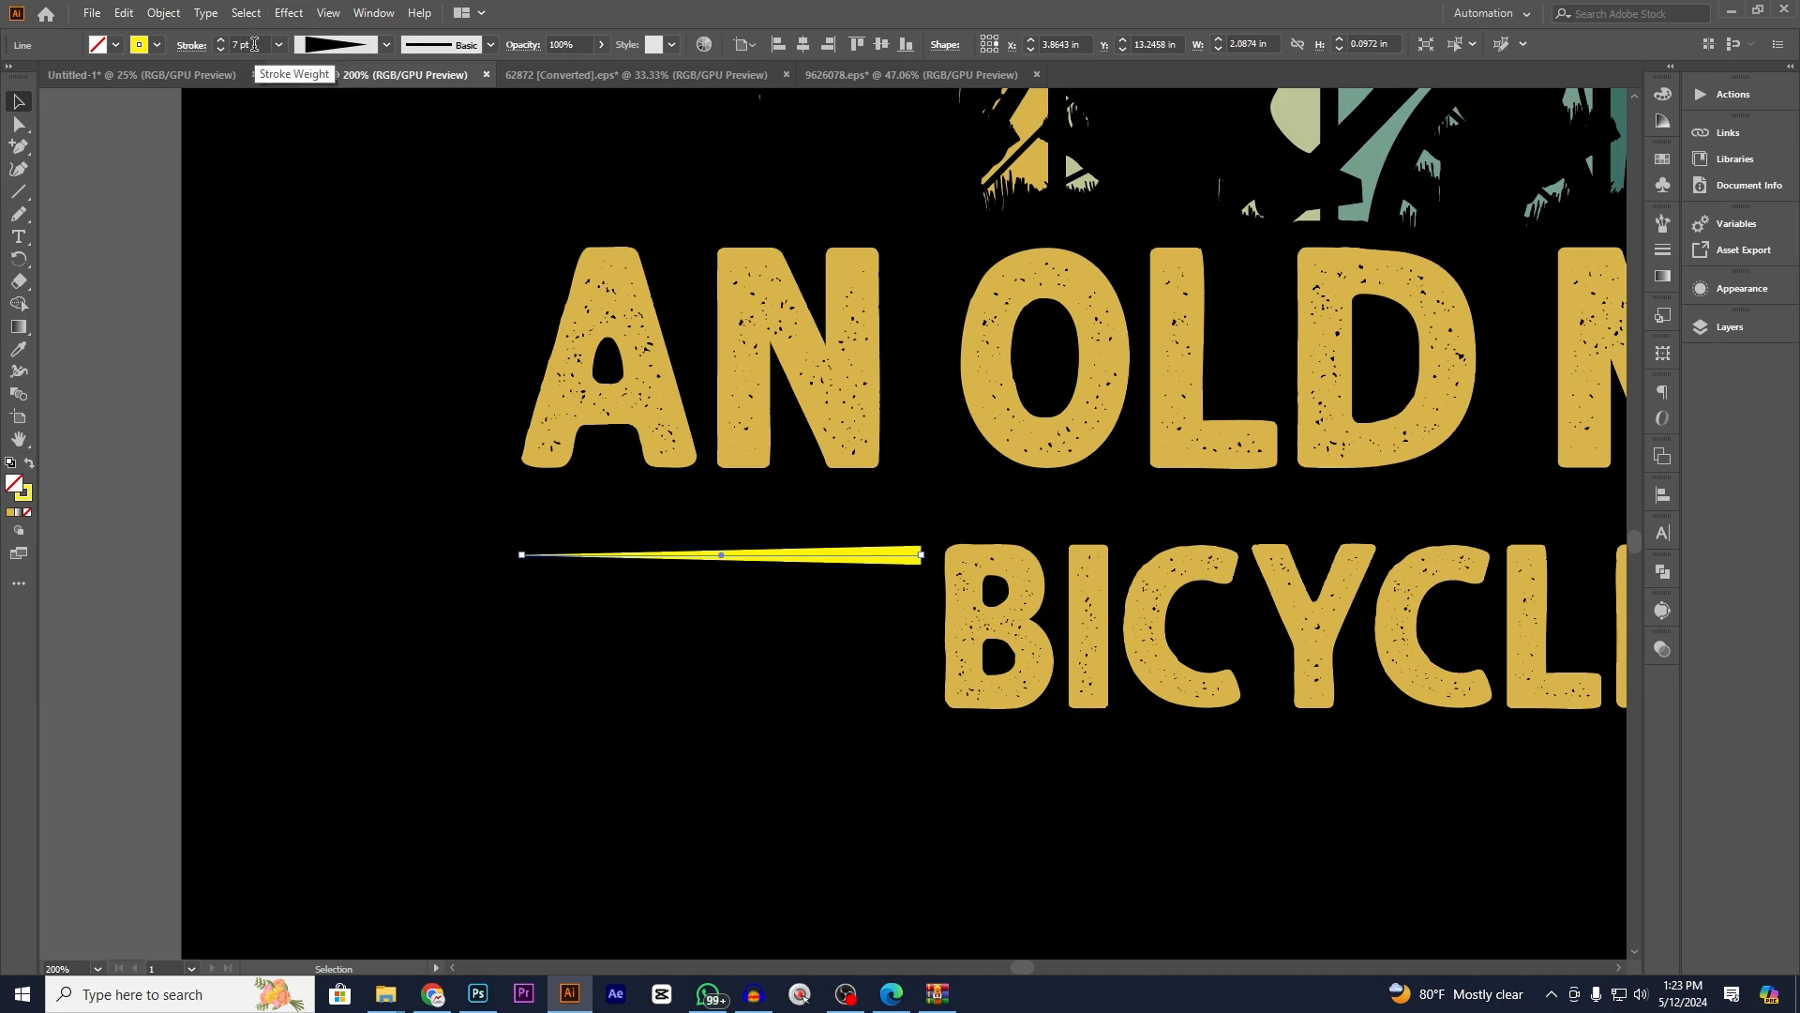
scroll(254, 45, up, 1)
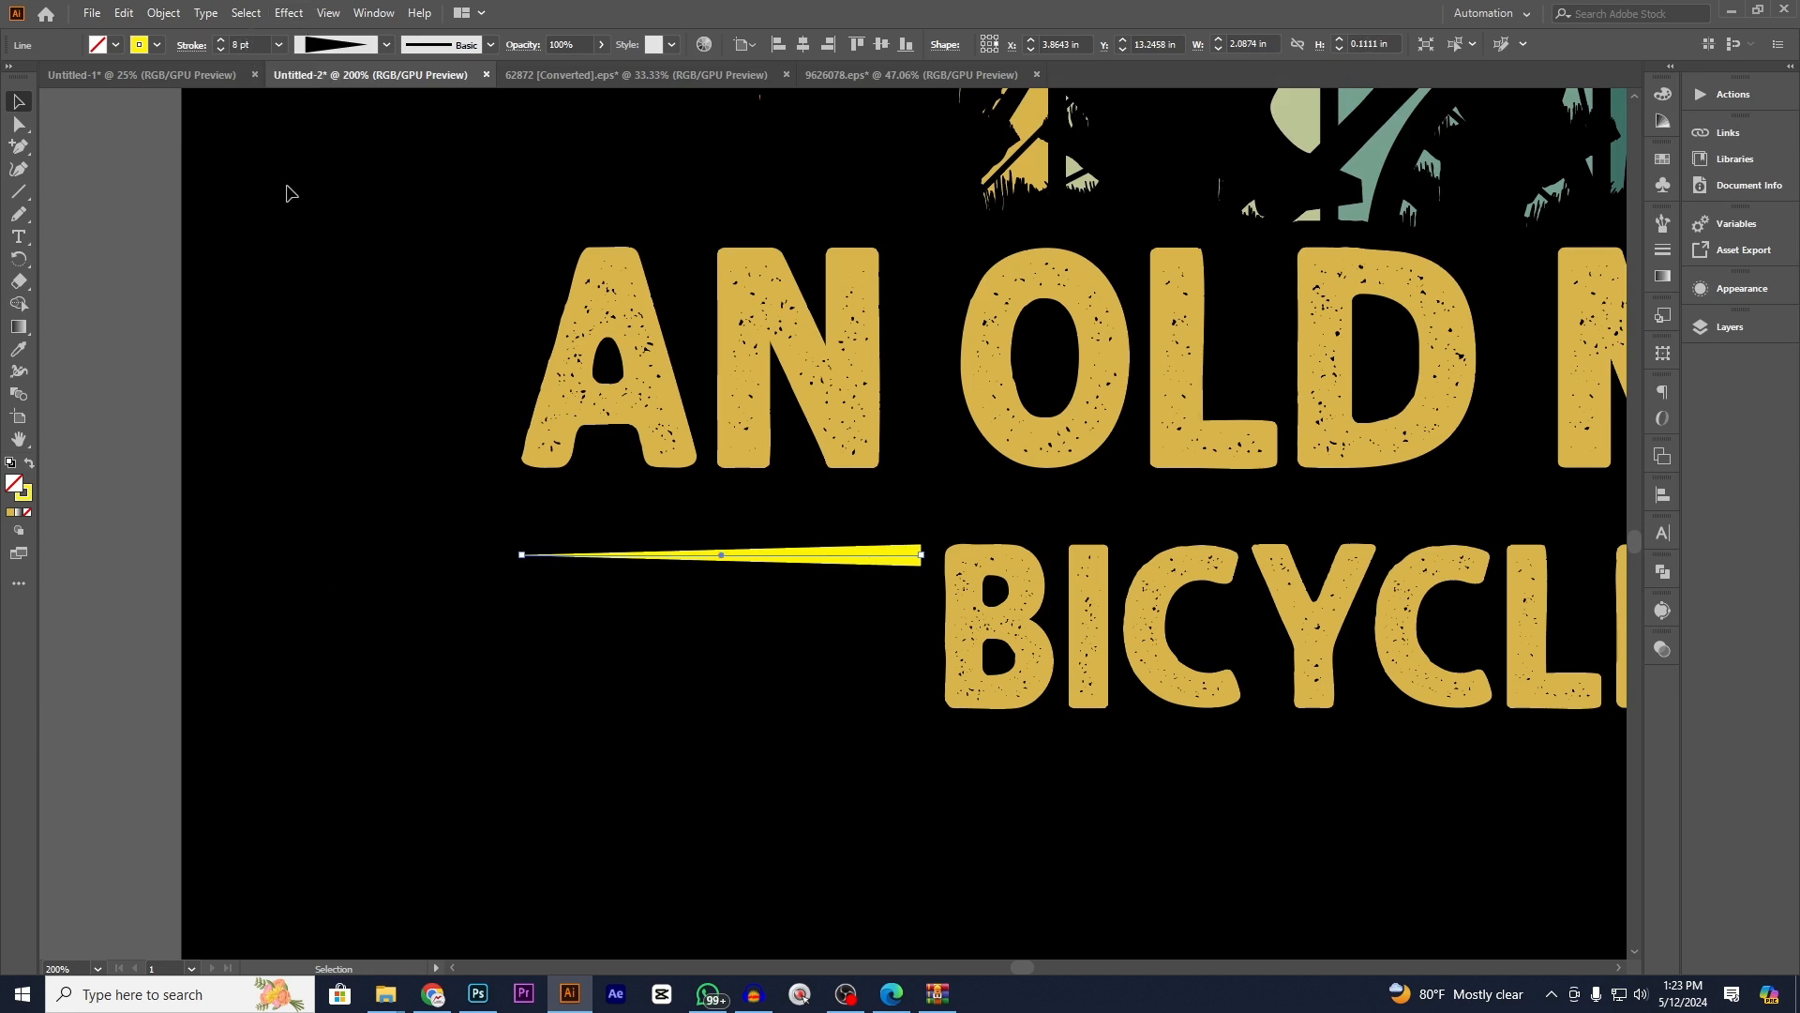
click(163, 12)
click(225, 253)
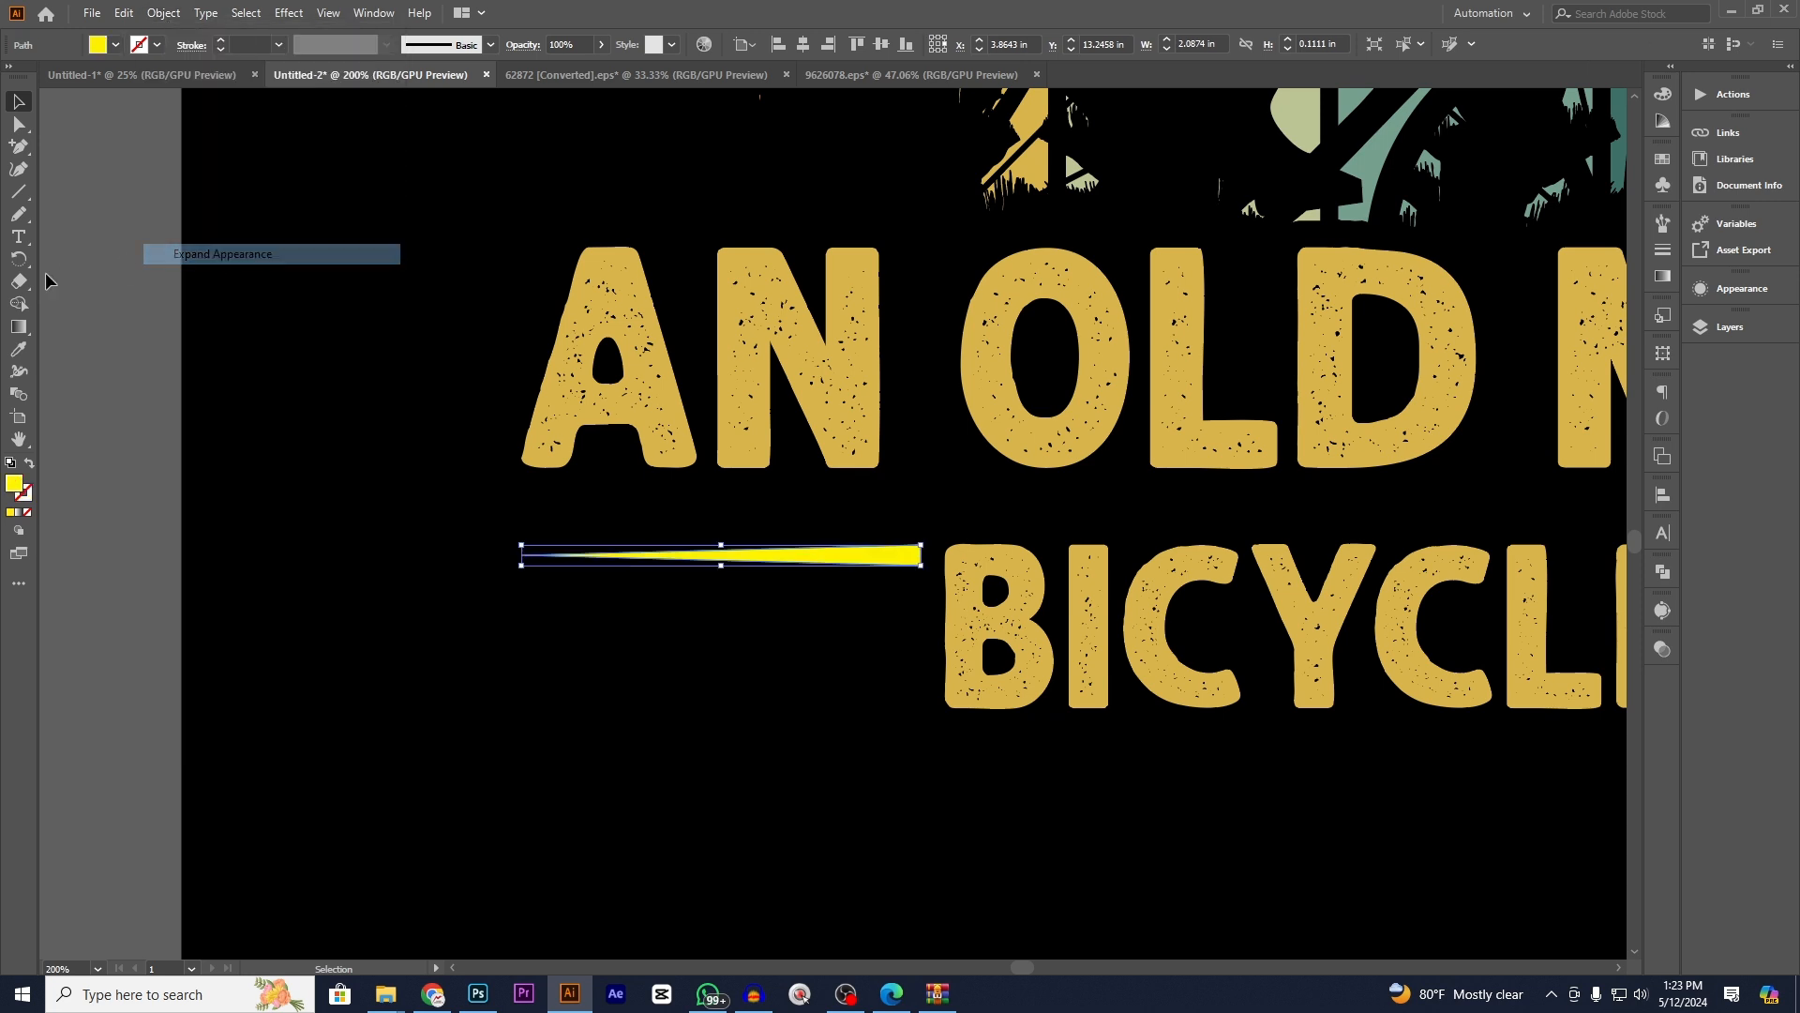
- Recolour the expanded wedge with the yellow sampled from the AN OLD MAN lettering
click(18, 349)
click(591, 296)
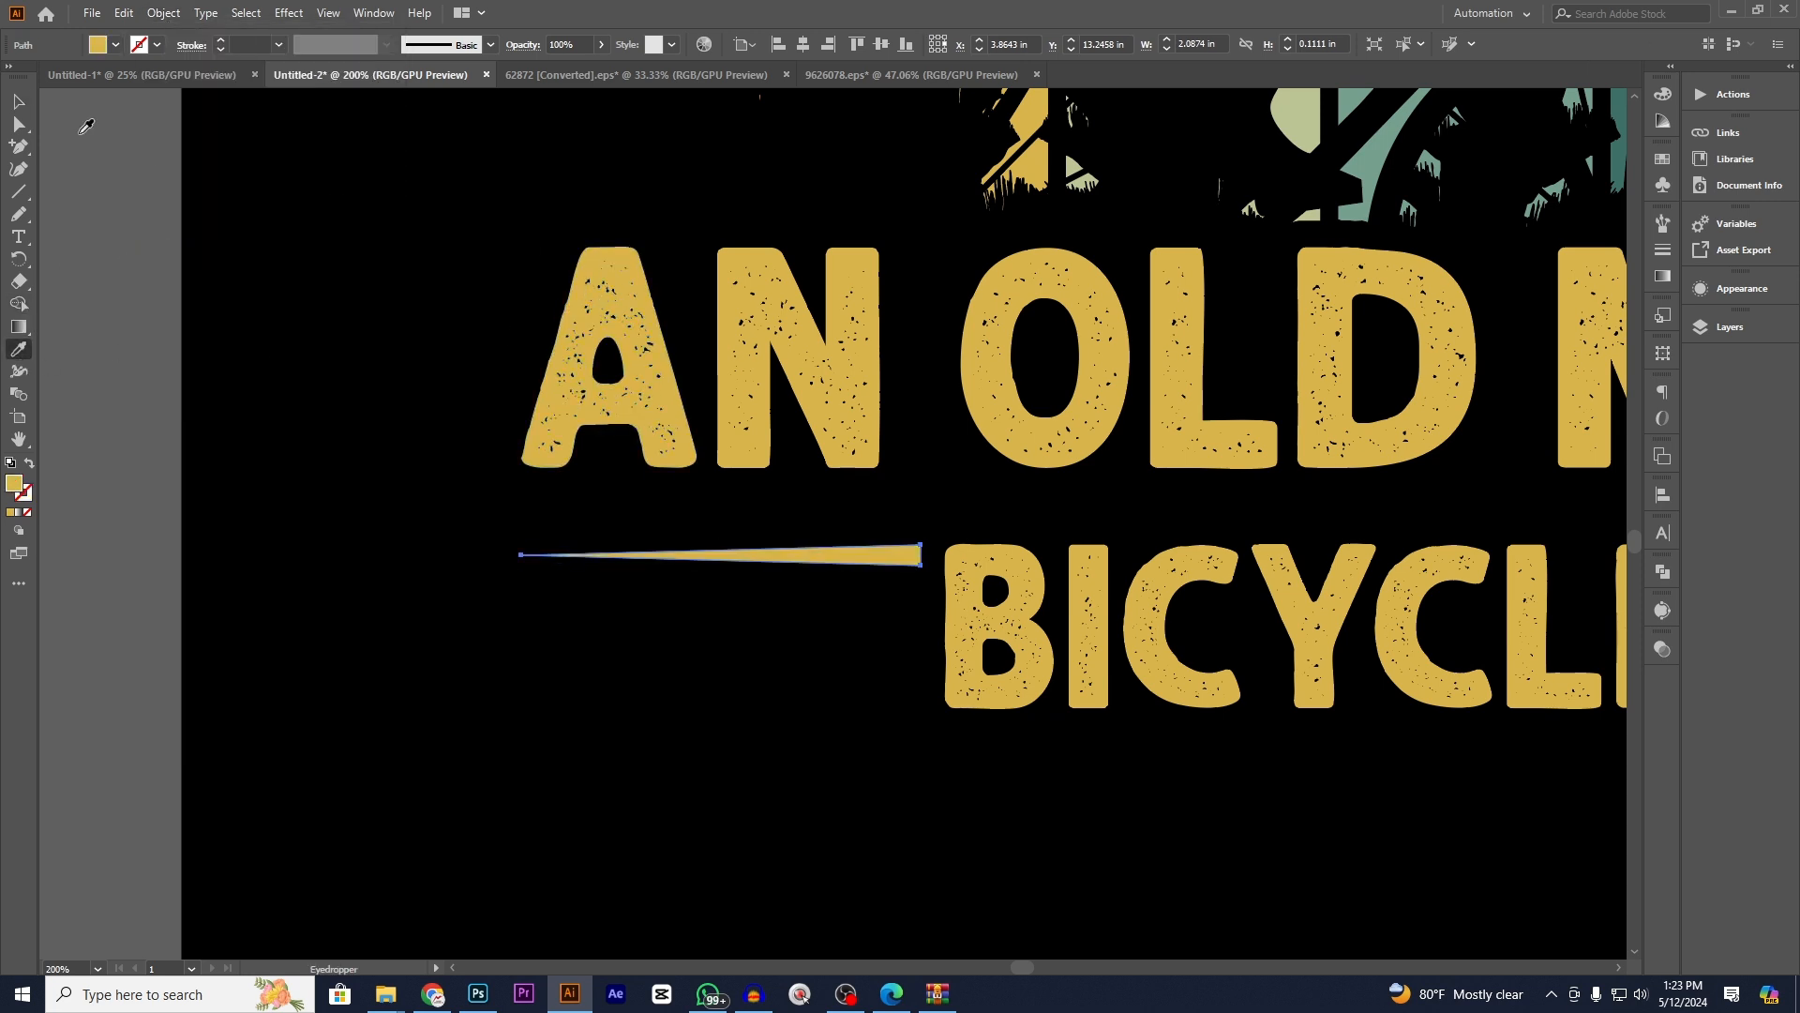
click(18, 100)
click(273, 393)
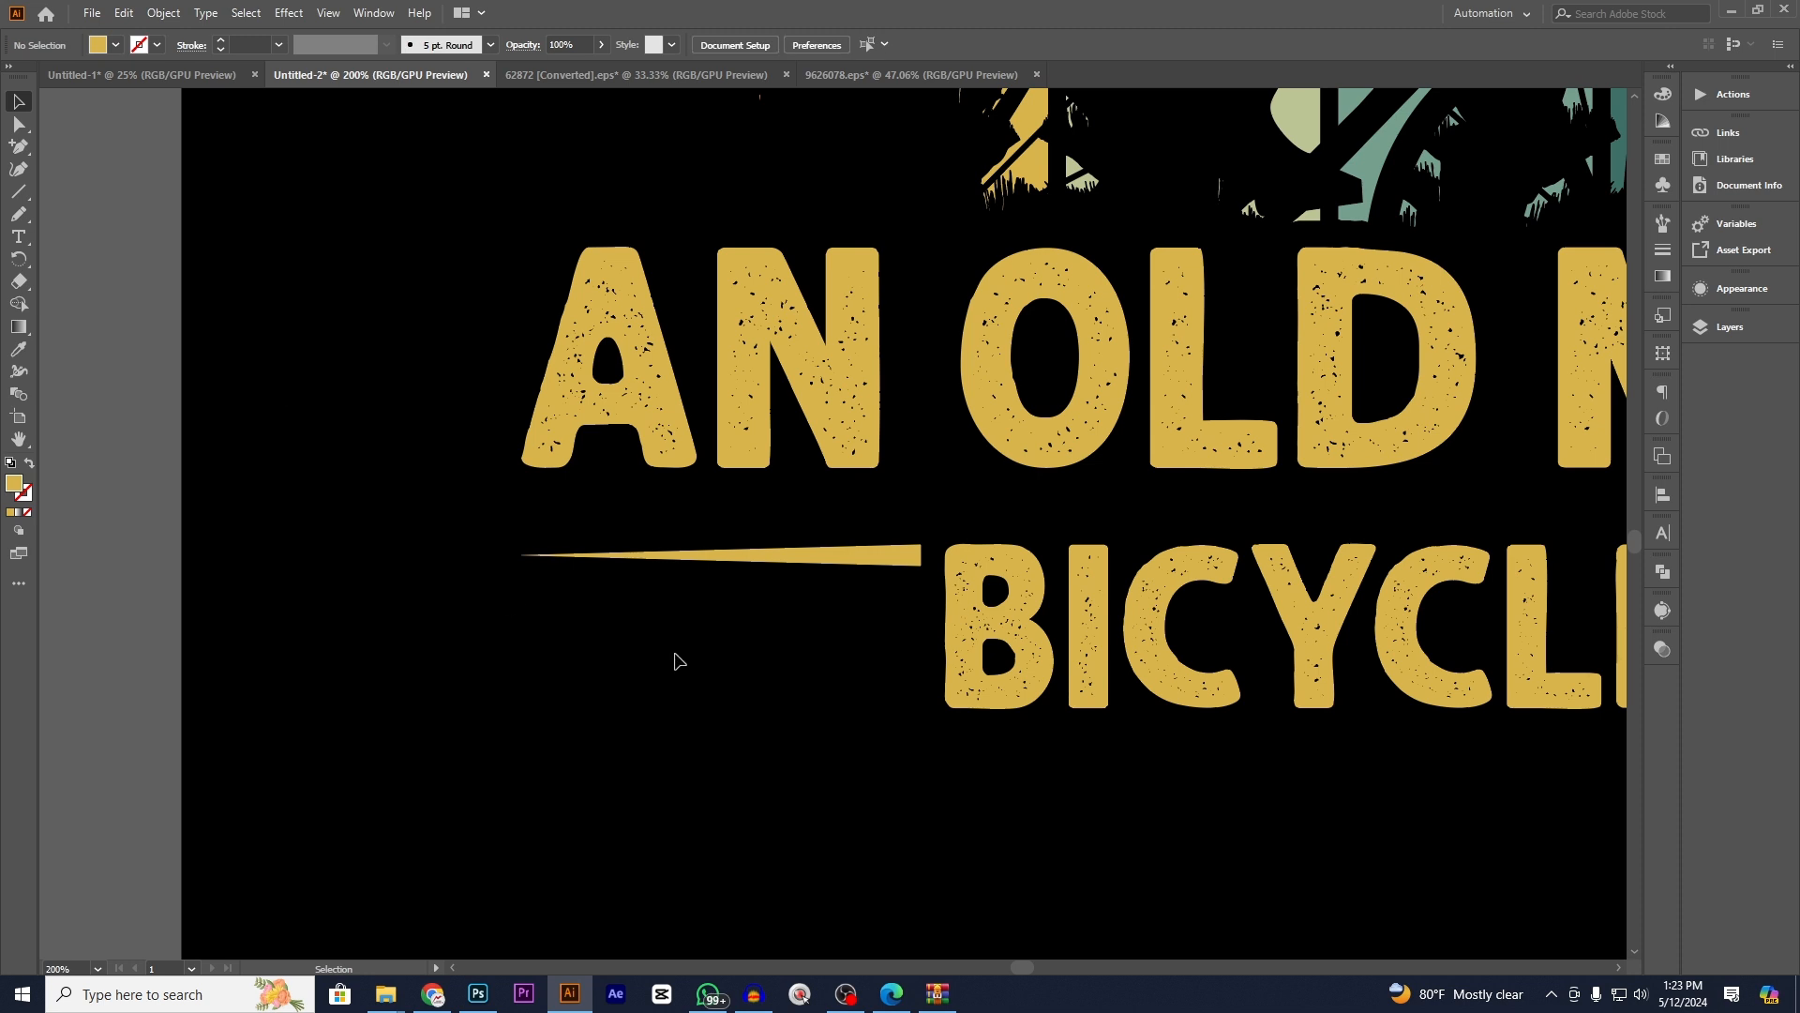
click(857, 566)
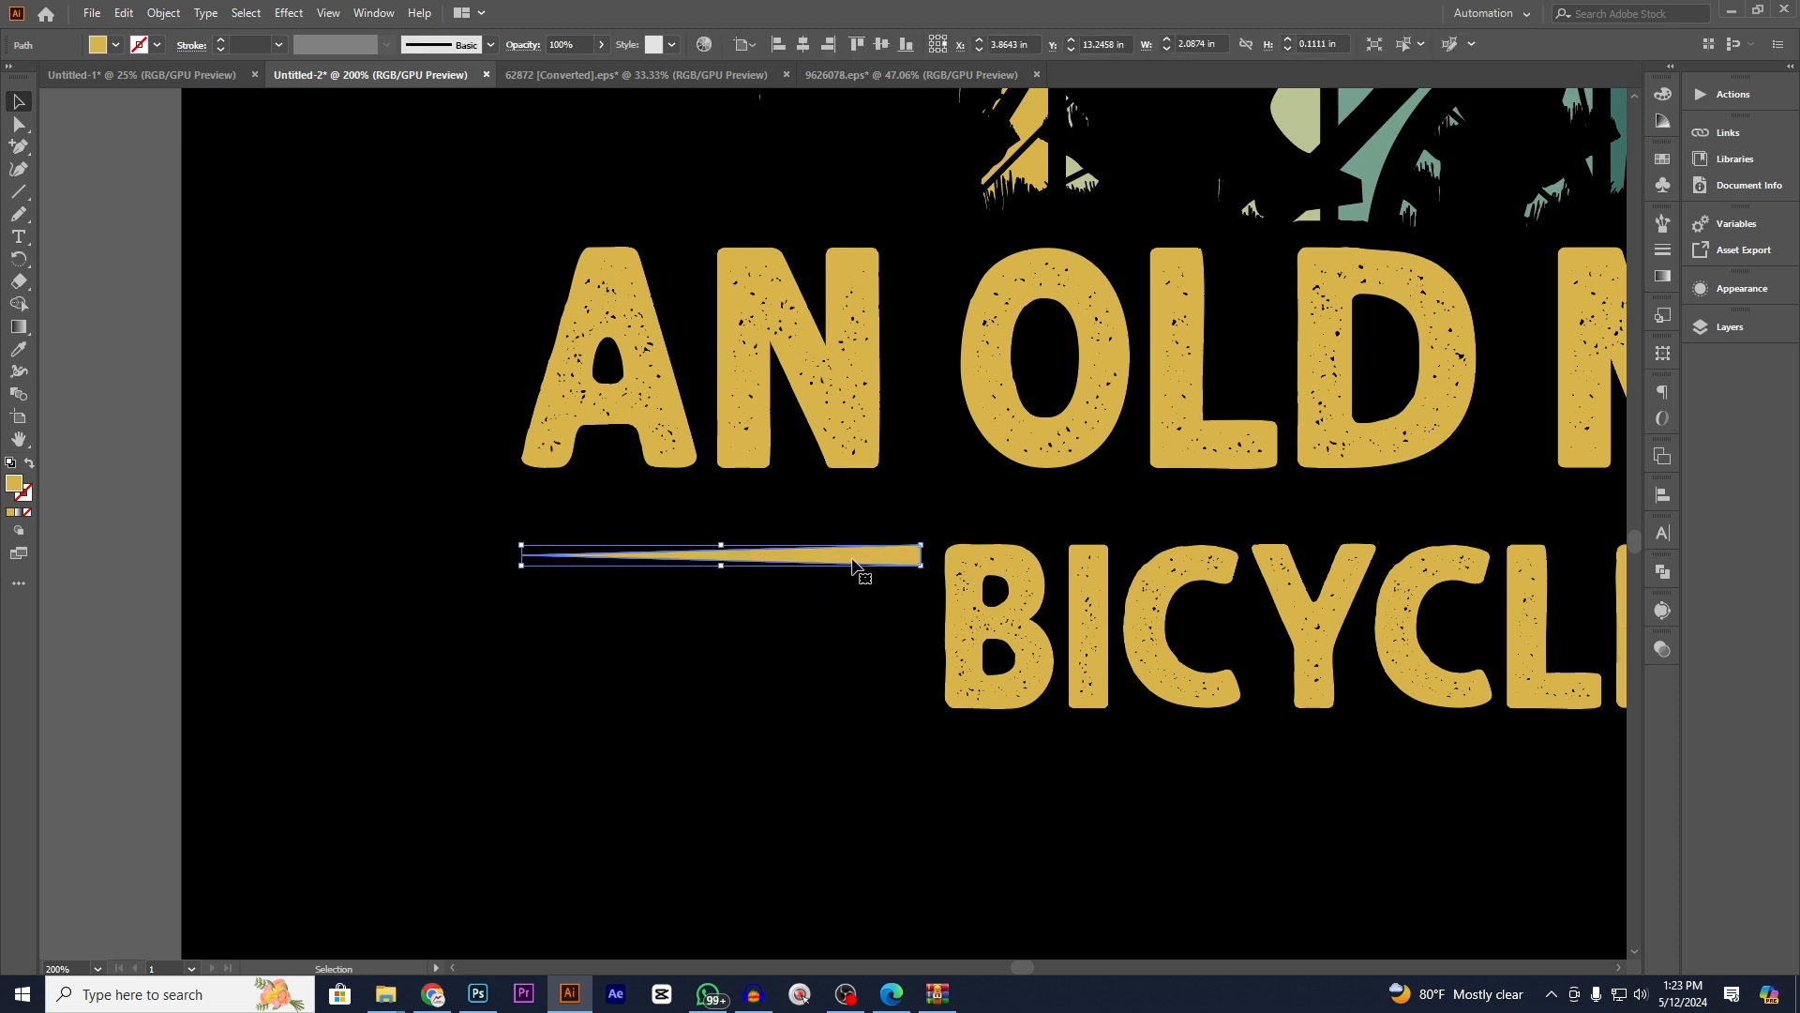
drag(853, 563, 857, 593)
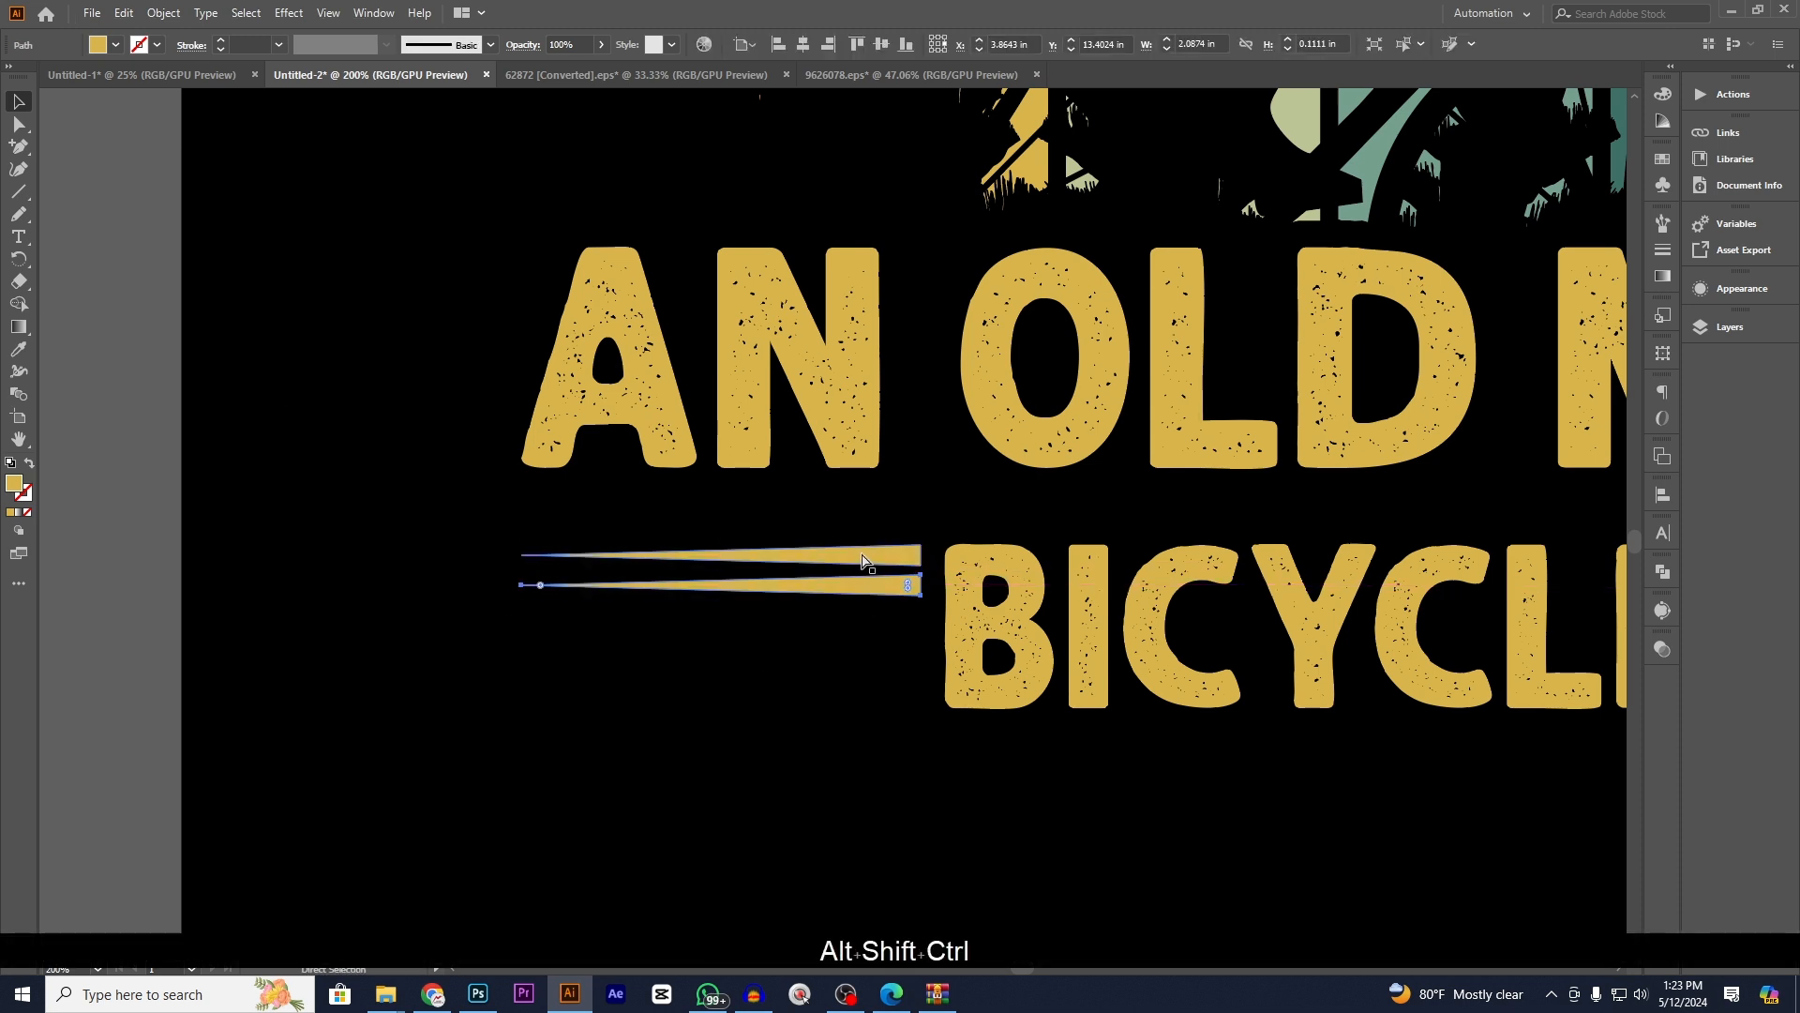
key(ctrl+z)
- Stretch the yellow wedge vertically to a height of about 0.14 in, keeping its length
drag(723, 567, 723, 576)
click(839, 582)
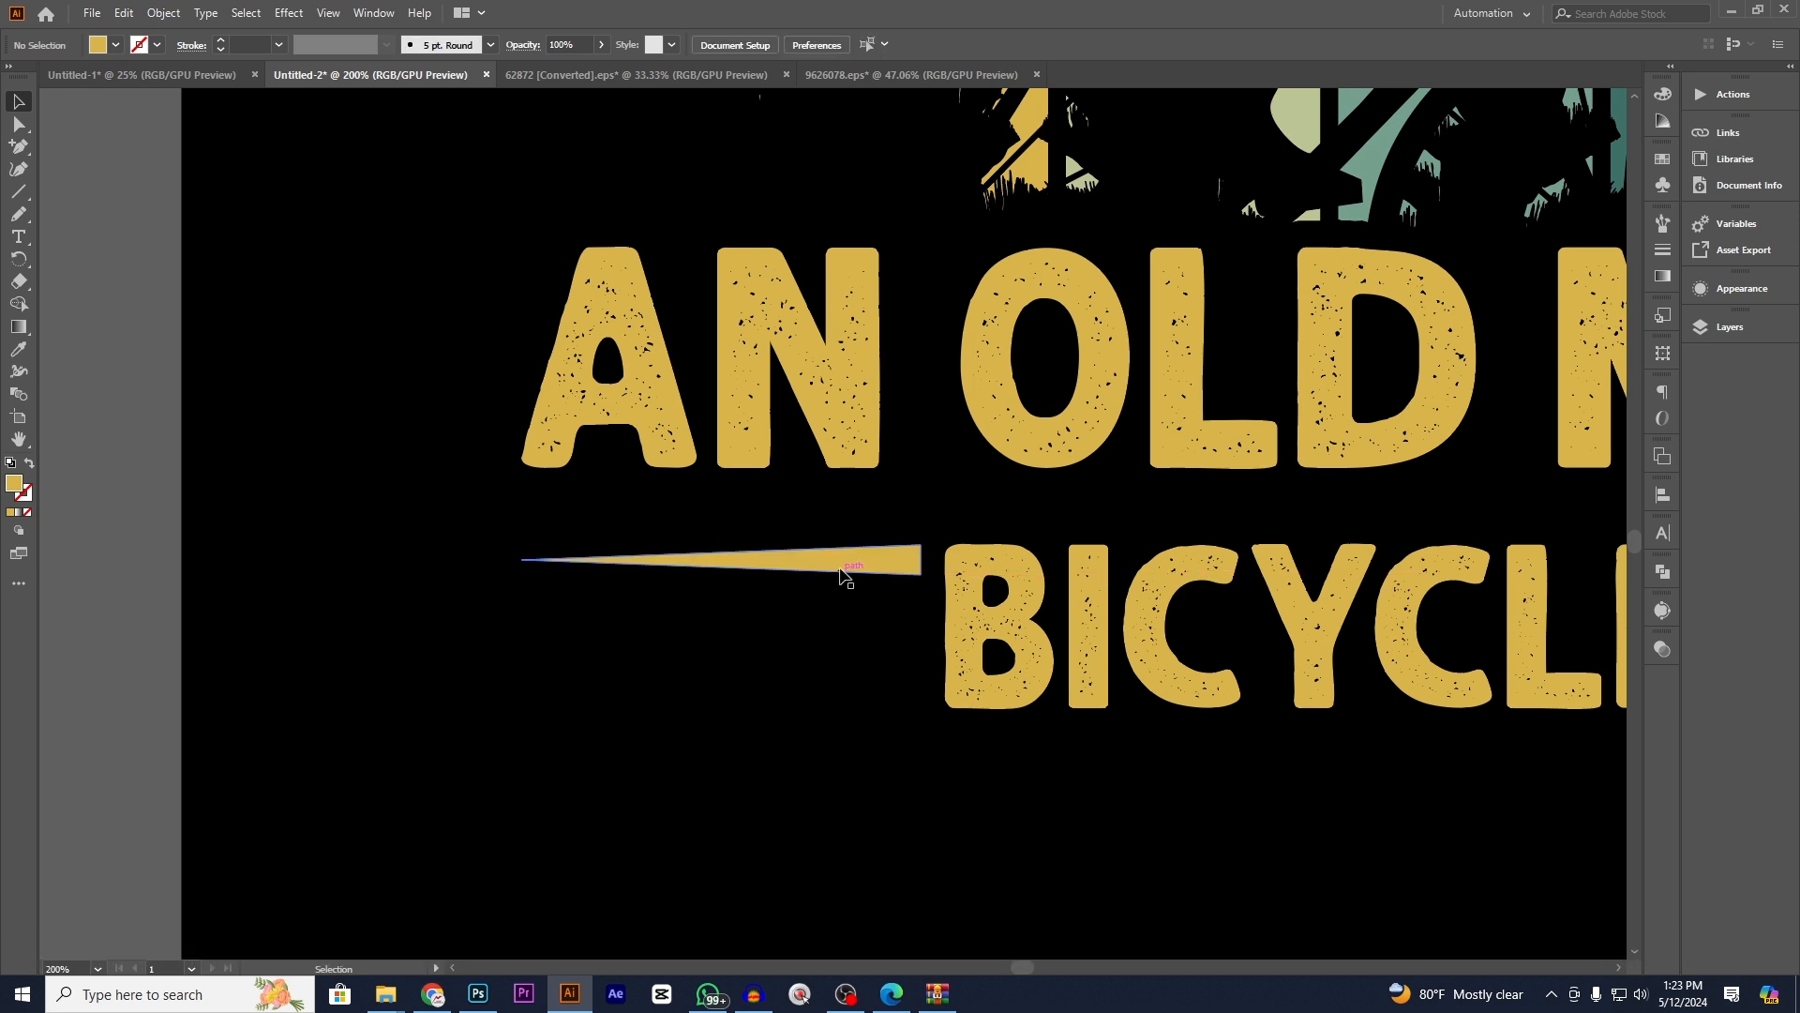
click(840, 576)
scroll(844, 579, up, 3)
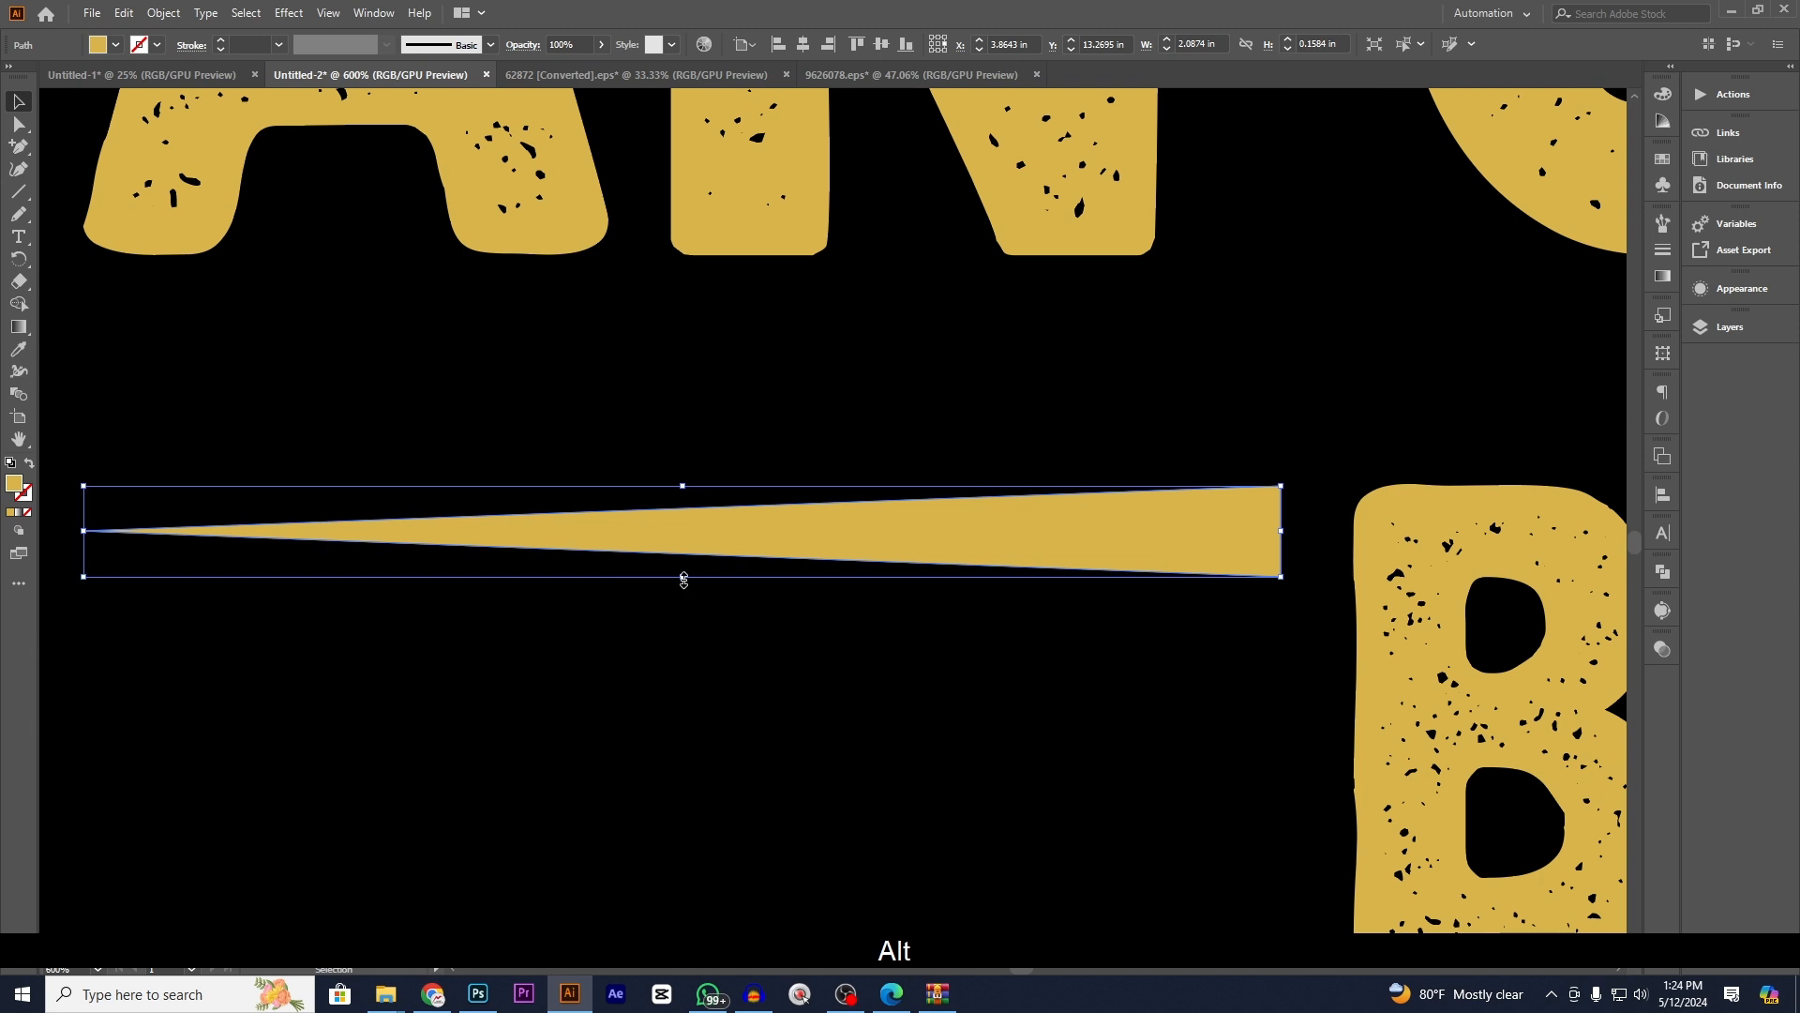
drag(683, 579, 684, 567)
- Duplicate the wedge about 0.2 in straight down and repeat the copy twice, making a stack of four beside BICYCLE
drag(975, 525, 965, 635)
scroll(1001, 726, down, 2)
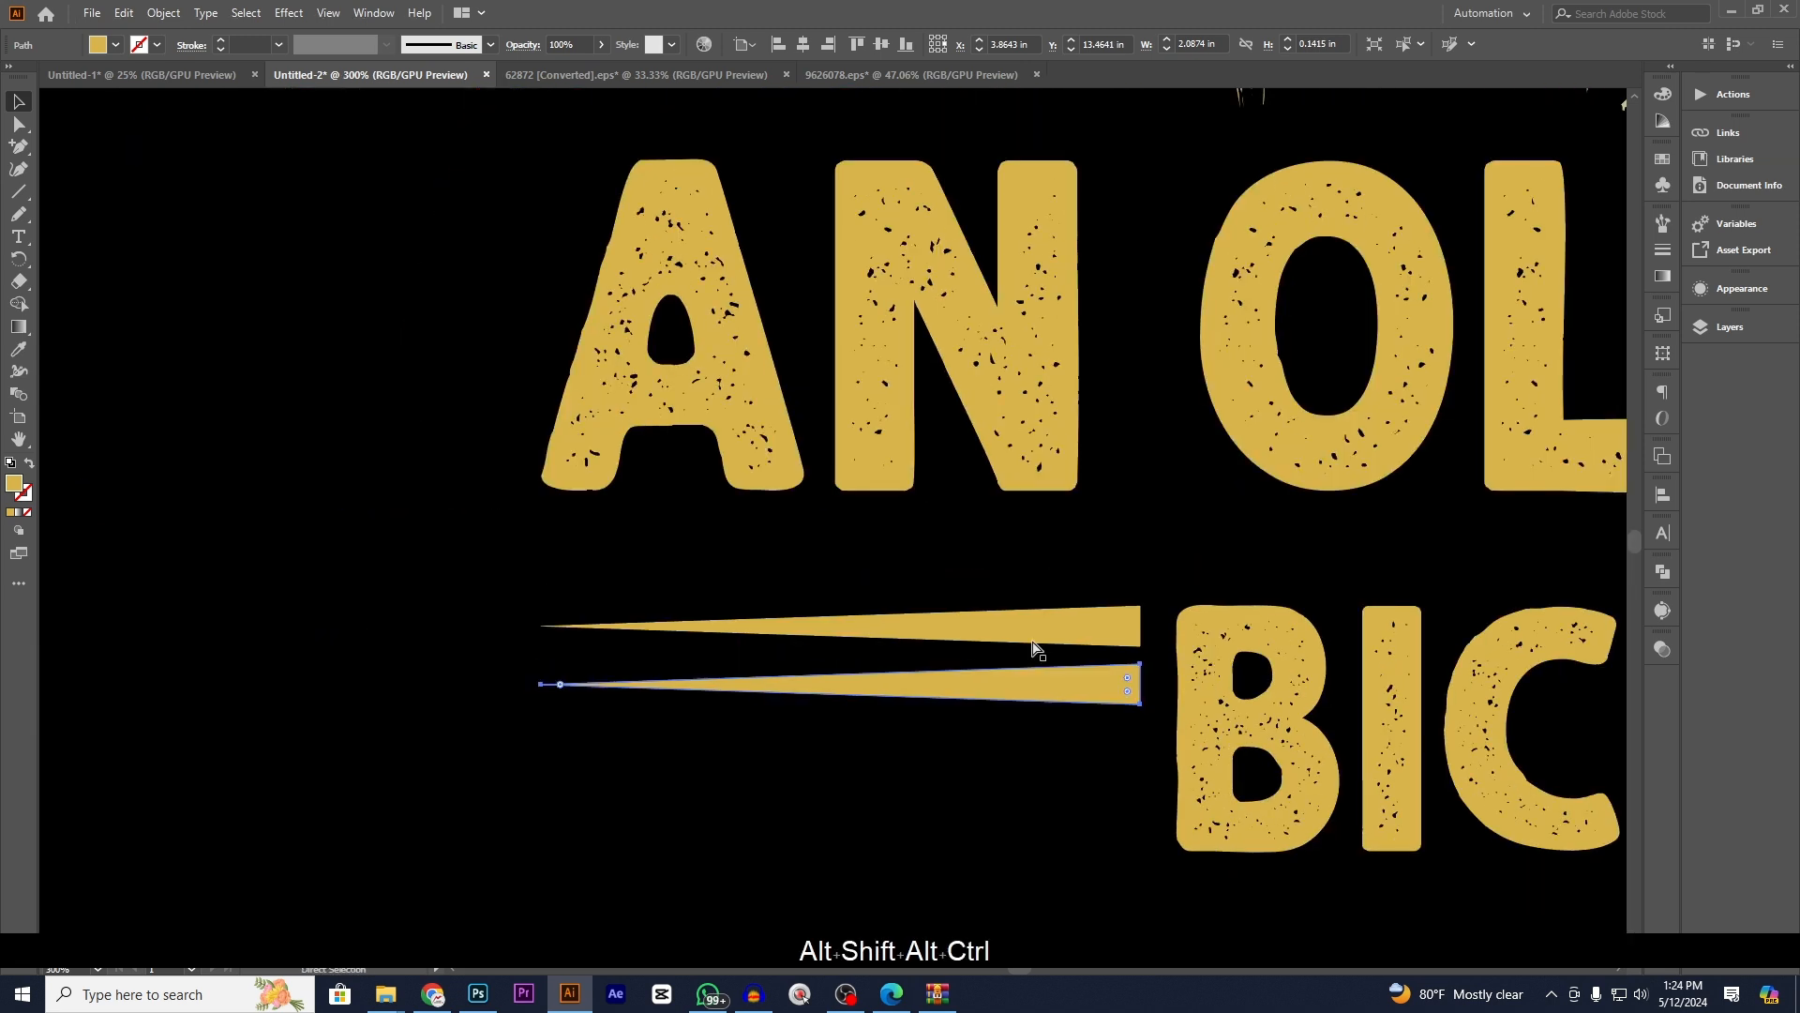
key(ctrl+d)
key(ctrl+d)
click(985, 547)
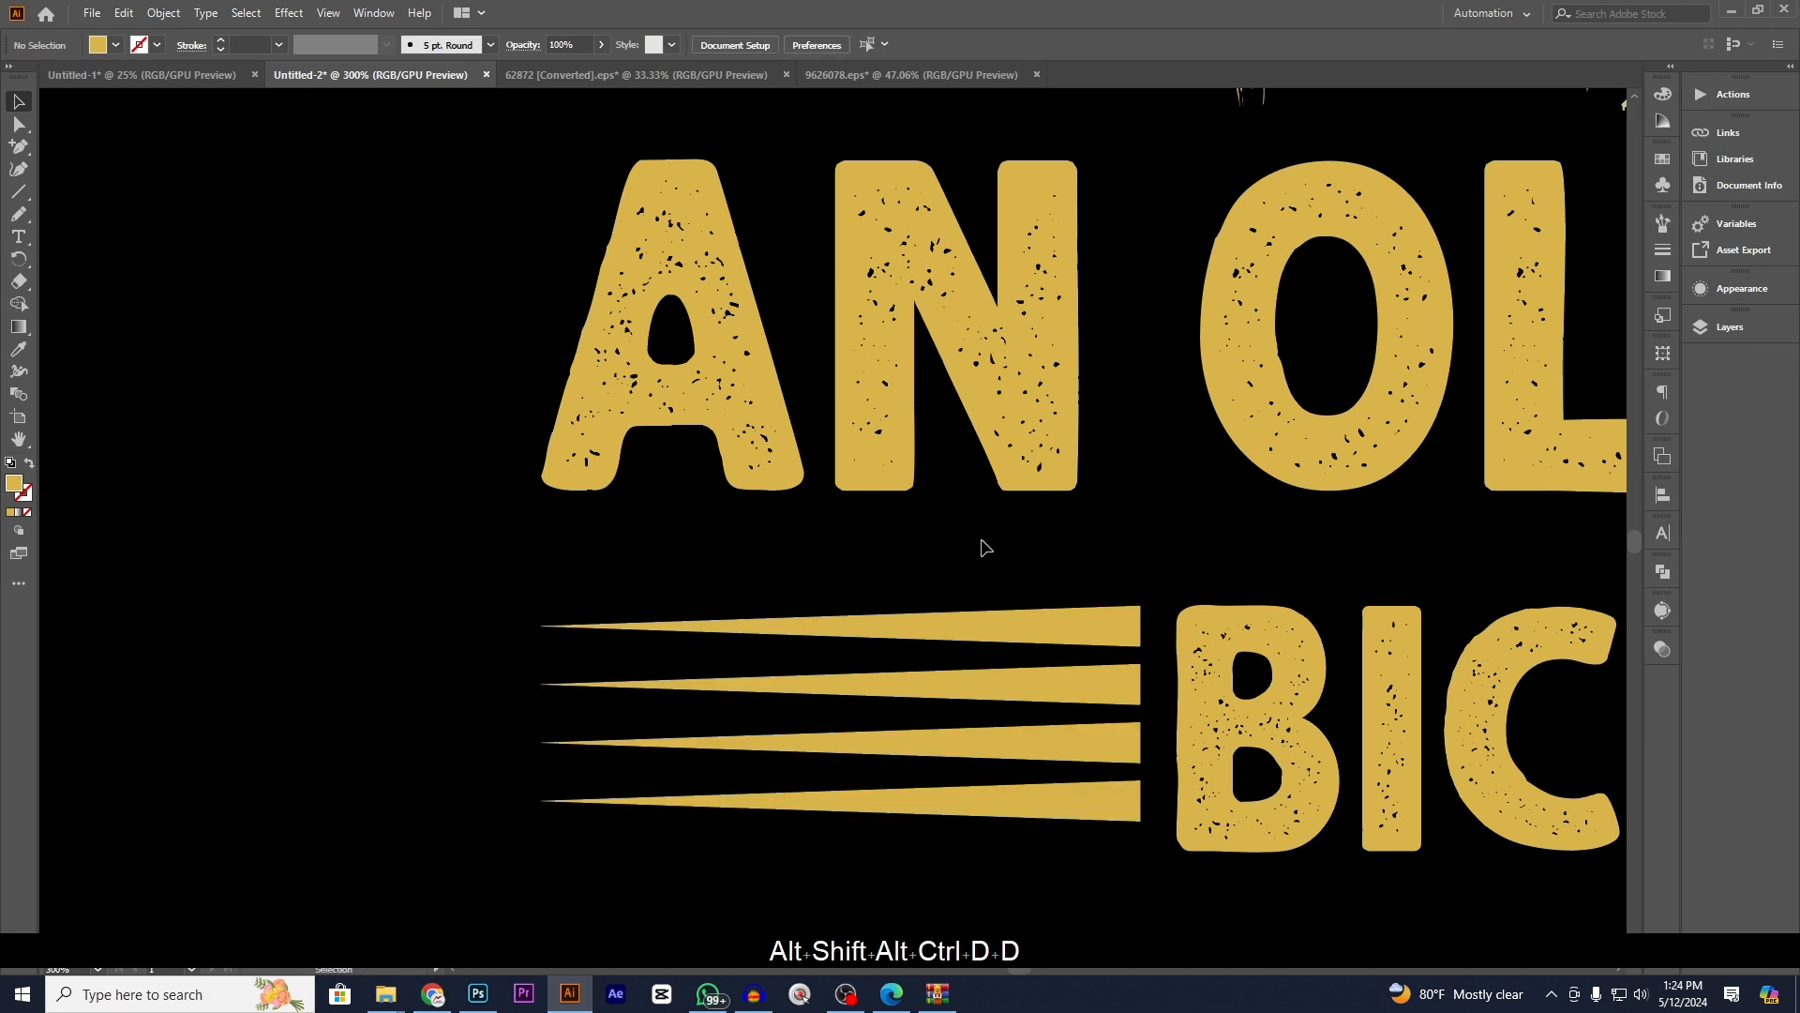
- Stretch the four yellow wedges vertically to a total height of about 0.85 in, matching BICYCLE, and group them
drag(985, 547, 1029, 872)
drag(840, 606, 838, 612)
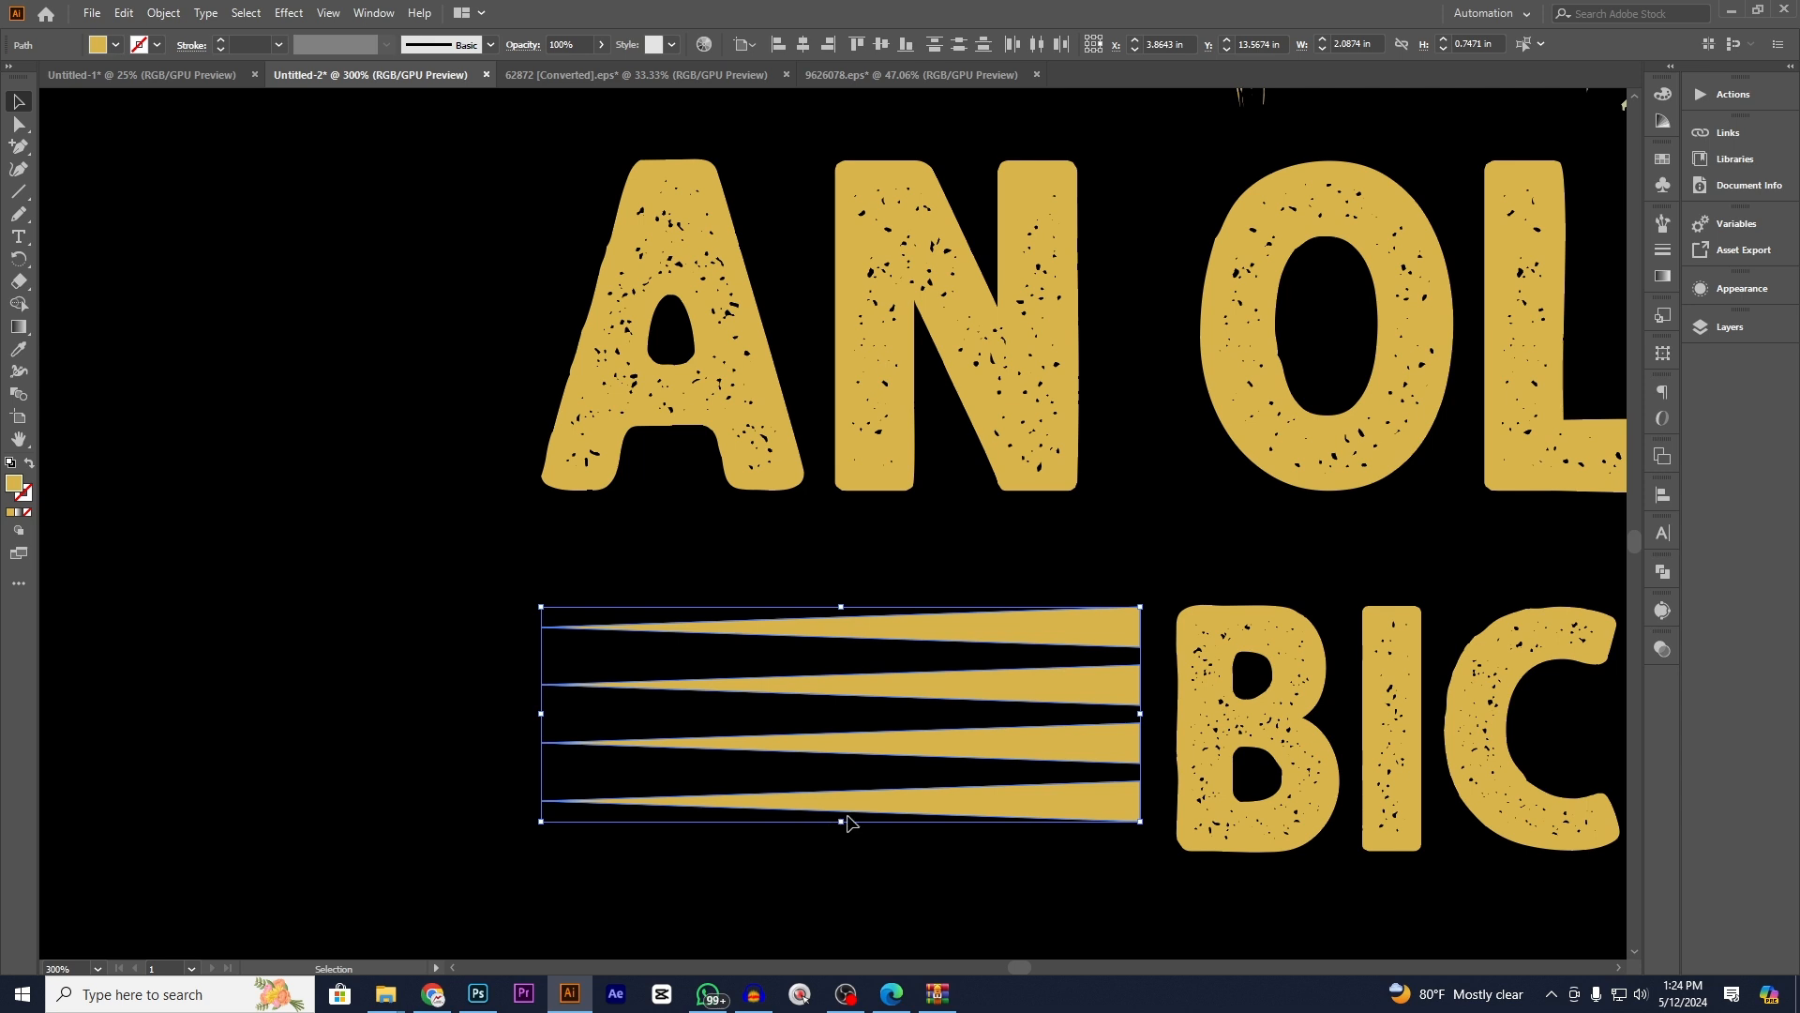
drag(841, 821, 835, 852)
right_click(875, 780)
click(937, 486)
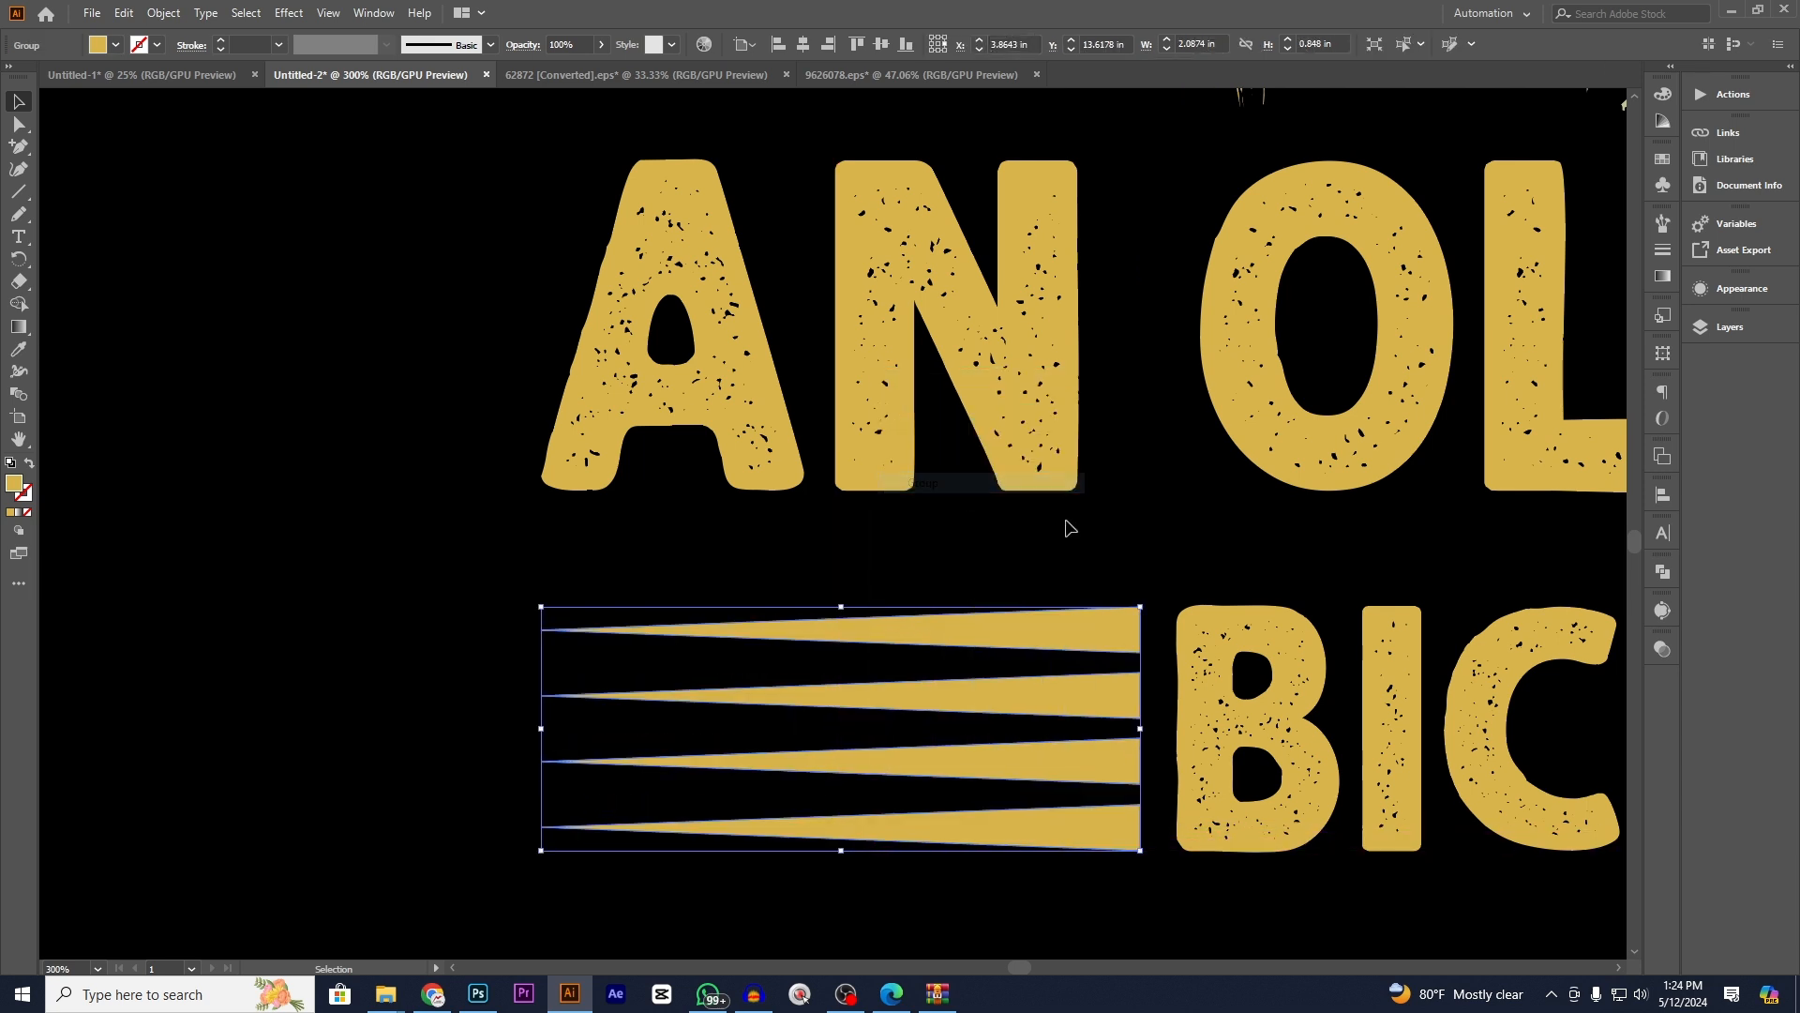
click(1146, 551)
scroll(1168, 559, down, 4)
drag(1369, 717, 991, 859)
scroll(1027, 863, down, 1)
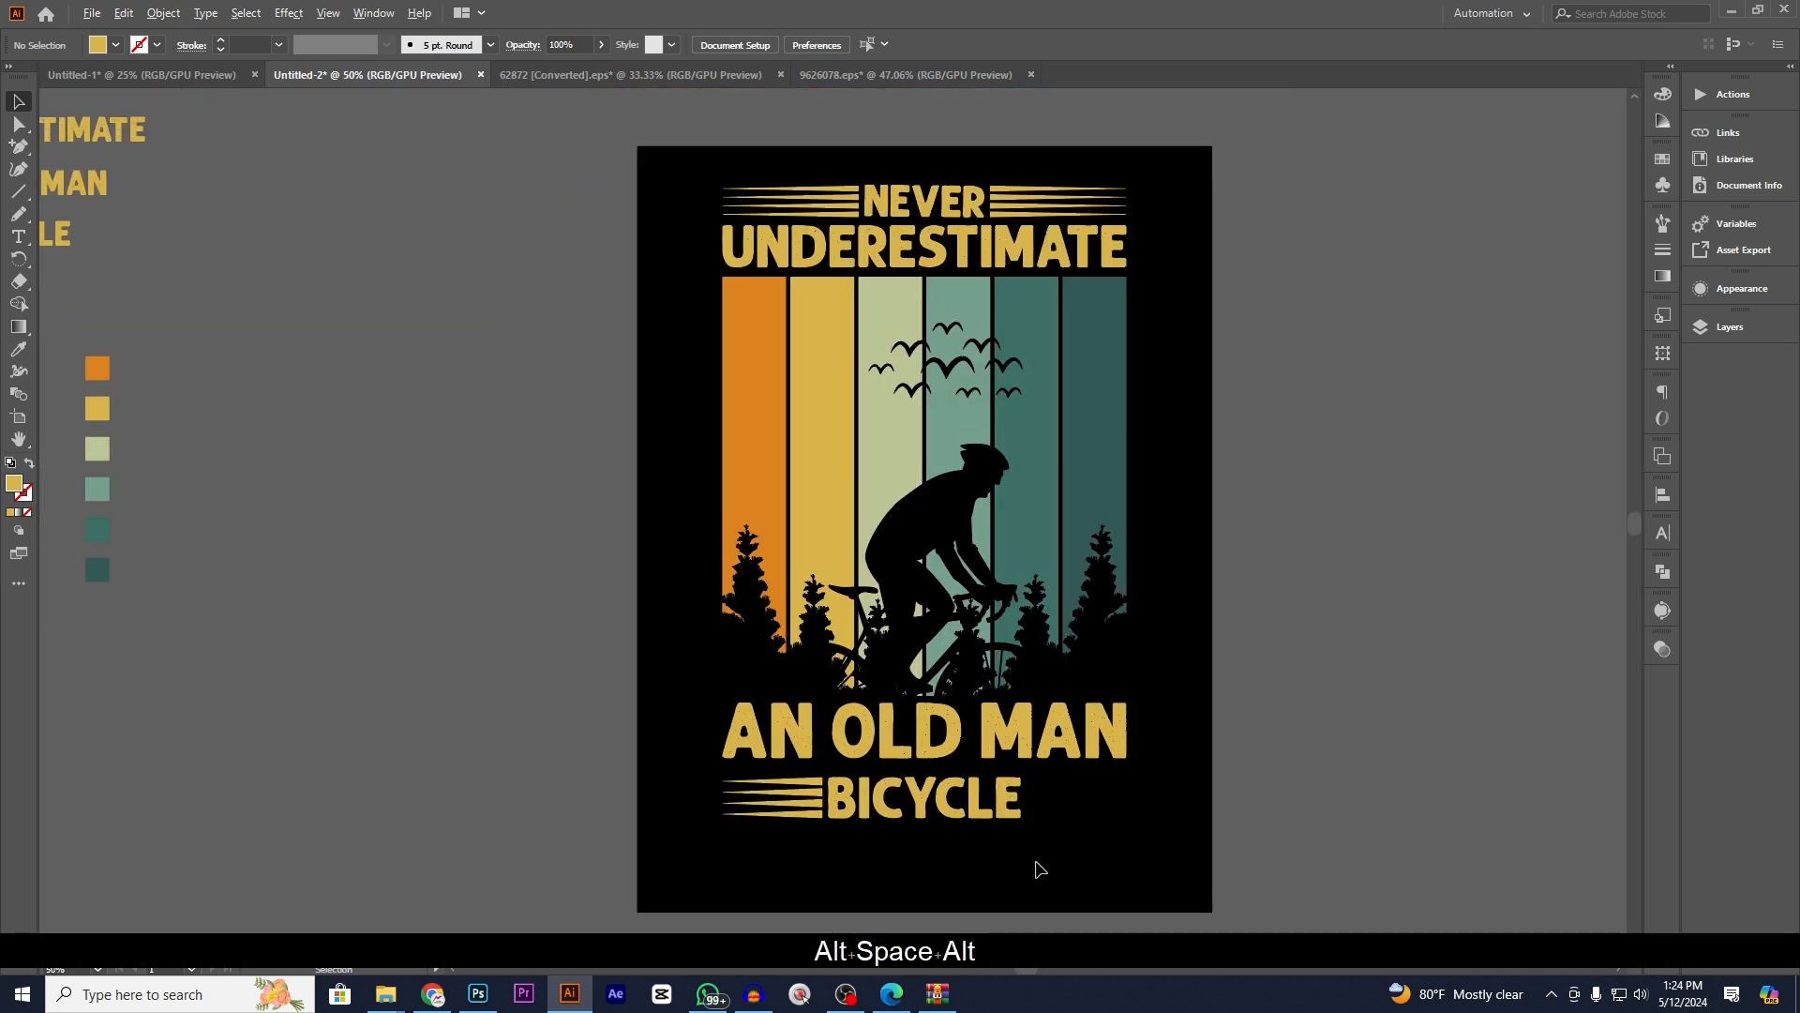
right_click(804, 798)
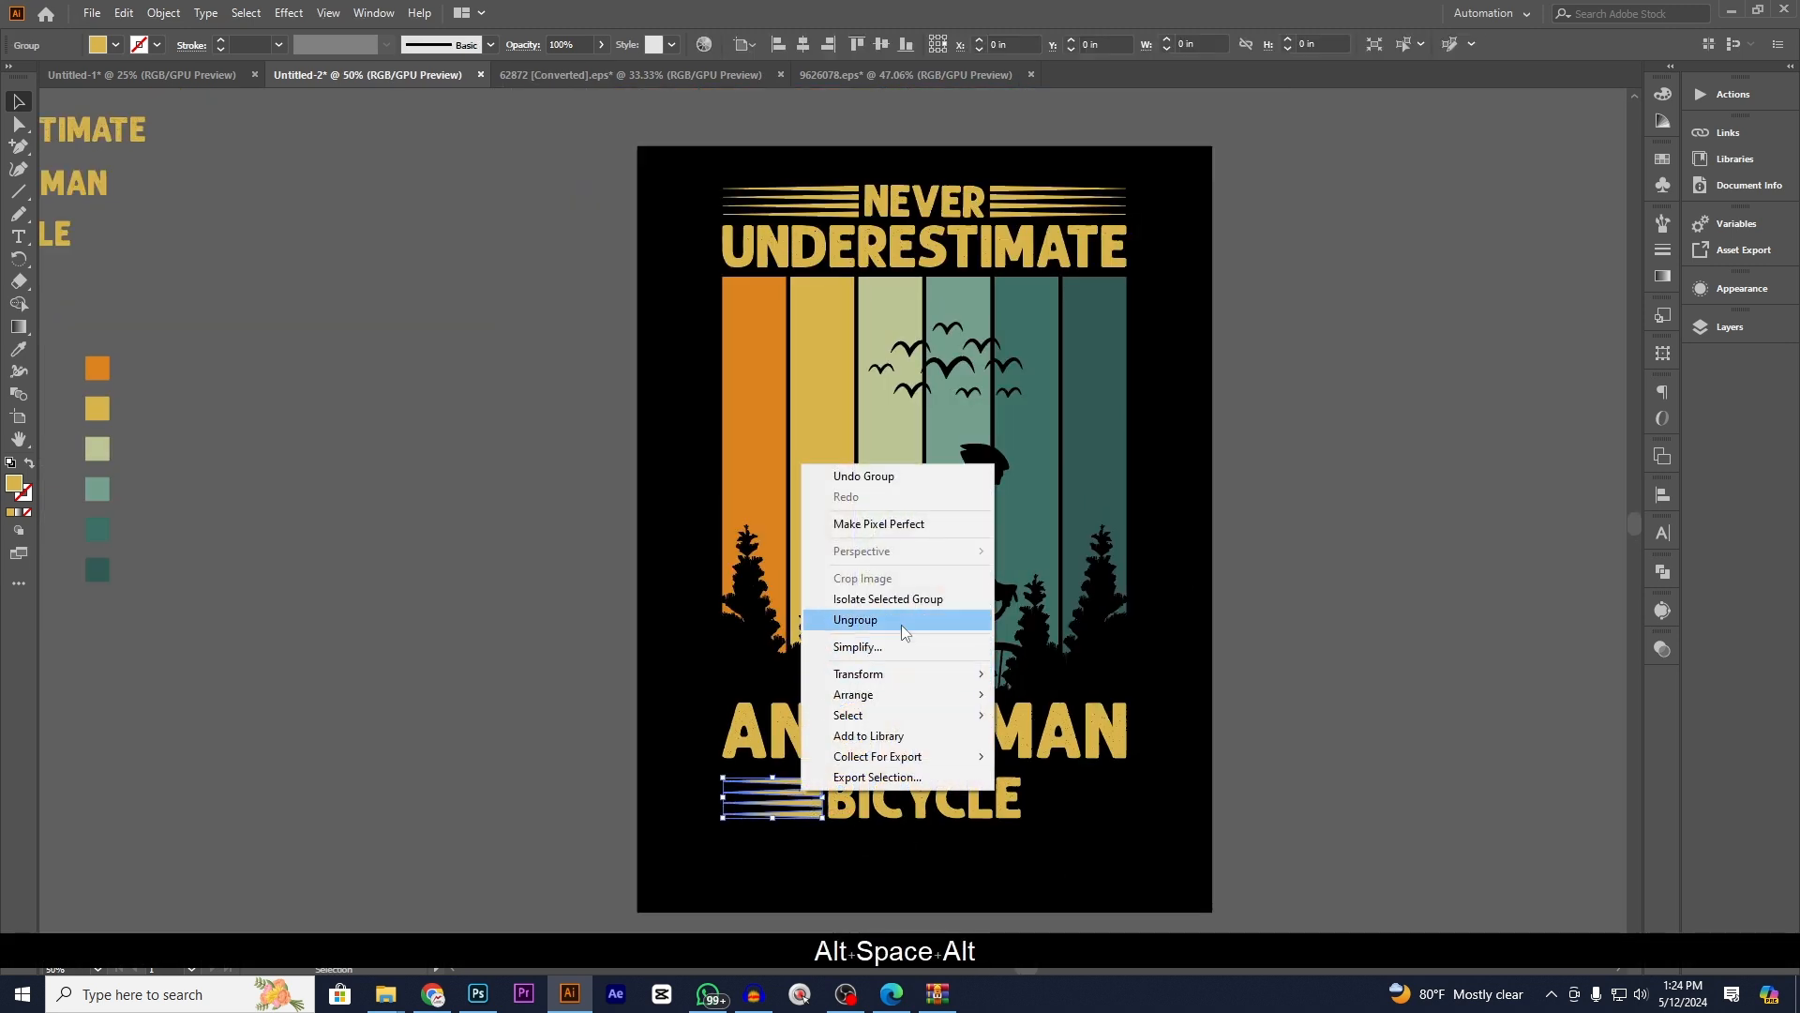
click(902, 622)
right_click(798, 809)
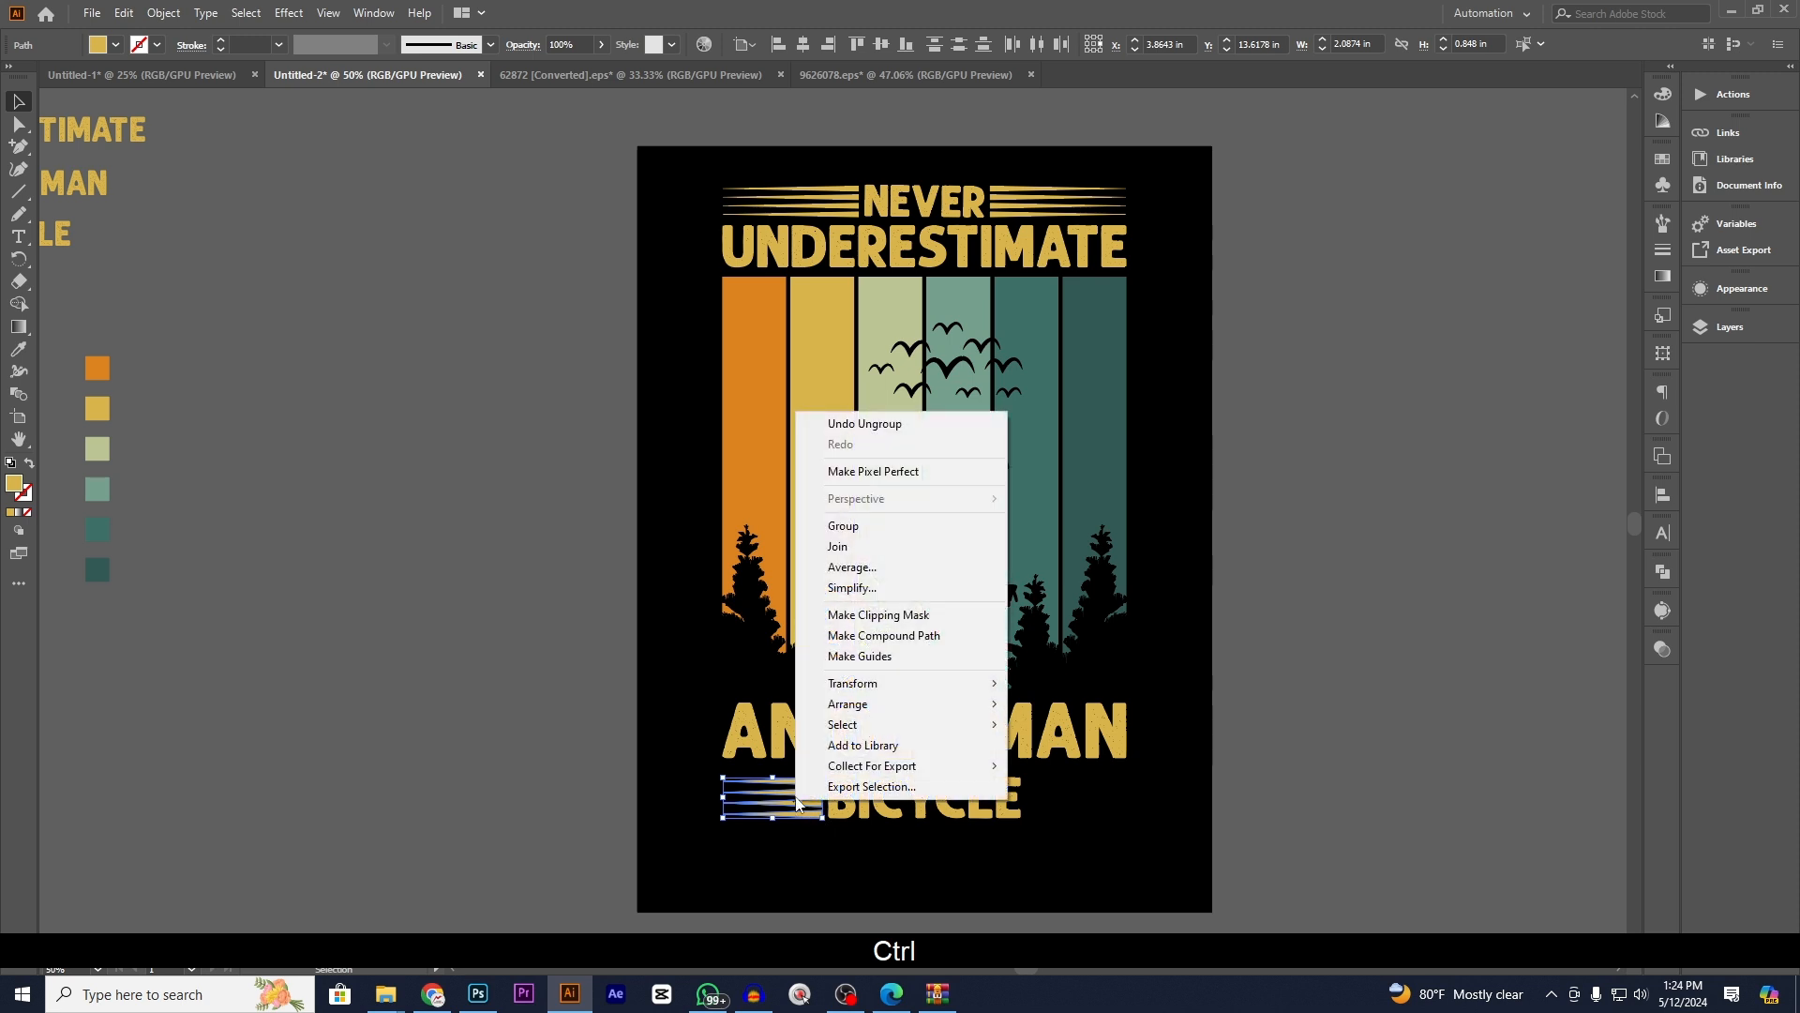
click(898, 532)
- Create a left-to-right mirrored copy of the wedge group and place it after the word BICYCLE
right_click(780, 797)
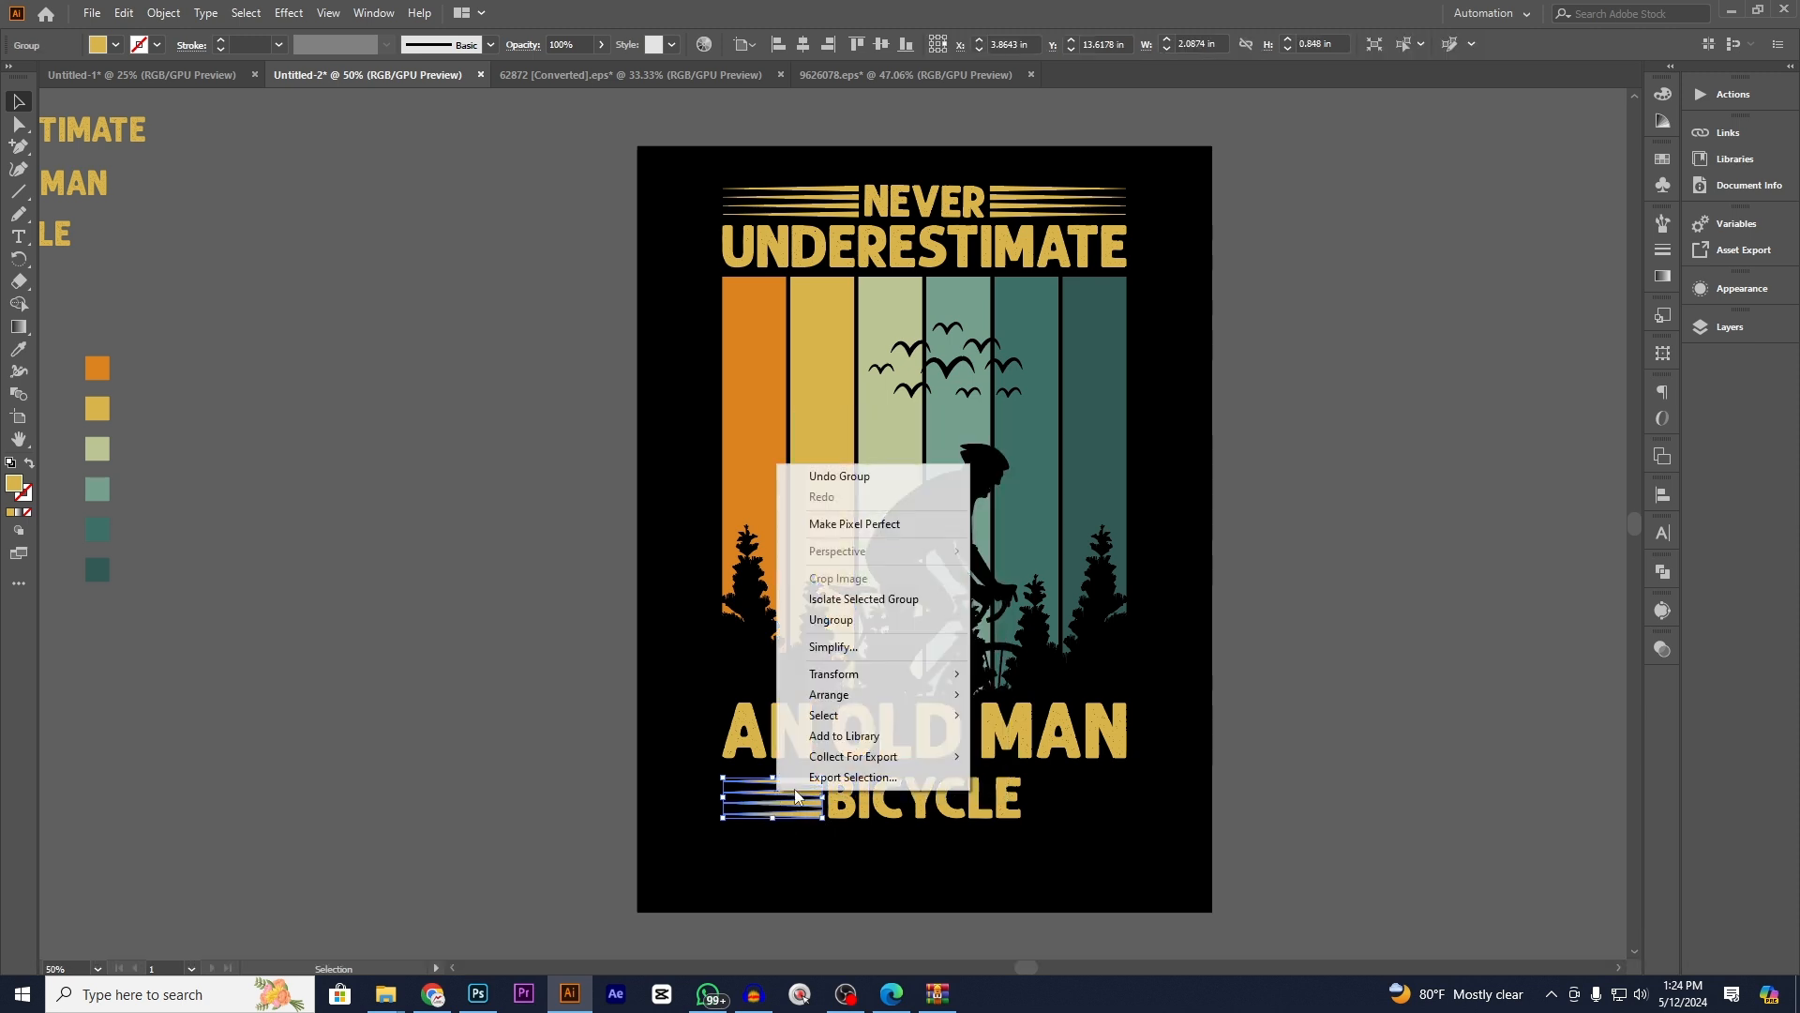
mouse_move(922, 676)
click(1013, 742)
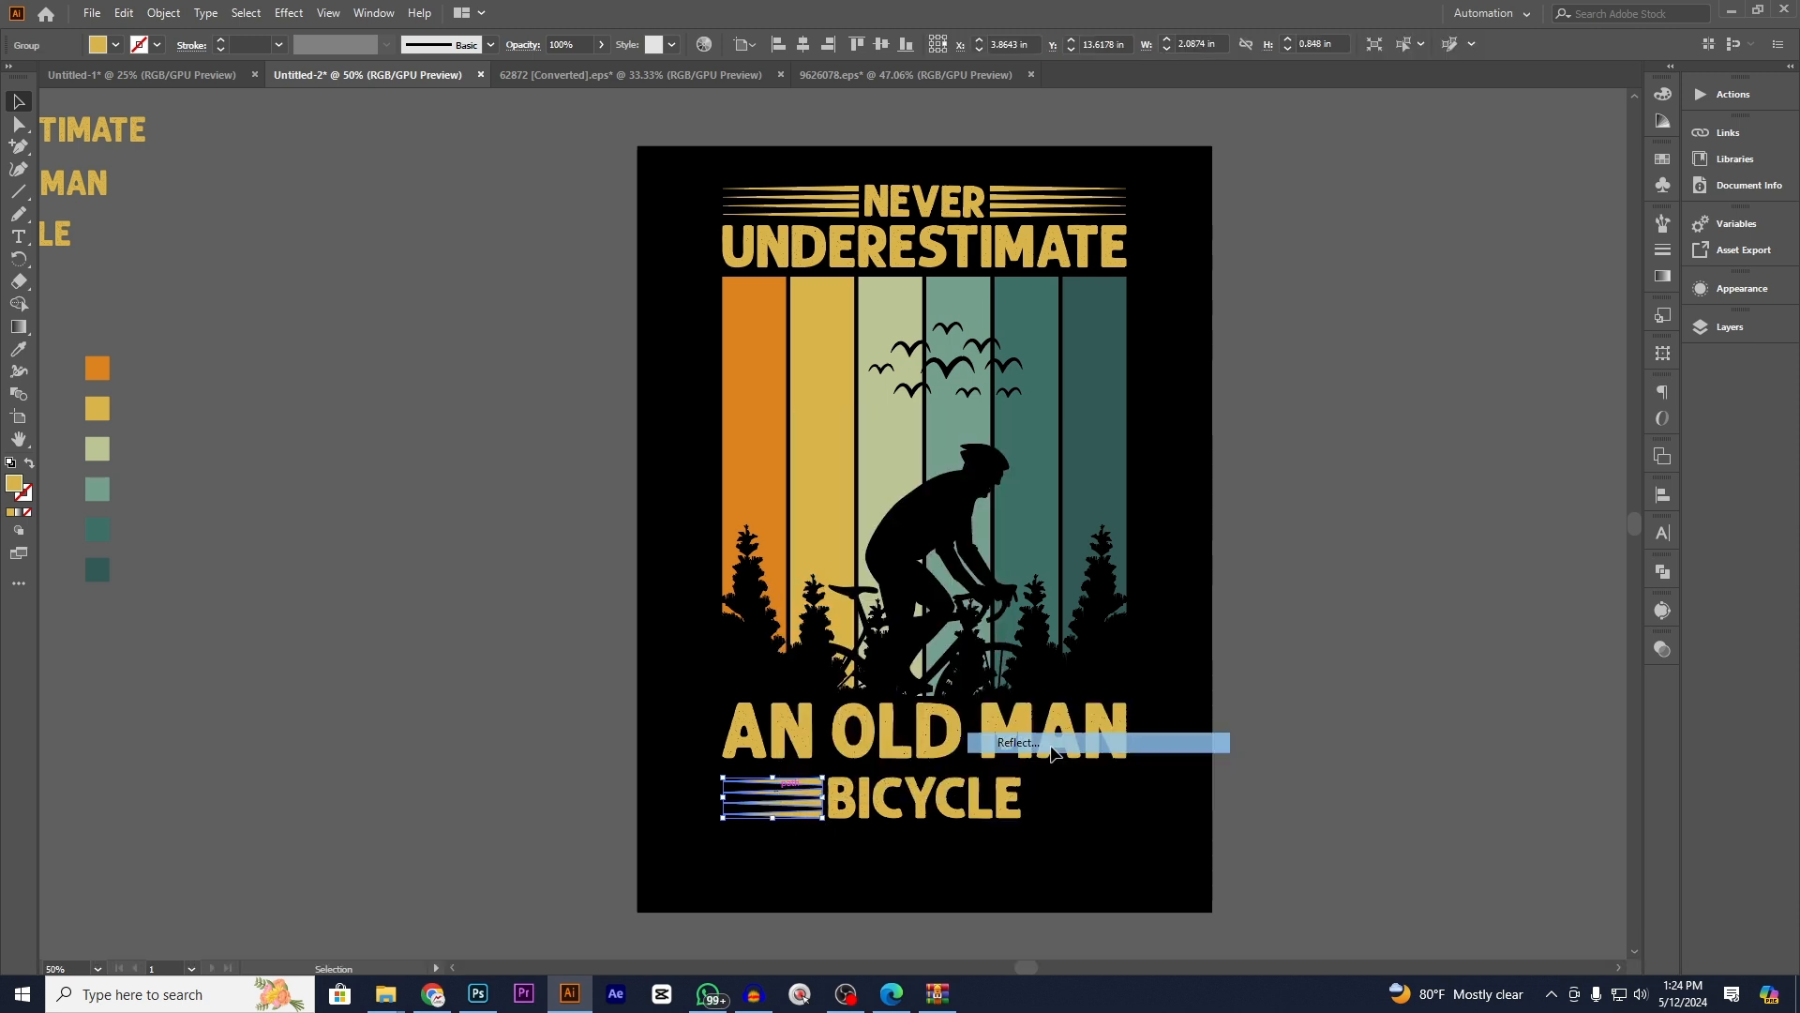
click(1424, 506)
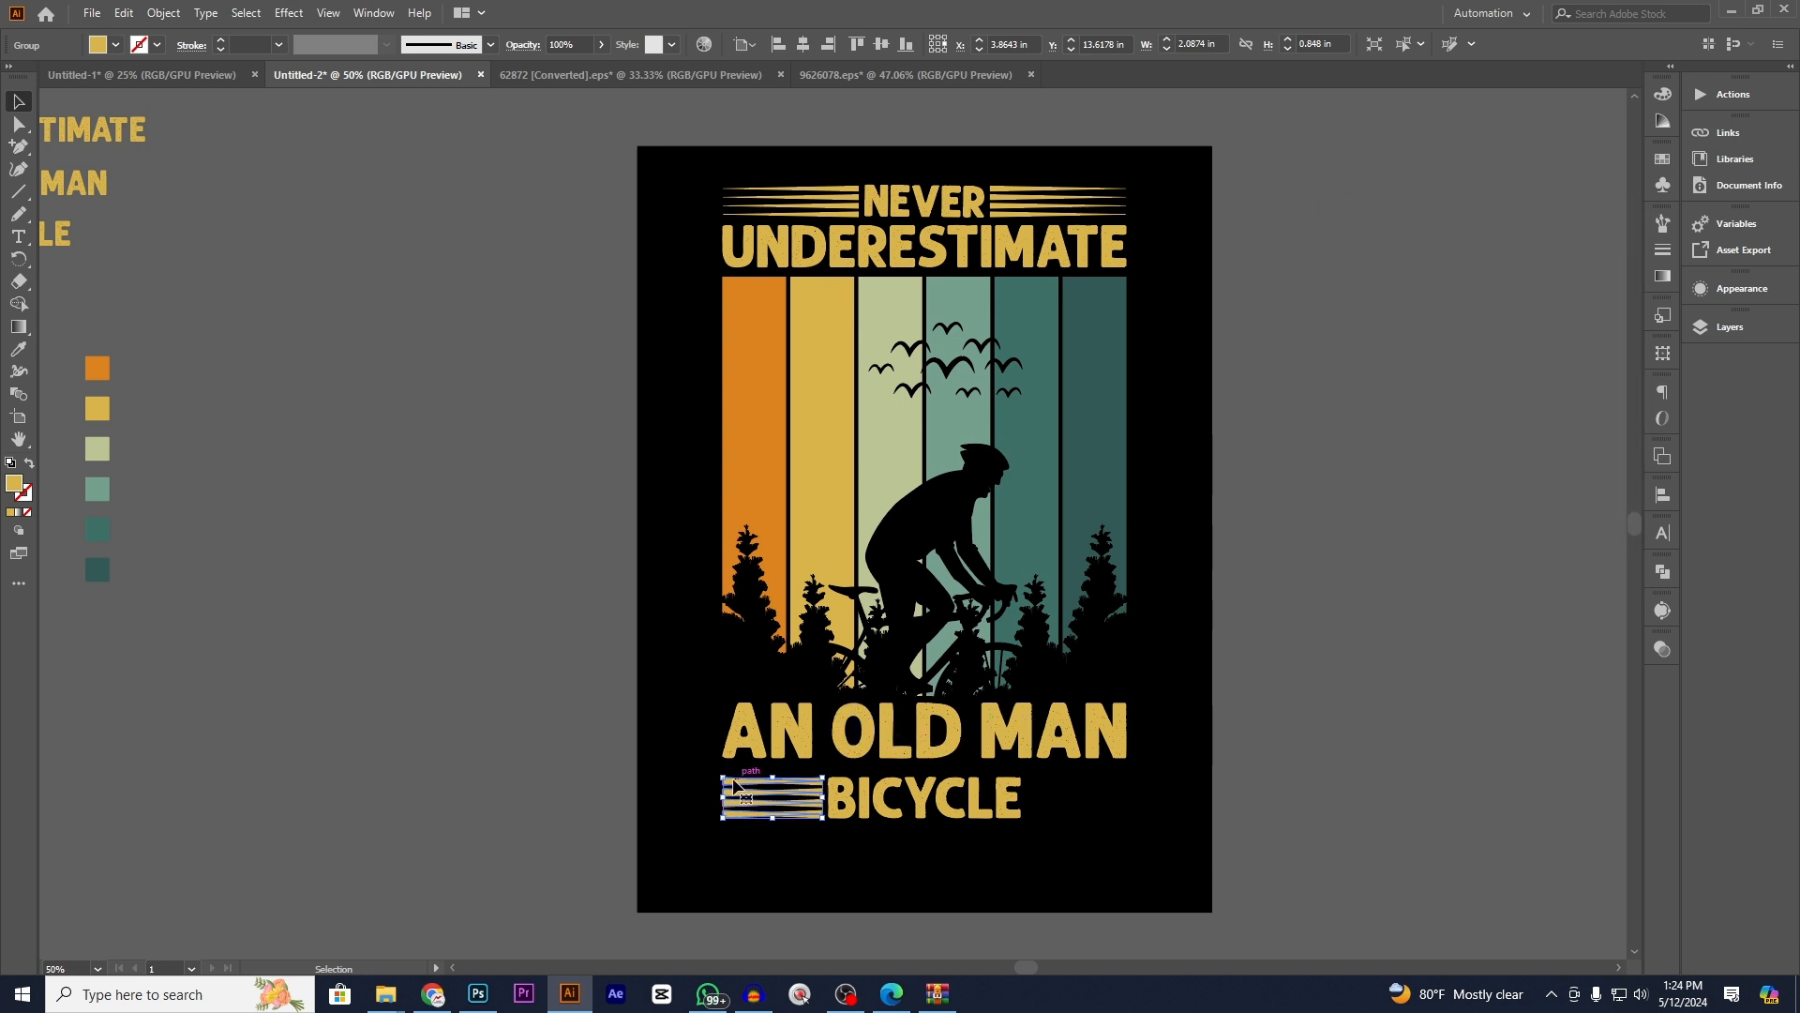
drag(735, 791, 1042, 802)
click(1138, 891)
- Narrow the wedge group before BICYCLE to a width of about 2.04 in from its lettering side, keeping its height
scroll(1063, 844, up, 4)
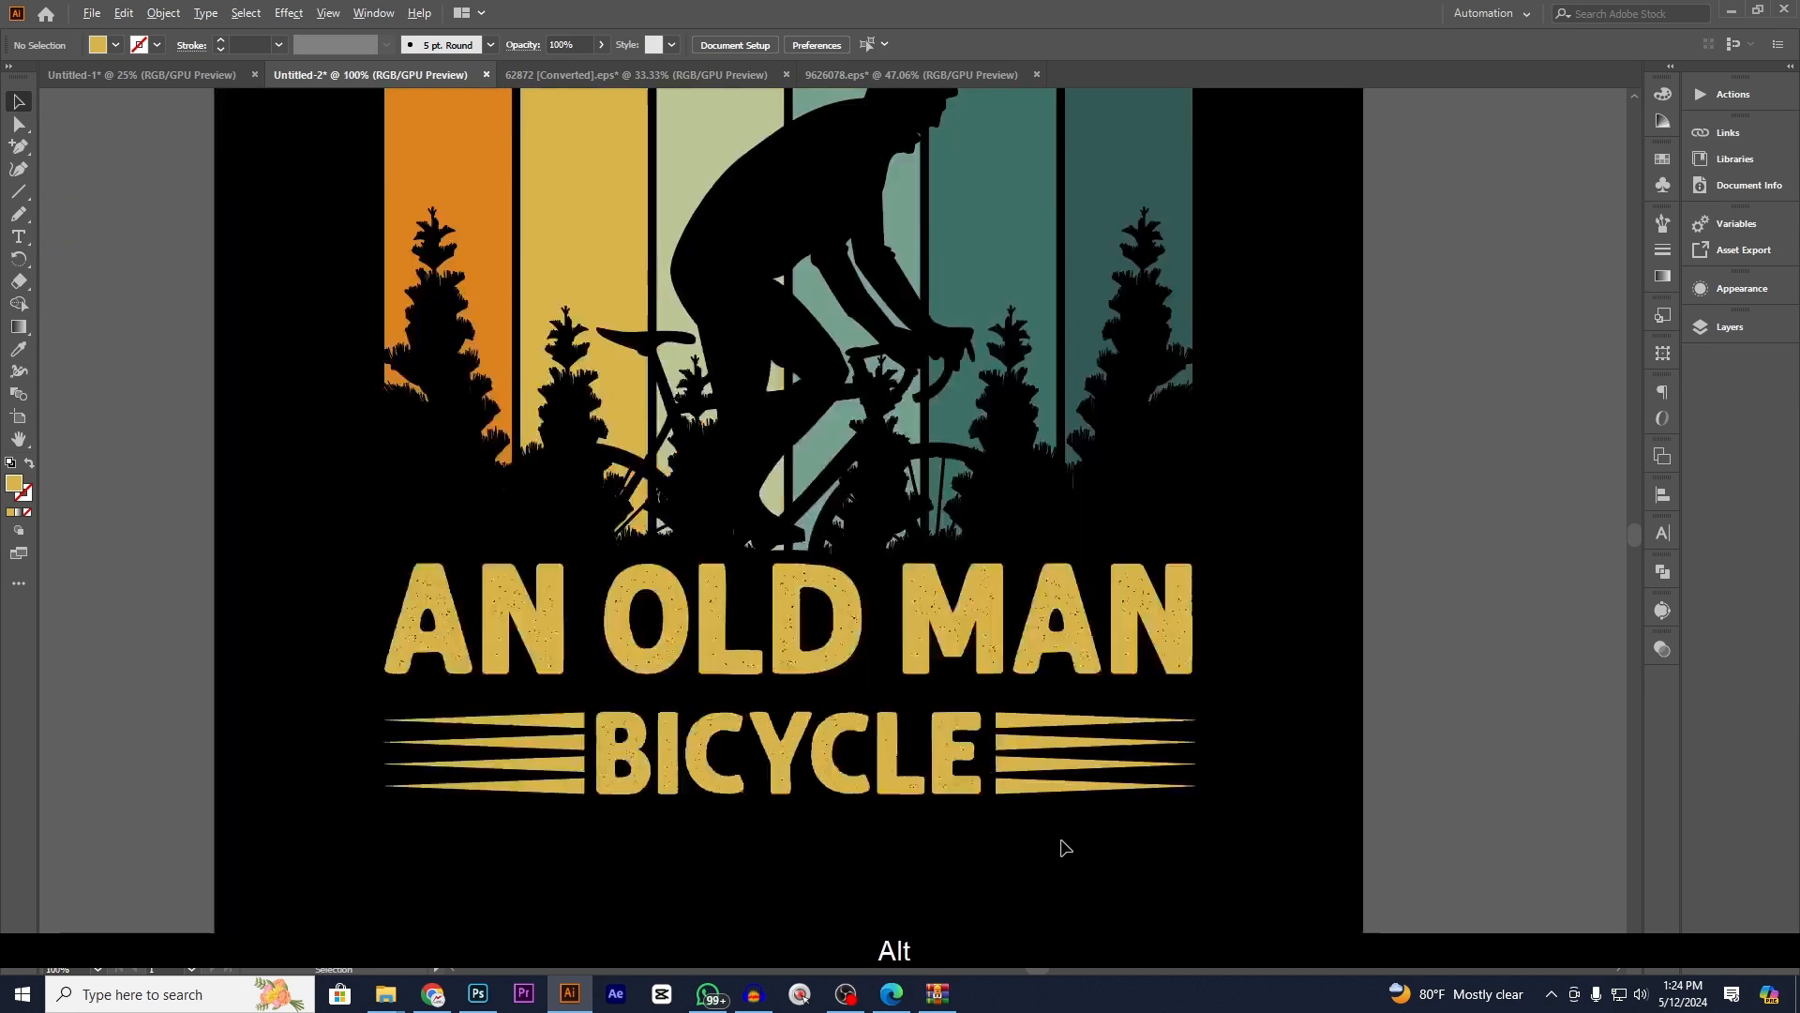
scroll(1338, 804, down, 4)
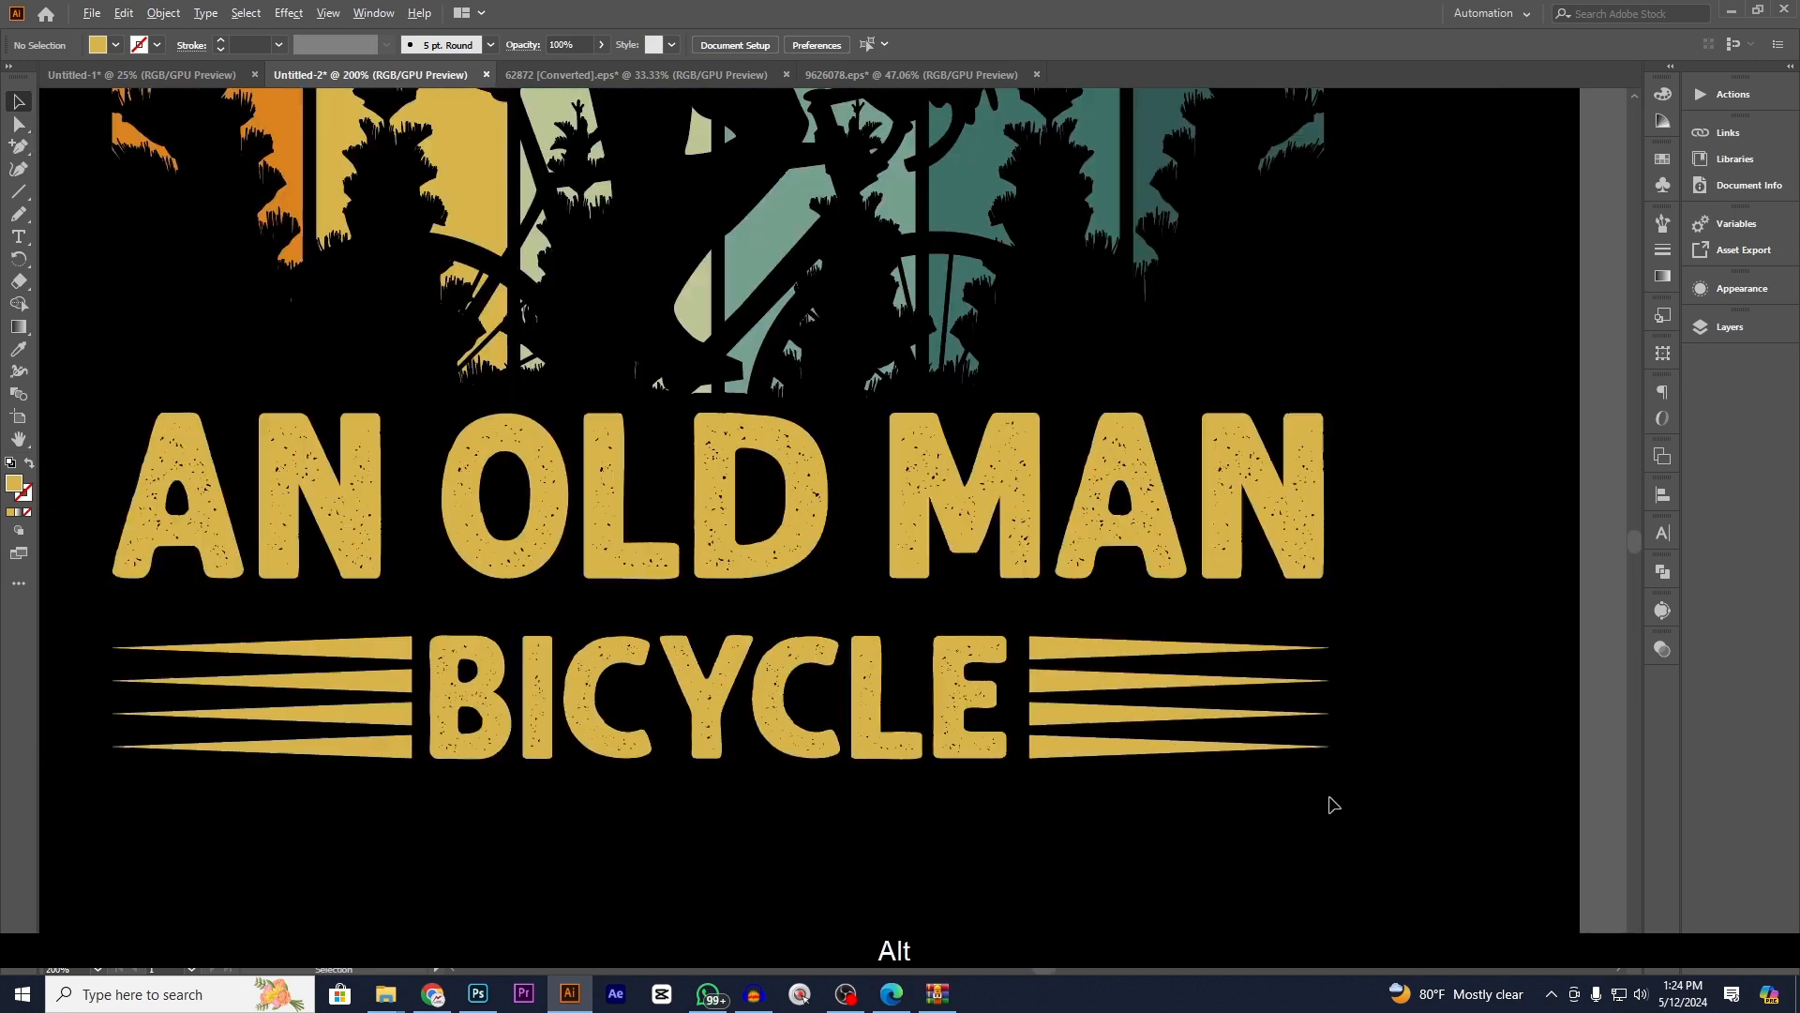
scroll(1004, 800, up, 3)
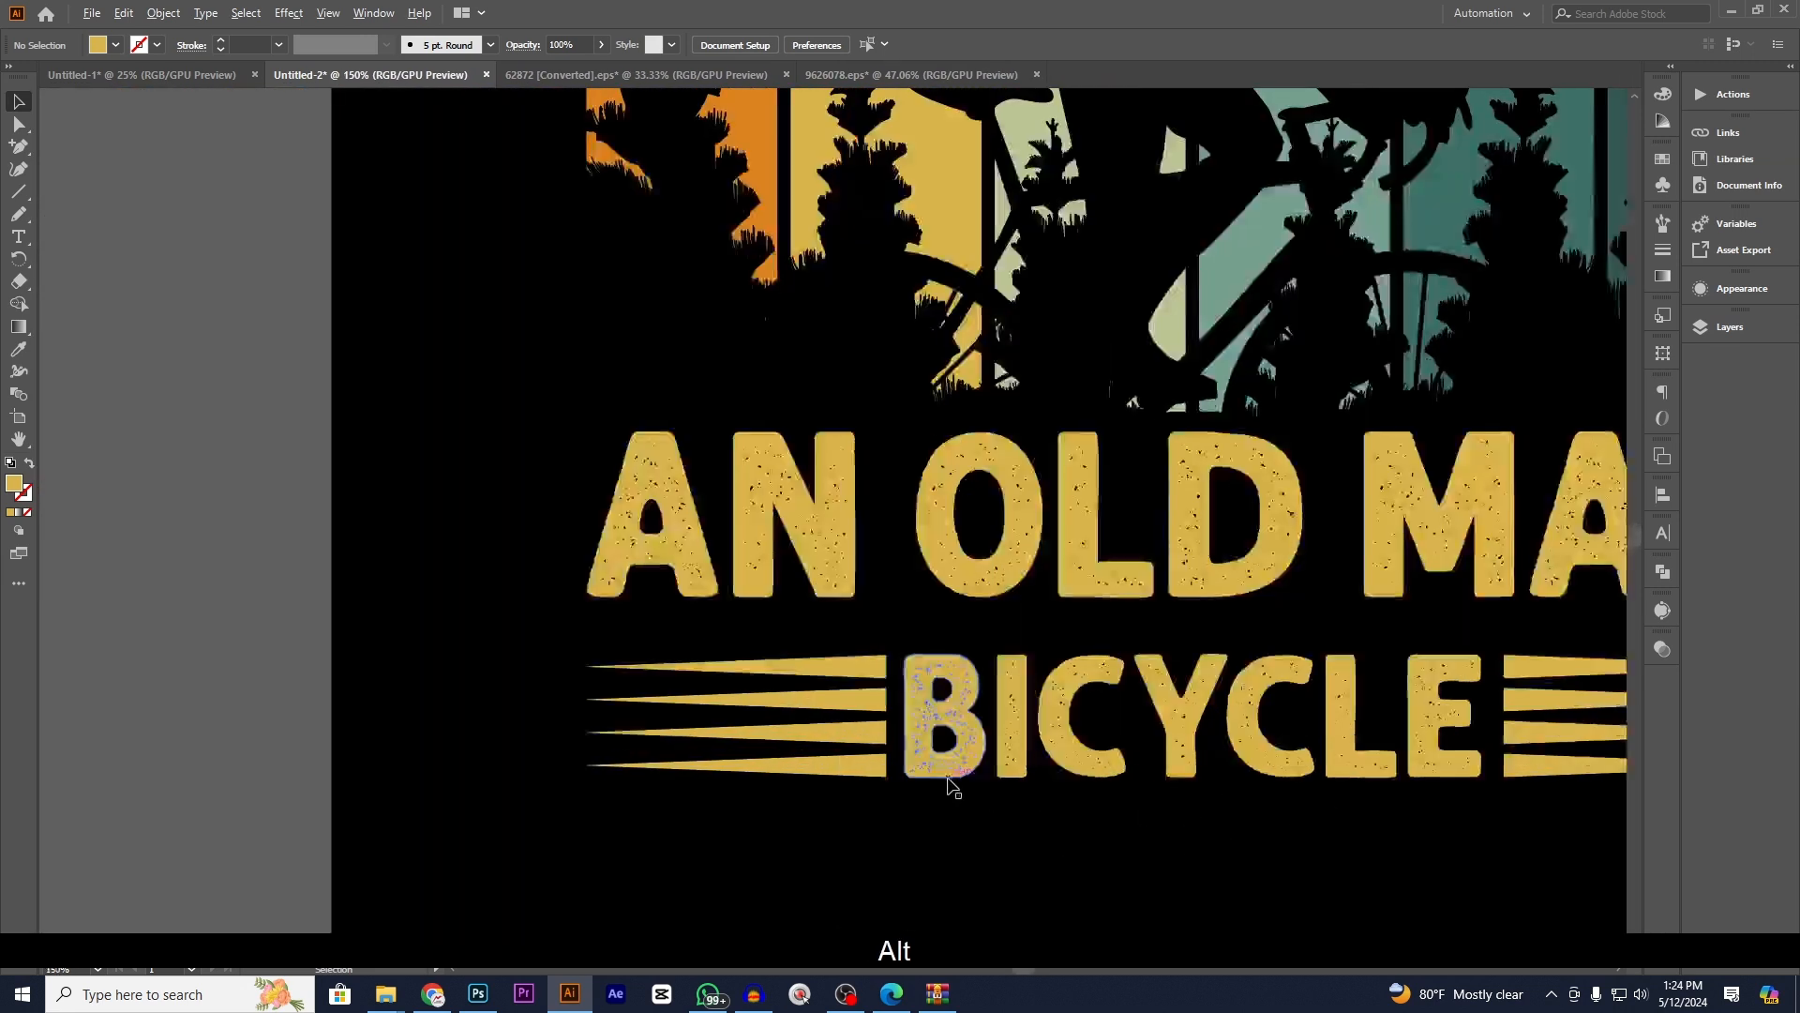
click(889, 730)
scroll(887, 722, up, 3)
drag(894, 717, 876, 719)
- Narrow the mirrored wedge group after BICYCLE to a width of about 2.03 in from its lettering side
drag(1484, 769, 162, 732)
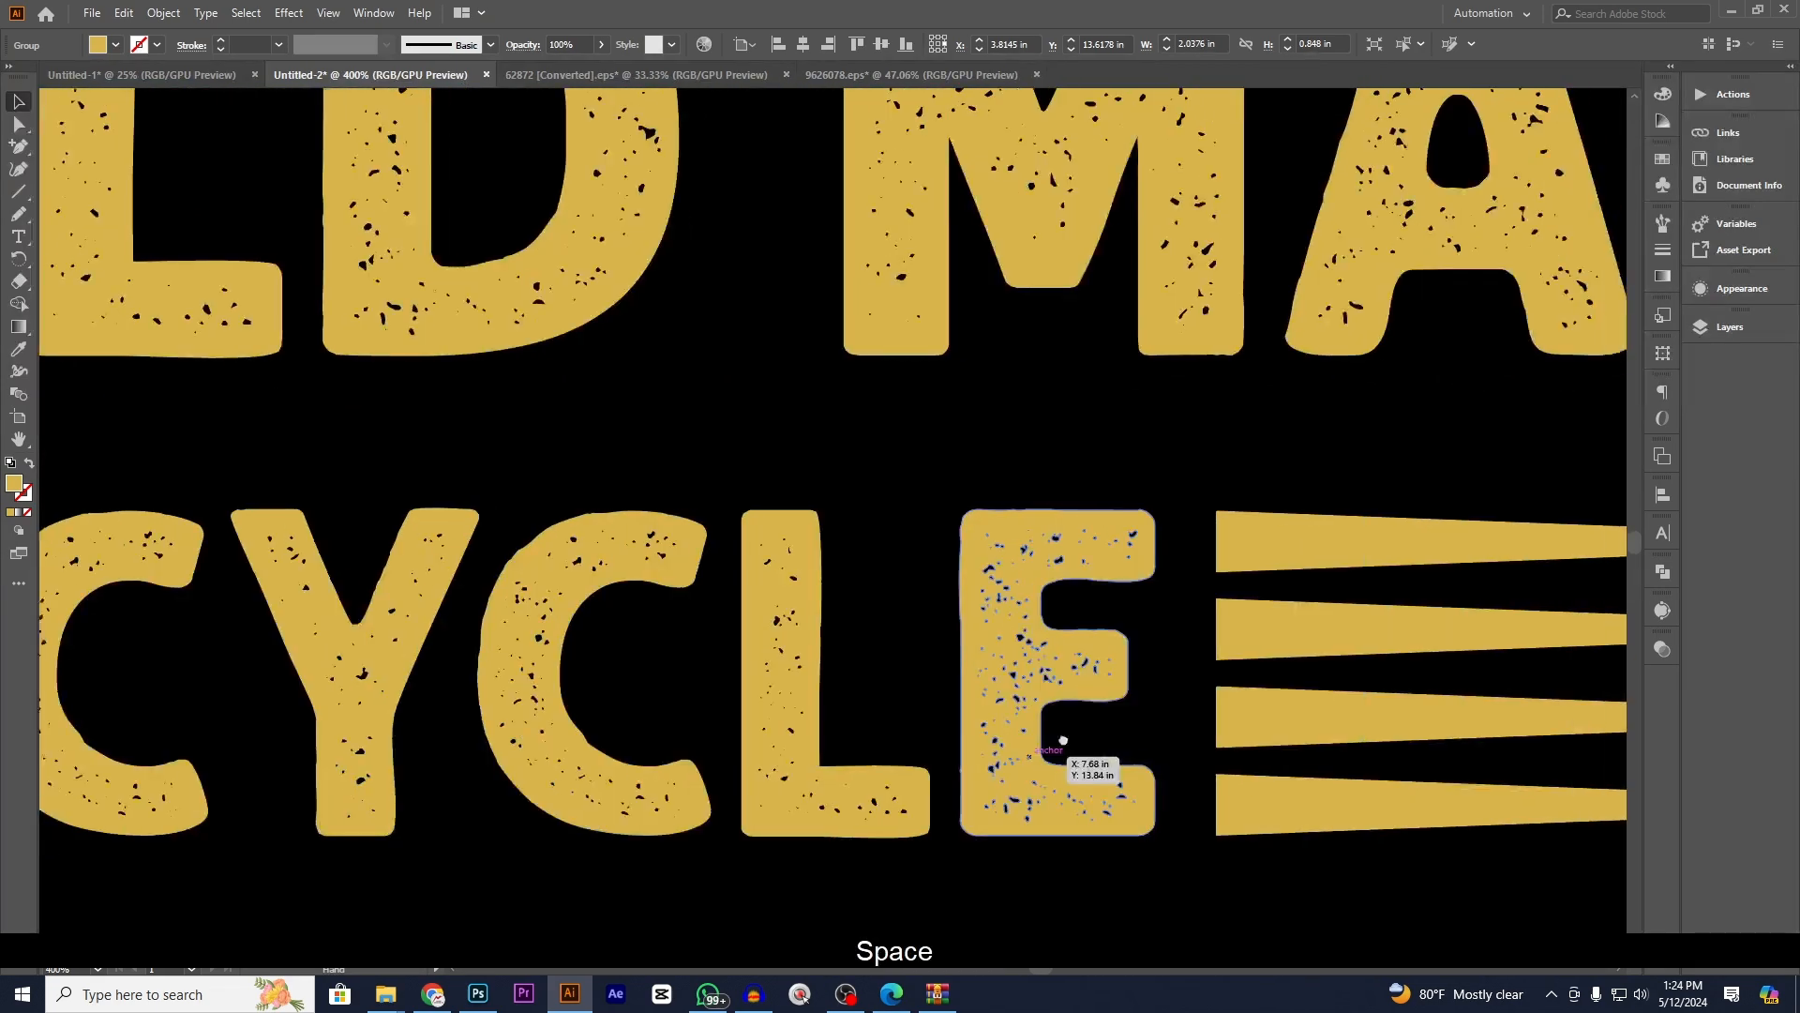
drag(1621, 740, 985, 777)
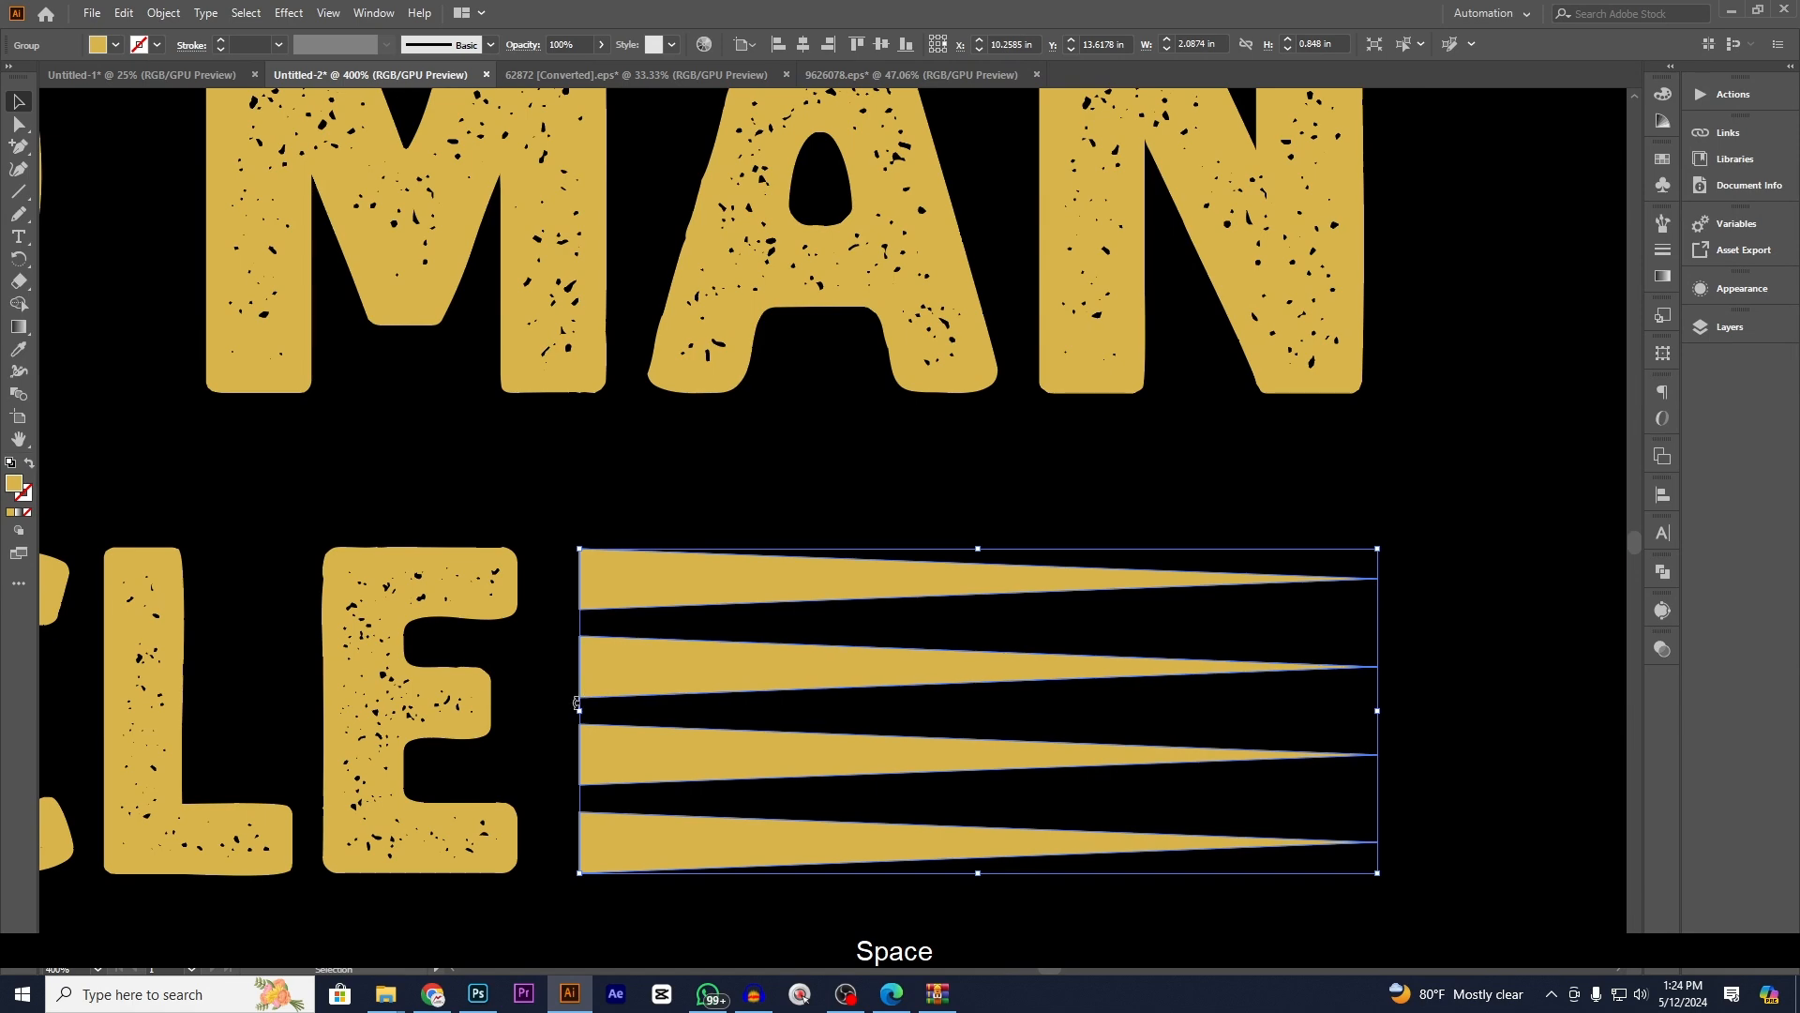
drag(576, 704, 593, 703)
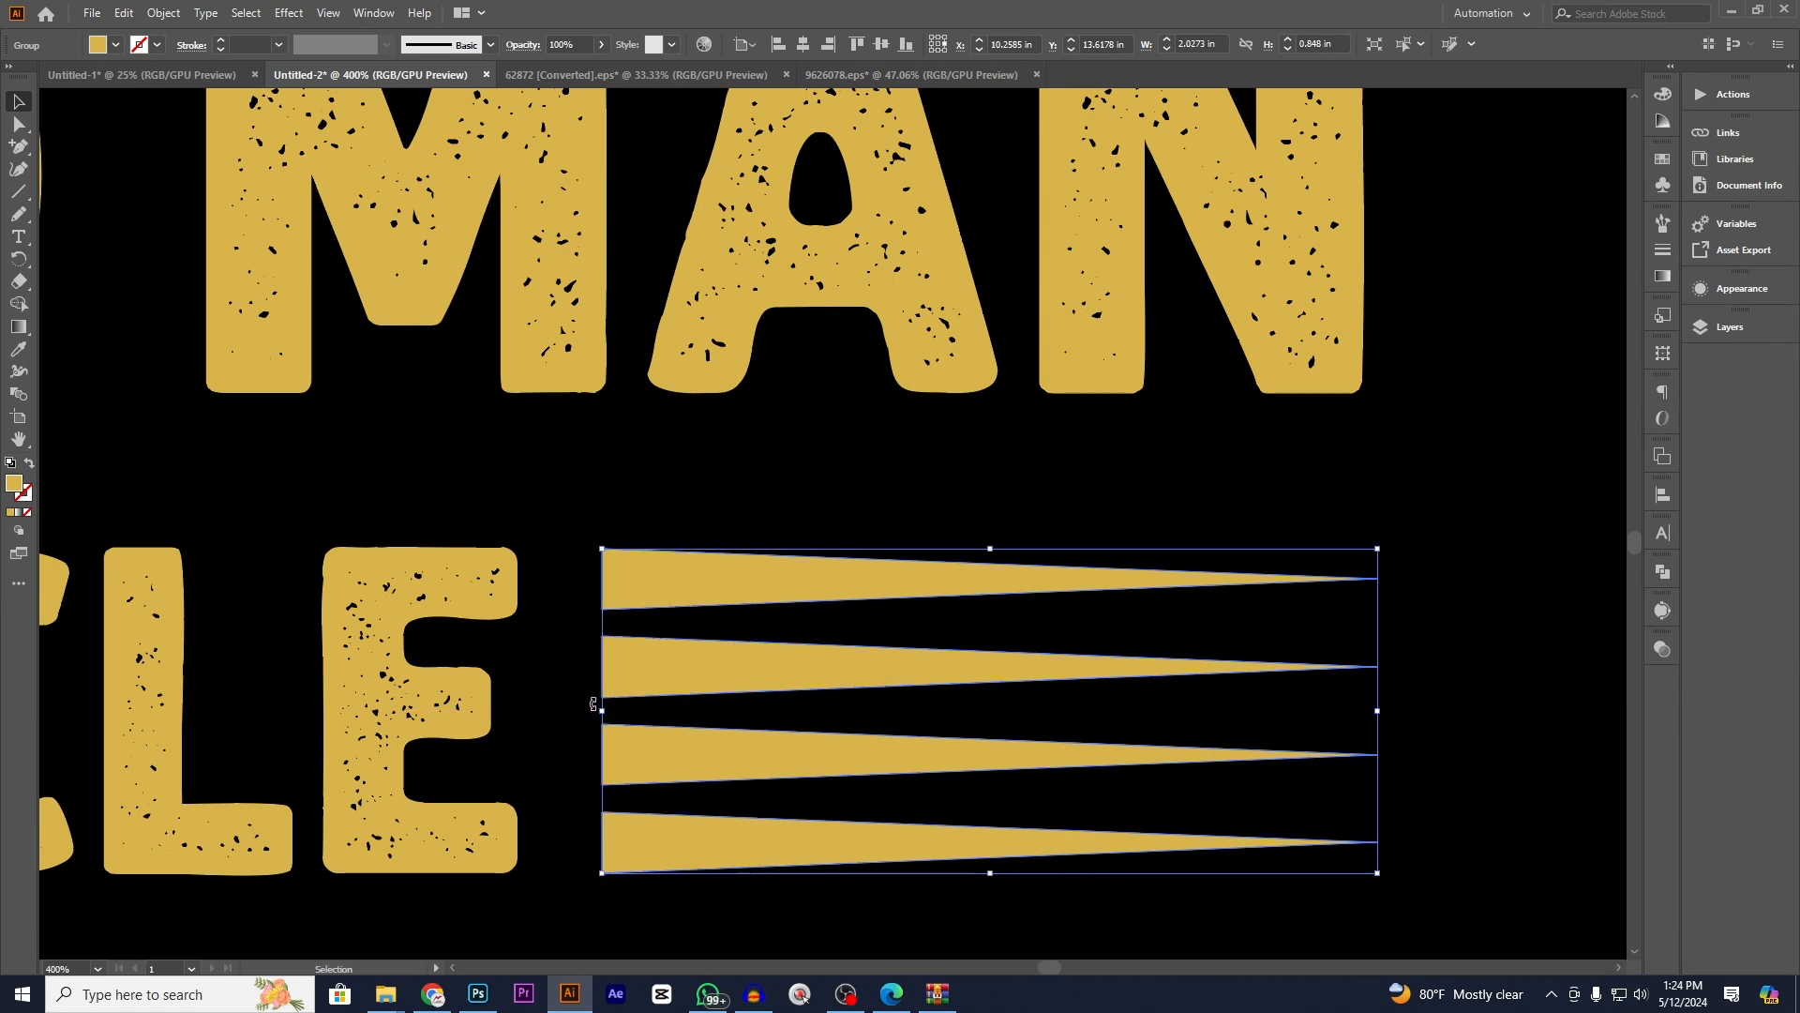
click(568, 693)
- Widen the mirrored wedge group toward BICYCLE in two small adjustments, to a width of about 2.08 in
scroll(767, 746, down, 6)
drag(789, 803, 956, 804)
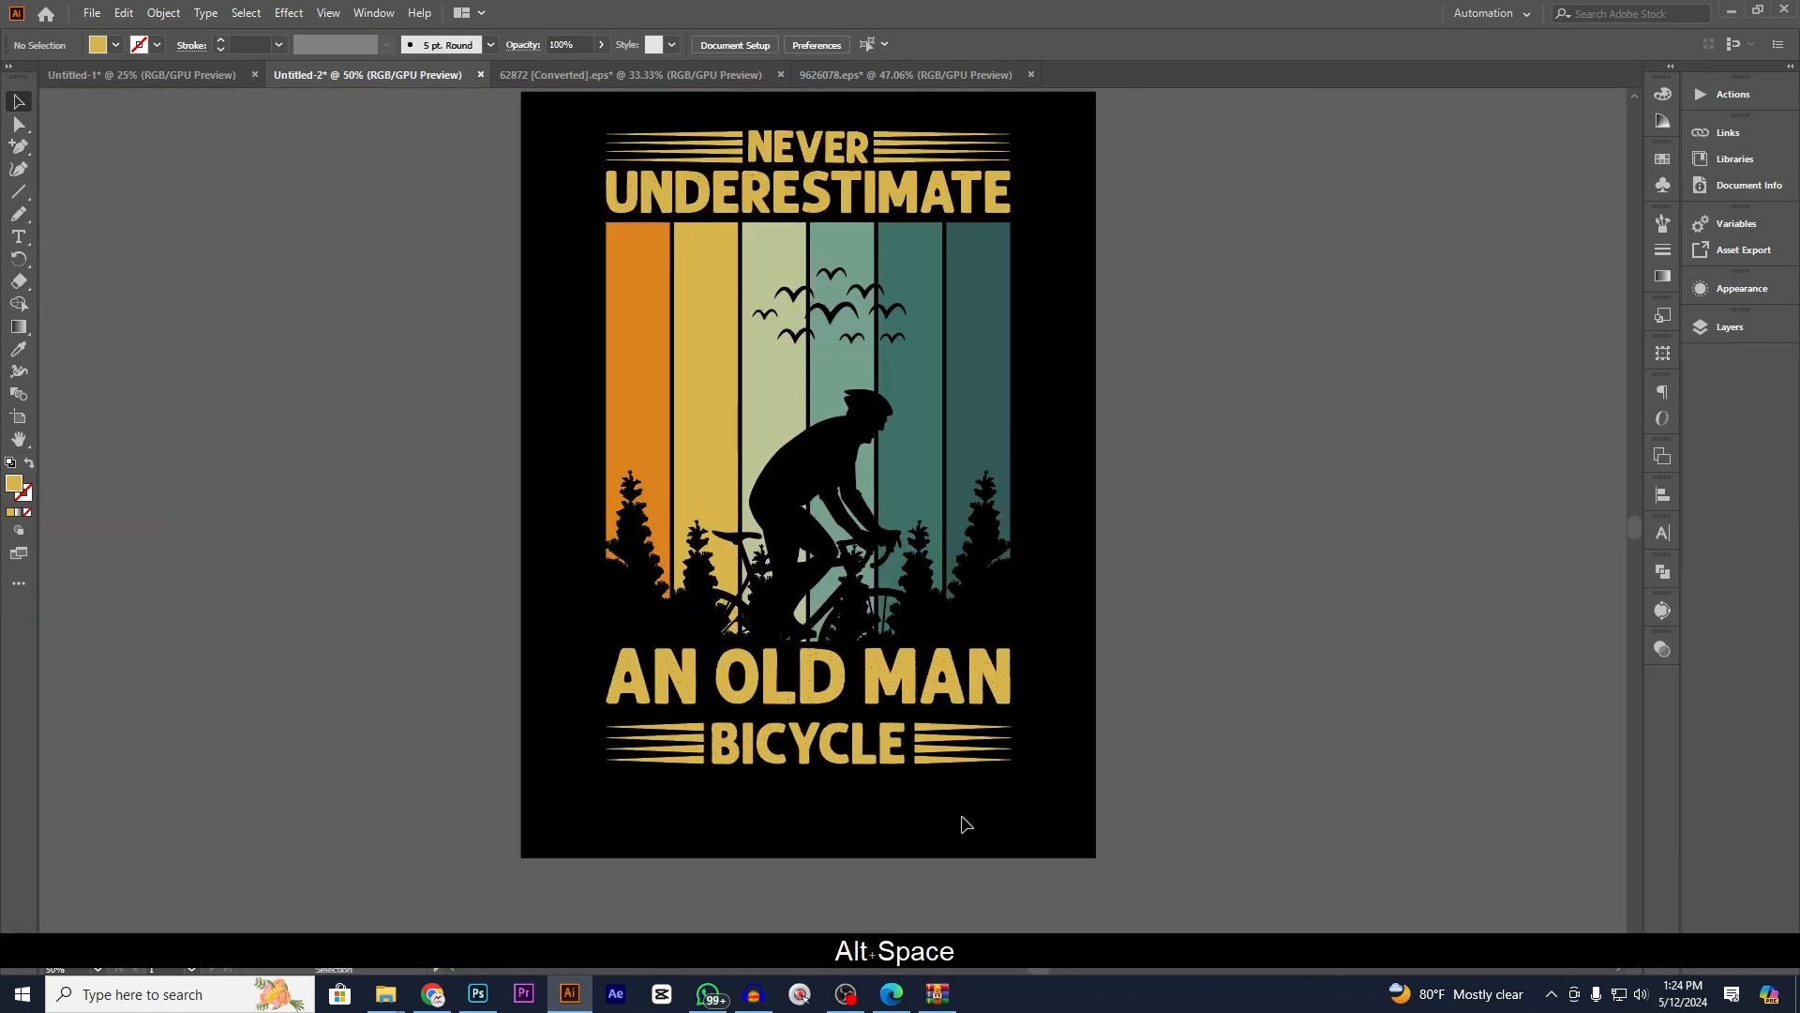
scroll(887, 778, up, 5)
scroll(1145, 703, up, 1)
click(1145, 703)
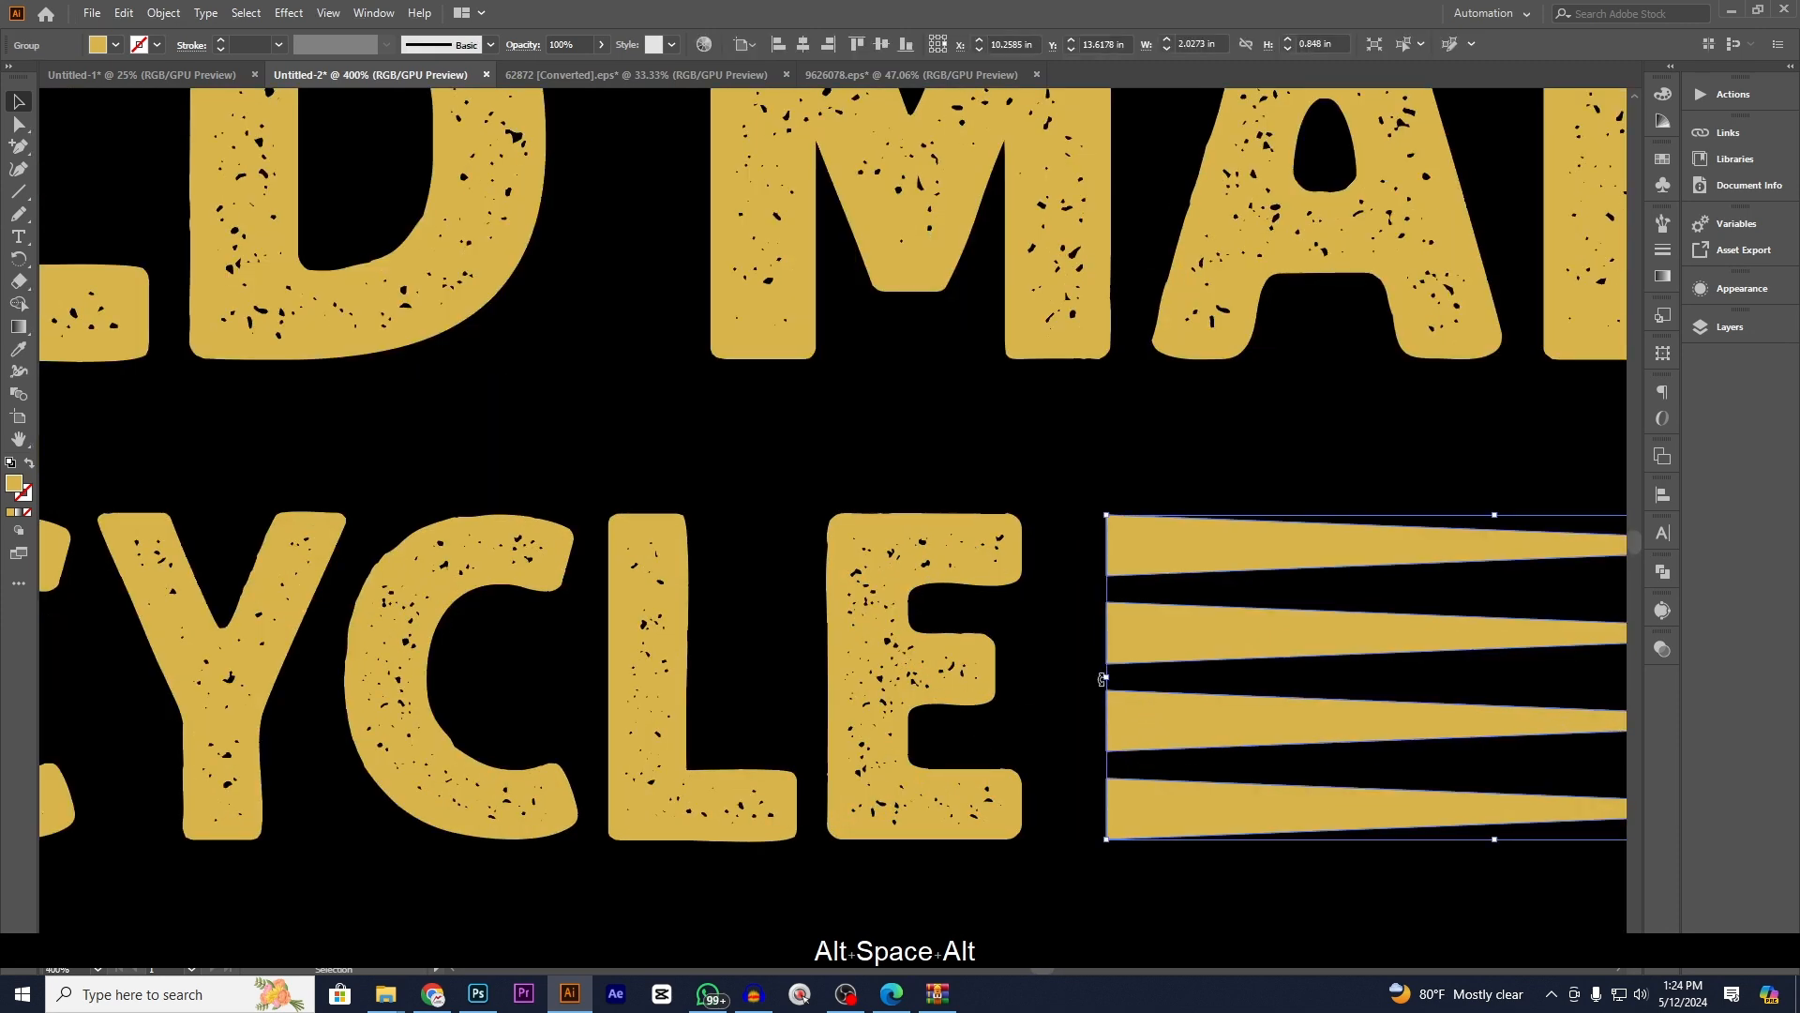
drag(1105, 681, 1089, 684)
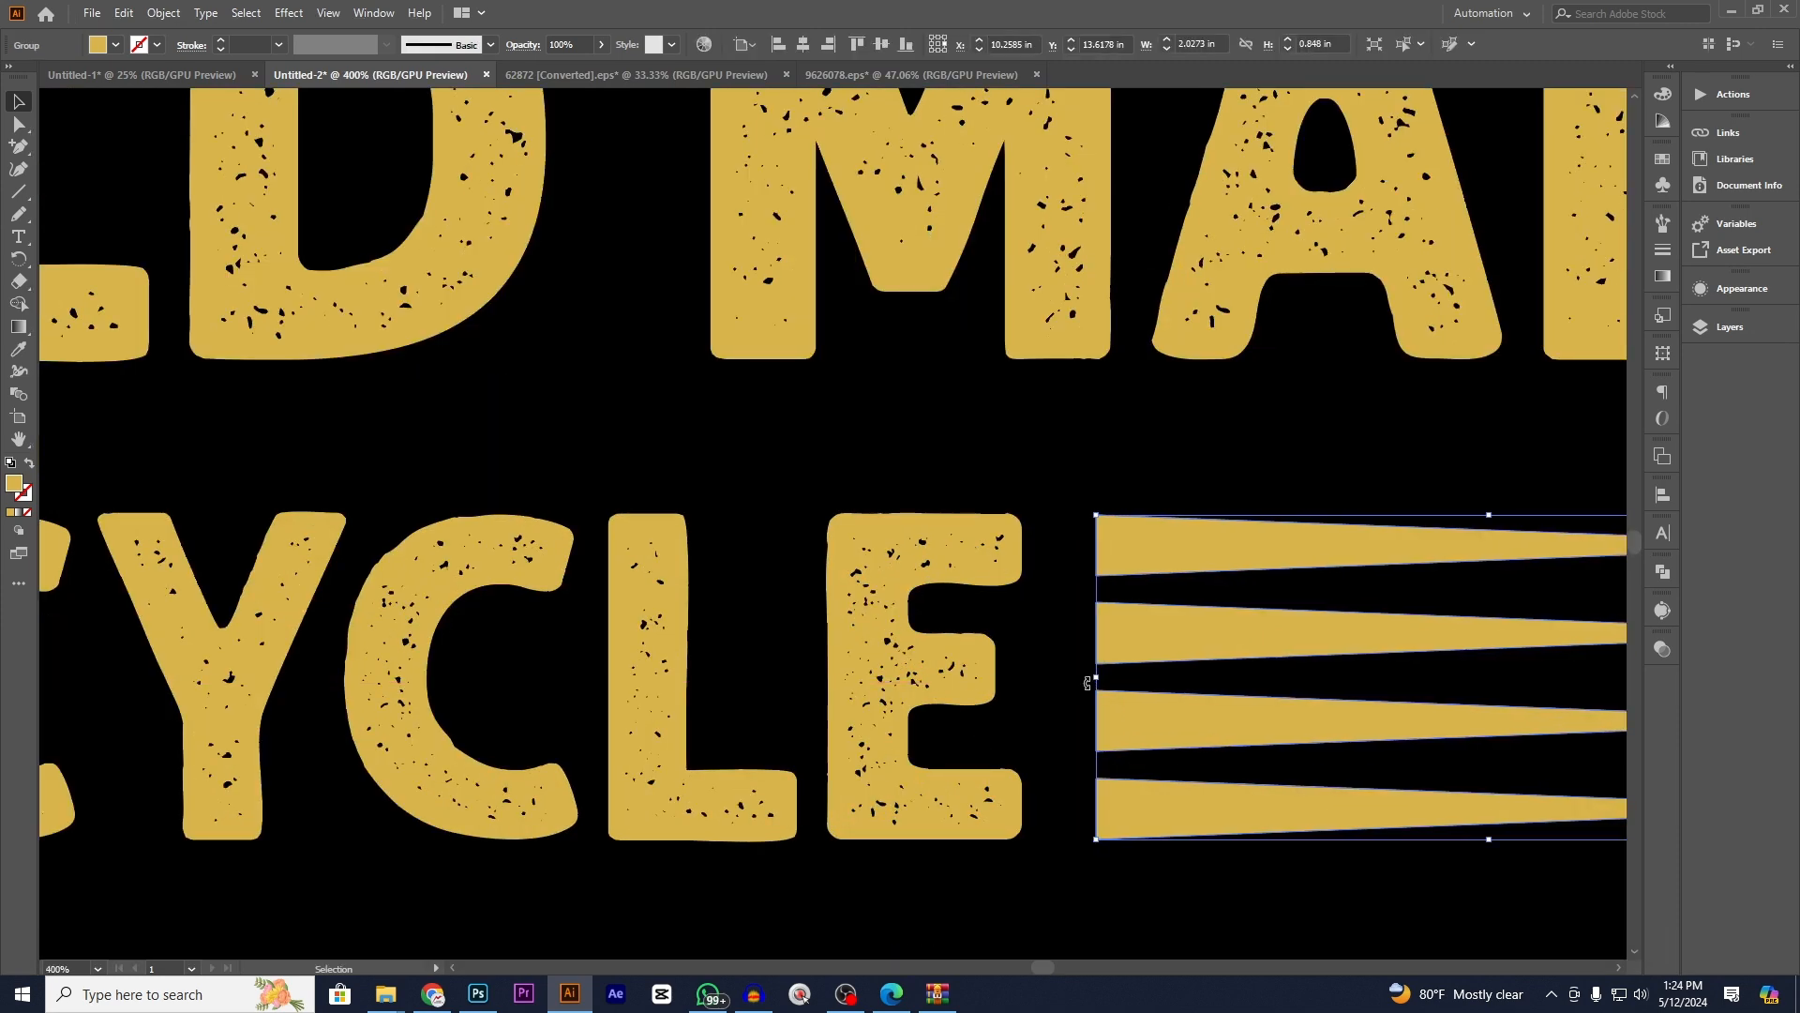
click(1045, 683)
scroll(1132, 792, down, 4)
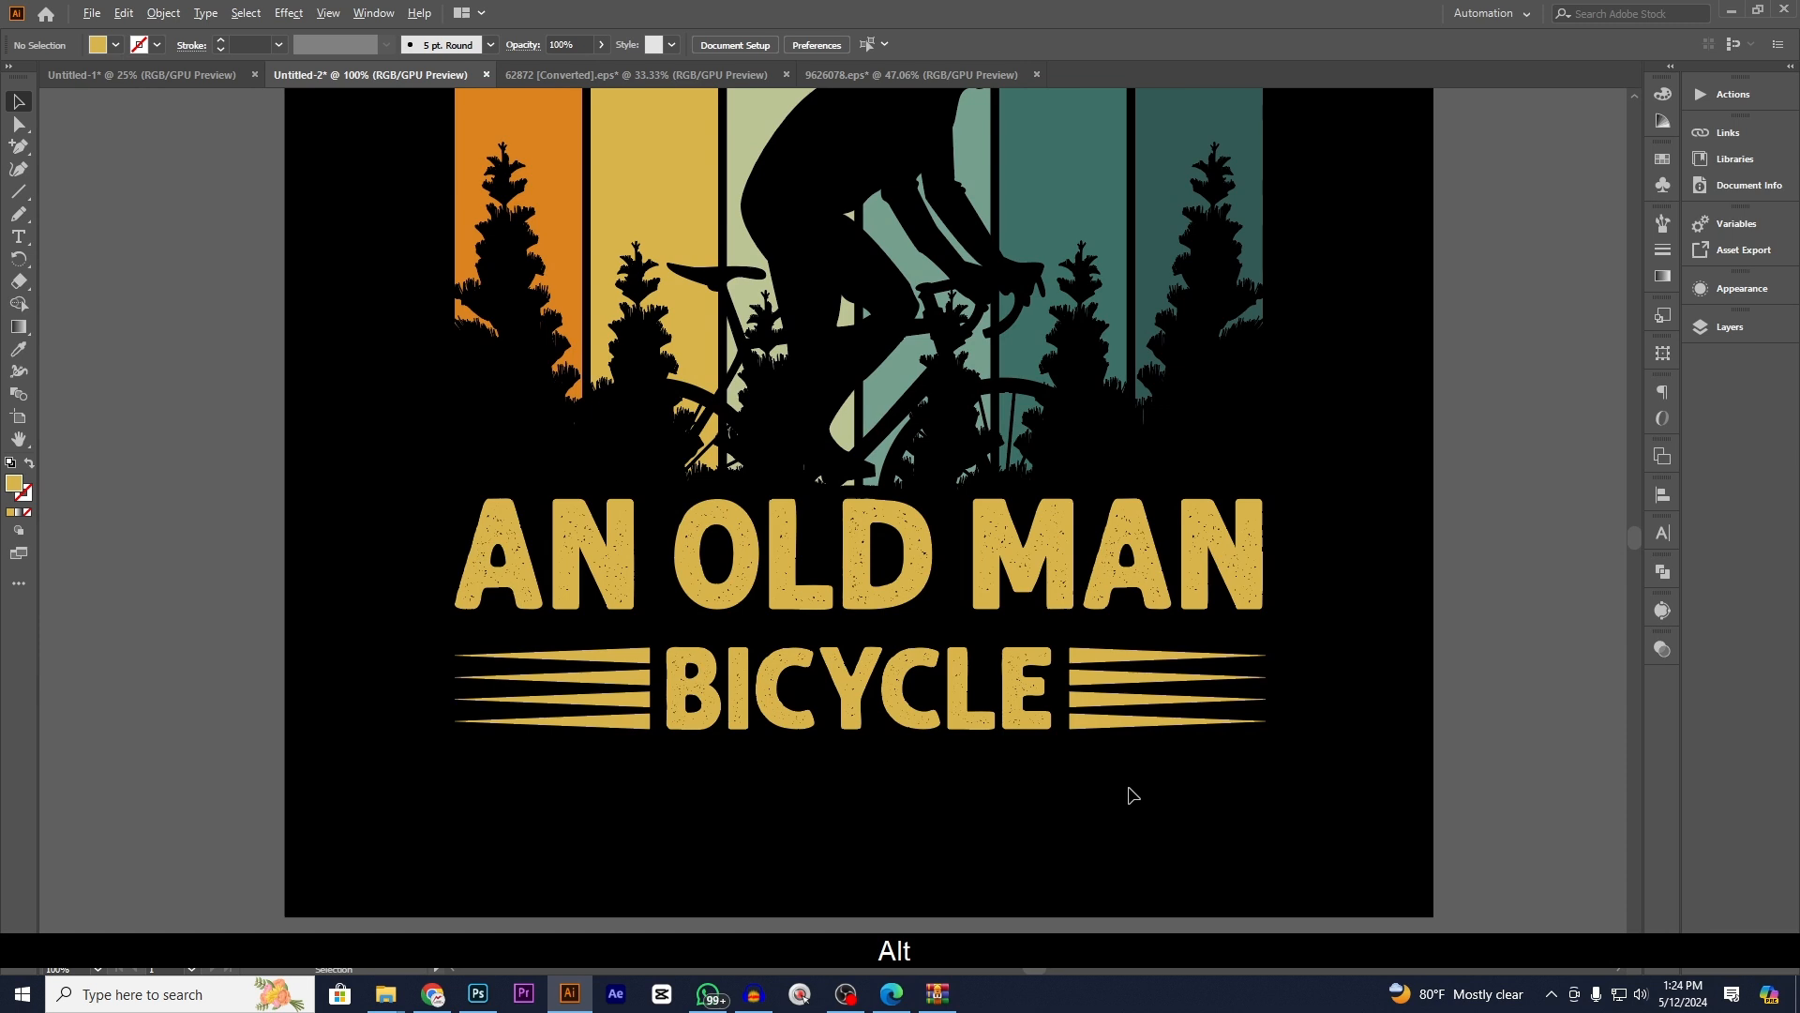
scroll(1109, 695, up, 4)
click(1172, 659)
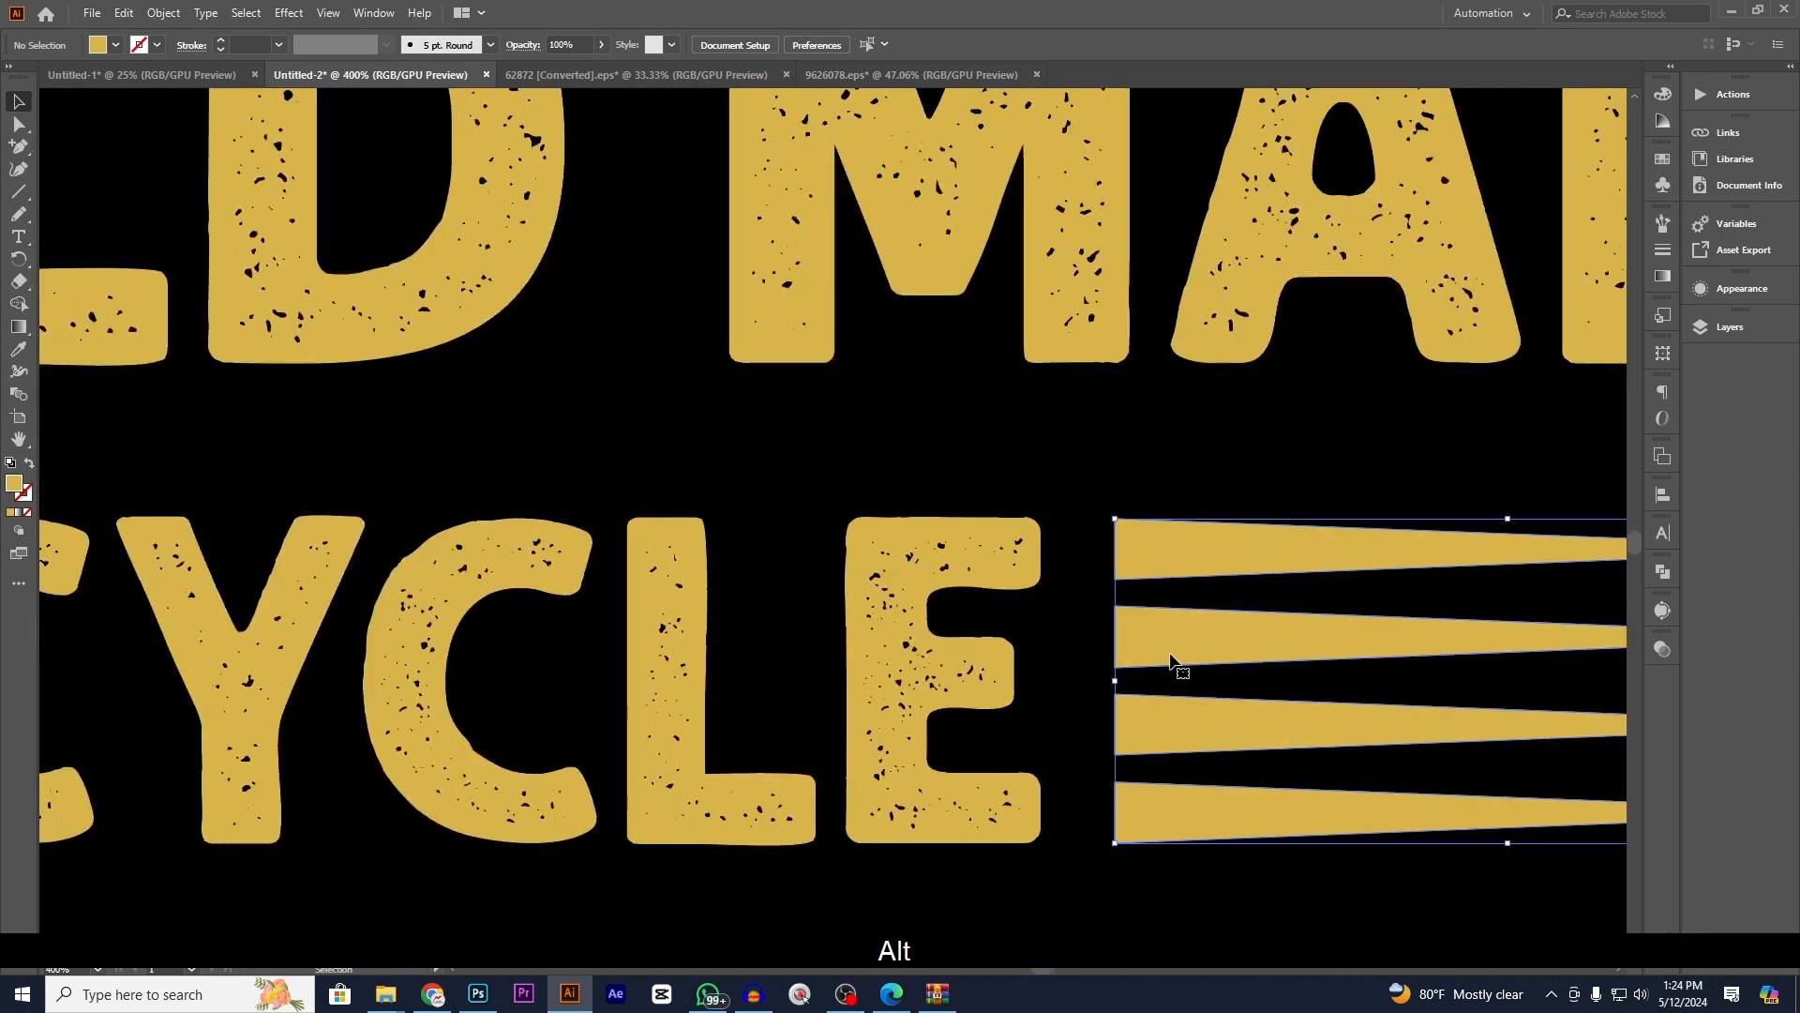
drag(1118, 681, 1112, 687)
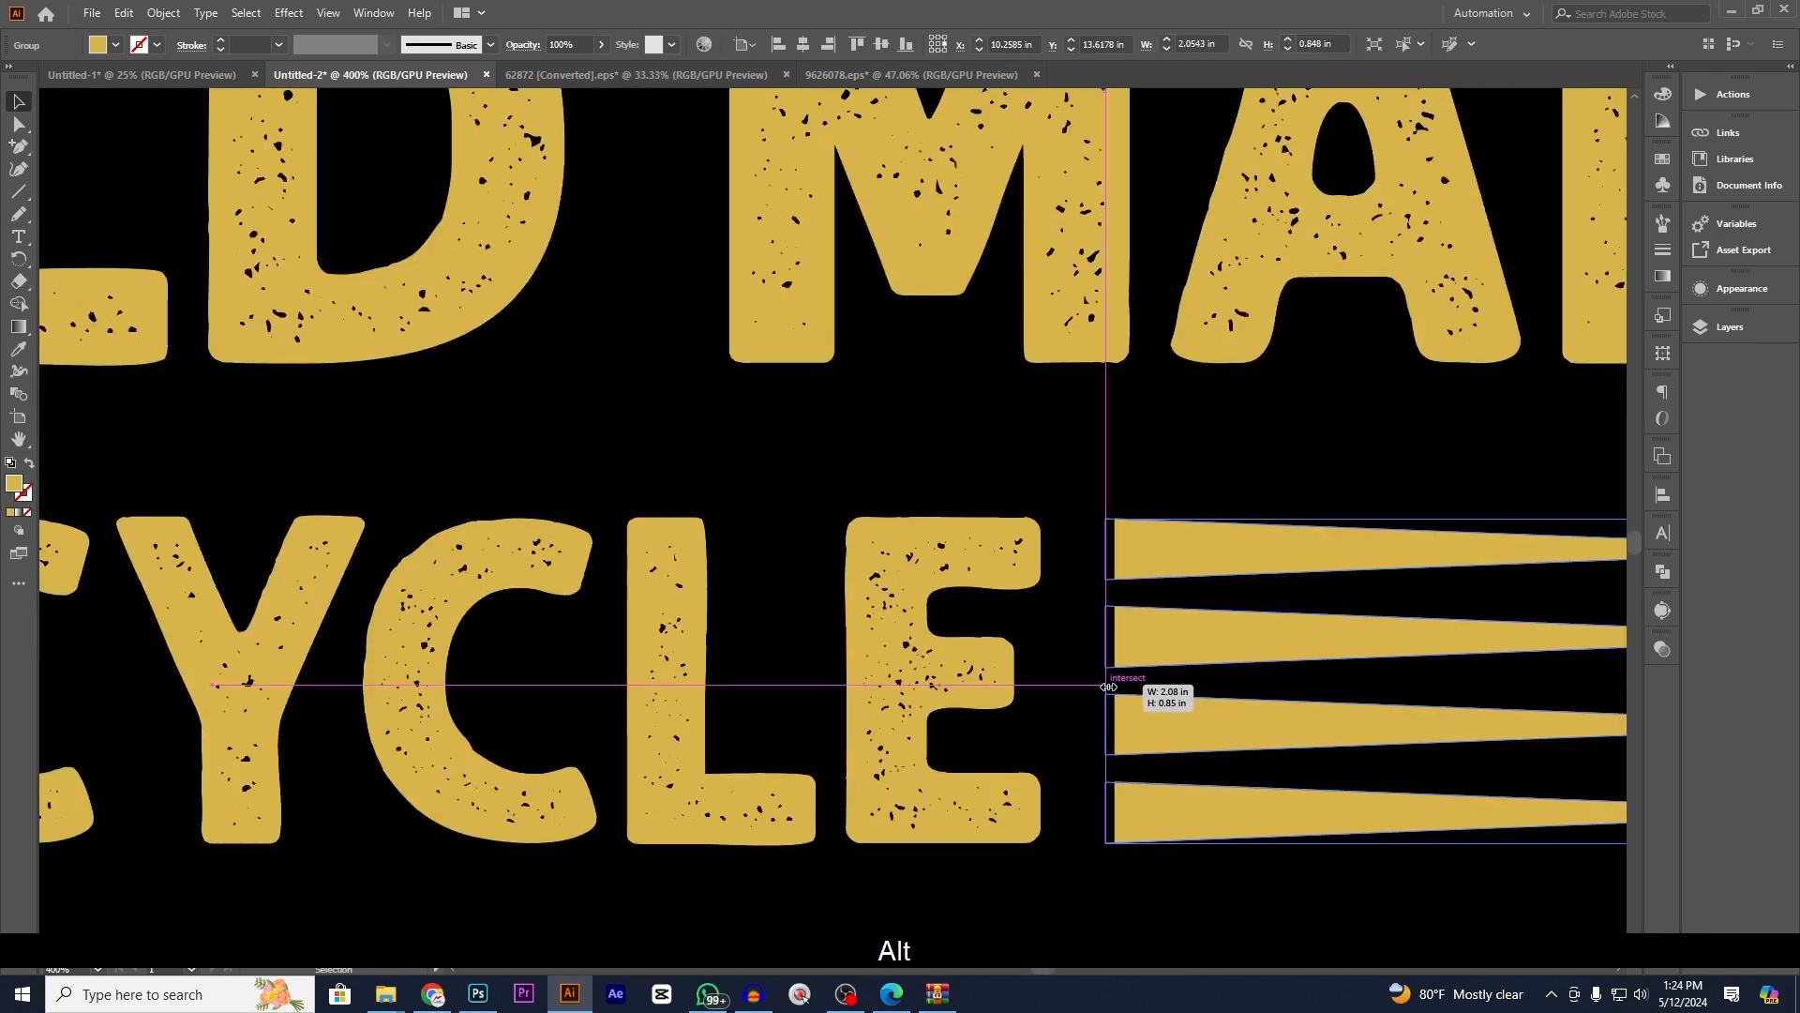
click(1065, 666)
- Check the overall composition and the spacing of the tapered lines around the NEVER and BICYCLE lettering
scroll(1105, 748, down, 5)
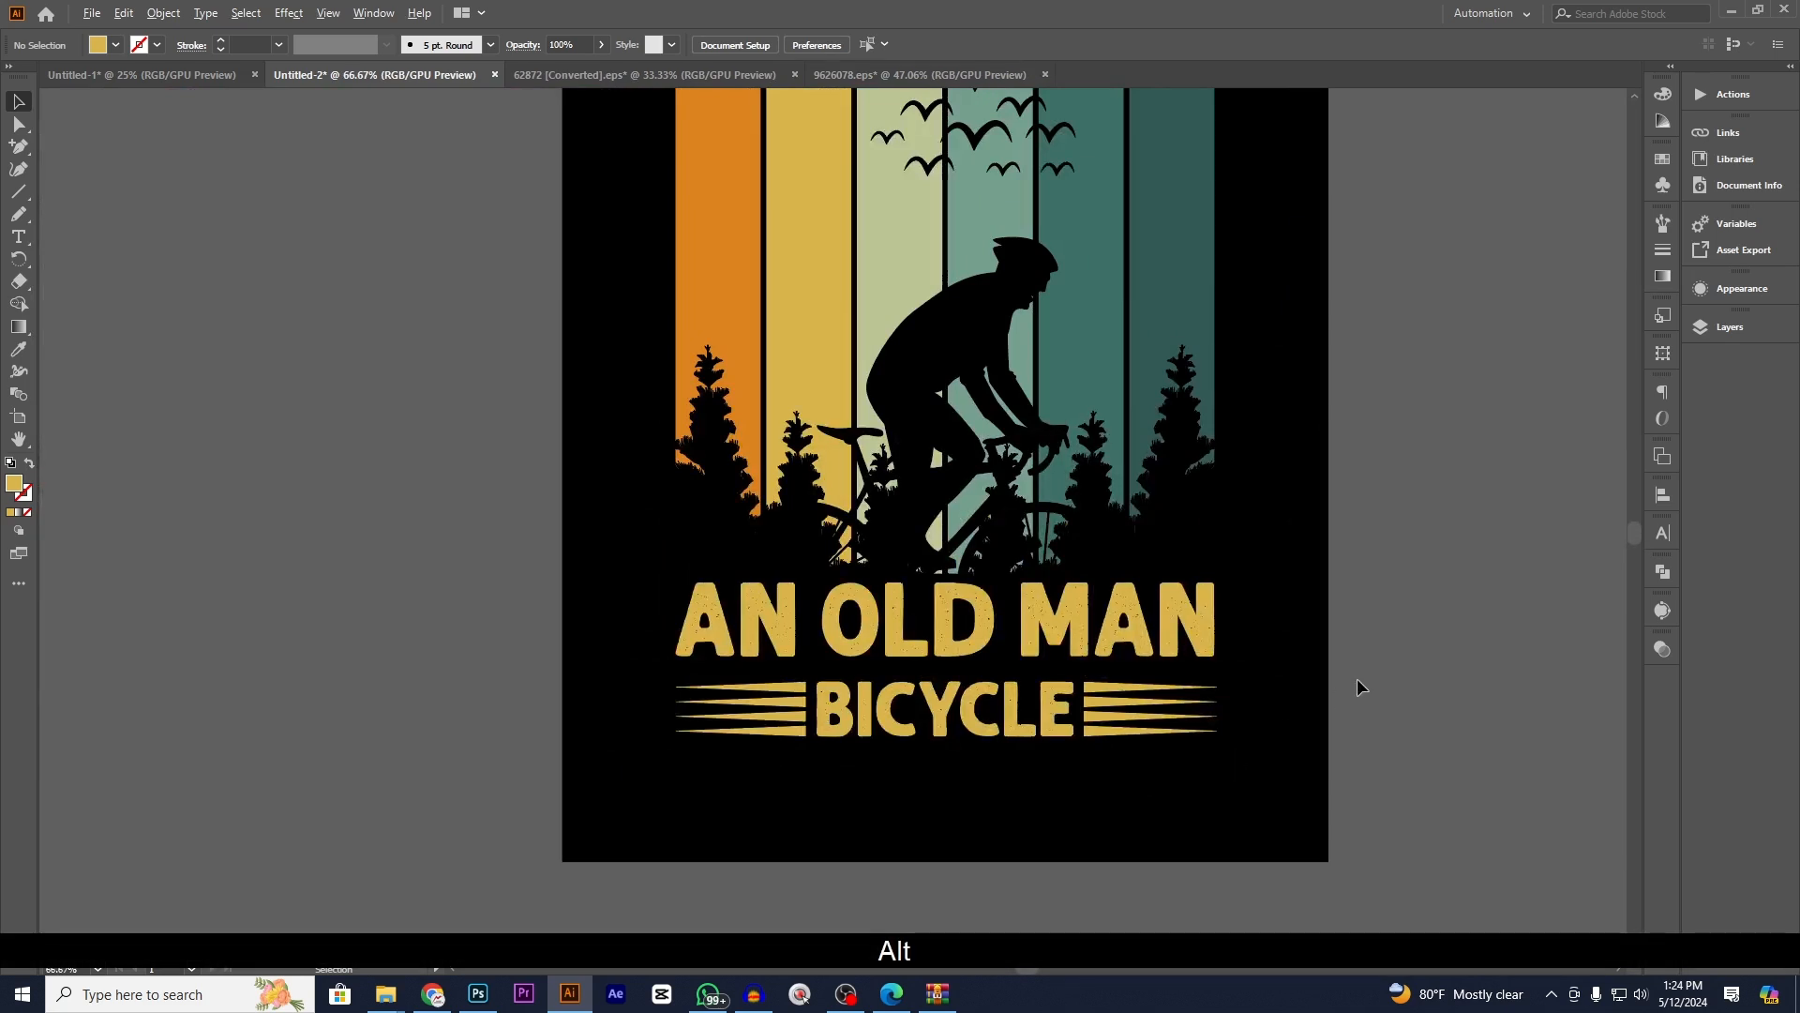
scroll(1358, 678, down, 1)
drag(1338, 708, 1314, 745)
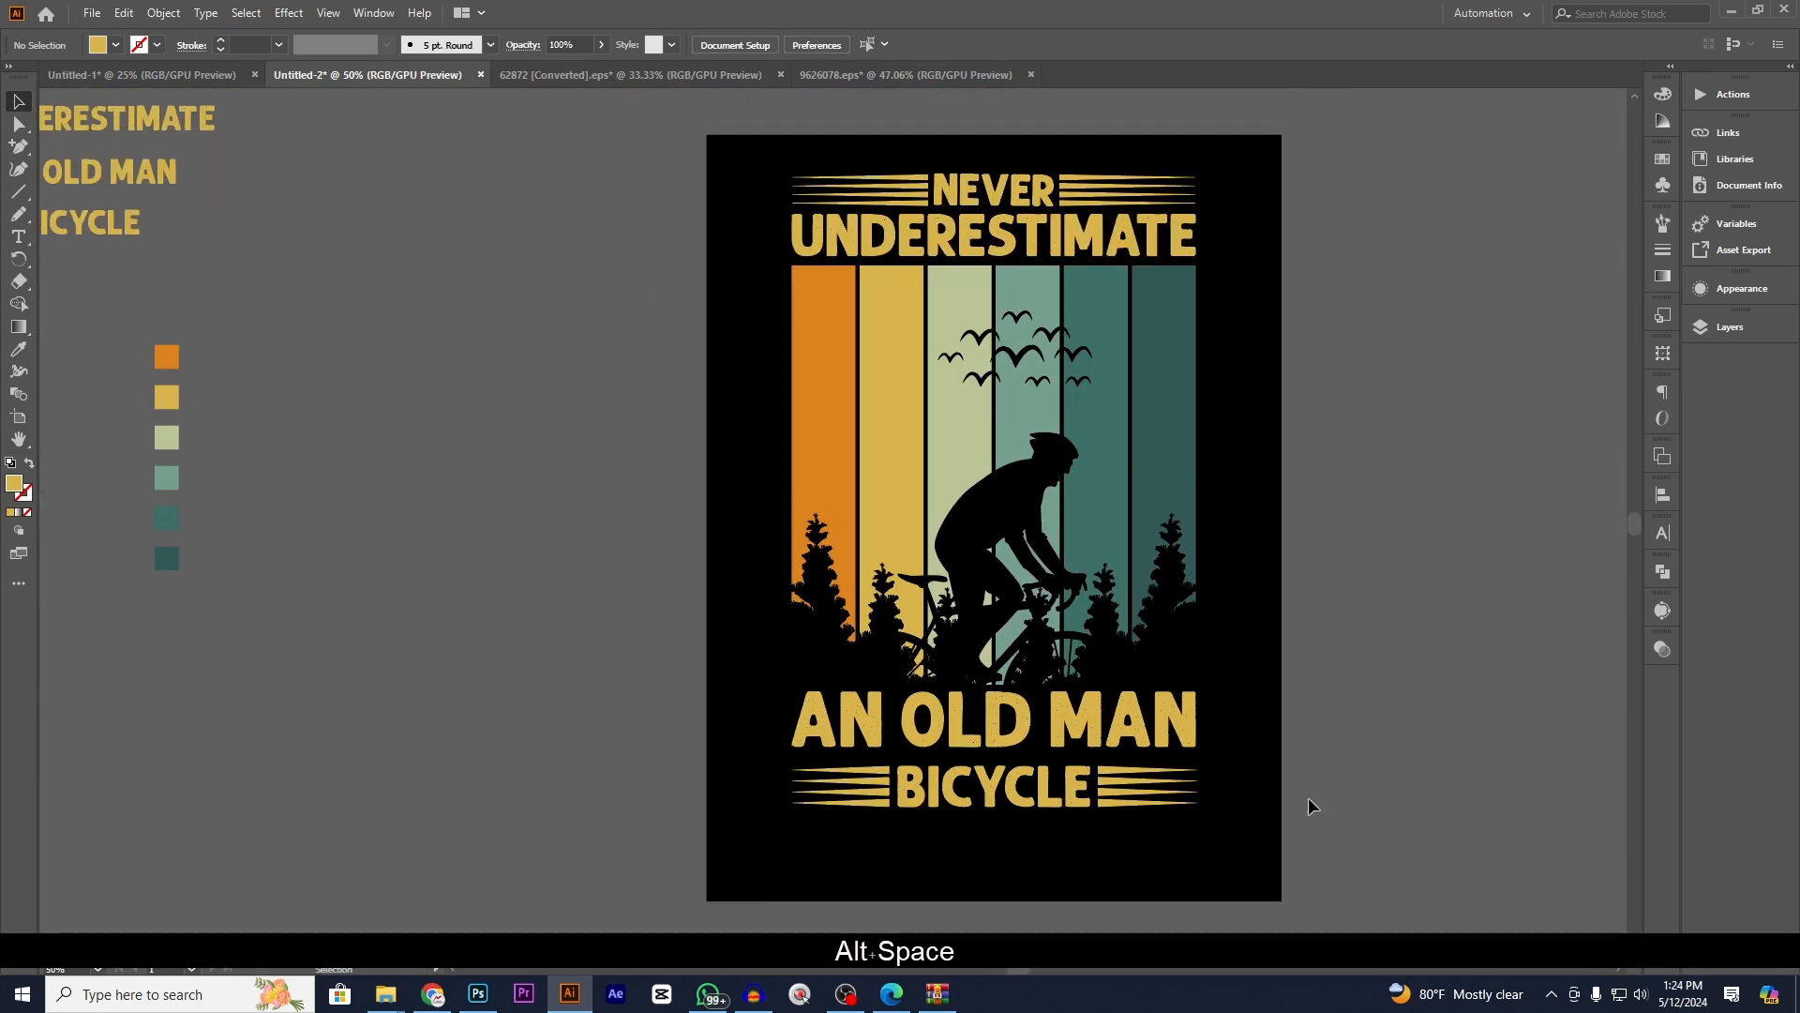
scroll(1234, 816, up, 1)
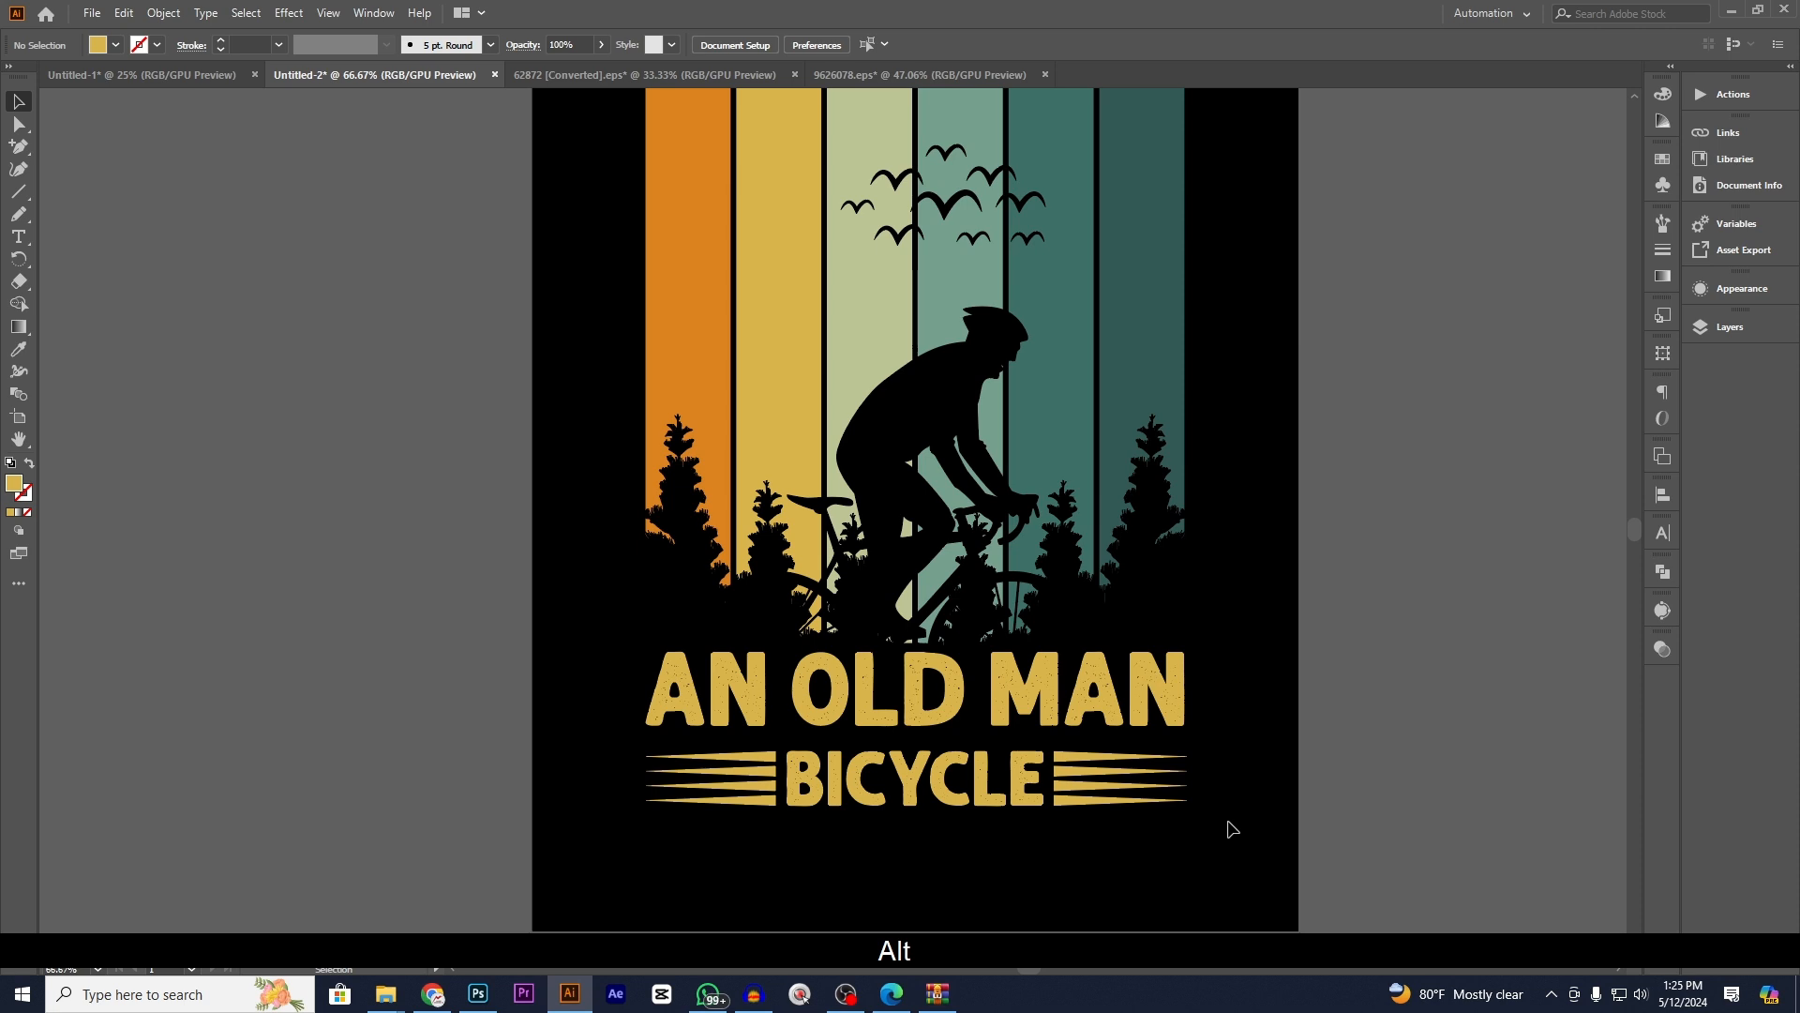
scroll(1238, 815, down, 2)
drag(1294, 655, 1237, 619)
scroll(1237, 600, up, 1)
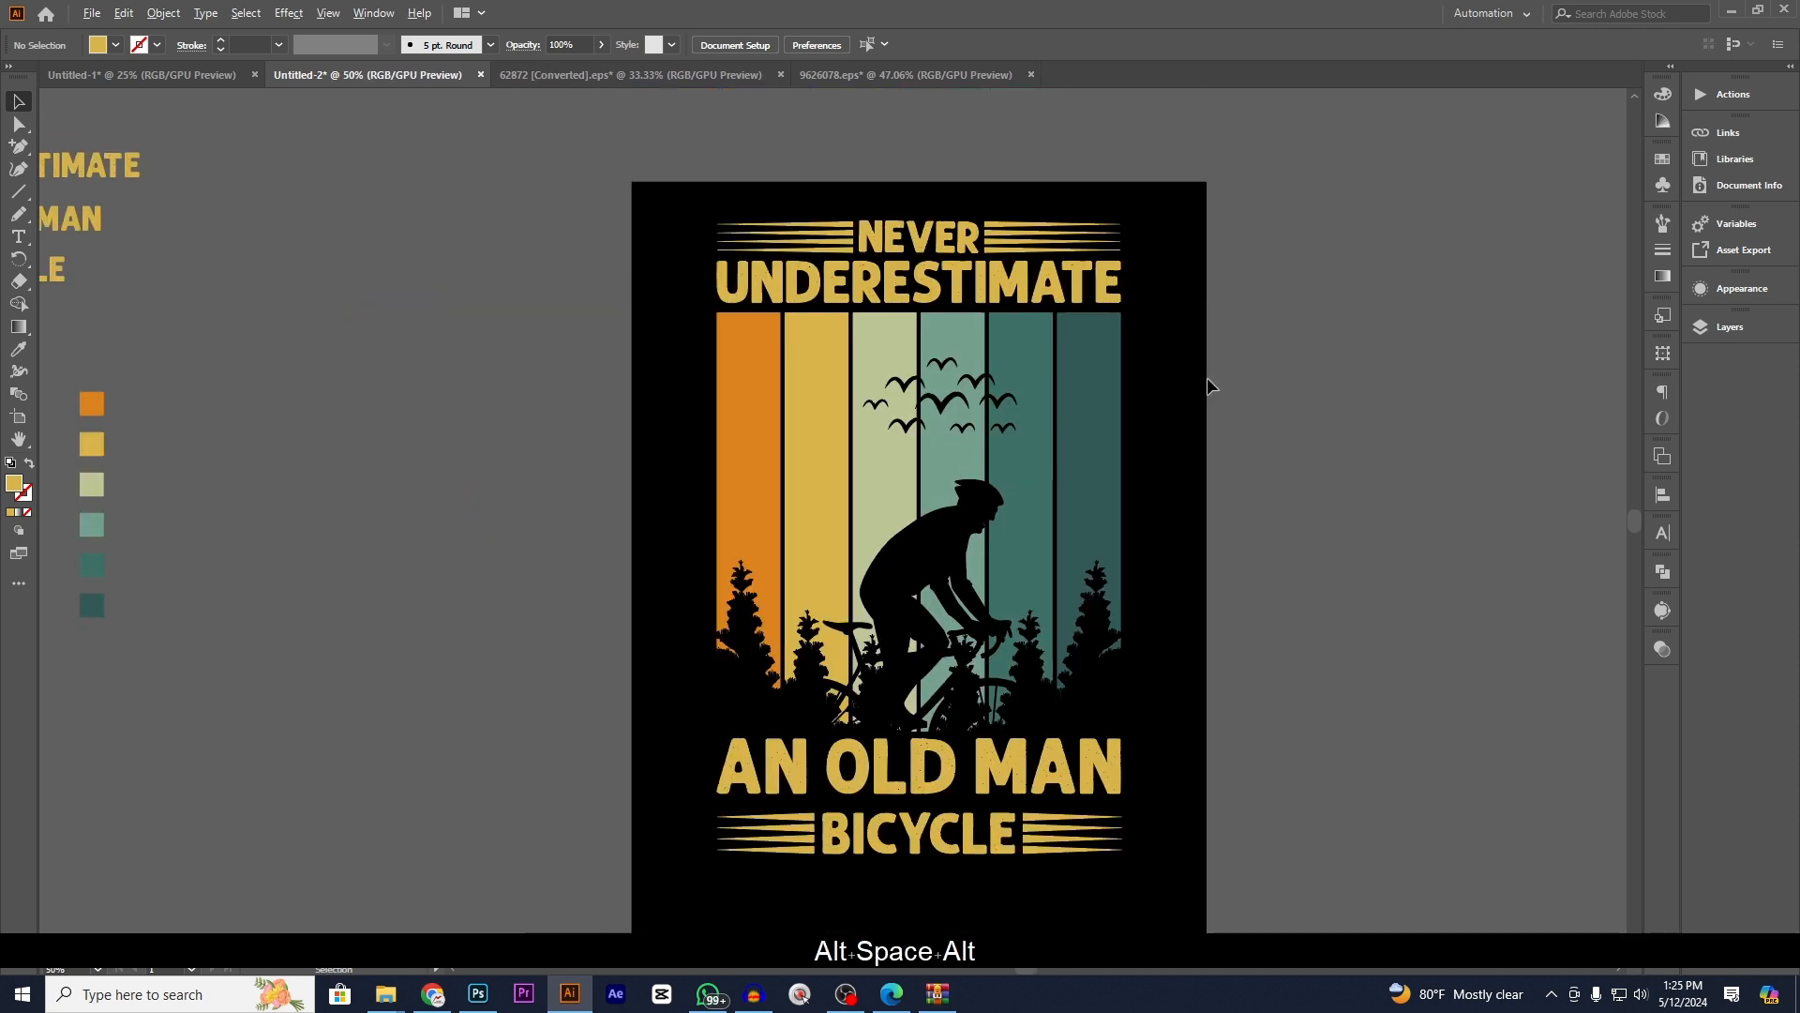
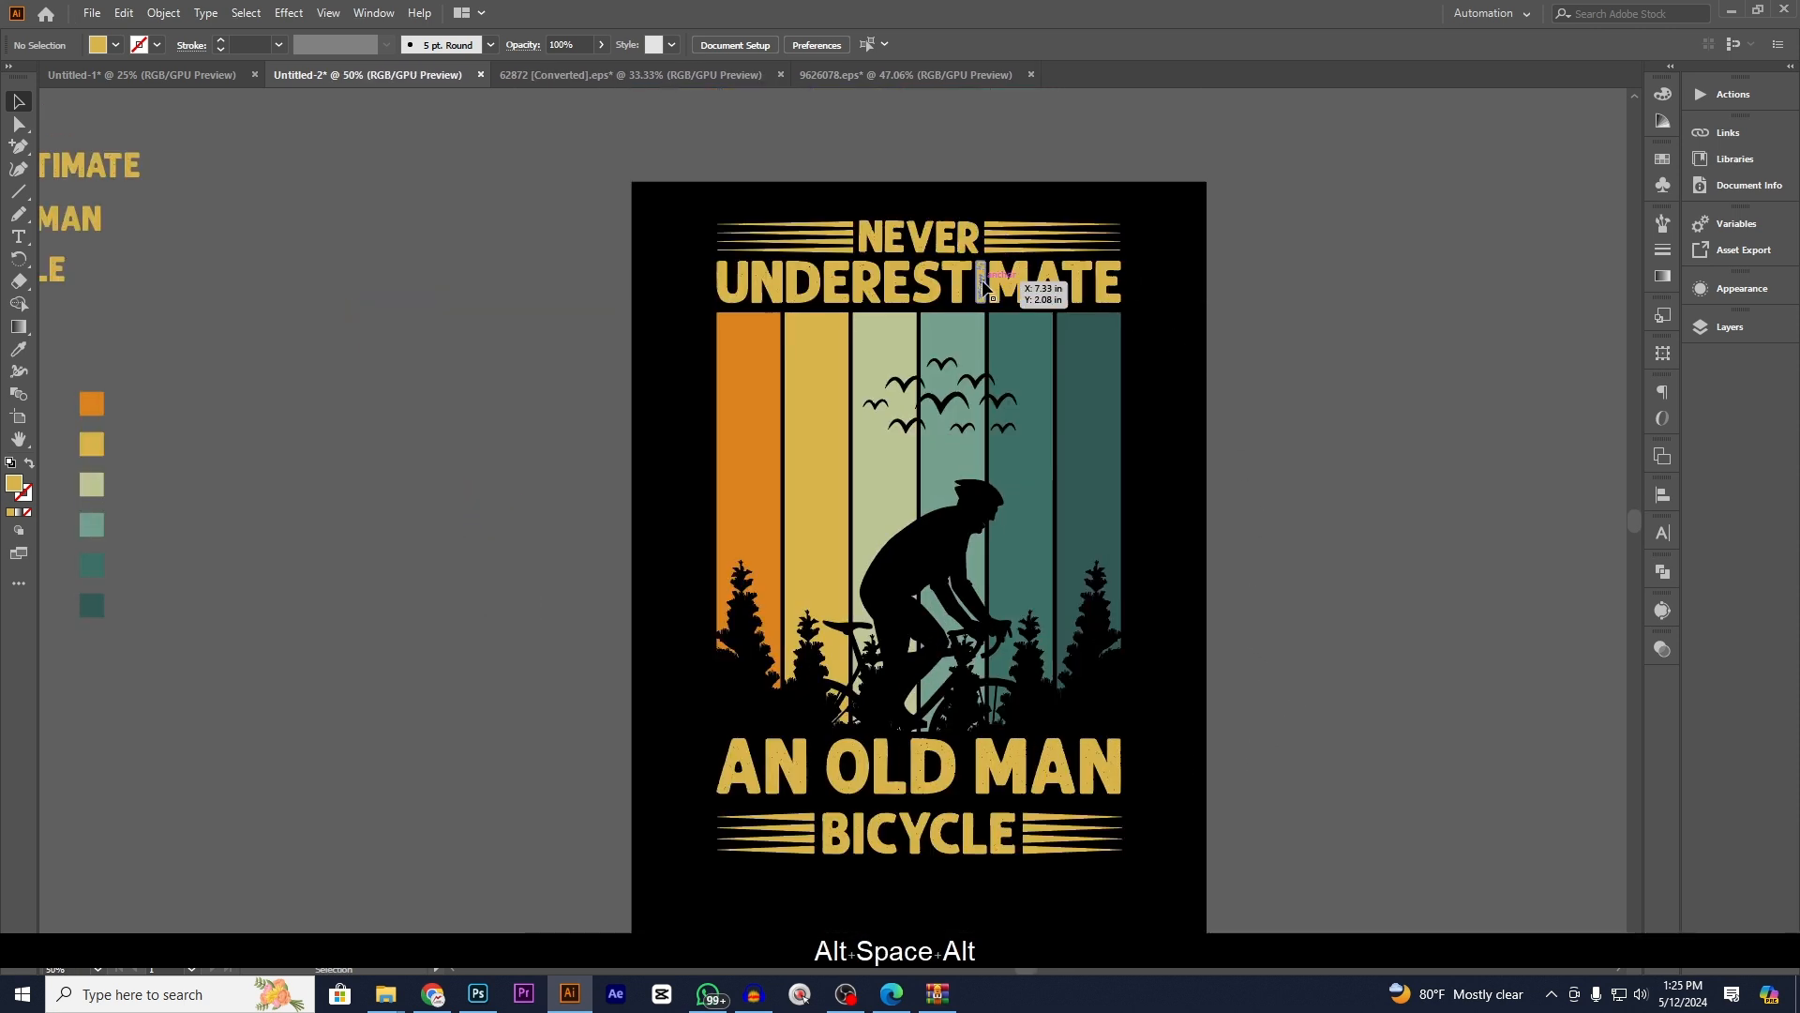
click(980, 242)
click(529, 360)
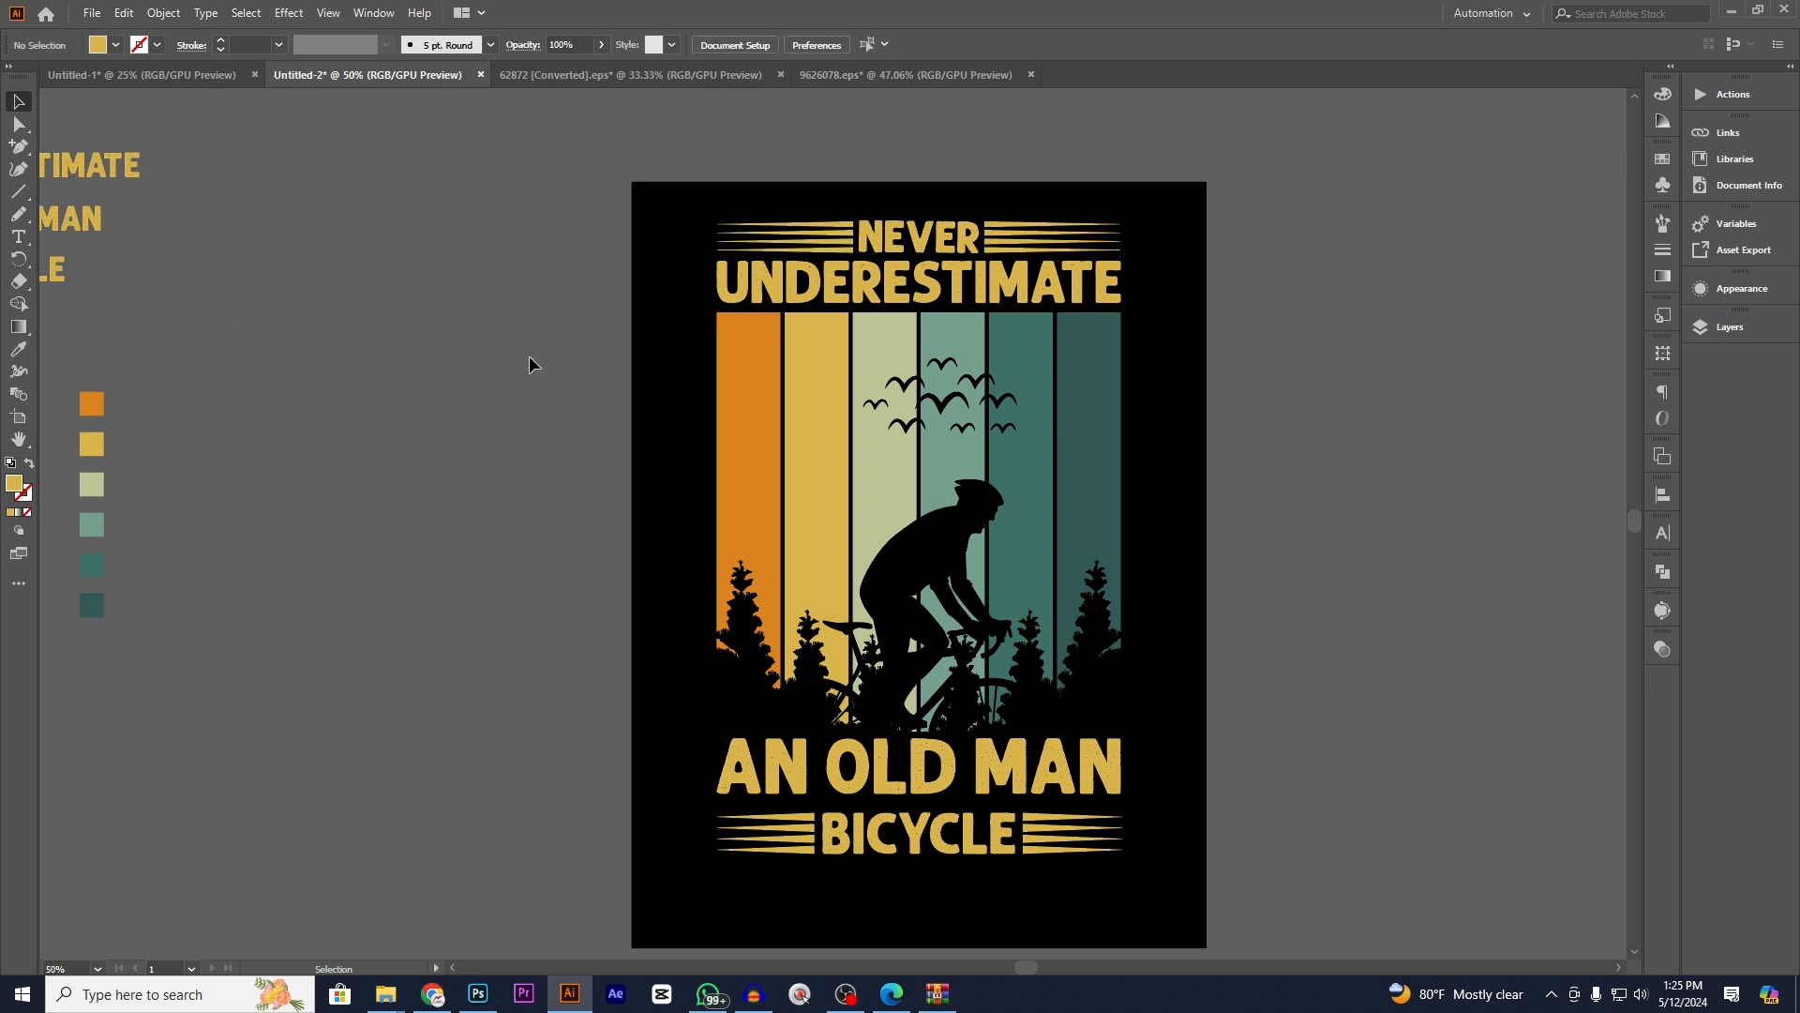
- Recolour the UNDERESTIMATE lettering with the teal sampled from the fifth coloured bar
click(941, 286)
click(18, 350)
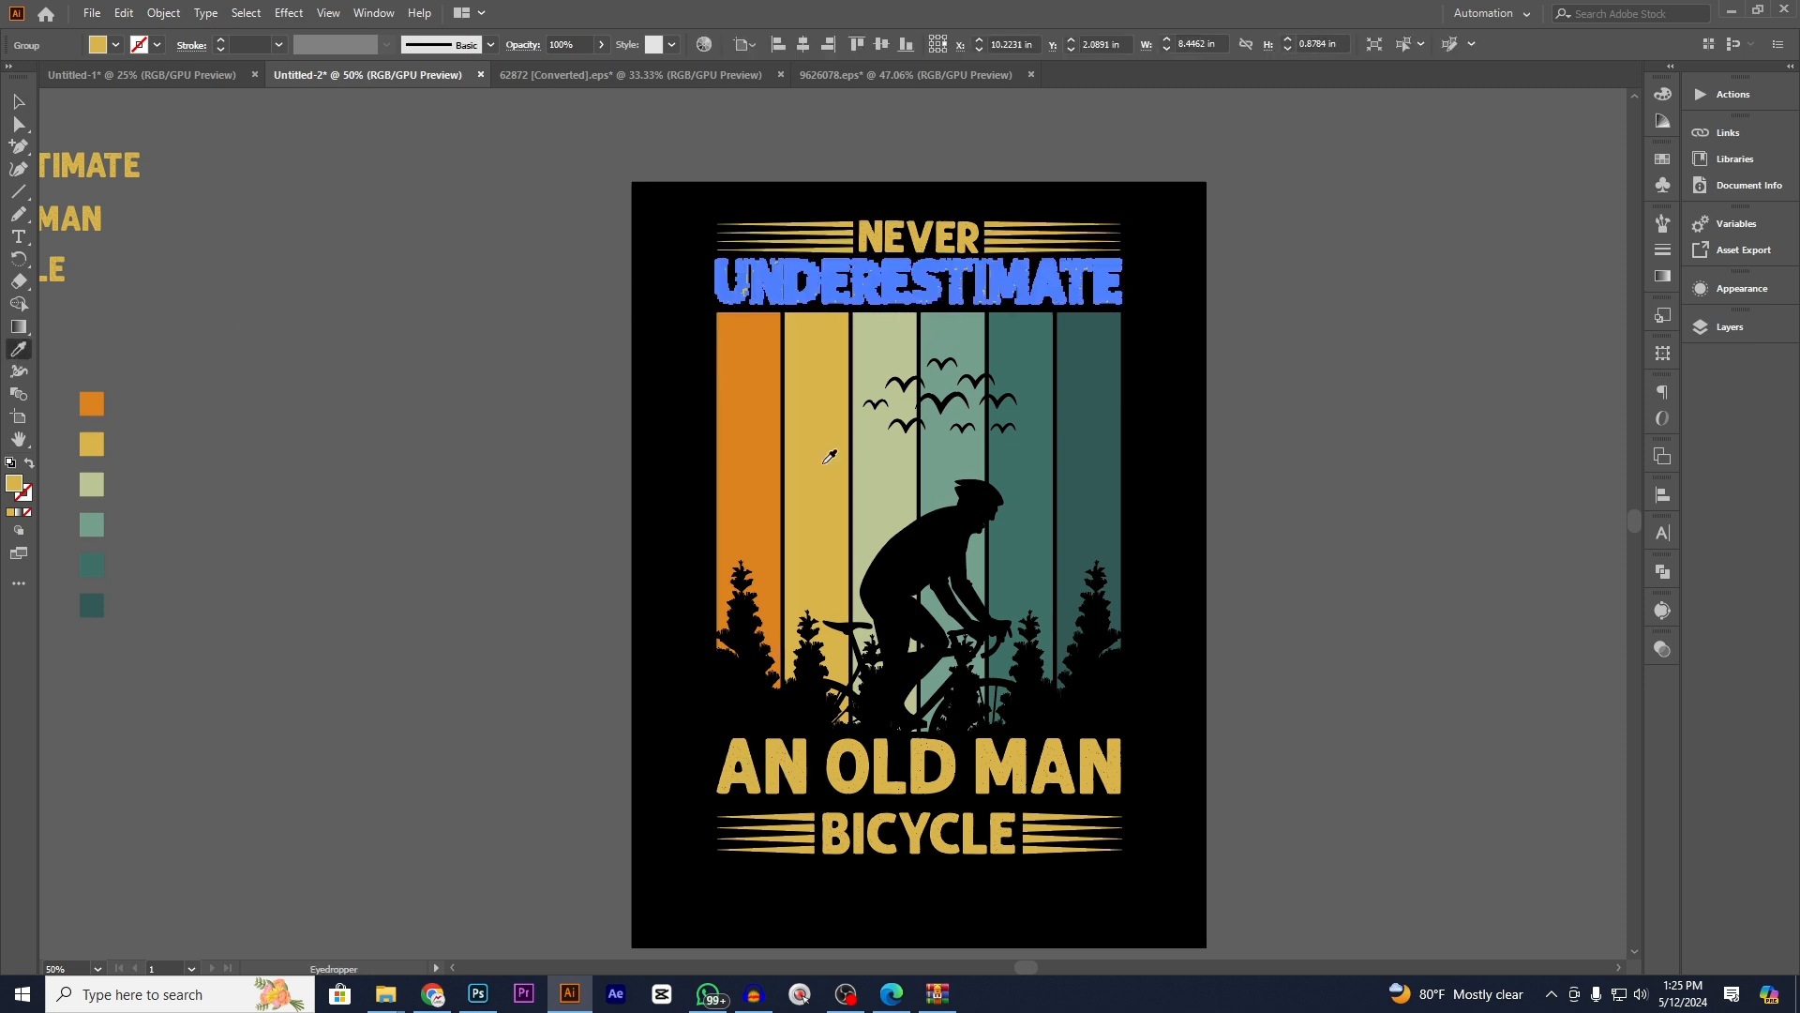
click(1038, 349)
click(17, 104)
click(555, 221)
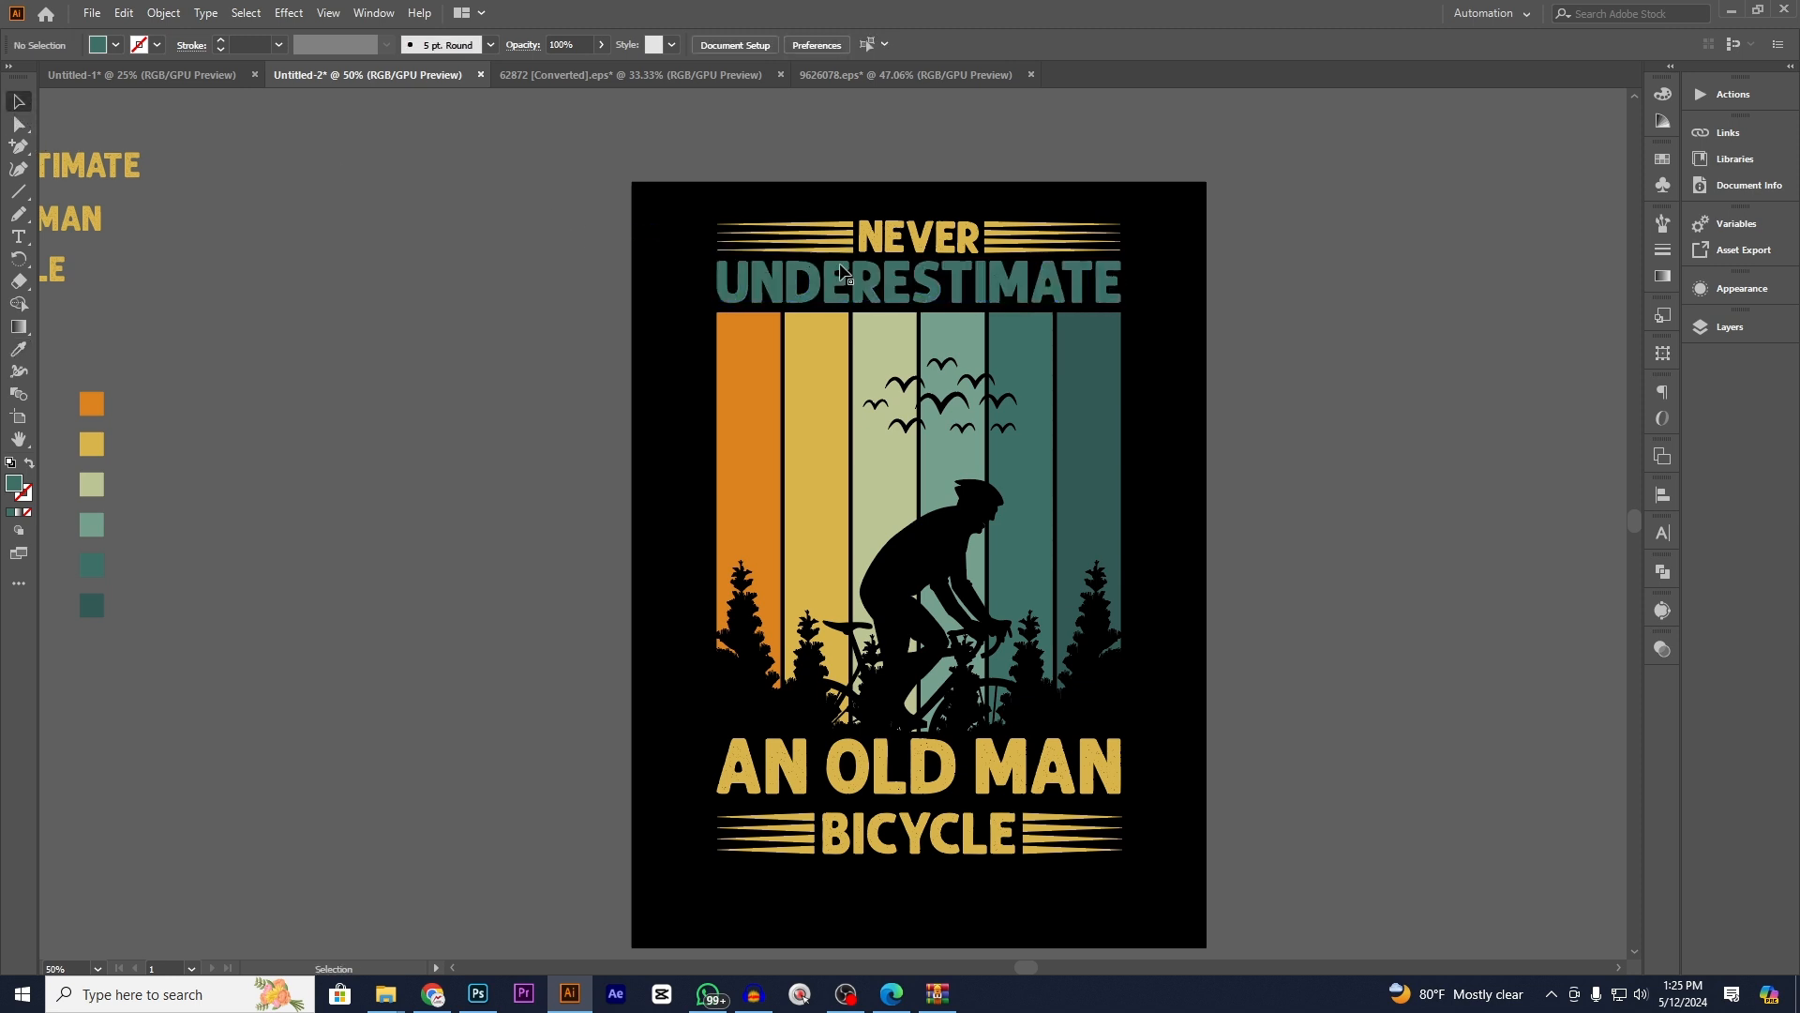
- Try the teal of the UNDERESTIMATE lettering on the word NEVER
click(973, 235)
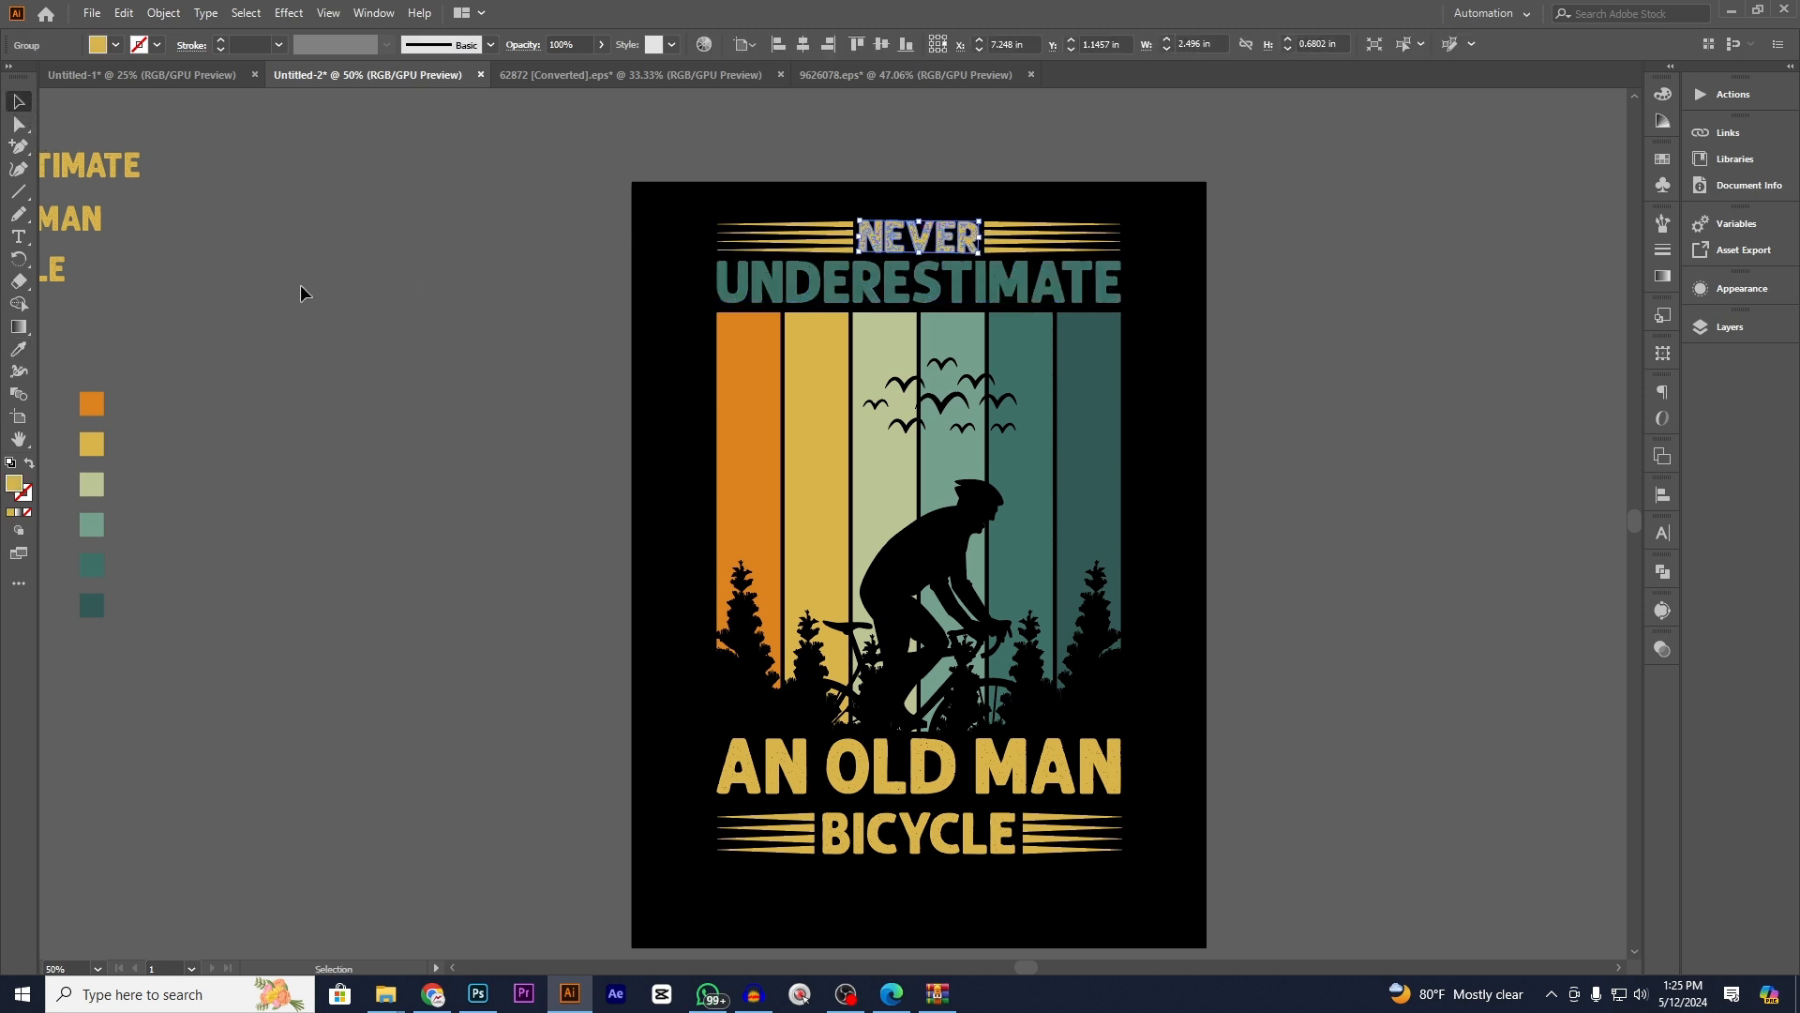
click(17, 353)
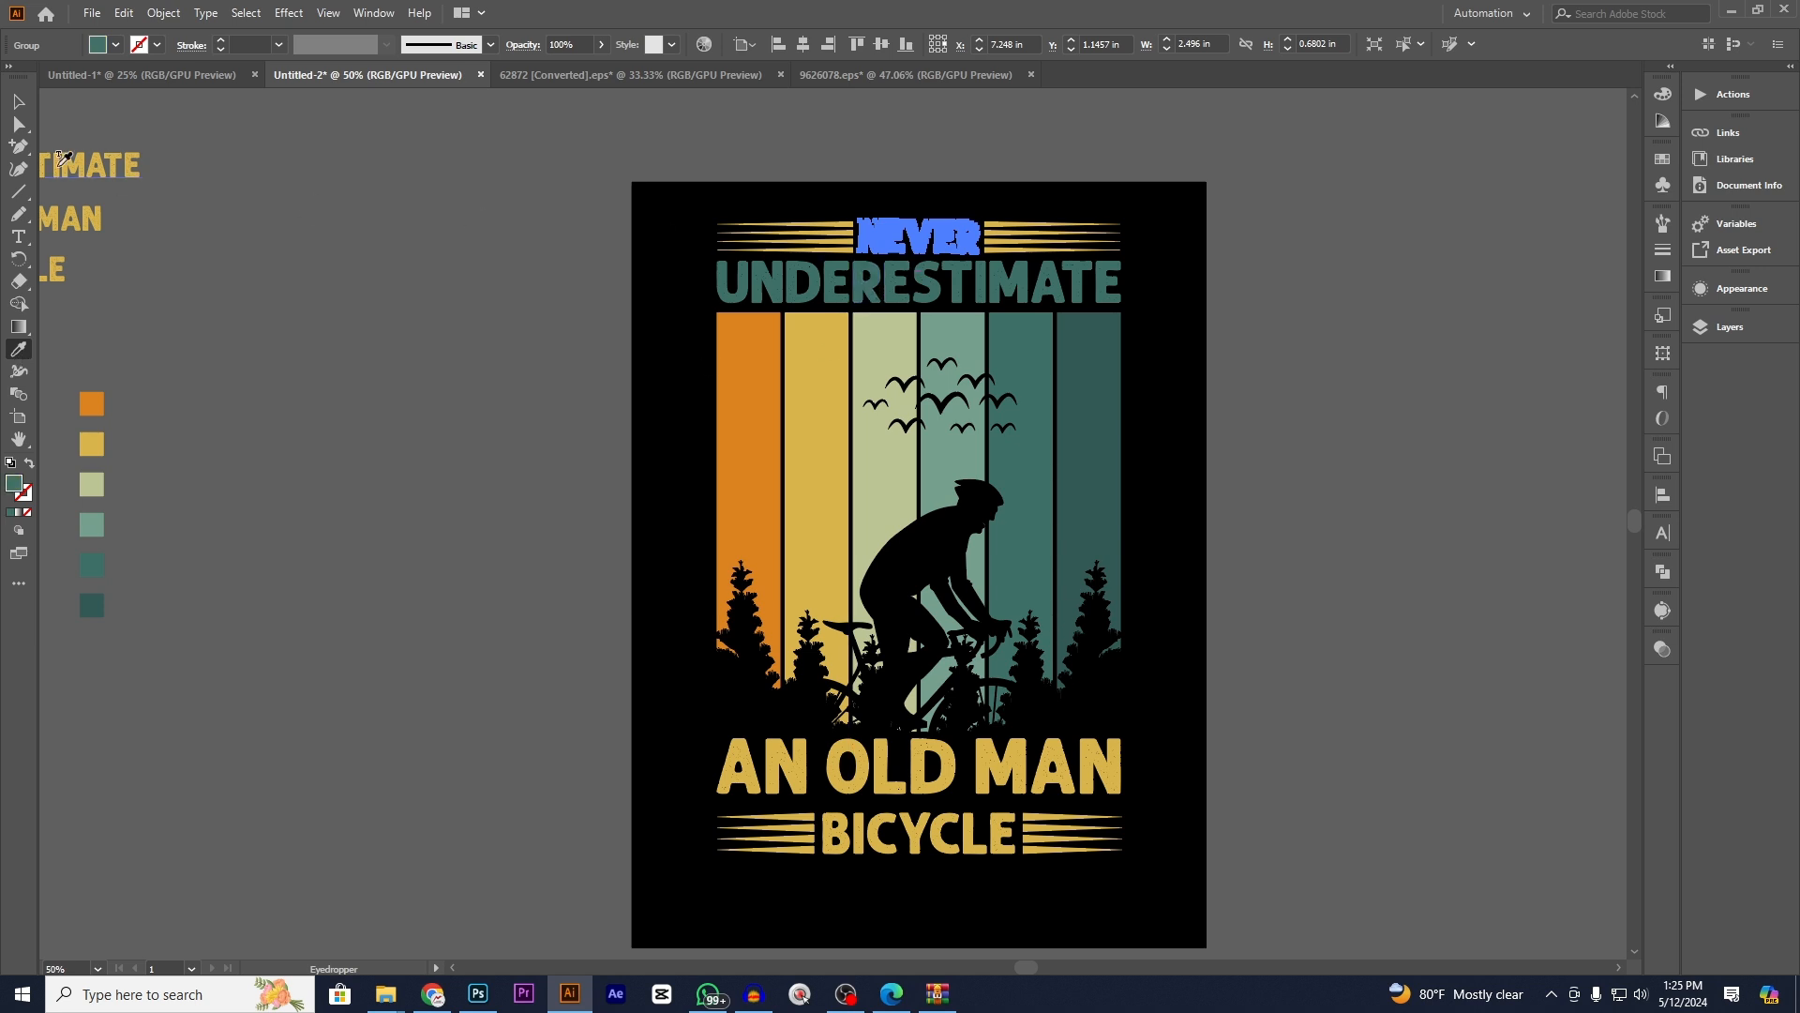
click(18, 102)
click(588, 282)
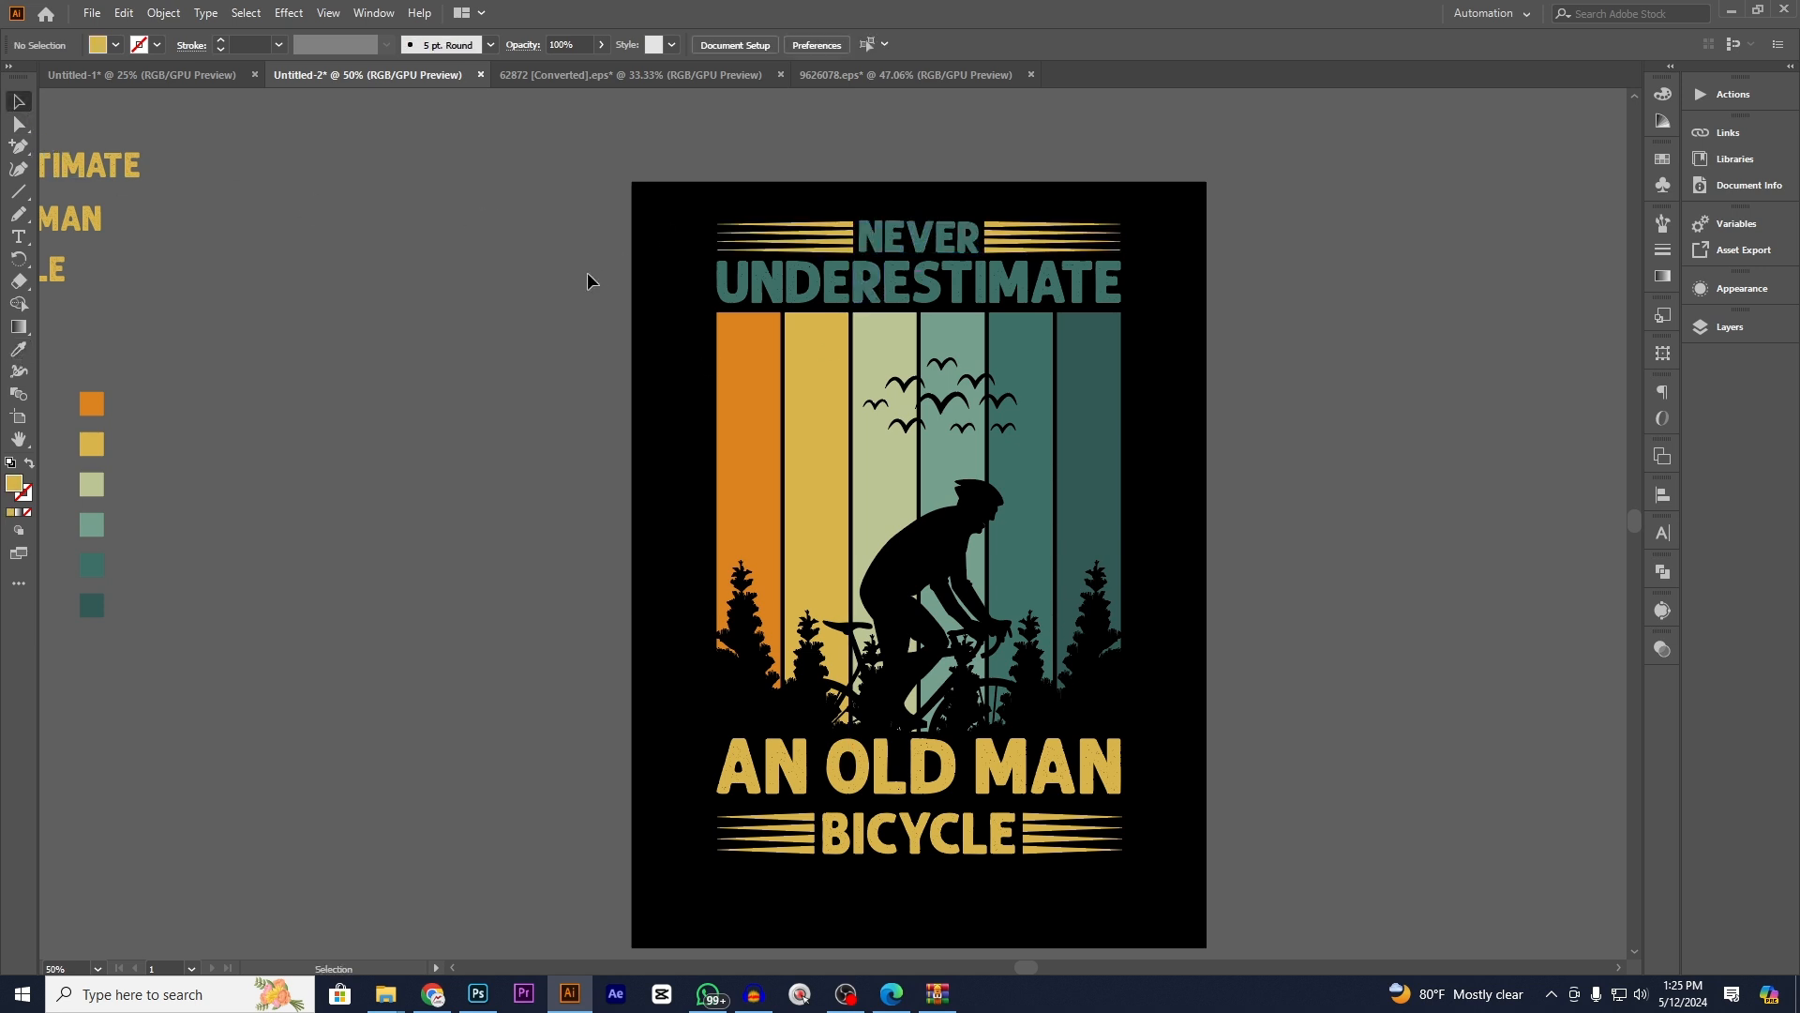
- Recolour the word NEVER back to the design's yellow with the Eyedropper
click(949, 242)
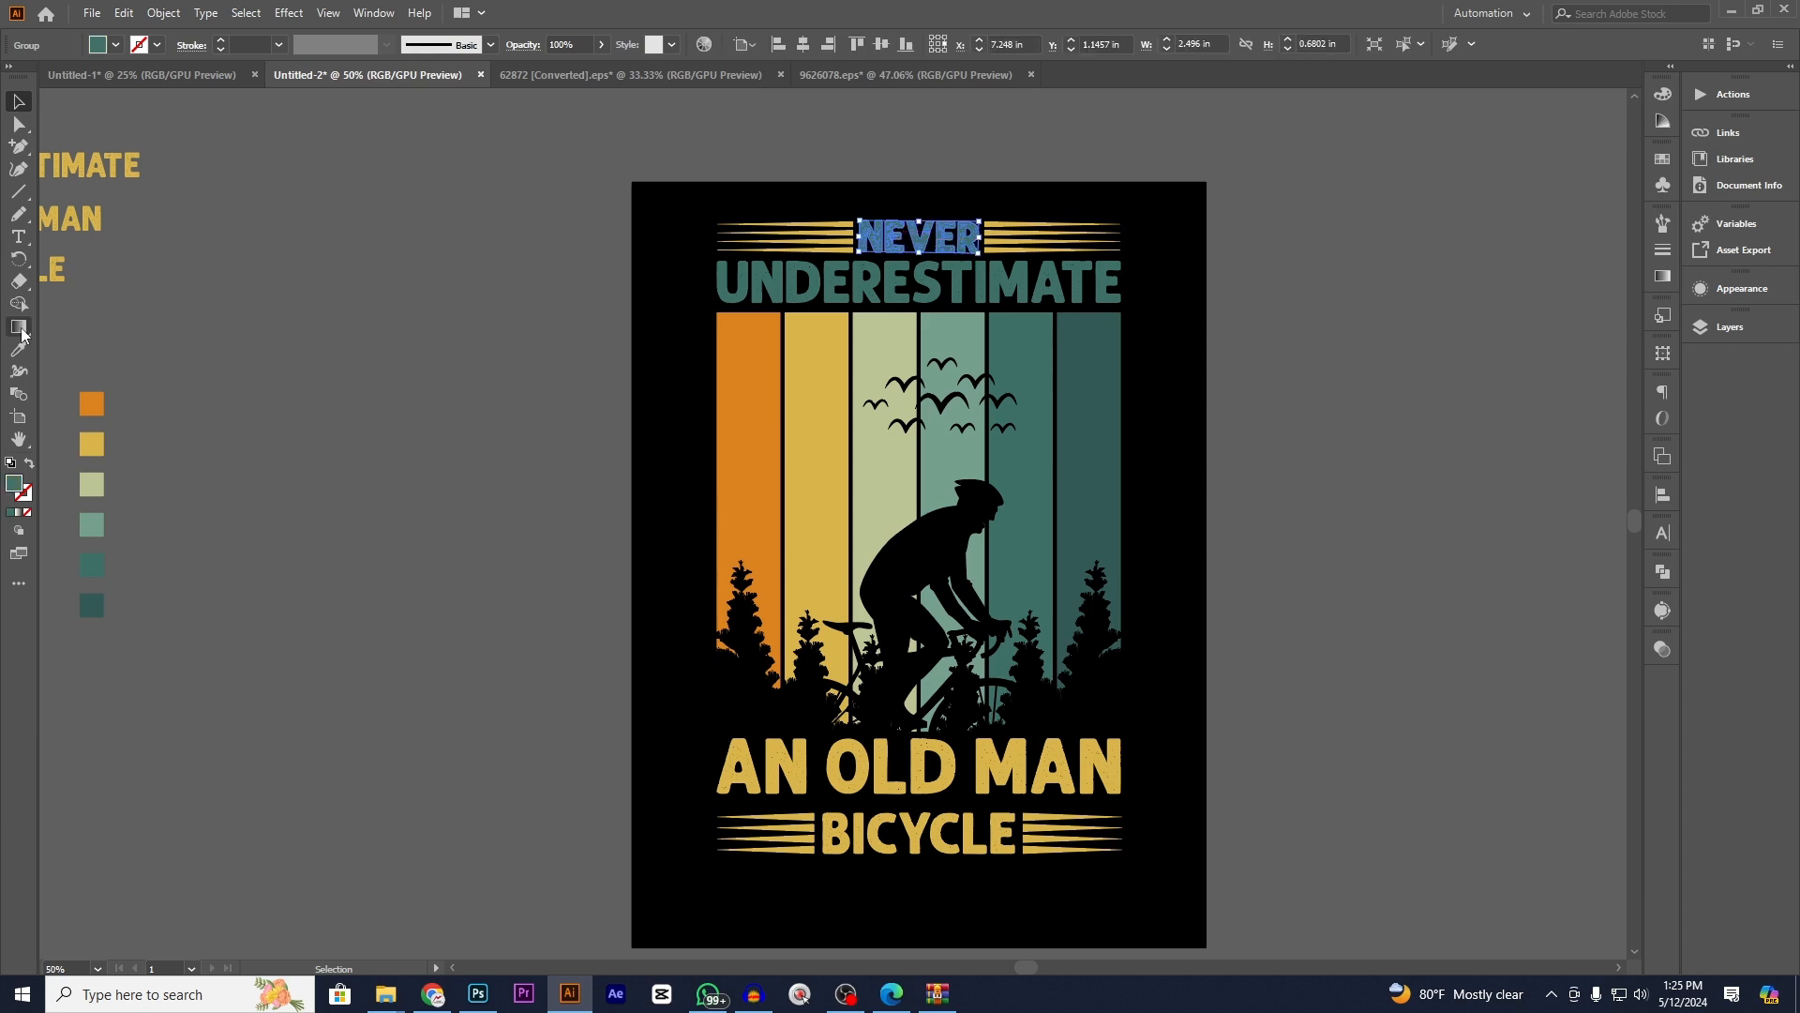
click(19, 350)
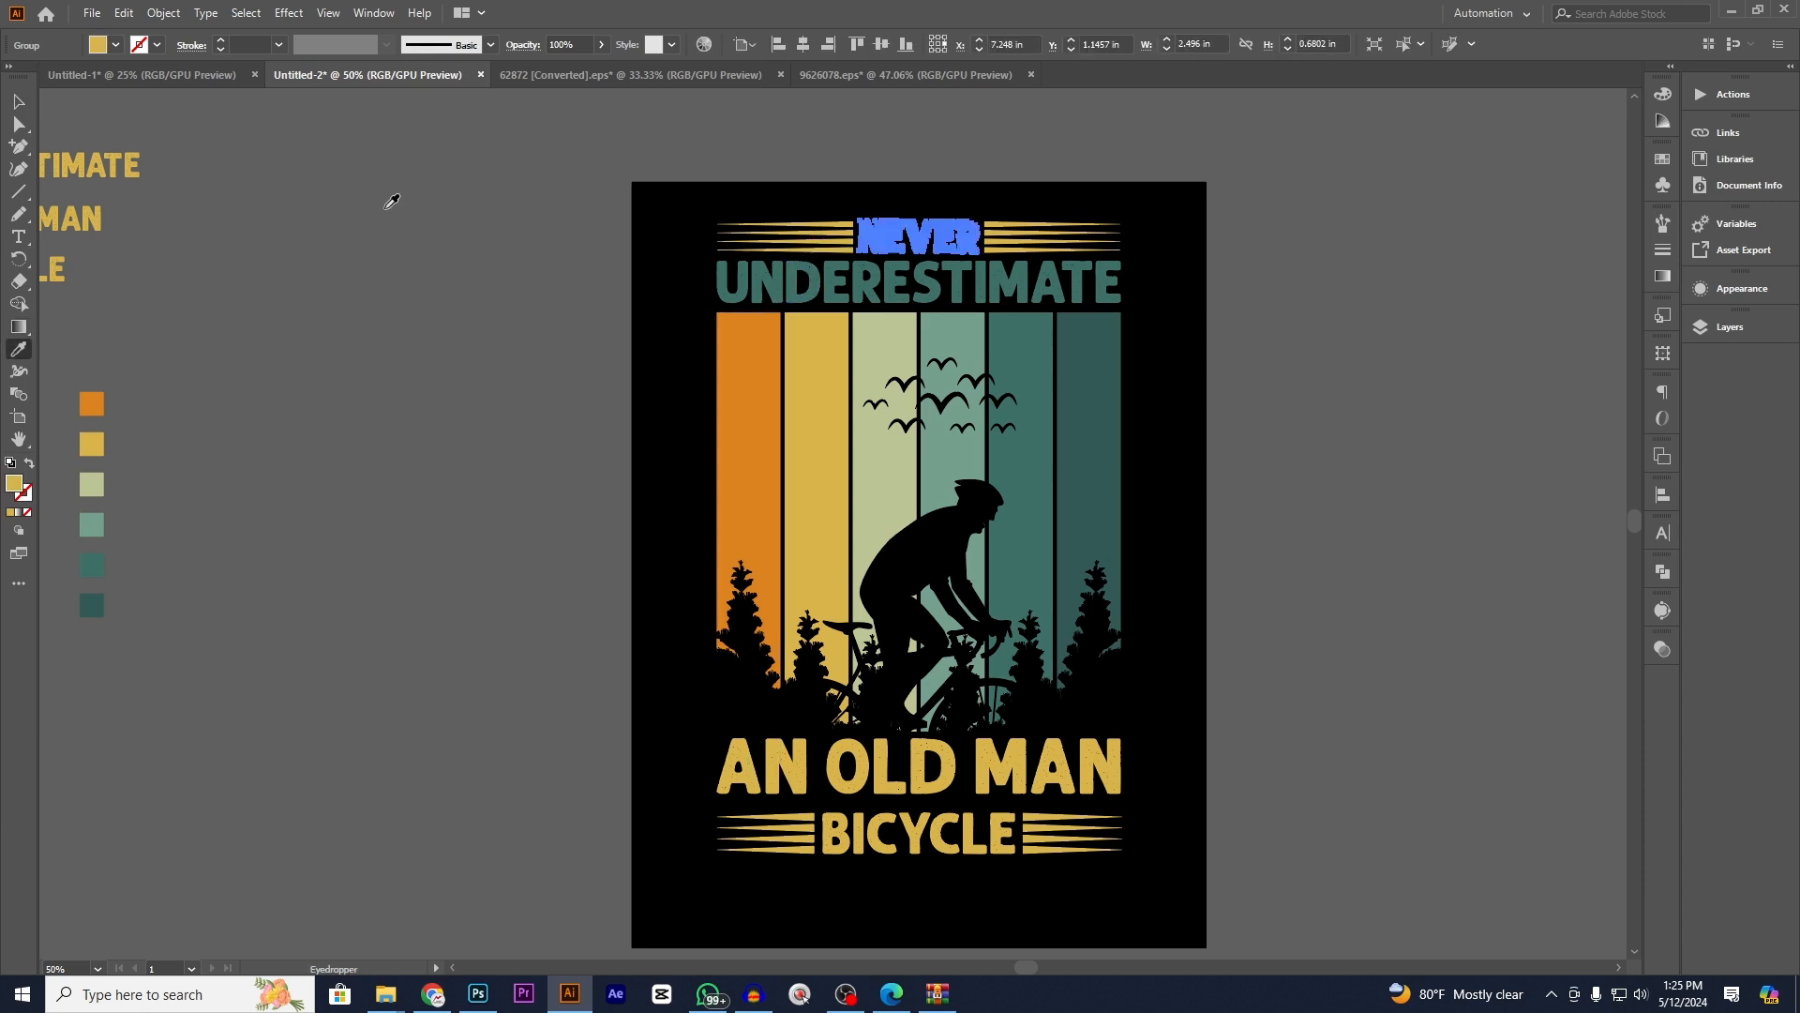
click(19, 101)
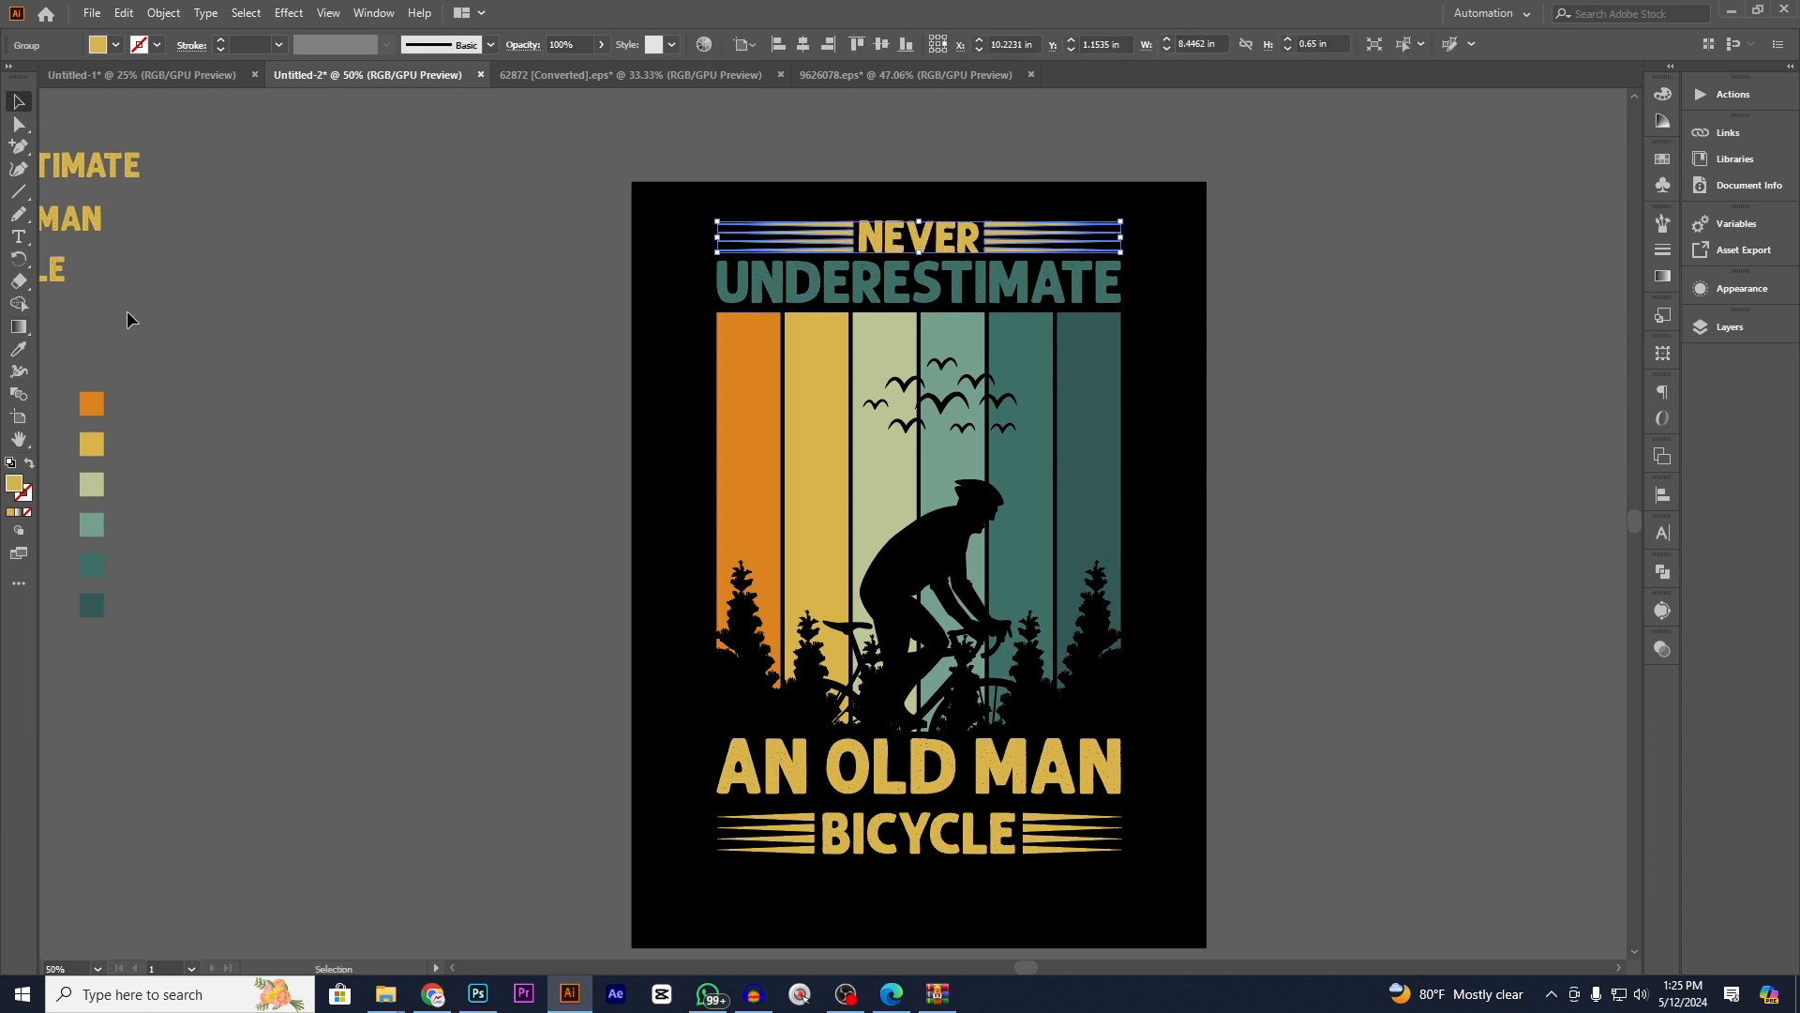
- Recolour the tapered lines on both sides of NEVER with teal sampled from the coloured bars
click(17, 353)
click(1083, 450)
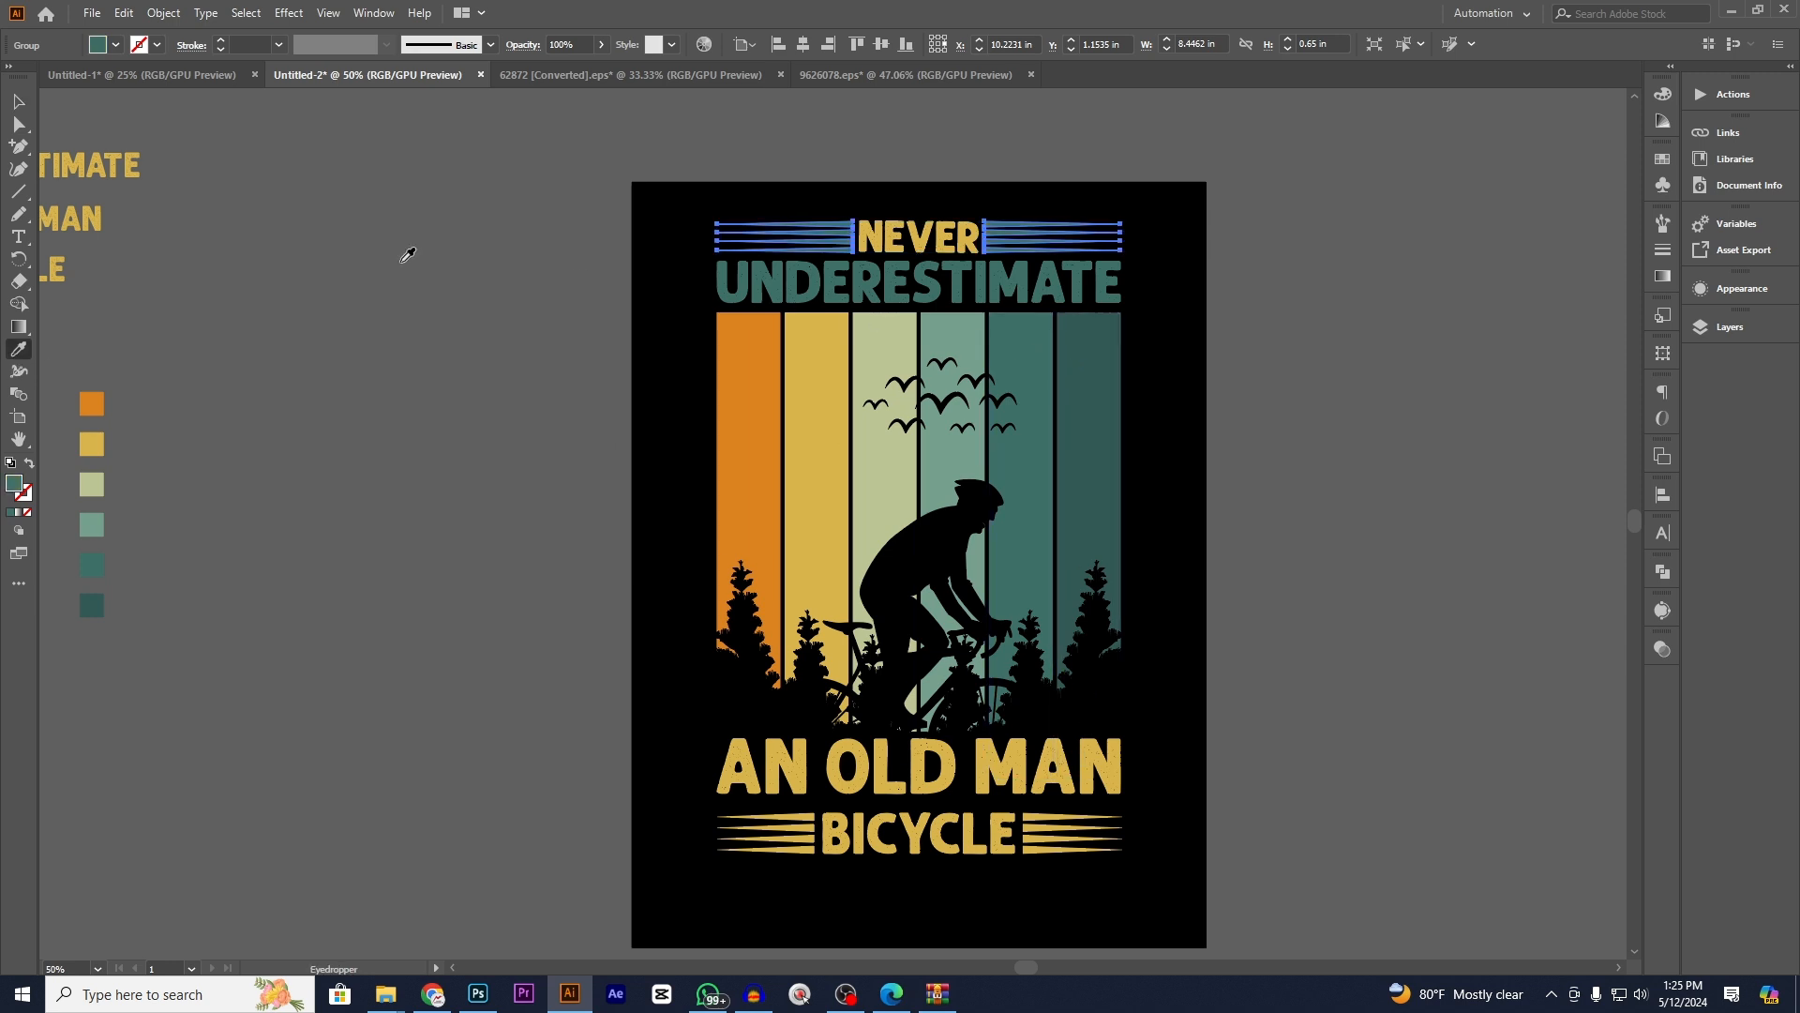
- Recolour the UNDERESTIMATE lettering with the yellow sampled from the word NEVER
click(19, 100)
click(532, 315)
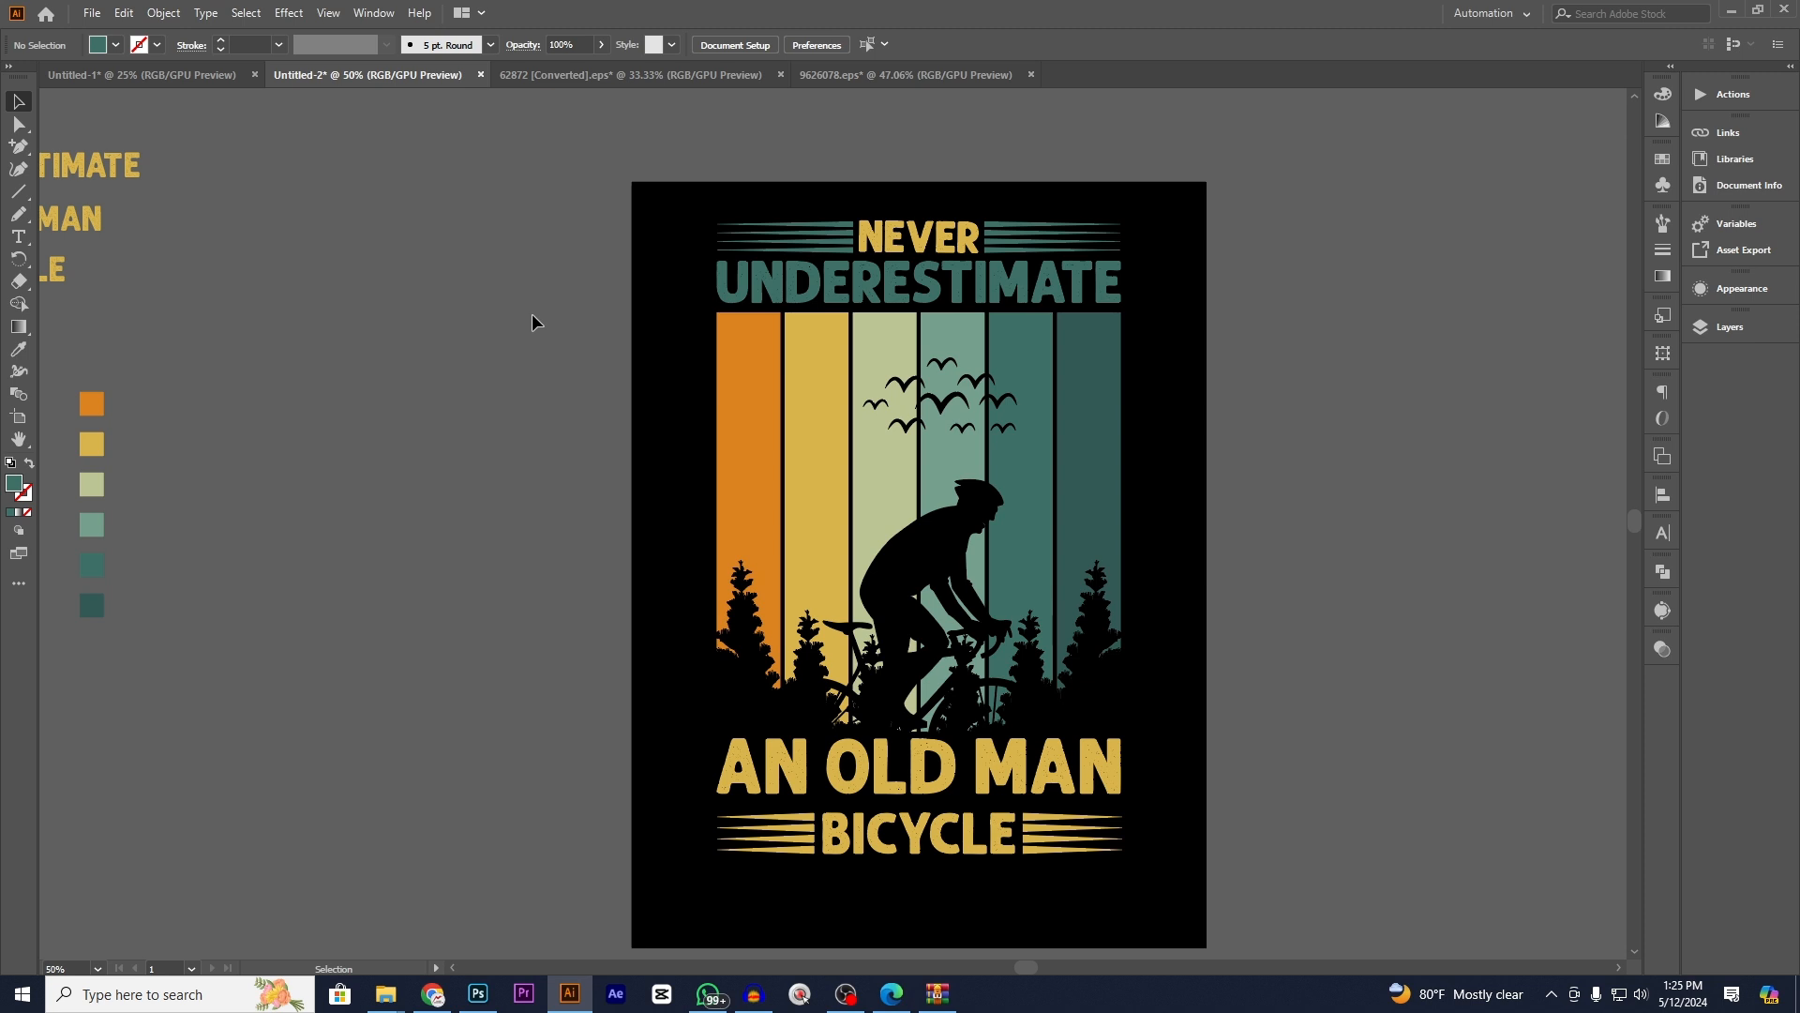
click(1050, 281)
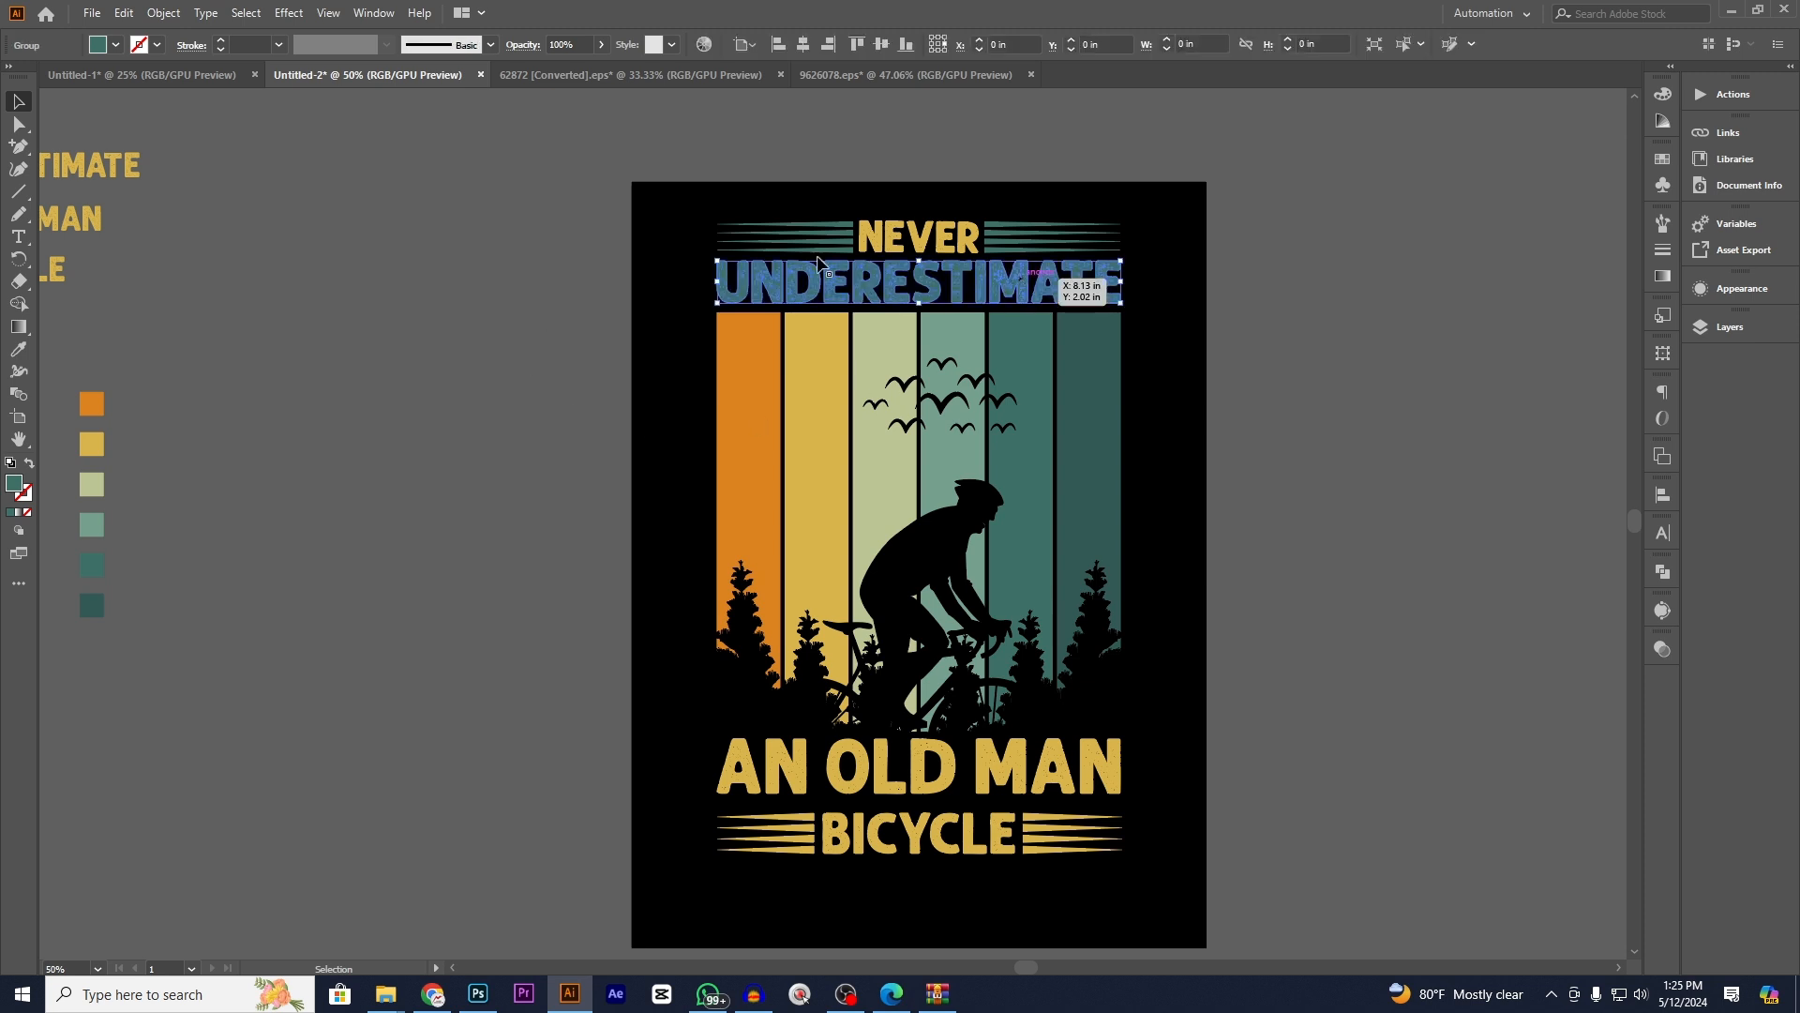
click(18, 350)
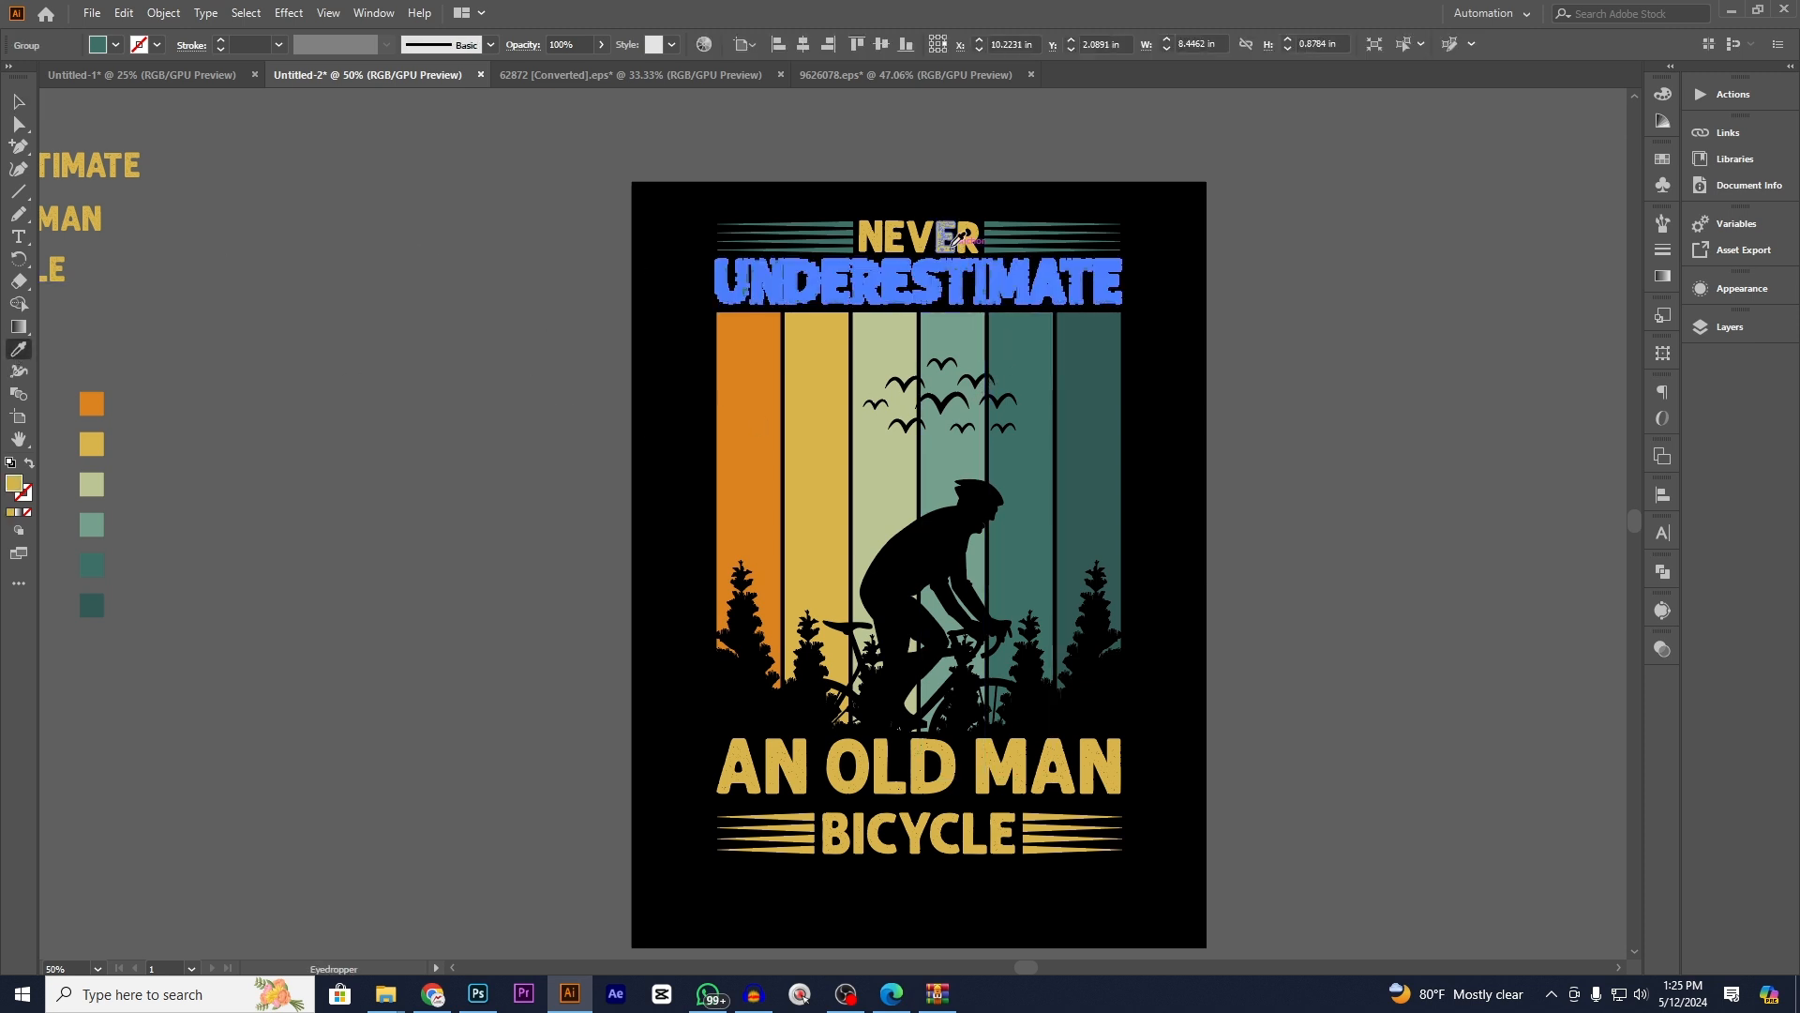
click(18, 101)
click(390, 148)
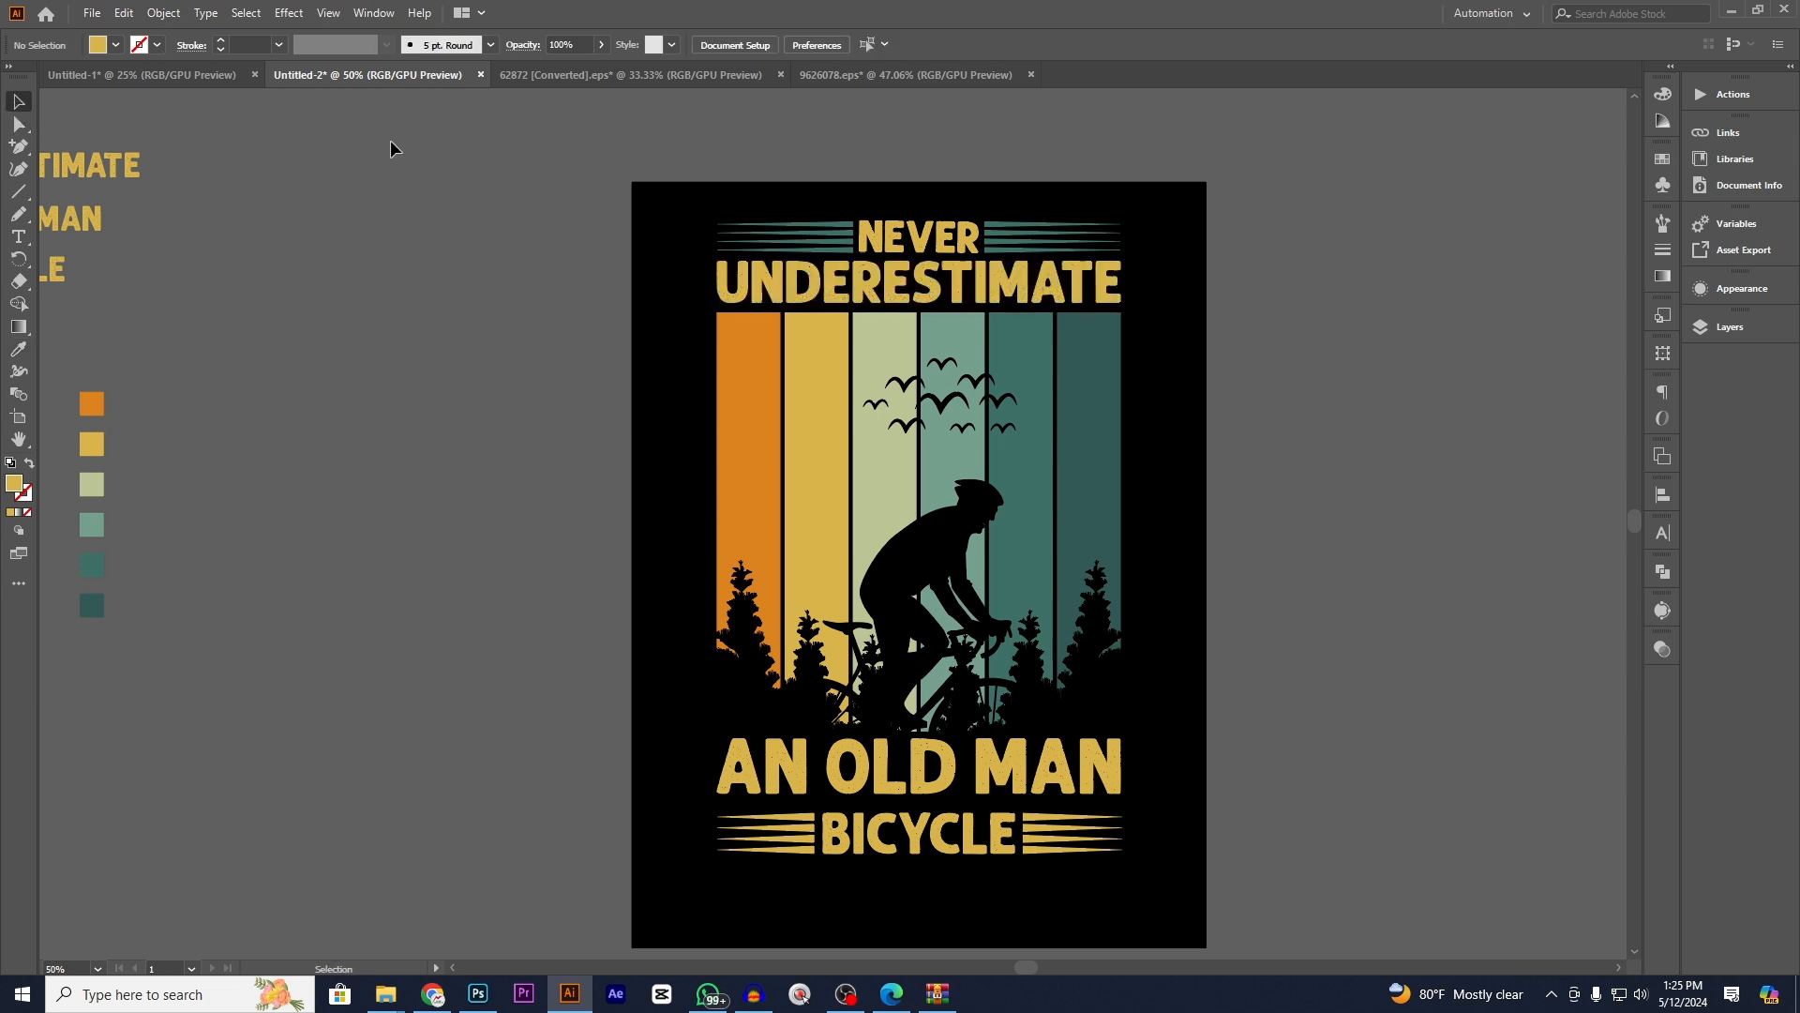
- Recolour the word NEVER with the teal sampled from the fifth coloured bar
click(919, 236)
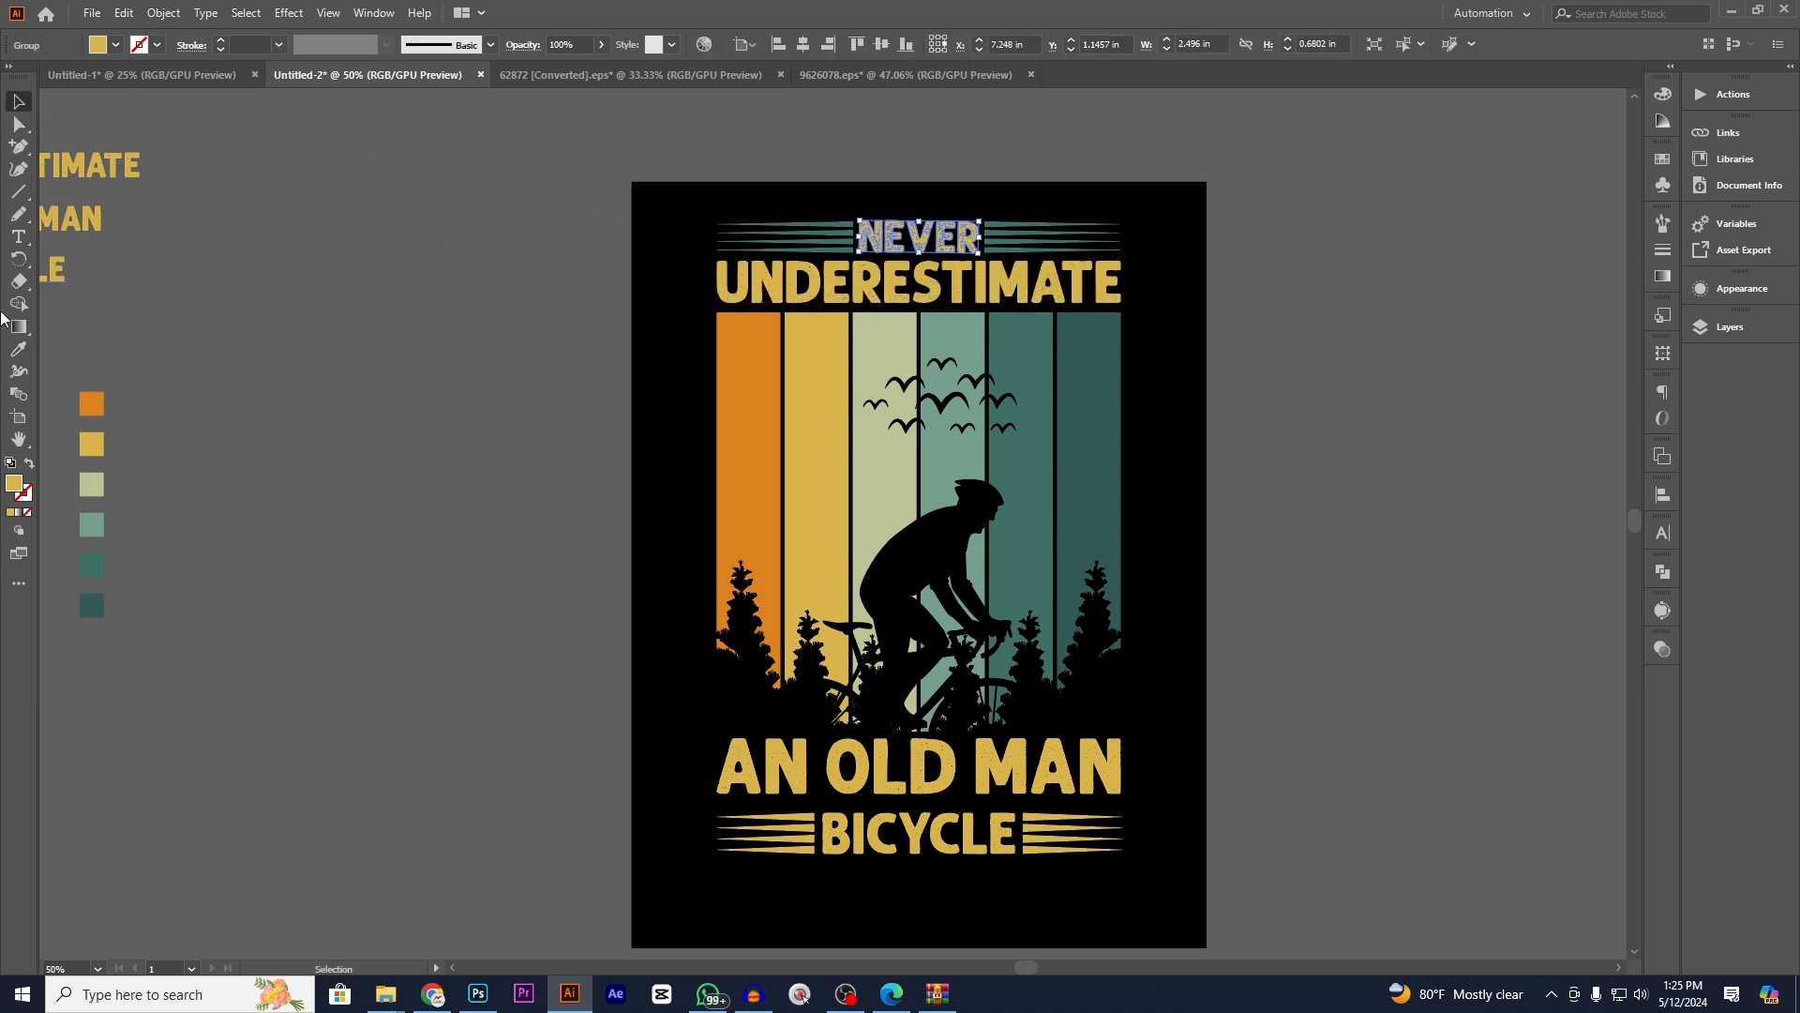
click(17, 353)
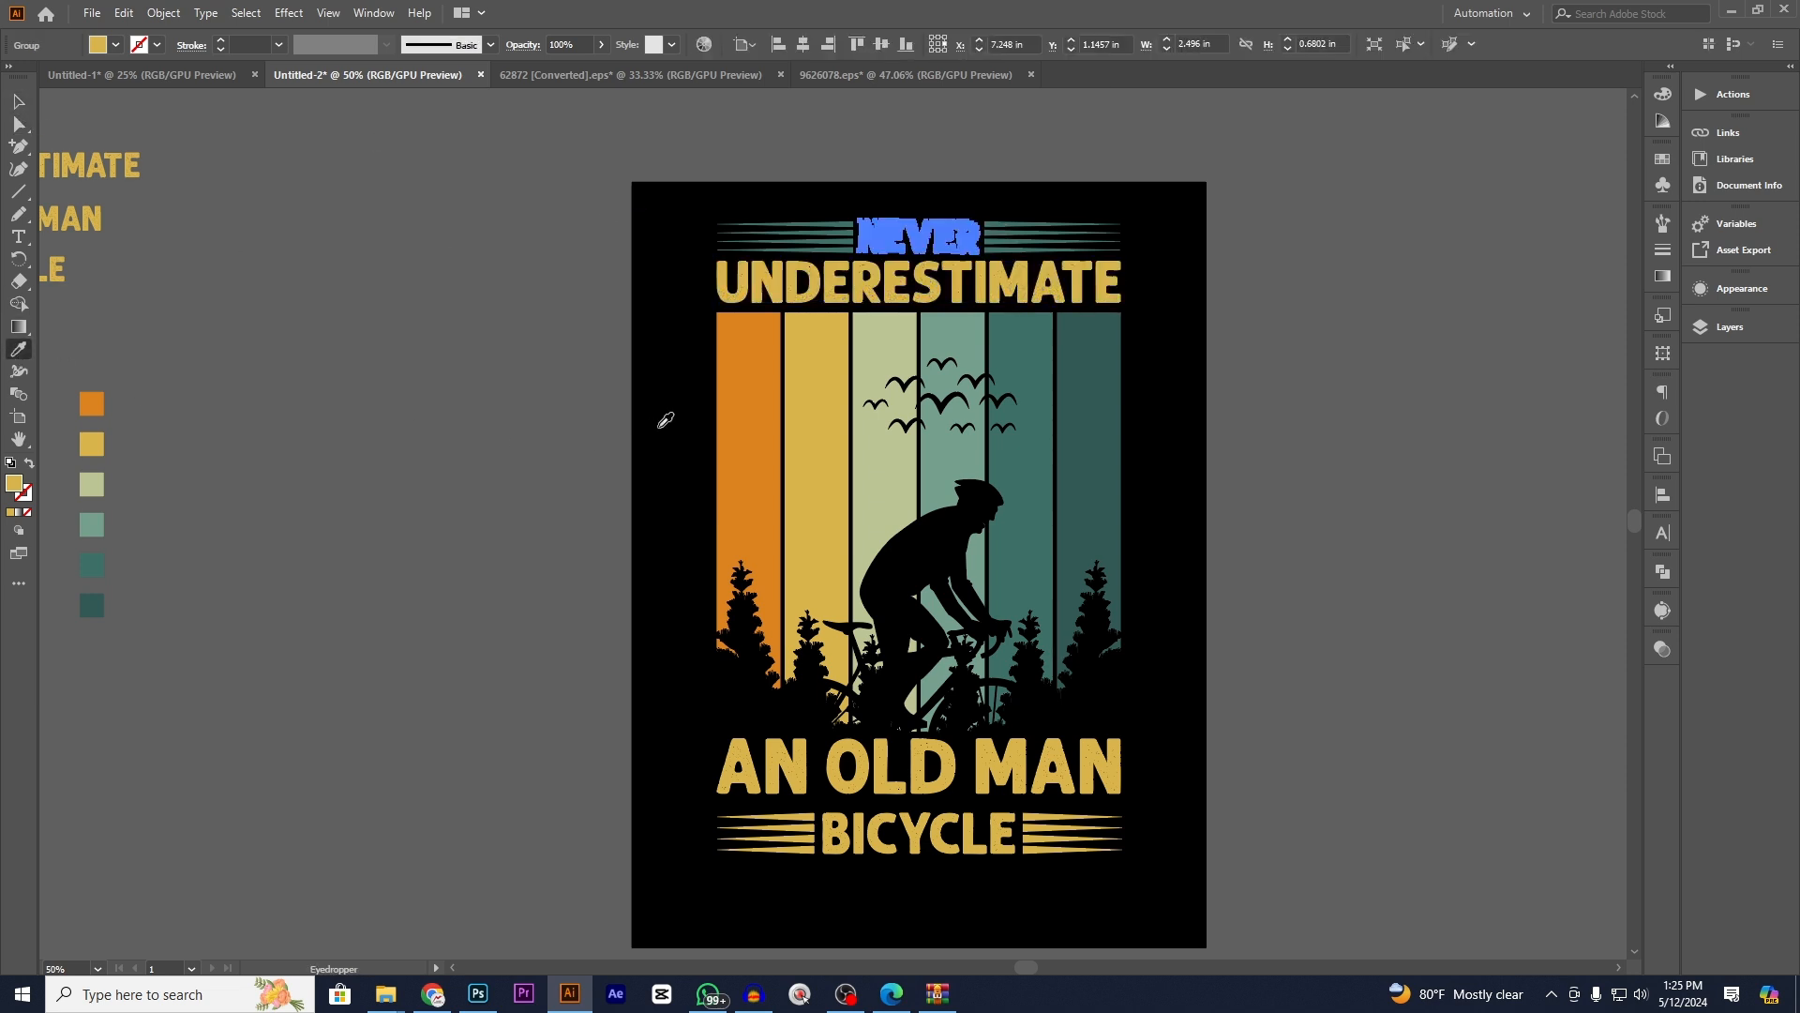
click(748, 417)
click(1041, 405)
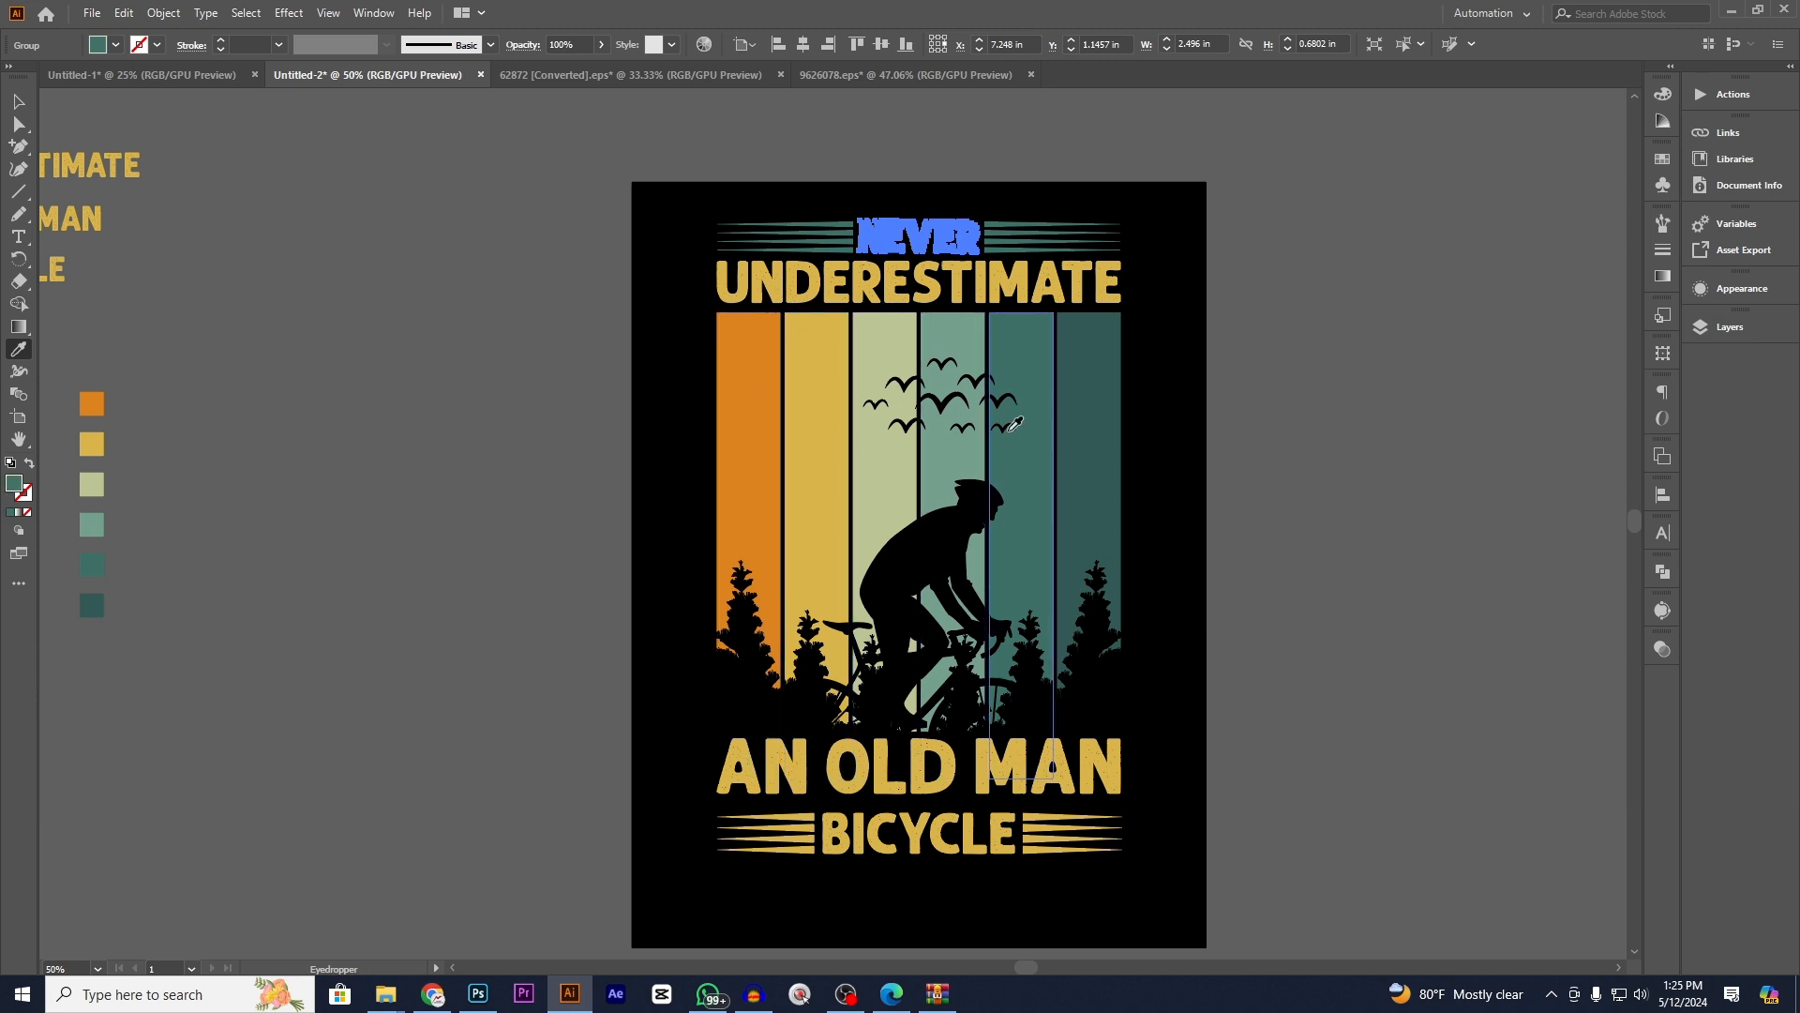
click(18, 100)
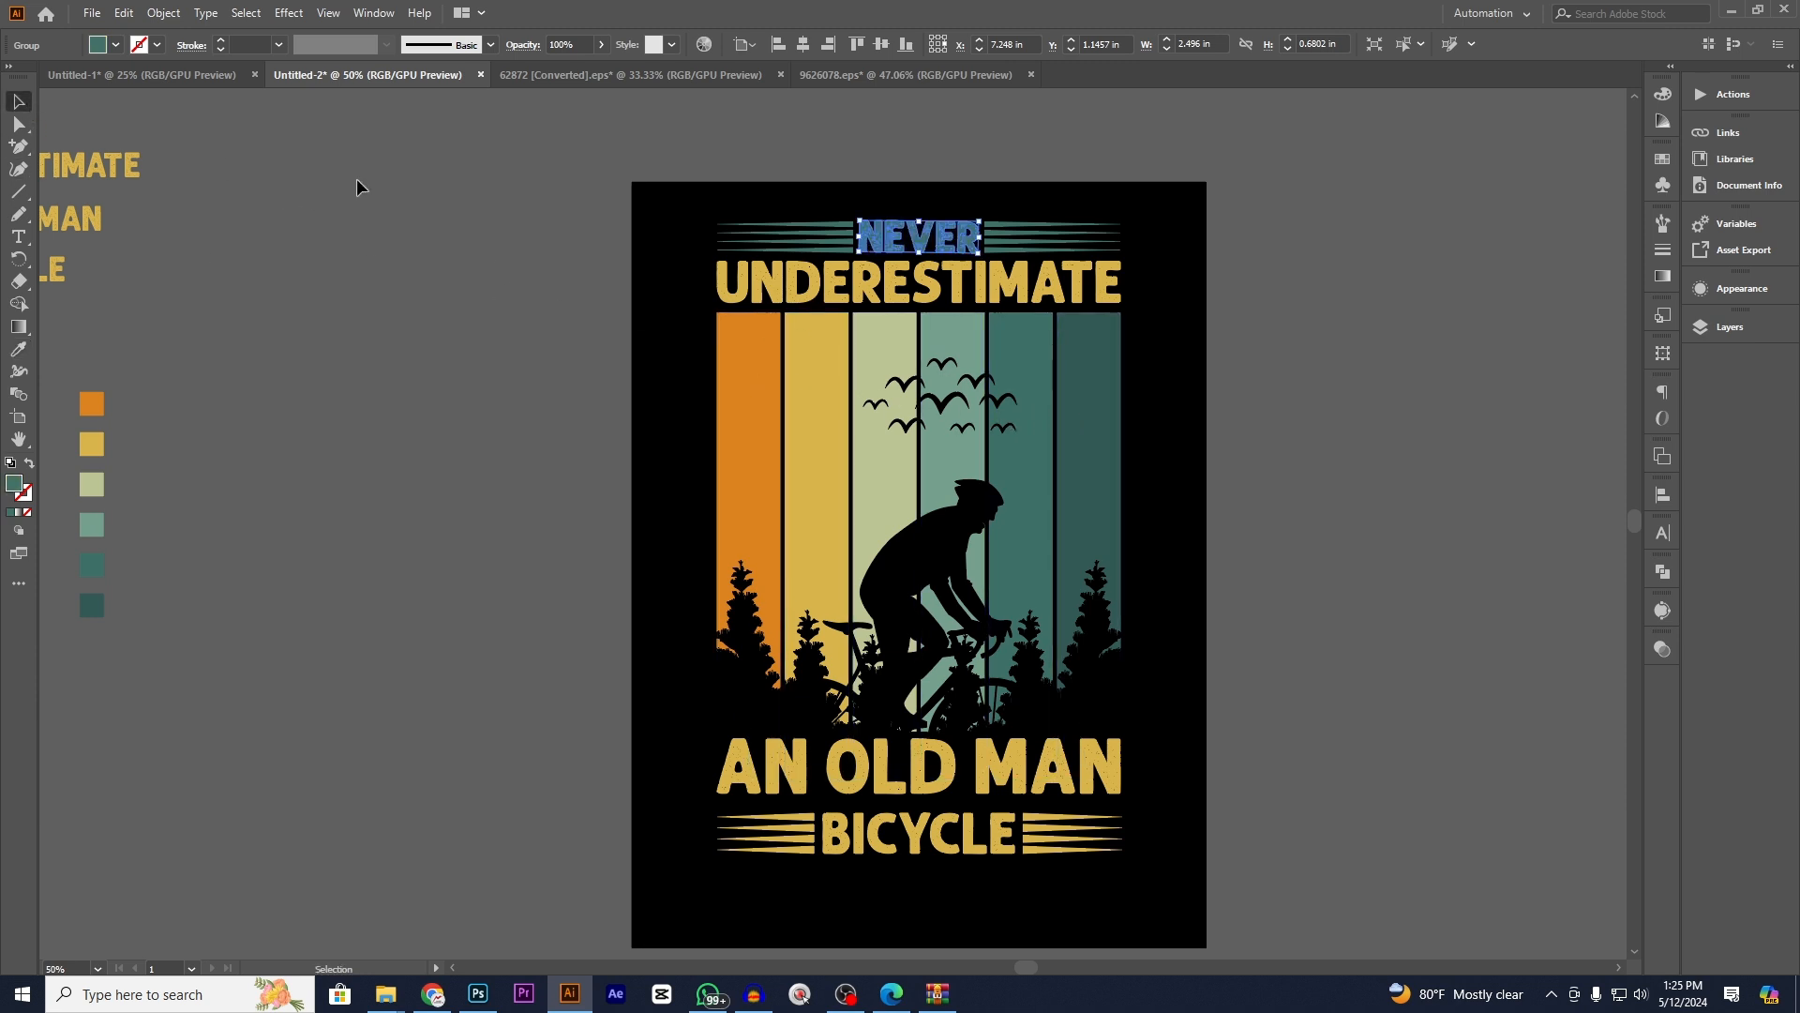
click(402, 184)
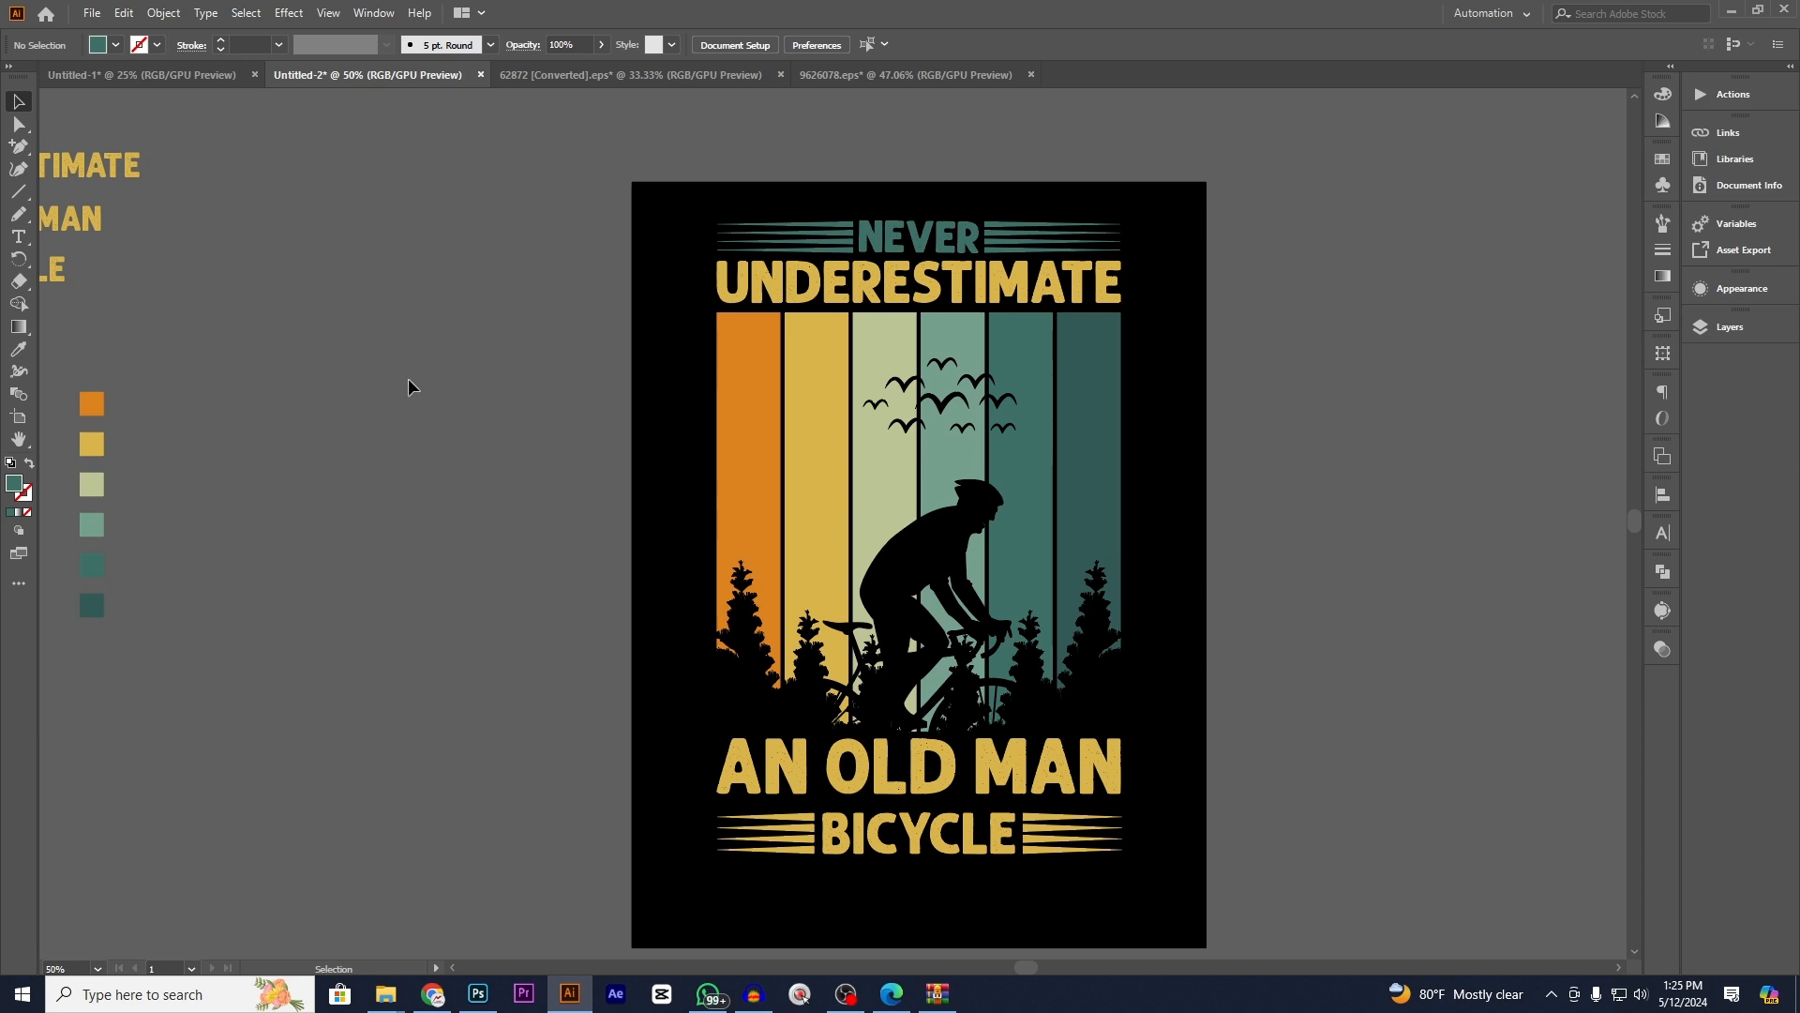
- Group the tapered lines beside NEVER and BICYCLE and recolour them with the pale green sampled from the third bar
click(1055, 844)
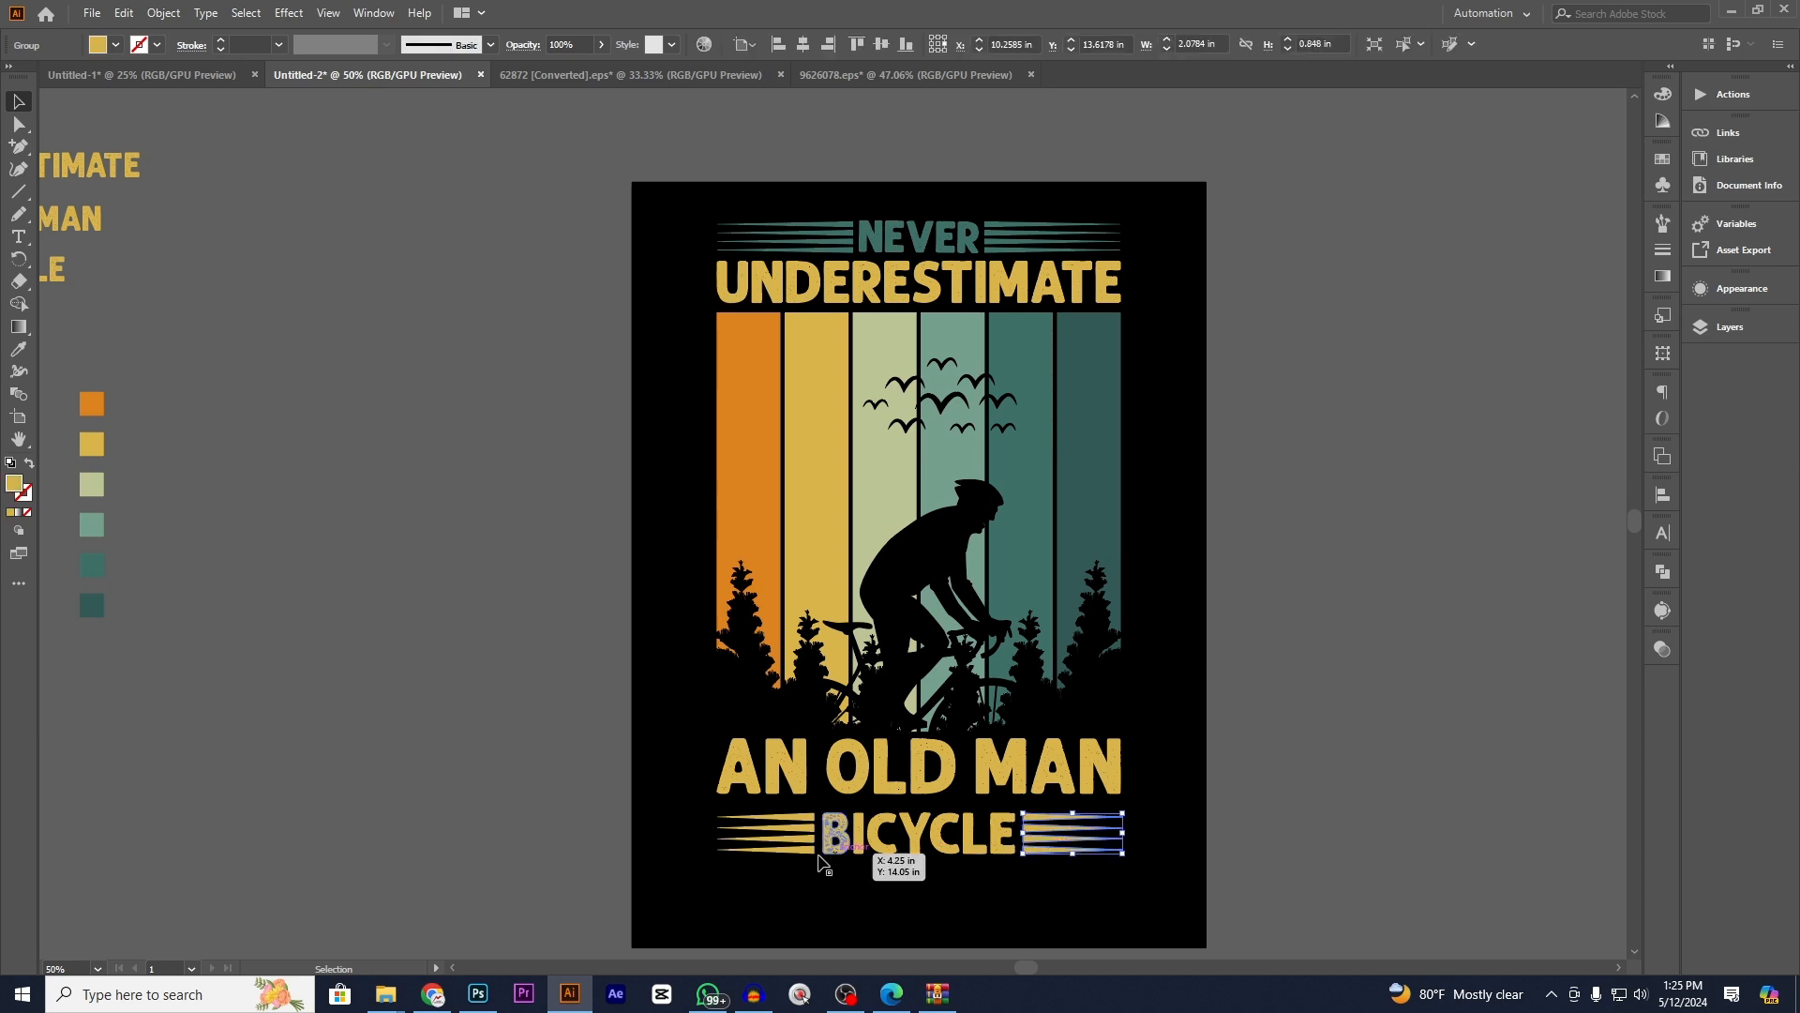
shift+click(797, 849)
shift+click(783, 237)
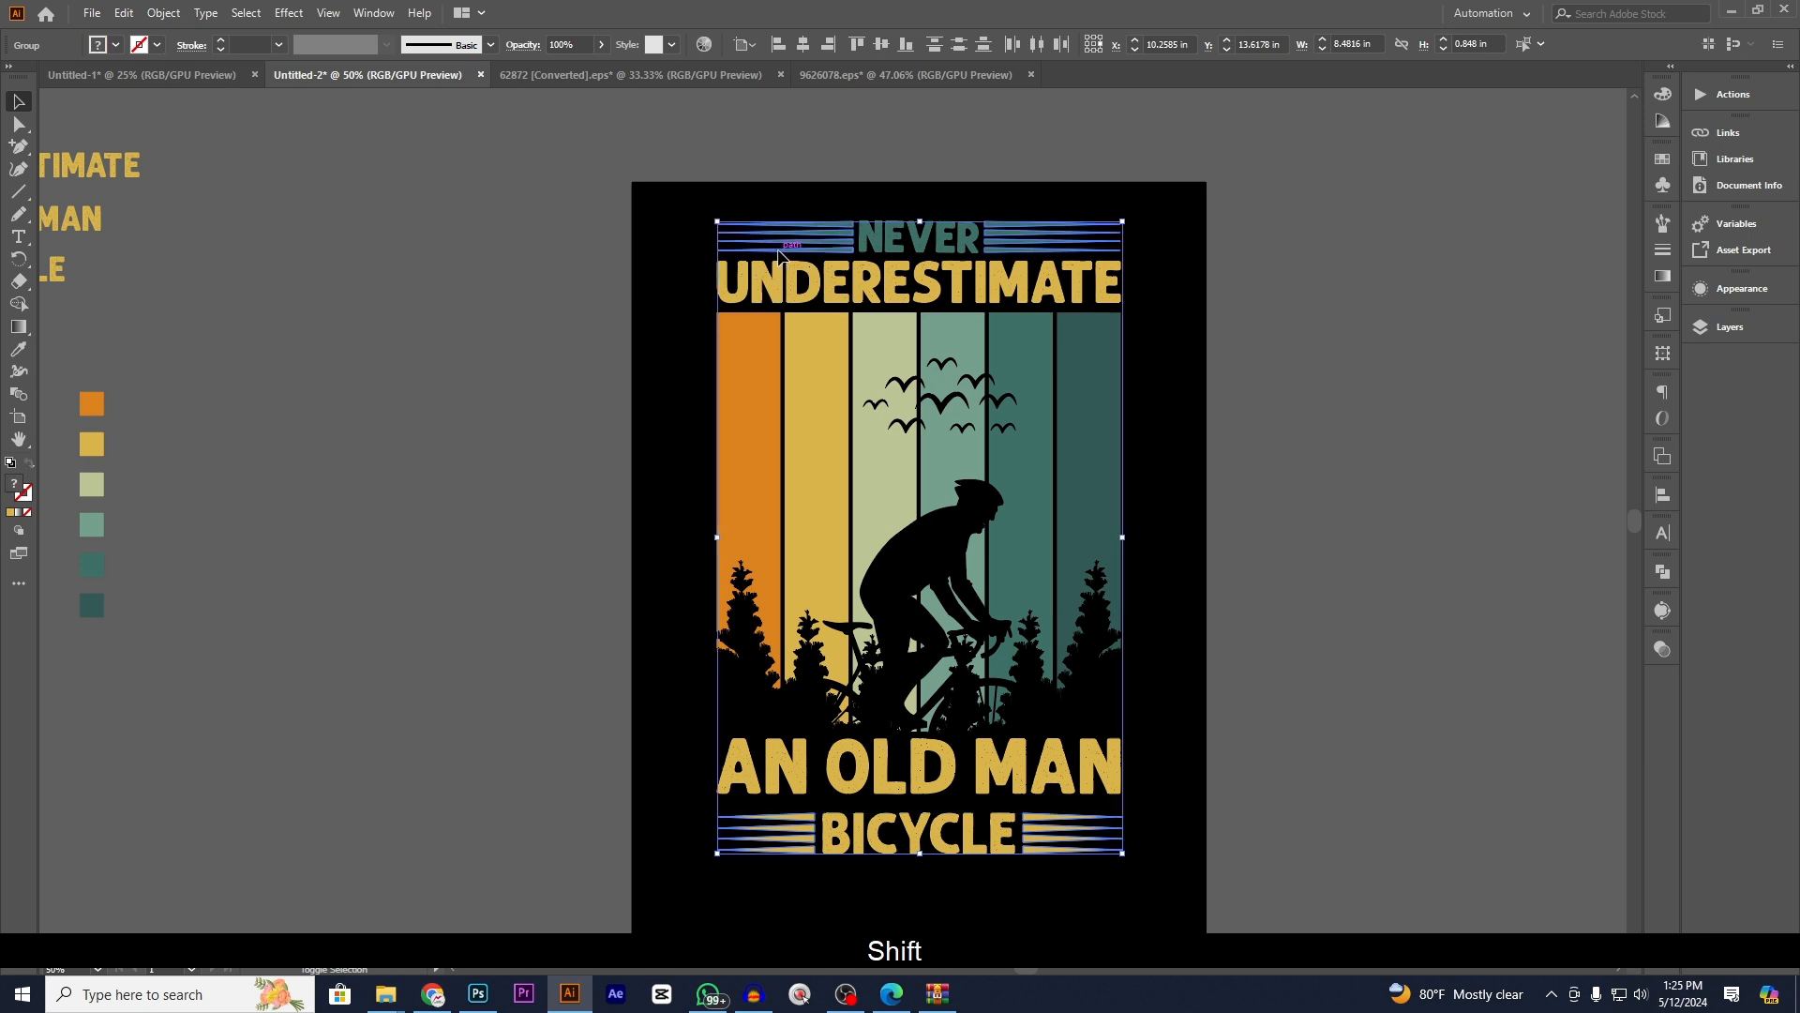
right_click(464, 380)
click(503, 519)
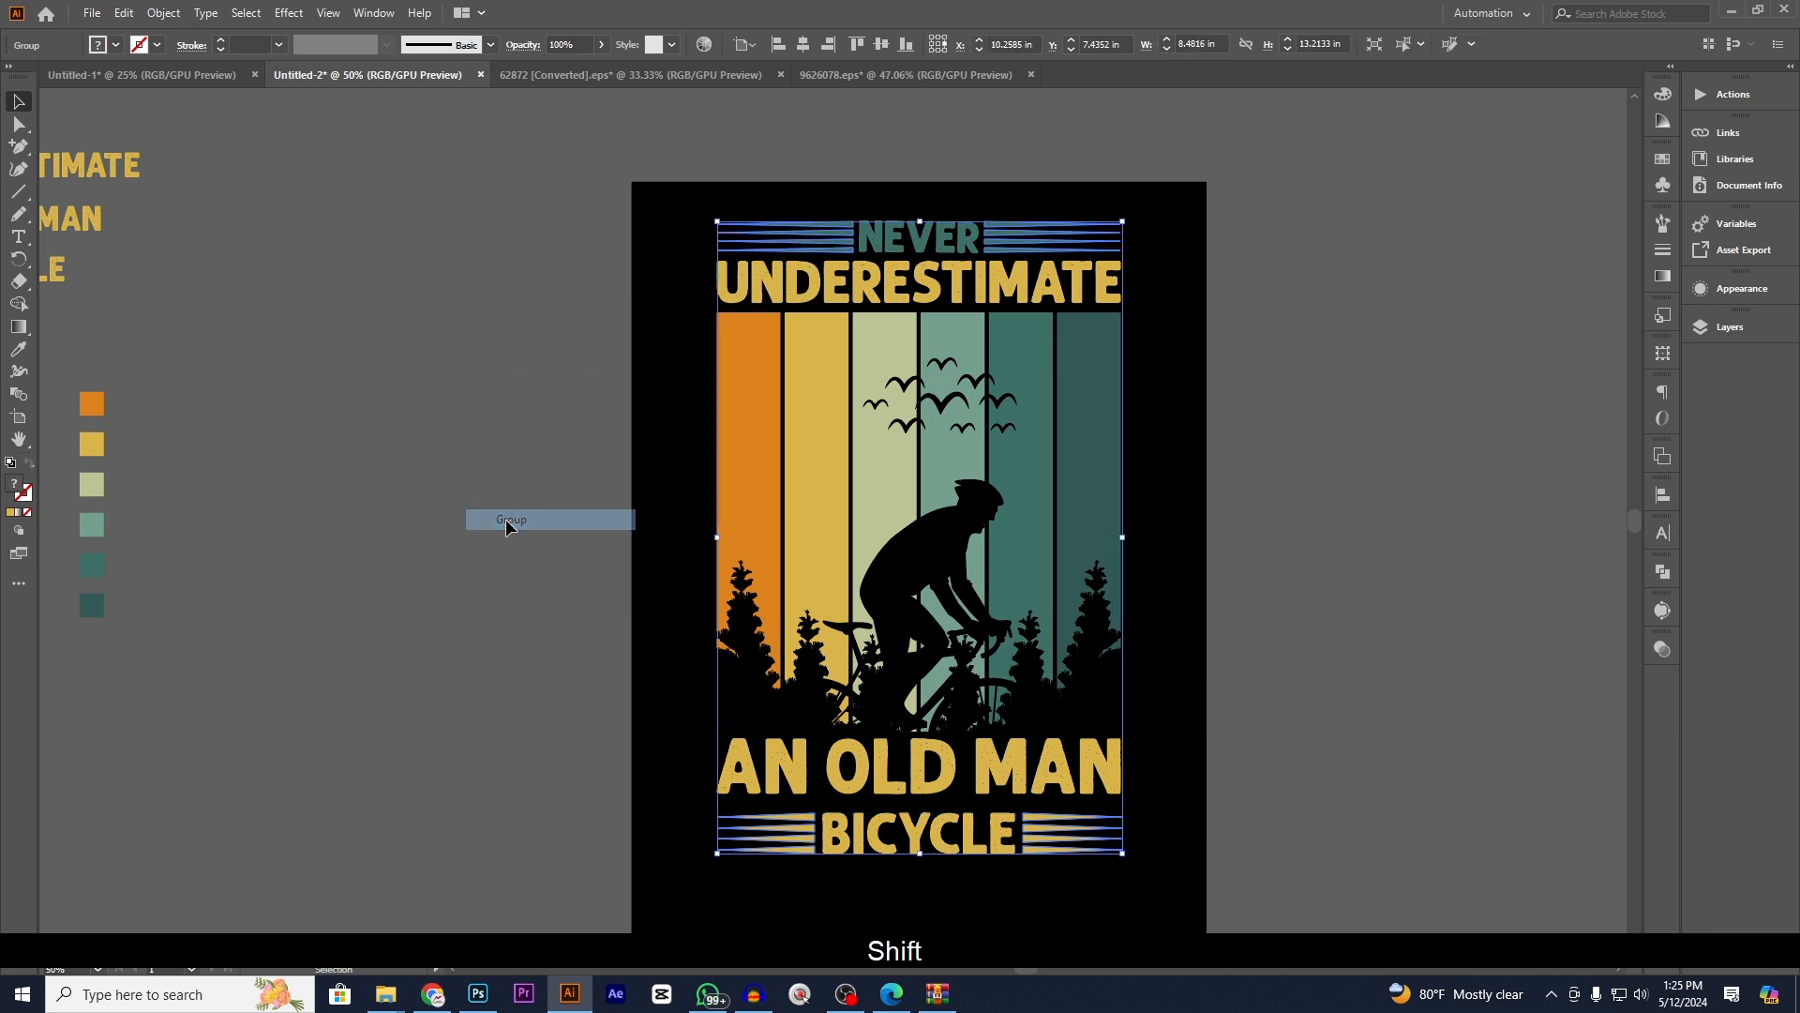
click(16, 354)
click(902, 454)
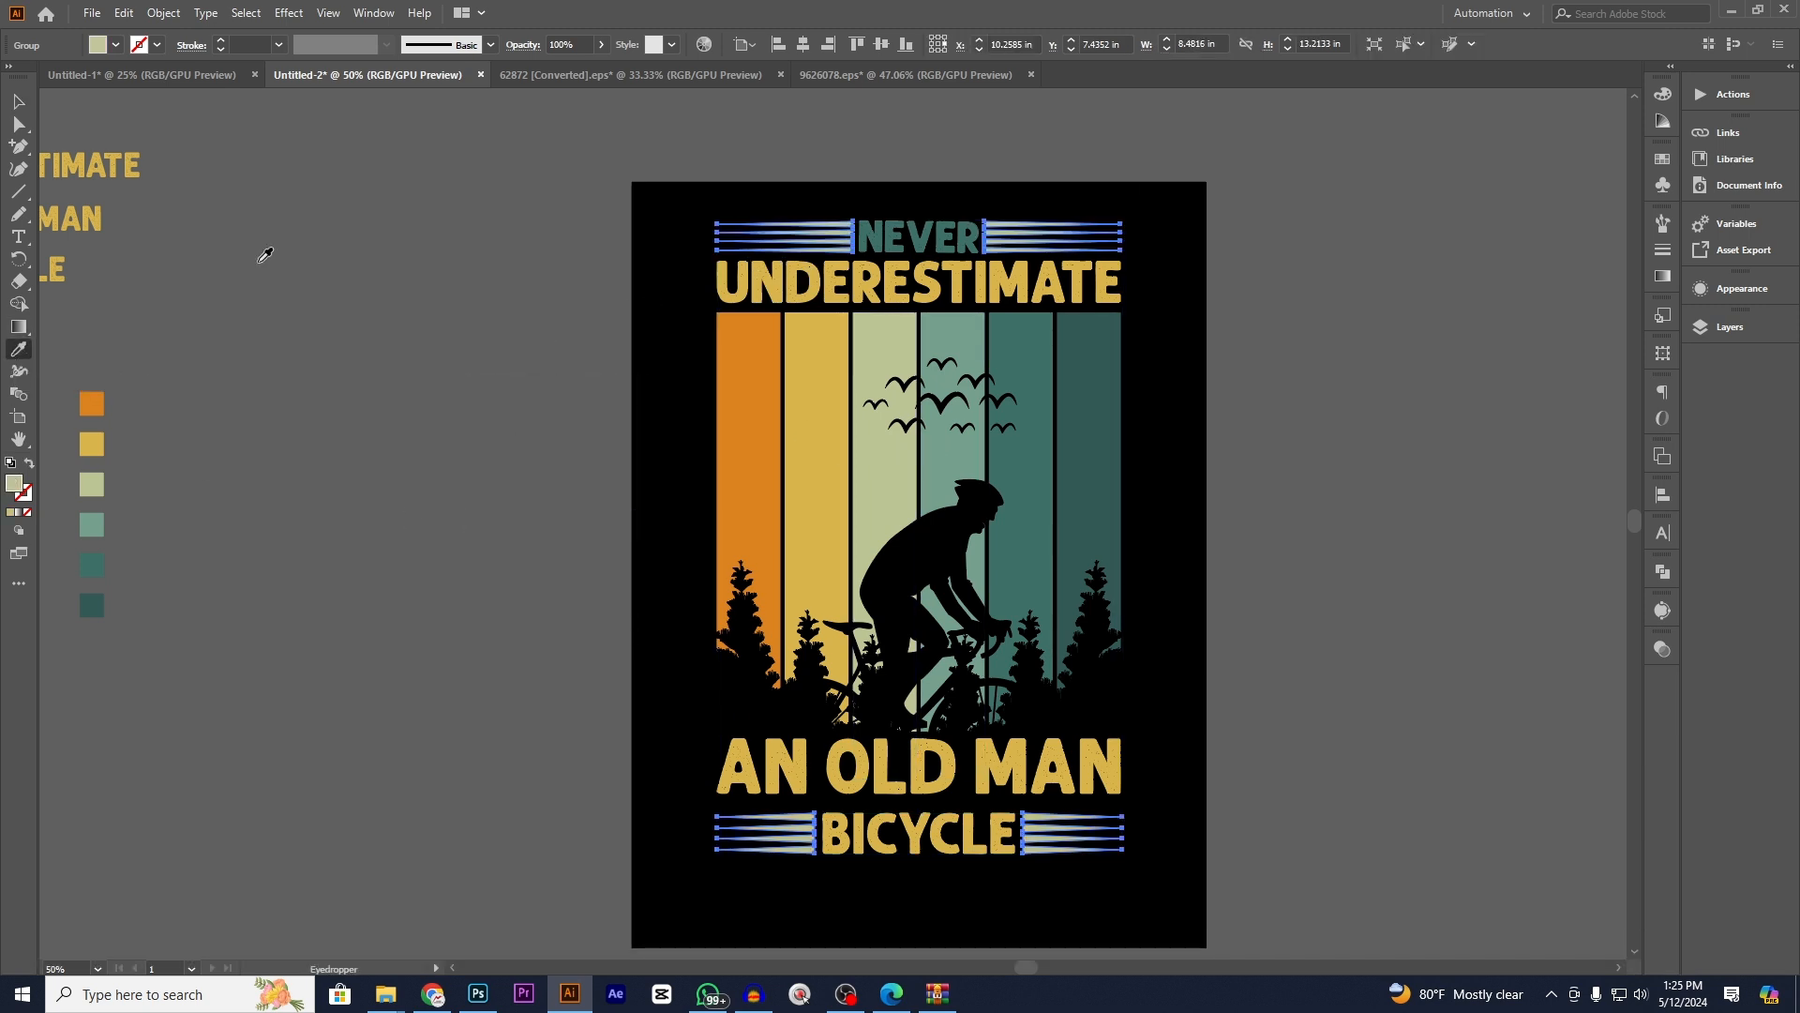
click(19, 101)
click(529, 225)
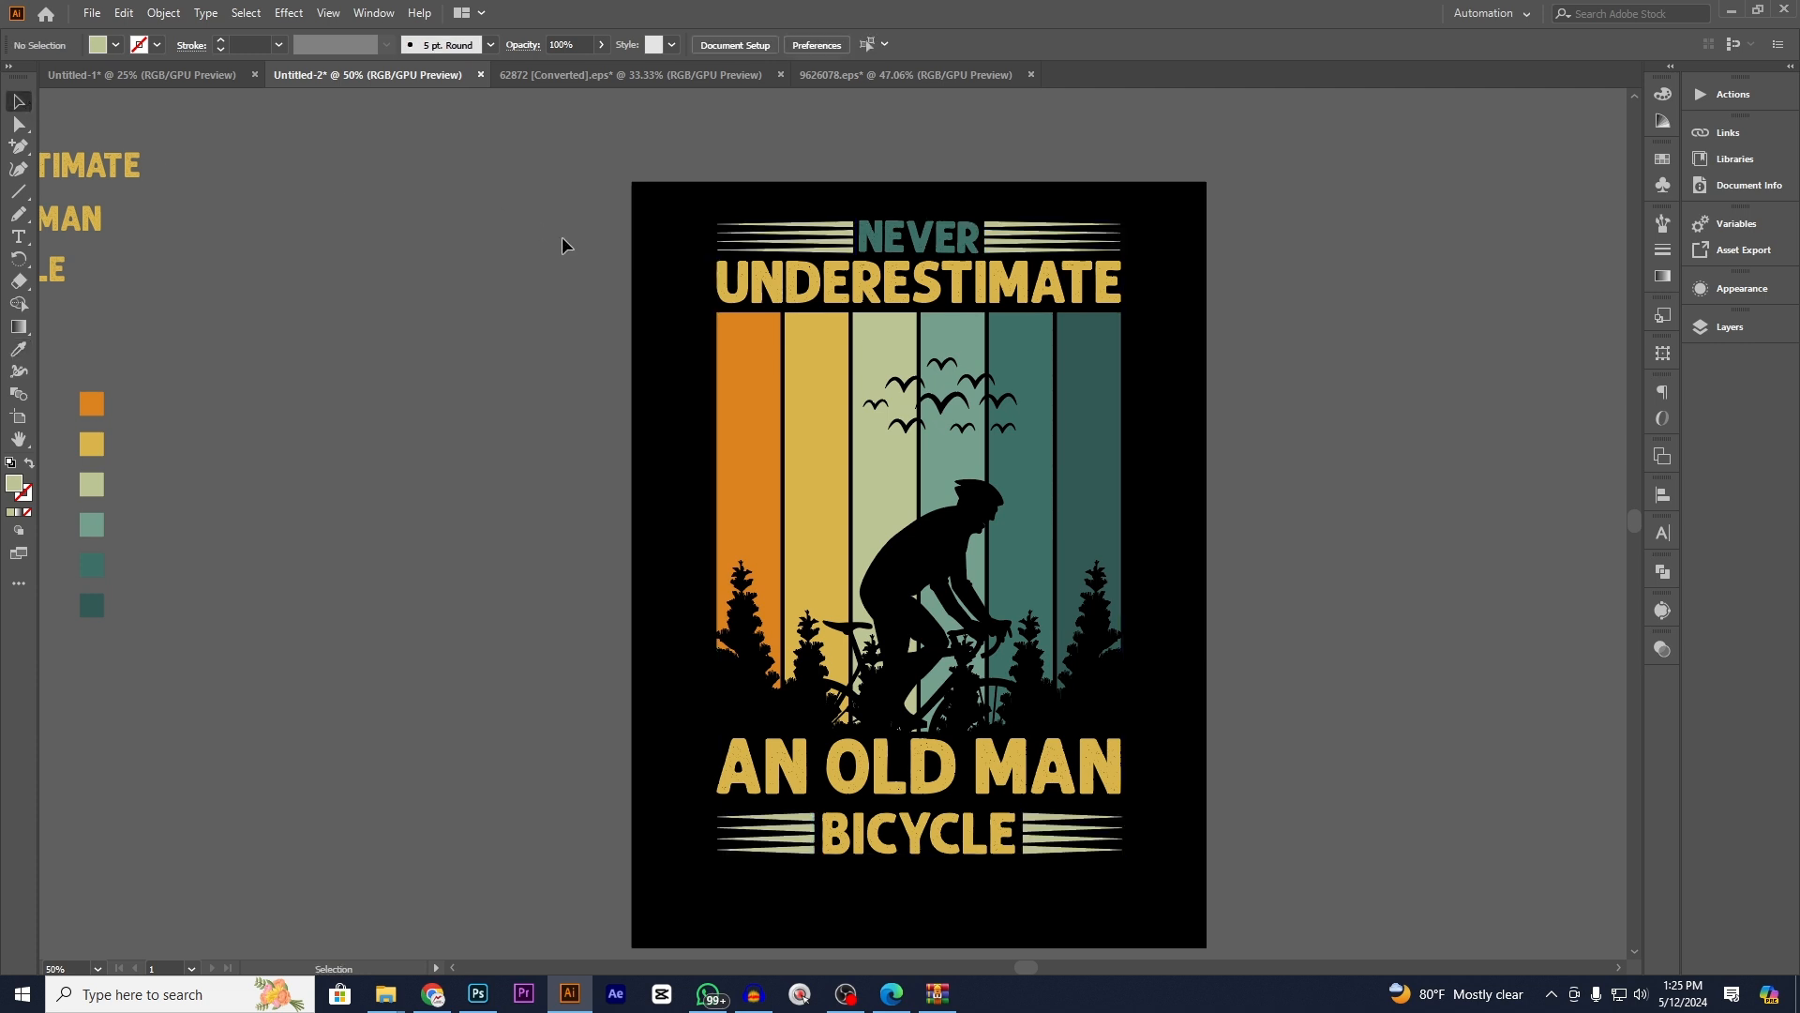
click(961, 238)
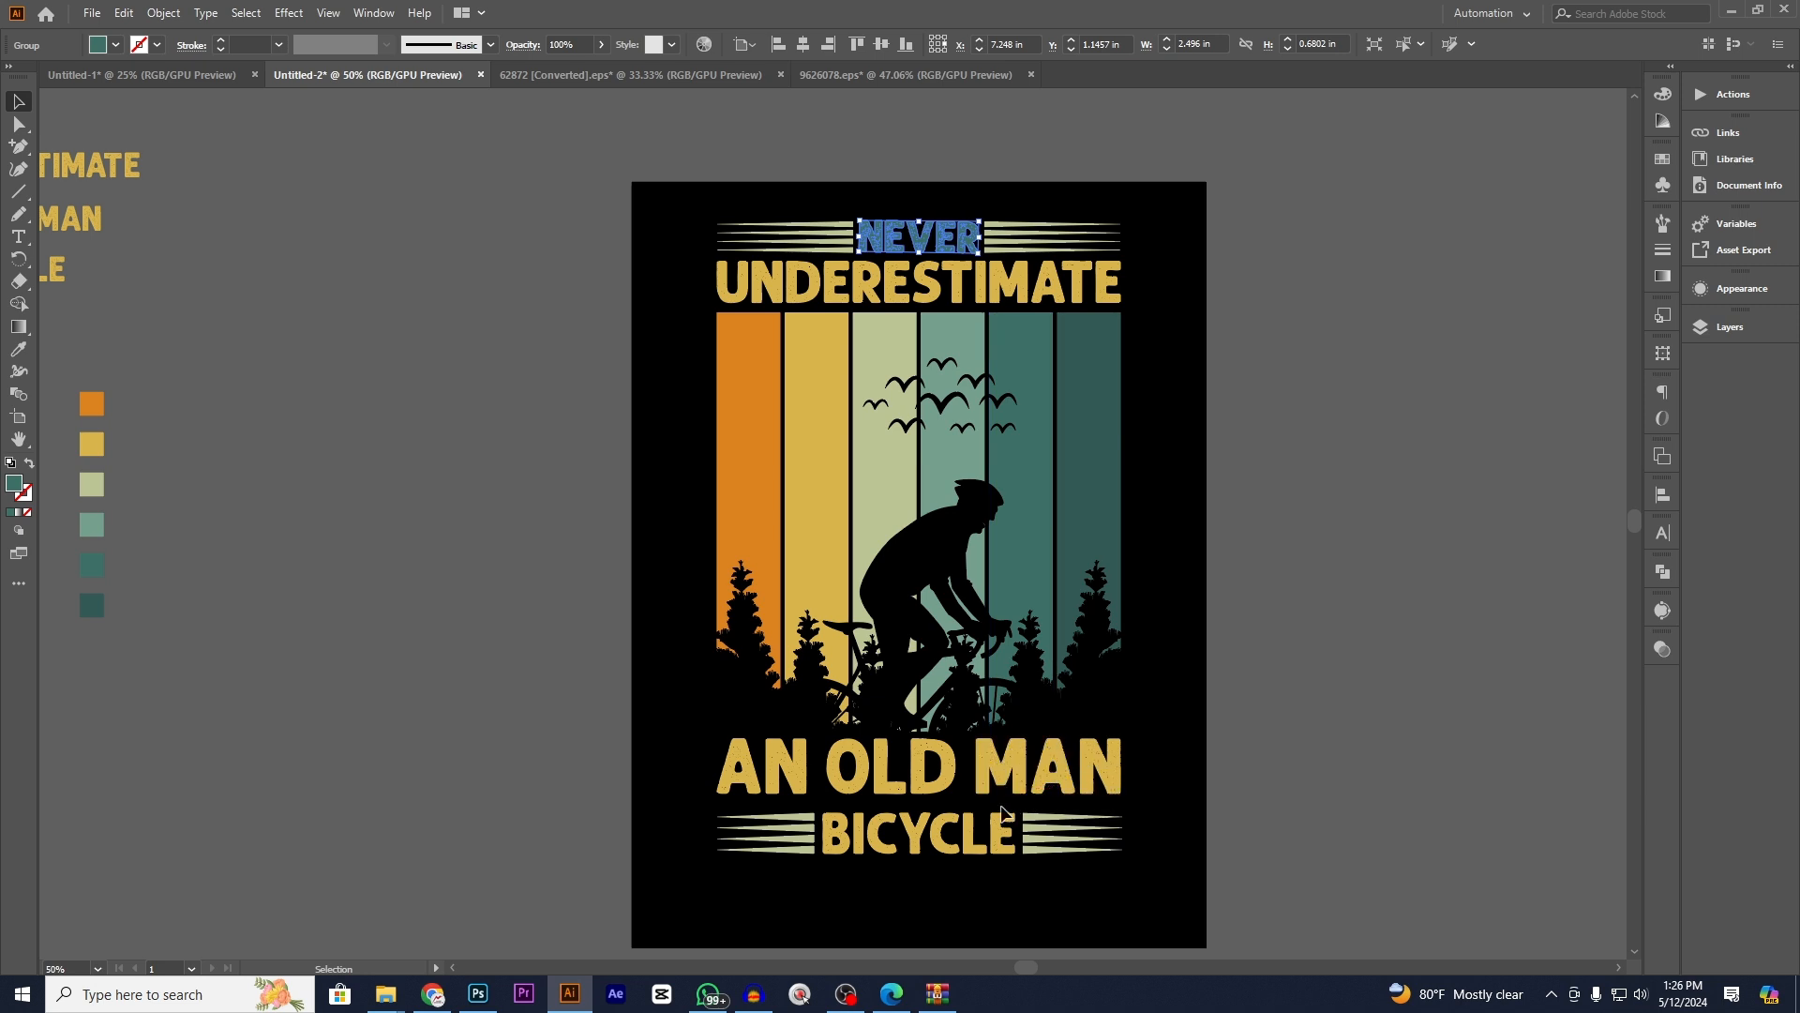
shift+click(980, 833)
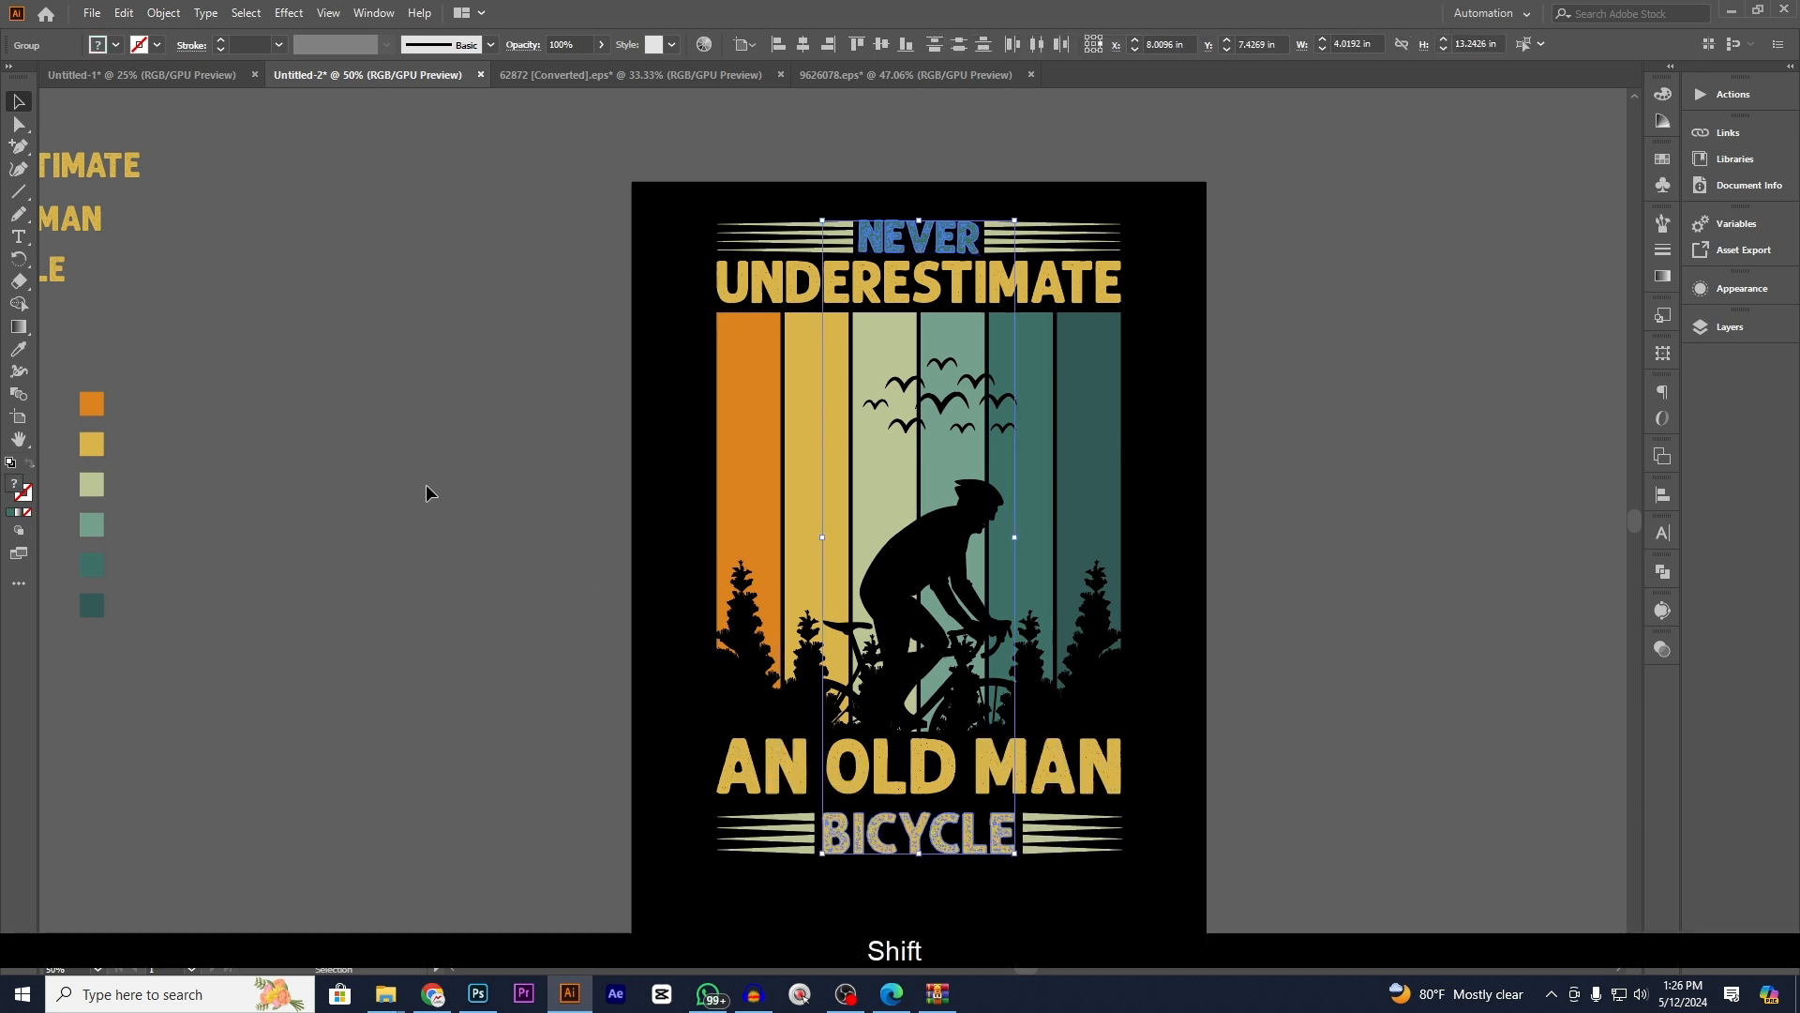
click(456, 333)
- Widen the word NEVER evenly from its centre until it meets the tapered lines on both sides
scroll(913, 239, up, 4)
click(917, 253)
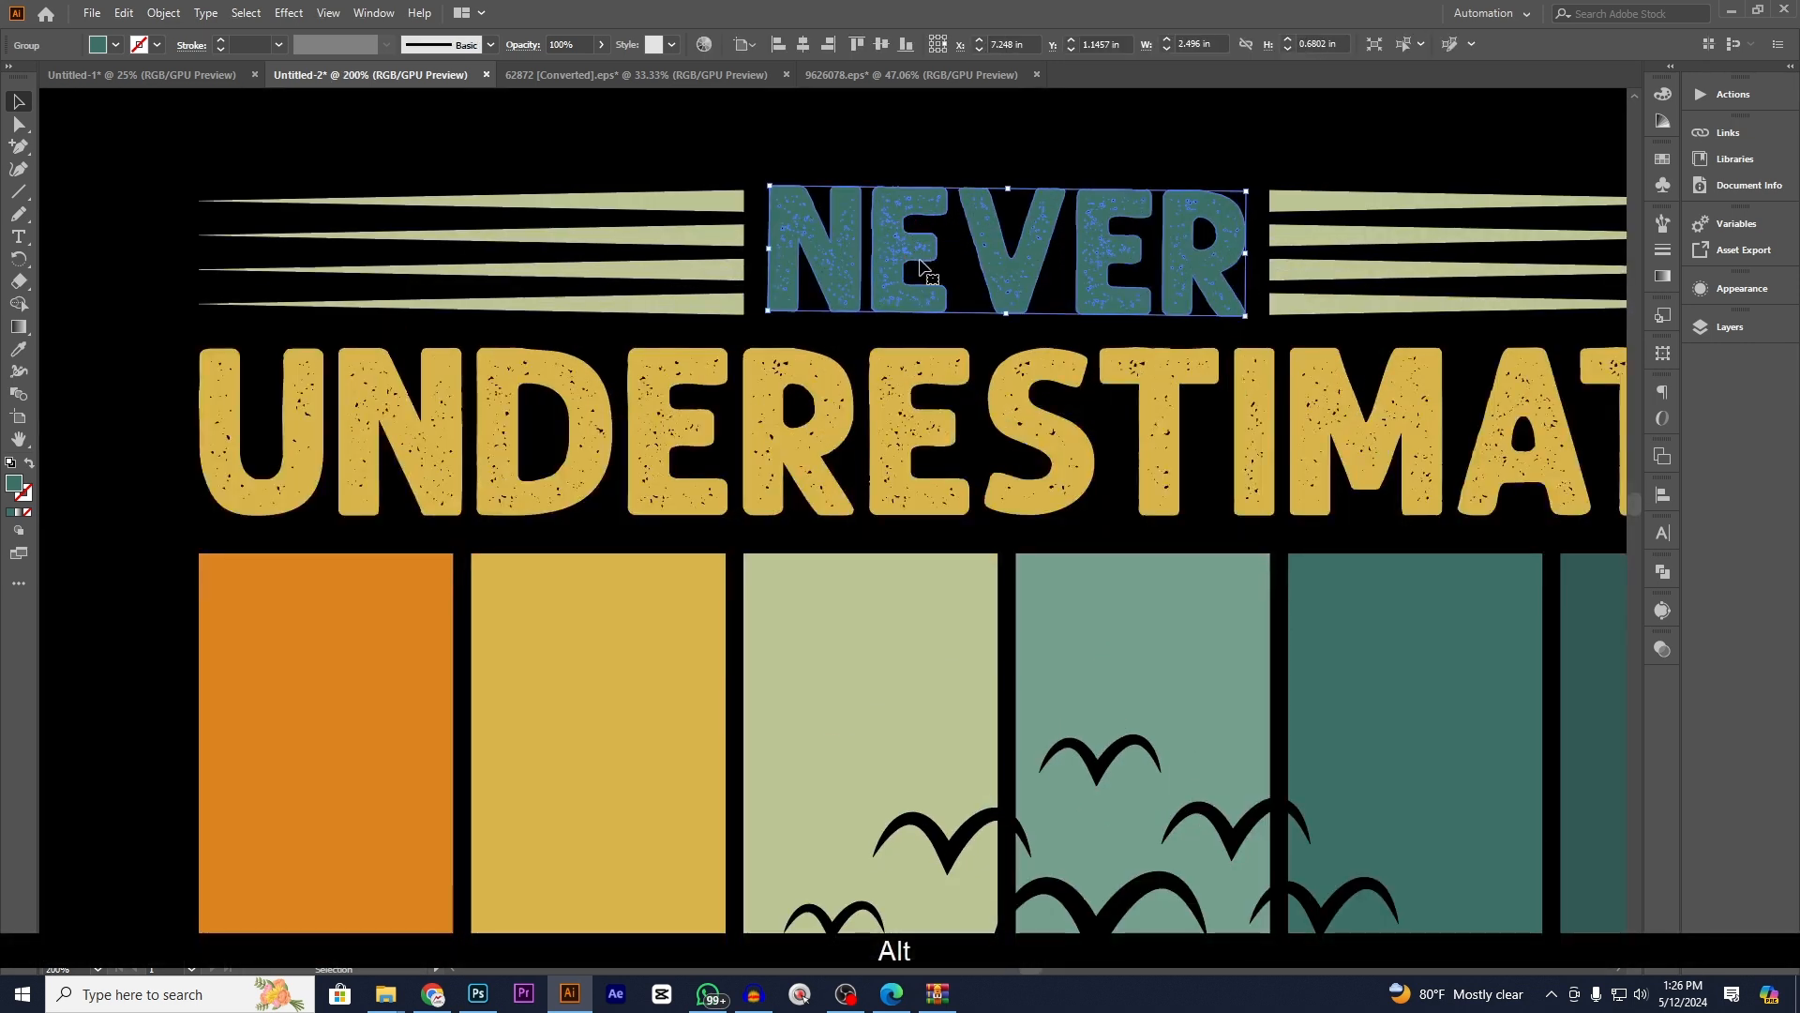
drag(1253, 258, 1279, 257)
- Trim the inner ends of the tapered lines beside NEVER with the Eraser to leave a narrow gap around the word
click(1315, 273)
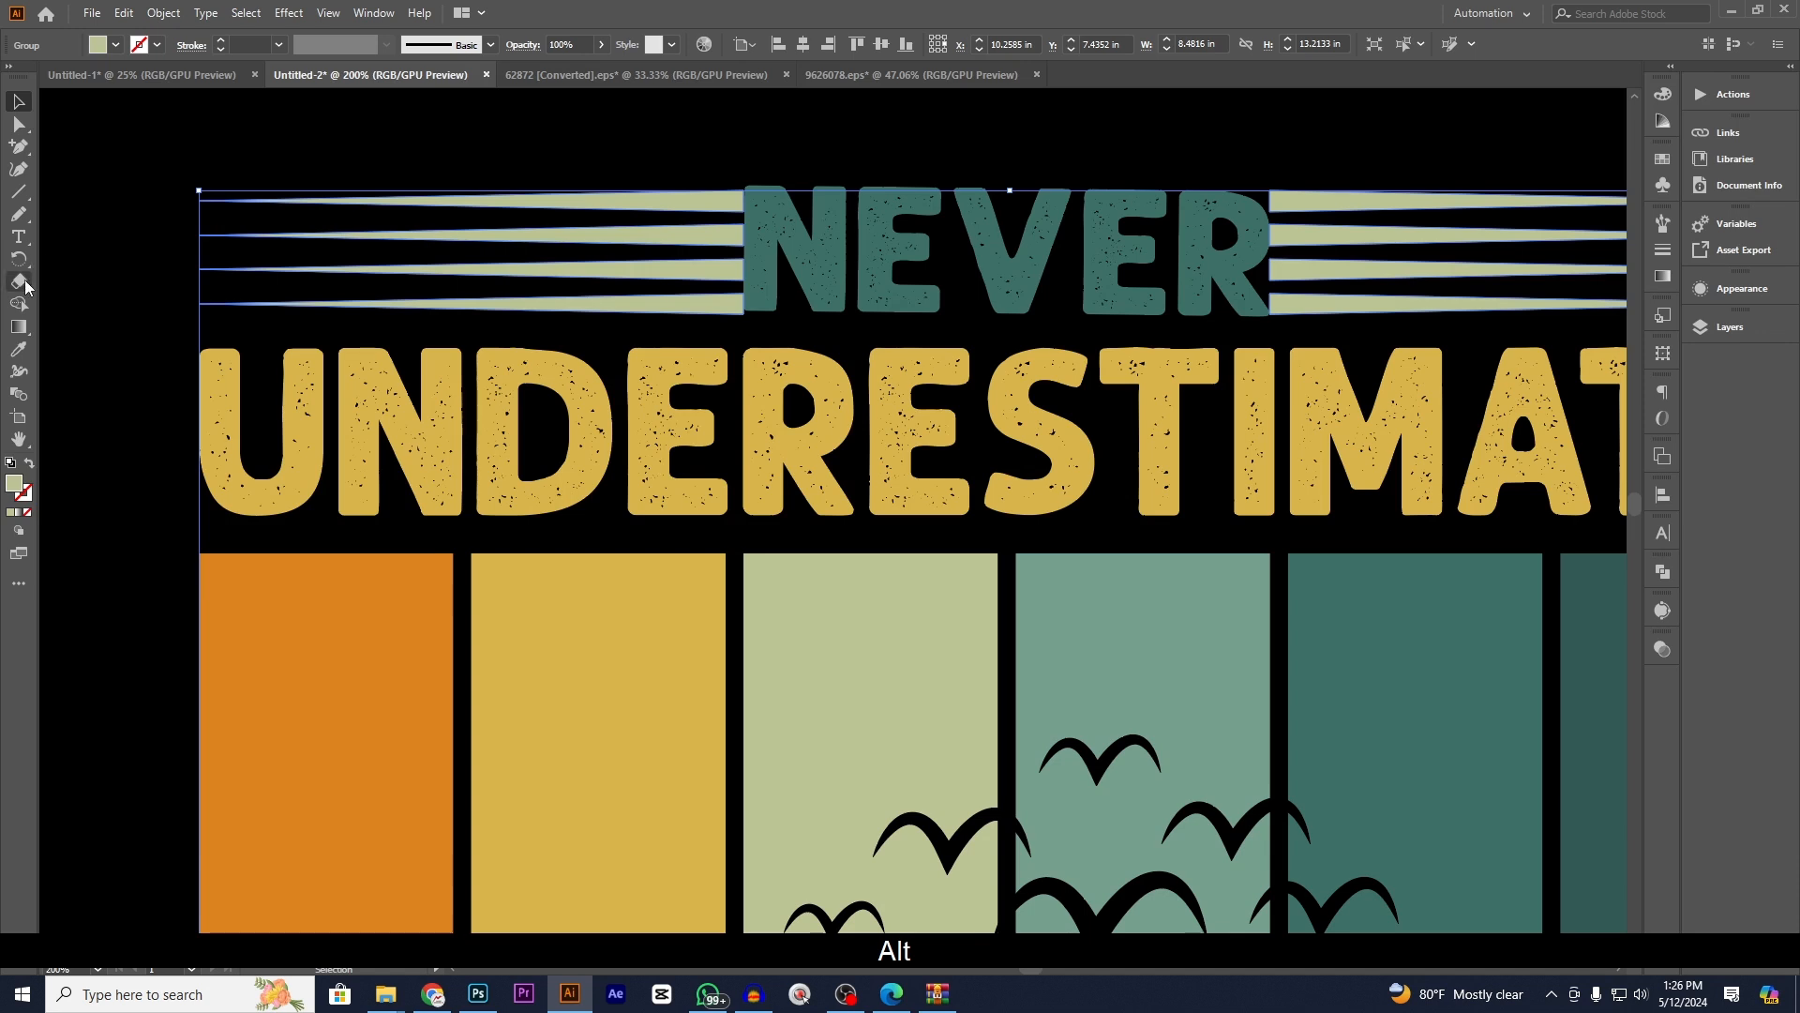
click(19, 281)
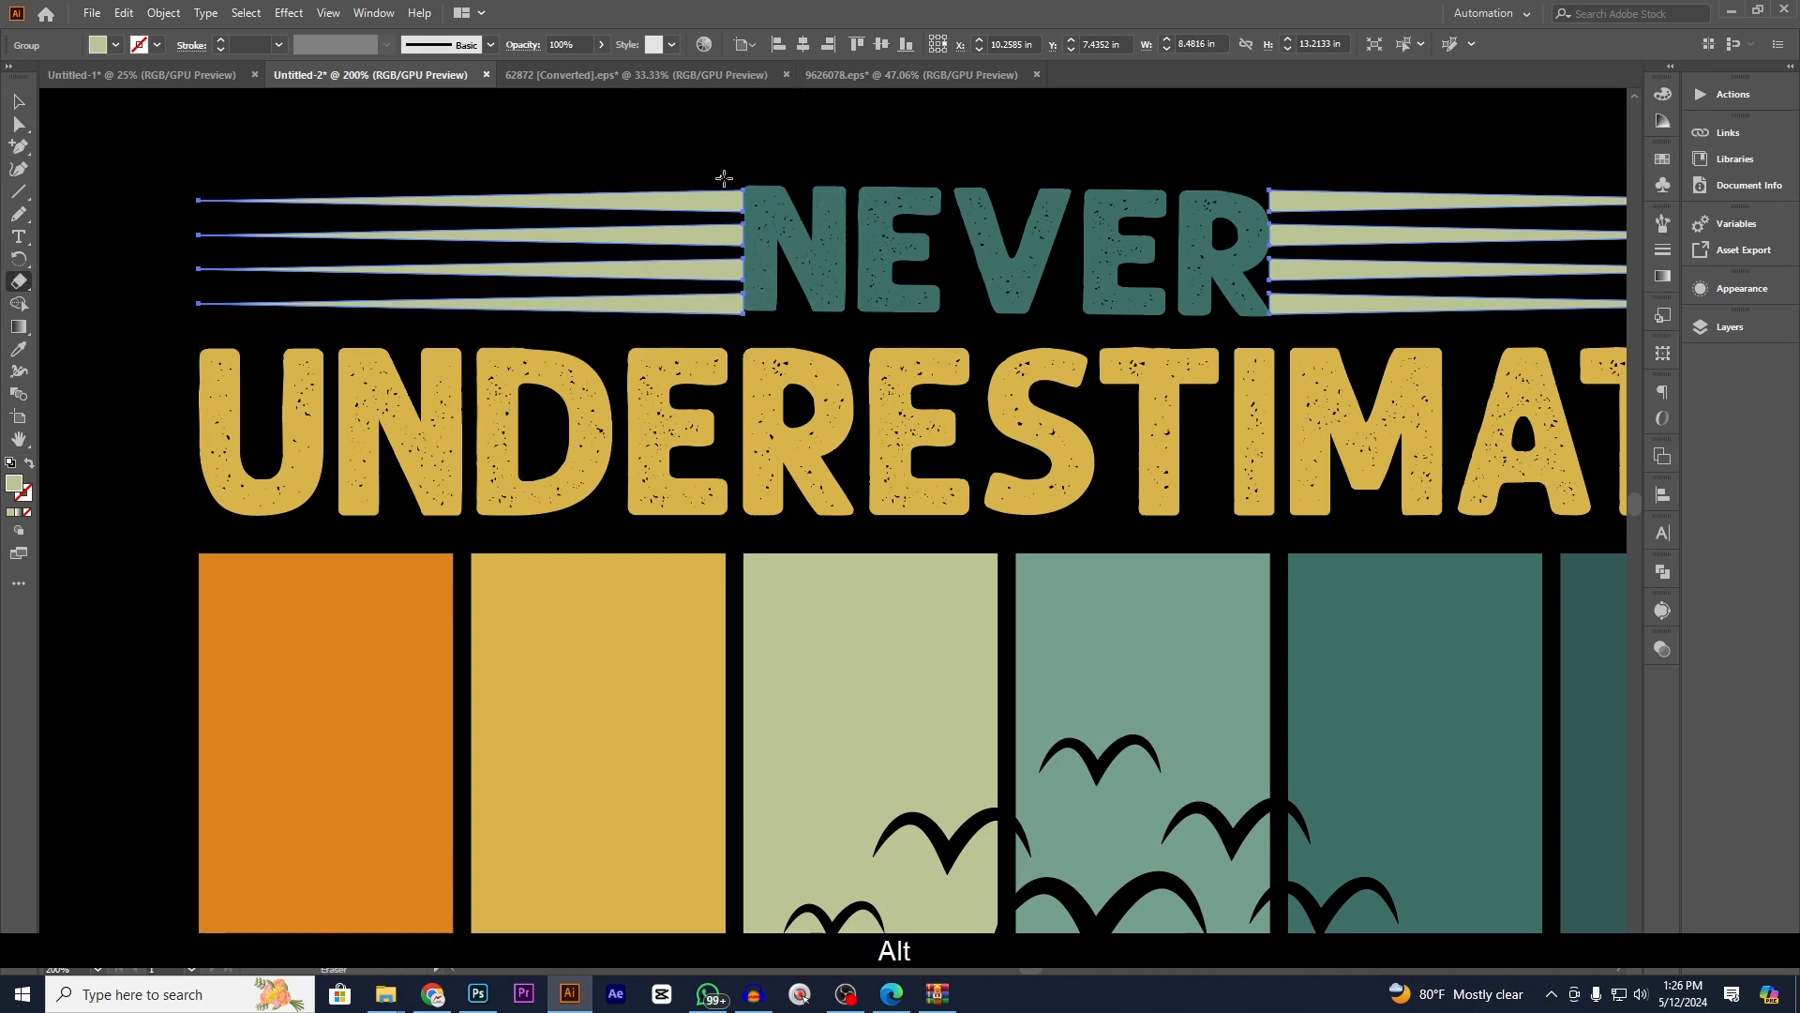
drag(724, 178, 816, 345)
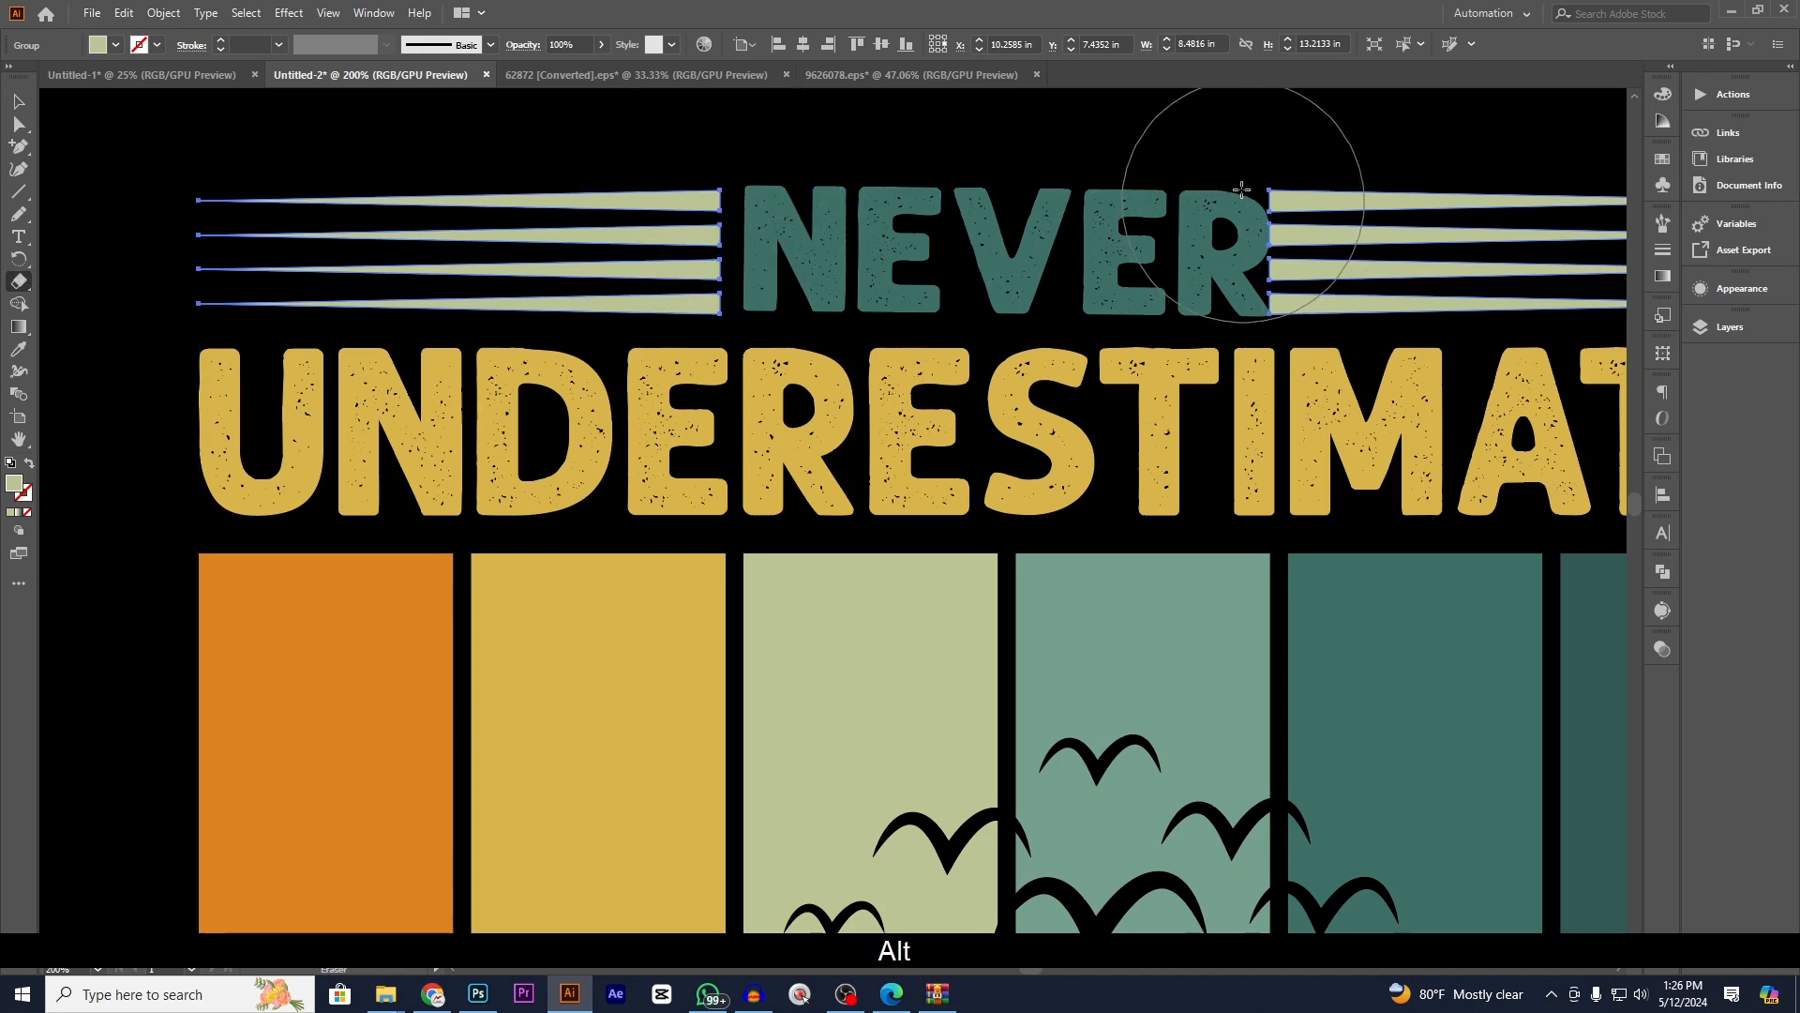
mouse_move(1229, 158)
mouse_down()
mouse_move(1283, 320)
mouse_move(1309, 340)
mouse_up()
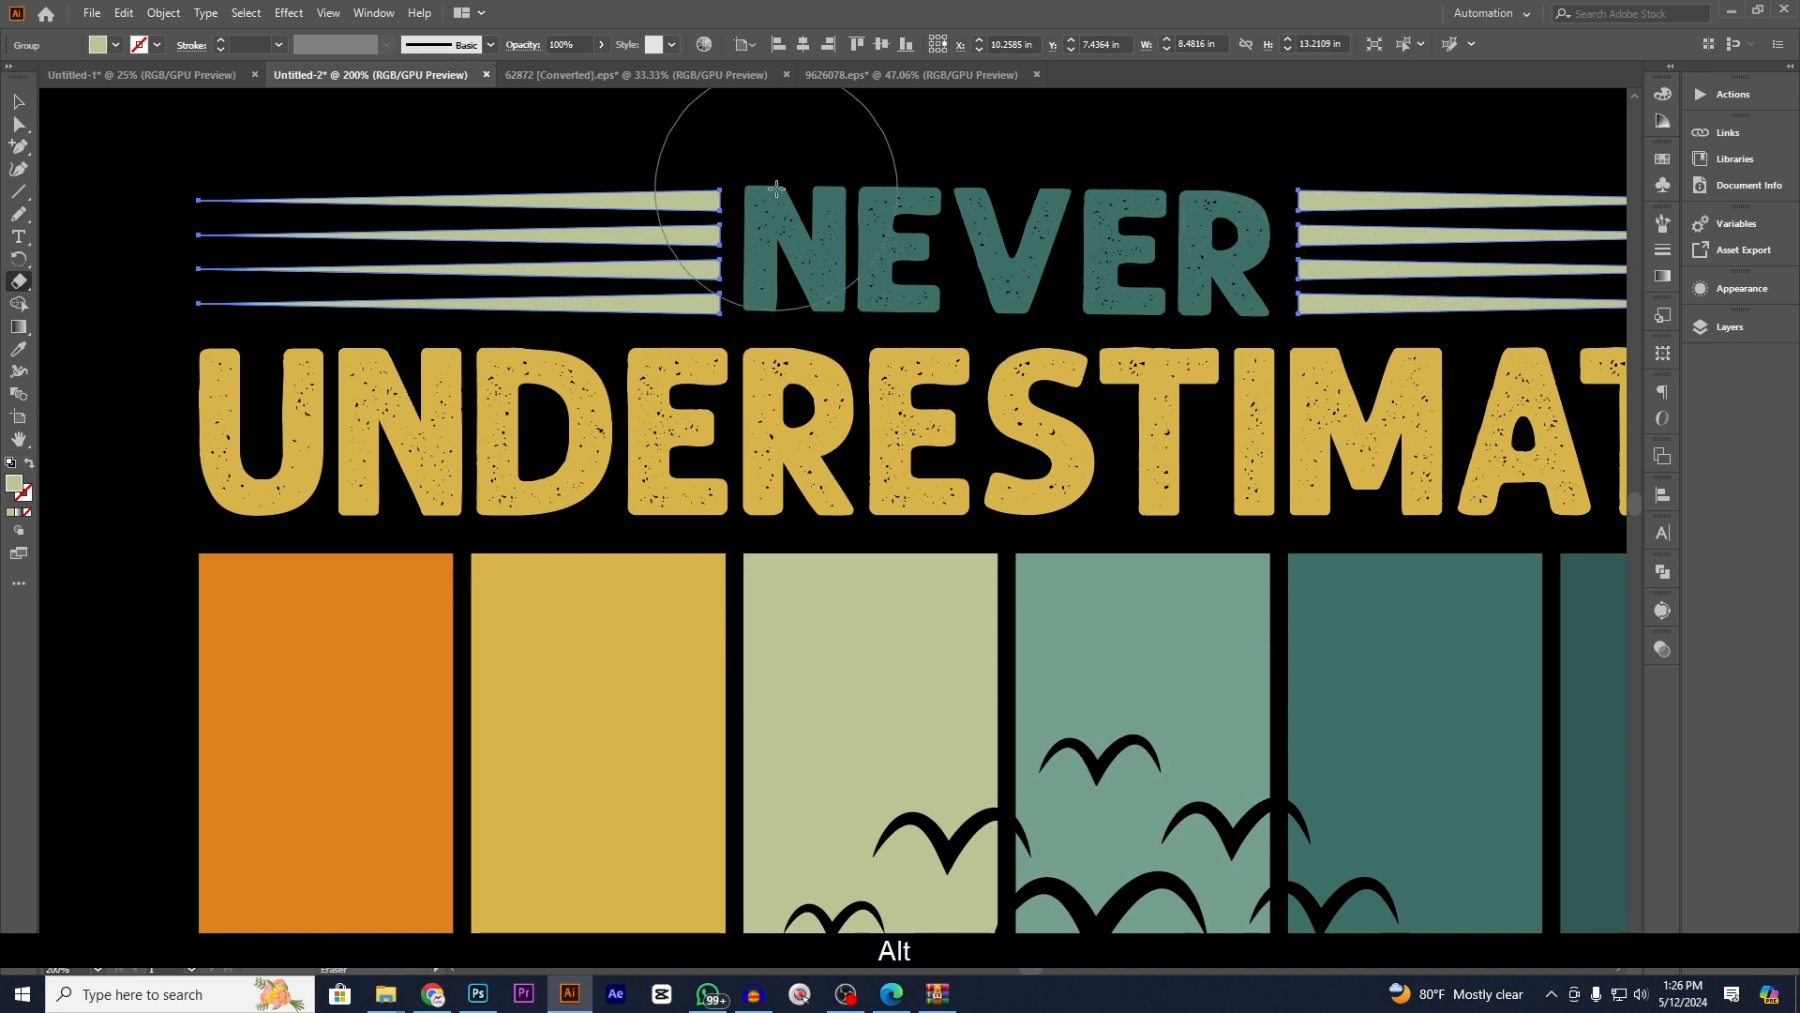
drag(717, 186, 844, 320)
click(19, 100)
click(454, 143)
scroll(627, 171, down, 4)
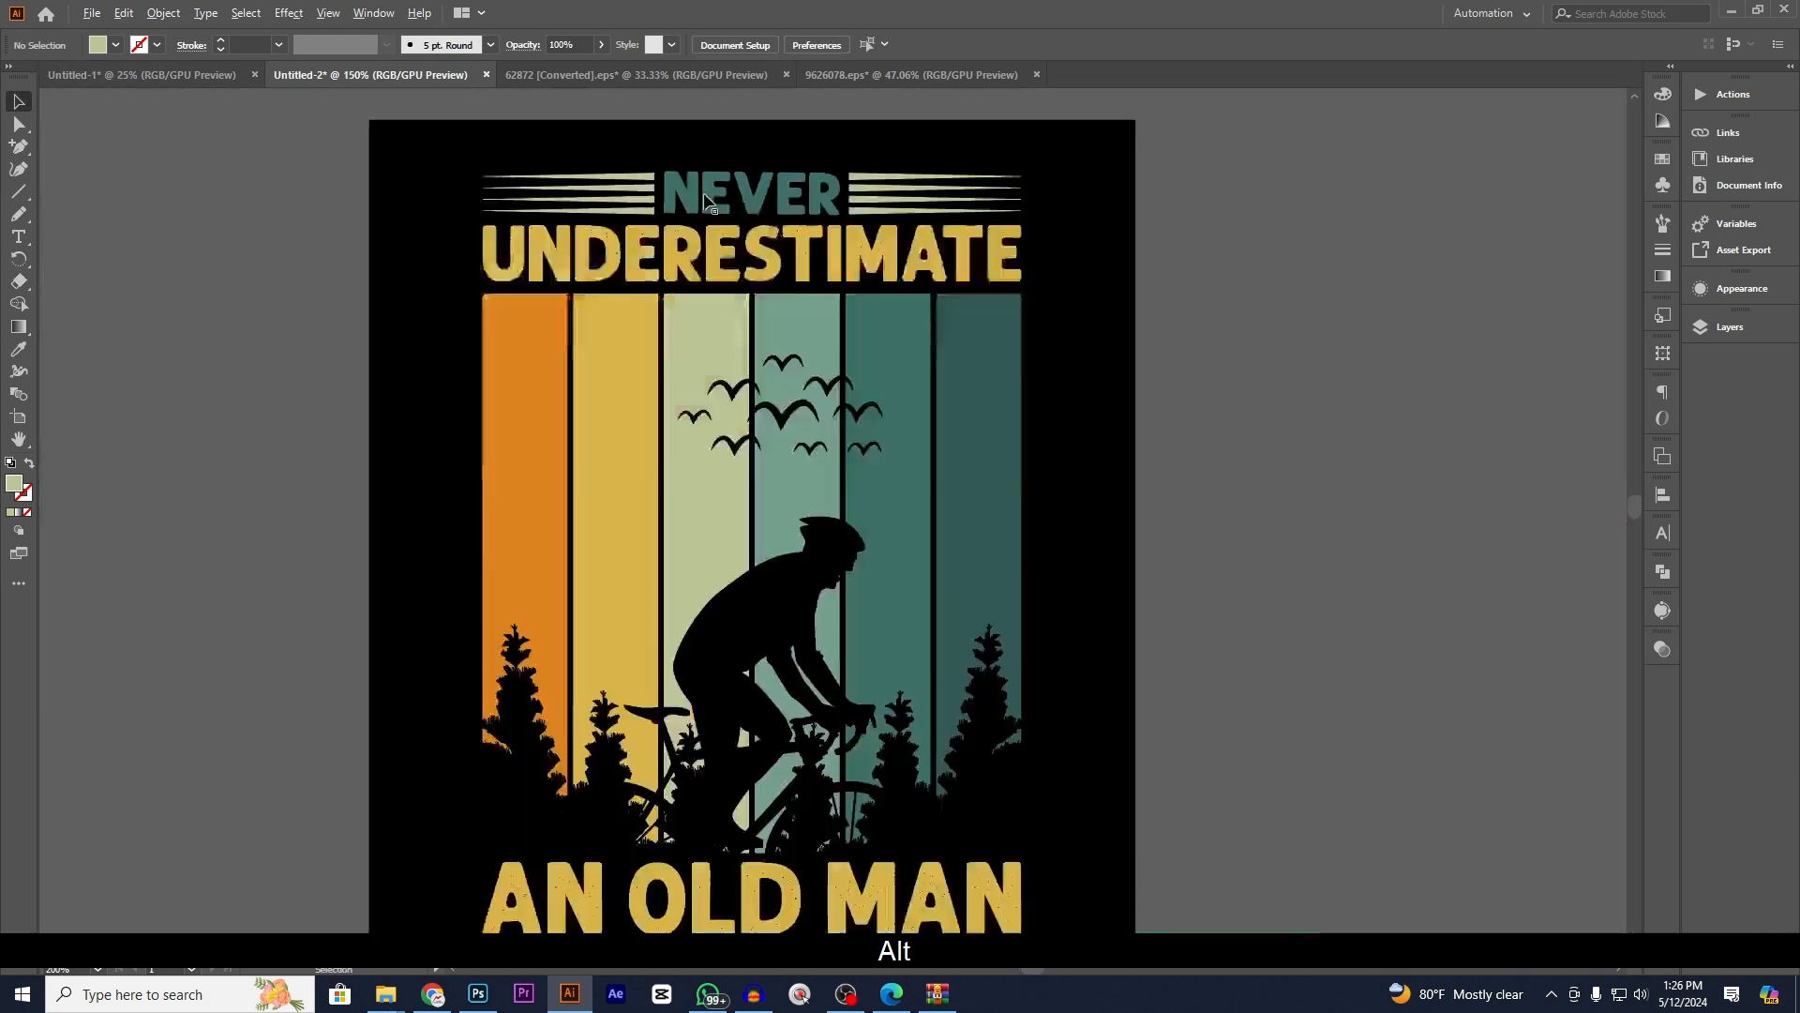
drag(1122, 394, 1256, 422)
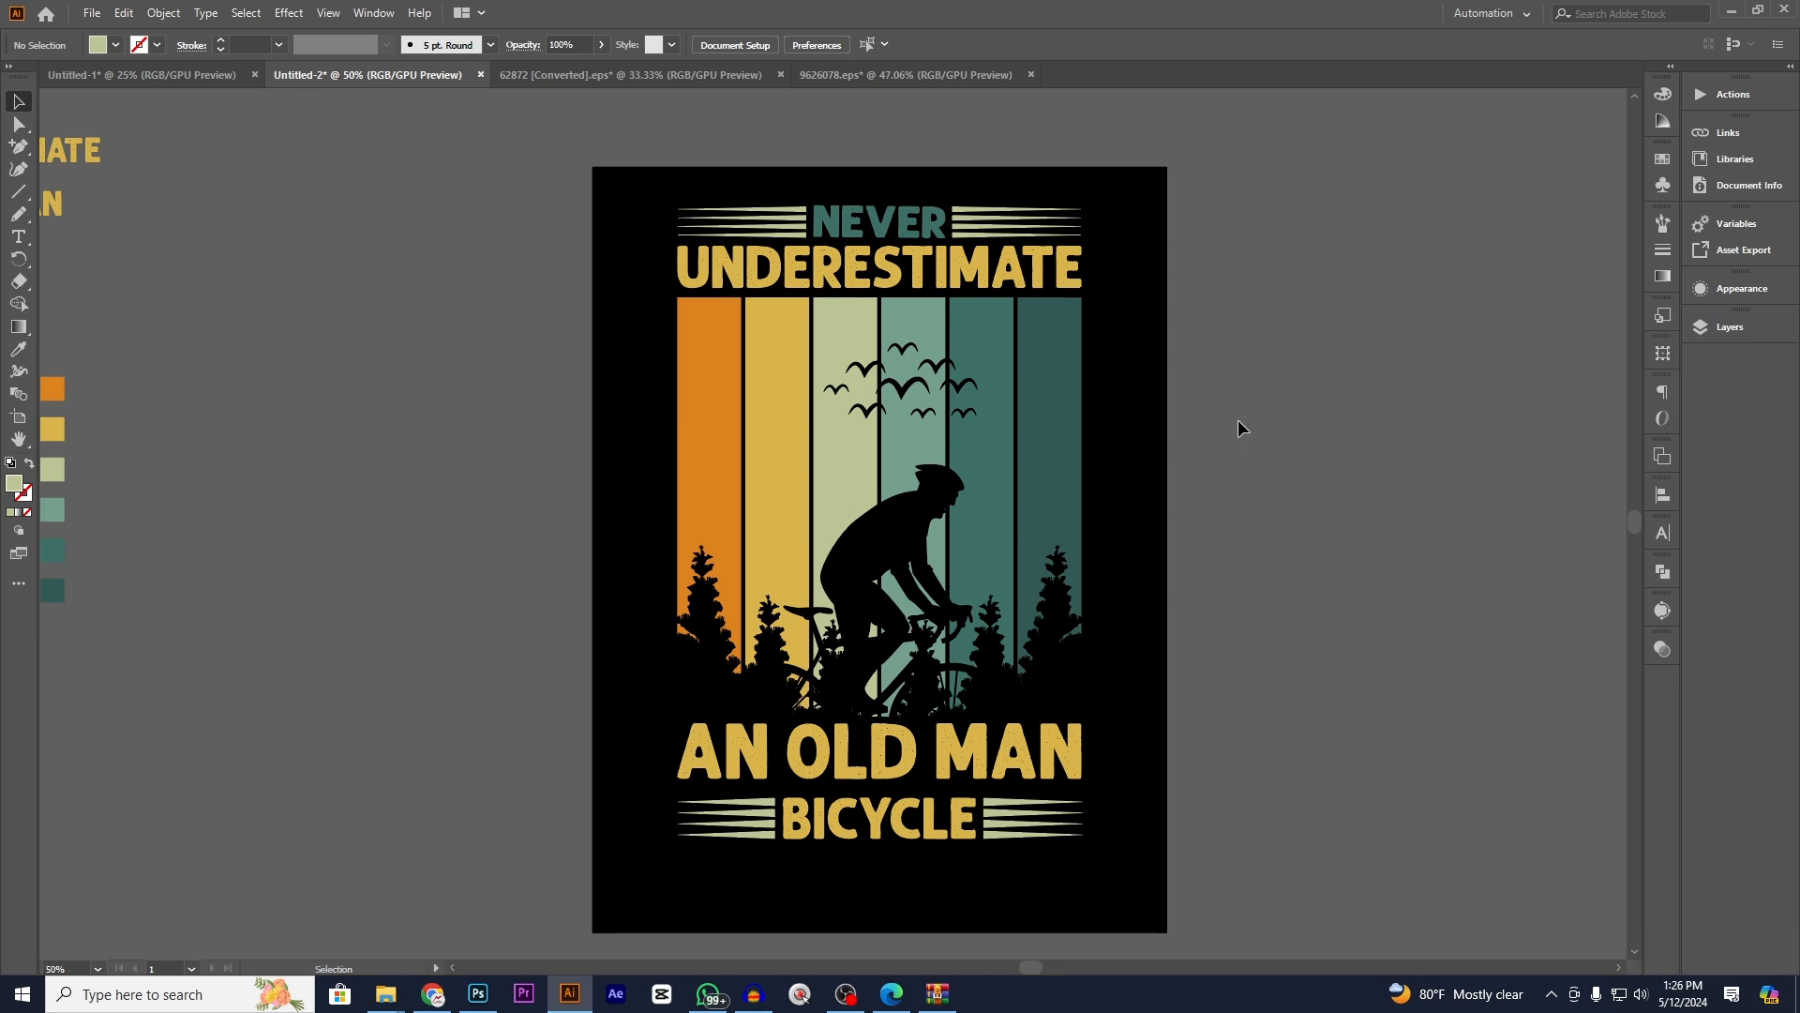
- Group the words NEVER and BICYCLE and recolour them with the teal sampled from the fifth bar
click(938, 832)
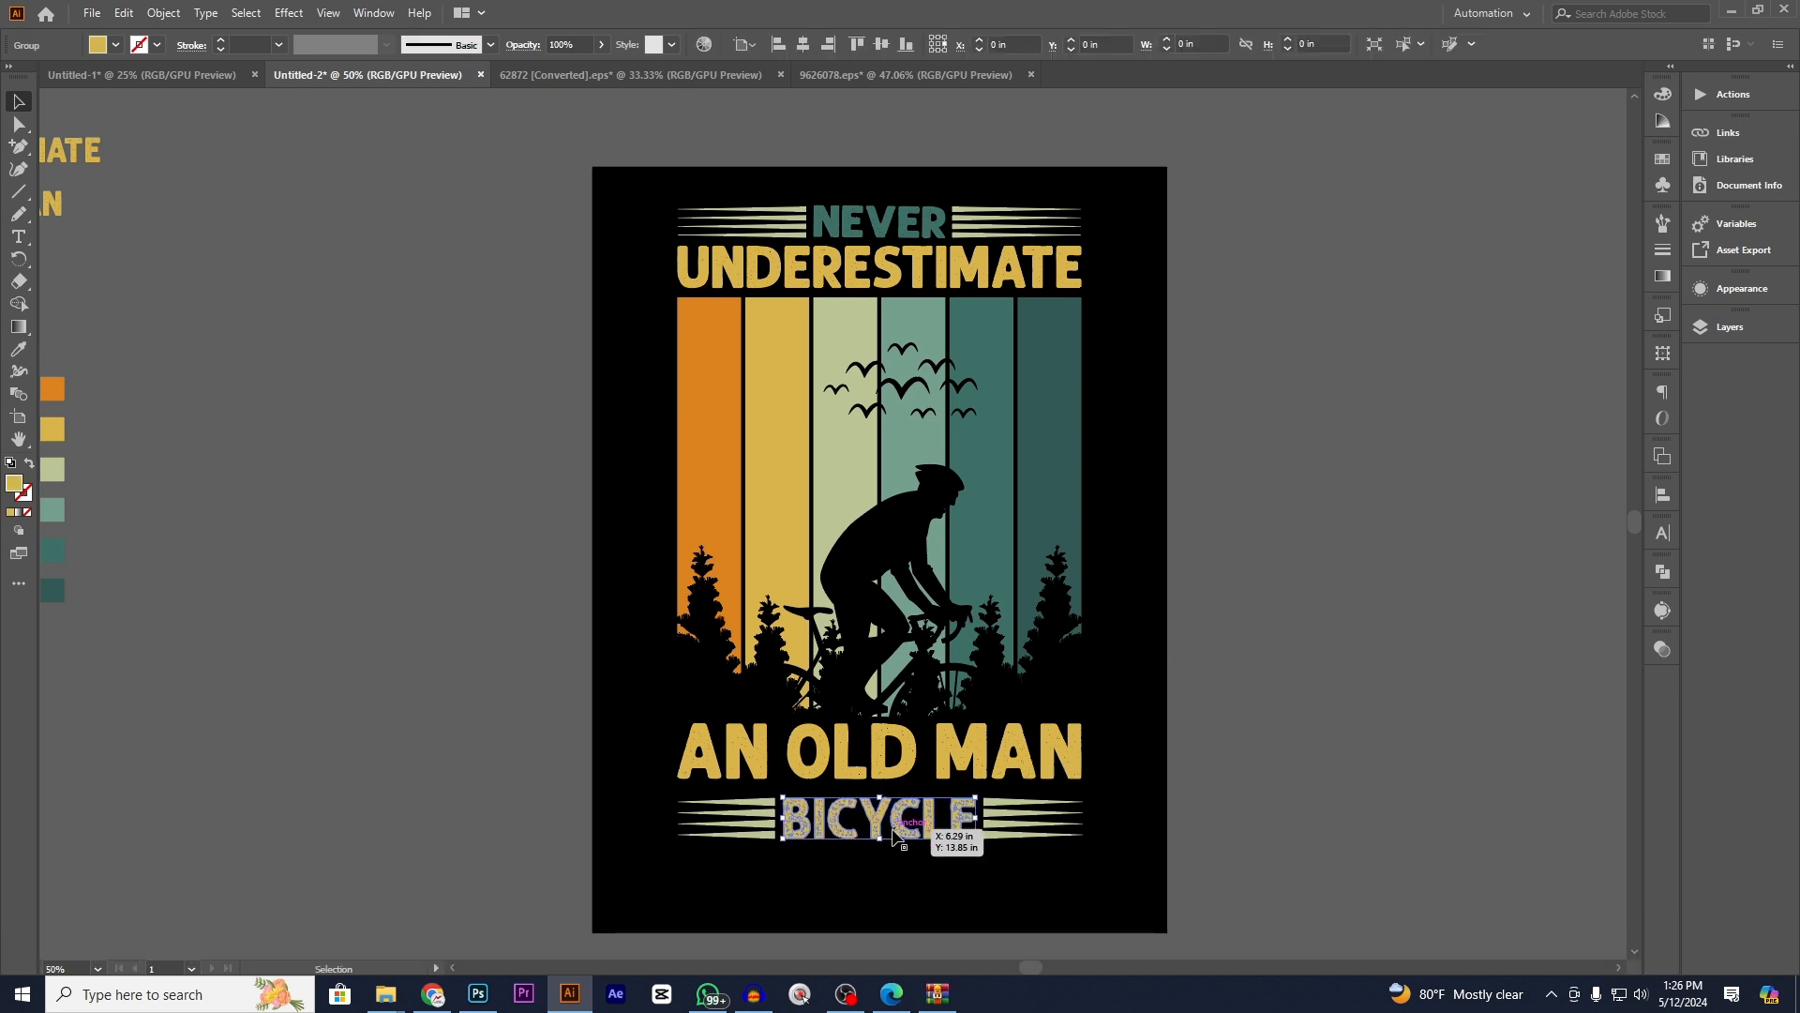
shift+click(896, 223)
right_click(354, 285)
click(403, 424)
key(i)
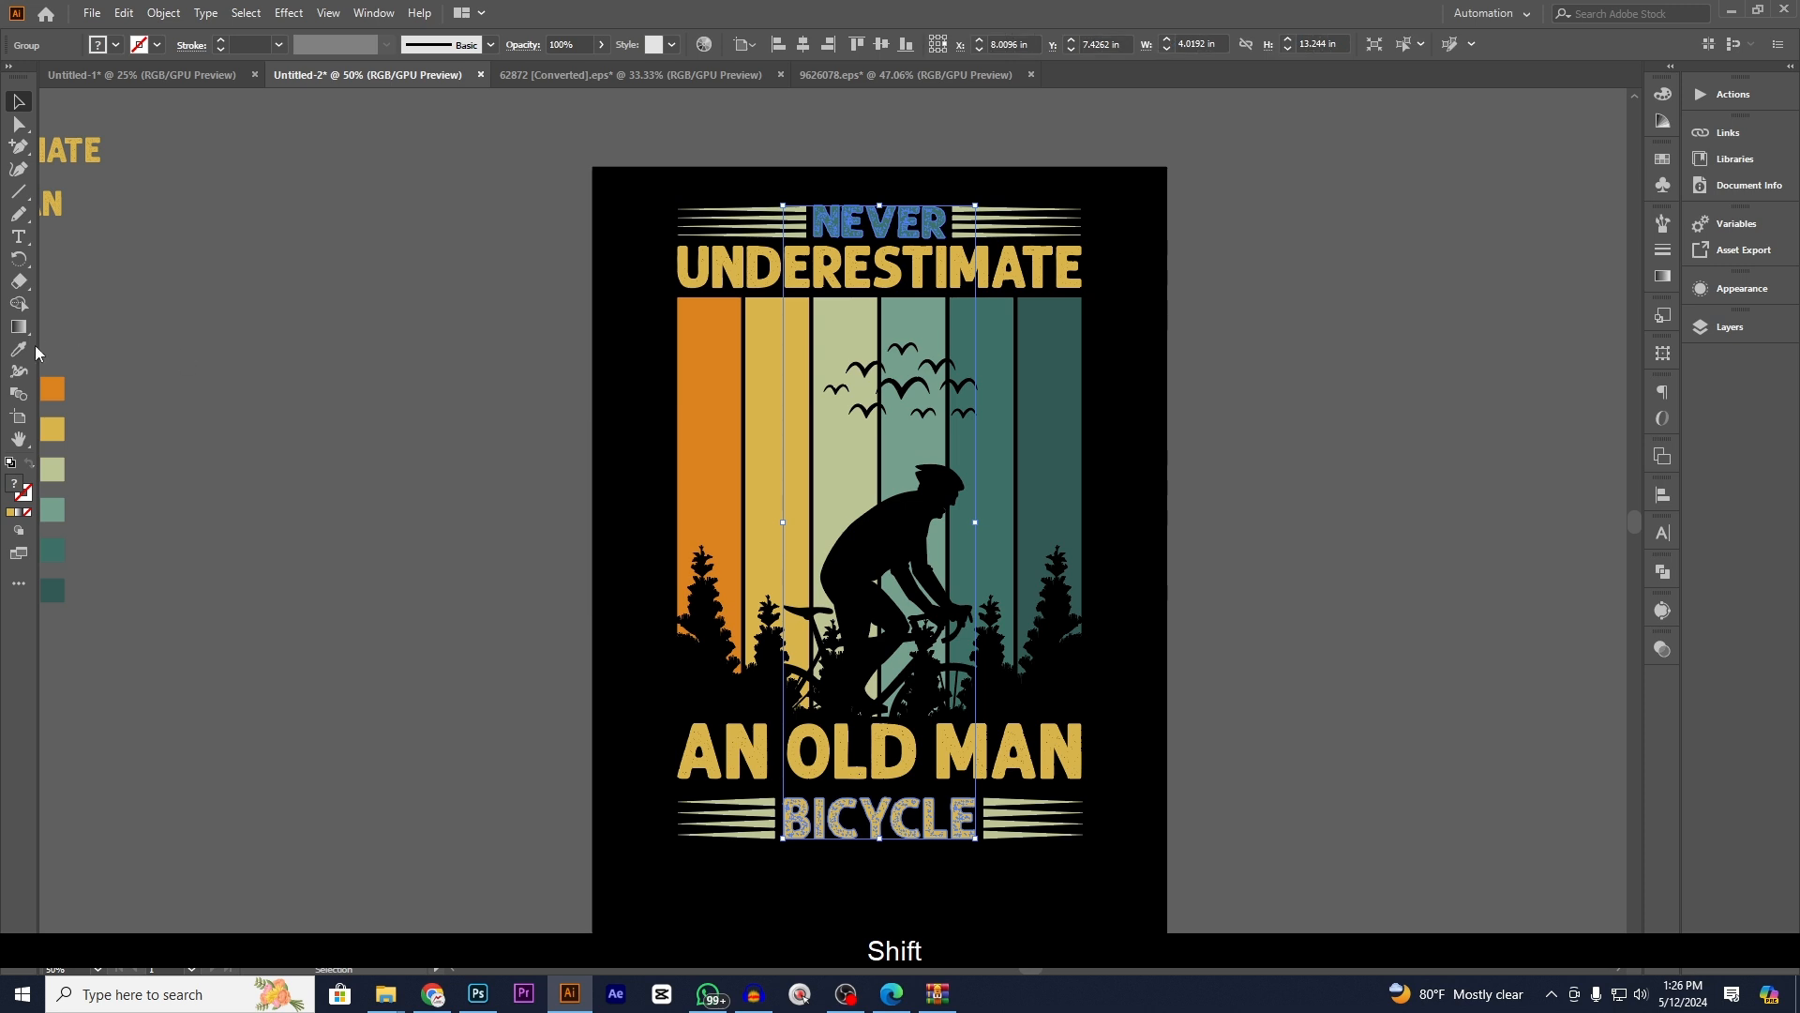
click(1025, 456)
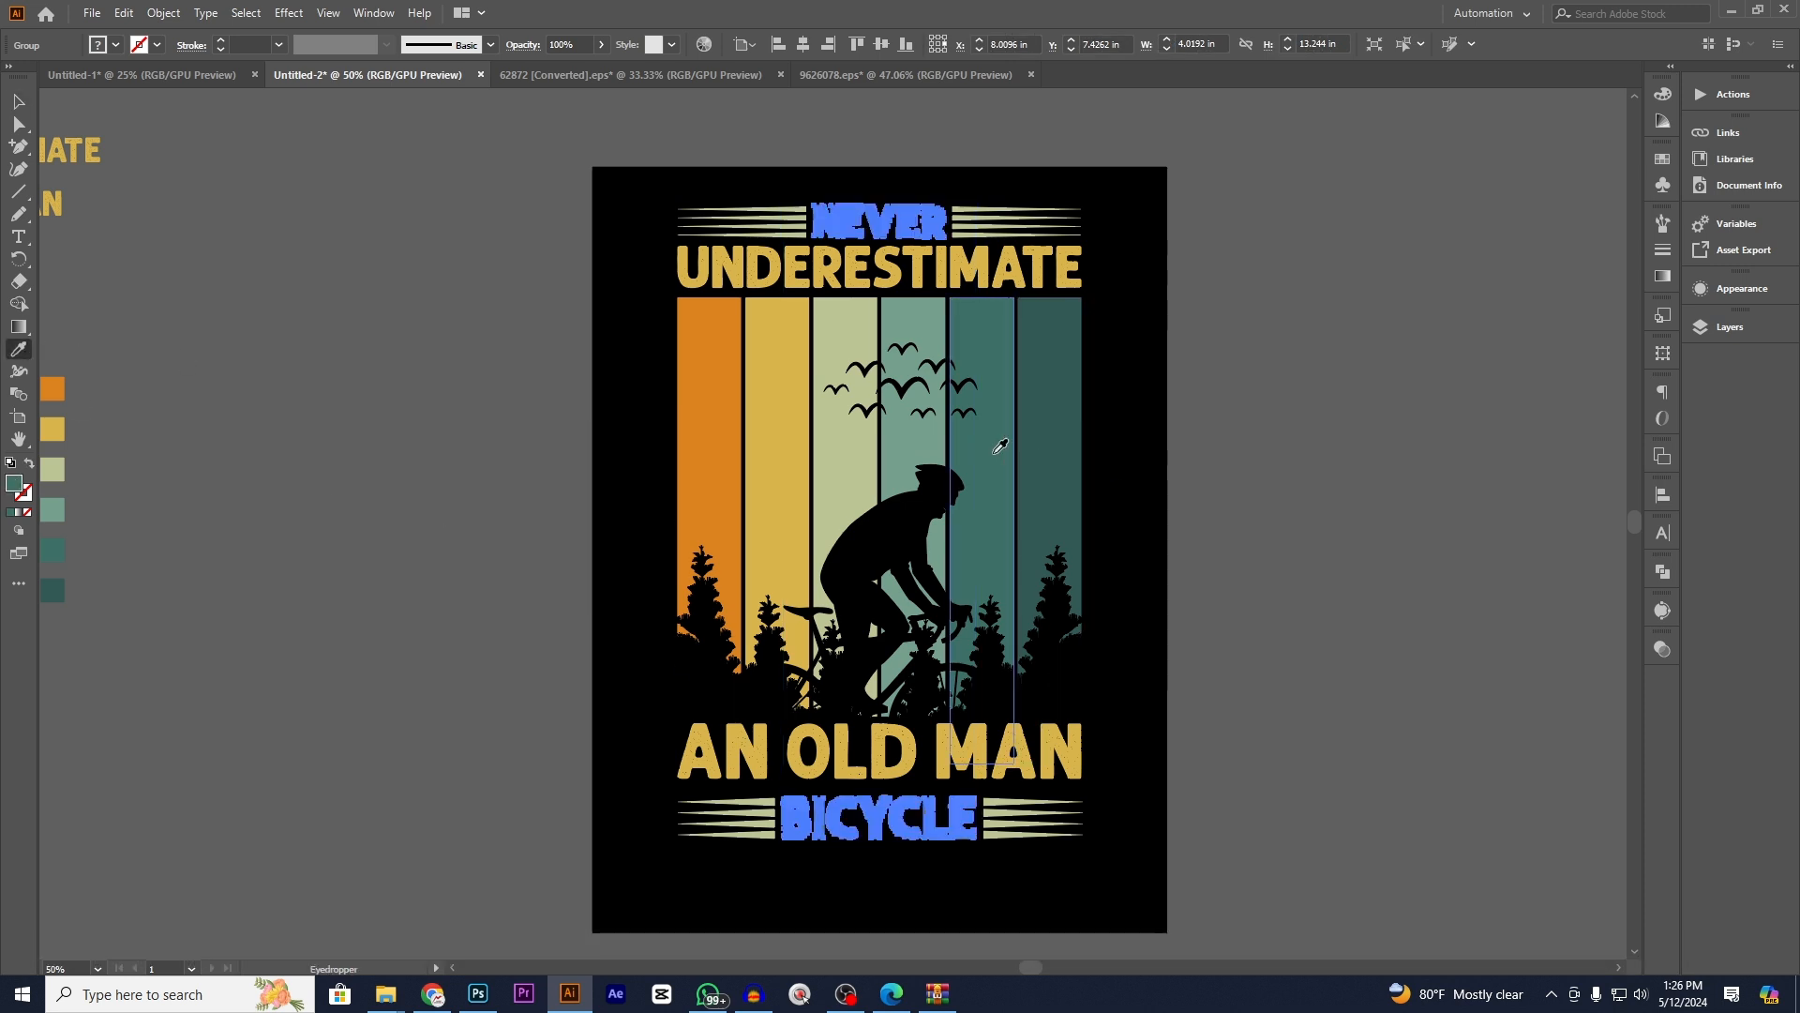
click(19, 124)
click(364, 315)
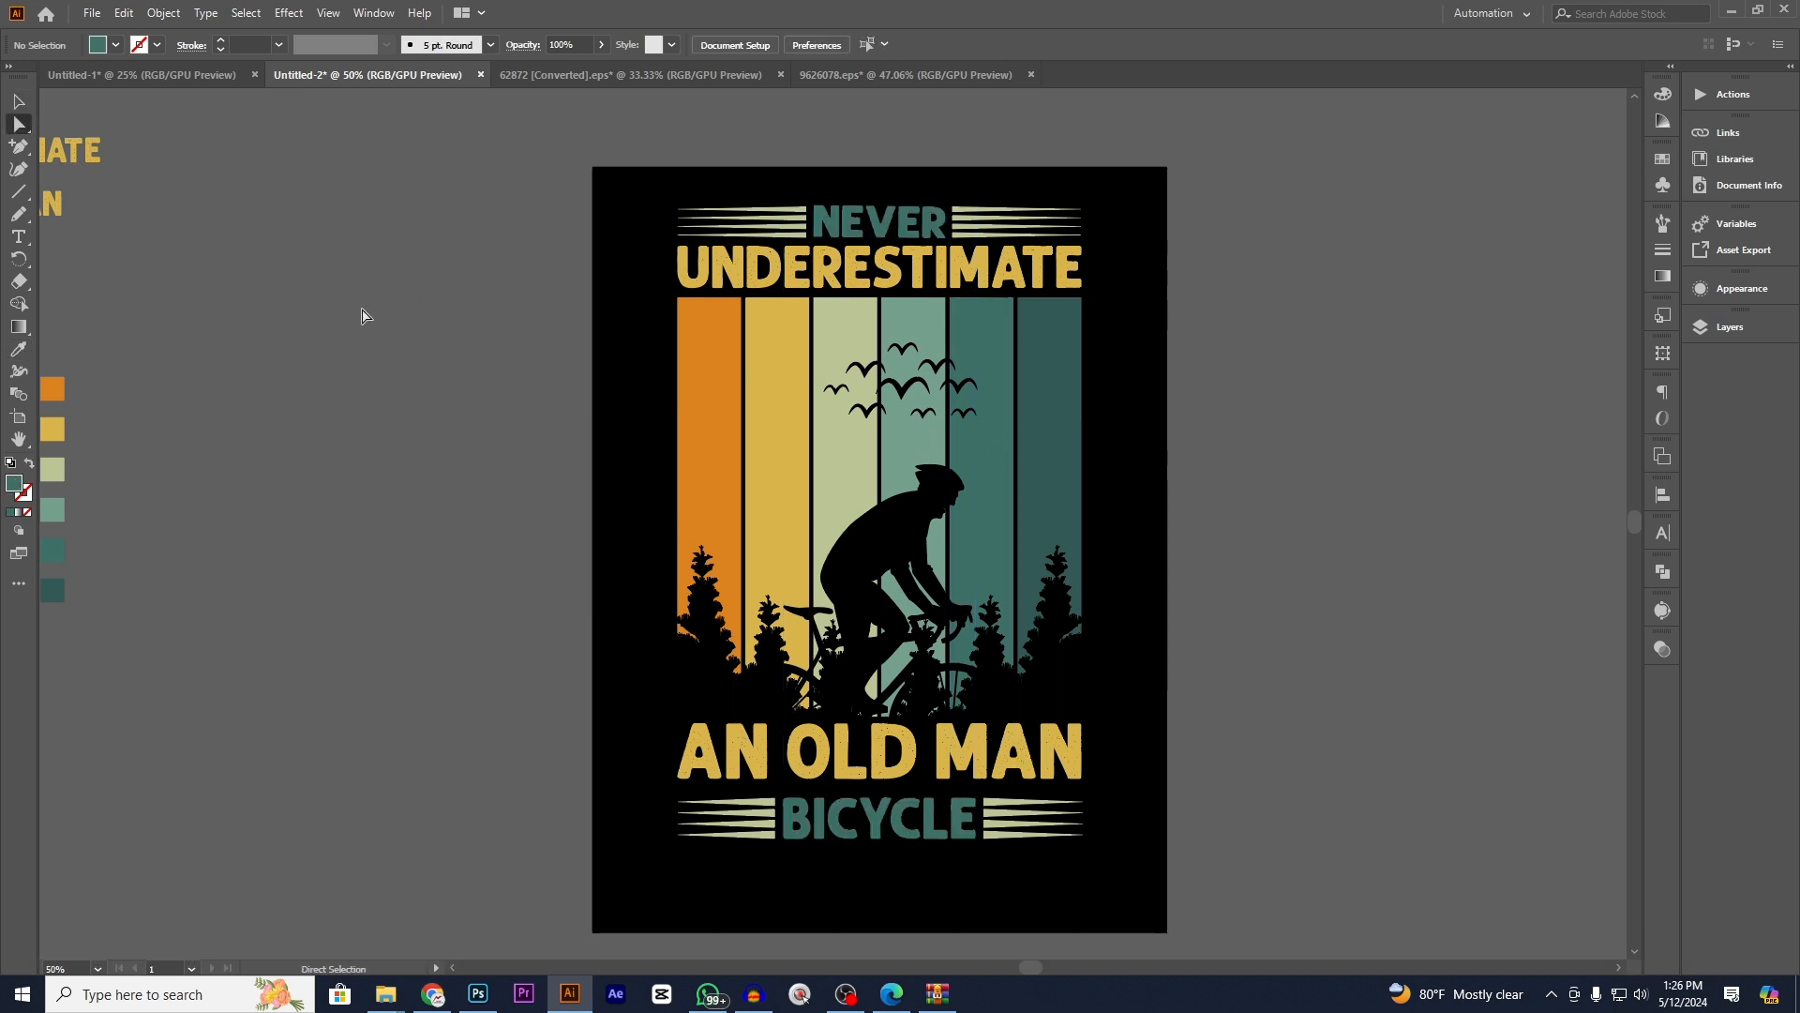
- Try the pale green, dark teal and light teal of the coloured bars on the grouped words NEVER and BICYCLE
click(909, 222)
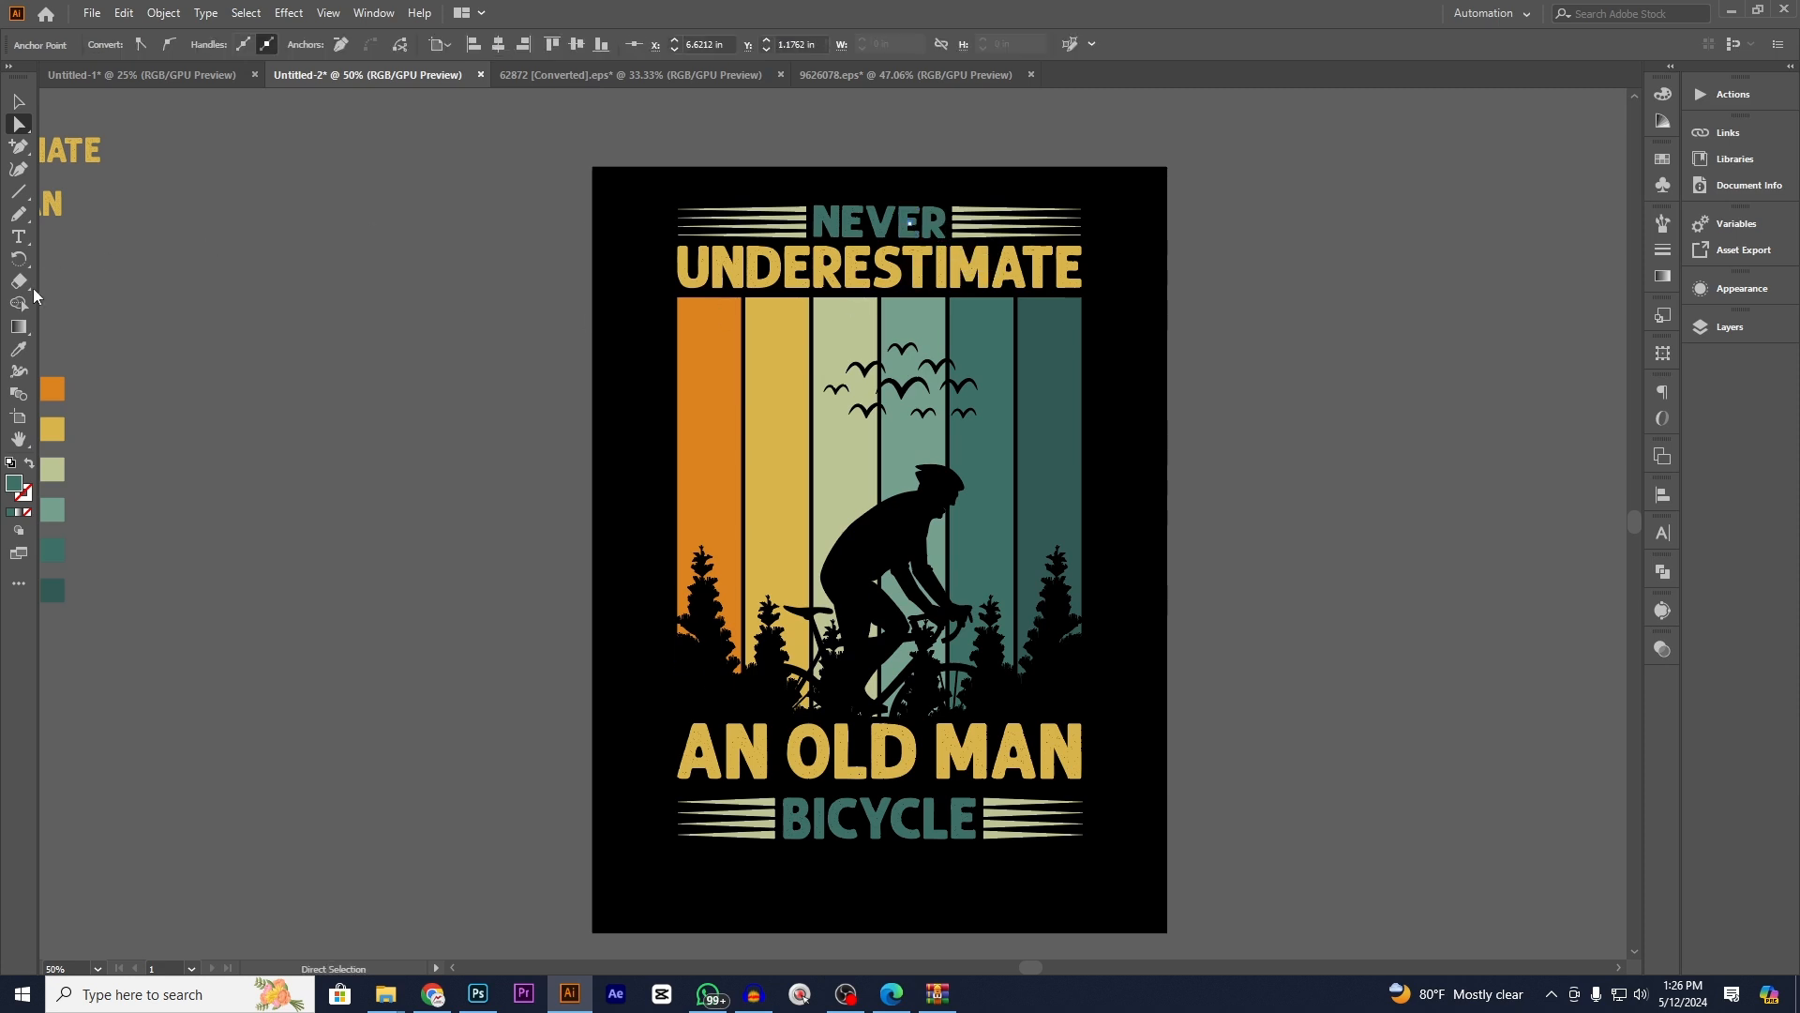
click(18, 100)
click(377, 144)
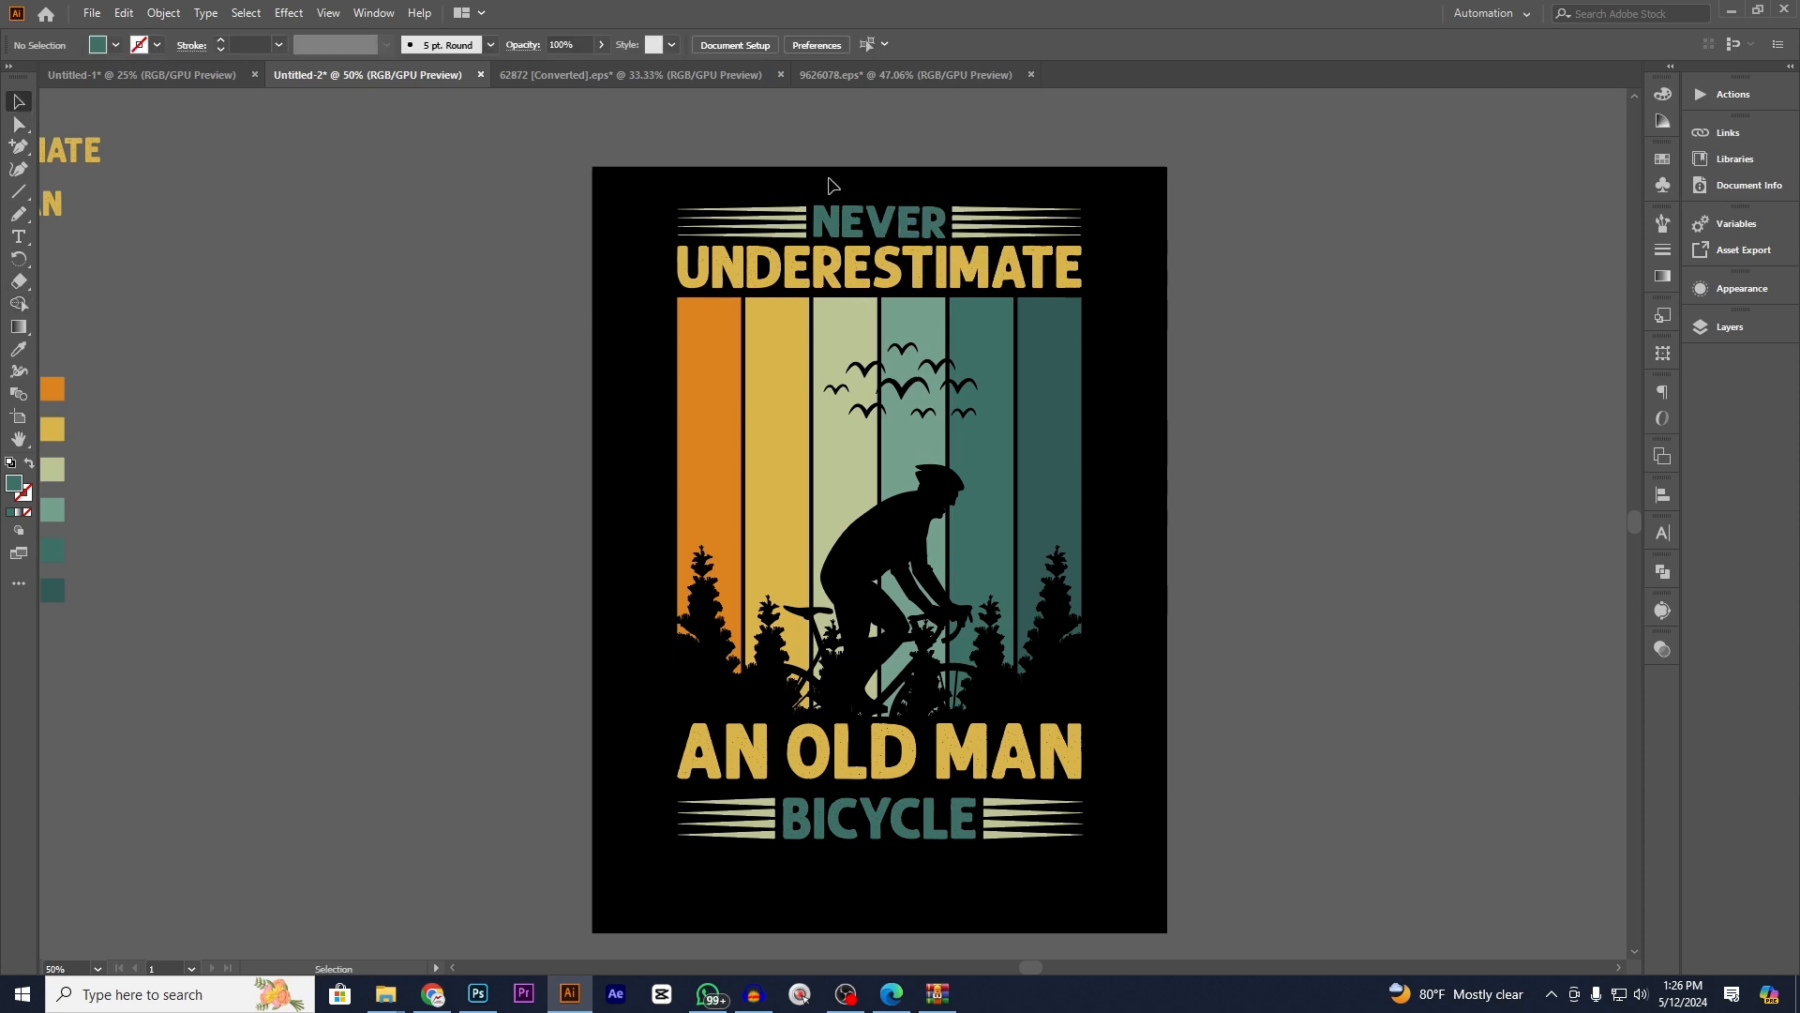
click(840, 228)
click(18, 349)
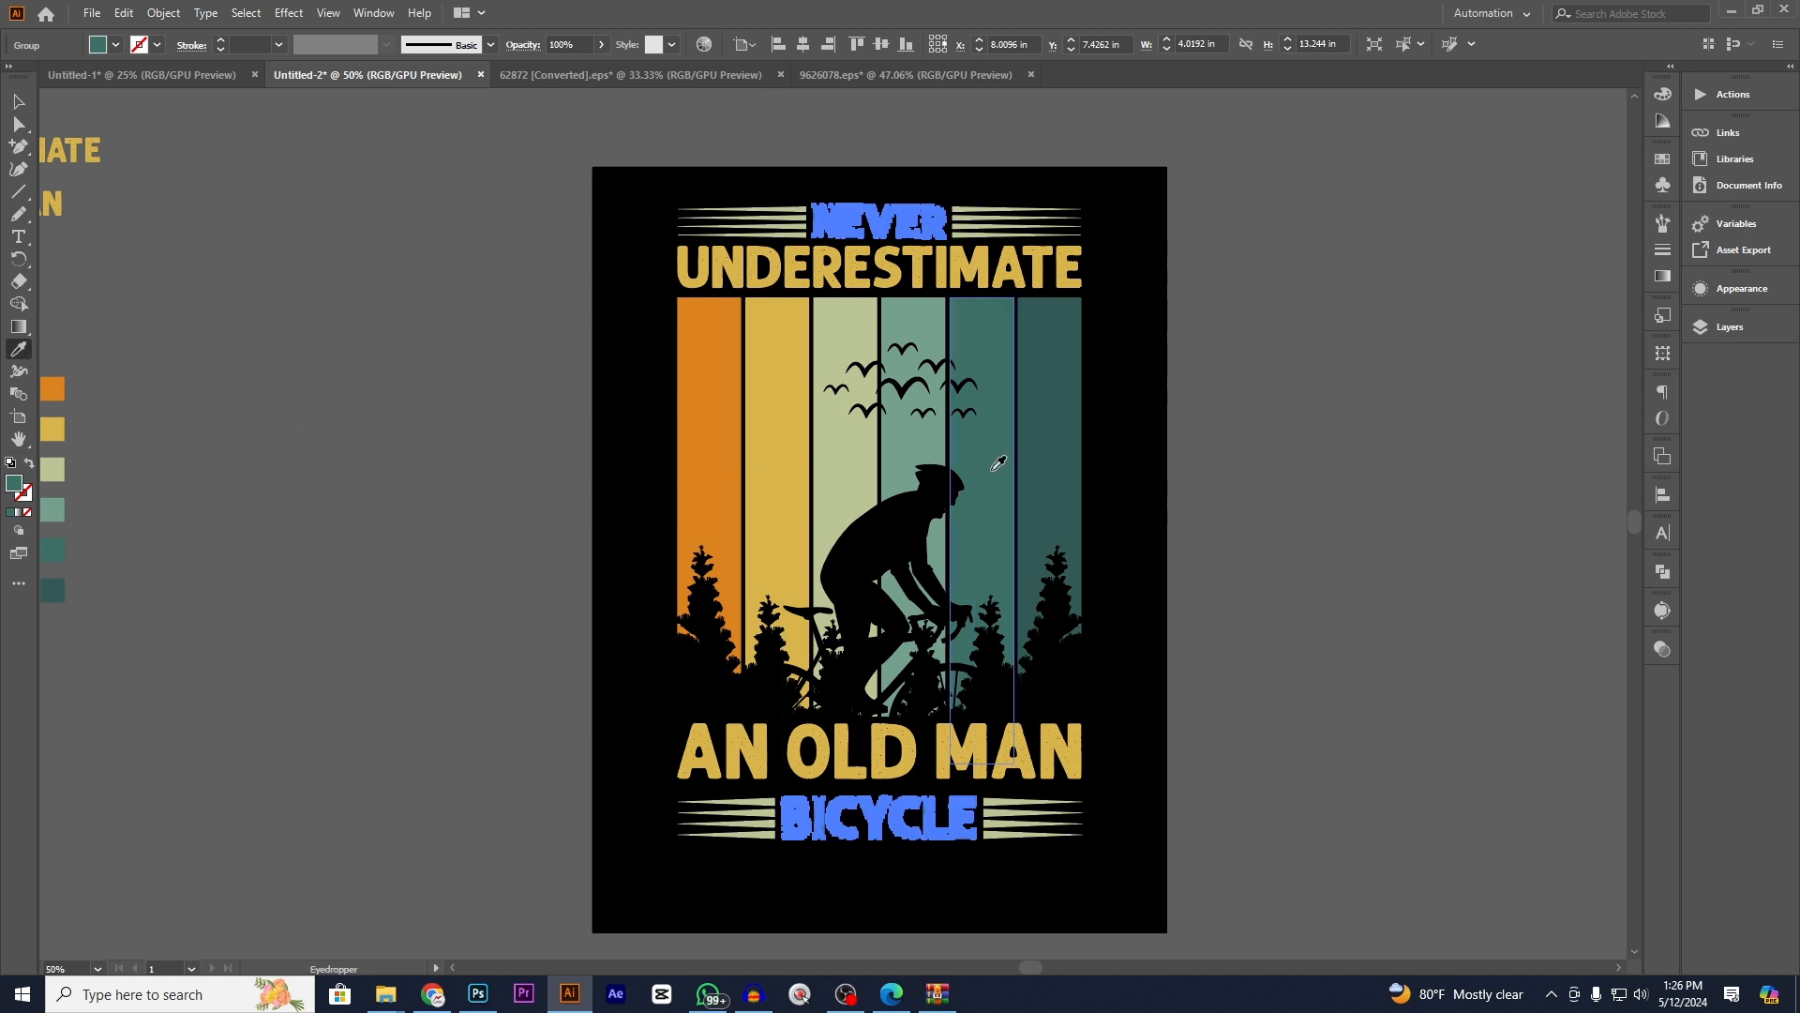
click(825, 375)
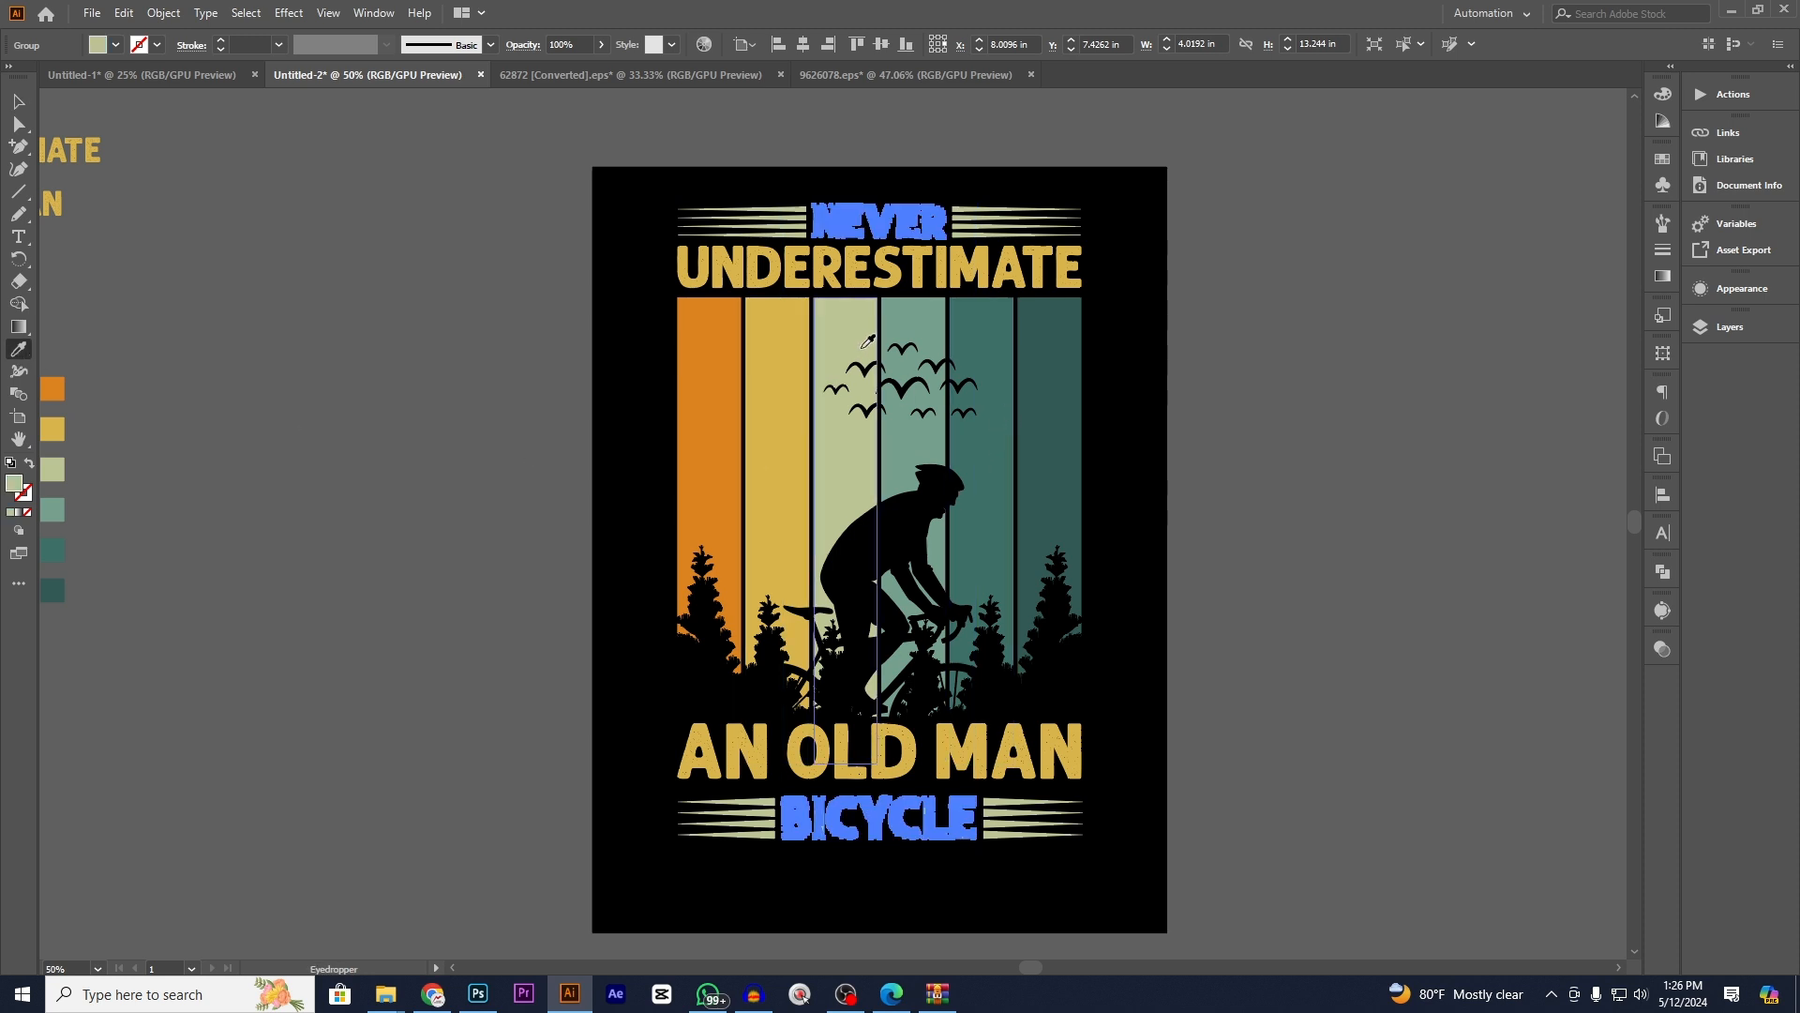
click(1050, 345)
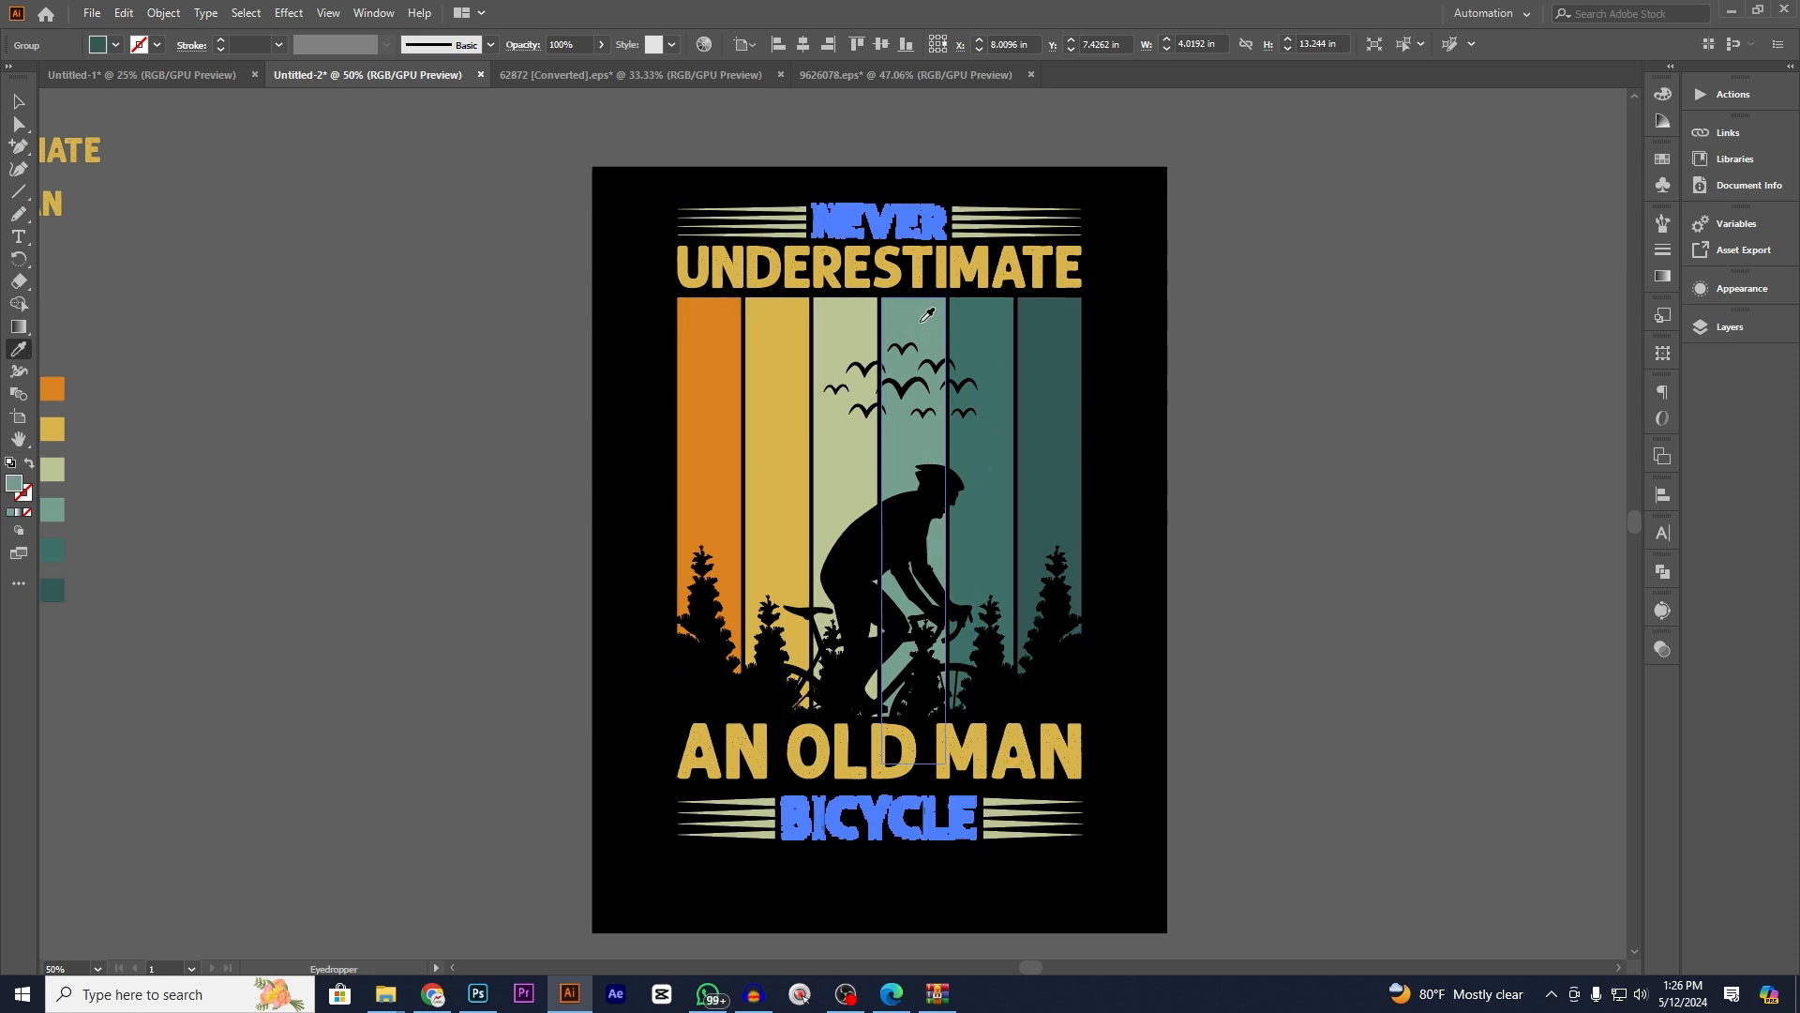
click(924, 319)
click(21, 124)
click(19, 103)
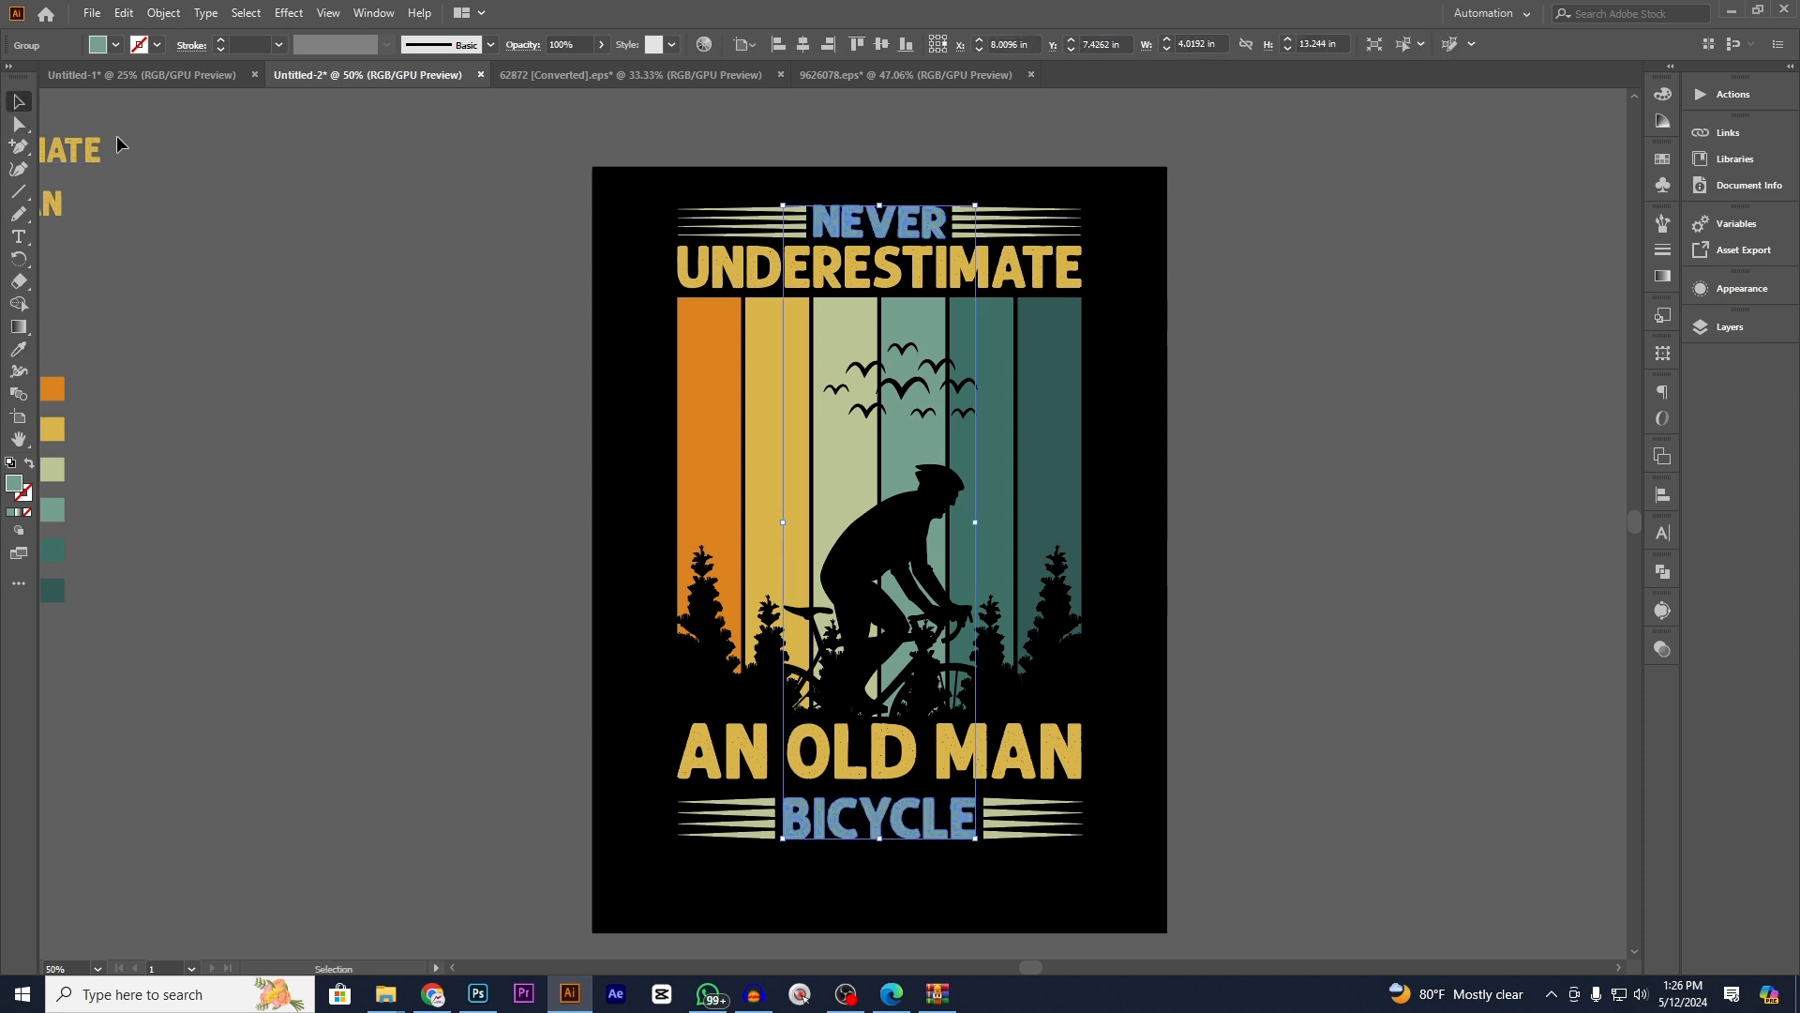
click(641, 271)
- Recolour the grouped words NEVER and BICYCLE with the orange sampled from the first bar
click(924, 225)
click(19, 349)
click(707, 389)
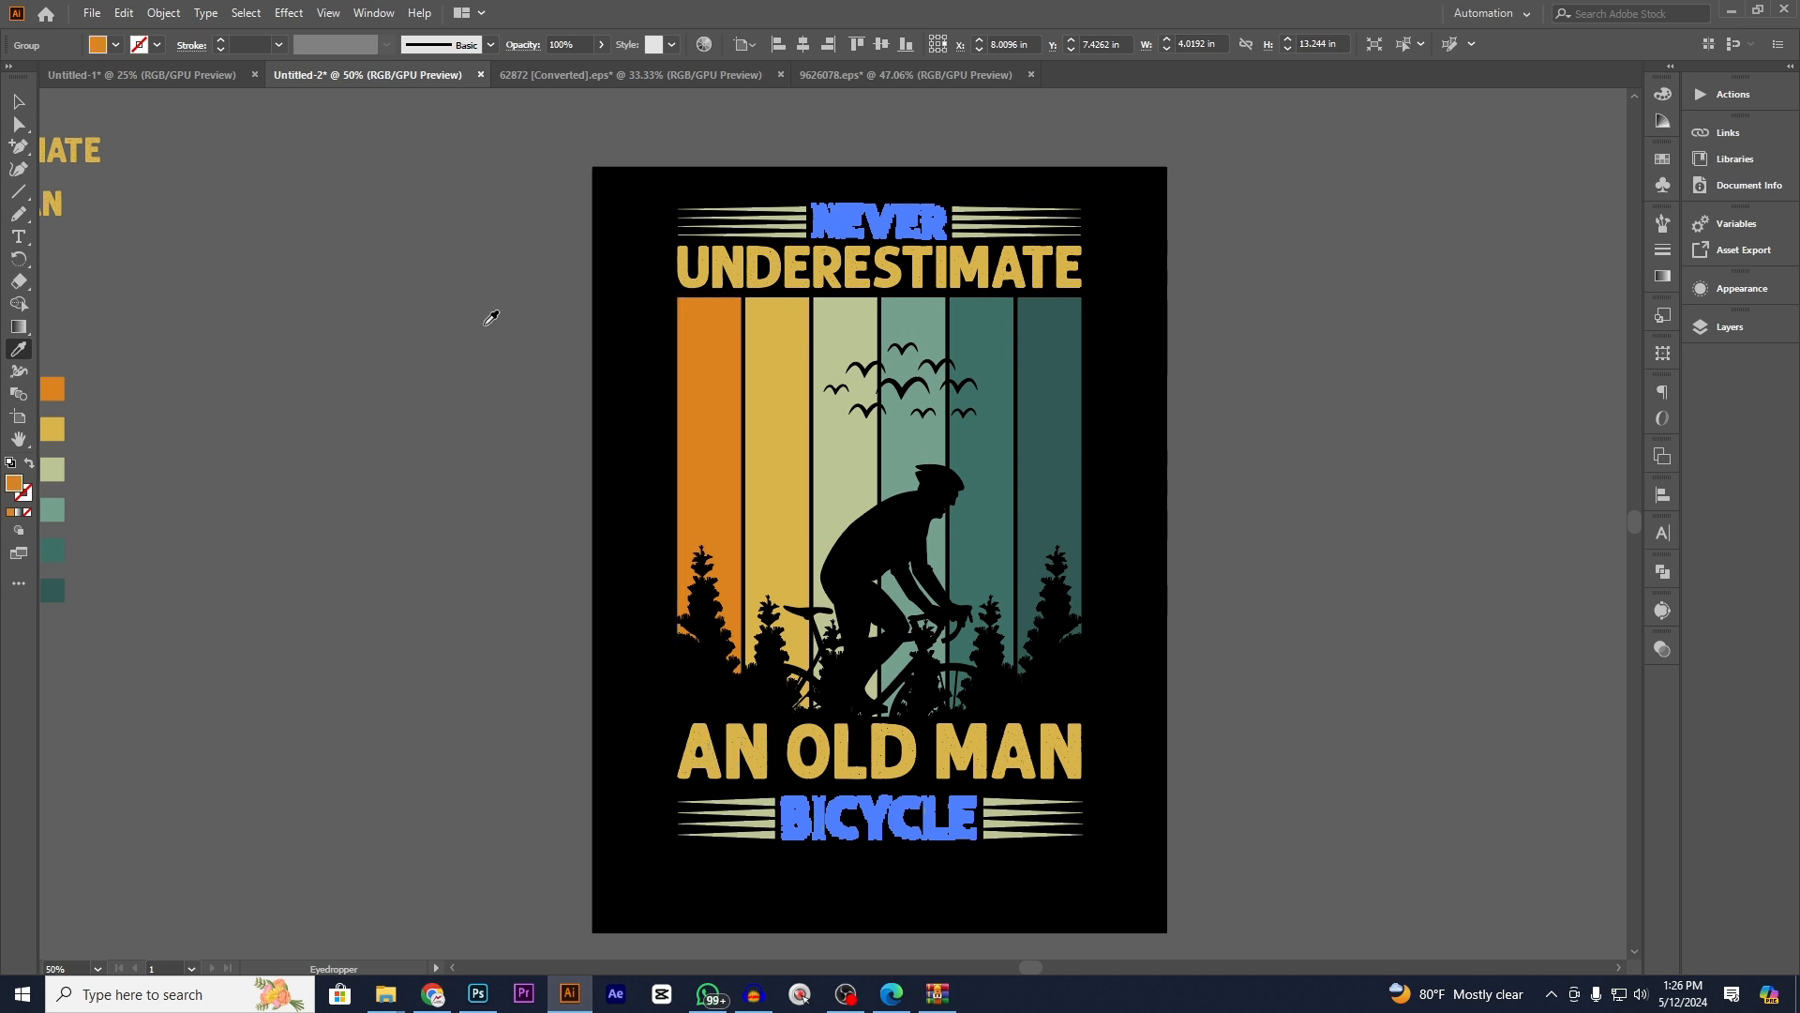
click(19, 101)
click(661, 229)
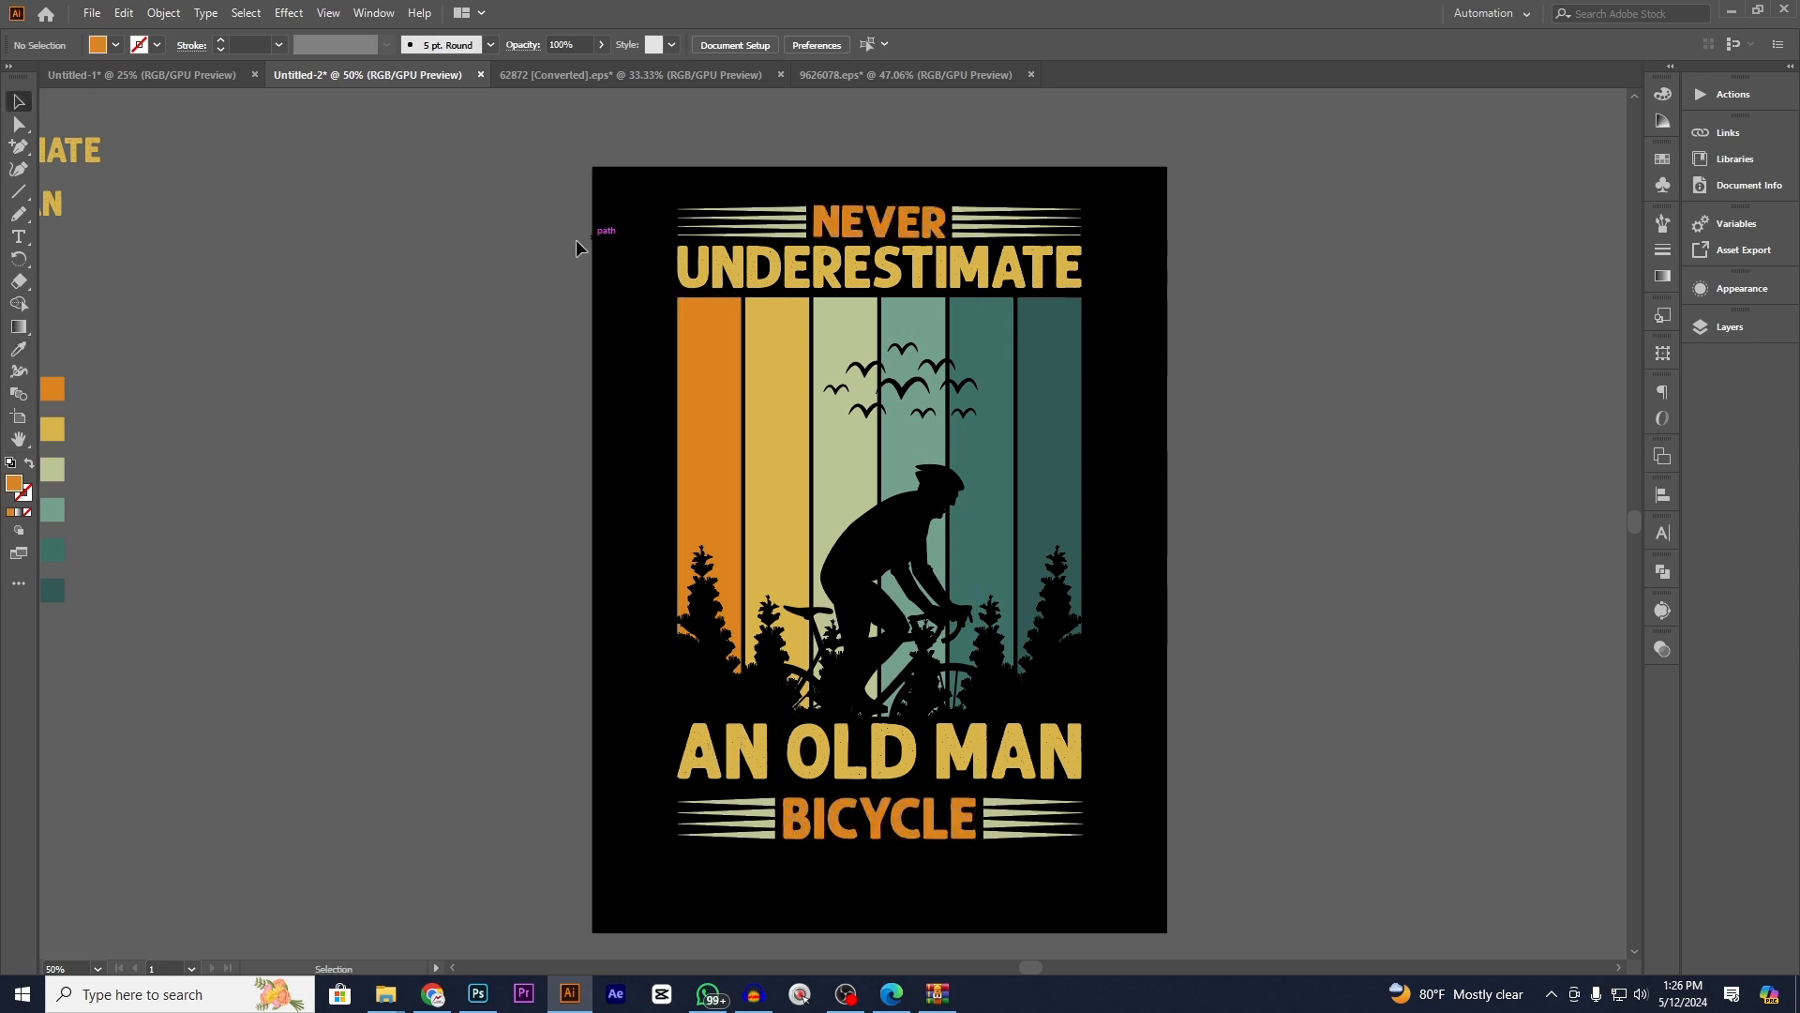
- Try the dark teal of the sixth bar on the grouped words NEVER and BICYCLE
click(851, 223)
click(19, 349)
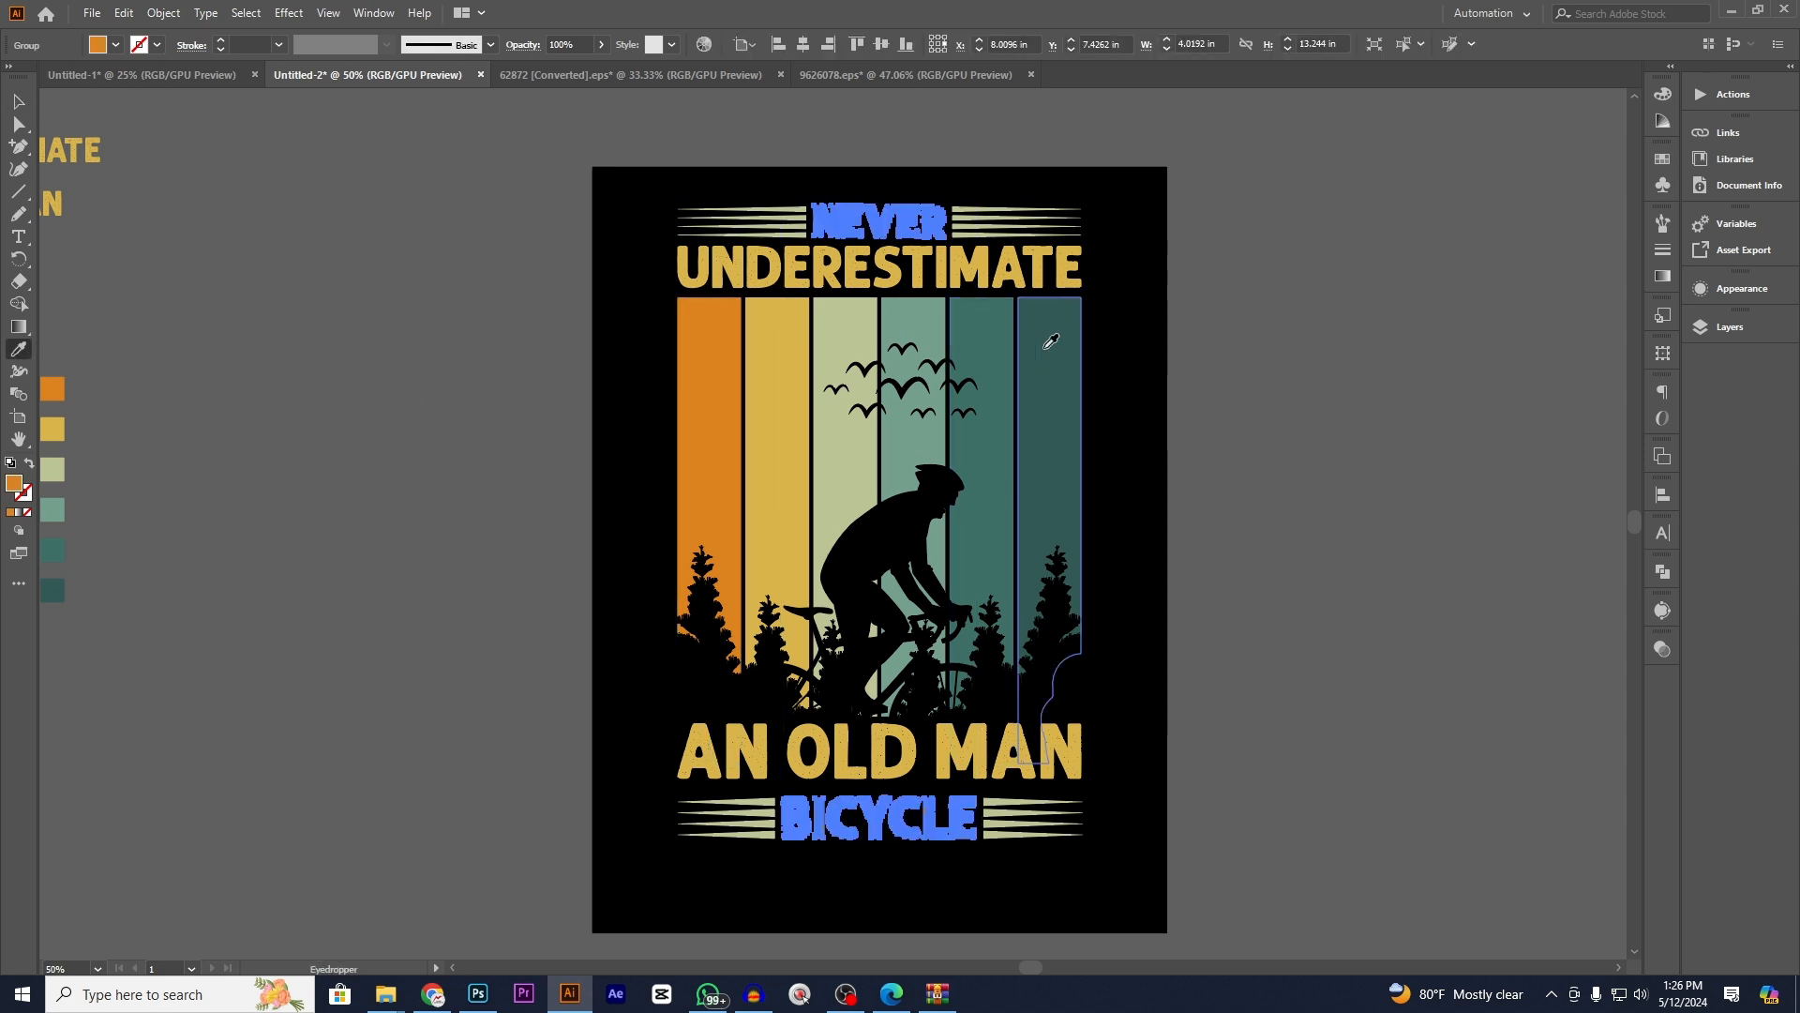
click(1050, 343)
click(18, 101)
click(468, 242)
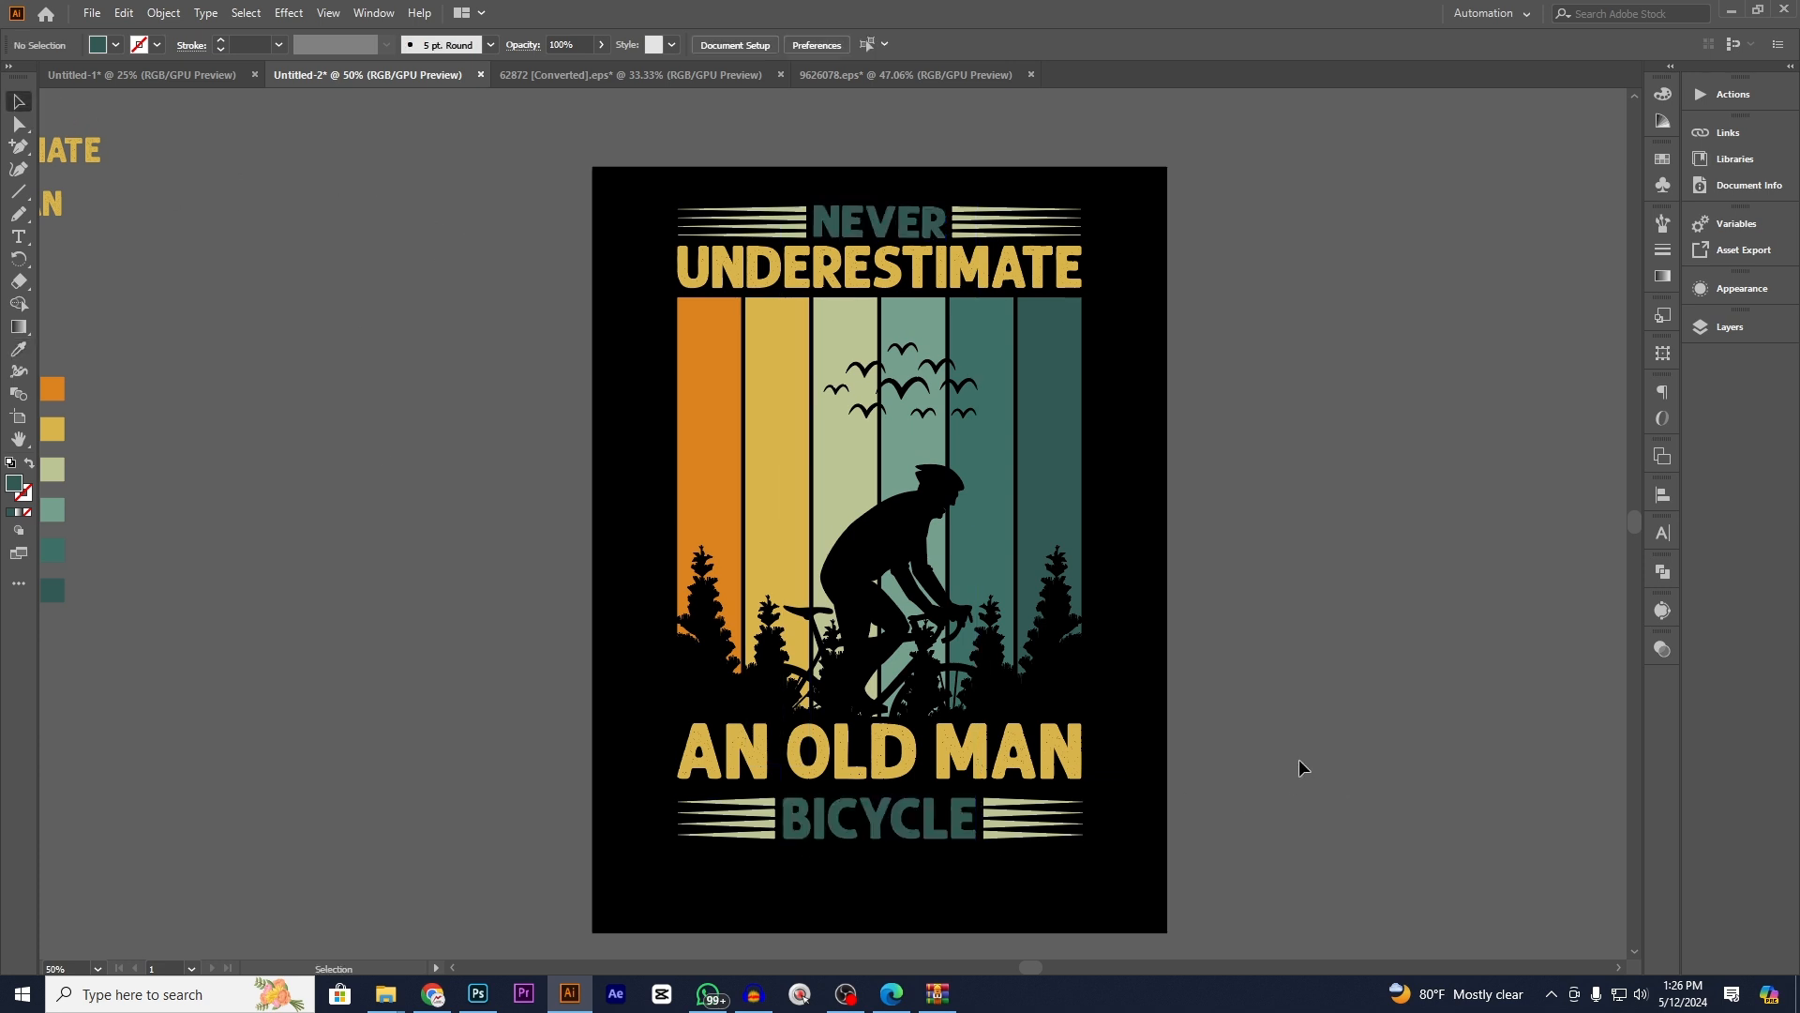
- Group the lines UNDERESTIMATE and AN OLD MAN and recolour them with the teal of the fifth bar
click(1051, 754)
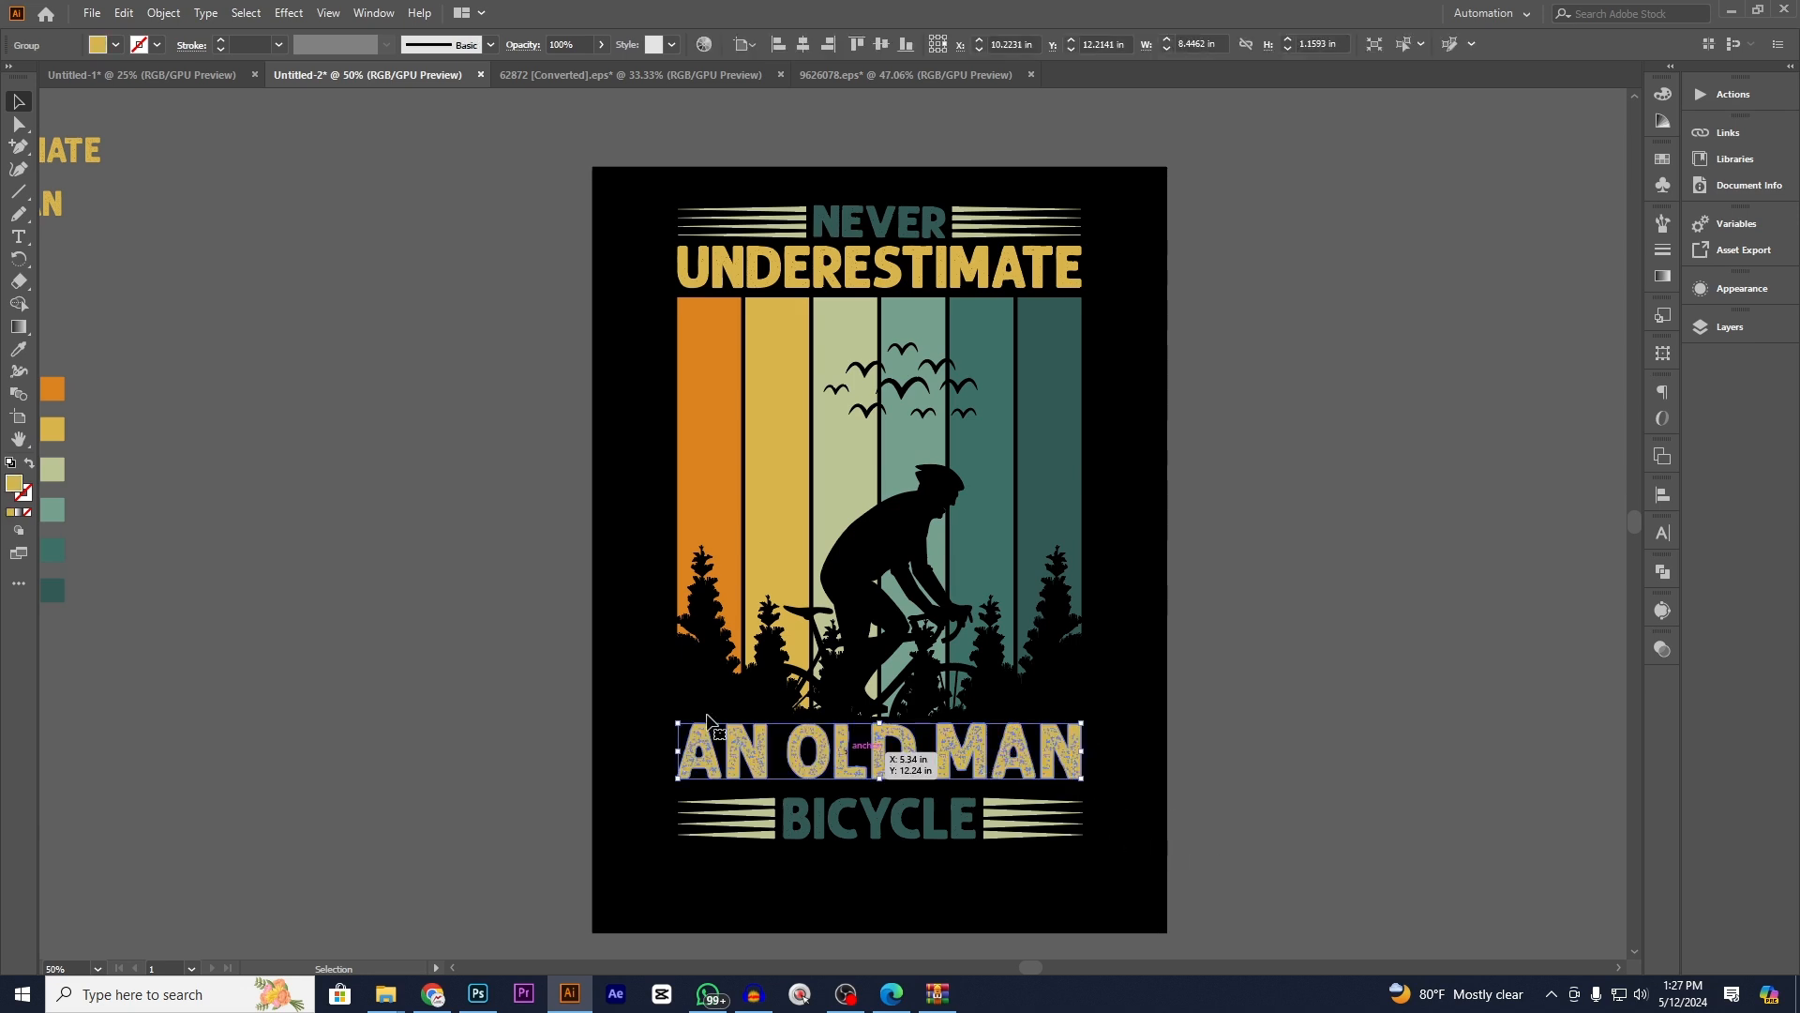
shift+click(823, 286)
right_click(500, 364)
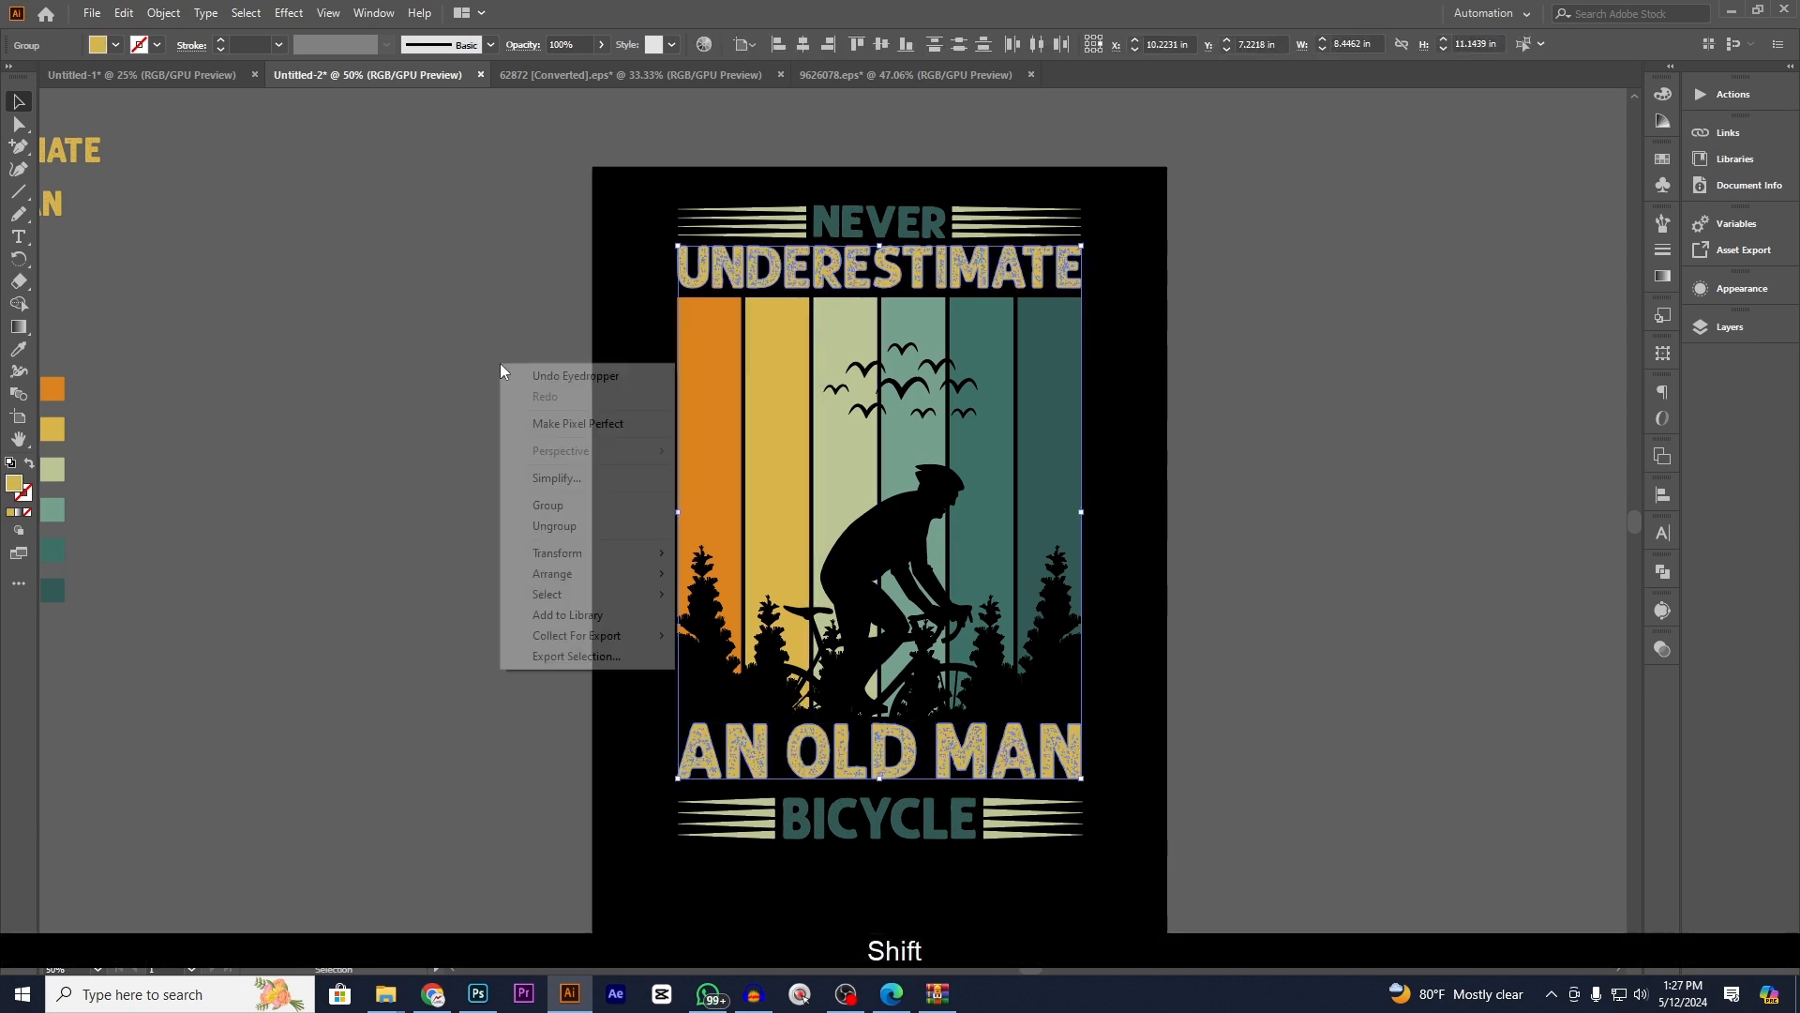
click(548, 506)
click(17, 349)
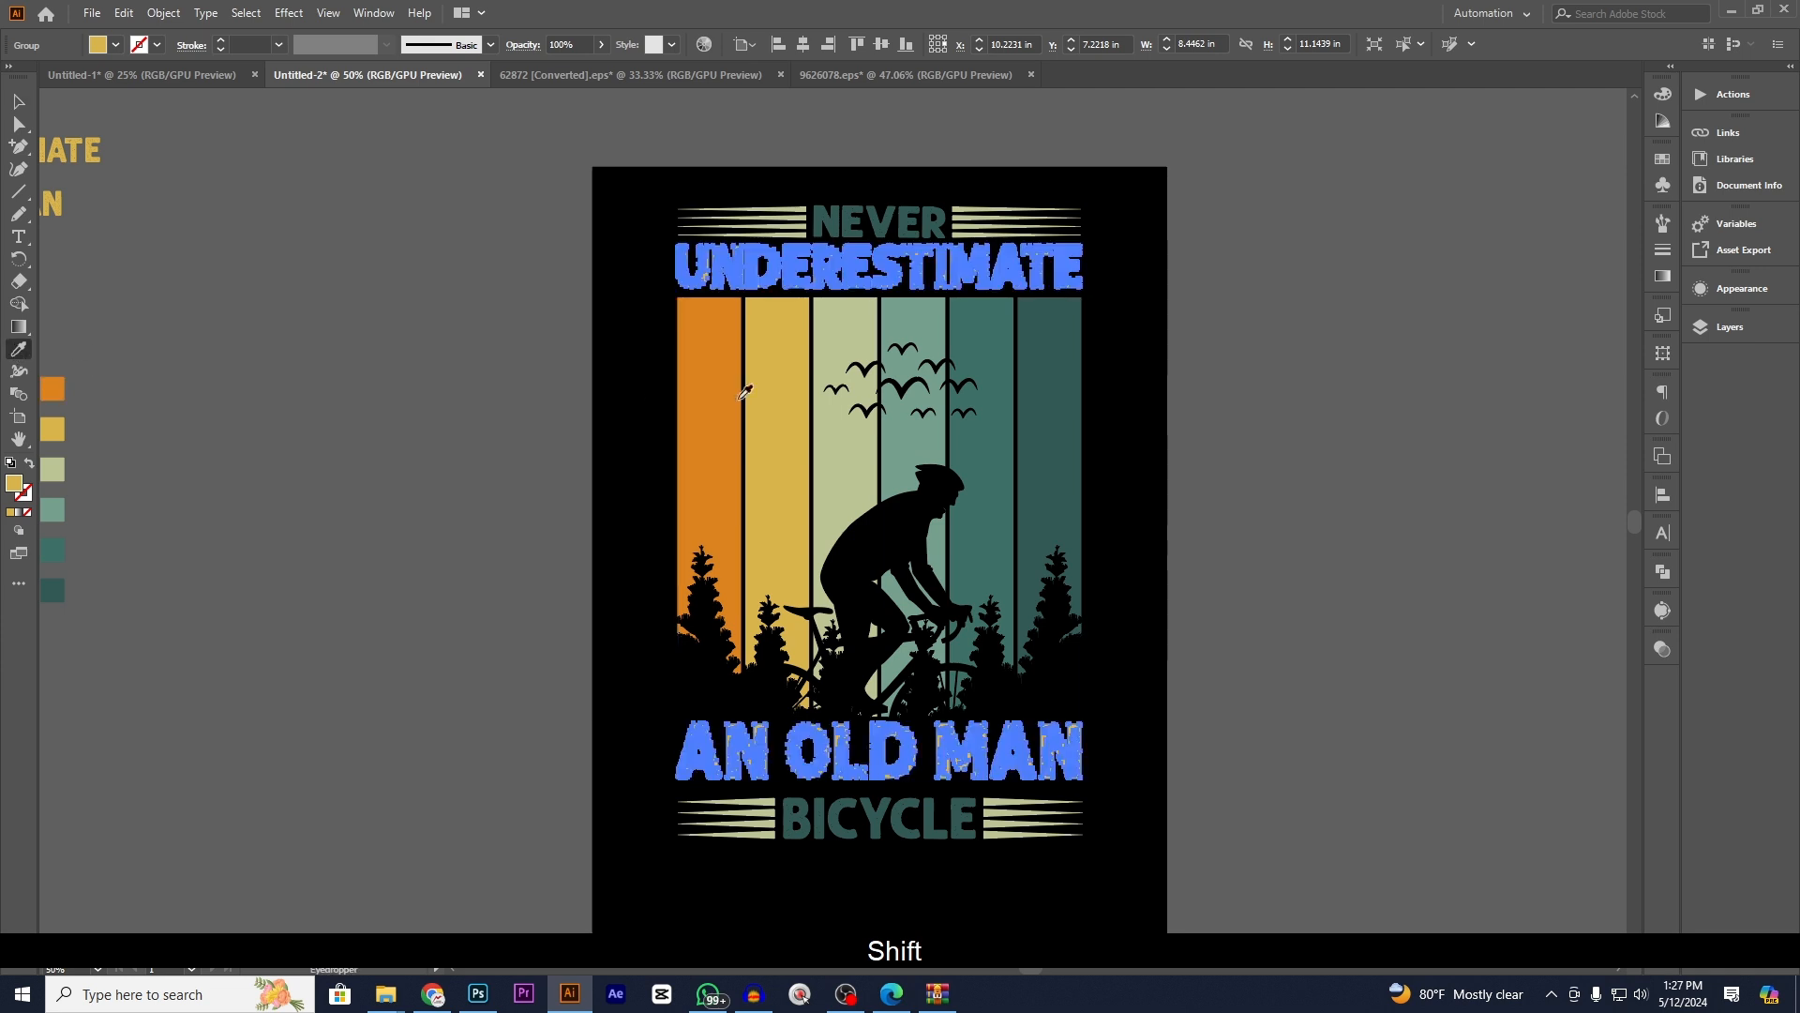
click(1060, 366)
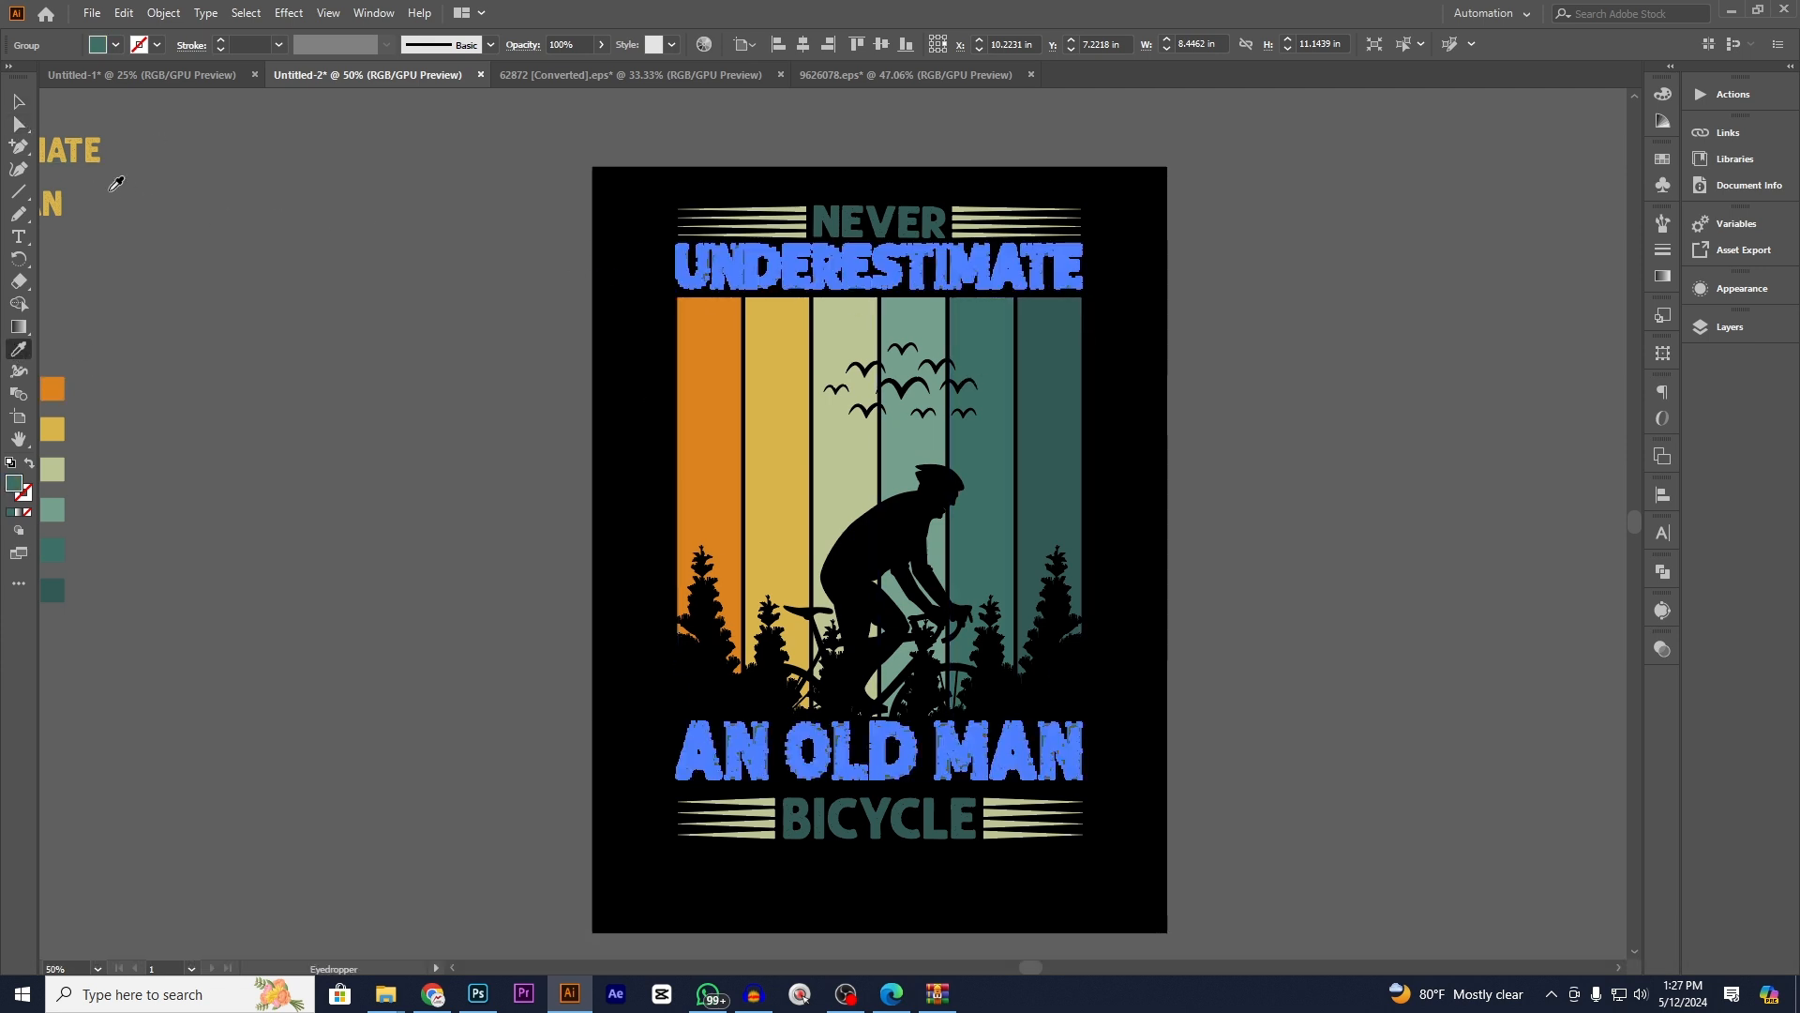
click(25, 112)
click(413, 187)
- Try the yellow of the second bar on the grouped words NEVER and BICYCLE
click(867, 228)
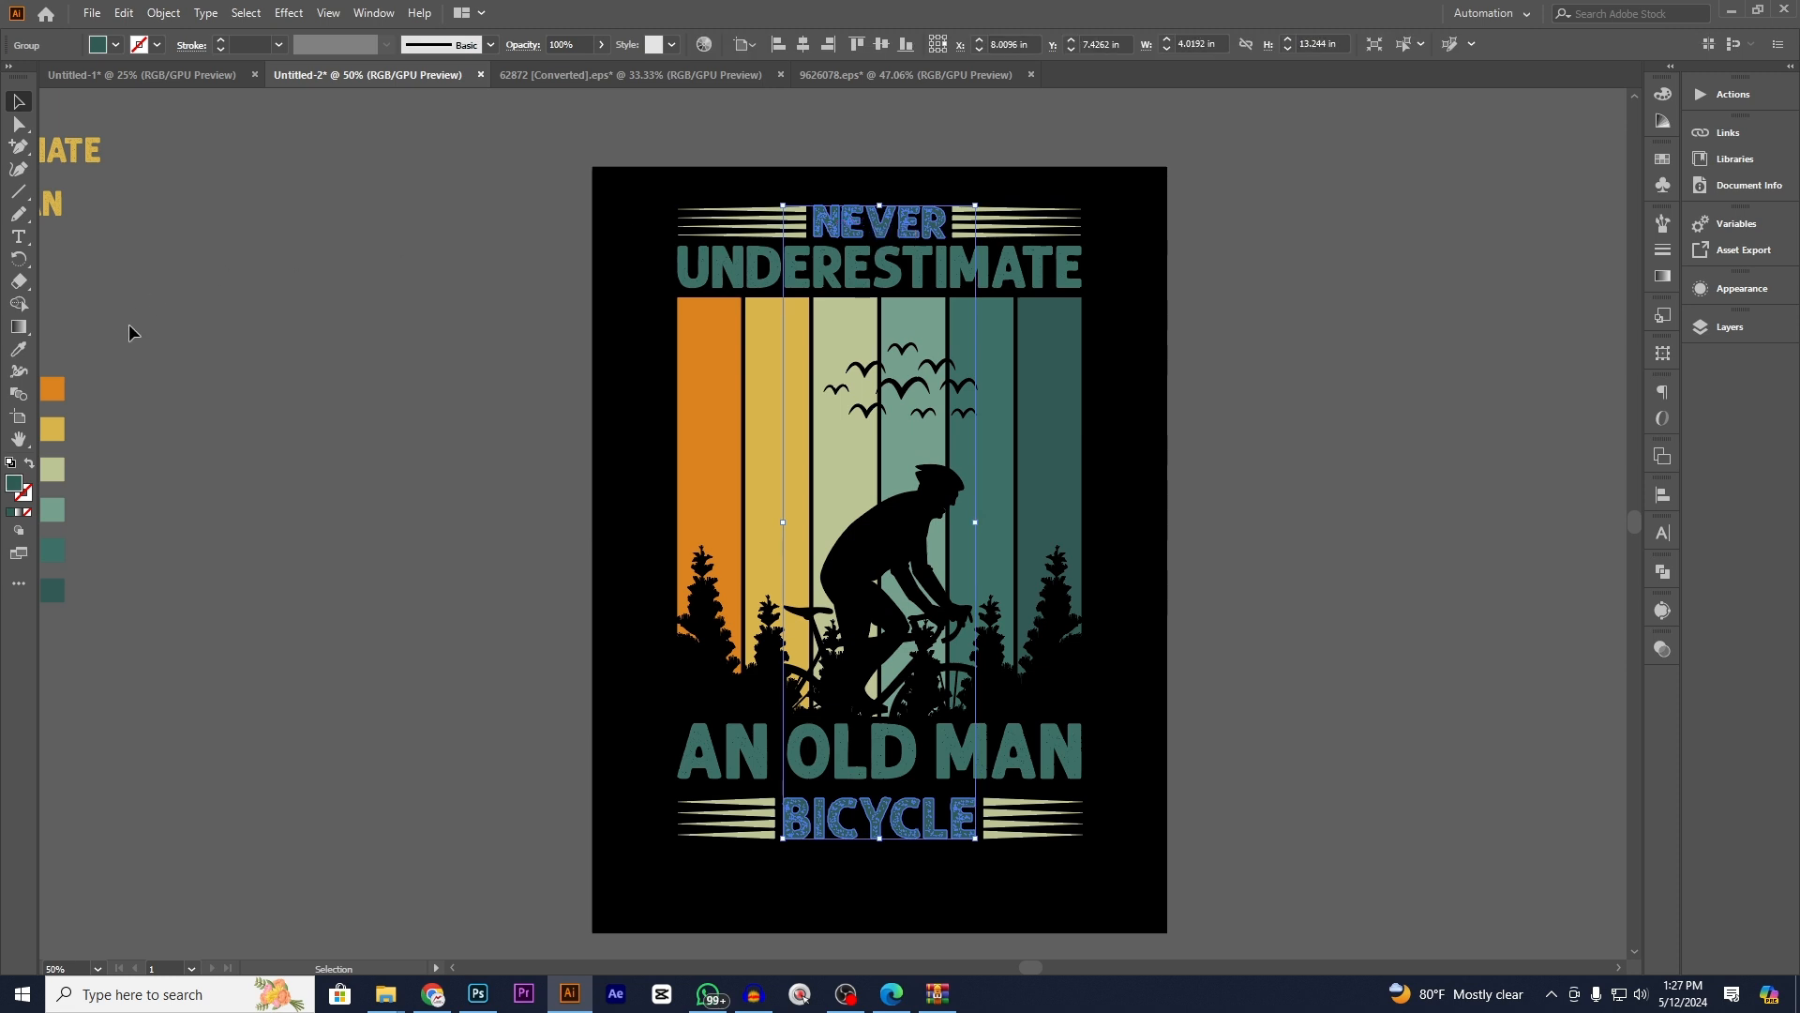
click(12, 350)
click(833, 436)
click(775, 419)
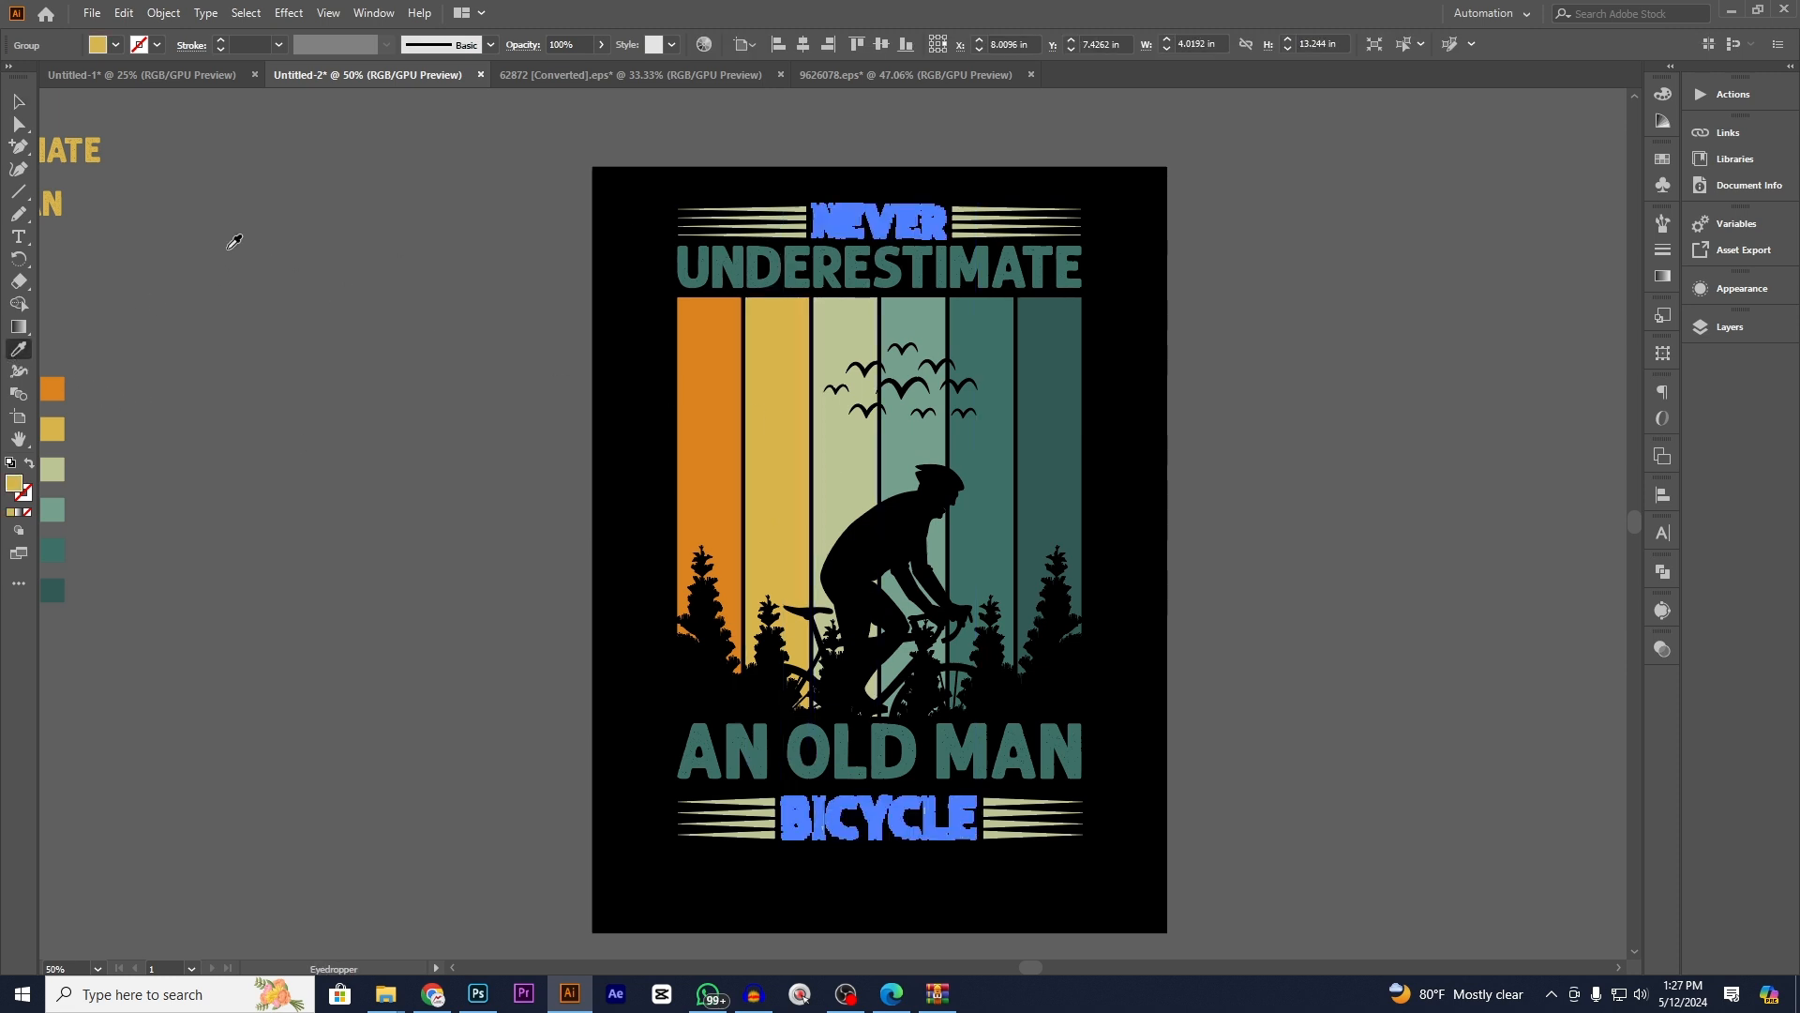
key(v)
click(459, 263)
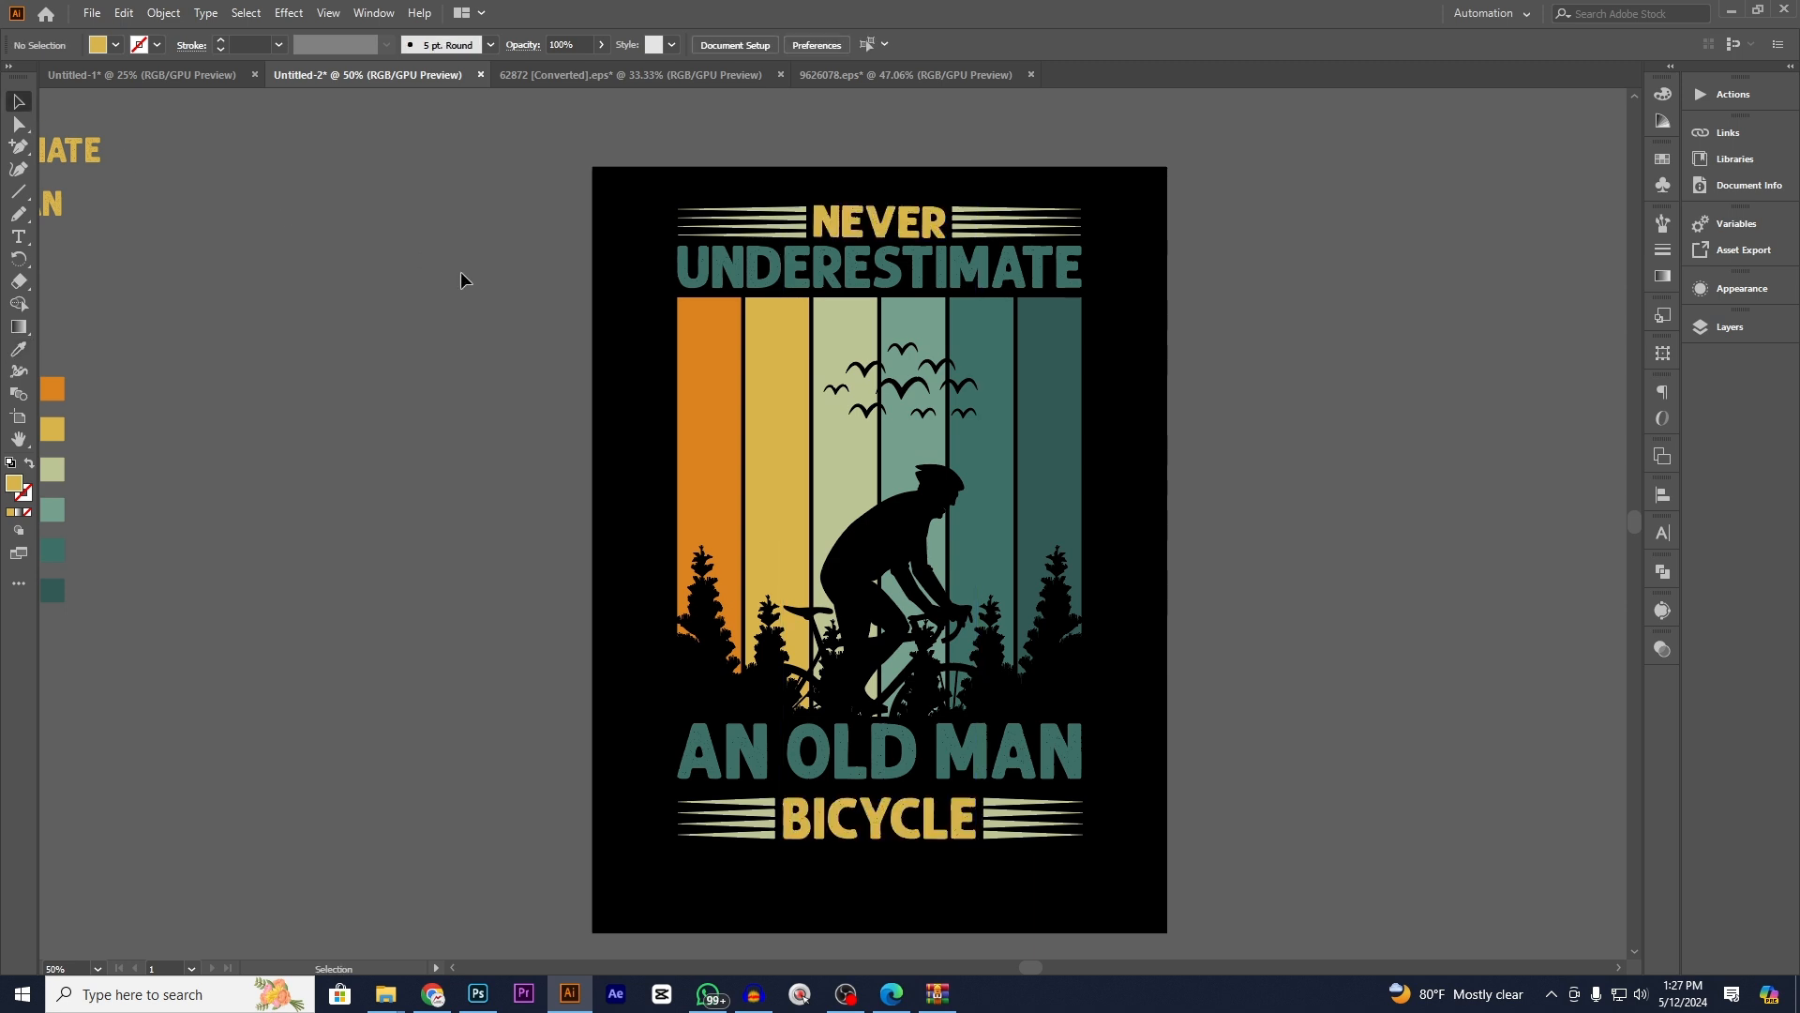
- Recolour the grouped words NEVER and BICYCLE with the pale green of the third bar
click(933, 225)
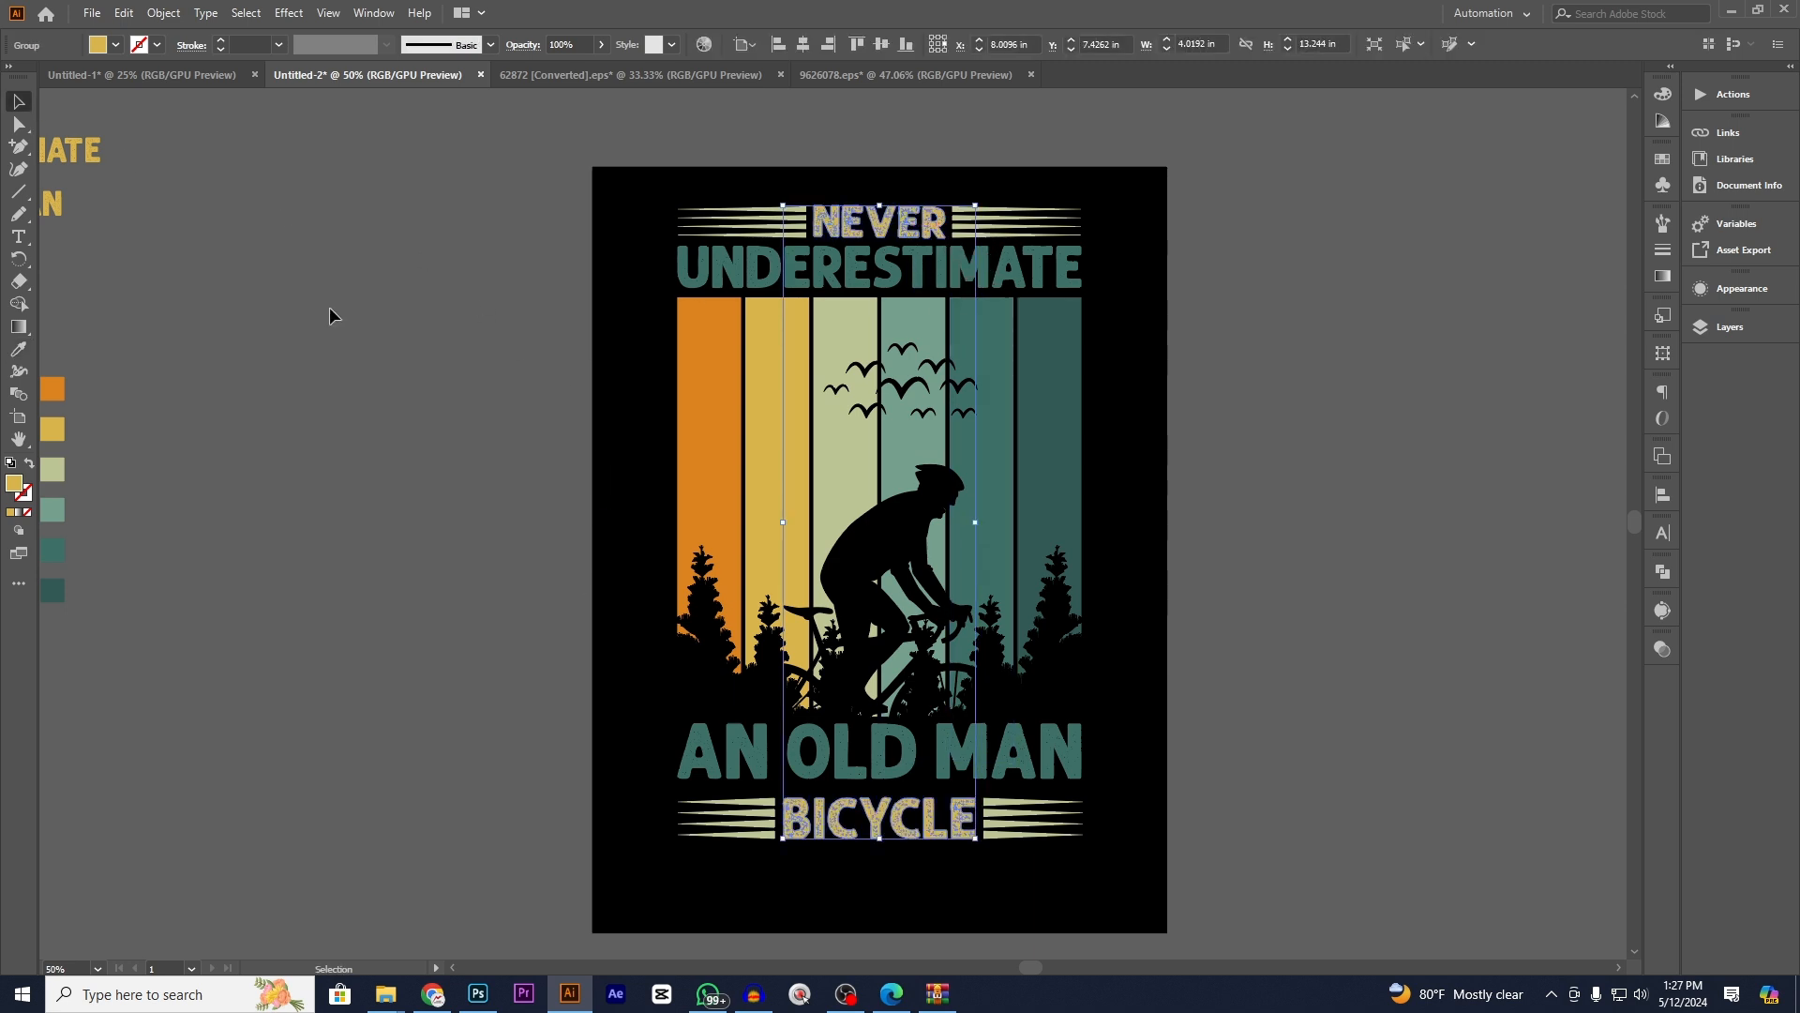
click(18, 350)
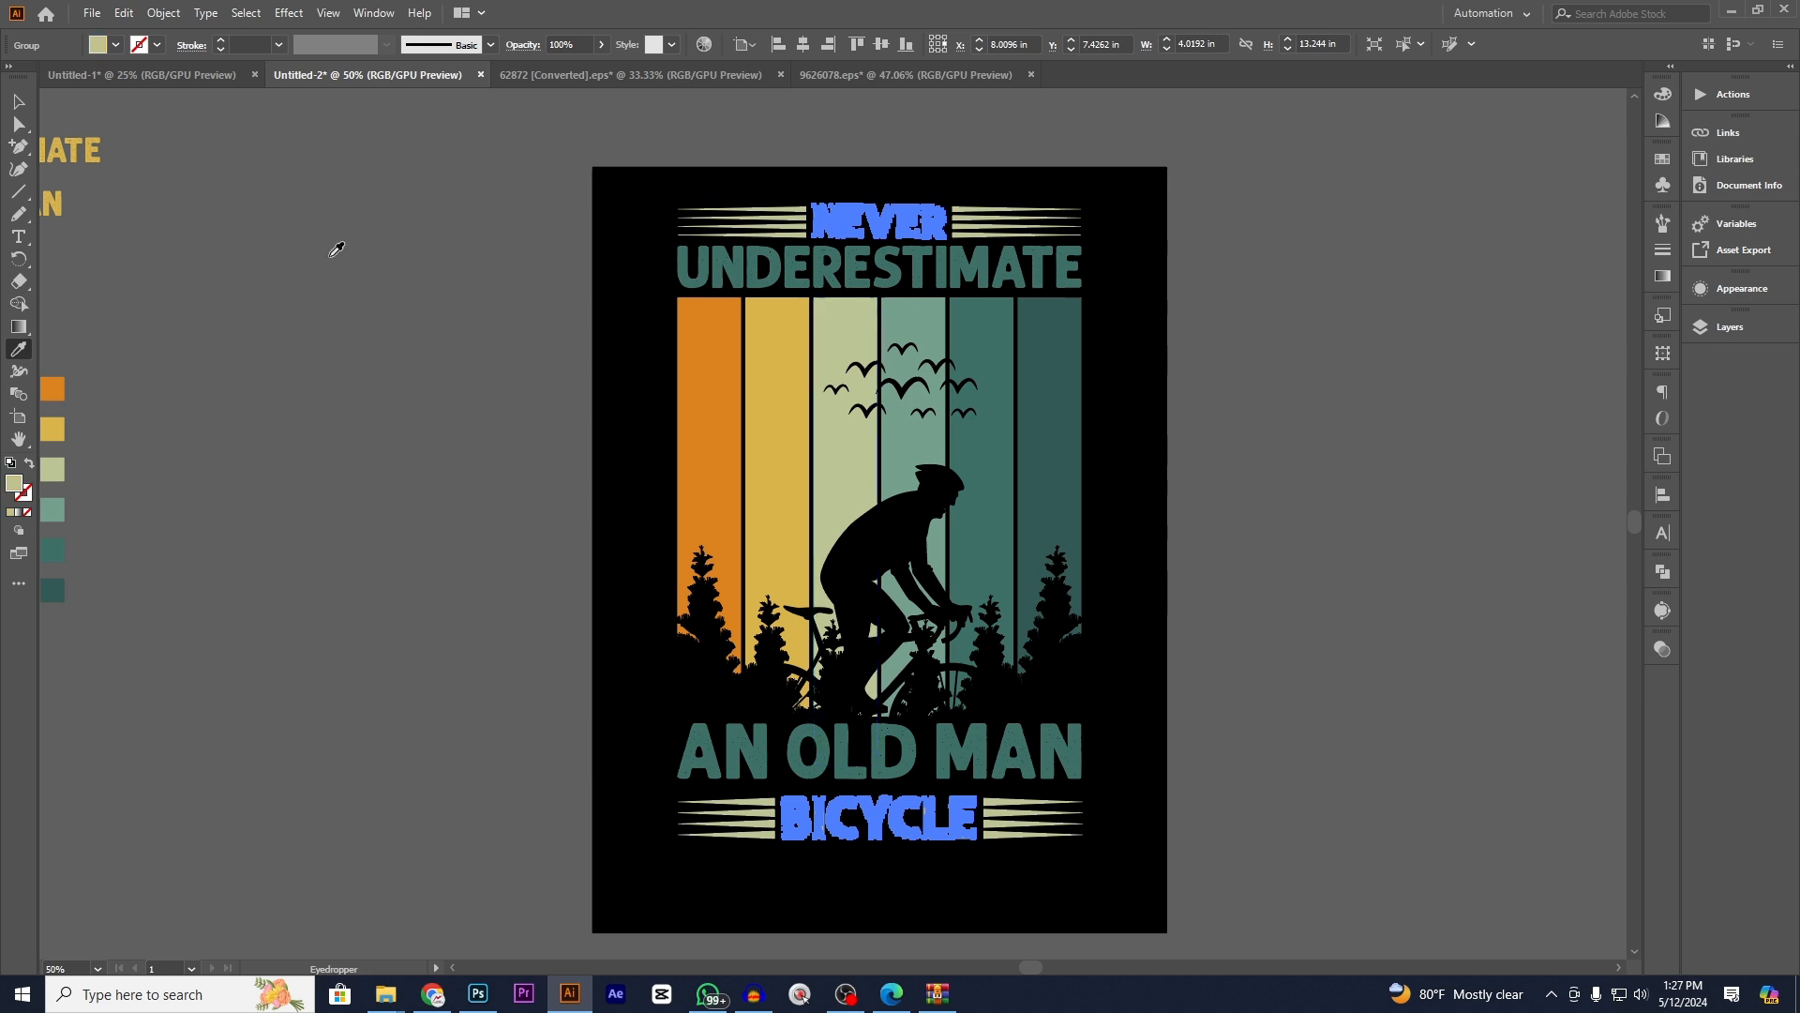
click(18, 101)
click(377, 212)
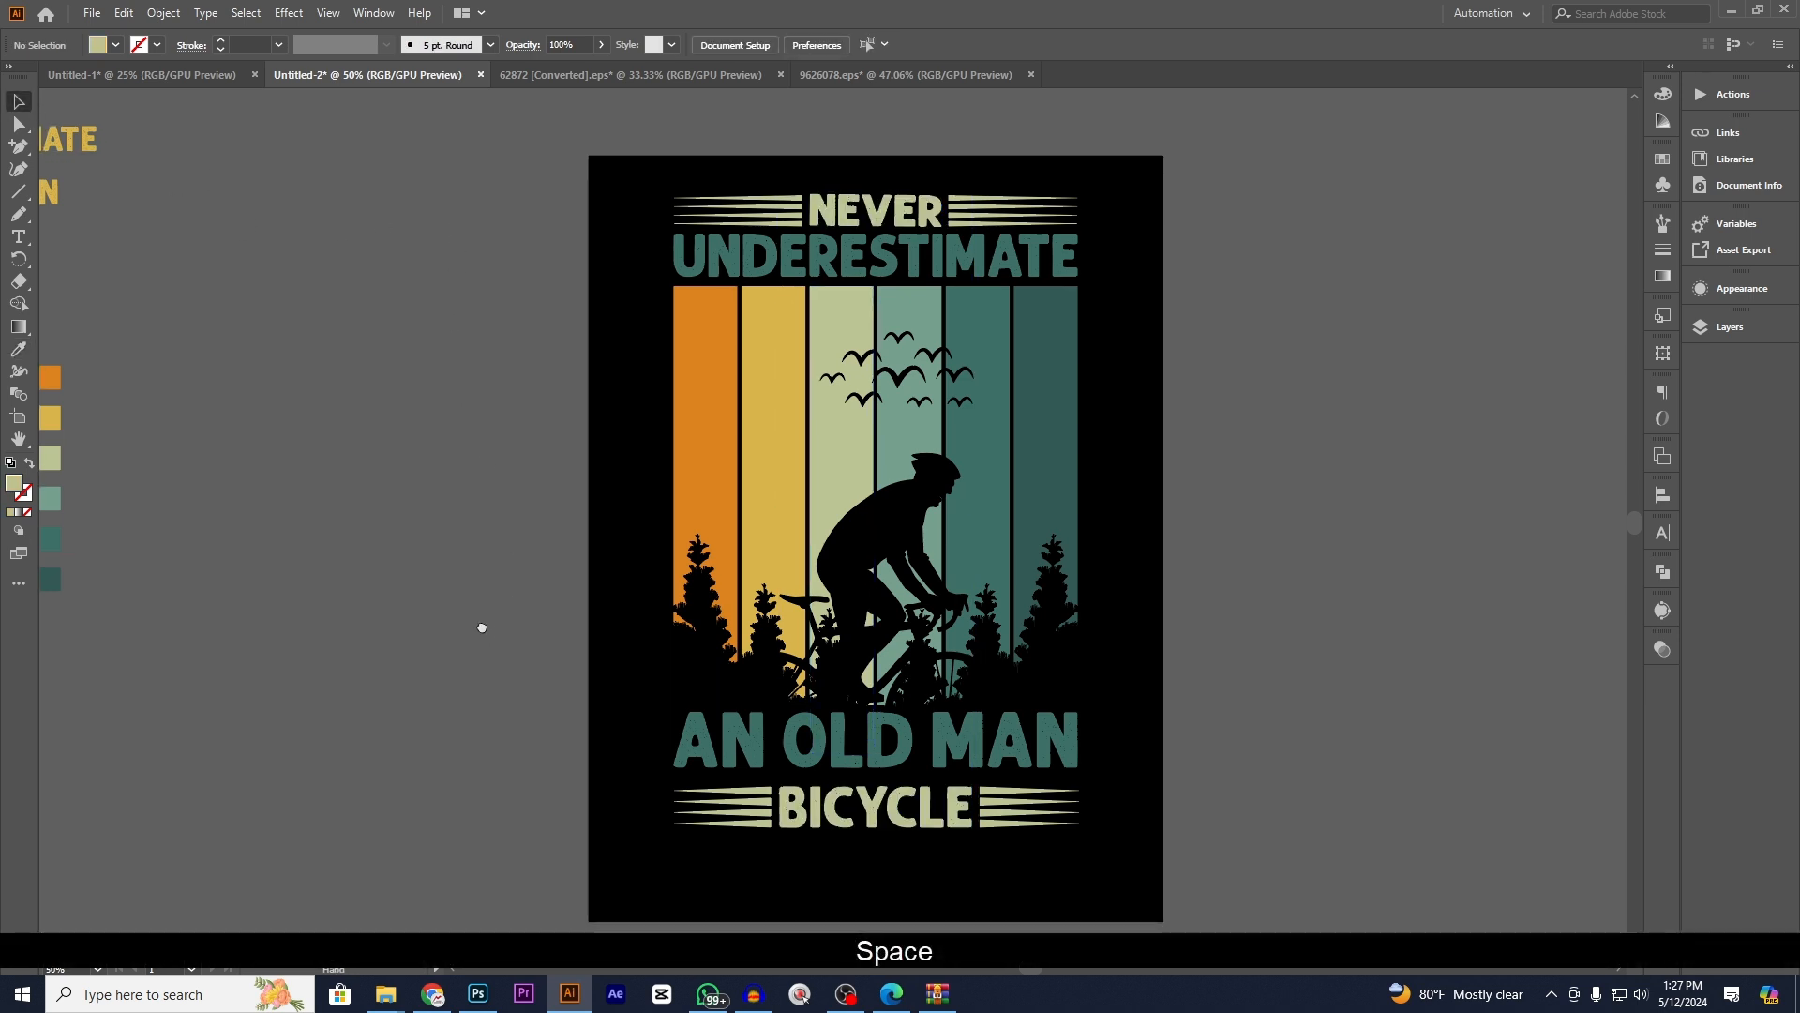
scroll(1172, 792, up, 1)
drag(1088, 822, 1249, 795)
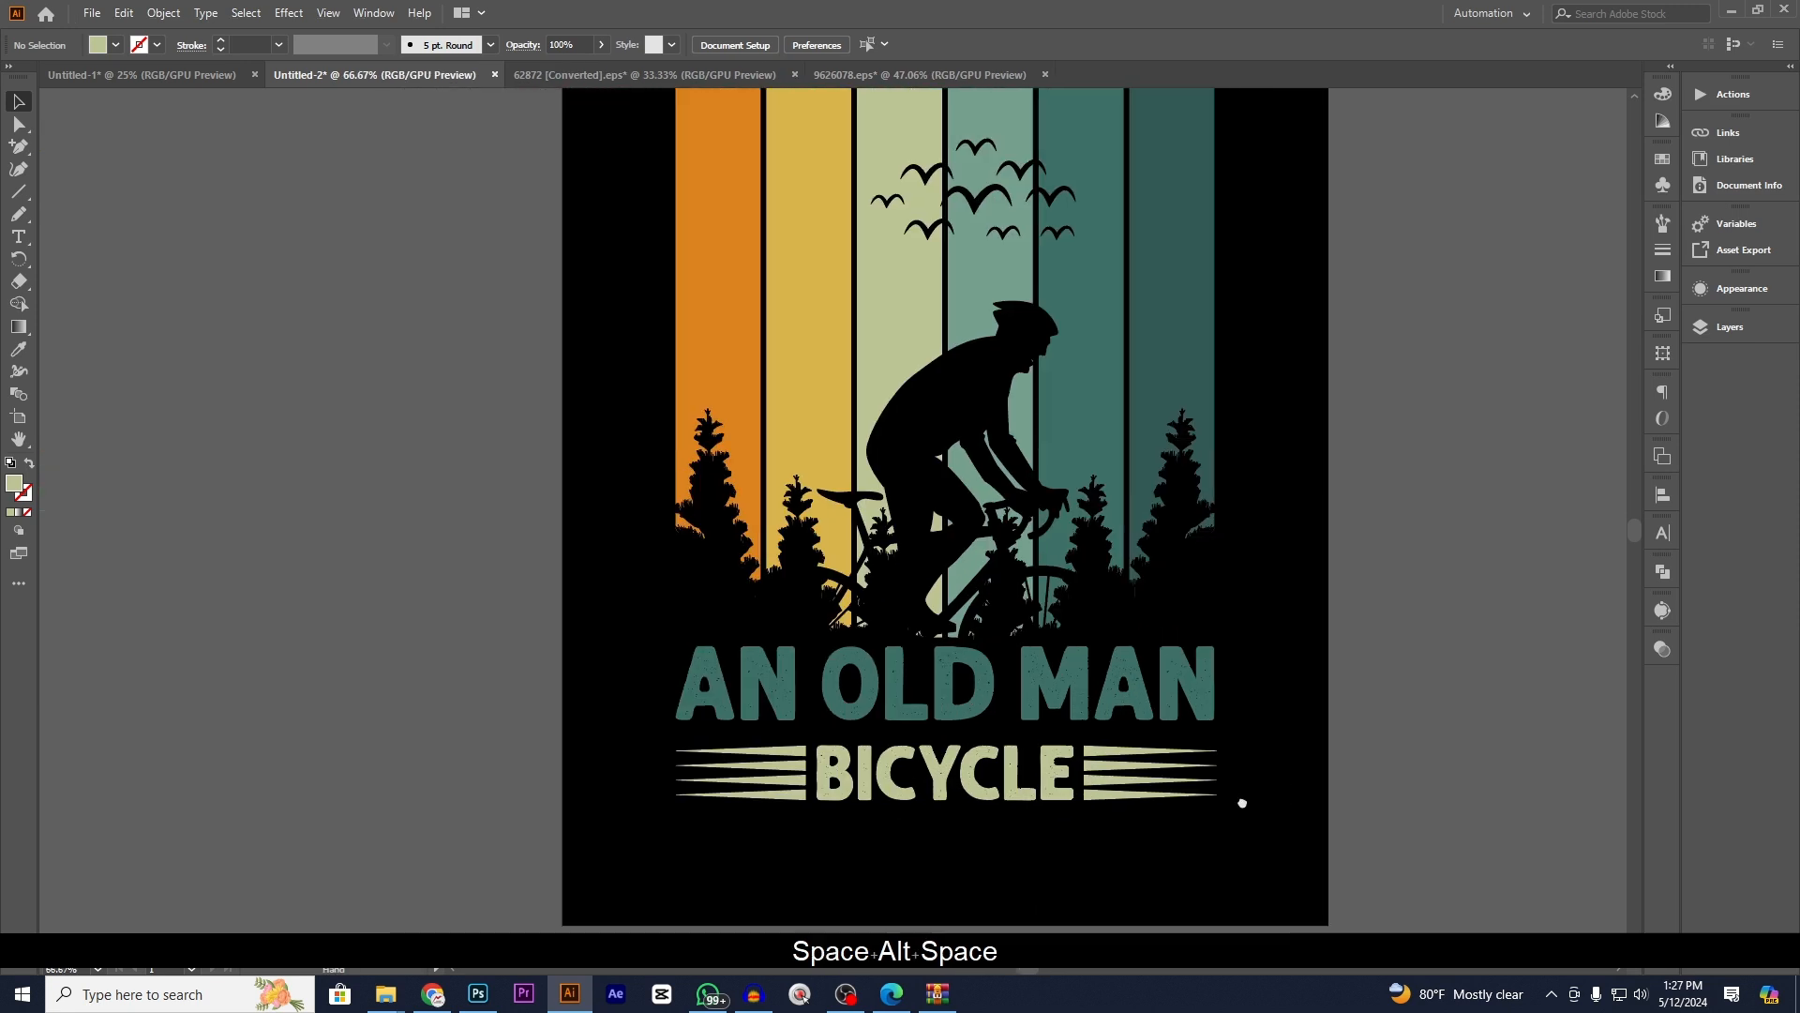
scroll(1337, 769, down, 1)
drag(1399, 723, 1362, 776)
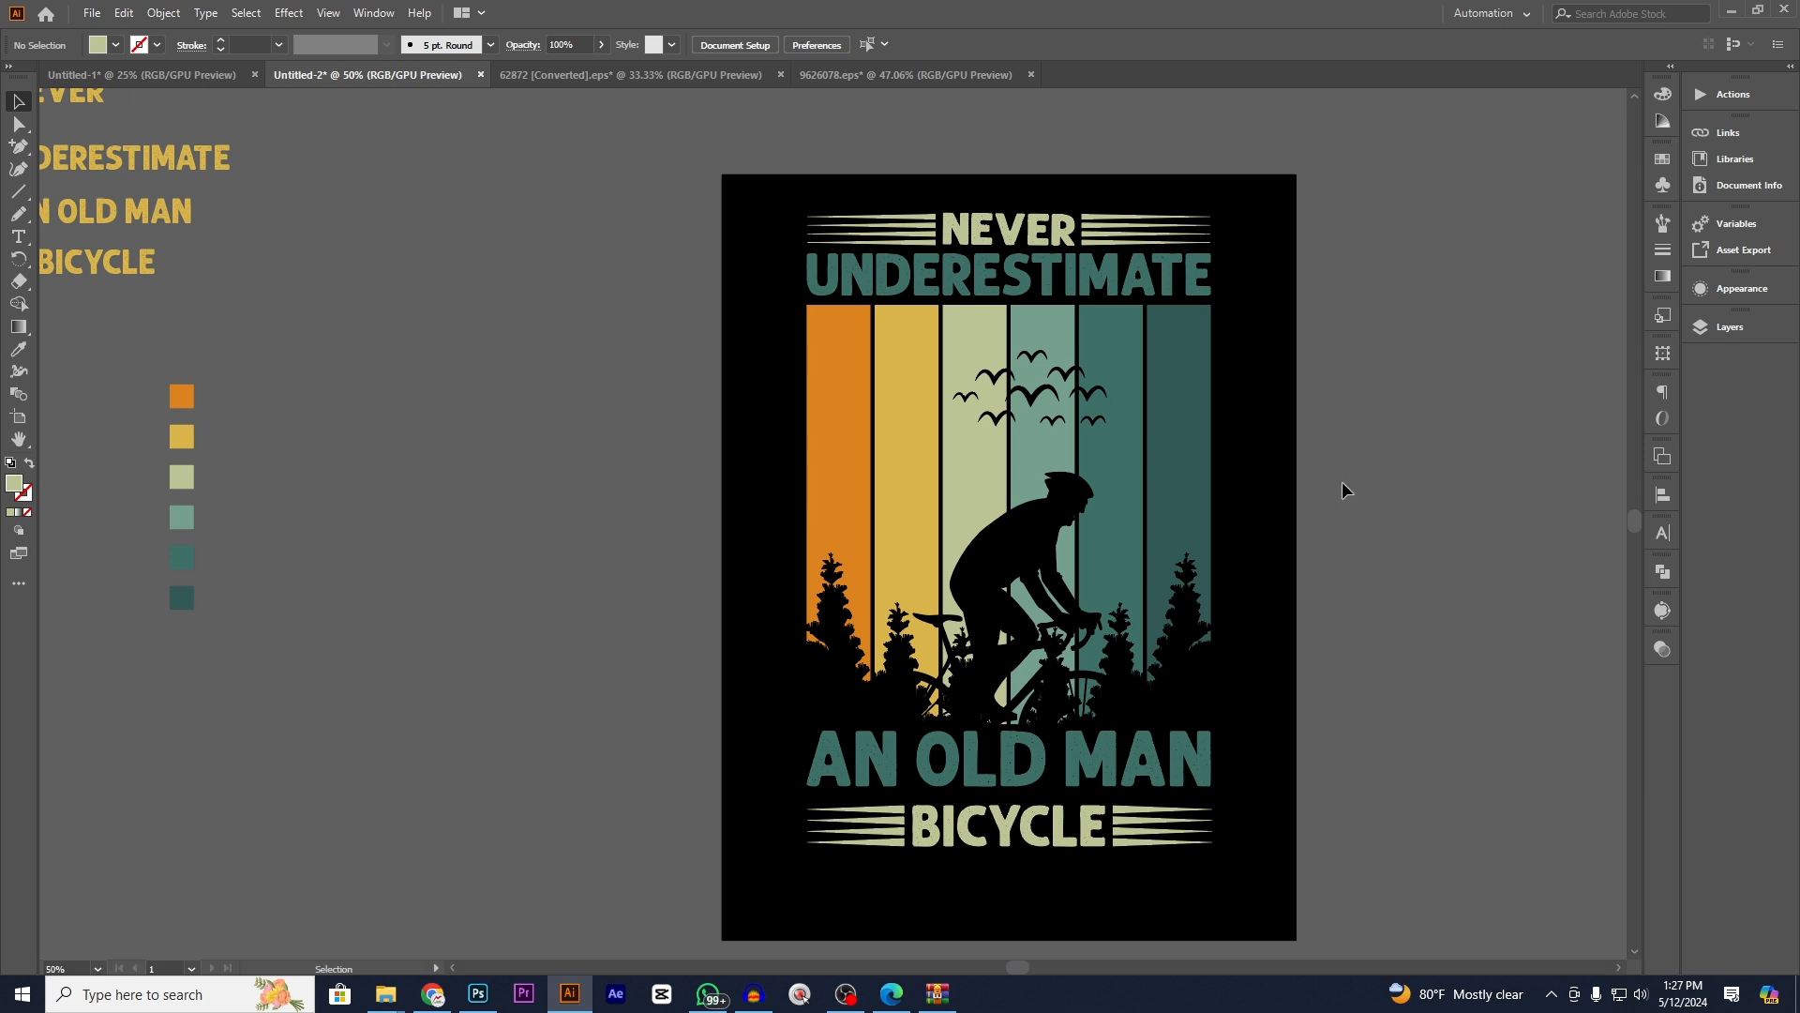
- Erase a straight strip across the tops of all six coloured bars, leaving the group about 9.74 in high
scroll(953, 312, up, 2)
click(1152, 351)
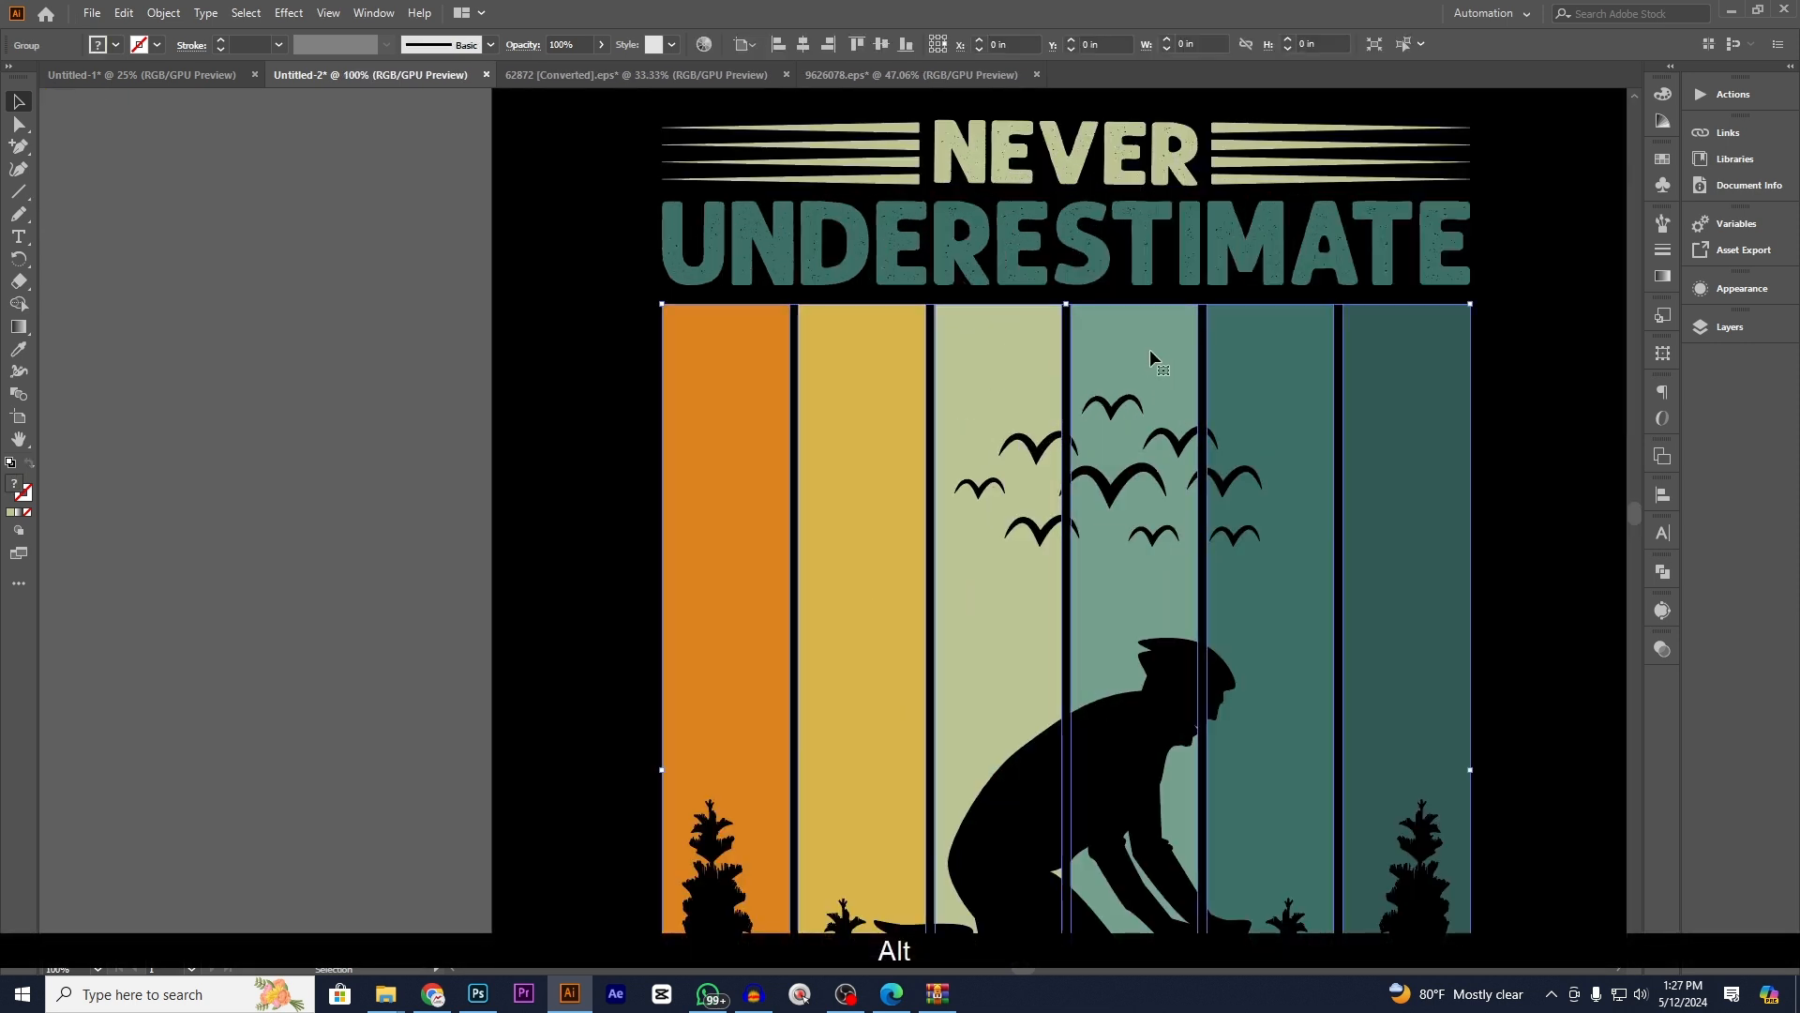
click(19, 281)
mouse_move(590, 253)
mouse_down()
mouse_move(856, 290)
mouse_move(1366, 301)
mouse_move(1516, 337)
mouse_move(1521, 355)
mouse_up()
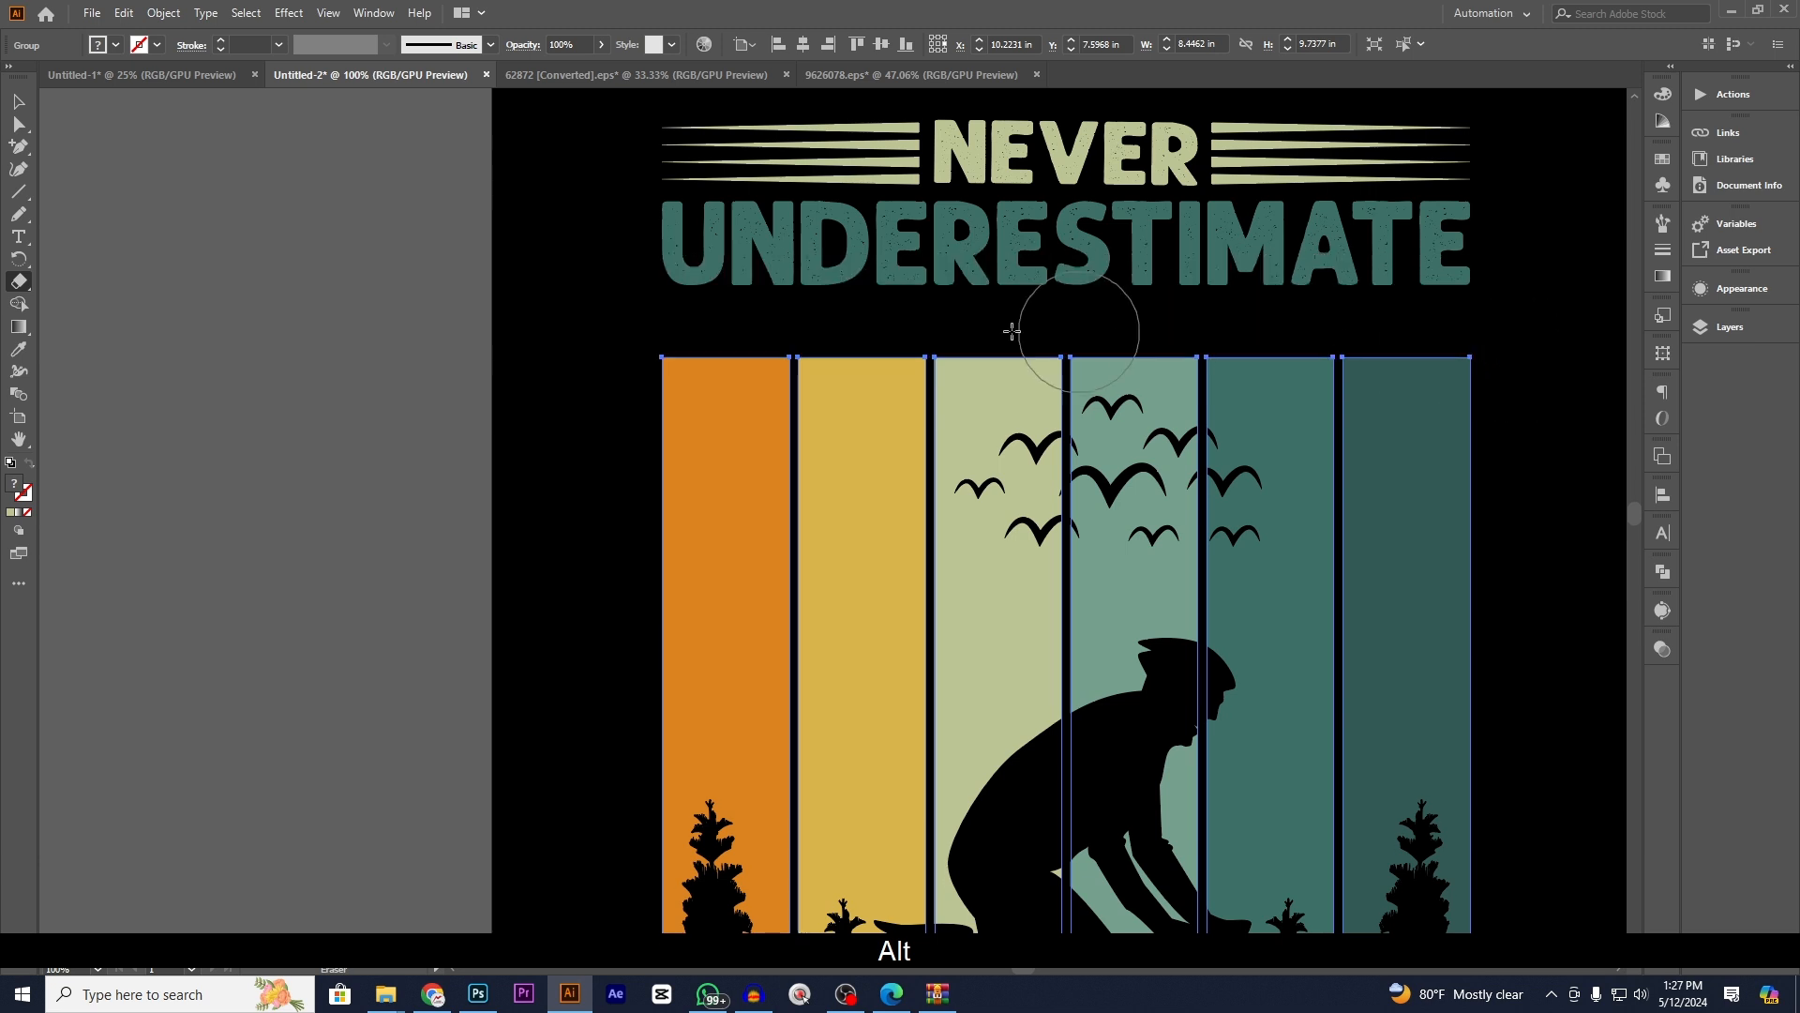
click(19, 101)
click(341, 390)
scroll(337, 384, down, 2)
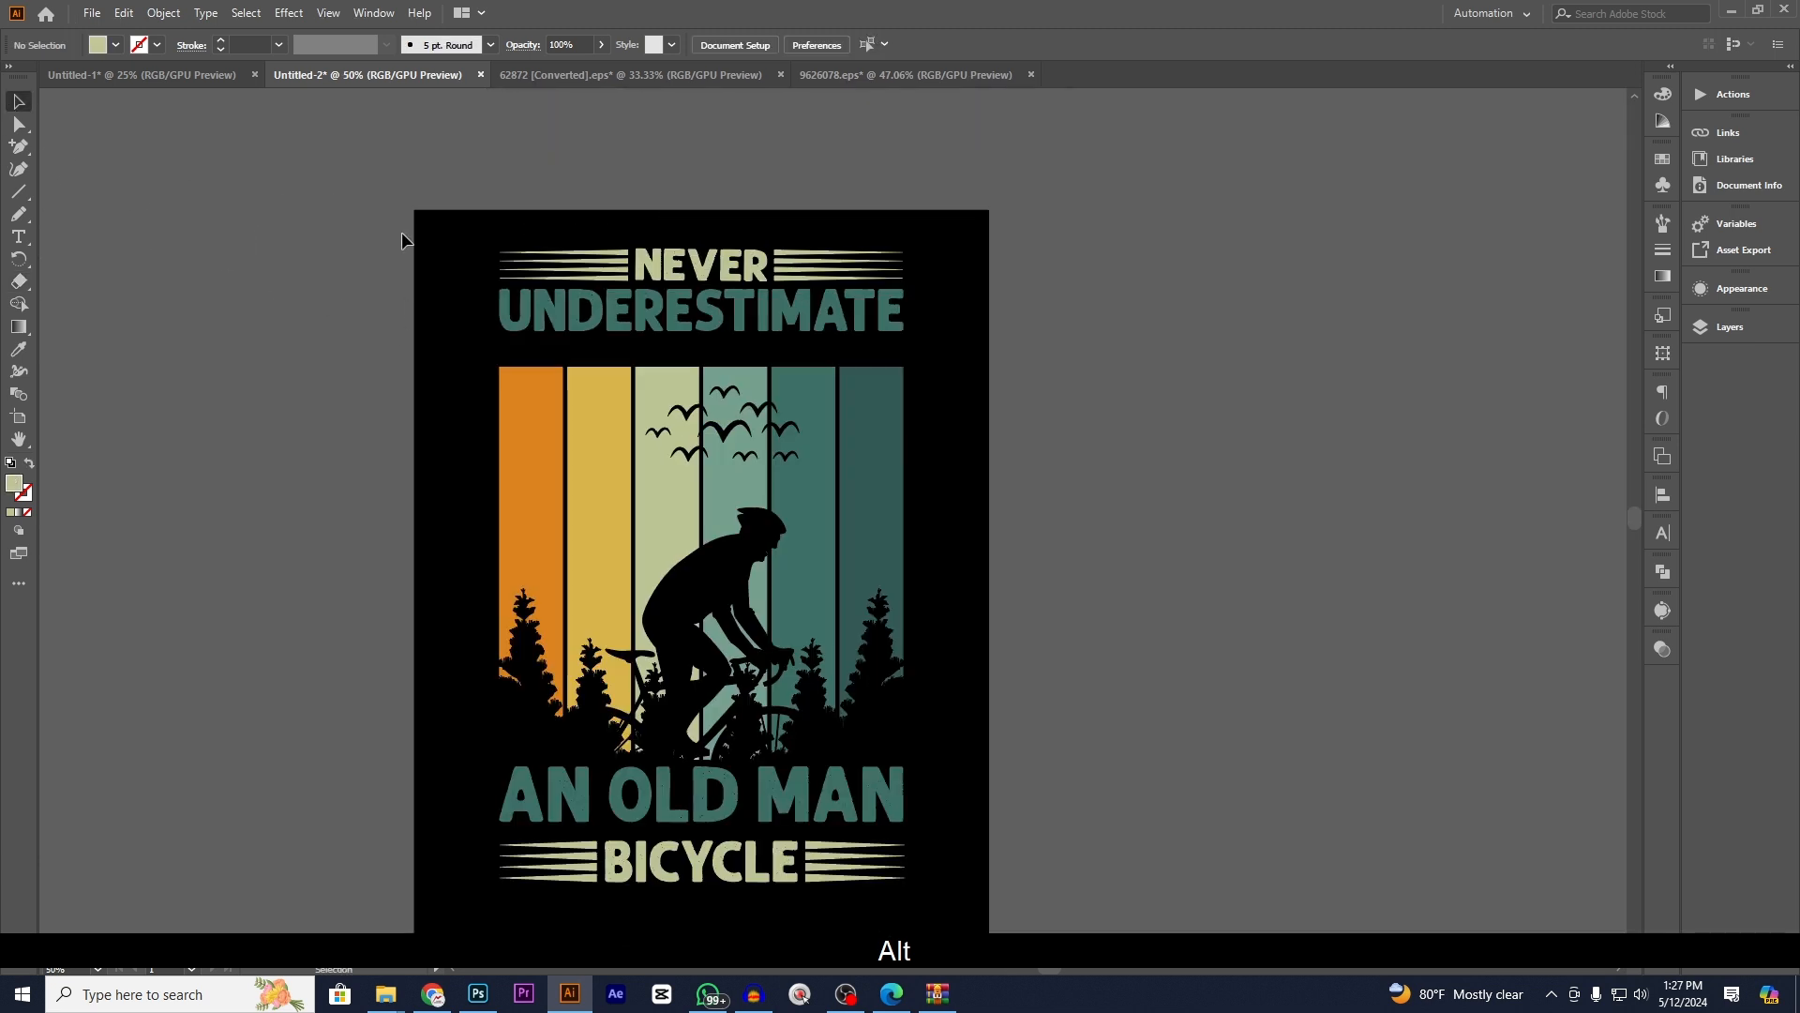
- Ungroup UNDERESTIMATE from AN OLD MAN, the upper tapered lines from the lower ones, and NEVER from BICYCLE
drag(947, 332, 949, 333)
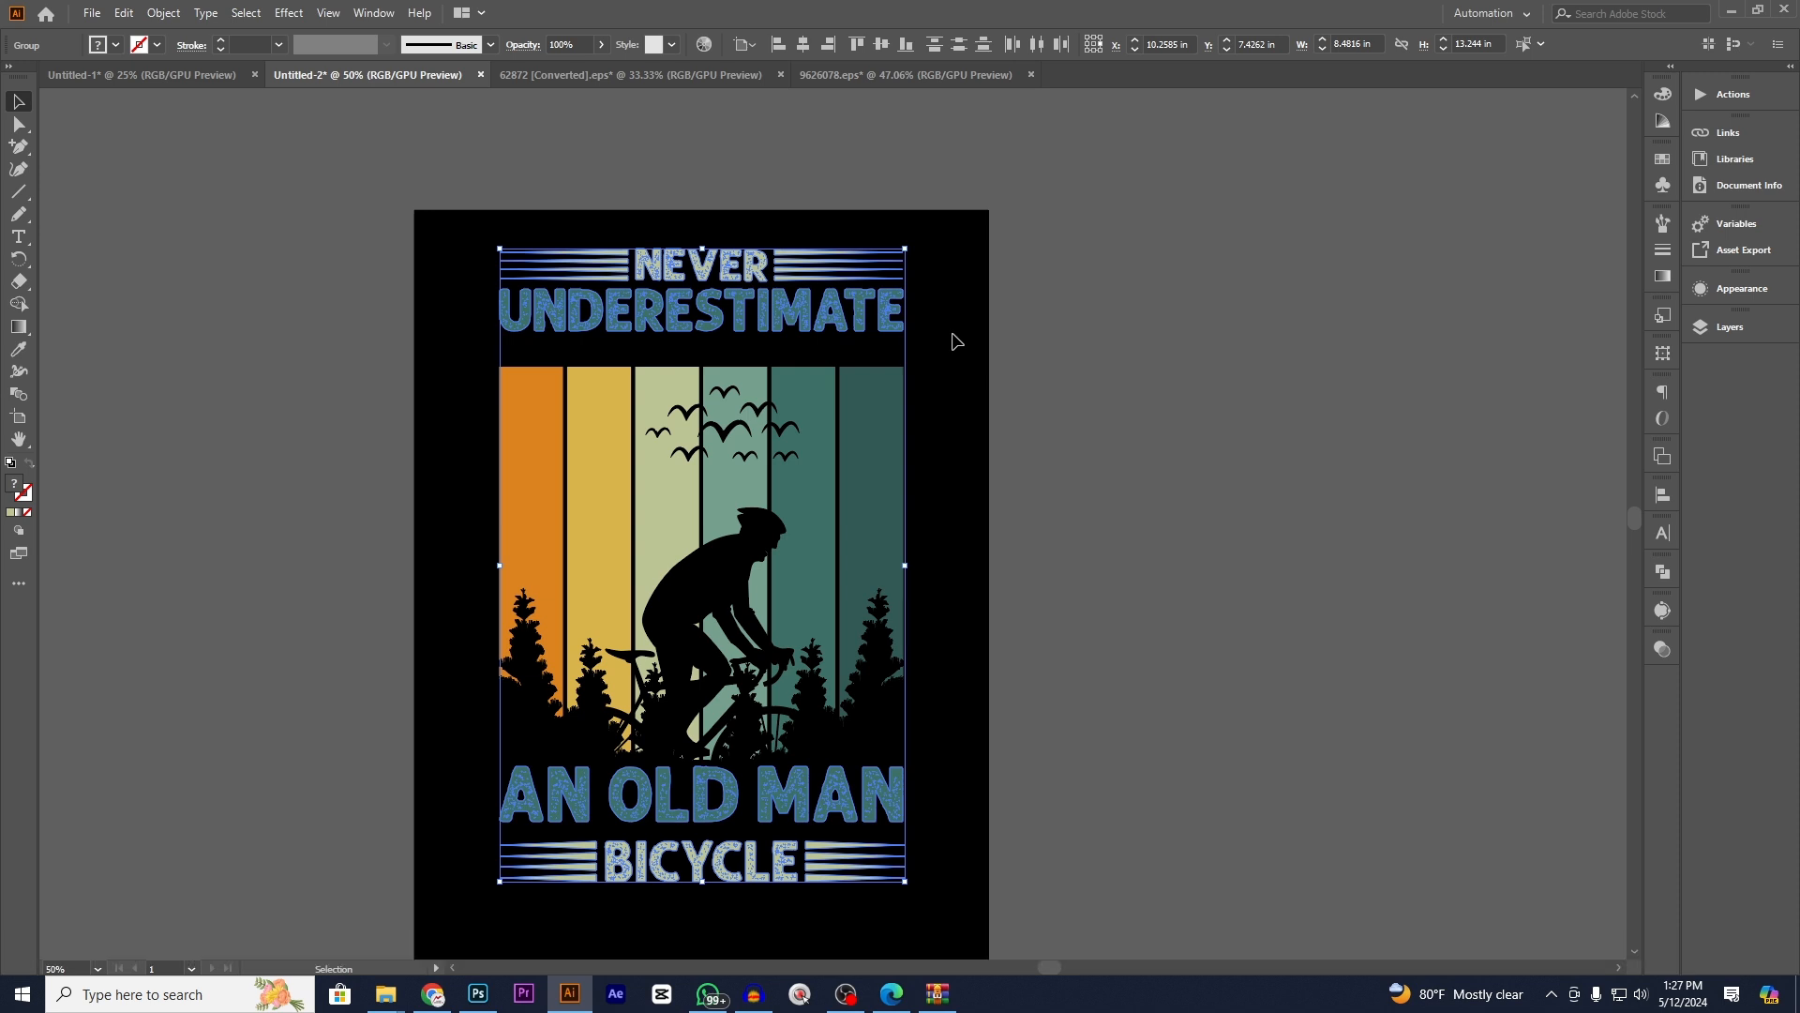
click(935, 330)
click(901, 322)
right_click(880, 299)
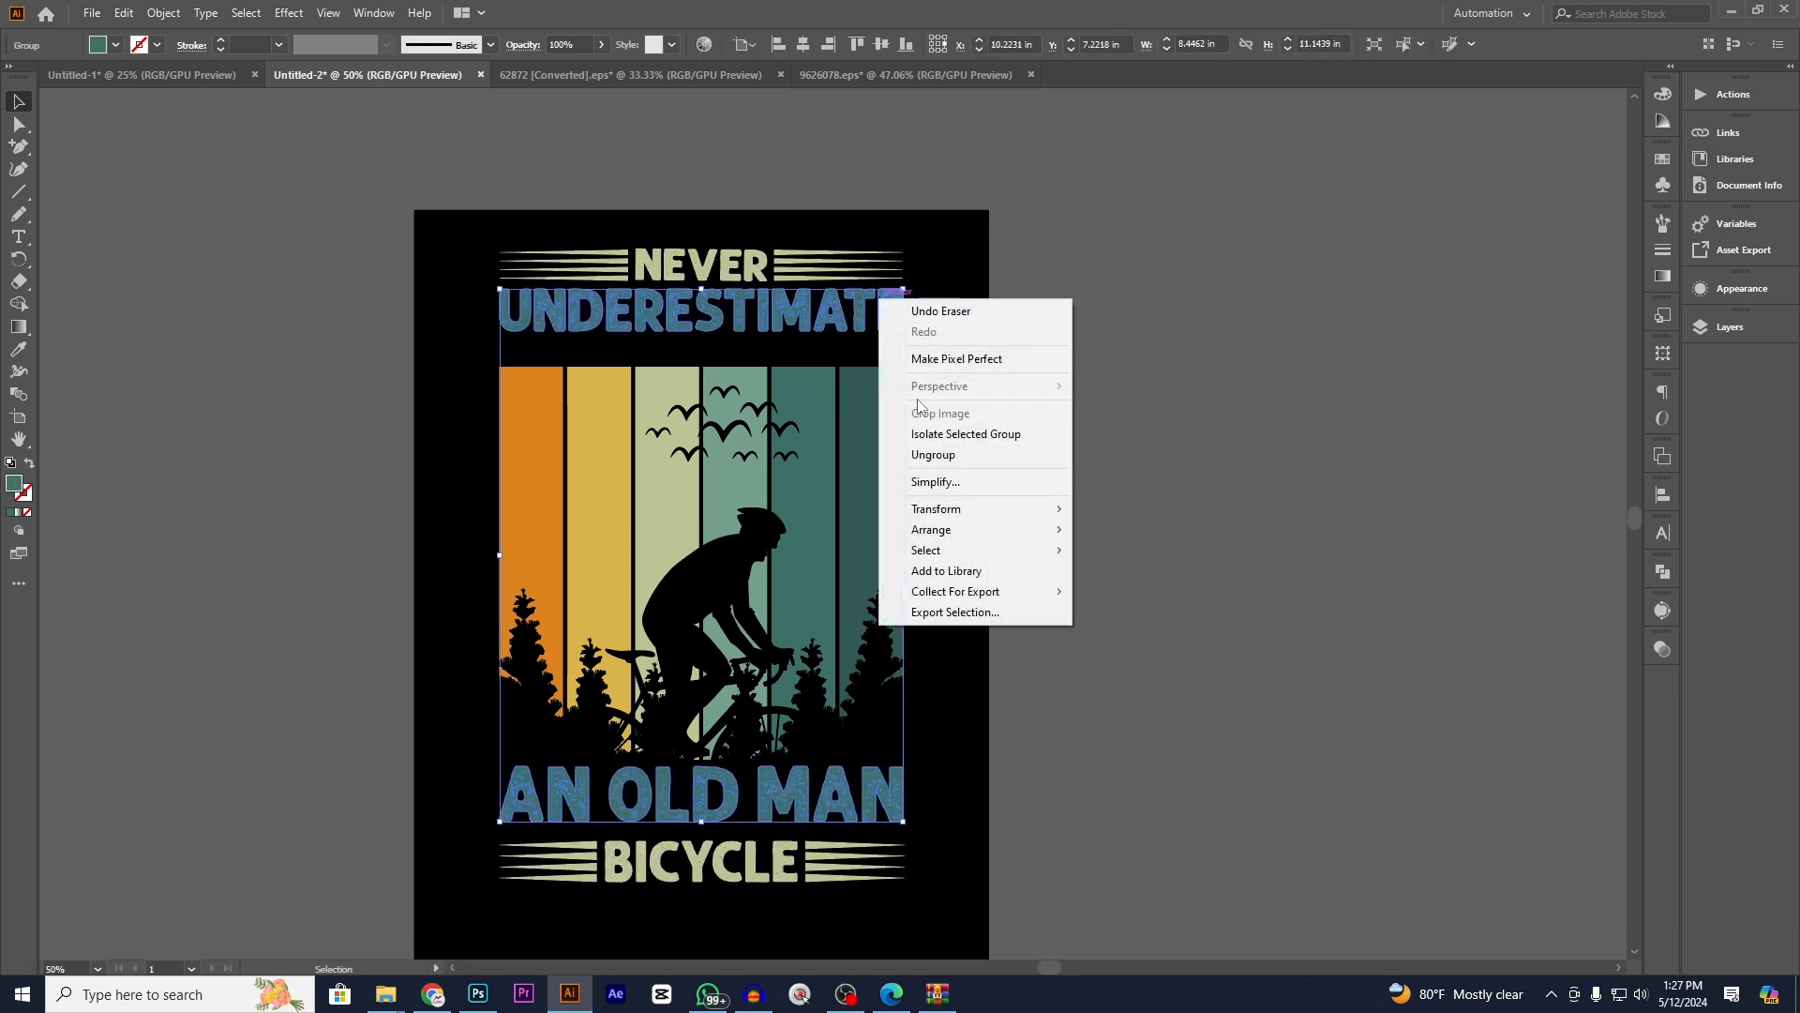
click(933, 455)
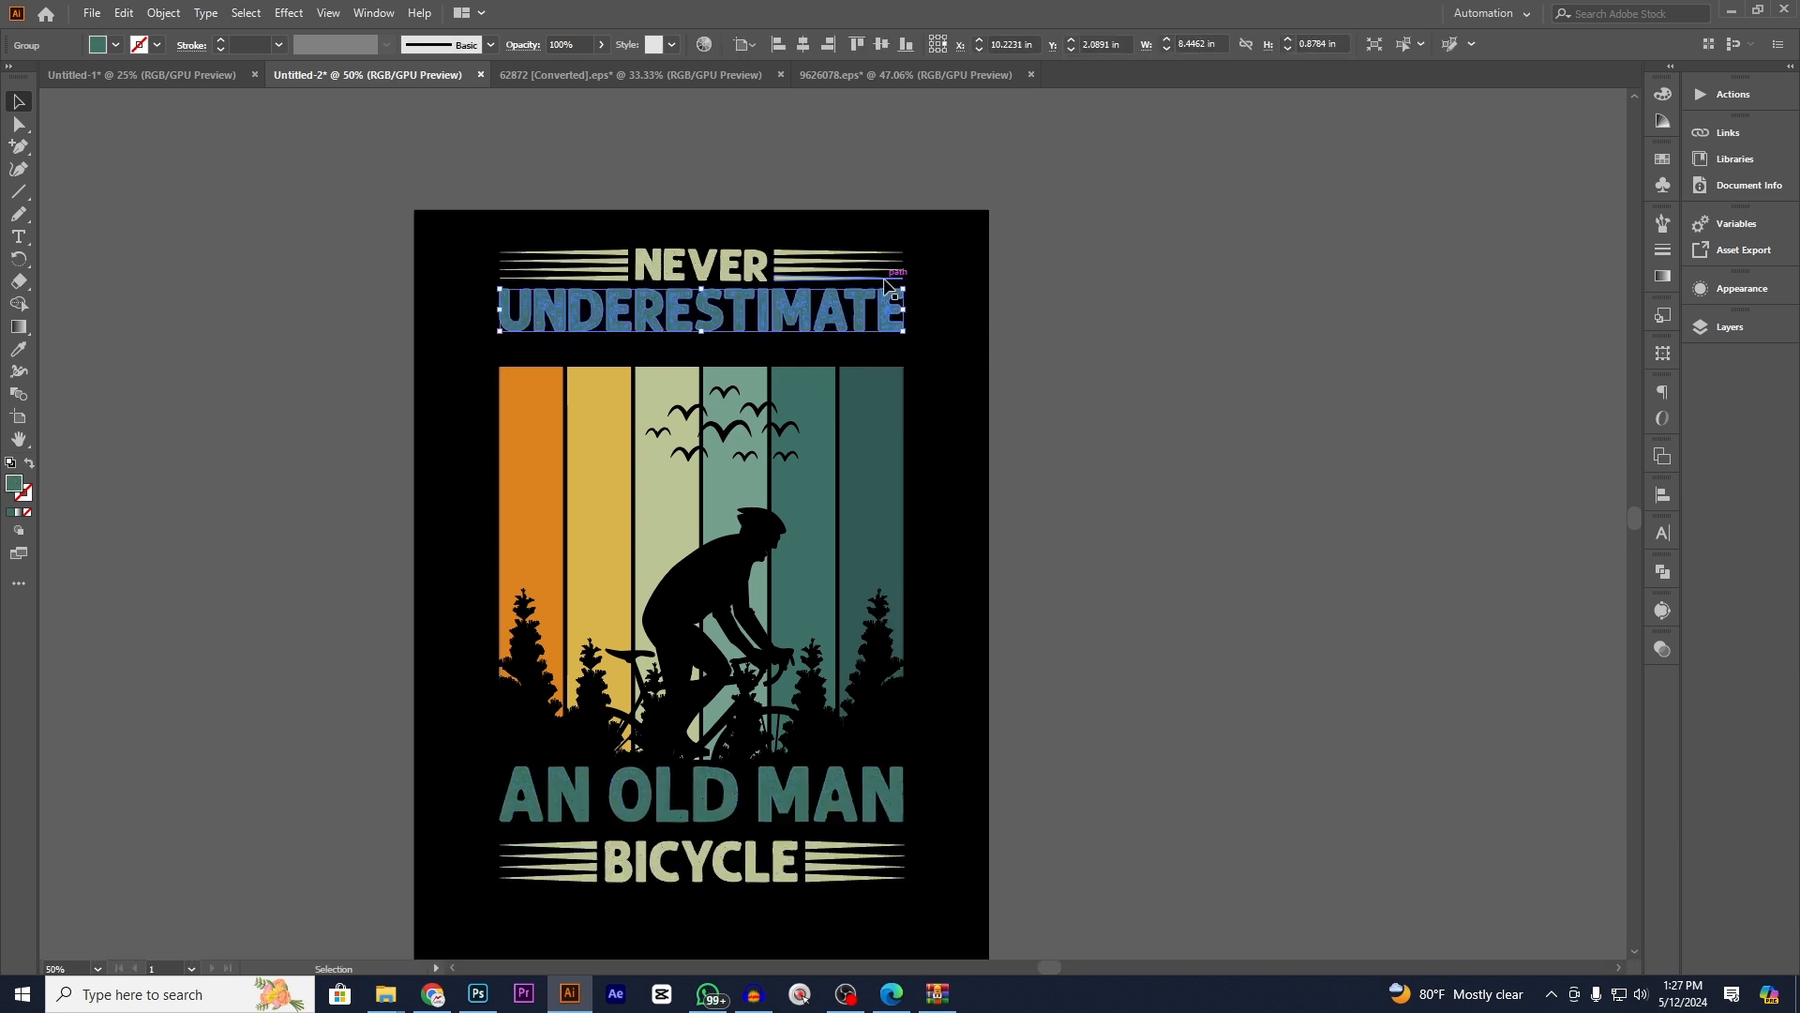
click(886, 279)
right_click(886, 275)
click(937, 433)
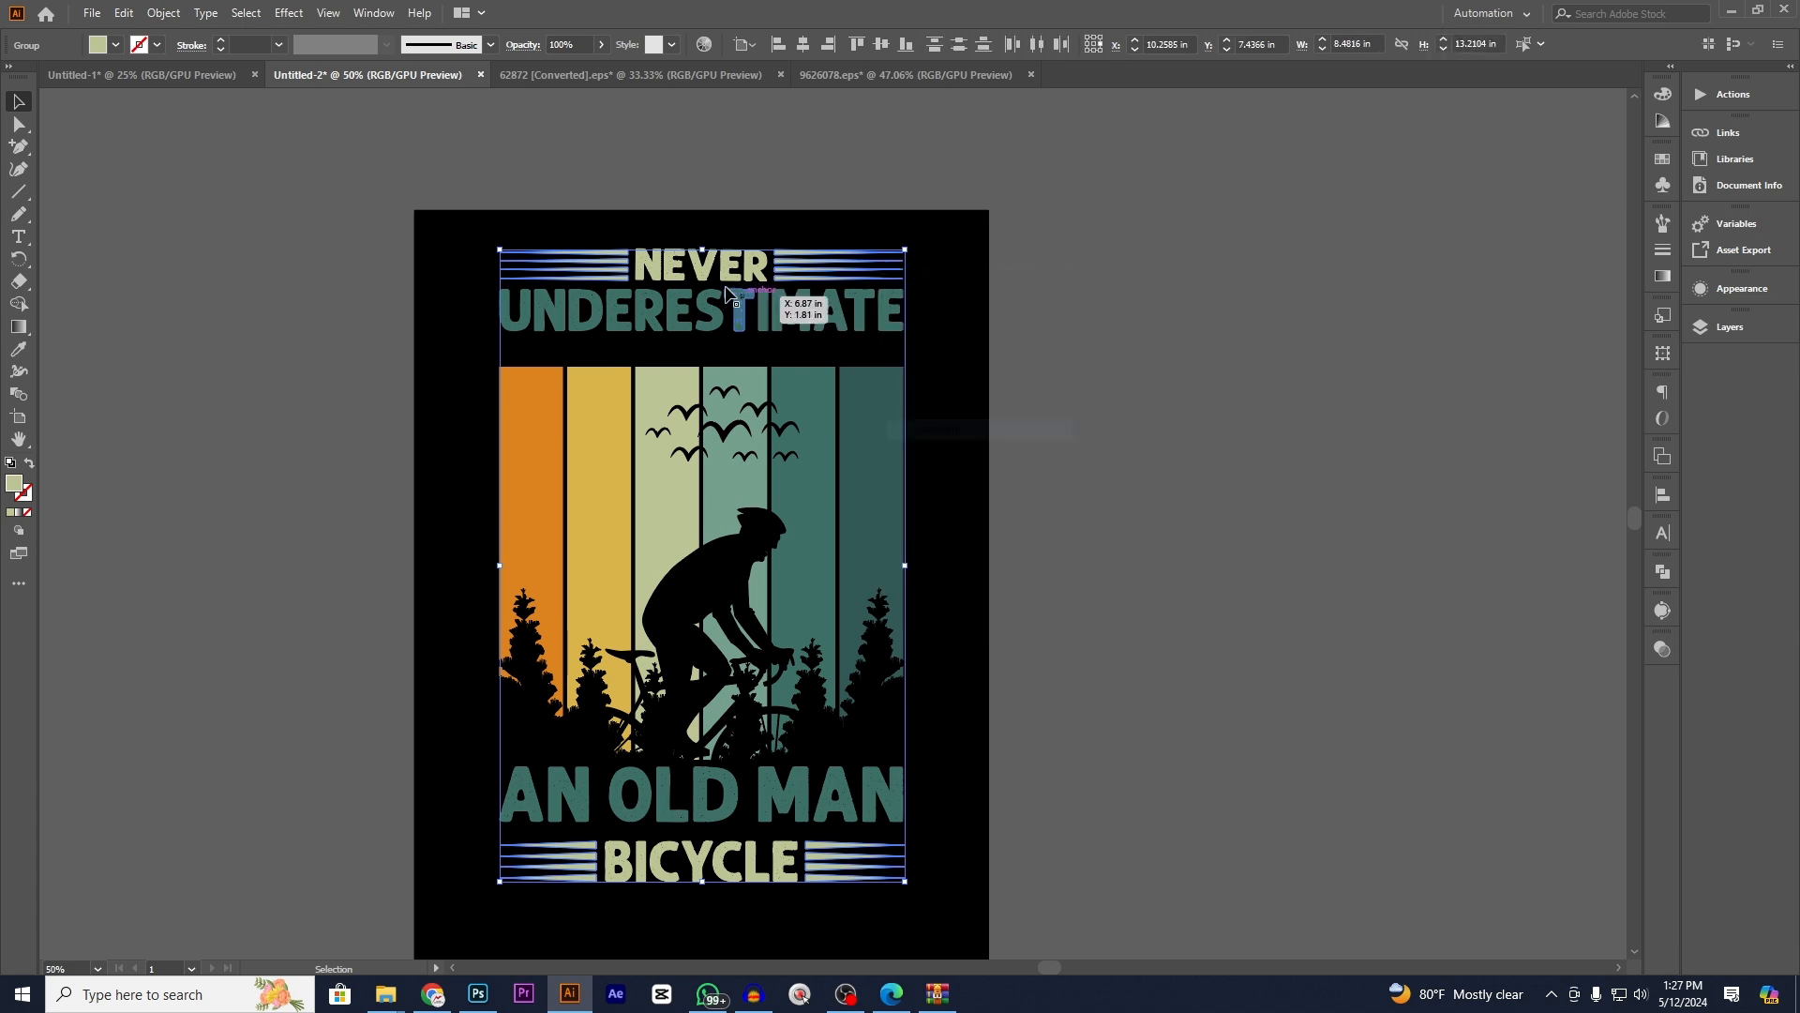
click(717, 263)
right_click(717, 262)
click(764, 431)
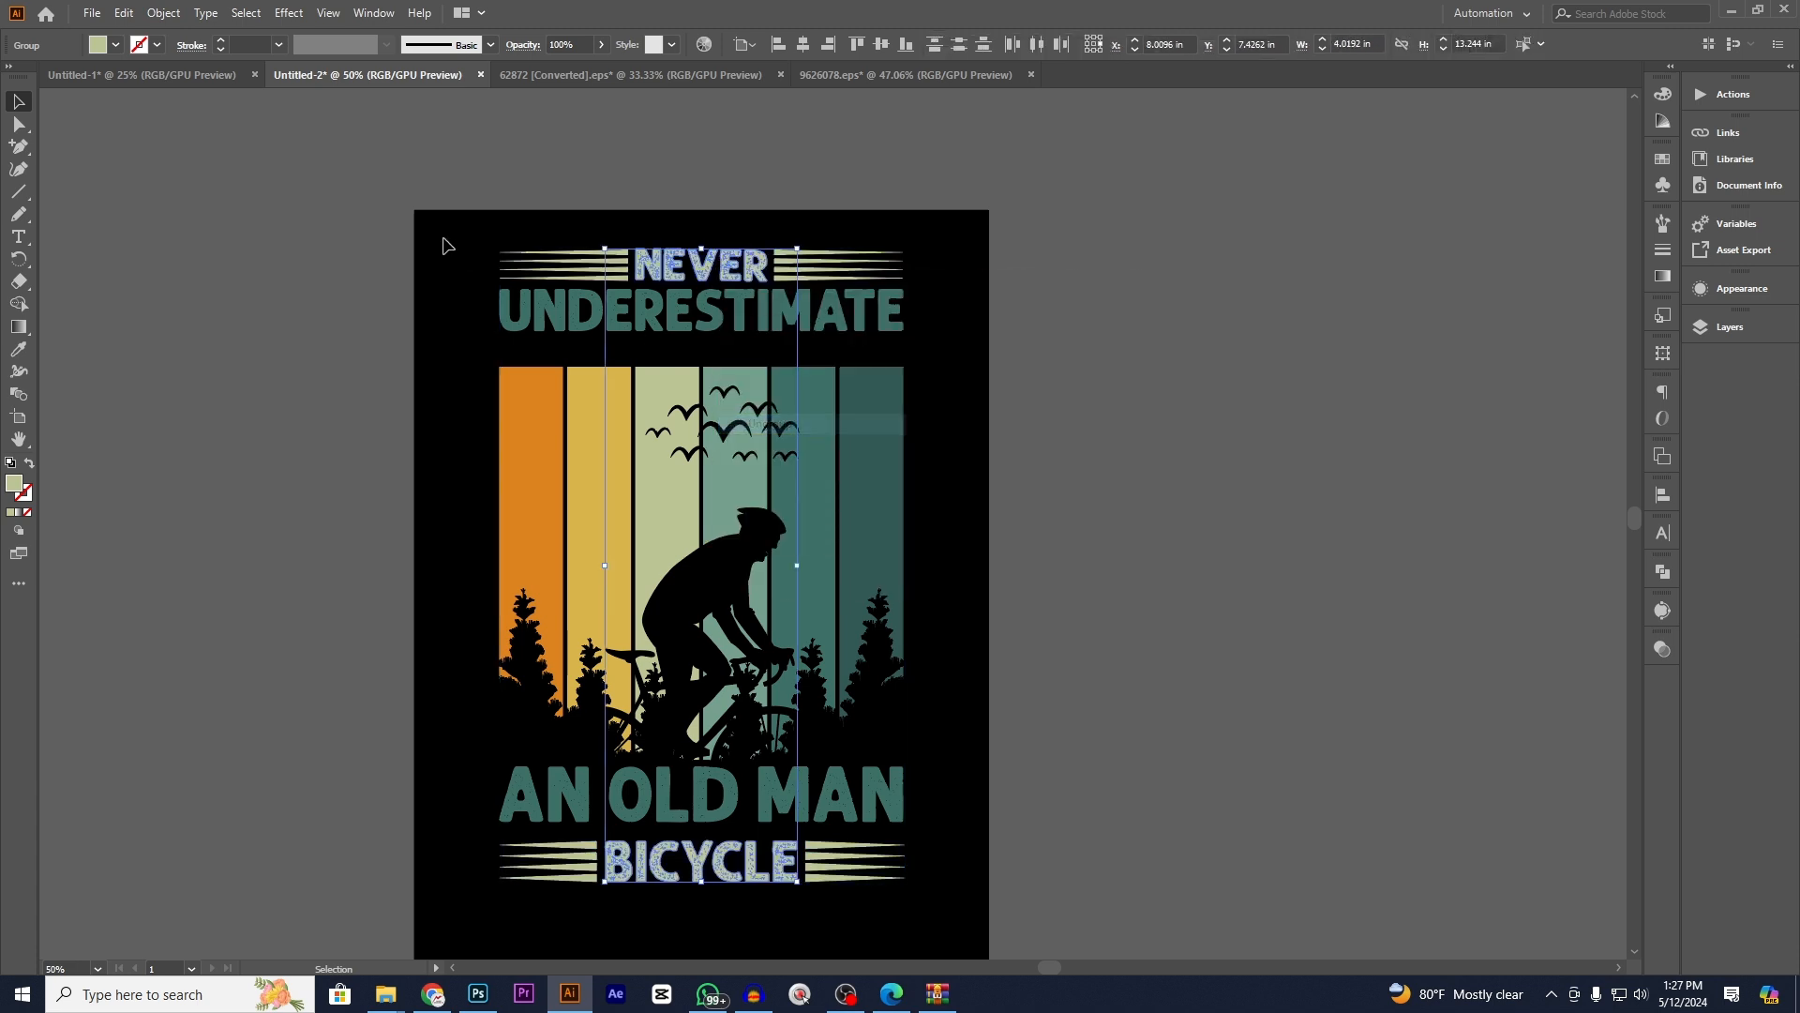
- Nudge NEVER, its tapered lines and UNDERESTIMATE down together about 0.6 in to sit just above the coloured bars
drag(440, 235, 1015, 328)
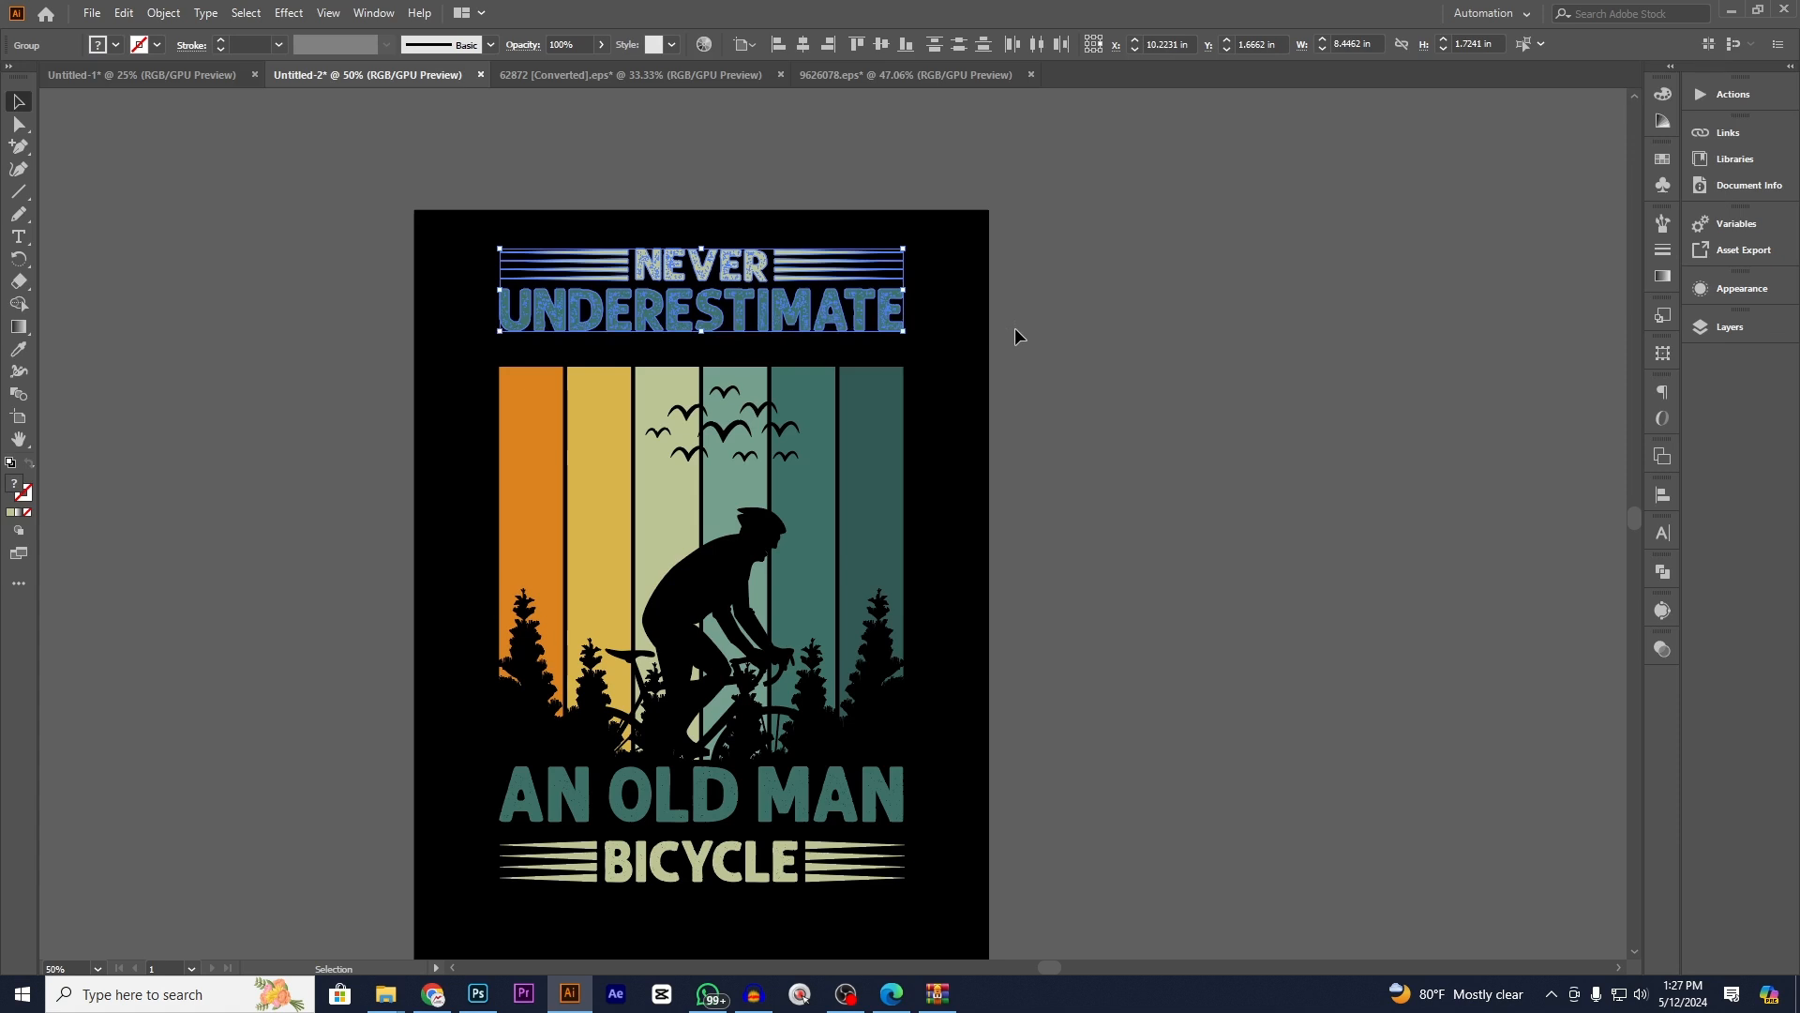
key(Down)
key(Down)
key(Down)
key(Down)
key(Down)
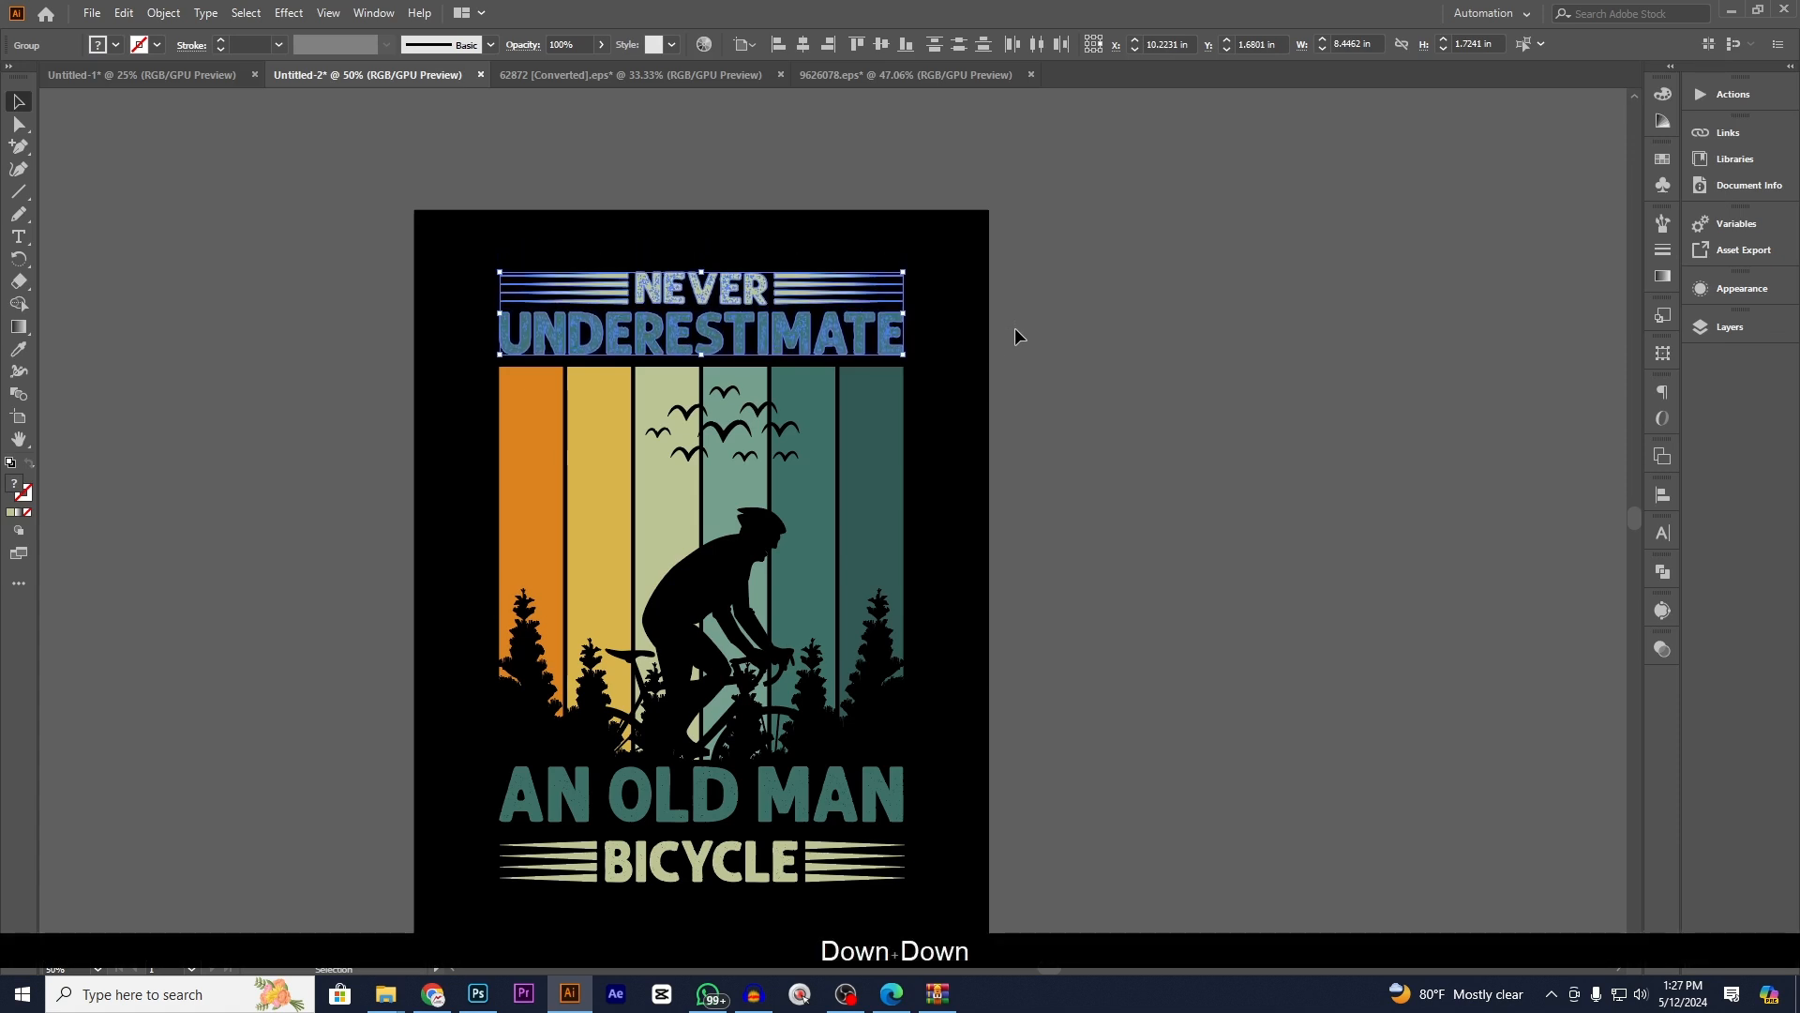
key(Down)
key(Down)
key(Down)
key(Down)
key(Down)
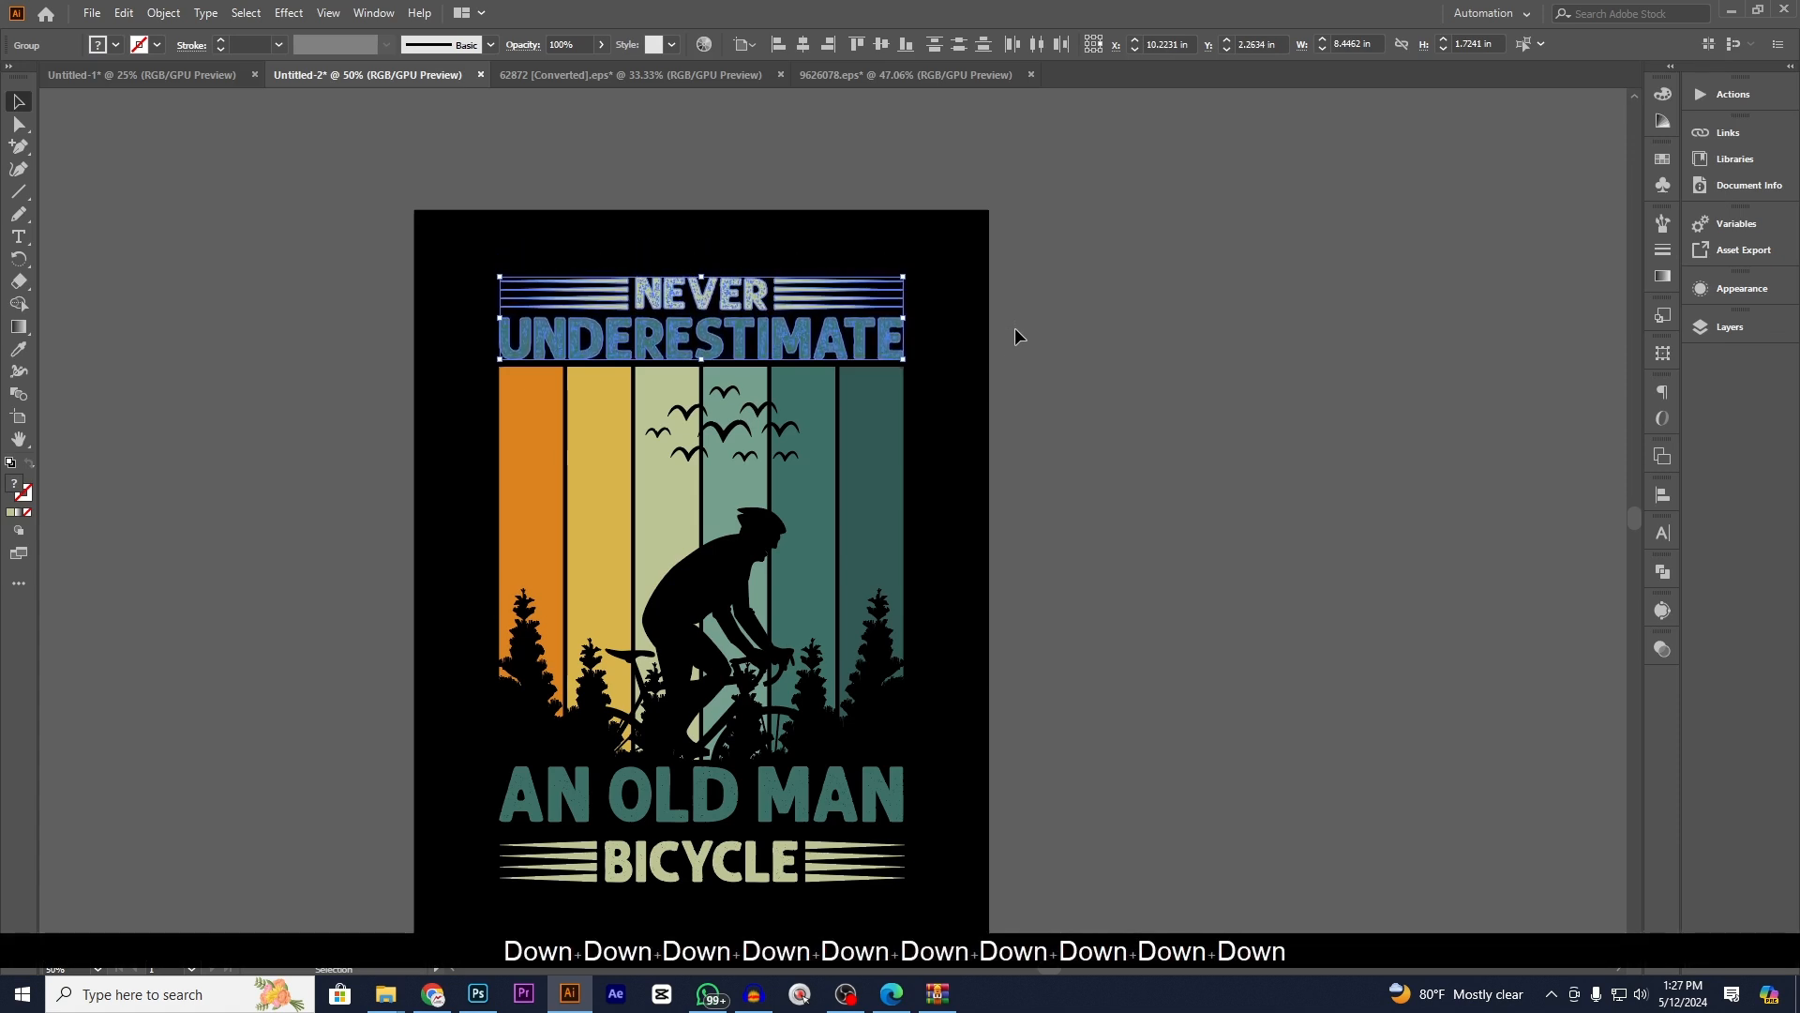
click(1004, 317)
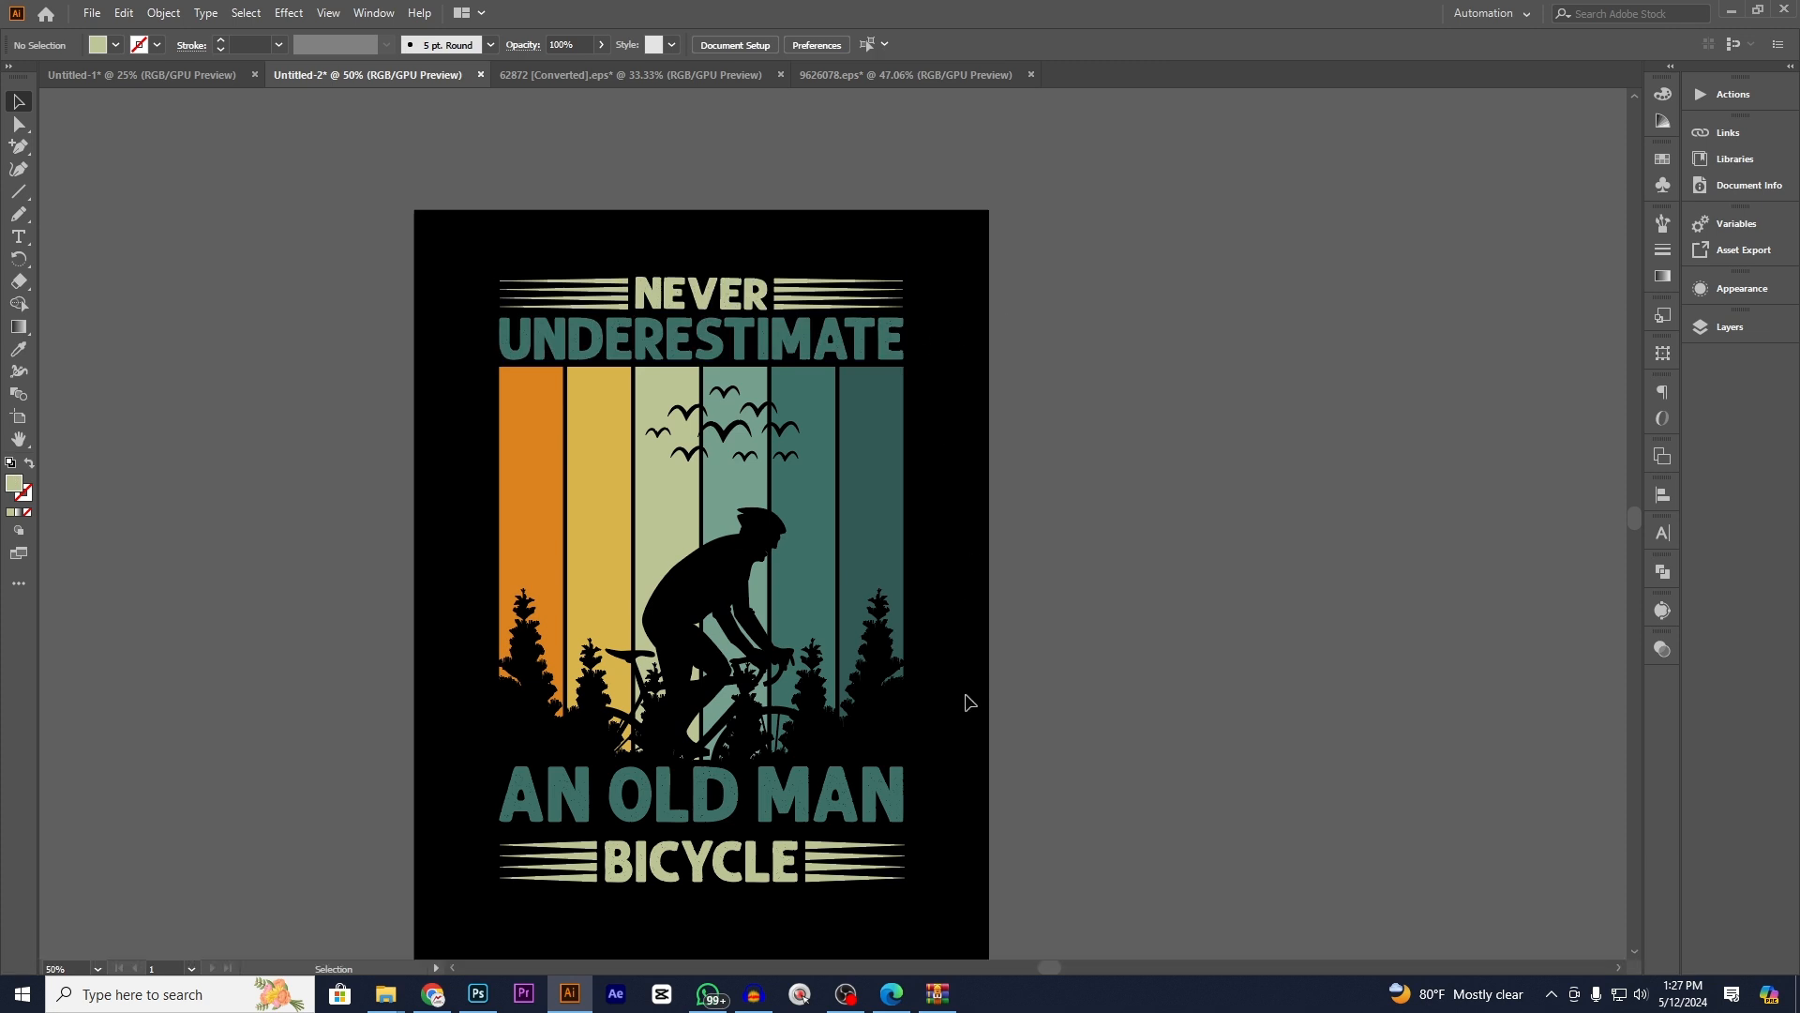
- Group the tapered lines beside NEVER and BICYCLE and recolour them with the teal sampled from the fifth bar
key(space)
drag(965, 700, 1122, 554)
alt+scroll(1109, 624, up, 2)
alt+scroll(1110, 586, down, 2)
key(space)
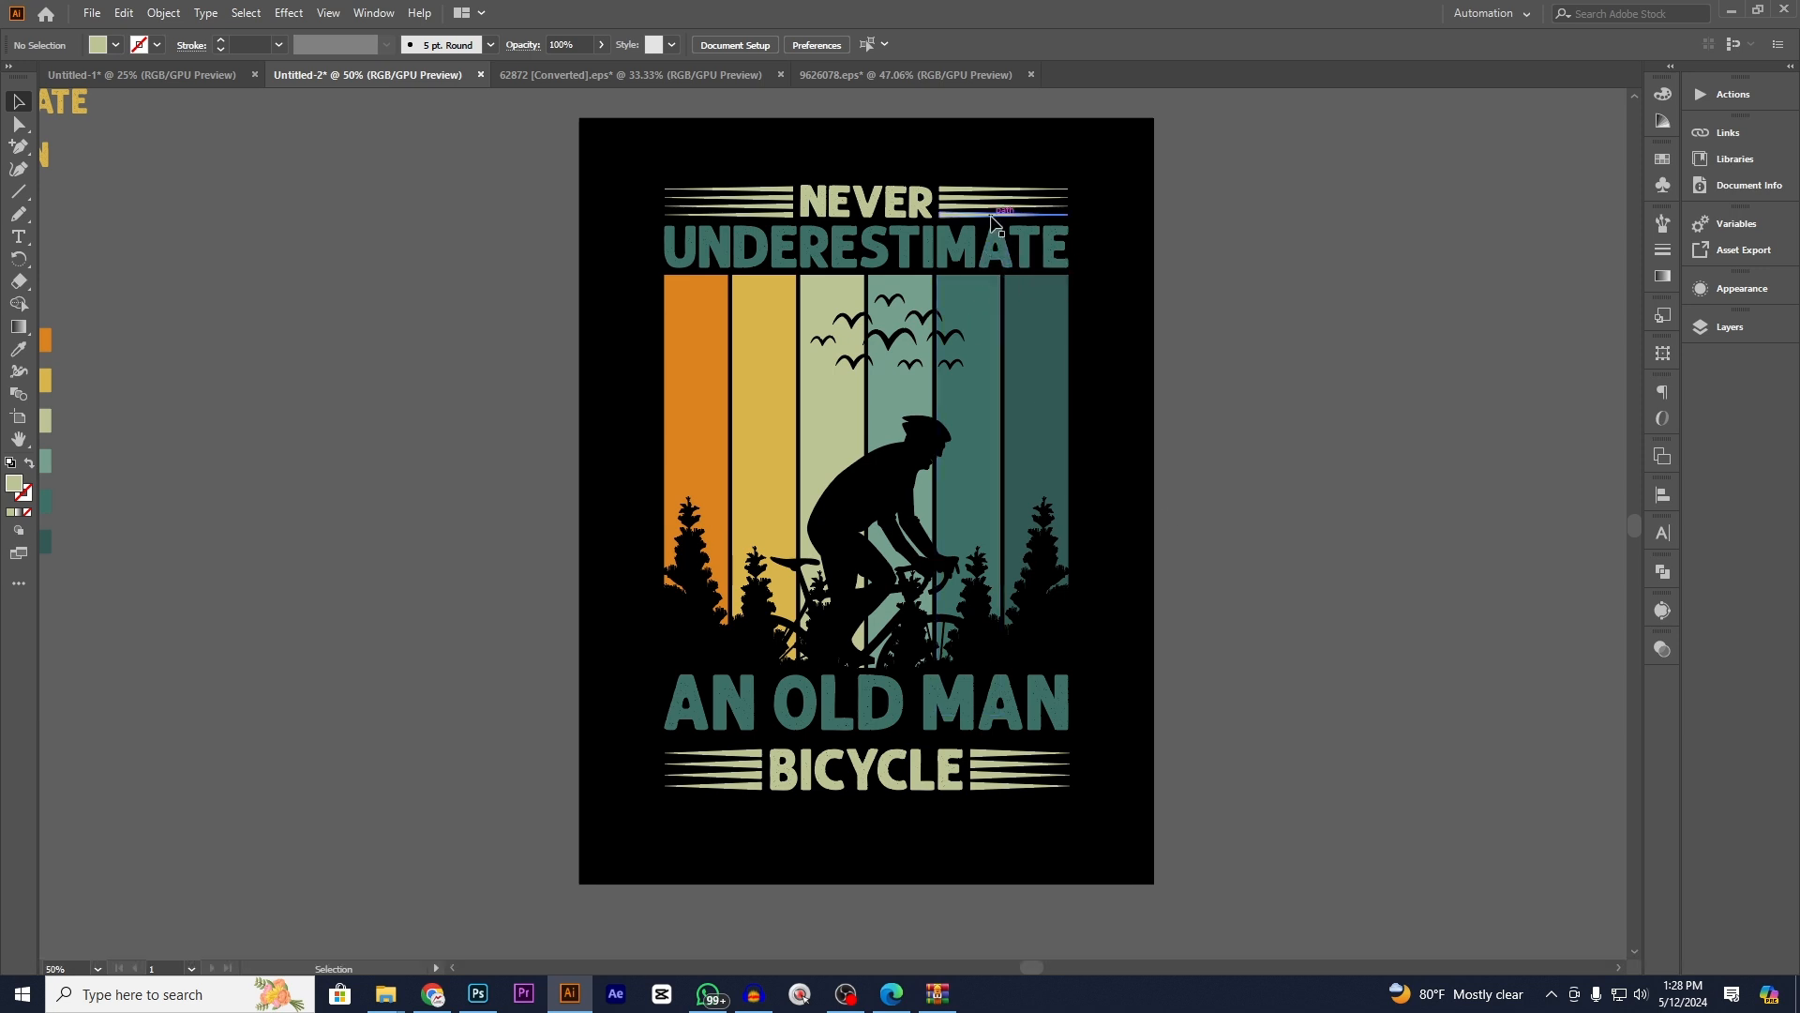
click(1061, 212)
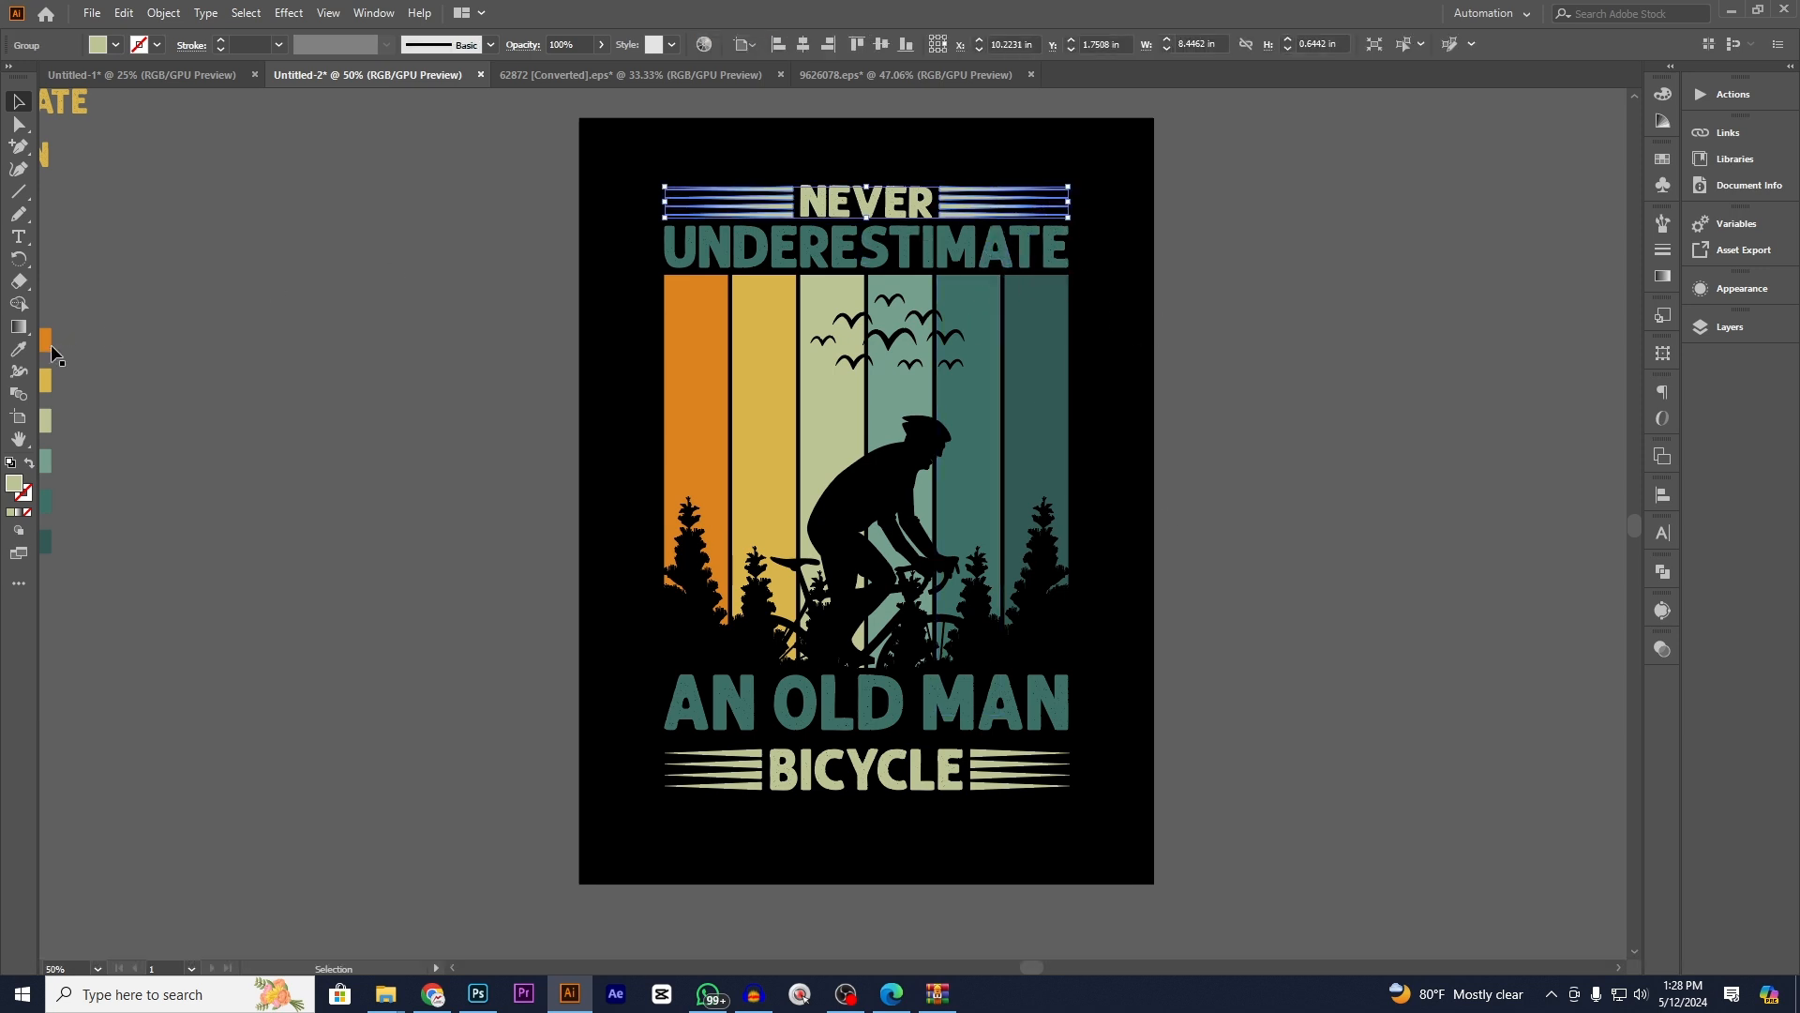
shift+click(1018, 774)
right_click(365, 637)
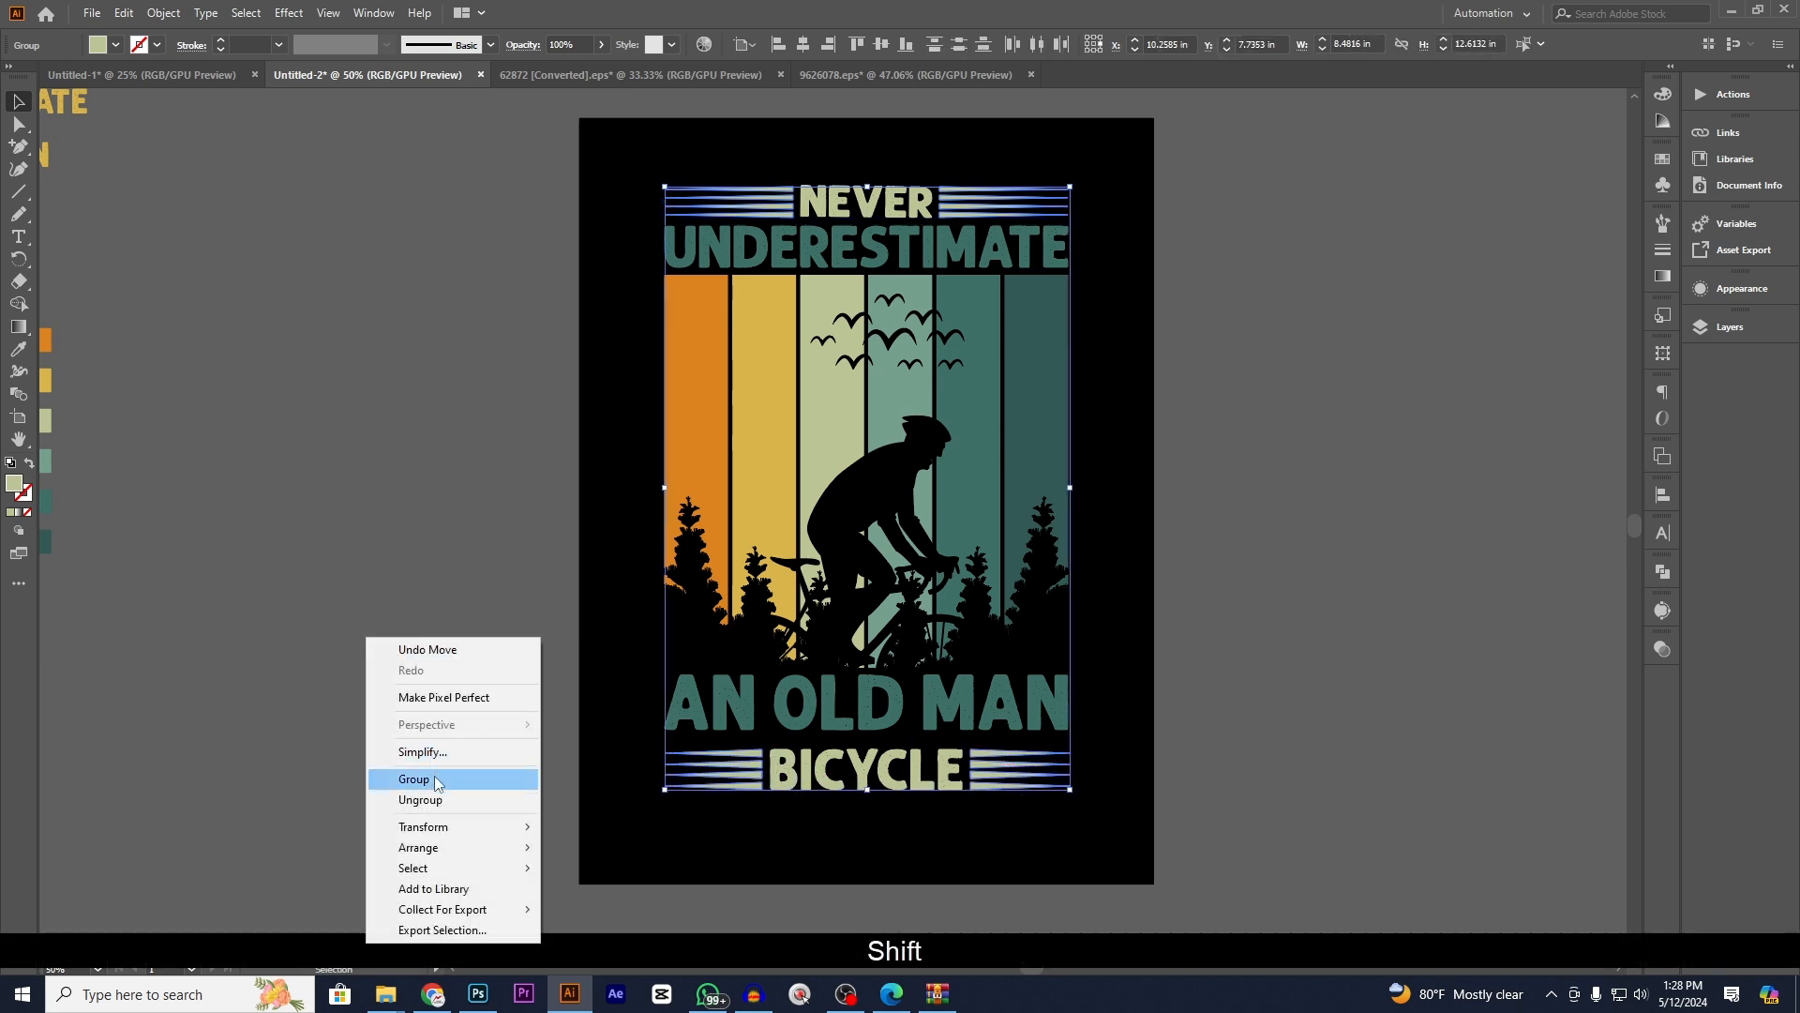
click(413, 780)
click(19, 350)
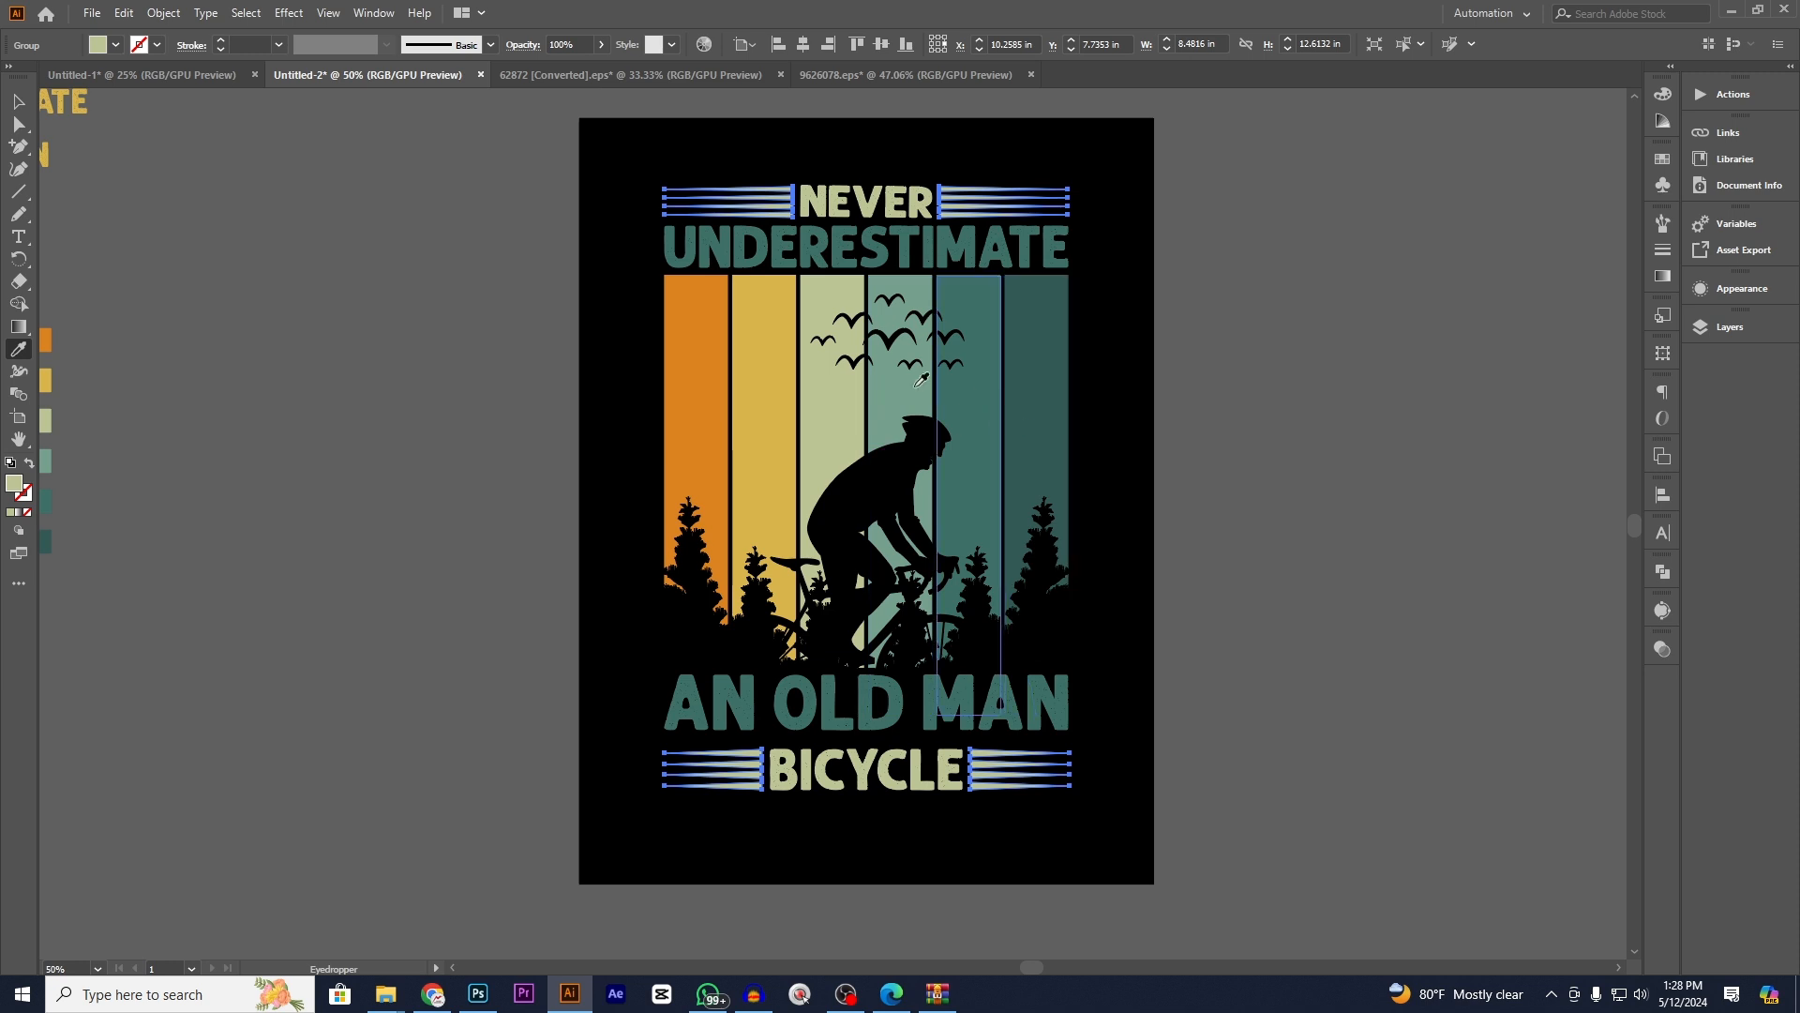
click(982, 403)
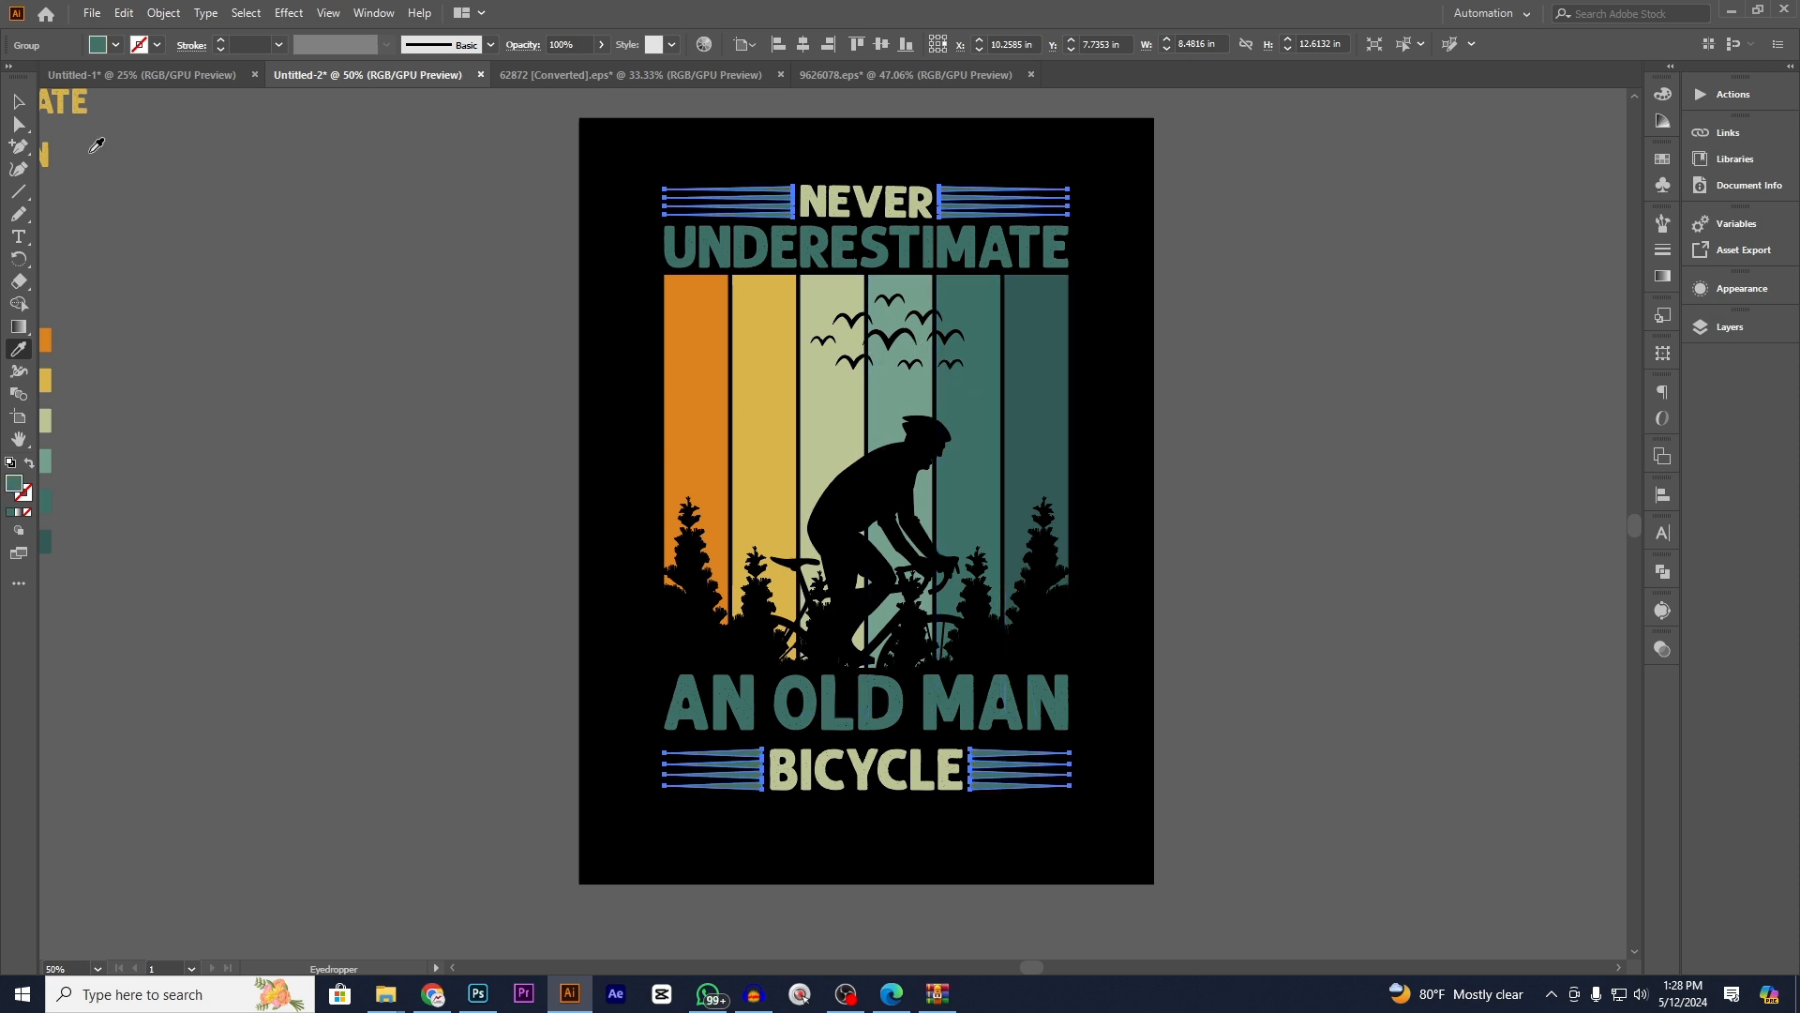
click(18, 103)
click(250, 259)
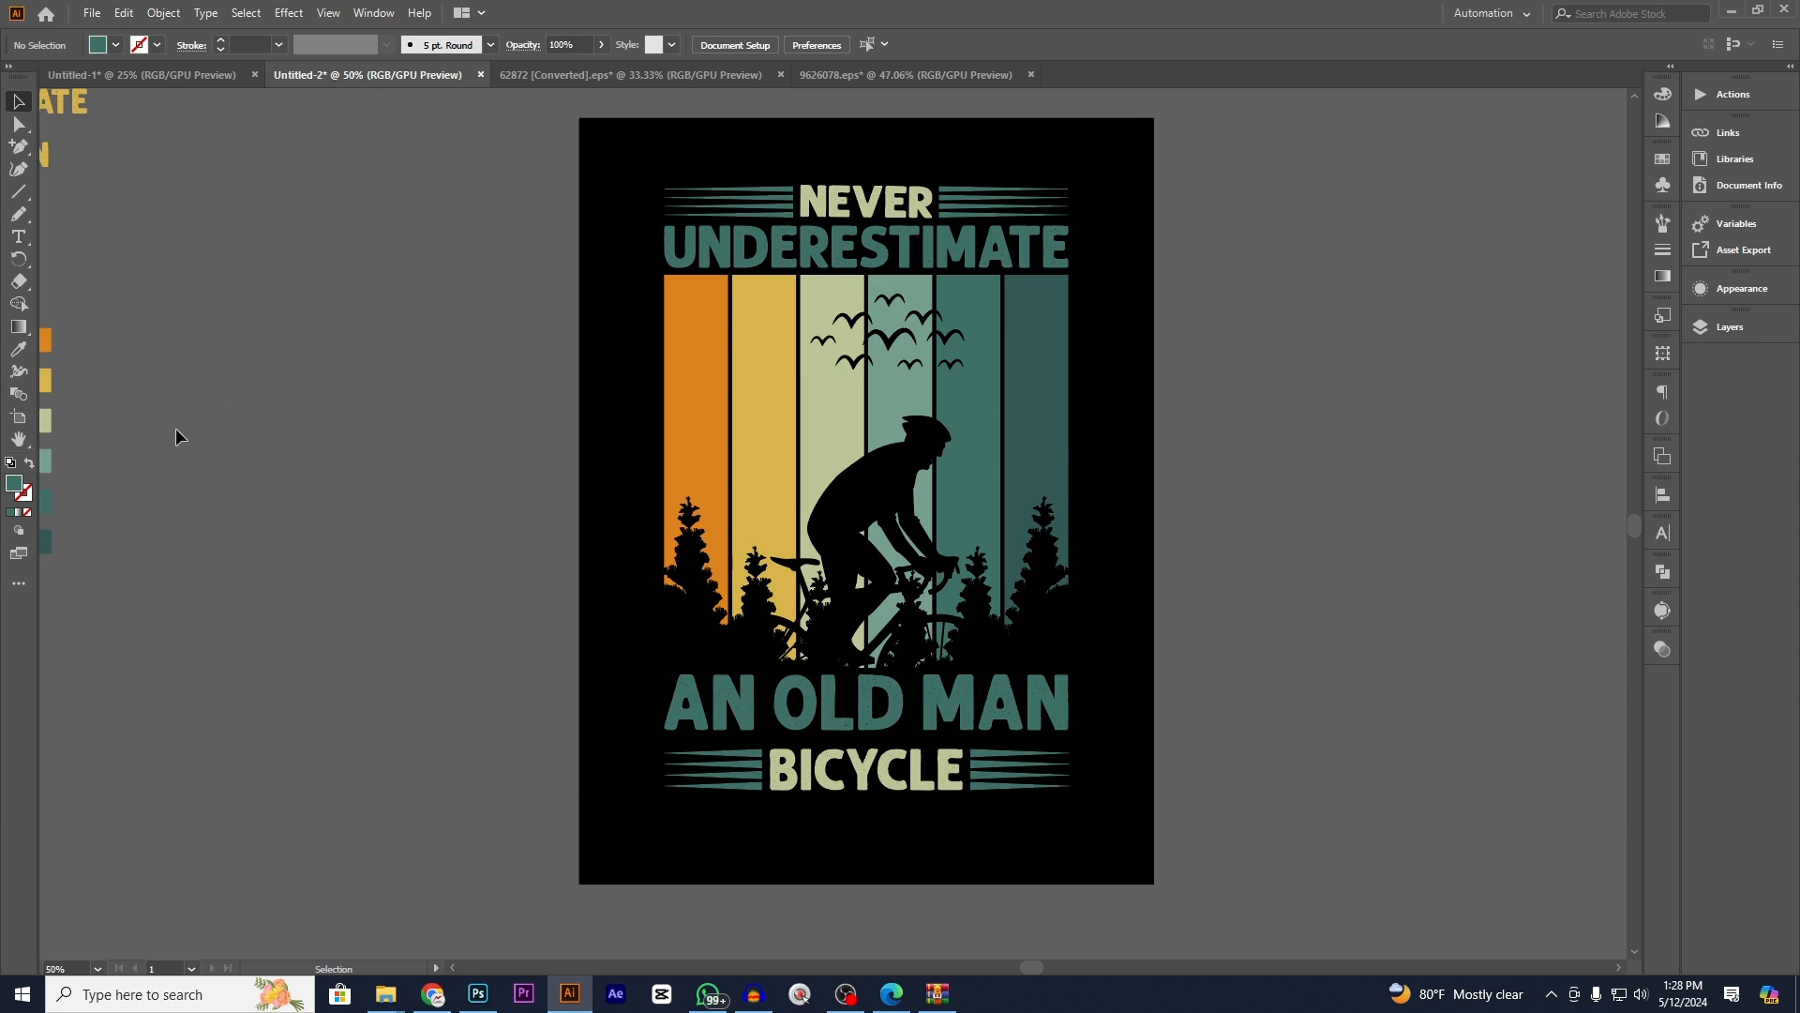
- Try recolouring NEVER and BICYCLE with the yellow sampled from the second coloured bar
key(space)
drag(212, 401, 287, 428)
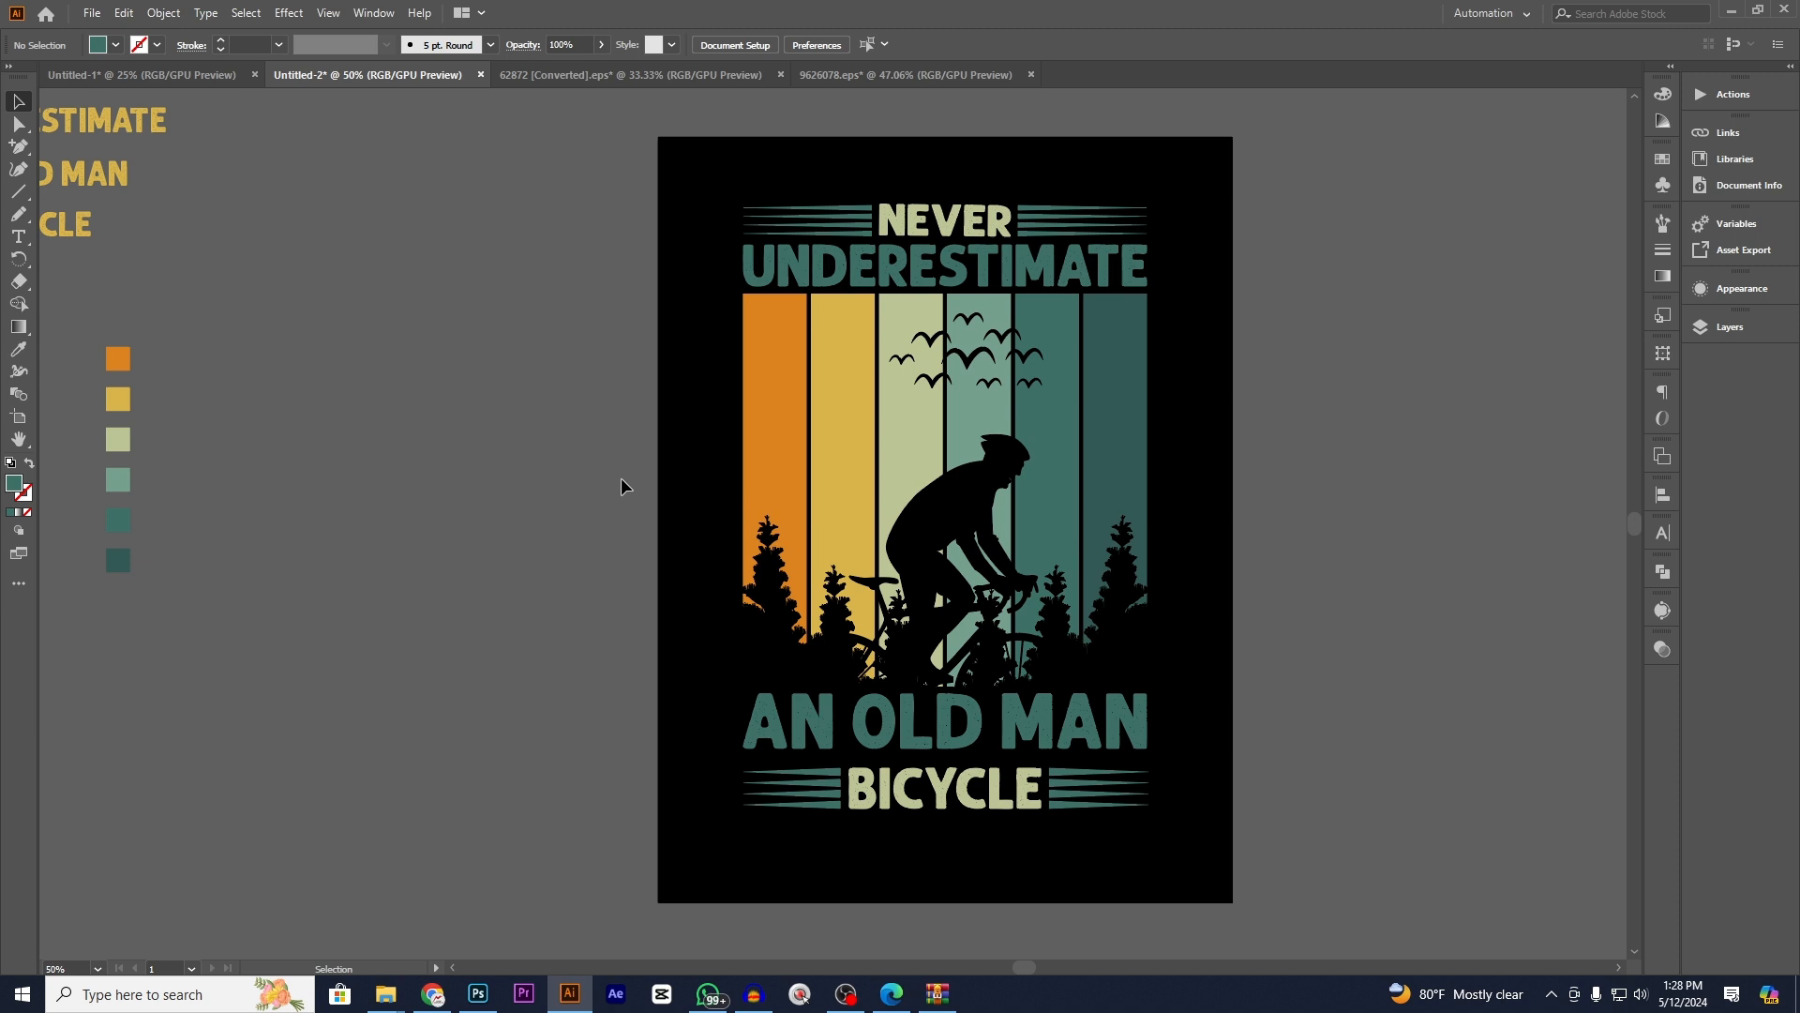
click(1003, 223)
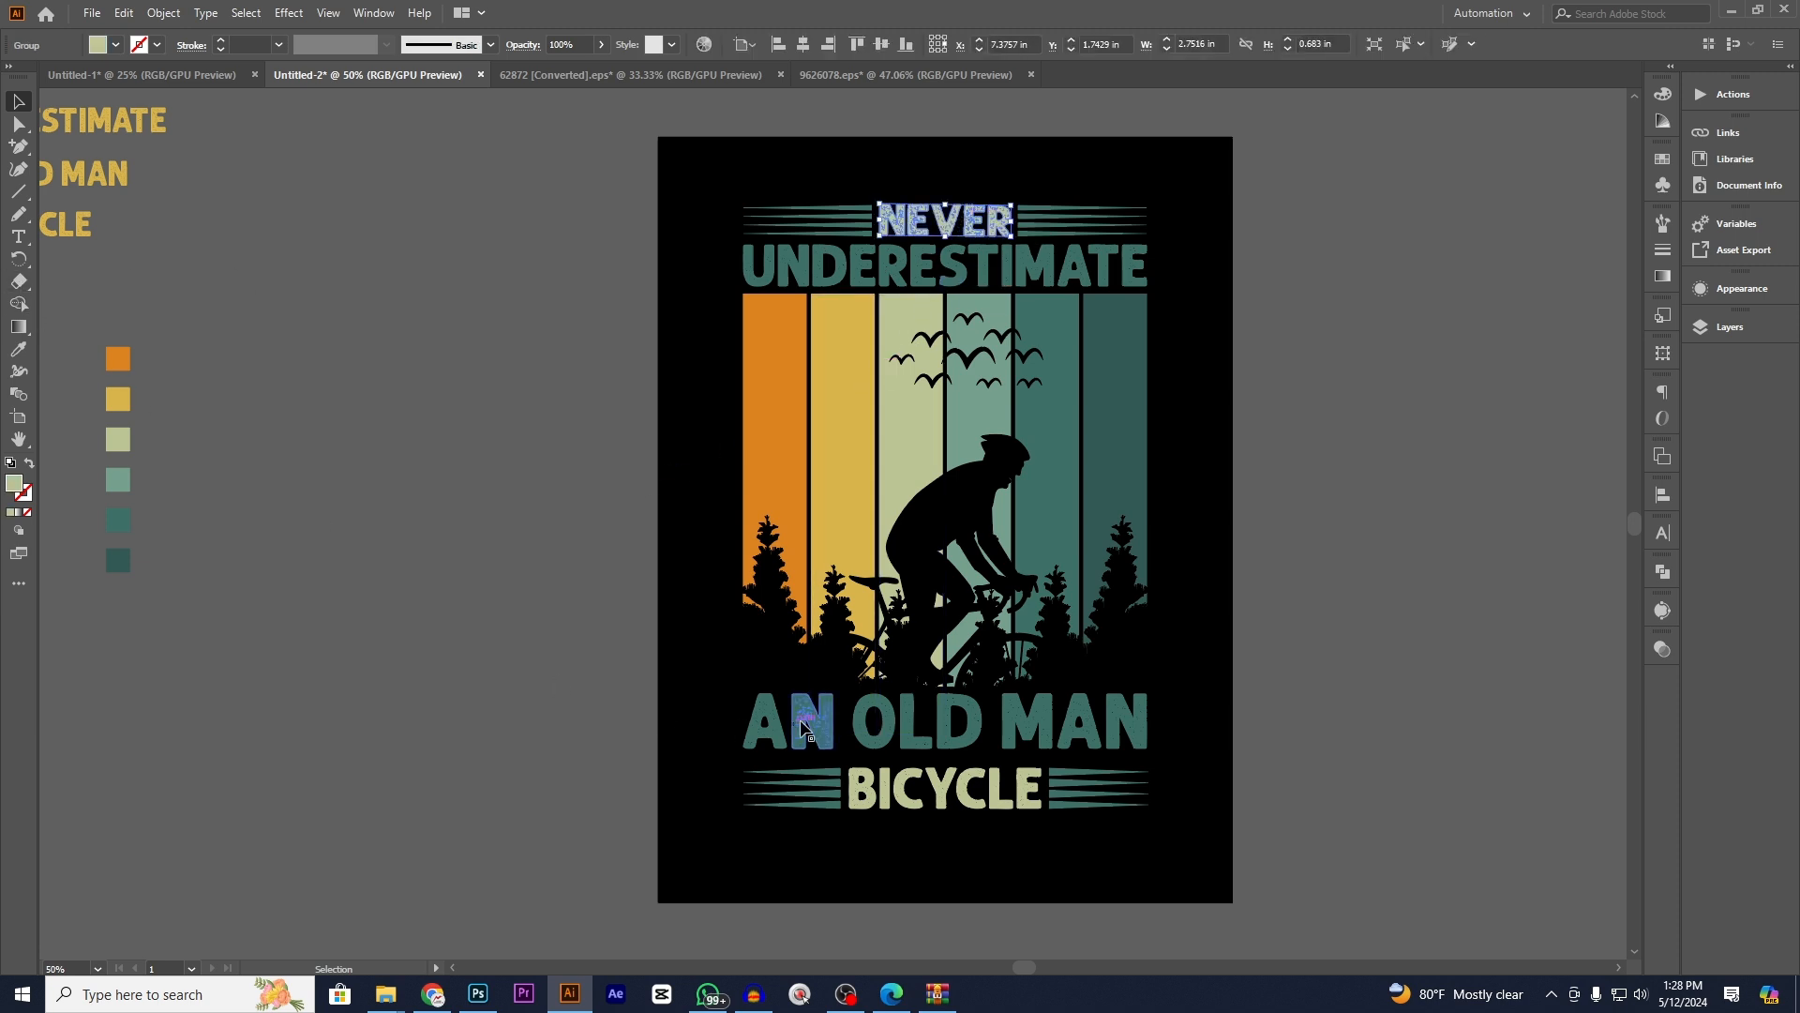
shift+click(868, 783)
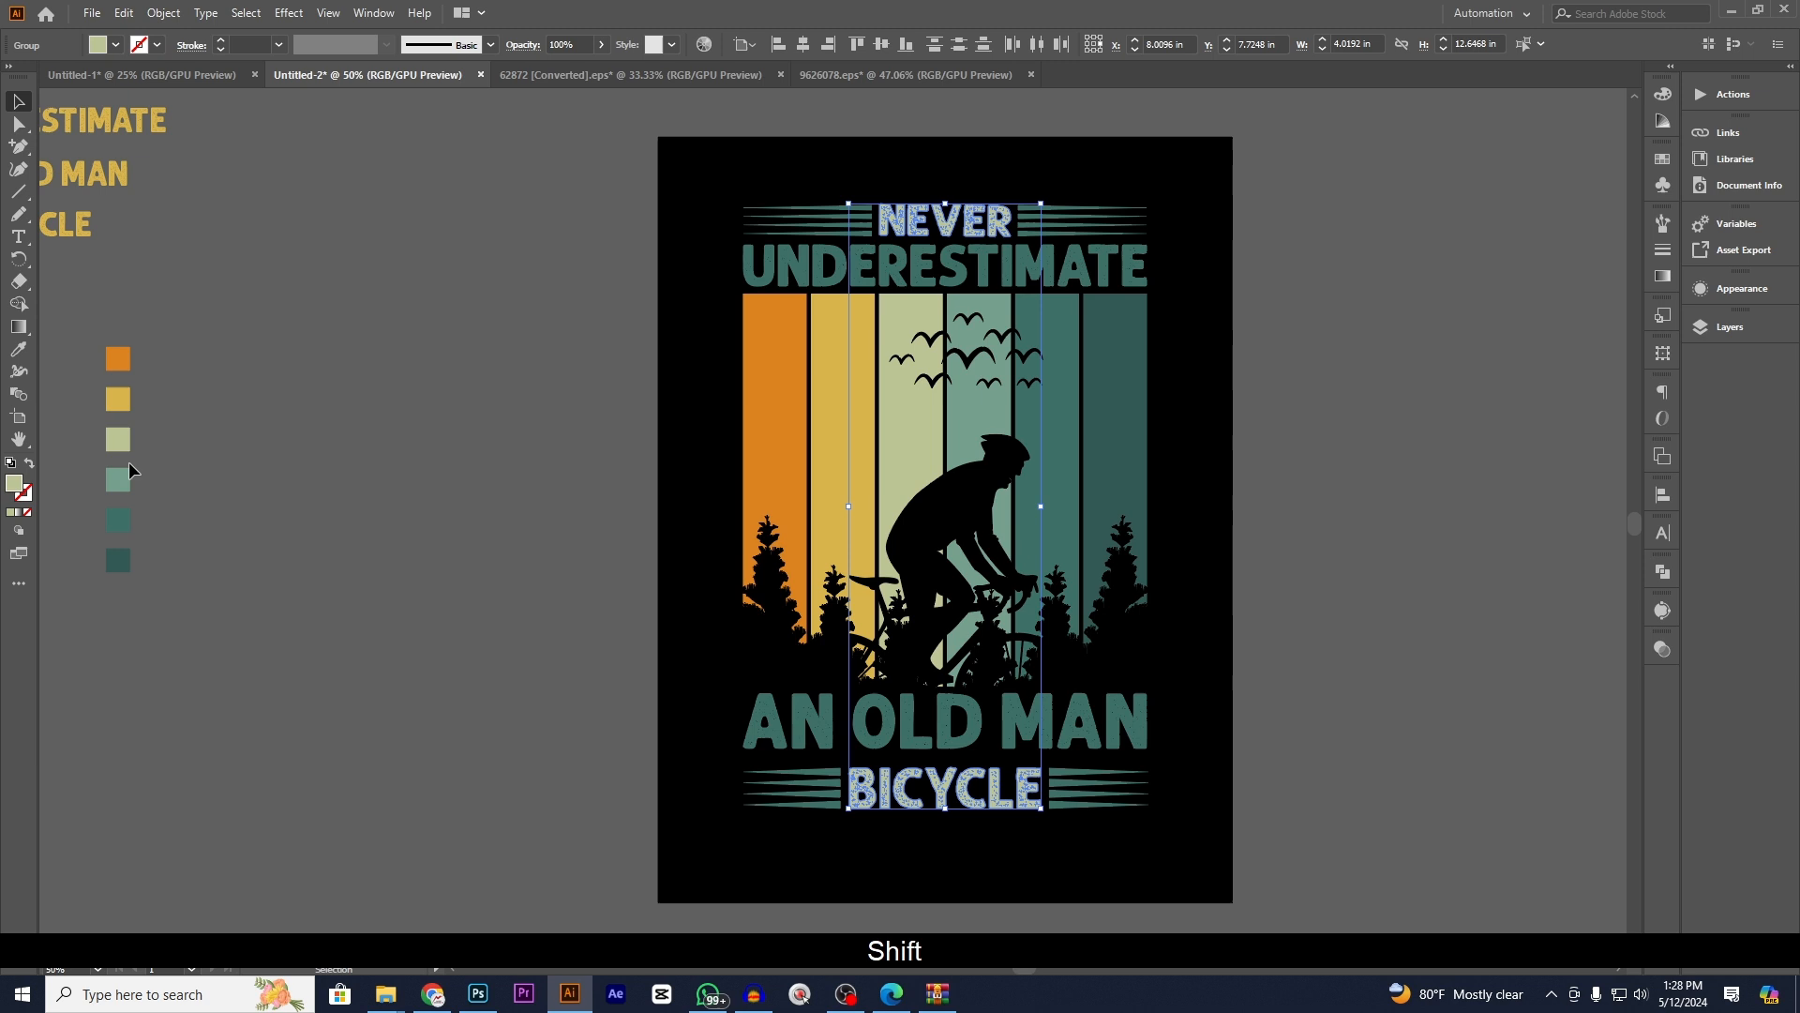
click(21, 352)
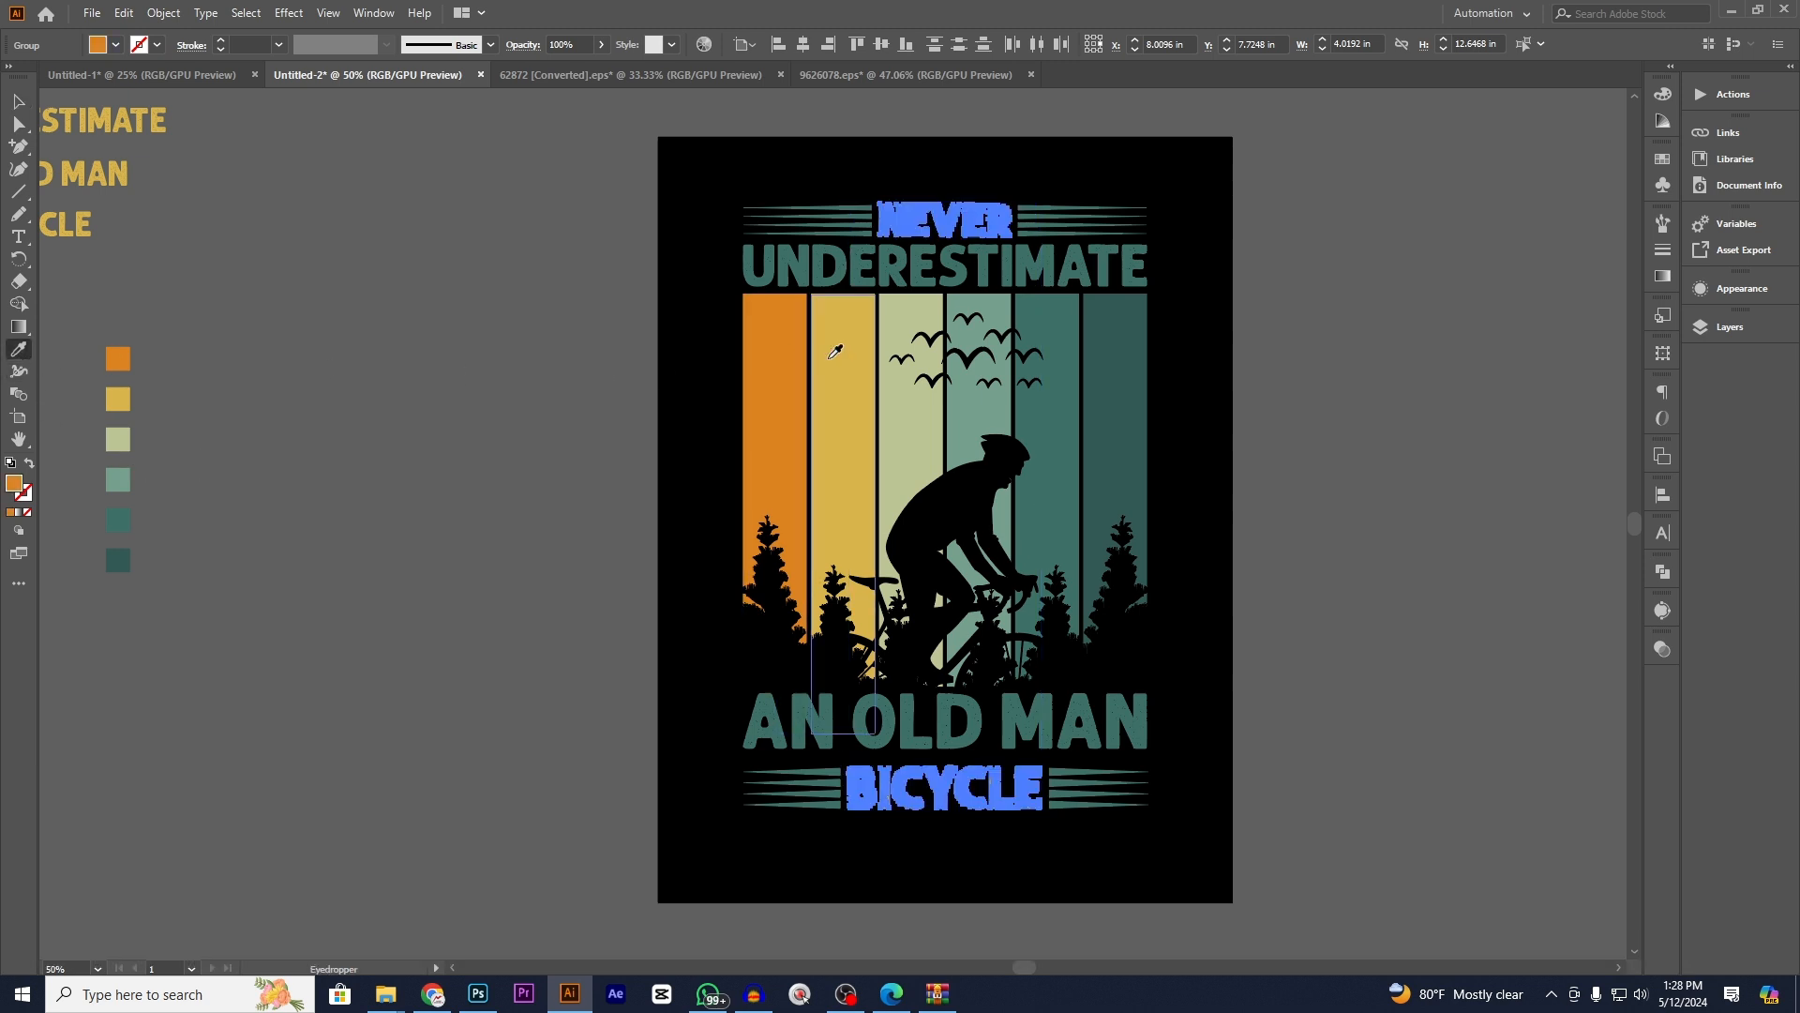
click(18, 100)
click(523, 288)
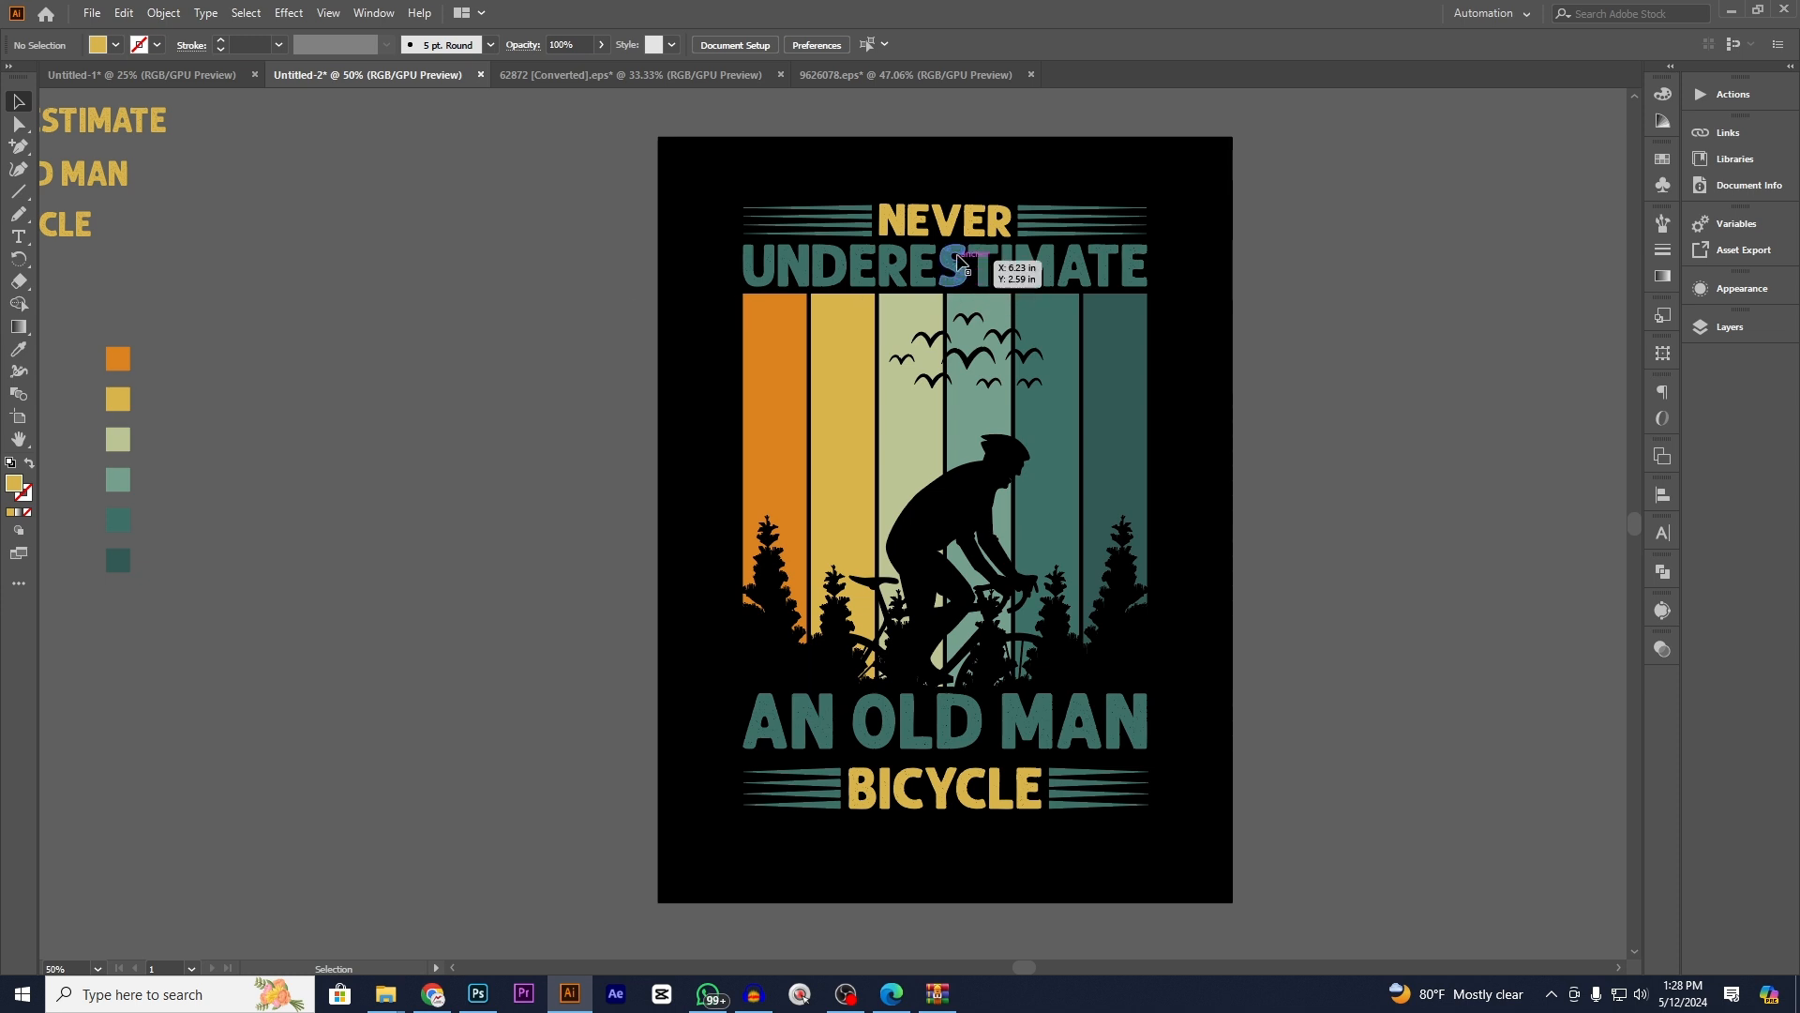
- Group the words NEVER and BICYCLE together
click(1006, 225)
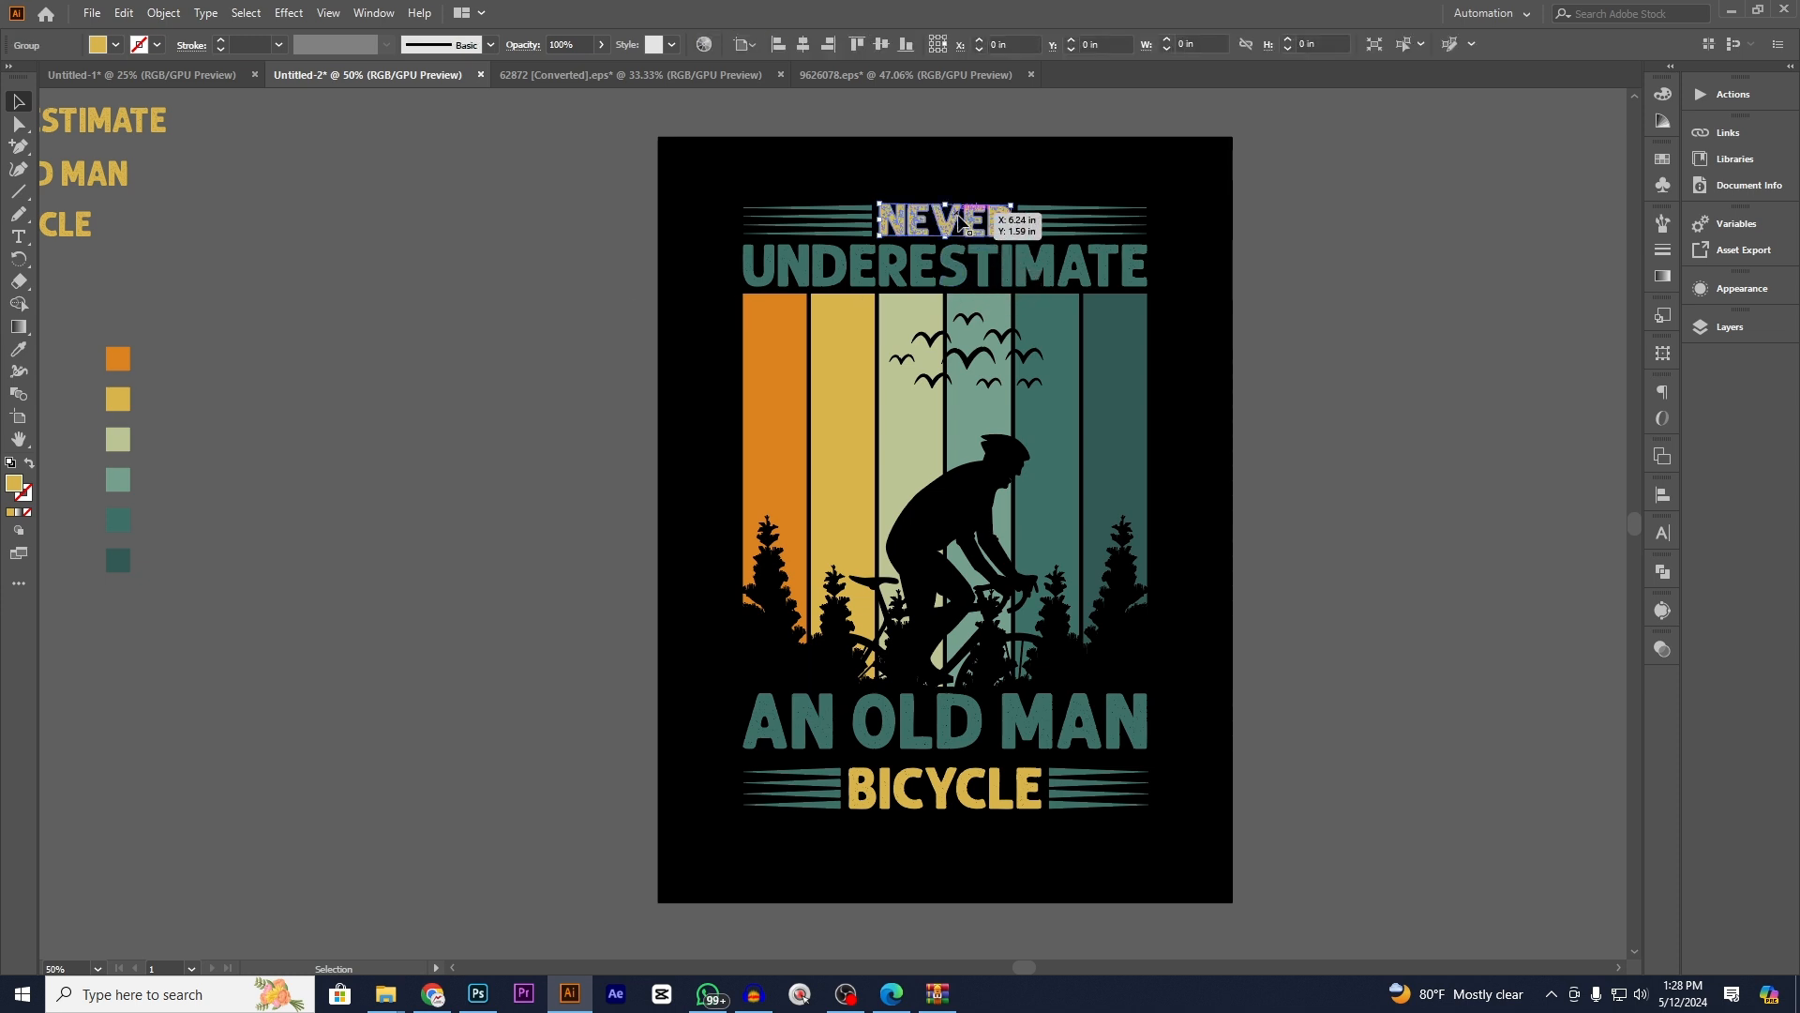
shift+click(985, 806)
right_click(516, 558)
click(565, 701)
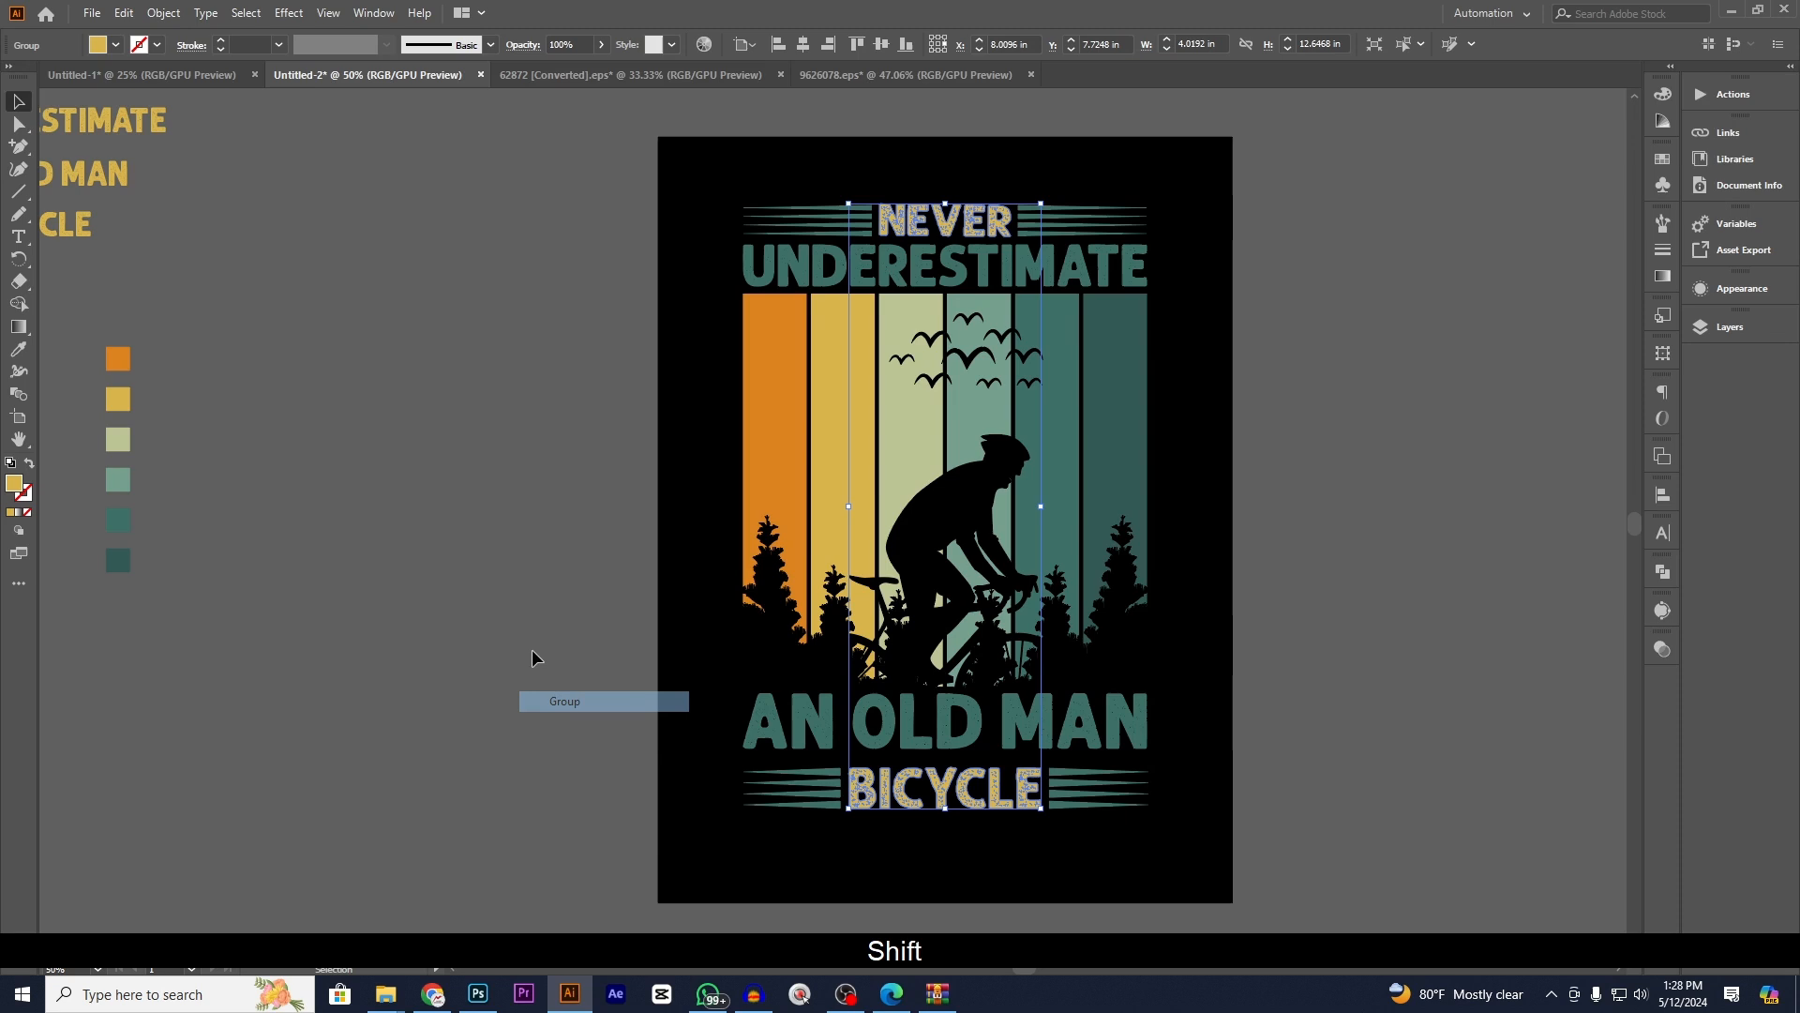
click(392, 499)
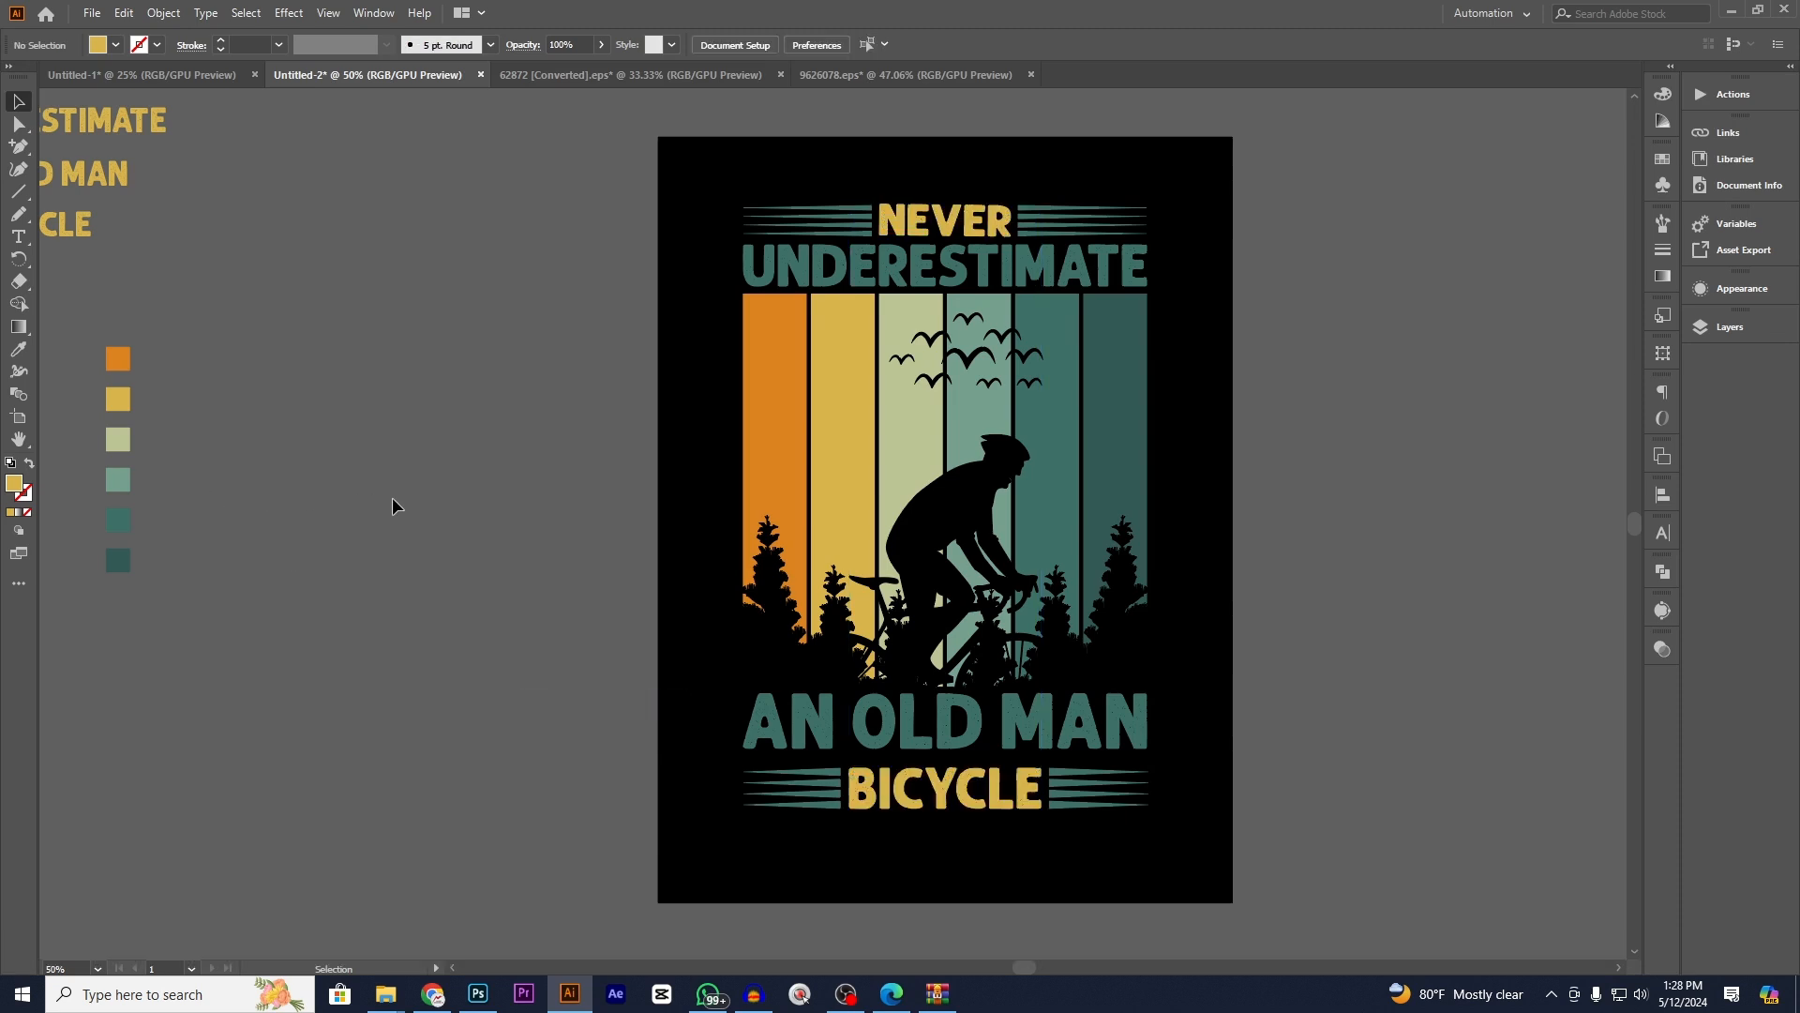
- Try recolouring the NEVER and BICYCLE group with the teal sampled from the fifth coloured bar
click(966, 229)
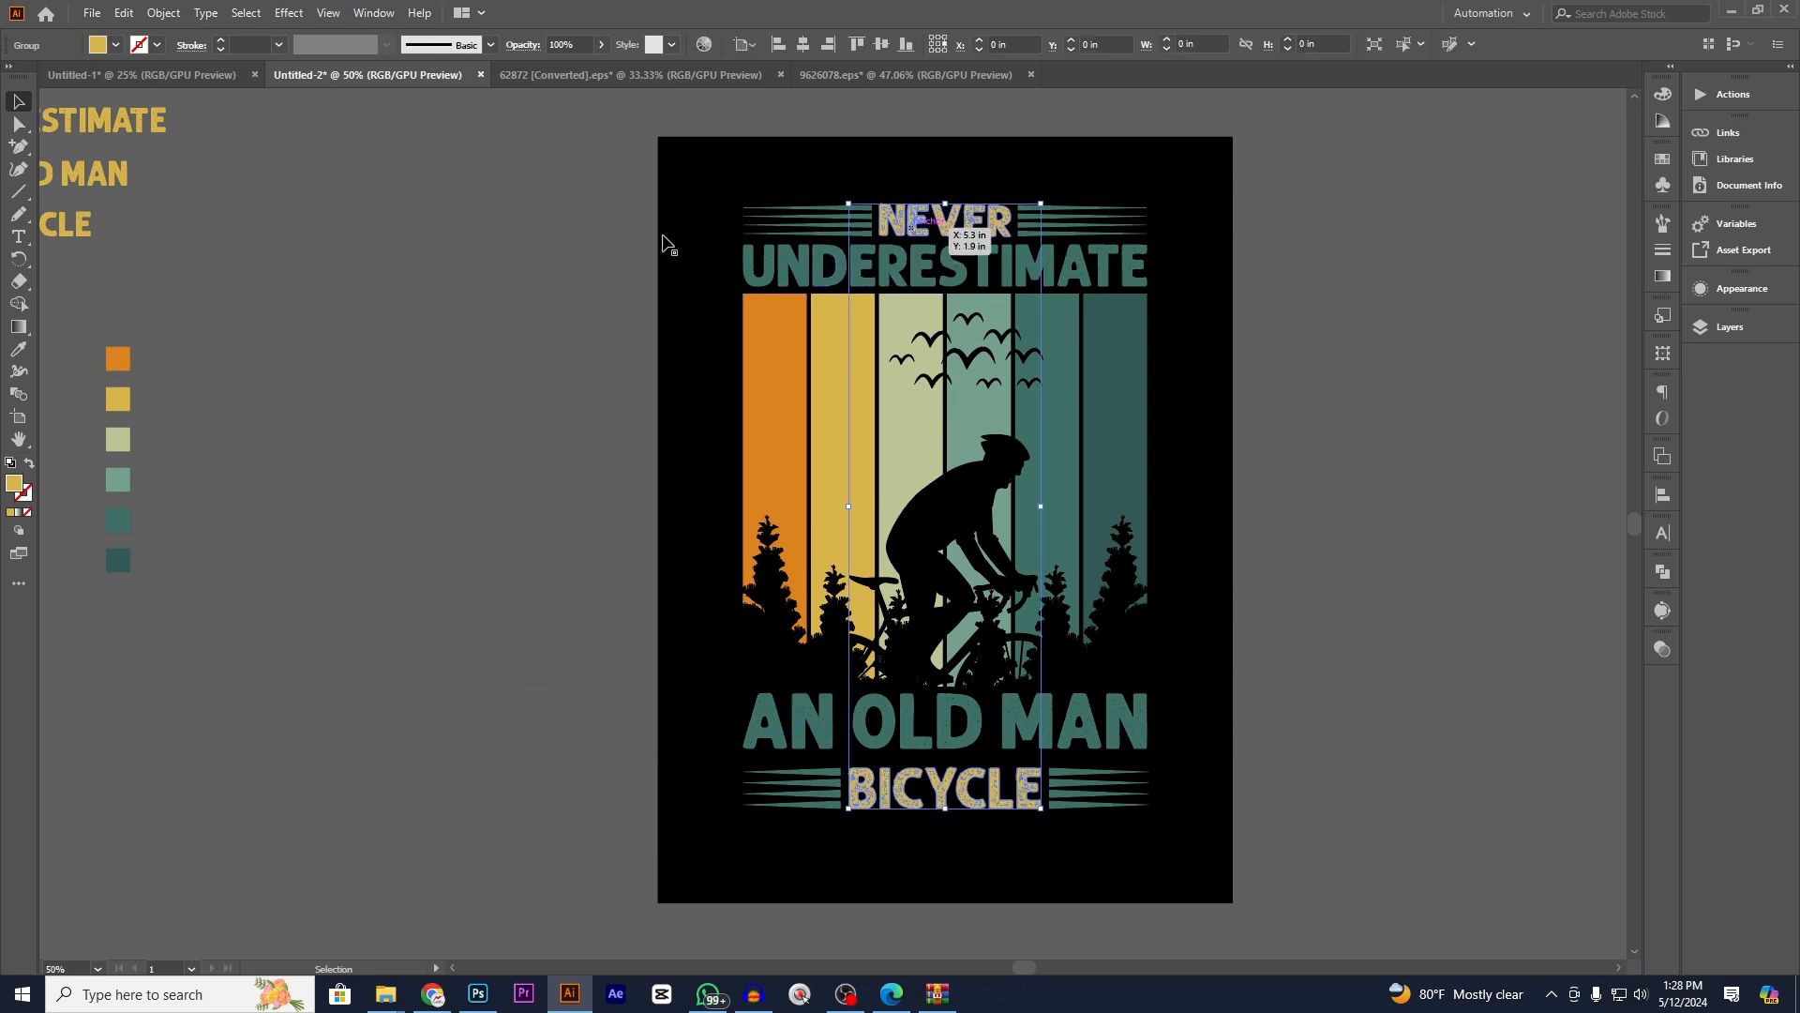
click(19, 353)
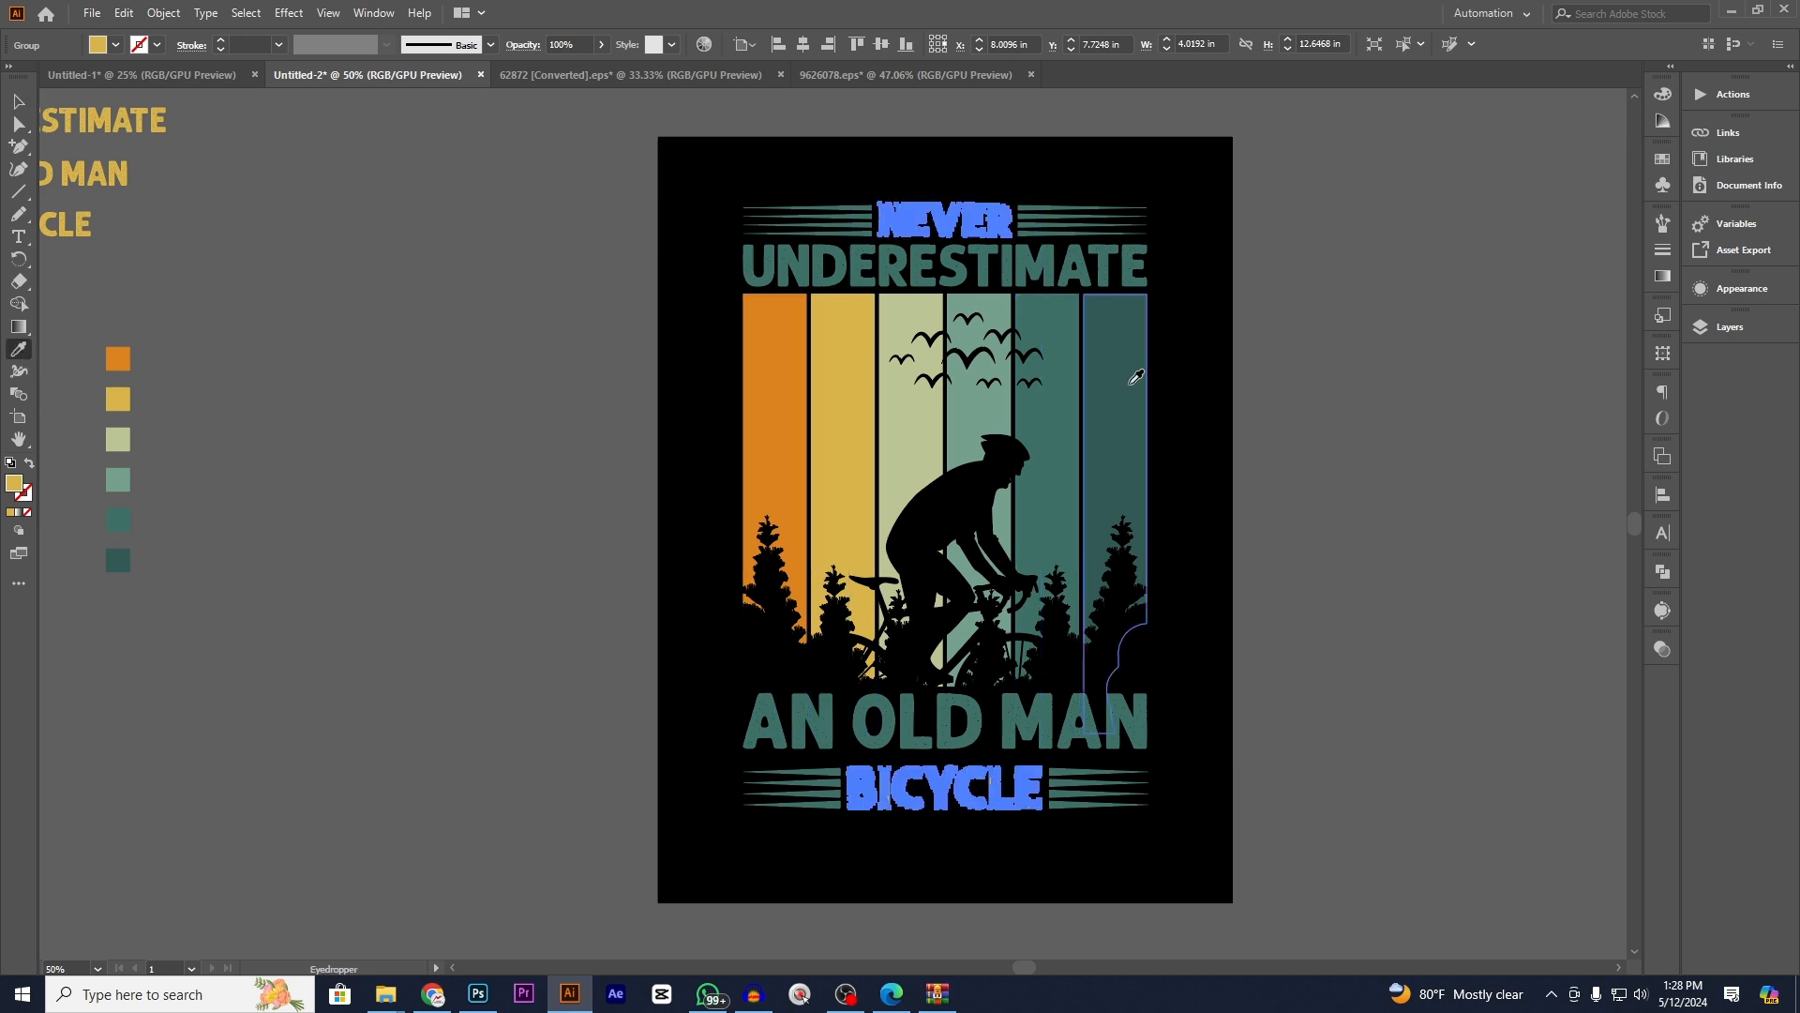
click(1038, 395)
click(18, 101)
click(314, 245)
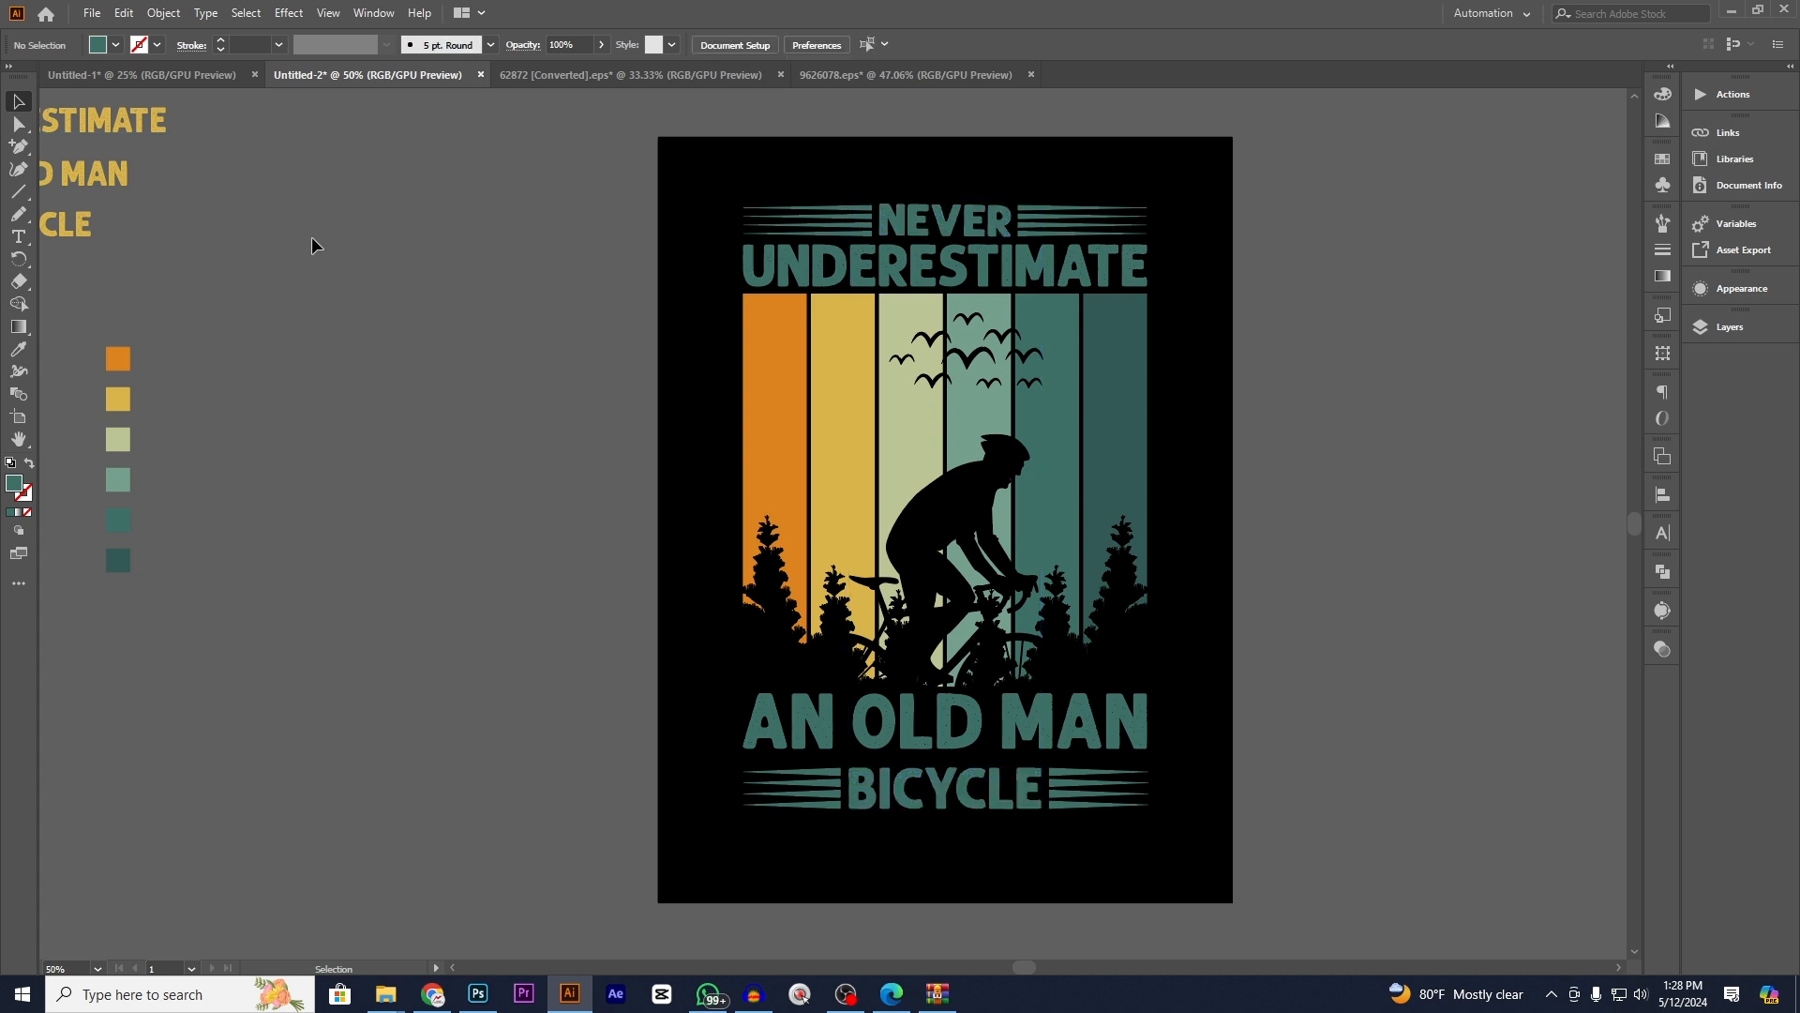
- Recolour the NEVER and BICYCLE group with the pale green sampled from the third coloured bar
click(966, 799)
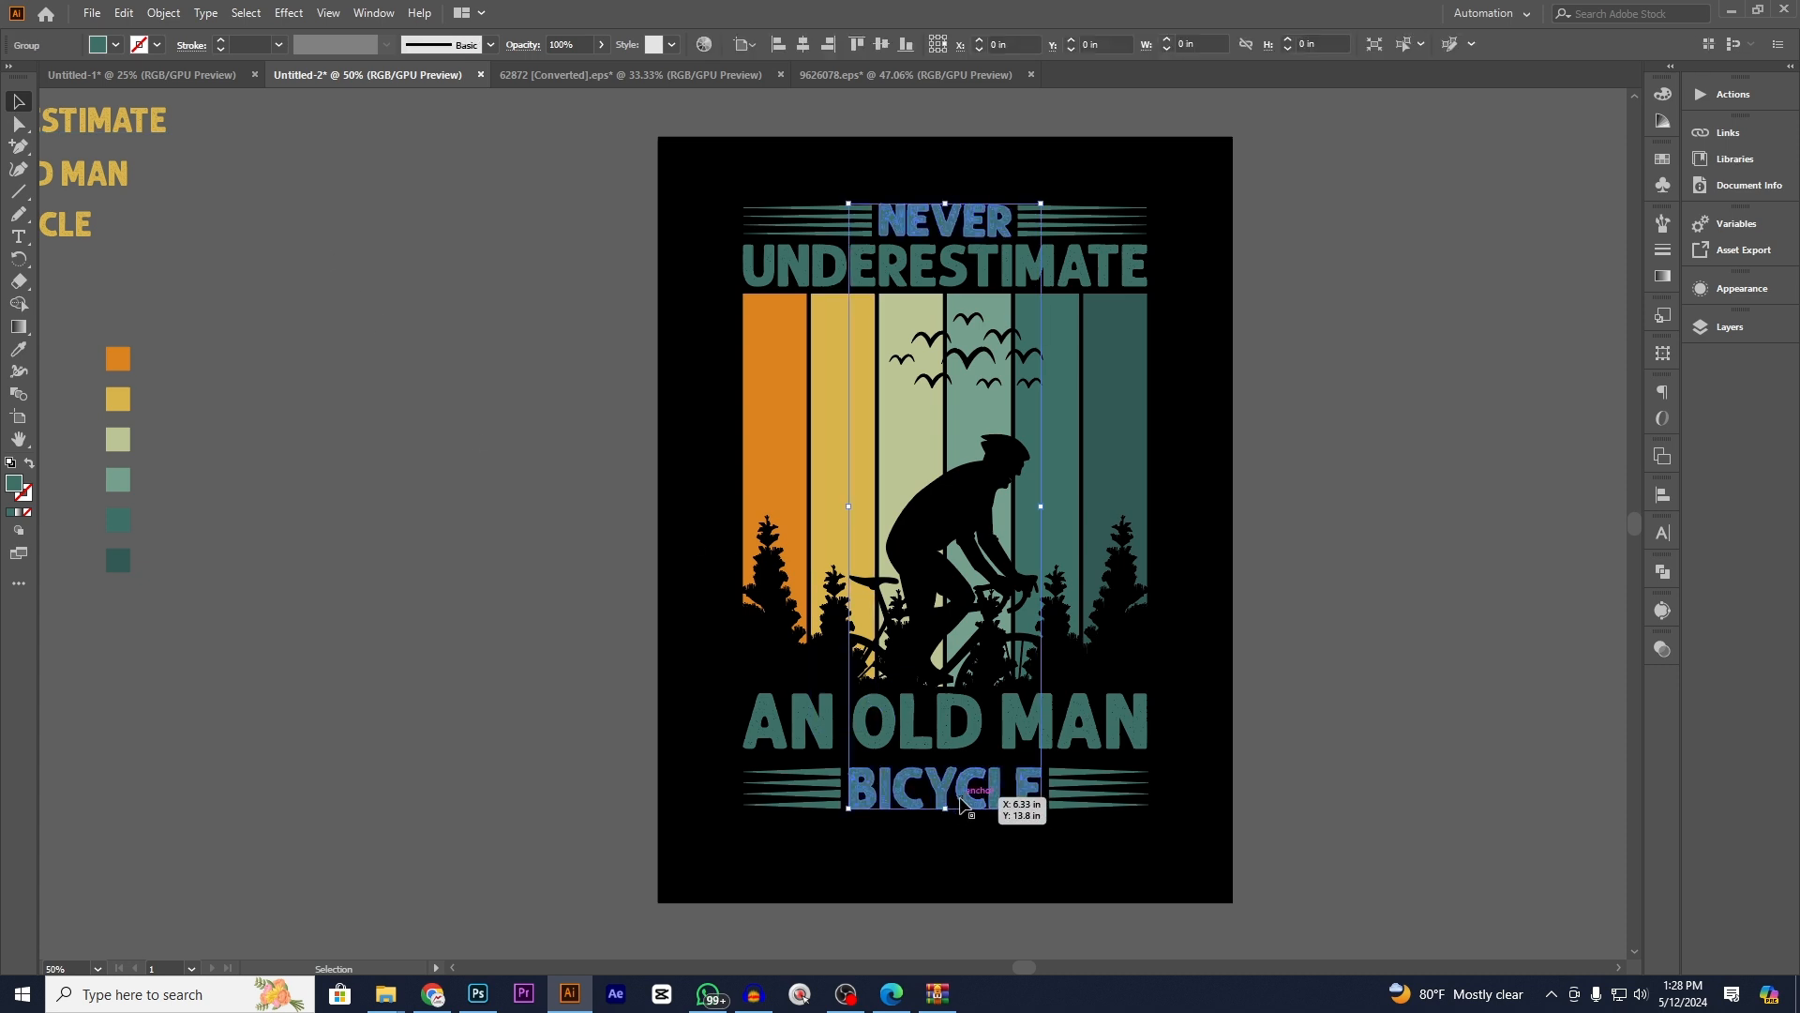
click(18, 349)
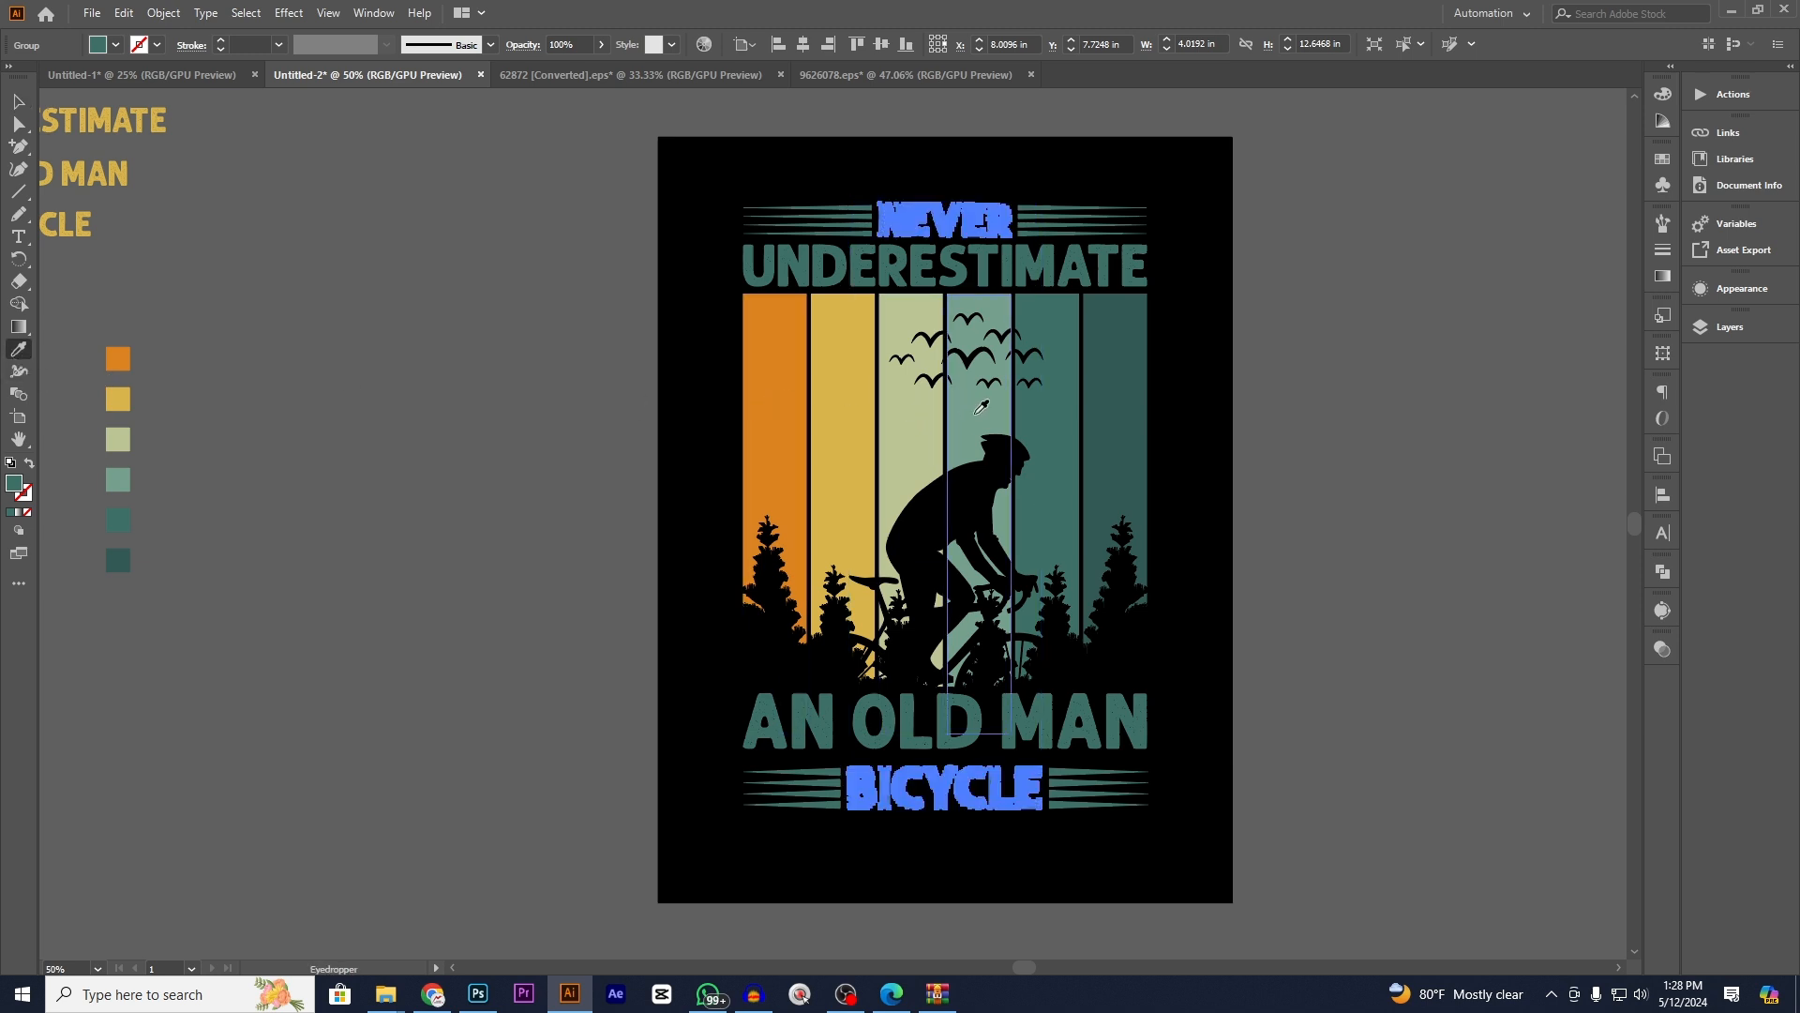
click(815, 333)
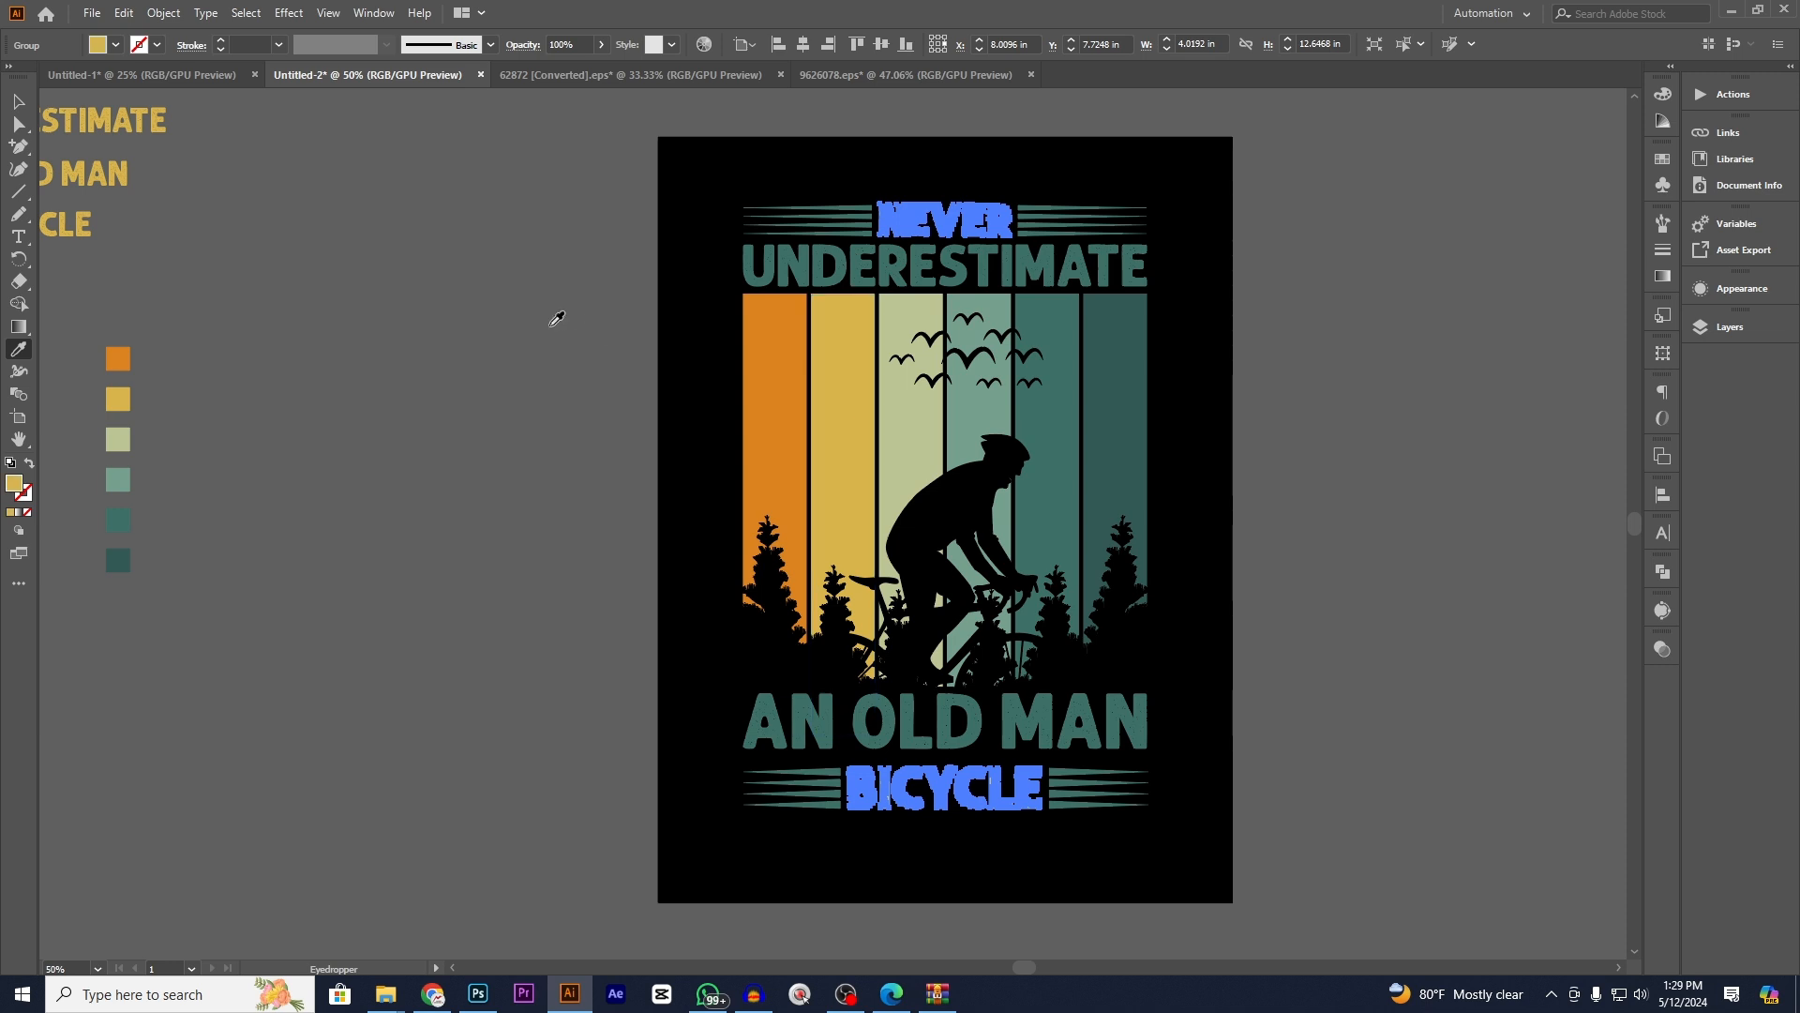
click(926, 413)
click(18, 102)
click(223, 212)
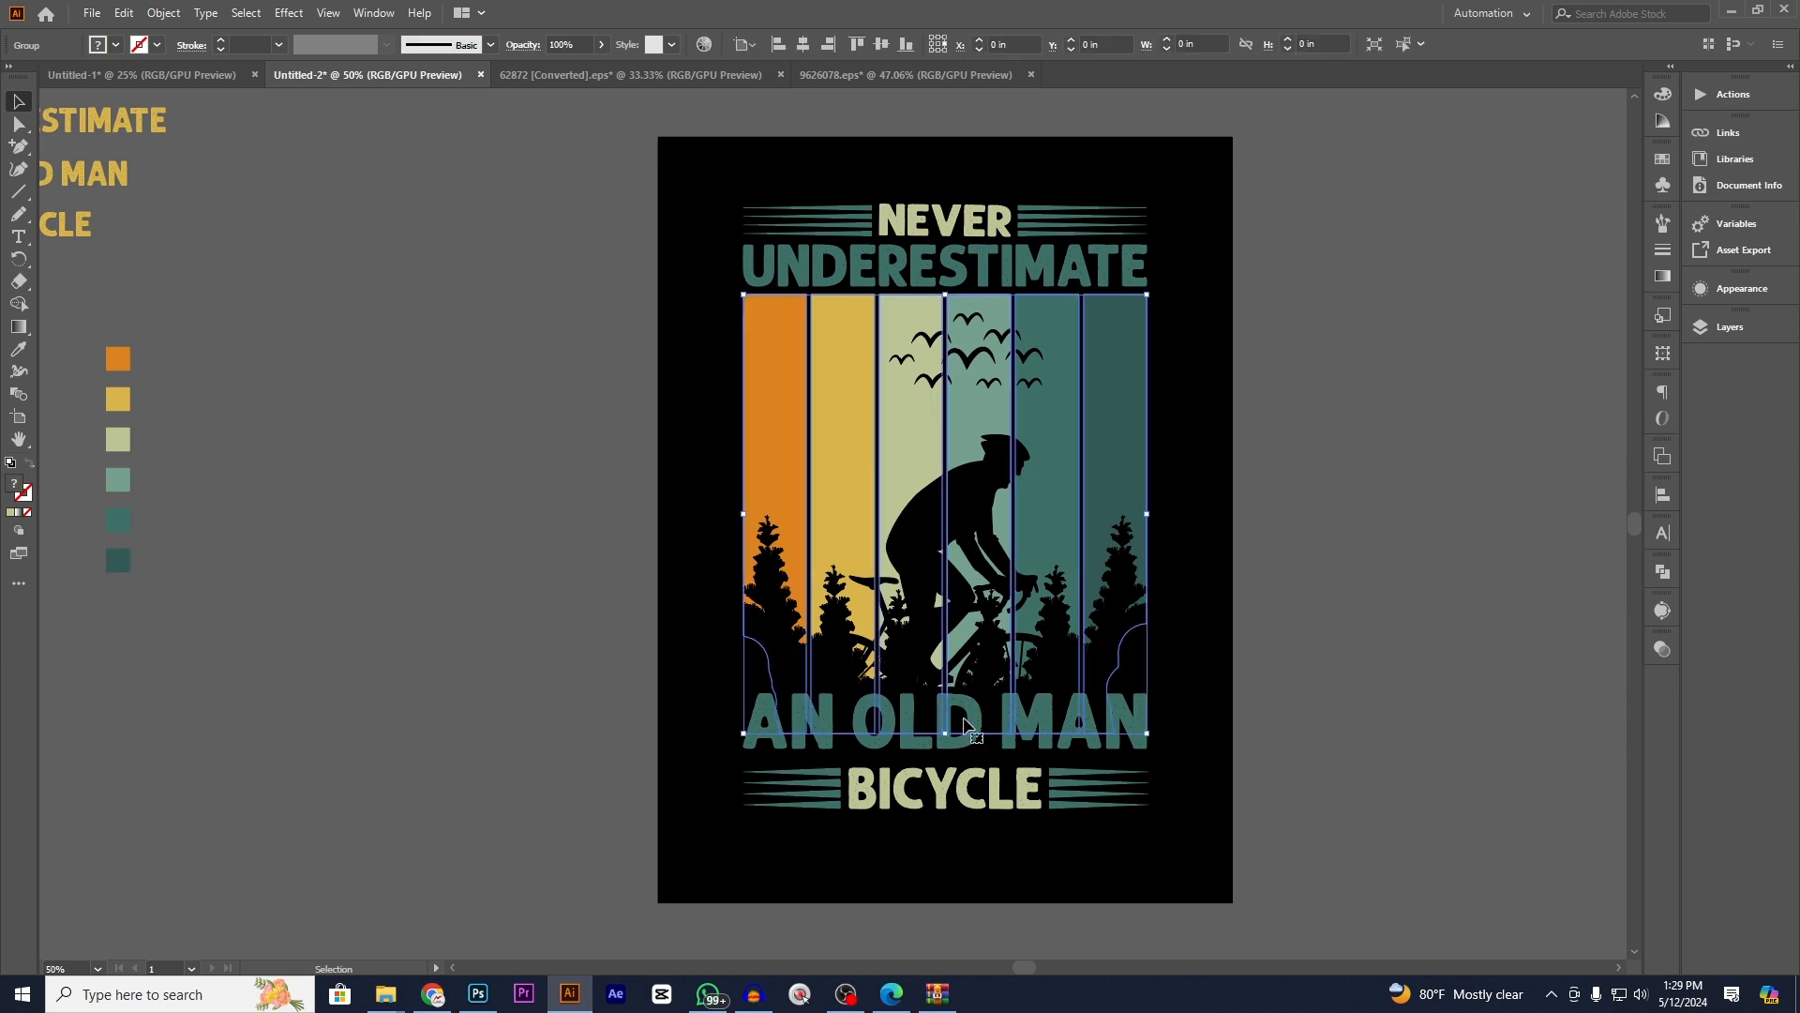
- Recolour AN OLD MAN with the pale green sampled from BICYCLE
click(1144, 730)
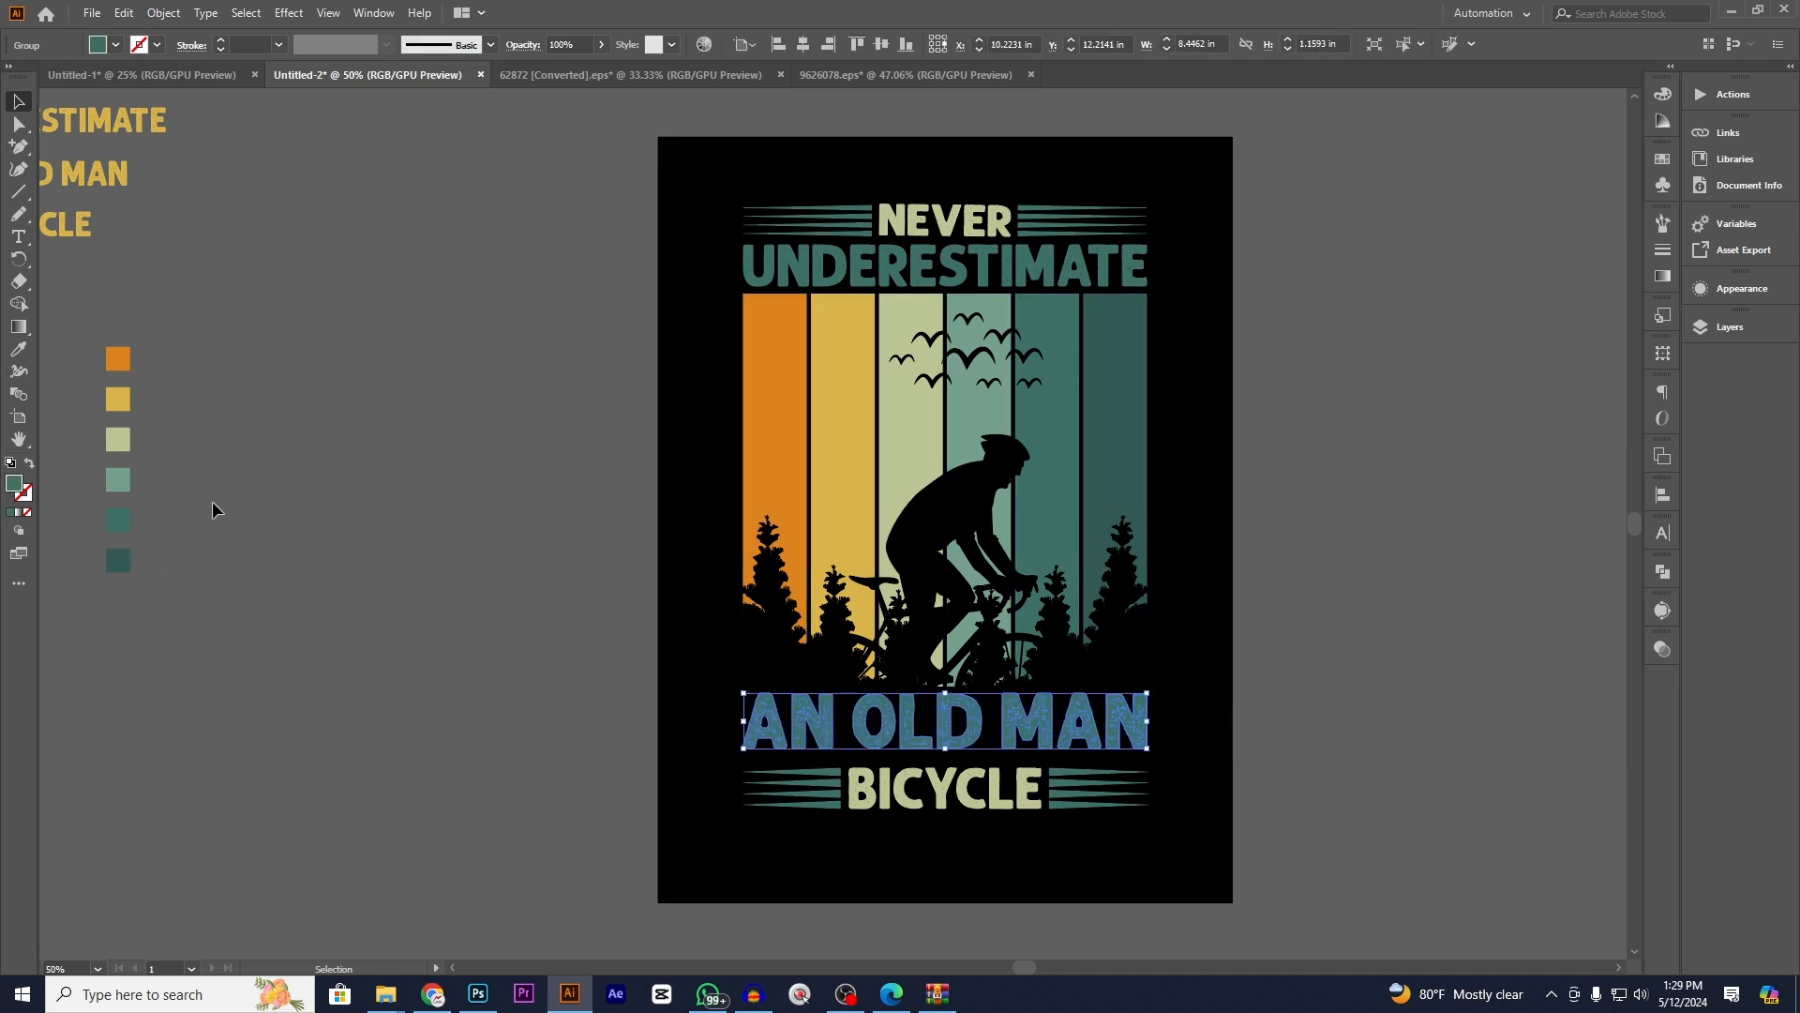
click(18, 348)
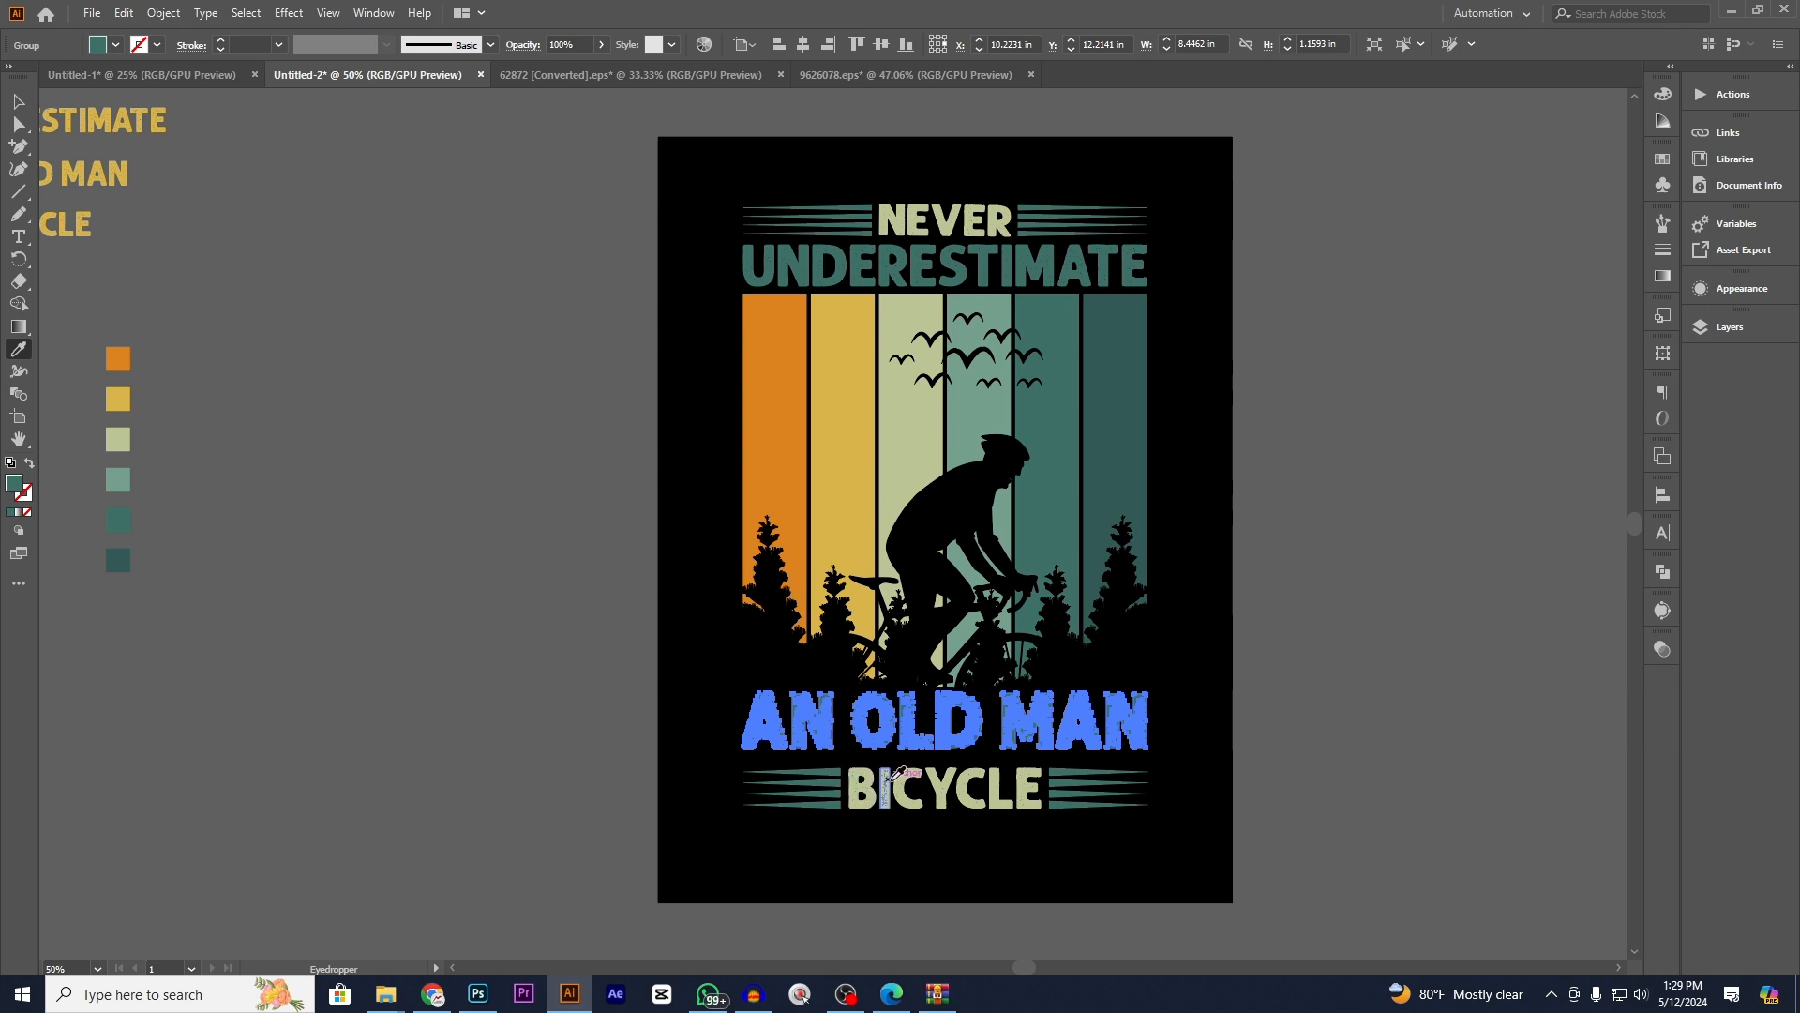
click(873, 770)
click(18, 101)
click(346, 265)
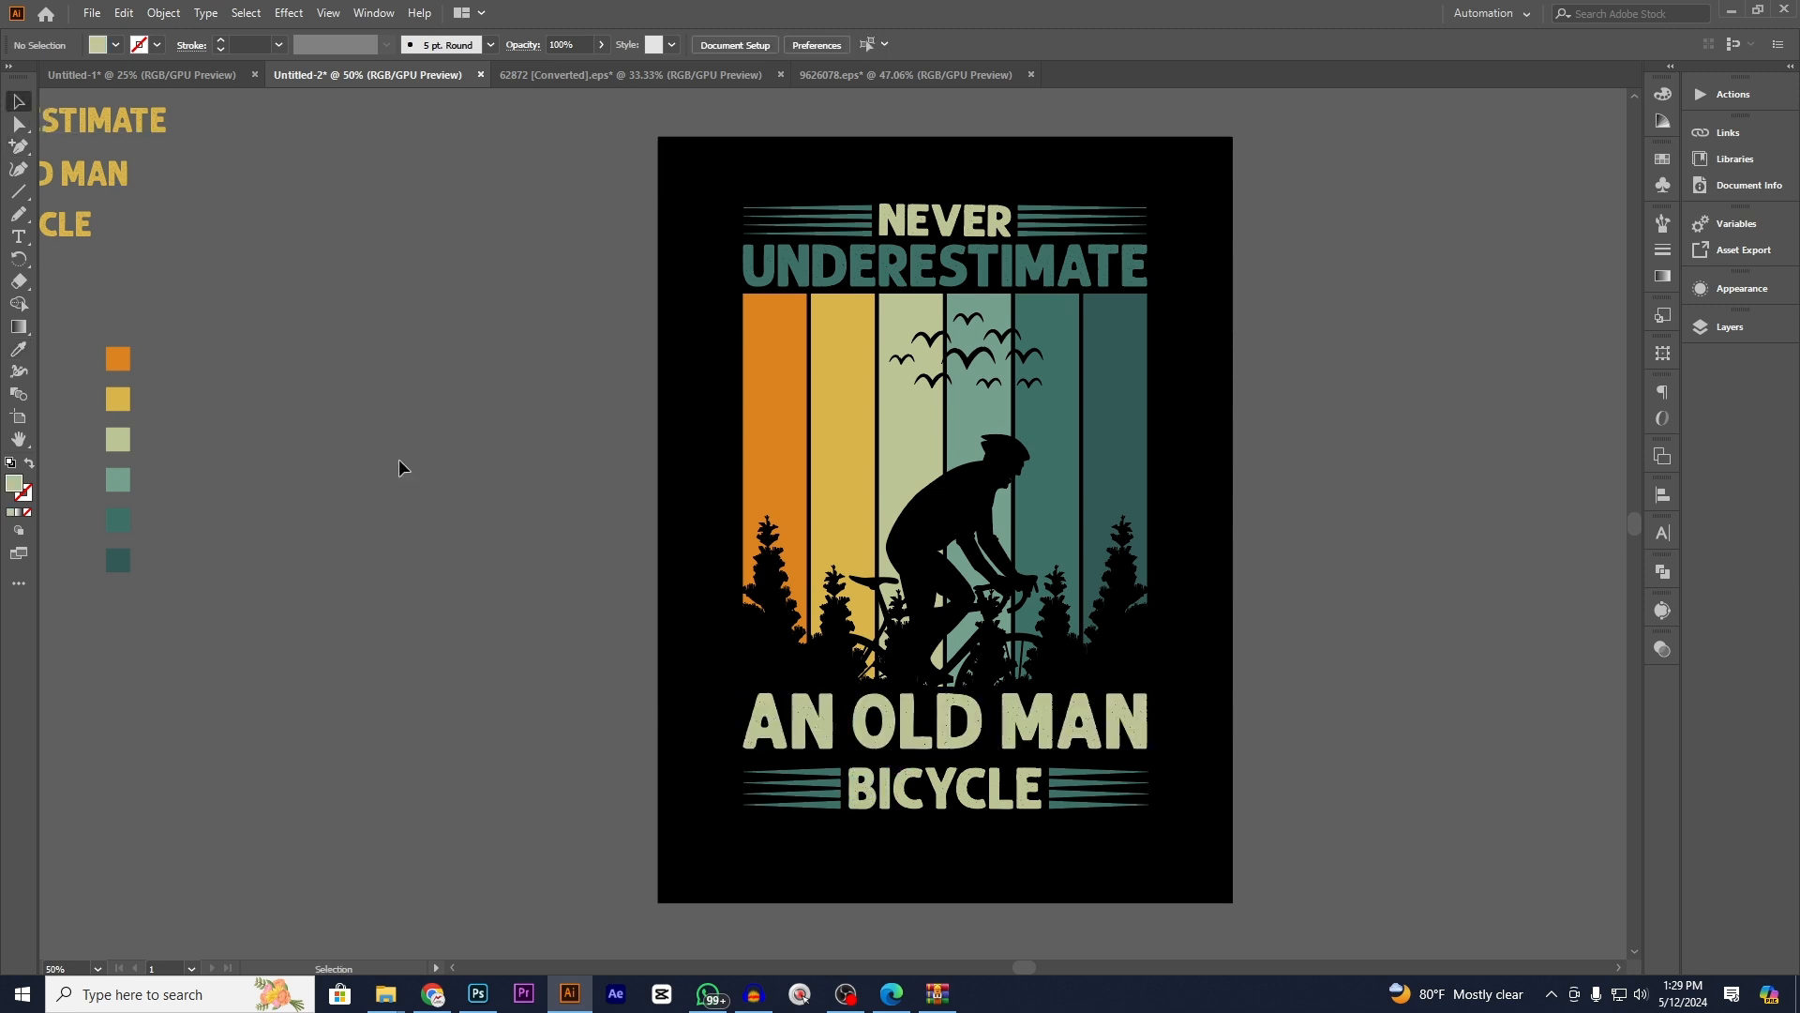
- Recolour UNDERESTIMATE with the pale green sampled from AN OLD MAN
scroll(365, 604, up, 1)
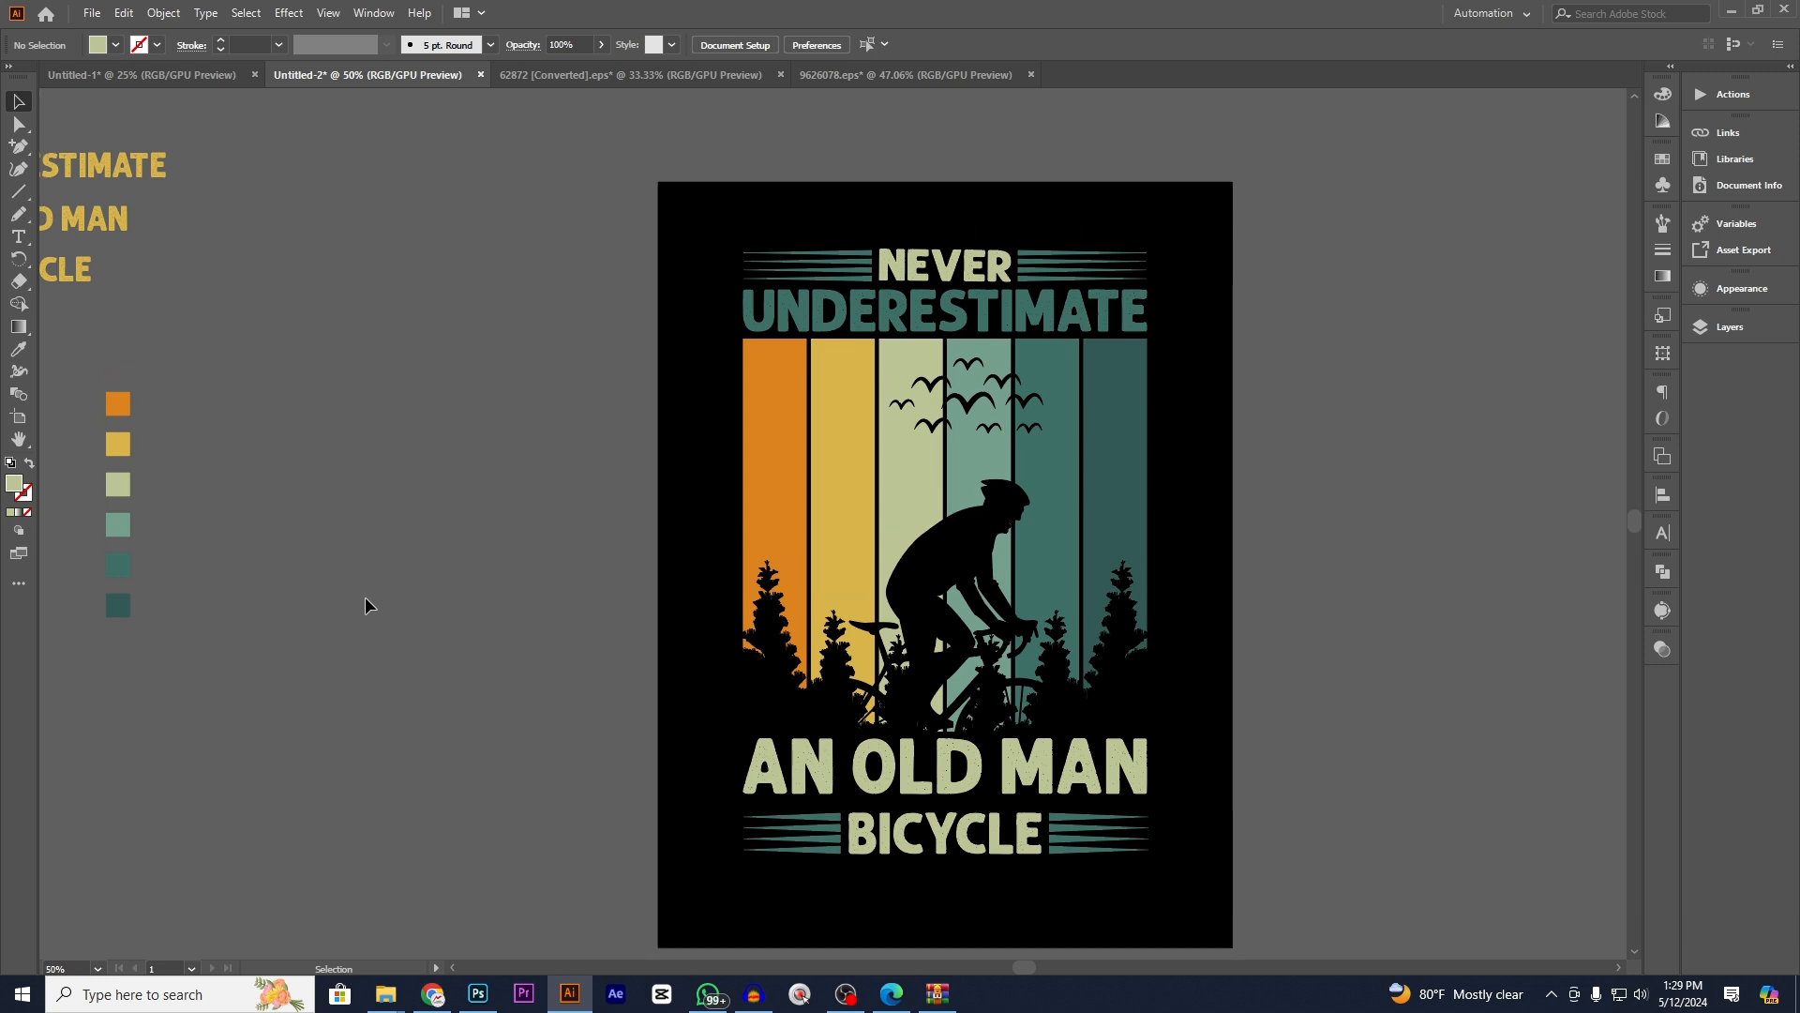
click(994, 320)
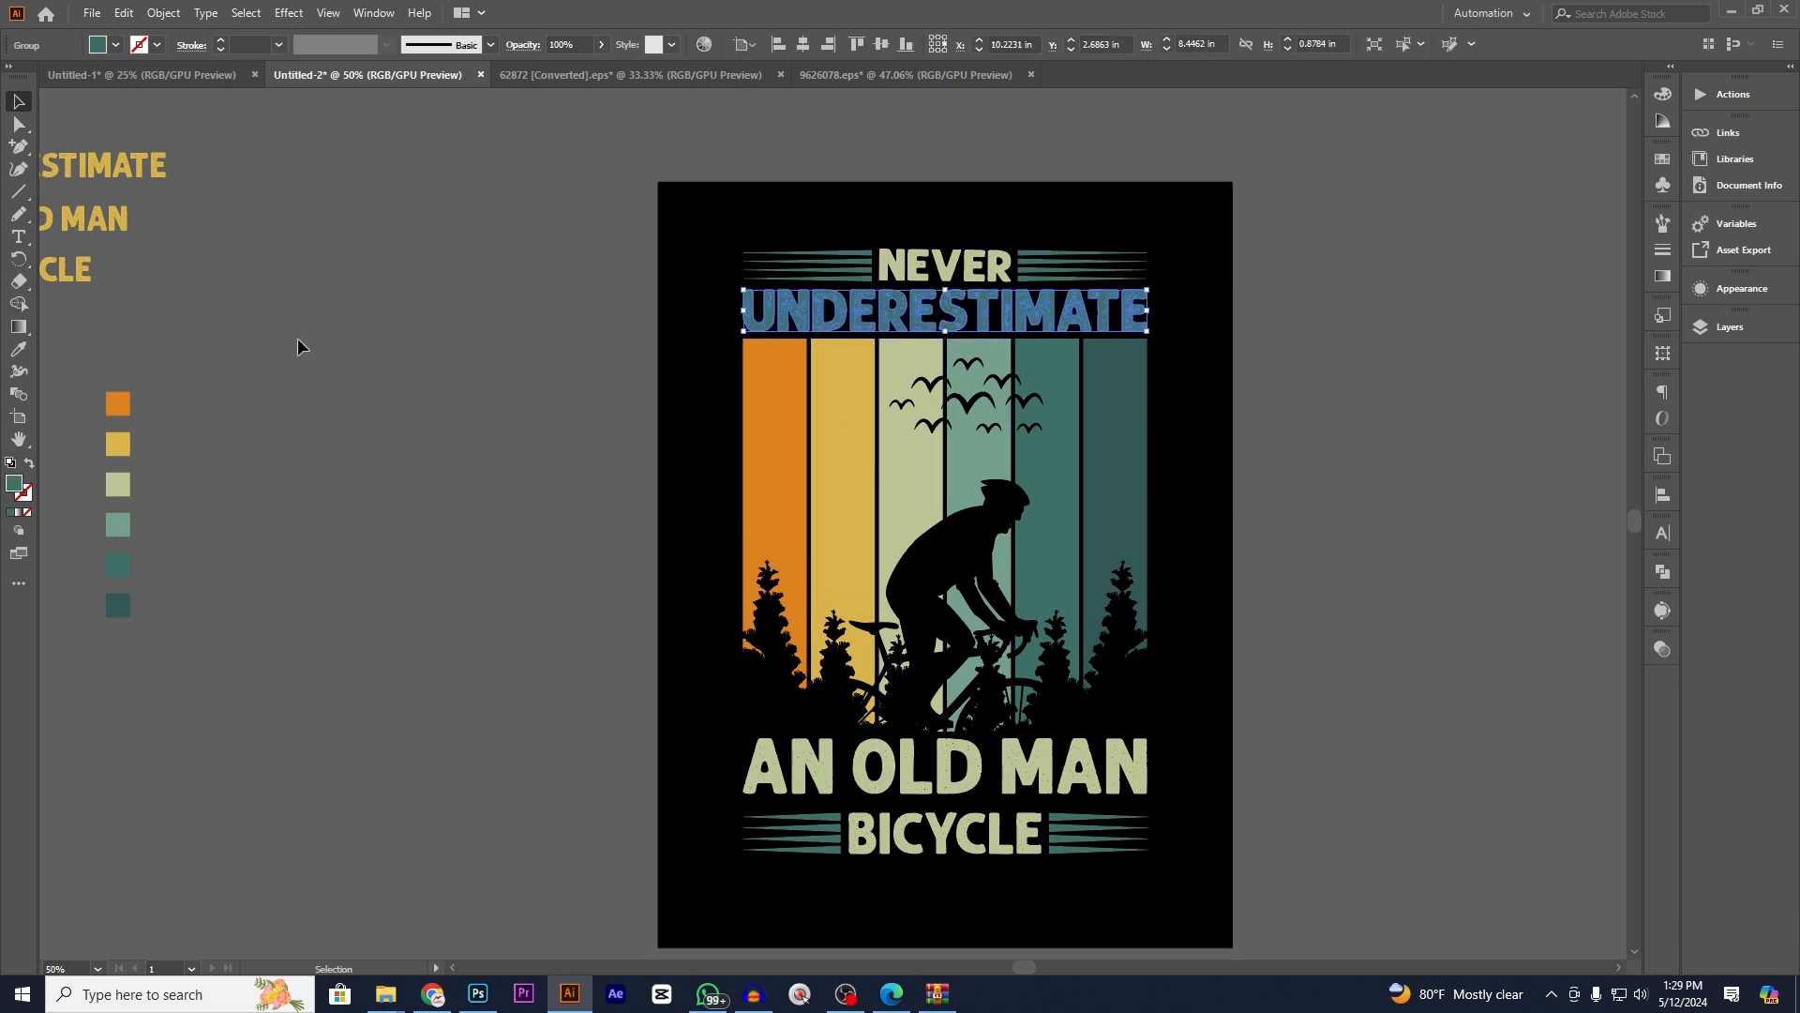
click(18, 349)
click(755, 786)
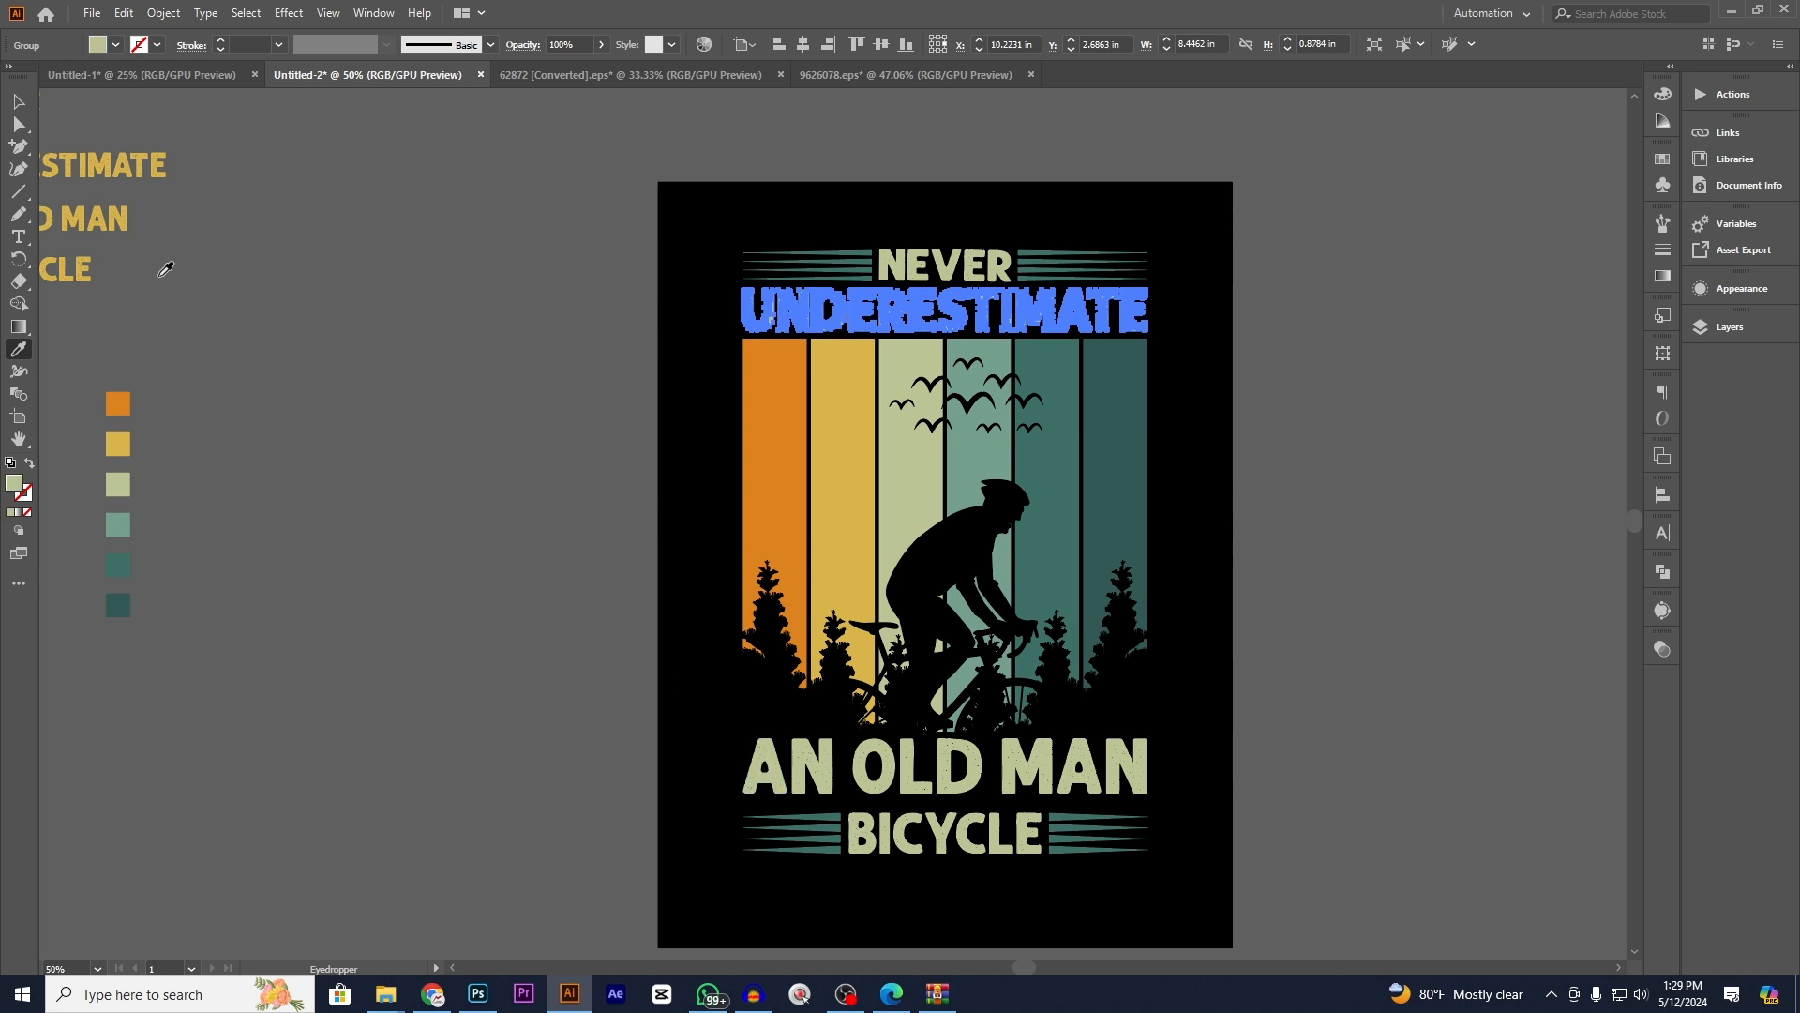
click(21, 103)
click(446, 279)
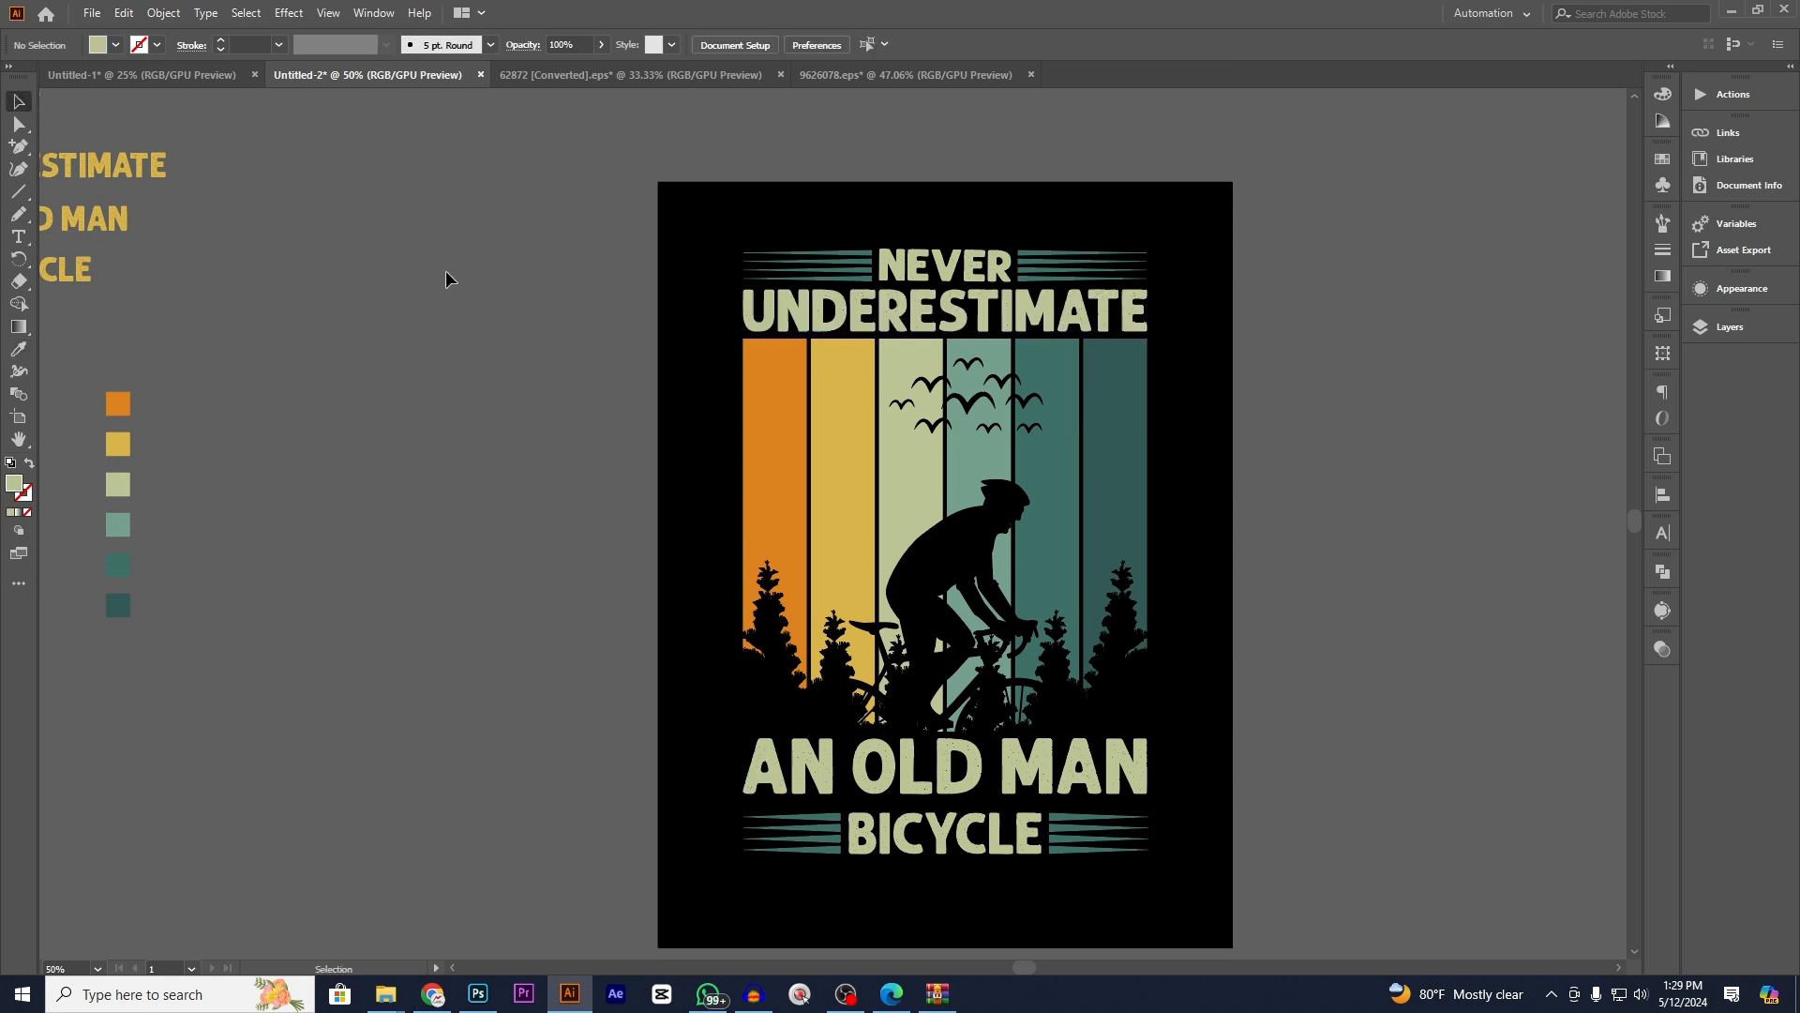
- Group all the lettering, tapered lines and coloured bars into one design and copy it
scroll(464, 329, down, 2)
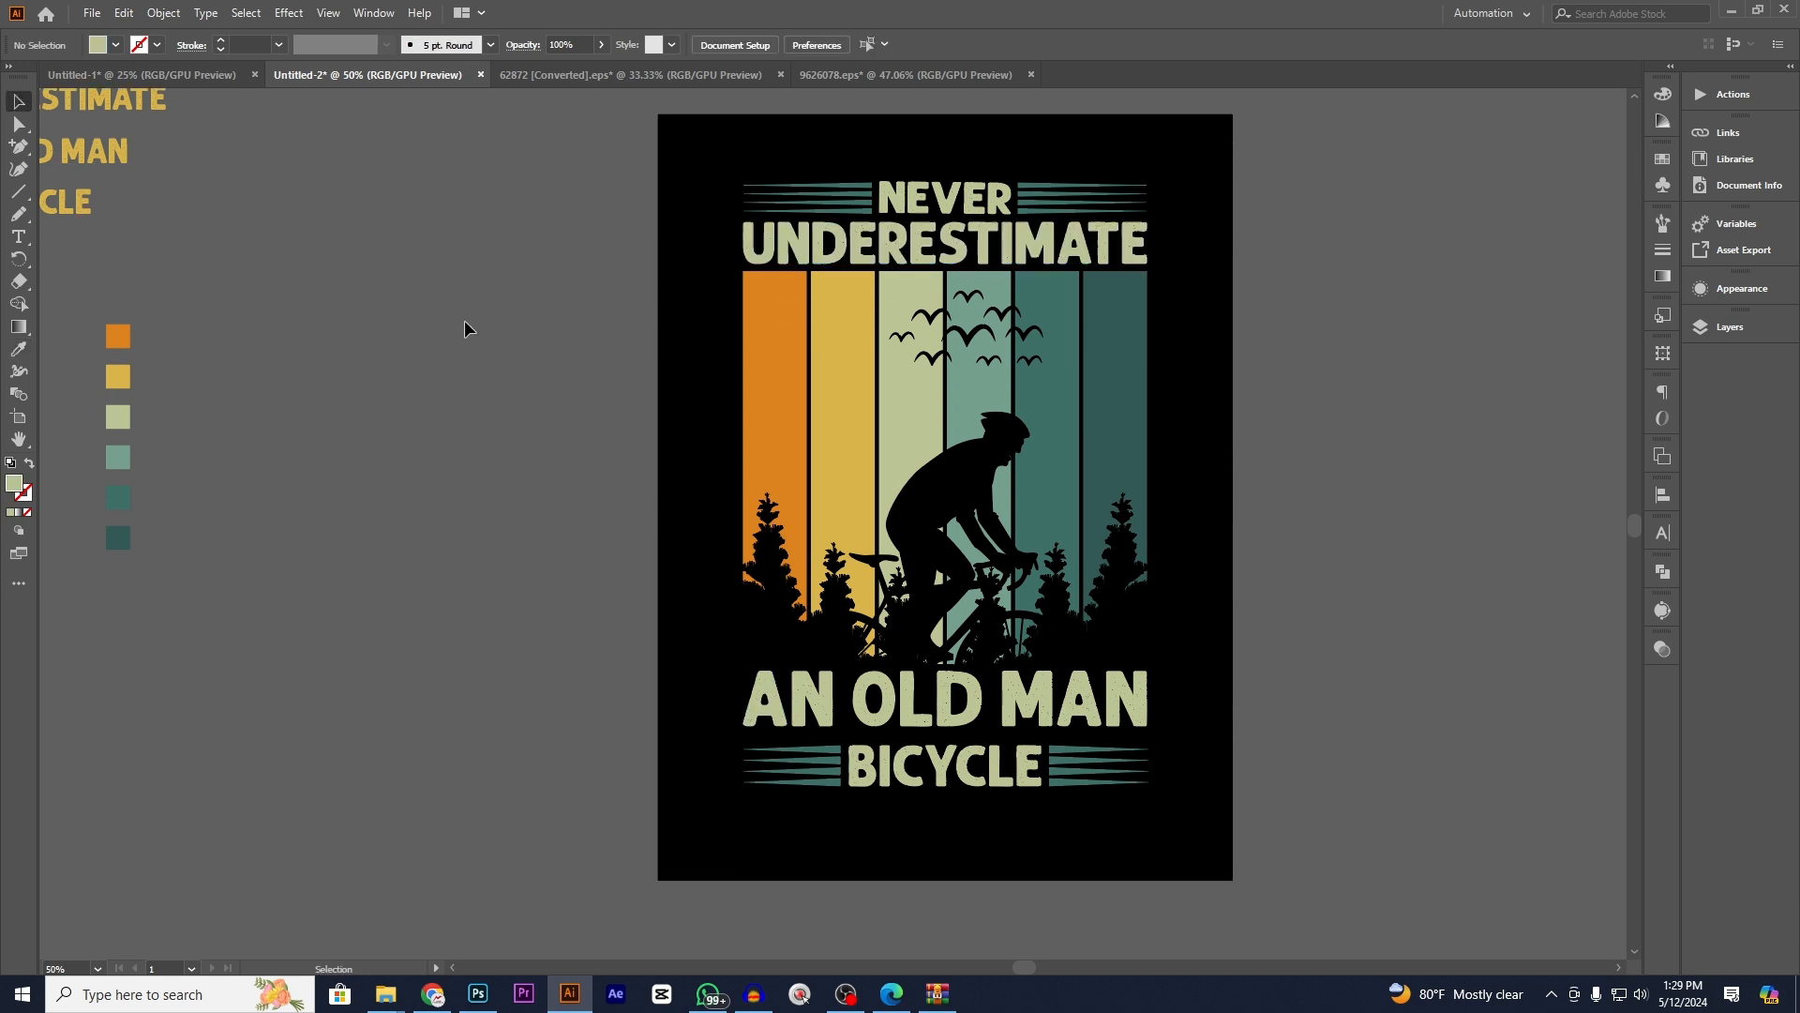
drag(691, 142, 1210, 914)
right_click(1263, 531)
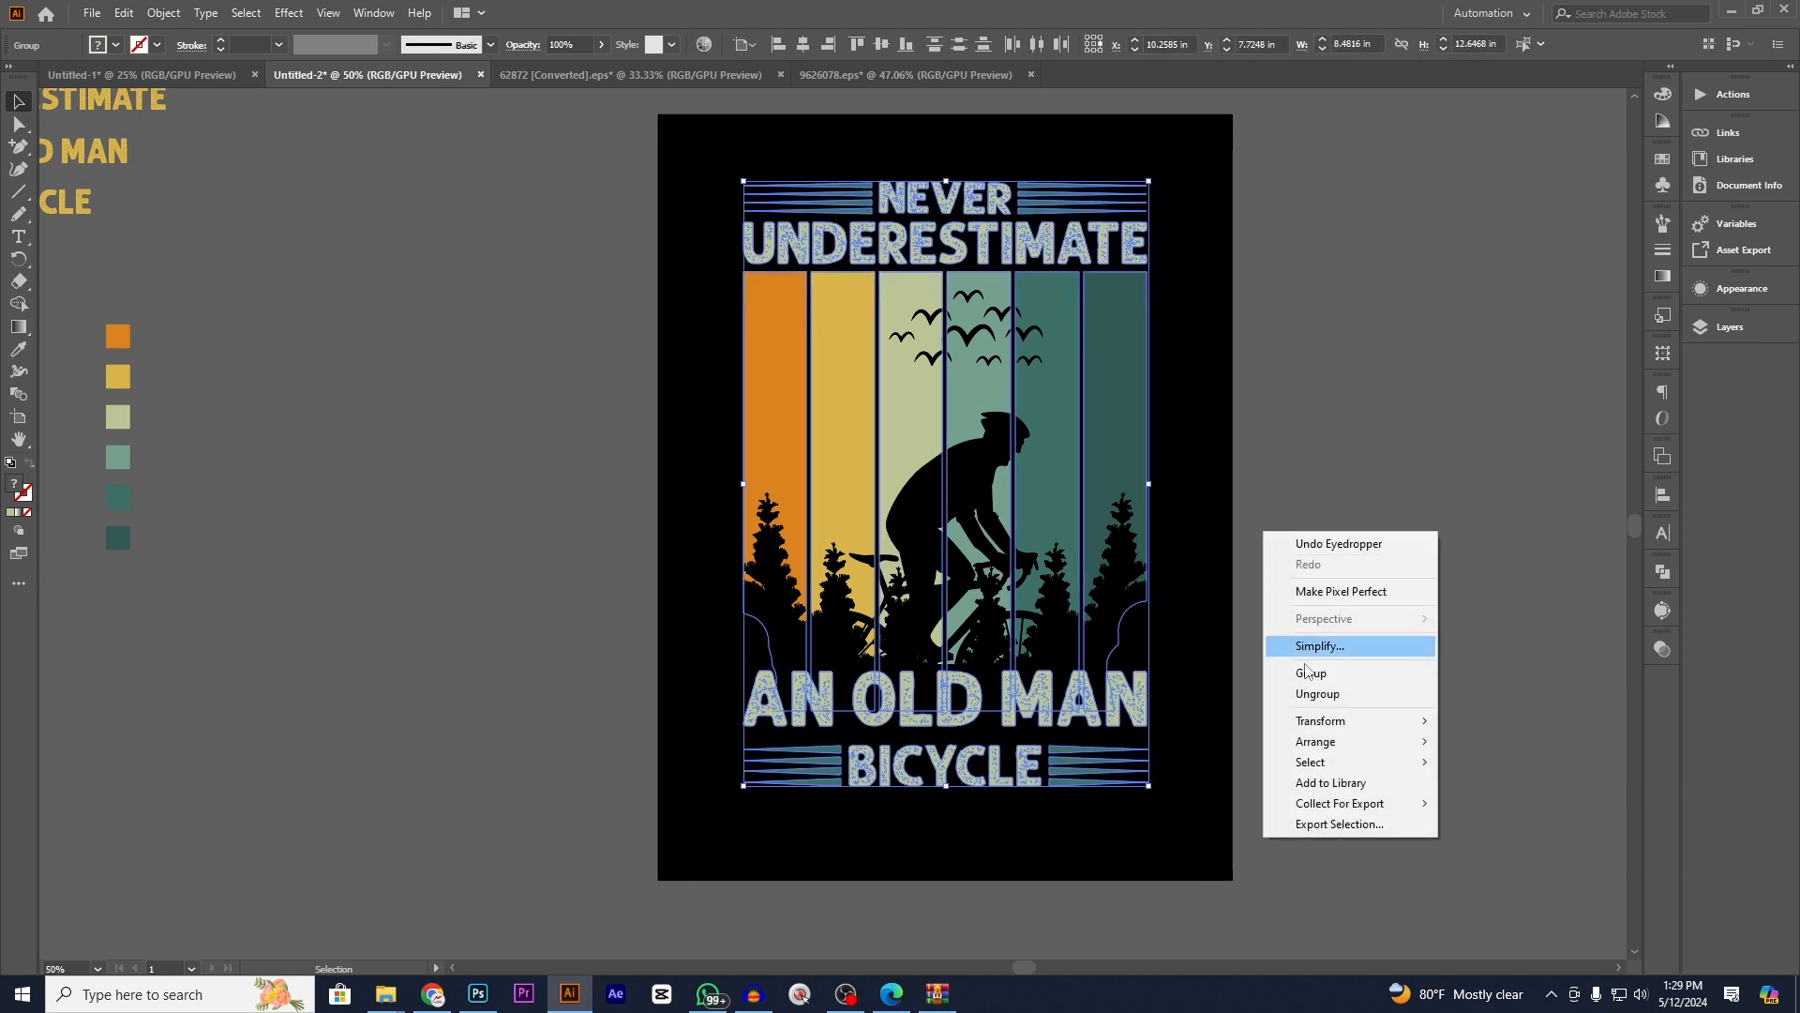
click(1311, 672)
click(1313, 637)
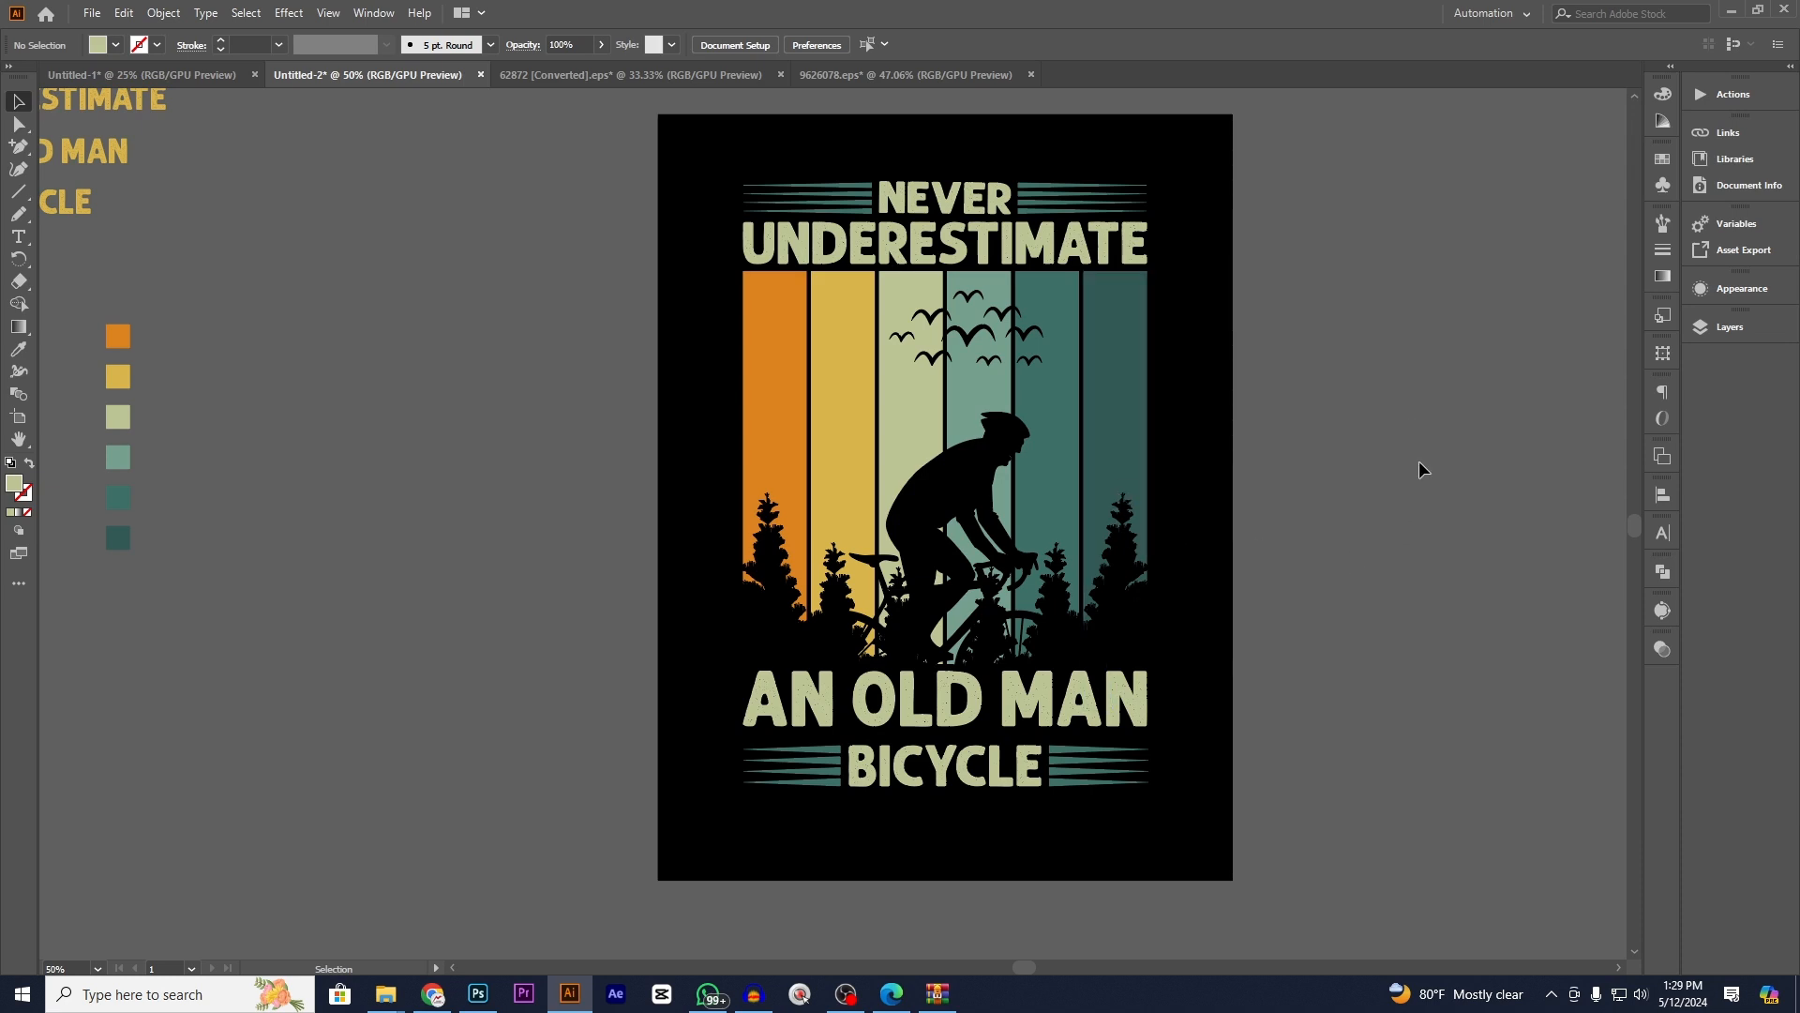
click(1044, 446)
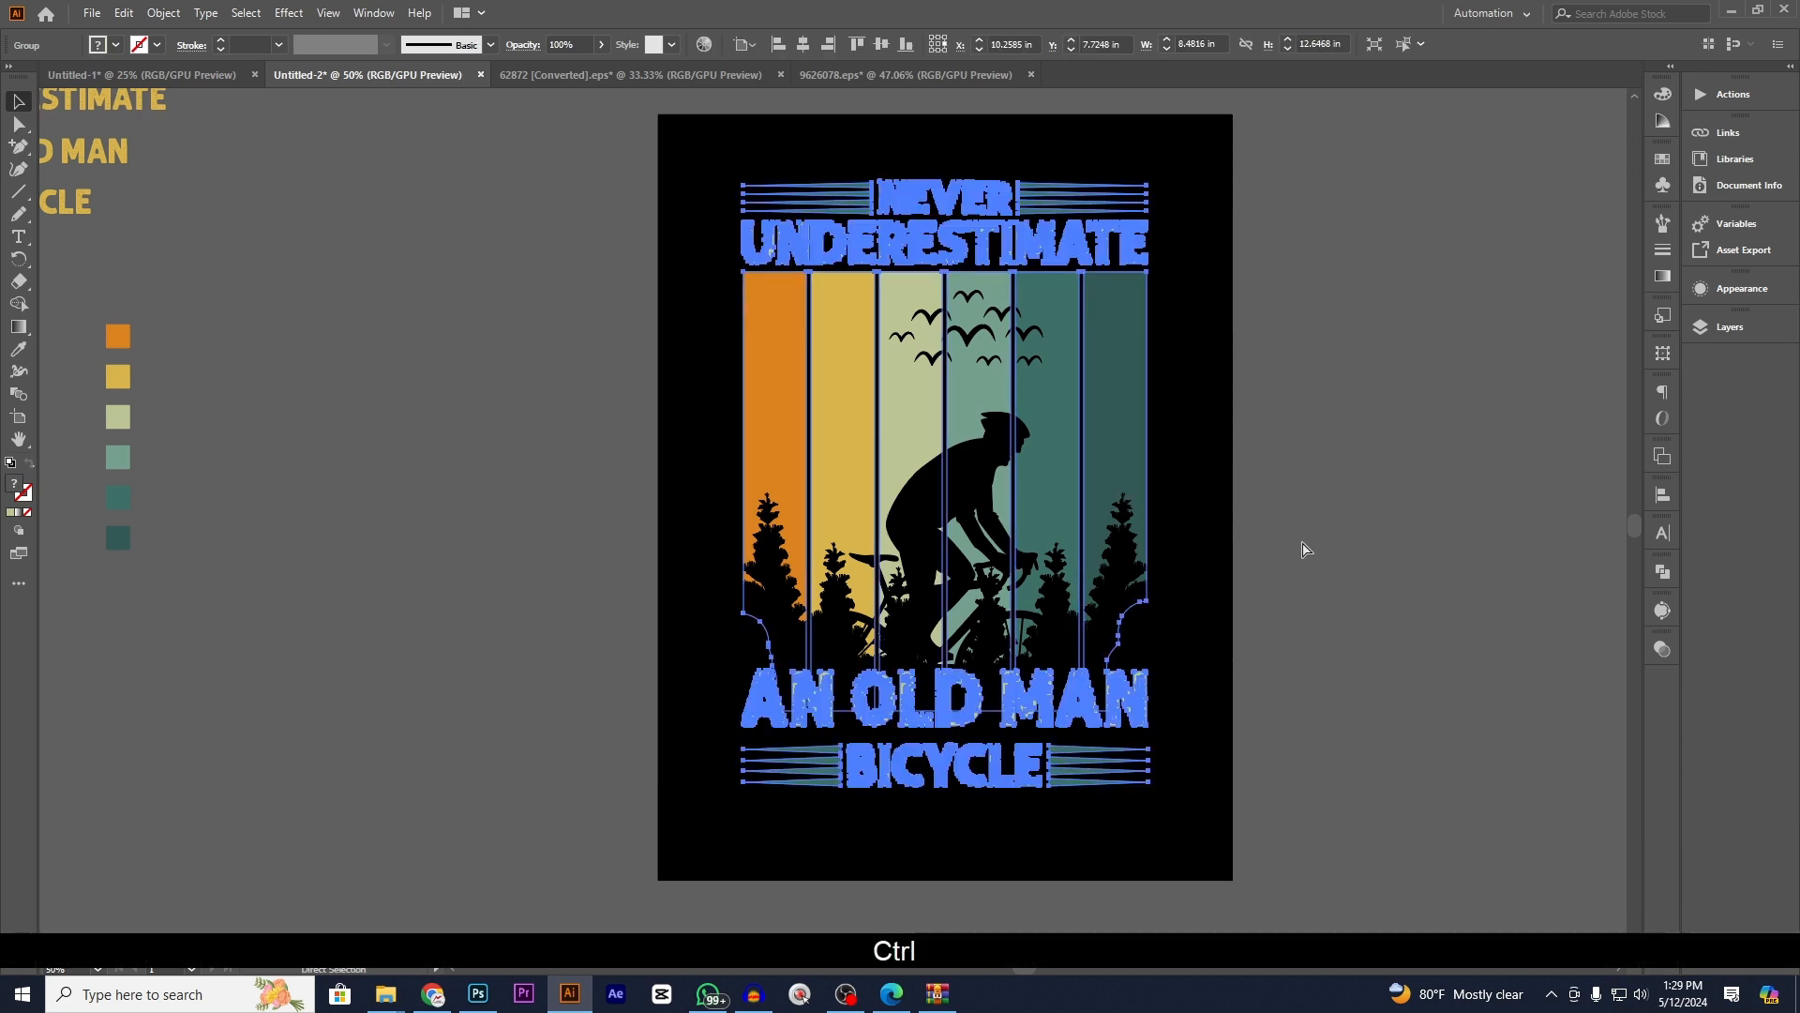
key(ctrl+c)
click(1299, 611)
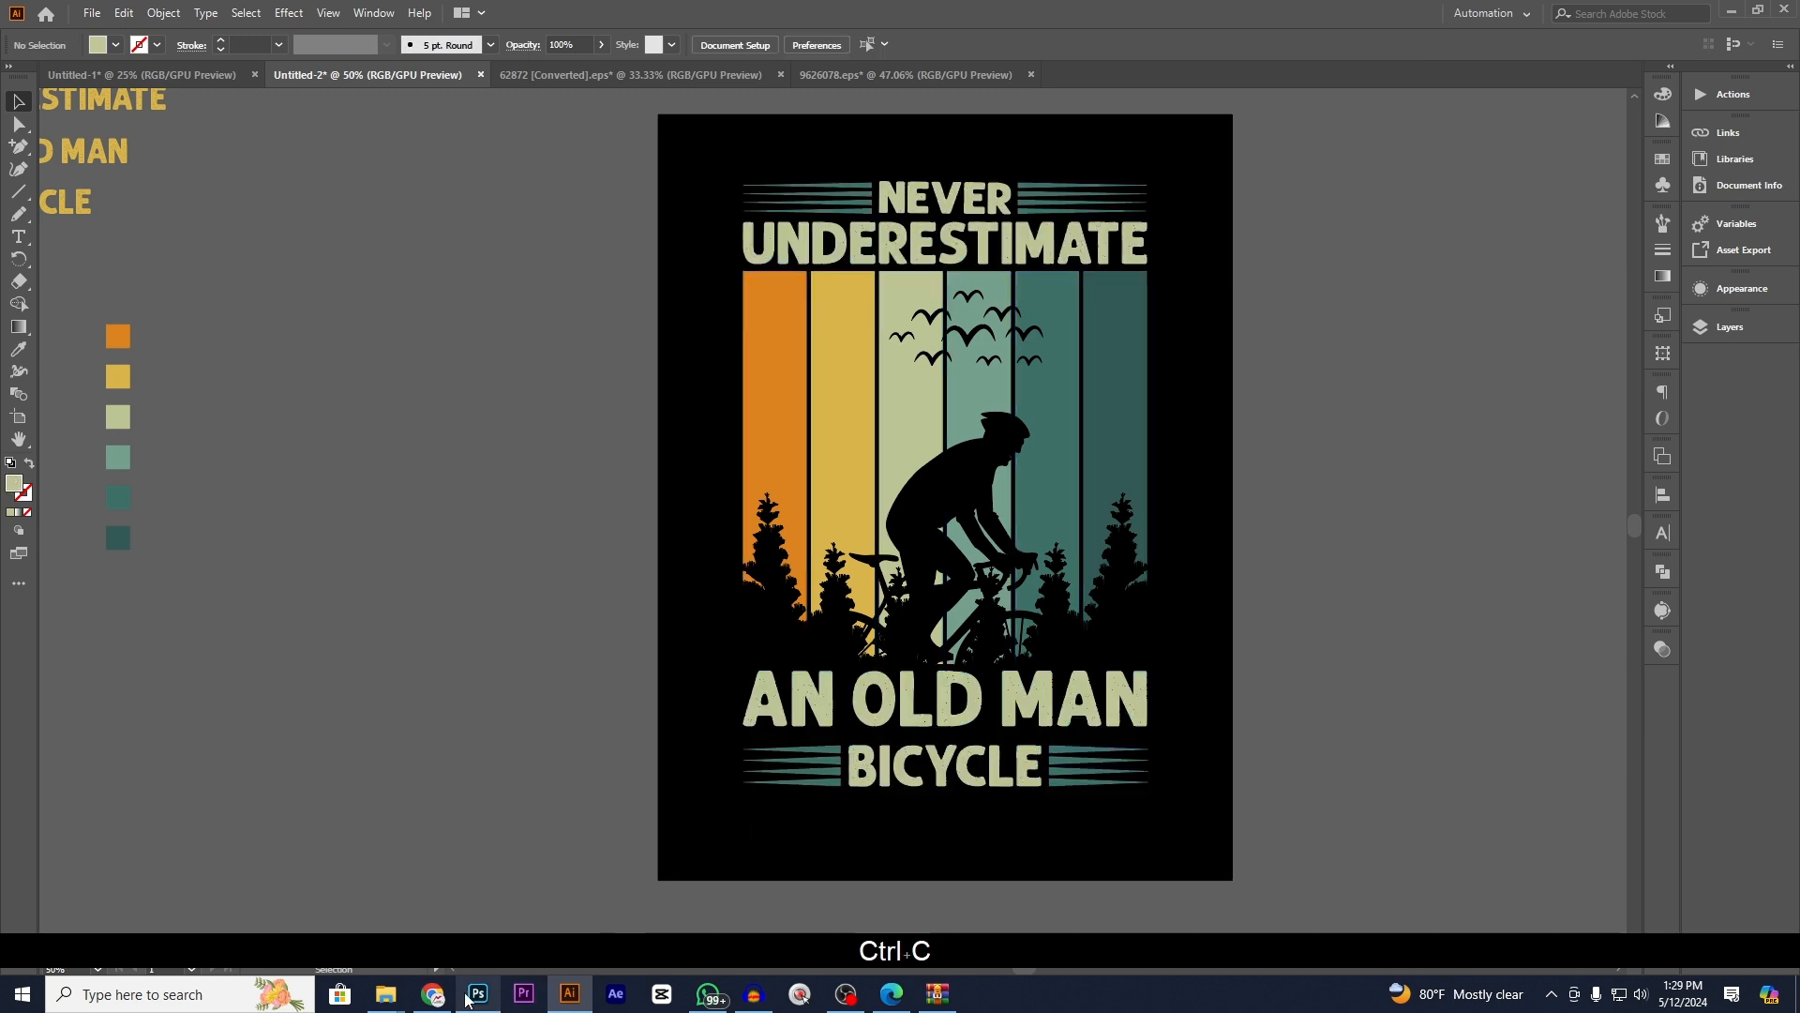
- Switch to Photoshop, open the T-shirt mockup's Your Design Here smart object and hide the SUMMER artwork on Layer 3
click(477, 995)
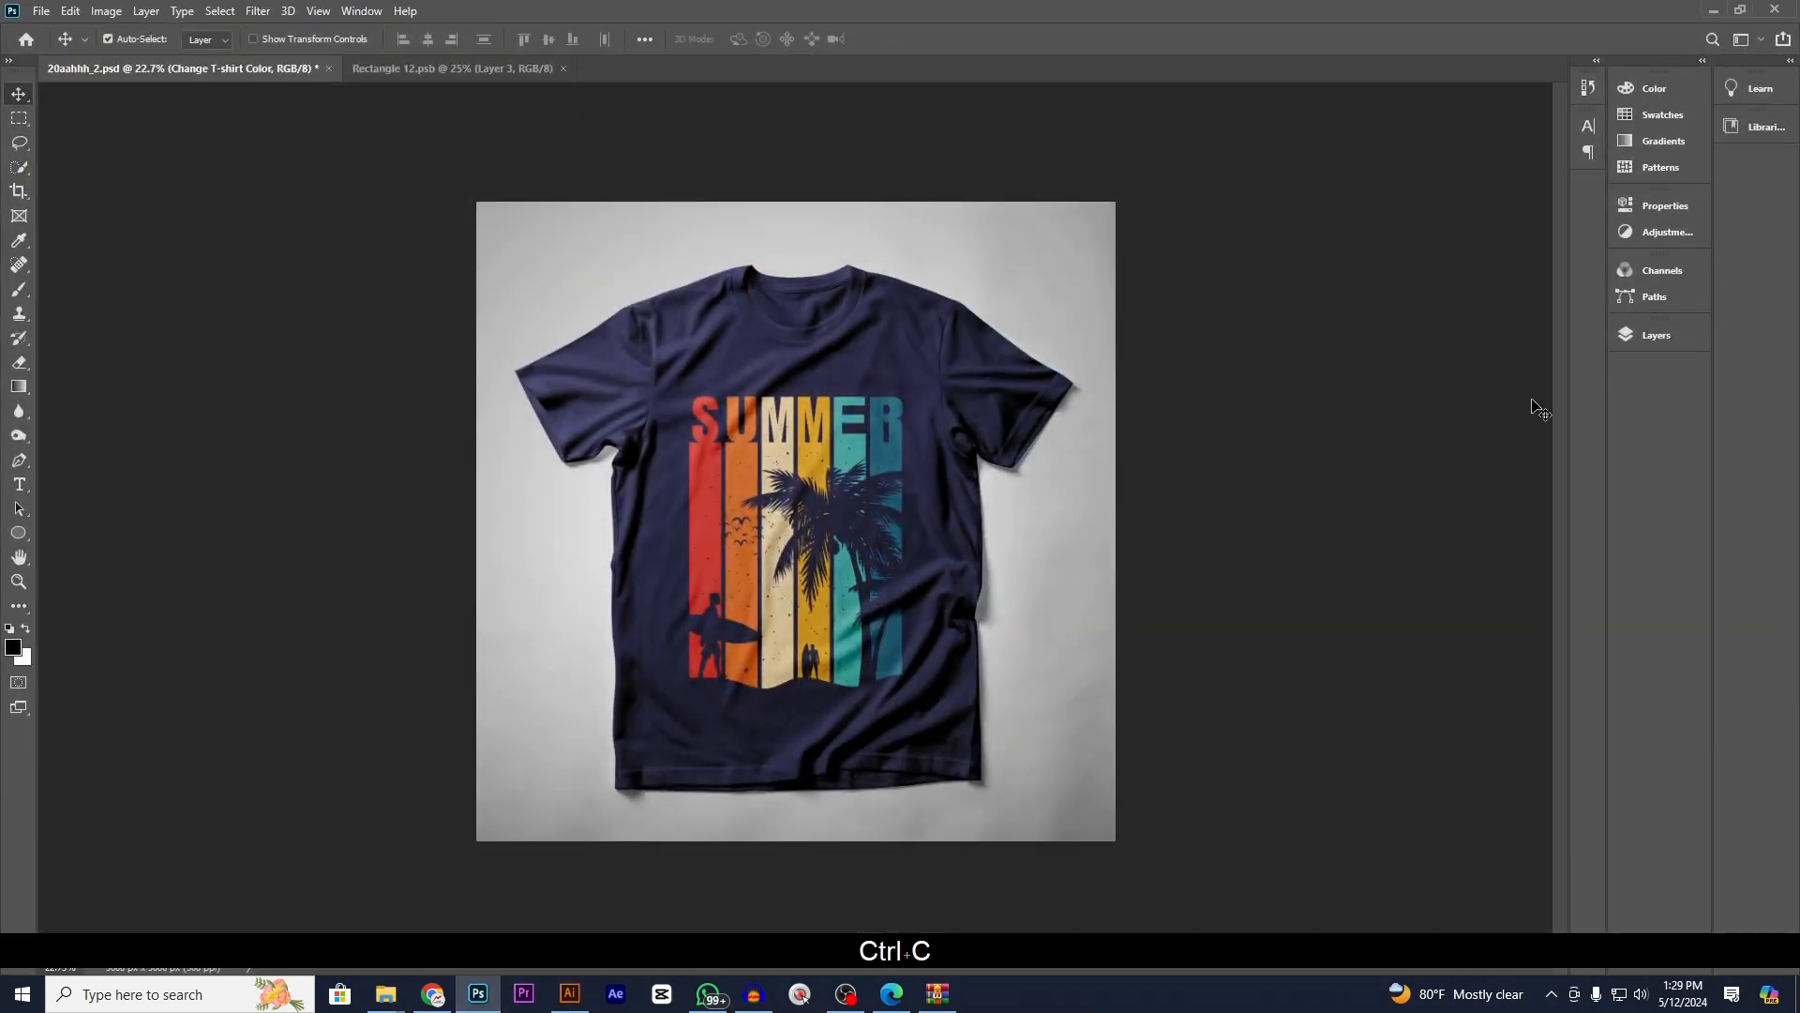
click(1648, 336)
double_click(1433, 454)
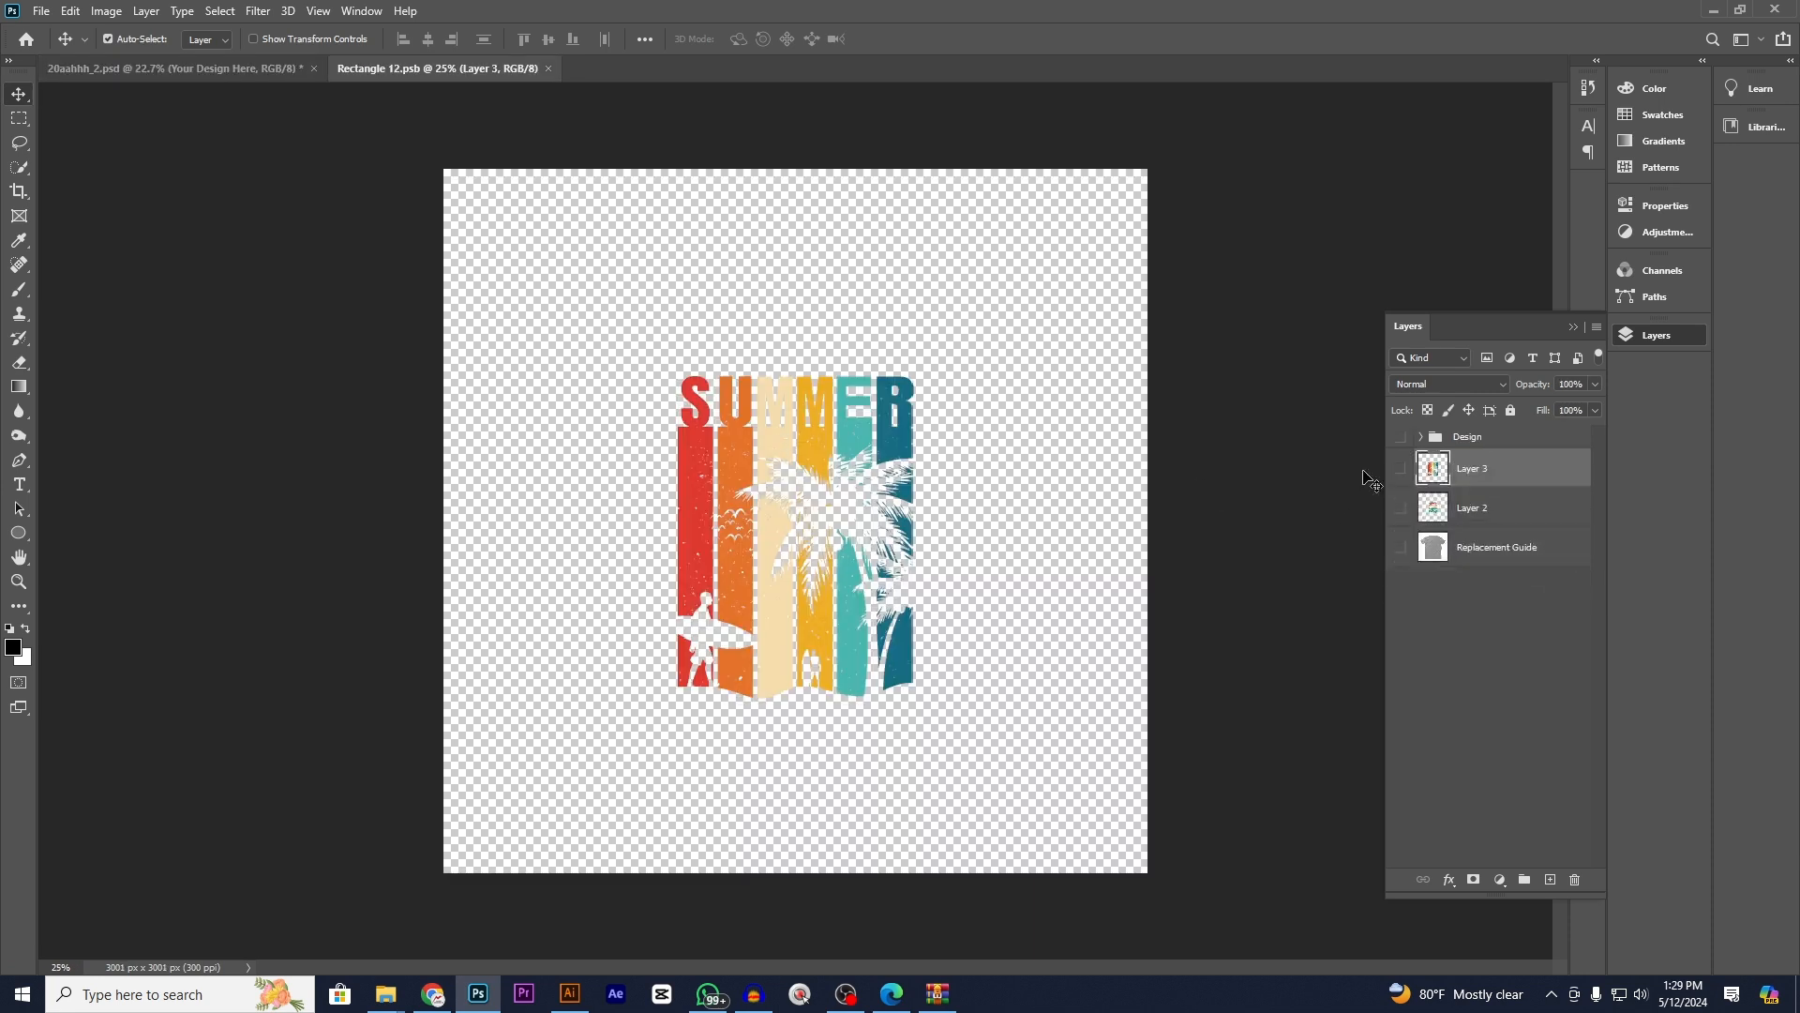
click(1400, 468)
click(835, 470)
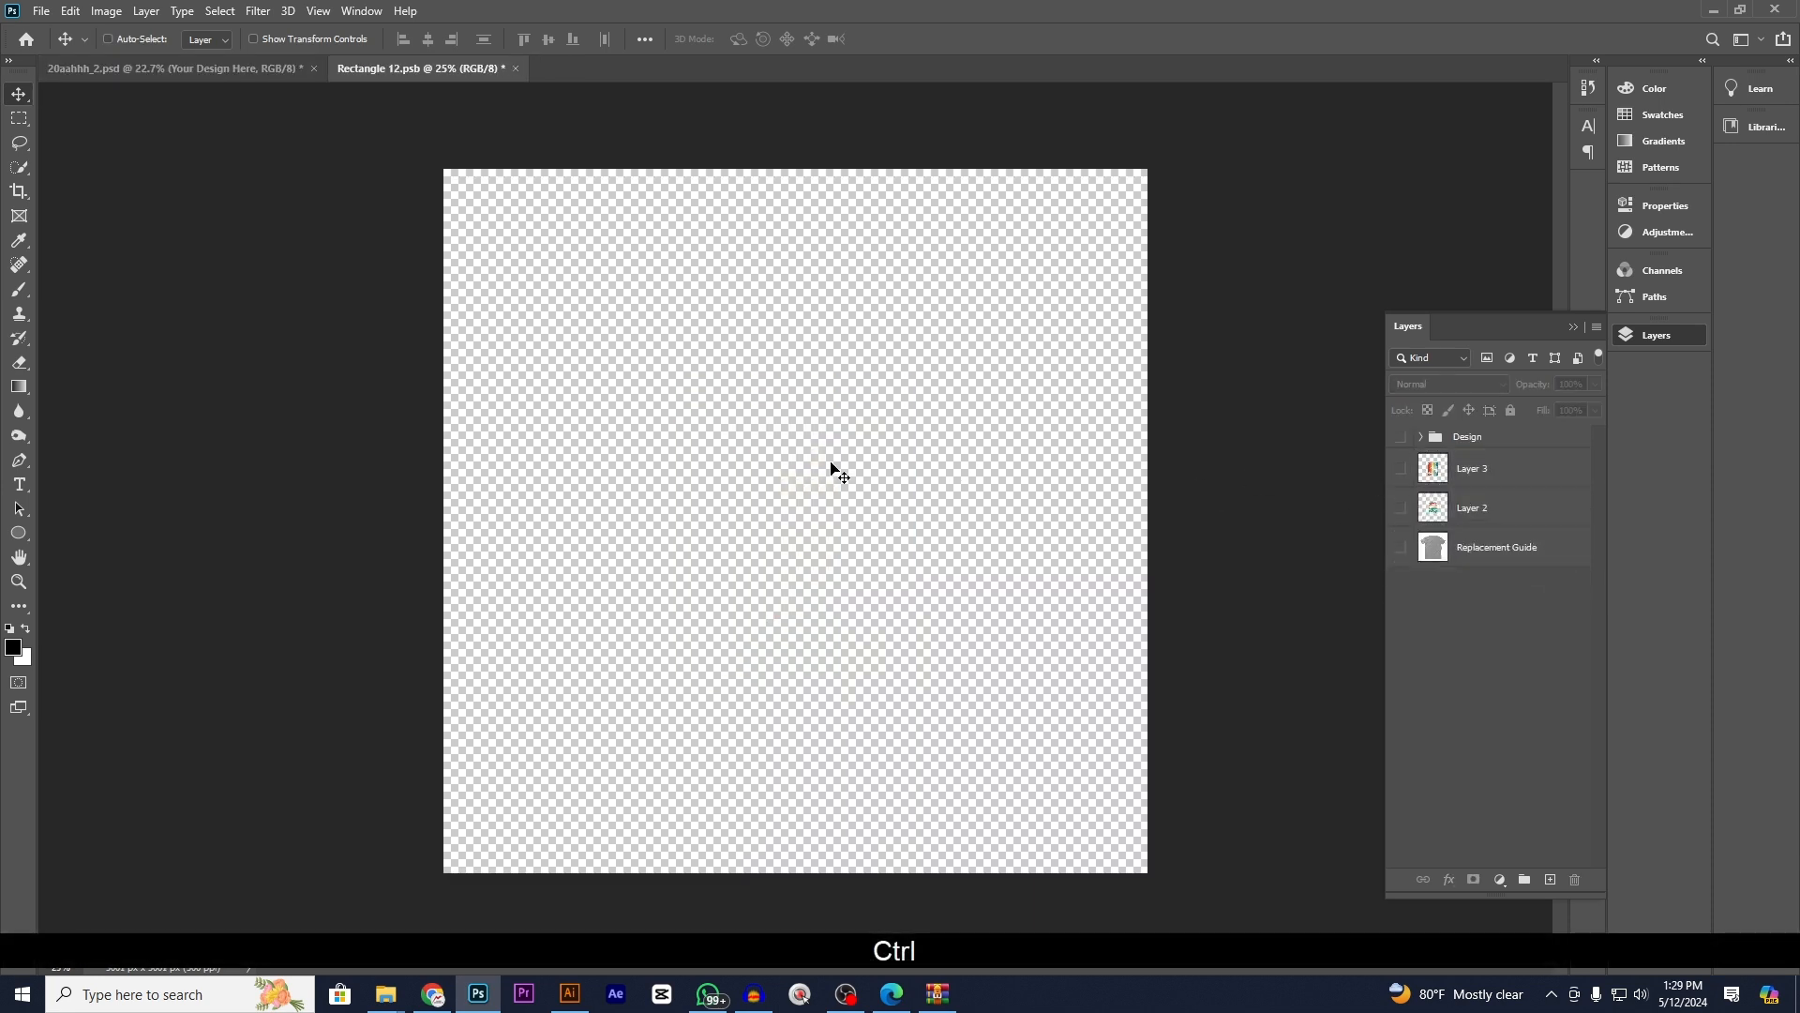
key(ctrl+f)
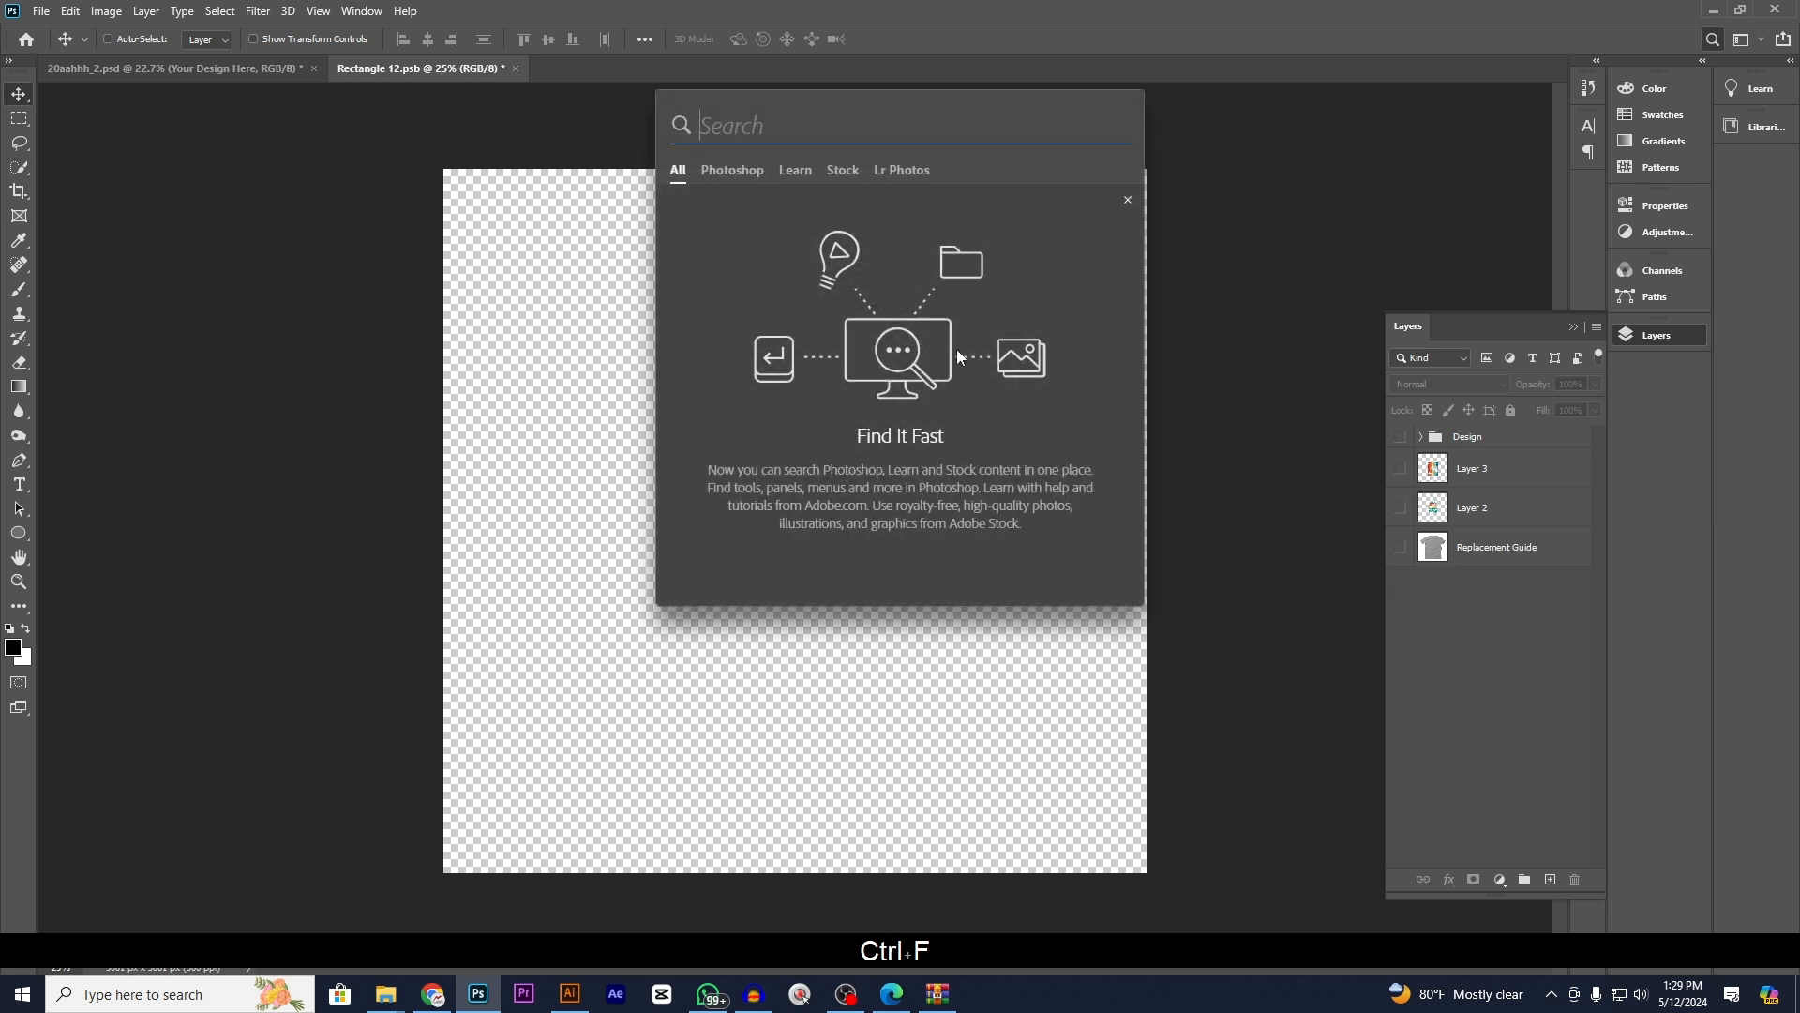
click(1127, 200)
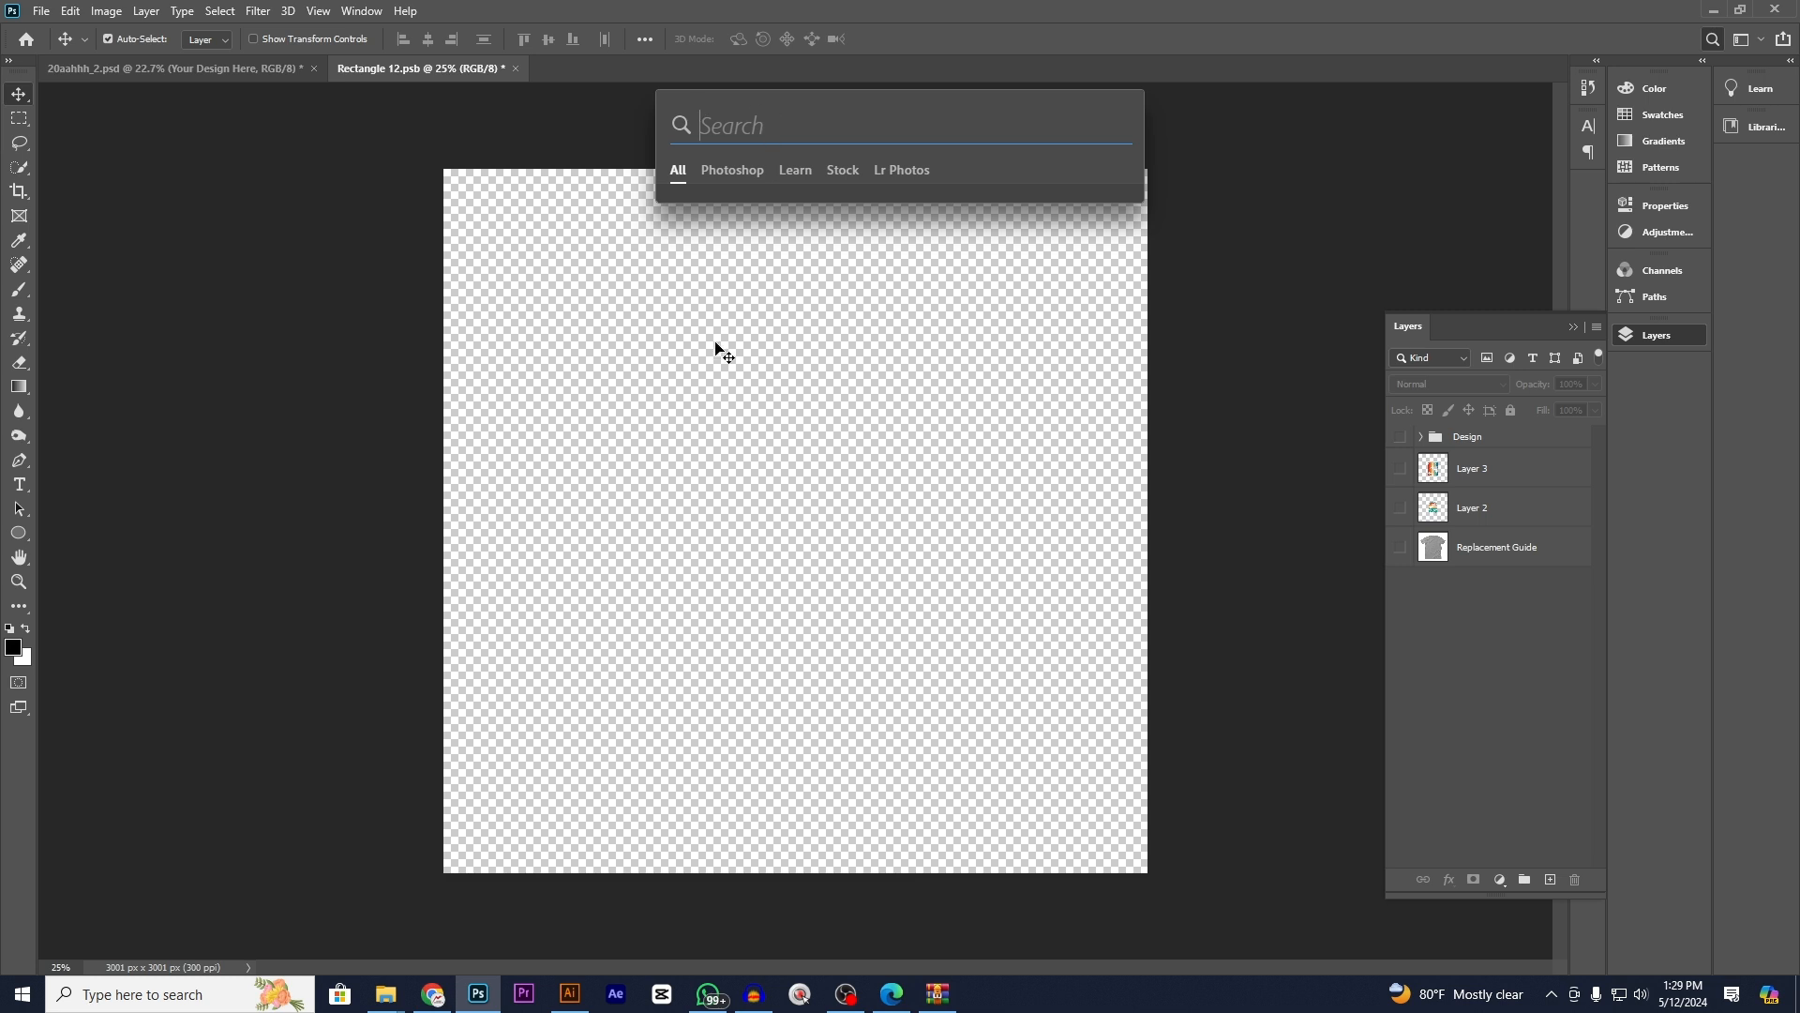
click(740, 476)
- Paste the copied cyclist design as pixels and show the Replacement Guide layer
key(ctrl+v)
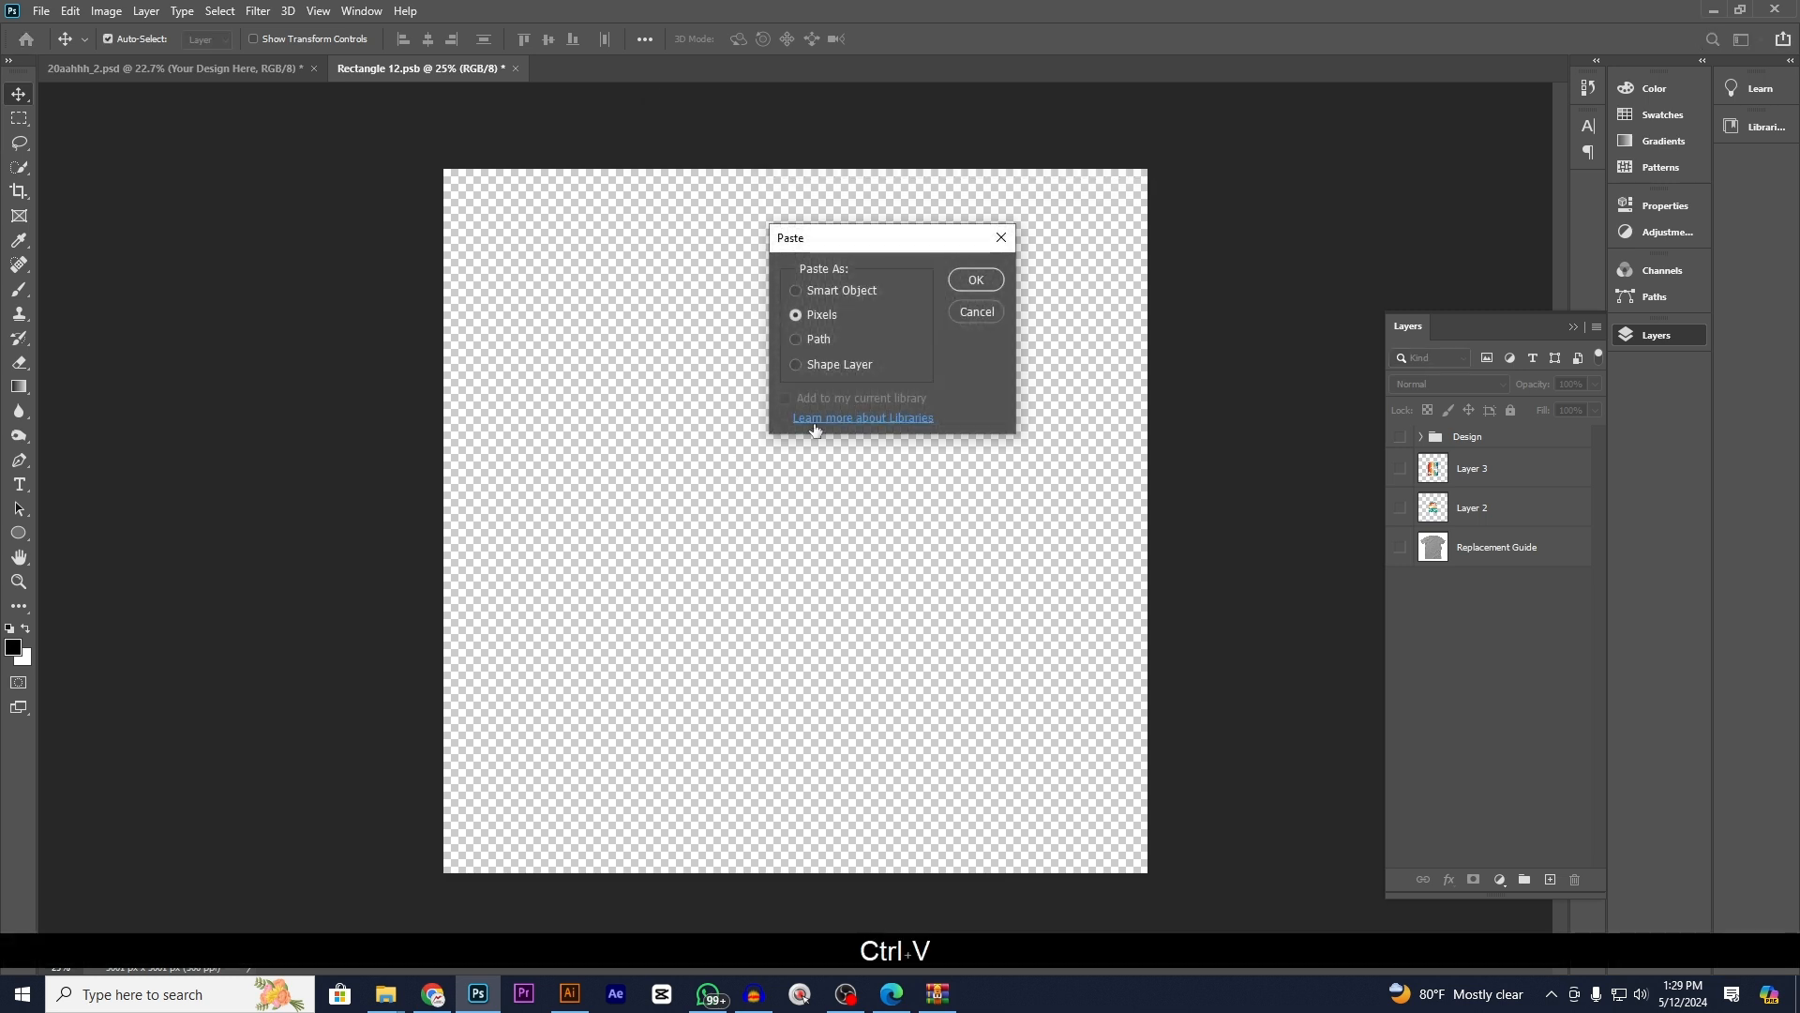
click(976, 281)
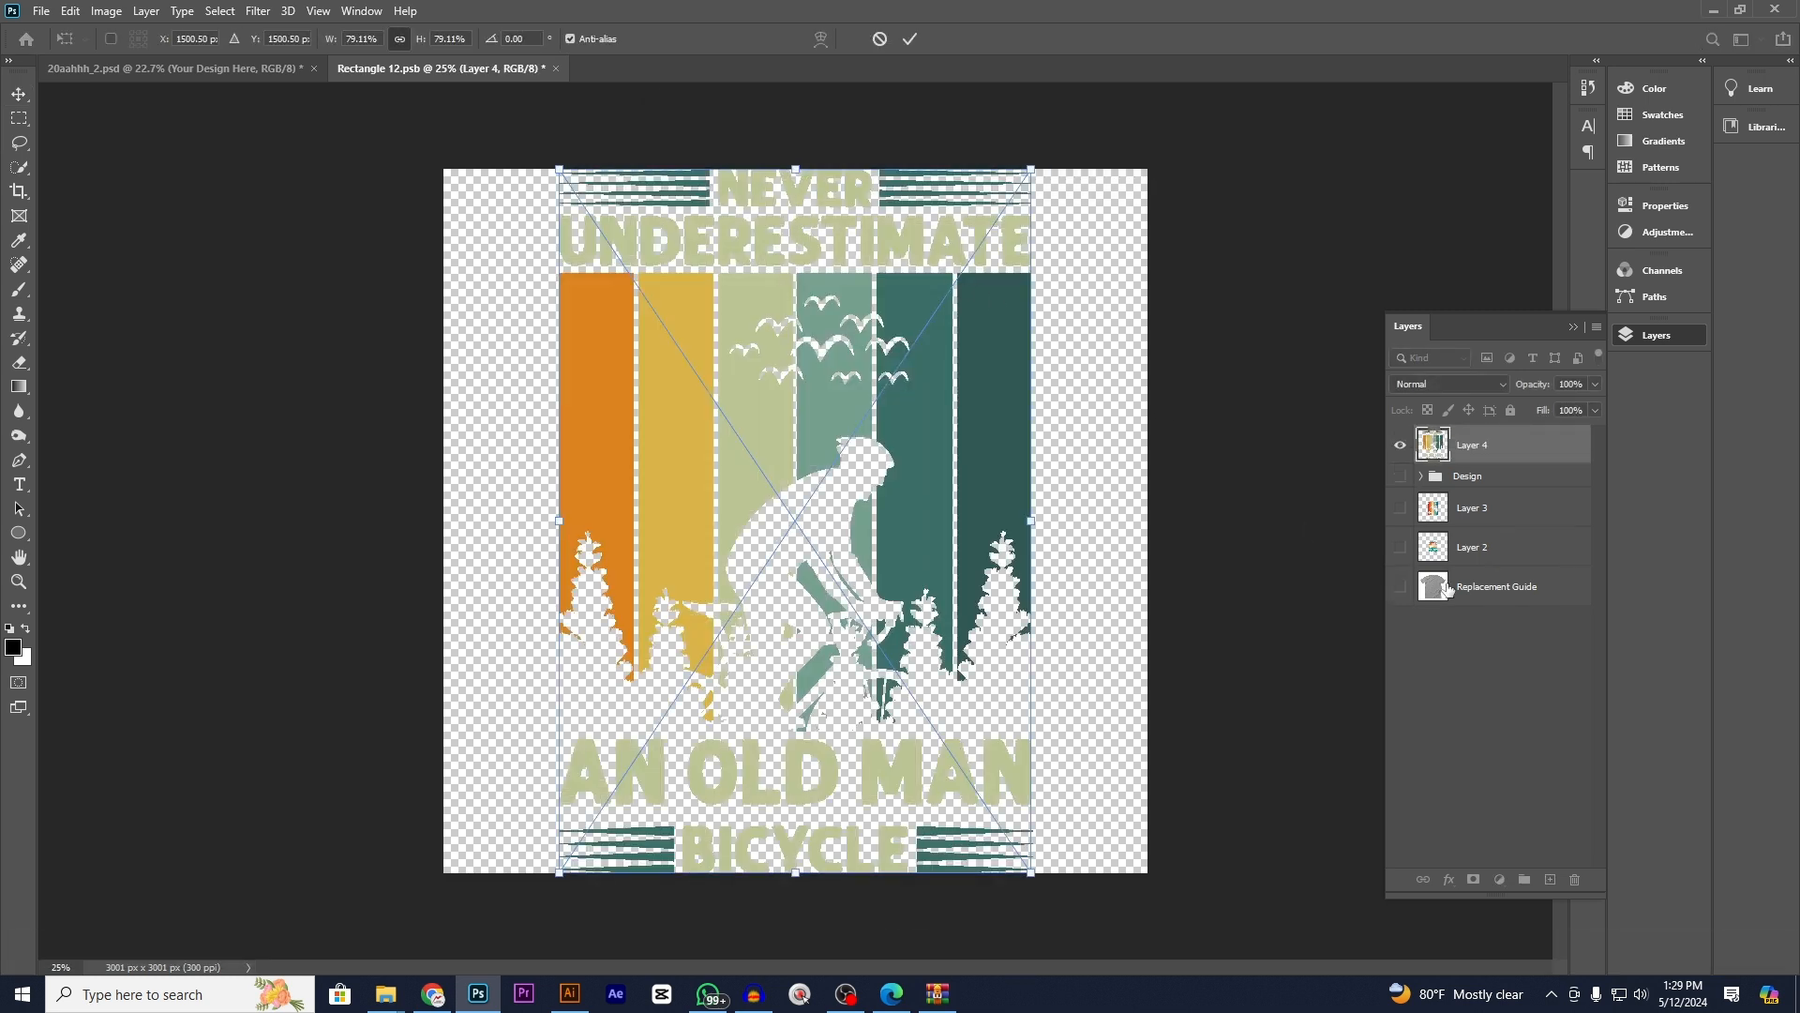
click(1400, 586)
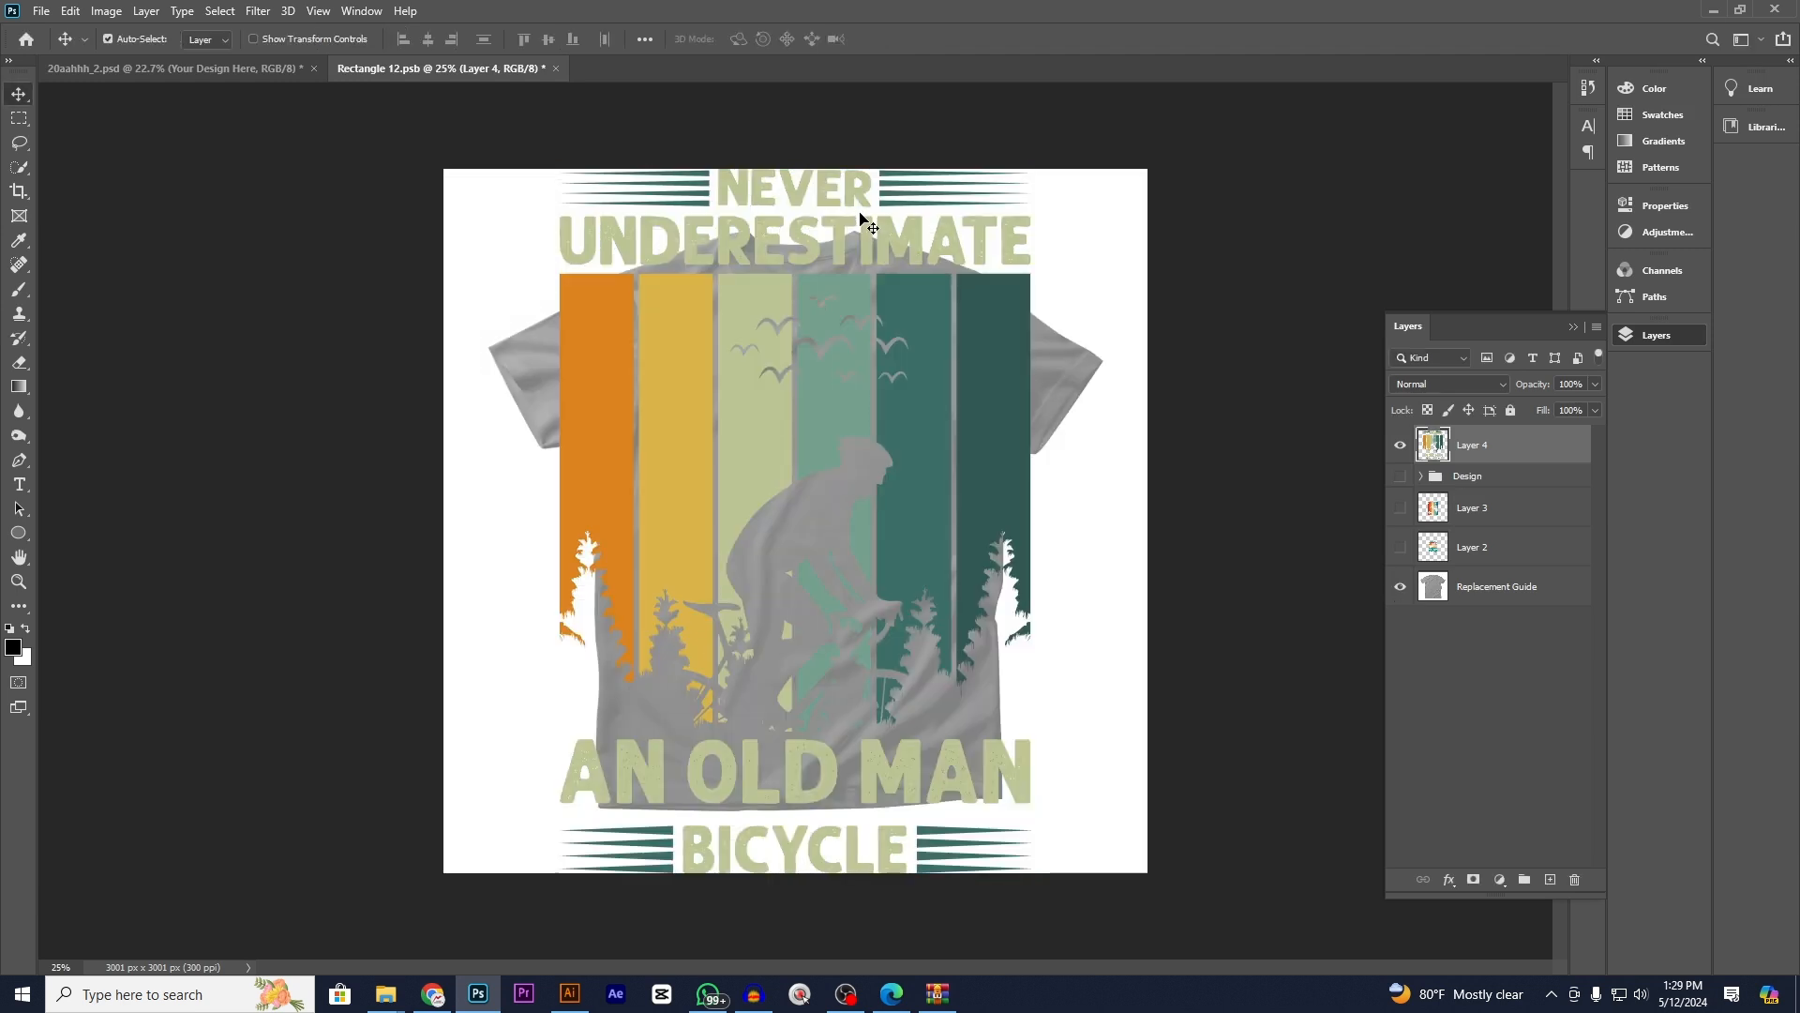
- Scale the pasted cyclist design to about 49.67% and move it slightly down on the guide shirt's chest
key(ctrl)
key(ctrl+t)
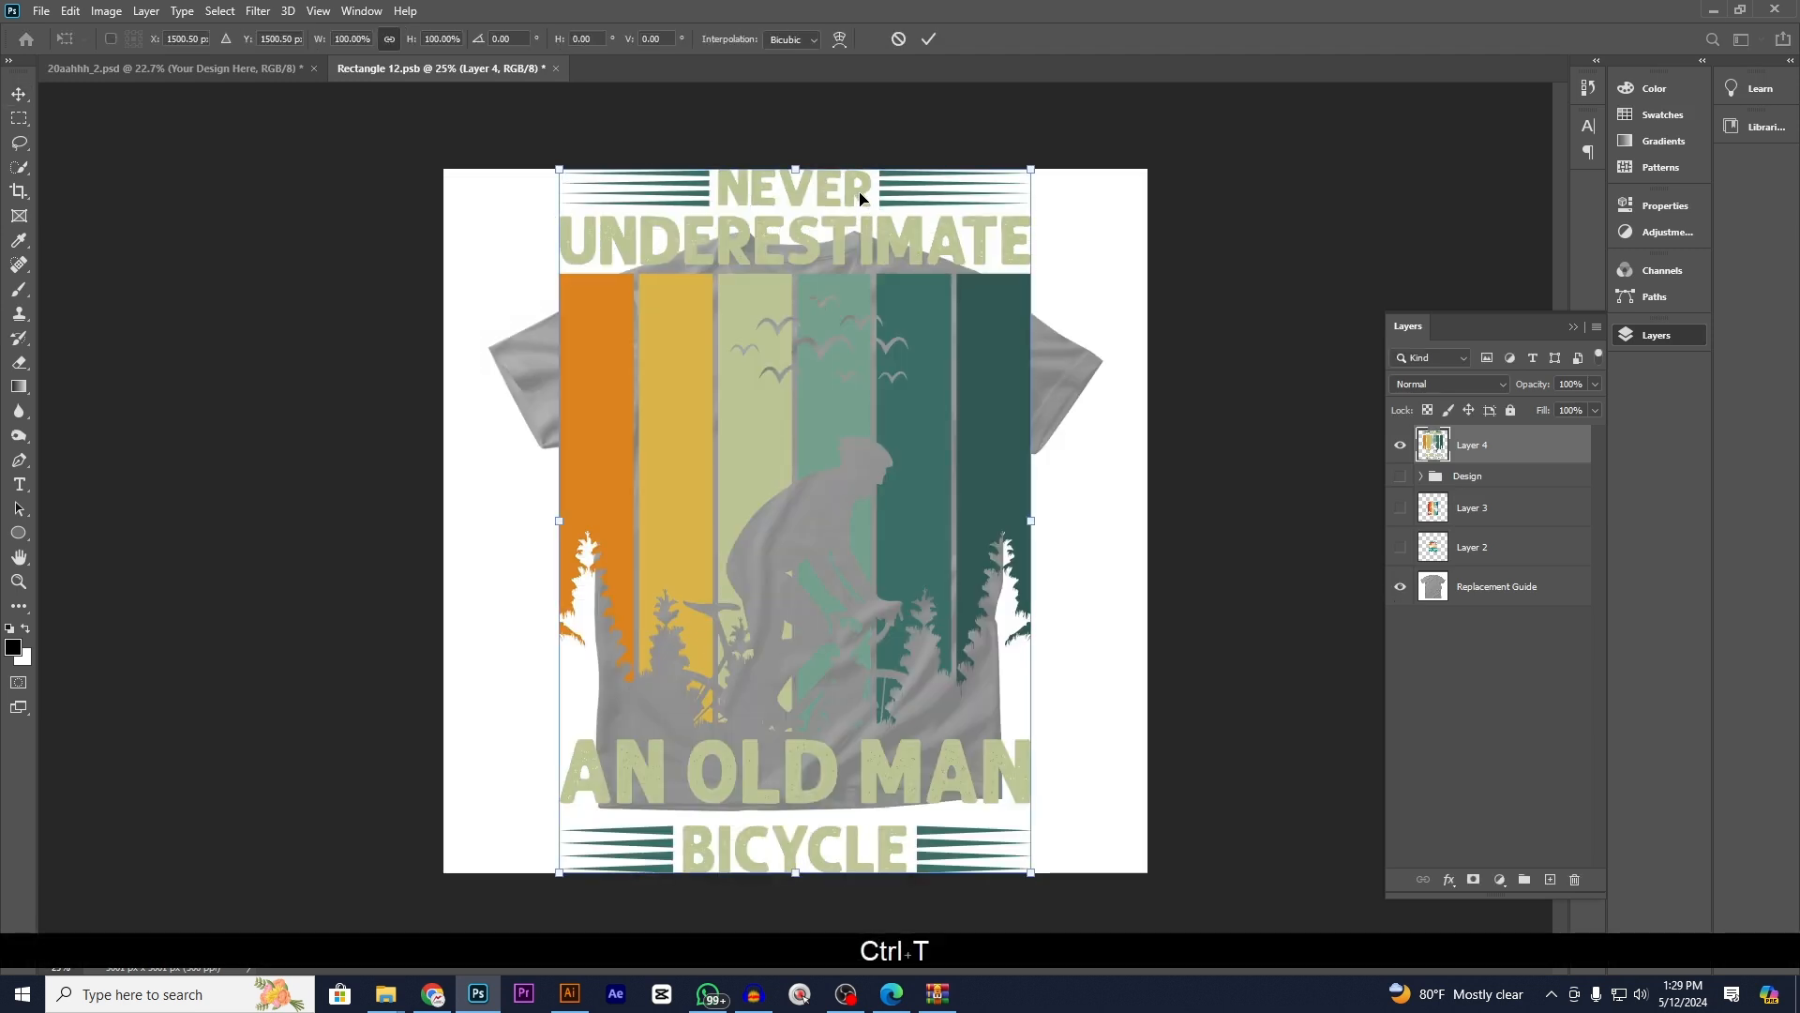
drag(798, 169, 793, 348)
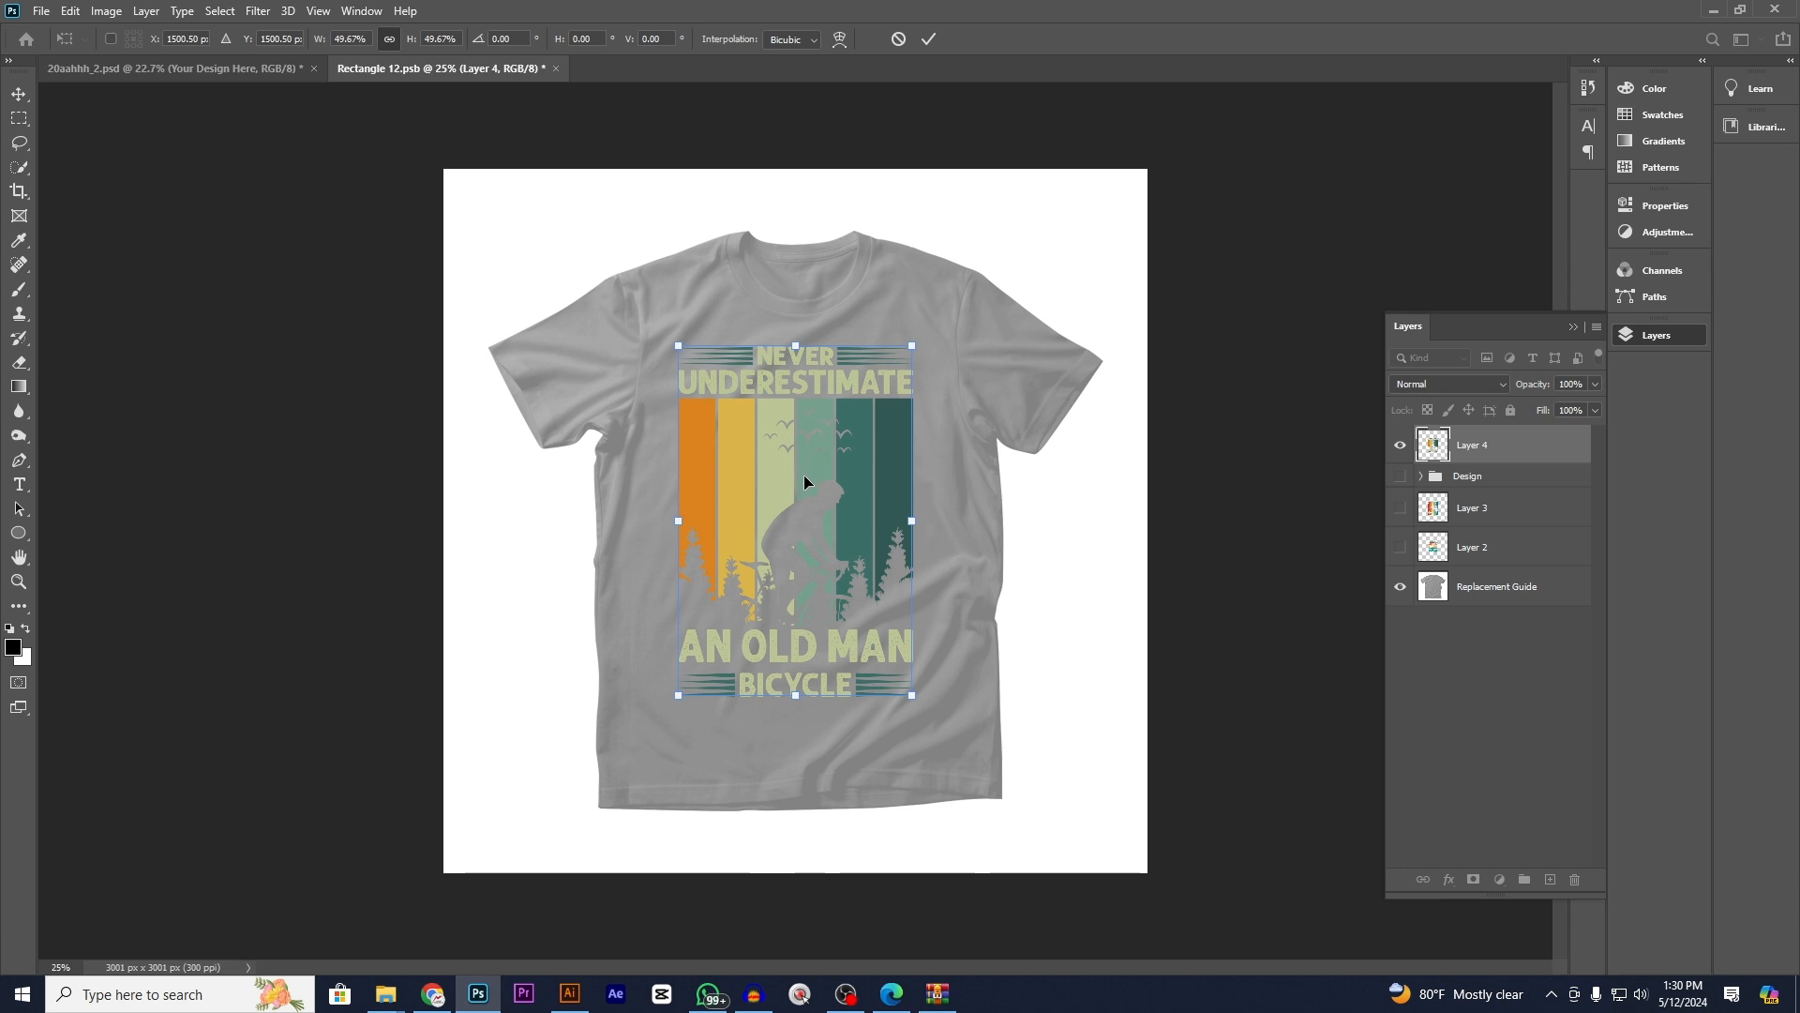
drag(804, 475, 804, 486)
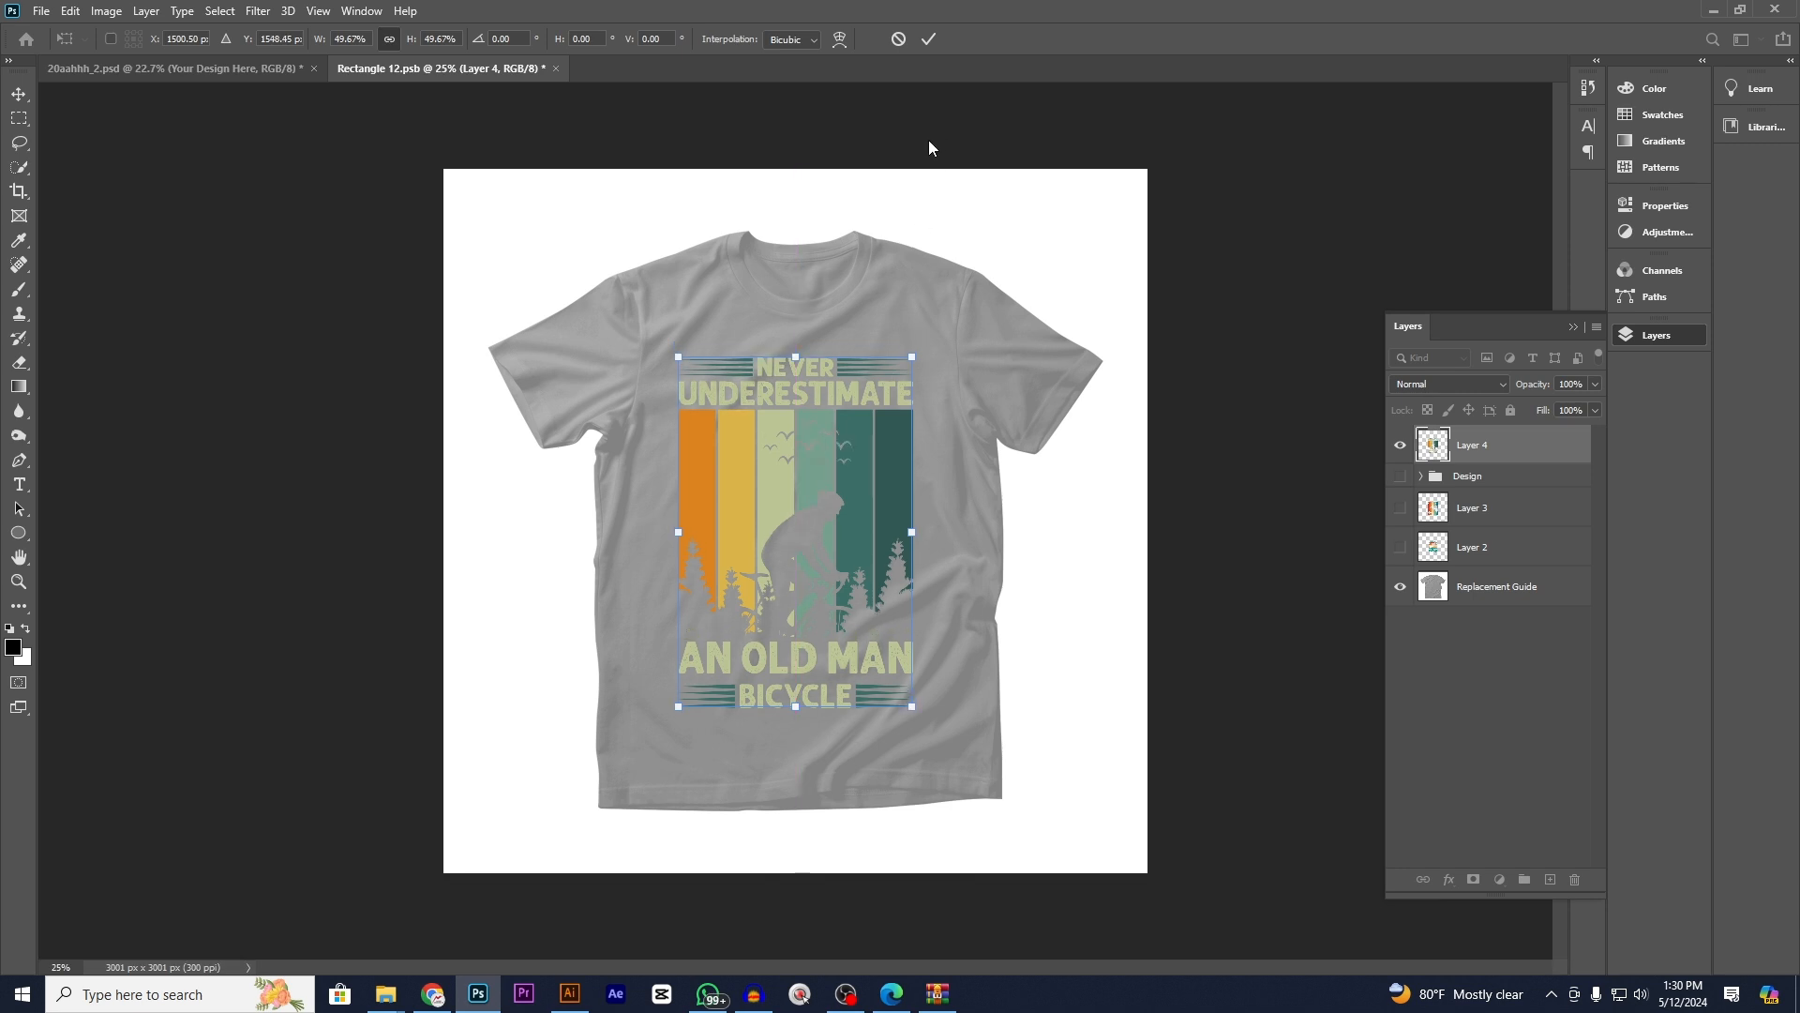
click(929, 38)
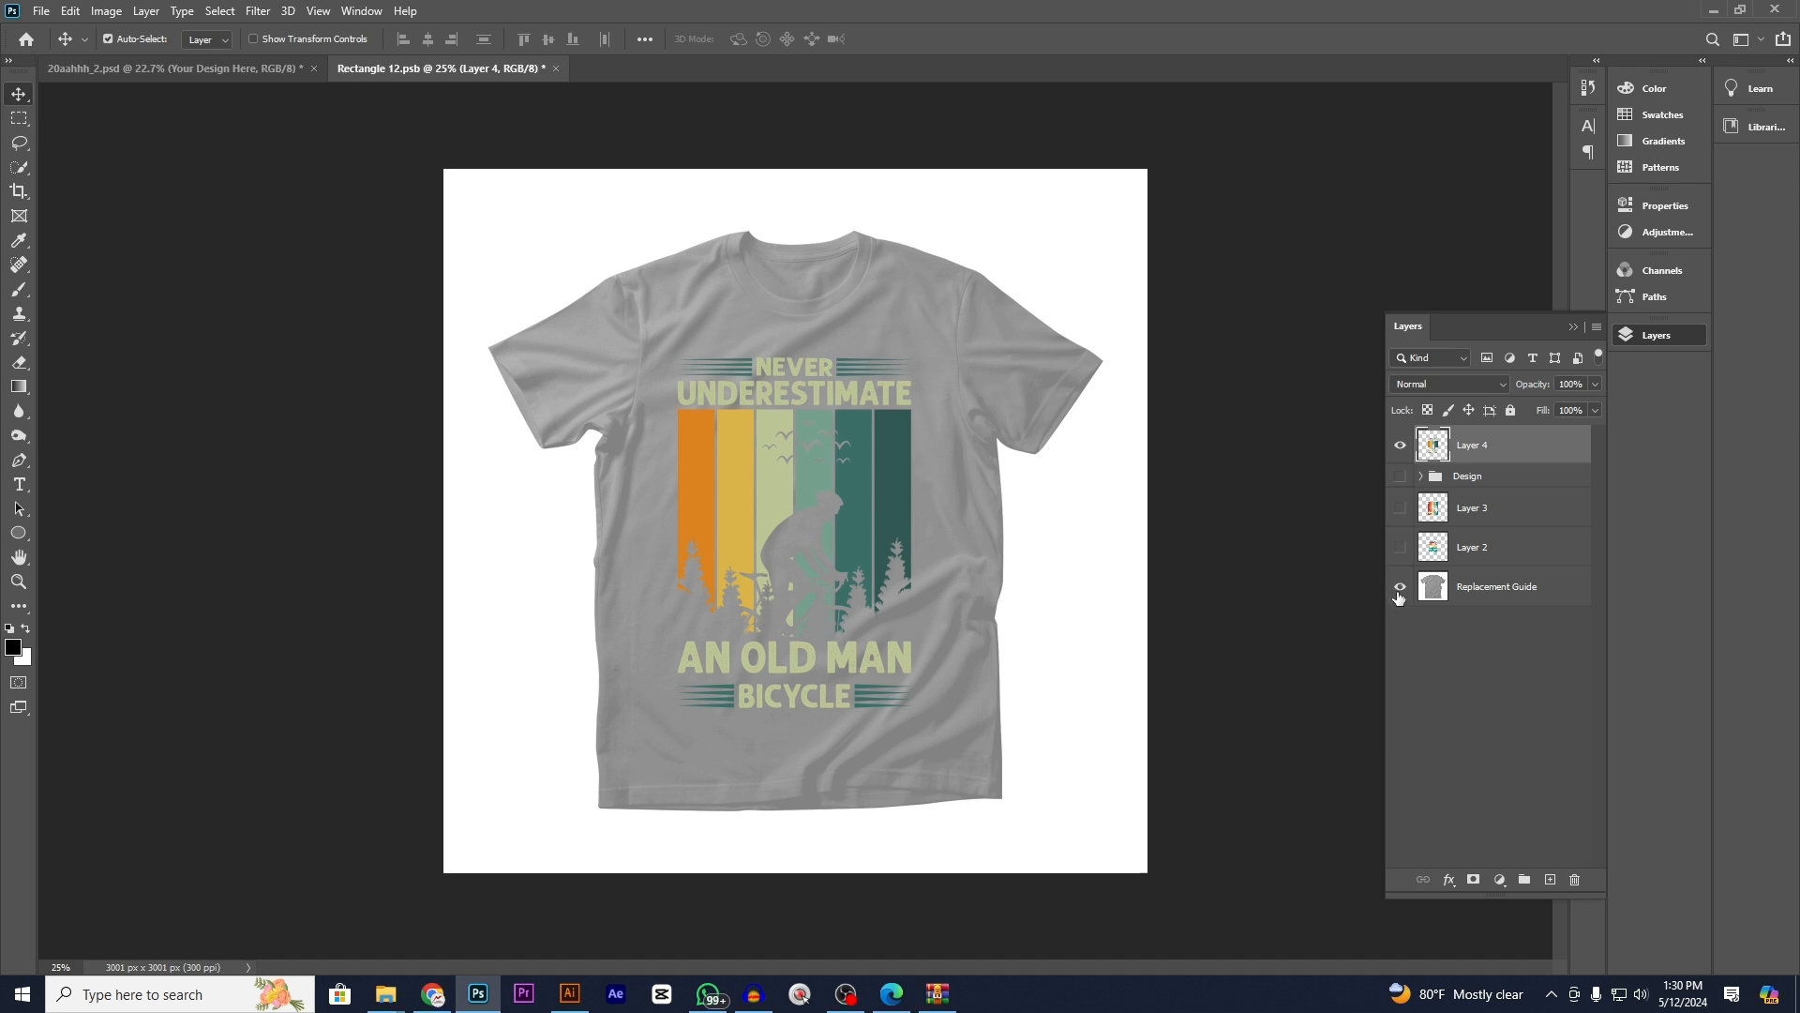
- Hide the Replacement Guide layer, then save and close the smart object to update the mockup
click(1400, 586)
key(ctrl+s)
key(ctrl+w)
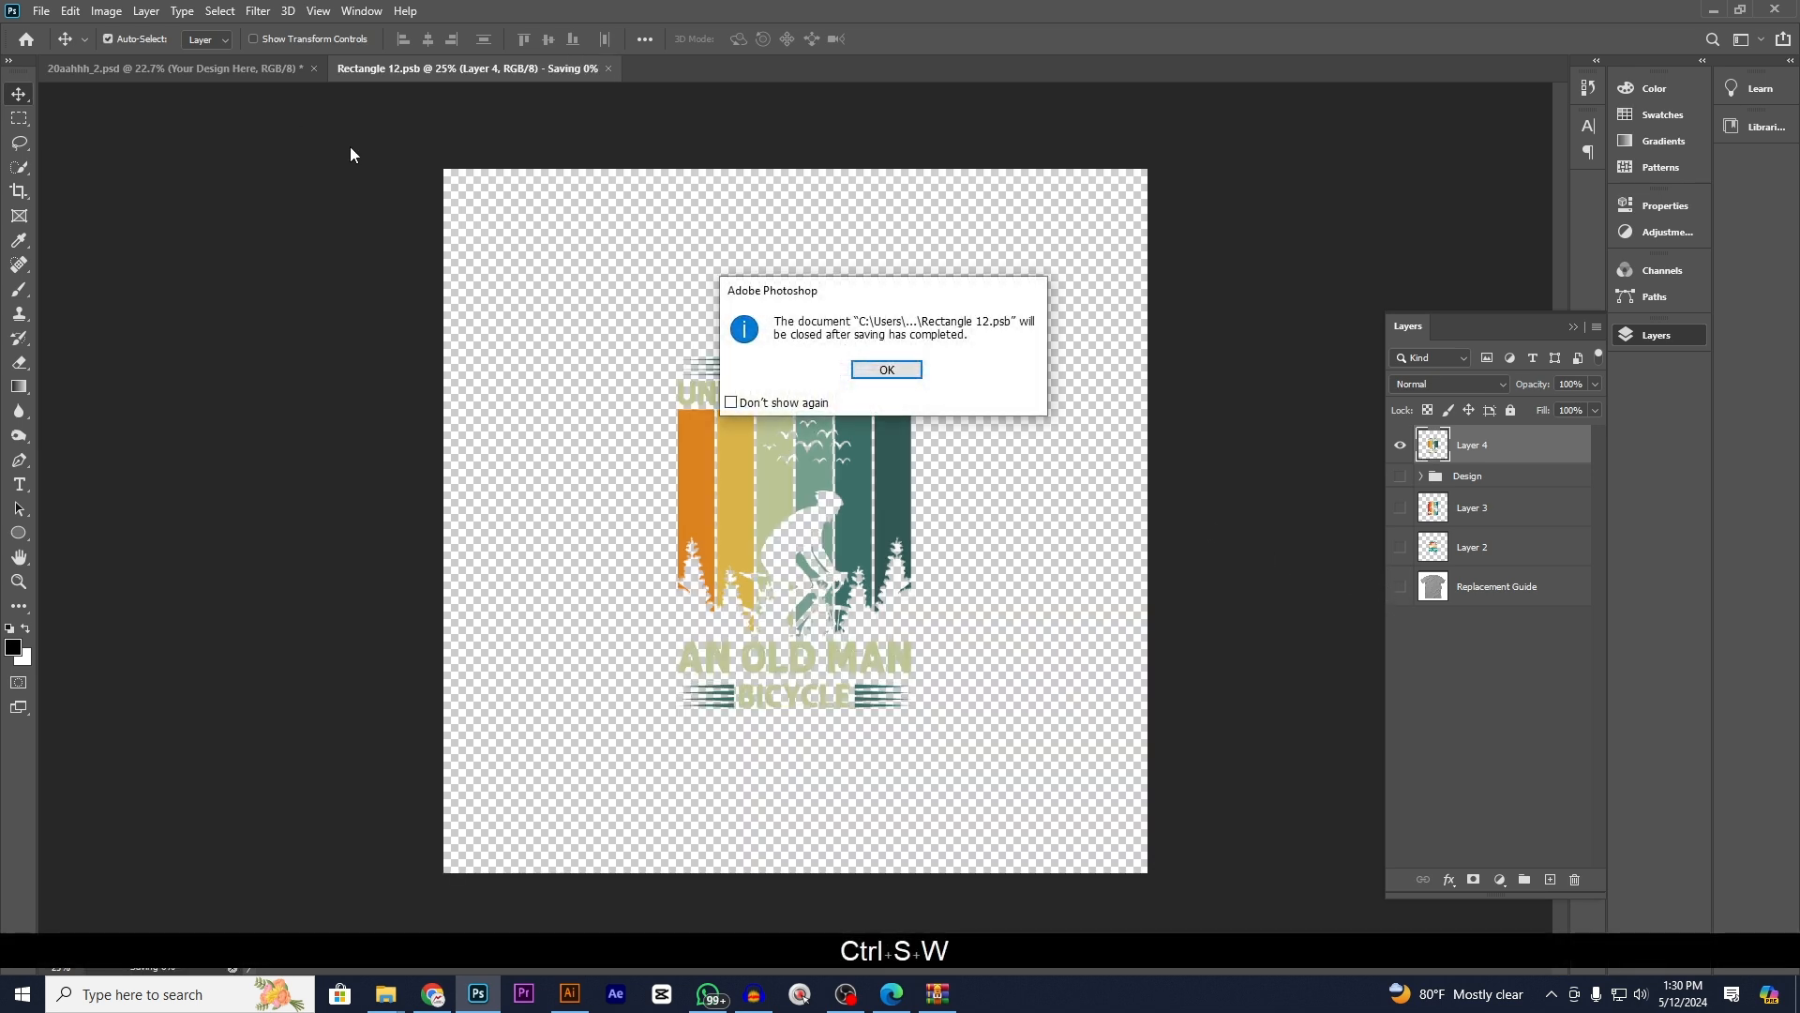
click(788, 405)
click(865, 373)
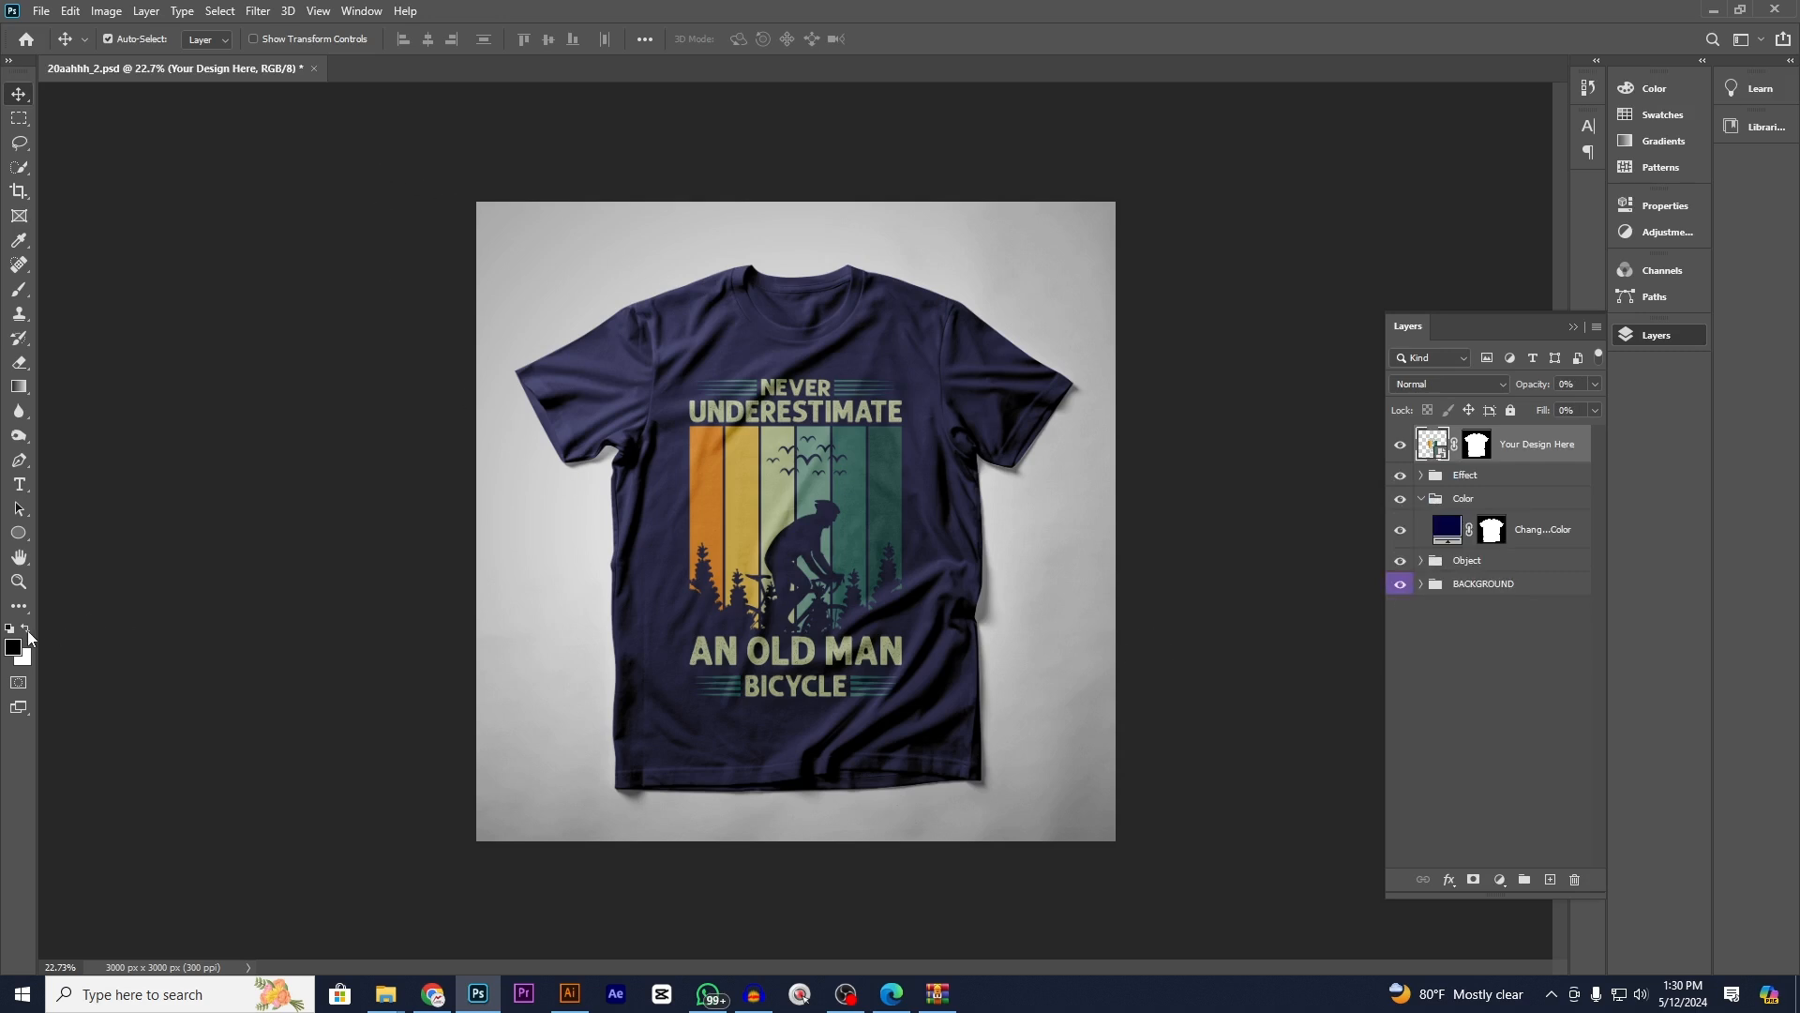
- Change the T-shirt's solid colour fill to black (000000)
click(14, 647)
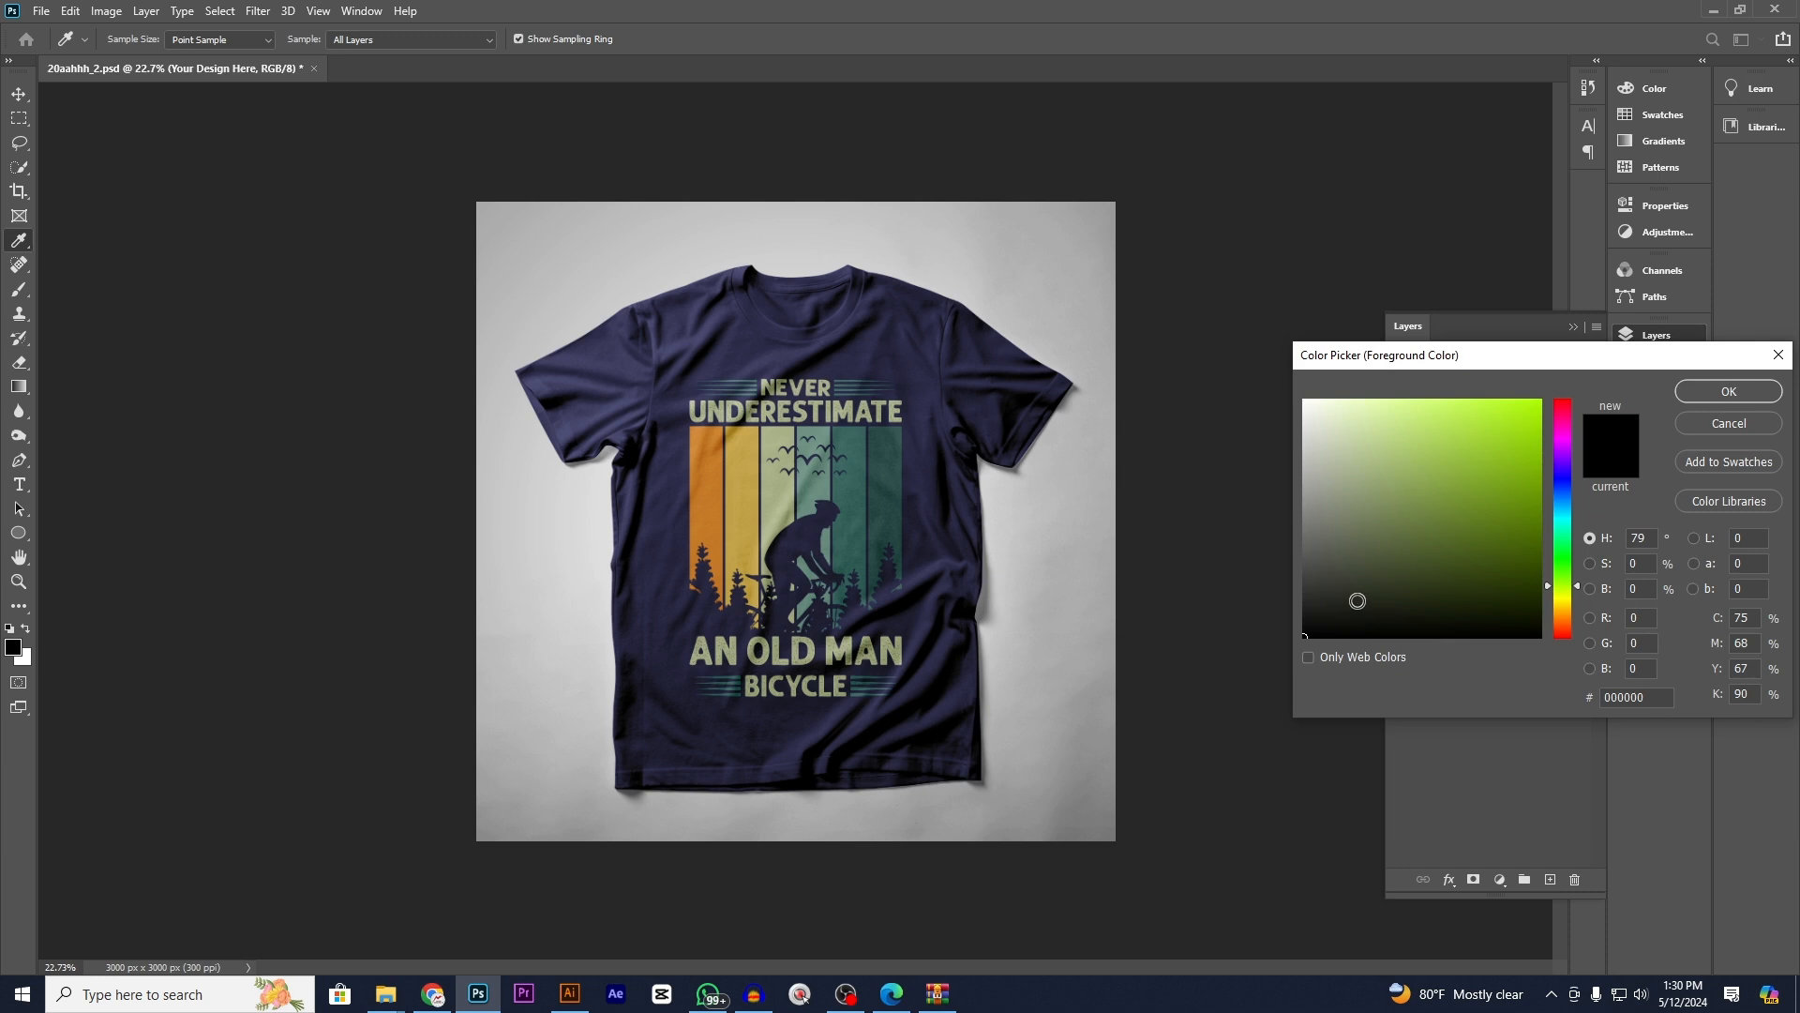
click(1749, 424)
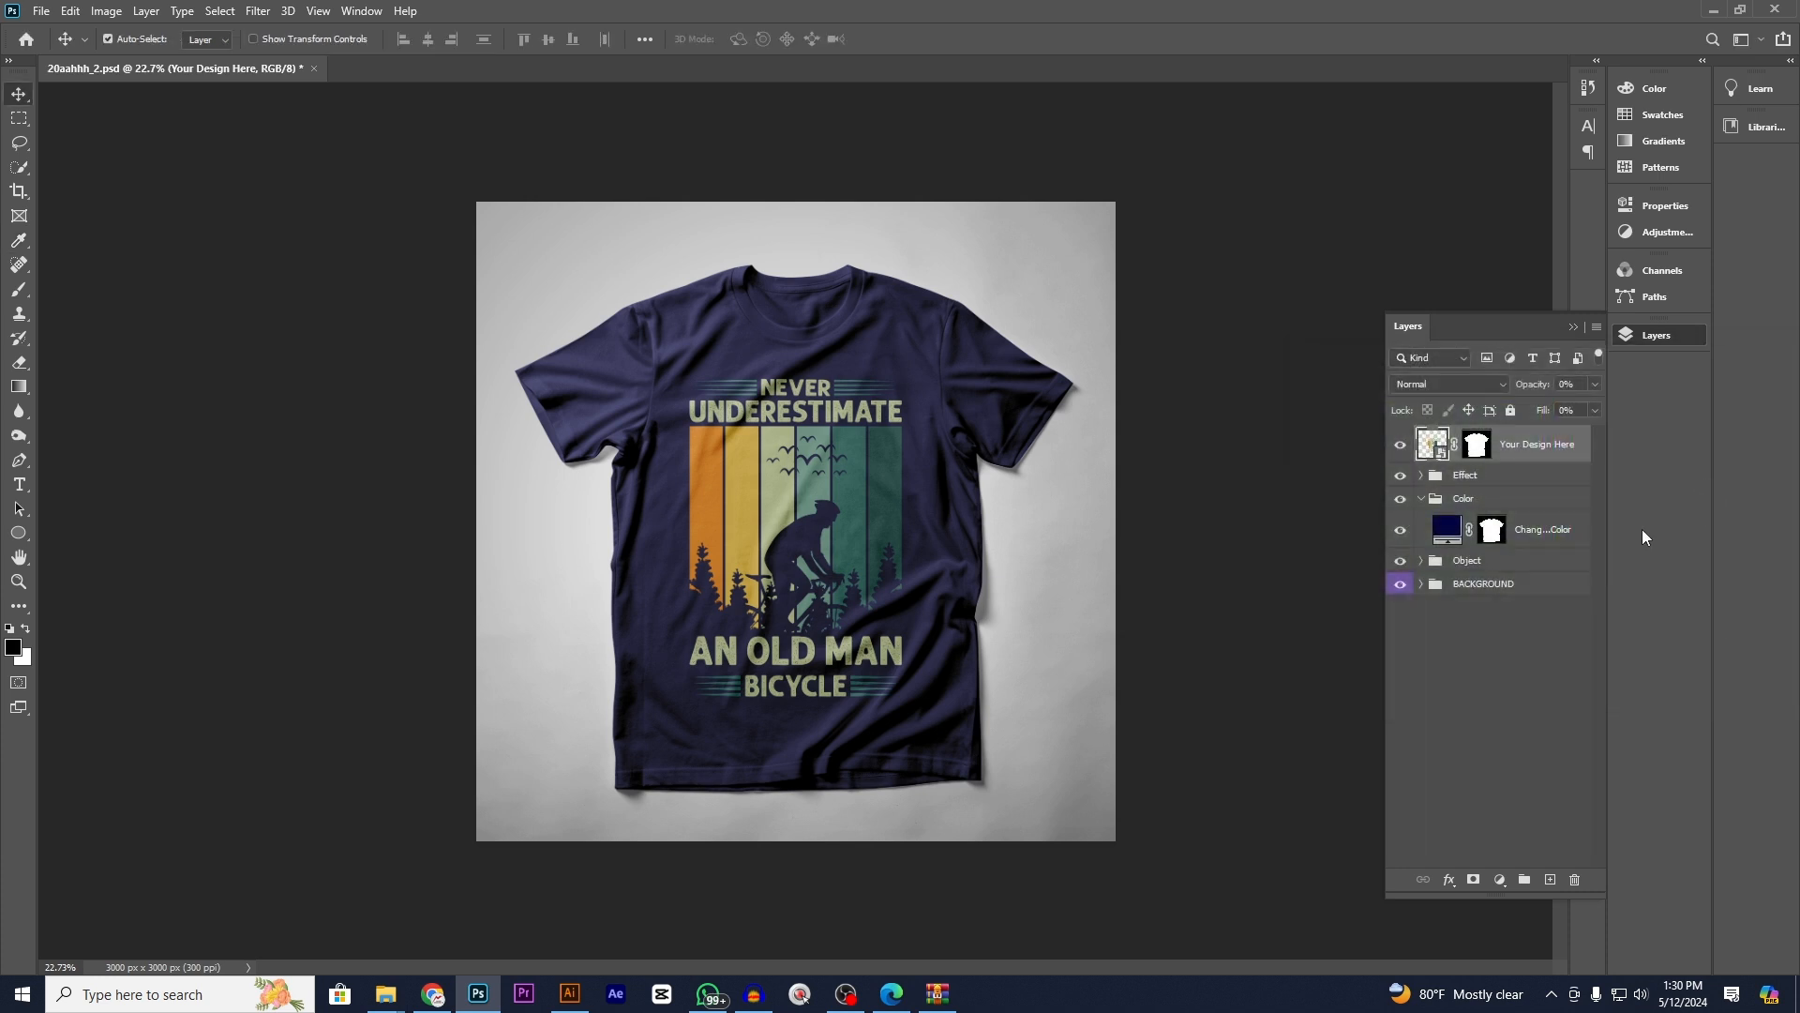
double_click(1447, 530)
click(1347, 595)
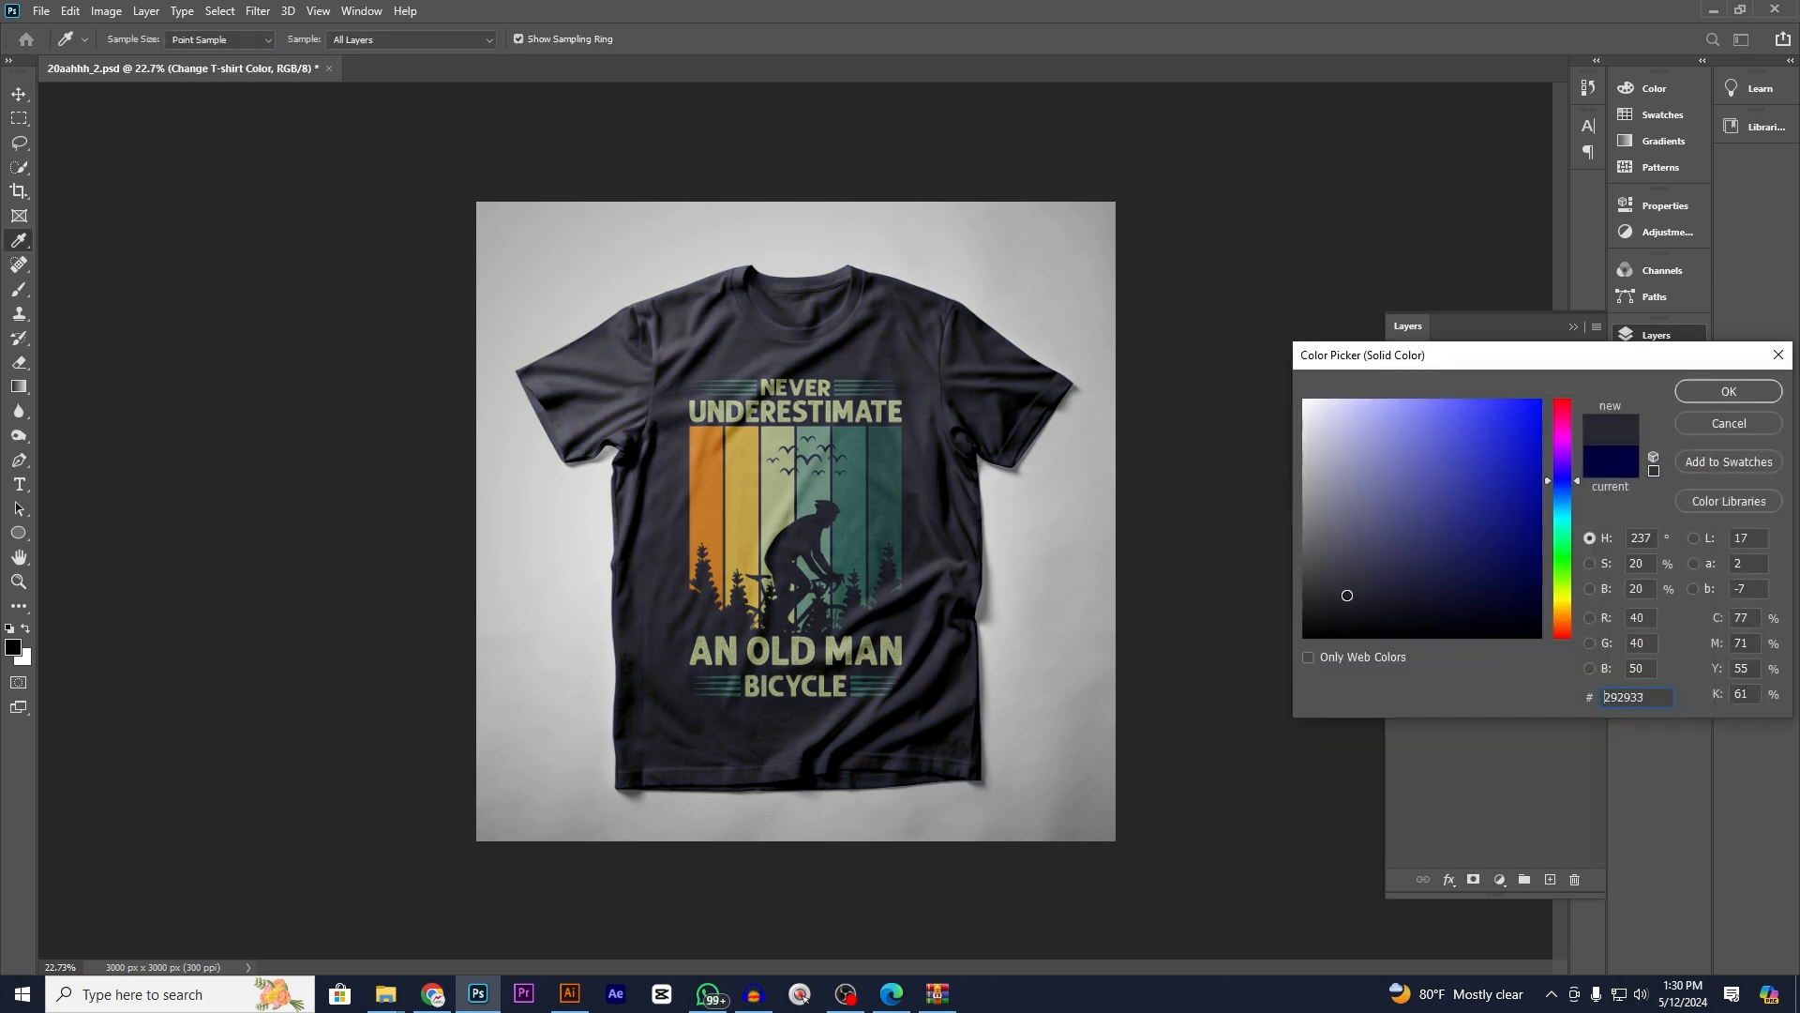
drag(1348, 595, 1261, 677)
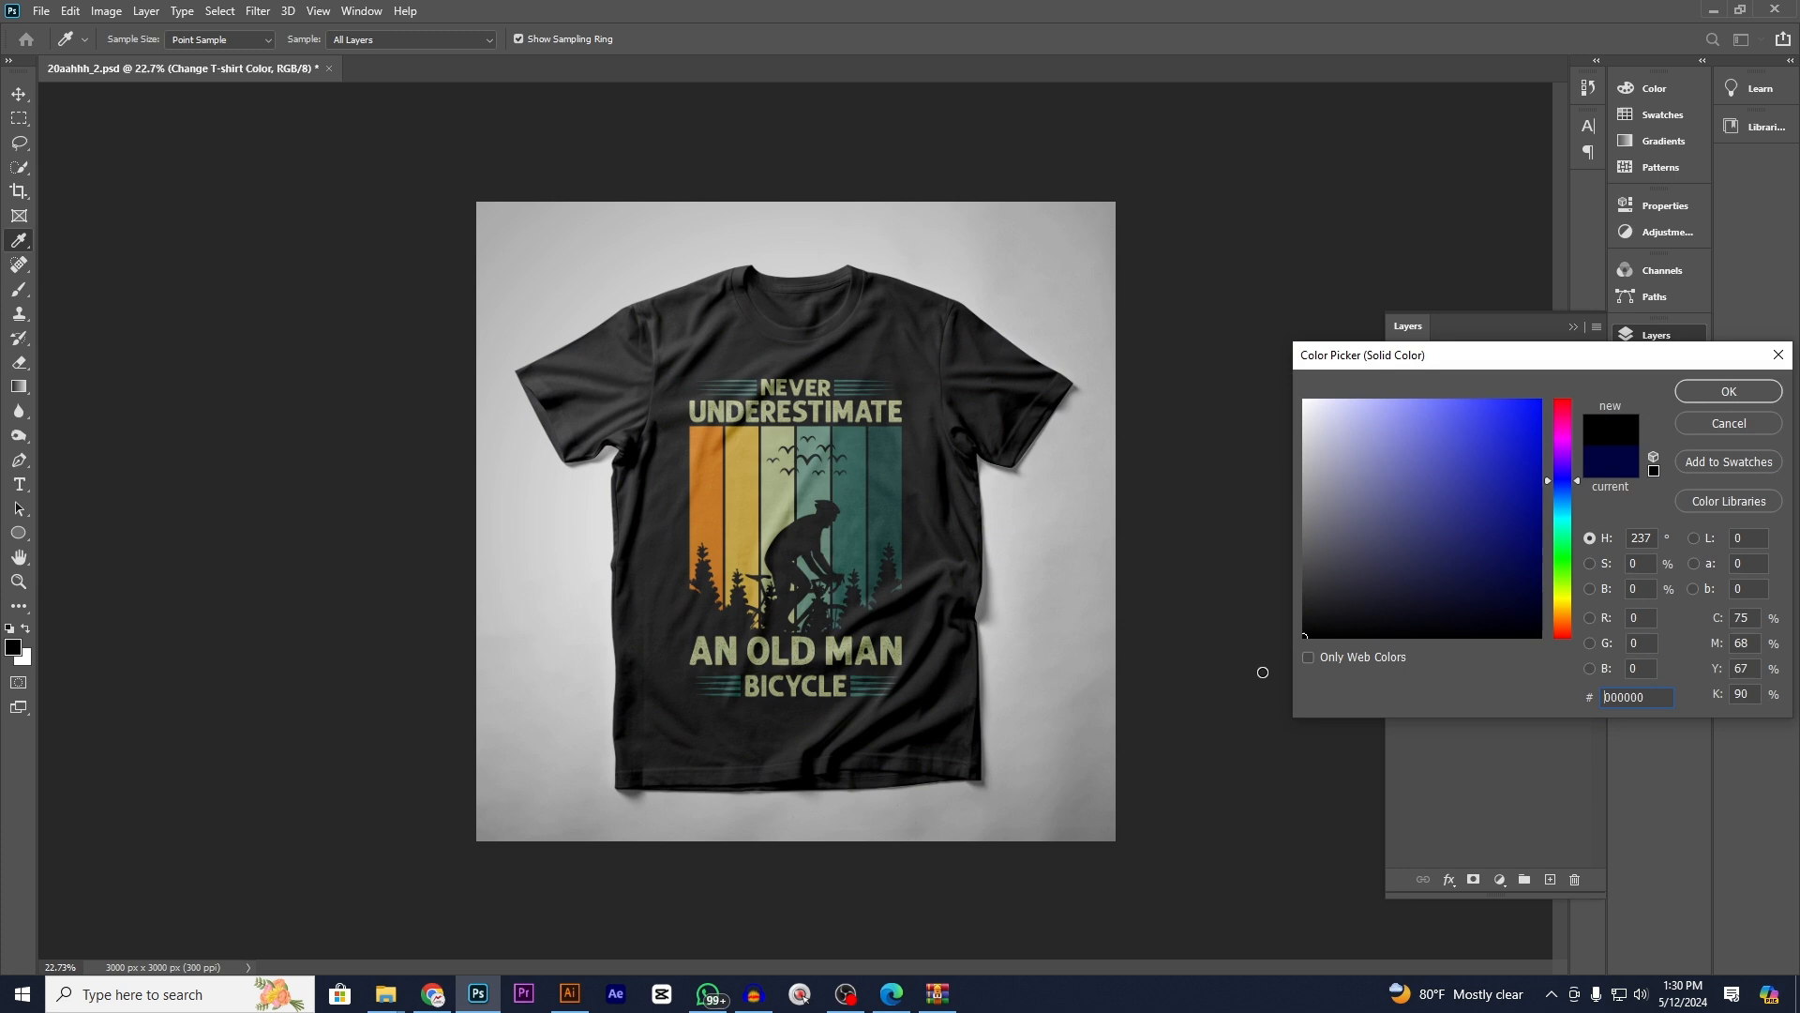
click(1726, 391)
scroll(823, 507, up, 2)
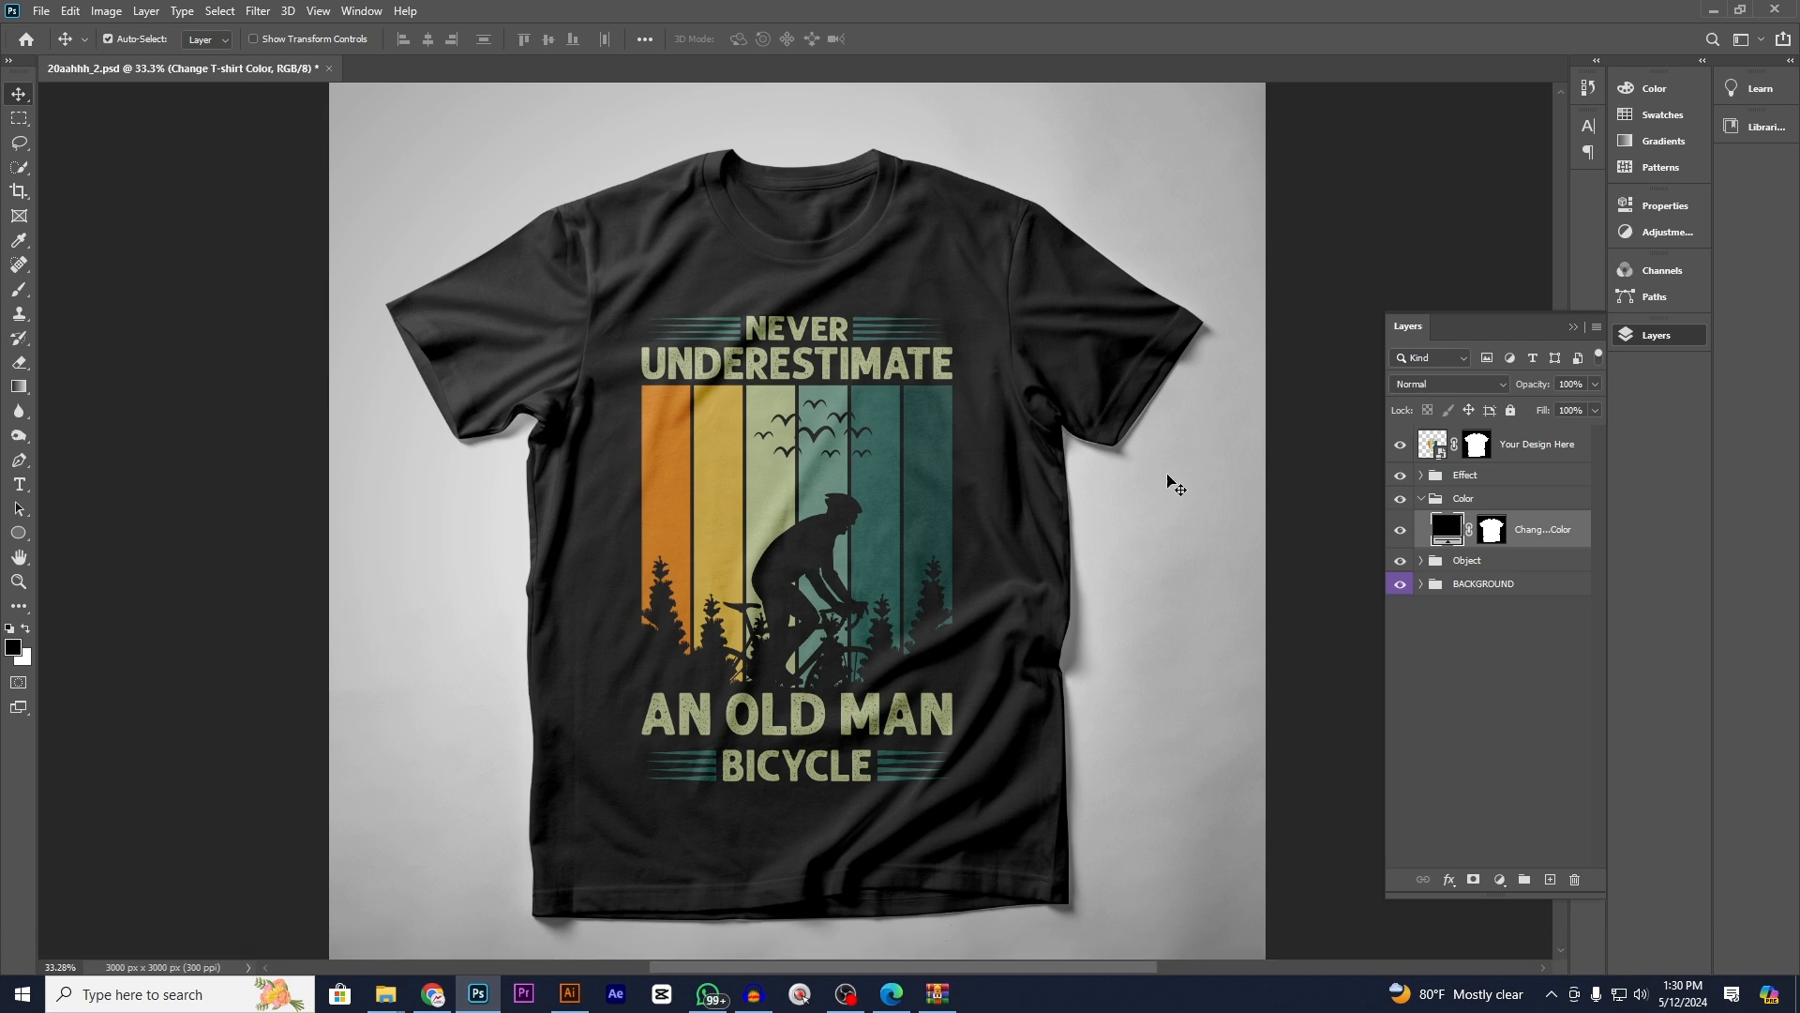
- Reopen the Your Design Here smart object, show the Replacement Guide layer and nudge the cyclist design slightly upward
double_click(1428, 448)
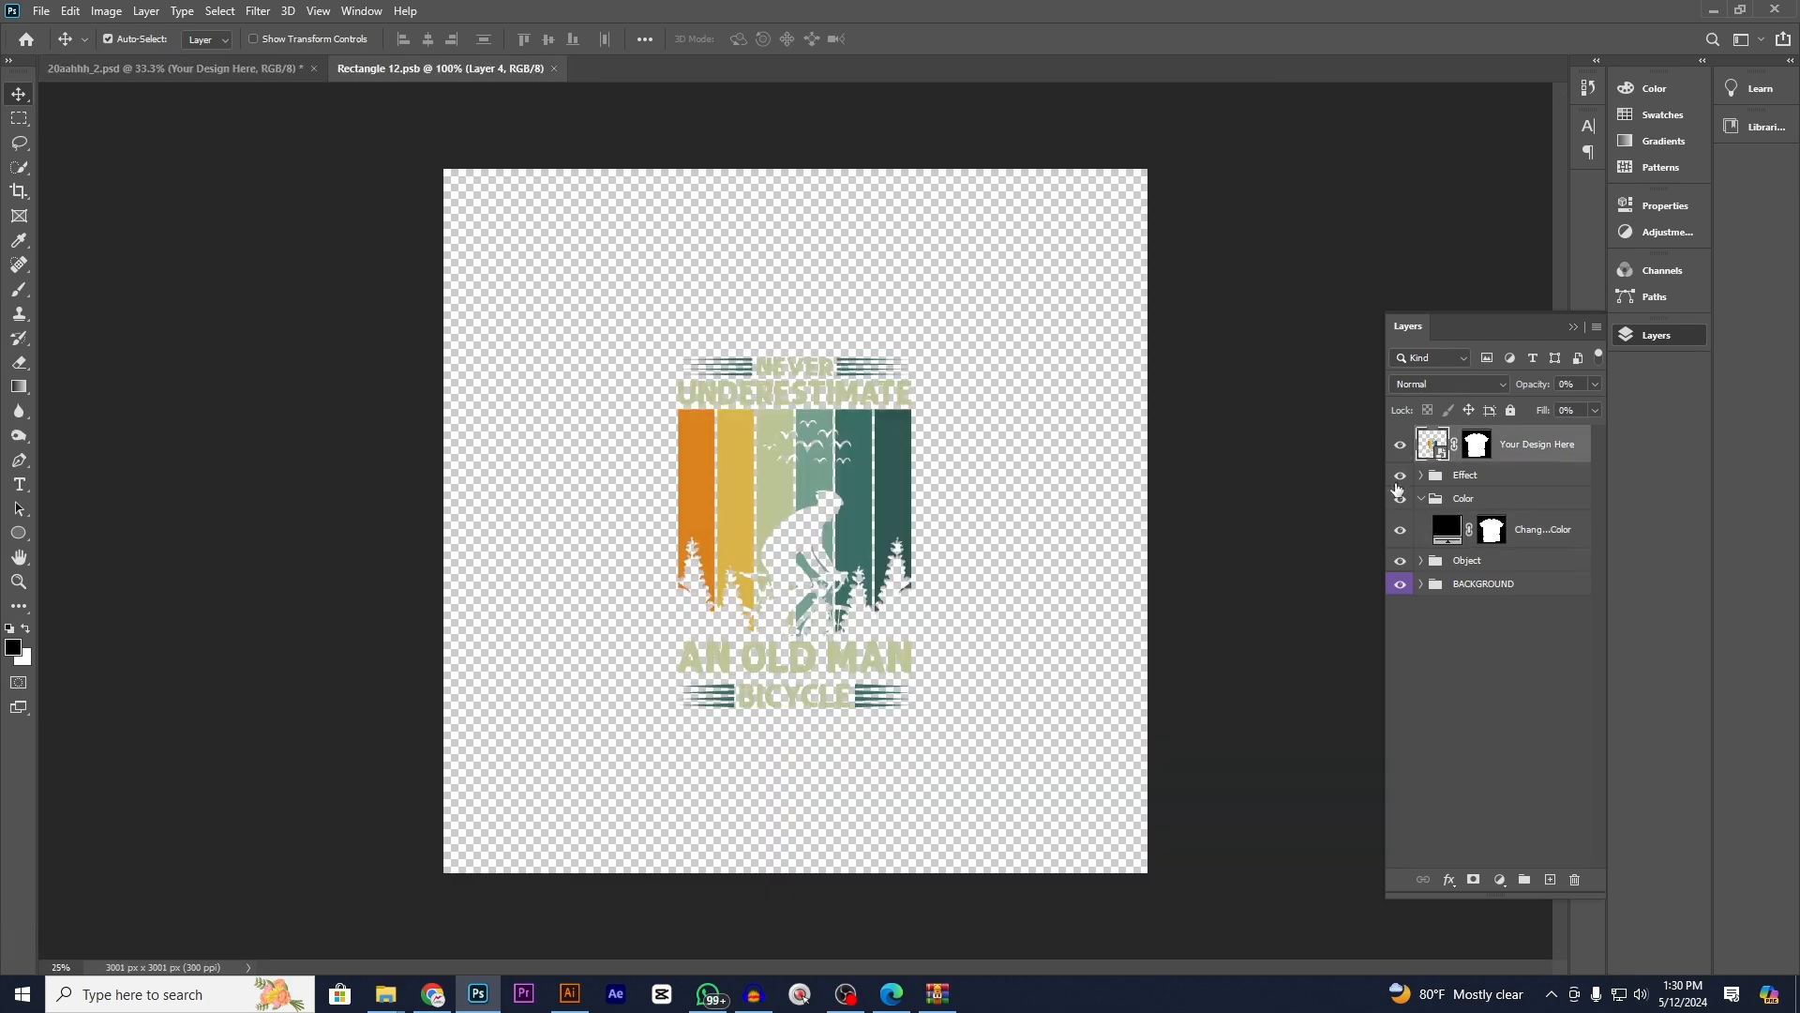
click(1071, 508)
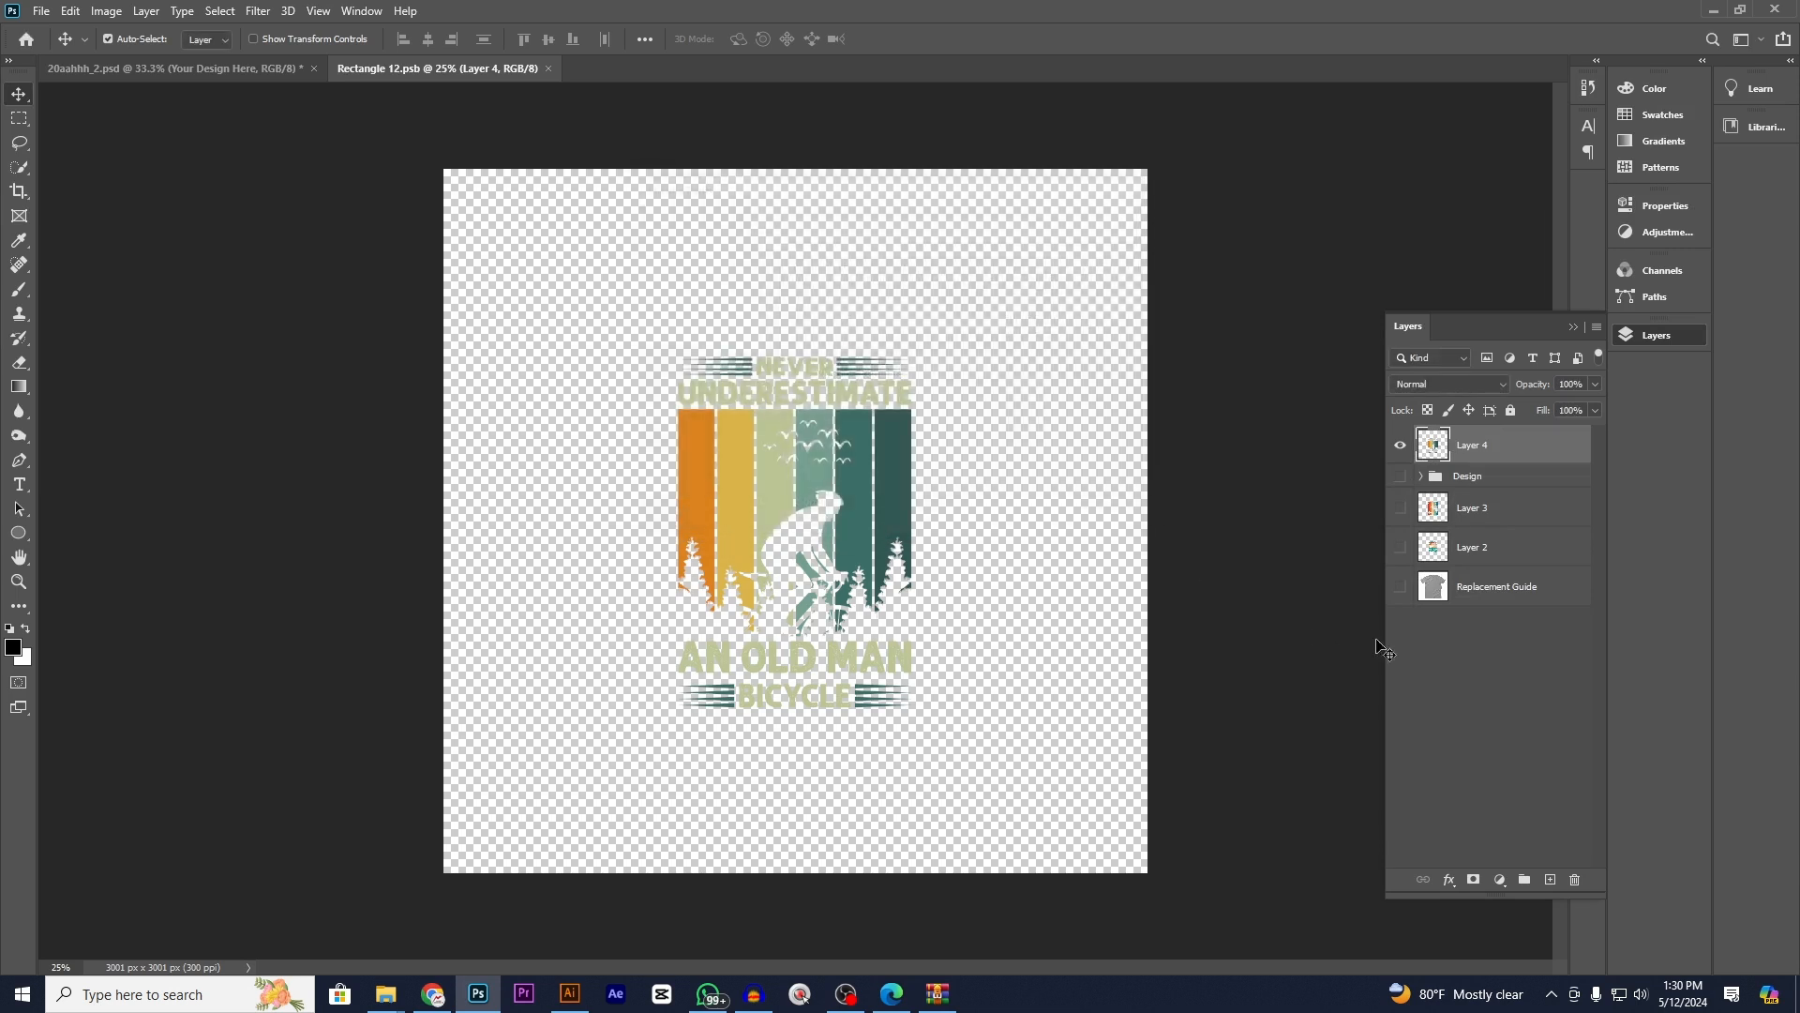
click(1400, 587)
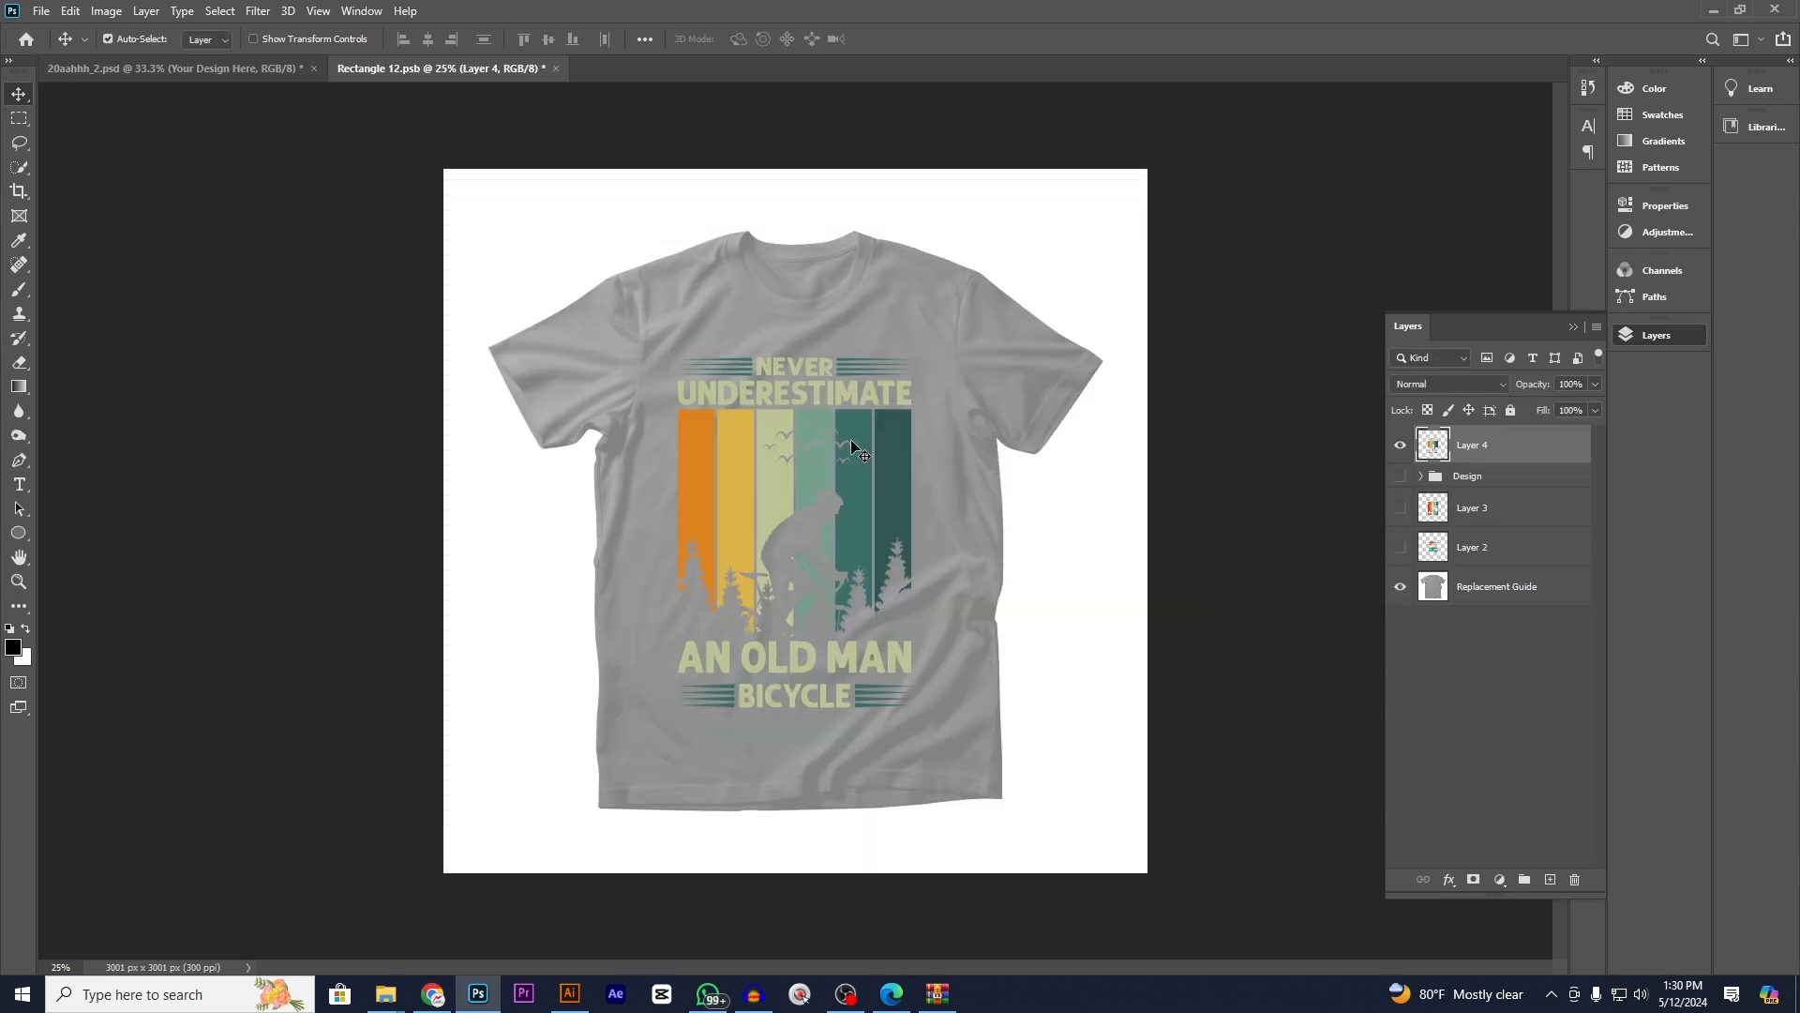
key(Up)
key(Up)
key(Up)
key(Up)
key(Up)
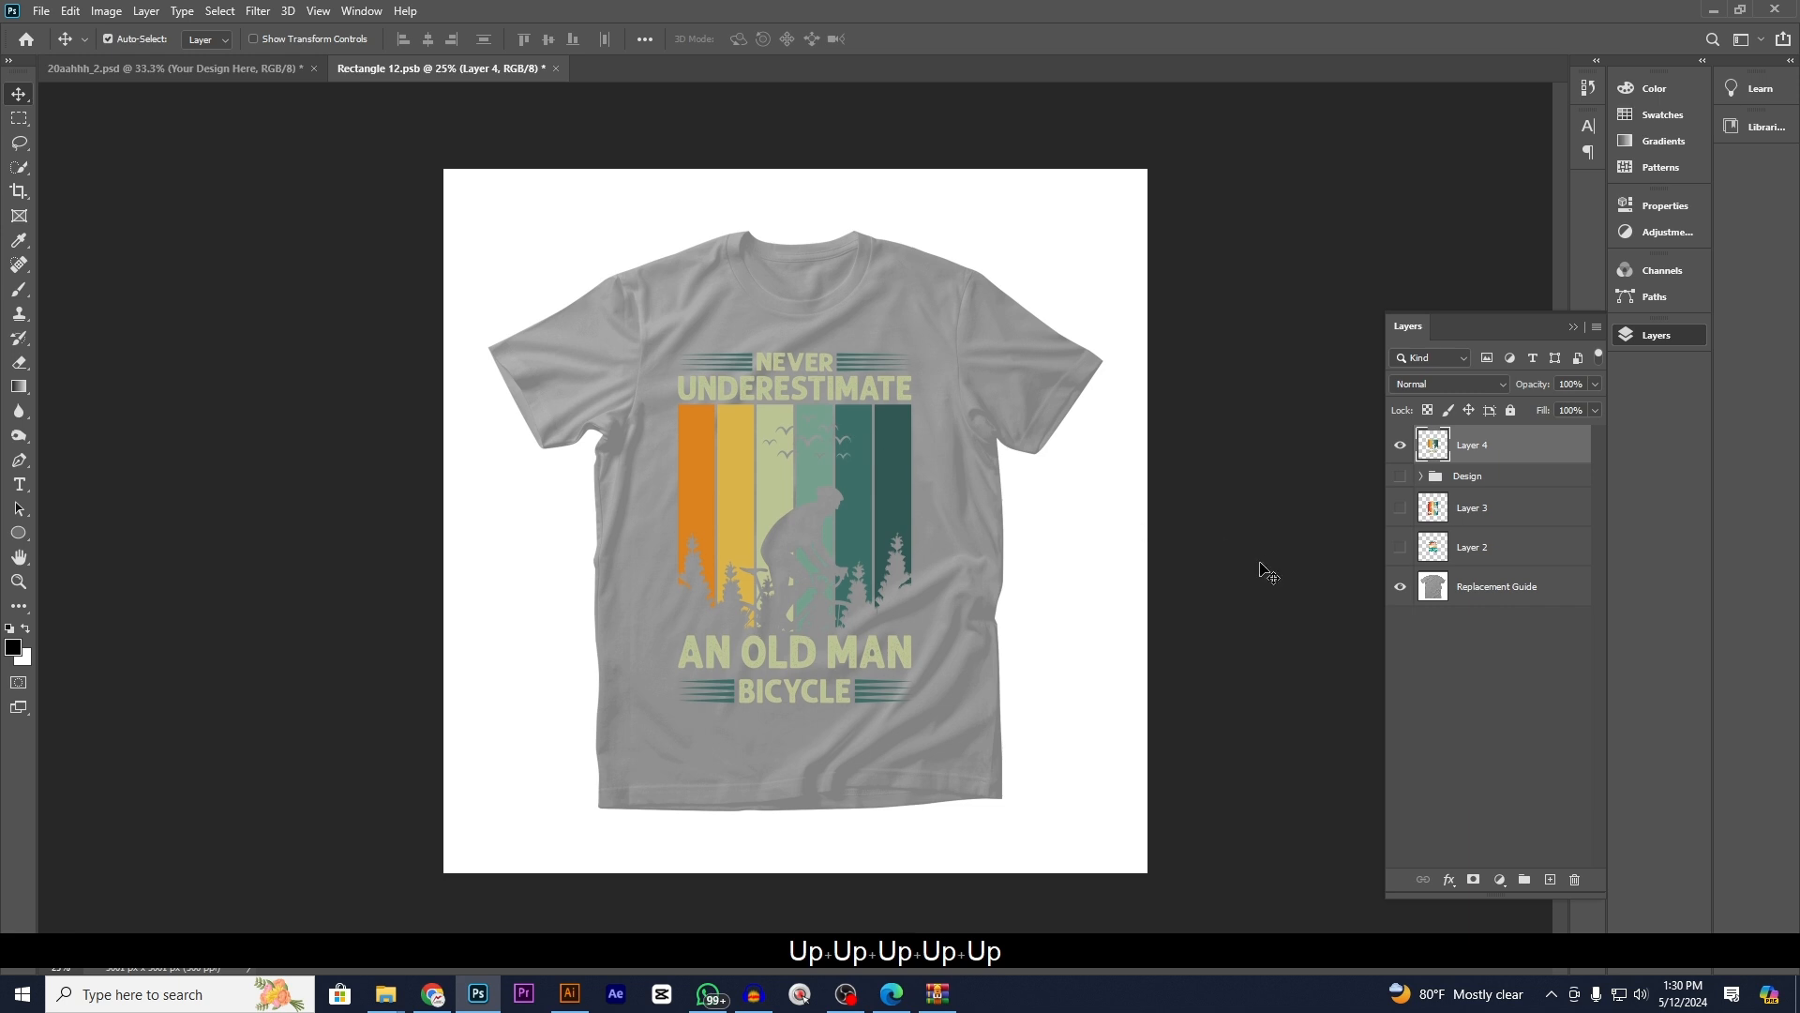
- Hide the Replacement Guide layer, save the smart object and return to the 20aahhh_2.psd mockup
click(1400, 587)
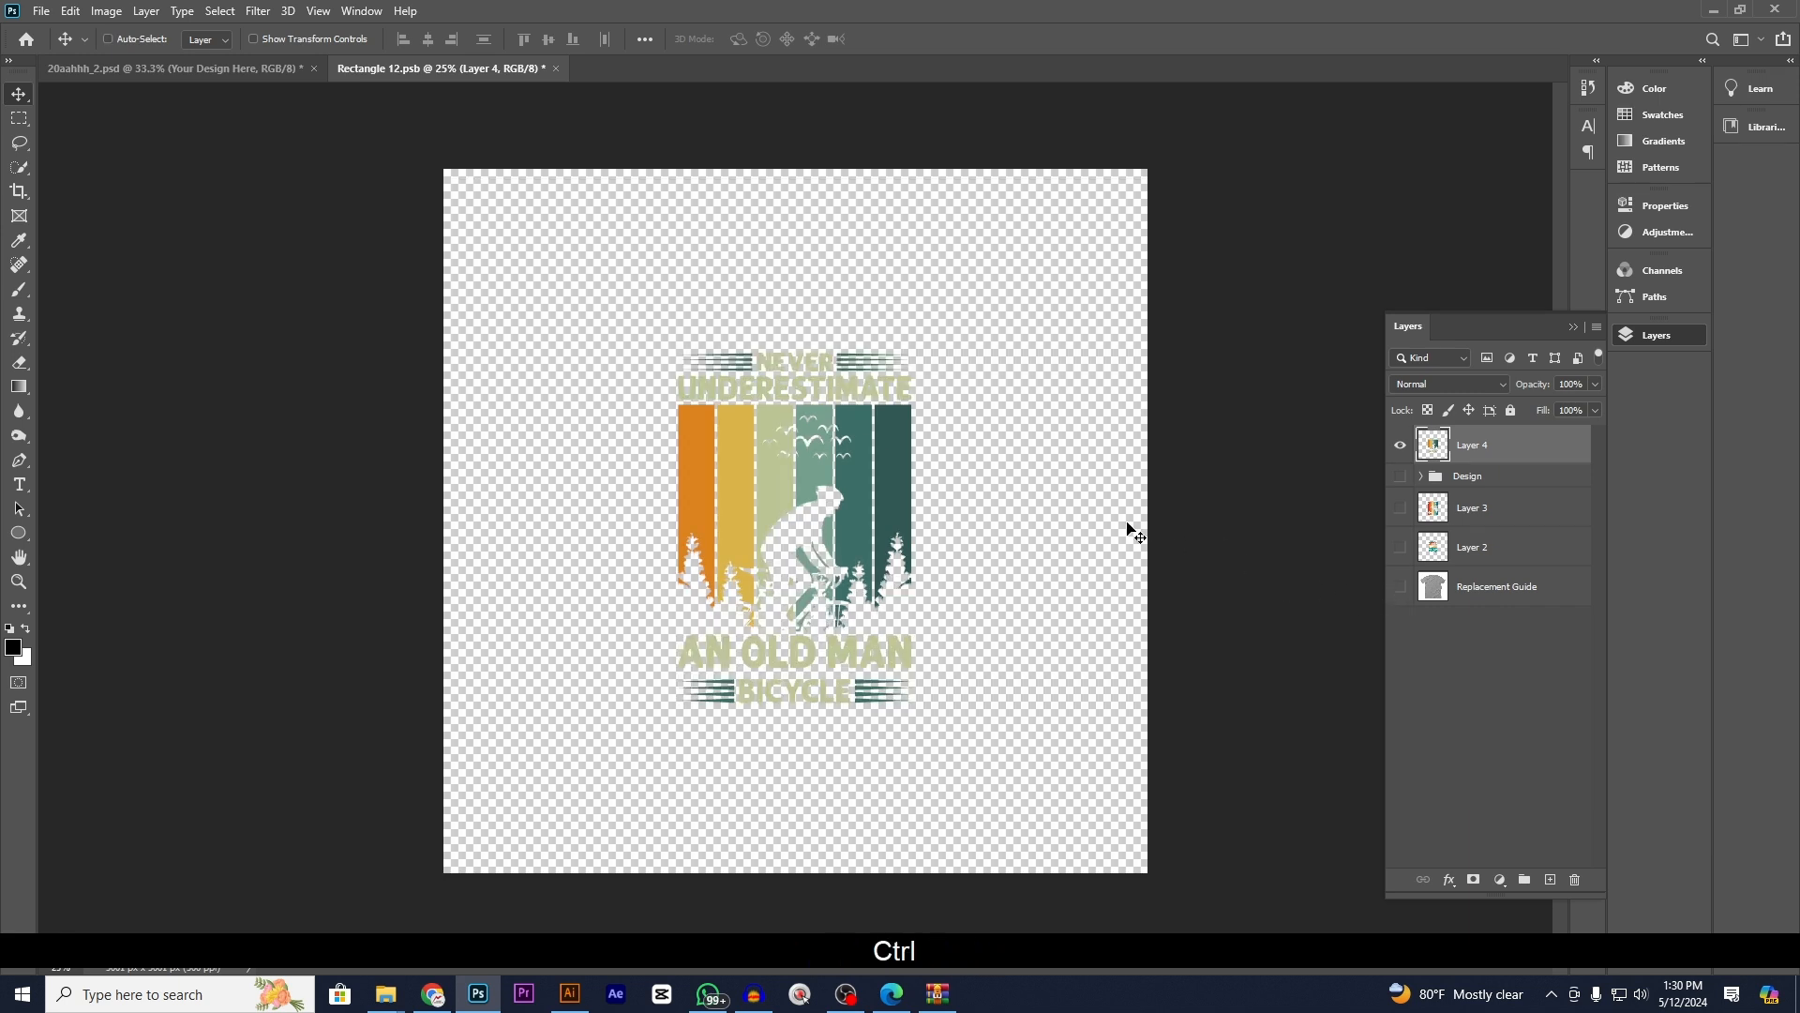
key(ctrl+s)
click(262, 63)
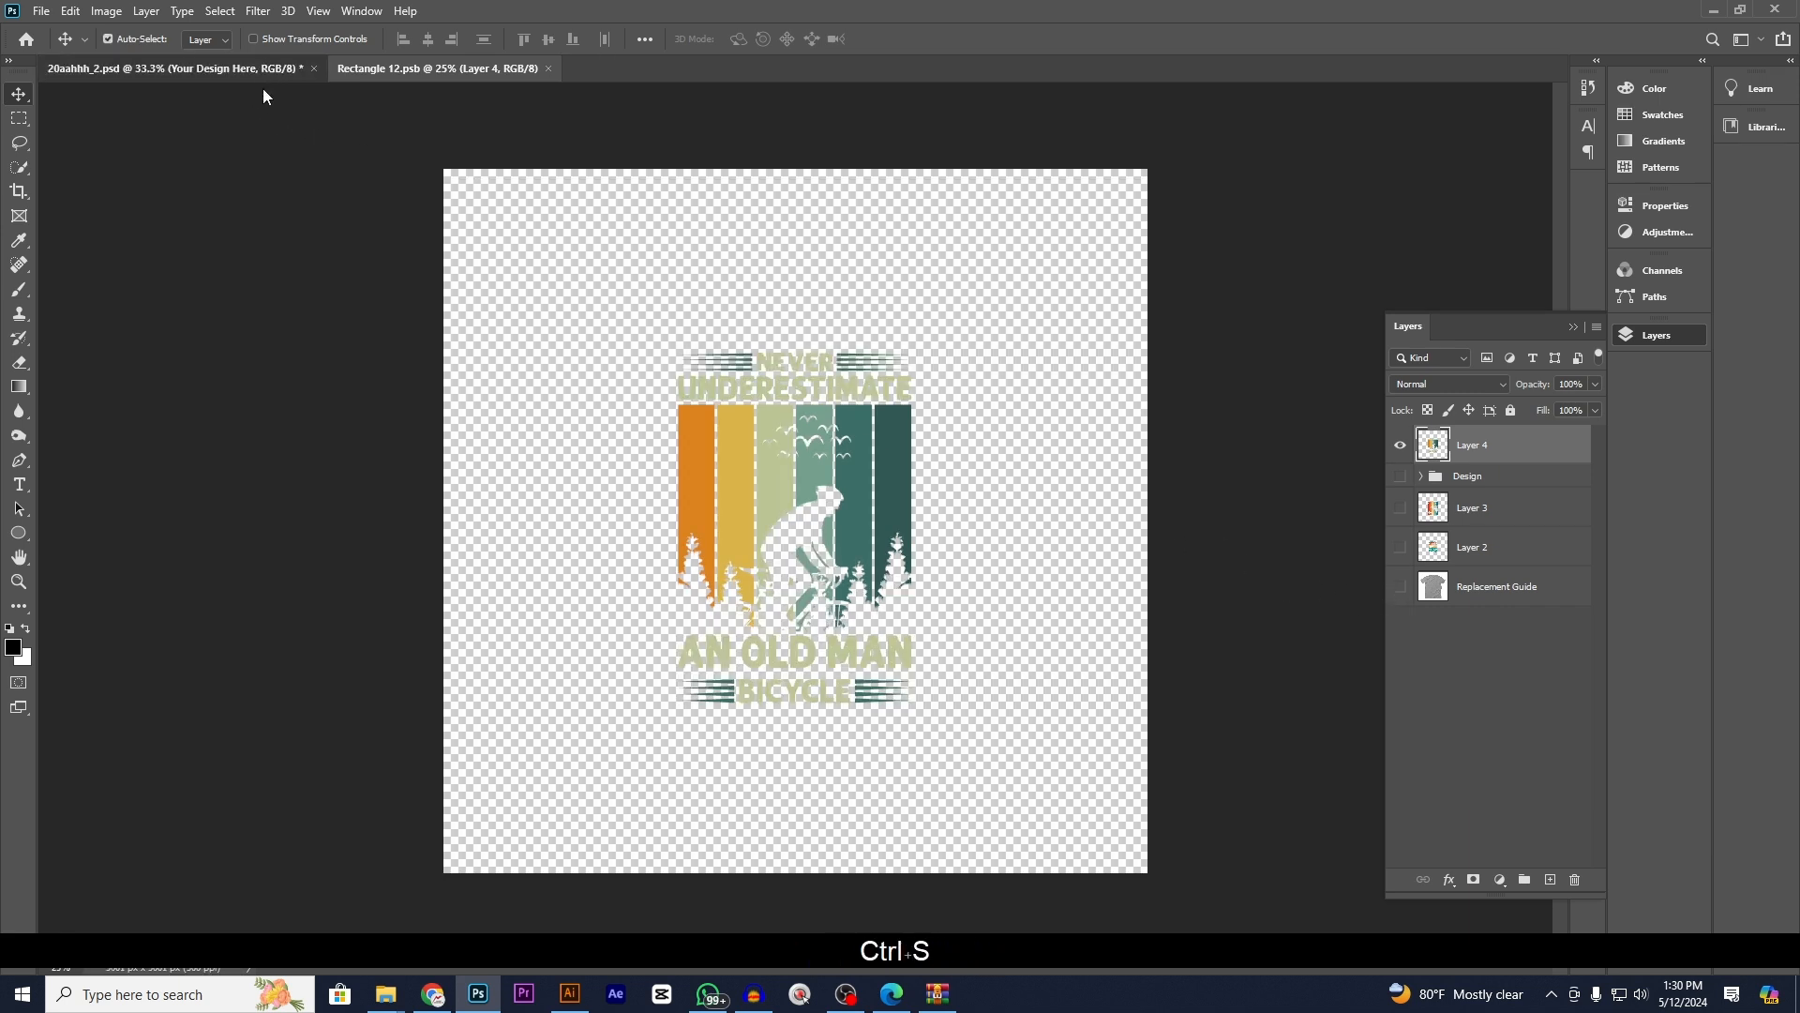